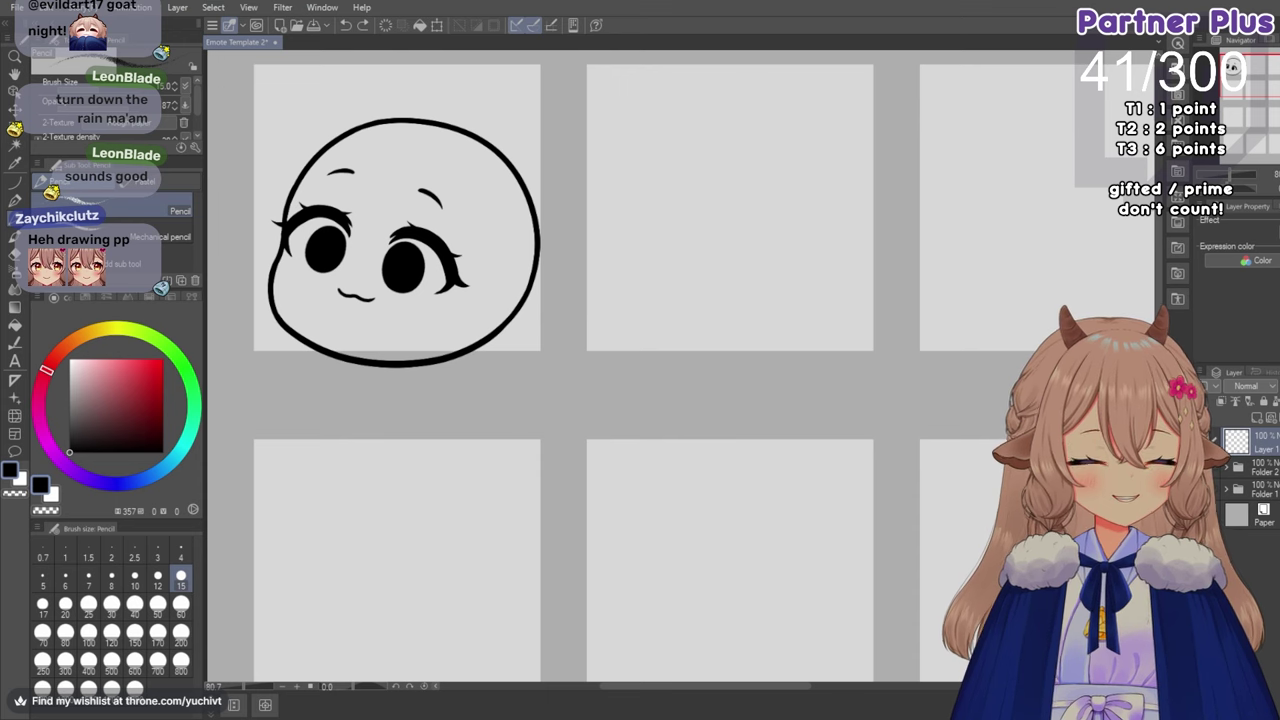
scroll(404, 252, "down", 3)
scroll(546, 282, "down", 1)
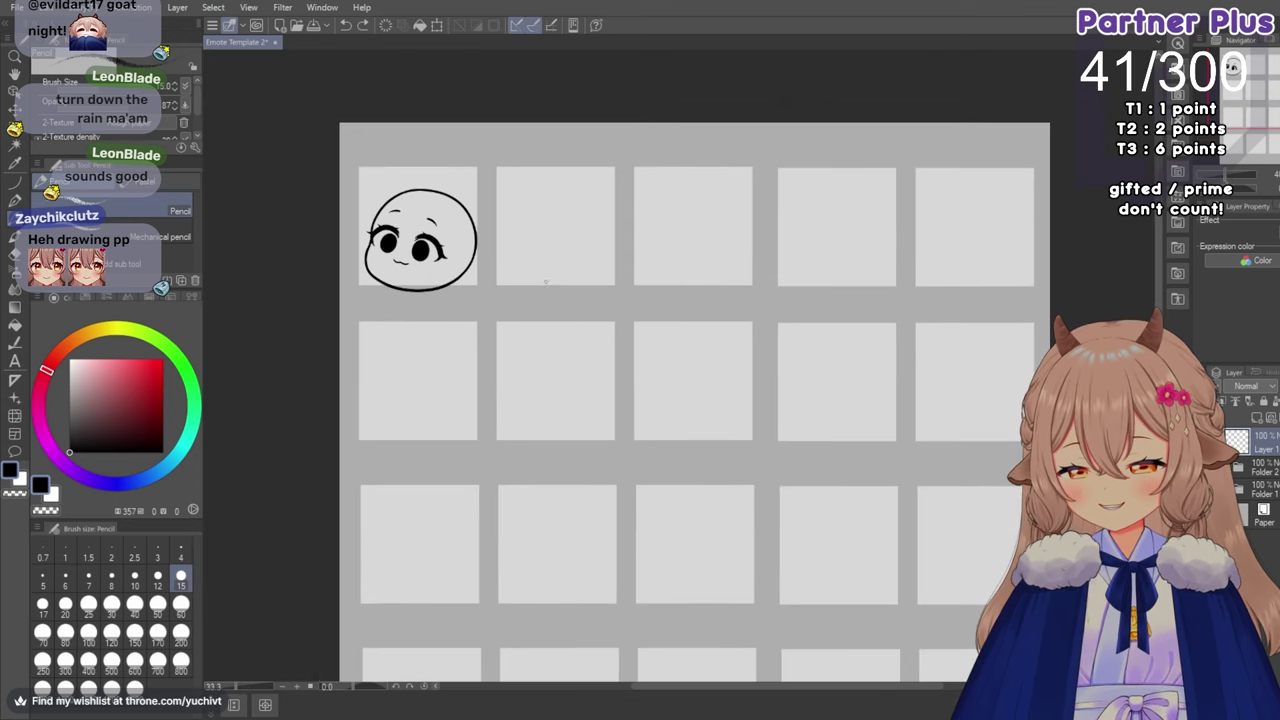
scroll(636, 190, "up", 4)
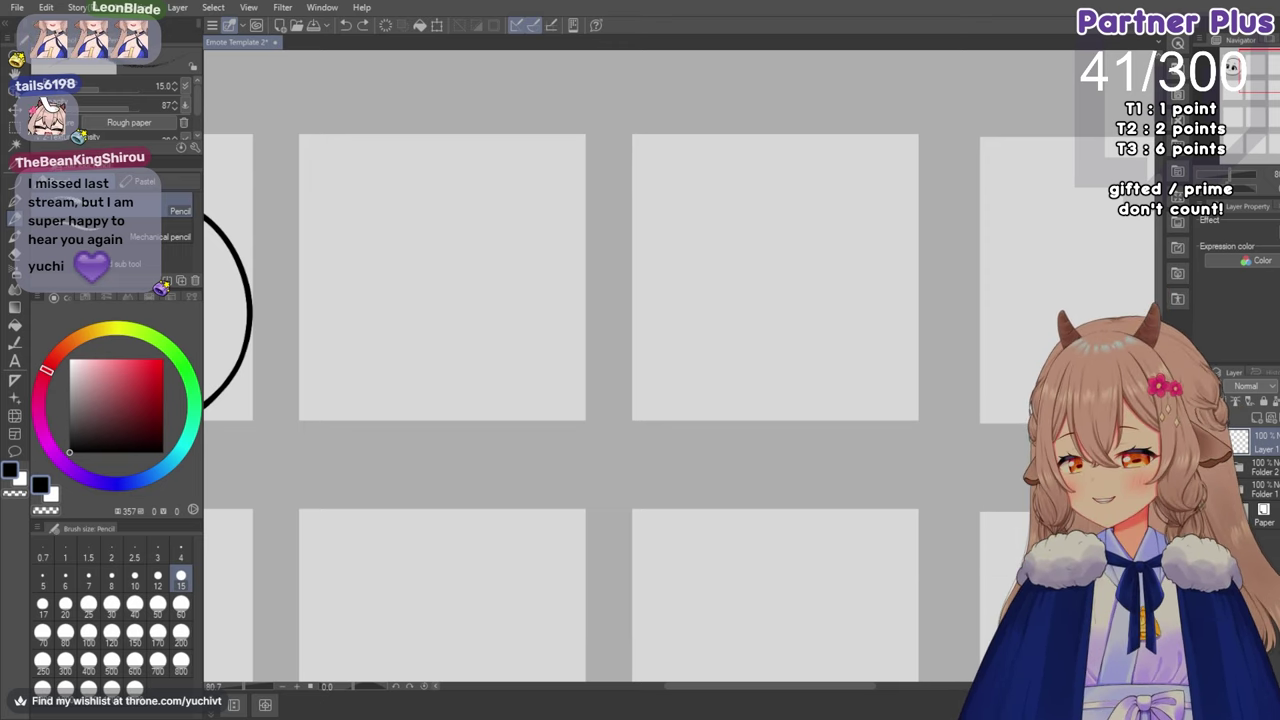
mouse_move(688, 686)
left_mouse_down()
mouse_move(659, 686)
mouse_move(672, 685)
left_mouse_up()
scroll(486, 385, "down", 1)
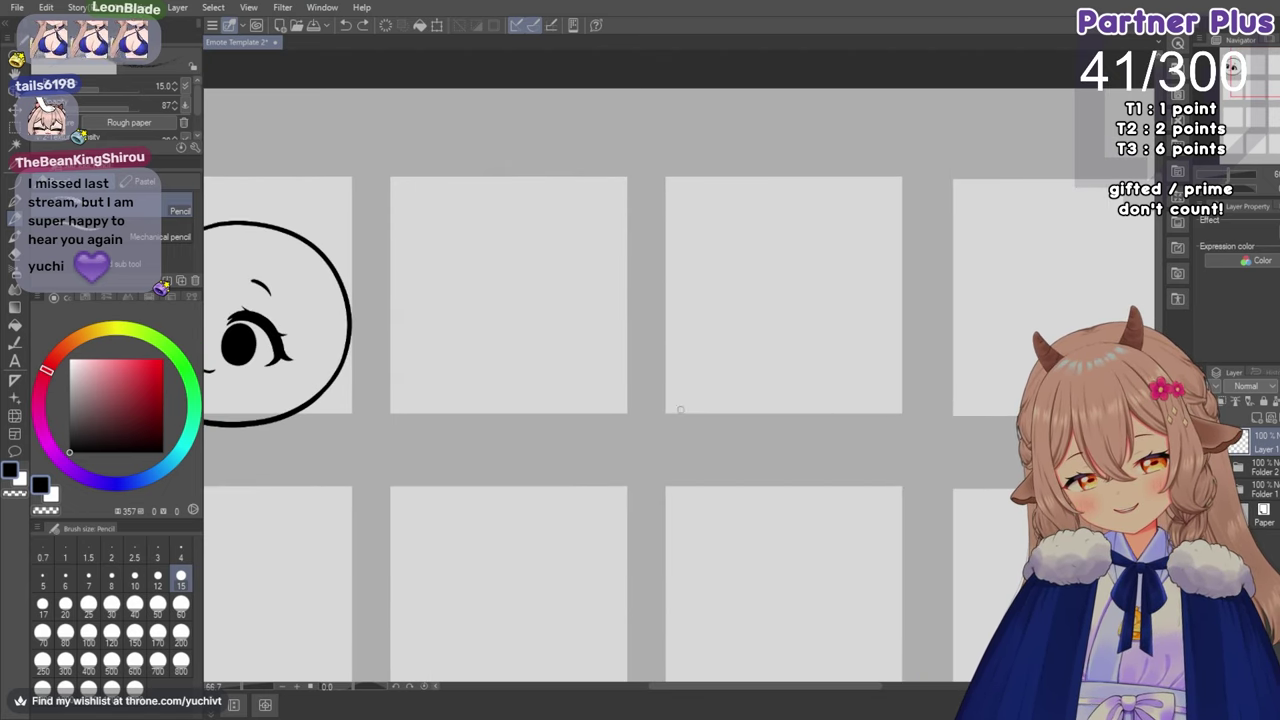
left_click_drag(460, 169, 587, 271)
left_click_drag(491, 223, 459, 317)
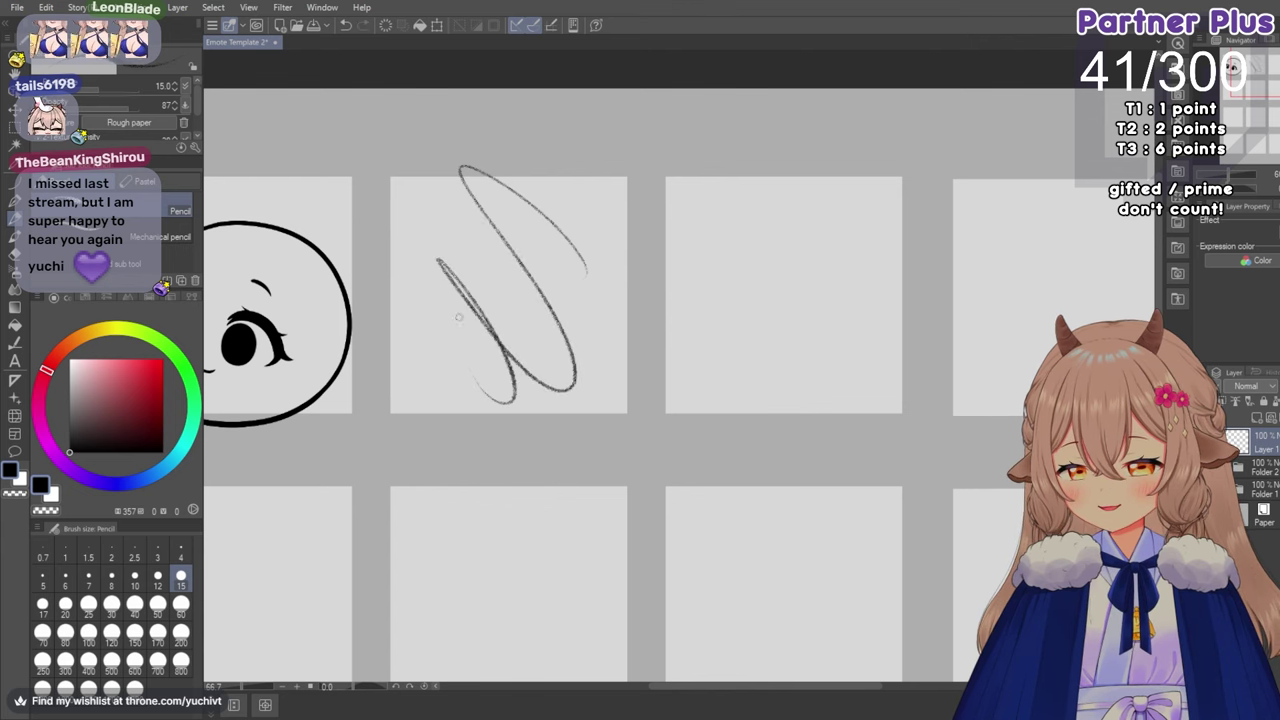
mouse_move(536, 202)
left_mouse_down()
mouse_move(551, 425)
mouse_move(550, 329)
mouse_move(487, 368)
left_mouse_up()
mouse_move(529, 224)
left_mouse_down()
mouse_move(502, 397)
mouse_move(495, 377)
left_mouse_up()
key("ctrl+z")
key("ctrl+z")
key("ctrl+z")
key("ctrl+z")
key("ctrl+z")
key("ctrl+z")
key("ctrl+z")
key("ctrl+z")
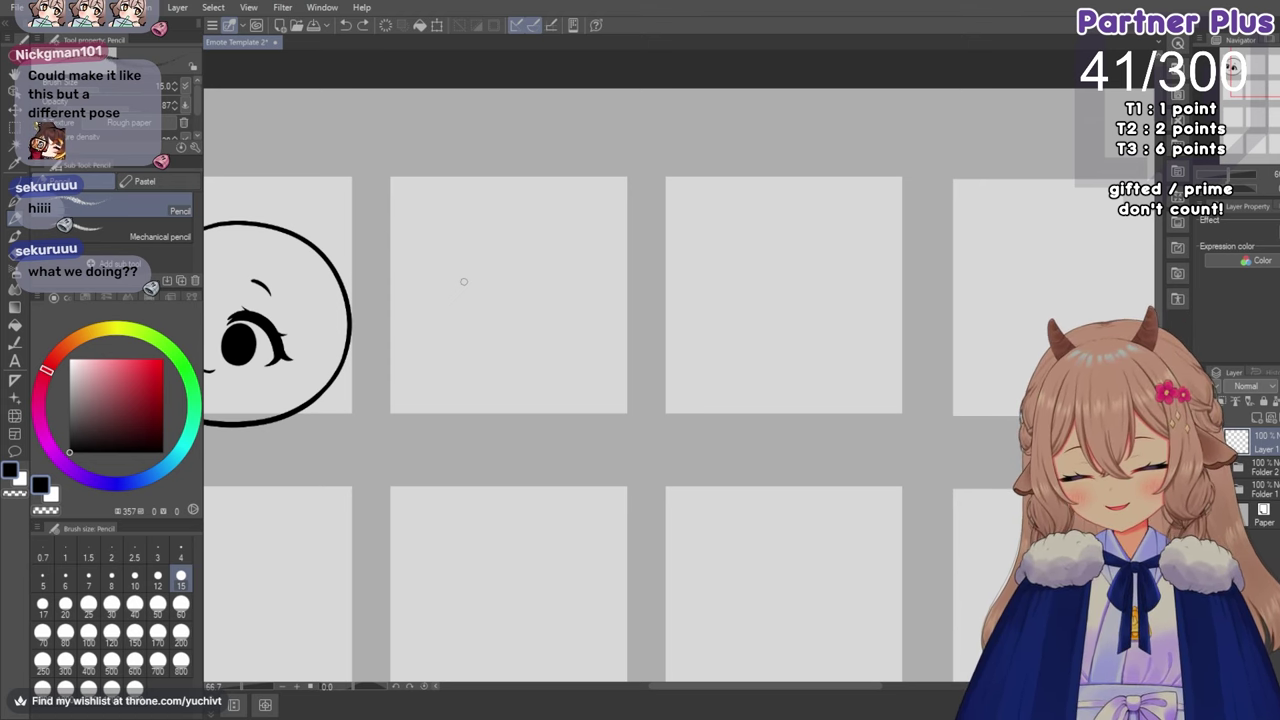
mouse_move(618, 190)
left_mouse_down()
mouse_move(628, 365)
mouse_move(458, 232)
left_mouse_up()
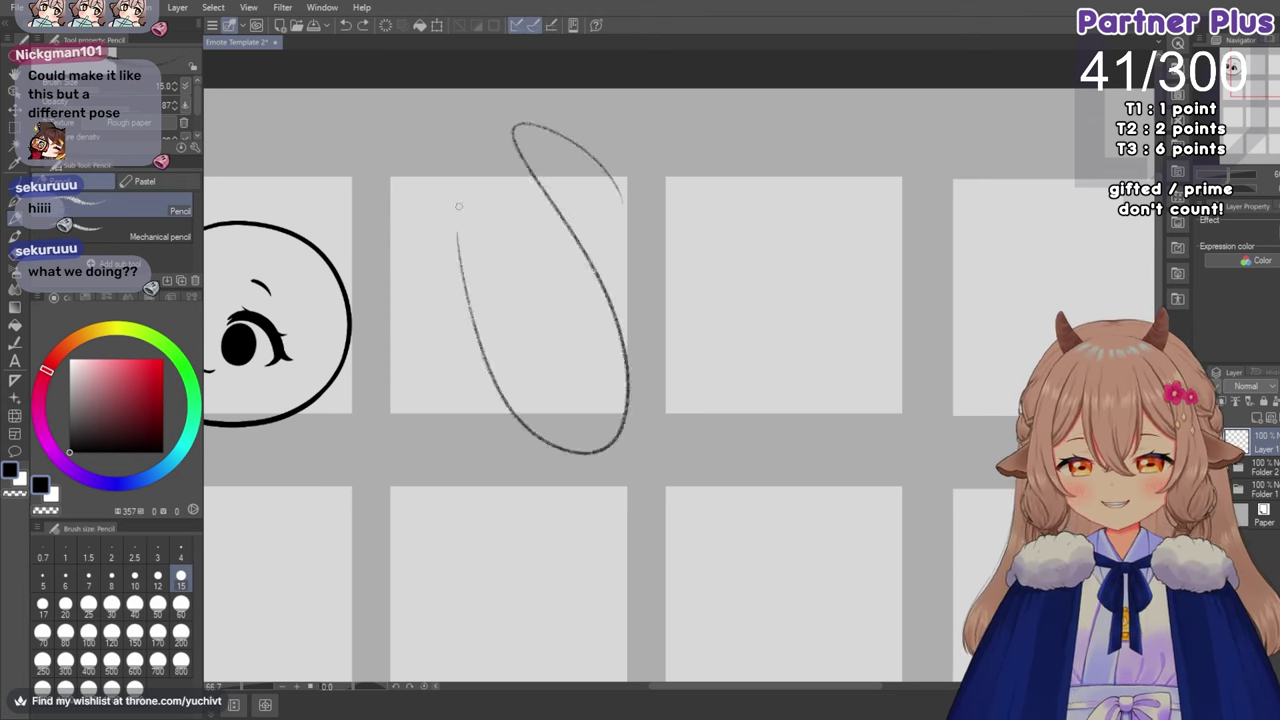
left_click_drag(527, 171, 576, 422)
left_click_drag(466, 145, 415, 465)
key("ctrl+z")
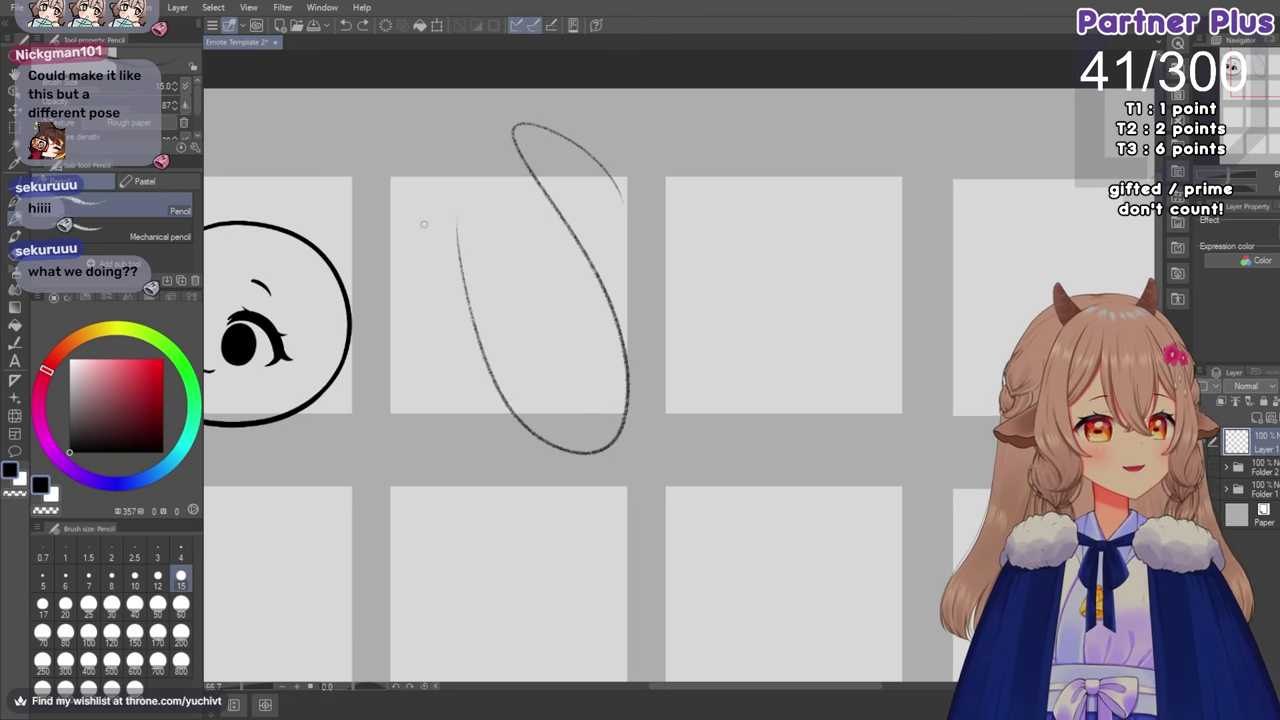
key("ctrl+z")
key("ctrl+z")
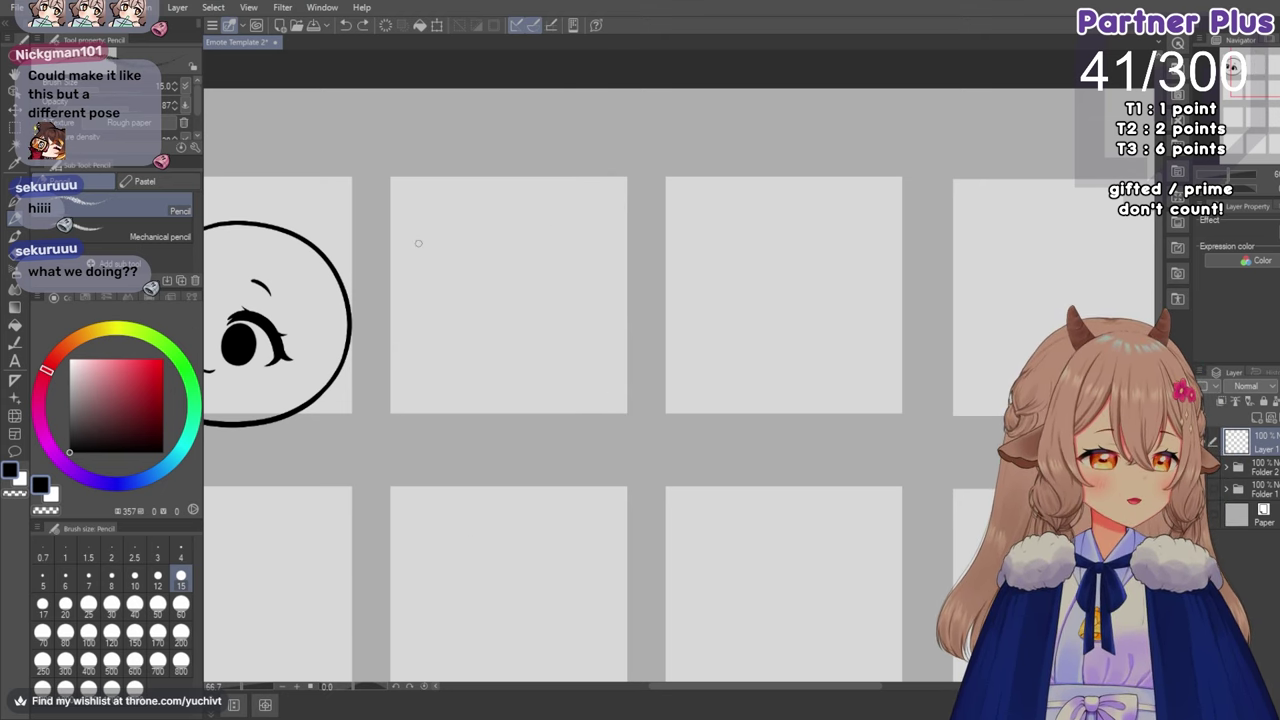
mouse_move(528, 168)
left_mouse_down()
mouse_move(581, 361)
mouse_move(522, 440)
left_mouse_up()
mouse_move(474, 203)
left_mouse_down()
mouse_move(588, 372)
mouse_move(574, 298)
left_mouse_up()
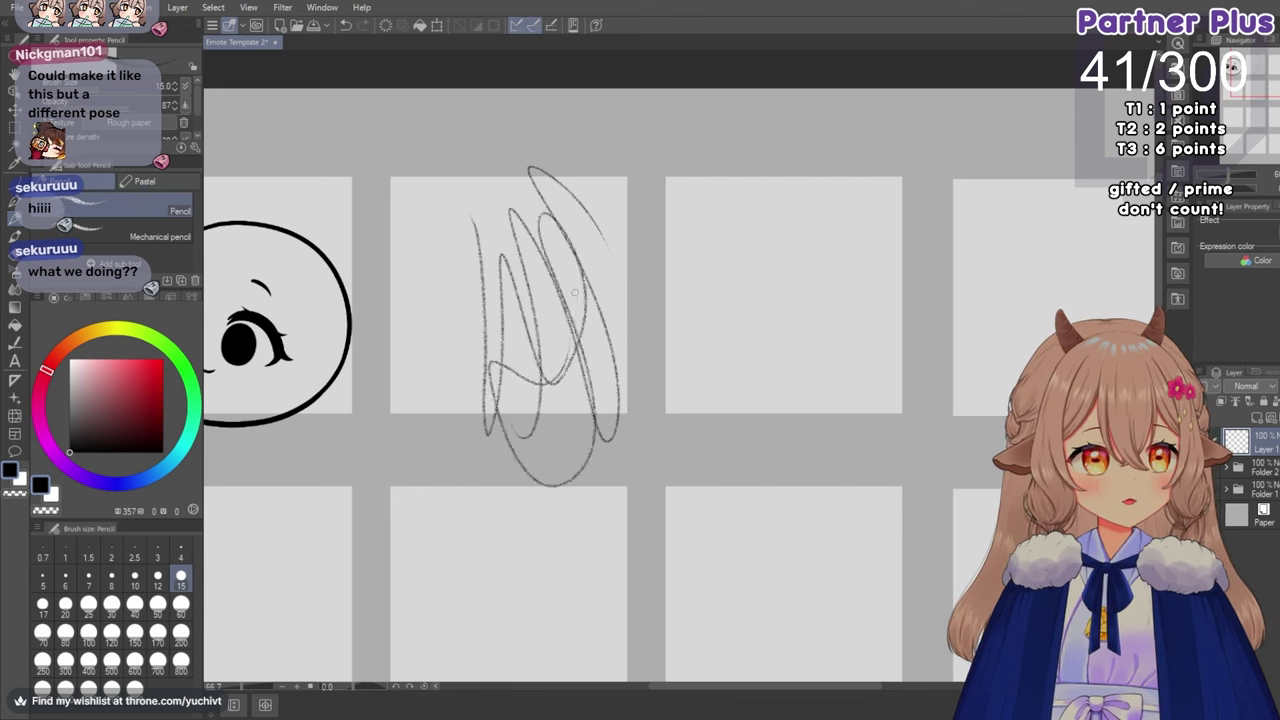
mouse_move(597, 423)
left_mouse_down()
mouse_move(652, 269)
mouse_move(595, 500)
mouse_move(460, 513)
mouse_move(492, 283)
mouse_move(657, 488)
mouse_move(559, 241)
mouse_move(485, 547)
mouse_move(652, 320)
left_mouse_up()
left_click_drag(558, 561, 660, 340)
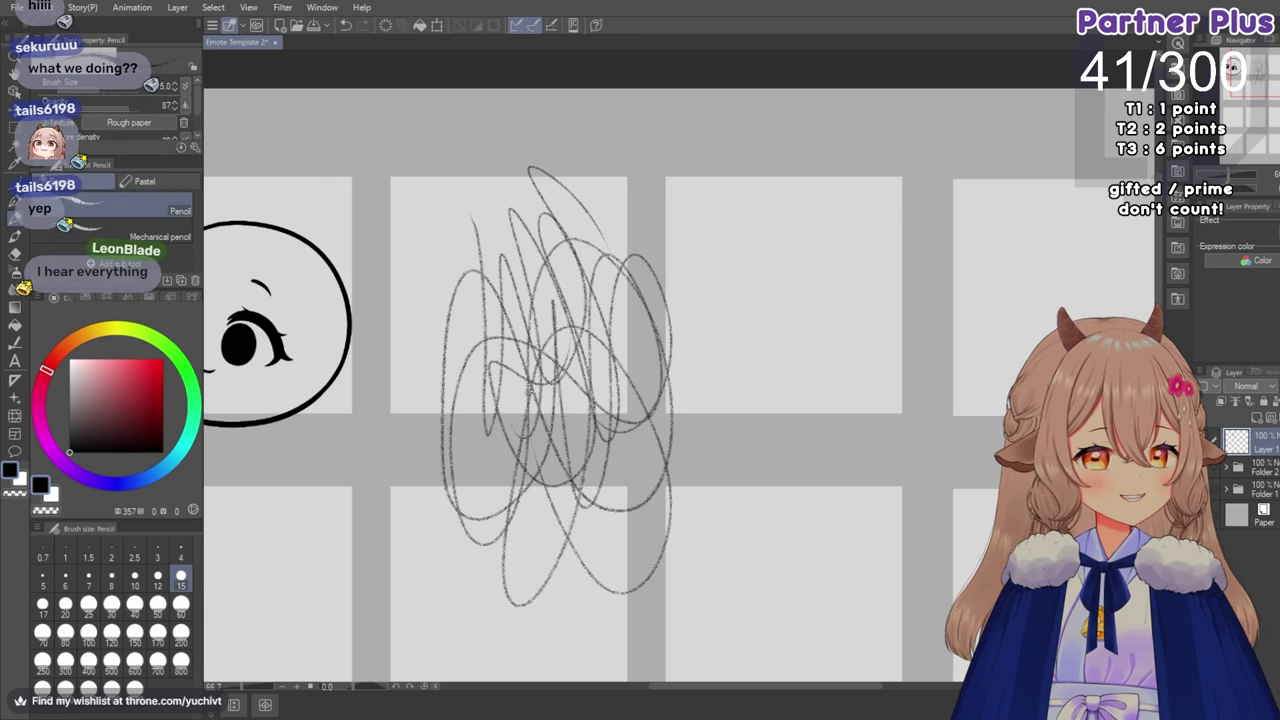
key("ctrl+z")
key("ctrl+z")
key("ctrl+z")
key("ctrl+z")
key("ctrl+z")
key("ctrl+z")
key("ctrl+z")
key("ctrl+z")
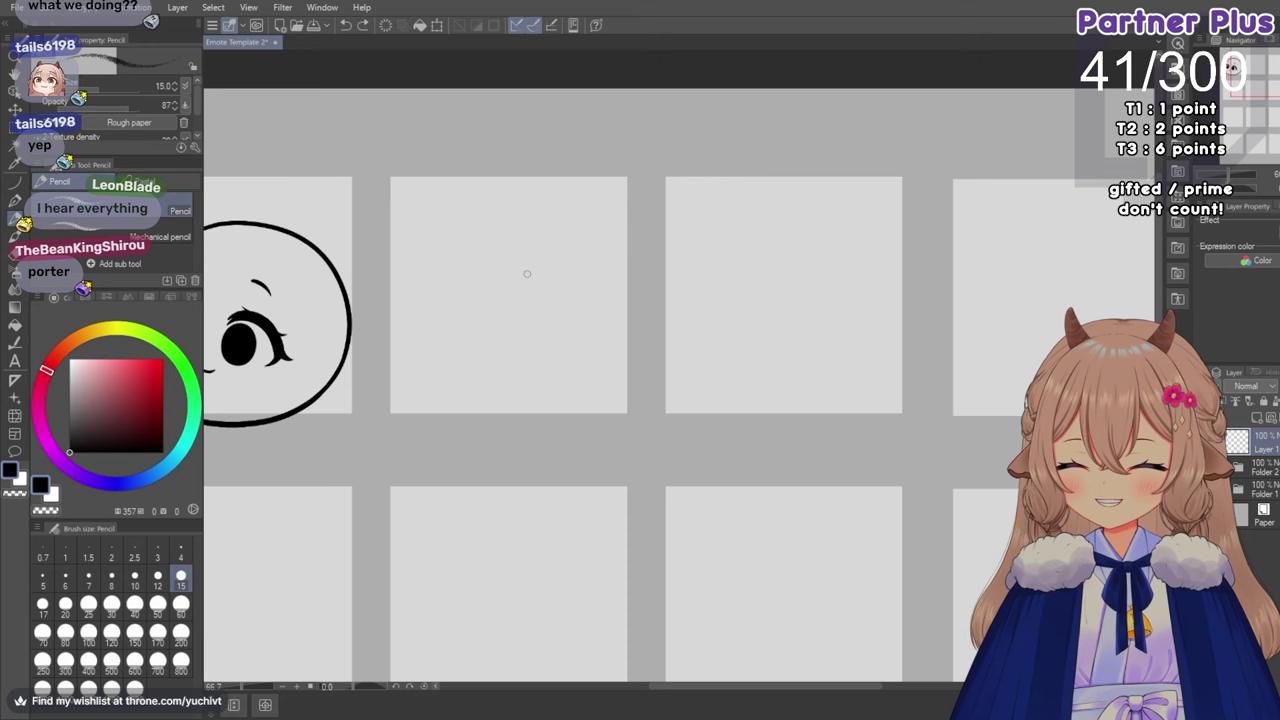
Sketch a loose circle for the head in the second cell of the template's top row, using the Pencil at size 15.
mouse_move(663, 691)
left_mouse_down()
mouse_move(637, 694)
mouse_move(652, 696)
mouse_move(646, 708)
mouse_move(666, 703)
left_mouse_up()
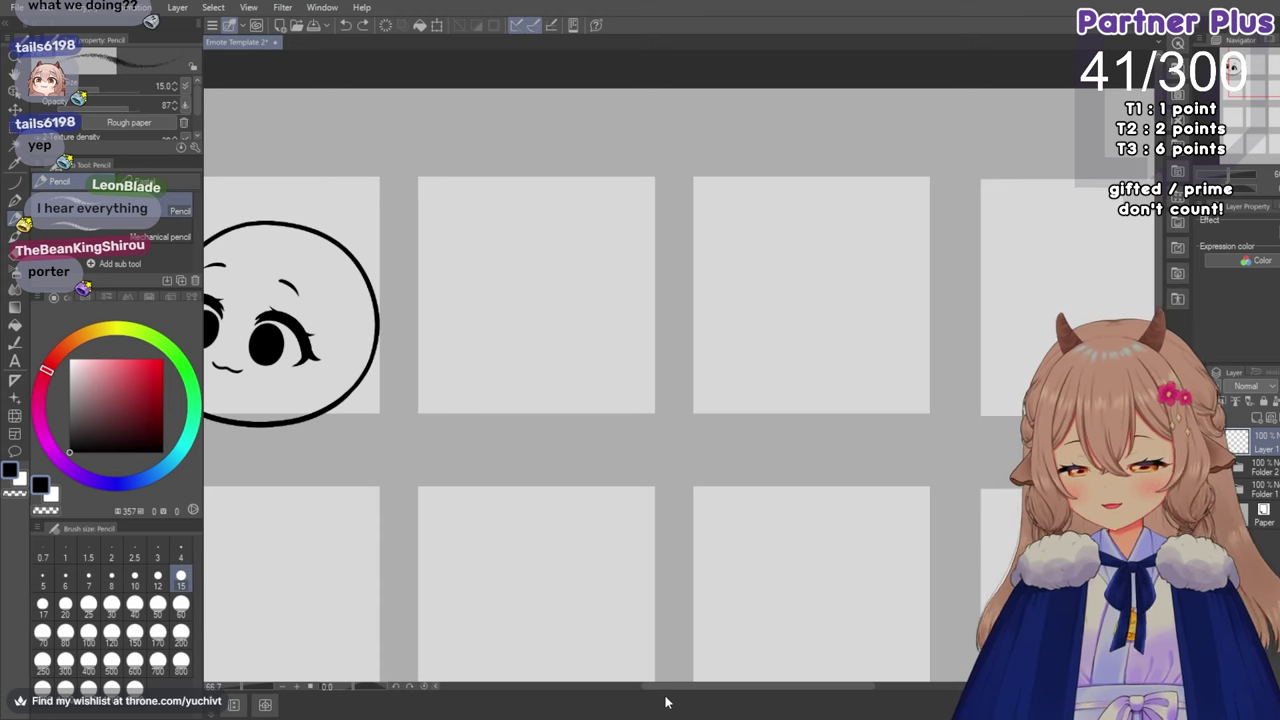
mouse_move(666, 703)
left_mouse_down()
mouse_move(674, 694)
mouse_move(623, 703)
mouse_move(662, 708)
mouse_move(643, 686)
mouse_move(670, 691)
left_mouse_up()
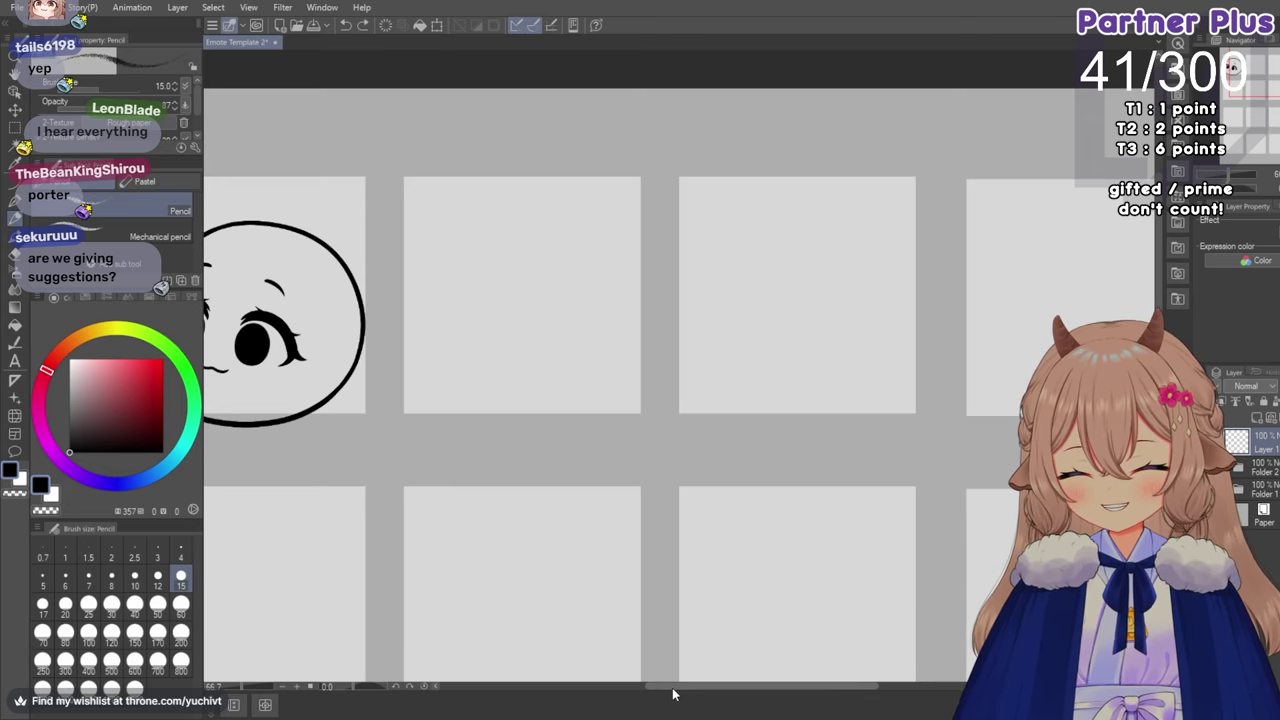
mouse_move(672, 688)
left_mouse_down()
mouse_move(644, 693)
mouse_move(662, 700)
left_mouse_up()
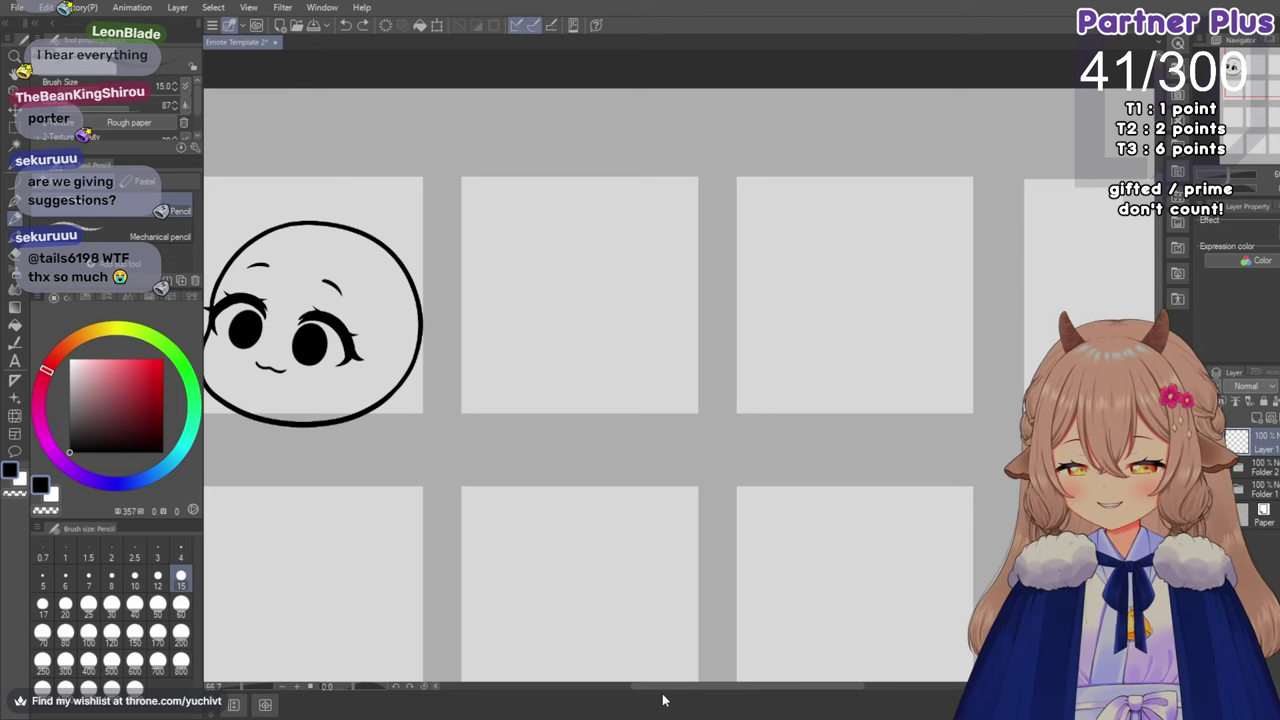
mouse_move(590, 210)
left_mouse_down()
mouse_move(634, 377)
mouse_move(629, 420)
mouse_move(550, 210)
mouse_move(682, 350)
mouse_move(700, 330)
mouse_move(672, 243)
left_mouse_up()
key("ctrl+z")
key("ctrl+z")
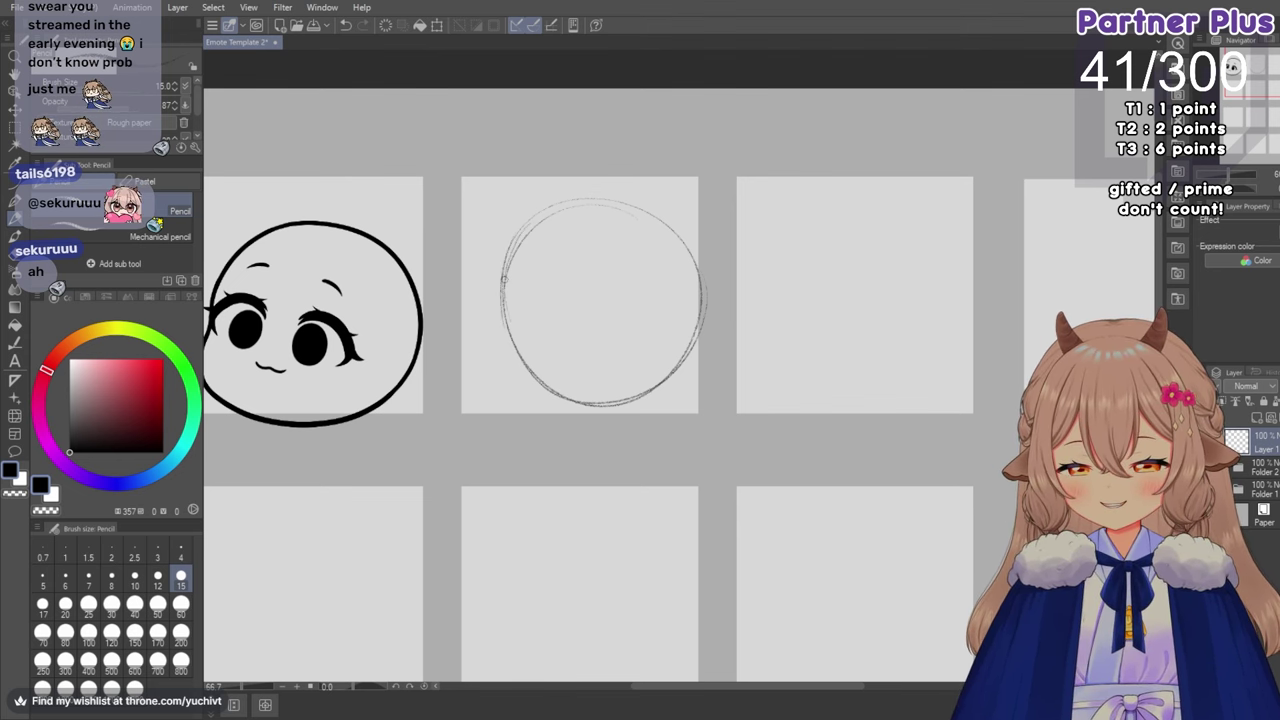
Sketch a bulging cheek on the circle's left side and carry the jaw line around its underside.
mouse_move(500, 278)
left_mouse_down()
mouse_move(507, 300)
mouse_move(493, 318)
left_mouse_up()
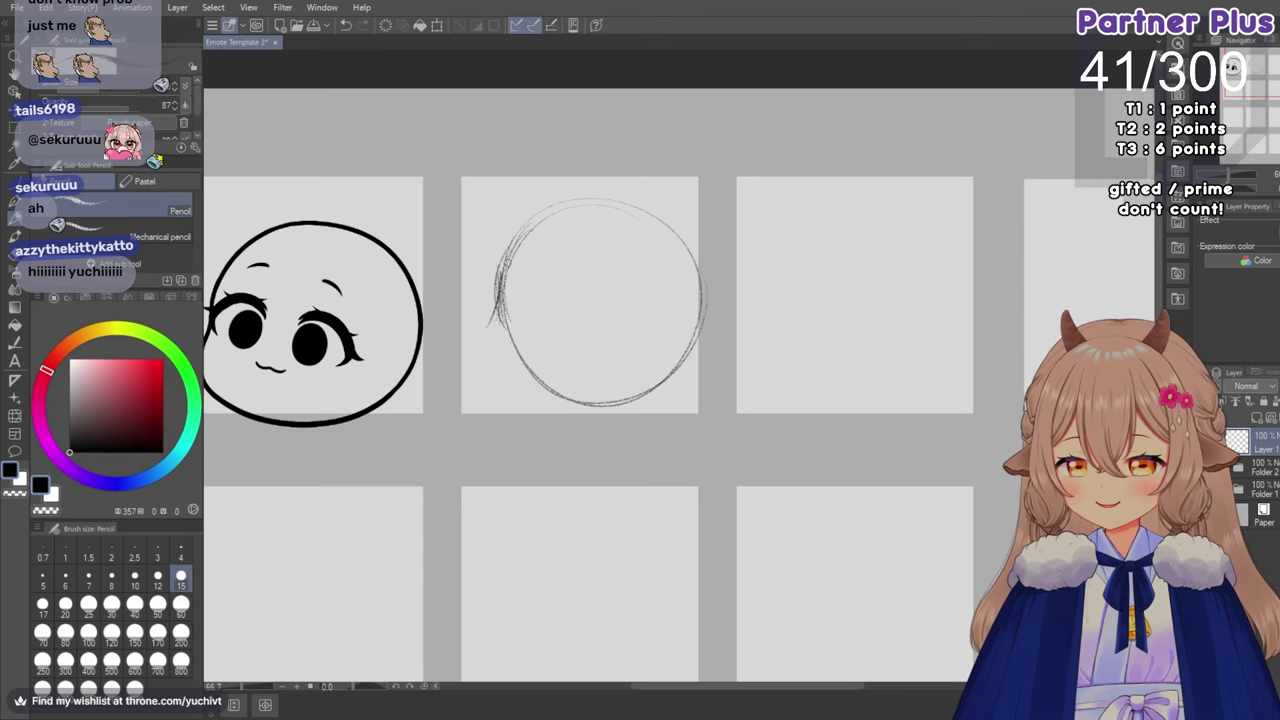
left_click_drag(506, 260, 478, 356)
mouse_move(490, 306)
left_mouse_down()
mouse_move(493, 369)
mouse_move(530, 412)
left_mouse_up()
left_click_drag(478, 356, 572, 418)
mouse_move(506, 390)
left_mouse_down()
mouse_move(612, 412)
mouse_move(668, 376)
left_mouse_up()
Sketch a wider head outline over the circle's top, around the right side and down to the chin.
mouse_move(526, 232)
left_mouse_down()
mouse_move(654, 214)
mouse_move(694, 290)
left_mouse_up()
left_click_drag(640, 210, 718, 340)
mouse_move(704, 278)
left_mouse_down()
mouse_move(702, 376)
mouse_move(620, 418)
mouse_move(558, 422)
left_mouse_up()
left_click_drag(664, 394, 568, 424)
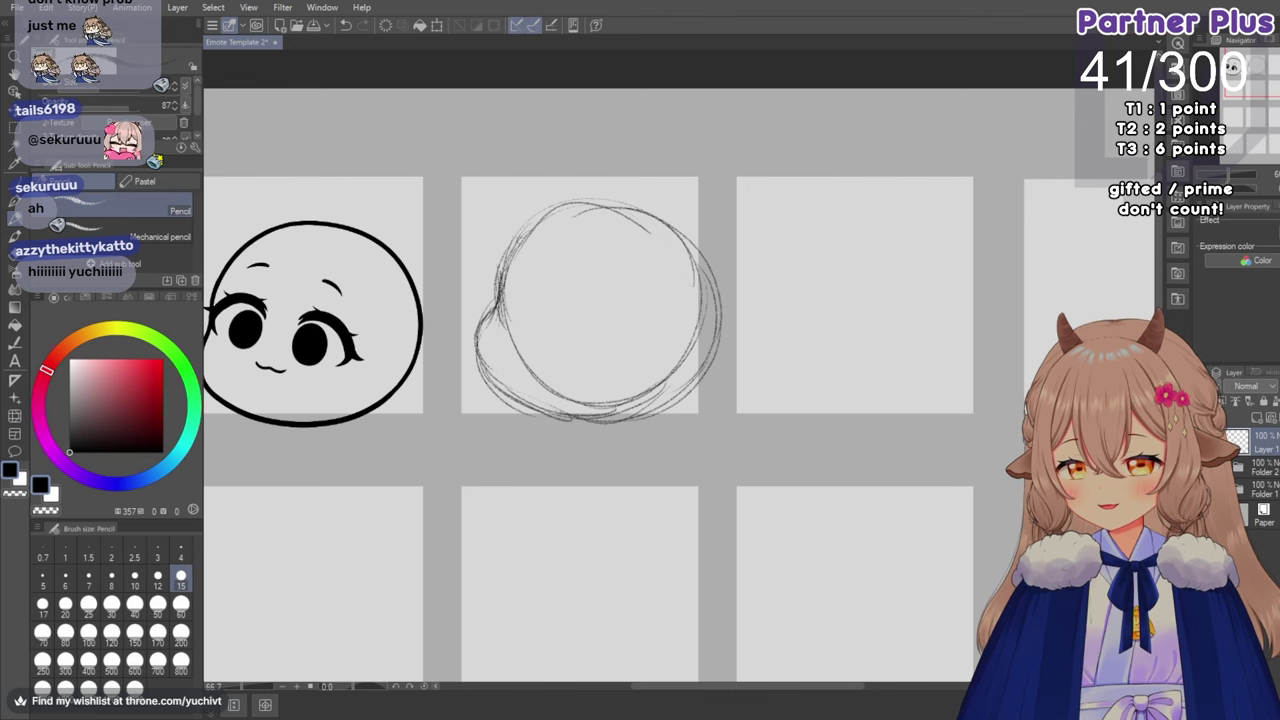
left_click_drag(516, 246, 648, 210)
left_click_drag(554, 222, 669, 240)
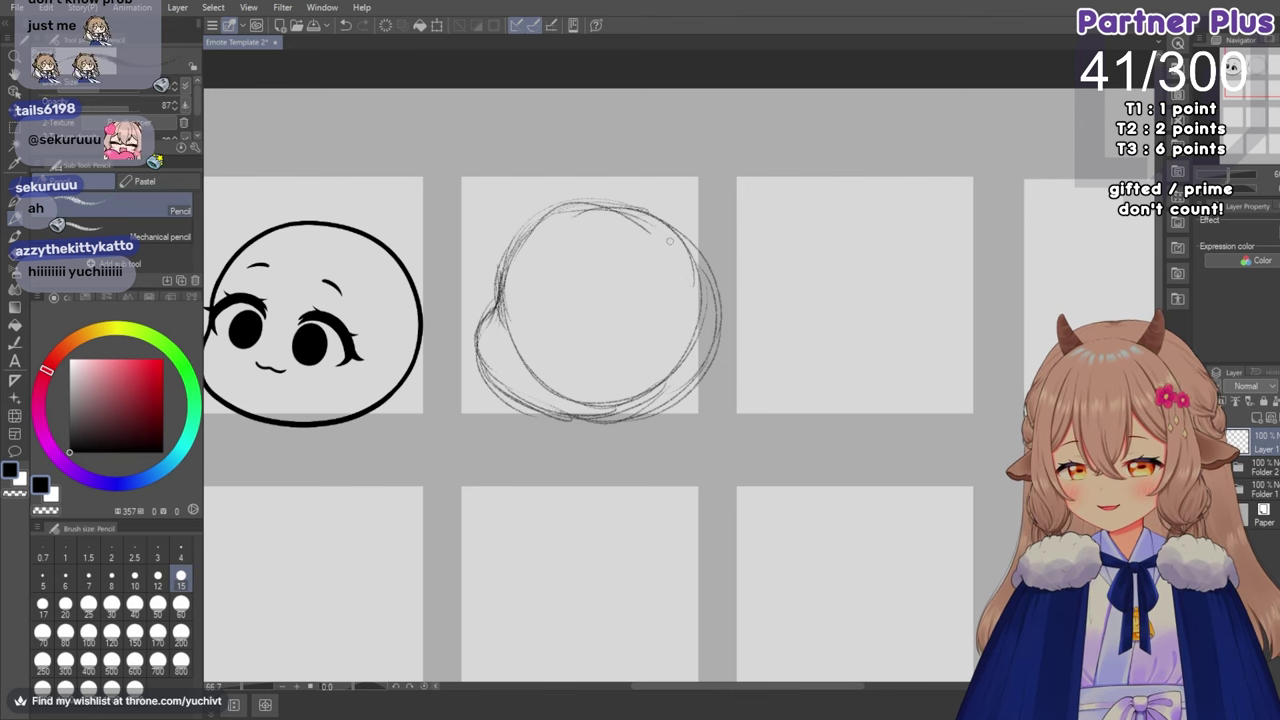
Move the head sketch slightly up in its cell and erase the inner circle lines with the Hard eraser at size 60.
left_click(12, 118)
mouse_move(553, 337)
left_mouse_down()
mouse_move(551, 291)
mouse_move(550, 332)
mouse_move(558, 304)
left_mouse_up()
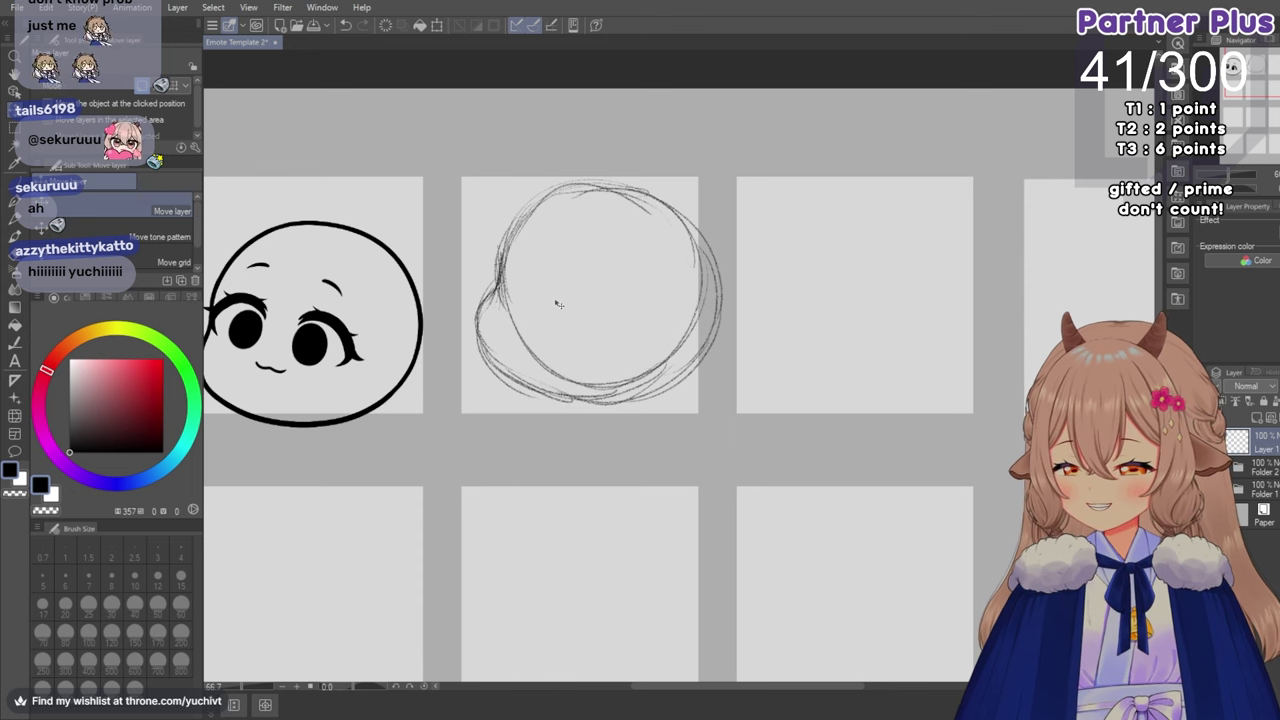
left_click(15, 219)
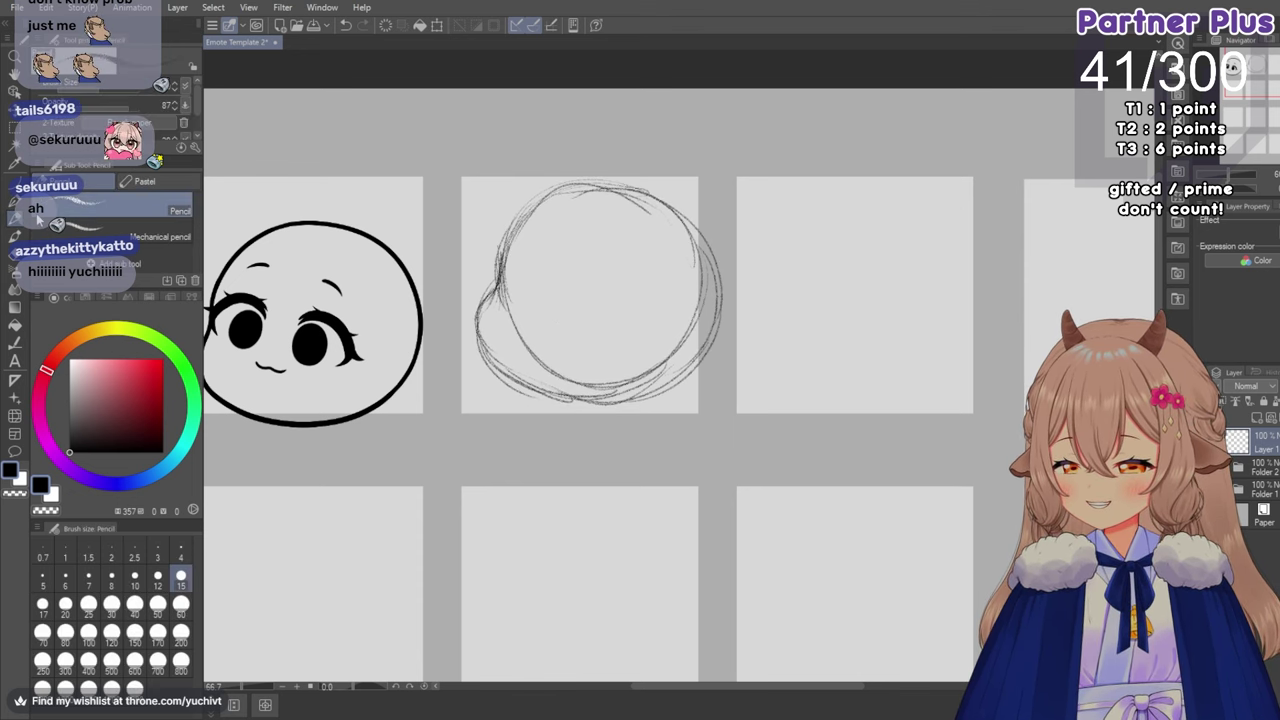
left_click(14, 252)
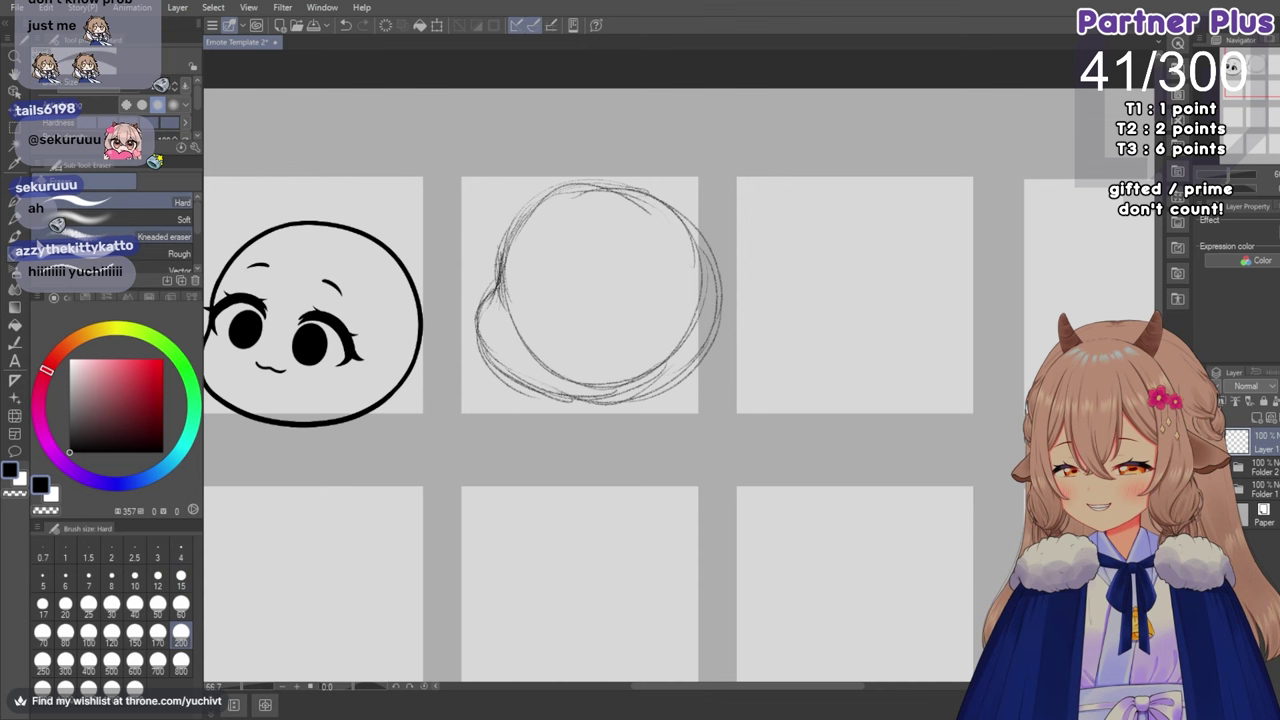
left_click(181, 607)
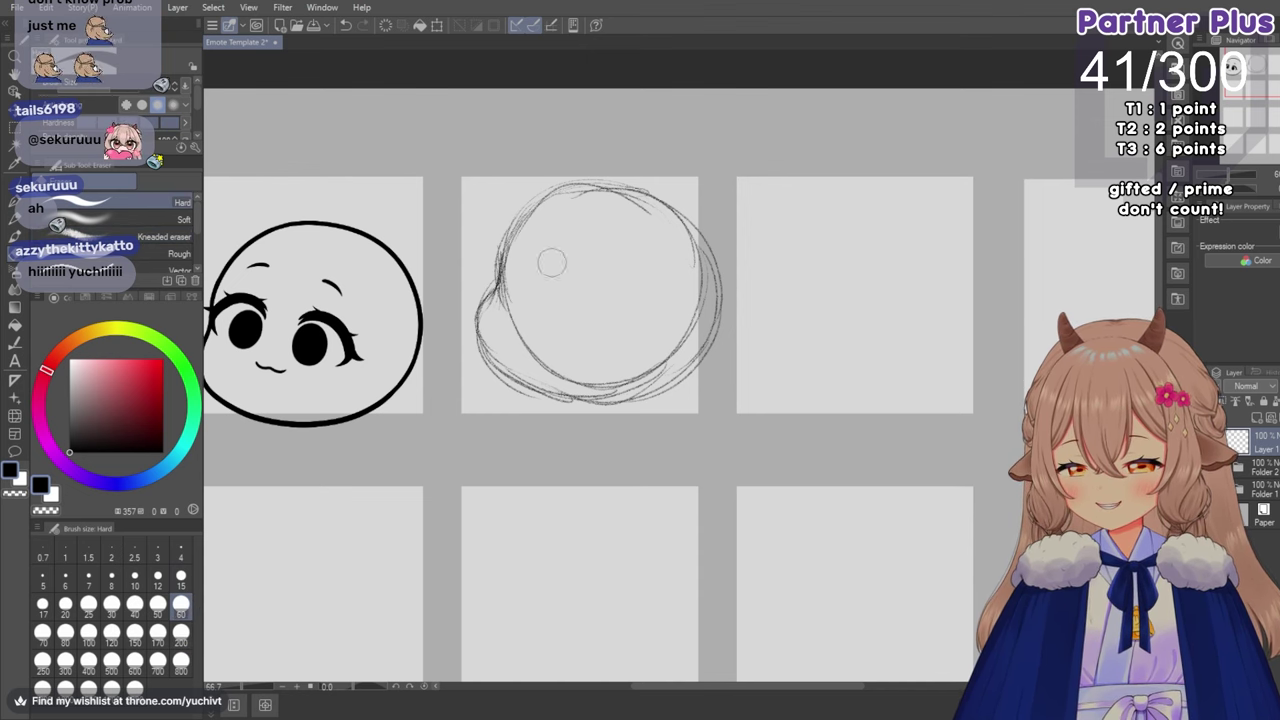
mouse_move(520, 312)
left_mouse_down()
mouse_move(519, 275)
mouse_move(489, 267)
mouse_move(501, 222)
mouse_move(560, 186)
mouse_move(680, 237)
mouse_move(705, 287)
mouse_move(655, 373)
mouse_move(526, 331)
left_mouse_up()
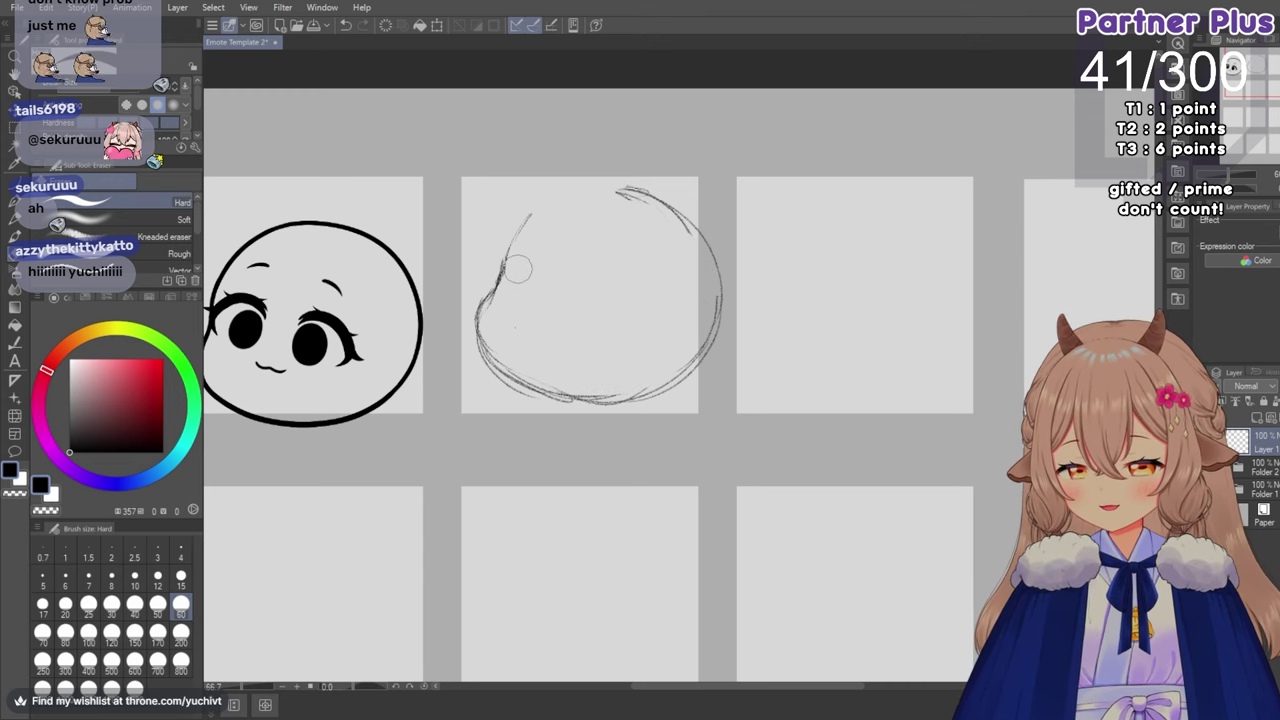
Redraw the missing crown of the head with the Pencil and reinforce the outline along the right side and underside.
left_click(10, 196)
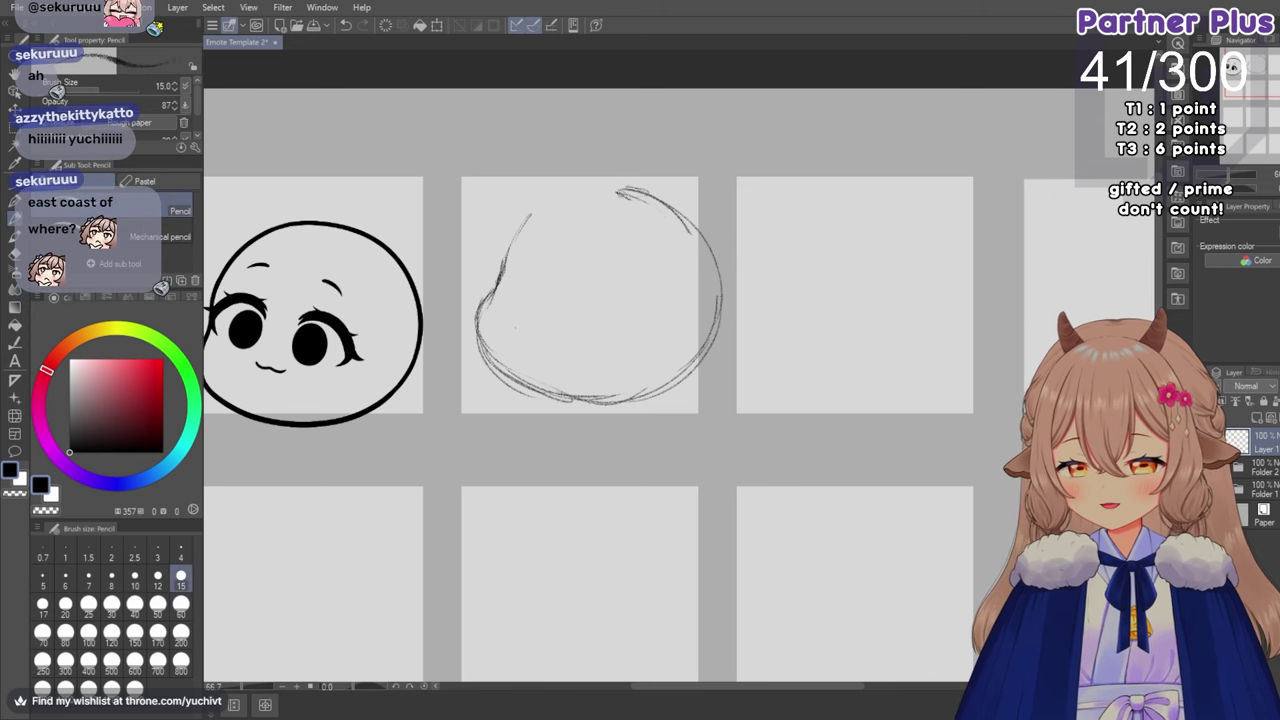
mouse_move(548, 208)
left_mouse_down()
mouse_move(620, 190)
mouse_move(518, 238)
mouse_move(502, 276)
left_mouse_up()
mouse_move(577, 187)
left_mouse_down()
mouse_move(647, 203)
mouse_move(595, 194)
mouse_move(711, 259)
mouse_move(704, 237)
mouse_move(712, 316)
mouse_move(723, 298)
mouse_move(713, 344)
left_mouse_up()
mouse_move(710, 338)
left_mouse_down()
mouse_move(689, 380)
mouse_move(618, 415)
left_mouse_up()
key("ctrl+z")
mouse_move(550, 205)
left_mouse_down()
mouse_move(491, 287)
mouse_move(478, 362)
mouse_move(580, 408)
mouse_move(664, 396)
mouse_move(684, 378)
left_mouse_up()
left_click_drag(600, 402, 688, 372)
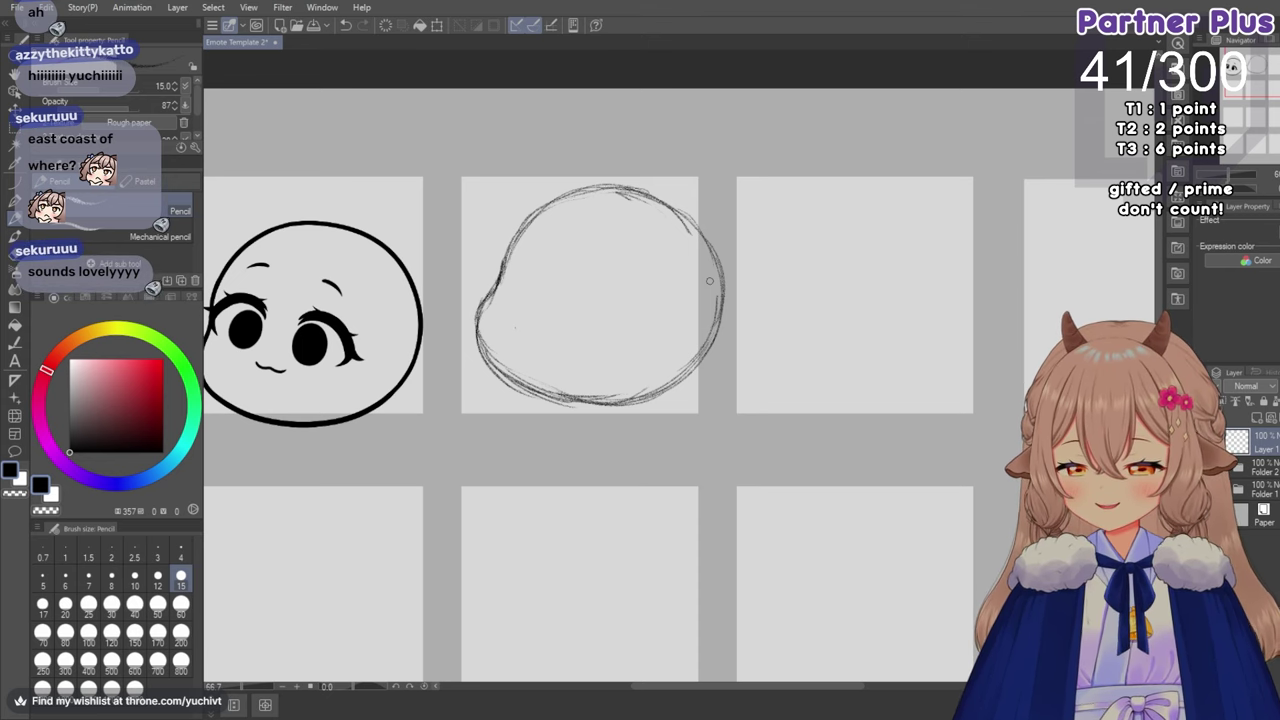
Sketch a curved vertical centre line and a curved horizontal eye line across the head as face guides.
left_click_drag(628, 201, 556, 330)
key("ctrl+z")
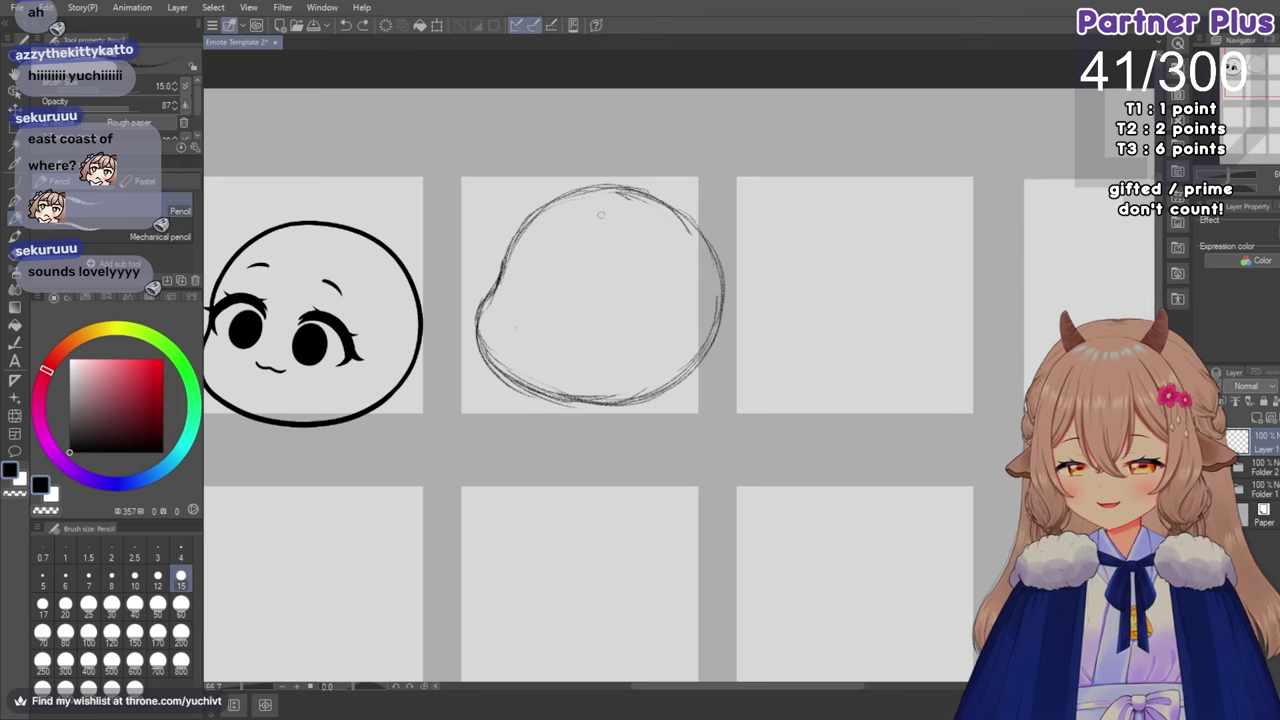
left_click_drag(612, 205, 546, 376)
mouse_move(502, 284)
left_mouse_down()
mouse_move(648, 334)
mouse_move(676, 370)
left_mouse_up()
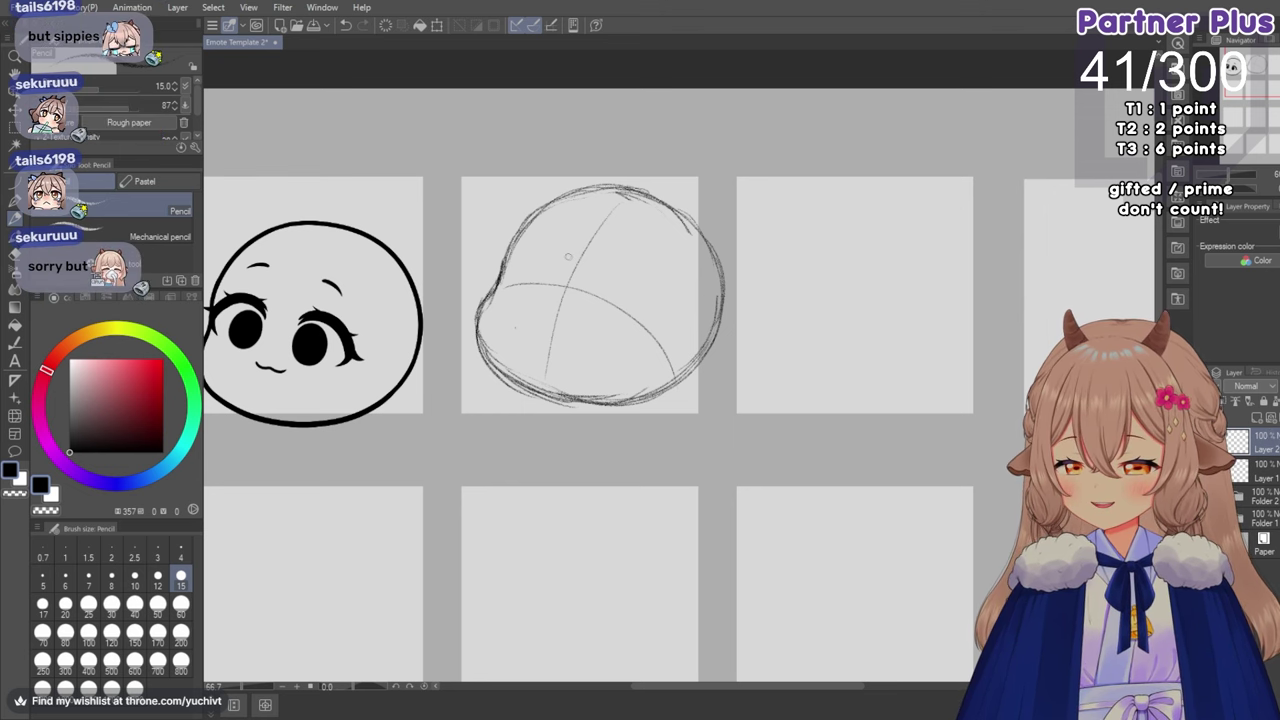
Sketch both eyes on Layer 2 near the horizontal guide, with thick arched upper lash lines and oval irises.
mouse_move(568, 256)
left_mouse_down()
mouse_move(534, 251)
mouse_move(516, 266)
mouse_move(548, 248)
mouse_move(569, 264)
mouse_move(550, 246)
mouse_move(574, 262)
mouse_move(518, 264)
mouse_move(560, 246)
mouse_move(572, 268)
mouse_move(534, 249)
mouse_move(520, 284)
left_mouse_up()
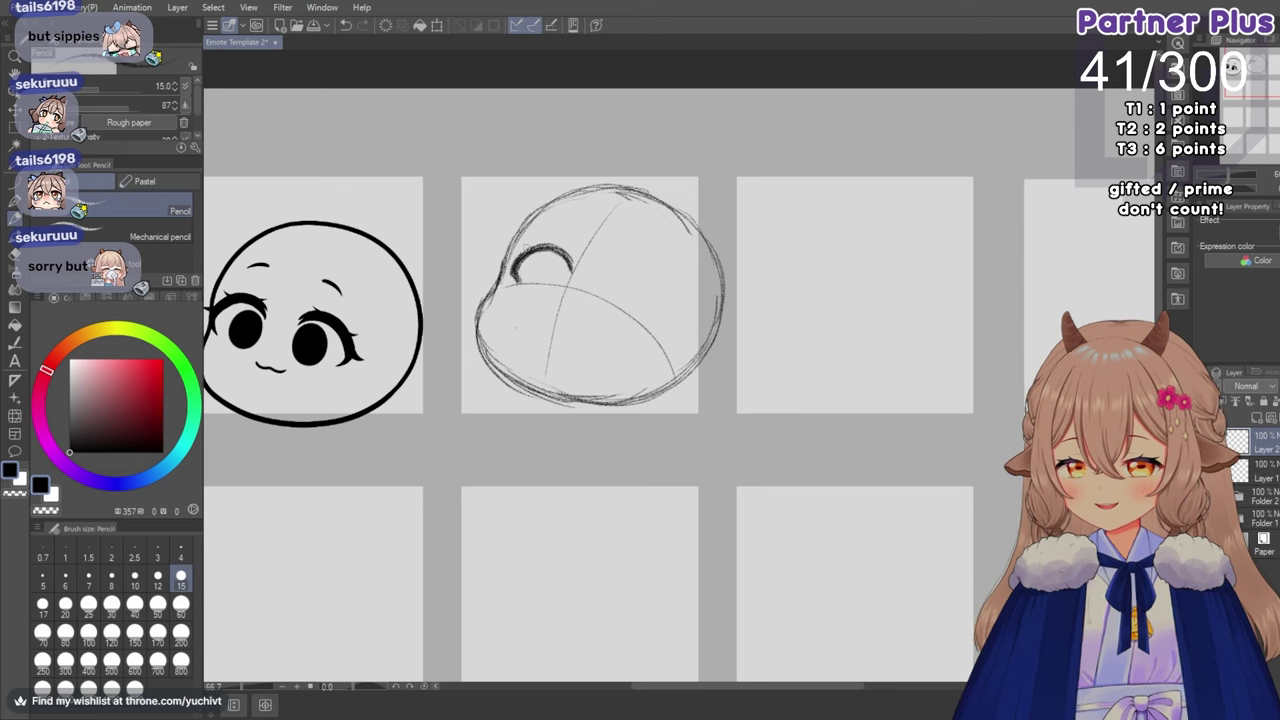
mouse_move(556, 249)
left_mouse_down()
mouse_move(572, 266)
mouse_move(516, 274)
left_mouse_up()
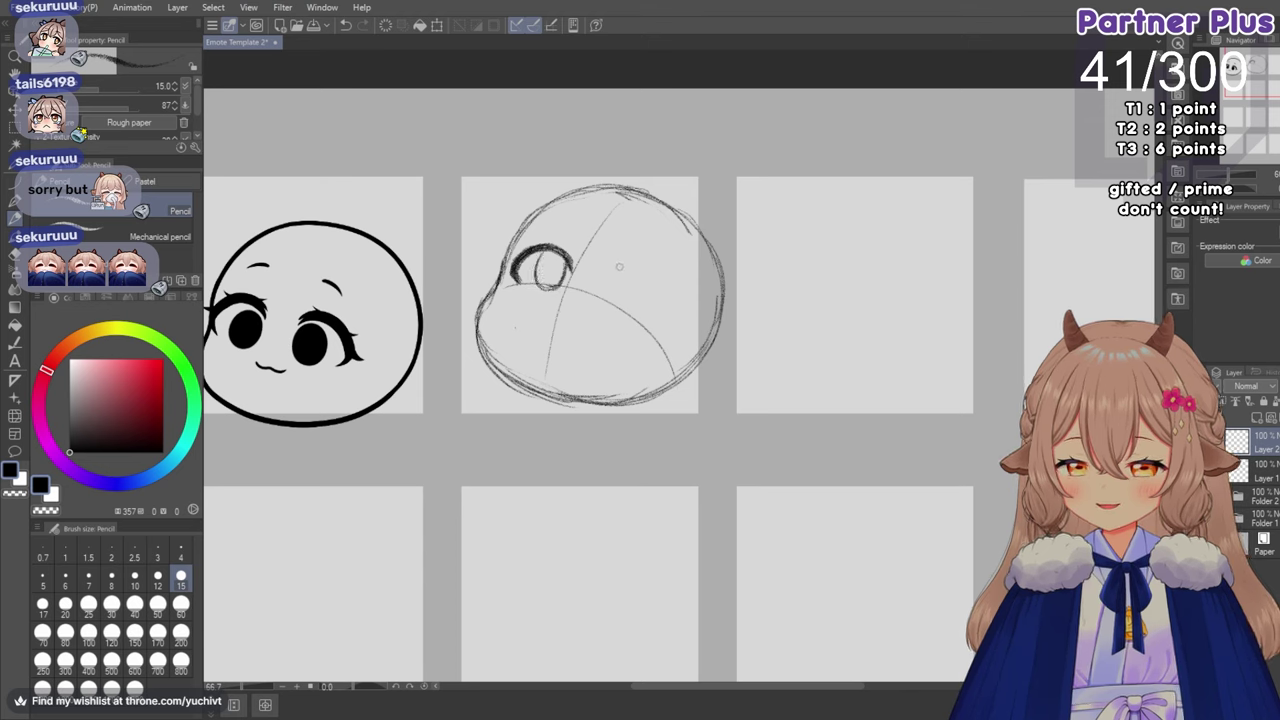
mouse_move(619, 266)
left_mouse_down()
mouse_move(608, 270)
mouse_move(652, 282)
mouse_move(660, 300)
mouse_move(650, 272)
mouse_move(614, 264)
mouse_move(650, 264)
mouse_move(615, 264)
mouse_move(654, 280)
mouse_move(660, 304)
left_mouse_up()
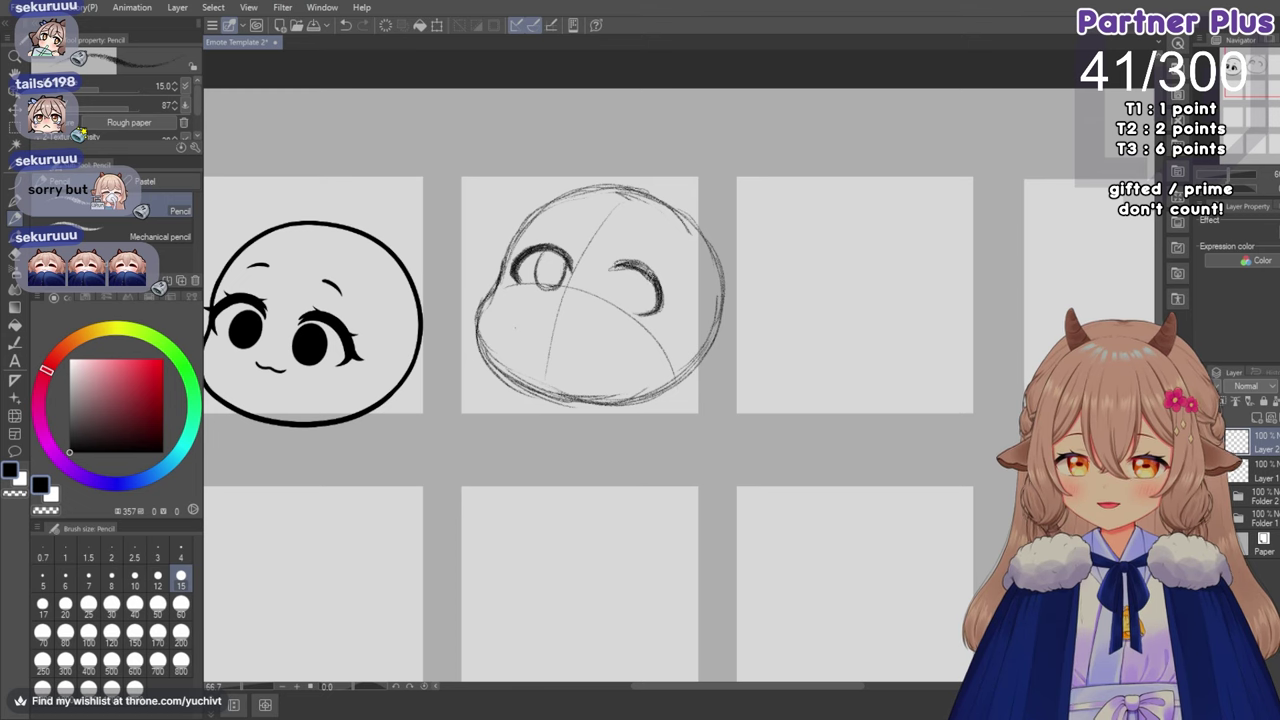
left_click_drag(638, 266, 656, 295)
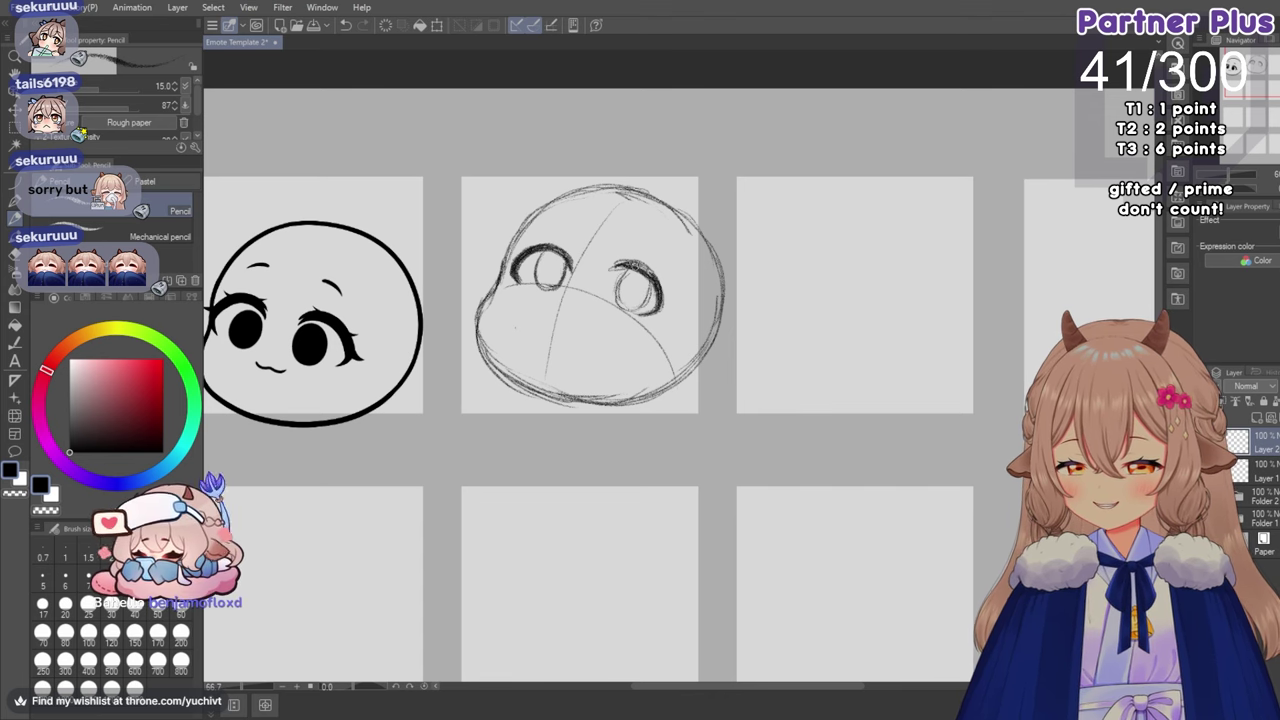
left_click_drag(610, 270, 638, 264)
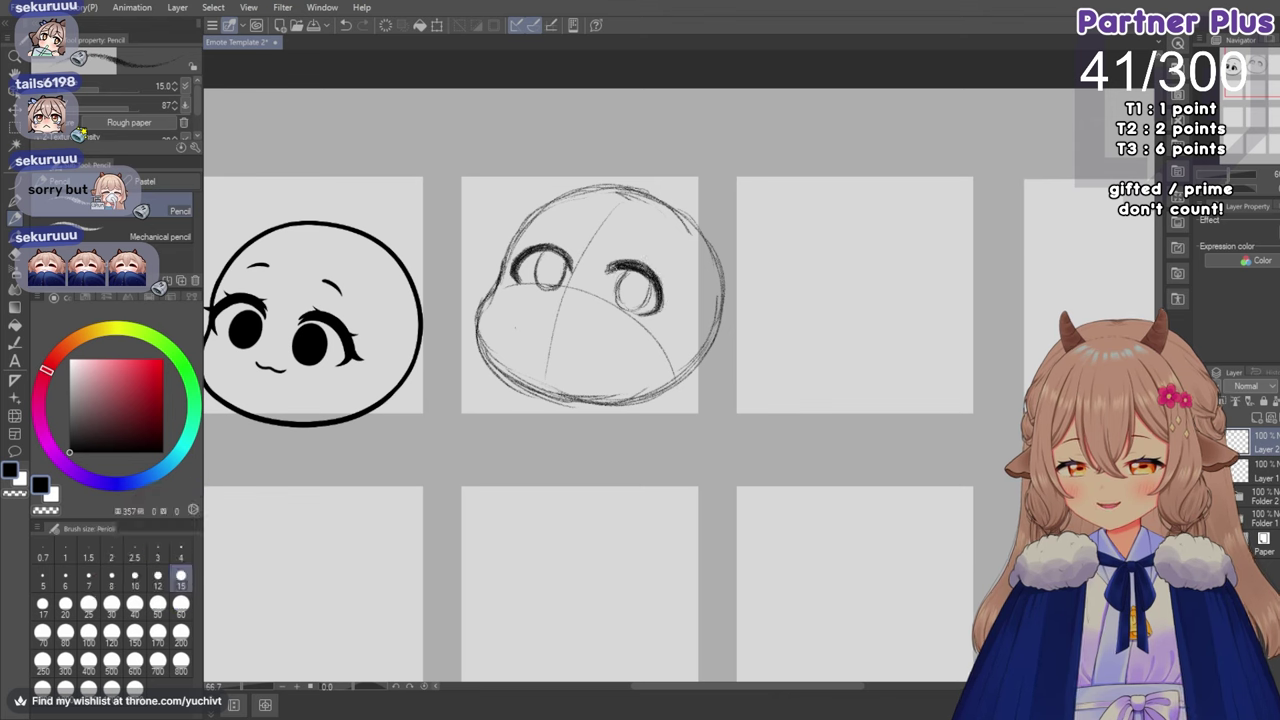
left_click_drag(636, 266, 661, 302)
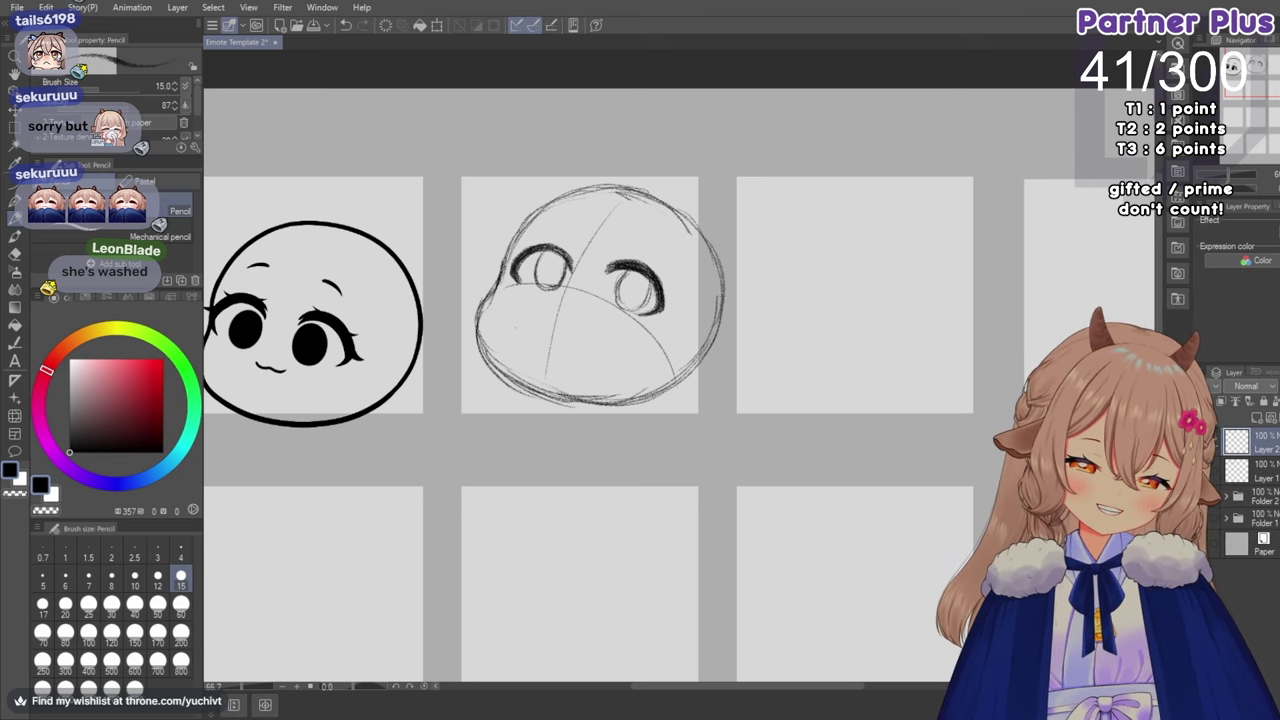
Erase the underside of the head outline on Layer 1 and redraw it with the Pencil as a rounder, smoother curve.
key("h")
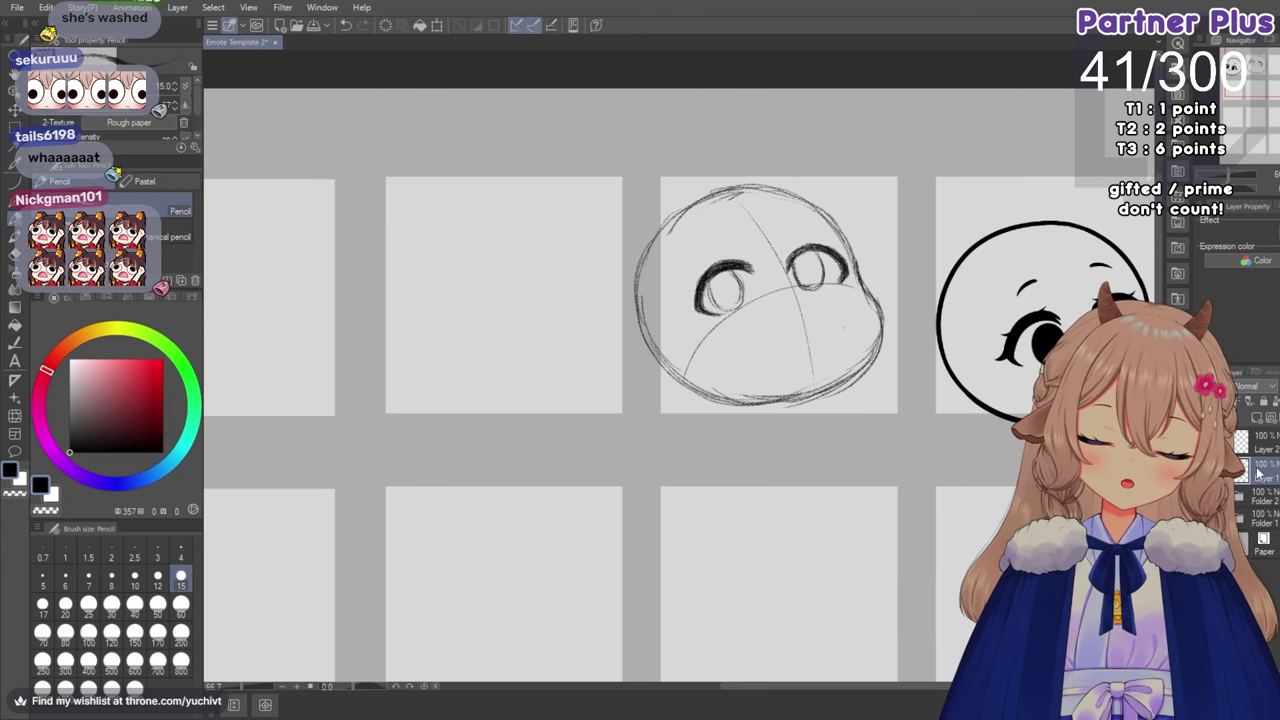
left_click(12, 260)
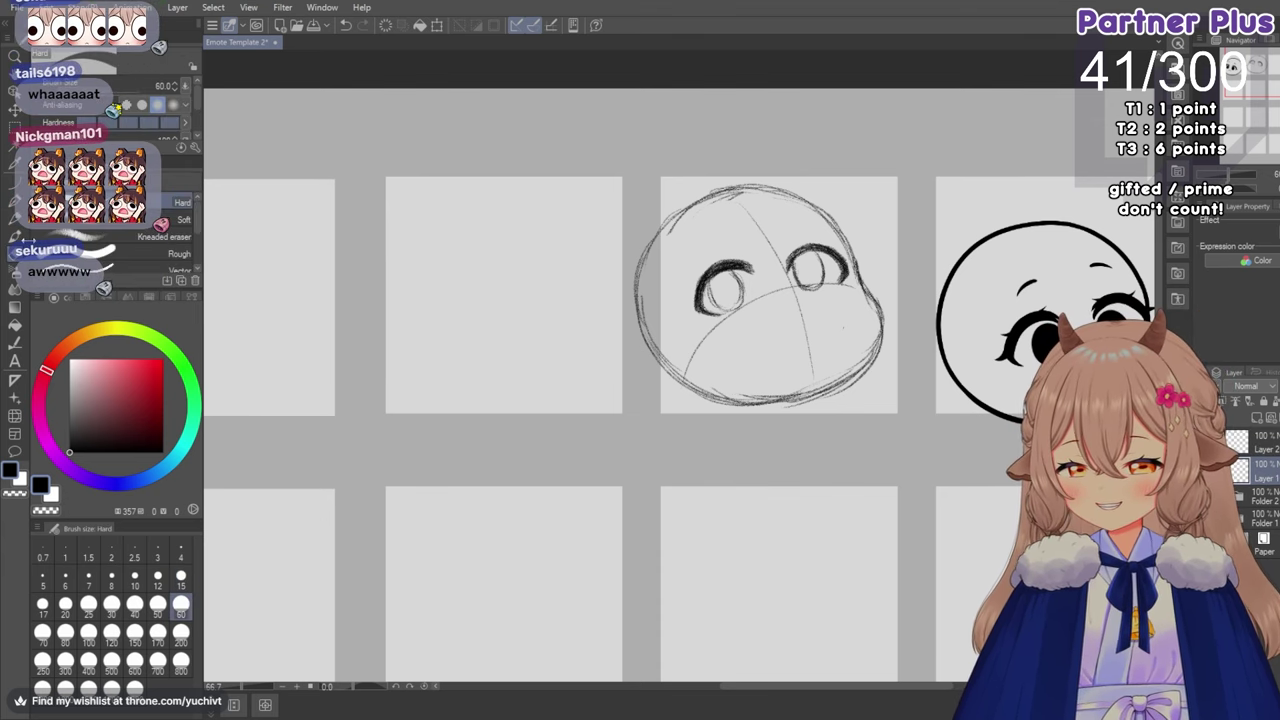
left_click_drag(826, 400, 677, 388)
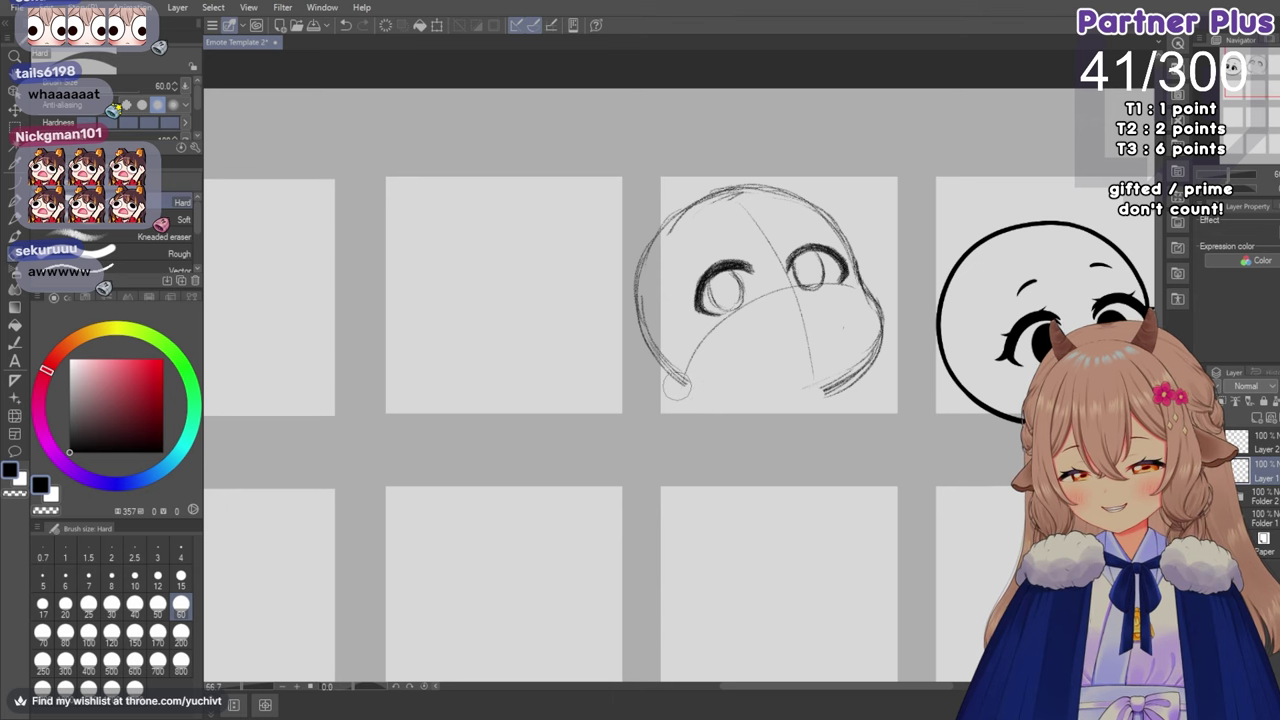
left_click(14, 216)
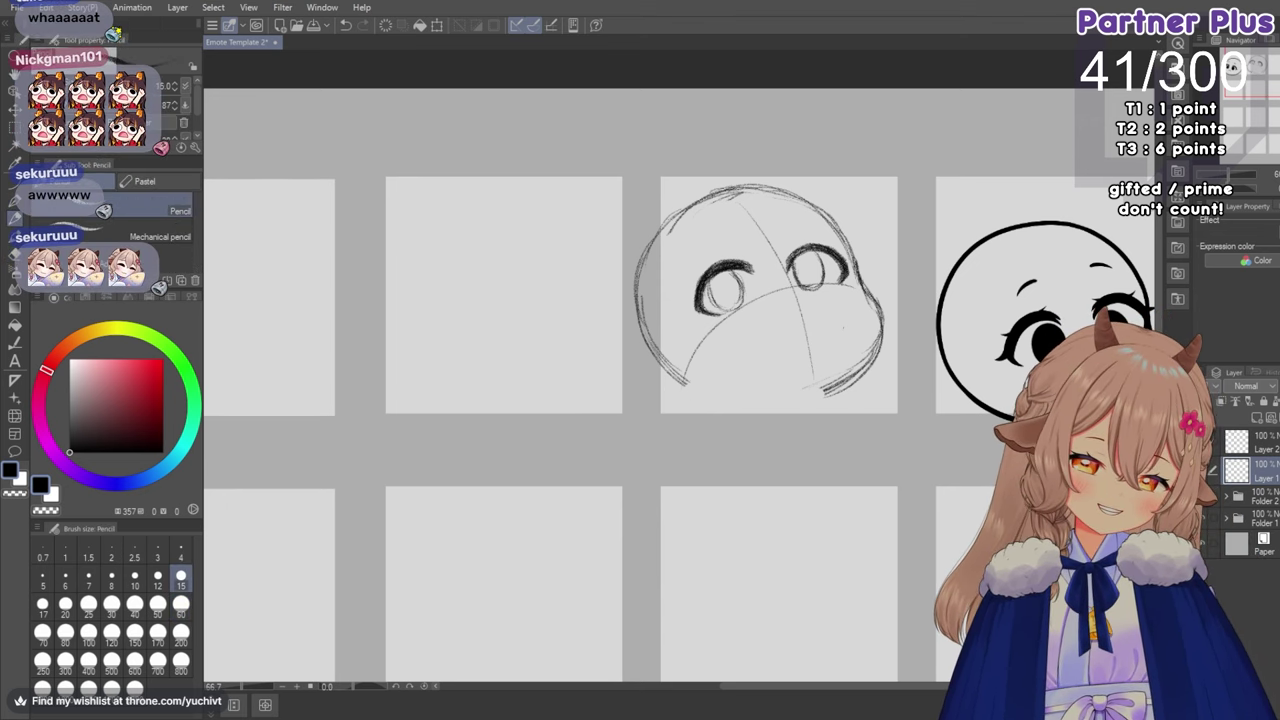
key("minus")
key("minus")
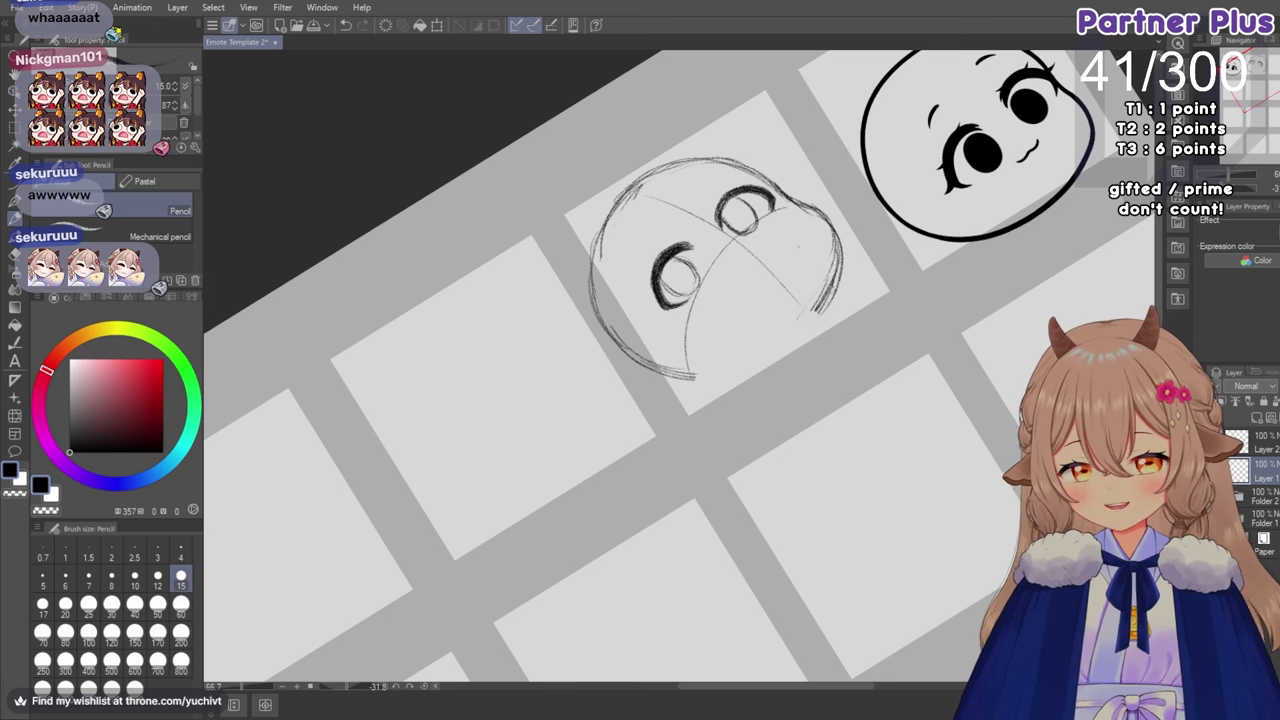
mouse_move(840, 286)
left_mouse_down()
mouse_move(776, 354)
mouse_move(708, 380)
left_mouse_up()
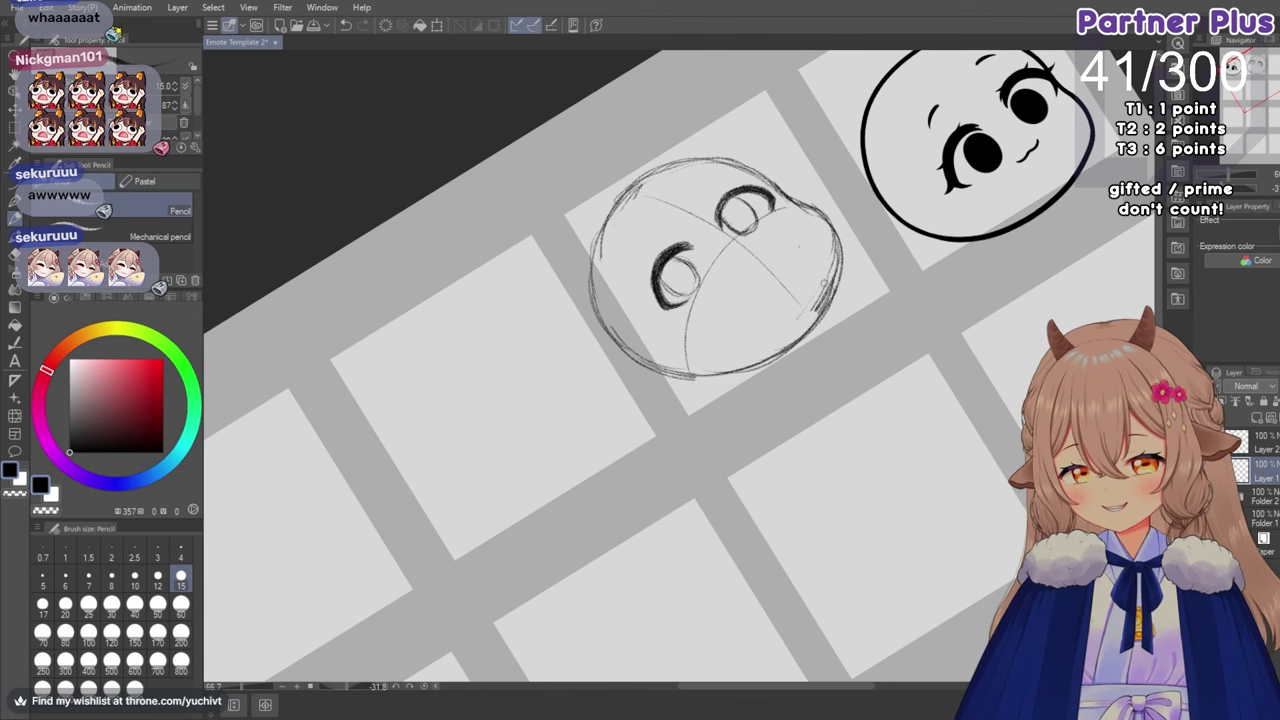
key("ctrl+at")
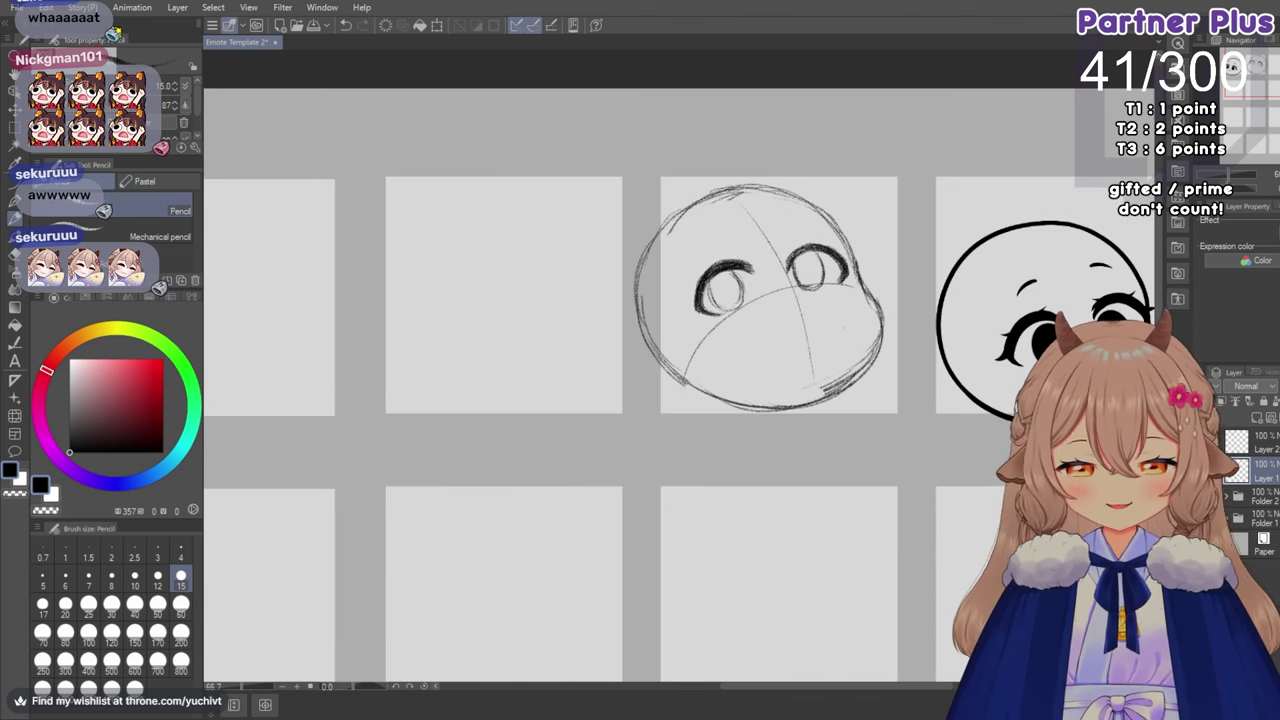
key("h")
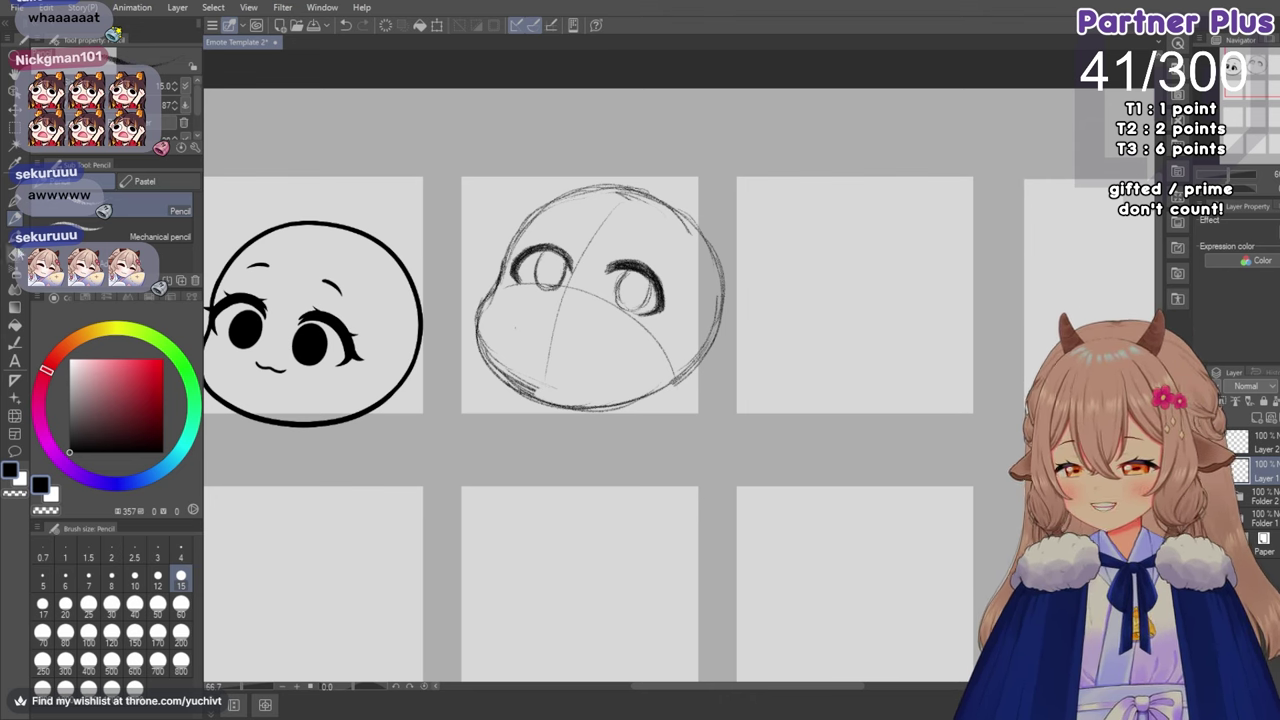
Rework the left cheek's indent, and erase the outline from the cheek around to the chin with the Hard eraser at size 60.
key("e")
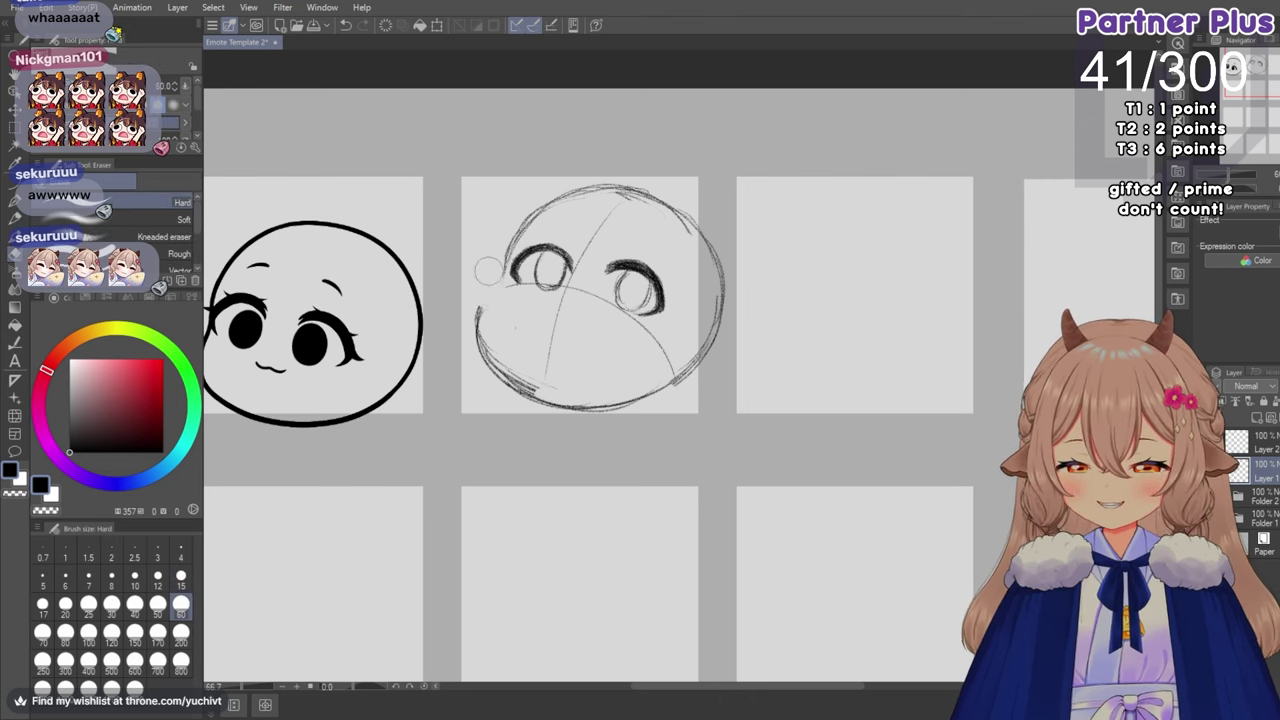
key("p")
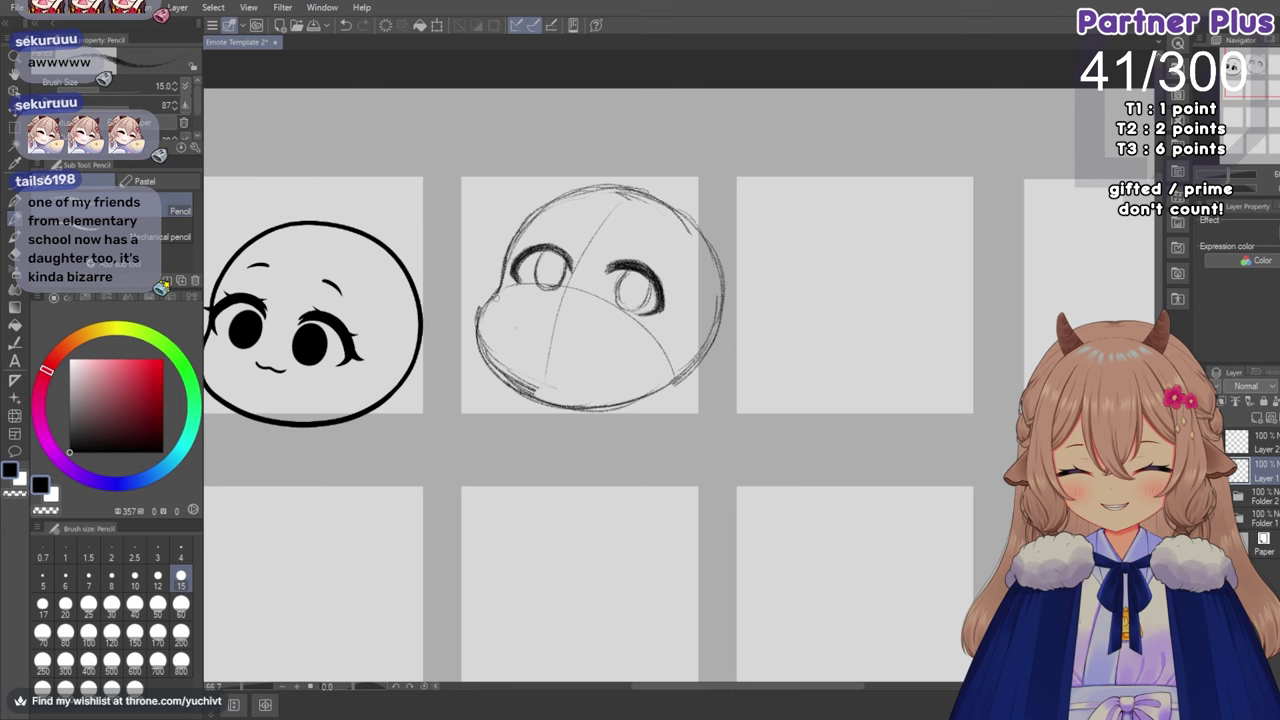
left_click(18, 258)
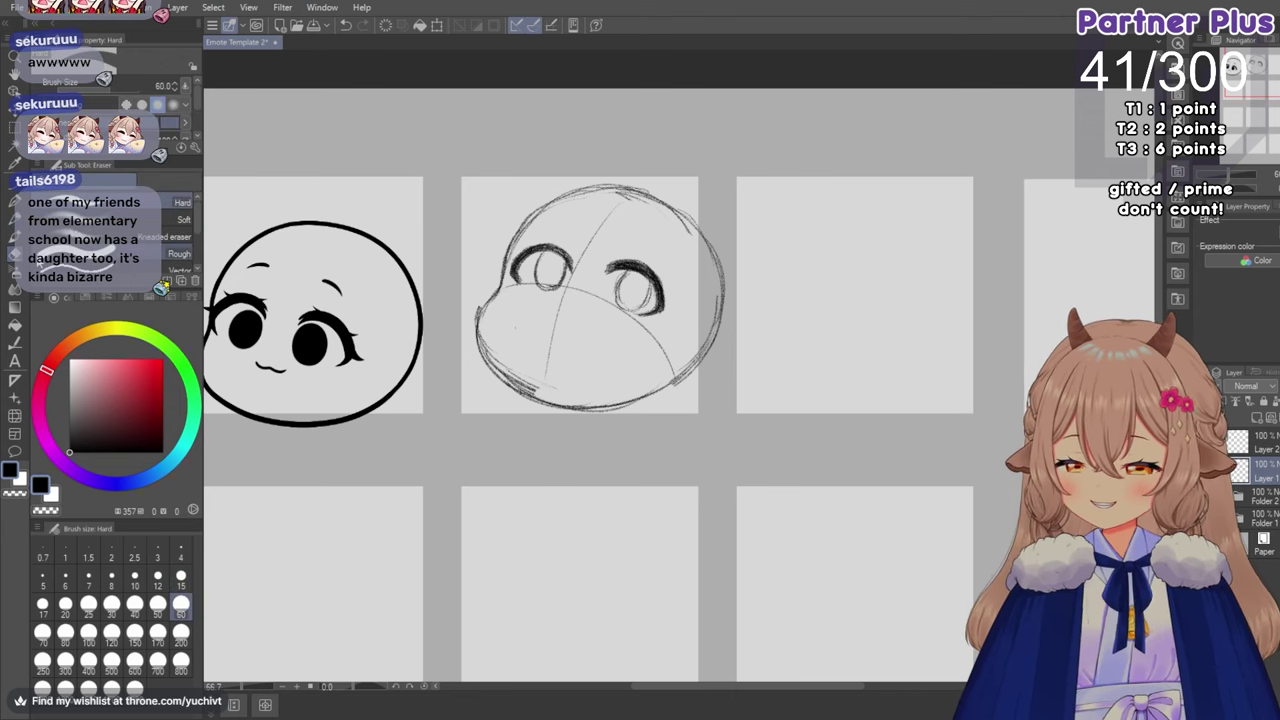
mouse_move(478, 336)
left_mouse_down()
mouse_move(474, 317)
mouse_move(513, 379)
mouse_move(555, 405)
mouse_move(600, 408)
left_mouse_up()
Redraw the left cheek and chin outline with the Pencil at size 15, joining it to the remaining underside and reinforcing the cheek curve.
left_click(12, 208)
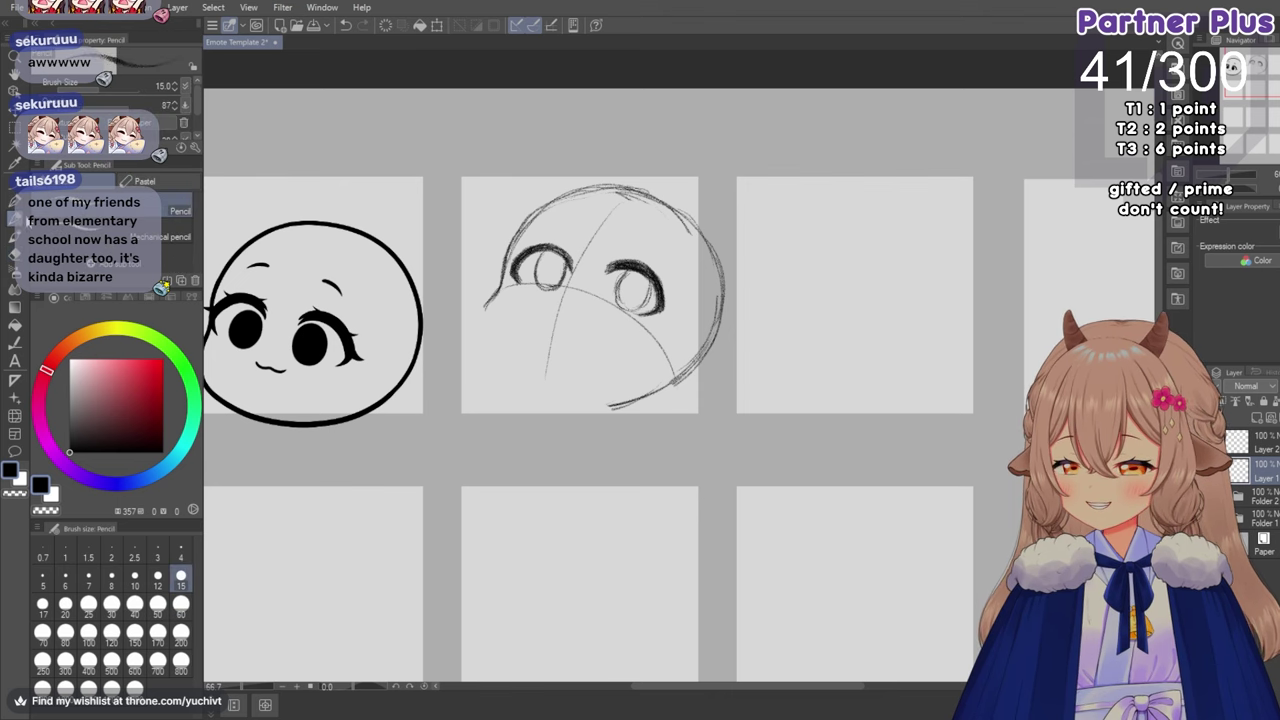
mouse_move(505, 278)
left_mouse_down()
mouse_move(480, 330)
mouse_move(490, 362)
left_mouse_up()
mouse_move(498, 300)
left_mouse_down()
mouse_move(501, 373)
mouse_move(476, 330)
mouse_move(503, 342)
mouse_move(510, 374)
mouse_move(548, 396)
left_mouse_up()
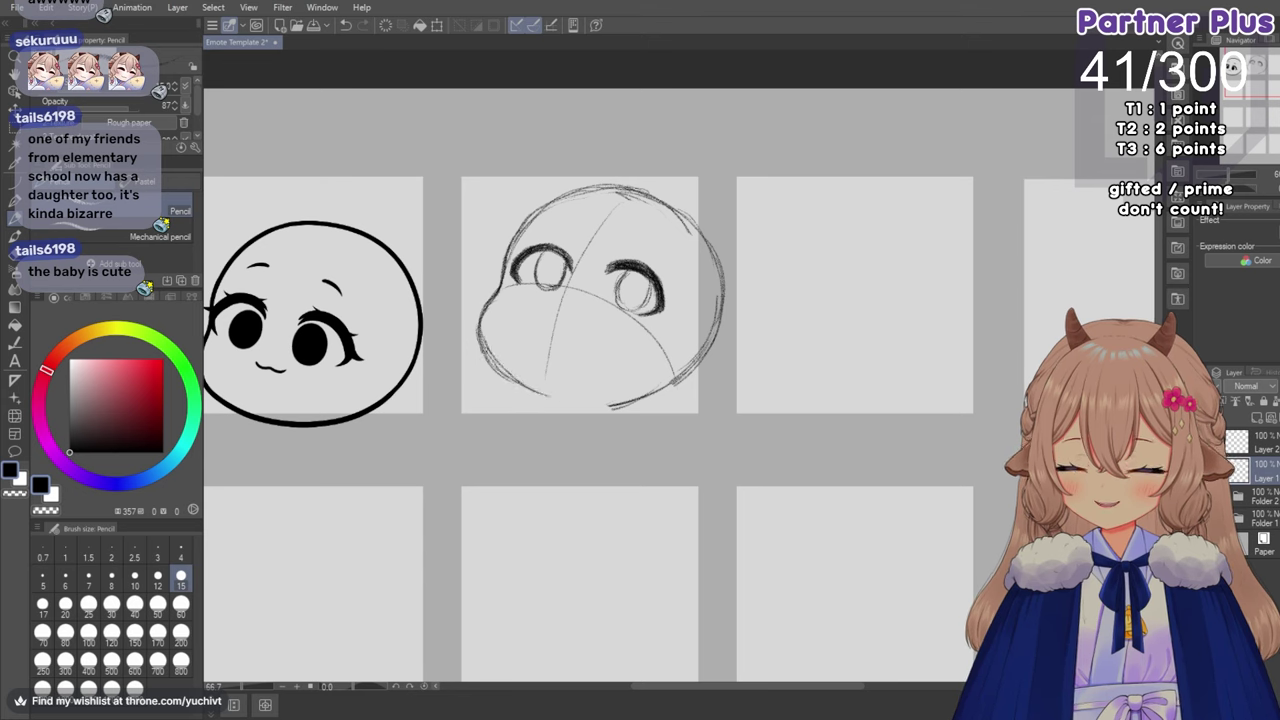
mouse_move(482, 348)
left_mouse_down()
mouse_move(565, 402)
mouse_move(608, 406)
left_mouse_up()
left_click_drag(530, 388, 626, 406)
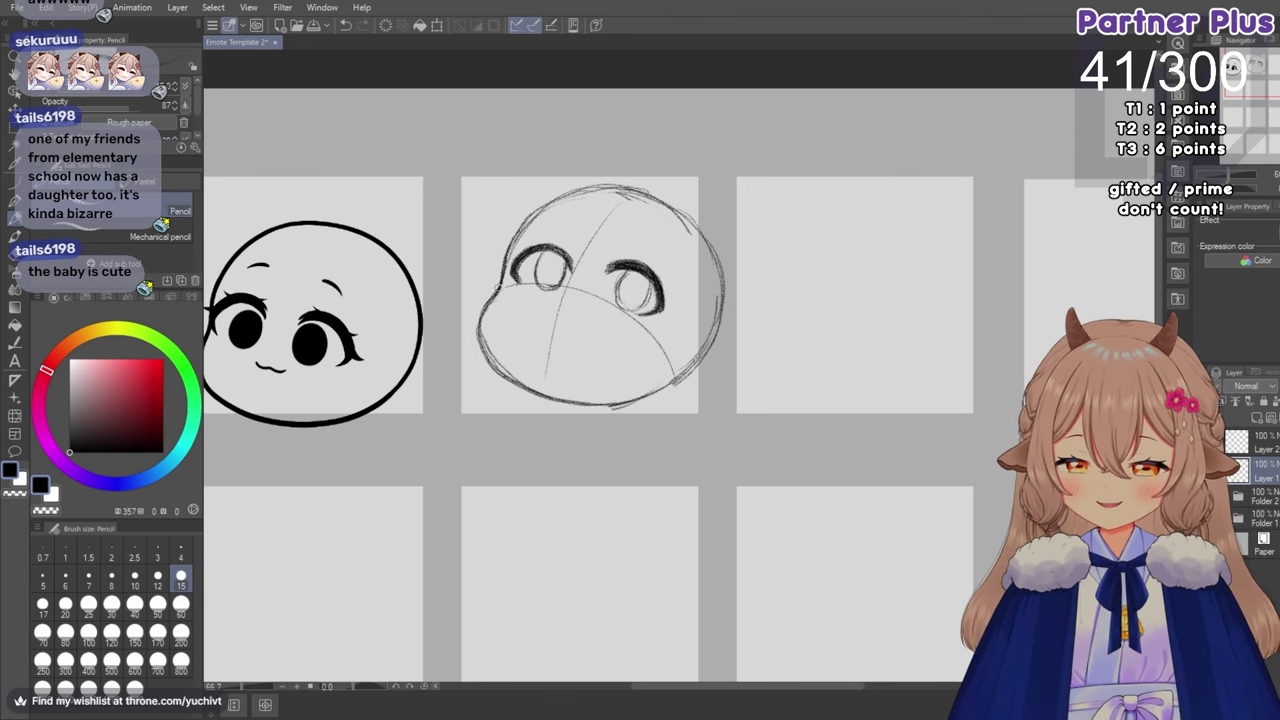
left_click_drag(499, 288, 478, 346)
left_click_drag(498, 284, 482, 322)
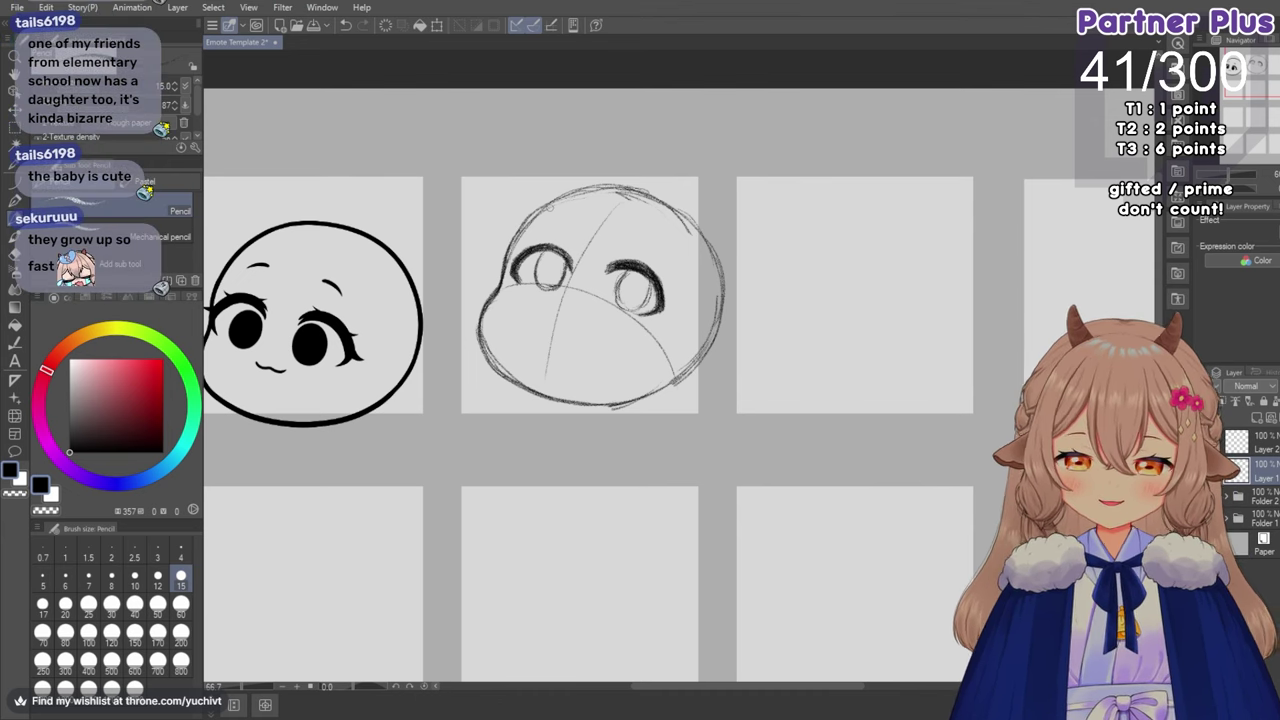
Lasso the larger near-side eye on Layer 2, move it slightly down toward the face's centre line, and deselect it.
key("h")
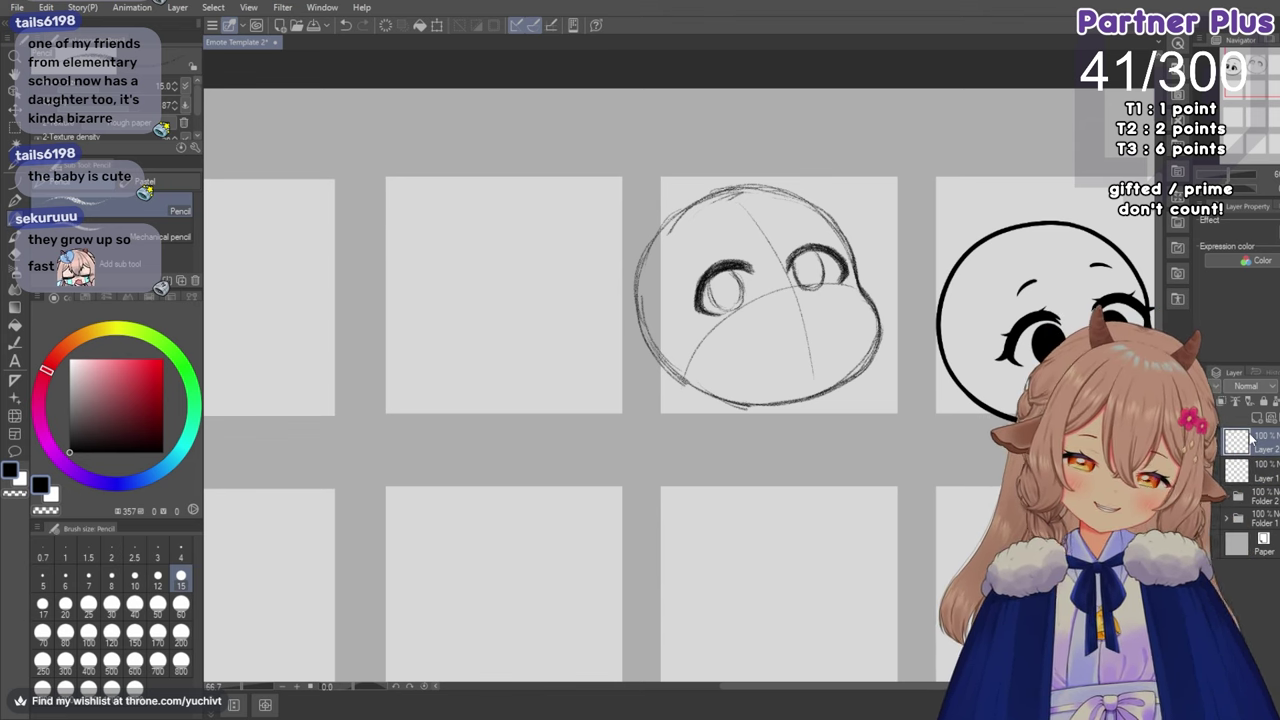
left_click(14, 127)
mouse_move(727, 237)
left_mouse_down()
mouse_move(772, 278)
mouse_move(726, 236)
left_mouse_up()
left_click(14, 109)
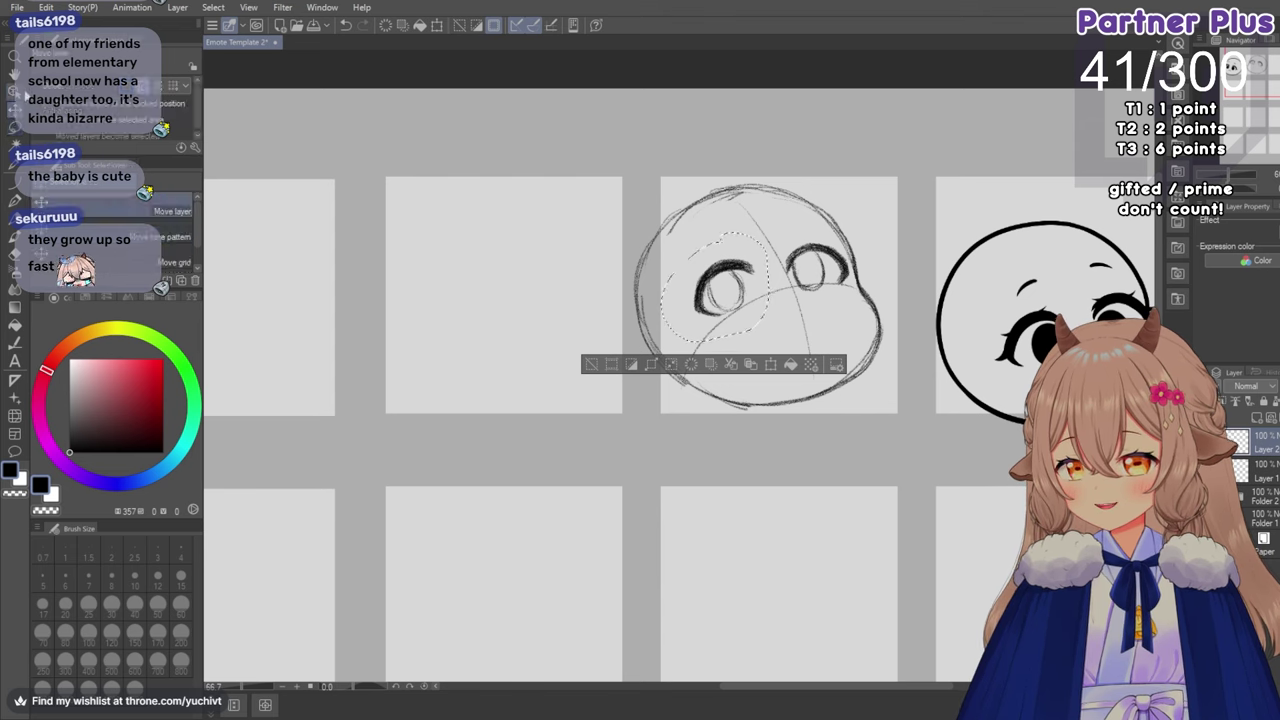
left_click_drag(714, 285, 728, 290)
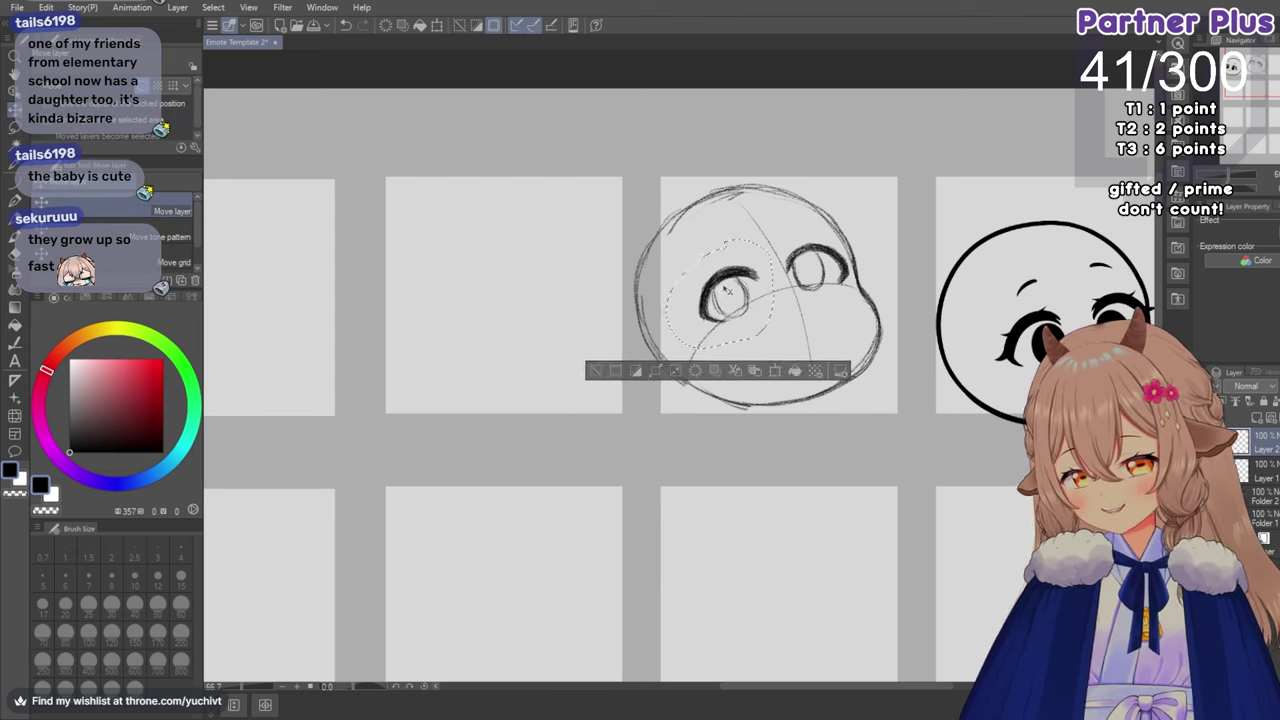
left_click(14, 128)
left_click(448, 234)
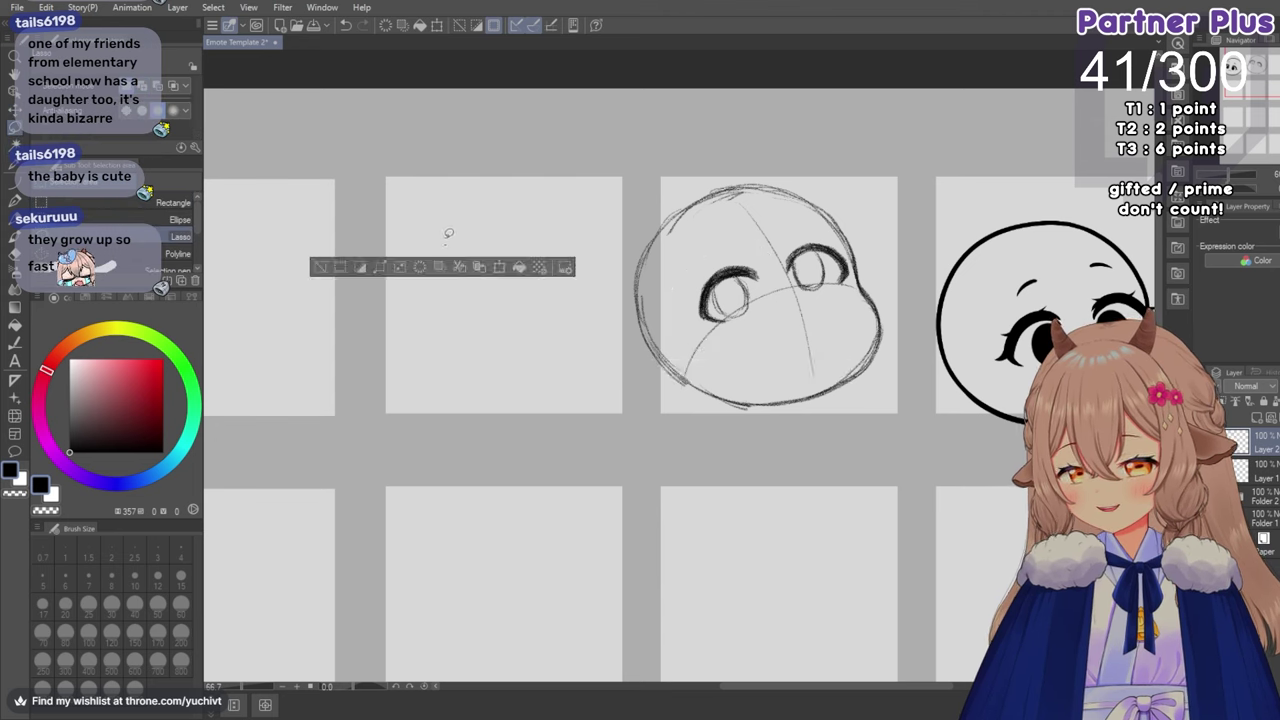
left_click(399, 144)
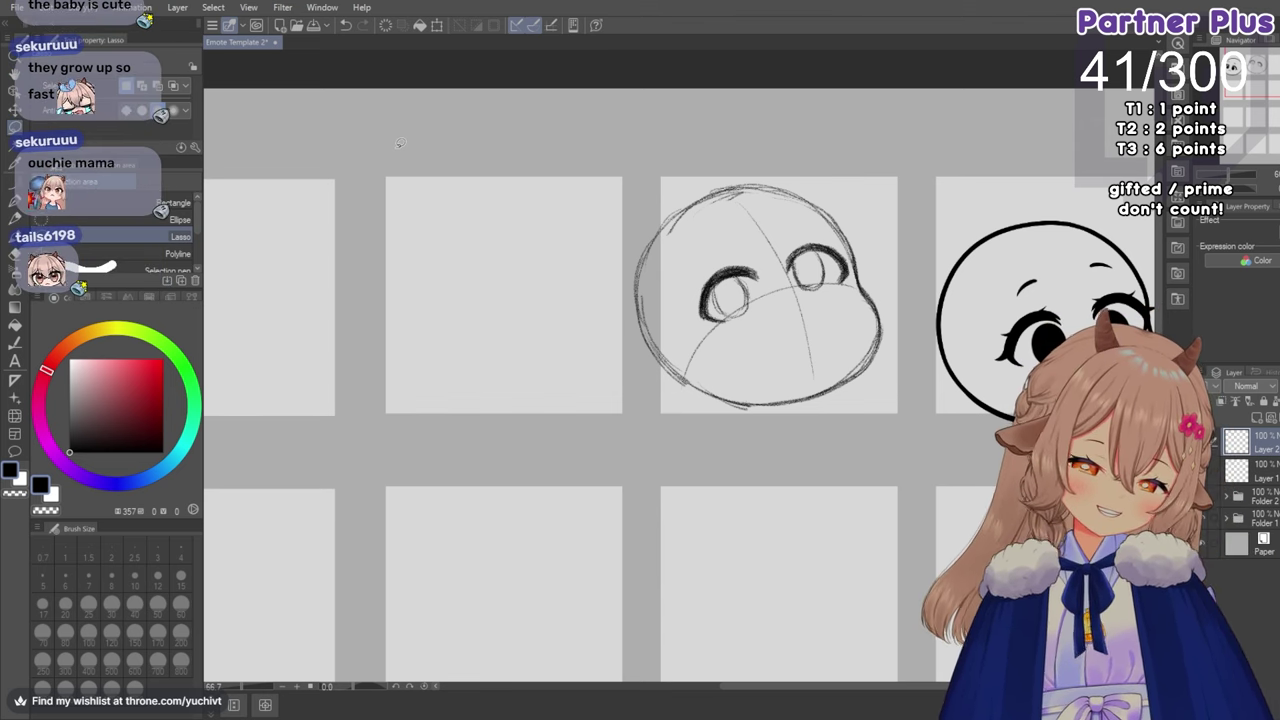
Add pointed outer lashes to both eyes on Layer 2 with the Pencil and thicken the far eye's upper lash line.
left_click(1203, 442)
left_click(1203, 442)
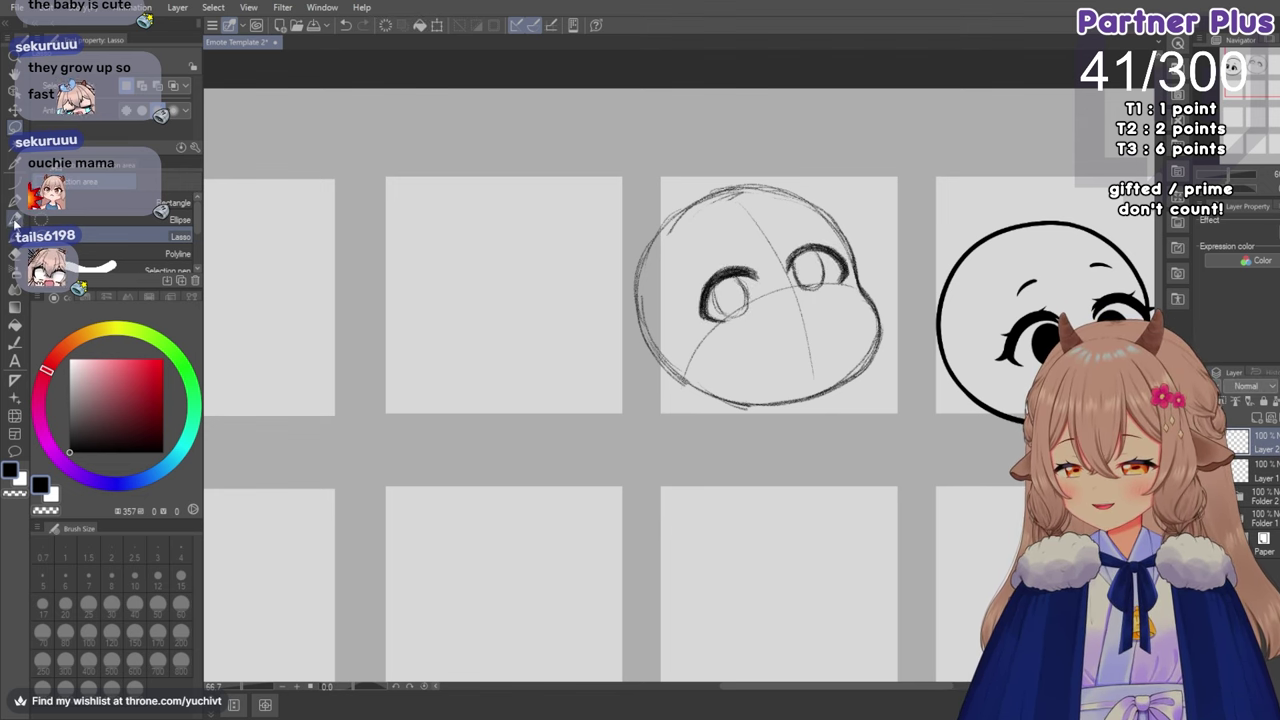
left_click(16, 202)
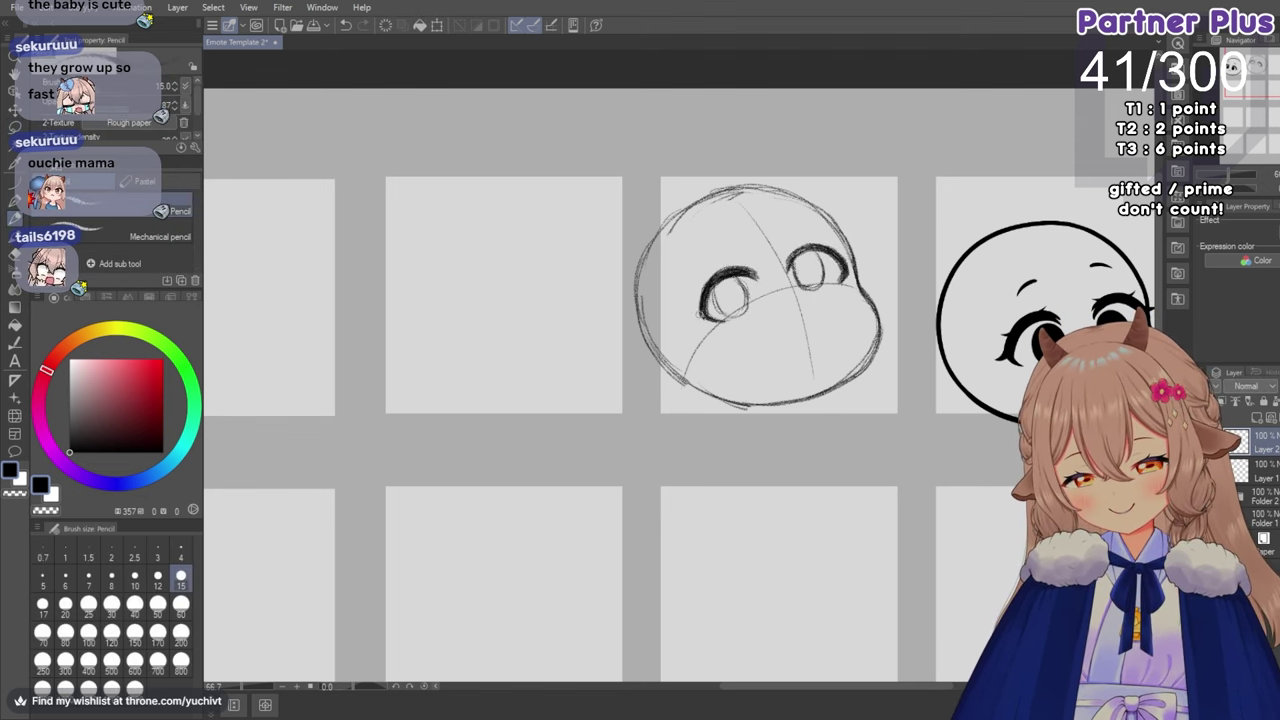
left_click_drag(705, 287, 693, 319)
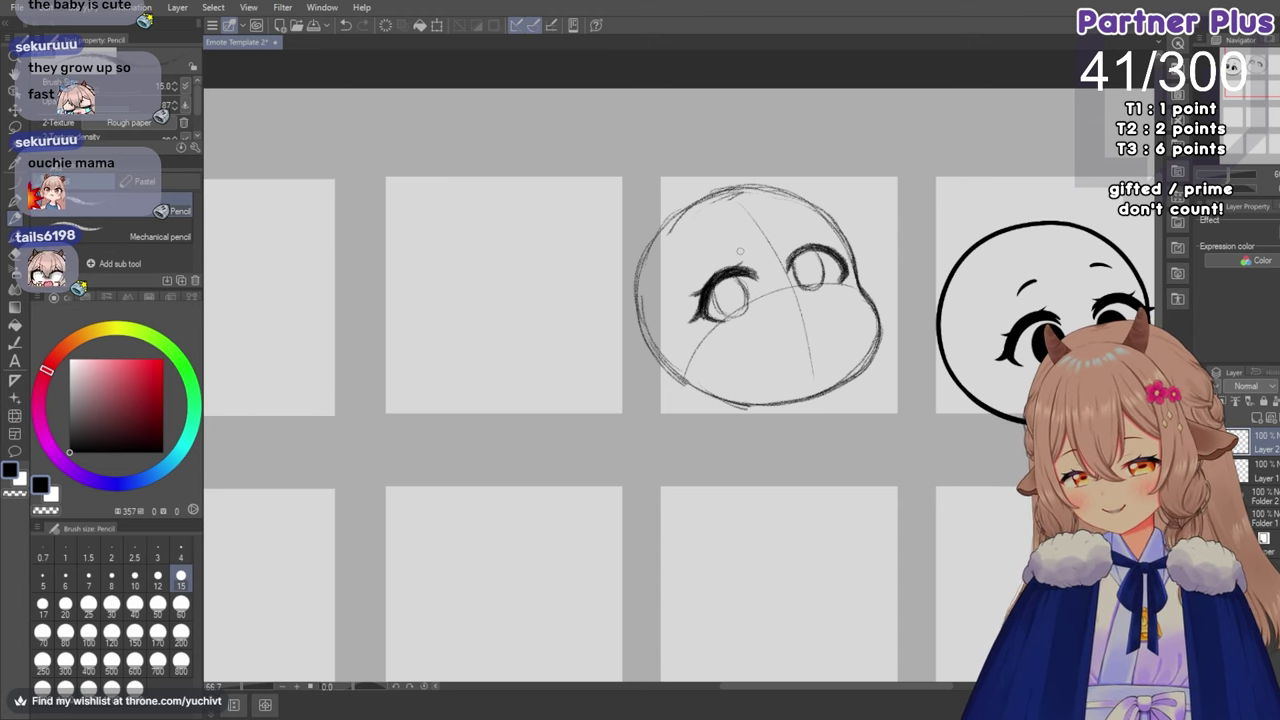
key("h")
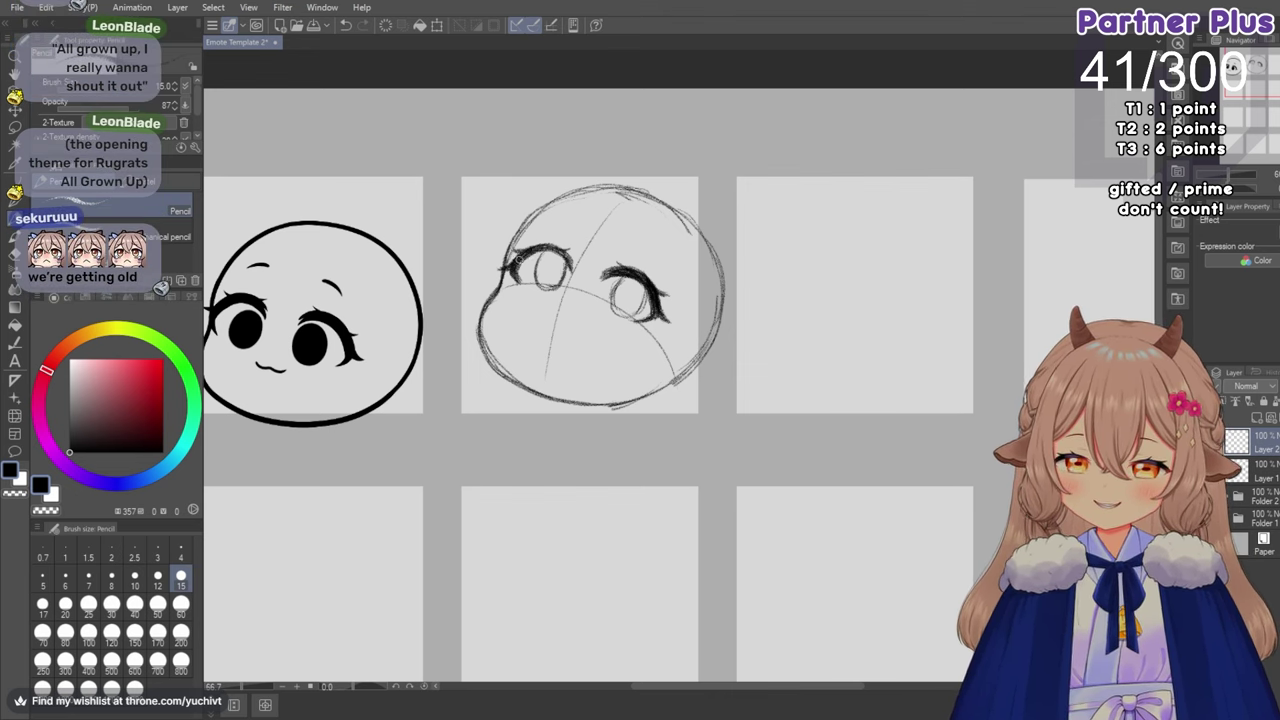
left_click_drag(525, 255, 565, 263)
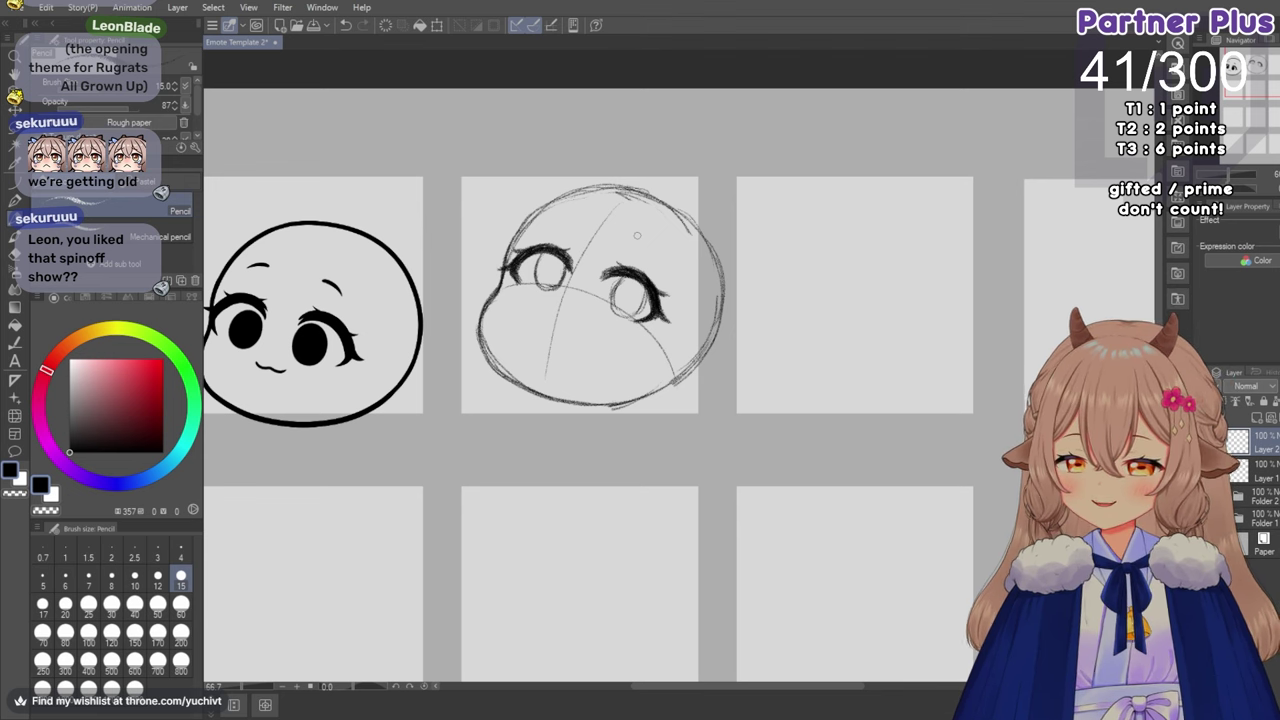
Move the eye sketch on Layer 2 slightly down and to the left on the face.
key("k")
left_click_drag(544, 247, 542, 261)
left_click_drag(547, 267, 543, 266)
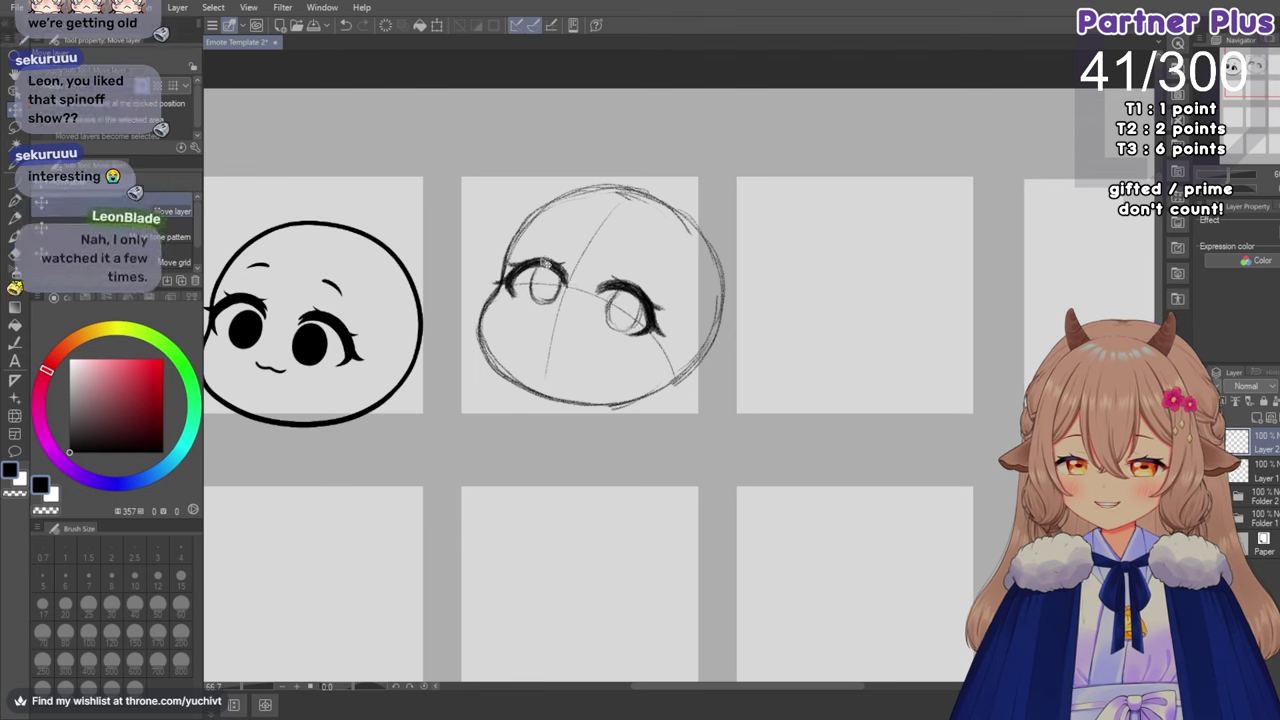
Sketch short arched eyebrows above both eyes with the Pencil and refine the outline of the right eye's iris.
left_click(18, 220)
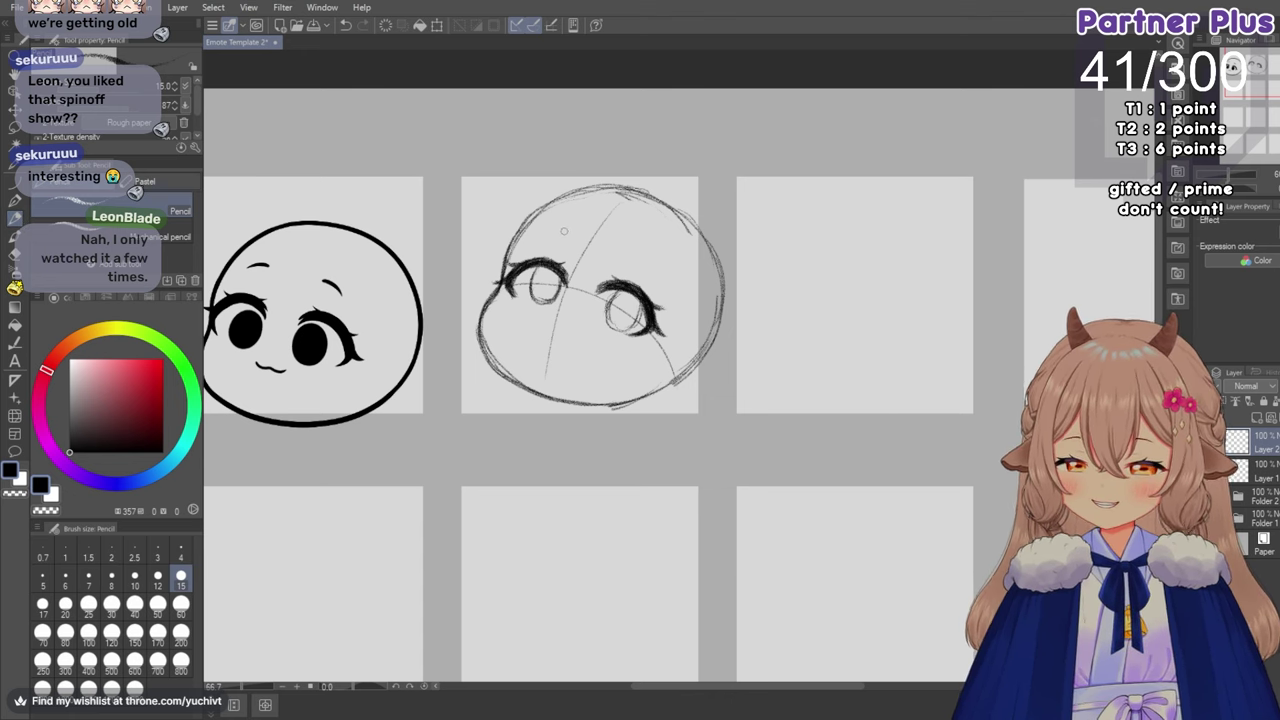
mouse_move(539, 238)
left_mouse_down()
mouse_move(566, 230)
mouse_move(656, 262)
left_mouse_up()
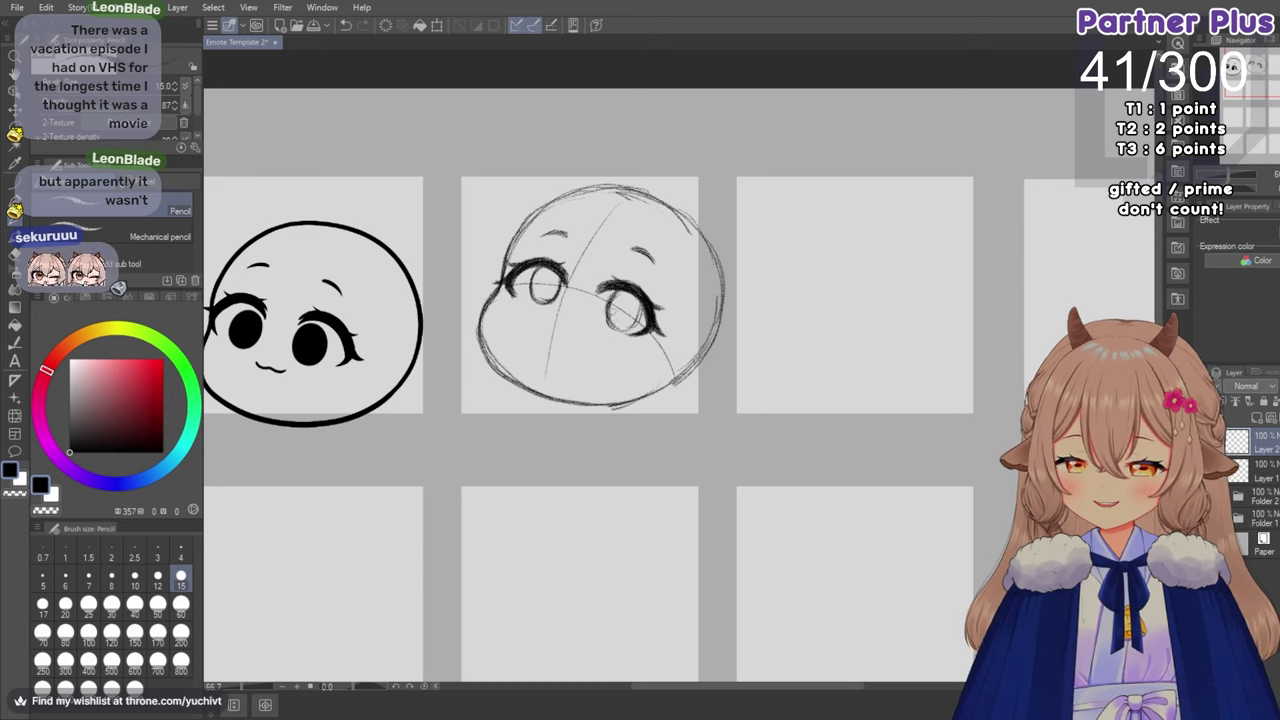
mouse_move(614, 297)
left_mouse_down()
mouse_move(613, 328)
mouse_move(641, 321)
left_mouse_up()
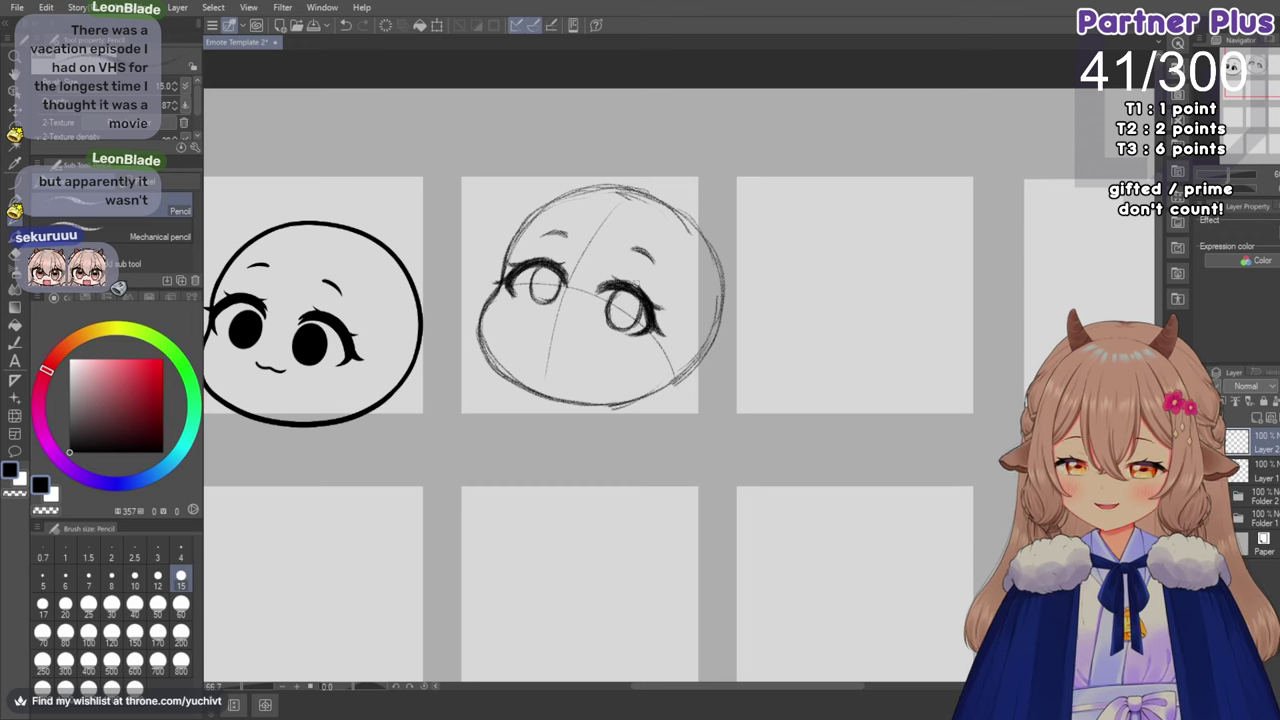
left_click_drag(641, 309, 632, 329)
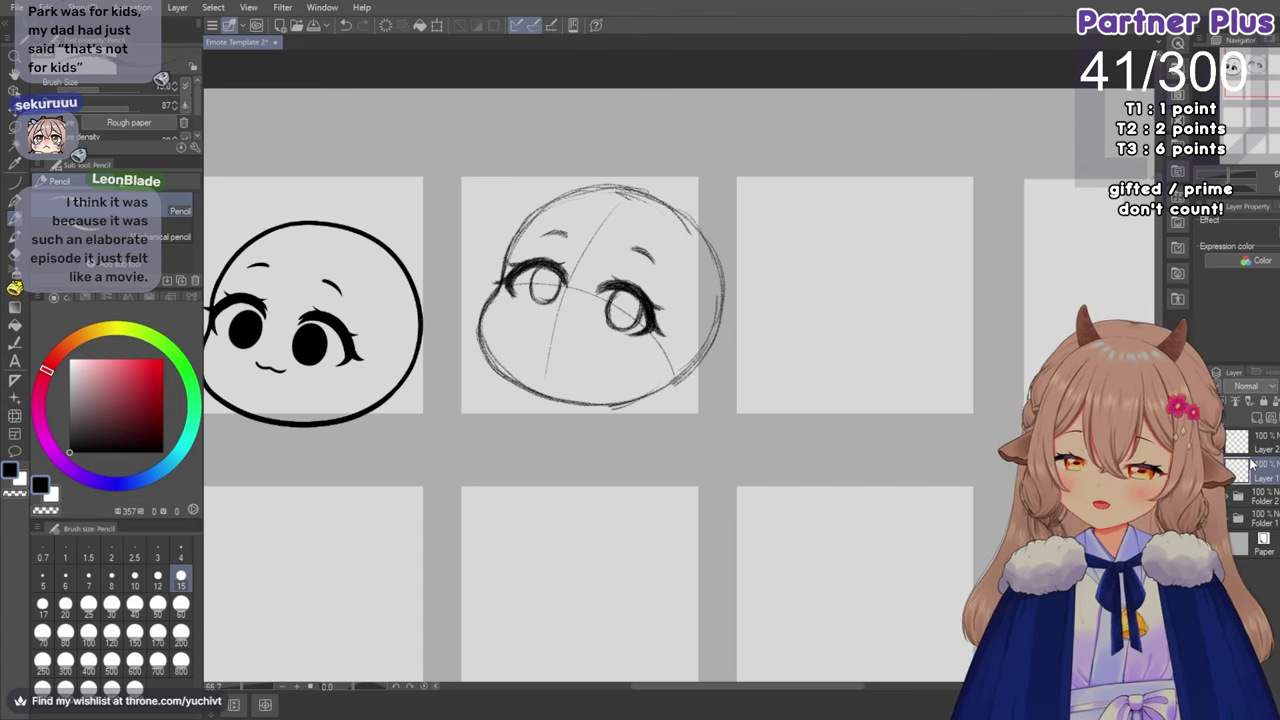
Erase the lower-left cheek and chin outline on Layer 1, redraw it slightly higher with the Pencil, and erase the stray lines underneath.
key("e")
mouse_move(470, 335)
left_mouse_down()
mouse_move(508, 374)
mouse_move(489, 363)
left_mouse_up()
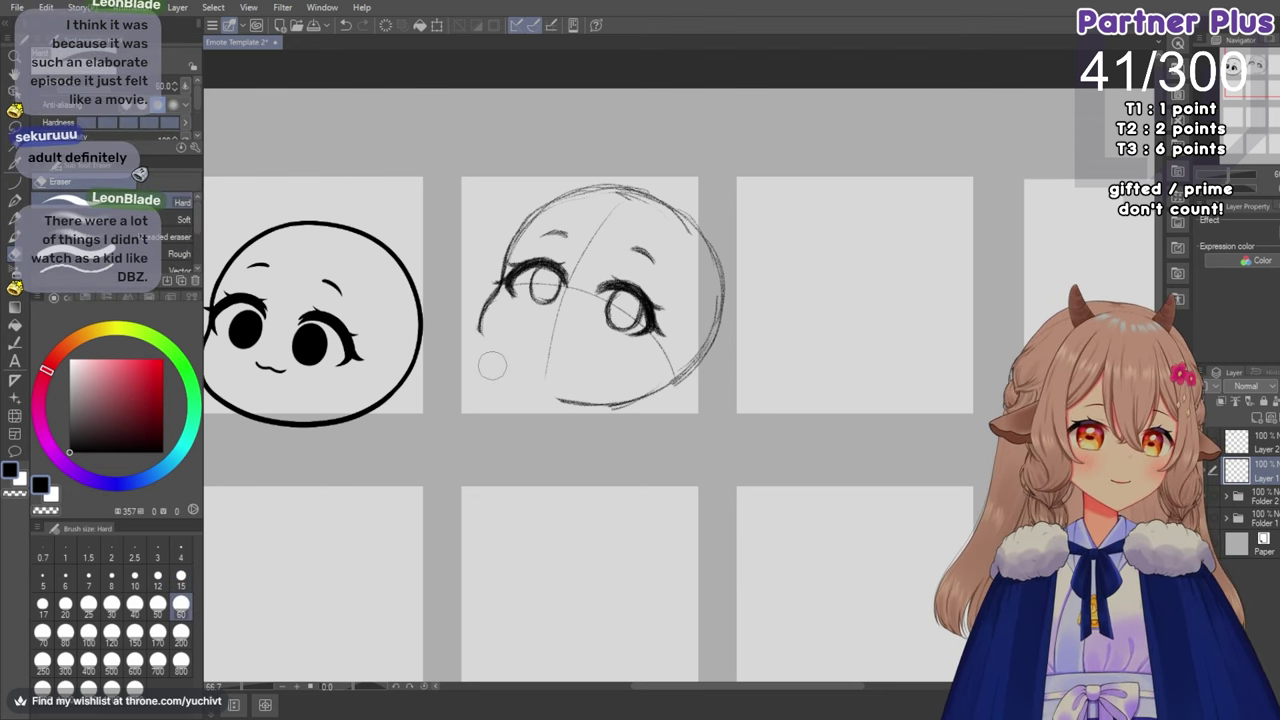
key("p")
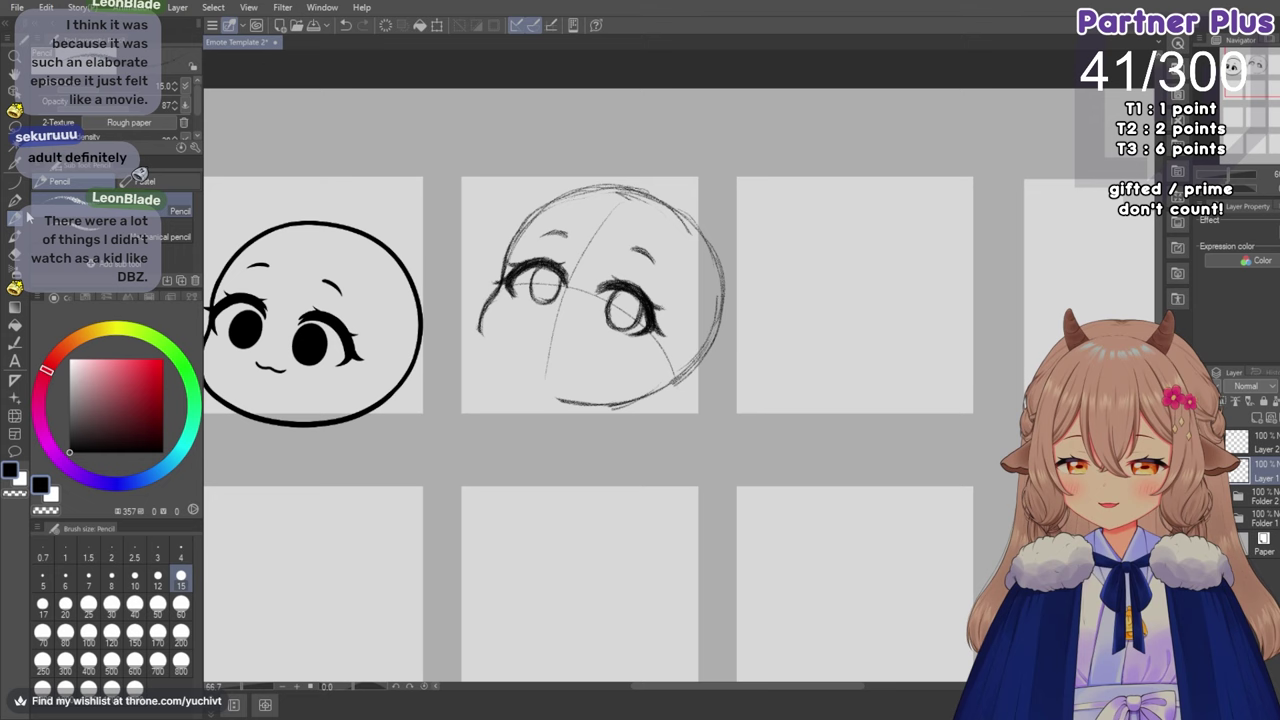
mouse_move(490, 296)
left_mouse_down()
mouse_move(482, 352)
mouse_move(500, 364)
left_mouse_up()
mouse_move(482, 322)
left_mouse_down()
mouse_move(506, 373)
mouse_move(540, 392)
left_mouse_up()
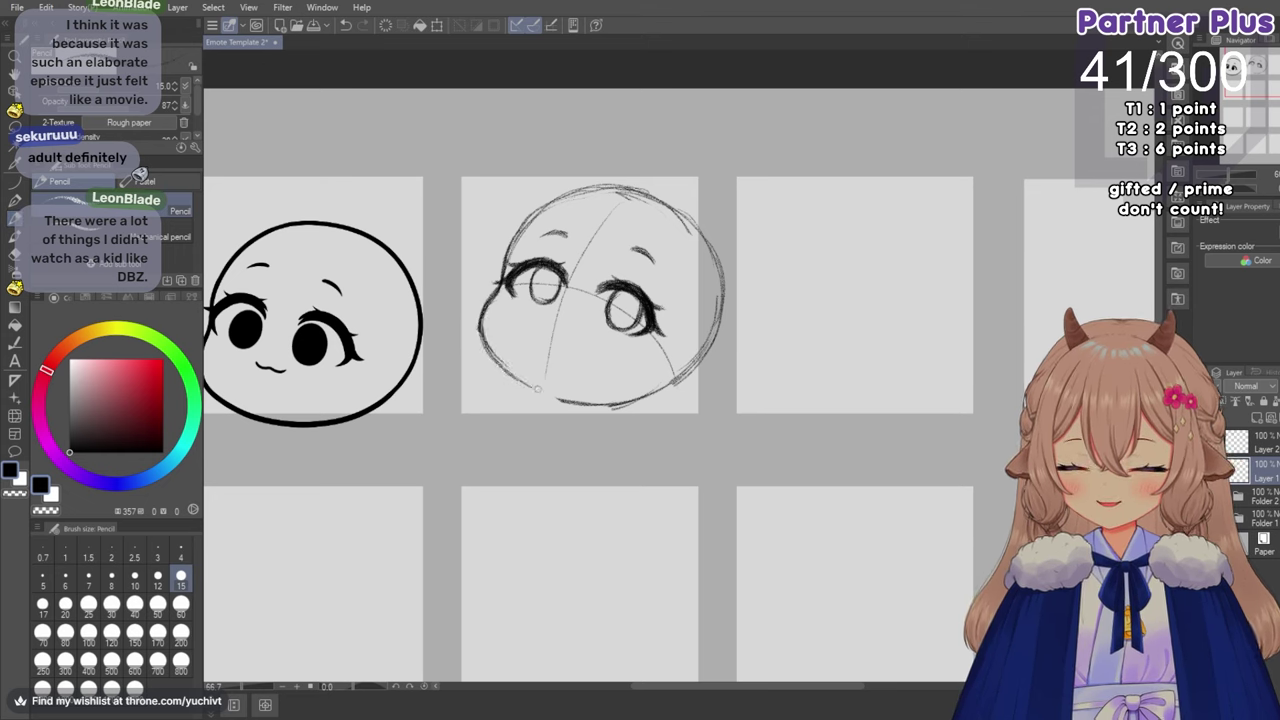
mouse_move(484, 352)
left_mouse_down()
mouse_move(548, 394)
mouse_move(652, 394)
left_mouse_up()
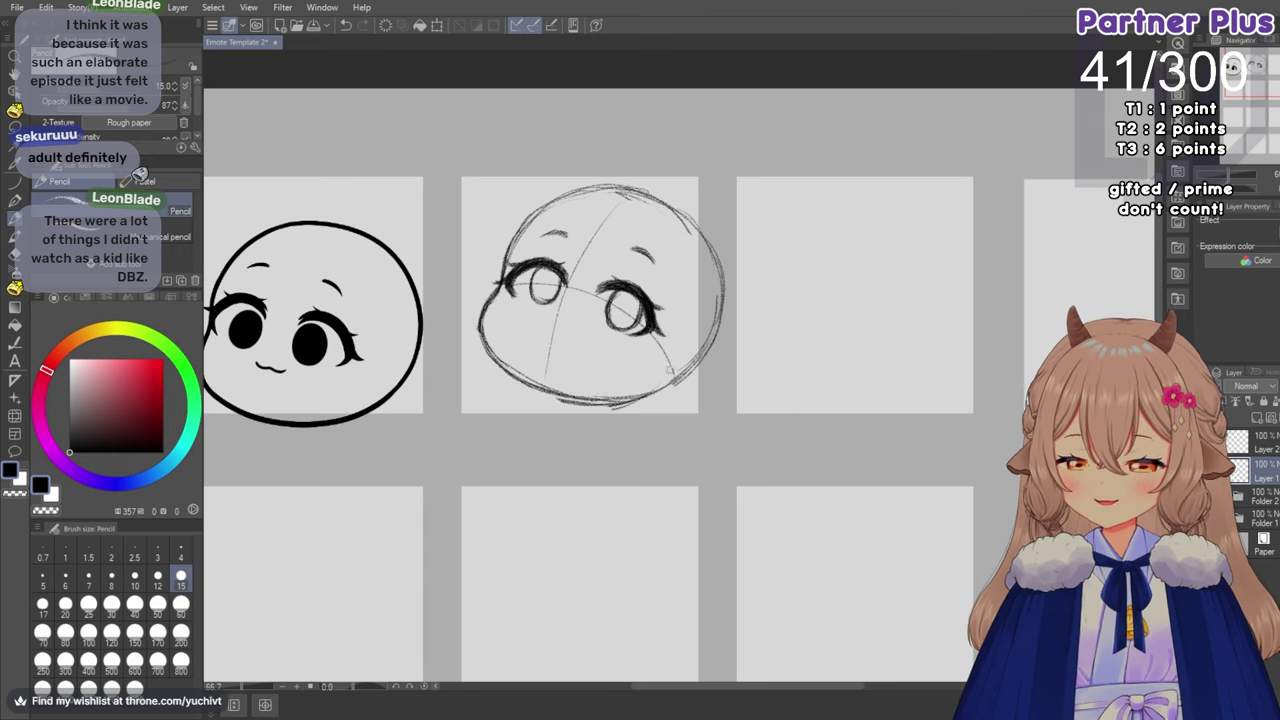
key("e")
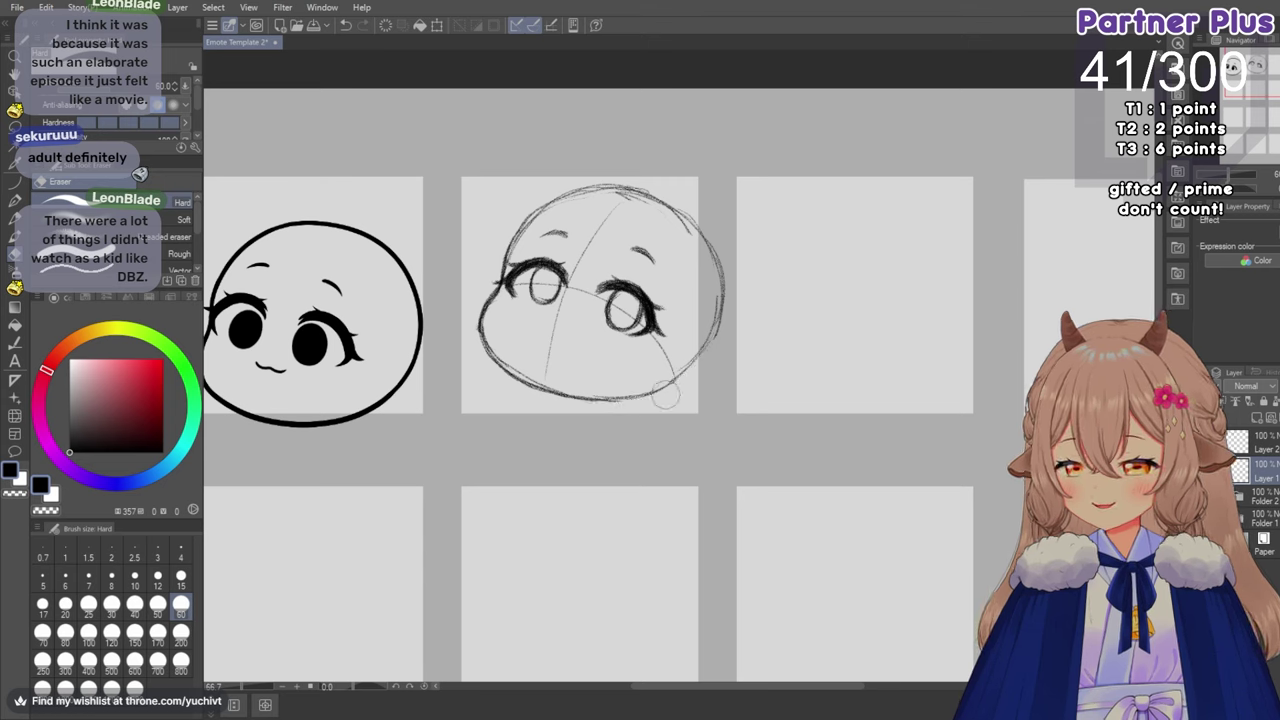
Erase the lower-right cheek and jaw outline on Layer 1 and redraw it with the Pencil as a smoother curve joining the chin.
left_click_drag(665, 394, 658, 395)
mouse_move(709, 304)
left_mouse_down()
mouse_move(689, 365)
mouse_move(698, 343)
mouse_move(673, 363)
left_mouse_up()
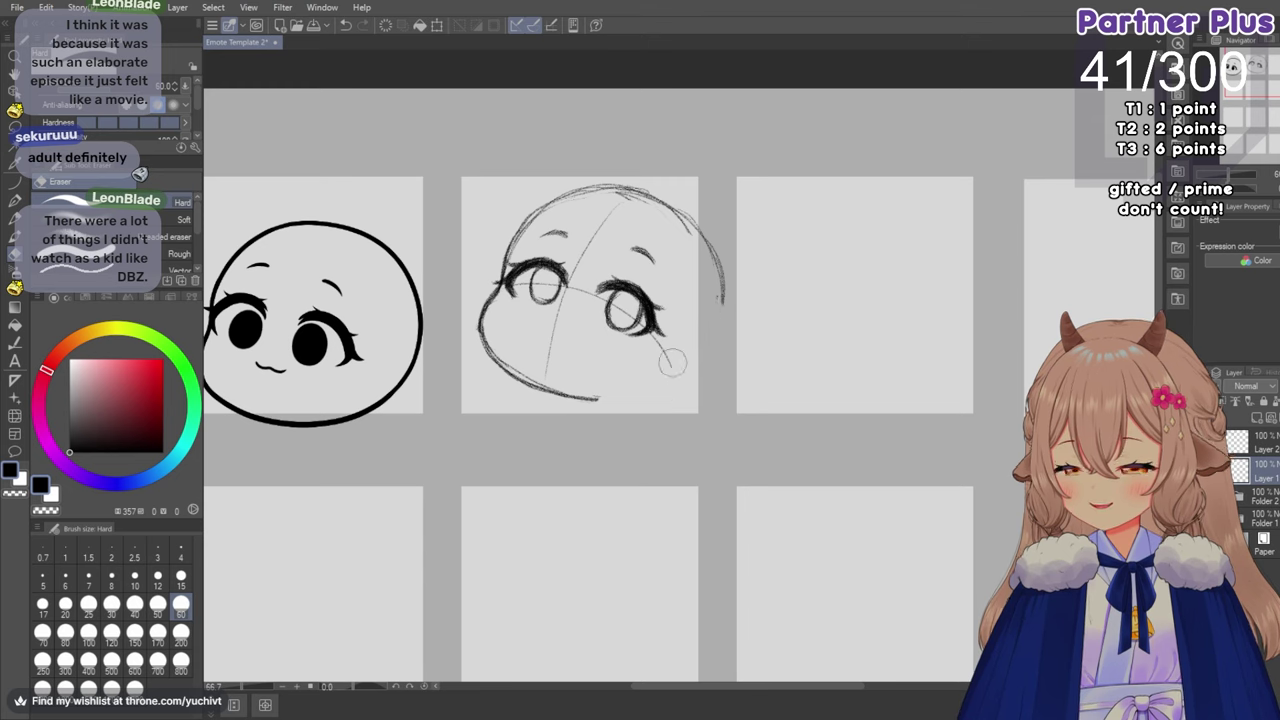
left_click(16, 228)
mouse_move(725, 284)
left_mouse_down()
mouse_move(695, 380)
mouse_move(700, 368)
mouse_move(652, 398)
mouse_move(611, 392)
mouse_move(640, 400)
mouse_move(683, 385)
mouse_move(640, 400)
mouse_move(700, 362)
mouse_move(722, 310)
mouse_move(710, 360)
left_mouse_up()
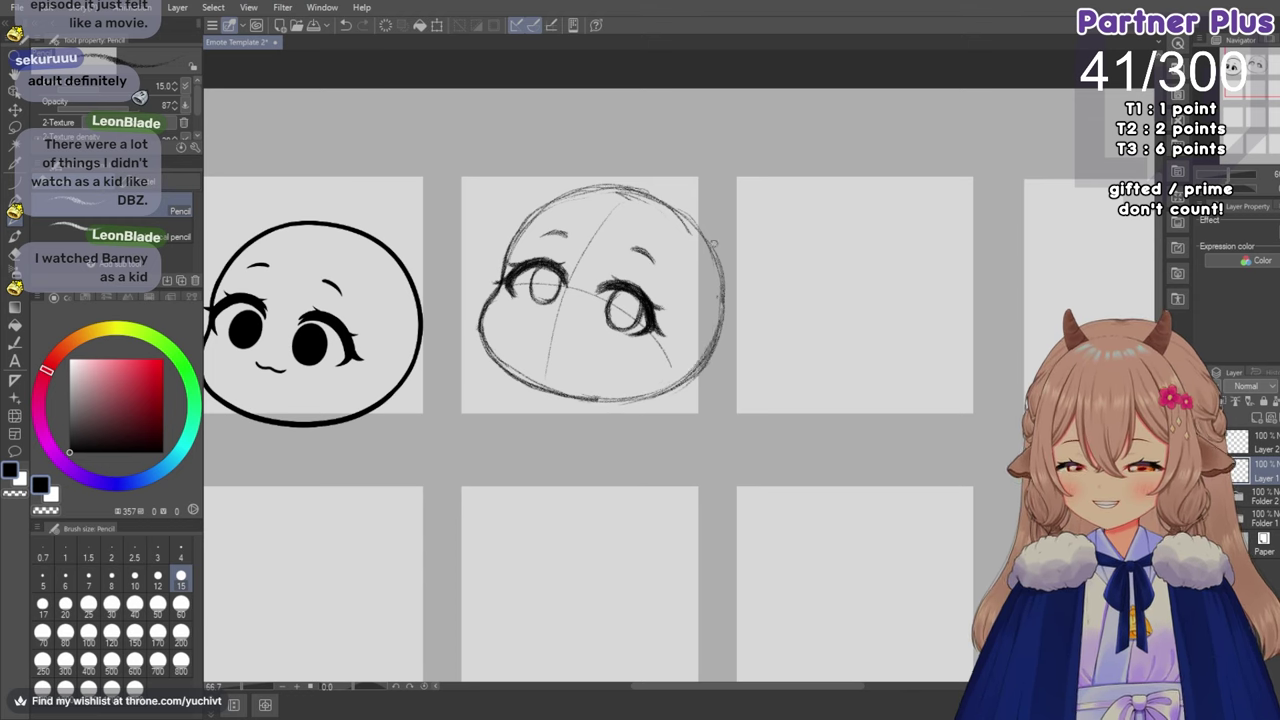
left_click(17, 258)
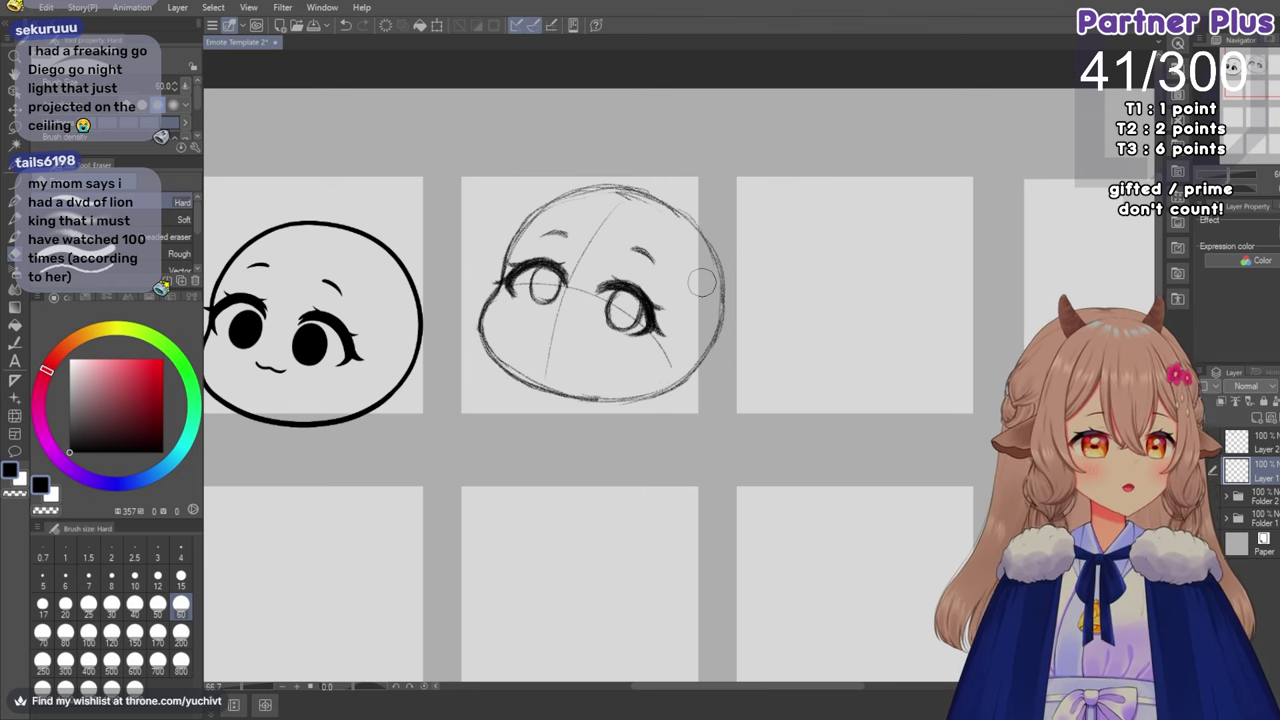
Place the head sketch layers in a folder with a new layer above them, ready for the Pencil.
left_click(15, 215)
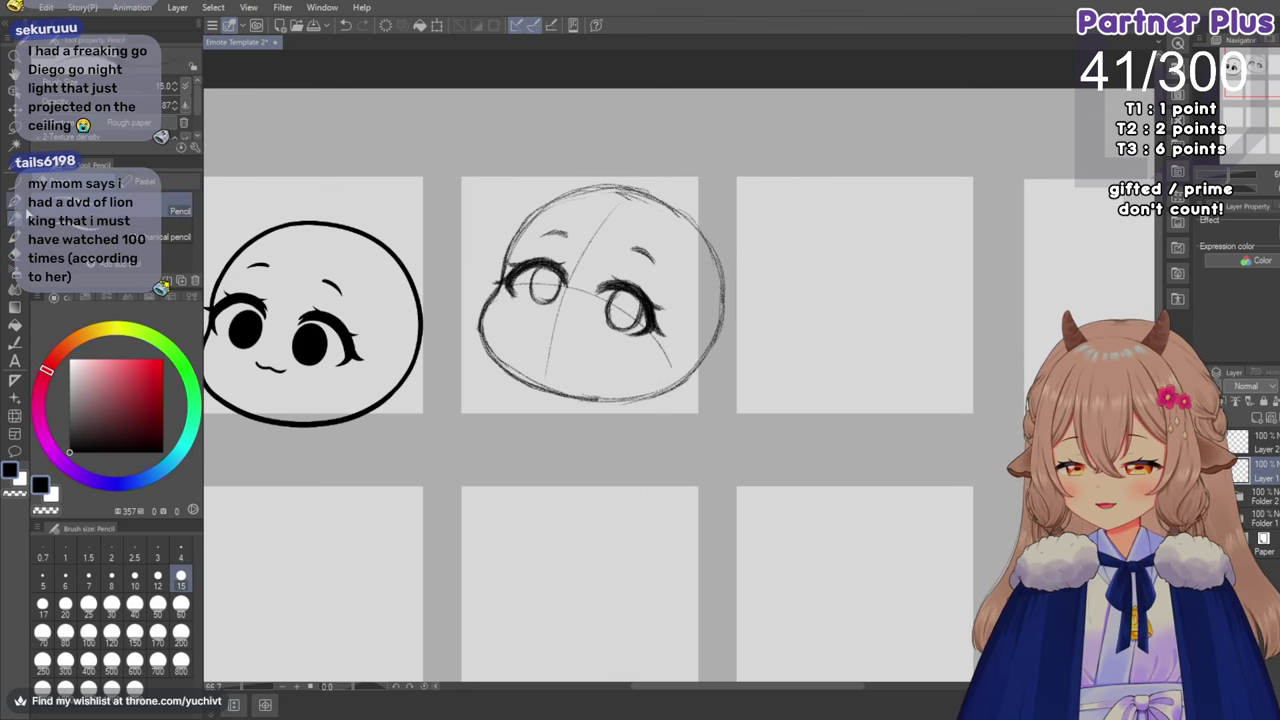
left_click(1277, 418)
left_click(1240, 492)
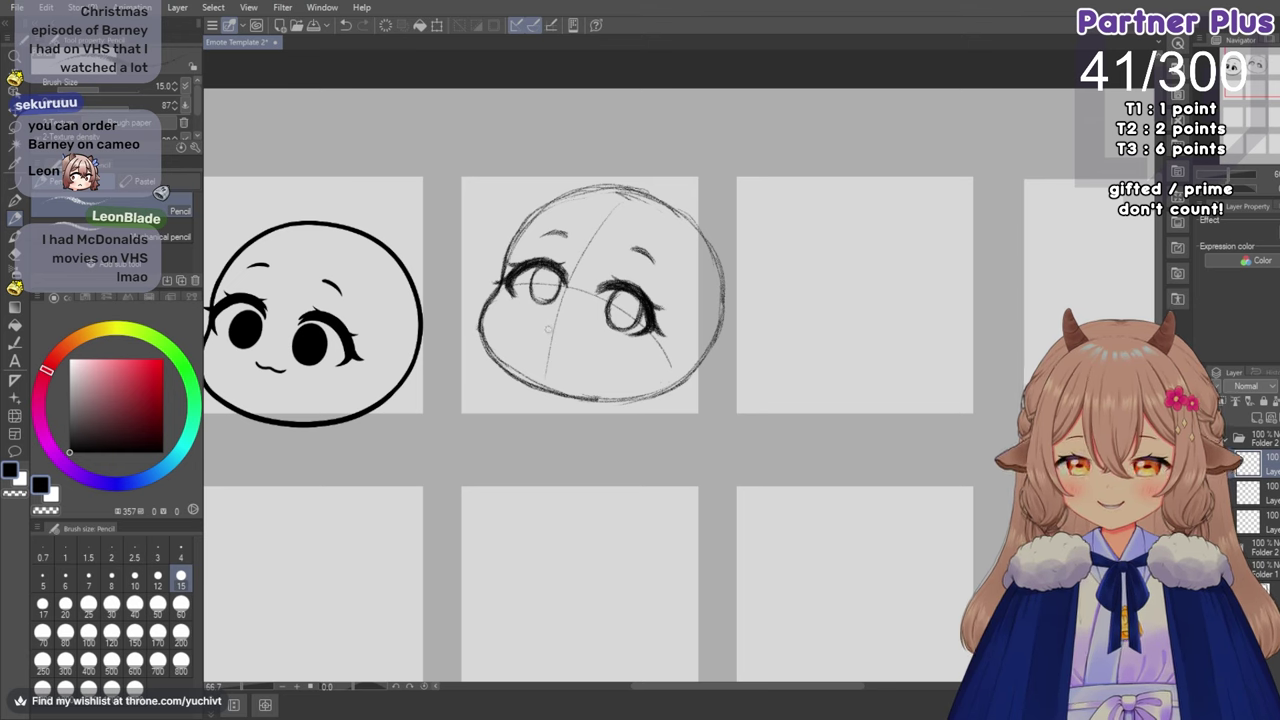
mouse_move(551, 329)
left_mouse_down()
mouse_move(498, 320)
mouse_move(526, 312)
mouse_move(562, 348)
mouse_move(502, 317)
mouse_move(552, 330)
left_mouse_up()
key("ctrl+z")
key("ctrl+z")
key("ctrl+z")
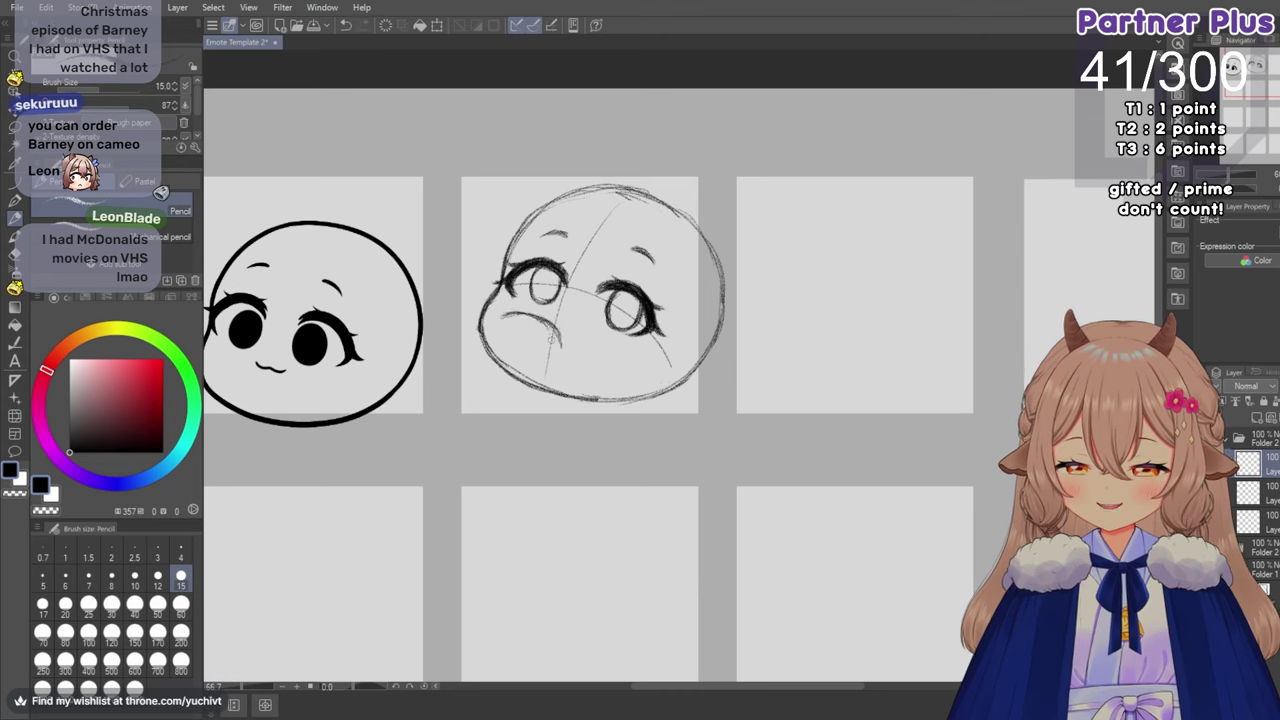
key("ctrl+z")
key("ctrl+z")
key("ctrl+z")
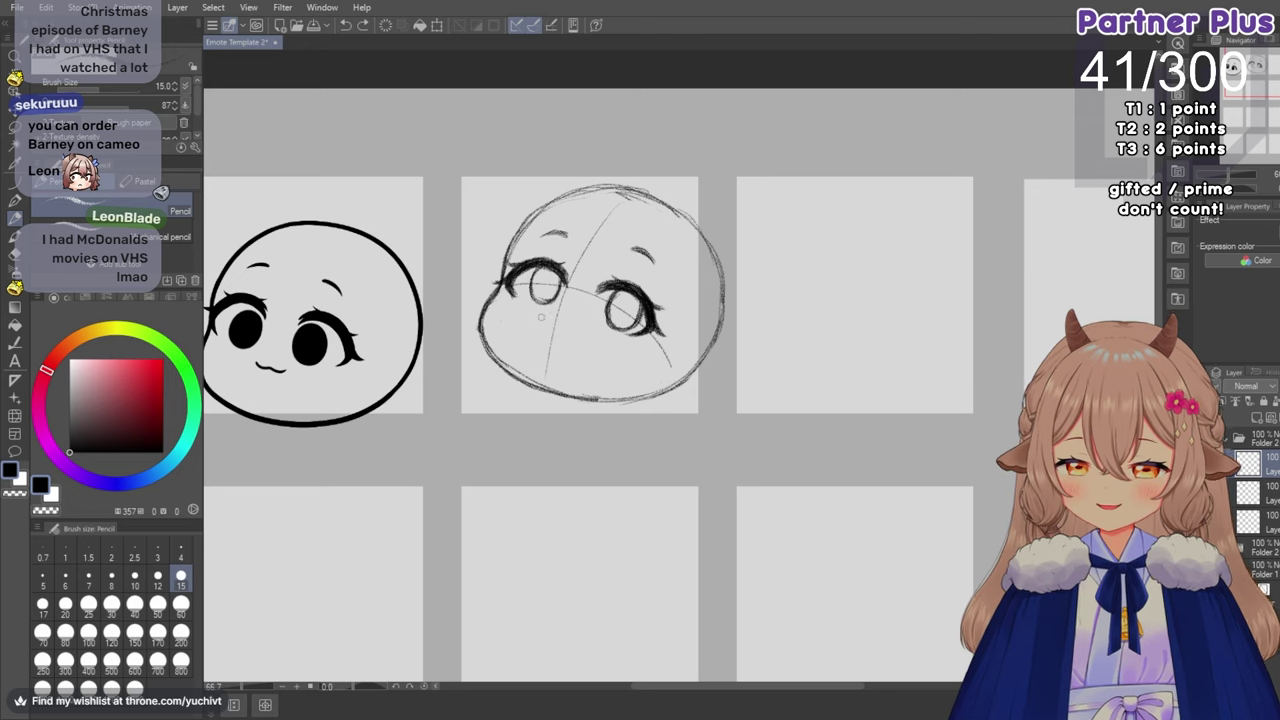
Sketch a large rounded capsule shape on the new layer with the Pencil, extending from the mouth area diagonally down past the chin.
mouse_move(560, 350)
left_mouse_down()
mouse_move(517, 314)
mouse_move(560, 355)
mouse_move(510, 321)
mouse_move(540, 322)
mouse_move(499, 322)
mouse_move(513, 318)
mouse_move(463, 352)
mouse_move(509, 315)
mouse_move(561, 366)
left_mouse_up()
mouse_move(496, 329)
left_mouse_down()
mouse_move(552, 328)
mouse_move(562, 378)
mouse_move(475, 421)
left_mouse_up()
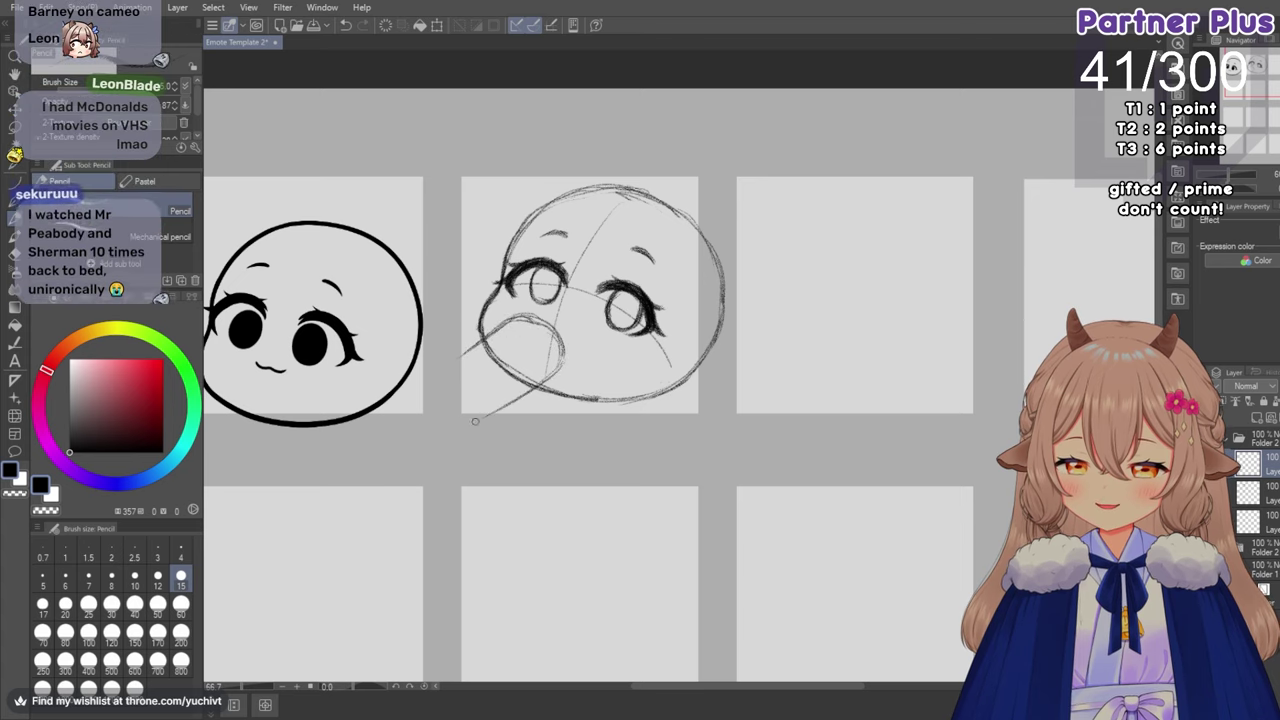
mouse_move(517, 317)
left_mouse_down()
mouse_move(458, 359)
mouse_move(520, 316)
mouse_move(549, 332)
mouse_move(560, 366)
mouse_move(521, 398)
left_mouse_up()
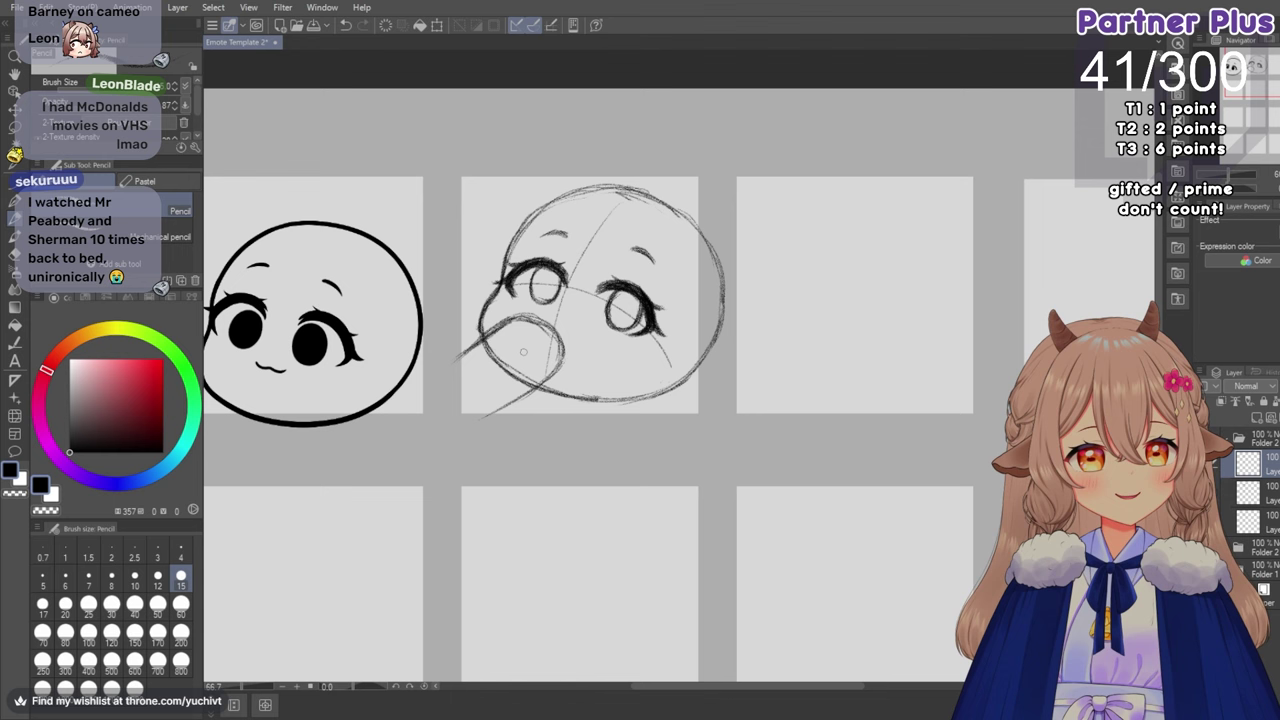
mouse_move(458, 356)
left_mouse_down()
mouse_move(454, 396)
mouse_move(506, 410)
mouse_move(472, 427)
left_mouse_up()
Erase the capsule's lower end outside the face and redraw it slightly shorter with a rounded tip.
left_click(15, 236)
key("ctrl+z")
key("e")
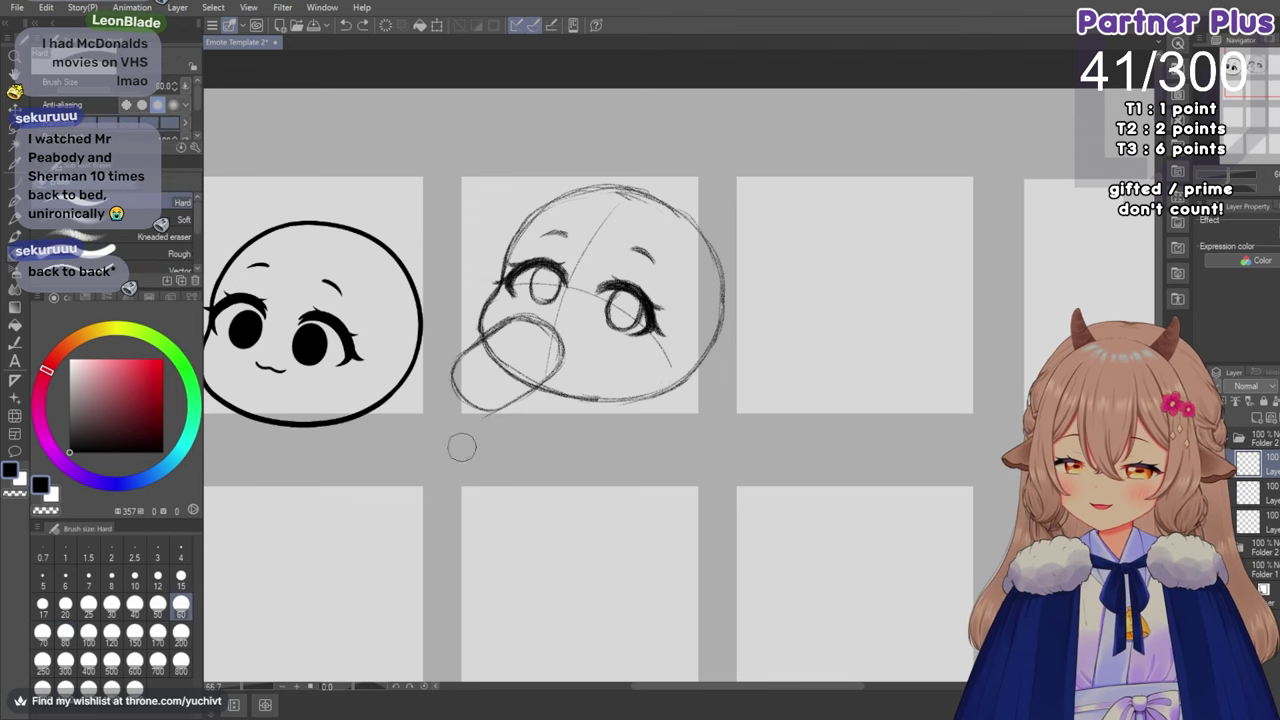
mouse_move(471, 434)
left_mouse_down()
mouse_move(449, 371)
mouse_move(471, 357)
mouse_move(461, 376)
left_mouse_up()
key("p")
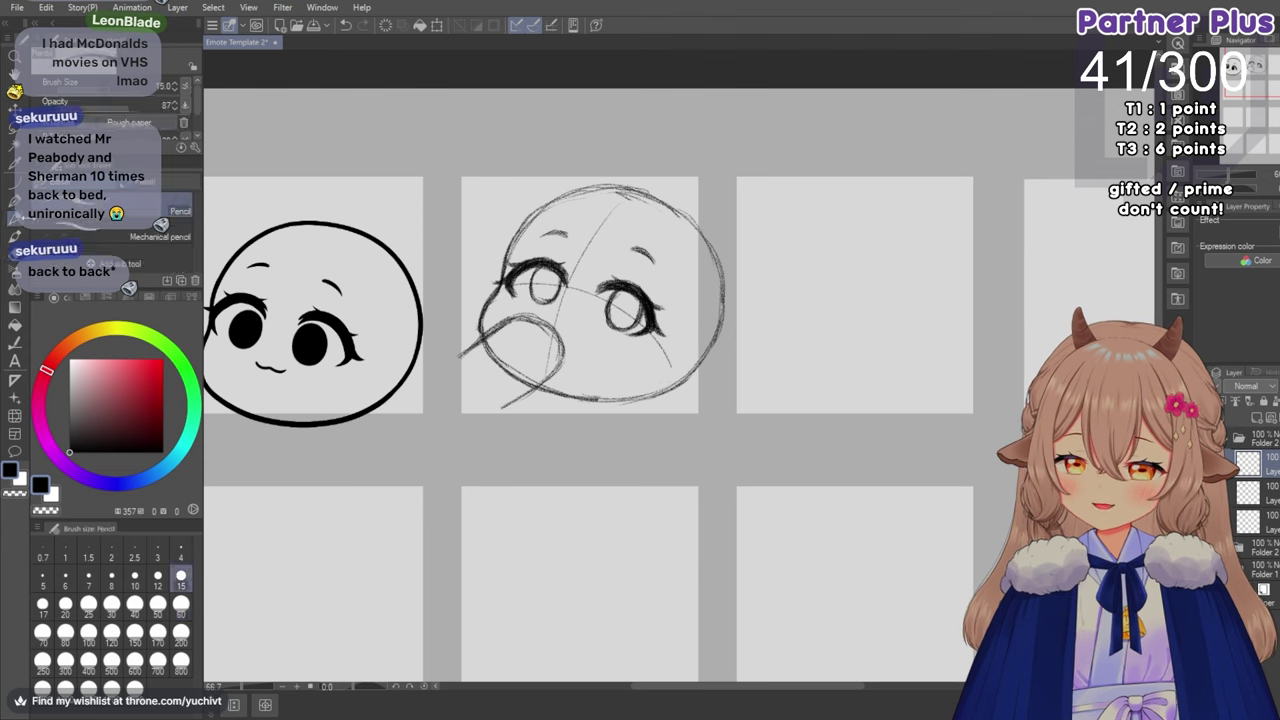
mouse_move(488, 334)
left_mouse_down()
mouse_move(462, 356)
mouse_move(470, 384)
mouse_move(460, 370)
mouse_move(496, 406)
mouse_move(516, 404)
left_mouse_up()
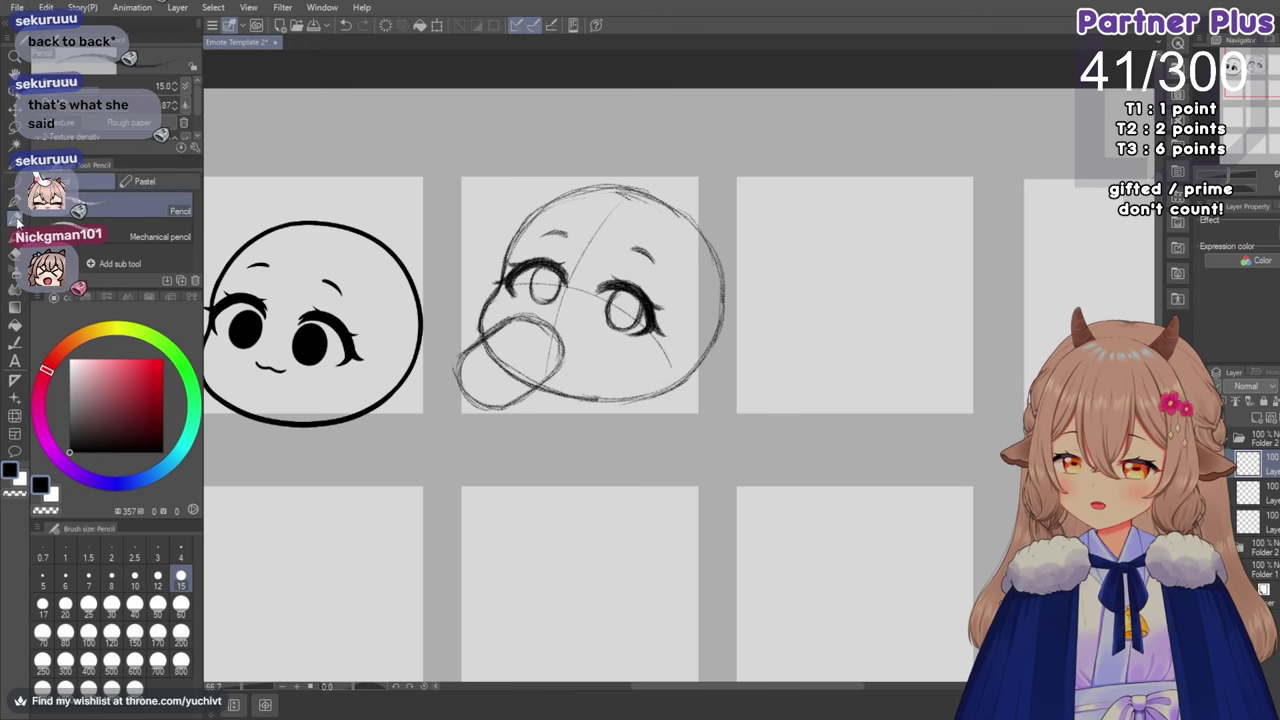
Add a smaller inner curve inside the capsule's mouth end, and erase the capsule's sides below it.
mouse_move(502, 333)
left_mouse_down()
mouse_move(531, 329)
mouse_move(550, 358)
left_mouse_up()
left_click_drag(535, 335, 546, 381)
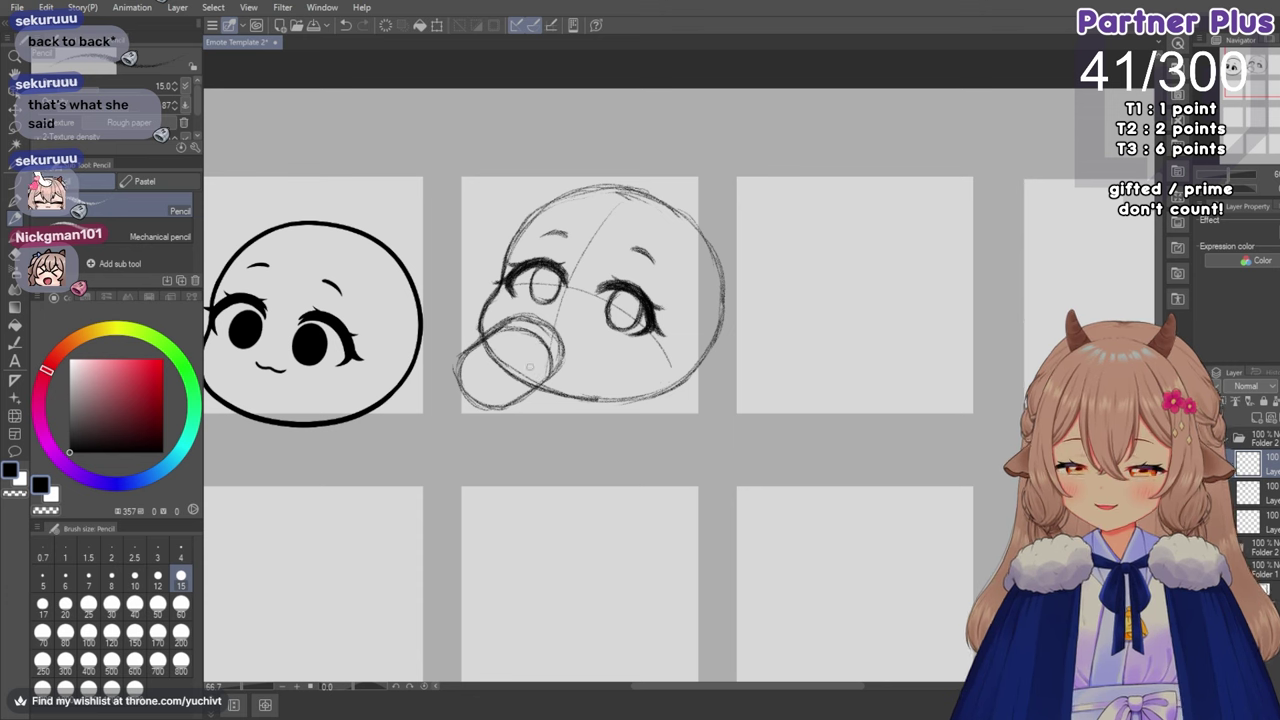
key("e")
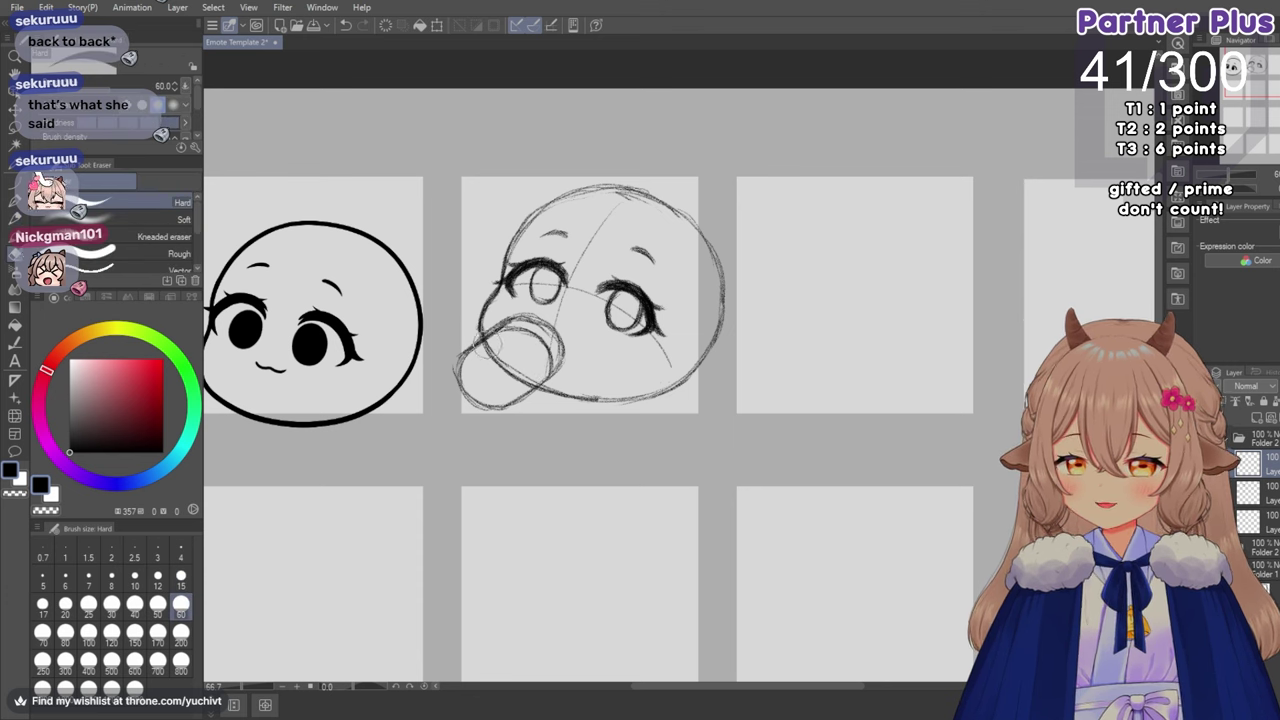
left_click_drag(489, 345, 480, 342)
left_click_drag(544, 380, 532, 386)
mouse_move(463, 354)
left_mouse_down()
mouse_move(460, 372)
mouse_move(512, 398)
left_mouse_up()
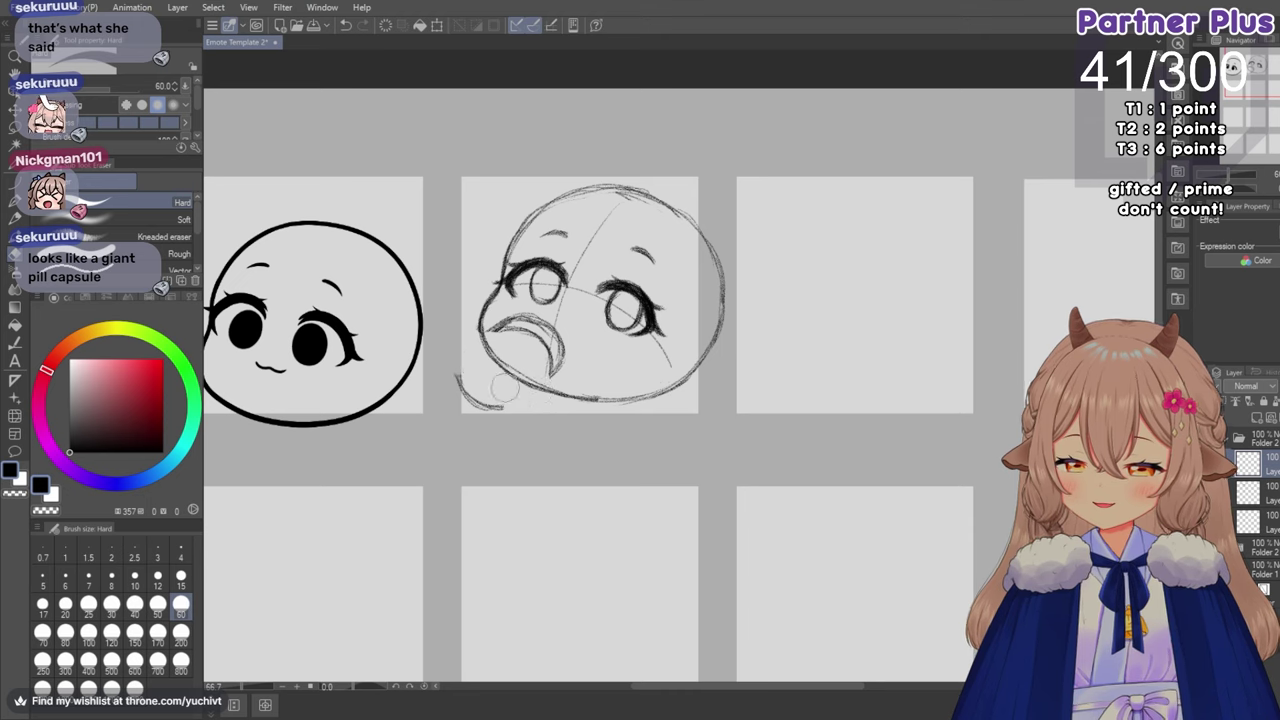
Redraw a narrower capsule body down from the inner curve with the Pencil, and erase the old wider tip outline around it.
left_click(13, 220)
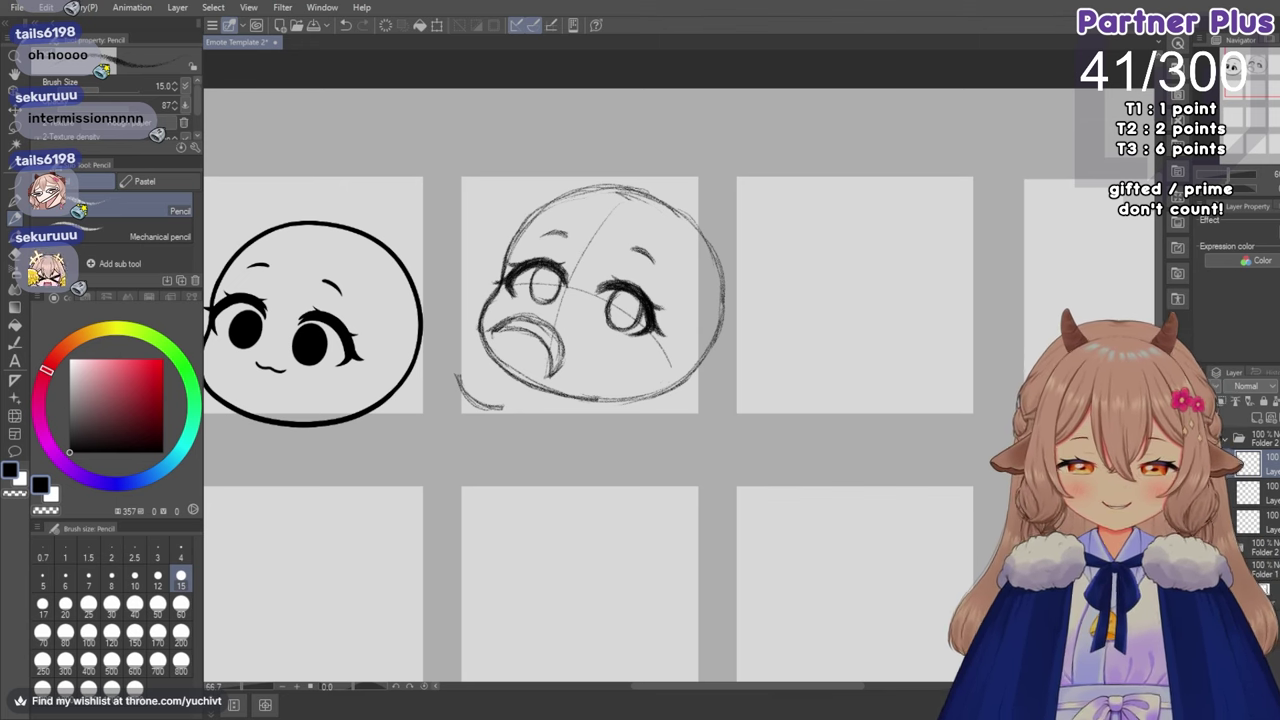
mouse_move(500, 330)
left_mouse_down()
mouse_move(470, 366)
mouse_move(552, 374)
mouse_move(505, 406)
left_mouse_up()
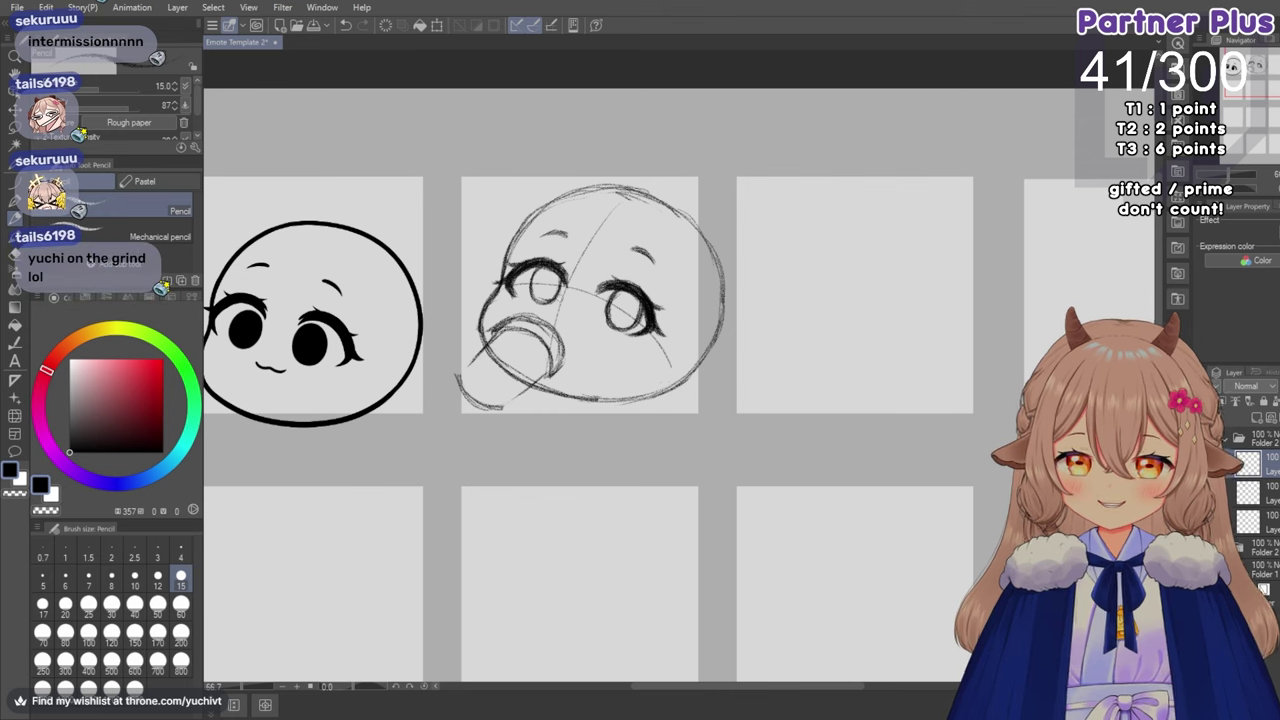
mouse_move(484, 349)
left_mouse_down()
mouse_move(467, 388)
mouse_move(487, 402)
left_mouse_up()
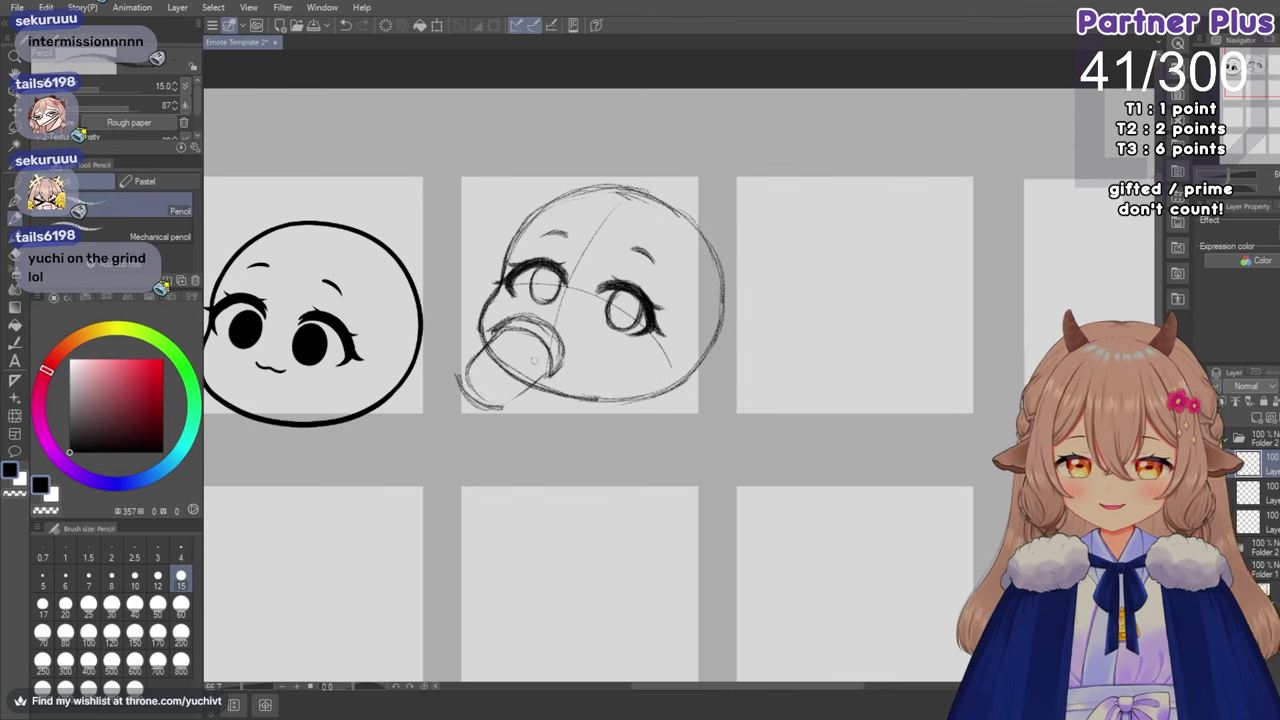
mouse_move(550, 366)
left_mouse_down()
mouse_move(508, 392)
mouse_move(472, 370)
mouse_move(515, 354)
mouse_move(475, 365)
mouse_move(508, 392)
left_mouse_up()
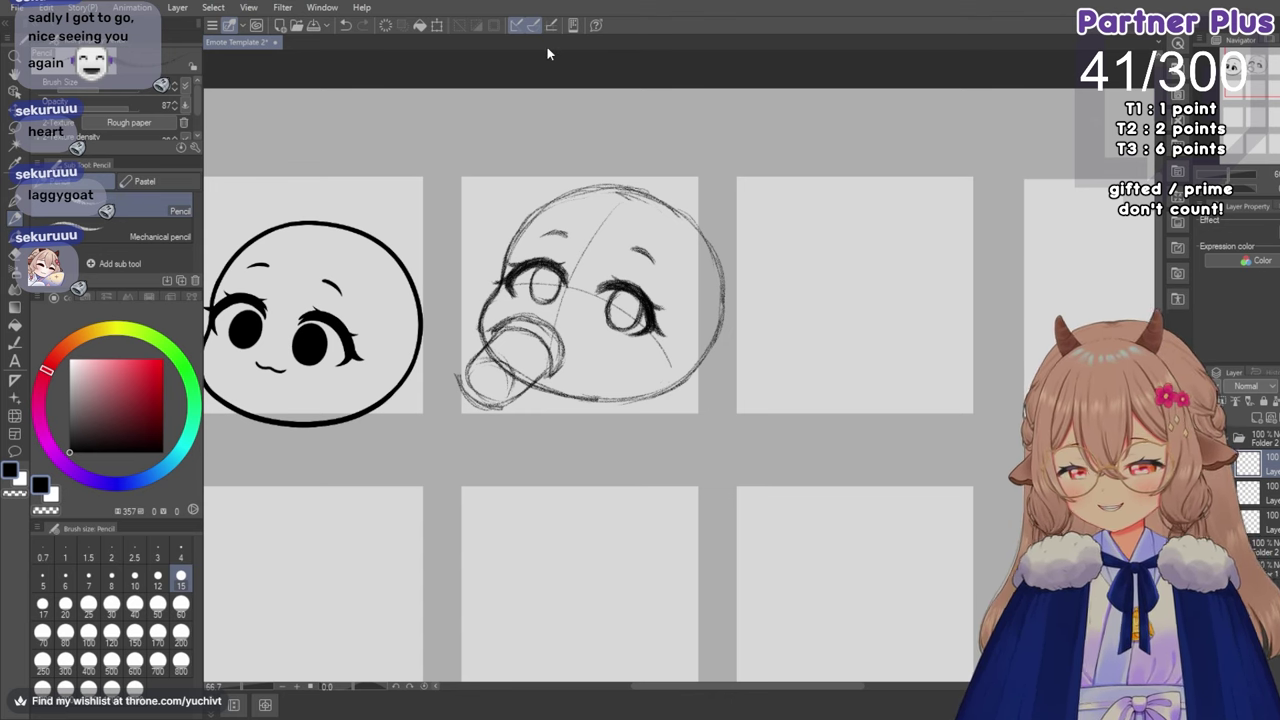
left_click(14, 254)
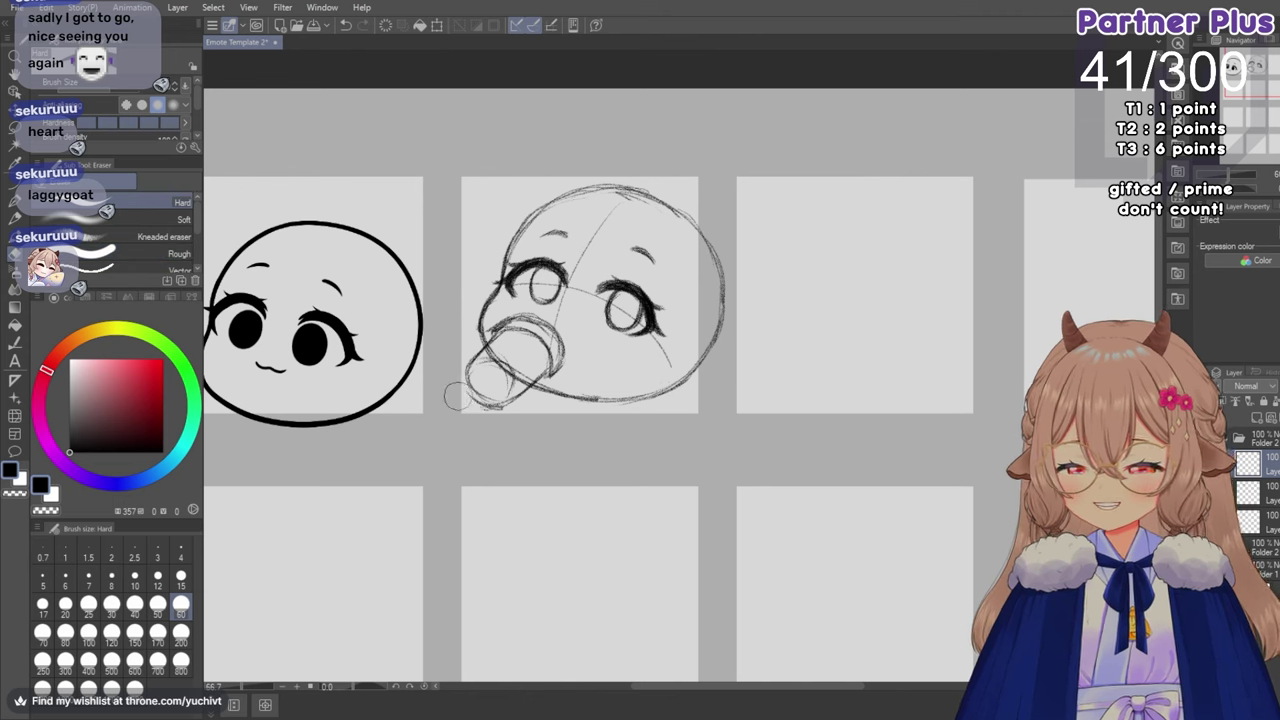
left_click_drag(460, 403, 497, 427)
mouse_move(490, 351)
left_mouse_down()
mouse_move(510, 378)
mouse_move(490, 359)
left_mouse_up()
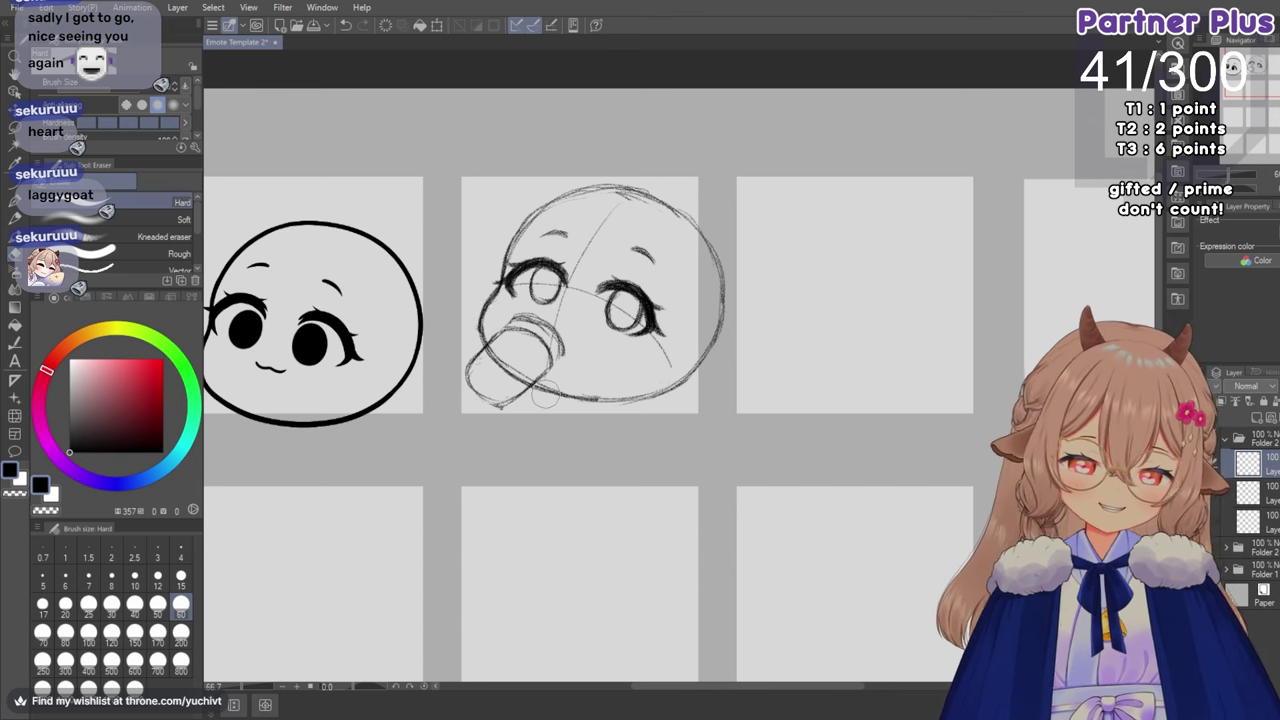
Erase the doubled curves at the capsule's mouth end and redraw them as one rounded arch with short sides.
left_click_drag(1227, 189, 1221, 195)
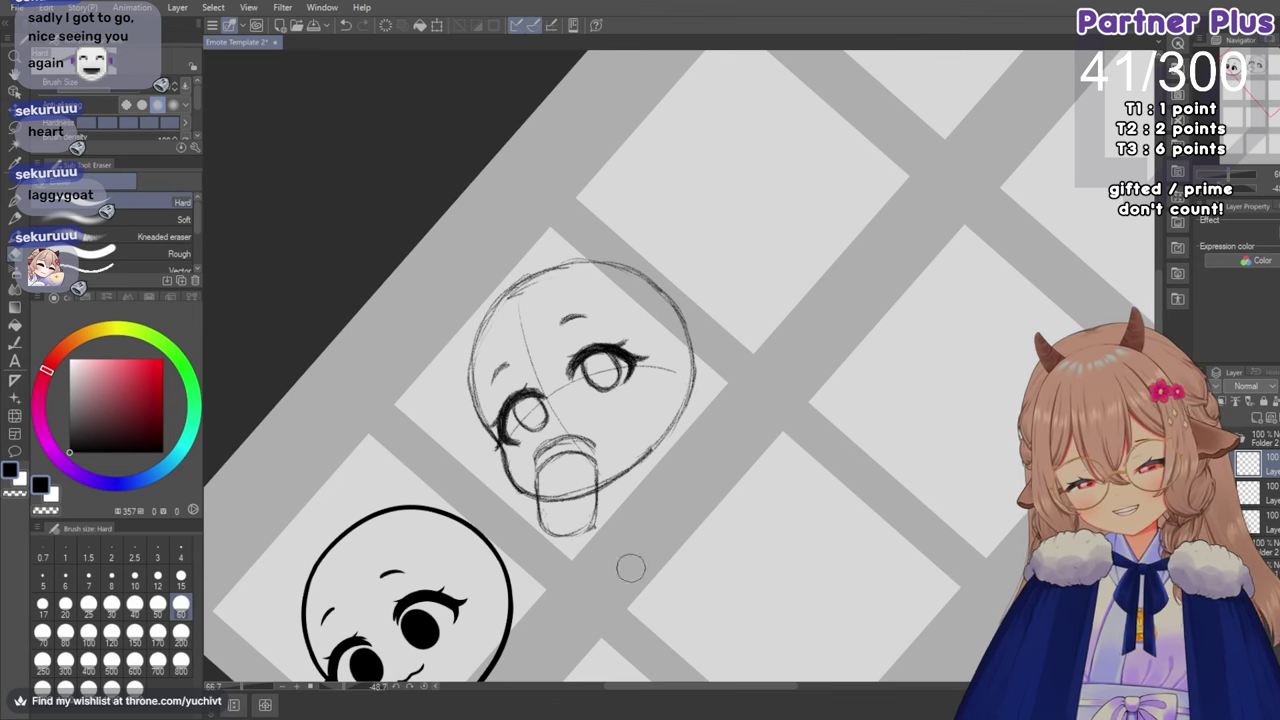
left_click_drag(613, 521, 666, 486, "ctrl")
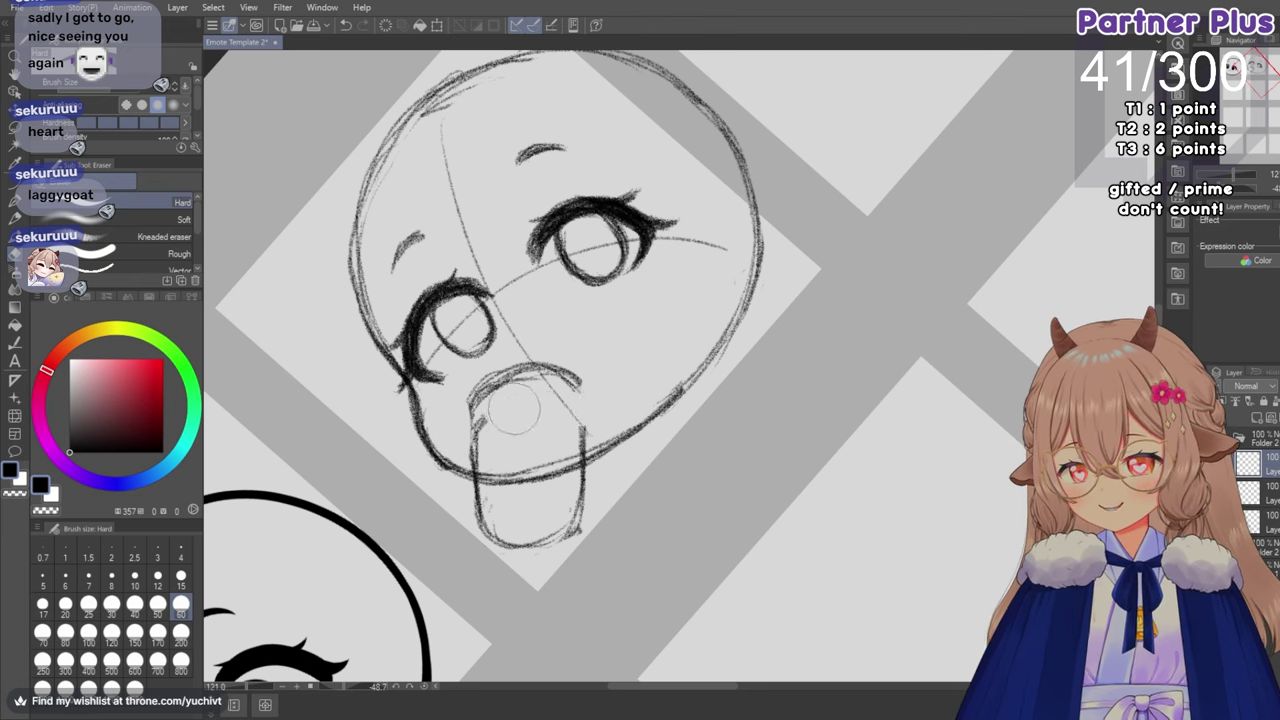
left_click_drag(550, 412, 466, 420)
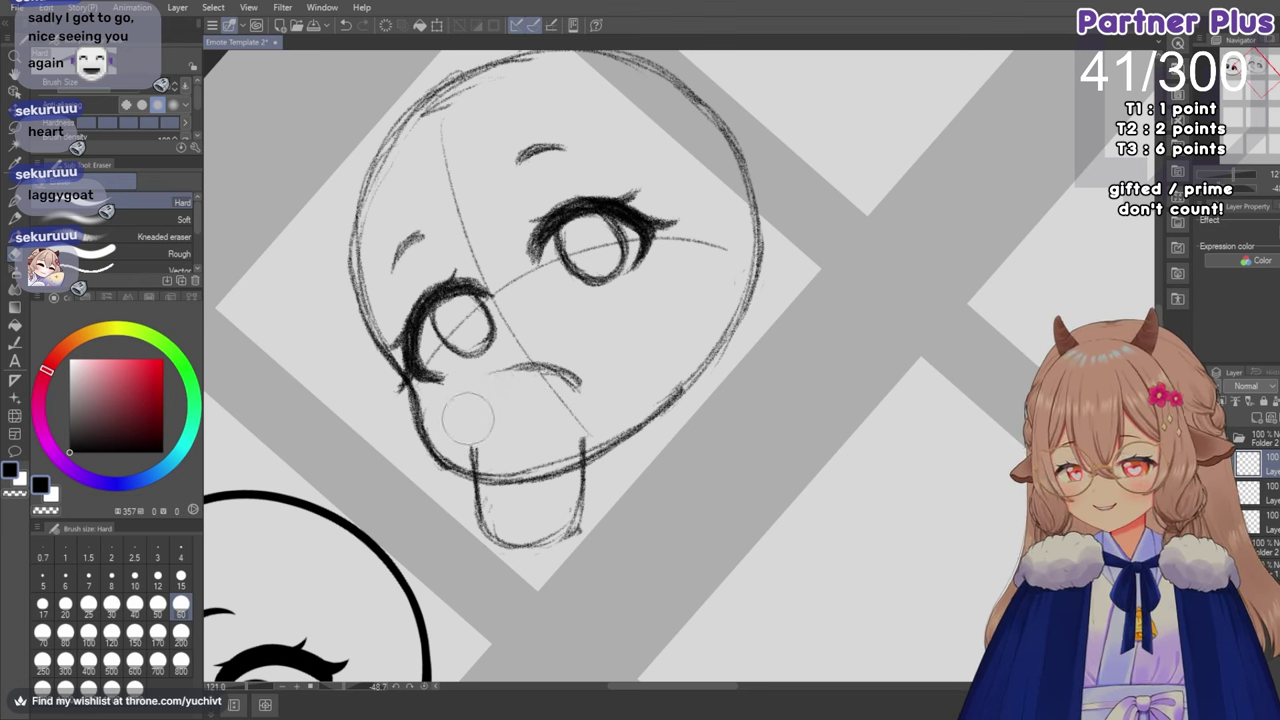
key("p")
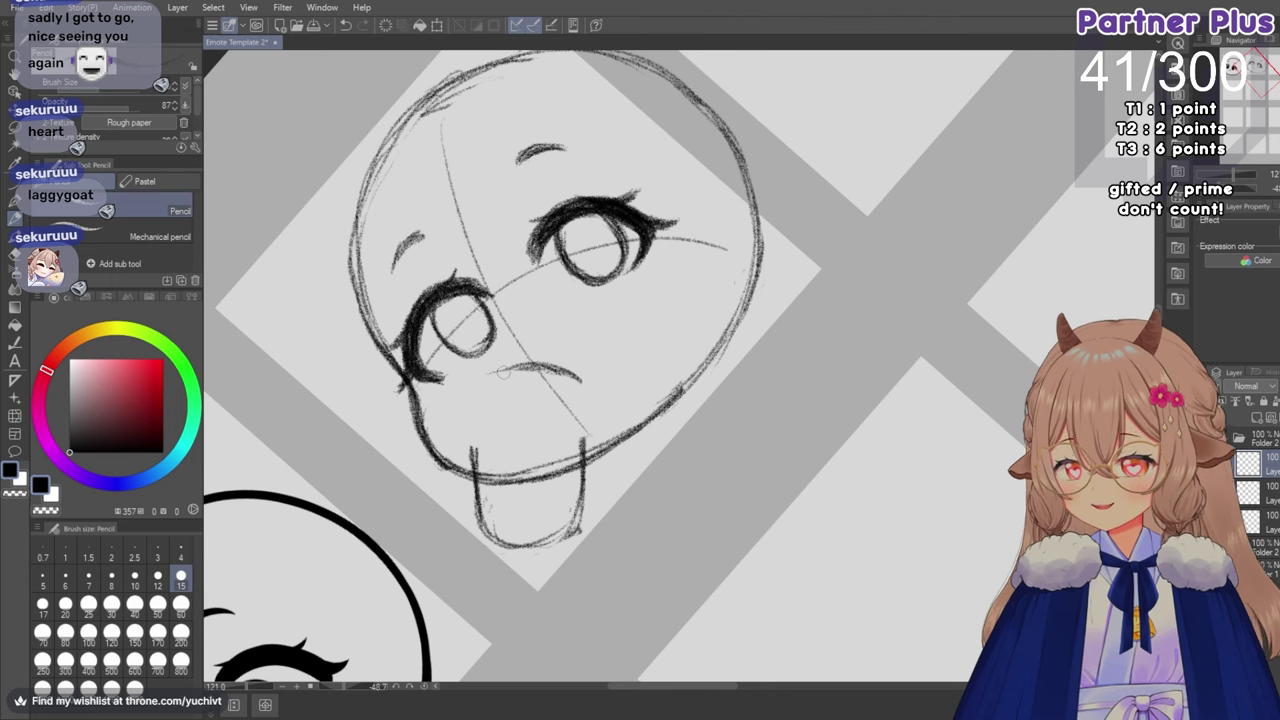
mouse_move(518, 368)
left_mouse_down()
mouse_move(466, 407)
mouse_move(501, 380)
mouse_move(492, 371)
mouse_move(582, 386)
mouse_move(487, 375)
mouse_move(468, 428)
left_mouse_up()
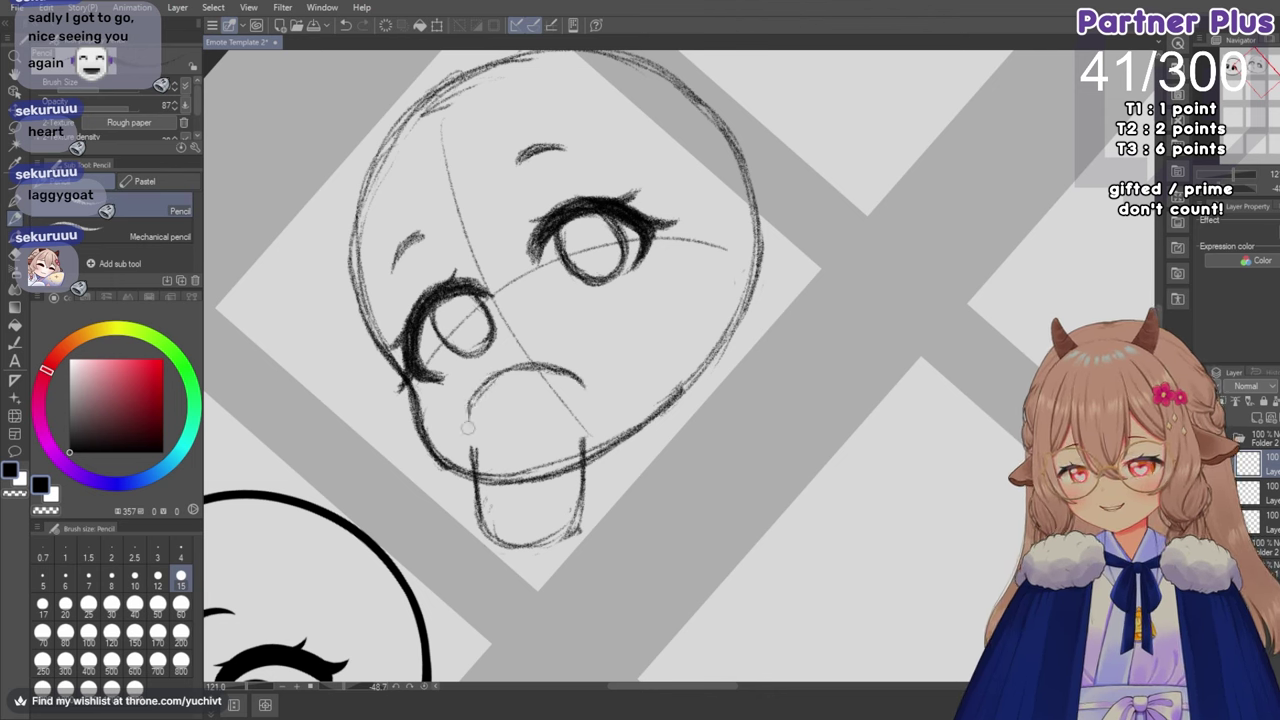
left_click_drag(580, 384, 585, 403)
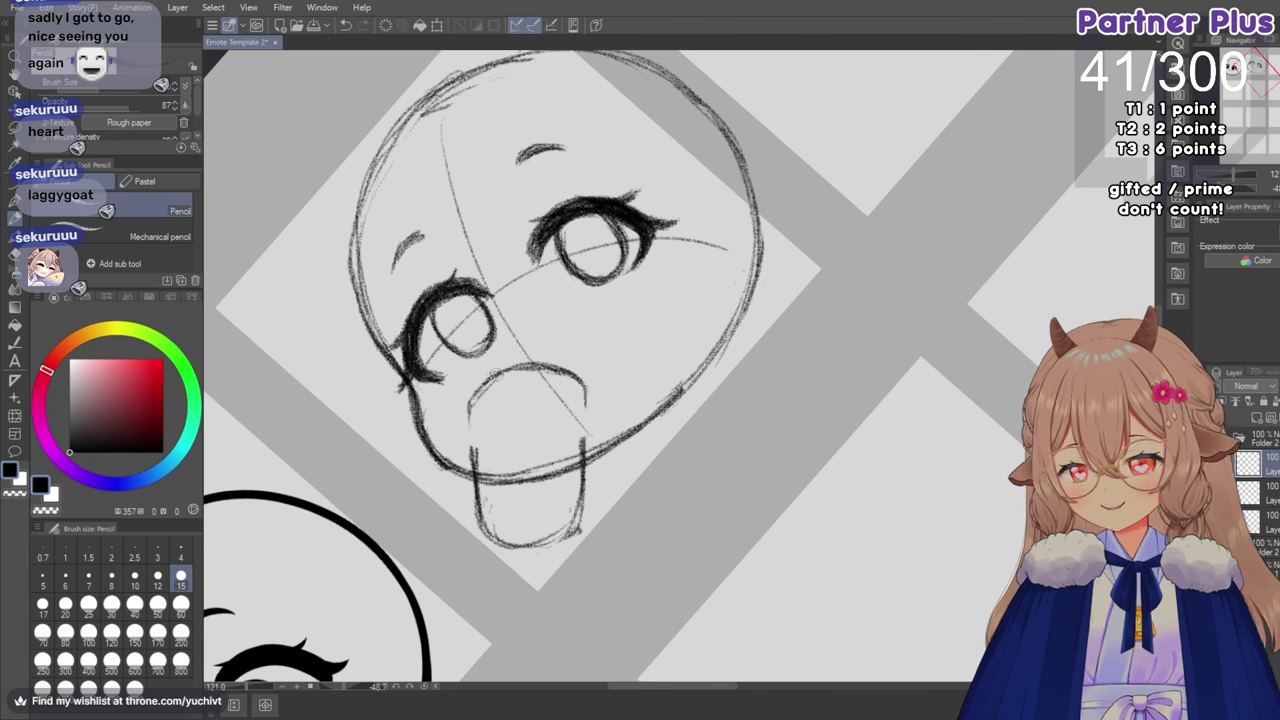
mouse_move(498, 372)
left_mouse_down()
mouse_move(548, 362)
mouse_move(592, 400)
mouse_move(470, 402)
mouse_move(476, 427)
left_mouse_up()
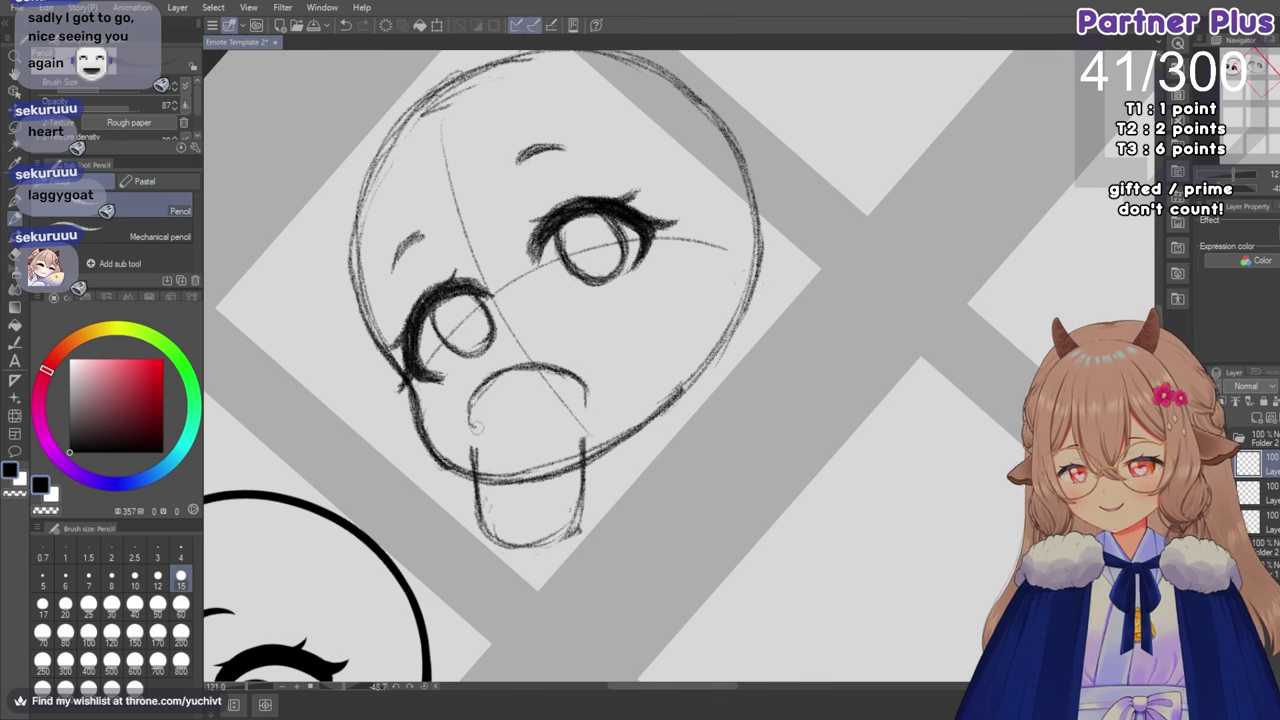
left_click_drag(586, 397, 585, 413)
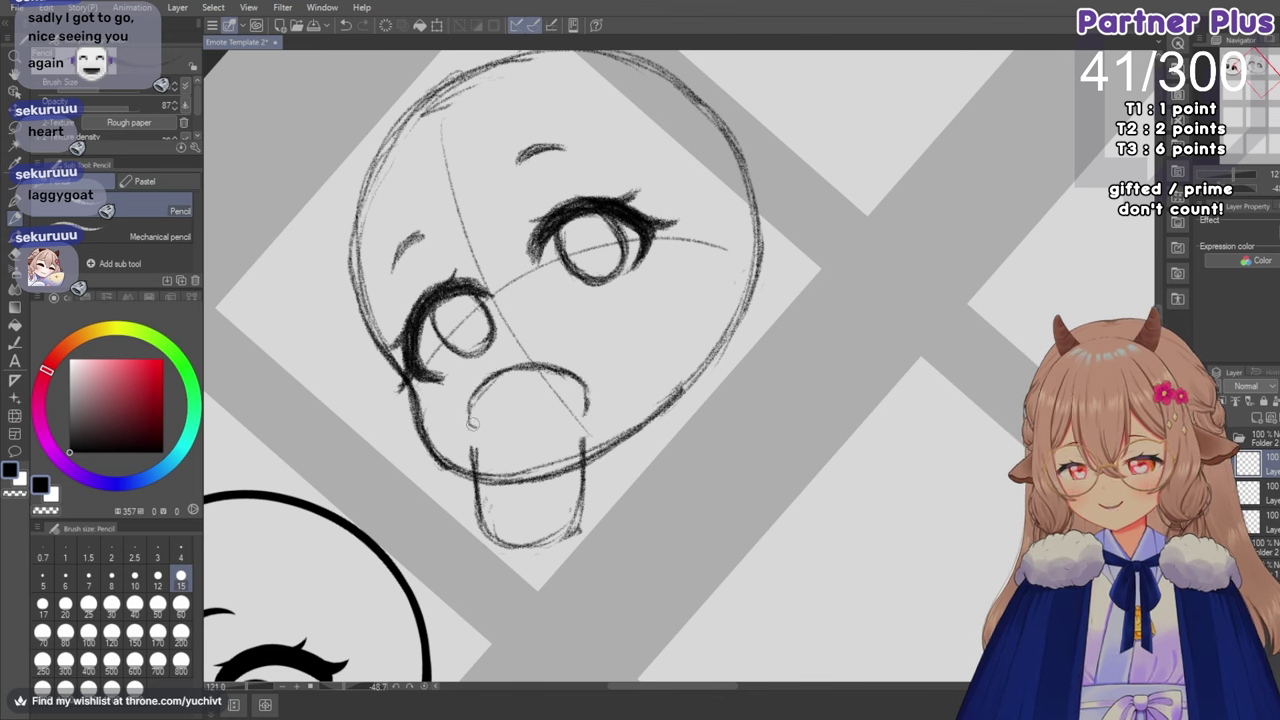
Draw a parallel curve below the arch and another above it, then trim and reinforce the ends to close the curved band.
mouse_move(473, 424)
left_mouse_down()
mouse_move(539, 397)
mouse_move(495, 405)
mouse_move(547, 393)
mouse_move(572, 410)
left_mouse_up()
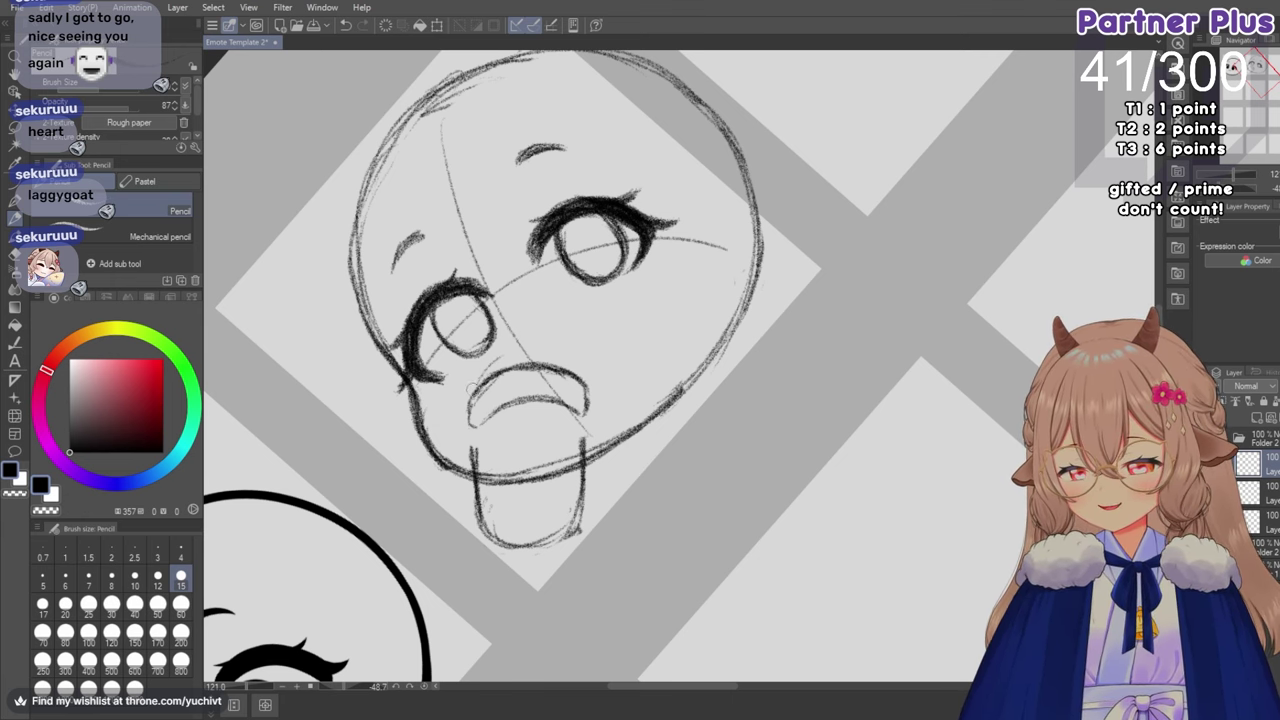
mouse_move(482, 362)
left_mouse_down()
mouse_move(545, 350)
mouse_move(582, 376)
left_mouse_up()
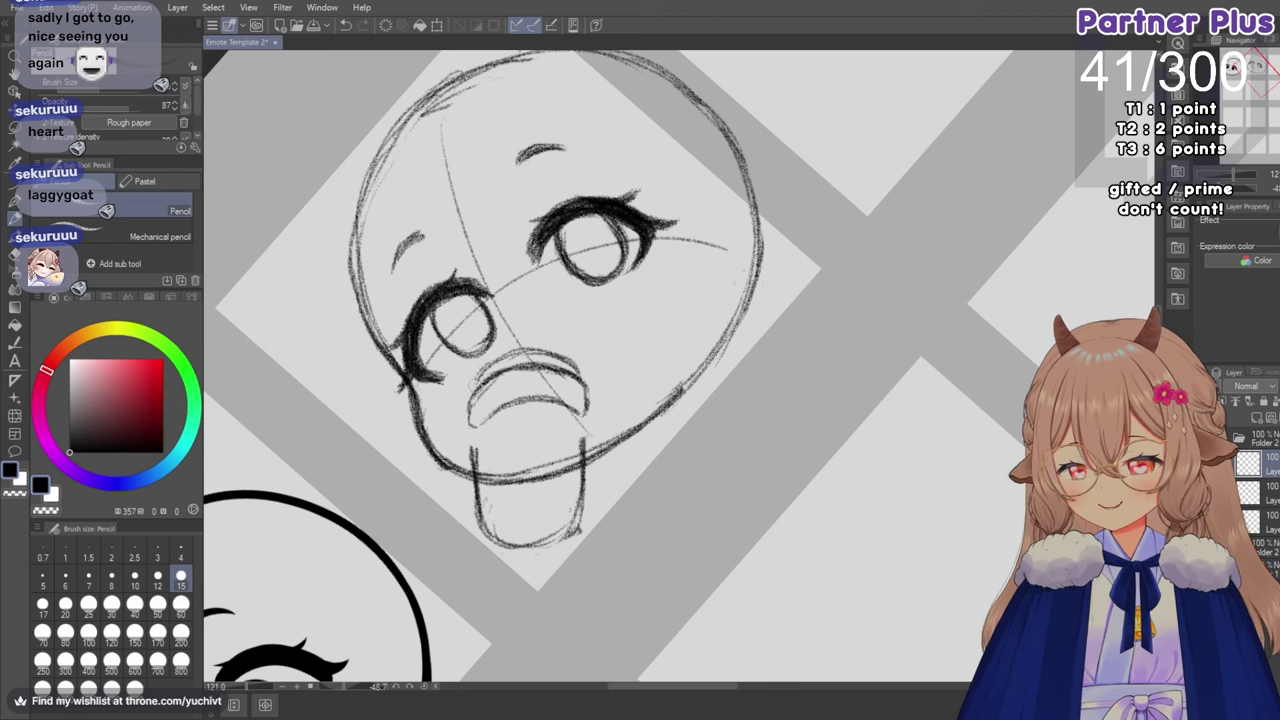
mouse_move(475, 385)
left_mouse_down()
mouse_move(555, 357)
mouse_move(573, 370)
mouse_move(476, 388)
mouse_move(550, 346)
mouse_move(584, 384)
left_mouse_up()
left_click_drag(506, 360, 488, 380)
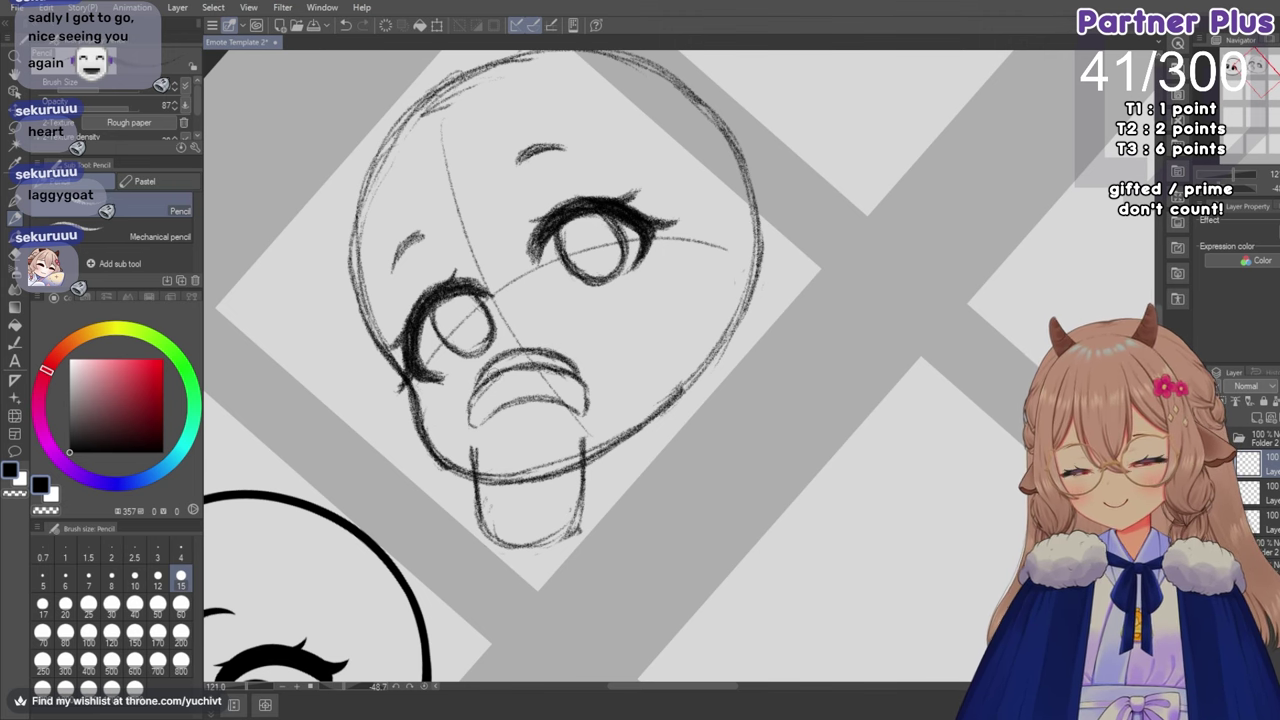
key("e")
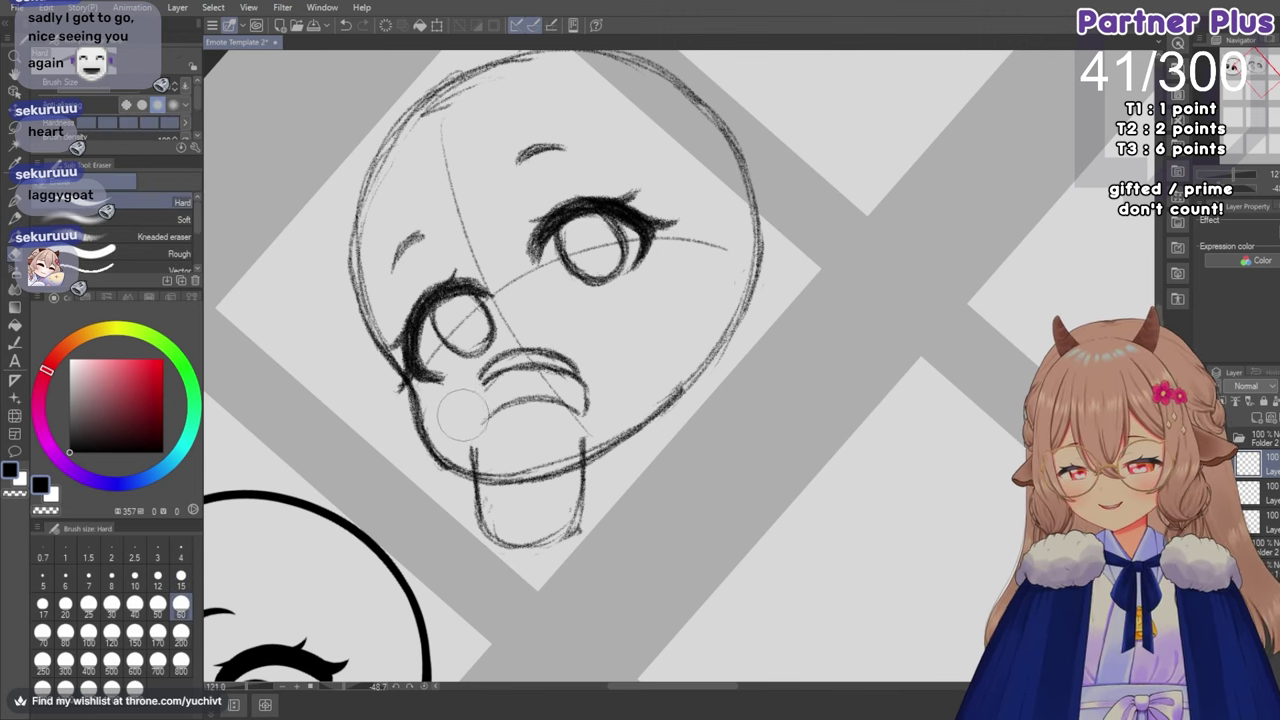
key("p")
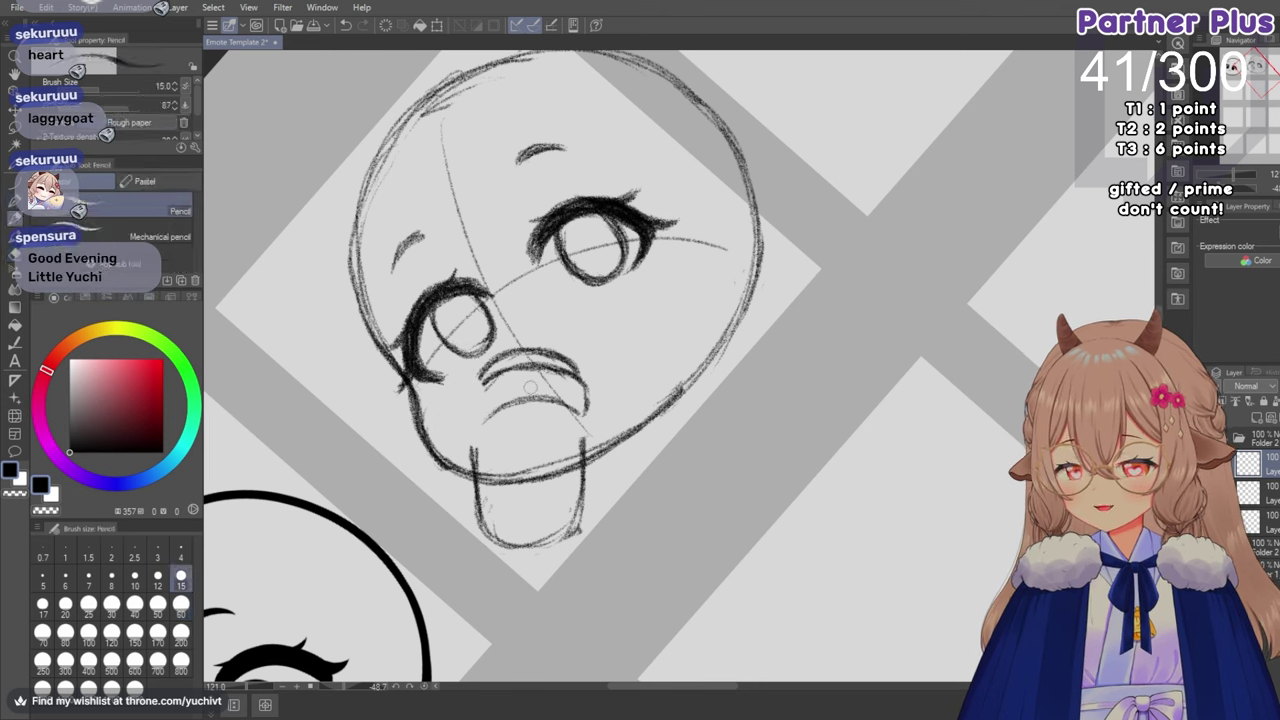
mouse_move(546, 398)
left_mouse_down()
mouse_move(475, 408)
mouse_move(480, 385)
mouse_move(490, 422)
mouse_move(525, 395)
mouse_move(583, 418)
left_mouse_up()
left_click_drag(584, 416, 586, 384)
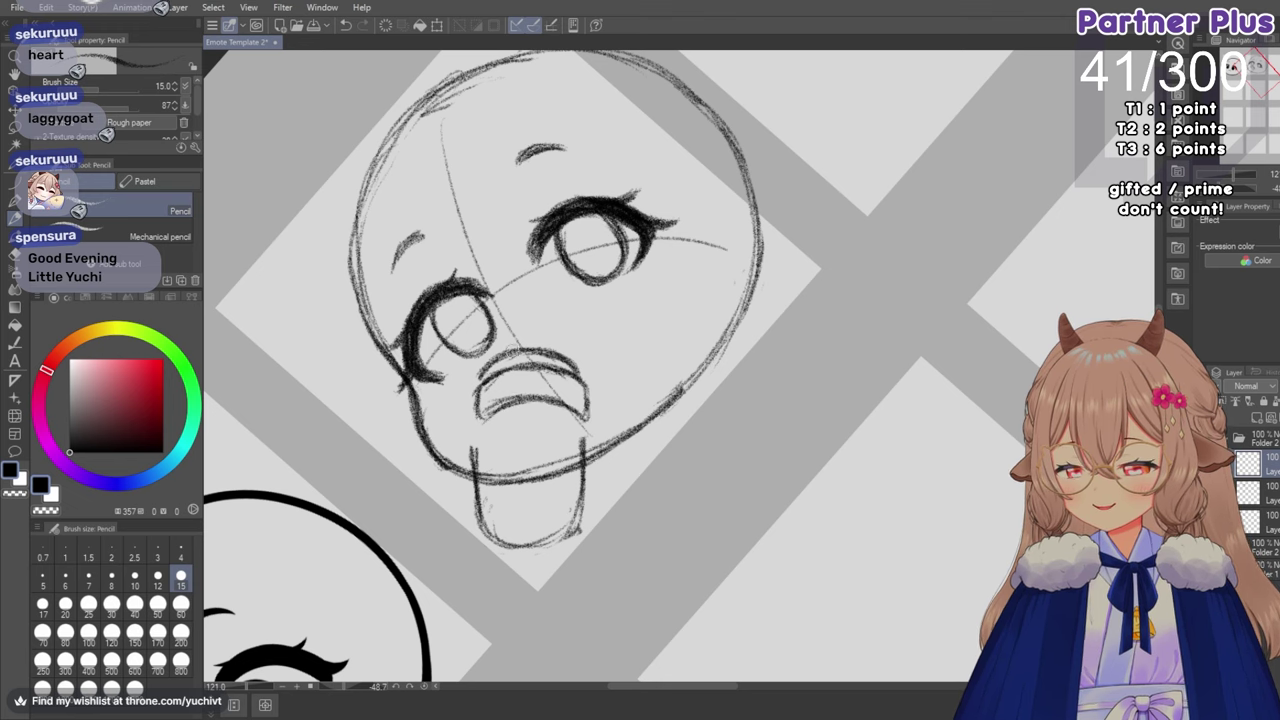
Reinforce the top arch of the curved band at the mouth, and erase the old capsule body below it.
mouse_move(486, 381)
left_mouse_down()
mouse_move(540, 346)
mouse_move(470, 390)
mouse_move(550, 345)
mouse_move(575, 370)
left_mouse_up()
key("e")
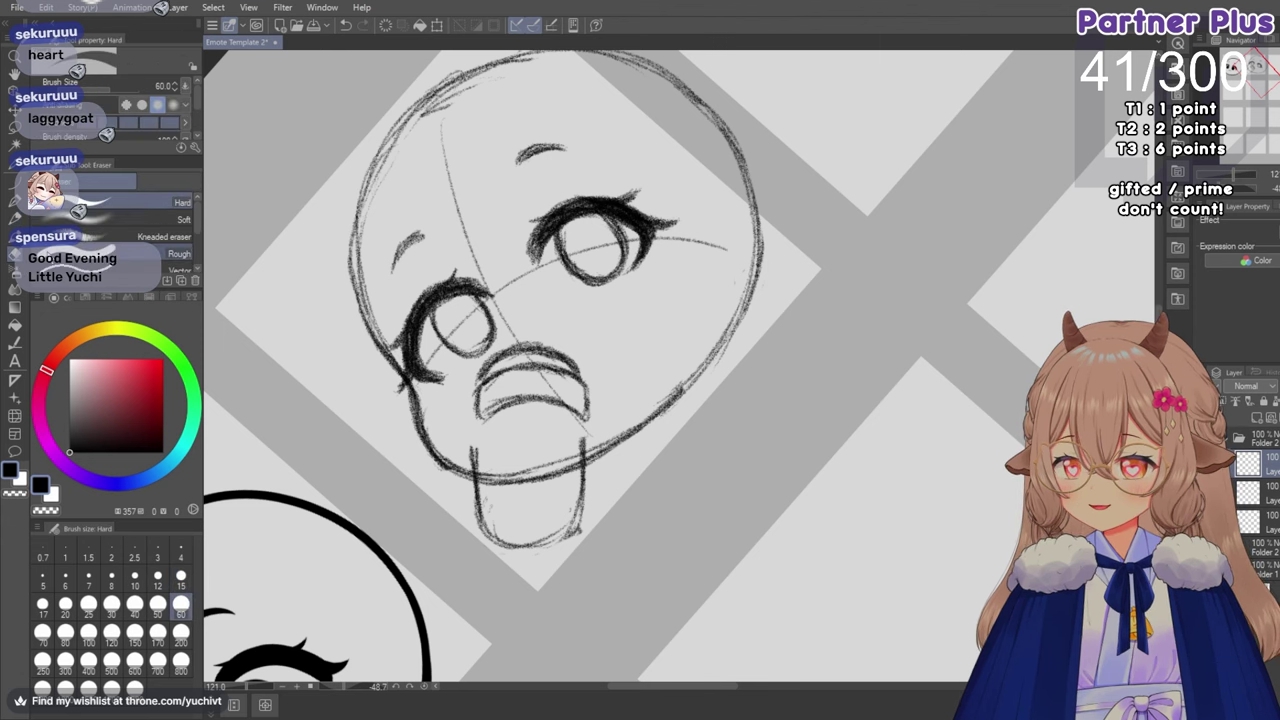
mouse_move(472, 470)
left_mouse_down()
mouse_move(494, 547)
mouse_move(521, 551)
mouse_move(579, 463)
mouse_move(574, 449)
mouse_move(506, 494)
left_mouse_up()
Draw two straight sides tapering down from the curved band past the chin with the Pencil, and darken them with repeated strokes.
left_click(15, 219)
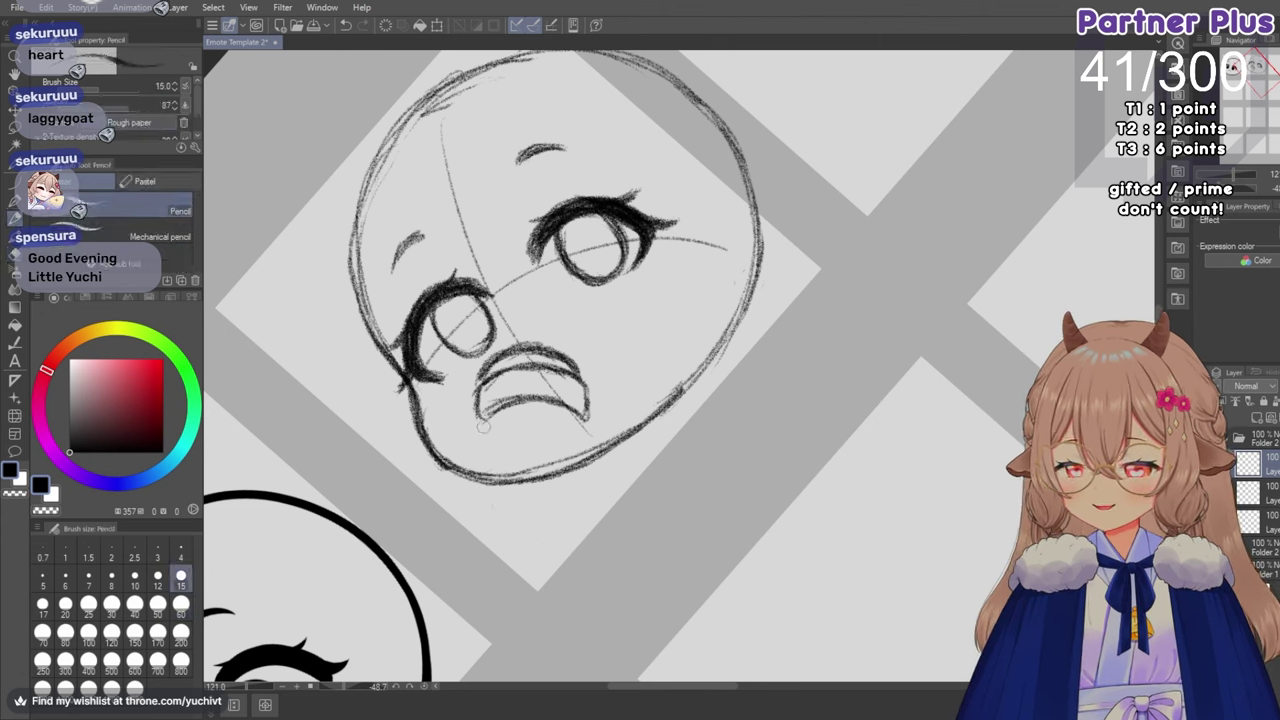
left_click_drag(487, 428, 488, 476)
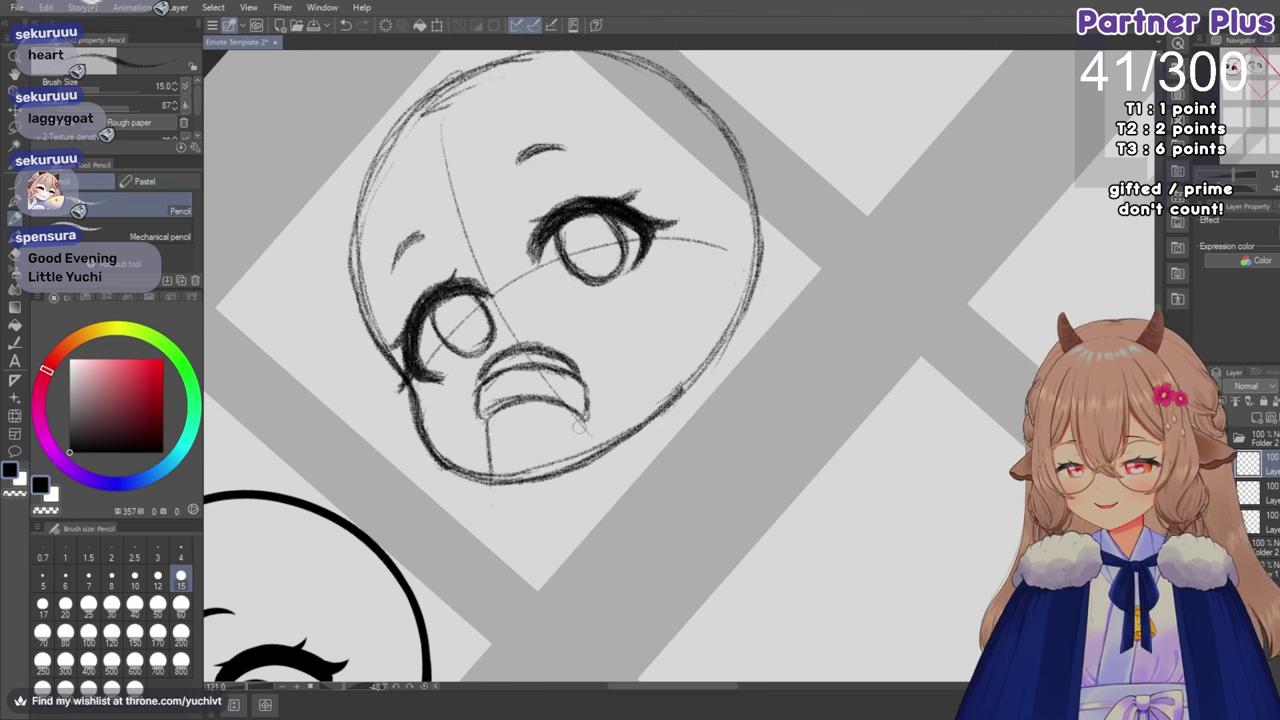
left_click_drag(580, 422, 571, 482)
left_click_drag(488, 420, 490, 504)
left_click_drag(488, 422, 489, 501)
left_click_drag(577, 426, 566, 502)
left_click_drag(576, 430, 564, 498)
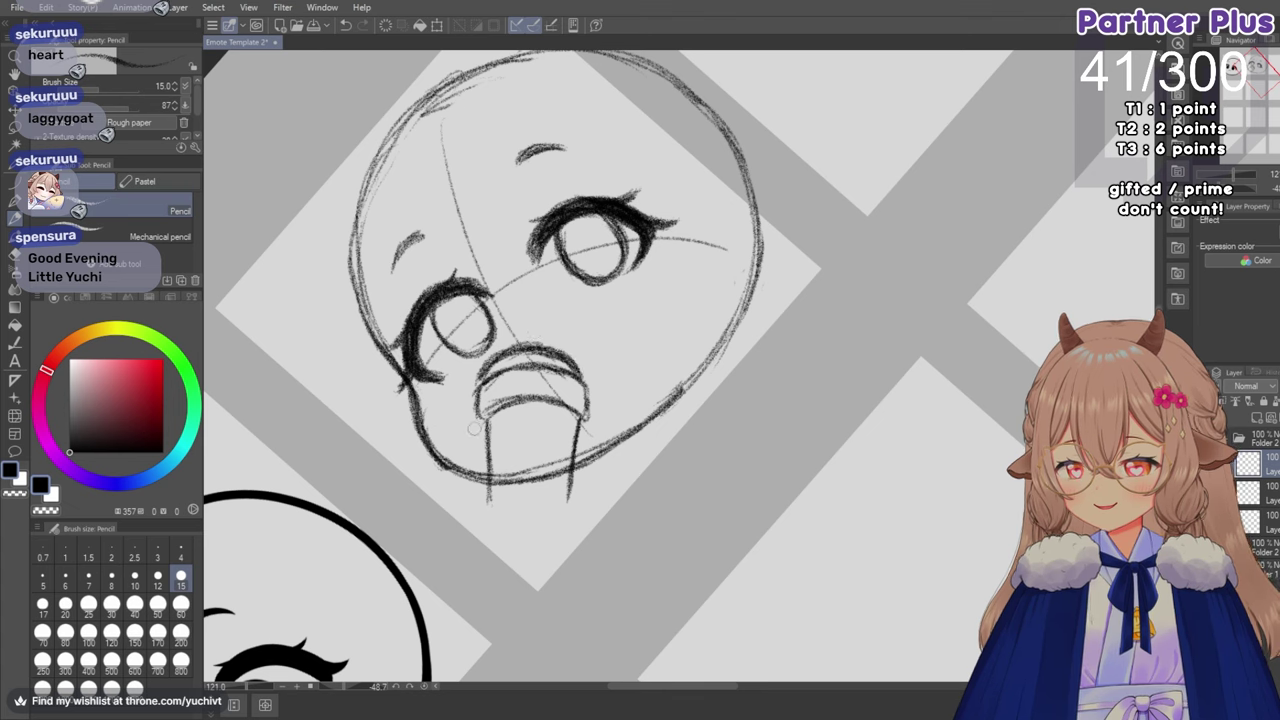
left_click_drag(486, 422, 488, 500)
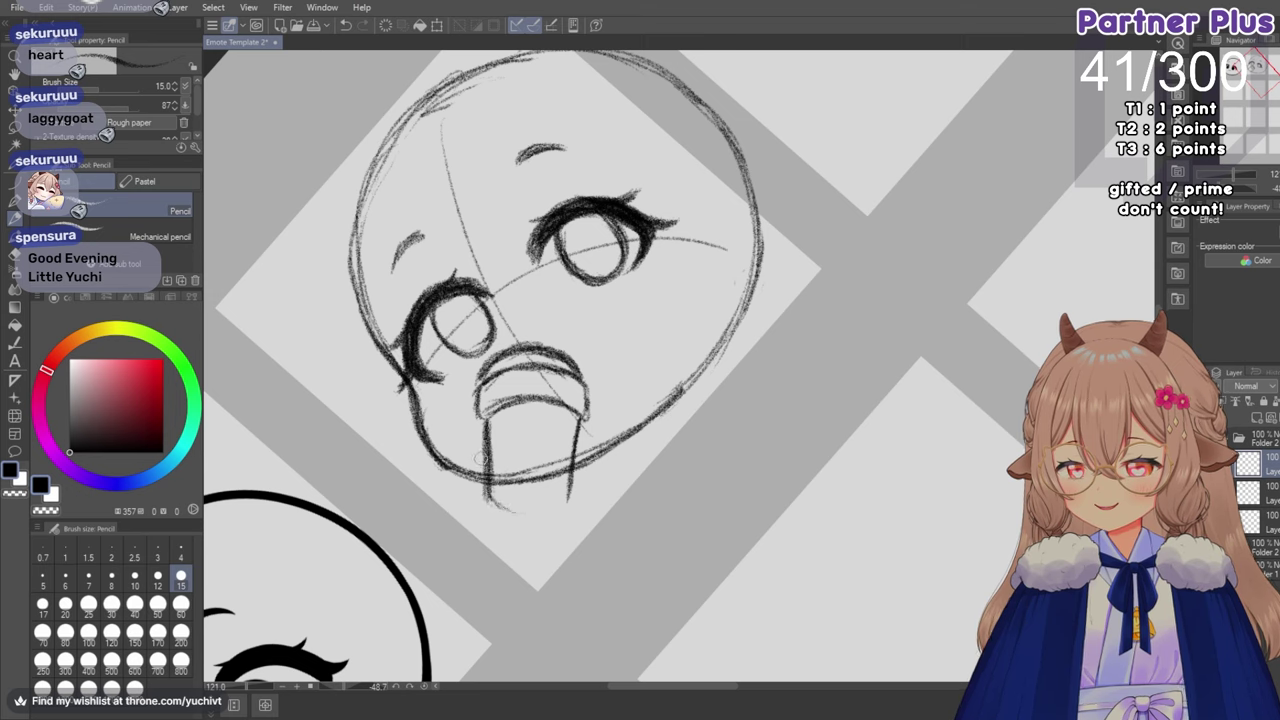
key("ctrl+z")
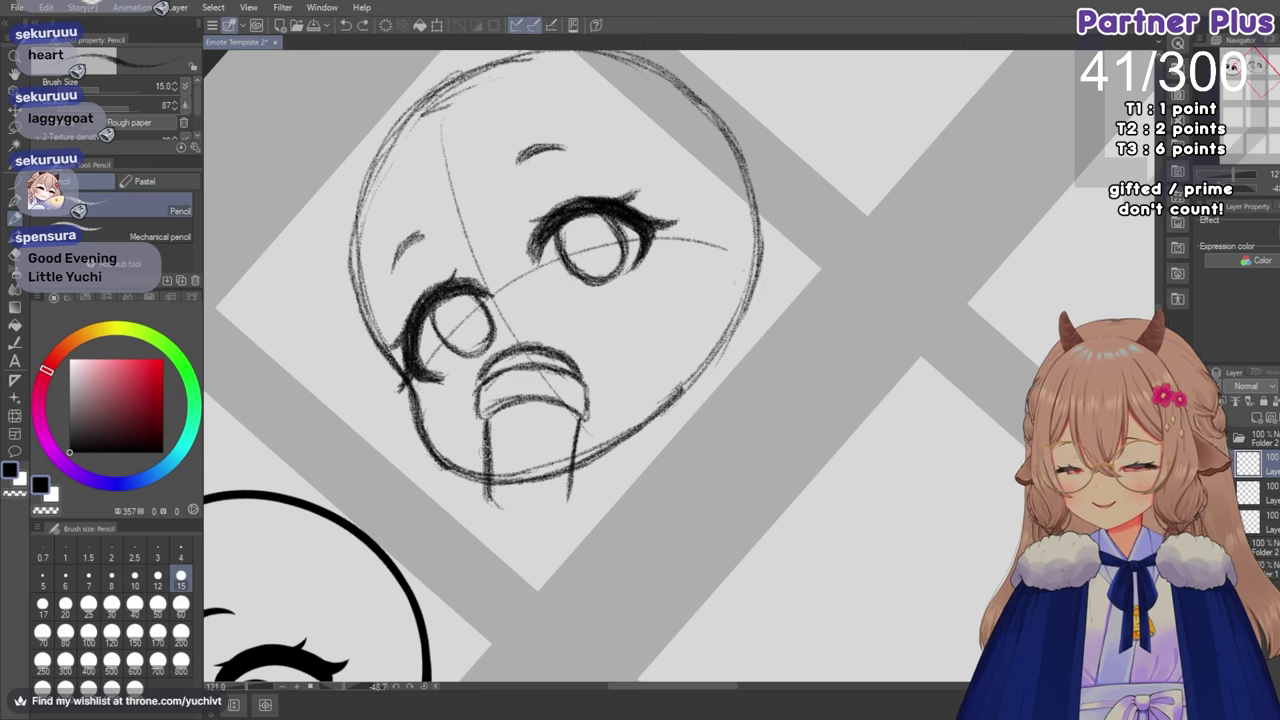
mouse_move(486, 488)
left_mouse_down()
mouse_move(518, 513)
mouse_move(504, 500)
mouse_move(548, 508)
left_mouse_up()
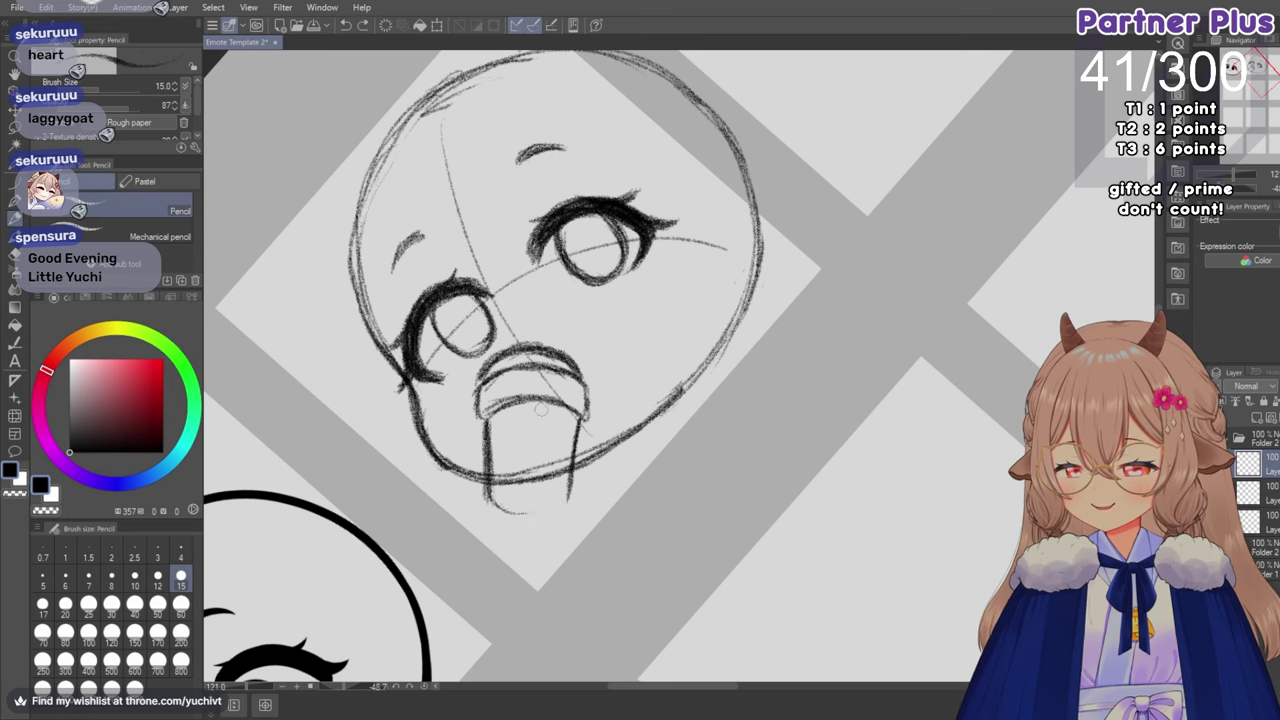
key("ctrl+z")
key("ctrl+z")
key("ctrl+z")
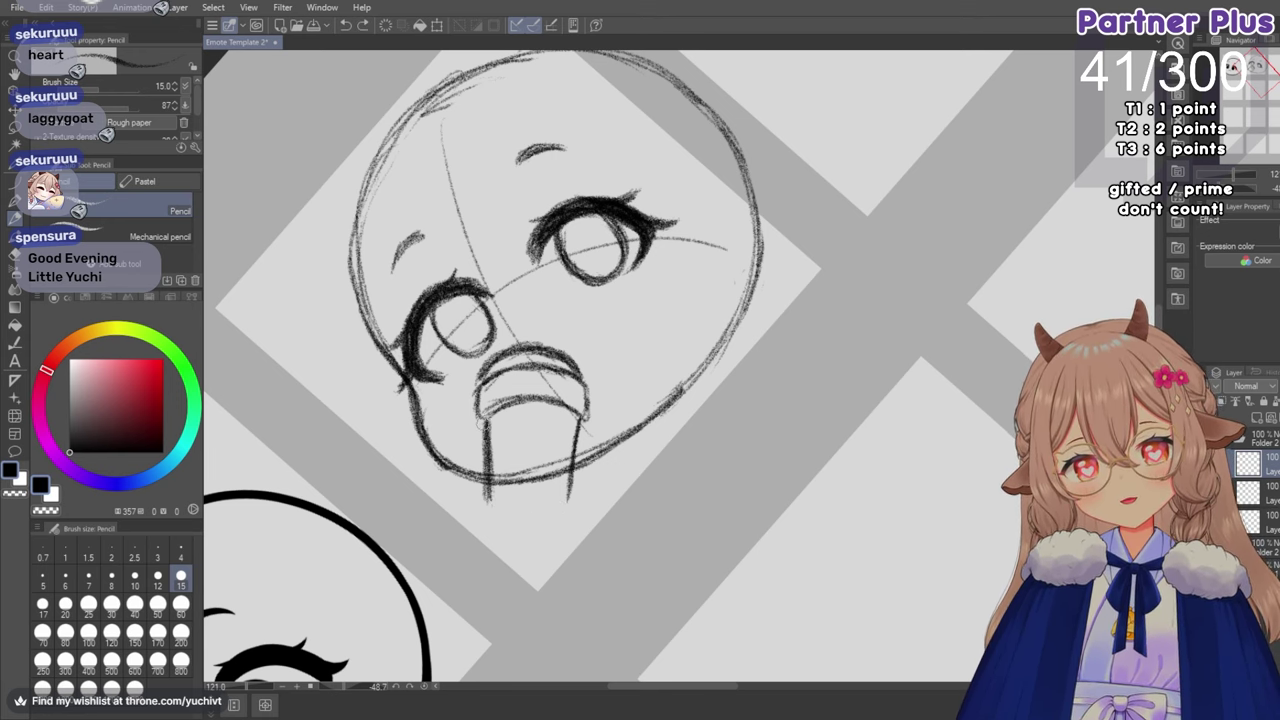
Sketch a light inner curve at the lower end of the tapered sides, and close the shape with a rounded base below it.
left_click_drag(500, 499, 561, 496)
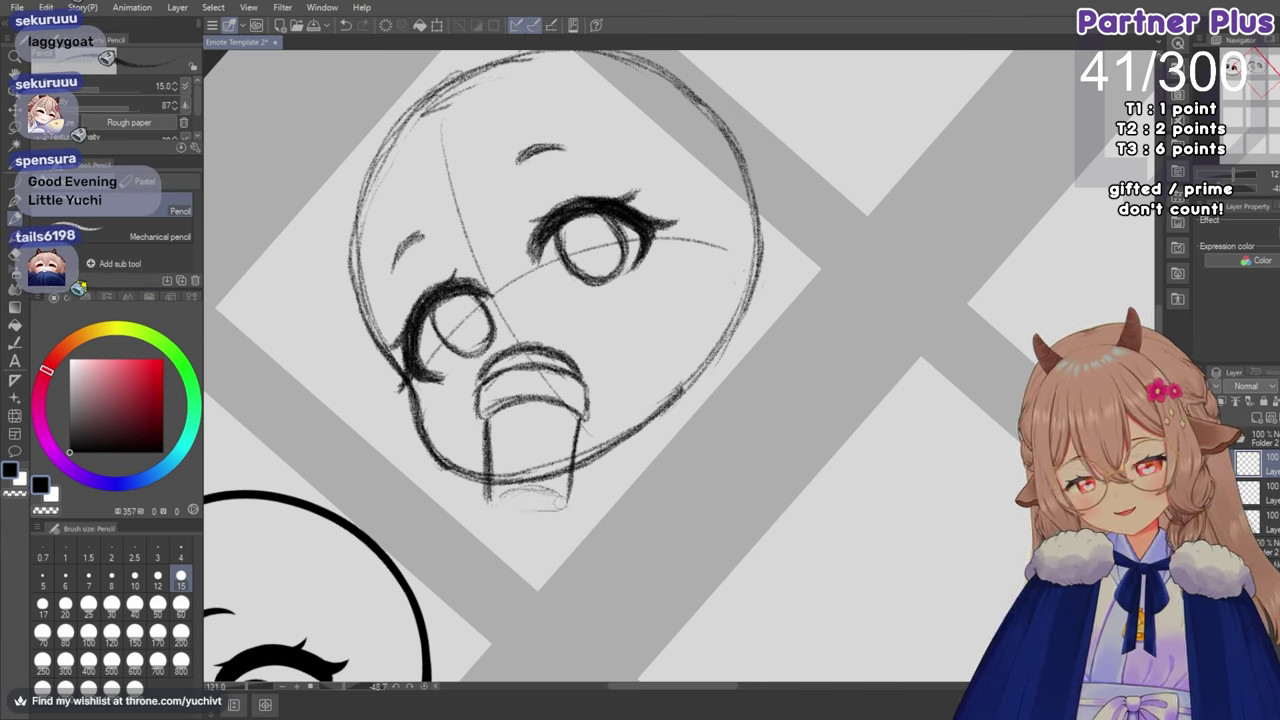
mouse_move(480, 505)
left_mouse_down()
mouse_move(565, 503)
mouse_move(520, 514)
left_mouse_up()
key("ctrl+z")
key("ctrl+z")
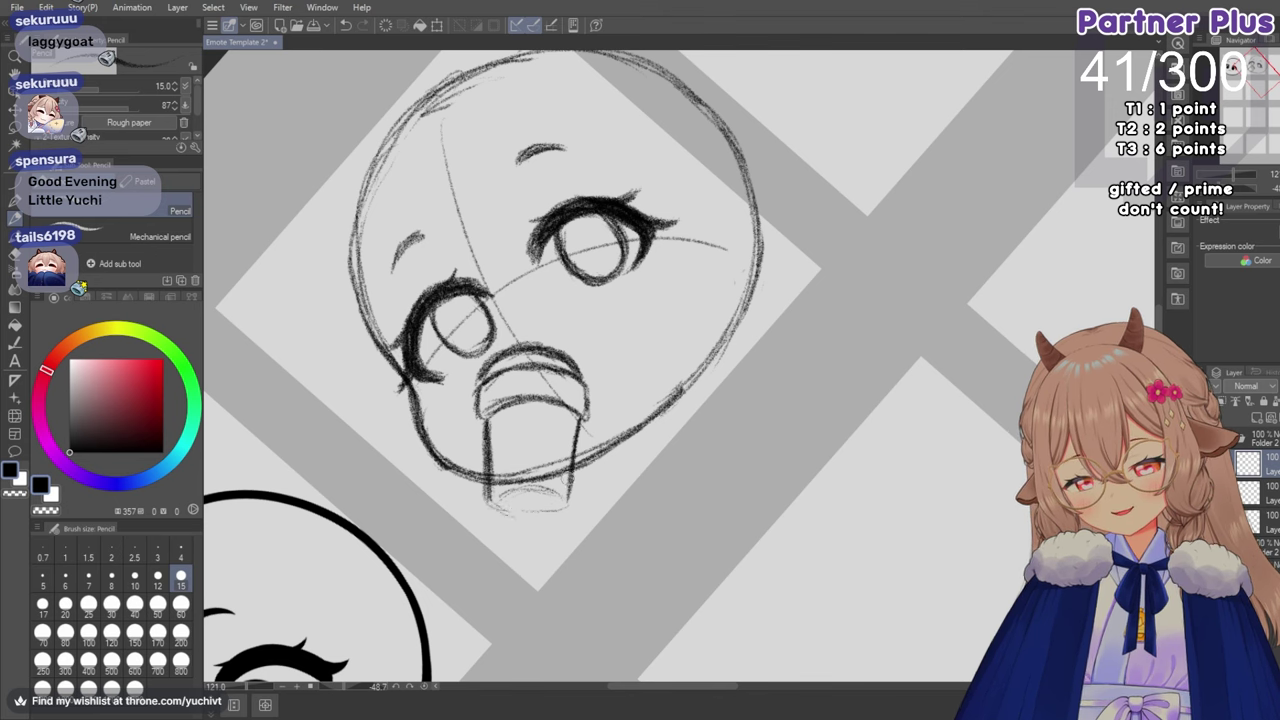
mouse_move(571, 478)
left_mouse_down()
mouse_move(566, 504)
mouse_move(495, 510)
mouse_move(540, 512)
mouse_move(555, 495)
mouse_move(545, 510)
left_mouse_up()
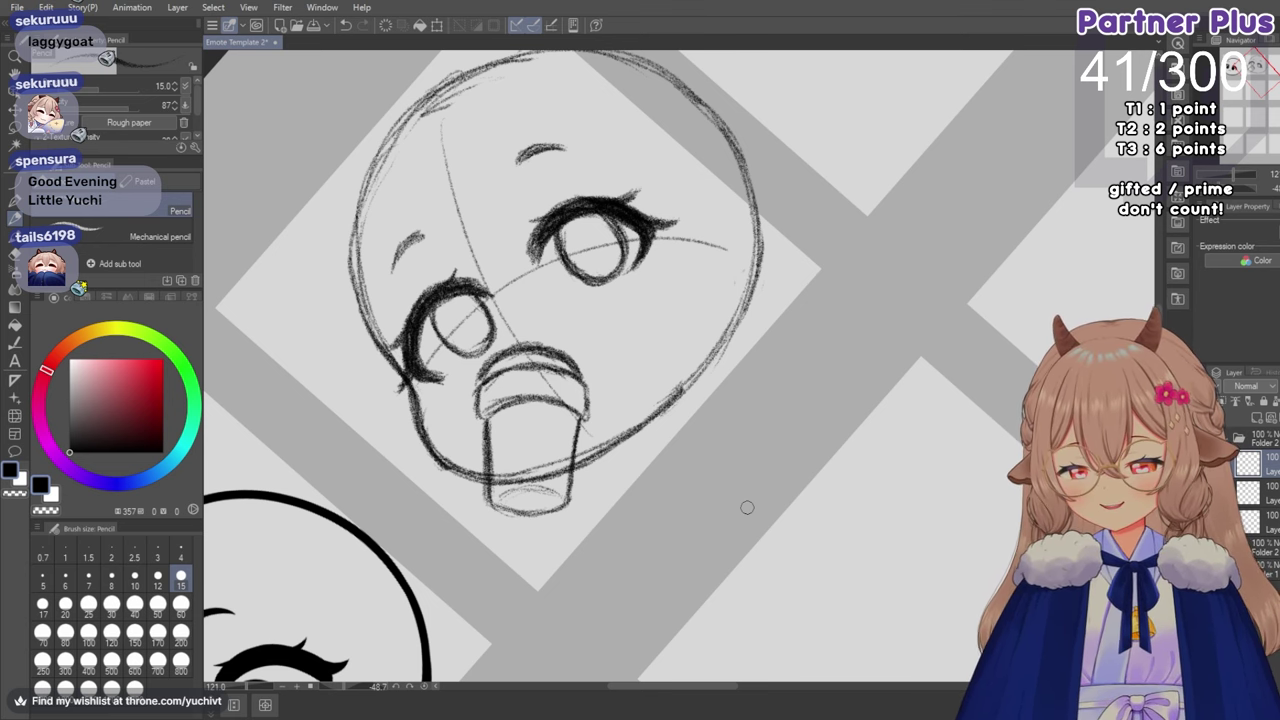
Move the cup sketch slightly down the face, and erase the dome above its curved band with the Hard eraser at size 30.
key("e")
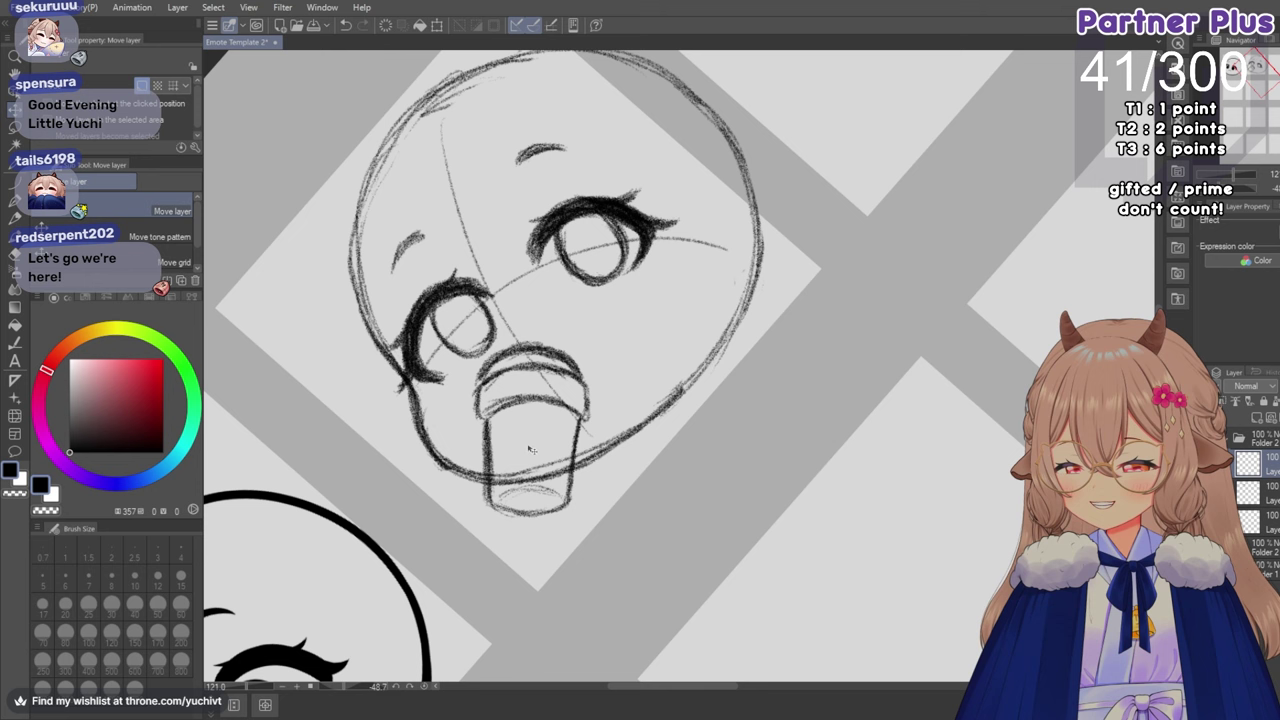
left_click_drag(527, 446, 520, 466)
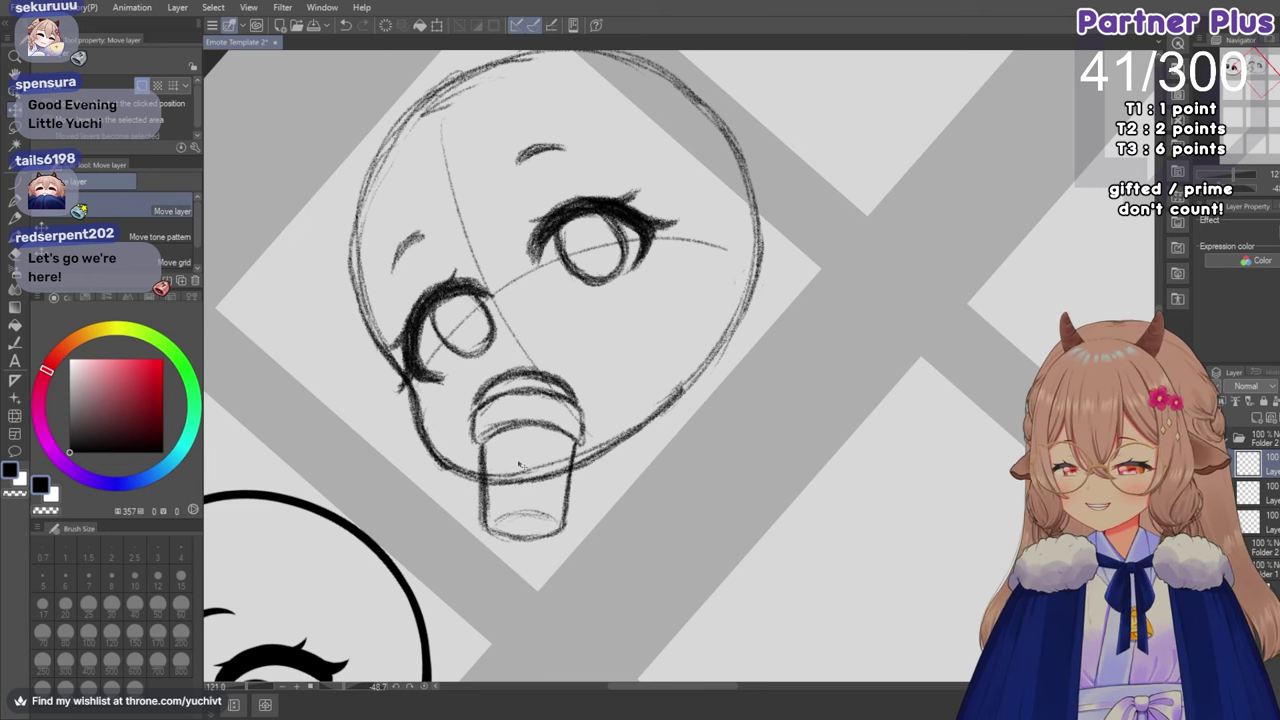
left_click(14, 252)
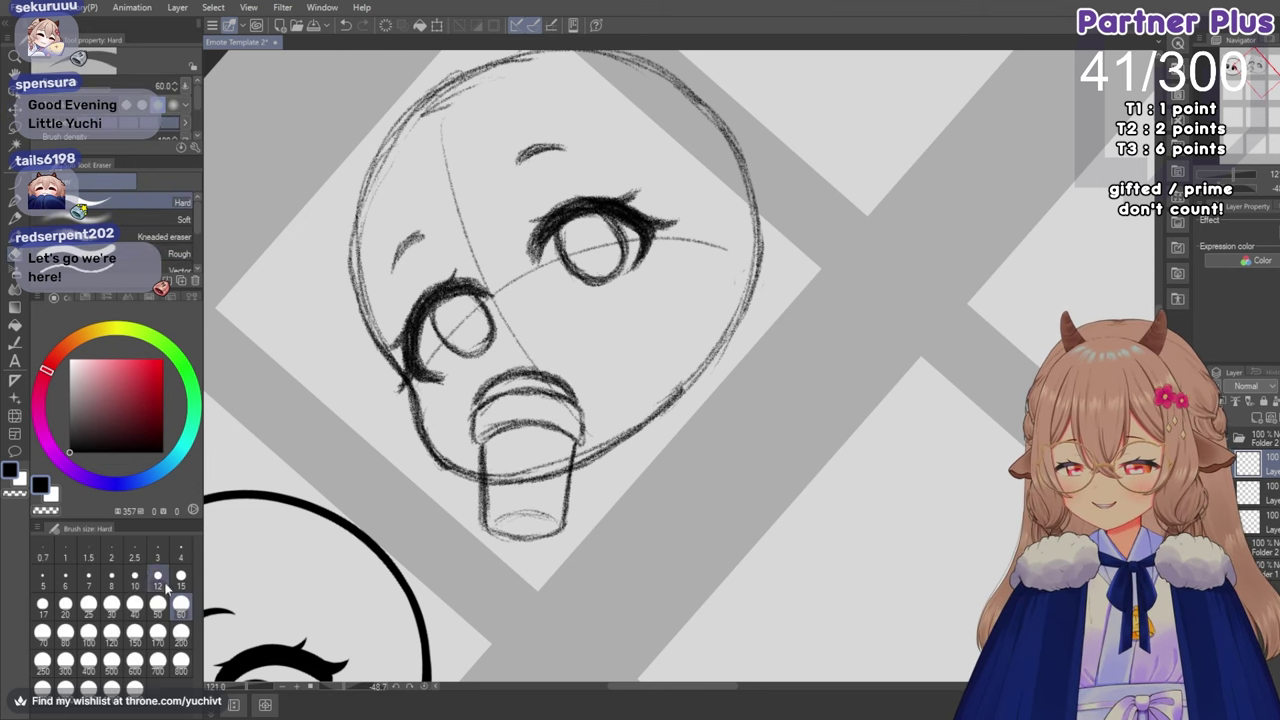
left_click(111, 605)
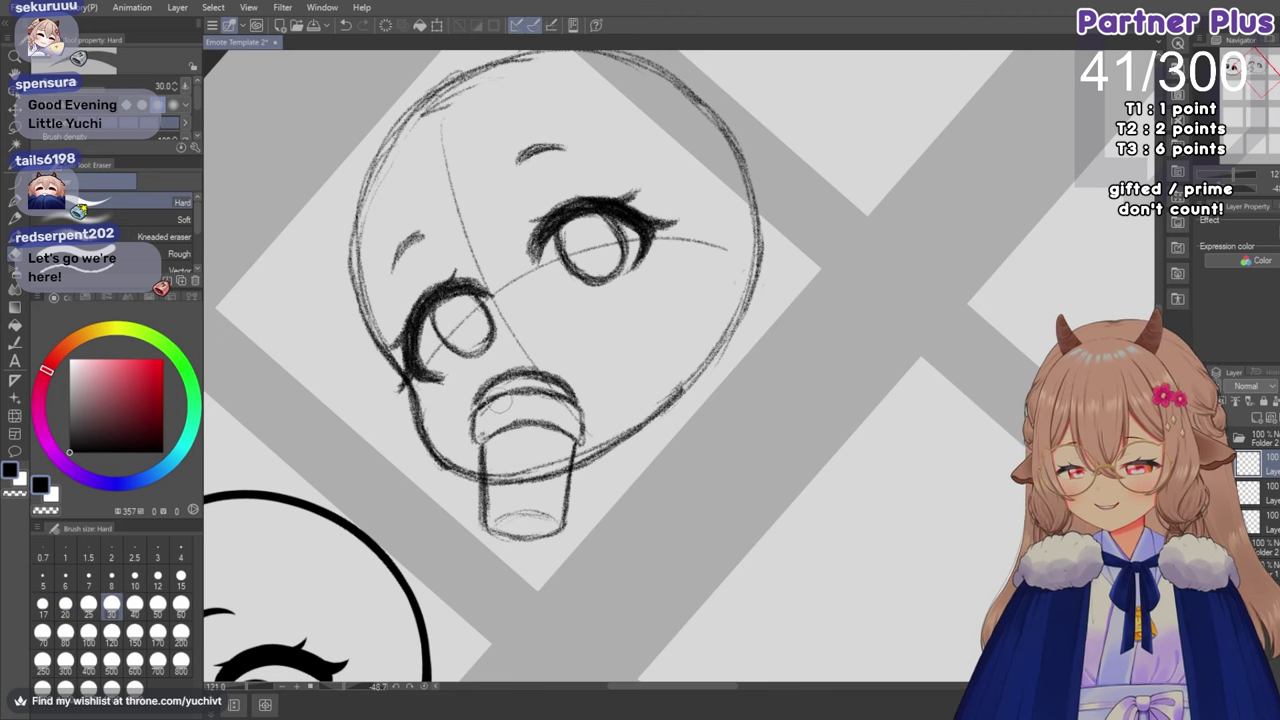
mouse_move(500, 400)
left_mouse_down()
mouse_move(468, 399)
mouse_move(514, 365)
mouse_move(525, 371)
mouse_move(503, 375)
mouse_move(574, 386)
left_mouse_up()
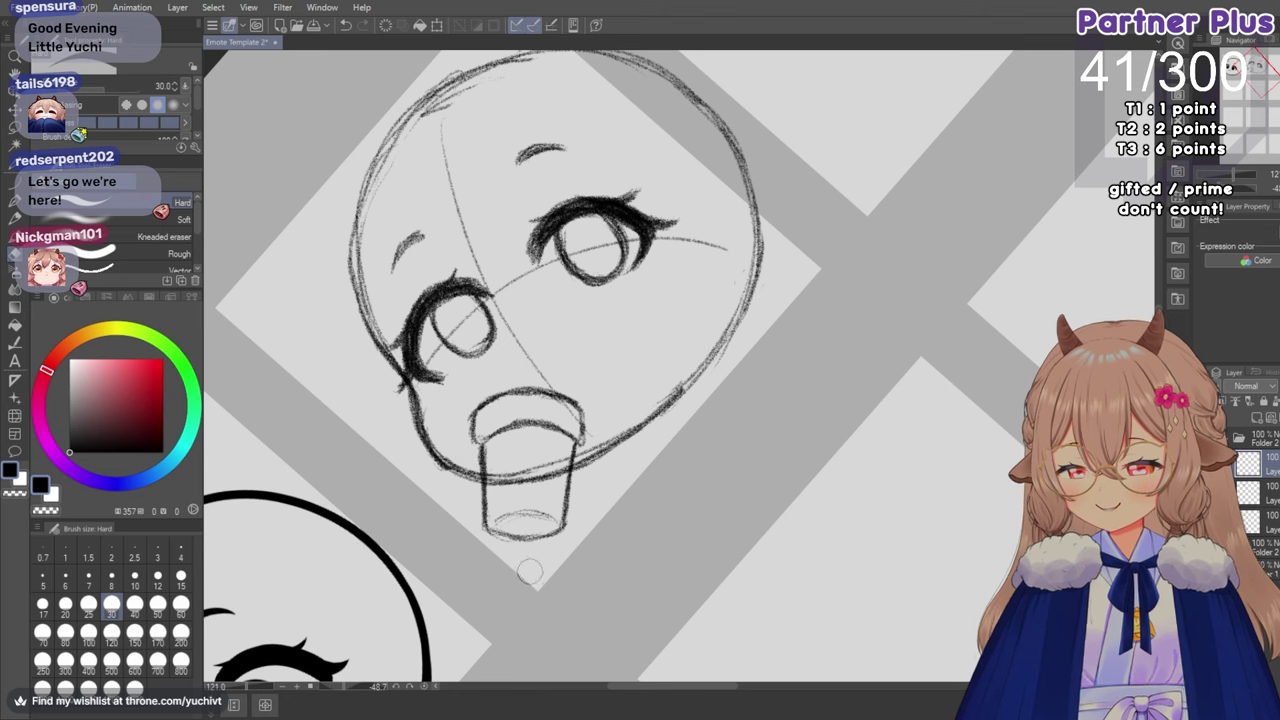
Redraw a narrower dome above the cup's curved band with the Pencil, and darken the band's edges.
left_click(15, 218)
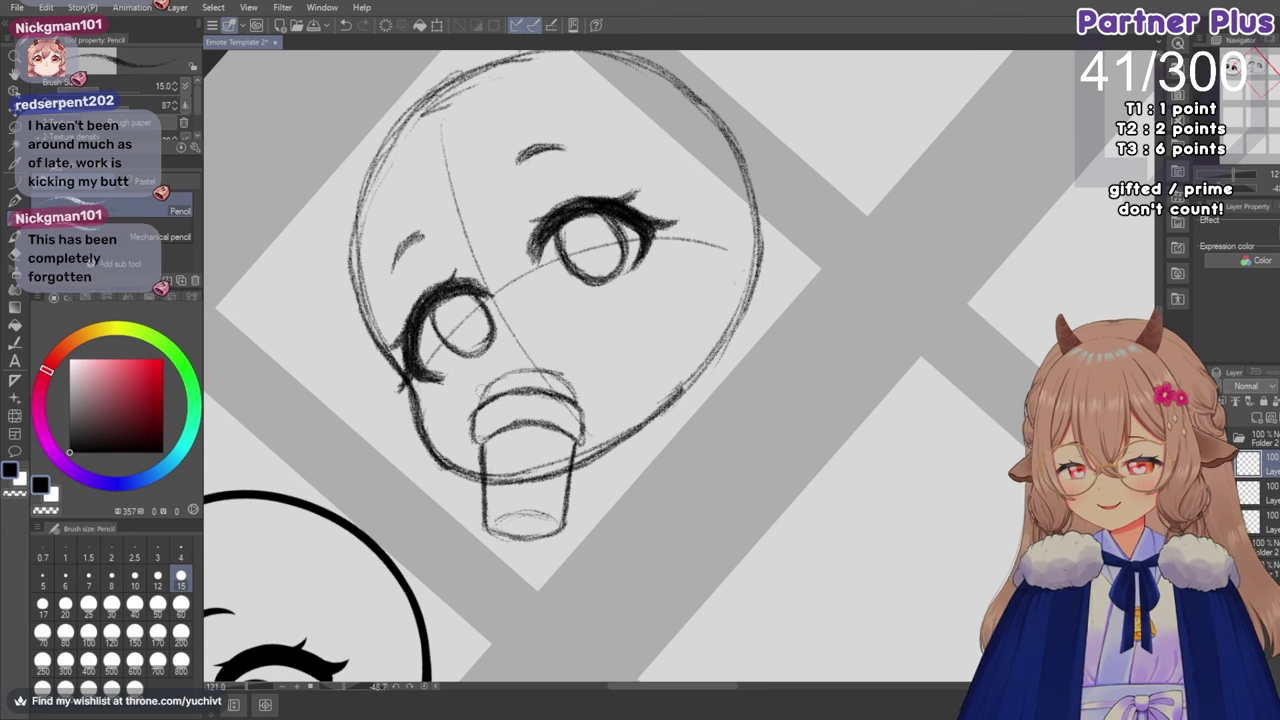
mouse_move(496, 377)
left_mouse_down()
mouse_move(557, 370)
mouse_move(580, 437)
left_mouse_up()
left_click_drag(482, 437, 512, 424)
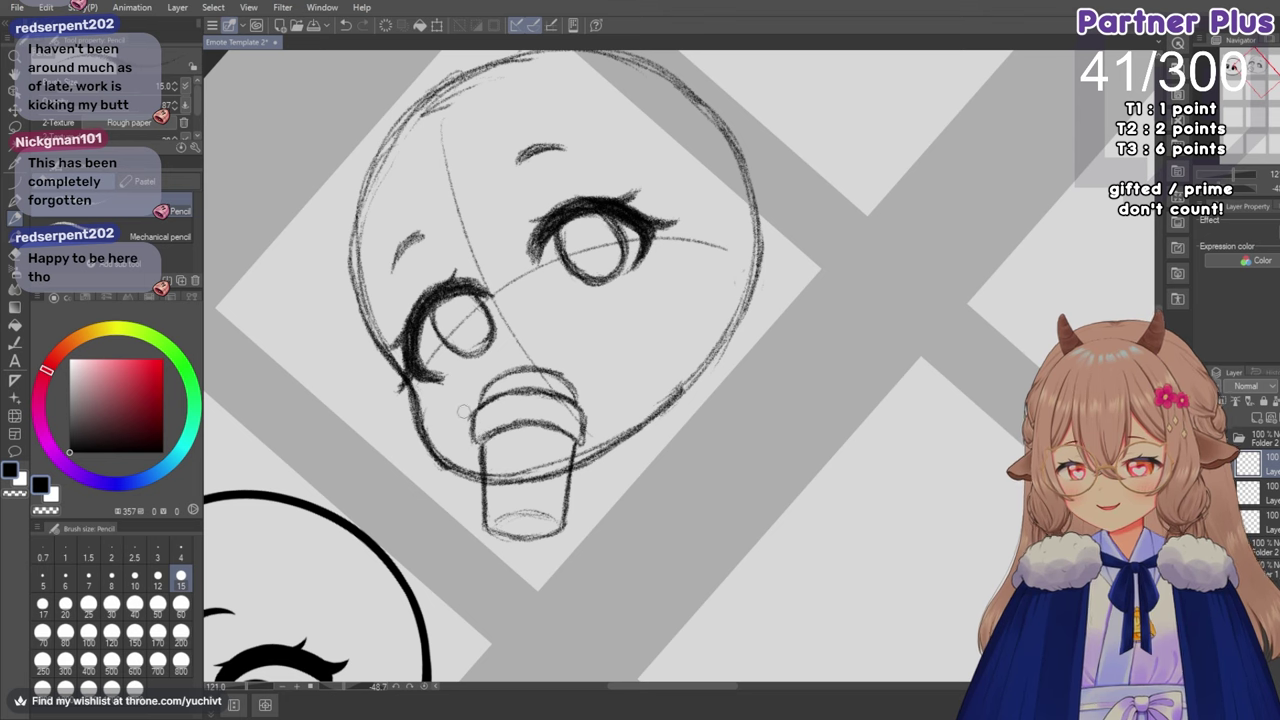
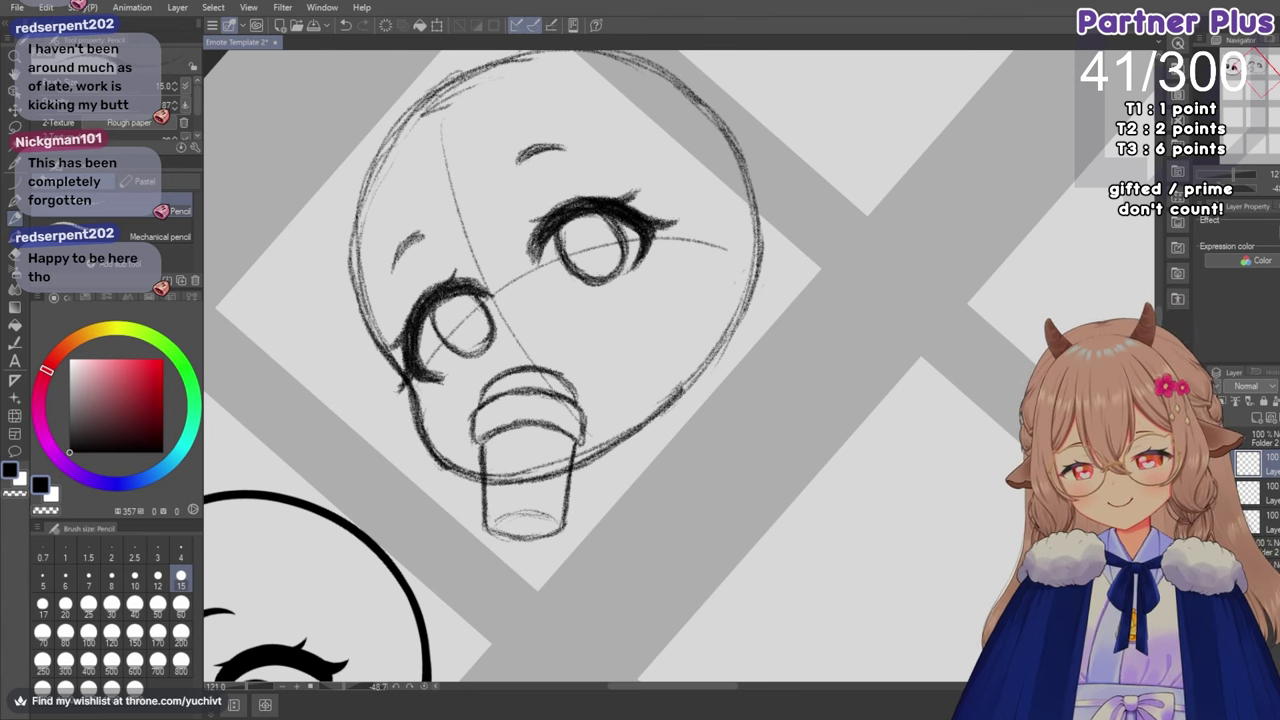
Sketch a small round logo with curved letter shapes on the front of the cup, just below the lid band.
scroll(517, 479, "up", 2)
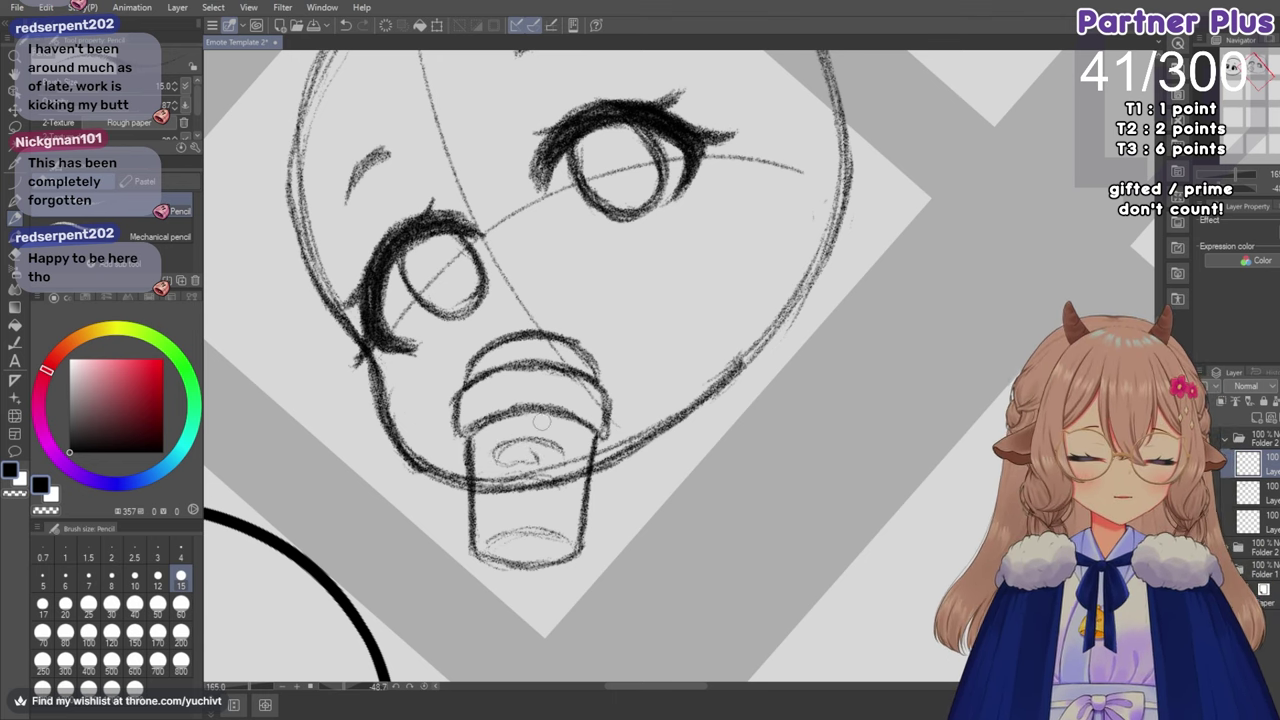
key("ctrl+z")
key("ctrl+z")
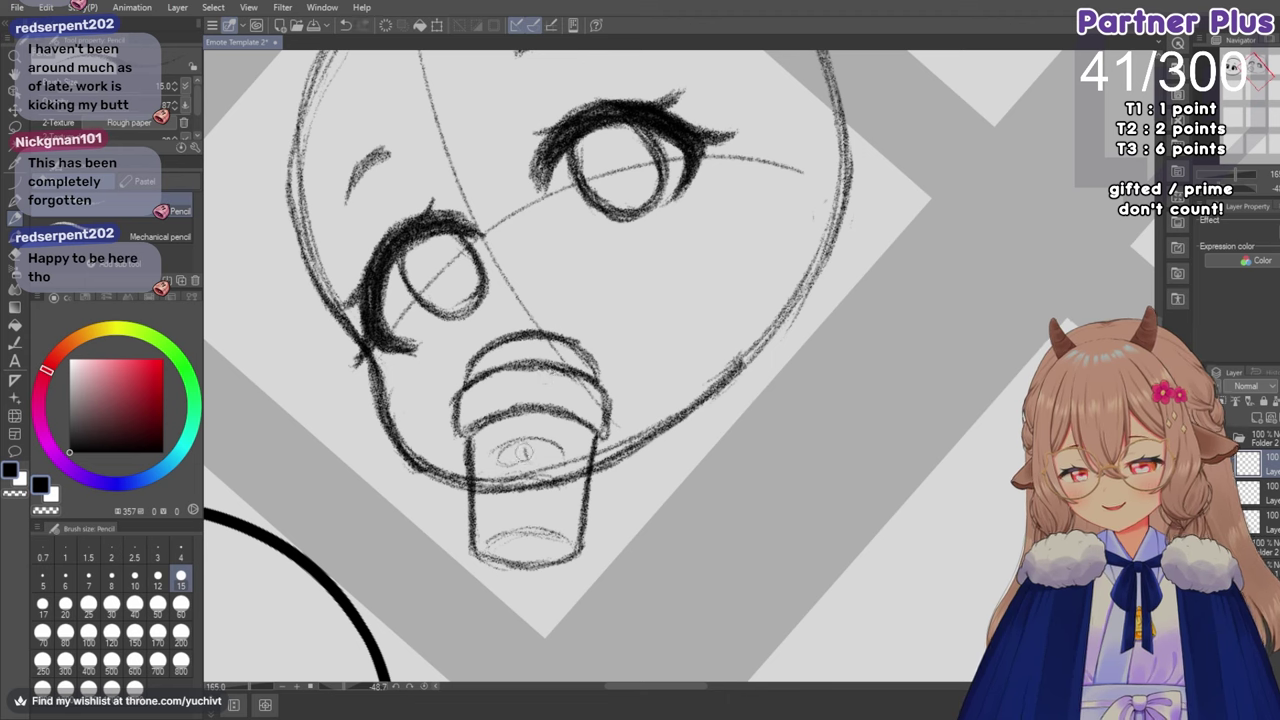
mouse_move(525, 463)
left_mouse_down()
mouse_move(498, 453)
mouse_move(527, 440)
mouse_move(563, 454)
left_mouse_up()
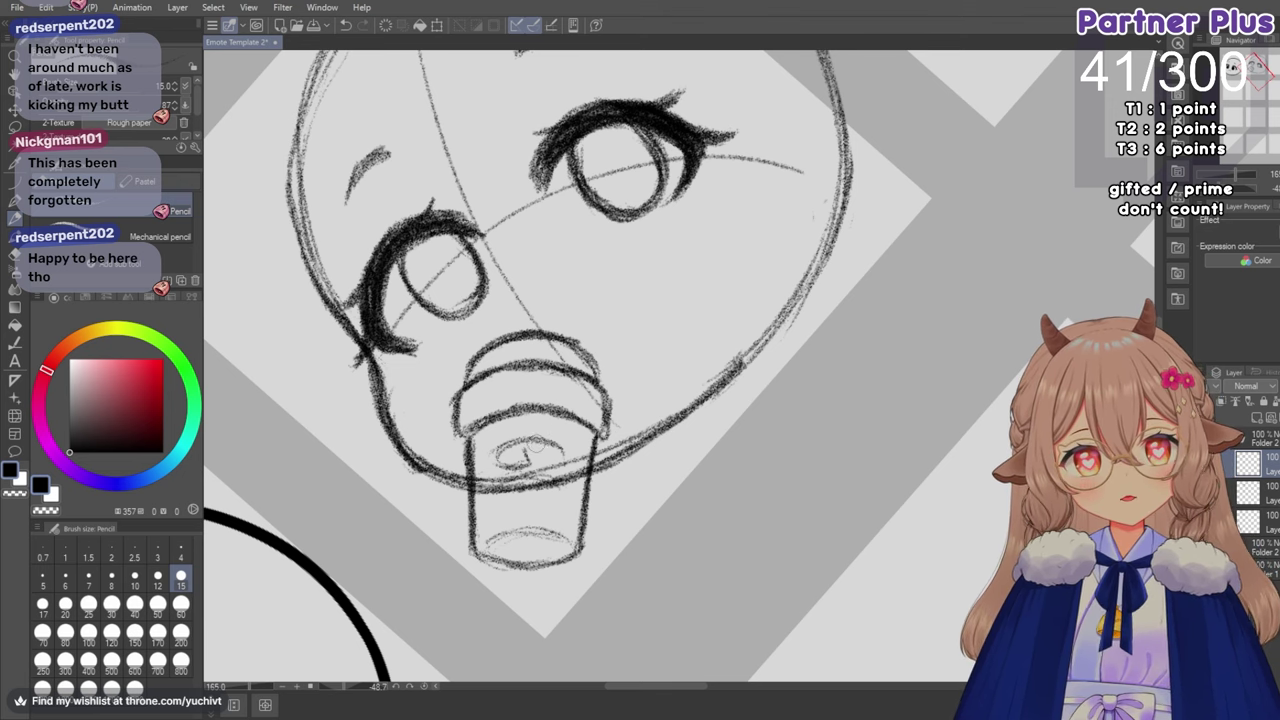
mouse_move(530, 455)
left_mouse_down()
mouse_move(548, 452)
mouse_move(556, 478)
mouse_move(542, 466)
mouse_move(564, 476)
mouse_move(530, 480)
left_mouse_up()
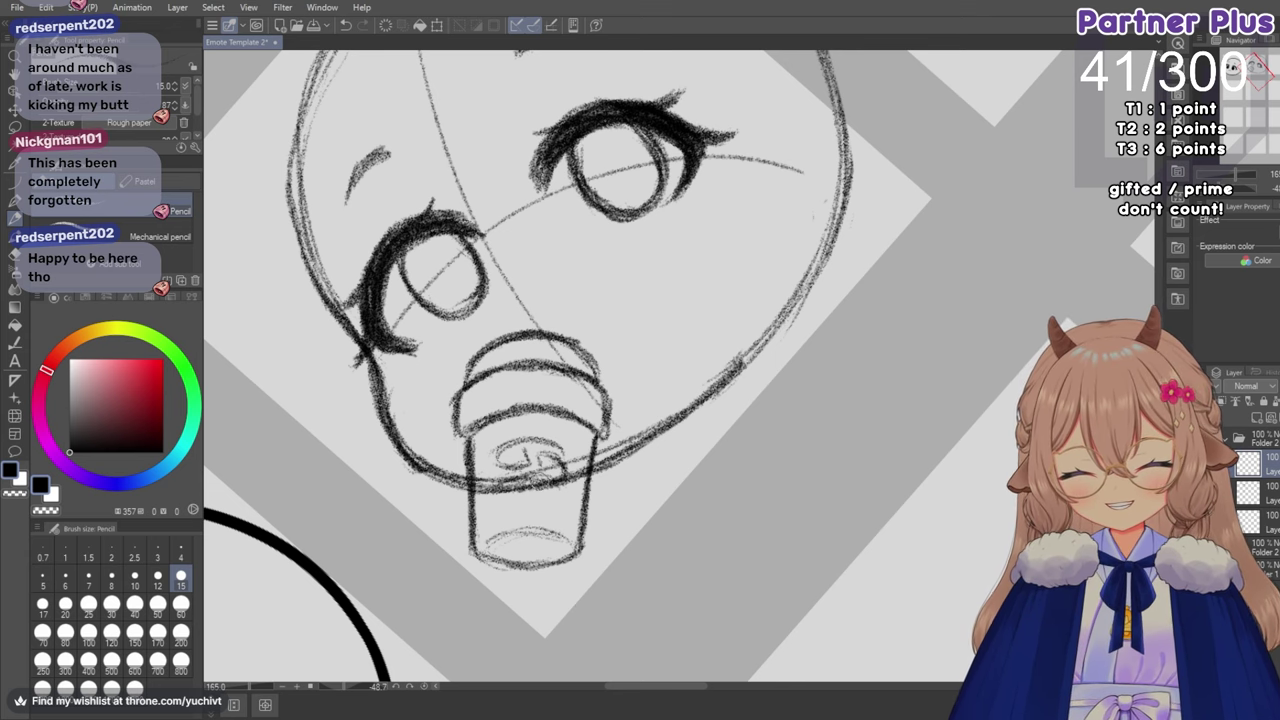
Reset the canvas rotation, and reinforce the outline of the cup's rounded base with the Pencil.
scroll(537, 478, "down", 2)
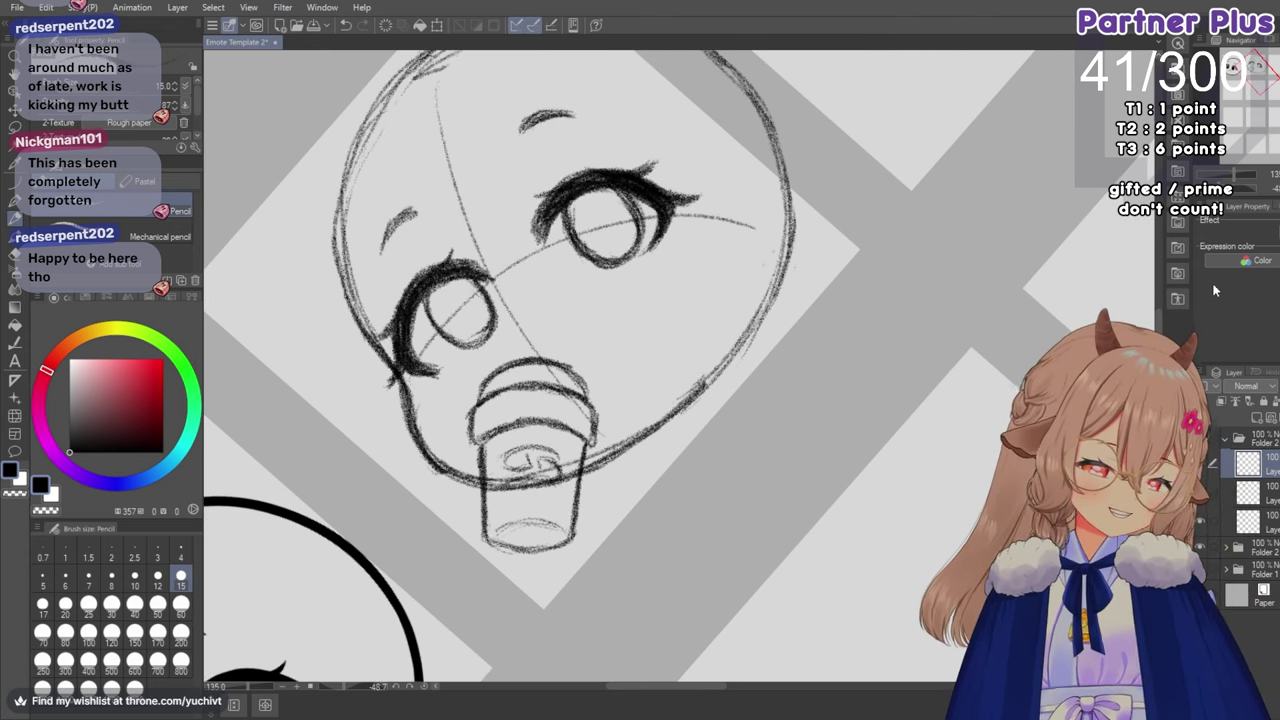
left_click(424, 686)
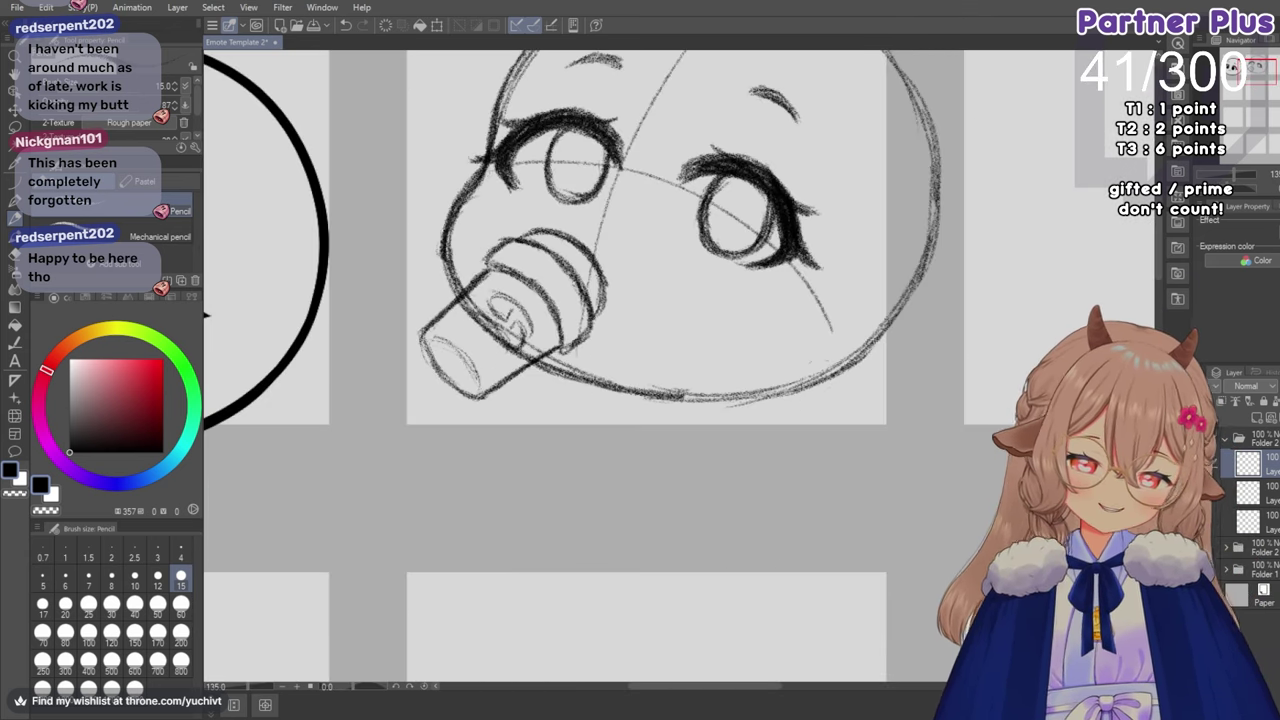
scroll(426, 428, "down", 5)
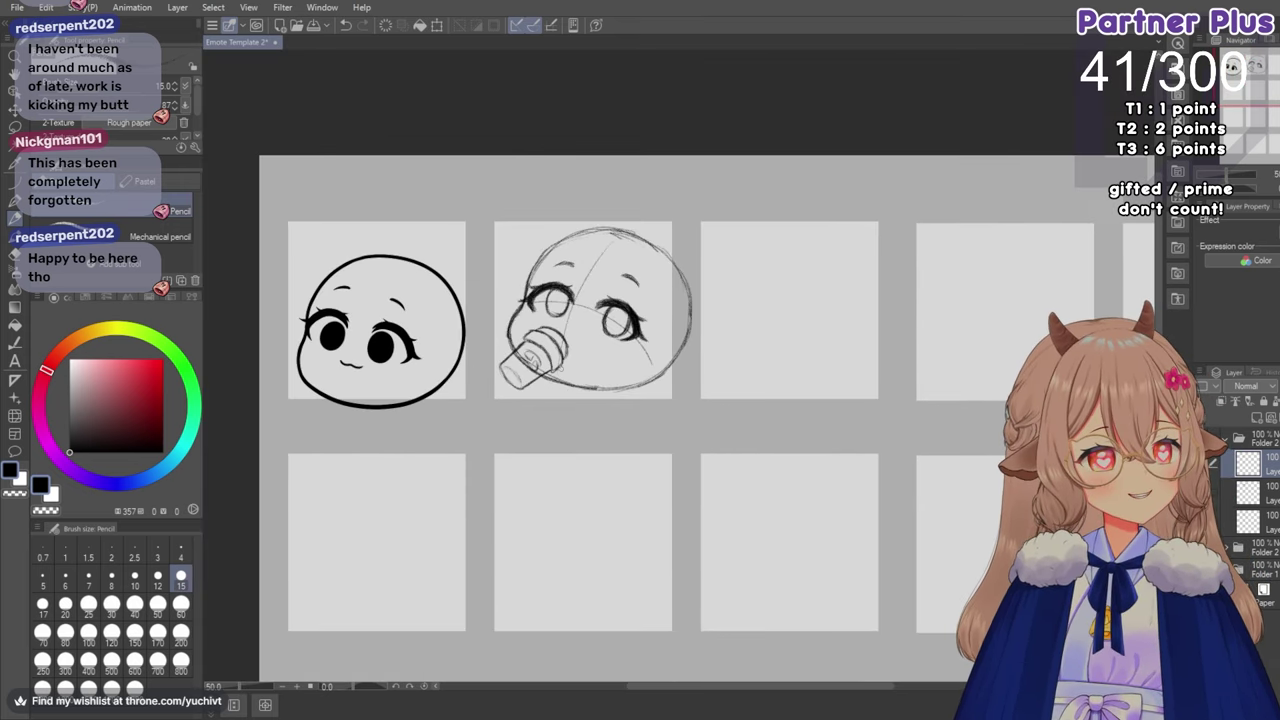
scroll(554, 359, "up", 5)
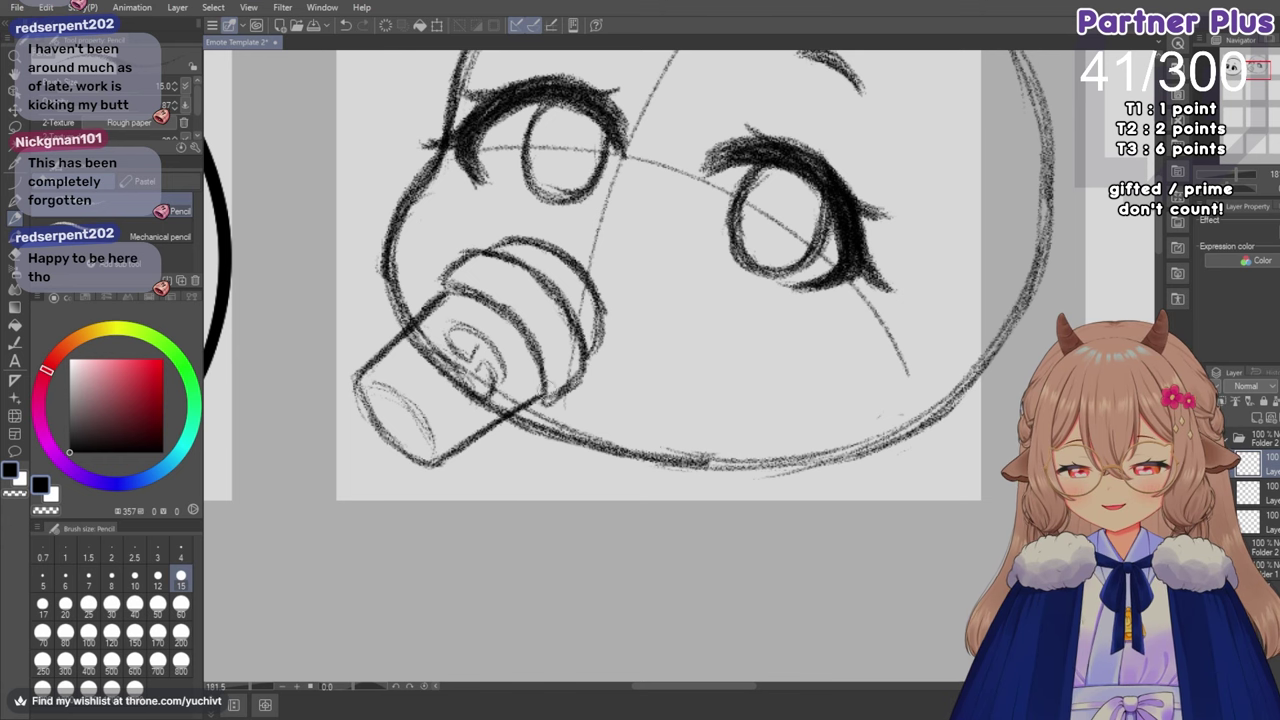
scroll(527, 409, "down", 5)
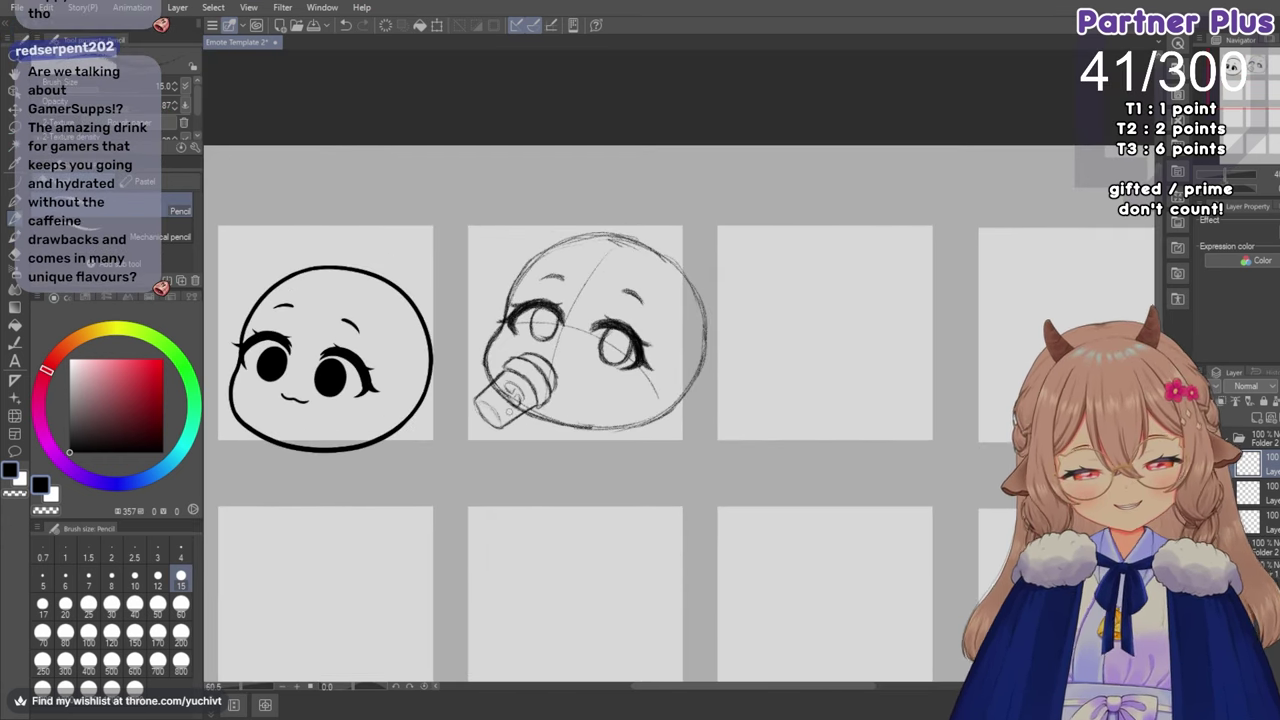
scroll(514, 415, "up", 5)
left_click(16, 232)
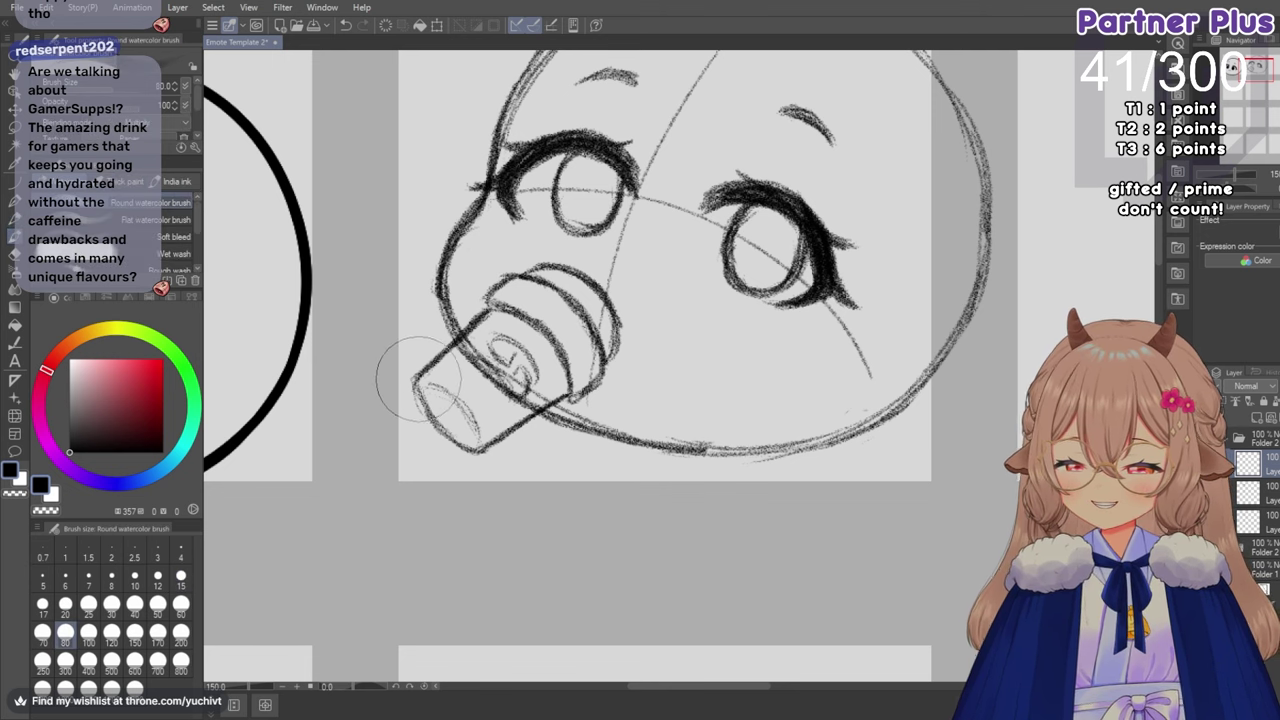
left_click(14, 216)
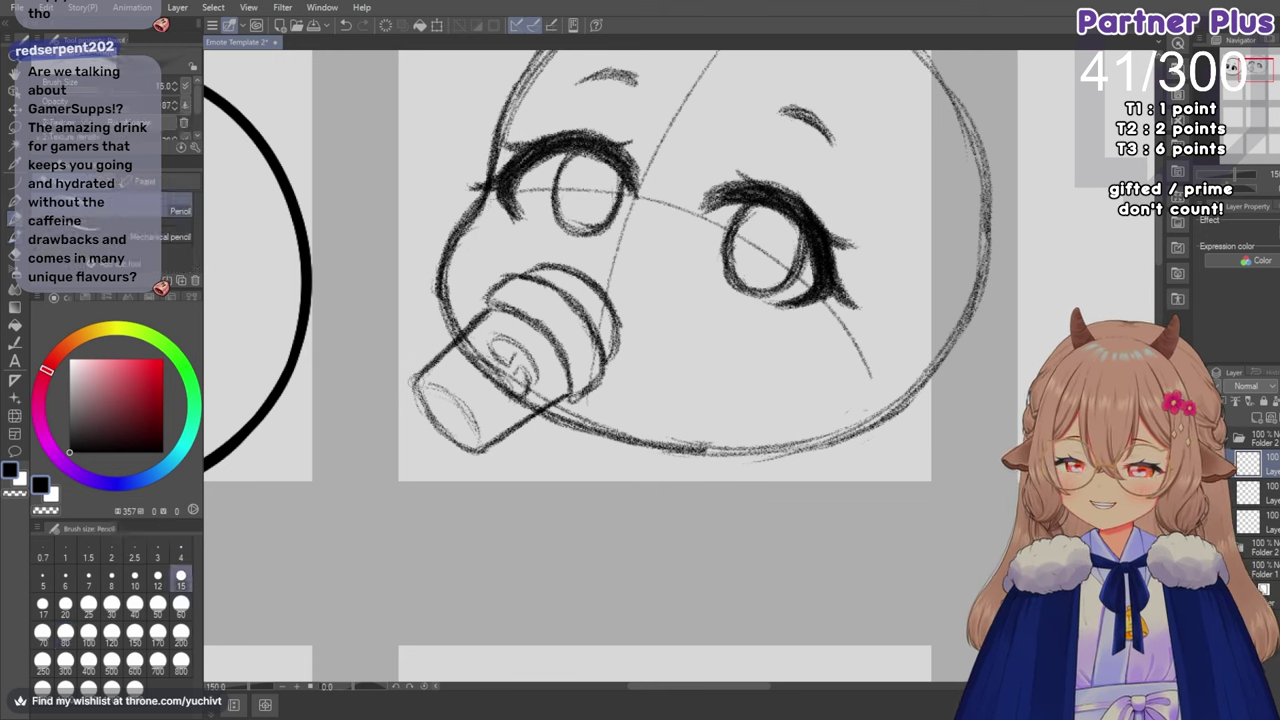
mouse_move(417, 381)
left_mouse_down()
mouse_move(423, 420)
mouse_move(435, 406)
mouse_move(475, 454)
left_mouse_up()
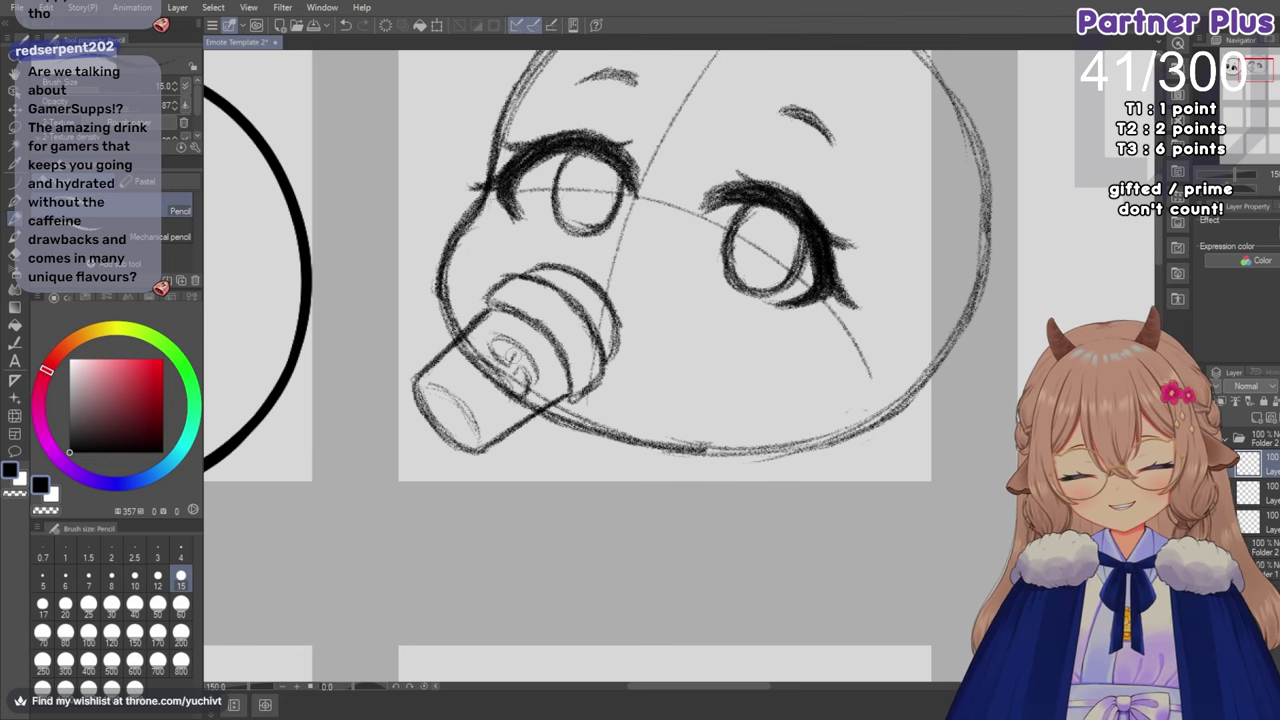
Hide and show the cup layer to compare the face without it, and add a new layer to the sketch folder.
scroll(602, 358, "down", 5)
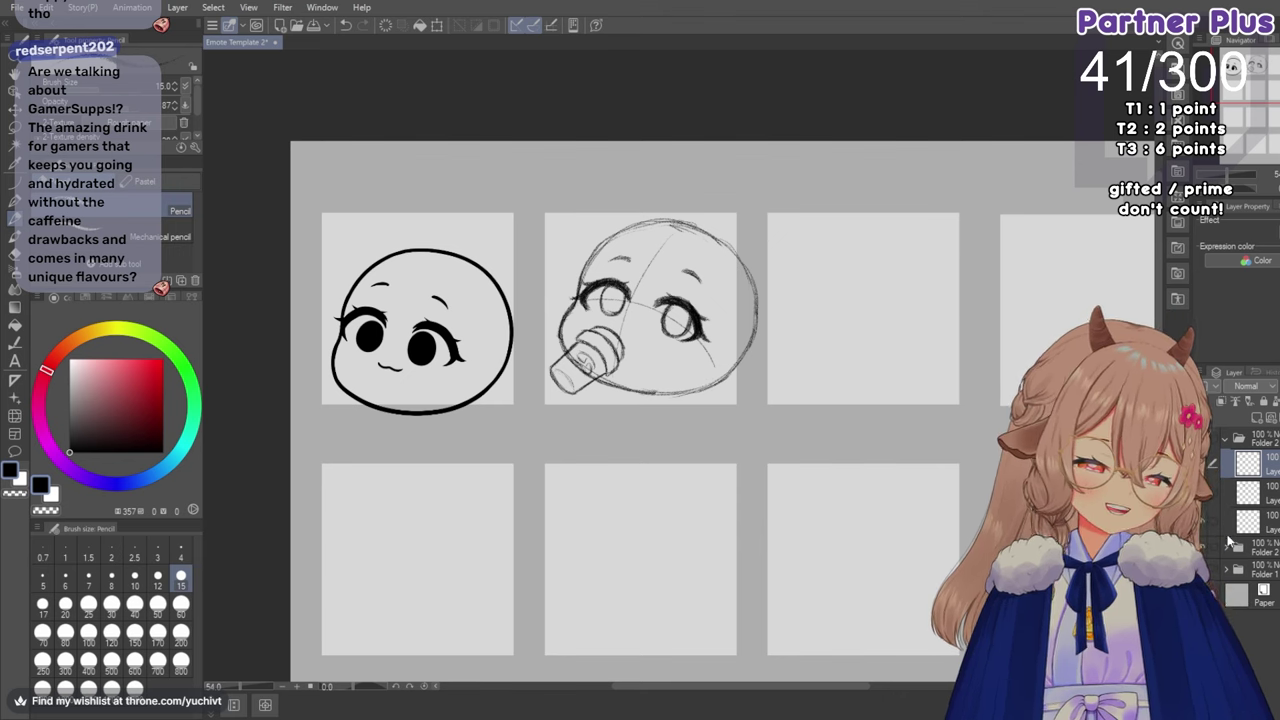
left_click(1202, 463)
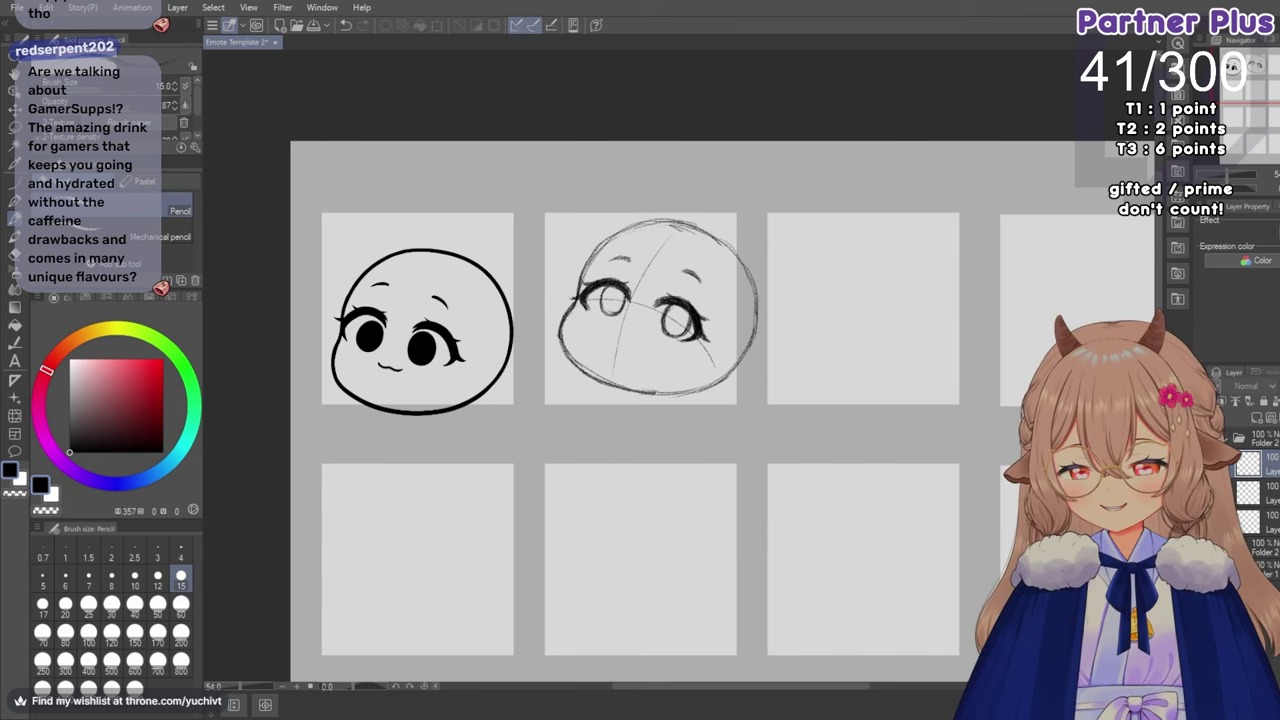
left_click(1202, 463)
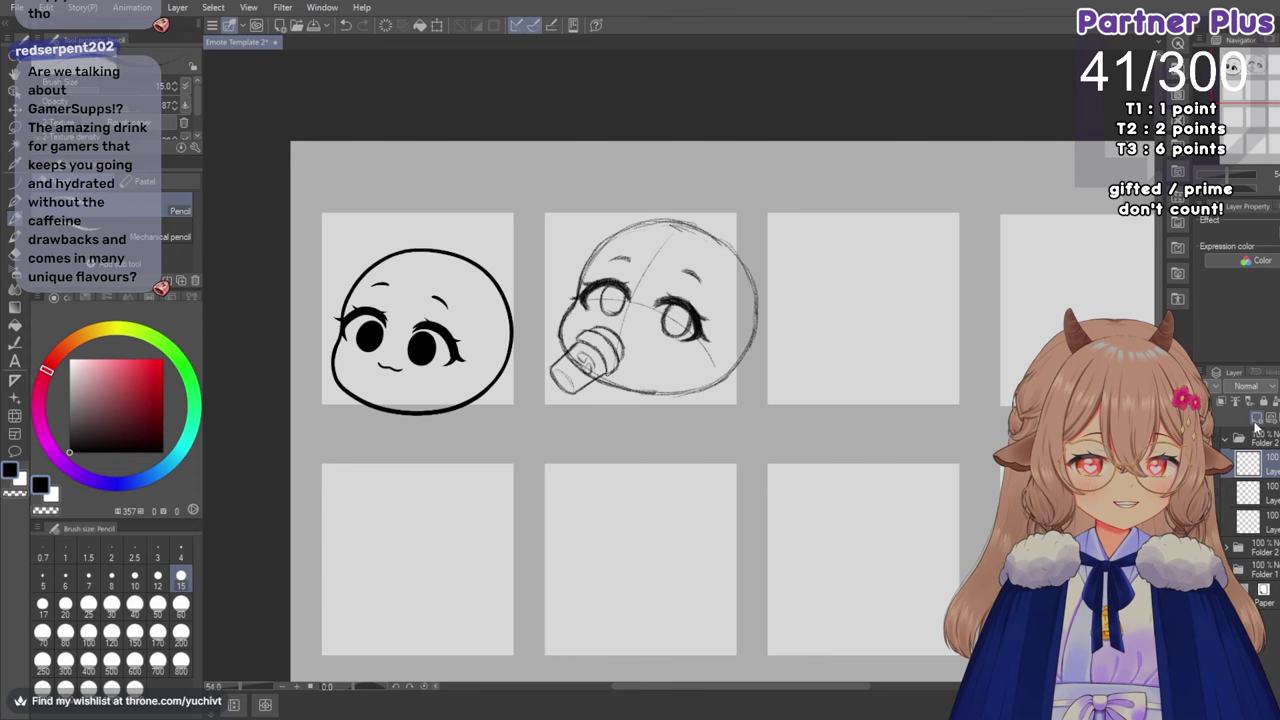
scroll(658, 406, "up", 2)
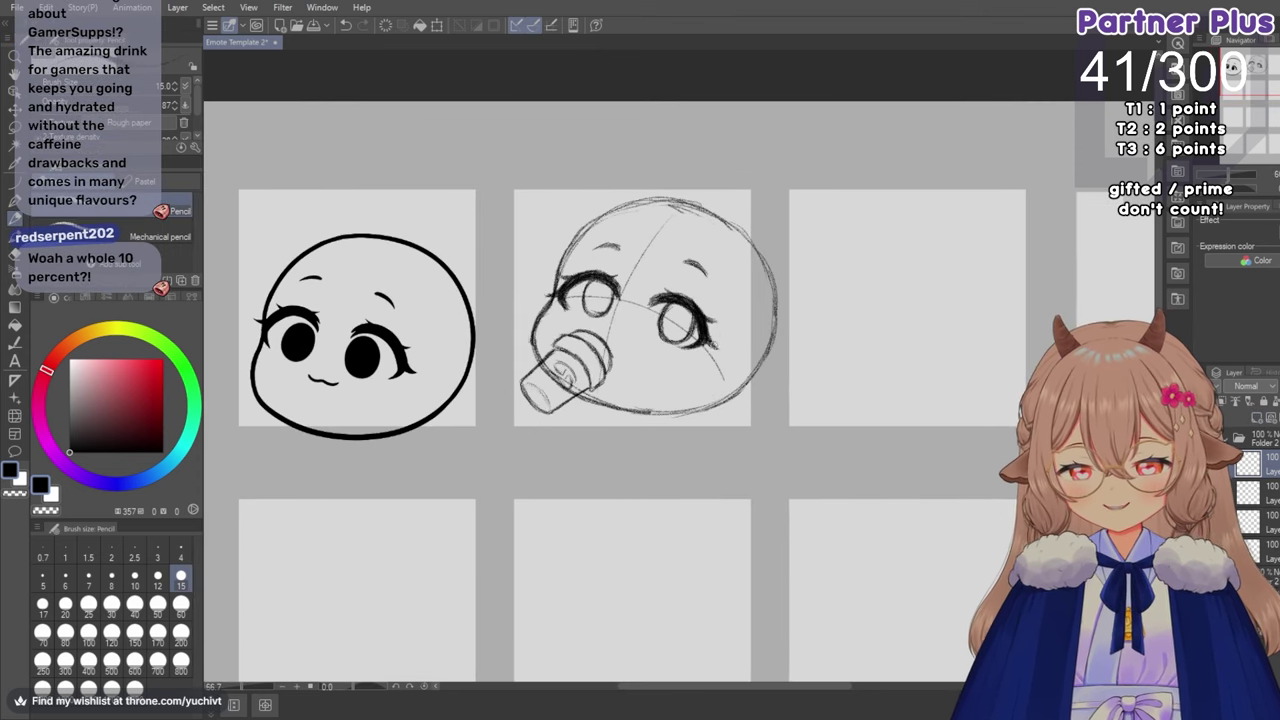
scroll(658, 406, "up", 1)
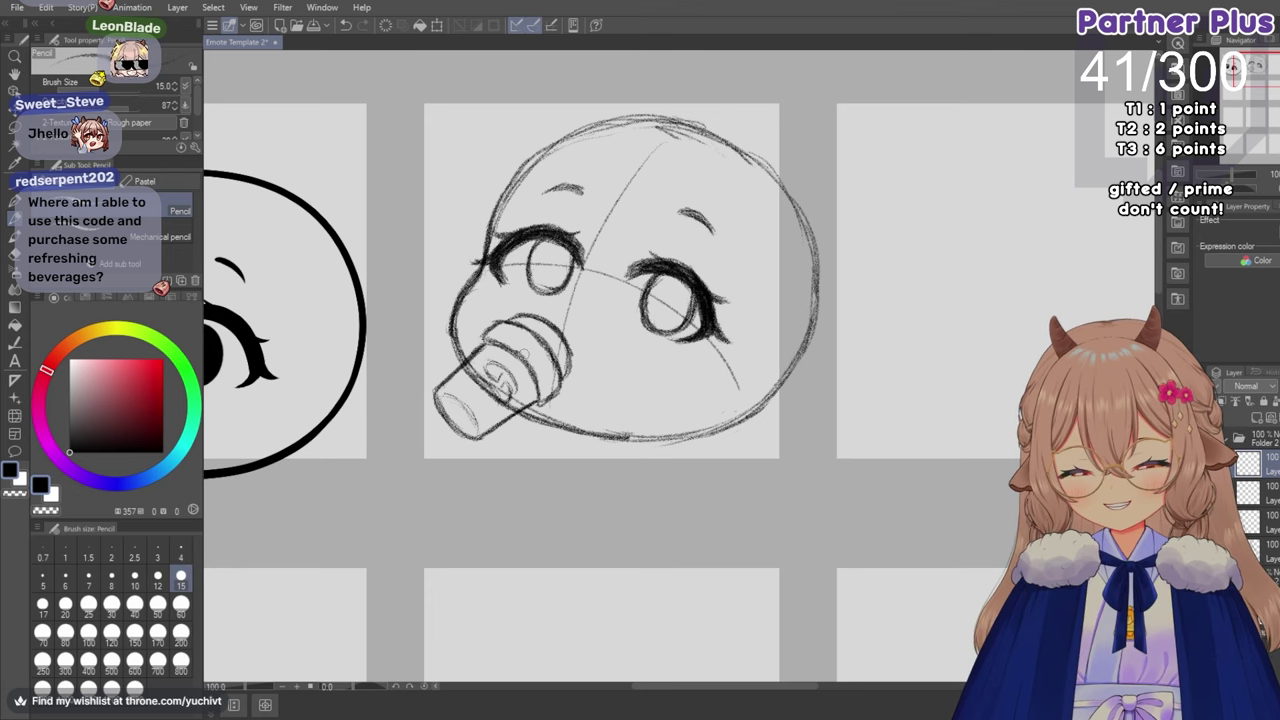
scroll(569, 328, "down", 1)
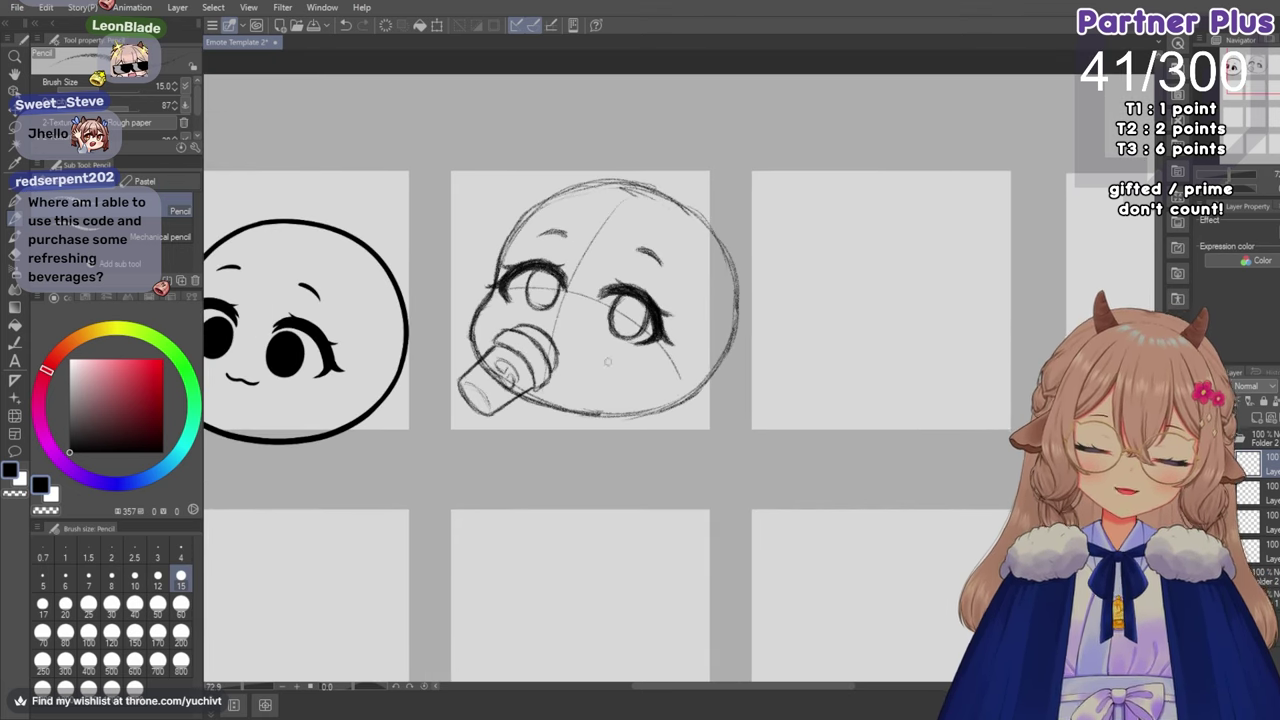
scroll(610, 320, "up", 2)
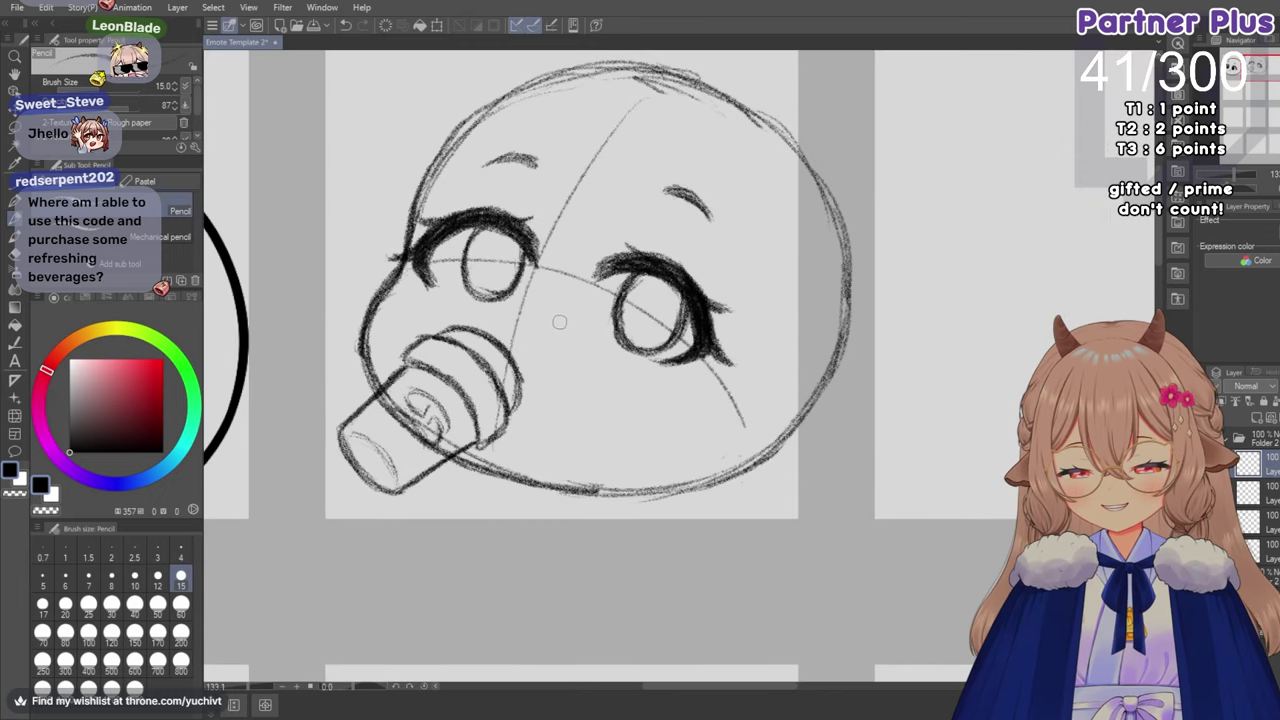
scroll(588, 322, "down", 3)
scroll(504, 324, "down", 1)
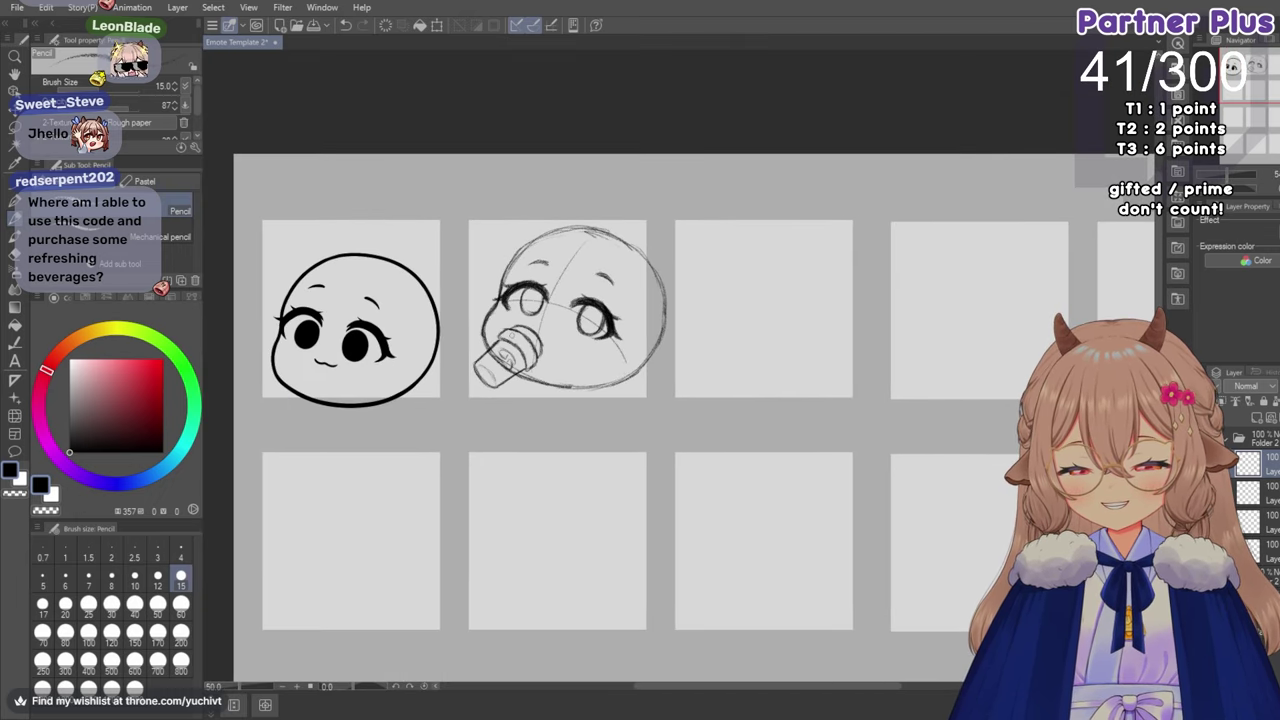
scroll(519, 352, "up", 1)
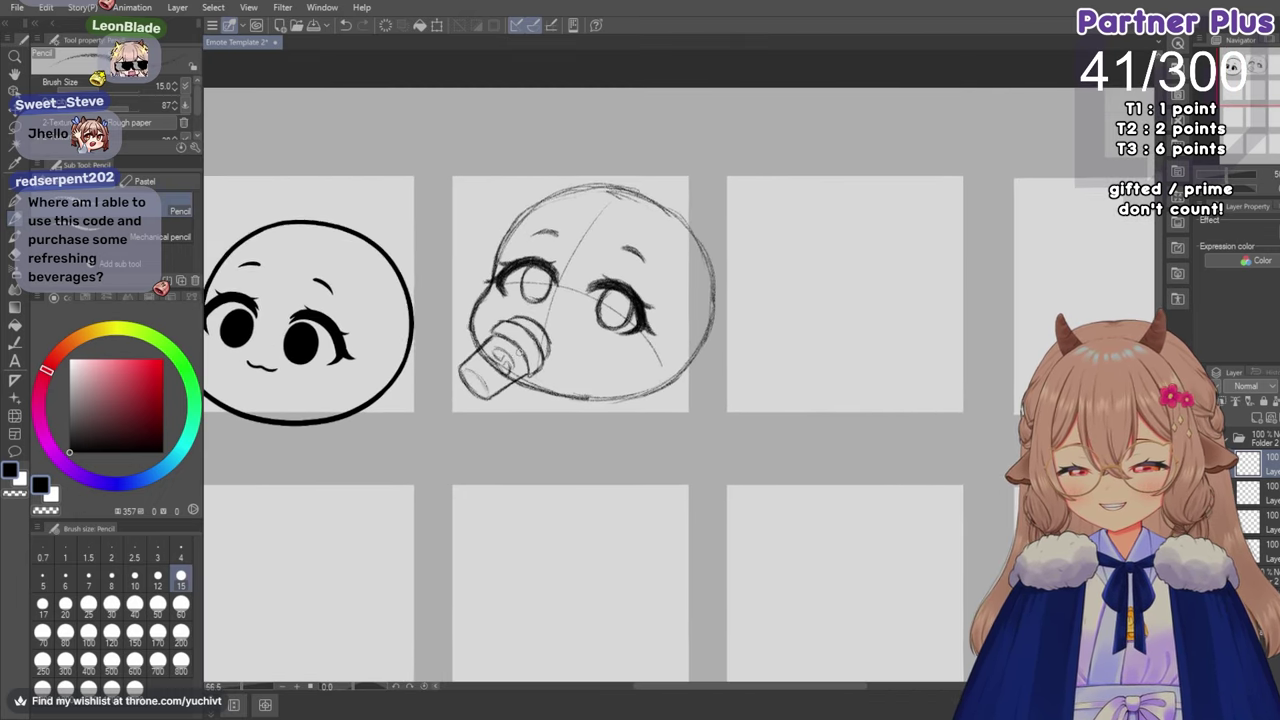
Sketch a small hand gripping the underside of the cup on the top layer, with short arm lines below and beside the cup's base.
left_click(1229, 464)
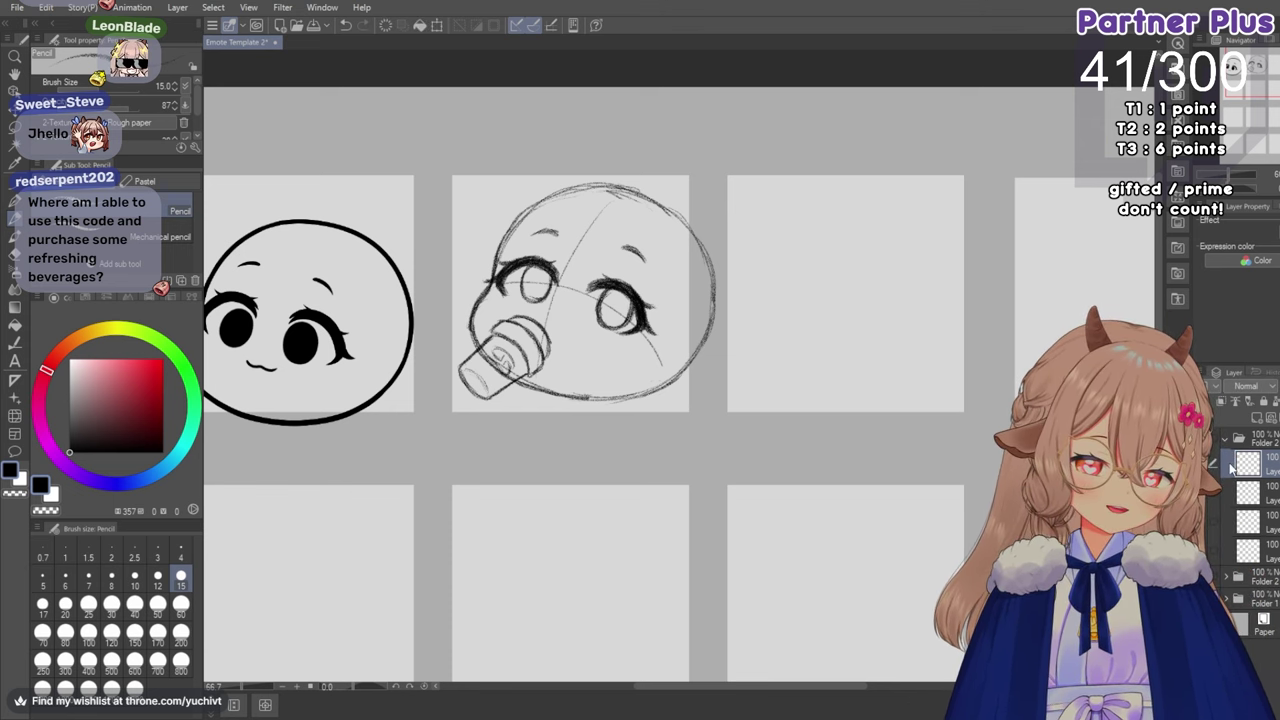
scroll(640, 423, "up", 2)
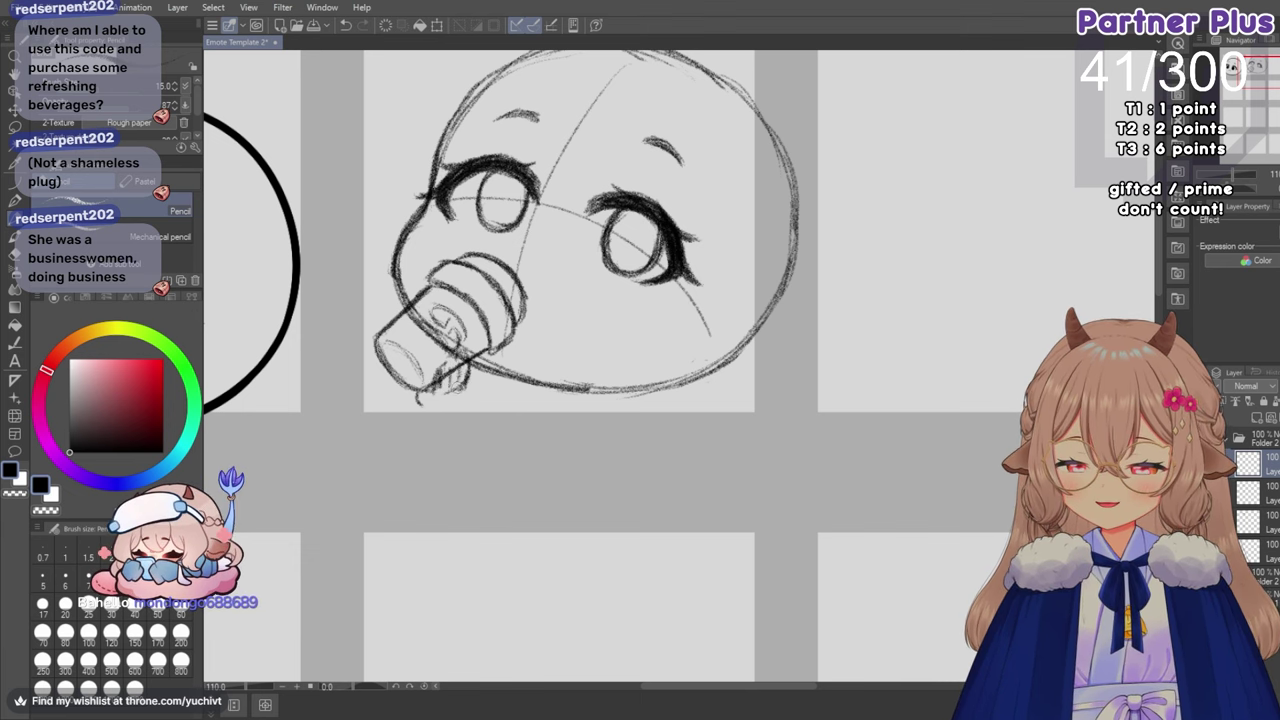
mouse_move(447, 392)
left_mouse_down()
mouse_move(452, 422)
mouse_move(424, 434)
left_mouse_up()
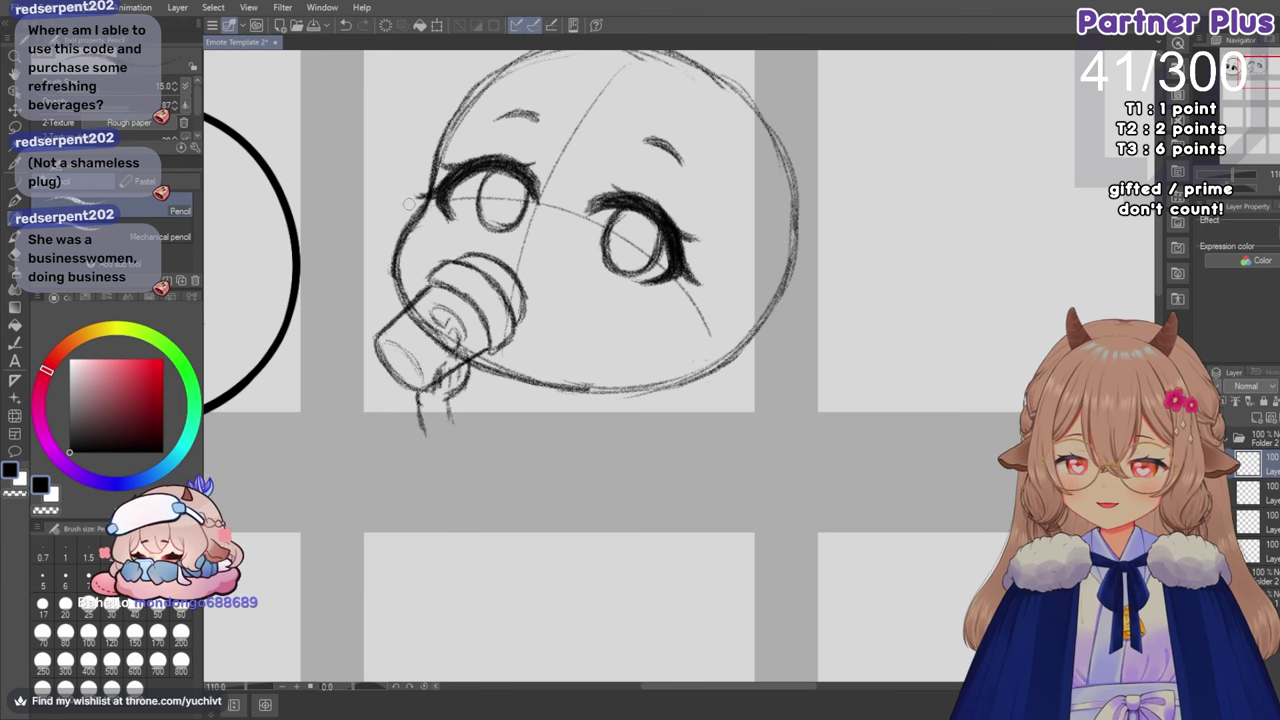
left_click_drag(380, 371, 367, 388)
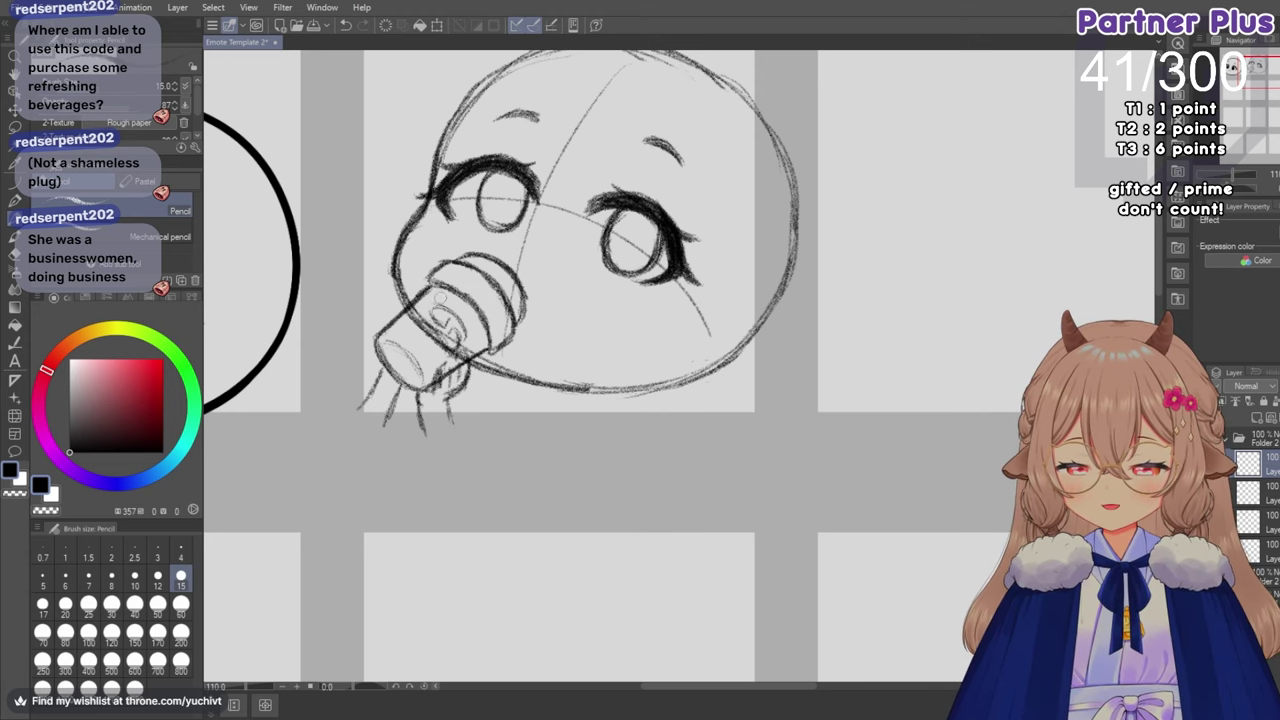
Move the whole head sketch folder slightly downward in the second cell with the Move layer tool.
scroll(560, 345, "down", 6)
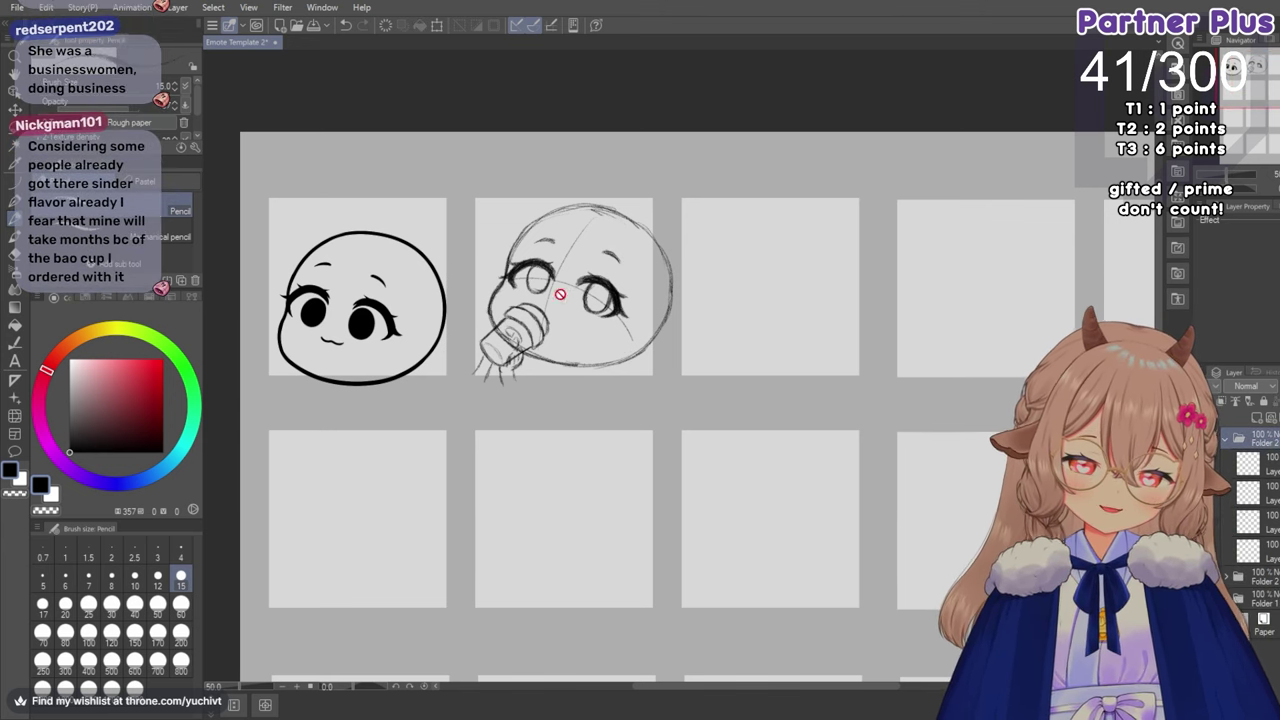
scroll(654, 331, "up", 4)
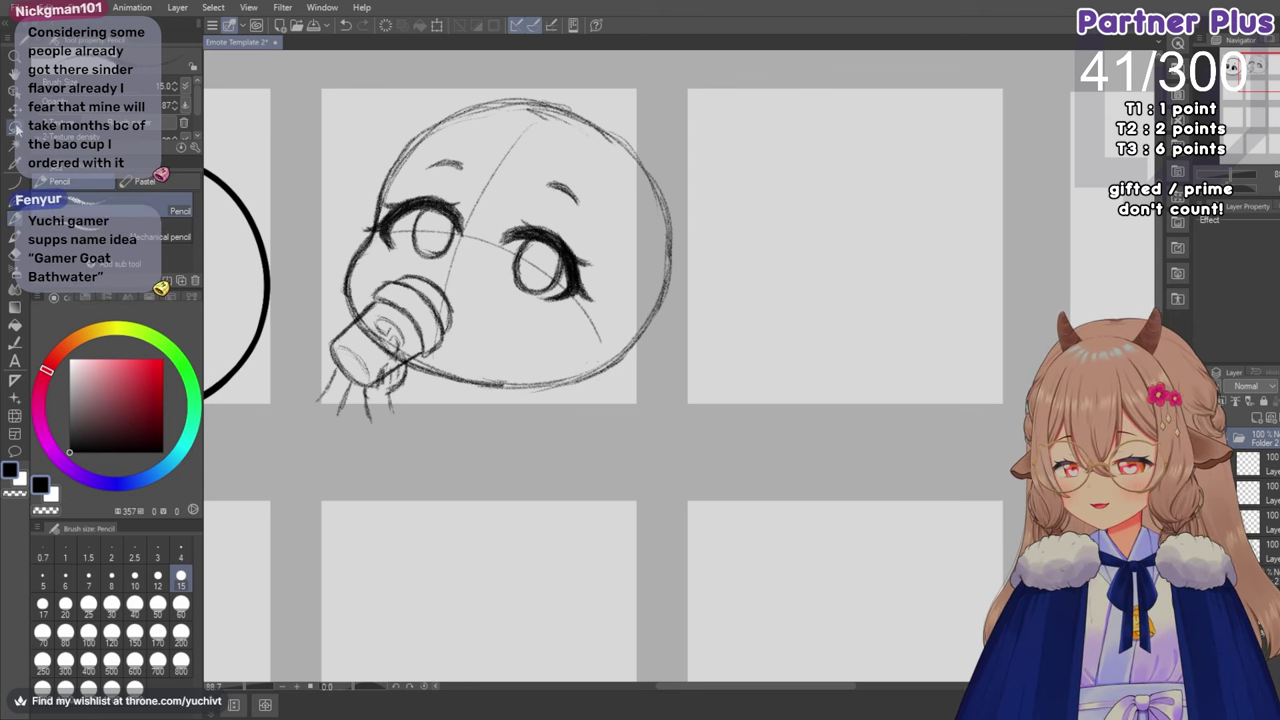
left_click(13, 127)
mouse_move(515, 285)
left_mouse_down()
mouse_move(507, 277)
mouse_move(506, 306)
left_mouse_up()
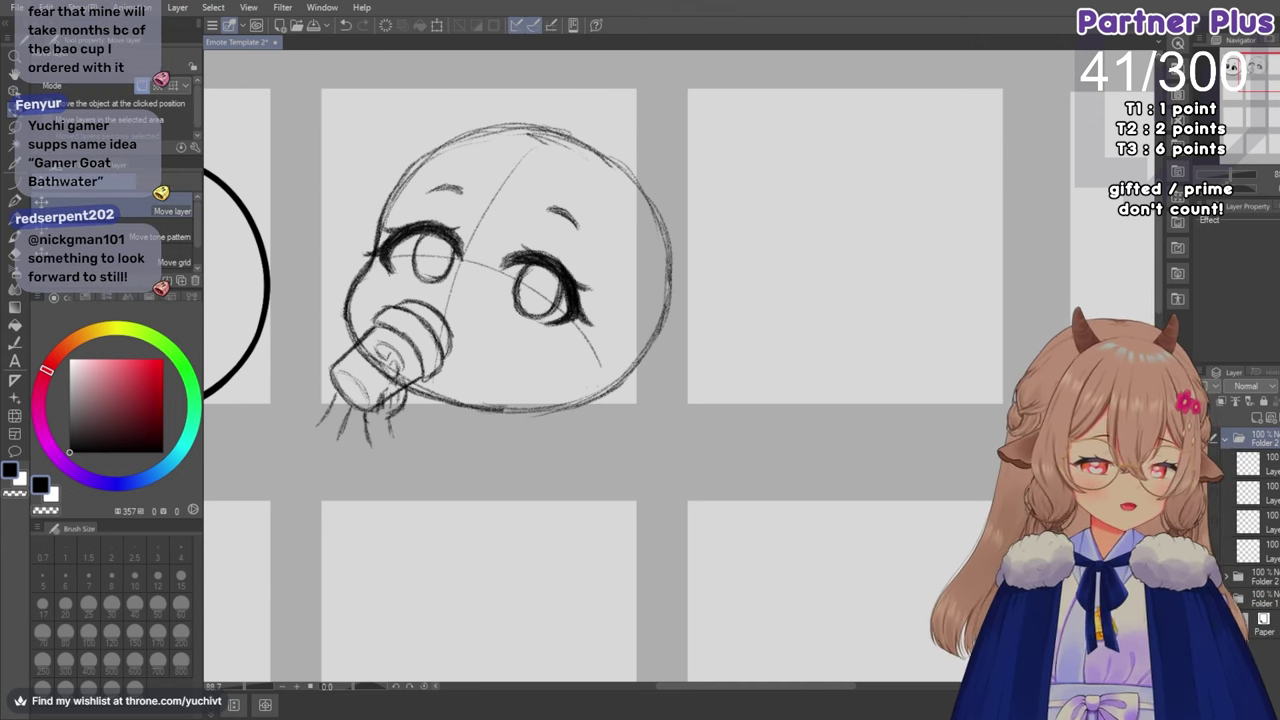
Select the cup and hand layers together and rotate them slightly clockwise so the cup lies flatter at the mouth.
left_click(1250, 493)
left_click(1240, 463)
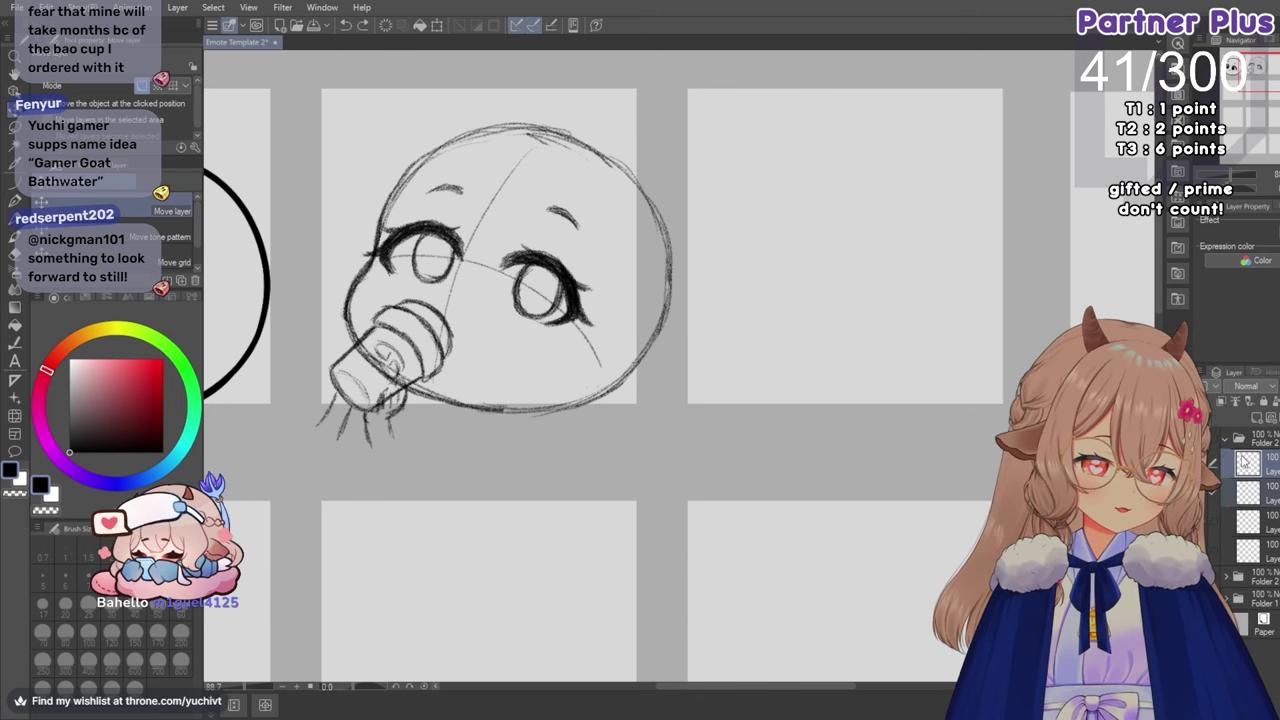
key("ctrl+t")
mouse_move(296, 307)
left_mouse_down()
mouse_move(322, 380)
mouse_move(289, 351)
mouse_move(335, 401)
left_mouse_up()
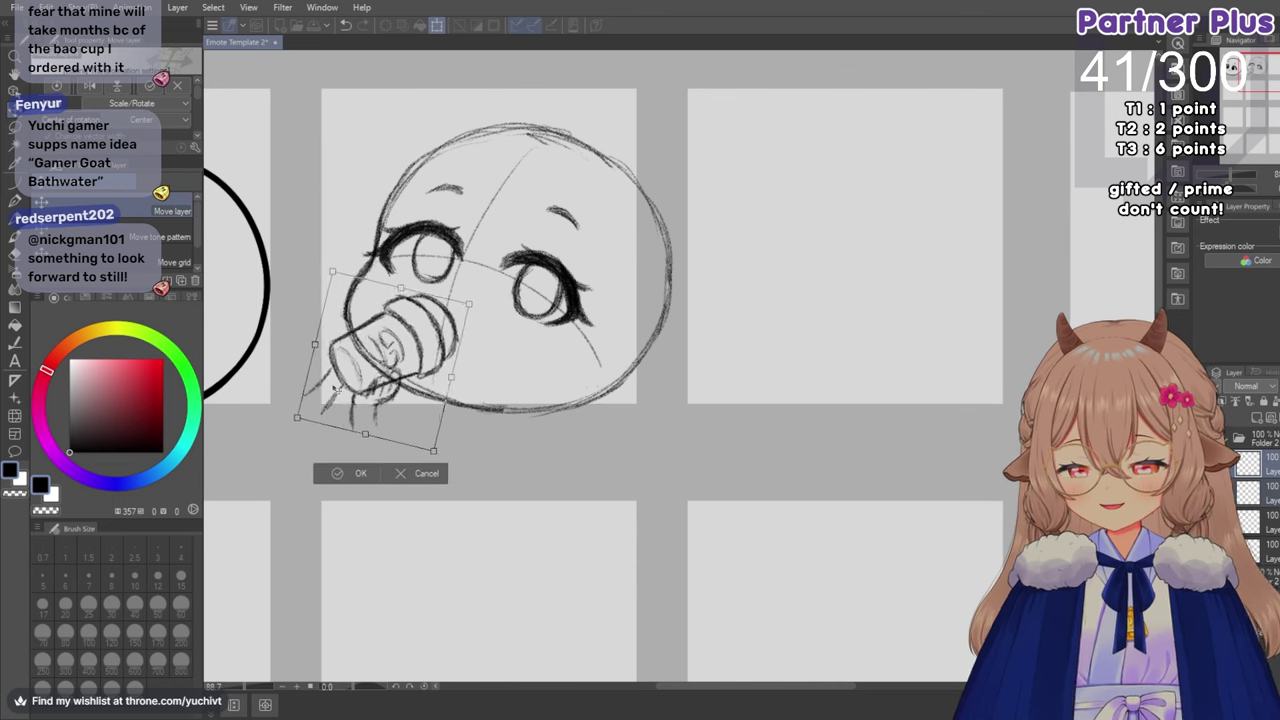
left_click(335, 475)
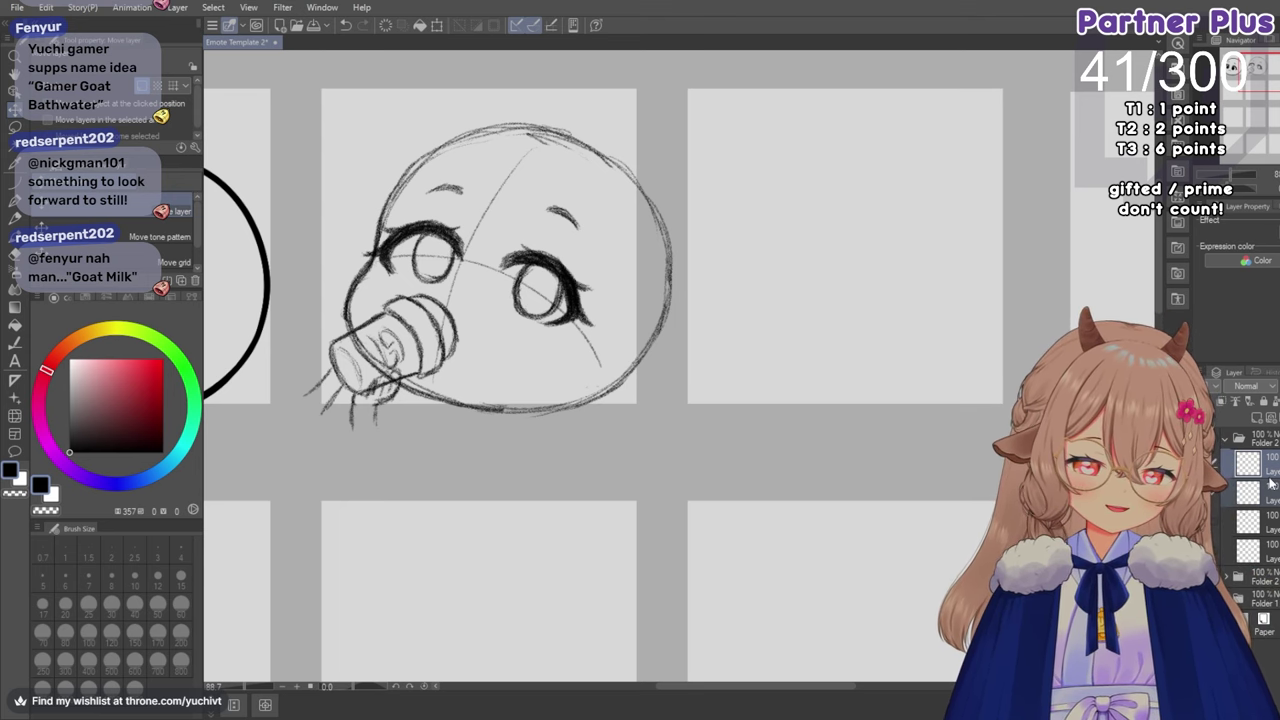
Erase the stray arm lines beside the cup's base with the Hard eraser, keeping the arm under the hand.
key("e")
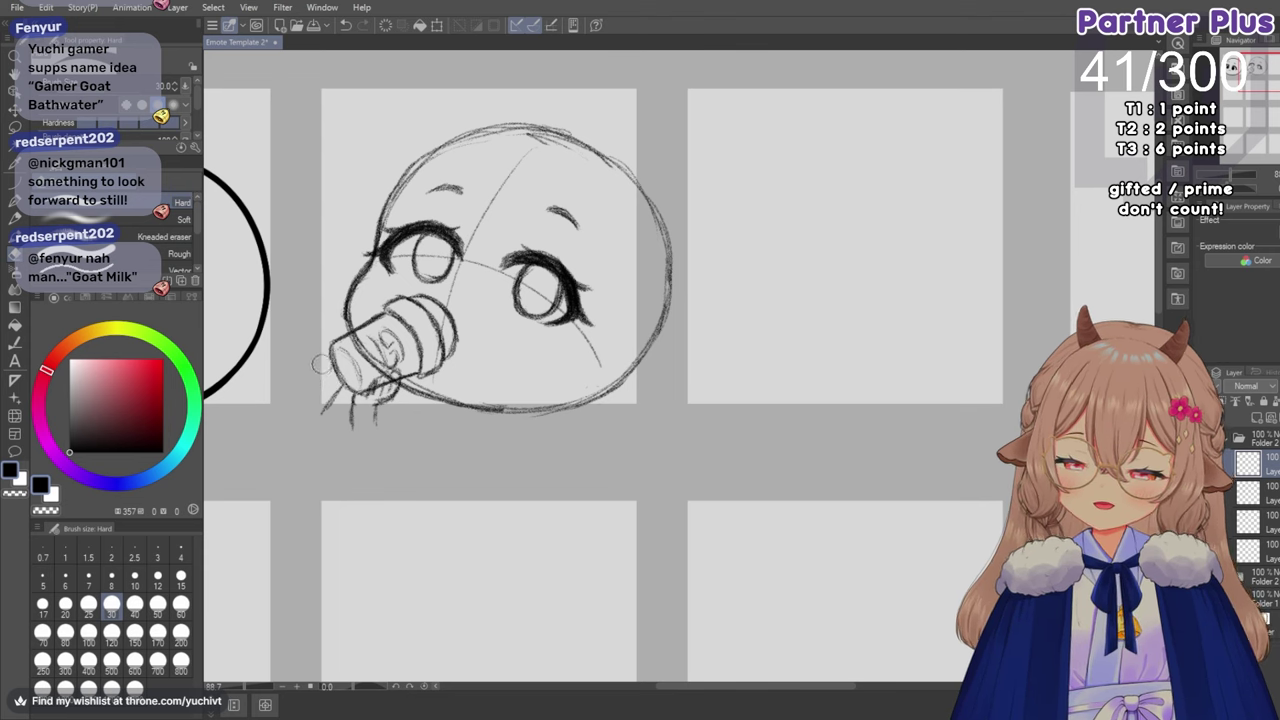
left_click_drag(327, 380, 325, 406)
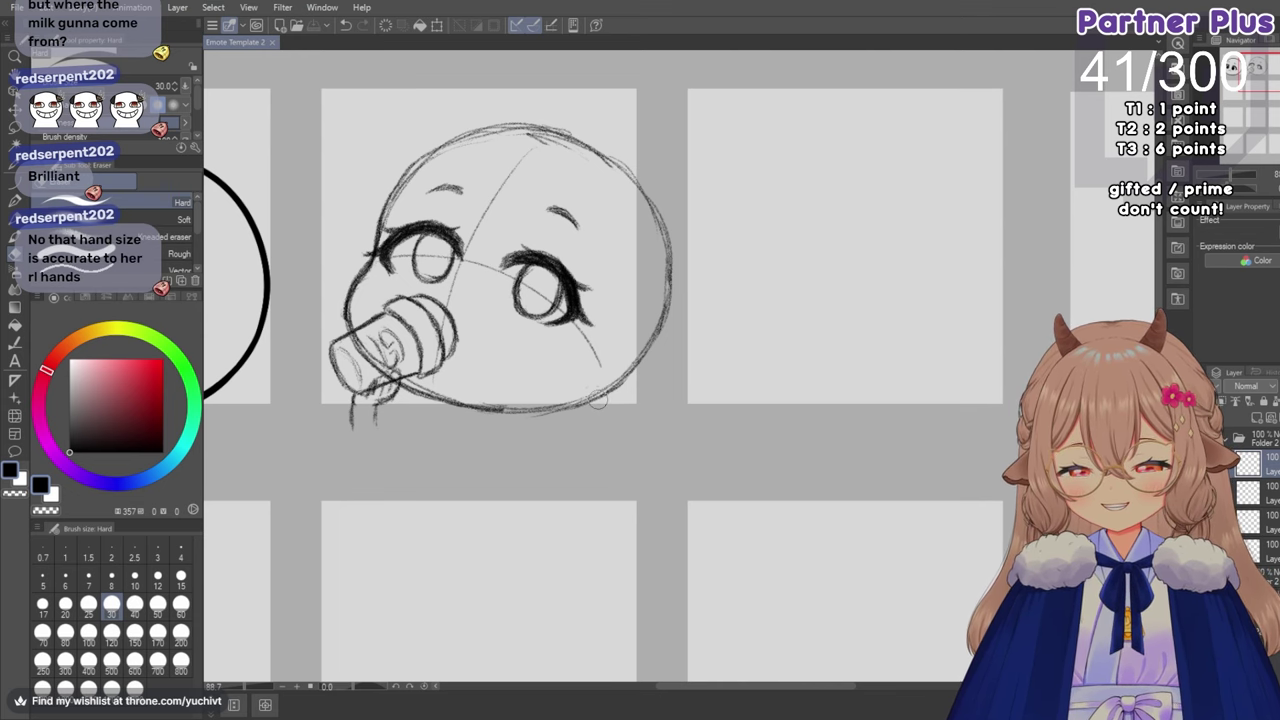
scroll(599, 401, "down", 8)
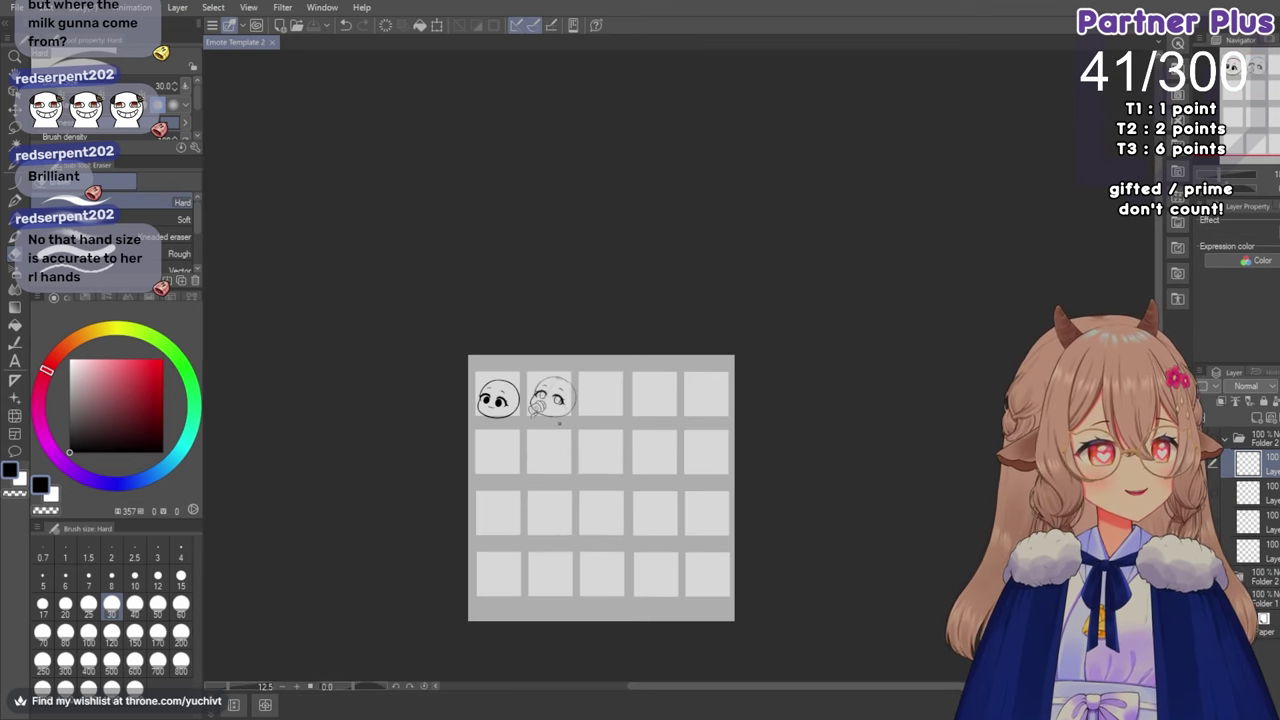
scroll(559, 423, "down", 2)
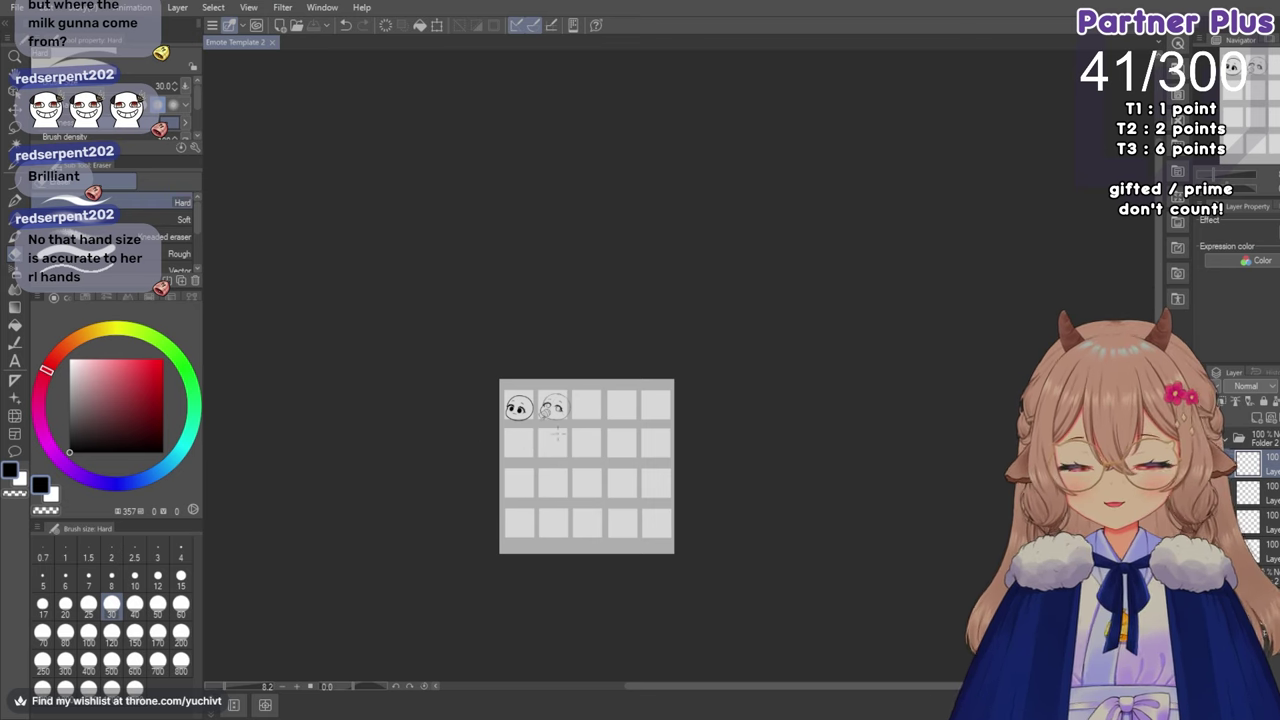
Select the cup and hand layers and shift them slightly downward with the Move layer tool.
scroll(546, 420, "up", 2)
scroll(545, 421, "up", 4)
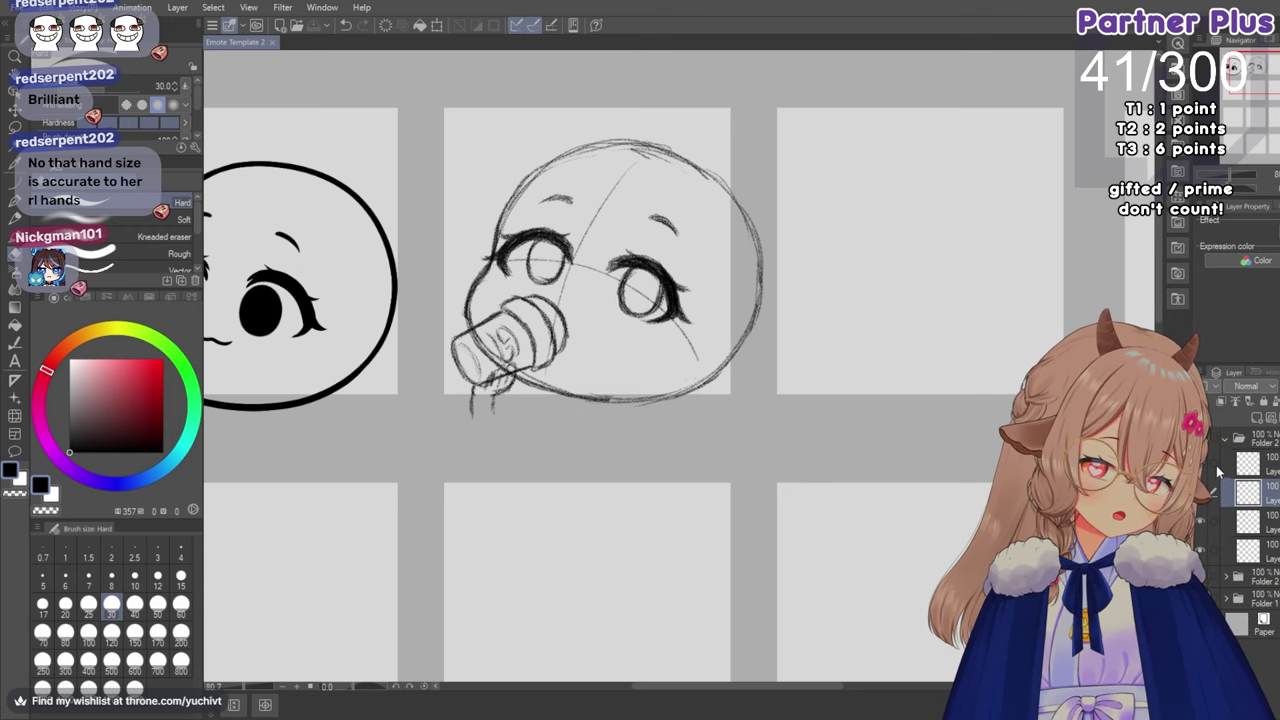
scroll(535, 368, "up", 2)
left_click(10, 112)
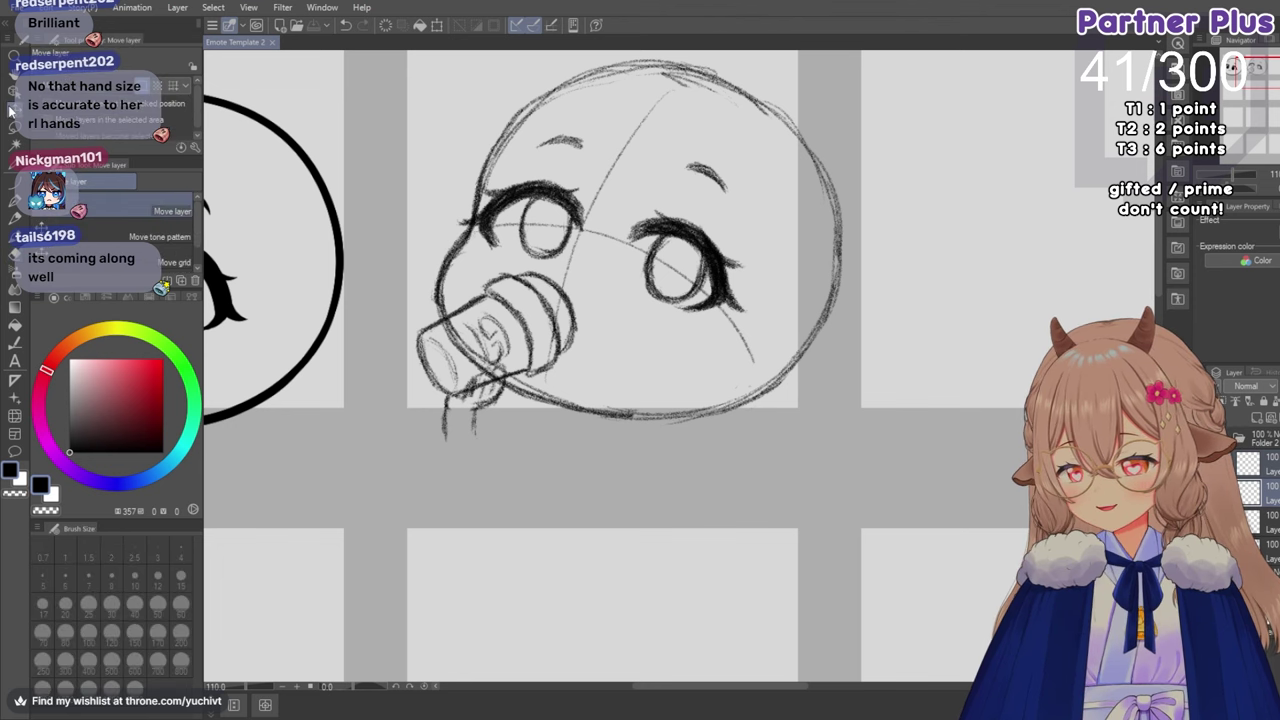
left_click_drag(498, 362, 497, 371)
Examine the cup-holding sketch at small and large display sizes beside the finished emote in the first cell.
scroll(606, 385, "down", 5)
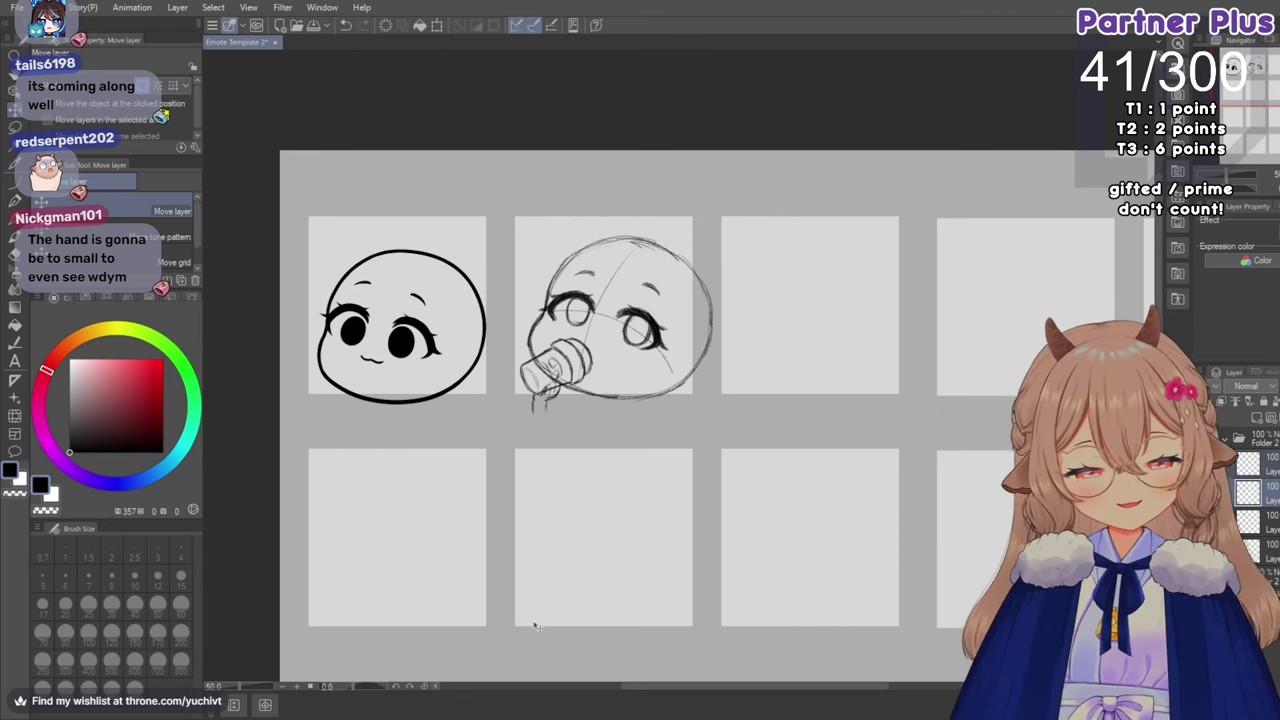
scroll(557, 403, "up", 5)
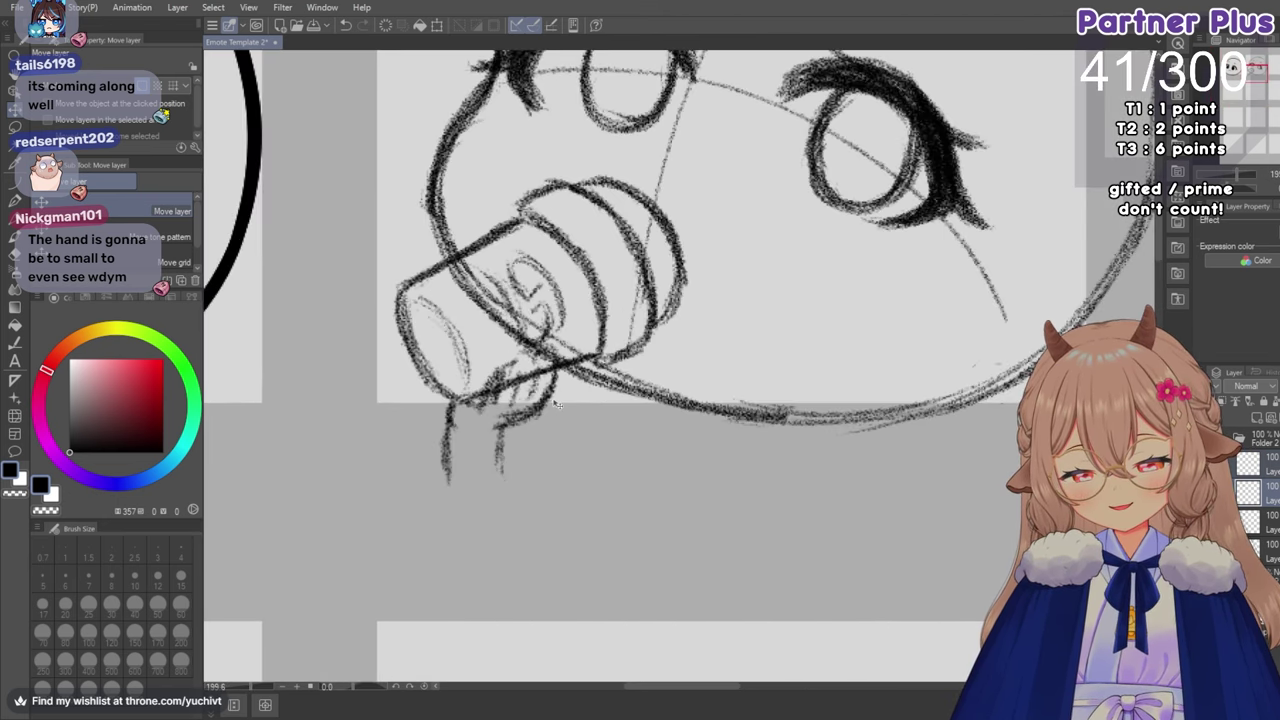
scroll(557, 403, "down", 8)
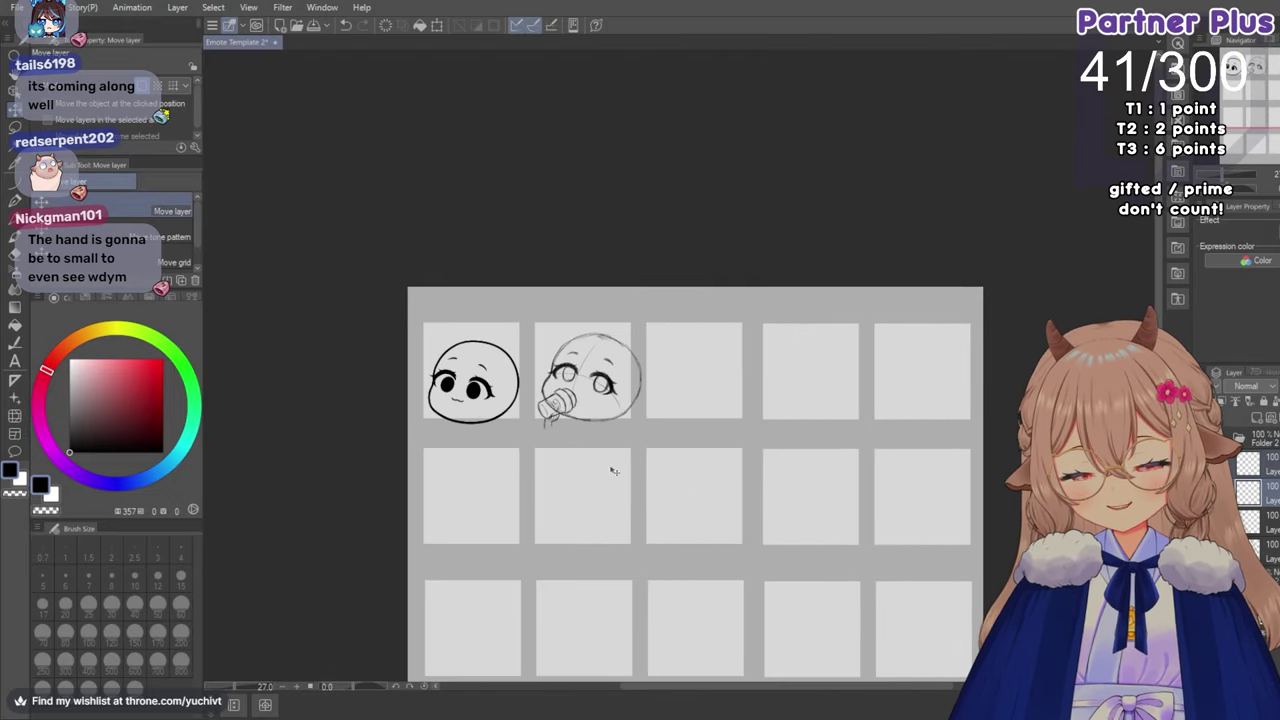
scroll(612, 470, "down", 2)
scroll(614, 450, "up", 2)
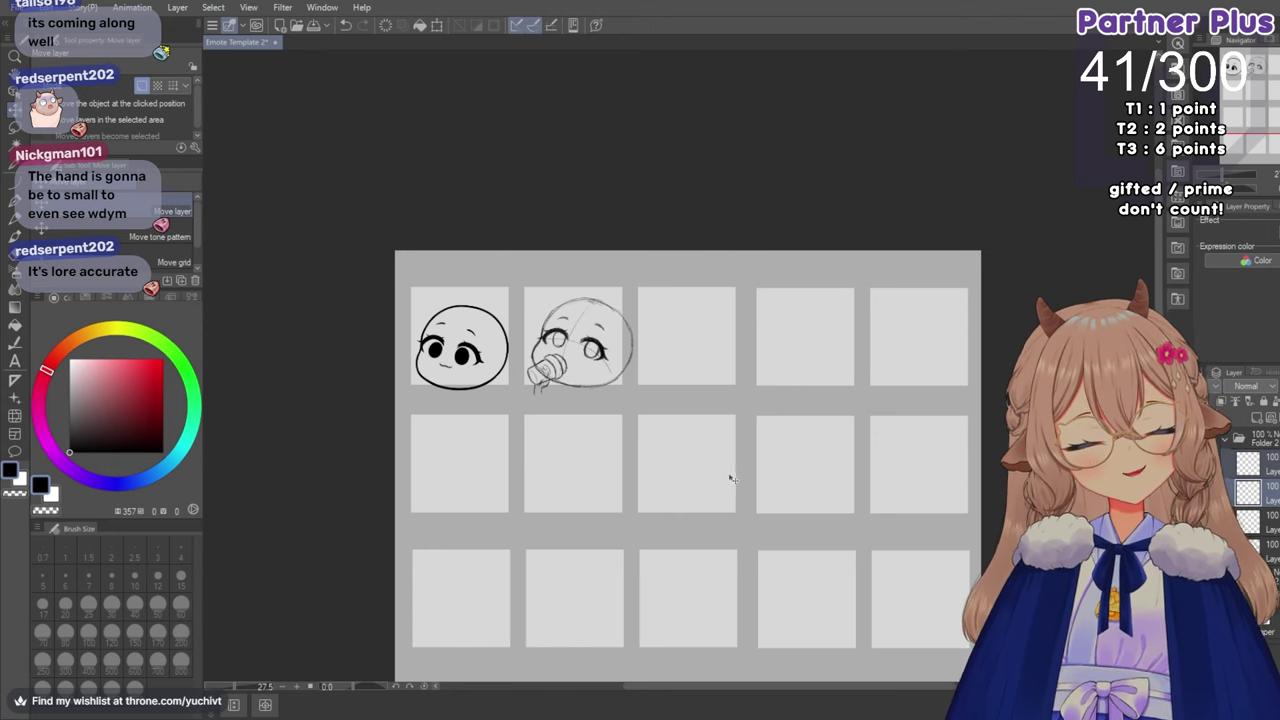
scroll(648, 468, "down", 2)
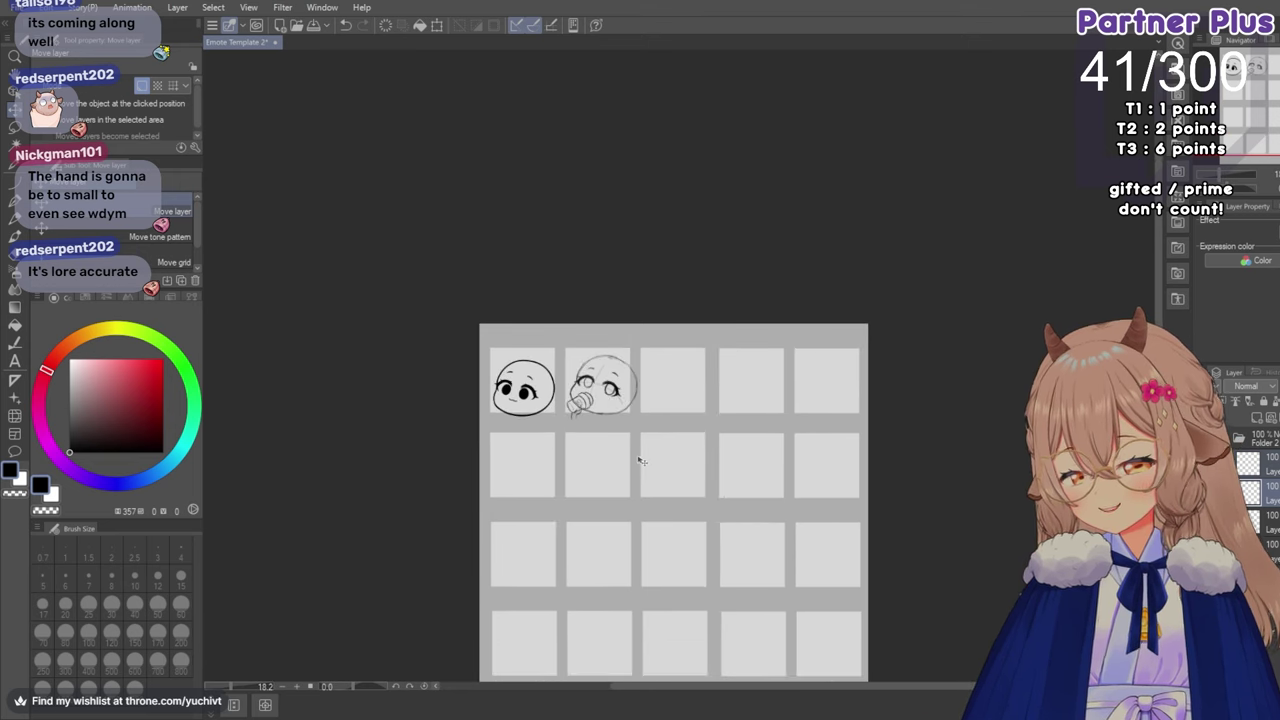
scroll(709, 423, "up", 2)
scroll(578, 408, "up", 2)
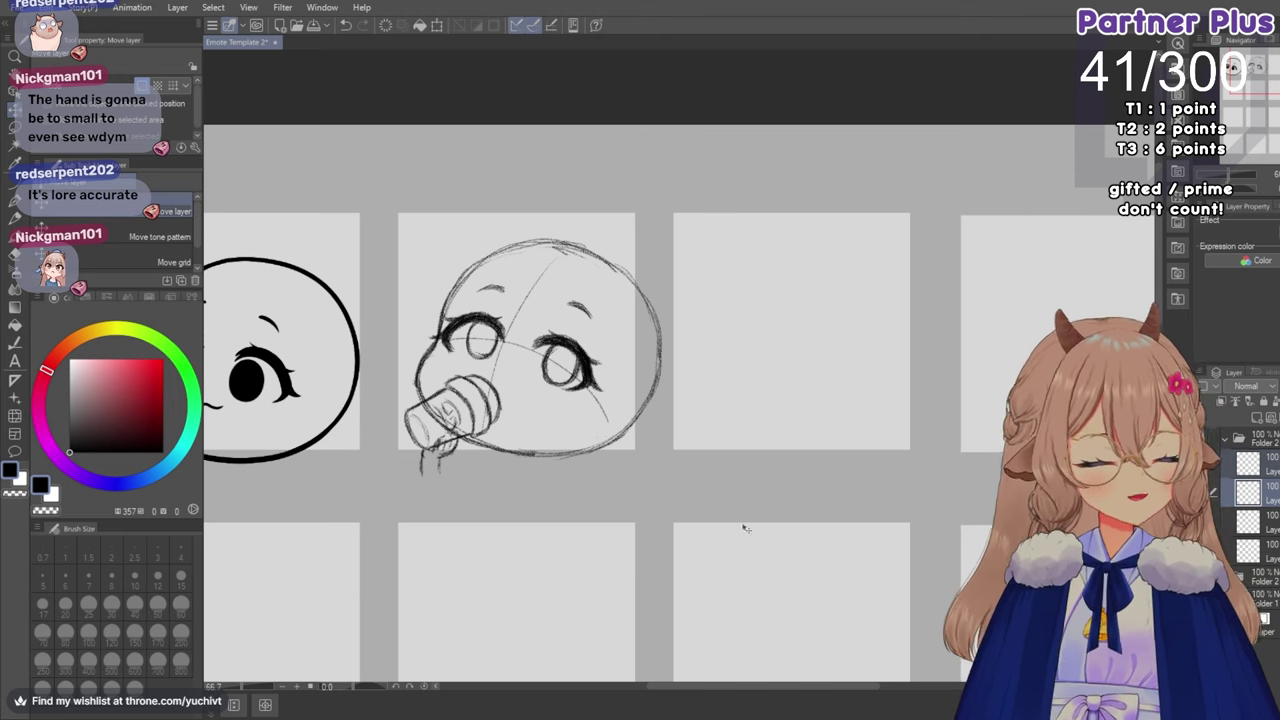
Collapse the sketch folder, toggle its visibility to check its contents, and lower its opacity to 29%.
left_click(1226, 439)
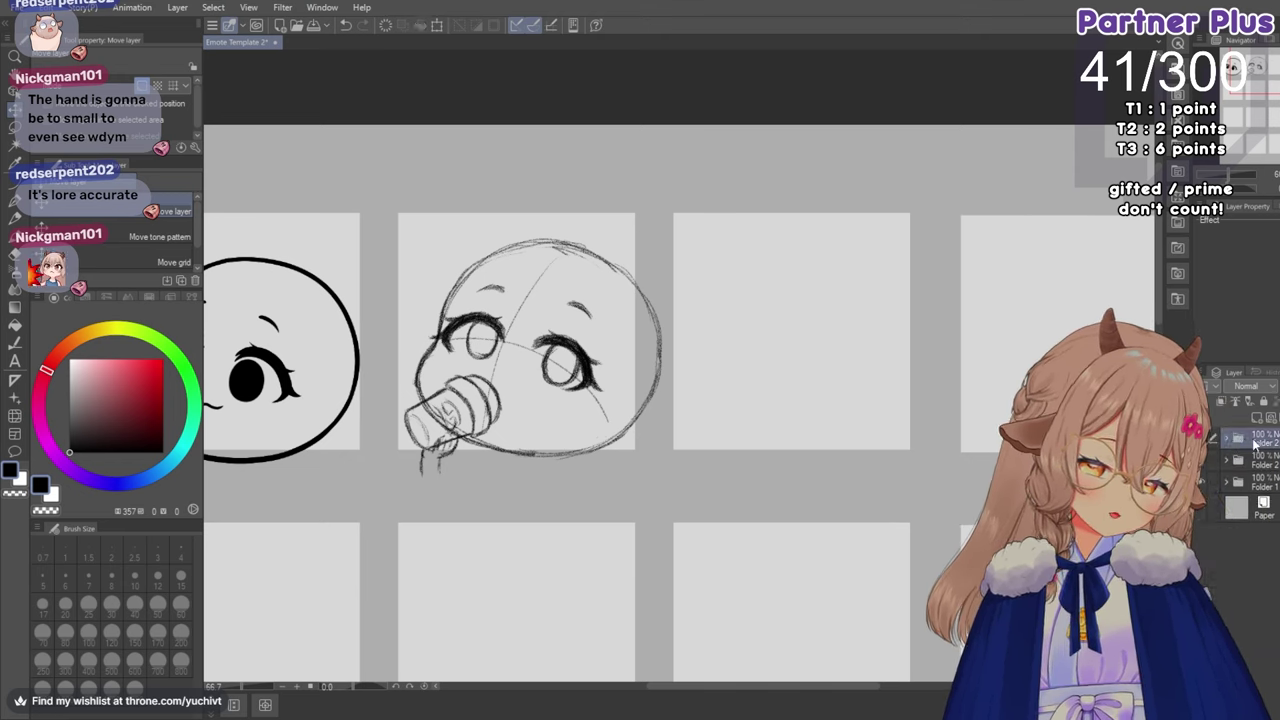
left_click(1202, 438)
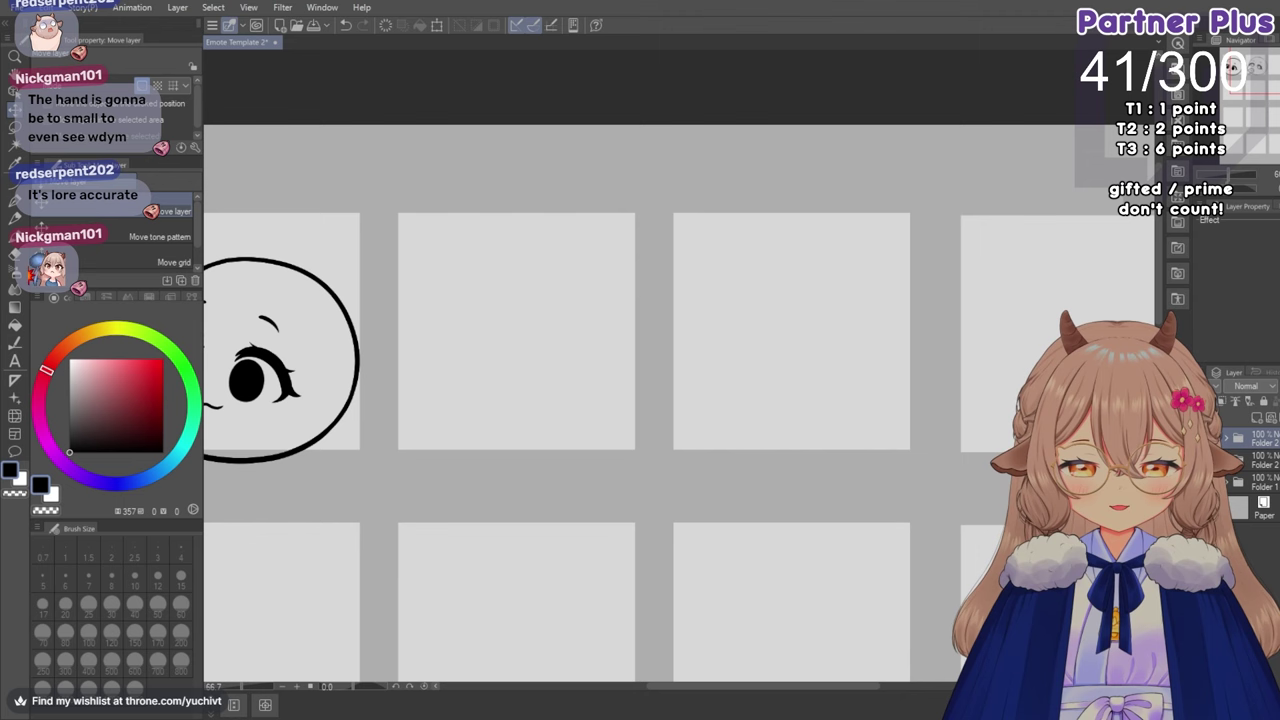
left_click(1202, 438)
left_click(1279, 386)
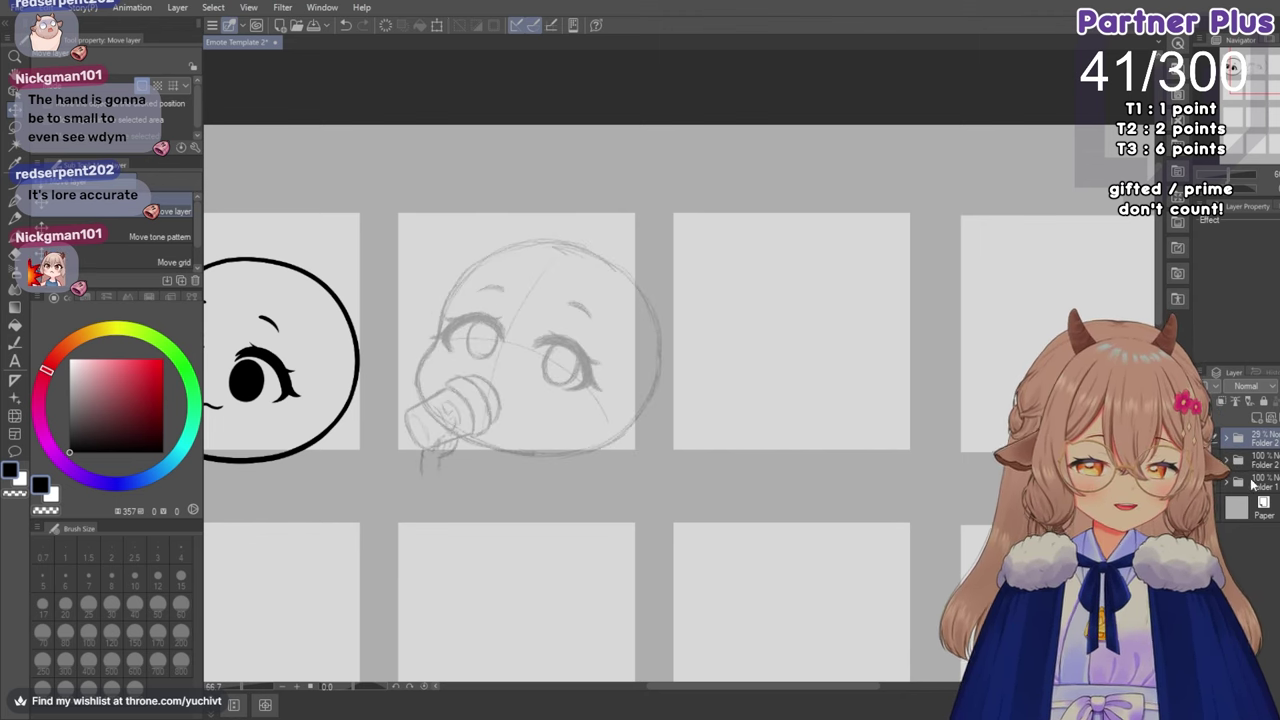
Hide and show the finished emote's folder and the template grid's folder to check what each contains.
left_click(1202, 460)
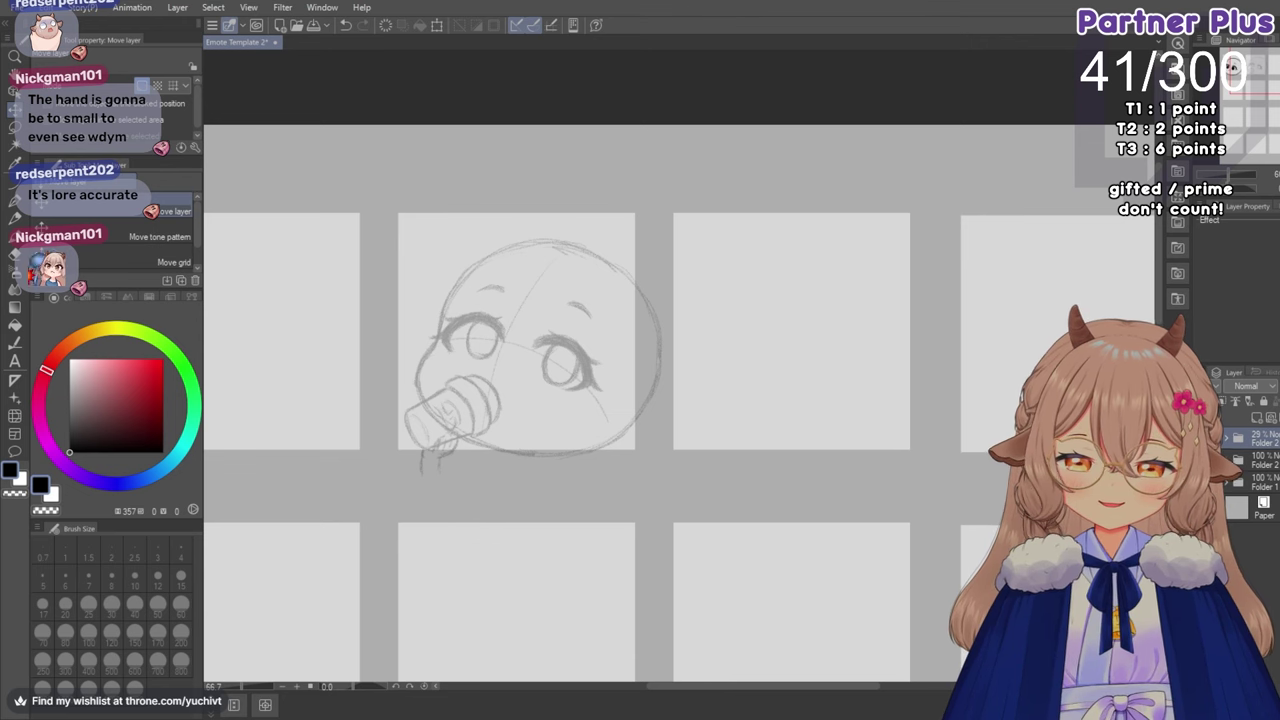
left_click(1202, 460)
left_click(1202, 482)
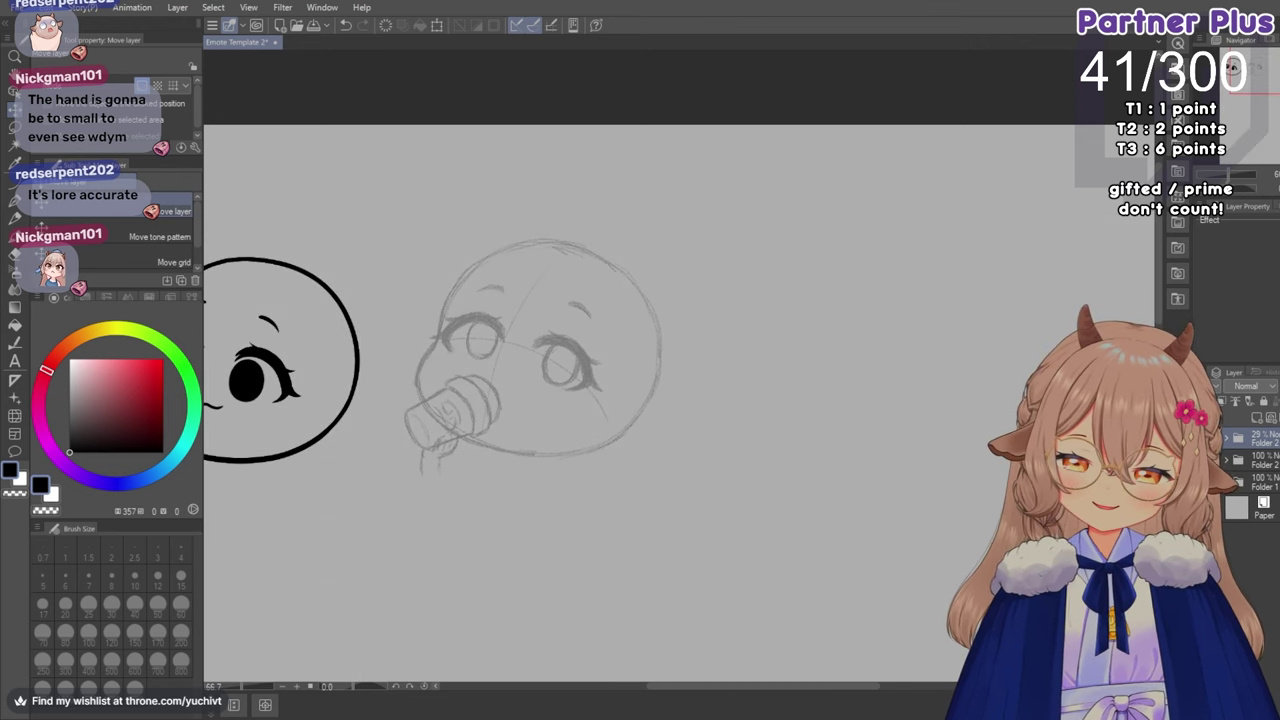
left_click(1202, 482)
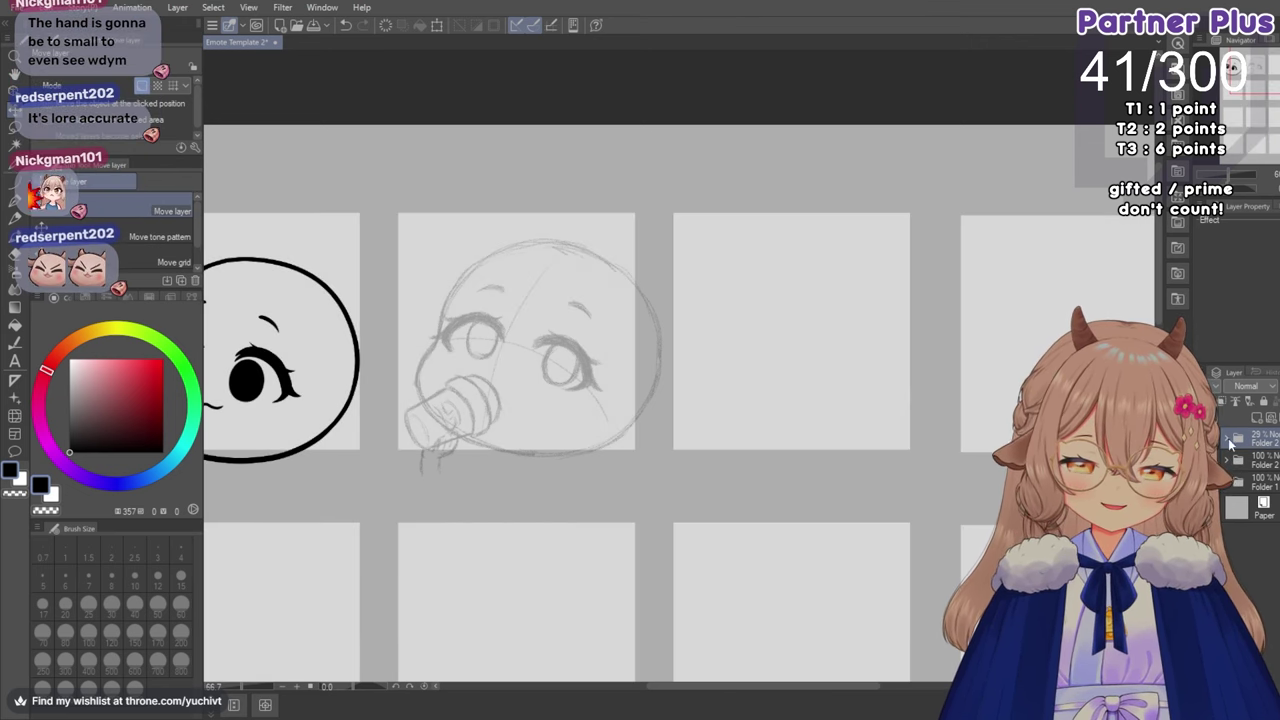
Create a new folder above the faded sketch folder and add a new empty layer inside it.
left_click(1278, 418)
left_click(1257, 418)
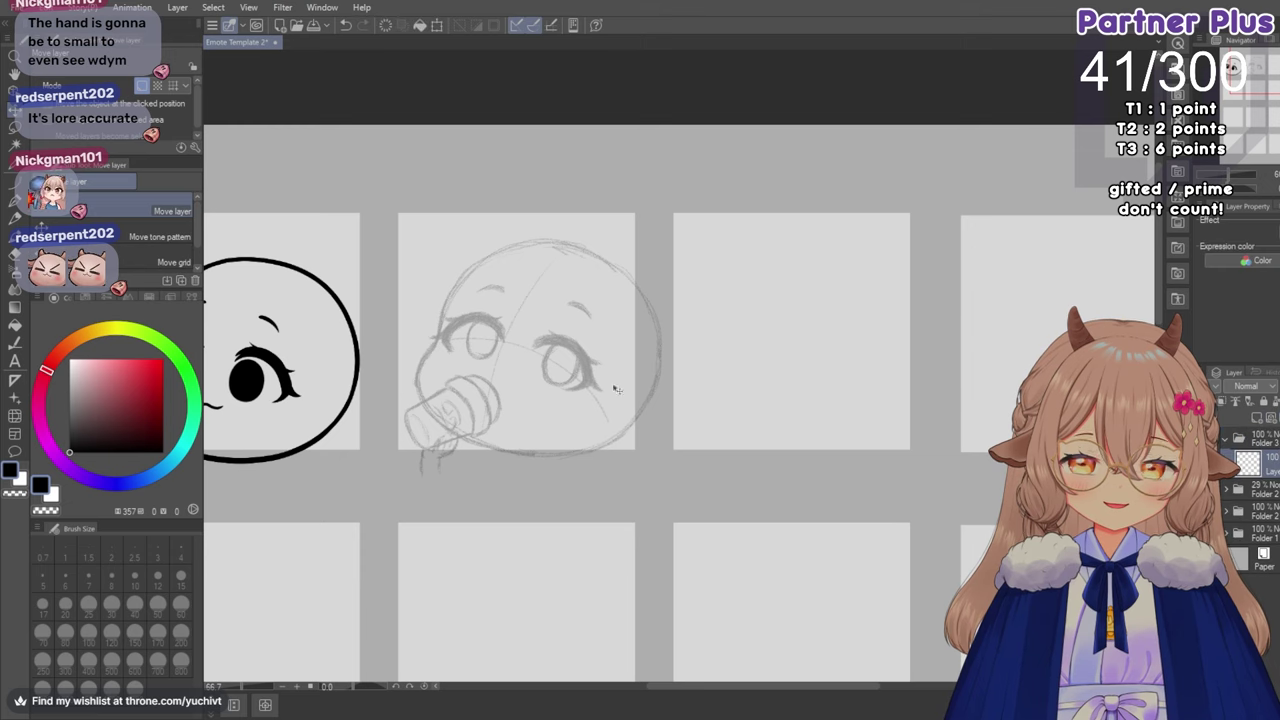
scroll(588, 322, "up", 1)
scroll(672, 360, "up", 1)
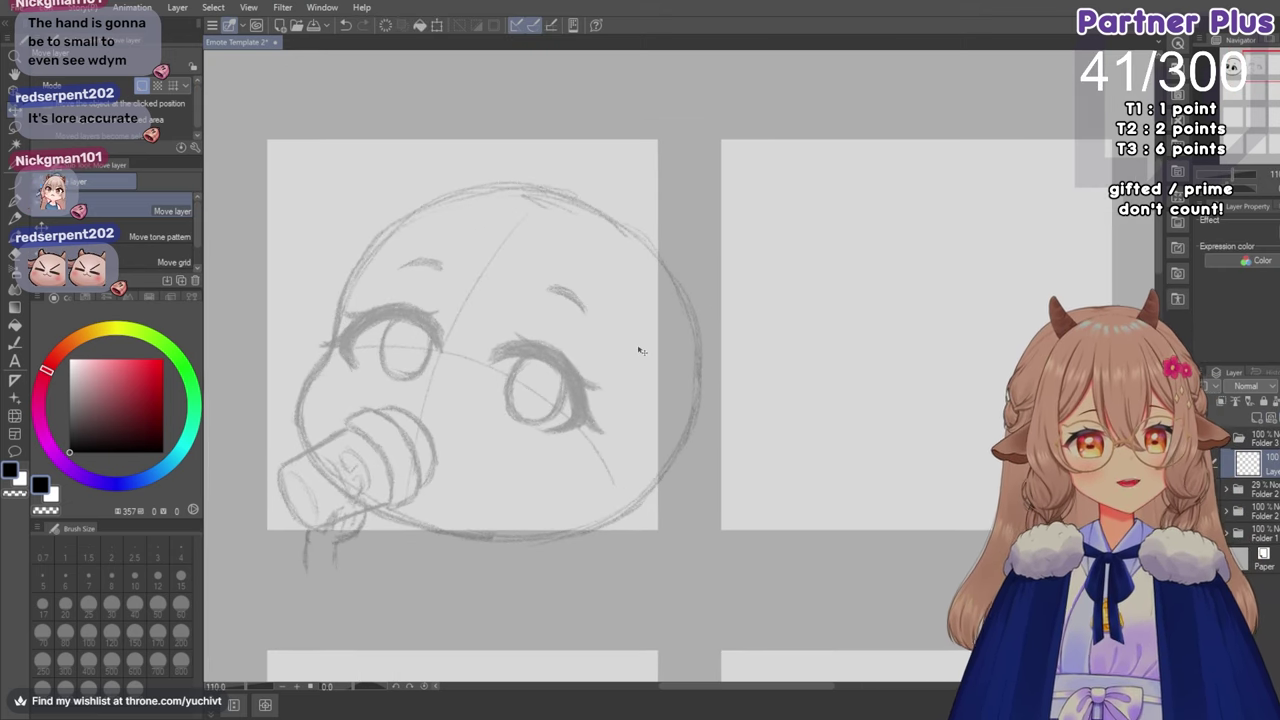
Set the G-pen to size 15 and ink the cheek contour from the outer eye corner down to the cup on the new layer.
left_click(17, 216)
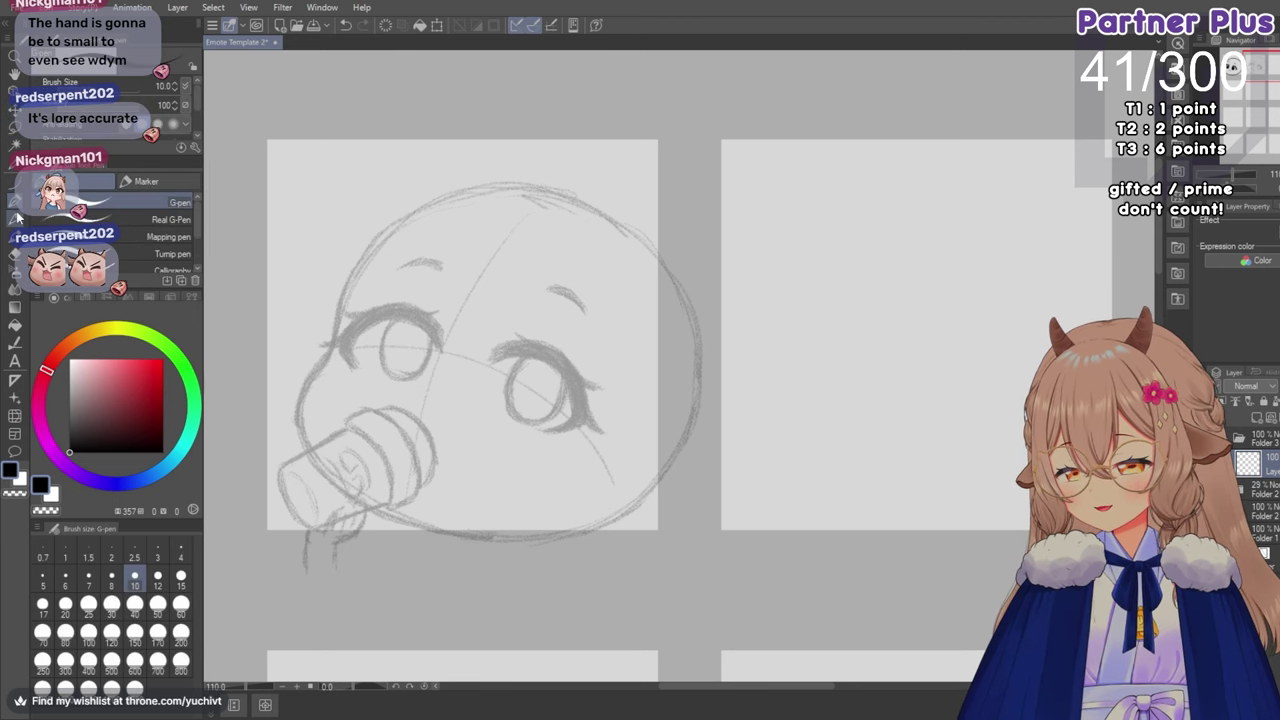
left_click(181, 577)
mouse_move(462, 320)
left_mouse_down()
mouse_move(374, 301)
mouse_move(380, 561)
mouse_move(315, 238)
mouse_move(340, 599)
mouse_move(258, 400)
left_mouse_up()
key("ctrl+z")
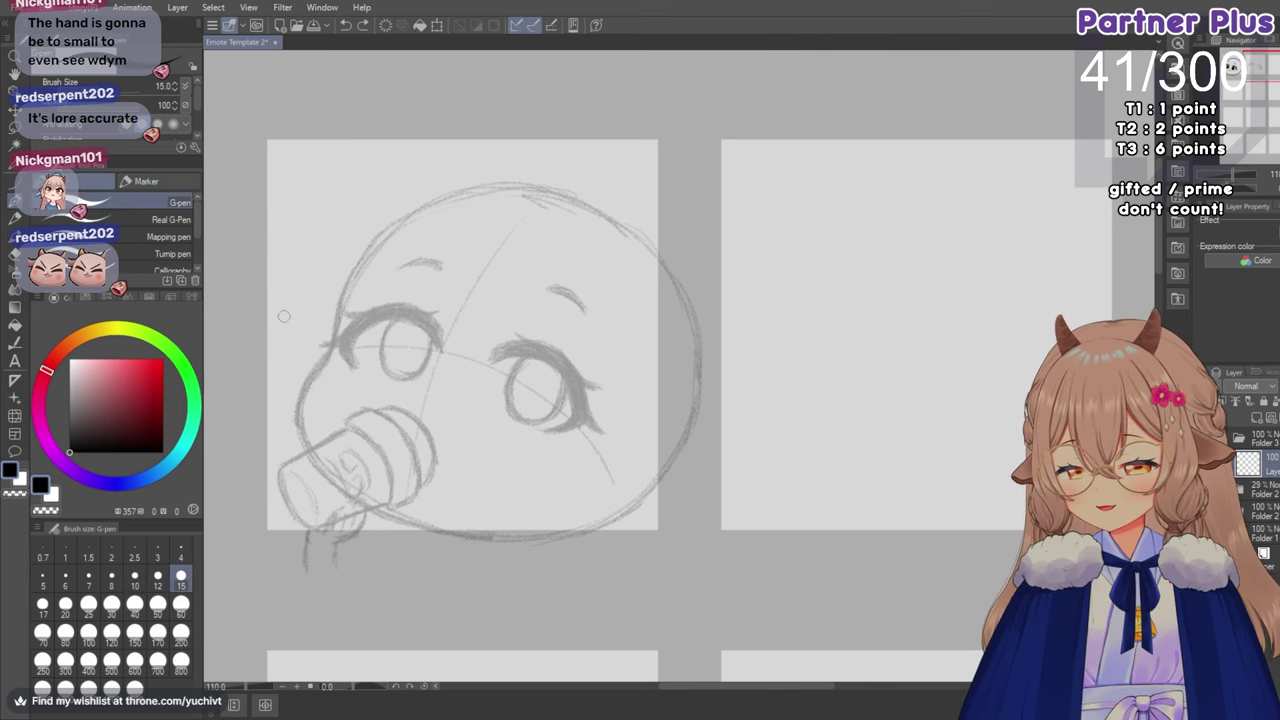
scroll(284, 316, "down", 5)
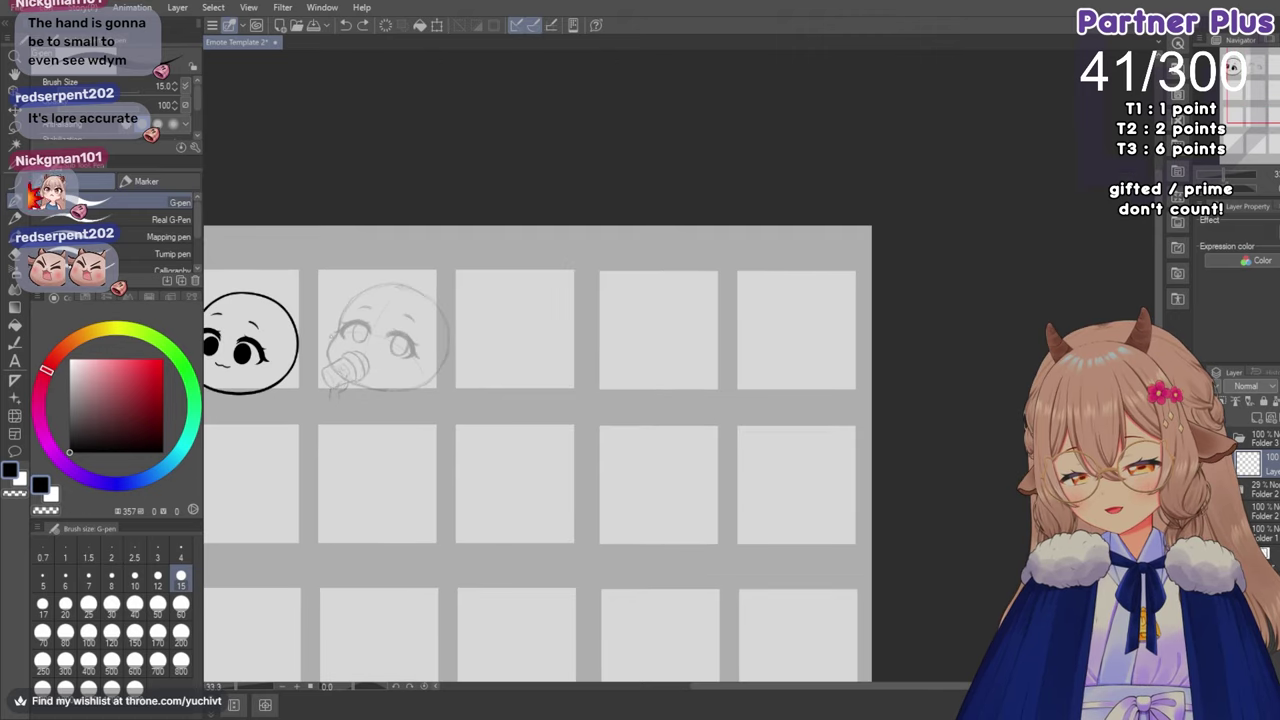
scroll(315, 333, "down", 2)
scroll(354, 328, "up", 5)
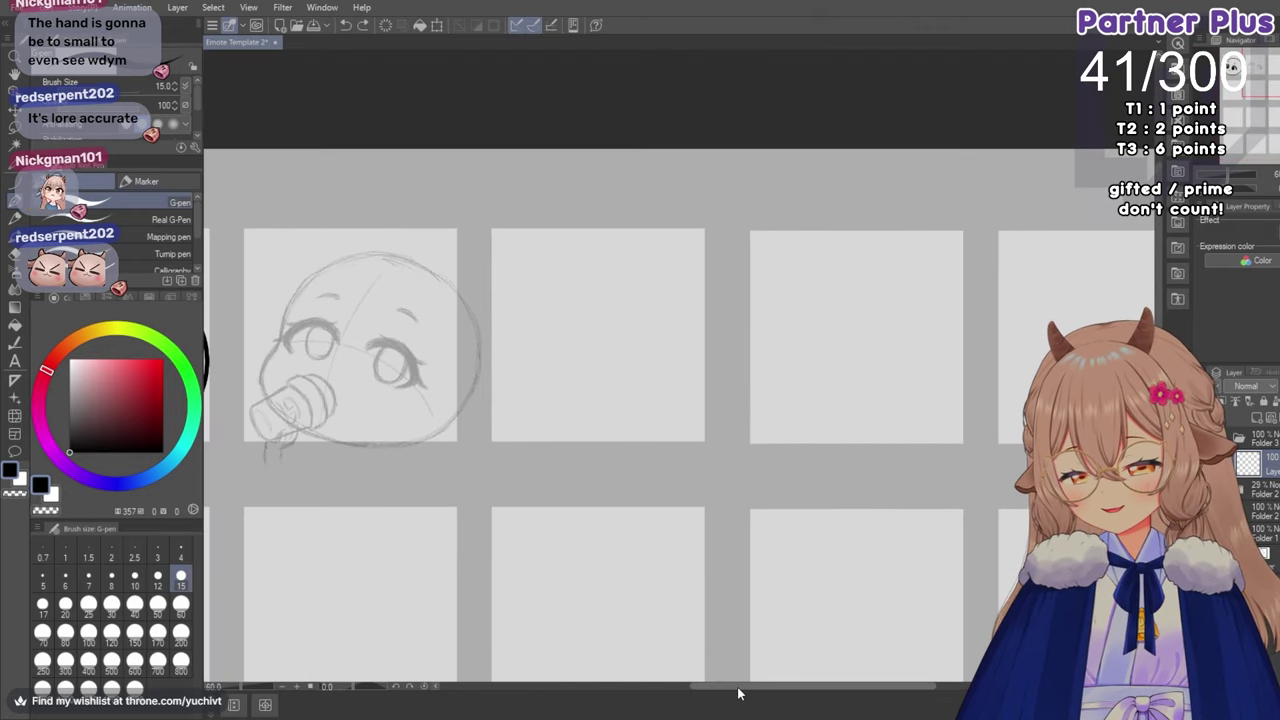
left_click_drag(737, 689, 665, 678)
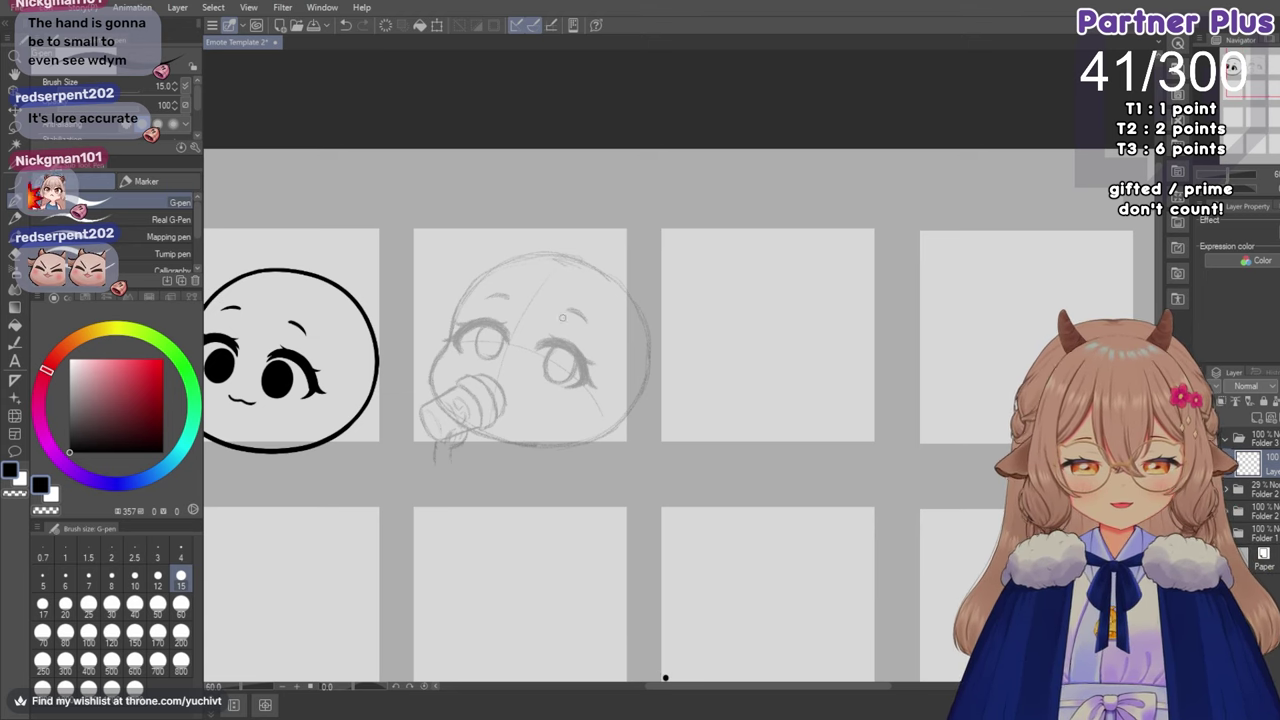
scroll(555, 340, "up", 4)
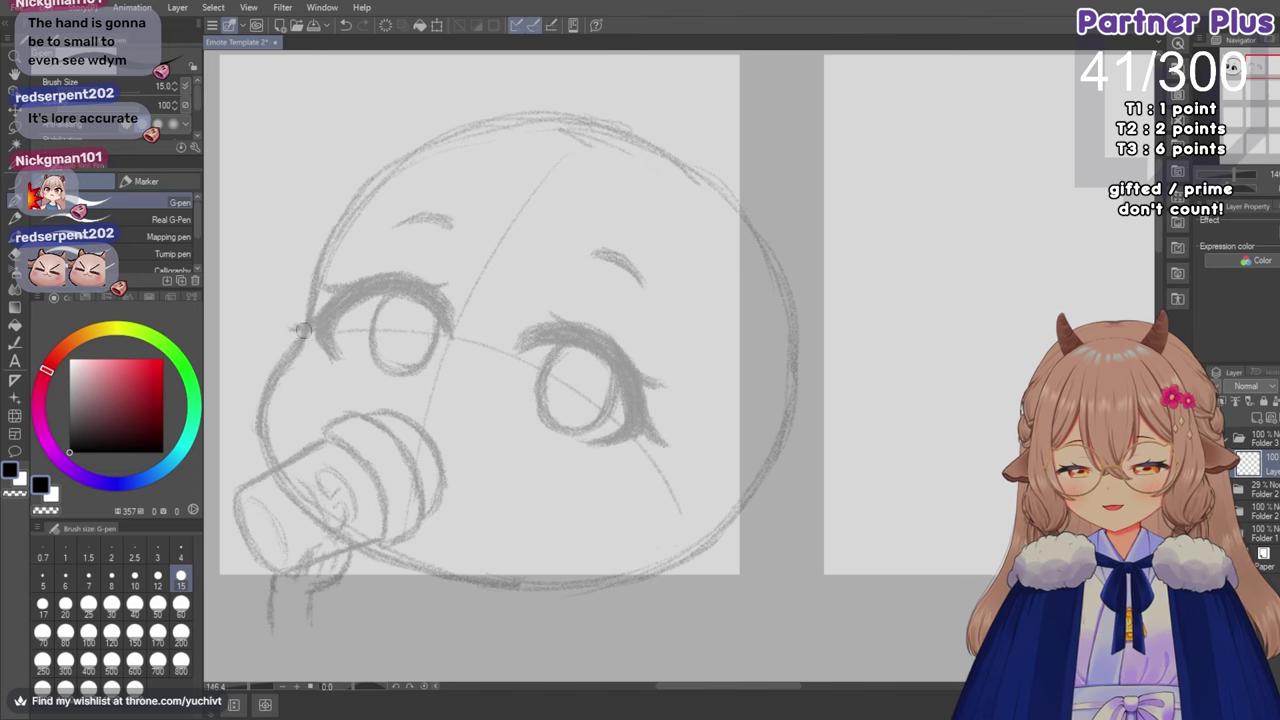
mouse_move(301, 336)
left_mouse_down()
mouse_move(268, 404)
mouse_move(269, 468)
left_mouse_up()
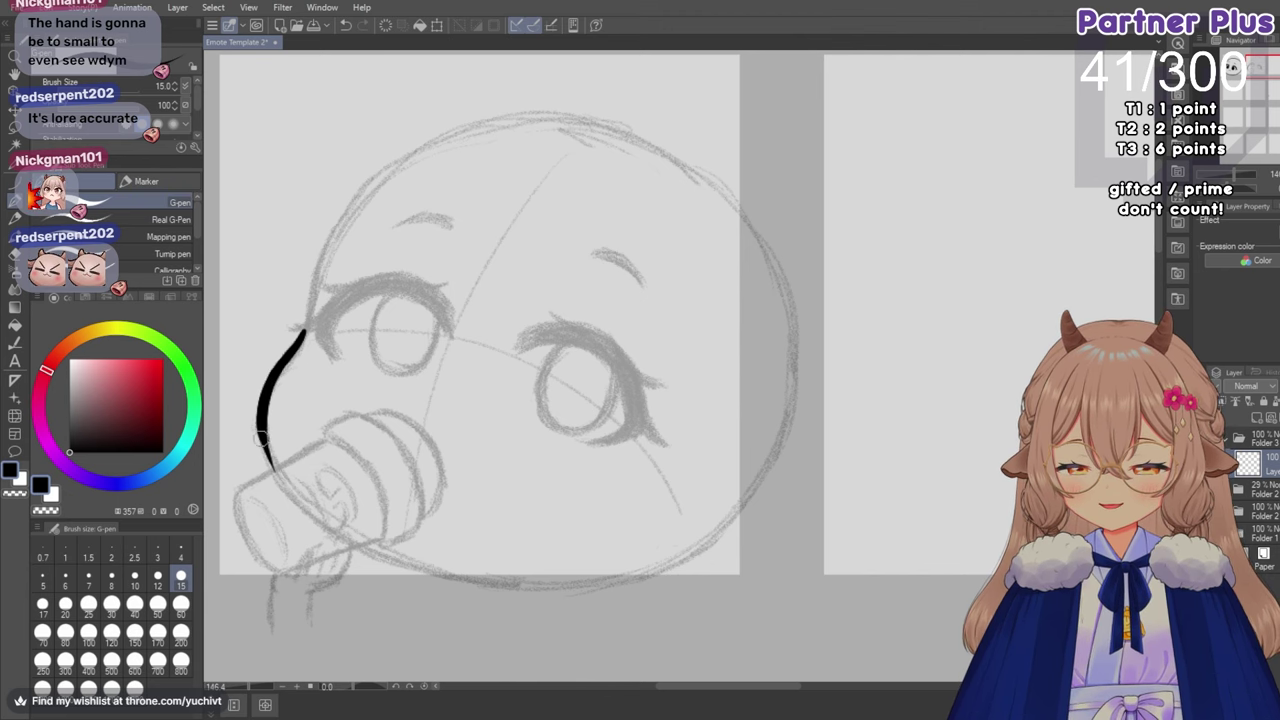
Ink the forehead contour in one curve from the cheek line beside the eye up to the top of the head.
left_click_drag(286, 354, 375, 168)
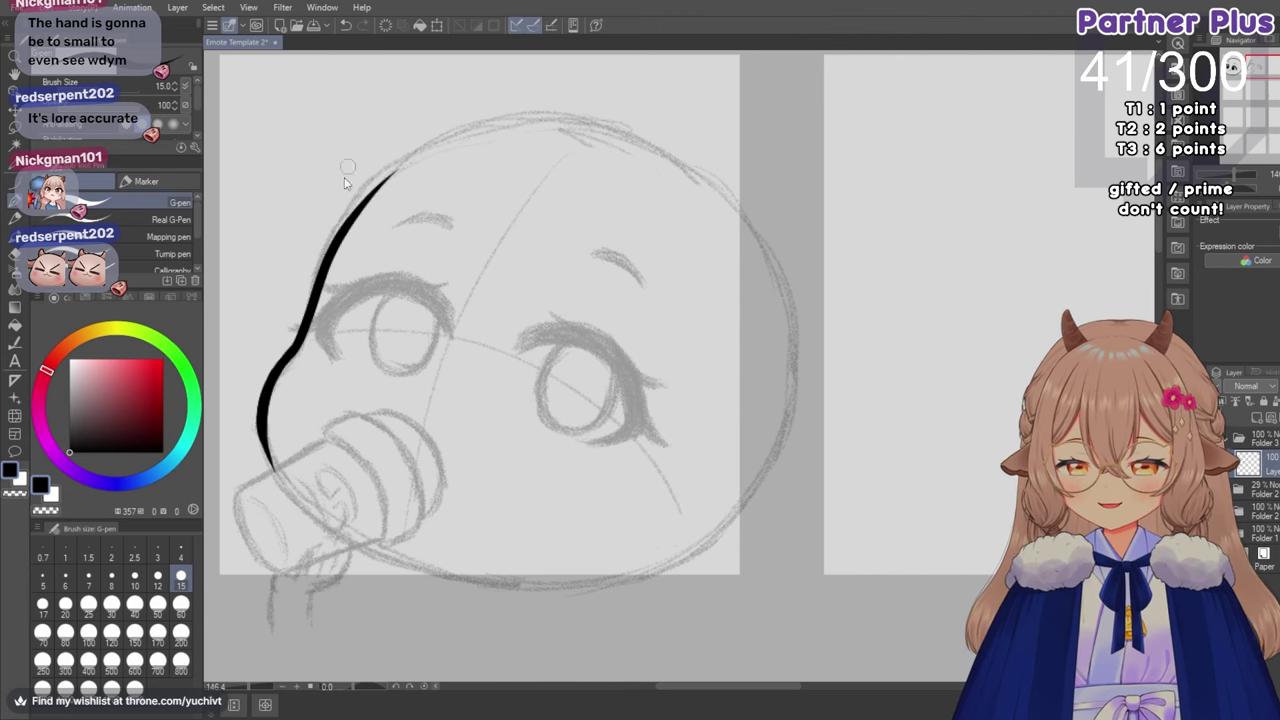
key("ctrl+z")
left_click_drag(288, 352, 316, 293)
key("ctrl+z")
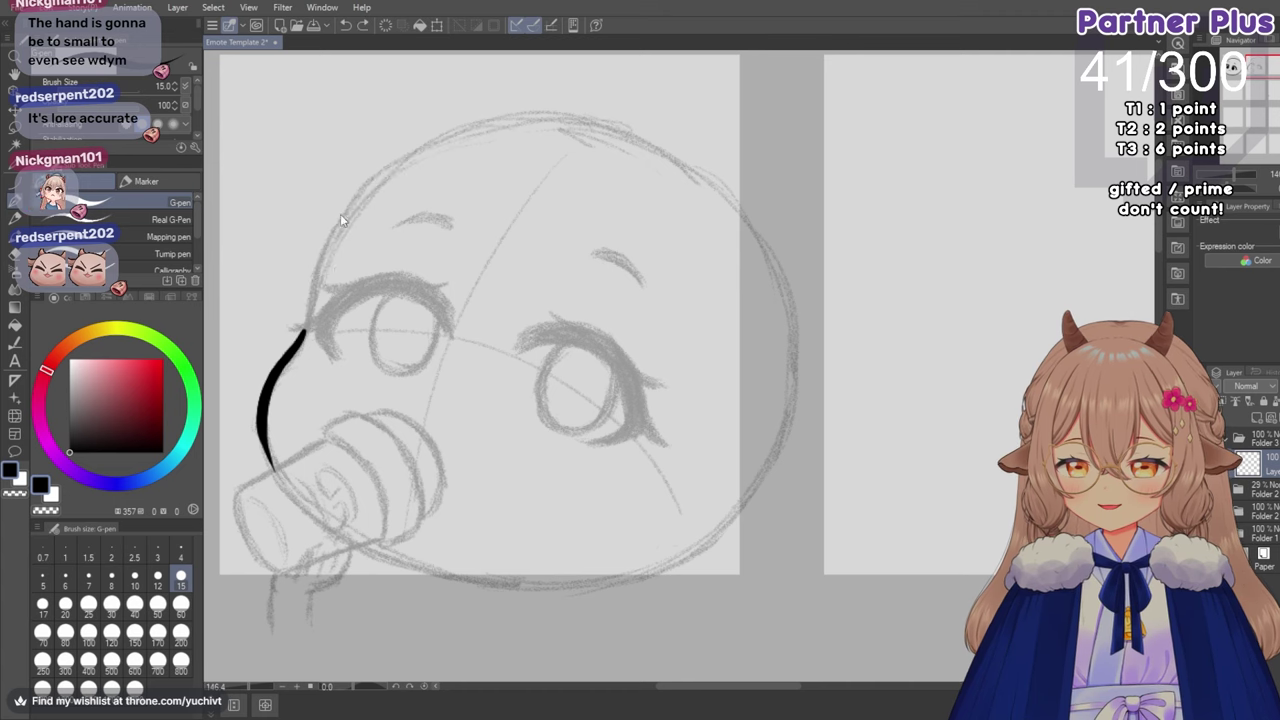
mouse_move(298, 332)
left_mouse_down()
mouse_move(317, 265)
mouse_move(402, 150)
mouse_move(520, 120)
left_mouse_up()
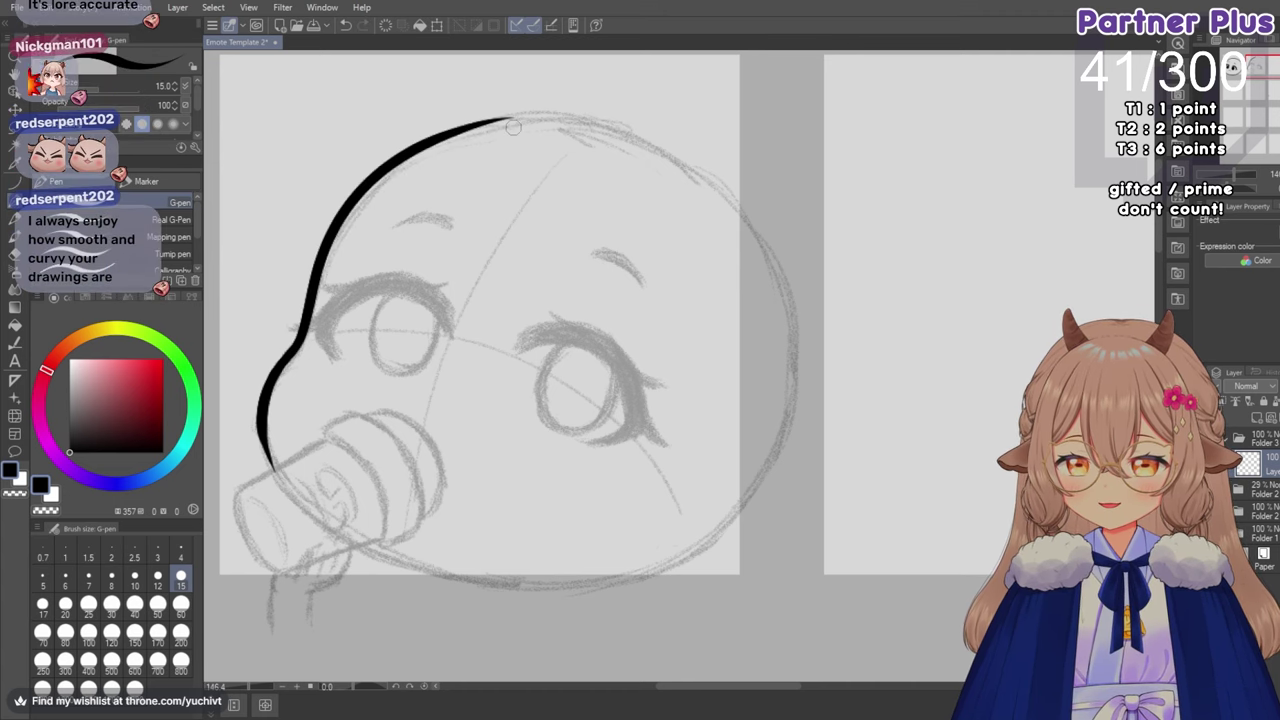
scroll(458, 247, "down", 2)
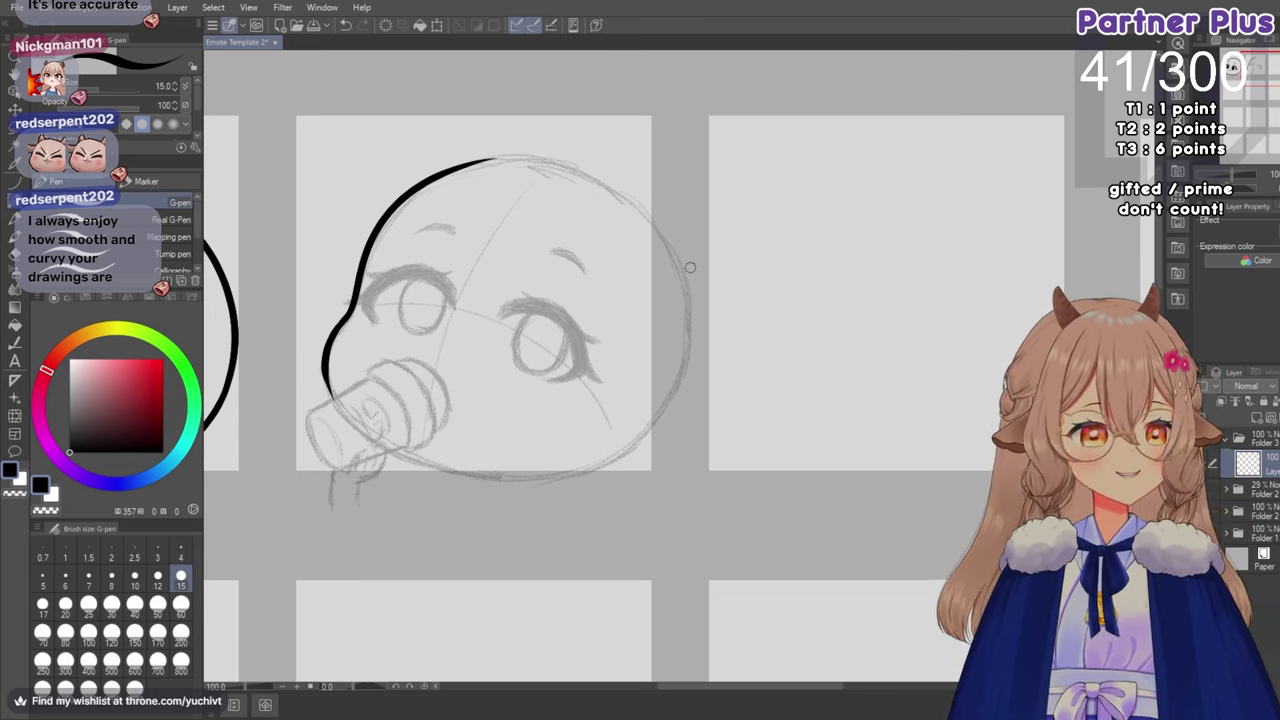
Extend the lower end of the cheek line along the sketched jaw curve into the cup.
scroll(398, 360, "up", 3)
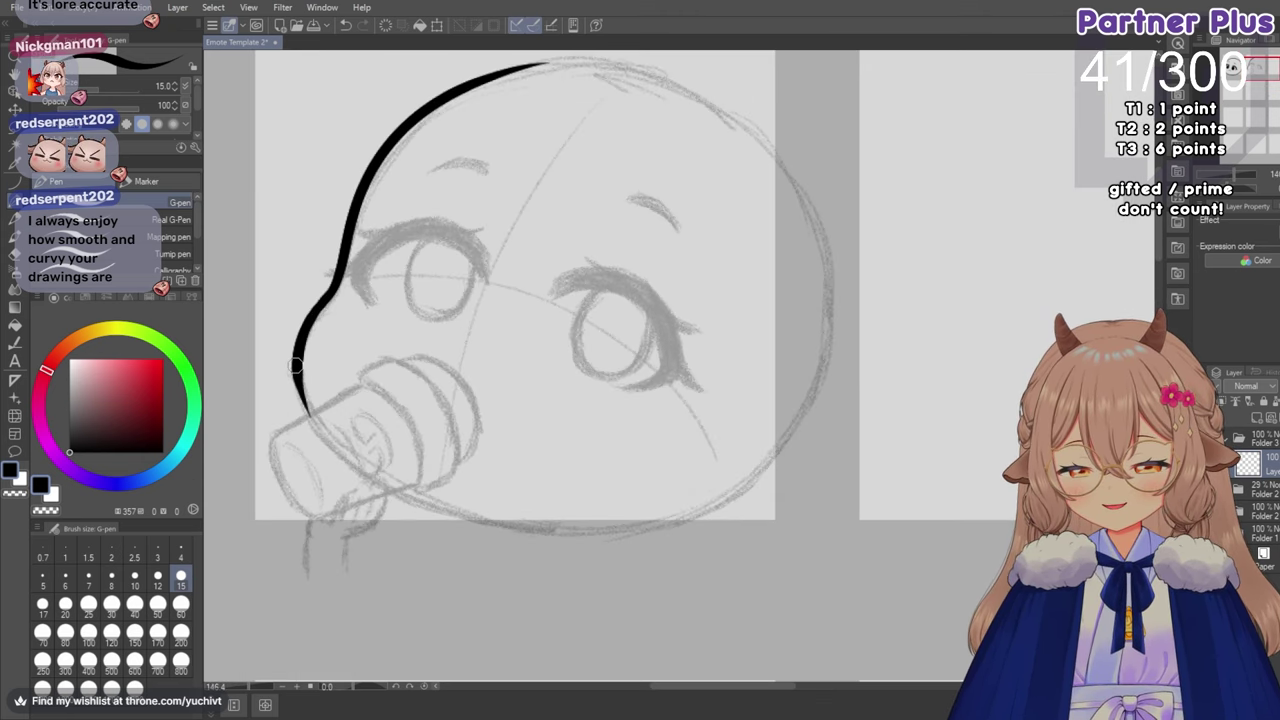
left_click_drag(296, 366, 326, 422)
key("ctrl+z")
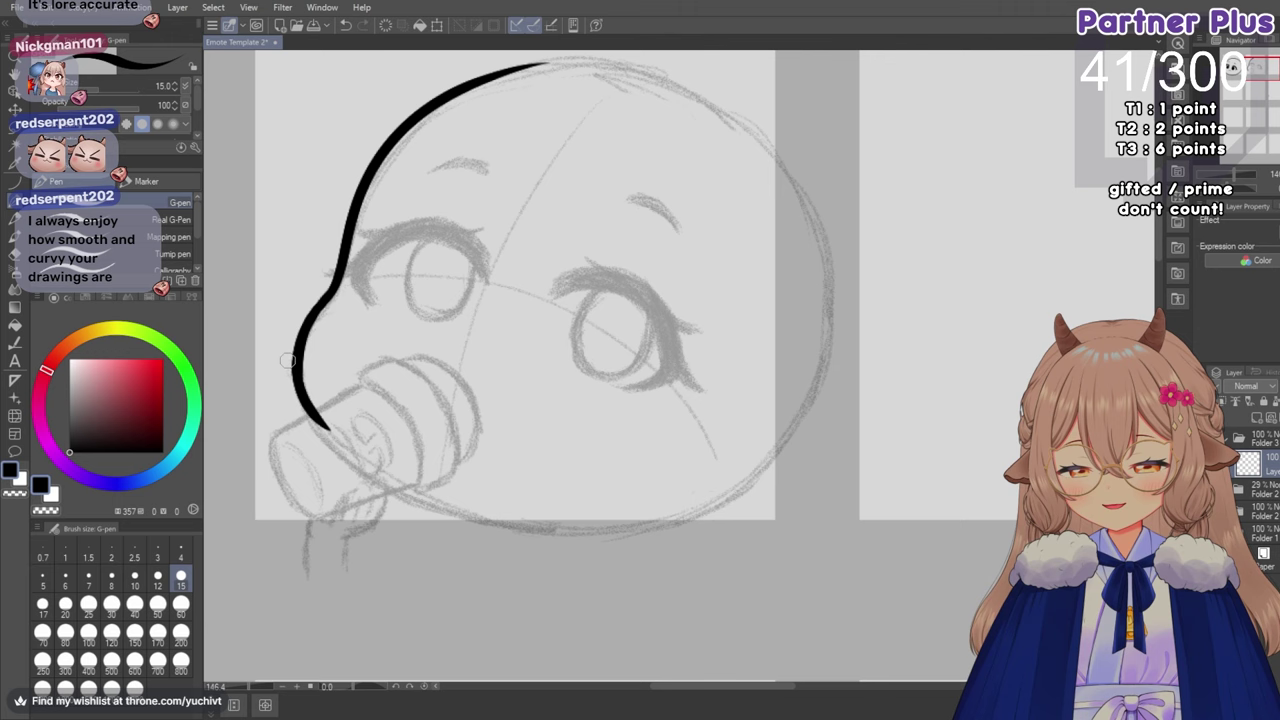
key("ctrl+z")
left_click_drag(295, 357, 331, 433)
key("ctrl+z")
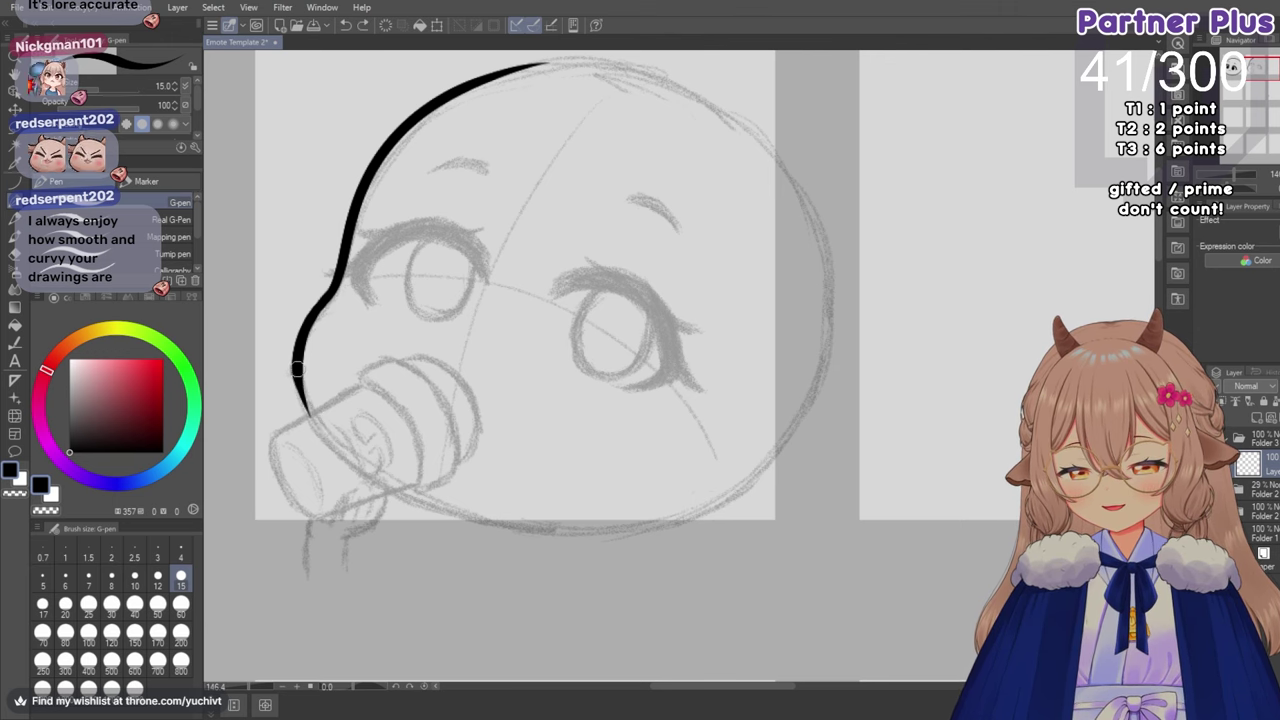
left_click_drag(299, 353, 329, 438)
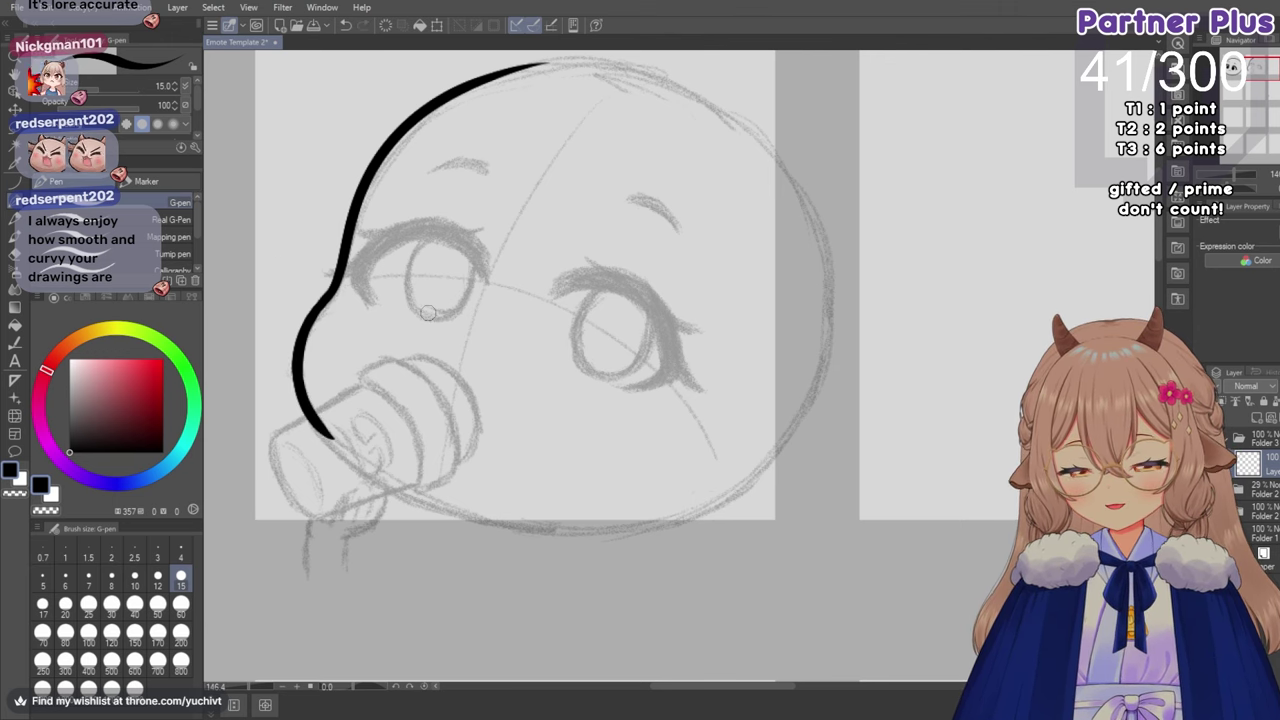
scroll(427, 313, "down", 2)
scroll(497, 264, "down", 2)
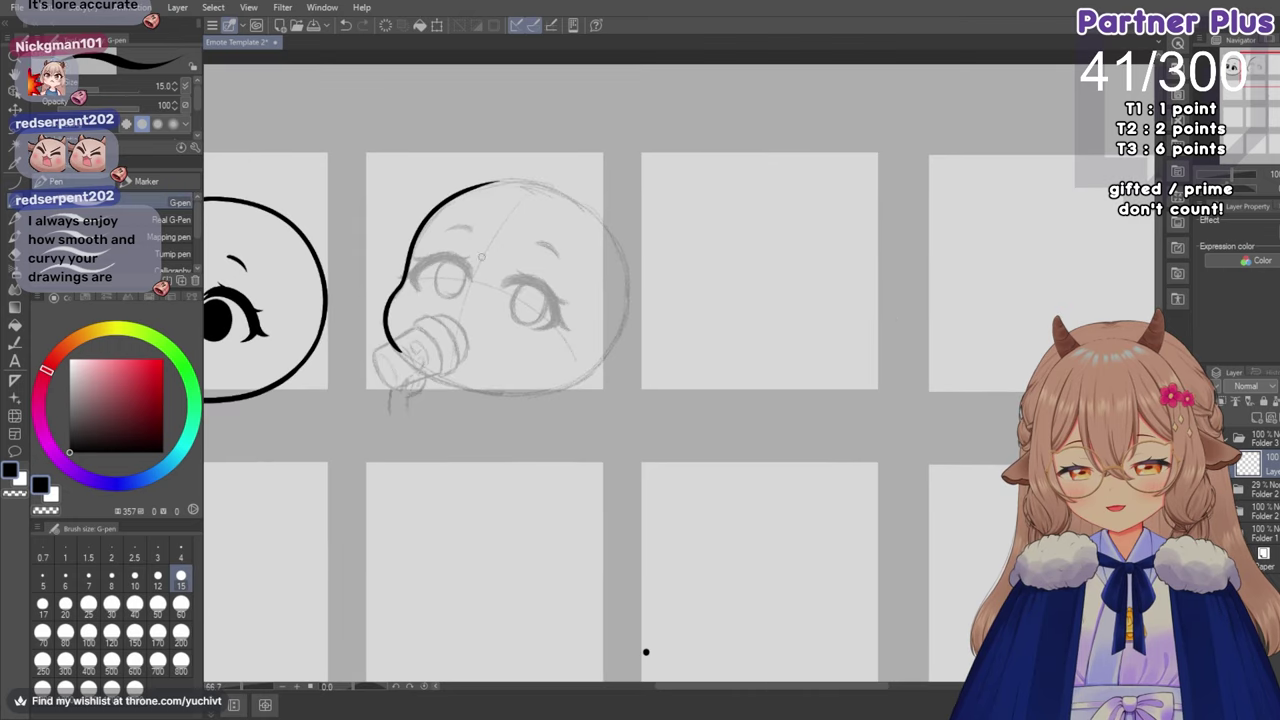
scroll(495, 200, "up", 2)
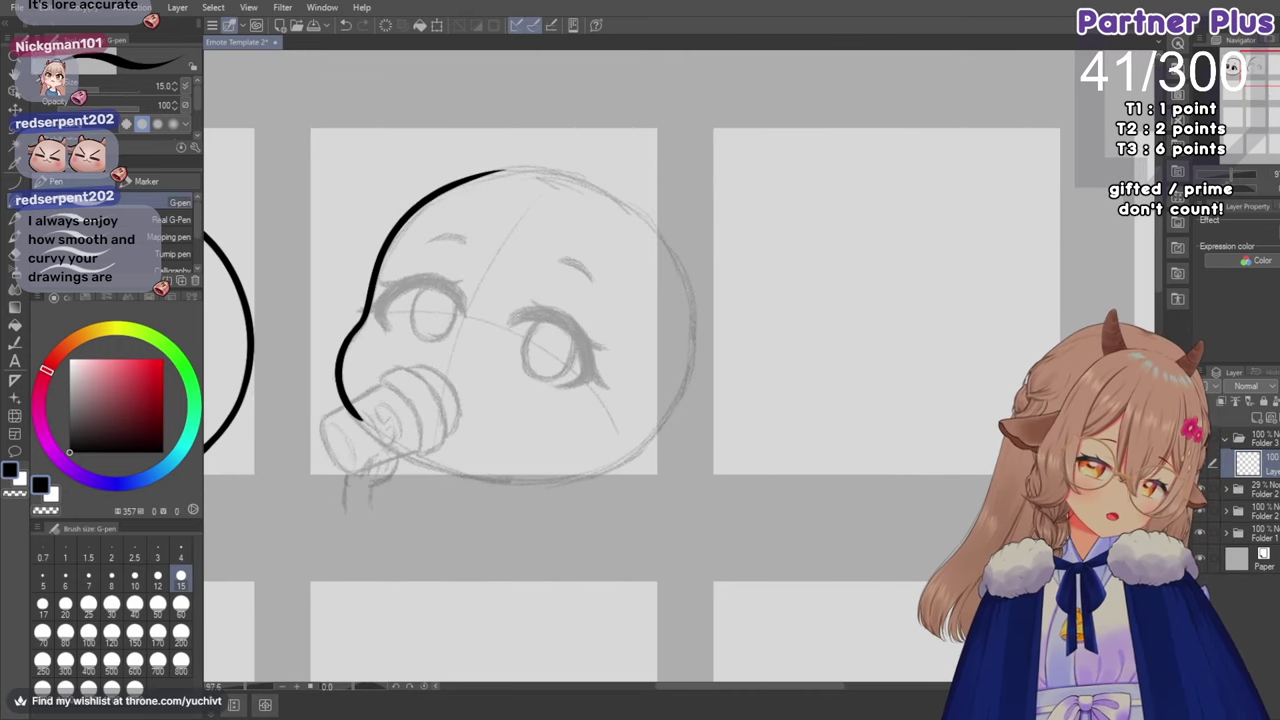
Mirror the canvas view and rotate it to about -57 degrees for the next part of the head outline.
key("h")
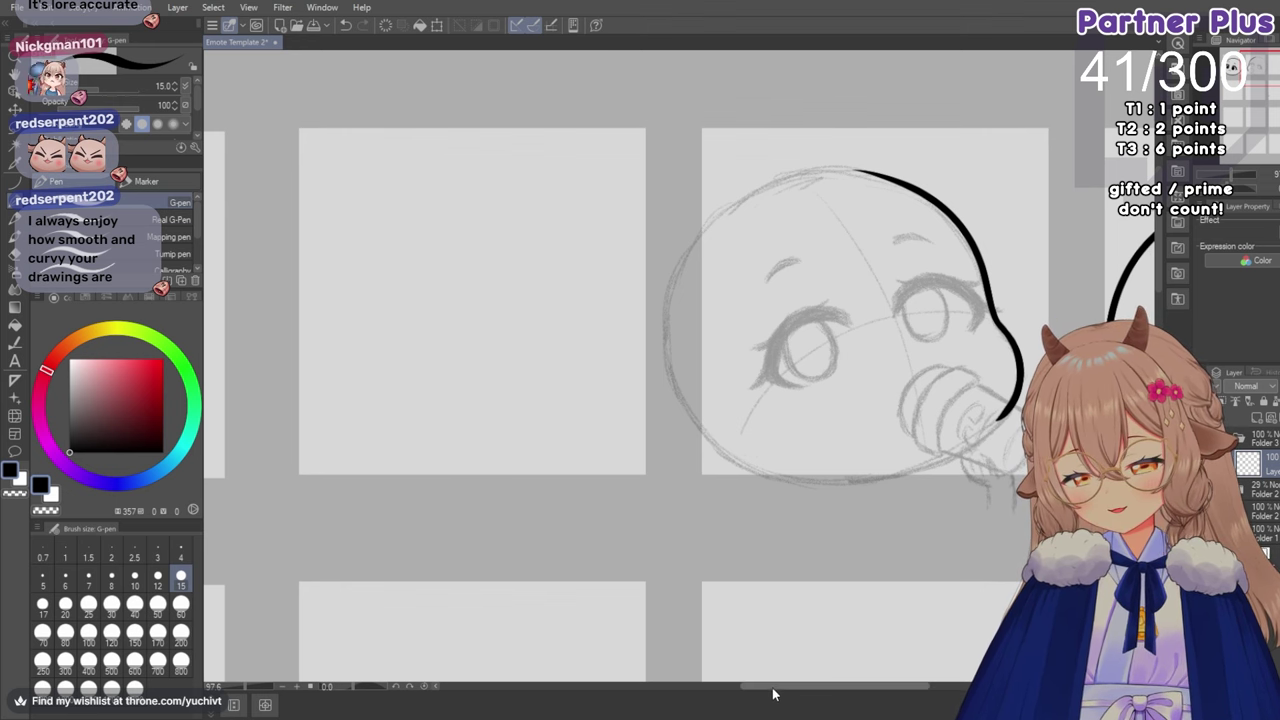
left_click_drag(771, 688, 838, 686)
scroll(424, 202, "up", 2)
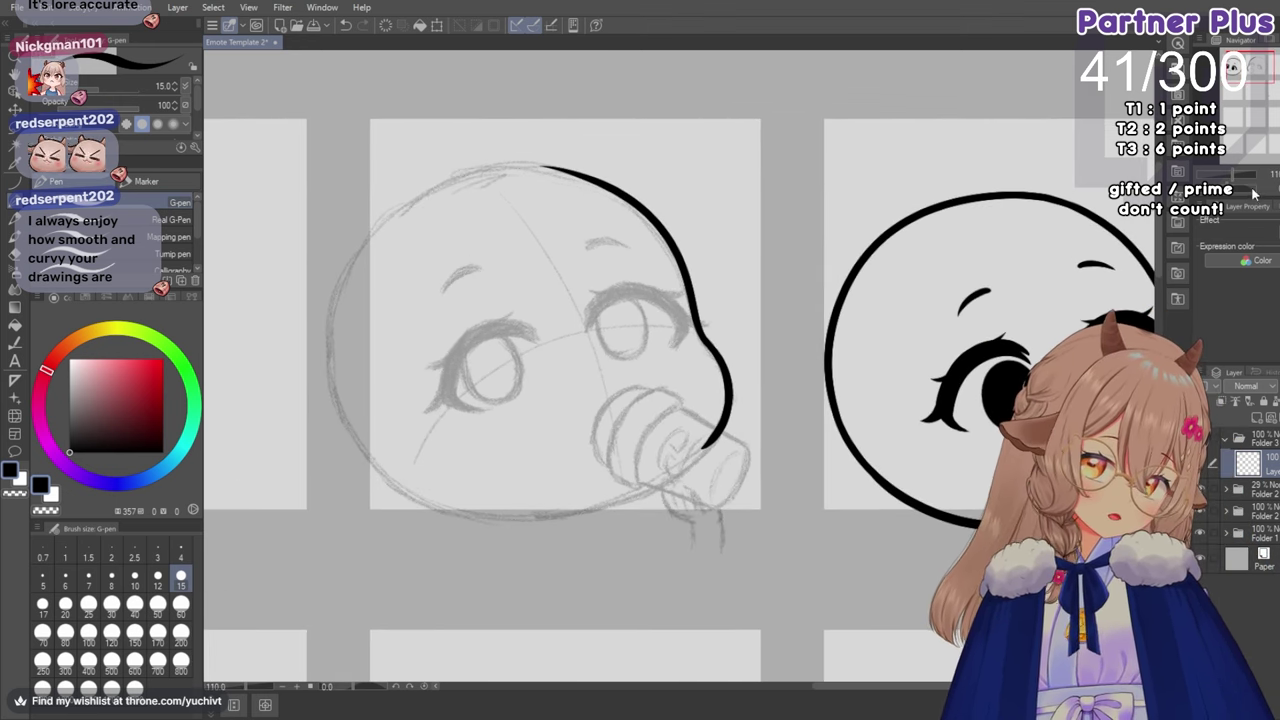
left_click(1230, 189)
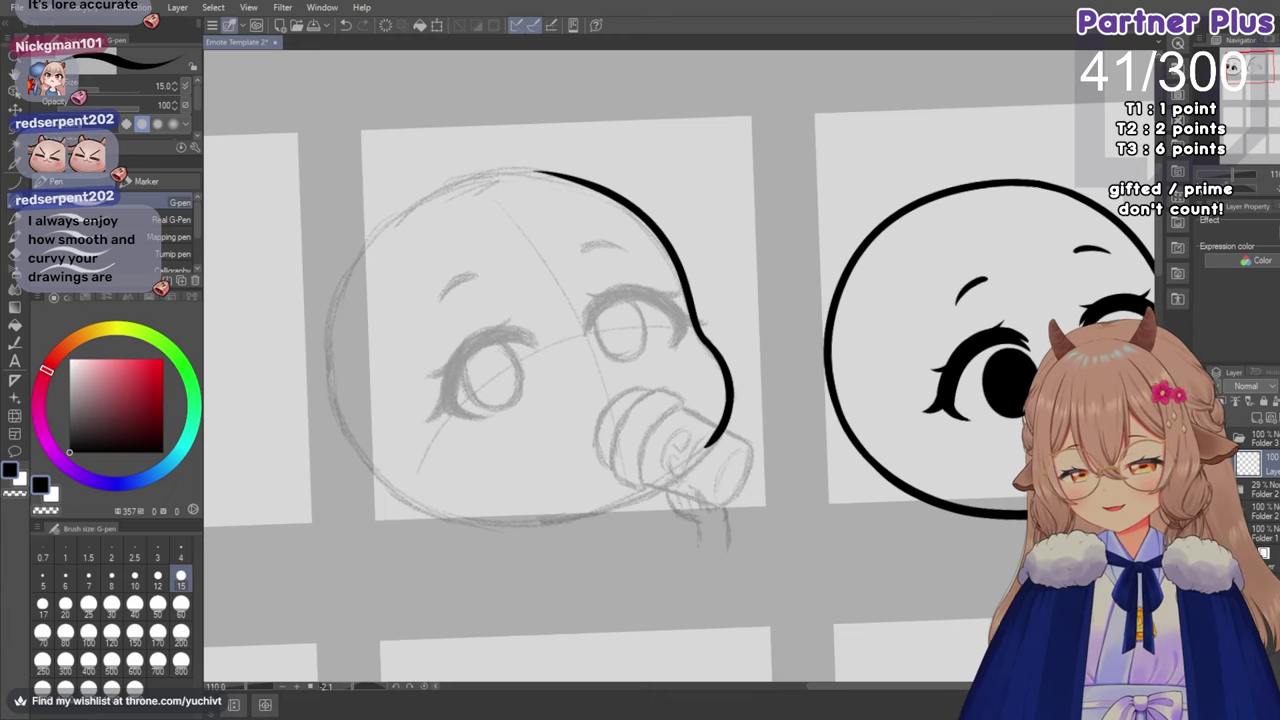
left_click_drag(1230, 190, 1220, 190)
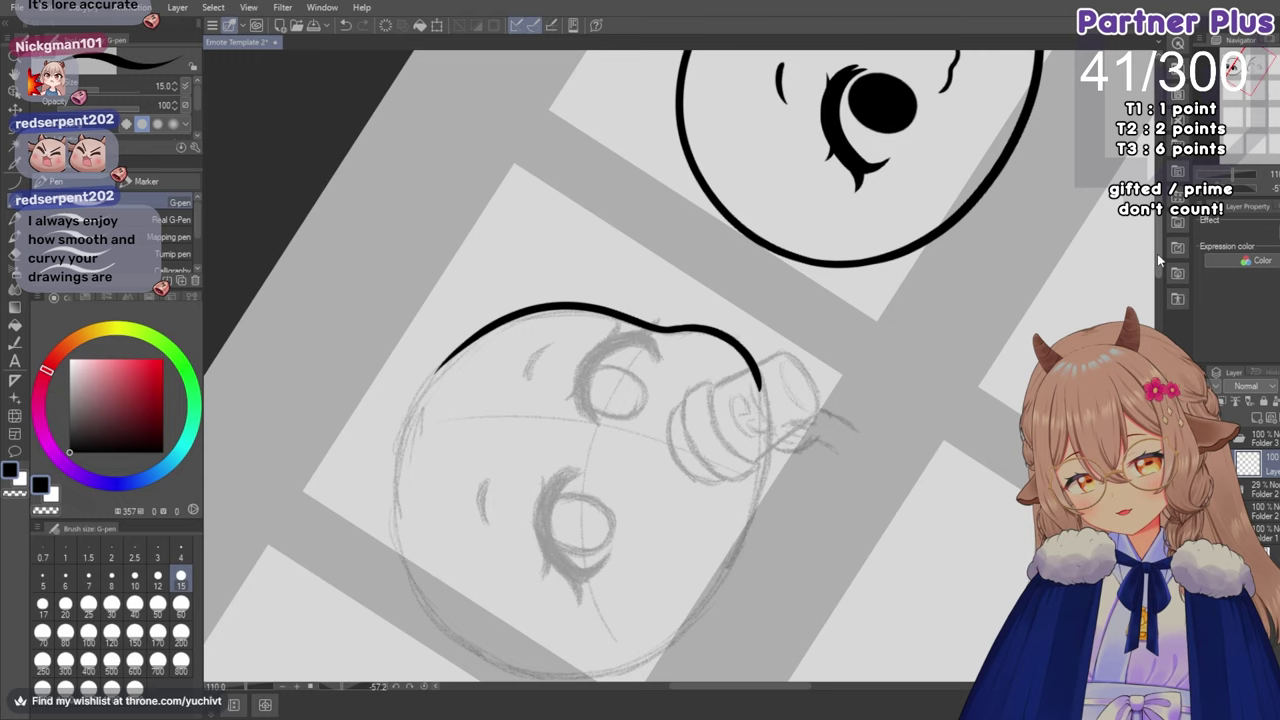
scroll(1157, 253, "down", 3)
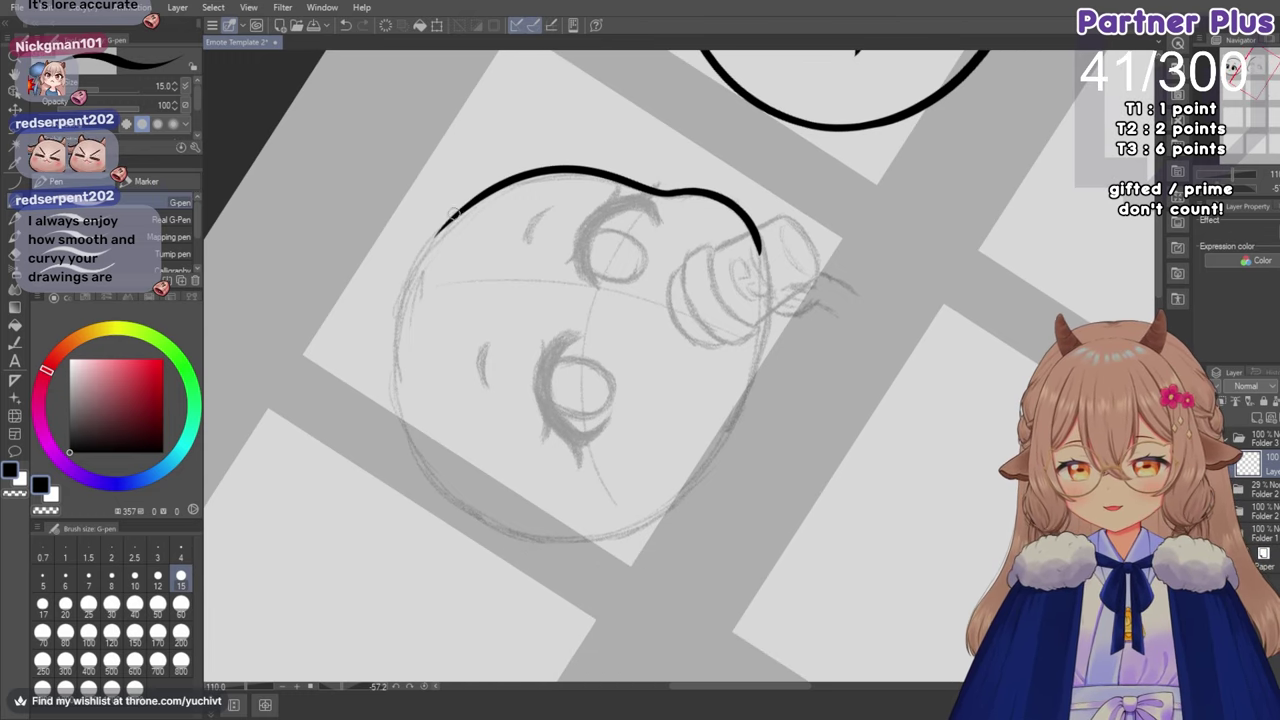
Ink the head outline over the crown and partway down the back of the head, redoing the stroke until the curve is smooth.
left_click_drag(407, 293, 396, 345)
key("ctrl+z")
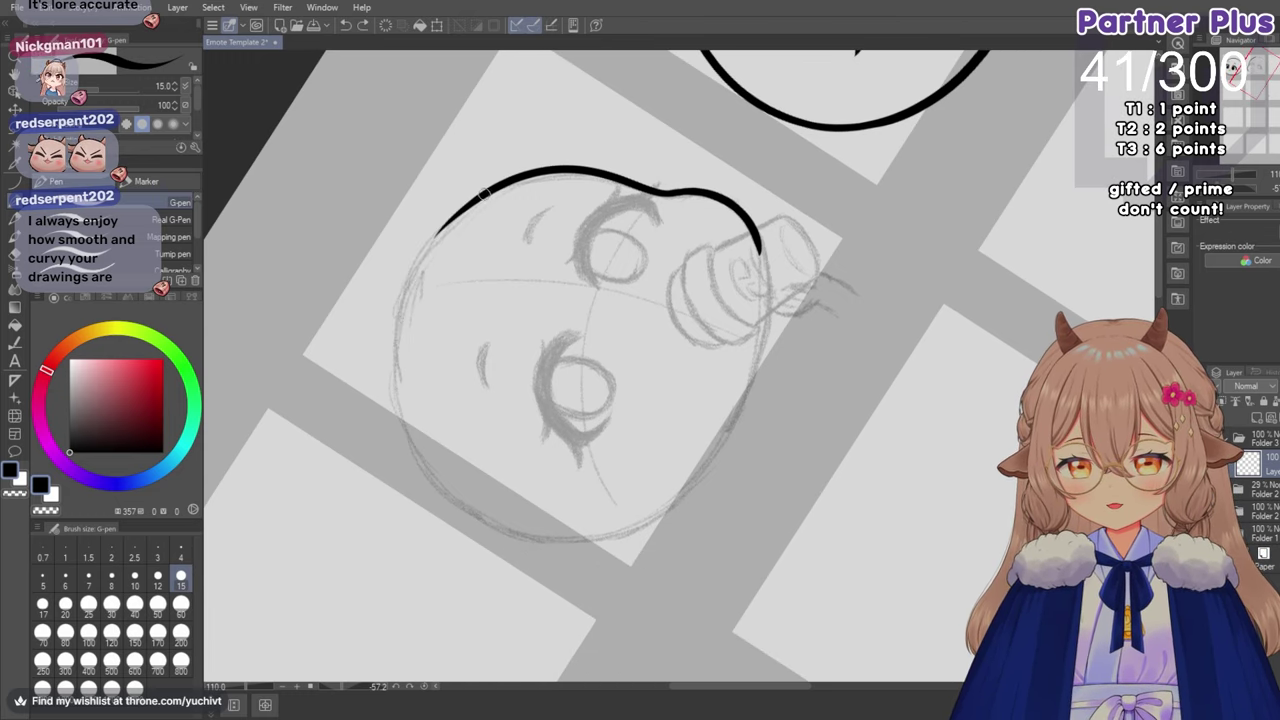
mouse_move(483, 196)
left_mouse_down()
mouse_move(394, 377)
mouse_move(408, 448)
left_mouse_up()
key("ctrl+z")
left_click_drag(470, 202, 412, 480)
key("ctrl+z")
left_click_drag(511, 180, 422, 484)
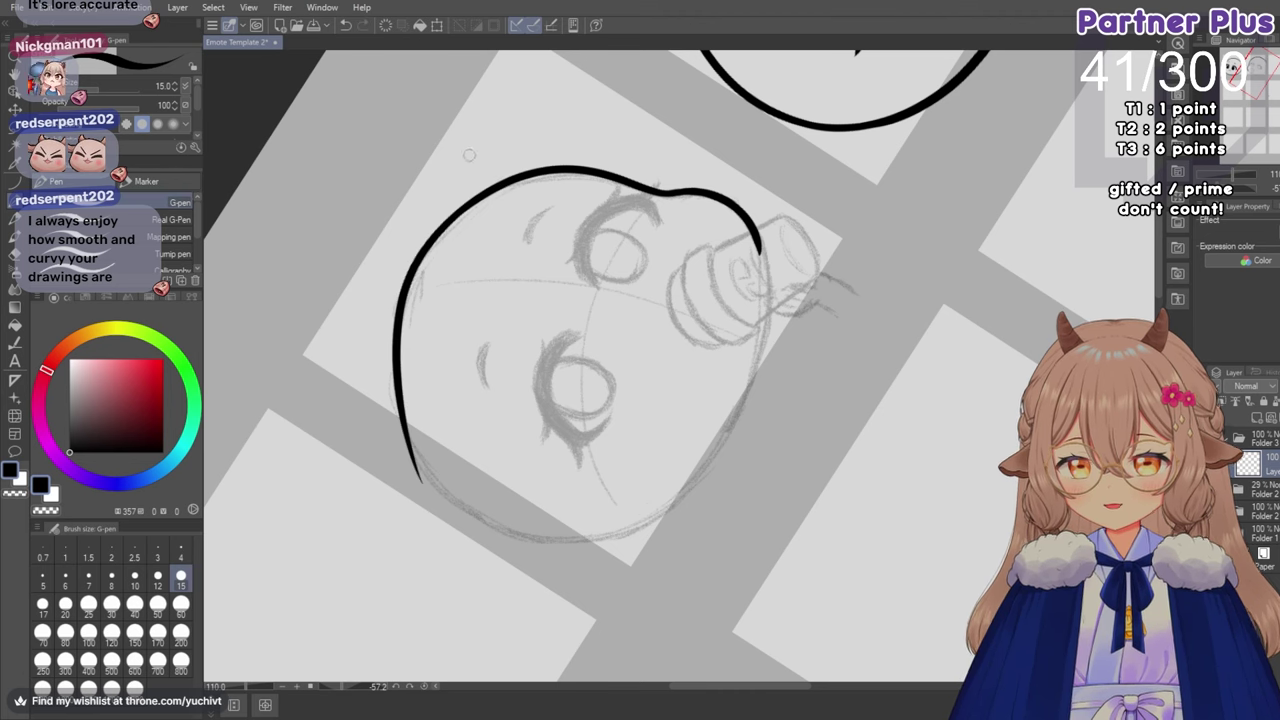
key("ctrl+z")
left_click_drag(450, 228, 412, 490)
key("ctrl+z")
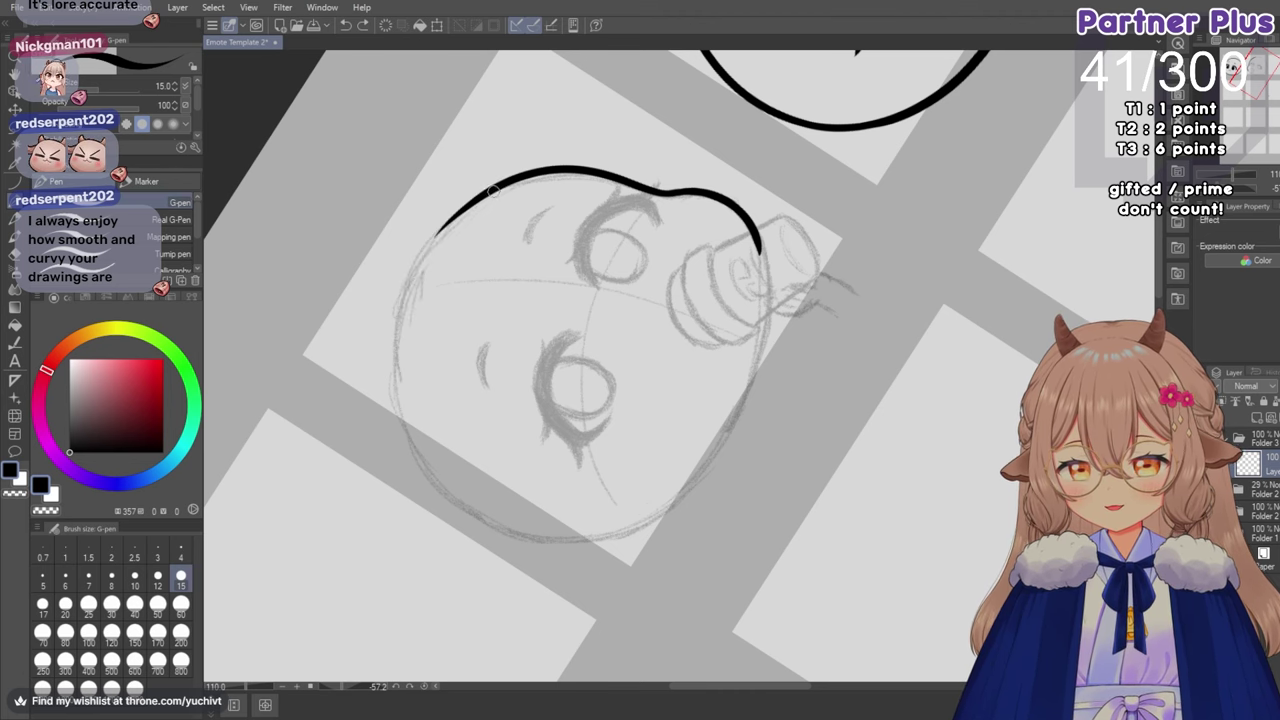
mouse_move(502, 180)
left_mouse_down()
mouse_move(400, 370)
mouse_move(418, 472)
left_mouse_up()
key("ctrl+z")
mouse_move(476, 198)
left_mouse_down()
mouse_move(410, 334)
mouse_move(418, 482)
left_mouse_up()
key("ctrl+z")
mouse_move(490, 189)
left_mouse_down()
mouse_move(446, 219)
mouse_move(414, 500)
left_mouse_up()
key("ctrl+z")
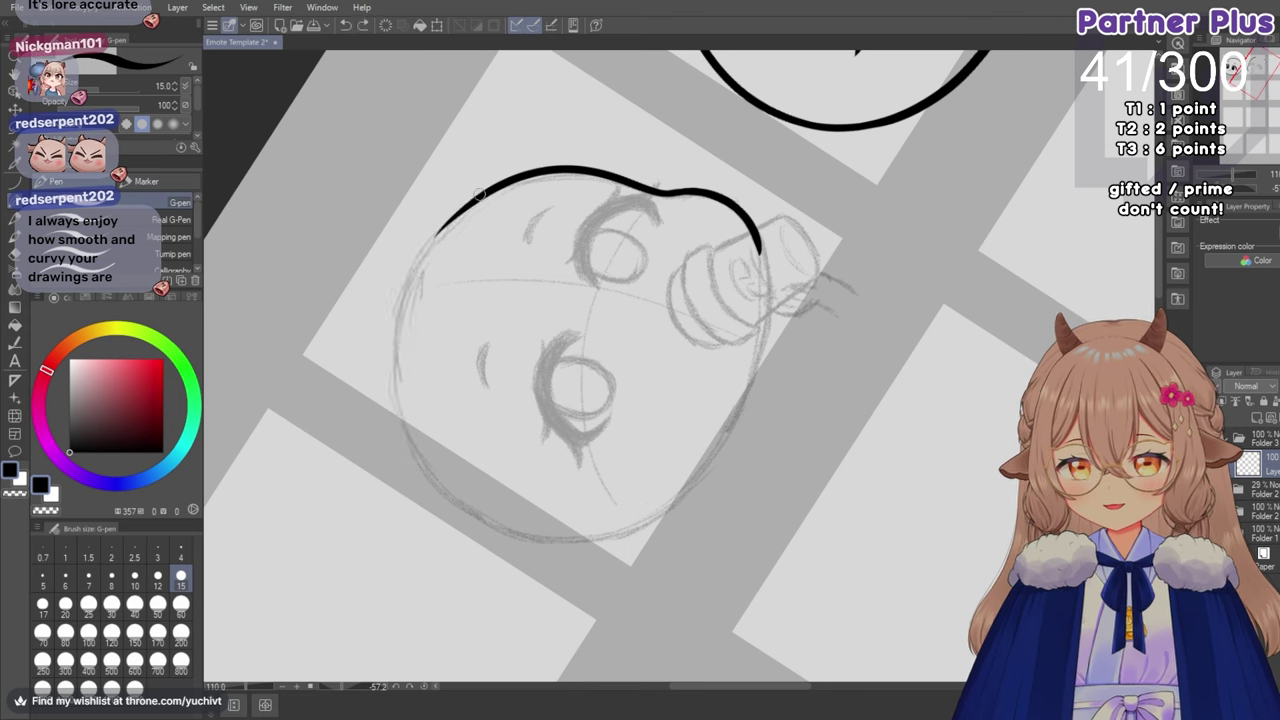
left_click_drag(489, 189, 418, 476)
key("ctrl+z")
mouse_move(492, 186)
left_mouse_down()
mouse_move(414, 255)
mouse_move(430, 494)
left_mouse_up()
key("ctrl+z")
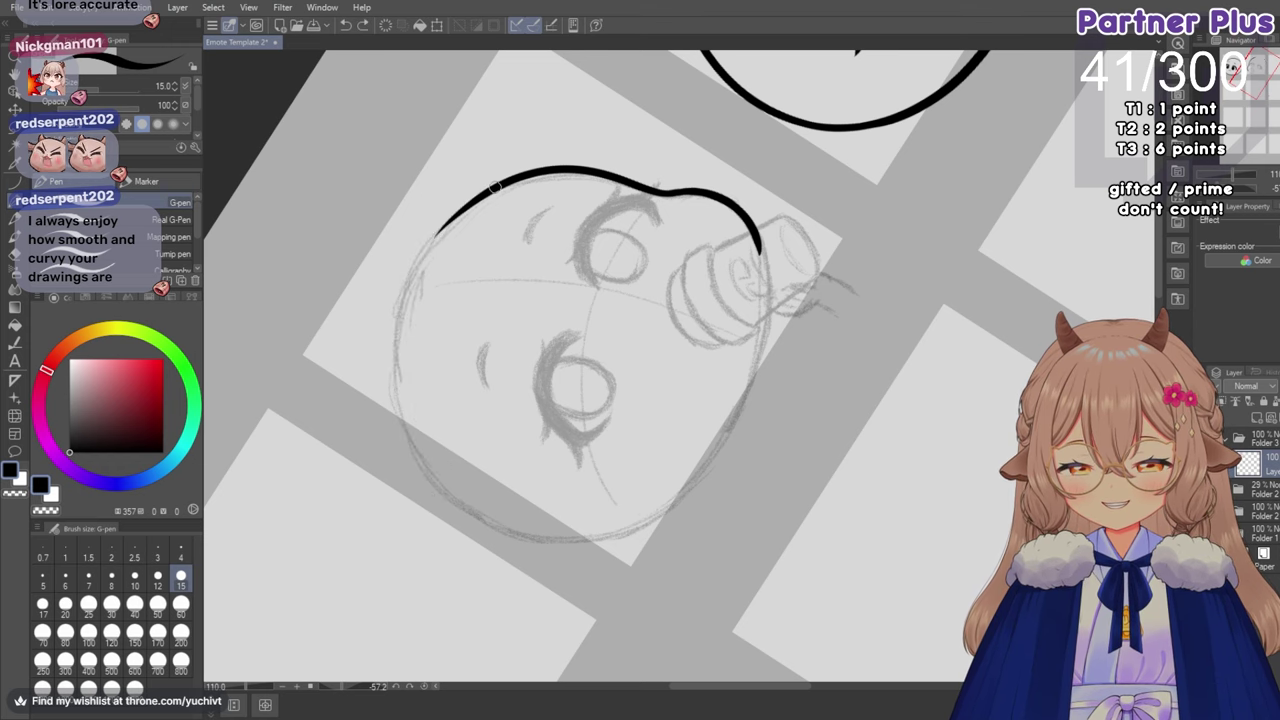
left_click_drag(496, 187, 418, 498)
key("ctrl+z")
left_click_drag(466, 207, 432, 486)
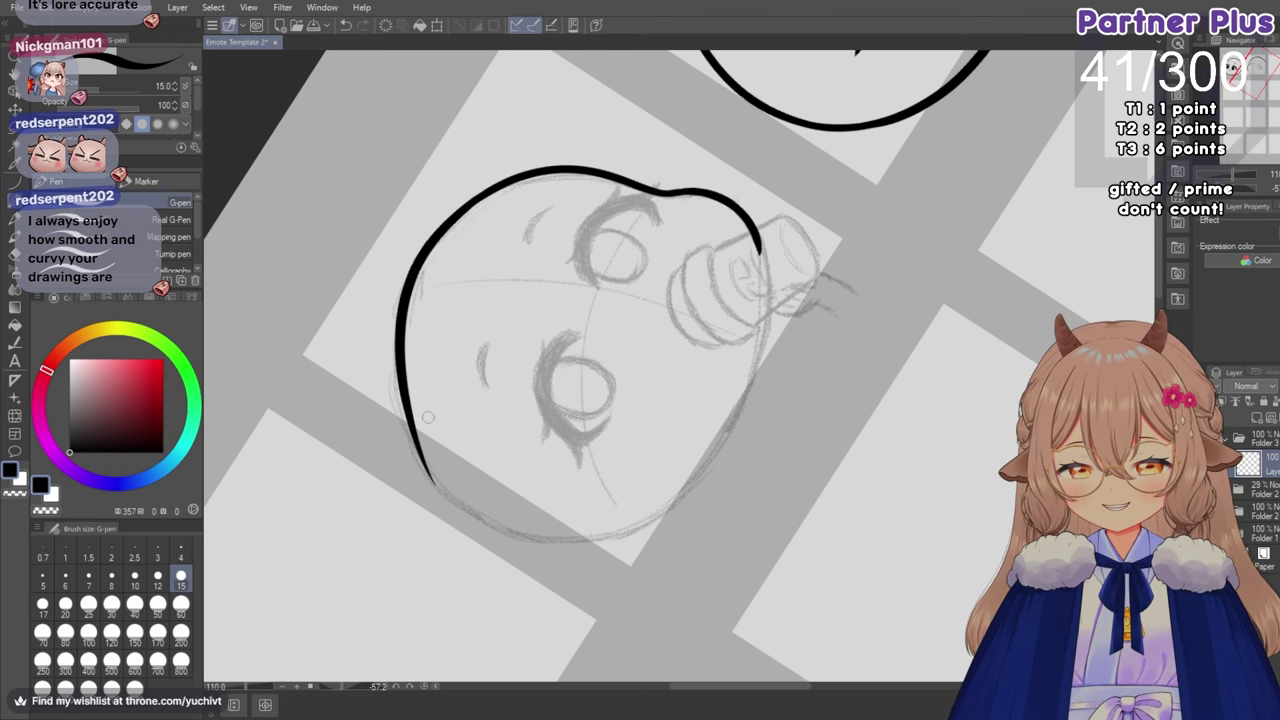
Restore the unmirrored, upright canvas view and compare the partial head outline with the finished emote in the first cell.
scroll(459, 460, "down", 2)
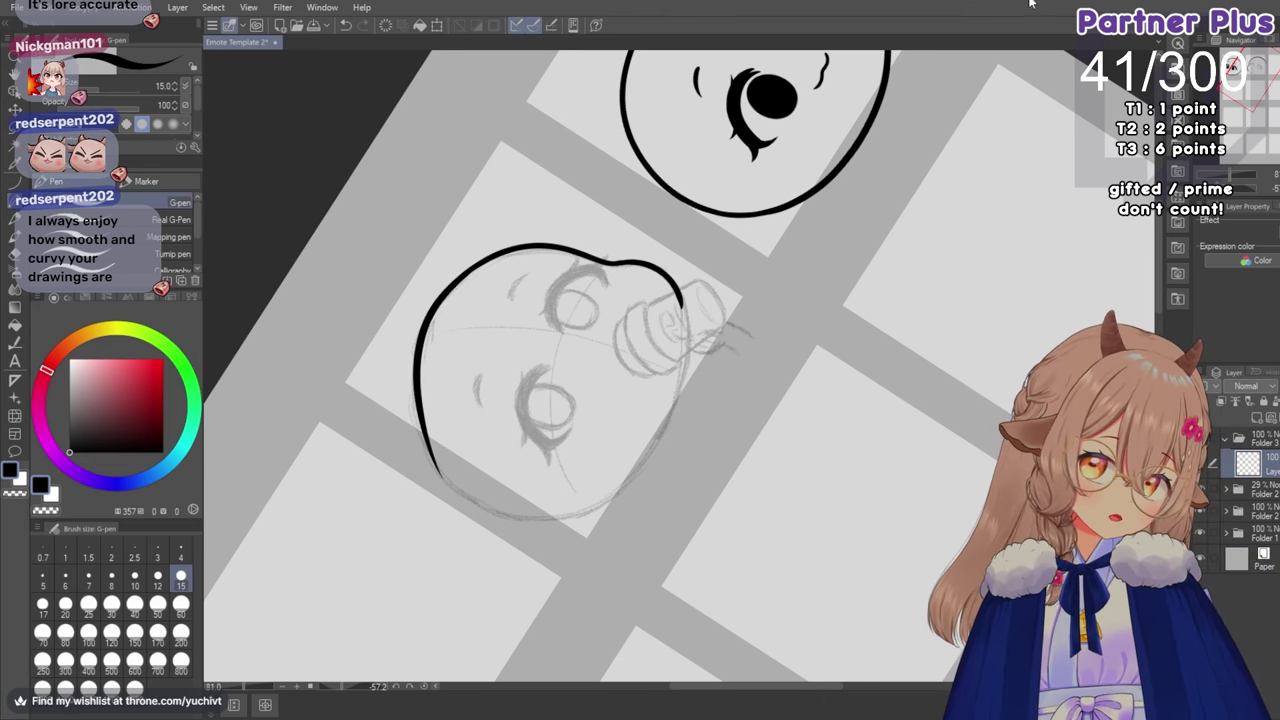
key("h")
key("ctrl+at")
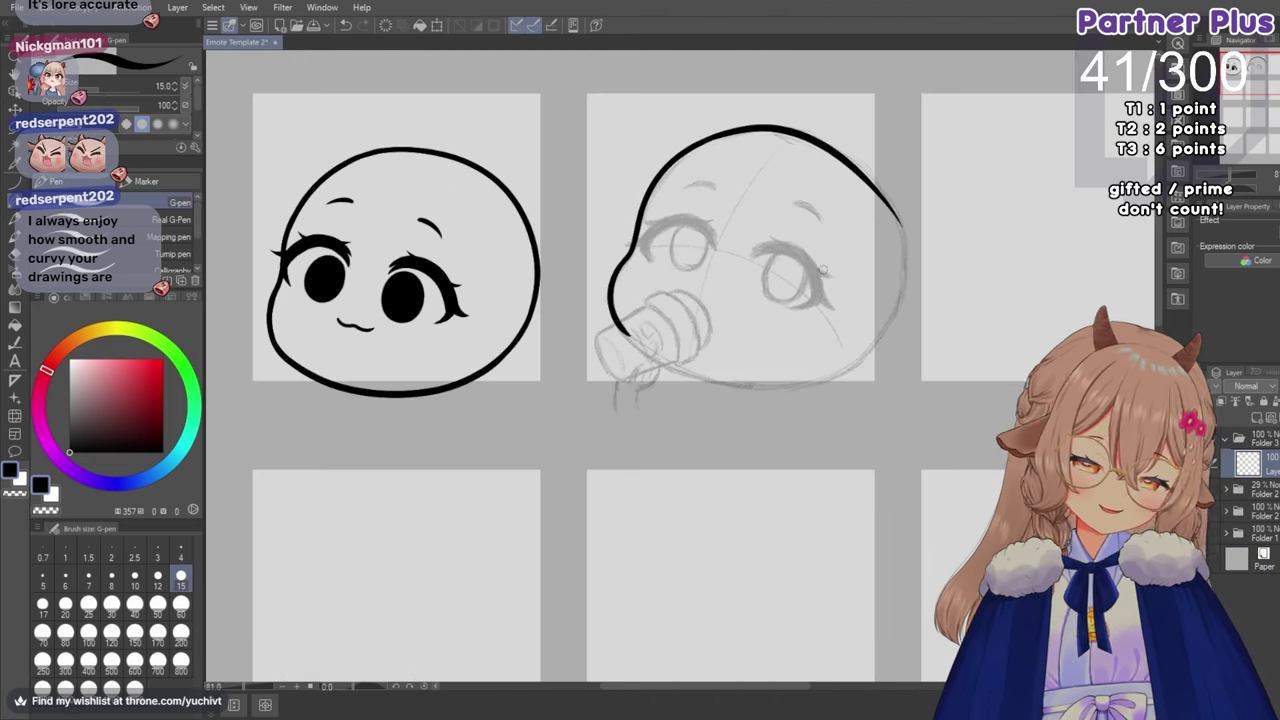
scroll(733, 306, "down", 1)
scroll(733, 306, "down", 2)
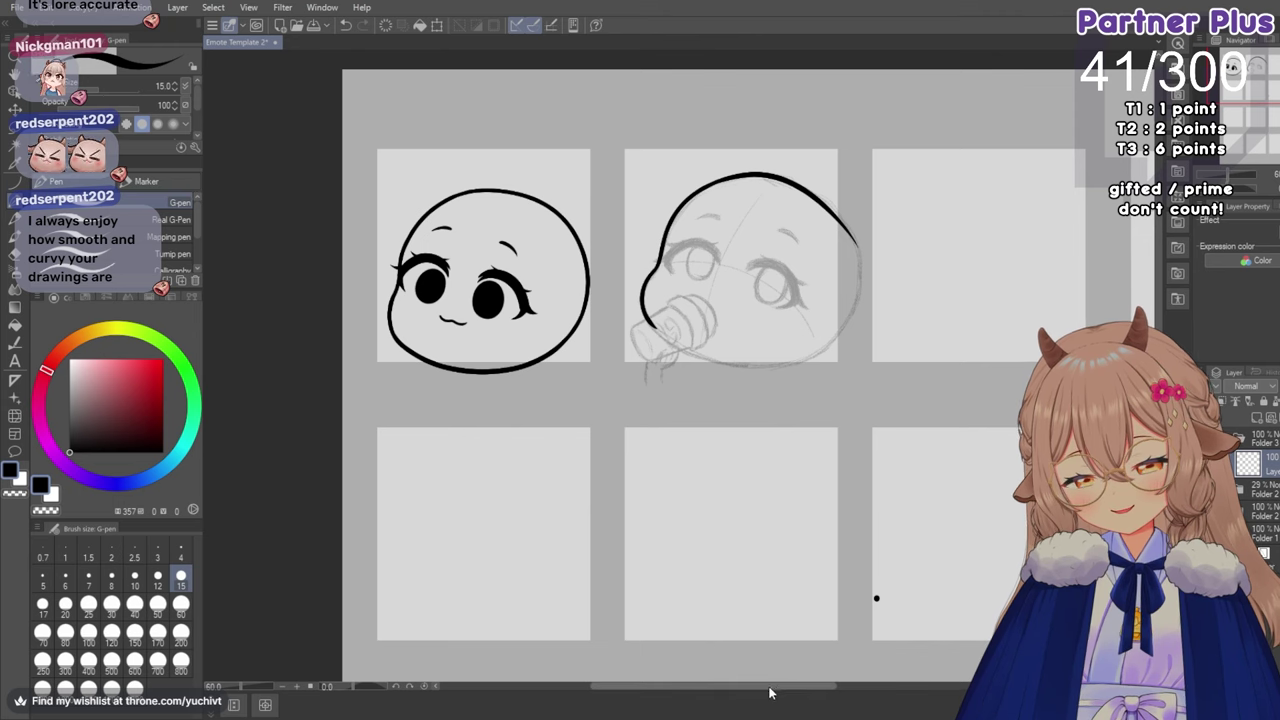
left_click_drag(760, 687, 799, 688)
Ink the back of the head from the crown line down toward the jaw with the 15 px G-pen, redoing the stroke until the curve is smooth.
key("e")
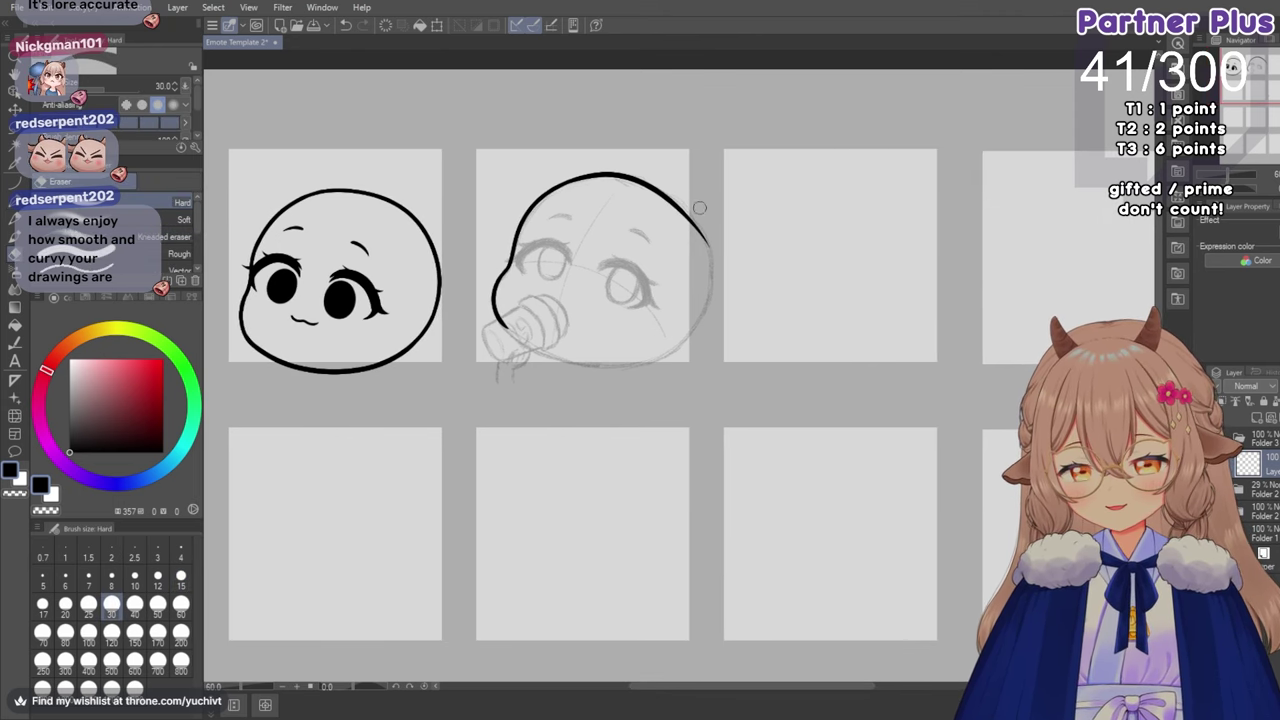
scroll(700, 208, "up", 3)
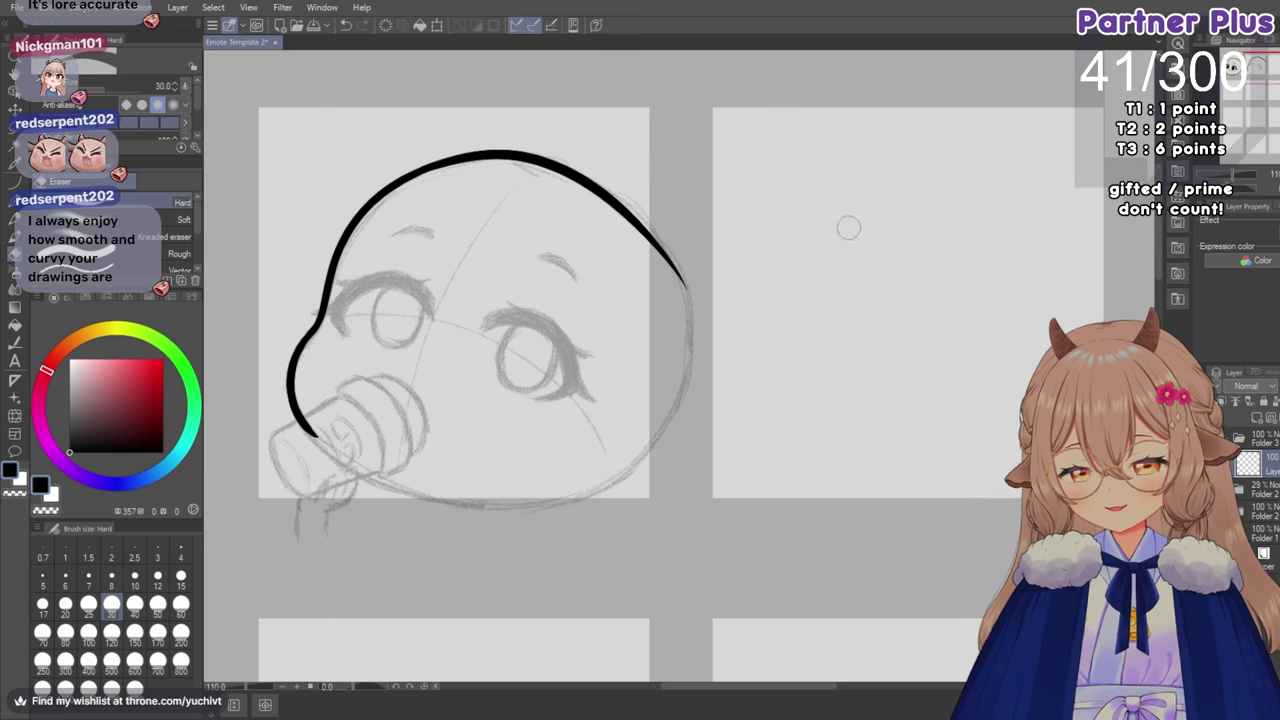
key("p")
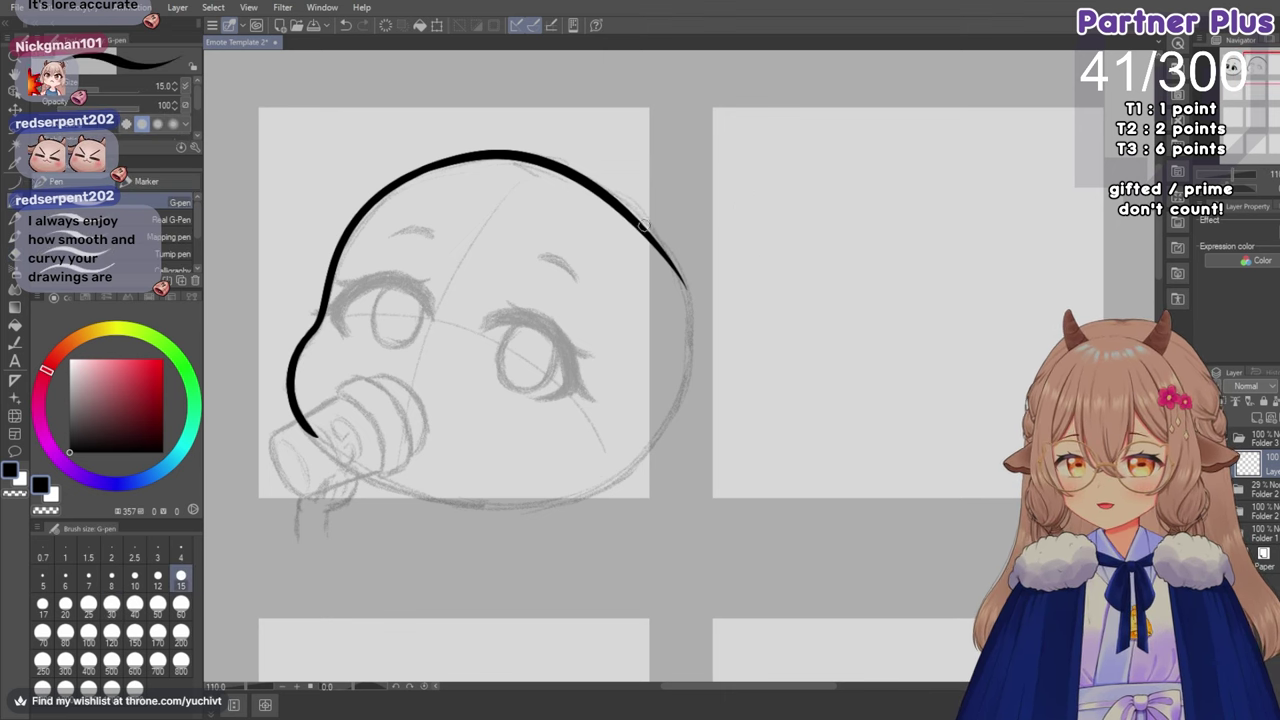
left_click_drag(640, 224, 688, 395)
key("ctrl+z")
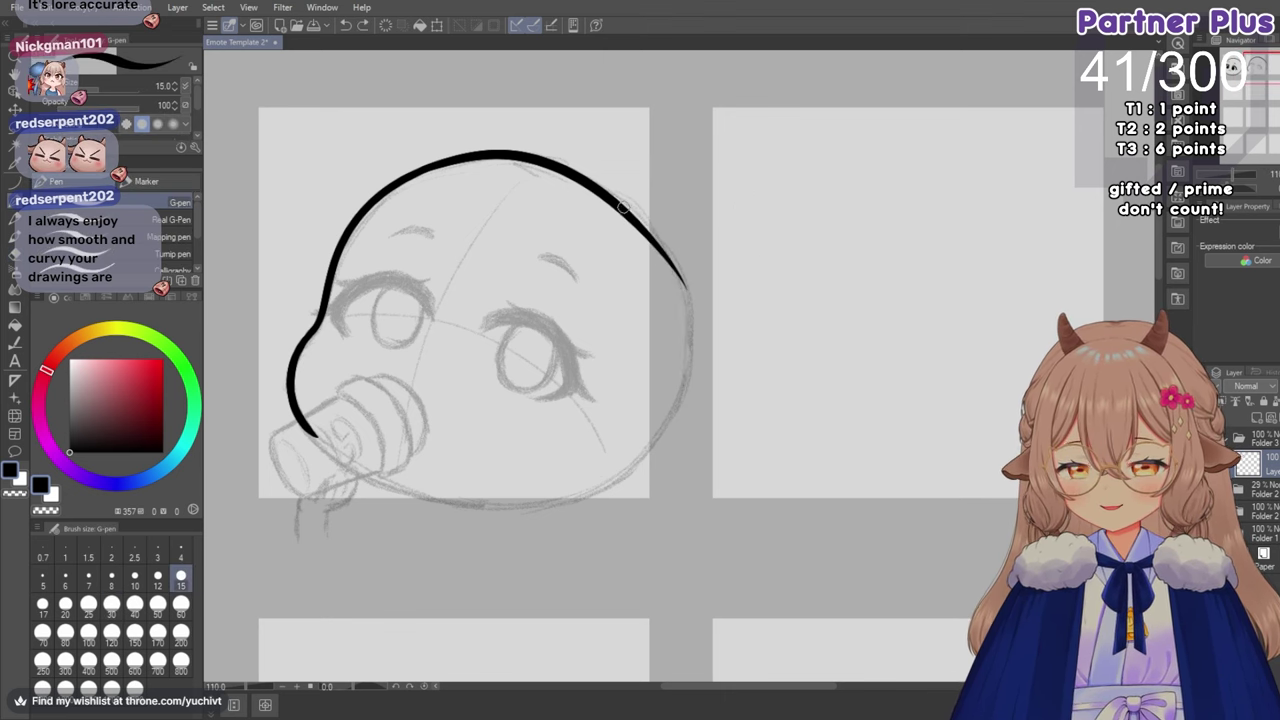
mouse_move(610, 197)
left_mouse_down()
mouse_move(685, 360)
mouse_move(688, 412)
left_mouse_up()
key("ctrl+z")
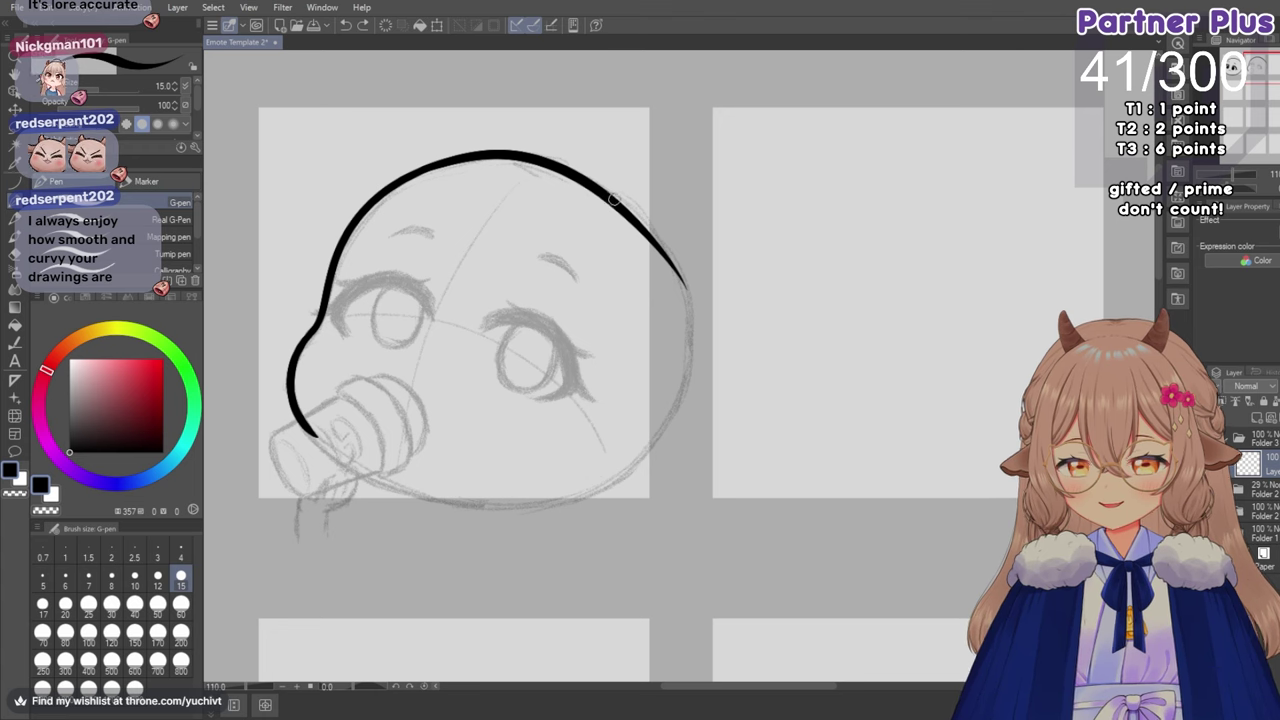
mouse_move(627, 214)
left_mouse_down()
mouse_move(678, 358)
mouse_move(684, 410)
left_mouse_up()
key("ctrl+z")
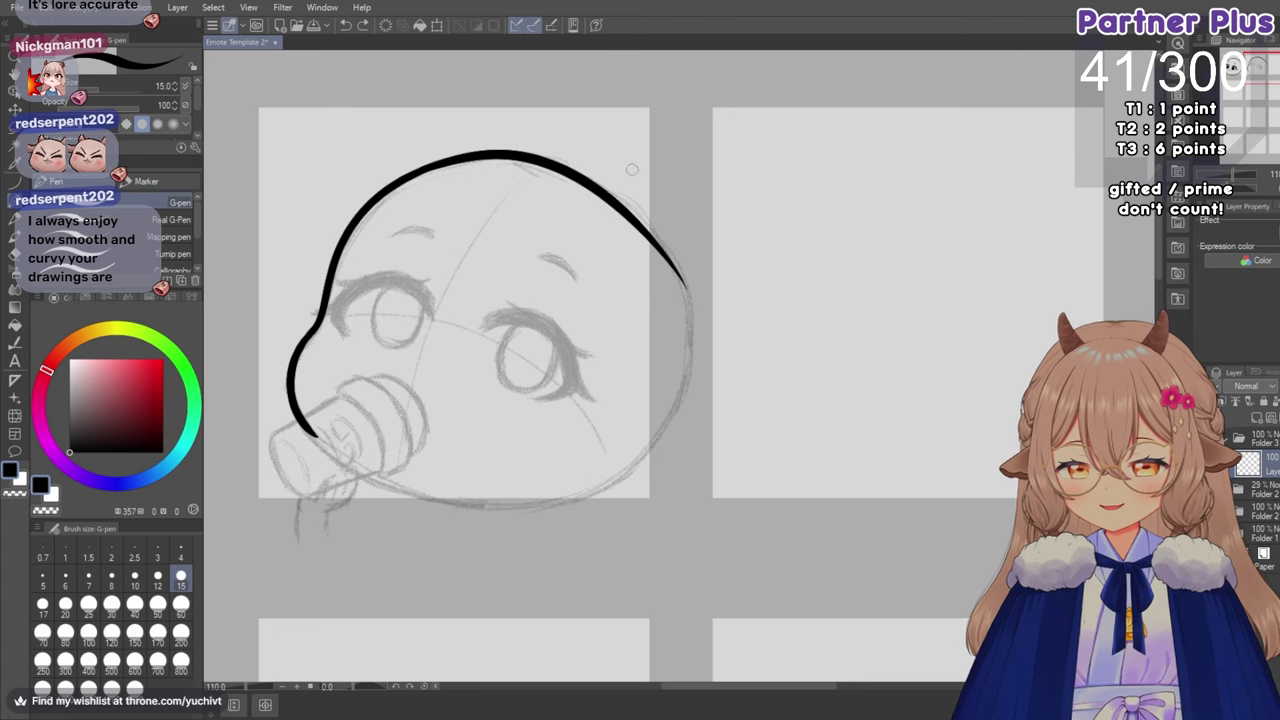
mouse_move(620, 205)
left_mouse_down()
mouse_move(683, 383)
mouse_move(686, 440)
left_mouse_up()
key("ctrl+z")
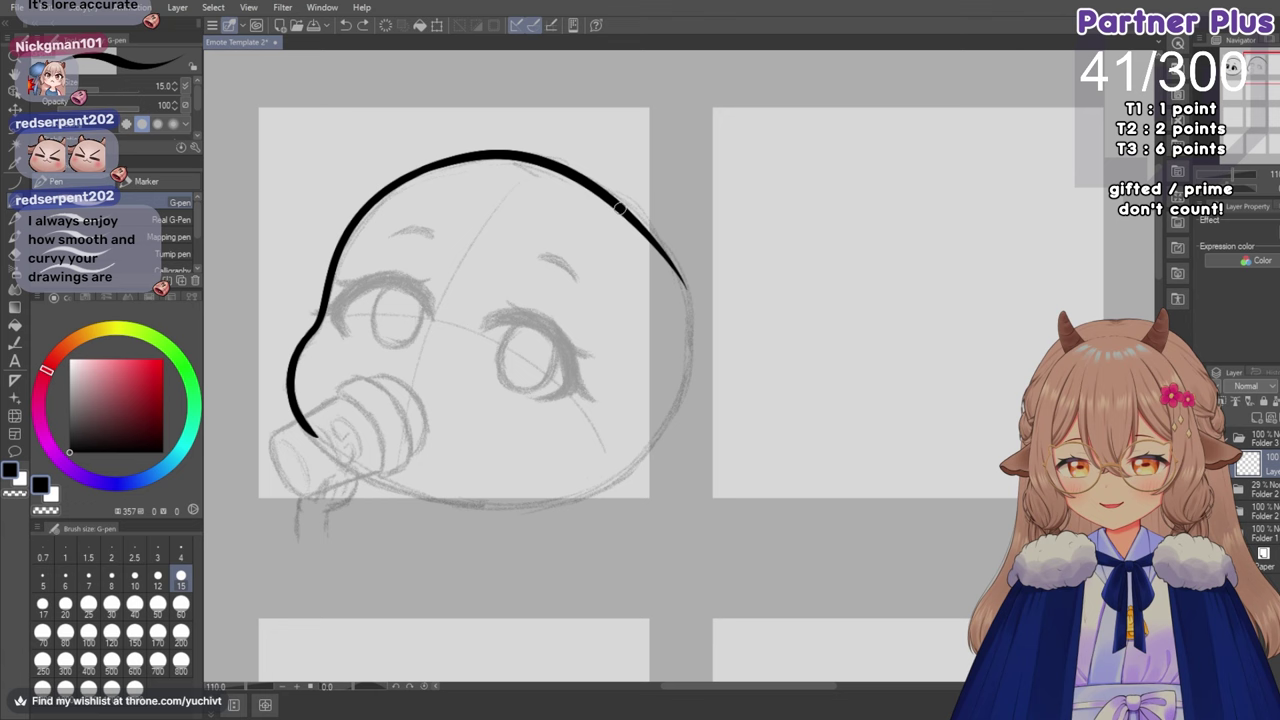
mouse_move(619, 207)
left_mouse_down()
mouse_move(676, 376)
mouse_move(636, 442)
left_mouse_up()
key("ctrl+z")
left_click_drag(620, 207, 630, 437)
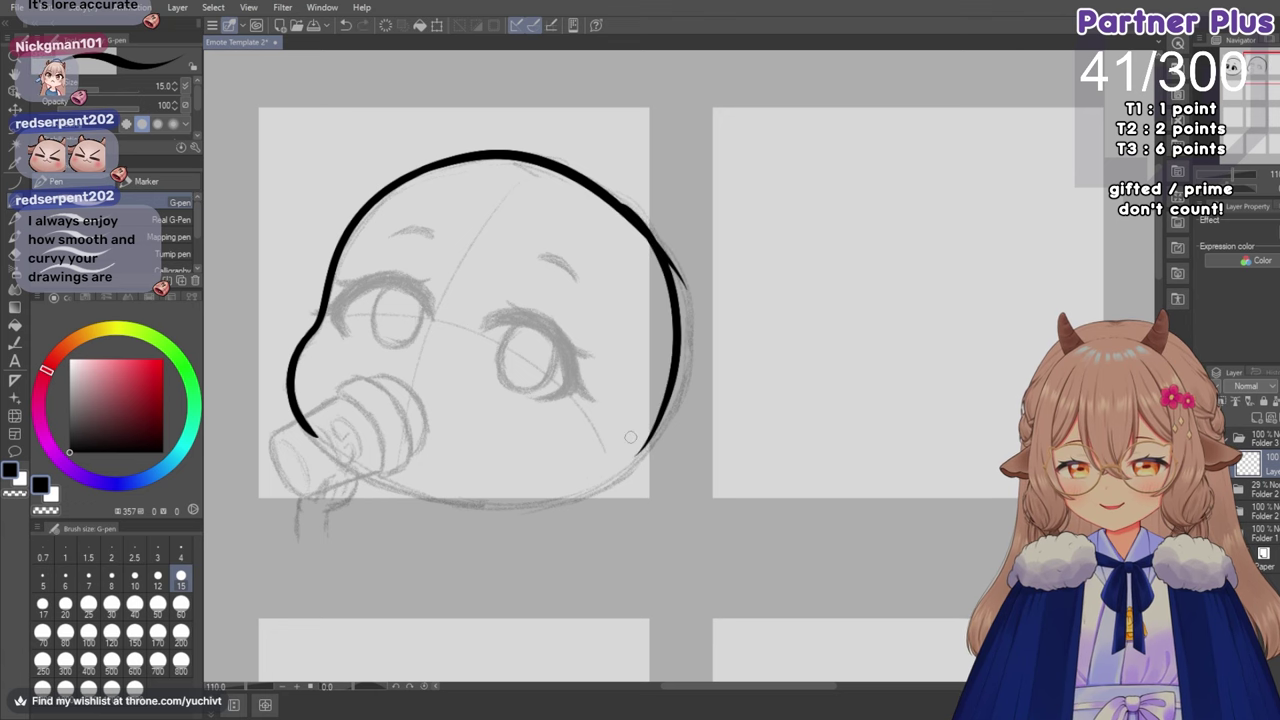
key("ctrl+z")
mouse_move(620, 206)
left_mouse_down()
mouse_move(675, 273)
mouse_move(628, 472)
left_mouse_up()
key("ctrl+z")
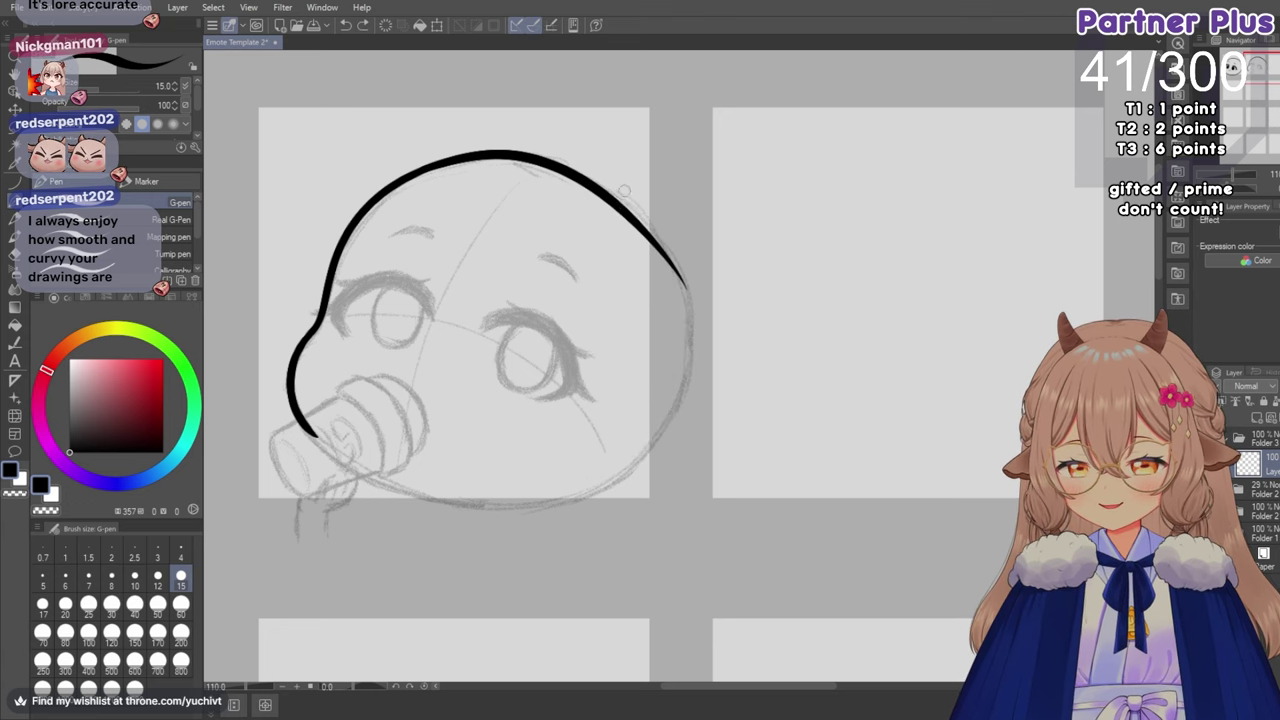
mouse_move(612, 194)
left_mouse_down()
mouse_move(682, 369)
mouse_move(619, 466)
left_mouse_up()
key("ctrl+z")
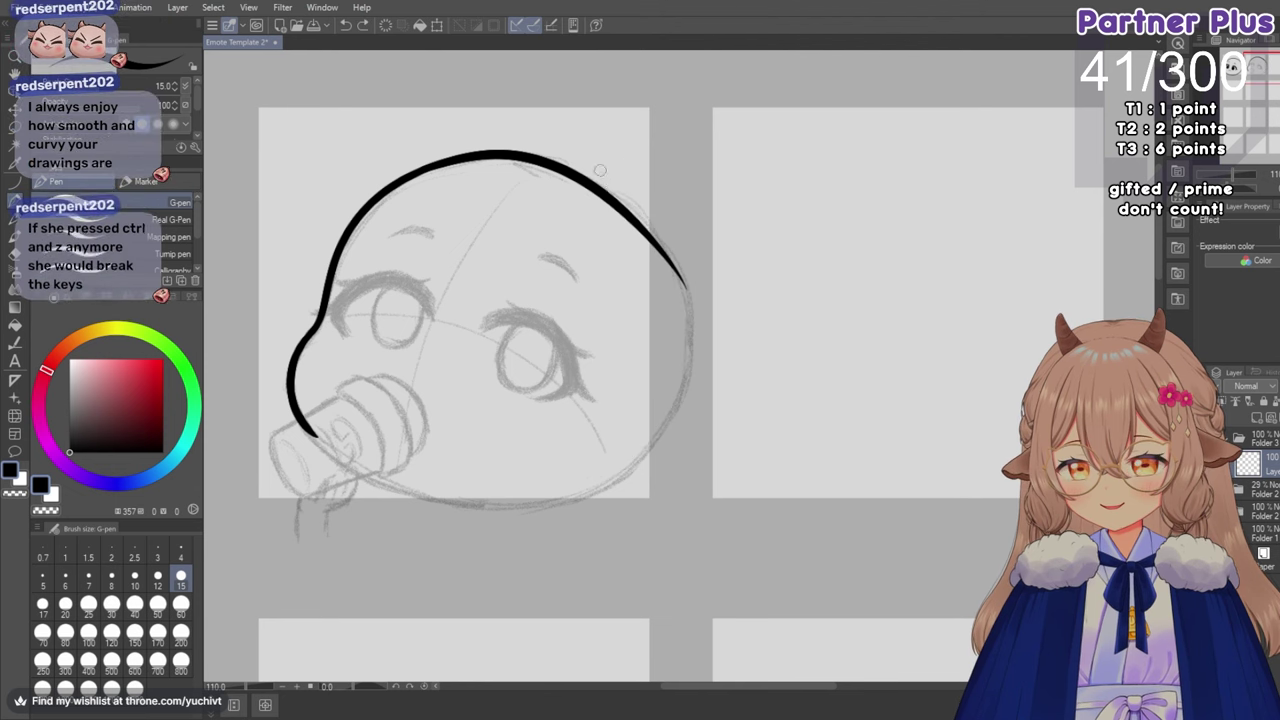
mouse_move(638, 222)
left_mouse_down()
mouse_move(653, 437)
mouse_move(624, 466)
left_mouse_up()
key("ctrl+z")
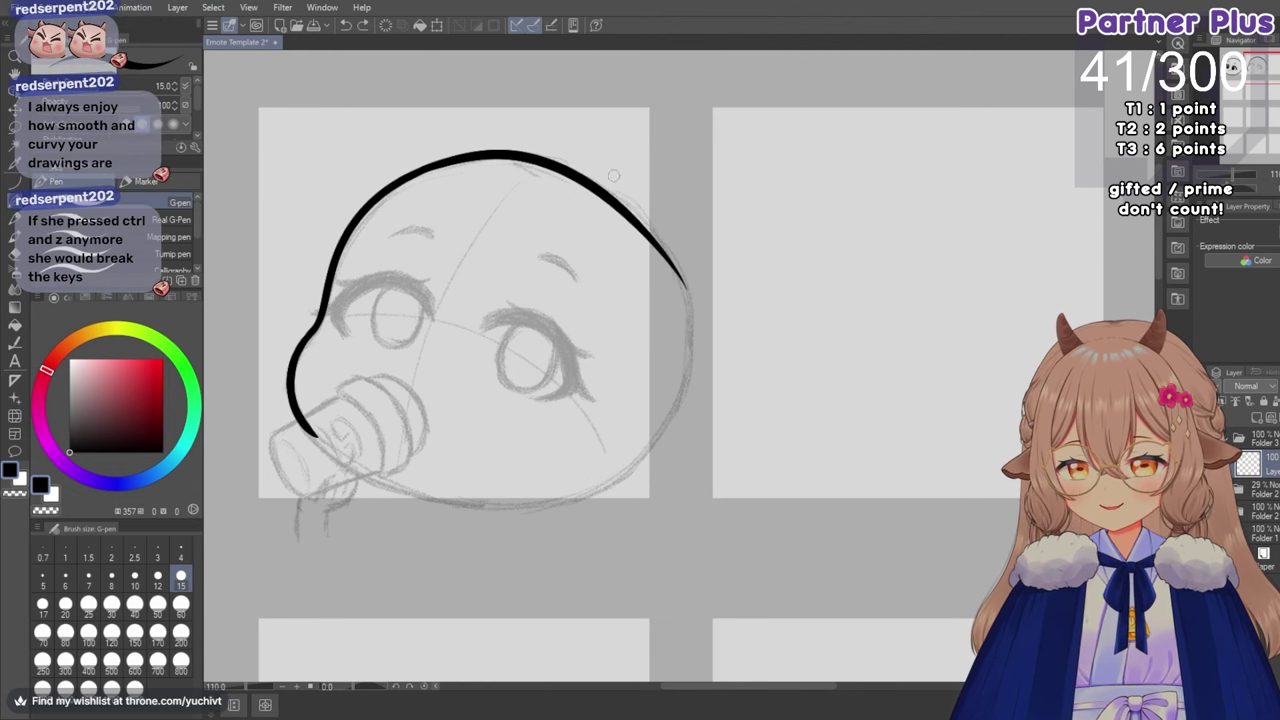
mouse_move(629, 213)
left_mouse_down()
mouse_move(683, 392)
mouse_move(594, 492)
left_mouse_up()
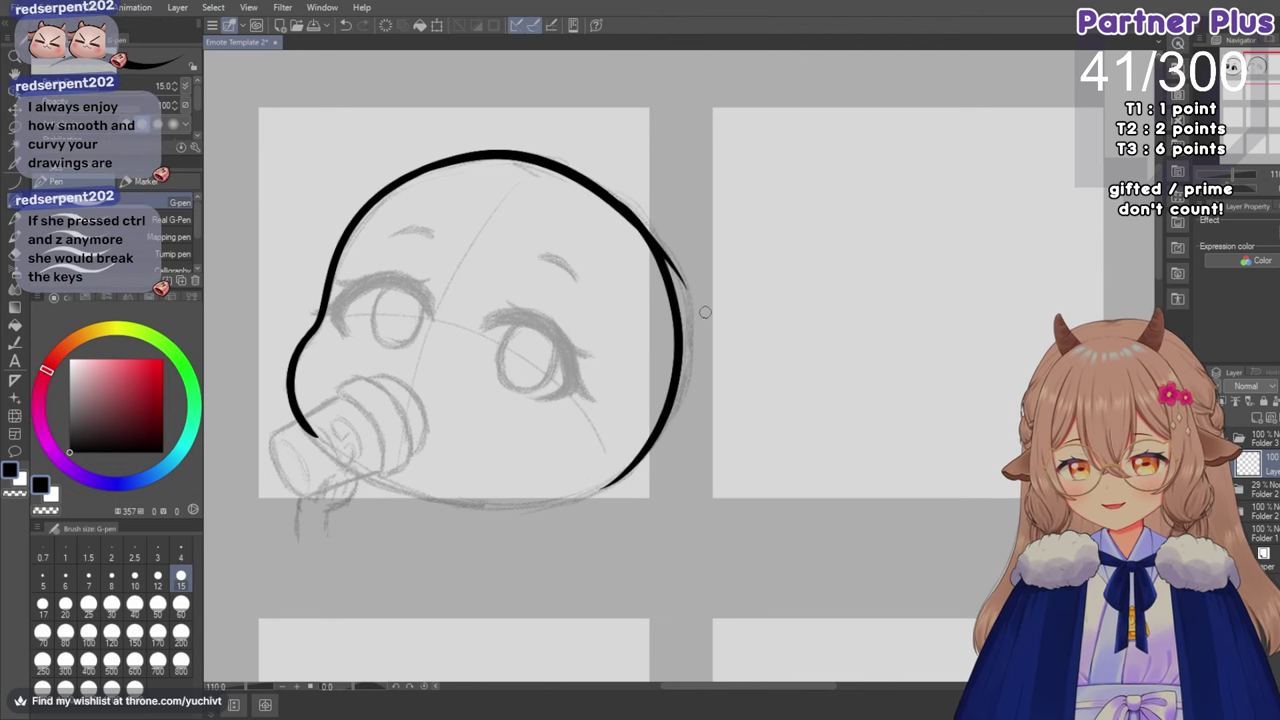
Erase the stray end of the crown stroke where it overshoots the new back-of-head line, using the hard eraser.
scroll(731, 323, "up", 3)
left_click(15, 254)
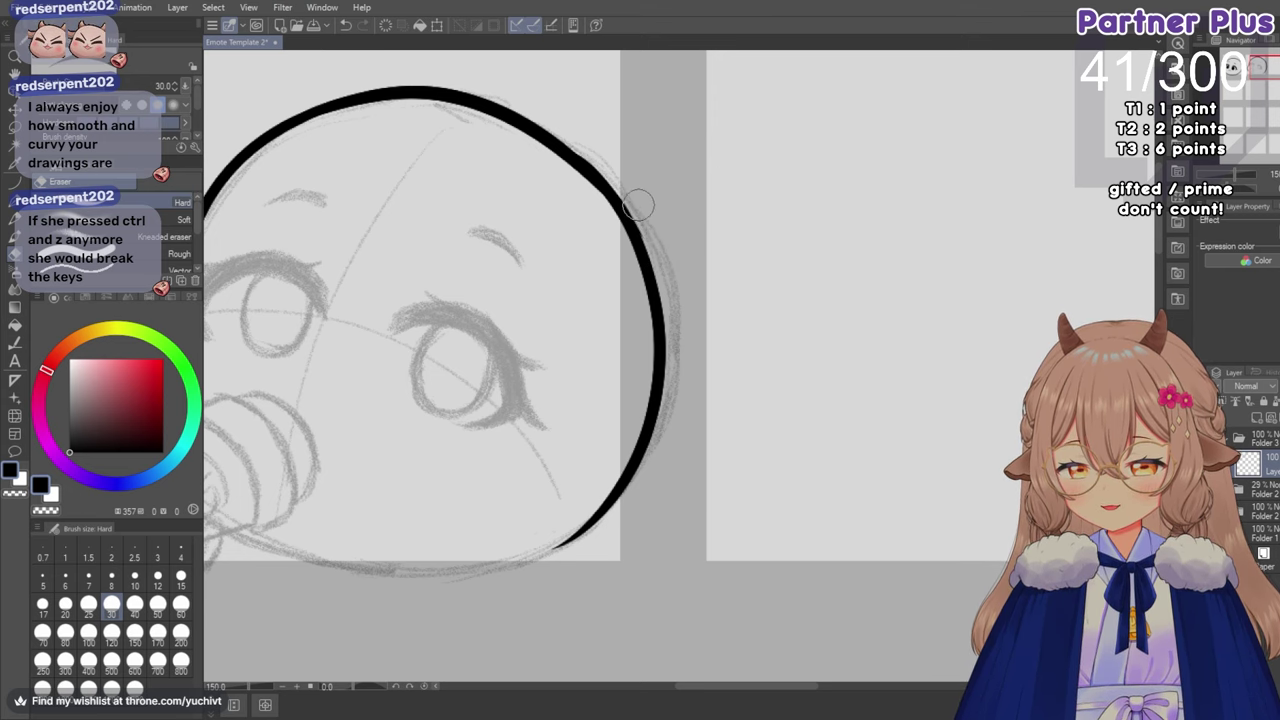
scroll(609, 151, "down", 4)
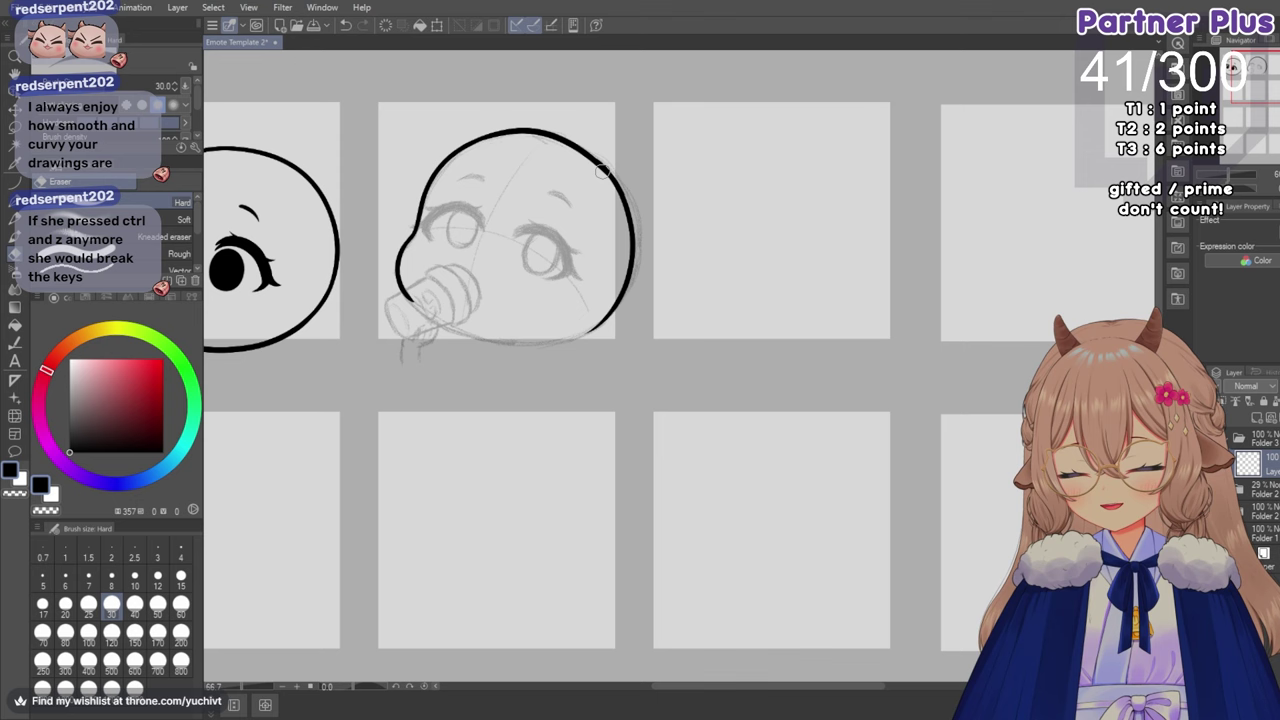
scroll(456, 201, "up", 1)
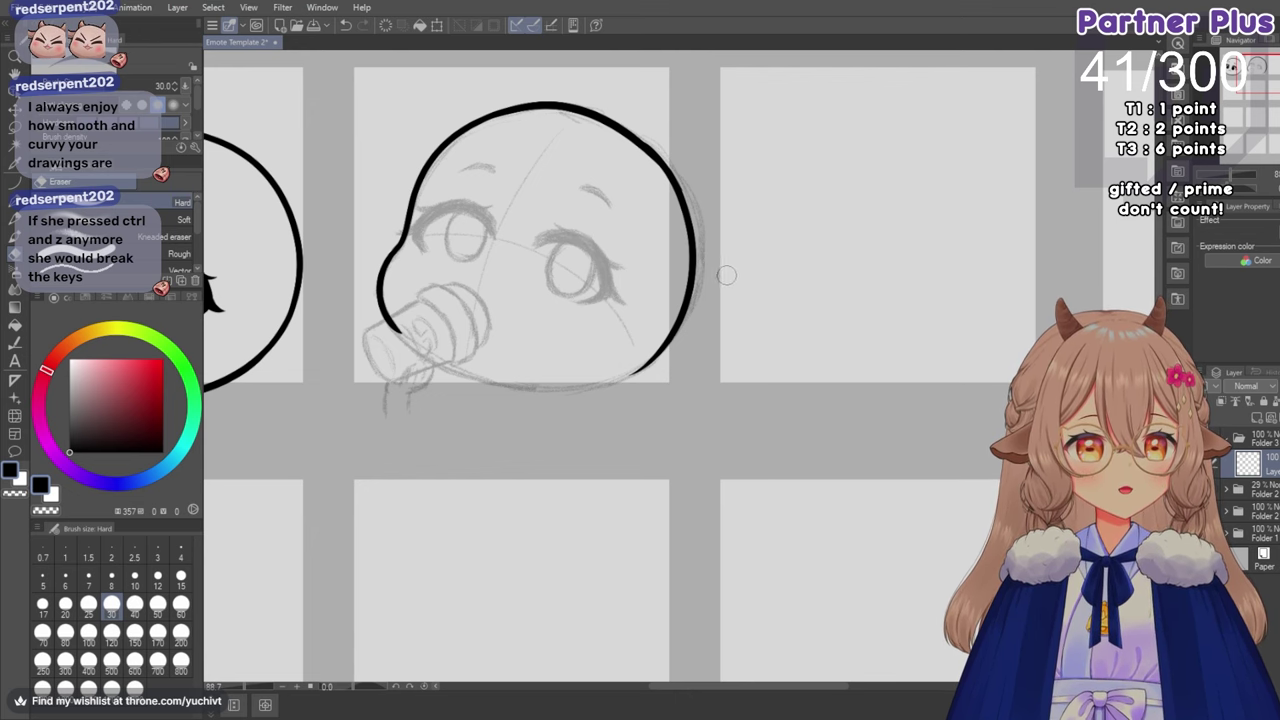
scroll(522, 328, "up", 1)
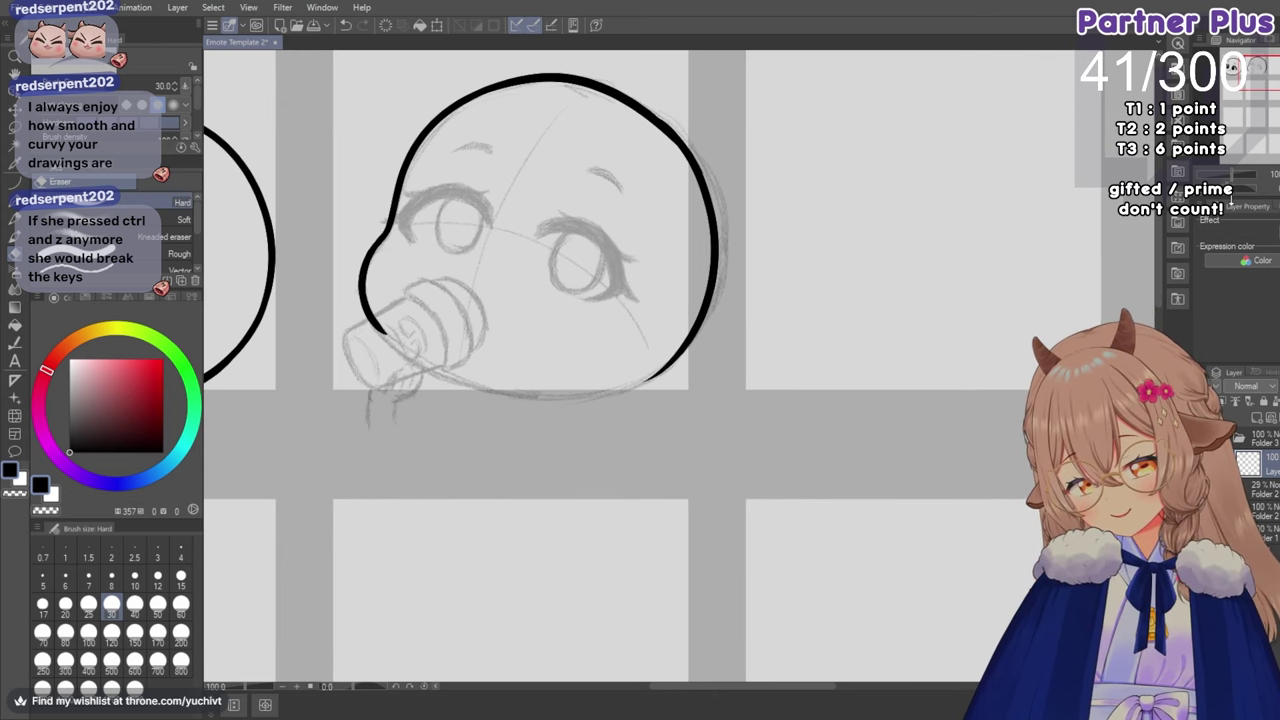
Try to ink the jaw line from the cup to the back-of-head line with the canvas rotated to about 95 degrees.
left_click_drag(1227, 193, 1243, 197)
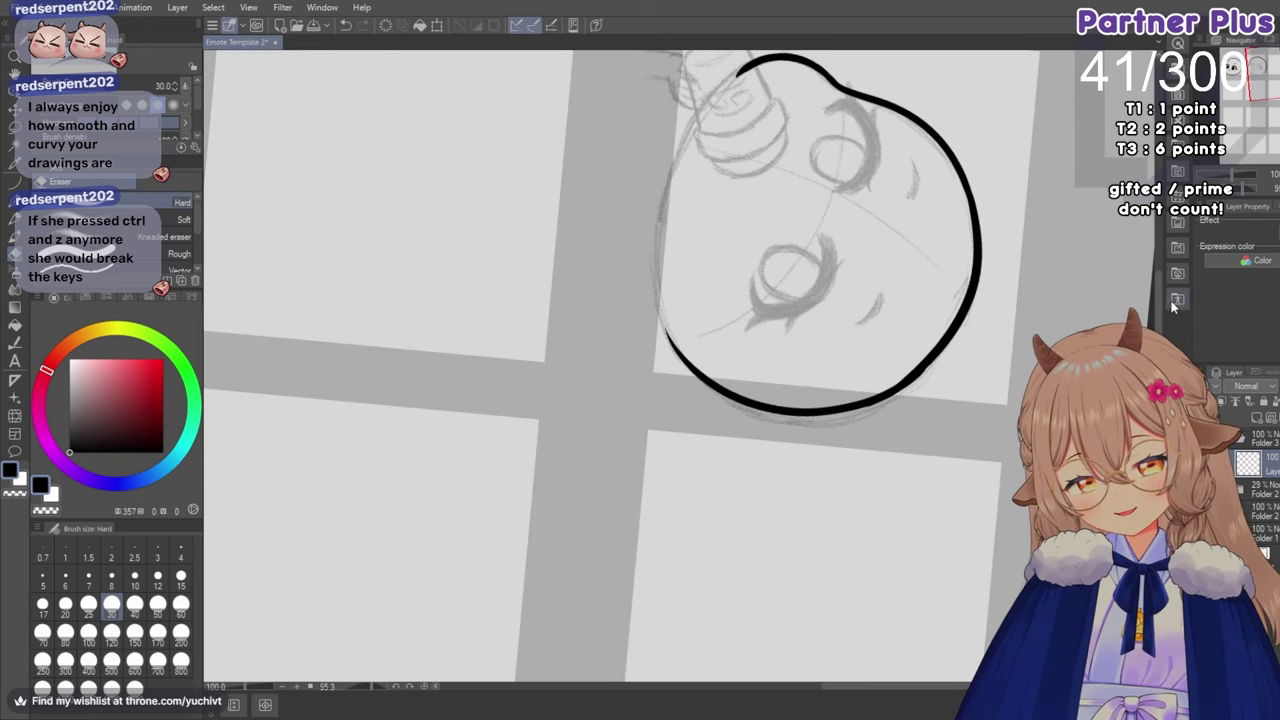
left_click_drag(1158, 328, 1158, 302)
scroll(1040, 397, "up", 3)
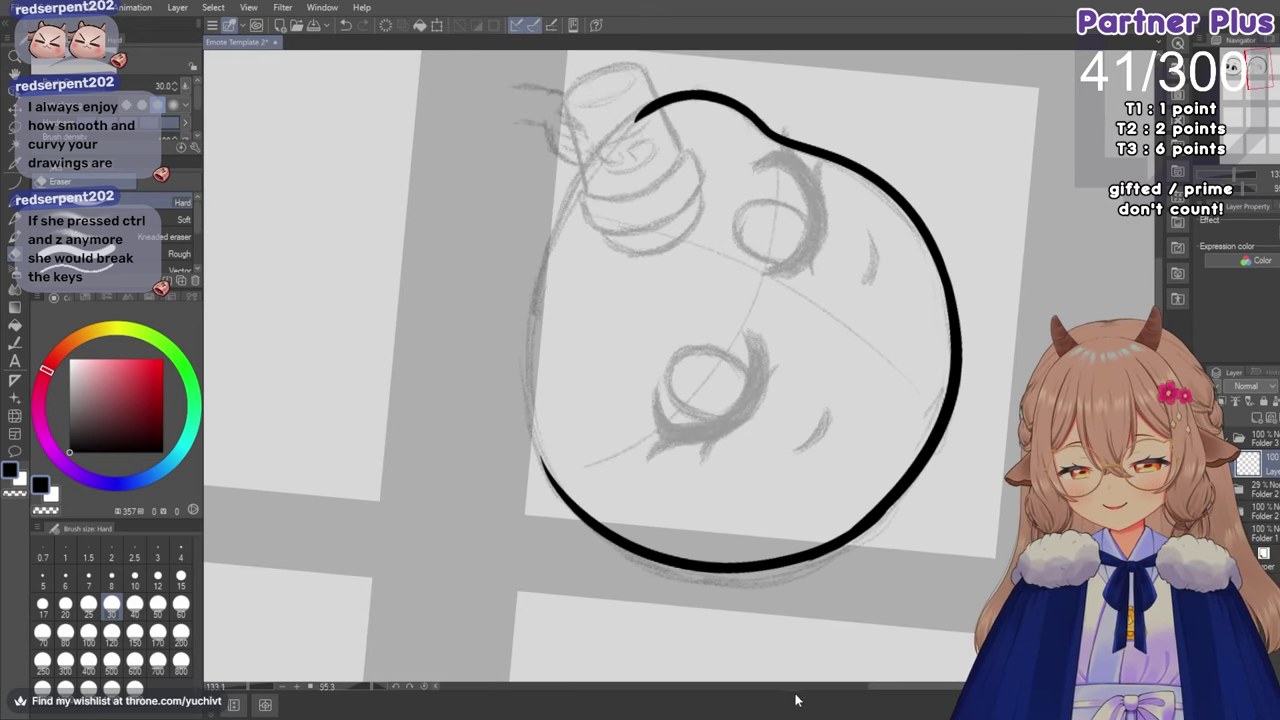
left_click_drag(884, 688, 905, 687)
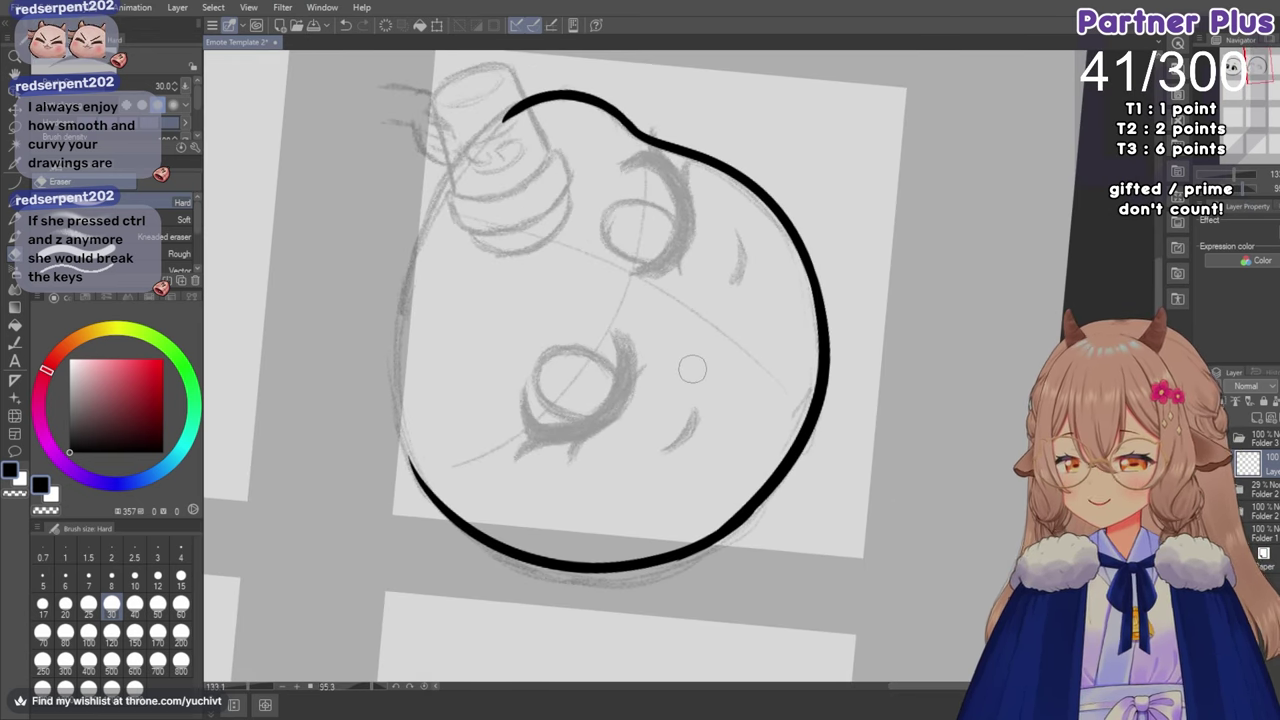
key("p")
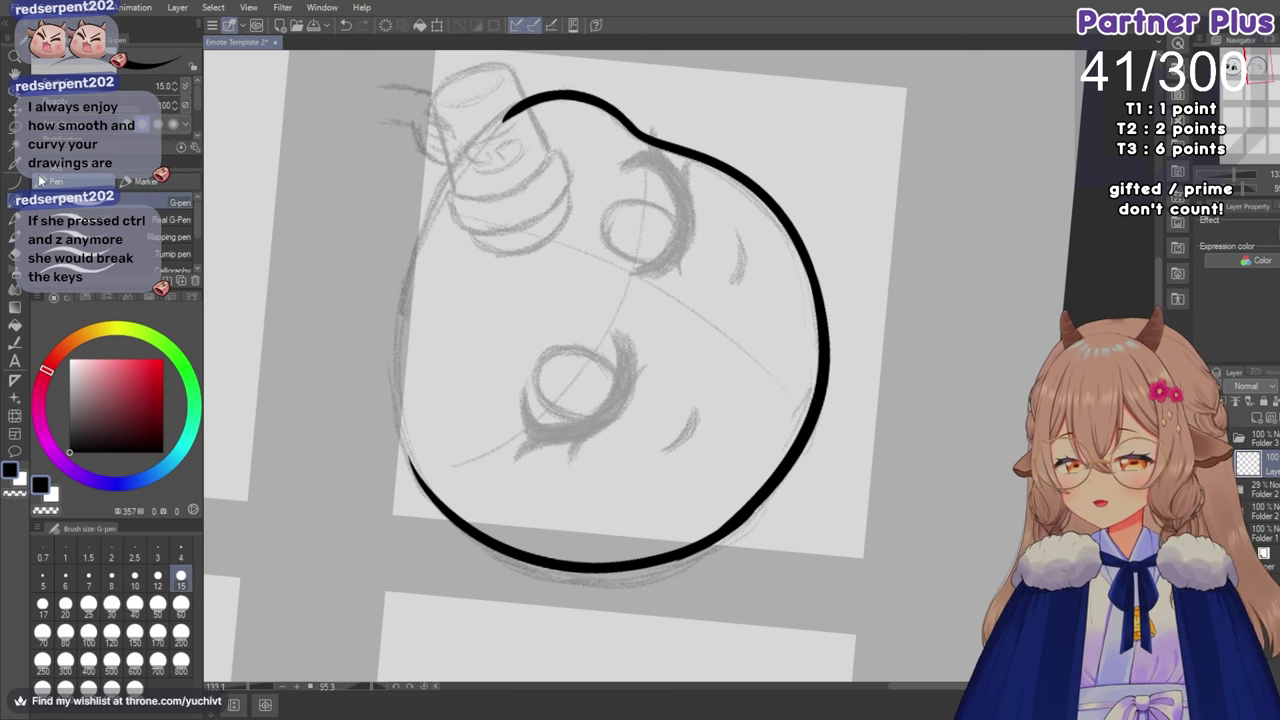
mouse_move(451, 170)
left_mouse_down()
mouse_move(416, 247)
mouse_move(410, 502)
left_mouse_up()
key("ctrl+z")
left_click_drag(456, 163, 394, 330)
left_click_drag(402, 430, 410, 490)
key("ctrl+z")
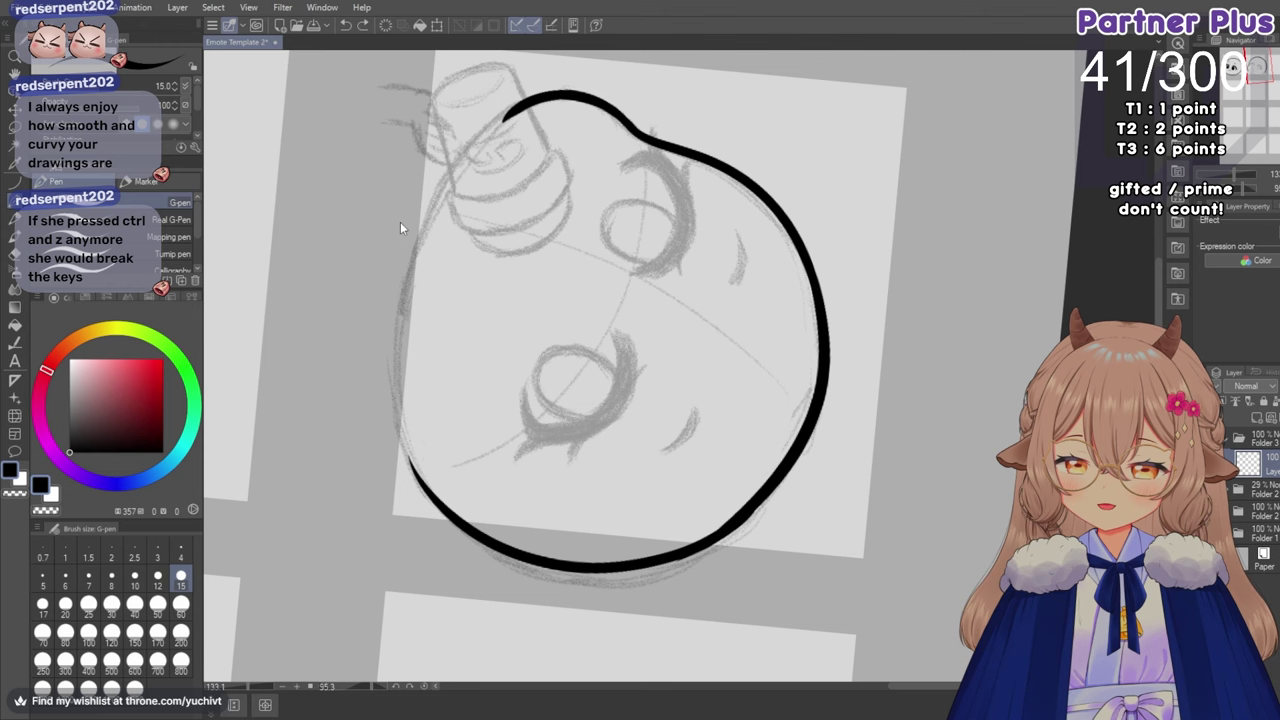
mouse_move(457, 160)
left_mouse_down()
mouse_move(398, 311)
mouse_move(436, 470)
left_mouse_up()
key("ctrl+z")
left_click_drag(453, 163, 447, 507)
key("ctrl+z")
mouse_move(457, 160)
left_mouse_down()
mouse_move(393, 348)
mouse_move(447, 505)
left_mouse_up()
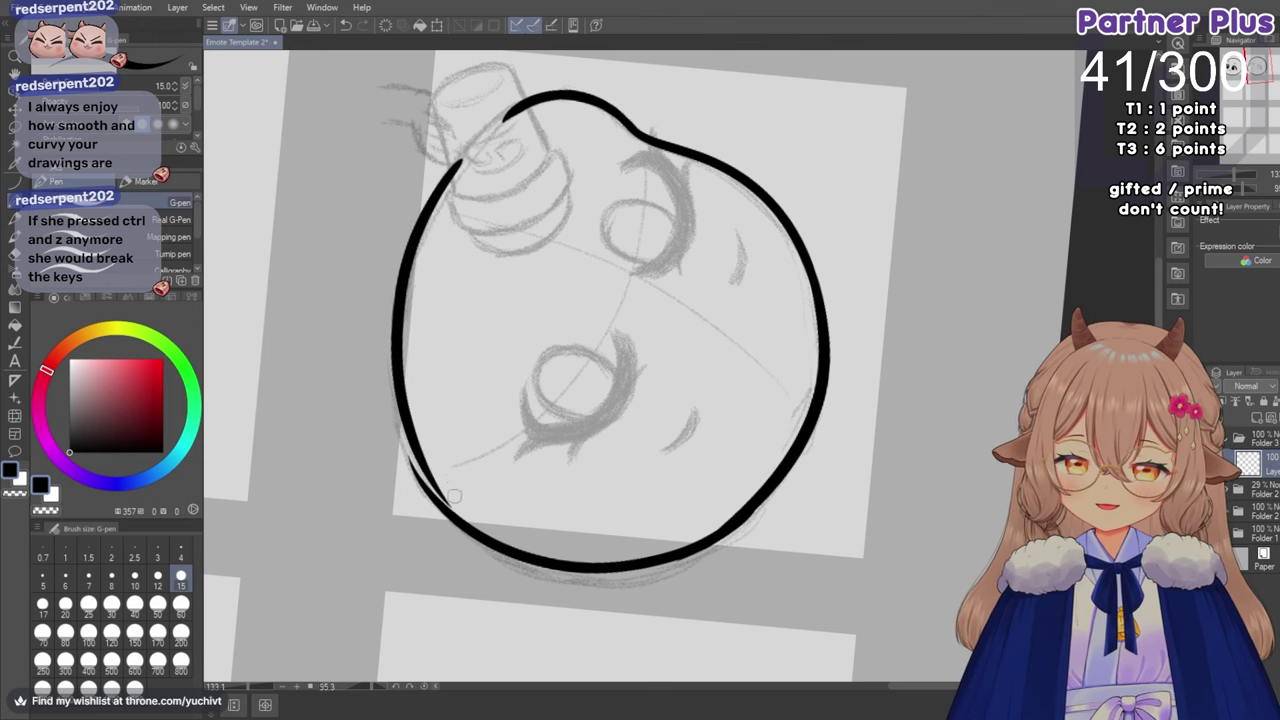
key("ctrl+z")
left_click_drag(457, 160, 447, 507)
key("ctrl+z")
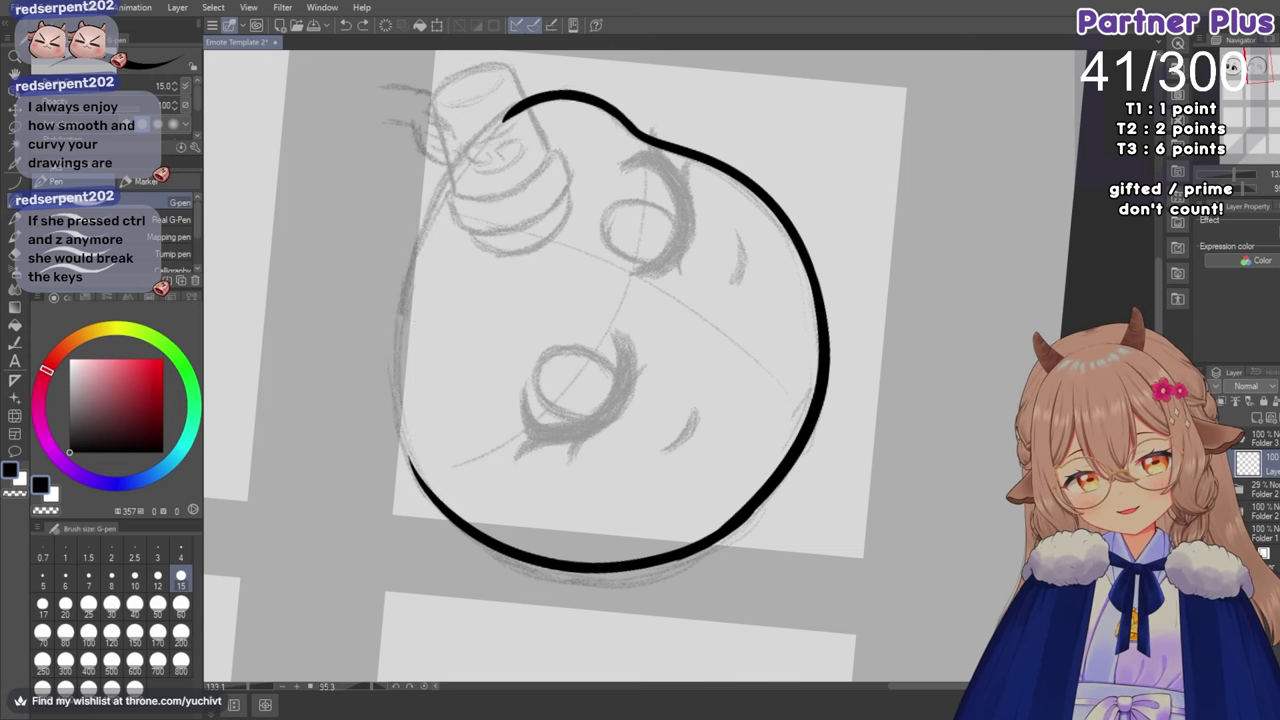
Mirror the canvas view and rotate it to about 93.5 degrees for inking the jaw line.
key("h")
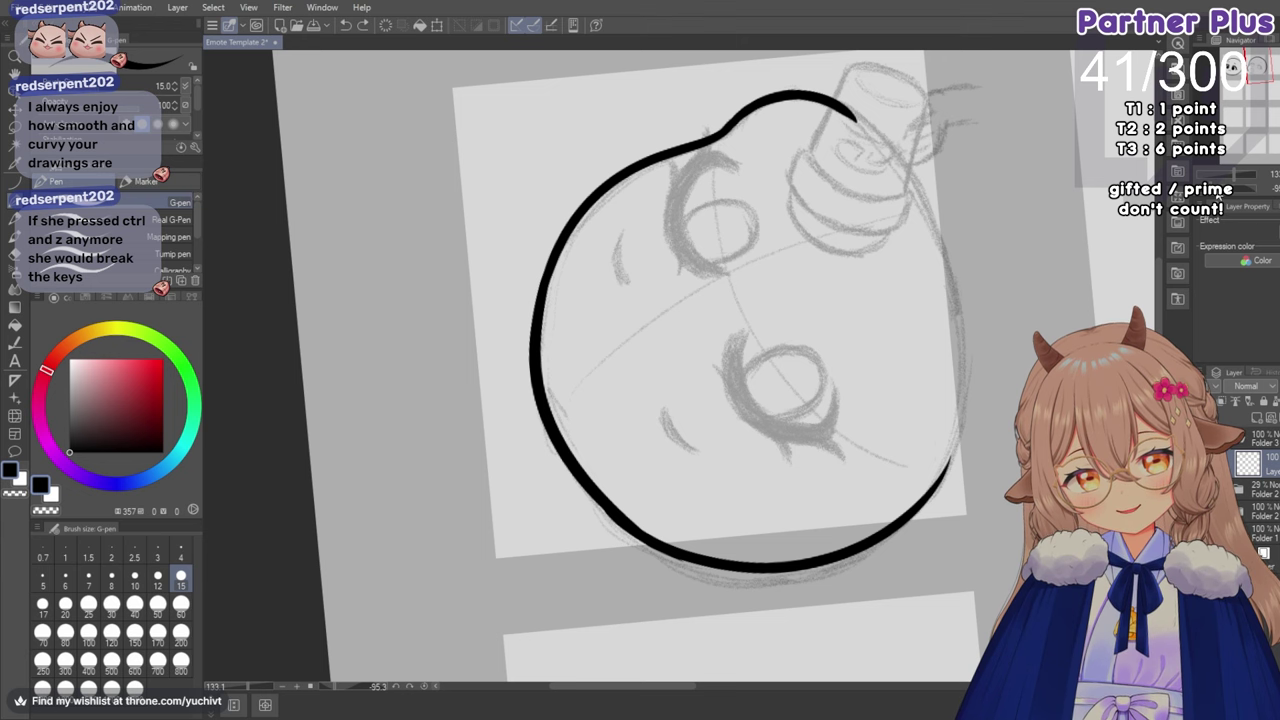
mouse_move(928, 498)
left_mouse_down()
mouse_move(675, 647)
mouse_move(475, 174)
mouse_move(400, 466)
left_mouse_up()
key("ctrl+z")
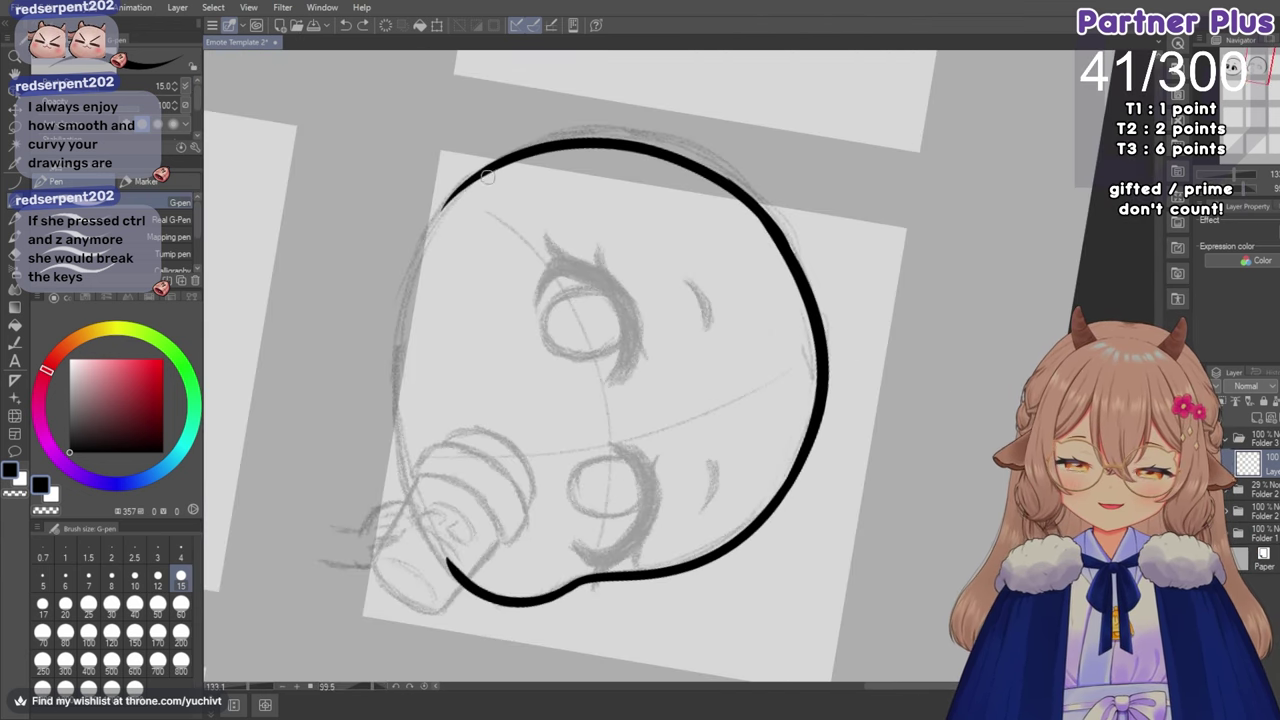
Ink the jaw line from the end of the back-of-head line to the cup with the 15 px G-pen, redoing the stroke until the curve is smooth.
mouse_move(488, 174)
left_mouse_down()
mouse_move(407, 269)
mouse_move(405, 530)
left_mouse_up()
key("ctrl+z")
mouse_move(480, 170)
left_mouse_down()
mouse_move(418, 237)
mouse_move(410, 505)
left_mouse_up()
key("ctrl+z")
mouse_move(505, 155)
left_mouse_down()
mouse_move(390, 340)
mouse_move(428, 514)
left_mouse_up()
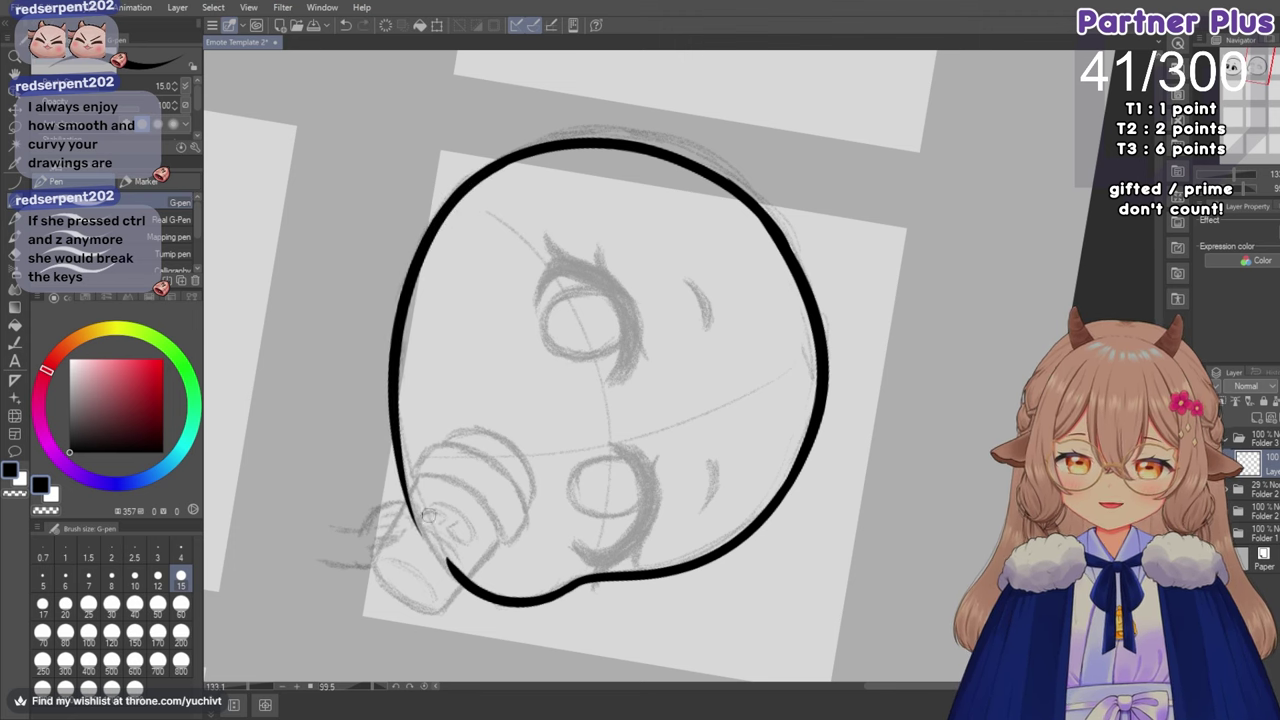
key("ctrl+z")
mouse_move(500, 158)
left_mouse_down()
mouse_move(396, 373)
mouse_move(429, 467)
mouse_move(425, 502)
left_mouse_up()
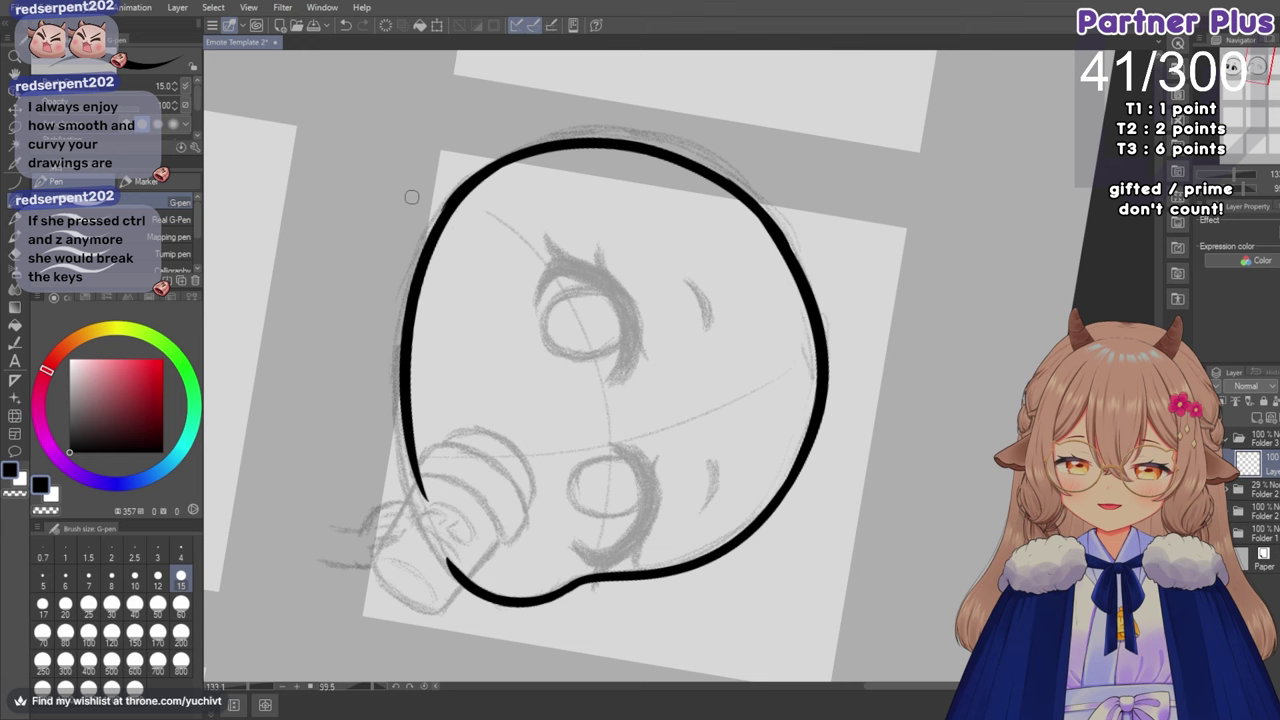
key("ctrl+z")
mouse_move(510, 152)
left_mouse_down()
mouse_move(416, 246)
mouse_move(436, 518)
left_mouse_up()
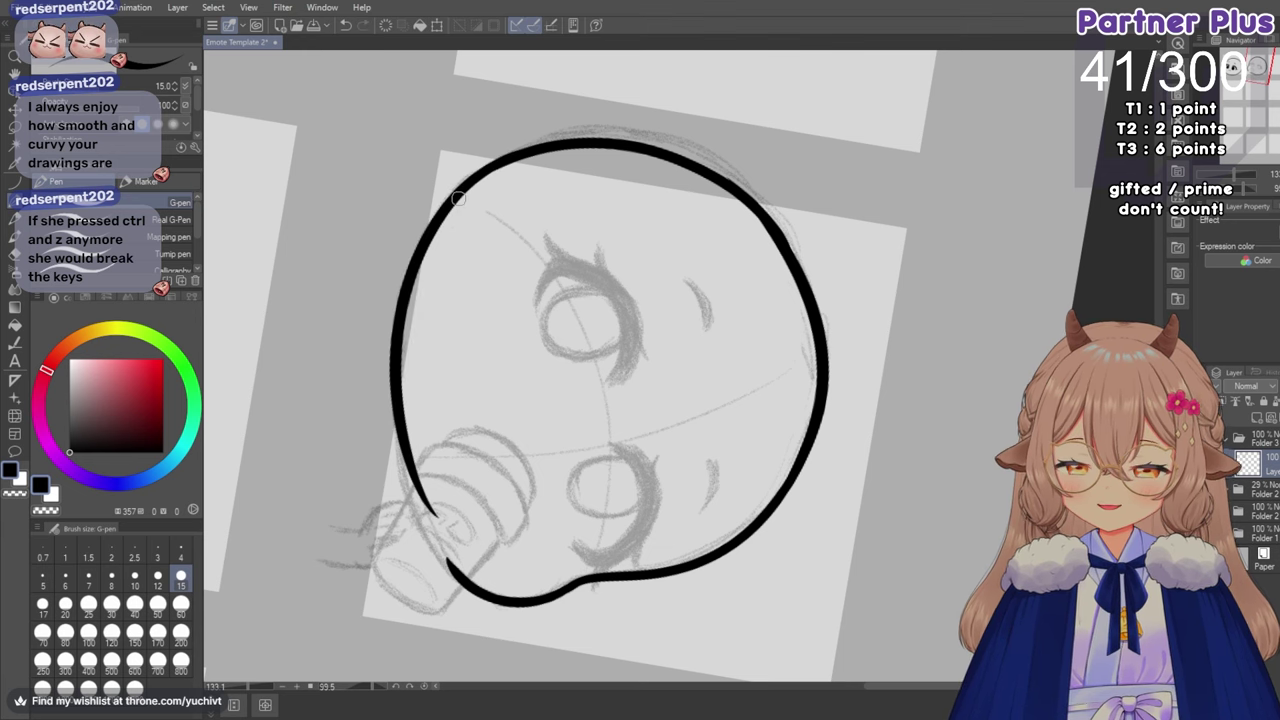
key("ctrl+z")
mouse_move(505, 153)
left_mouse_down()
mouse_move(399, 311)
mouse_move(436, 492)
left_mouse_up()
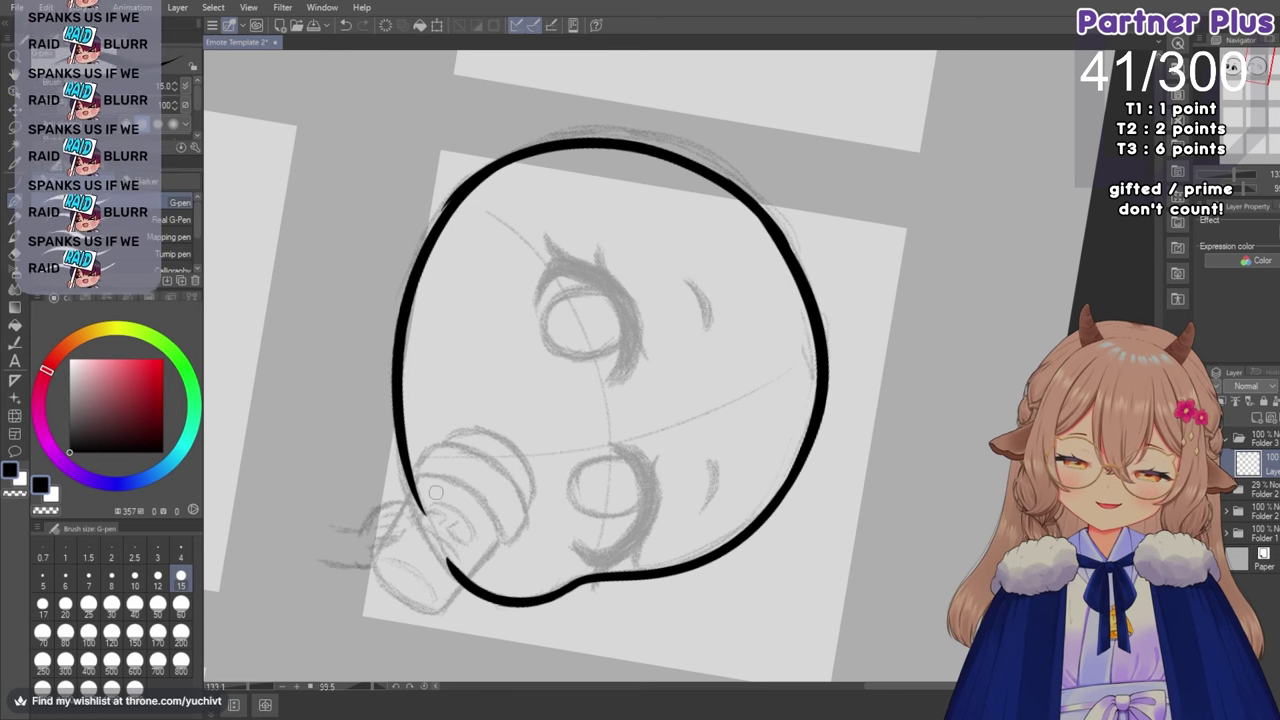
key("ctrl+z")
mouse_move(505, 155)
left_mouse_down()
mouse_move(456, 200)
mouse_move(414, 497)
mouse_move(445, 520)
mouse_move(430, 550)
left_mouse_up()
key("ctrl+z")
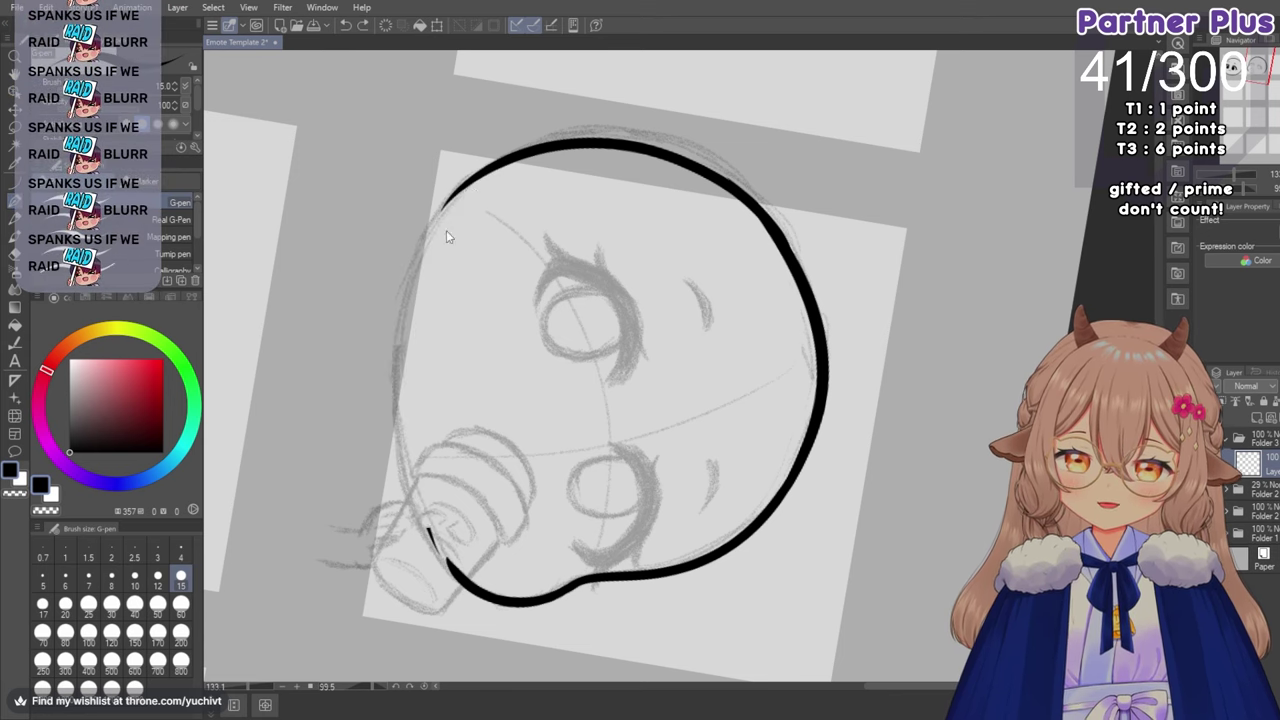
left_click_drag(444, 225, 432, 525)
key("ctrl+z")
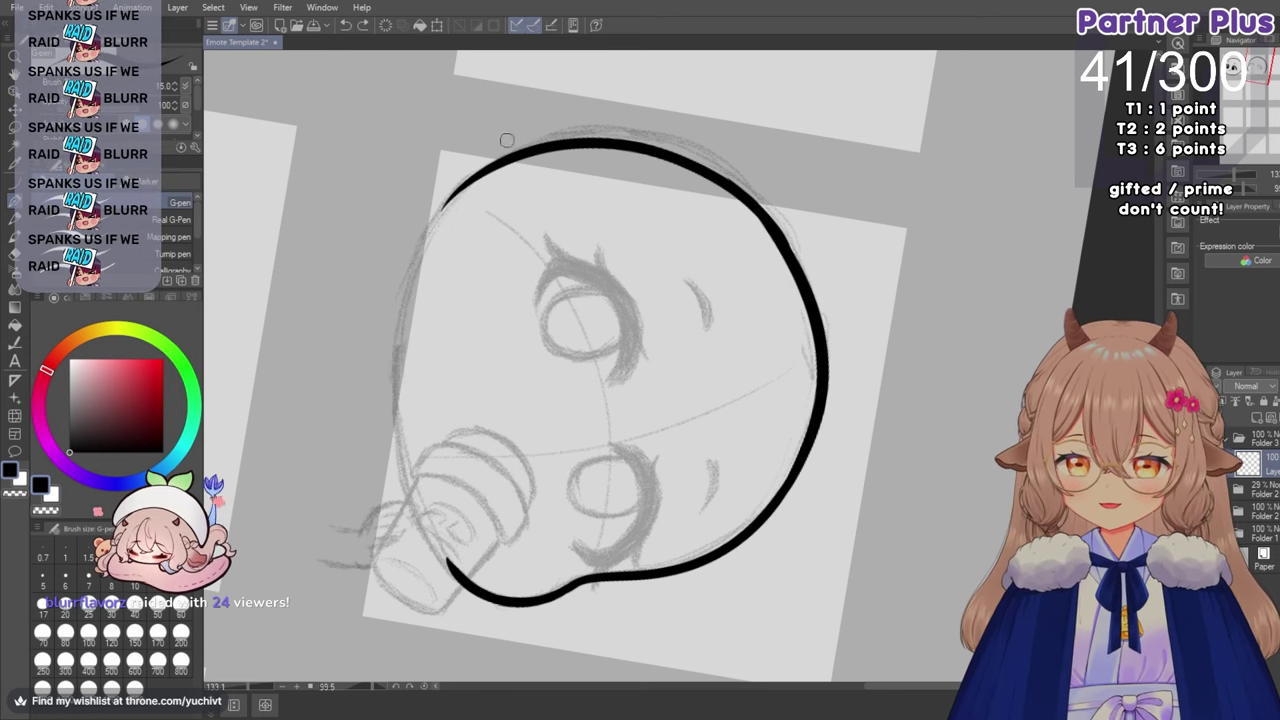
mouse_move(505, 150)
left_mouse_down()
mouse_move(394, 361)
mouse_move(432, 522)
left_mouse_up()
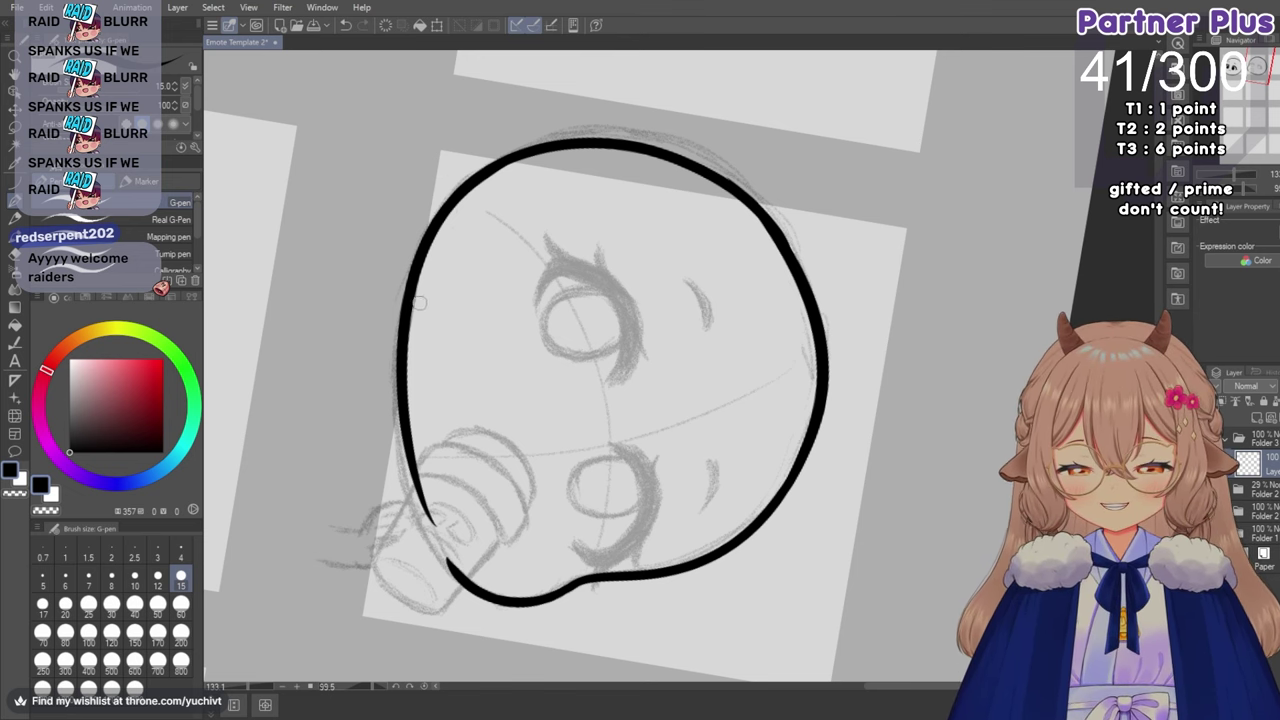
key("ctrl+z")
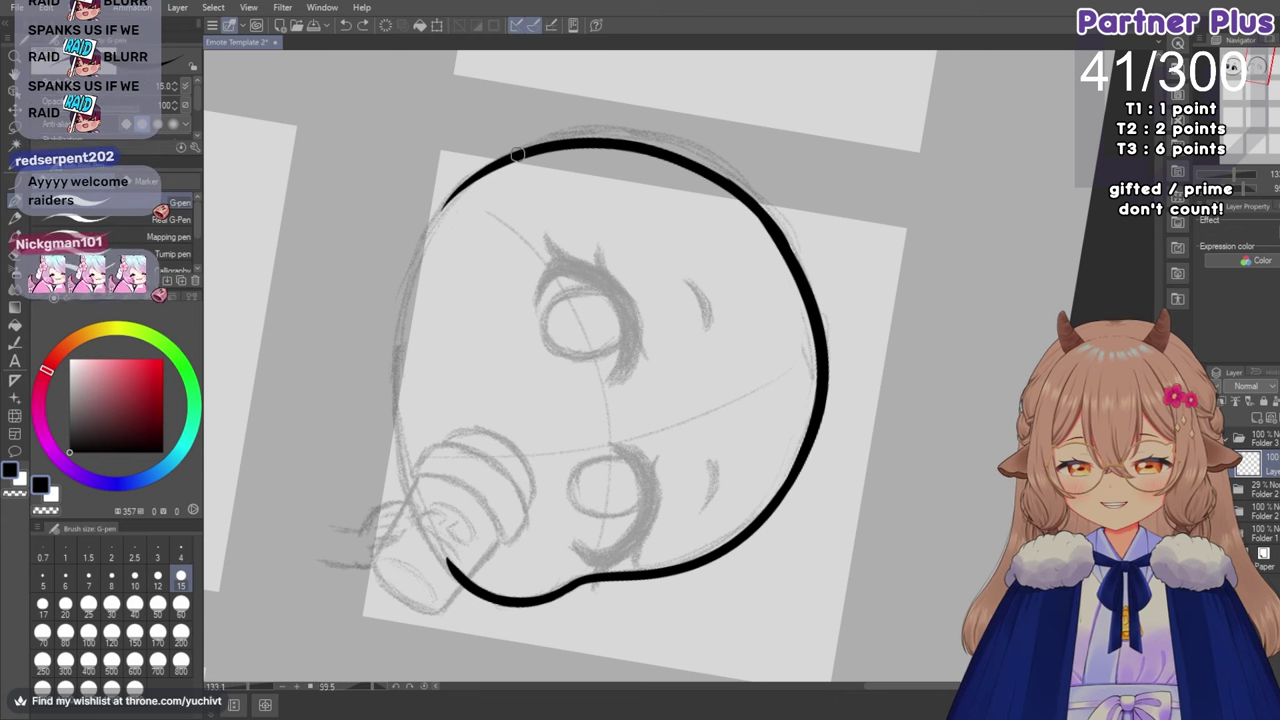
left_click_drag(490, 170, 447, 558)
key("ctrl+z")
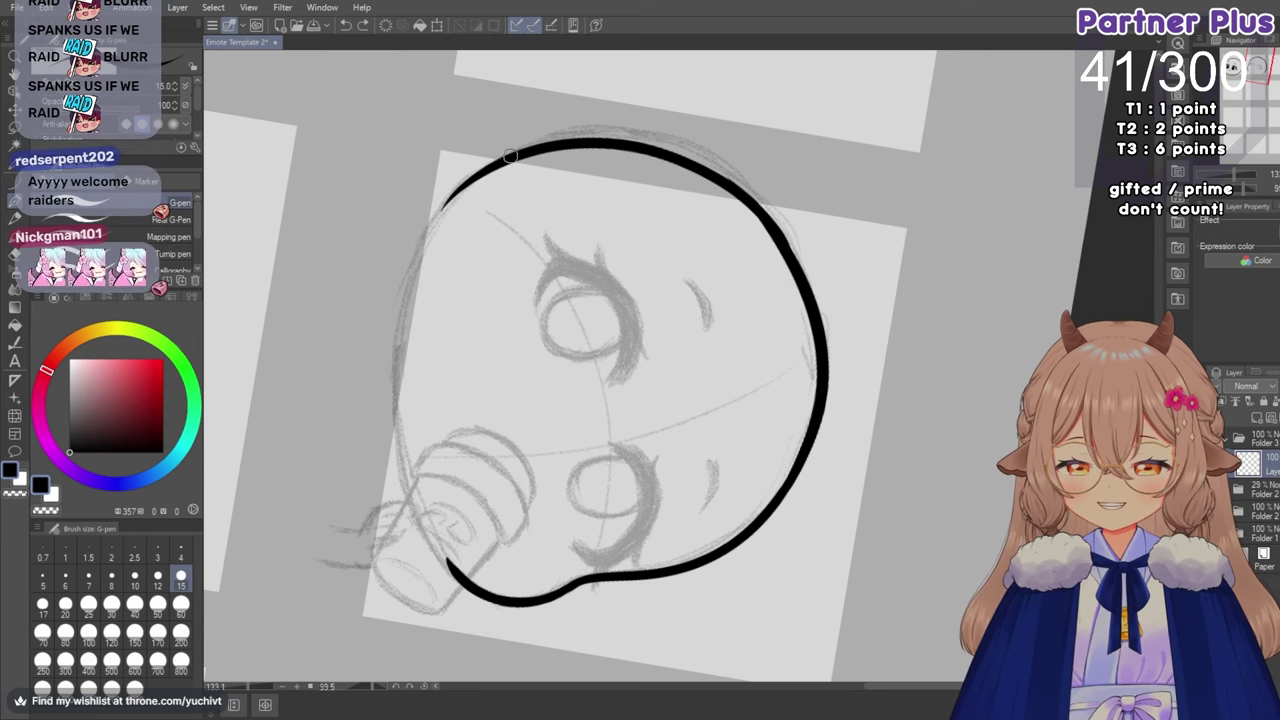
mouse_move(512, 152)
left_mouse_down()
mouse_move(400, 430)
mouse_move(445, 545)
left_mouse_up()
key("ctrl+z")
mouse_move(513, 155)
left_mouse_down()
mouse_move(390, 340)
mouse_move(415, 526)
mouse_move(488, 166)
mouse_move(381, 430)
mouse_move(415, 530)
left_mouse_up()
key("ctrl+z")
key("ctrl+z")
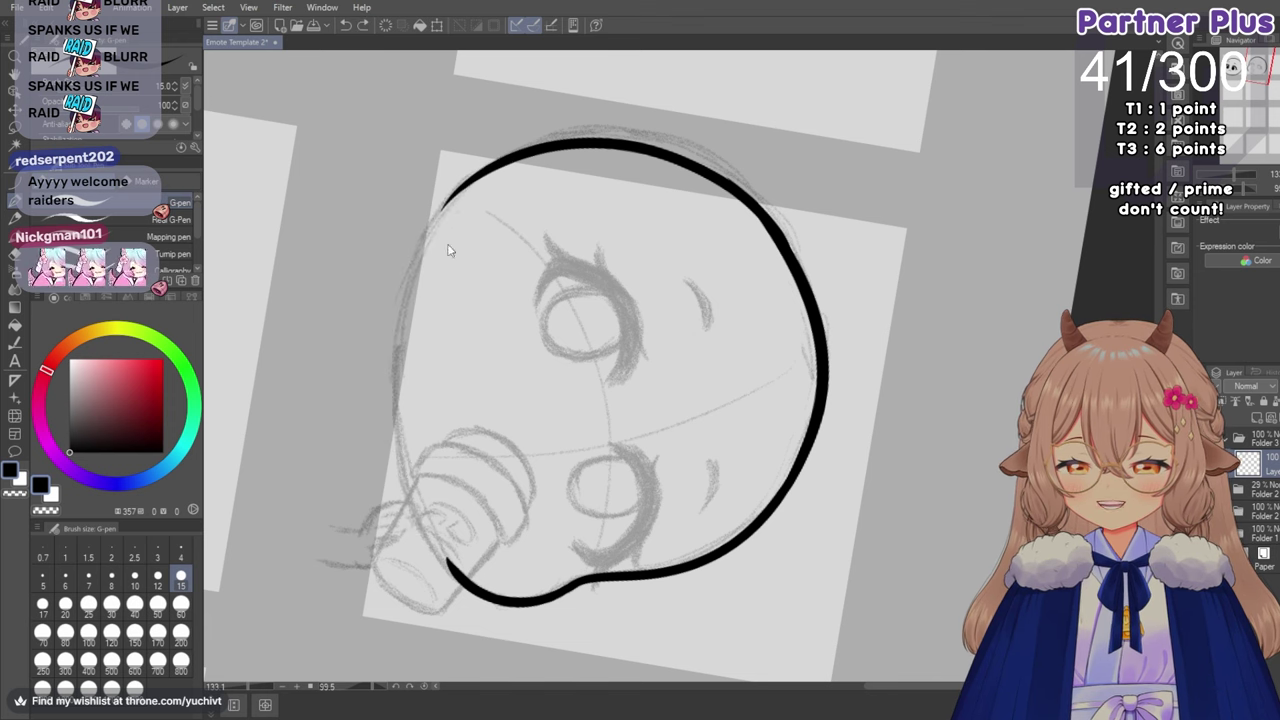
mouse_move(505, 156)
left_mouse_down()
mouse_move(398, 320)
mouse_move(425, 488)
left_mouse_up()
key("ctrl+z")
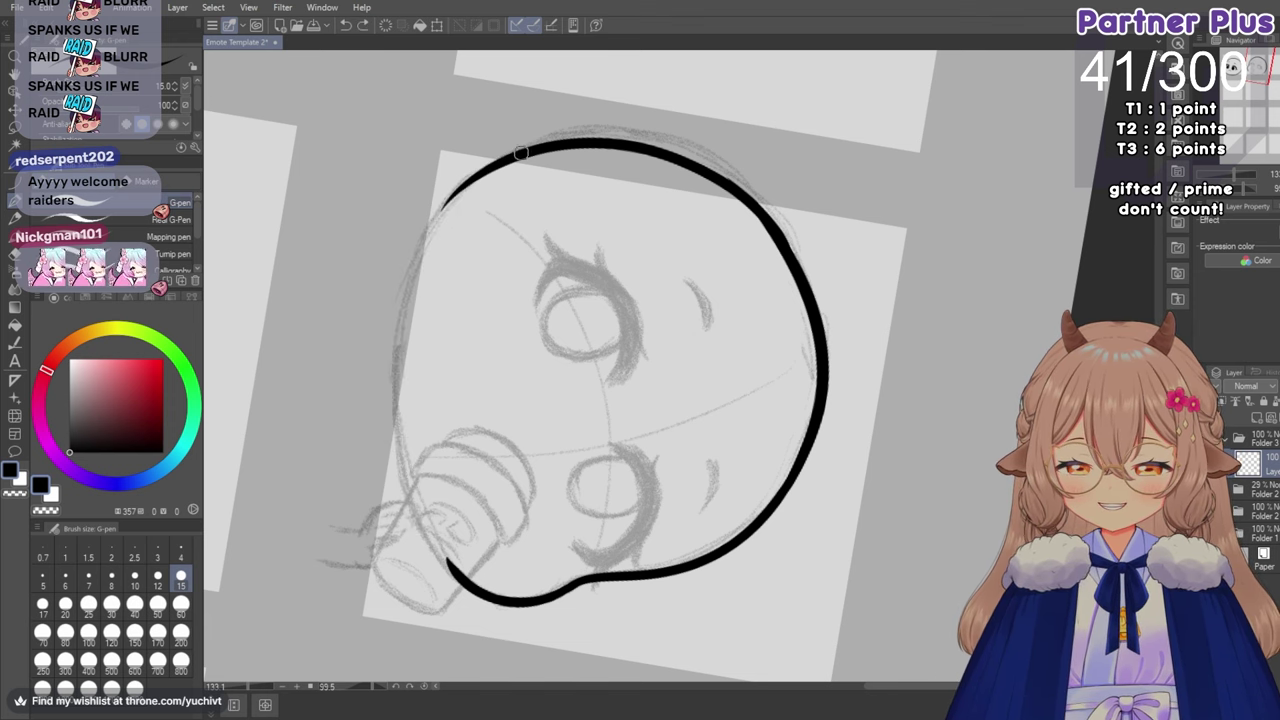
mouse_move(516, 152)
left_mouse_down()
mouse_move(413, 292)
mouse_move(426, 510)
left_mouse_up()
key("ctrl+z")
mouse_move(510, 157)
left_mouse_down()
mouse_move(400, 318)
mouse_move(426, 540)
left_mouse_up()
key("ctrl+z")
left_click_drag(463, 186, 430, 505)
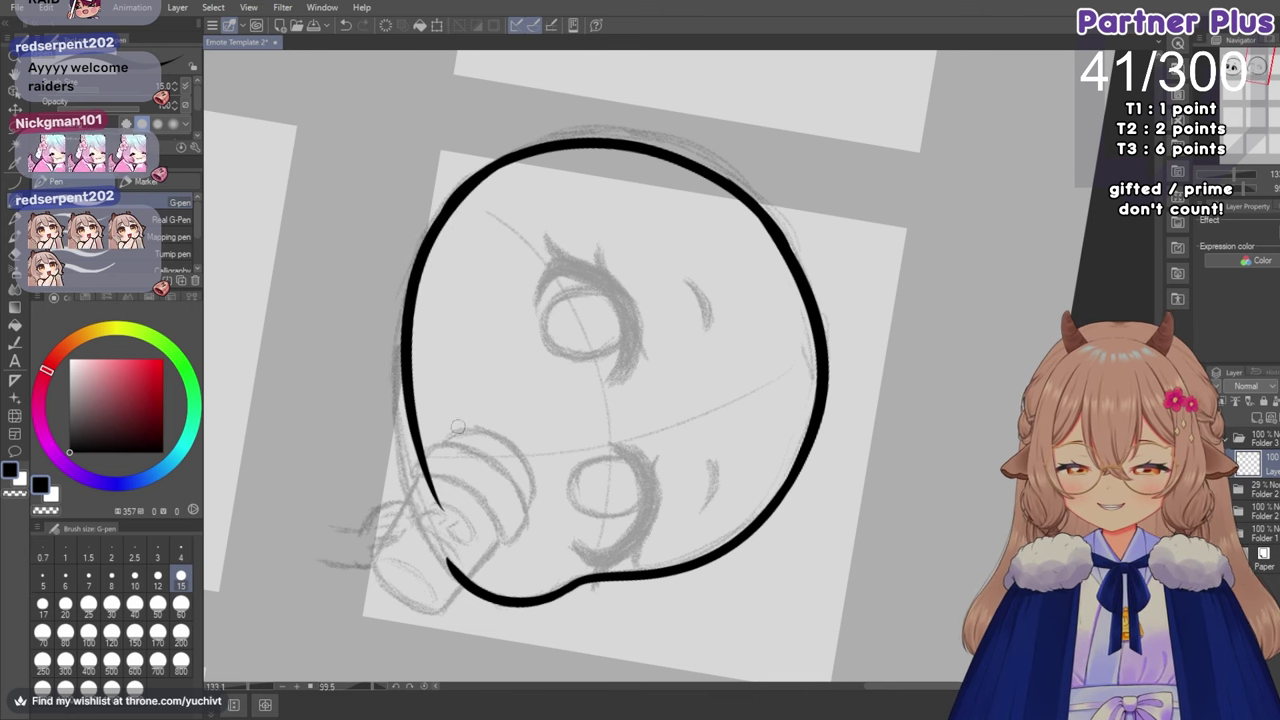
key("ctrl+z")
left_click_drag(497, 162, 435, 535)
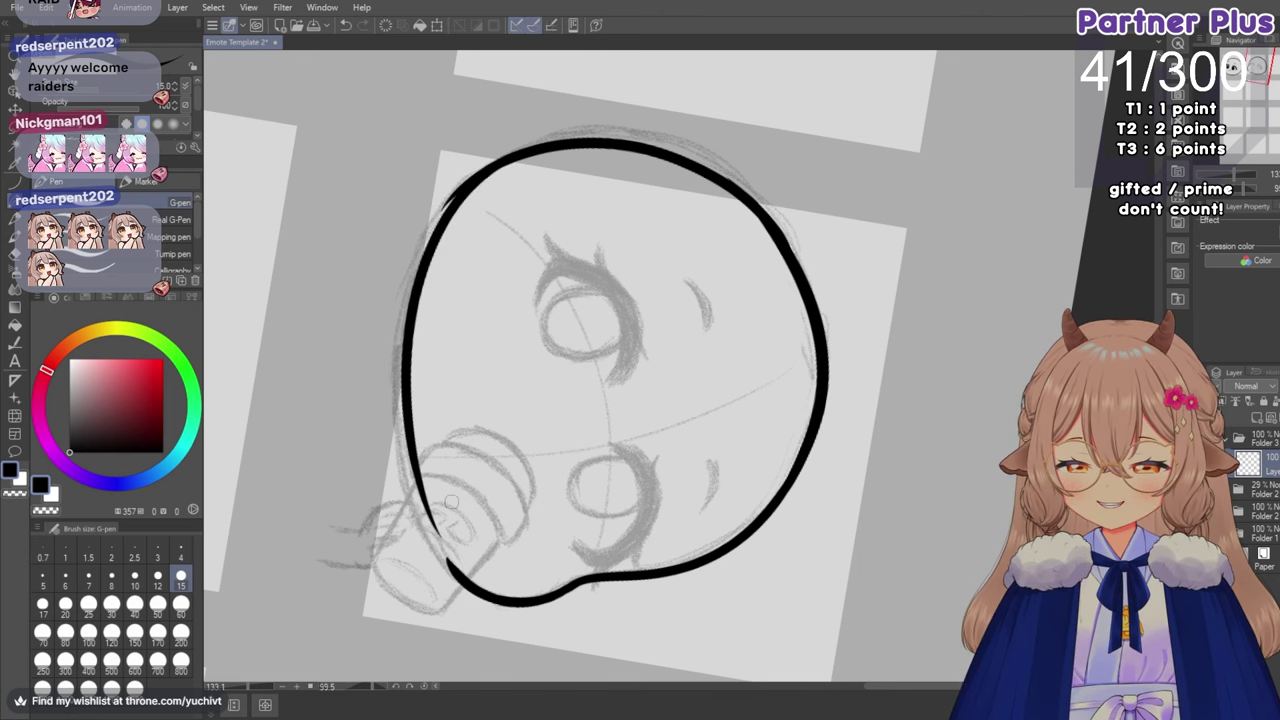
key("ctrl+z")
mouse_move(505, 165)
left_mouse_down()
mouse_move(420, 510)
mouse_move(430, 530)
left_mouse_up()
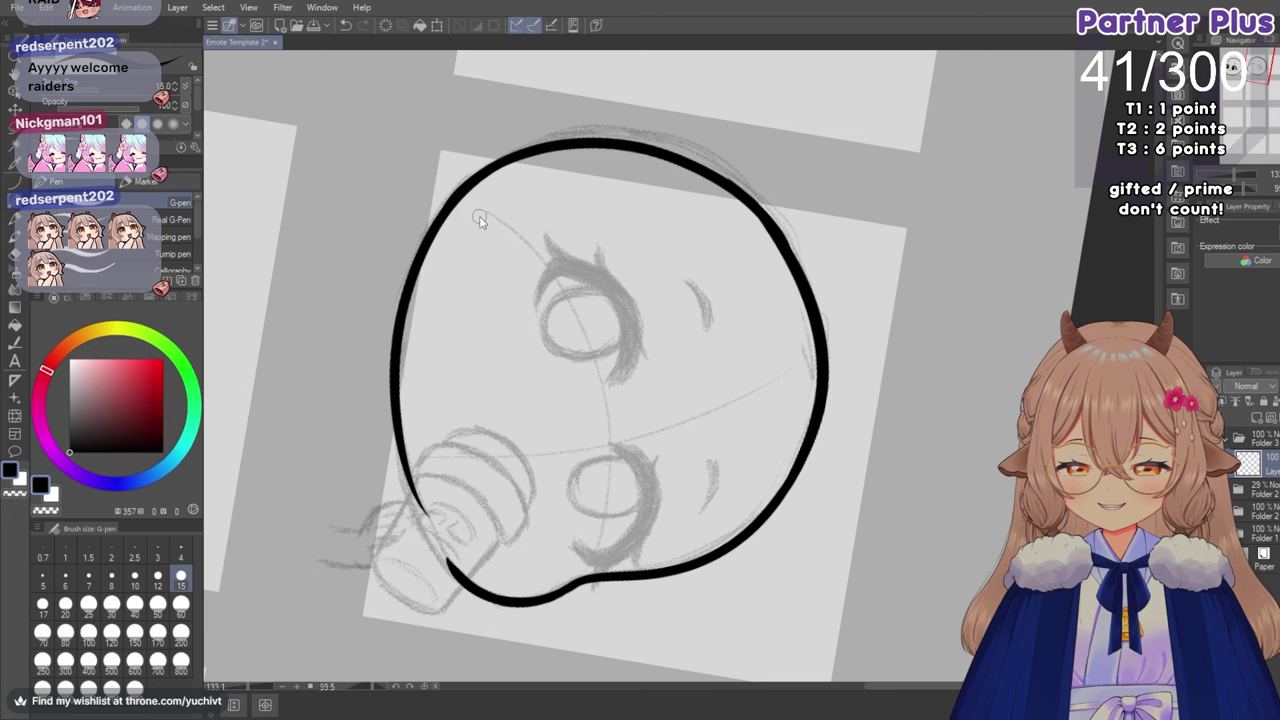
key("ctrl+z")
left_click_drag(432, 238, 430, 525)
key("ctrl+z")
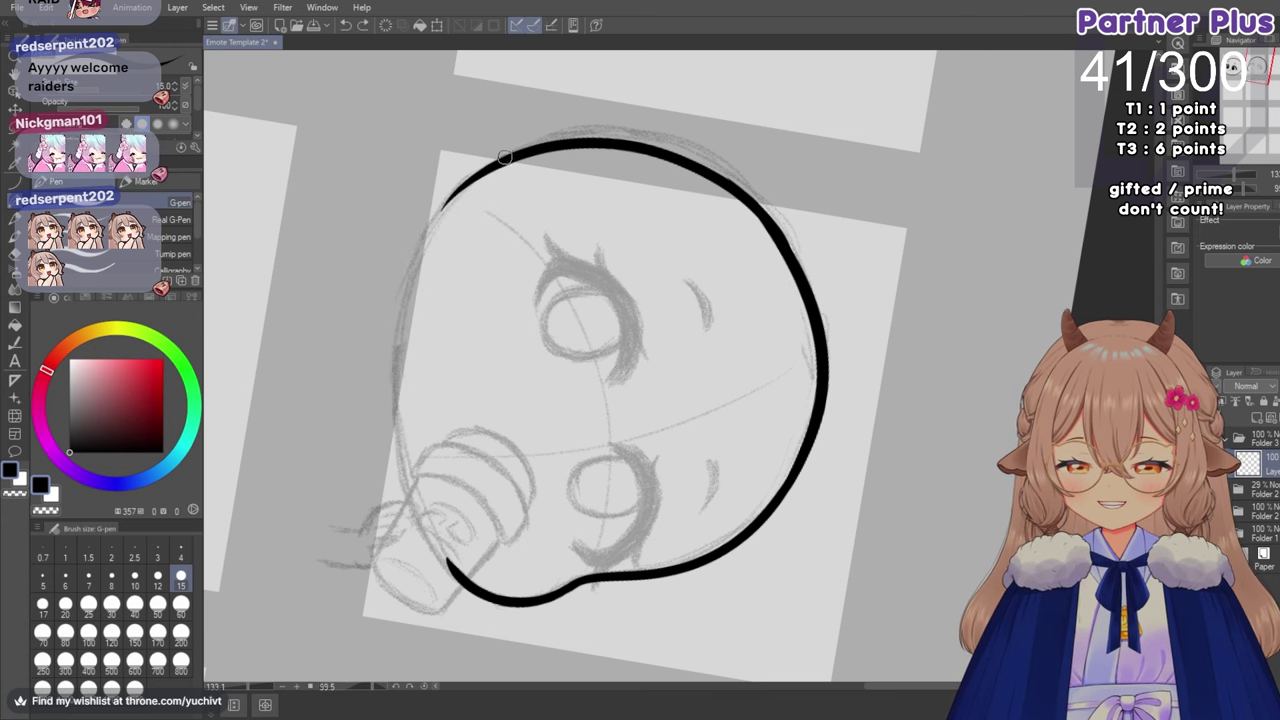
left_click_drag(501, 161, 432, 538)
key("ctrl+z")
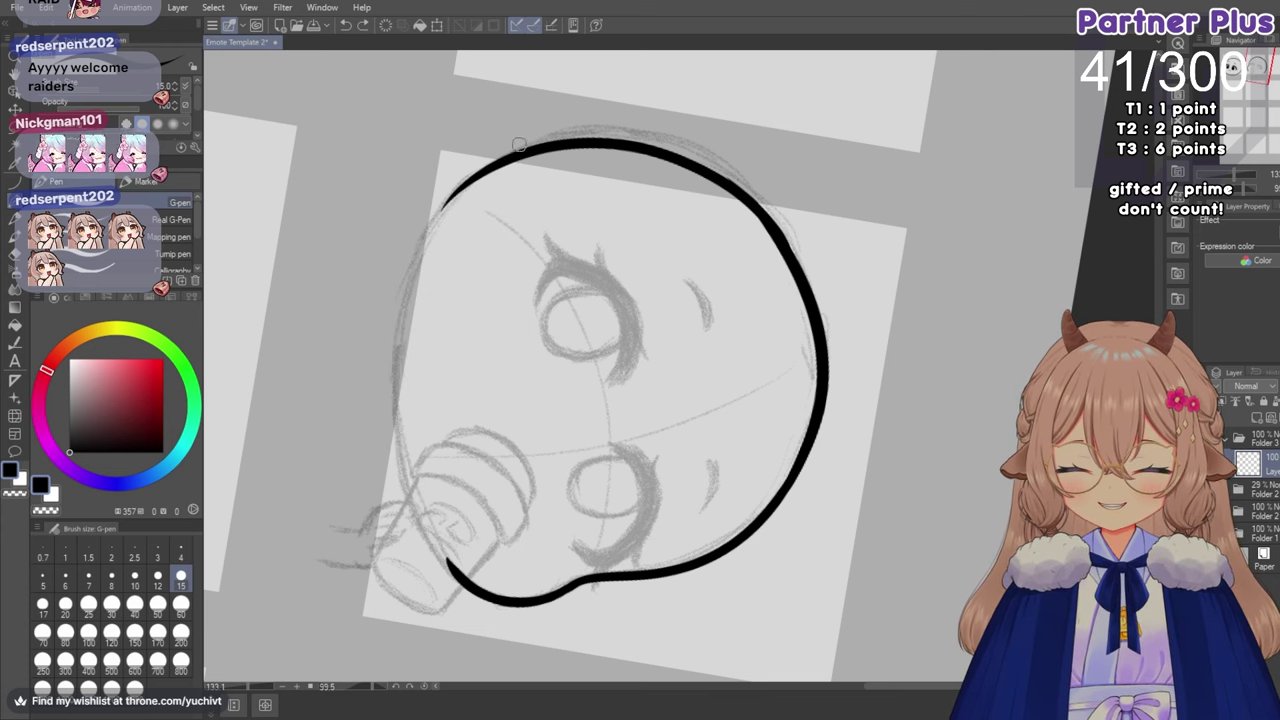
mouse_move(505, 160)
left_mouse_down()
mouse_move(390, 466)
mouse_move(430, 525)
left_mouse_up()
key("ctrl+z")
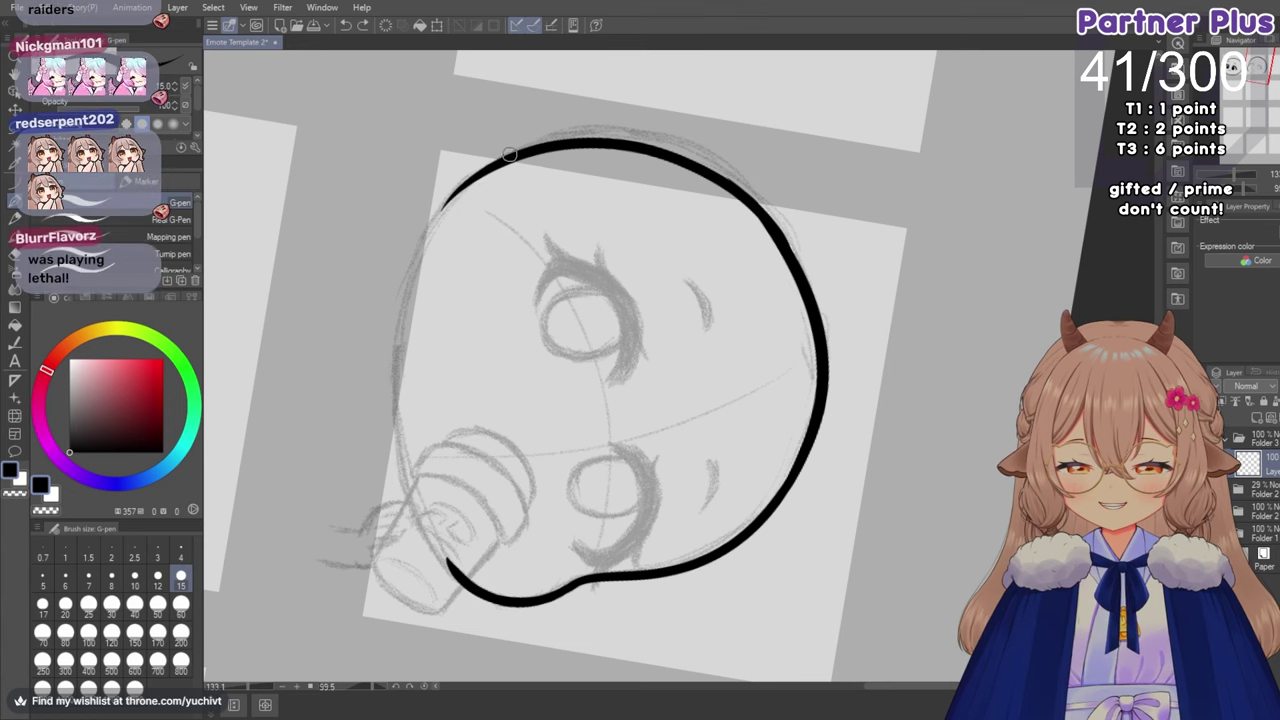
left_click_drag(512, 157, 434, 518)
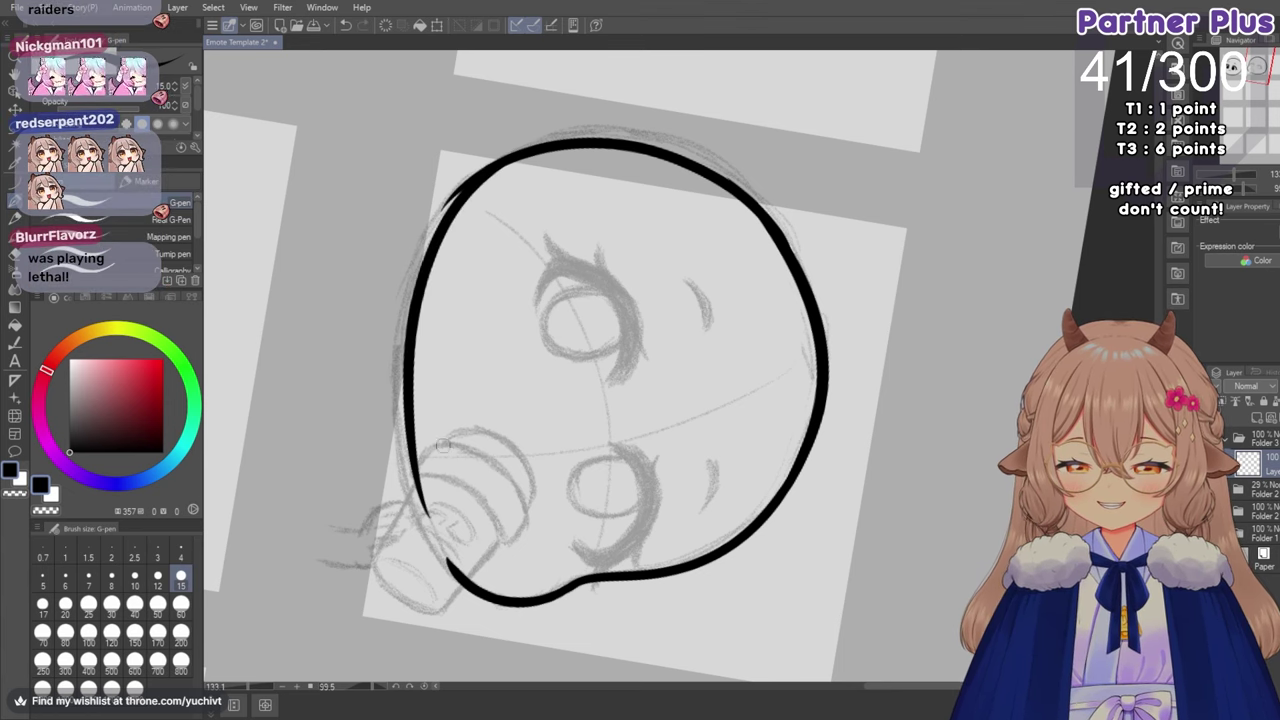
key("ctrl+z")
mouse_move(520, 152)
left_mouse_down()
mouse_move(398, 463)
mouse_move(414, 504)
left_mouse_up()
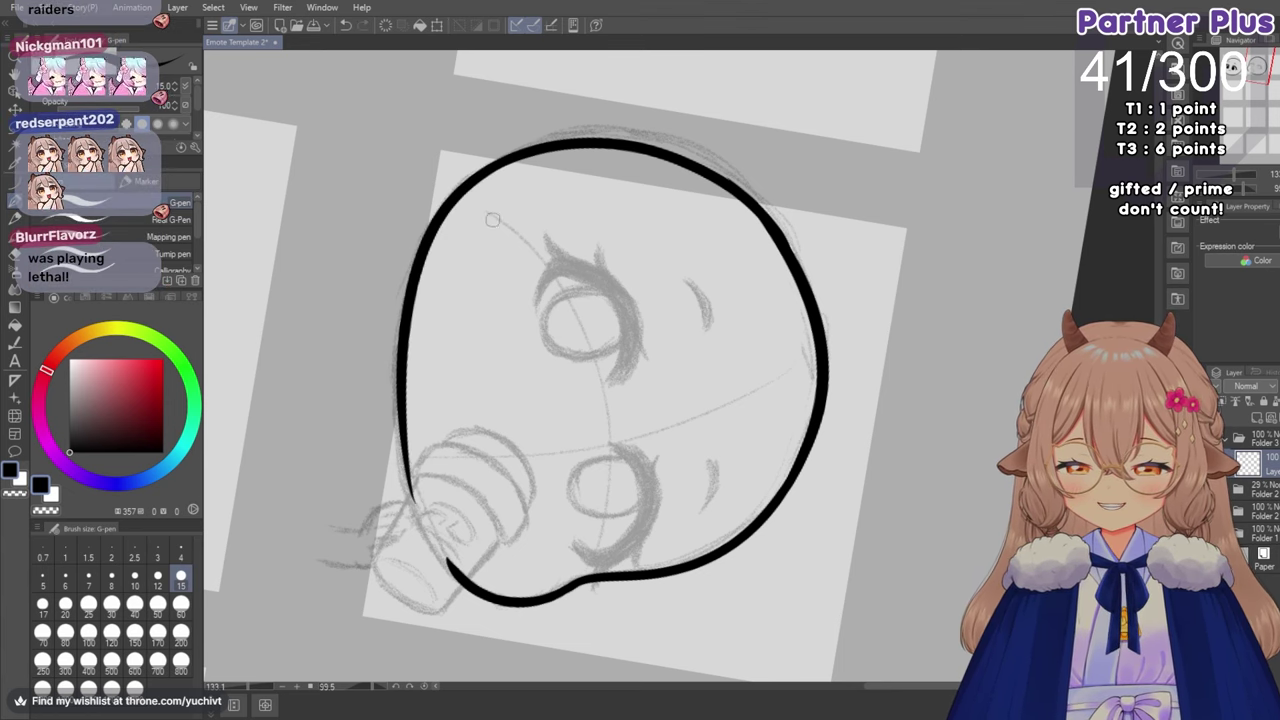
key("ctrl+z")
mouse_move(510, 158)
left_mouse_down()
mouse_move(401, 289)
mouse_move(418, 500)
left_mouse_up()
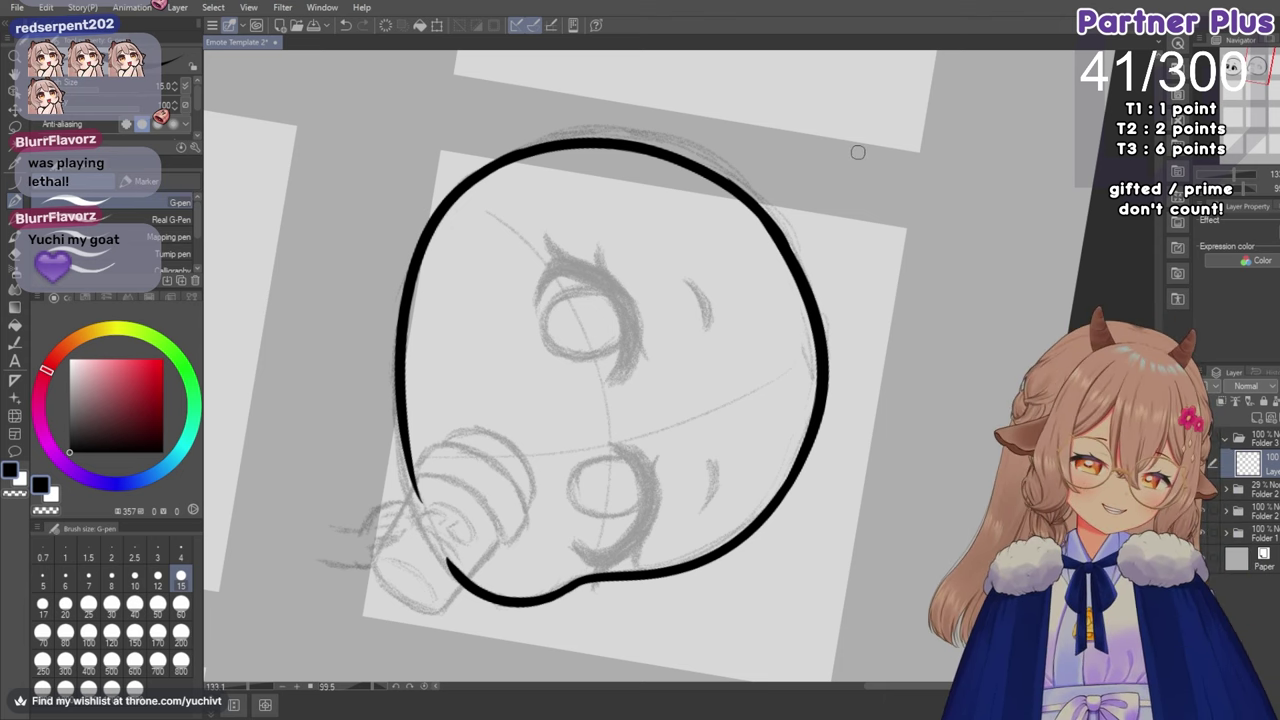
Reset the canvas to its upright, unmirrored view and examine the head outline beside the first cell's emote.
key("ctrl+@")
key("h")
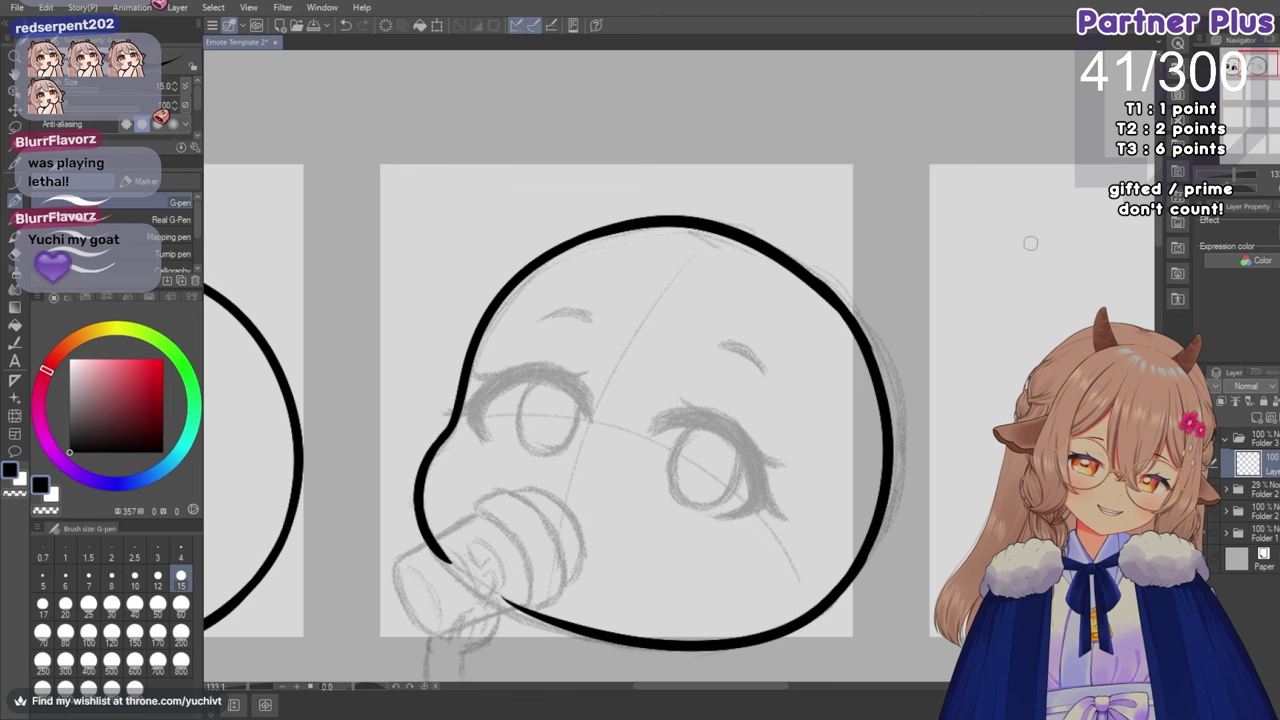
scroll(692, 411, "down", 6)
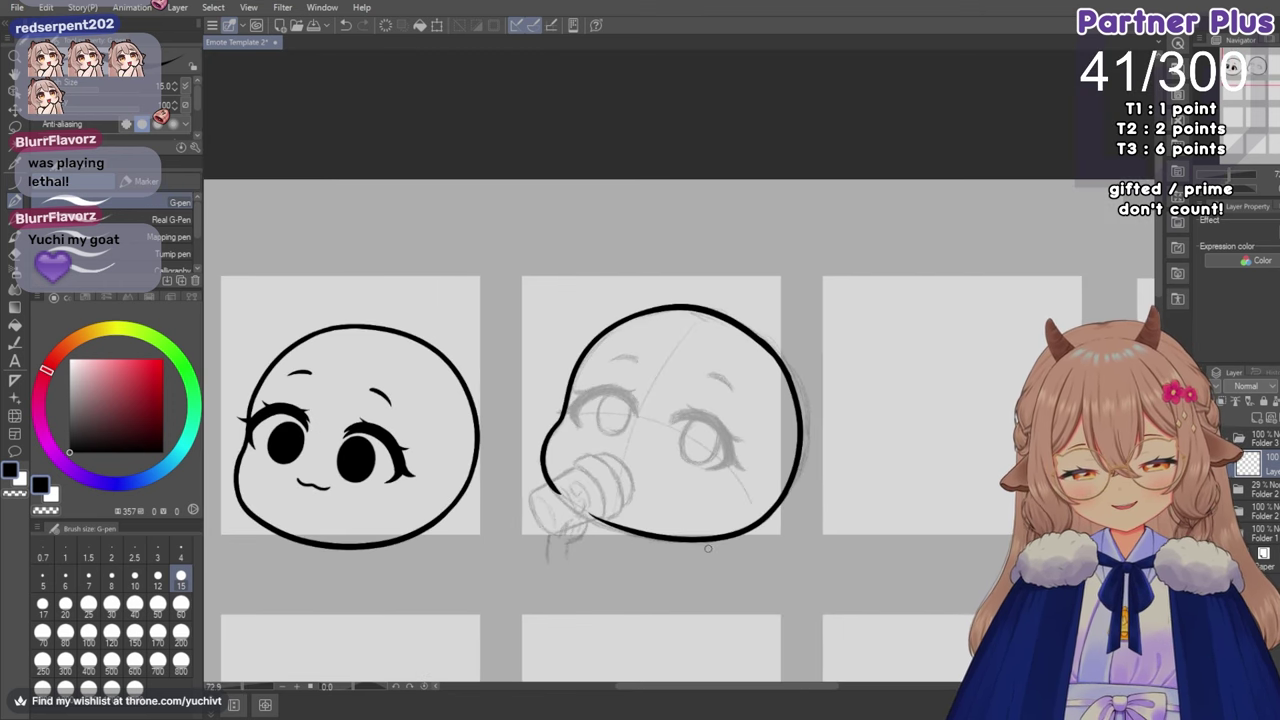
scroll(650, 520, "up", 3)
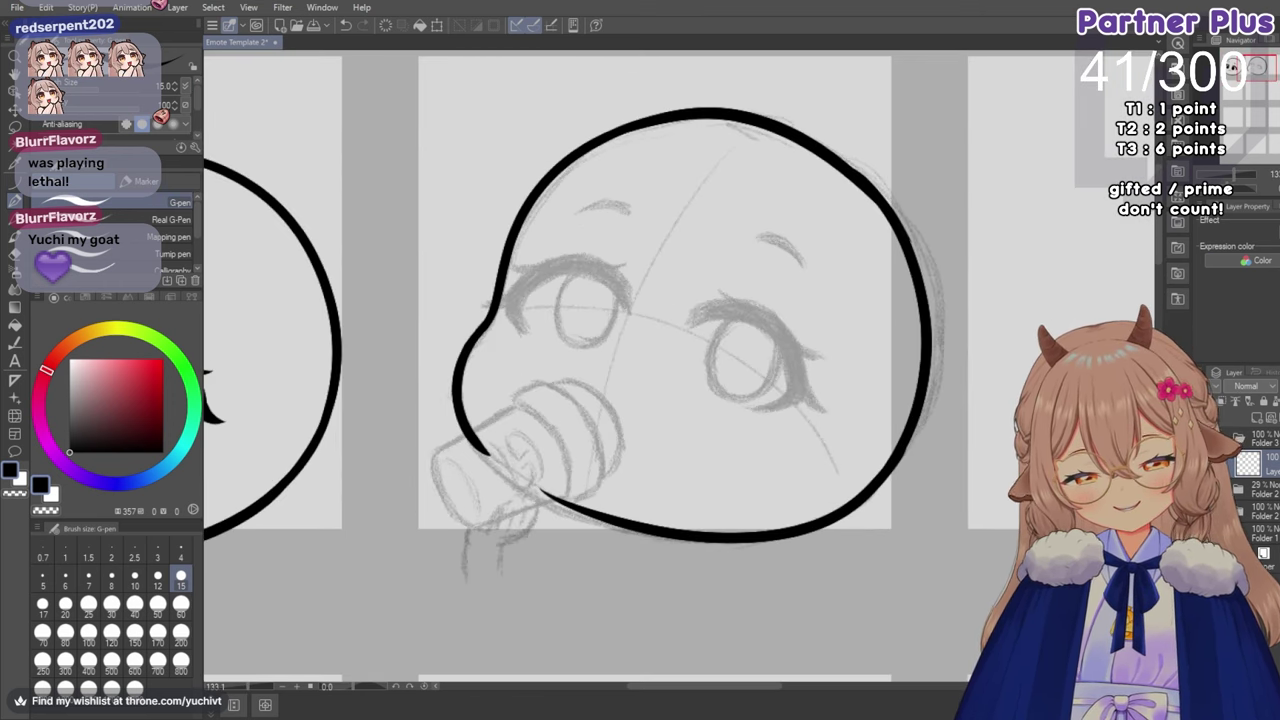
Extend and thicken the thin end of the jaw line beside the cup with the 15 px G-pen, redoing the stroke until it blends.
left_click_drag(1232, 190, 1236, 191)
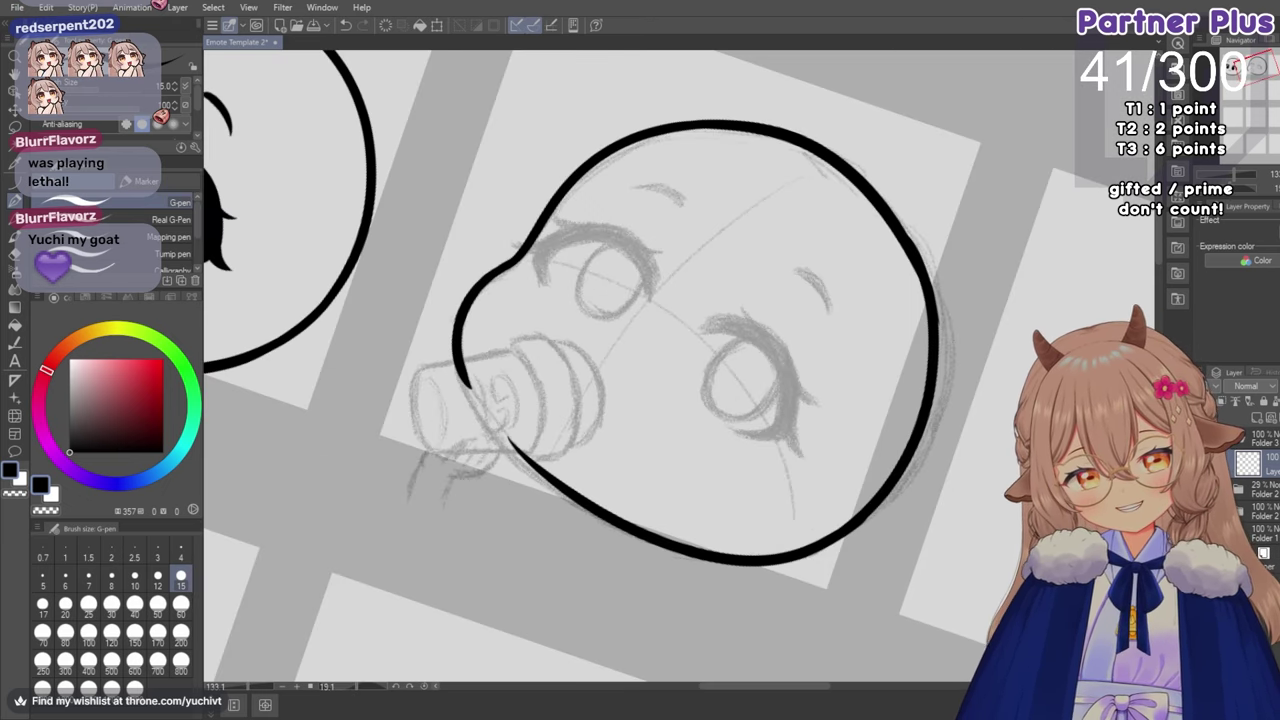
mouse_move(757, 686)
left_mouse_down()
mouse_move(767, 689)
mouse_move(752, 688)
left_mouse_up()
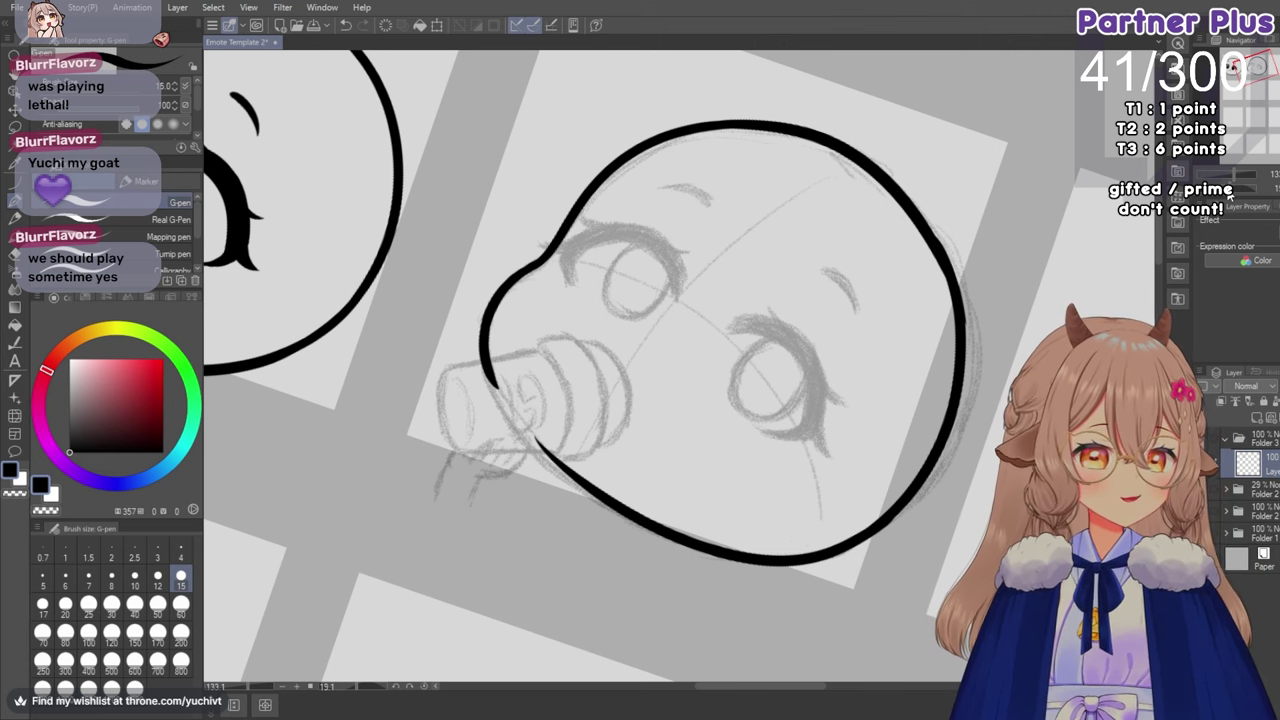
left_click_drag(1228, 191, 1243, 193)
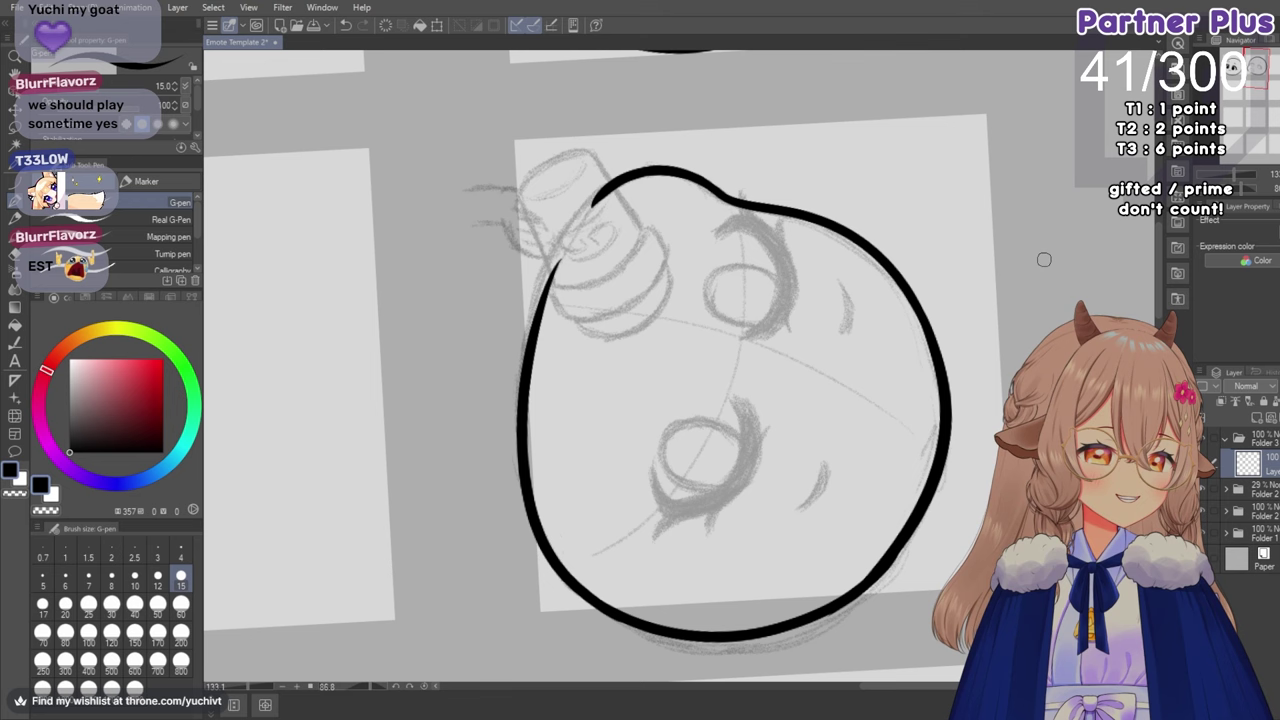
scroll(655, 326, "up", 2)
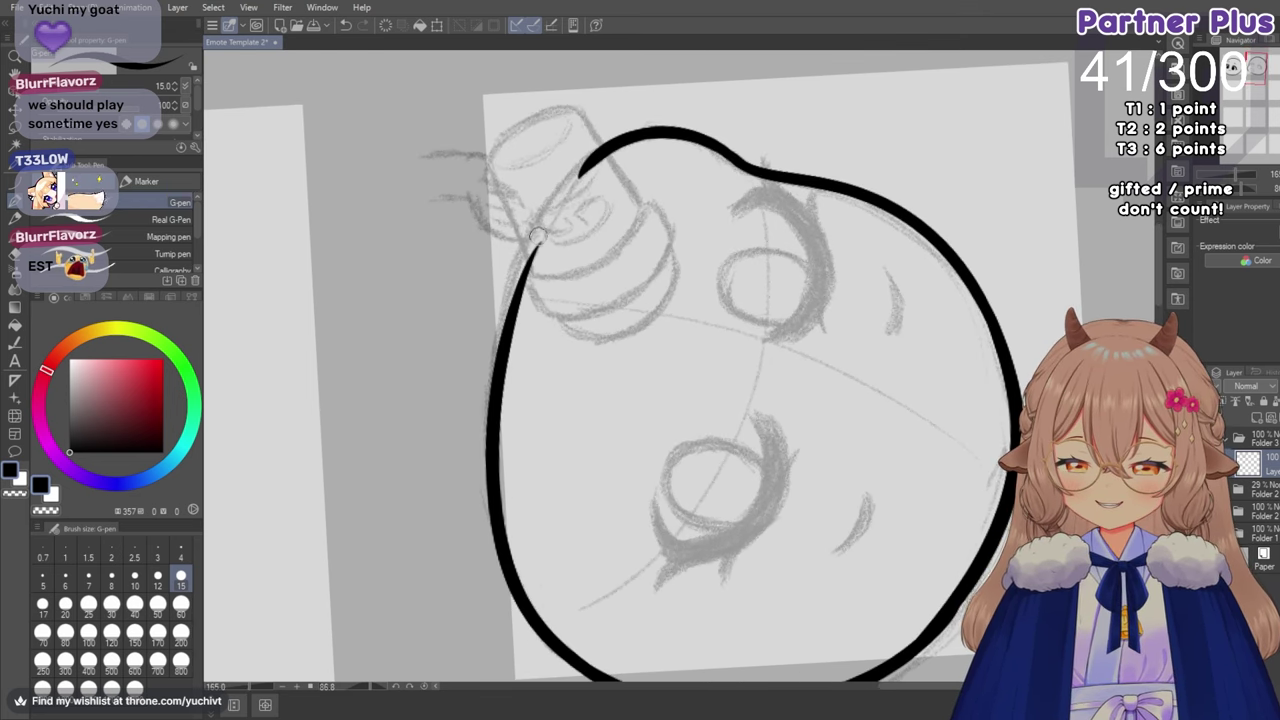
mouse_move(544, 226)
left_mouse_down()
mouse_move(514, 300)
mouse_move(509, 338)
left_mouse_up()
key("ctrl+z")
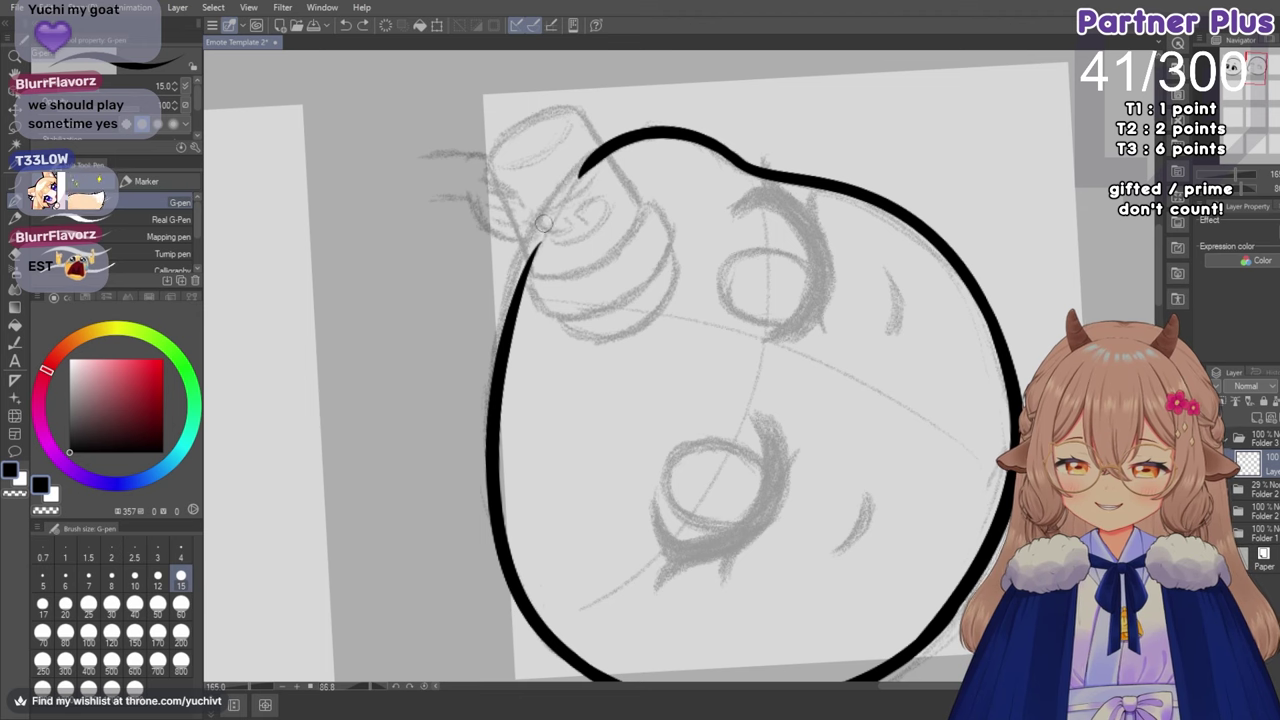
mouse_move(544, 222)
left_mouse_down()
mouse_move(496, 350)
mouse_move(498, 404)
left_mouse_up()
key("ctrl+z")
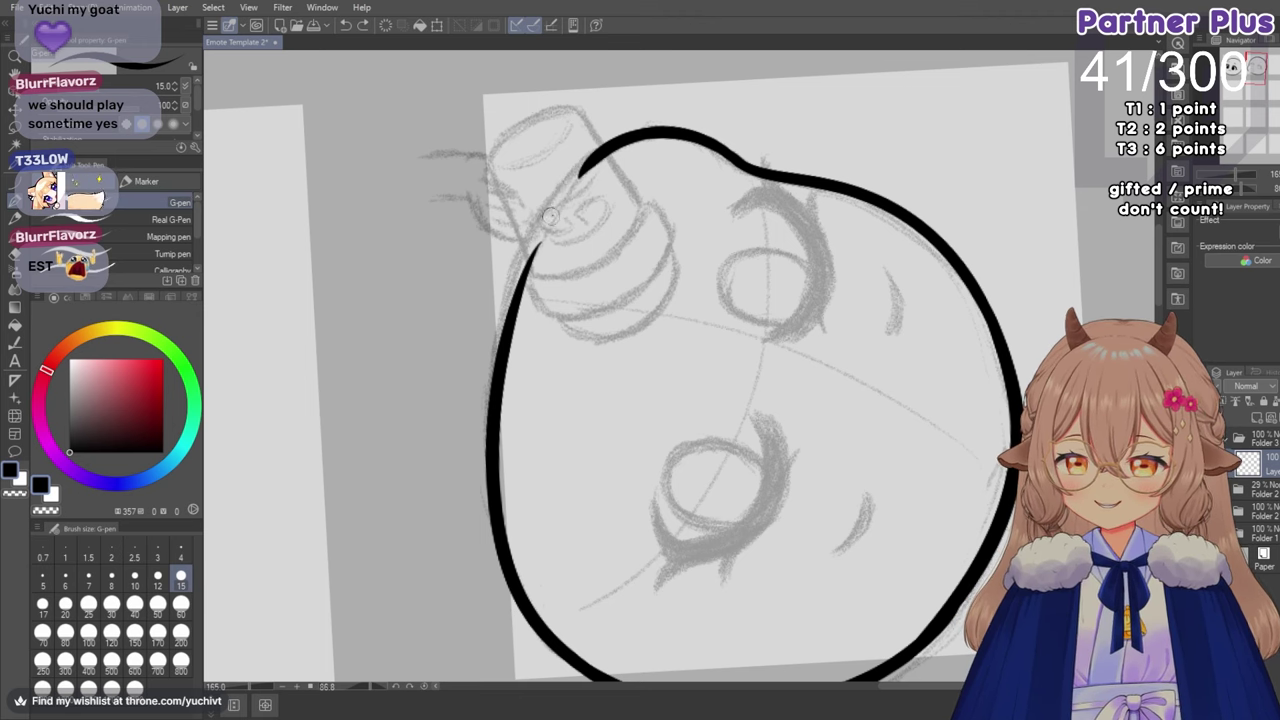
left_click_drag(549, 216, 505, 329)
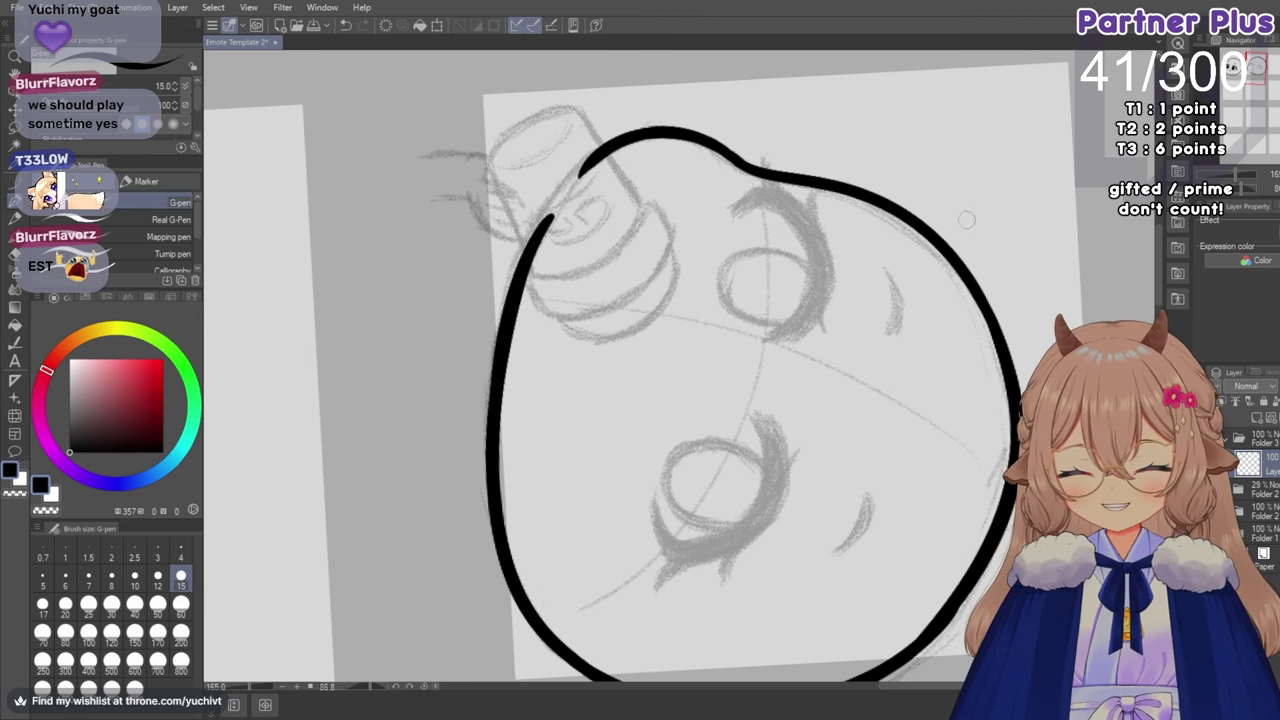
Reset the canvas rotation and check the full head outline and the cup area against the faded sketch.
key("ctrl+at")
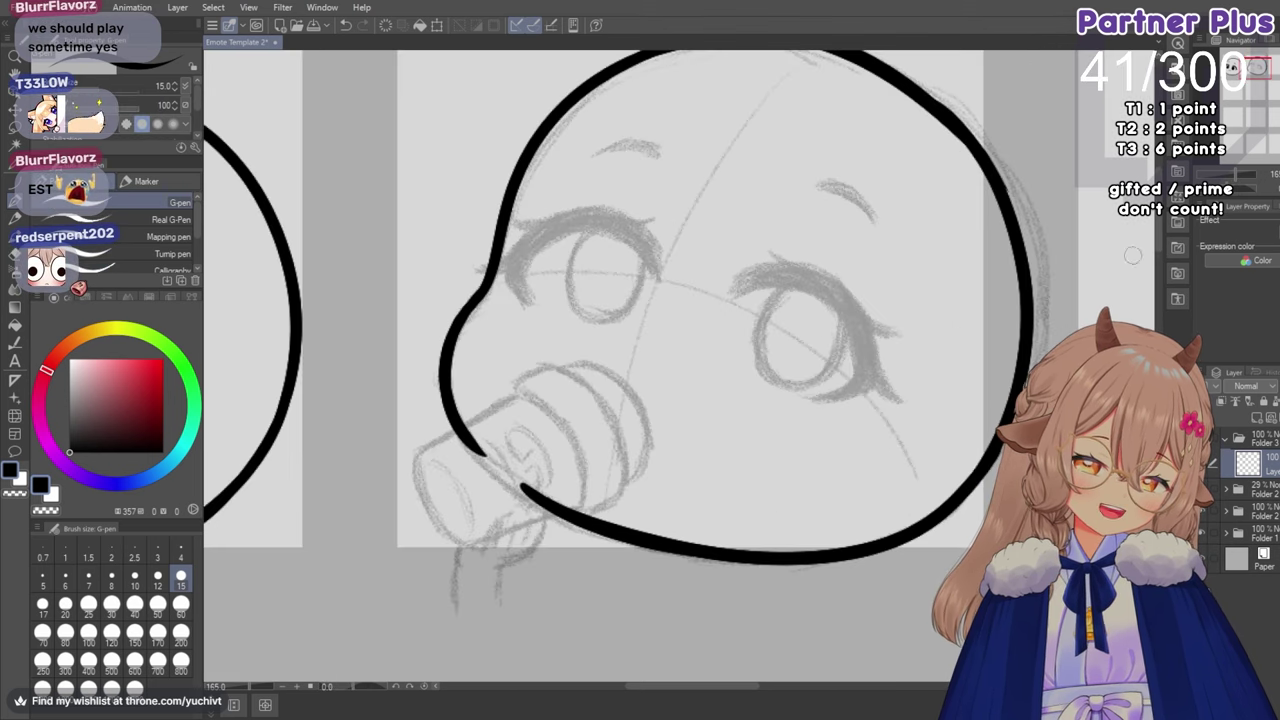
scroll(612, 291, "down", 5)
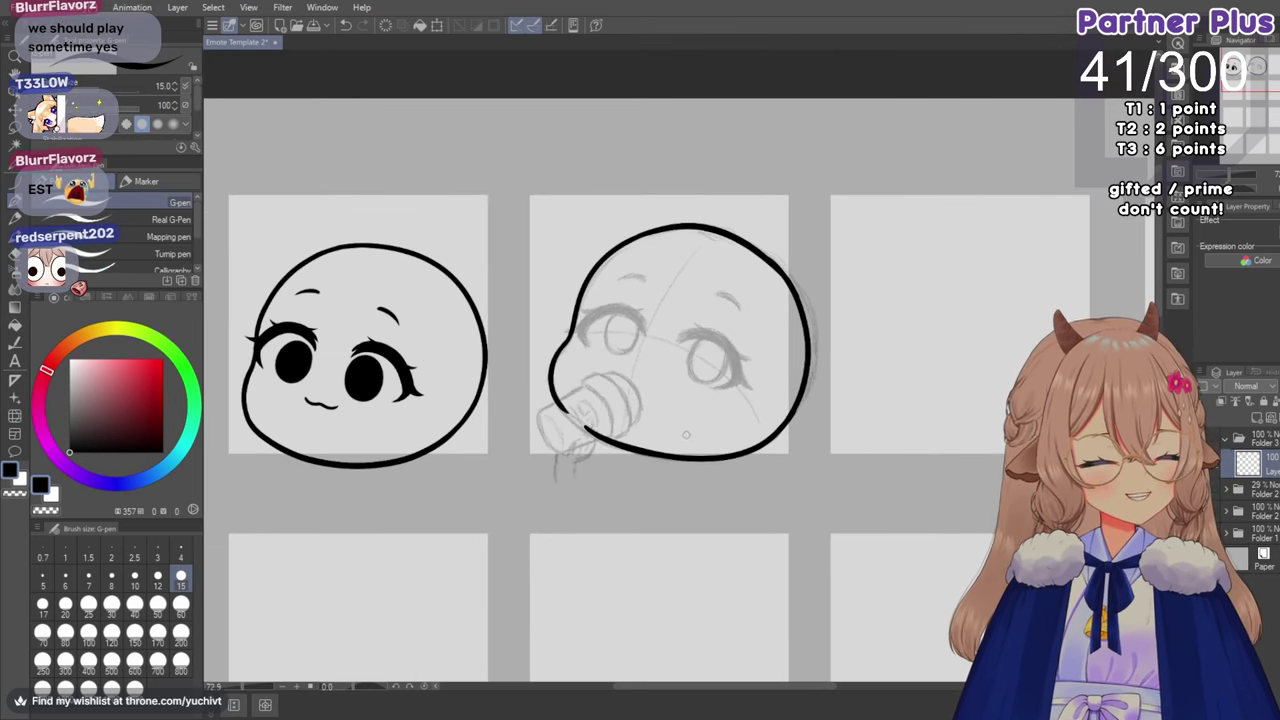
scroll(614, 394, "up", 5)
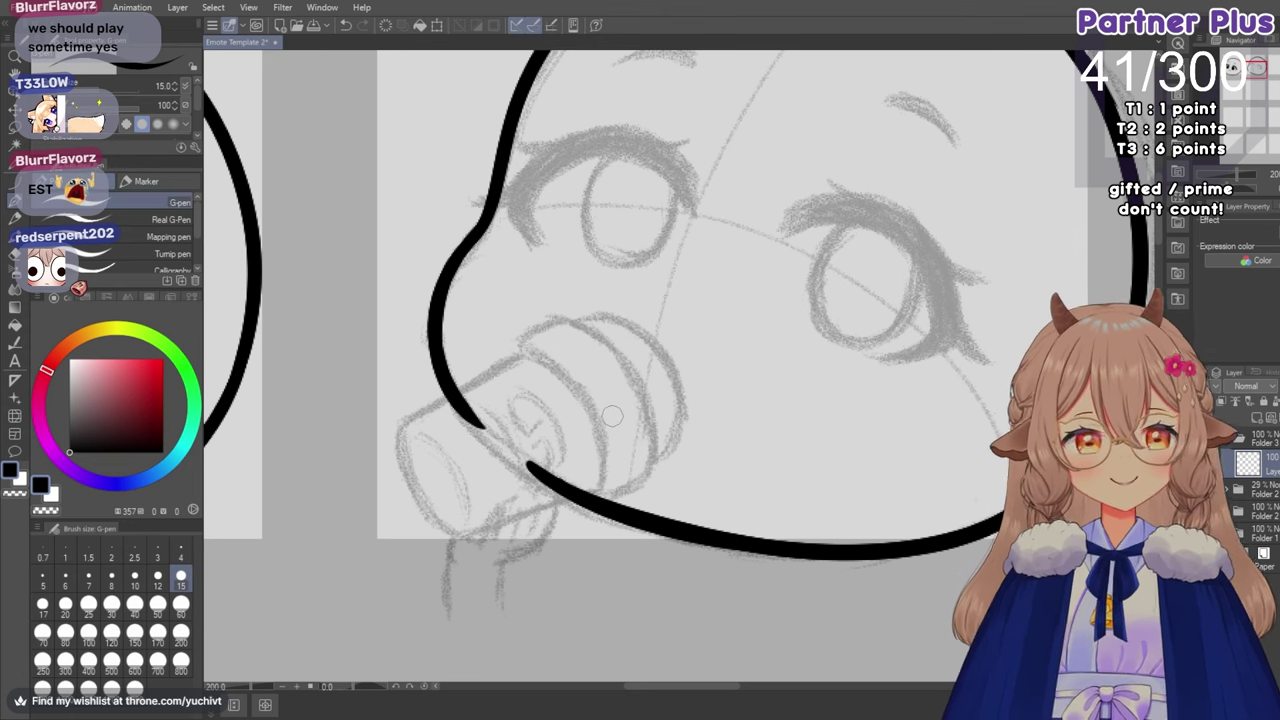
scroll(538, 406, "down", 2)
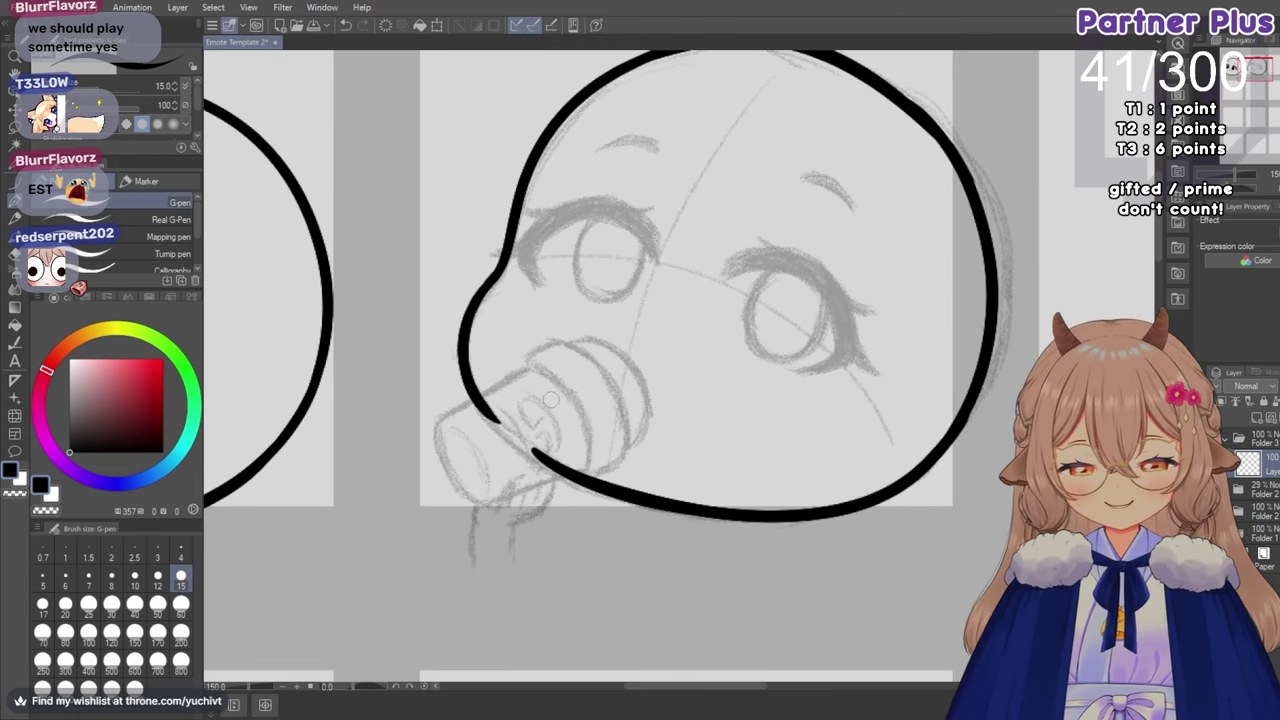
scroll(590, 408, "down", 2)
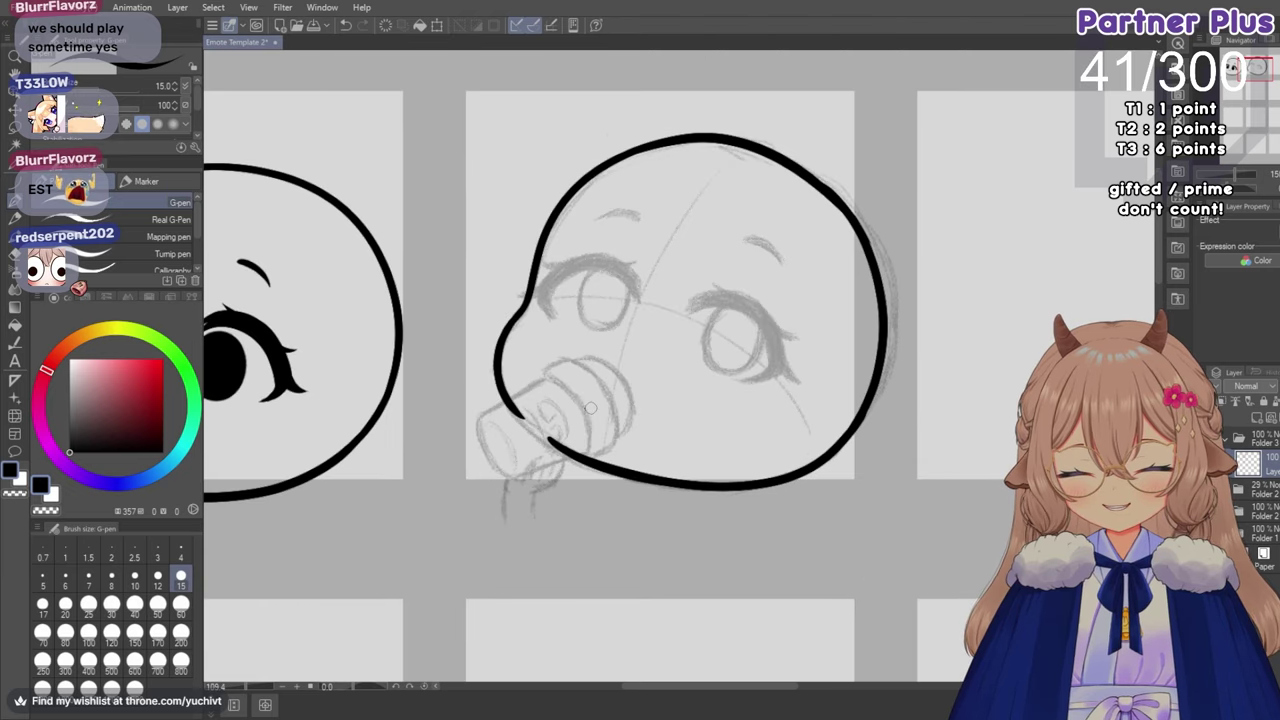
Examine the inked head outline in the second cell against the faded sketch and the first cell's emote at several magnifications.
scroll(673, 424, "up", 1)
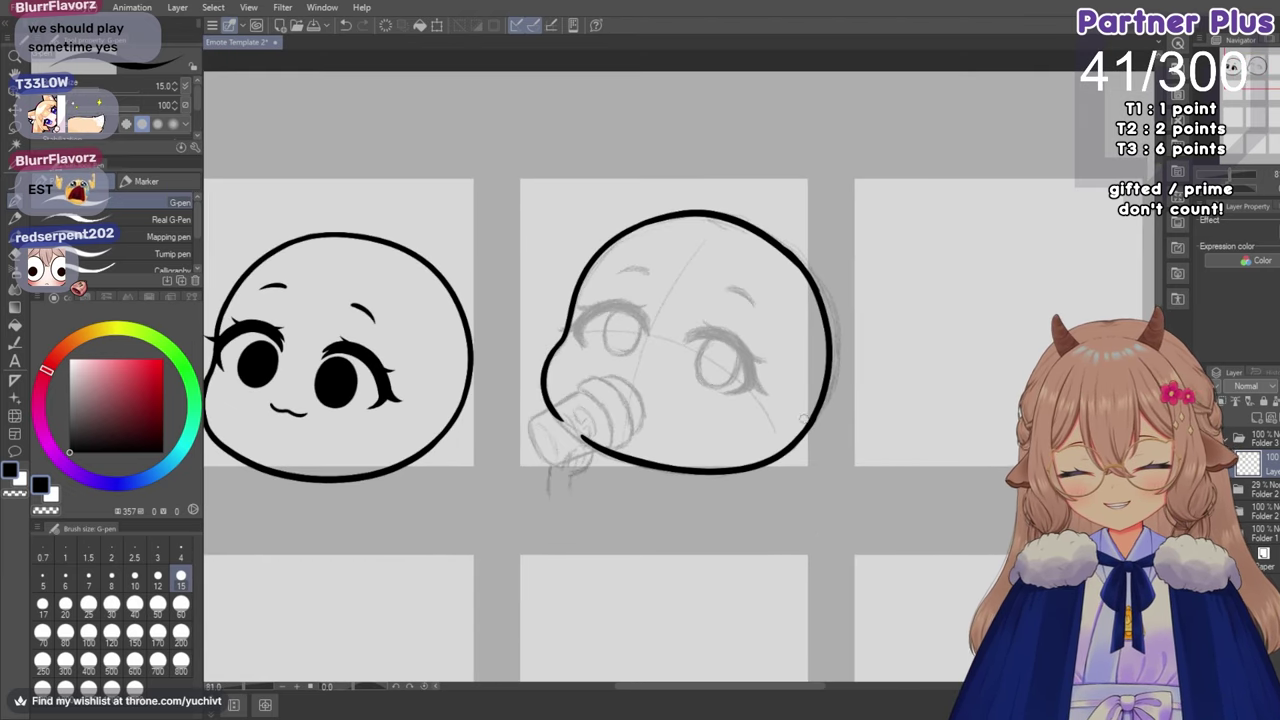
scroll(719, 436, "down", 1)
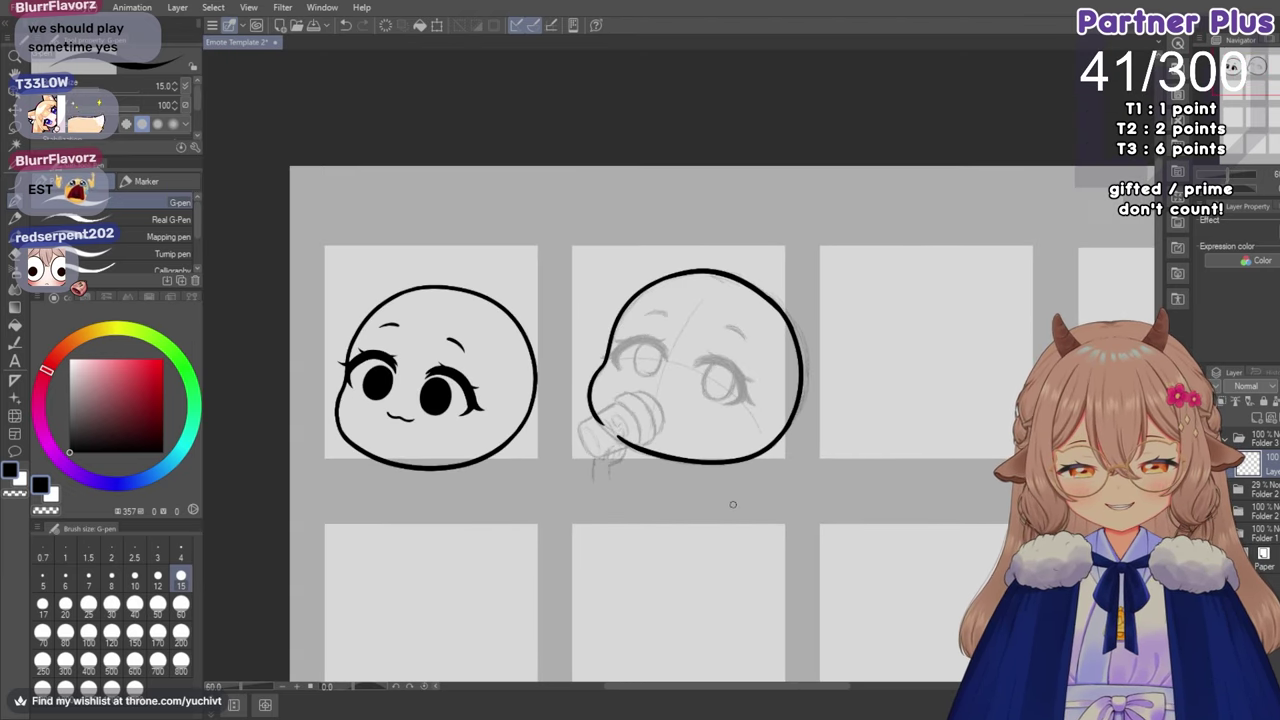
left_click_drag(742, 687, 766, 685)
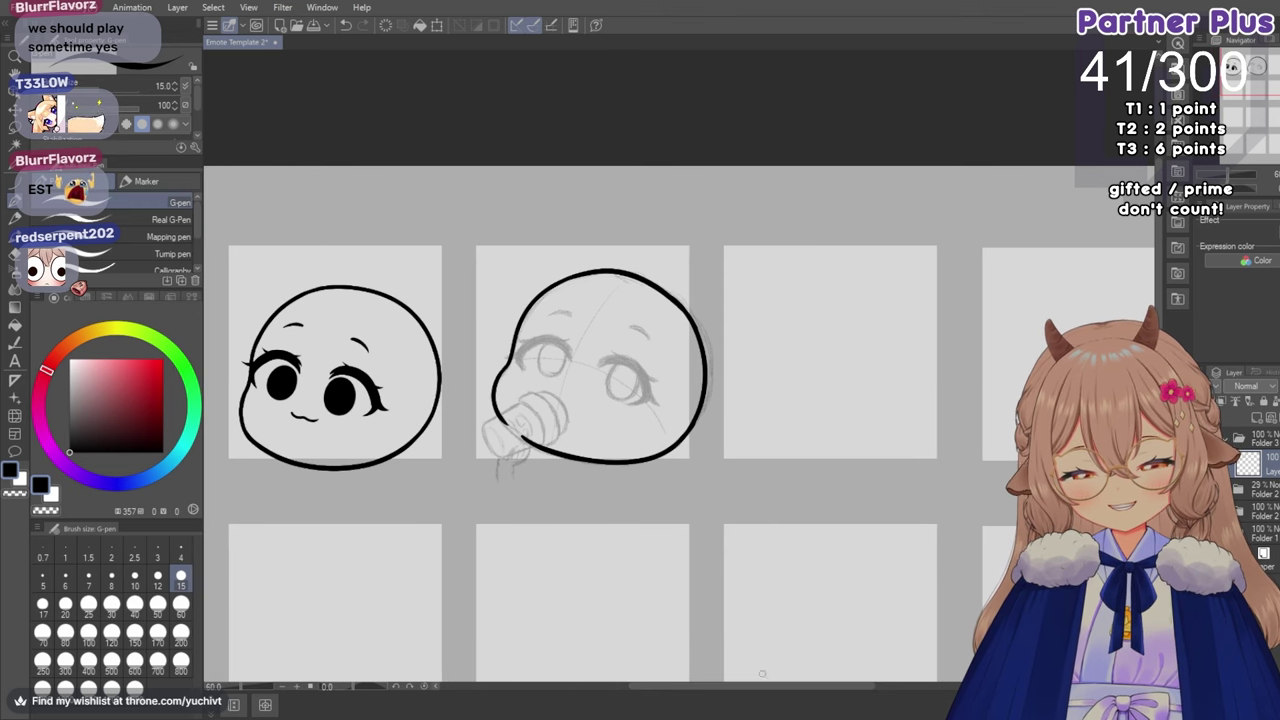
scroll(659, 386, "up", 3)
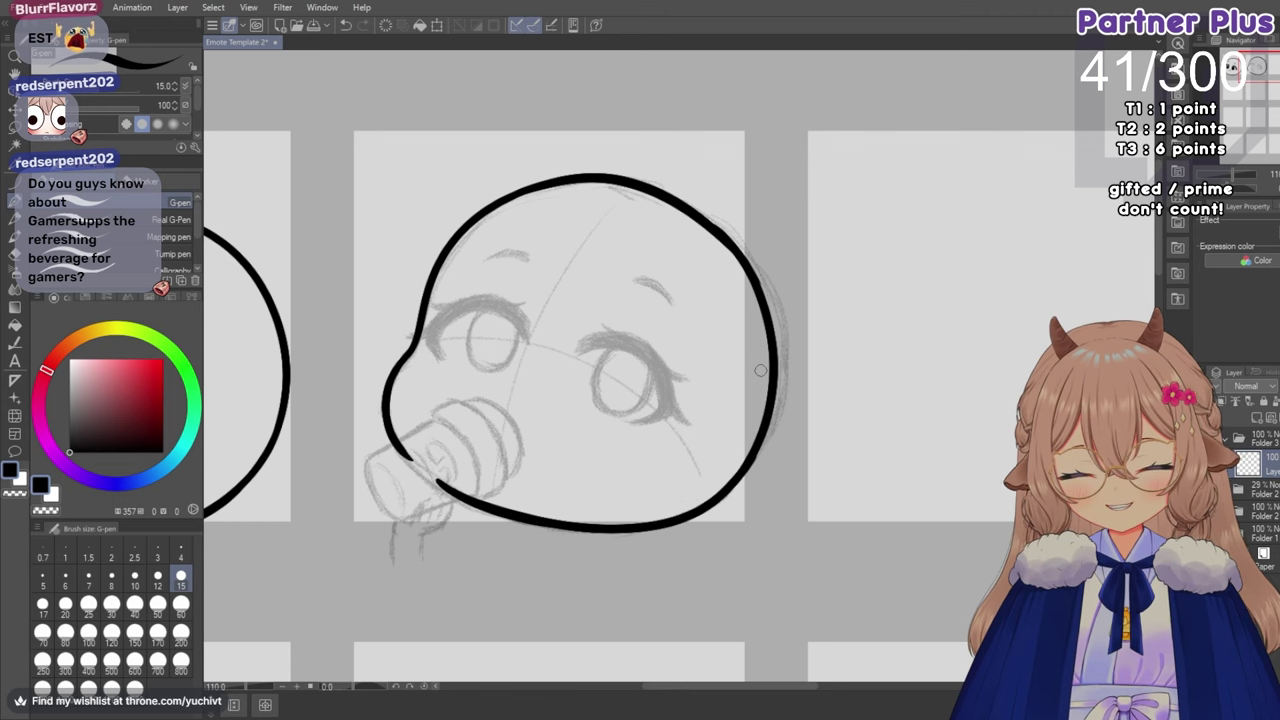
scroll(760, 370, "down", 1)
scroll(823, 291, "up", 1)
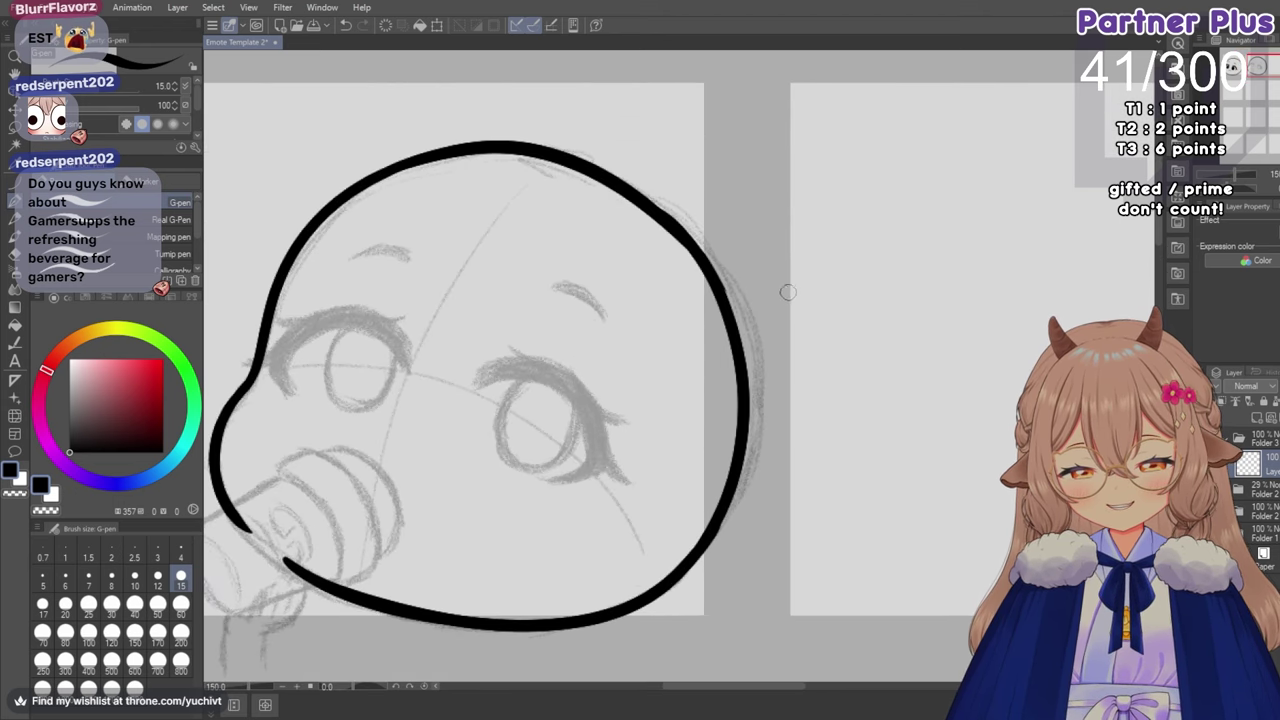
scroll(760, 289, "up", 2)
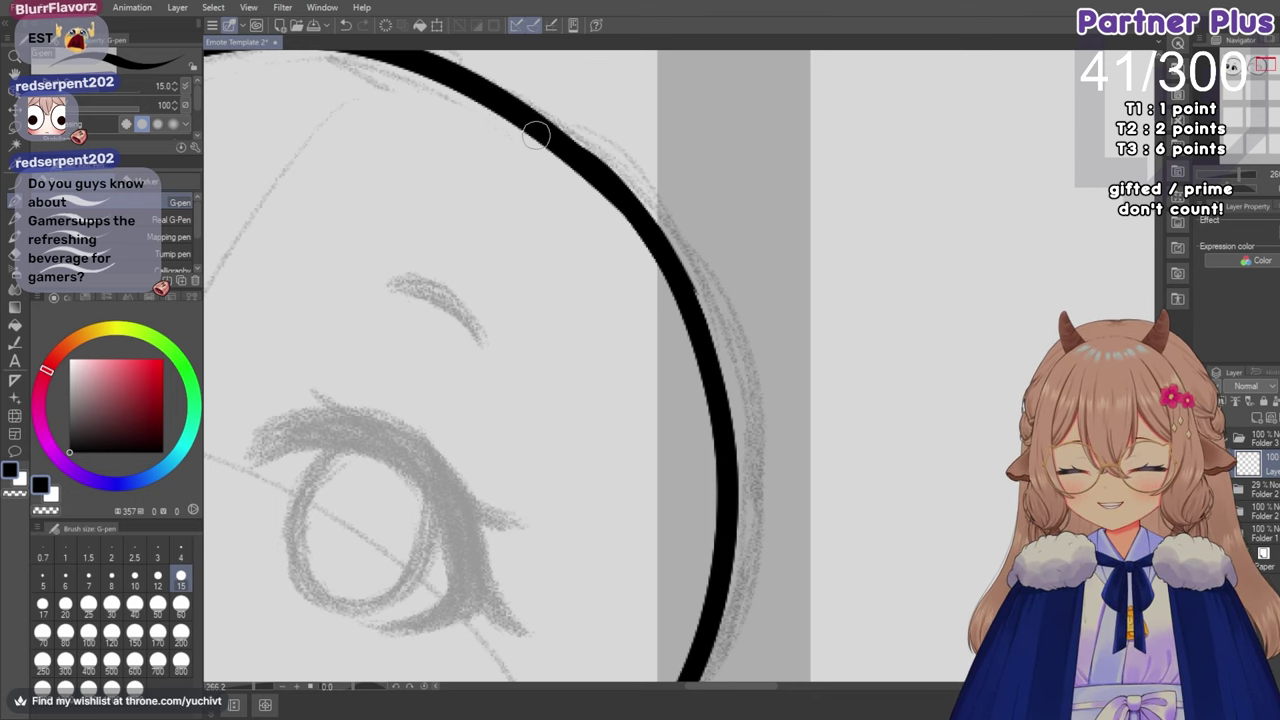
scroll(537, 130, "down", 5)
scroll(537, 125, "down", 3)
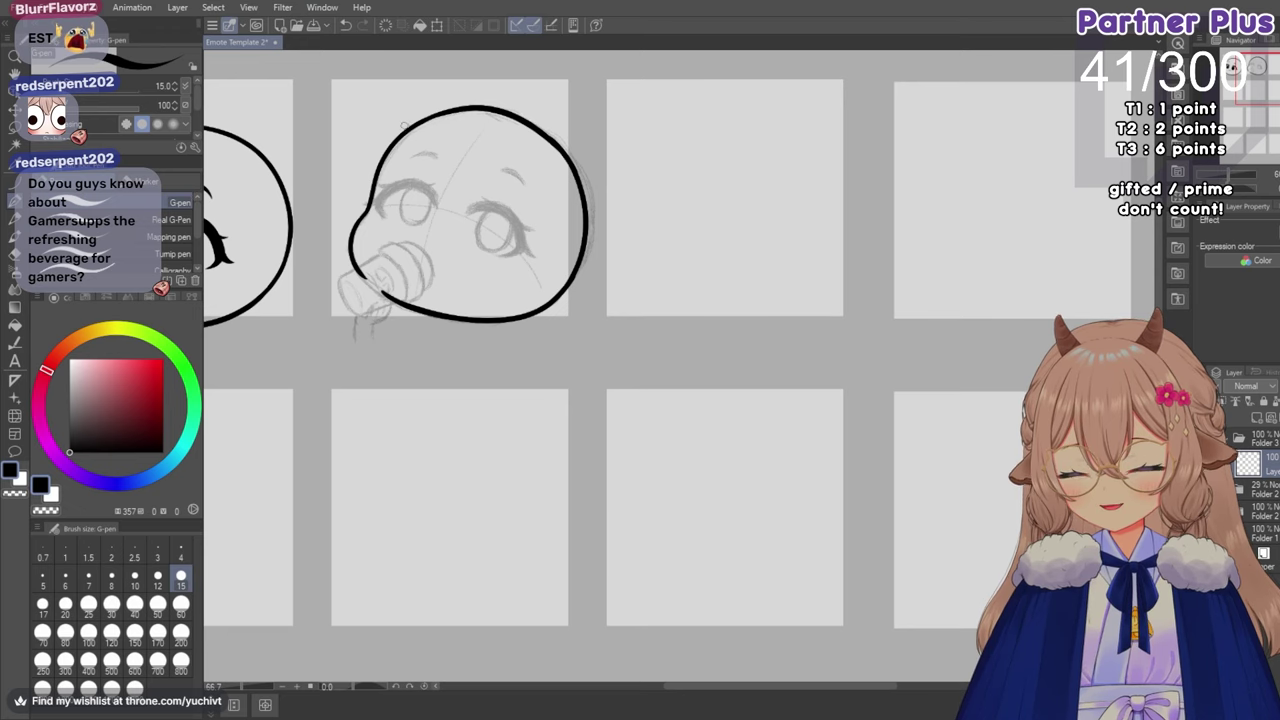
scroll(537, 125, "down", 3)
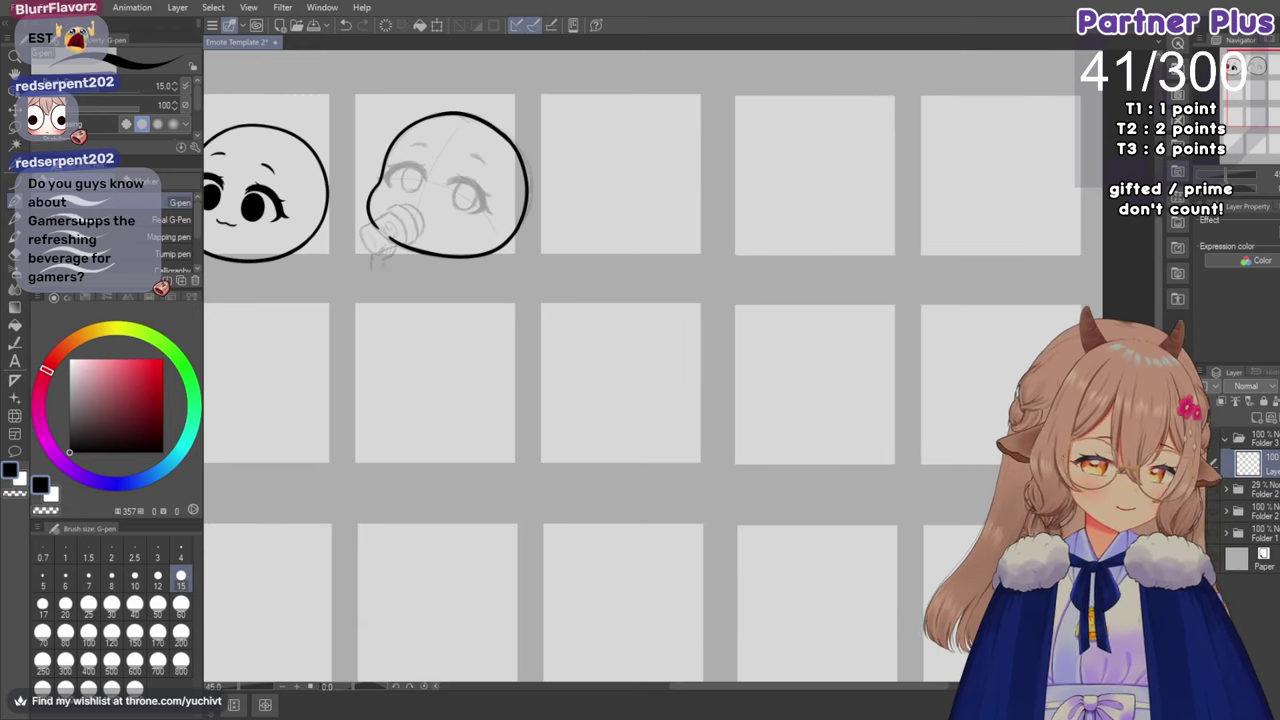
Mirror the canvas view and compare the second cell's head shape with the finished emote beside it.
key("h")
scroll(745, 353, "down", 2)
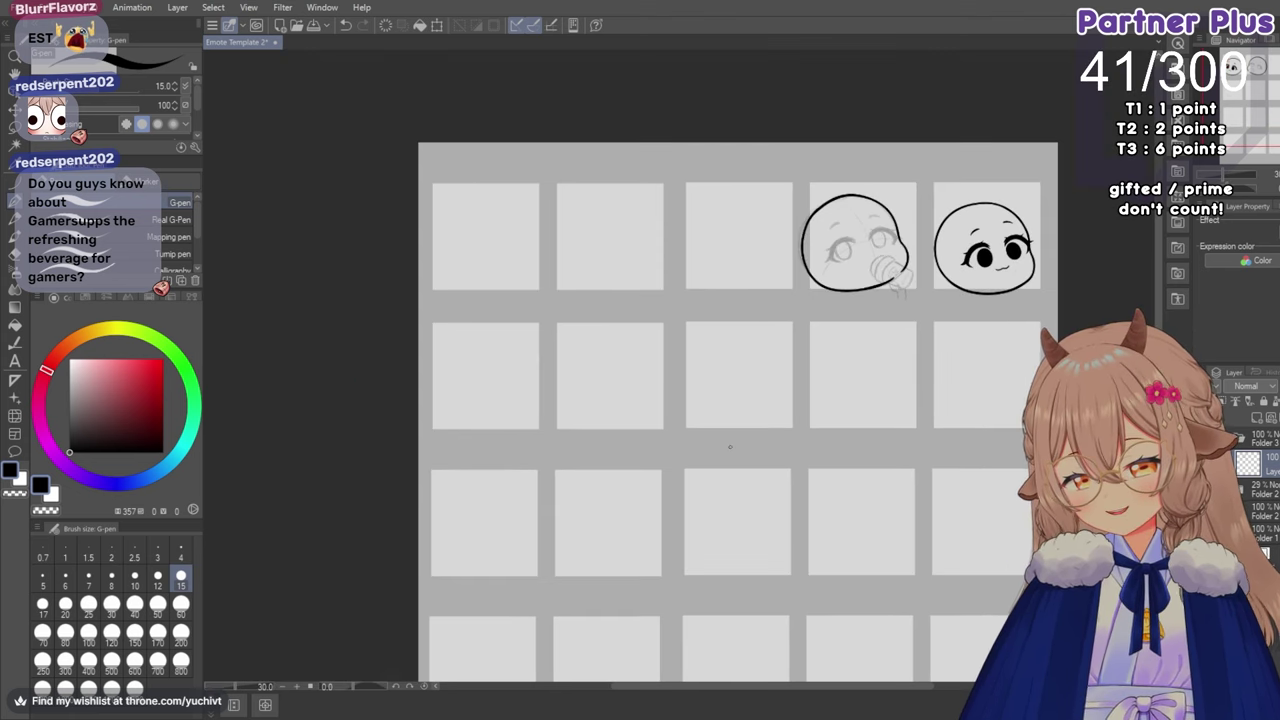
left_click_drag(669, 688, 717, 688)
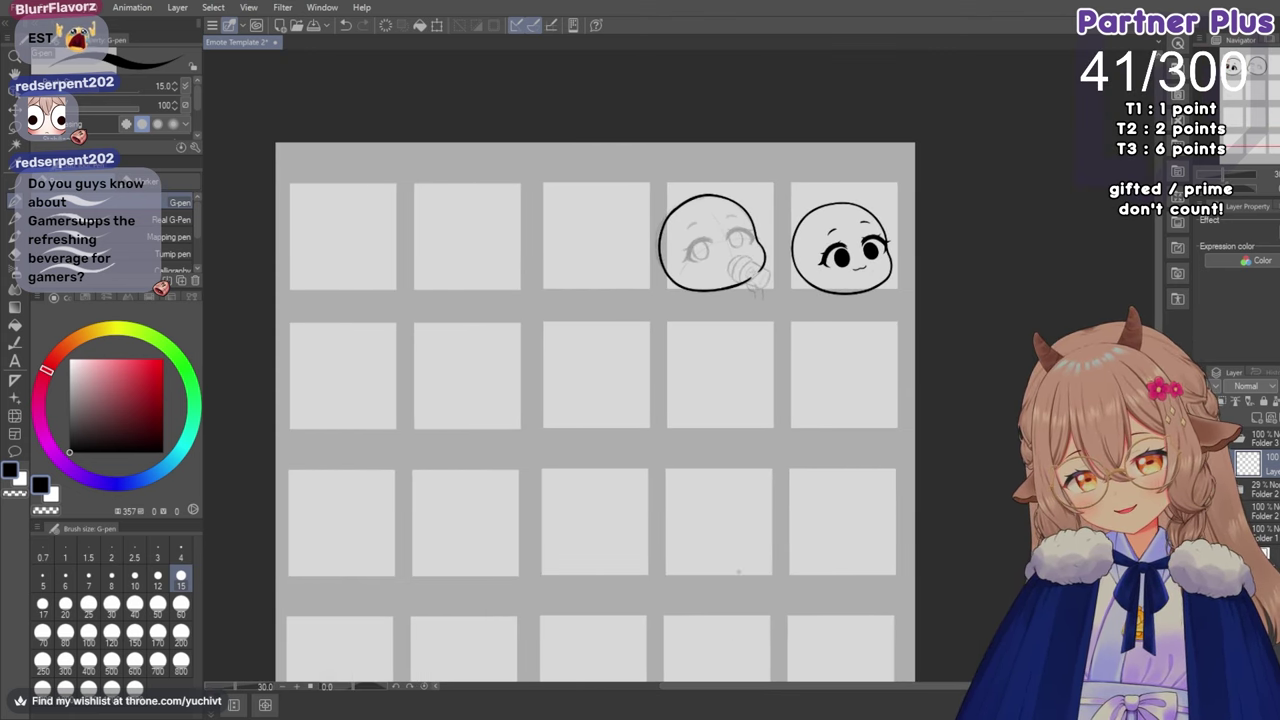
scroll(690, 212, "up", 1)
scroll(690, 212, "up", 5)
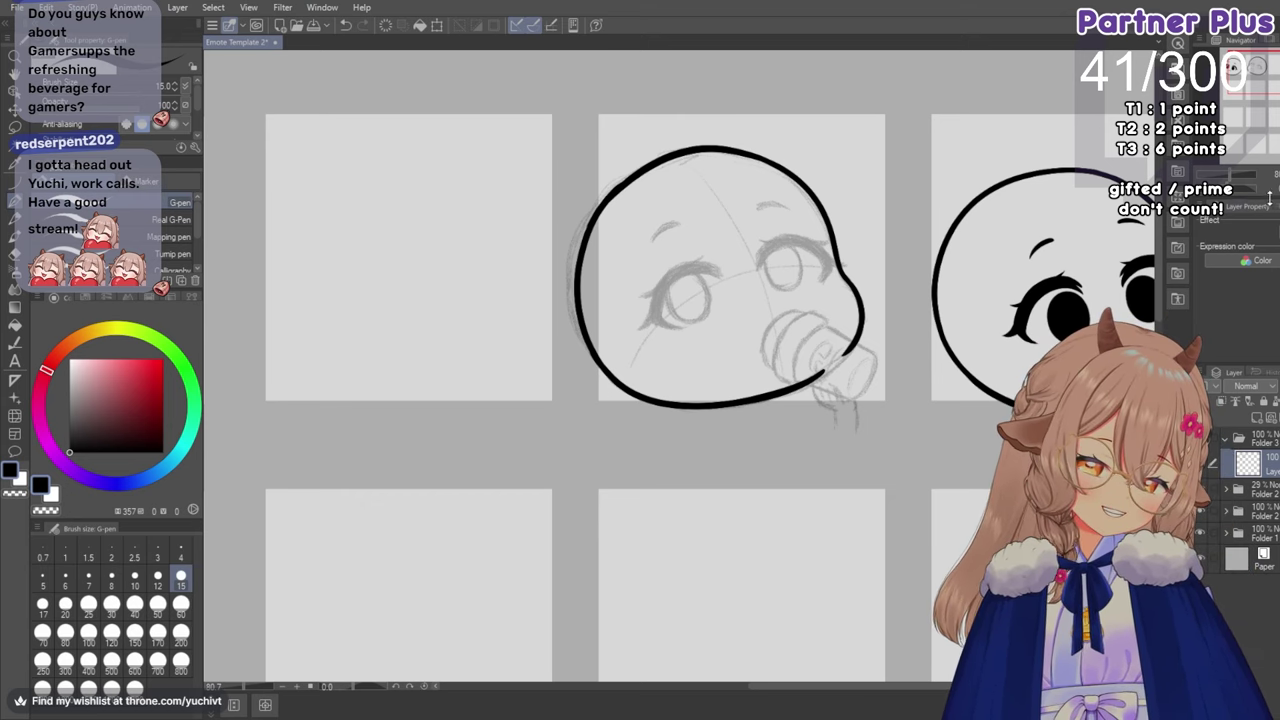
Rotate the mirrored canvas to 36 degrees and erase the outline segment between back of head and jaw with the 30 px Hard eraser.
left_click_drag(1228, 190, 1233, 191)
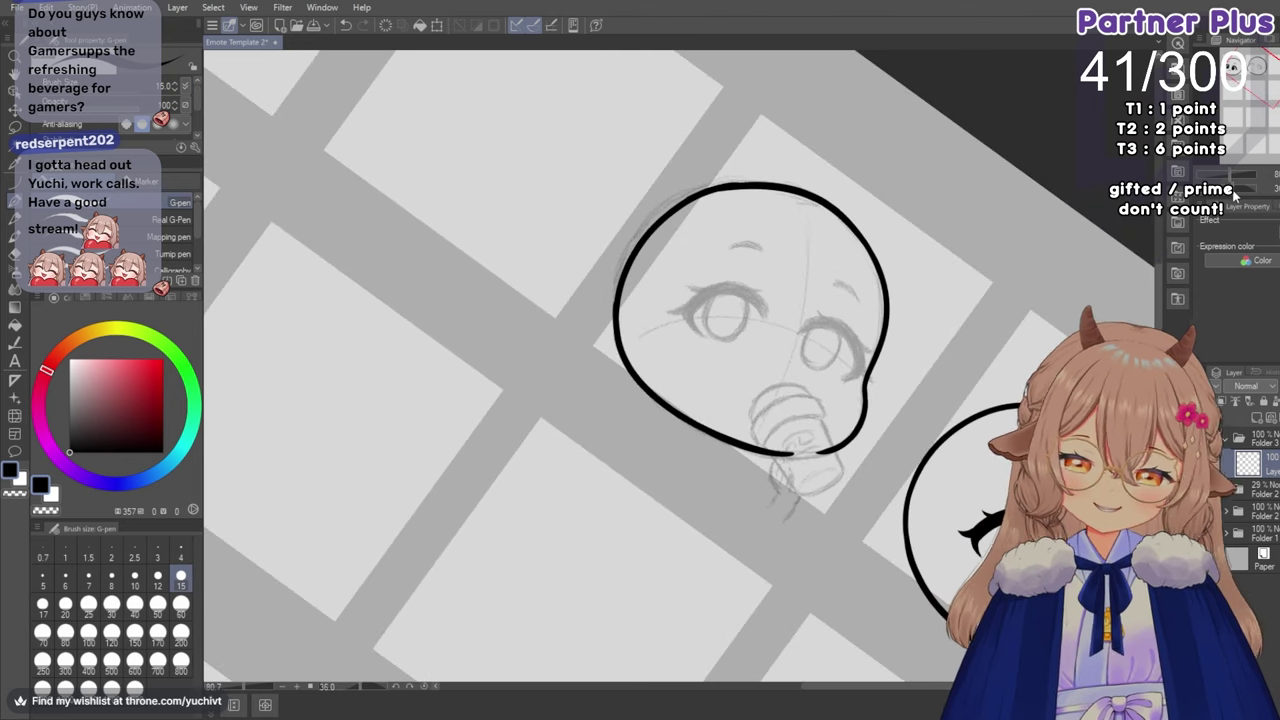
left_click_drag(760, 706, 860, 697)
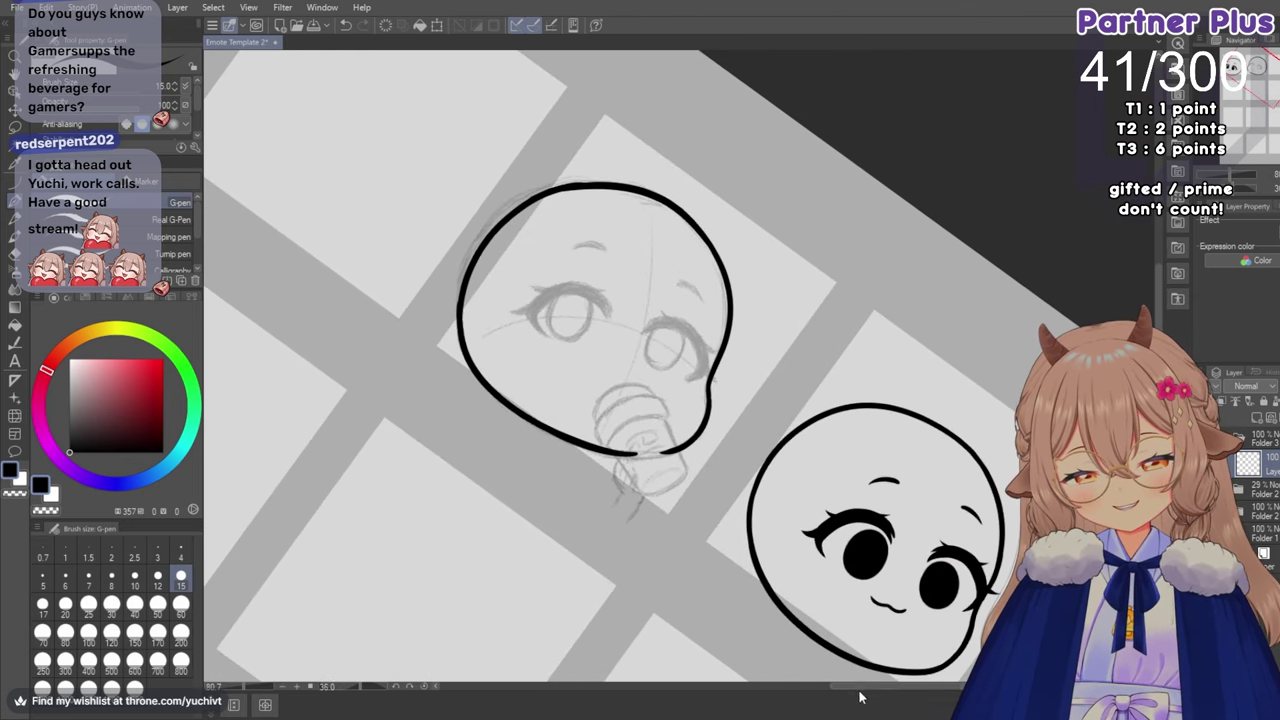
scroll(653, 431, "up", 2)
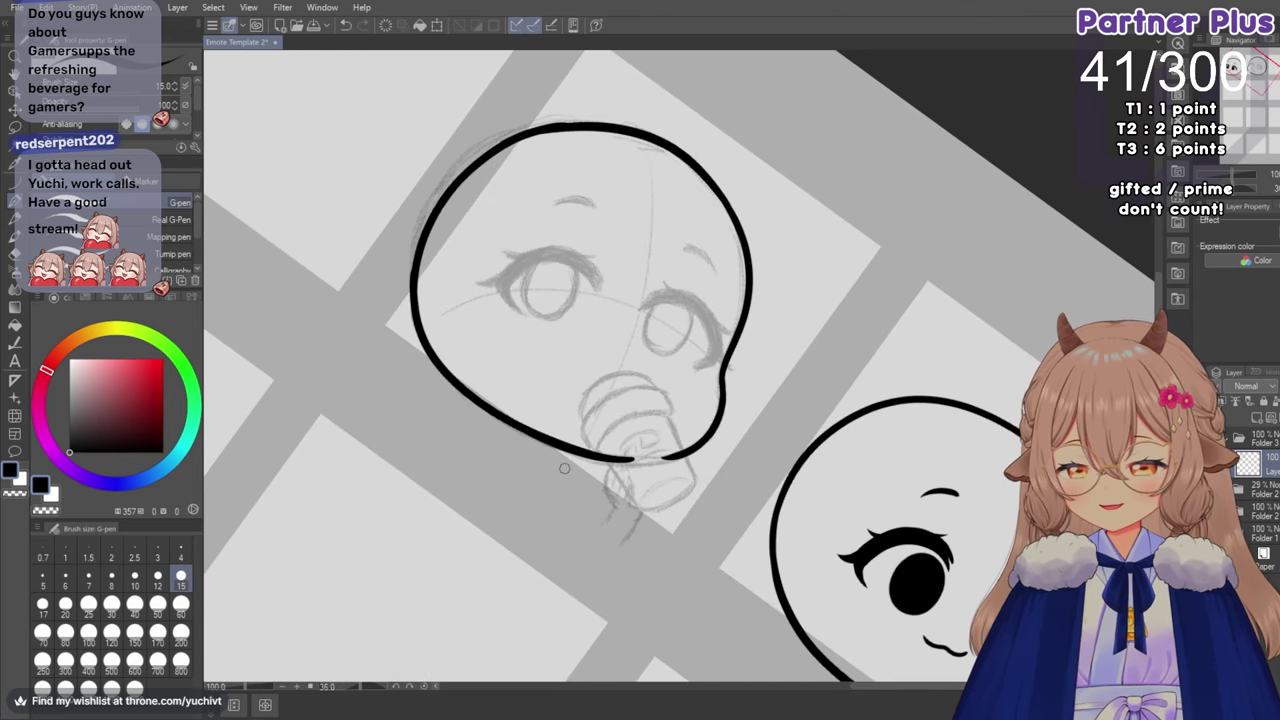
left_click(15, 260)
mouse_move(410, 314)
left_mouse_down()
mouse_move(433, 372)
mouse_move(397, 293)
mouse_move(458, 391)
left_mouse_up()
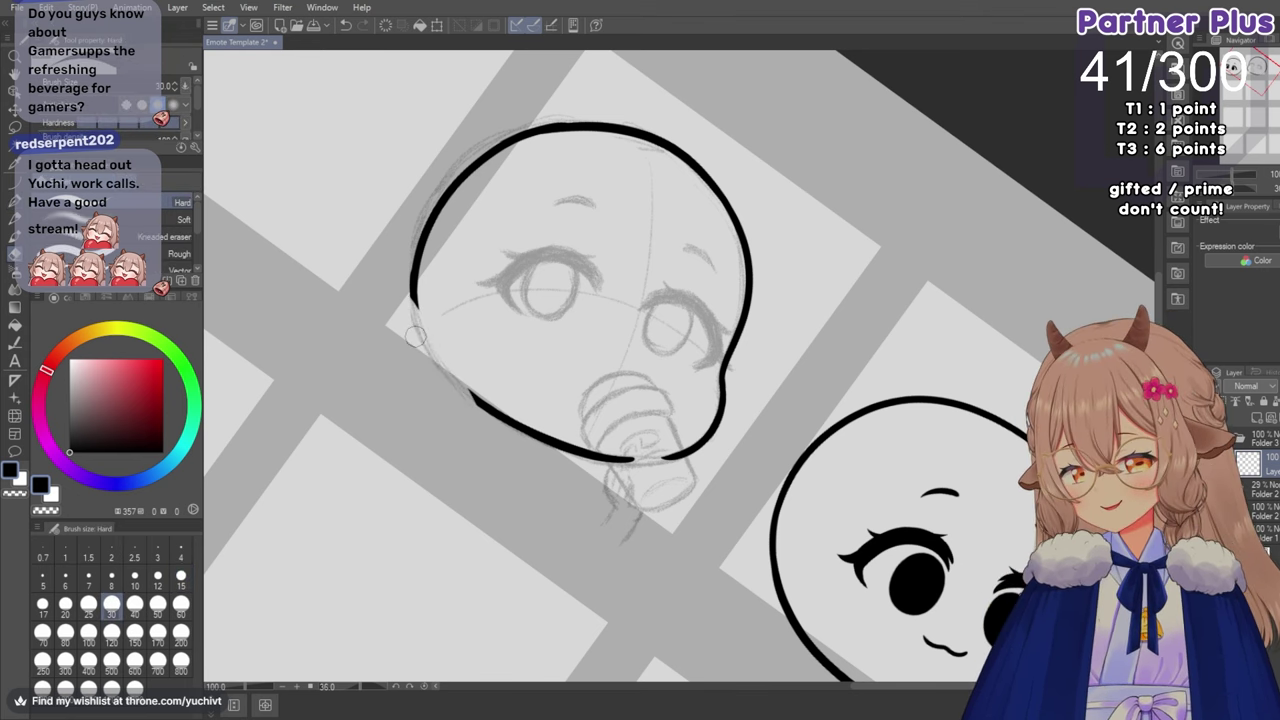
Reink the erased segment between back of head and jaw with the 15 px G-pen, redoing the stroke until the curve is smooth.
key("p")
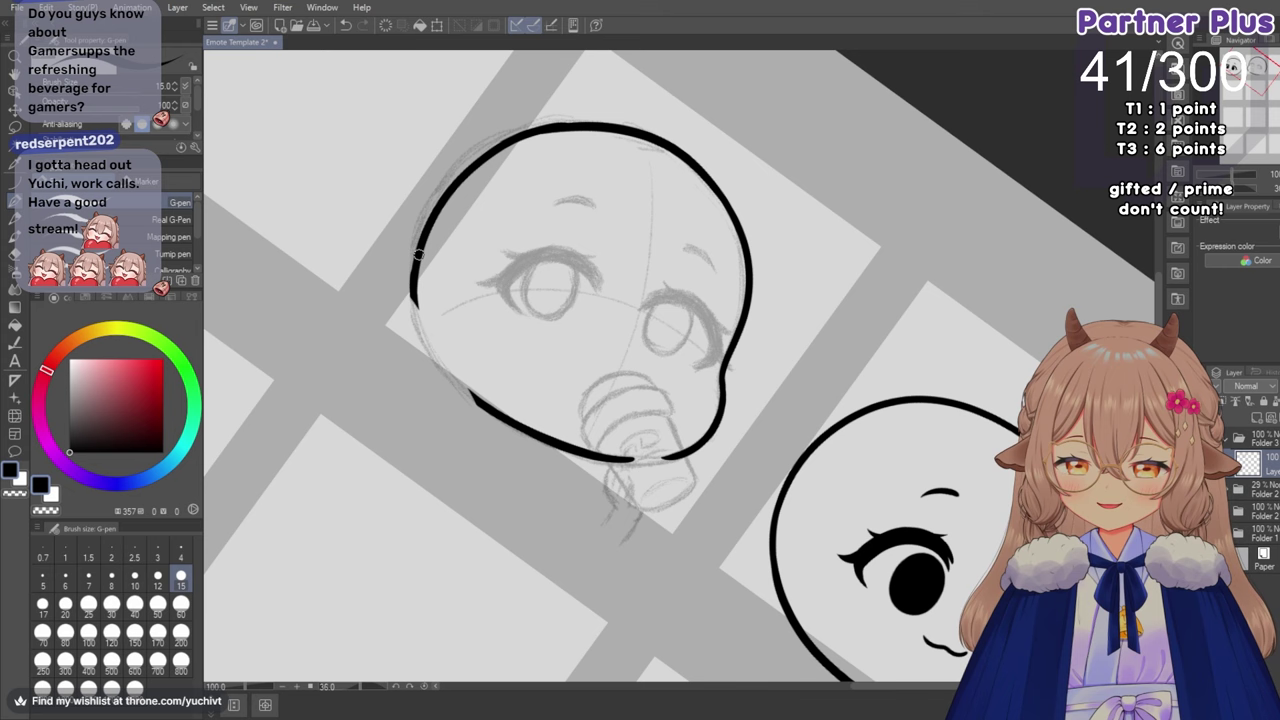
left_click_drag(413, 284, 460, 378)
key("ctrl+z")
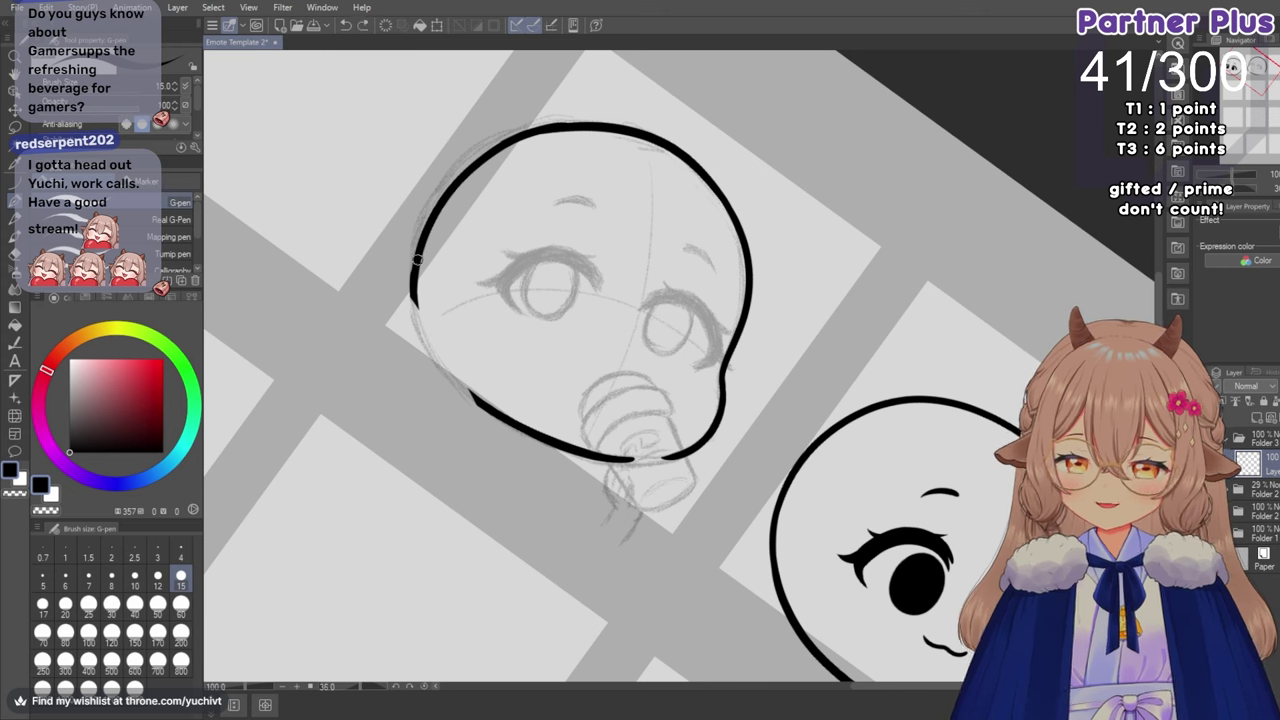
mouse_move(418, 250)
left_mouse_down()
mouse_move(446, 375)
mouse_move(472, 400)
left_mouse_up()
key("ctrl+z")
mouse_move(416, 262)
left_mouse_down()
mouse_move(450, 368)
mouse_move(490, 414)
left_mouse_up()
key("ctrl+z")
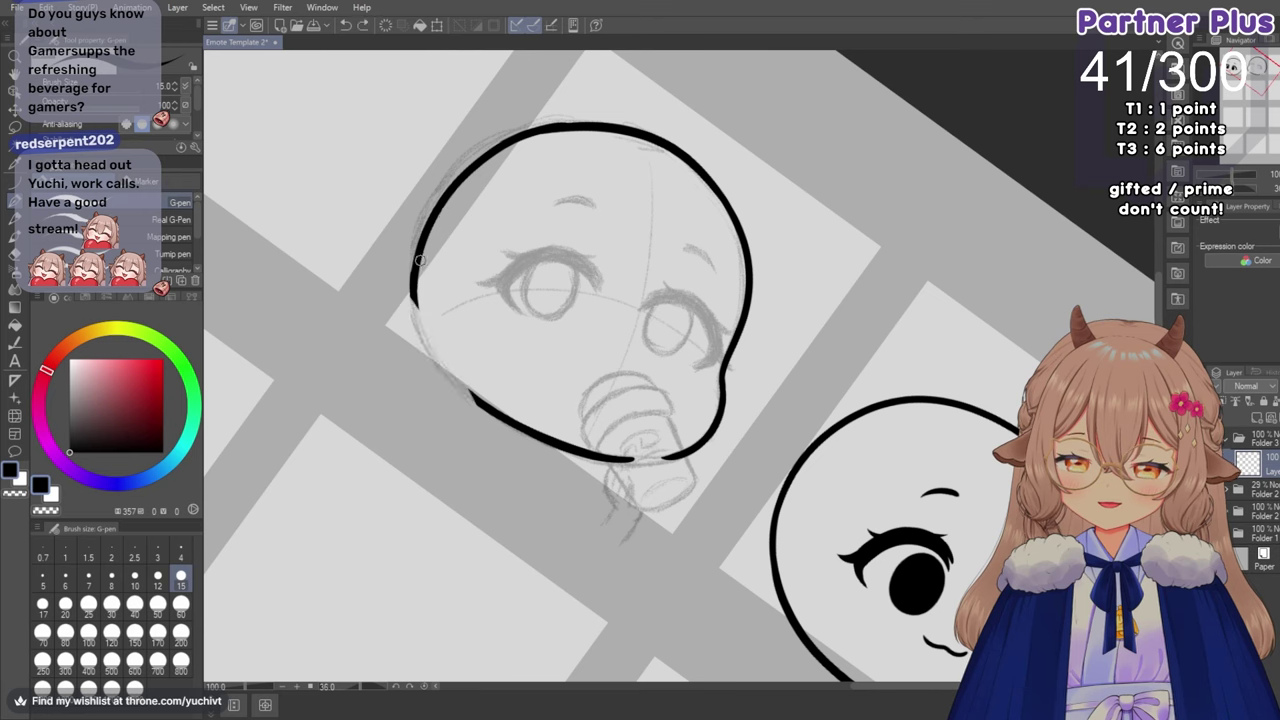
mouse_move(419, 259)
left_mouse_down()
mouse_move(434, 334)
mouse_move(492, 413)
left_mouse_up()
key("ctrl+z")
mouse_move(418, 258)
left_mouse_down()
mouse_move(450, 370)
mouse_move(488, 404)
left_mouse_up()
key("ctrl+z")
left_click_drag(417, 262, 492, 410)
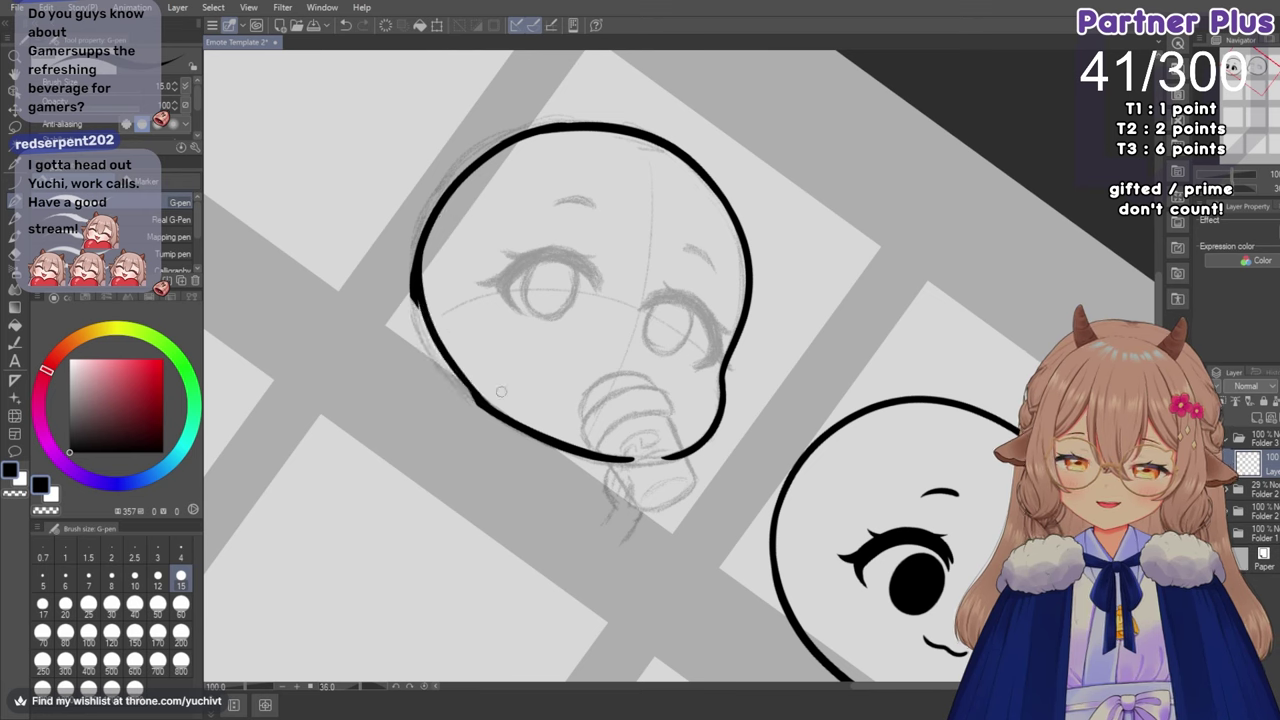
key("ctrl+z")
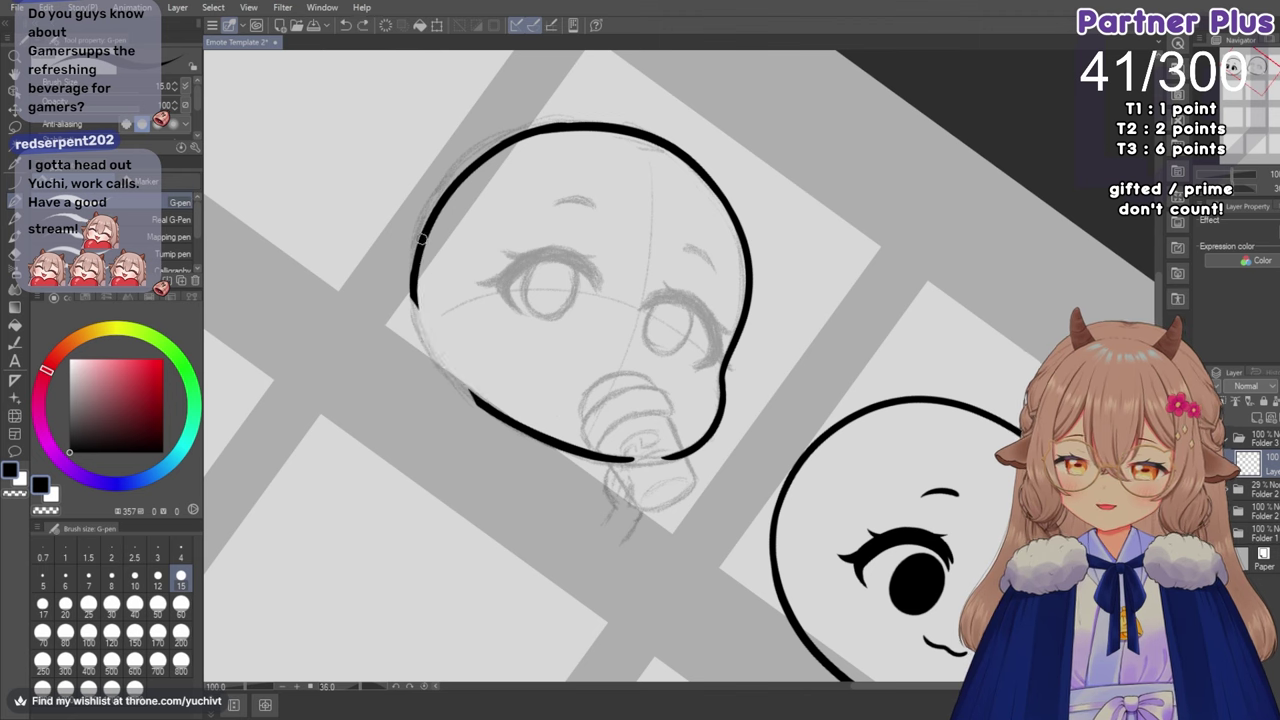
left_click_drag(421, 238, 510, 414)
key("ctrl+z")
mouse_move(424, 236)
left_mouse_down()
mouse_move(426, 300)
mouse_move(512, 414)
left_mouse_up()
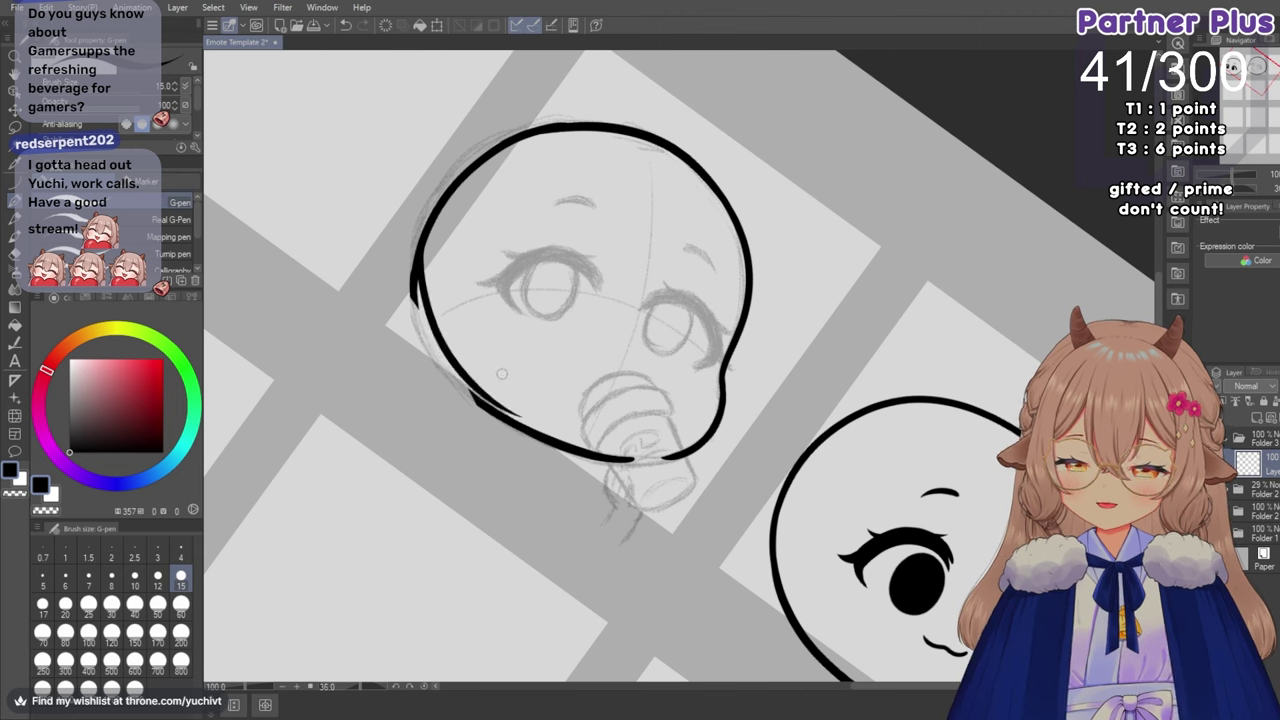
key("ctrl+z")
mouse_move(418, 252)
left_mouse_down()
mouse_move(488, 400)
mouse_move(540, 430)
left_mouse_up()
key("ctrl+z")
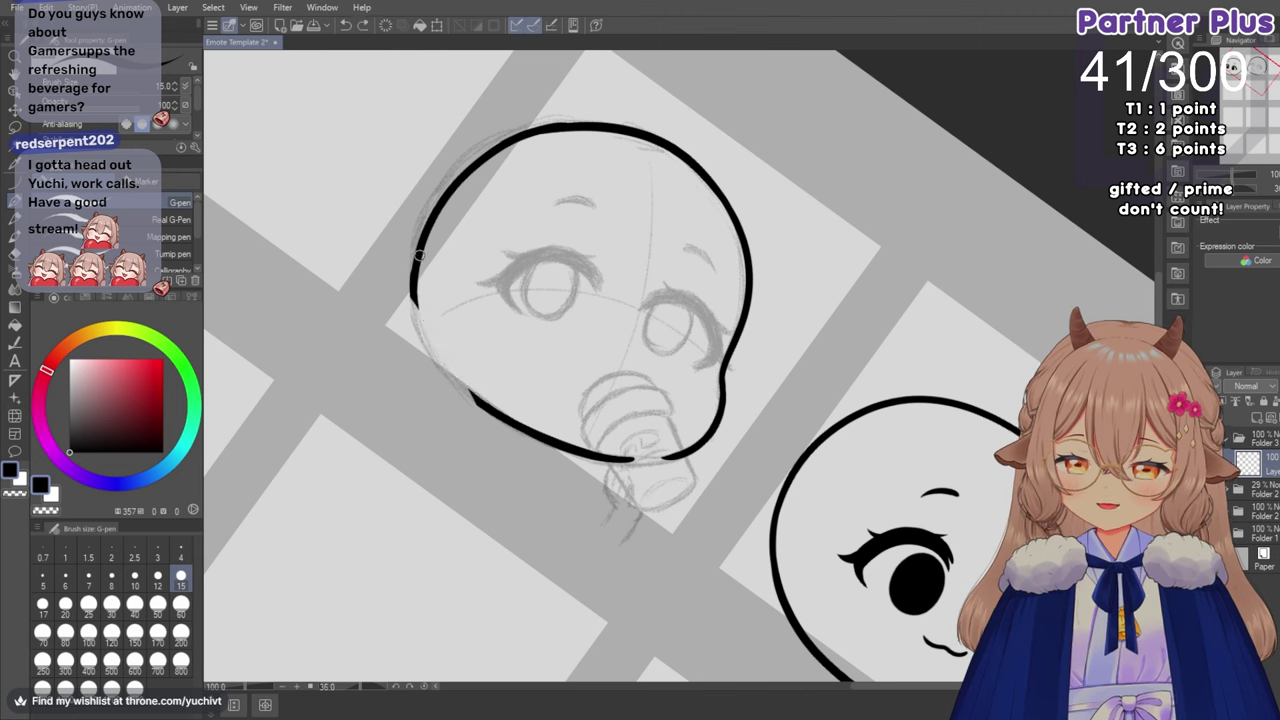
mouse_move(419, 255)
left_mouse_down()
mouse_move(509, 414)
mouse_move(540, 426)
left_mouse_up()
key("ctrl+z")
mouse_move(426, 236)
left_mouse_down()
mouse_move(439, 342)
mouse_move(548, 421)
left_mouse_up()
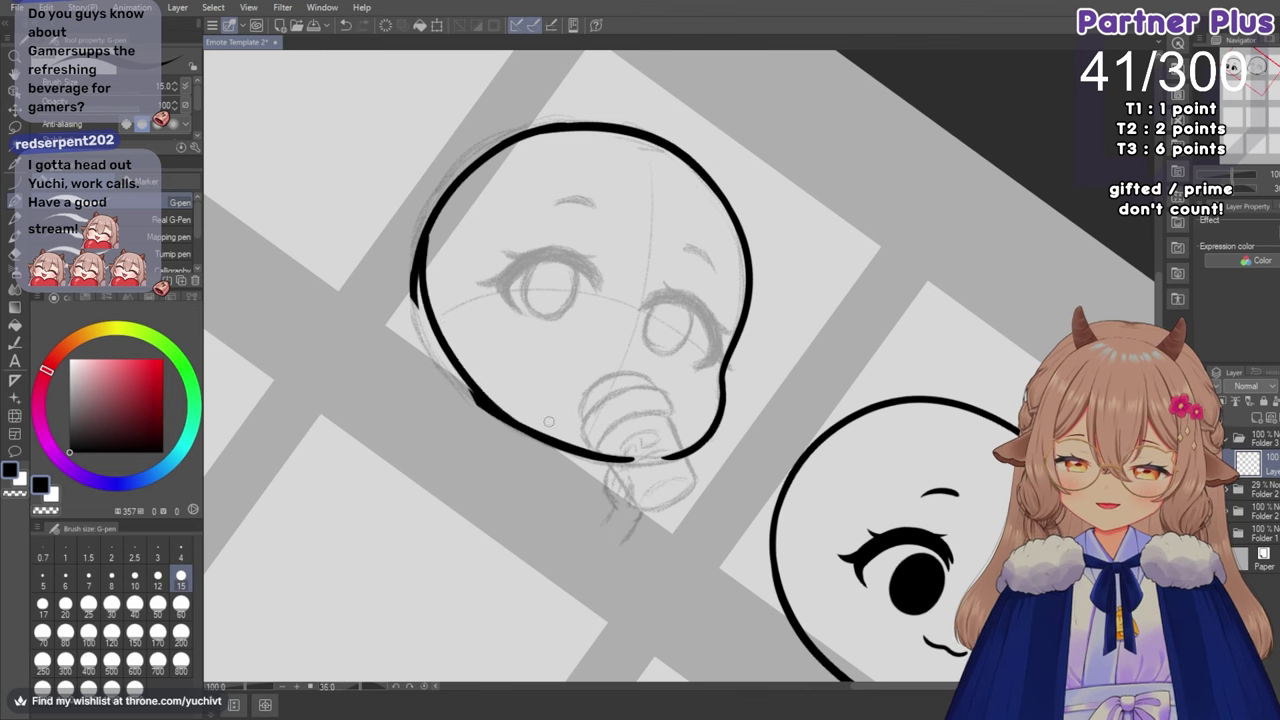
key("ctrl+z")
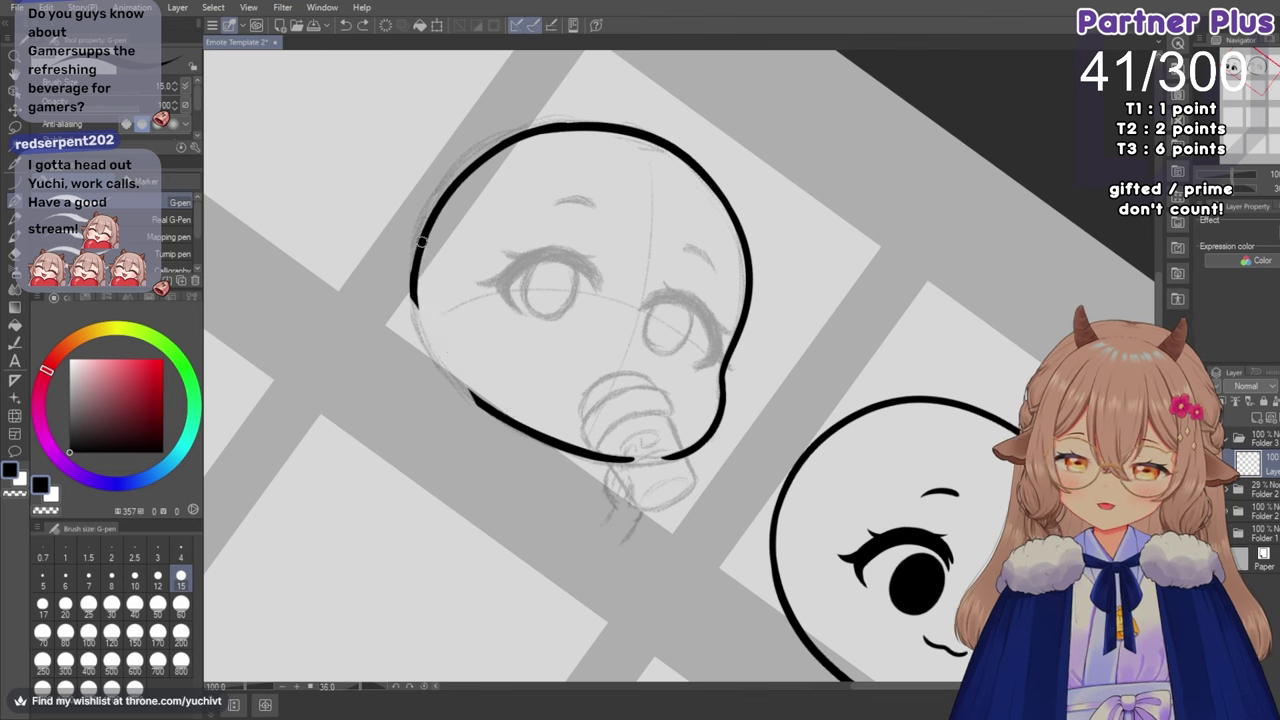
mouse_move(424, 232)
left_mouse_down()
mouse_move(456, 366)
mouse_move(508, 426)
left_mouse_up()
key("ctrl+z")
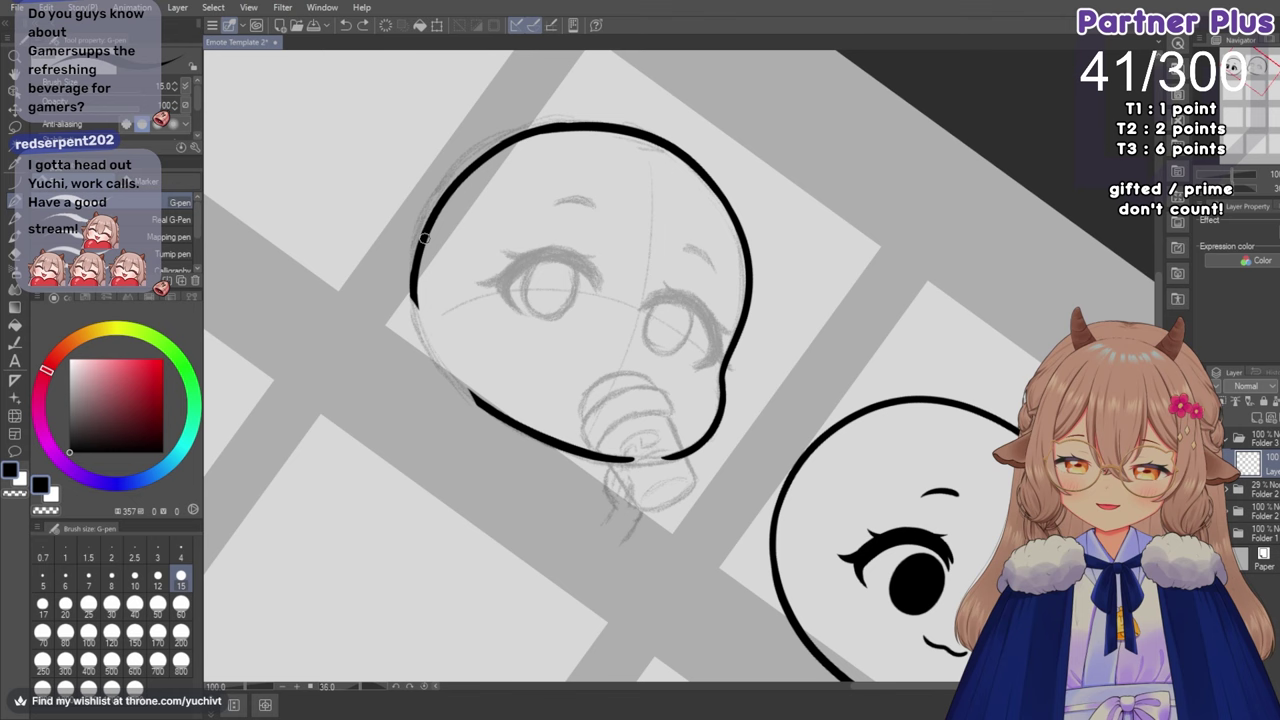
left_click_drag(424, 238, 508, 410)
key("ctrl+z")
left_click_drag(416, 258, 518, 413)
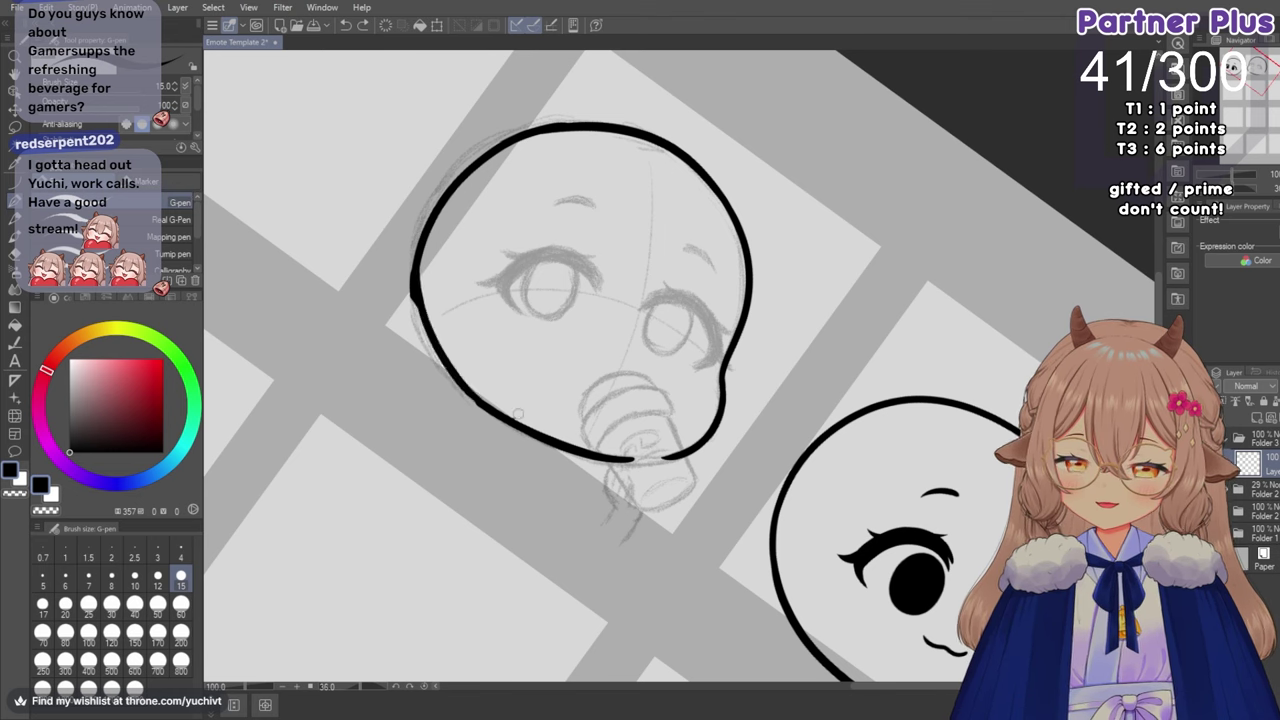
key("ctrl+z")
left_click_drag(418, 244, 523, 394)
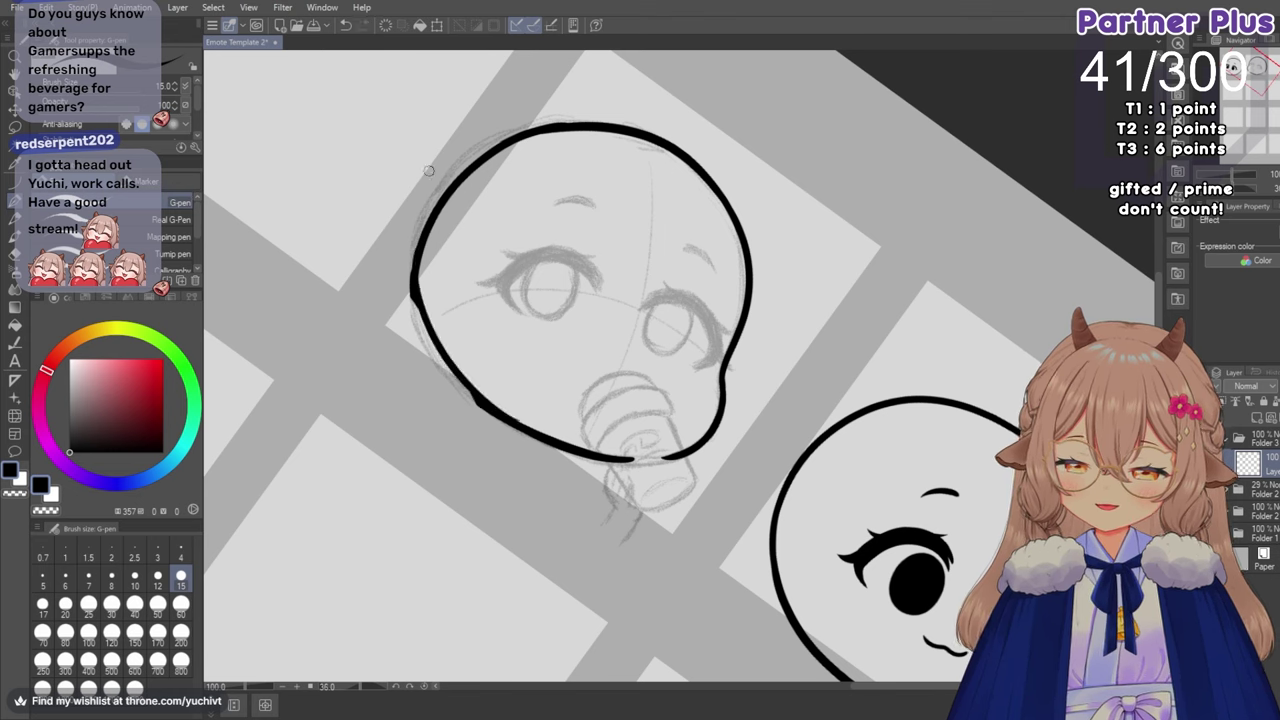
key("ctrl+z")
left_click_drag(417, 268, 519, 418)
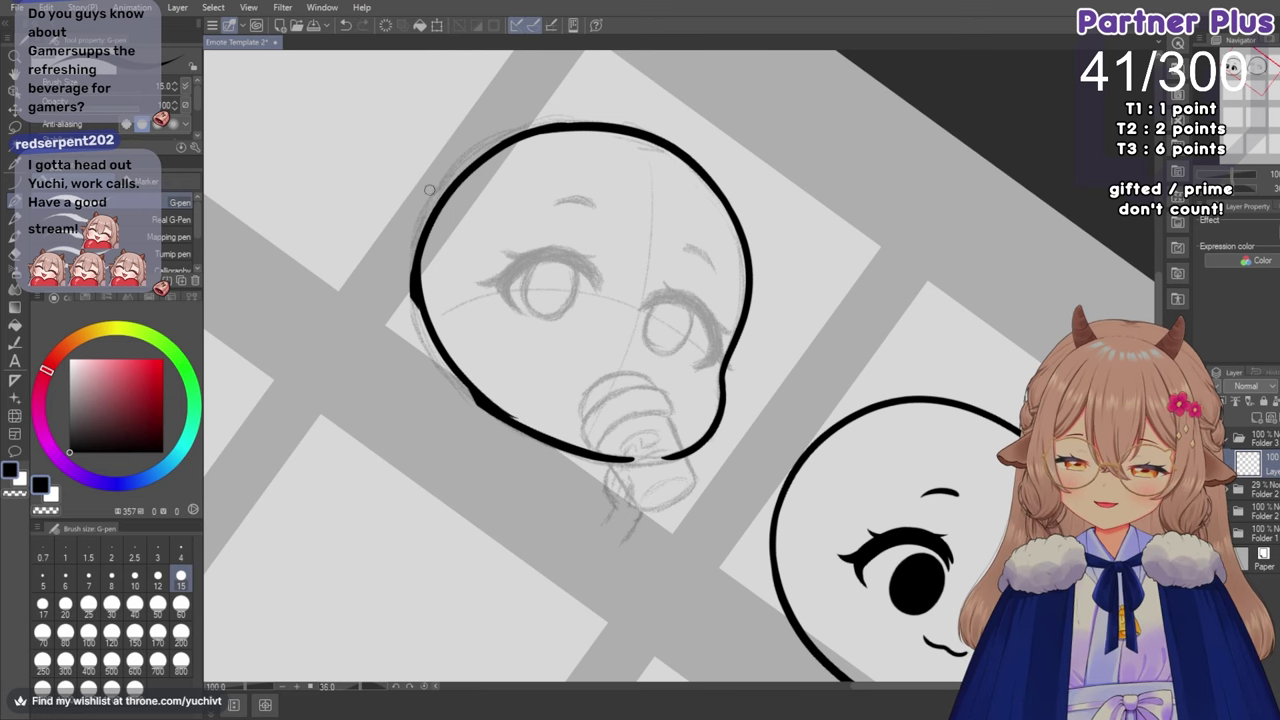
key("ctrl+z")
mouse_move(414, 266)
left_mouse_down()
mouse_move(486, 400)
mouse_move(532, 422)
left_mouse_up()
key("ctrl+z")
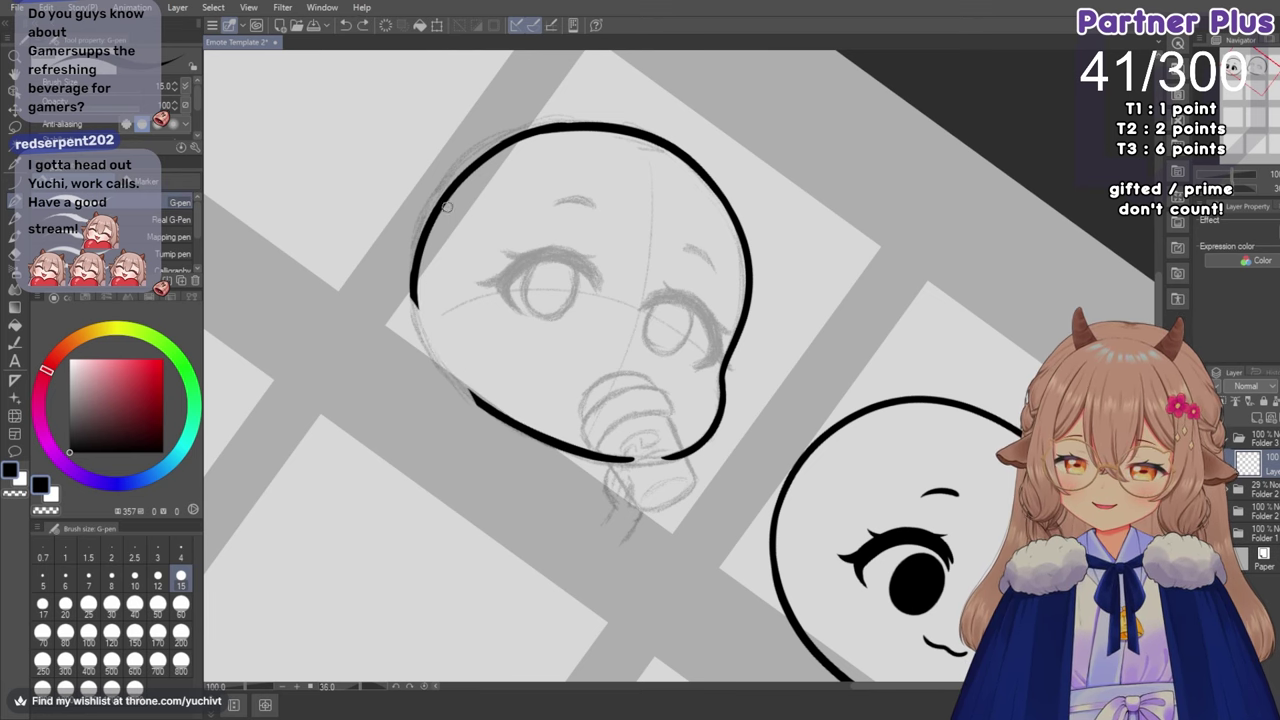
left_click_drag(416, 302, 532, 406)
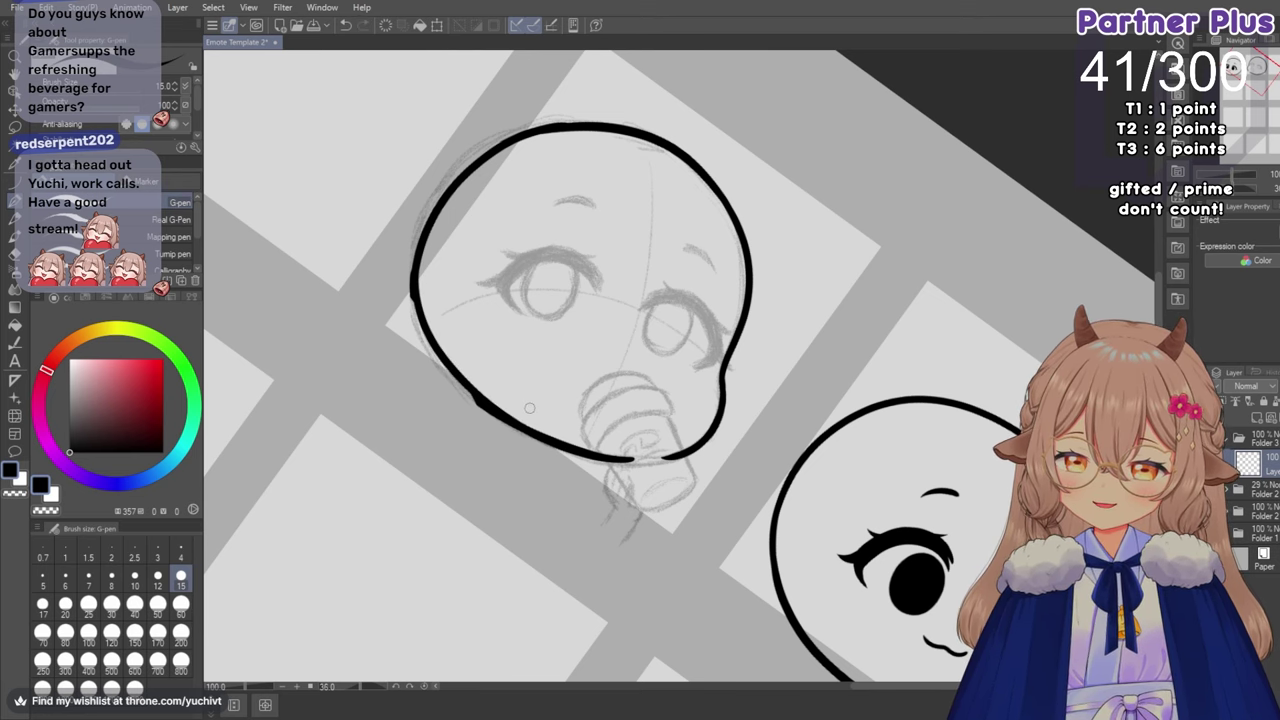
Examine the head outline at several rotations and magnifications, restoring the unmirrored, upright view to compare it with the first cell's emote.
scroll(529, 407, "up", 5)
key("e")
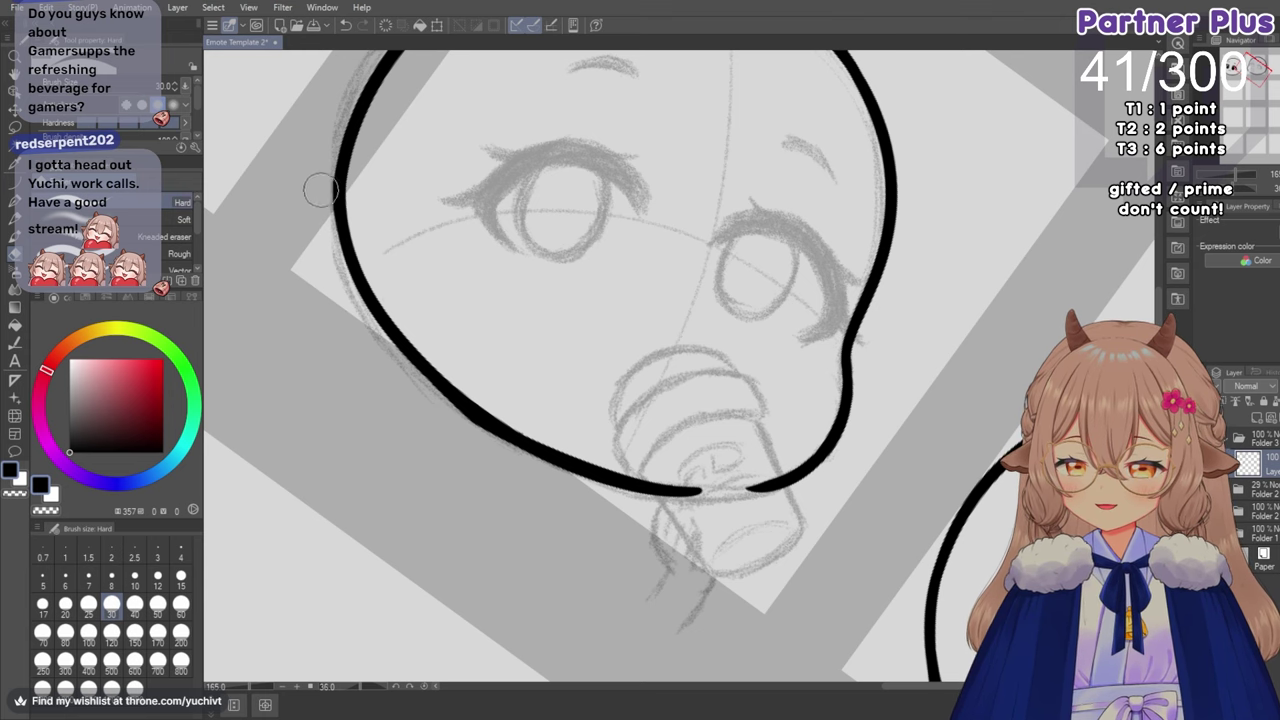
scroll(400, 172, "down", 2)
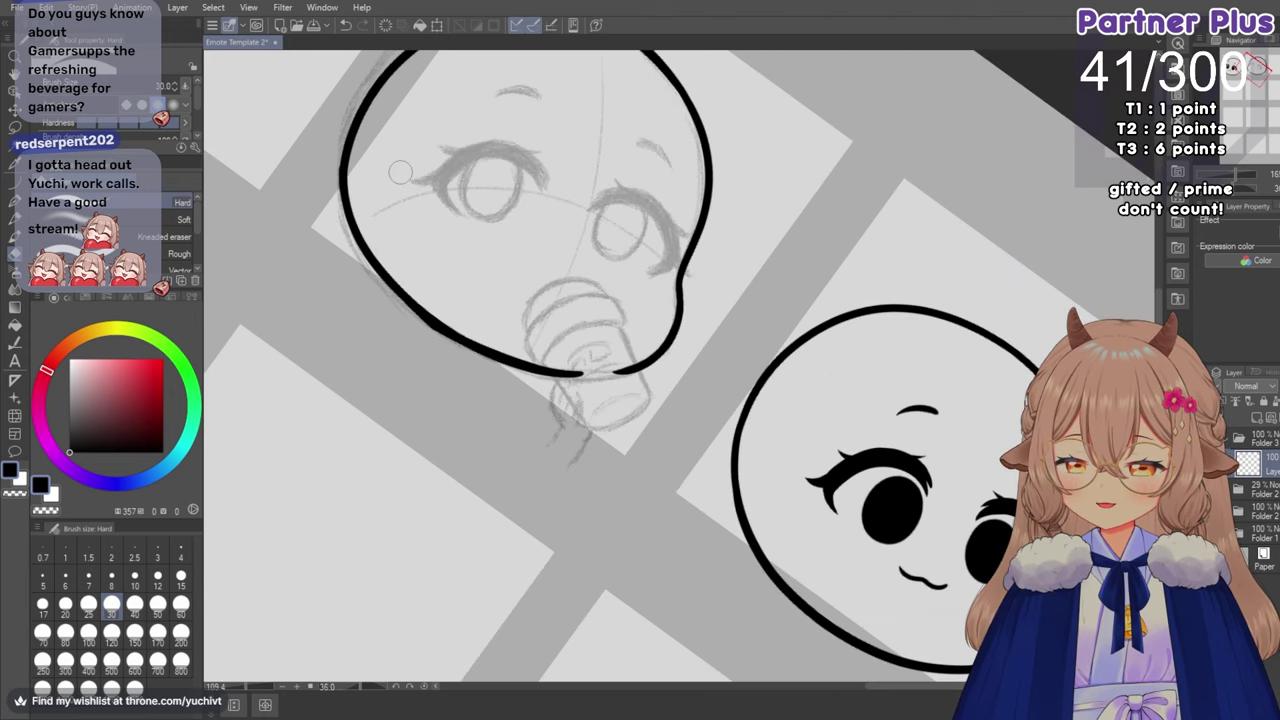
scroll(400, 172, "down", 1)
scroll(410, 188, "up", 1)
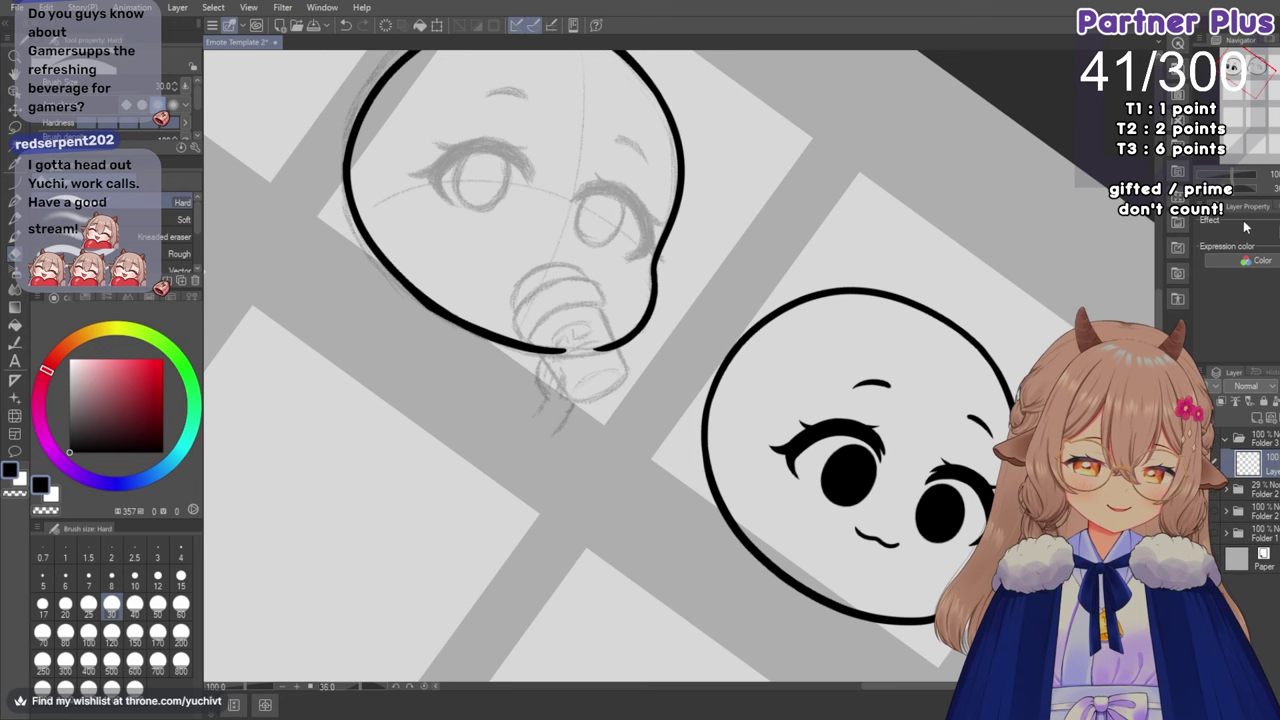
left_click_drag(1231, 191, 1220, 190)
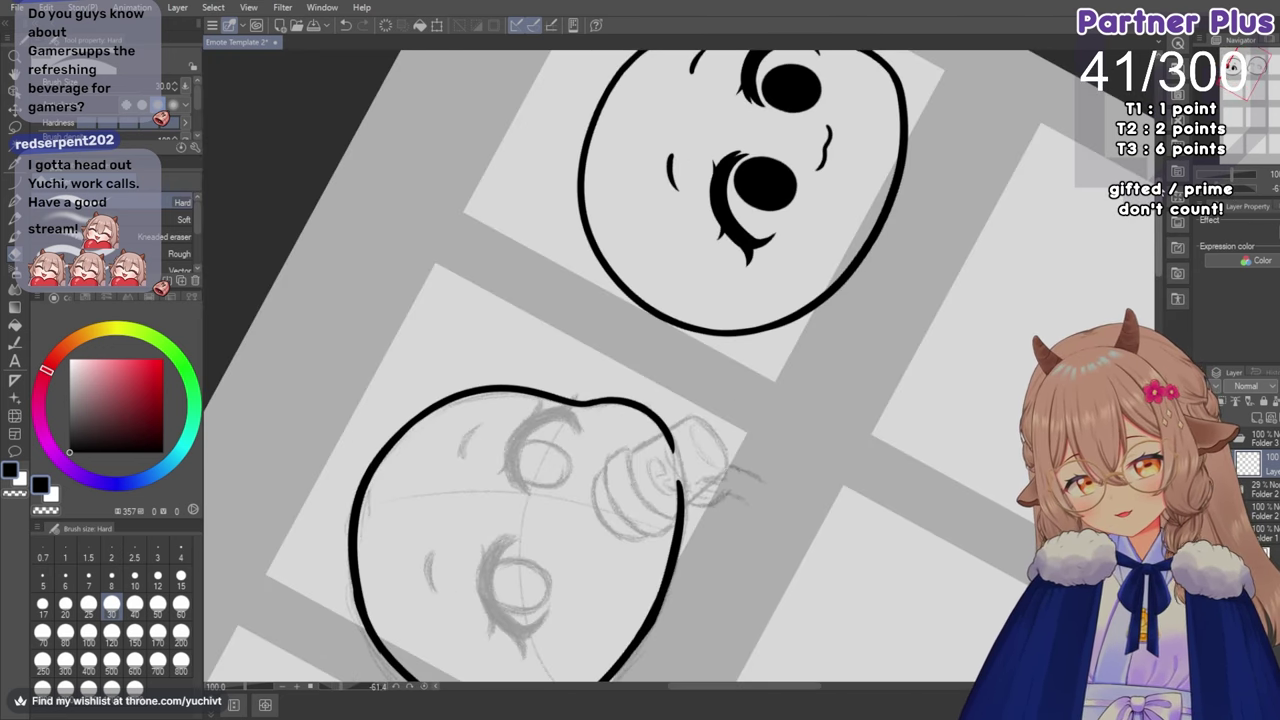
left_click_drag(762, 571, 763, 389)
scroll(763, 389, "up", 3)
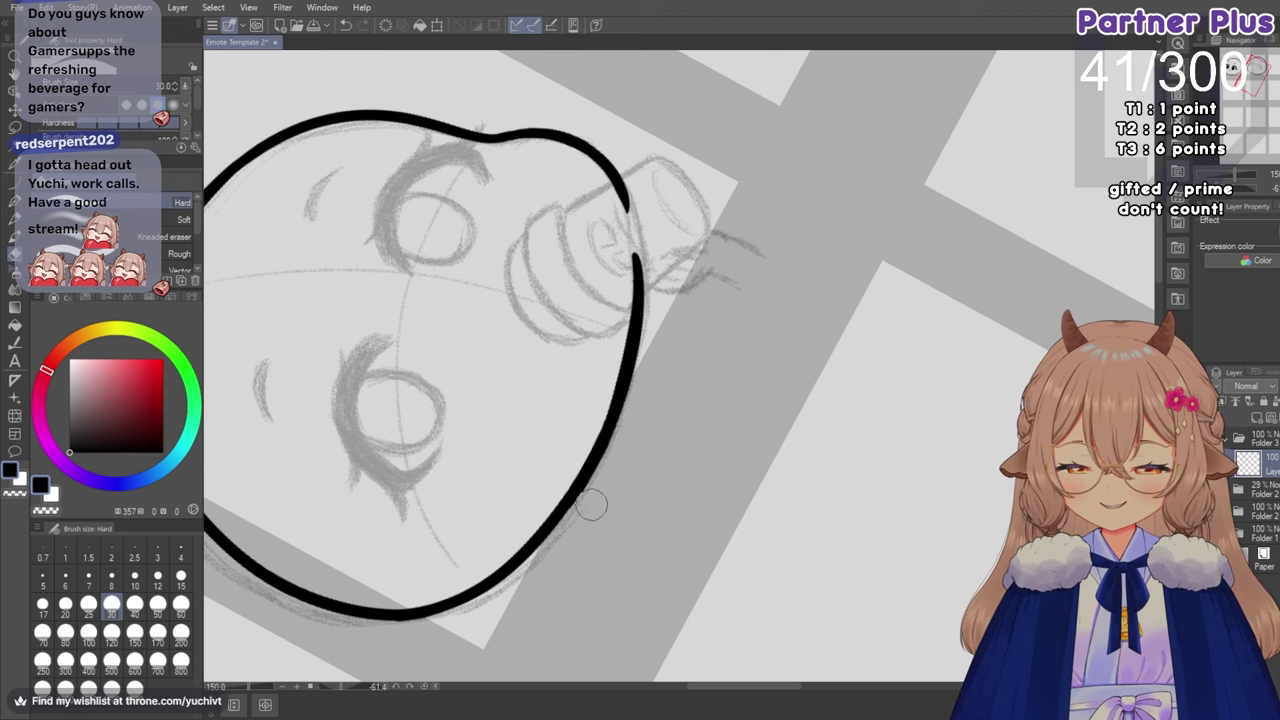
scroll(595, 507, "down", 2)
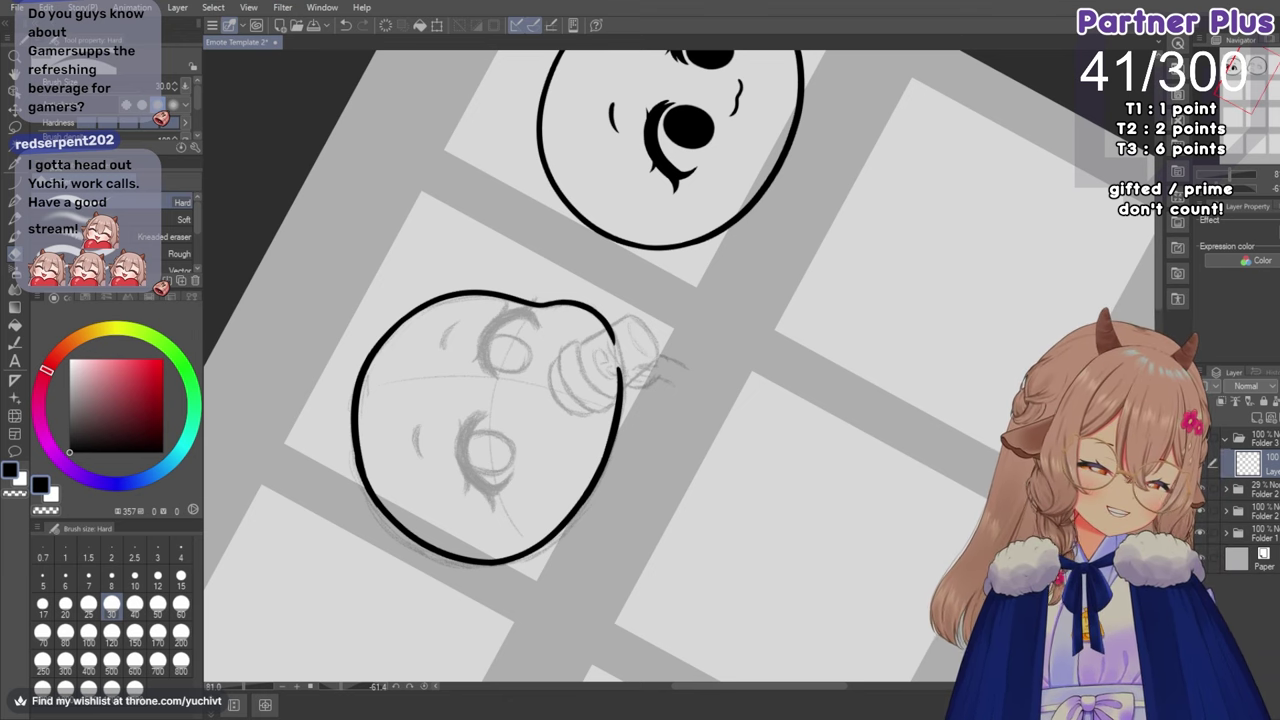
key("r")
key("h")
scroll(836, 365, "down", 3)
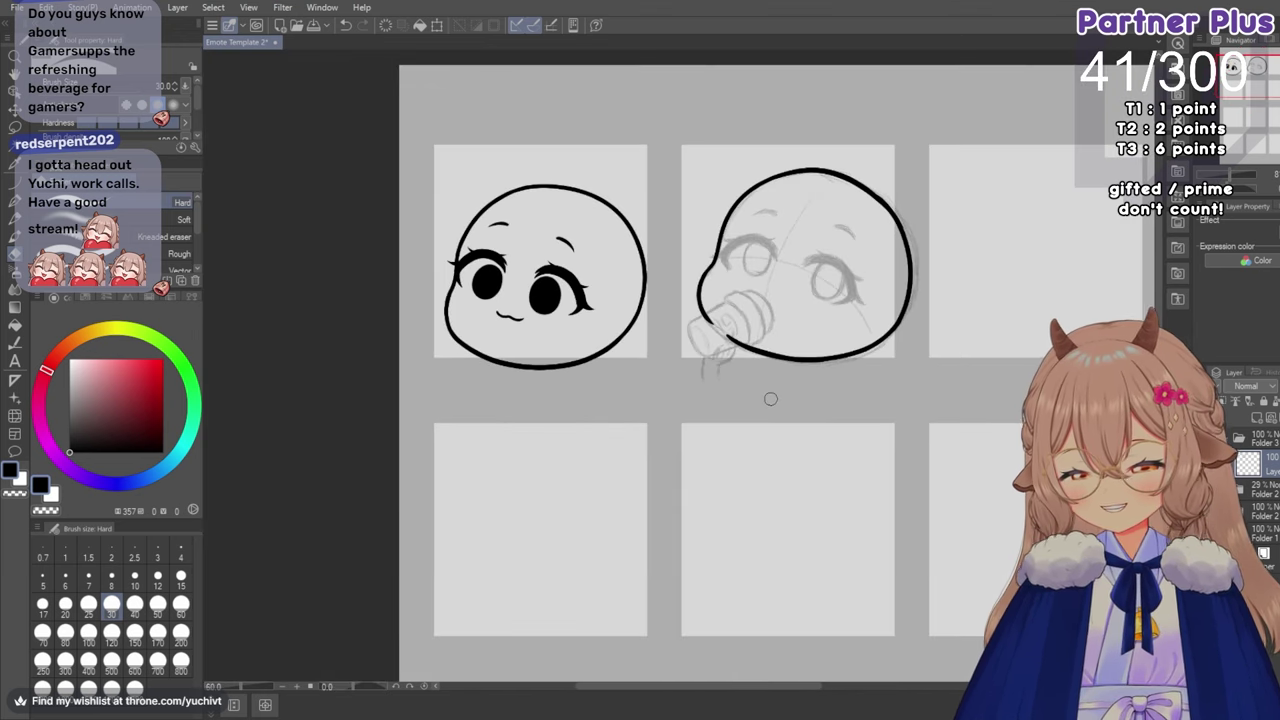
Add a new layer above the head outline for the eyes and switch to the 15 px G-pen.
left_click_drag(708, 687, 806, 686)
scroll(557, 240, "up", 4)
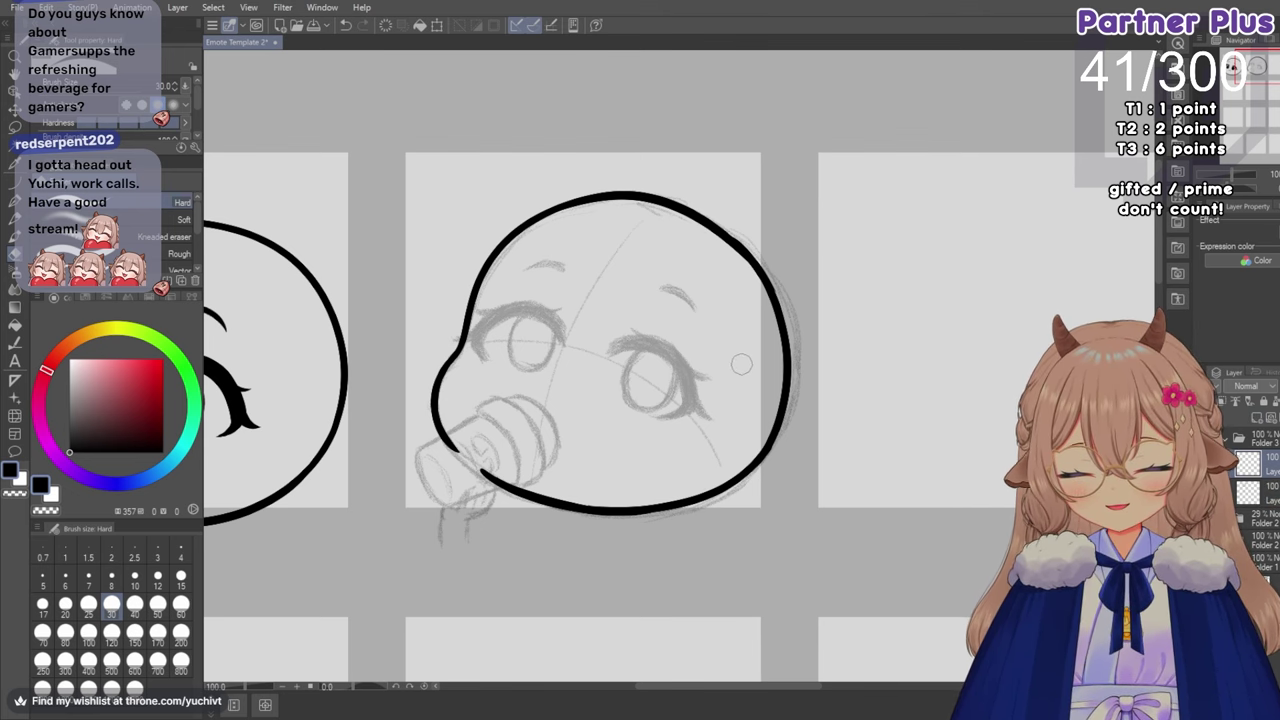
scroll(741, 363, "up", 3)
scroll(678, 400, "up", 2)
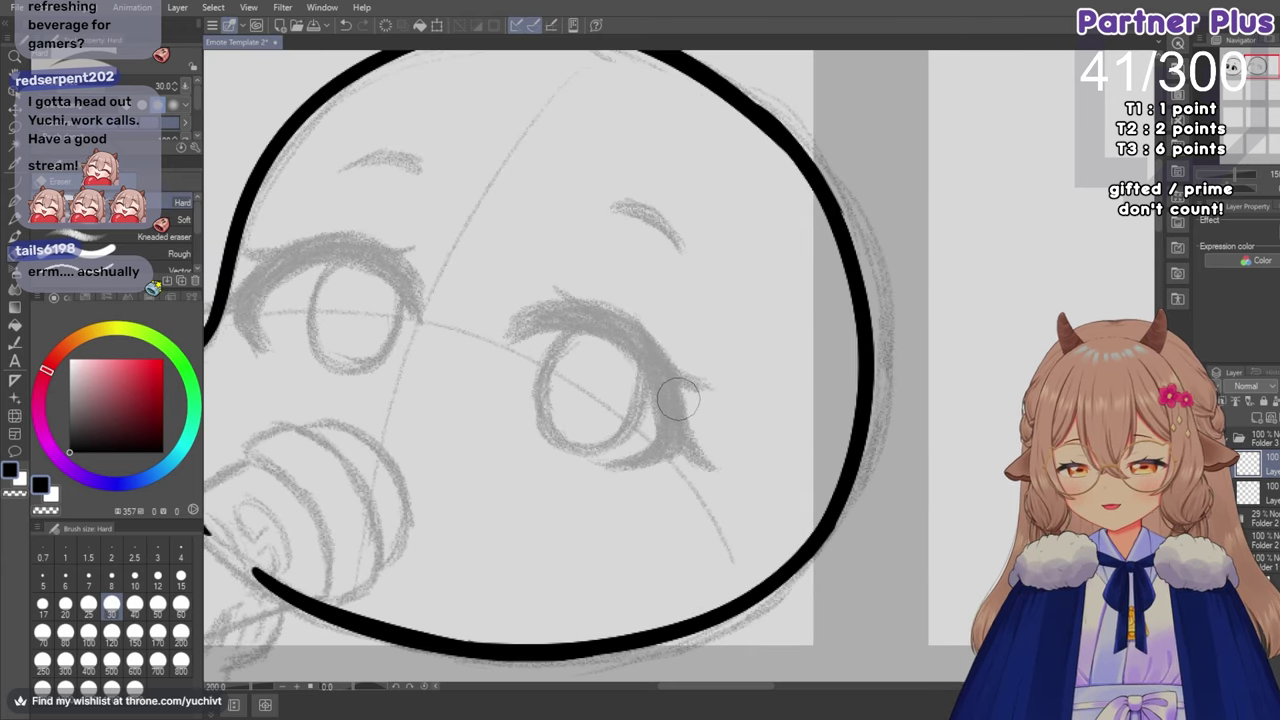
left_click(17, 200)
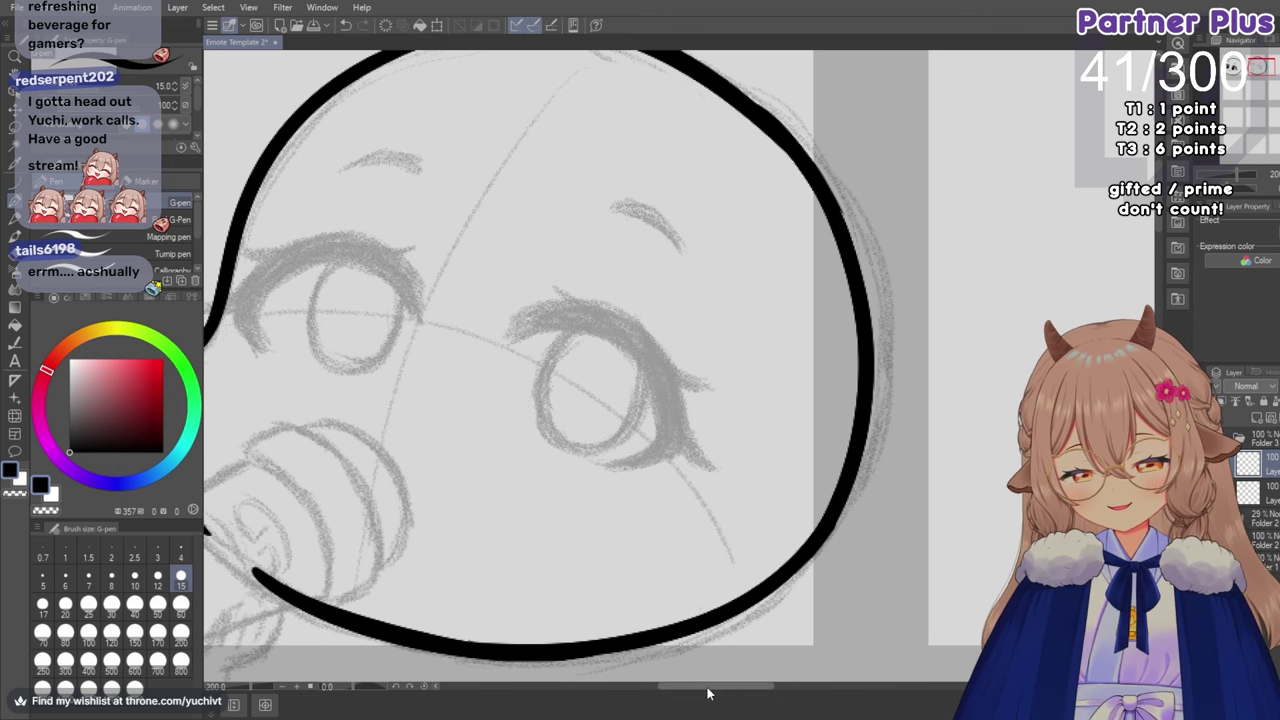
left_click_drag(706, 688, 693, 688)
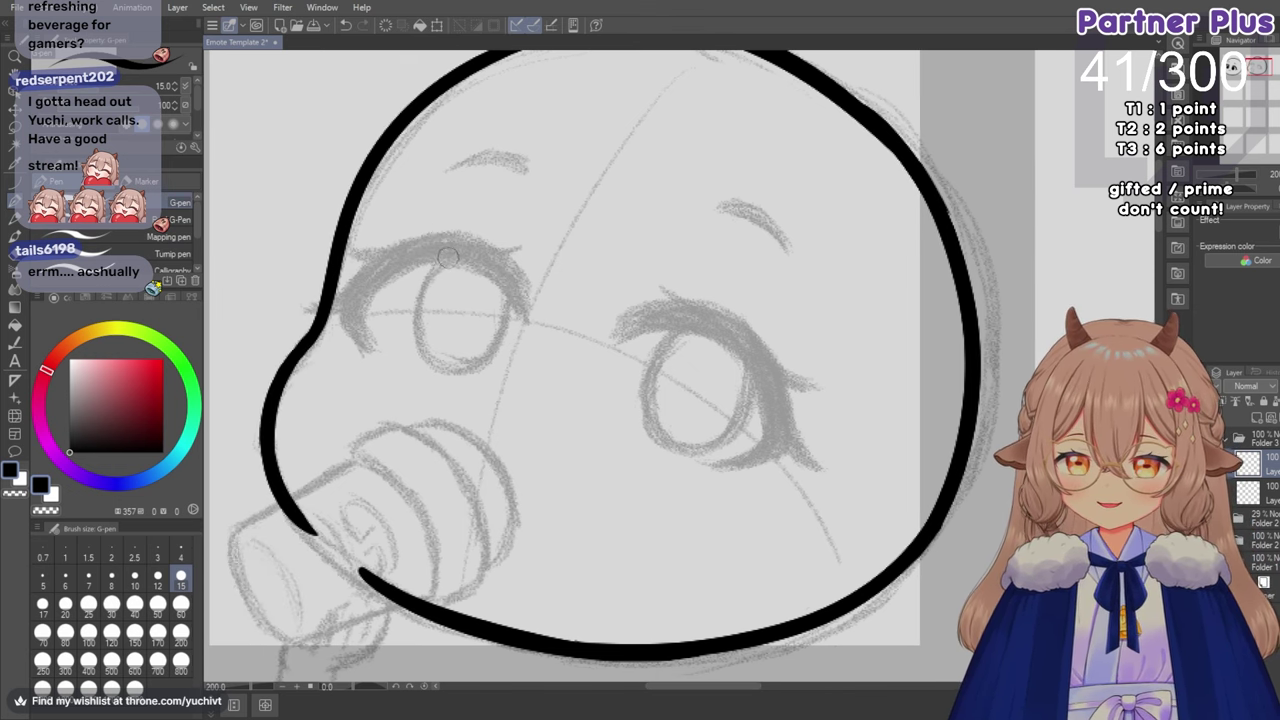
Ink the upper lash line of the eye nearest the cup, from its outer corner over the top of the iris, redoing uneven strokes.
mouse_move(448, 257)
left_mouse_down()
mouse_move(364, 301)
mouse_move(360, 317)
left_mouse_up()
left_click_drag(389, 276, 355, 325)
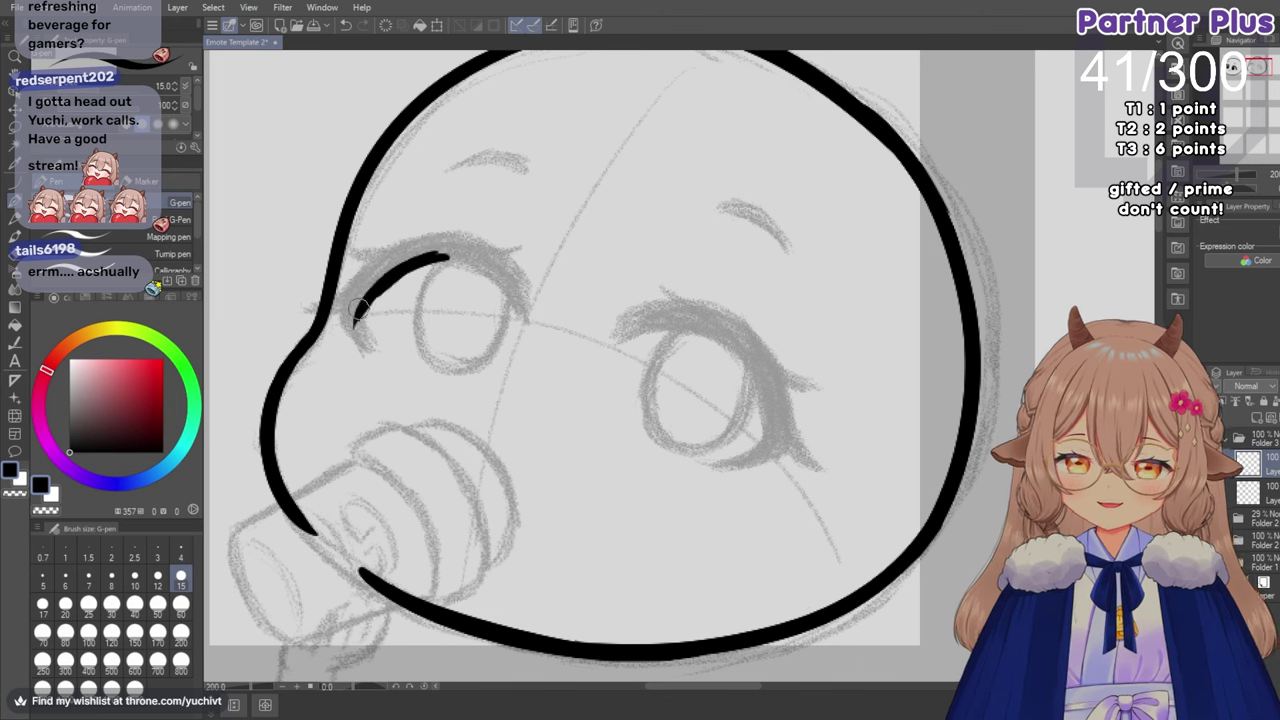
mouse_move(402, 271)
left_mouse_down()
mouse_move(361, 308)
mouse_move(398, 268)
mouse_move(462, 258)
left_mouse_up()
key("ctrl+z")
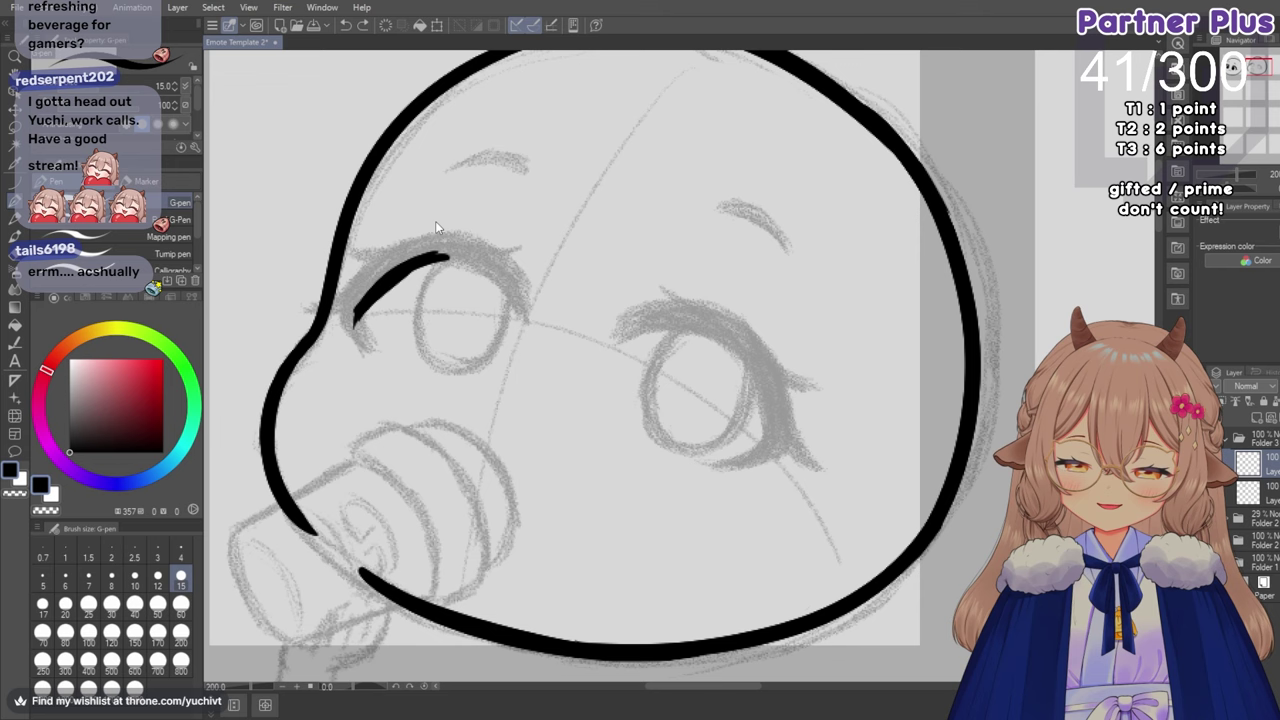
key("ctrl+z")
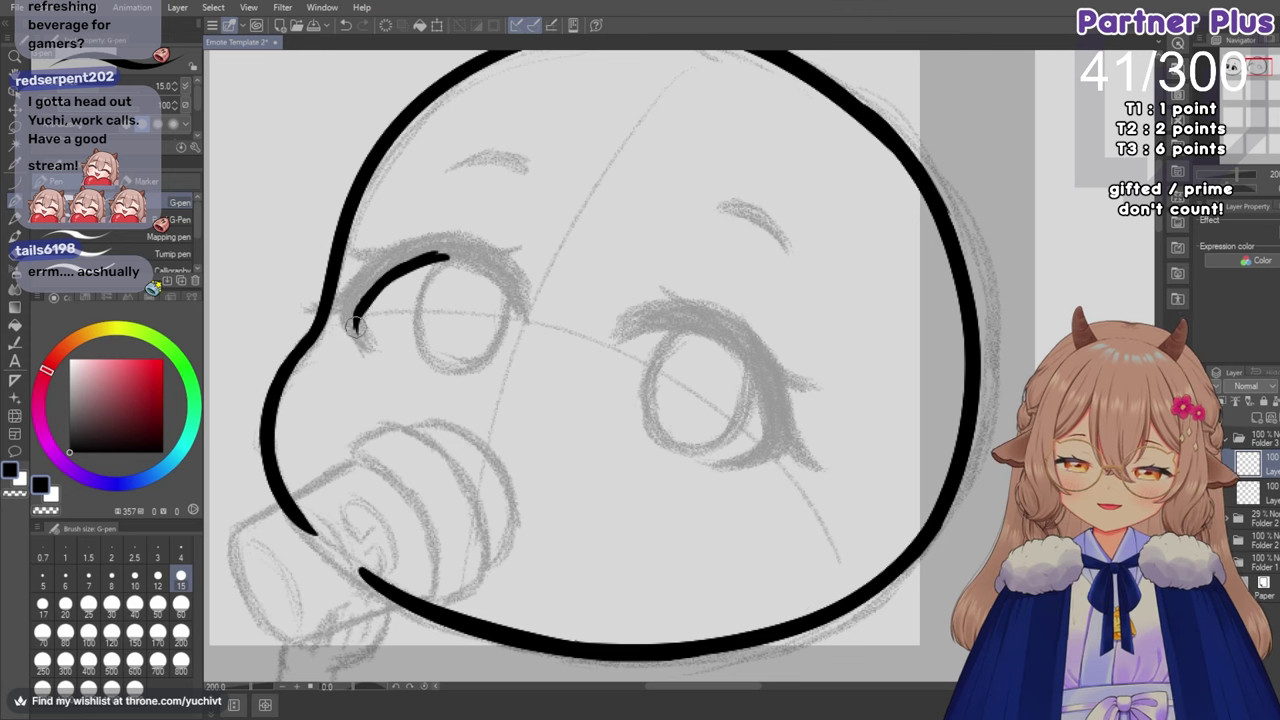
left_click_drag(368, 297, 363, 346)
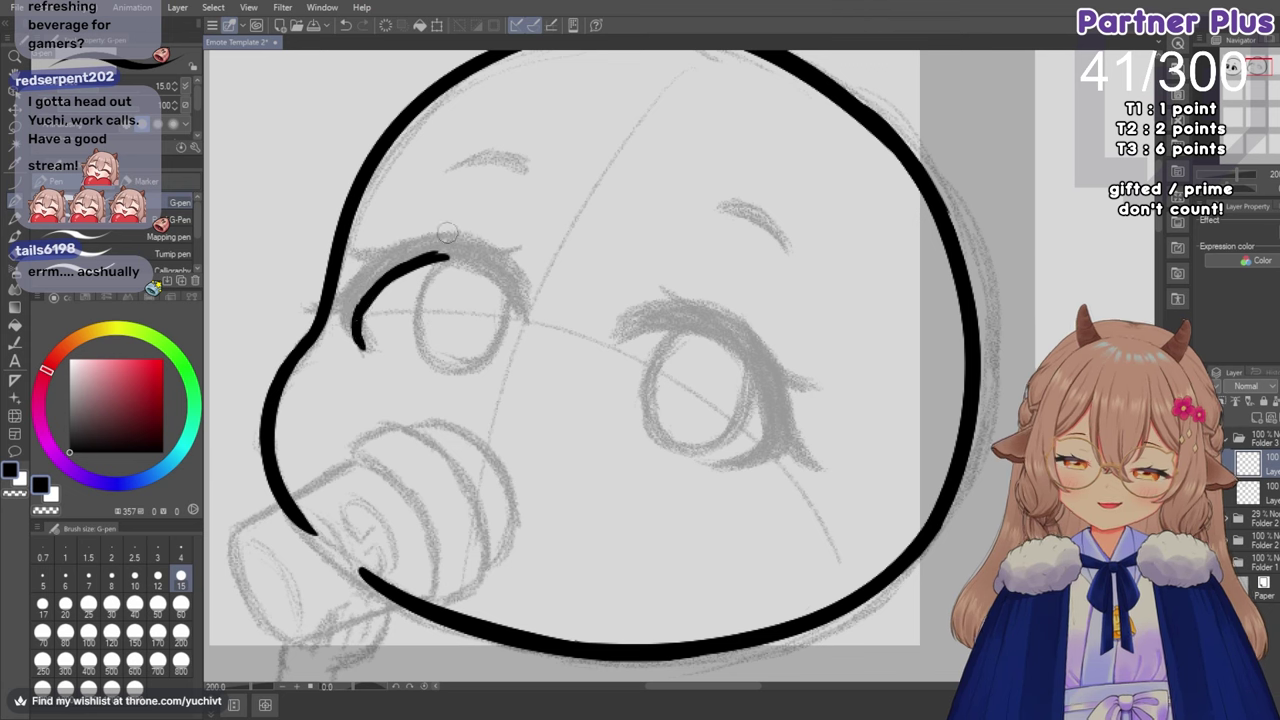
left_click_drag(427, 258, 490, 274)
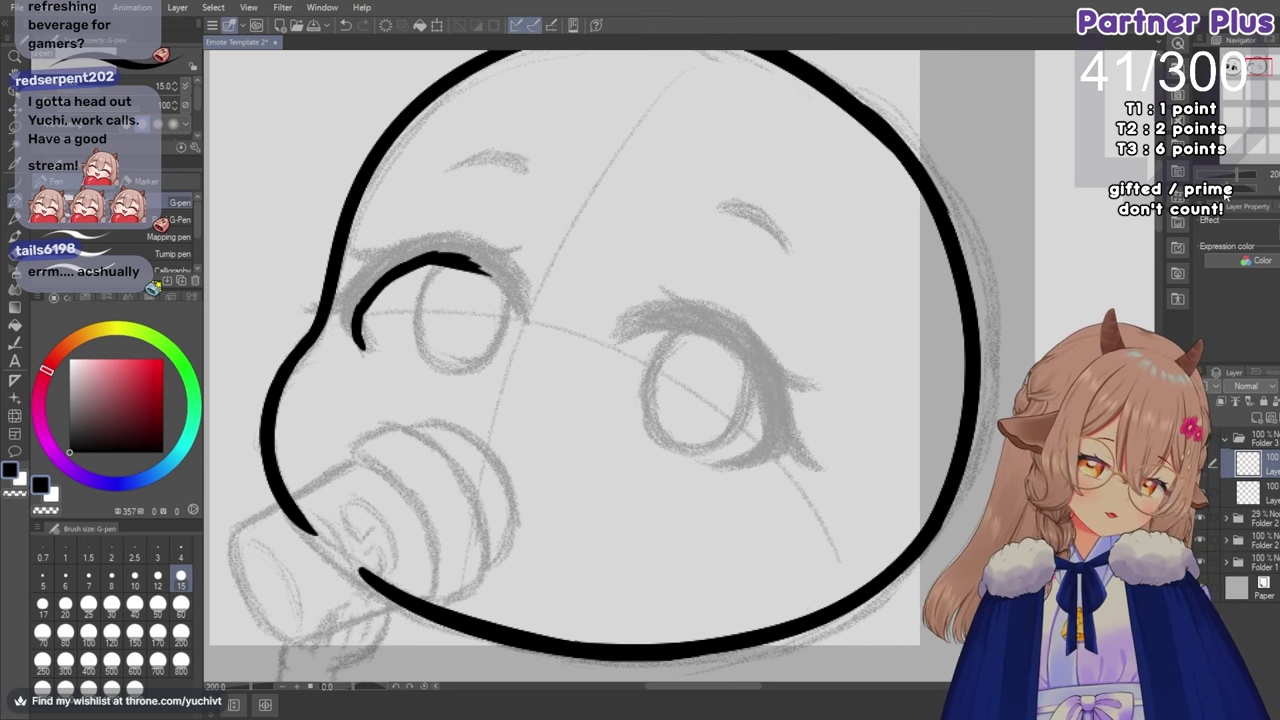
Rotate the canvas to 52.9 degrees, extend the lash line to the inner corner and fill its inner half thick black.
left_click_drag(1227, 190, 1238, 198)
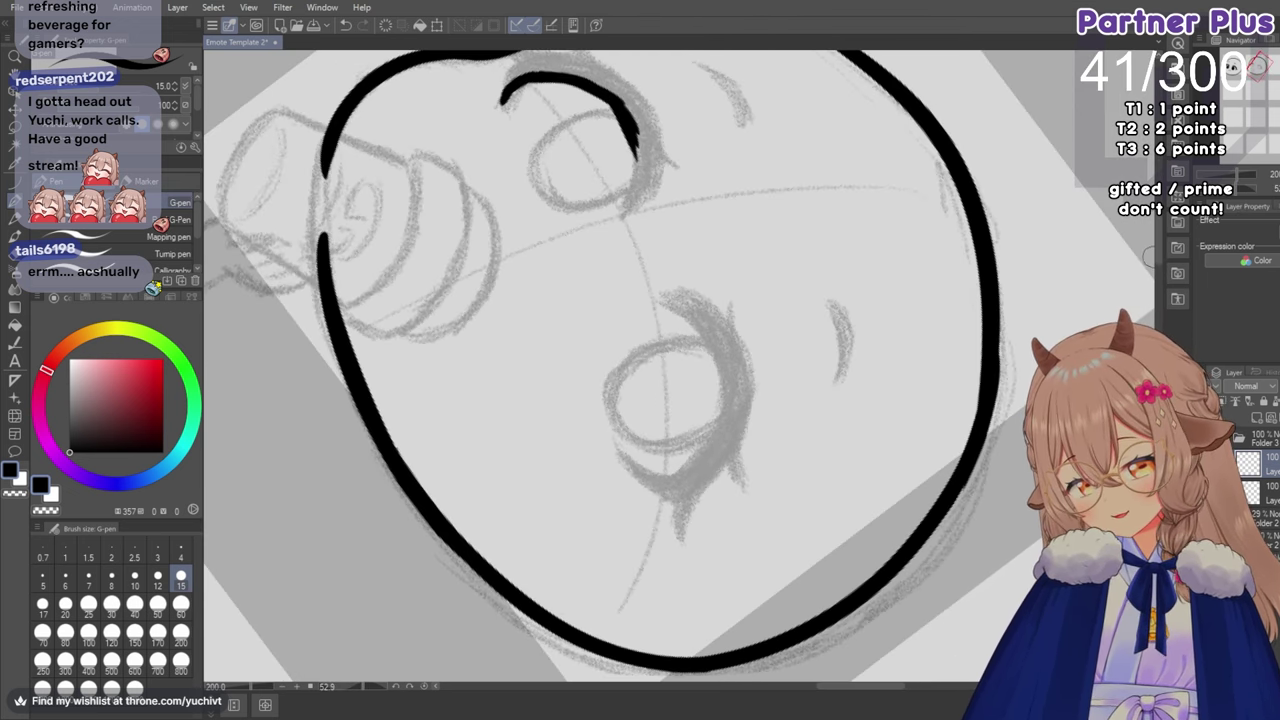
mouse_move(1159, 238)
left_mouse_down()
mouse_move(1158, 188)
mouse_move(1162, 232)
left_mouse_up()
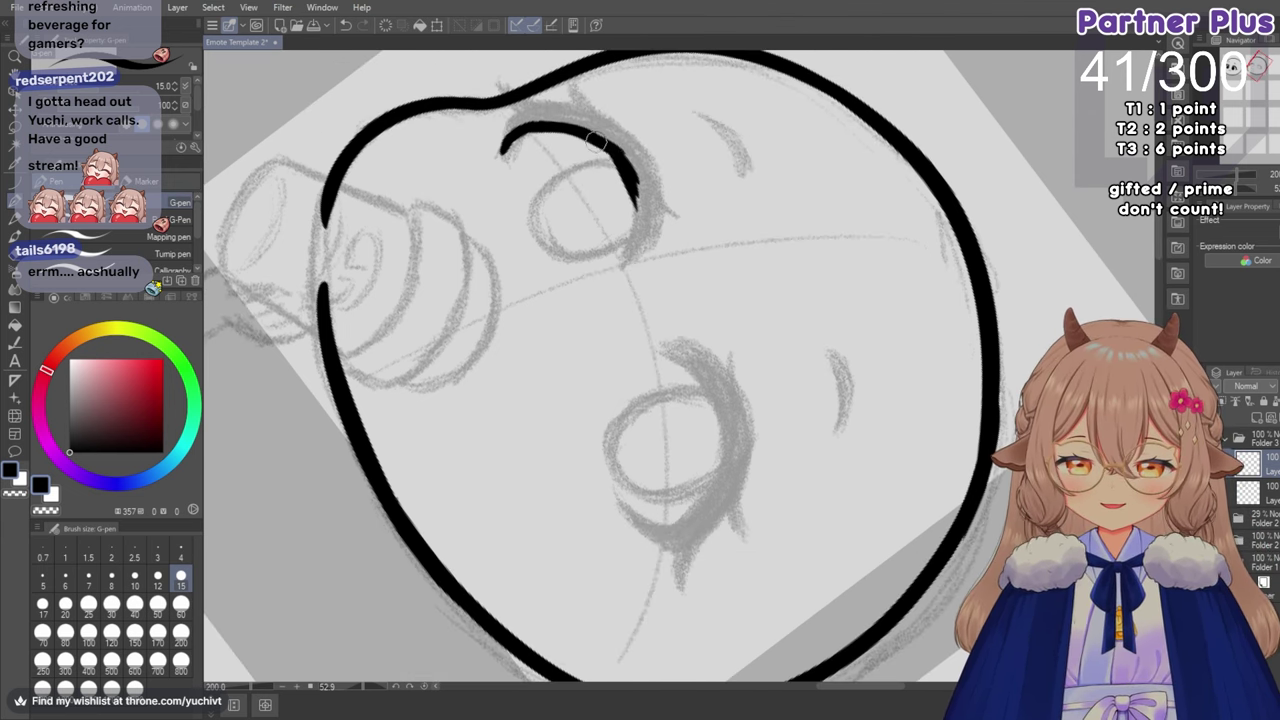
mouse_move(622, 160)
left_mouse_down()
mouse_move(637, 220)
mouse_move(621, 266)
left_mouse_up()
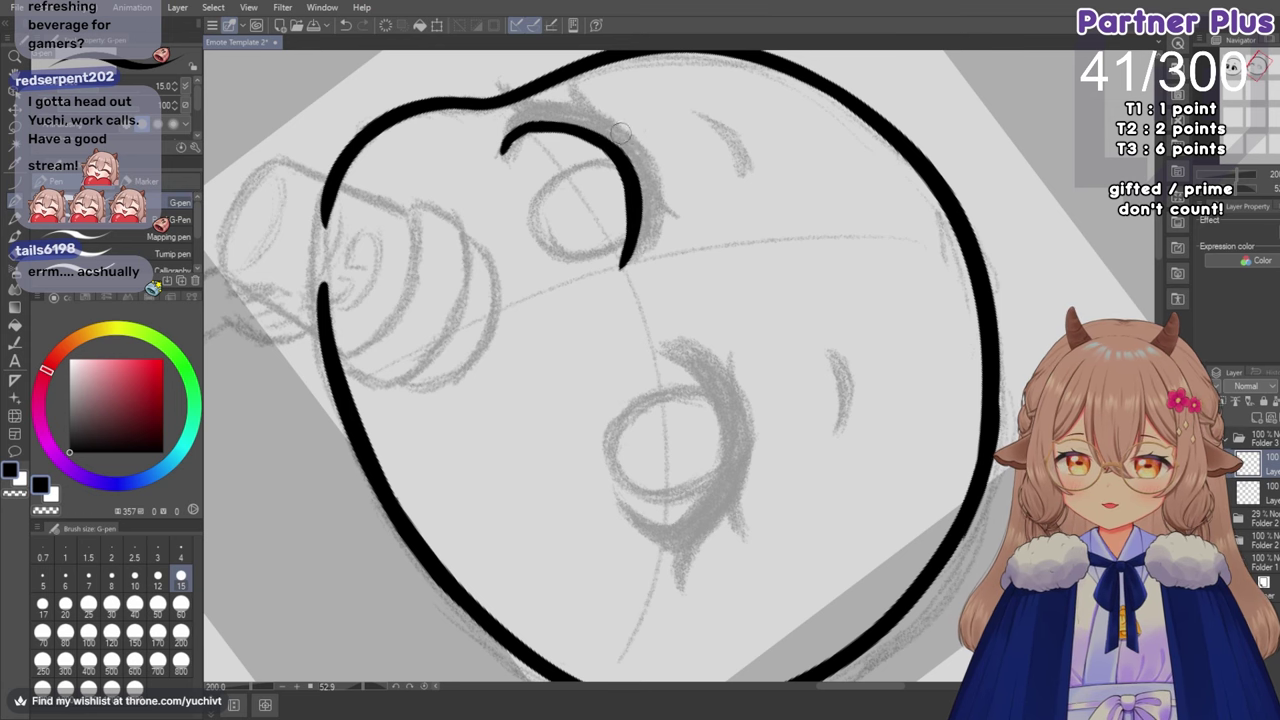
mouse_move(607, 128)
left_mouse_down()
mouse_move(640, 151)
mouse_move(653, 193)
mouse_move(630, 140)
mouse_move(655, 218)
left_mouse_up()
mouse_move(637, 150)
left_mouse_down()
mouse_move(652, 230)
mouse_move(653, 213)
mouse_move(624, 266)
left_mouse_up()
left_click_drag(650, 209, 627, 260)
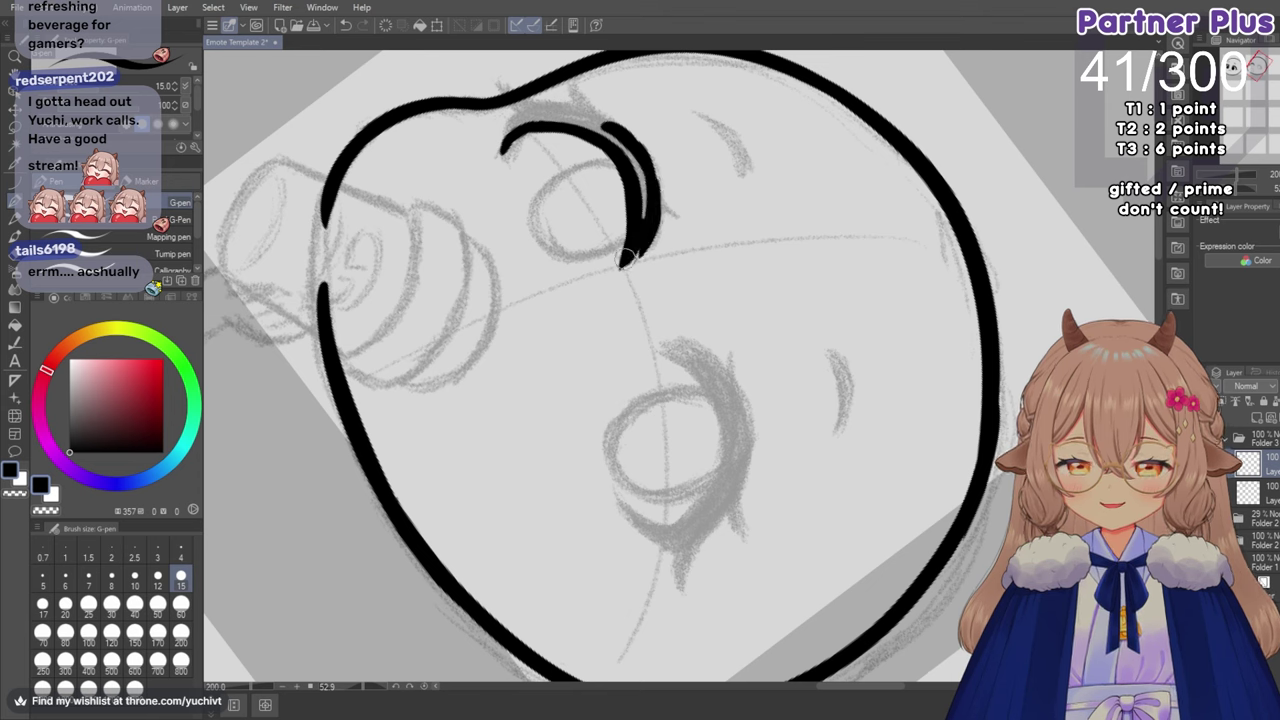
mouse_move(643, 192)
left_mouse_down()
mouse_move(646, 212)
mouse_move(625, 148)
mouse_move(634, 128)
left_mouse_up()
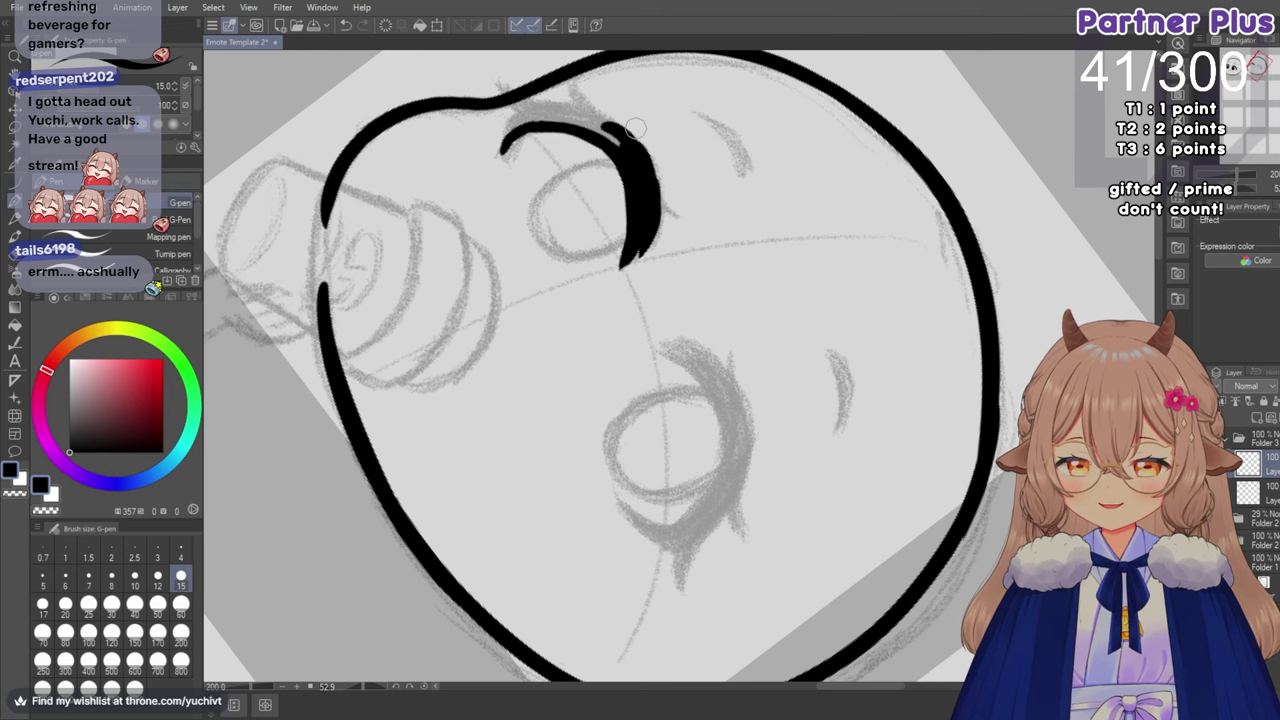
Reset the canvas rotation and thicken the outer half of the same lash line down to its outer corner.
key("ctrl+at")
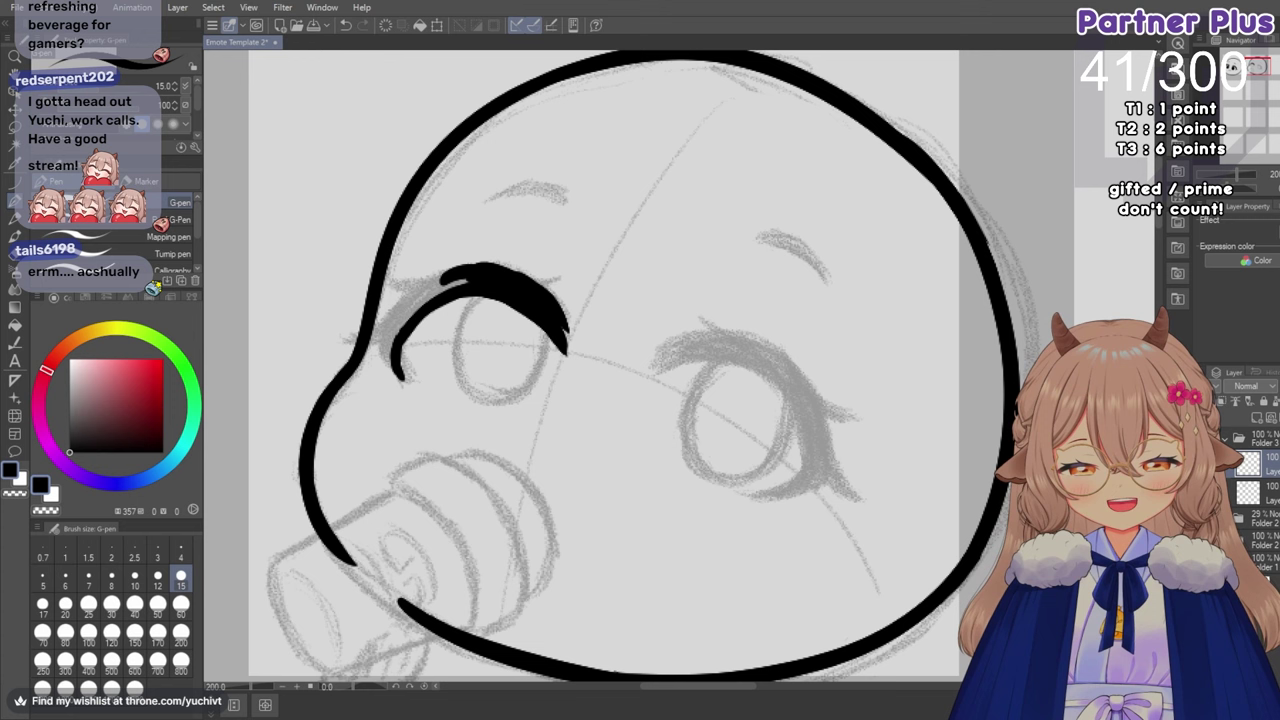
mouse_move(437, 286)
left_mouse_down()
mouse_move(430, 294)
mouse_move(482, 277)
mouse_move(428, 301)
mouse_move(485, 277)
mouse_move(444, 288)
mouse_move(454, 273)
mouse_move(397, 323)
mouse_move(446, 274)
mouse_move(392, 336)
left_mouse_up()
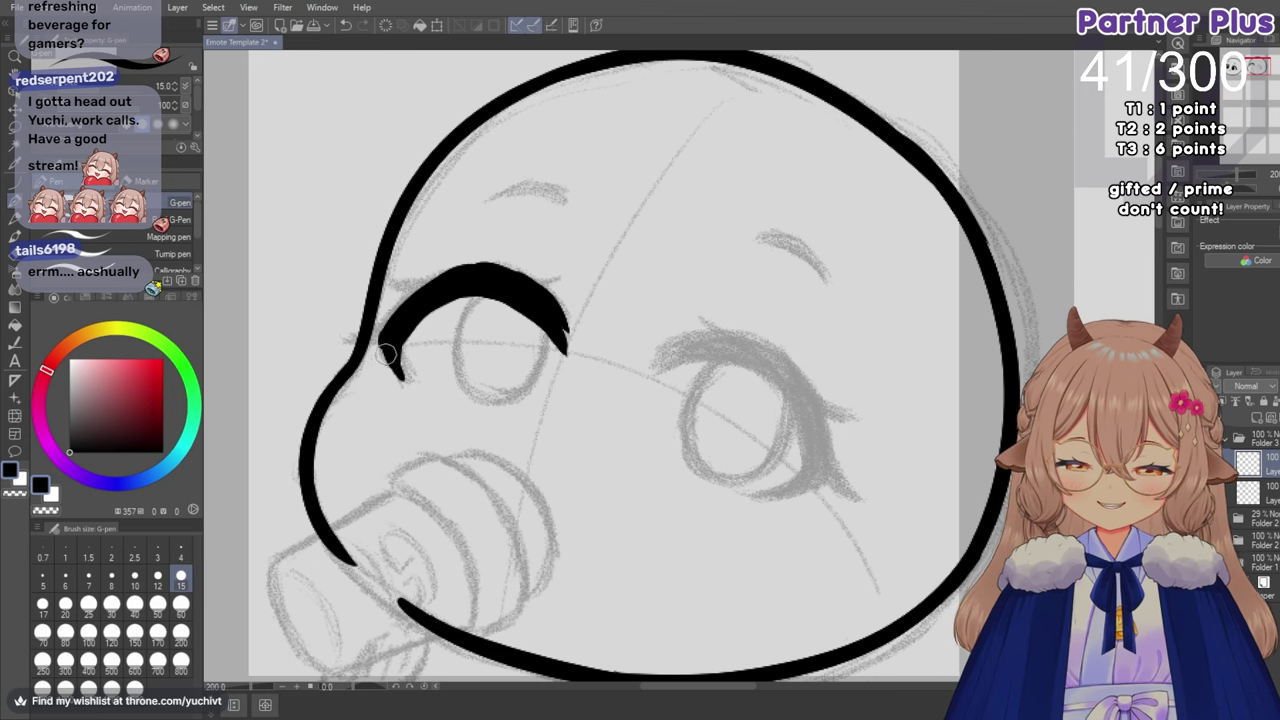
left_click_drag(388, 347, 396, 371)
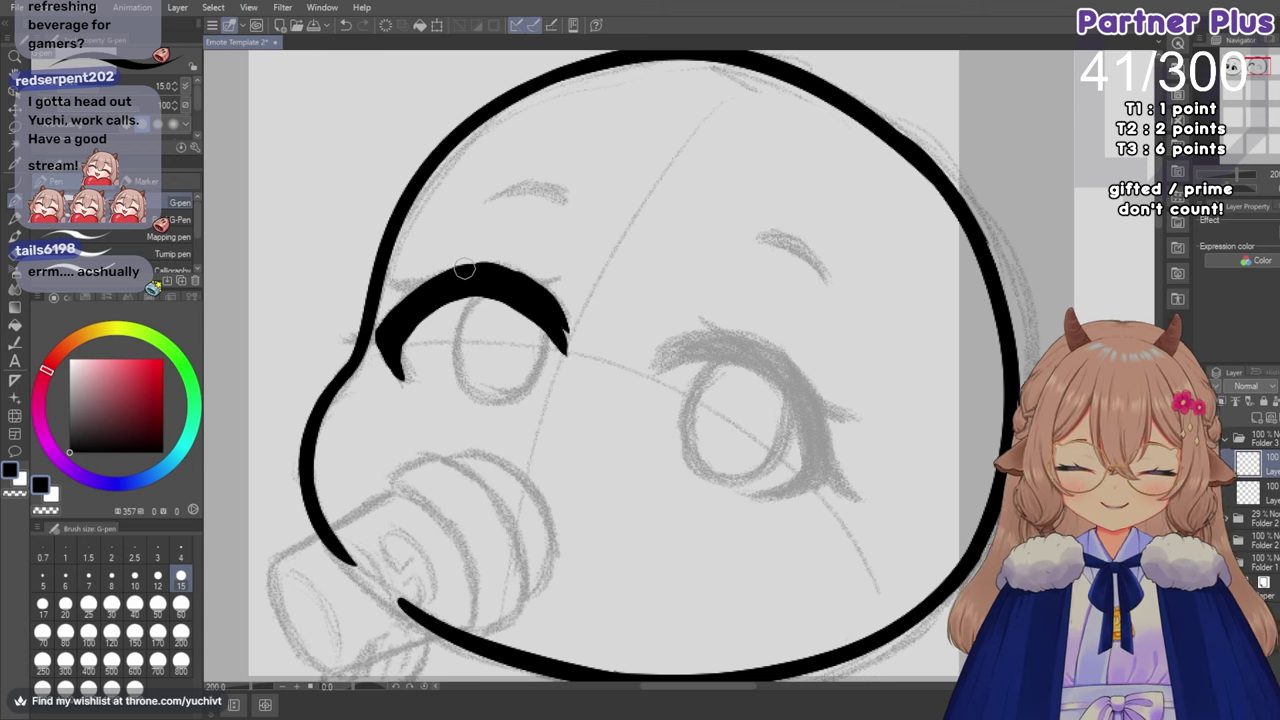
Rotate the canvas to 74.1 degrees, shape the lash's inner end into a split pointed tip, and restore the upright view.
left_click(1233, 191)
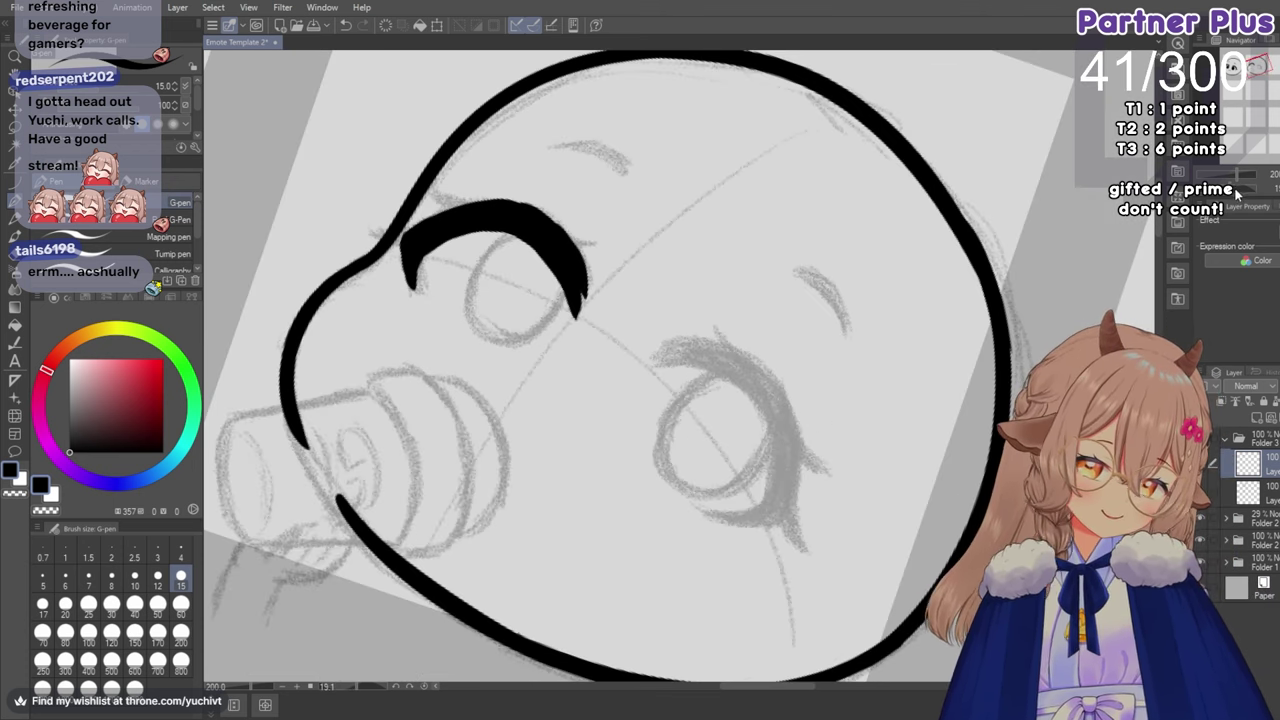
key("asciicircum")
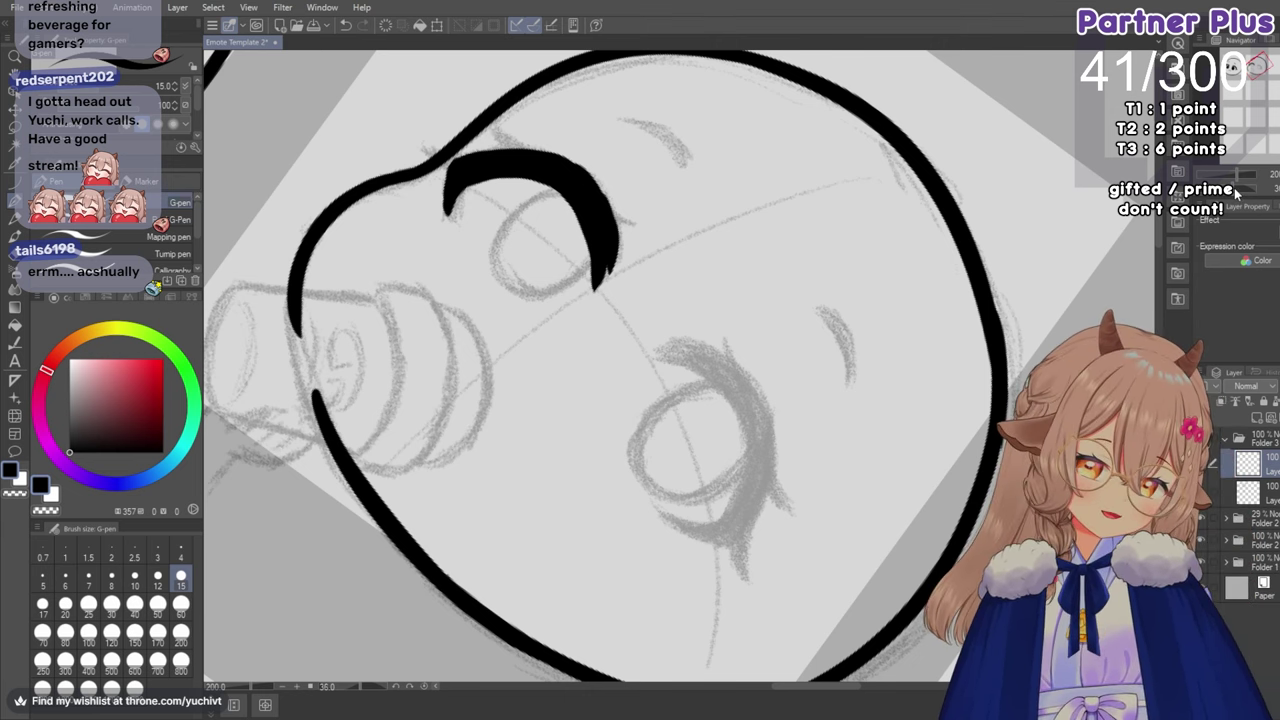
left_click(1234, 191)
key("asciicircum")
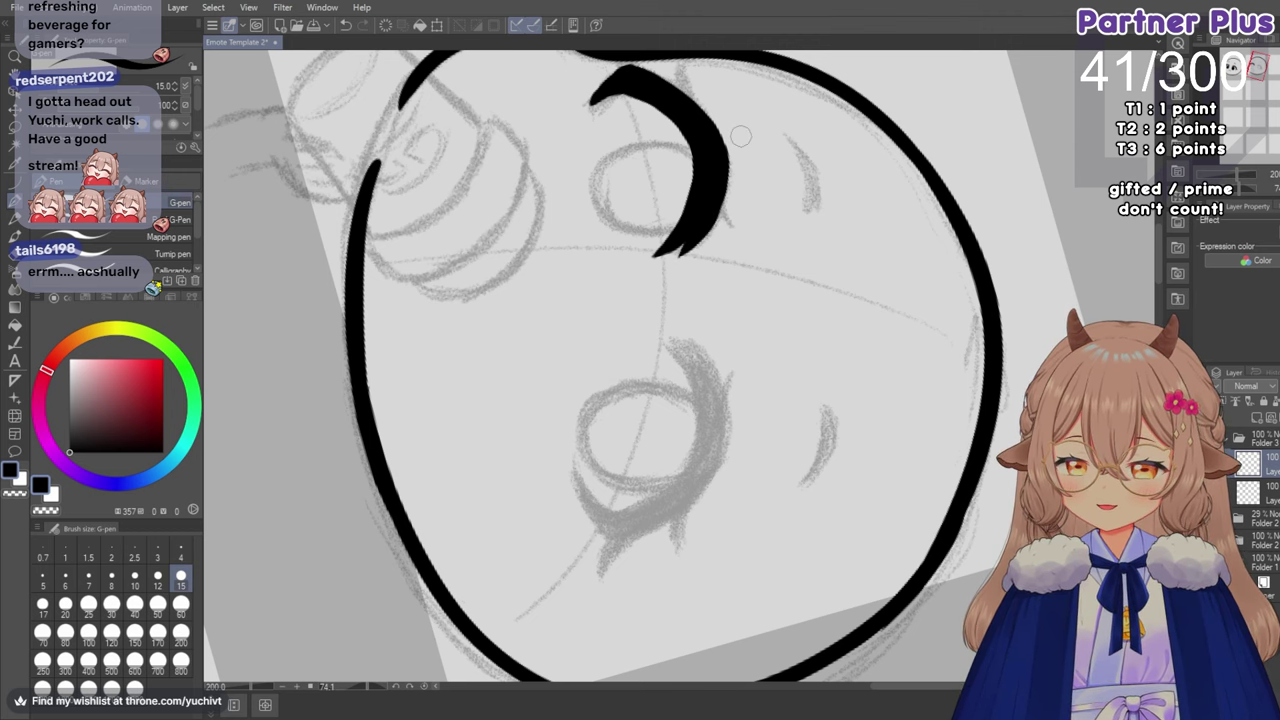
key("ctrl+@")
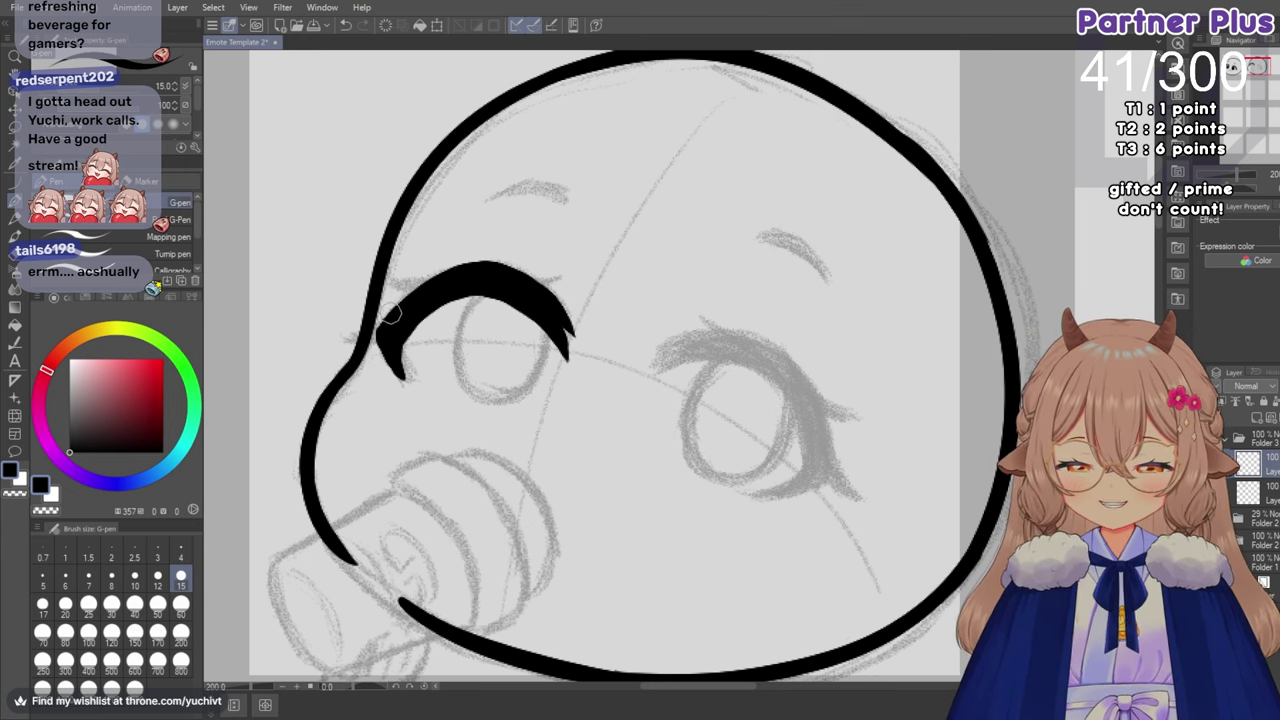
Ink two pointed lash spikes on the outer side of the eye nearest the cup, redrawing the upper one.
left_click_drag(386, 318, 348, 334)
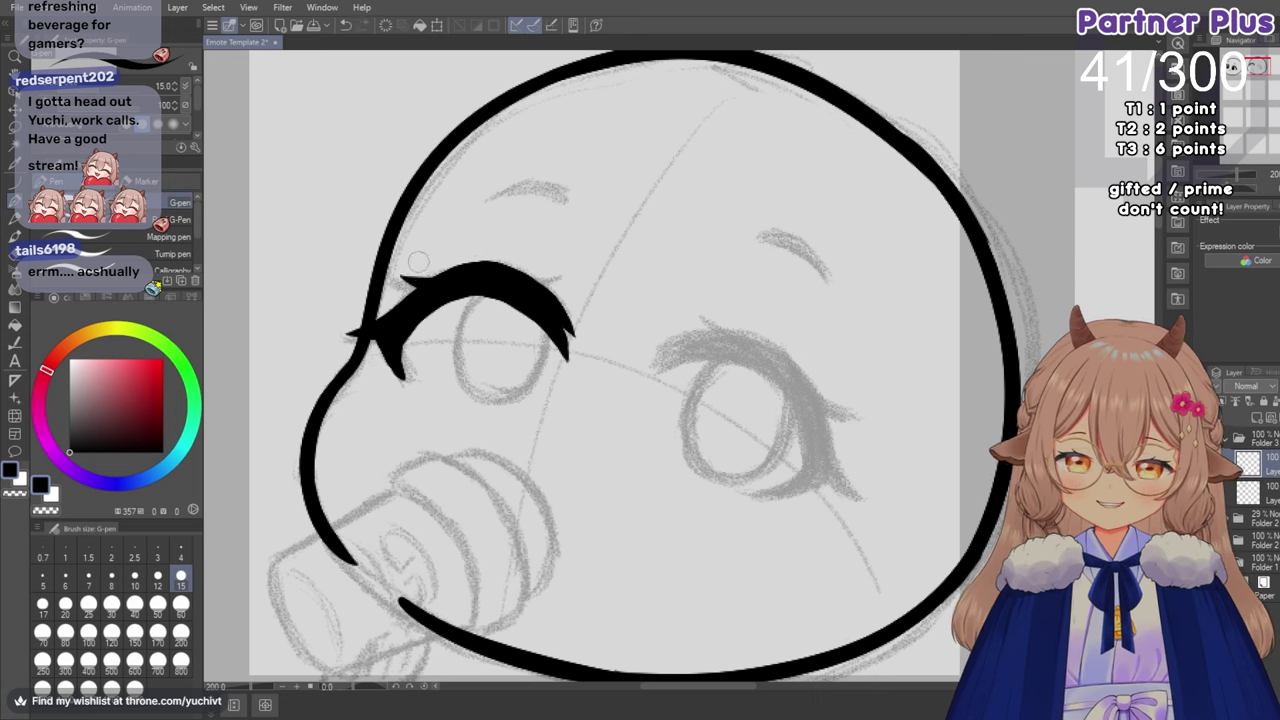
key("ctrl+z")
left_click_drag(398, 274, 450, 261)
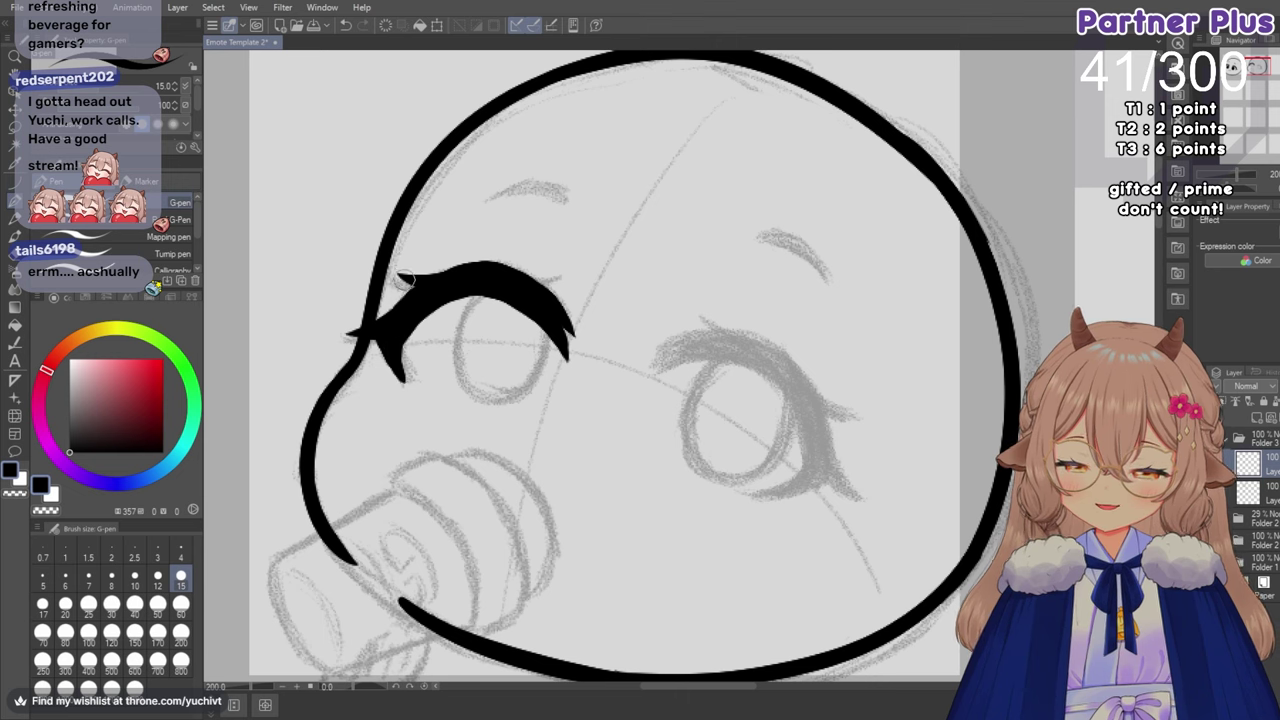
Reduce the Hard eraser to 15 px for refining the lash shape, and return to the 15 px G-pen to touch up its upper edge.
key("e")
key("bracketleft")
key("bracketleft")
key("bracketleft")
key("bracketleft")
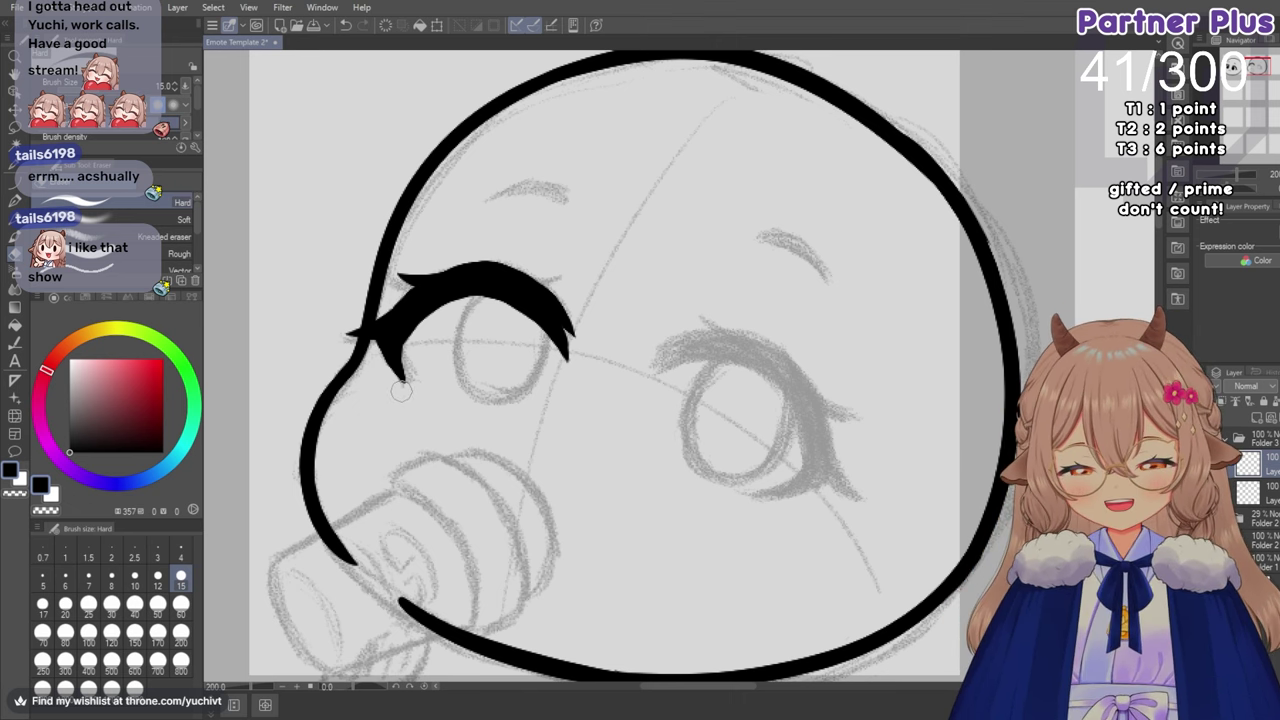
left_click(17, 220)
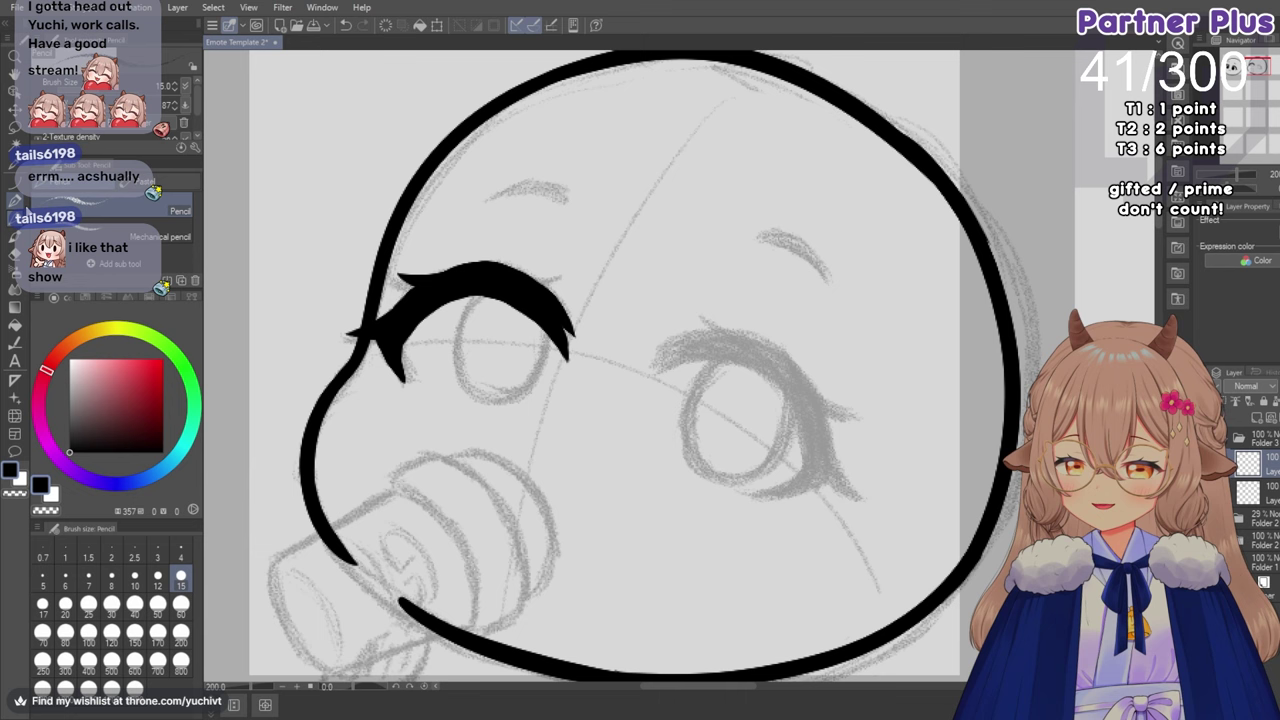
left_click(16, 202)
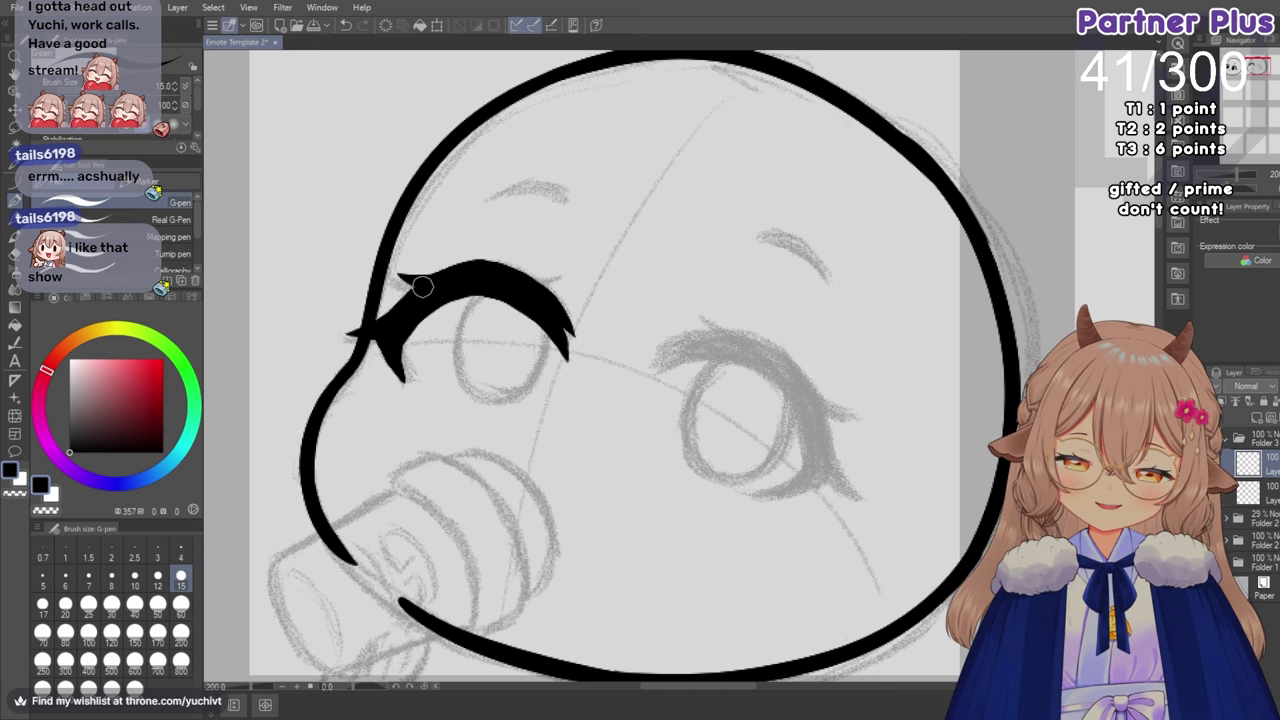
Touch up the lash of the eye nearest the cup in rotated views and ink a pointed spike on its upper inner edge.
left_click(1231, 188)
left_click(1236, 192)
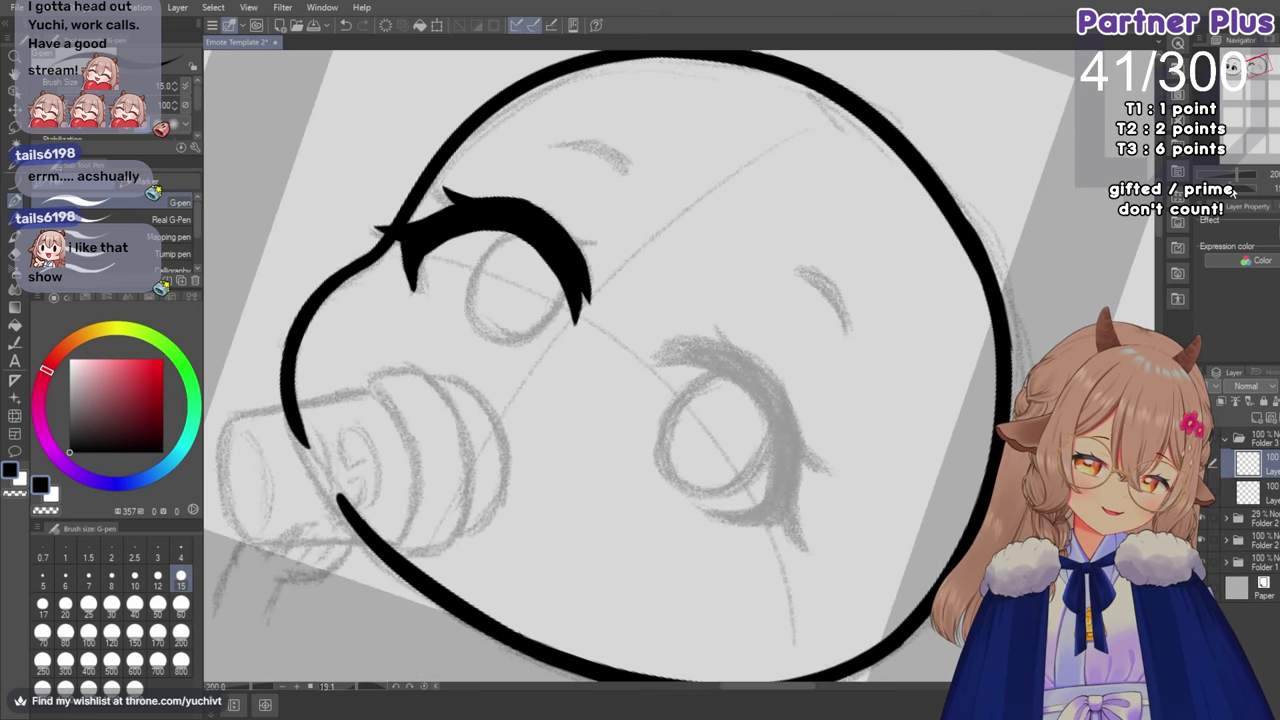
left_click(1236, 192)
left_click(1238, 191)
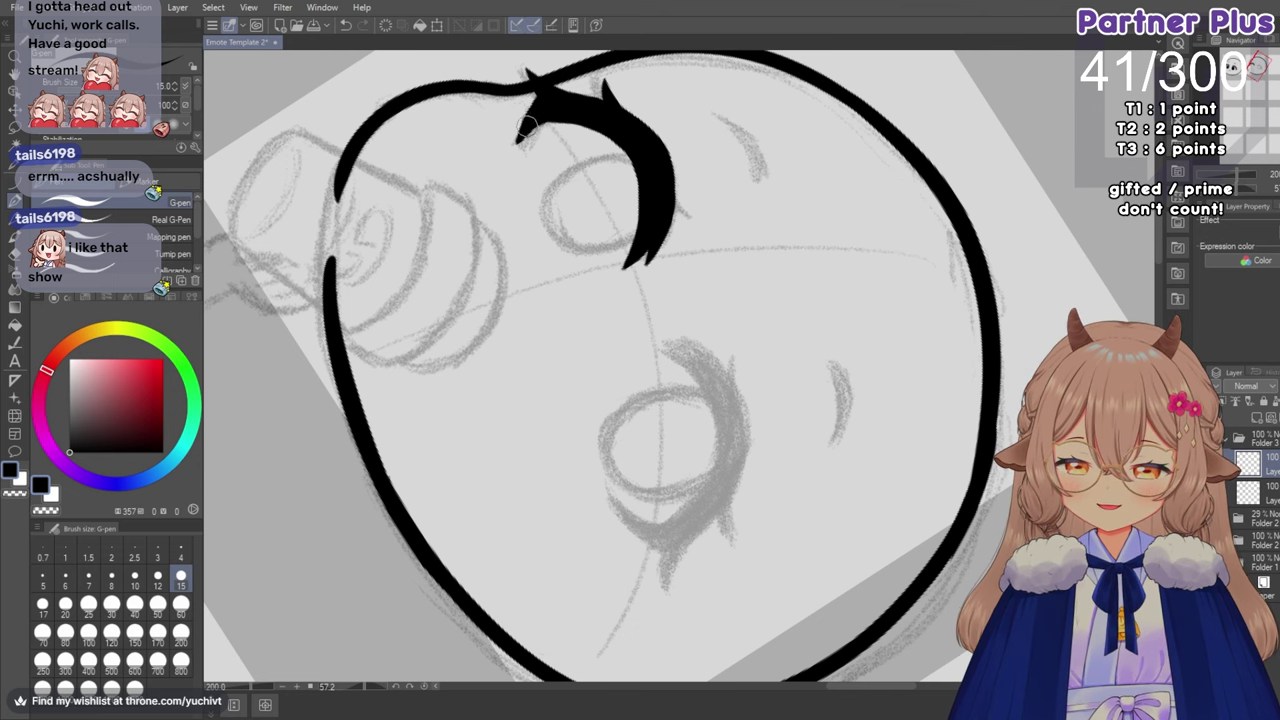
key("ctrl+at")
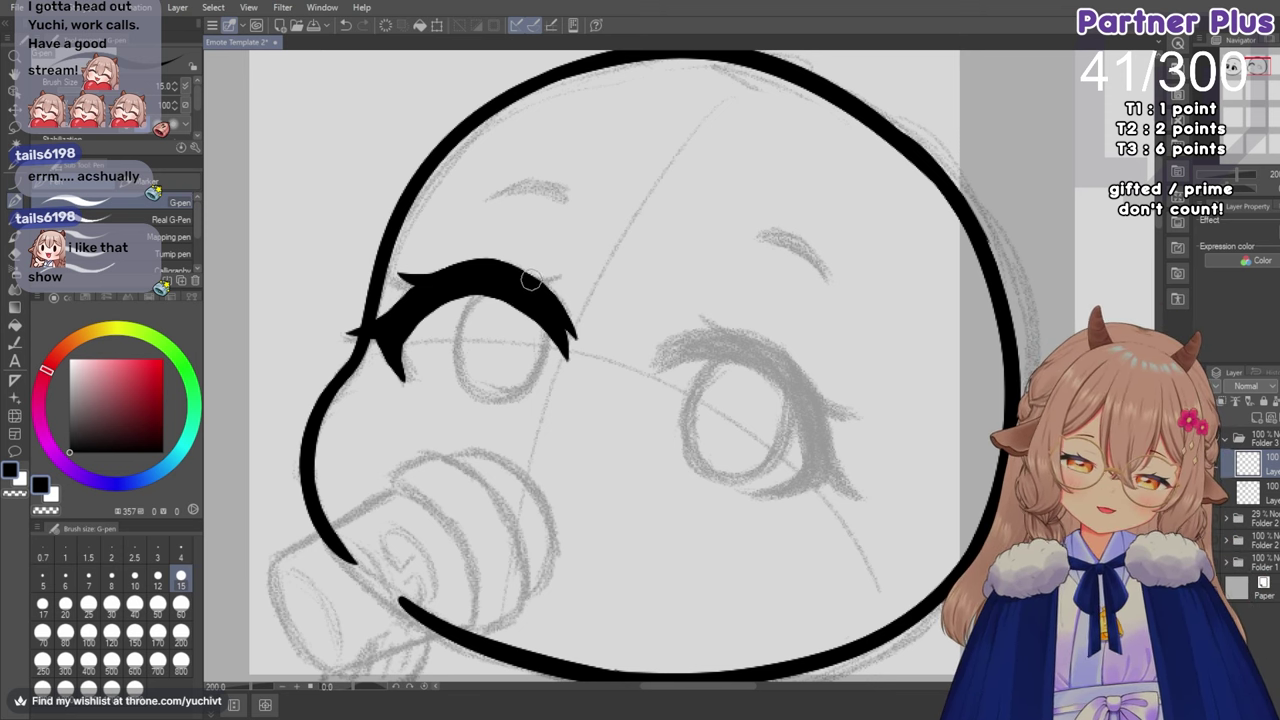
left_click_drag(522, 272, 566, 279)
key("ctrl+z")
key("ctrl+z")
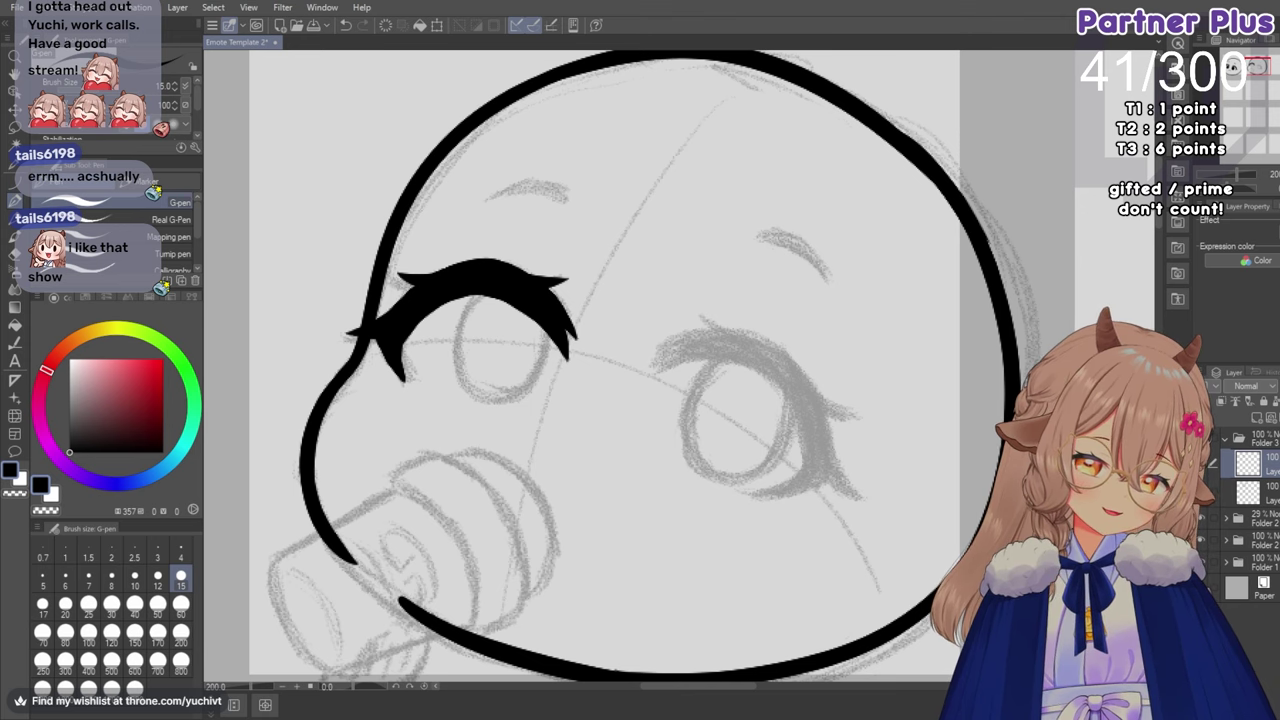
Flip the canvas horizontally and ink the lash curve of the other eye from its inner end down to the outer corner.
key("h")
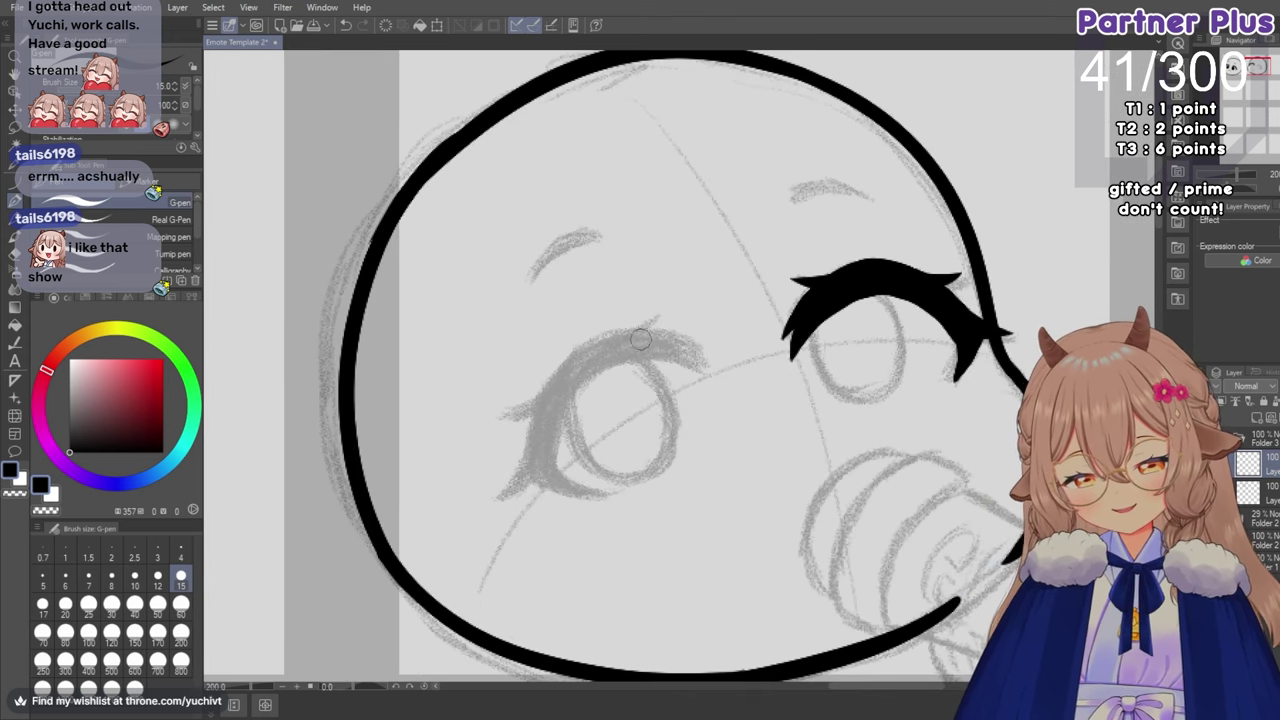
mouse_move(699, 363)
left_mouse_down()
mouse_move(626, 346)
mouse_move(578, 385)
mouse_move(627, 353)
mouse_move(585, 377)
mouse_move(687, 360)
mouse_move(625, 356)
mouse_move(697, 366)
mouse_move(641, 353)
mouse_move(707, 372)
mouse_move(658, 351)
mouse_move(704, 371)
left_mouse_up()
key("ctrl+z")
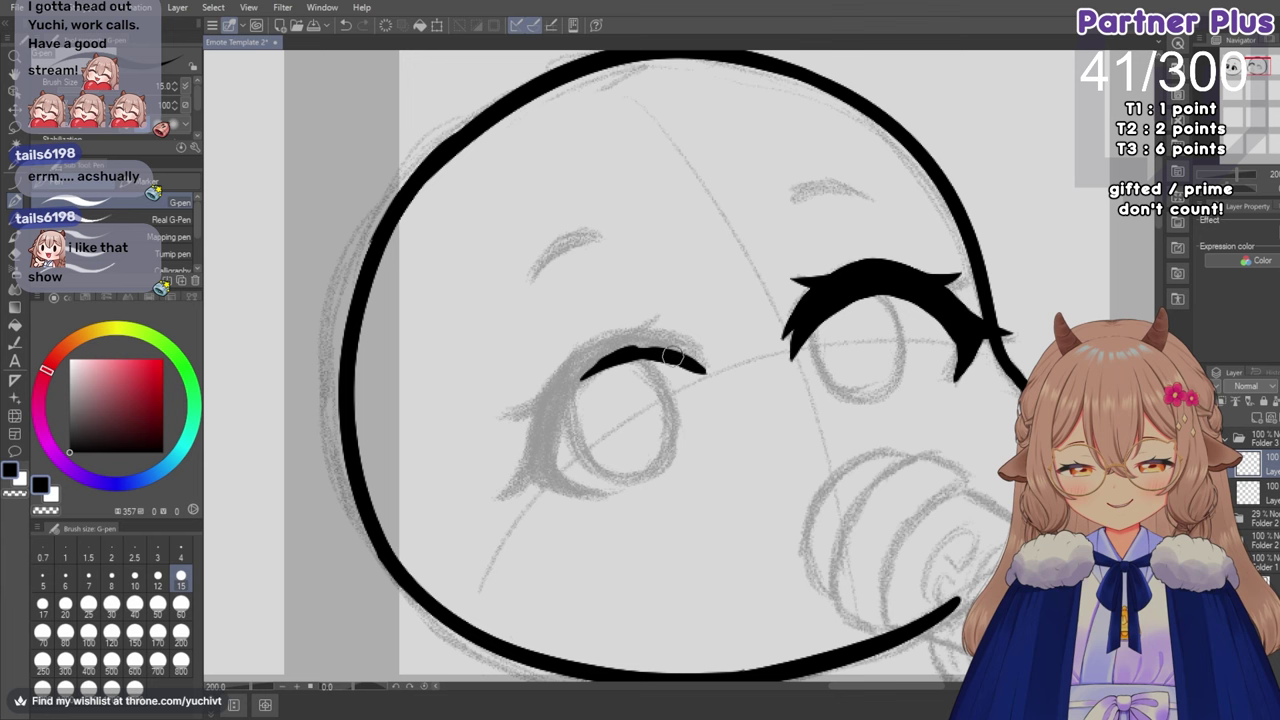
left_click_drag(557, 402, 608, 366)
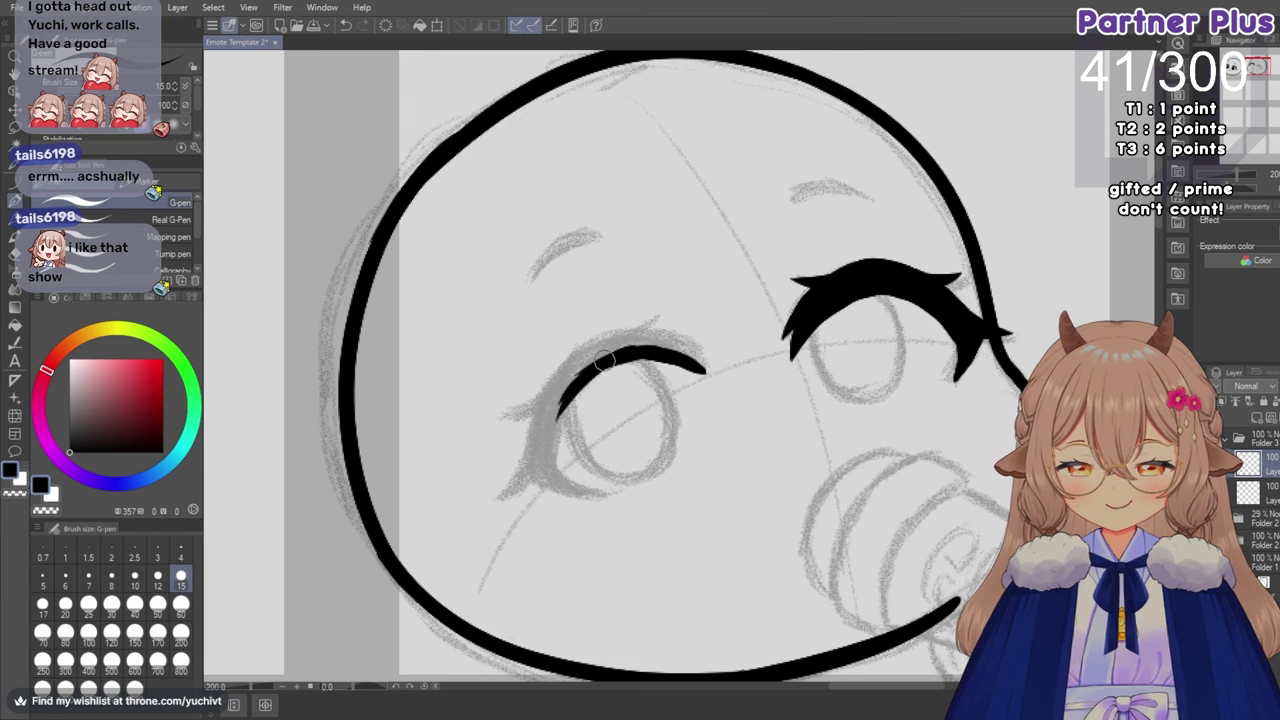
mouse_move(549, 460)
left_mouse_down()
mouse_move(574, 377)
mouse_move(568, 390)
mouse_move(629, 347)
mouse_move(575, 385)
mouse_move(626, 353)
mouse_move(573, 356)
mouse_move(625, 346)
mouse_move(548, 418)
mouse_move(602, 348)
mouse_move(559, 399)
mouse_move(588, 352)
mouse_move(573, 366)
mouse_move(542, 427)
left_mouse_up()
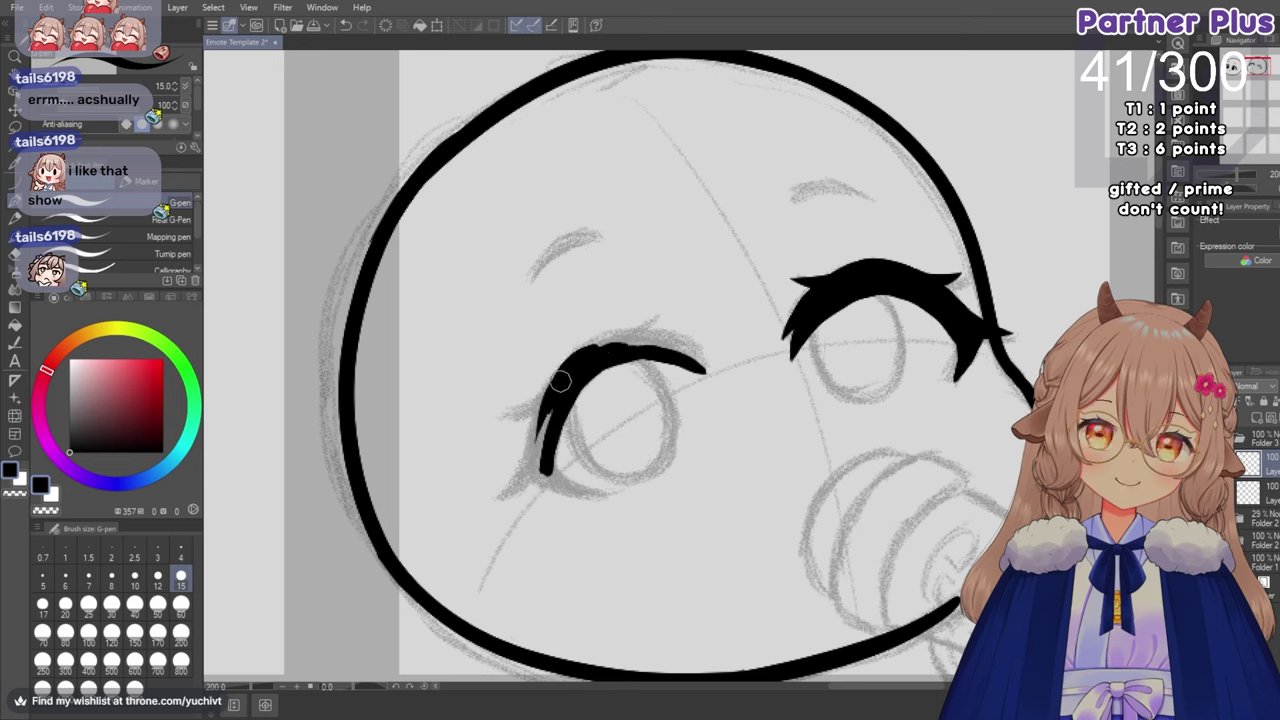
Thicken the outer half of the new lash curve and smooth its upper edge over the sketch.
mouse_move(556, 384)
left_mouse_down()
mouse_move(534, 433)
mouse_move(551, 398)
mouse_move(531, 468)
mouse_move(566, 369)
mouse_move(540, 472)
left_mouse_up()
mouse_move(575, 355)
left_mouse_down()
mouse_move(609, 345)
mouse_move(562, 375)
mouse_move(634, 337)
mouse_move(604, 339)
mouse_move(653, 337)
left_mouse_up()
left_click_drag(592, 344, 632, 335)
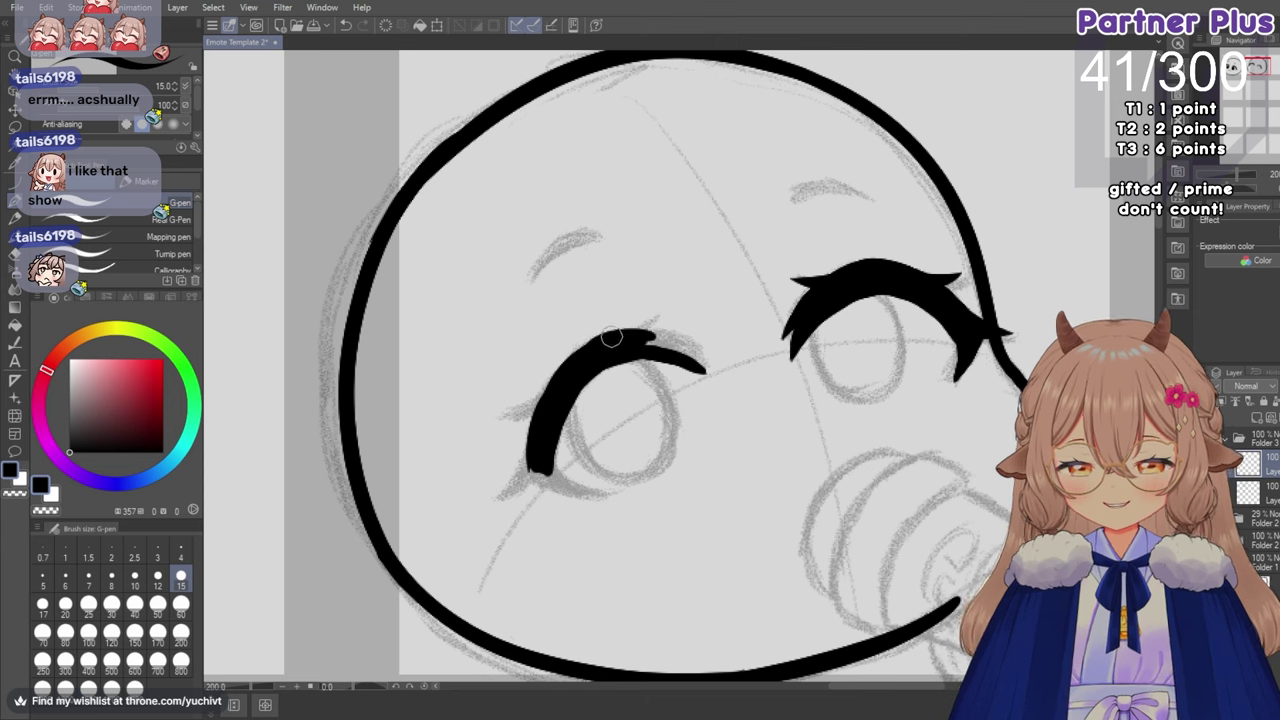
left_click_drag(551, 392, 603, 340)
left_click_drag(546, 418, 577, 356)
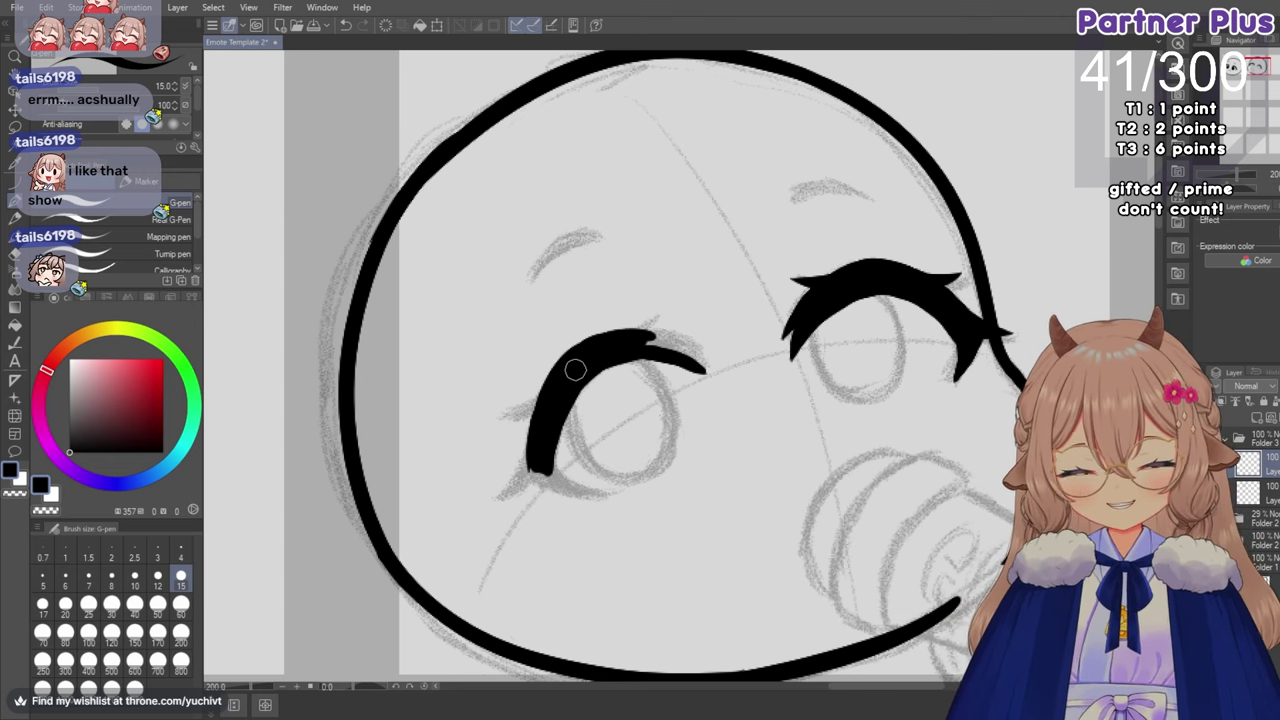
Rotate the canvas to 65.6 degrees and shape the inner end of the same lash into a split pointed tip.
left_click(1238, 189)
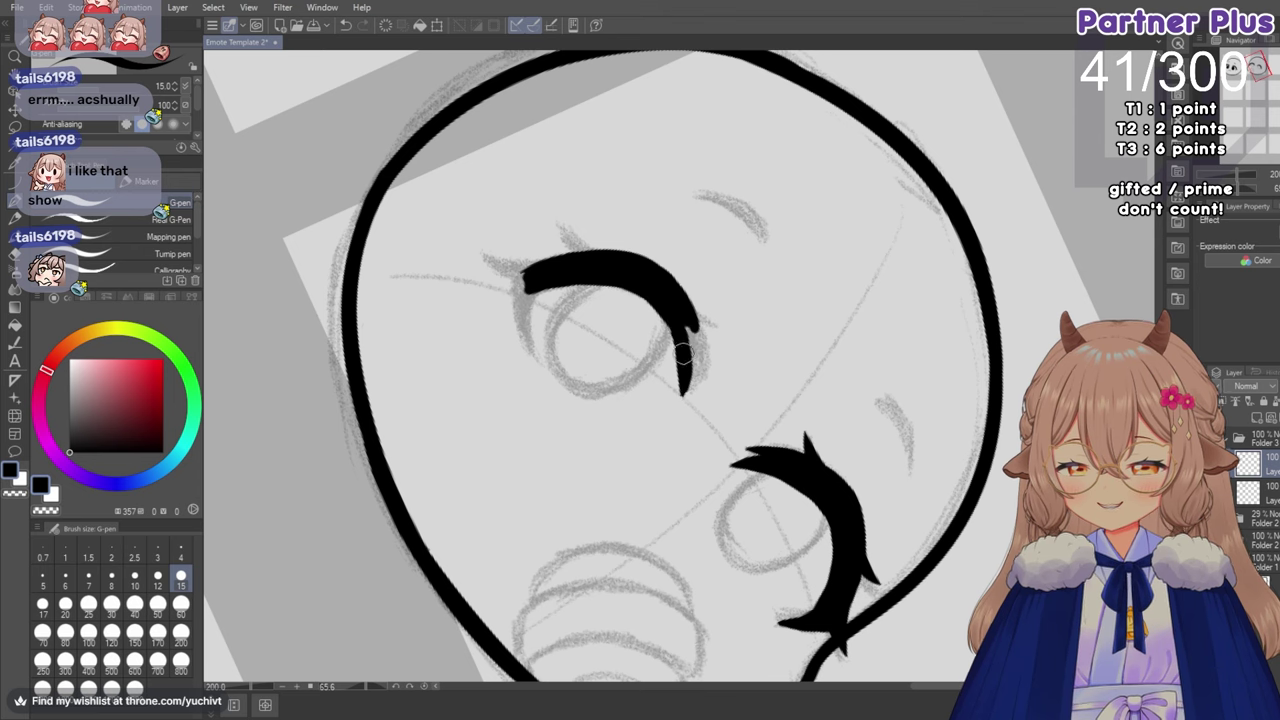
left_click_drag(683, 338, 680, 393)
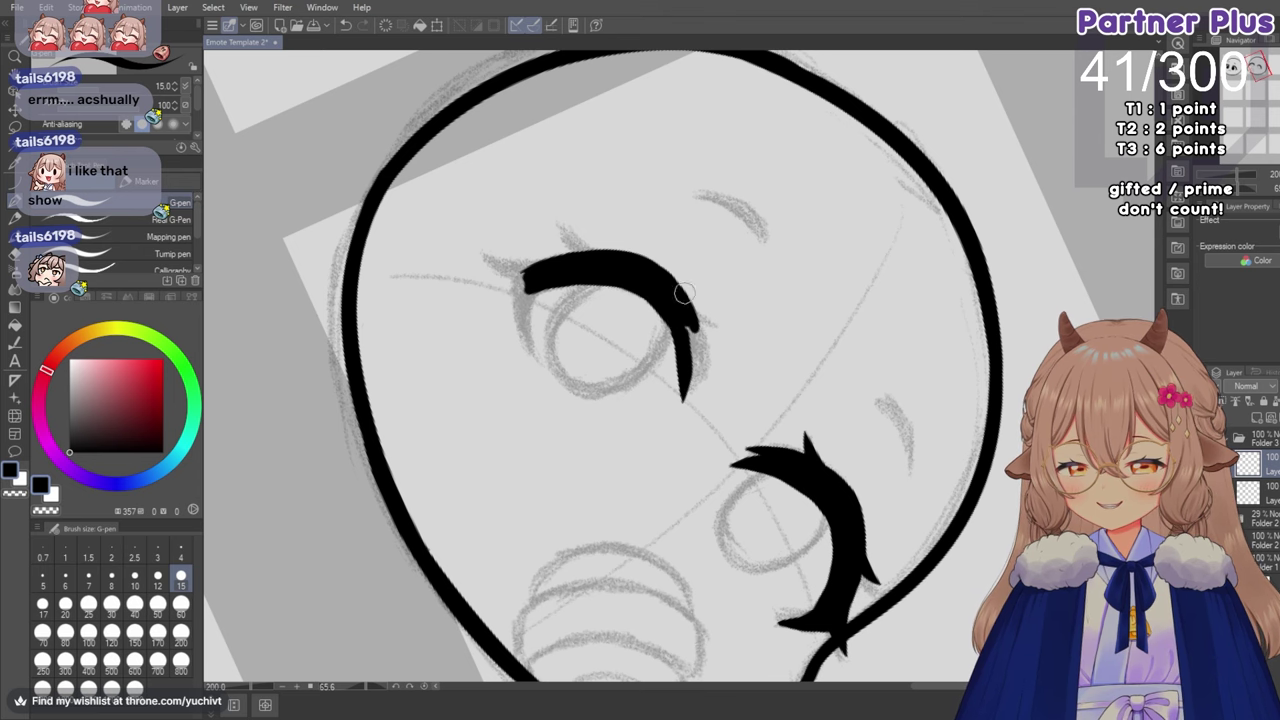
left_click_drag(682, 296, 699, 354)
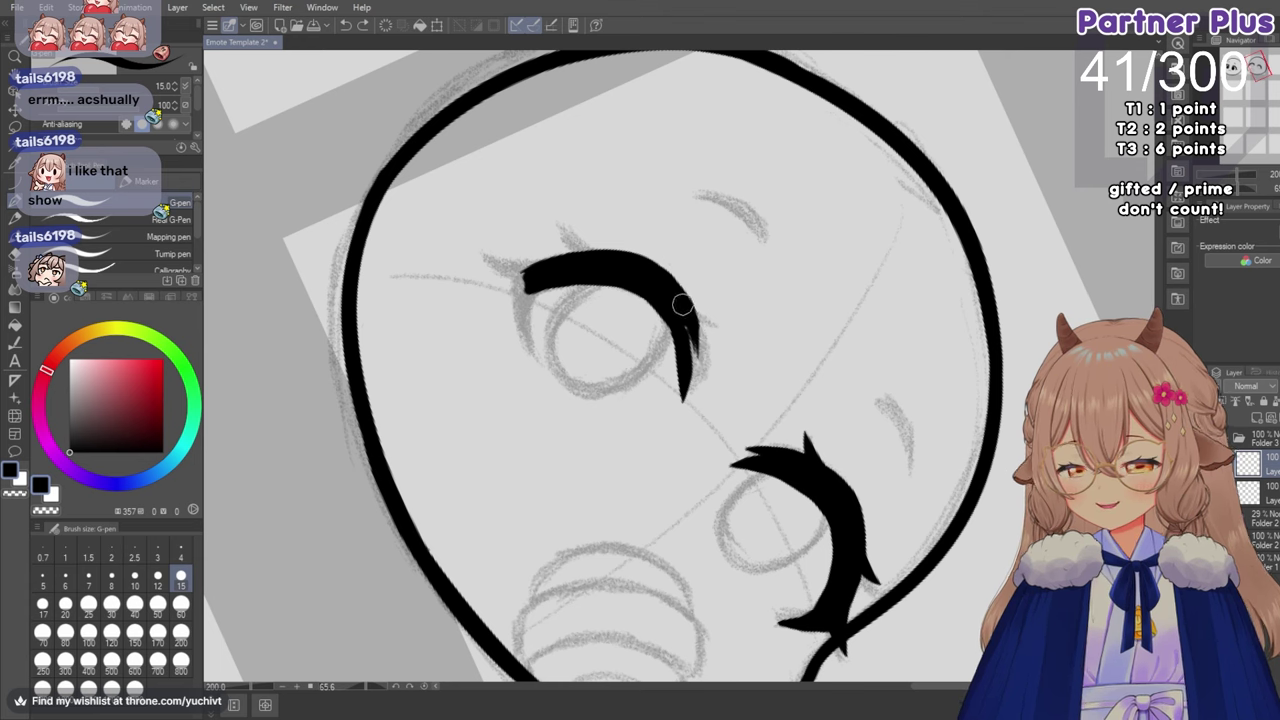
left_click_drag(685, 304, 699, 367)
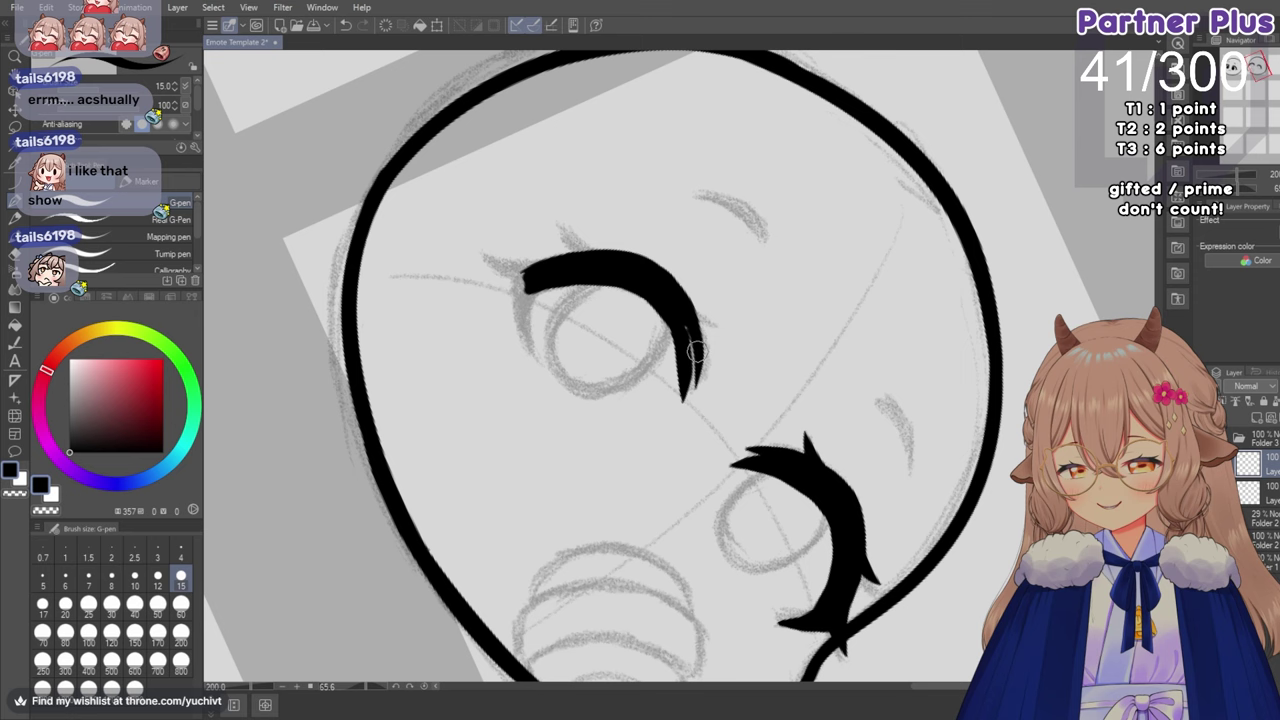
mouse_move(681, 311)
left_mouse_down()
mouse_move(686, 386)
mouse_move(692, 344)
mouse_move(686, 374)
left_mouse_up()
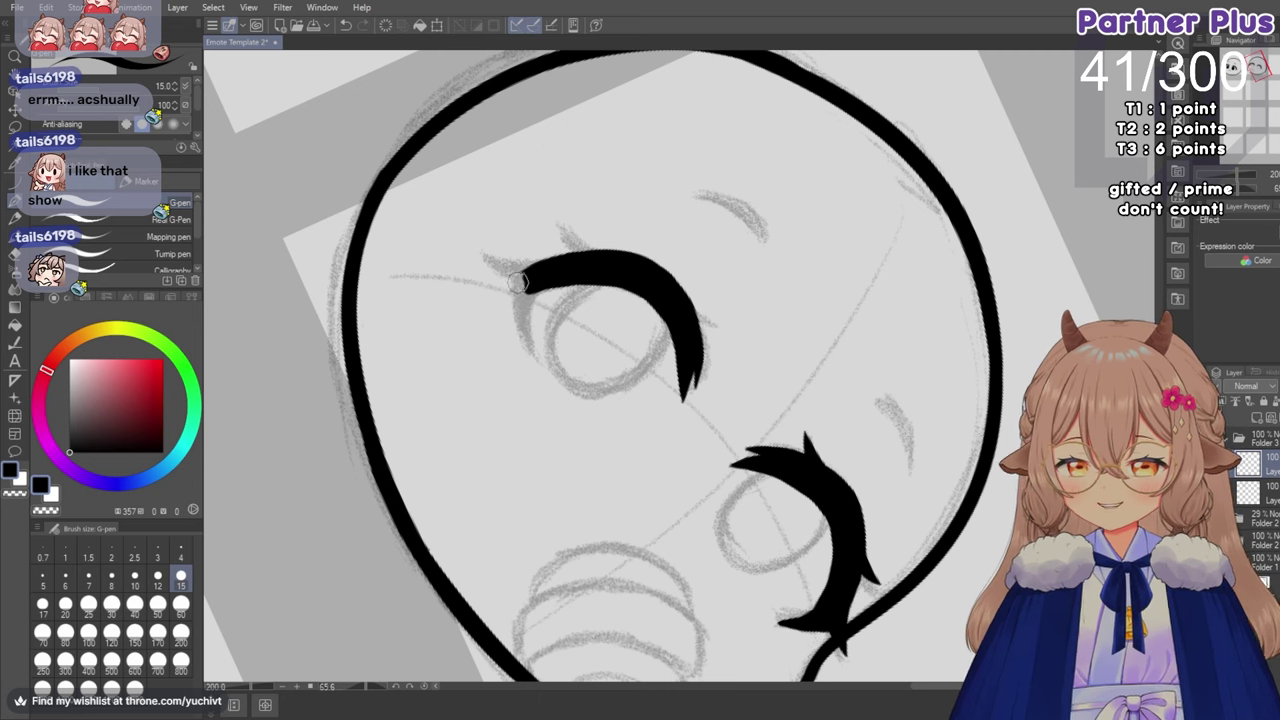
Ink a short tapered lower lash line curving inward from the outer corner of the same eye.
left_click_drag(524, 273, 519, 302)
key("ctrl+z")
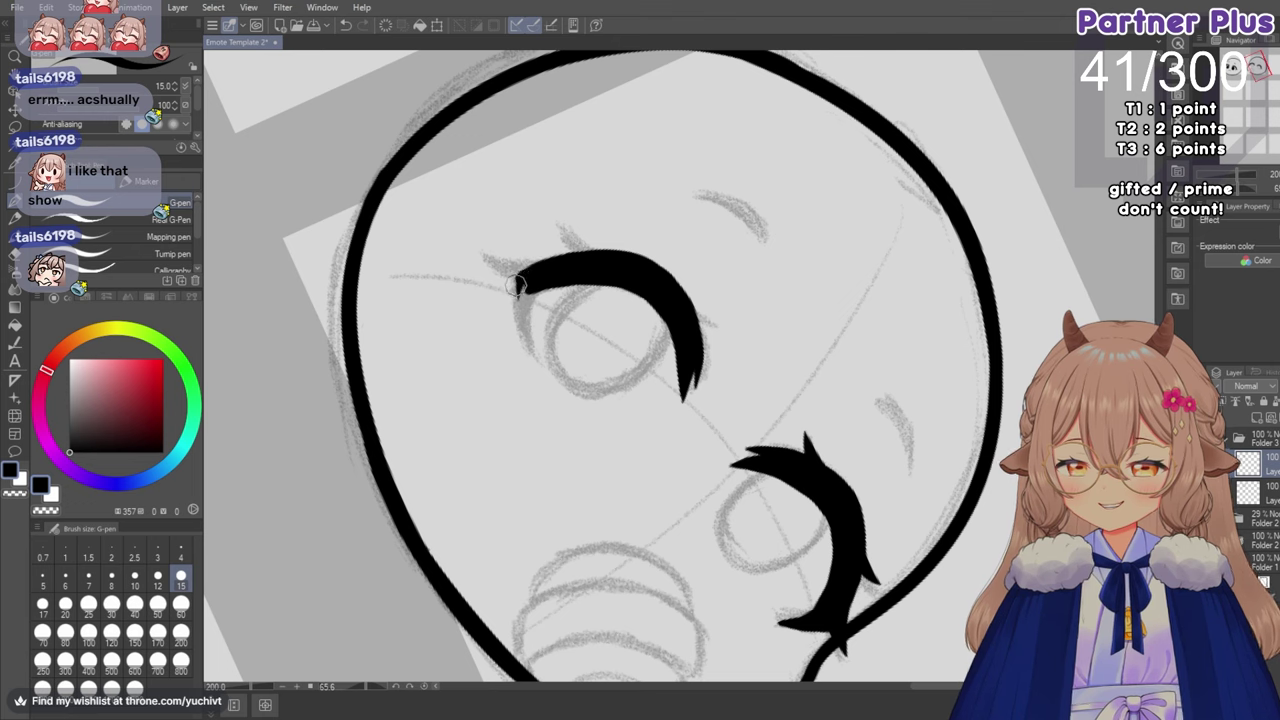
left_click_drag(516, 285, 522, 338)
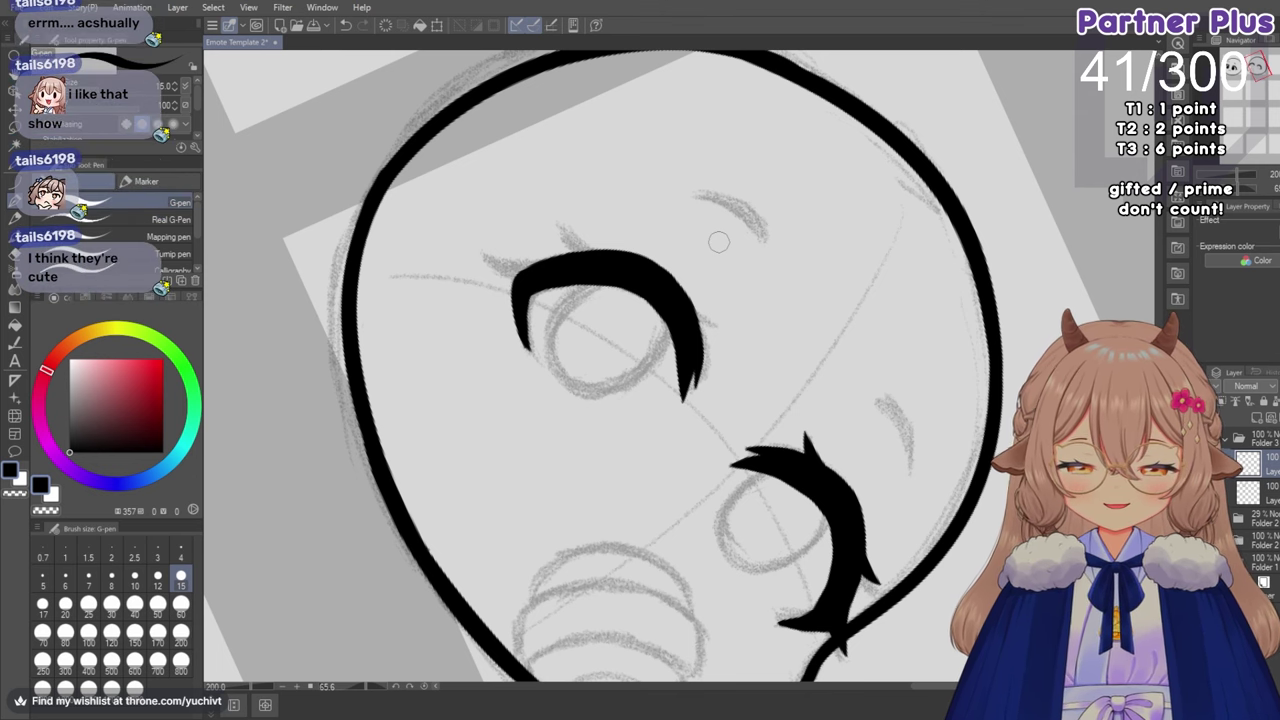
Reset the canvas rotation and ink two pointed lash spikes on the outer side of the same eye, redrawing the lower one.
key("ctrl+at")
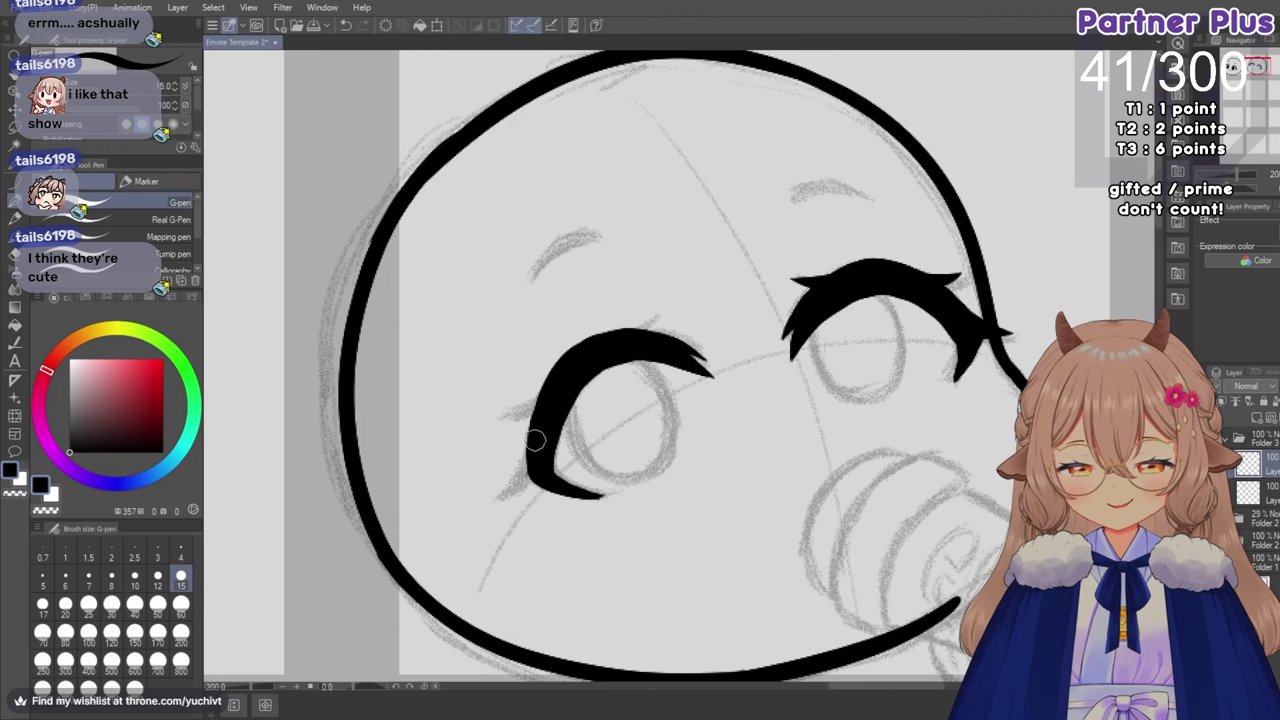
mouse_move(502, 490)
left_mouse_down()
mouse_move(528, 445)
mouse_move(502, 493)
left_mouse_up()
key("ctrl+z")
key("ctrl+z")
key("ctrl+z")
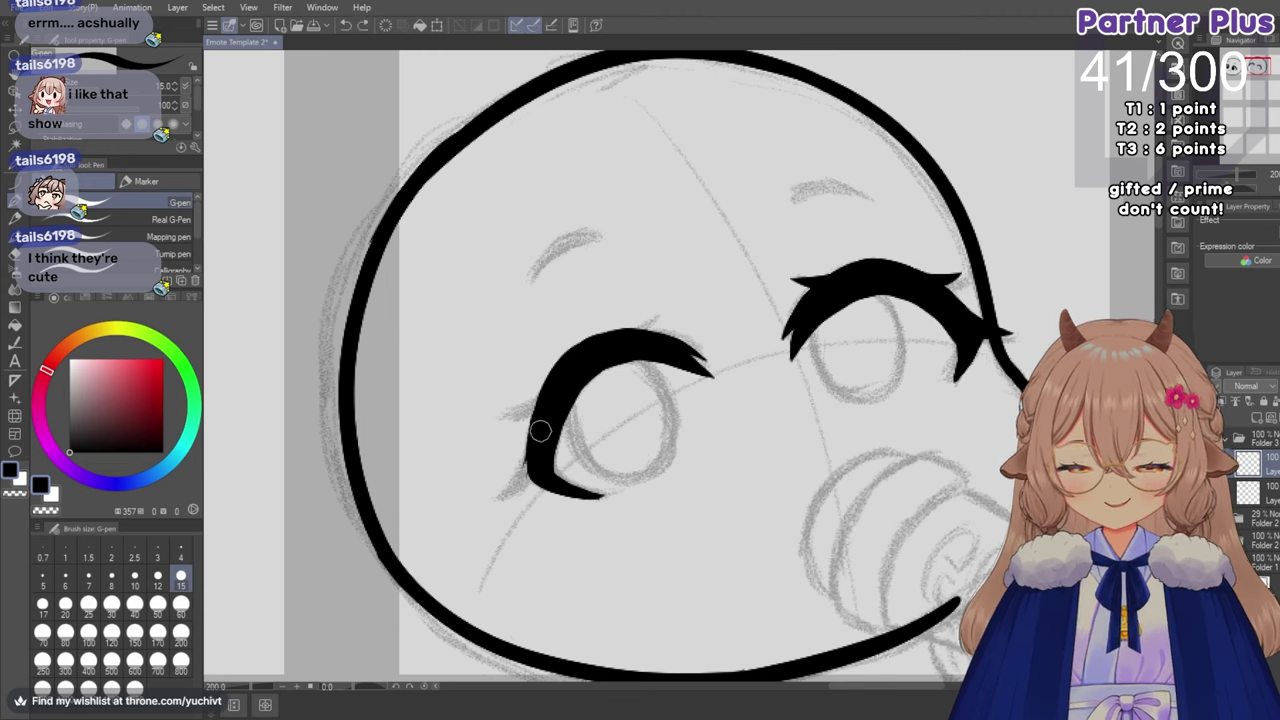
left_click_drag(532, 452, 500, 495)
key("ctrl+z")
mouse_move(532, 450)
left_mouse_down()
mouse_move(500, 493)
mouse_move(572, 408)
mouse_move(514, 485)
mouse_move(539, 414)
mouse_move(513, 484)
mouse_move(538, 451)
mouse_move(507, 486)
mouse_move(535, 463)
mouse_move(512, 488)
left_mouse_up()
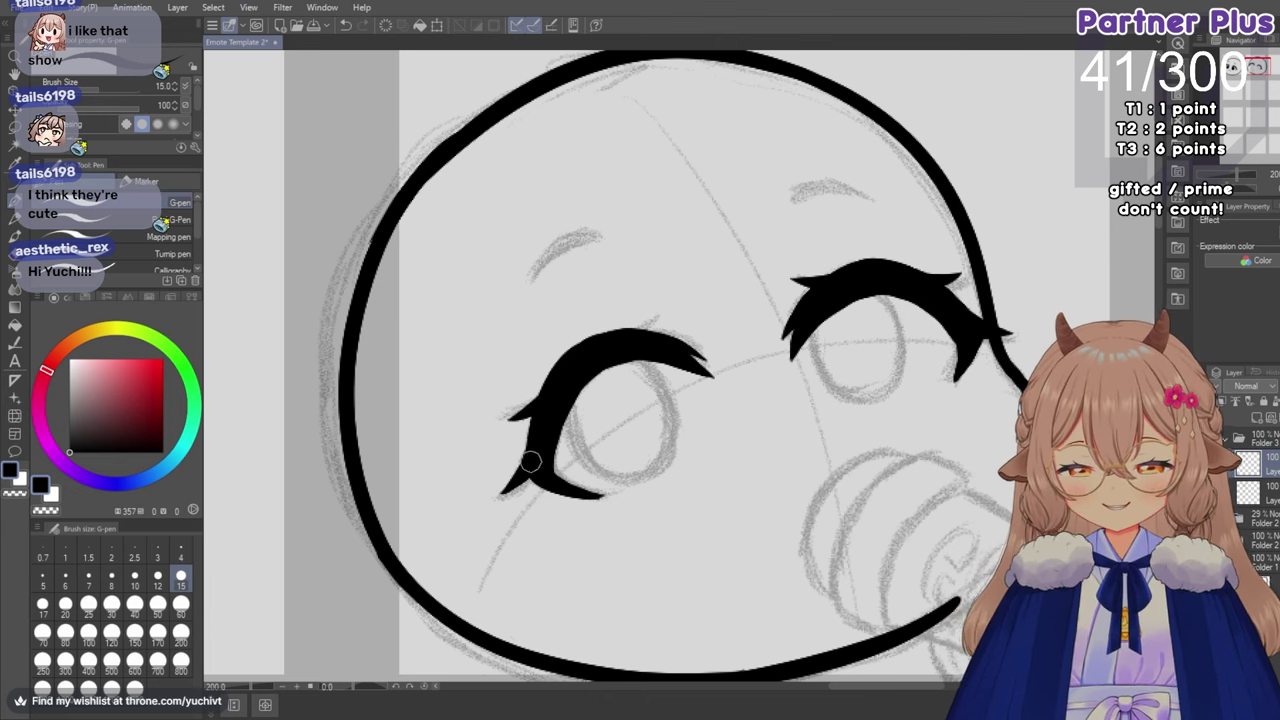
left_click_drag(533, 437, 534, 408)
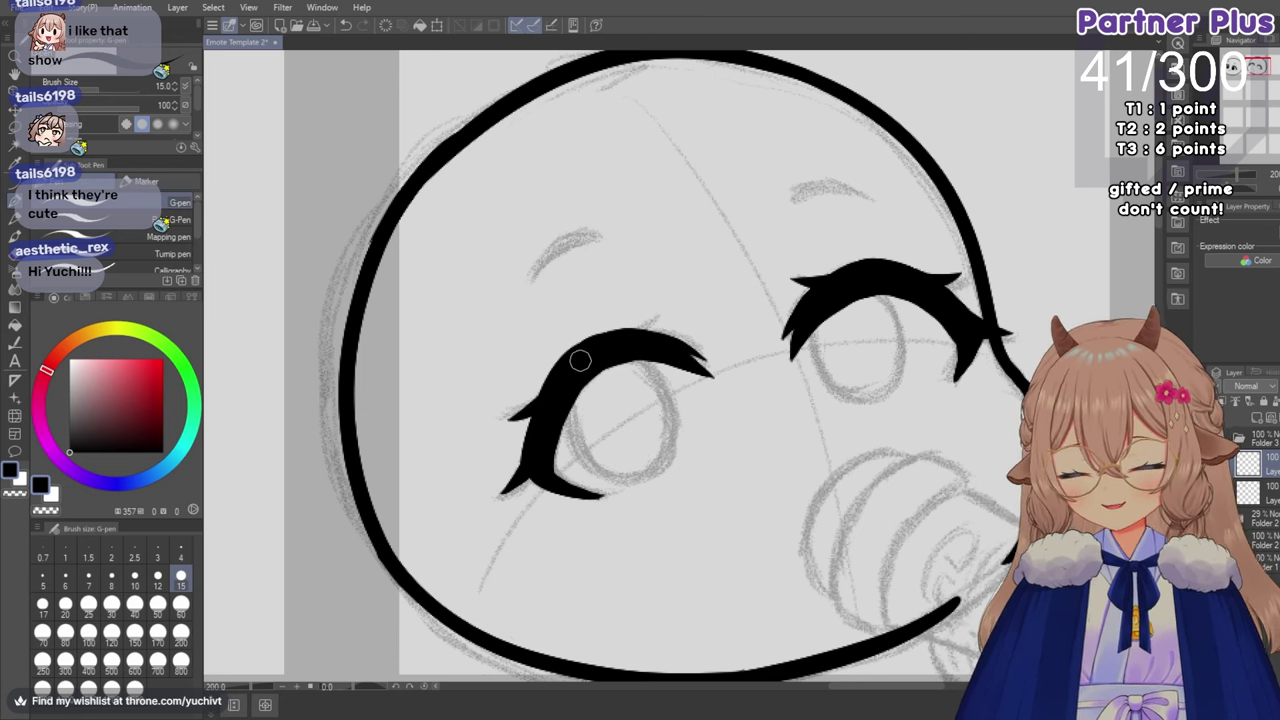
key("h")
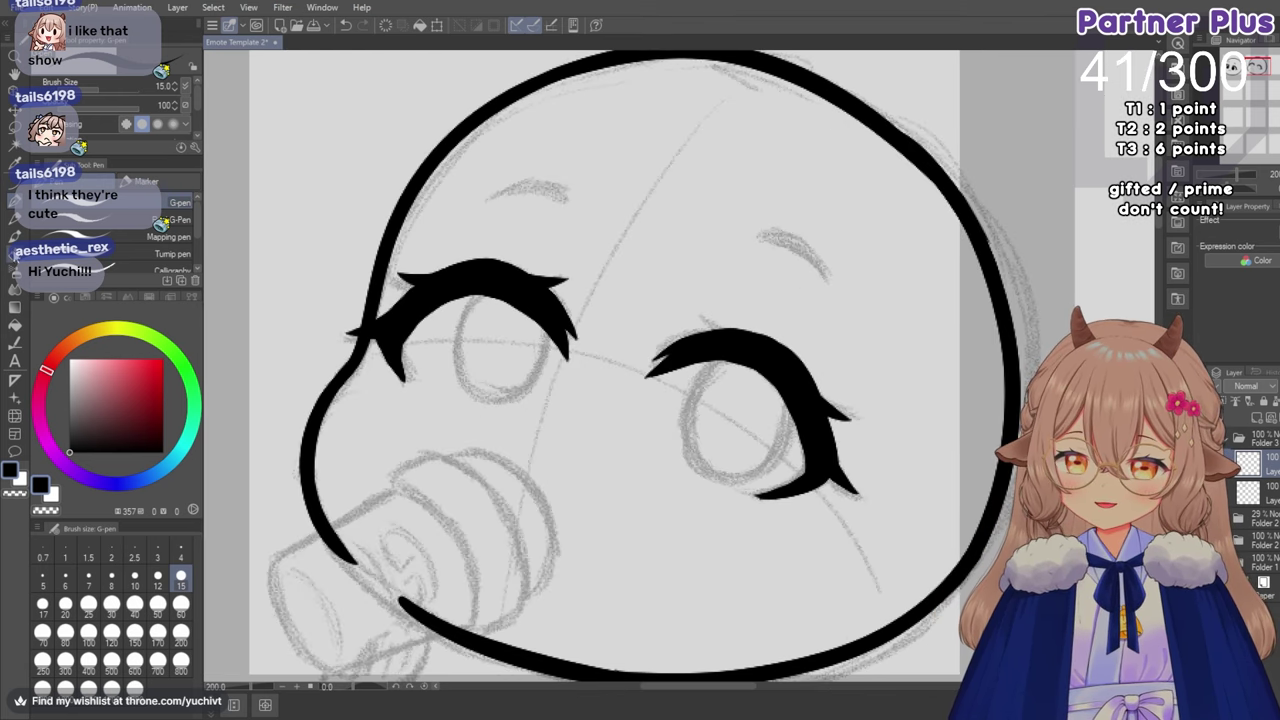
key("e")
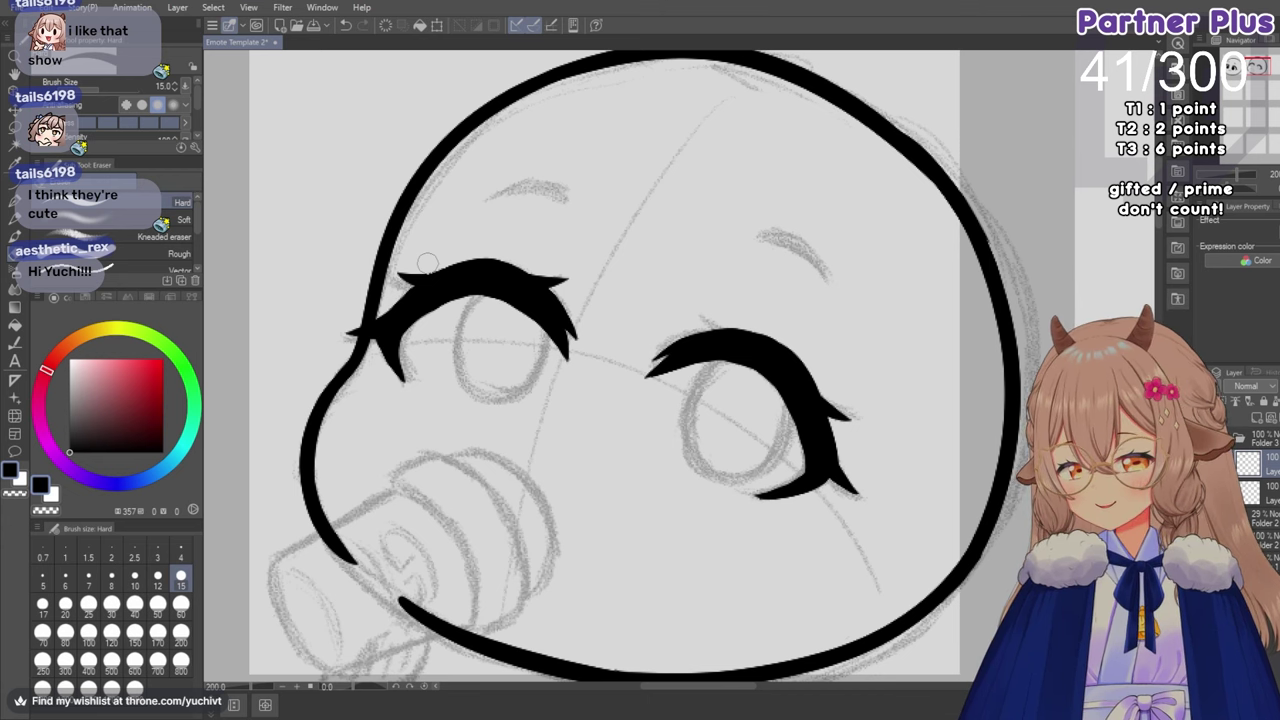
left_click_drag(1232, 188, 1235, 189)
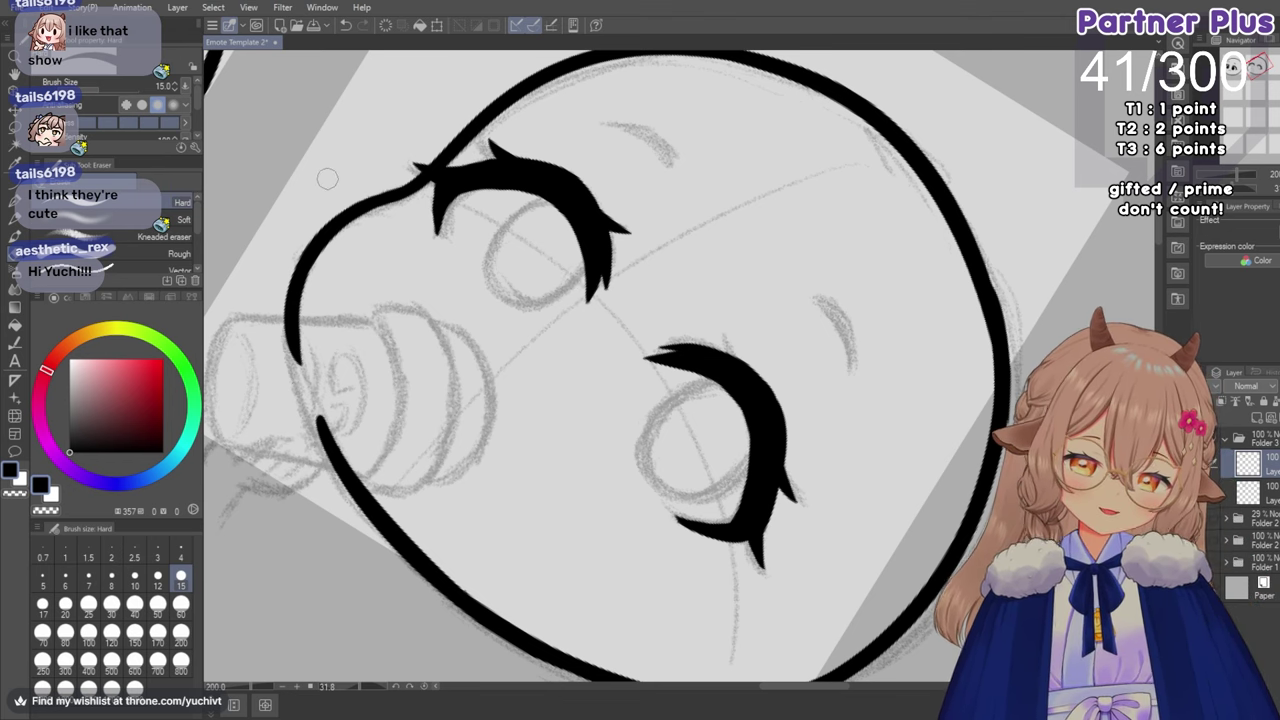
key("ctrl+at")
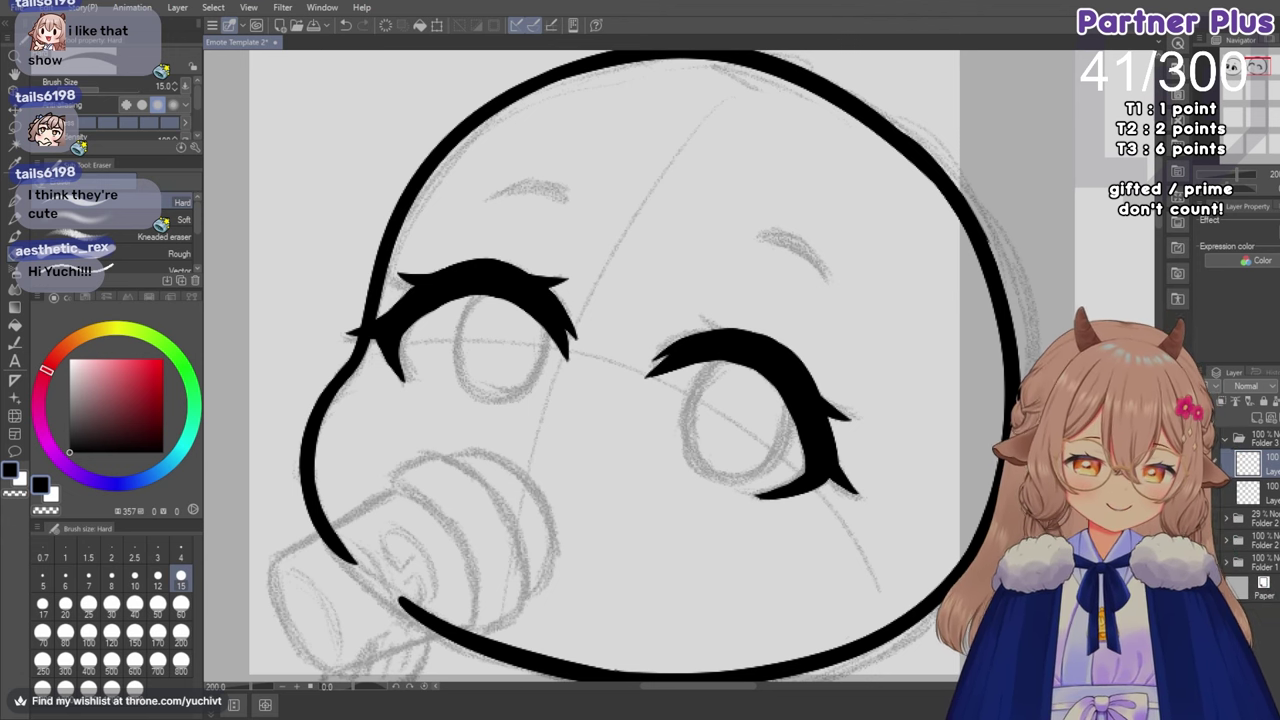
key("h")
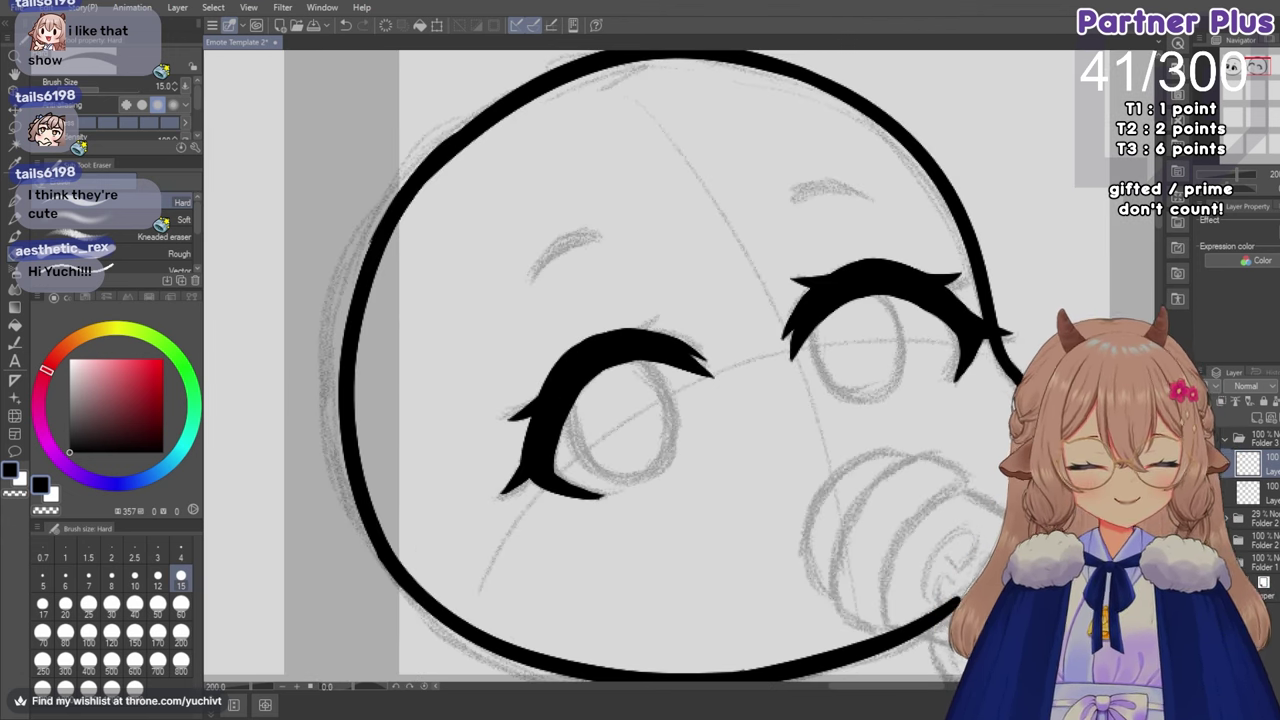
Switch to the 15 px G-pen, ink a small spike atop the lash farther from the cup, and rotate the canvas to 93.5 degrees.
key("p")
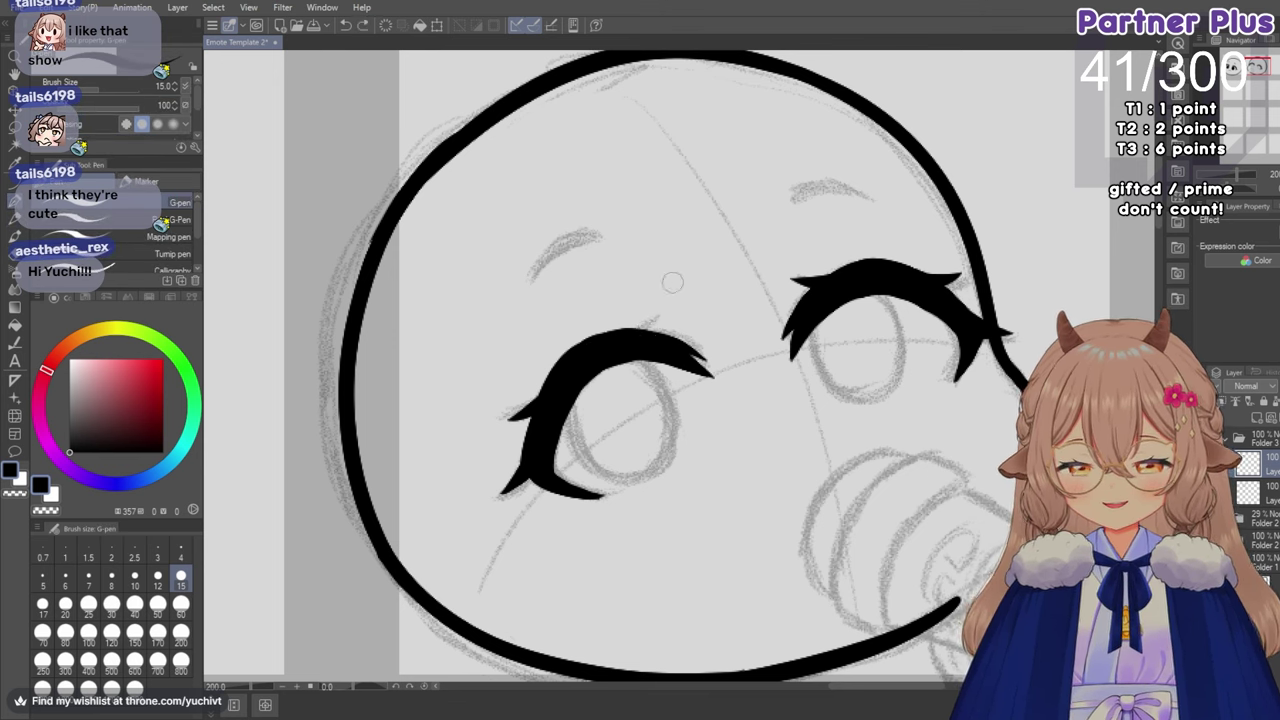
left_click_drag(630, 336, 656, 317)
key("ctrl+z")
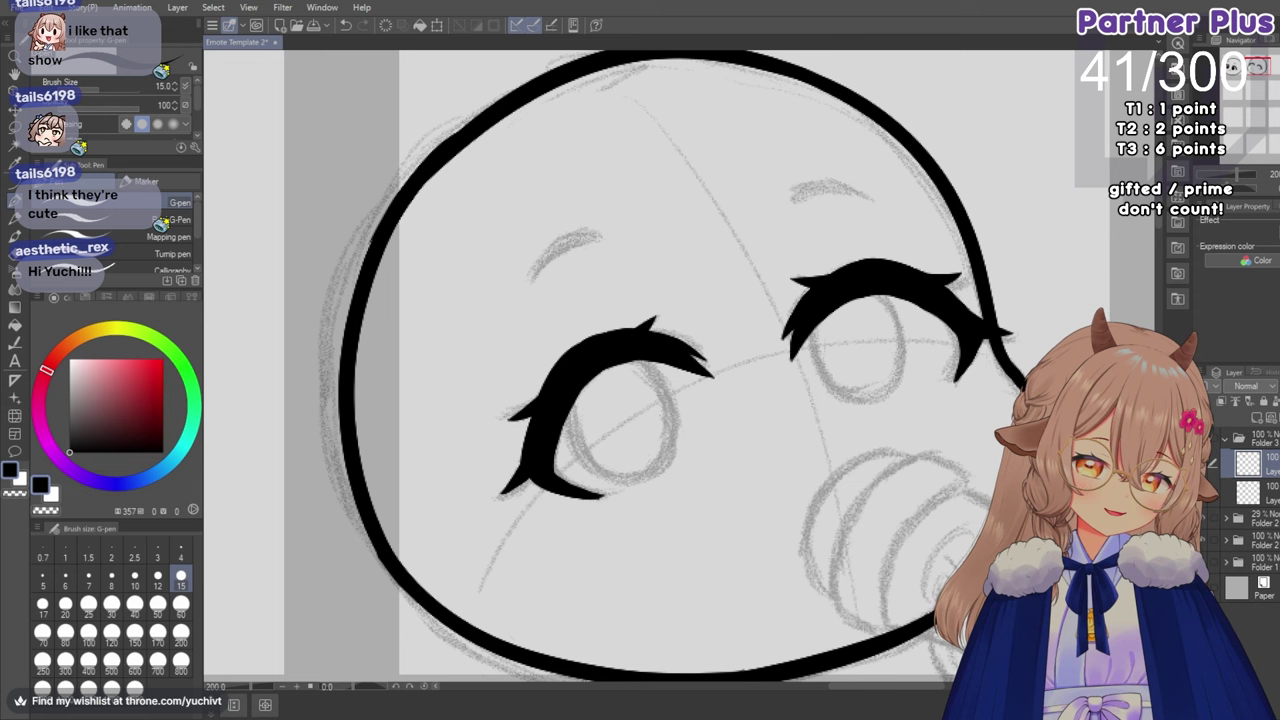
left_click_drag(1238, 188, 1240, 190)
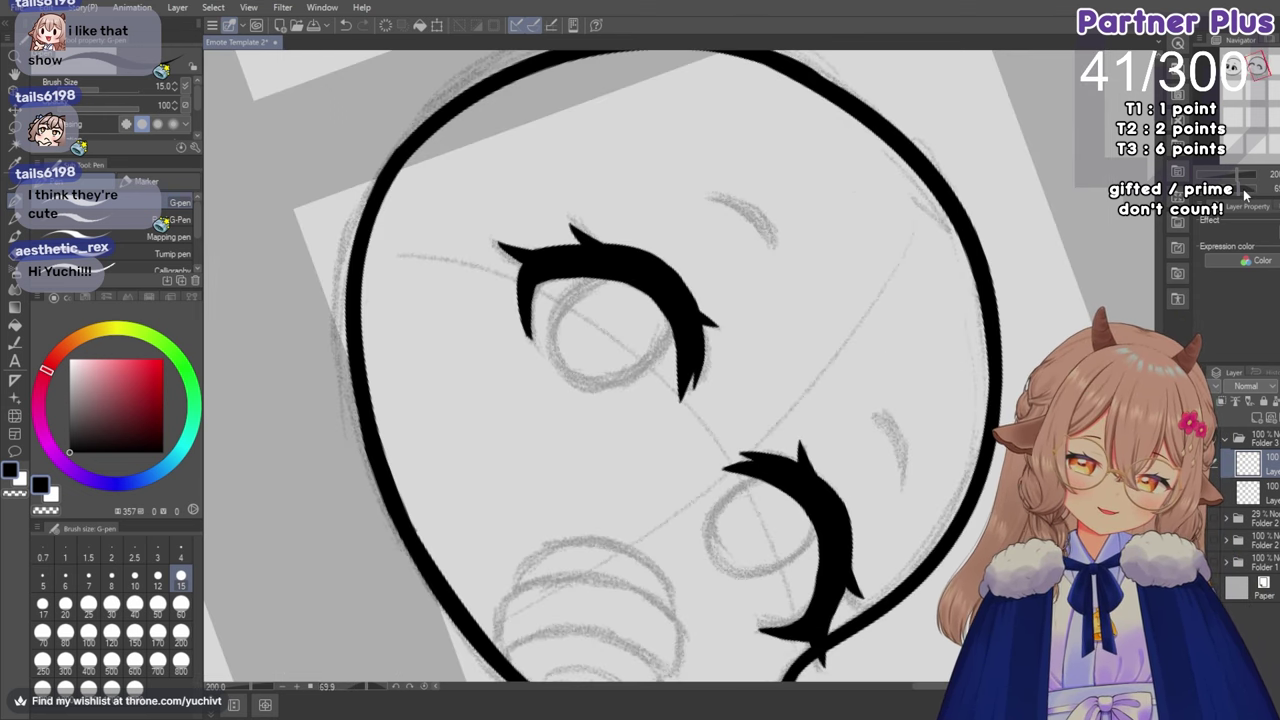
left_click_drag(1244, 193, 1248, 190)
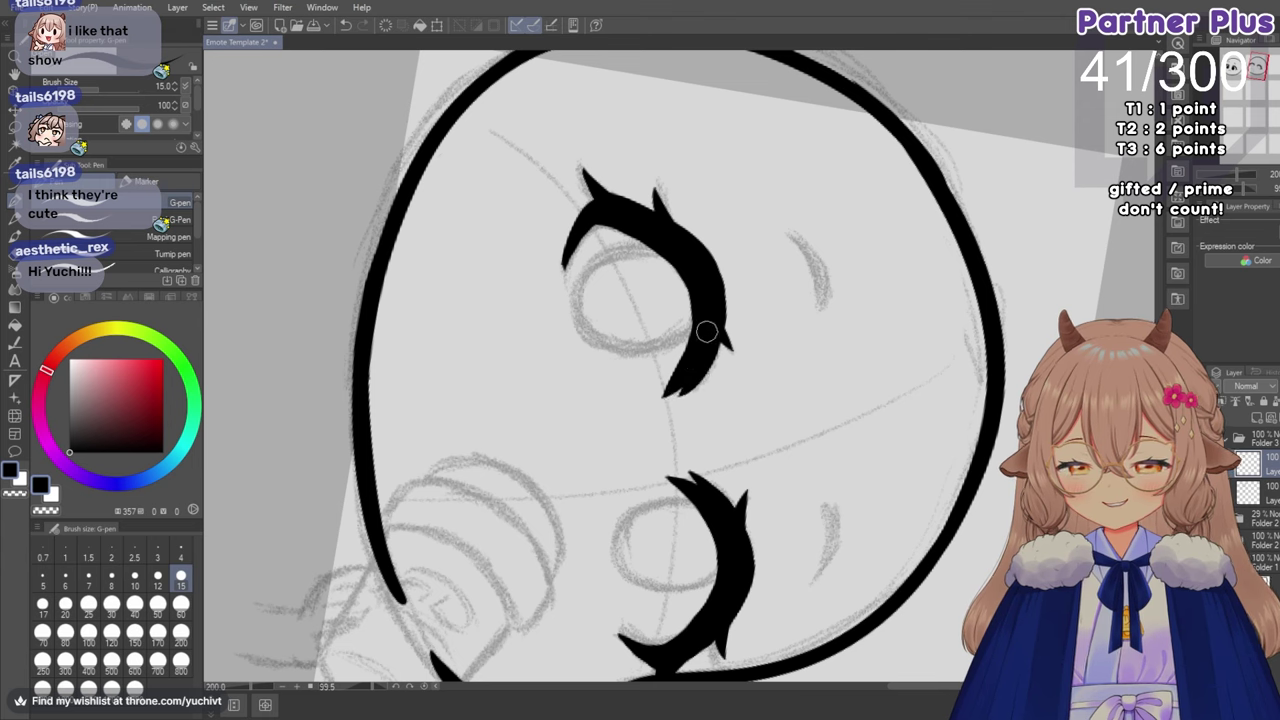
Review both inked lashes on the whole head, restore the upright, unflipped view, and return to a close-up of the eyes.
scroll(688, 366, "down", 3)
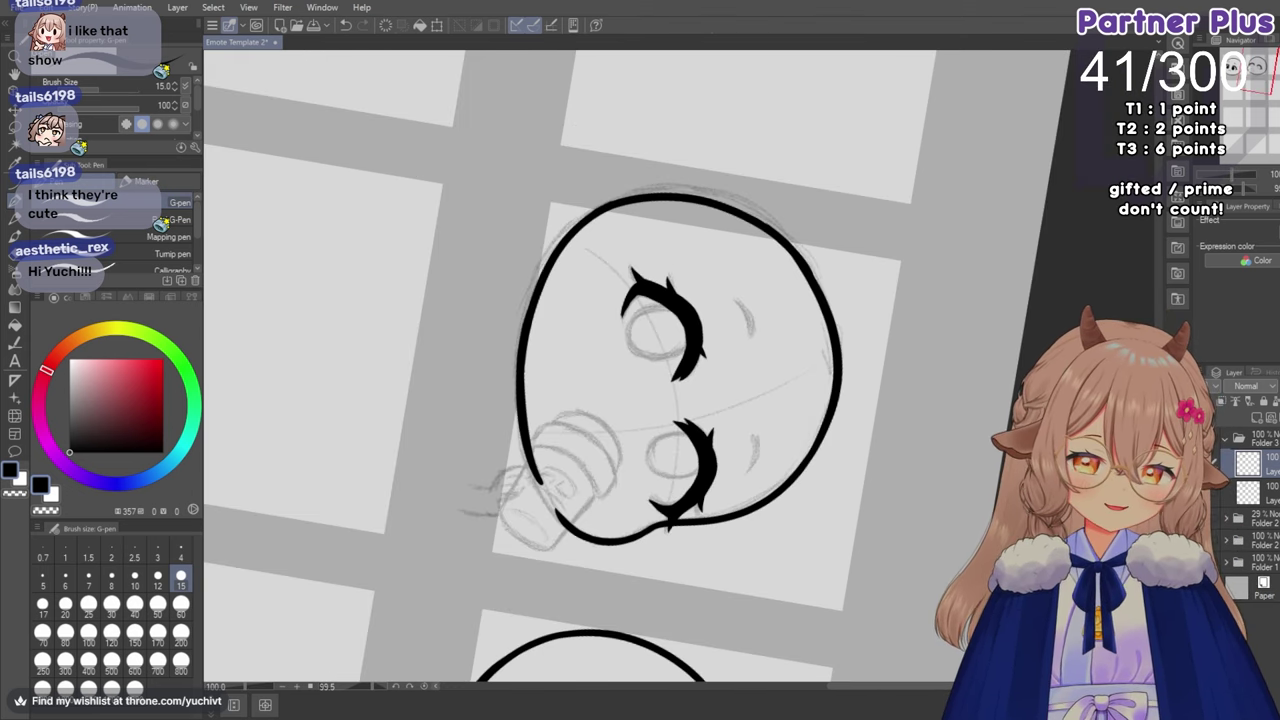
key("ctrl+@")
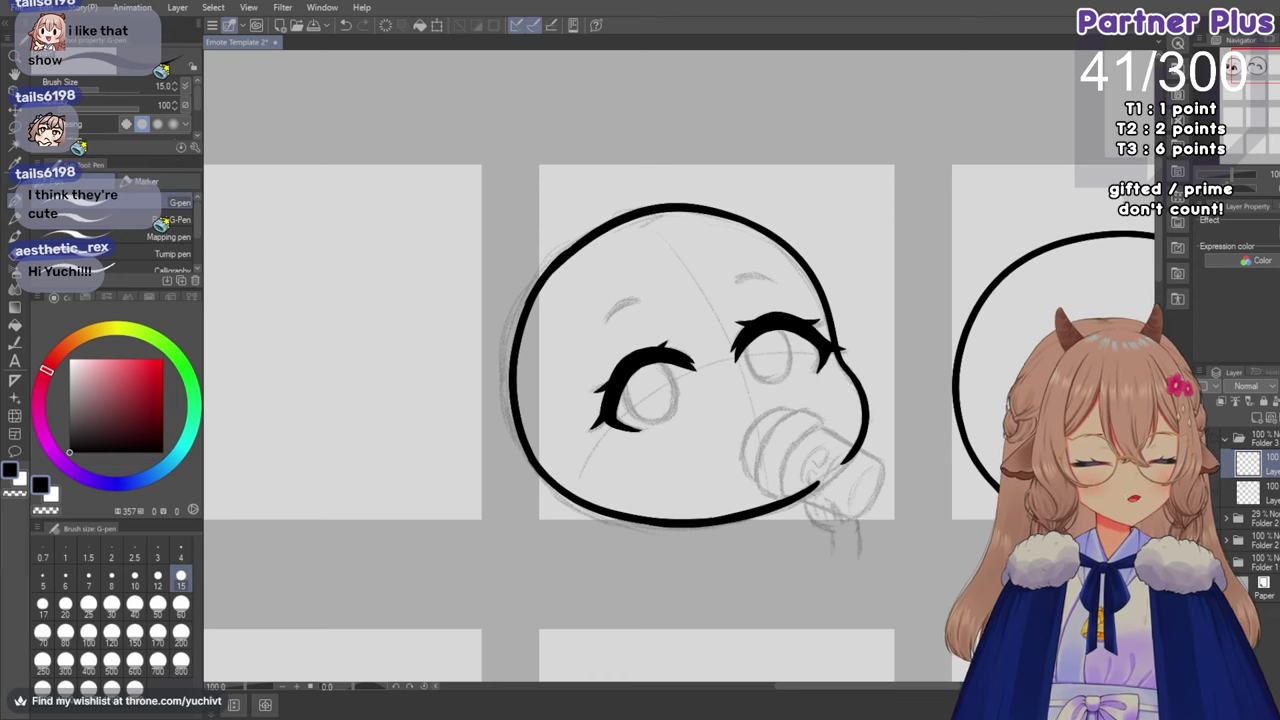
key("h")
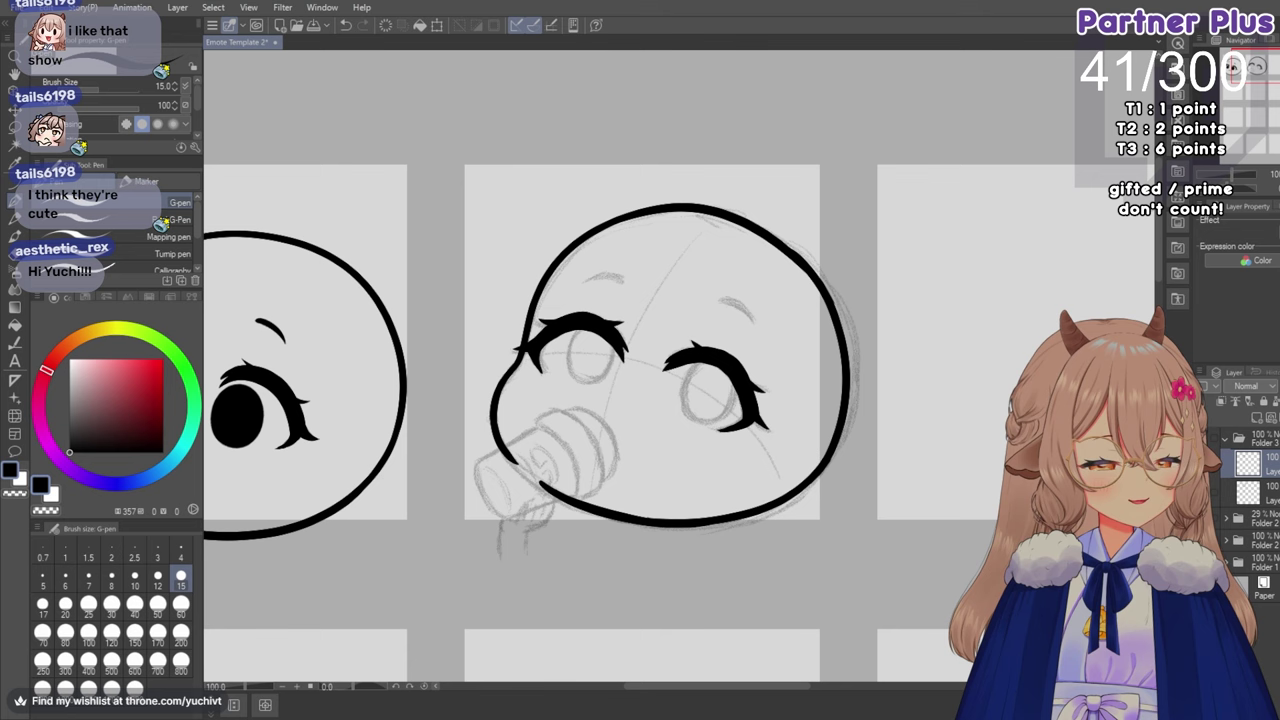
scroll(584, 344, "up", 2)
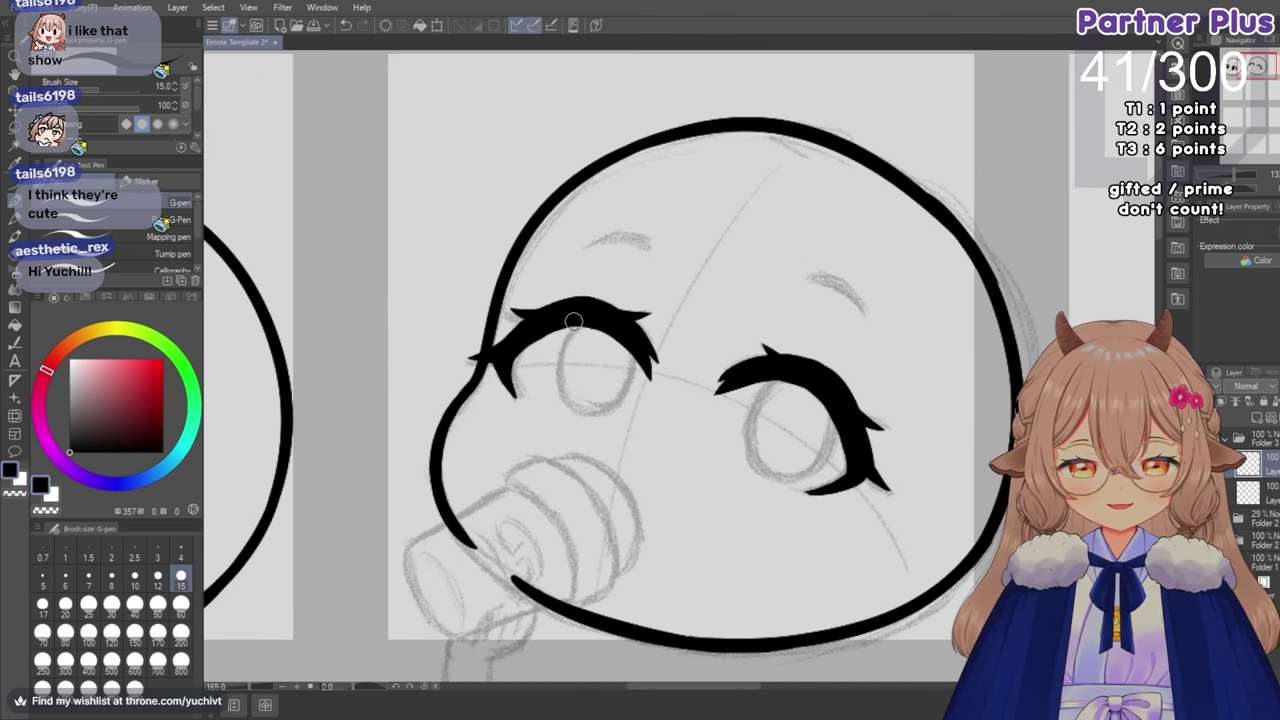
scroll(845, 472, "up", 2)
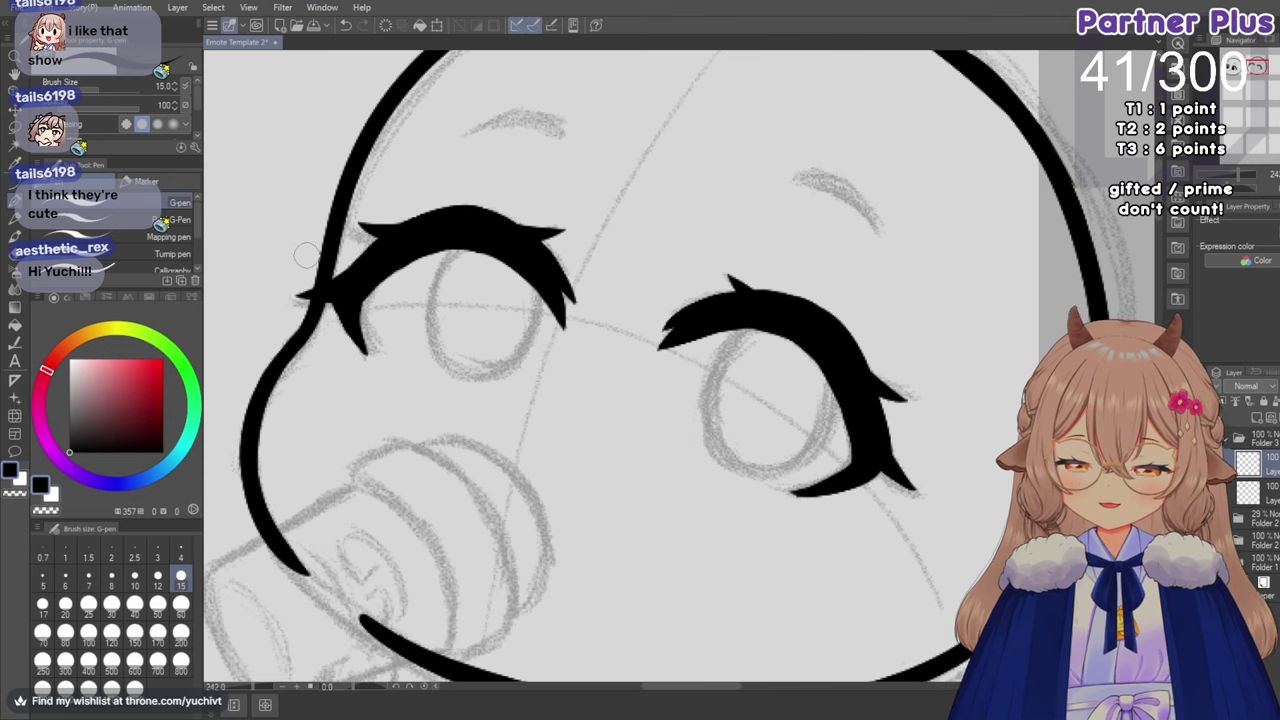
Compare the shapes of both inked lashes up close and across the whole head, and switch to the Hard eraser.
scroll(476, 289, "down", 6)
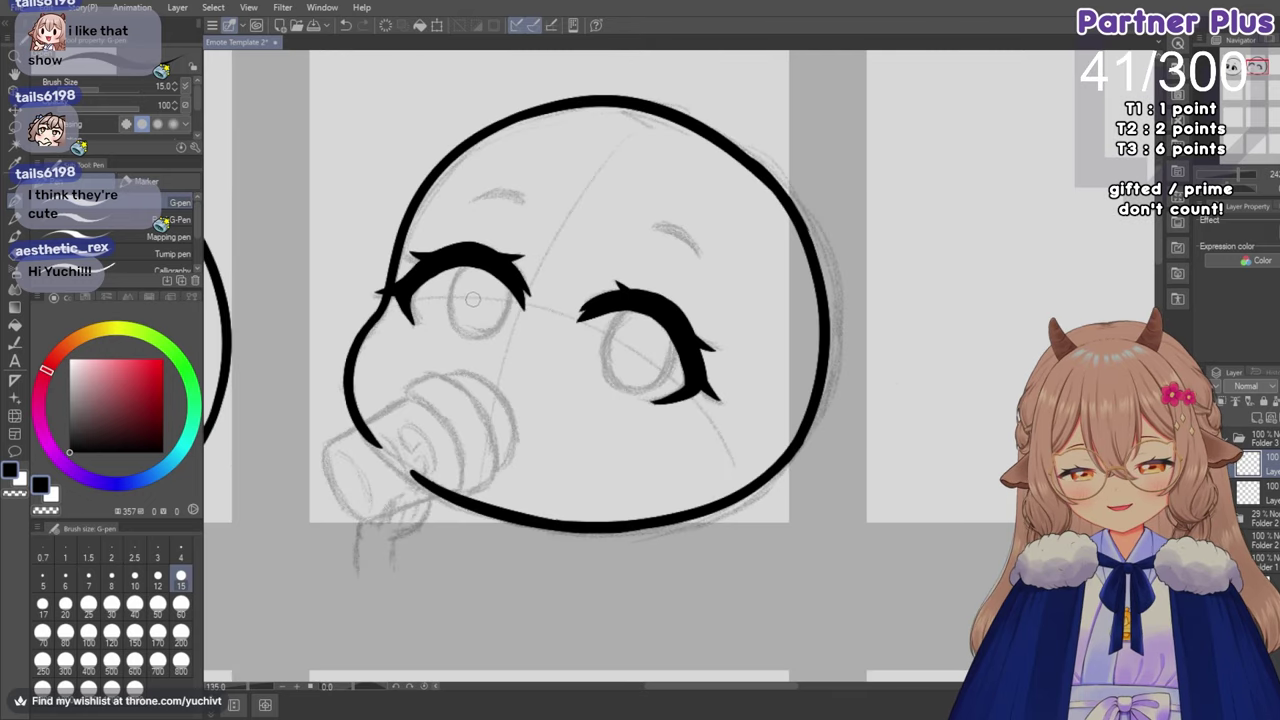
scroll(560, 340, "up", 8)
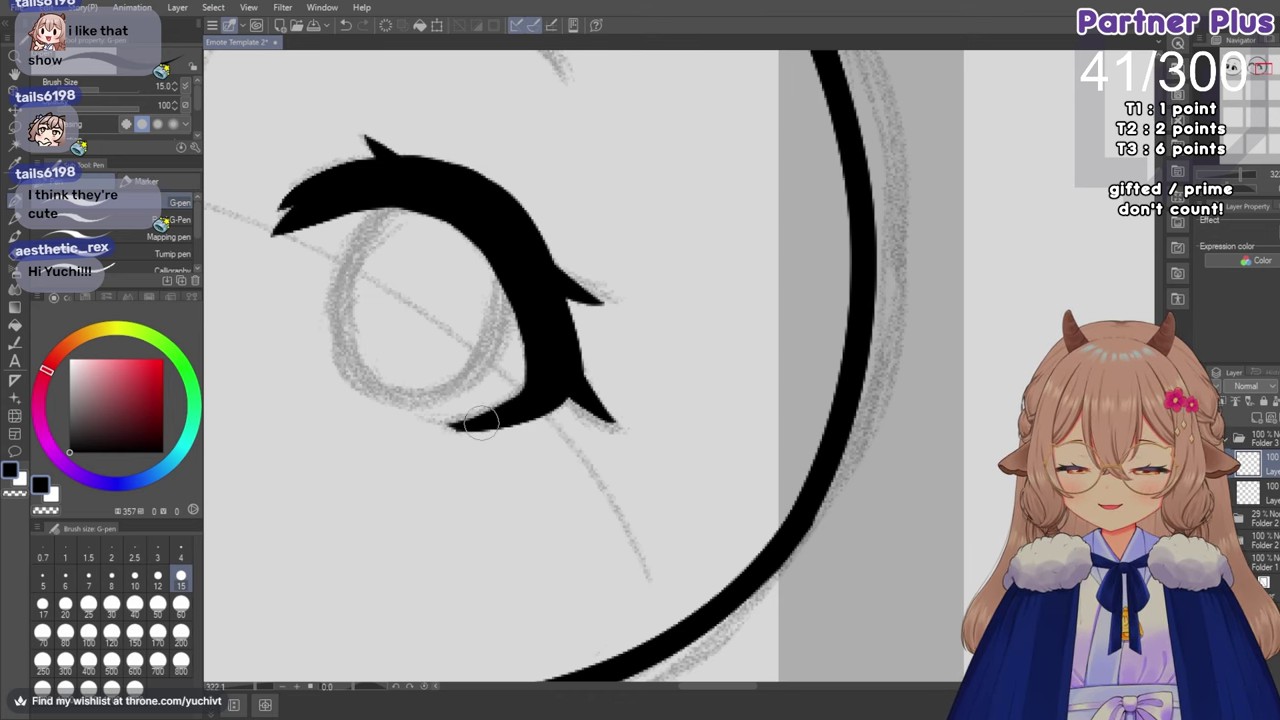
scroll(514, 421, "down", 1)
scroll(514, 421, "down", 5)
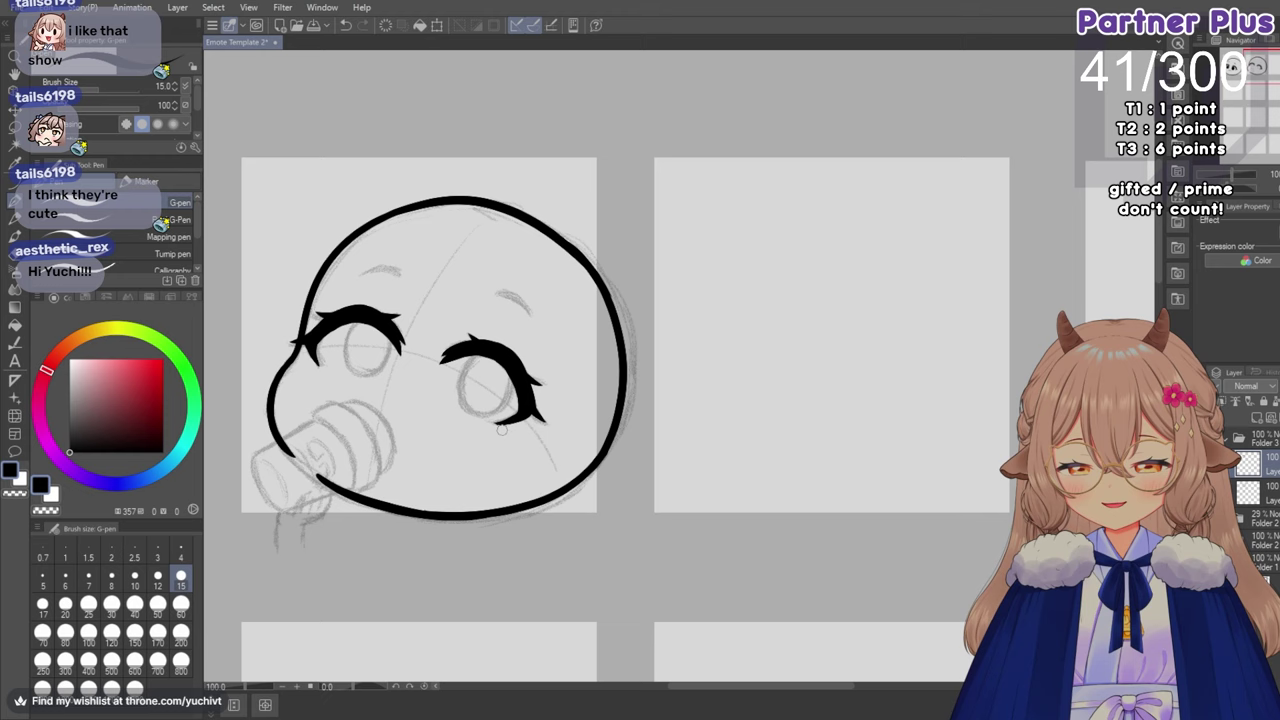
scroll(275, 459, "up", 2)
scroll(490, 375, "up", 1)
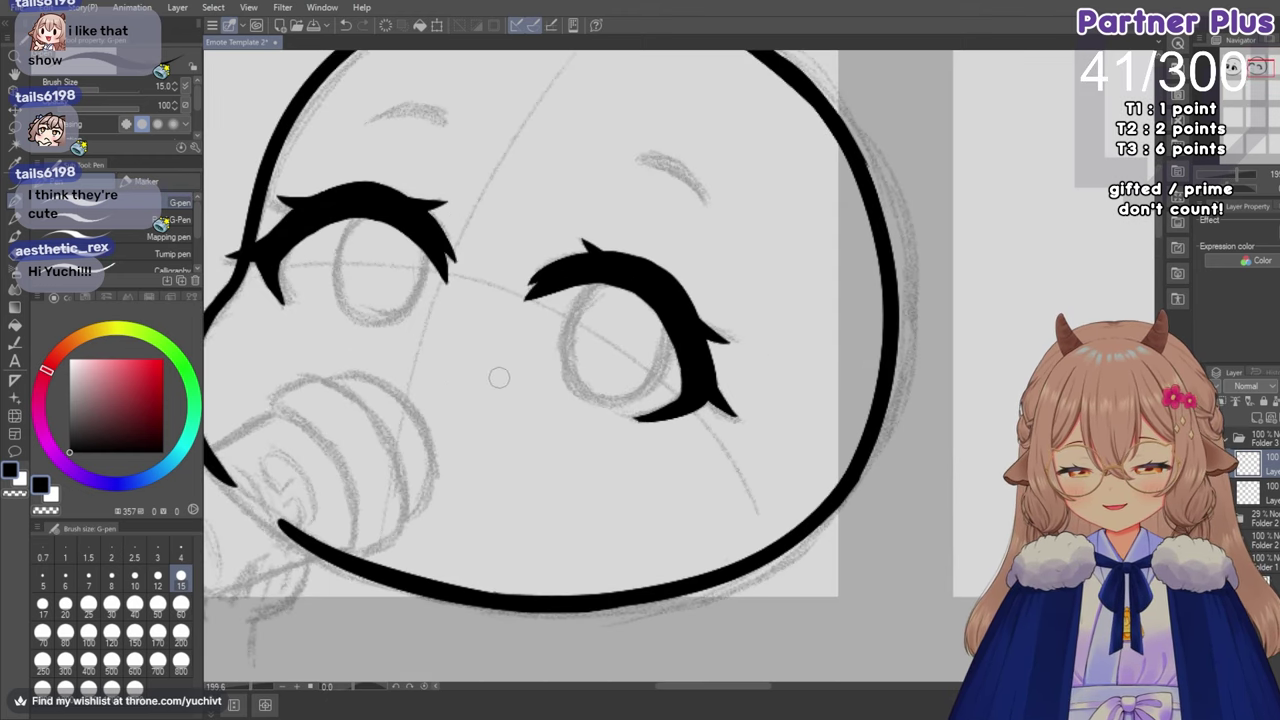
scroll(500, 372, "down", 1)
scroll(526, 376, "up", 1)
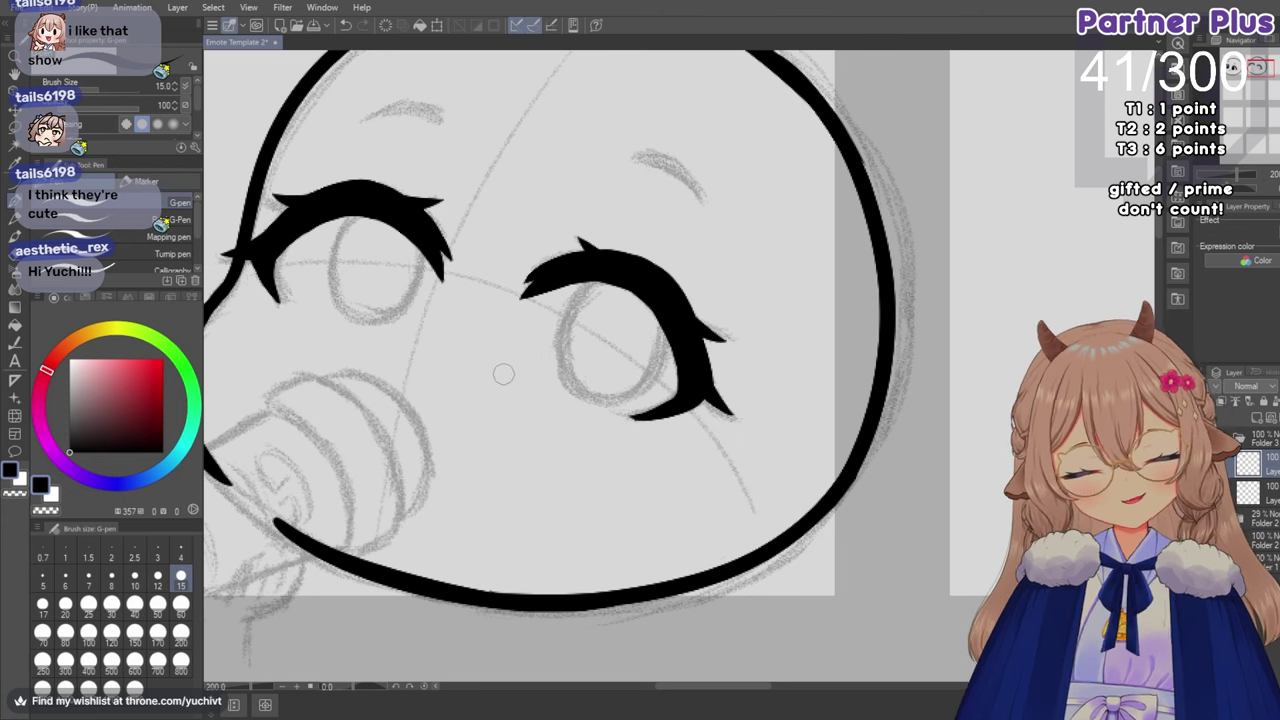
key("e")
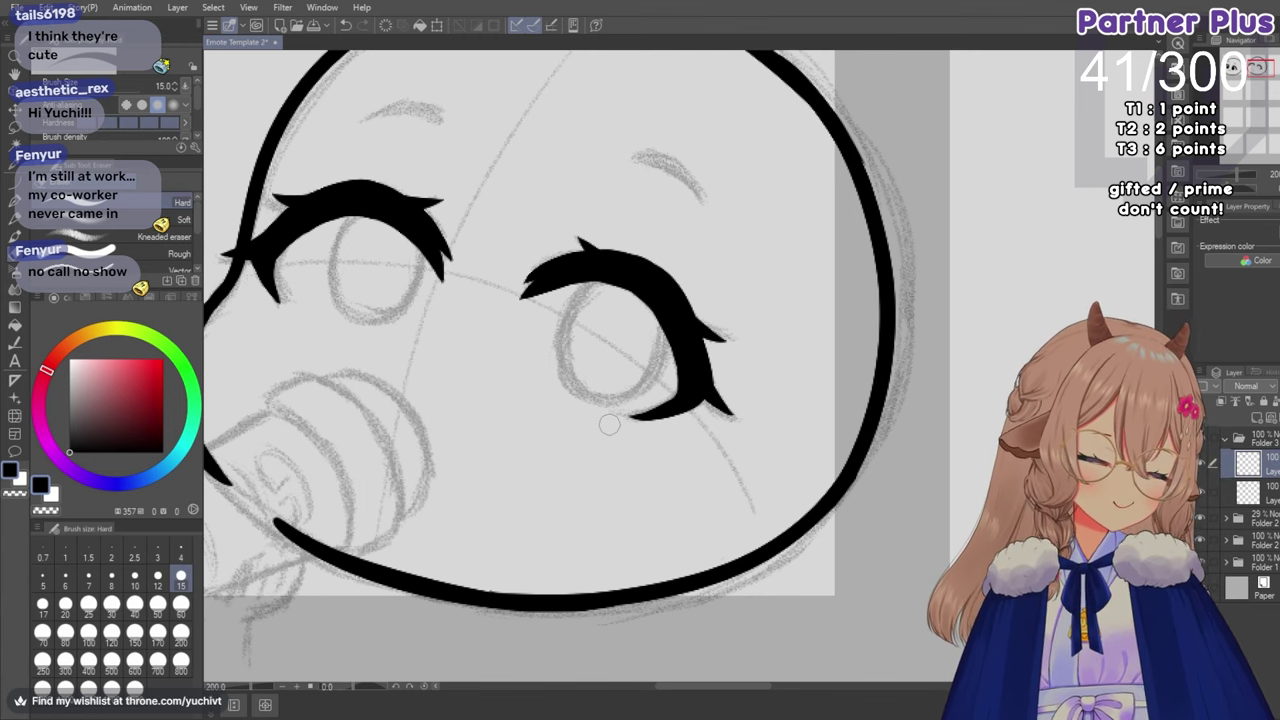
scroll(686, 371, "down", 2)
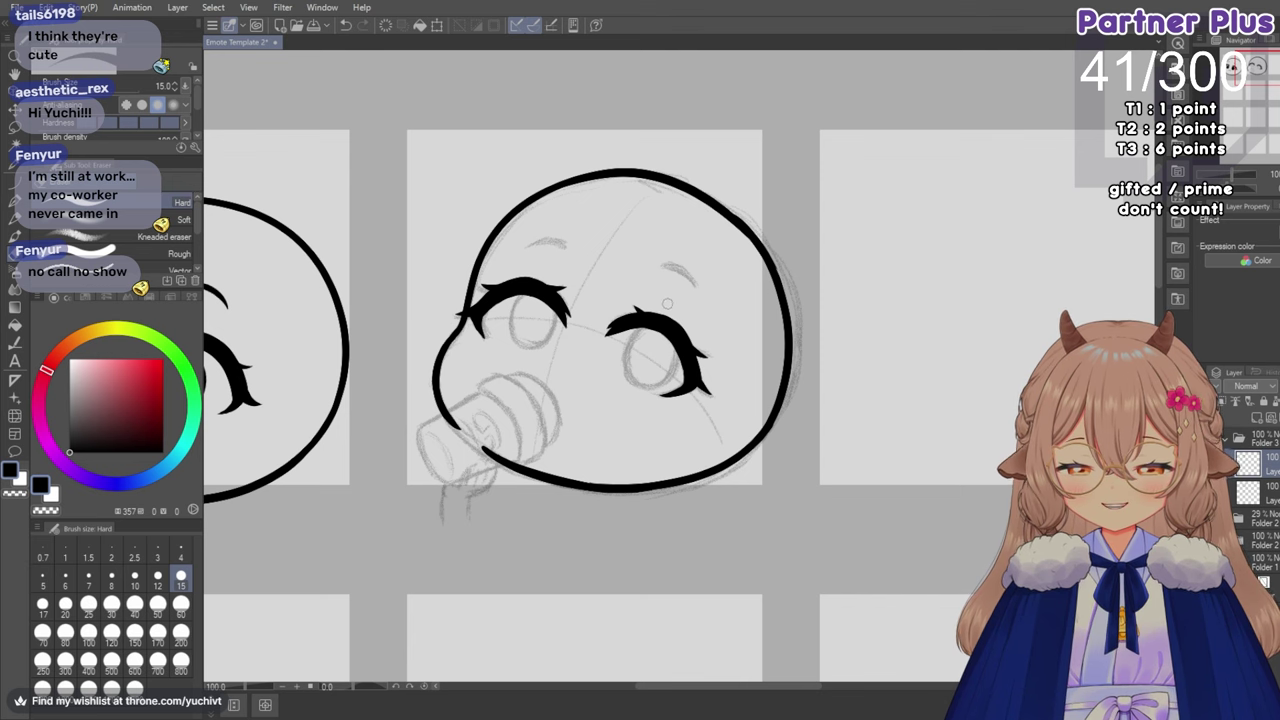
Ink the eyebrow above the eye nearest the bottle with a tapered size 15 G-pen stroke over the sketch.
scroll(658, 302, "up", 2)
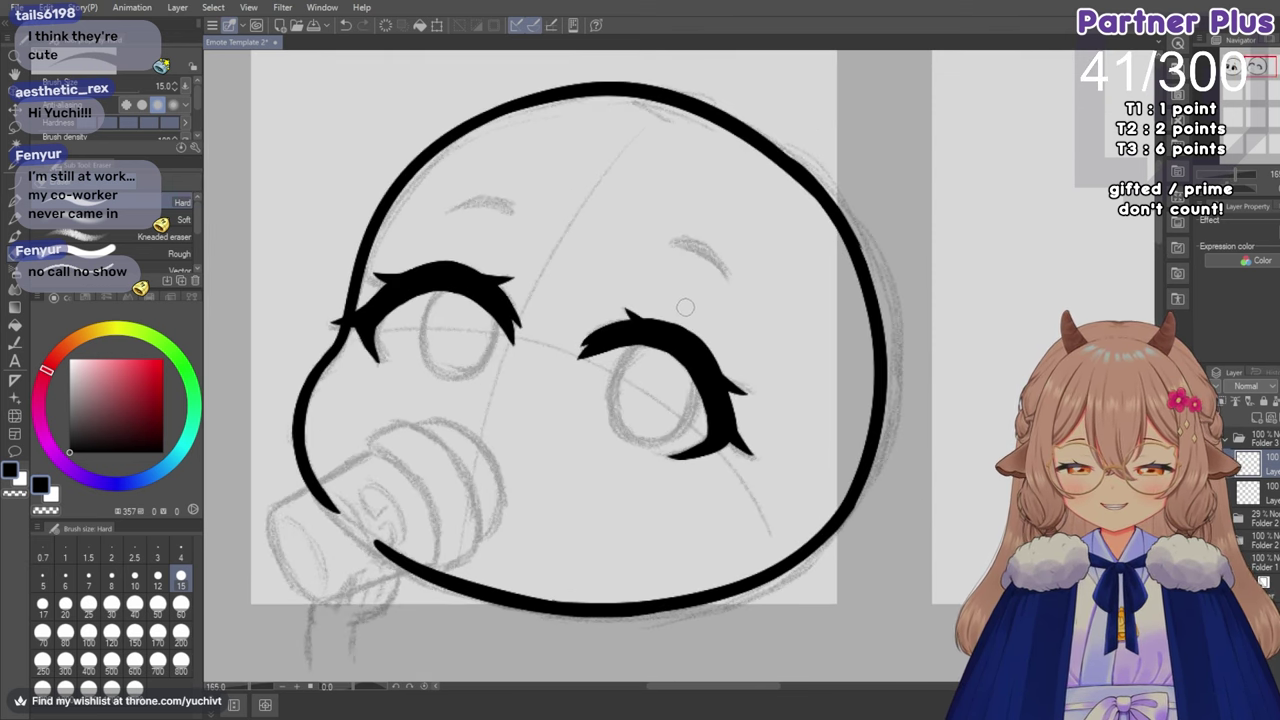
scroll(801, 435, "up", 1)
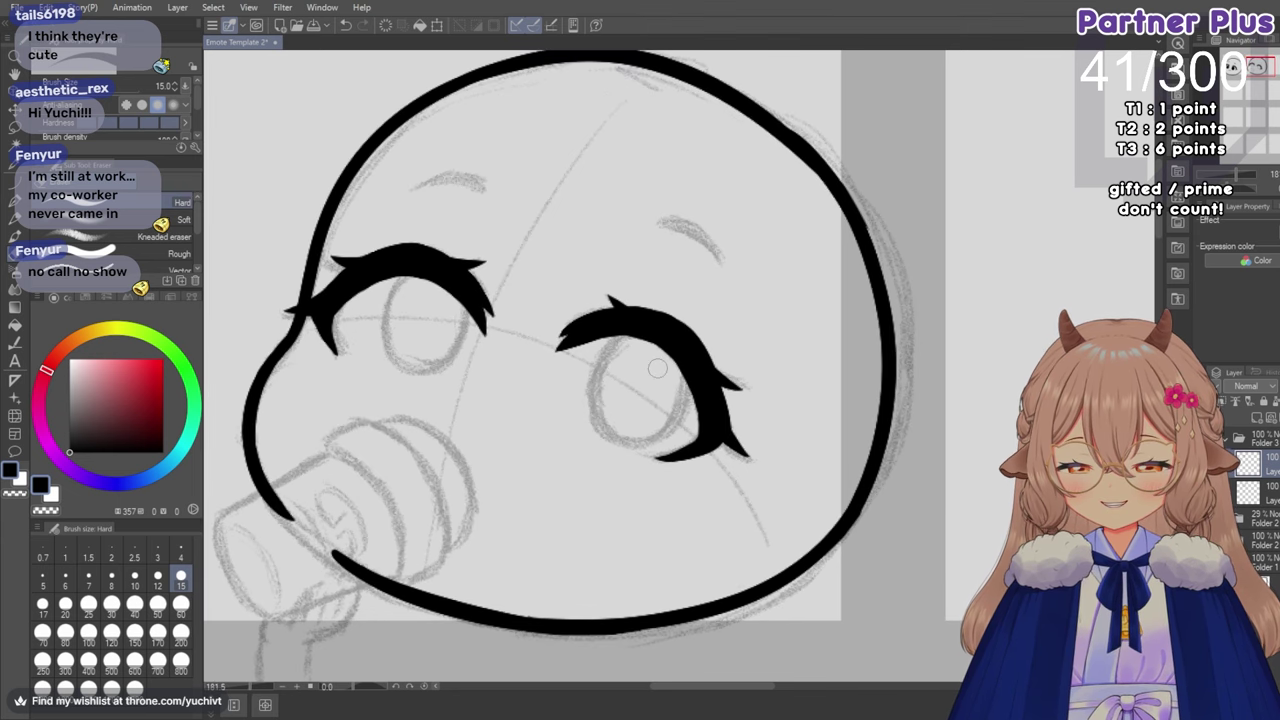
key("p")
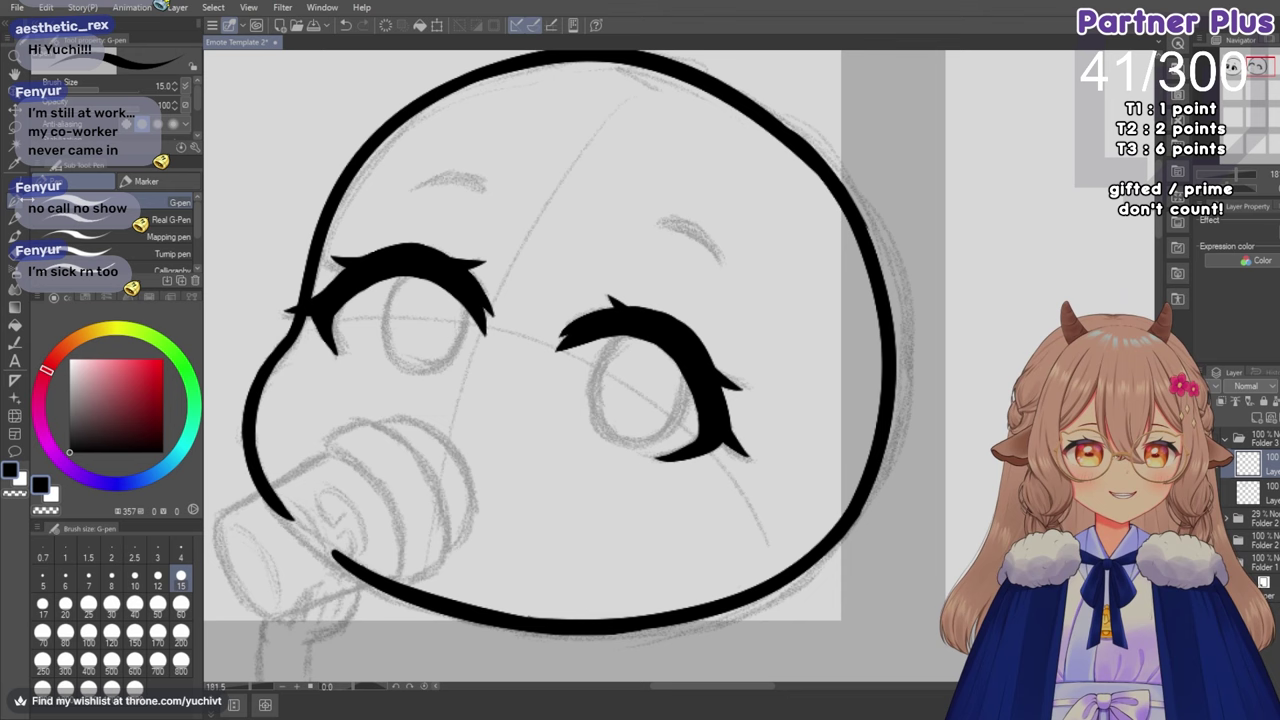
scroll(505, 213, "up", 1)
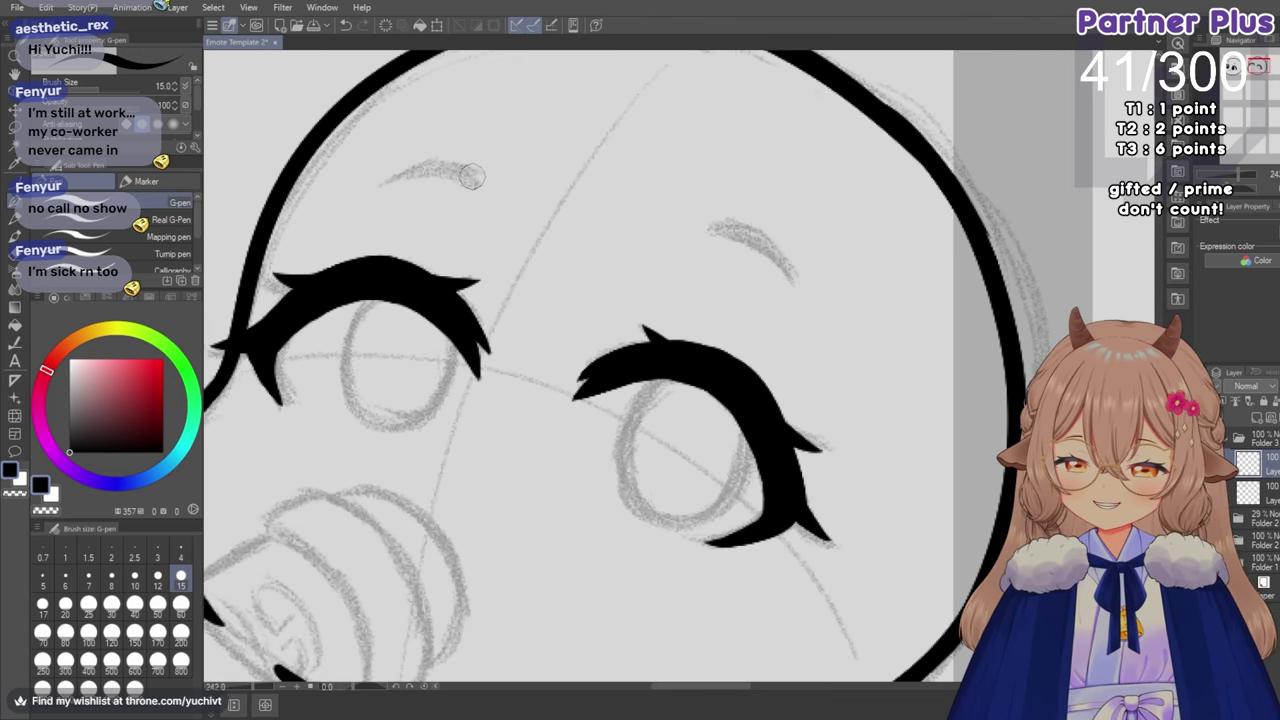
left_click_drag(480, 176, 382, 184)
key("ctrl+z")
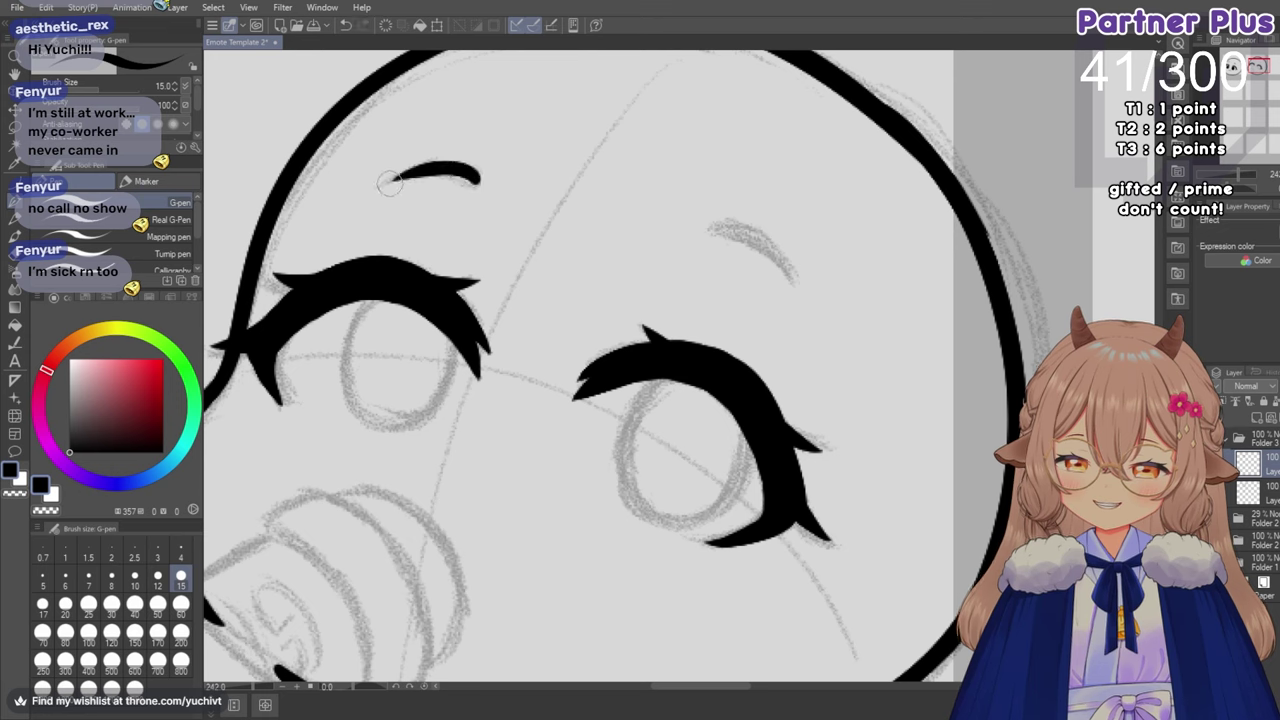
key("ctrl+z")
left_click_drag(476, 177, 382, 183)
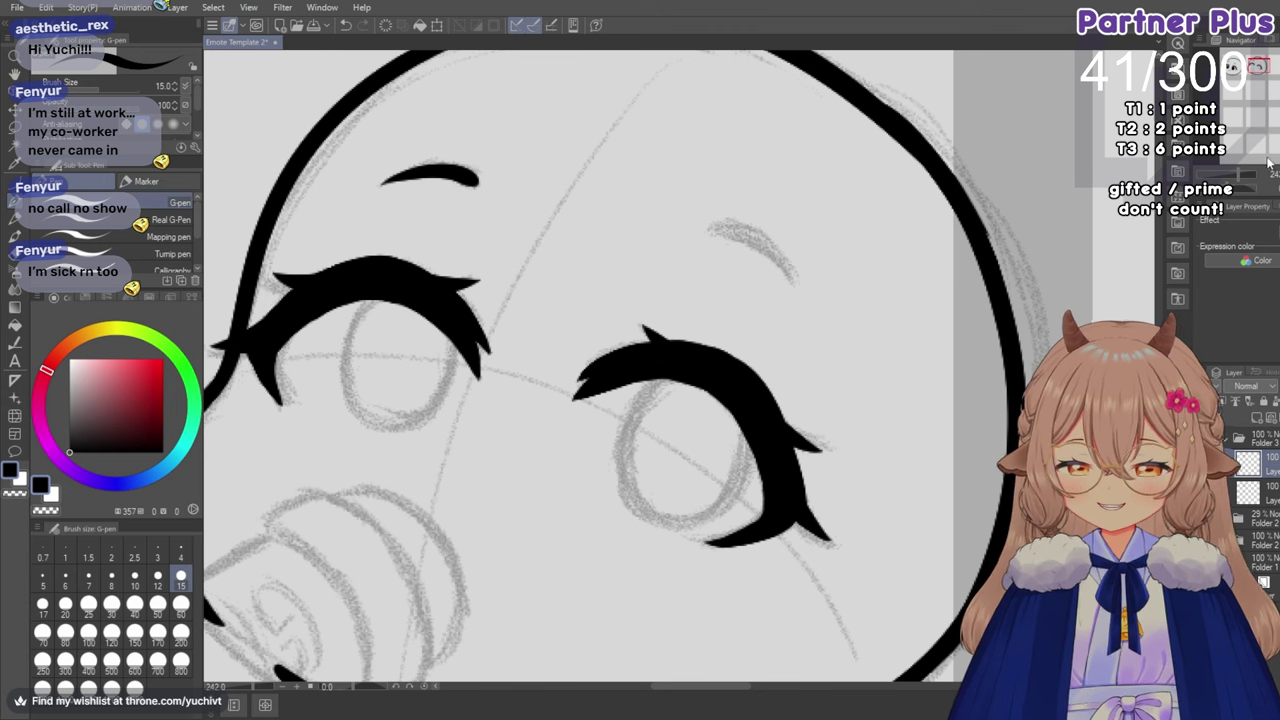
Mirror the canvas view horizontally with a slight tilt, framing the eyebrow that is still only sketched.
left_click_drag(1223, 189, 1209, 190)
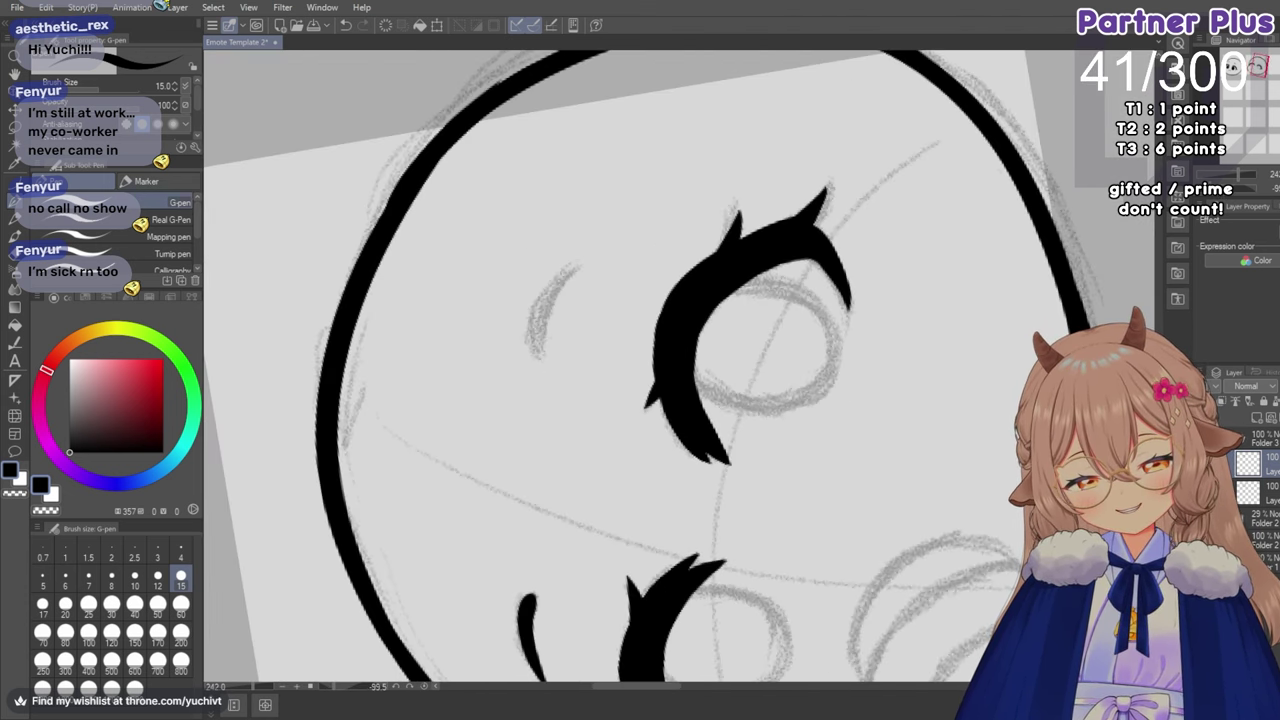
left_click_drag(658, 549, 658, 302)
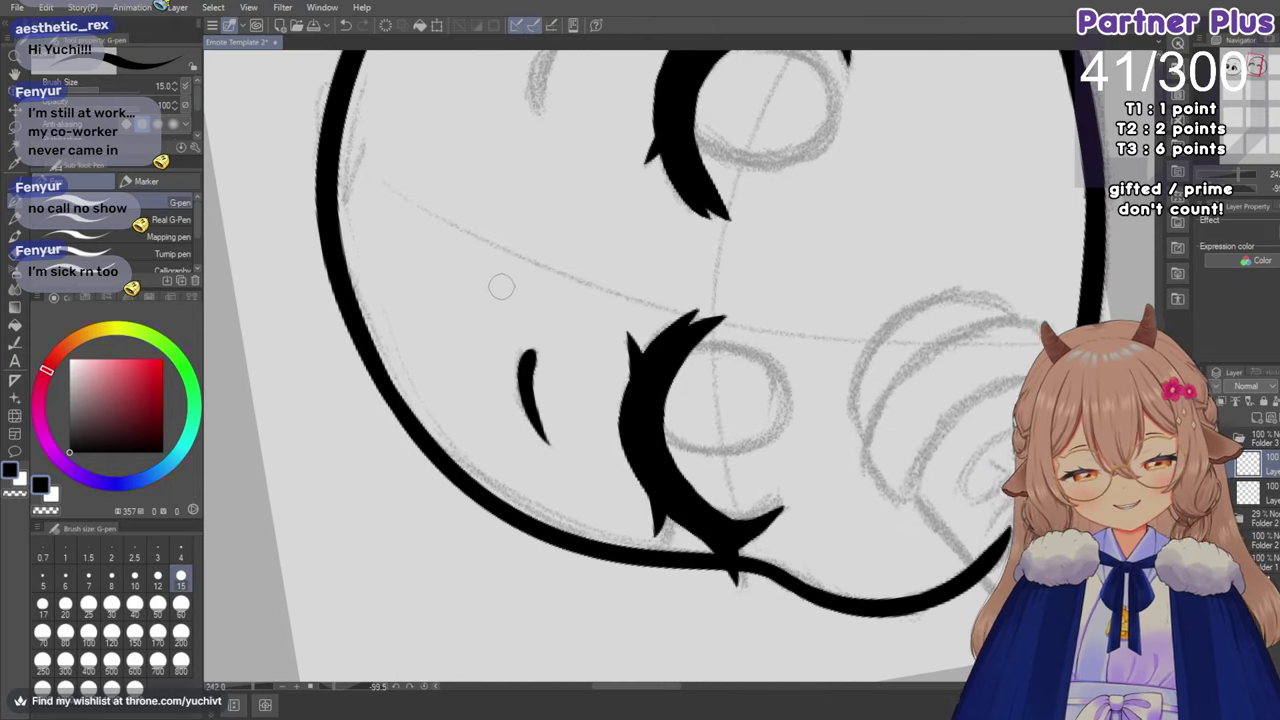
scroll(502, 286, "up", 3)
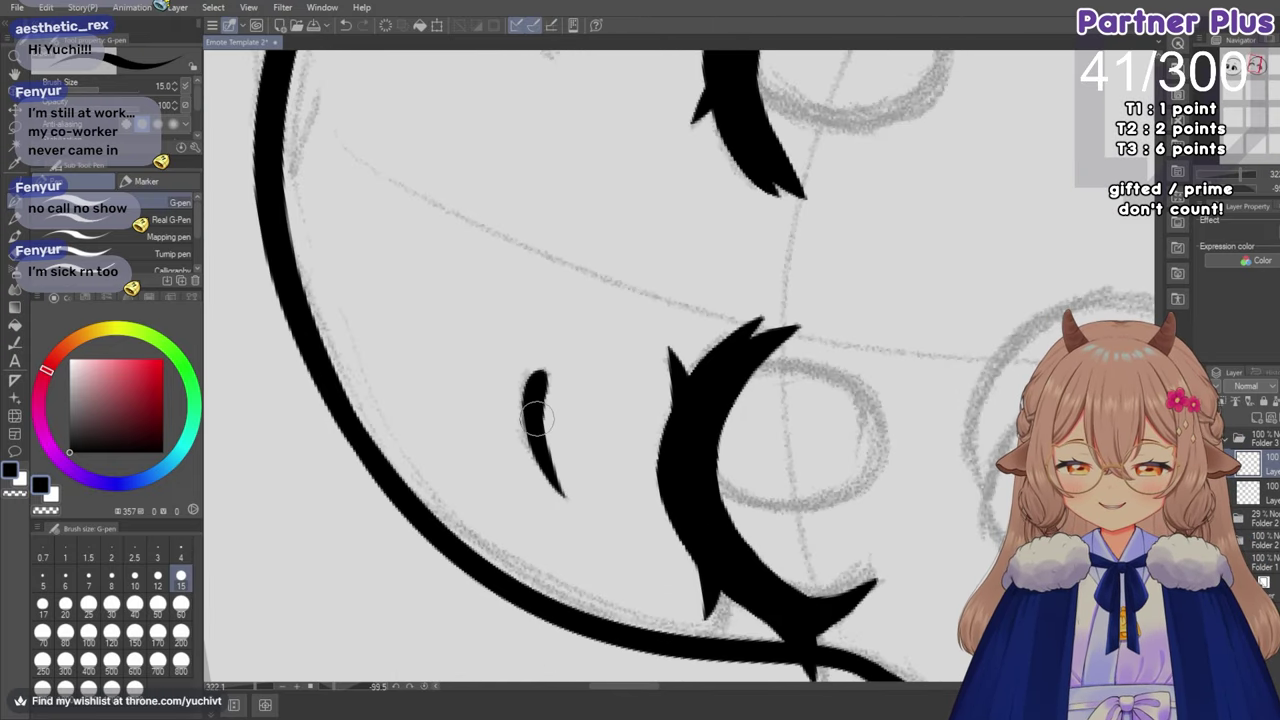
scroll(538, 415, "down", 3)
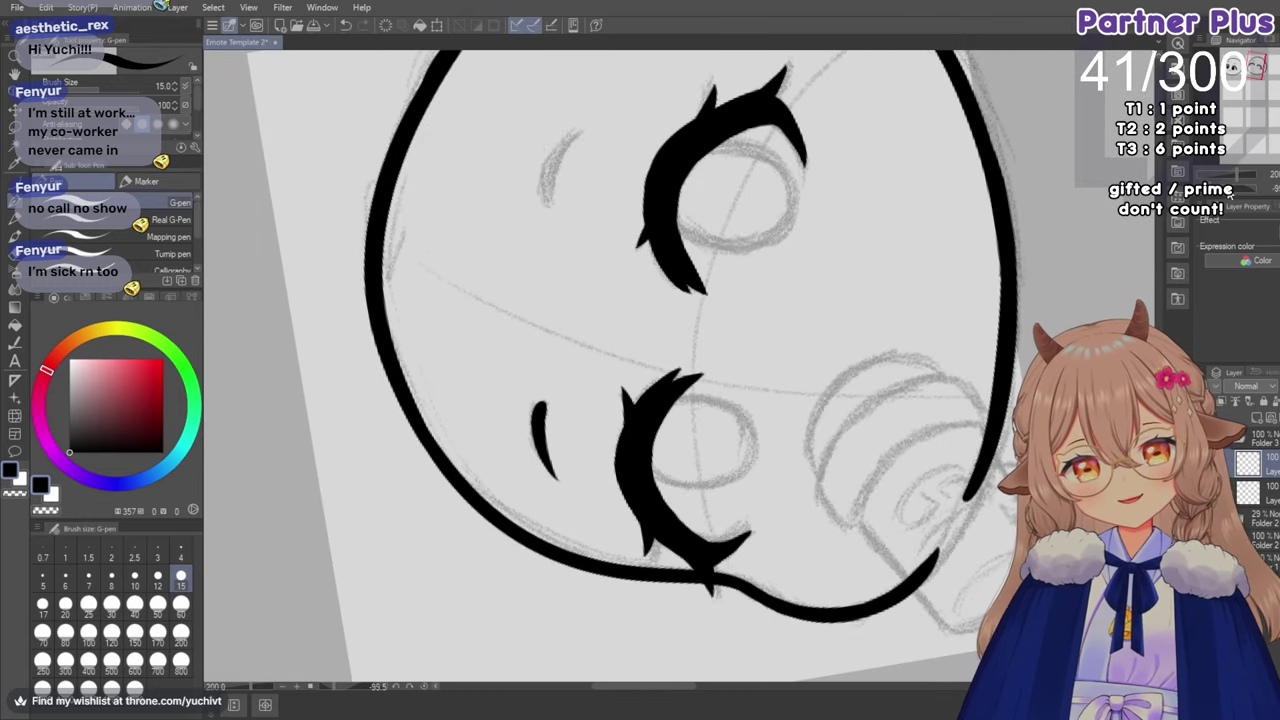
left_click_drag(1228, 190, 1228, 193)
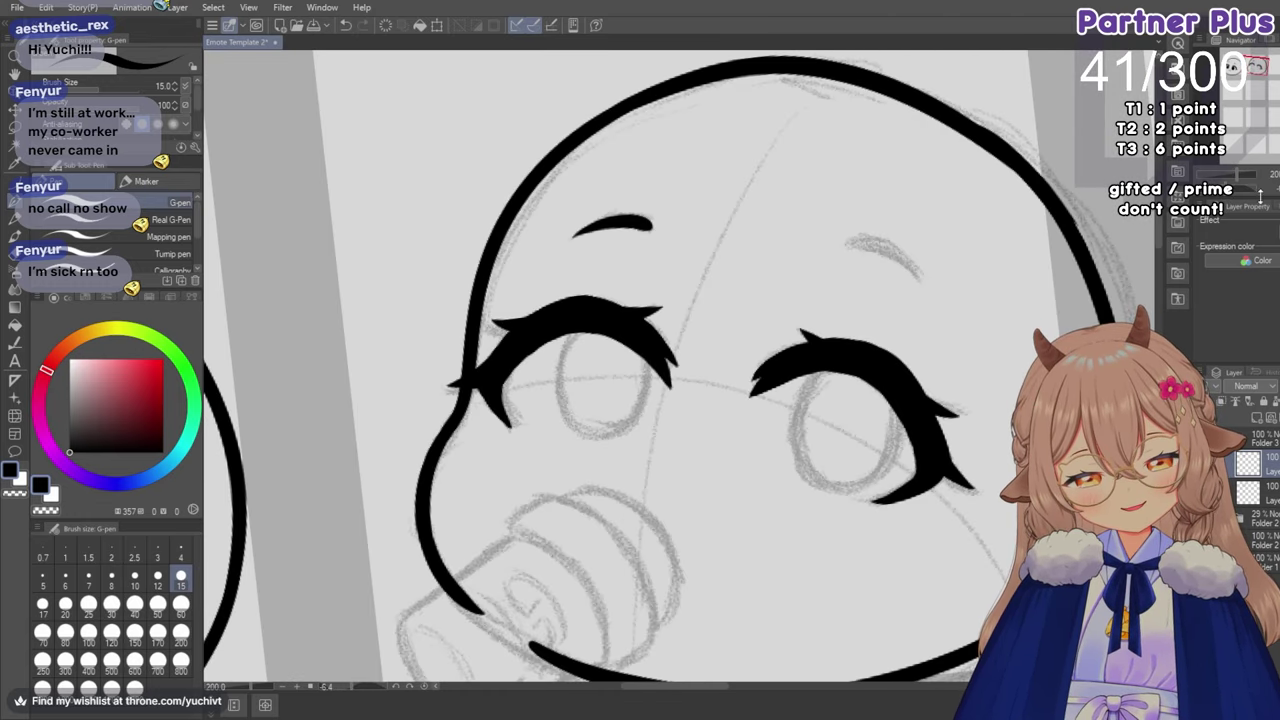
key("h")
scroll(475, 280, "up", 2)
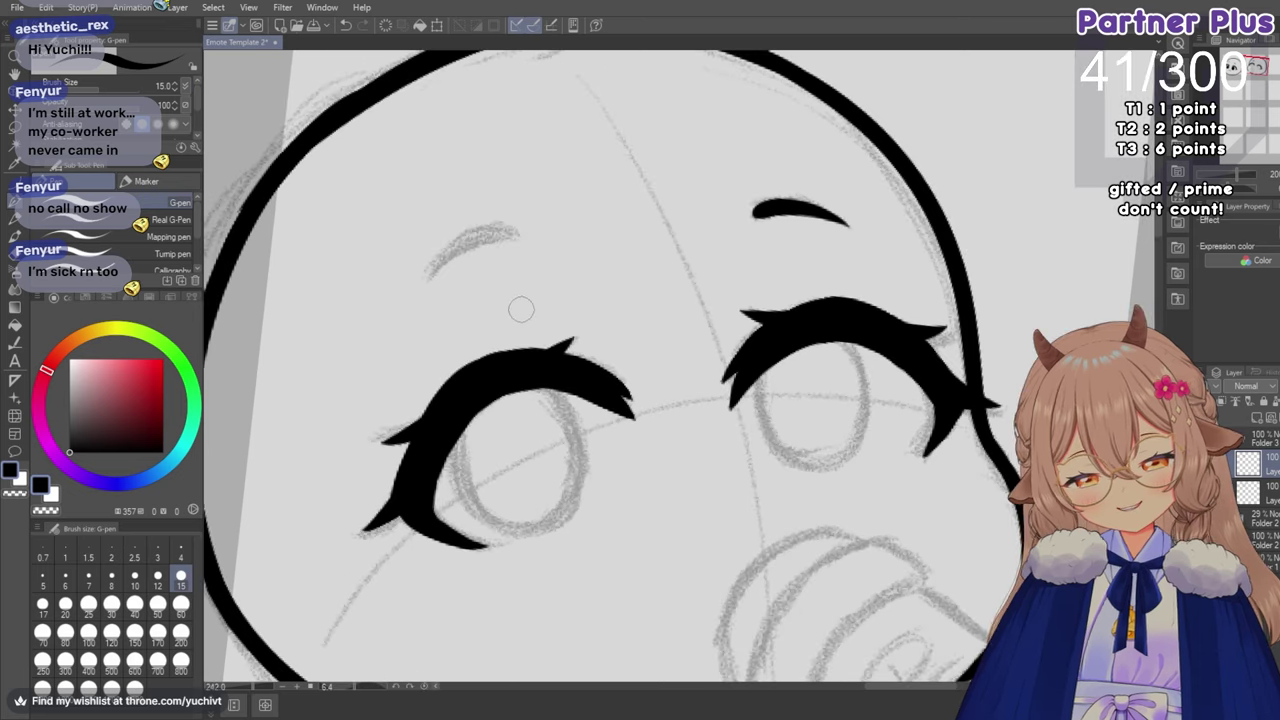
left_click_drag(510, 232, 428, 278)
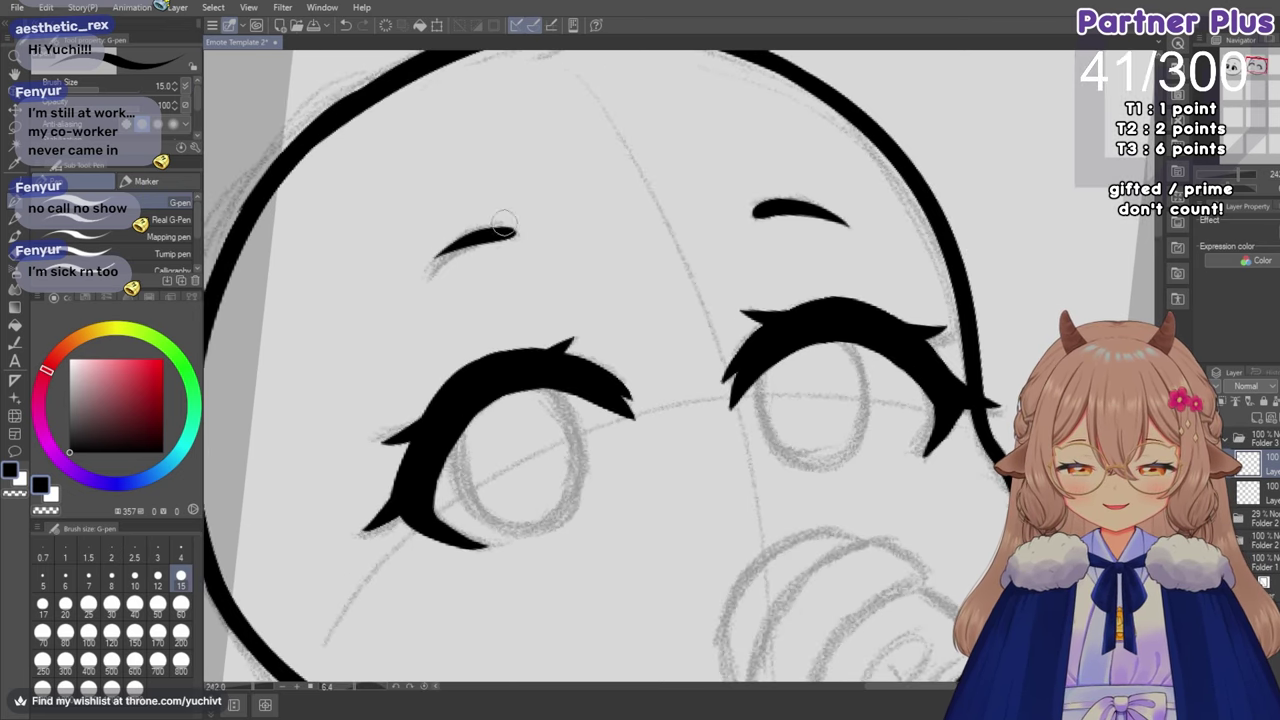
key("ctrl+z")
left_click_drag(512, 234, 428, 278)
key("ctrl+z")
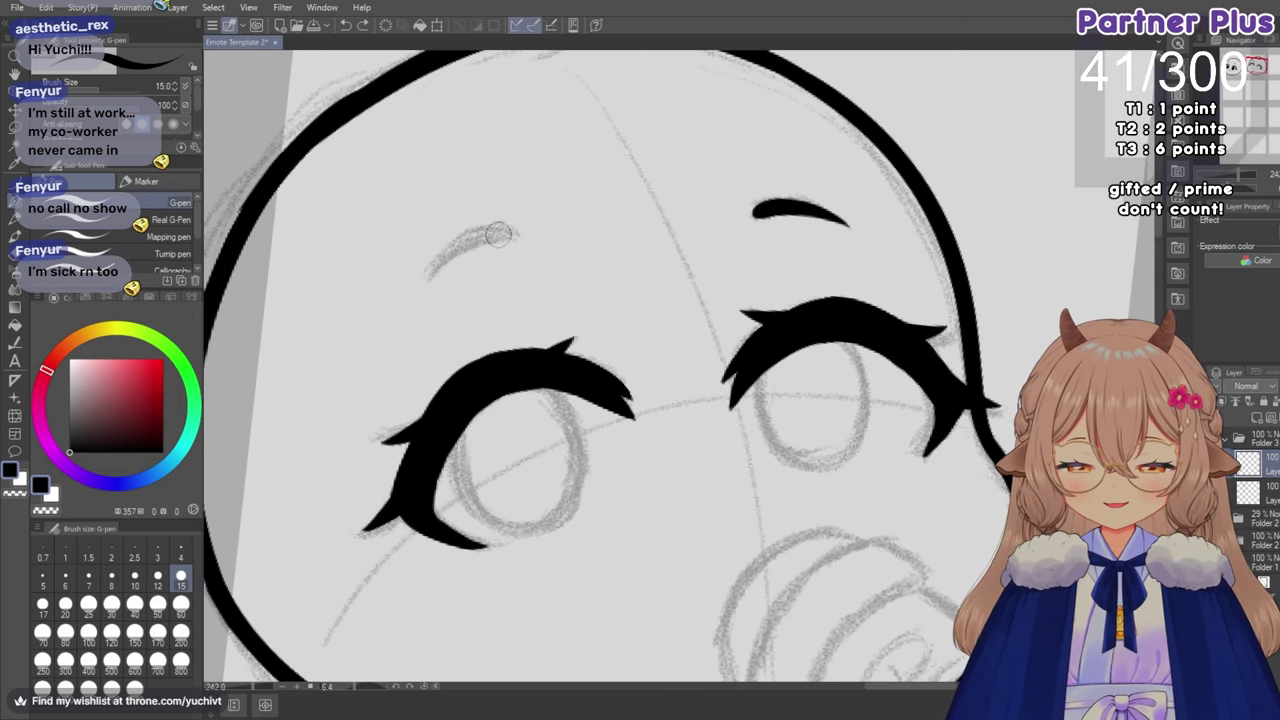
left_click_drag(510, 233, 428, 278)
key("ctrl+z")
mouse_move(518, 232)
left_mouse_down()
mouse_move(454, 245)
mouse_move(428, 274)
left_mouse_up()
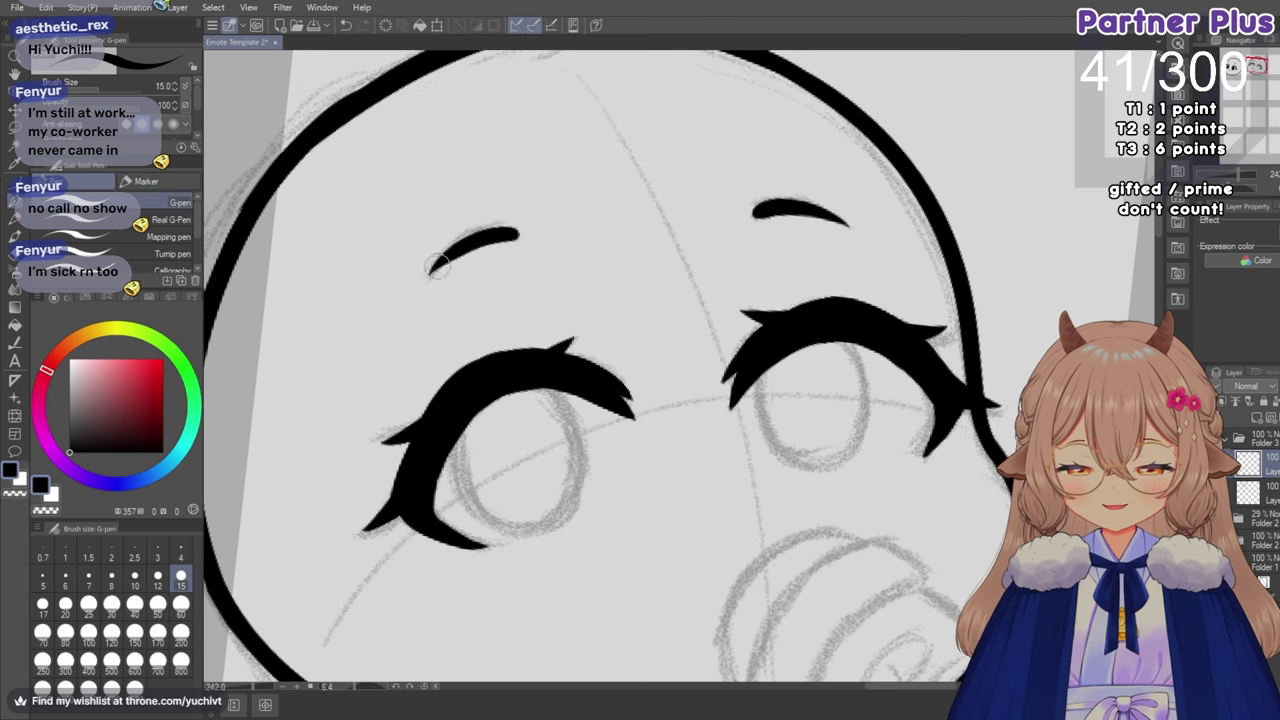
key("ctrl+z")
left_click_drag(518, 232, 428, 278)
key("ctrl+z")
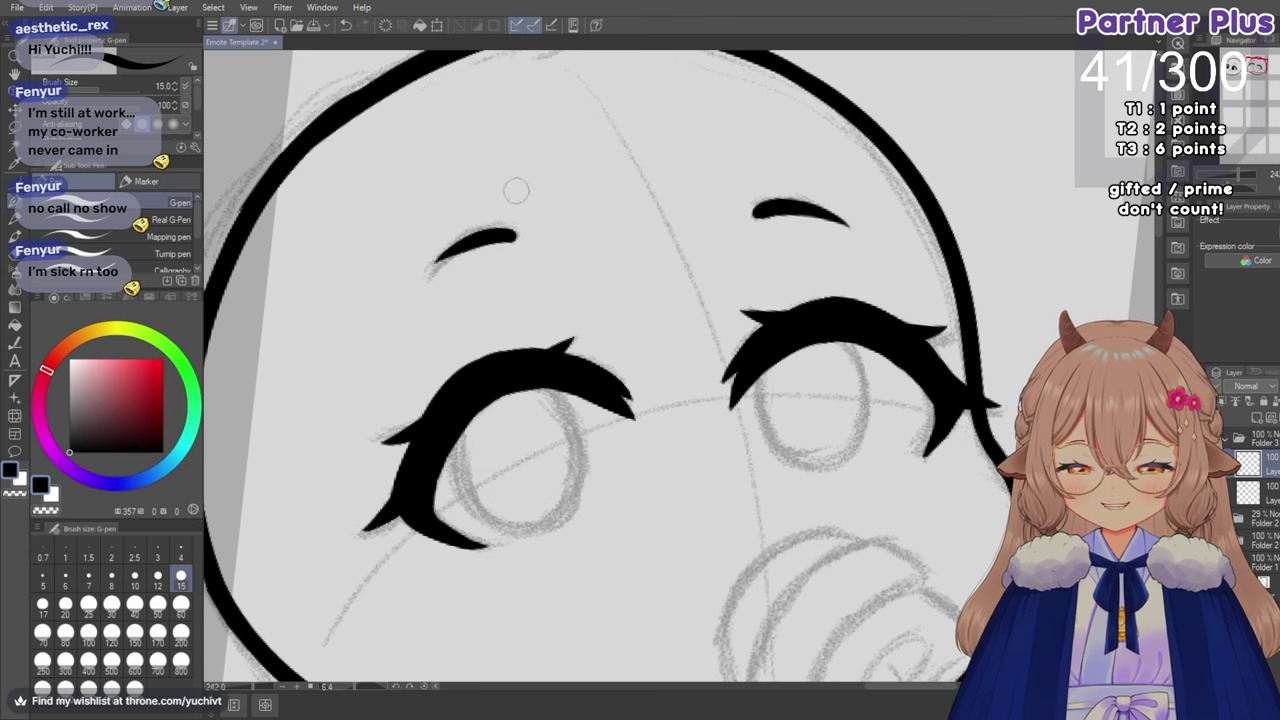
left_click_drag(514, 234, 423, 280)
key("ctrl+z")
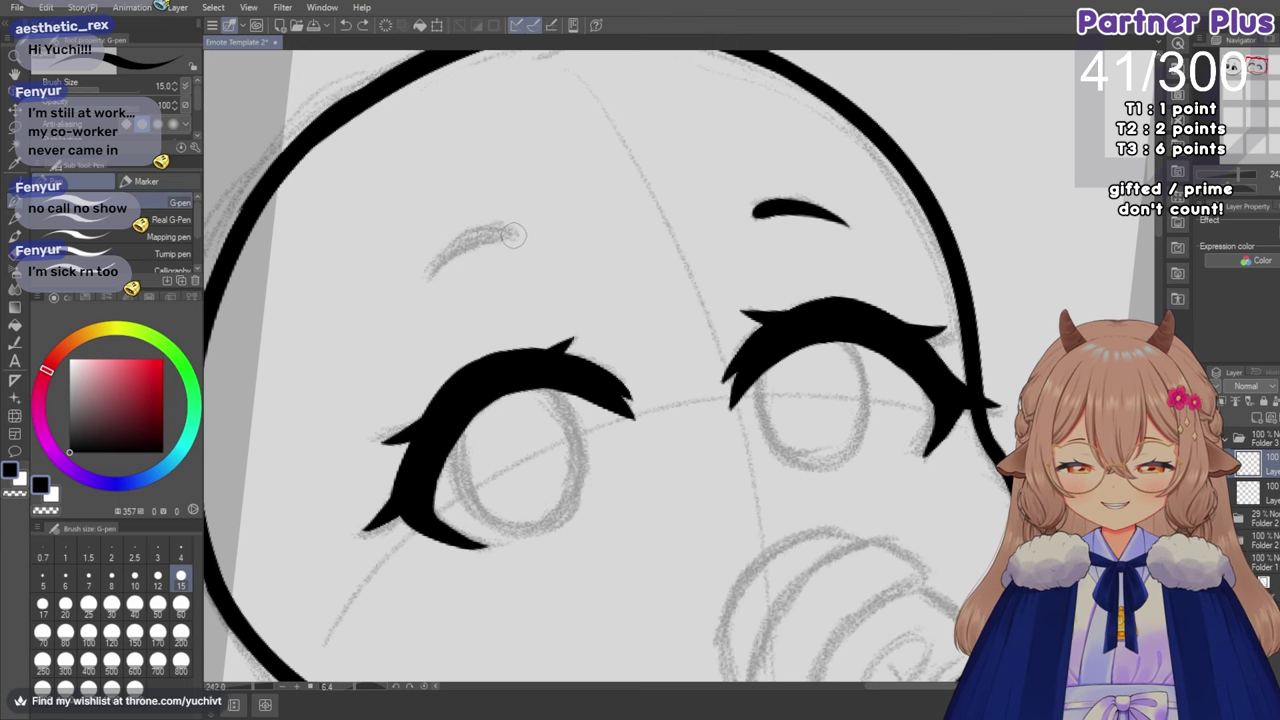
Ink the remaining eyebrow over its sketch and refine its tapered outer end with the G-pen and Hard eraser.
left_click_drag(514, 234, 425, 278)
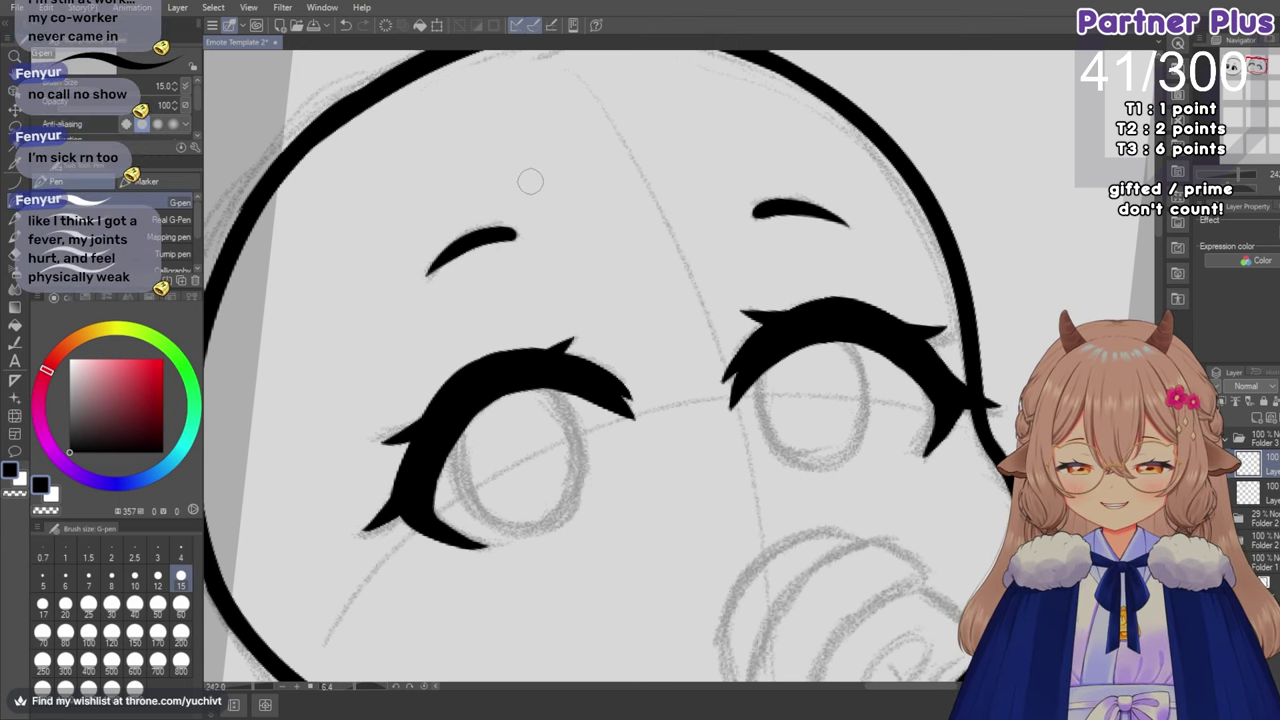
scroll(470, 214, "up", 3)
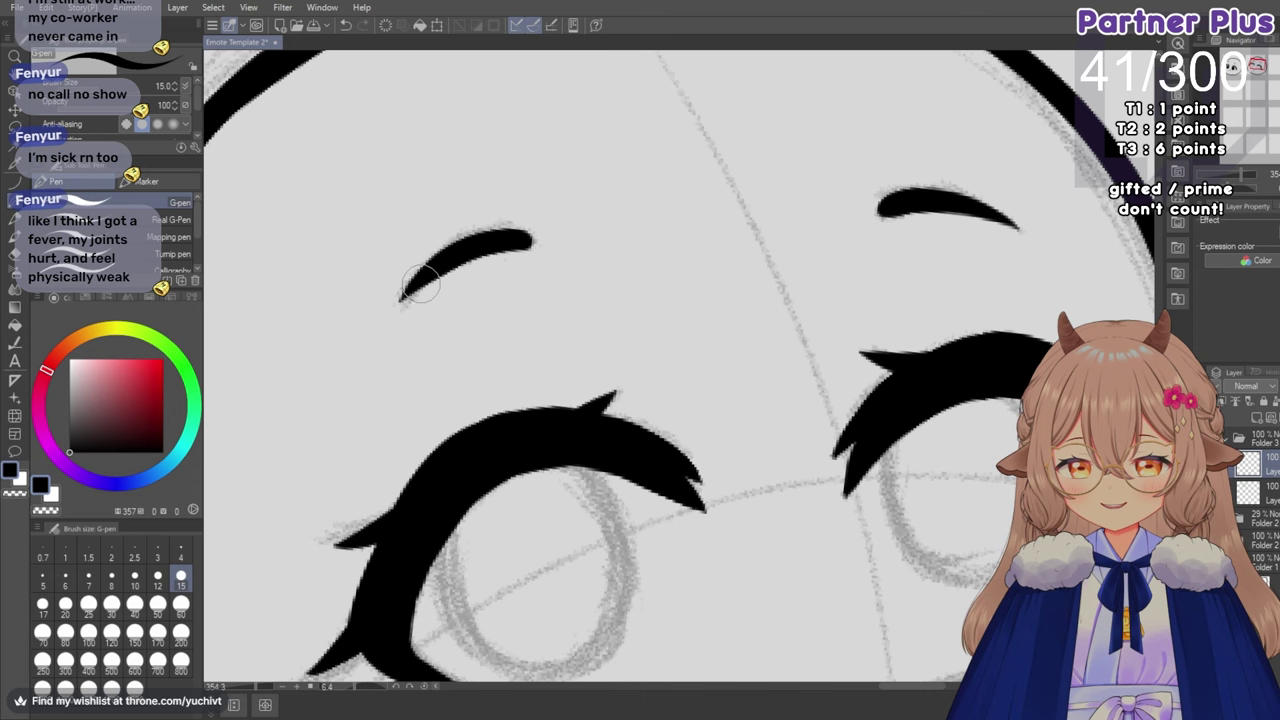
left_click_drag(425, 274, 386, 318)
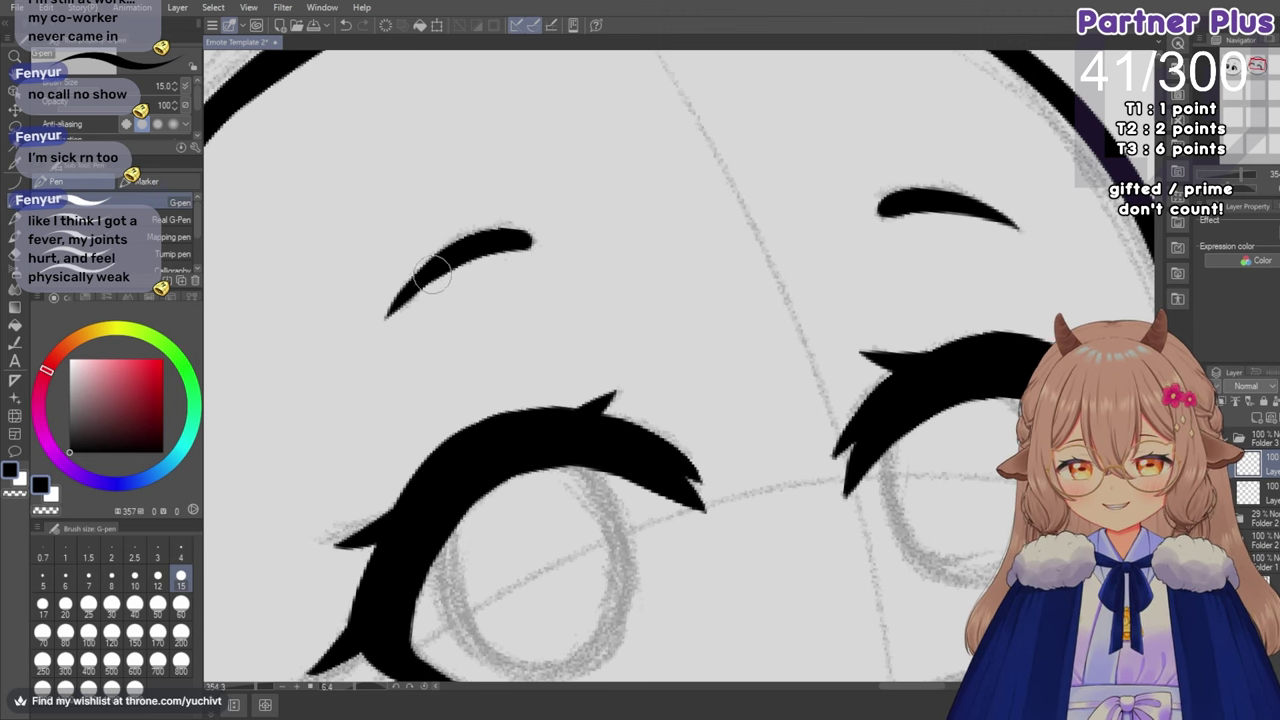
key("e")
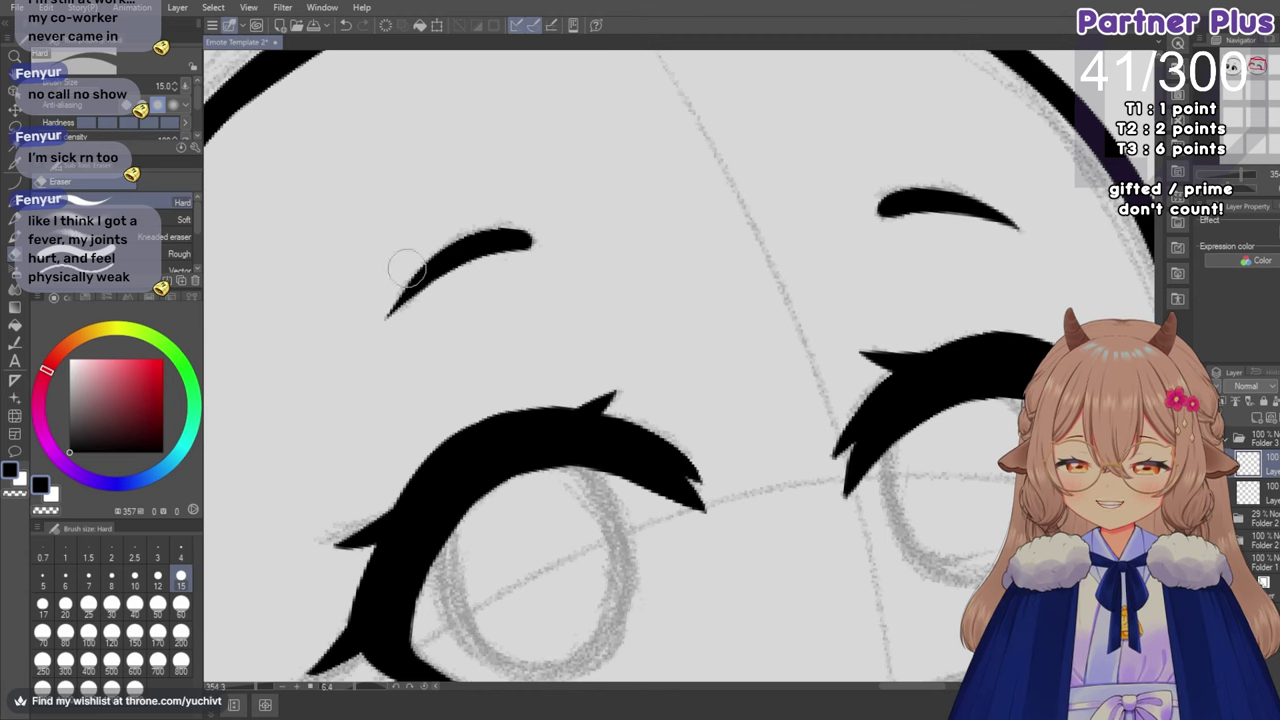
left_click_drag(396, 256, 377, 326)
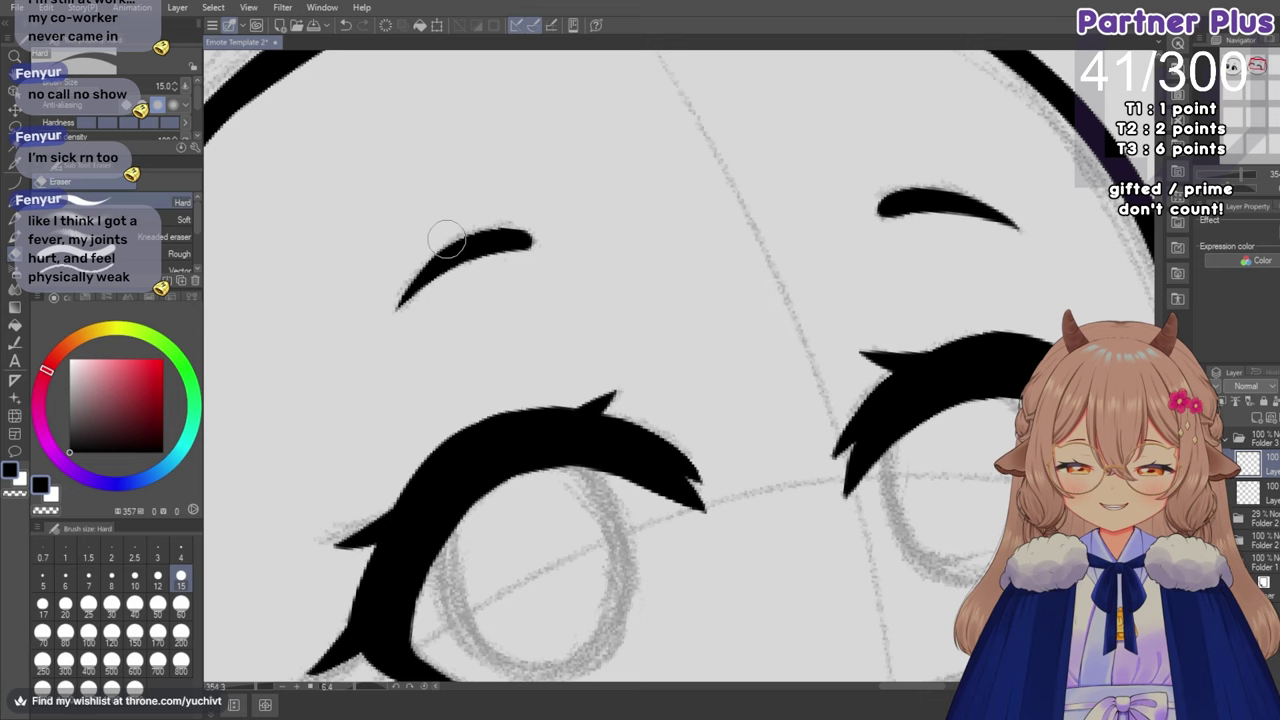
Lasso the newly inked eyebrow, move it slightly down towards the eye, and clear the selection.
scroll(450, 240, "down", 2)
scroll(558, 245, "down", 1)
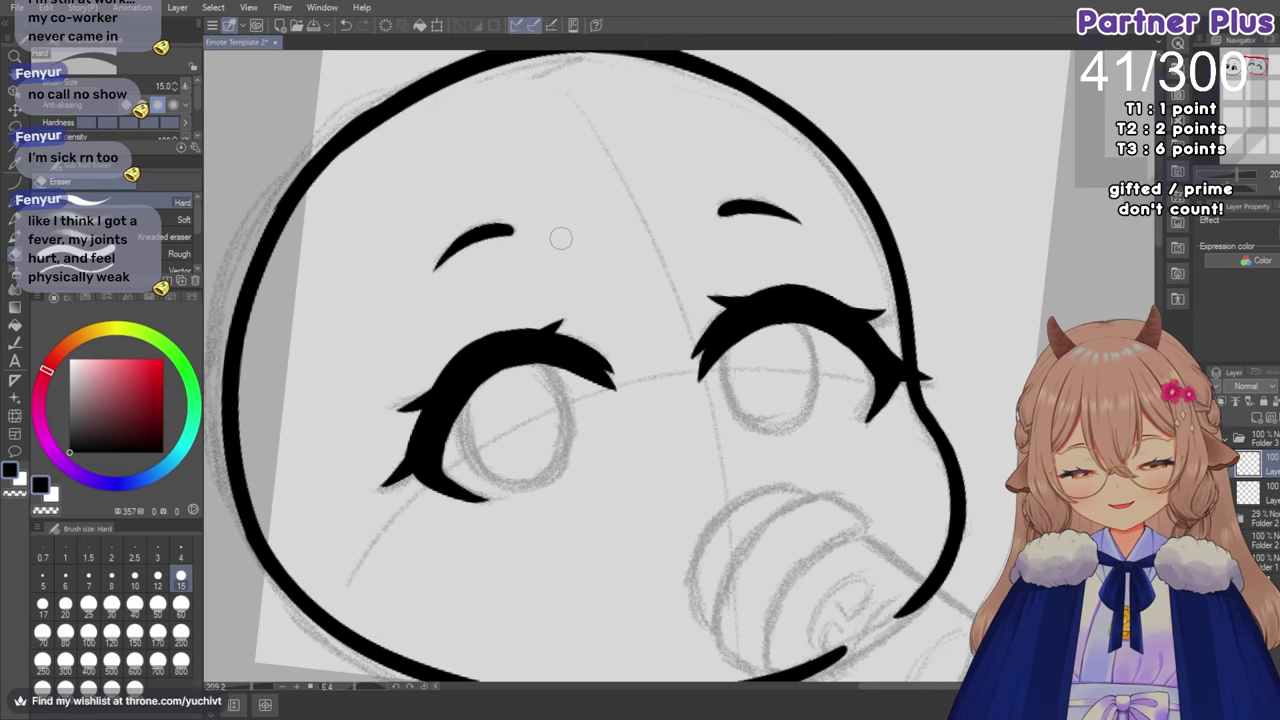
scroll(515, 241, "up", 2)
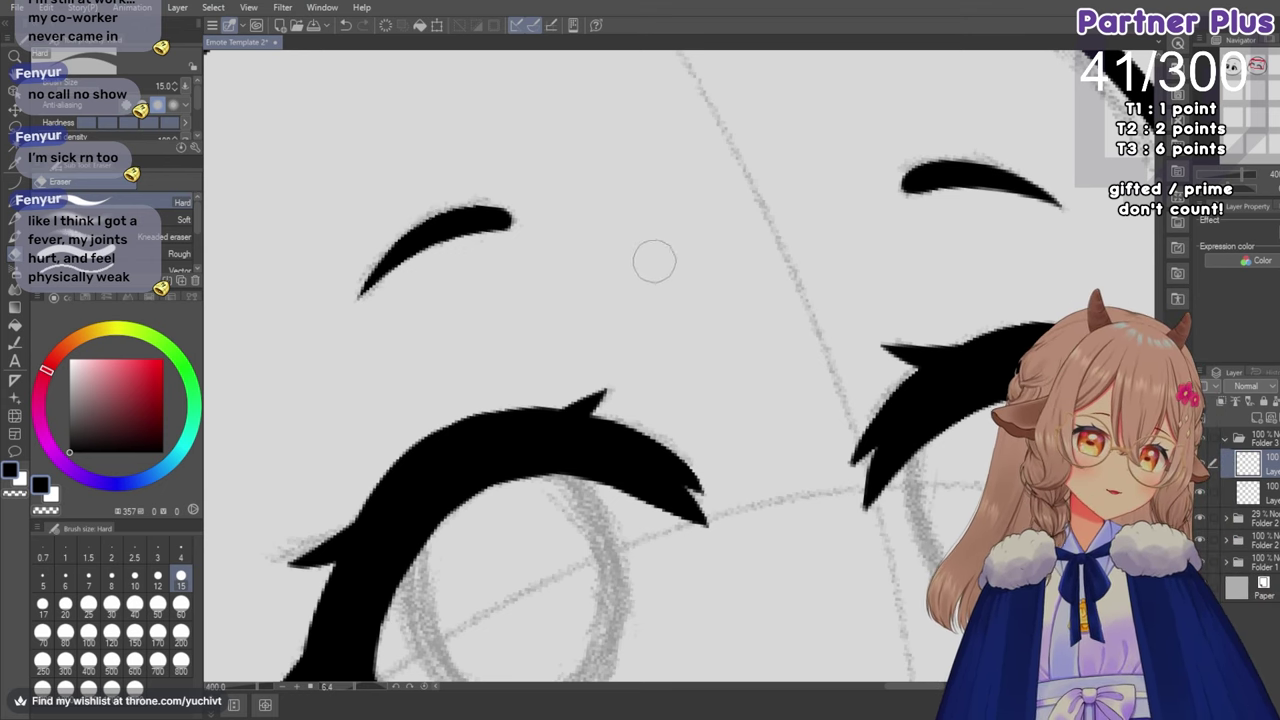
scroll(651, 260, "down", 2)
scroll(679, 267, "down", 3)
scroll(777, 287, "up", 1)
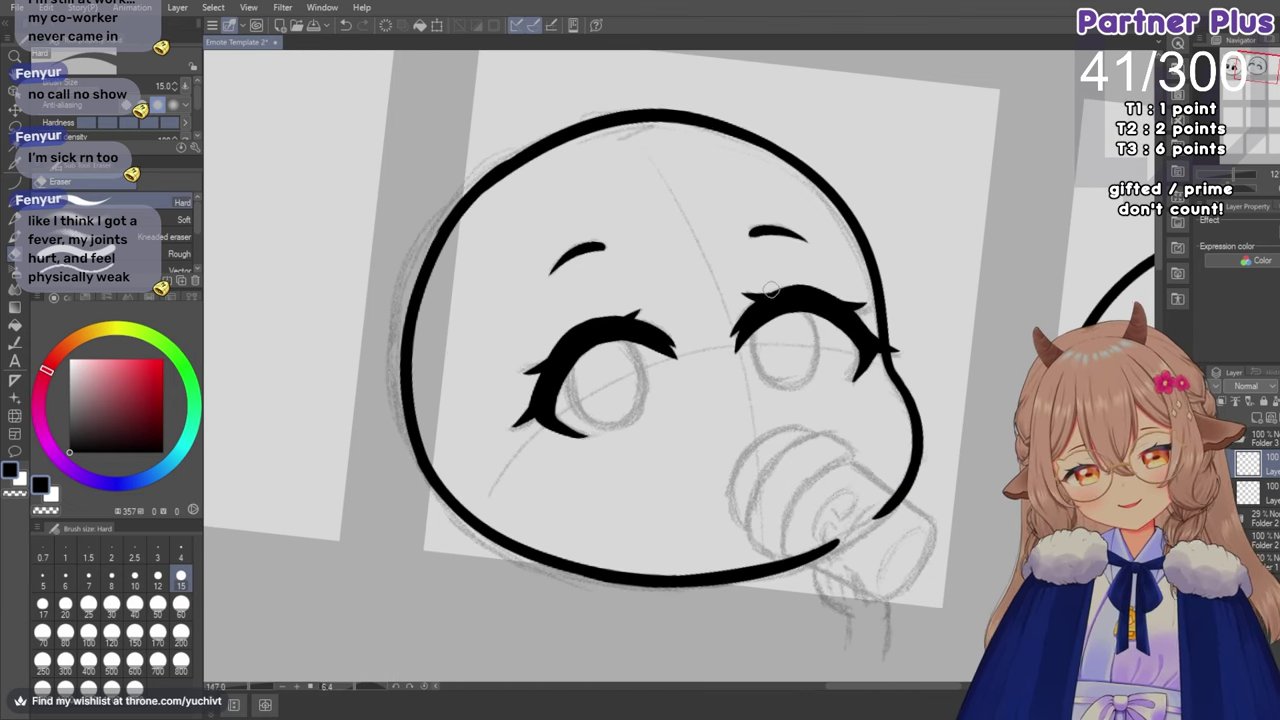
scroll(840, 285, "up", 3)
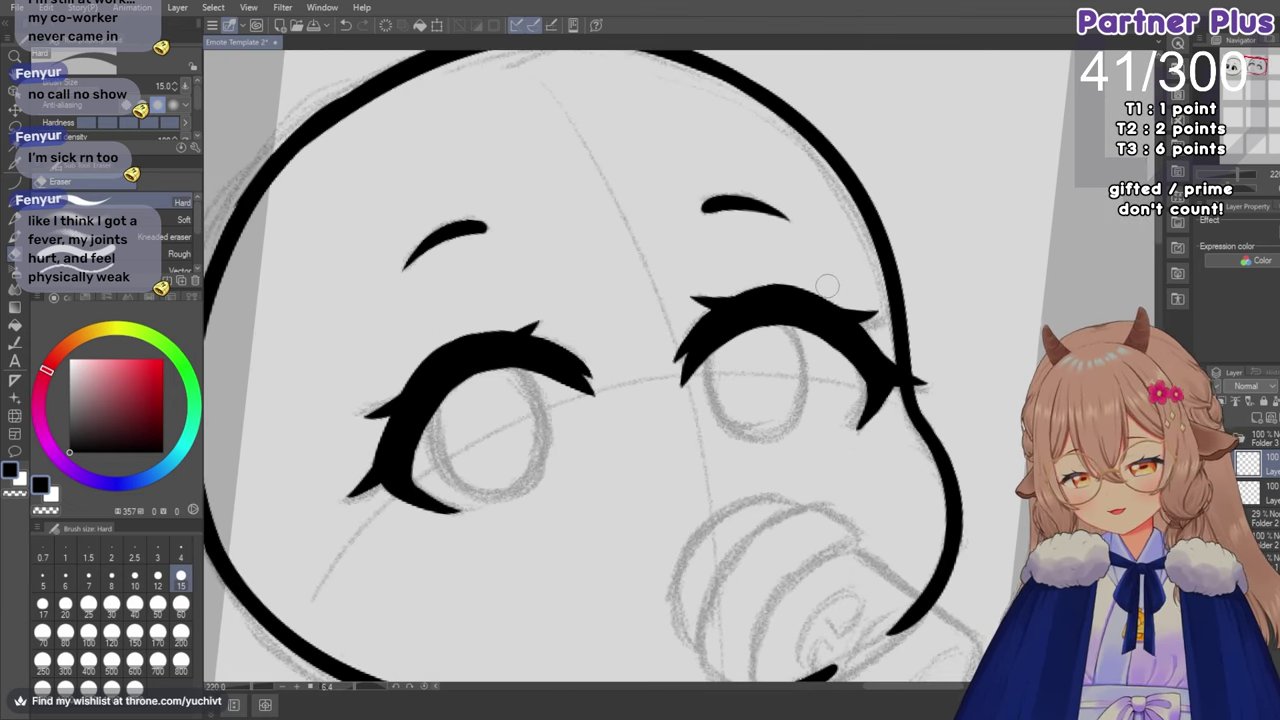
key("m")
mouse_move(425, 198)
left_mouse_down()
mouse_move(380, 238)
mouse_move(440, 180)
left_mouse_up()
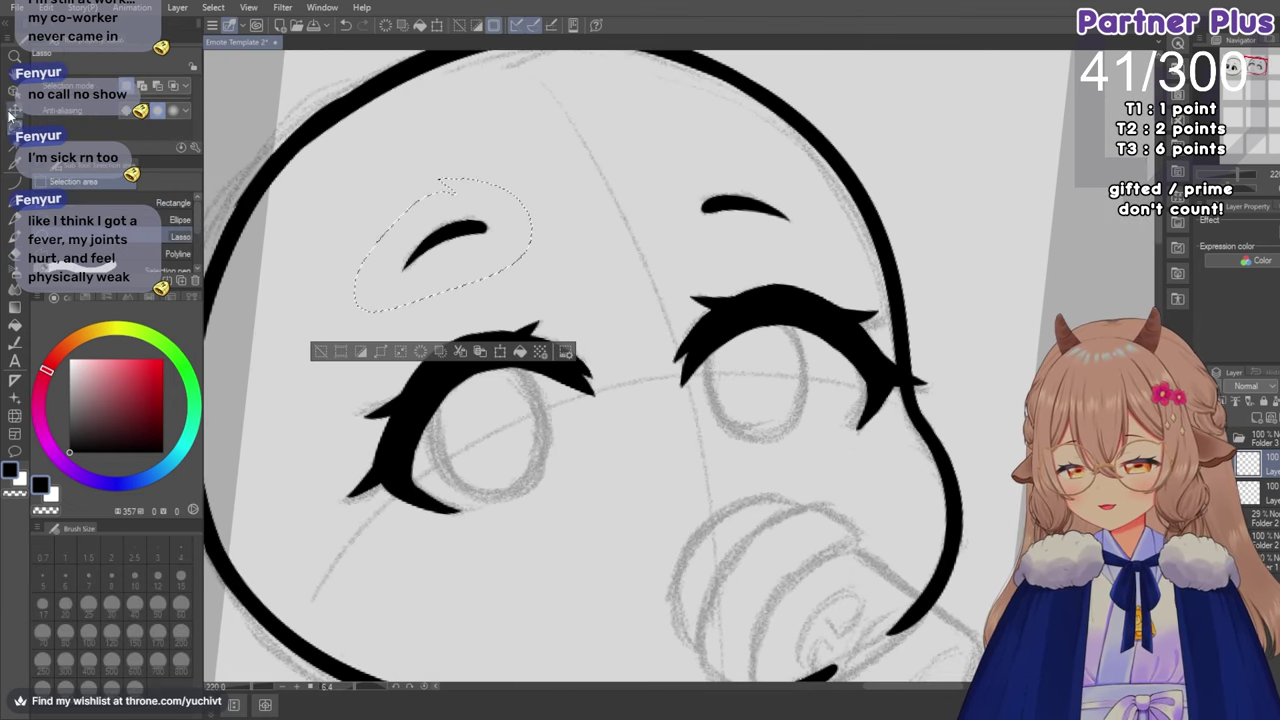
key("k")
left_click_drag(422, 264, 397, 289)
key("m")
key("ctrl+d")
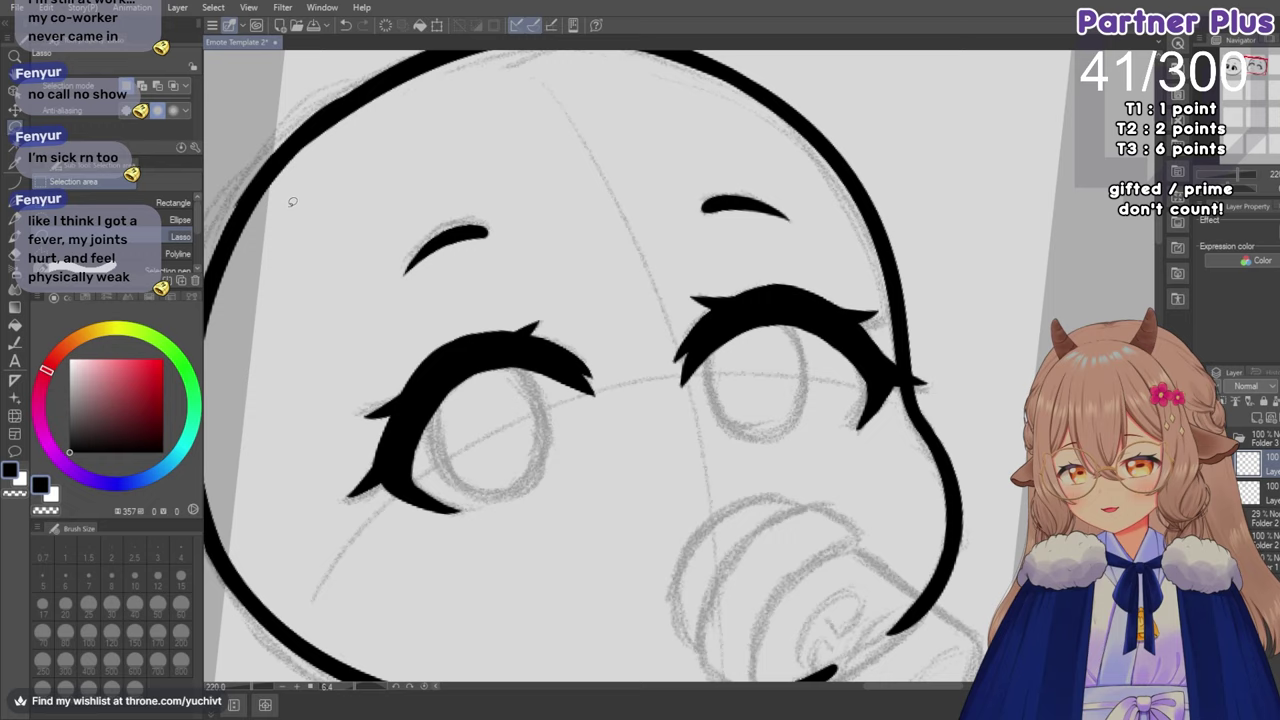
Flip the canvas view back to its unmirrored orientation, with the bottle-drinking face centred.
scroll(413, 238, "down", 2)
scroll(413, 238, "down", 2)
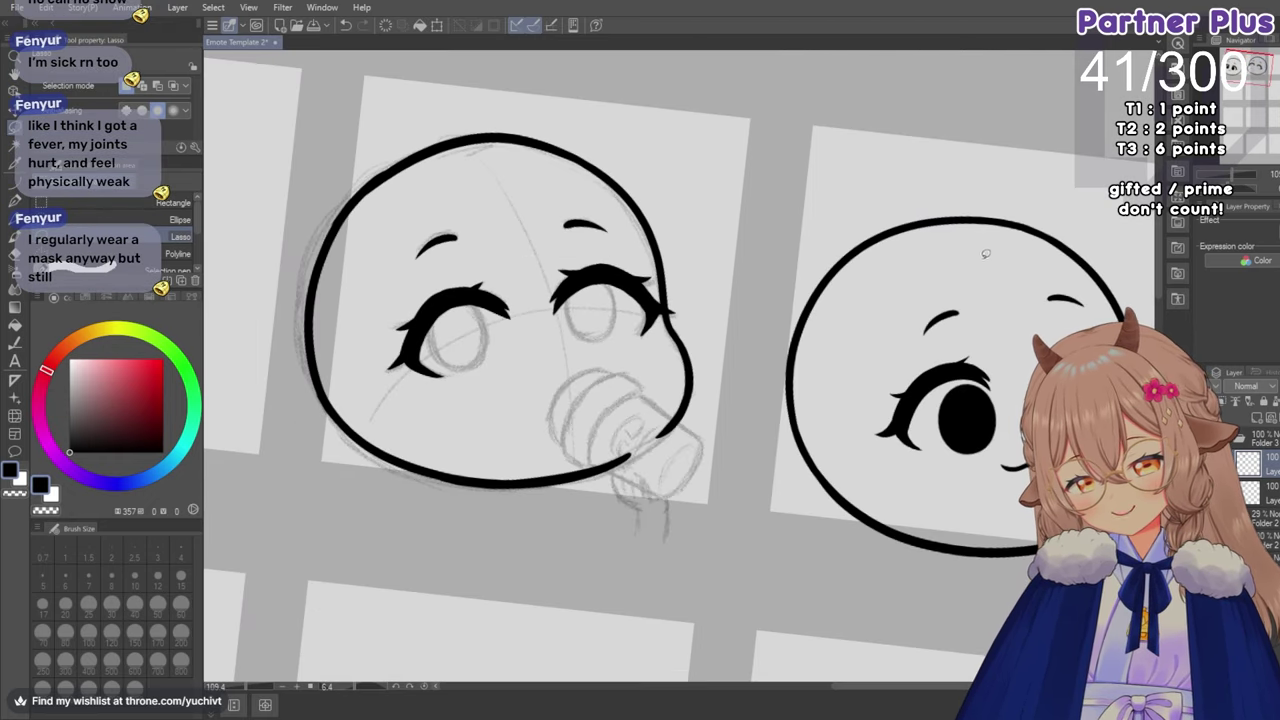
key("h")
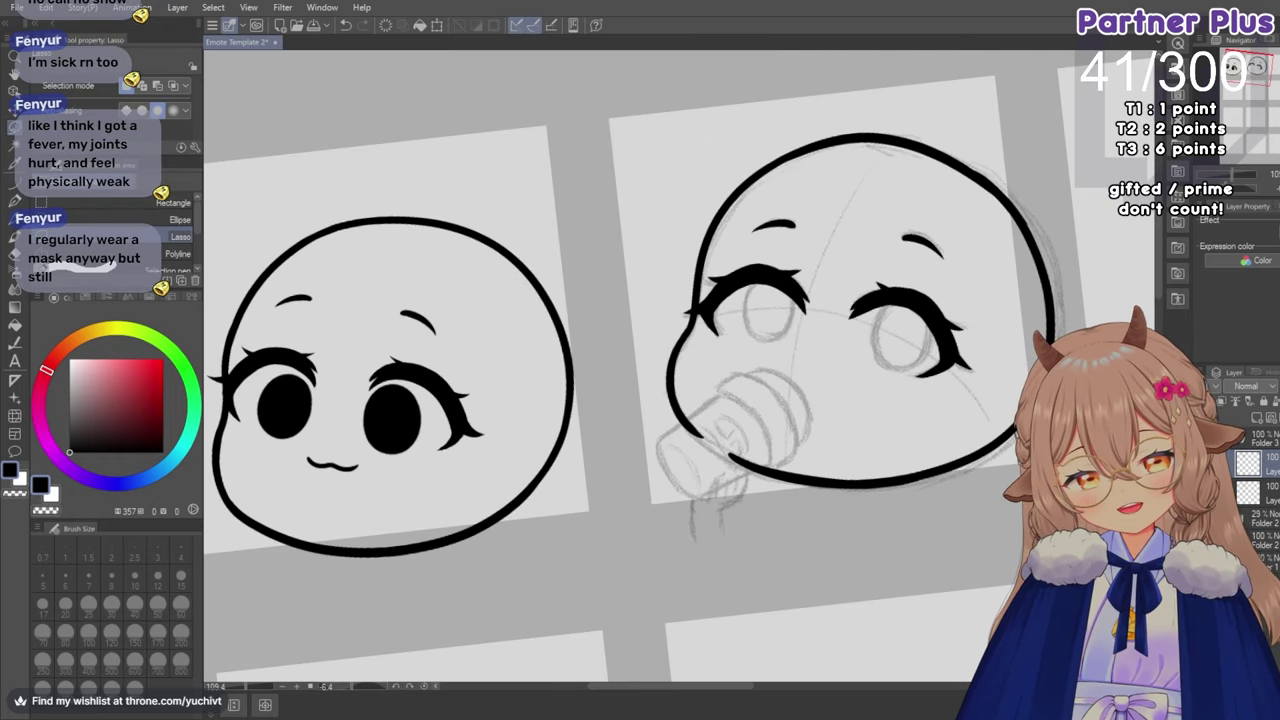
left_click_drag(726, 687, 757, 688)
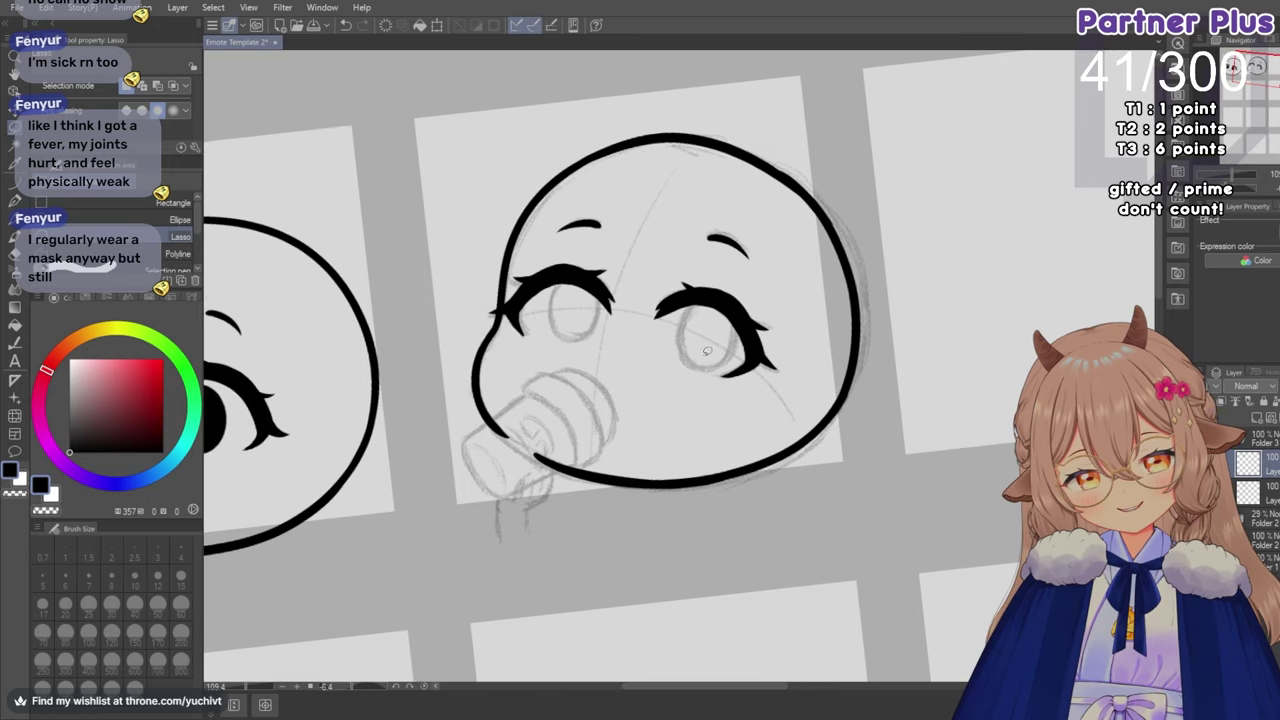
Switch to the G-pen and set its brush size to 60.
scroll(713, 347, "up", 2)
scroll(738, 345, "up", 1)
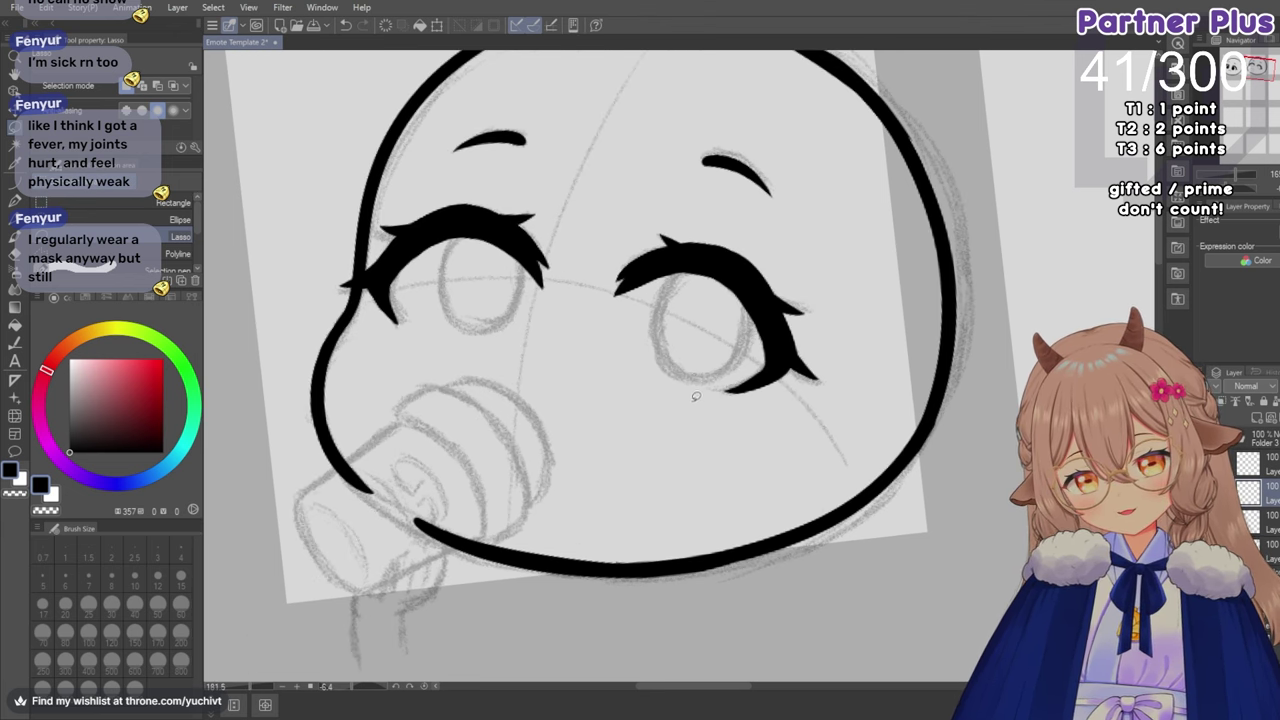
scroll(700, 392, "up", 1)
left_click(15, 202)
left_click(180, 604)
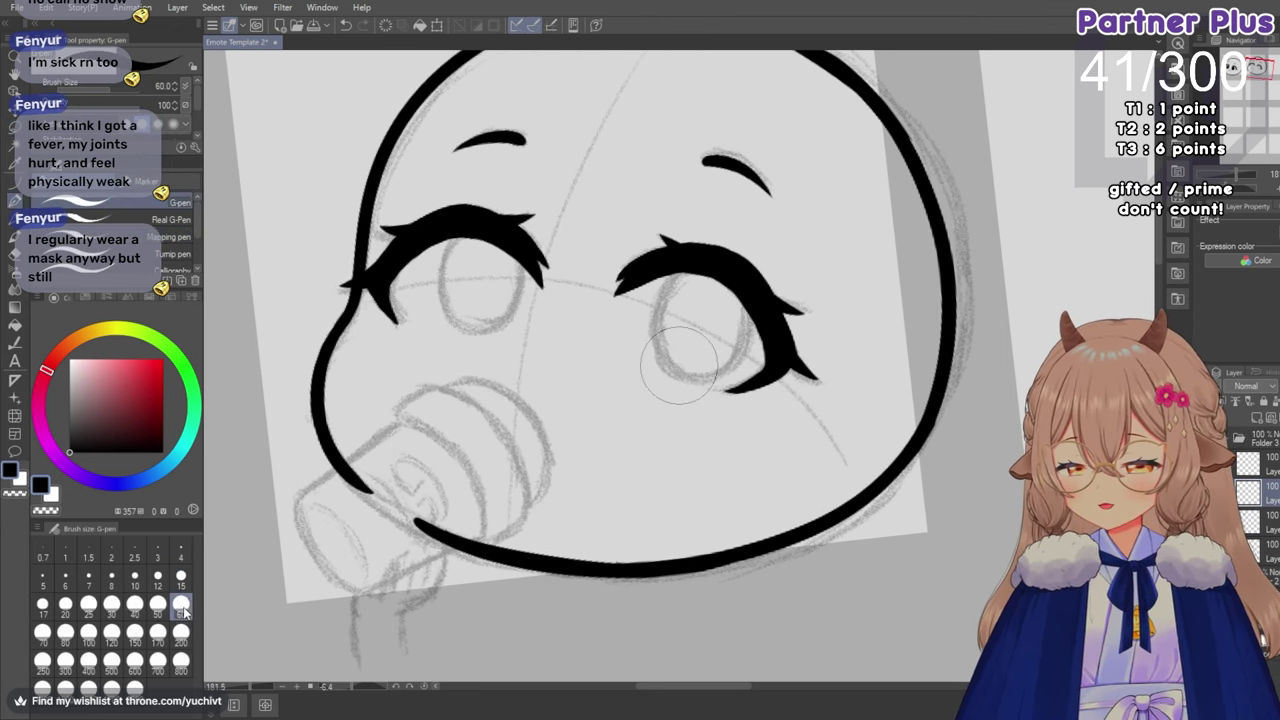
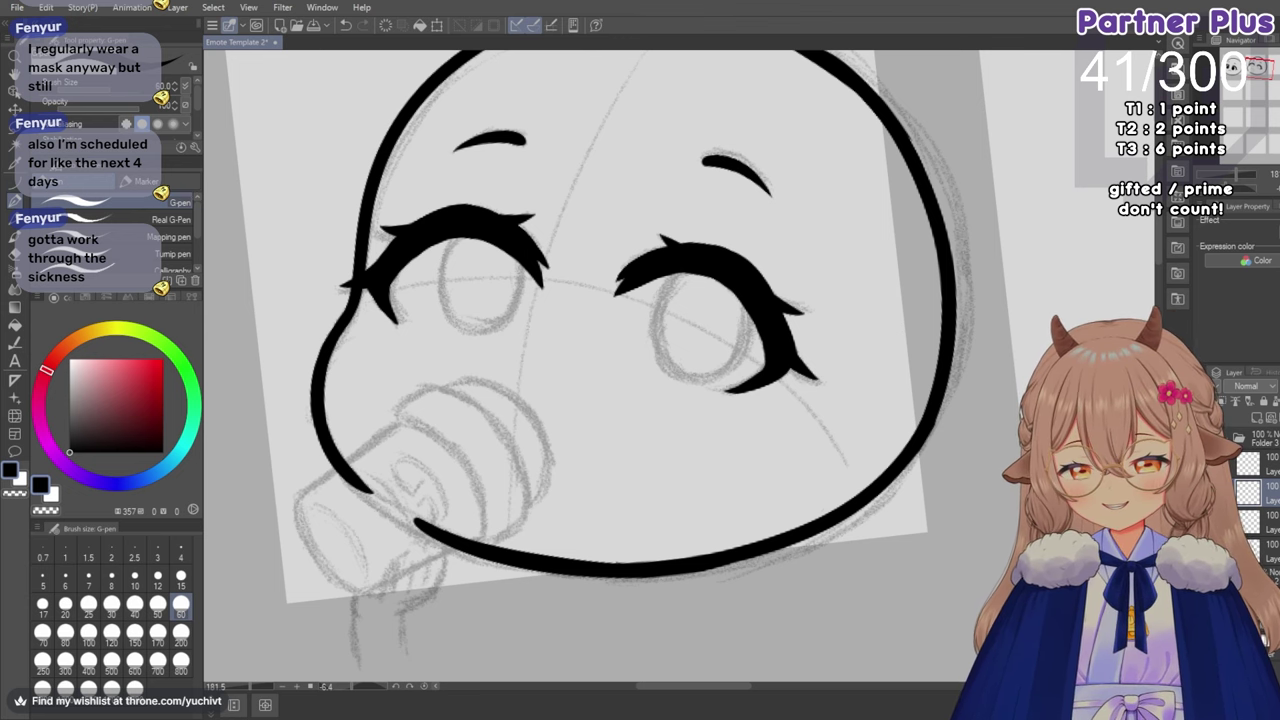
scroll(578, 415, "down", 2)
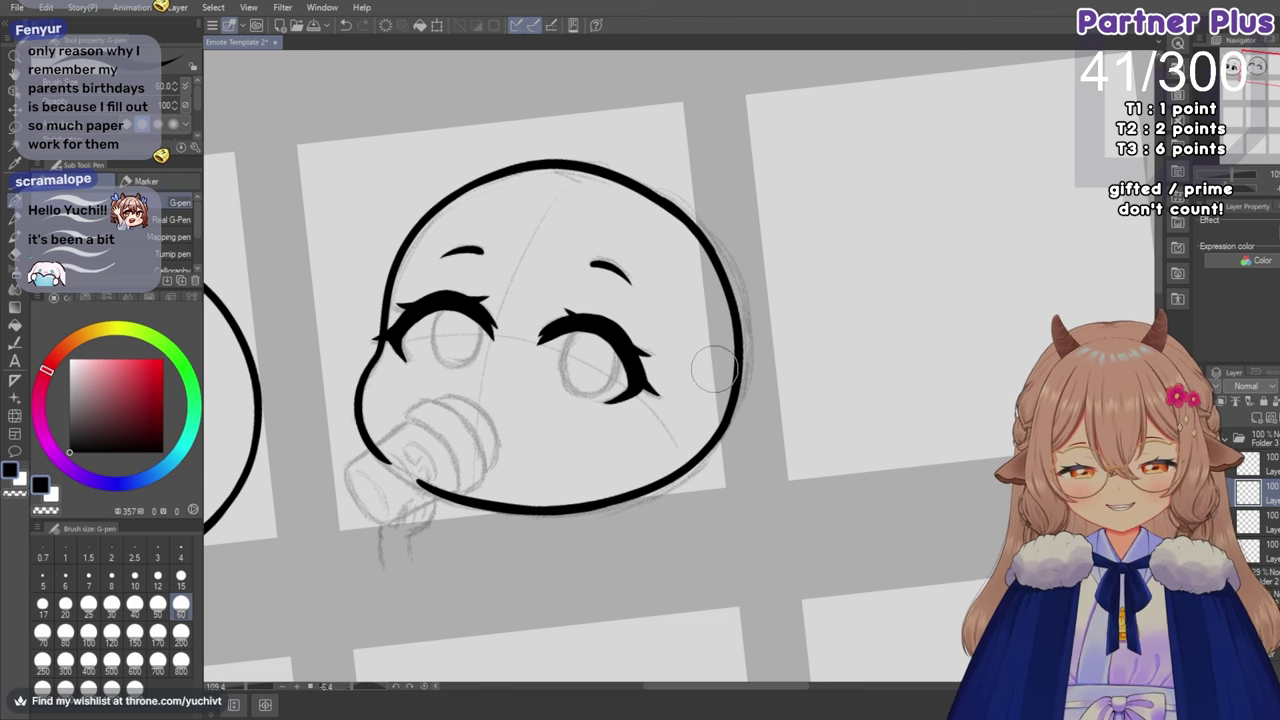
Examine the inked lashes and brows against the rough sketch, hiding and reshowing their layer and viewing the face rotated and upright.
scroll(647, 368, "up", 1)
scroll(647, 368, "up", 3)
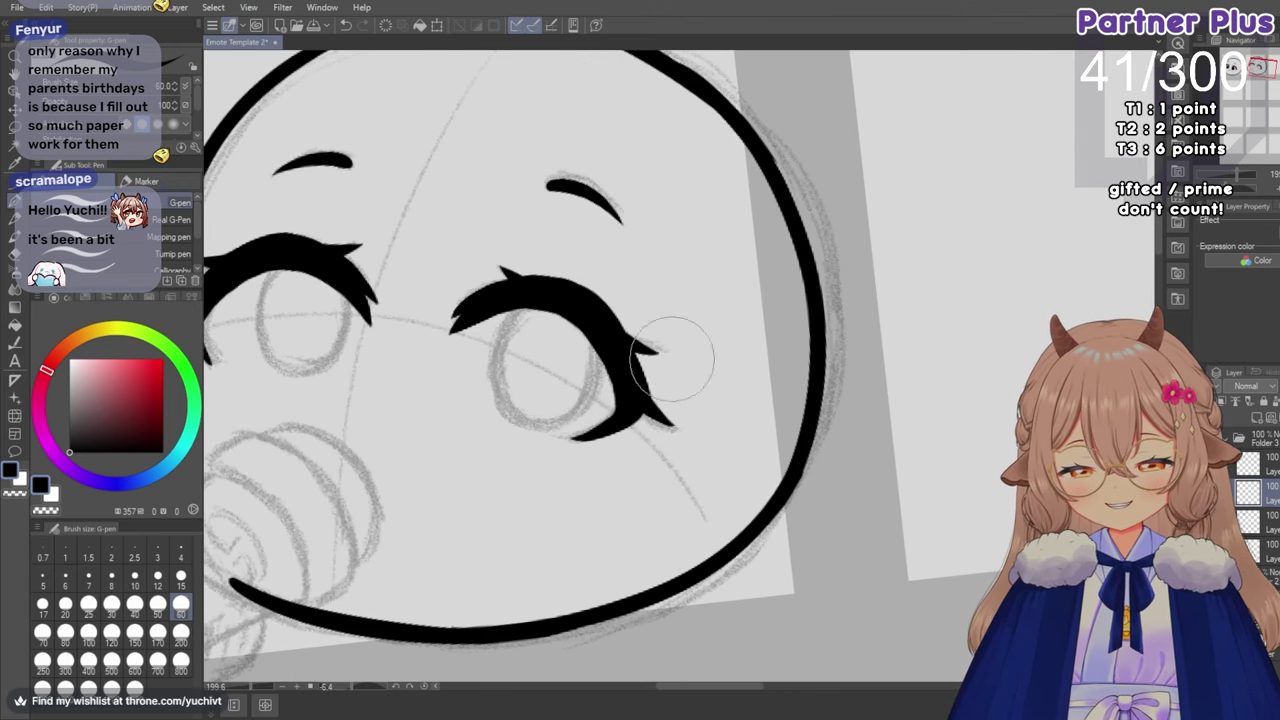
left_click(1213, 492)
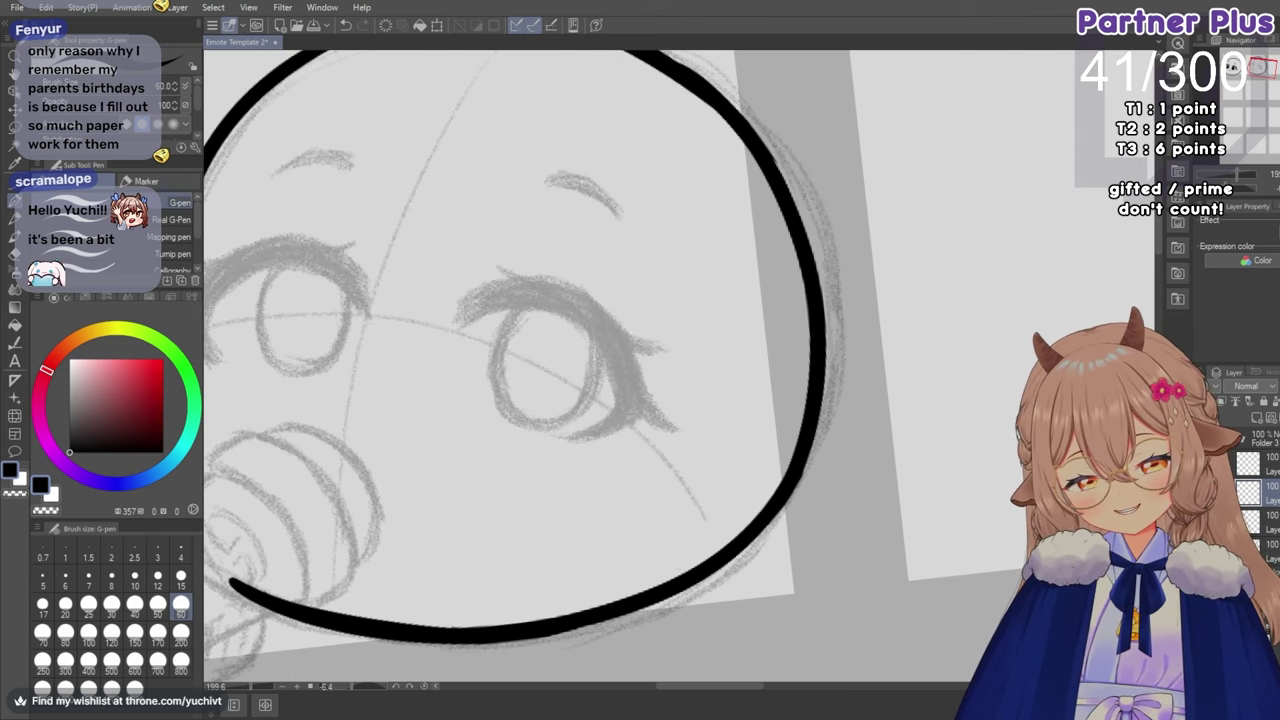
left_click(1213, 492)
scroll(585, 255, "up", 1)
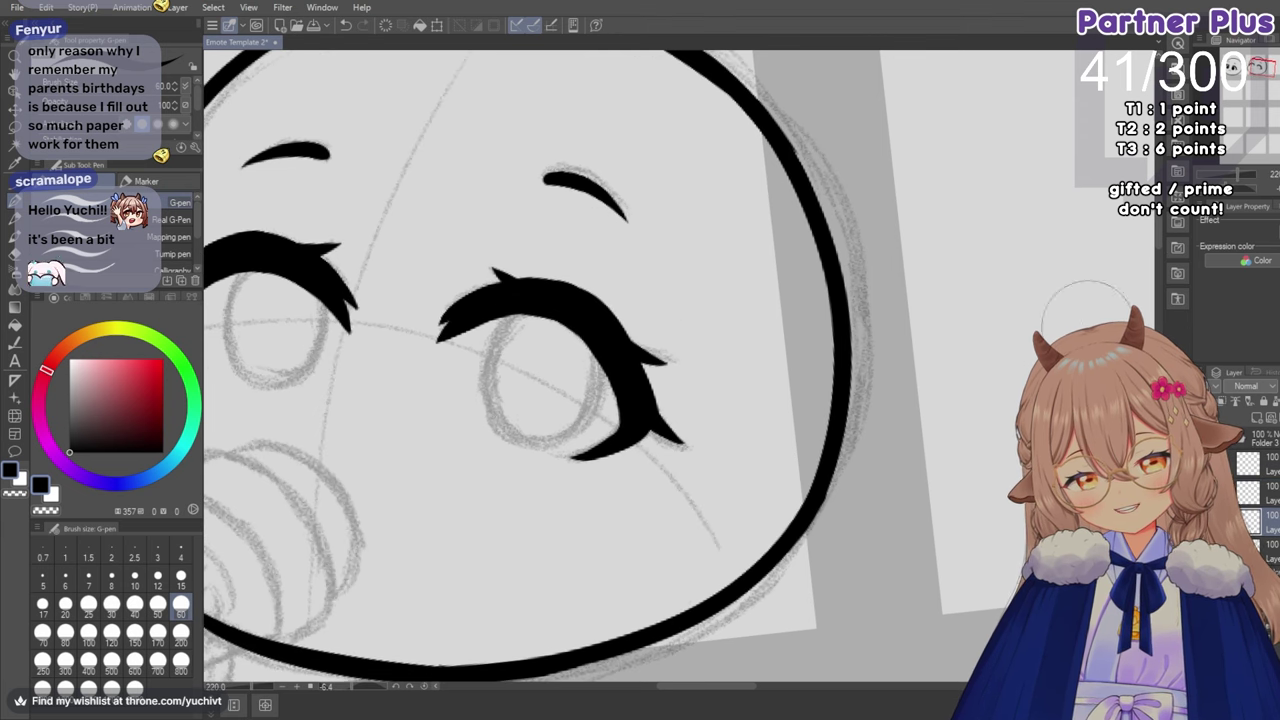
mouse_move(786, 120)
left_mouse_down()
mouse_move(889, 197)
mouse_move(940, 294)
left_mouse_up()
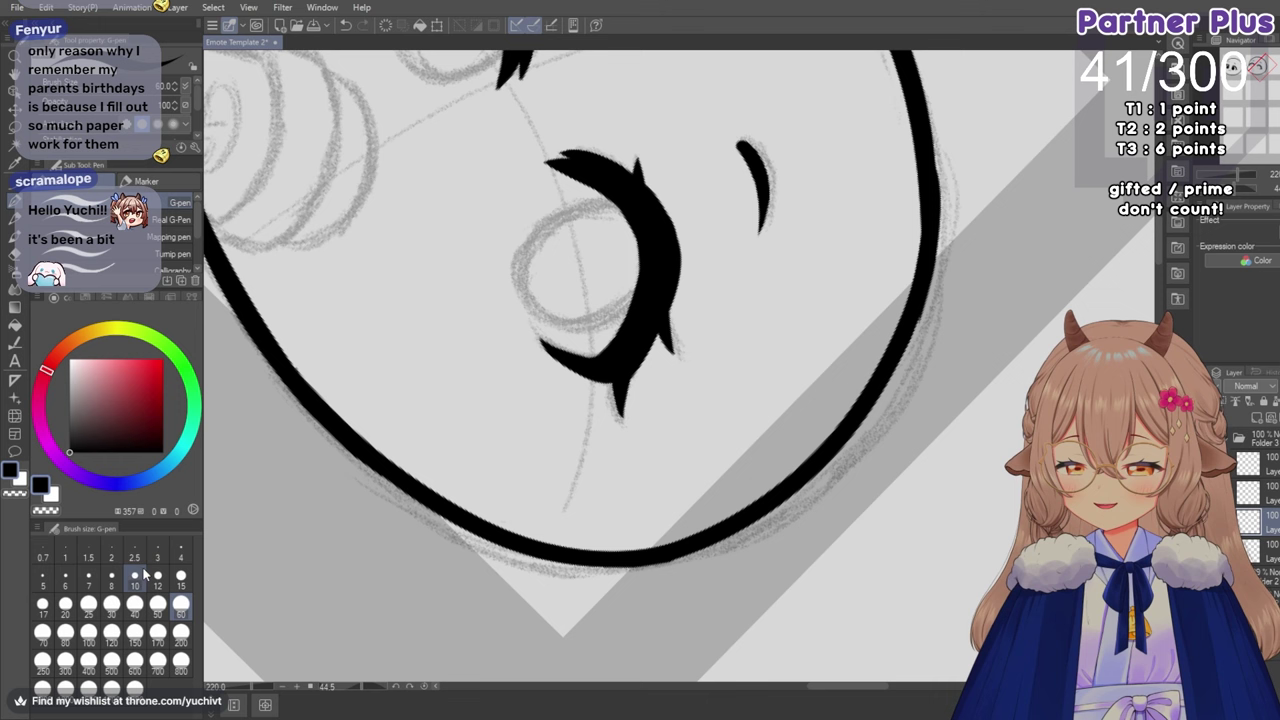
left_click(180, 577)
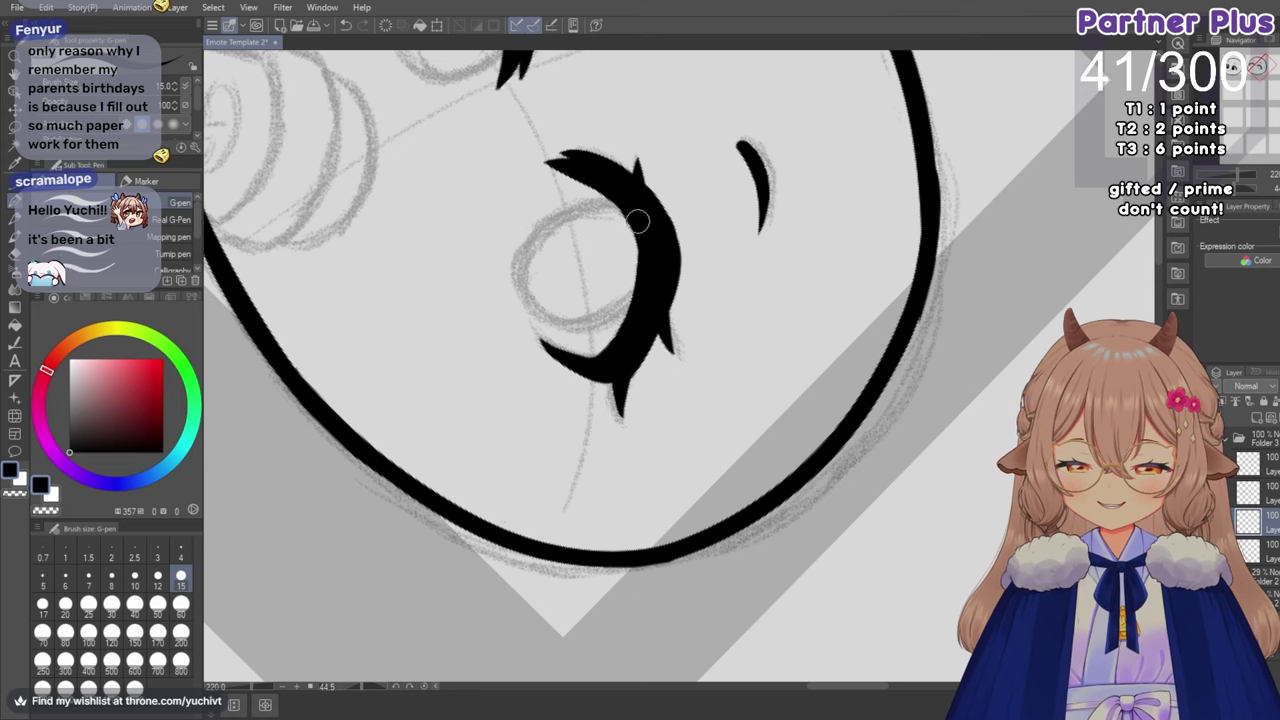
scroll(694, 206, "down", 6)
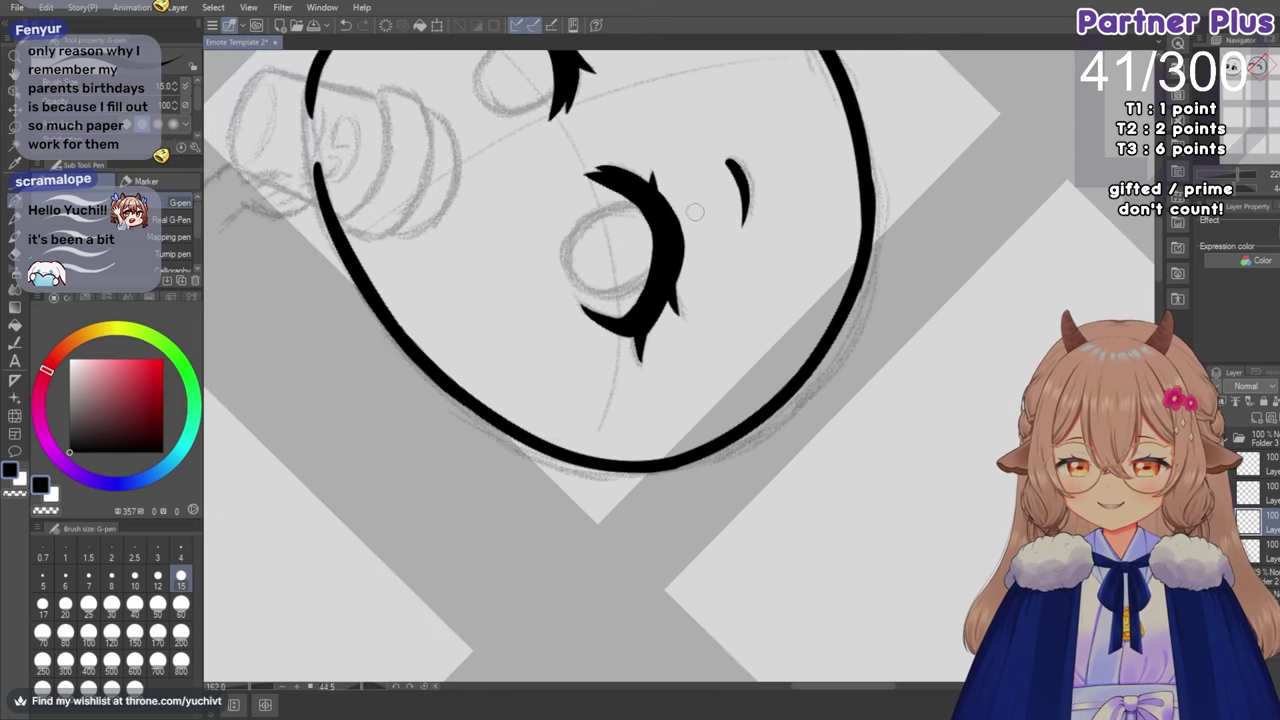
scroll(660, 214, "up", 4)
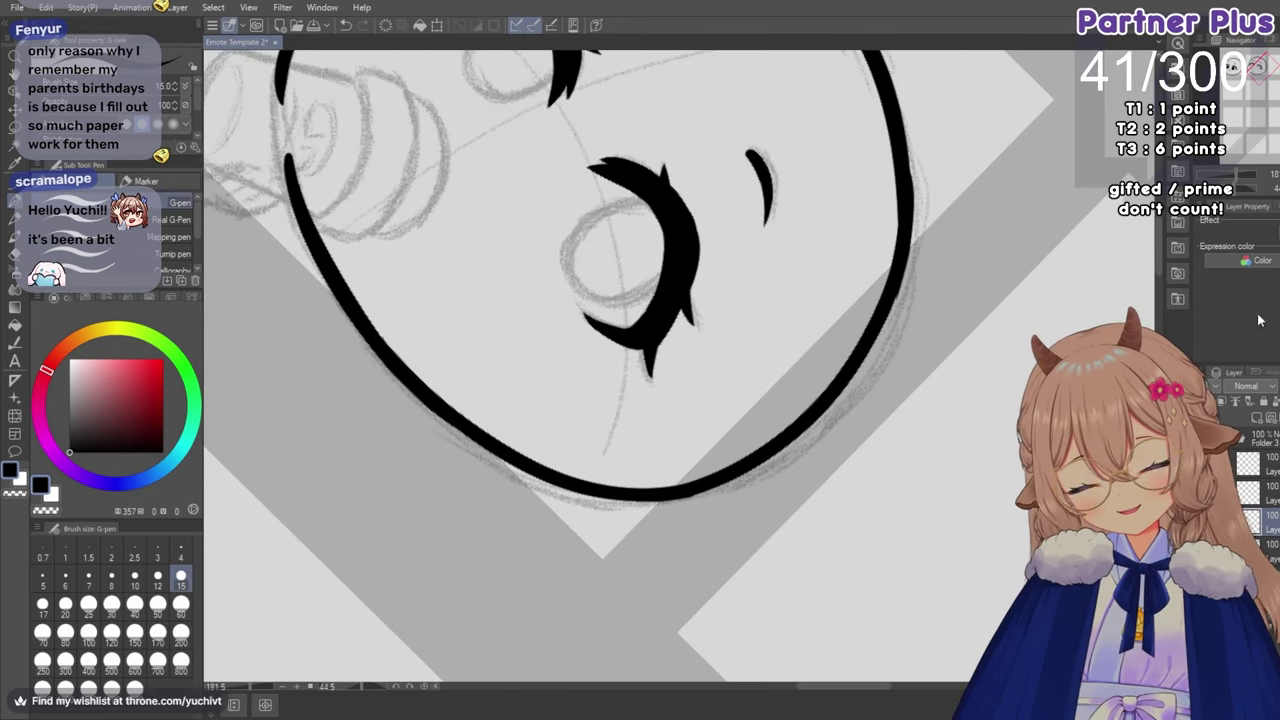
left_click(1275, 189)
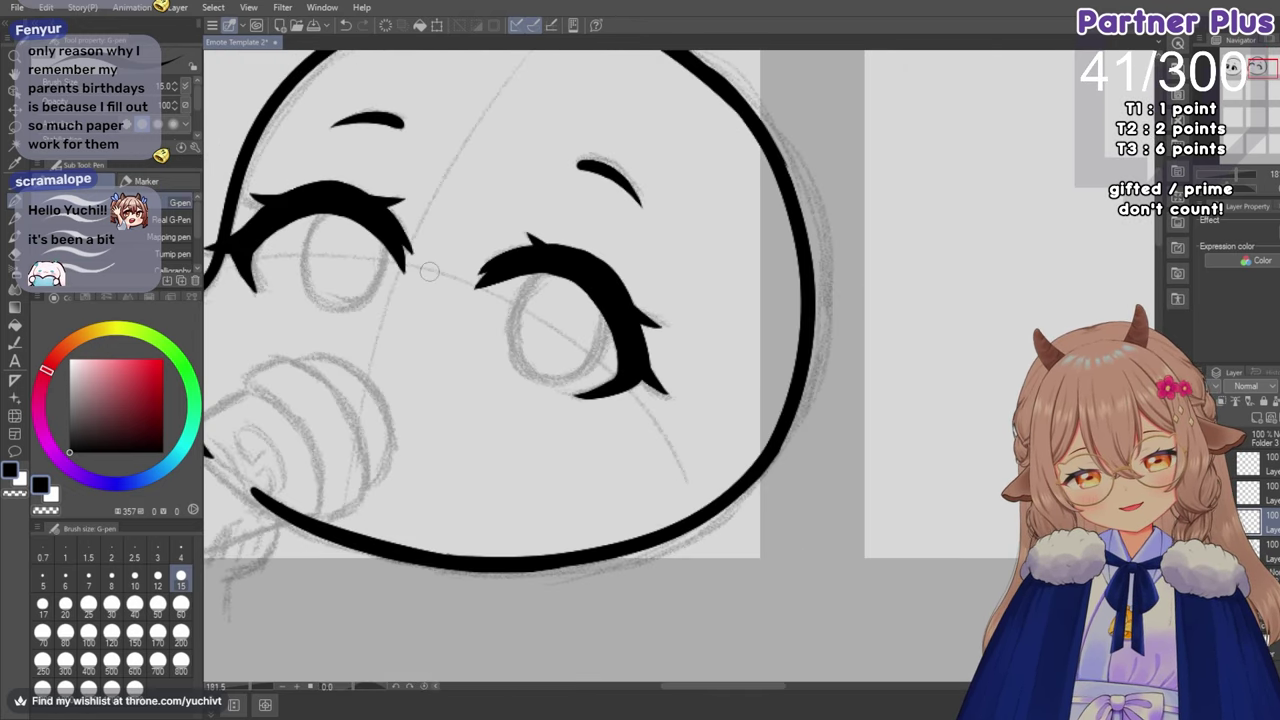
Paint a solid black oval pupil over the sketch of the eye nearest the bottle with the G-pen at size 100.
scroll(458, 260, "down", 4)
scroll(372, 232, "down", 4)
scroll(309, 184, "up", 9)
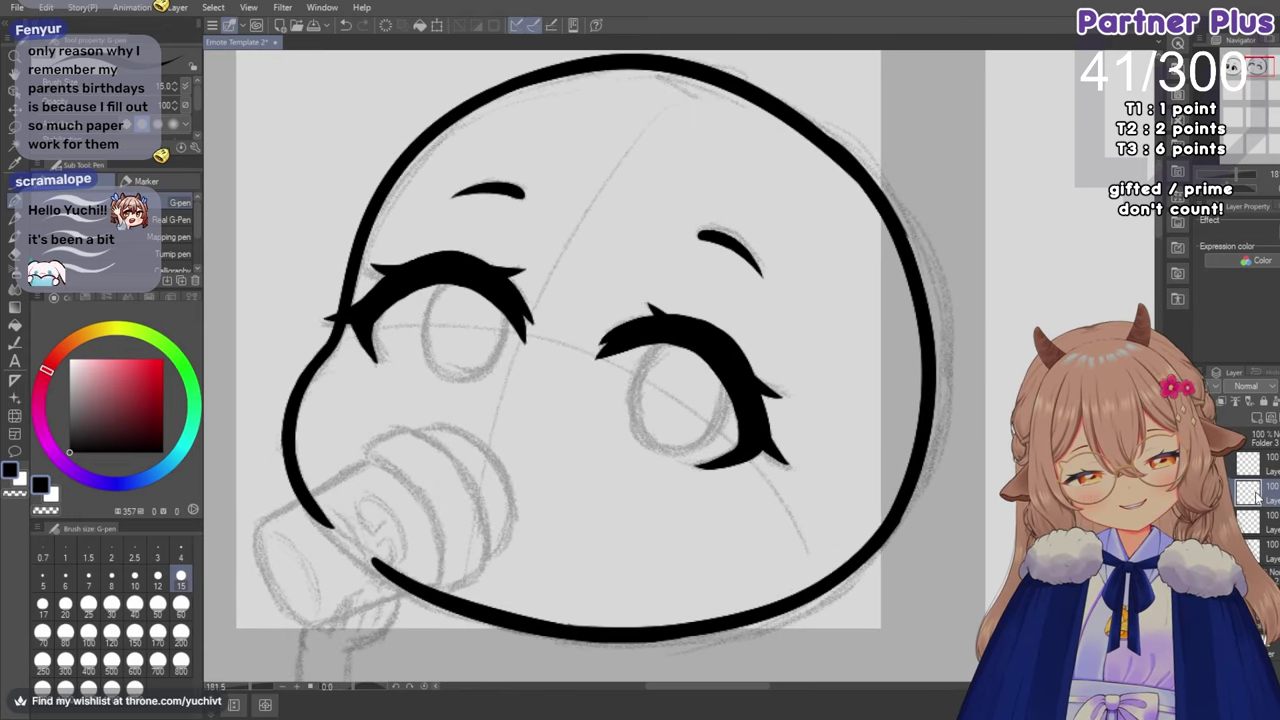
key("ctrl+plus")
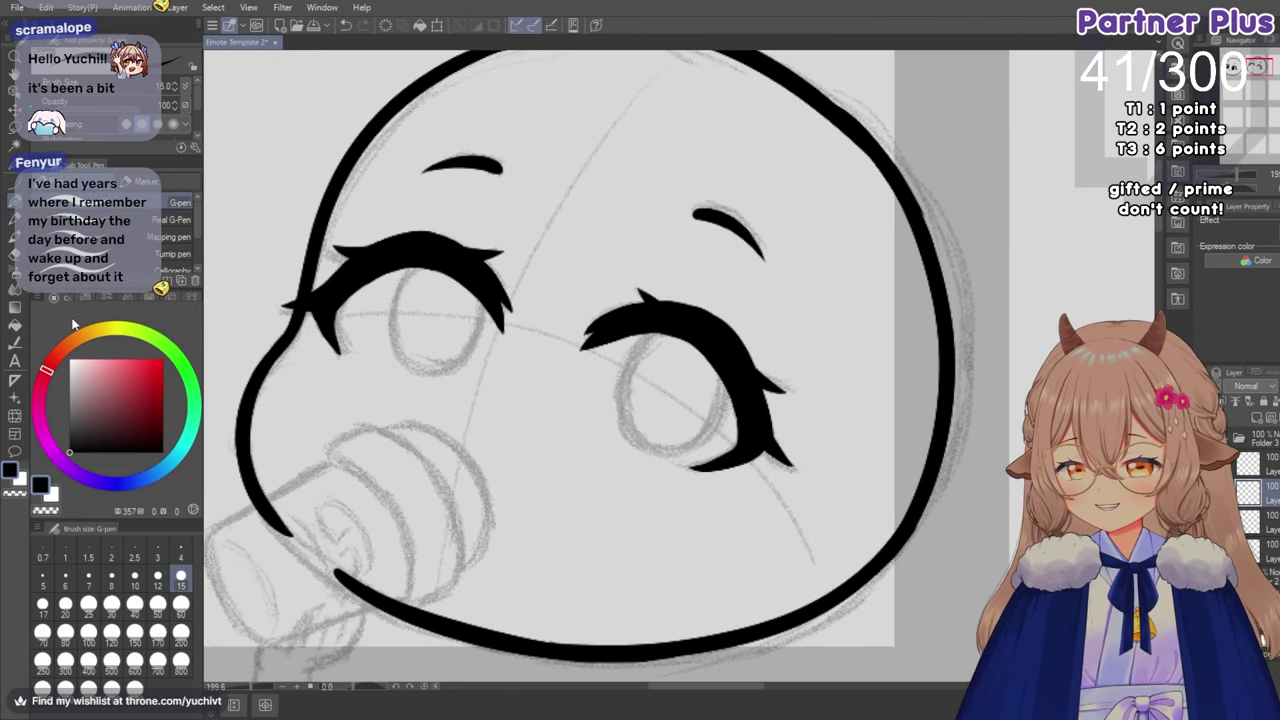
left_click(181, 604)
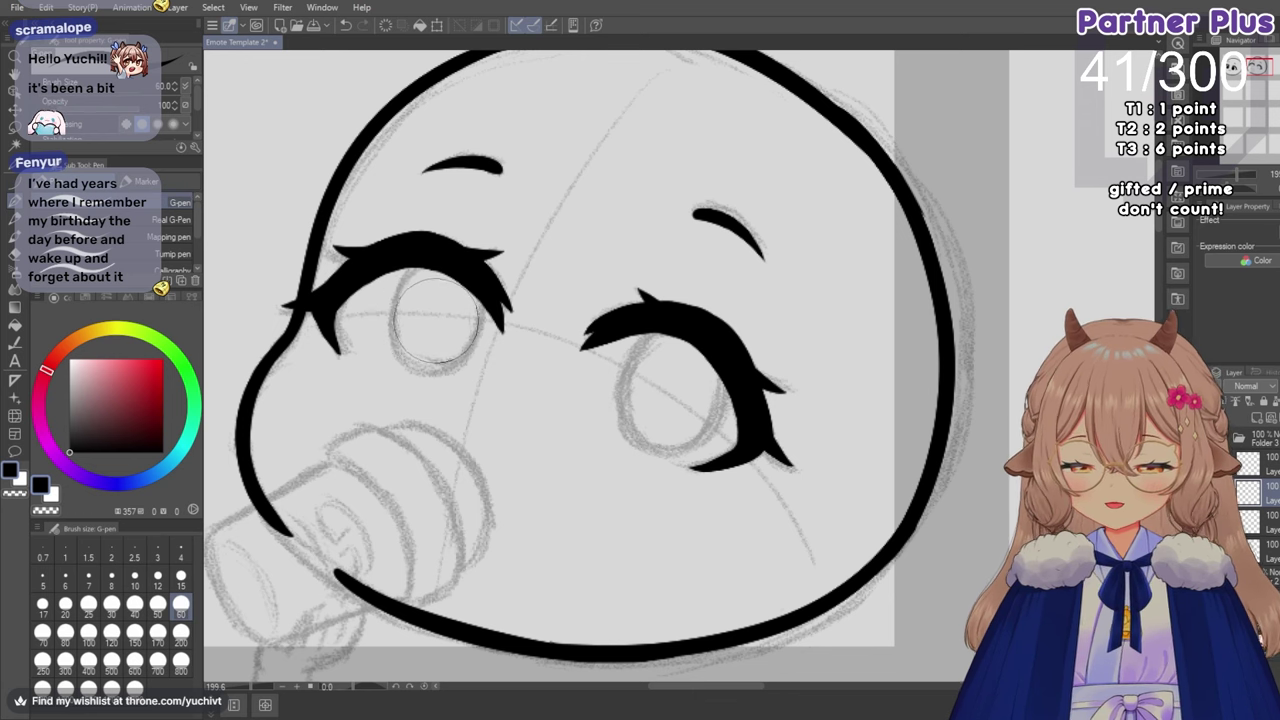
mouse_move(438, 318)
left_mouse_down()
mouse_move(429, 355)
mouse_move(426, 297)
mouse_move(434, 365)
mouse_move(435, 302)
mouse_move(457, 277)
mouse_move(440, 320)
left_mouse_up()
key("ctrl+z")
left_click(89, 632)
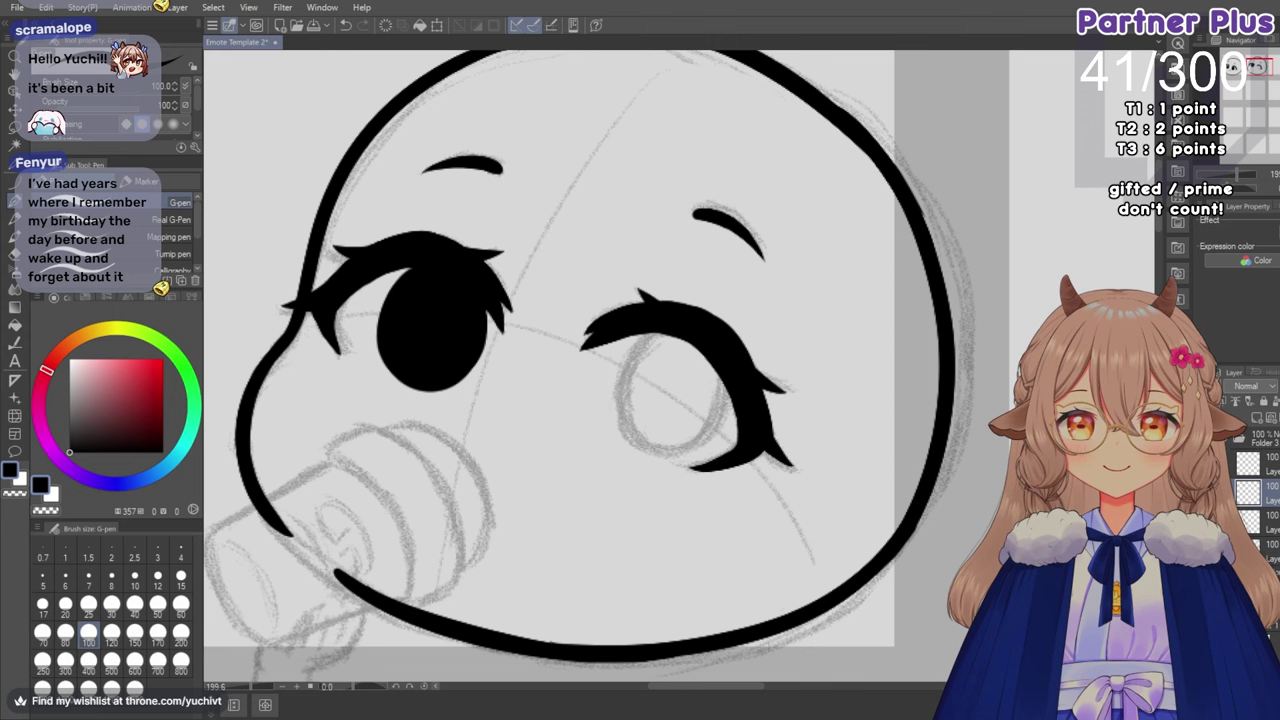
Hide the eyelash and eyebrow layer and check the black pupil's shape in a mirrored view before restoring the orientation.
left_click(1206, 492)
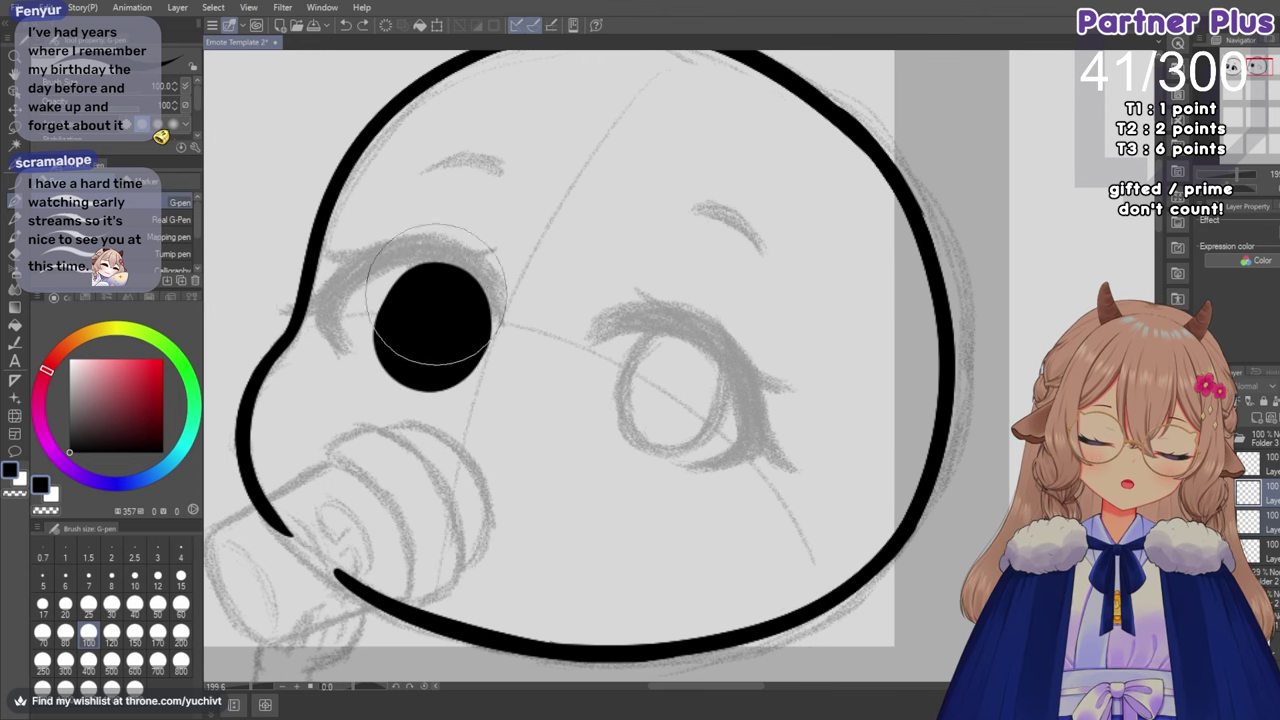
key("h")
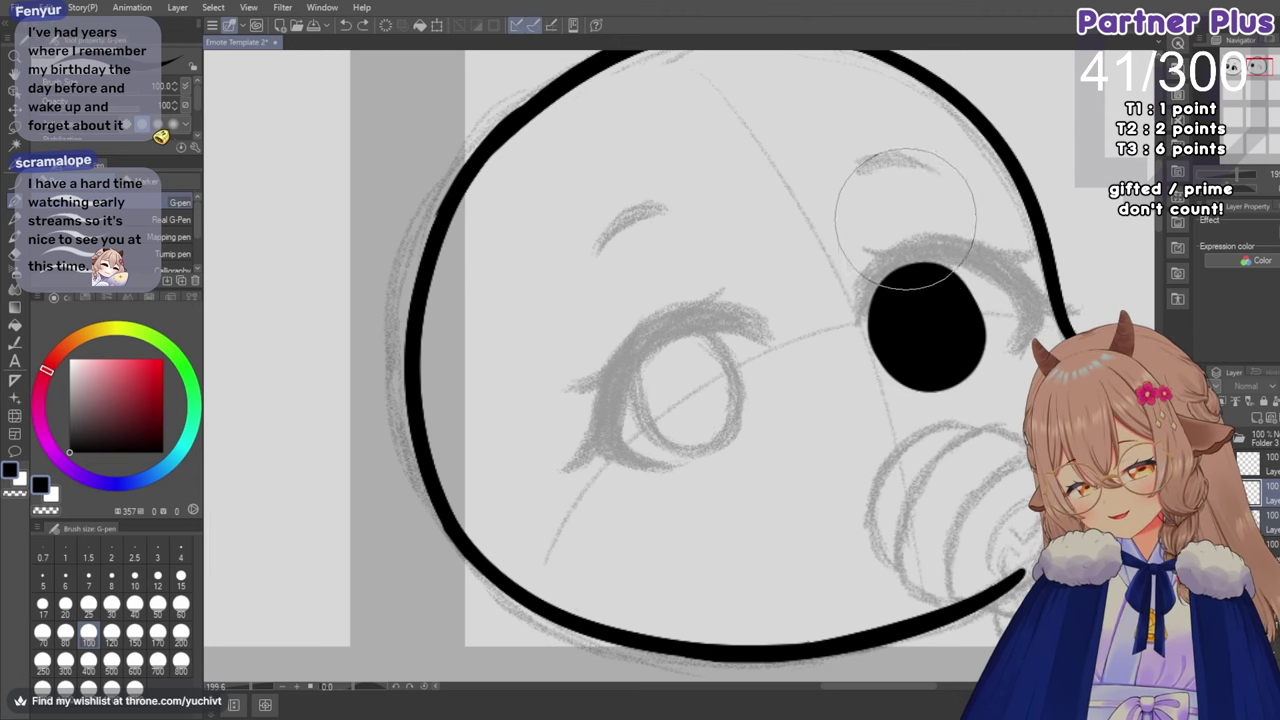
key("h")
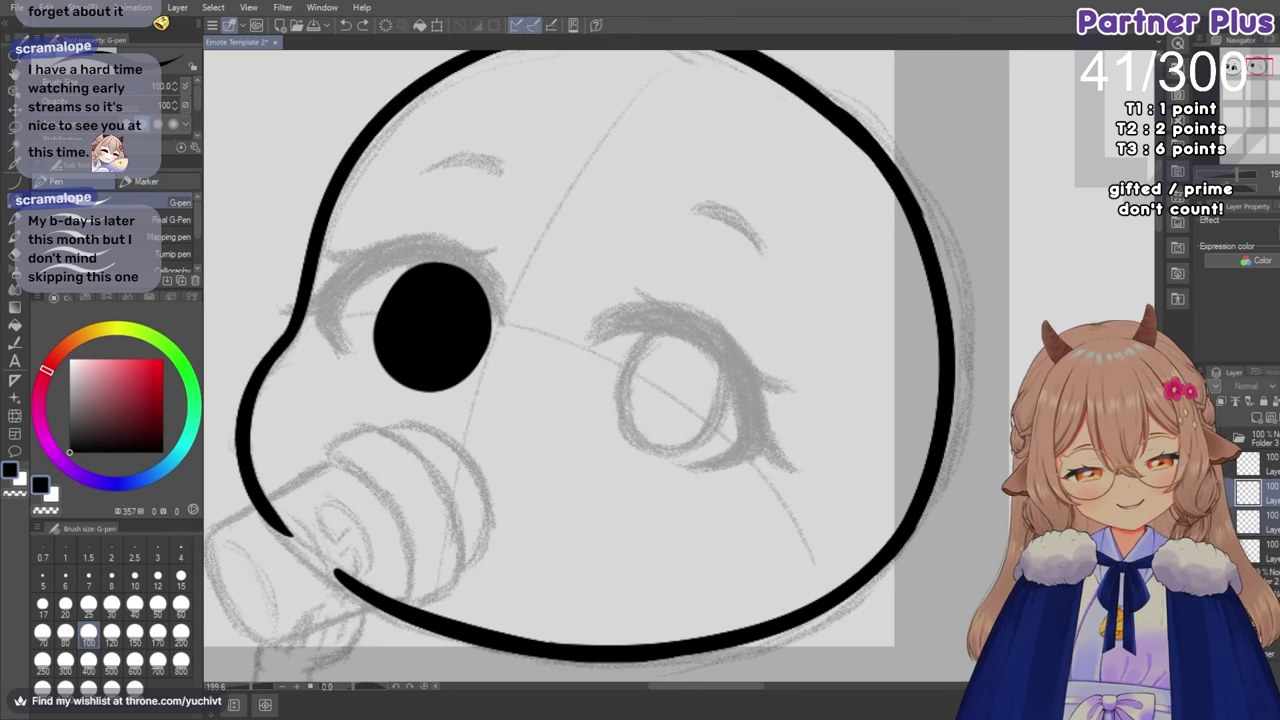
Duplicate the black pupil layer, move the copy over the other eye's sketch, and show the eyelash layer again.
left_click(1250, 500)
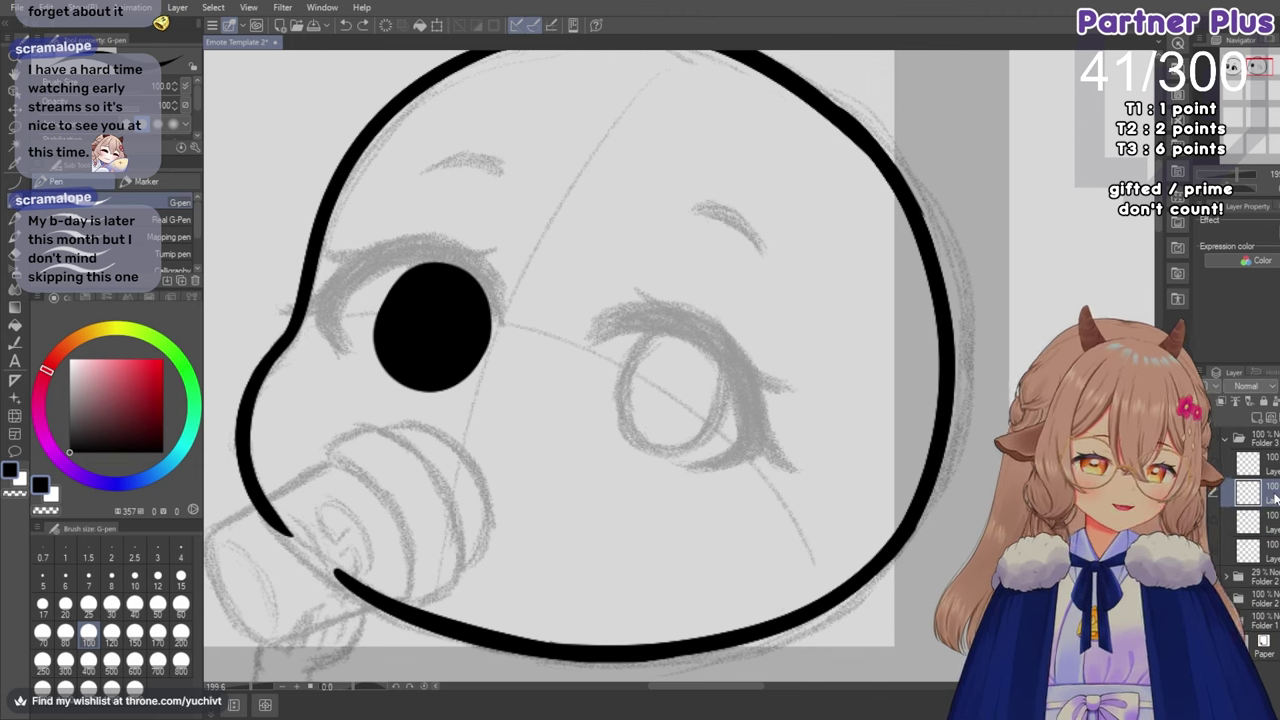
key("ctrl+v")
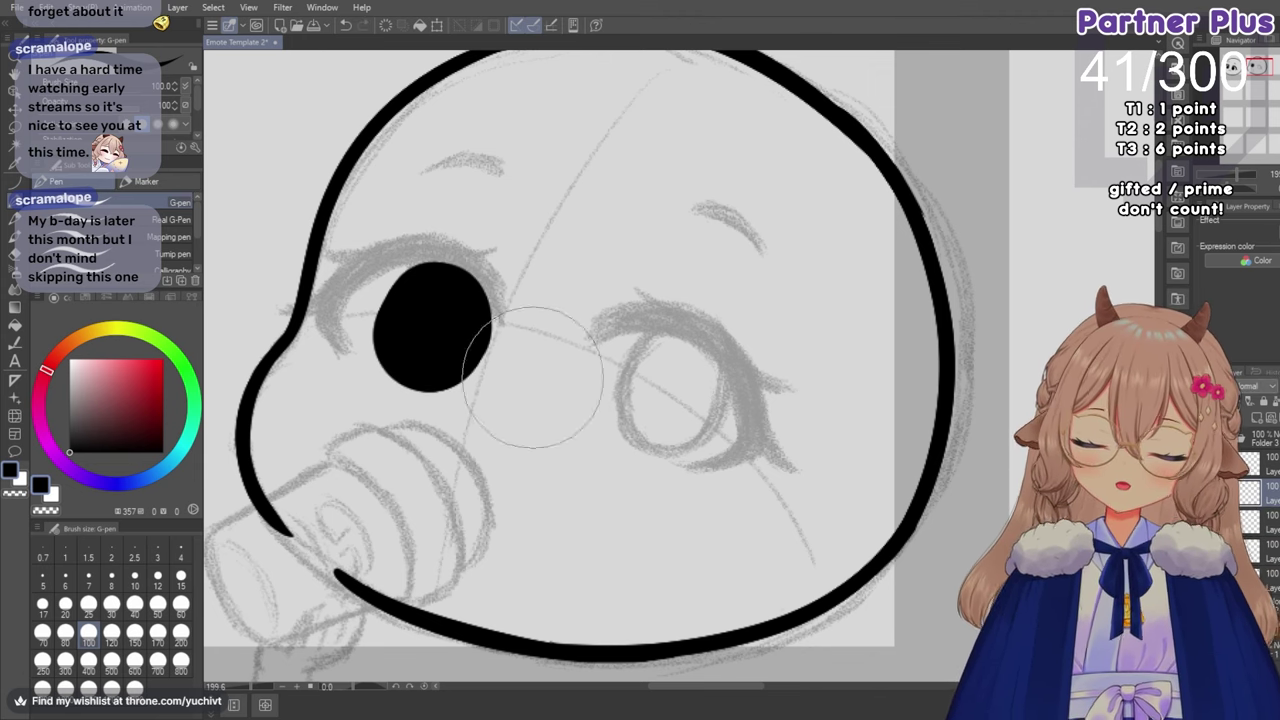
key("k")
left_click_drag(423, 355, 657, 426)
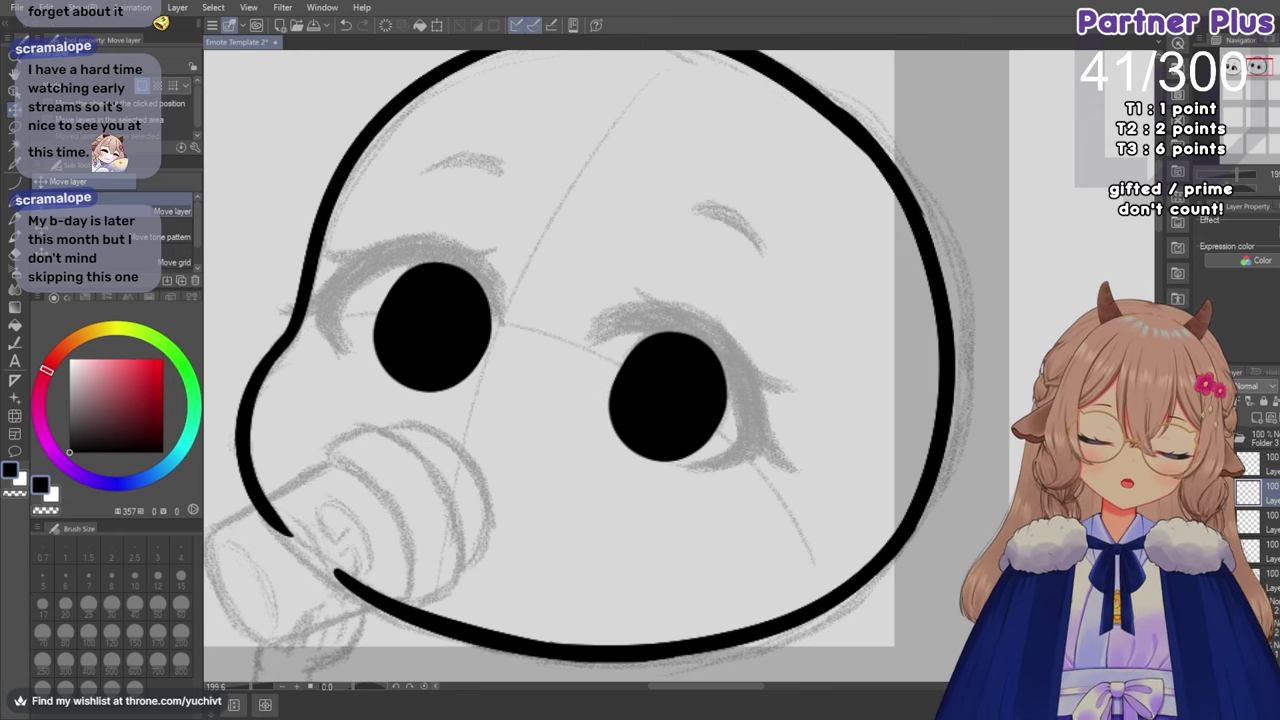
left_click(1207, 464)
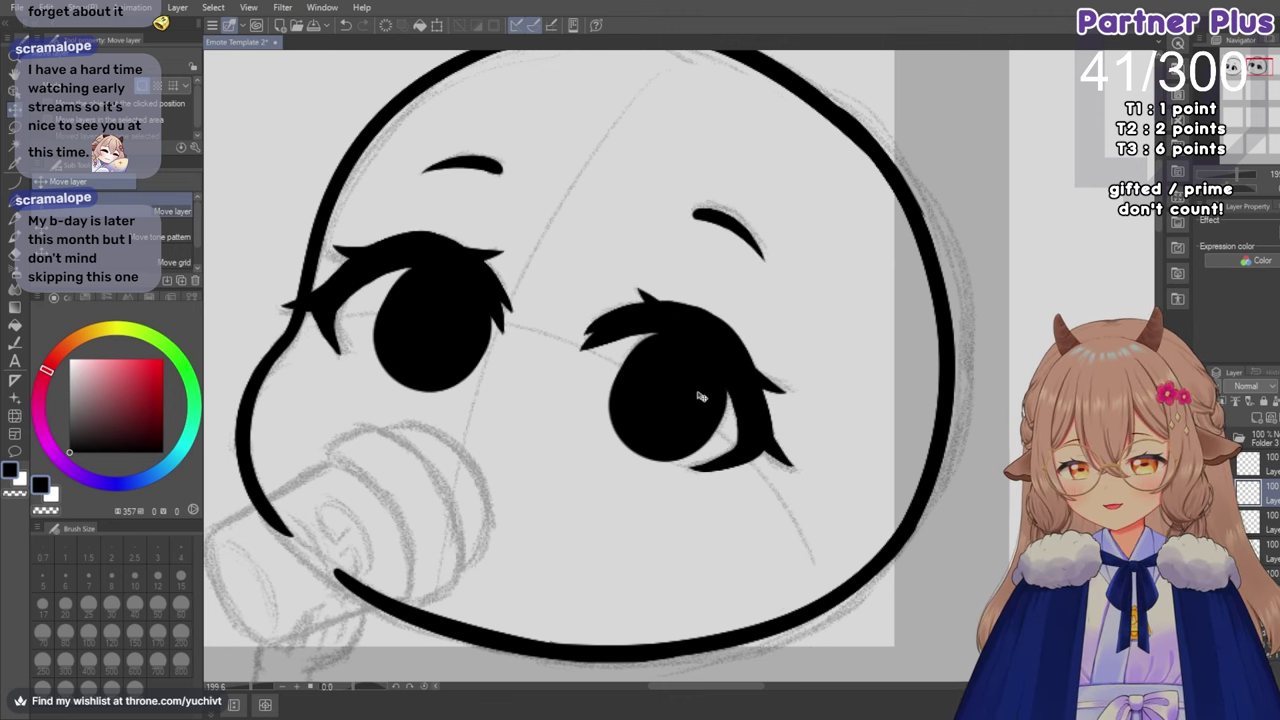
Enlarge the copied pupil slightly with a transform and nudge it into place beneath the upper lashes.
scroll(700, 394, "down", 1)
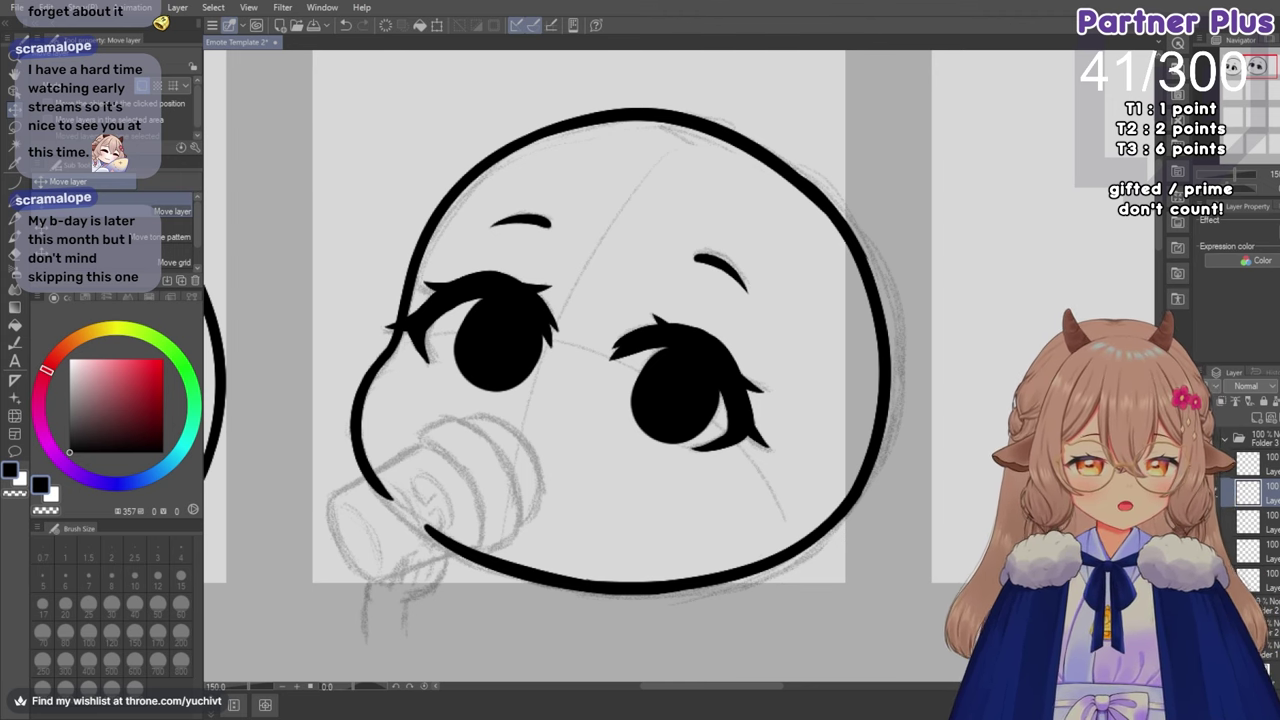
key("ctrl+t")
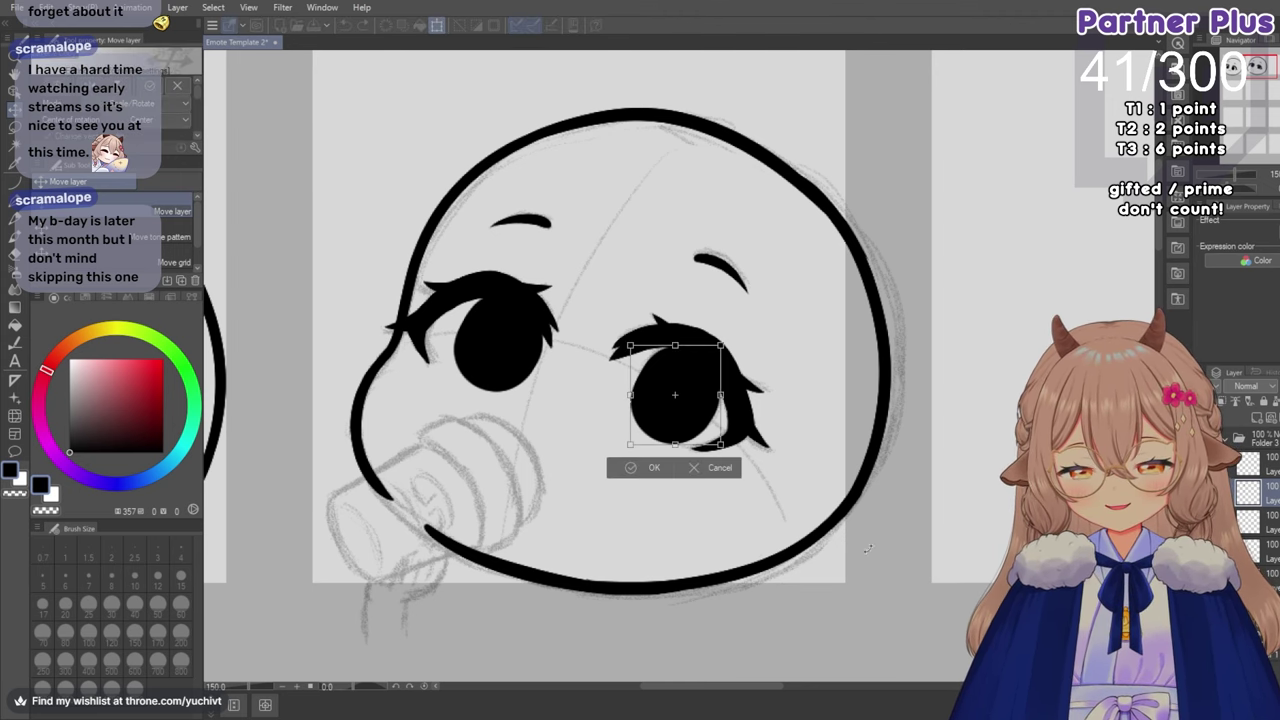
scroll(654, 428, "up", 2)
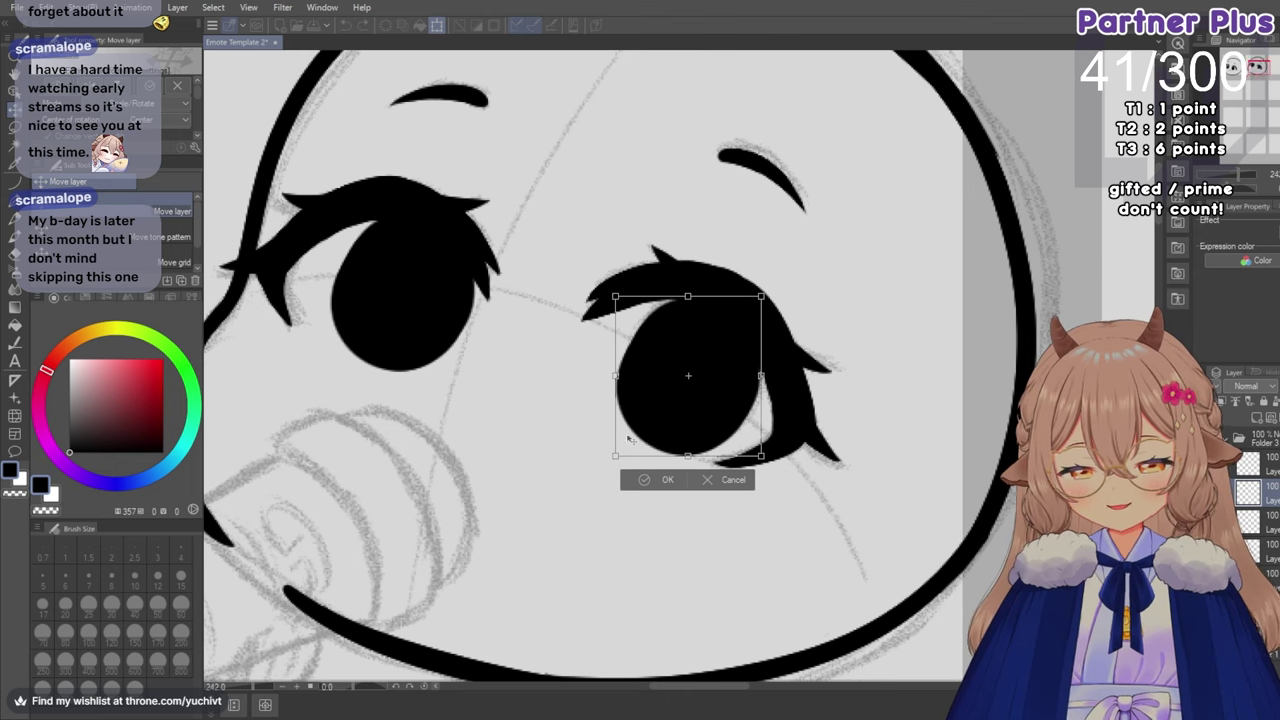
left_click_drag(615, 456, 607, 463)
left_click(664, 487)
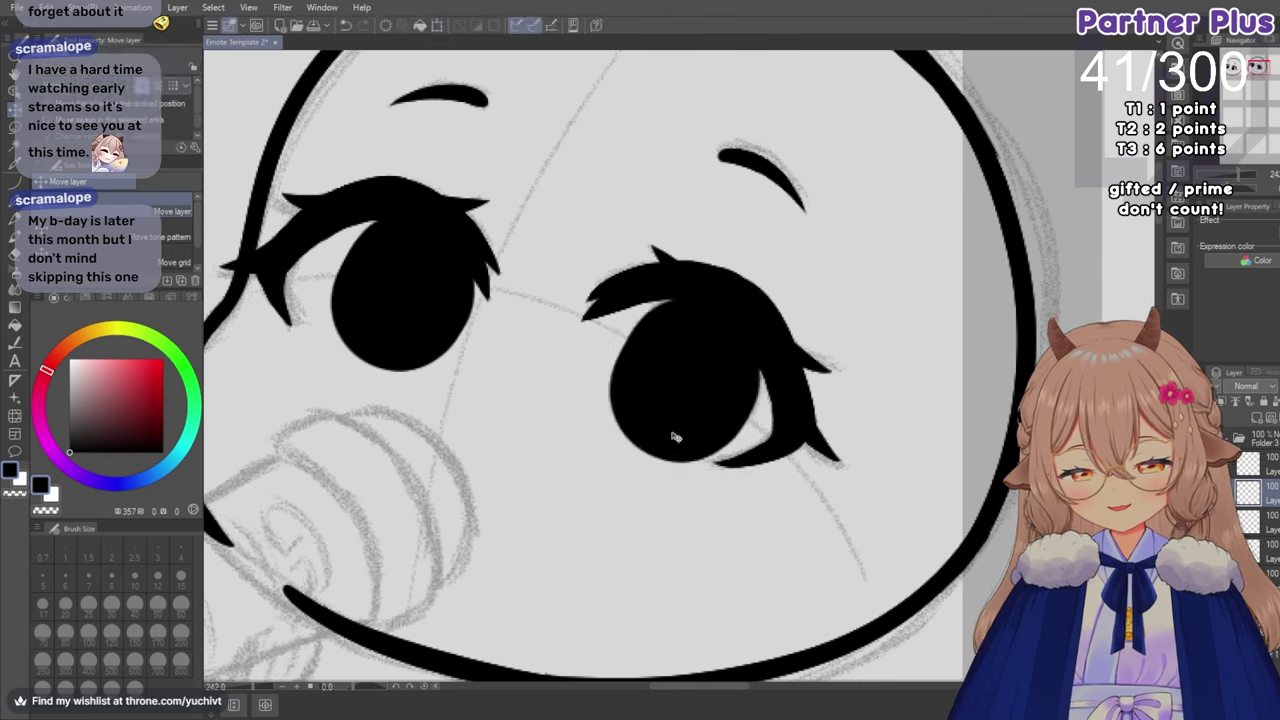
left_click_drag(679, 417, 684, 410)
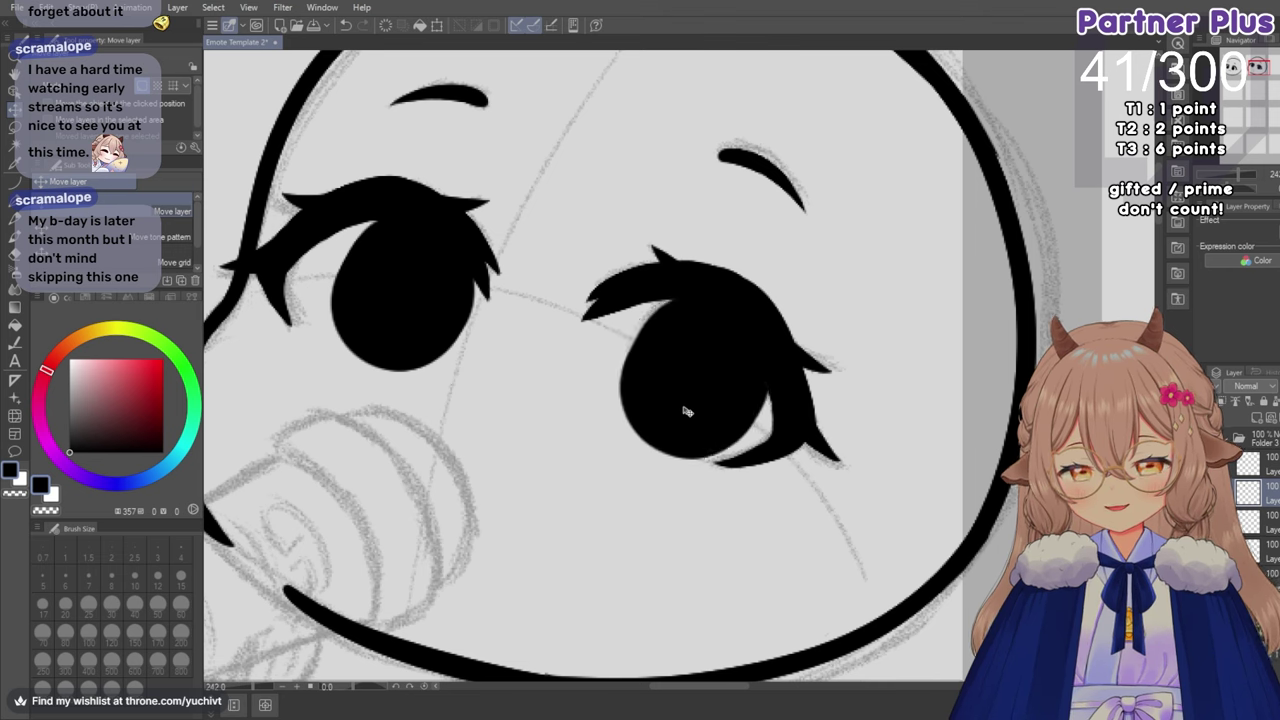
left_click_drag(687, 411, 686, 411)
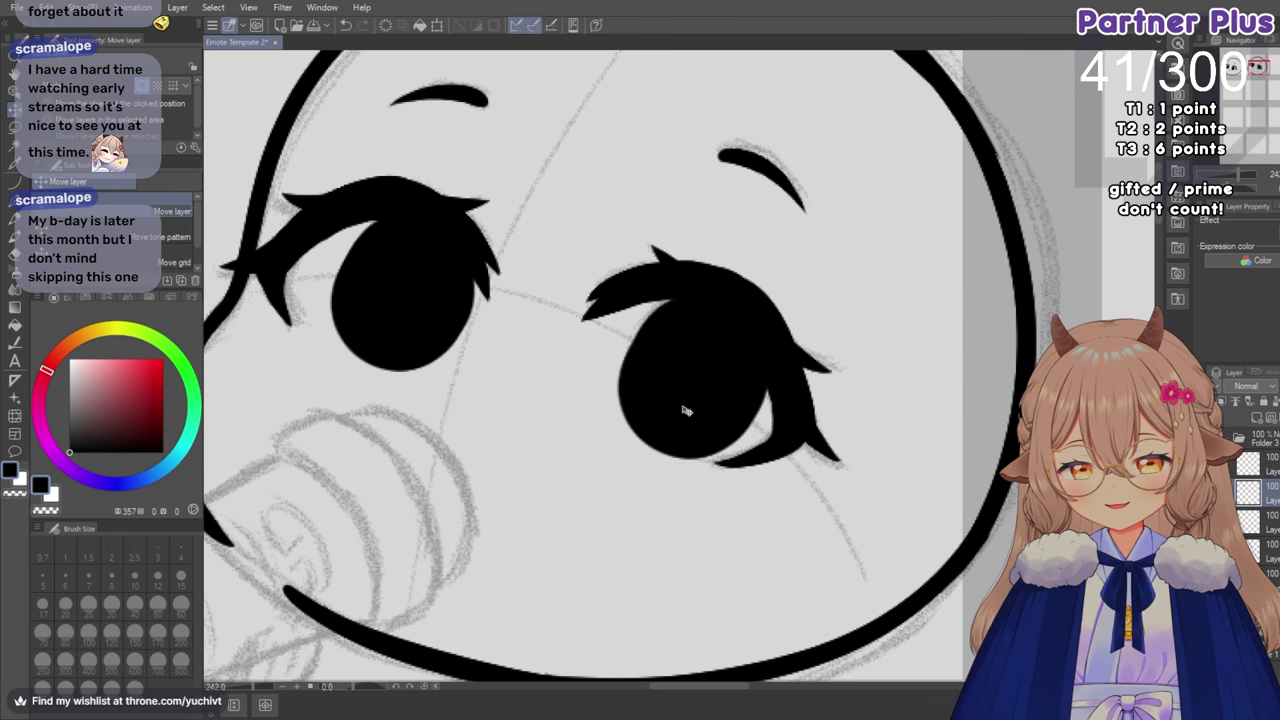
Merge the two pupil layers and compare the face with the merged pupils hidden and shown.
scroll(644, 423, "down", 3)
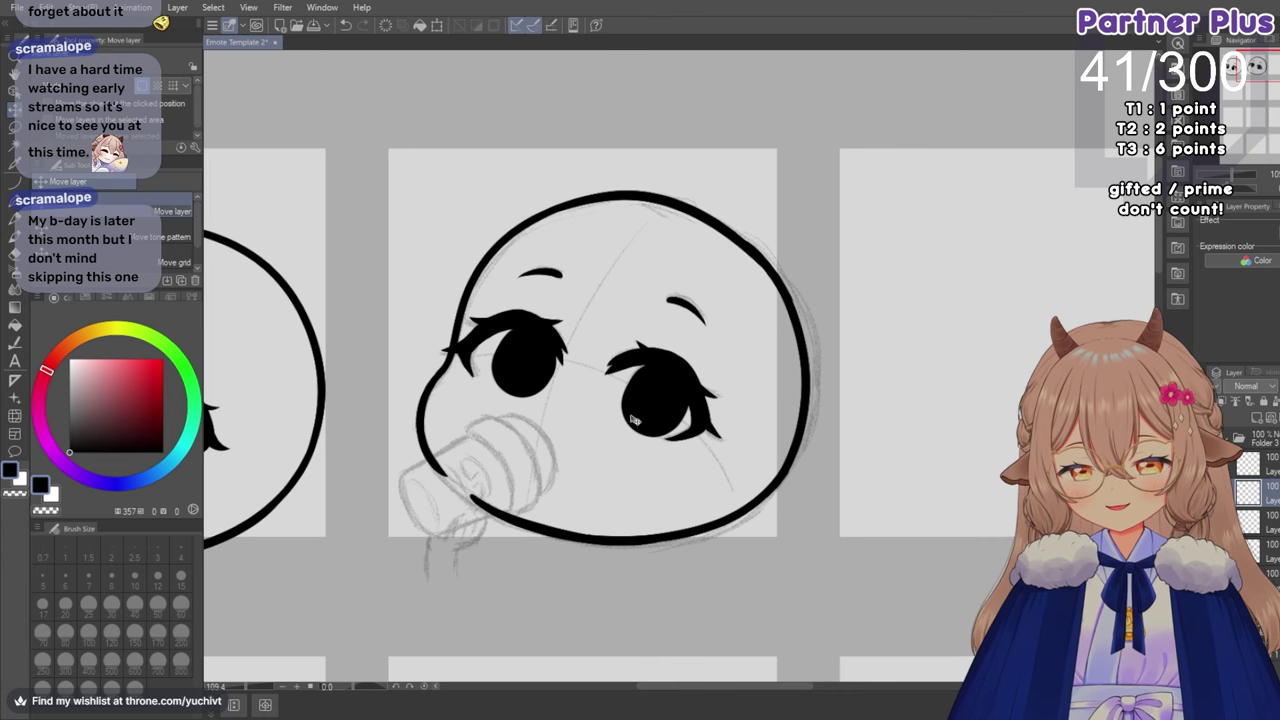
scroll(544, 419, "down", 3)
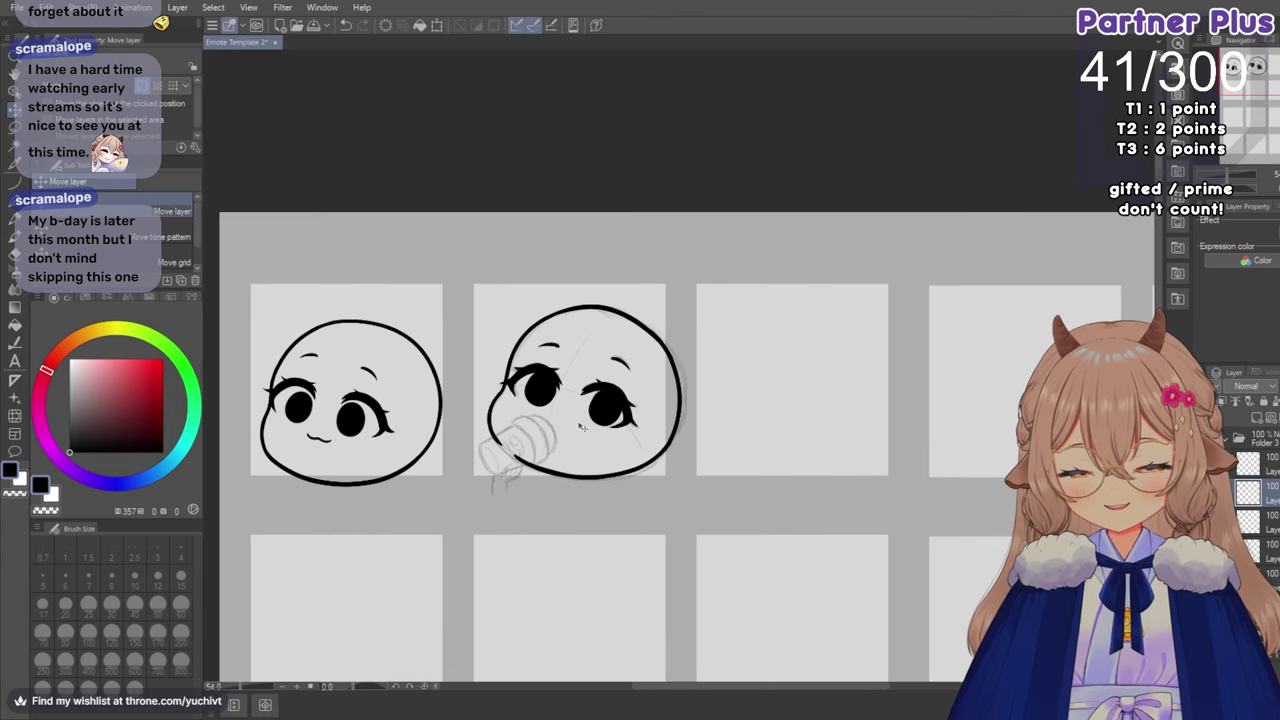
scroll(582, 422, "up", 4)
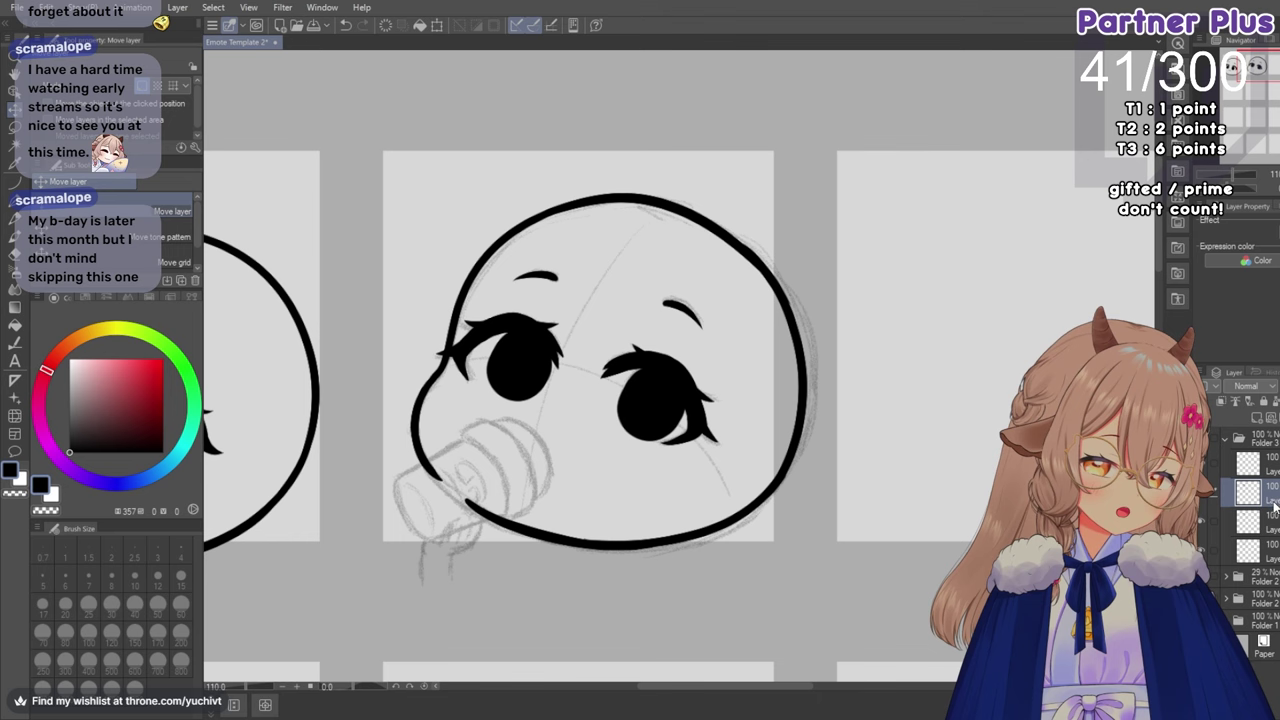
left_click(1203, 499)
left_click(1203, 499)
left_click(1203, 499)
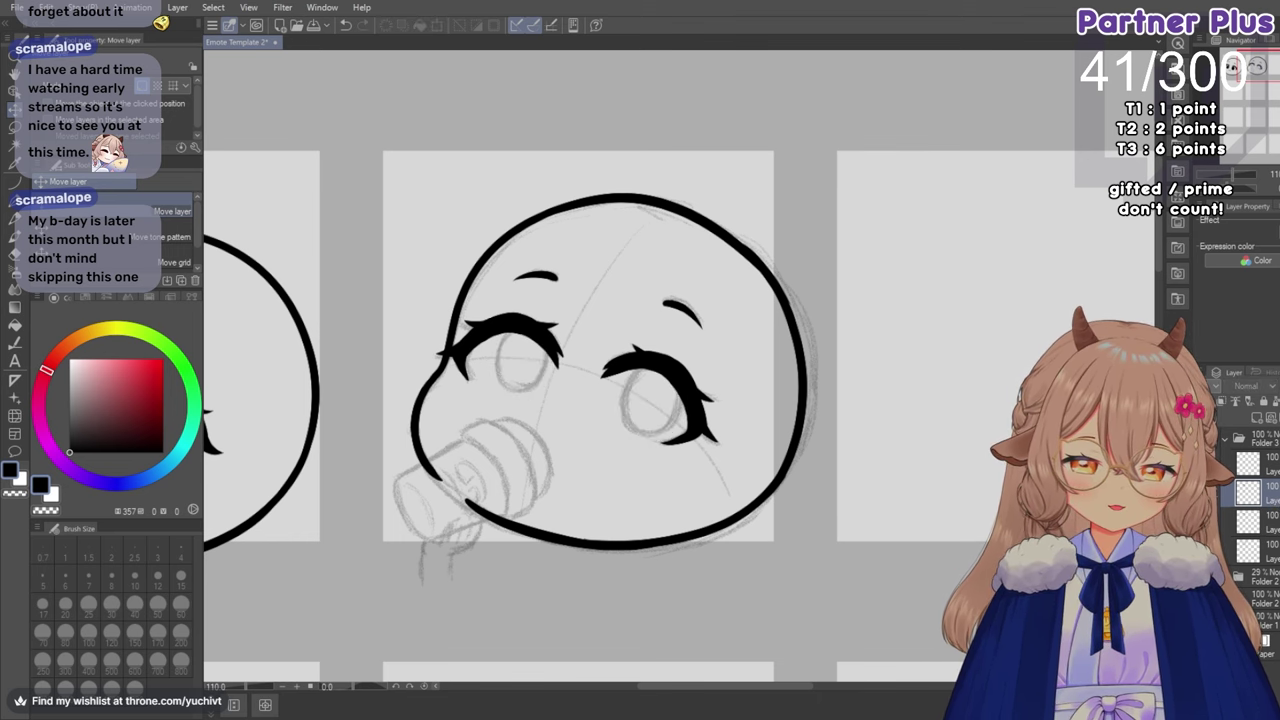
left_click(1203, 499)
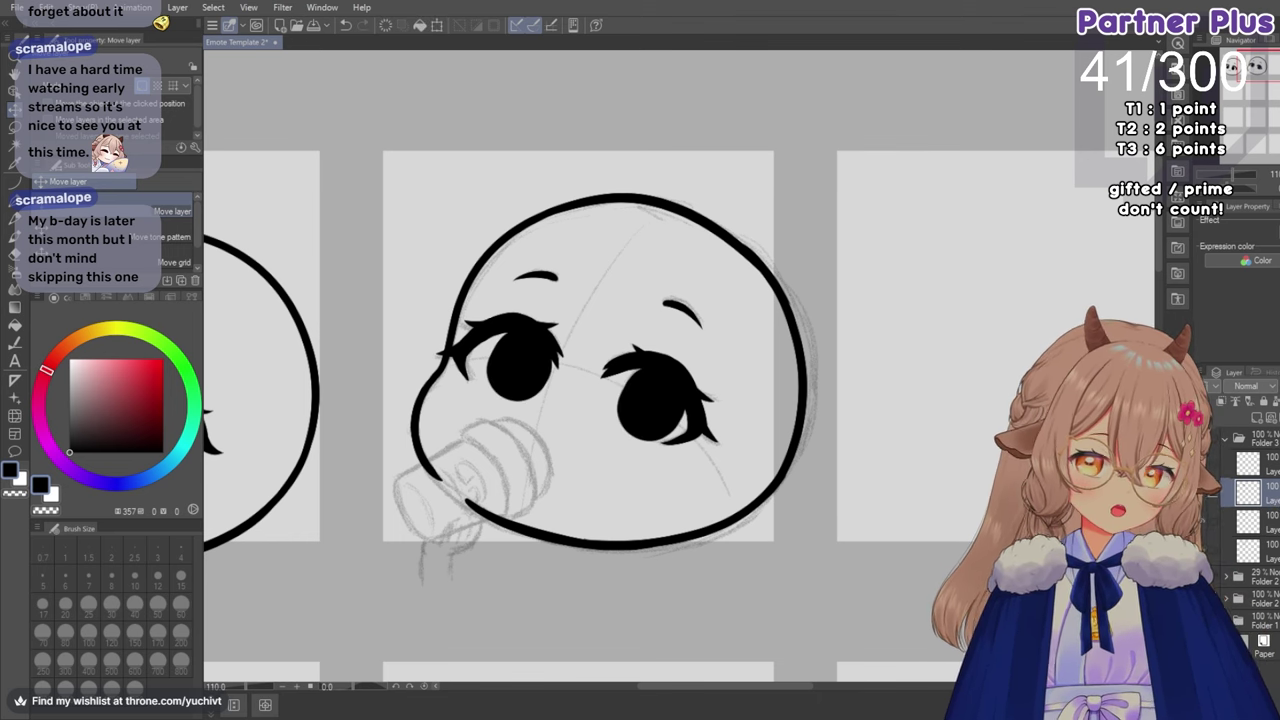
Mirror the canvas, centre the bottle-drinking face, and compare its eyes with the pupil layer hidden and shown.
key("h")
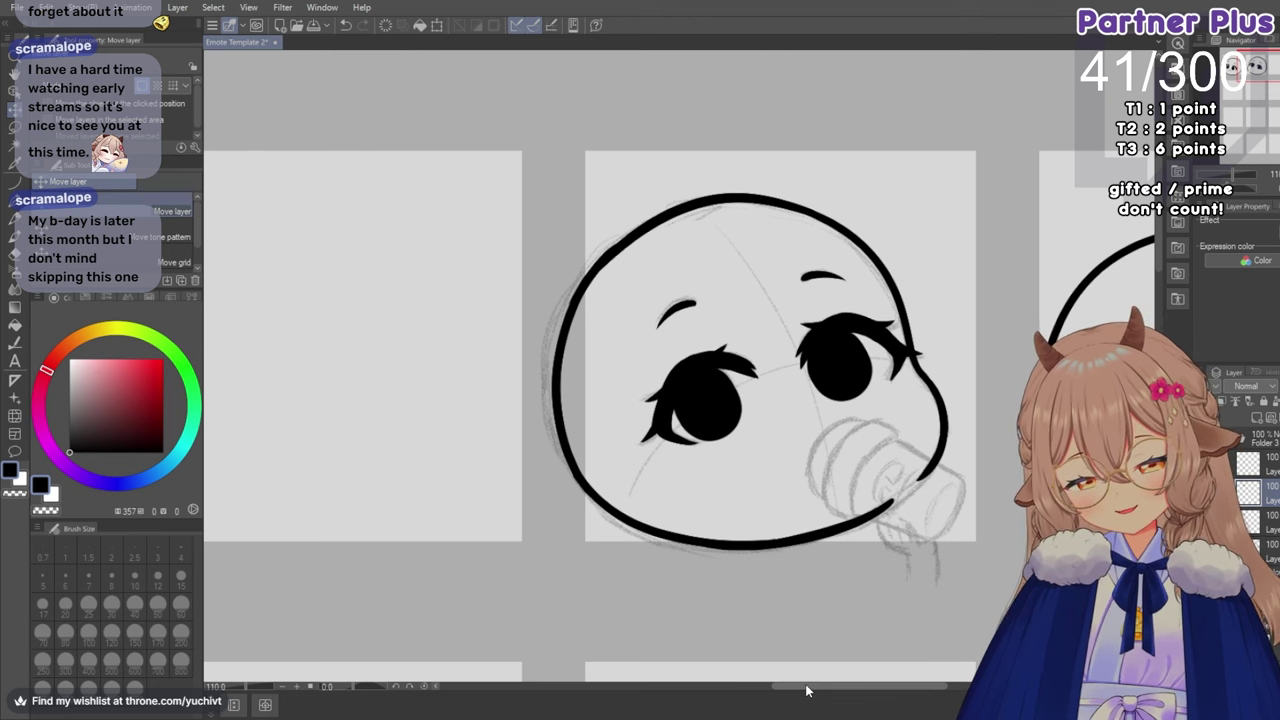
left_click_drag(809, 689, 856, 690)
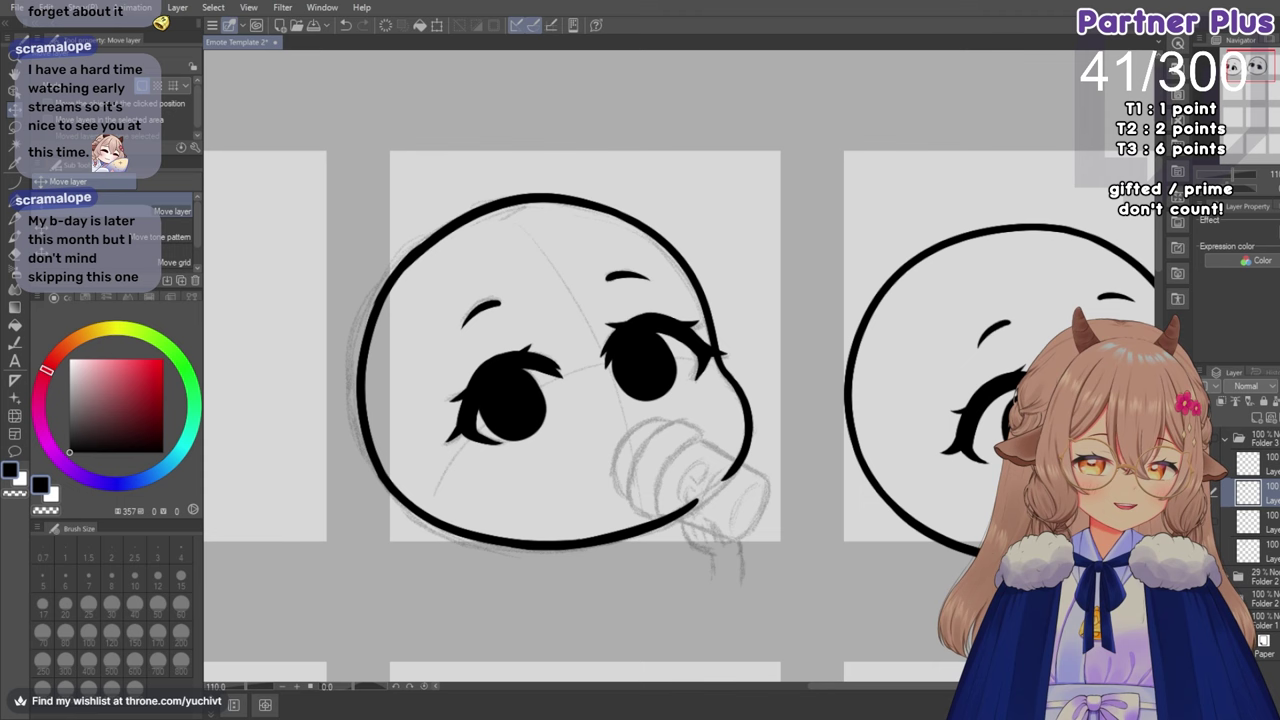
left_click(1202, 493)
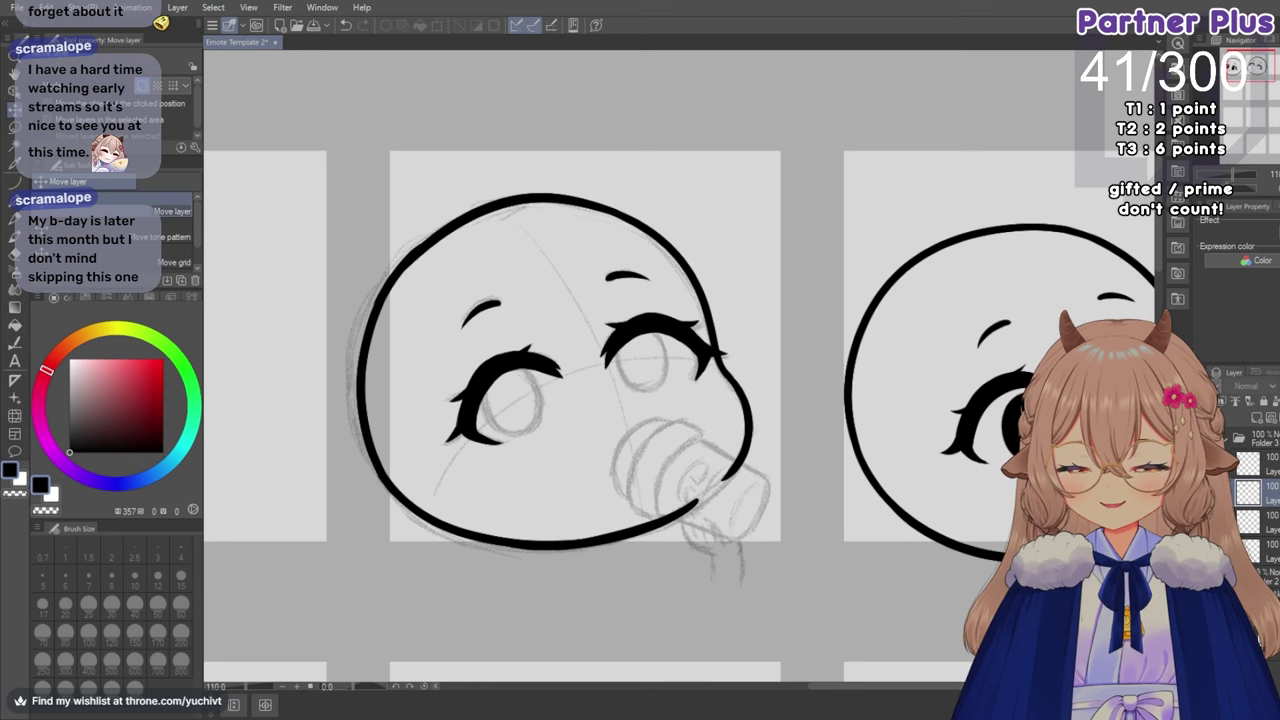
key("ctrl+y")
Select the top layer in Folder 3 with the mirrored bottle-drinking face in view.
left_click(1262, 460)
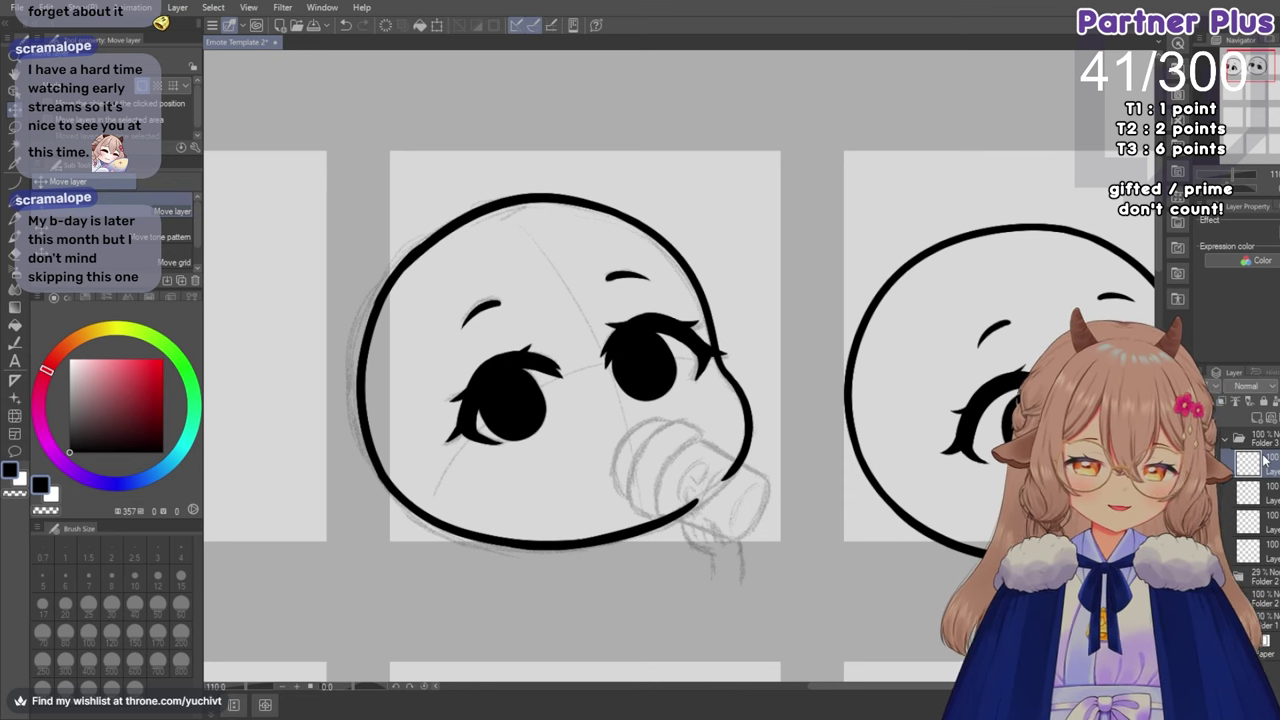
scroll(634, 410, "down", 3)
scroll(738, 402, "up", 2)
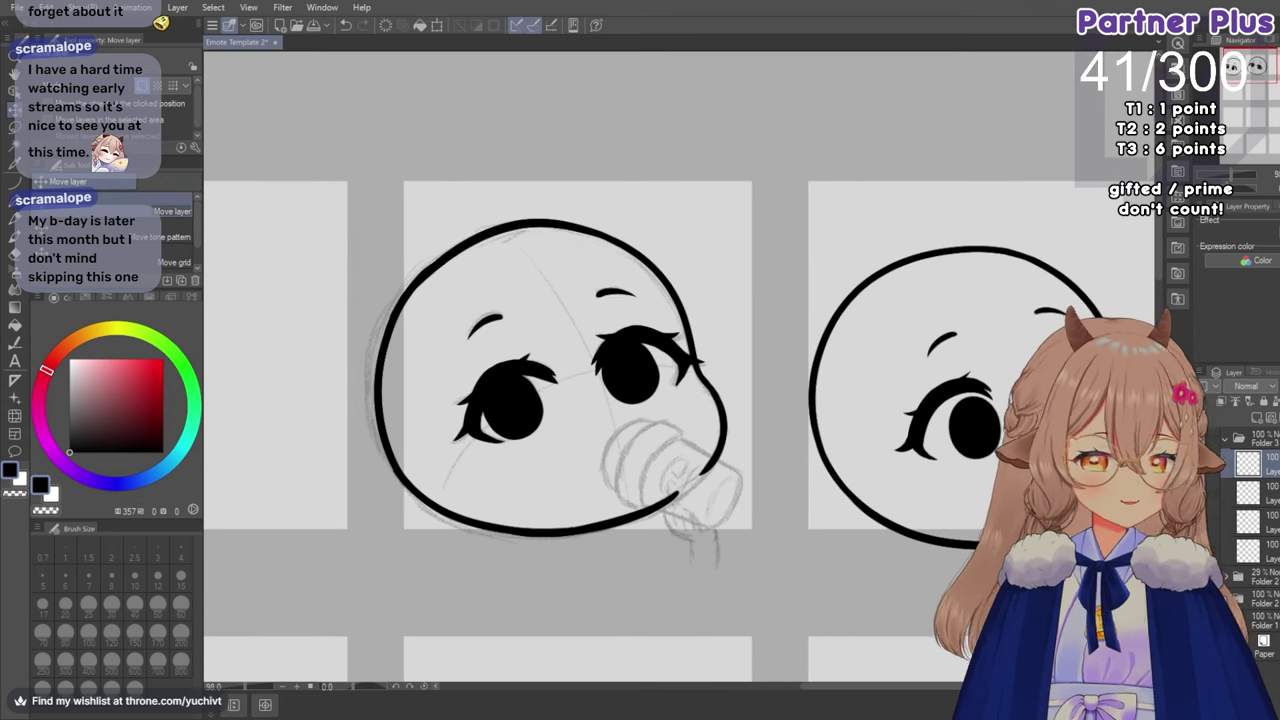
Switch to the G-pen at brush size 20, trying strokes at sizes 15 and 20 beside the sketched drink container.
key("h")
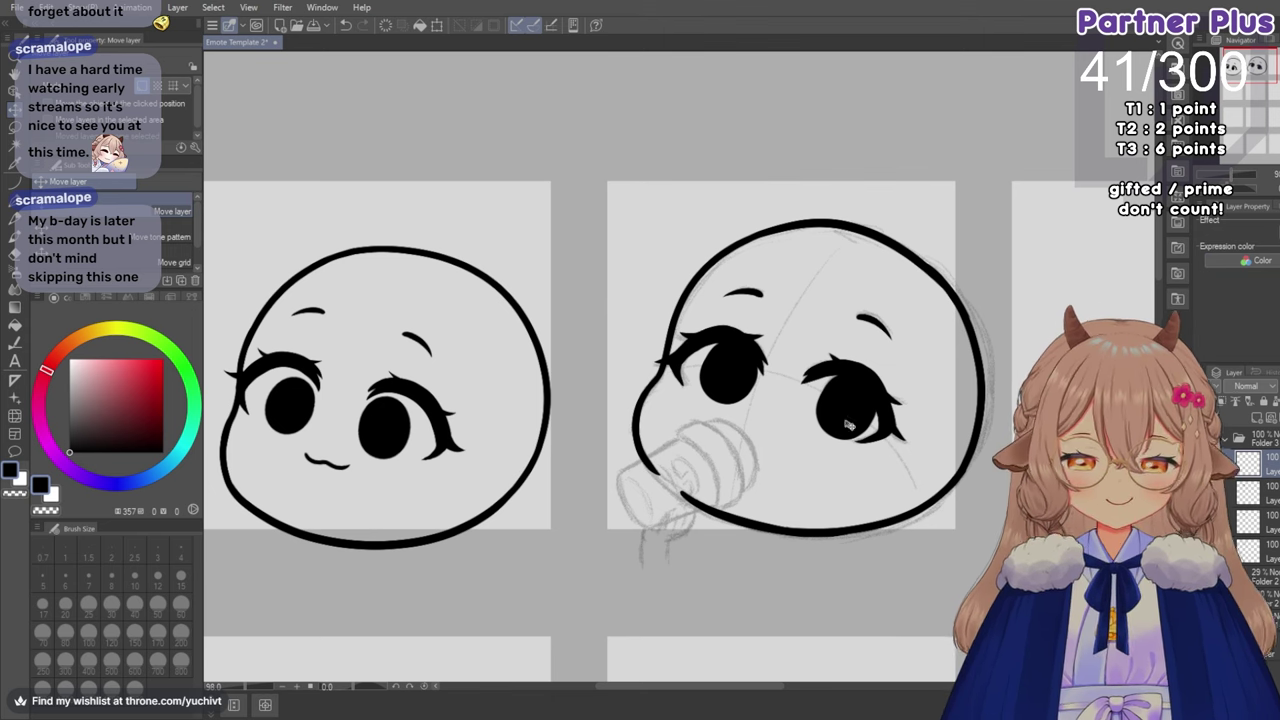
scroll(885, 540, "up", 3)
scroll(771, 484, "up", 1)
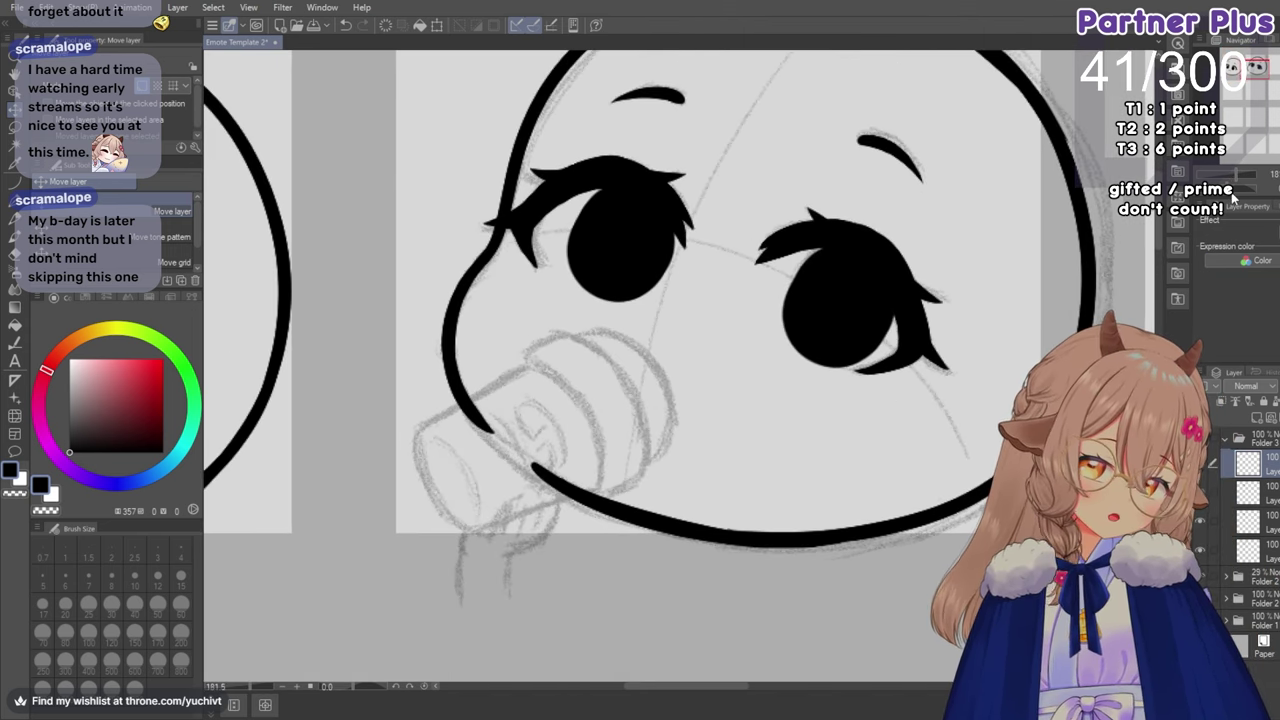
left_click_drag(1236, 189, 1218, 193)
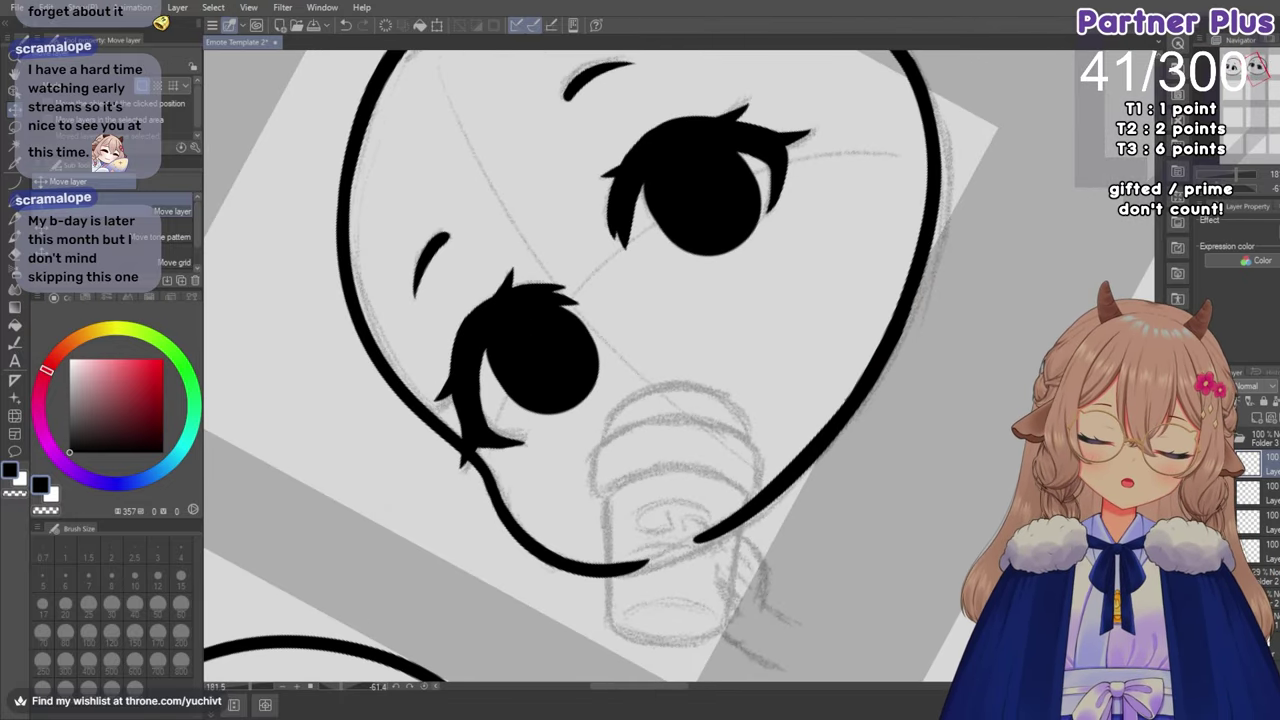
scroll(600, 400, "down", 3)
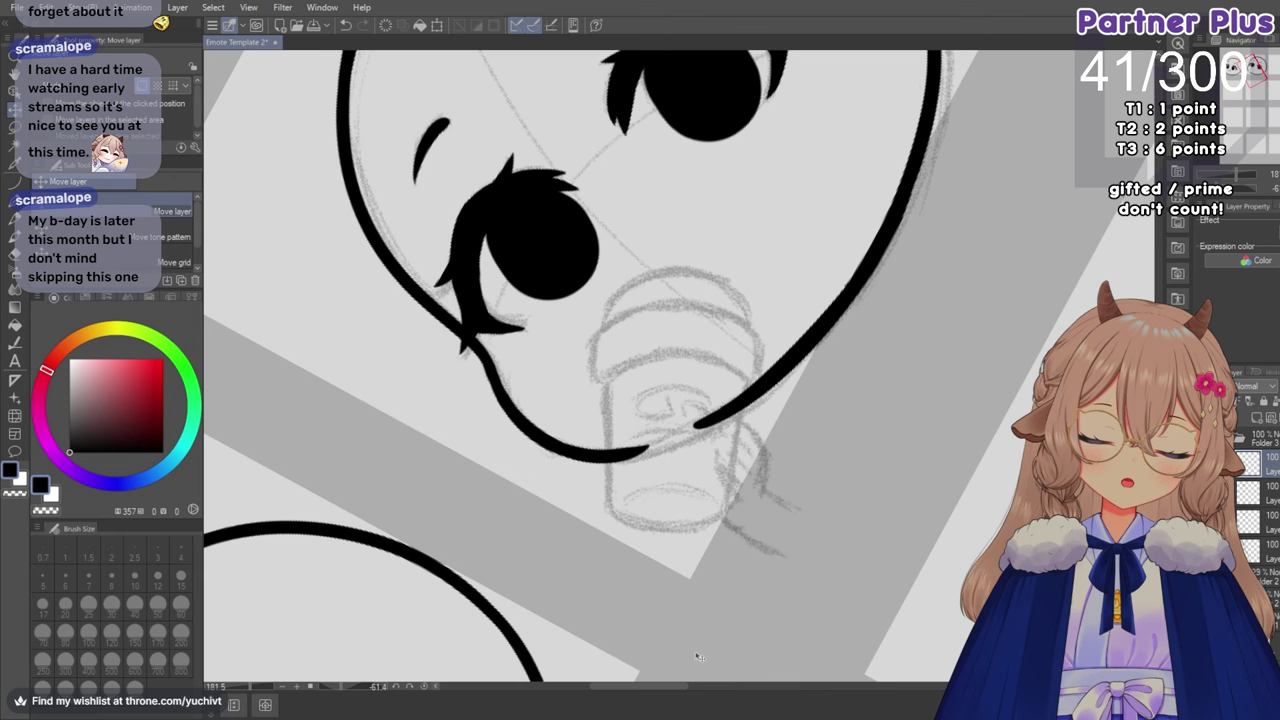
left_click_drag(651, 687, 656, 687)
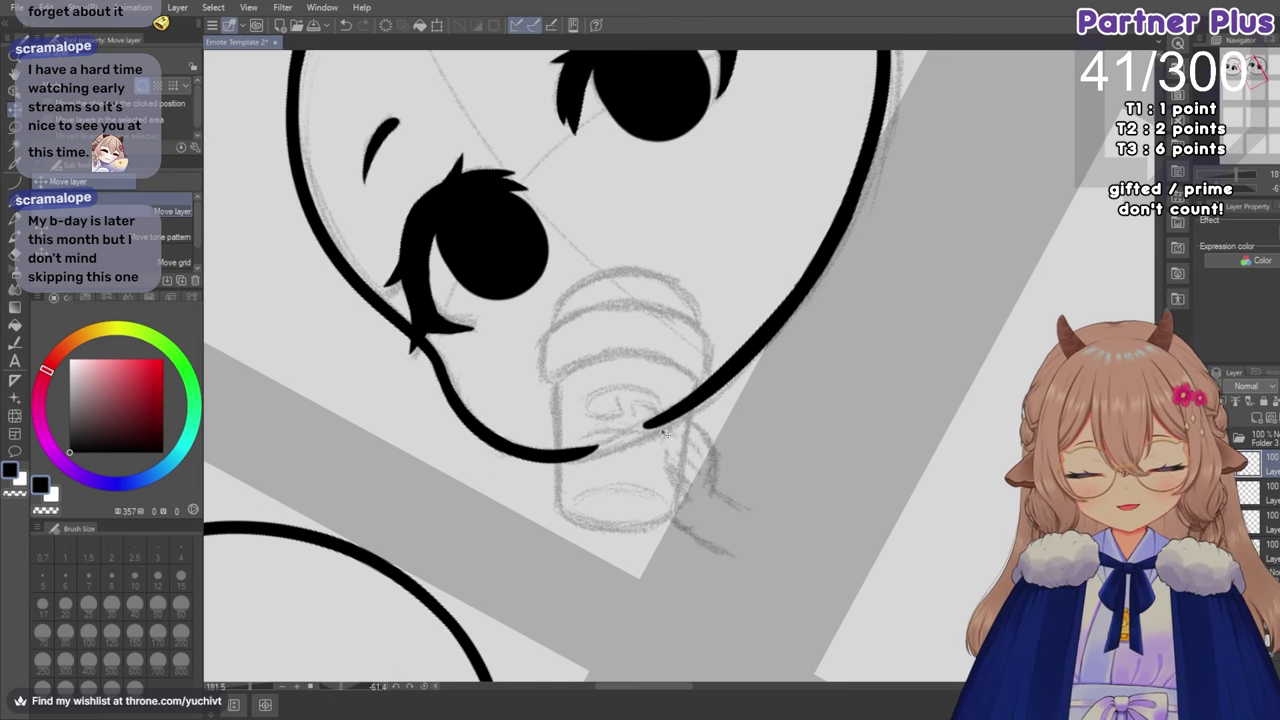
scroll(632, 408, "up", 1)
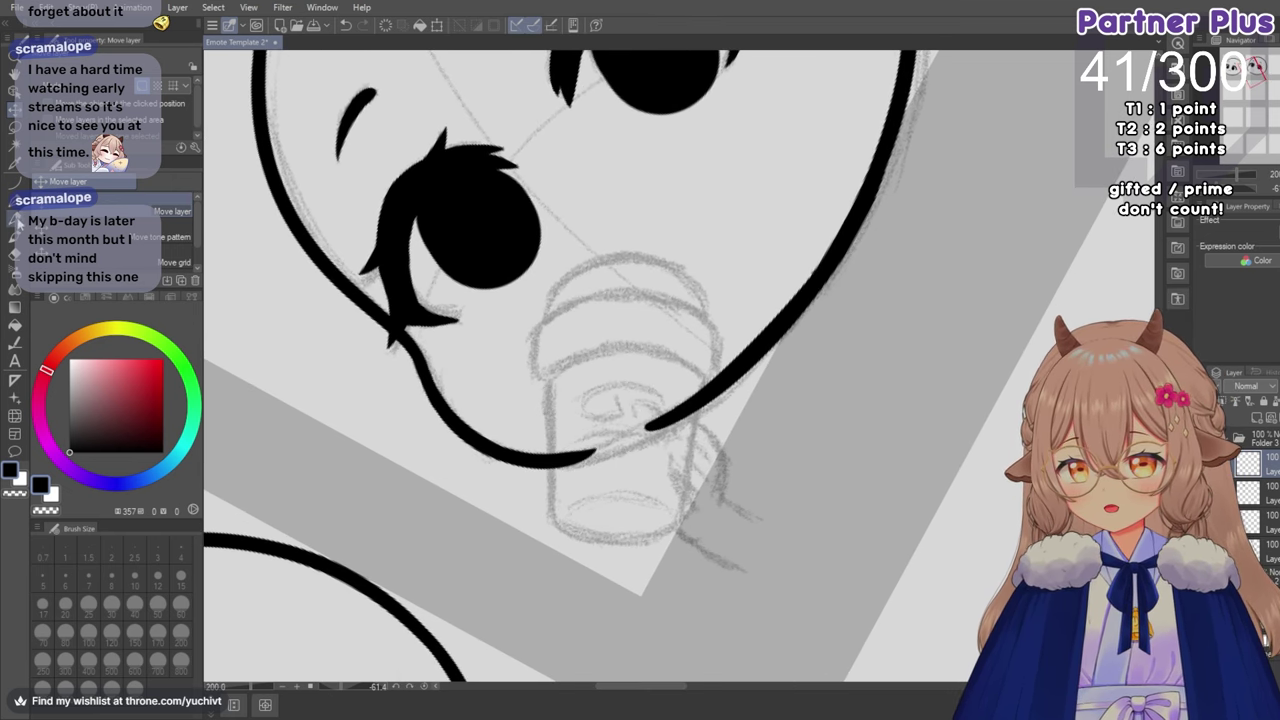
left_click(15, 202)
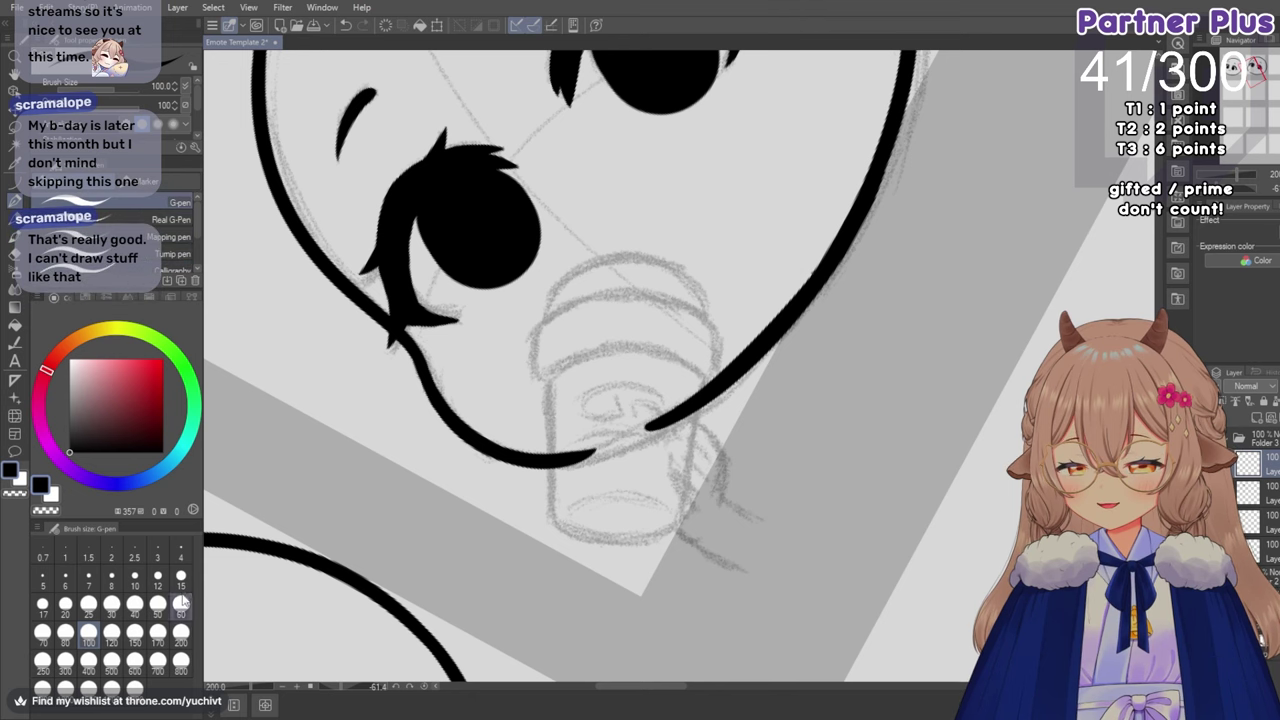
left_click_drag(508, 358, 432, 540)
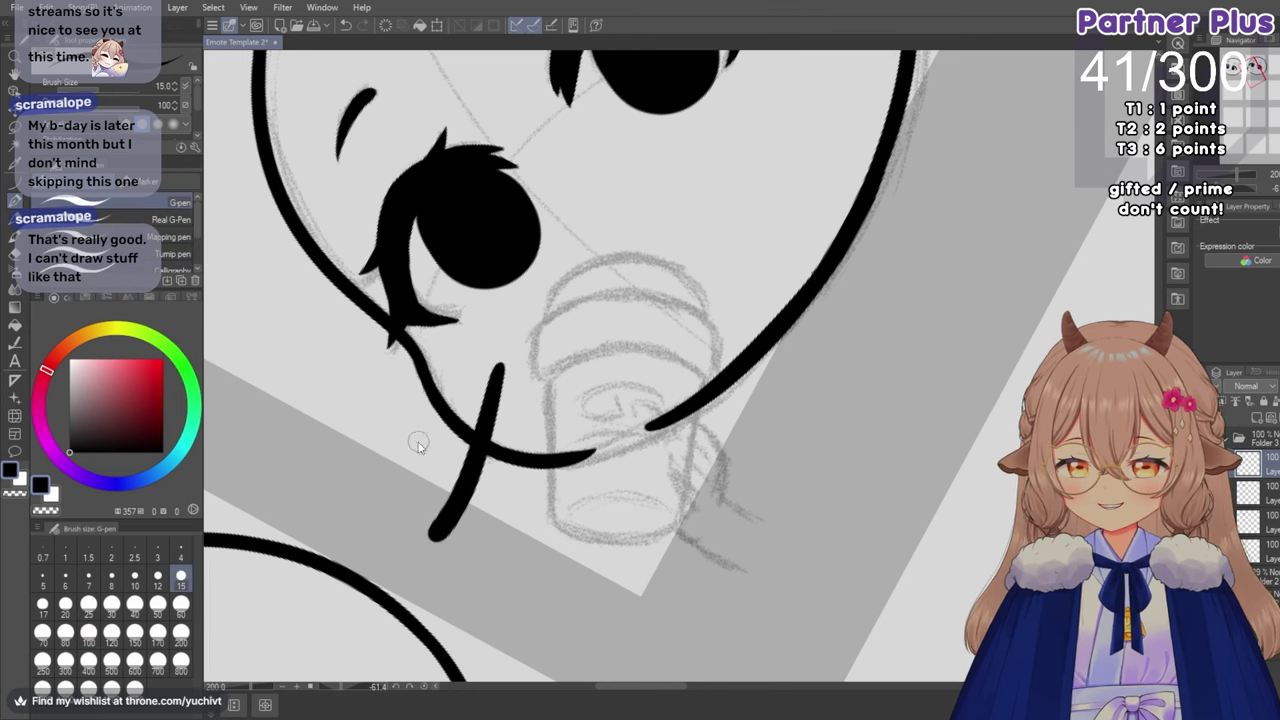
key("ctrl+z")
left_click(65, 603)
mouse_move(512, 350)
left_mouse_down()
mouse_move(459, 476)
mouse_move(396, 535)
left_mouse_up()
key("ctrl+z")
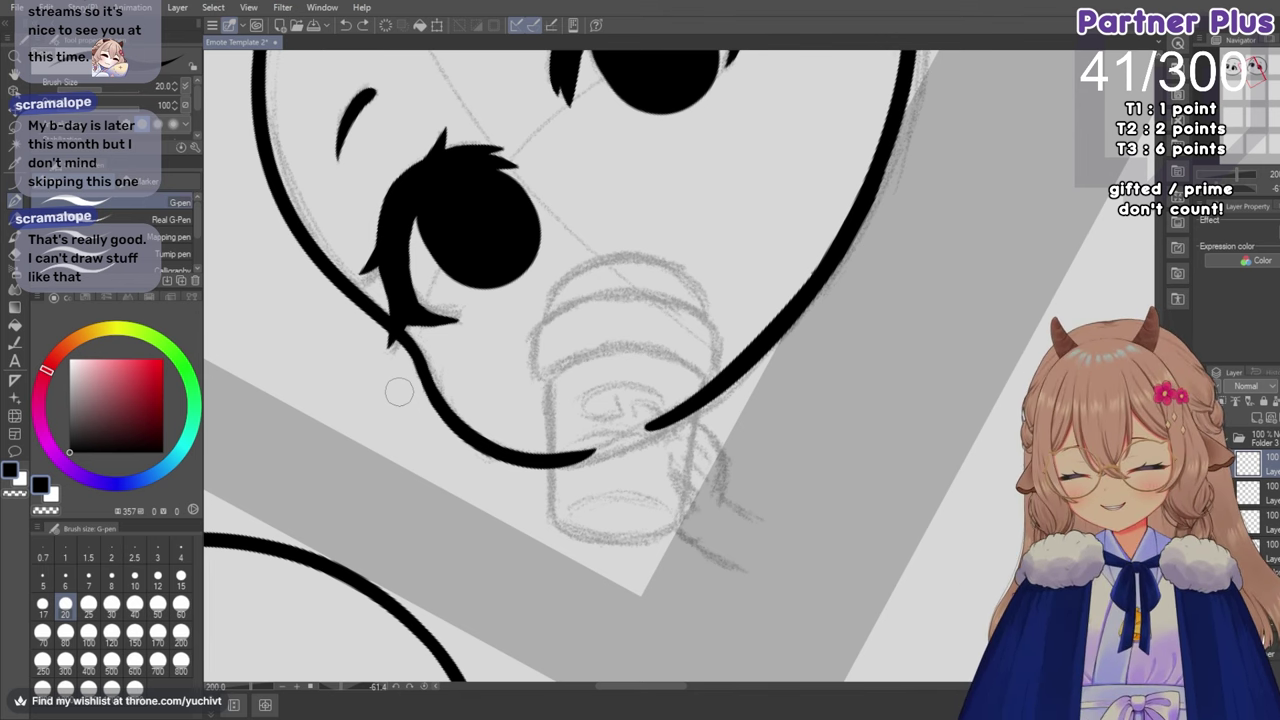
Ink the rounded top arc of the drink container's domed lid over the sketch.
mouse_move(606, 689)
left_mouse_down()
mouse_move(586, 694)
mouse_move(625, 691)
left_mouse_up()
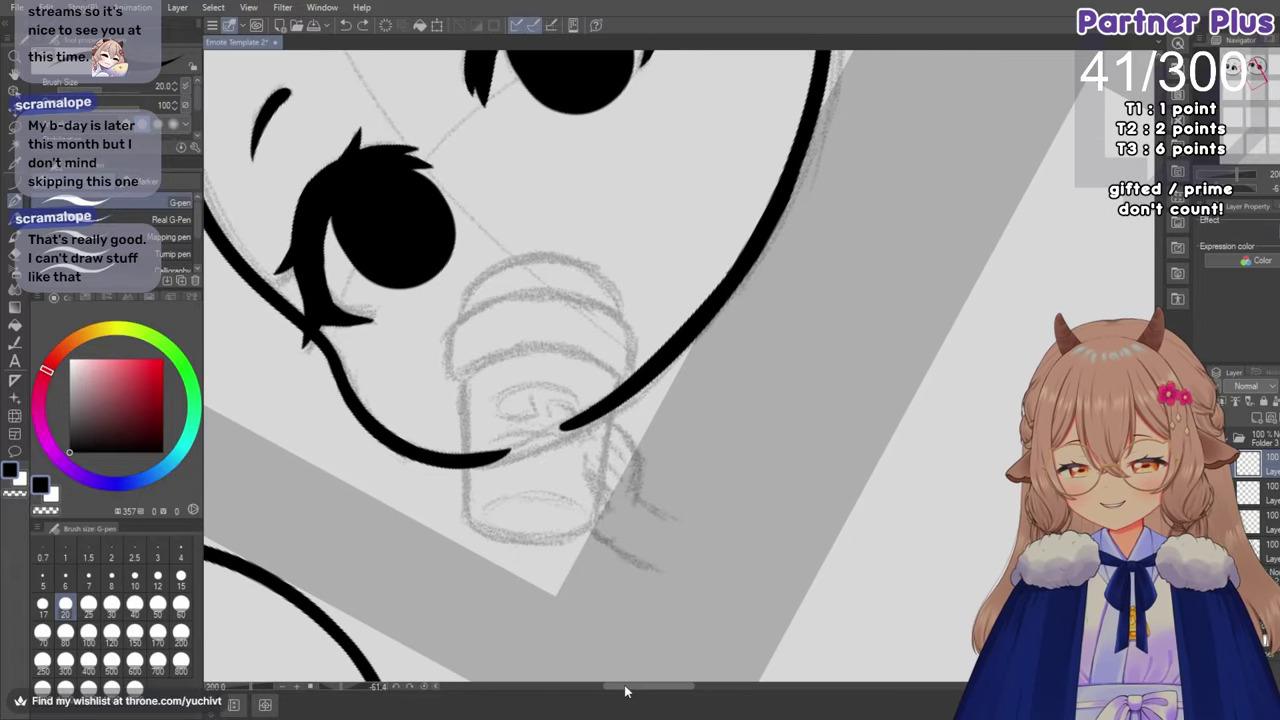
mouse_move(457, 318)
left_mouse_down()
mouse_move(488, 270)
mouse_move(564, 255)
mouse_move(625, 305)
mouse_move(470, 293)
mouse_move(544, 261)
mouse_move(616, 300)
mouse_move(457, 321)
mouse_move(501, 270)
mouse_move(580, 266)
mouse_move(623, 316)
left_mouse_up()
key("ctrl+z")
key("ctrl+z")
key("ctrl+z")
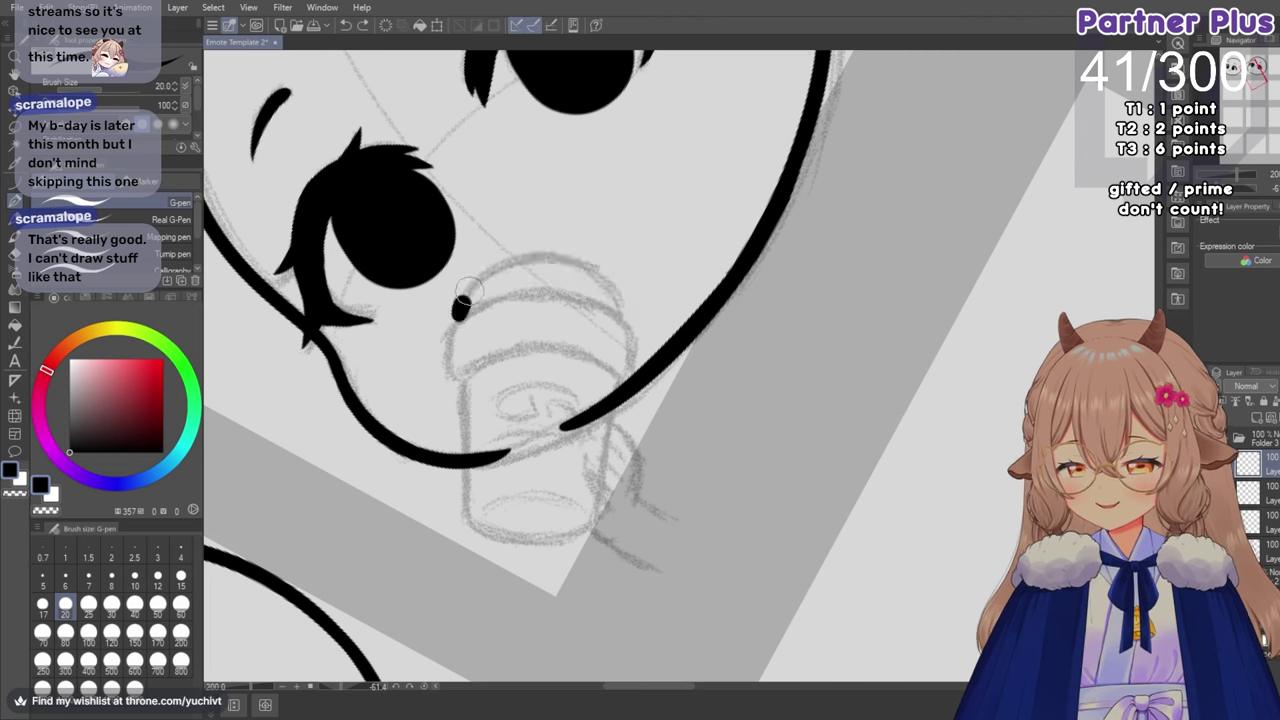
mouse_move(467, 295)
left_mouse_down()
mouse_move(531, 258)
mouse_move(599, 273)
mouse_move(628, 316)
left_mouse_up()
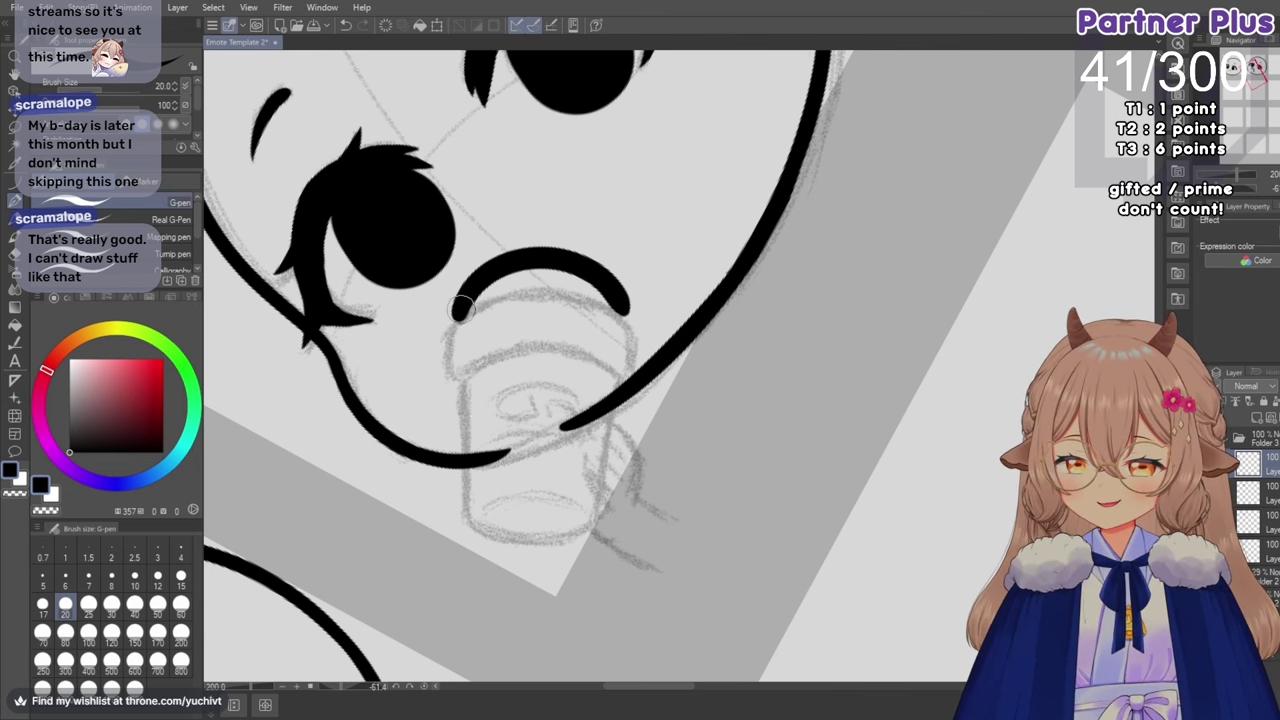
Ink the lid's bulging edge and the container's straight side on the side nearest the eye, undoing the base stroke.
mouse_move(461, 314)
left_mouse_down()
mouse_move(447, 385)
mouse_move(460, 372)
left_mouse_up()
key("ctrl+z")
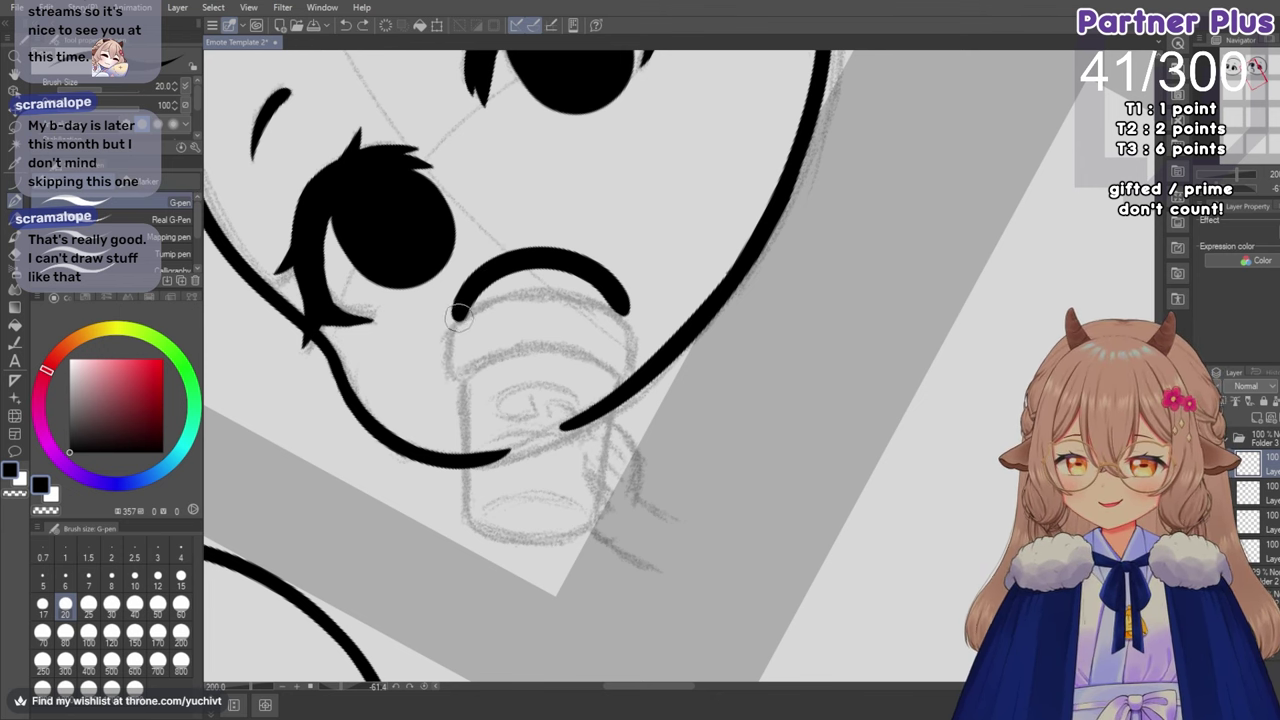
mouse_move(460, 312)
left_mouse_down()
mouse_move(442, 385)
mouse_move(466, 372)
mouse_move(458, 510)
left_mouse_up()
key("ctrl+z")
key("ctrl+z")
mouse_move(457, 370)
left_mouse_down()
mouse_move(471, 522)
mouse_move(466, 481)
mouse_move(463, 512)
left_mouse_up()
key("ctrl+z")
mouse_move(457, 371)
left_mouse_down()
mouse_move(468, 511)
mouse_move(477, 487)
mouse_move(467, 516)
mouse_move(493, 534)
mouse_move(561, 539)
mouse_move(605, 500)
left_mouse_up()
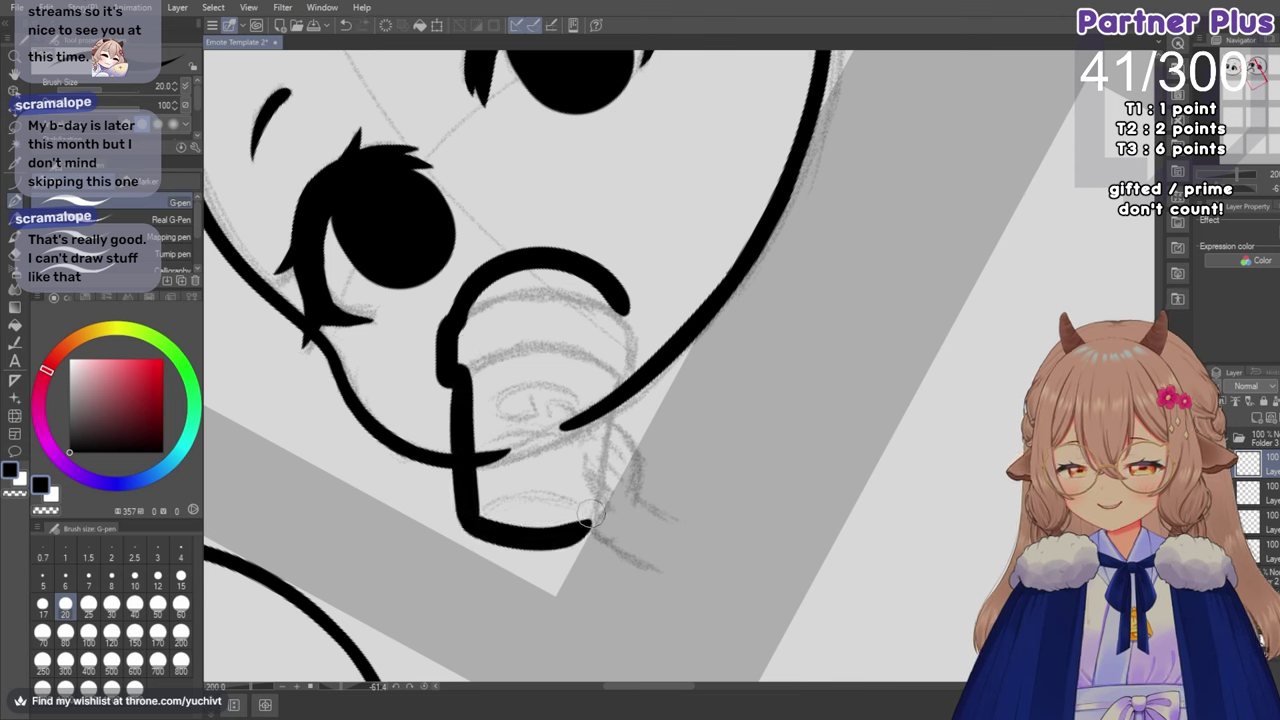
key("ctrl+z")
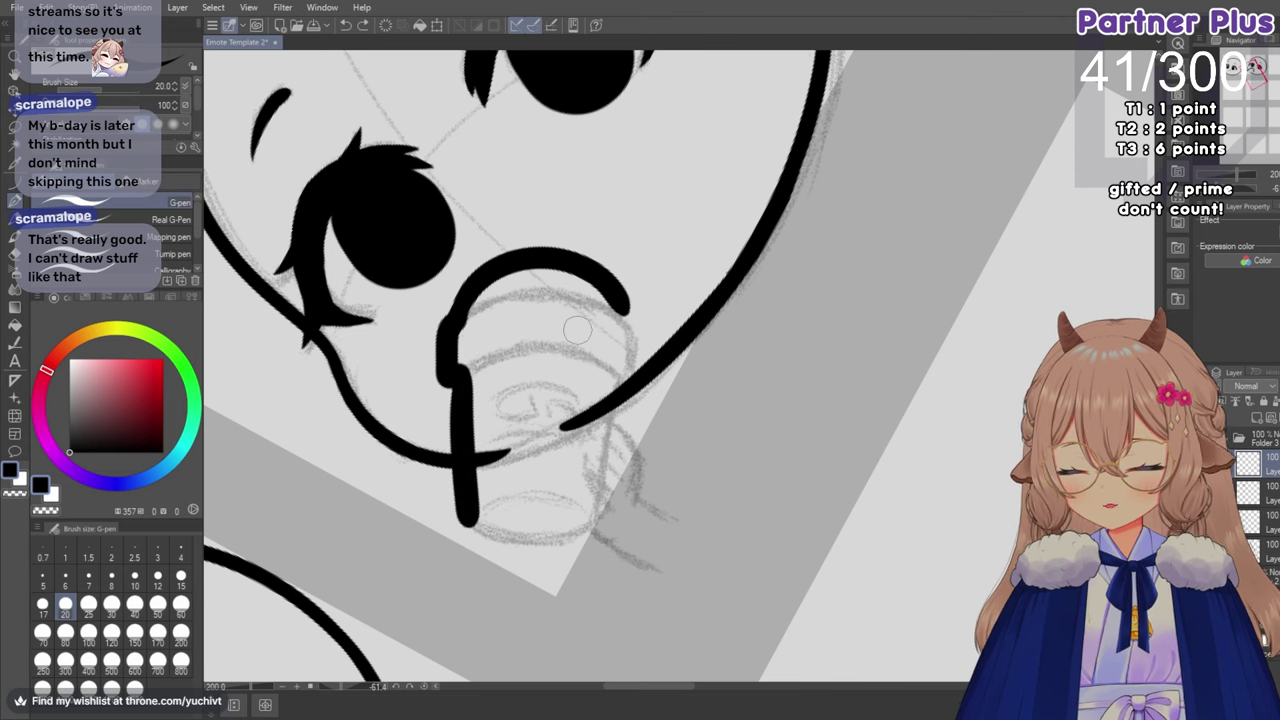
Mirror the canvas, hide the head outline layer, and ink the opposite bulging edge of the lid.
key("h")
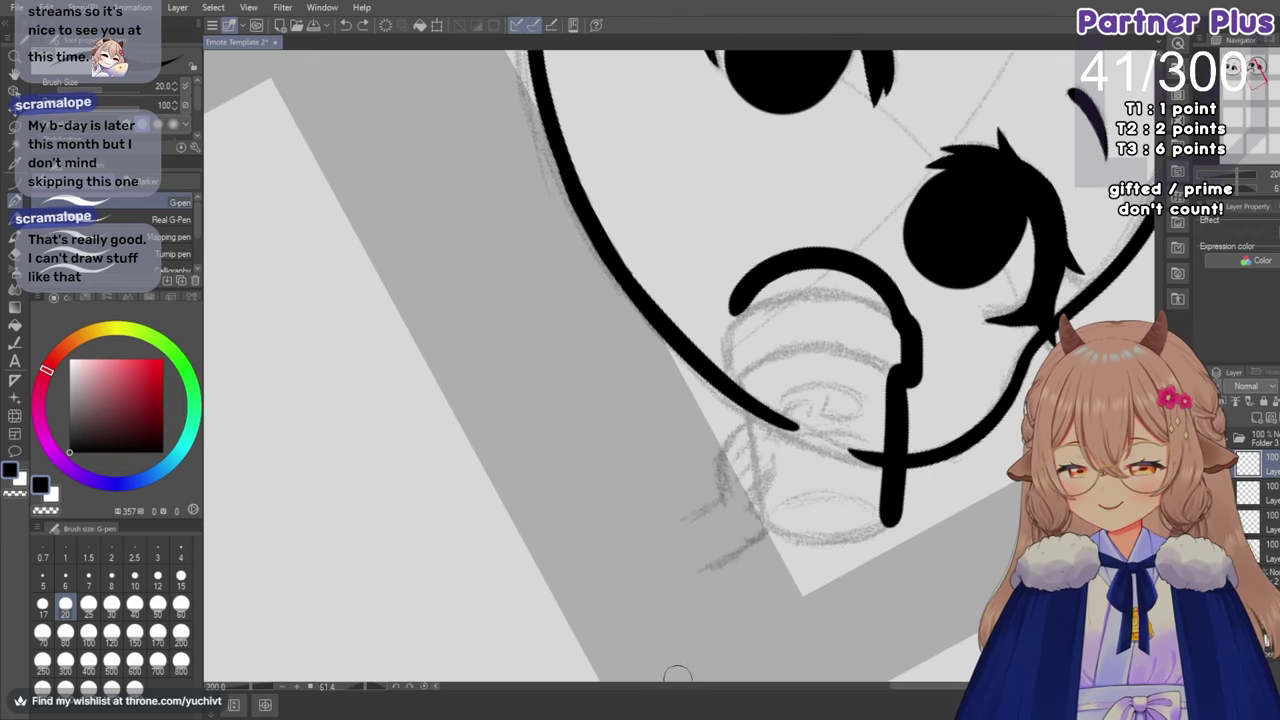
left_click_drag(902, 687, 927, 709)
left_click_drag(502, 302, 490, 378)
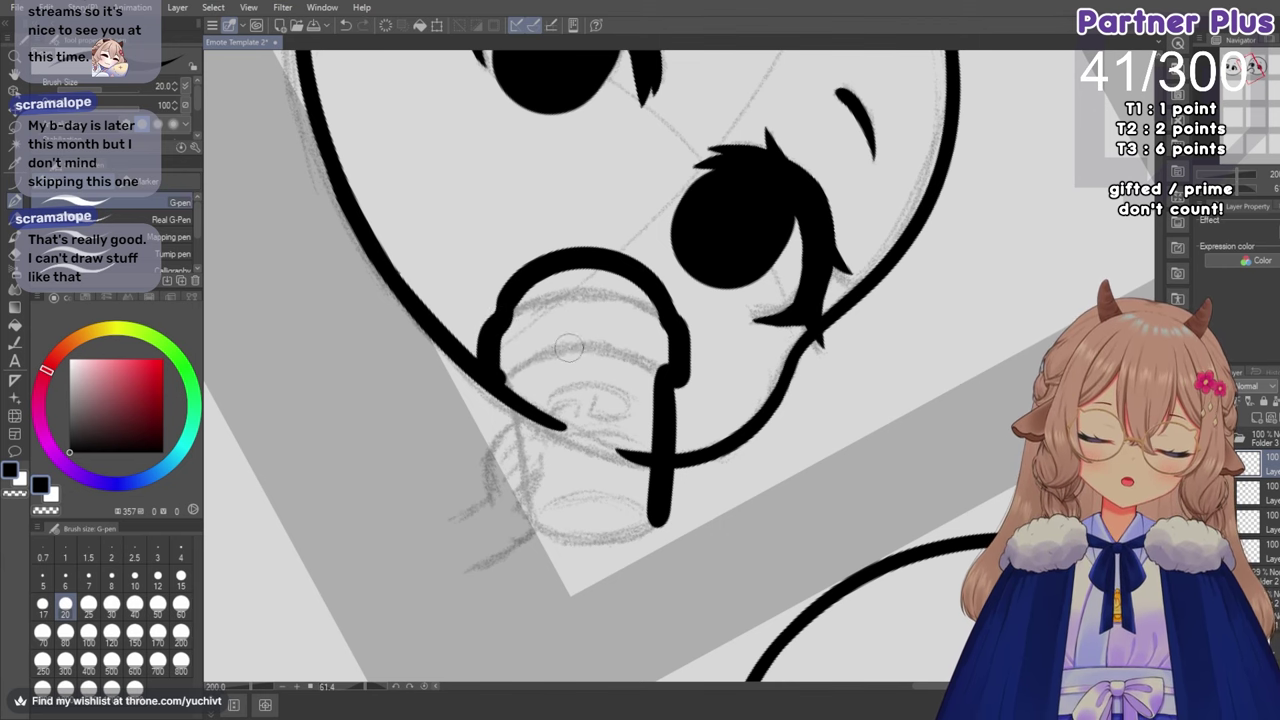
key("ctrl+z")
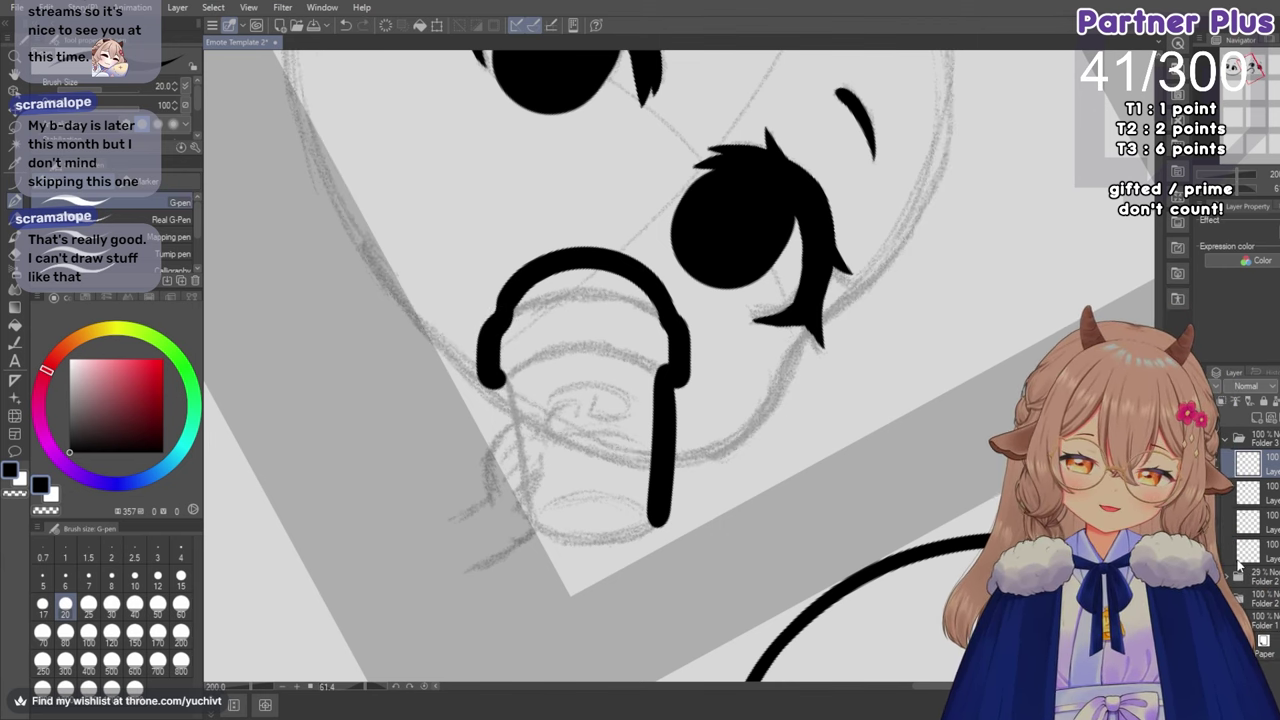
key("ctrl+z")
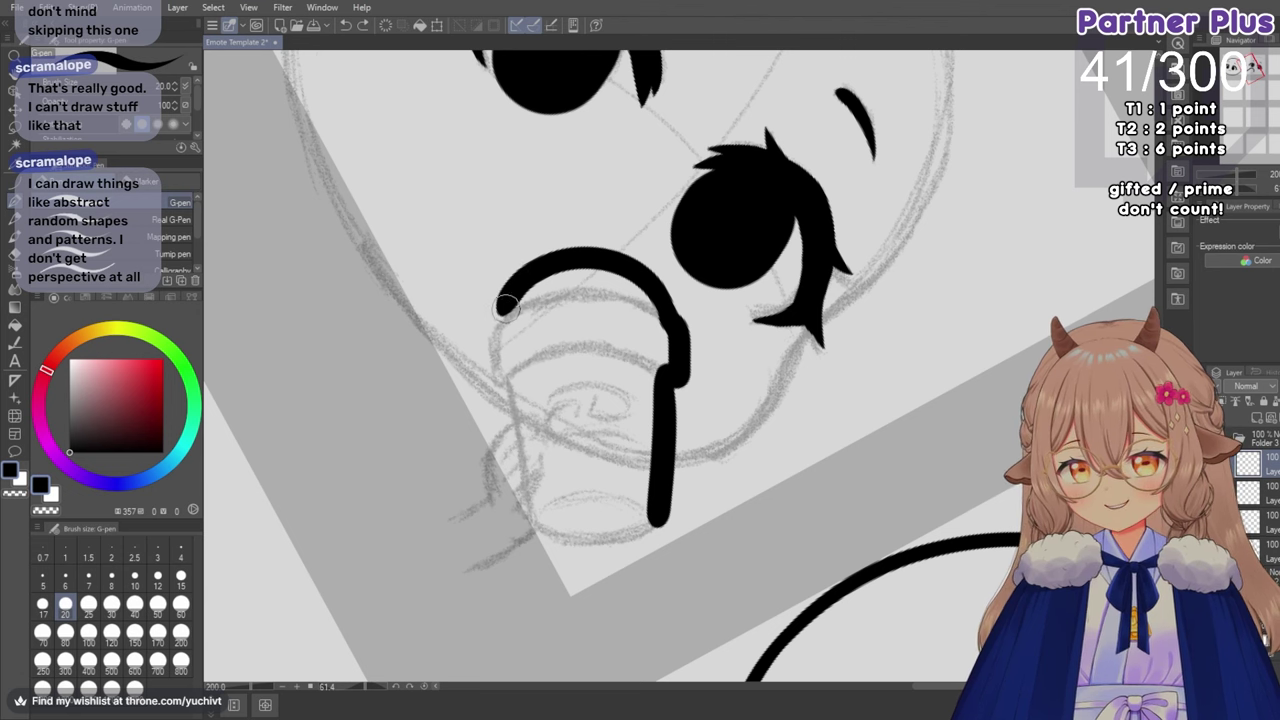
left_click_drag(500, 308, 490, 390)
key("ctrl+z")
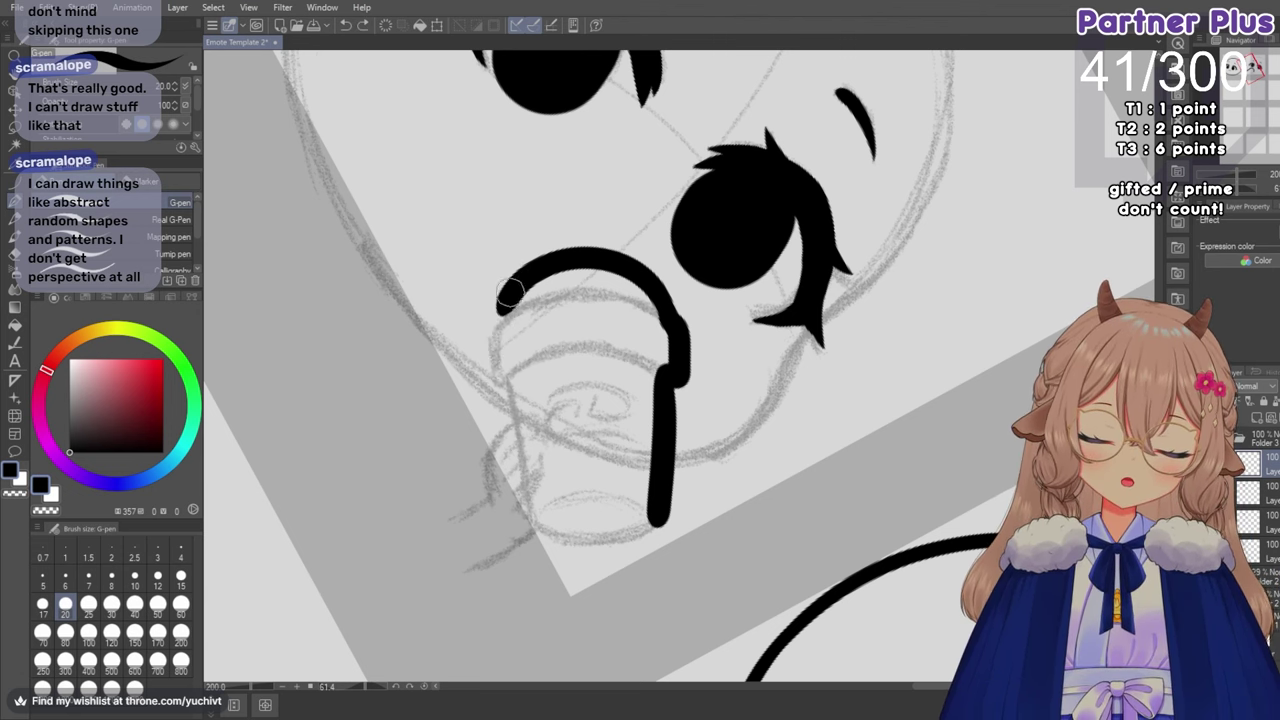
left_click_drag(508, 292, 492, 392)
key("ctrl+z")
mouse_move(512, 288)
left_mouse_down()
mouse_move(488, 362)
mouse_move(492, 382)
mouse_move(504, 384)
mouse_move(498, 368)
mouse_move(511, 379)
mouse_move(522, 516)
left_mouse_up()
key("ctrl+z")
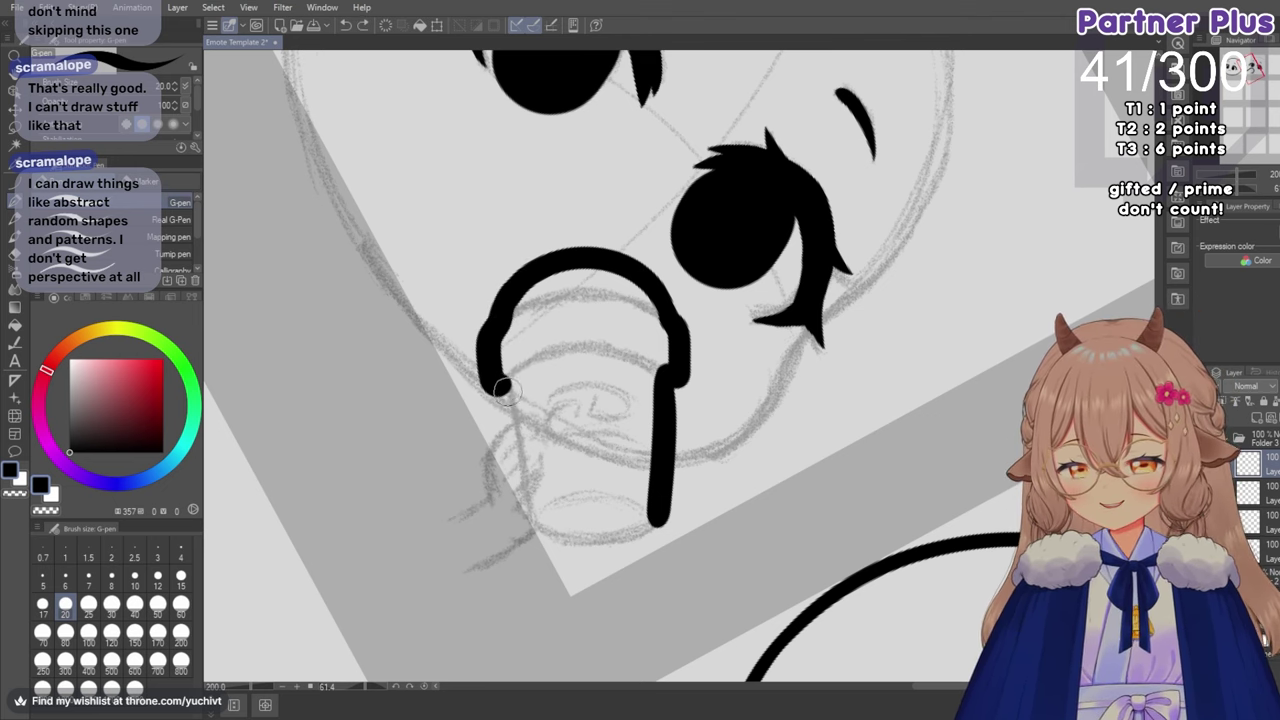
Ink the container's remaining slanted side and its rounded base, closing the outline below the lid.
left_click_drag(508, 392, 522, 518)
key("ctrl+z")
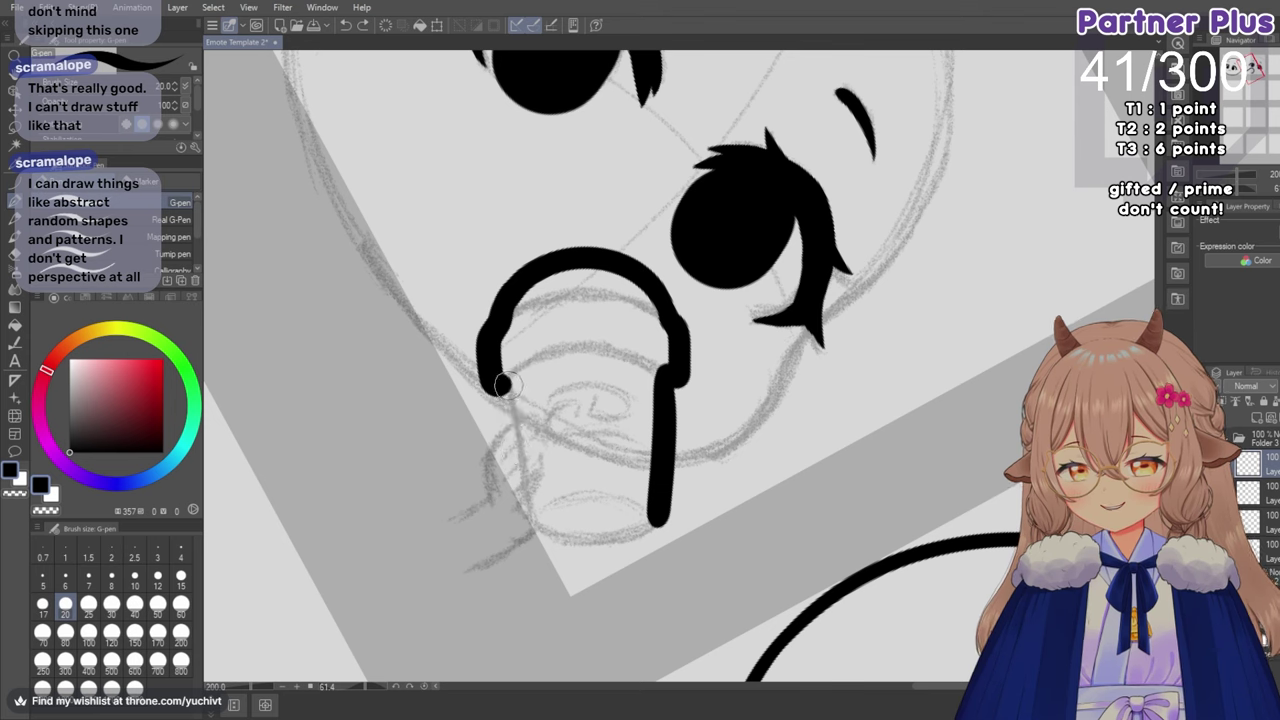
left_click_drag(500, 388, 522, 518)
key("ctrl+z")
left_click_drag(502, 385, 535, 532)
key("ctrl+z")
left_click_drag(503, 386, 535, 532)
key("ctrl+z")
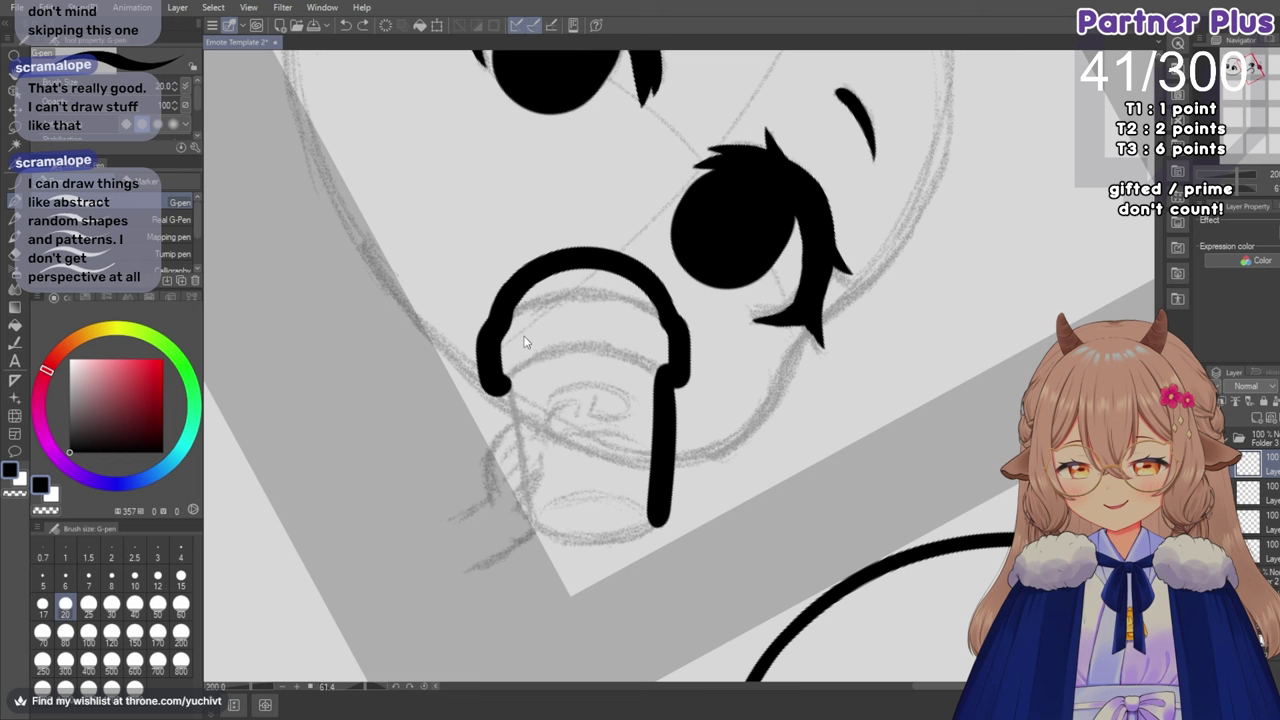
mouse_move(500, 372)
left_mouse_down()
mouse_move(536, 529)
mouse_move(507, 385)
mouse_move(531, 520)
mouse_move(532, 469)
mouse_move(528, 512)
mouse_move(547, 532)
mouse_move(603, 542)
mouse_move(656, 496)
left_mouse_up()
key("ctrl+z")
key("ctrl+z")
mouse_move(532, 517)
left_mouse_down()
mouse_move(551, 533)
mouse_move(648, 528)
mouse_move(665, 487)
mouse_move(648, 520)
mouse_move(661, 512)
left_mouse_up()
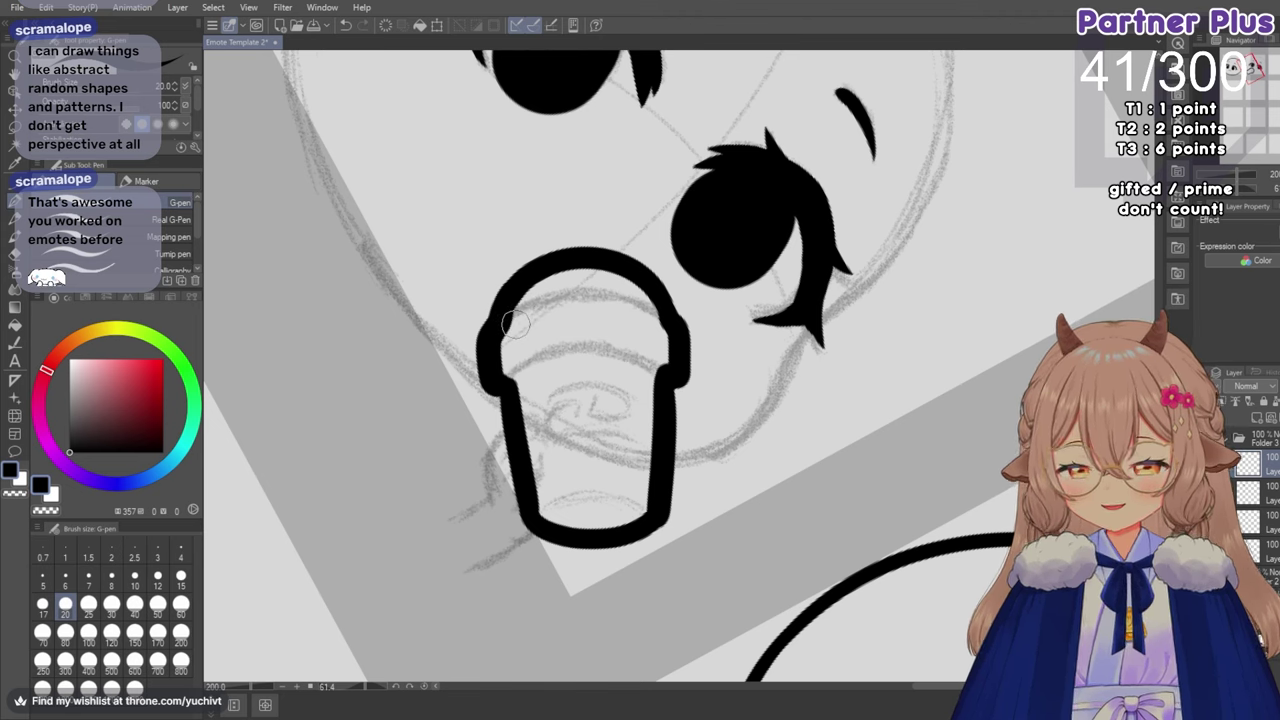
Touch up the outline where the container's sides meet the lid with brush size 15.
key("bracketleft")
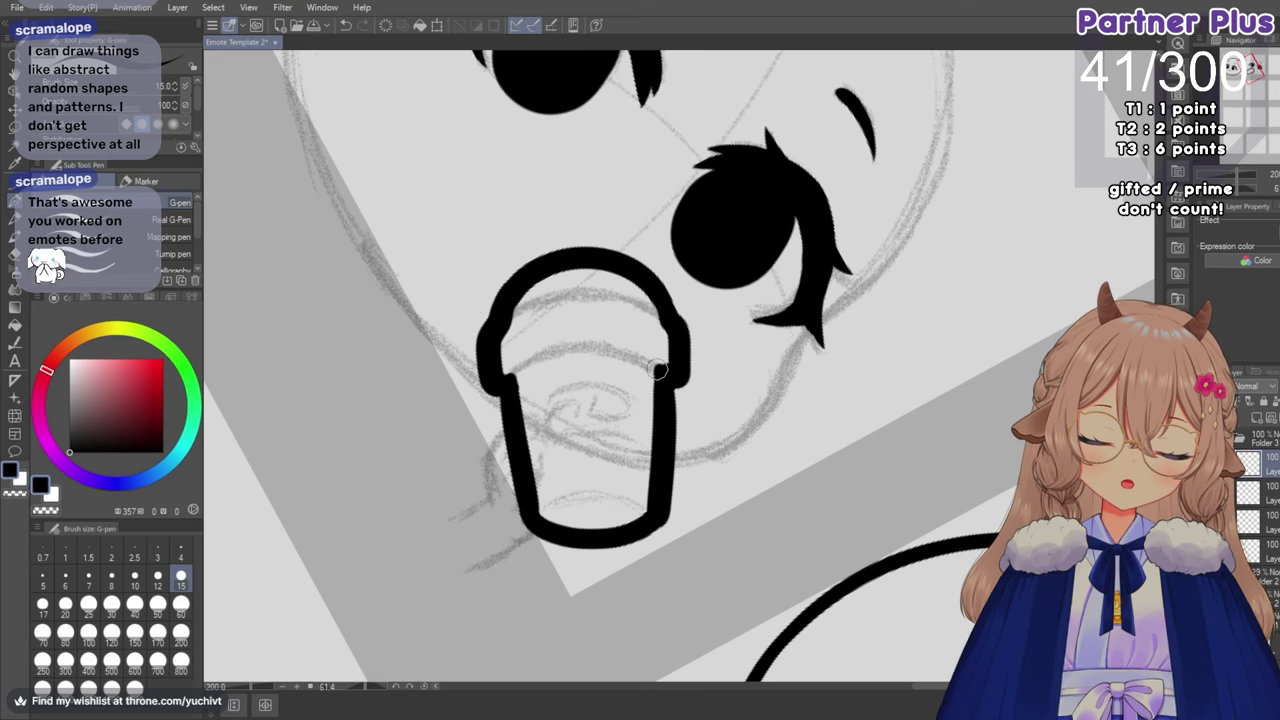
left_click_drag(670, 372, 668, 398)
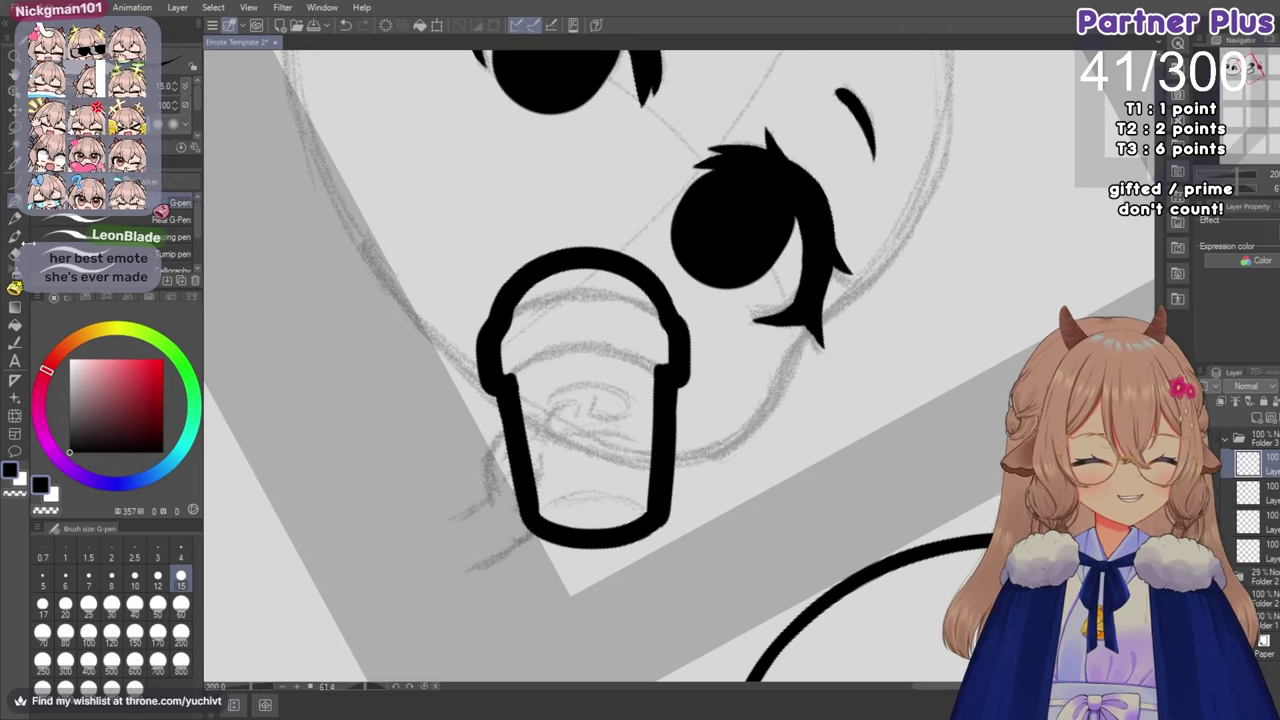
Ink the curved rim line between the lid and the container's body with brush size 10.
left_click(135, 575)
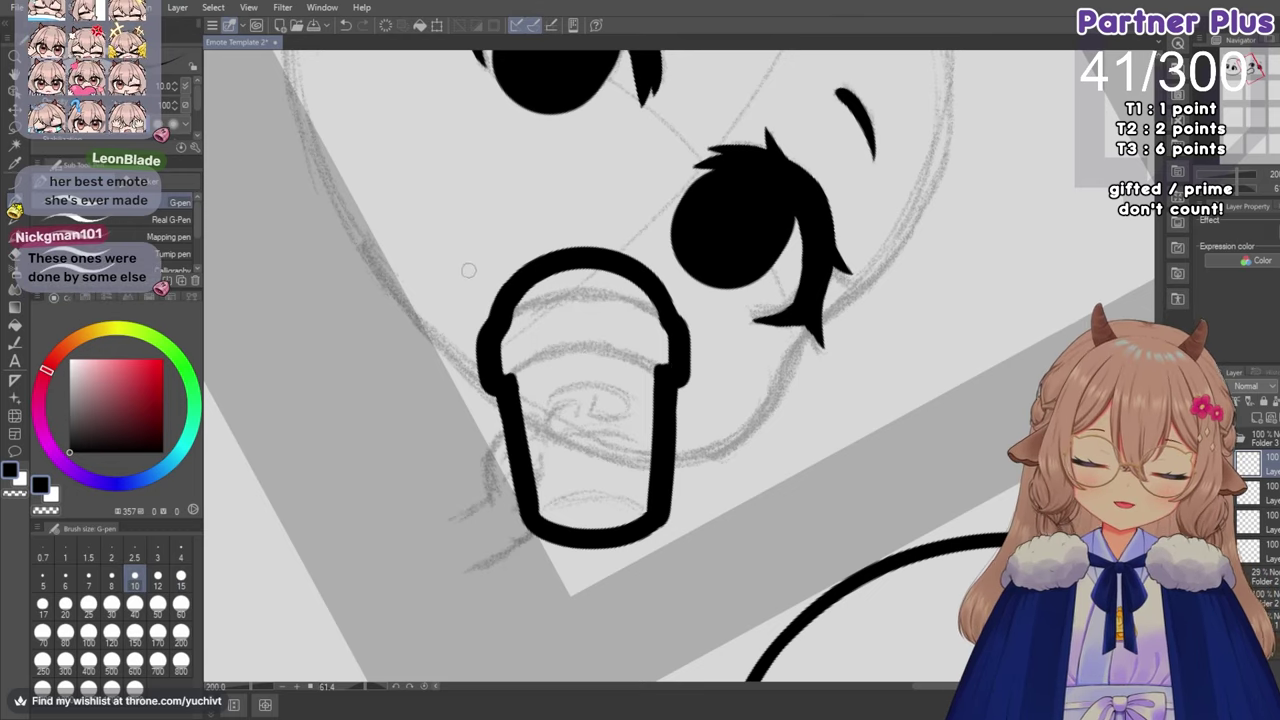
mouse_move(462, 258)
left_mouse_down()
mouse_move(404, 289)
mouse_move(361, 509)
mouse_move(335, 527)
left_mouse_up()
key("ctrl+z")
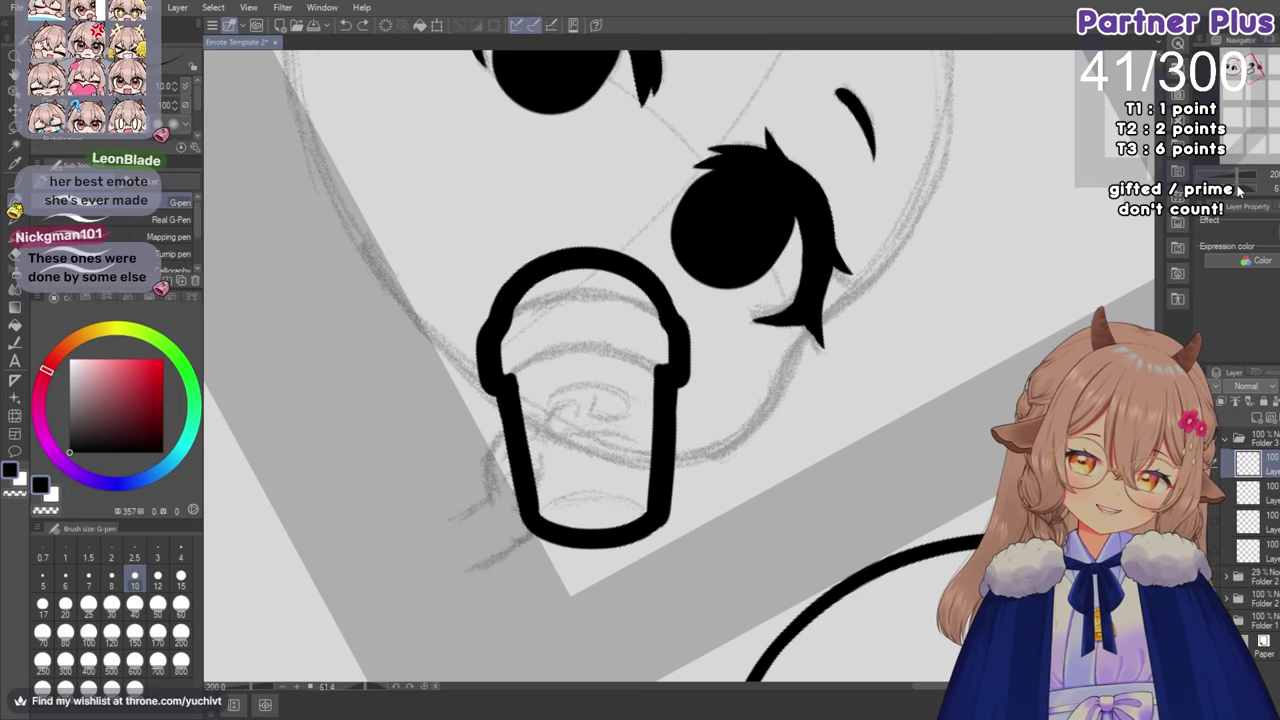
left_click_drag(1239, 190, 1225, 195)
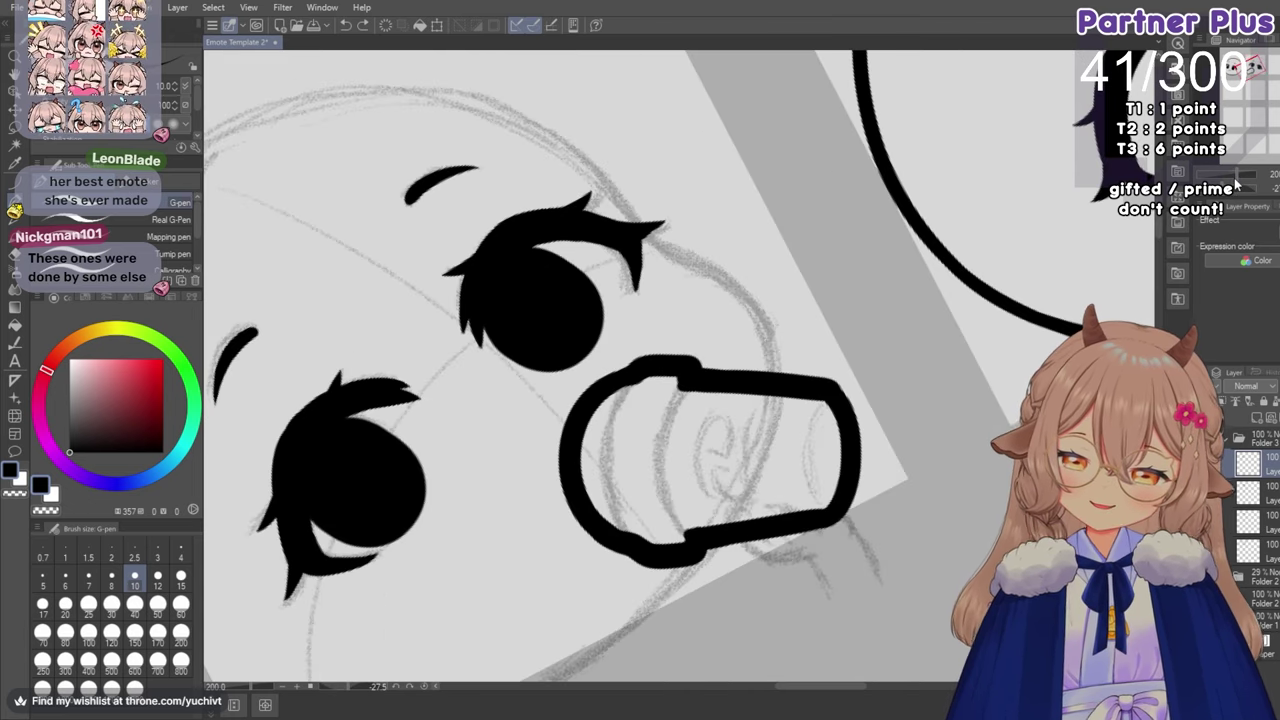
mouse_move(682, 388)
left_mouse_down()
mouse_move(658, 448)
mouse_move(664, 473)
left_mouse_up()
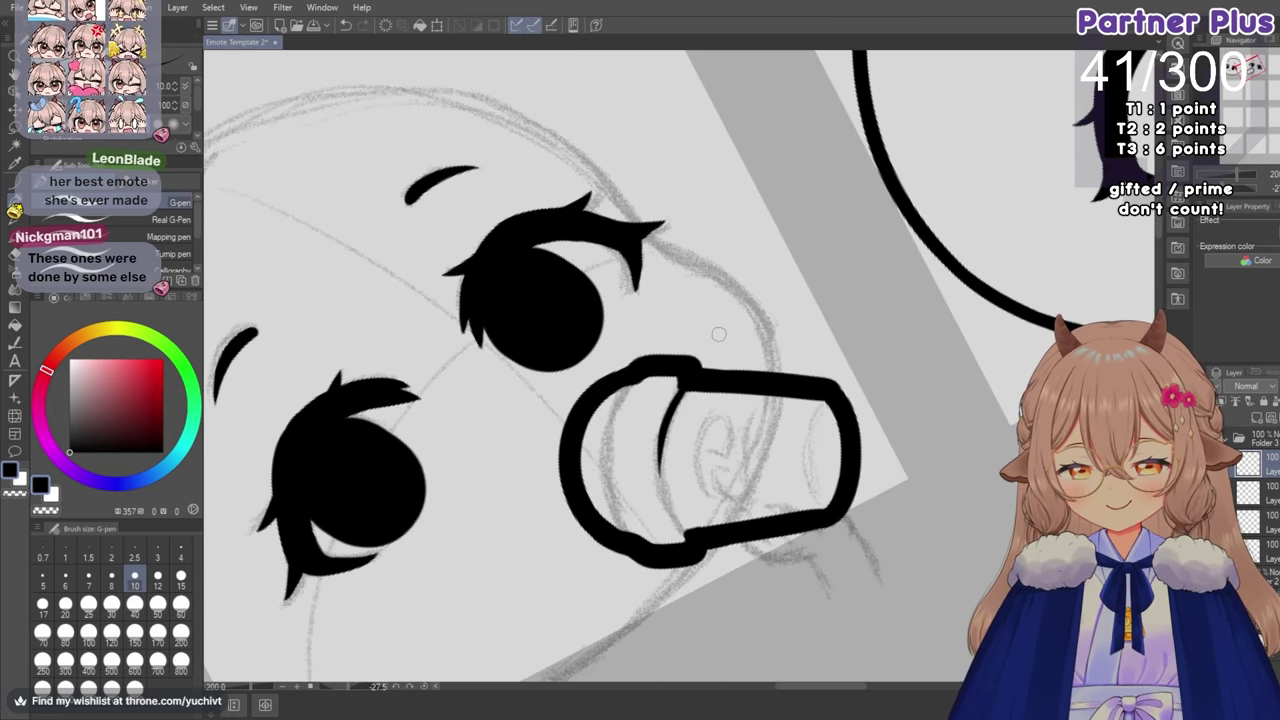
key("ctrl+z")
mouse_move(684, 384)
left_mouse_down()
mouse_move(667, 413)
mouse_move(663, 483)
mouse_move(666, 522)
left_mouse_up()
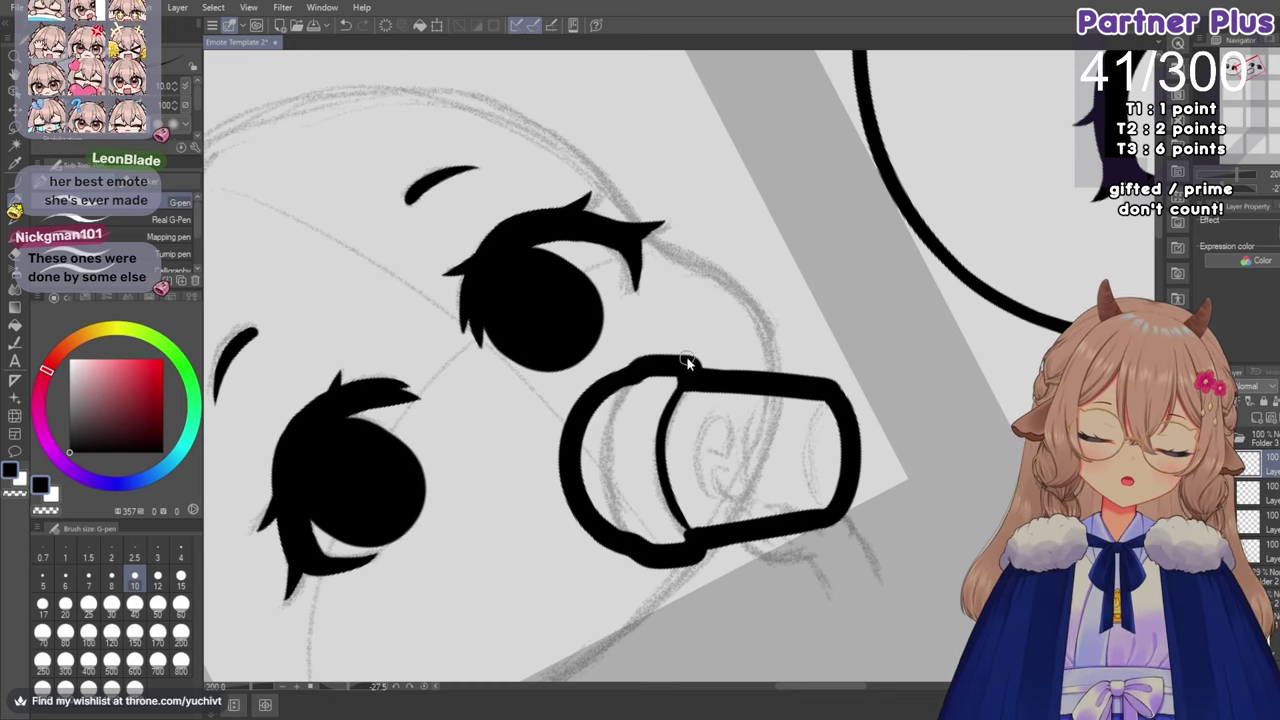
key("ctrl+z")
left_click_drag(684, 374, 658, 482)
key("ctrl+z")
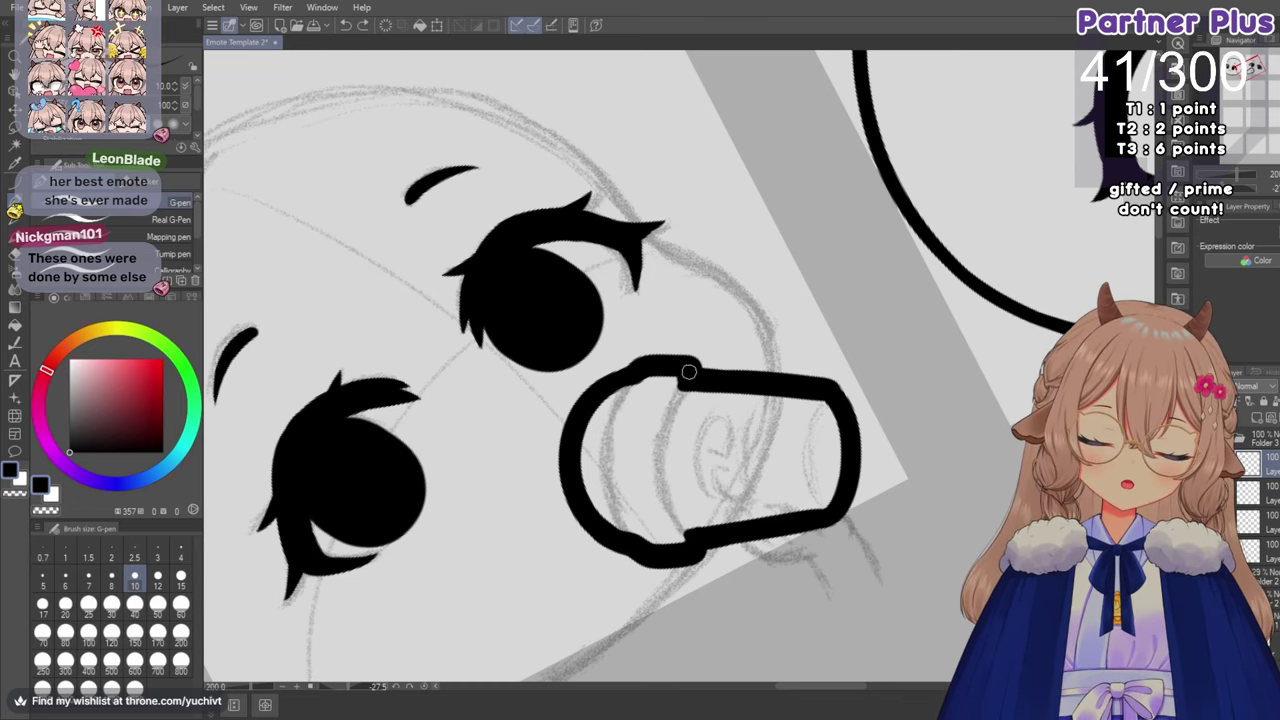
mouse_move(684, 376)
left_mouse_down()
mouse_move(663, 495)
mouse_move(695, 517)
left_mouse_up()
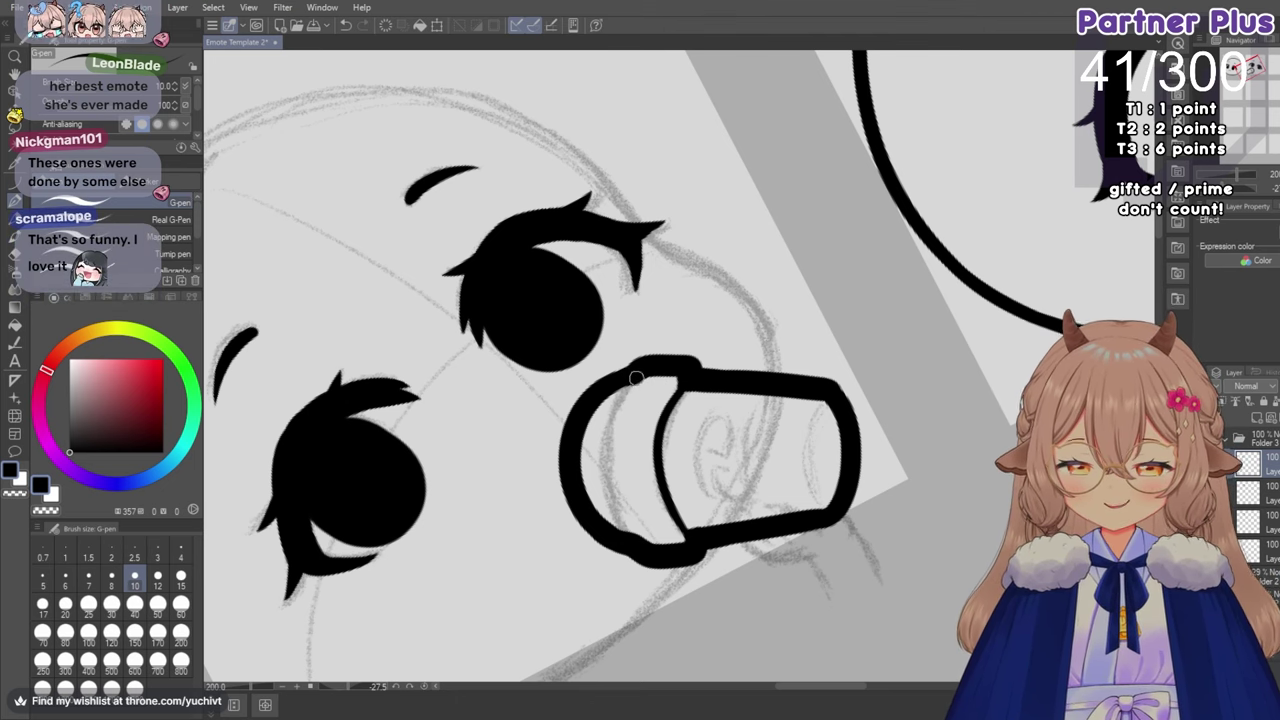
Ink a second curved line across the lid, between its domed top and the rim line.
left_click_drag(638, 375, 603, 465)
key("ctrl+z")
left_click_drag(636, 374, 607, 505)
key("ctrl+z")
mouse_move(636, 372)
left_mouse_down()
mouse_move(607, 480)
mouse_move(608, 525)
left_mouse_up()
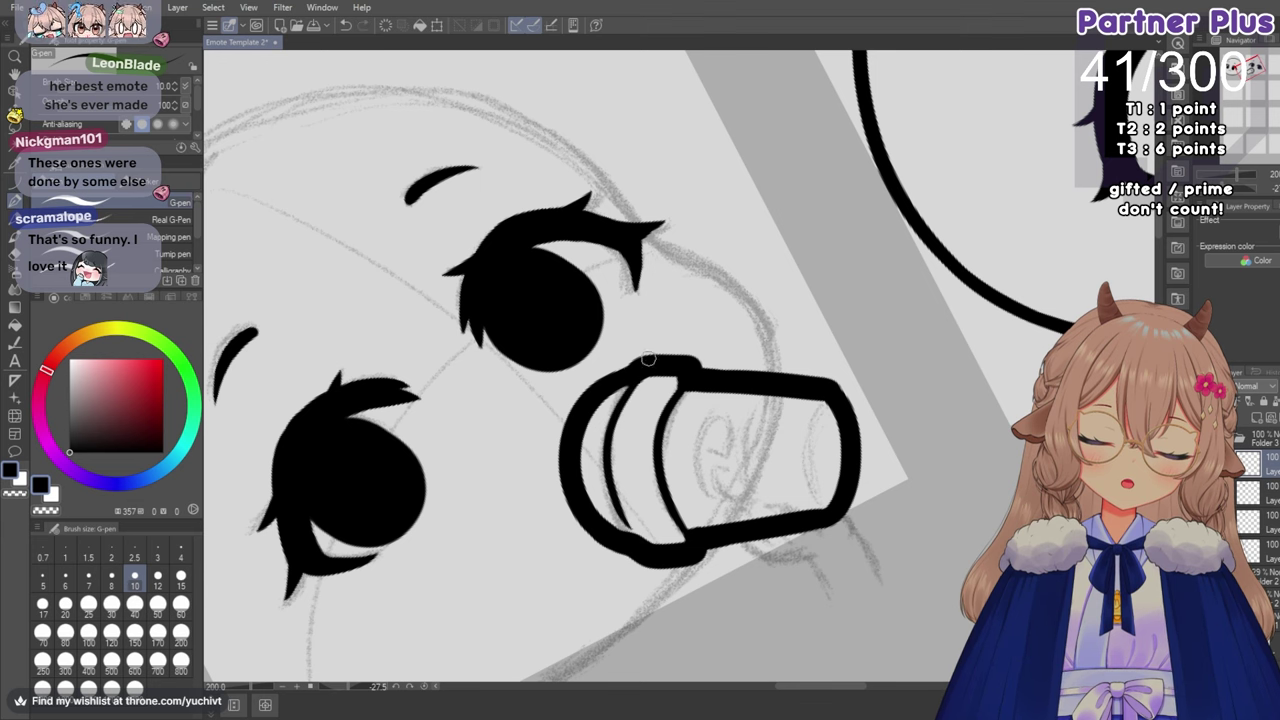
key("ctrl+z")
mouse_move(637, 375)
left_mouse_down()
mouse_move(615, 402)
mouse_move(609, 528)
left_mouse_up()
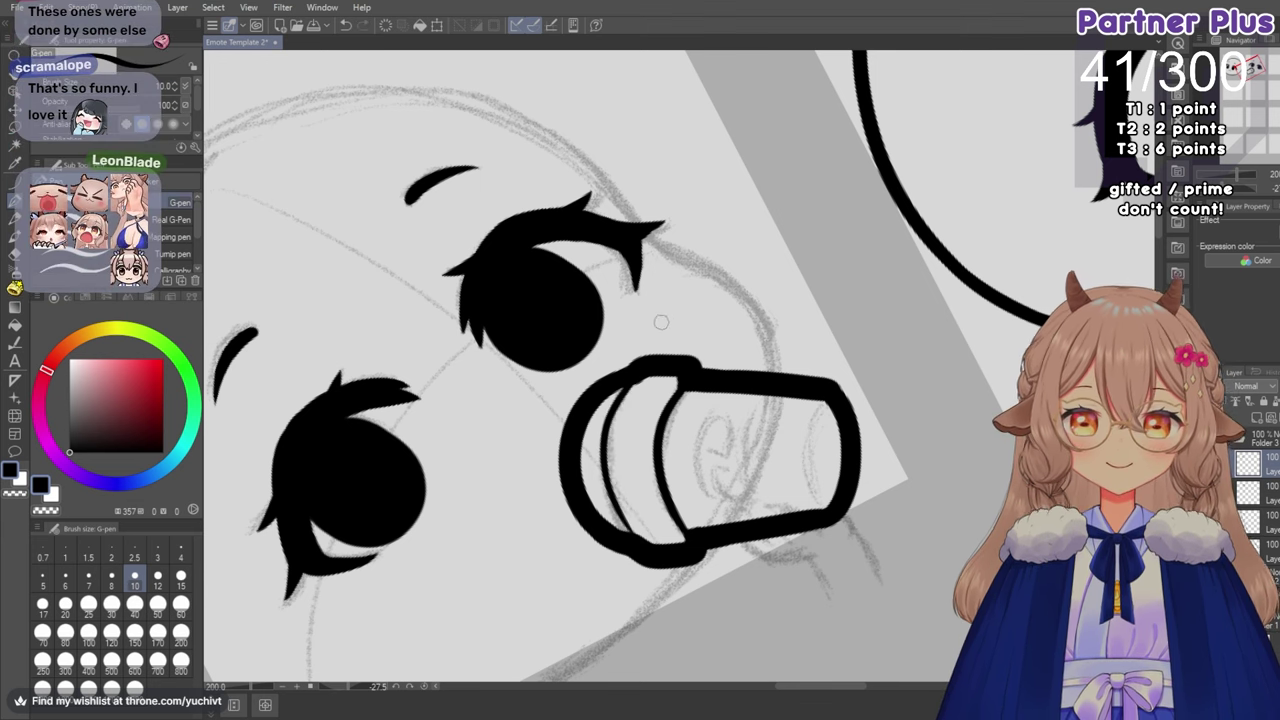
Redraw the second curved line across the lid and ink a short curved line inside the container's base.
key("ctrl+z")
left_click_drag(637, 374, 610, 528)
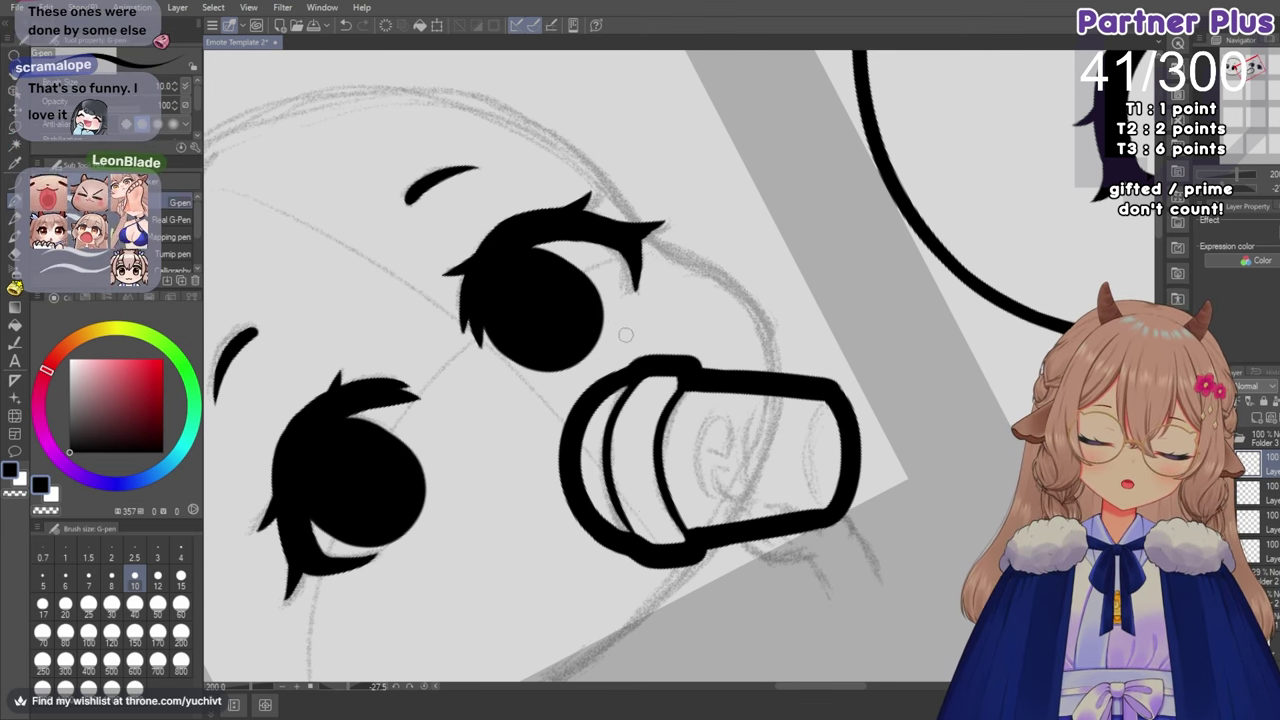
key("ctrl+@")
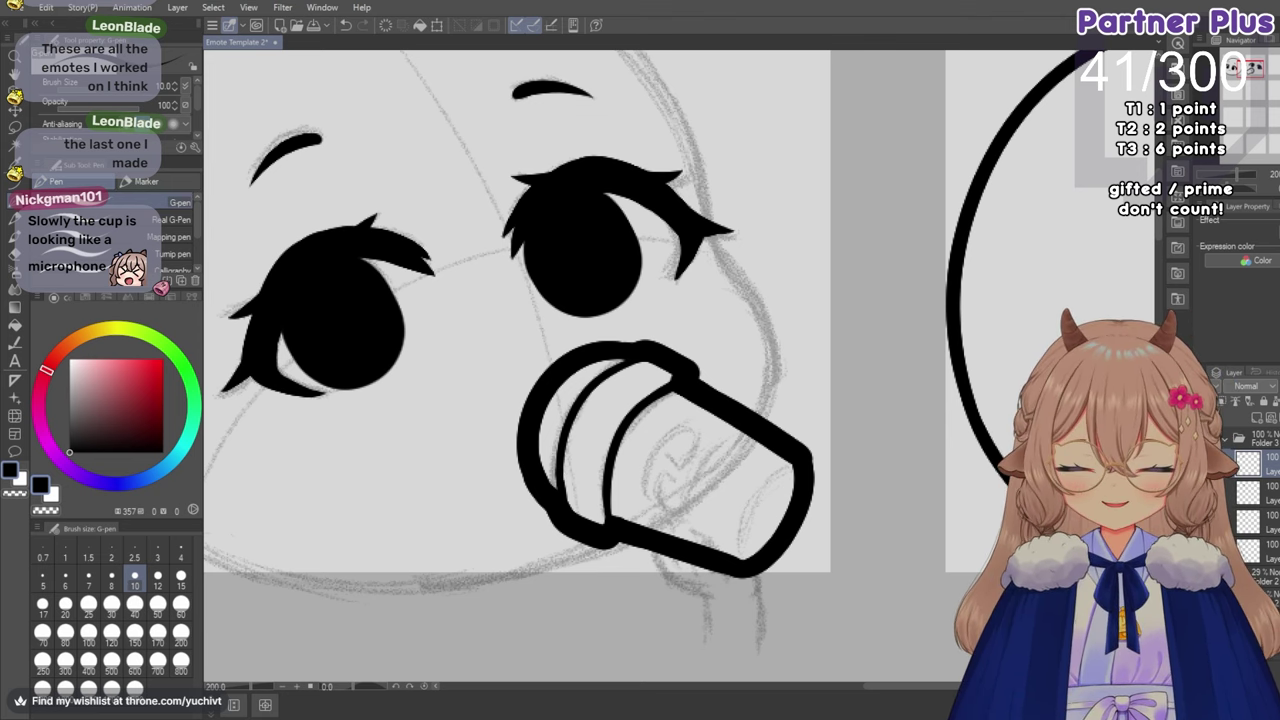
key("h")
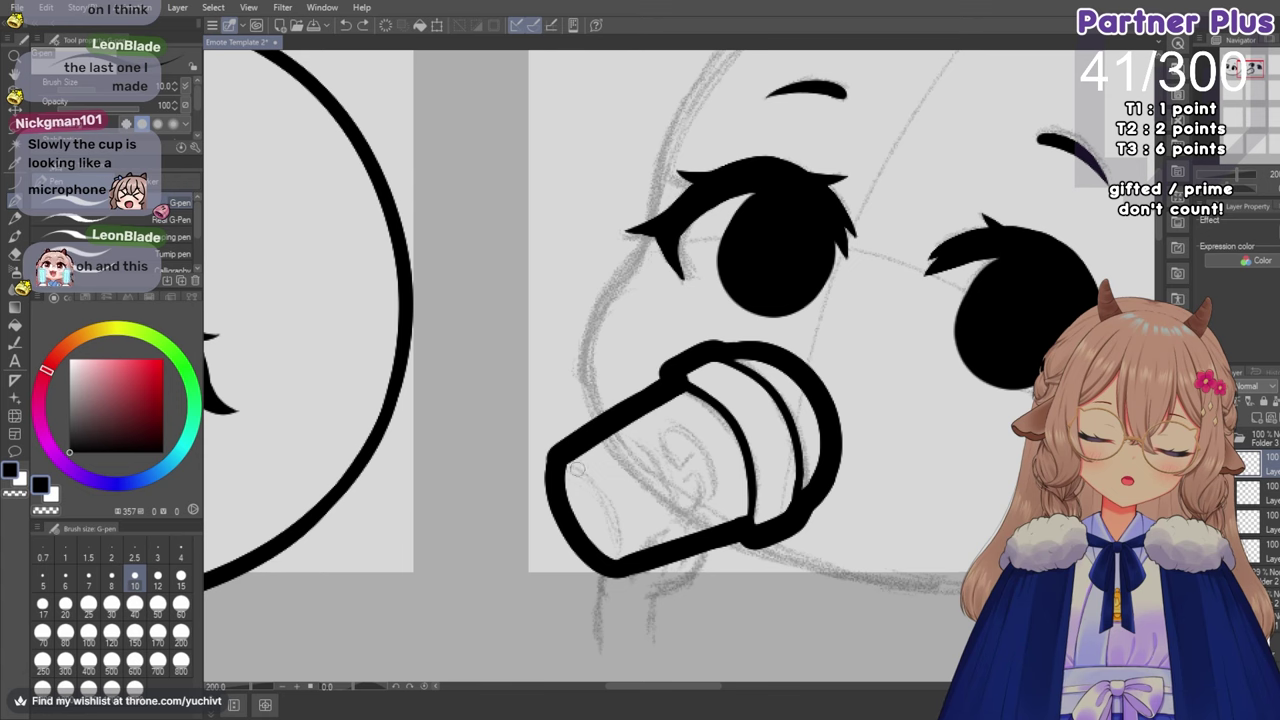
left_click_drag(579, 471, 621, 554)
key("ctrl+z")
left_click_drag(581, 472, 621, 553)
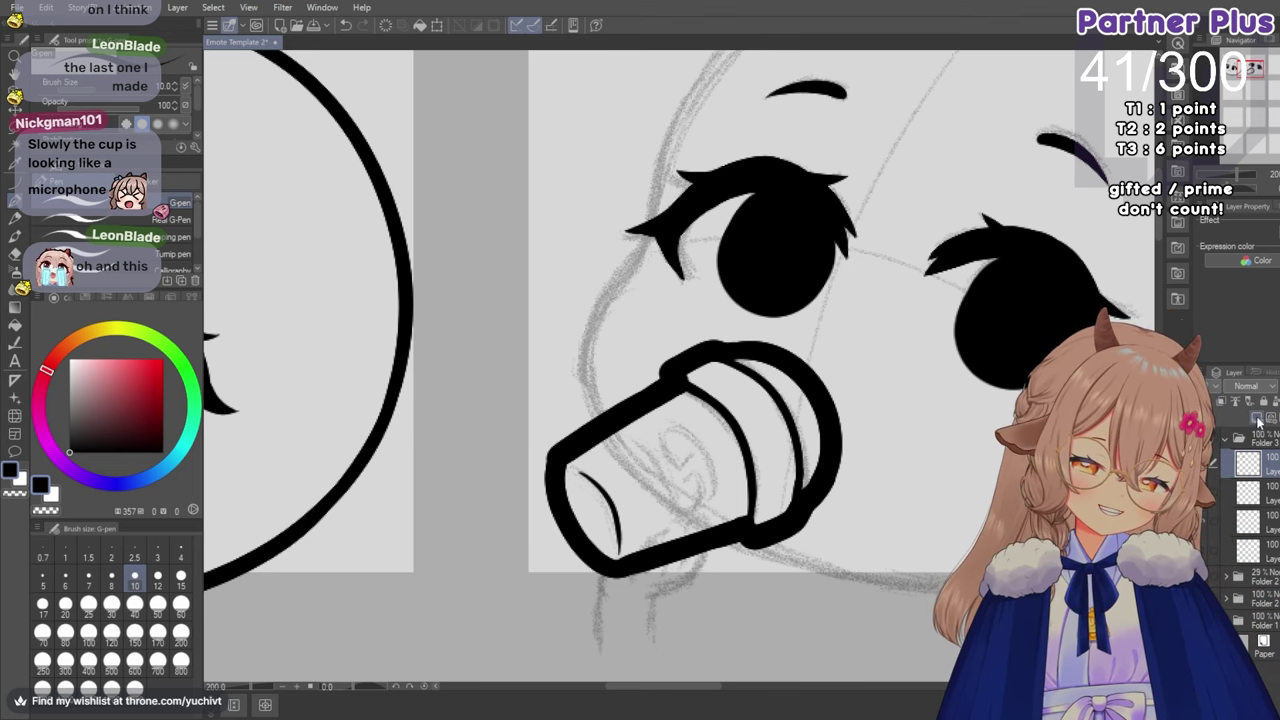
On a new layer, ink the first half of the container's logo as a G-shaped curve with a short inner hook.
left_click(1229, 191)
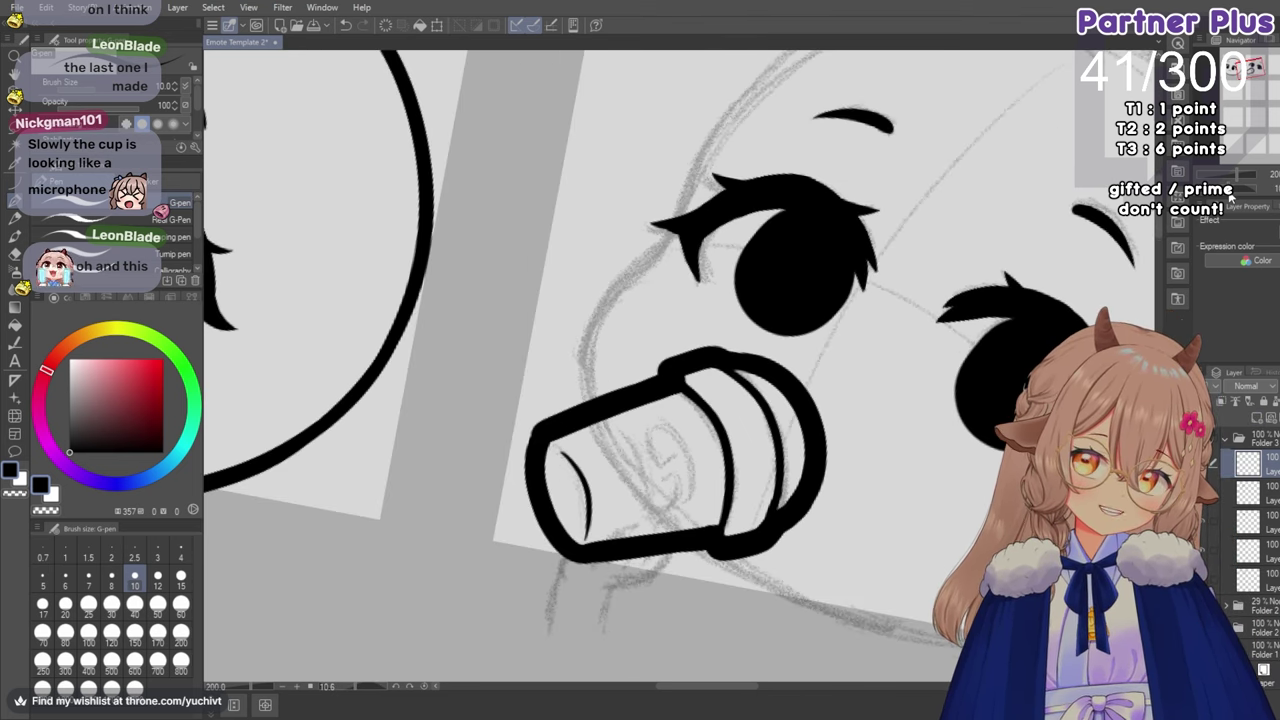
left_click_drag(1232, 198, 1220, 200)
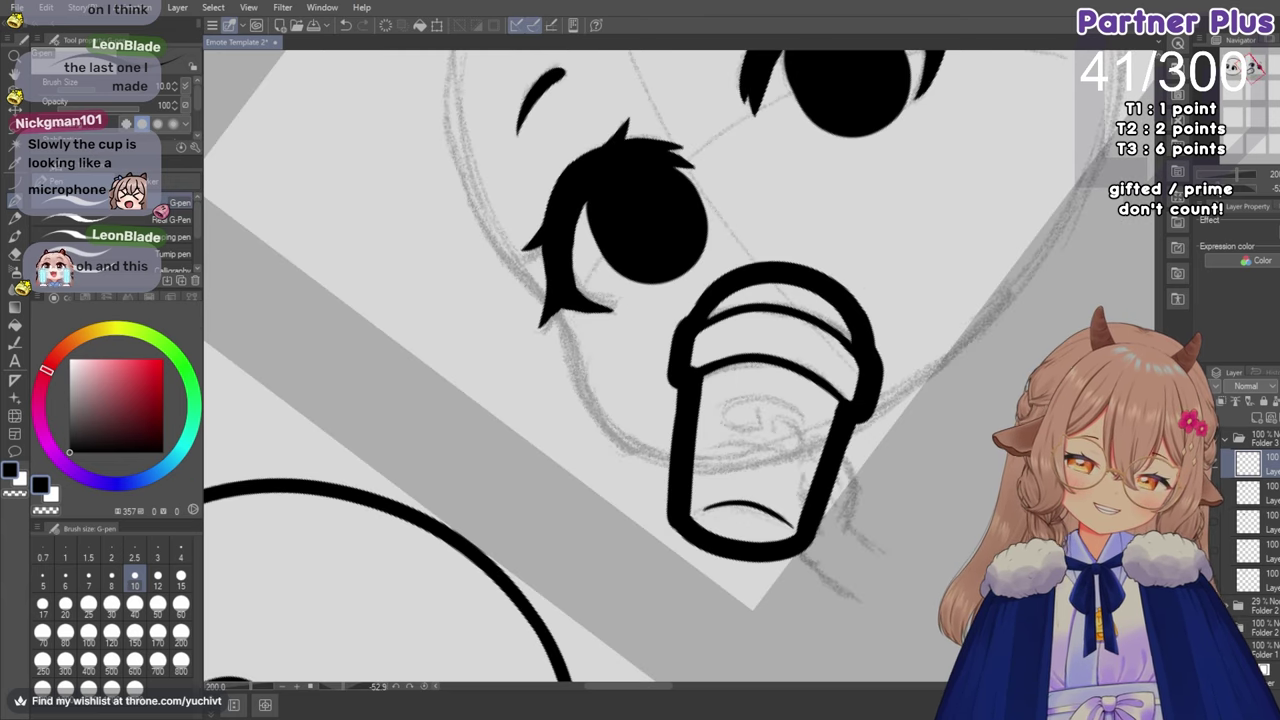
mouse_move(633, 688)
left_mouse_down()
mouse_move(659, 684)
mouse_move(624, 690)
mouse_move(638, 691)
left_mouse_up()
scroll(561, 412, "up", 3)
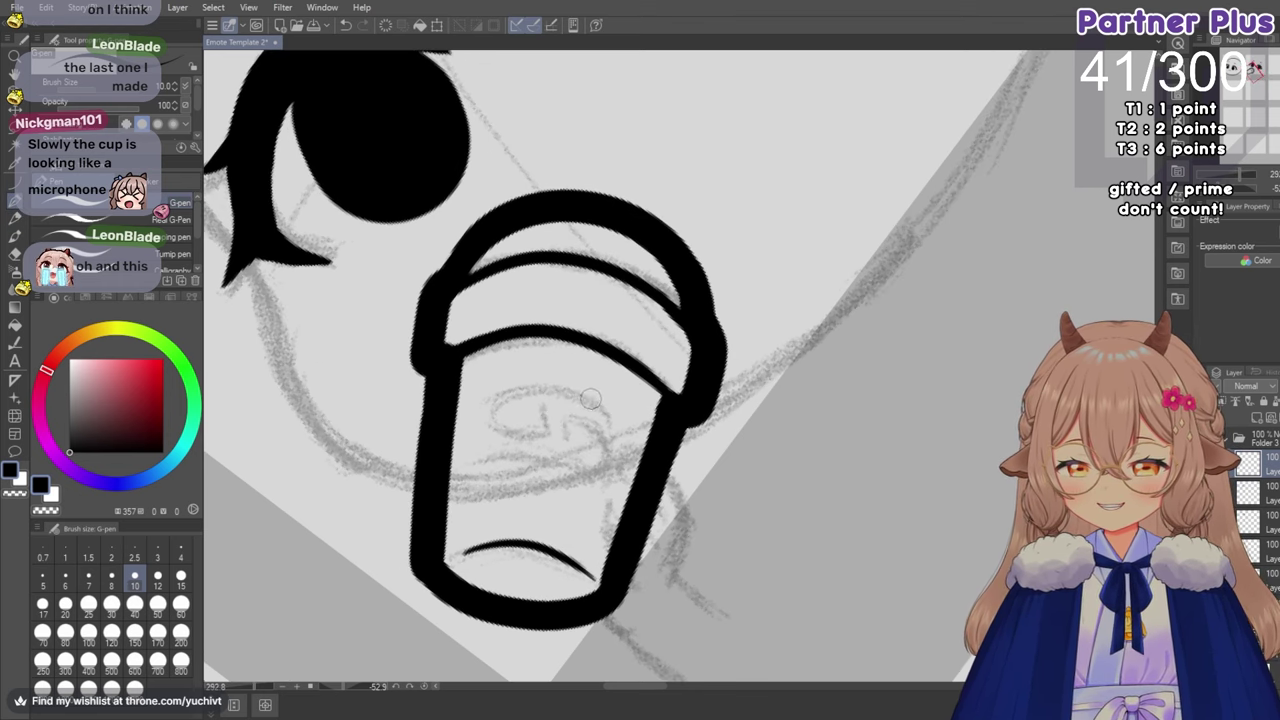
left_click_drag(606, 411, 502, 404)
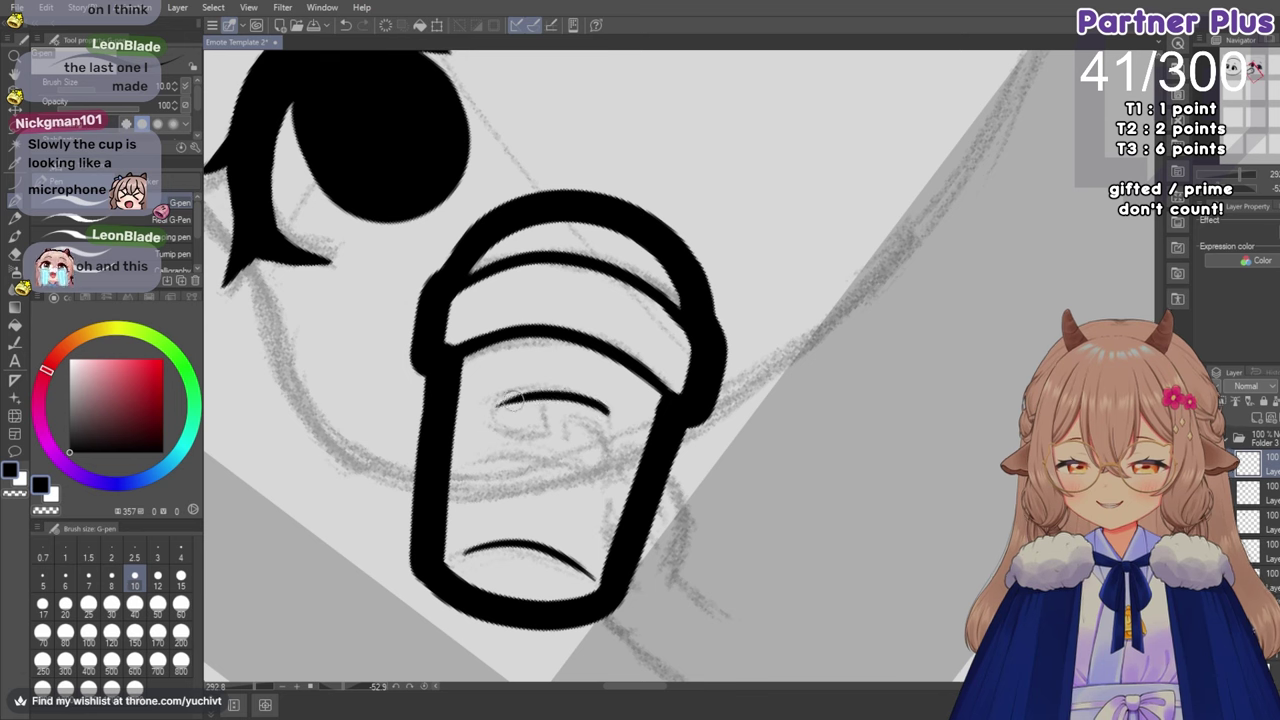
key("ctrl+z")
mouse_move(608, 412)
left_mouse_down()
mouse_move(531, 382)
mouse_move(491, 411)
left_mouse_up()
key("ctrl+z")
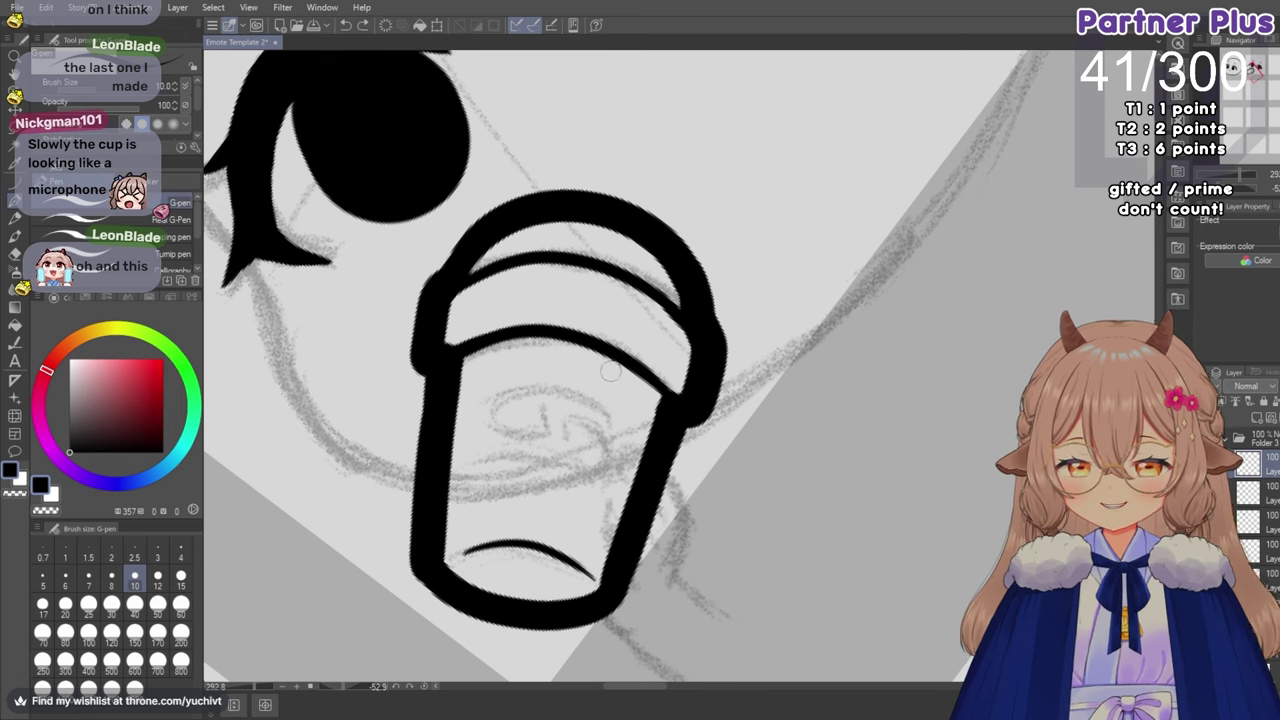
mouse_move(608, 410)
left_mouse_down()
mouse_move(507, 391)
mouse_move(496, 404)
mouse_move(524, 438)
mouse_move(541, 424)
mouse_move(509, 393)
mouse_move(499, 430)
mouse_move(549, 437)
mouse_move(540, 407)
mouse_move(490, 414)
mouse_move(545, 440)
left_mouse_up()
key("ctrl+z")
key("ctrl+z")
key("ctrl+z")
mouse_move(505, 390)
left_mouse_down()
mouse_move(502, 433)
mouse_move(552, 438)
left_mouse_up()
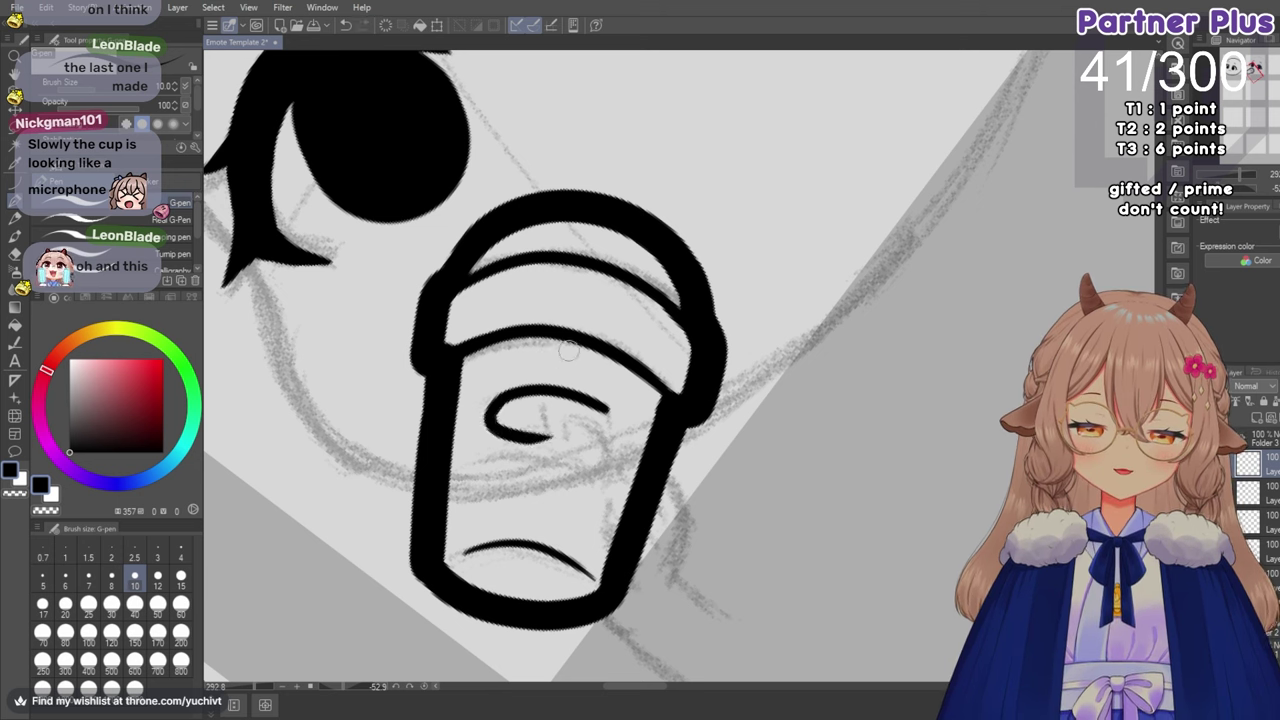
key("ctrl+z")
mouse_move(506, 392)
left_mouse_down()
mouse_move(497, 430)
mouse_move(553, 435)
mouse_move(548, 398)
mouse_move(550, 434)
left_mouse_up()
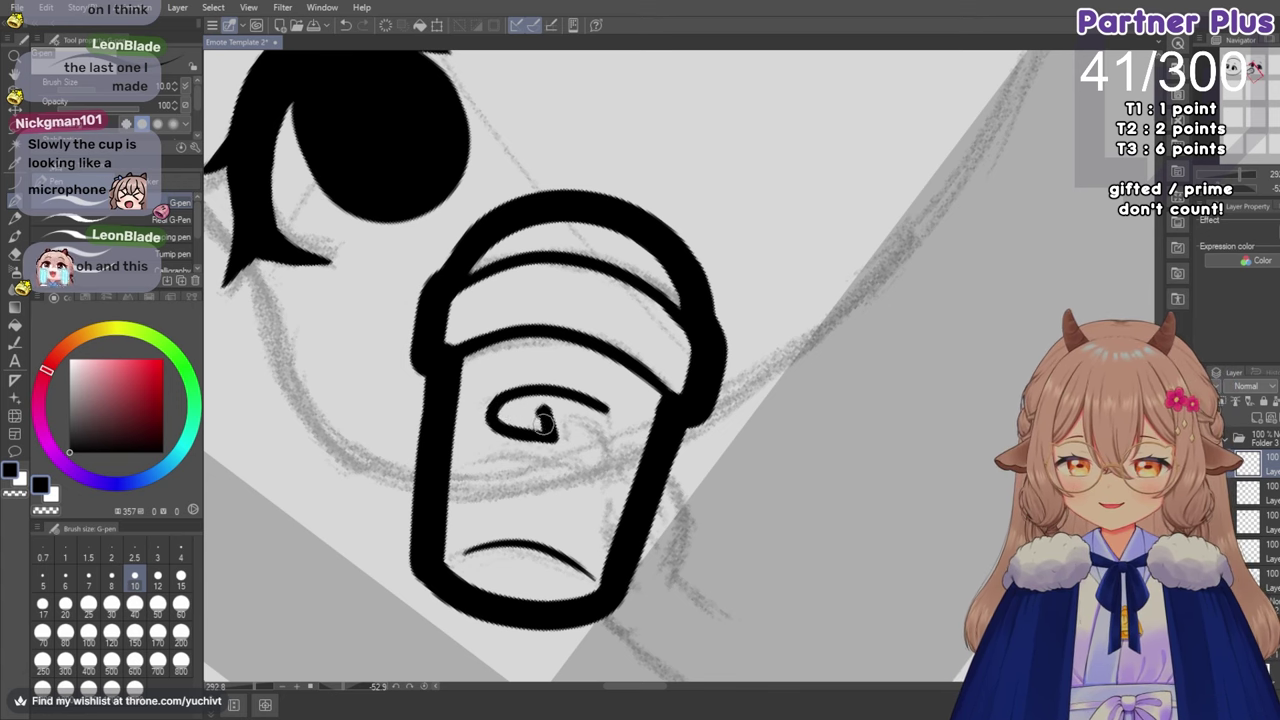
left_click_drag(538, 412, 550, 432)
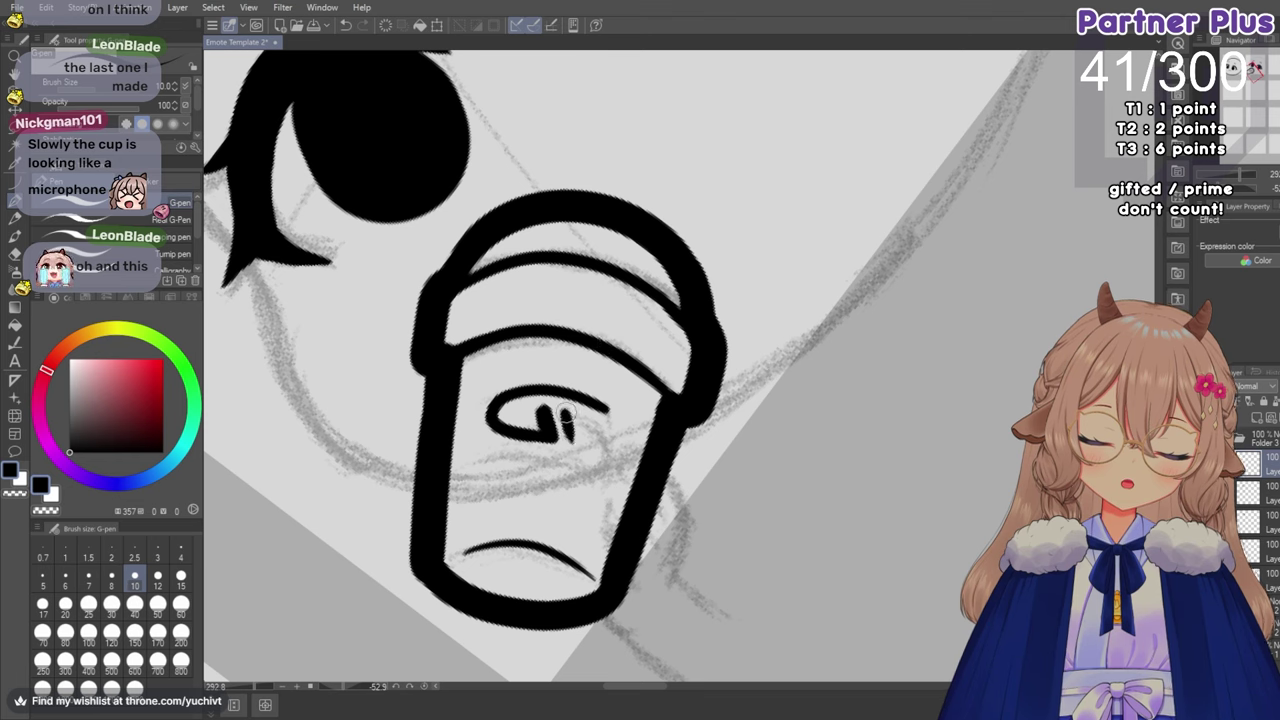
Ink the logo's second half as a mirrored hooked curve wrapping beneath the G-shaped half.
left_click_drag(568, 412, 570, 442)
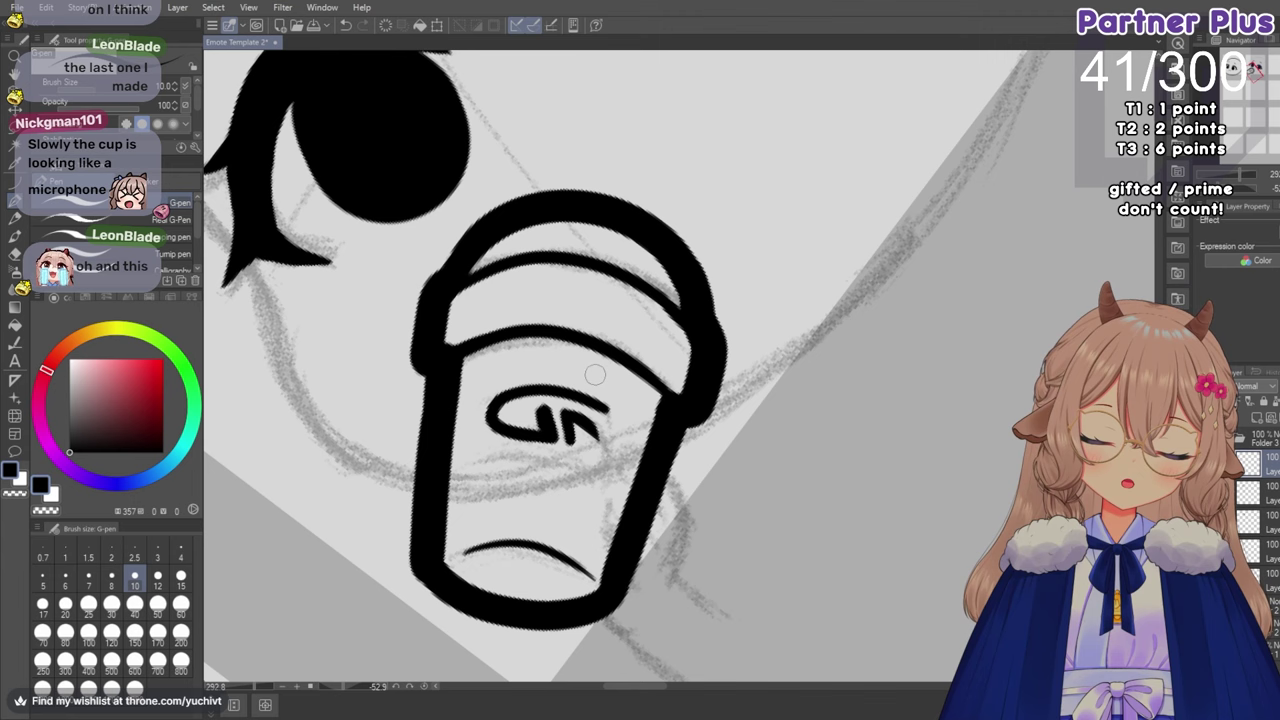
mouse_move(576, 410)
left_mouse_down()
mouse_move(604, 452)
mouse_move(531, 464)
mouse_move(522, 442)
left_mouse_up()
key("ctrl+z")
mouse_move(602, 428)
left_mouse_down()
mouse_move(527, 469)
mouse_move(488, 451)
left_mouse_up()
key("ctrl+z")
mouse_move(605, 428)
left_mouse_down()
mouse_move(536, 461)
mouse_move(494, 449)
left_mouse_up()
key("ctrl+z")
left_click_drag(598, 450, 490, 452)
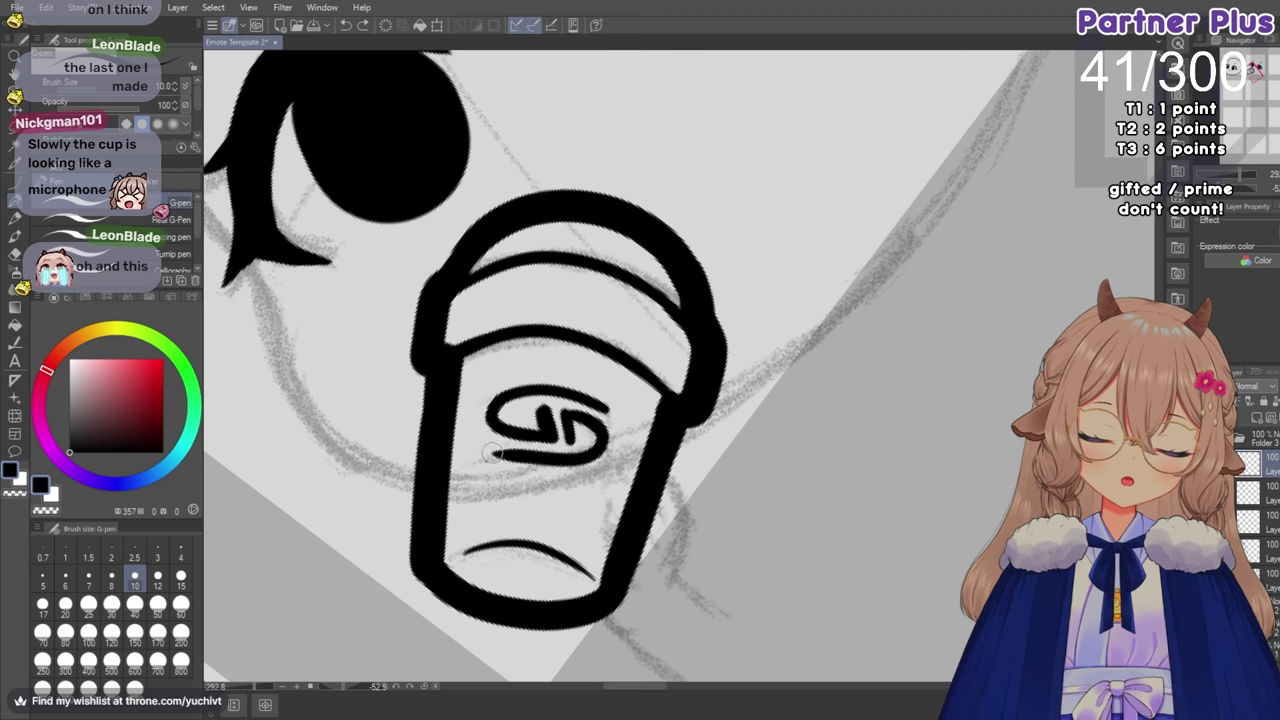
key("ctrl+z")
mouse_move(608, 428)
left_mouse_down()
mouse_move(573, 470)
mouse_move(490, 452)
left_mouse_up()
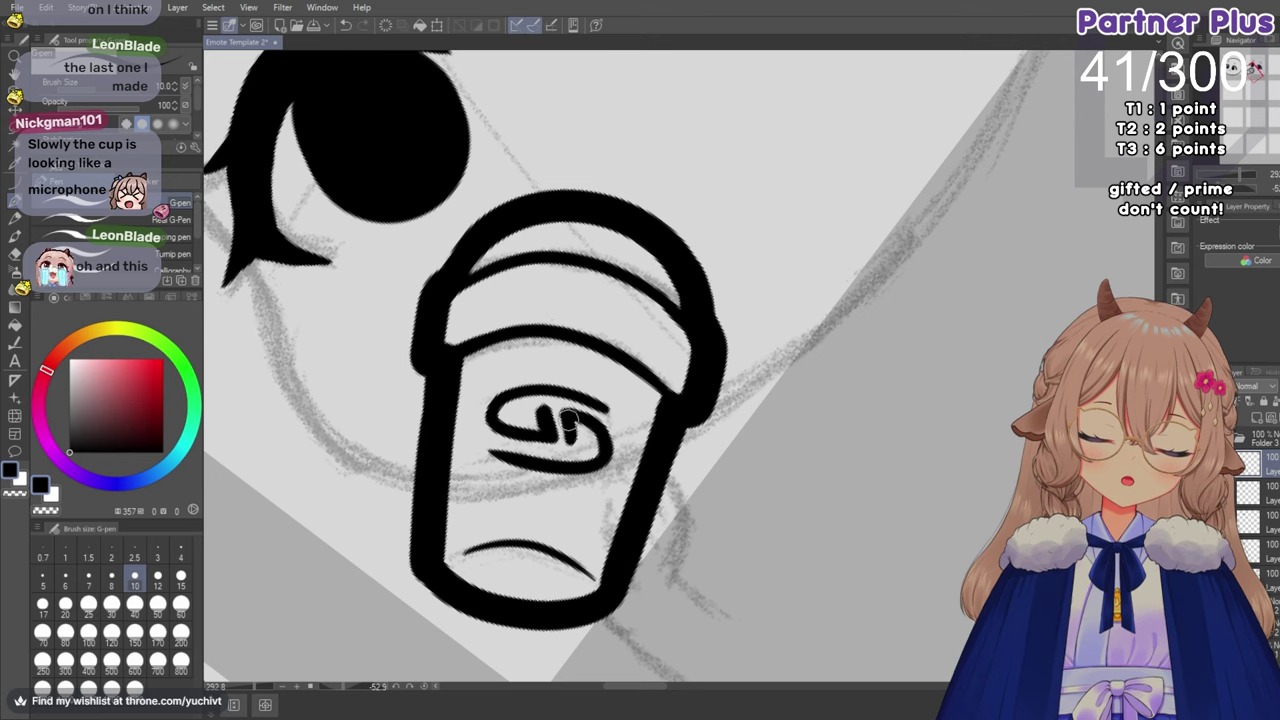
Touch up the logo by thickening its inner hook and the open end of its lower curve.
left_click_drag(570, 431, 570, 426)
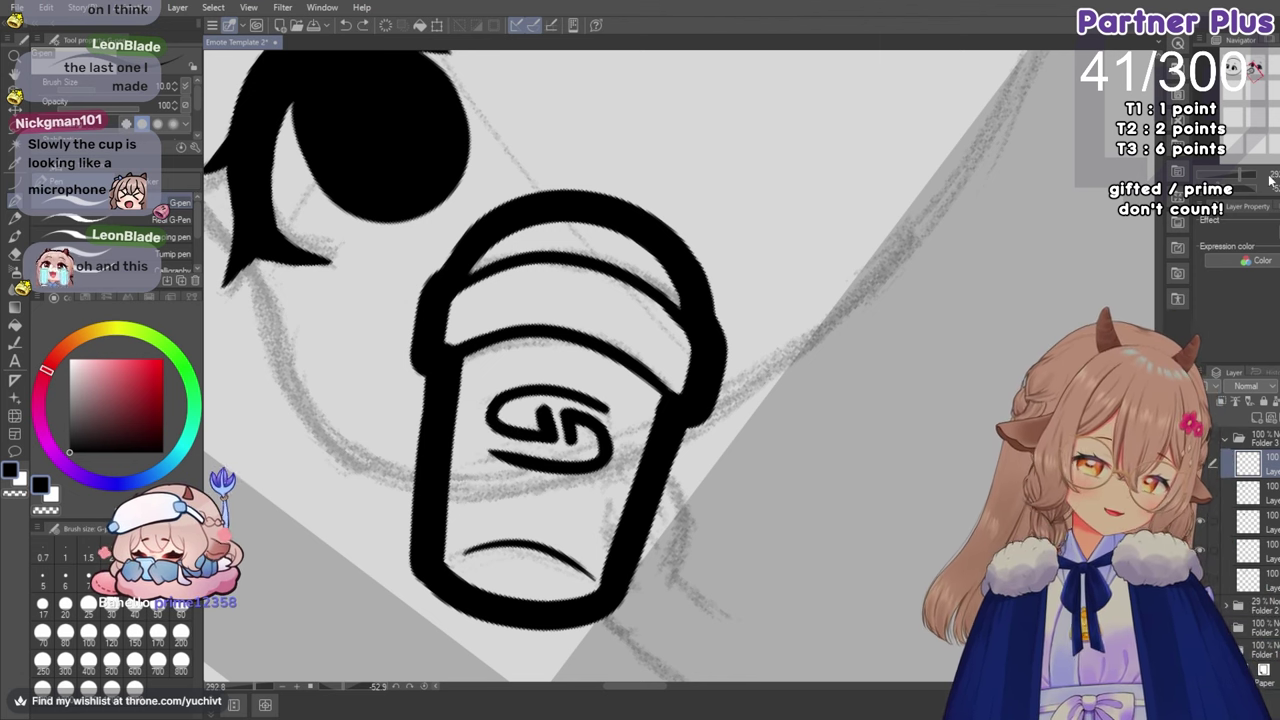
left_click_drag(1220, 190, 1216, 191)
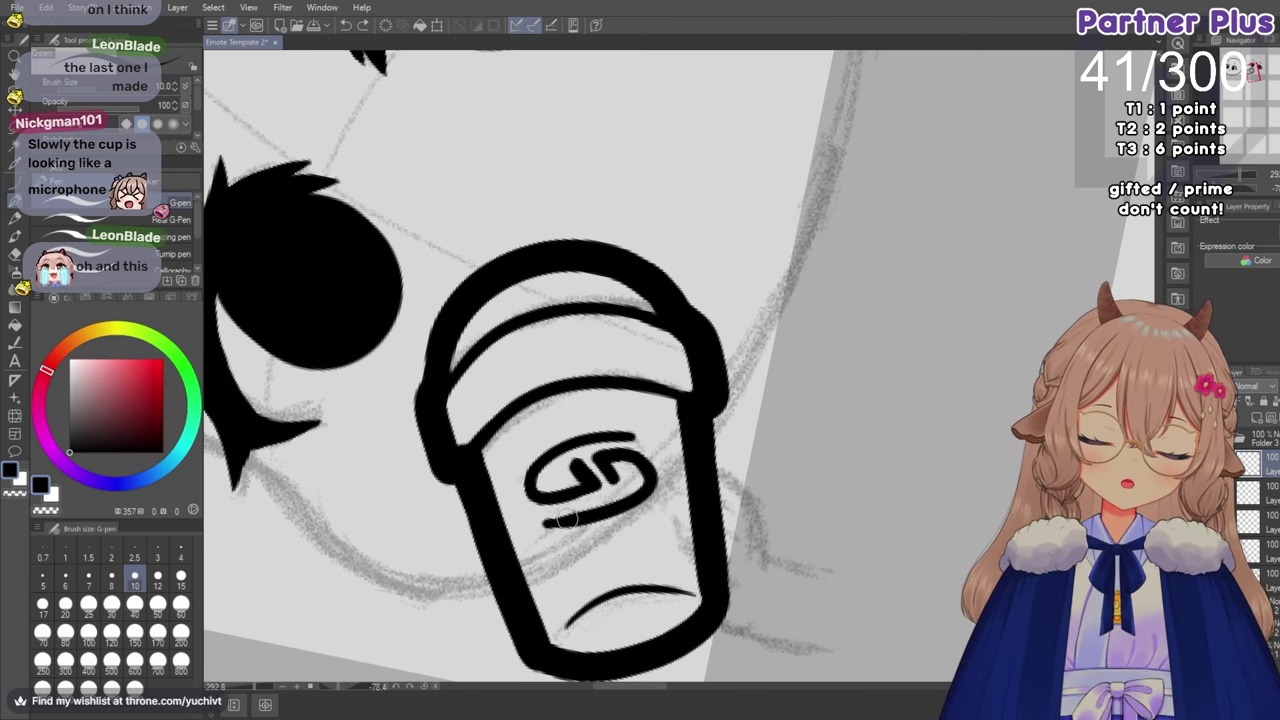
left_click_drag(548, 523, 570, 519)
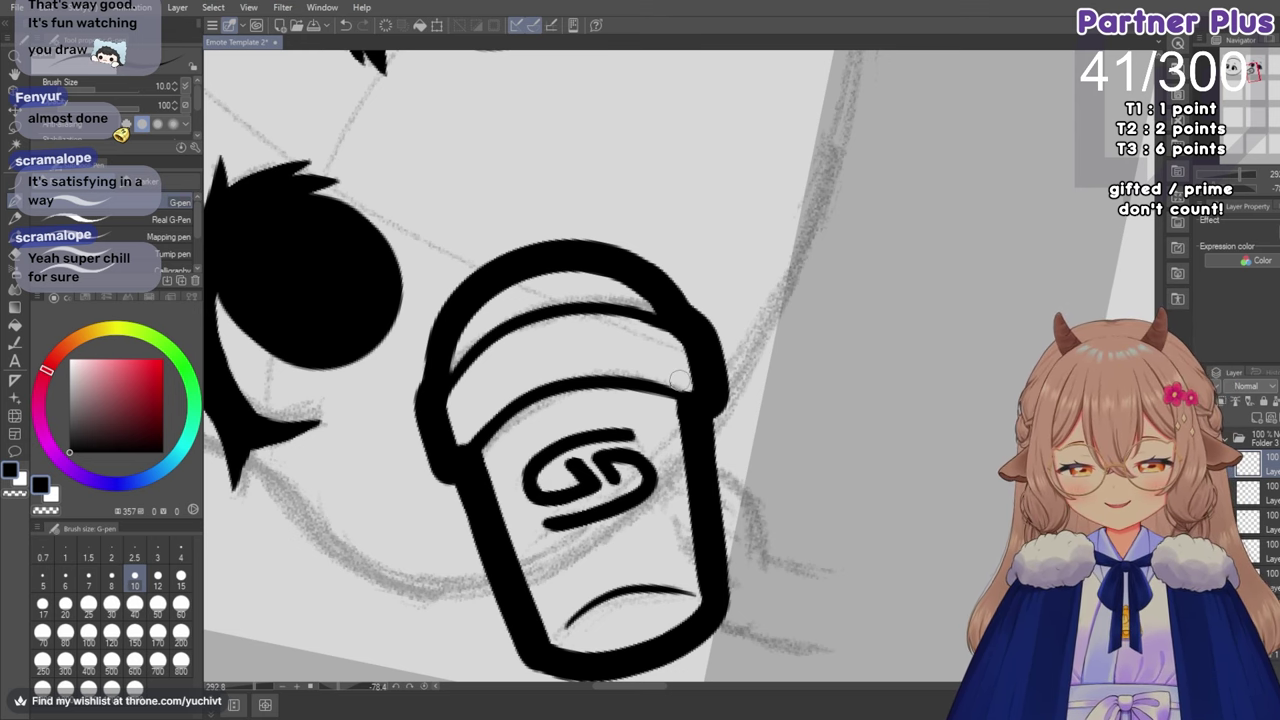
key("r")
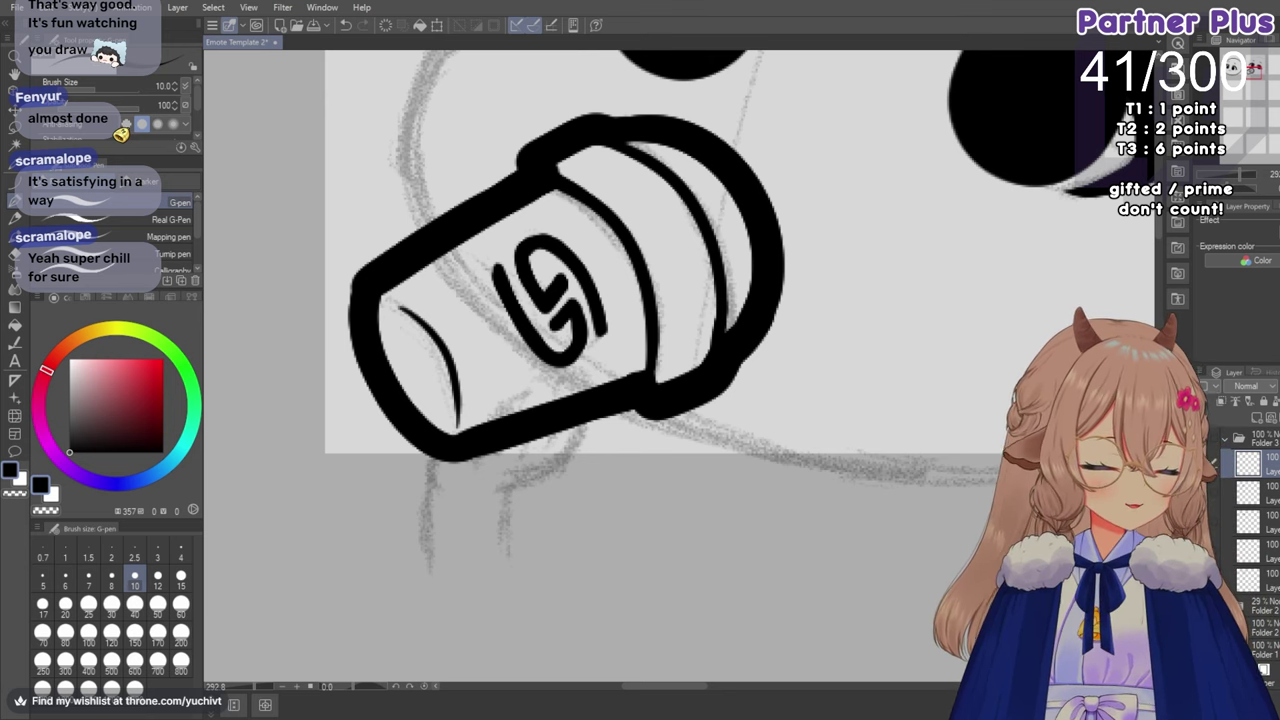
key("ctrl+t")
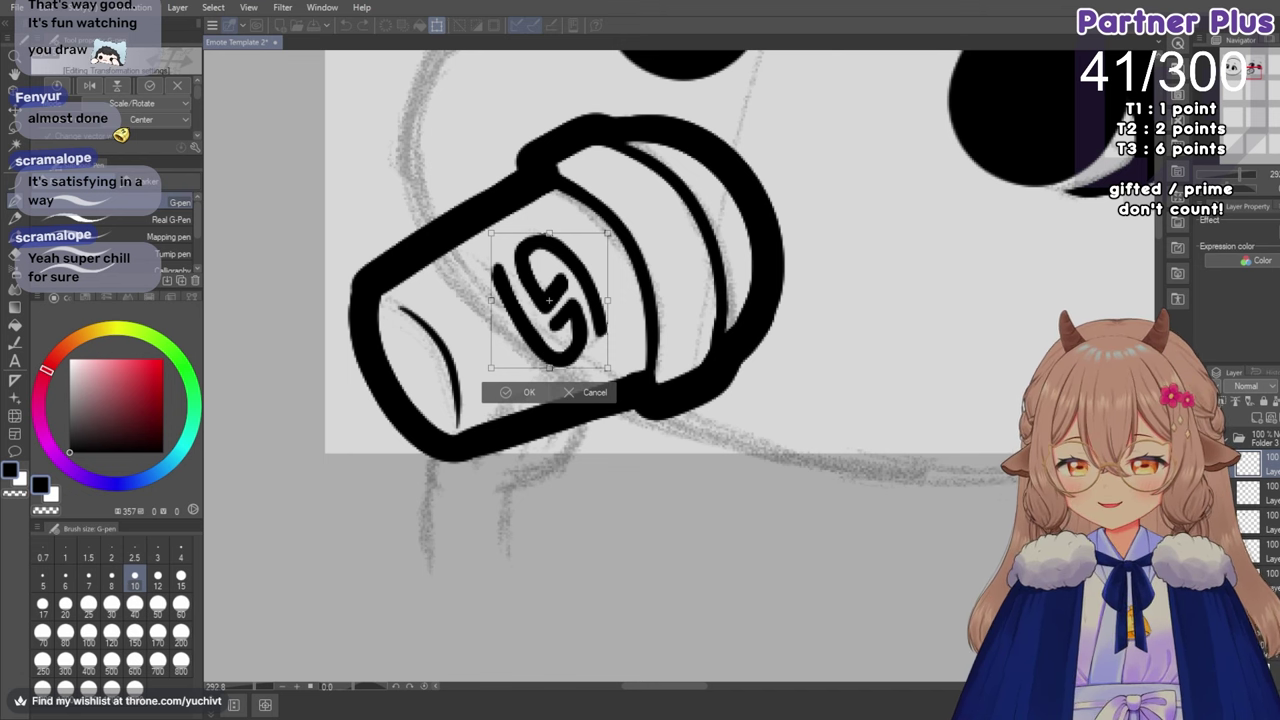
left_click_drag(491, 369, 503, 357)
left_click_drag(491, 233, 477, 238)
left_click_drag(607, 370, 601, 373)
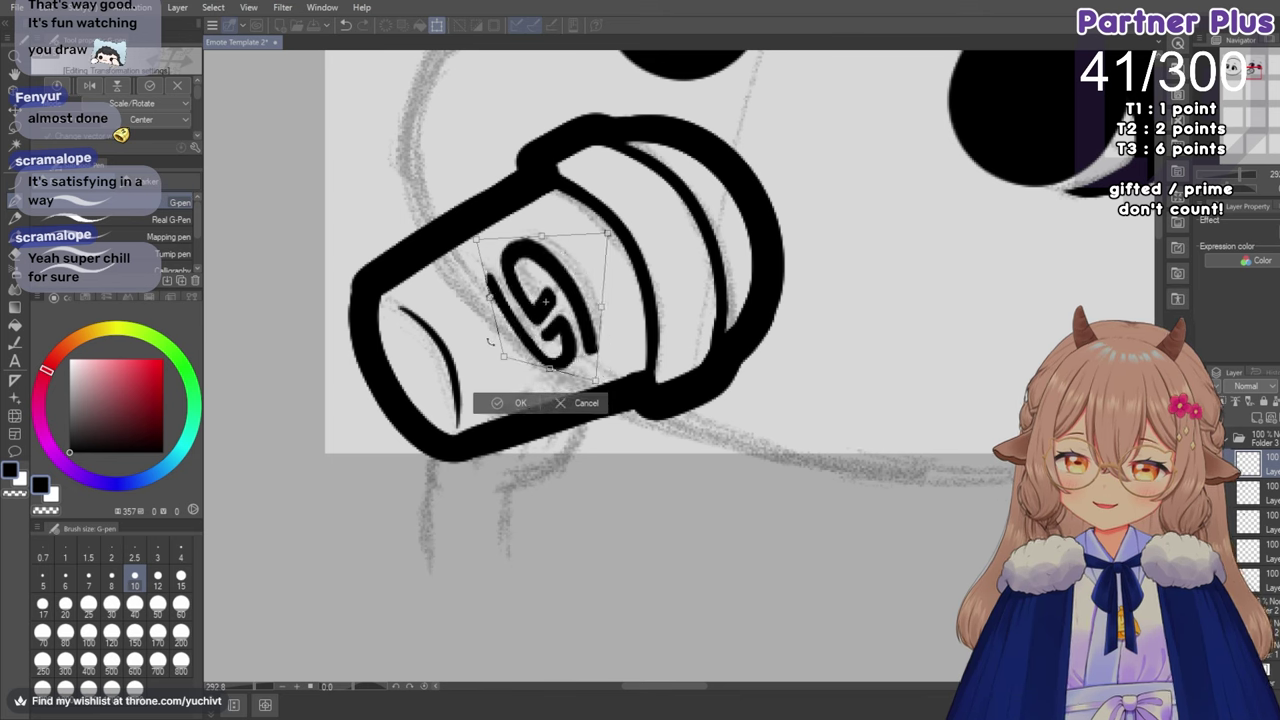
left_click(568, 403)
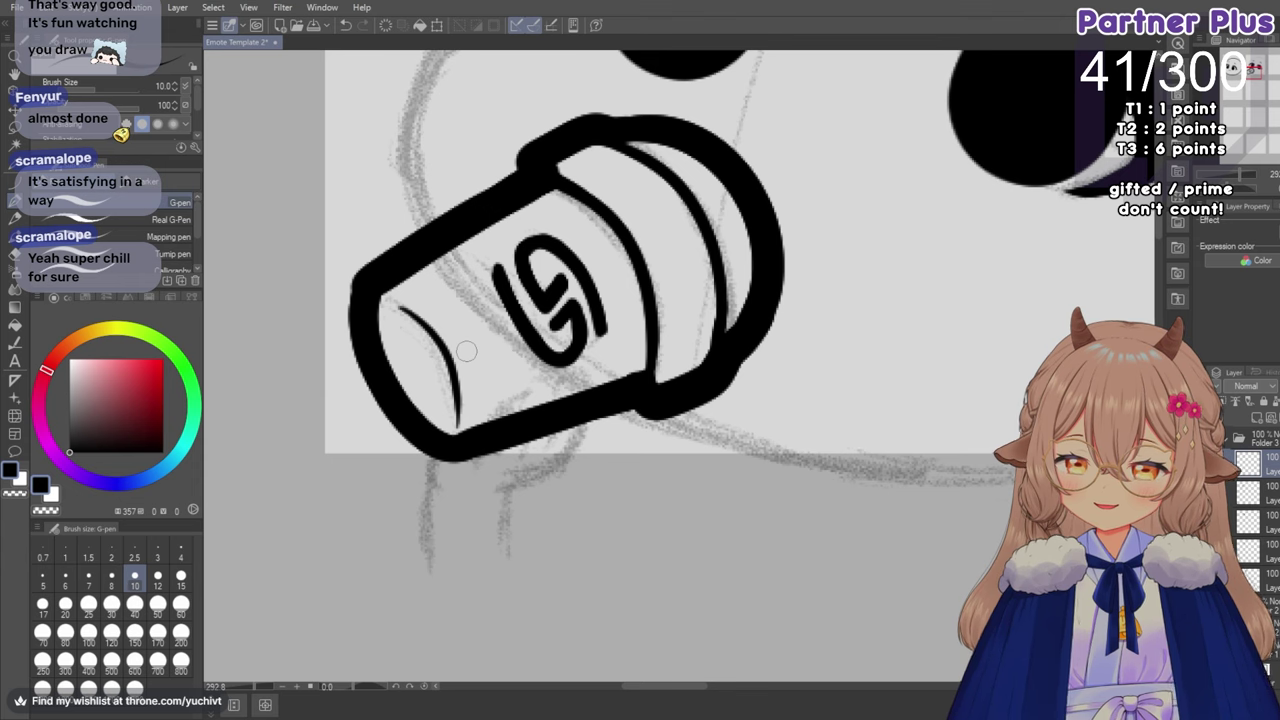
key("ctrl+t")
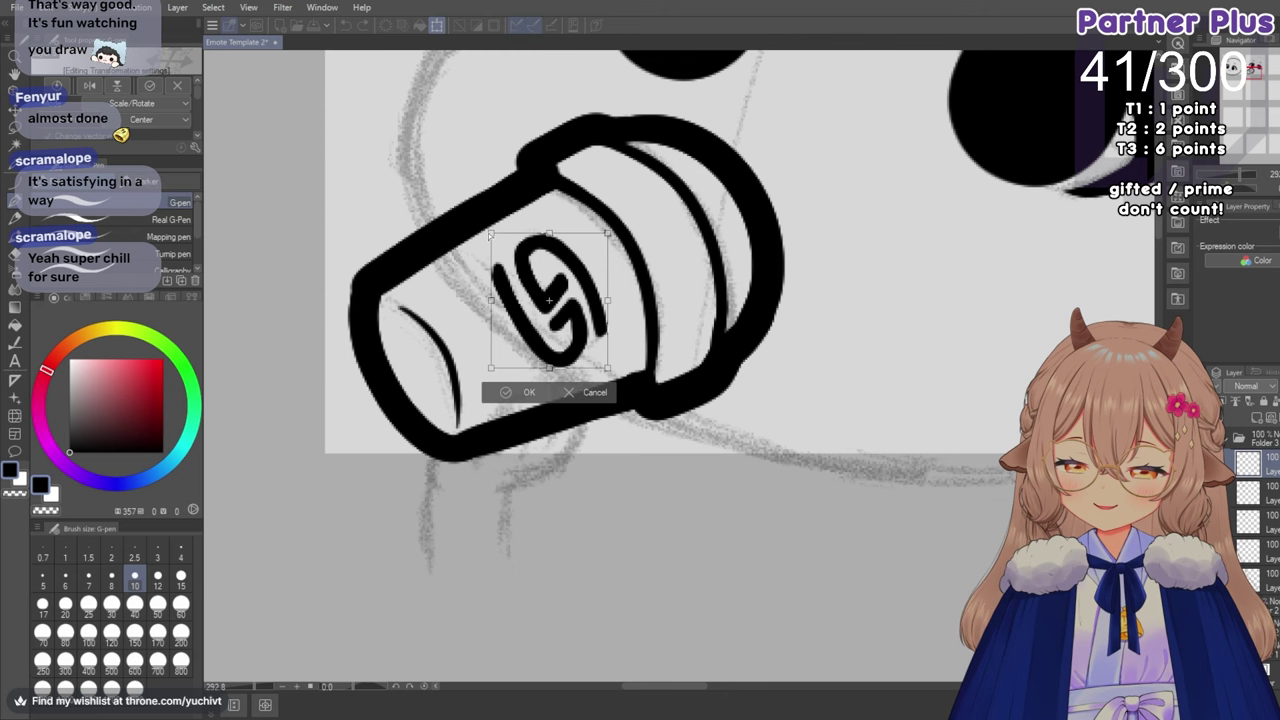
left_click_drag(489, 231, 486, 231)
left_click_drag(606, 300, 616, 300)
left_click_drag(492, 370, 496, 355)
left_click(594, 393)
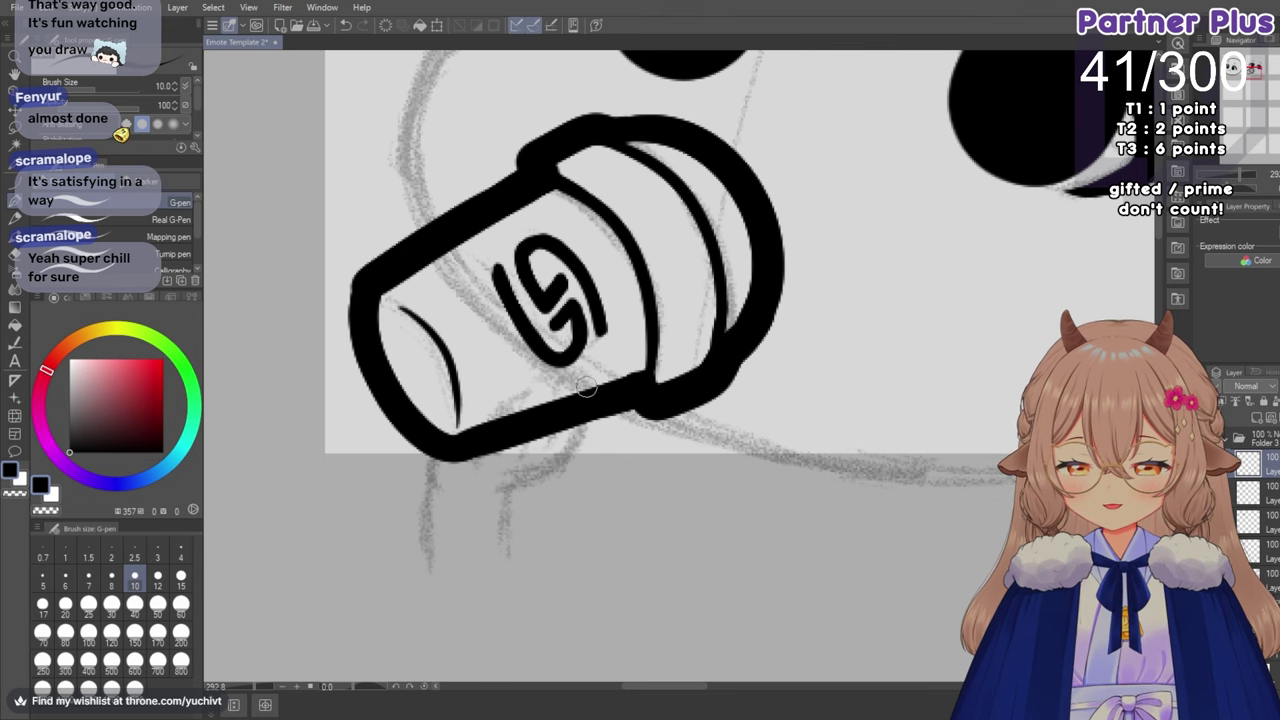
Move the logo layer slightly so the logo sits more centred between the container's two sides.
scroll(587, 388, "down", 6)
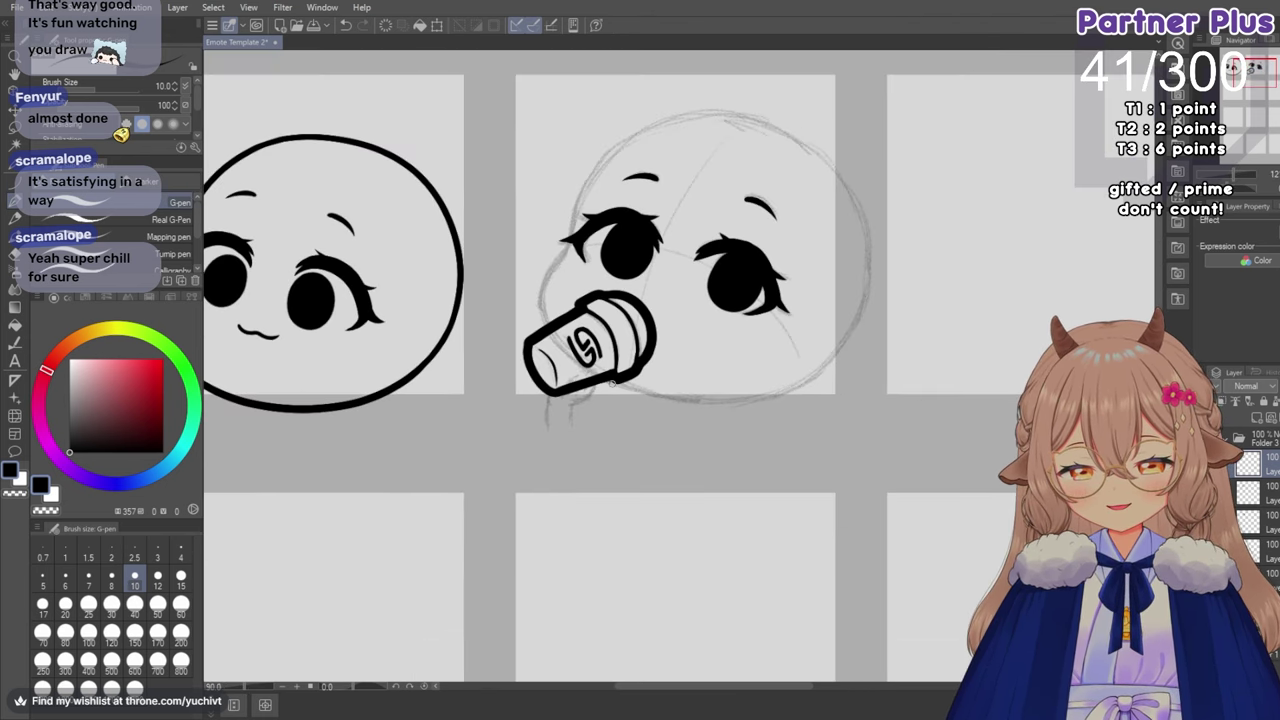
scroll(642, 392, "up", 6)
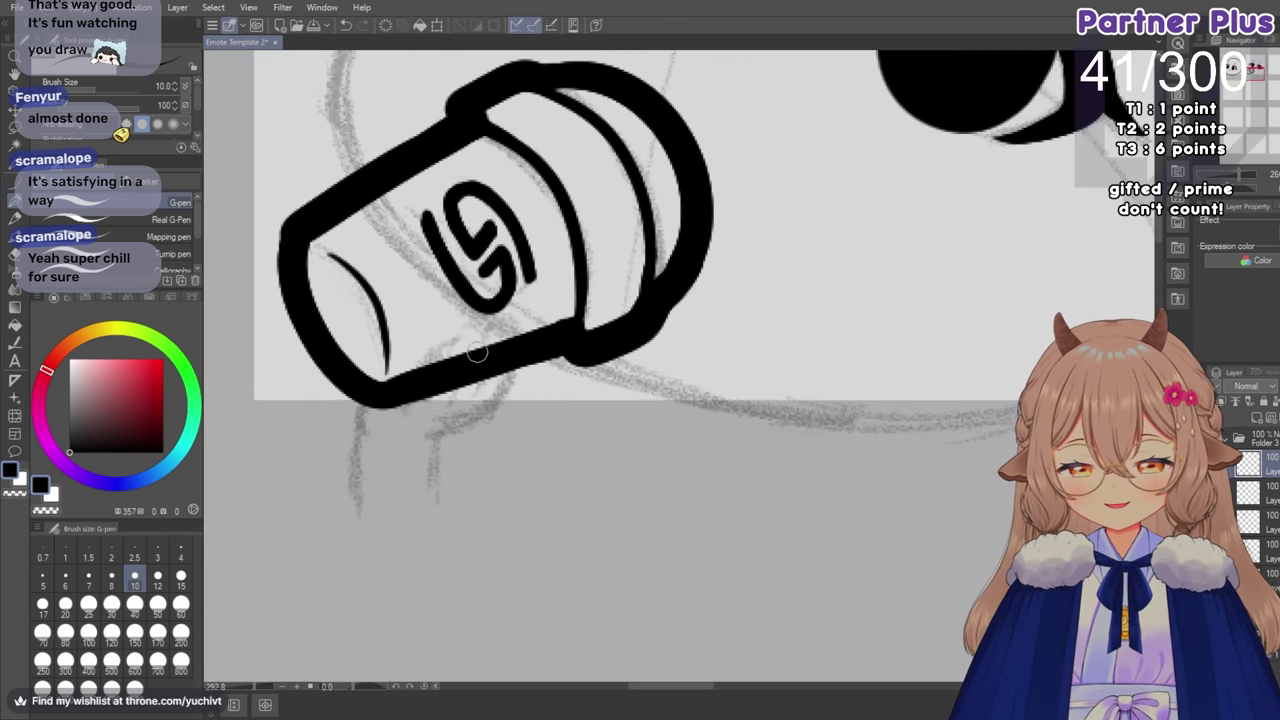
left_click(15, 110)
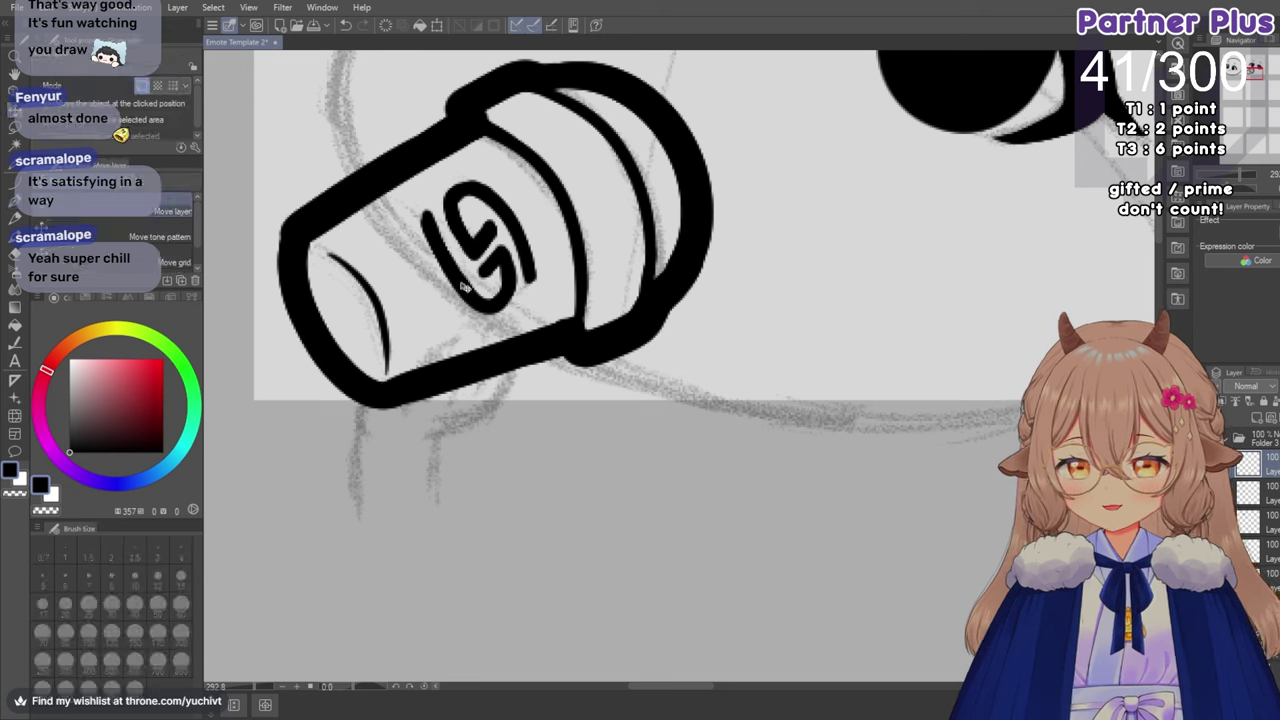
left_click_drag(463, 287, 463, 276)
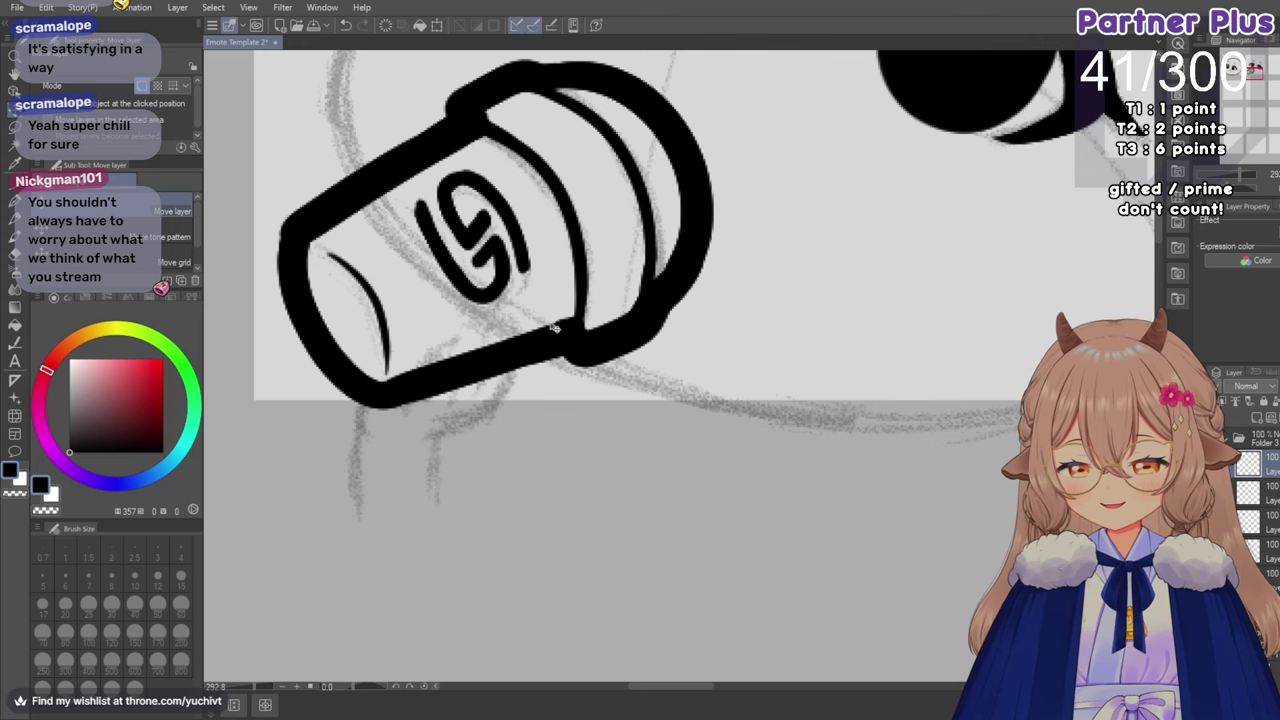
Thicken the open end of the logo's outer curve with the G-pen at size 10.
scroll(547, 330, "down", 4)
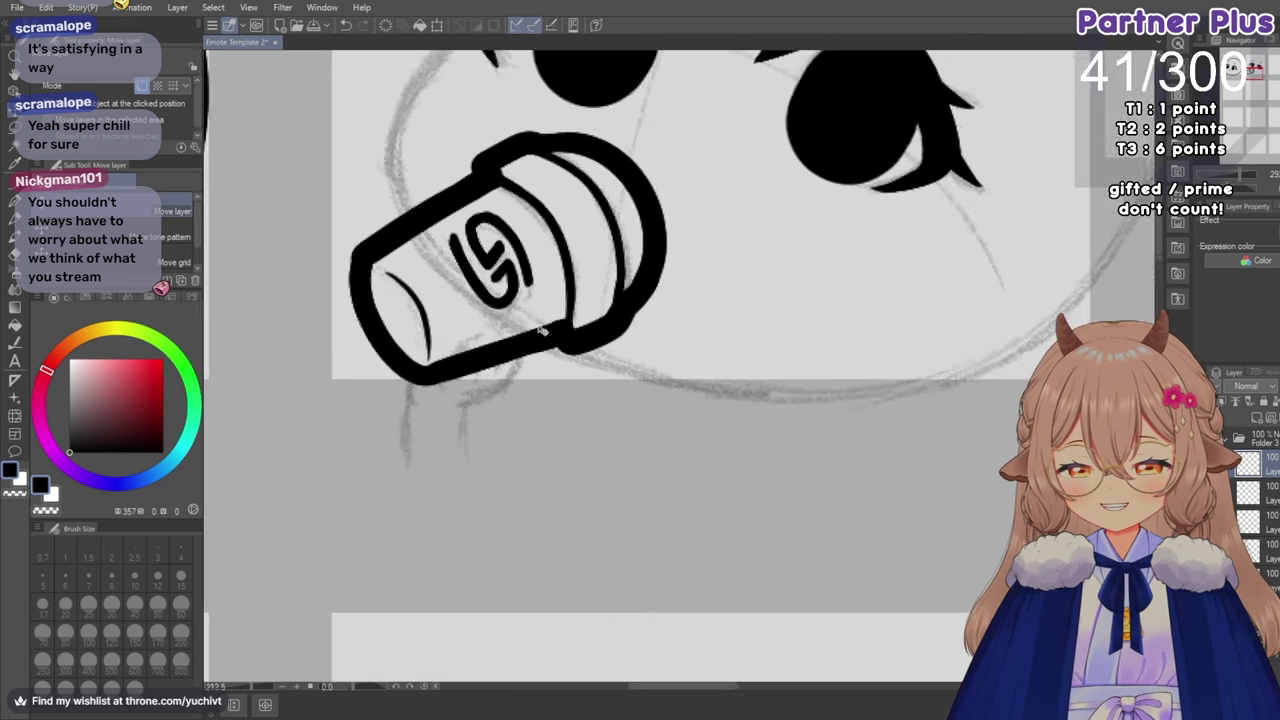
scroll(540, 333, "up", 4)
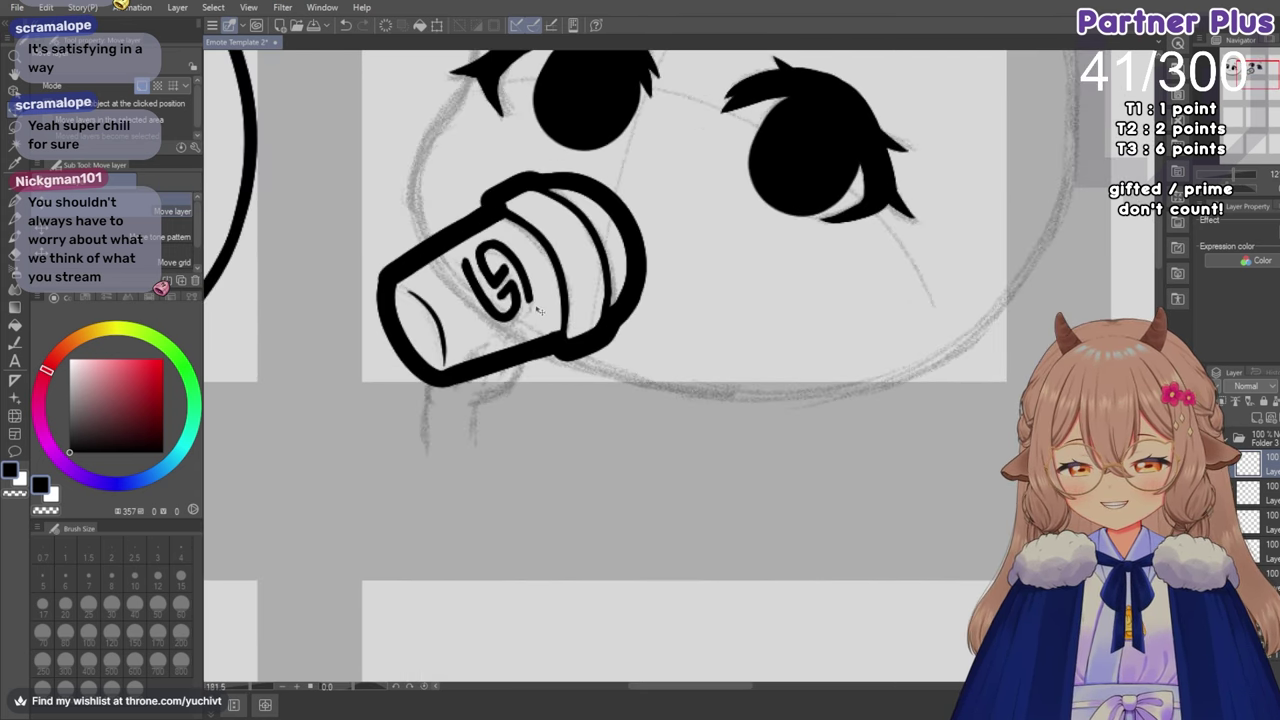
scroll(523, 284, "up", 2)
left_click(15, 219)
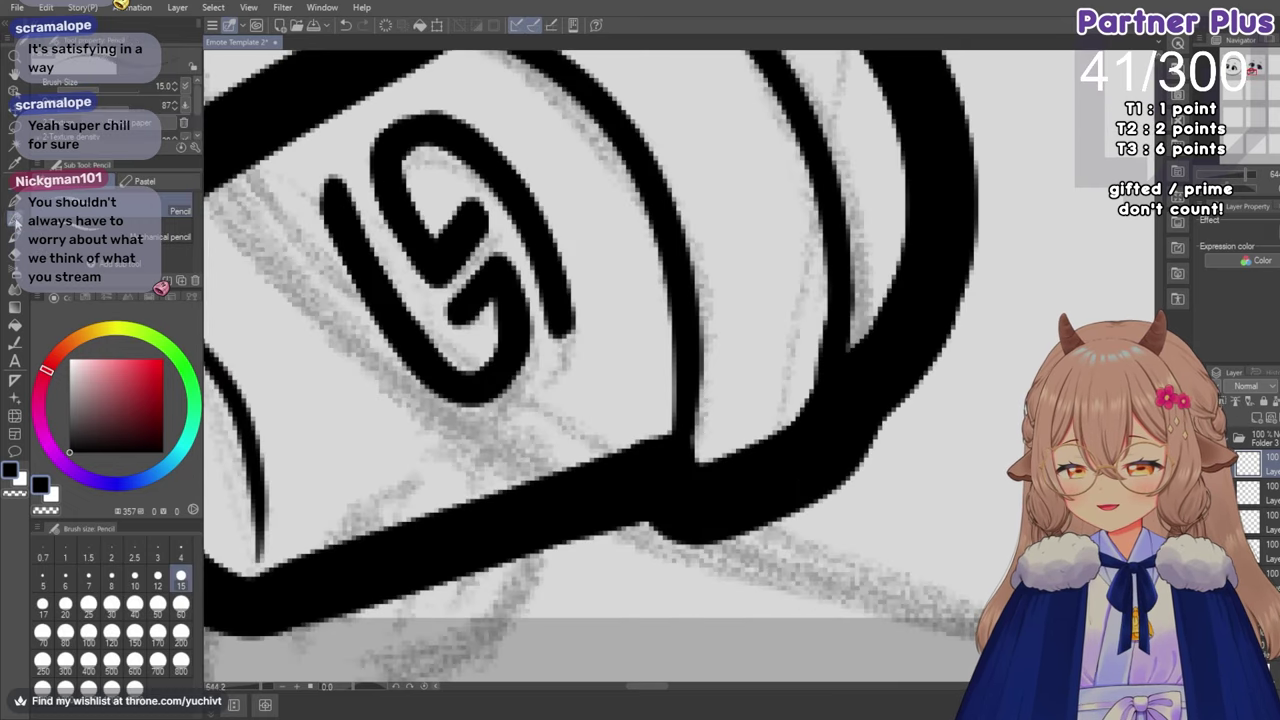
left_click(16, 204)
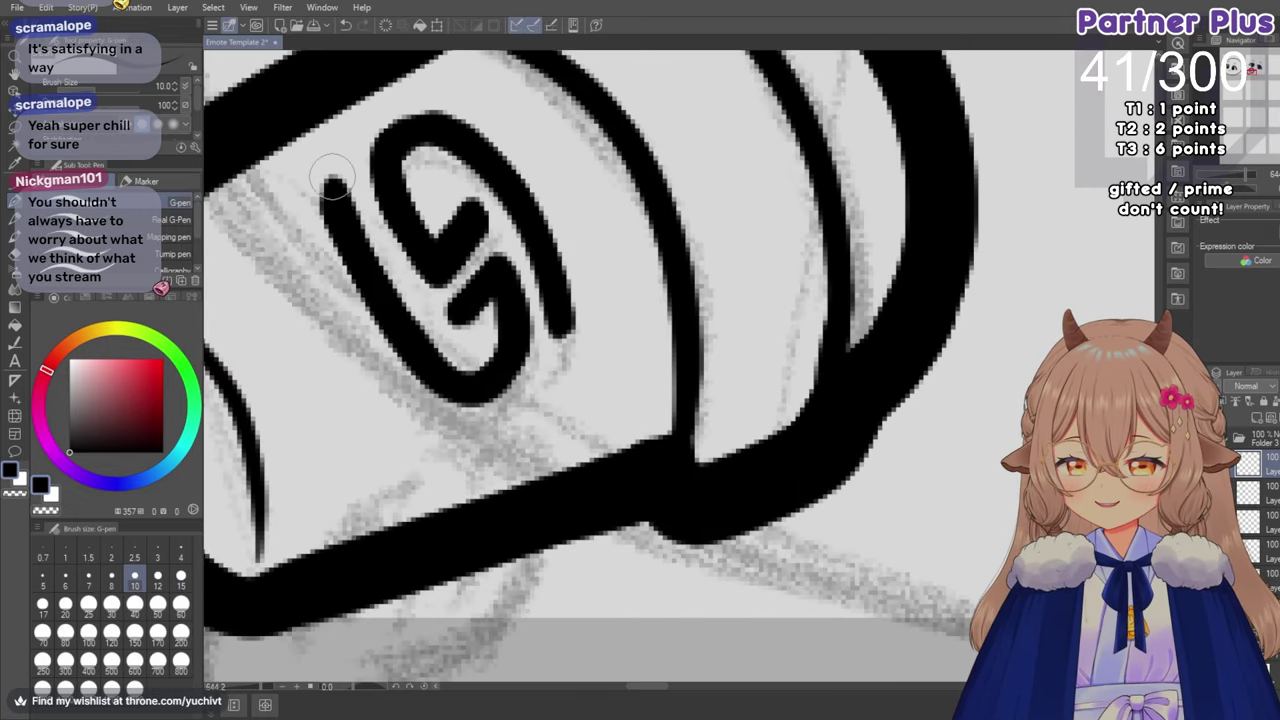
left_click(1228, 461)
left_click(1228, 461)
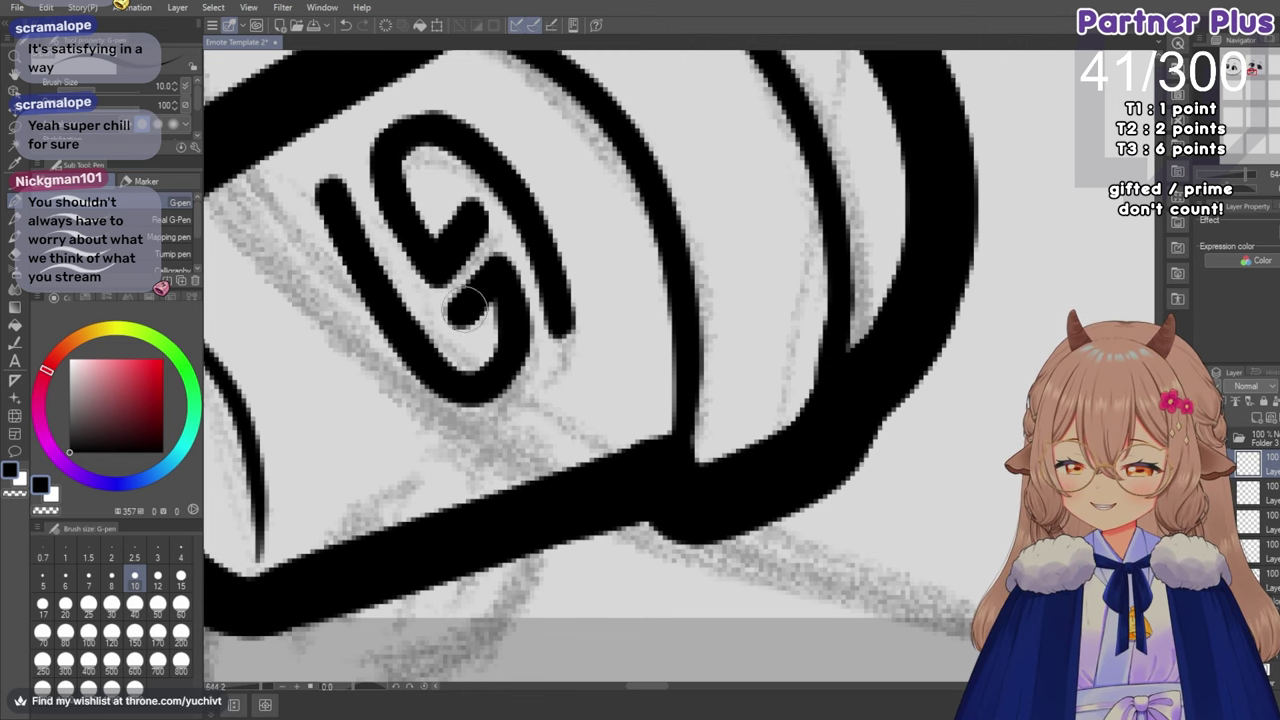
Show the hidden layer with the inked head outline behind the face and drink.
scroll(490, 295, "down", 4)
scroll(512, 295, "down", 5)
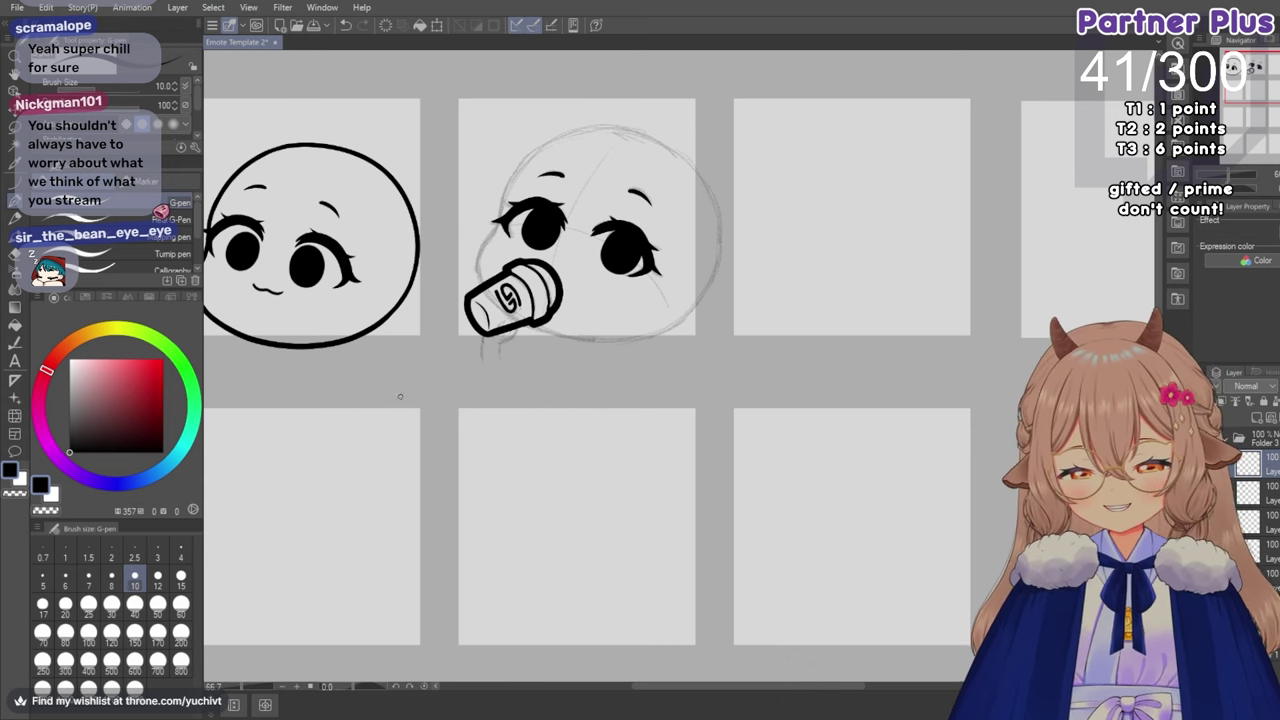
left_click(1203, 580)
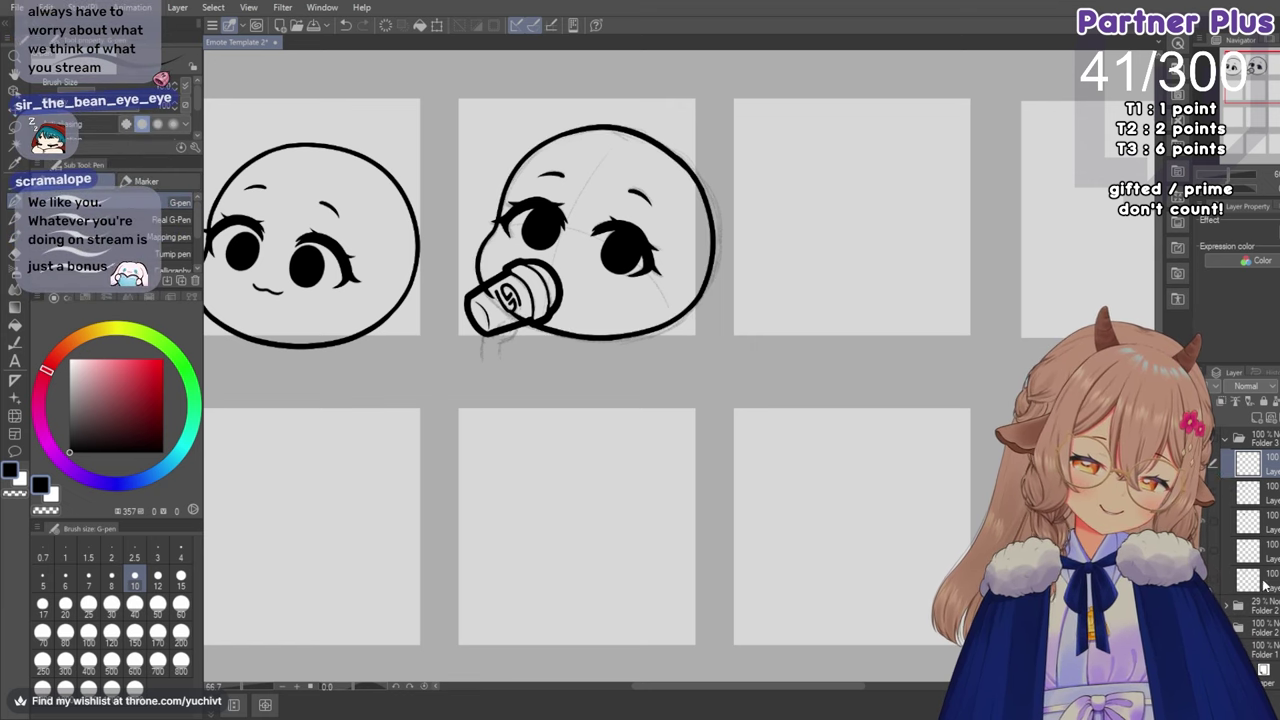
Erase the part of the head outline that shows inside the cup, using the hard eraser at size 15.
left_click(1262, 580)
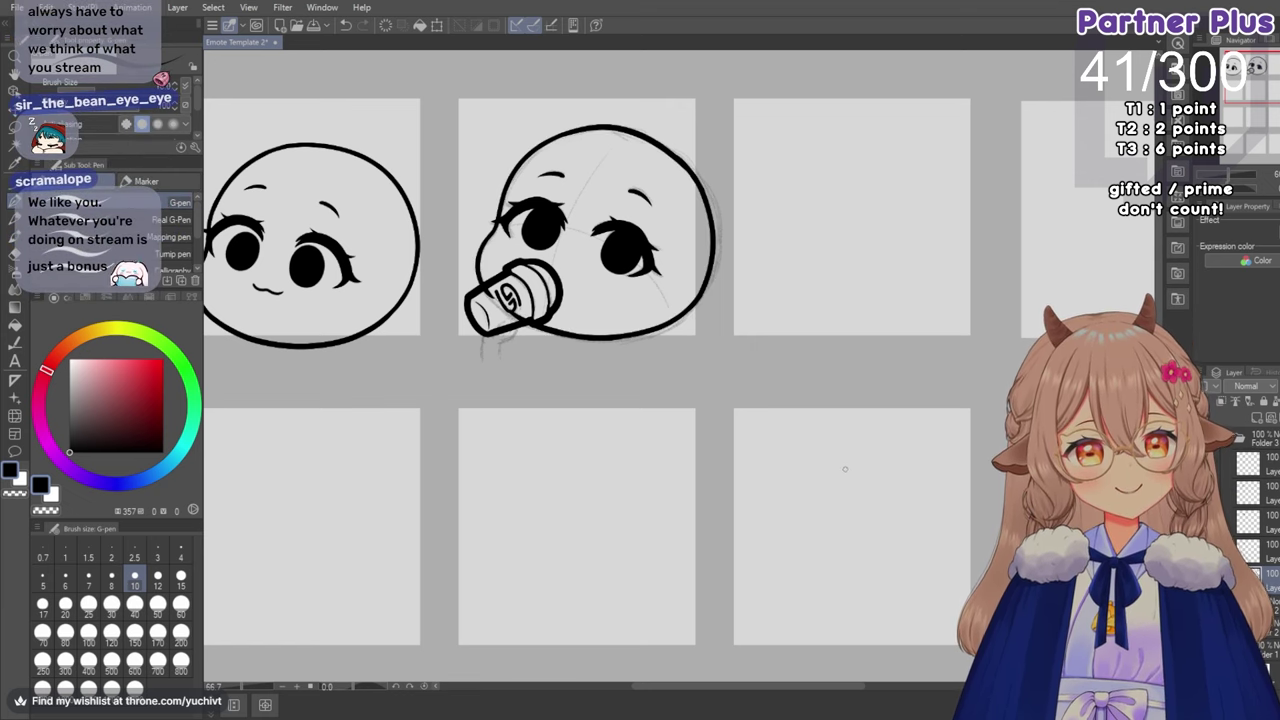
scroll(580, 330, "up", 5)
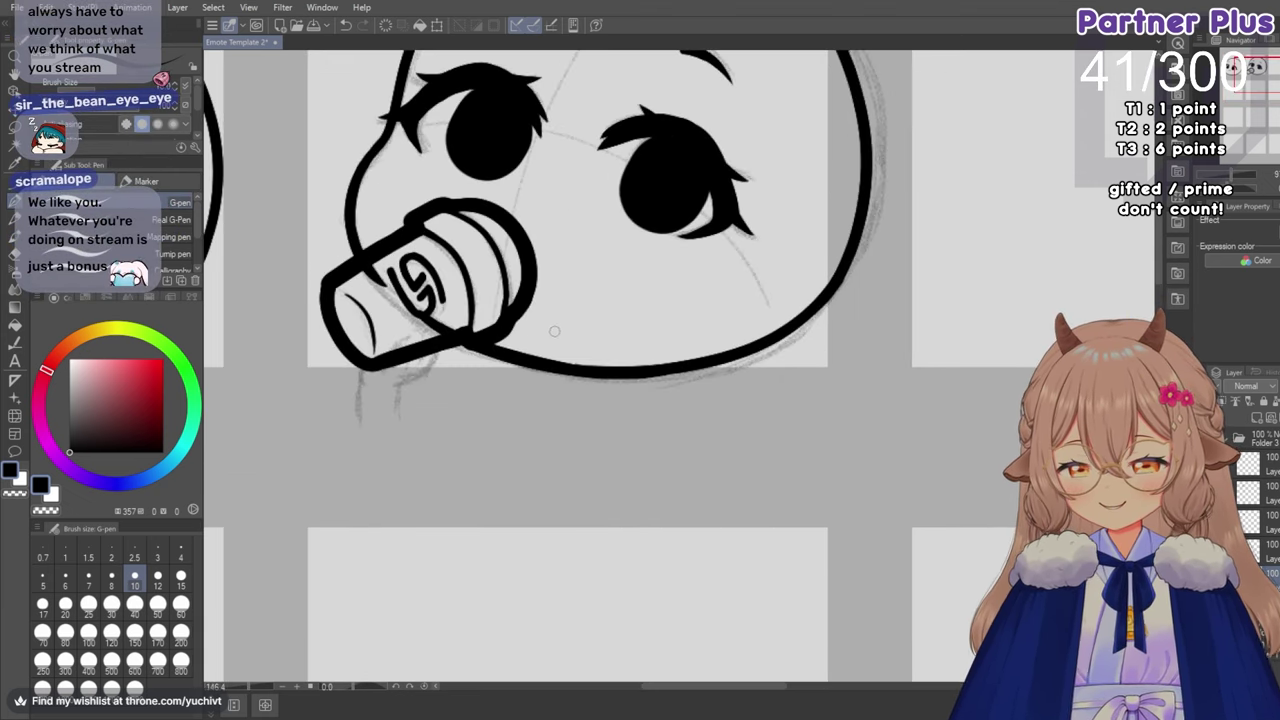
left_click(12, 261)
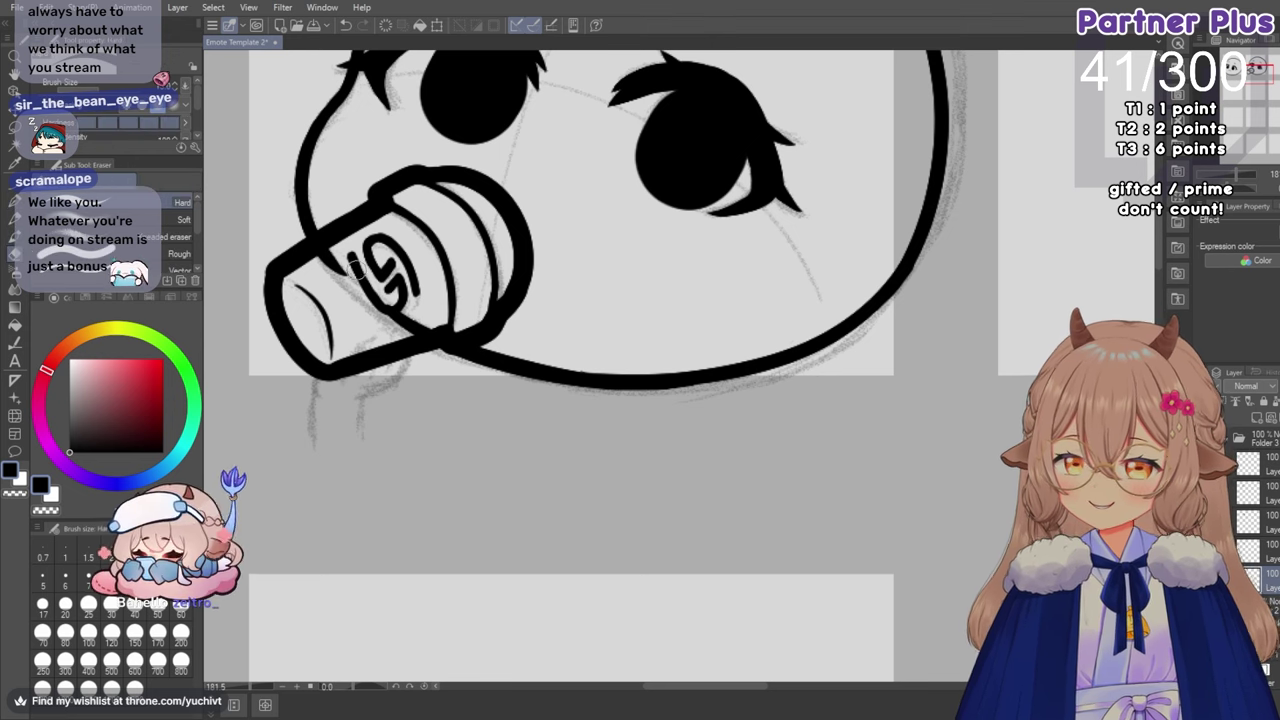
left_click_drag(343, 272, 326, 253)
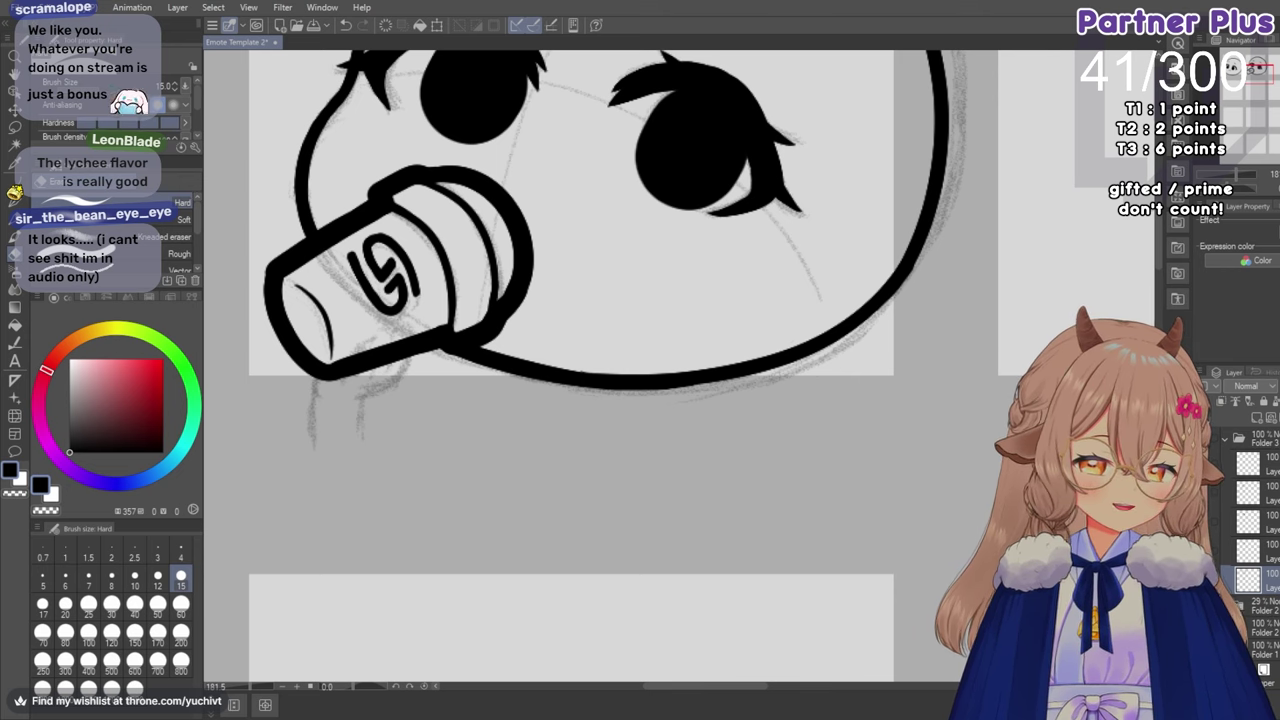
Toggle the cup line art's visibility to identify its layer, leave it shown and select that layer.
left_click(1204, 496)
left_click(1204, 496)
left_click(1204, 496)
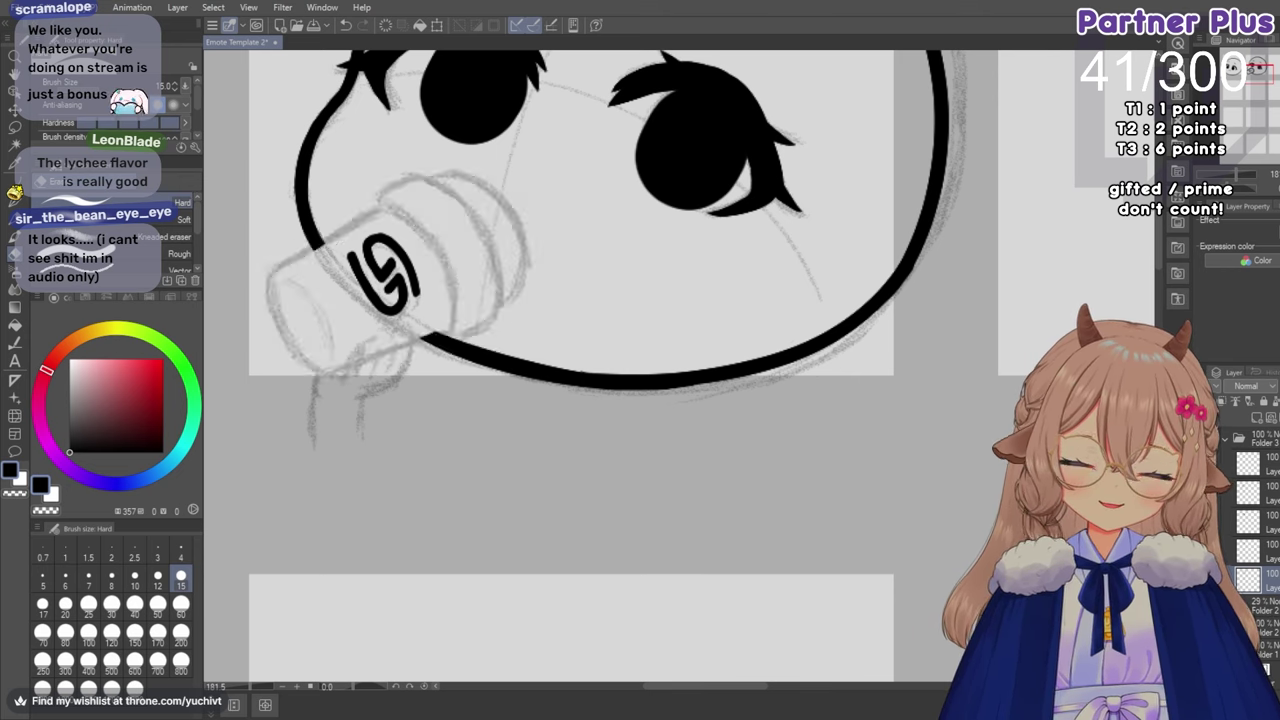
left_click(1204, 496)
left_click(1204, 496)
left_click(1265, 500)
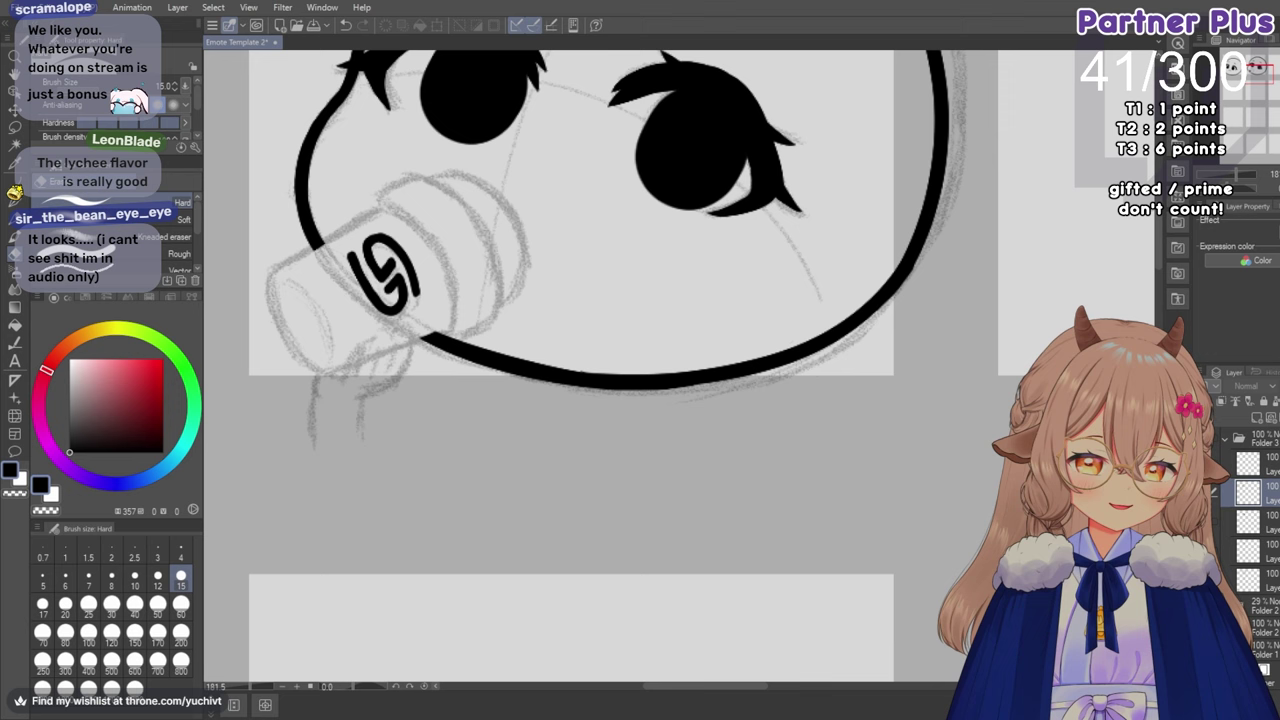
left_click(1265, 497)
Clean up the inner edges of the lid's rim outline with the hard eraser at size 4.
scroll(392, 164, "up", 5)
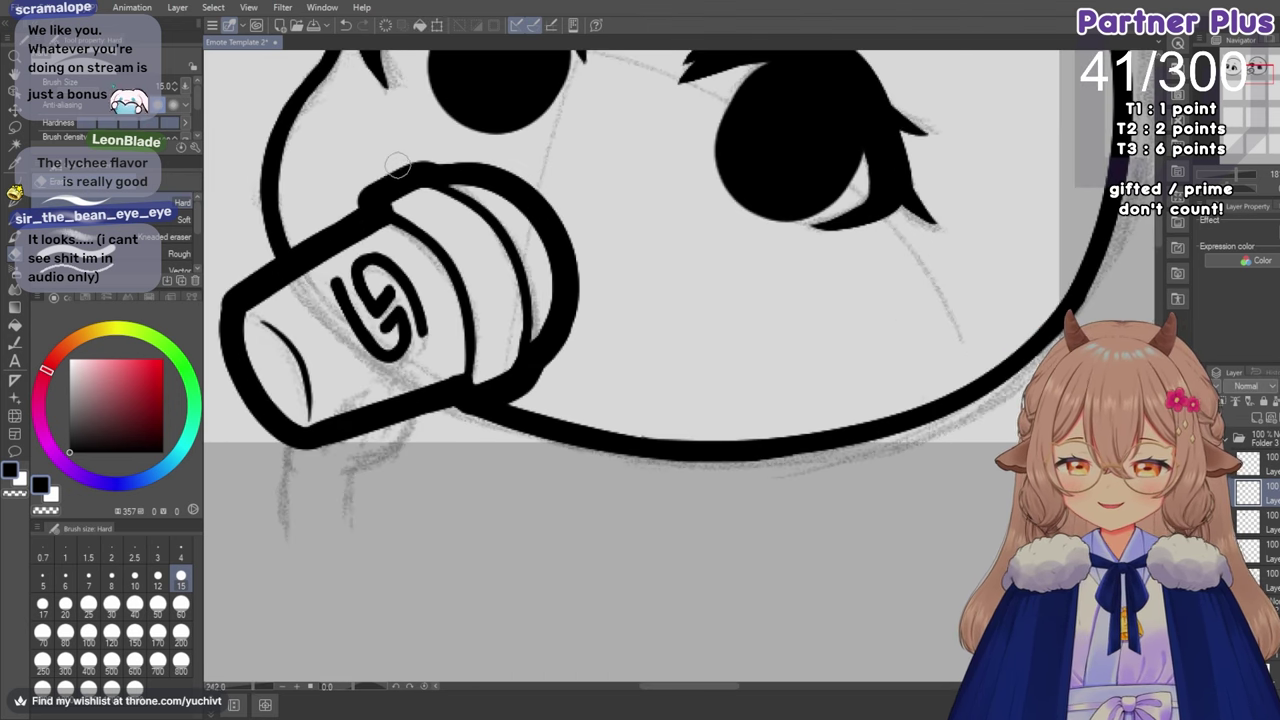
left_click(181, 548)
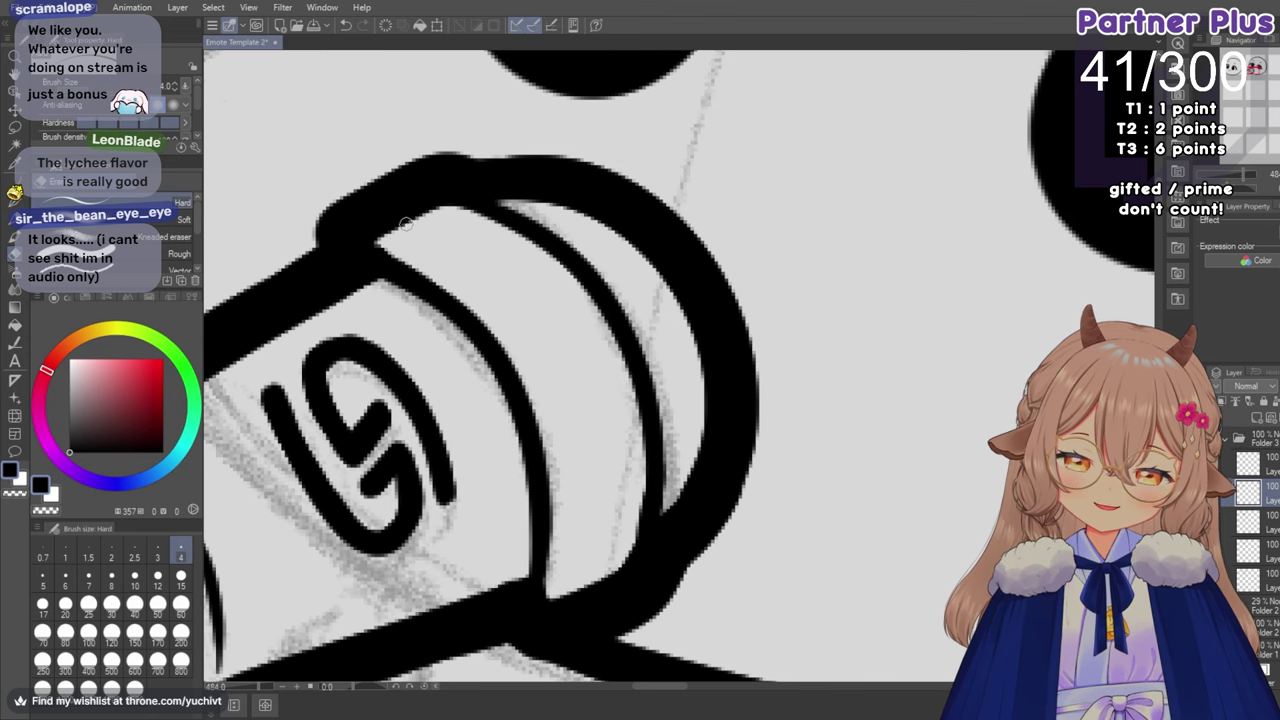
scroll(405, 224, "down", 3)
scroll(566, 420, "up", 3)
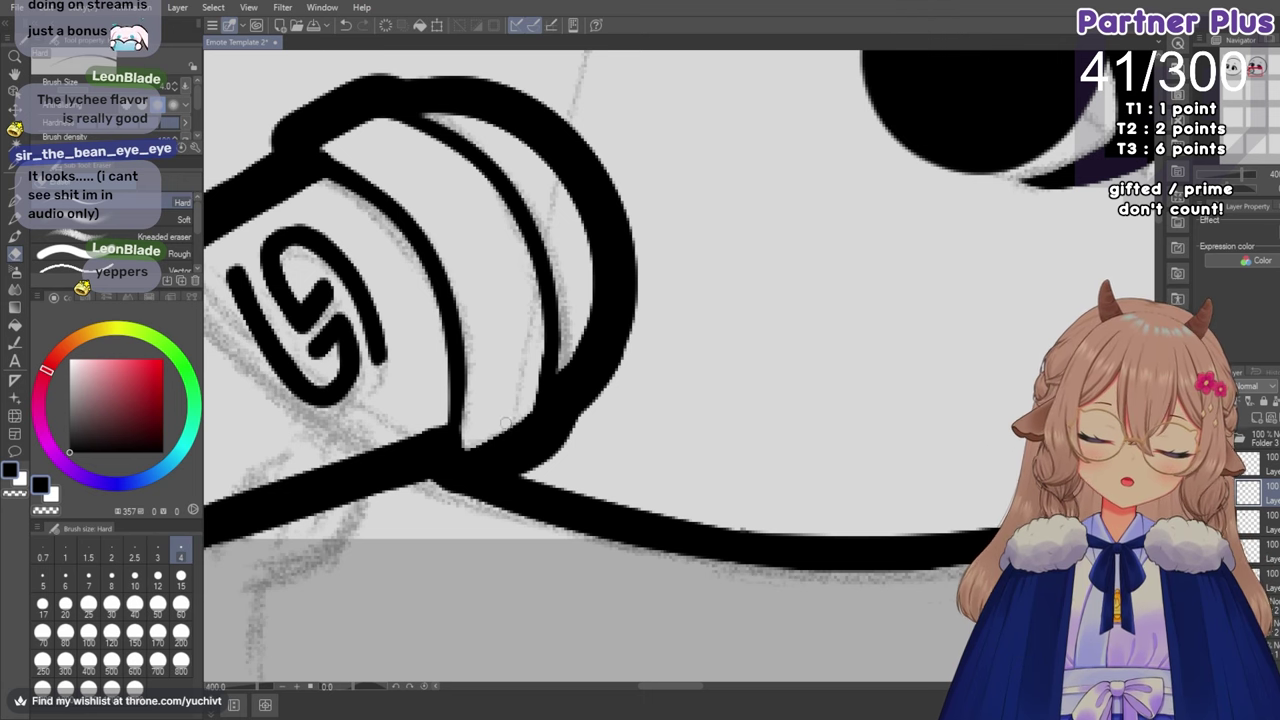
scroll(500, 404, "down", 3)
scroll(376, 212, "up", 2)
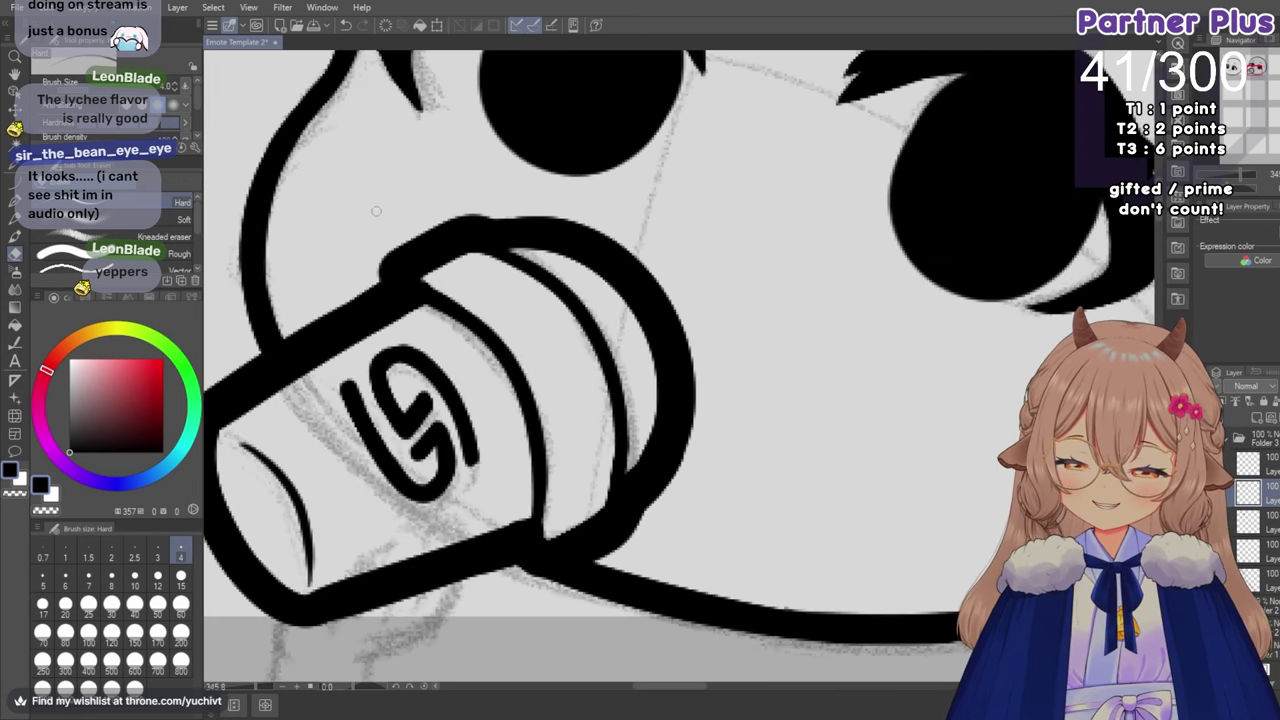
scroll(1022, 293, "up", 2)
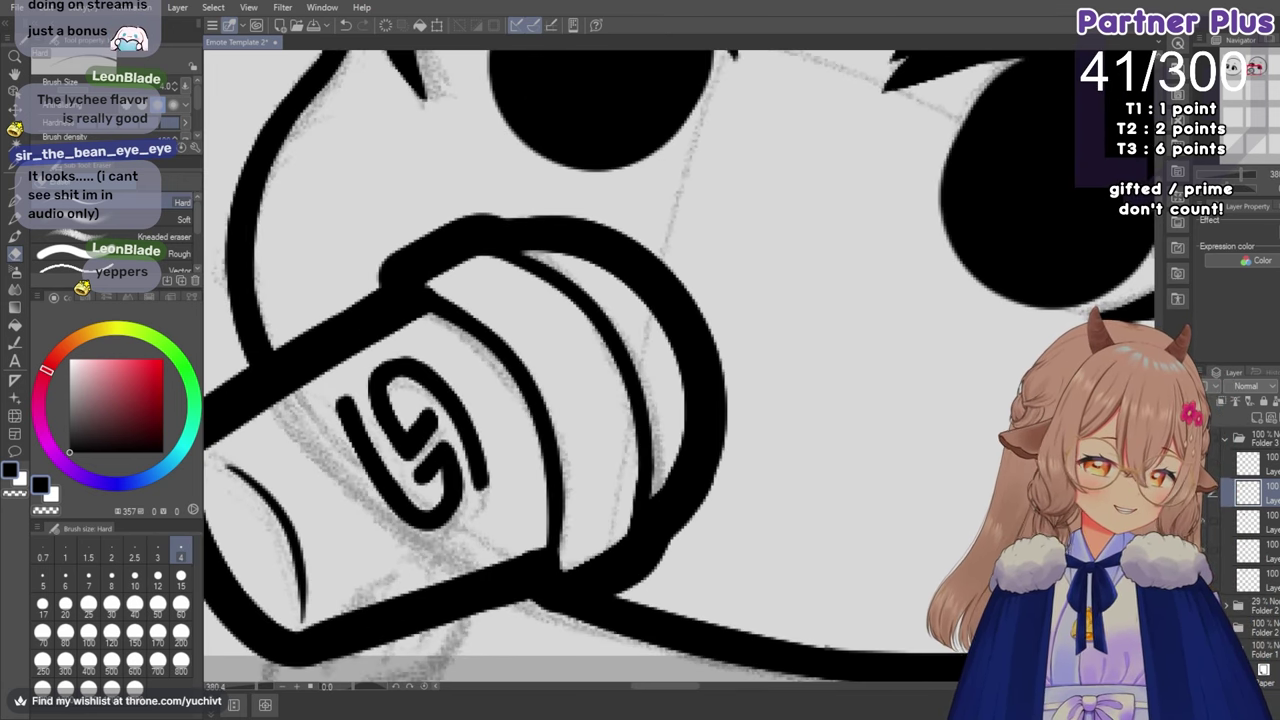
Refine the lid outline's lower rim, close to where the cup meets the head outline, with the hard eraser at size 4.
left_click_drag(1222, 191, 1219, 190)
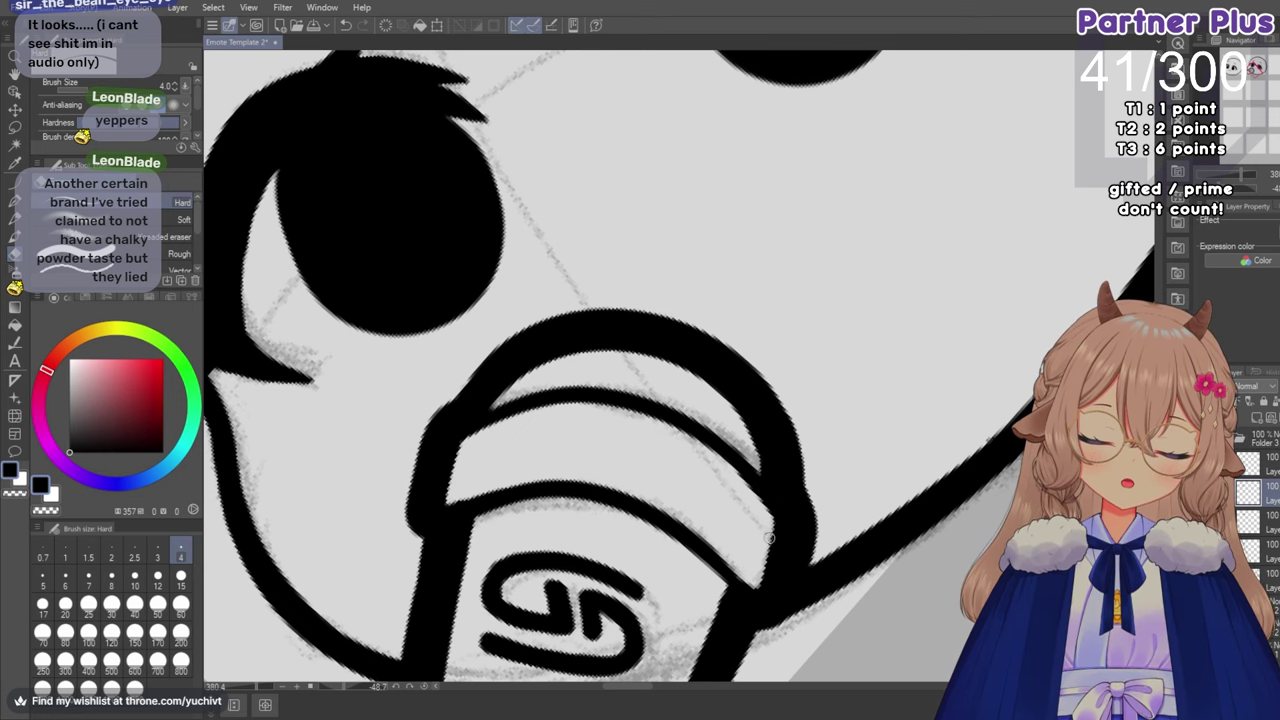
scroll(769, 538, "down", 3)
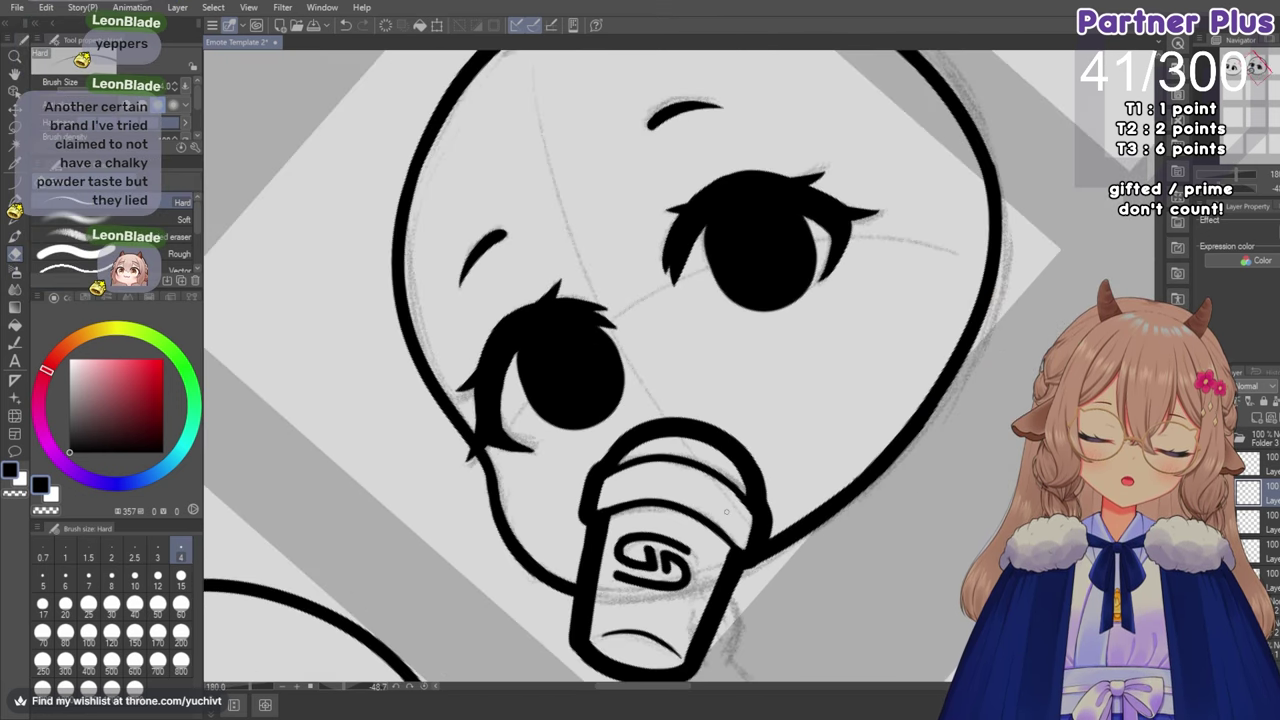
scroll(726, 511, "down", 4)
scroll(763, 517, "up", 6)
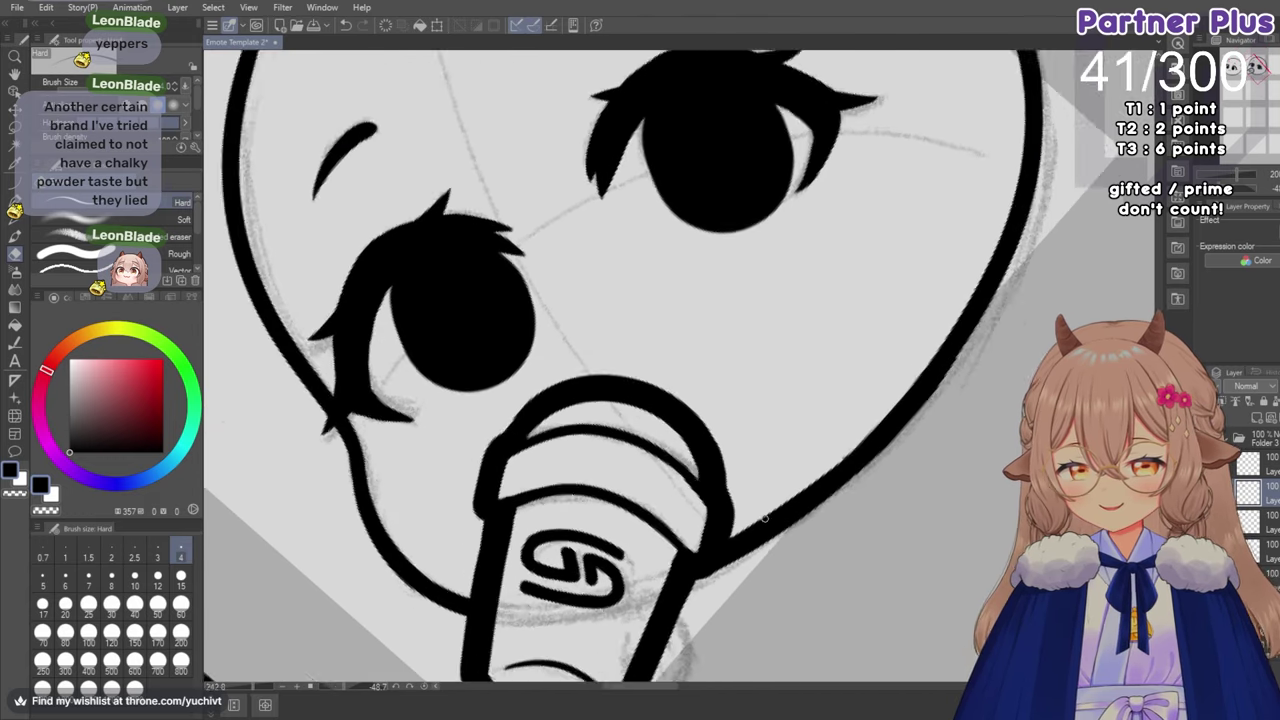
scroll(763, 517, "up", 3)
scroll(627, 515, "down", 3)
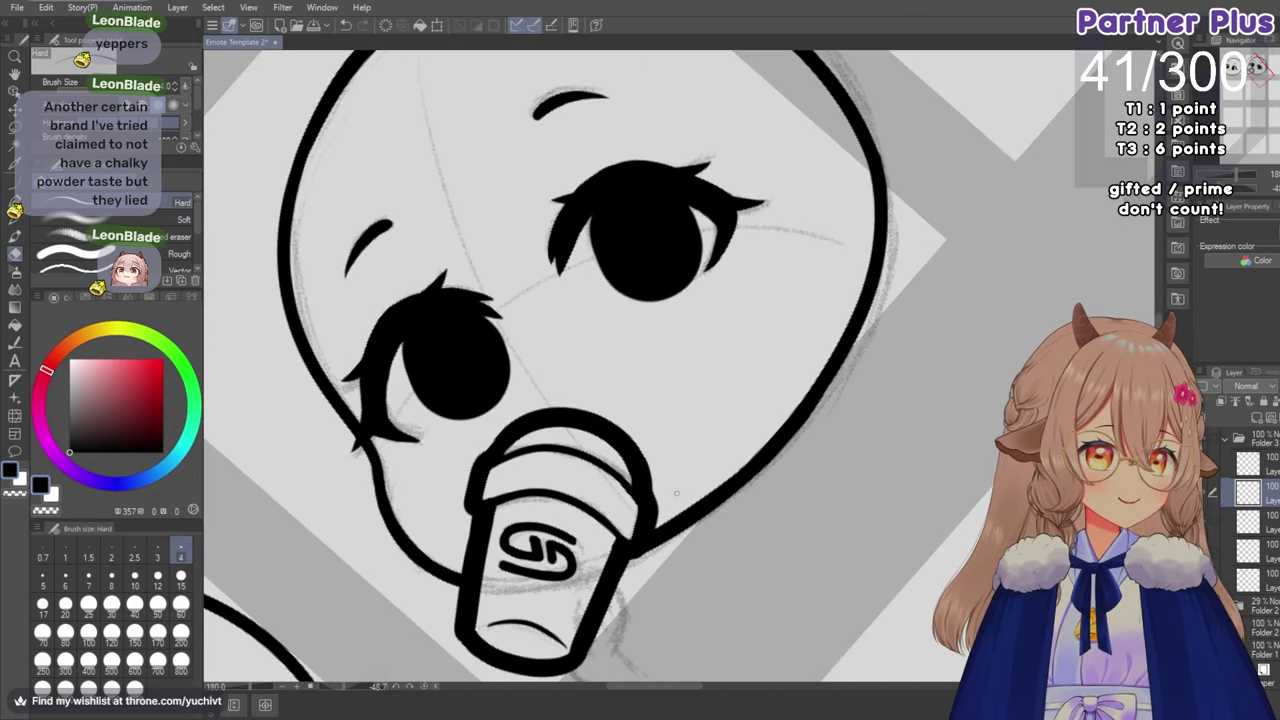
scroll(636, 506, "up", 4)
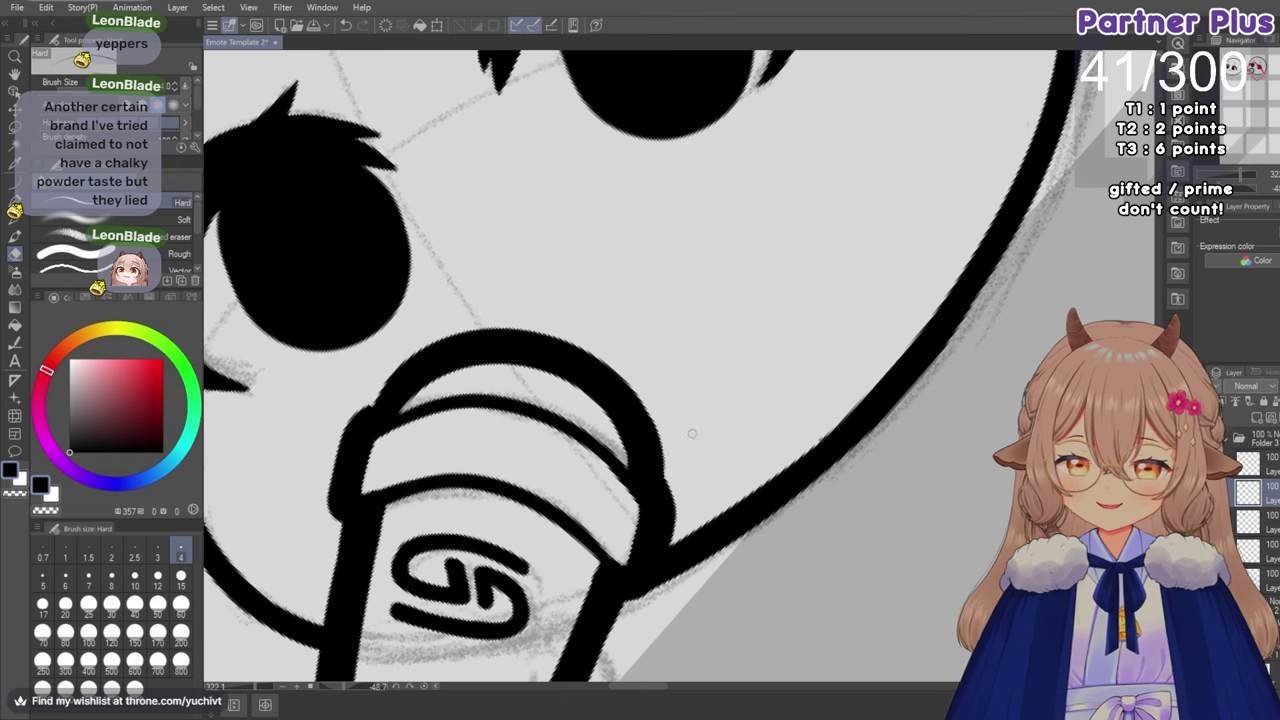
Switch back to the G-pen and check the whole emote with the canvas rotated back upright.
key("p")
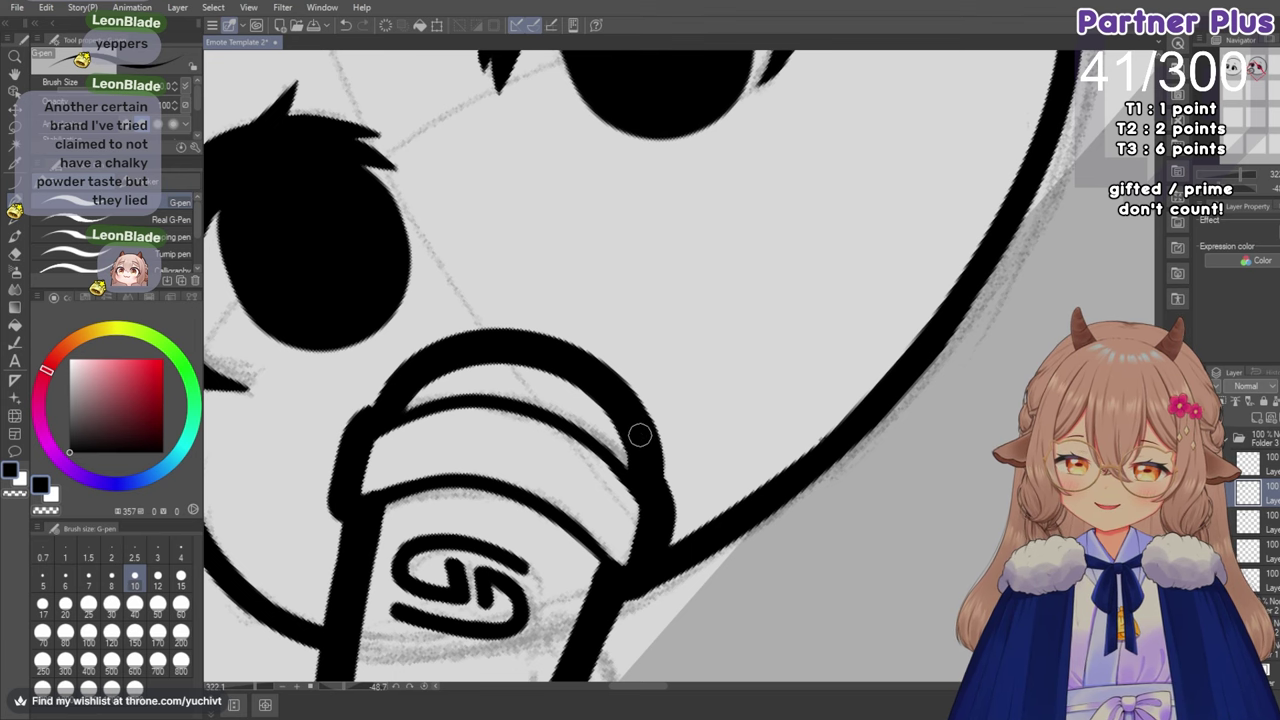
scroll(660, 440, "down", 2)
scroll(660, 440, "down", 2)
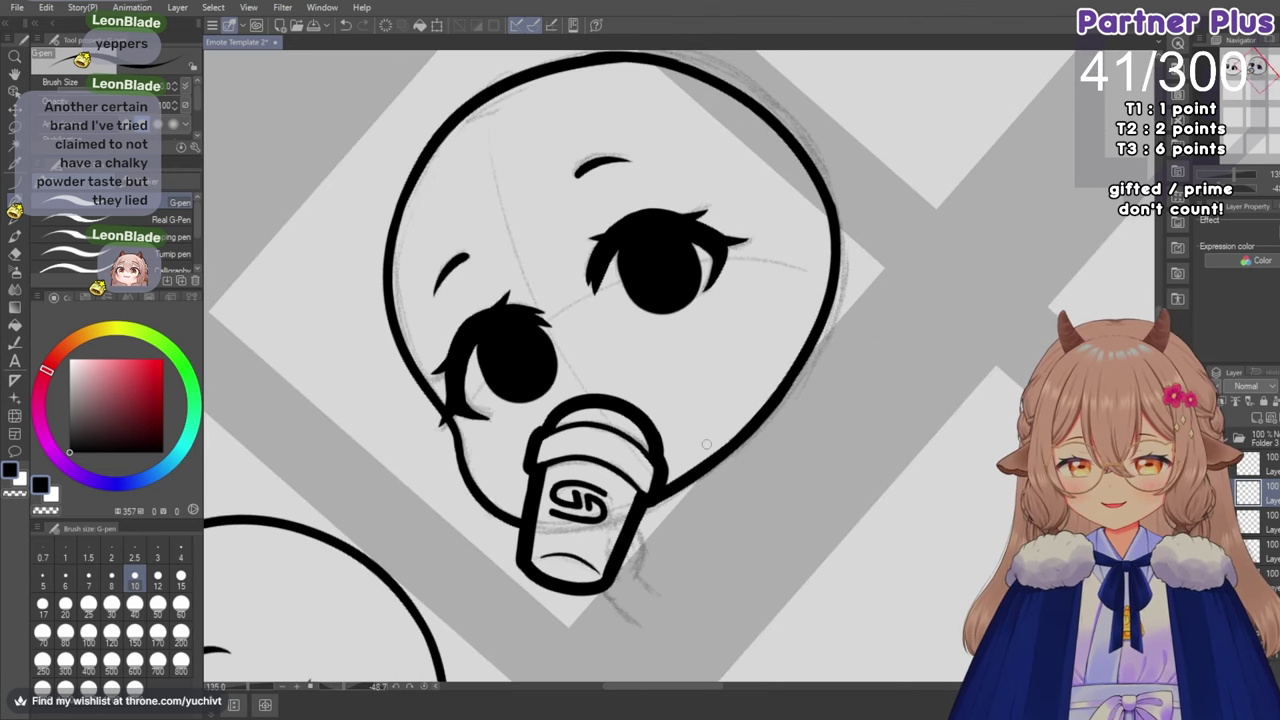
scroll(704, 446, "down", 2)
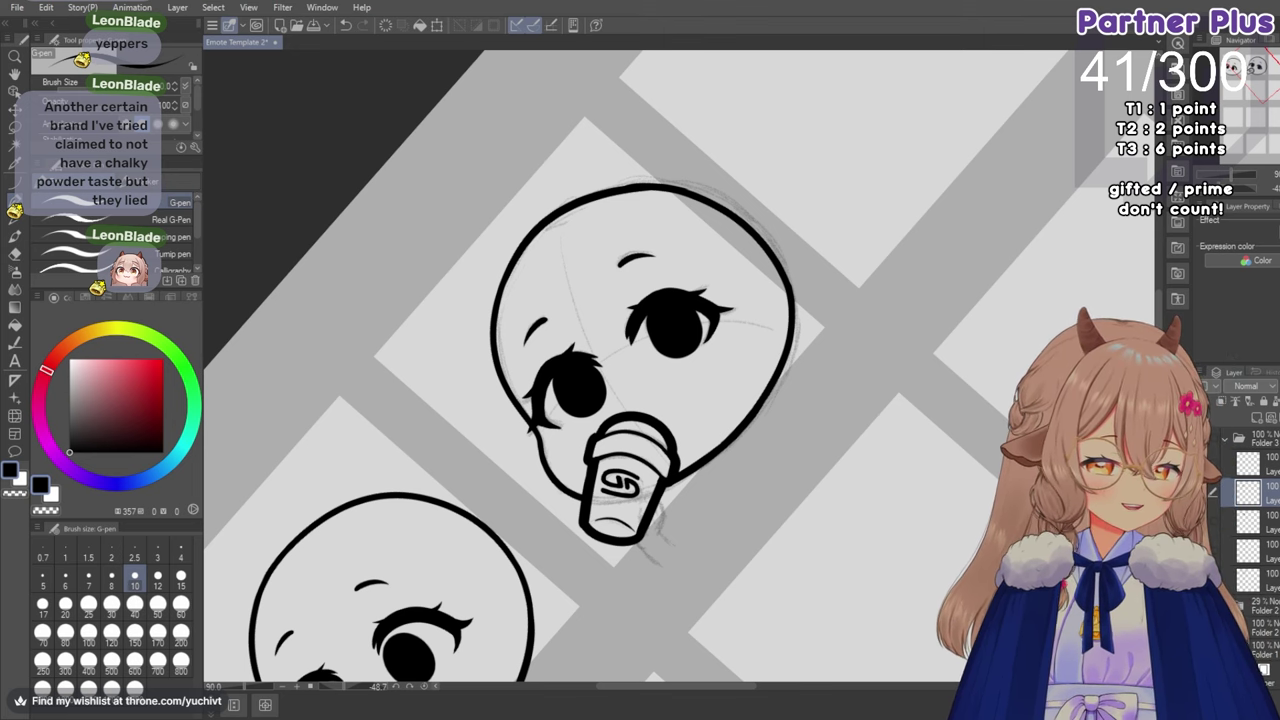
key("ctrl+at")
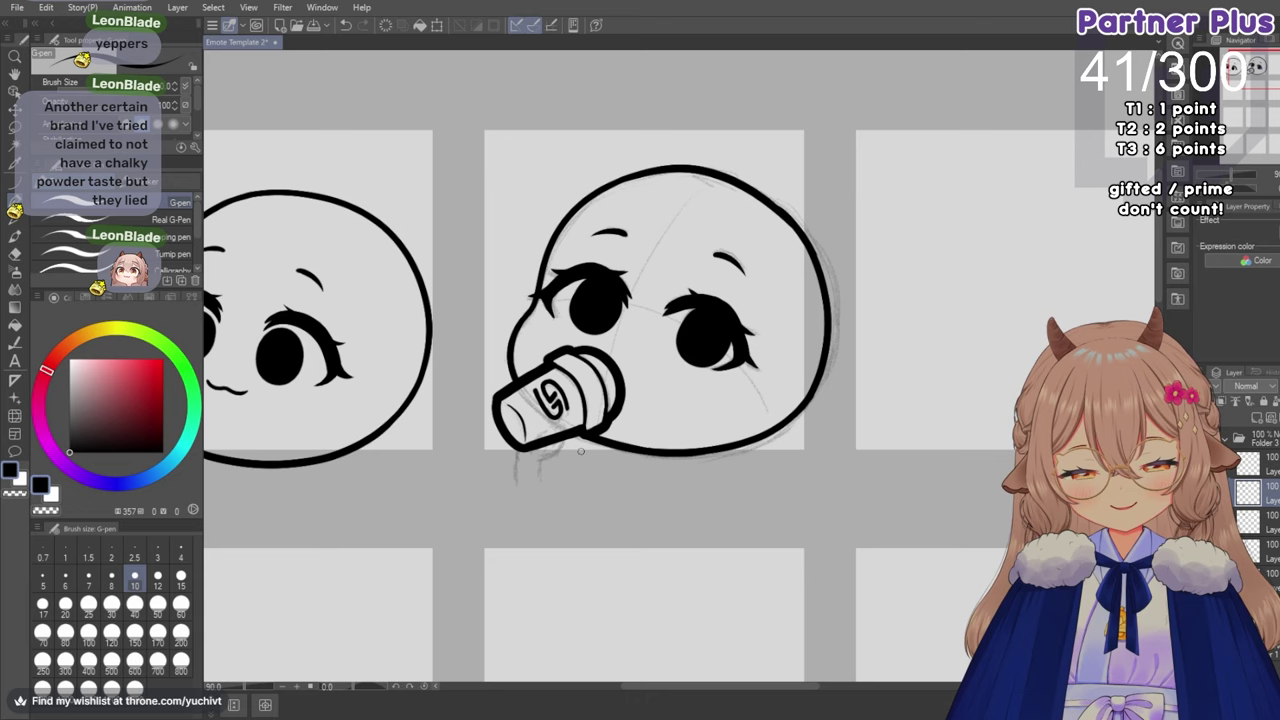
scroll(560, 452, "up", 3)
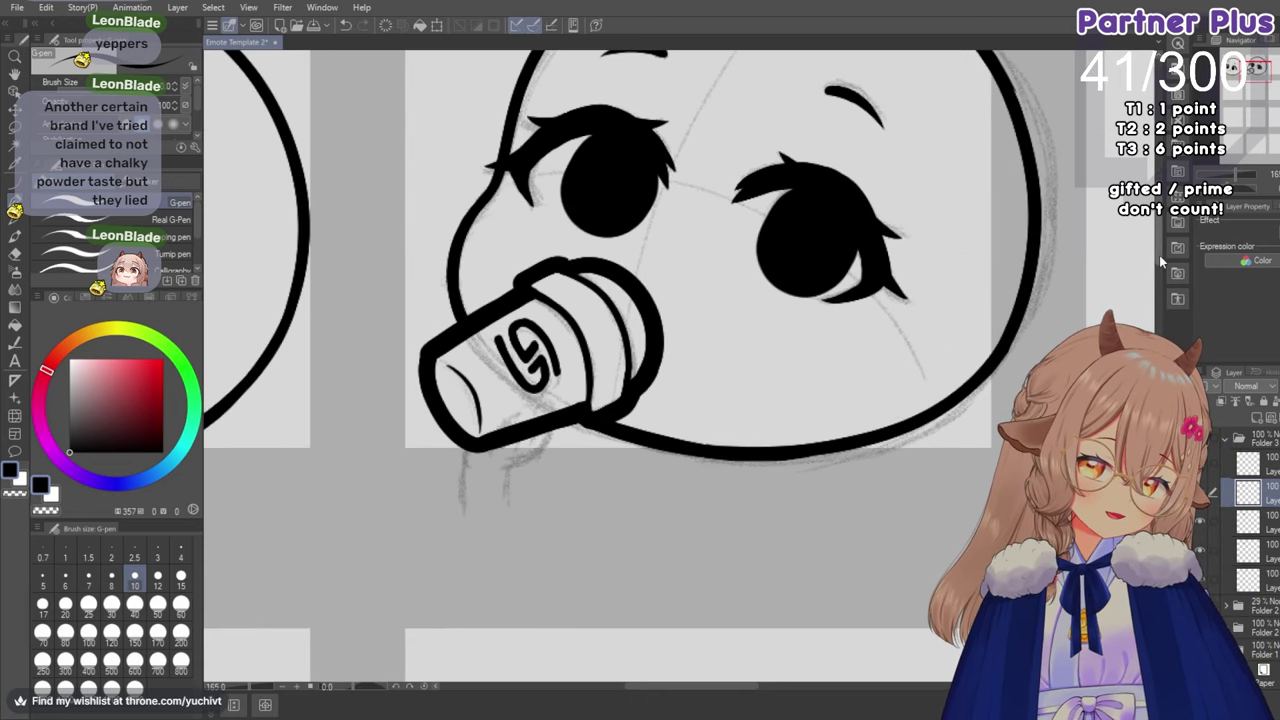
Try moving the cup and logo layers together slightly upward over the face, and undo the move.
left_click_drag(1159, 255, 1159, 249)
left_click(1250, 470)
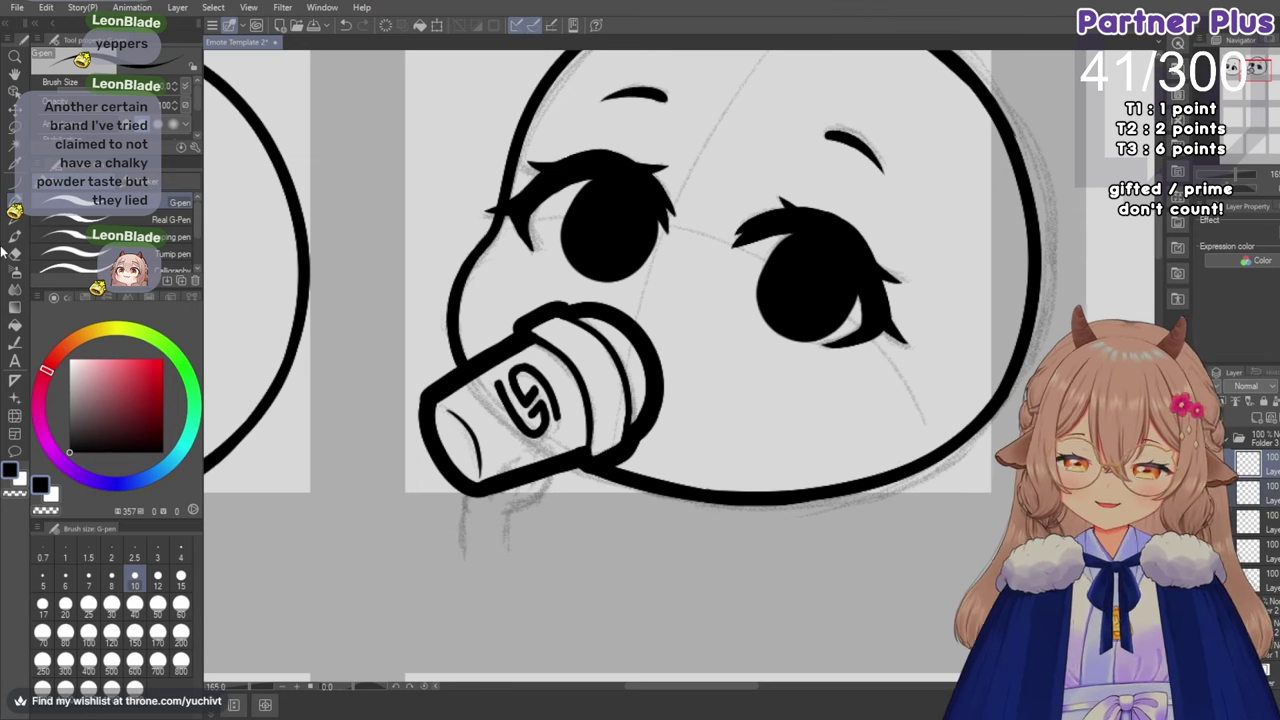
left_click(15, 110)
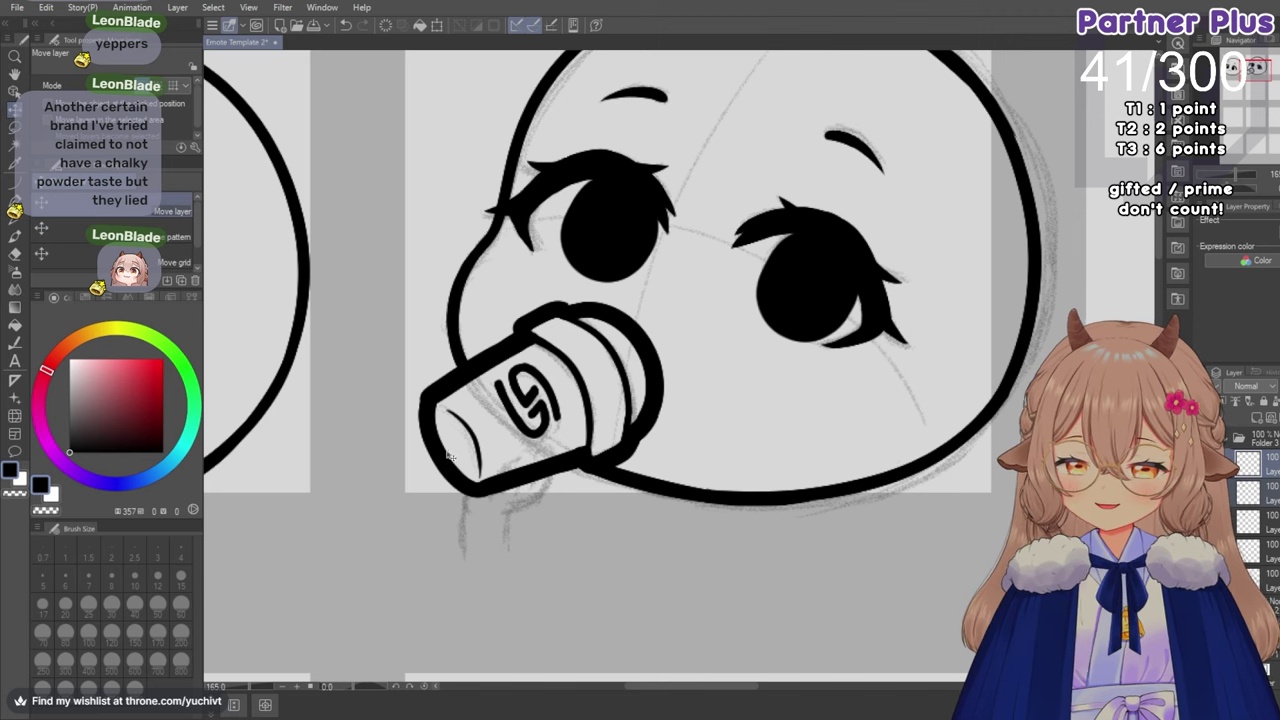
mouse_move(451, 450)
left_mouse_down()
mouse_move(442, 440)
mouse_move(455, 440)
left_mouse_up()
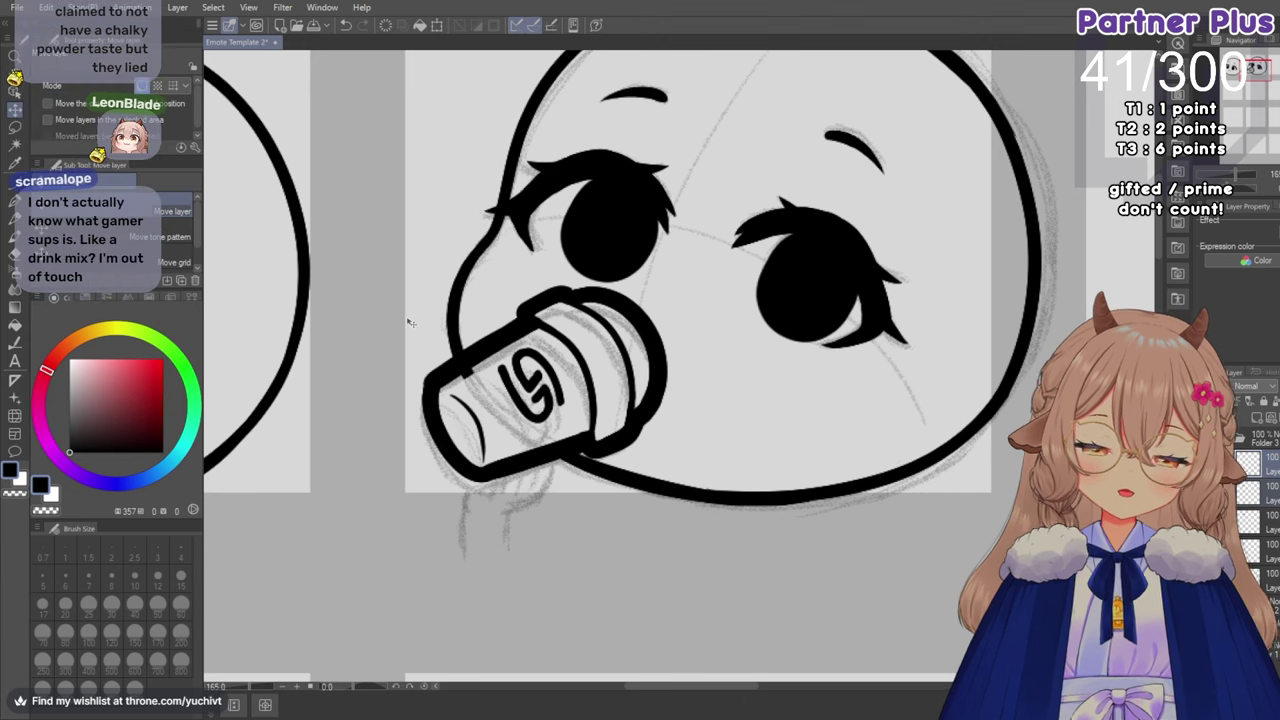
left_click(344, 27)
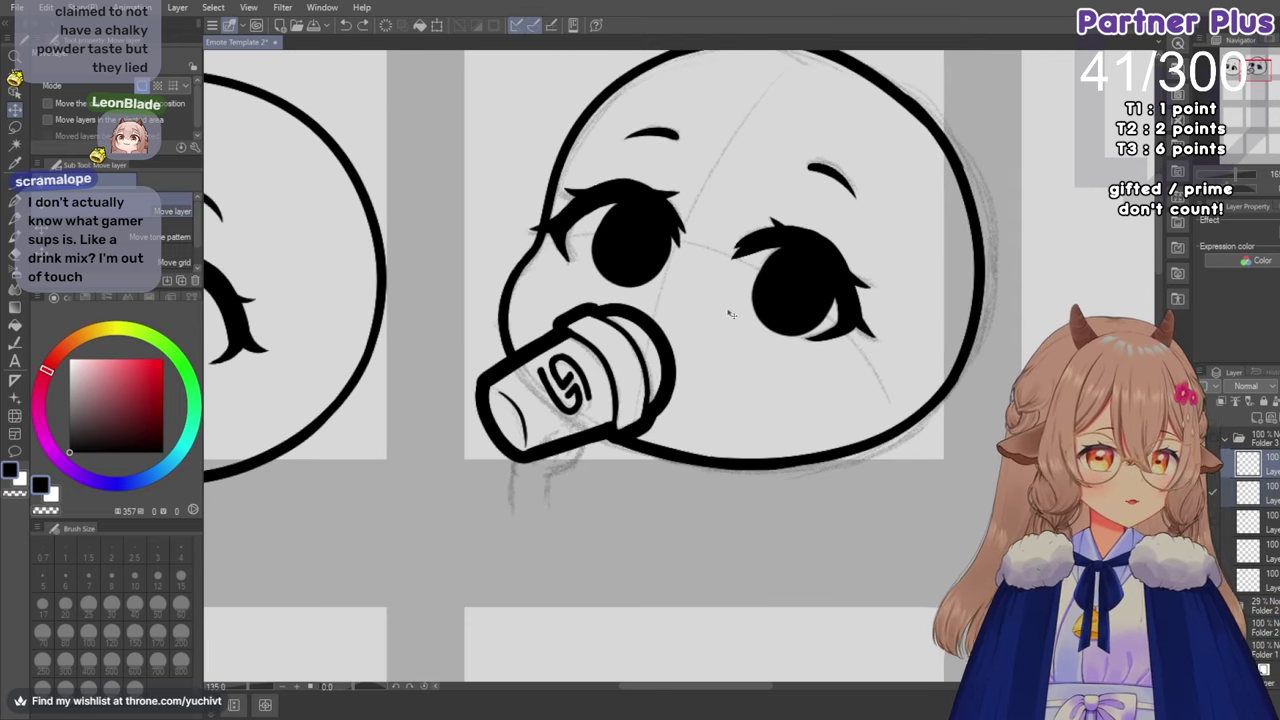
scroll(730, 315, "down", 1)
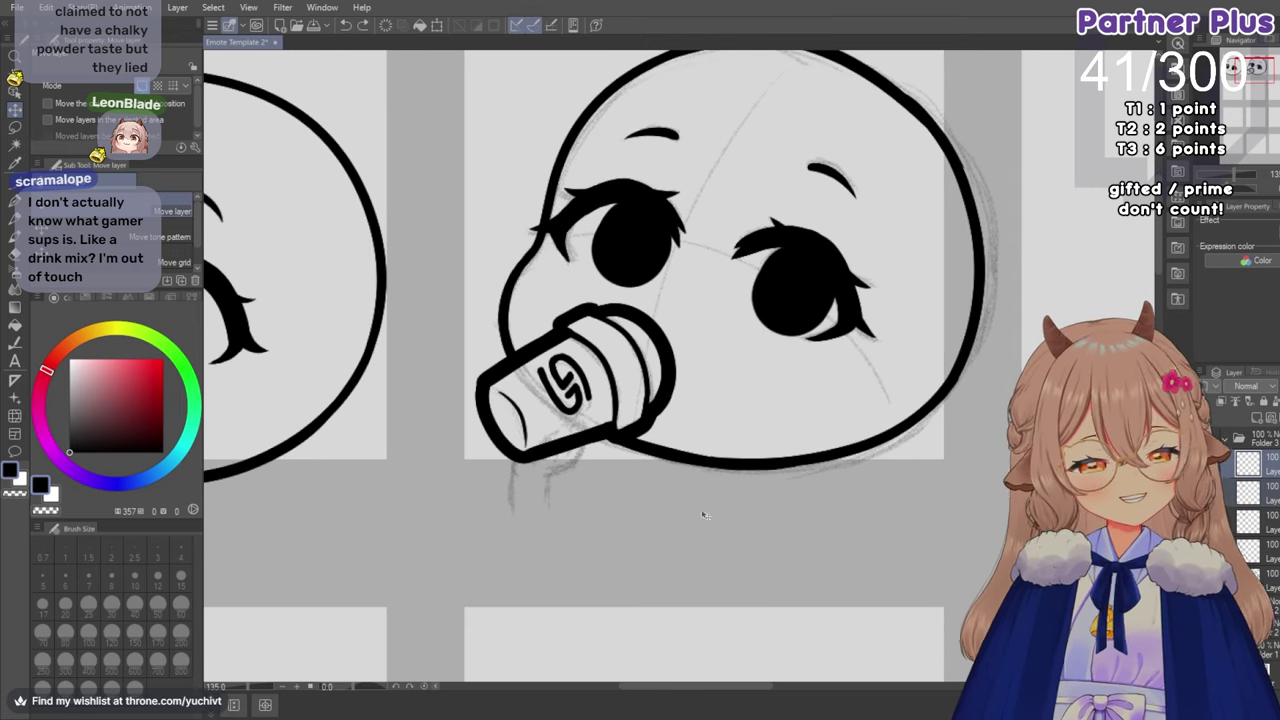
left_click_drag(695, 686, 711, 686)
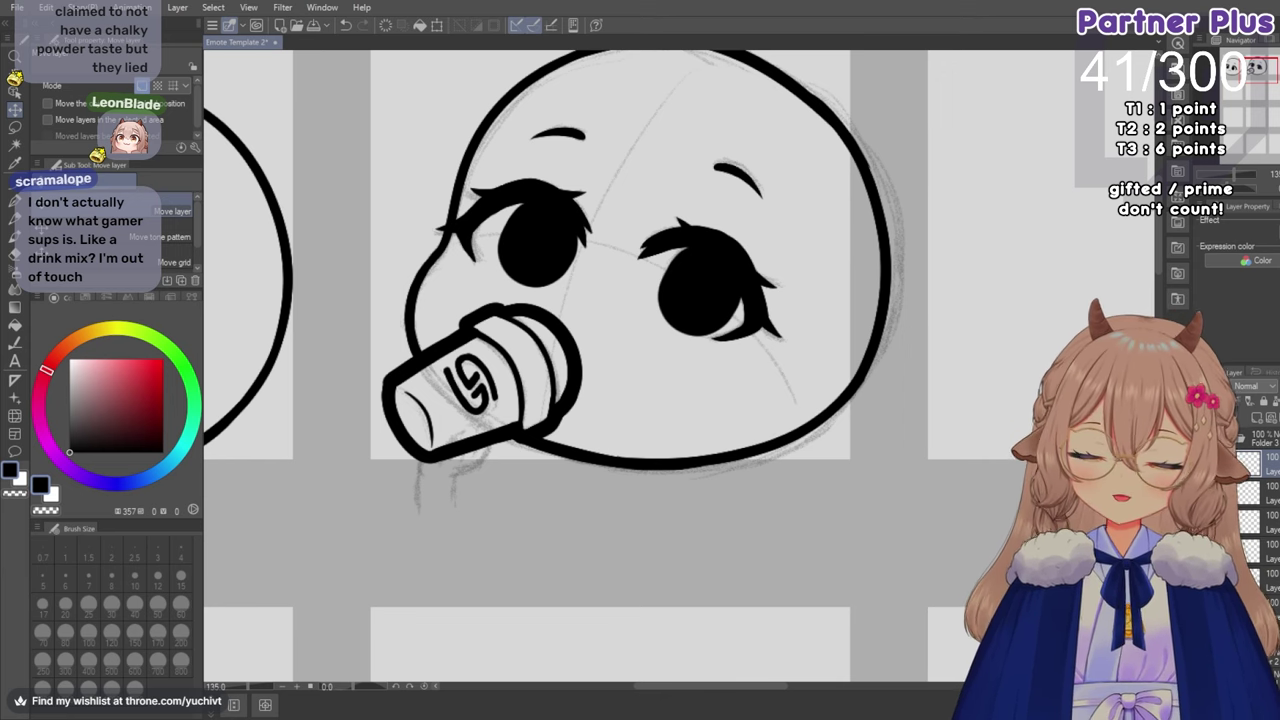
Hide the cup's line art and ink the outer curve of the sketched hand with the G-pen at size 15.
left_click(1224, 492)
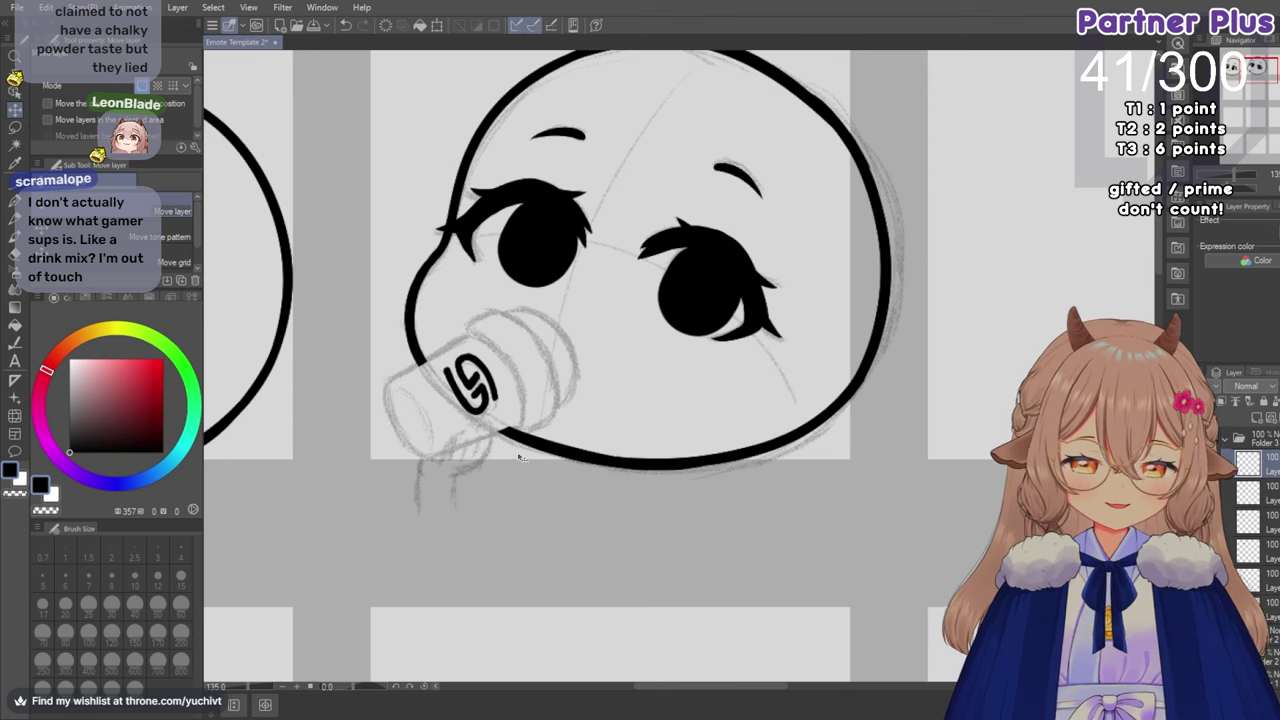
scroll(519, 457, "up", 5)
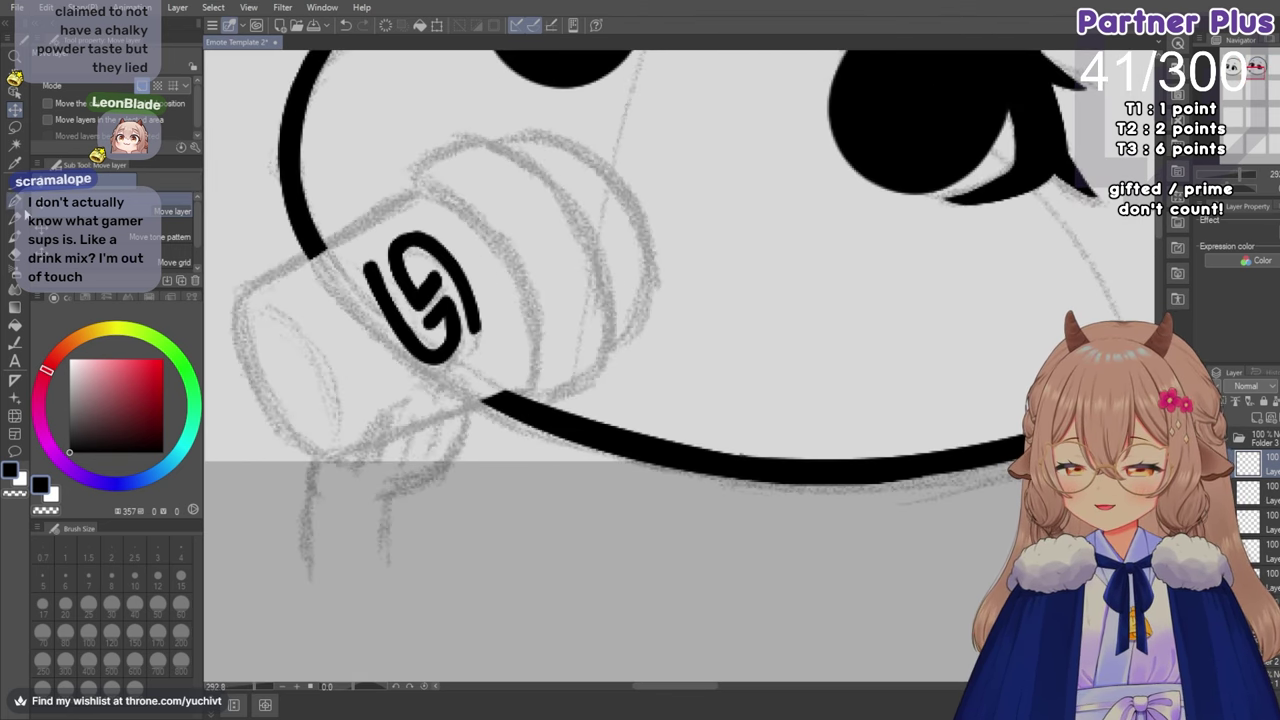
left_click(15, 202)
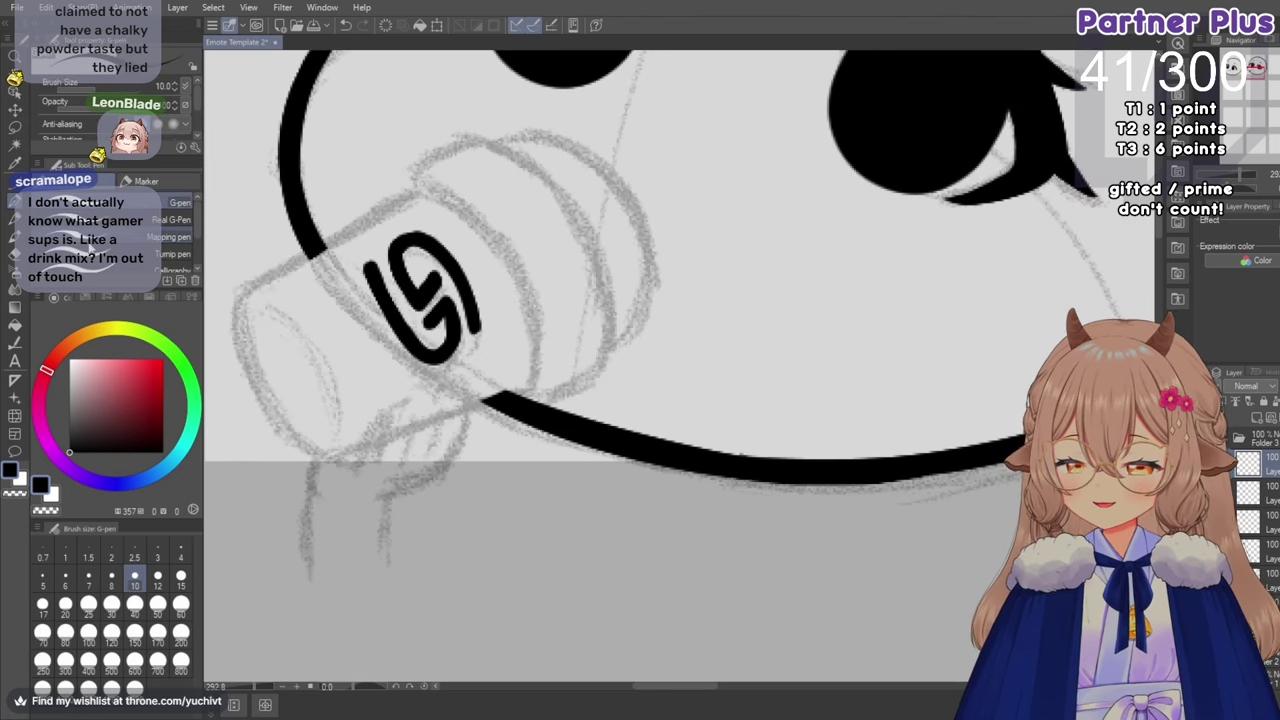
left_click(181, 577)
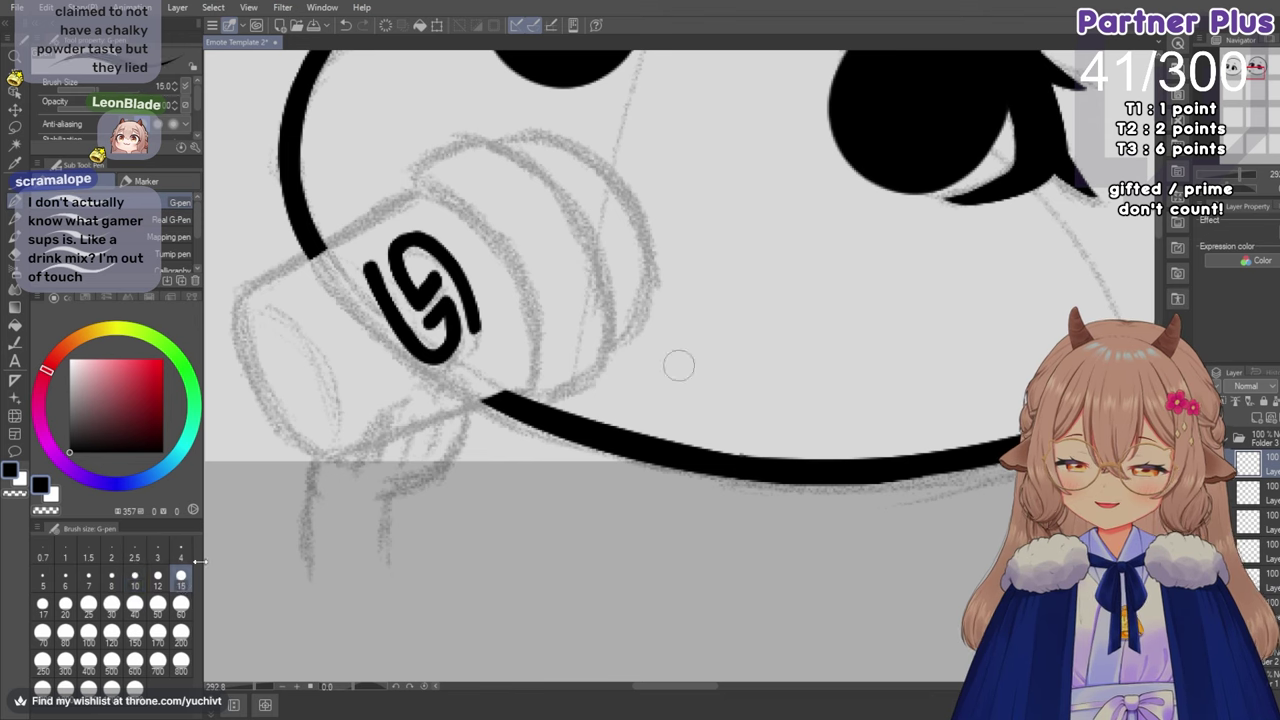
mouse_move(438, 390)
left_mouse_down()
mouse_move(458, 442)
mouse_move(457, 387)
mouse_move(467, 429)
mouse_move(430, 470)
left_mouse_up()
key("ctrl+z")
key("ctrl+z")
left_click(441, 391)
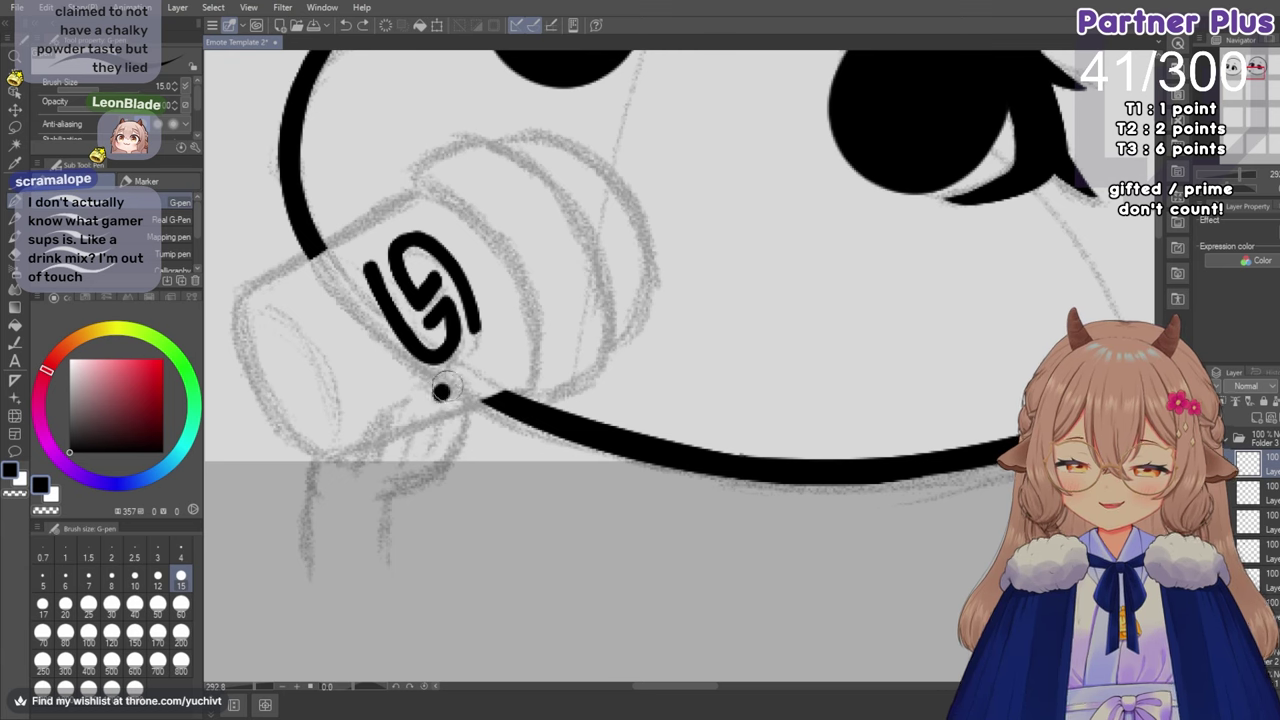
mouse_move(441, 391)
left_mouse_down()
mouse_move(470, 409)
mouse_move(448, 476)
mouse_move(390, 500)
left_mouse_up()
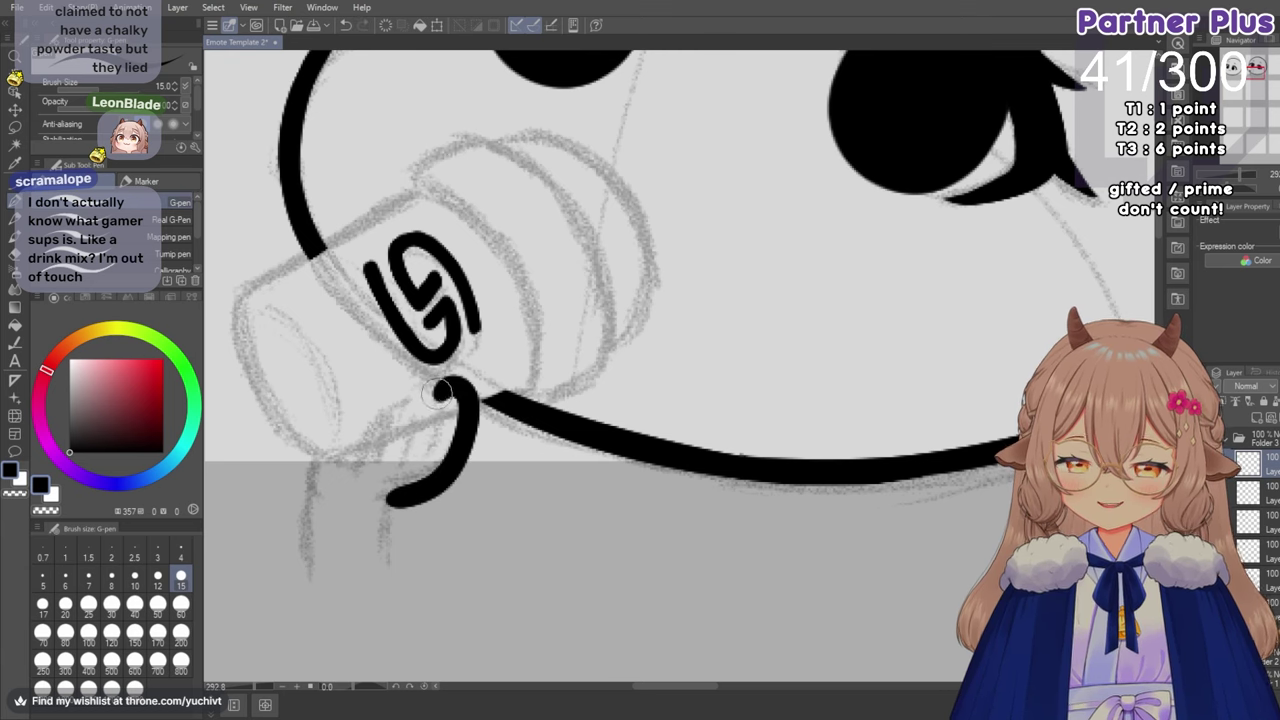
Ink the bumpy line of curled fingers from the hand's top down to its other side, redoing strokes as needed.
mouse_move(438, 392)
left_mouse_down()
mouse_move(404, 410)
mouse_move(433, 395)
mouse_move(400, 391)
mouse_move(412, 400)
mouse_move(364, 410)
mouse_move(380, 411)
mouse_move(367, 409)
mouse_move(332, 476)
left_mouse_up()
key("ctrl+z")
key("ctrl+z")
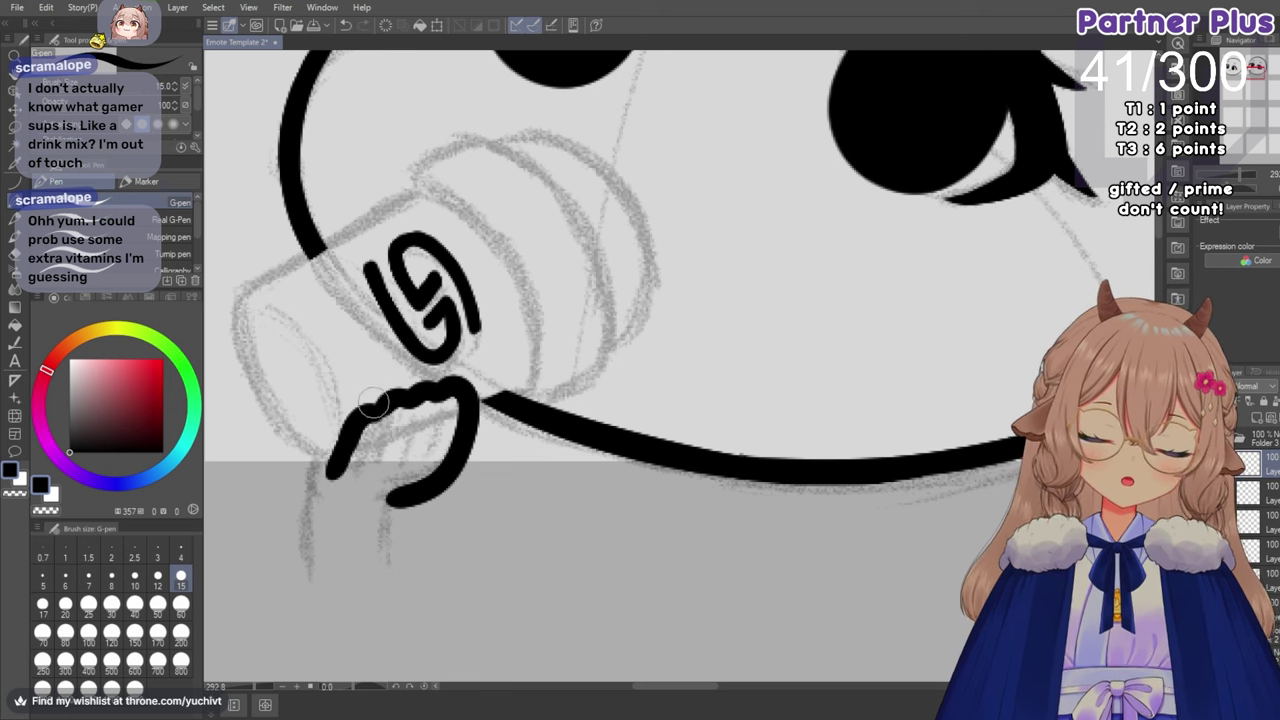
Reduce the G-pen to size 6 and ink the short tapered lines separating the hand's fingers.
key("bracketleft")
key("bracketleft")
key("bracketleft")
key("bracketleft")
key("bracketleft")
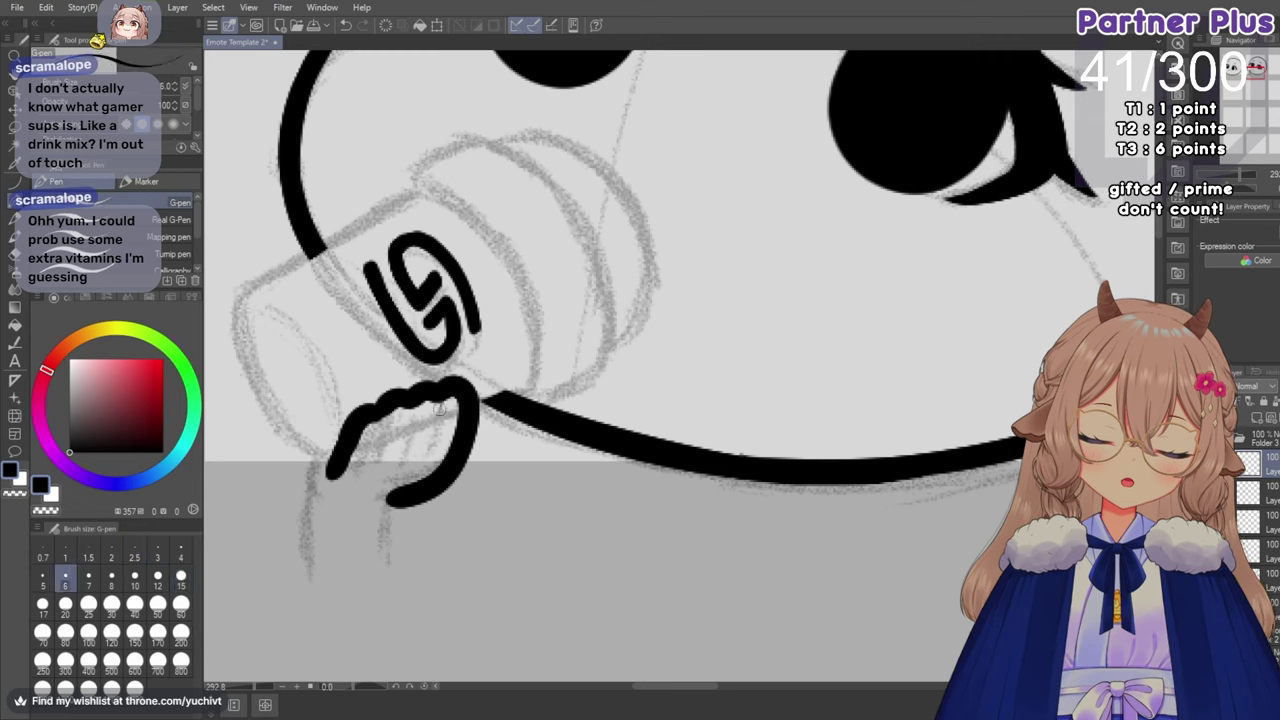
left_click_drag(446, 394, 430, 443)
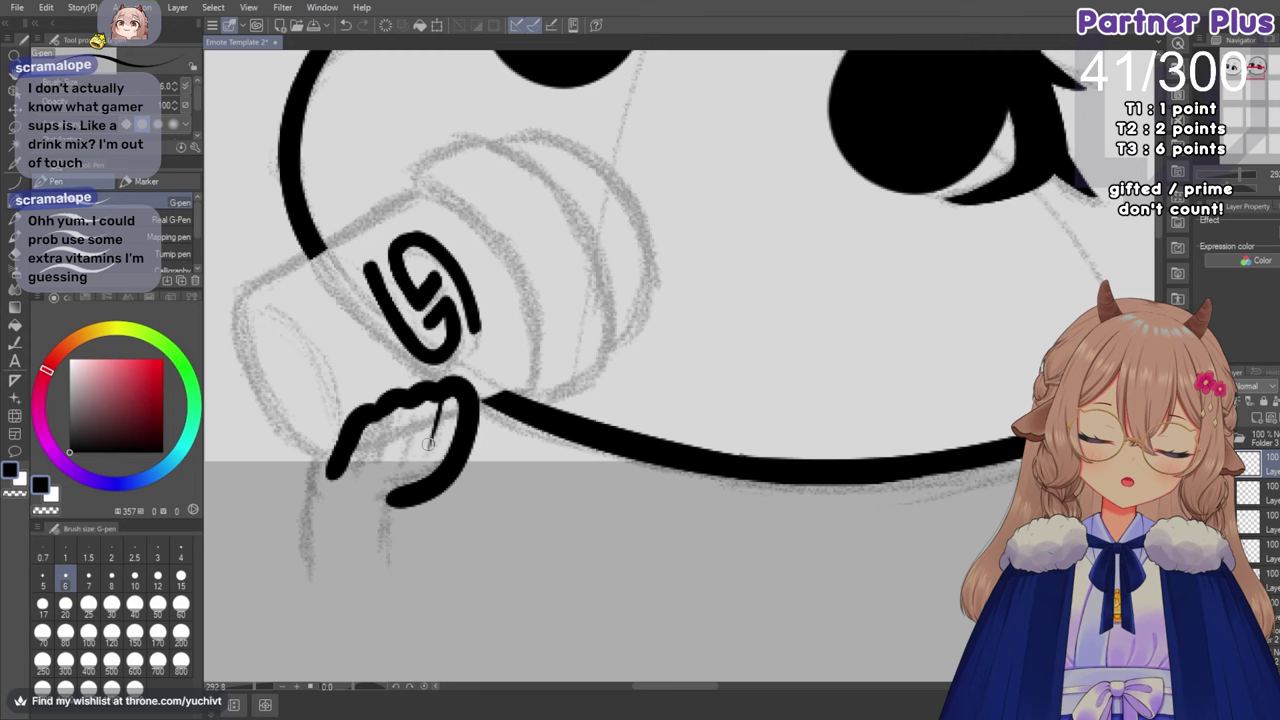
left_click_drag(443, 397, 435, 426)
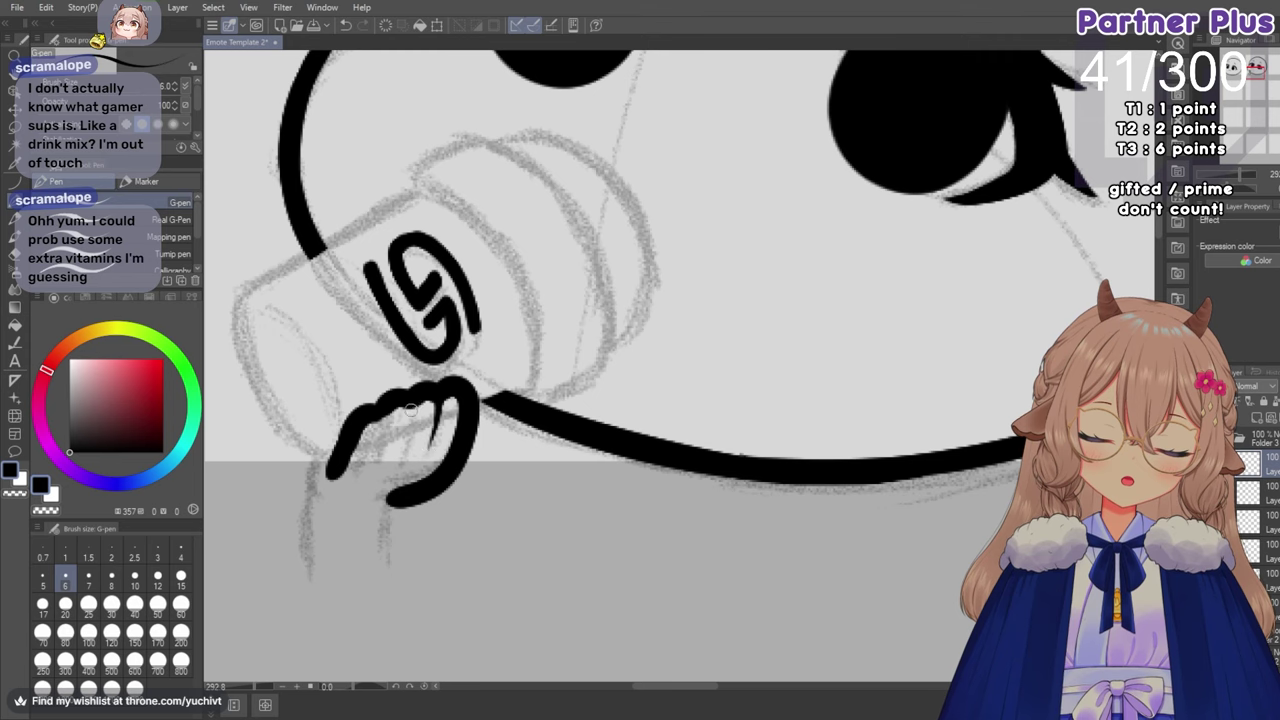
mouse_move(416, 399)
left_mouse_down()
mouse_move(406, 442)
mouse_move(409, 423)
left_mouse_up()
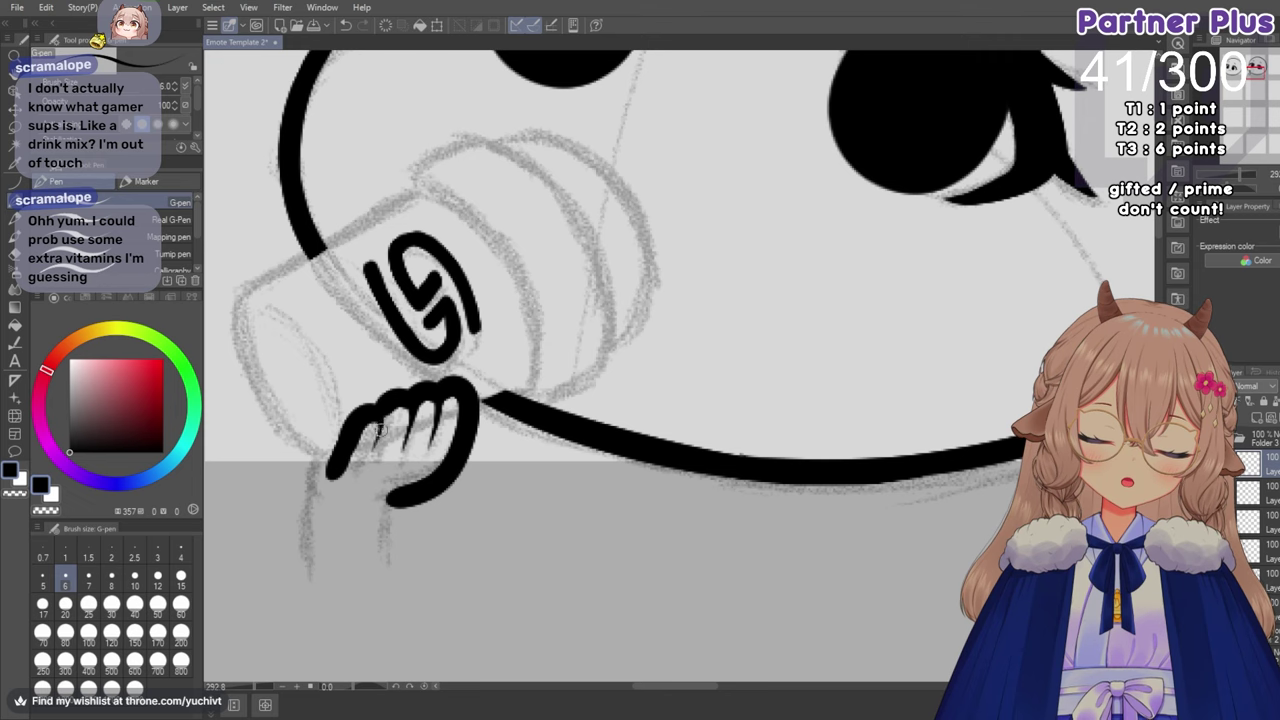
mouse_move(380, 430)
left_mouse_down()
mouse_move(371, 452)
mouse_move(377, 437)
mouse_move(405, 435)
mouse_move(409, 412)
left_mouse_up()
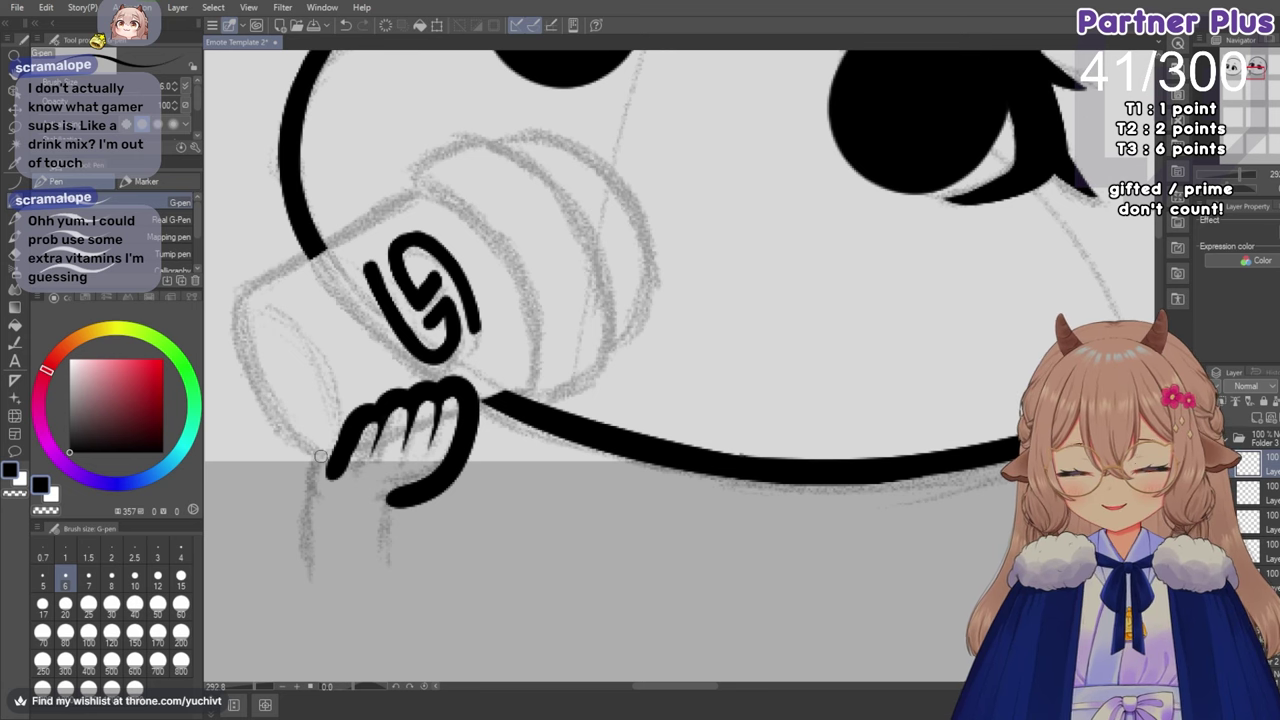
Show the cup's line art again and erase its lower outline where it crosses the fingers, using the Hard eraser at size 15.
scroll(502, 421, "down", 4)
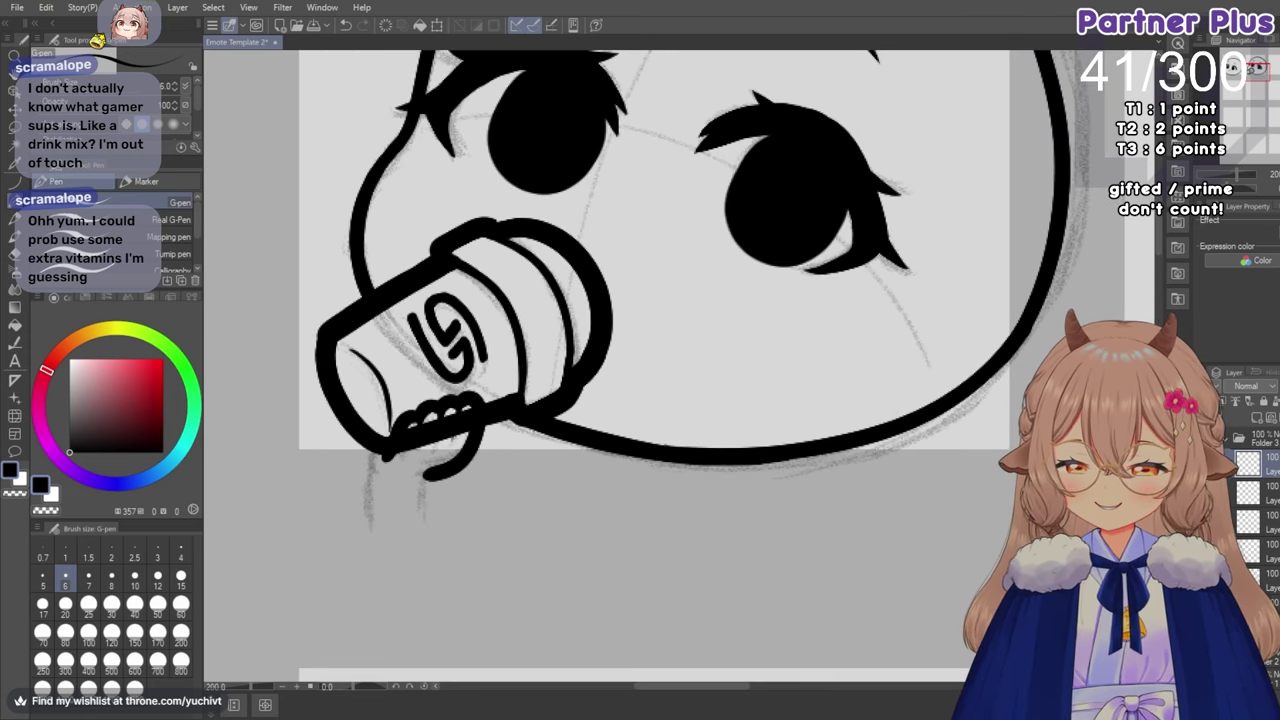
scroll(484, 450, "up", 3)
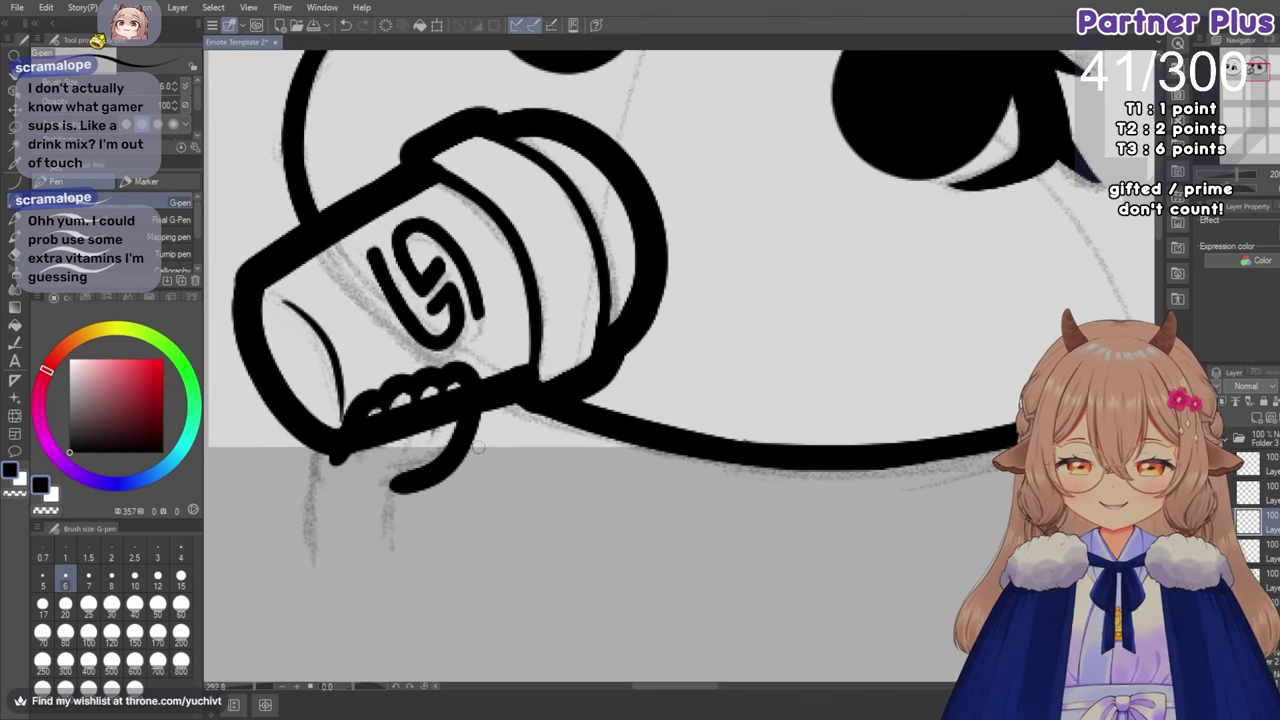
key("e")
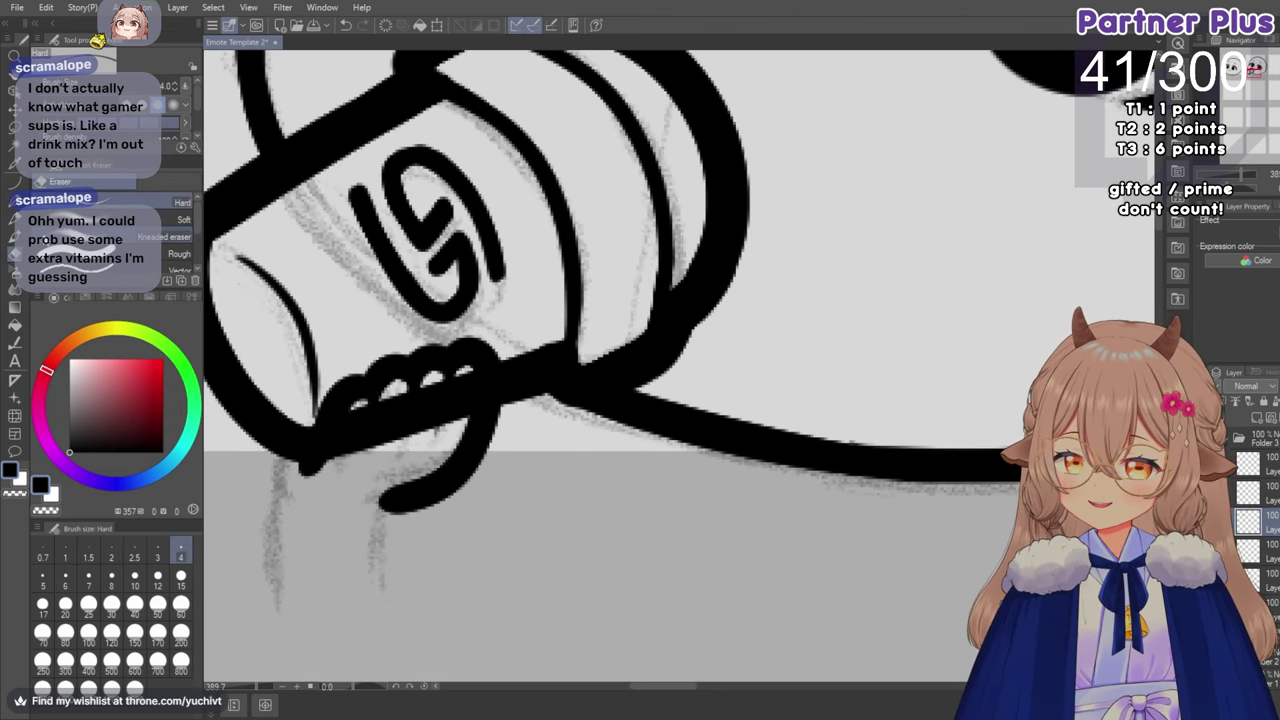
left_click(180, 585)
mouse_move(360, 400)
left_mouse_down()
mouse_move(331, 466)
mouse_move(362, 465)
mouse_move(410, 415)
mouse_move(440, 430)
mouse_move(470, 368)
left_mouse_up()
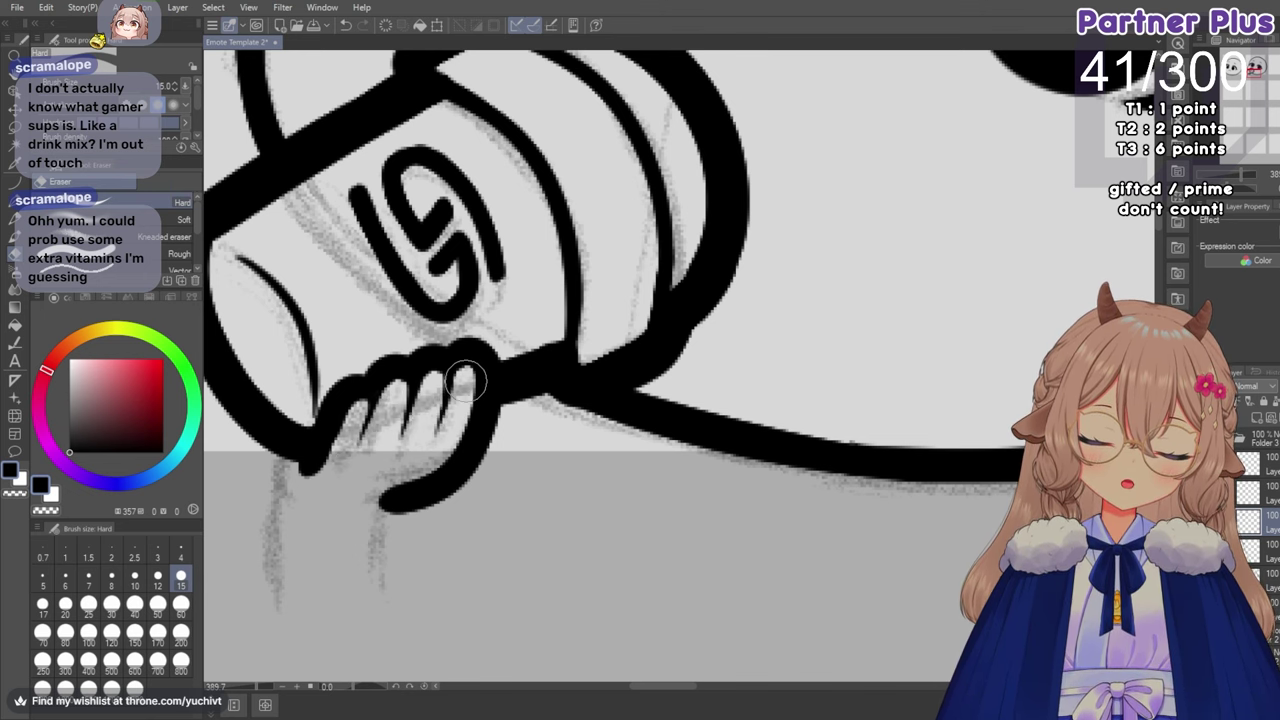
Check the drinking emote at small size beside the first face, with the canvas view flipped horizontally.
scroll(480, 410, "down", 5)
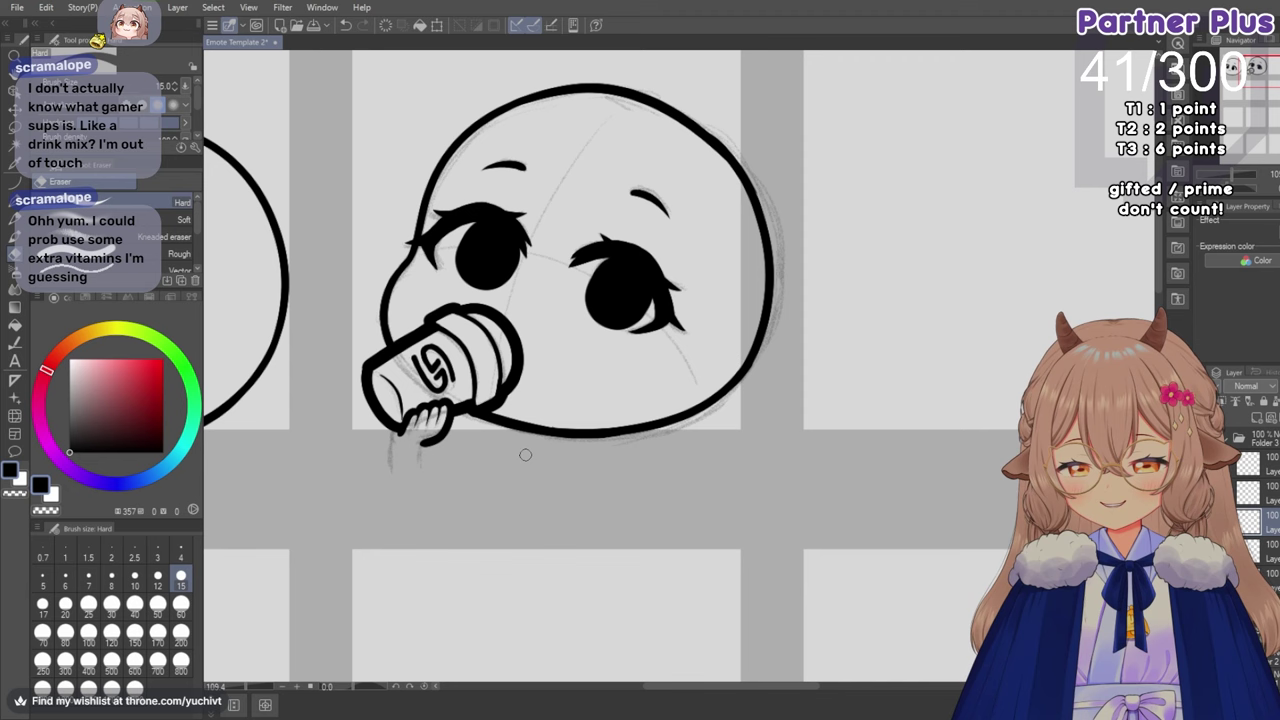
scroll(557, 467, "down", 6)
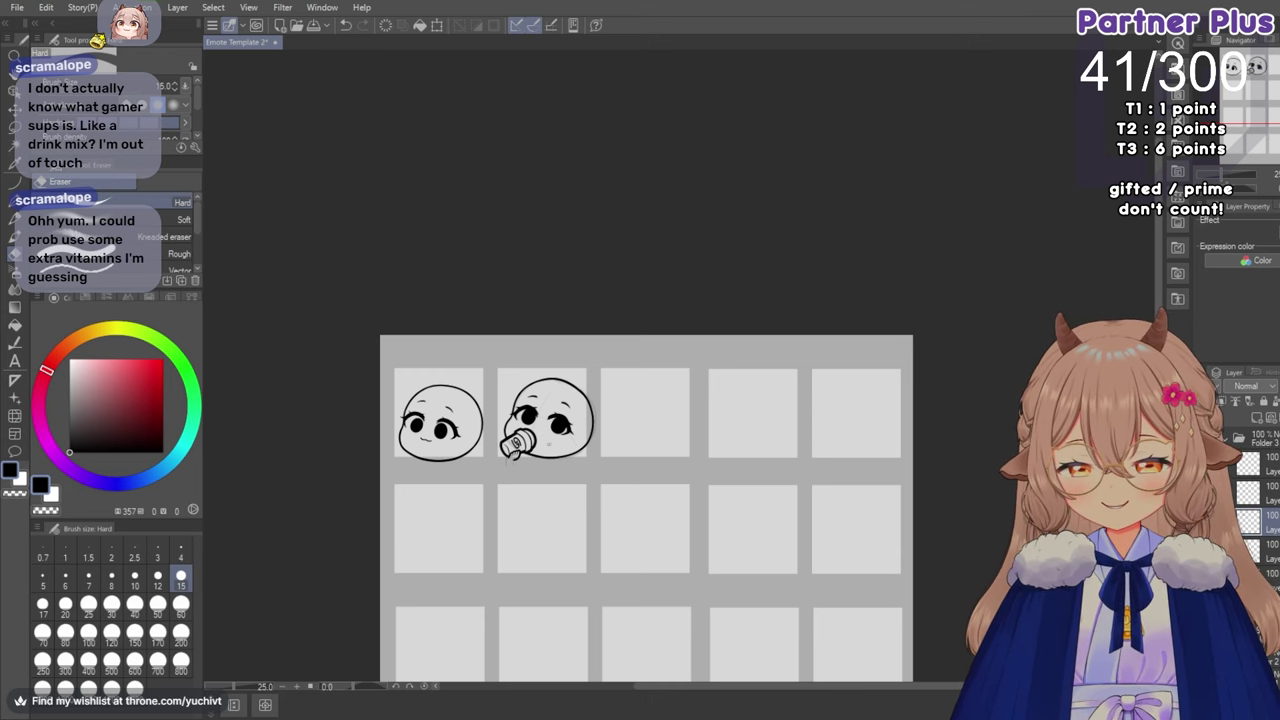
scroll(566, 439, "up", 5)
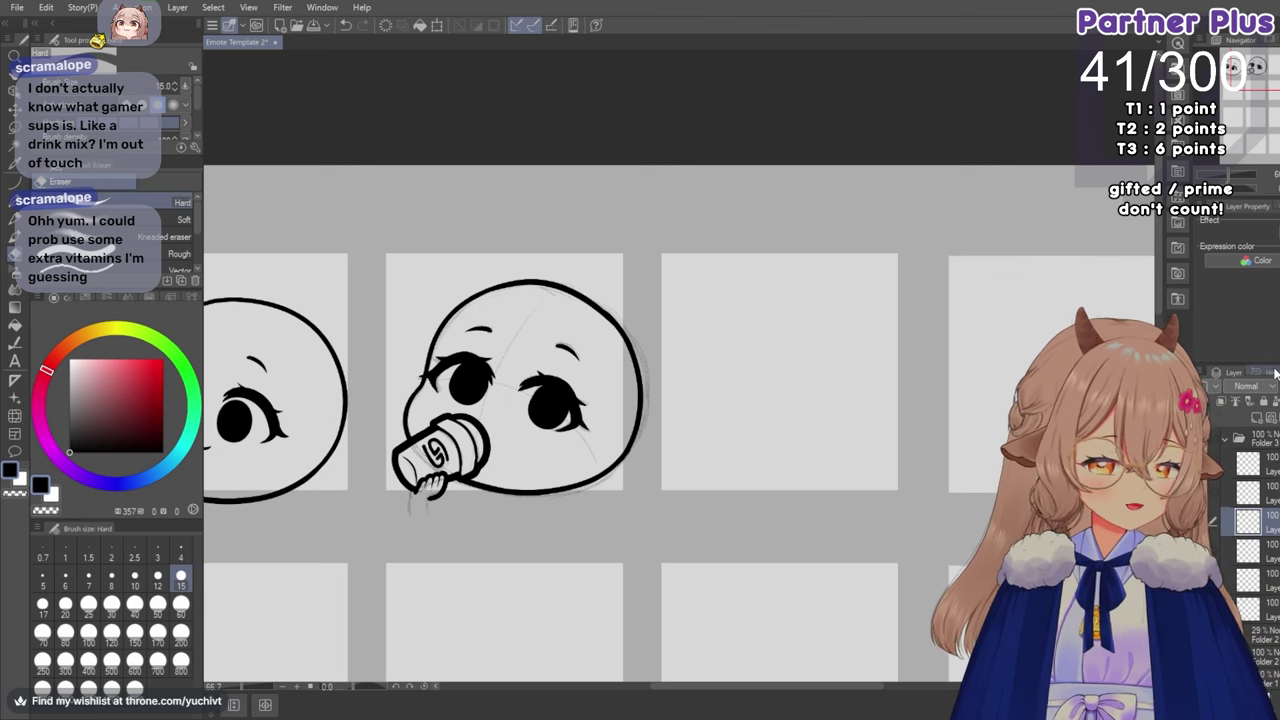
key("h")
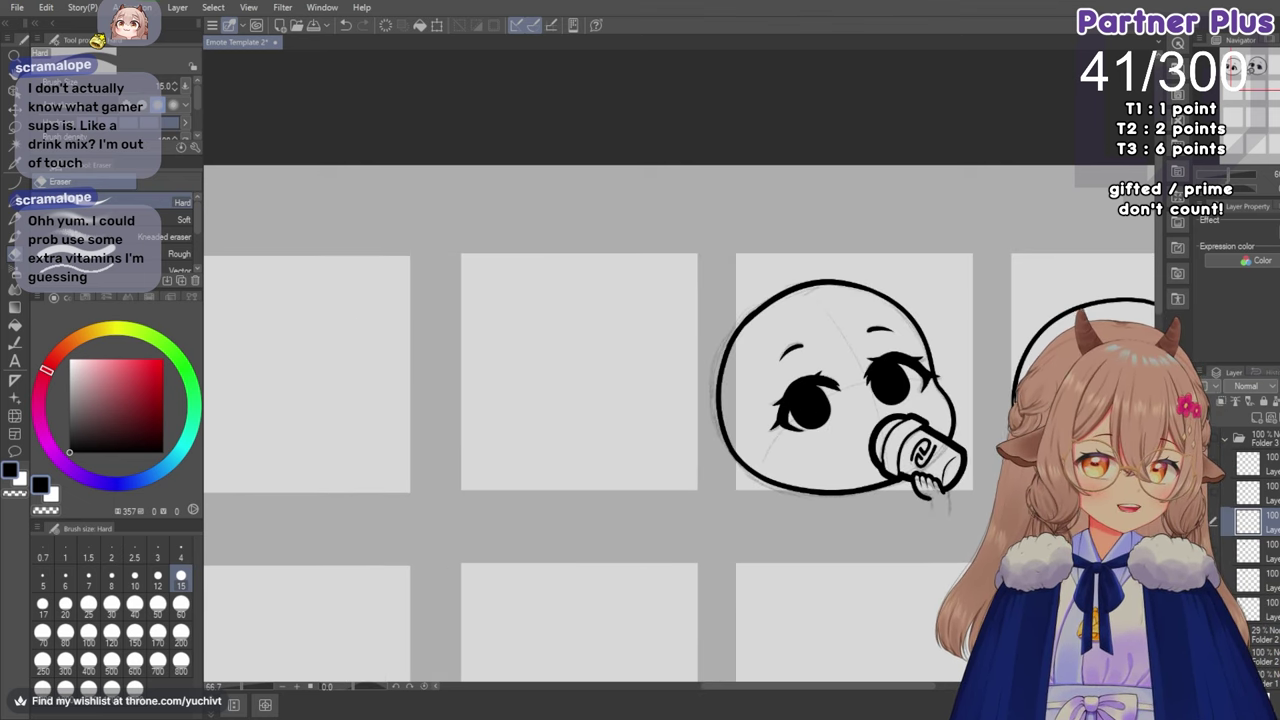
scroll(779, 673, "right", 3)
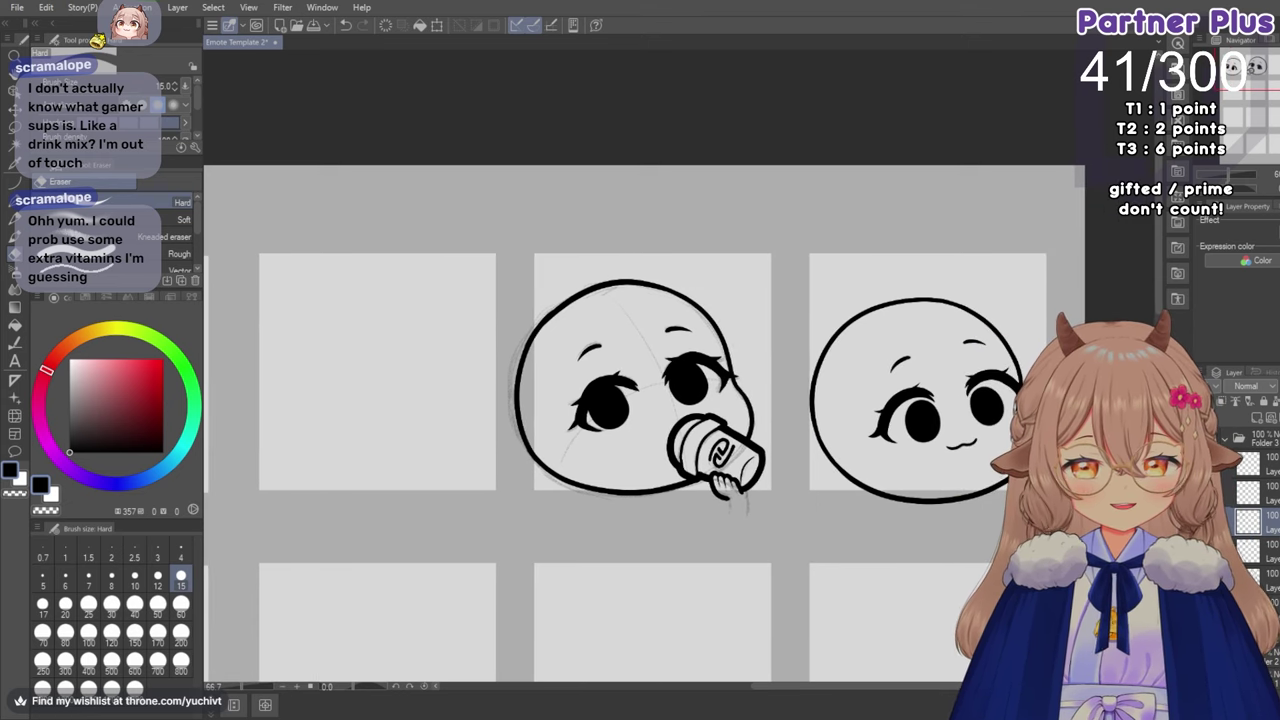
Lasso the drinking face's eye farther from the cup on its layer and scale it up slightly.
left_click(1214, 574)
left_click(1214, 574)
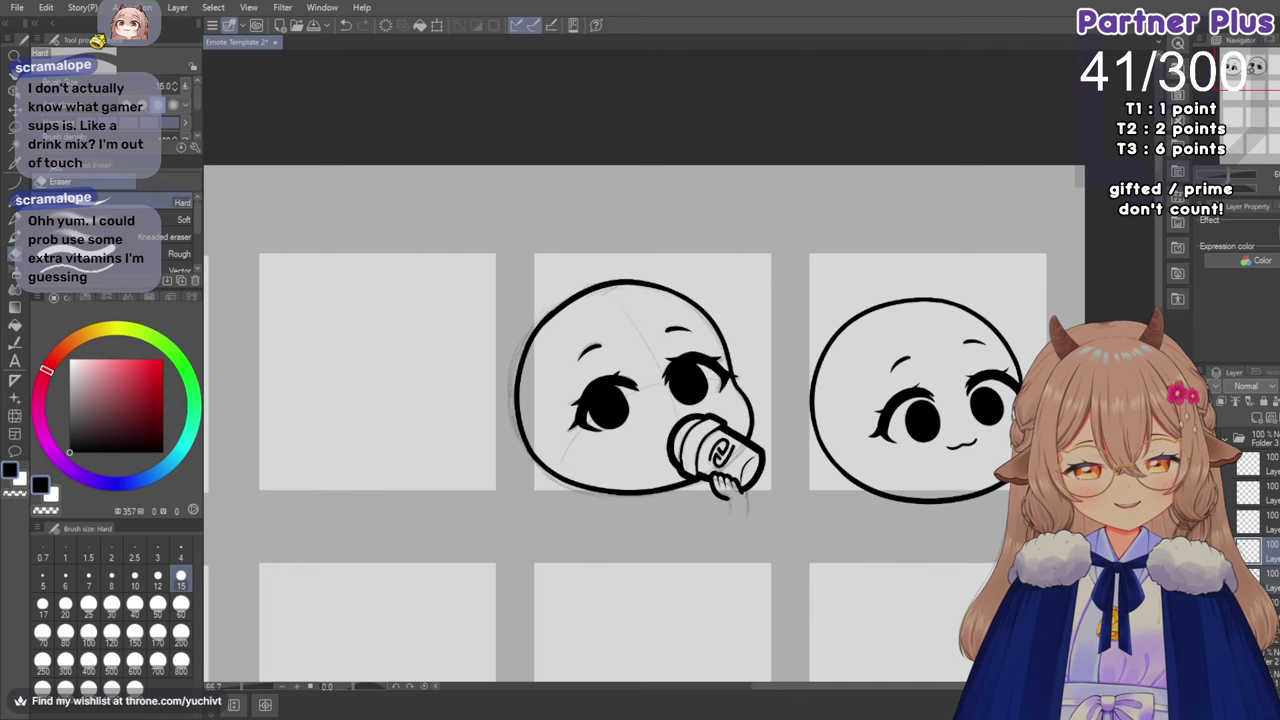
scroll(756, 500, "up", 4)
left_click(15, 127)
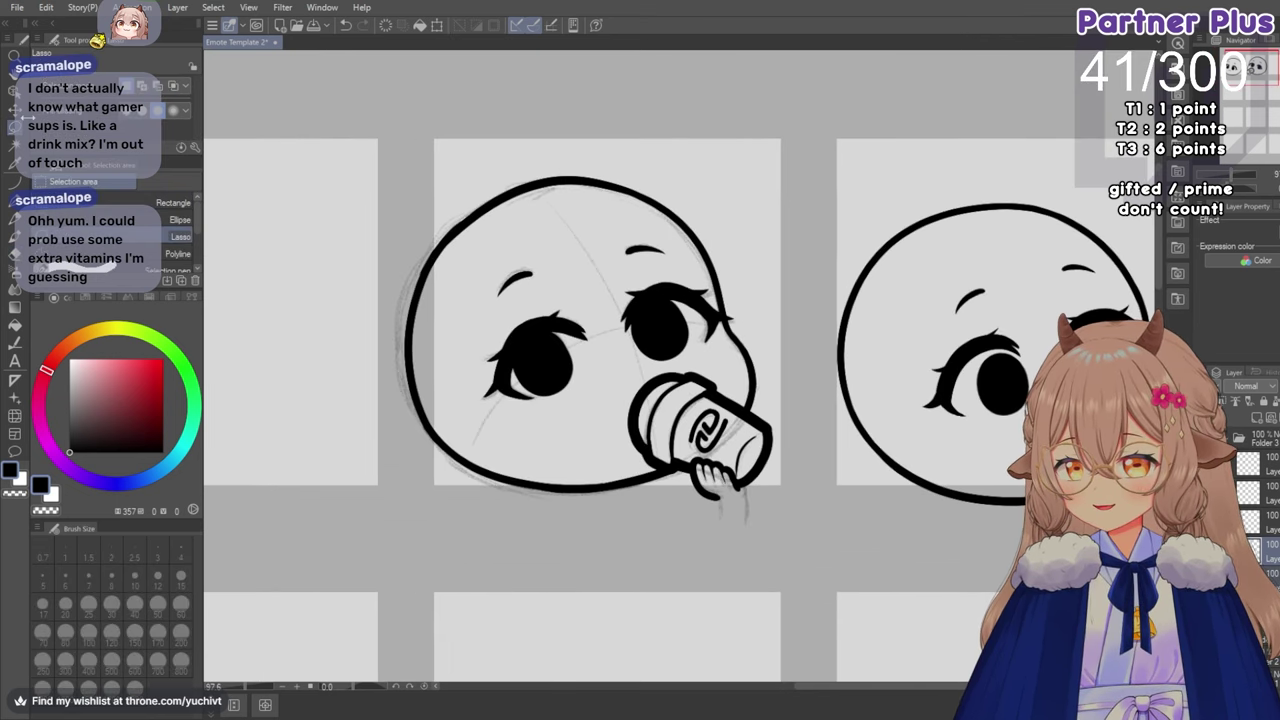
mouse_move(545, 300)
left_mouse_down()
mouse_move(459, 375)
mouse_move(548, 429)
mouse_move(611, 332)
mouse_move(529, 295)
left_mouse_up()
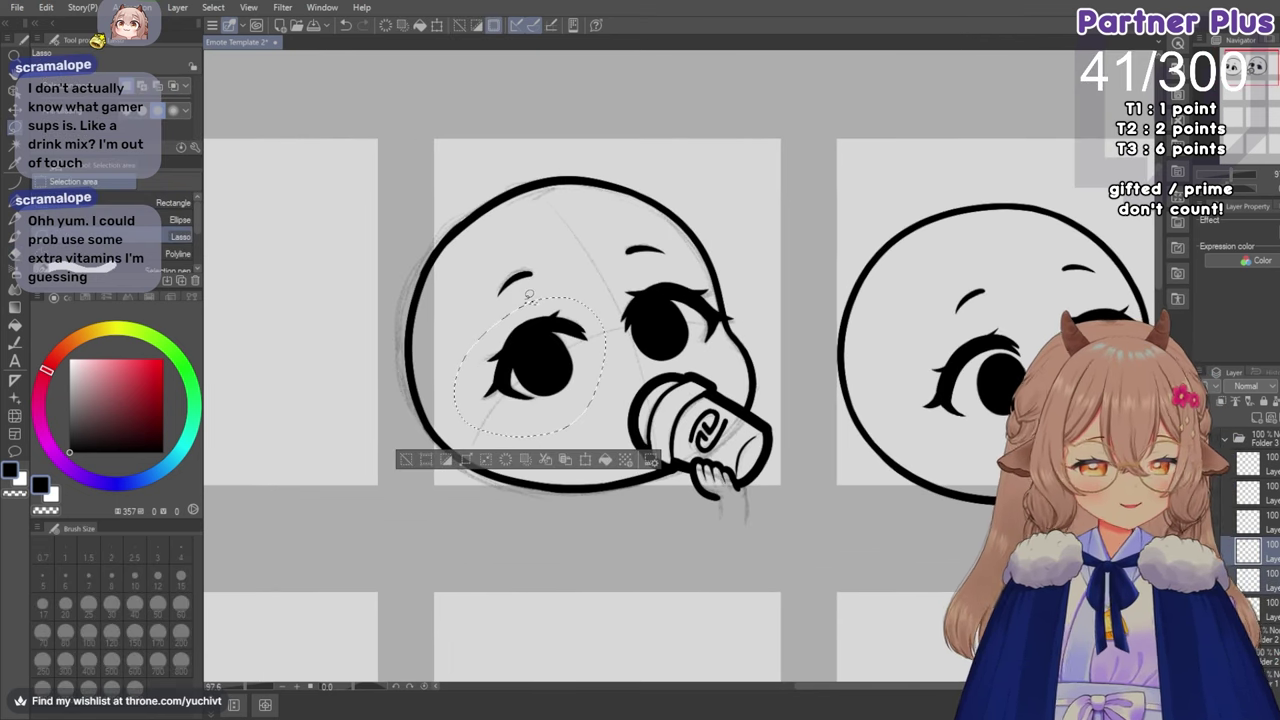
key("ctrl+t")
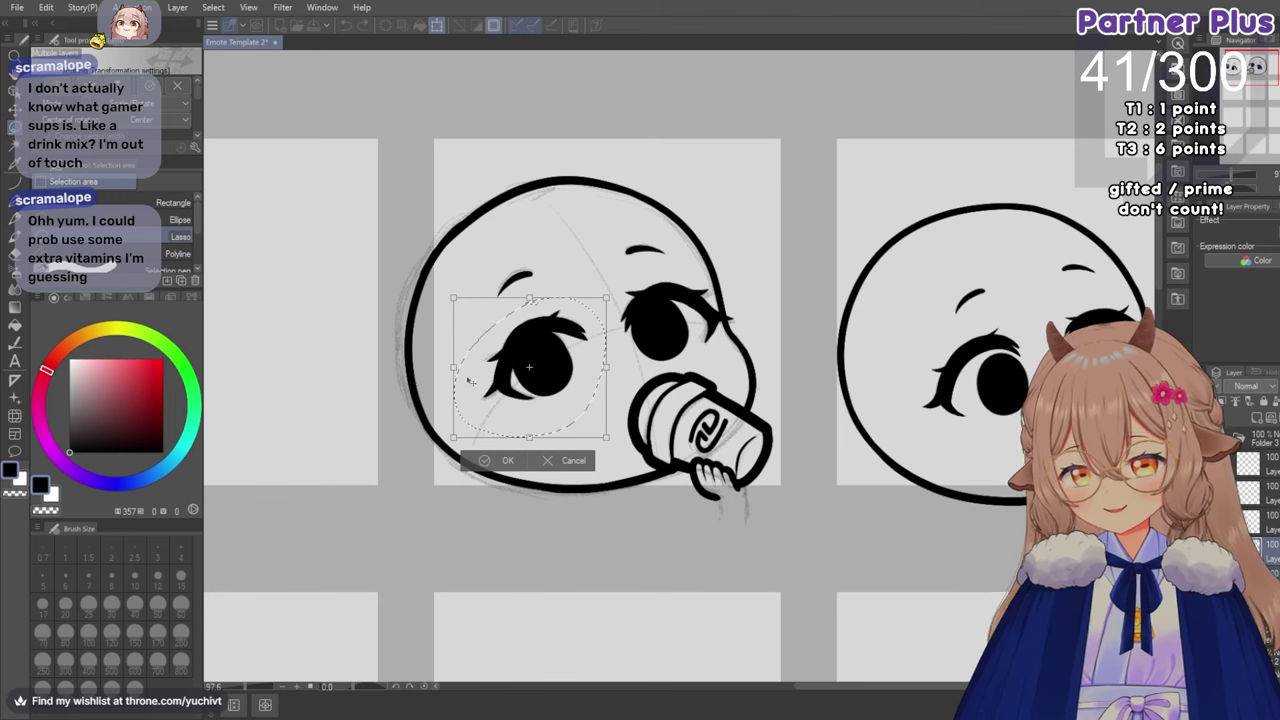
left_click_drag(454, 438, 444, 448)
left_click(481, 468)
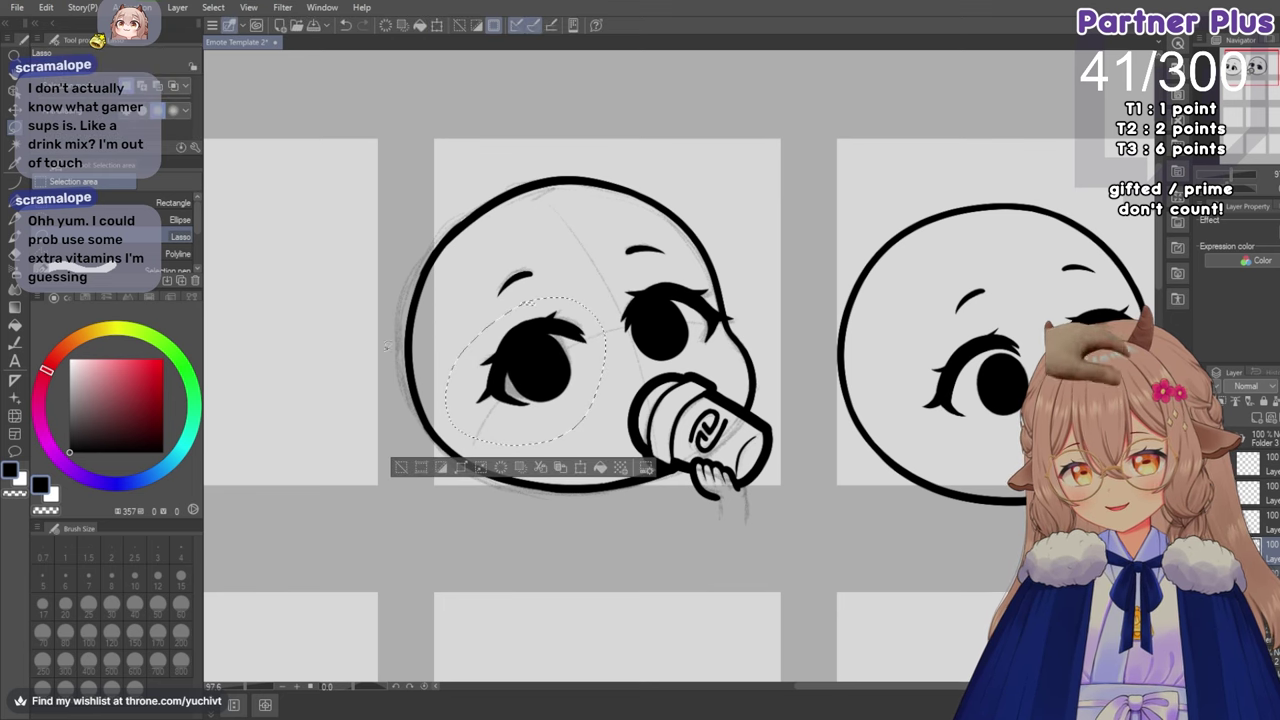
Flip the view back and compare the eye before and after its enlargement using undo and redo, keeping it enlarged.
scroll(747, 344, "down", 3)
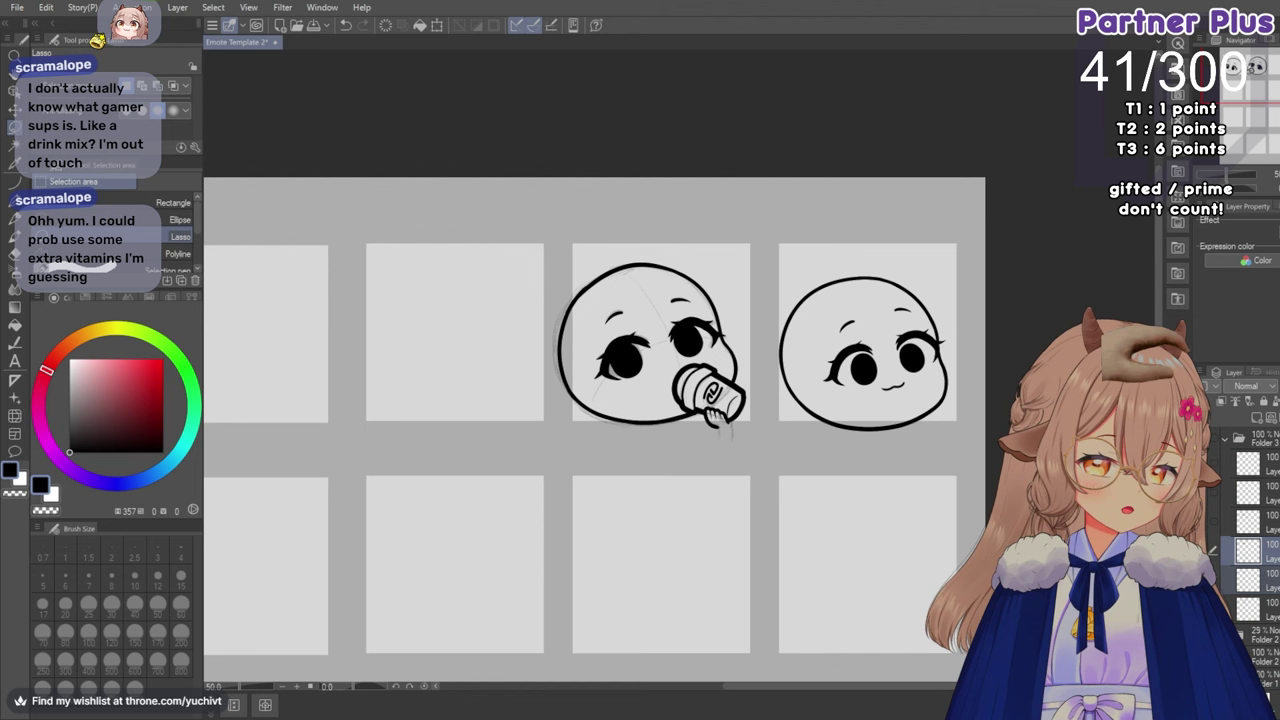
key("h")
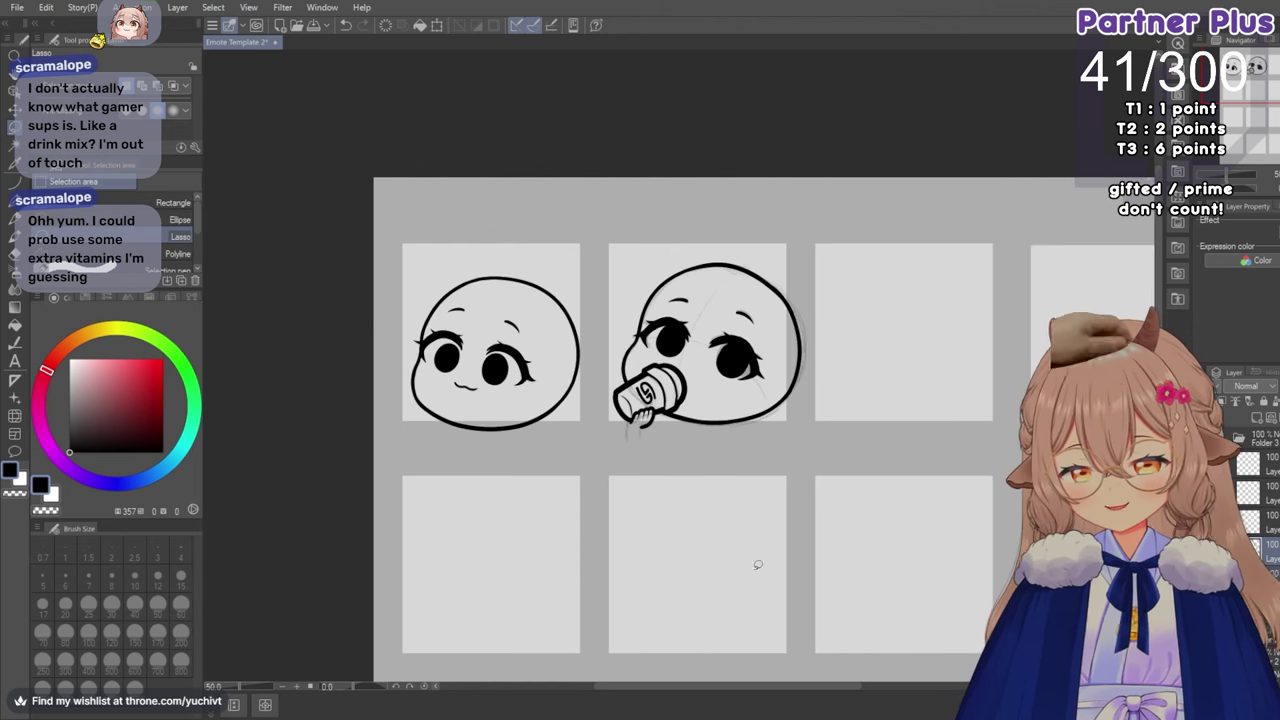
left_click(350, 32)
left_click(350, 32)
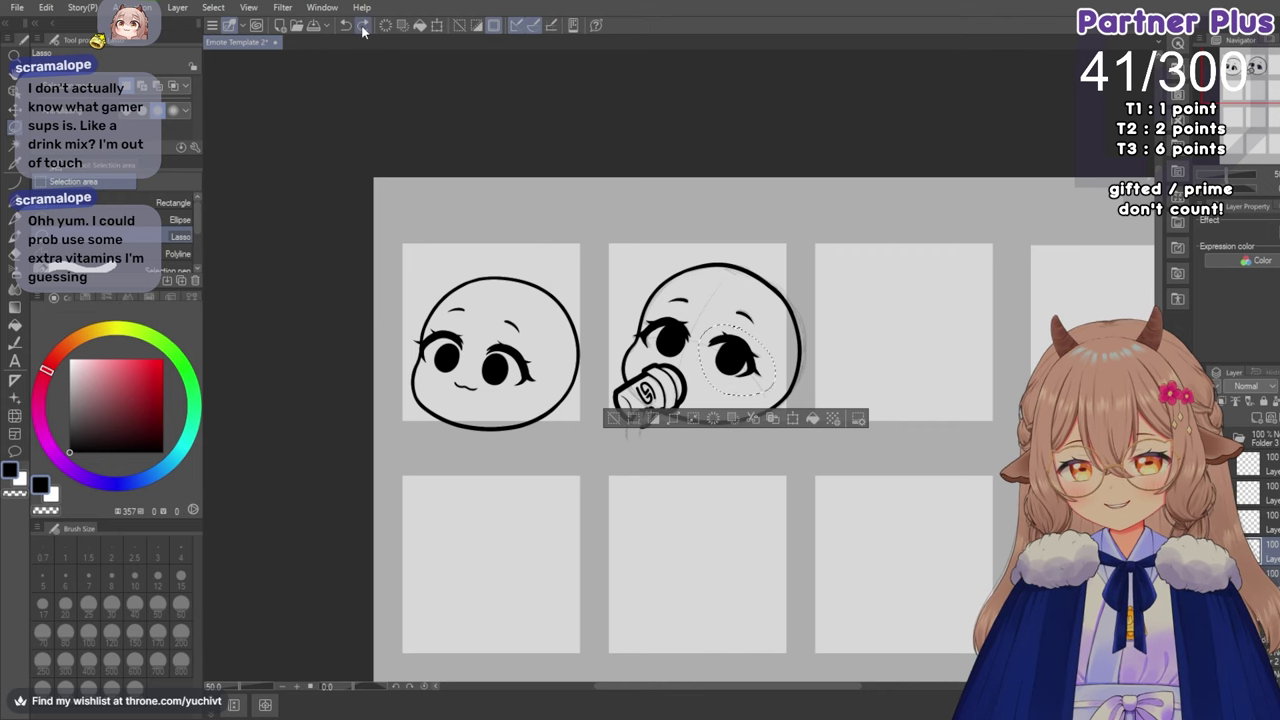
left_click(365, 30)
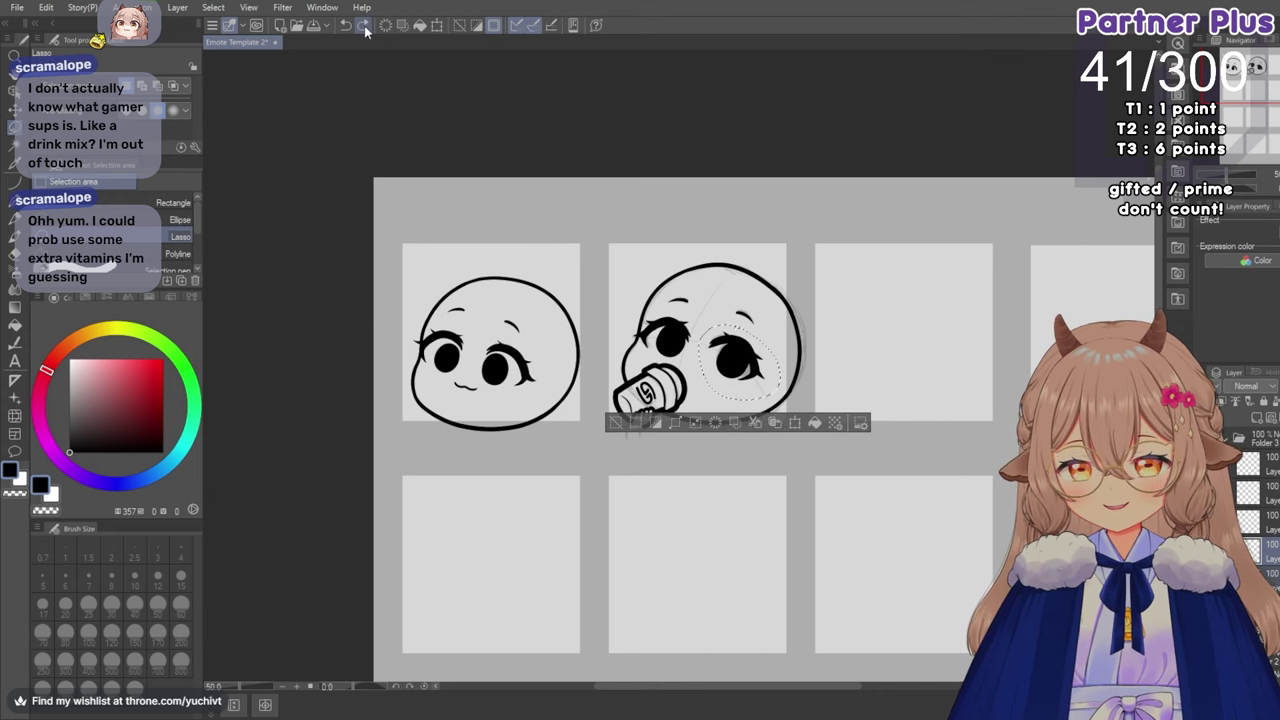
left_click(365, 30)
left_click_drag(645, 689, 678, 687)
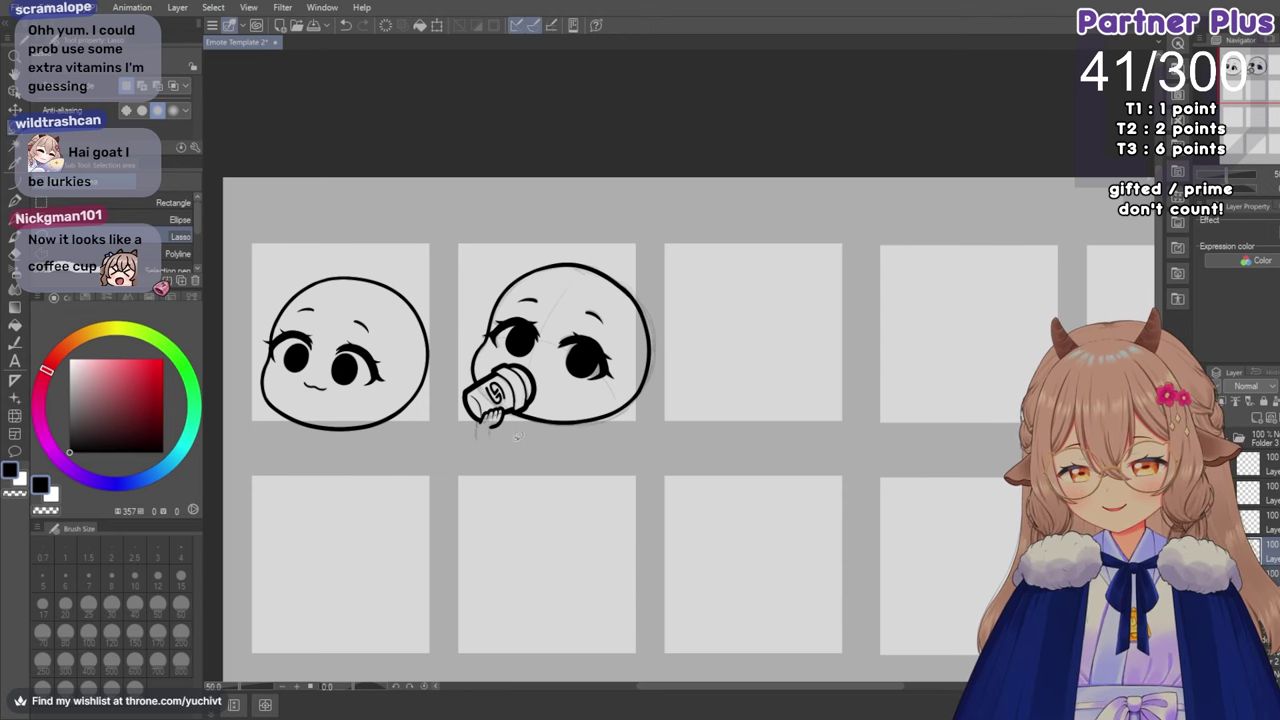
scroll(565, 385, "up", 5)
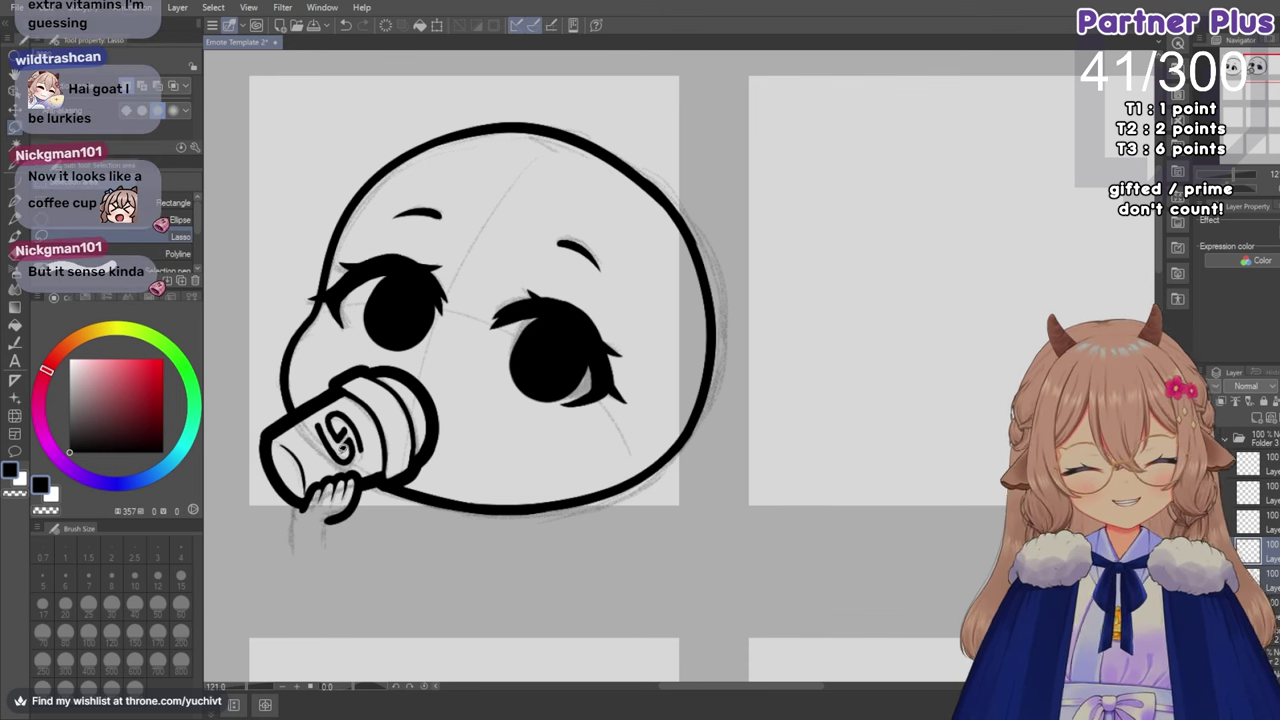
scroll(599, 466, "down", 2)
scroll(599, 466, "down", 3)
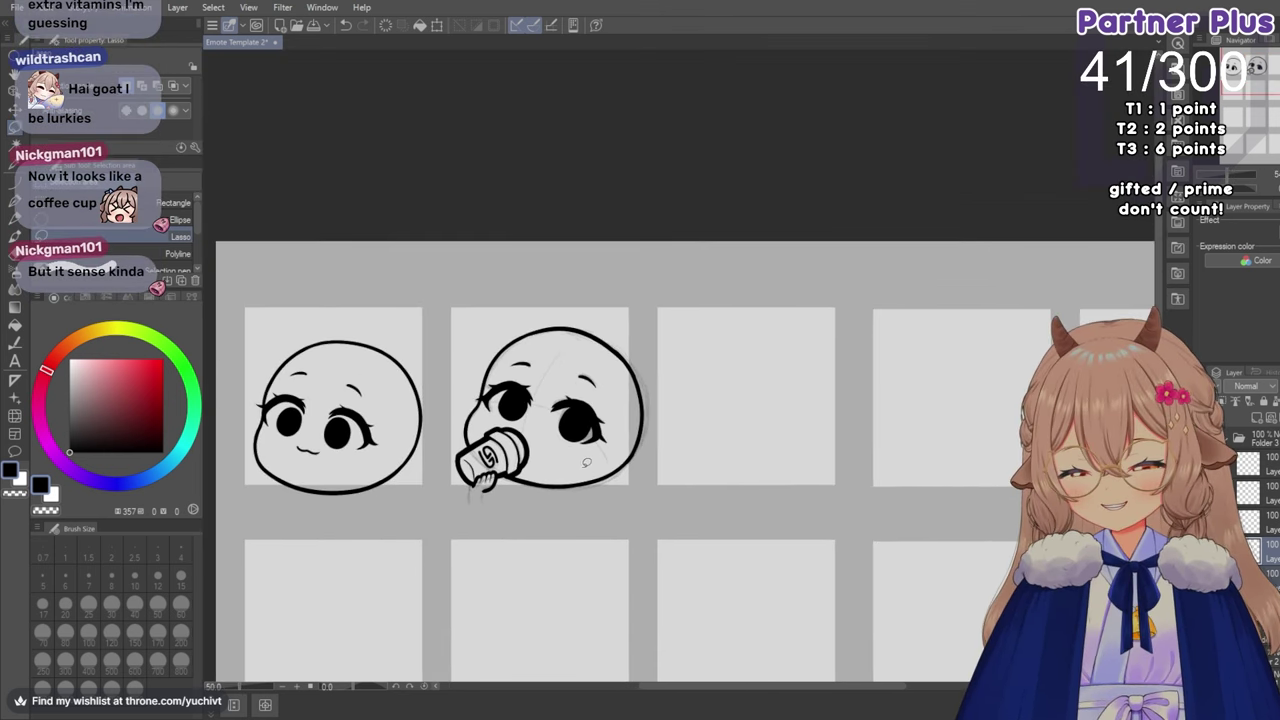
scroll(535, 505, "up", 2)
scroll(505, 462, "up", 1)
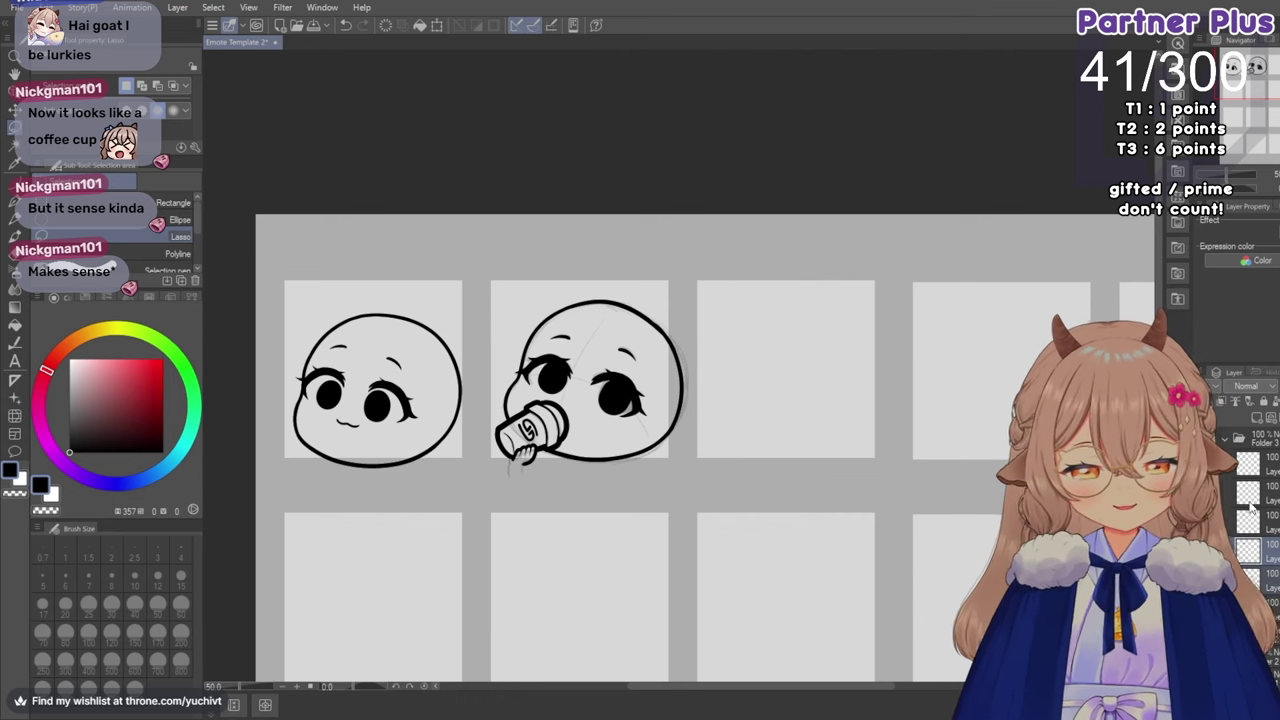
Collapse the drinking emote's line art folder and delete the 29% opacity sketch folder beneath it.
left_click(1228, 440)
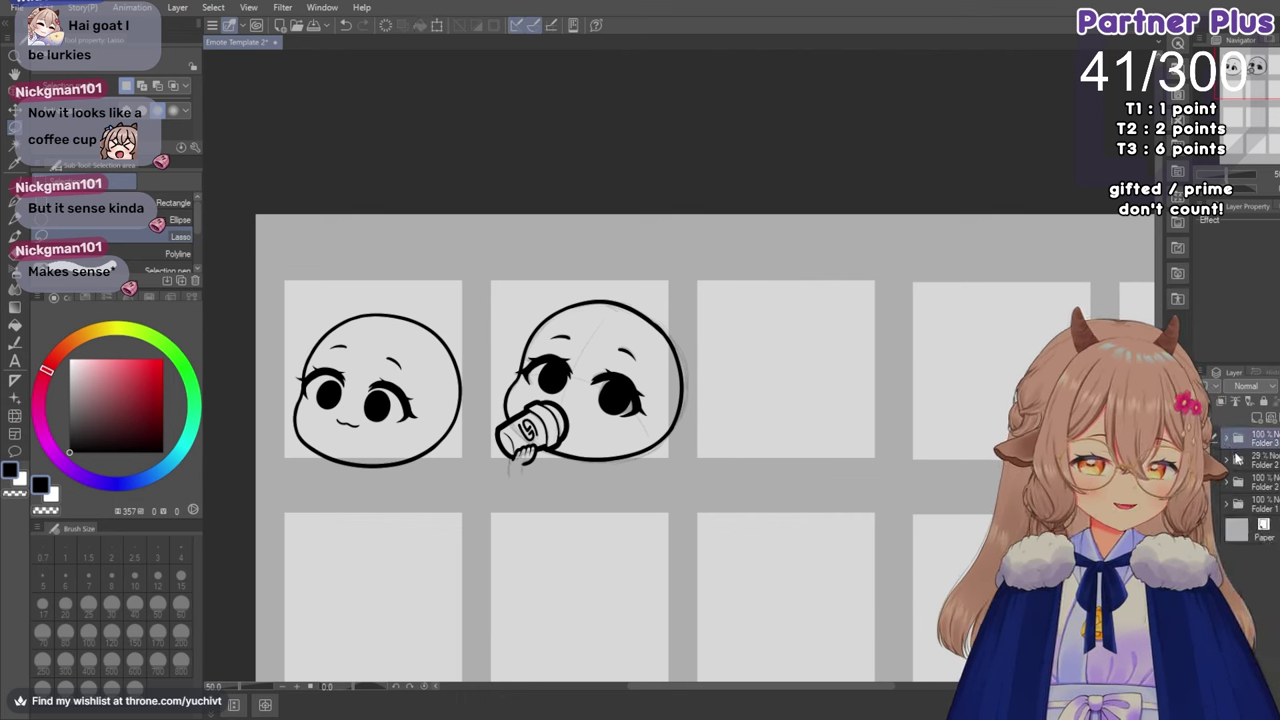
left_click(1240, 461)
left_click(1204, 461)
left_click(1204, 461)
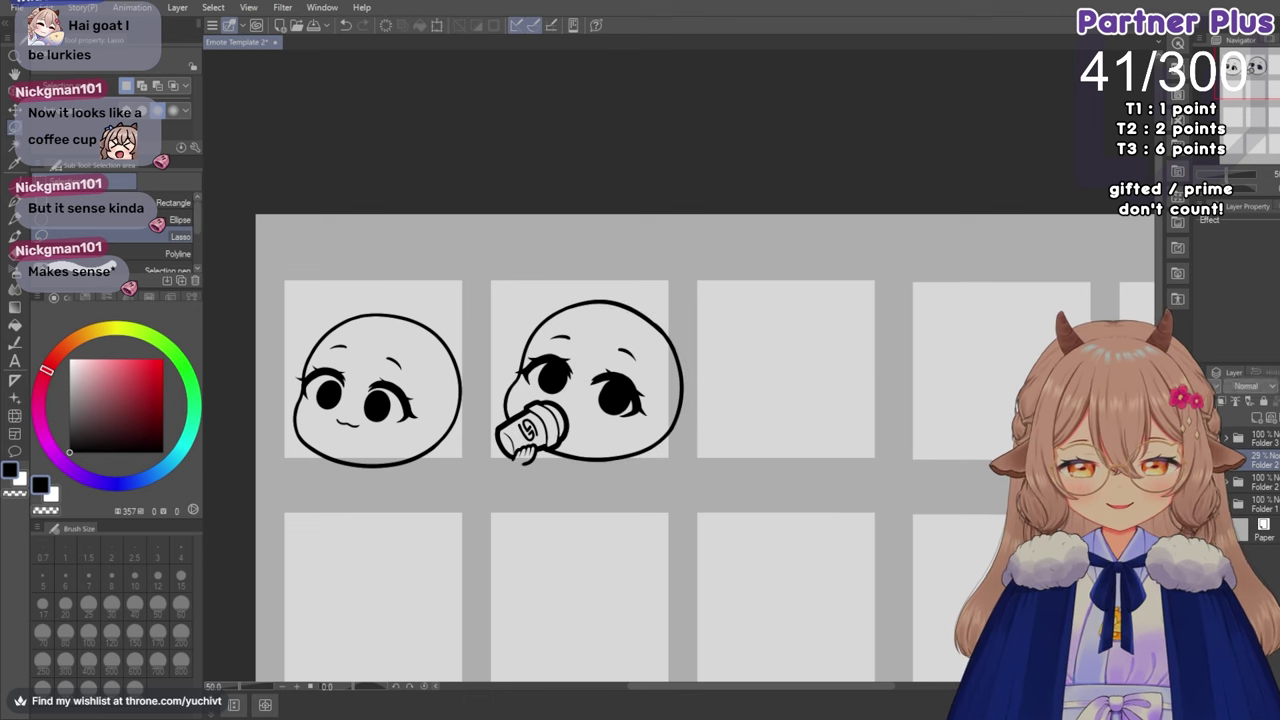
left_click(1204, 461)
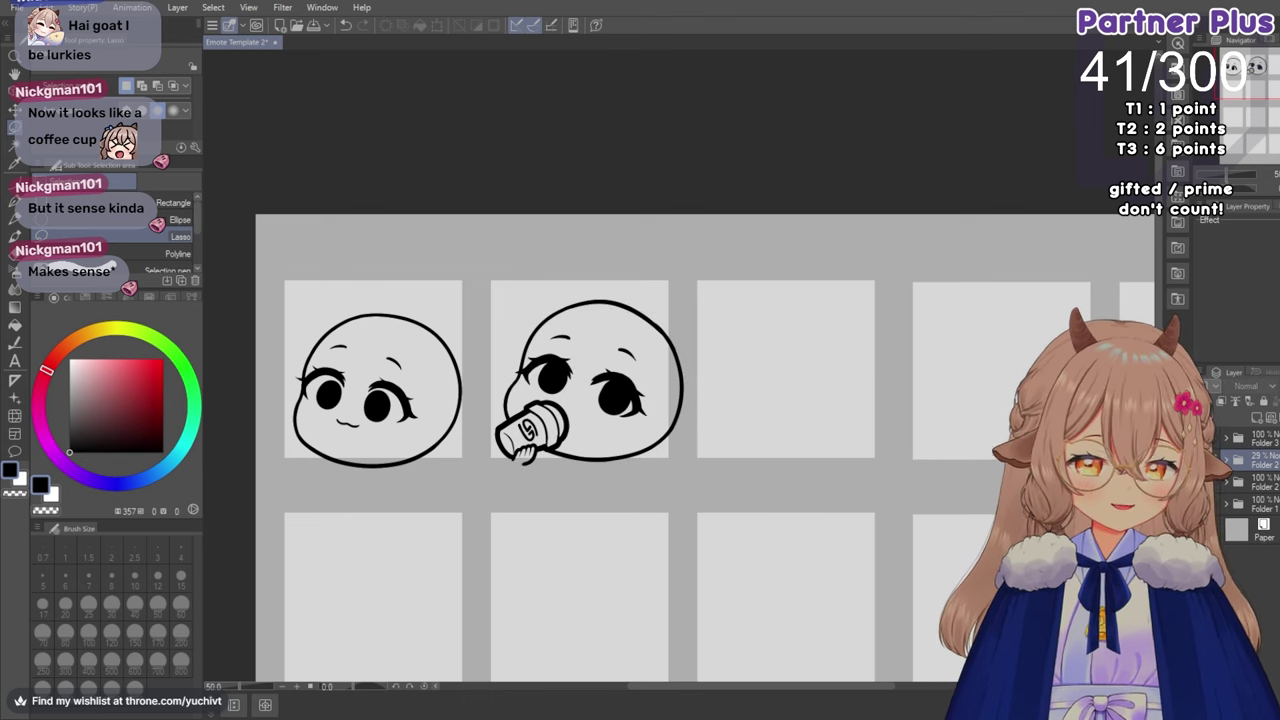
key("Delete")
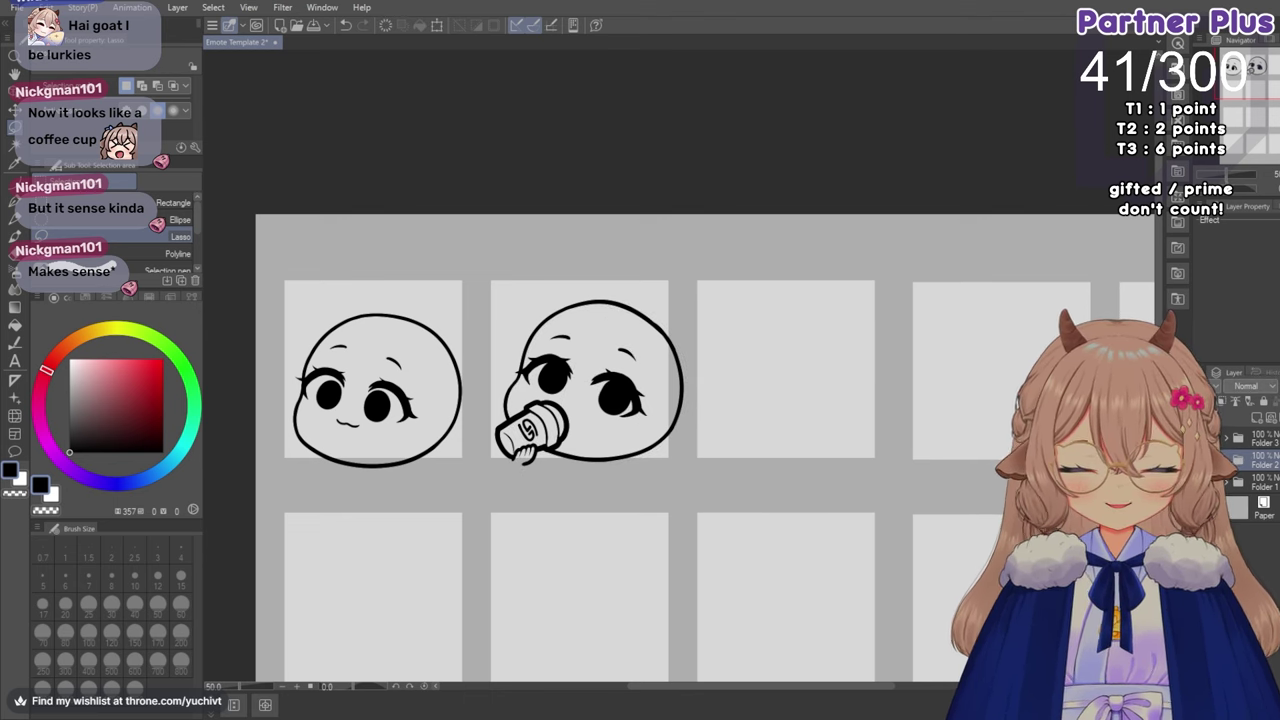
Identify the first face's folder by toggling its visibility, expand it, and select its topmost layer.
left_click(1204, 461)
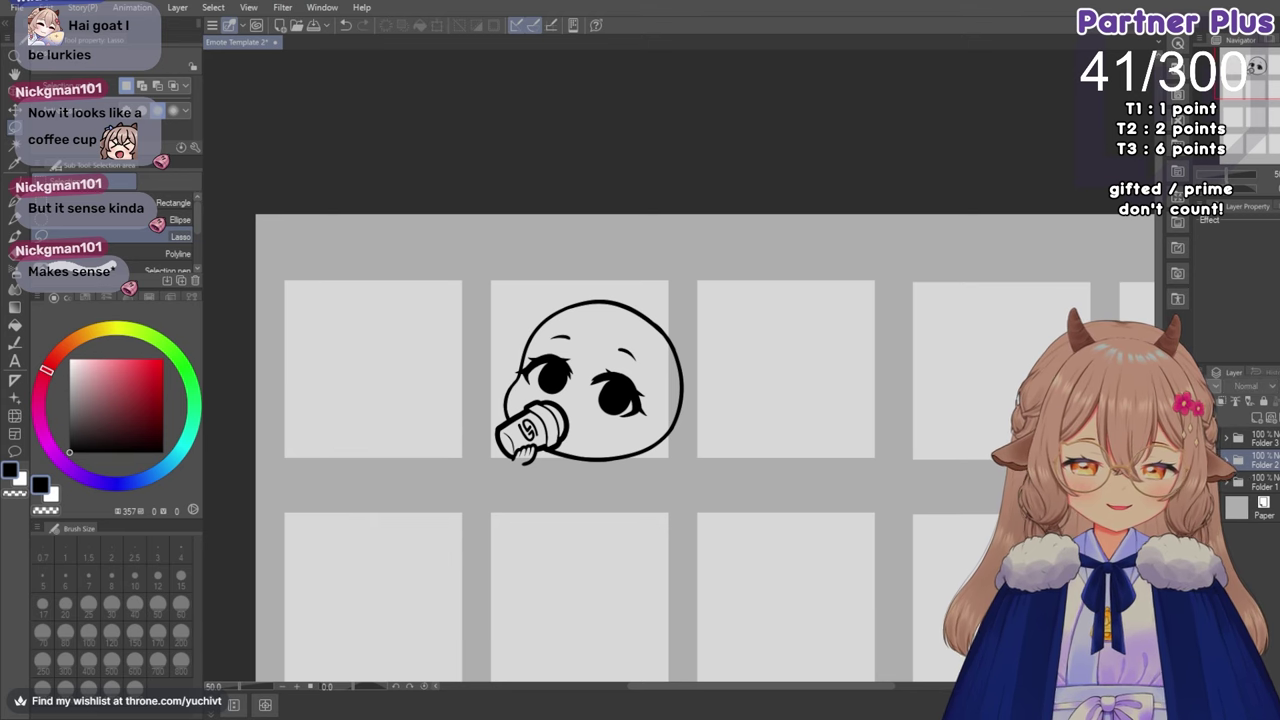
left_click(1204, 461)
left_click(1227, 460)
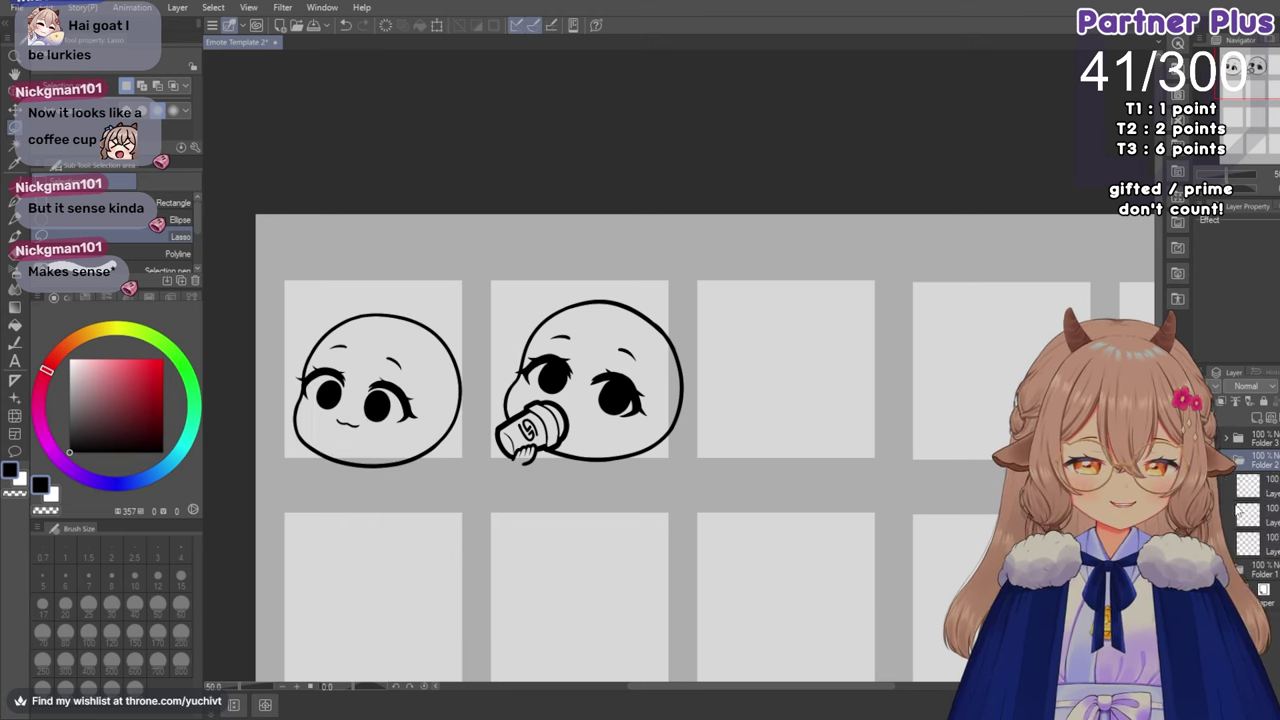
left_click(1204, 515)
left_click(1204, 515)
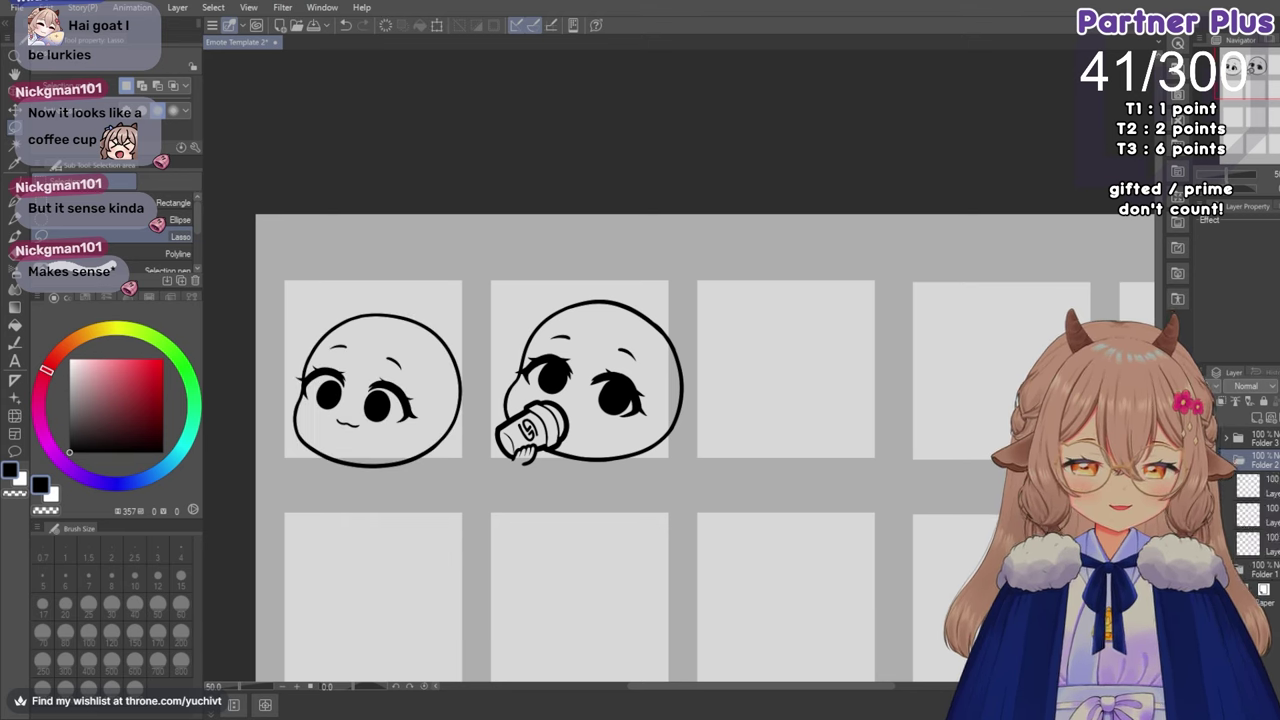
left_click(1256, 490)
scroll(355, 403, "up", 6)
scroll(311, 423, "up", 3)
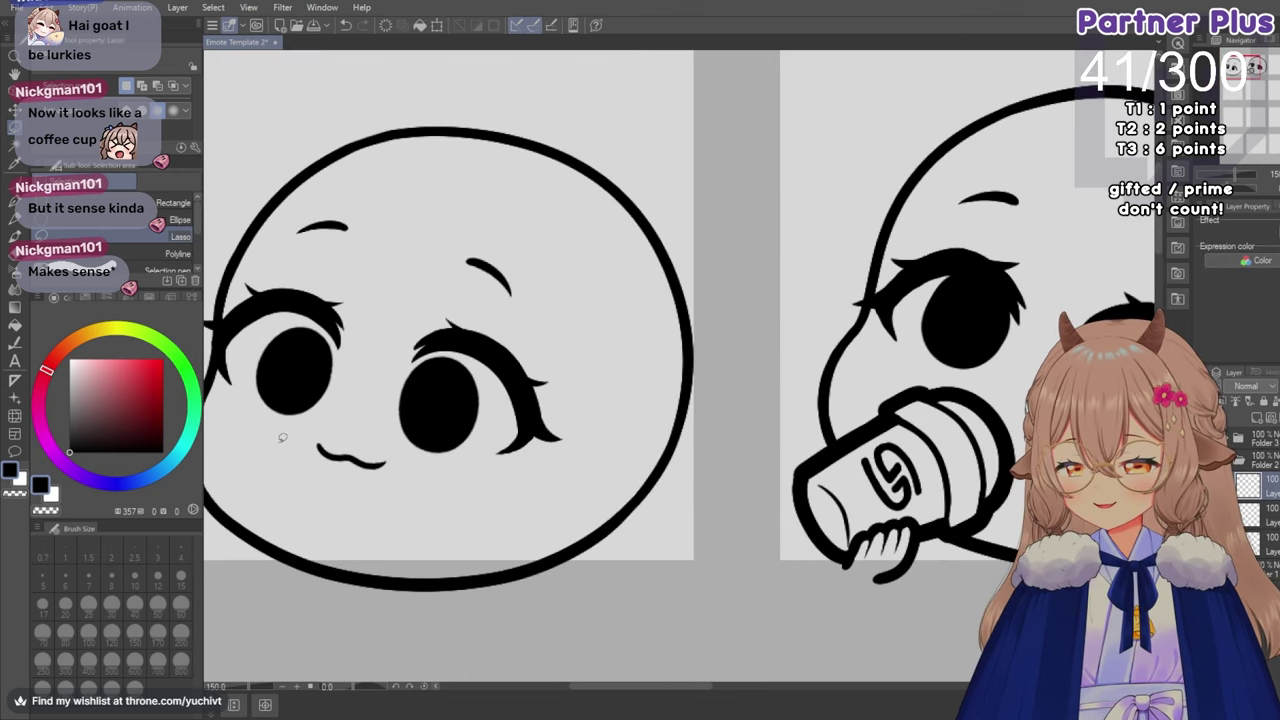
Lasso the first face's pupil nearest its cheek bulge, nudge it slightly up and outward, and deselect it.
scroll(400, 495, "down", 4)
left_click_drag(715, 687, 685, 686)
scroll(549, 526, "up", 2)
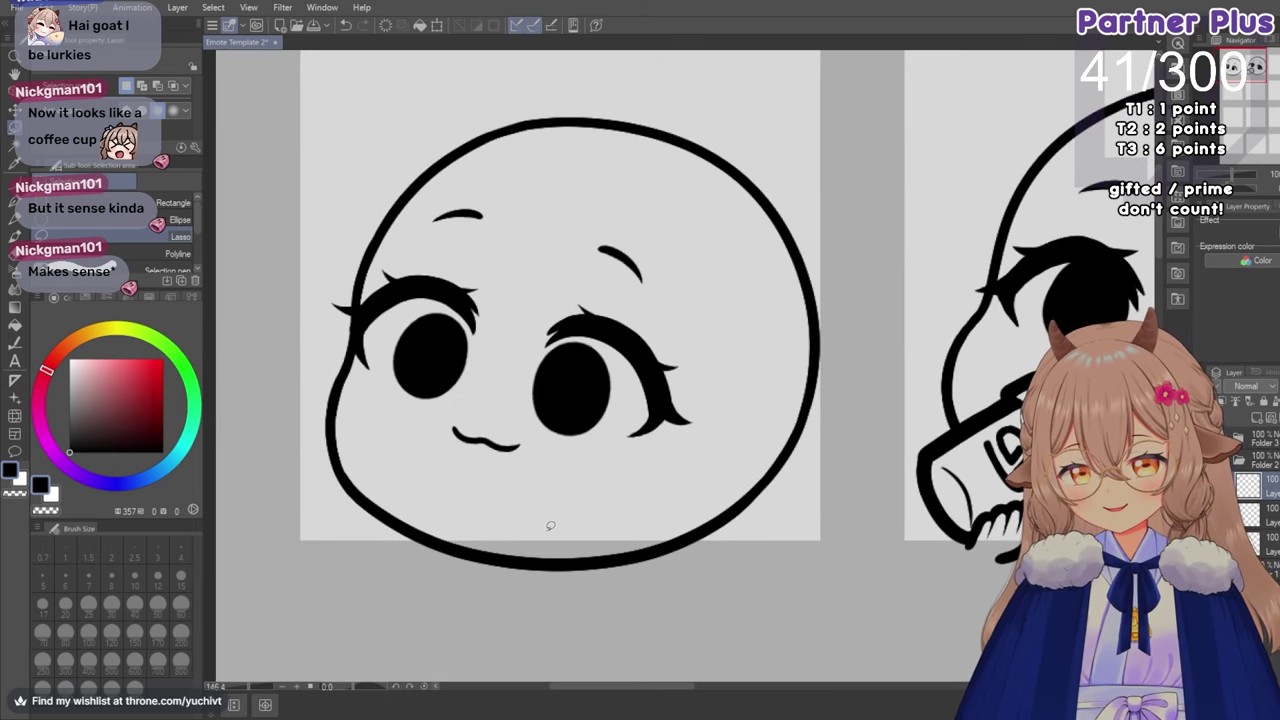
mouse_move(442, 281)
left_mouse_down()
mouse_move(429, 428)
mouse_move(402, 275)
left_mouse_up()
left_click(15, 111)
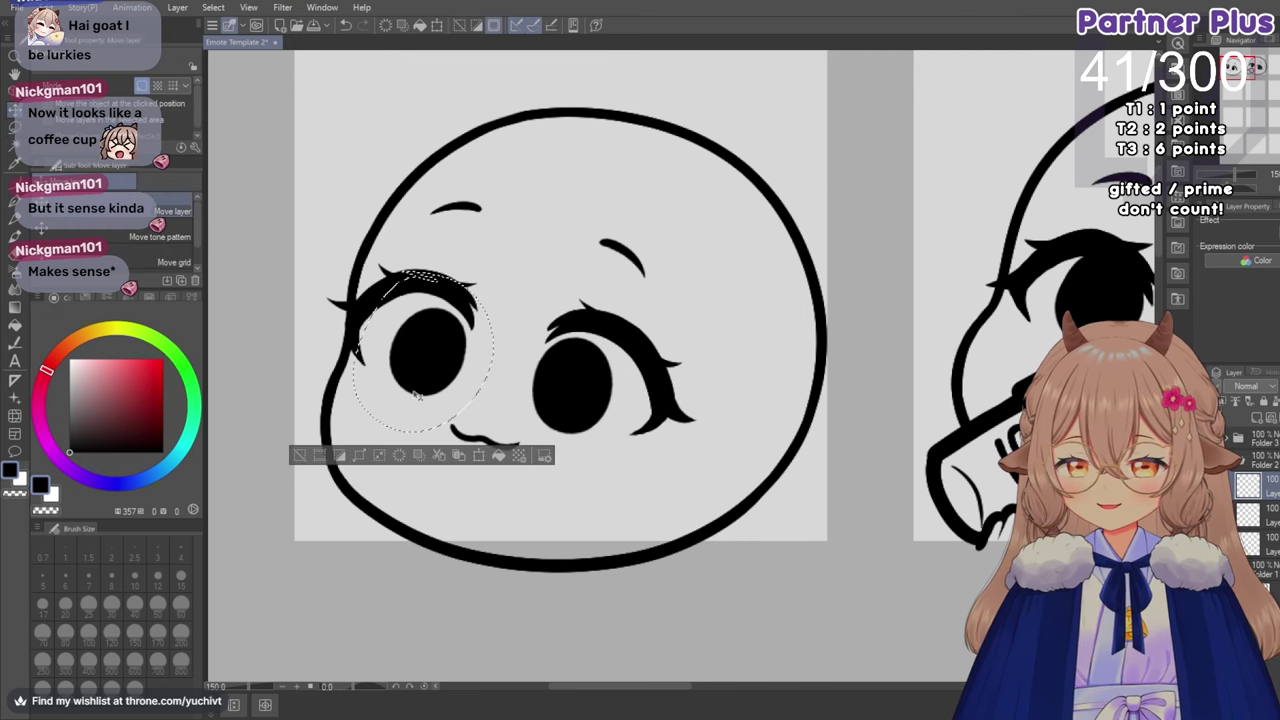
left_click_drag(416, 391, 413, 381)
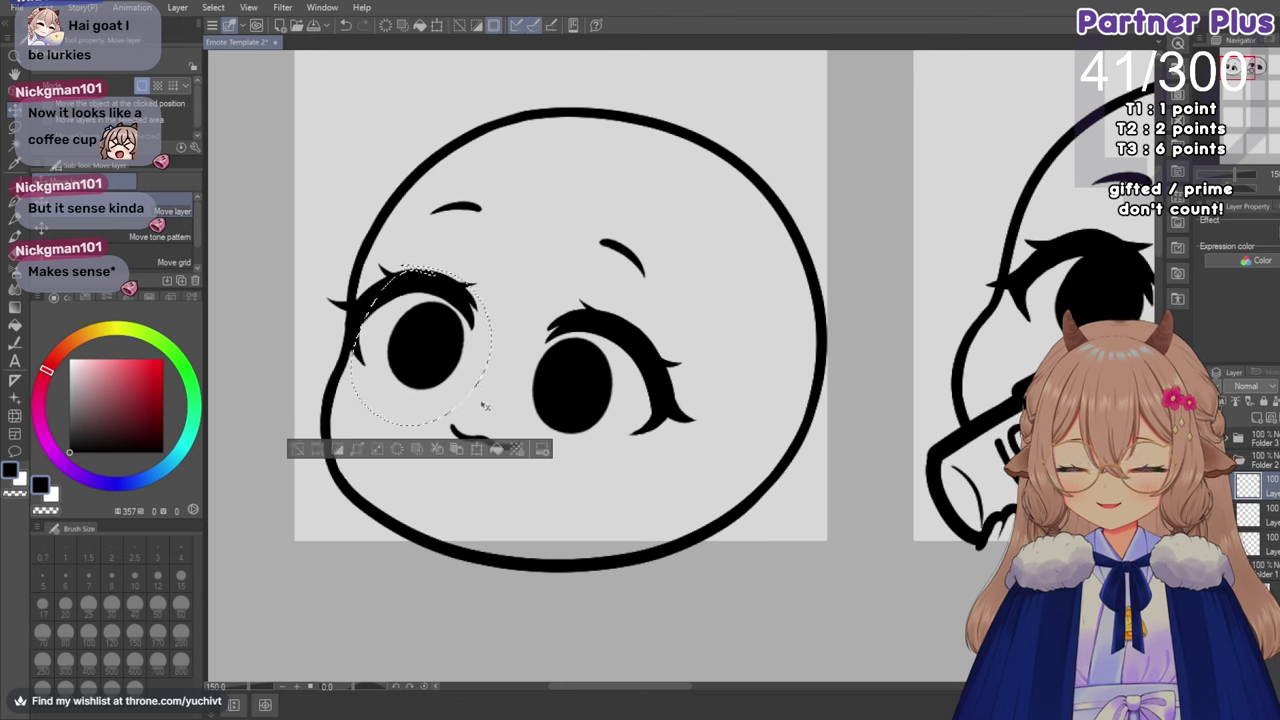
key("m")
key("ctrl+d")
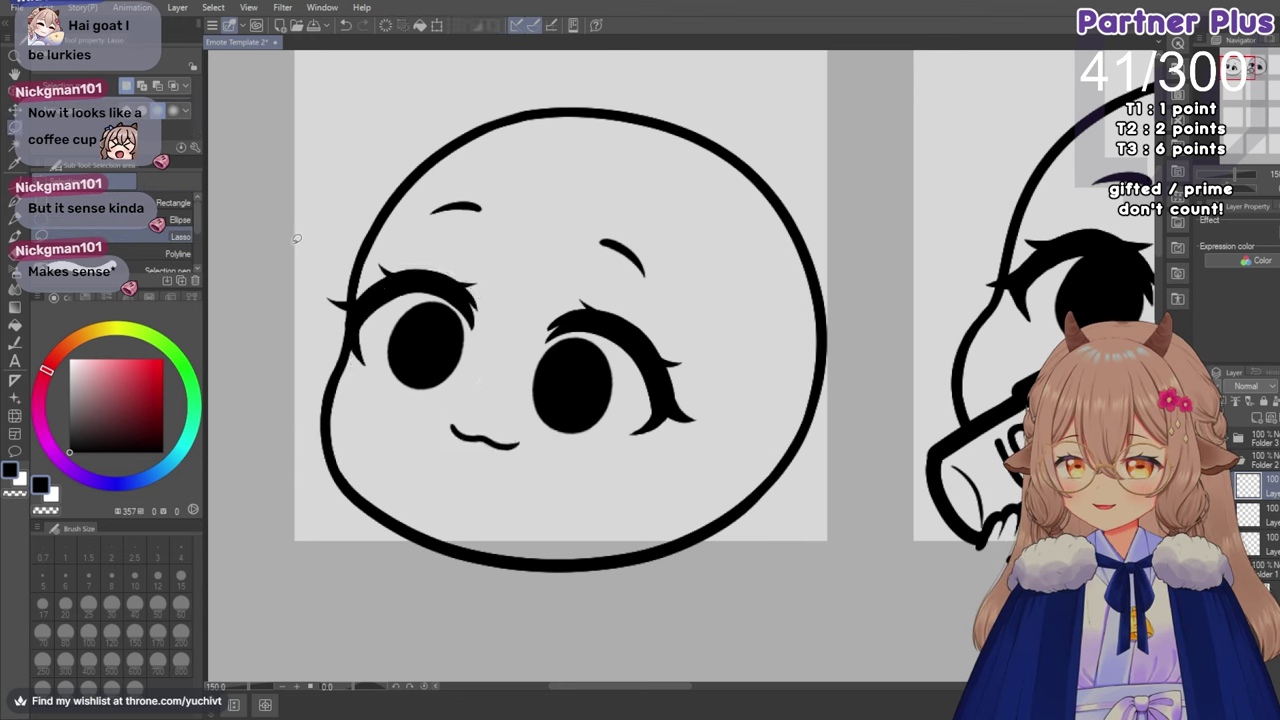
Lasso the first face's other pupil, nudge it slightly up toward its outer lashes, and deselect it.
mouse_move(550, 320)
left_mouse_down()
mouse_move(577, 454)
mouse_move(545, 308)
left_mouse_up()
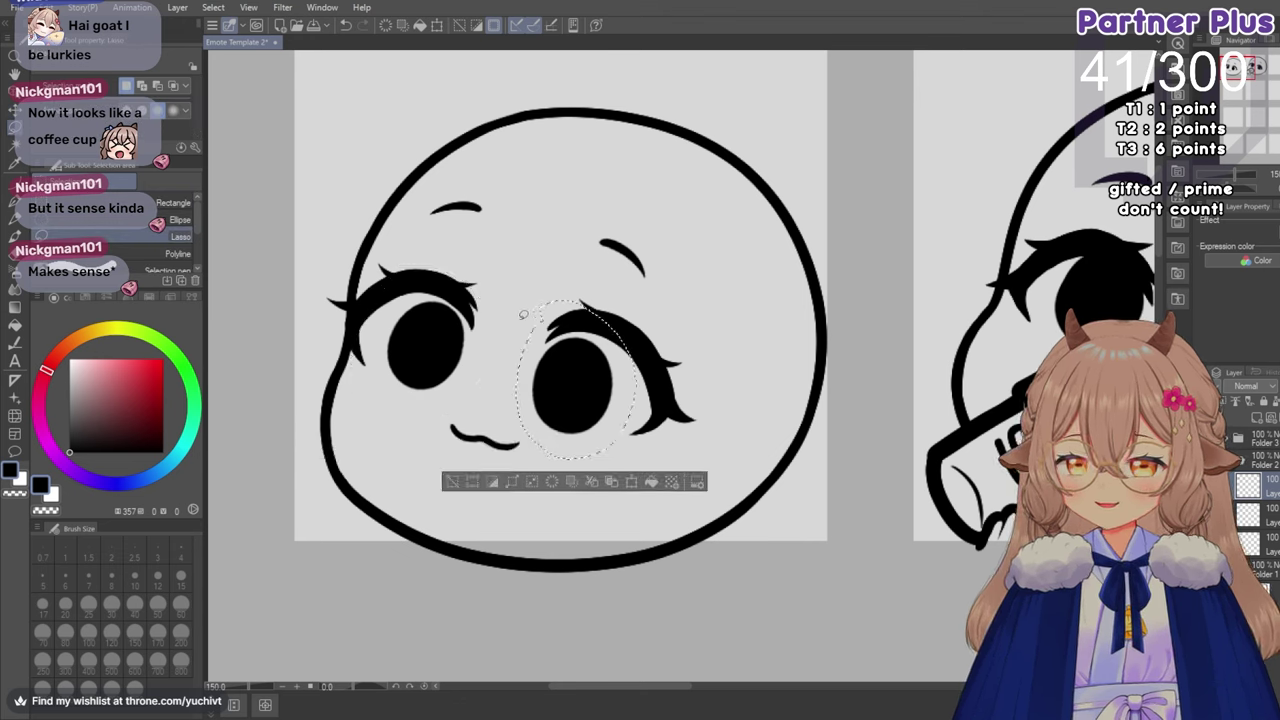
left_click(15, 111)
left_click_drag(545, 431, 549, 428)
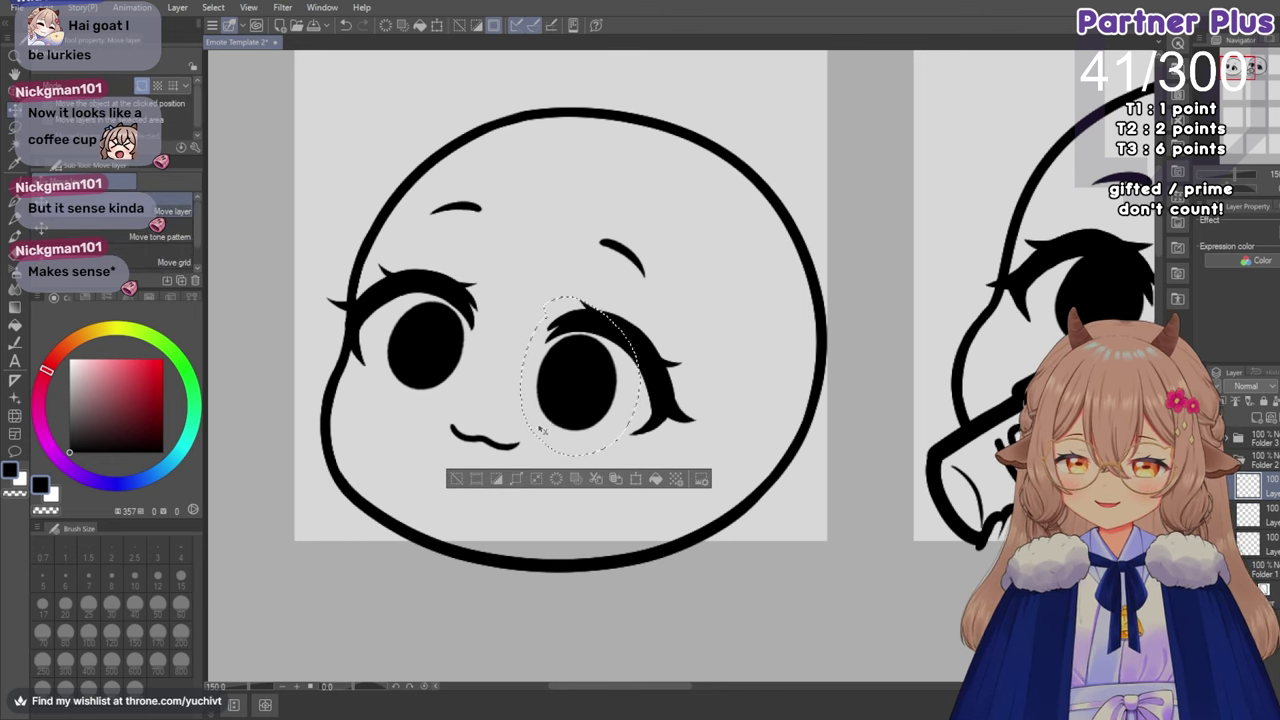
key("m")
key("ctrl+d")
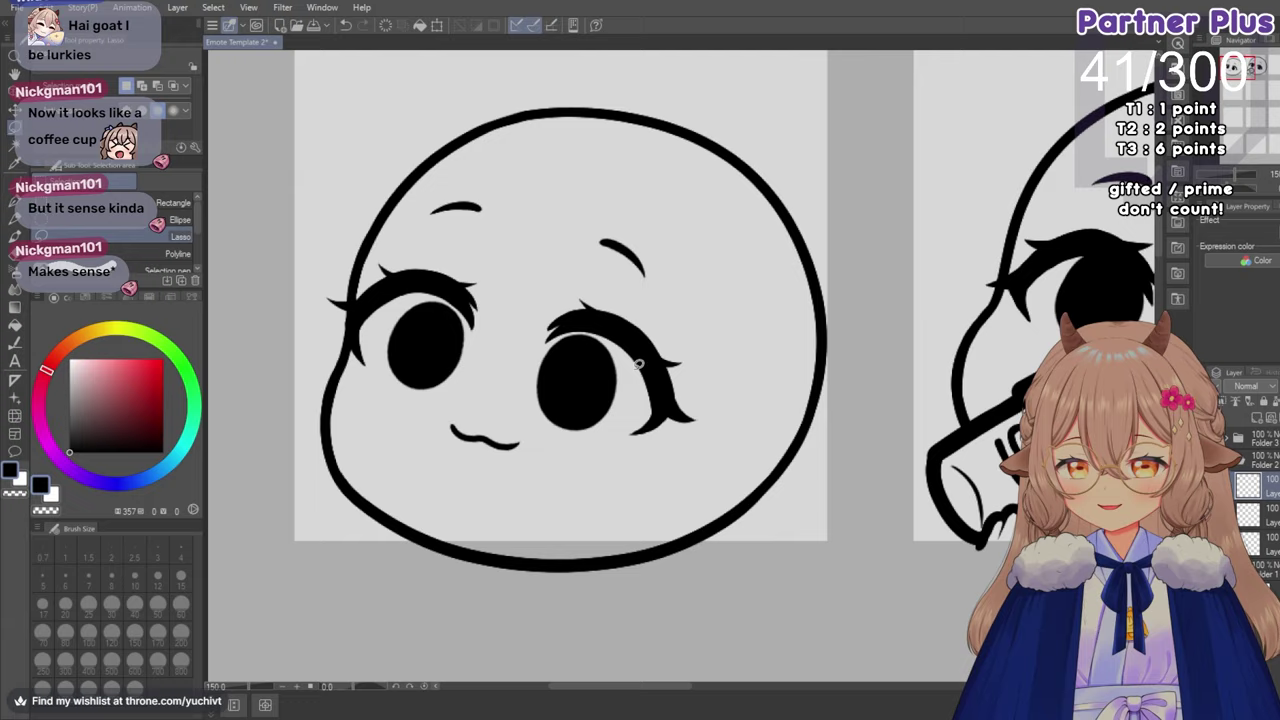
Save the emote file and view both emotes side by side at a smaller scale.
scroll(640, 364, "down", 3)
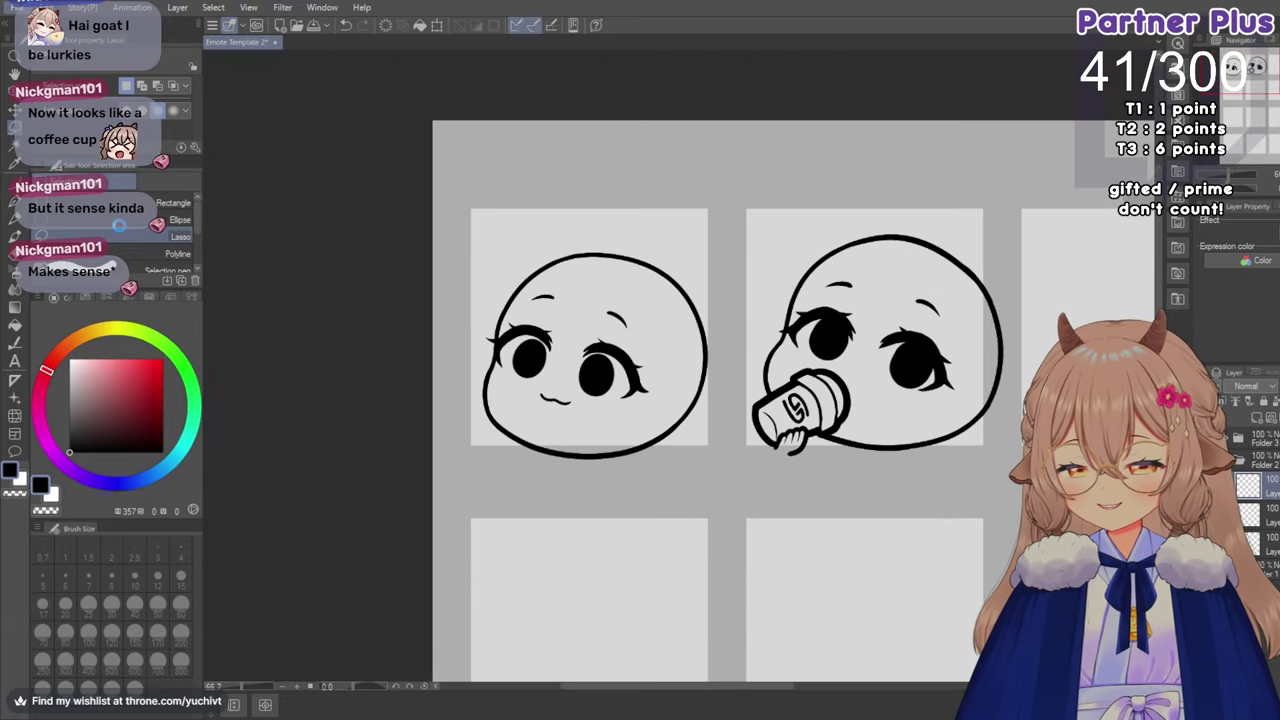
key("ctrl+s")
left_click_drag(700, 688, 754, 690)
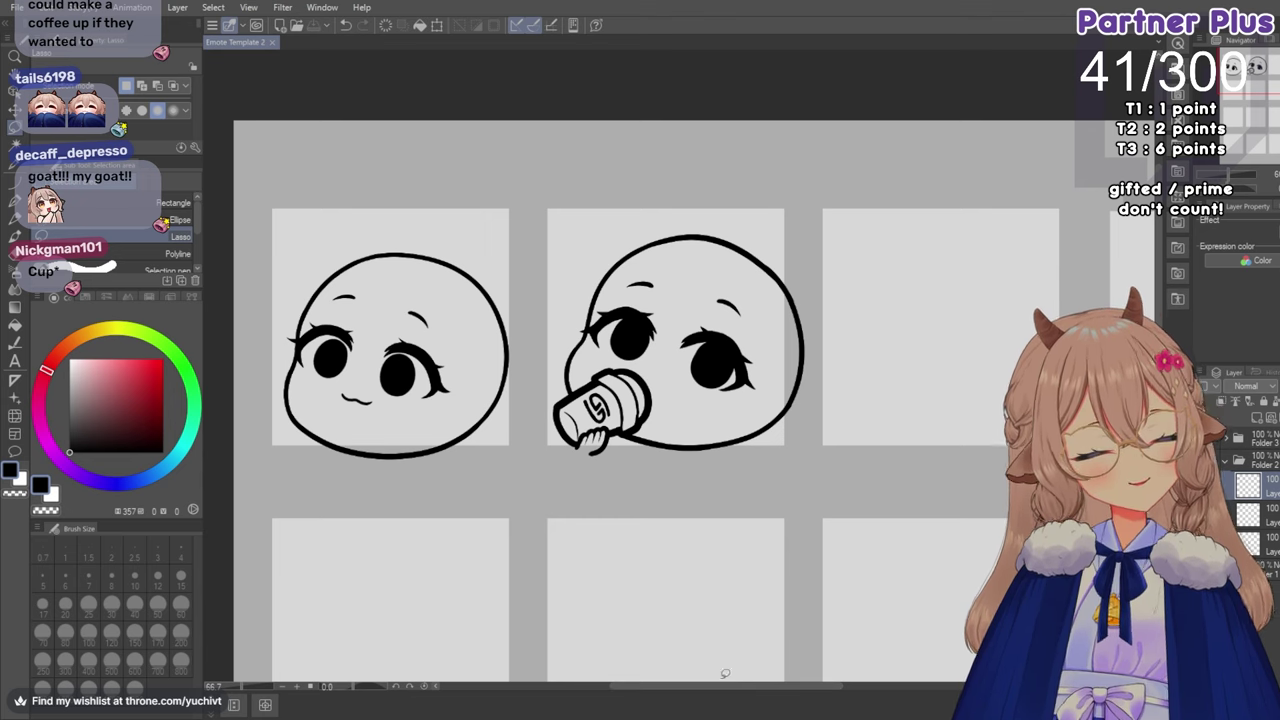
left_click_drag(630, 689, 675, 691)
scroll(626, 546, "down", 5)
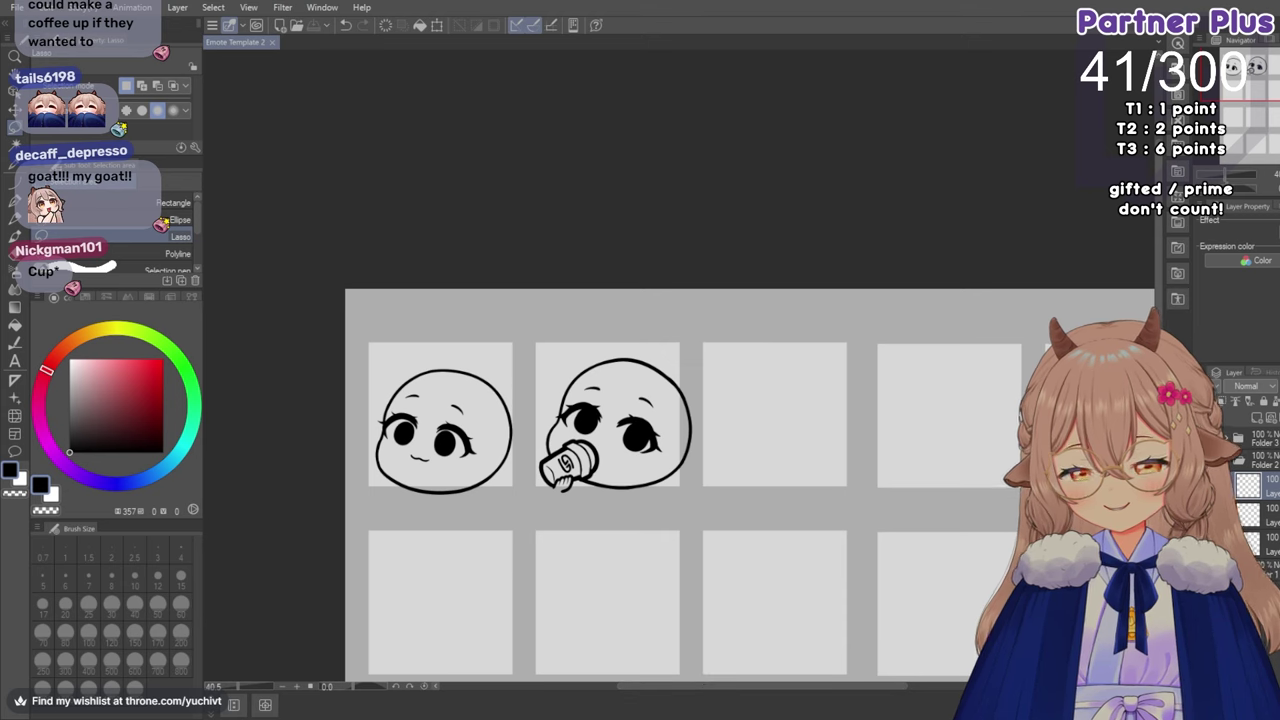
Collapse the first face's folder, expand Folder 3, and select its topmost layer after toggling its visibility to identify the hand.
left_click(1224, 462)
left_click(1206, 464)
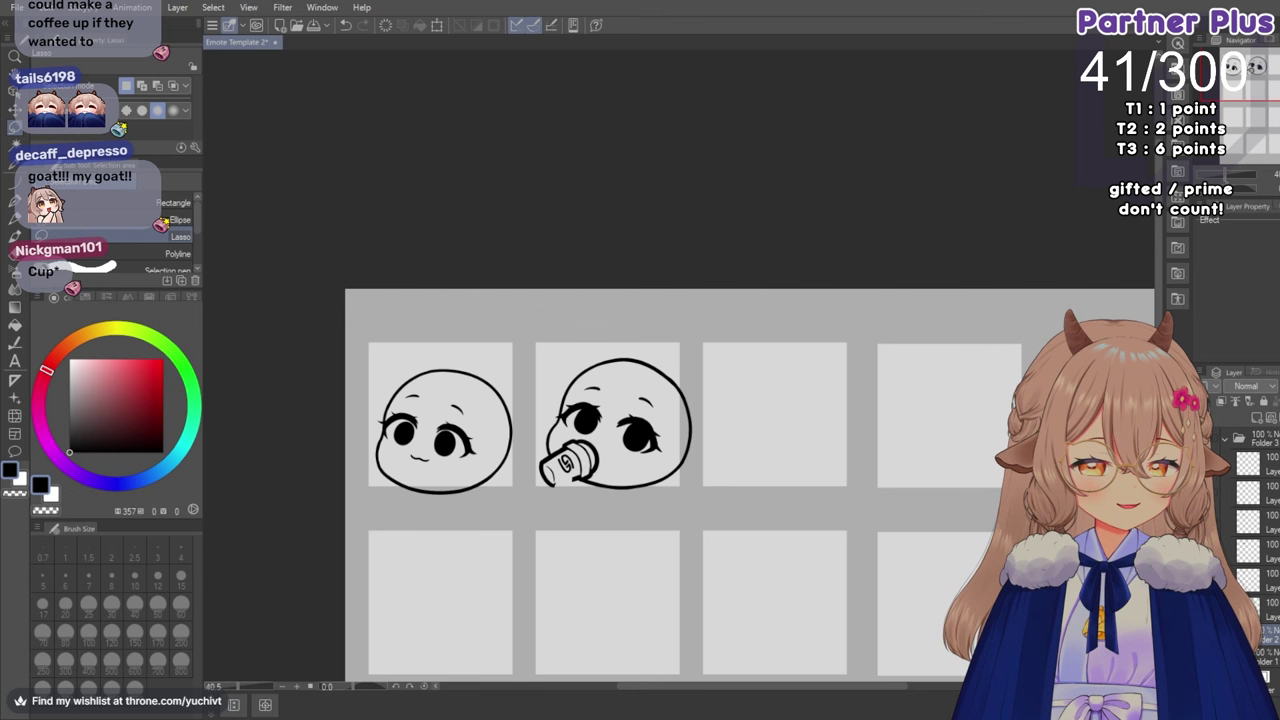
left_click(1206, 464)
left_click(1262, 464)
scroll(487, 511, "up", 2)
scroll(662, 517, "up", 6)
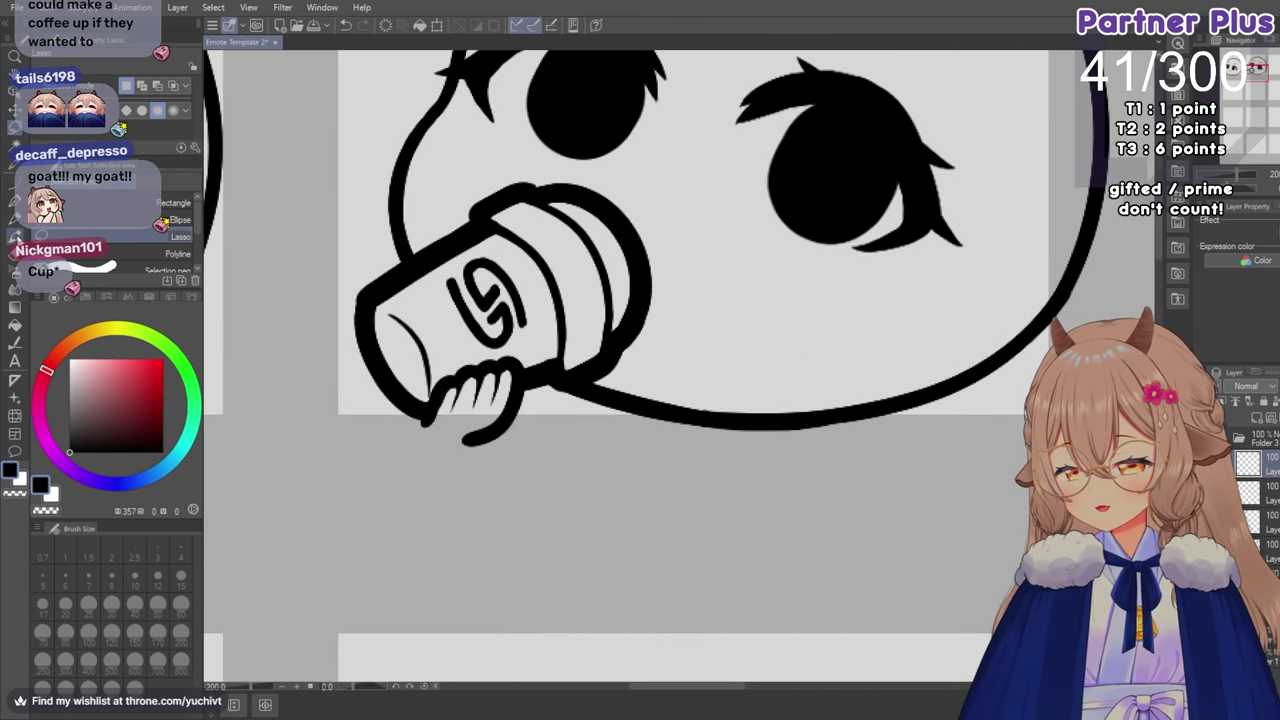
Close the underside of the hand holding the cup with a G-pen stroke at size 15, and save the file.
left_click(15, 202)
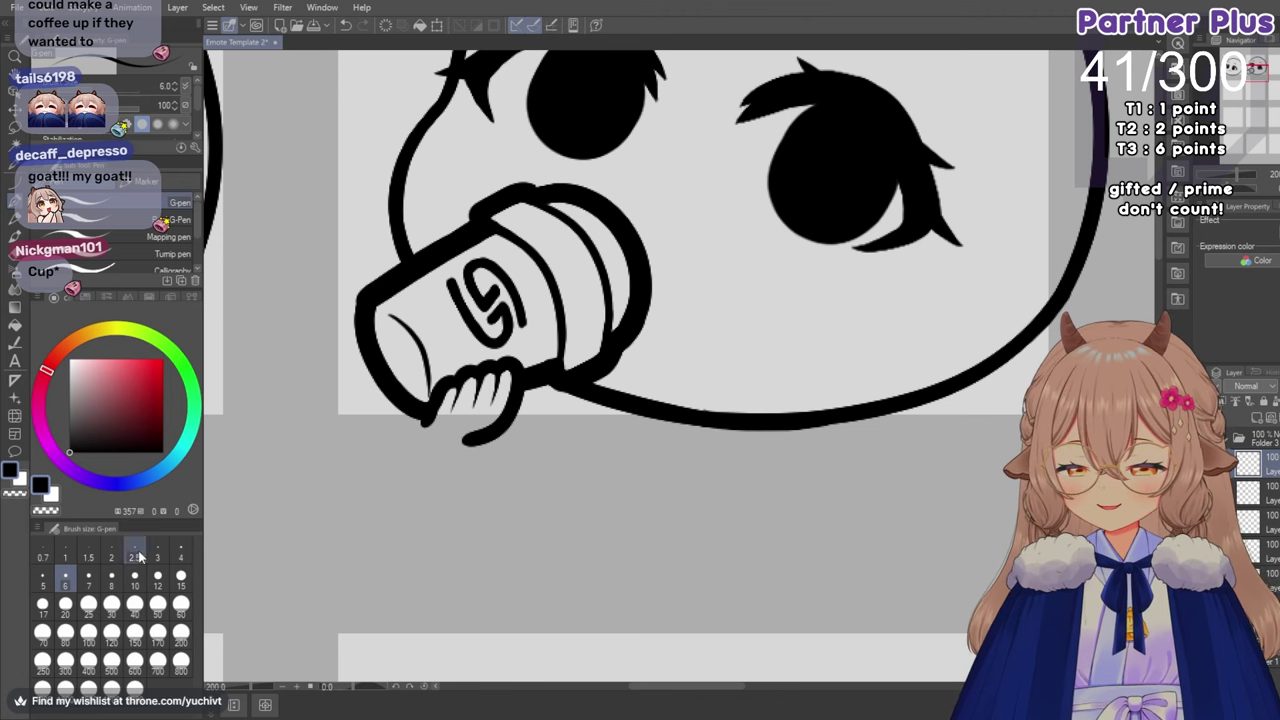
left_click(181, 578)
mouse_move(428, 416)
left_mouse_down()
mouse_move(462, 444)
mouse_move(487, 425)
left_mouse_up()
scroll(525, 423, "down", 5)
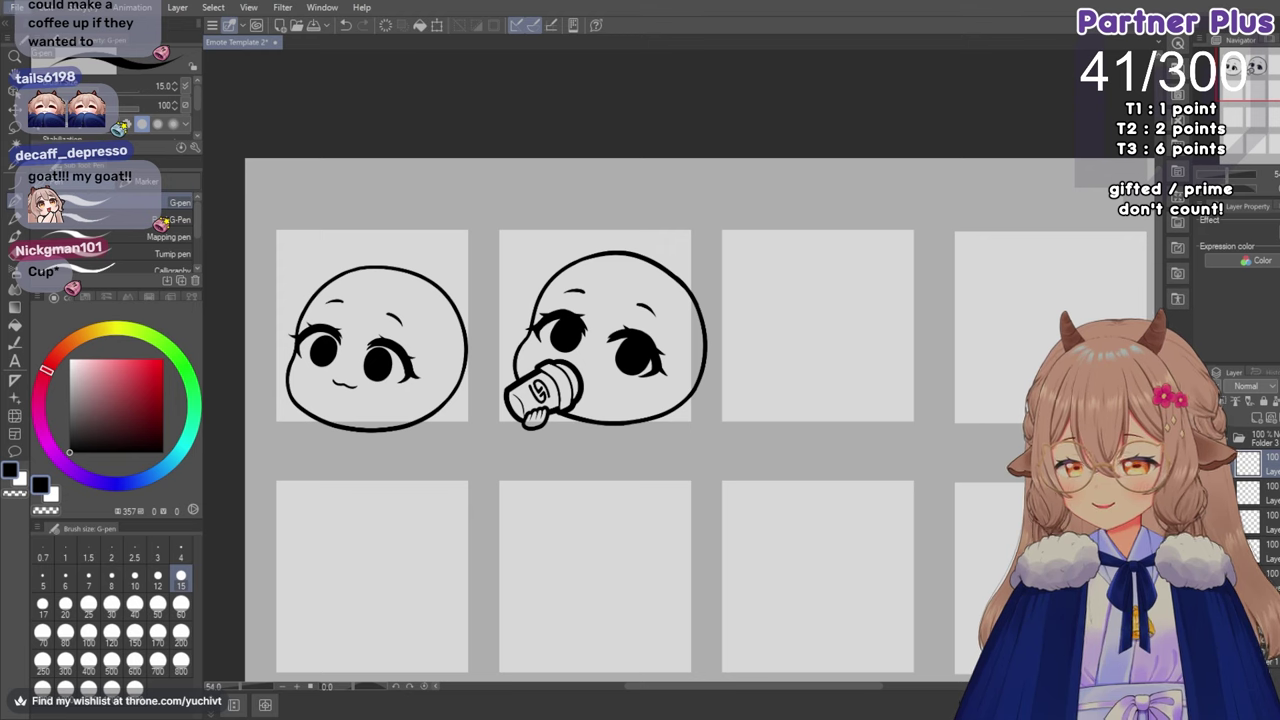
key("ctrl+s")
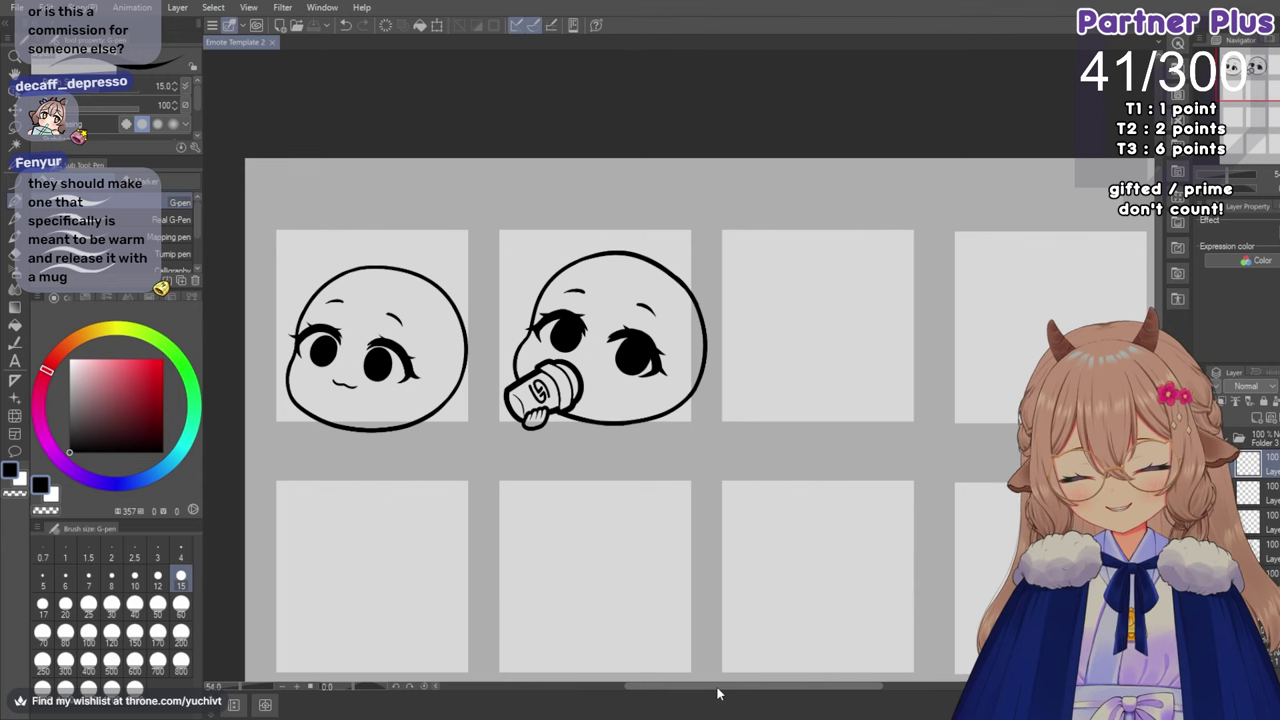
Collapse Folder 3 and create a new folder above it containing a new raster layer.
left_click_drag(717, 693, 742, 691)
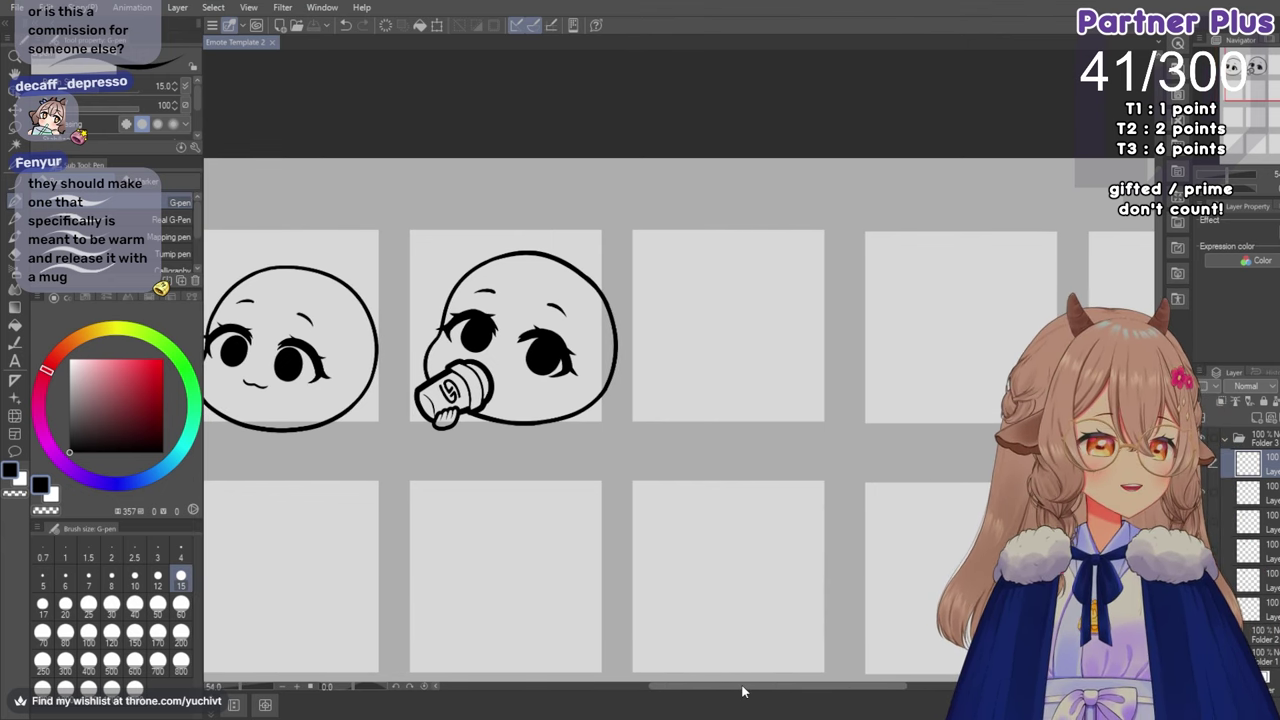
left_click(1226, 443)
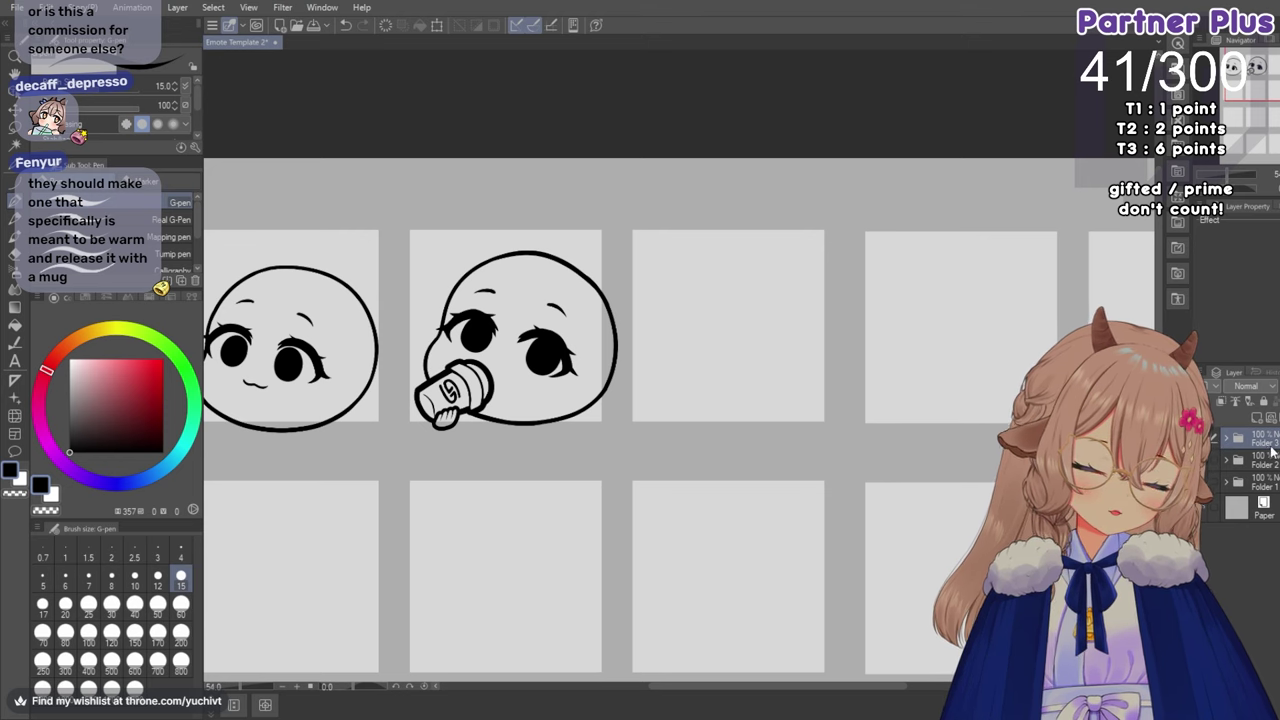
left_click(1279, 418)
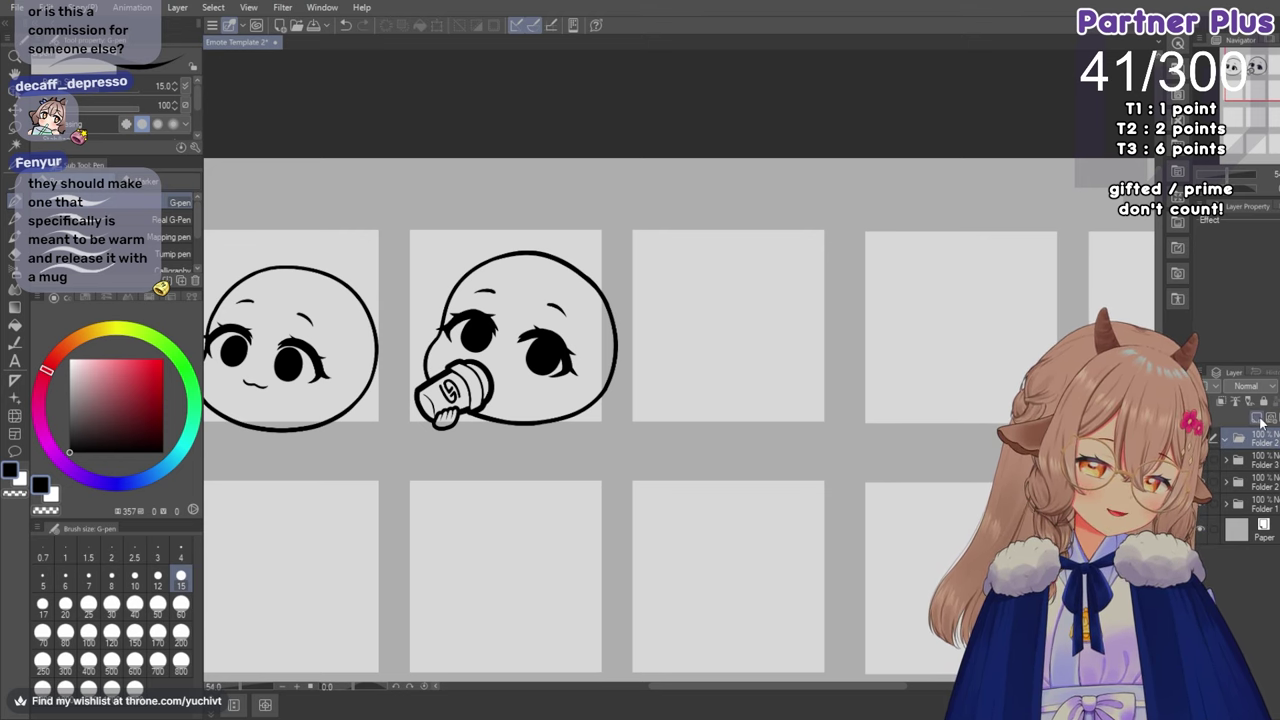
left_click(1258, 418)
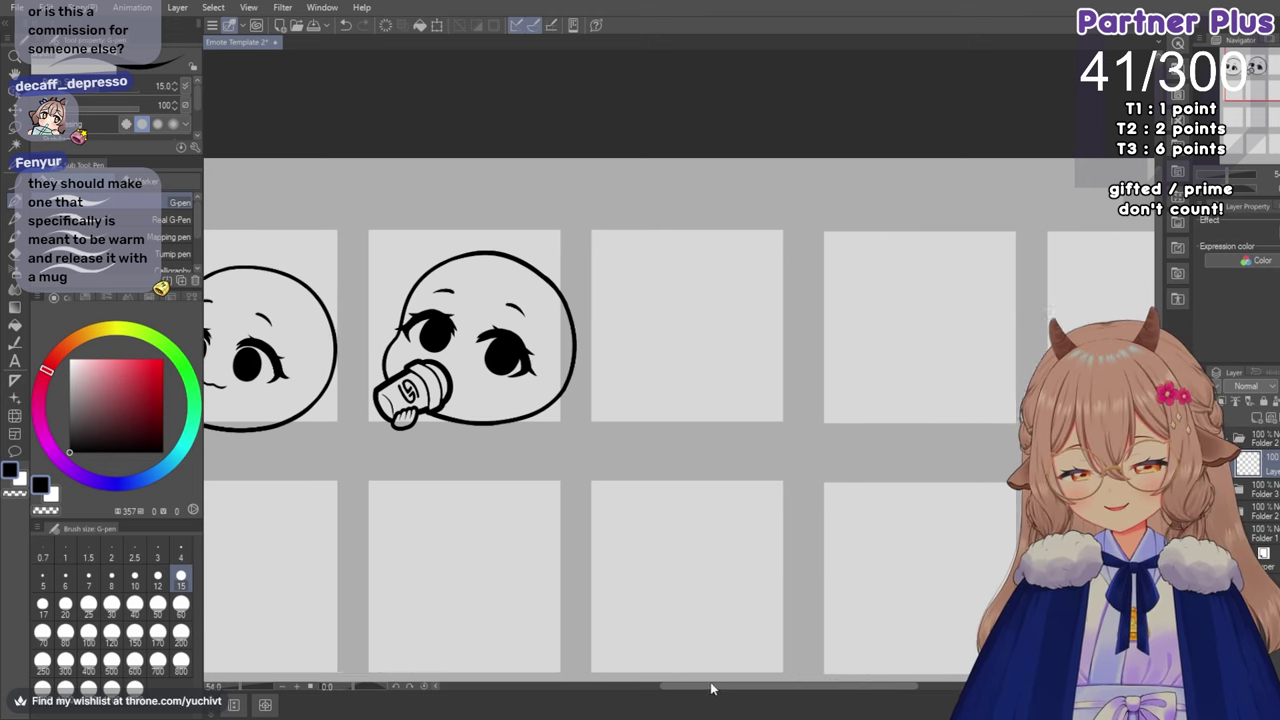
left_click_drag(700, 688, 740, 688)
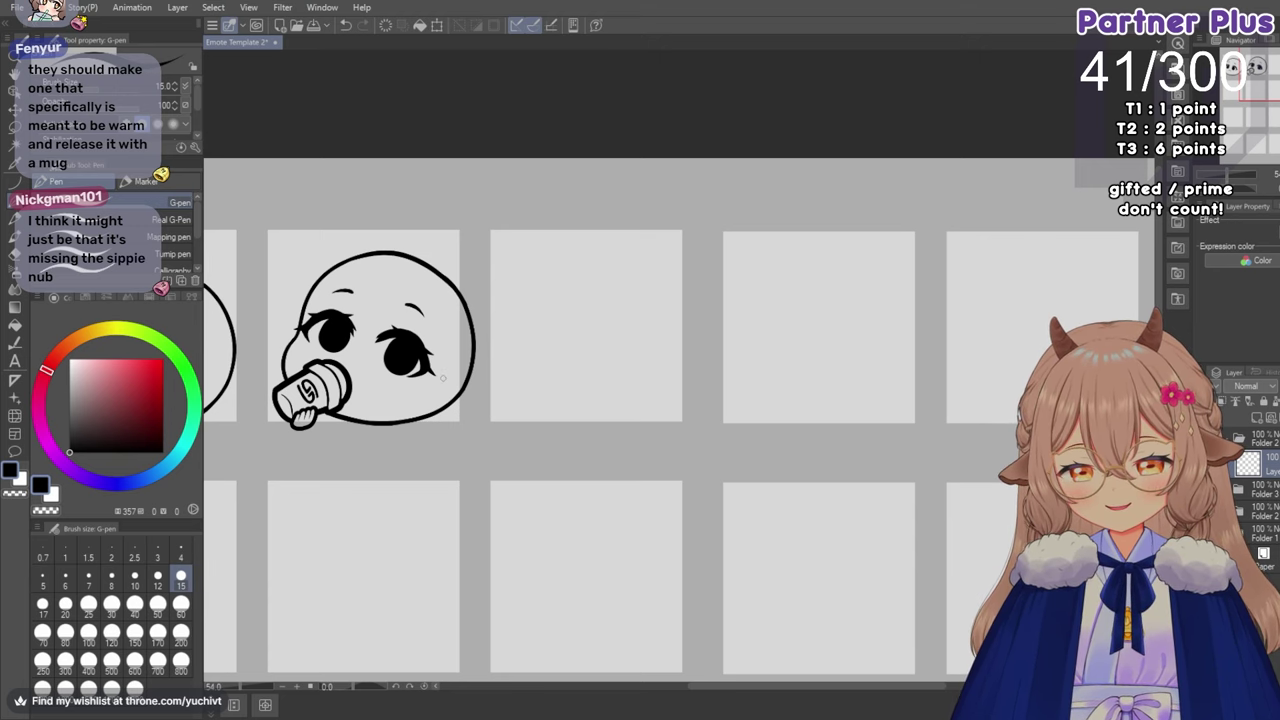
scroll(441, 376, "down", 4)
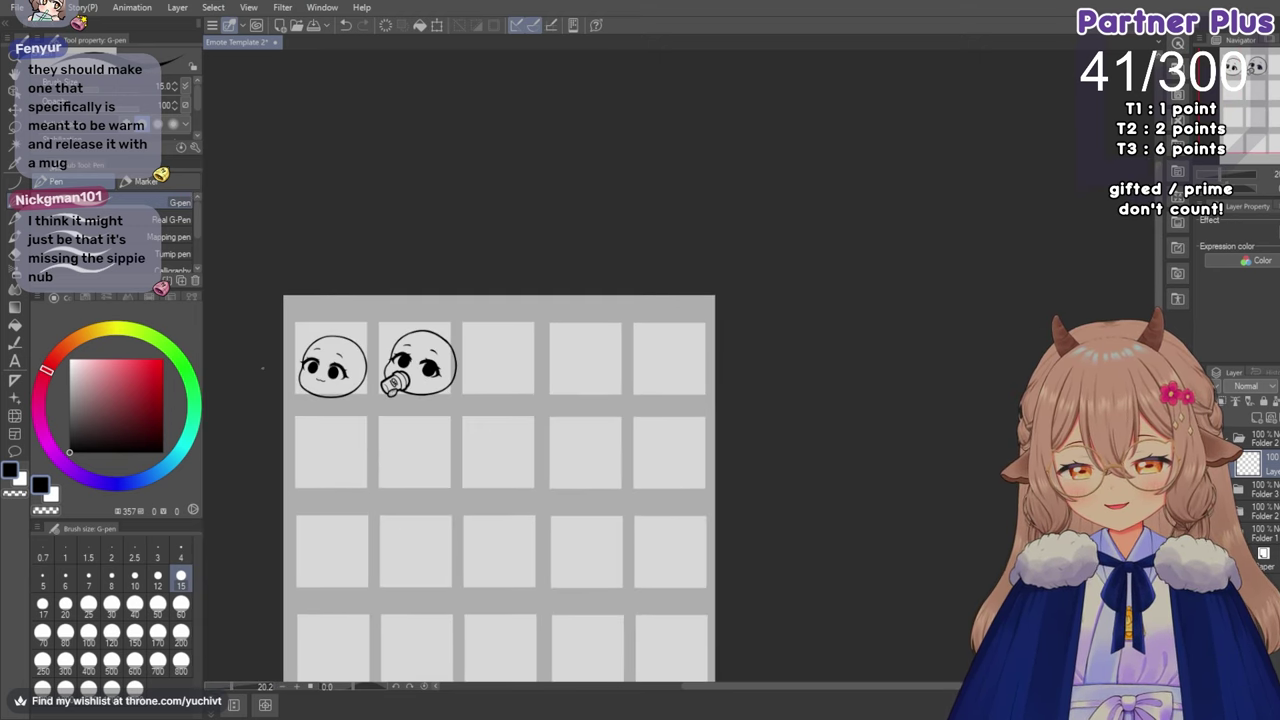
scroll(340, 382, "up", 4)
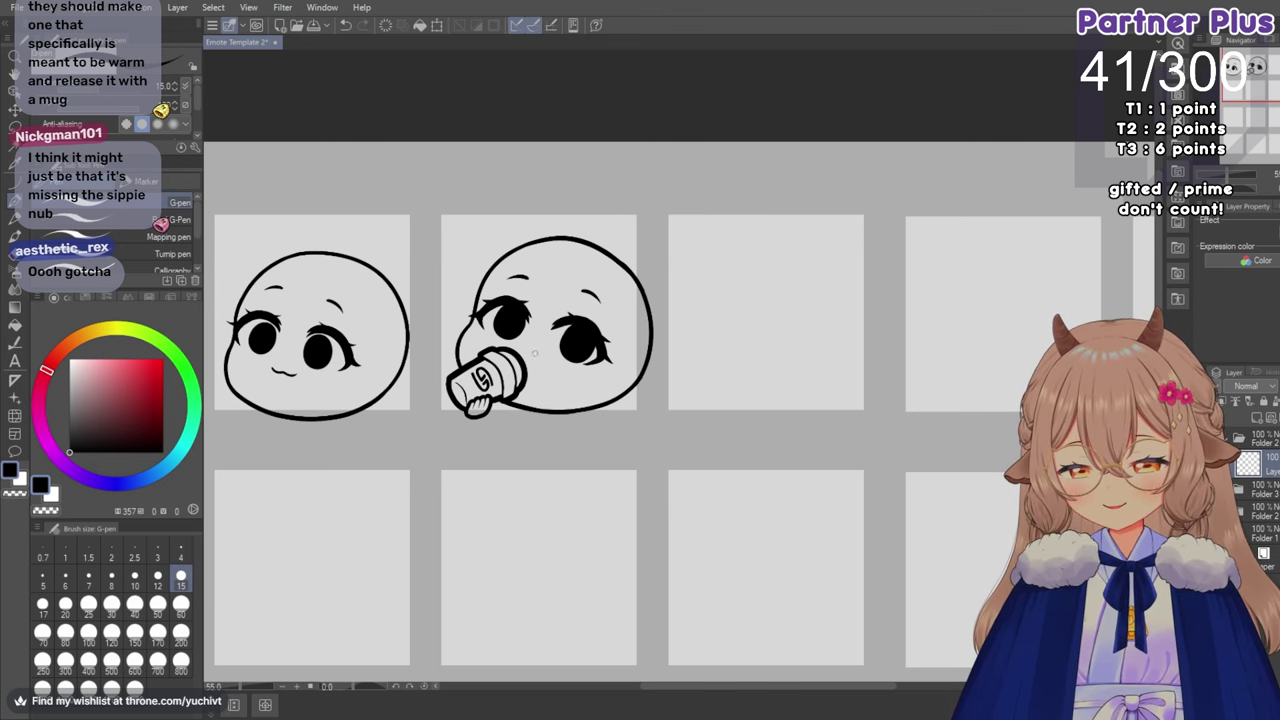
scroll(522, 381, "up", 2)
scroll(522, 381, "up", 2)
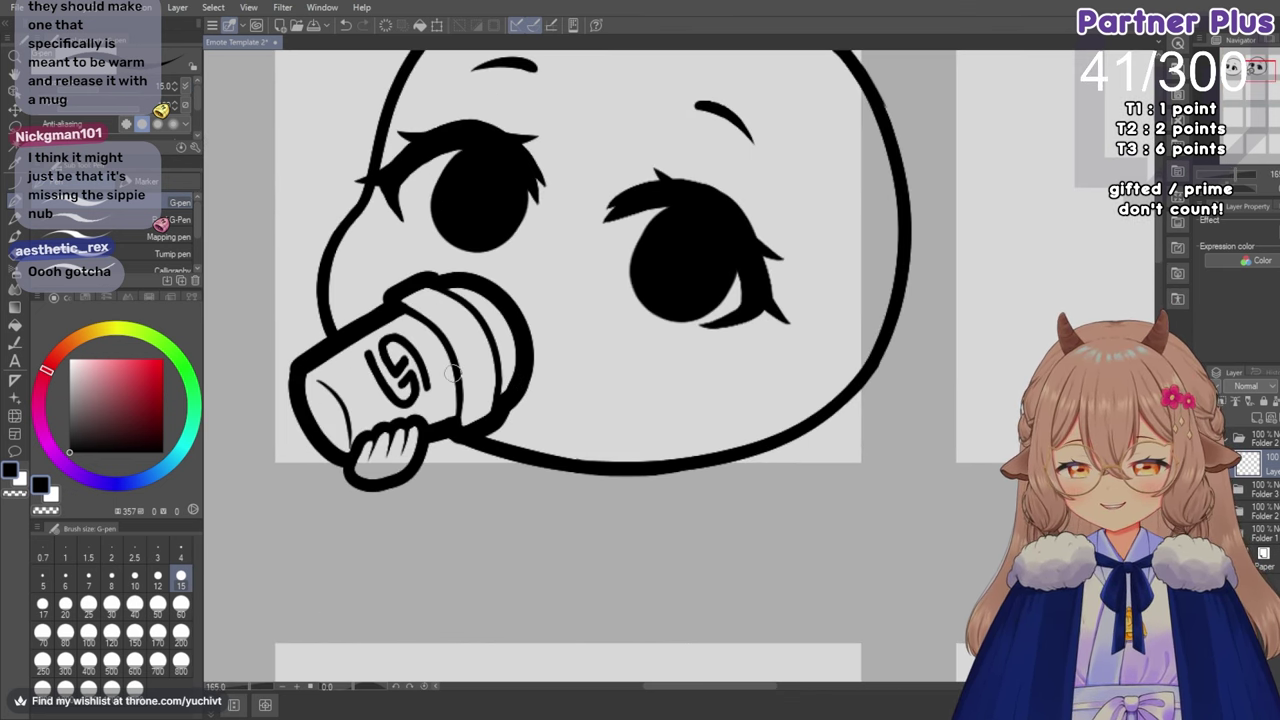
scroll(458, 373, "down", 4)
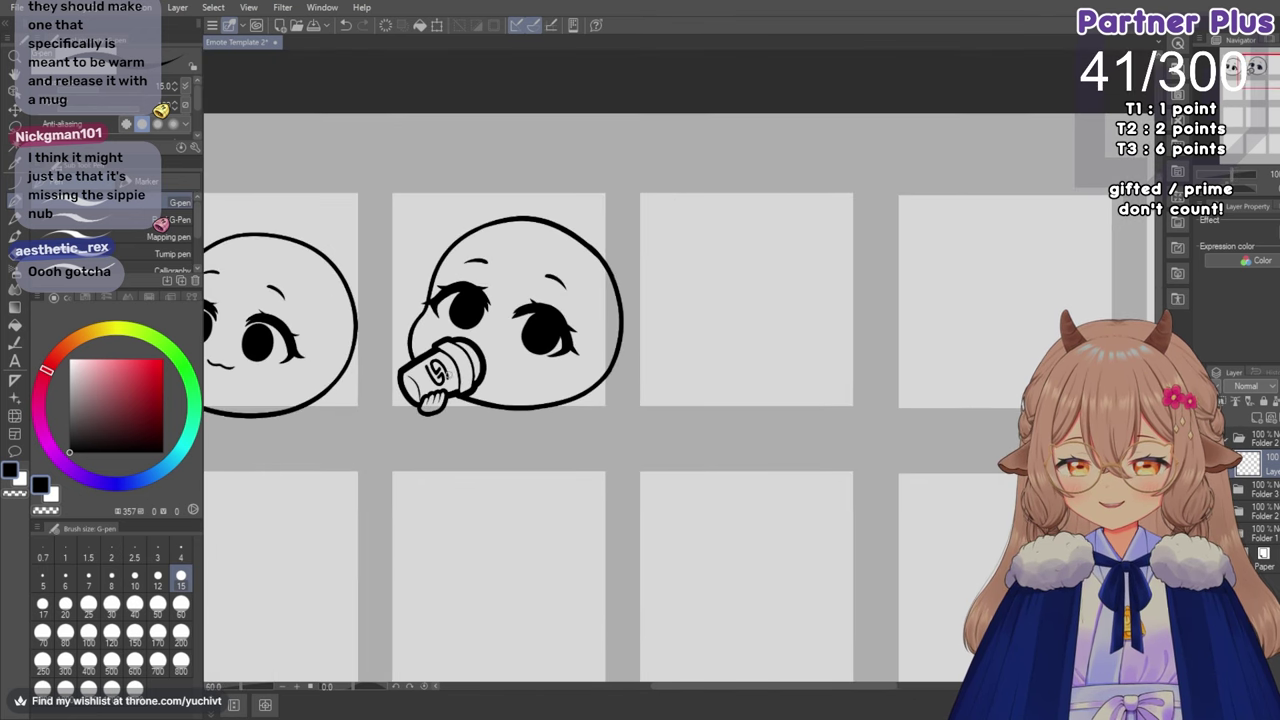
Identify the third layer in Folder 3 by toggling its visibility, and select it.
scroll(458, 373, "up", 4)
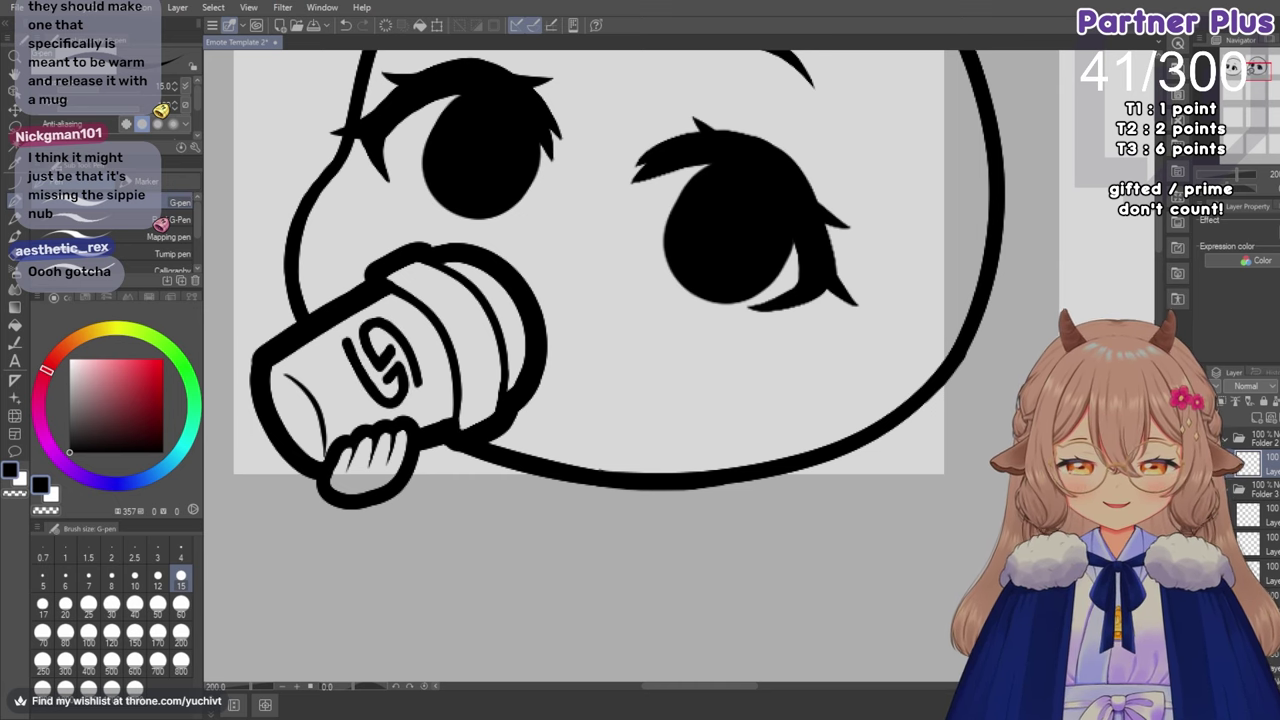
left_click(1203, 573)
left_click(1203, 573)
left_click(1264, 573)
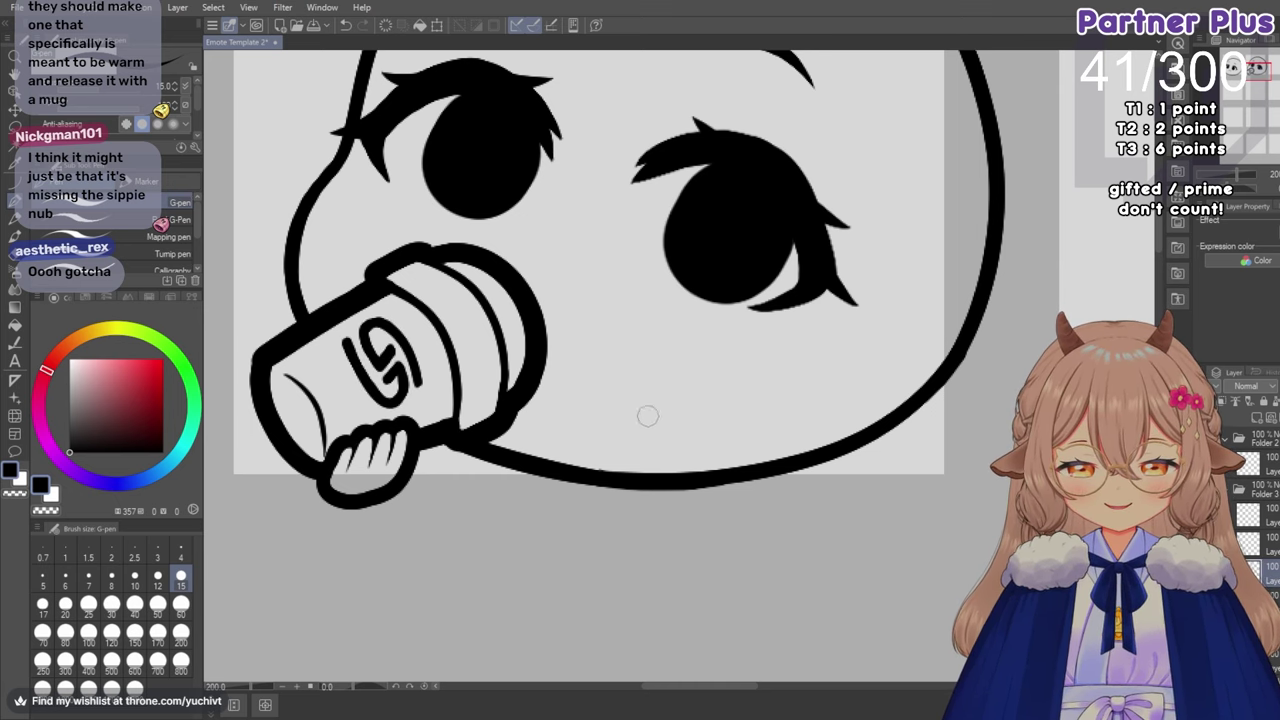
Clean up the cup's lower lid edge with the Hard eraser at size 6, and set the eraser size to 15.
scroll(604, 405, "up", 7)
left_click(15, 257)
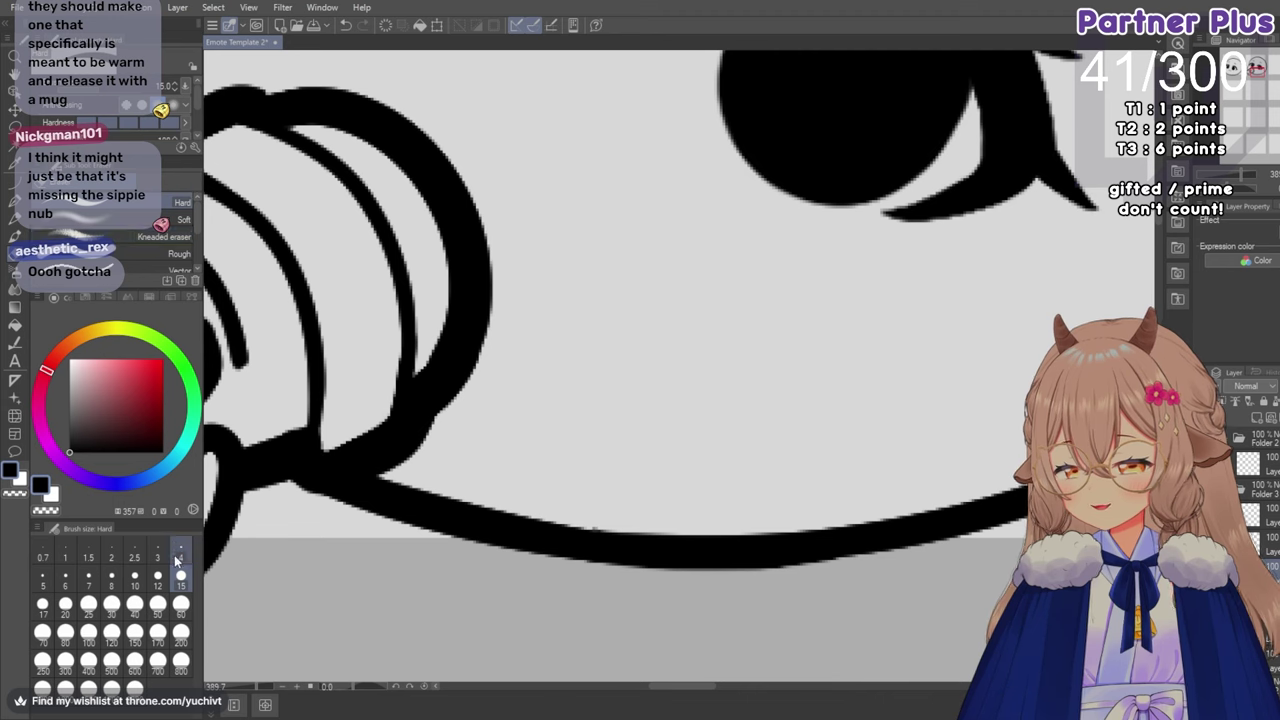
left_click(66, 580)
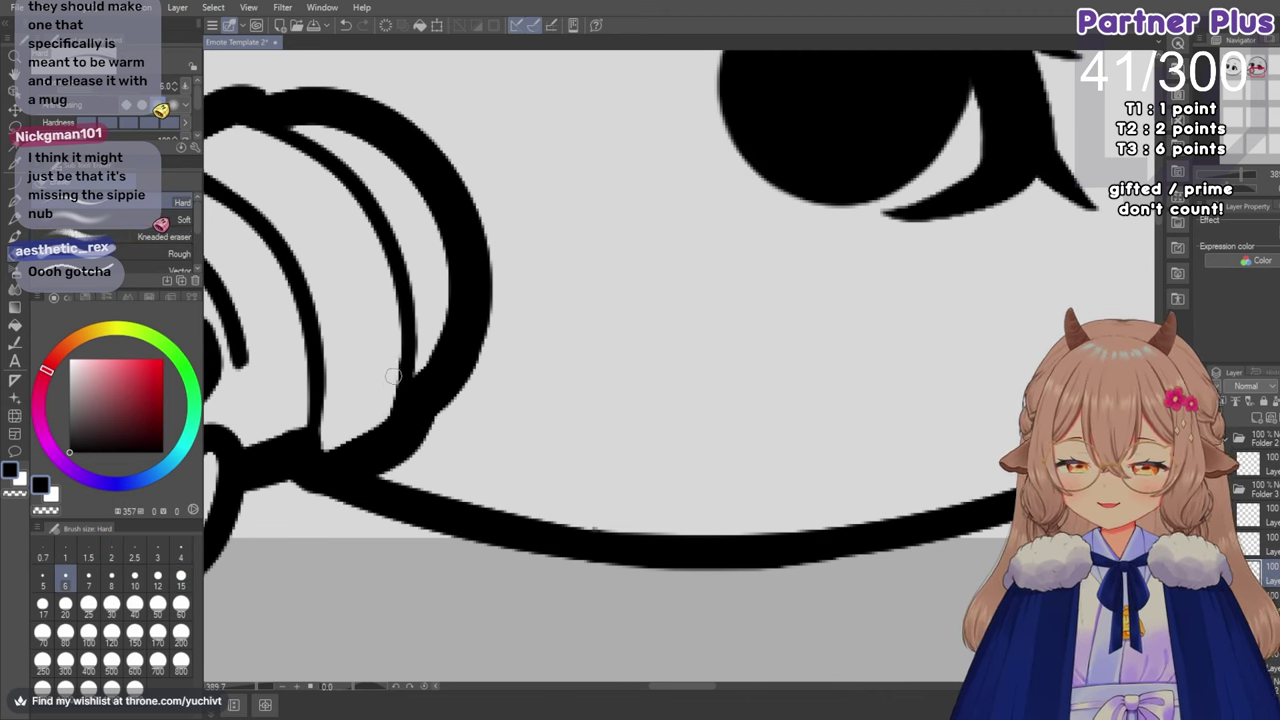
scroll(390, 380, "down", 3)
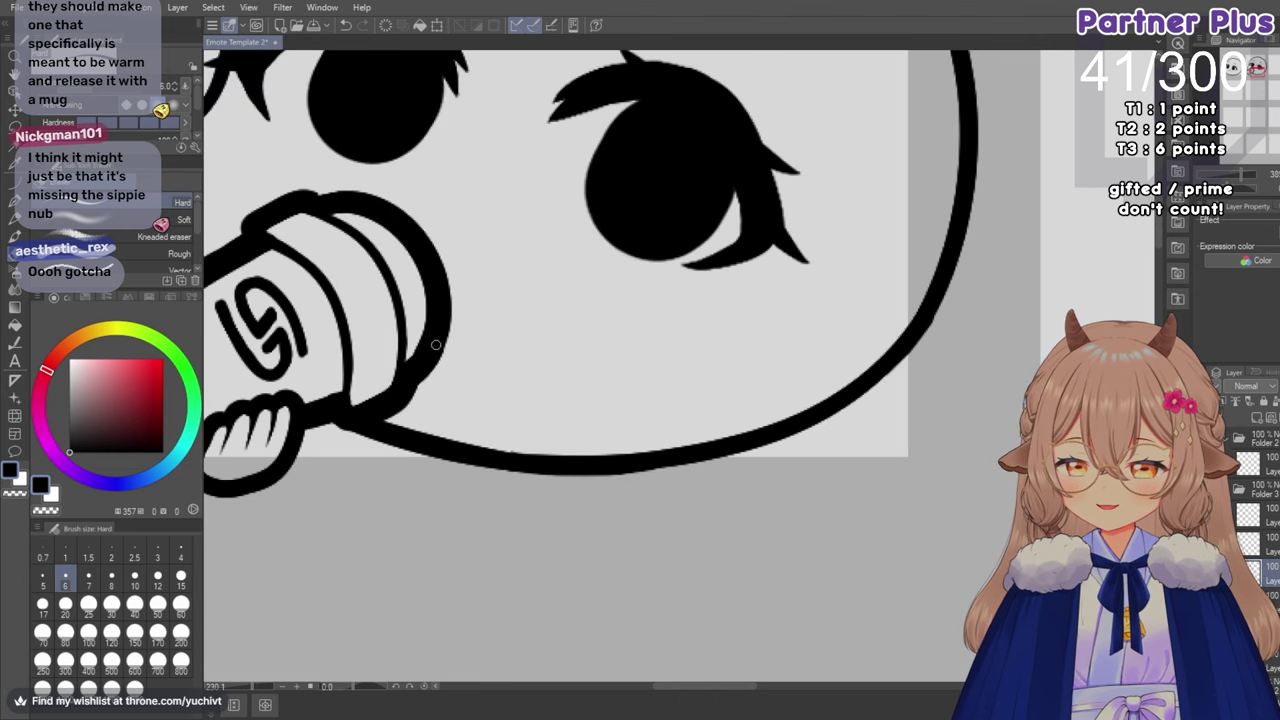
scroll(441, 351, "down", 2)
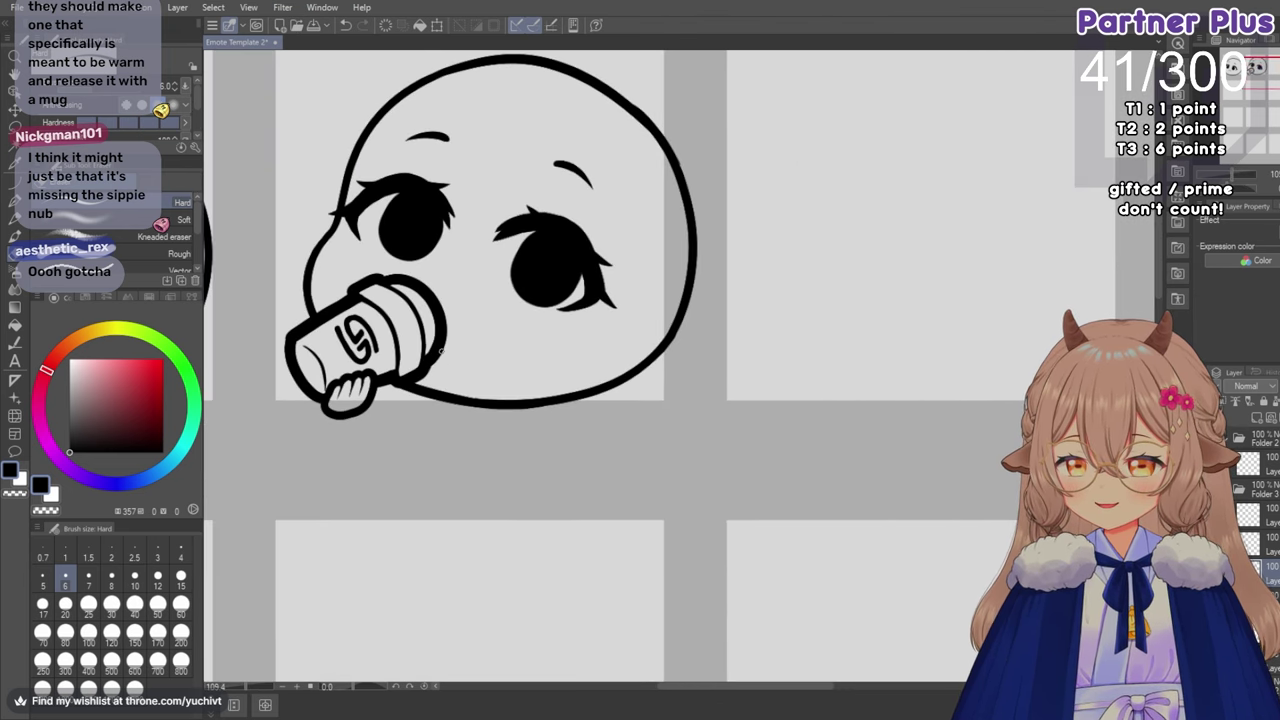
left_click(181, 577)
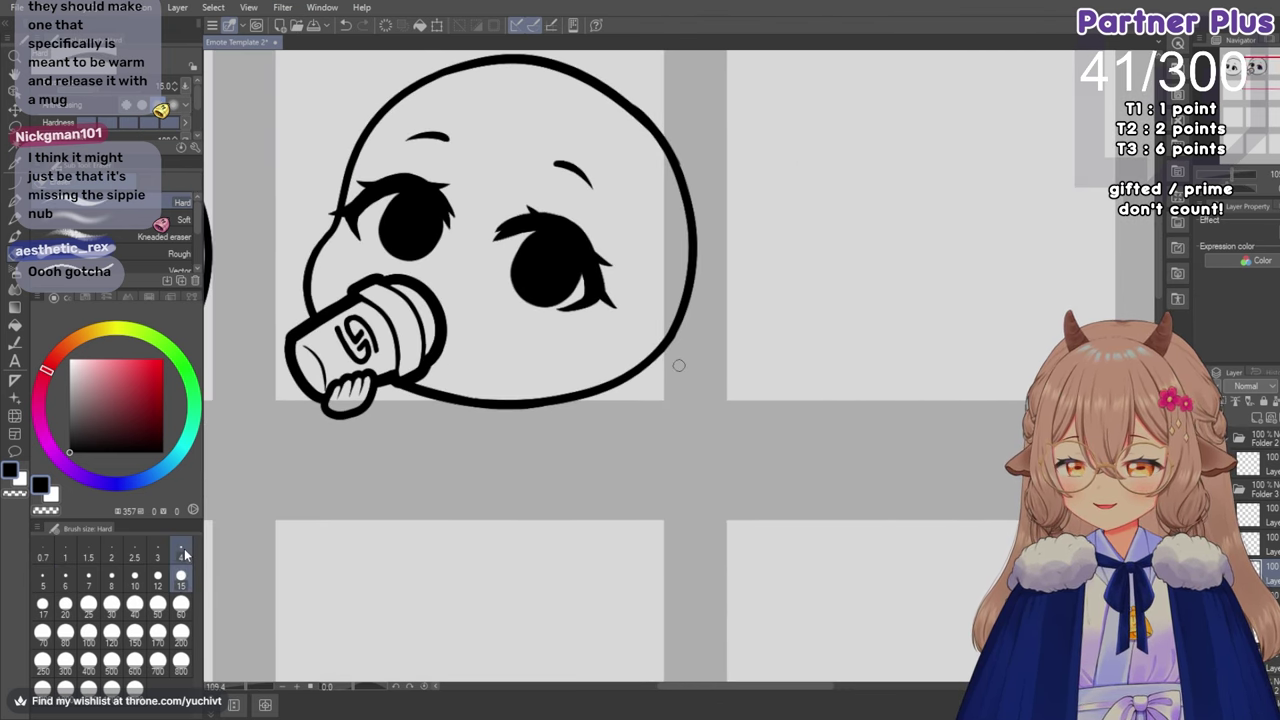
Thicken the lower end of the cup's lid rim line above the hand with the G-pen at size 8.
left_click(15, 201)
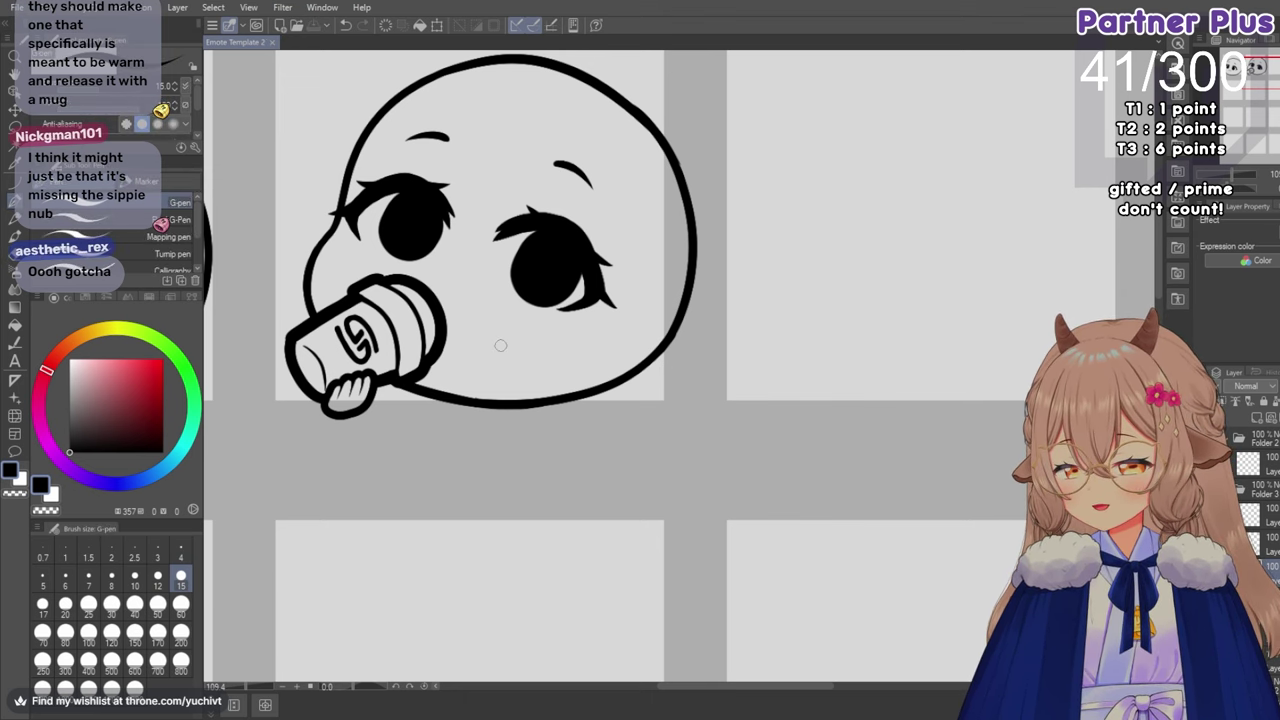
scroll(530, 351, "down", 3)
scroll(436, 329, "up", 4)
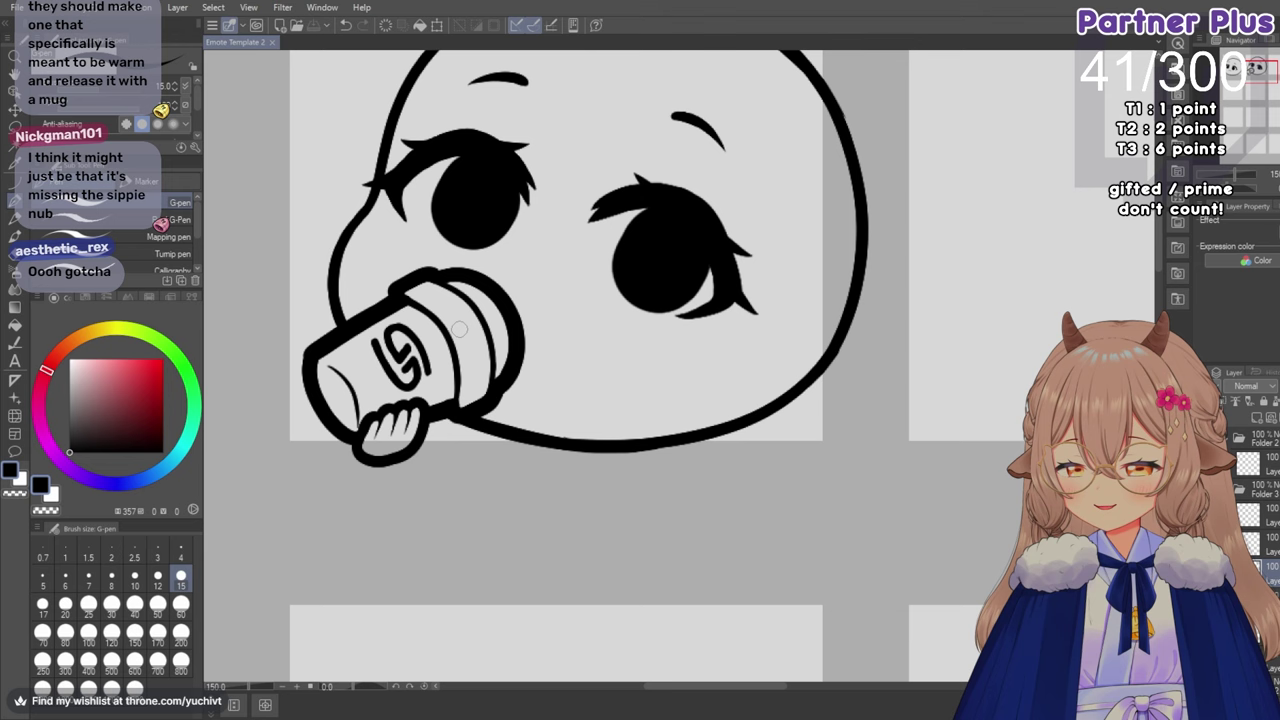
scroll(466, 333, "up", 1)
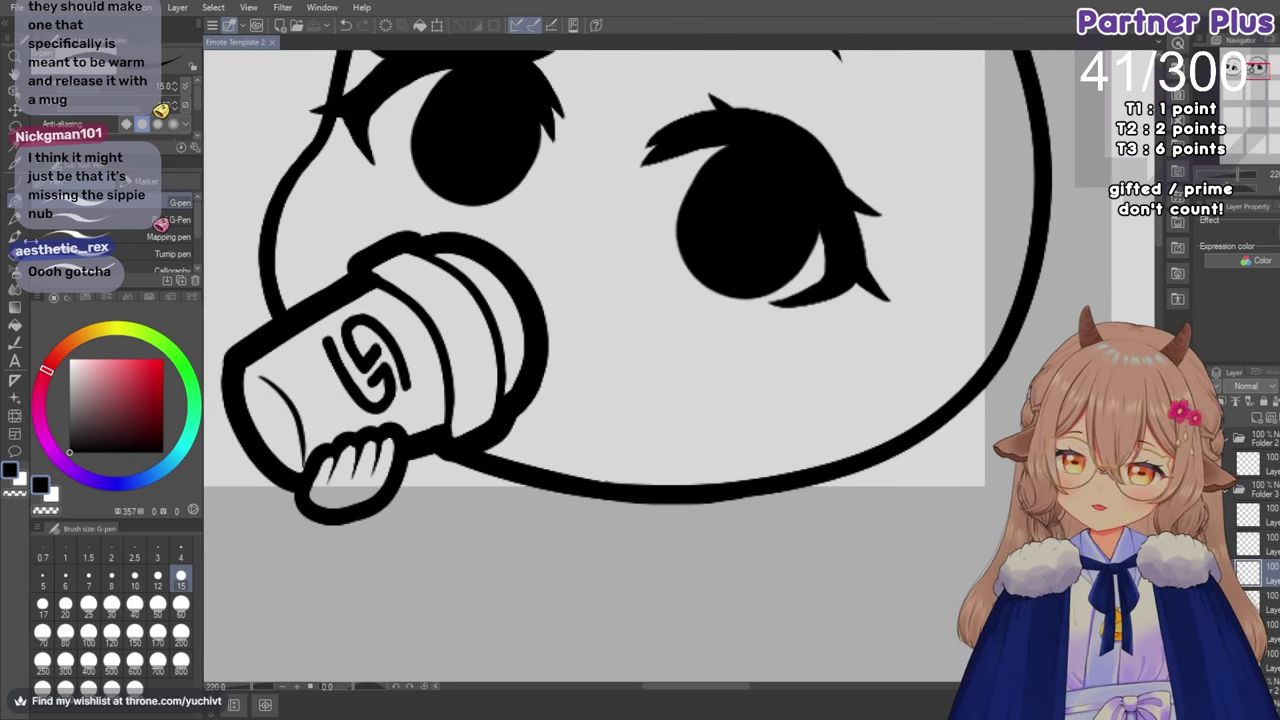
left_click(111, 578)
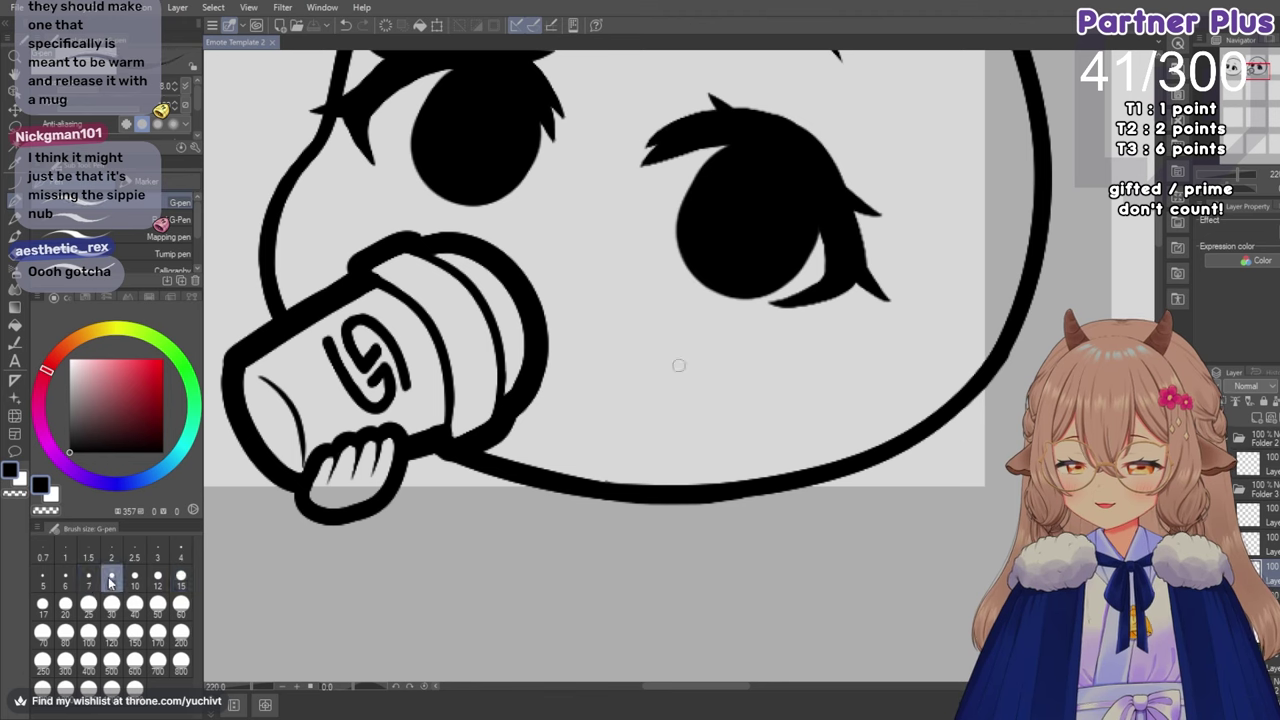
left_click_drag(448, 404, 448, 438)
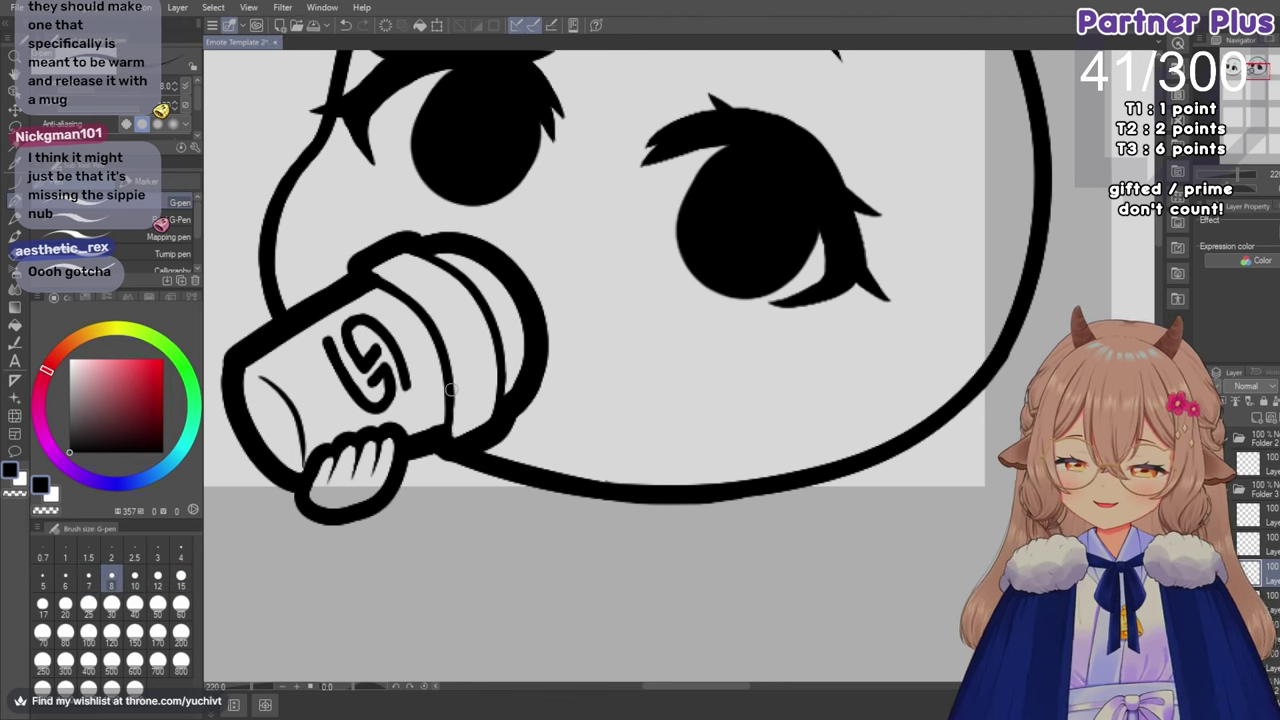
left_click_drag(452, 390, 452, 442)
scroll(450, 430, "down", 5)
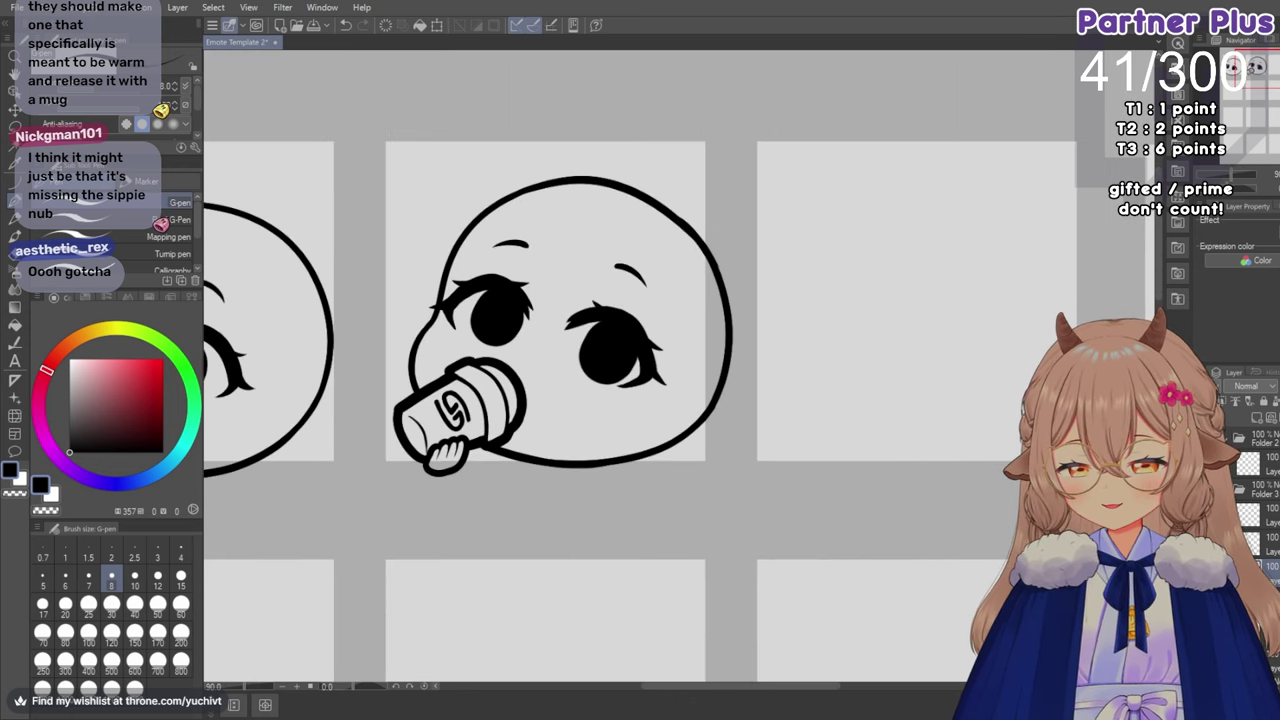
Check the layers in Folder 3 by toggling their visibility, and select the third layer holding the cup line art.
left_click(1223, 491)
left_click(1224, 491)
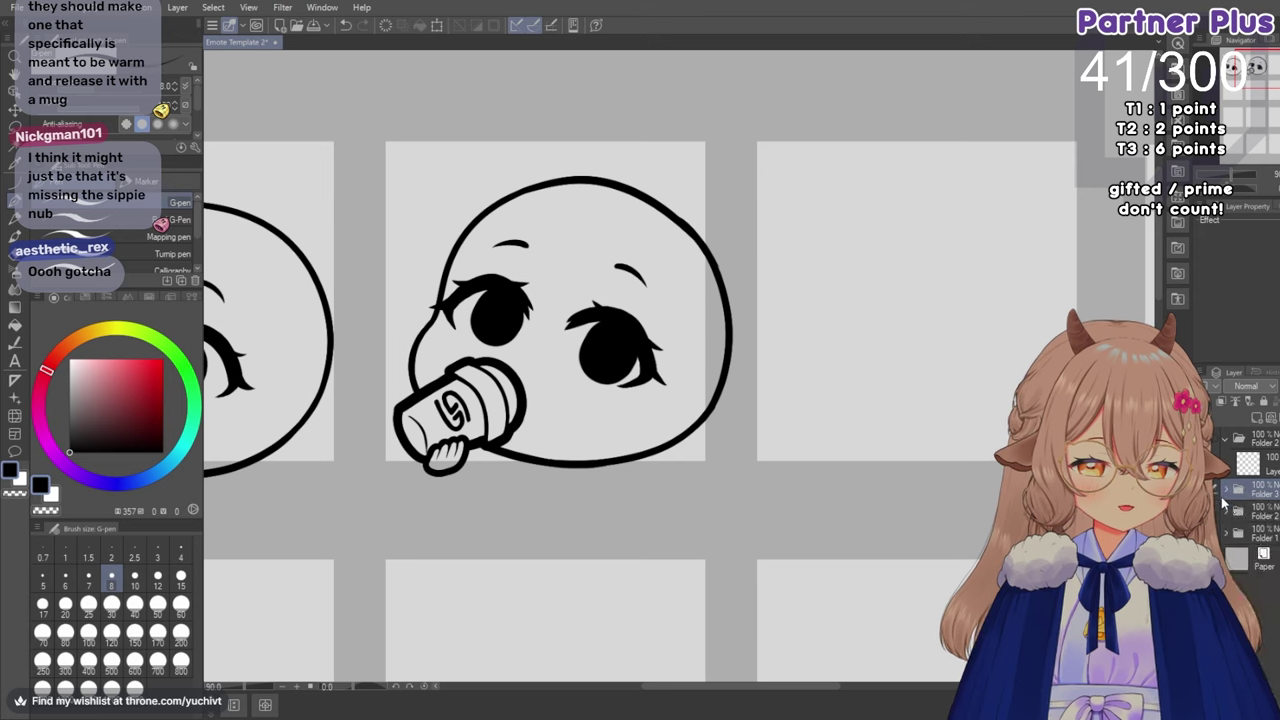
left_click(1225, 491)
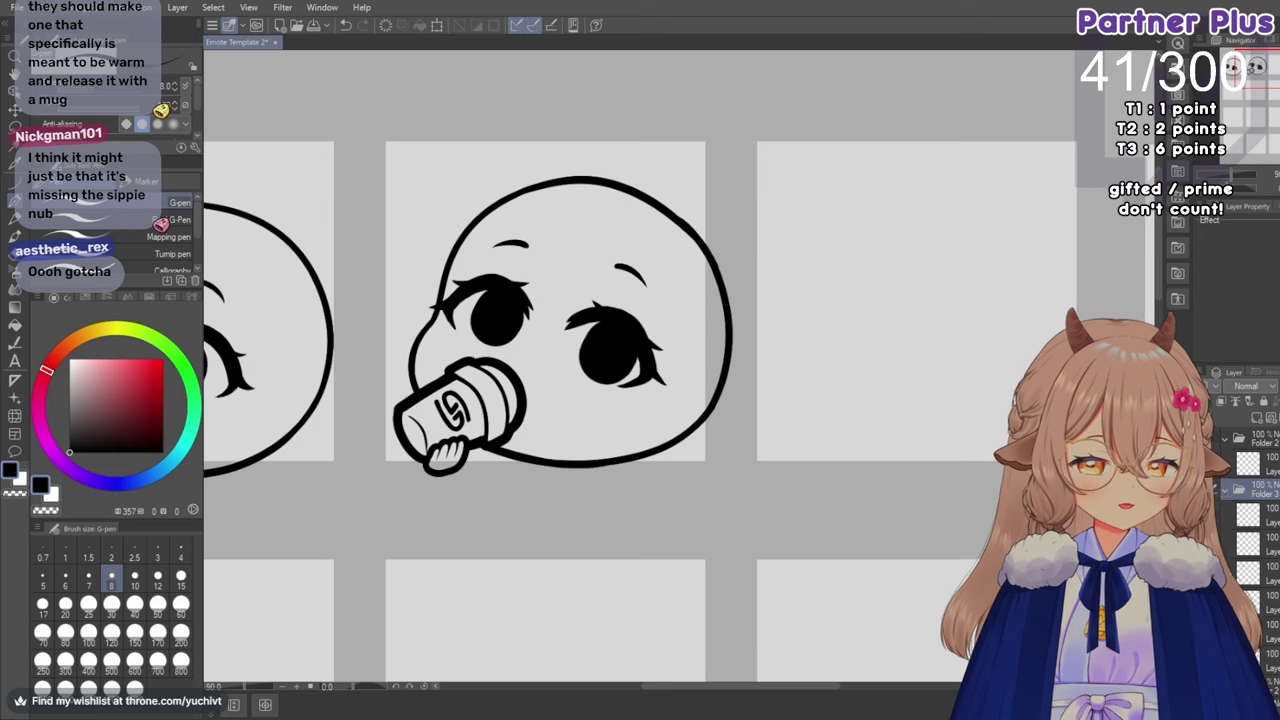
left_click(1205, 544)
left_click(1205, 544)
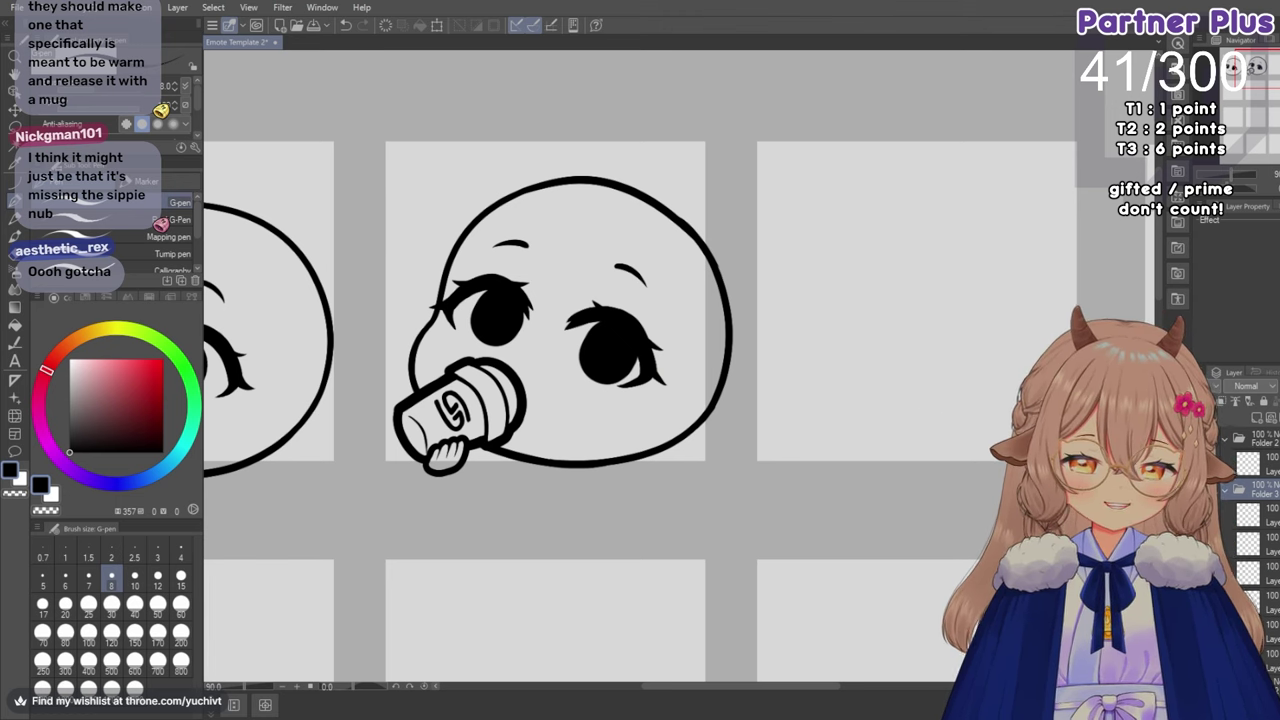
key("ctrl+z")
key("ctrl+y")
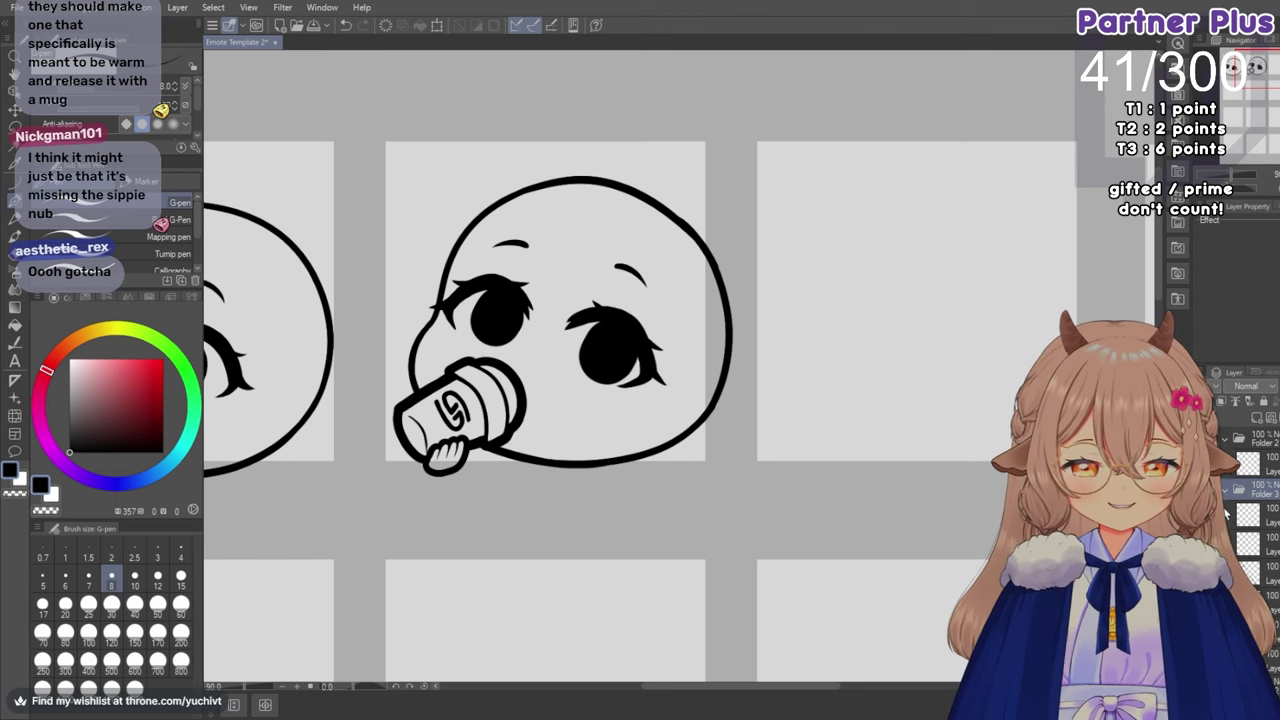
key("ctrl+y")
left_click(1204, 544)
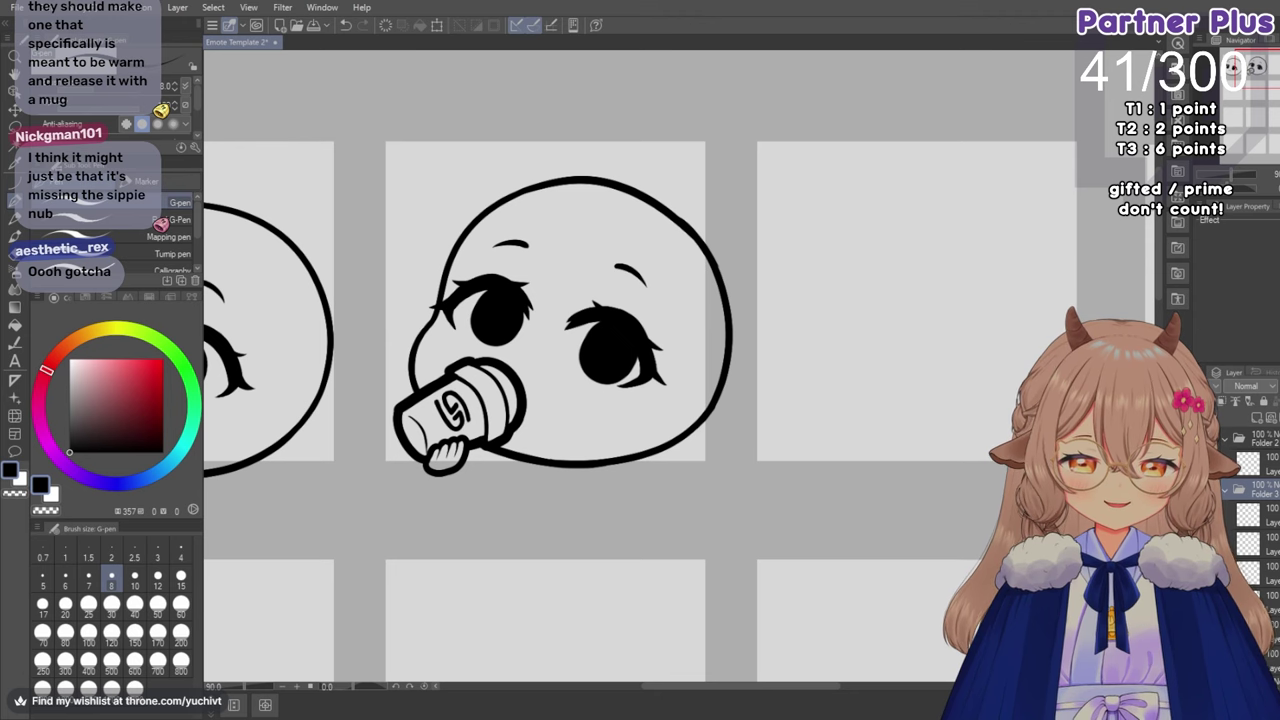
left_click(1204, 573)
left_click(1204, 573)
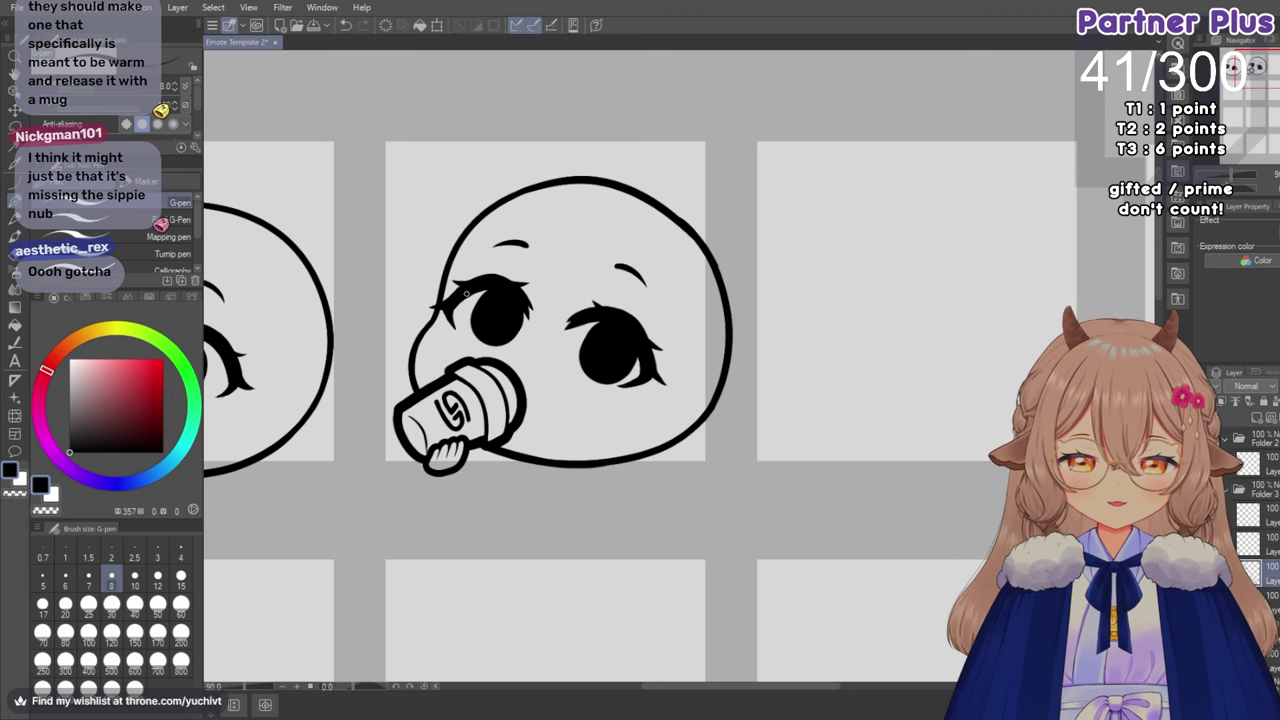
Rotate the canvas so the cup stands upright, and set the G-pen size to 15.
scroll(584, 414, "up", 2)
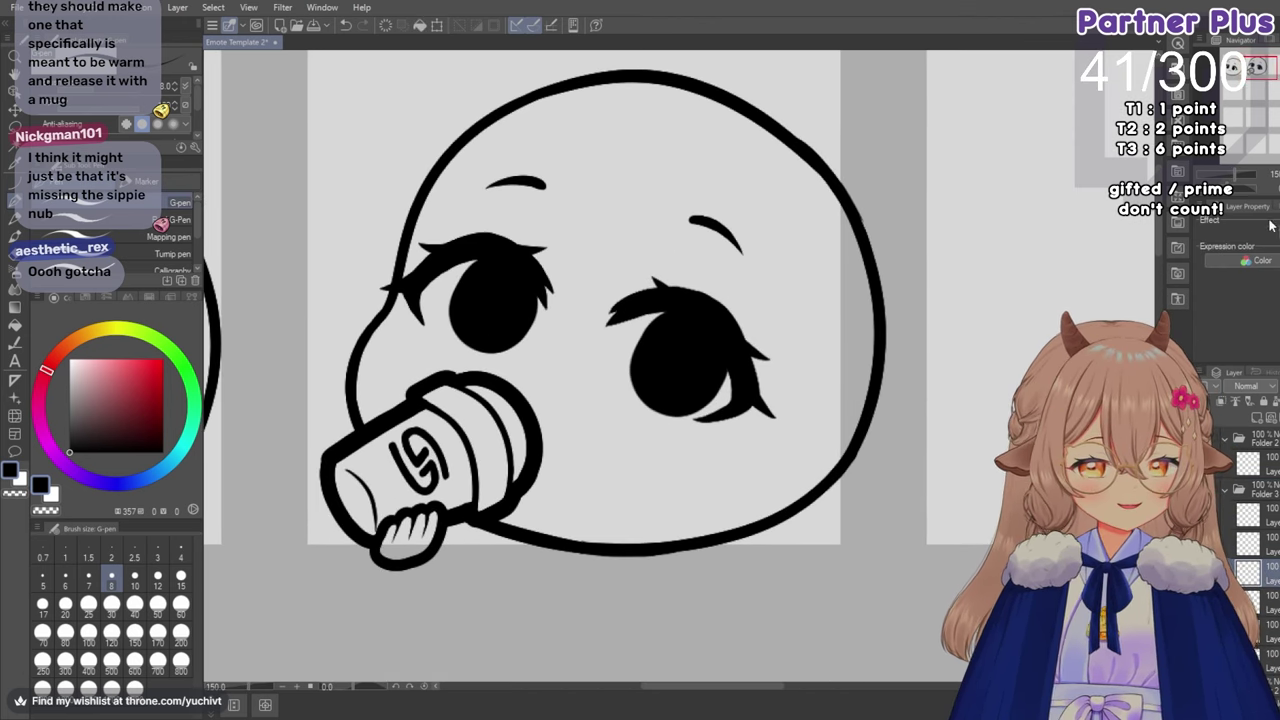
left_click_drag(584, 414, 668, 472)
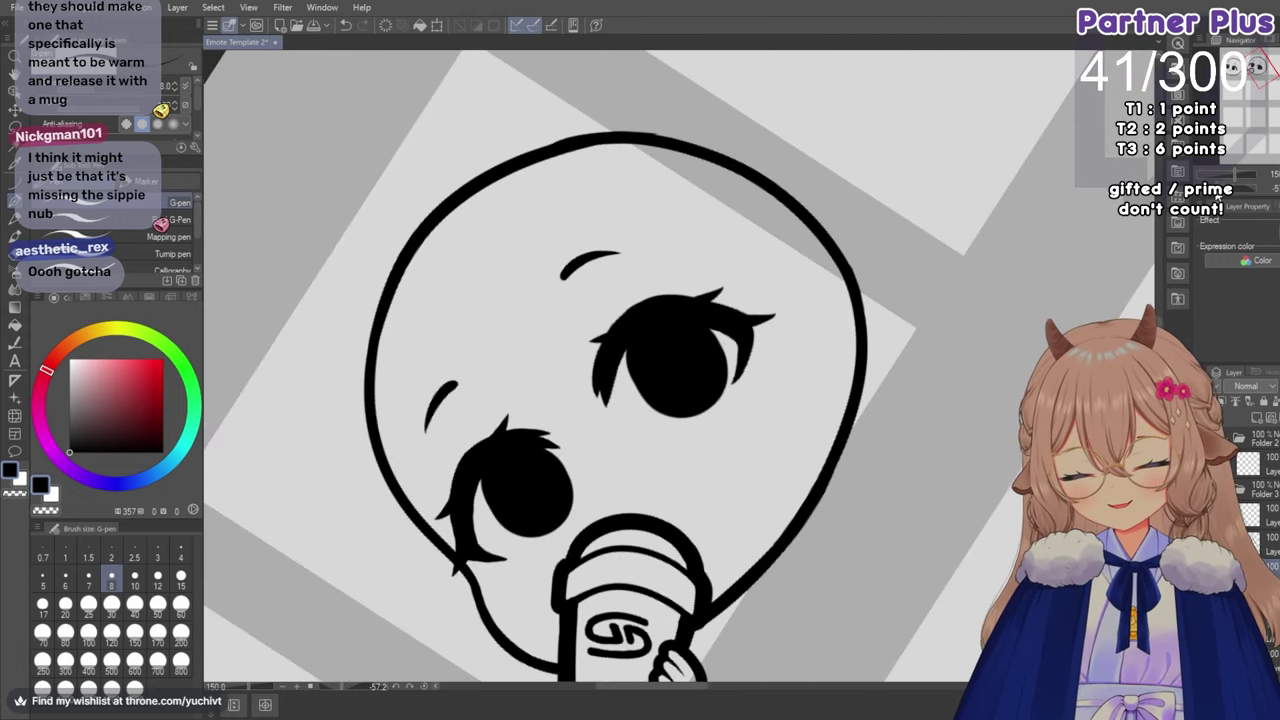
left_click_drag(1159, 339, 1159, 359)
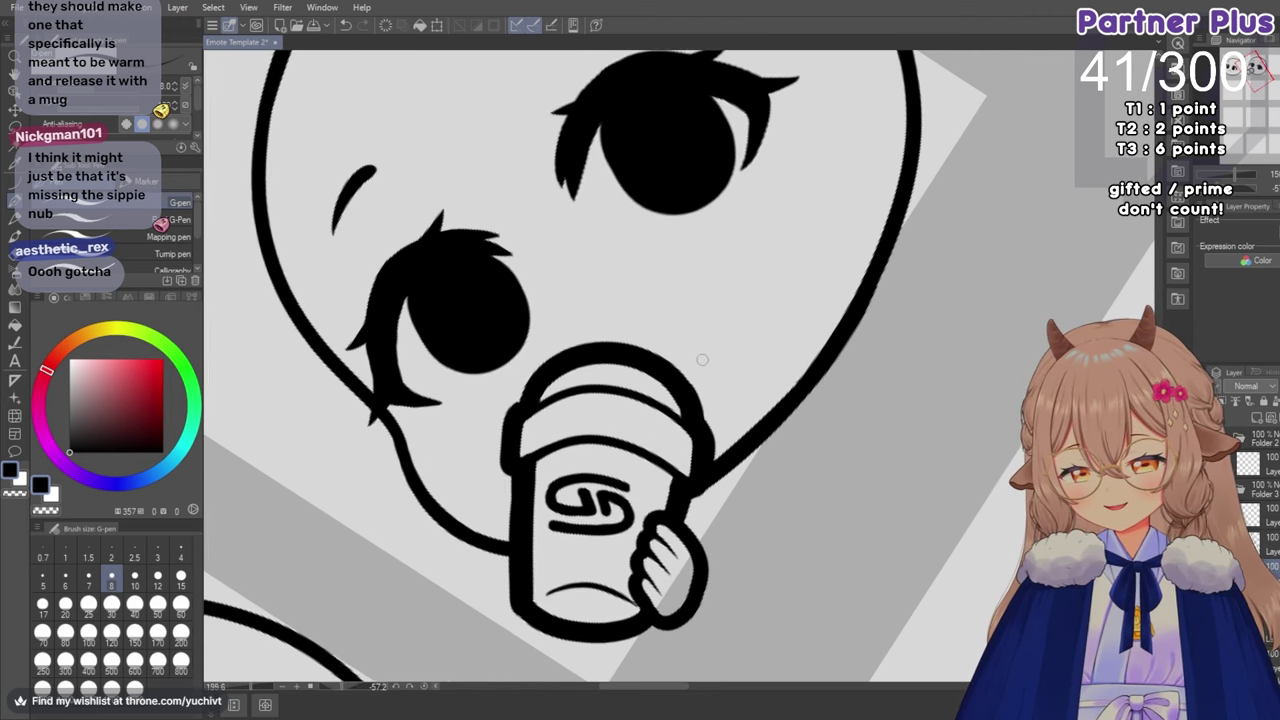
scroll(666, 346, "up", 2)
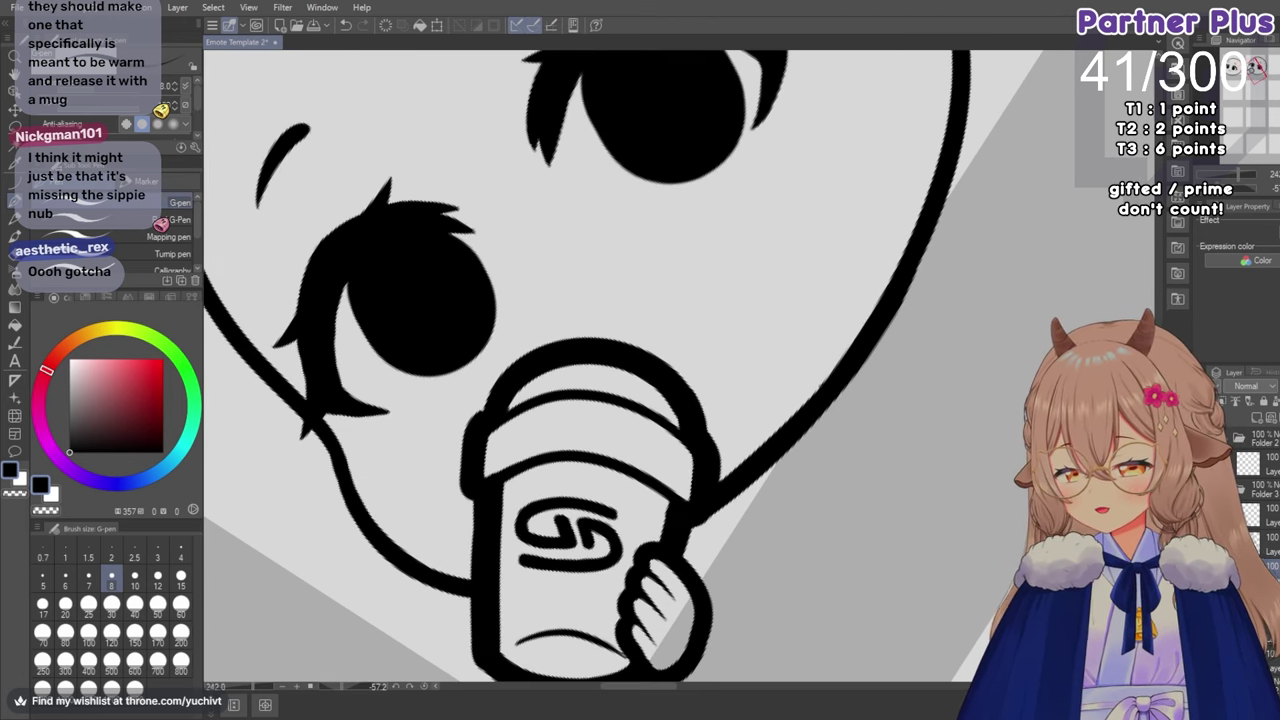
left_click(181, 577)
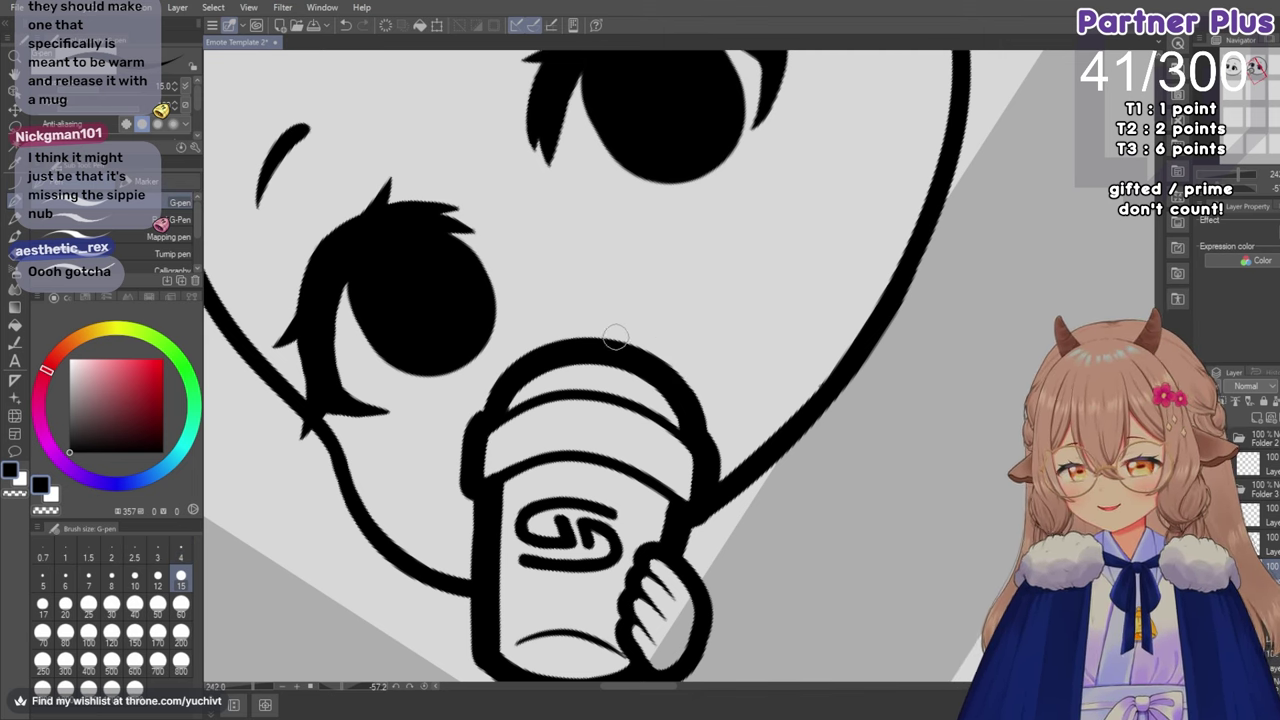
mouse_move(685, 384)
left_mouse_down()
mouse_move(682, 348)
mouse_move(637, 346)
left_mouse_up()
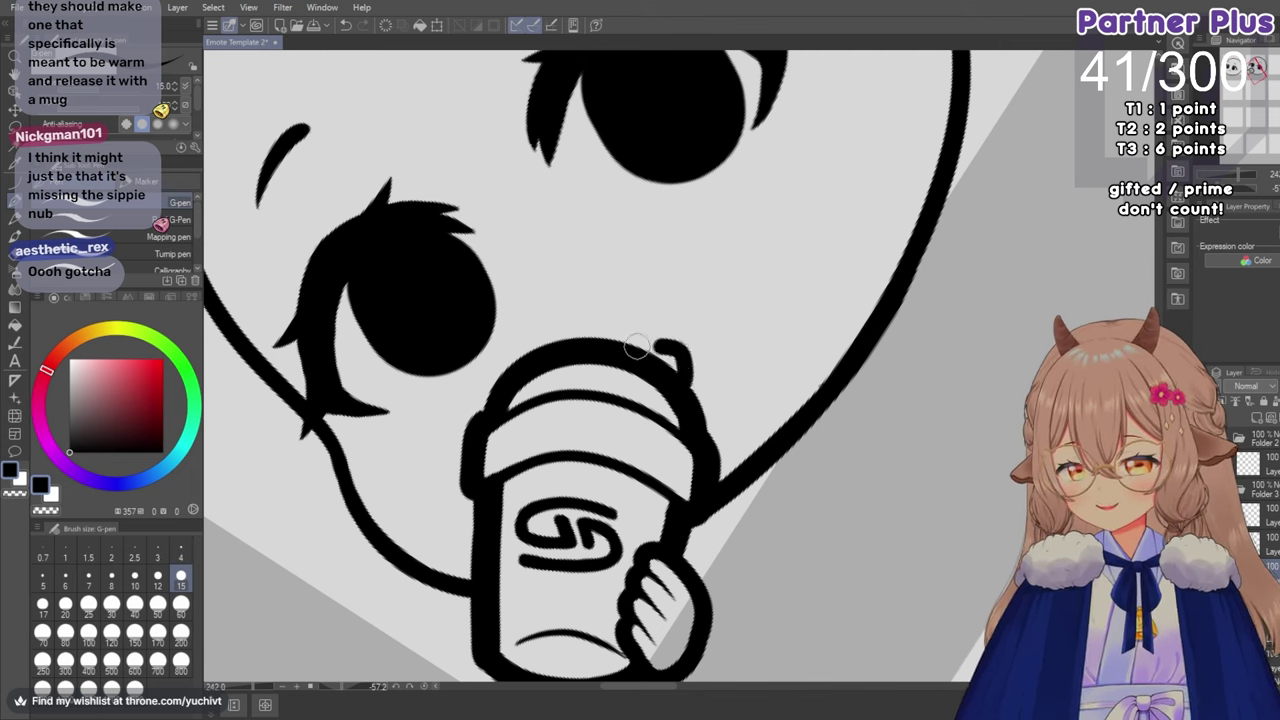
key("ctrl+z")
left_click_drag(690, 395, 667, 343)
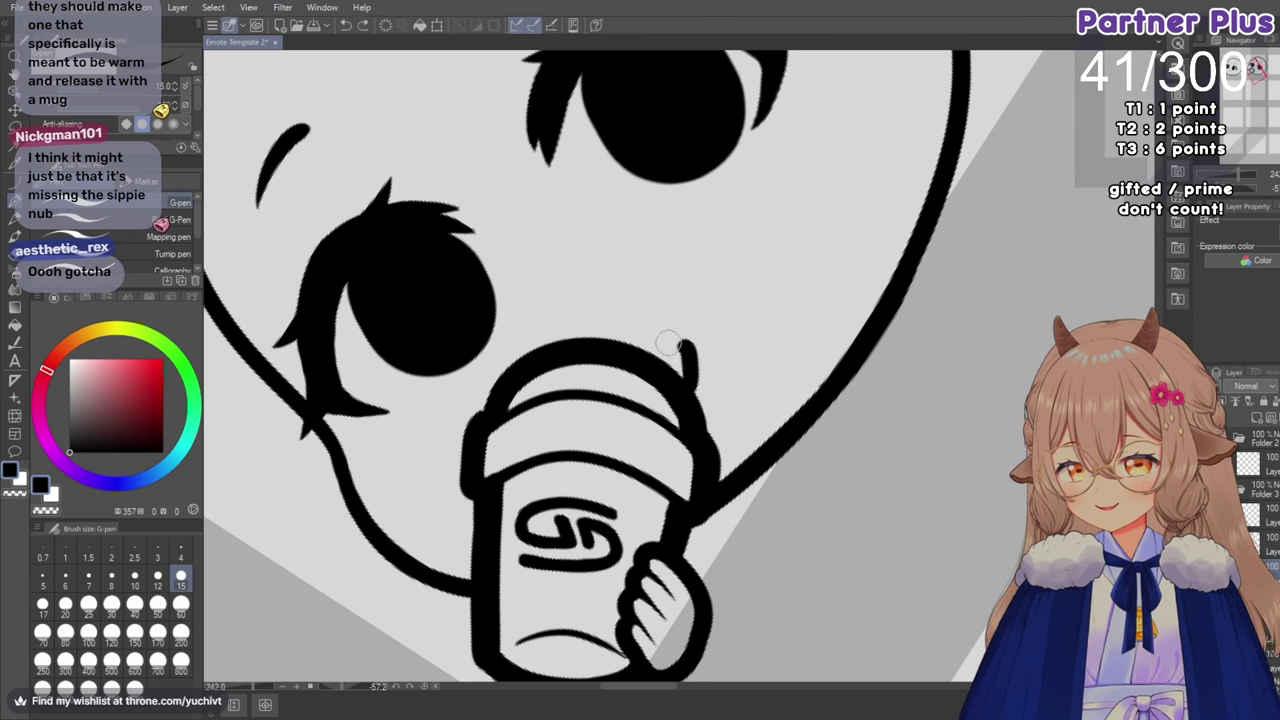
key("ctrl+z")
mouse_move(690, 394)
left_mouse_down()
mouse_move(690, 358)
mouse_move(626, 346)
mouse_move(622, 370)
mouse_move(680, 352)
mouse_move(630, 336)
mouse_move(664, 348)
mouse_move(698, 390)
left_mouse_up()
key("ctrl+z")
key("ctrl+z")
key("ctrl+z")
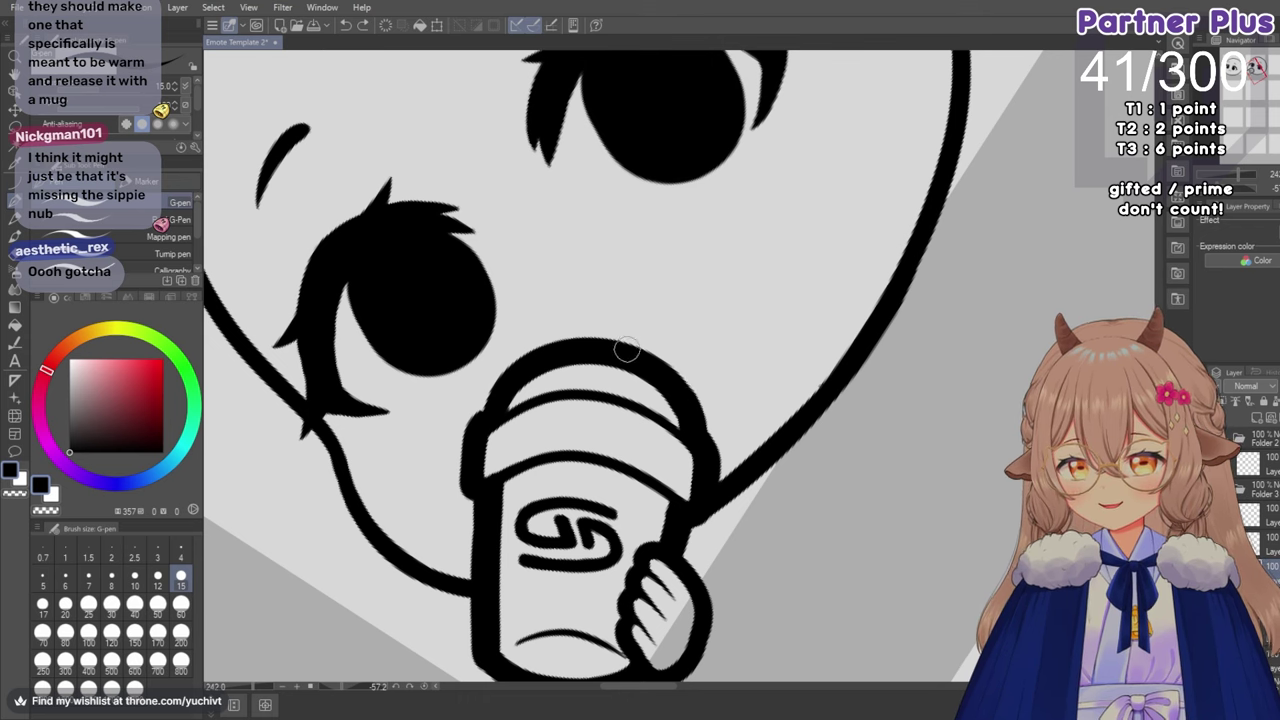
mouse_move(627, 348)
left_mouse_down()
mouse_move(670, 349)
mouse_move(700, 405)
left_mouse_up()
key("ctrl+z")
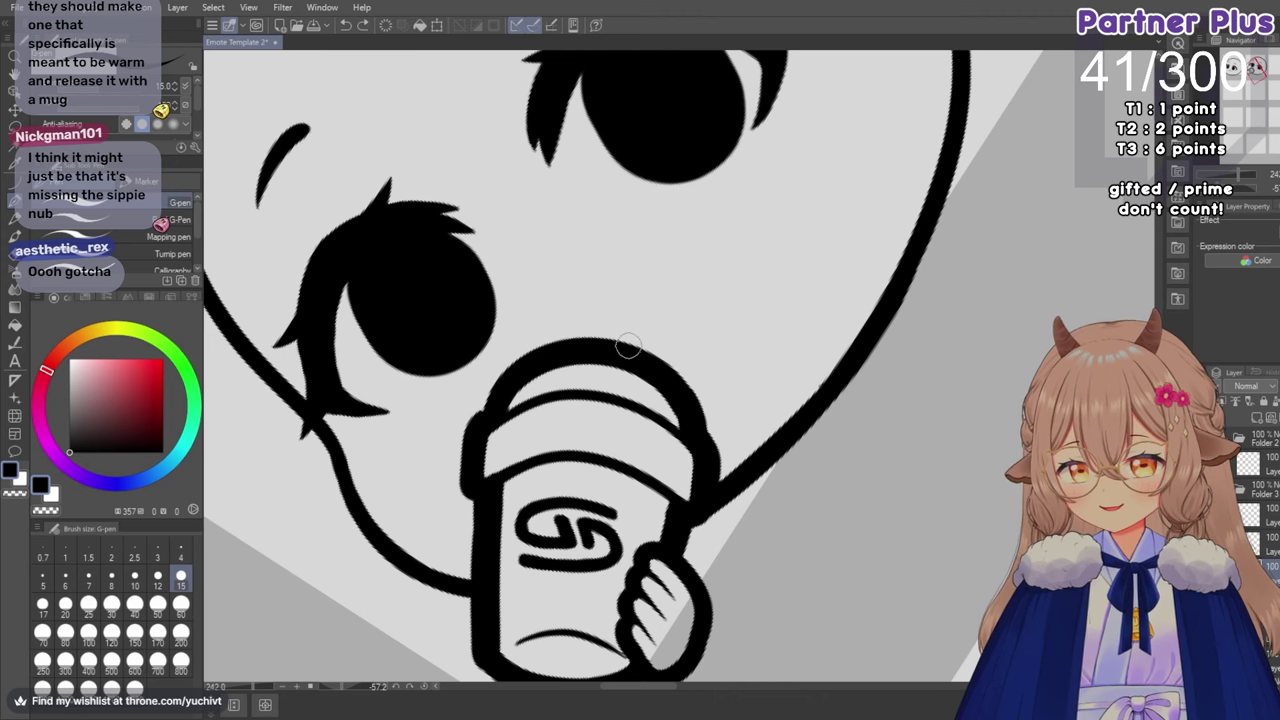
mouse_move(628, 347)
left_mouse_down()
mouse_move(701, 355)
mouse_move(700, 410)
left_mouse_up()
key("ctrl+z")
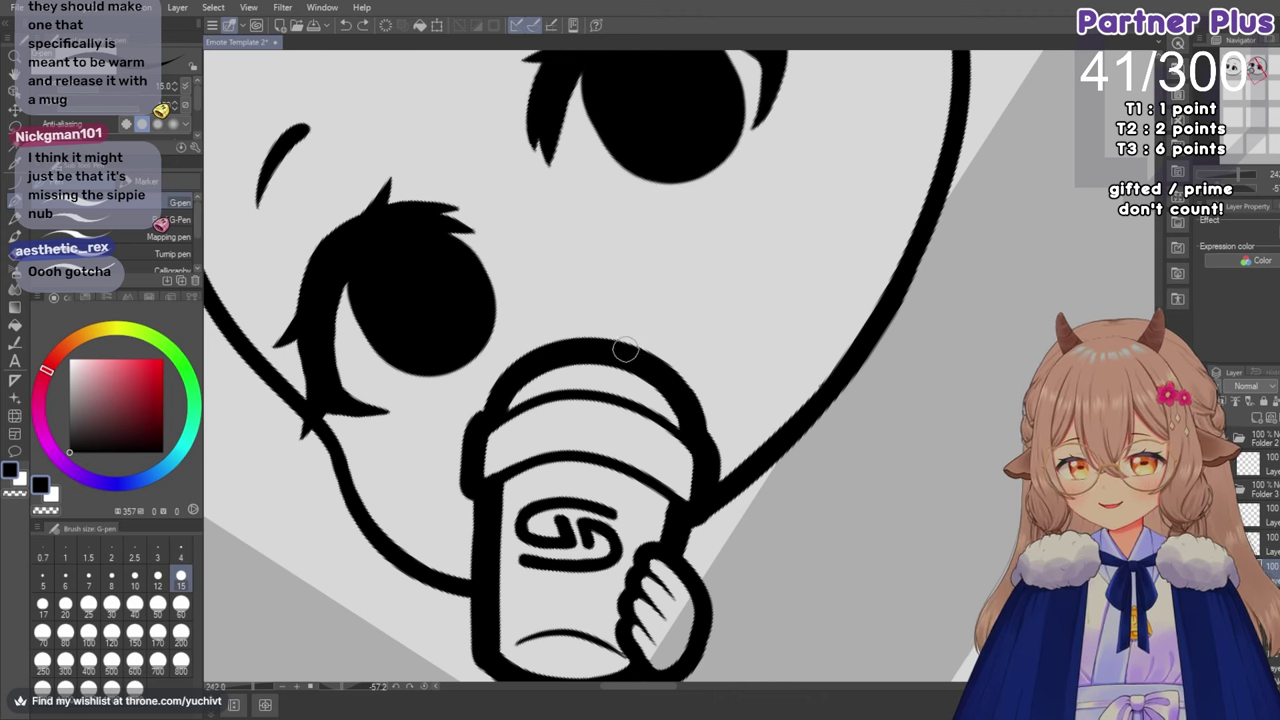
mouse_move(625, 348)
left_mouse_down()
mouse_move(692, 358)
mouse_move(700, 422)
left_mouse_up()
key("ctrl+z")
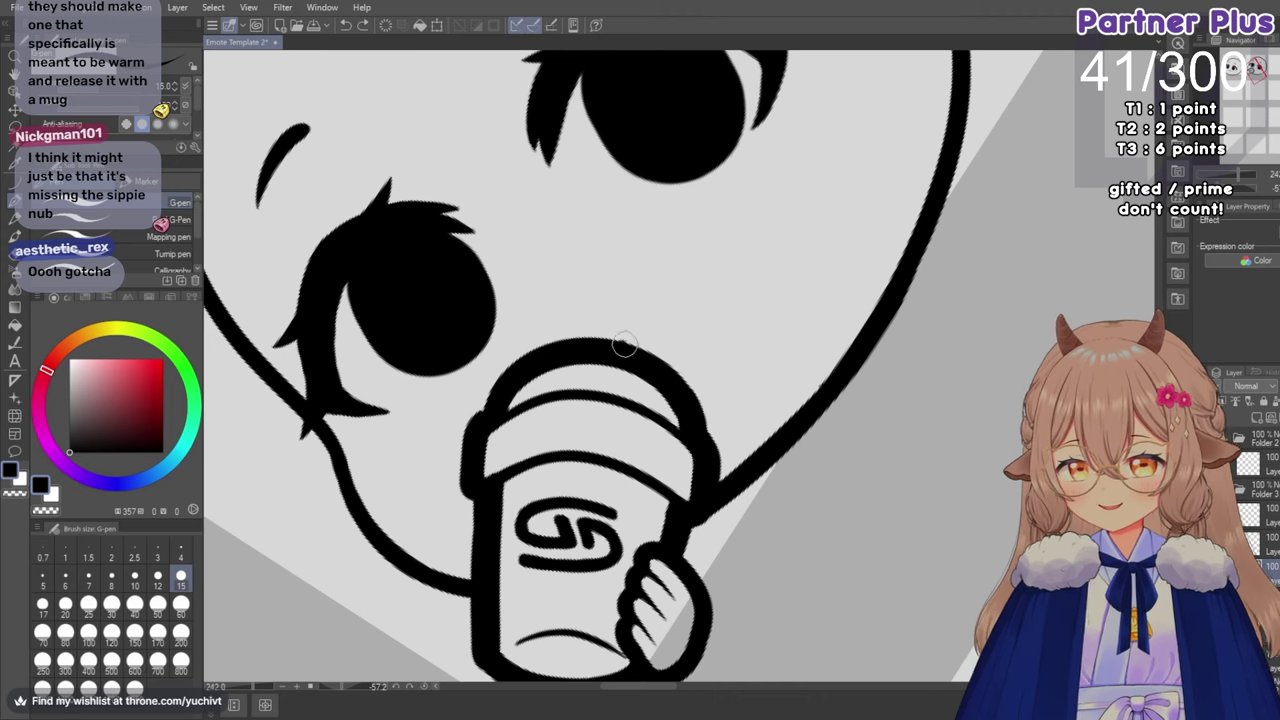
Draw a small pointed sip spout on the outer curve of the cup's lid, and reset the canvas rotation.
mouse_move(625, 345)
left_mouse_down()
mouse_move(692, 354)
mouse_move(691, 413)
left_mouse_up()
scroll(639, 289, "down", 2)
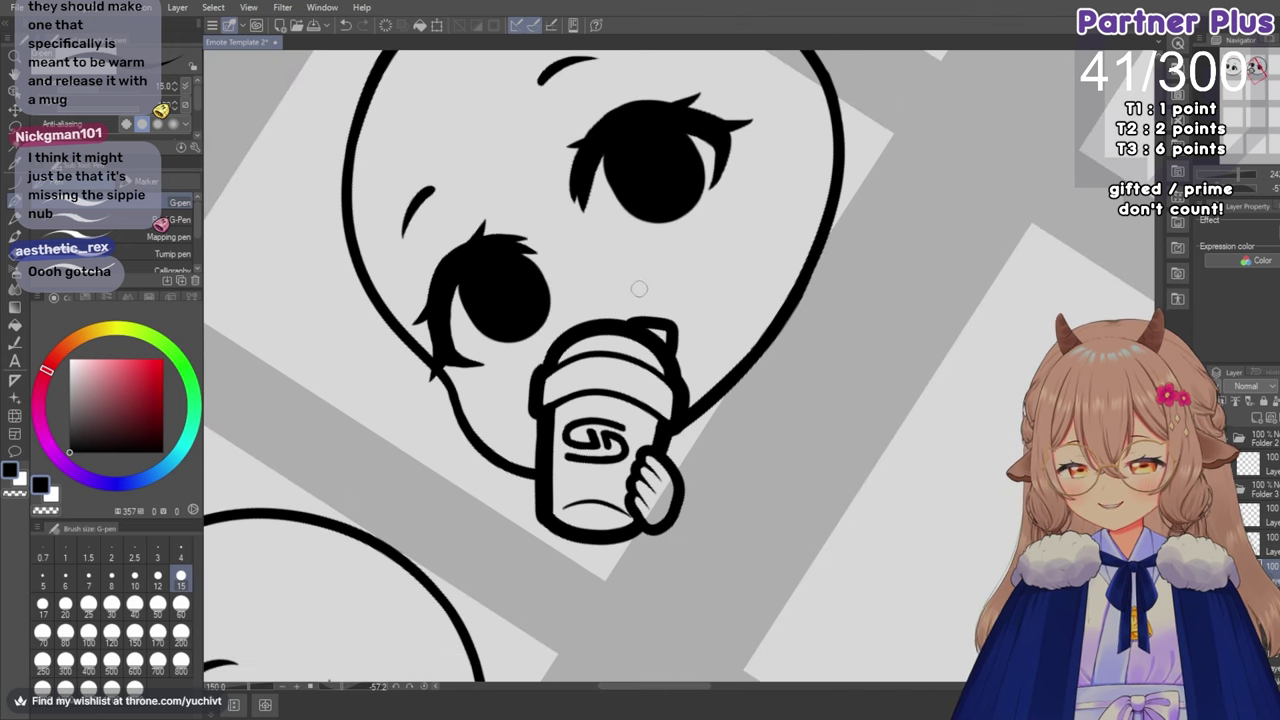
scroll(639, 288, "down", 2)
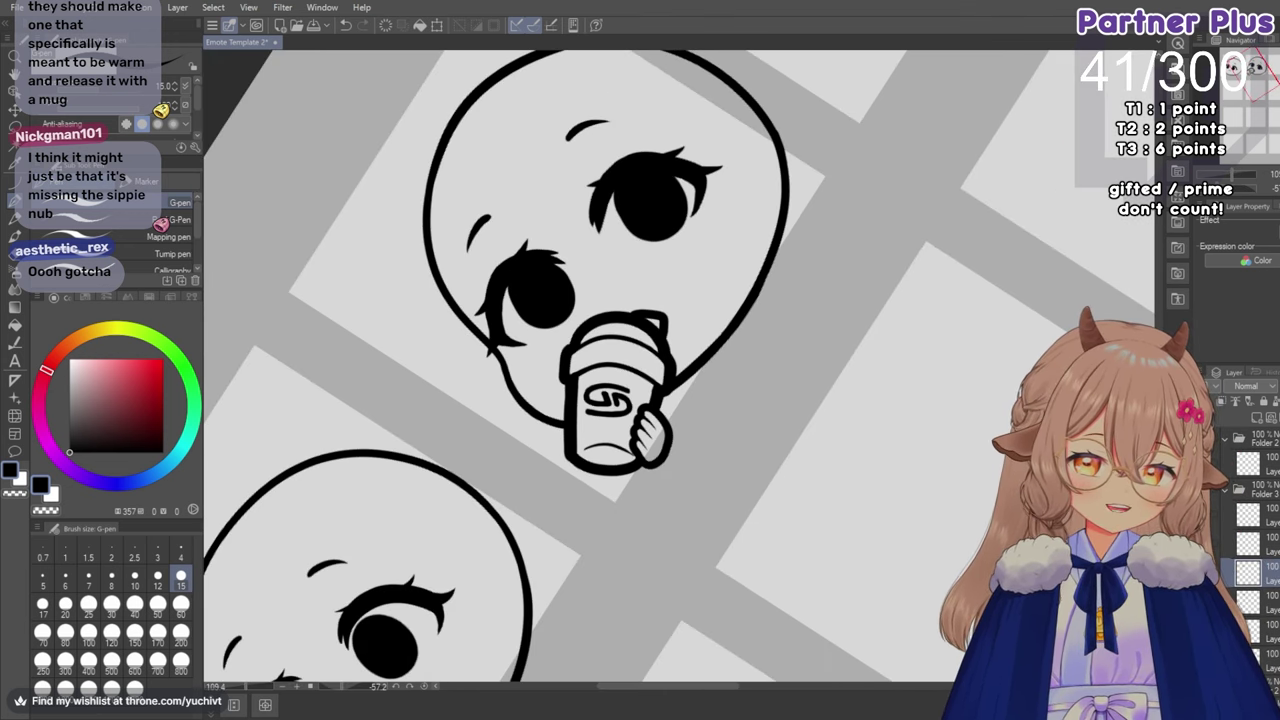
key("ctrl+@")
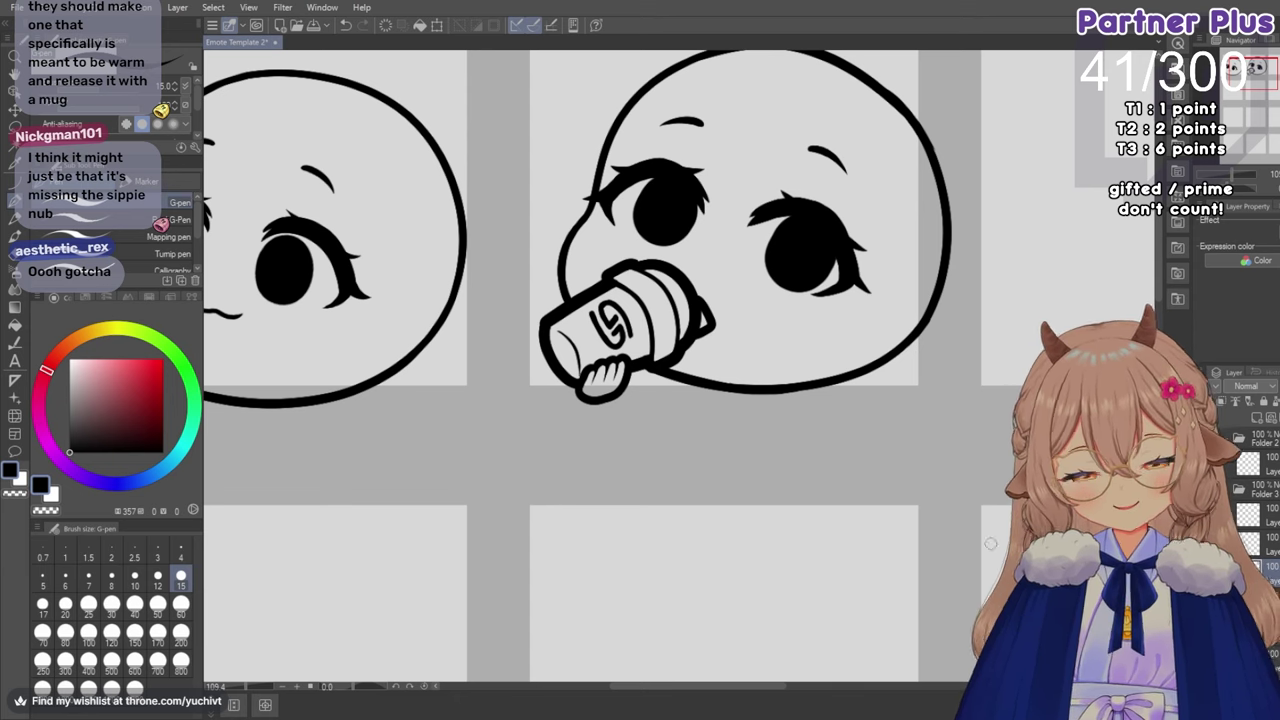
Compare the cup with and without the sip spout, and review both emotes at full-sheet size.
left_click(346, 26)
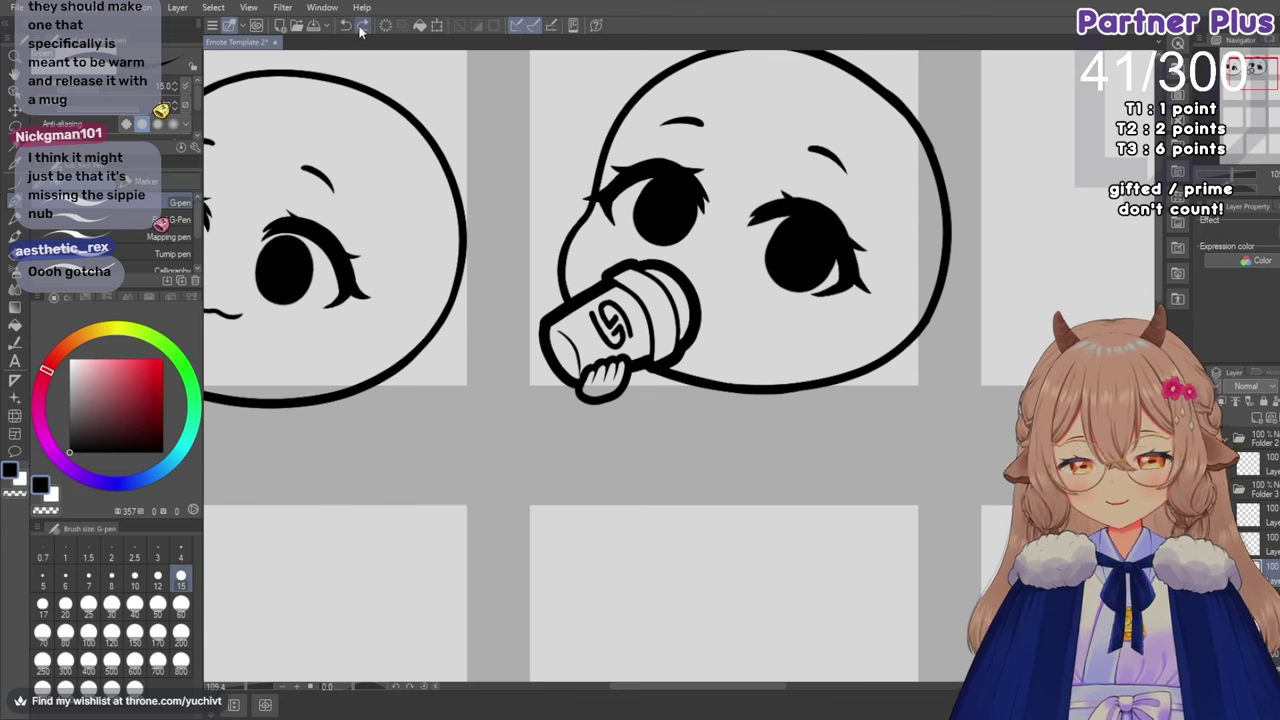
left_click(362, 27)
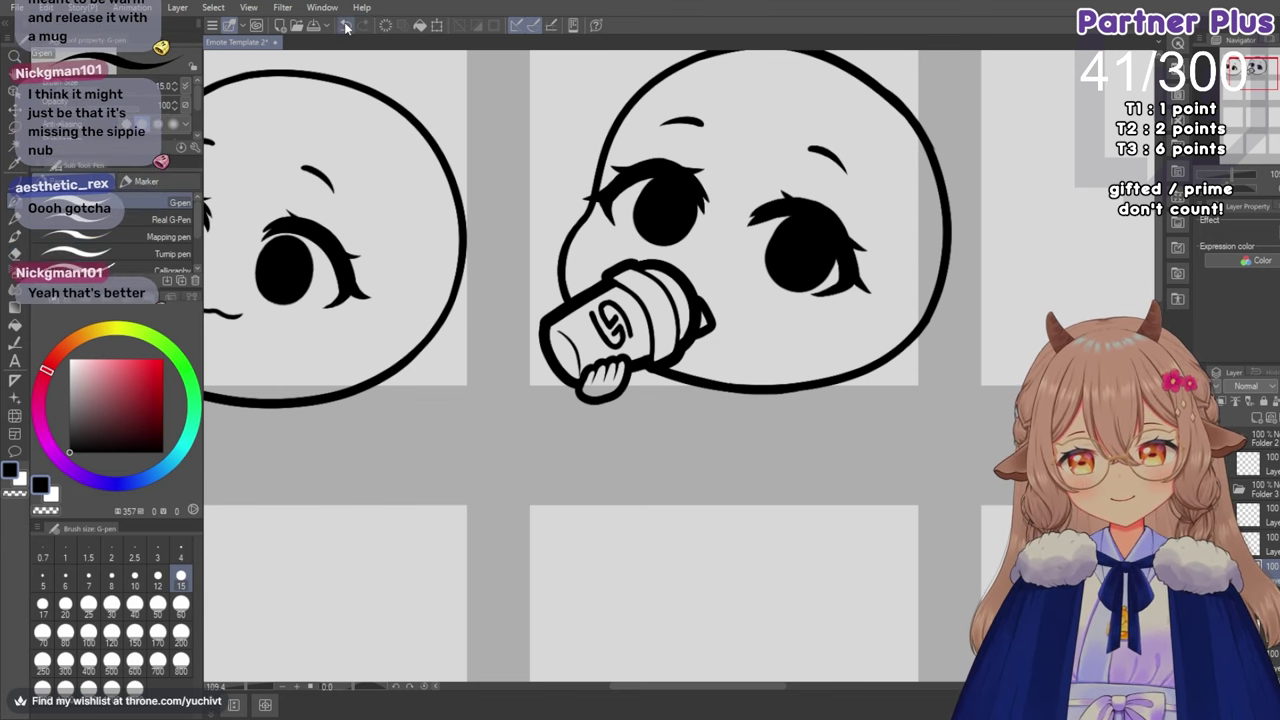
left_click(362, 27)
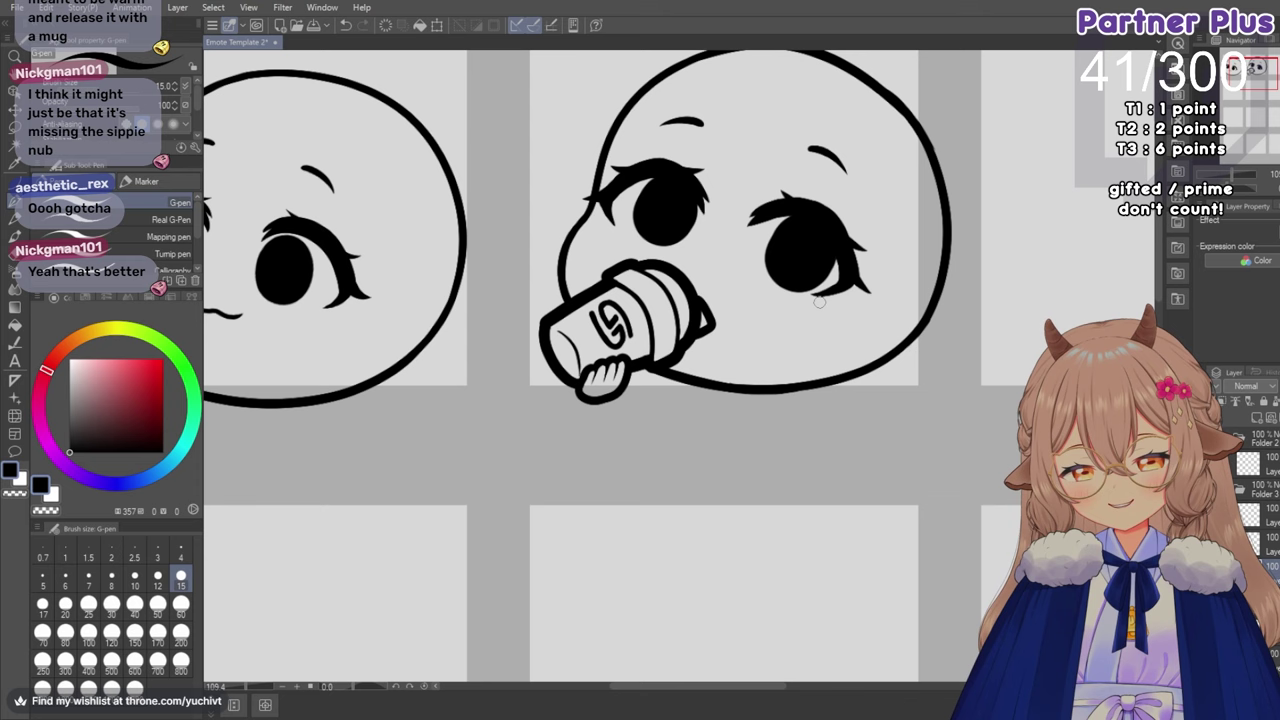
left_click(1229, 491)
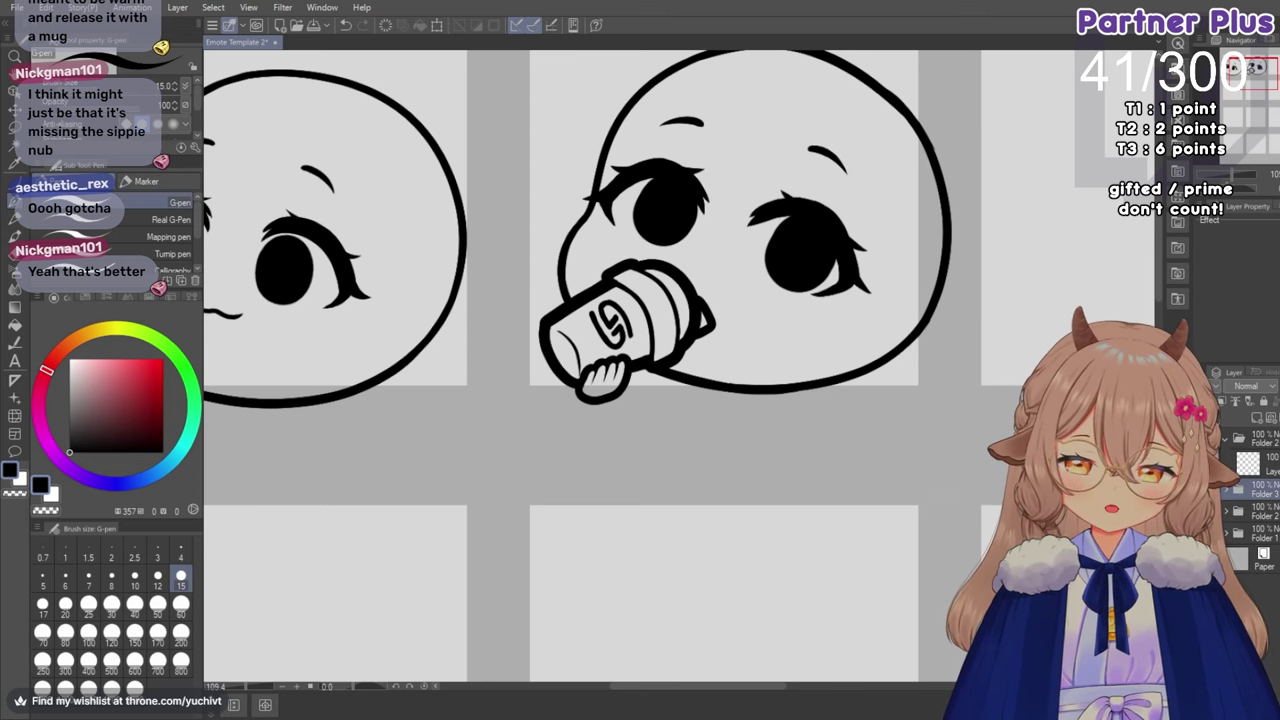
scroll(580, 390, "down", 8)
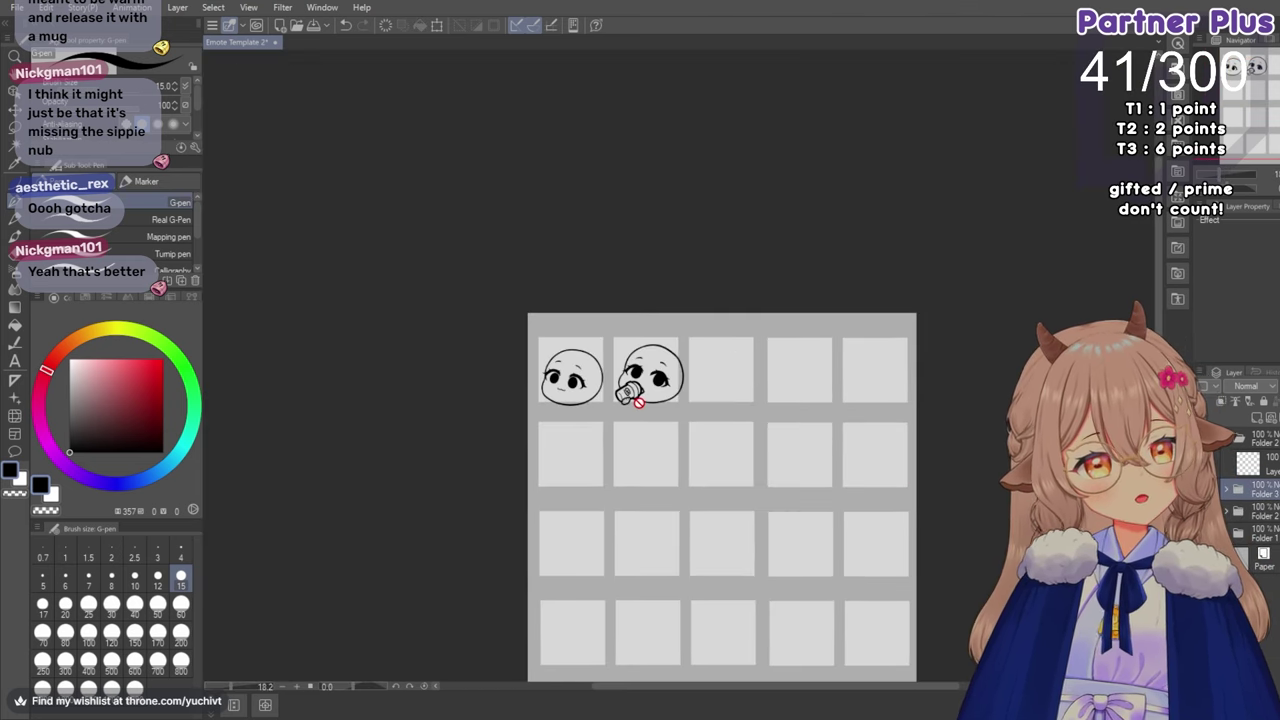
scroll(638, 414, "up", 2)
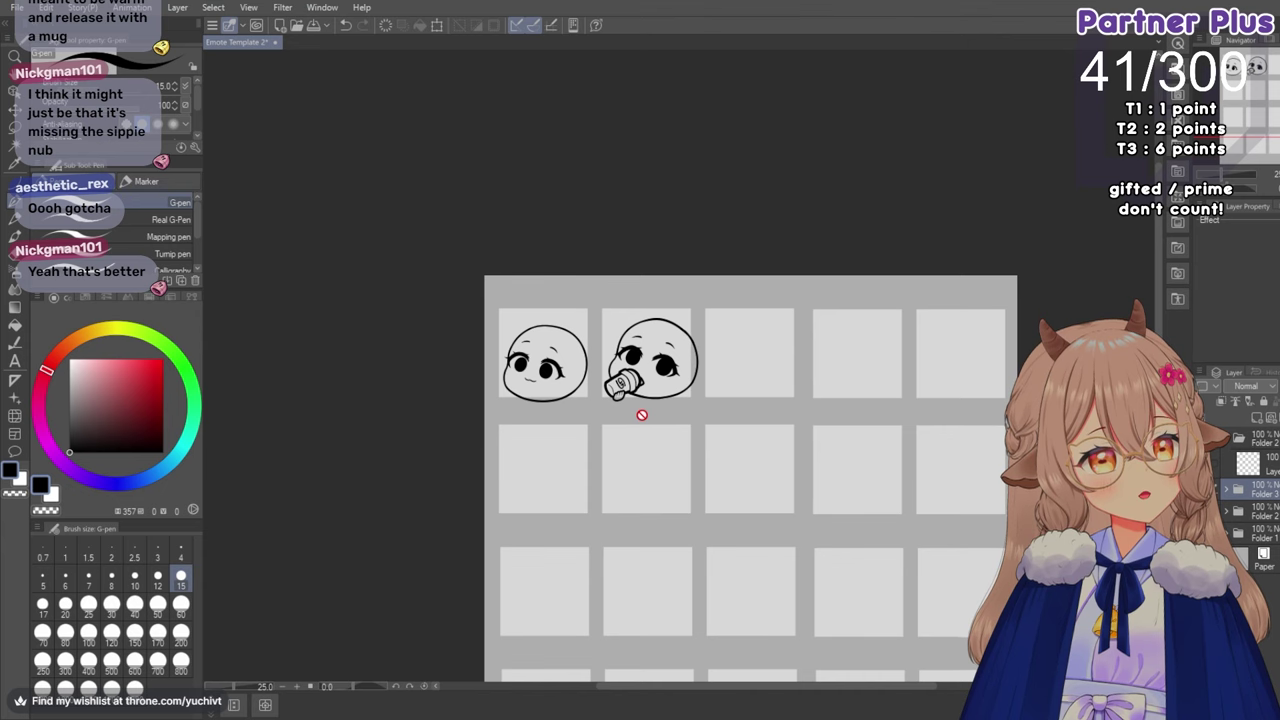
scroll(642, 414, "up", 6)
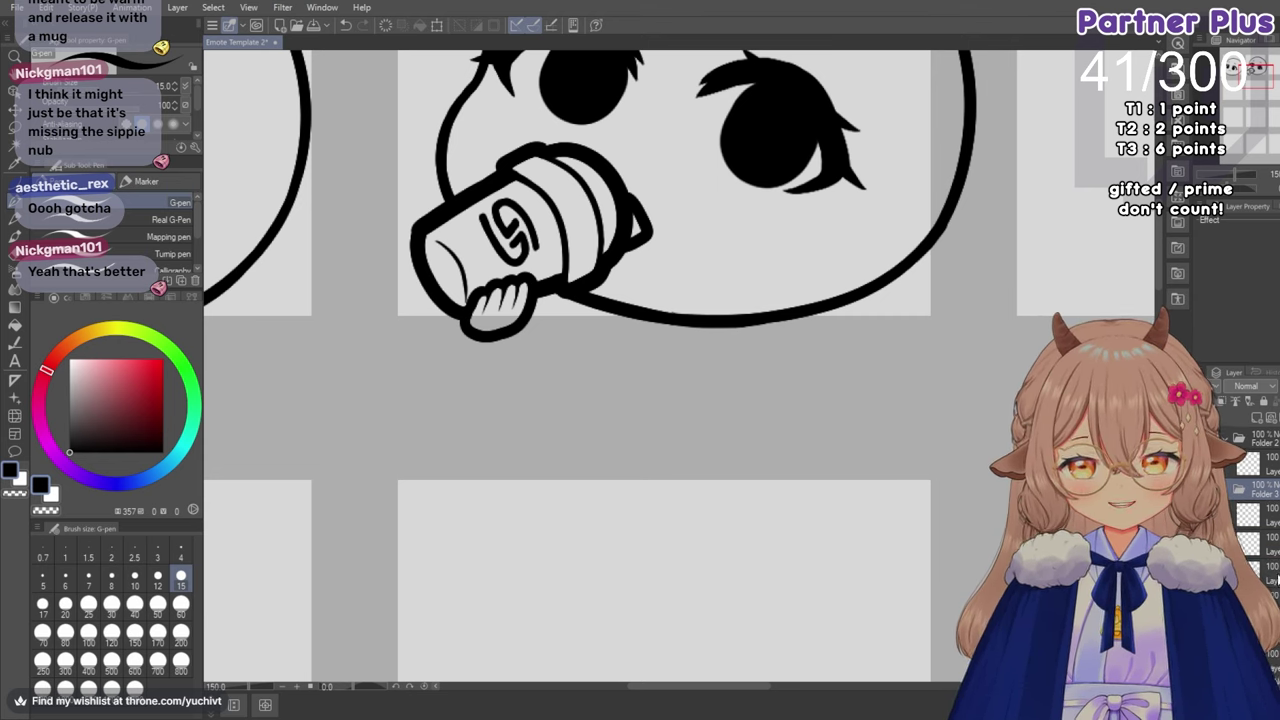
Select the cup line-art layer in Folder 3, hiding and showing it to verify its contents.
left_click(1278, 579)
left_click(1204, 573)
left_click(1204, 573)
left_click(1204, 573)
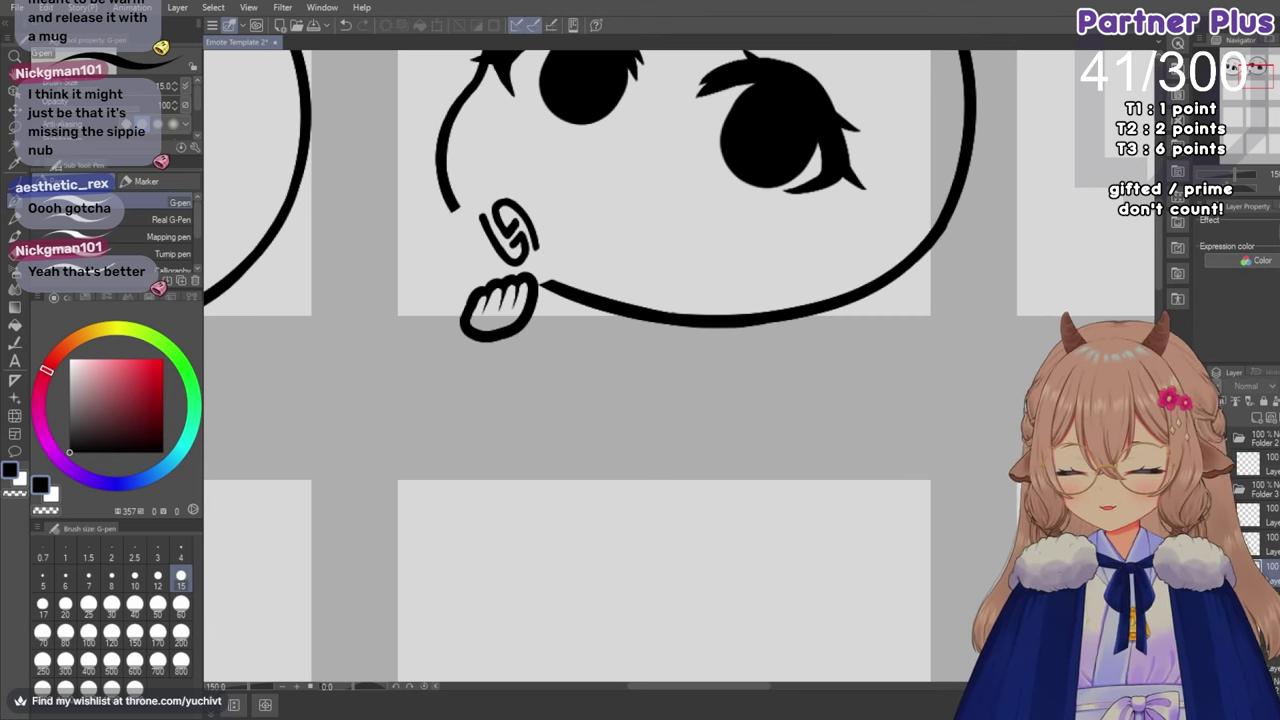
key("ctrl+y")
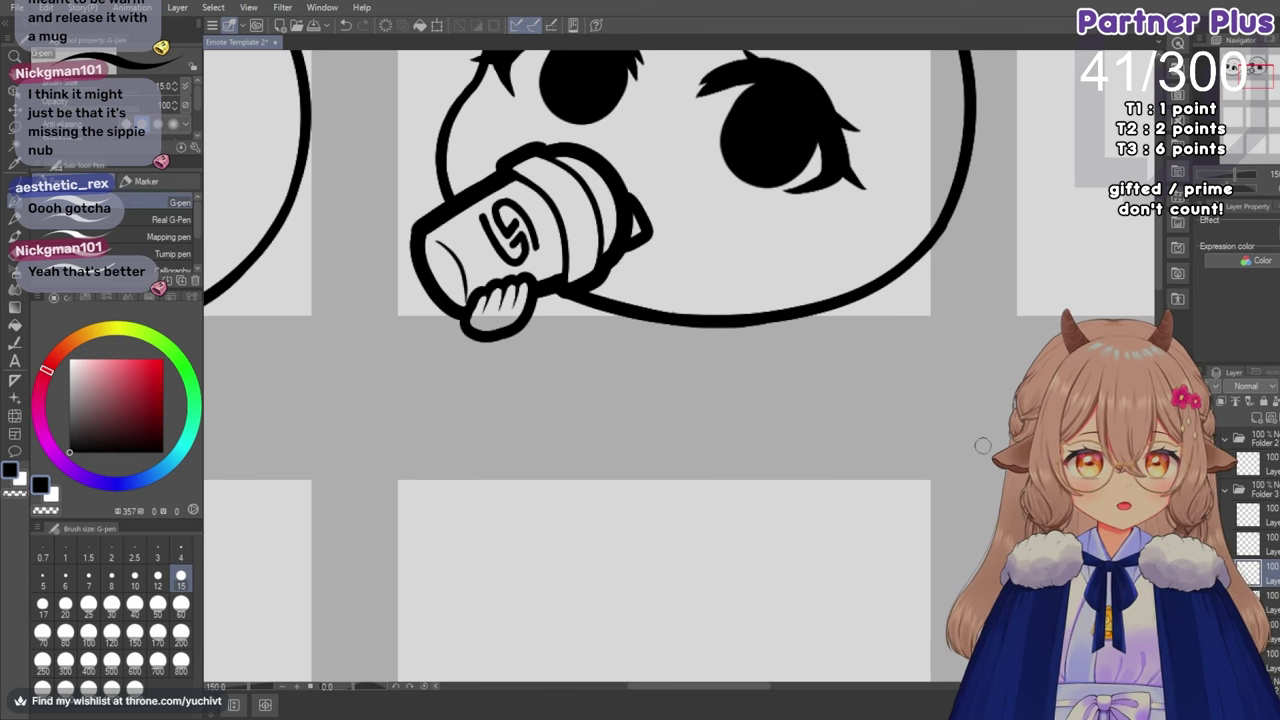
With the hard eraser at size 6, erase the thick lid line between the sip spout and the cup's lid.
scroll(711, 186, "up", 4)
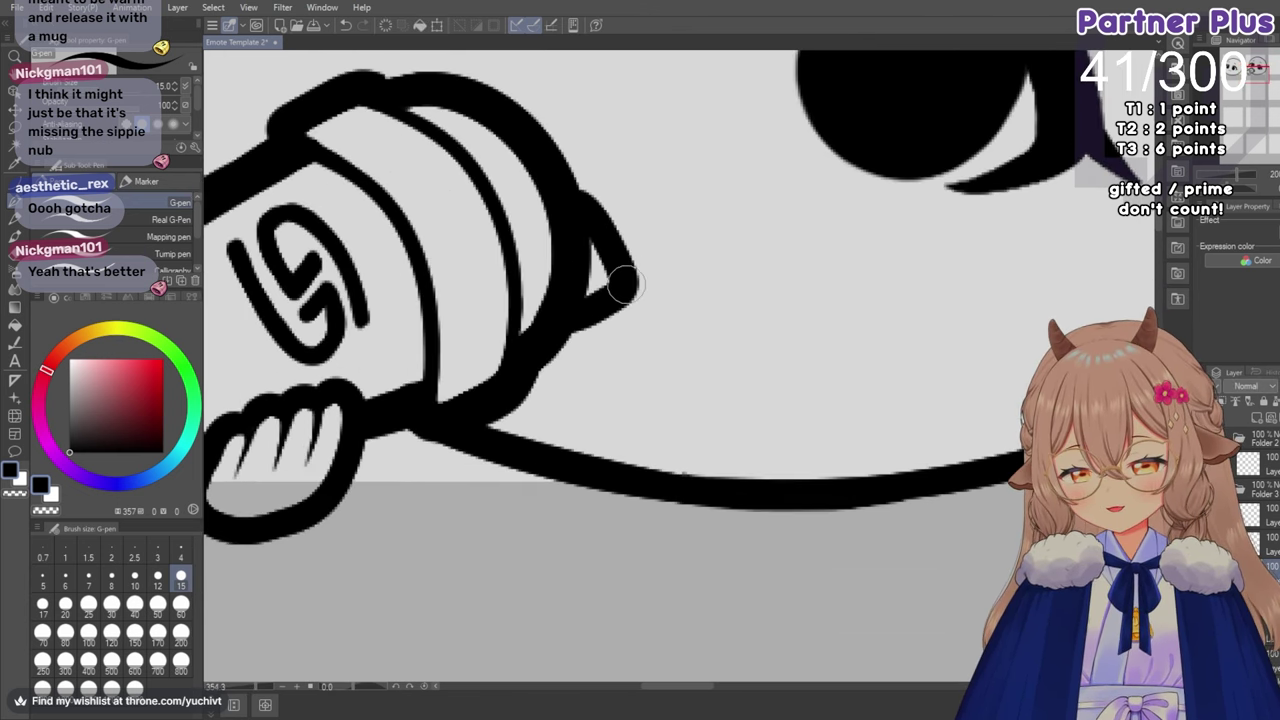
scroll(619, 354, "up", 1)
key("e")
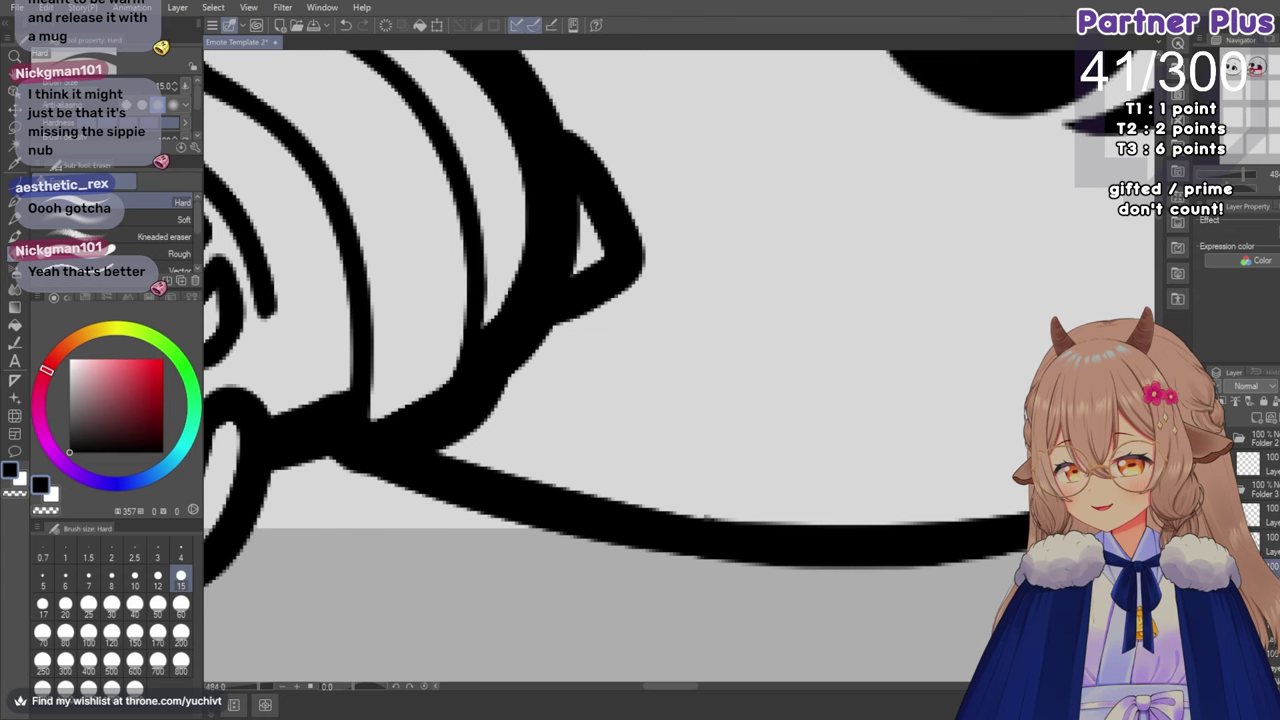
left_click(65, 578)
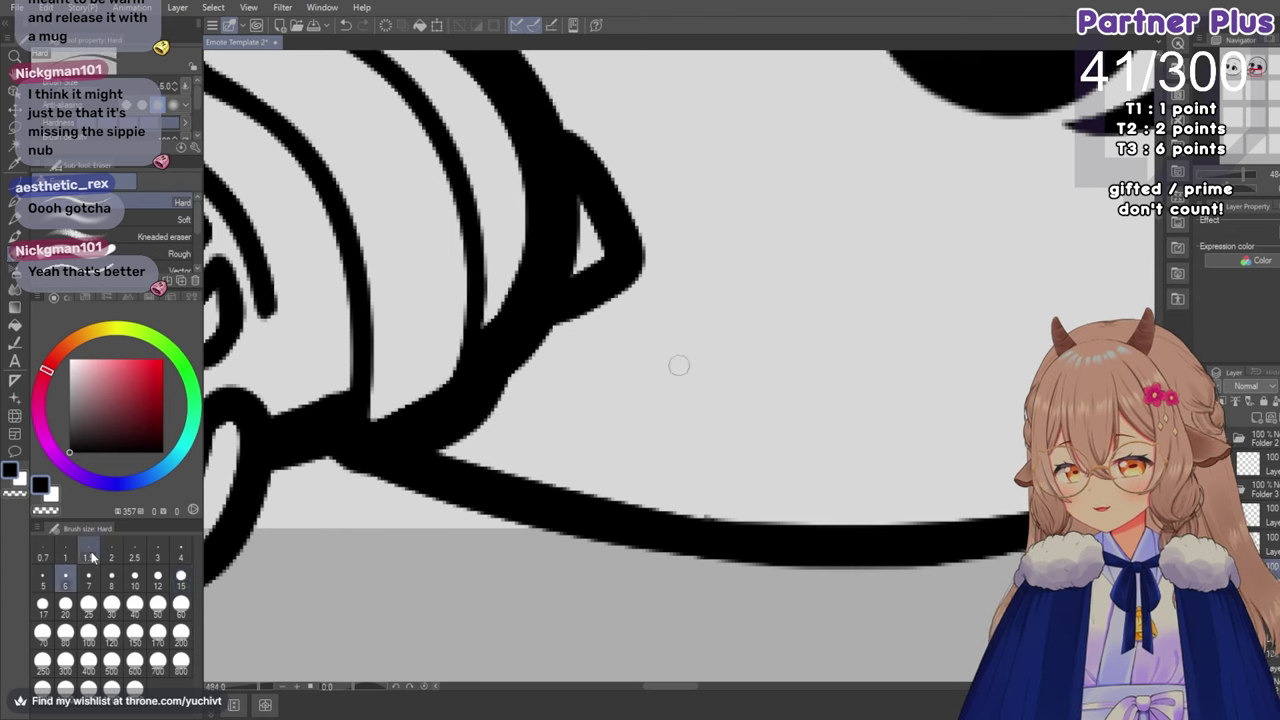
mouse_move(570, 265)
left_mouse_down()
mouse_move(525, 290)
mouse_move(536, 285)
left_mouse_up()
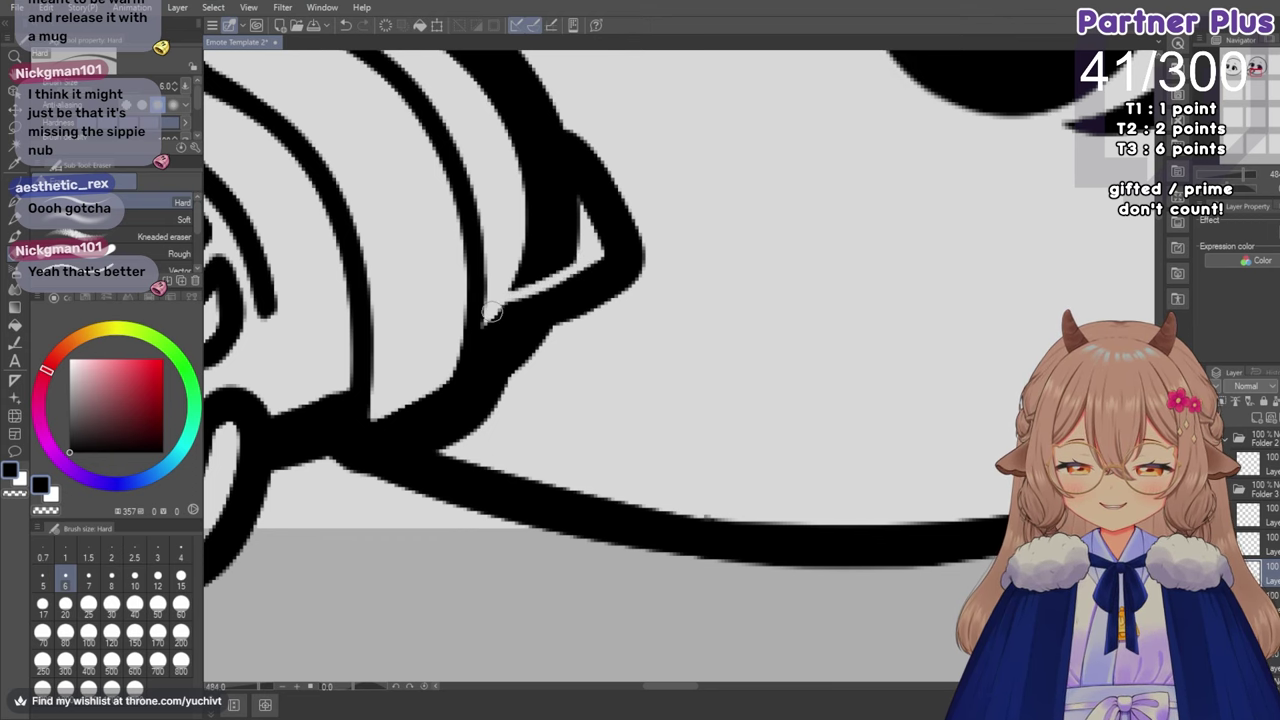
scroll(502, 139, "down", 2)
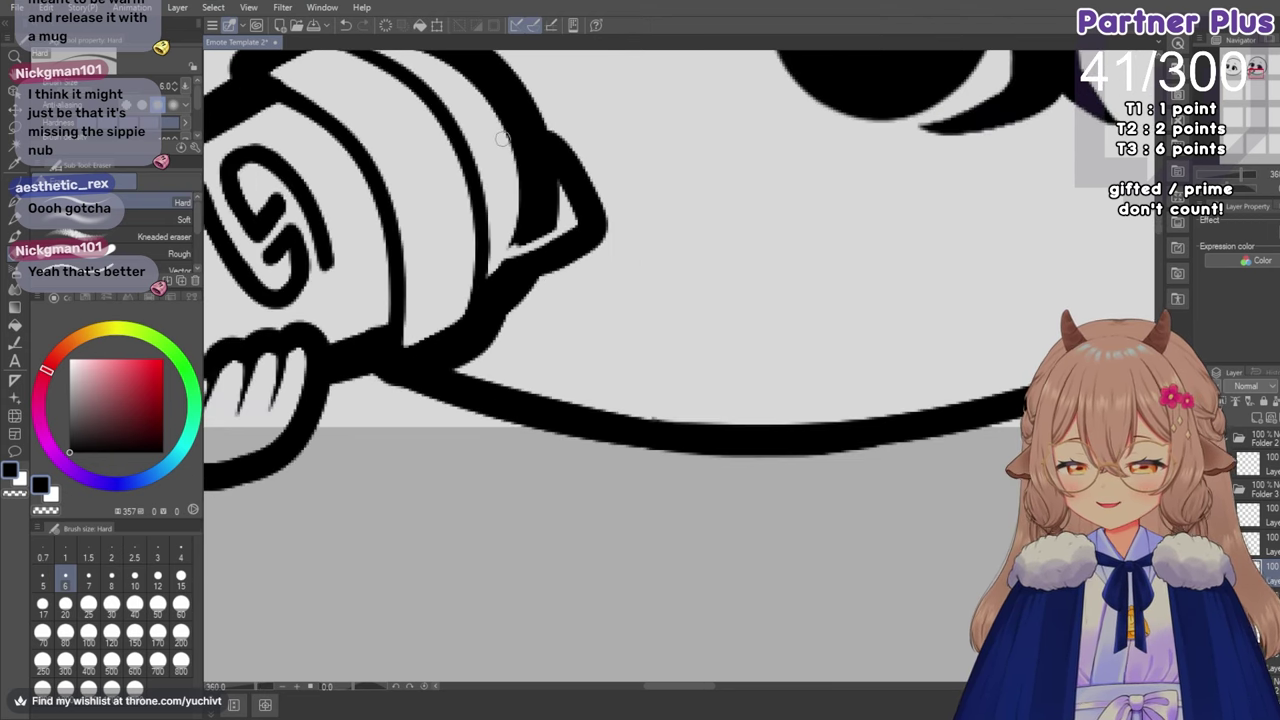
left_click_drag(508, 244, 510, 246)
mouse_move(527, 237)
left_mouse_down()
mouse_move(552, 222)
mouse_move(538, 196)
mouse_move(545, 178)
mouse_move(556, 188)
mouse_move(542, 173)
left_mouse_up()
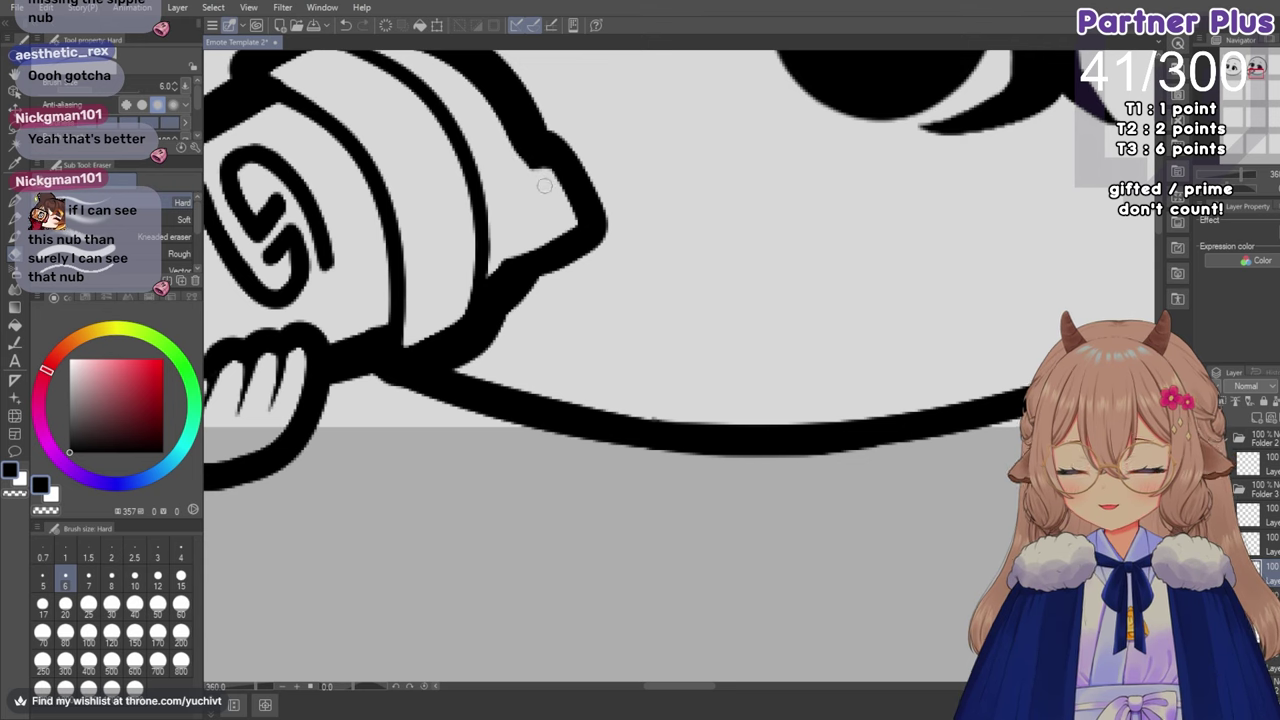
Redraw the lid's outer edge across the base of the sip spout as a thinner line with the G-pen at size 8.
key("p")
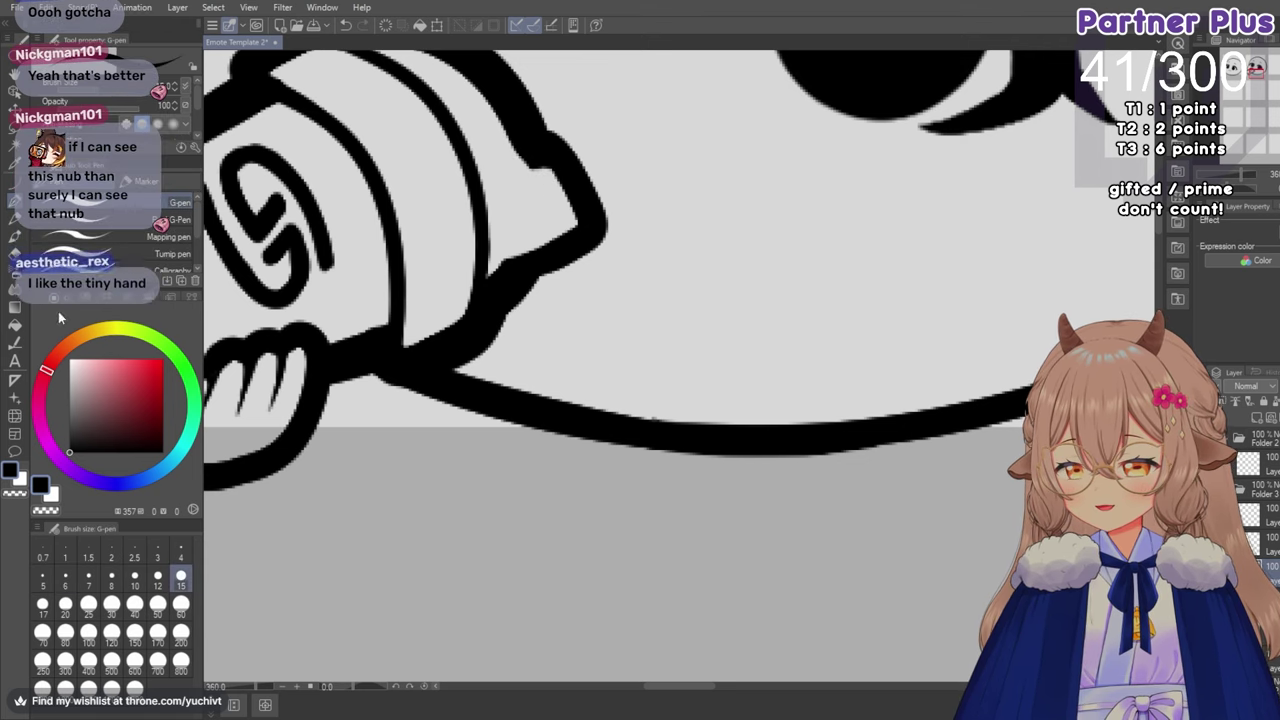
left_click(111, 576)
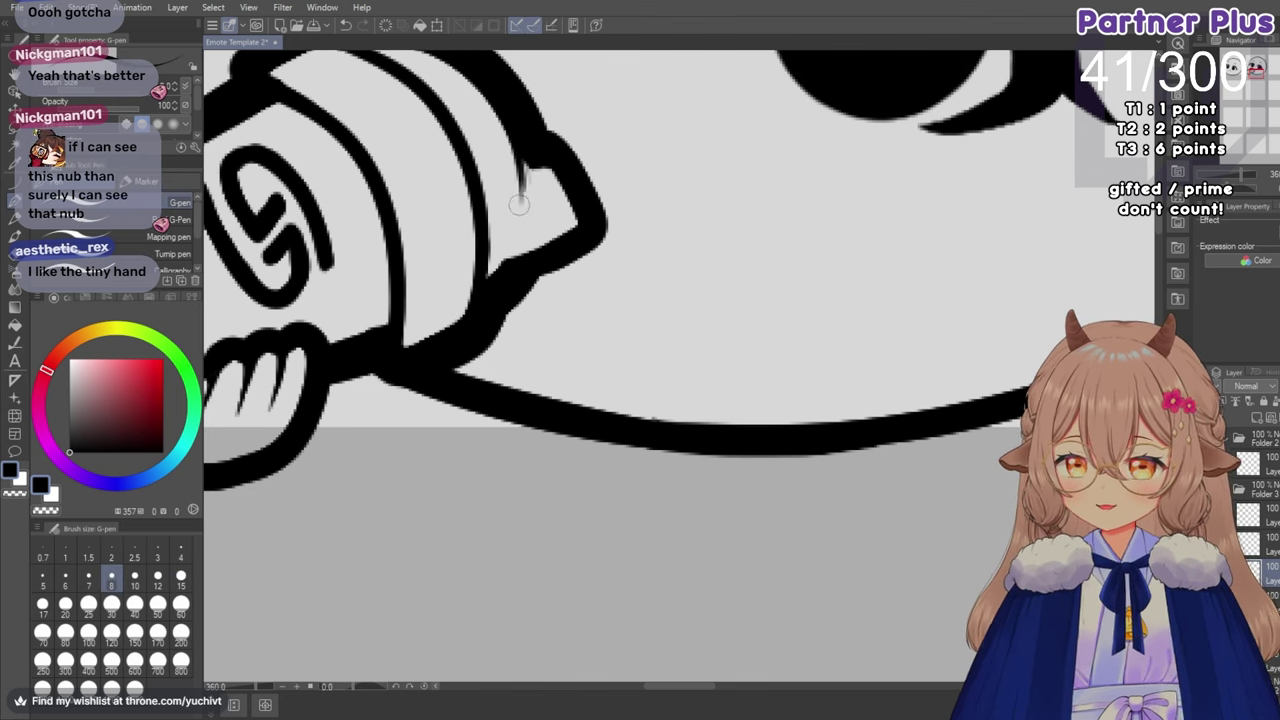
left_click_drag(526, 168, 514, 240)
left_click_drag(523, 190, 503, 268)
left_click_drag(521, 219, 498, 275)
left_click_drag(522, 166, 507, 263)
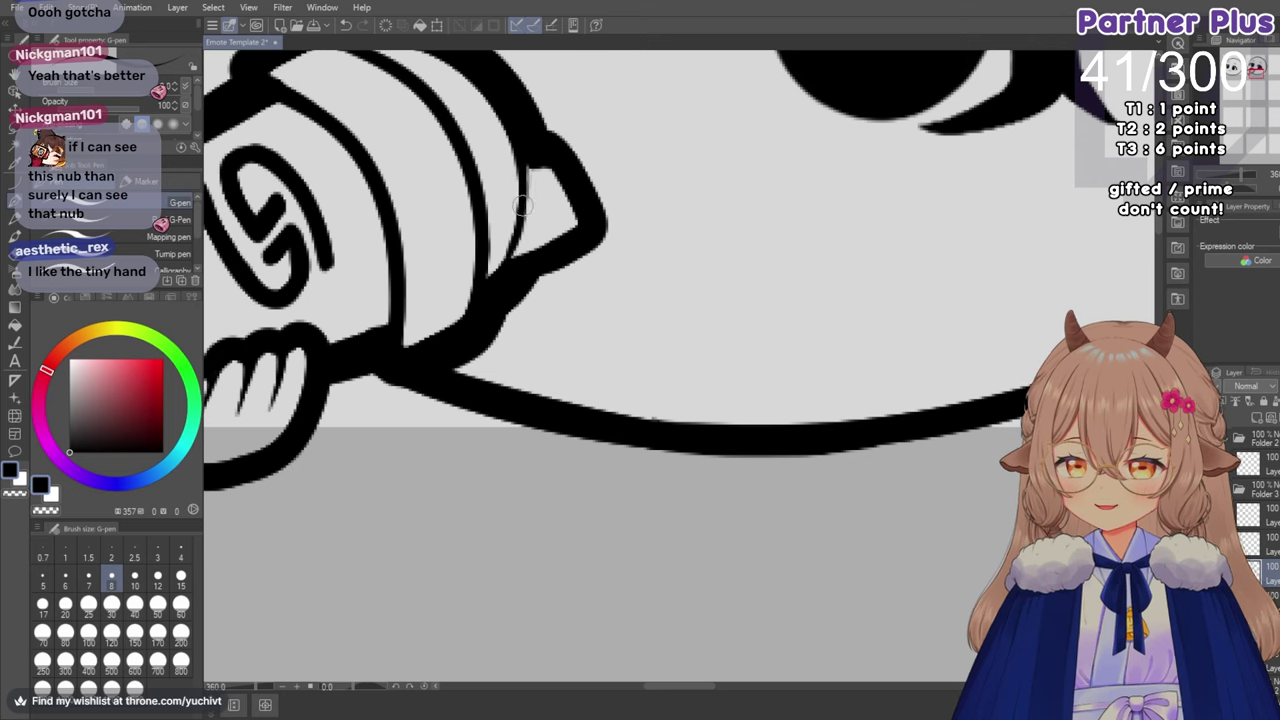
left_click_drag(523, 206, 503, 266)
mouse_move(521, 223)
left_mouse_down()
mouse_move(512, 252)
mouse_move(517, 242)
left_mouse_up()
left_click_drag(524, 188, 522, 222)
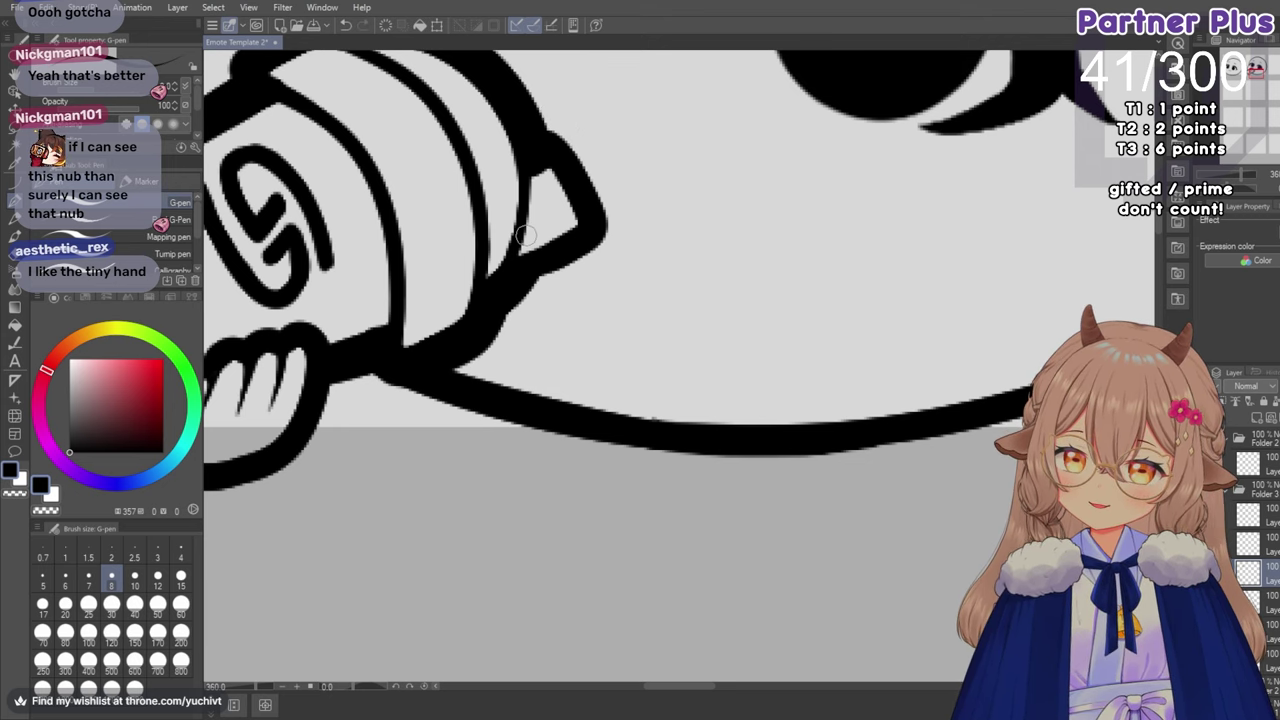
Check the cup's reworked lid edge up close and at full-sheet size beside the other emote.
scroll(540, 210, "down", 5)
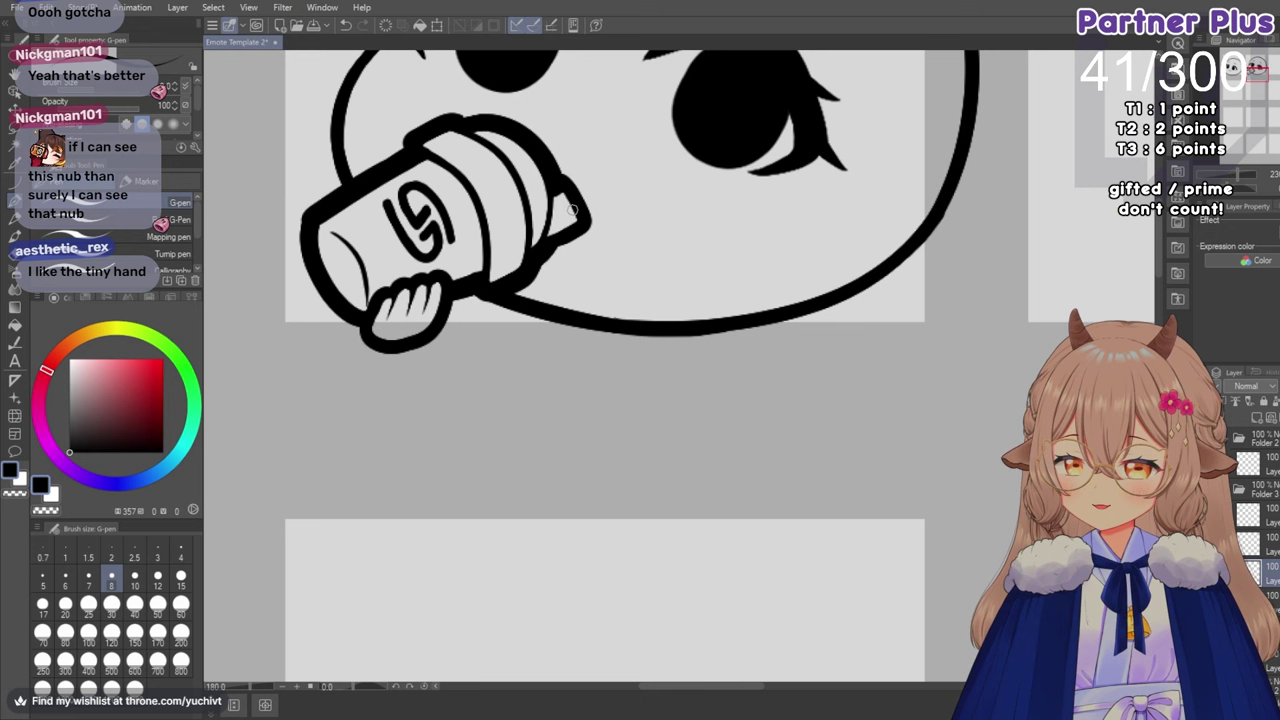
scroll(643, 238, "down", 5)
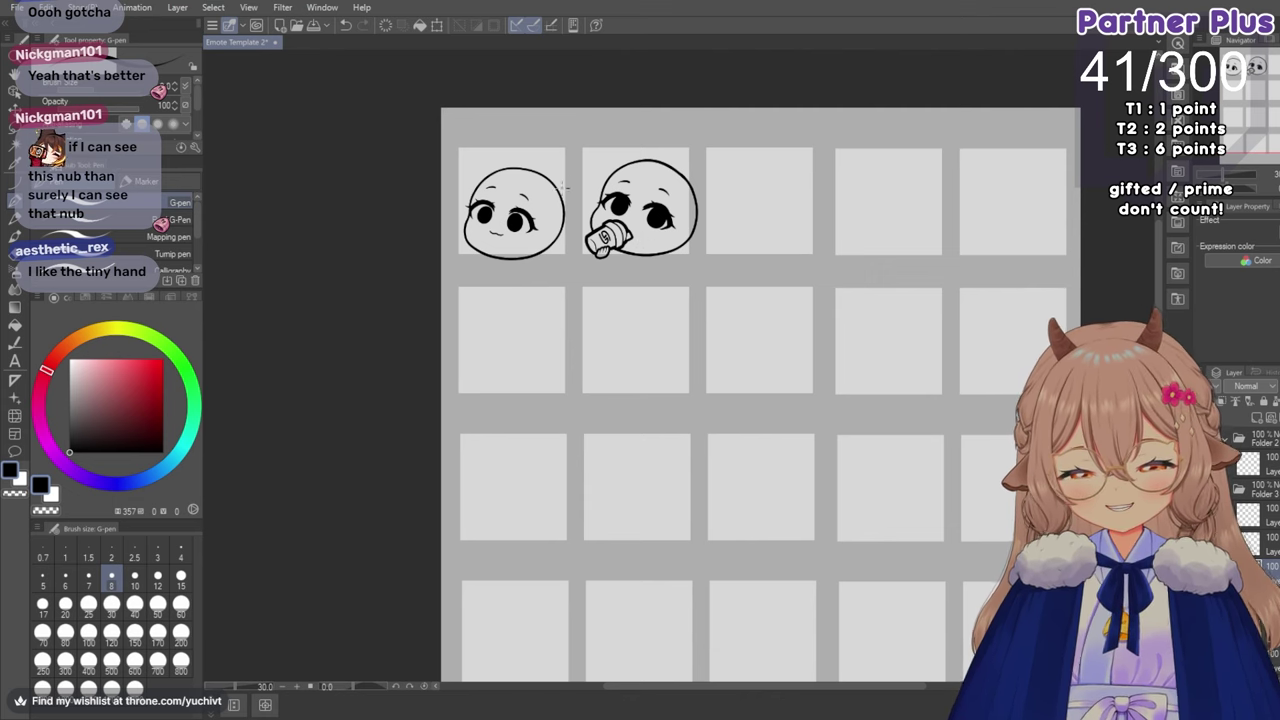
scroll(567, 186, "up", 6)
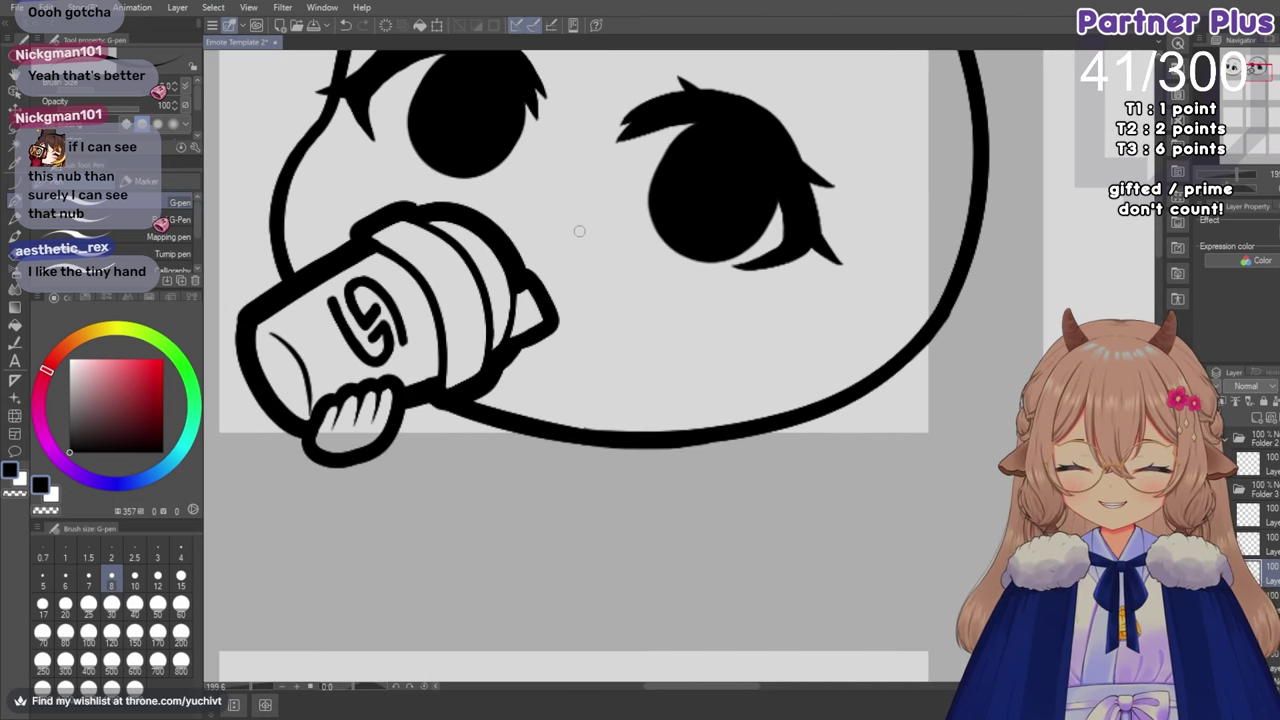
scroll(579, 231, "down", 5)
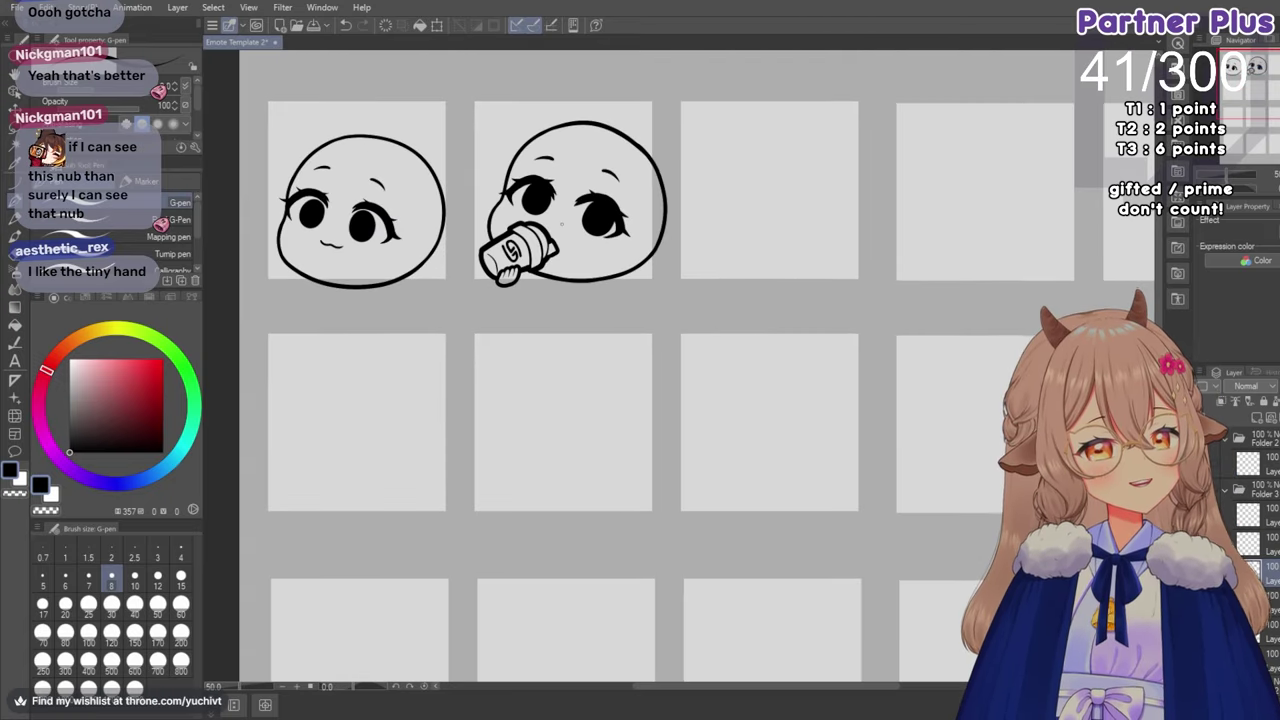
scroll(561, 223, "down", 2)
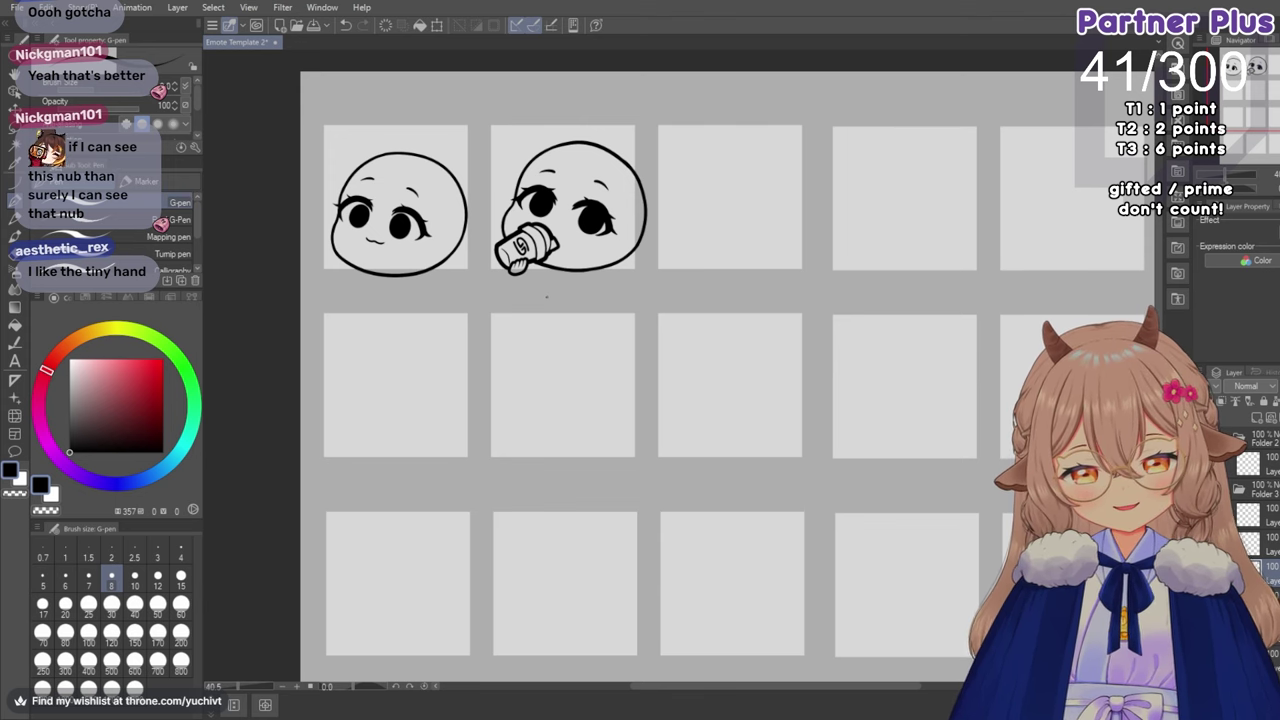
left_click_drag(546, 296, 521, 344)
mouse_move(578, 298)
left_mouse_down()
mouse_move(600, 314)
mouse_move(598, 342)
left_mouse_up()
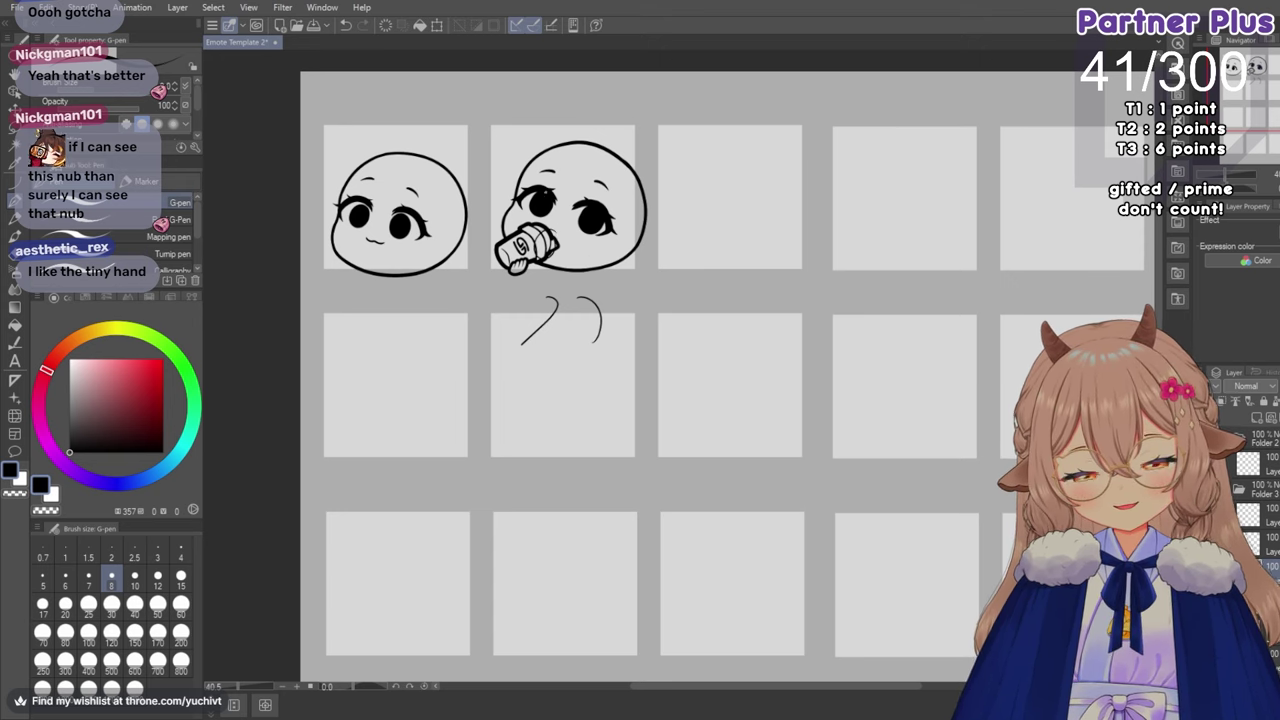
key("ctrl+z")
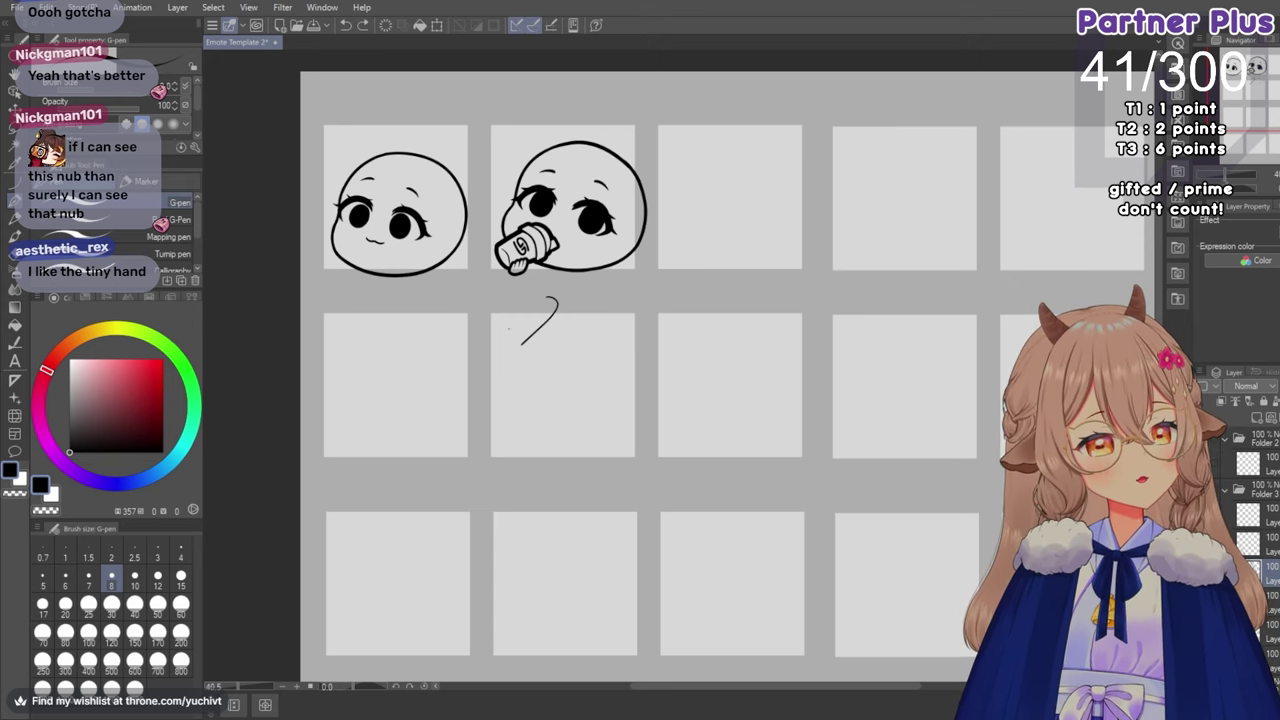
key("ctrl+z")
Undo the redrawn lid edge and the erasing around the cup's sip spout.
scroll(541, 245, "up", 4)
scroll(563, 214, "up", 3)
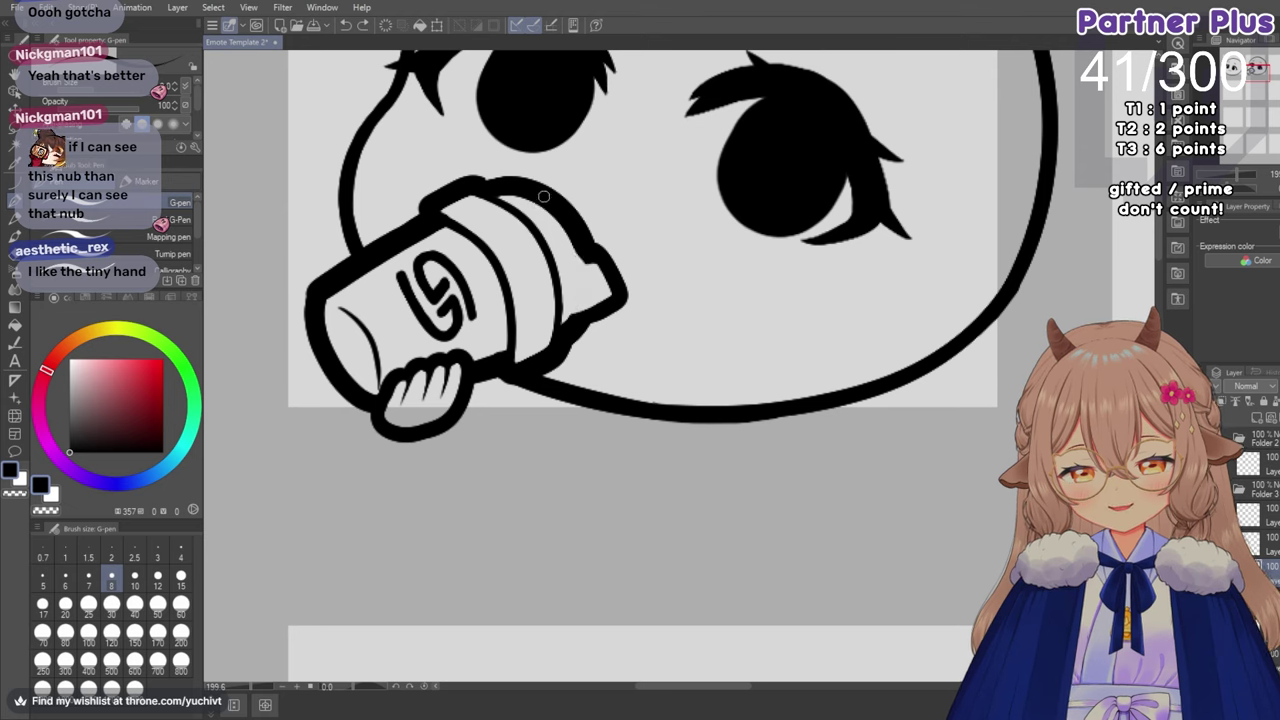
key("ctrl+z")
key("ctrl+z")
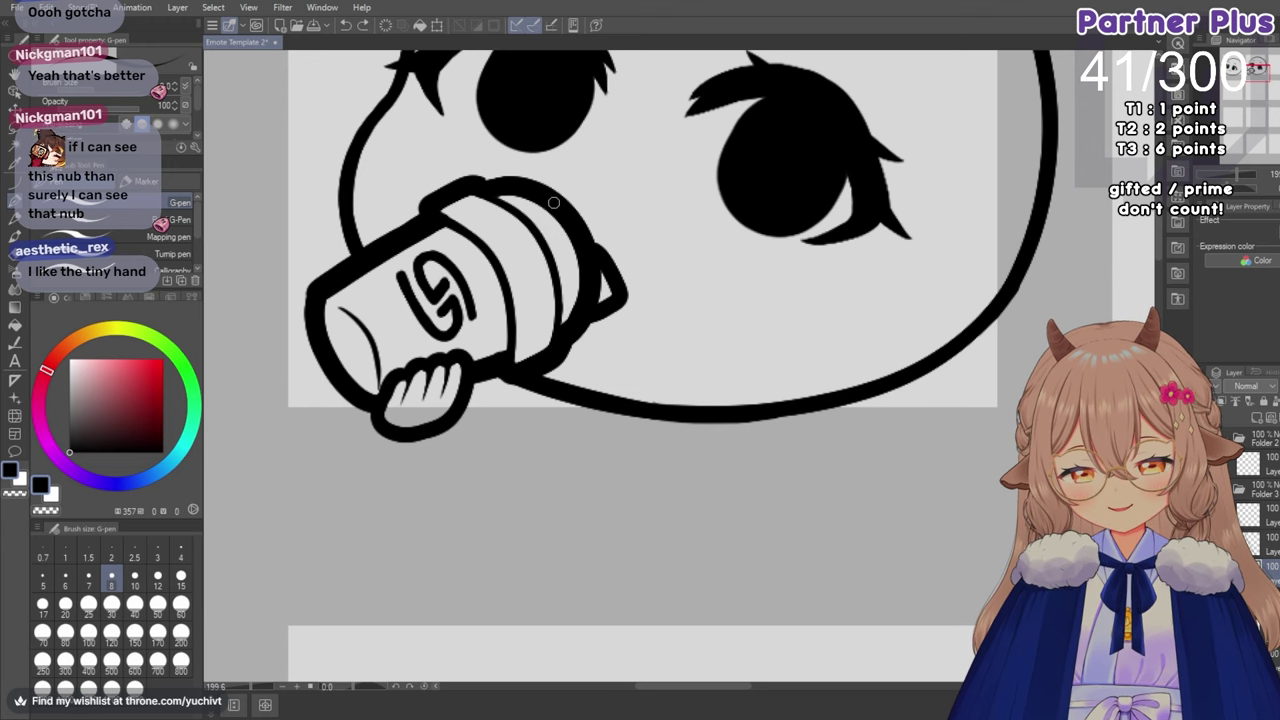
Collapse Folder 3 in the layer list and review both emotes at full-sheet size.
scroll(614, 225, "down", 1)
scroll(614, 225, "down", 3)
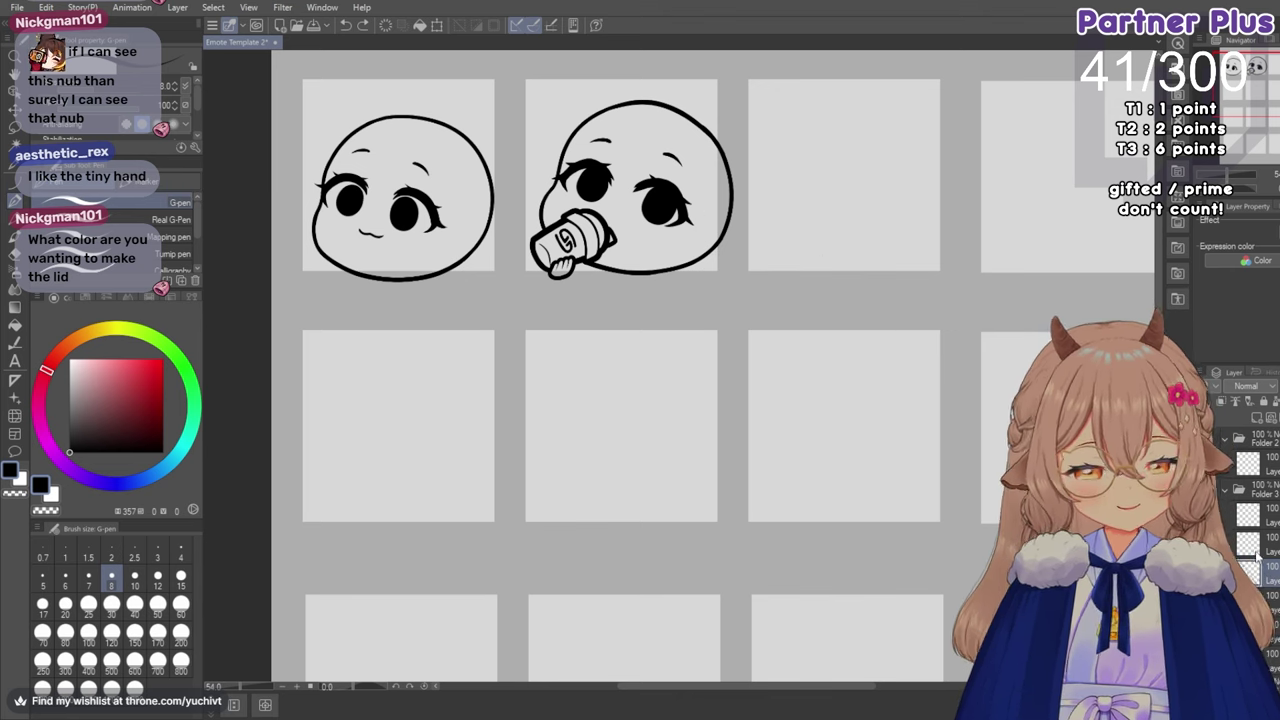
left_click(1226, 490)
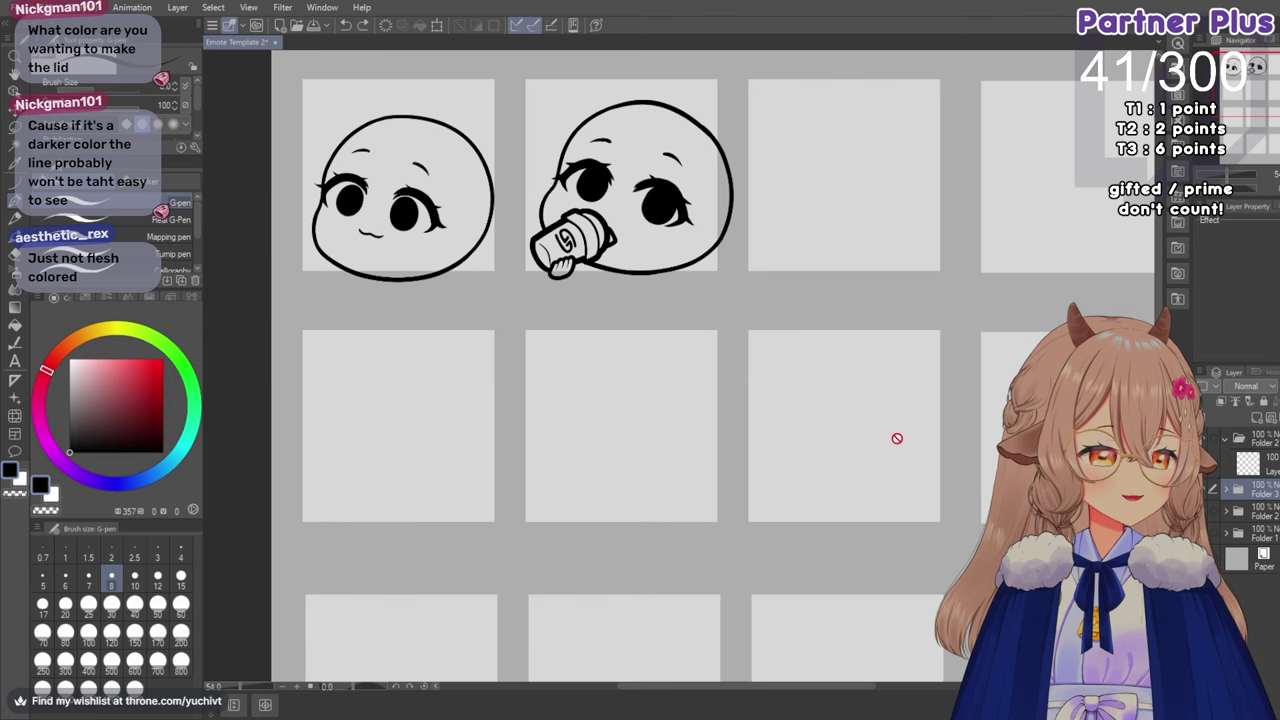
scroll(884, 452, "down", 2)
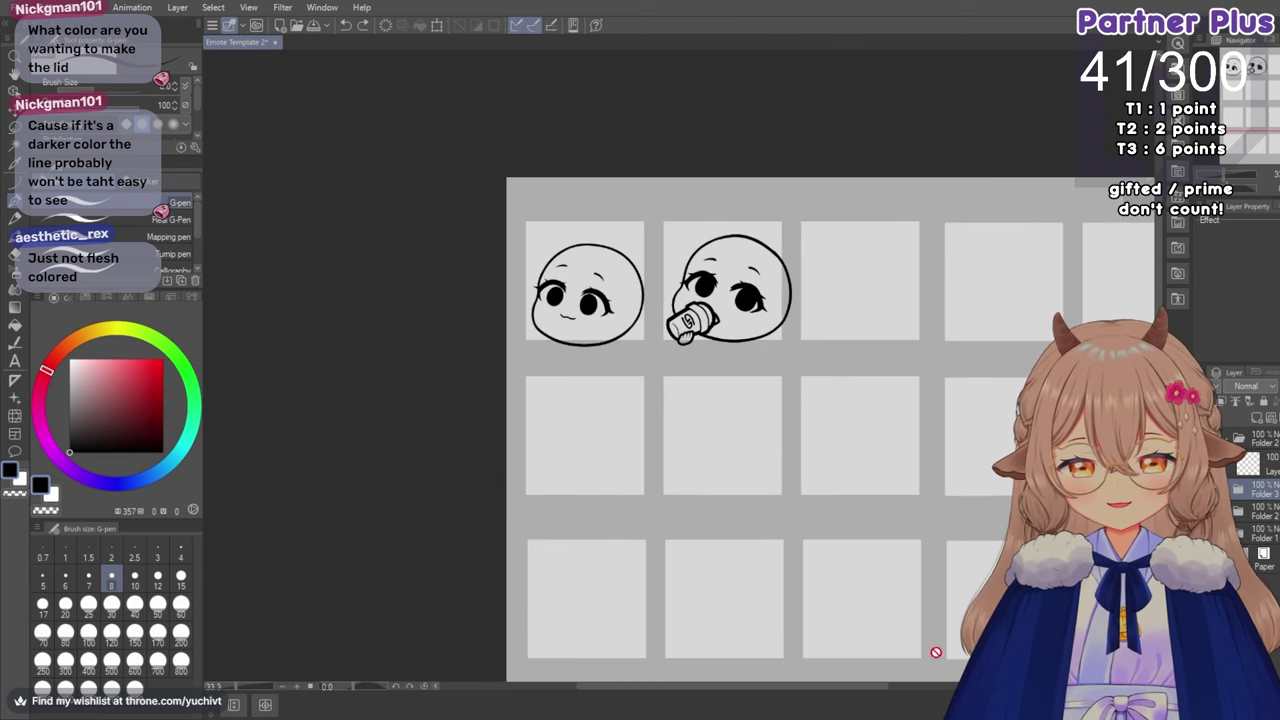
left_click_drag(651, 697, 704, 703)
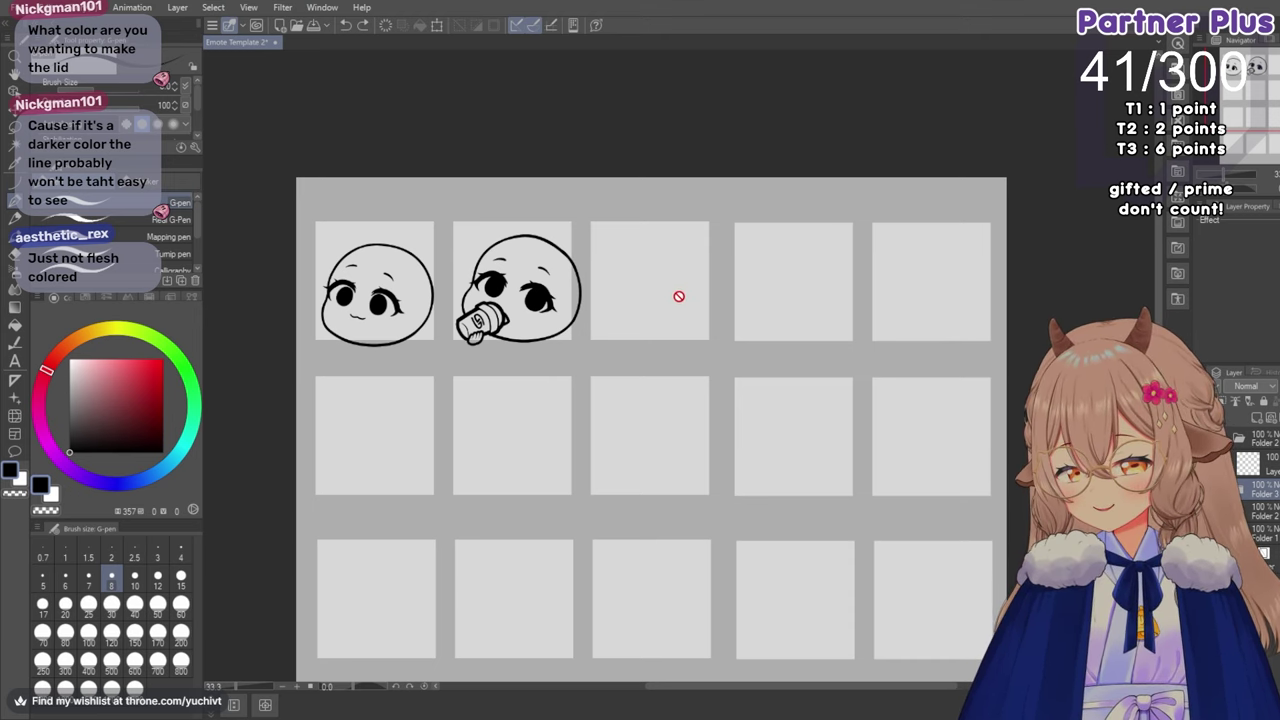
scroll(623, 274, "up", 2)
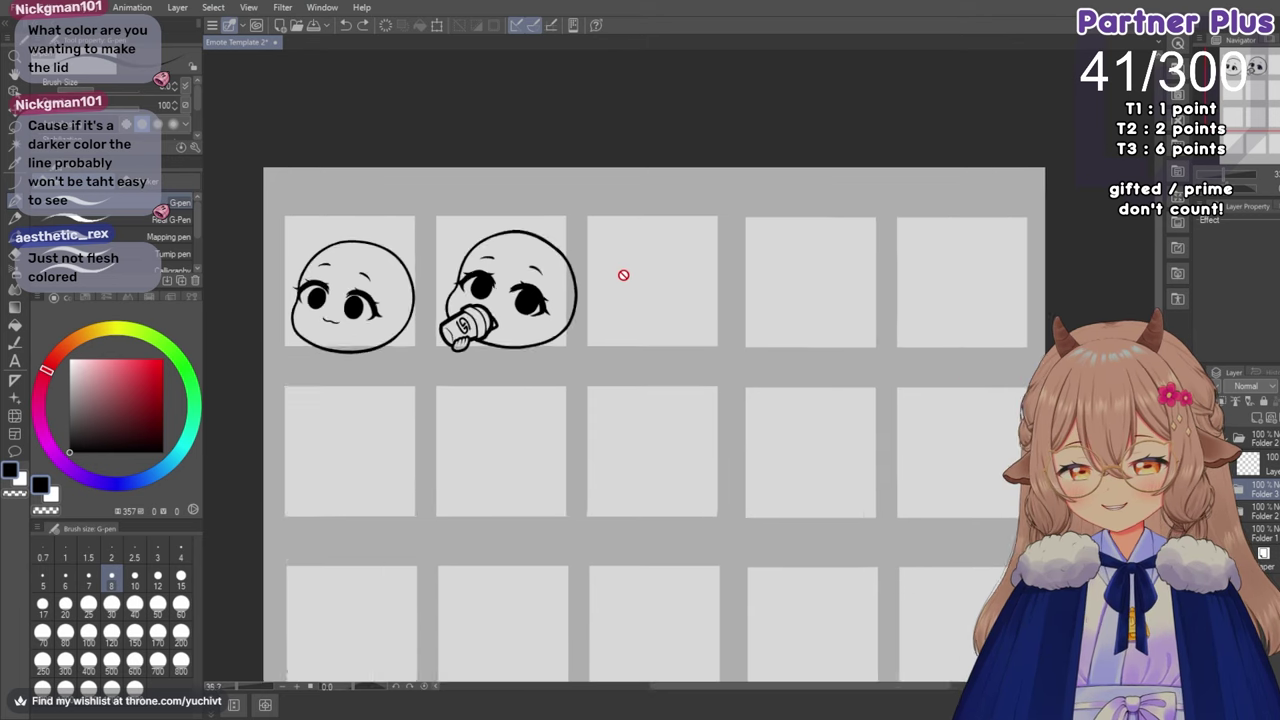
scroll(502, 272, "down", 2)
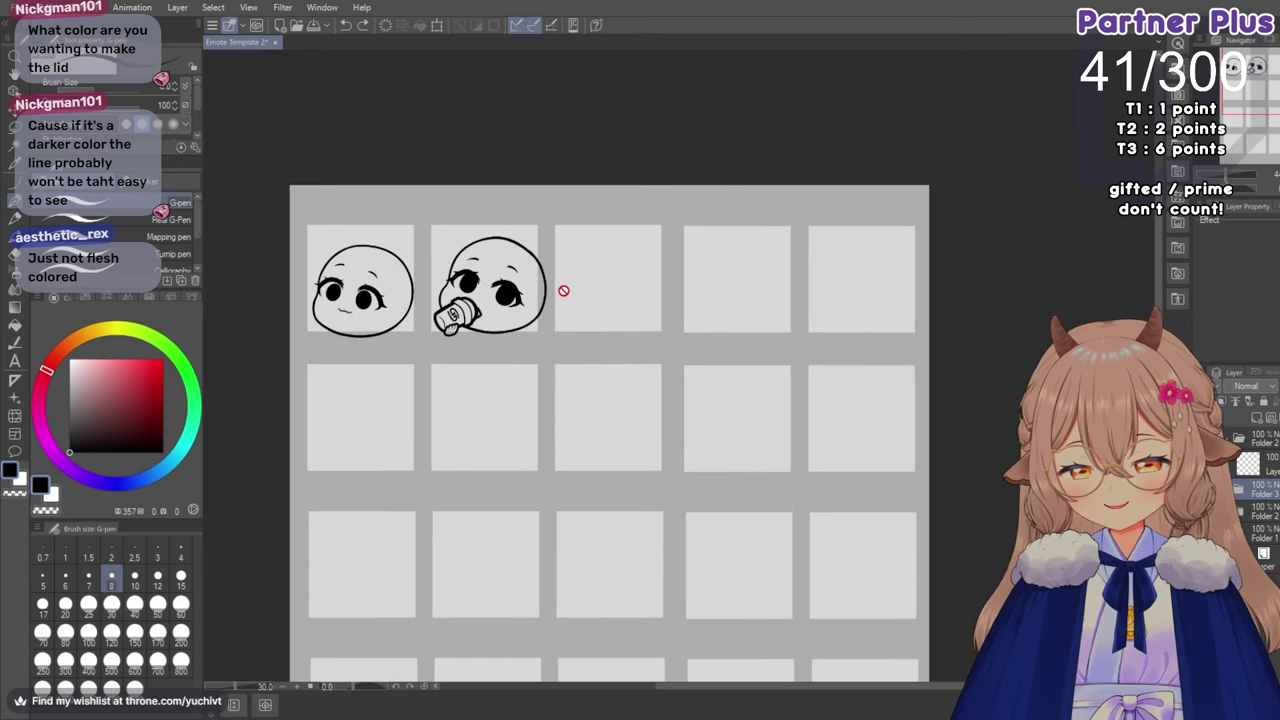
Select the layer in the topmost folder, switch to the Pencil tool, and bring the whole row of emote squares into view.
left_click(1260, 463)
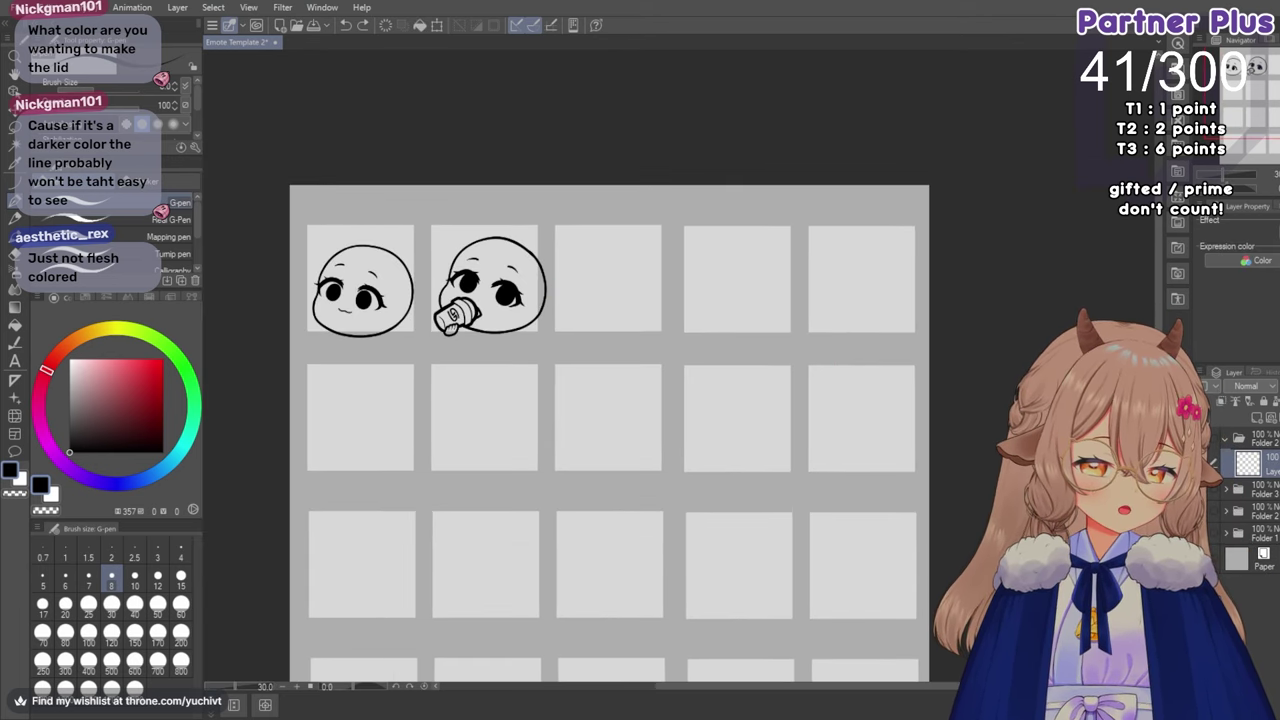
left_click_drag(682, 694, 726, 694)
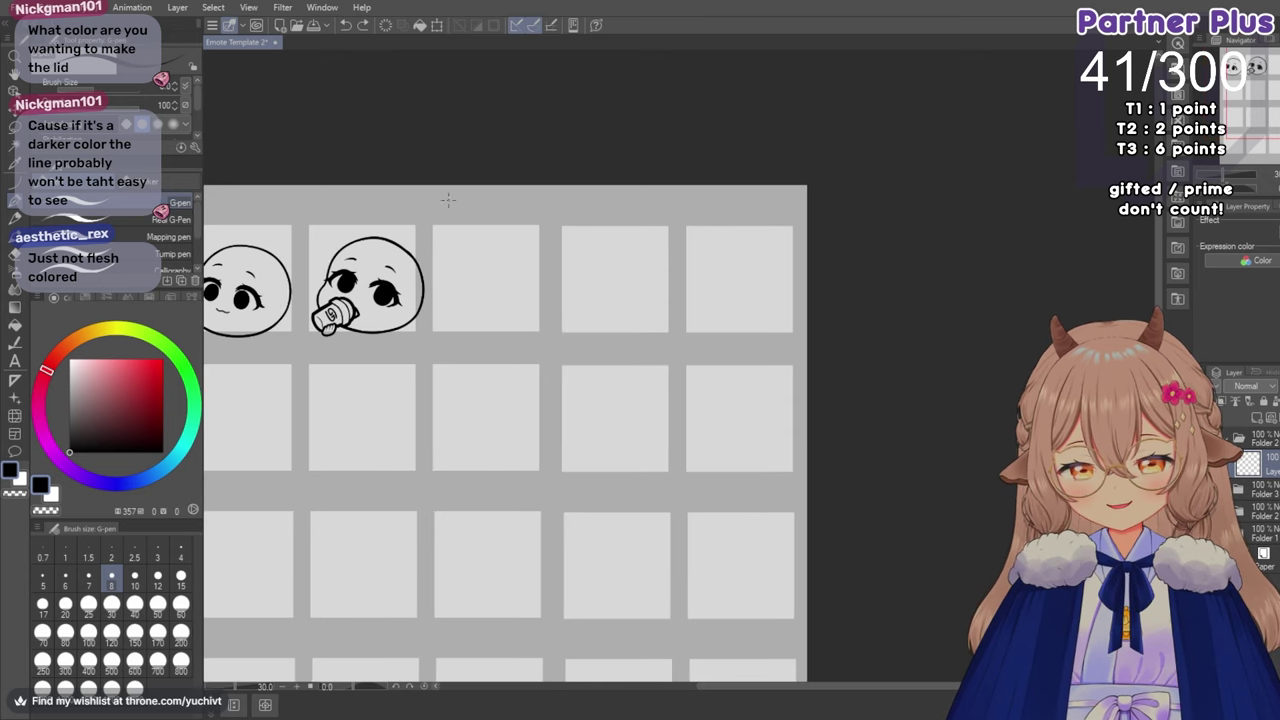
left_click(17, 219)
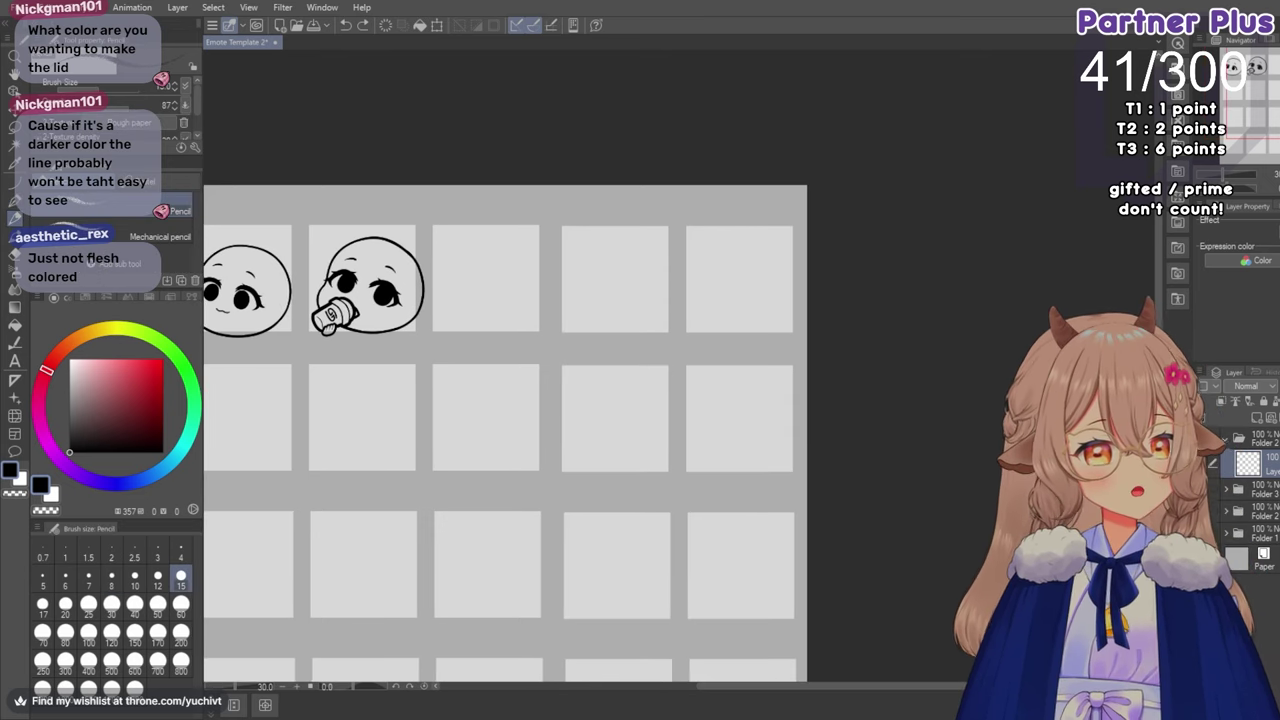
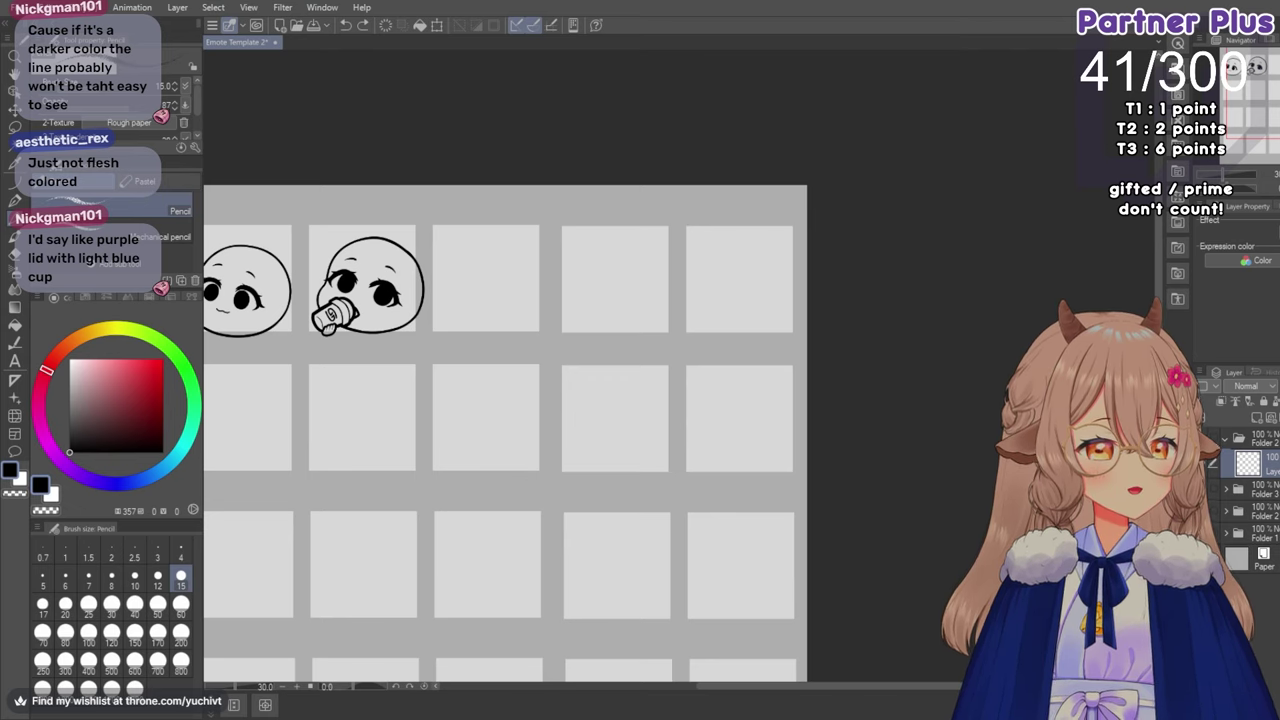
scroll(445, 497, "down", 2)
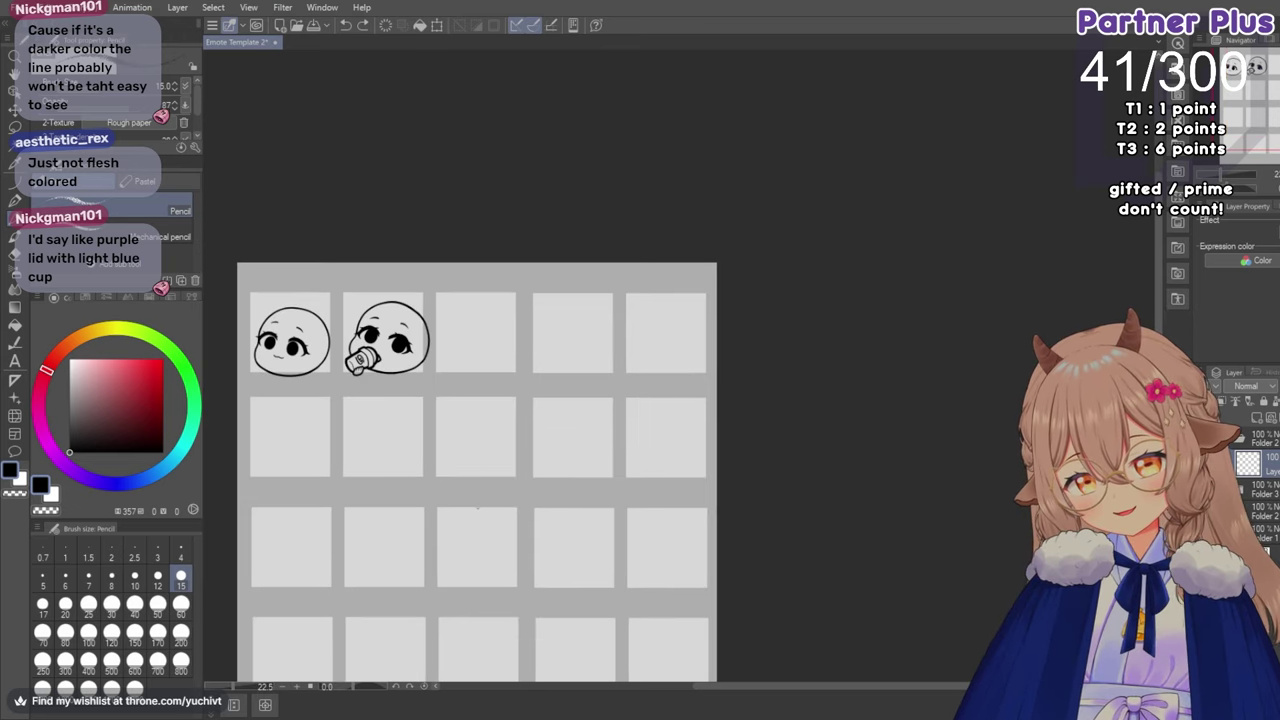
left_click_drag(706, 689, 698, 687)
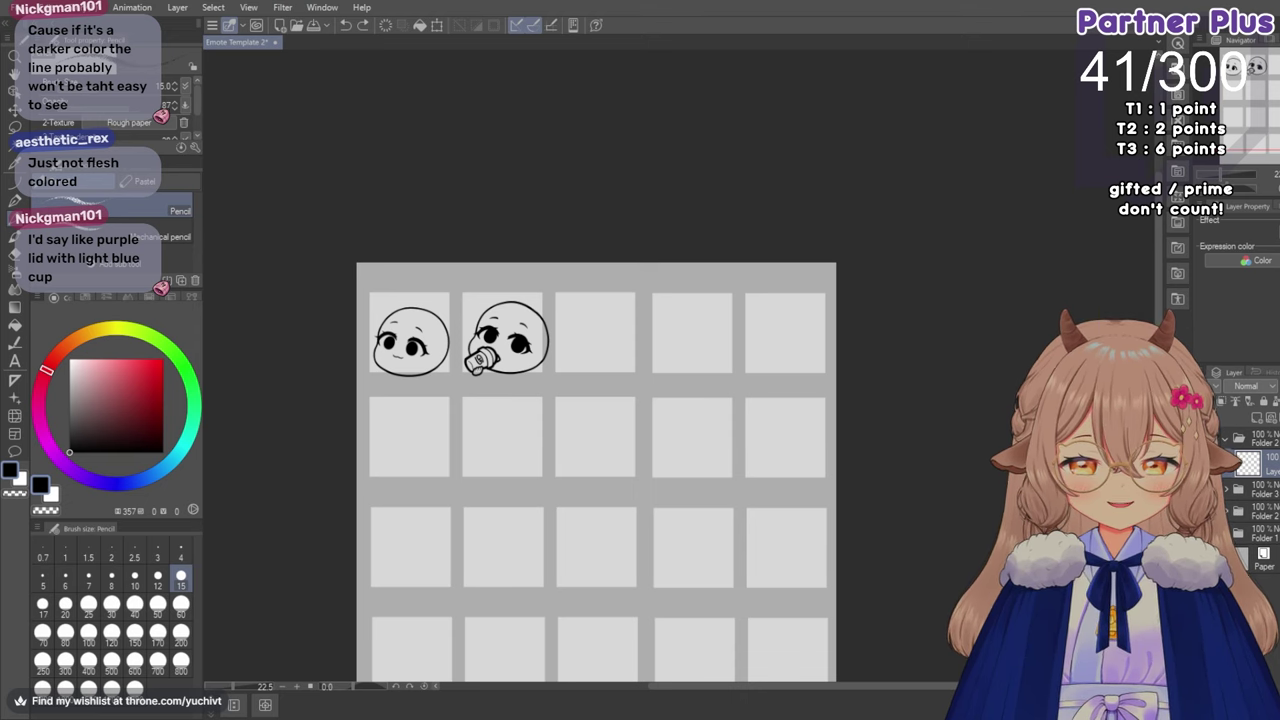
Check the first emote's head-outline layer by hiding and showing it, and hide the second emote's head outline in Folder 3.
key("ctrl+z")
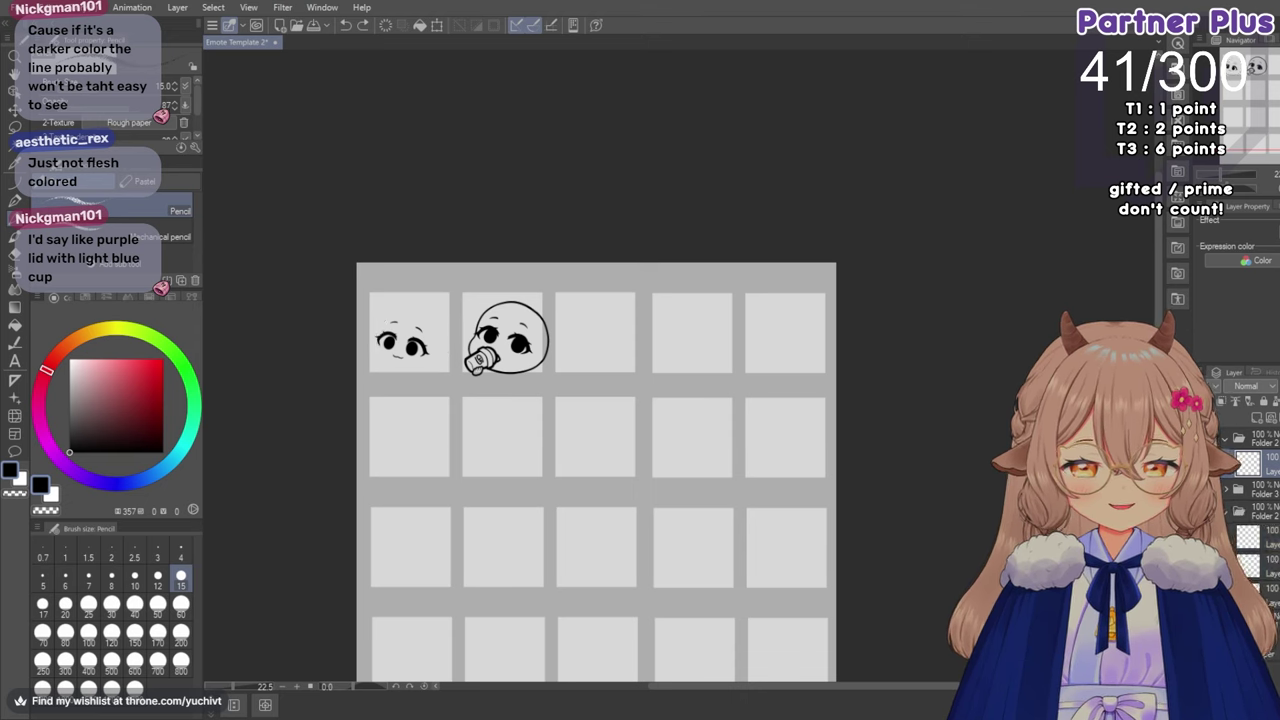
key("ctrl+y")
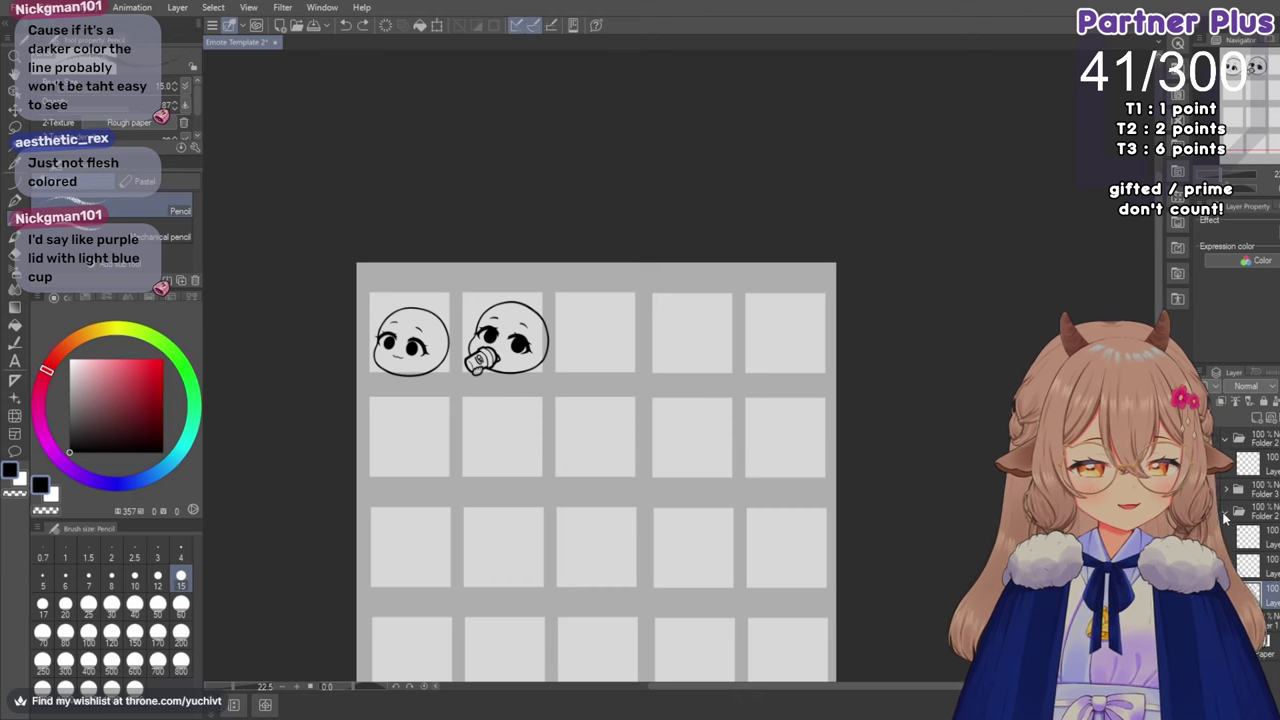
left_click(1224, 513)
left_click(1272, 652)
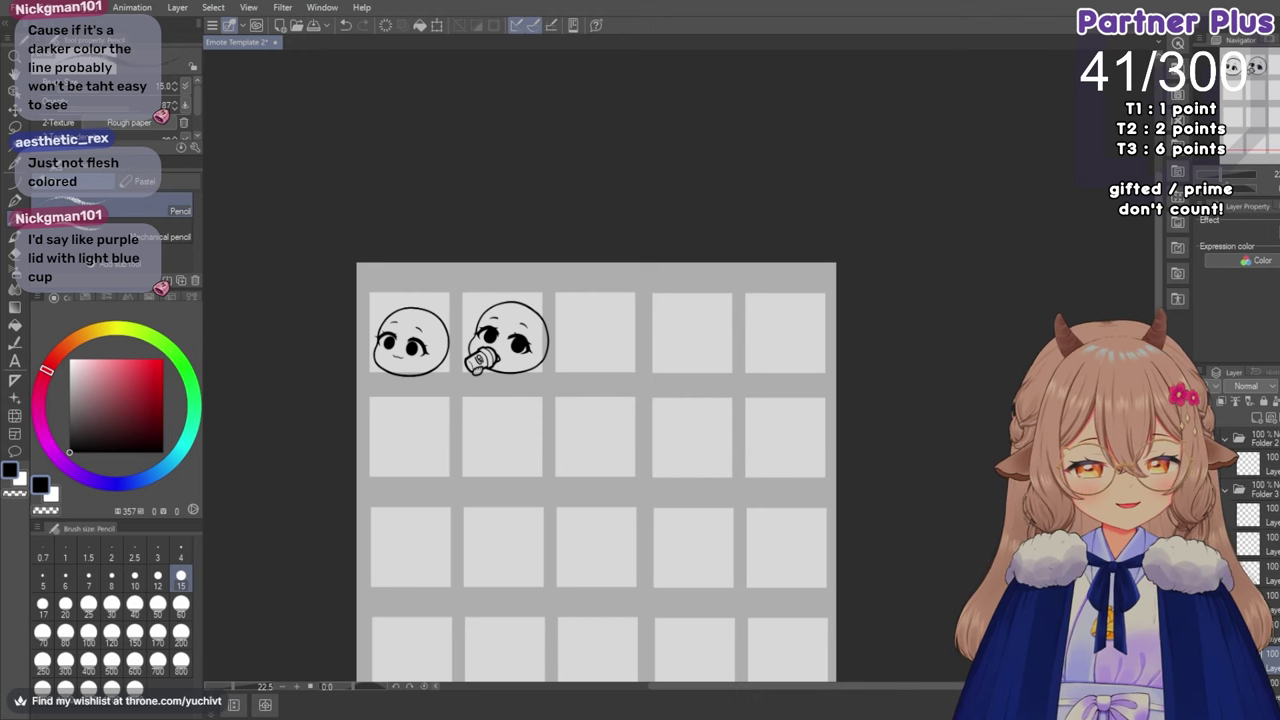
left_click(1202, 653)
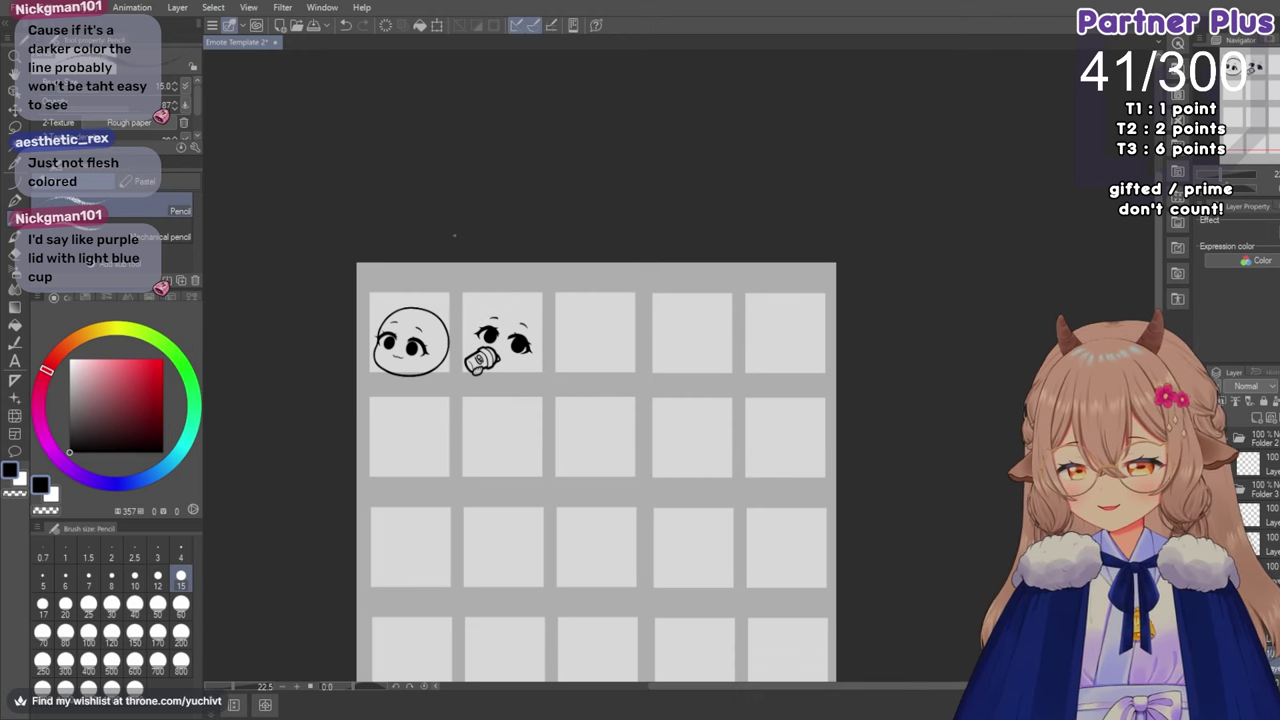
Move the copied head outline into the third emote square, show the second emote's outline again, and place the copy's layer above Folder 2.
left_click(17, 112)
left_click_drag(393, 366, 580, 362)
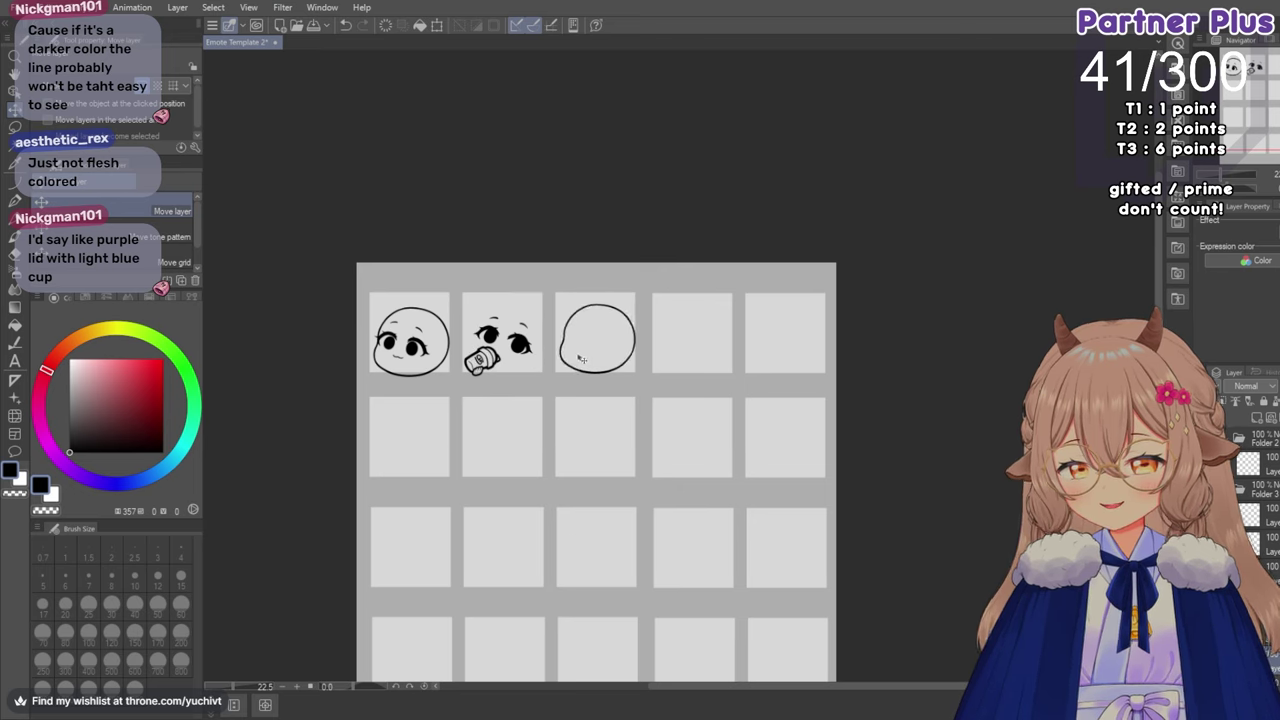
key("ctrl+v")
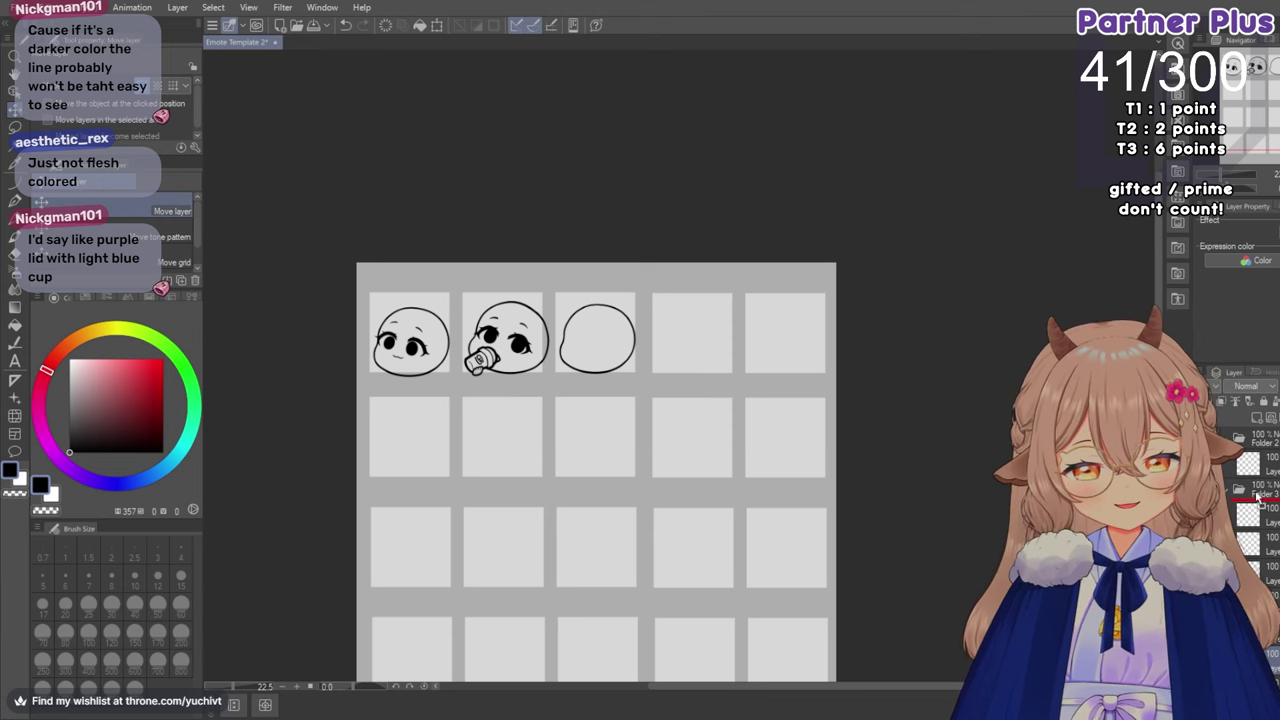
left_click_drag(1257, 485, 1249, 519)
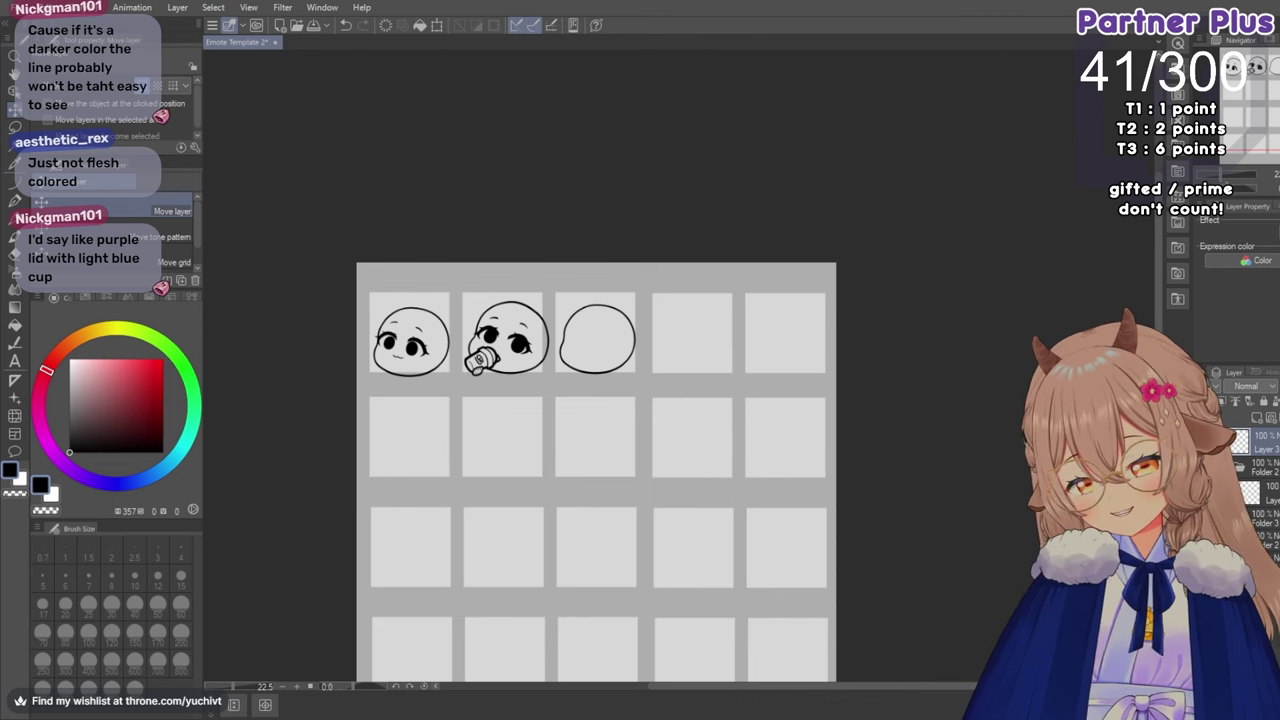
Nudge the copied head outline slightly to adjust its position in the third emote square.
left_click_drag(785, 686, 787, 686)
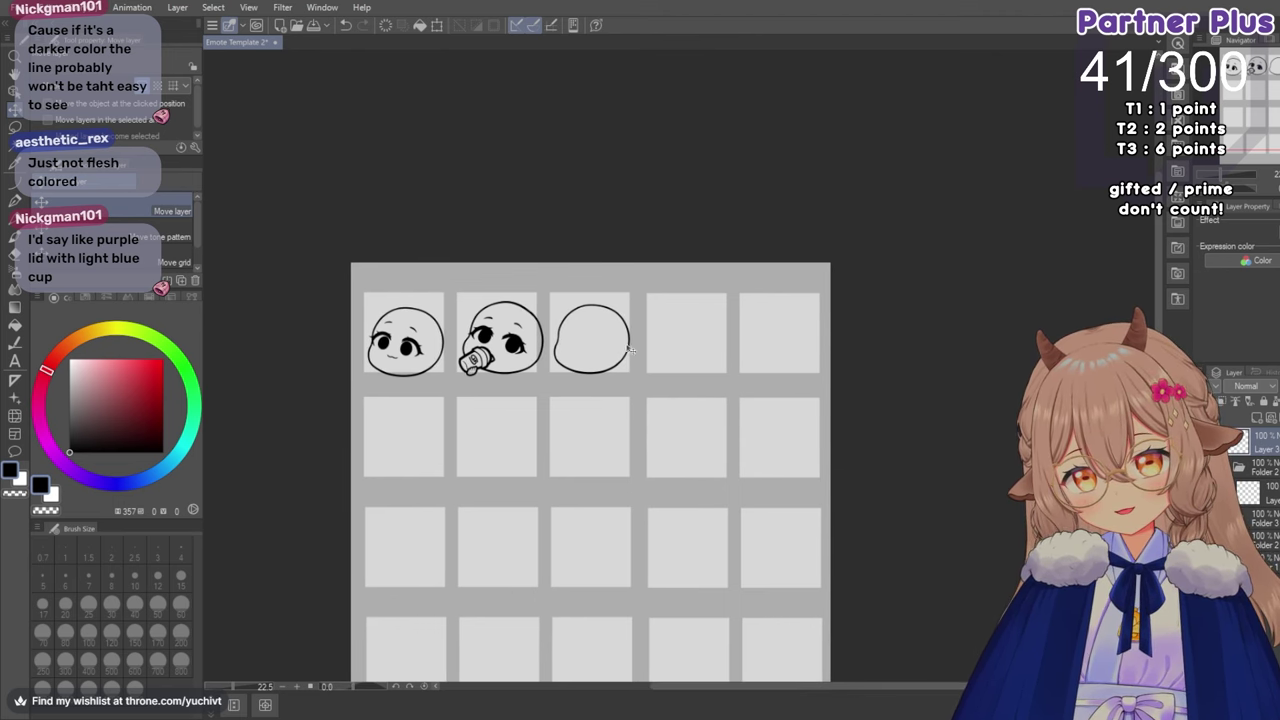
scroll(559, 261, "up", 1)
scroll(558, 261, "up", 1)
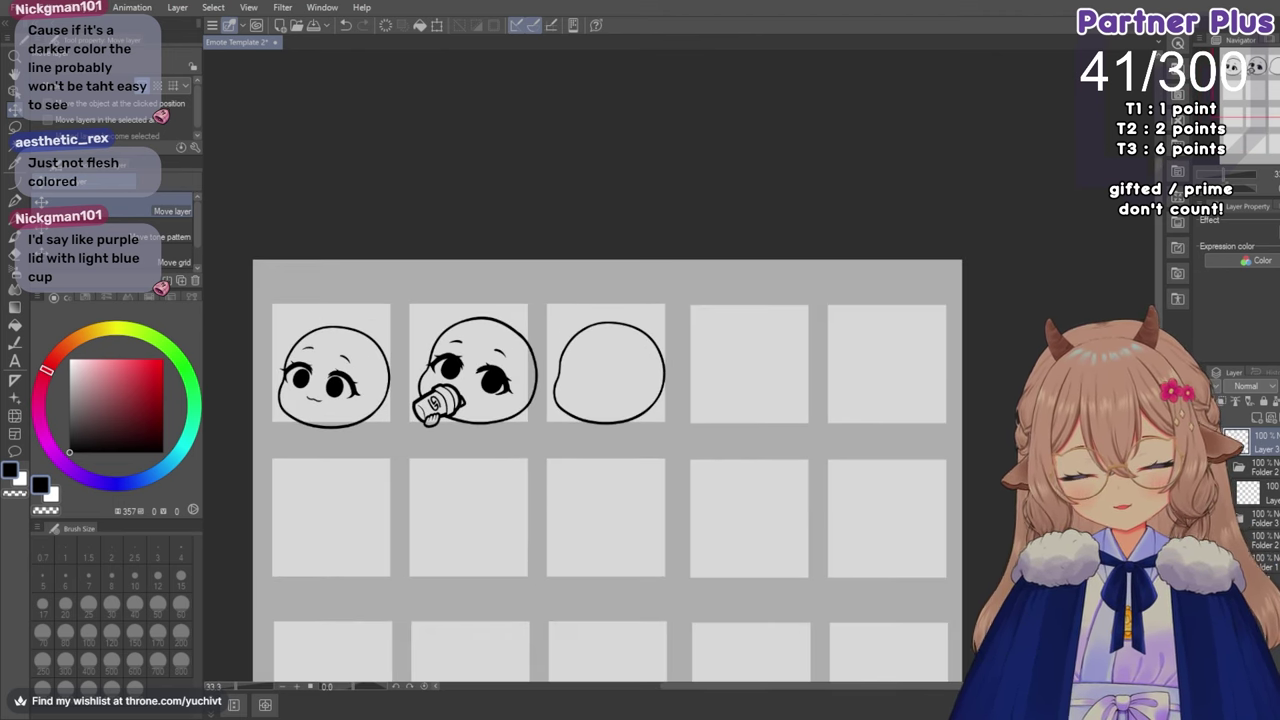
mouse_move(1159, 238)
left_mouse_down()
mouse_move(1159, 226)
mouse_move(1159, 243)
left_mouse_up()
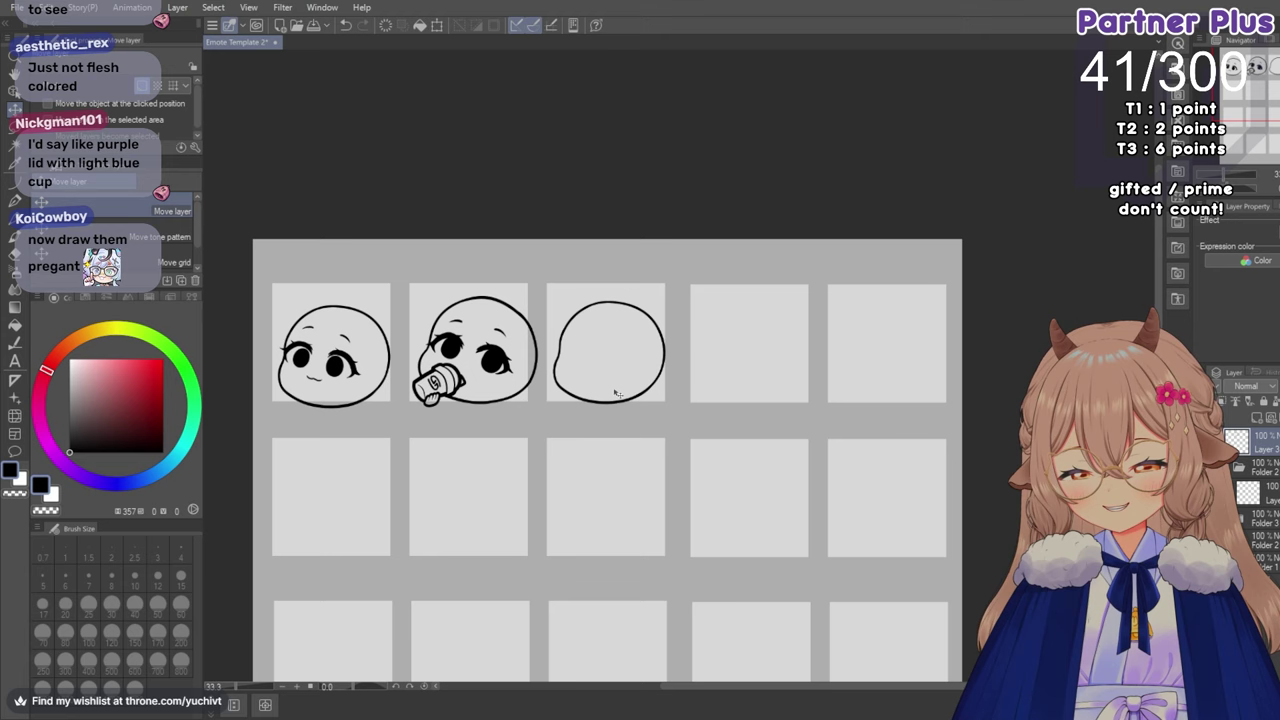
mouse_move(616, 392)
left_mouse_down()
mouse_move(616, 373)
mouse_move(619, 391)
left_mouse_up()
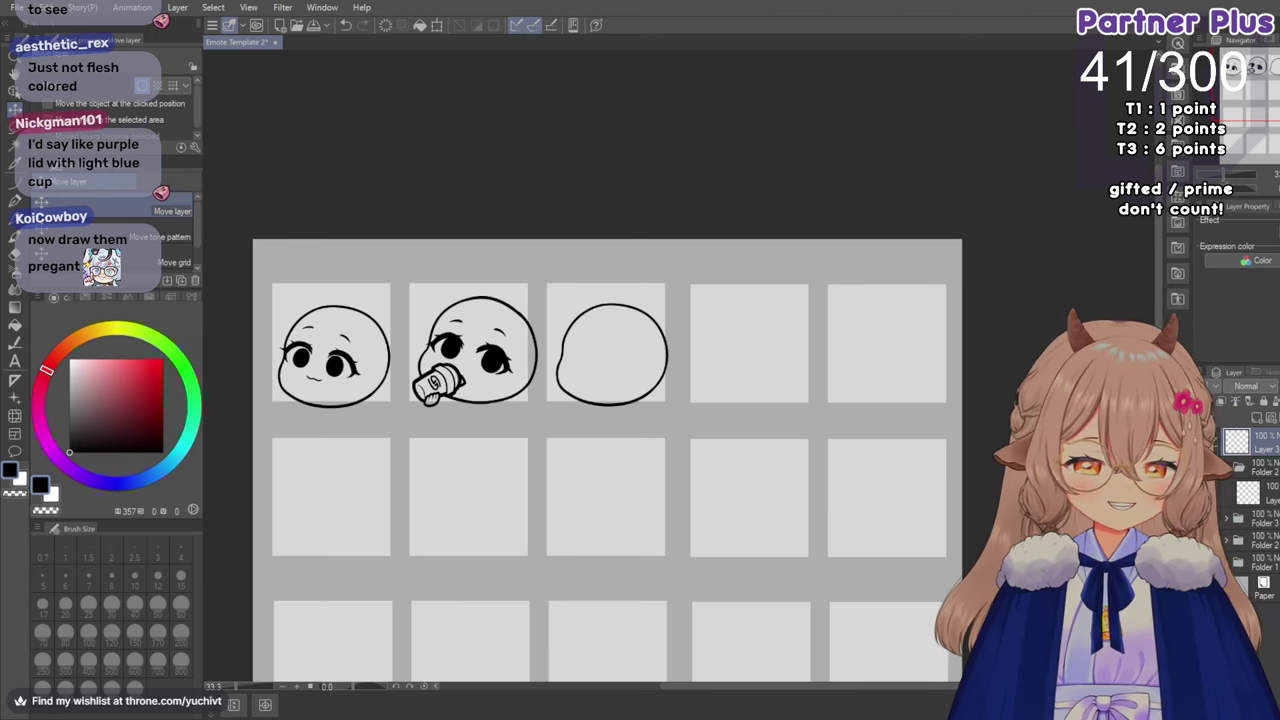
Sketch squeezed-shut "> <" eyes inside the third emote's head with the Pencil tool, on the layer in the topmost folder.
scroll(733, 343, "up", 10)
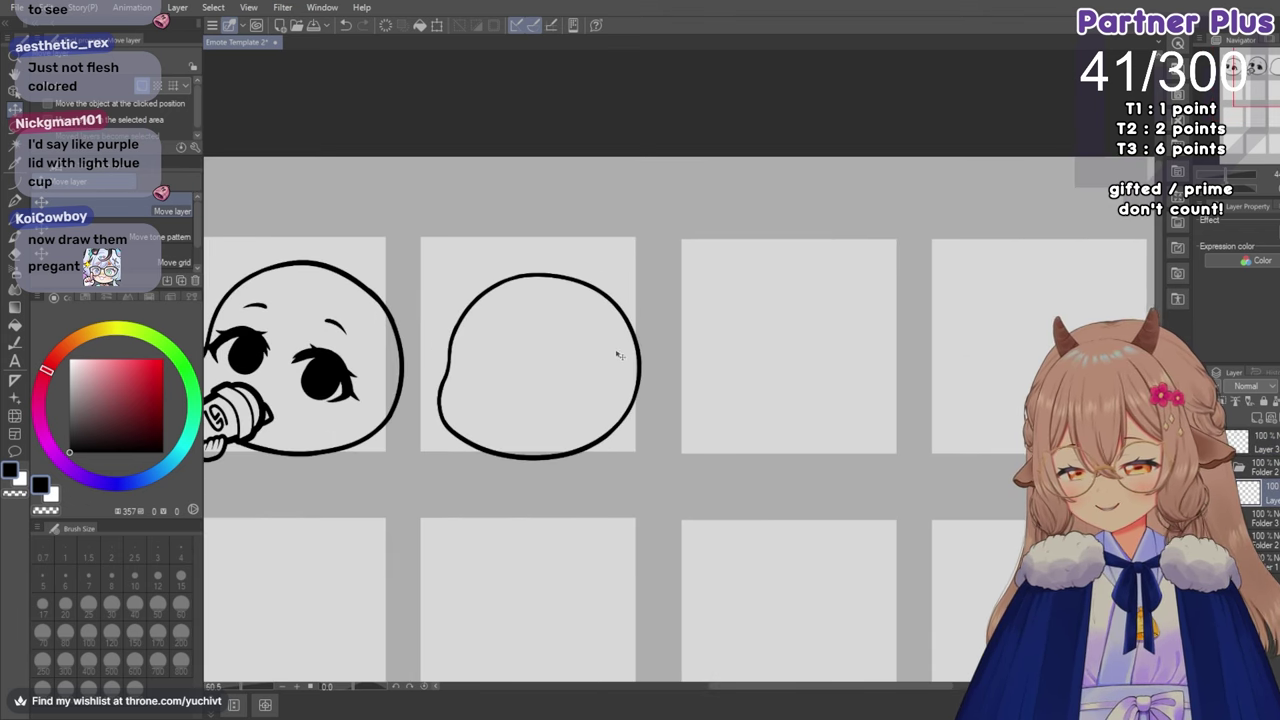
left_click(21, 200)
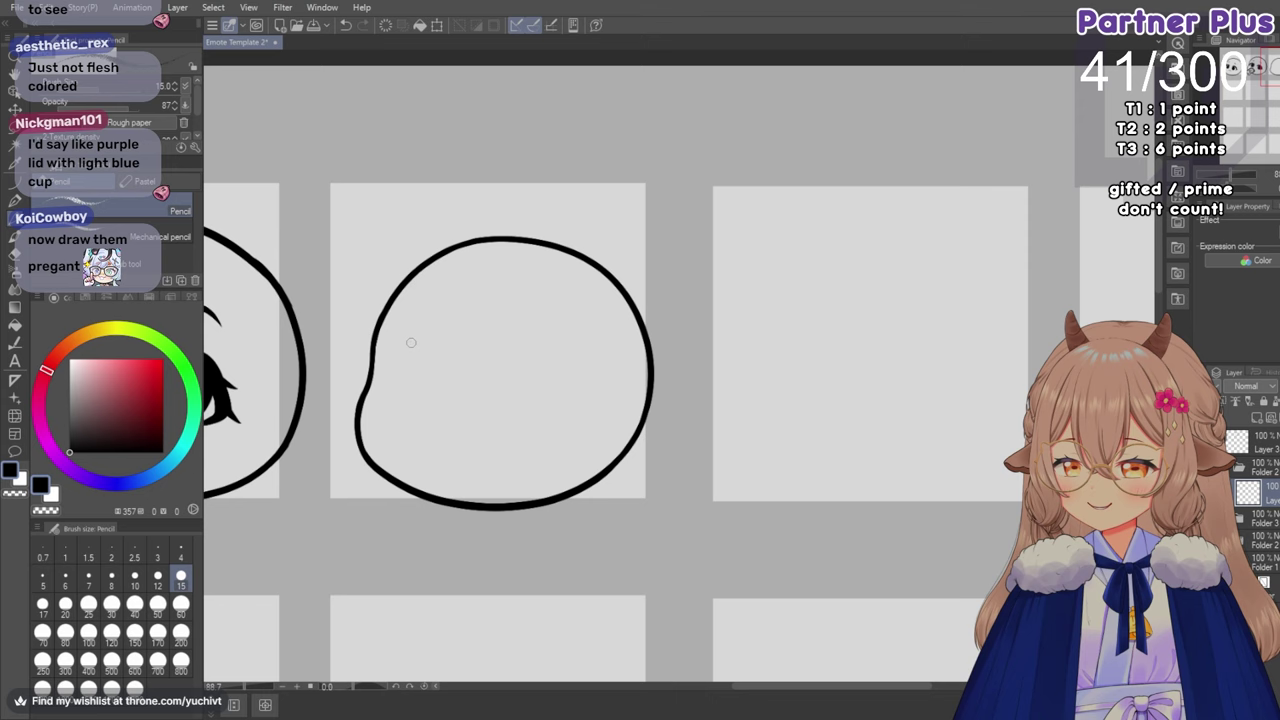
mouse_move(408, 343)
left_mouse_down()
mouse_move(430, 381)
mouse_move(390, 397)
left_mouse_up()
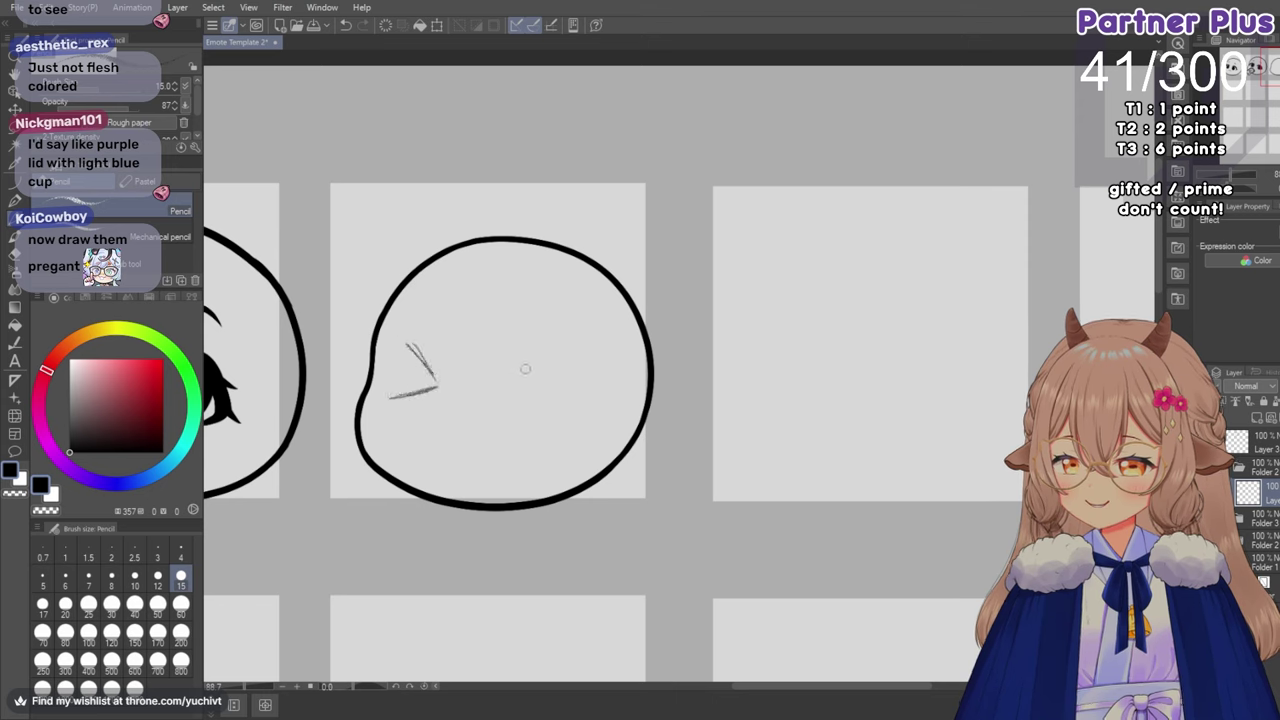
mouse_move(548, 366)
left_mouse_down()
mouse_move(490, 393)
mouse_move(530, 430)
mouse_move(490, 381)
mouse_move(524, 430)
left_mouse_up()
mouse_move(408, 343)
left_mouse_down()
mouse_move(420, 392)
mouse_move(392, 398)
left_mouse_up()
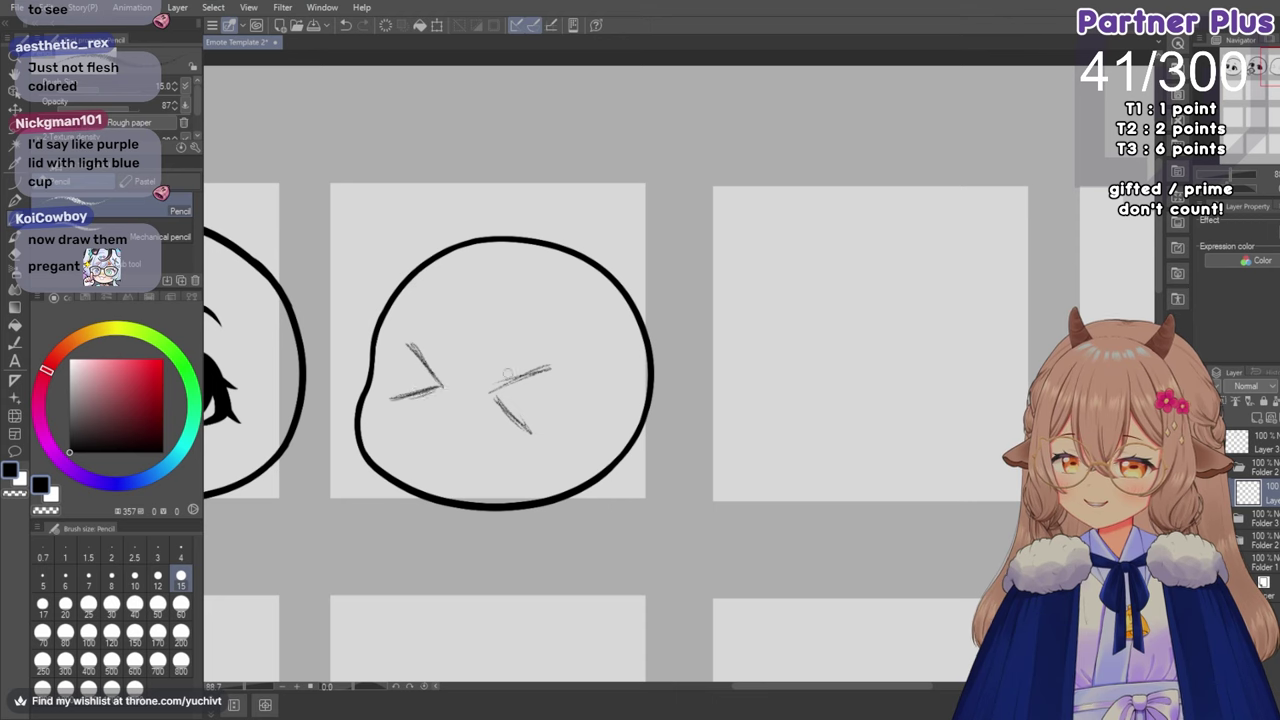
mouse_move(546, 368)
left_mouse_down()
mouse_move(490, 386)
mouse_move(540, 430)
left_mouse_up()
left_click_drag(408, 345, 398, 397)
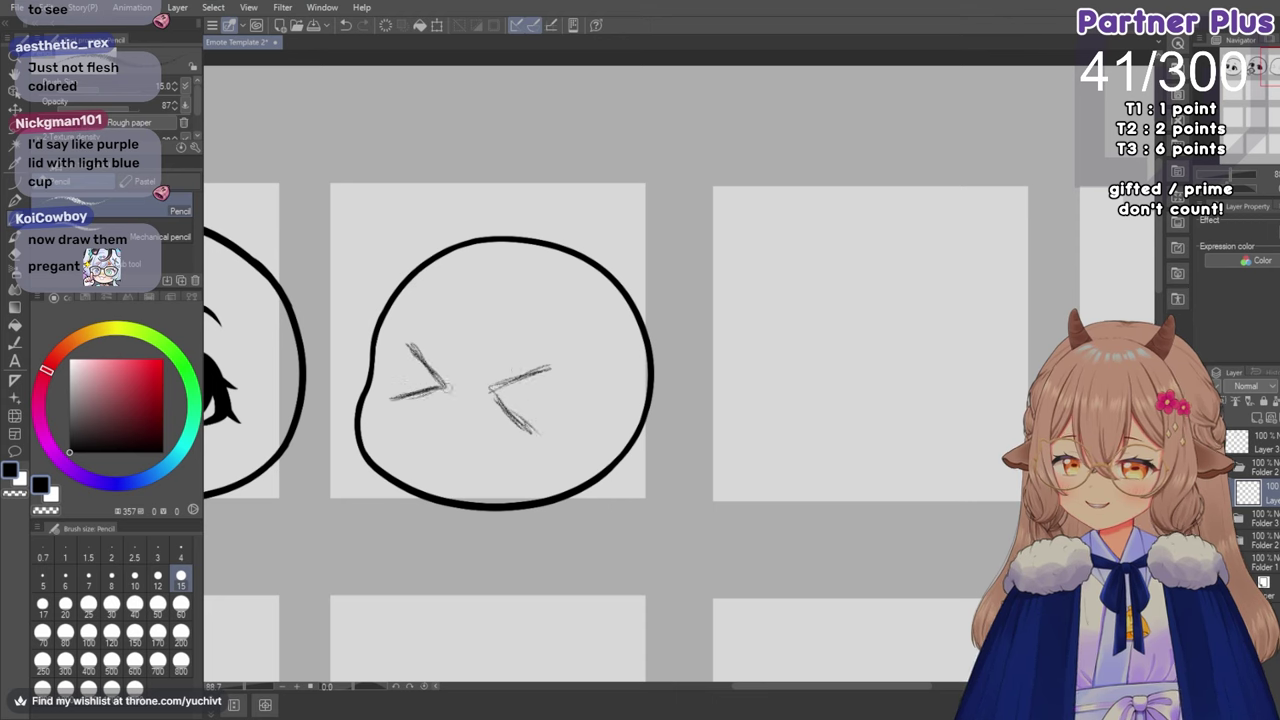
Sketch a rounded open mouth below the third emote's closed eyes, undoing stray strokes.
mouse_move(530, 372)
left_mouse_down()
mouse_move(491, 394)
mouse_move(536, 432)
mouse_move(428, 428)
mouse_move(477, 454)
mouse_move(433, 448)
mouse_move(452, 471)
mouse_move(438, 462)
mouse_move(478, 450)
mouse_move(462, 465)
mouse_move(478, 440)
mouse_move(441, 460)
left_mouse_up()
key("ctrl+z")
key("ctrl+z")
key("ctrl+z")
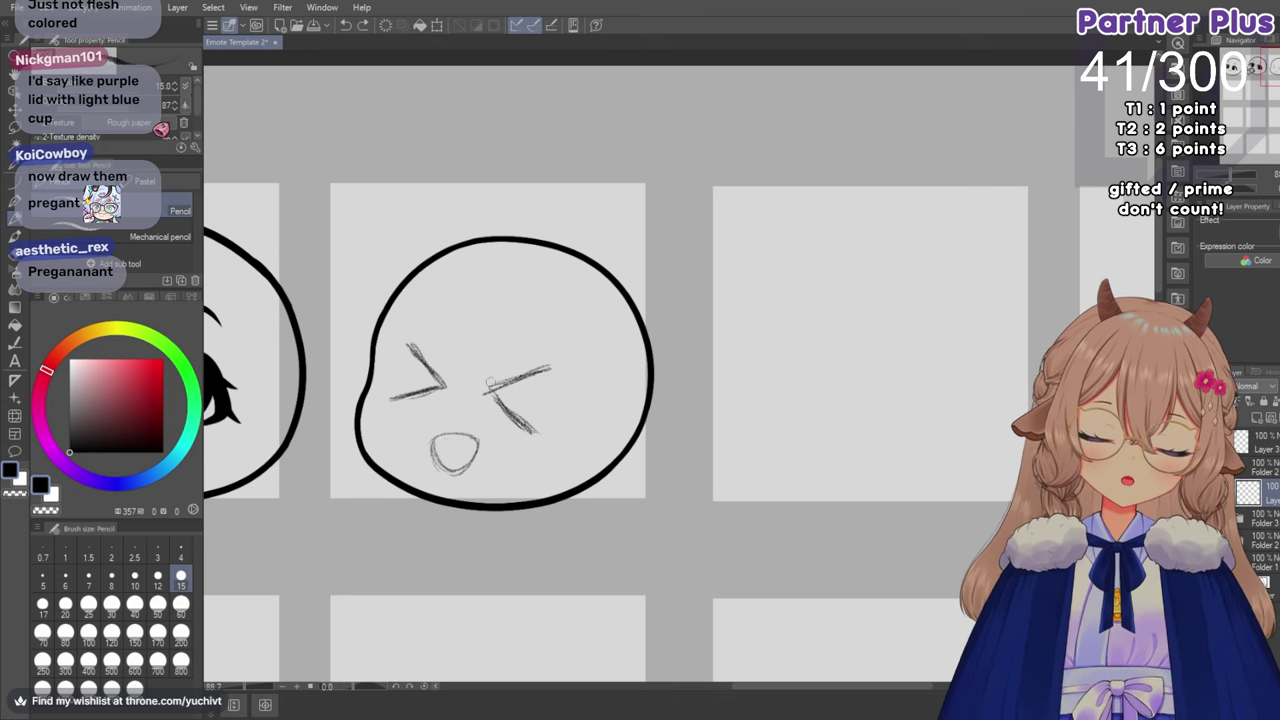
Try different inner lines inside the third emote's open-mouth sketch, undoing each version.
left_click_drag(442, 439, 476, 441)
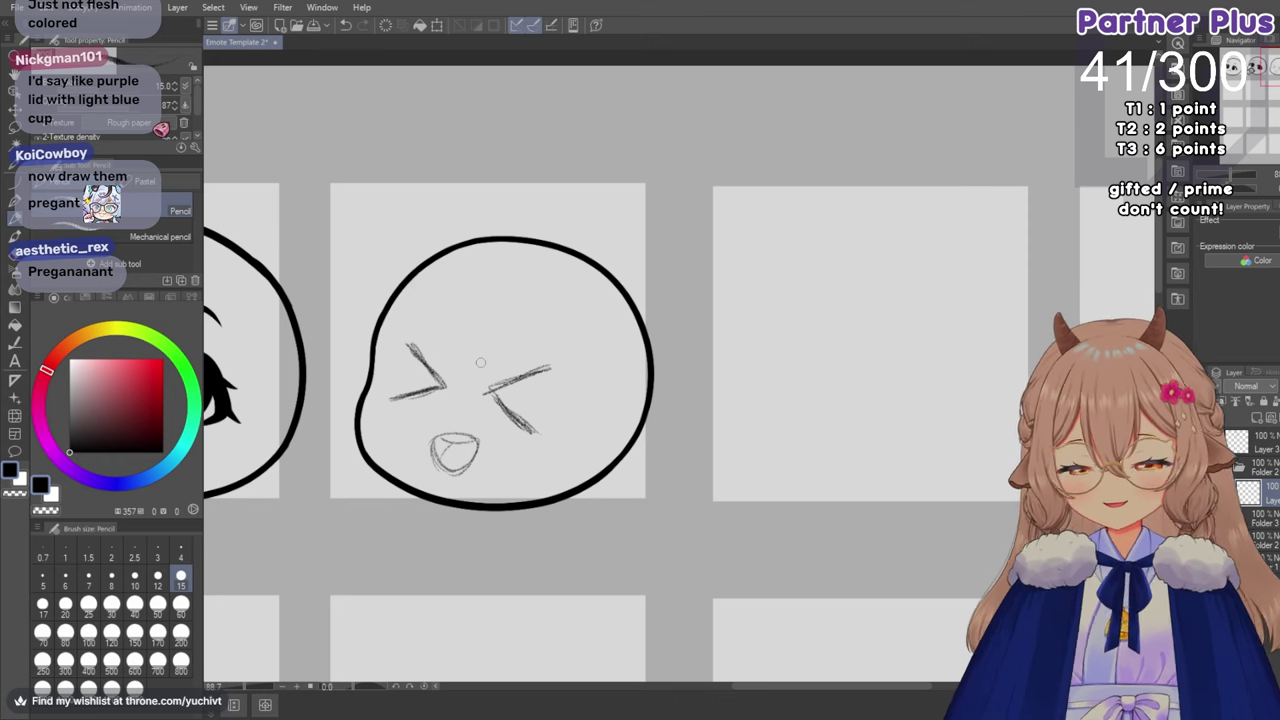
key("ctrl+z")
left_click_drag(453, 436, 441, 466)
key("ctrl+z")
key("ctrl+z")
key("ctrl+z")
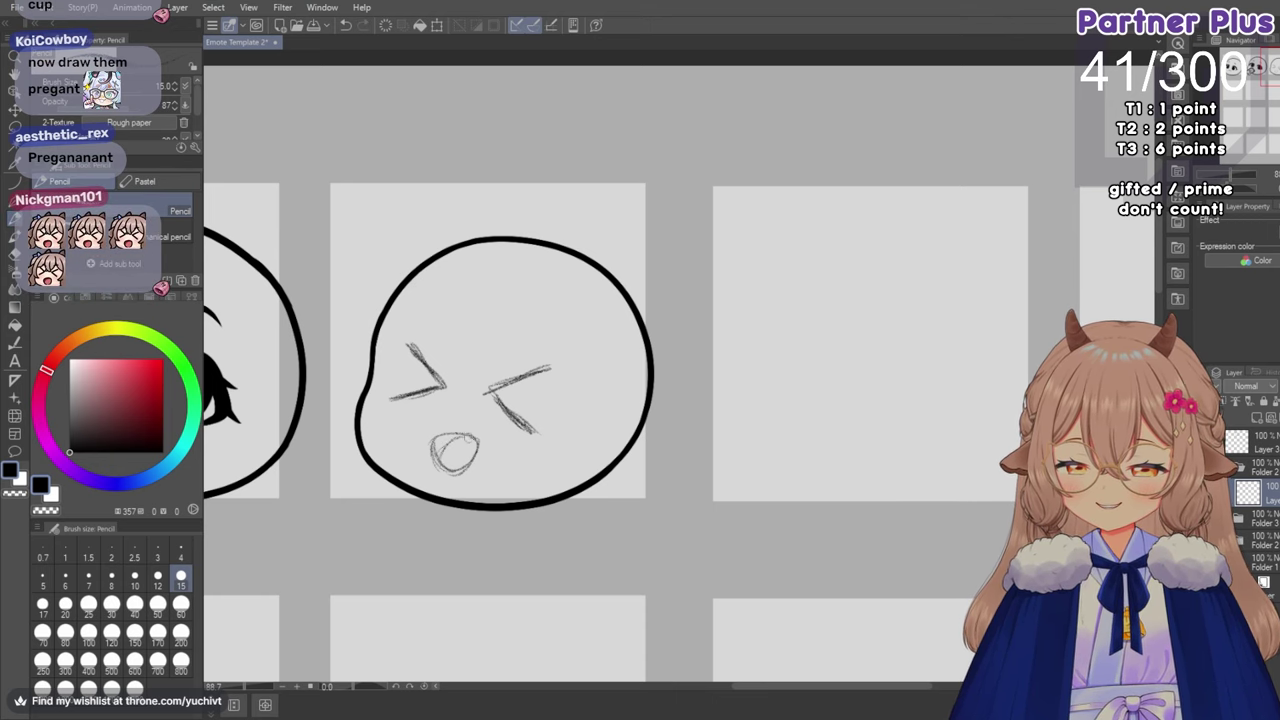
scroll(508, 454, "down", 2)
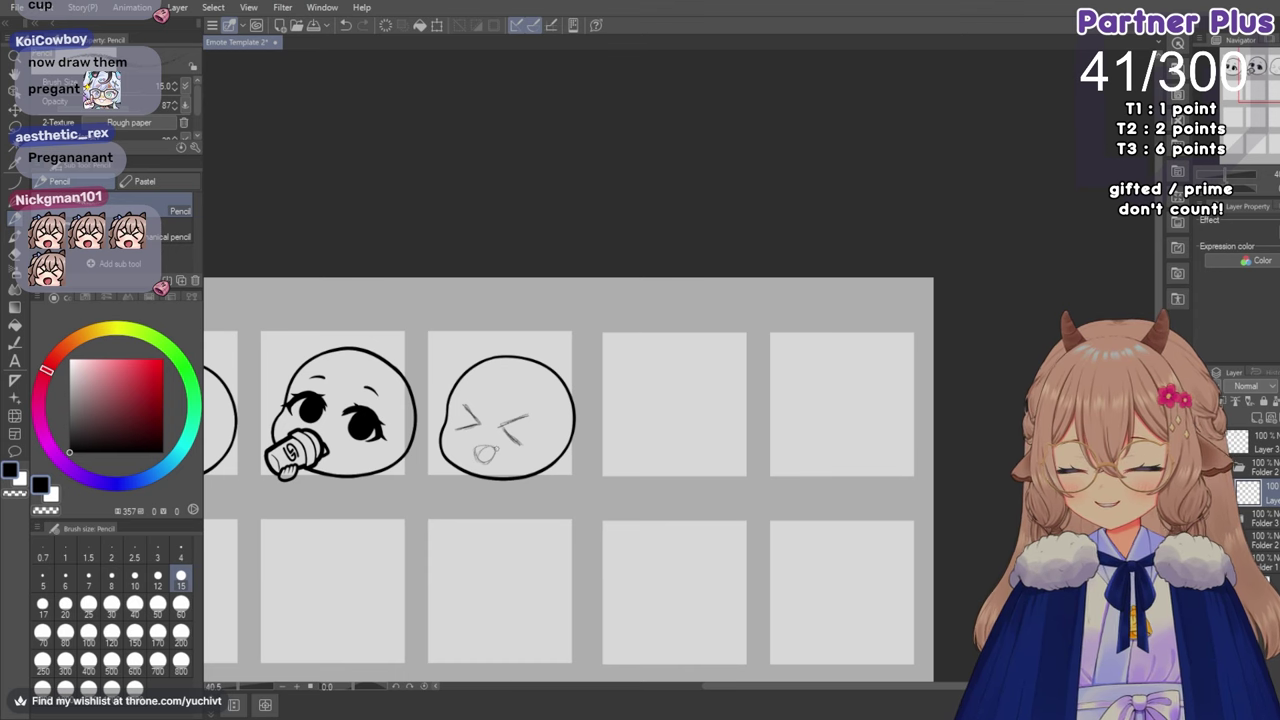
scroll(513, 466, "down", 2)
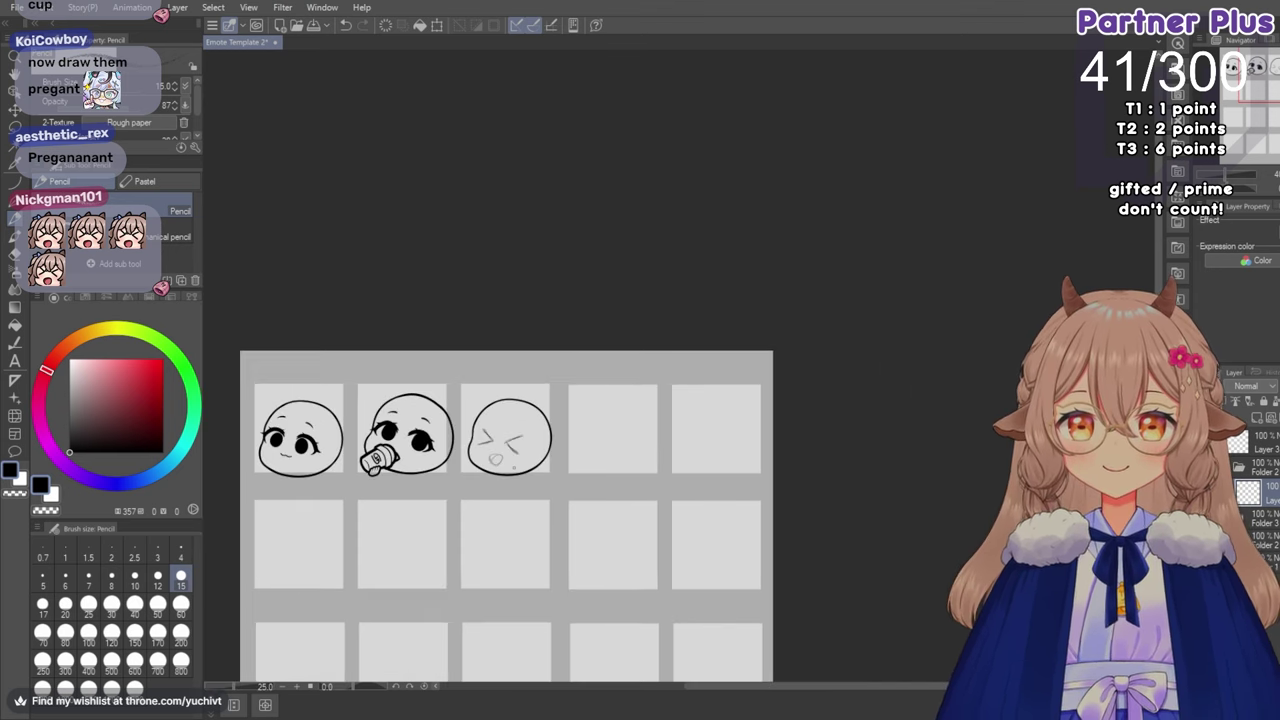
scroll(490, 450, "up", 4)
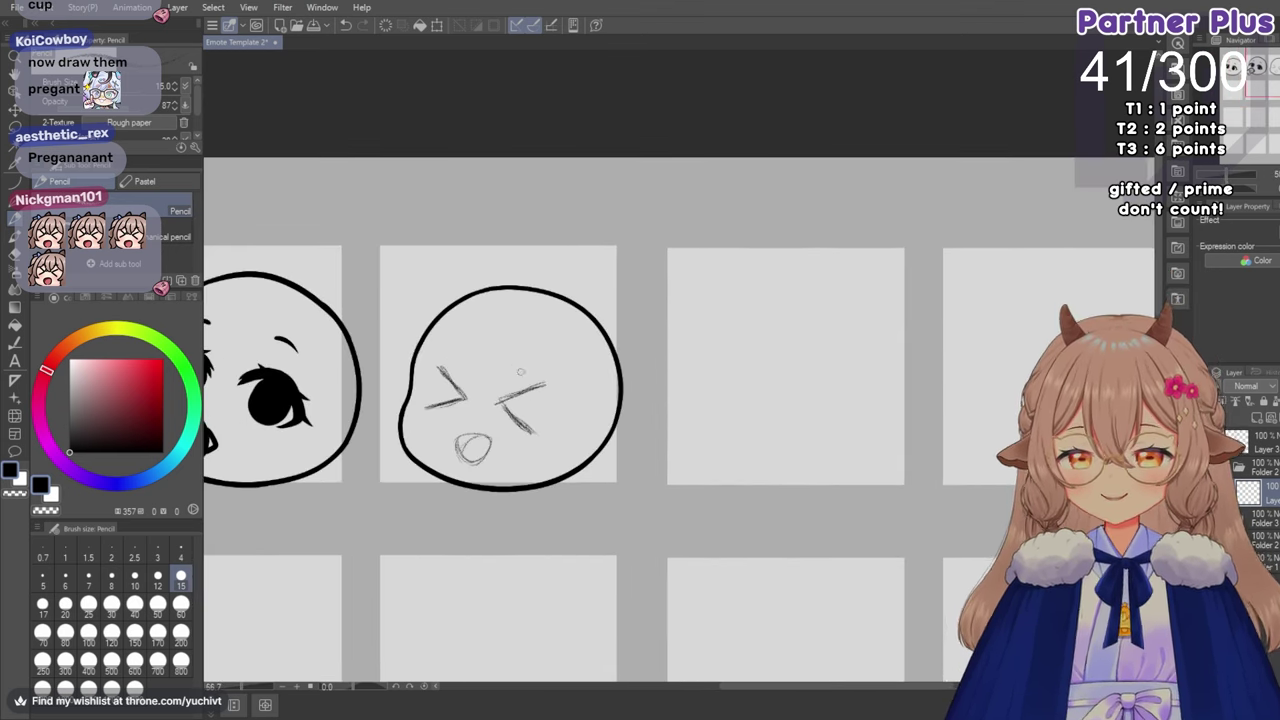
key("ctrl+z")
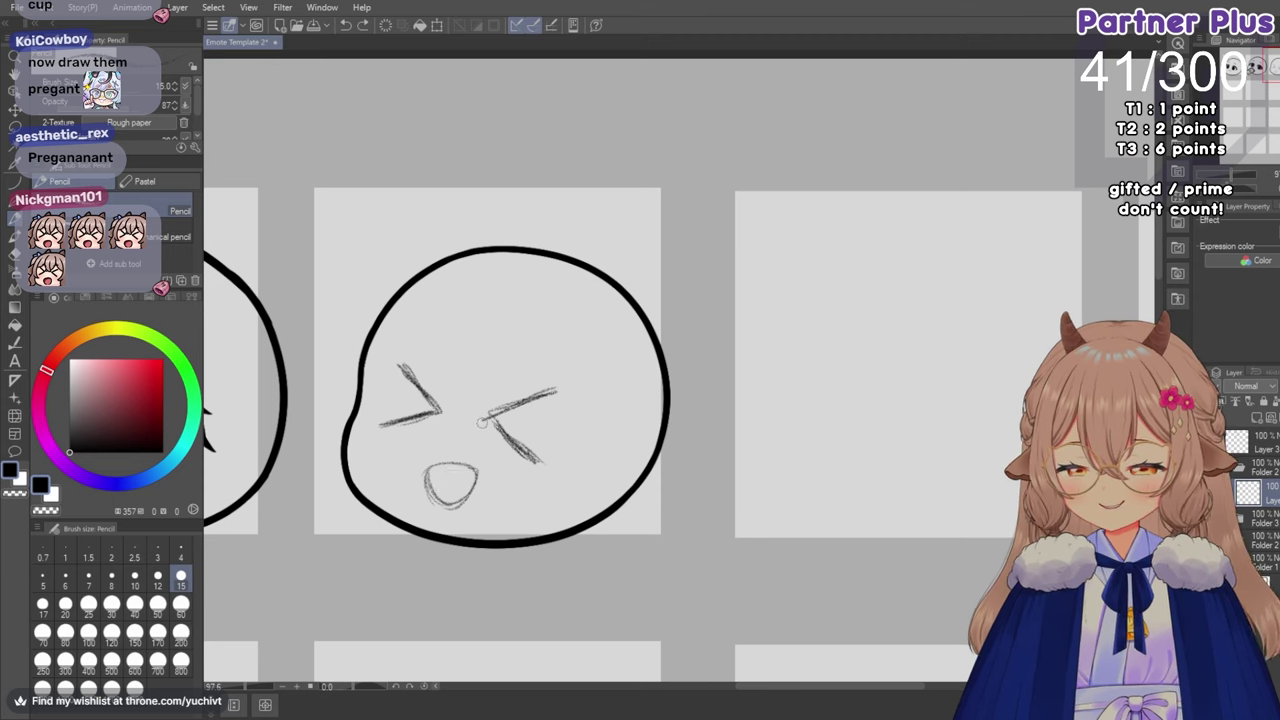
left_click_drag(425, 480, 426, 489)
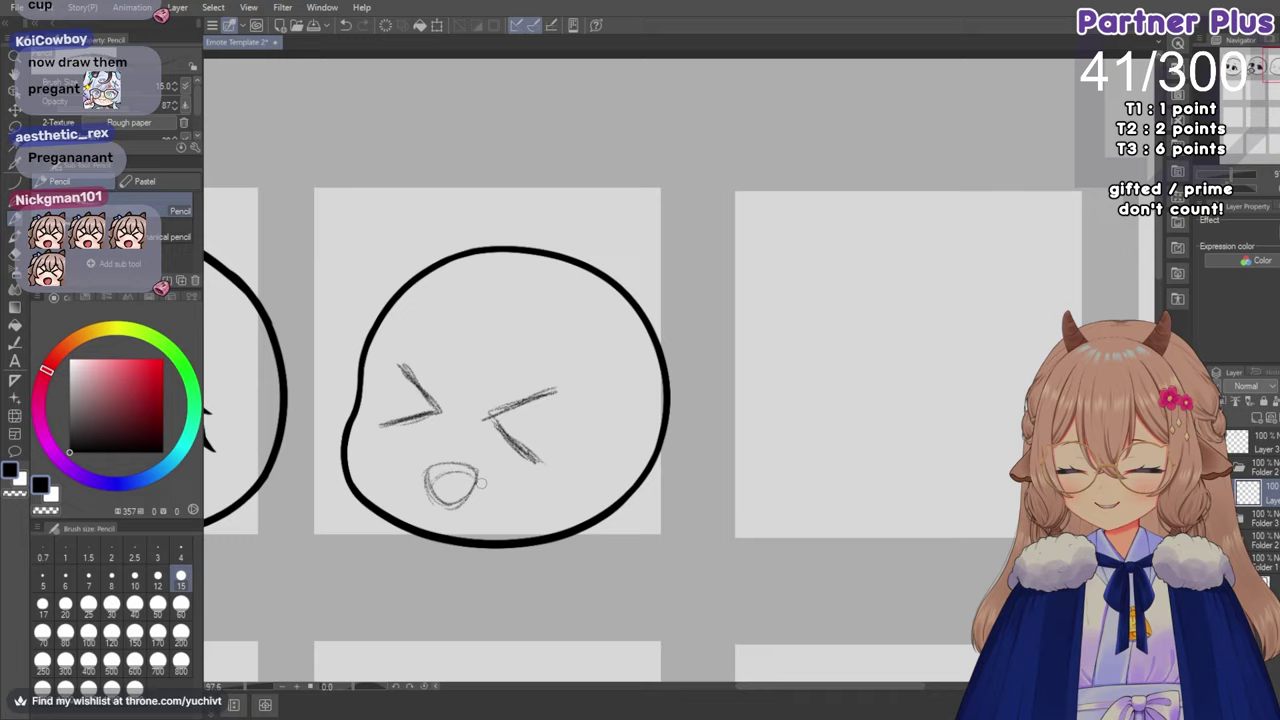
scroll(470, 485, "down", 5)
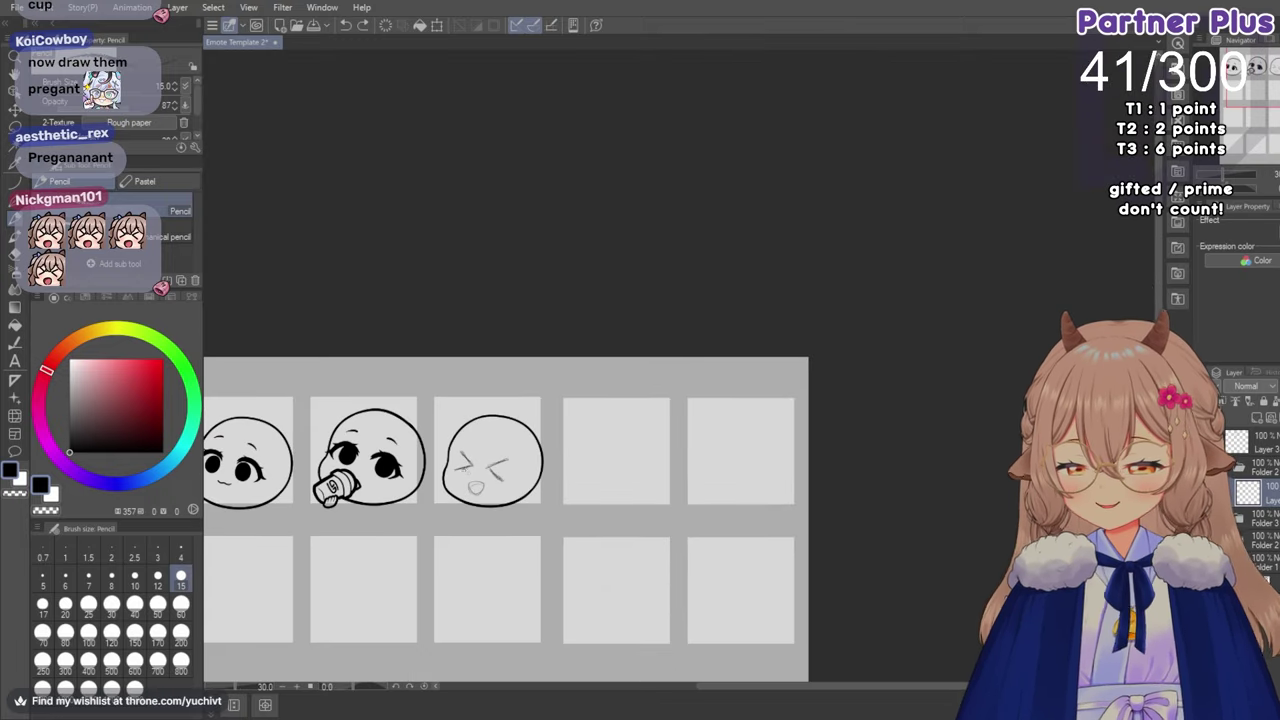
scroll(470, 485, "up", 5)
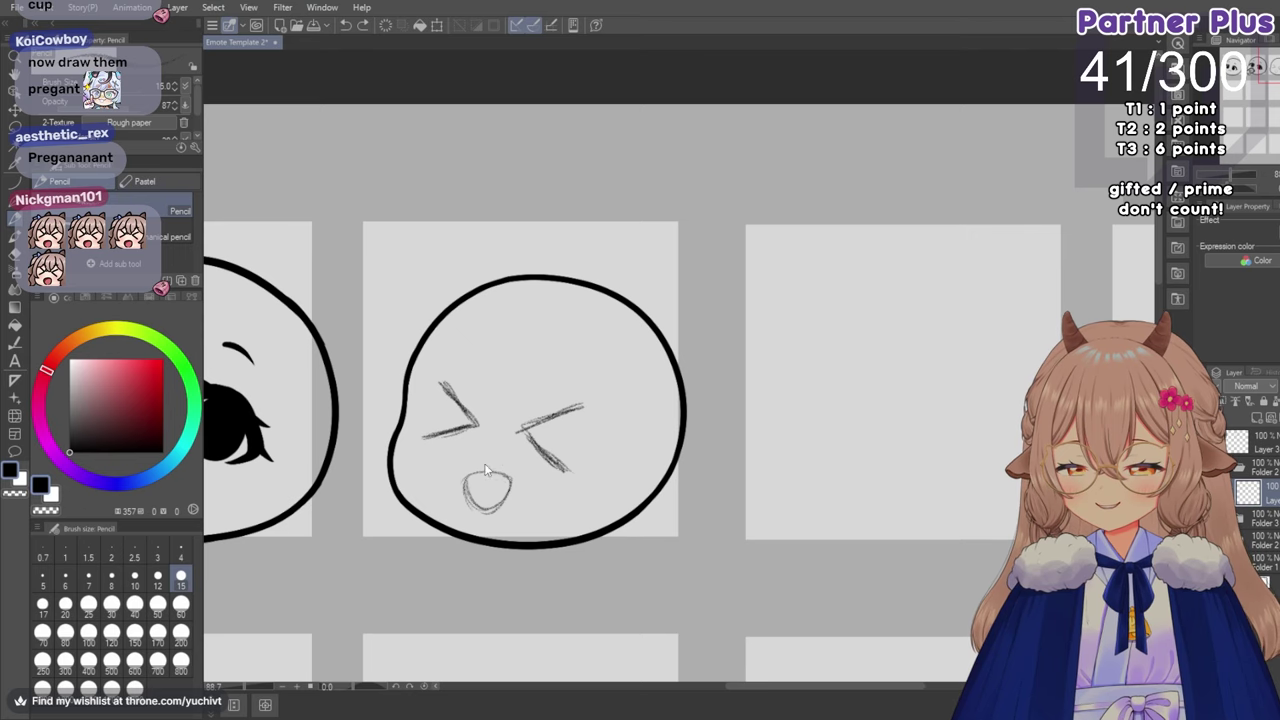
Sketch a smaller rounded shape inside the open mouth and check how it reads at a smaller view.
left_click_drag(472, 491, 504, 481)
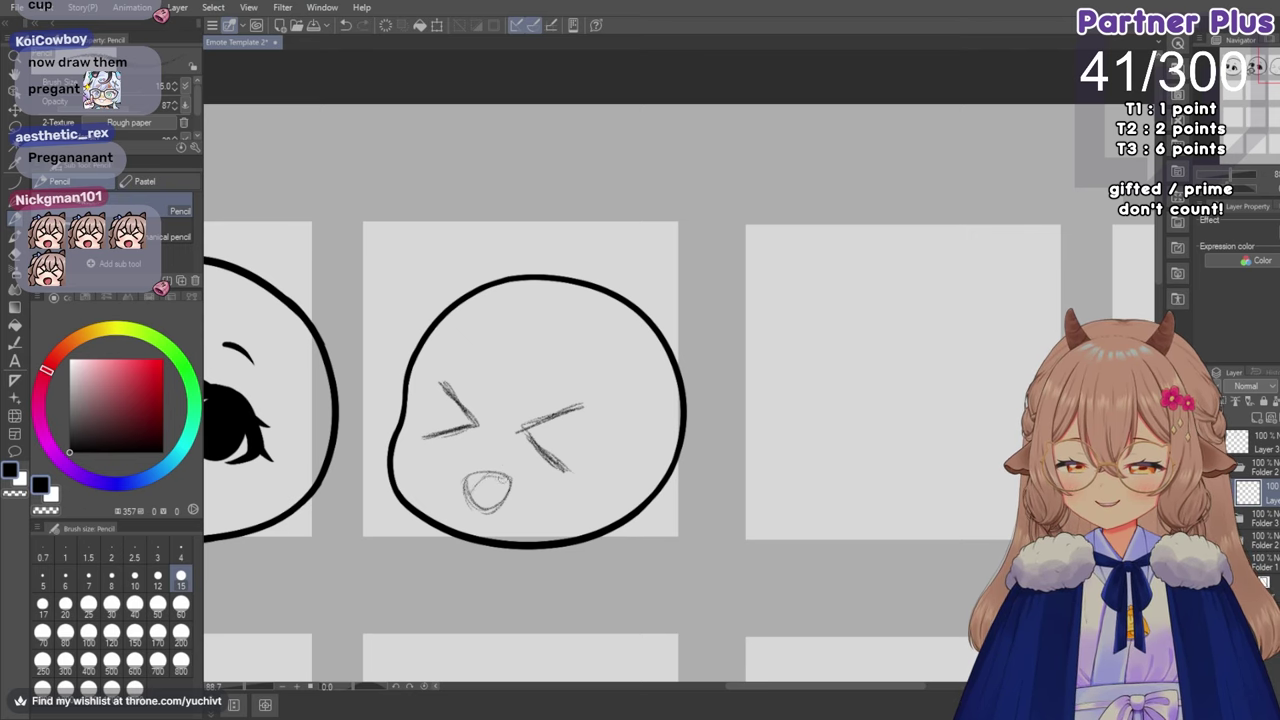
scroll(490, 486, "down", 5)
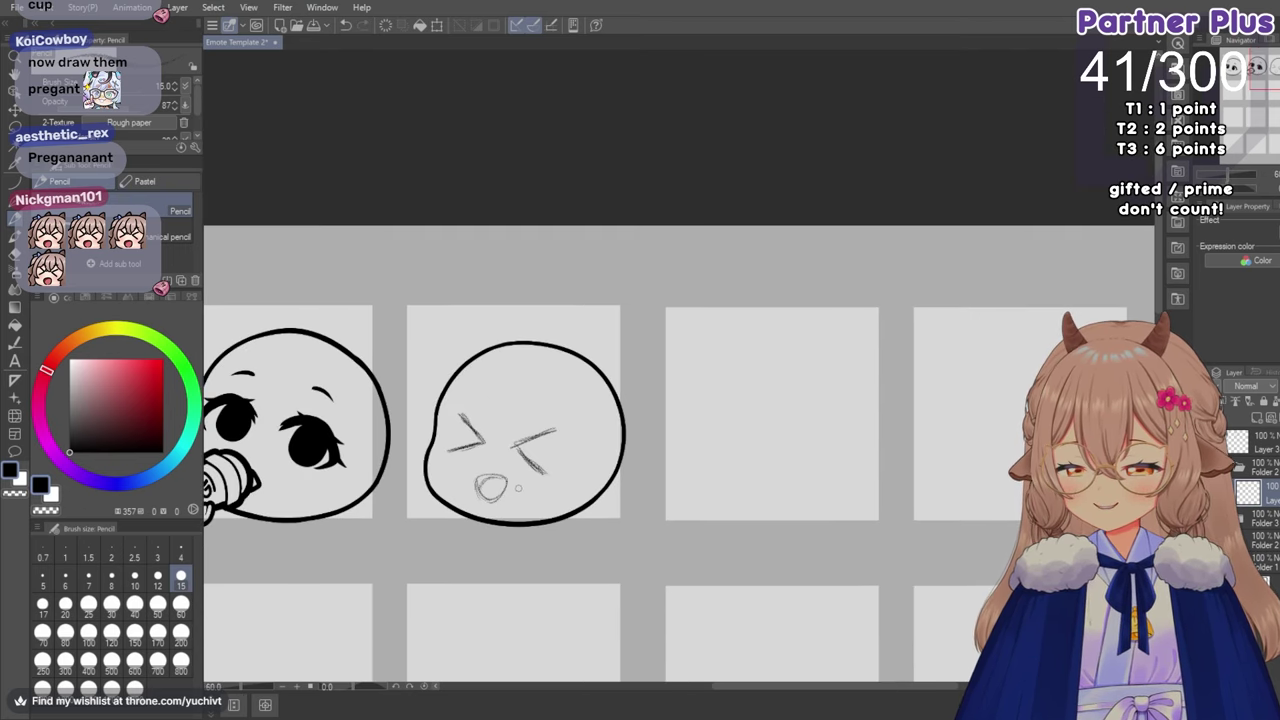
scroll(500, 487, "up", 5)
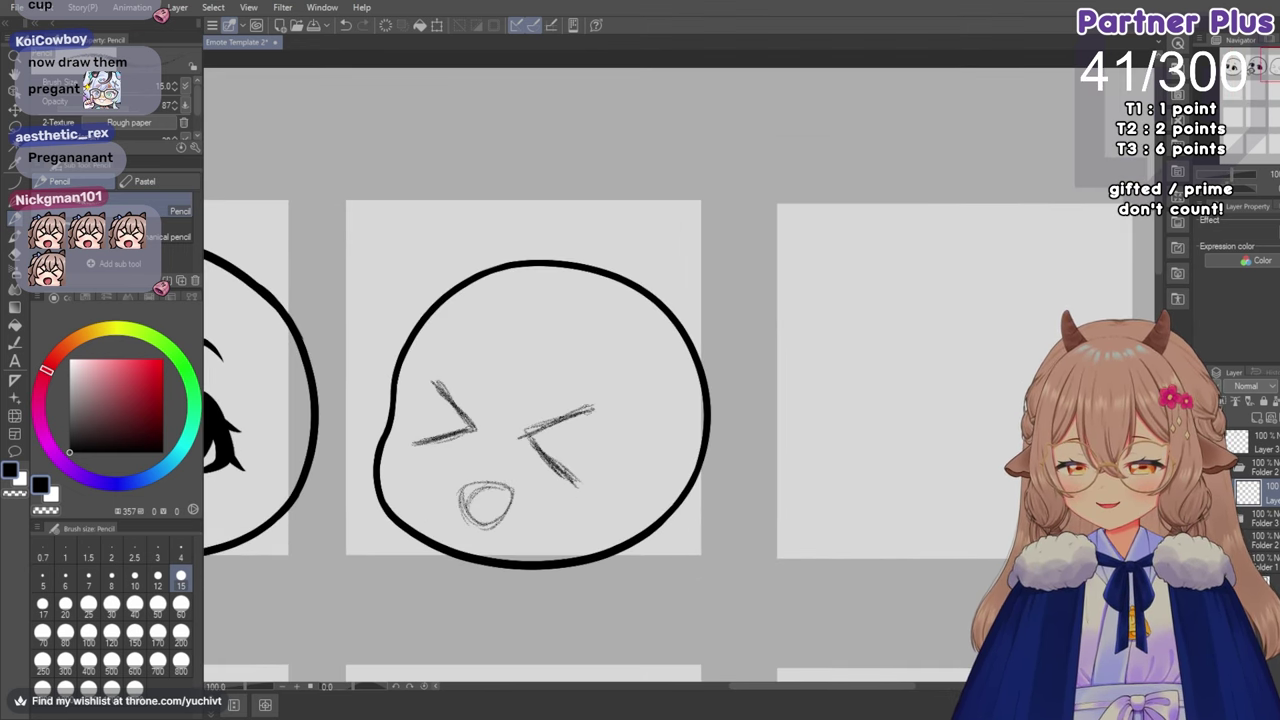
scroll(574, 480, "down", 2)
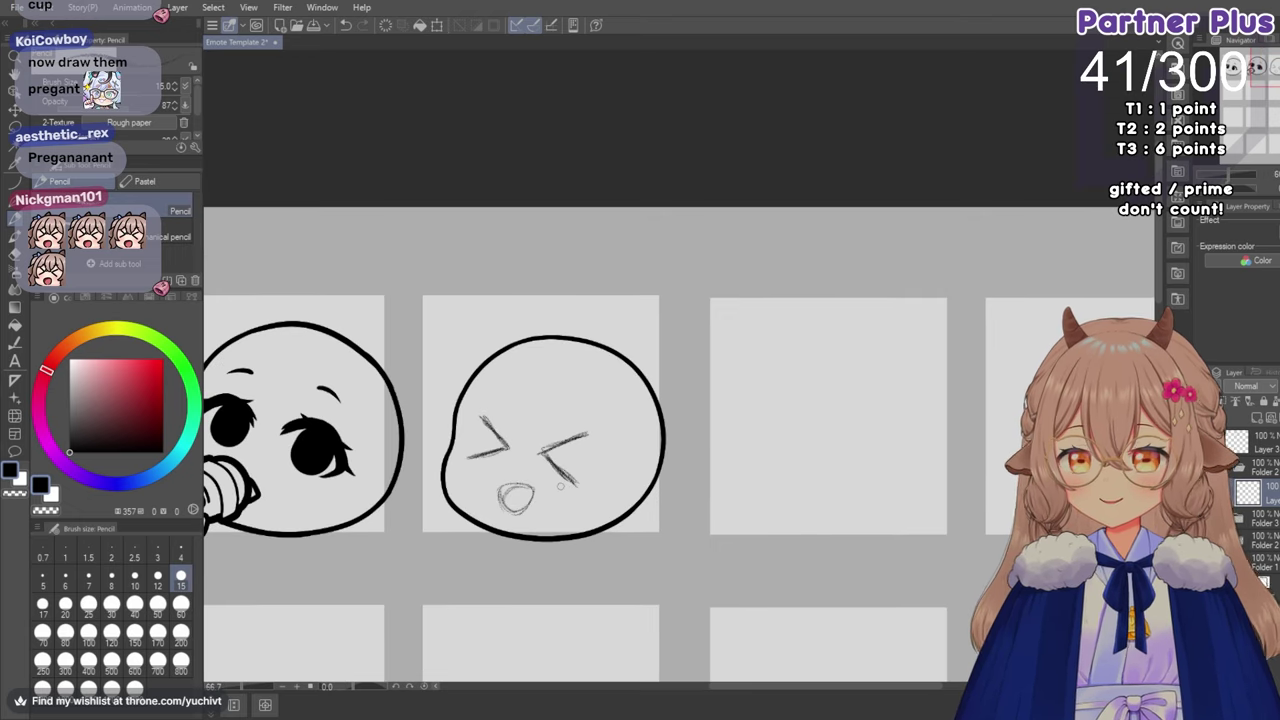
Lasso the mouth sketch, move it slightly up toward the eyes, and deselect it.
key("m")
mouse_move(525, 464)
left_mouse_down()
mouse_move(507, 517)
mouse_move(530, 468)
left_mouse_up()
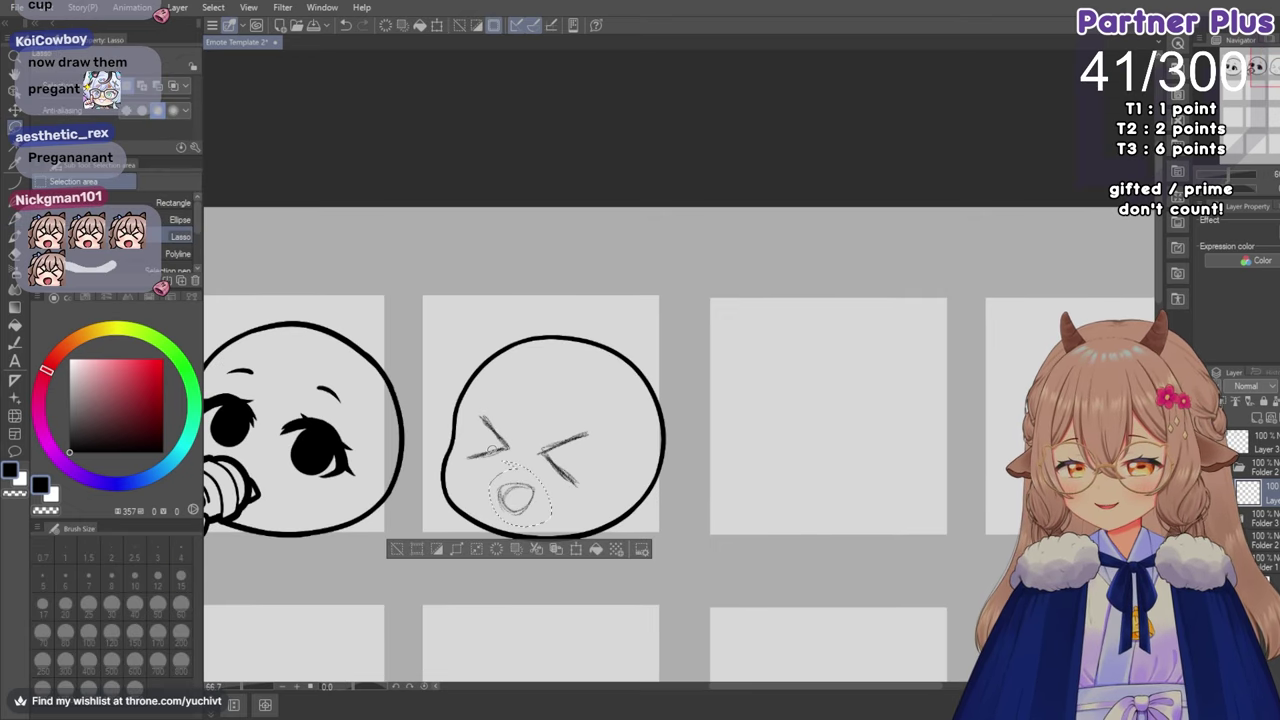
key("k")
left_click_drag(515, 511, 514, 506)
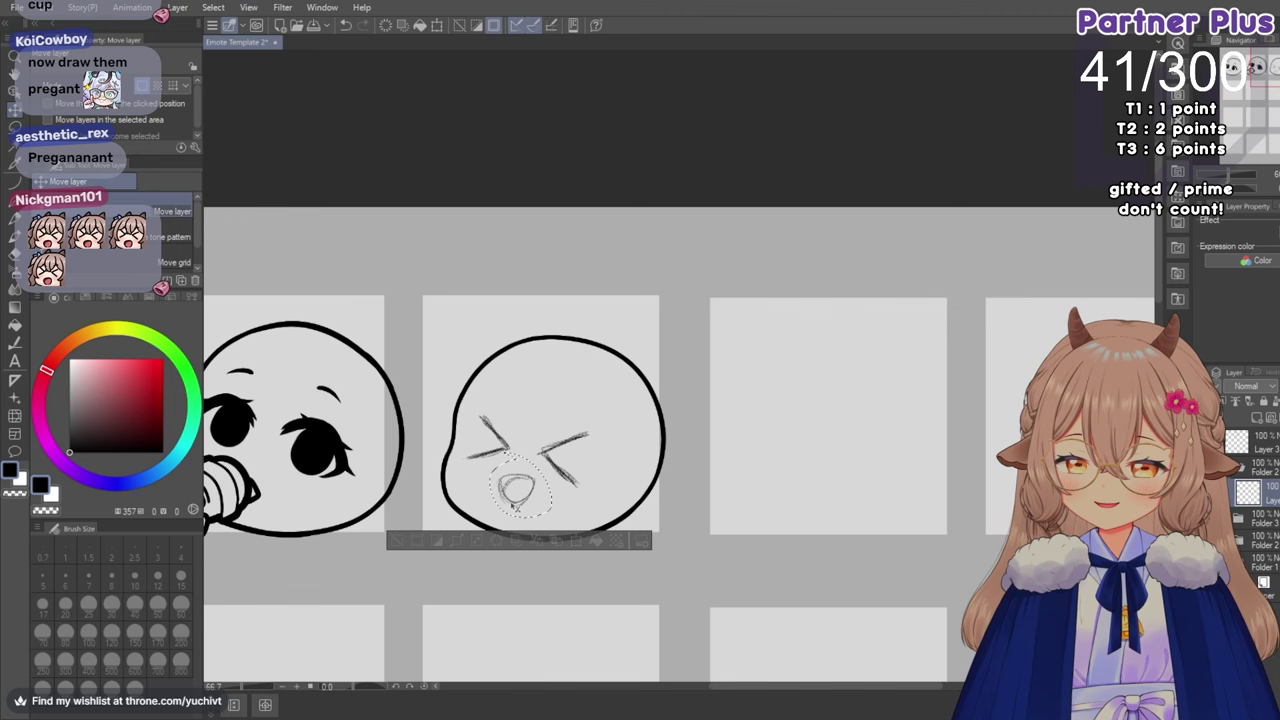
key("m")
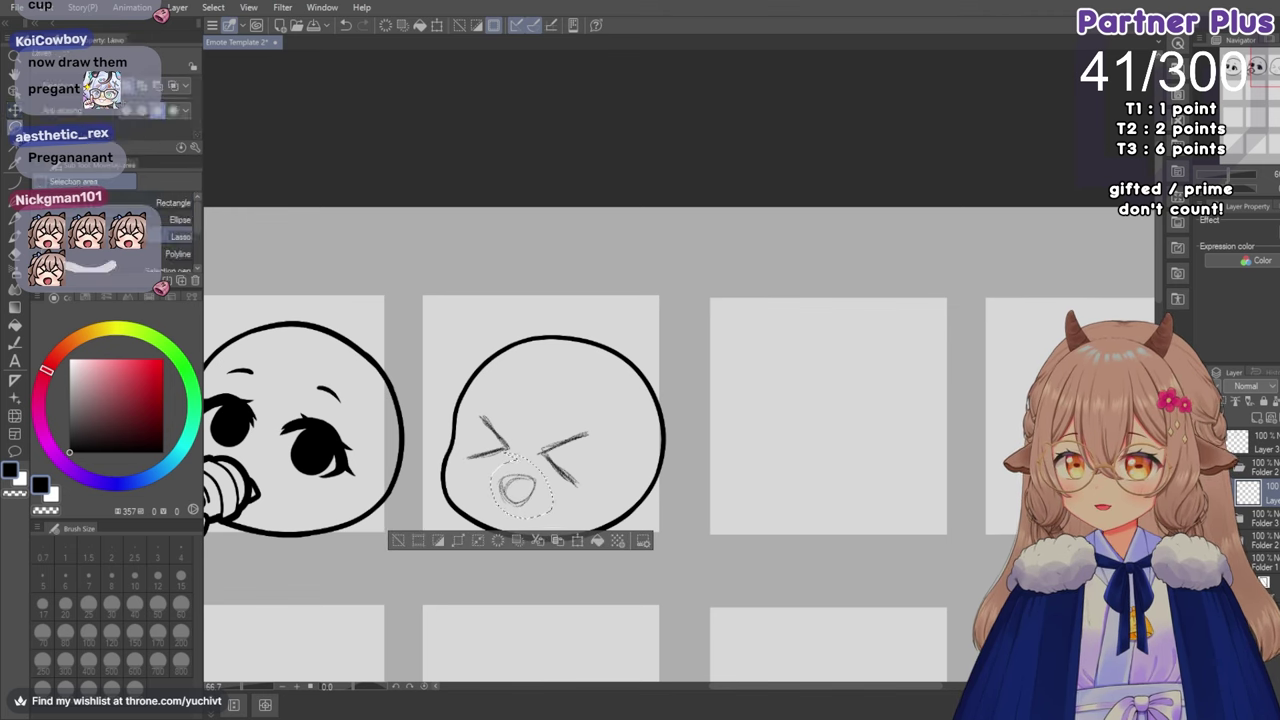
key("ctrl+d")
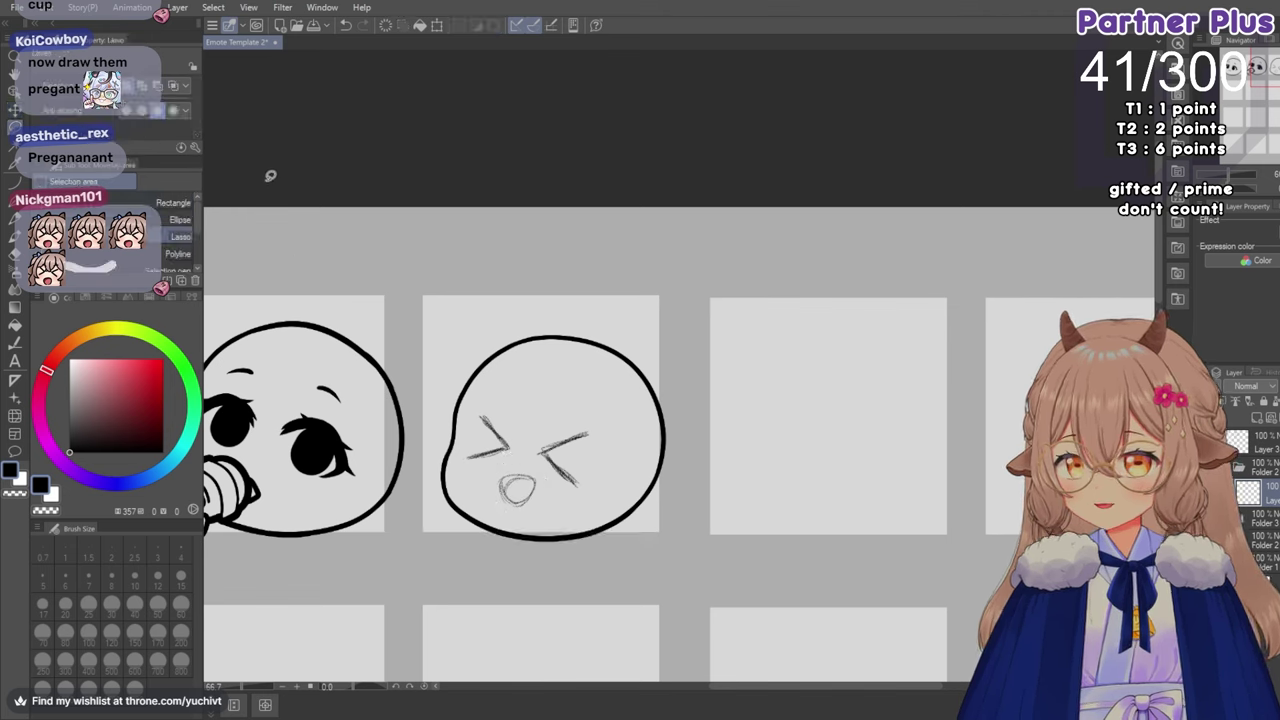
Shift the third emote's whole face sketch slightly lower within the head and compare it with the other emotes.
key("k")
left_click_drag(482, 493, 494, 522)
scroll(442, 496, "down", 2)
scroll(487, 500, "down", 2)
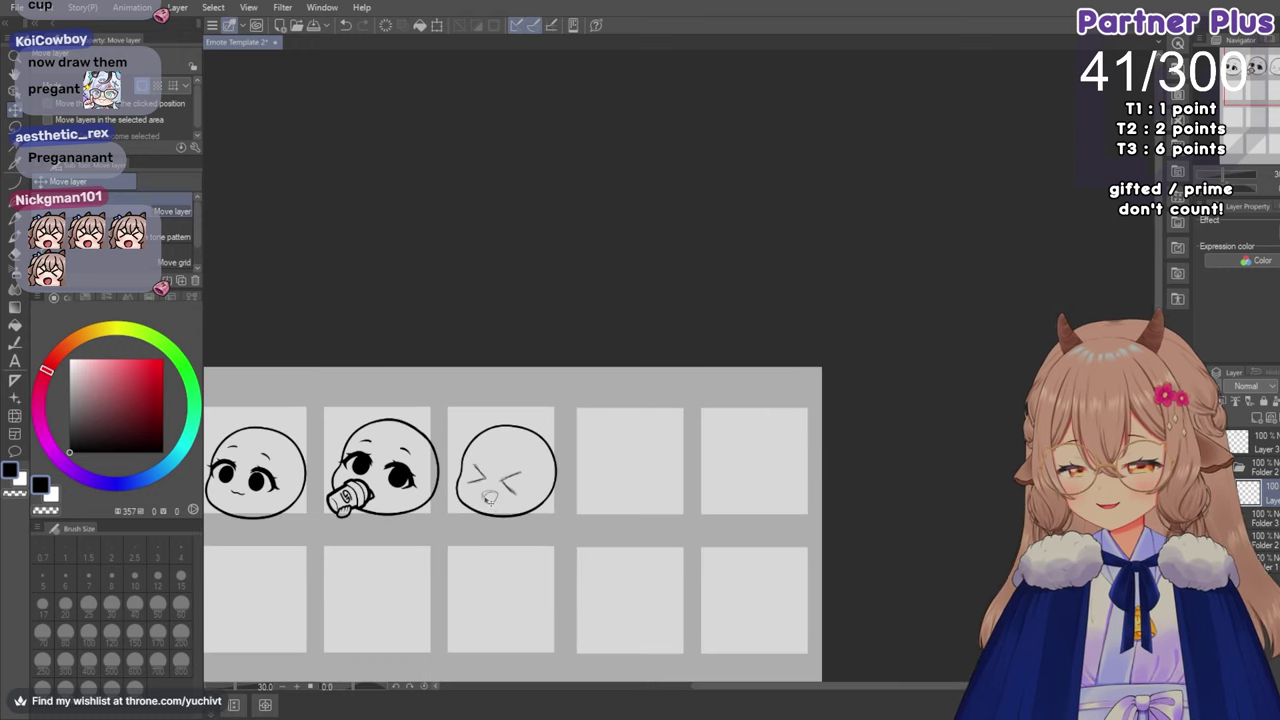
scroll(482, 513, "up", 5)
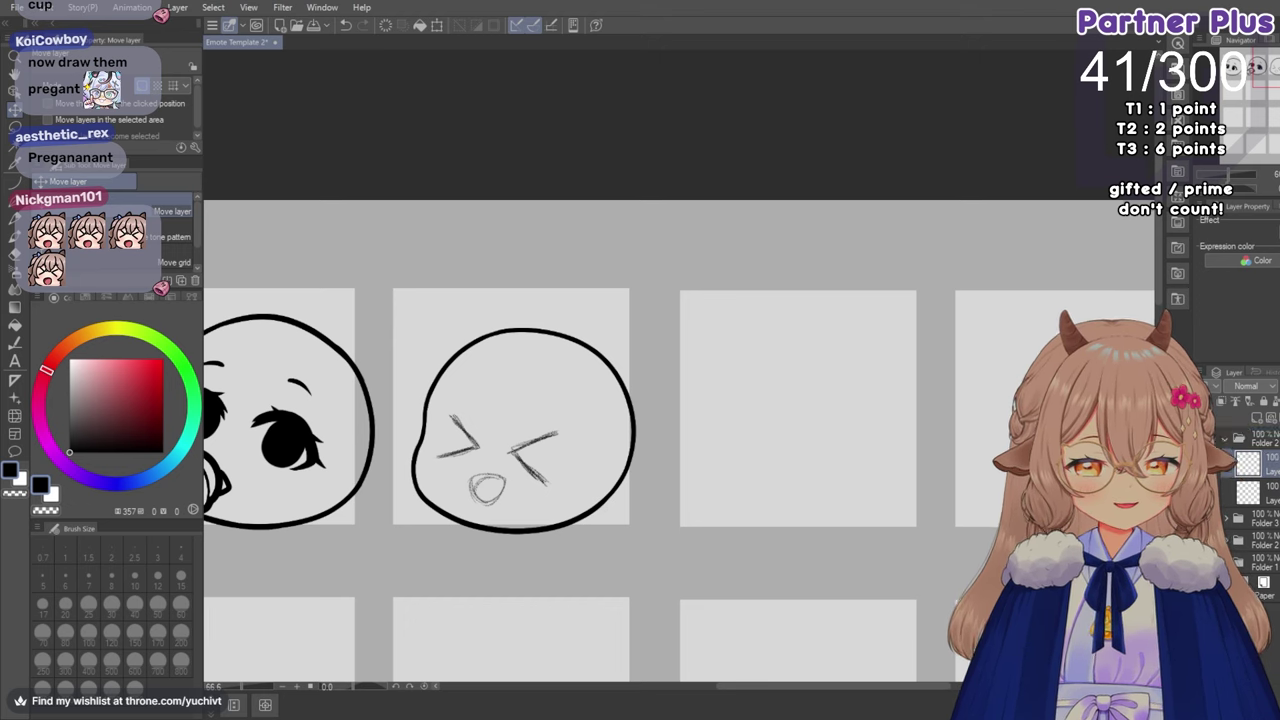
Fade the third emote's face sketch layer to 20% opacity and prepare the G-pen on a layer above it for inking.
left_click(1279, 386)
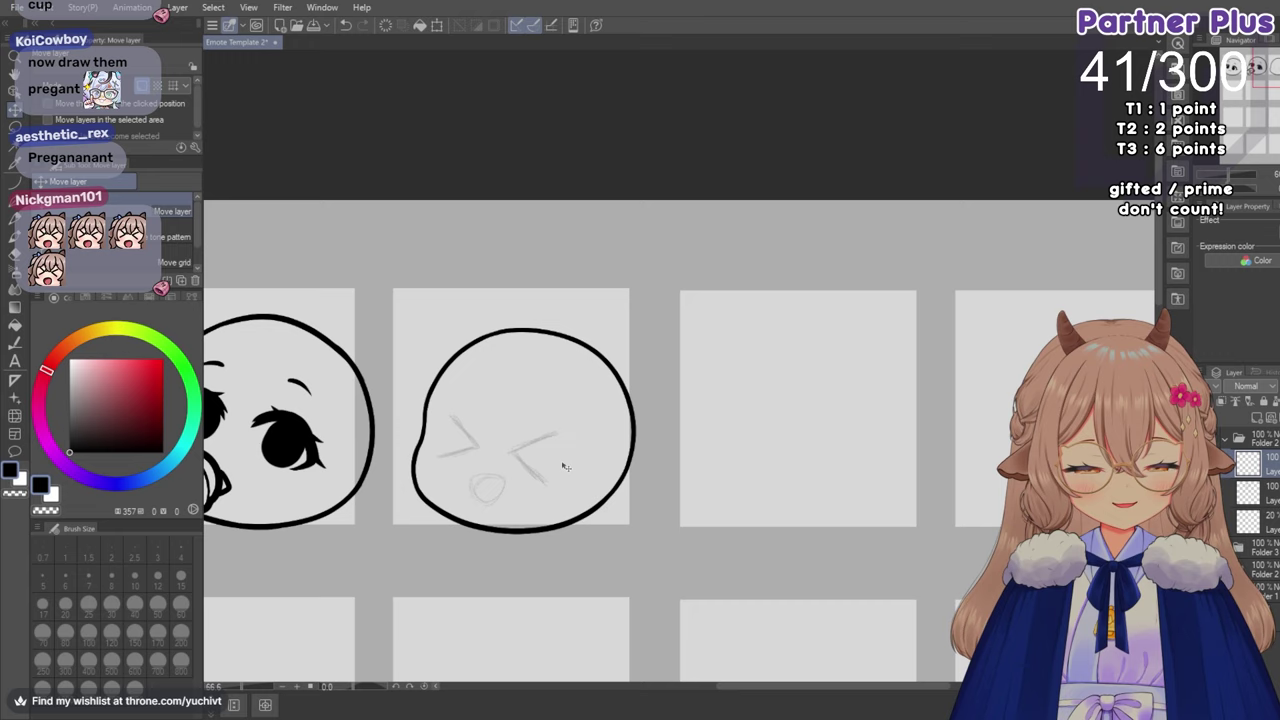
scroll(565, 466, "up", 3)
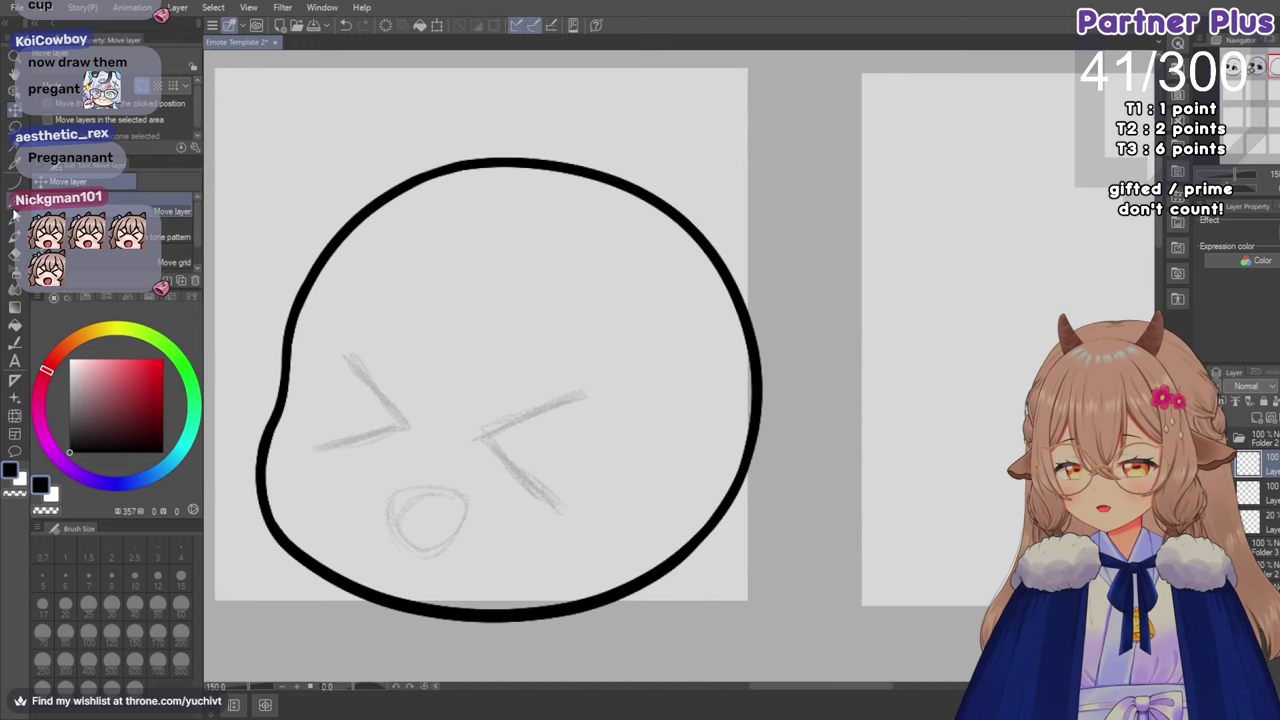
left_click(14, 214)
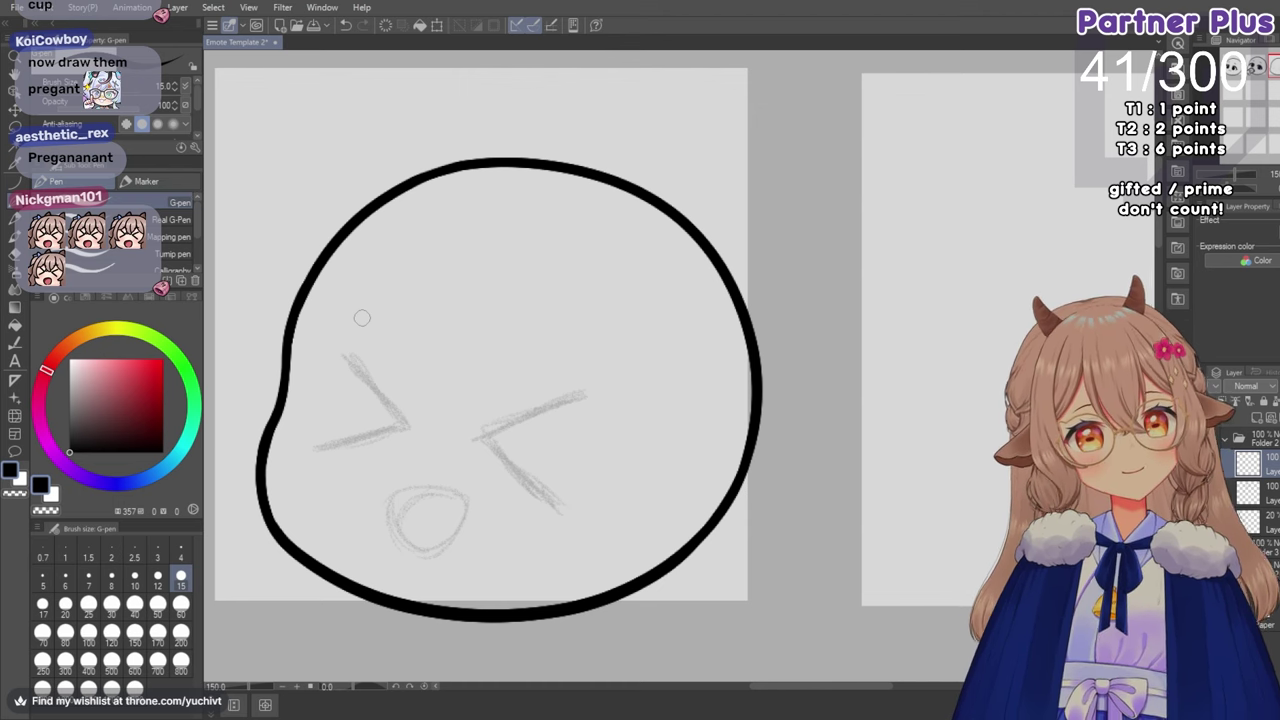
Ink the third emote's left squeezed-shut eye over the sketch with two size 15 Curve strokes, and smooth its corner and ends with the G-pen.
left_click_drag(342, 352, 400, 428)
key("ctrl+z")
left_click(14, 184)
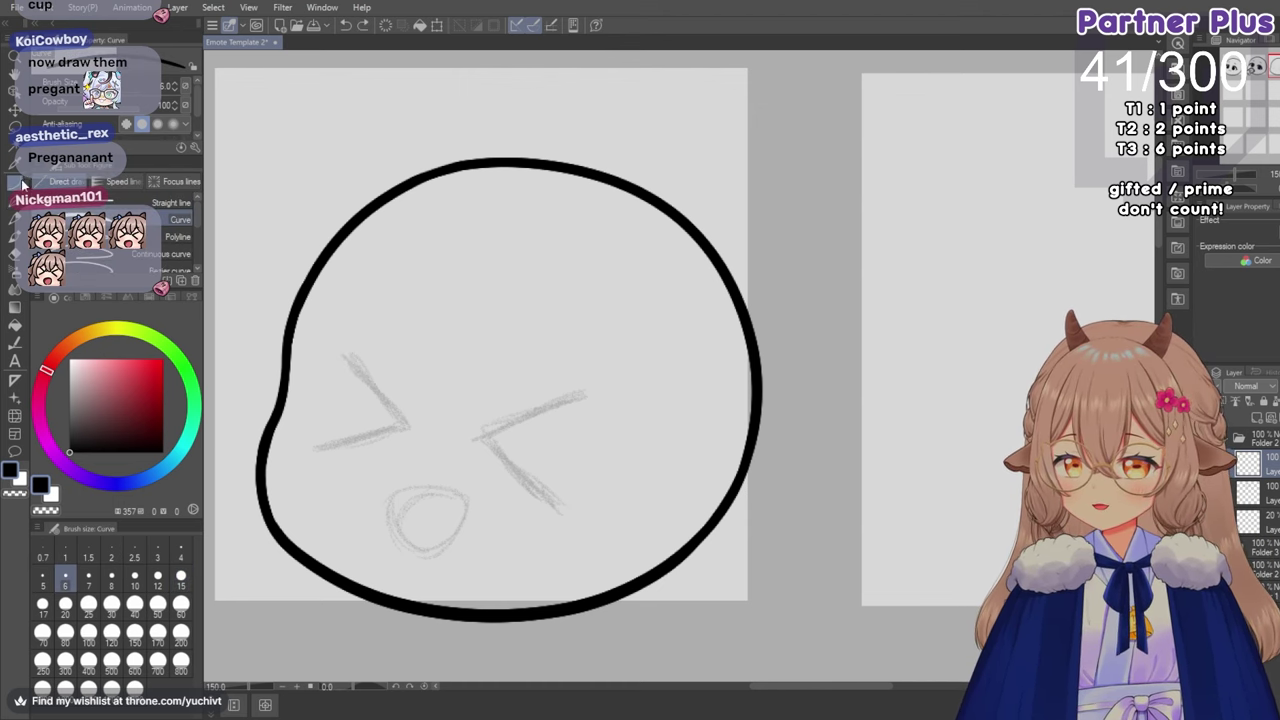
left_click(181, 576)
left_click_drag(343, 354, 404, 425)
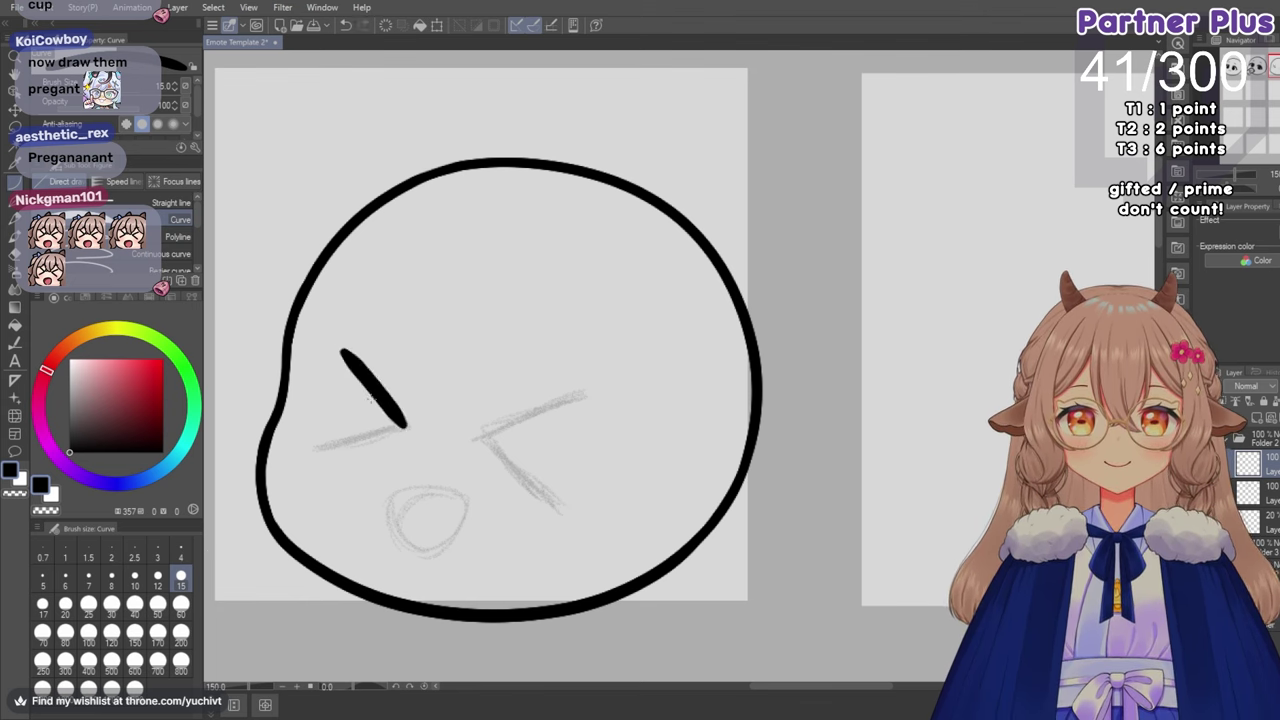
left_click_drag(404, 422, 313, 447)
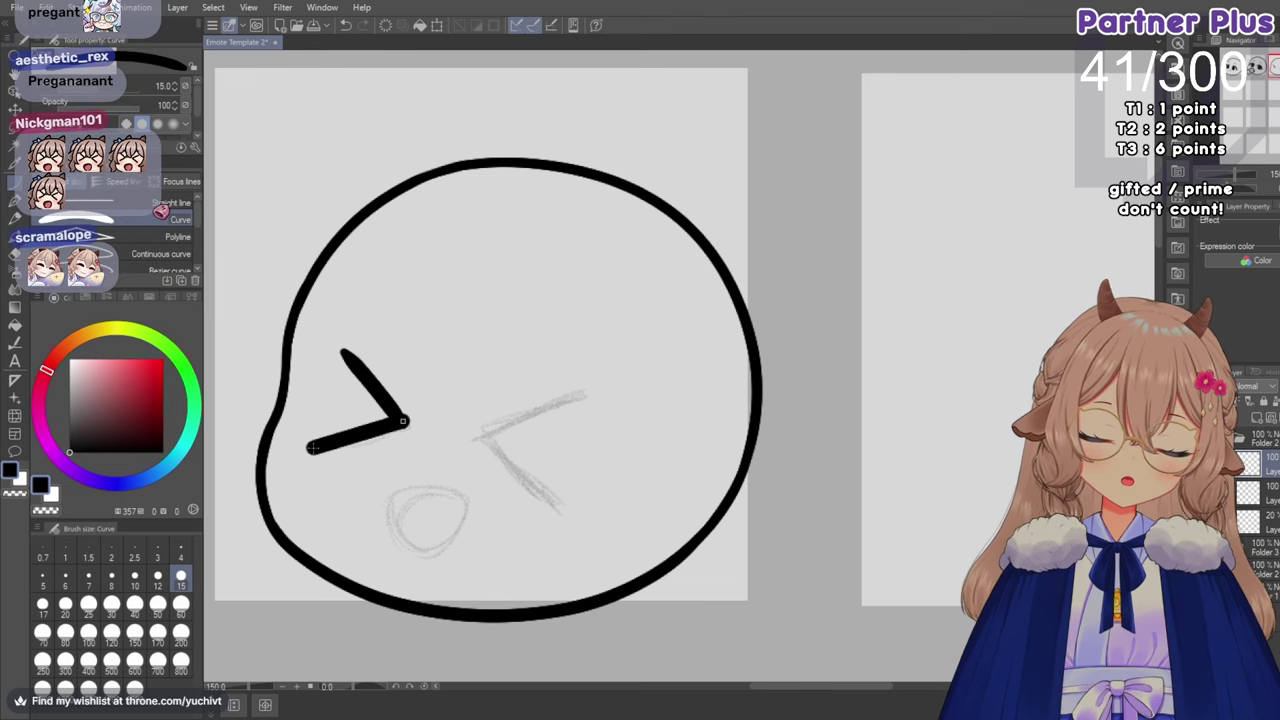
left_click(358, 441)
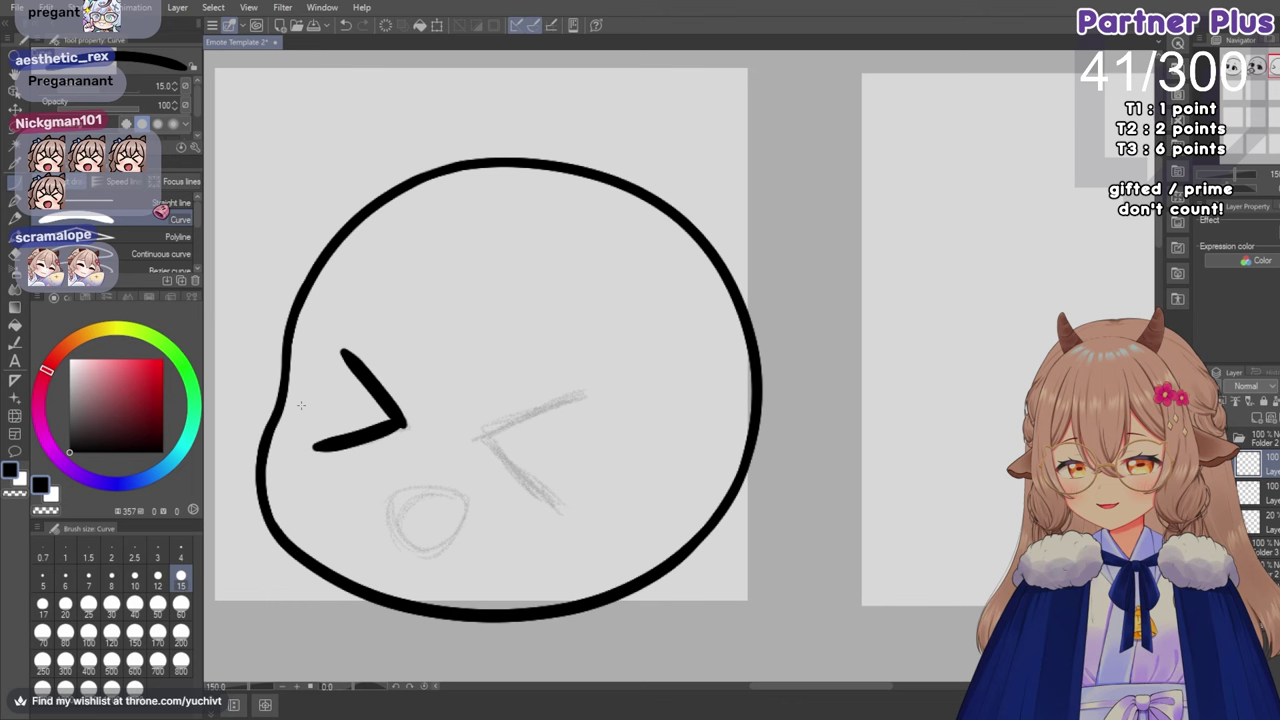
key("p")
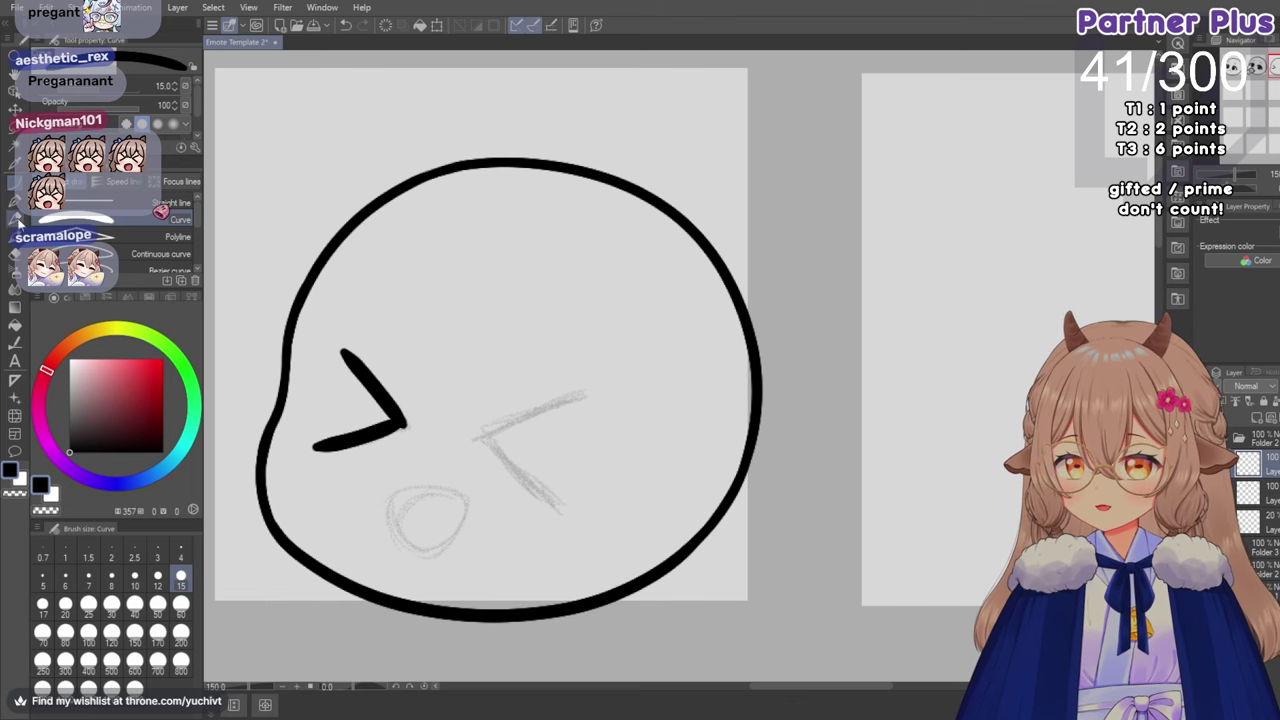
scroll(404, 422, "up", 1)
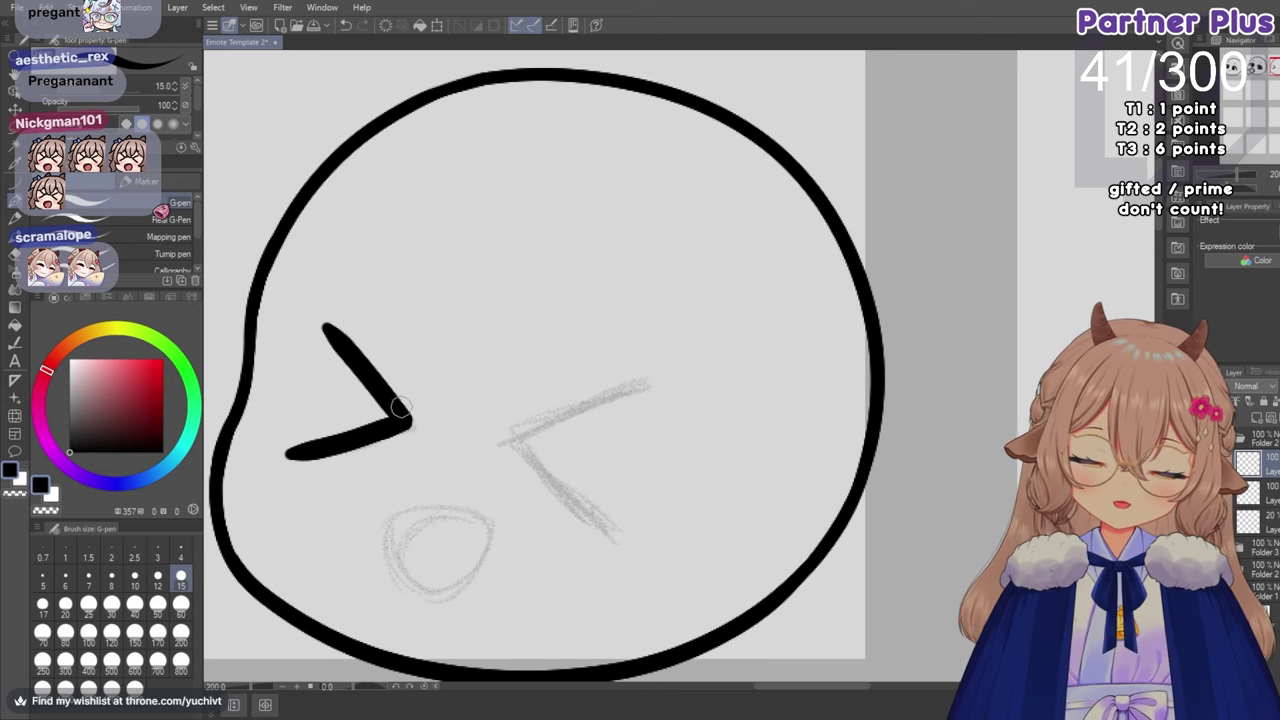
scroll(318, 318, "down", 3)
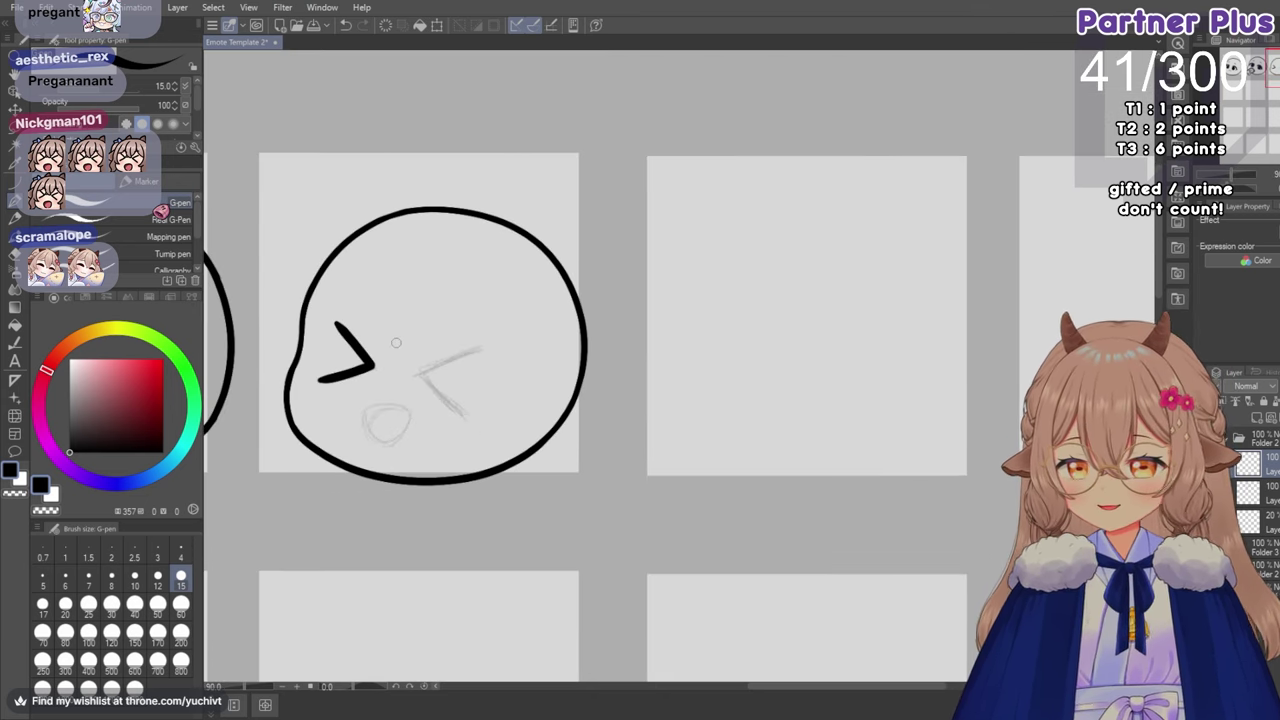
Ink the right squeezed-shut eye with two Curve strokes forming a < shape, redrawing the lower stroke slightly shorter than the sketch.
scroll(395, 342, "up", 4)
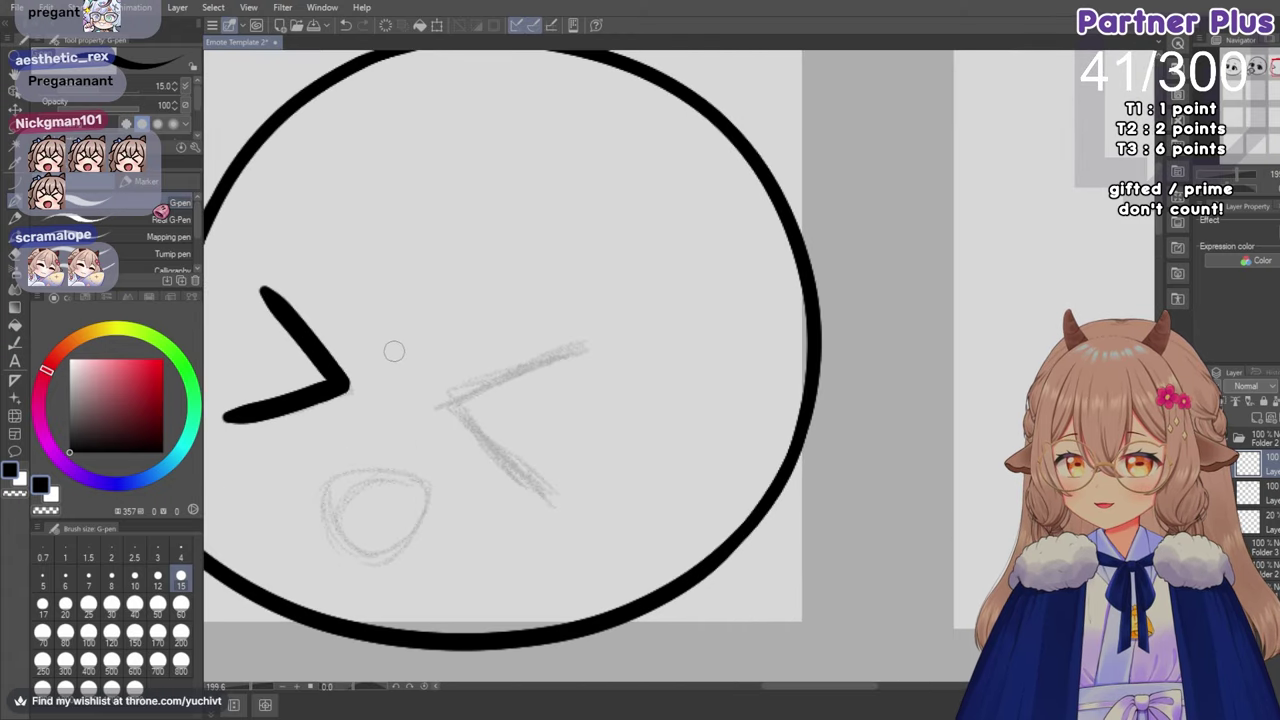
left_click(15, 184)
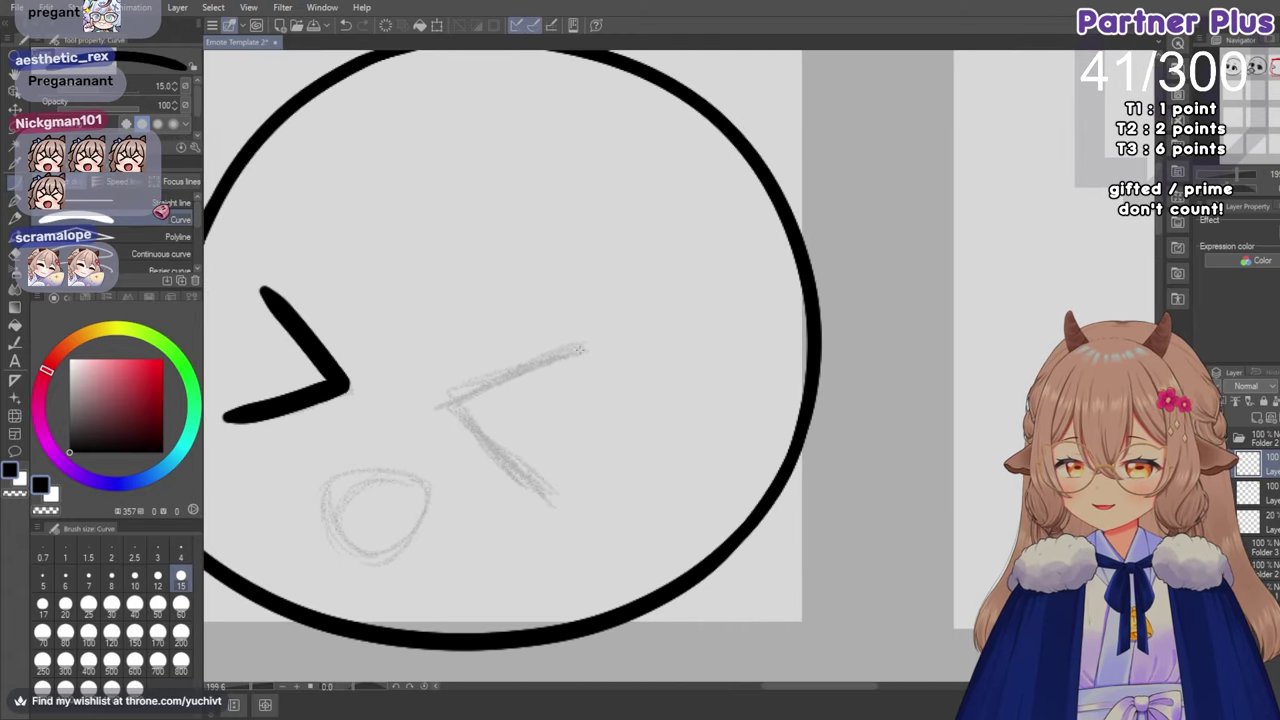
left_click_drag(578, 348, 450, 398)
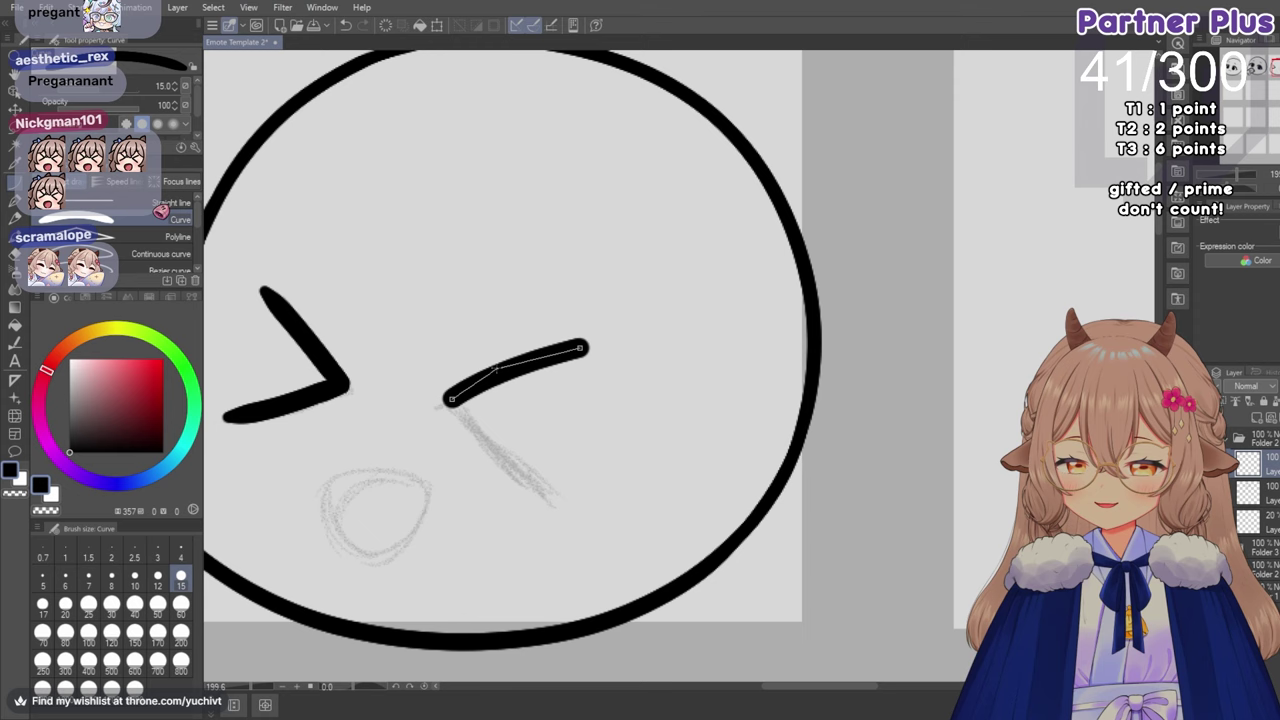
left_click(514, 369)
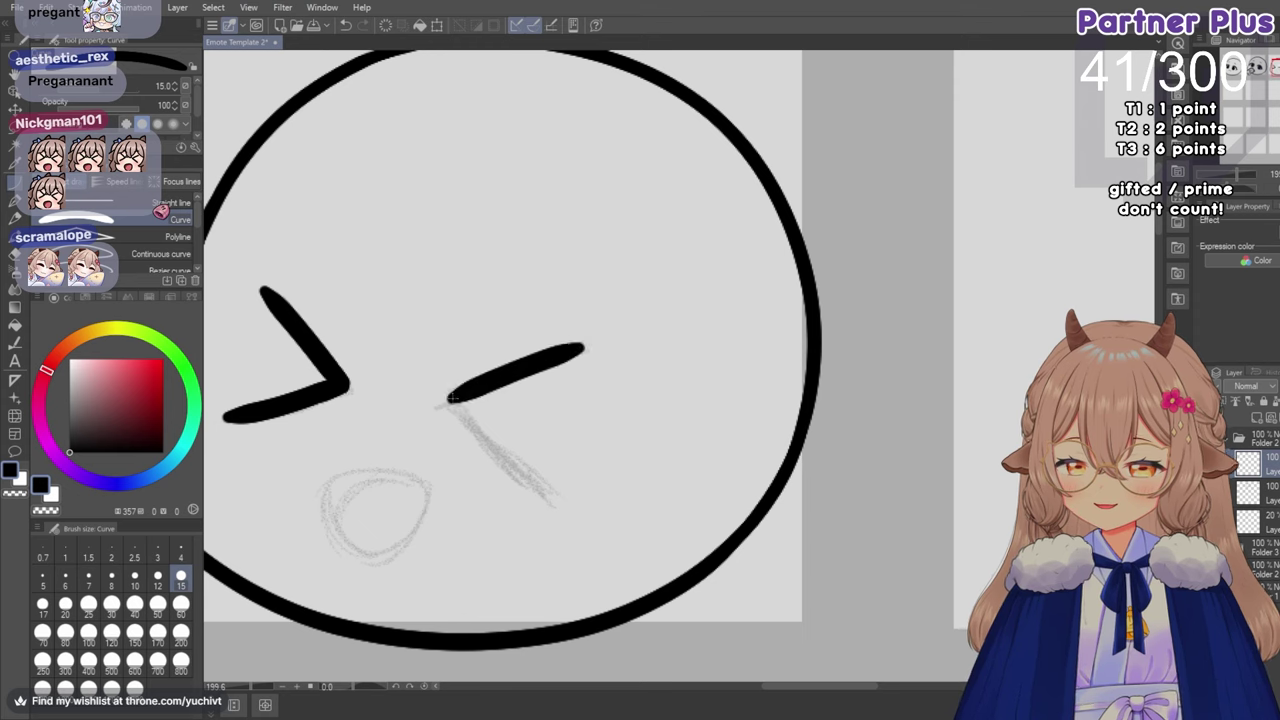
left_click_drag(455, 397, 551, 498)
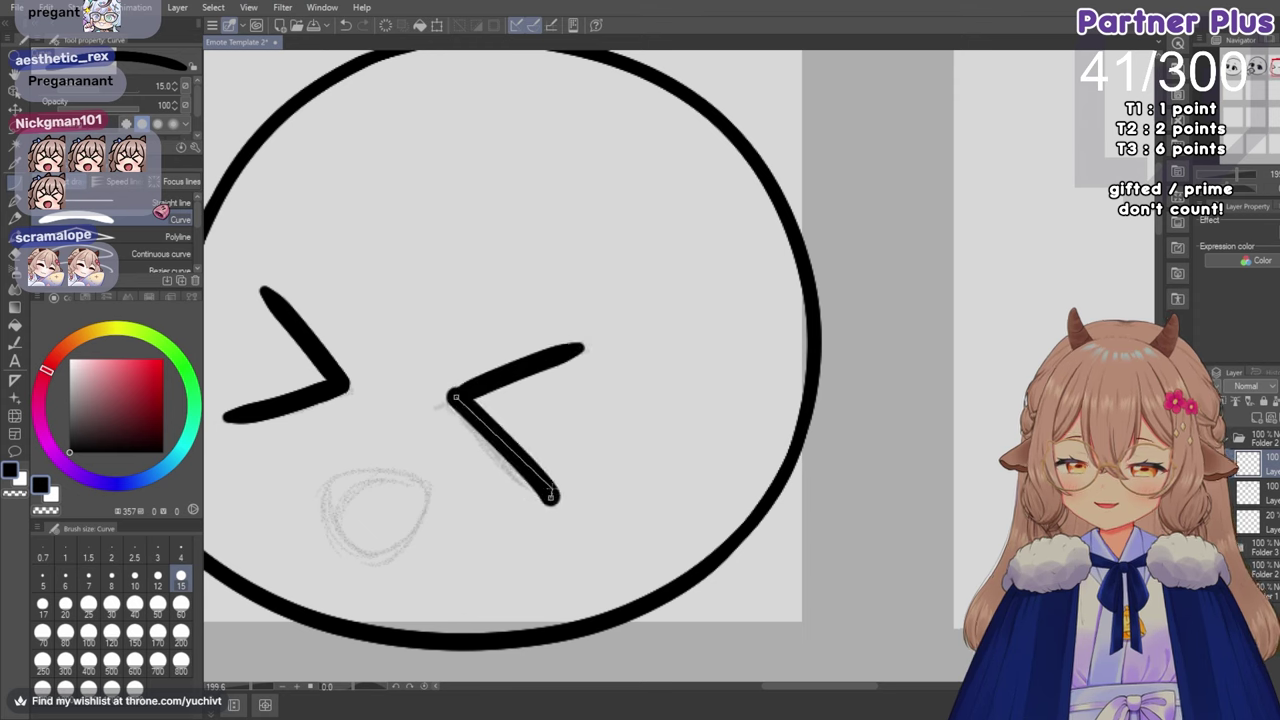
left_click(470, 427)
key("ctrl+z")
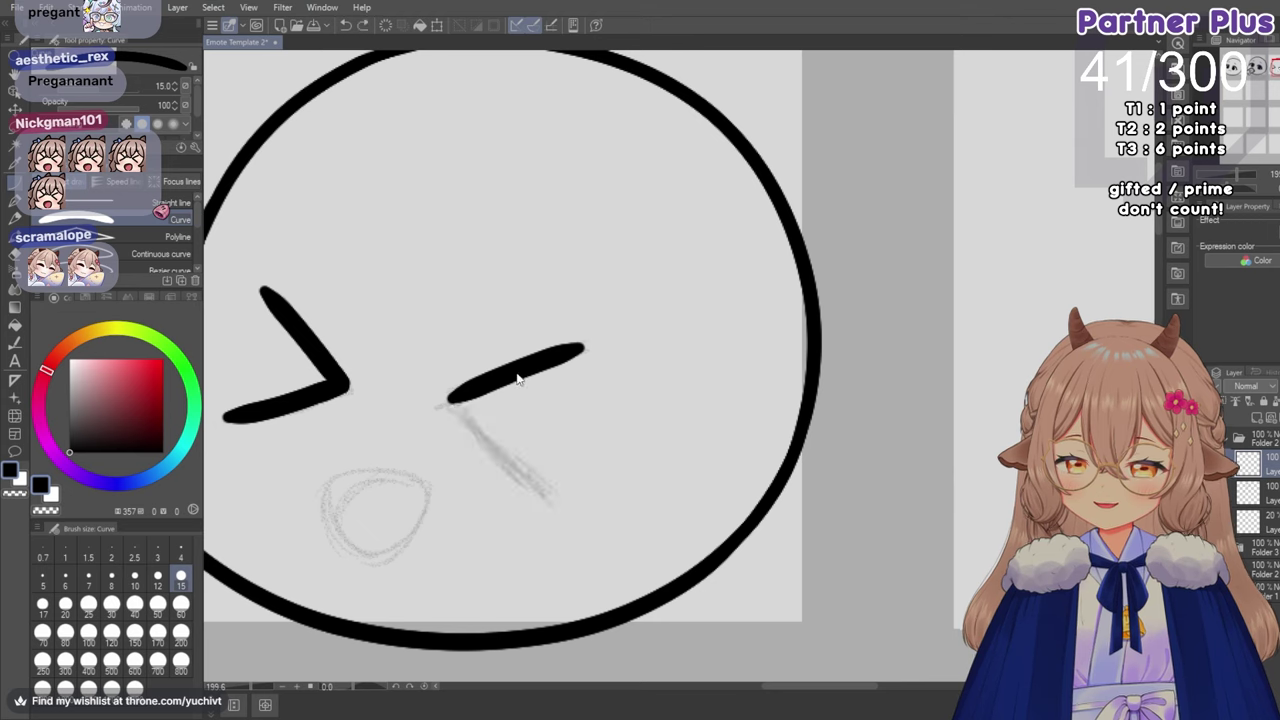
left_click_drag(452, 399, 536, 484)
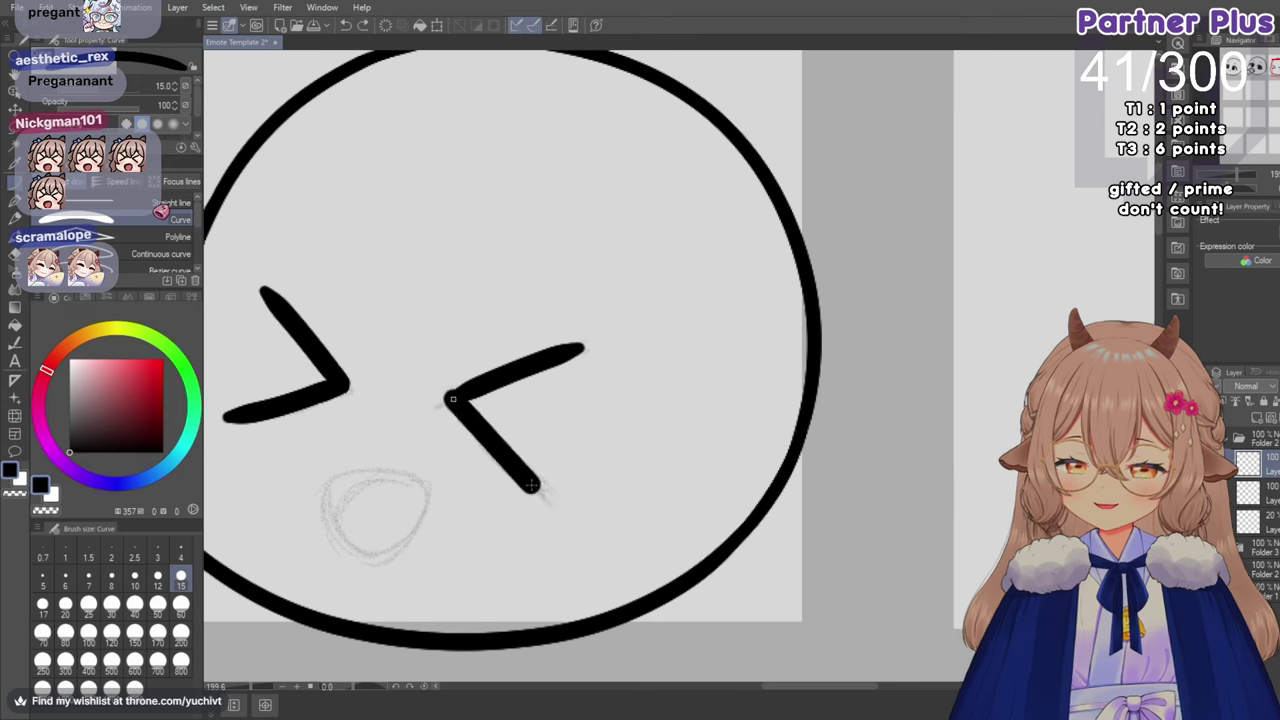
left_click(488, 442)
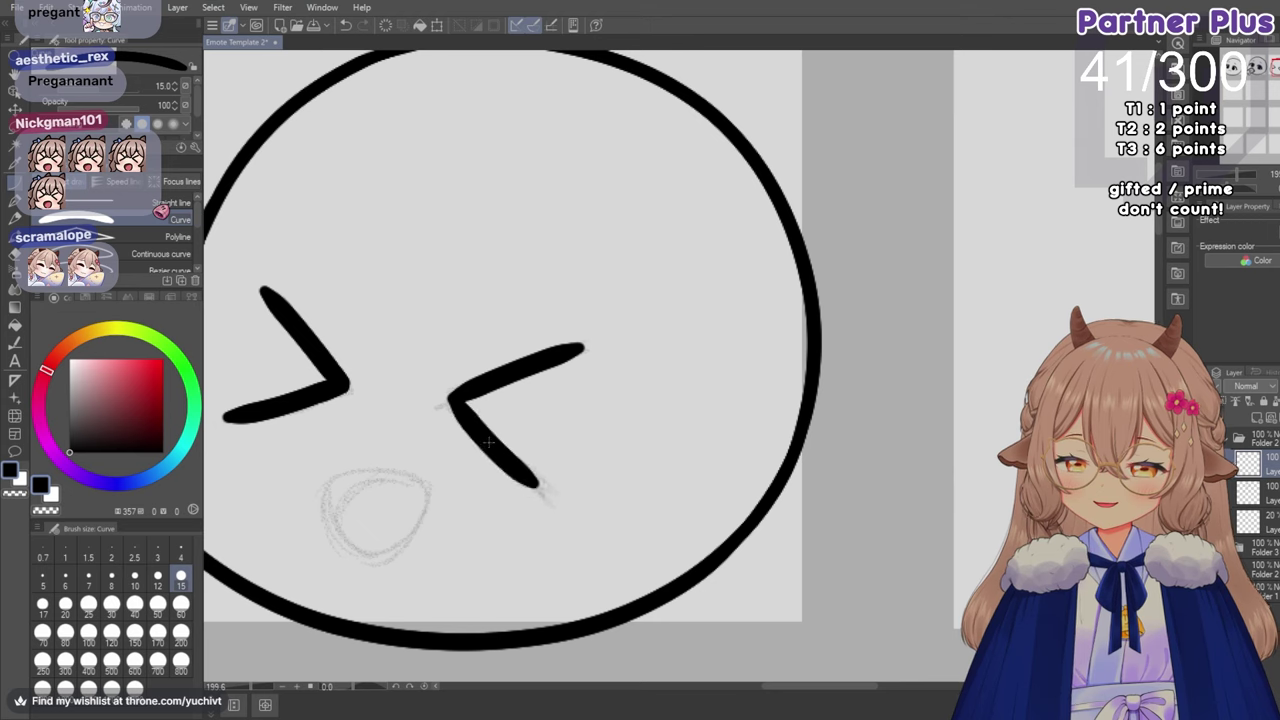
Mirror the view and redraw the right eye's lower stroke at a flatter angle with the Curve tool.
scroll(497, 381, "down", 2)
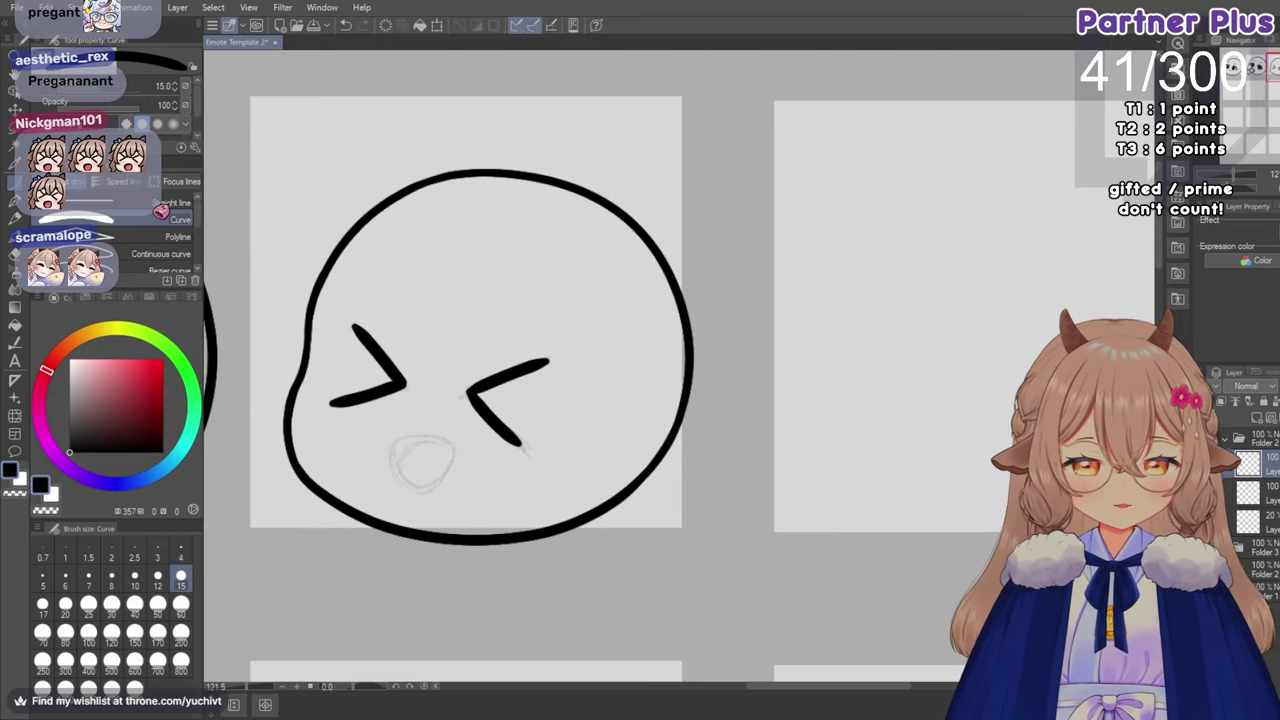
left_click_drag(457, 381, 840, 380)
left_click_drag(694, 691, 750, 694)
scroll(510, 369, "up", 1)
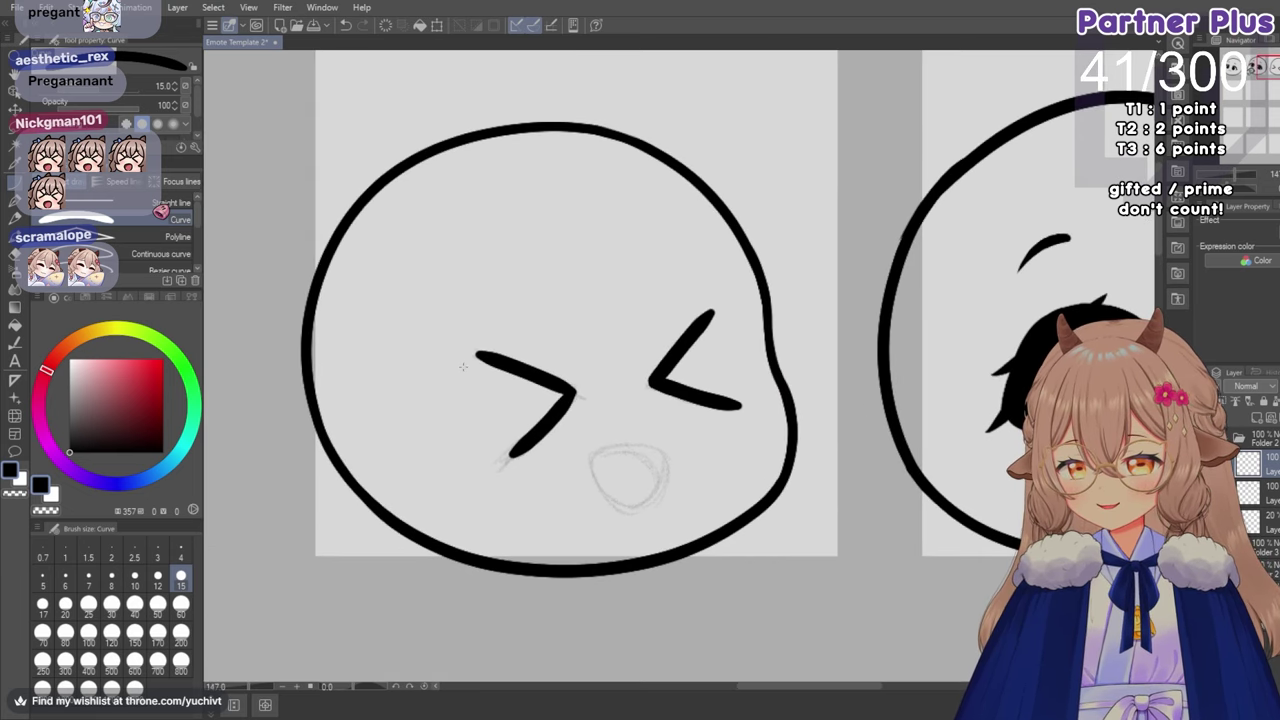
key("ctrl+z")
left_click_drag(575, 395, 496, 450)
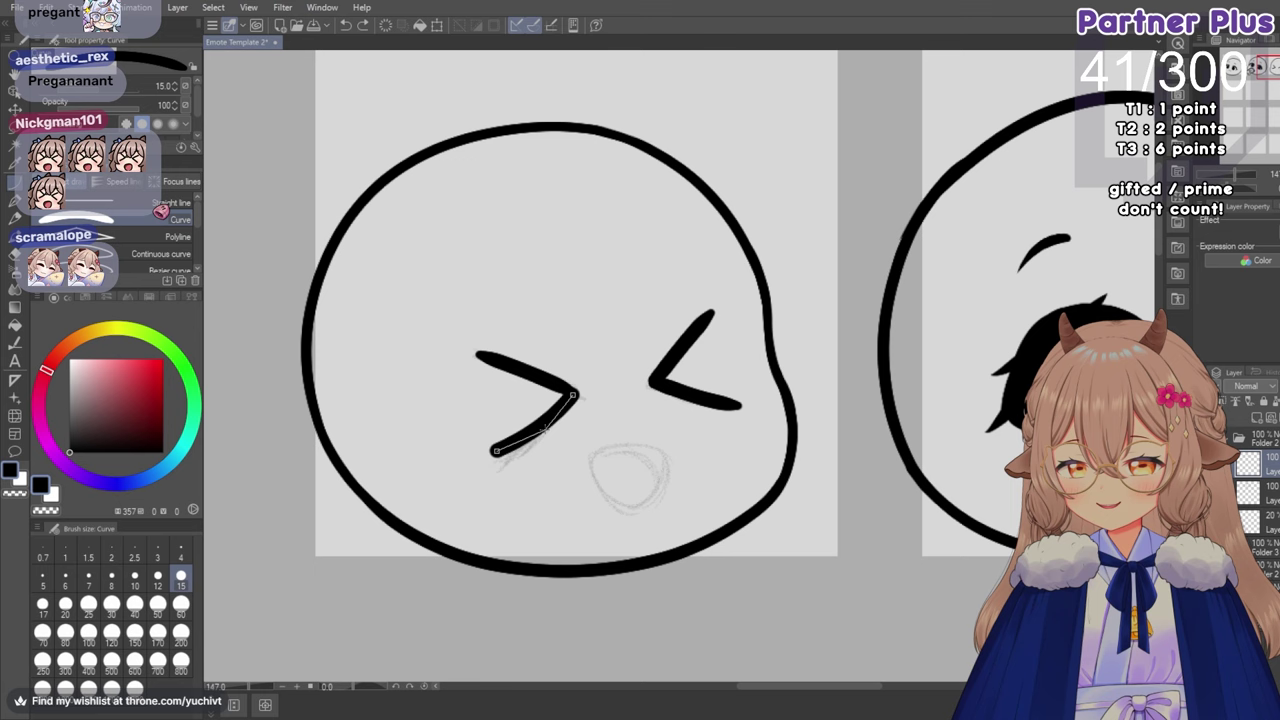
left_click(541, 427)
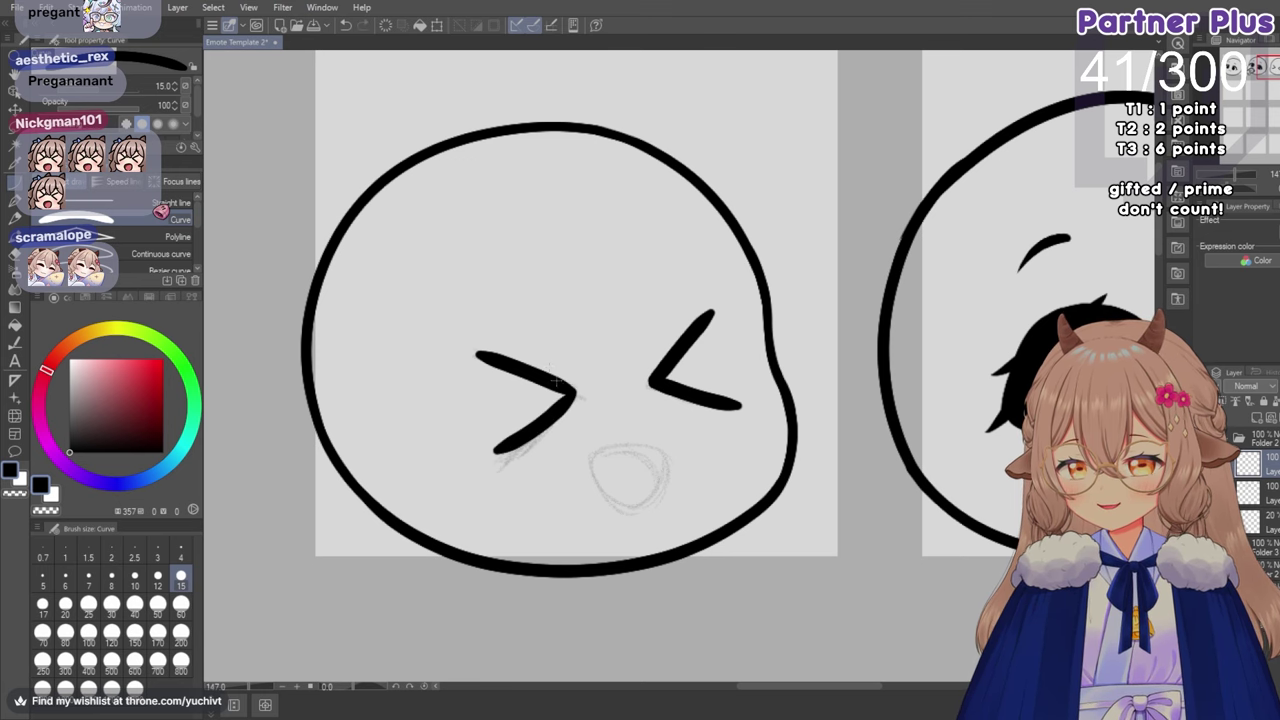
Smooth the redrawn eye's corner and stroke ends with the G-pen, compare it with the other emotes, and unmirror the view.
scroll(630, 416, "up", 2)
key("p")
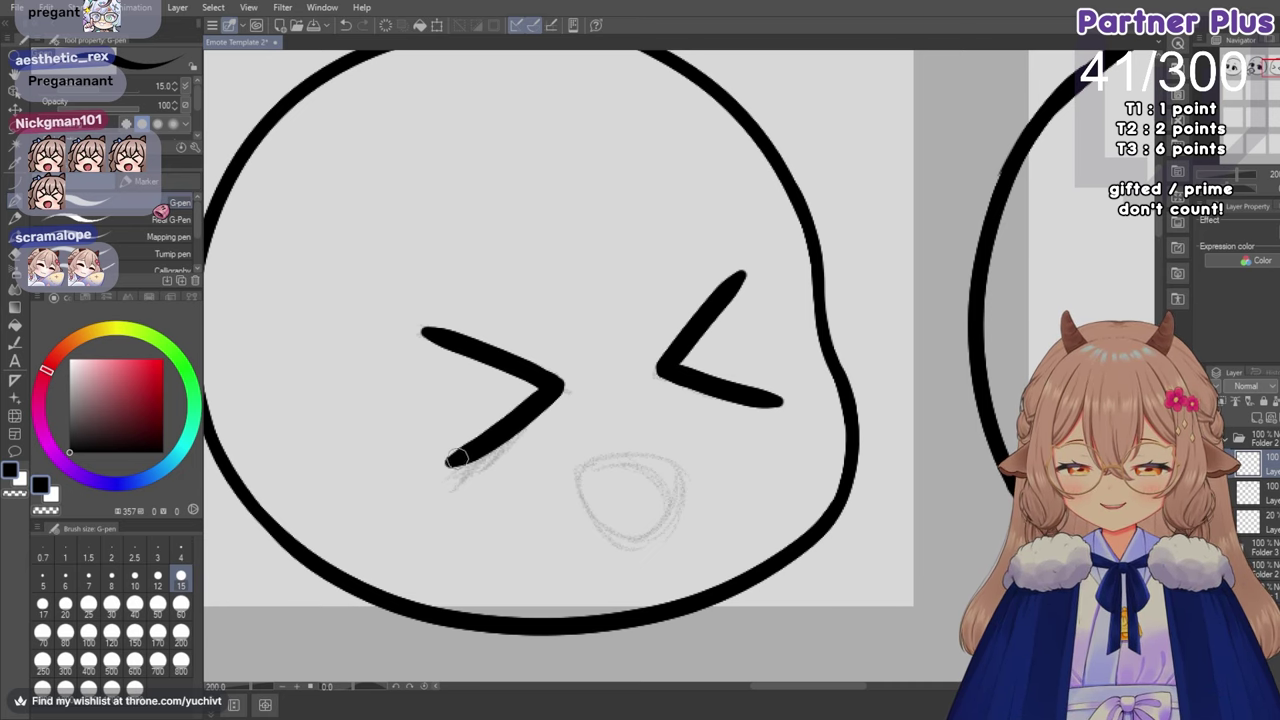
scroll(566, 370, "down", 4)
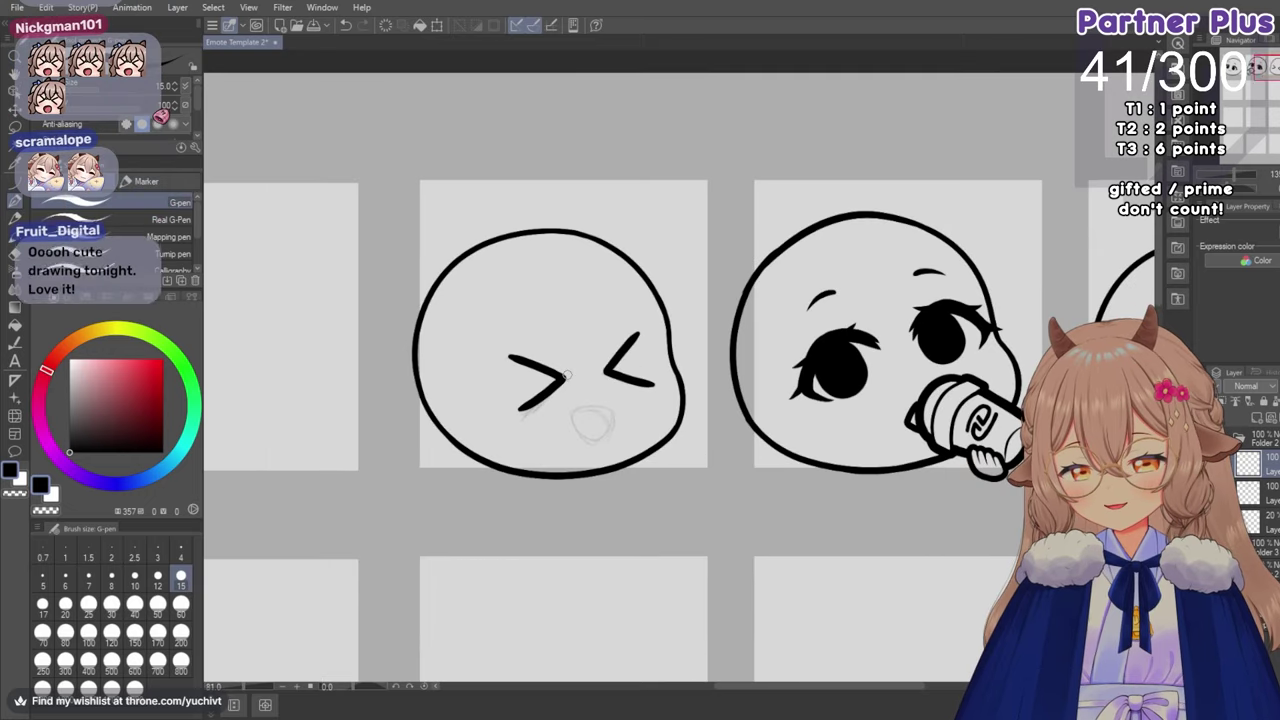
scroll(590, 390, "down", 2)
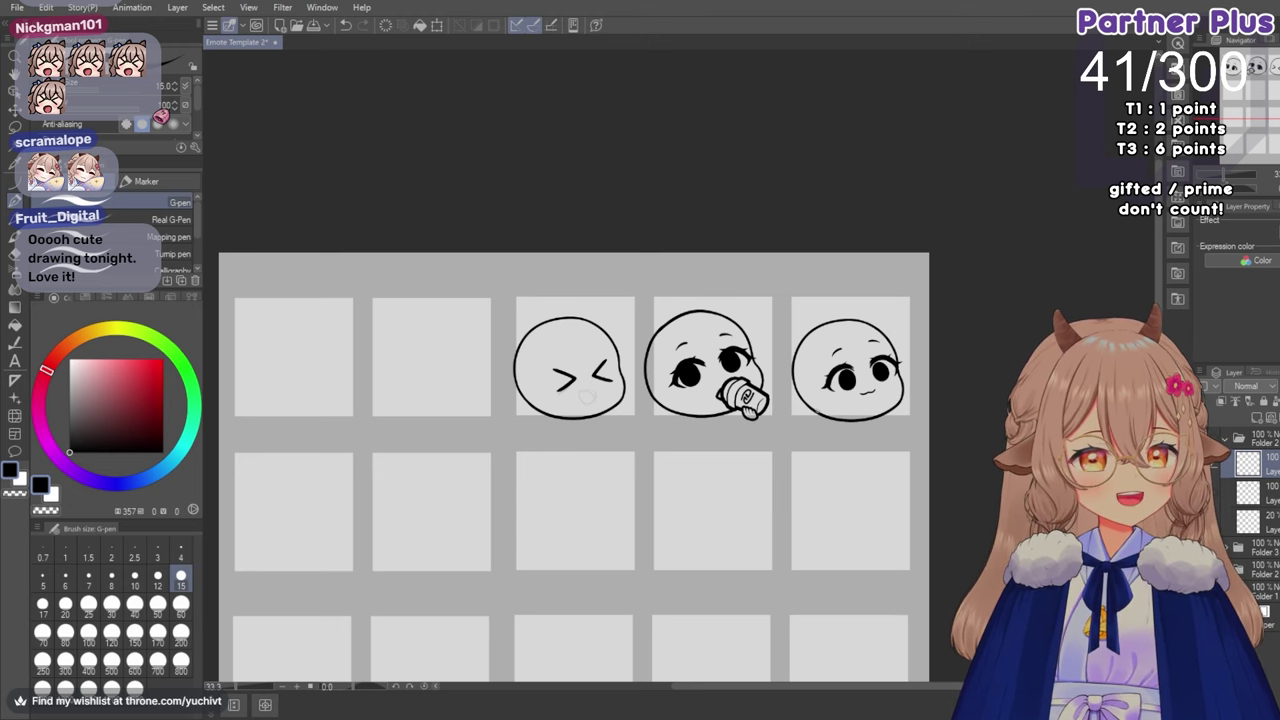
scroll(585, 394, "up", 5)
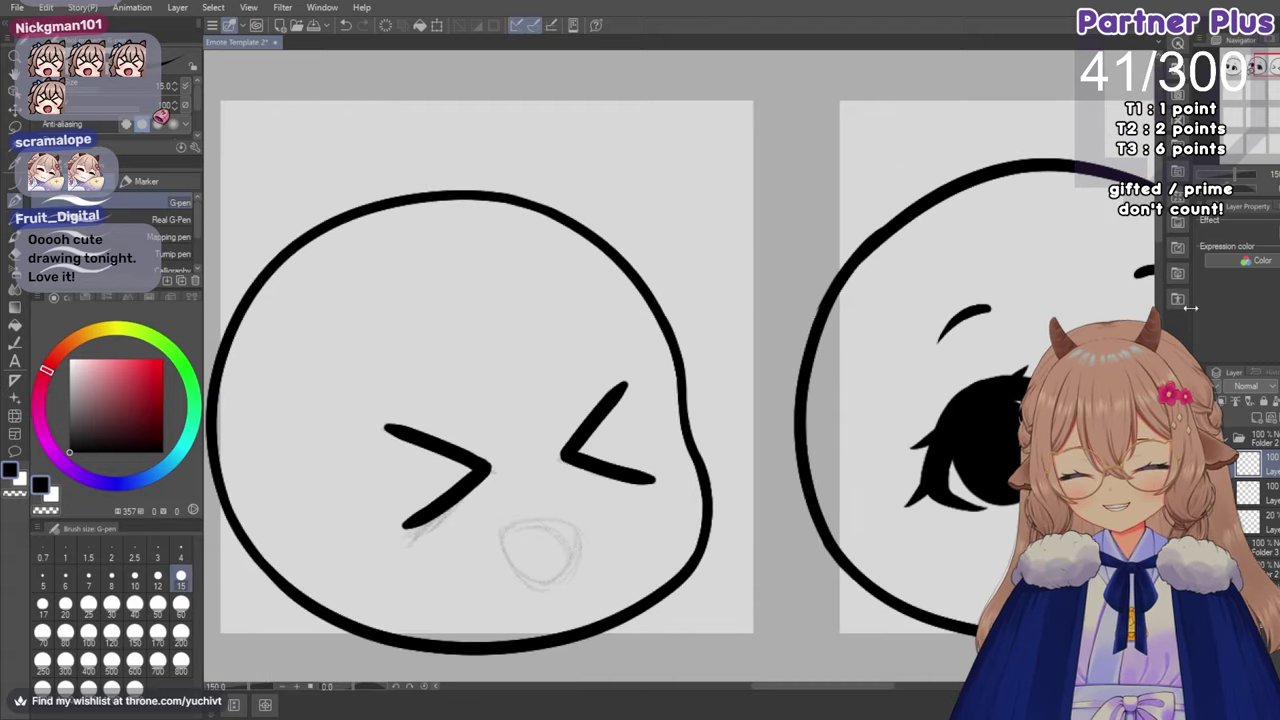
key("h")
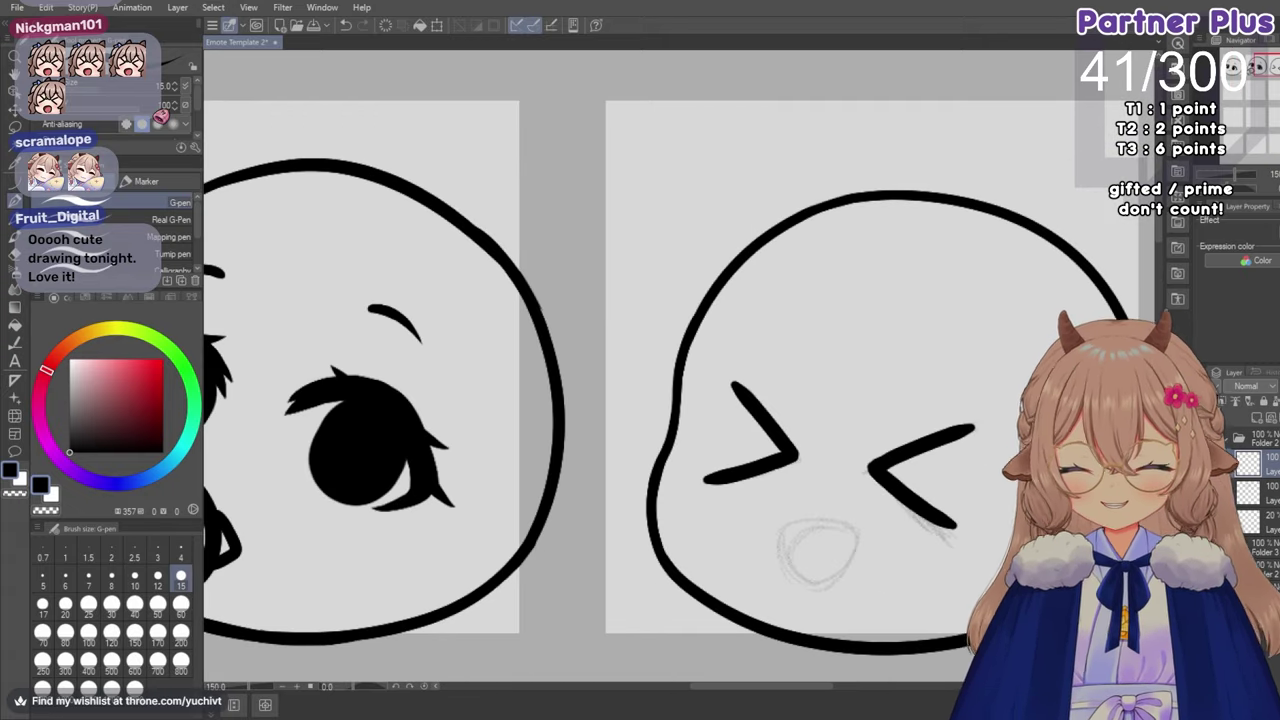
left_click_drag(749, 694, 787, 696)
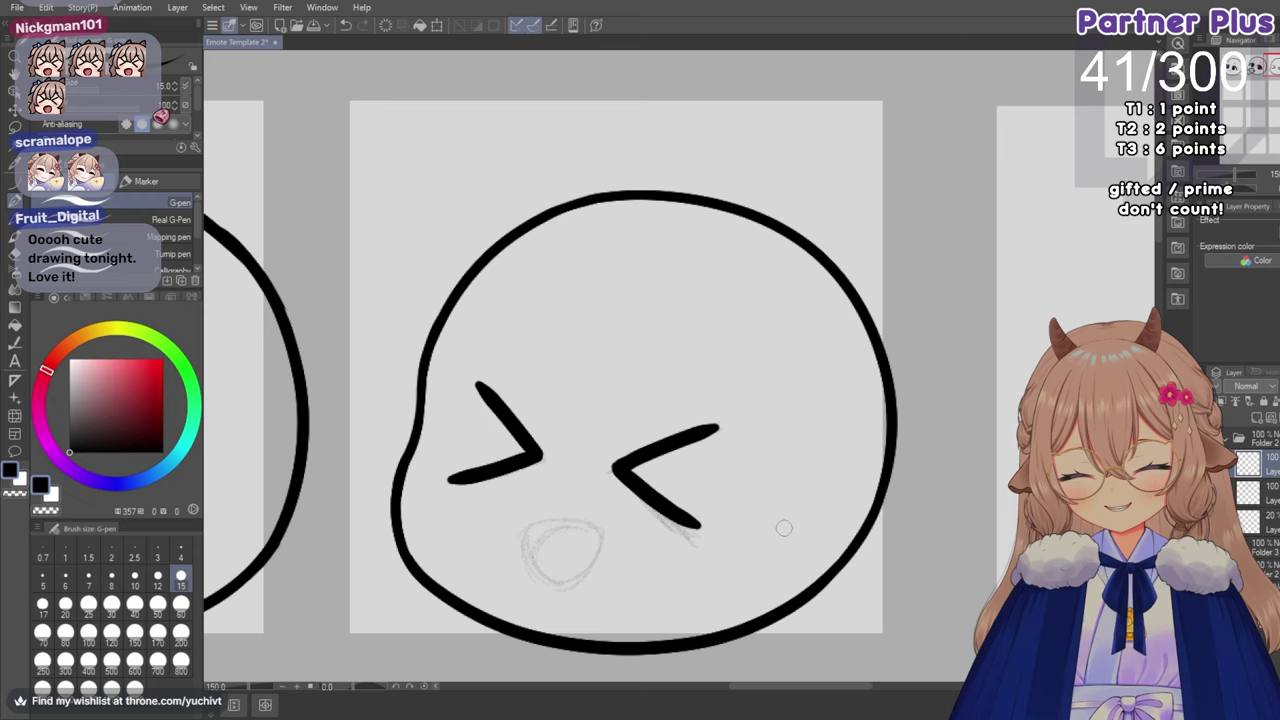
scroll(749, 531, "down", 1)
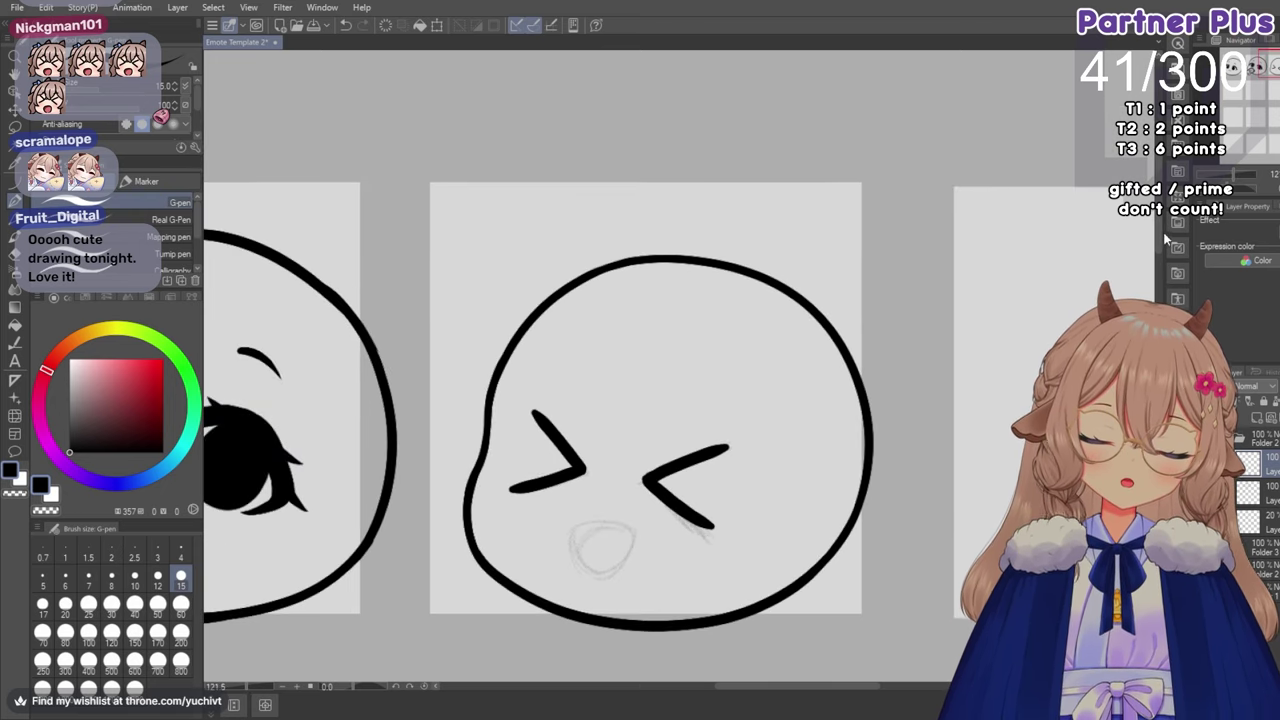
left_click_drag(1160, 227, 1158, 246)
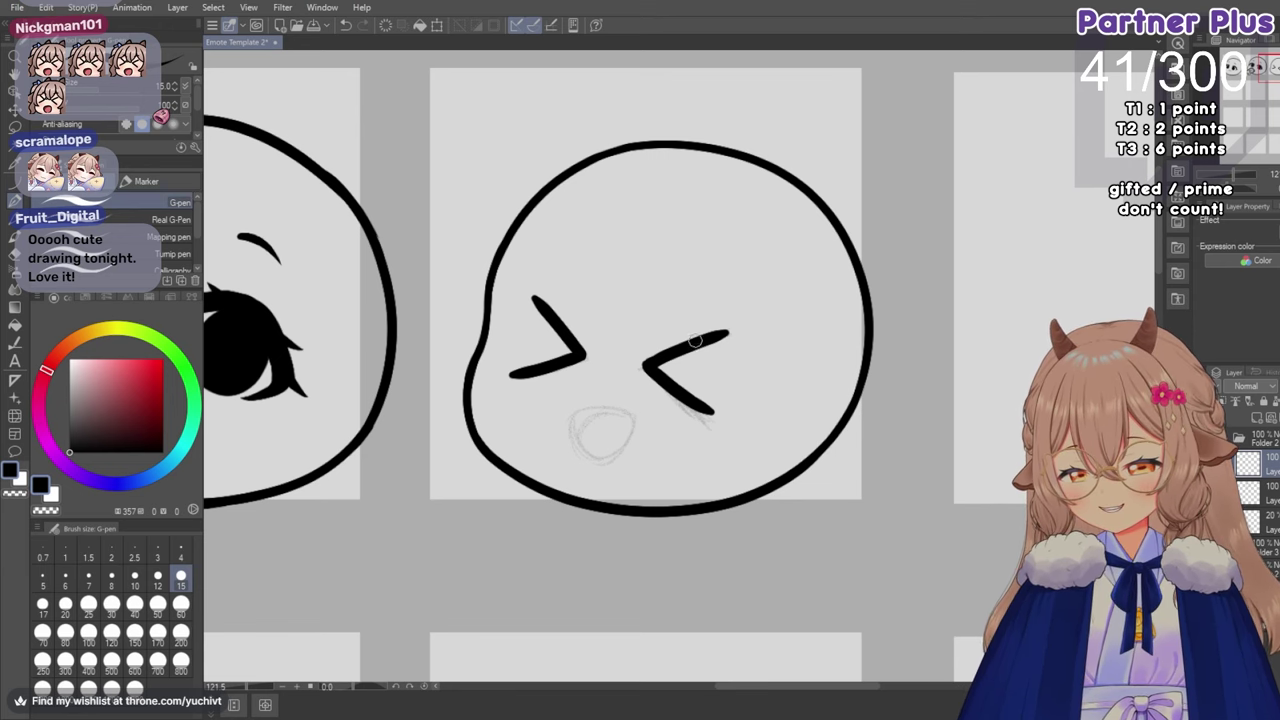
key("ctrl+plus")
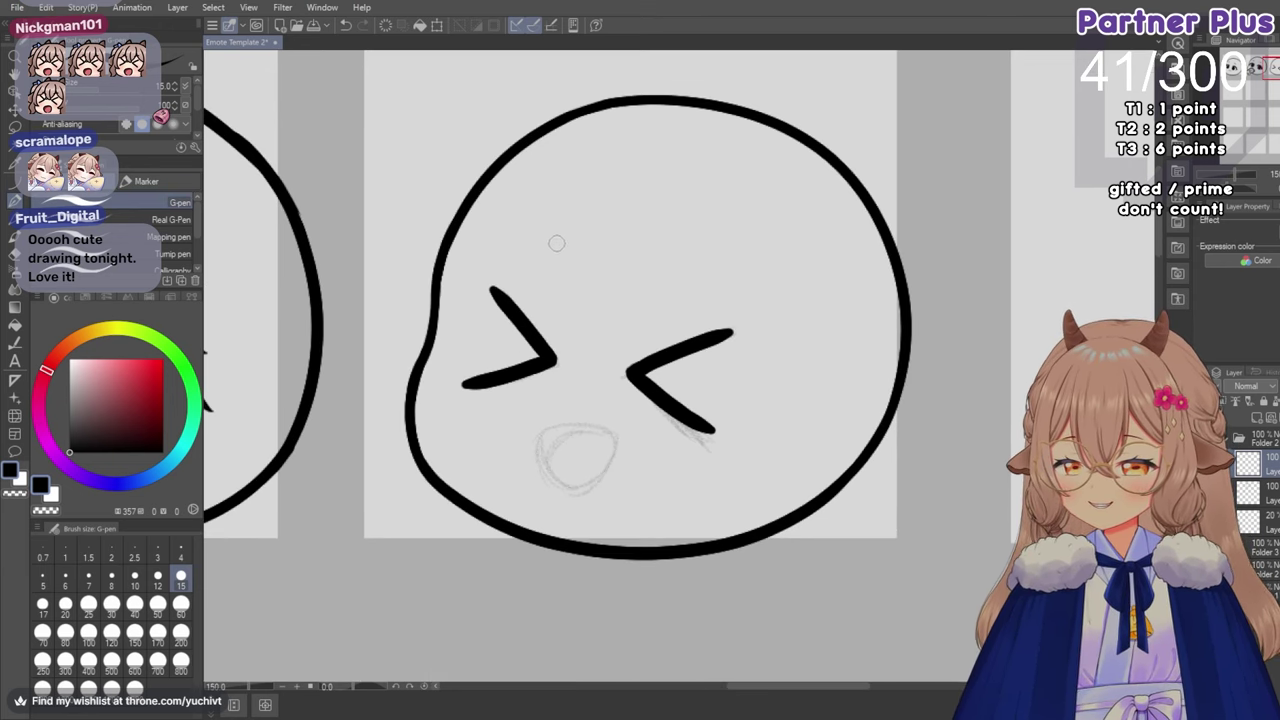
left_click_drag(577, 240, 500, 250)
key("ctrl+z")
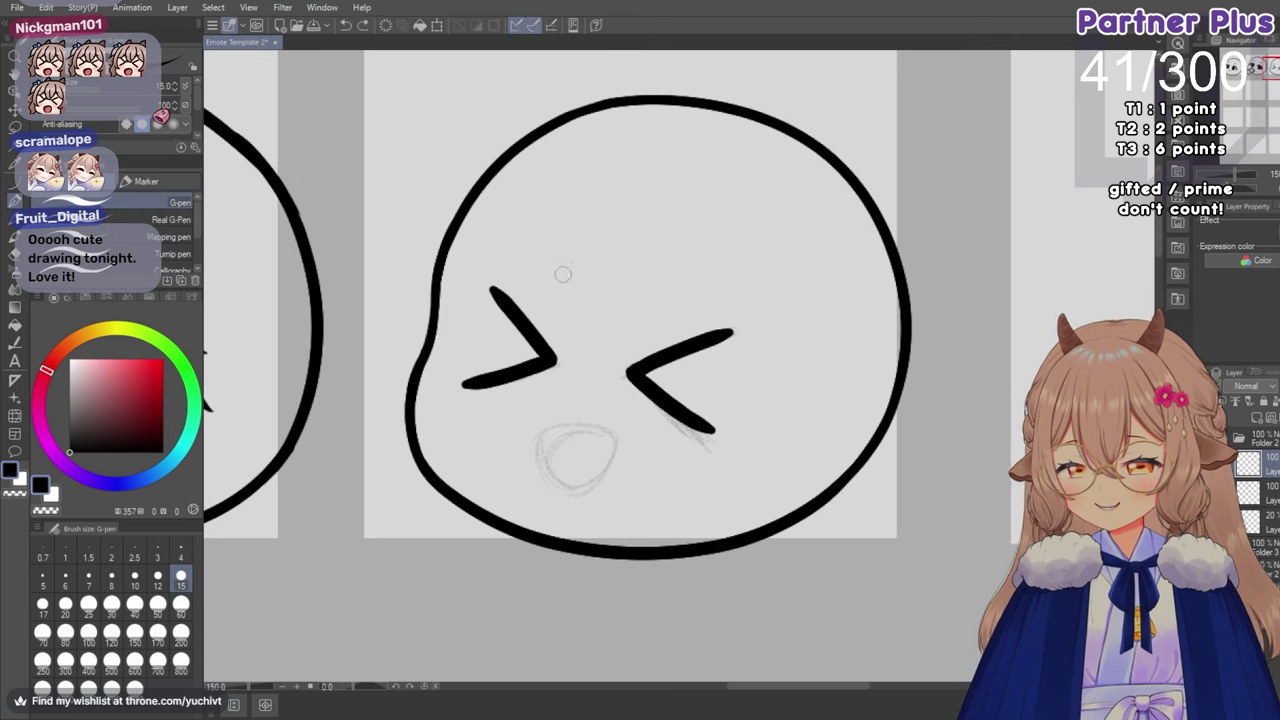
mouse_move(574, 292)
left_mouse_down()
mouse_move(518, 255)
mouse_move(586, 298)
left_mouse_up()
key("ctrl+z")
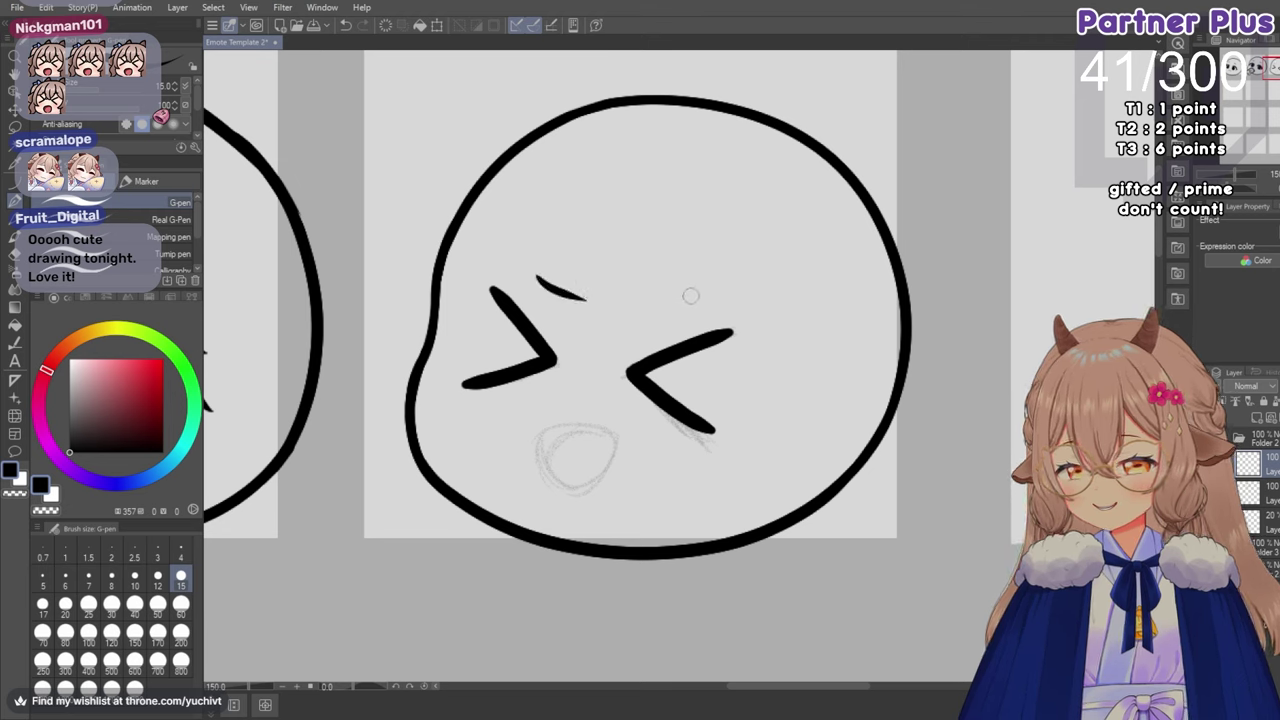
left_click_drag(690, 297, 642, 304)
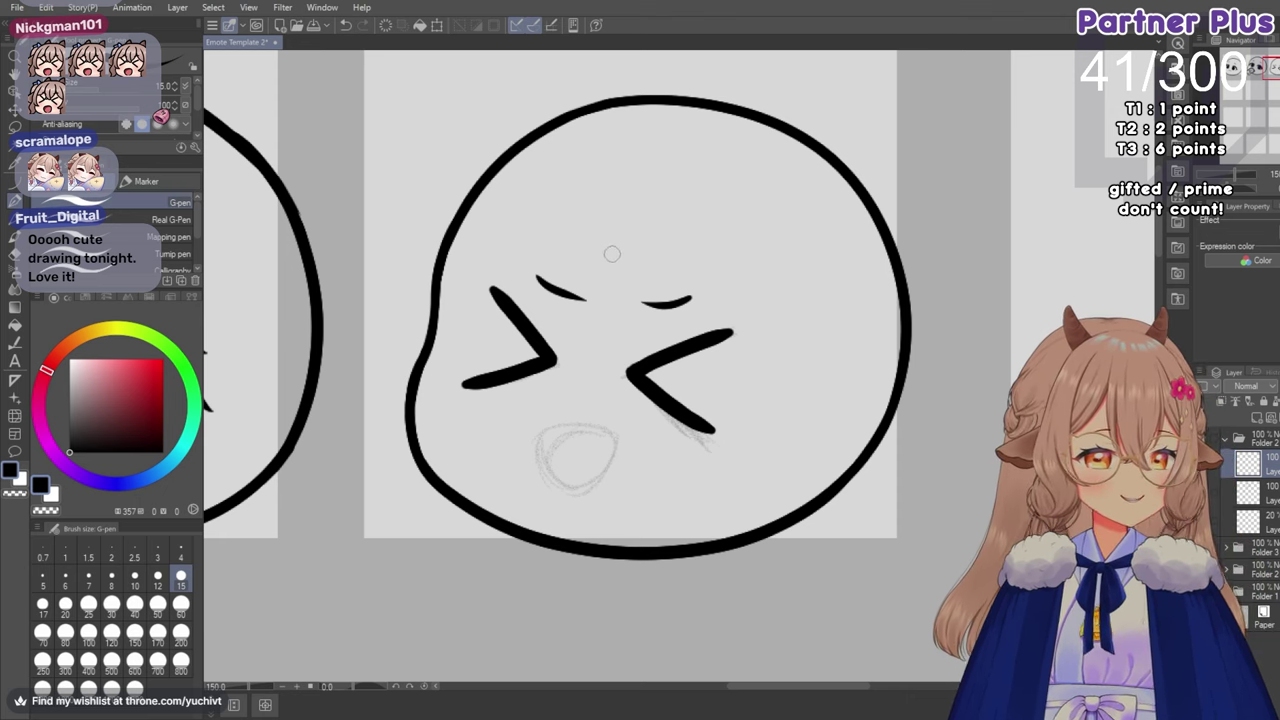
key("ctrl+z")
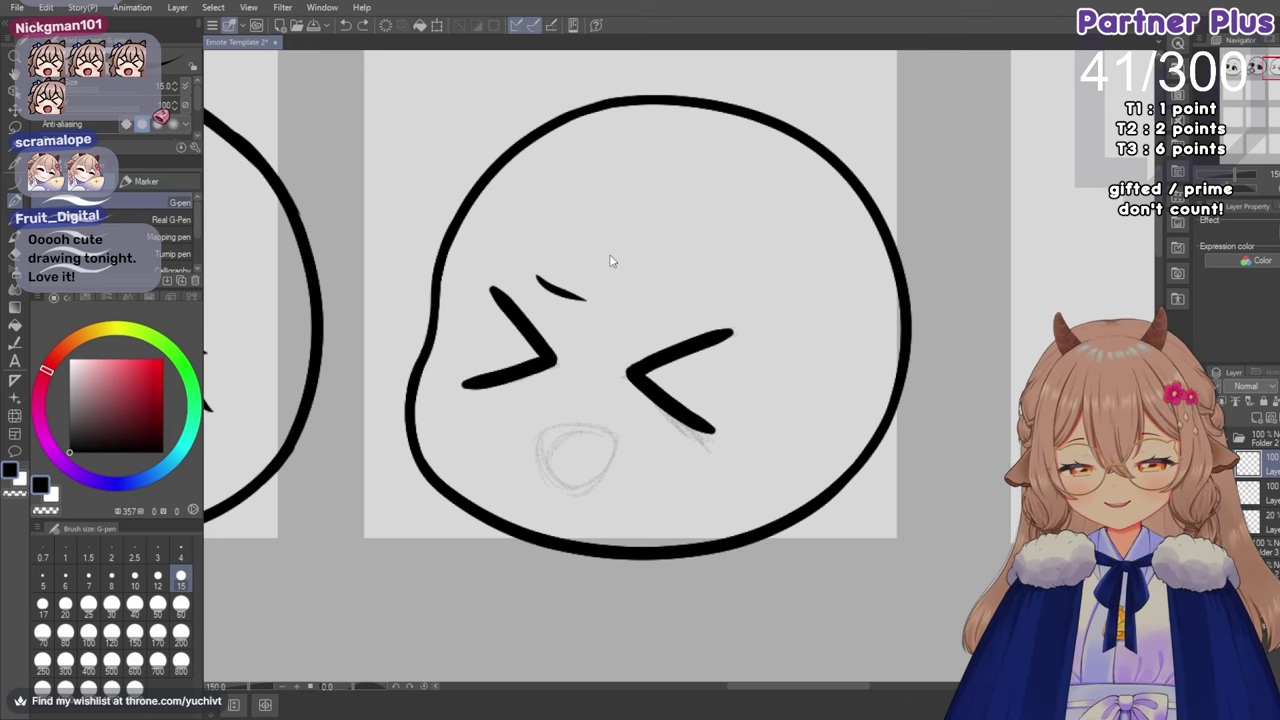
key("ctrl+z")
Draw a short, tapered eyebrow above each of the two squinting eyes with the G-pen at size 15.
left_click_drag(583, 277, 536, 267)
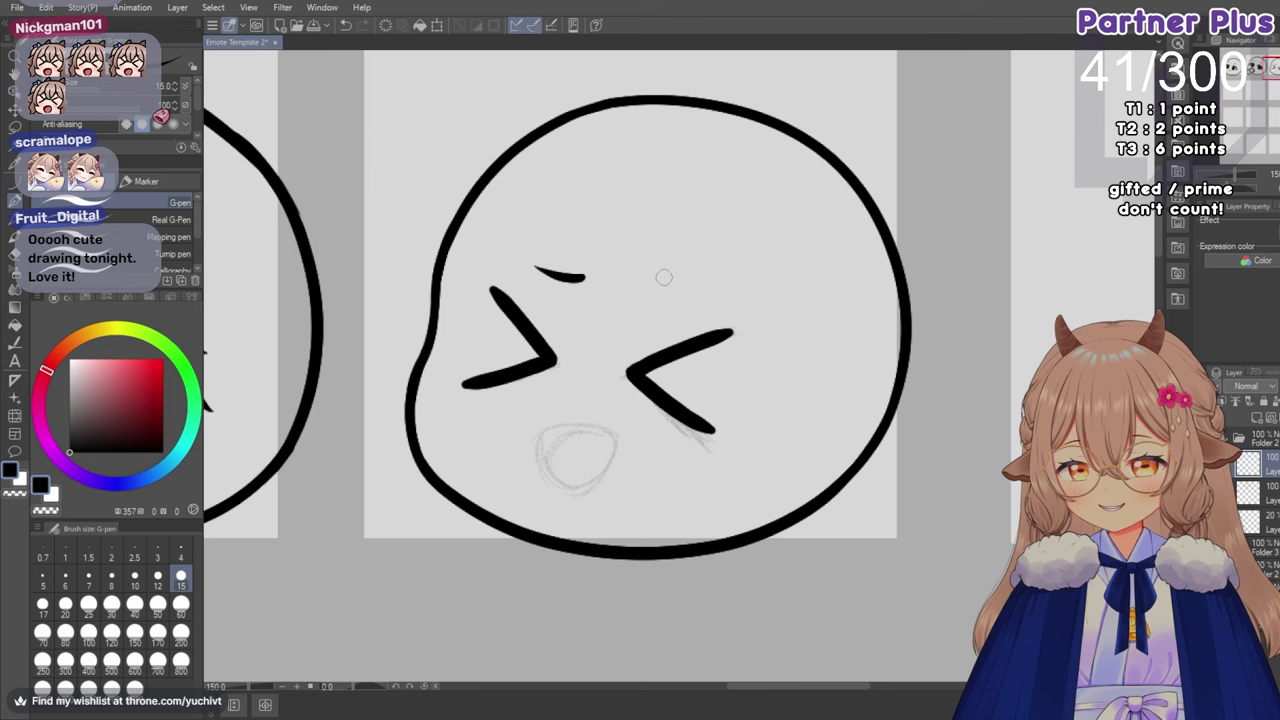
mouse_move(648, 280)
left_mouse_down()
mouse_move(690, 275)
mouse_move(694, 290)
left_mouse_up()
key("ctrl+z")
key("ctrl+z")
key("ctrl+z")
key("ctrl+z")
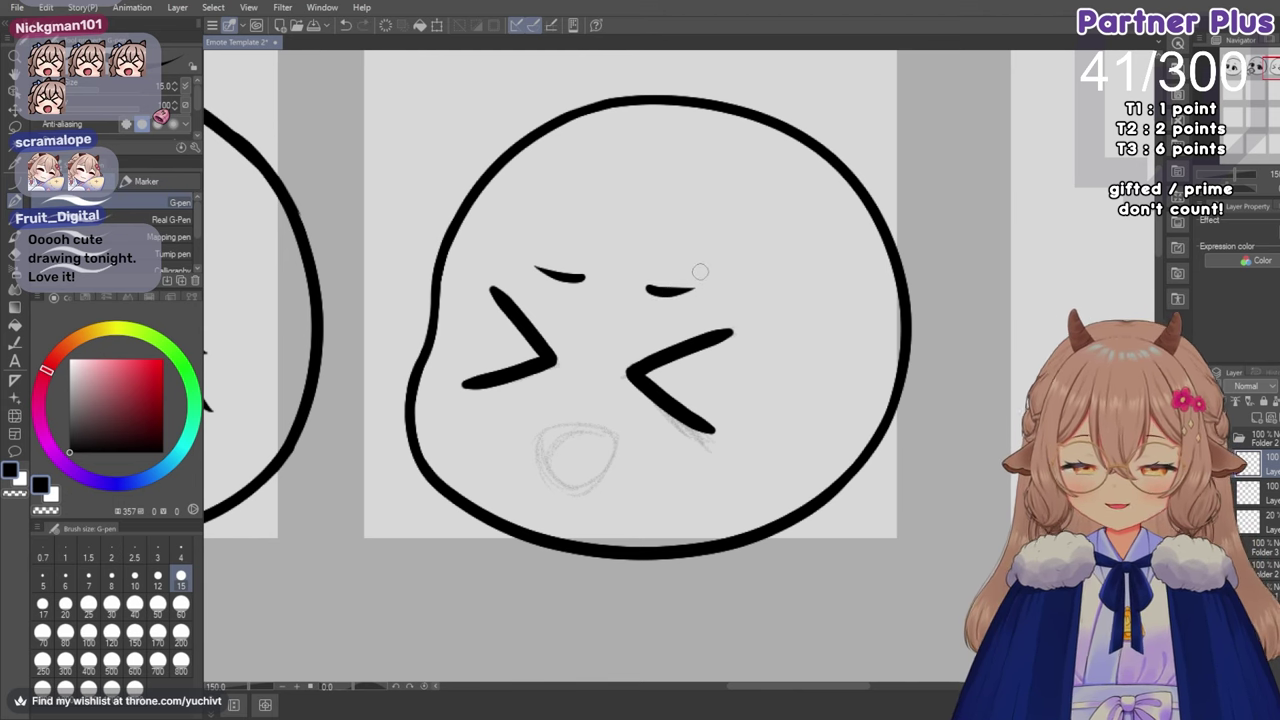
Lasso the left eyebrow and rotate it slightly clockwise so its inner end points down toward the face's centre.
left_click(28, 124)
mouse_move(535, 240)
left_mouse_down()
mouse_move(512, 270)
mouse_move(535, 241)
mouse_move(488, 252)
left_mouse_up()
key("ctrl+t")
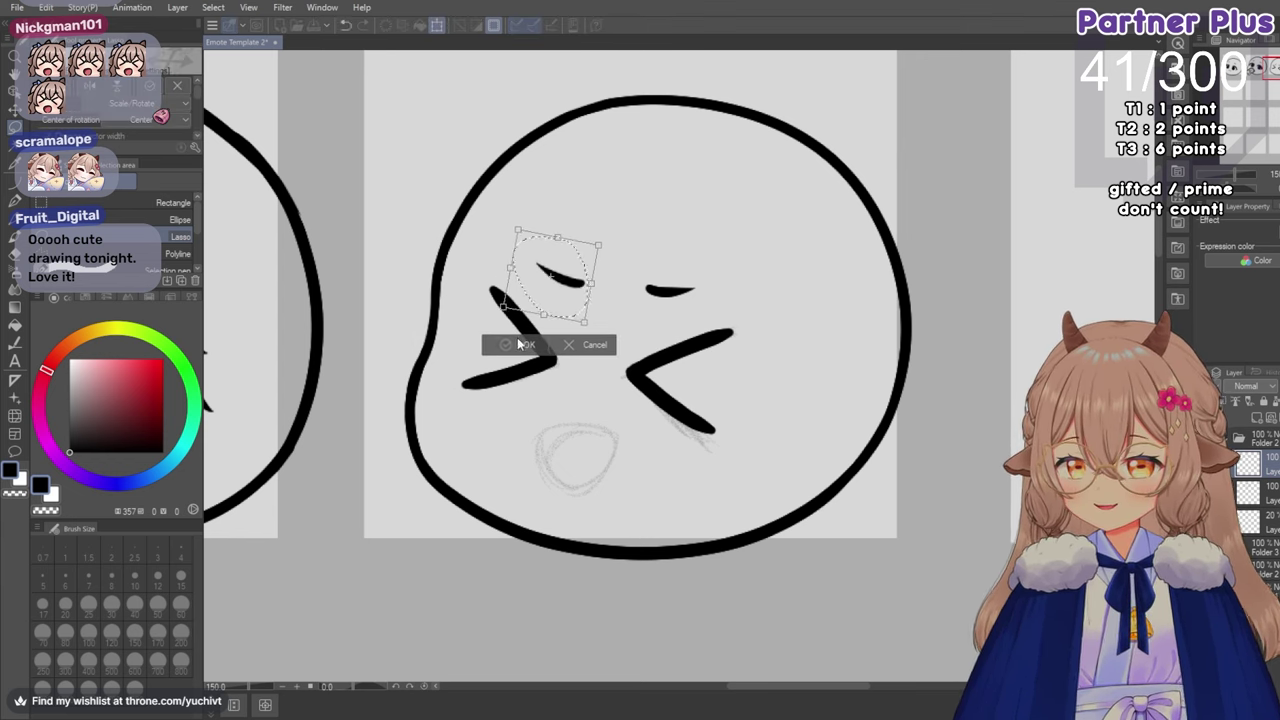
key("Return")
key("ctrl+d")
Lasso the right eyebrow and rotate it slightly counterclockwise so its outer tip angles upward.
left_click_drag(663, 263, 686, 252)
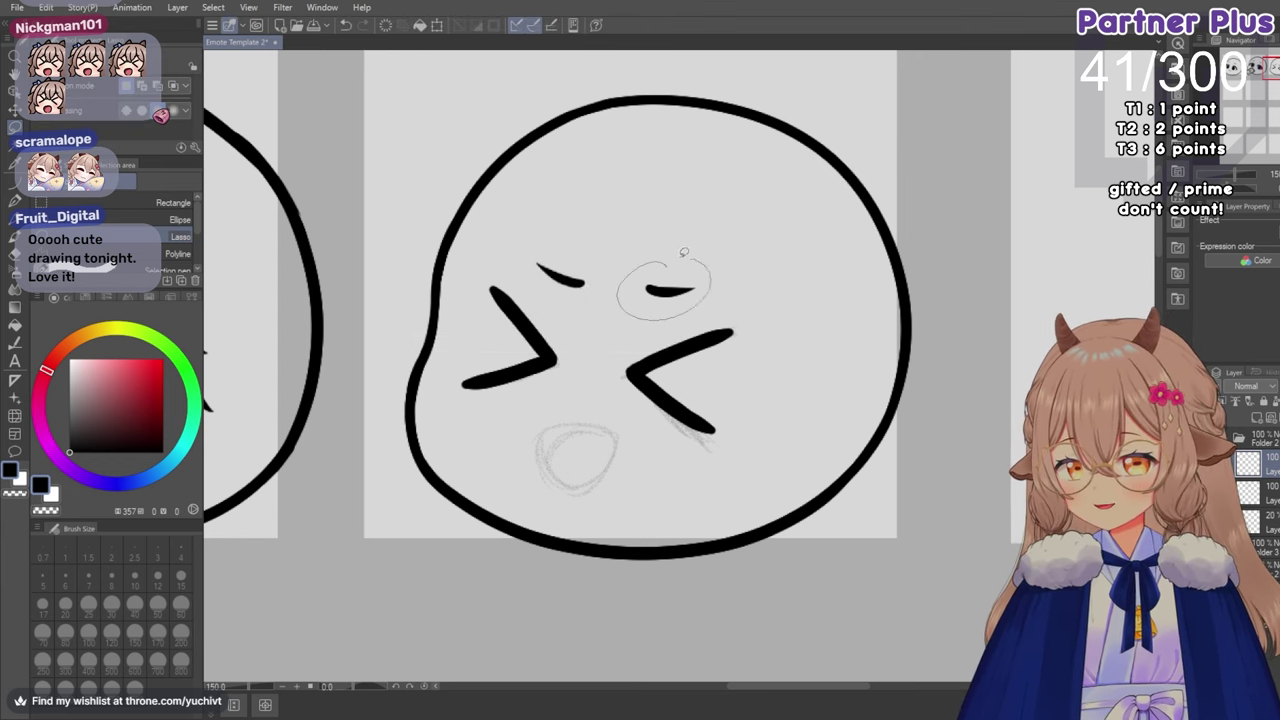
key("ctrl+t")
left_click_drag(600, 251, 638, 286)
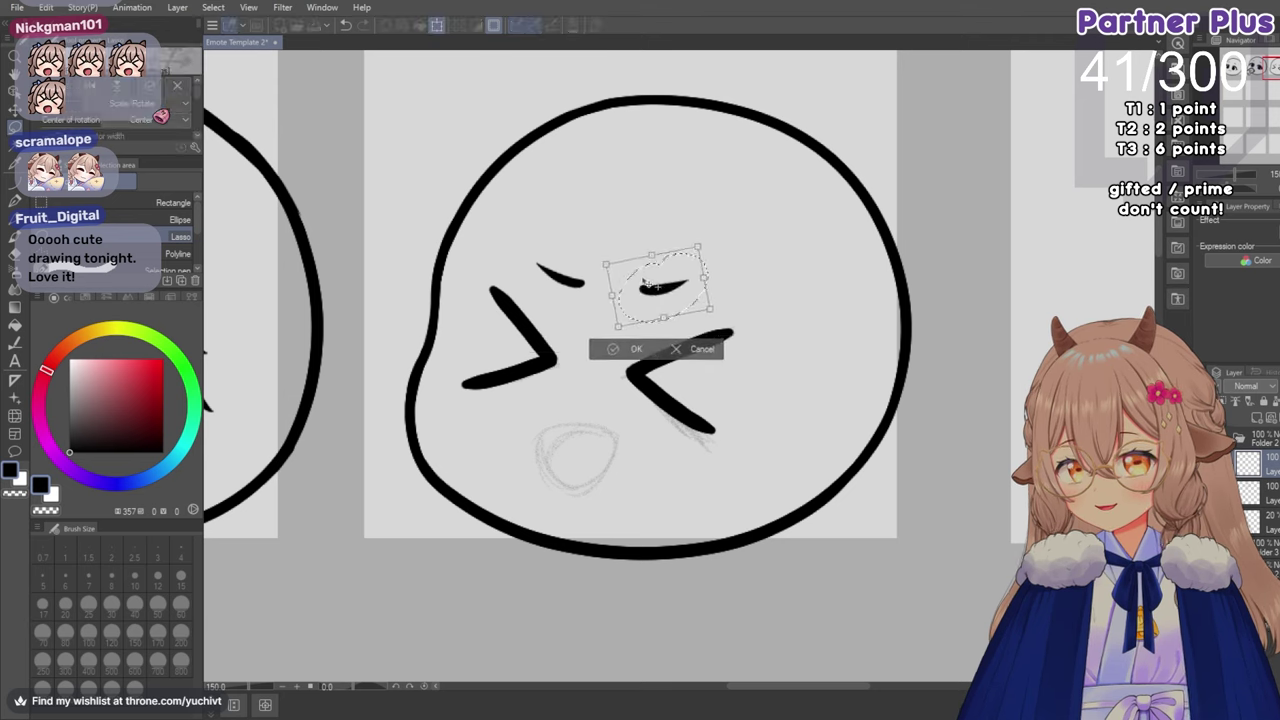
left_click(632, 349)
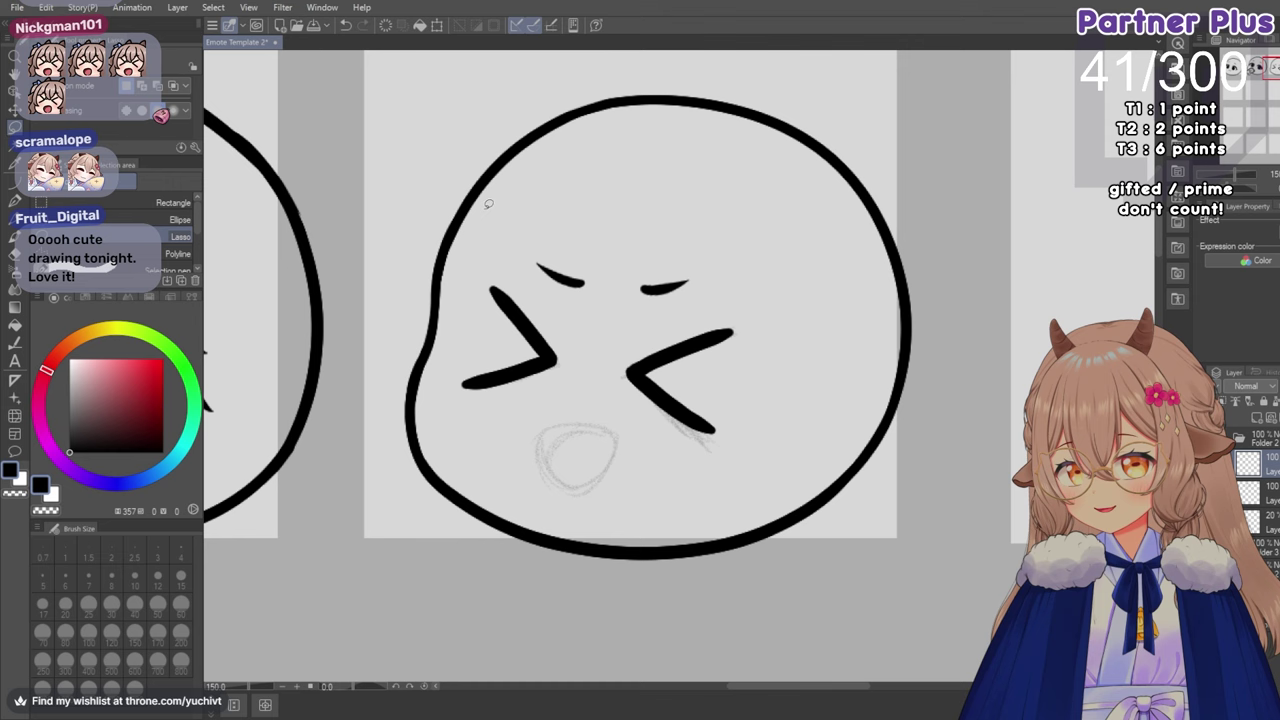
Spread the eyebrows slightly apart, moving the left one a little outward and up and the right one a little outward.
mouse_move(548, 240)
left_mouse_down()
mouse_move(555, 292)
mouse_move(590, 245)
mouse_move(545, 271)
left_mouse_up()
left_click(16, 107)
key("m")
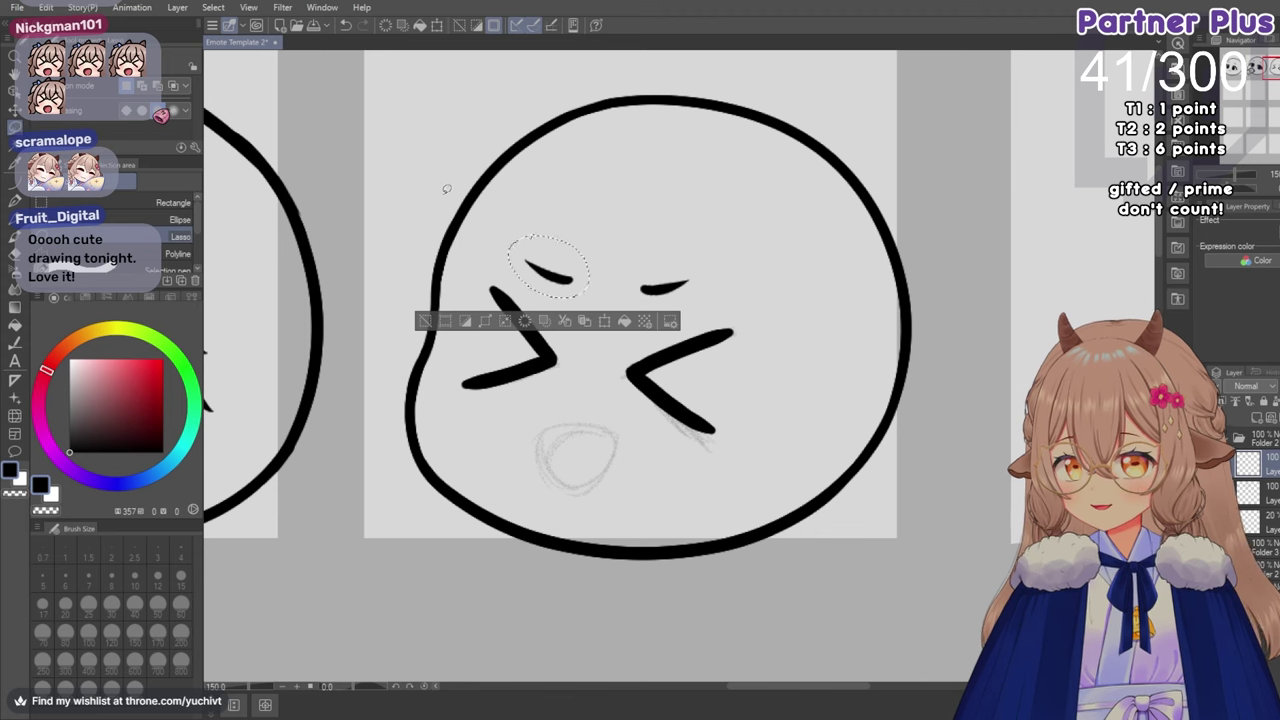
key("ctrl+d")
left_click_drag(657, 258, 657, 285)
key("ctrl+t")
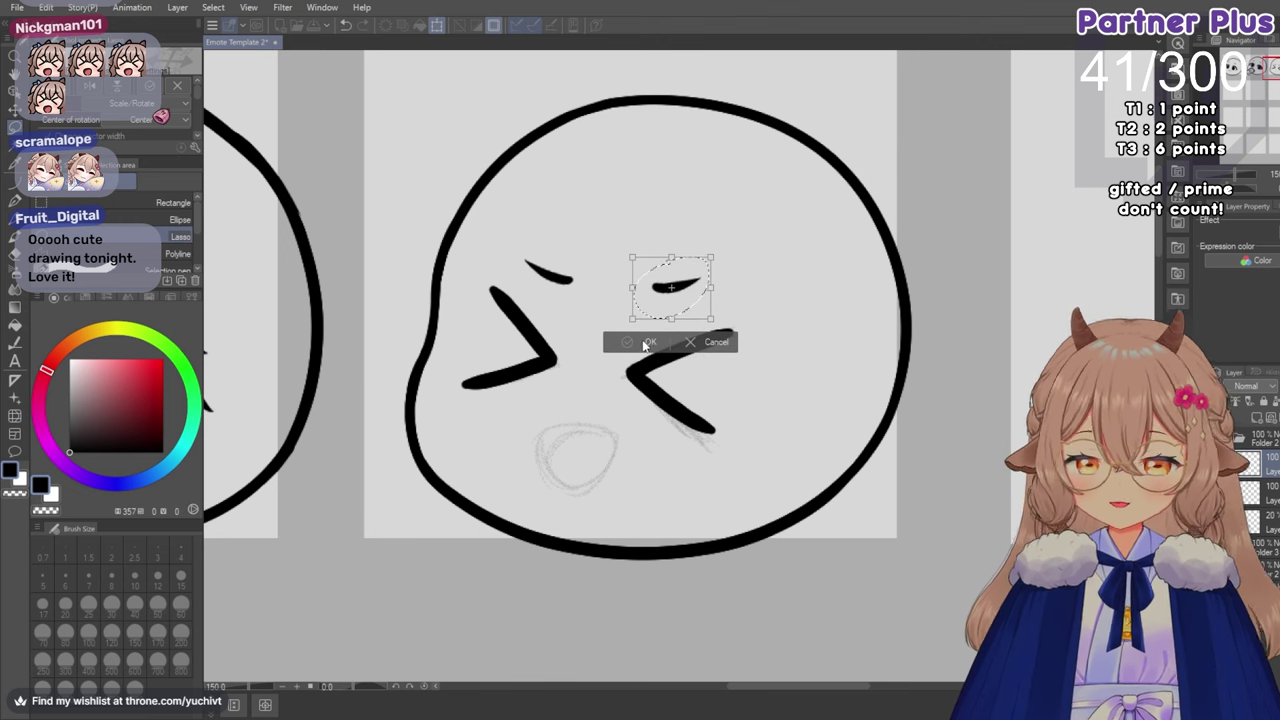
key("Return")
key("ctrl+d")
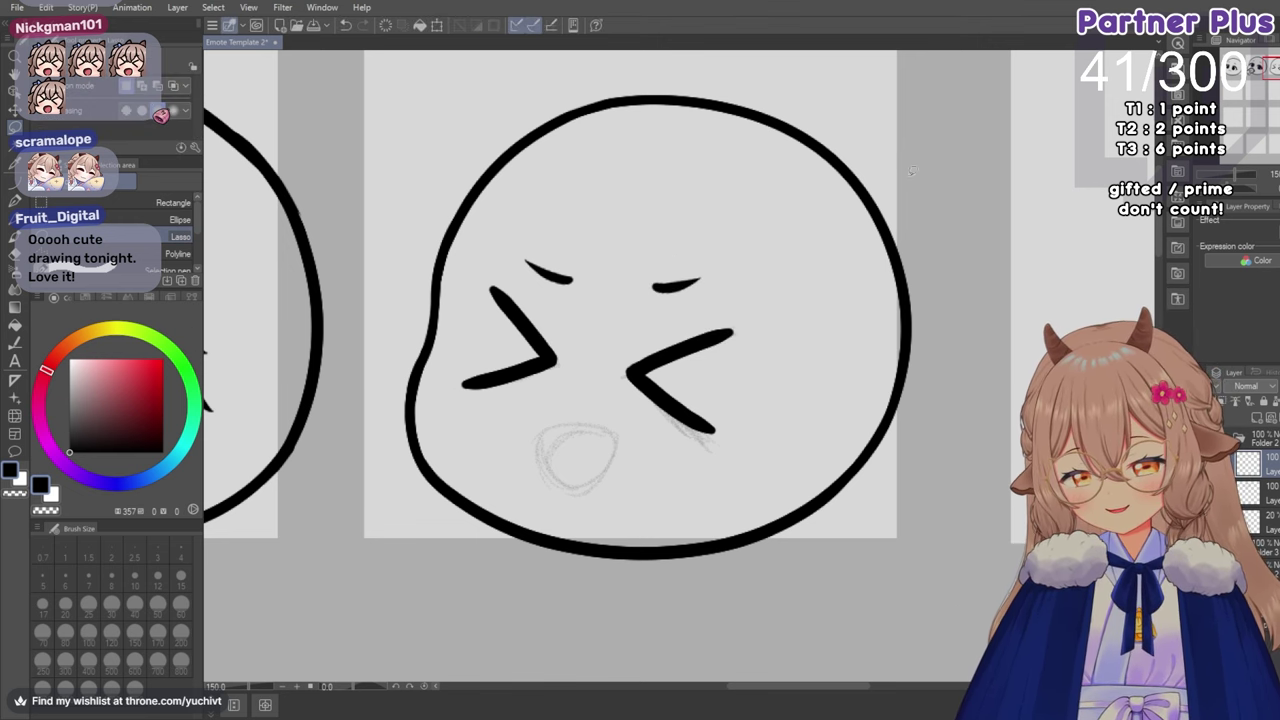
Mirror the view and lengthen the thin outer tip of the eyebrow farther from the cheek bulge with the G-pen.
scroll(910, 172, "down", 2)
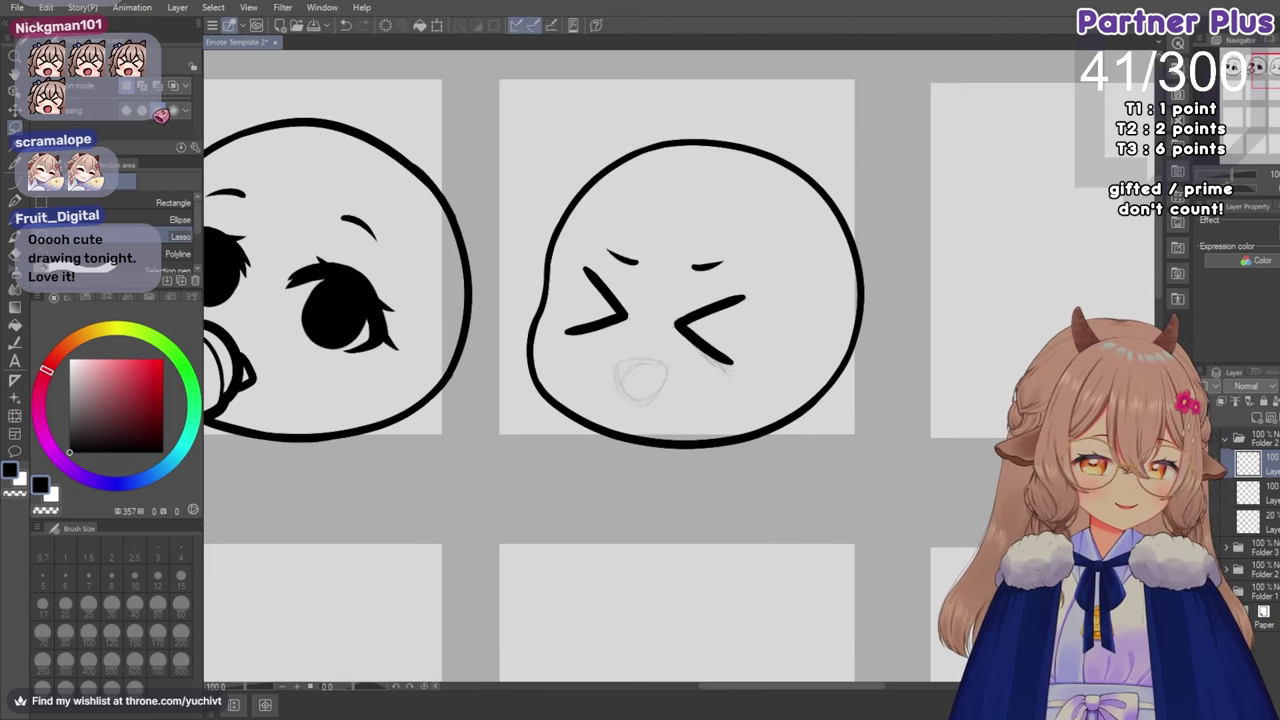
key("h")
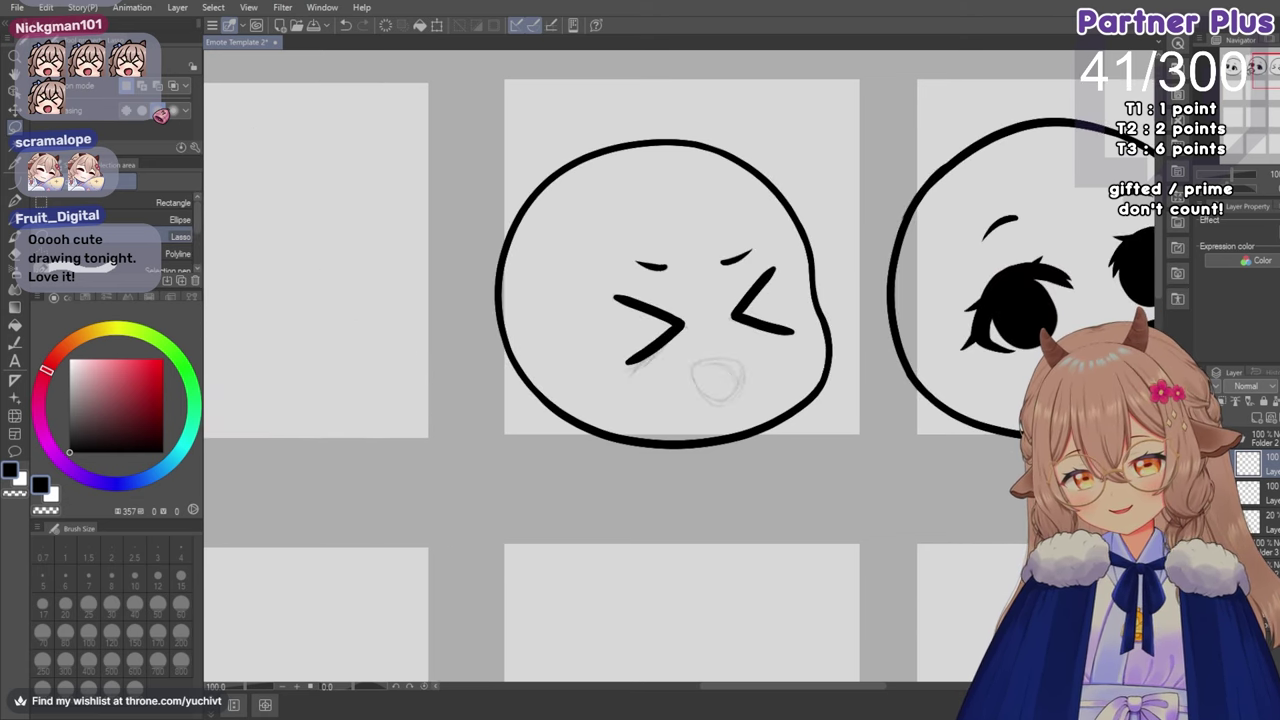
scroll(703, 214, "up", 5)
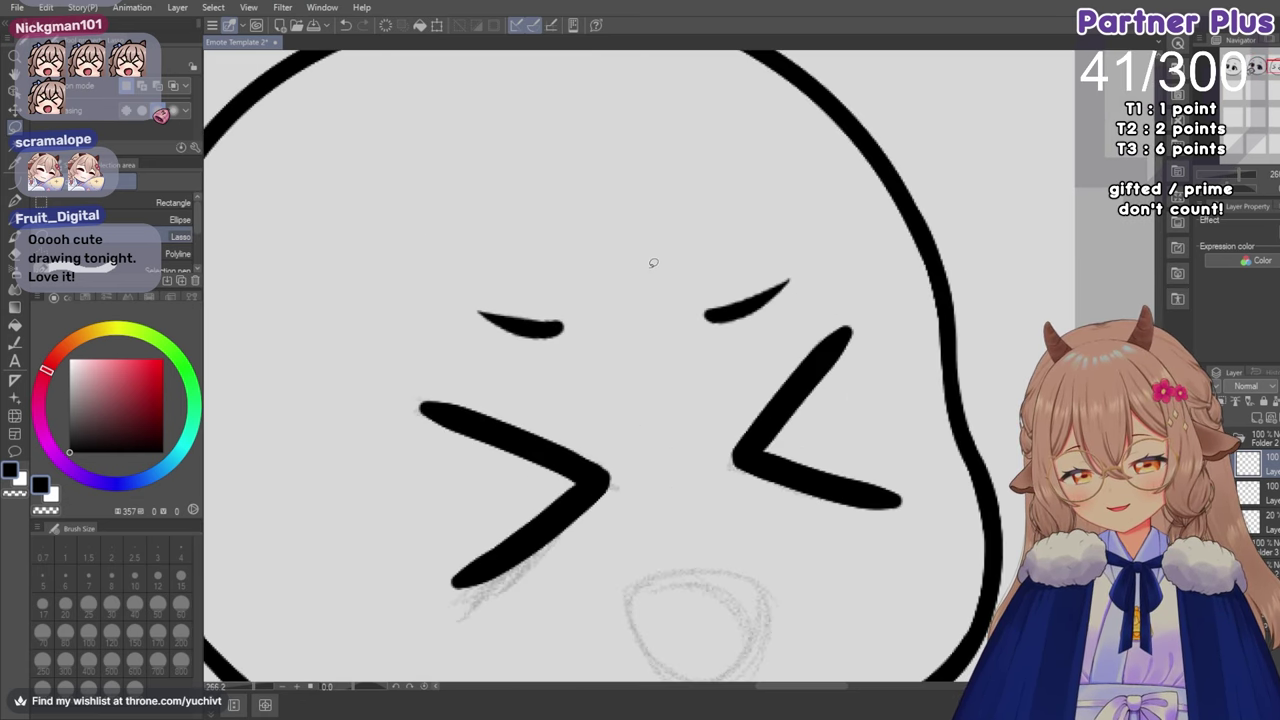
left_click_drag(1231, 190, 1222, 192)
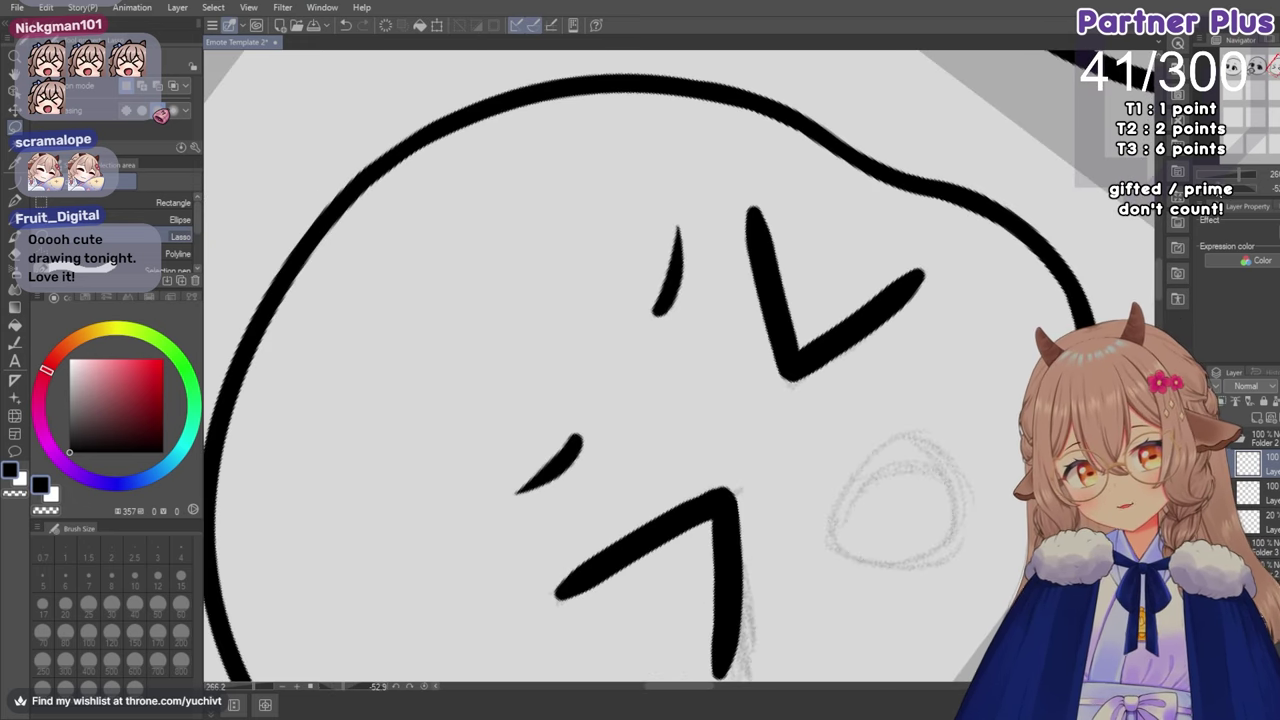
key("p")
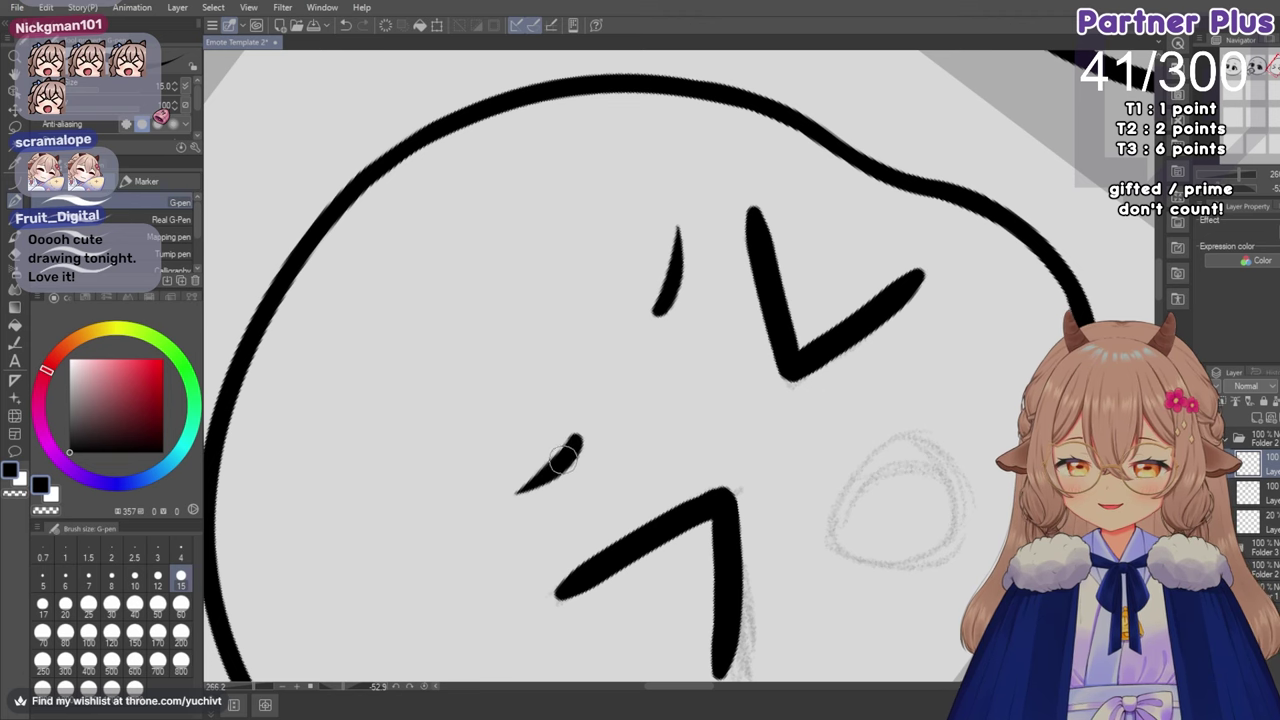
left_click_drag(570, 459, 511, 501)
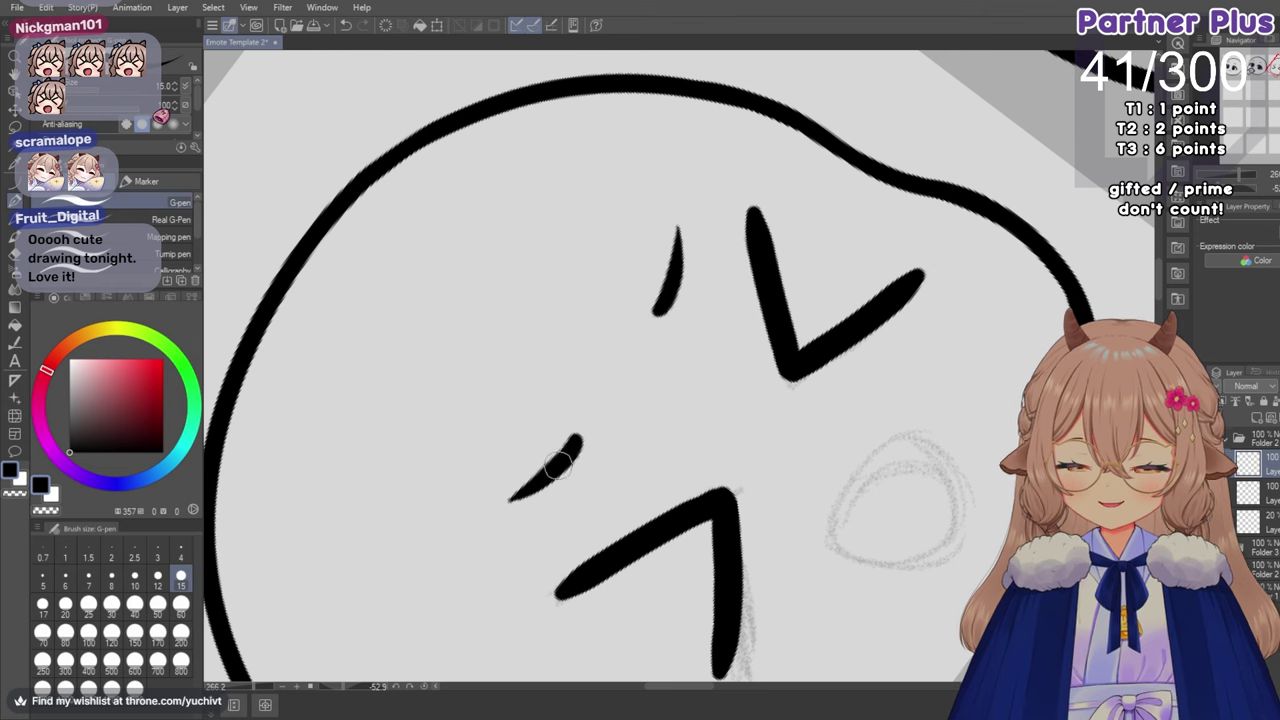
scroll(548, 462, "down", 2)
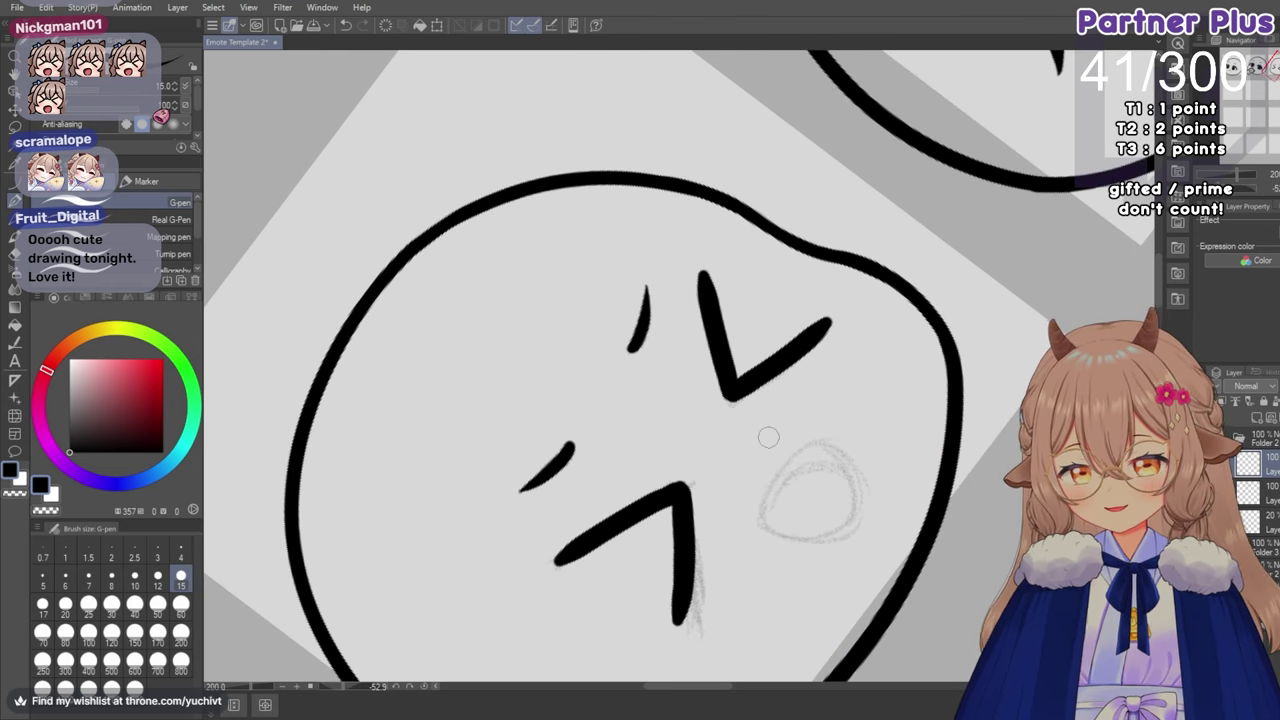
key("ctrl+at")
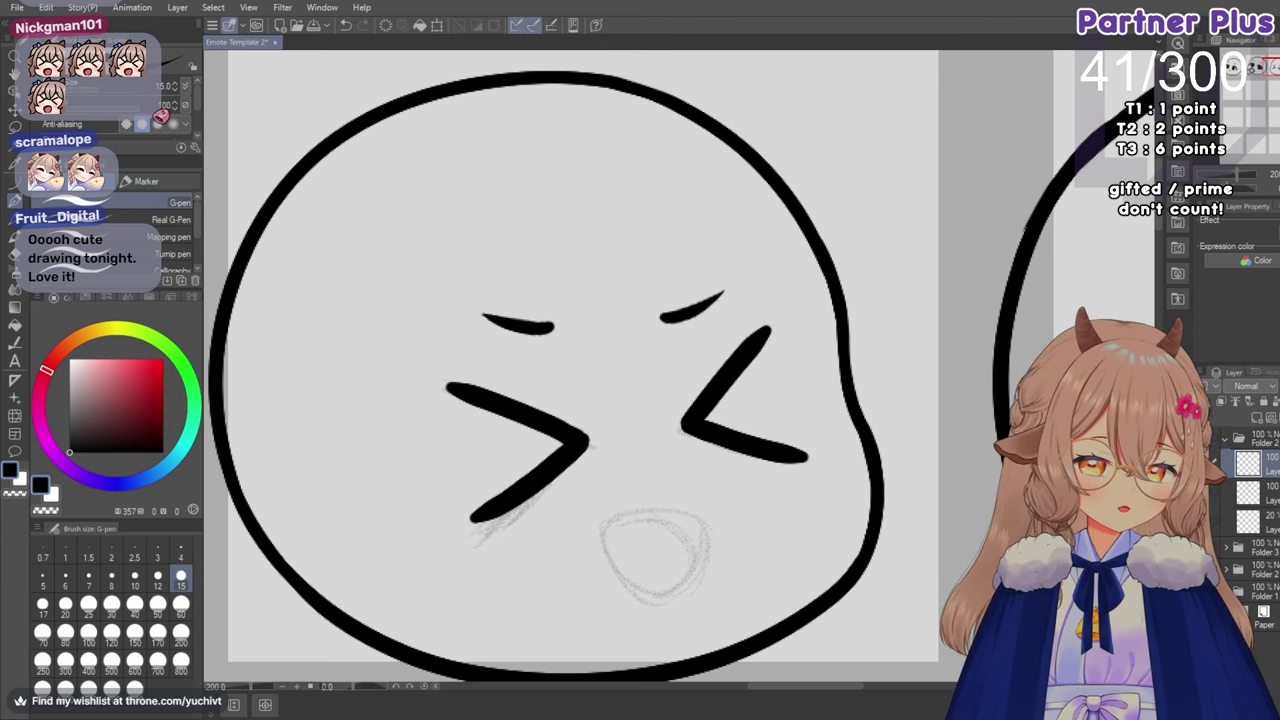
key("h")
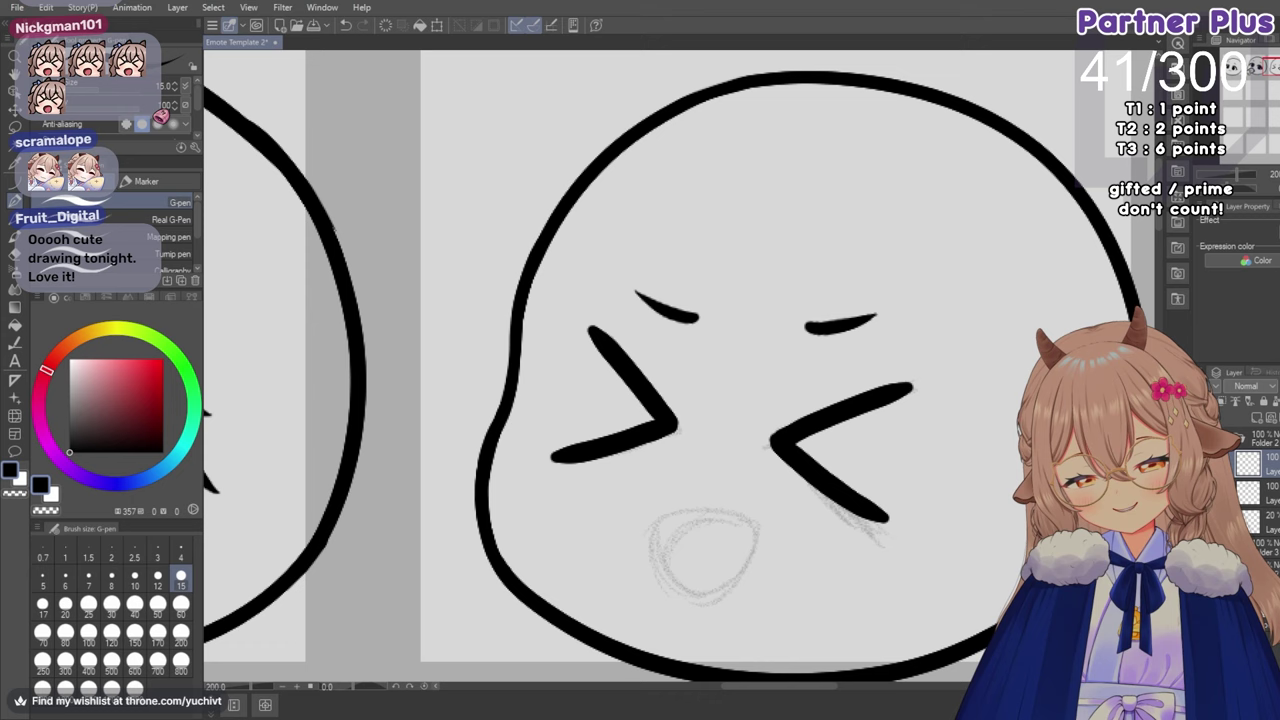
Smooth the underside of the same eyebrow's tapered outer end with the Hard eraser at size 6, working in the mirrored view.
key("h")
scroll(622, 296, "up", 2)
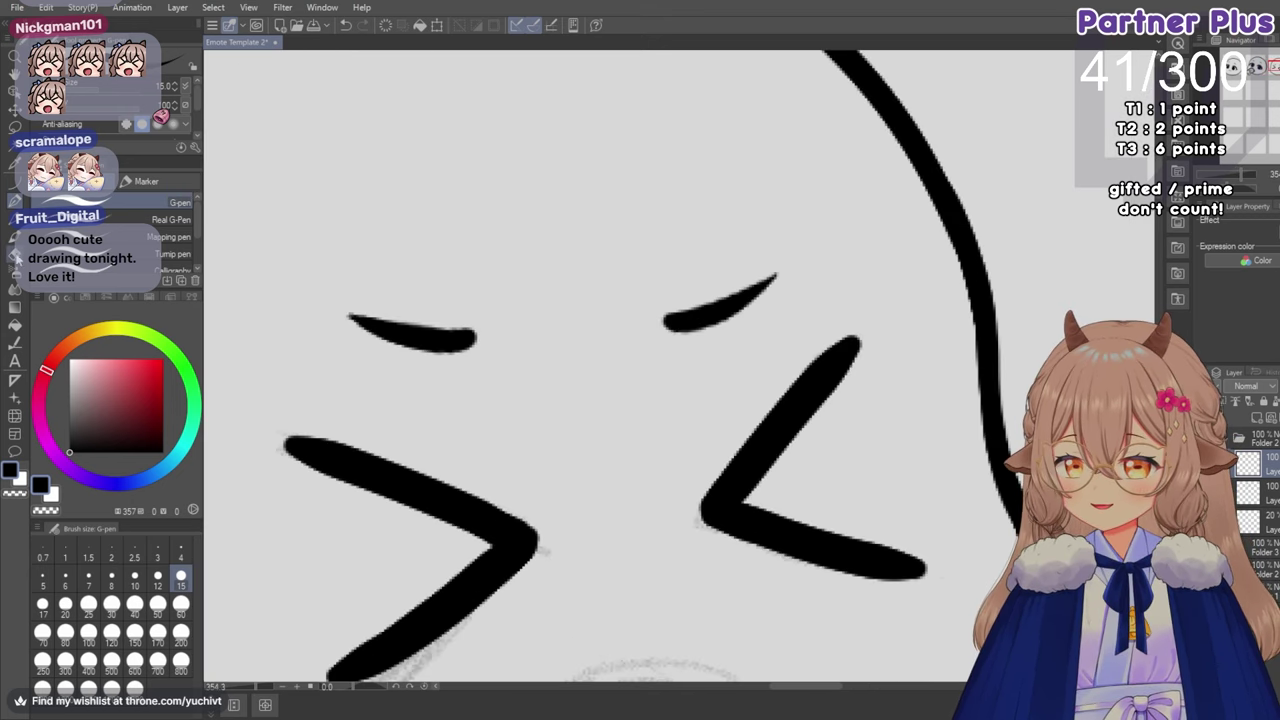
key("e")
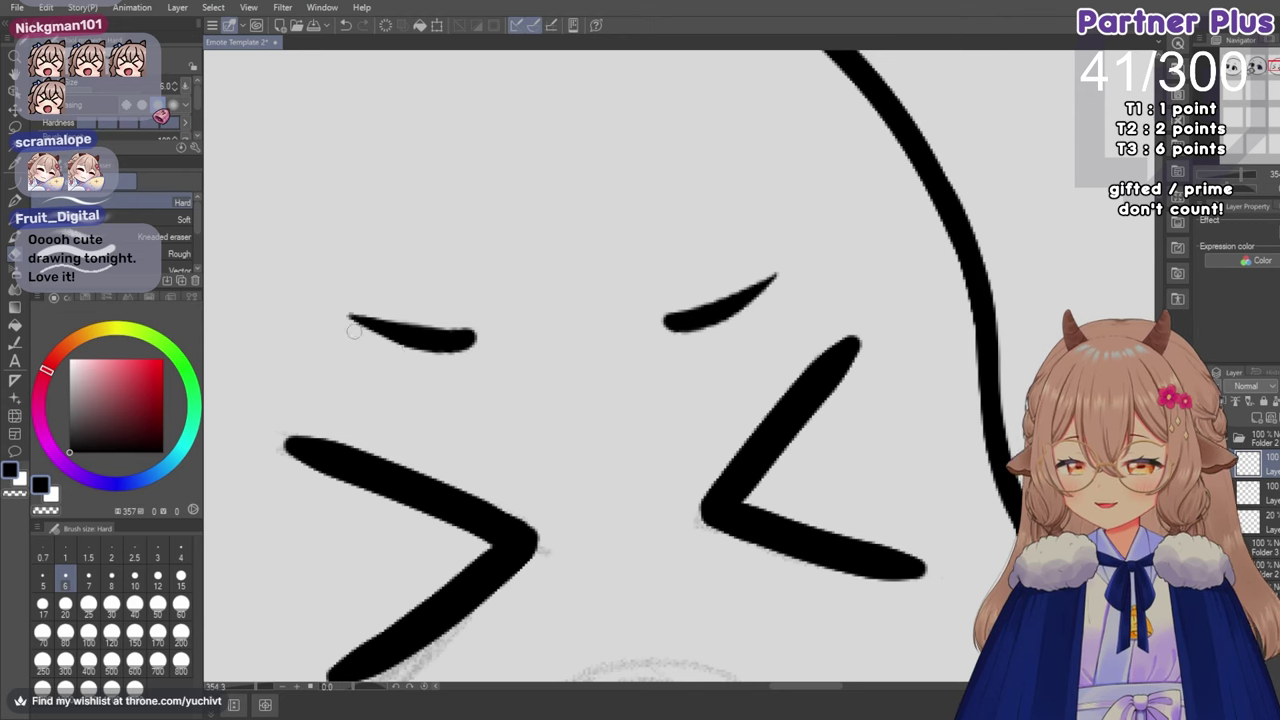
left_click_drag(362, 334, 433, 357)
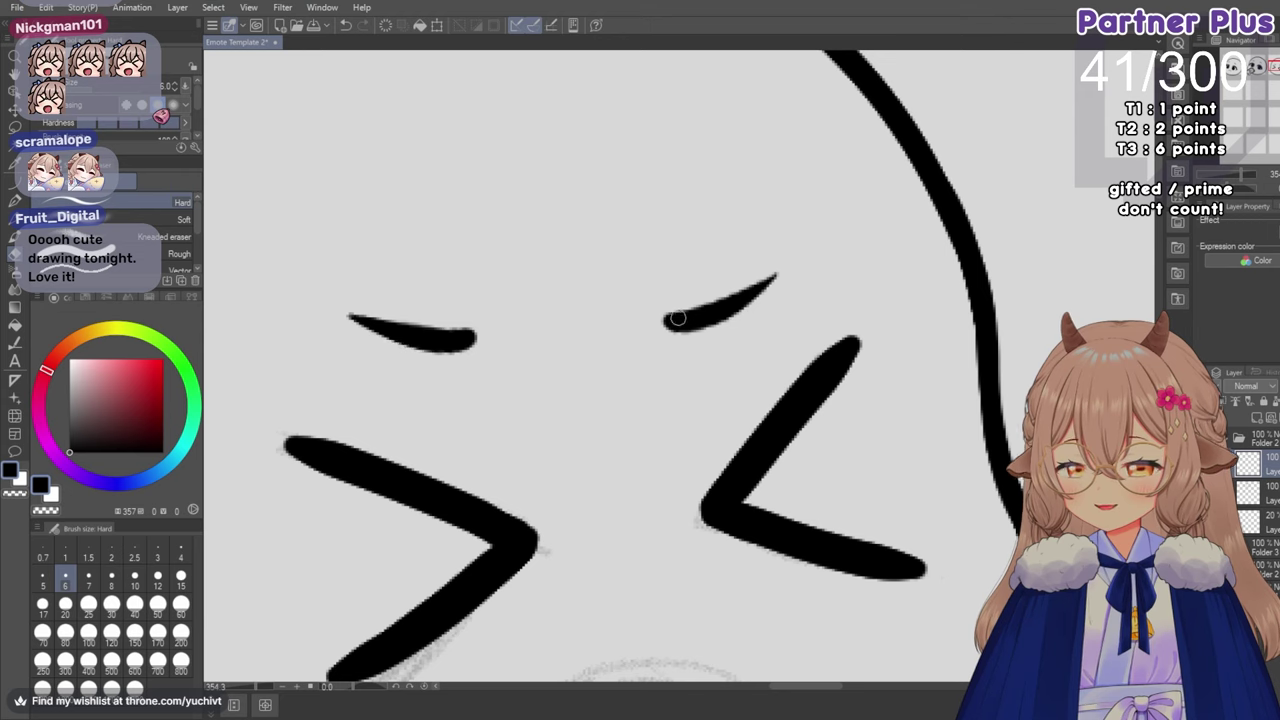
left_click_drag(1233, 190, 1229, 190)
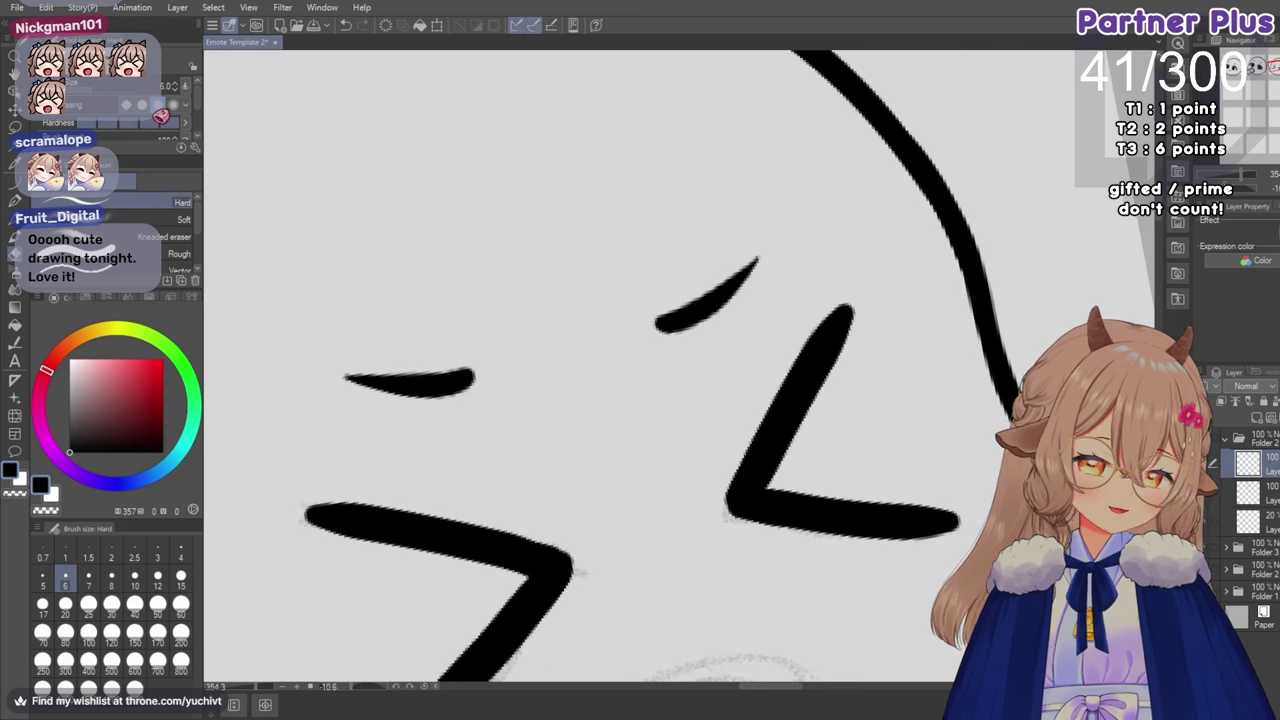
left_click(1213, 175)
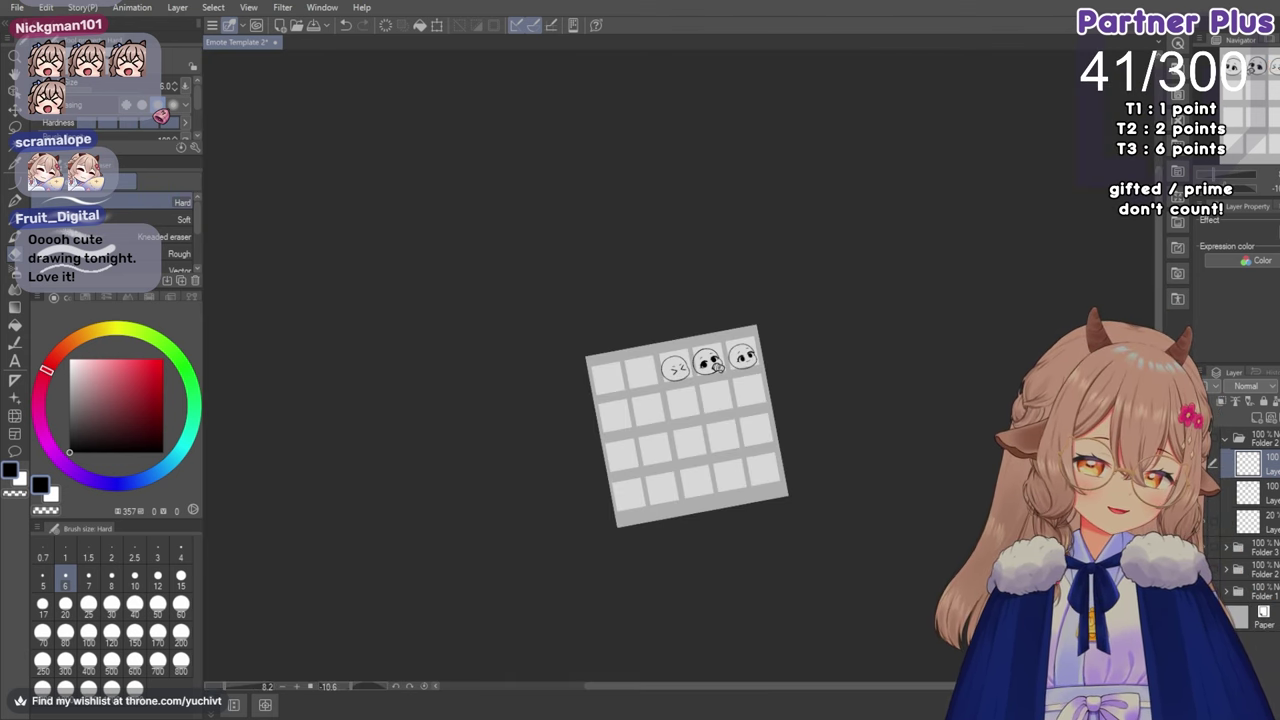
key("ctrl+@")
key("ctrl+alt+0")
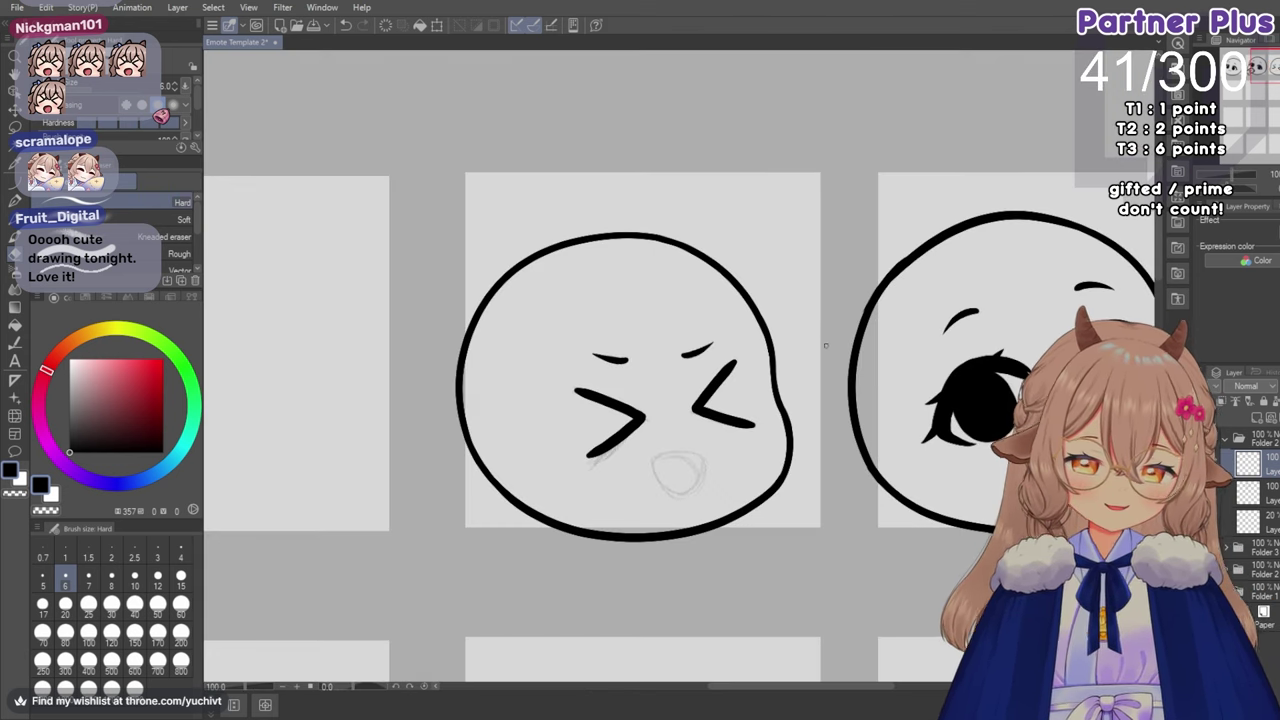
scroll(700, 362, "up", 3)
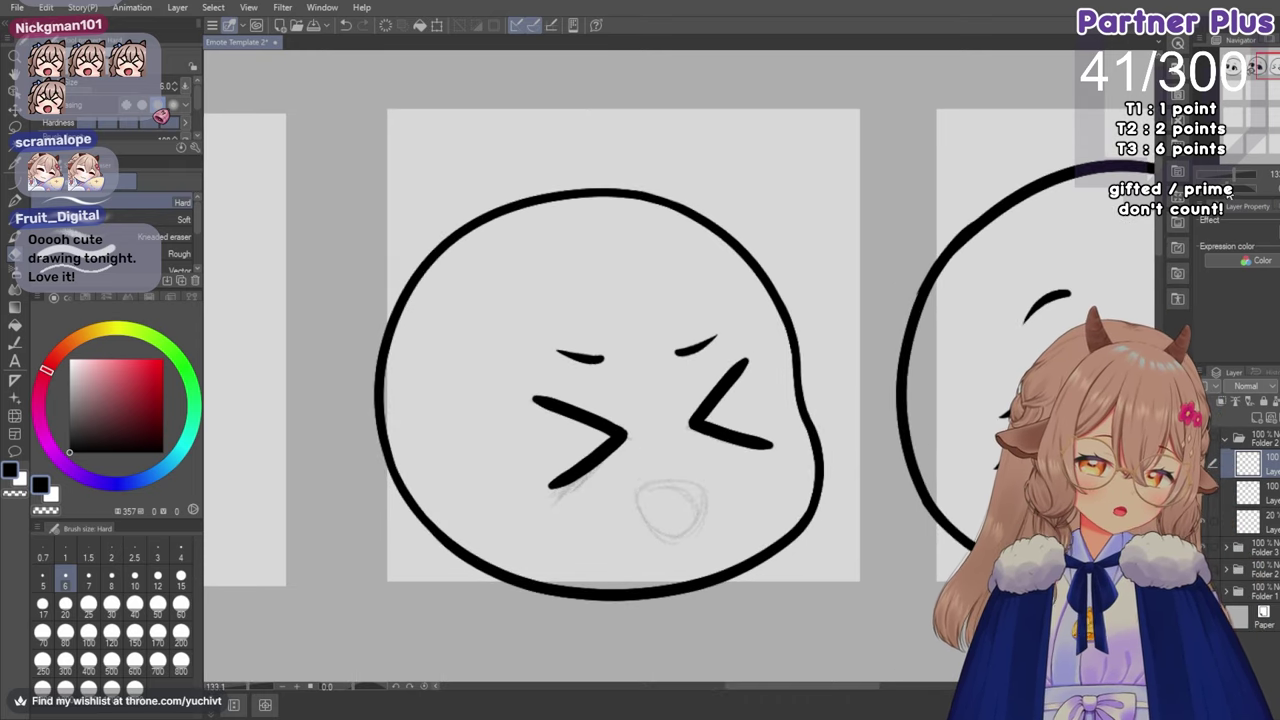
left_click_drag(672, 511, 775, 475)
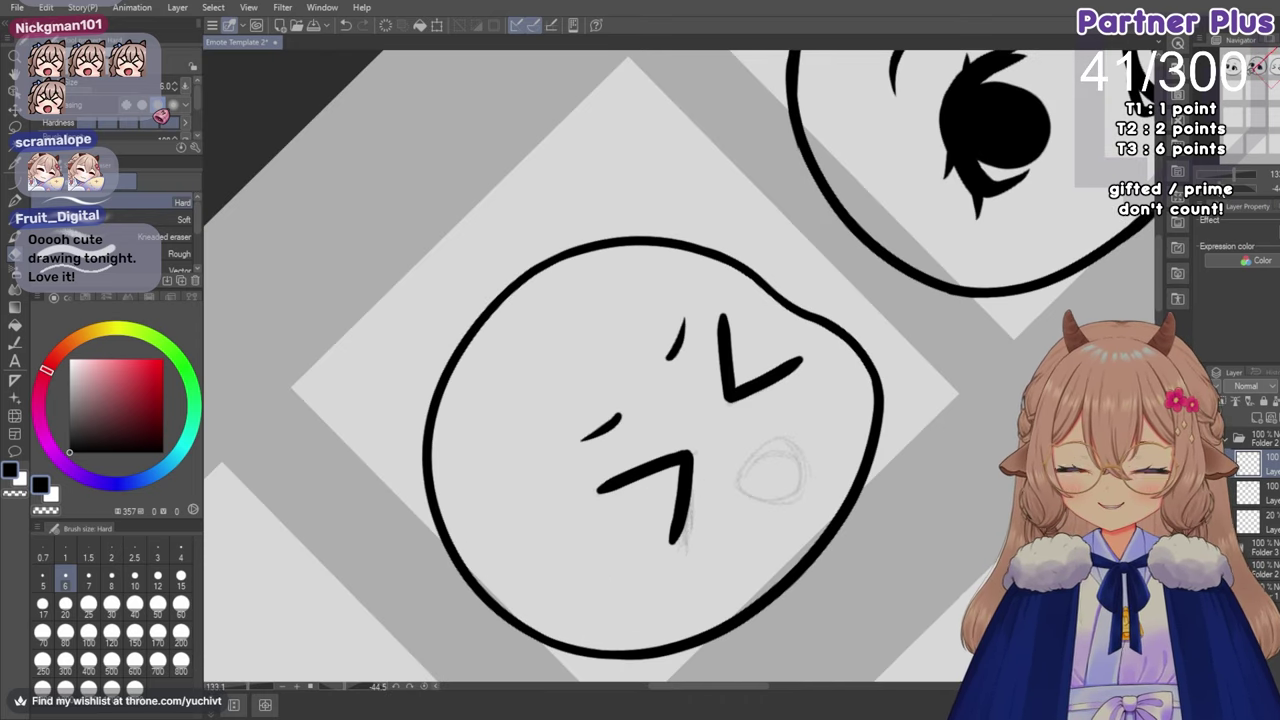
left_click_drag(672, 511, 714, 507)
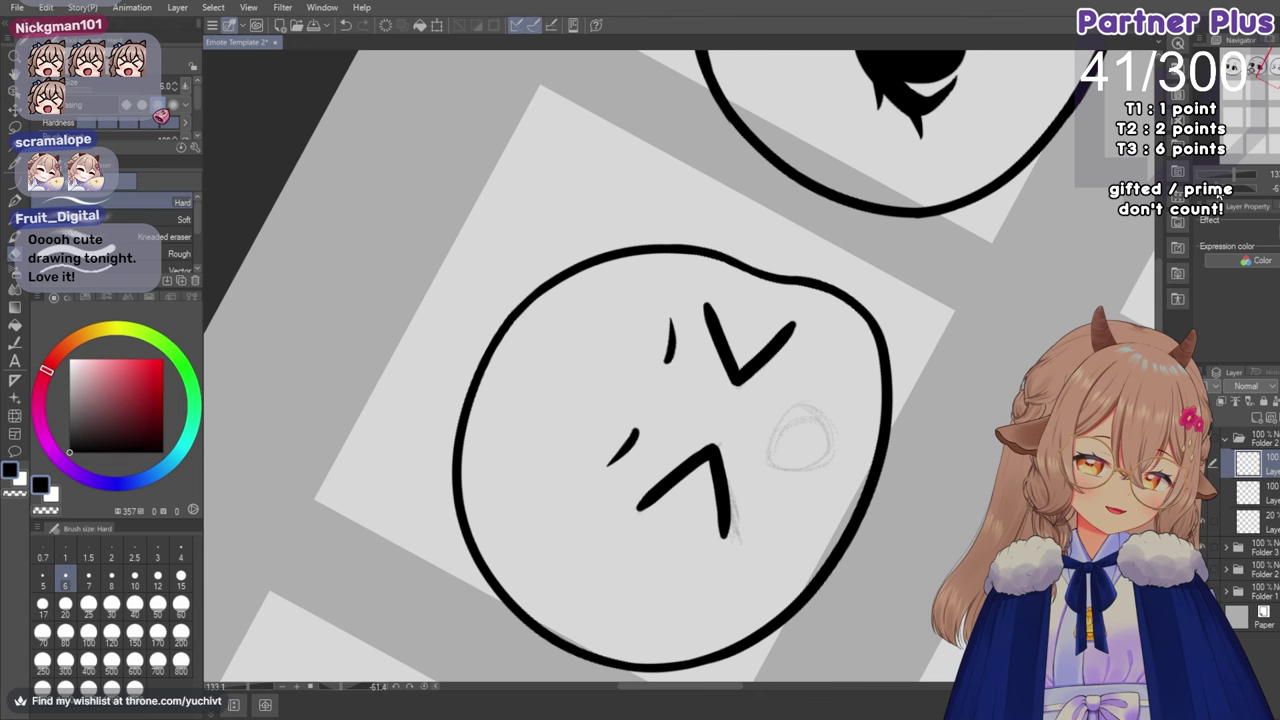
Restore the upright, unmirrored view and examine the eyebrows' shape and balance up close and beside the neighbouring emotes.
scroll(664, 445, "up", 10)
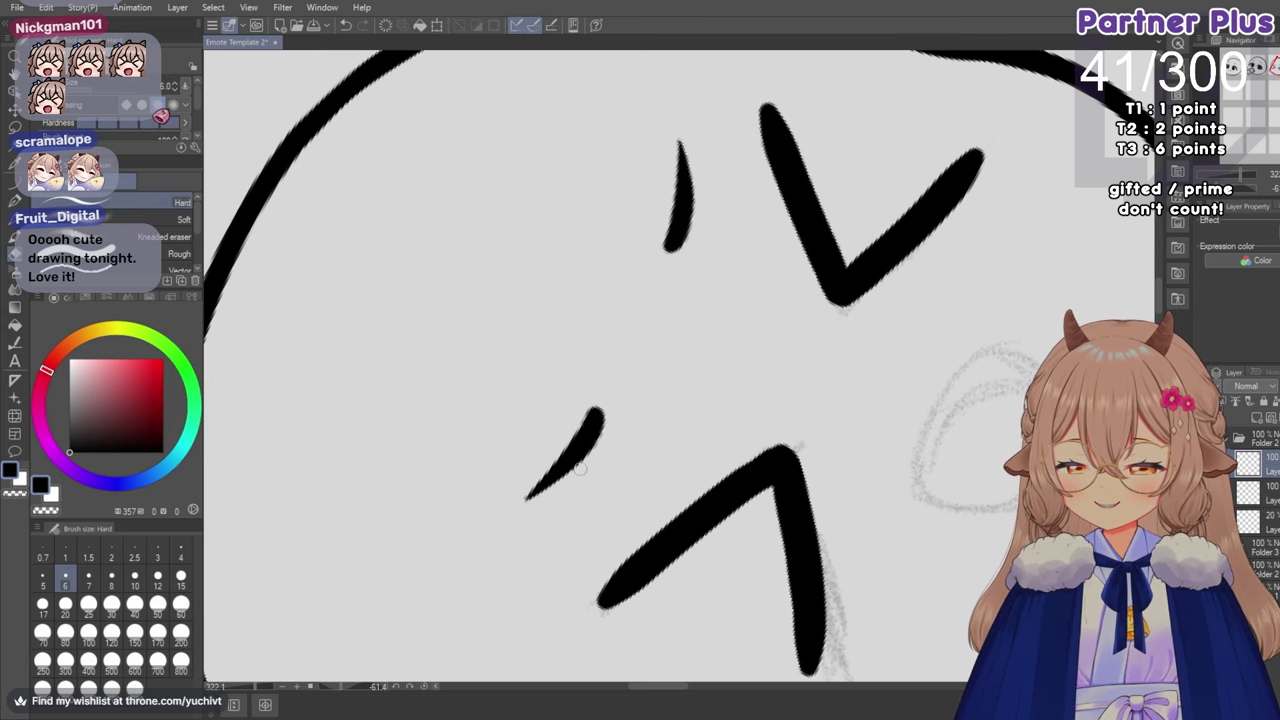
scroll(547, 466, "down", 3)
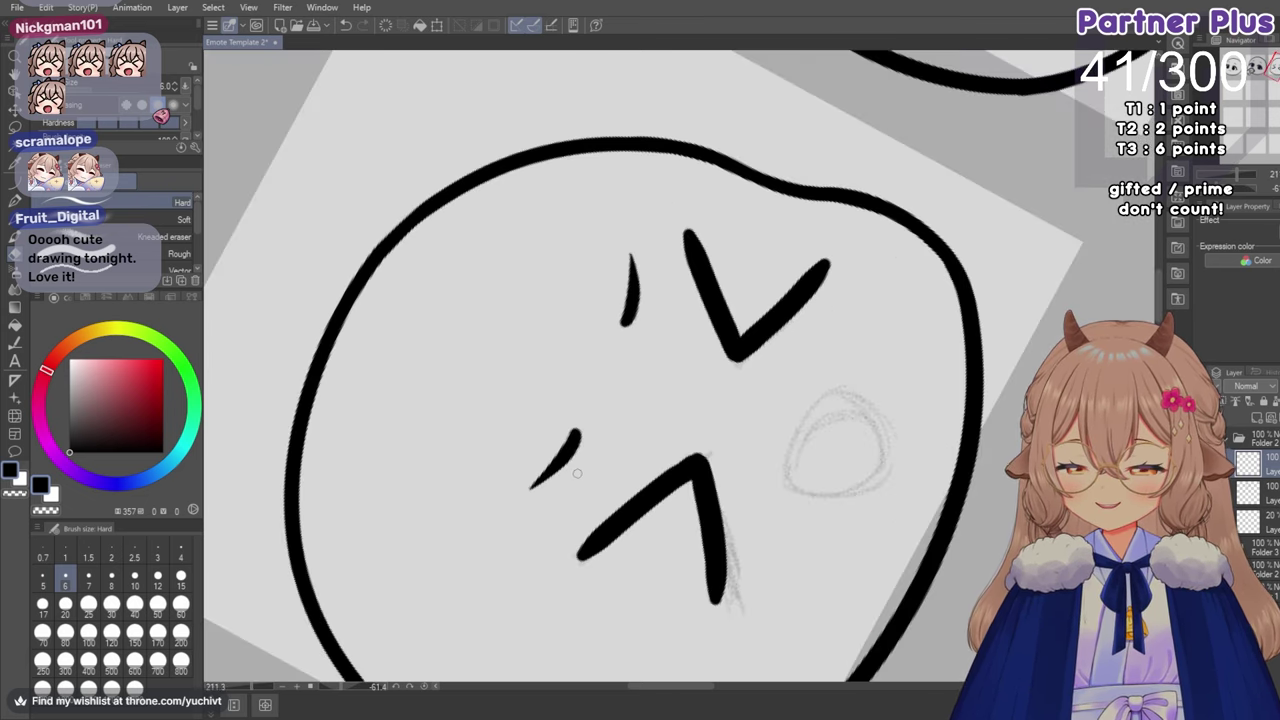
scroll(589, 480, "up", 3)
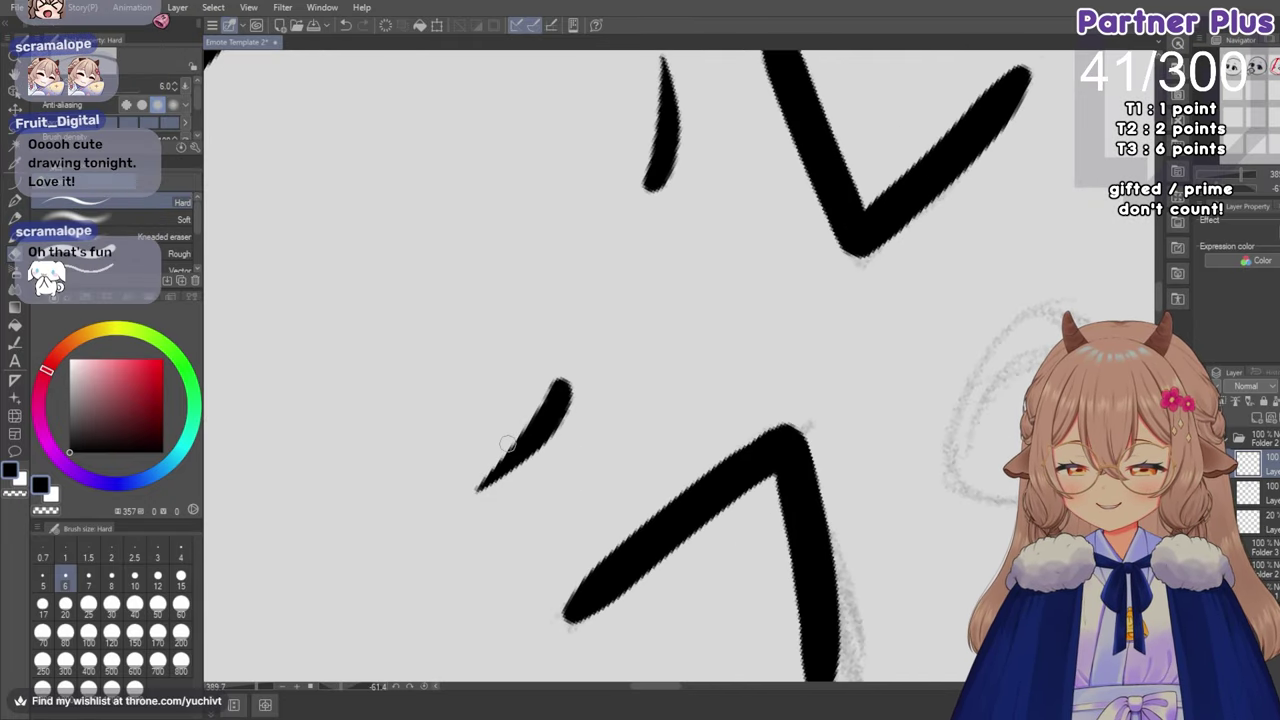
scroll(464, 490, "down", 3)
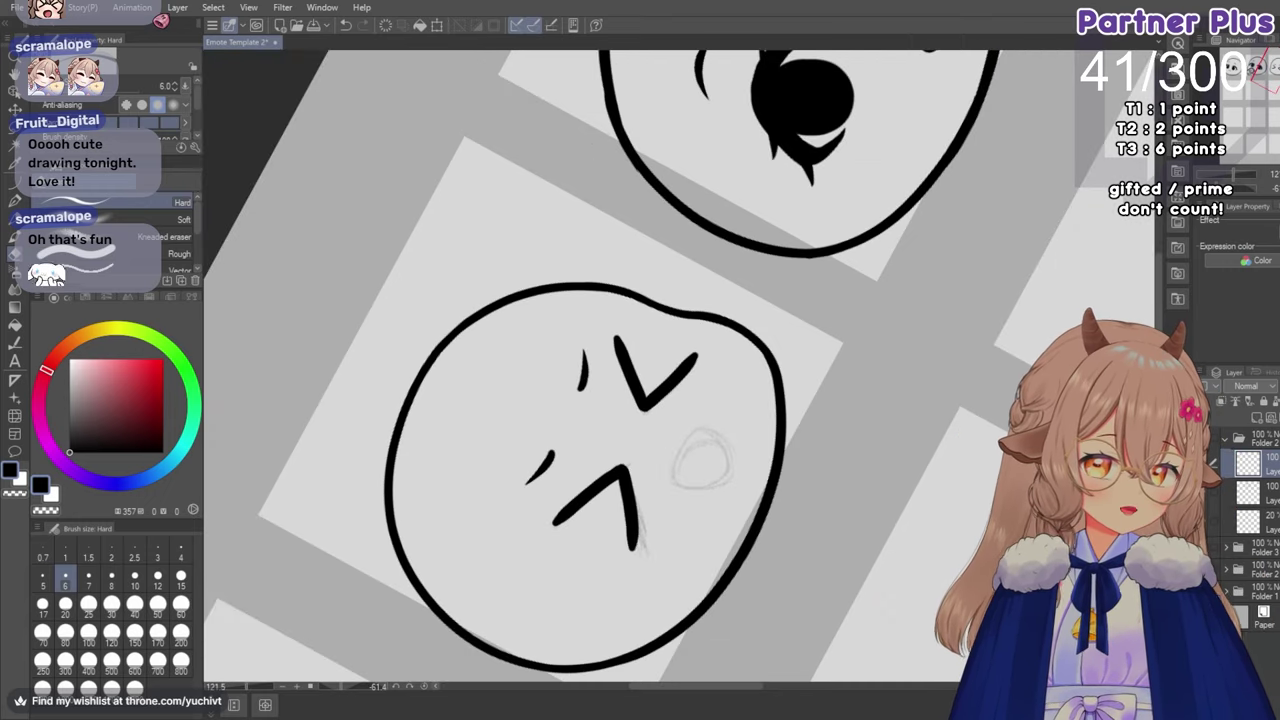
key("ctrl+at")
key("h")
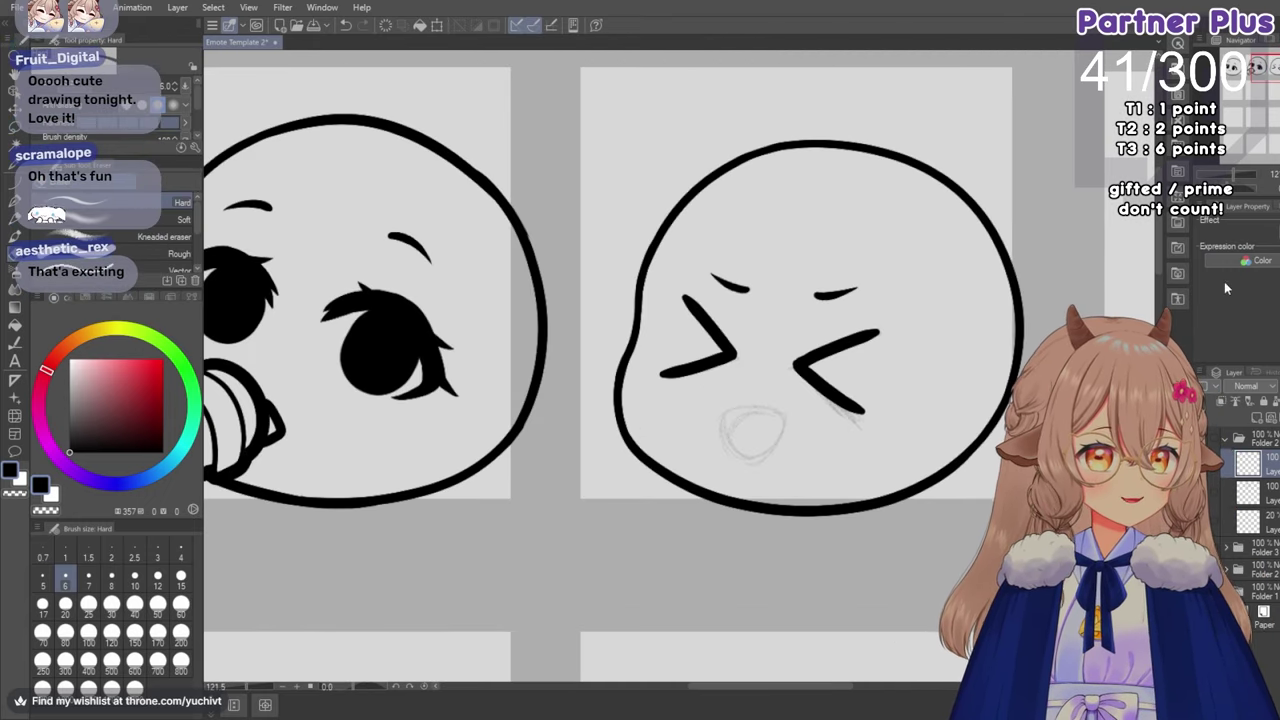
scroll(870, 370, "down", 2)
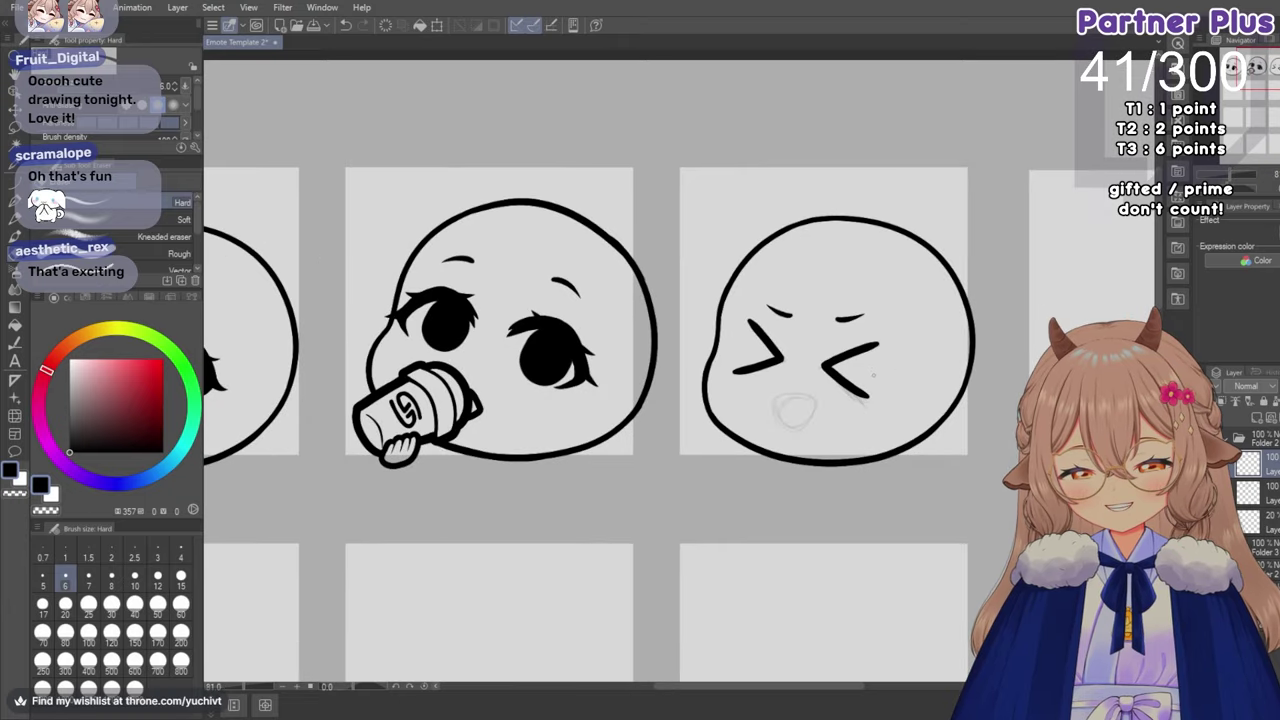
scroll(816, 629, "up", 1)
left_click_drag(829, 687, 879, 685)
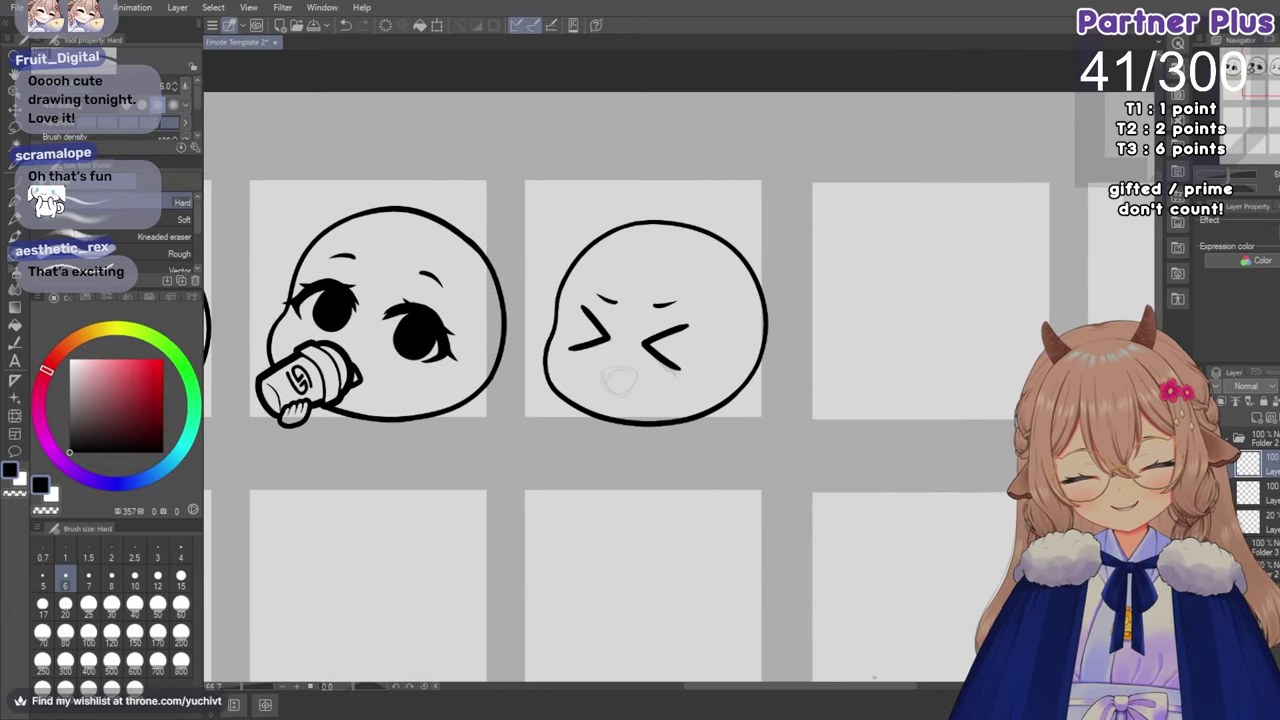
scroll(672, 258, "up", 4)
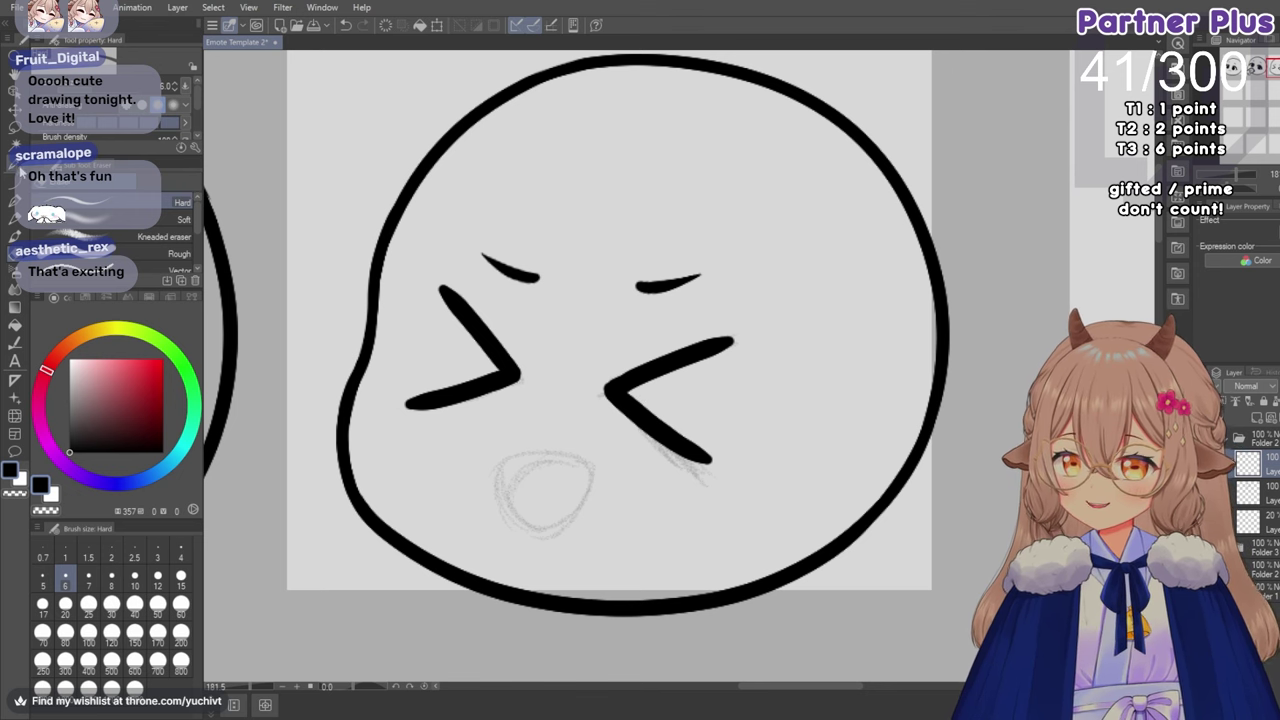
Lasso the eyebrow nearer the cheek bulge, nudge it slightly upward, and clear the selection.
key("m")
mouse_move(465, 218)
left_mouse_down()
mouse_move(505, 295)
mouse_move(463, 215)
left_mouse_up()
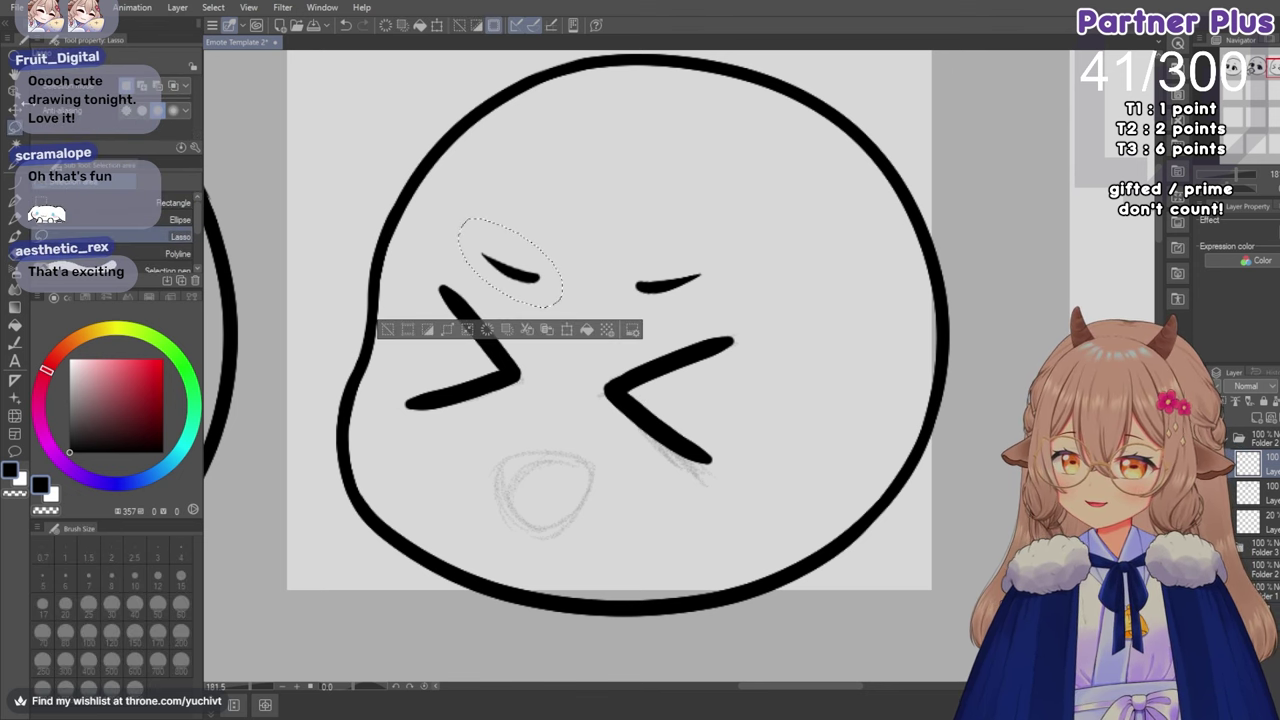
key("k")
left_click_drag(493, 267, 490, 252)
key("m")
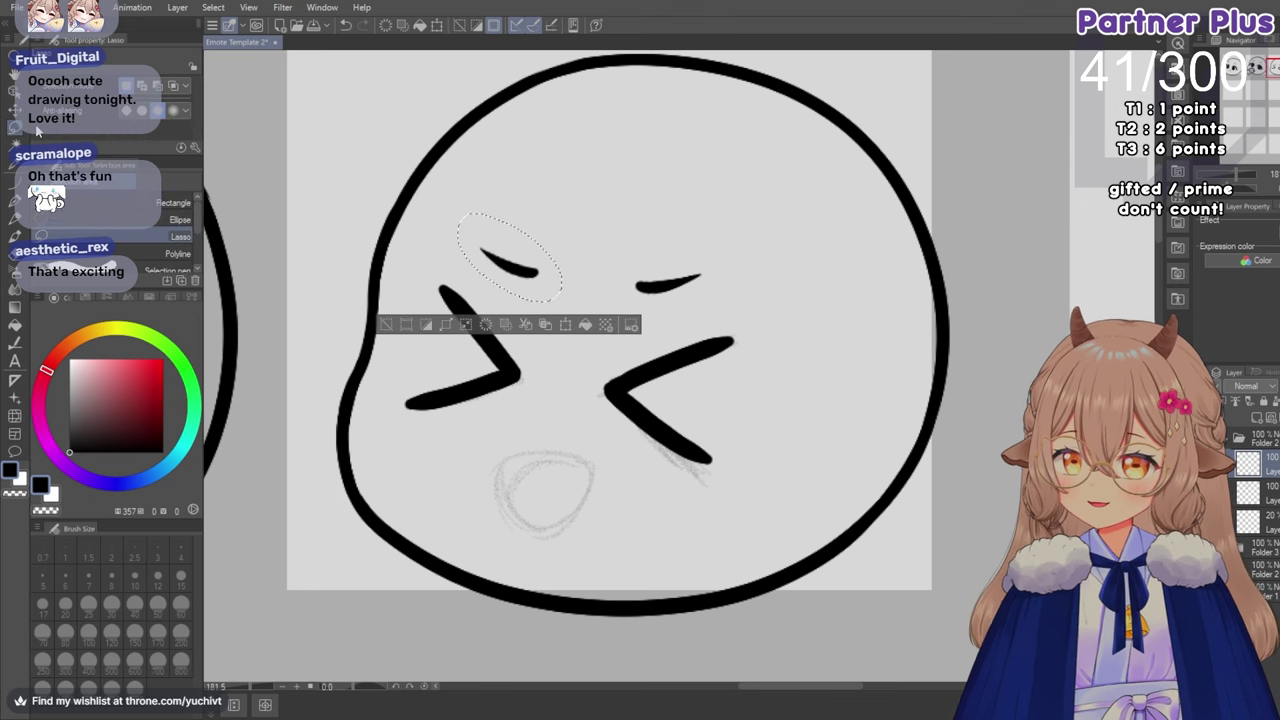
key("ctrl+d")
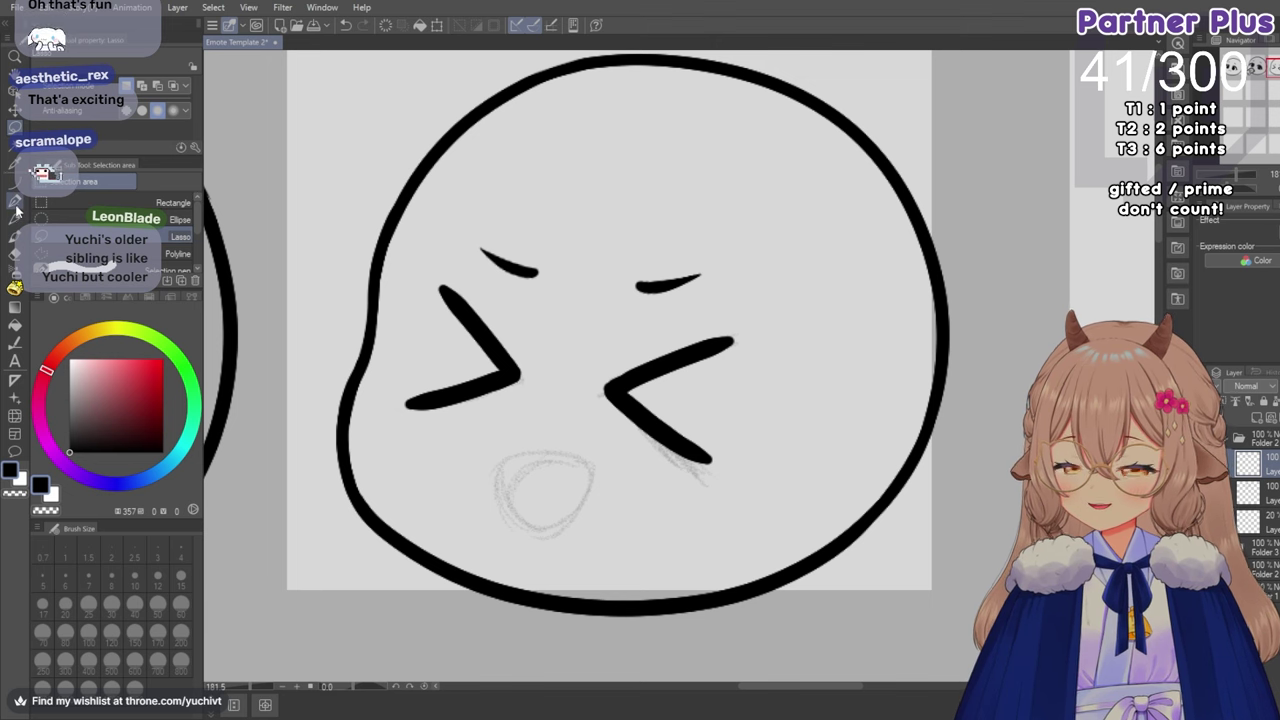
Draw the mouth's upper edge as an upward-bowed arc over the sketch with the Curve tool at size 6.
left_click(15, 201)
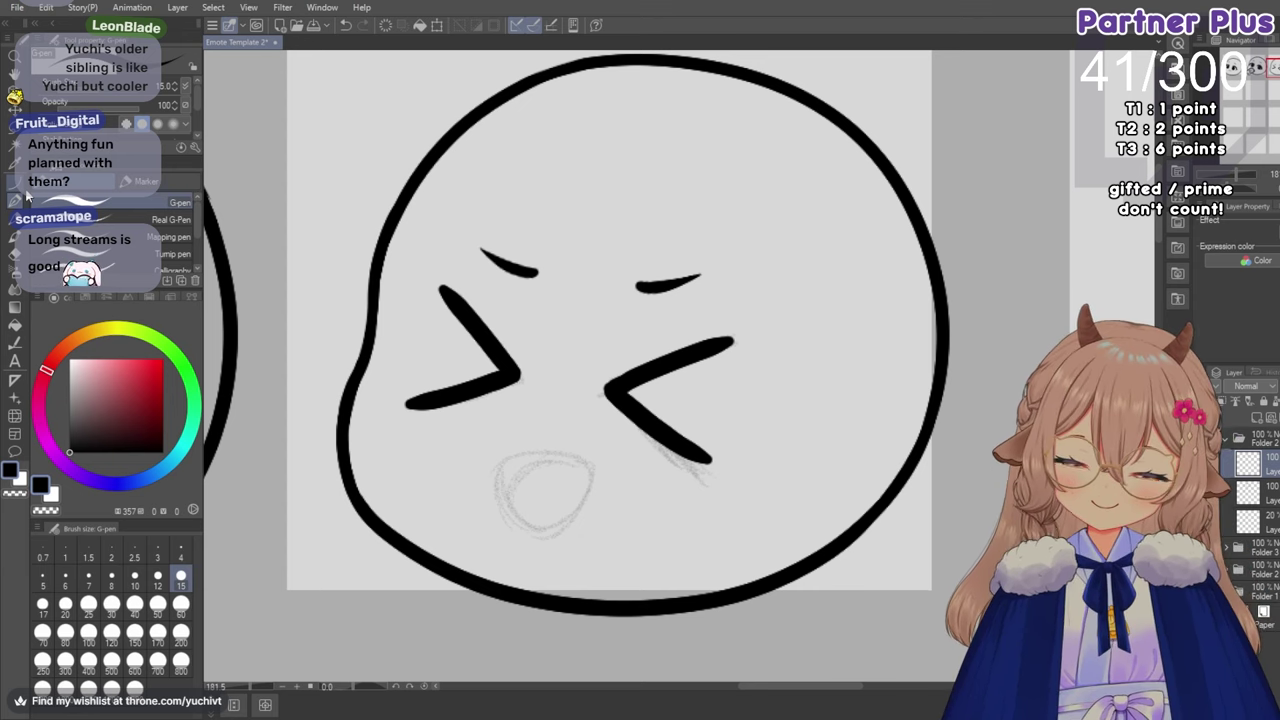
left_click(16, 202)
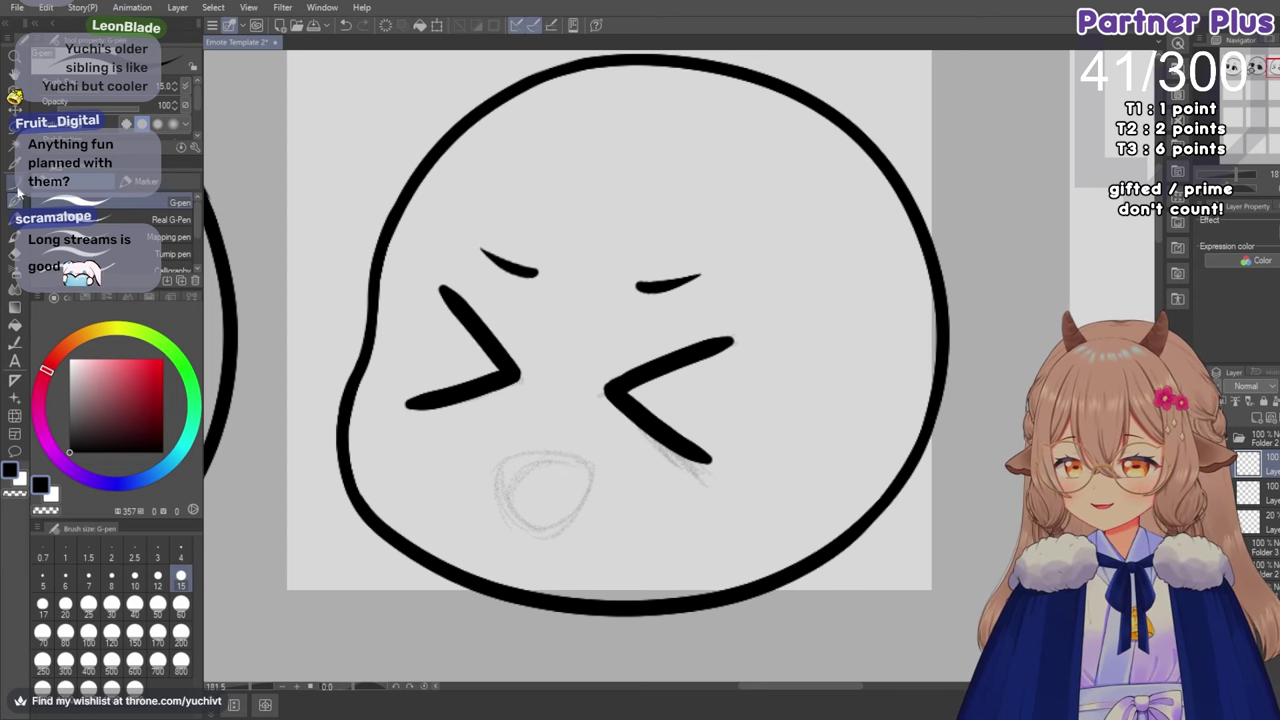
left_click(100, 202)
left_click(65, 577)
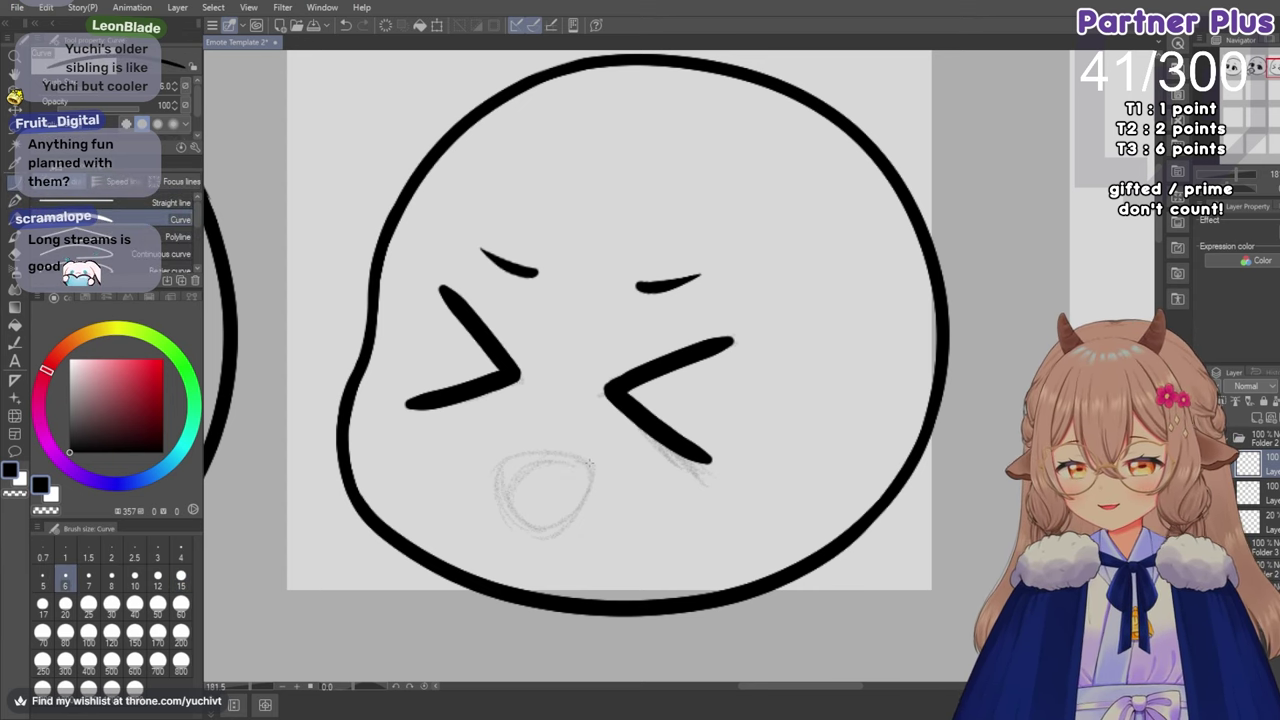
mouse_move(542, 455)
left_mouse_down()
mouse_move(594, 467)
mouse_move(499, 470)
left_mouse_up()
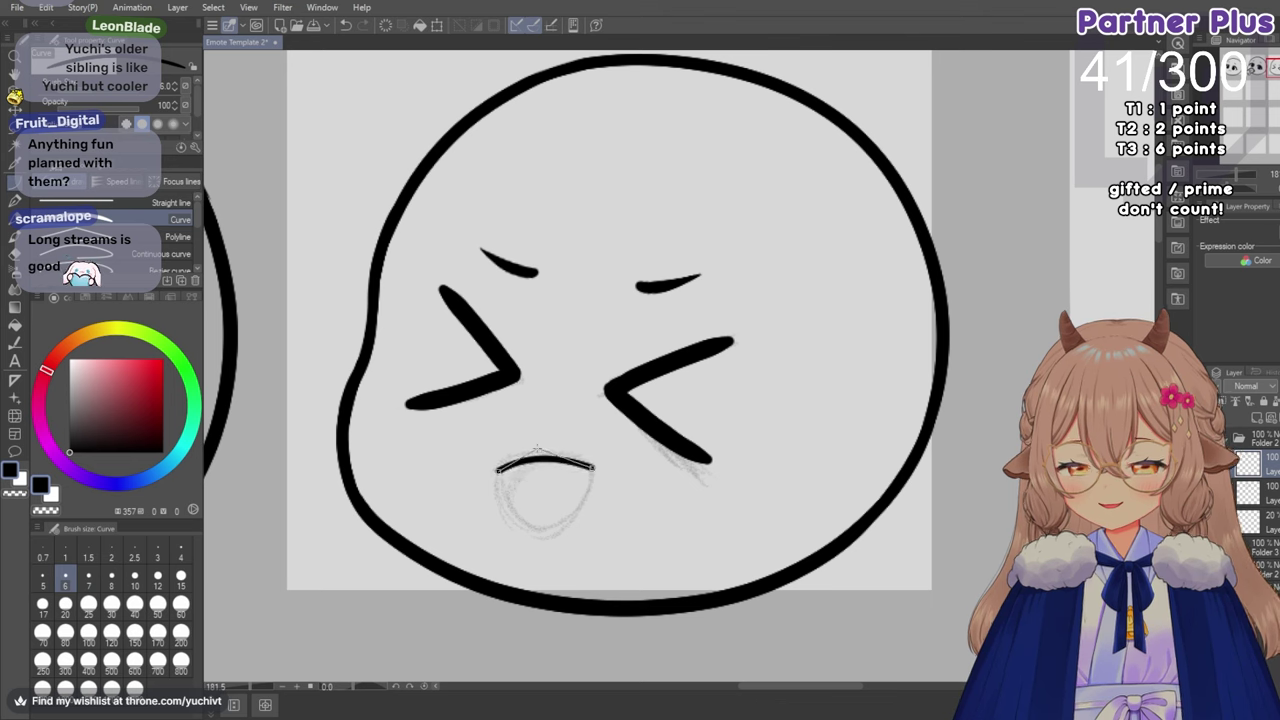
left_click(547, 441)
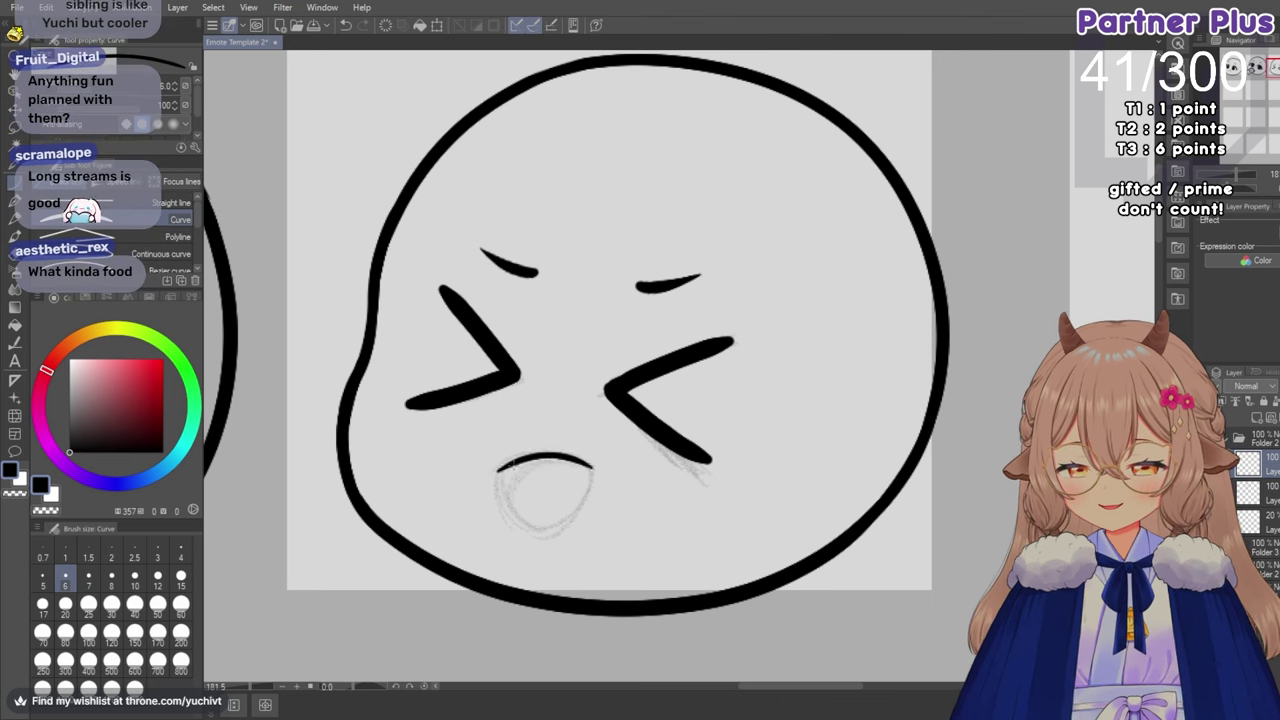
Close the open mouth with two curves running from the ends of the upper arc to a rounded bottom.
mouse_move(500, 468)
left_mouse_down()
mouse_move(530, 536)
mouse_move(546, 536)
left_mouse_up()
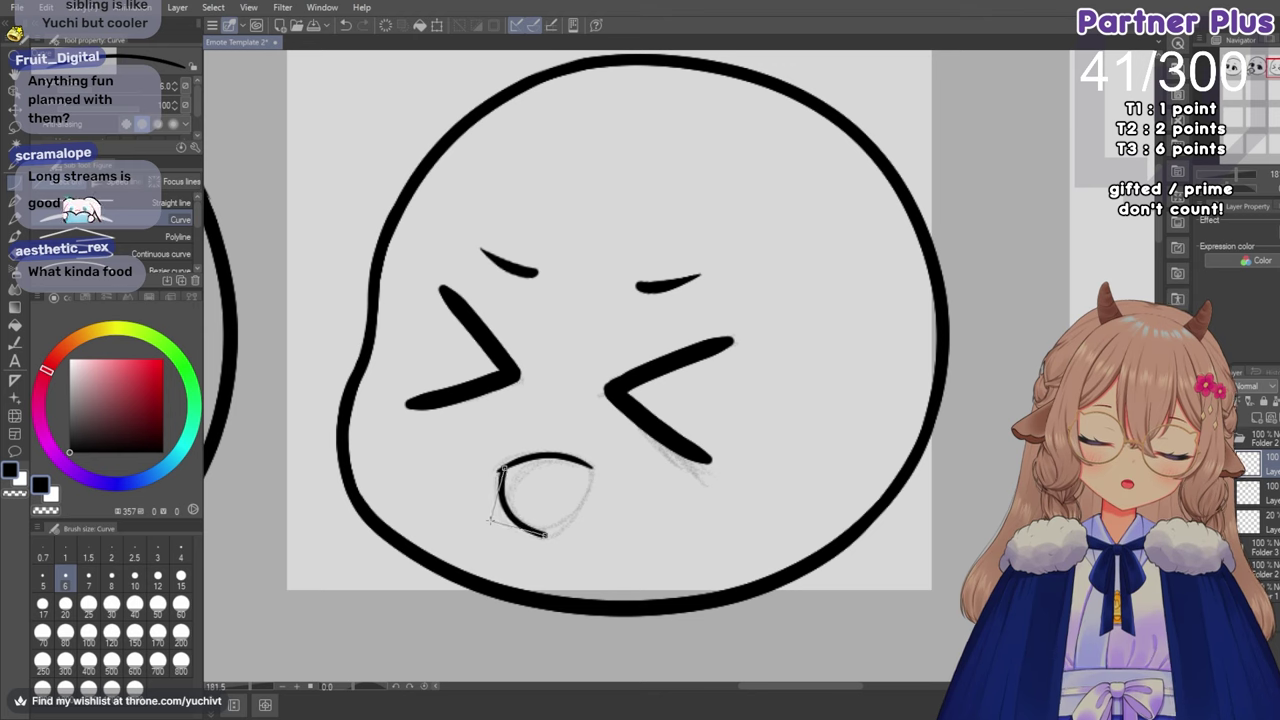
left_click(490, 517)
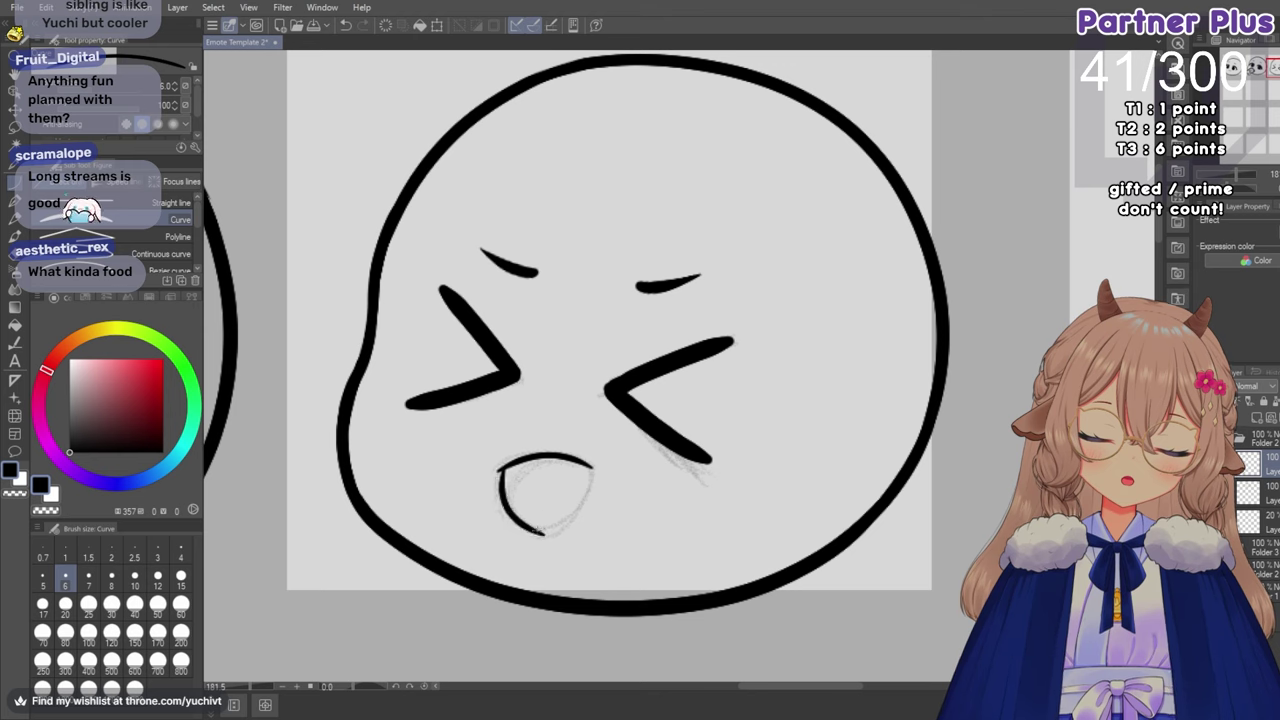
mouse_move(538, 534)
left_mouse_down()
mouse_move(588, 500)
mouse_move(594, 468)
left_mouse_up()
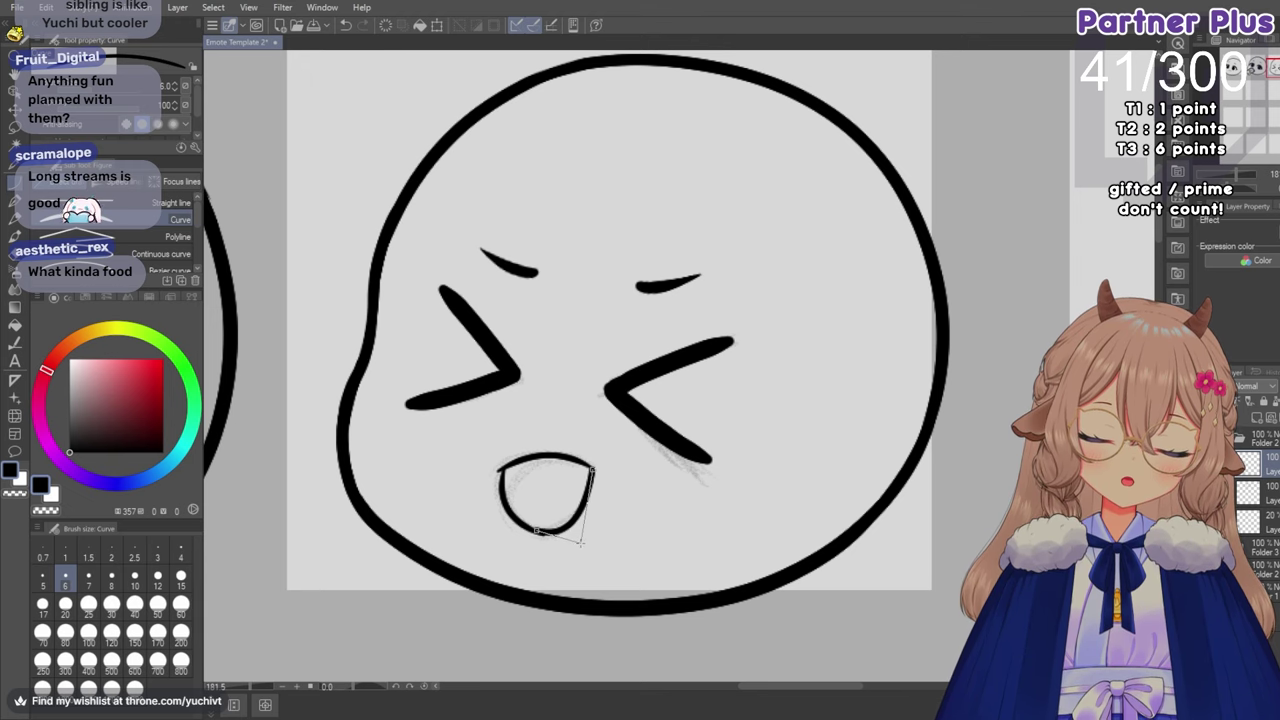
left_click(581, 539)
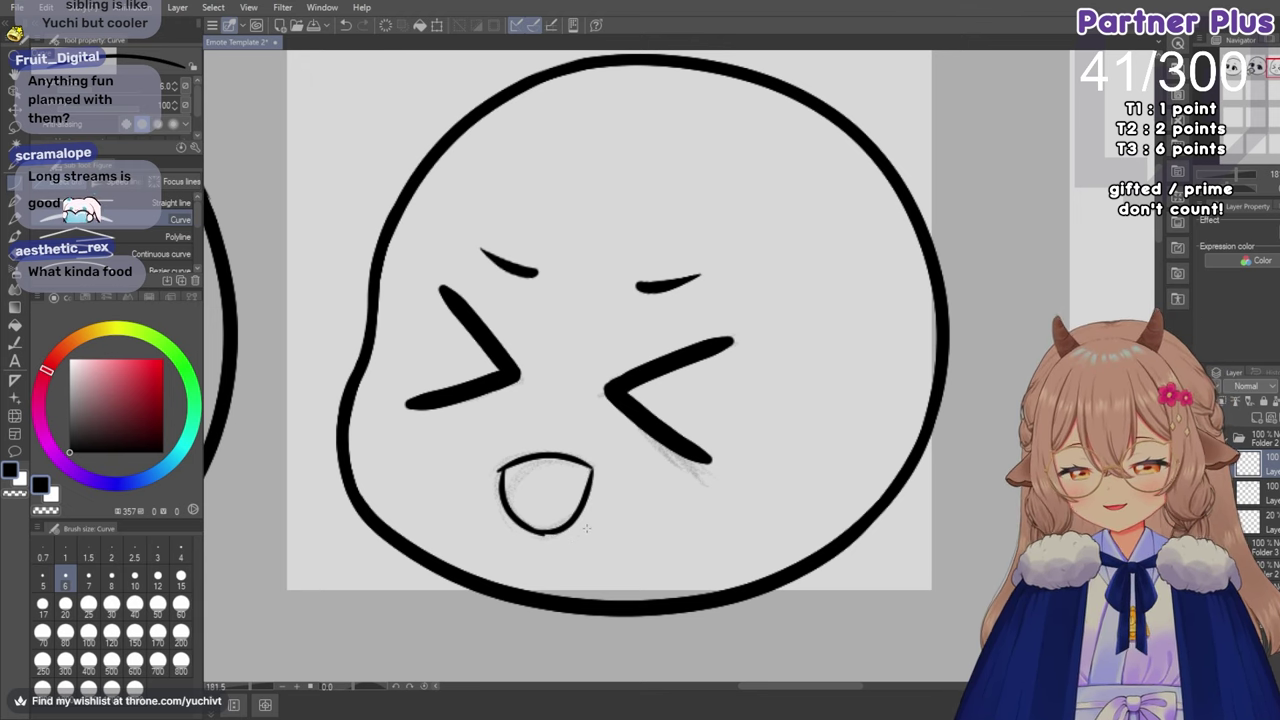
Erase the line ends overshooting the mouth's left corner and bottom join with the Hard eraser at size 6.
scroll(587, 527, "up", 3)
key("e")
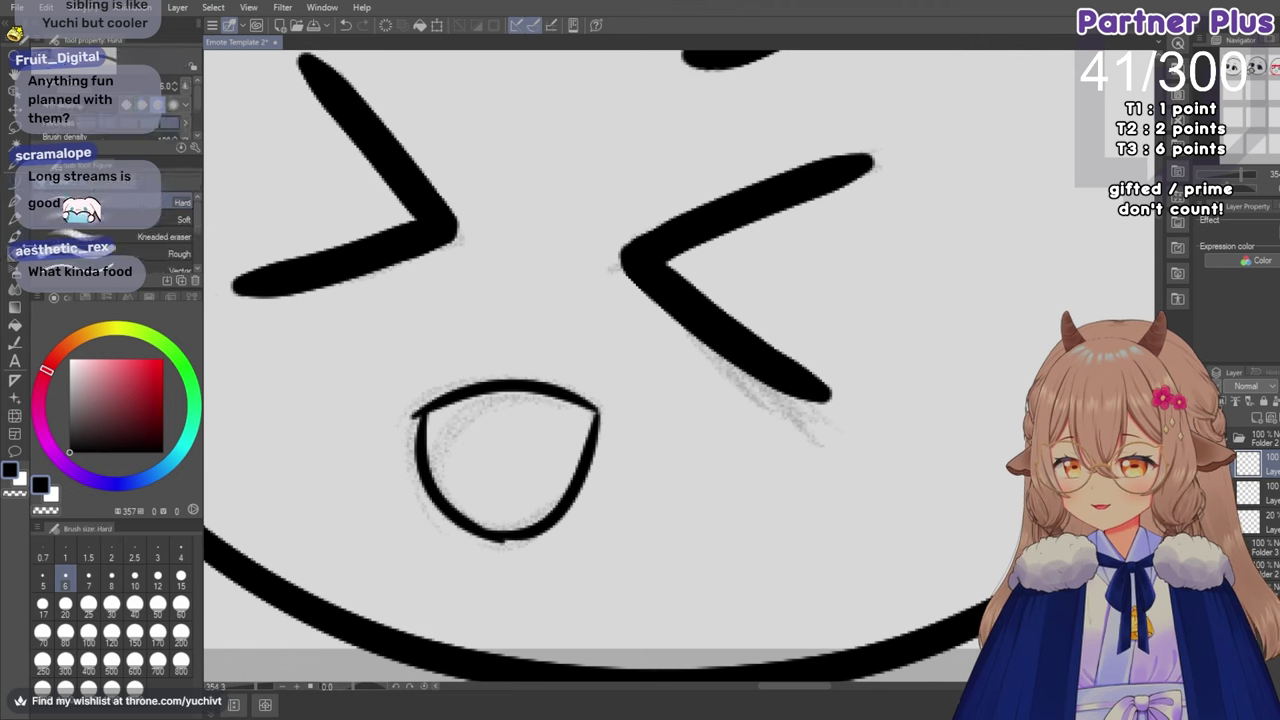
mouse_move(405, 430)
left_mouse_down()
mouse_move(419, 394)
mouse_move(406, 431)
left_mouse_up()
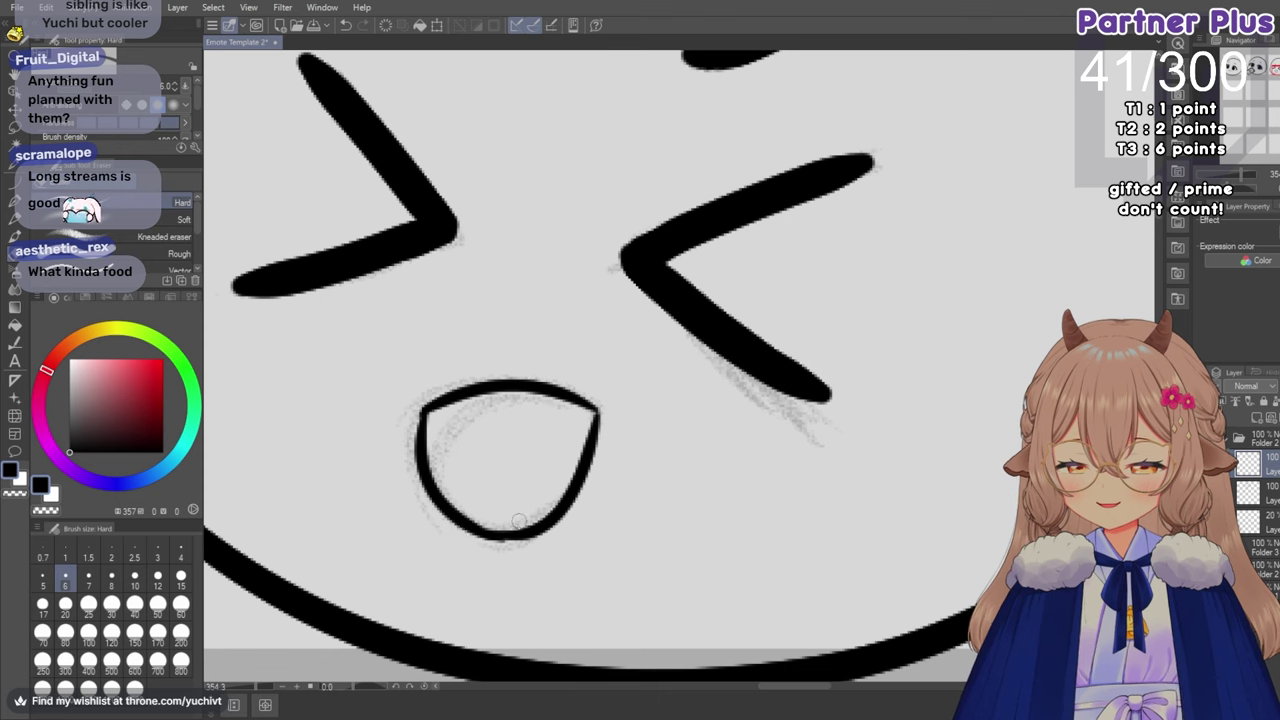
Round and thicken the mouth's two upper corners with the G-pen at size 7.
left_click(18, 200)
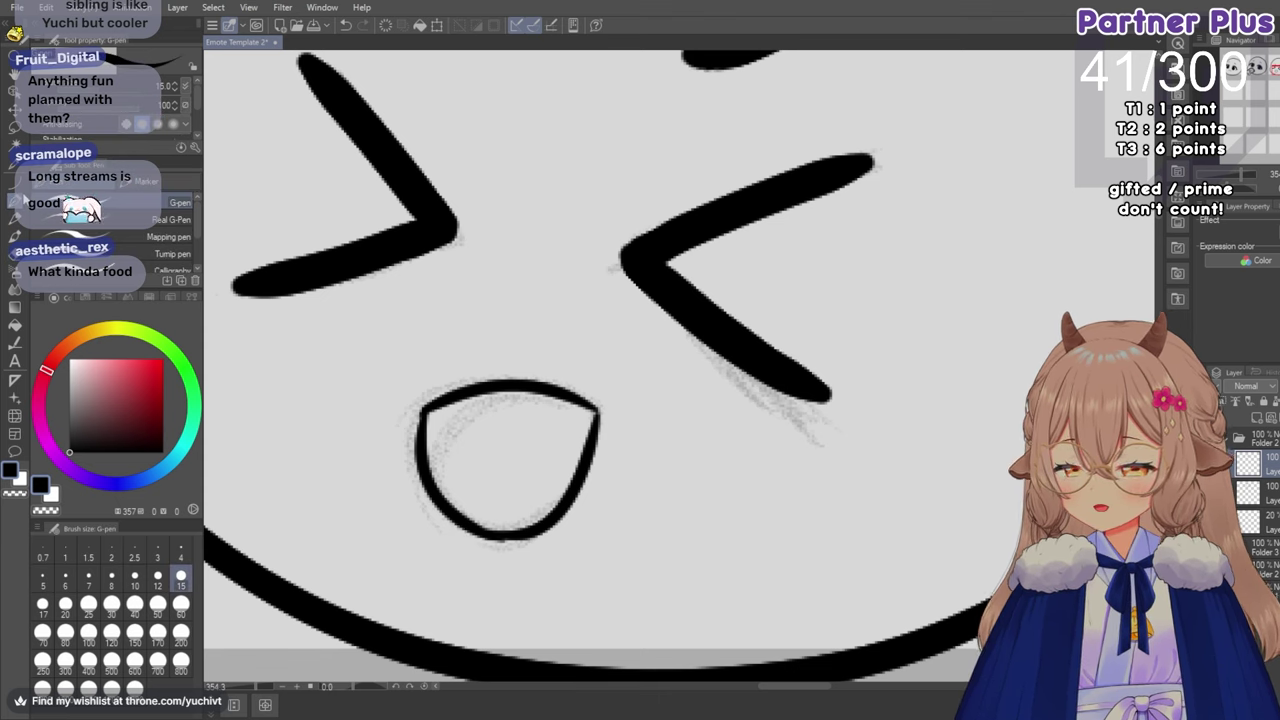
left_click(88, 578)
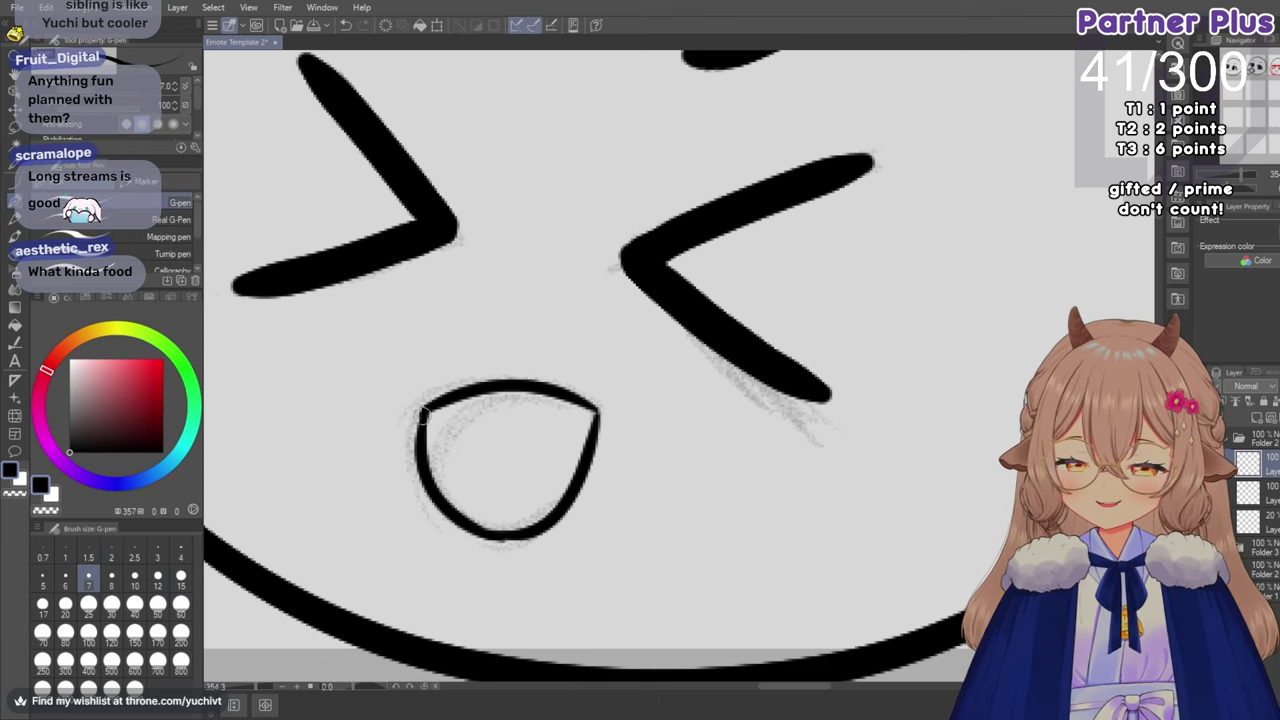
left_click_drag(427, 410, 421, 440)
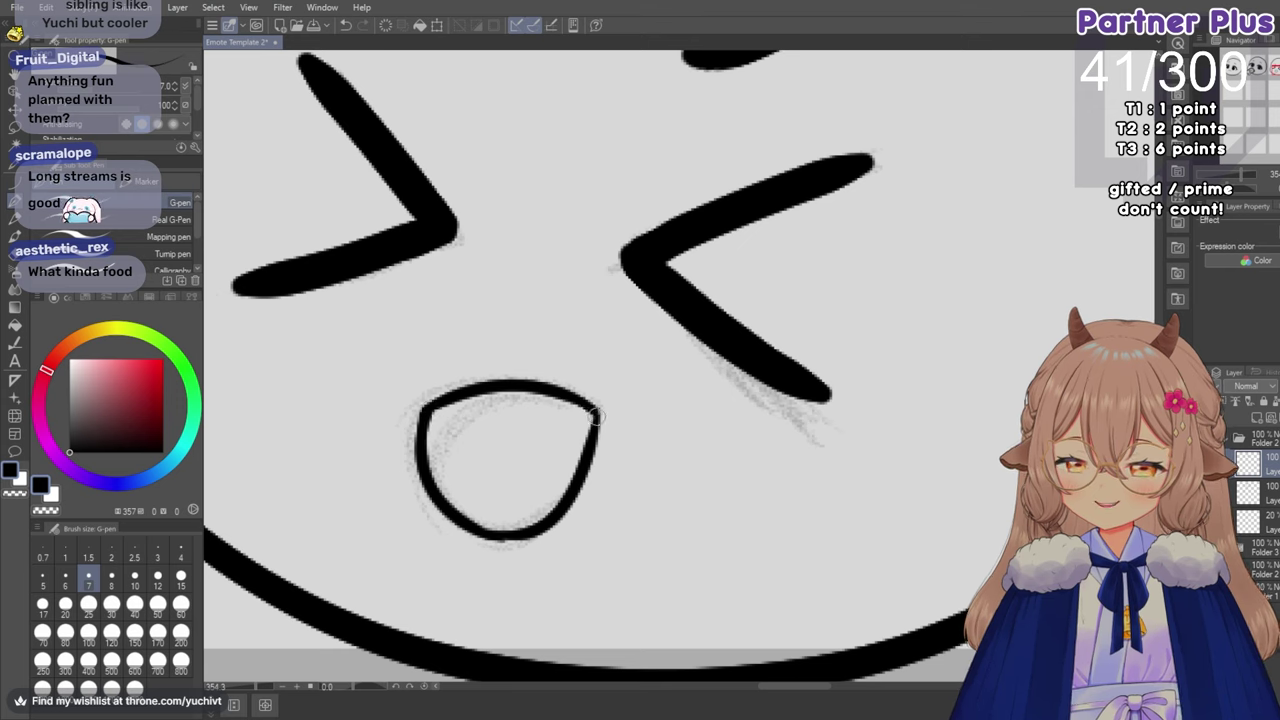
left_click_drag(594, 412, 579, 462)
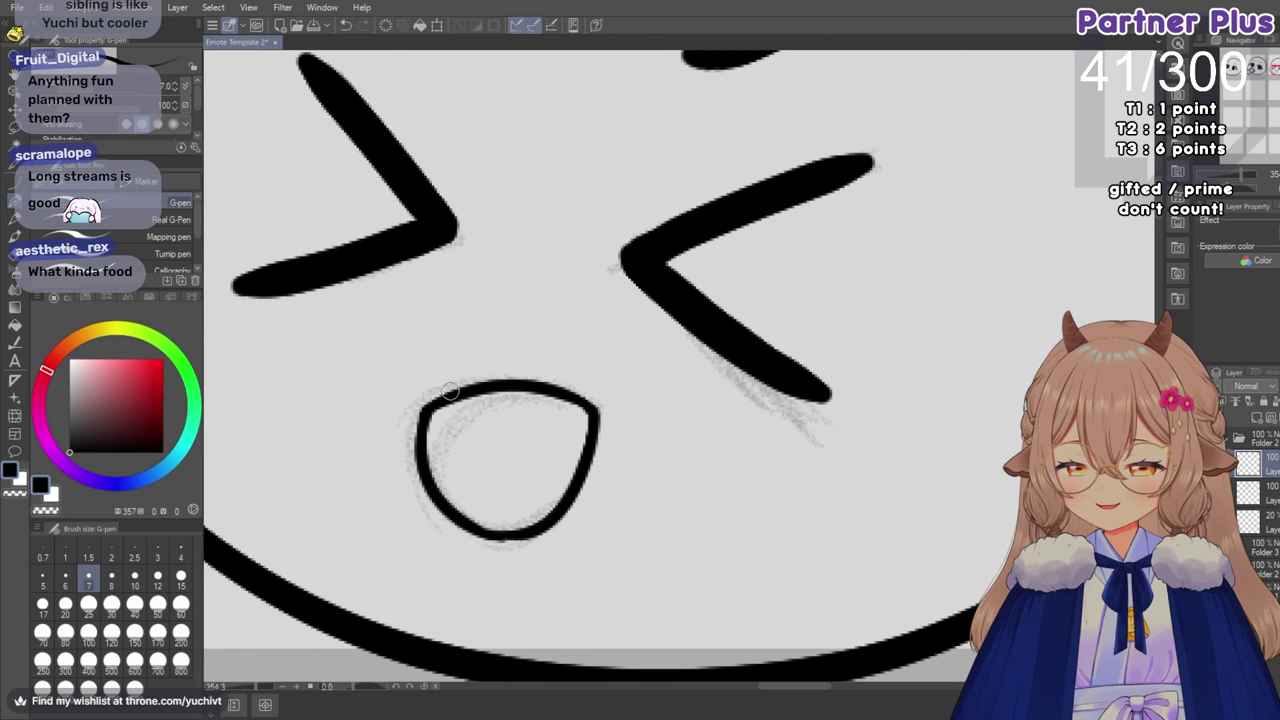
Examine the mouth outline and its corners at several zoom levels and rotations, then return to the upright view.
scroll(470, 492, "down", 5)
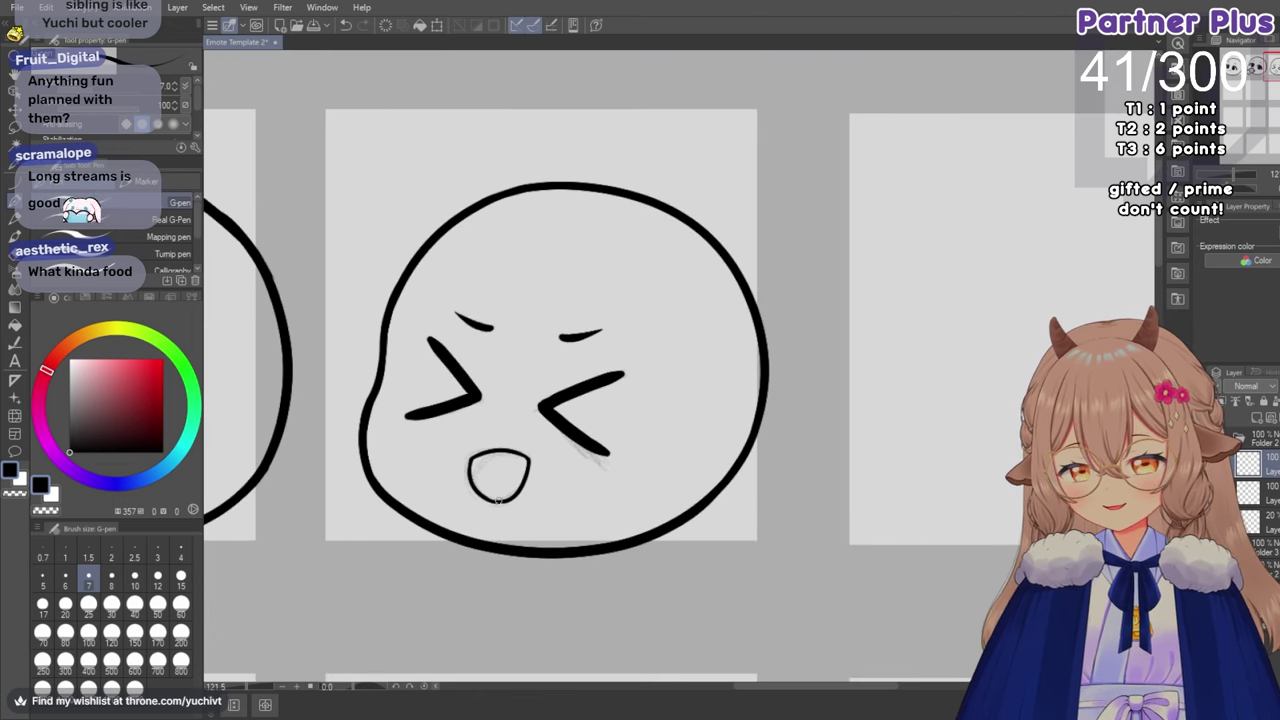
scroll(463, 473, "up", 5)
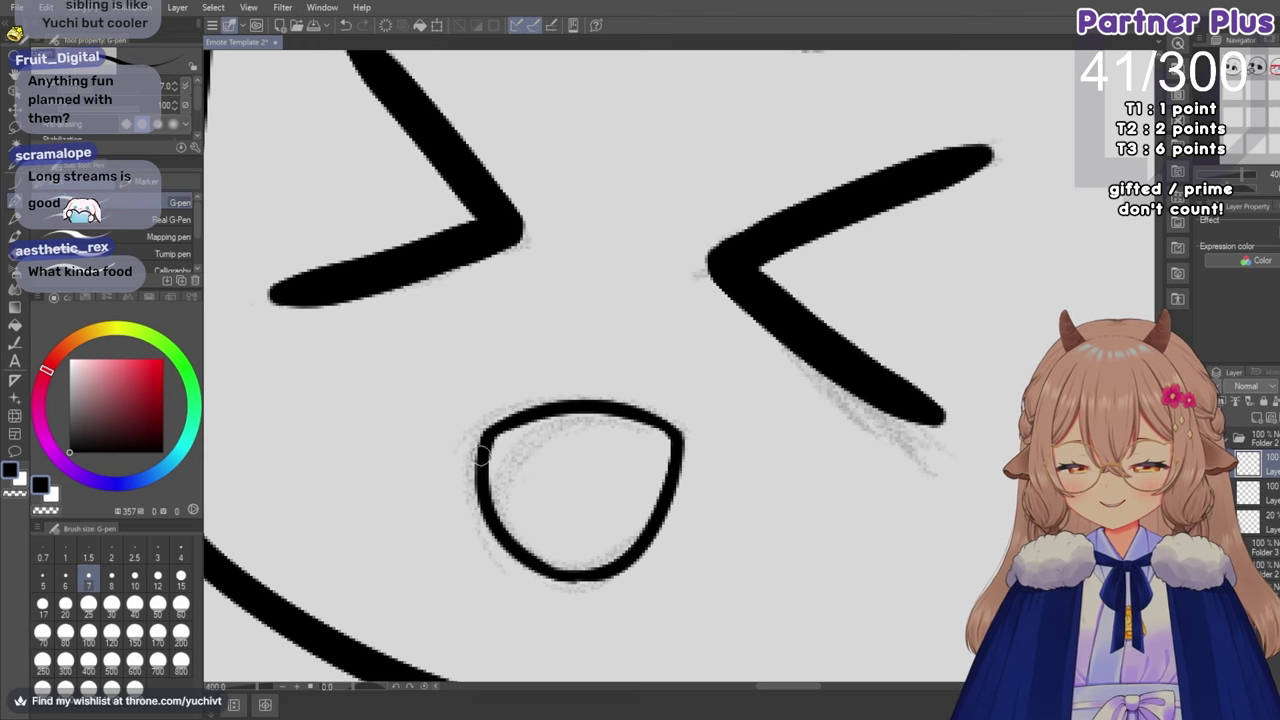
scroll(493, 487, "down", 5)
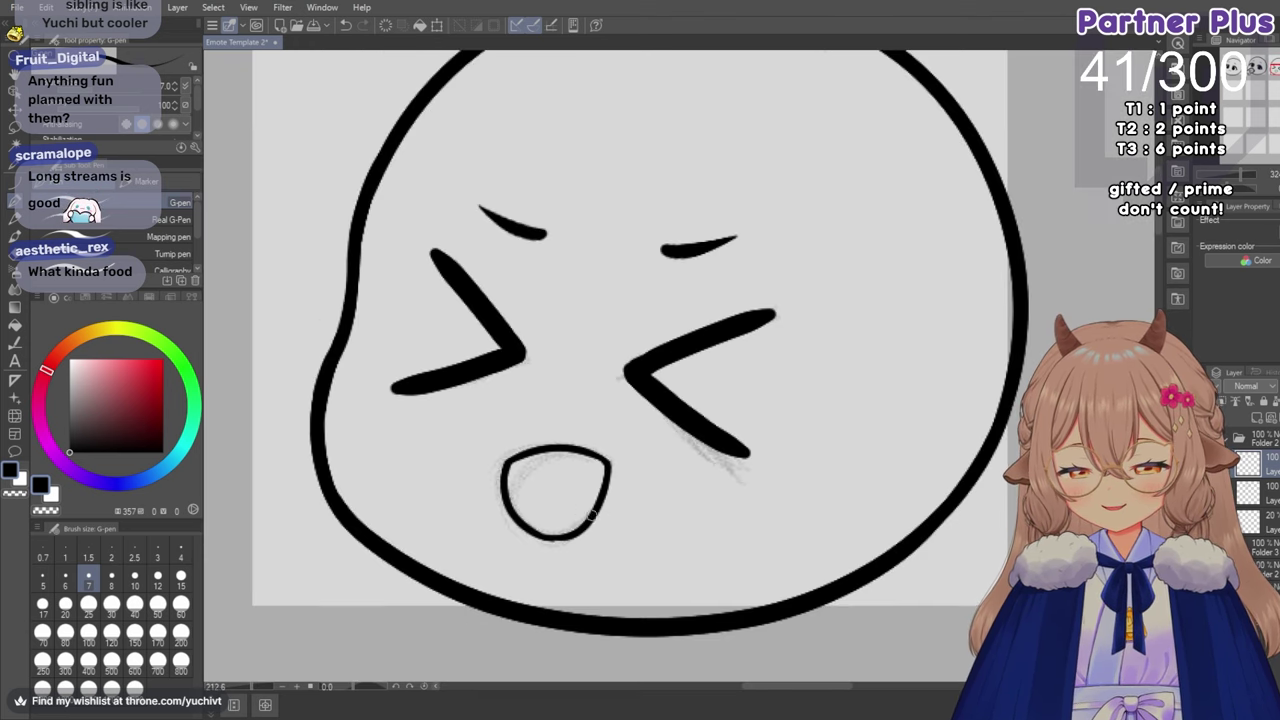
scroll(628, 515, "up", 1)
scroll(628, 515, "up", 3)
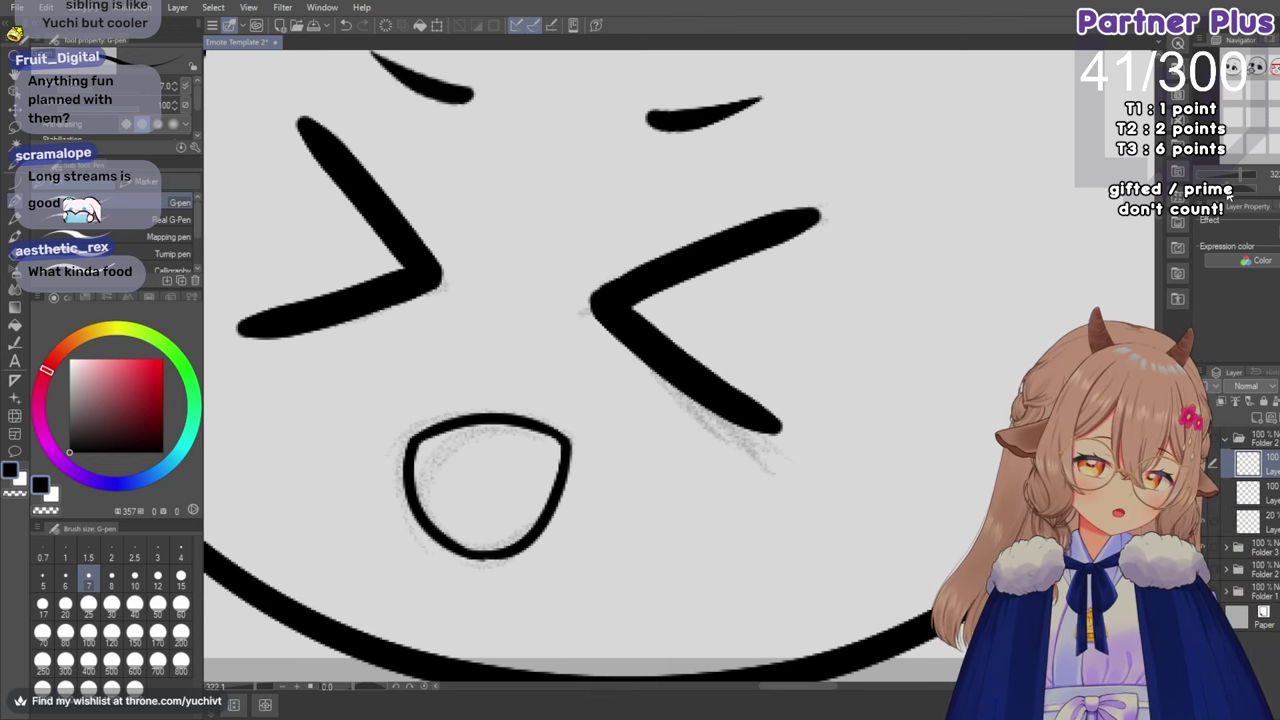
left_click_drag(1228, 192, 1224, 192)
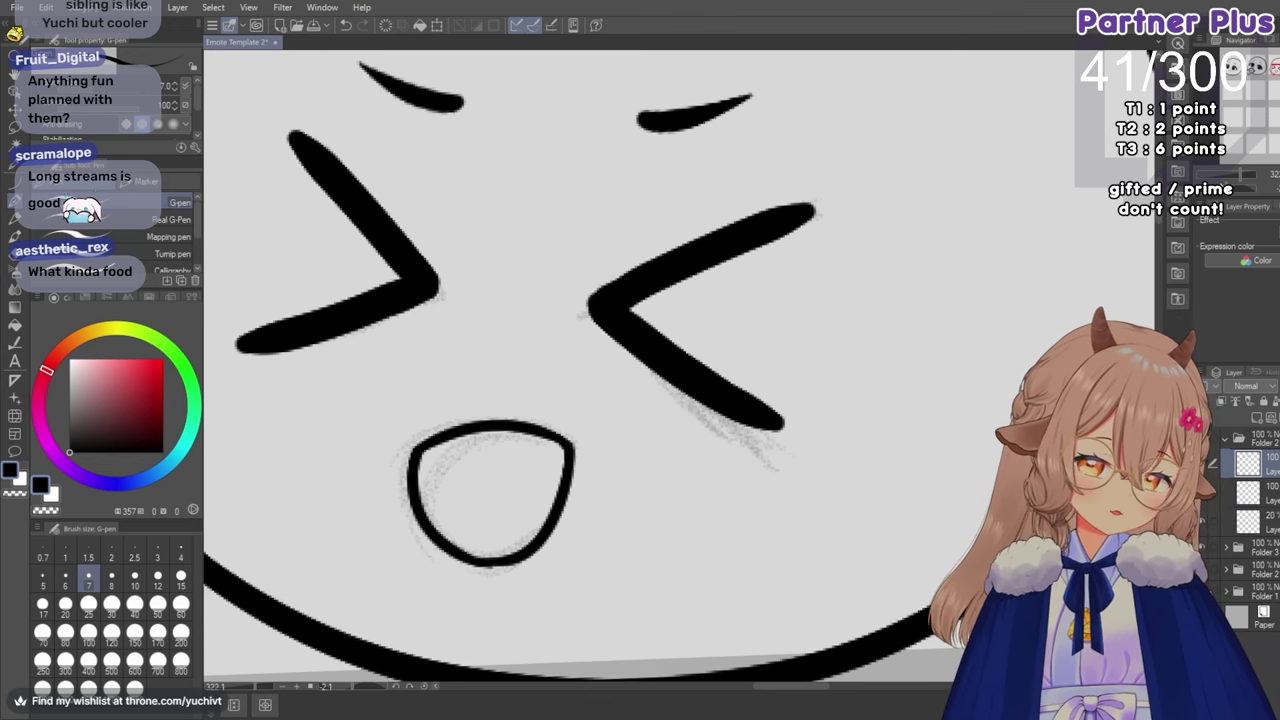
left_click_drag(800, 400, 791, 310)
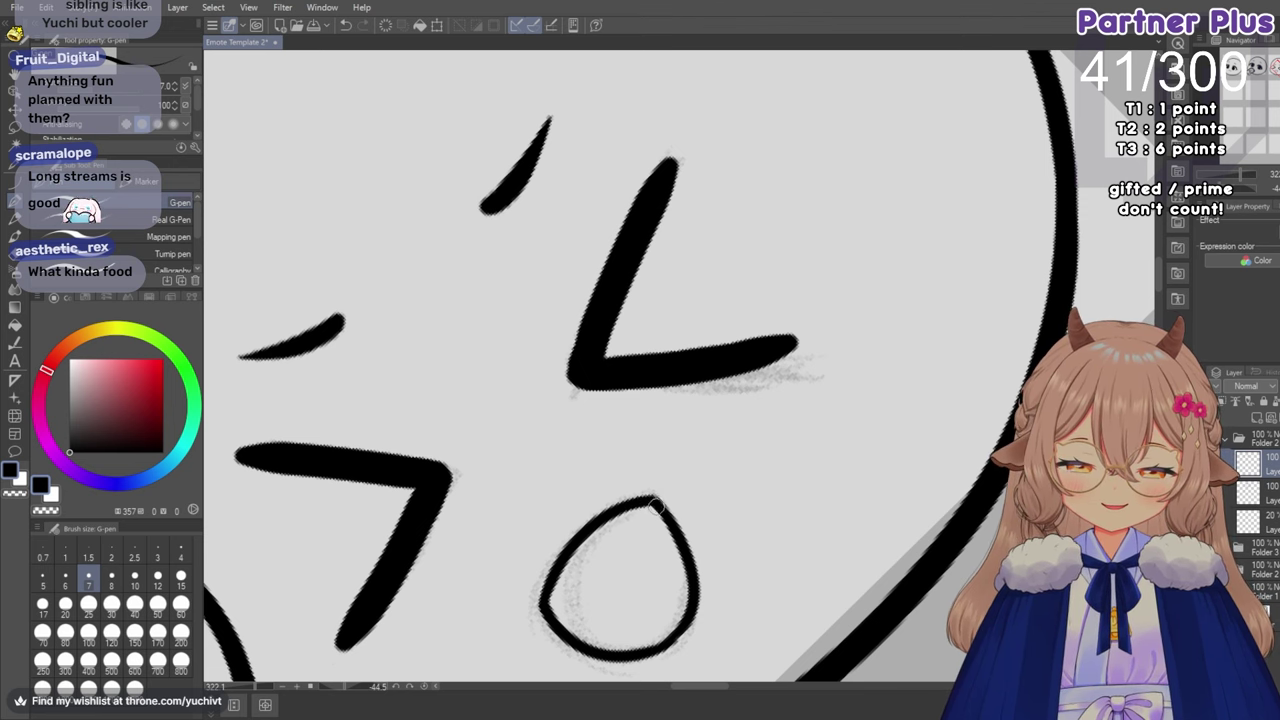
scroll(628, 509, "down", 5)
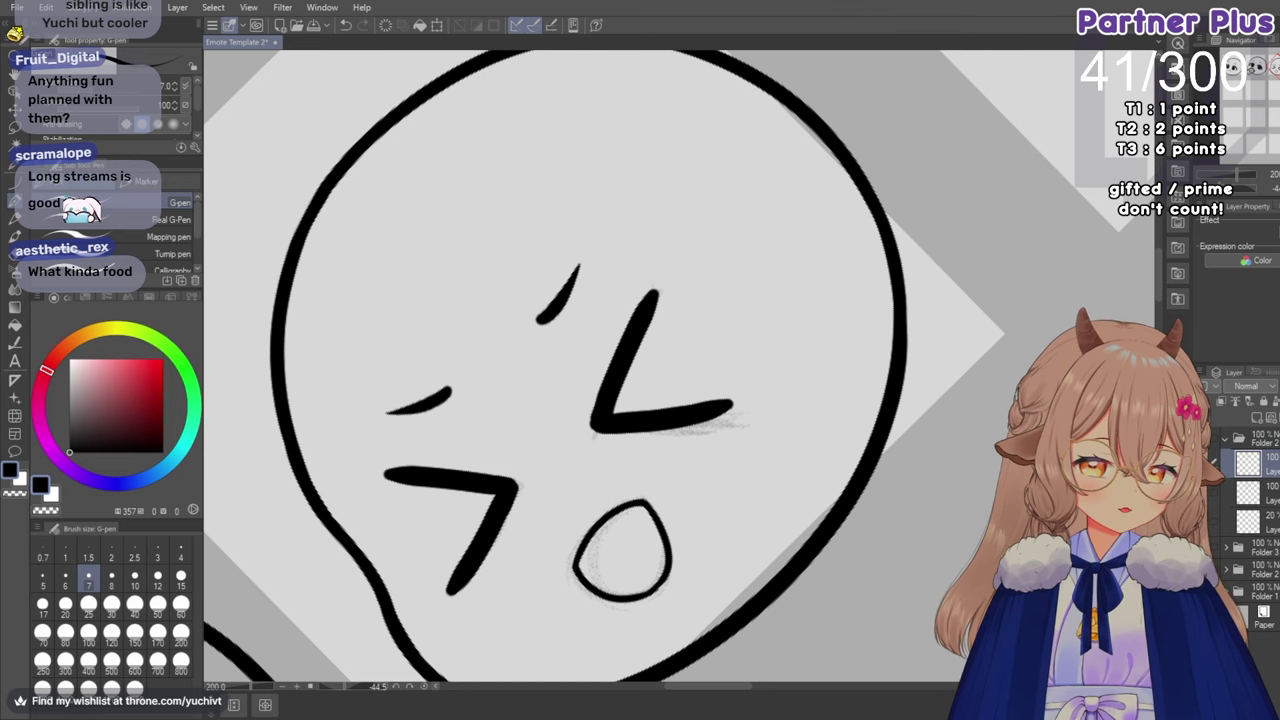
key("ctrl+at")
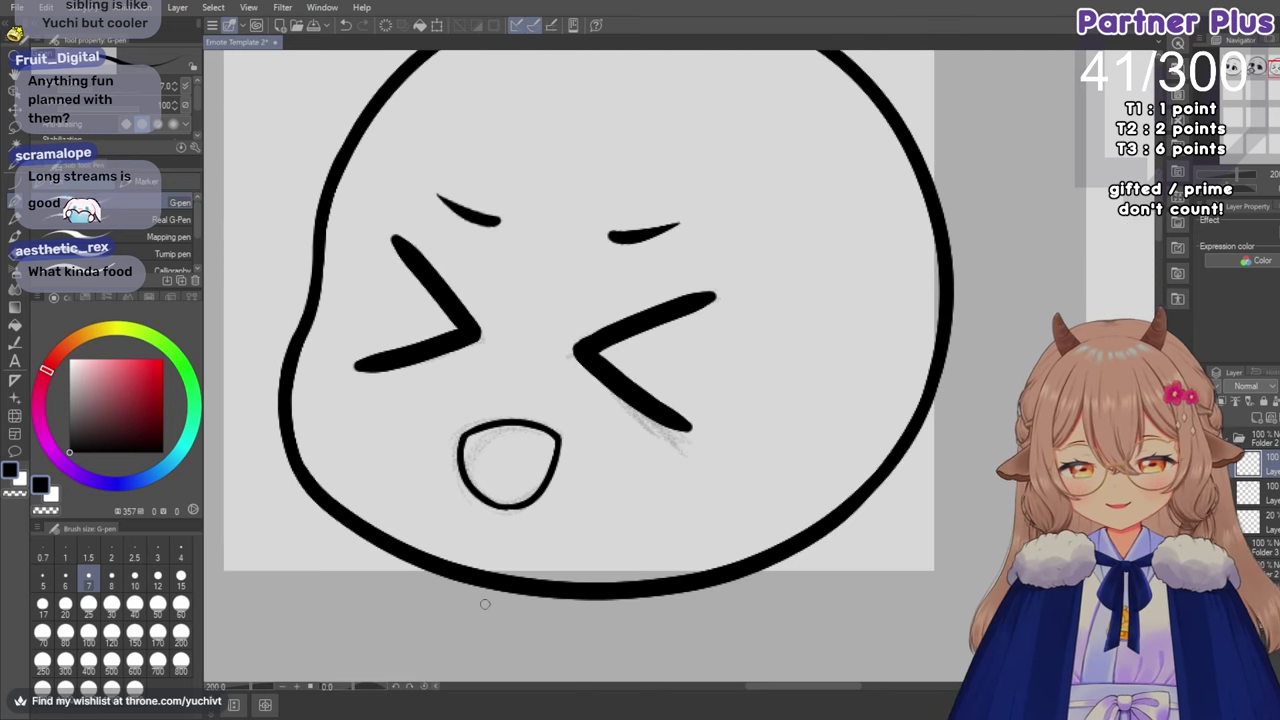
scroll(523, 550, "down", 1)
scroll(511, 541, "up", 4)
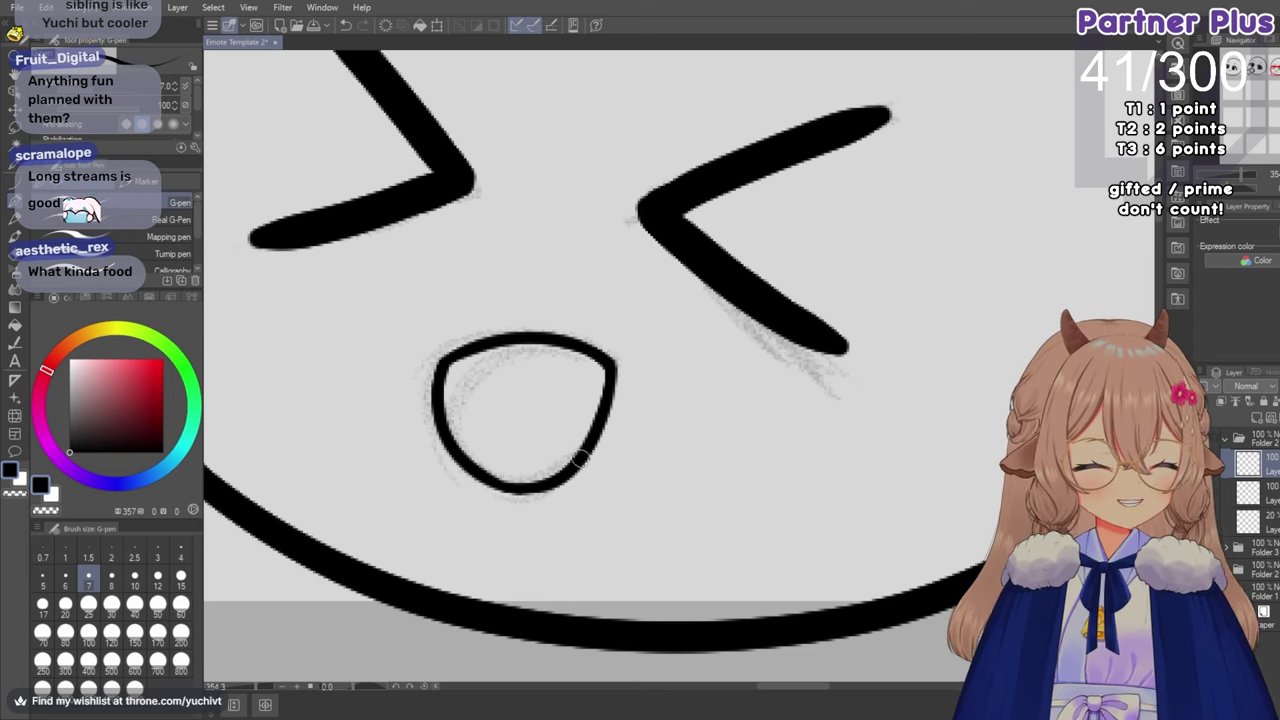
Draw a thin curved line inside the mouth from its upper arc to the left side with the G-pen at size 4, redrawing unsatisfactory attempts.
scroll(488, 363, "down", 9)
scroll(550, 335, "down", 5)
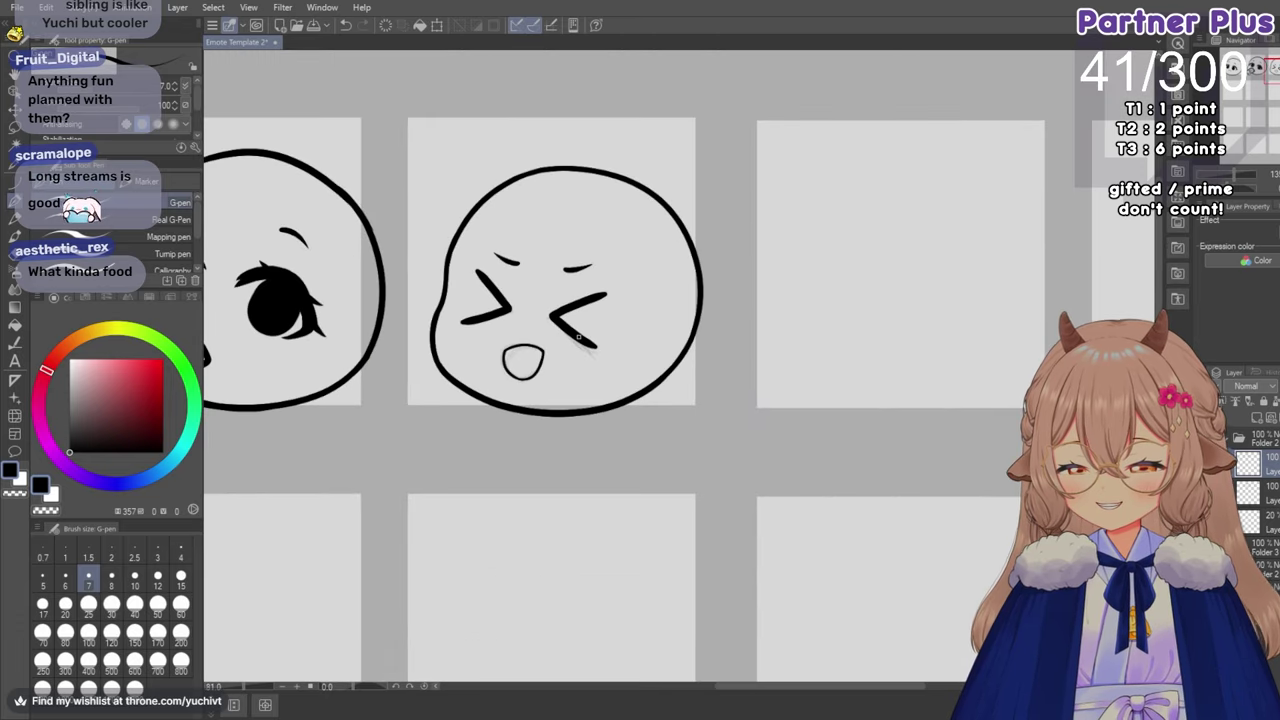
scroll(569, 241, "up", 3)
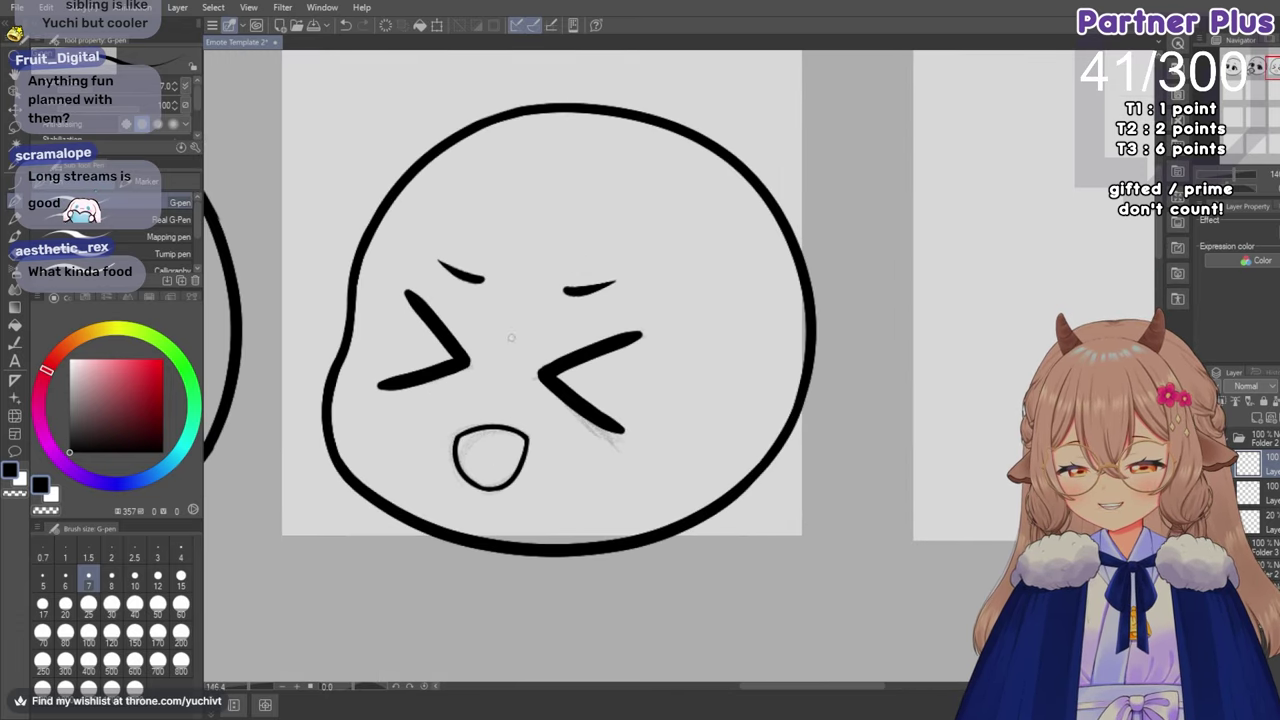
scroll(488, 399, "up", 1)
scroll(547, 406, "up", 3)
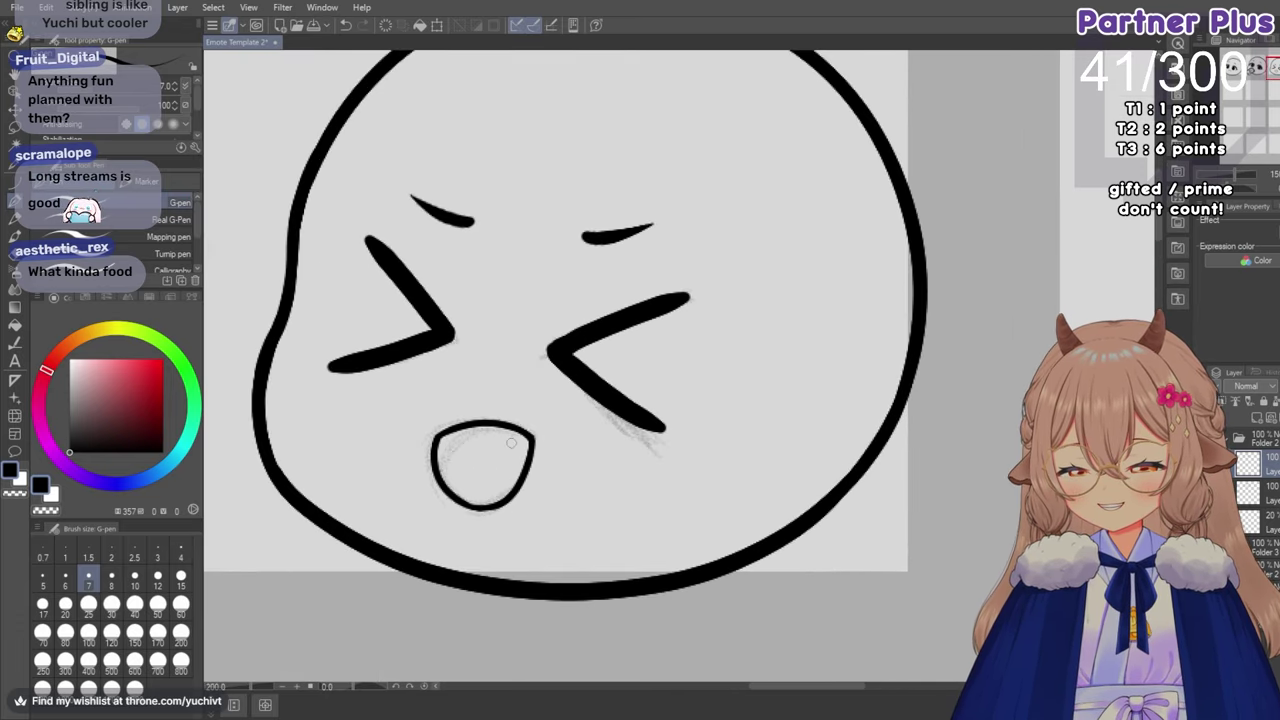
left_click(180, 552)
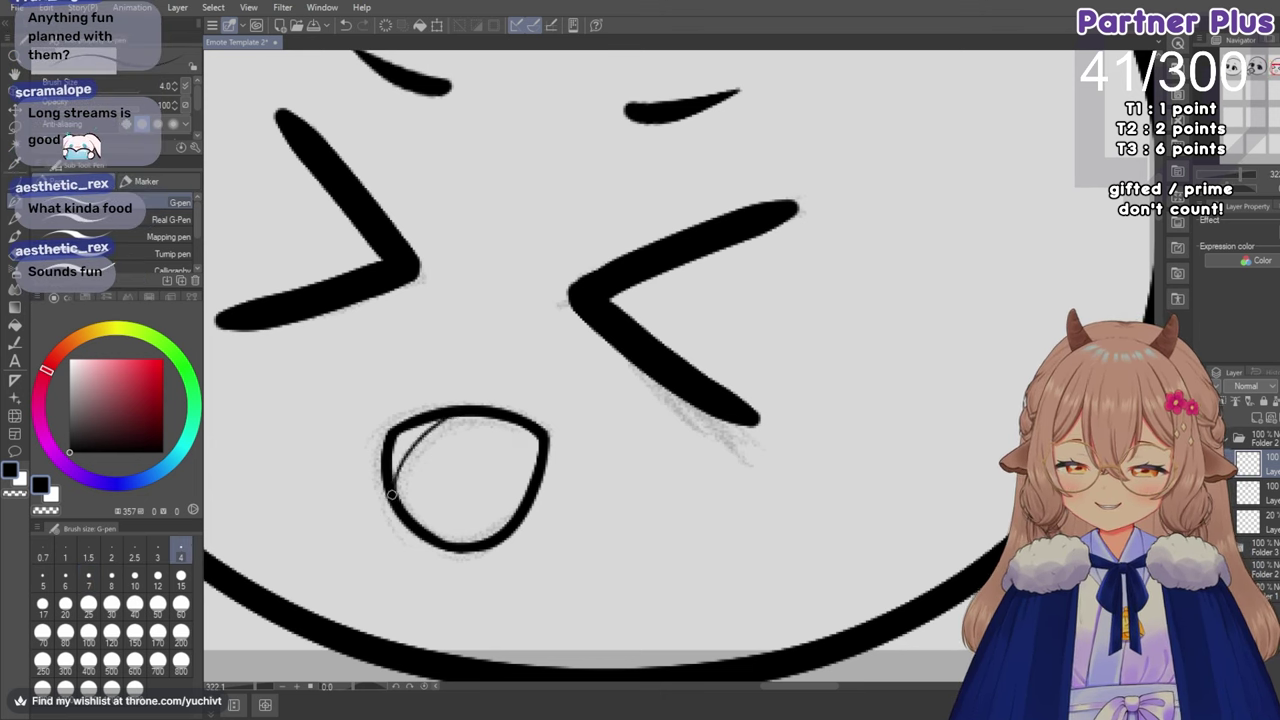
key("ctrl+z")
left_click_drag(452, 413, 396, 486)
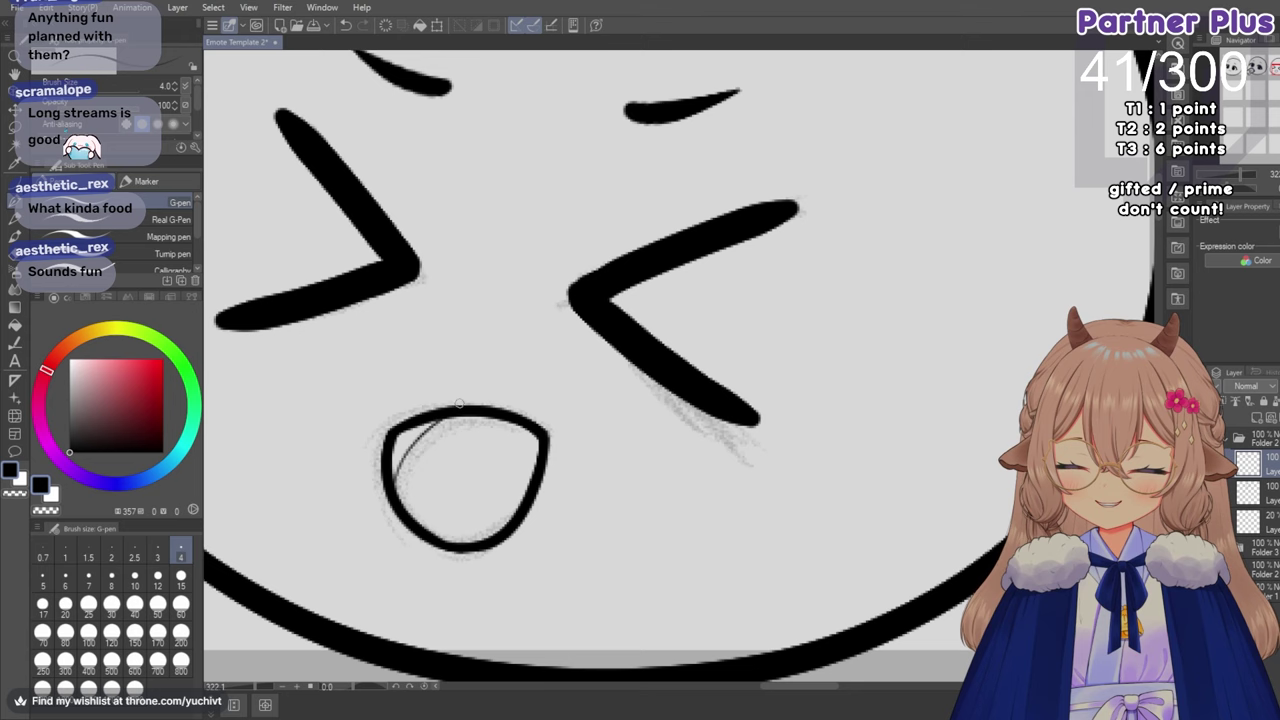
key("ctrl+z")
key("ctrl+z")
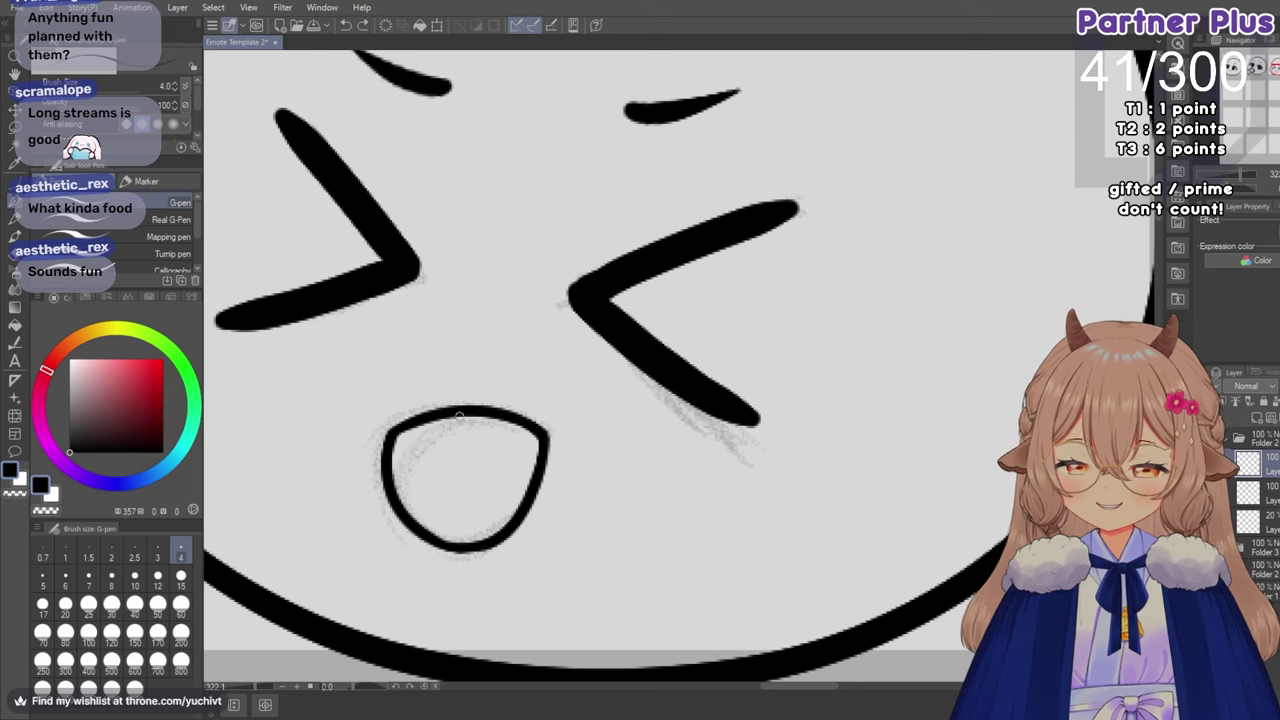
left_click_drag(452, 415, 400, 505)
key("ctrl+z")
mouse_move(452, 414)
left_mouse_down()
mouse_move(403, 454)
mouse_move(398, 492)
left_mouse_up()
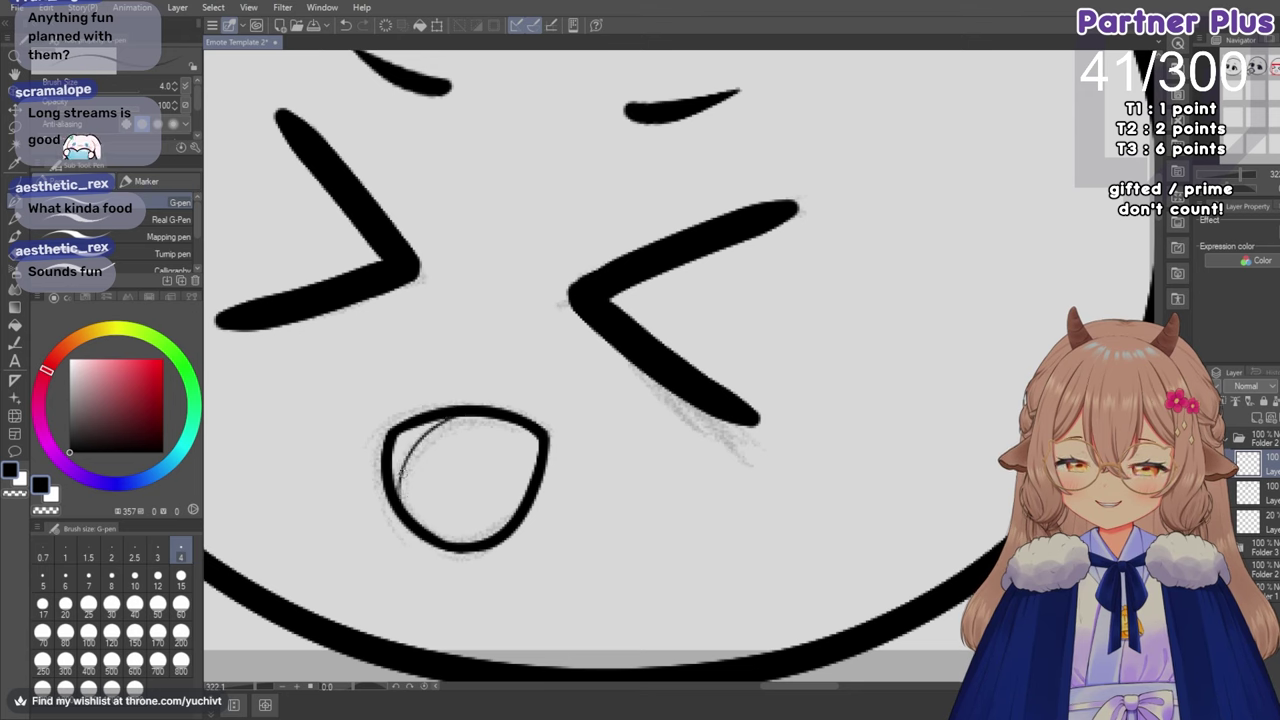
key("ctrl+z")
mouse_move(455, 414)
left_mouse_down()
mouse_move(423, 434)
mouse_move(400, 505)
left_mouse_up()
key("ctrl+z")
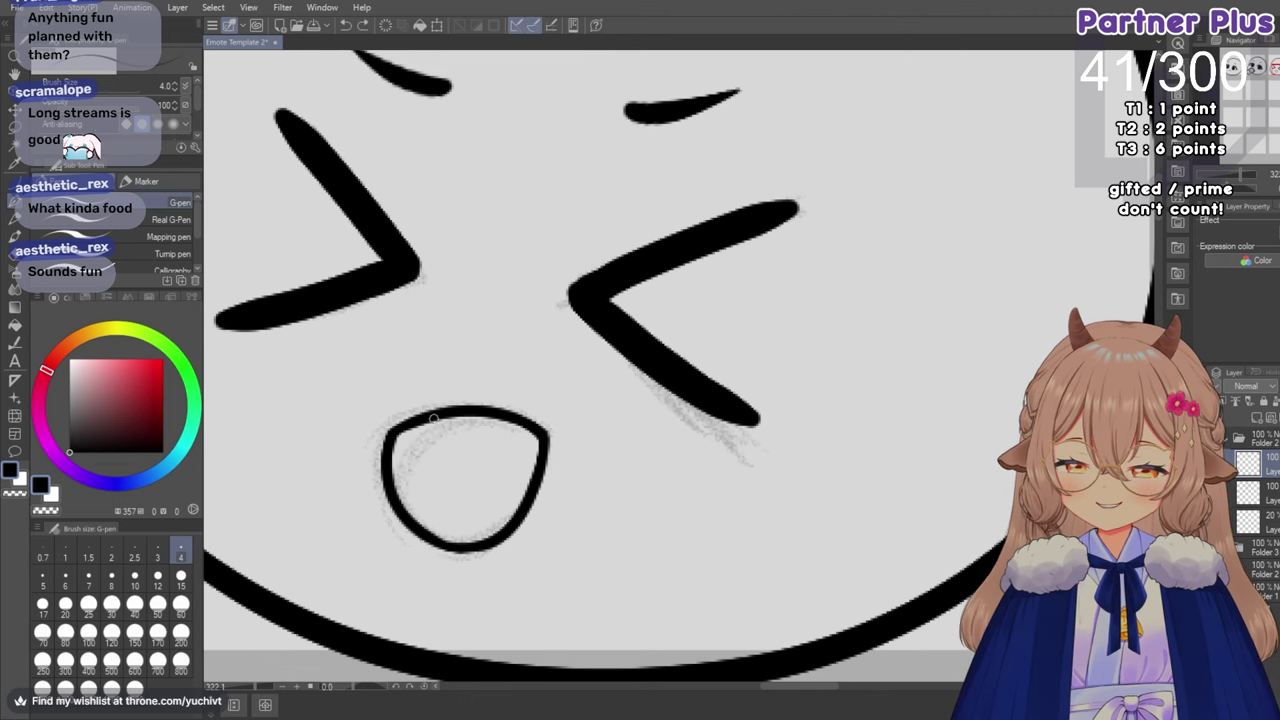
left_click_drag(432, 432, 400, 504)
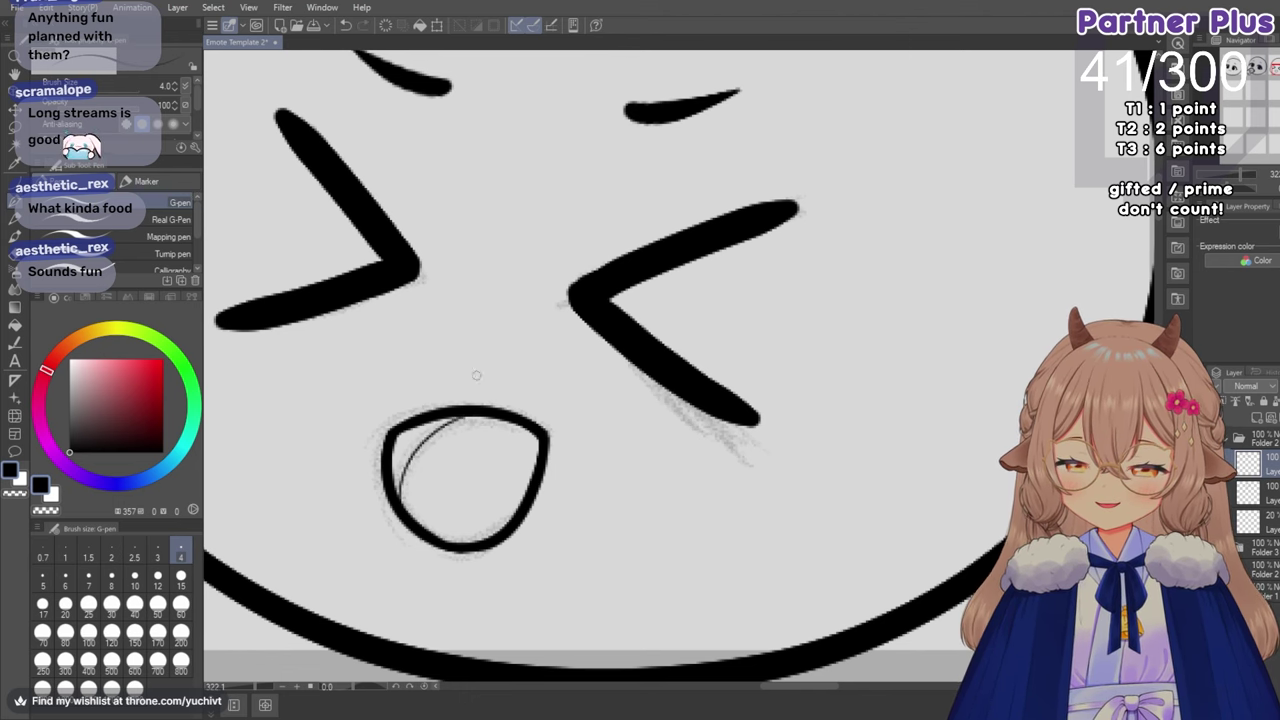
Thicken both strokes of the right-hand squinting eye and round the end of its lower stroke with the G-pen at size 15.
scroll(476, 375, "down", 2)
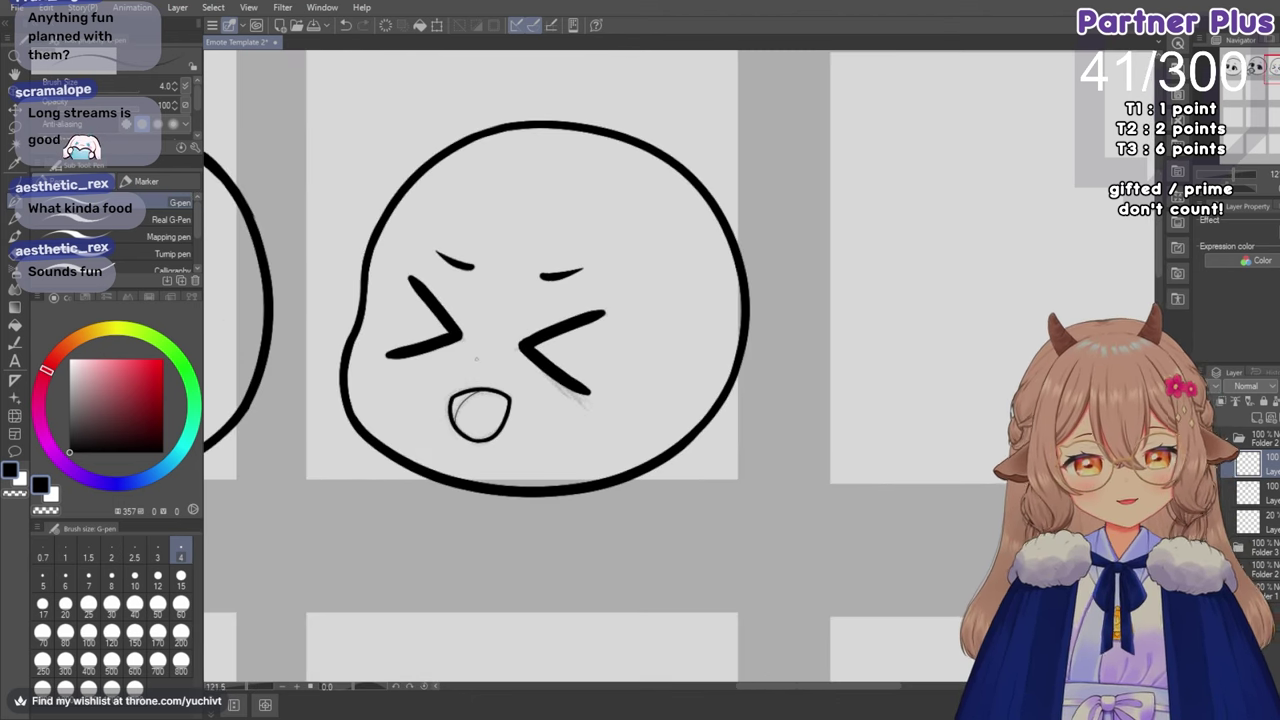
scroll(509, 345, "up", 3)
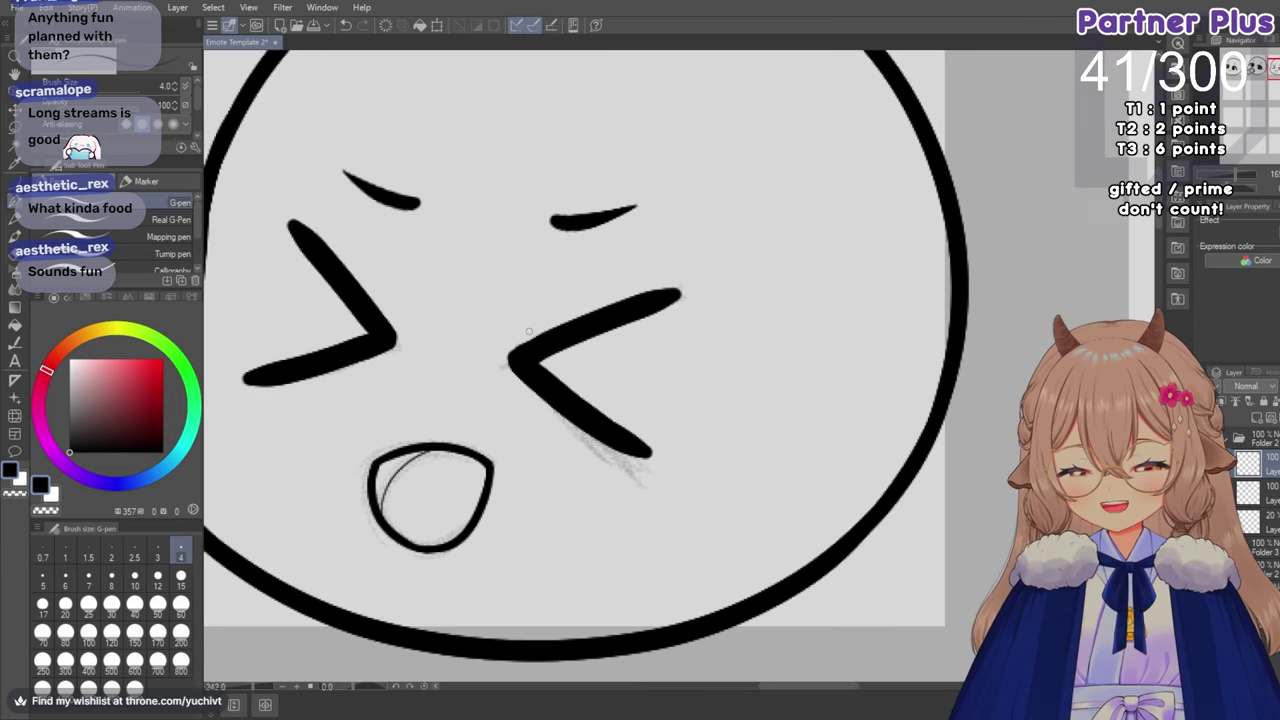
left_click(181, 577)
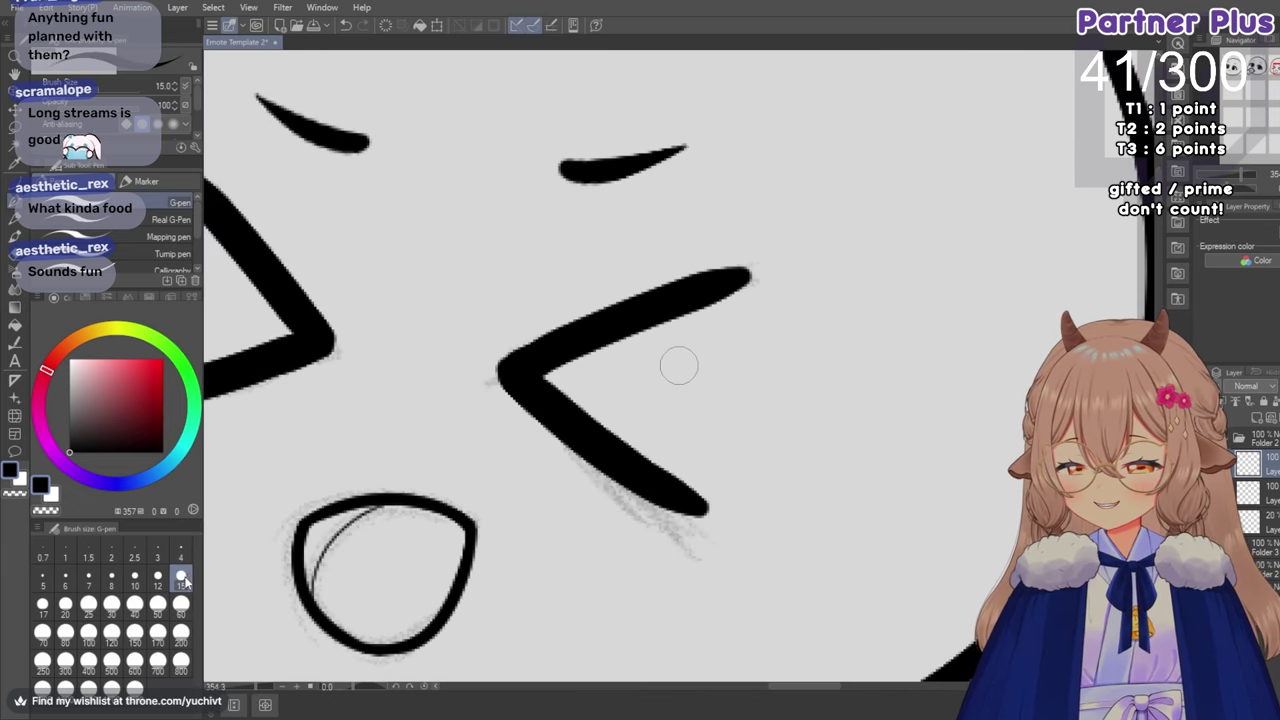
scroll(285, 558, "down", 2)
scroll(480, 550, "up", 2)
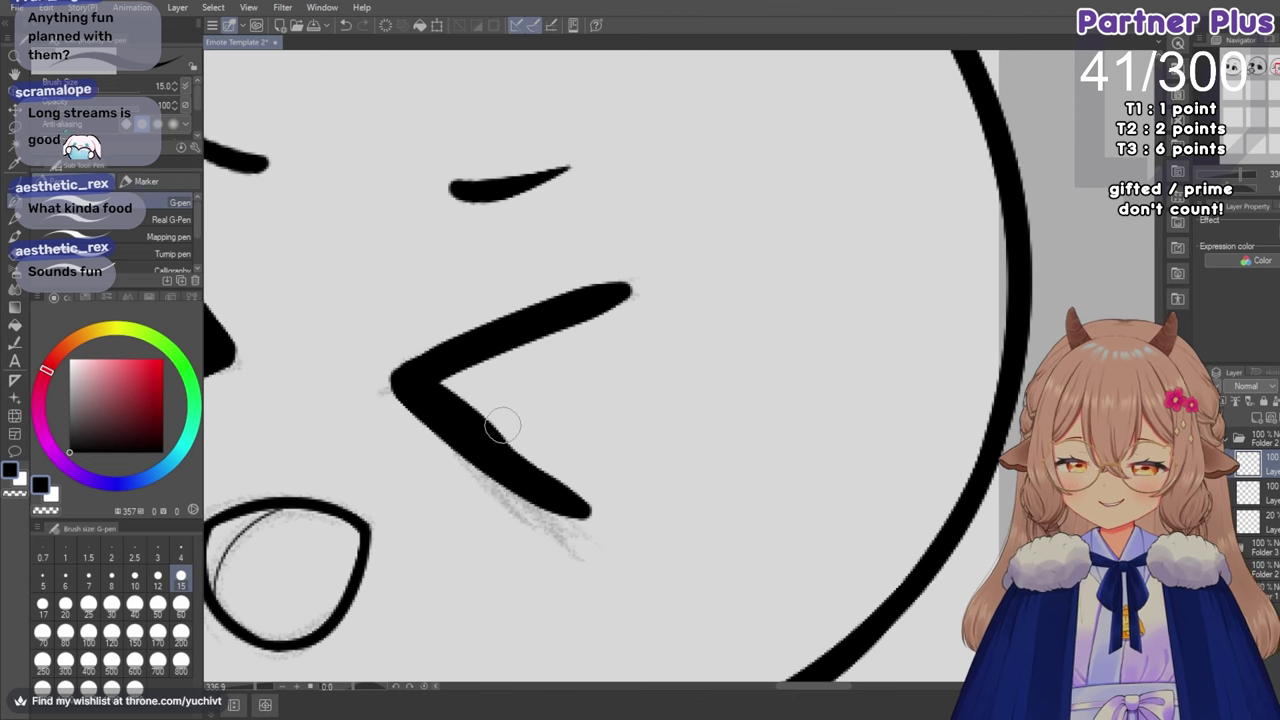
left_click_drag(420, 377, 576, 502)
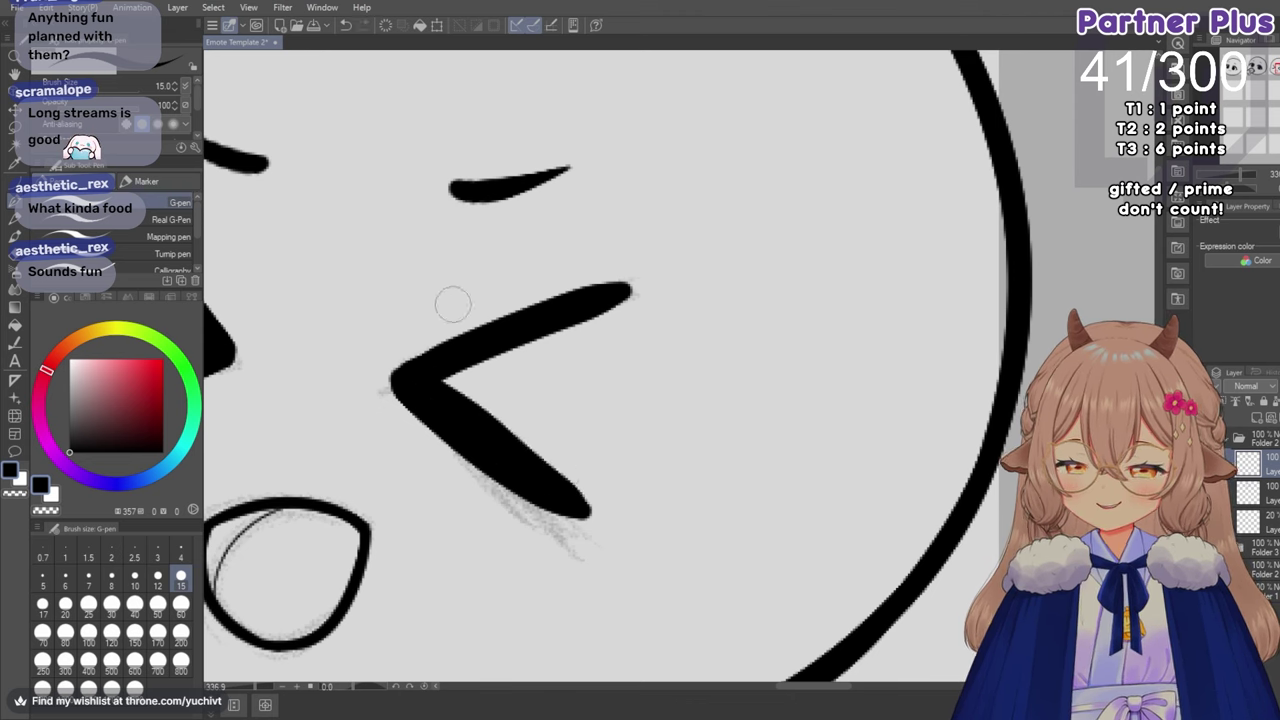
key("ctrl+z")
mouse_move(425, 373)
left_mouse_down()
mouse_move(574, 497)
mouse_move(574, 484)
left_mouse_up()
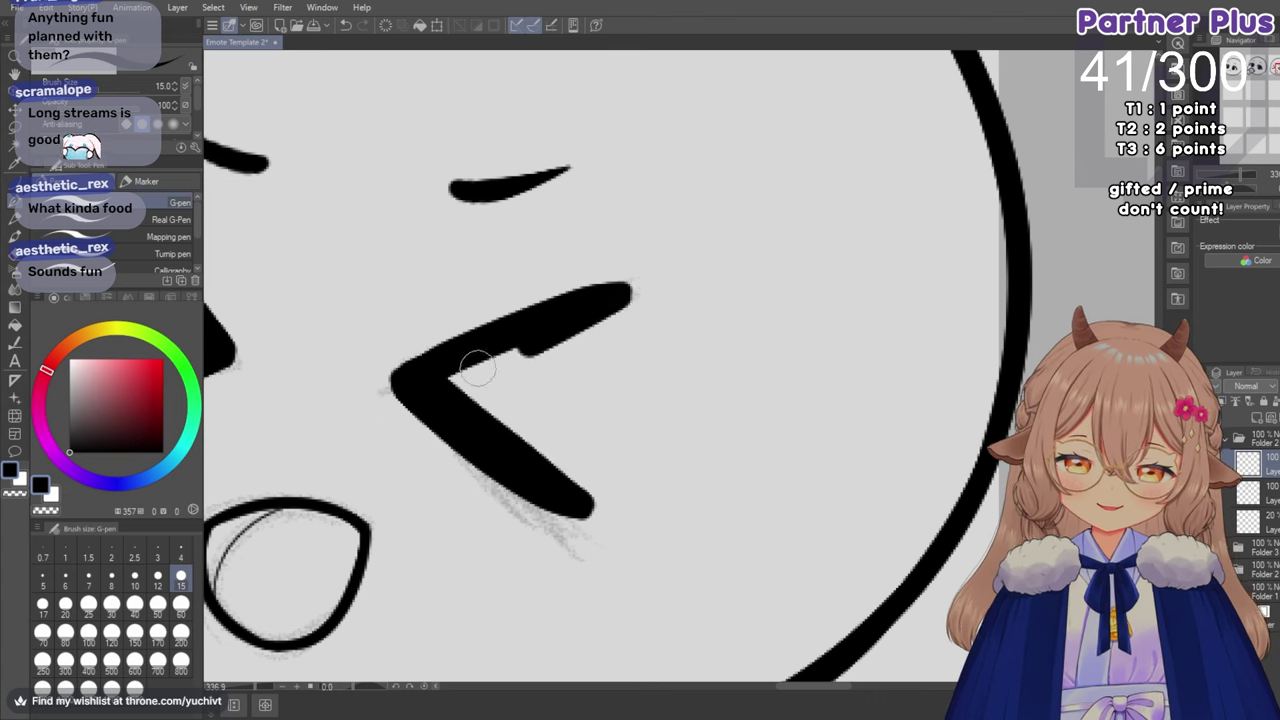
left_click_drag(618, 298, 413, 388)
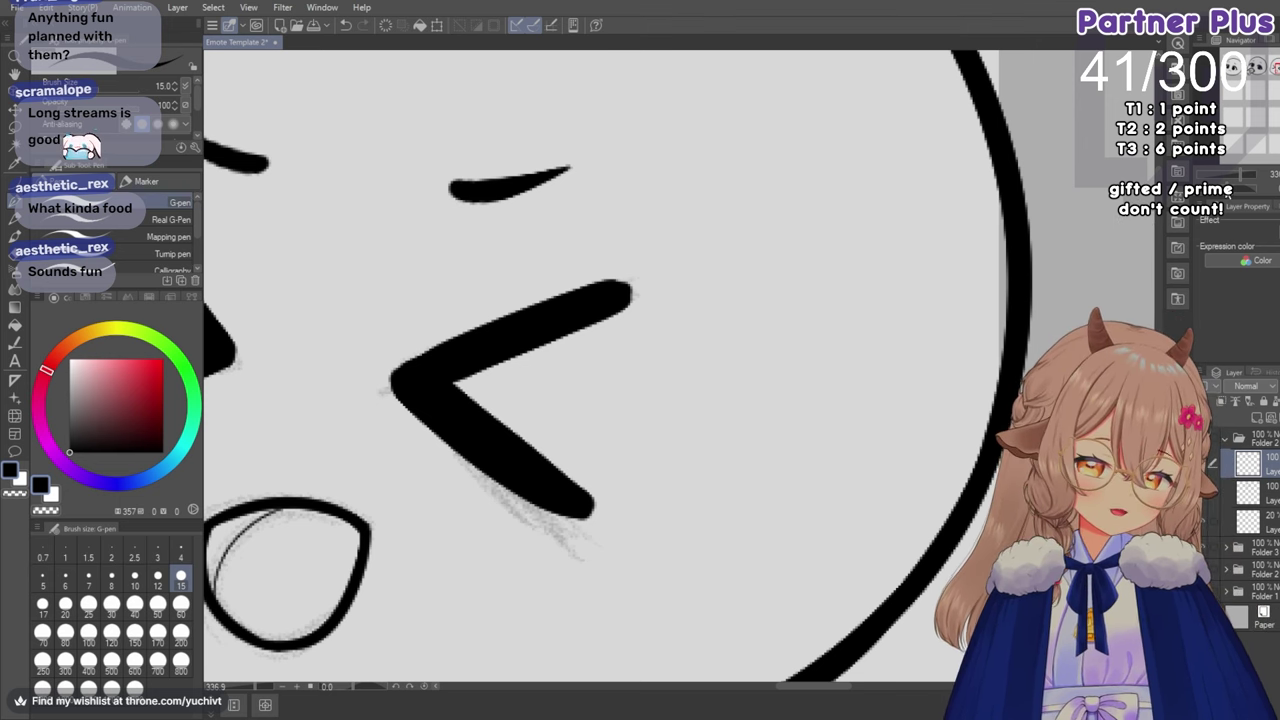
left_click_drag(800, 450, 764, 246)
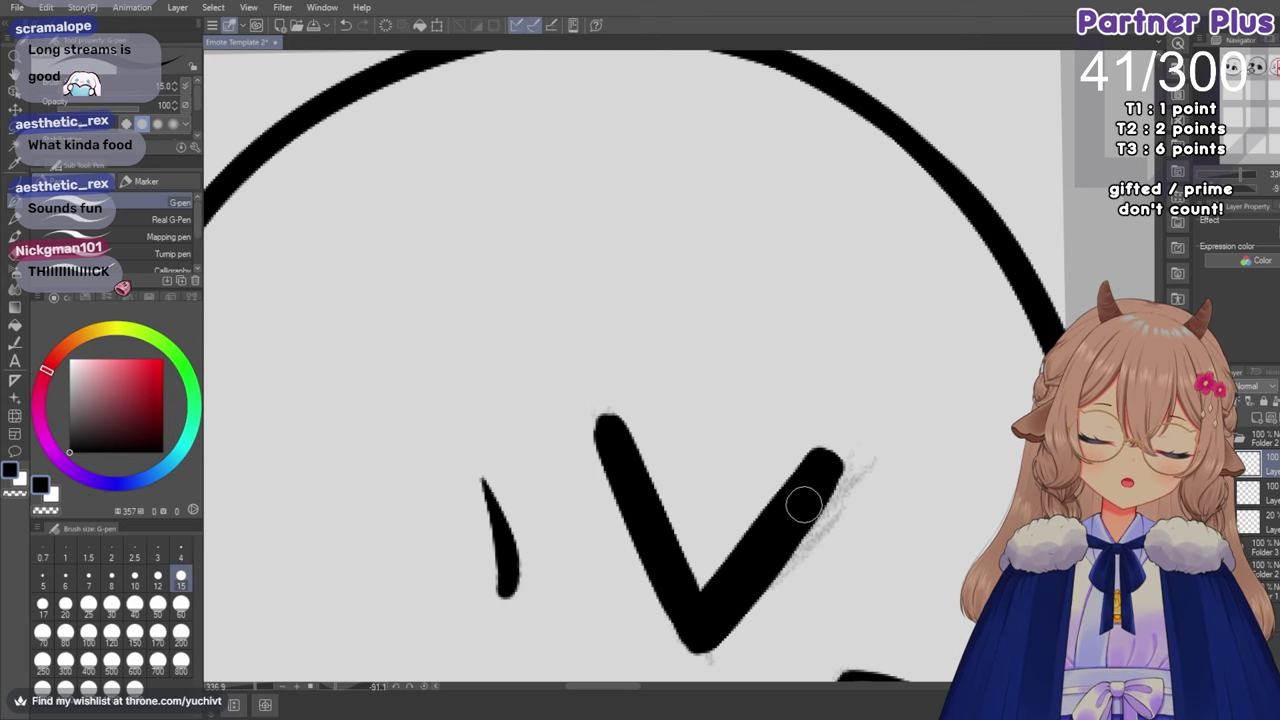
scroll(789, 521, "down", 3)
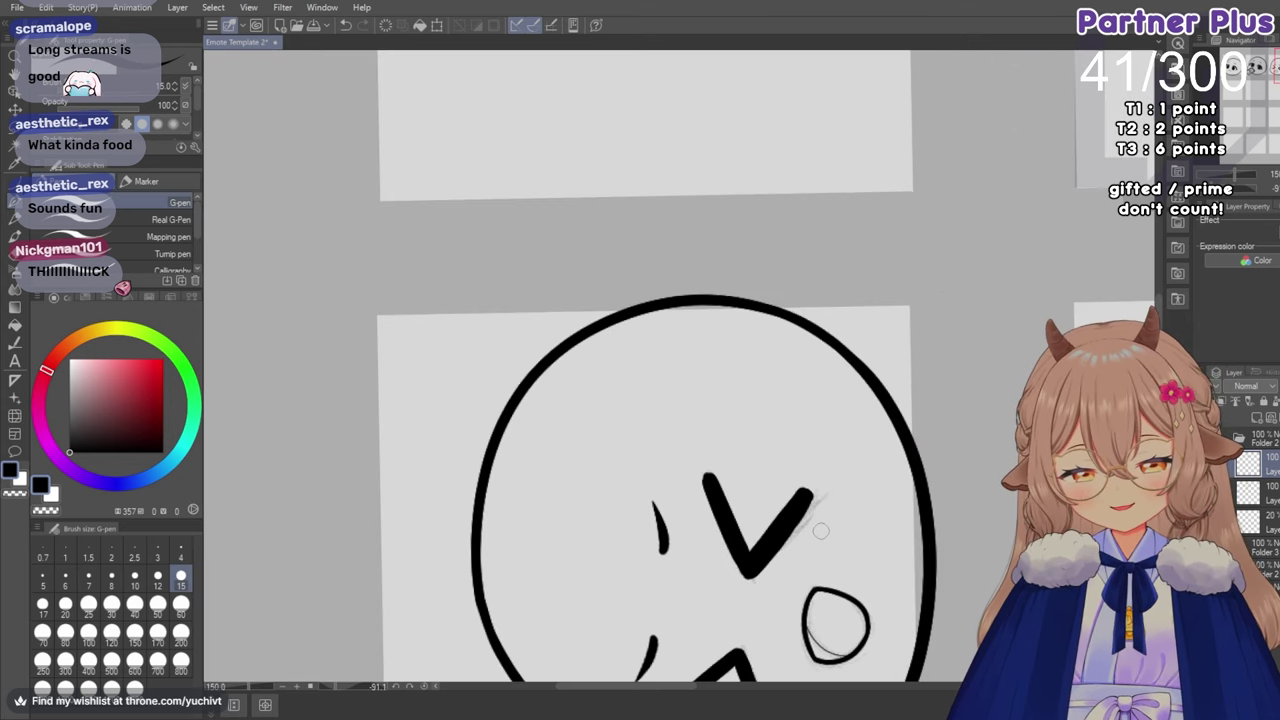
scroll(820, 531, "up", 3)
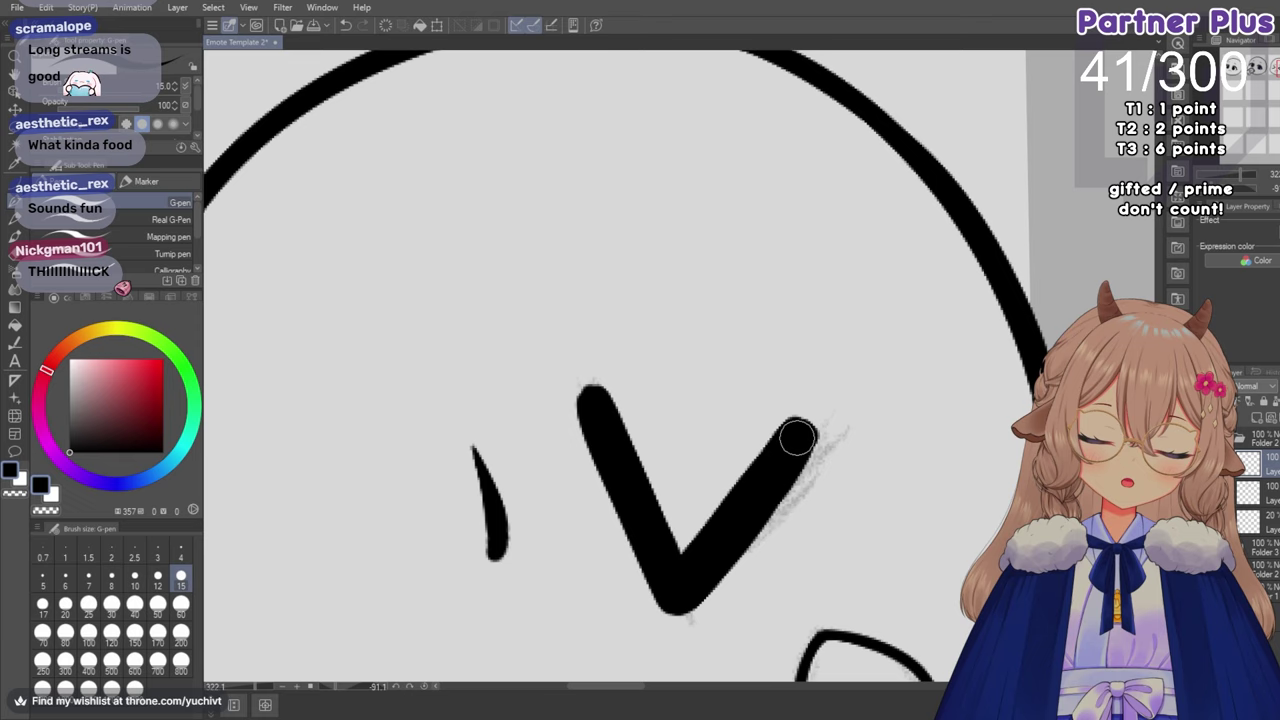
scroll(794, 430, "down", 3)
scroll(727, 443, "up", 3)
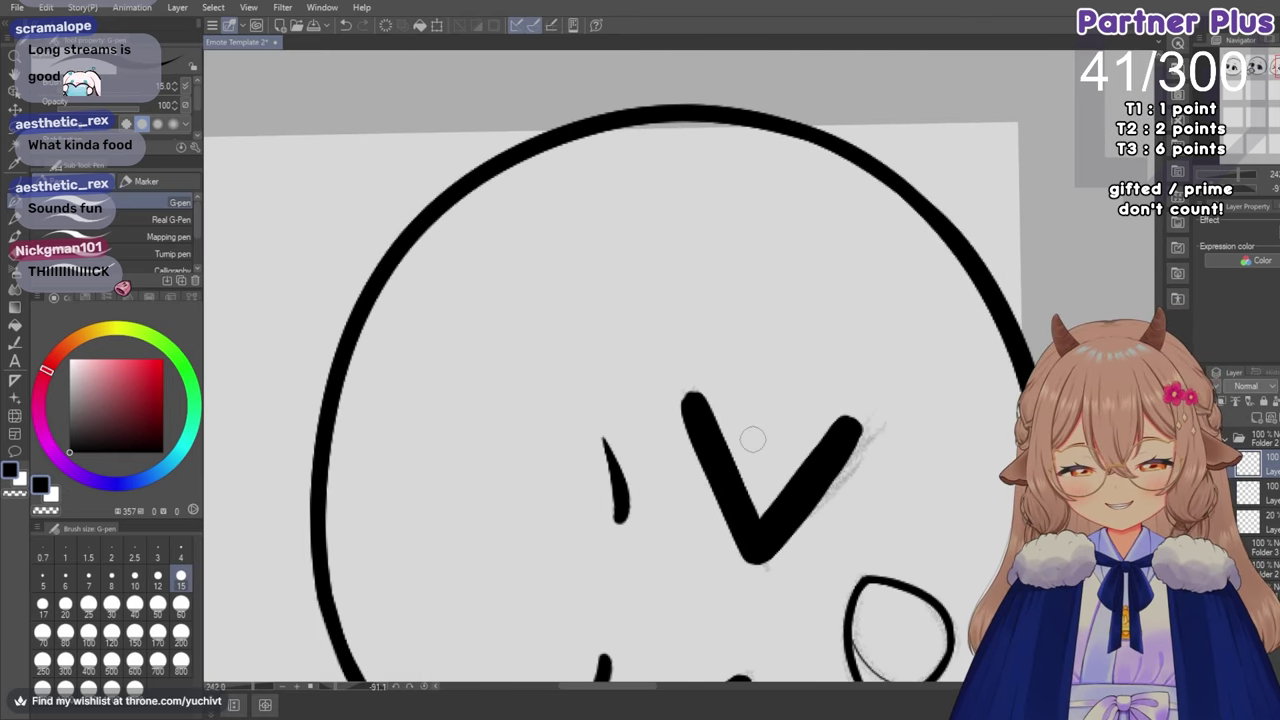
key("r")
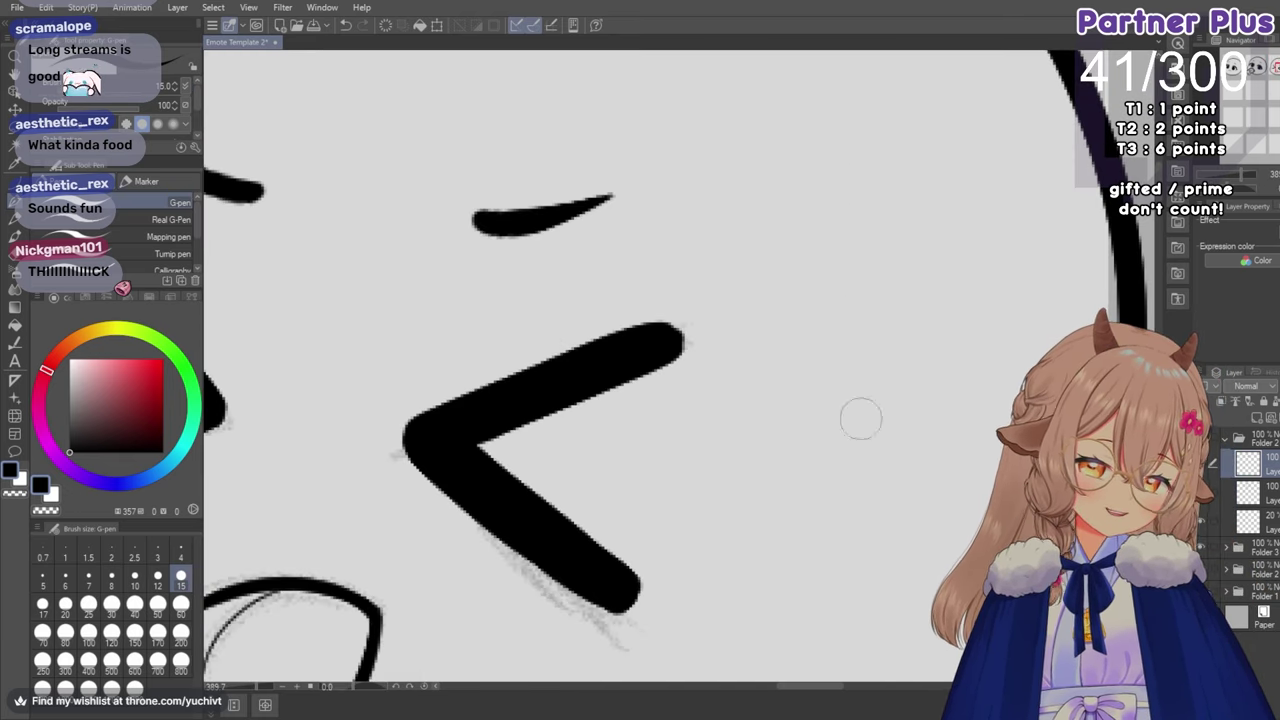
Thicken the lower stroke of the left-hand squinting eye with the G-pen, rounding its outer end.
scroll(617, 471, "down", 9)
scroll(385, 478, "up", 4)
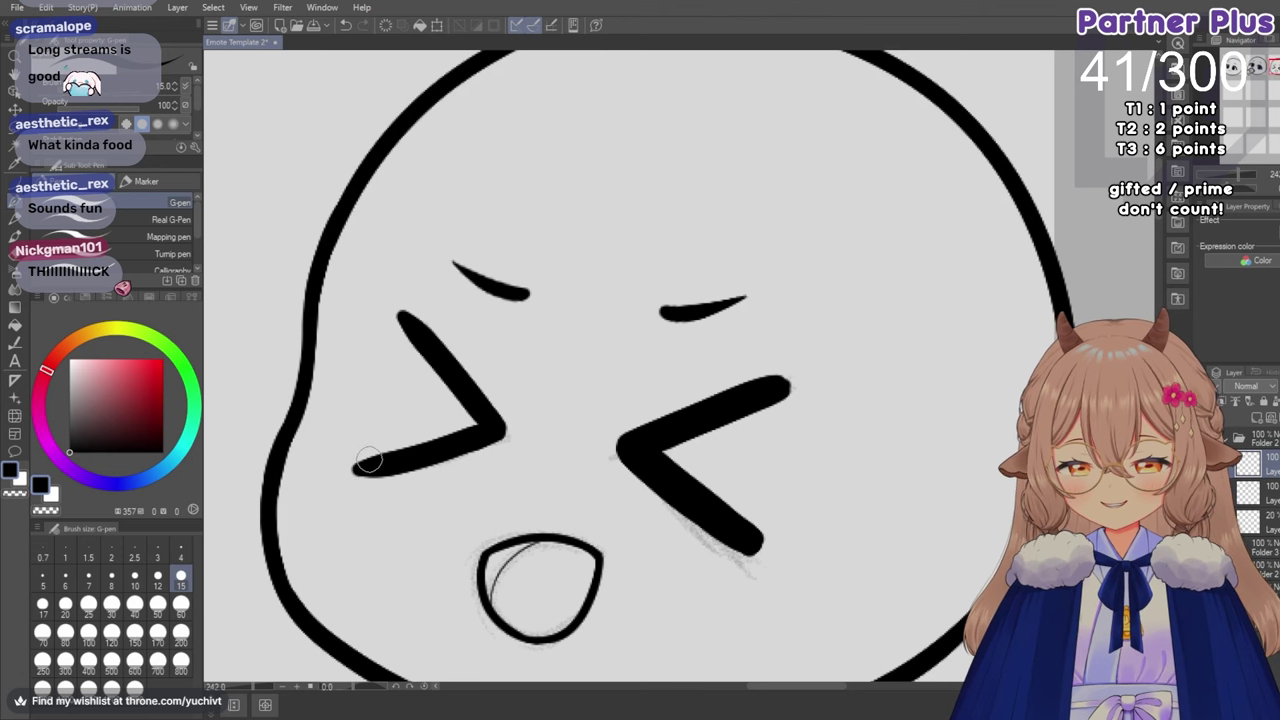
scroll(320, 440, "up", 2)
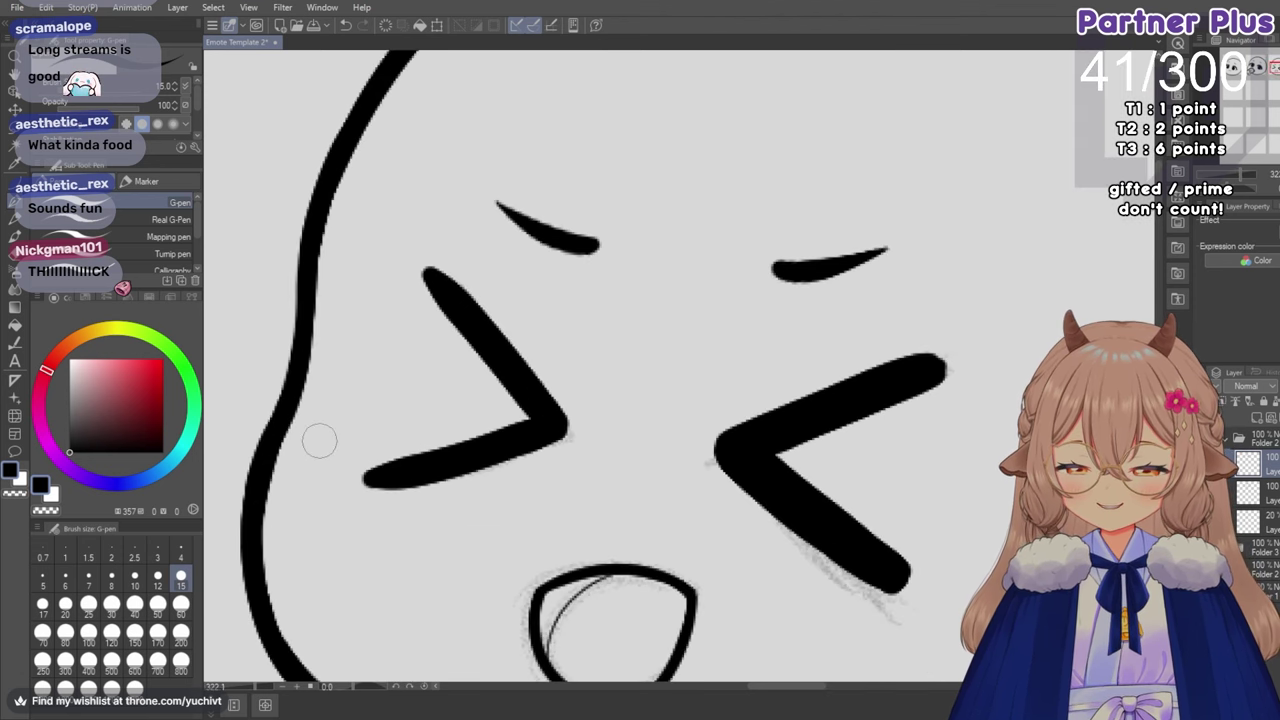
mouse_move(445, 457)
left_mouse_down()
mouse_move(543, 421)
mouse_move(367, 476)
mouse_move(497, 451)
mouse_move(373, 488)
mouse_move(495, 429)
mouse_move(411, 464)
left_mouse_up()
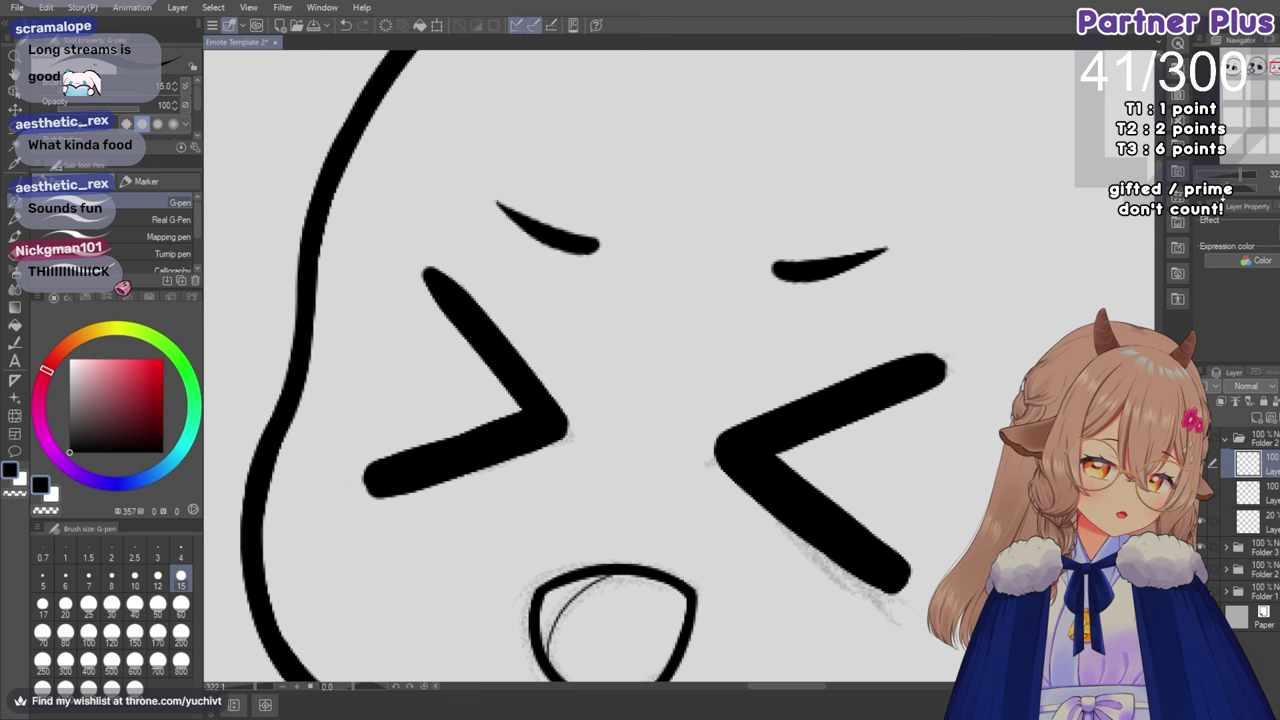
Thicken the upper stroke of the left-hand squinting eye along its inner side and round its tip with the G-pen.
left_click_drag(1229, 188, 1235, 188)
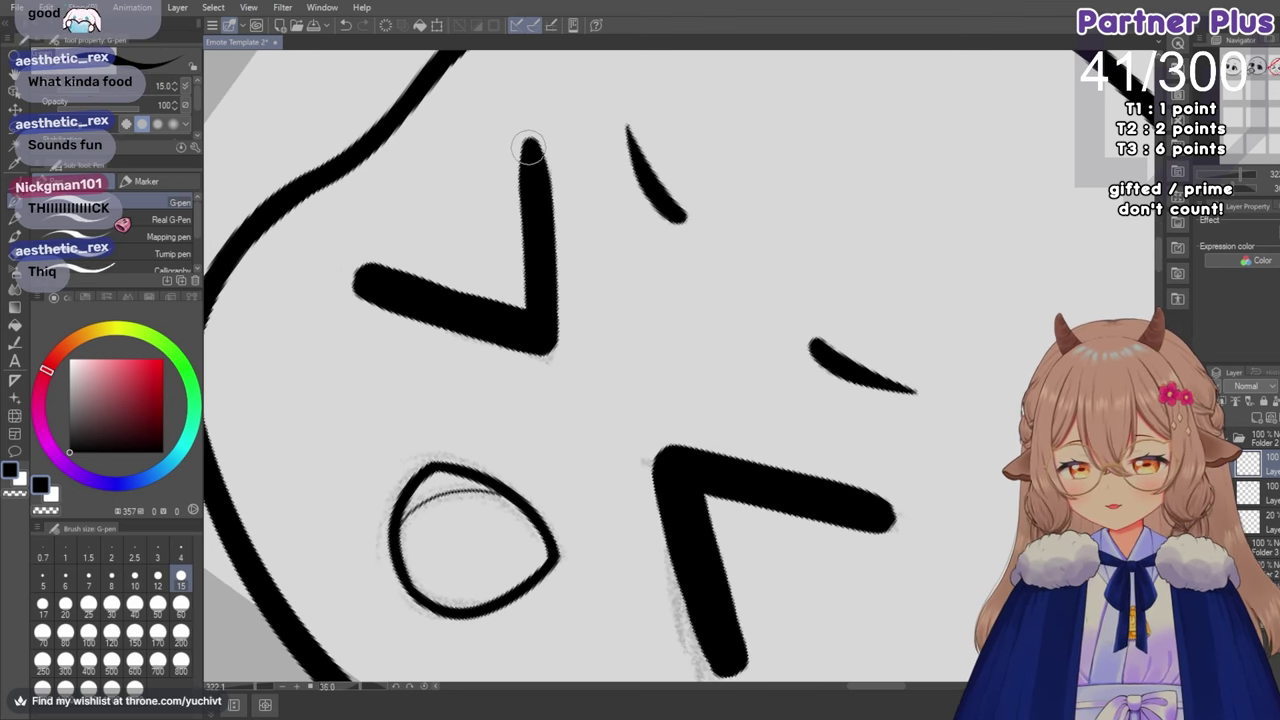
left_click_drag(526, 190, 529, 307)
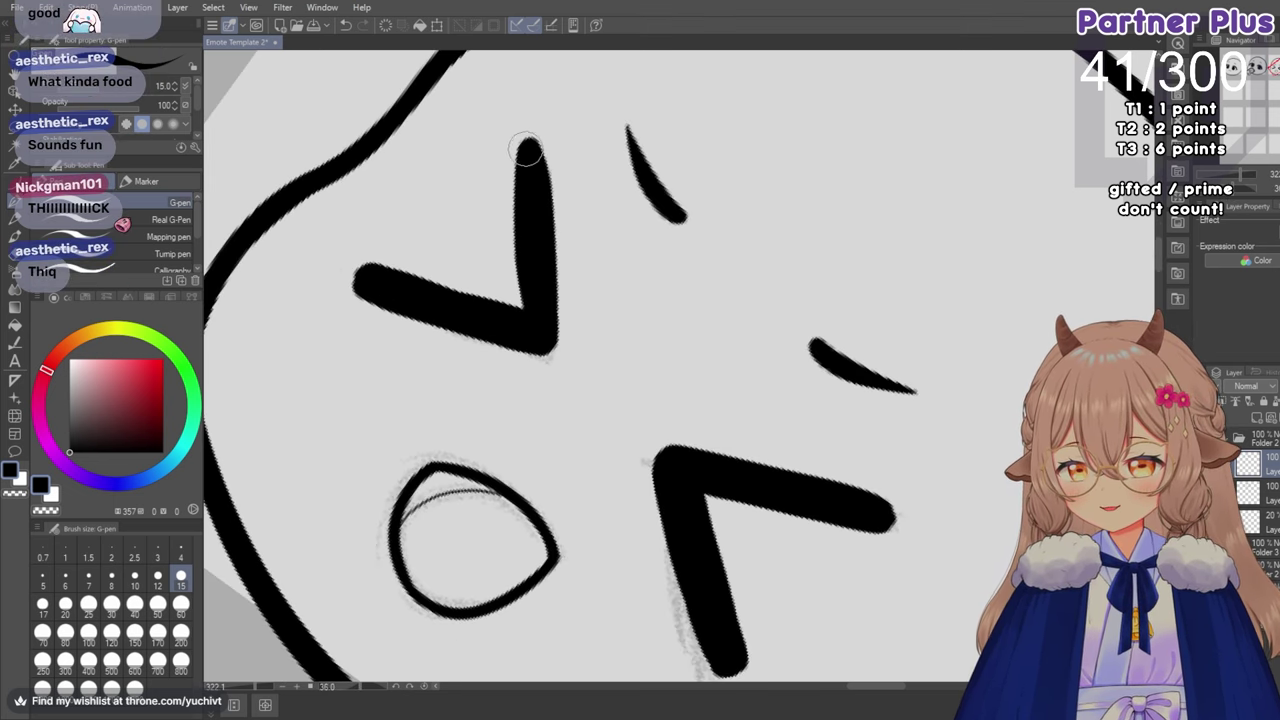
mouse_move(529, 248)
left_mouse_down()
mouse_move(523, 332)
mouse_move(525, 310)
left_mouse_up()
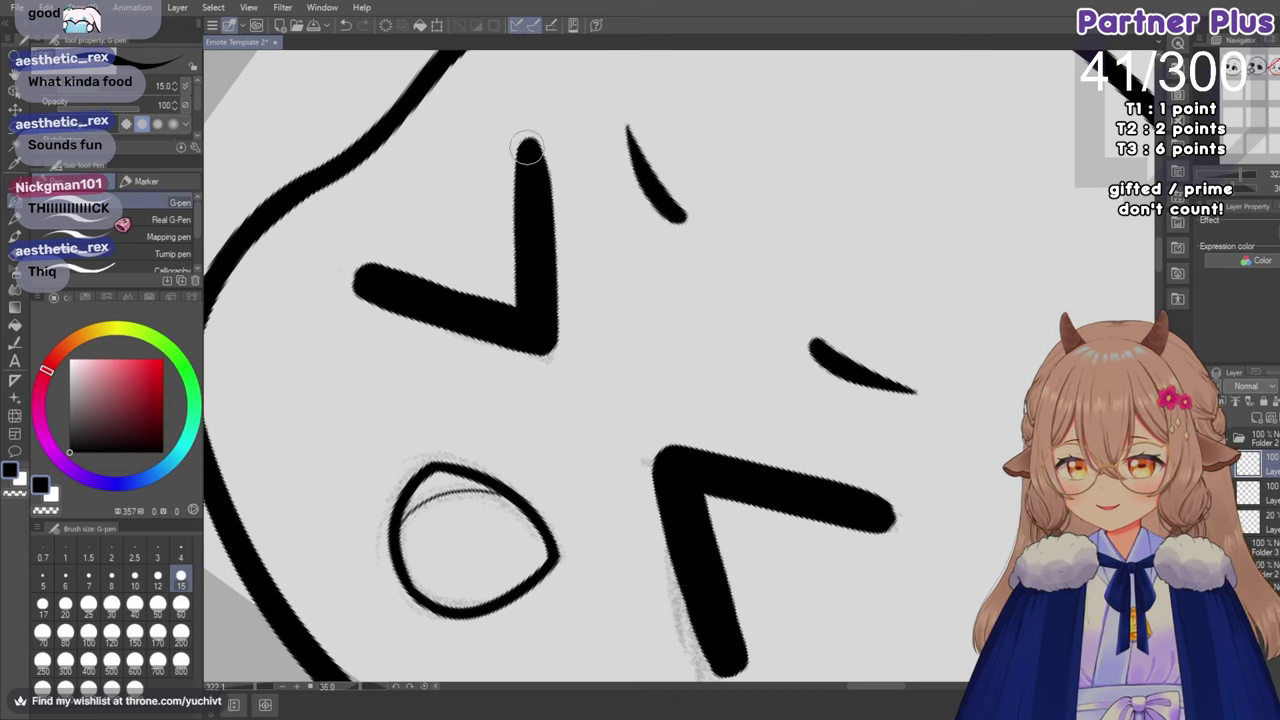
left_click(535, 149)
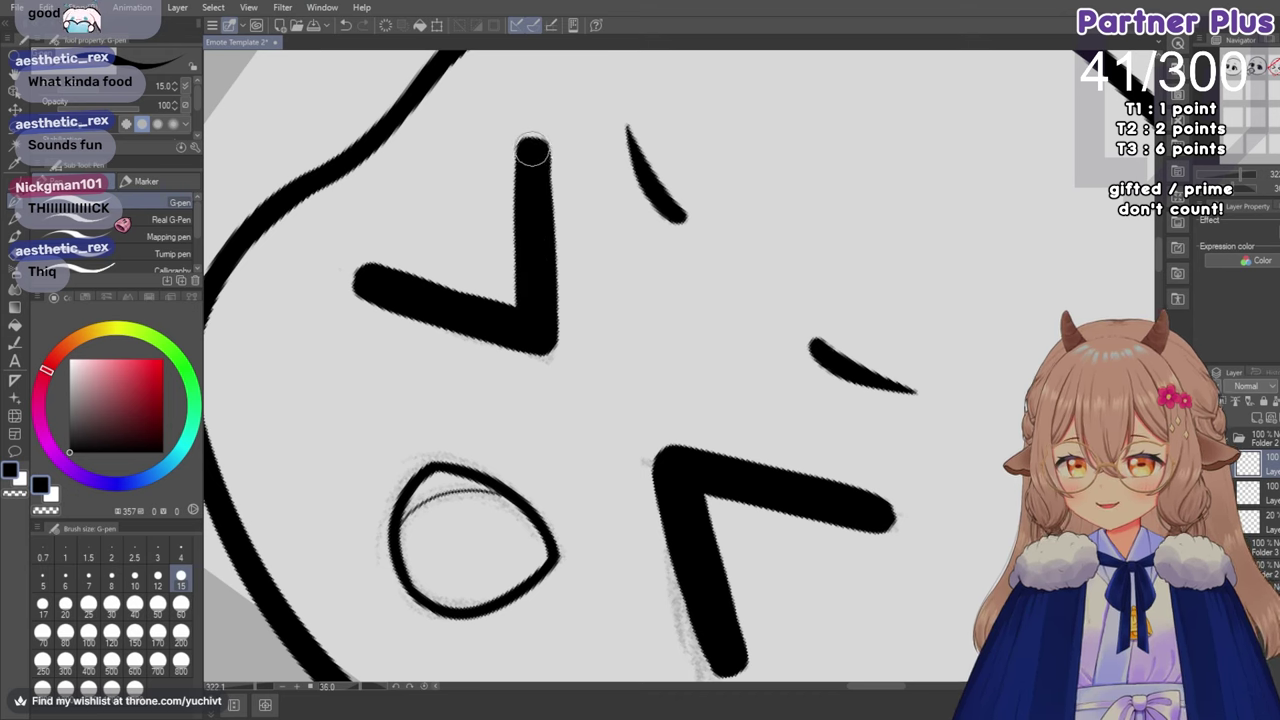
mouse_move(540, 151)
left_mouse_down()
mouse_move(539, 225)
mouse_move(538, 196)
left_mouse_up()
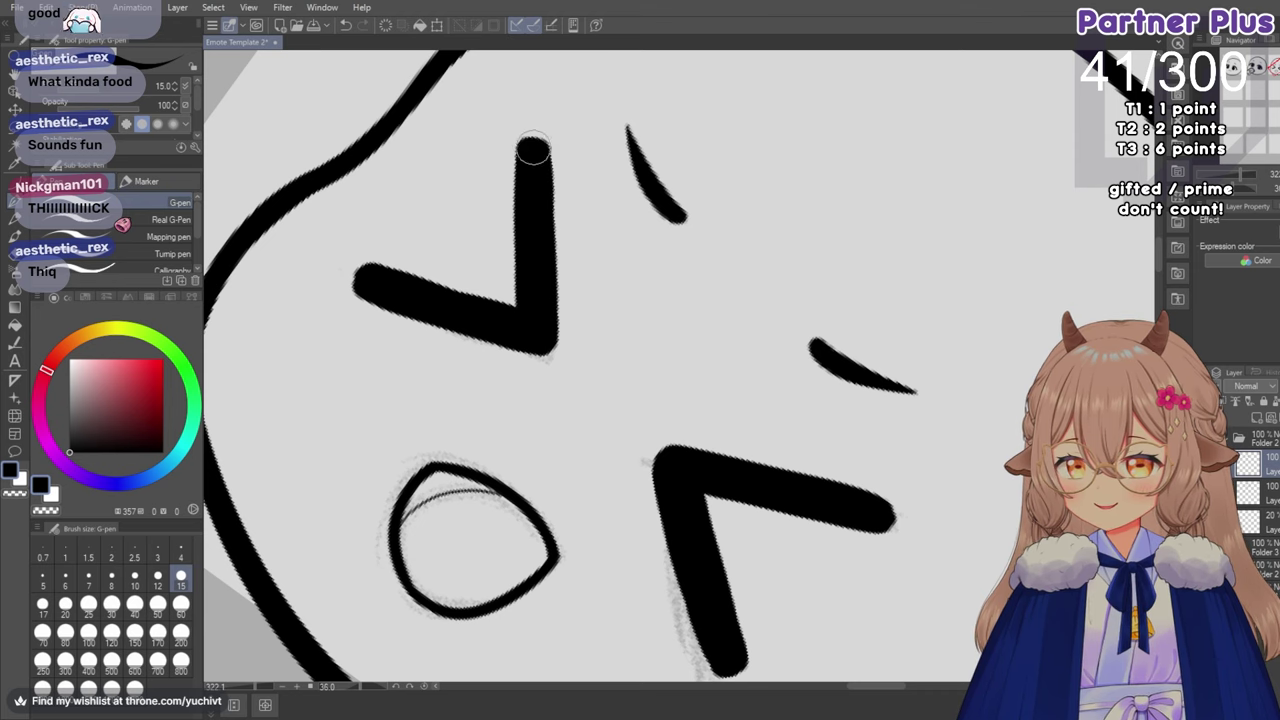
left_click_drag(531, 150, 543, 197)
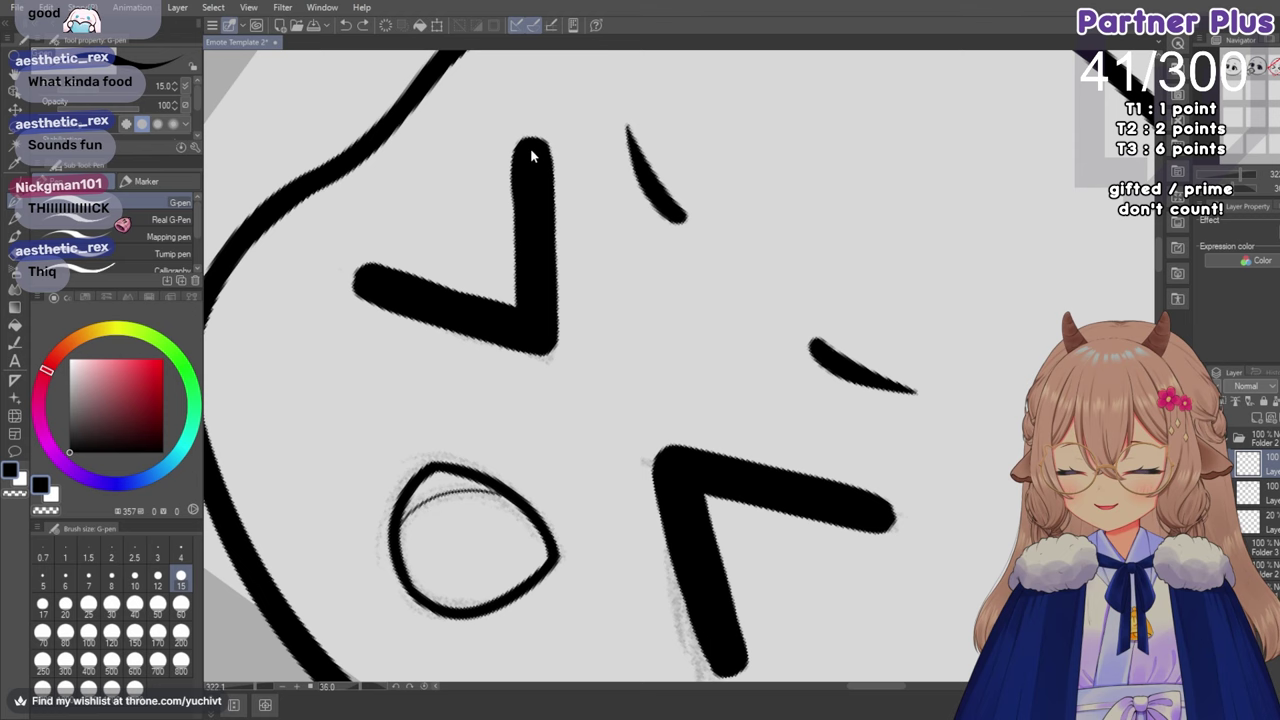
Straighten the inner edge of the left-hand squinting eye's upper stroke with the G-pen at size 15, redoing unsatisfactory strokes.
left_click_drag(525, 161, 525, 307)
key("ctrl+z")
left_click_drag(525, 175, 526, 287)
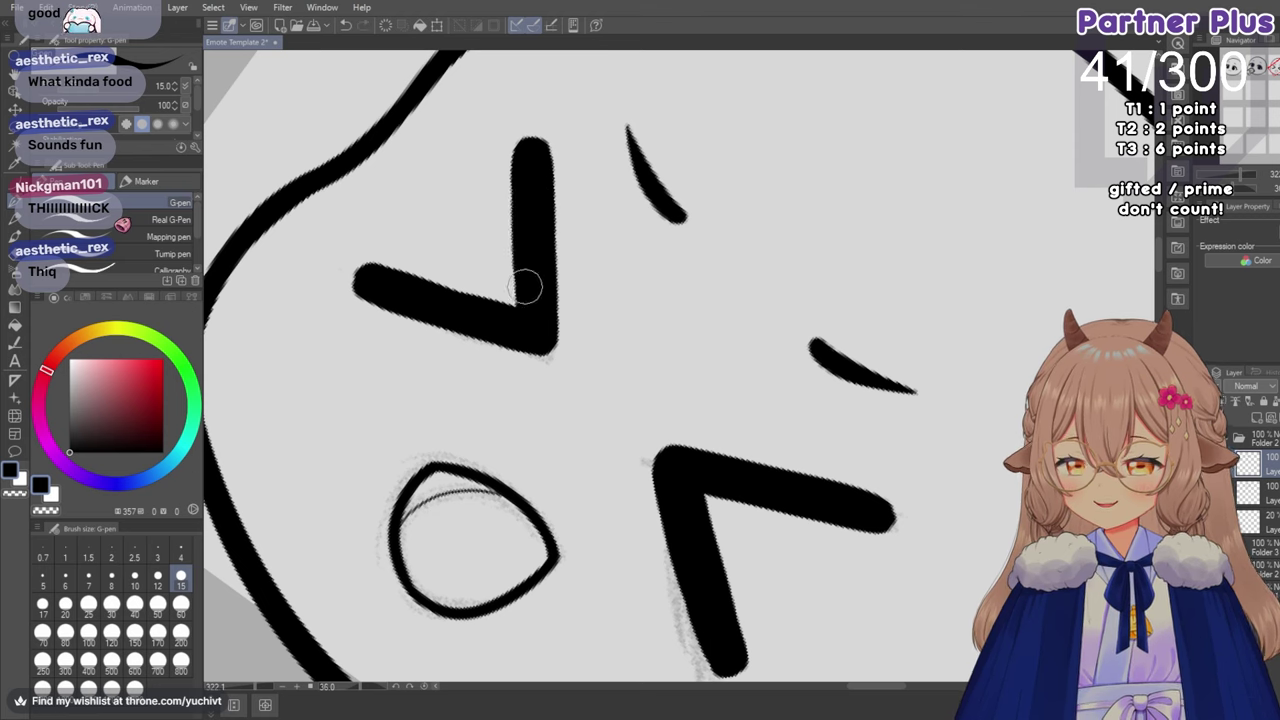
left_click_drag(520, 227, 527, 288)
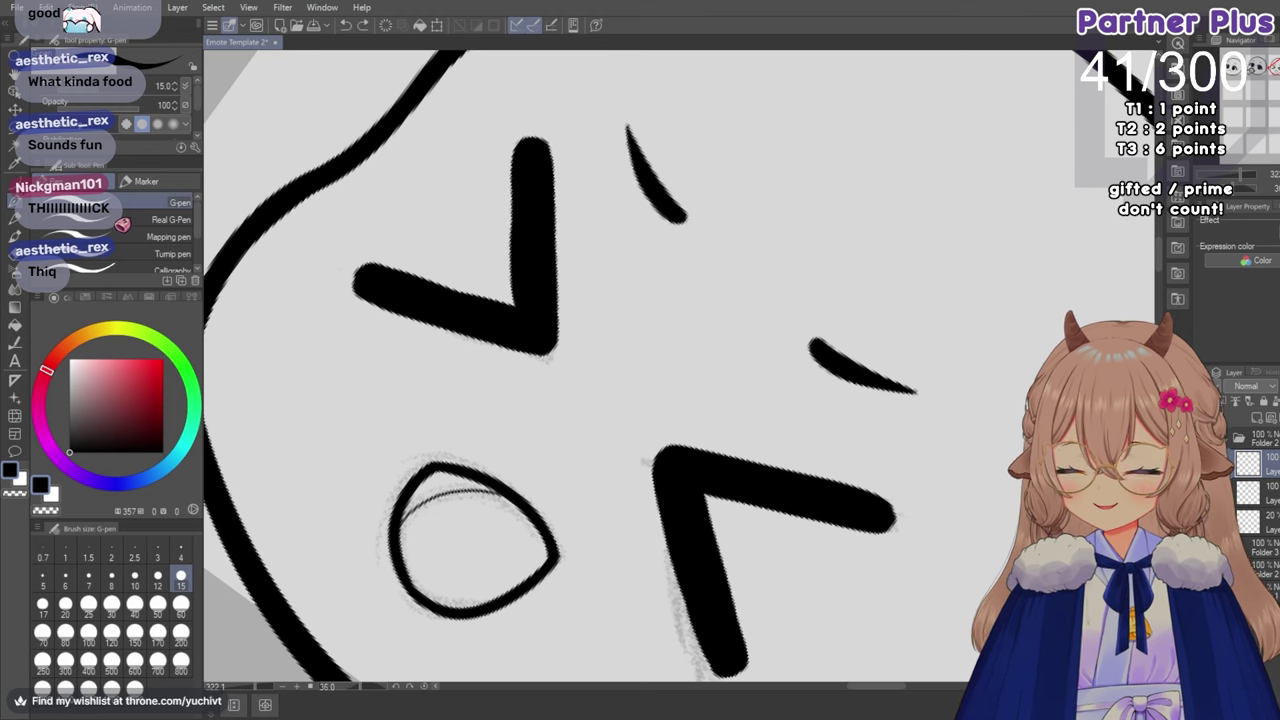
key("ctrl+z")
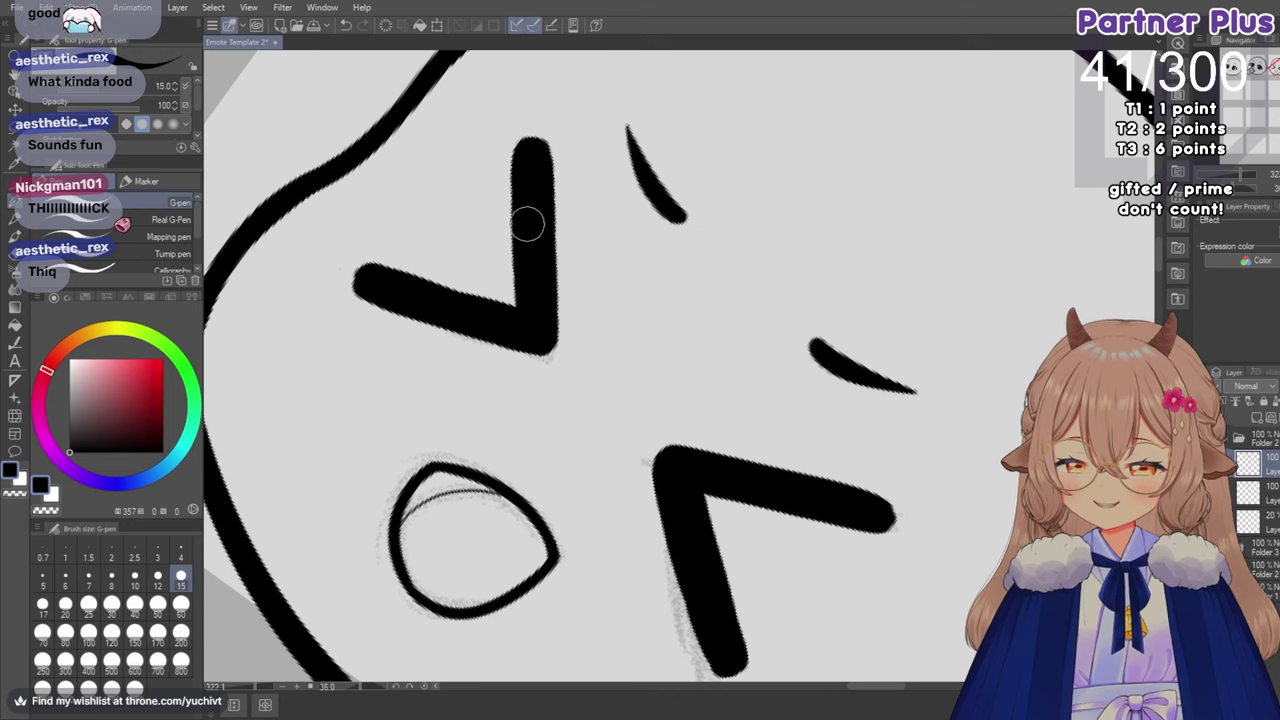
left_click_drag(528, 232, 529, 294)
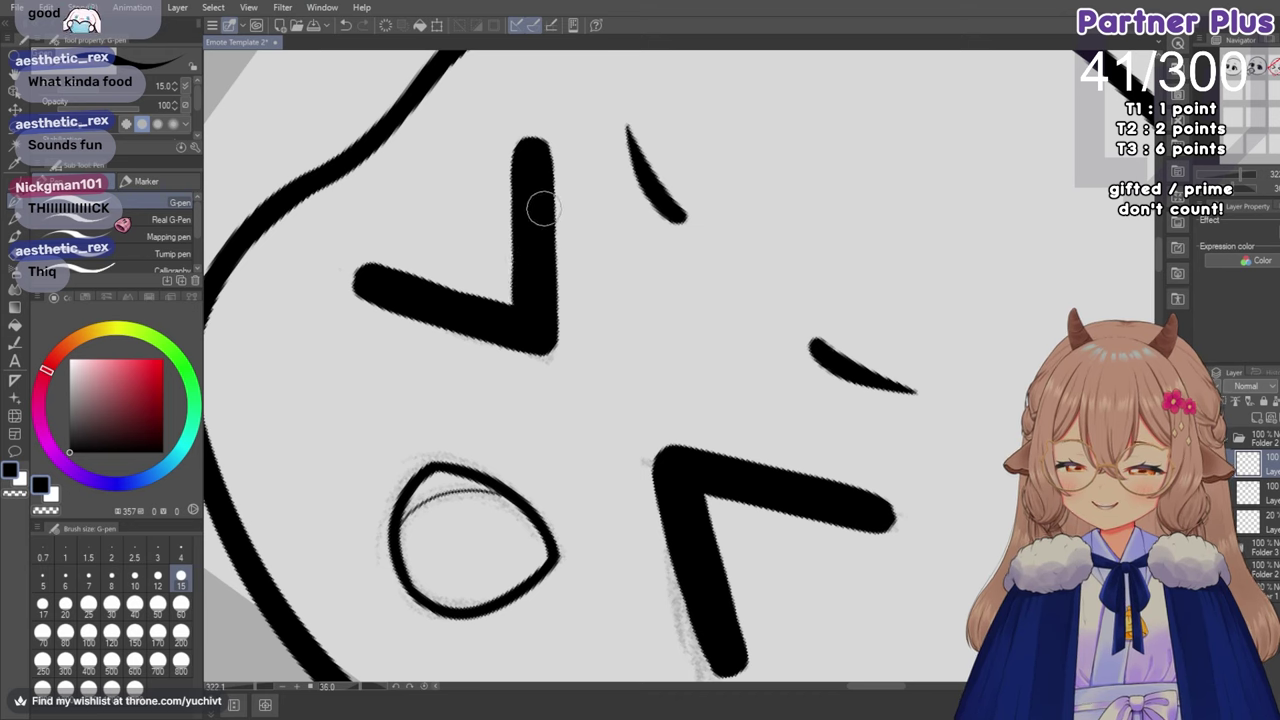
key("ctrl+z")
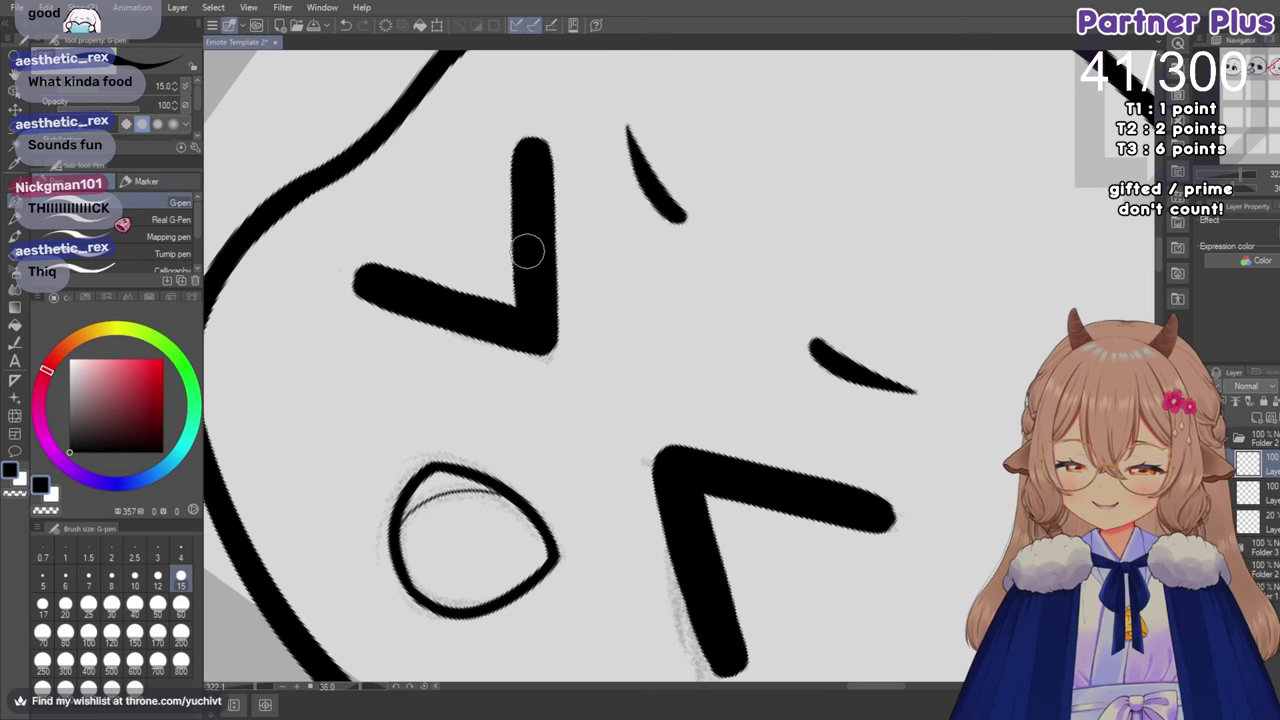
left_click_drag(526, 257, 522, 317)
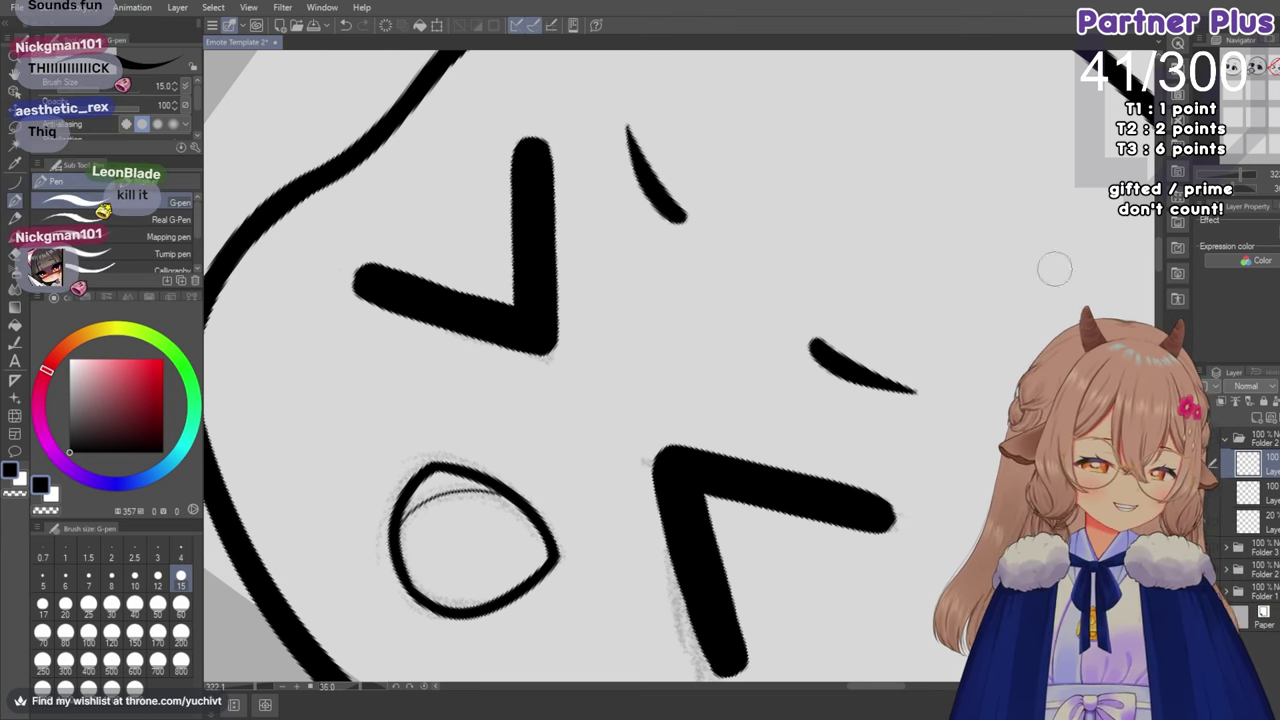
Try to thicken the outer edge of the right-hand squinting eye's lower stroke with the G-pen, and undo the attempt.
left_click_drag(400, 300, 399, 426)
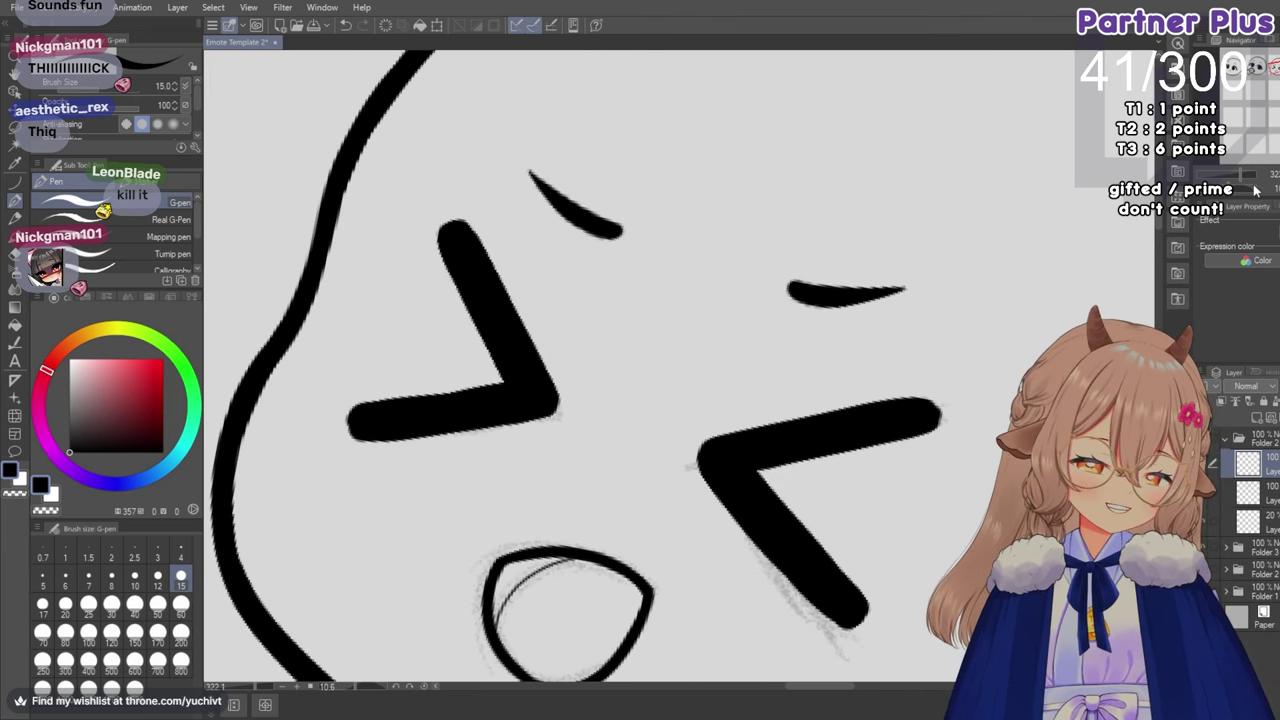
left_click(1221, 190)
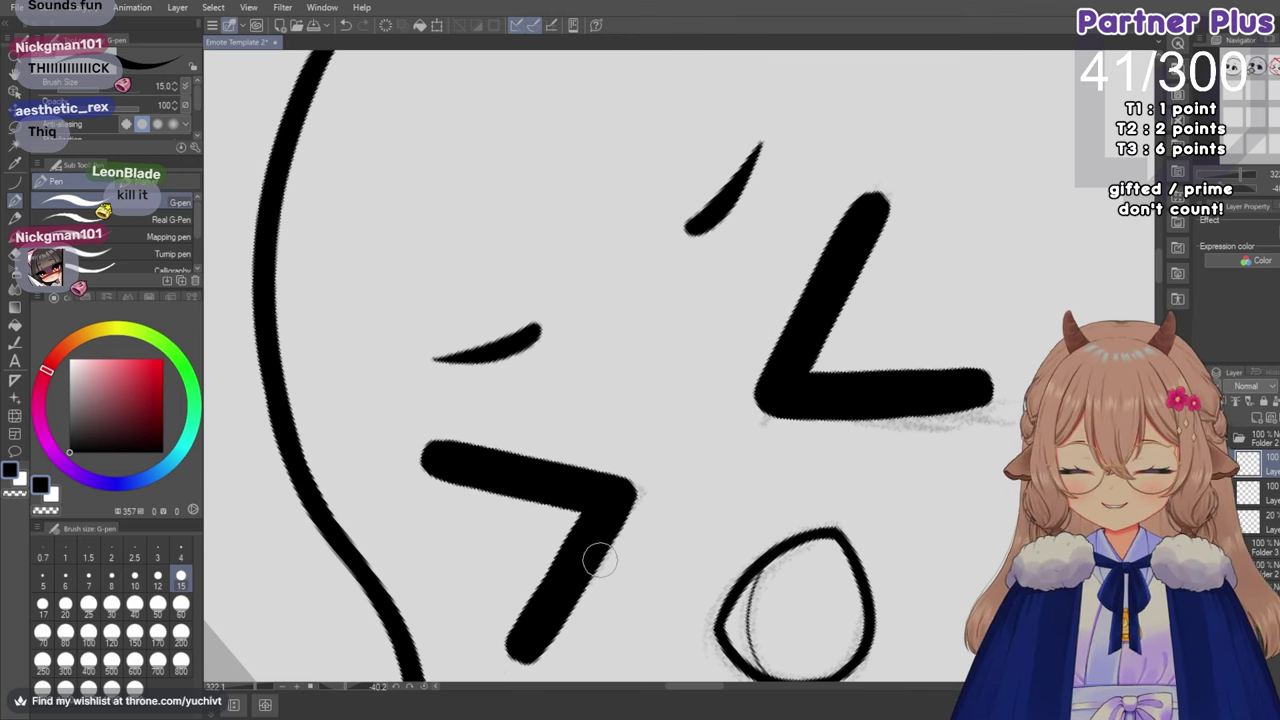
scroll(610, 553, "down", 4)
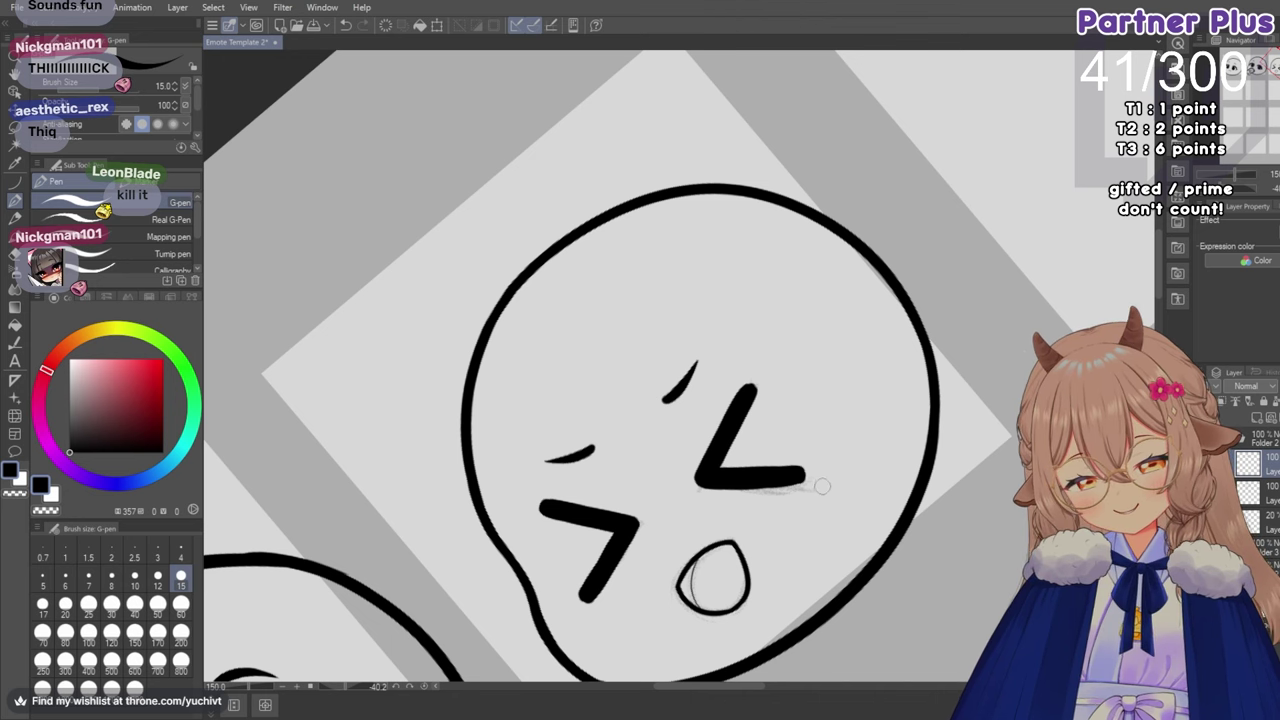
scroll(822, 486, "up", 4)
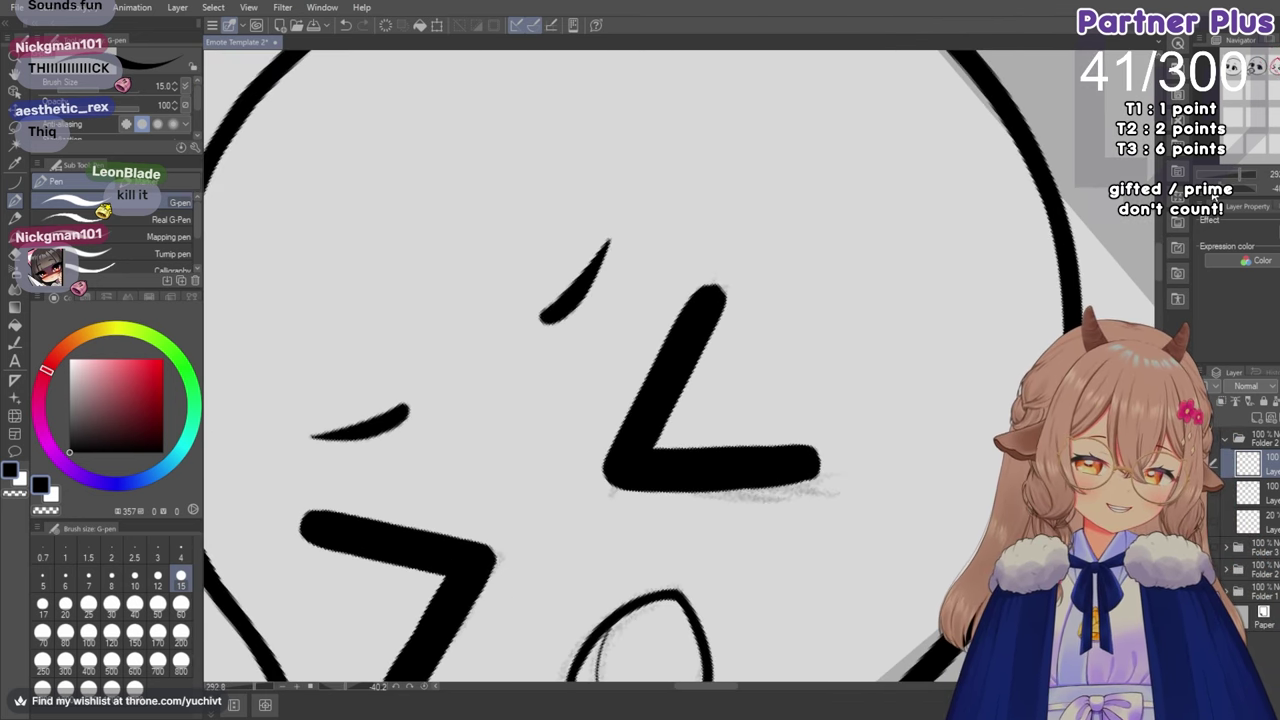
left_click_drag(866, 366, 797, 221)
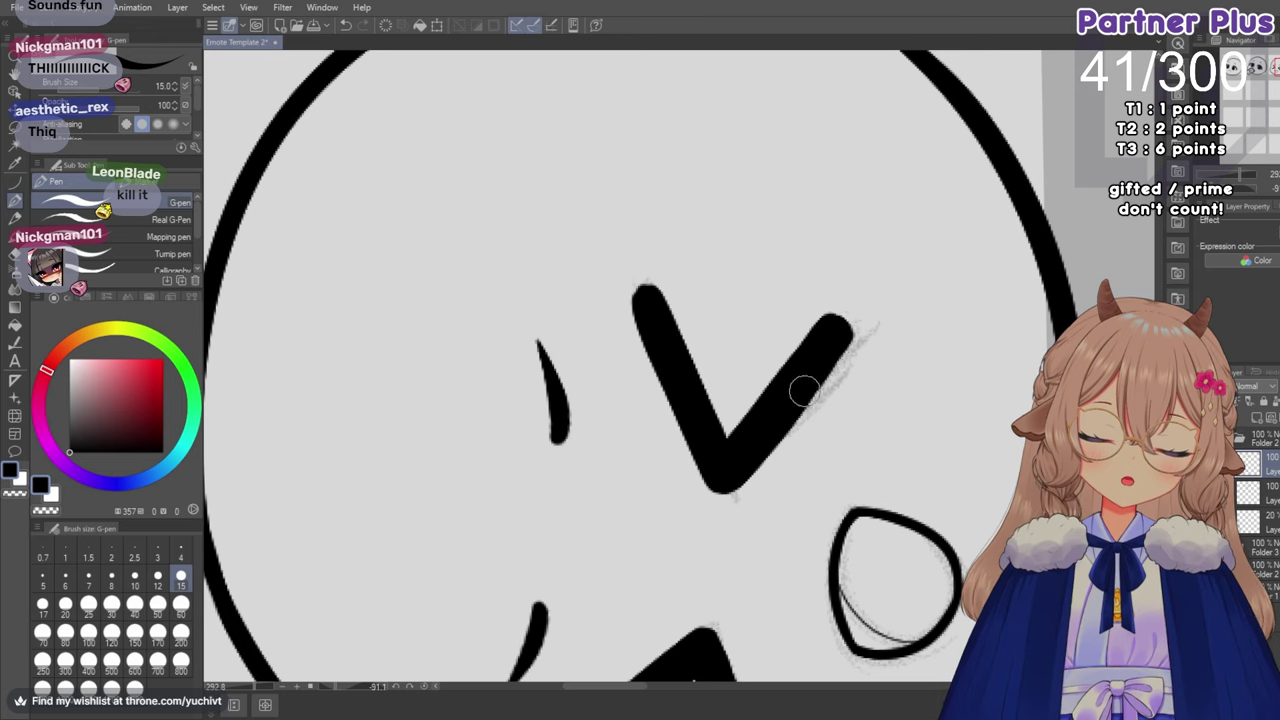
key("ctrl+z")
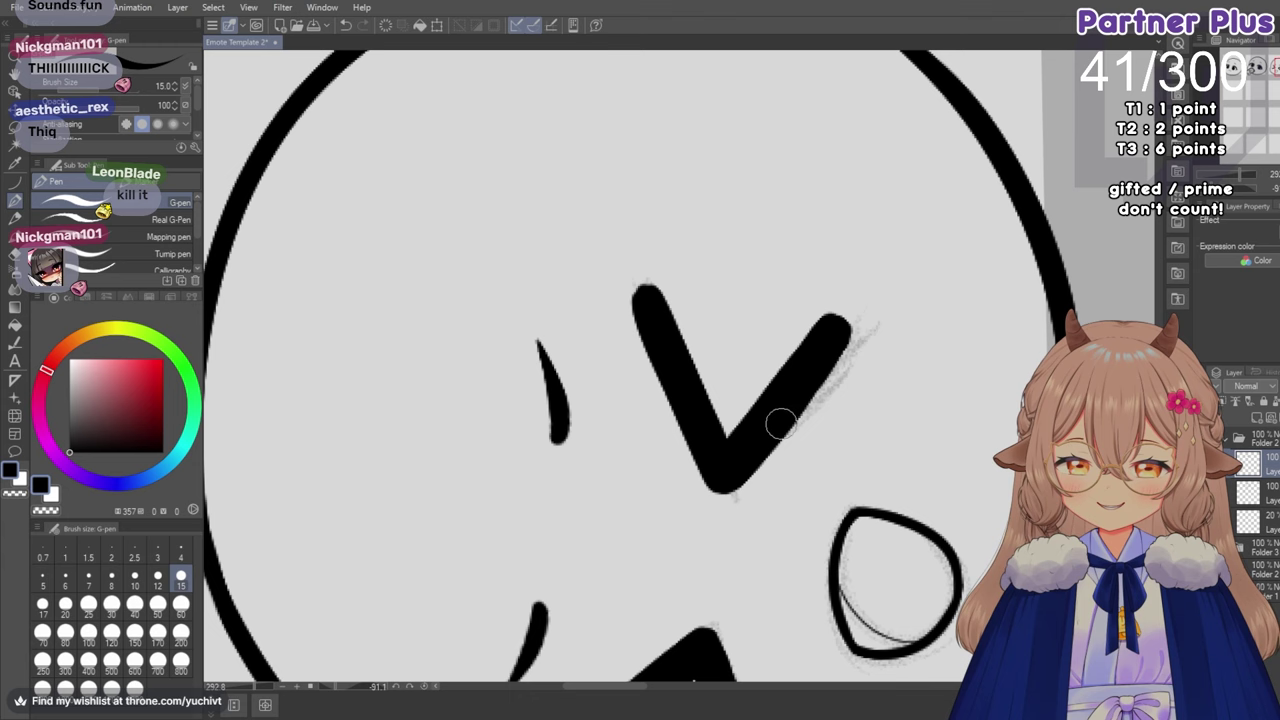
Examine the squinting face upright beside the neighbouring emotes, then inspect its mouth up close.
scroll(831, 326, "down", 1)
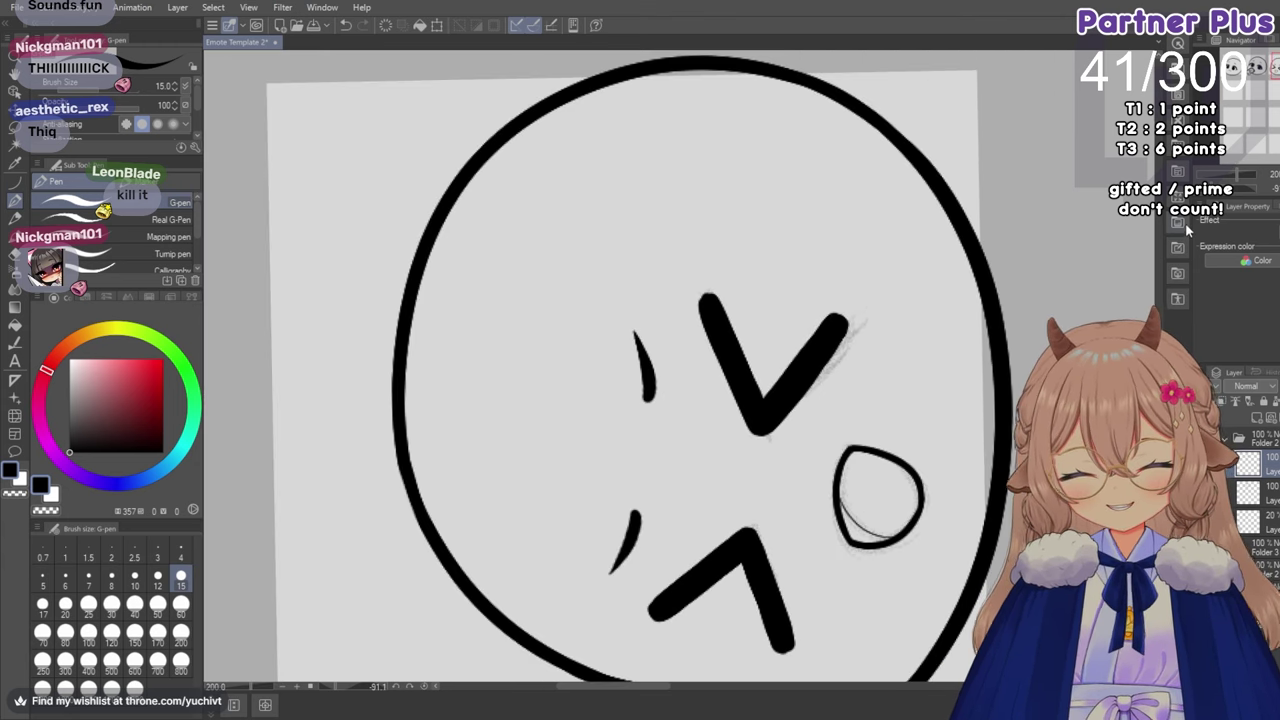
left_click(1278, 188)
scroll(744, 400, "down", 4)
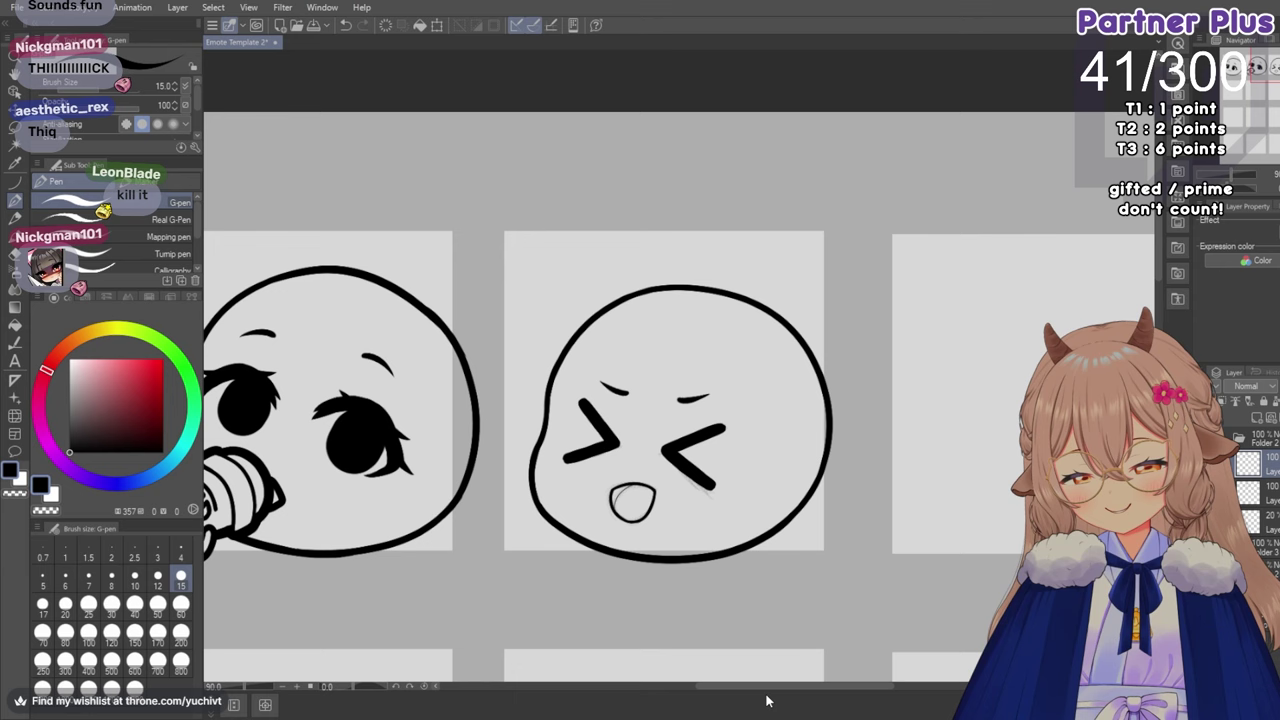
left_click_drag(760, 688, 774, 688)
scroll(649, 614, "down", 4)
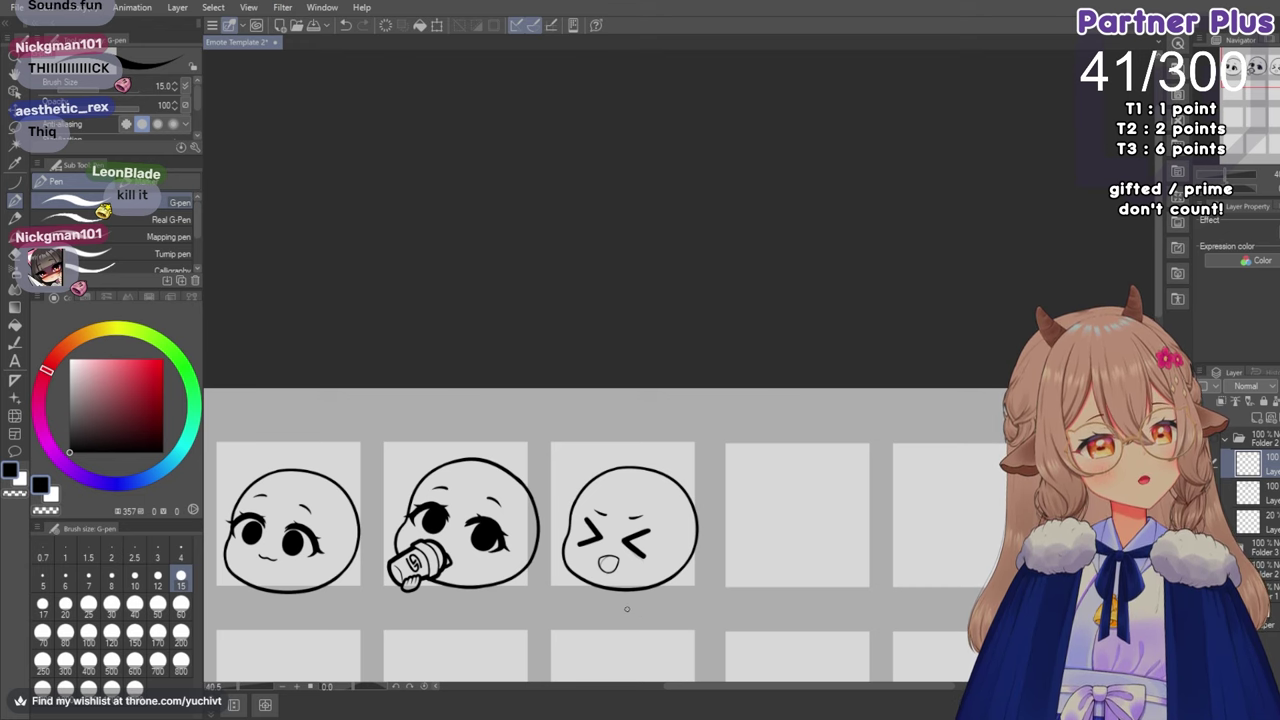
scroll(627, 608, "up", 6)
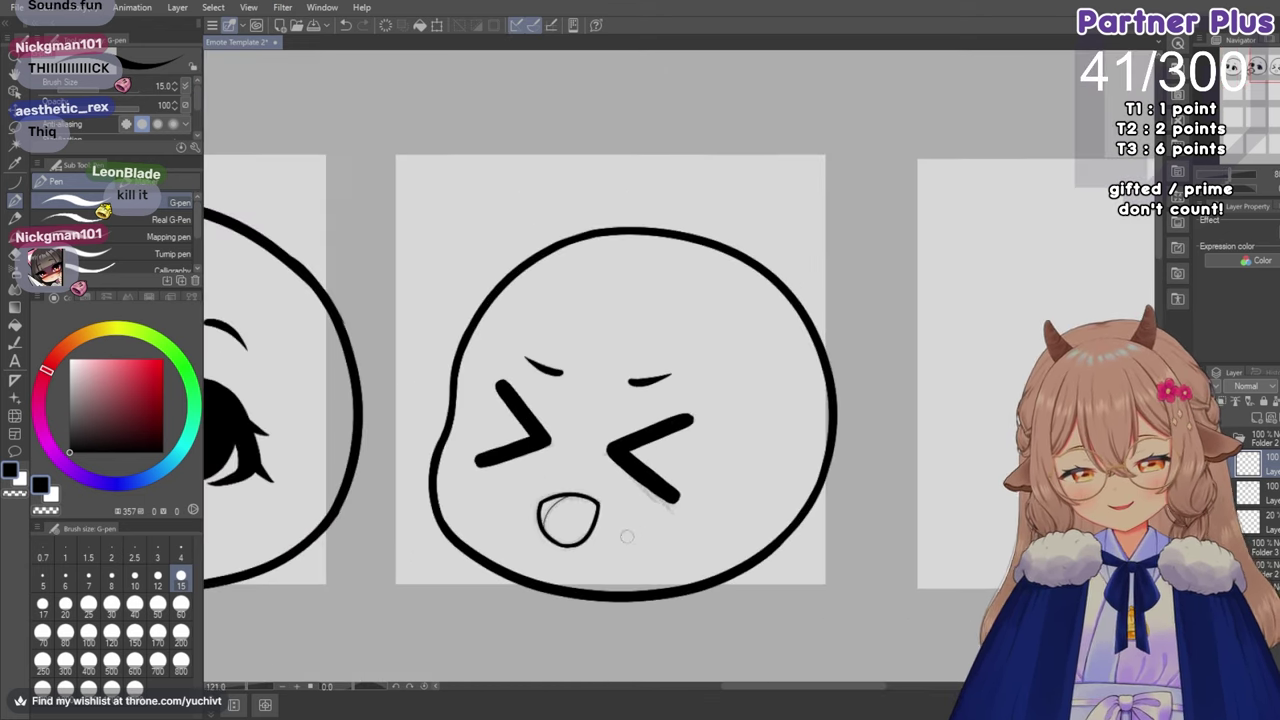
scroll(560, 545, "up", 3)
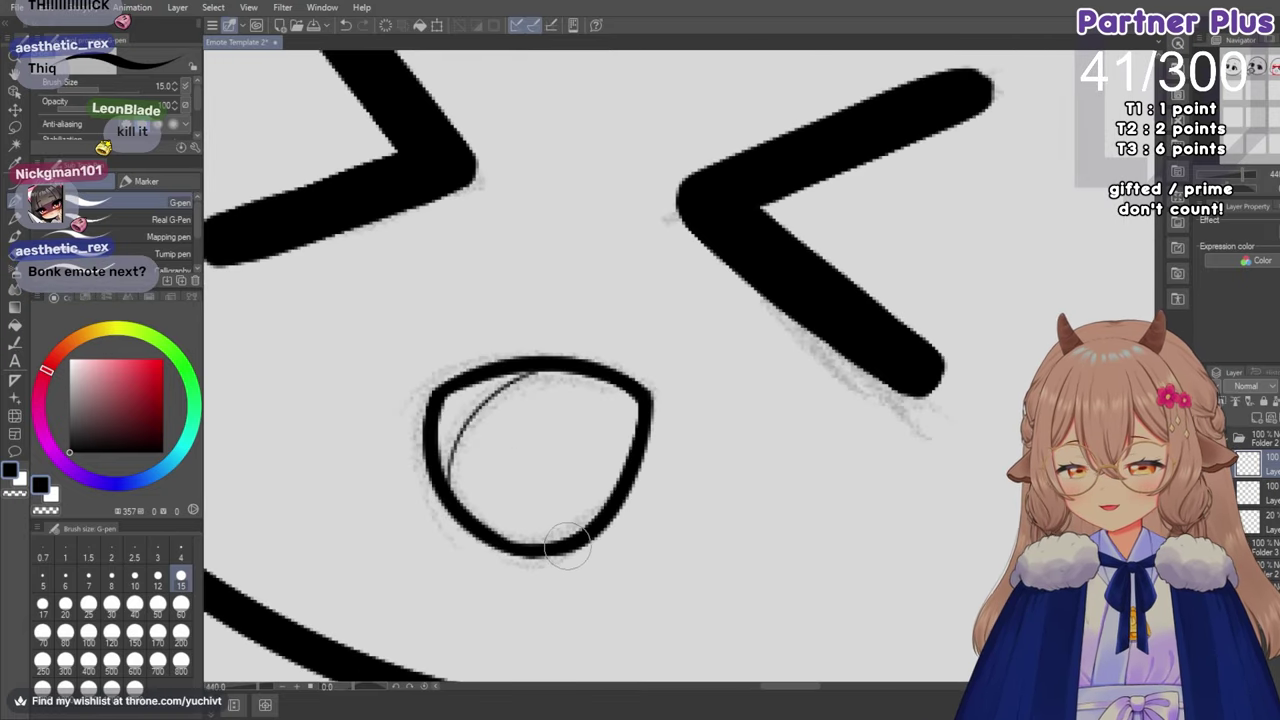
Touch up the open mouth's outline with the G-pen at size 6, checking it against the whole face.
left_click(65, 577)
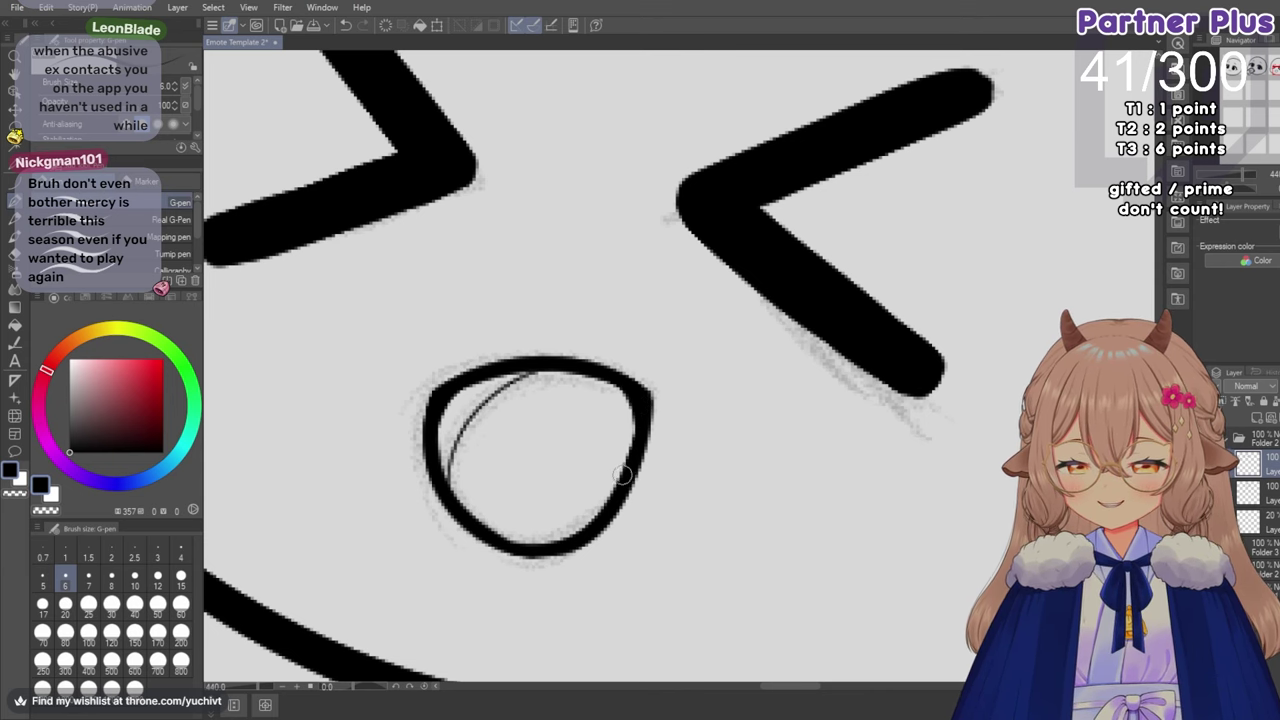
scroll(614, 485, "down", 2)
scroll(614, 484, "down", 3)
scroll(629, 408, "up", 4)
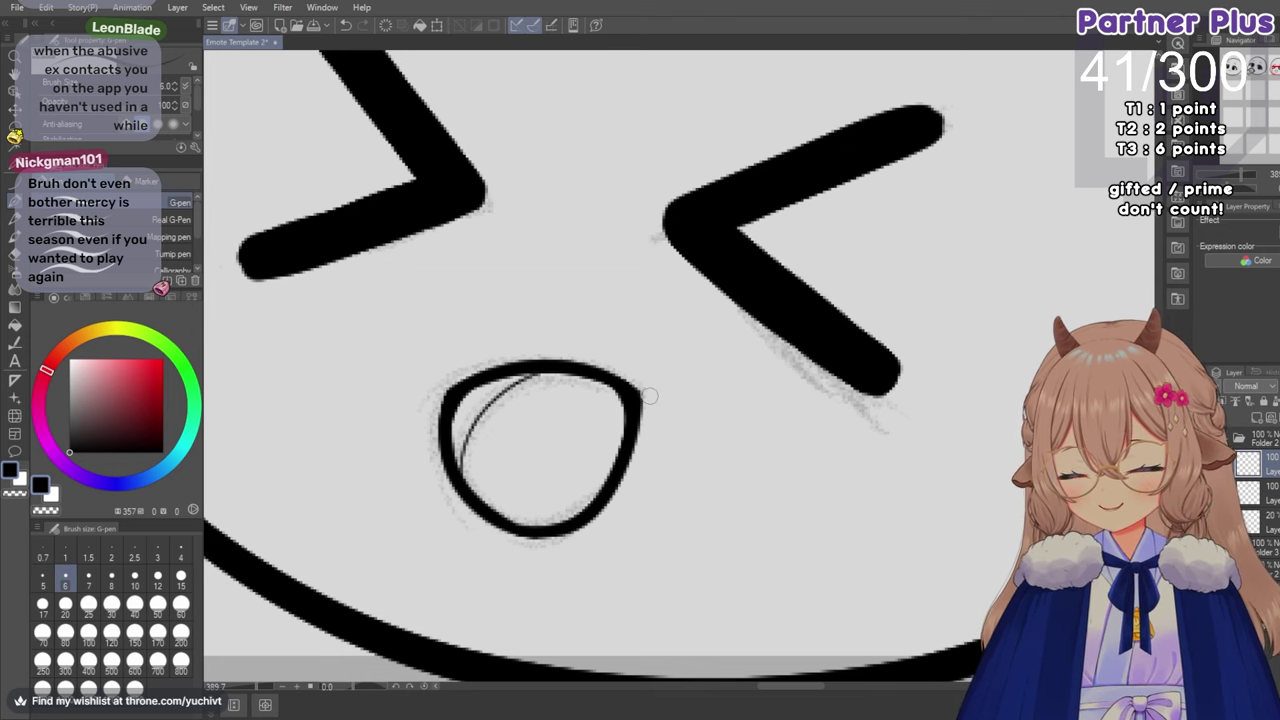
scroll(649, 397, "down", 4)
scroll(648, 397, "down", 3)
scroll(646, 395, "up", 3)
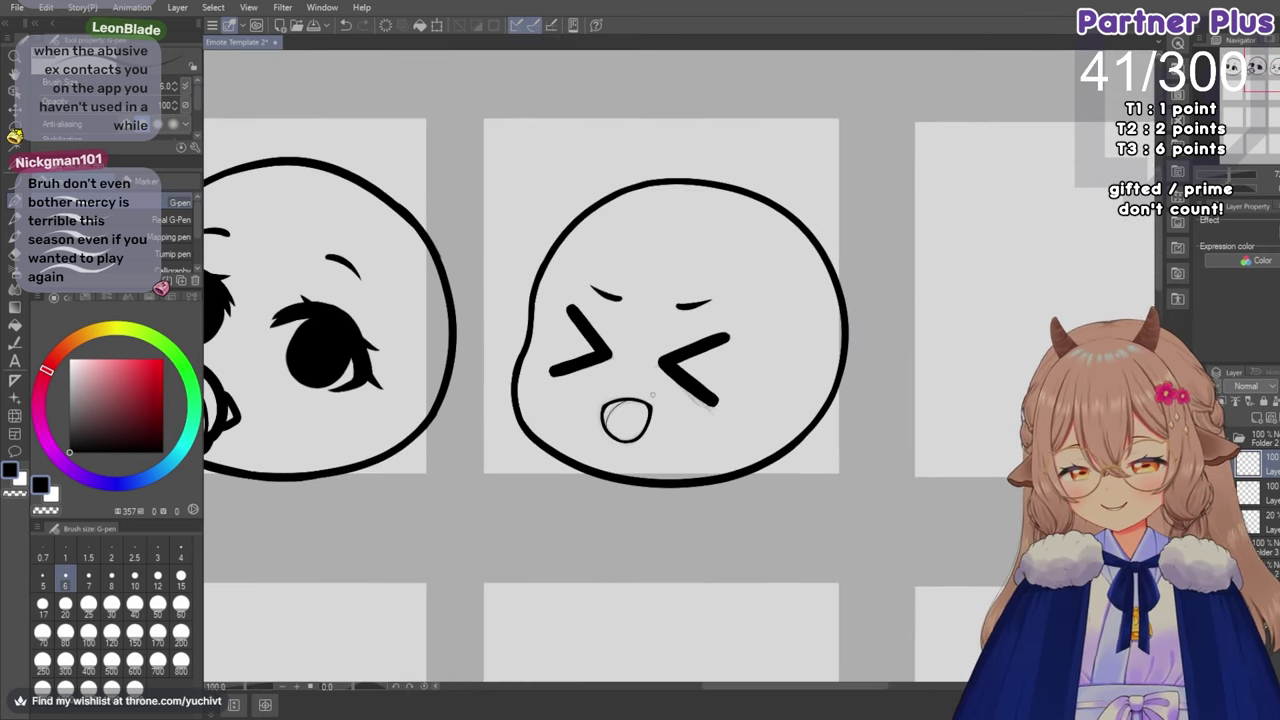
scroll(646, 394, "up", 3)
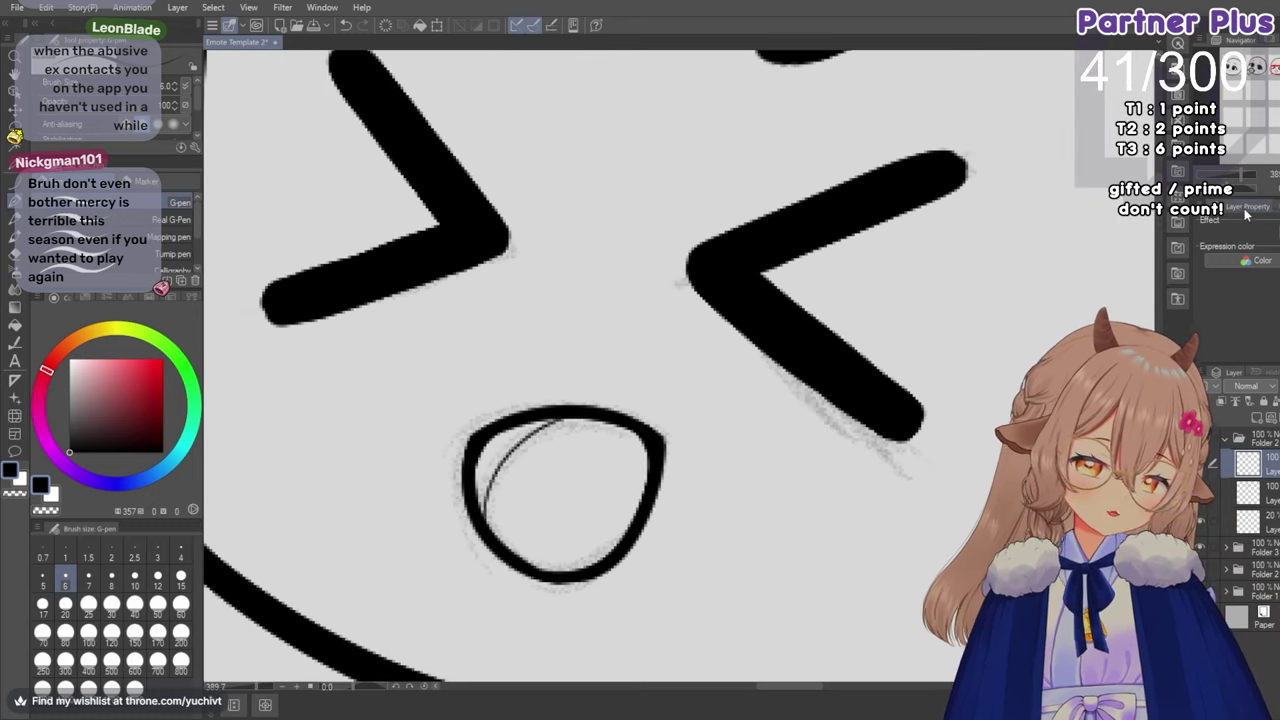
left_click_drag(1228, 192, 1219, 193)
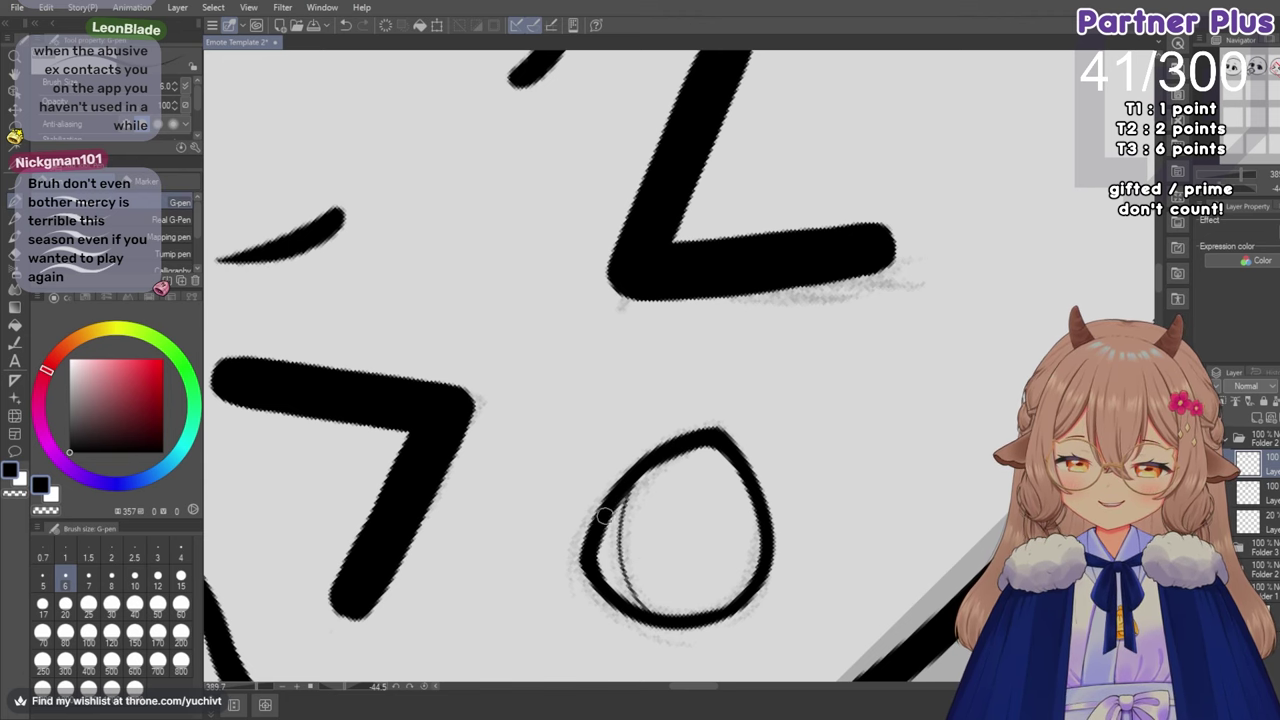
scroll(696, 475, "down", 2)
scroll(696, 475, "down", 2)
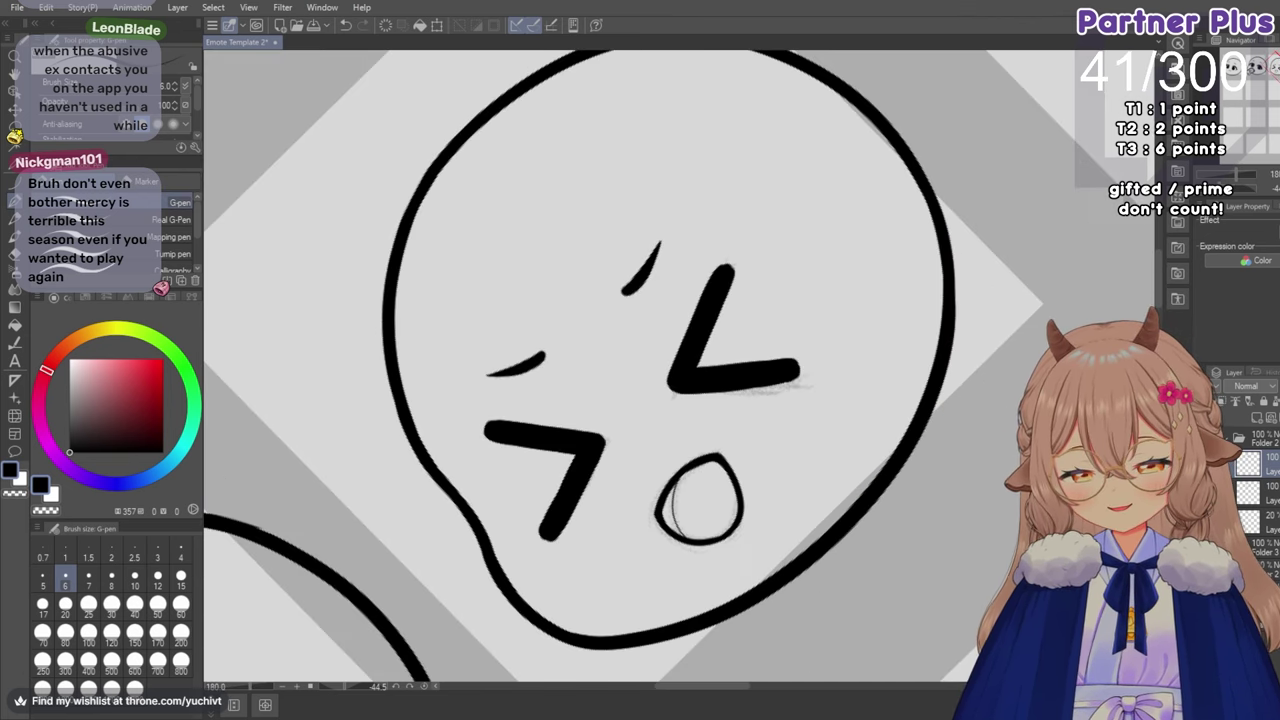
key("ctrl+@")
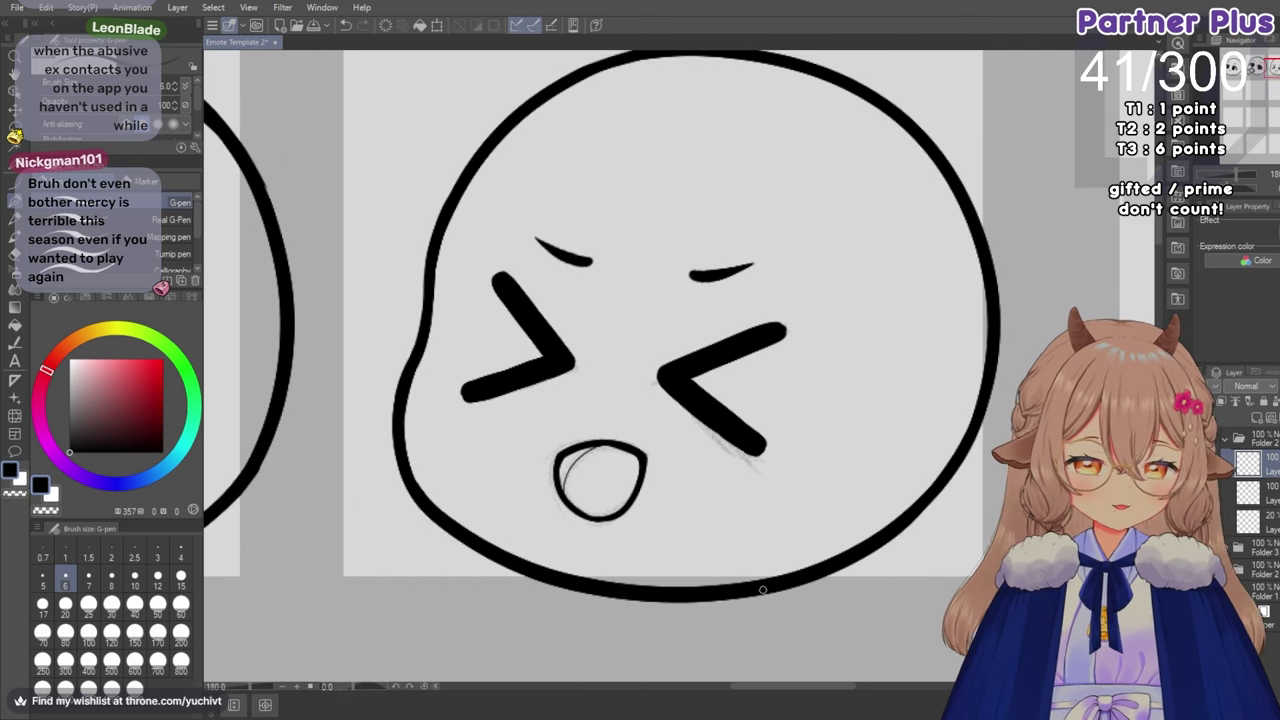
Delete the squinting emote's rough sketch layer, the one with 20% opacity.
scroll(762, 590, "down", 8)
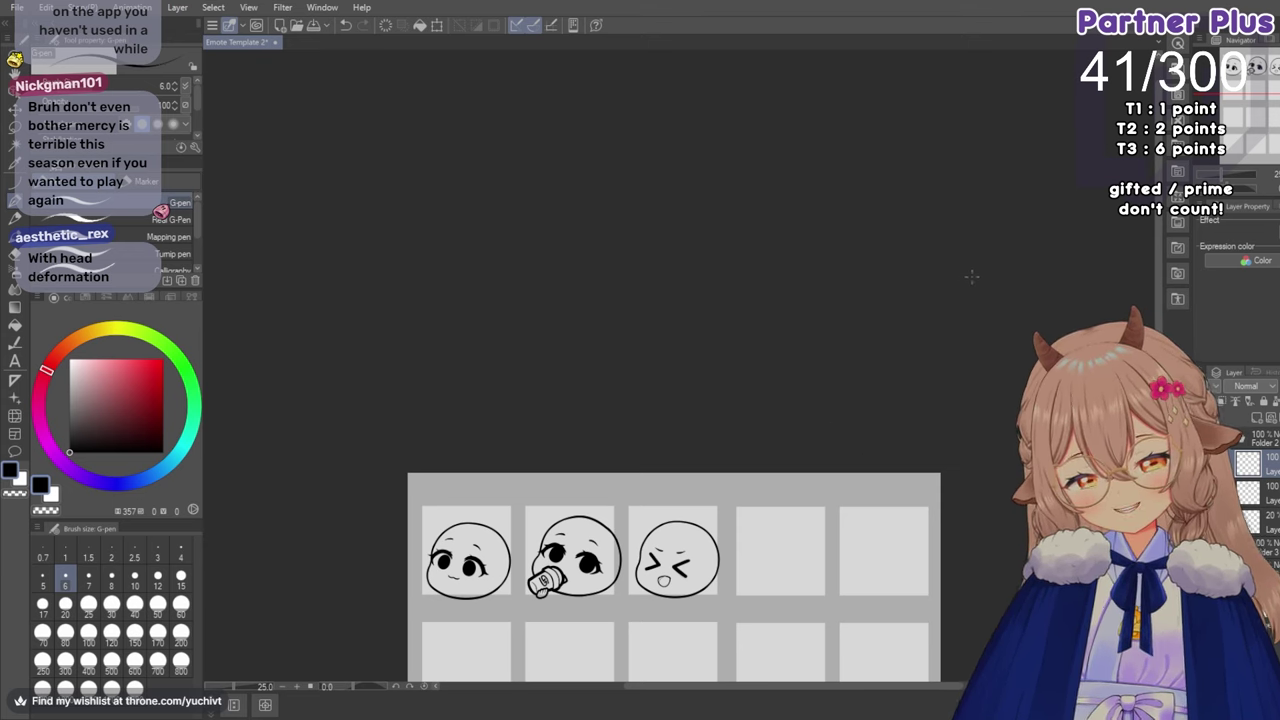
scroll(1128, 230, "down", 5)
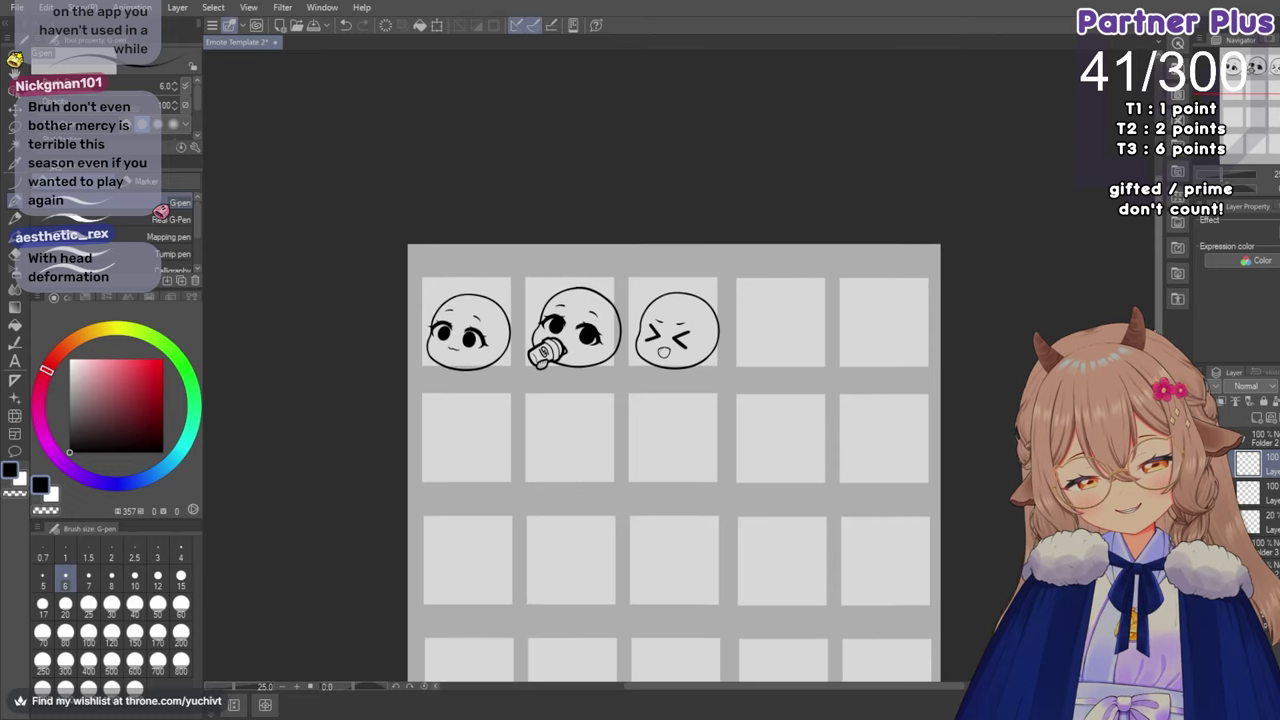
left_click_drag(1158, 330, 1158, 349)
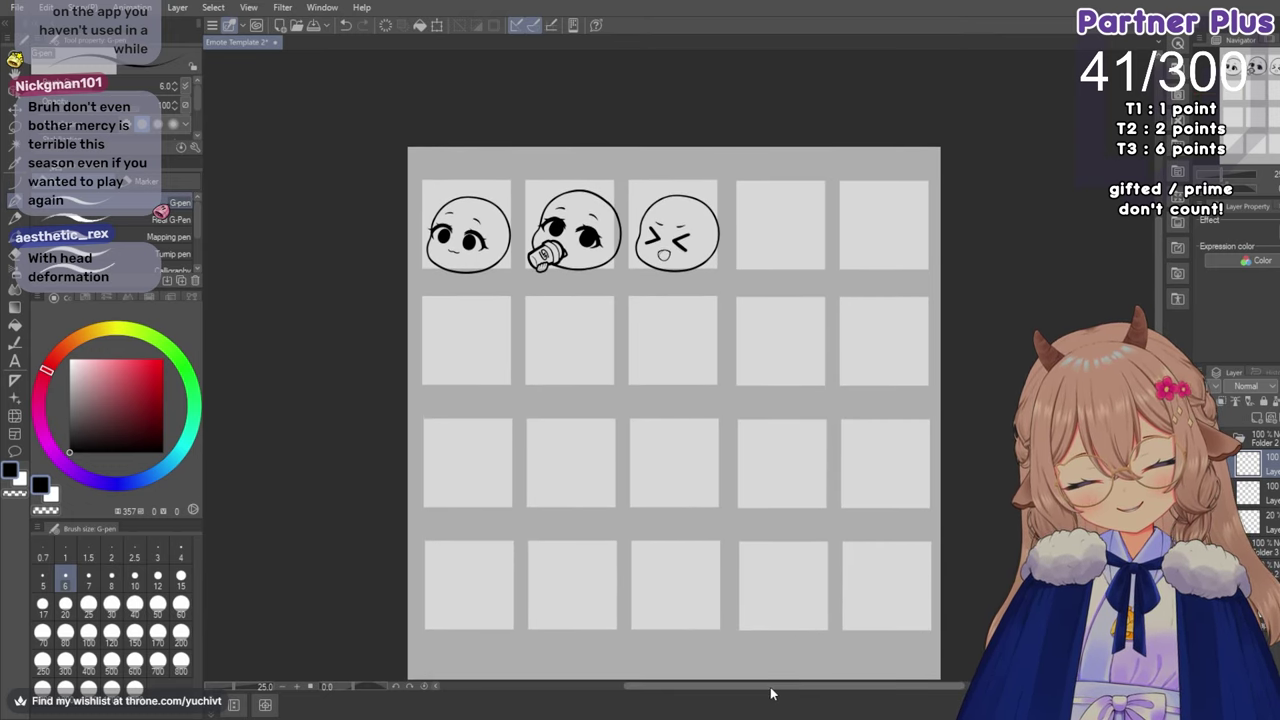
left_click_drag(770, 687, 820, 688)
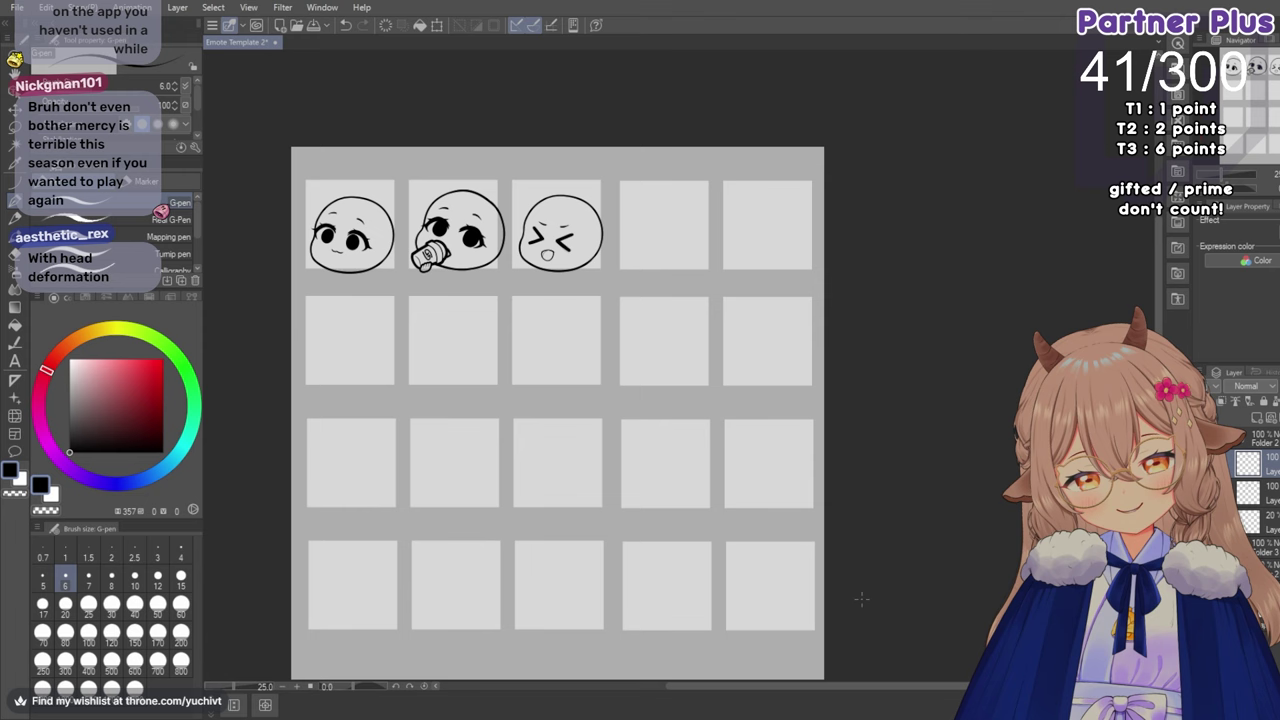
left_click(1232, 522)
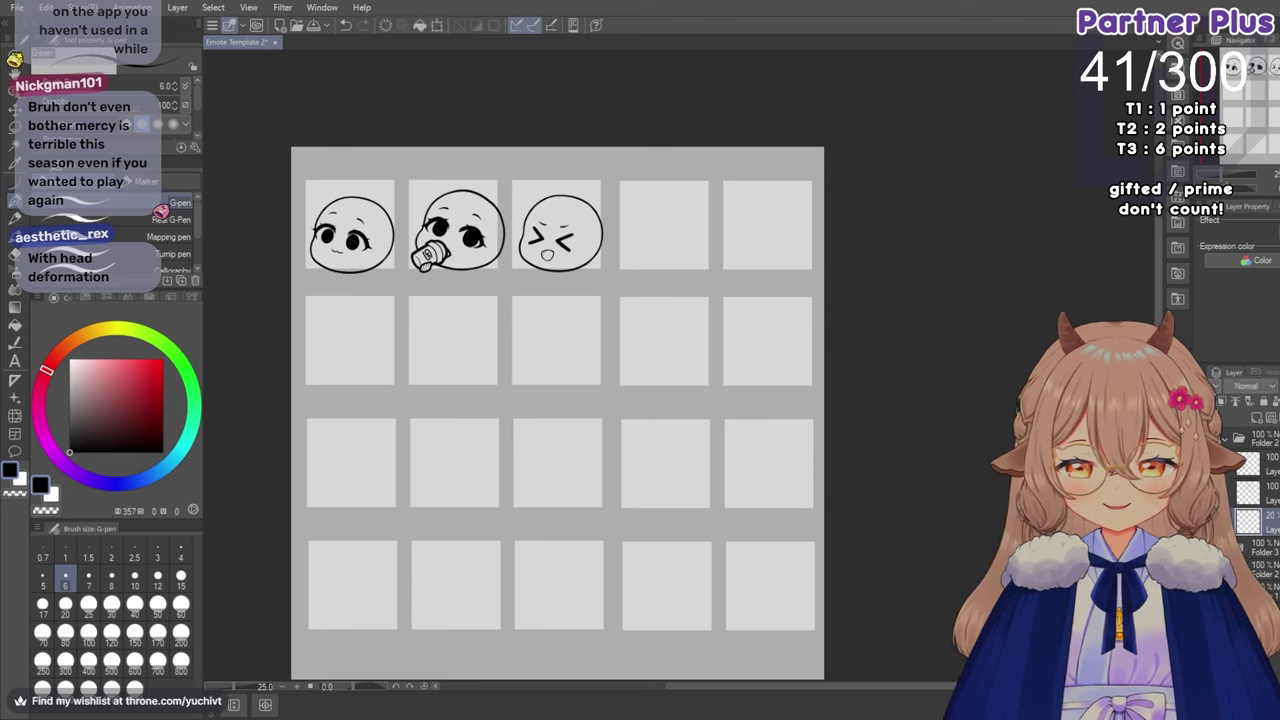
key("Delete")
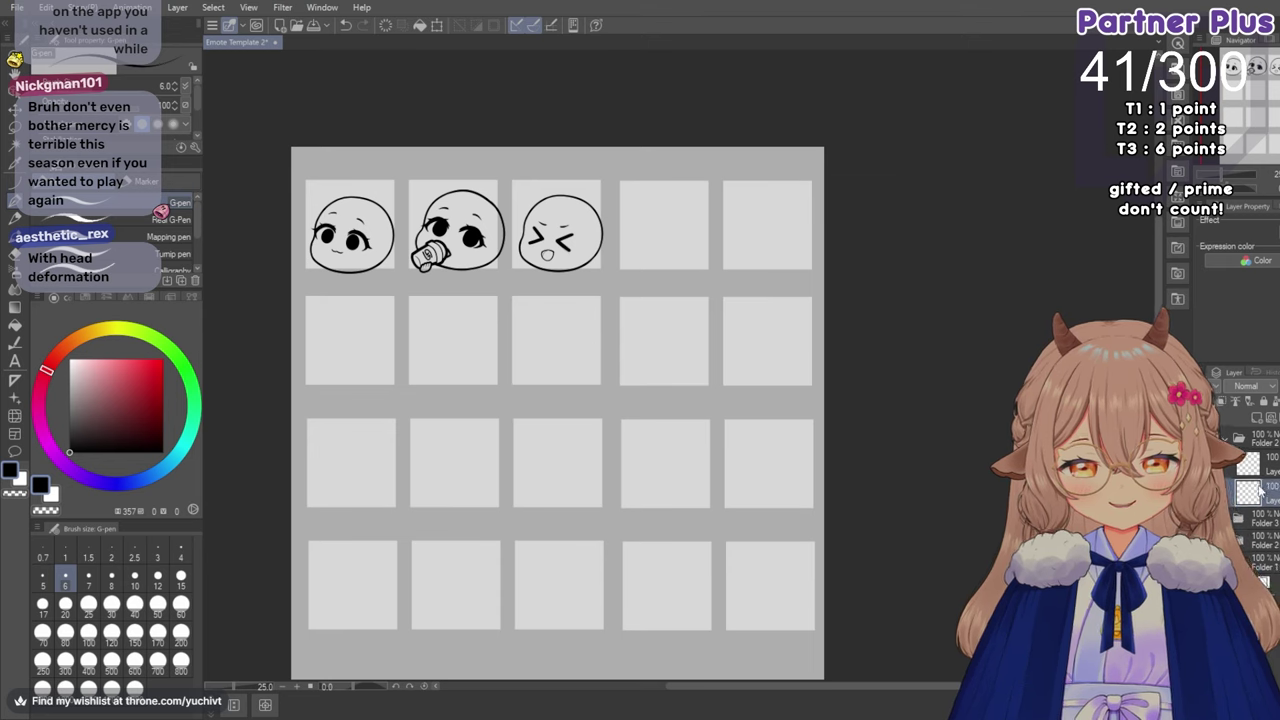
Collapse the squinting emote's layer folder and create a new folder with an empty layer inside for the fourth emote cell.
left_click(1227, 440)
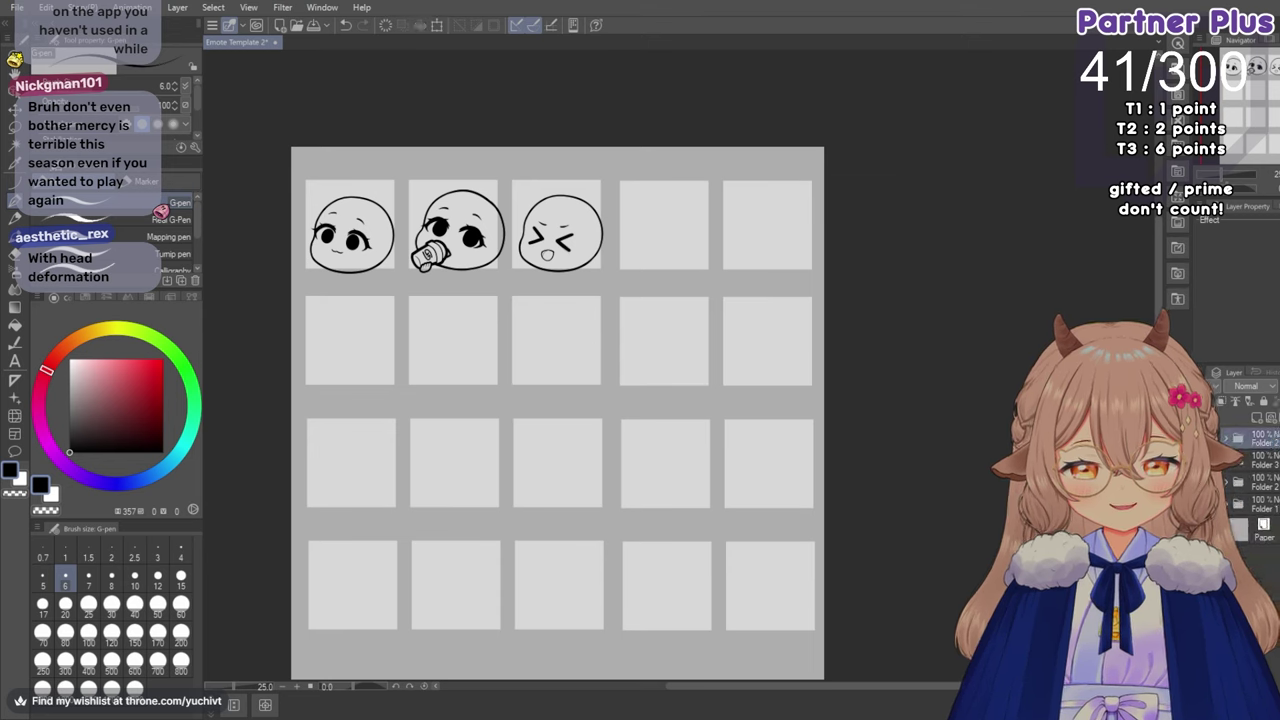
left_click(1279, 418)
left_click(1259, 420)
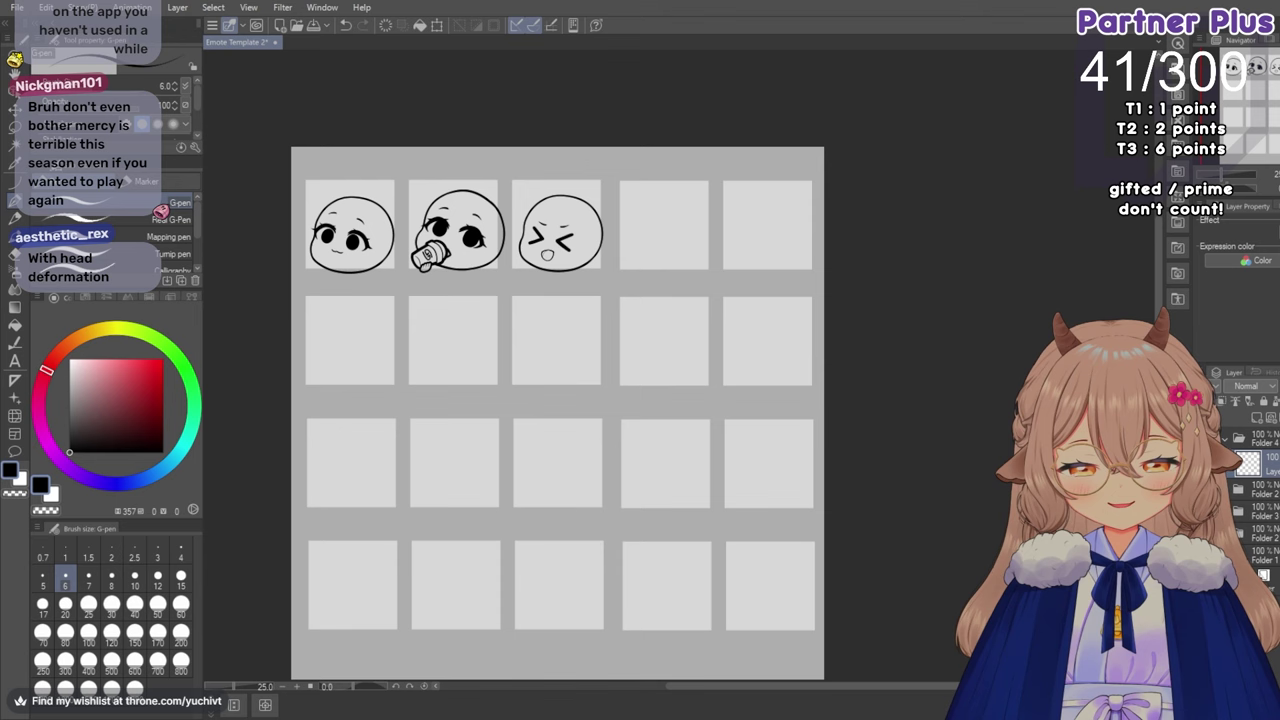
left_click_drag(744, 690, 766, 689)
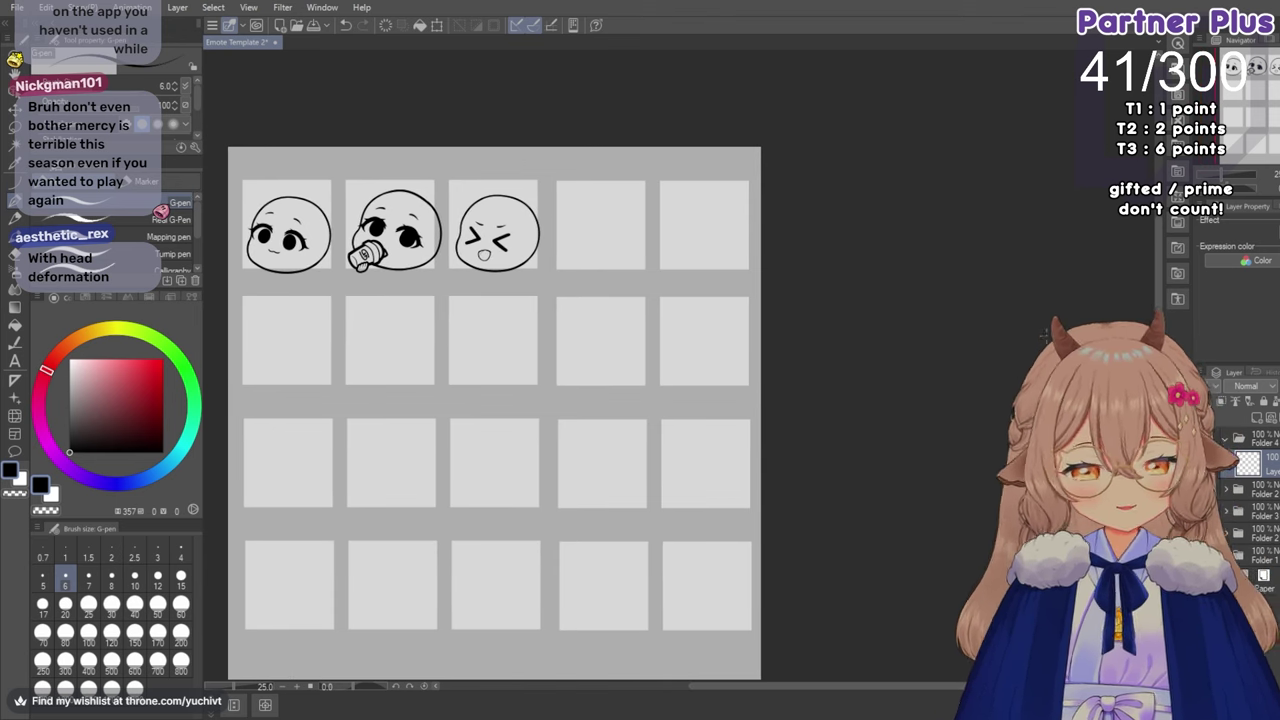
mouse_move(1159, 290)
left_mouse_down()
mouse_move(1159, 258)
mouse_move(1159, 270)
left_mouse_up()
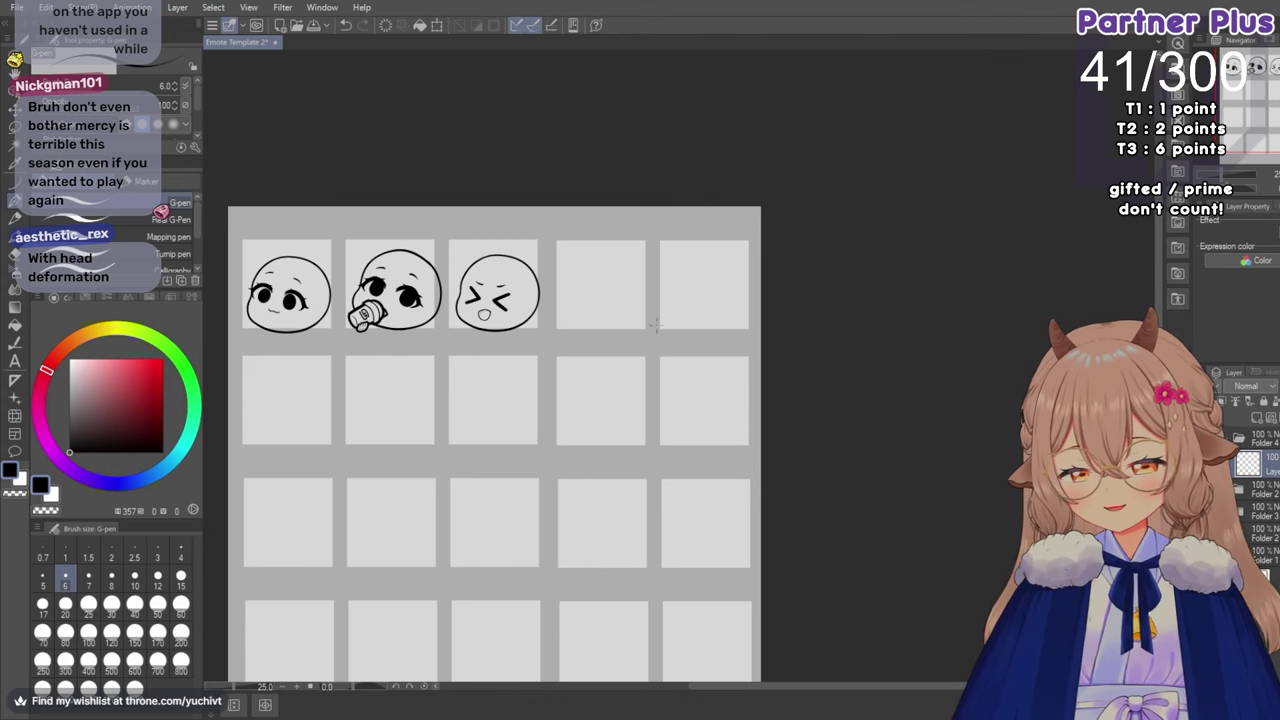
scroll(656, 326, "up", 5)
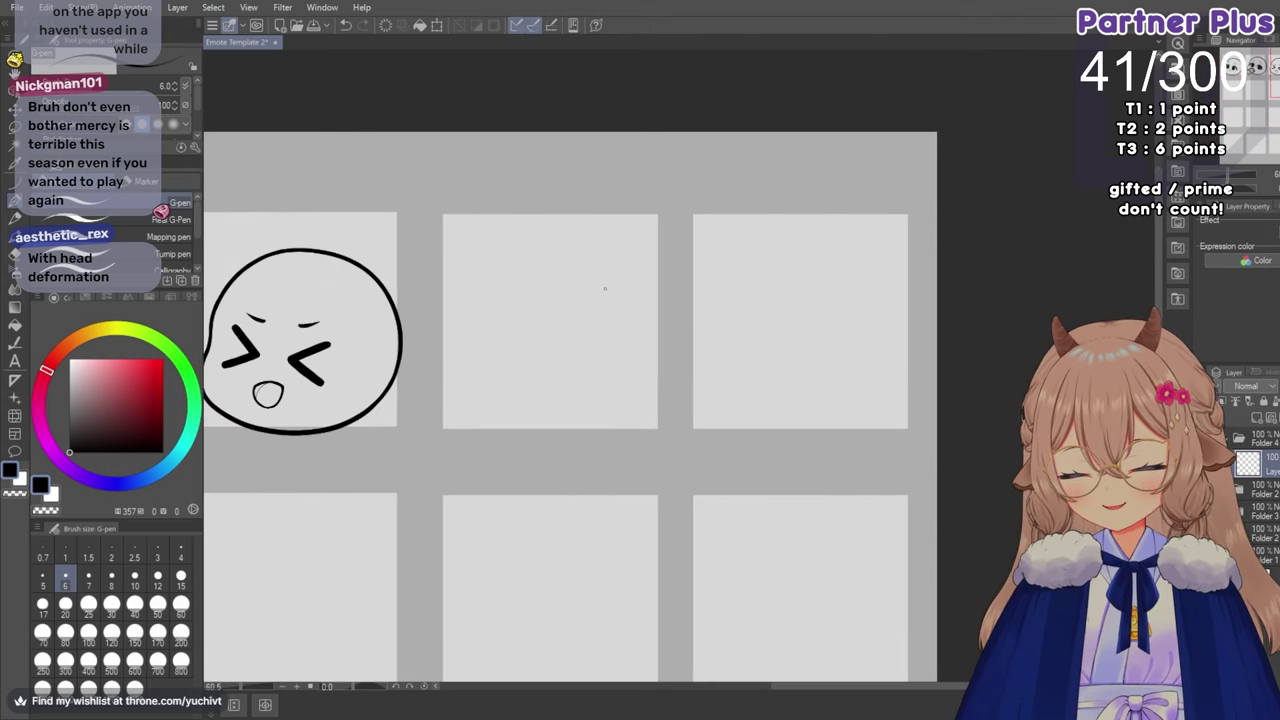
Sketch a rough, slightly wide head circle in the fourth emote cell with the Pencil at size 15.
scroll(604, 288, "up", 2)
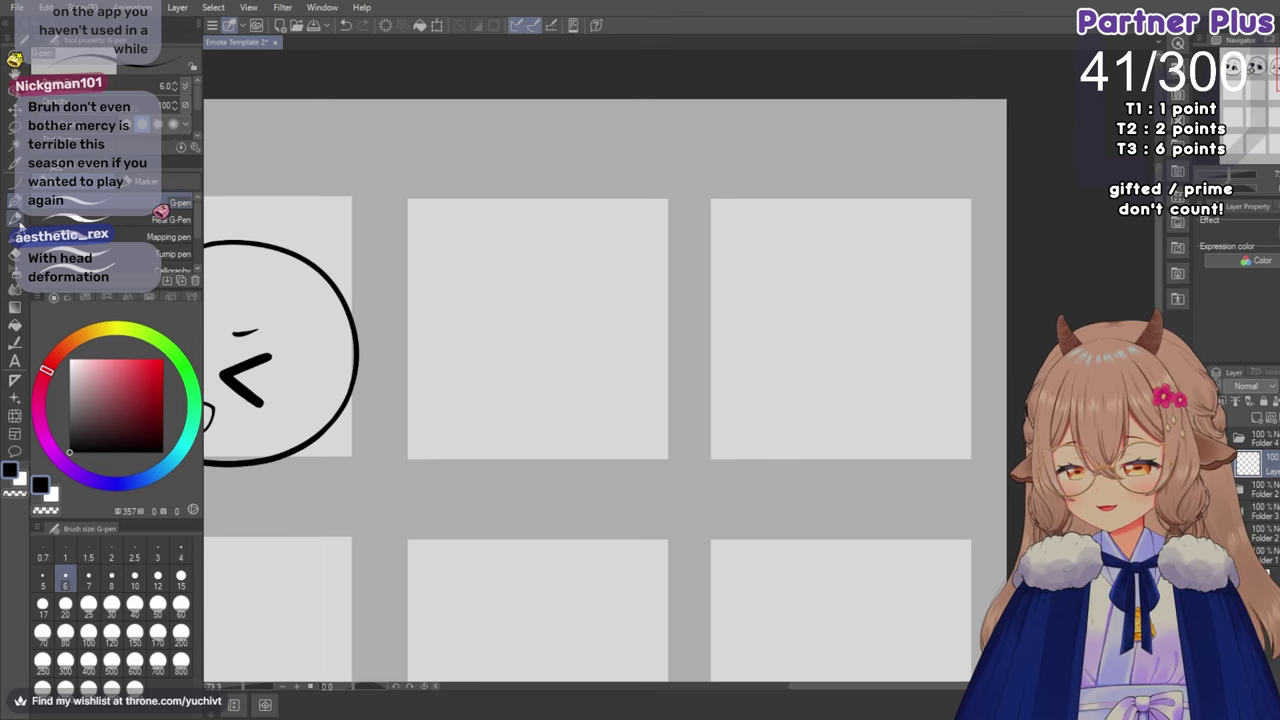
left_click(18, 218)
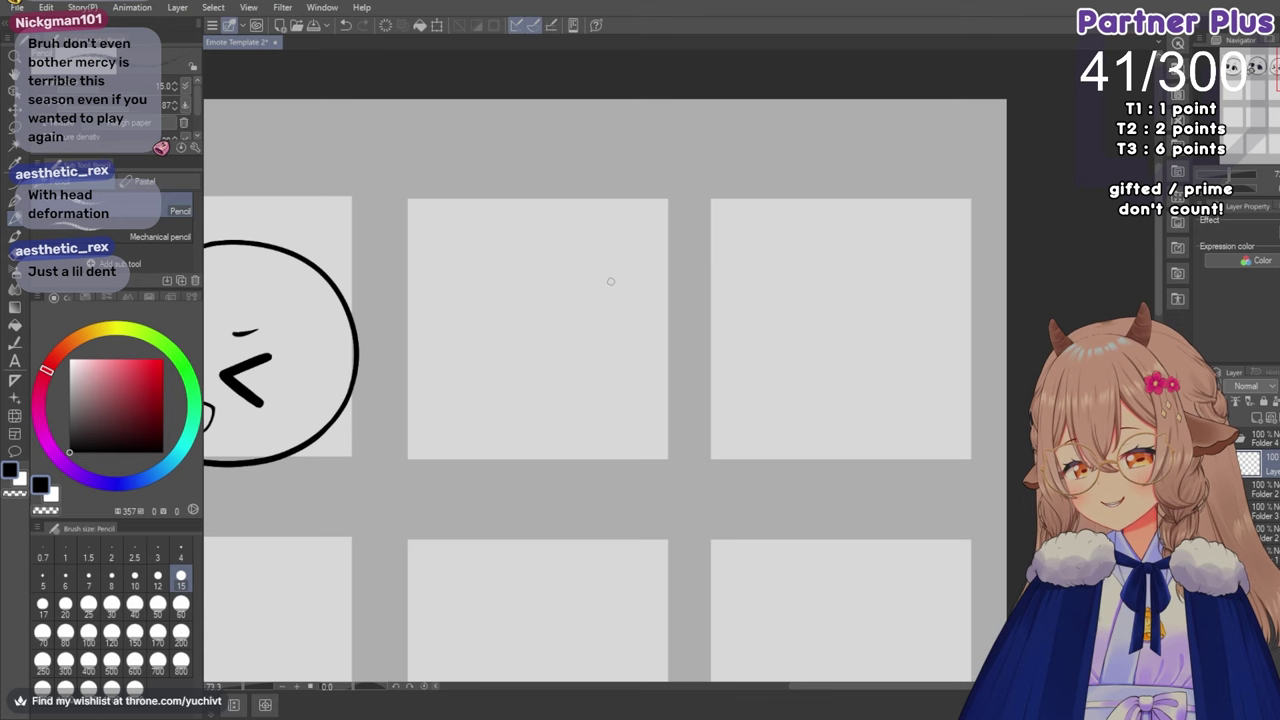
mouse_move(609, 273)
left_mouse_down()
mouse_move(663, 413)
mouse_move(652, 296)
left_mouse_up()
mouse_move(543, 264)
left_mouse_down()
mouse_move(634, 462)
mouse_move(468, 405)
left_mouse_up()
key("ctrl+z")
key("ctrl+z")
mouse_move(623, 279)
left_mouse_down()
mouse_move(489, 300)
mouse_move(590, 270)
mouse_move(515, 284)
left_mouse_up()
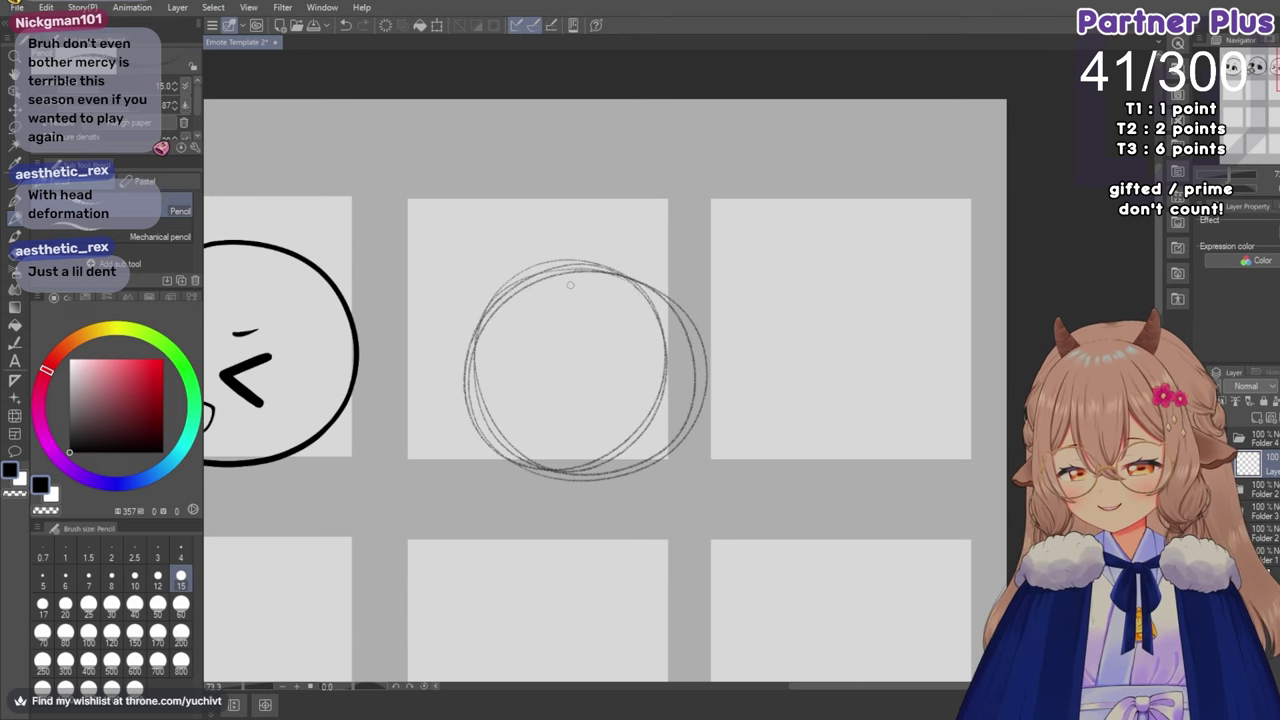
Add curved vertical and horizontal face guidelines inside the circle, then sketch the bulging cheeks and flattened chin along its lower edge.
left_click_drag(546, 290, 562, 396)
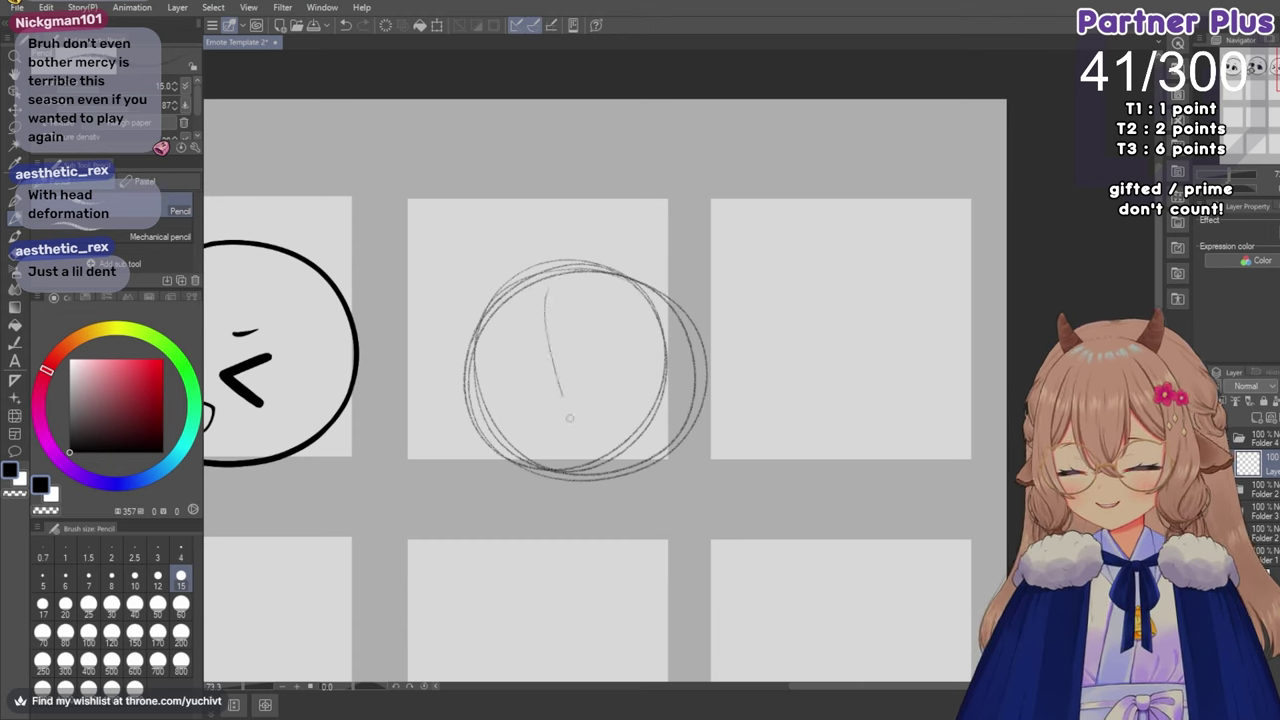
mouse_move(545, 295)
left_mouse_down()
mouse_move(596, 462)
mouse_move(592, 442)
left_mouse_up()
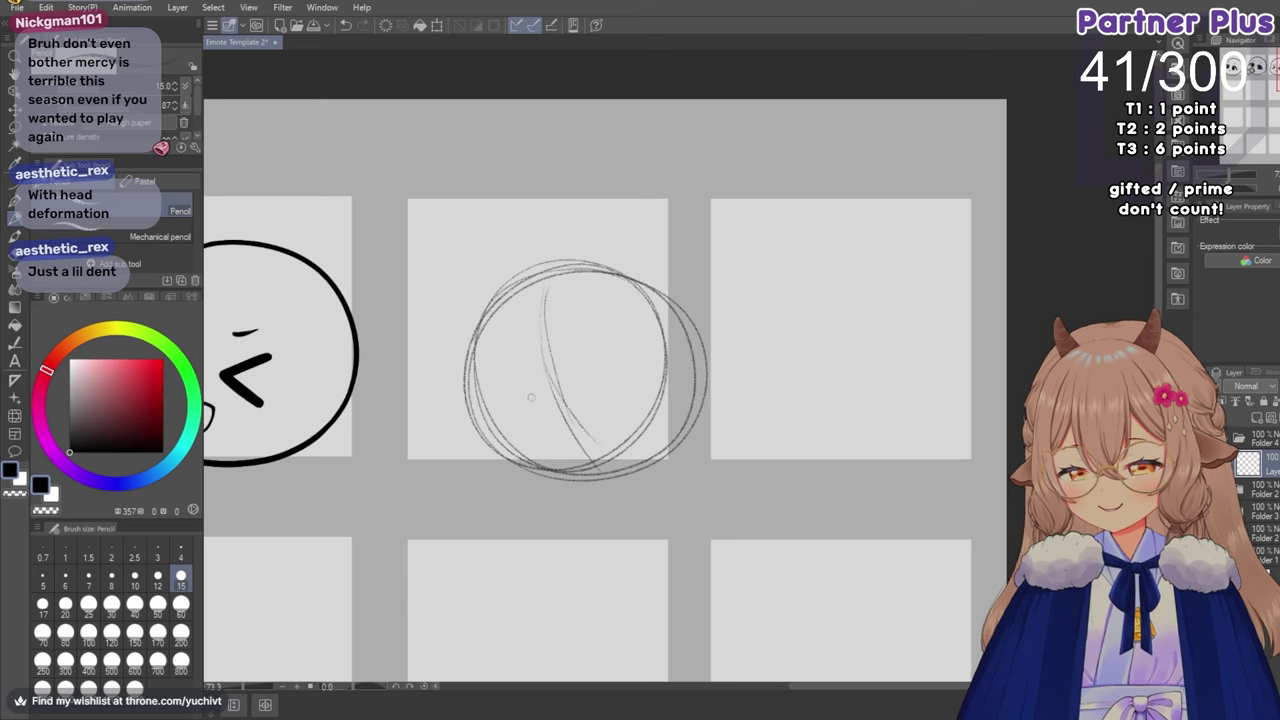
mouse_move(477, 383)
left_mouse_down()
mouse_move(616, 415)
mouse_move(583, 422)
mouse_move(659, 387)
mouse_move(507, 381)
left_mouse_up()
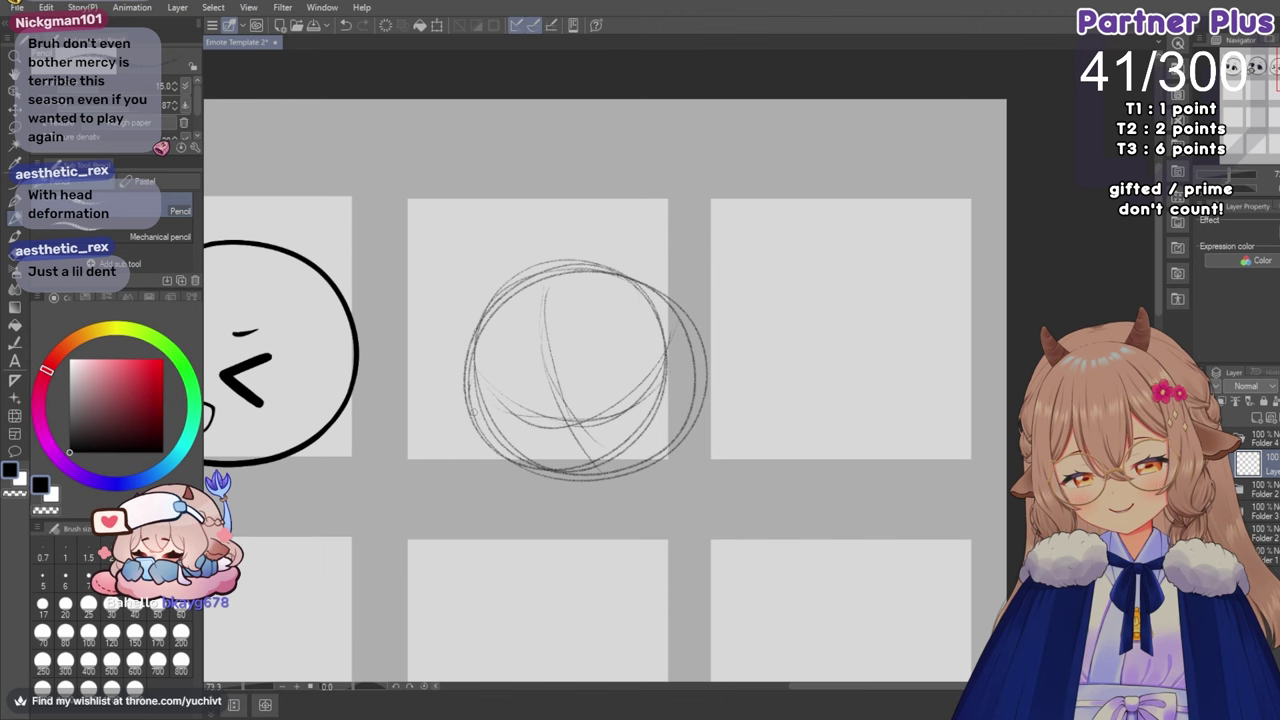
mouse_move(474, 411)
left_mouse_down()
mouse_move(490, 455)
mouse_move(570, 489)
left_mouse_up()
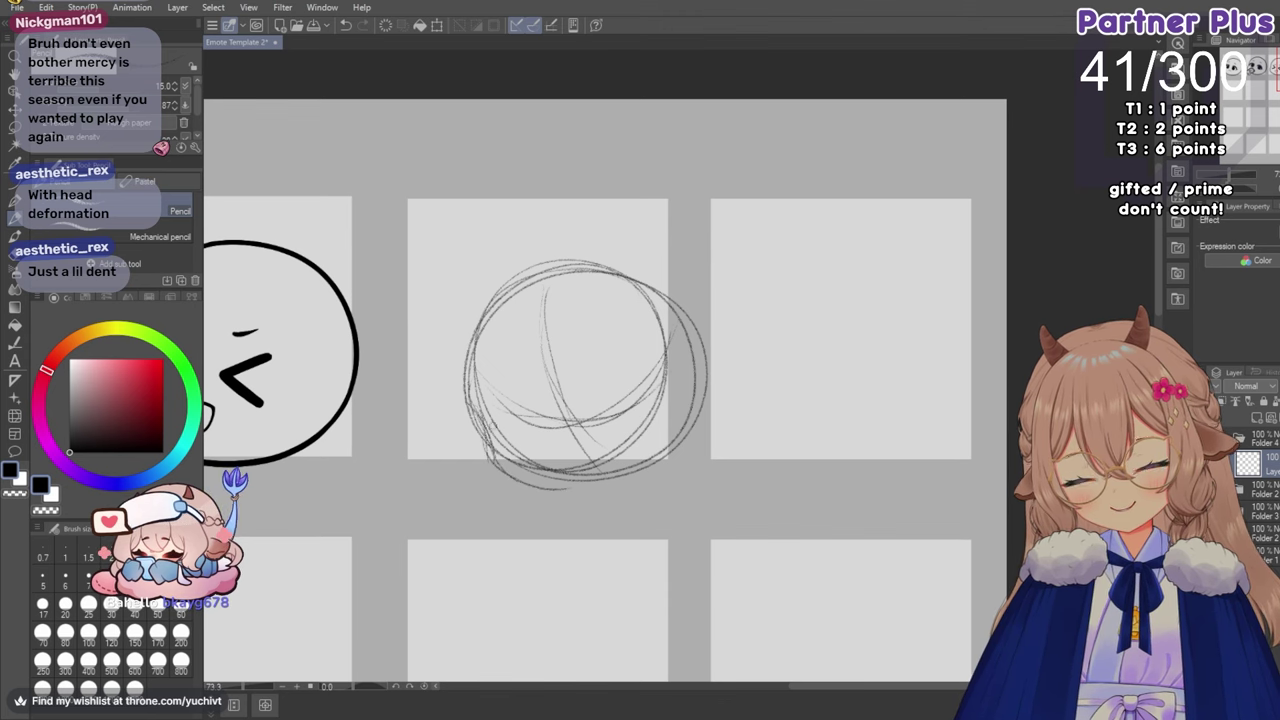
mouse_move(687, 342)
left_mouse_down()
mouse_move(692, 438)
mouse_move(545, 487)
left_mouse_up()
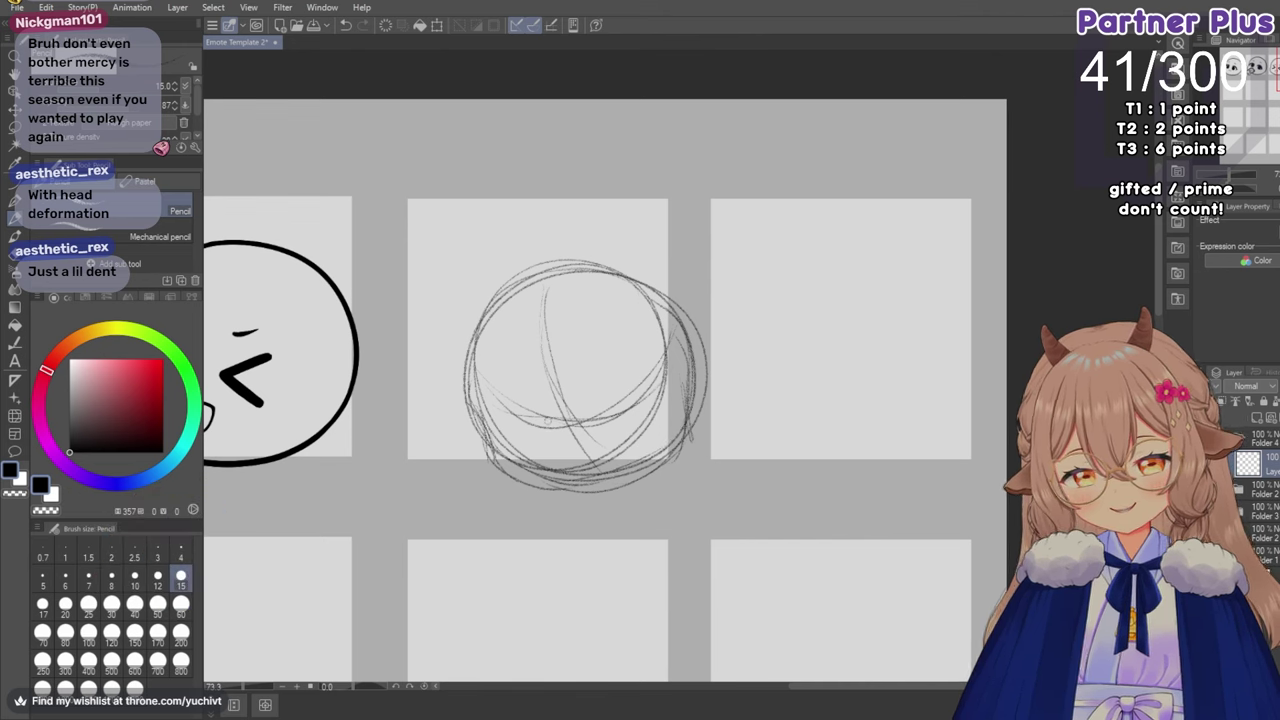
Sketch narrowed, scowling eyes along the horizontal guideline and a small open mouth below them.
mouse_move(512, 418)
left_mouse_down()
mouse_move(557, 434)
mouse_move(646, 394)
mouse_move(636, 400)
left_mouse_up()
left_click_drag(504, 397, 636, 382)
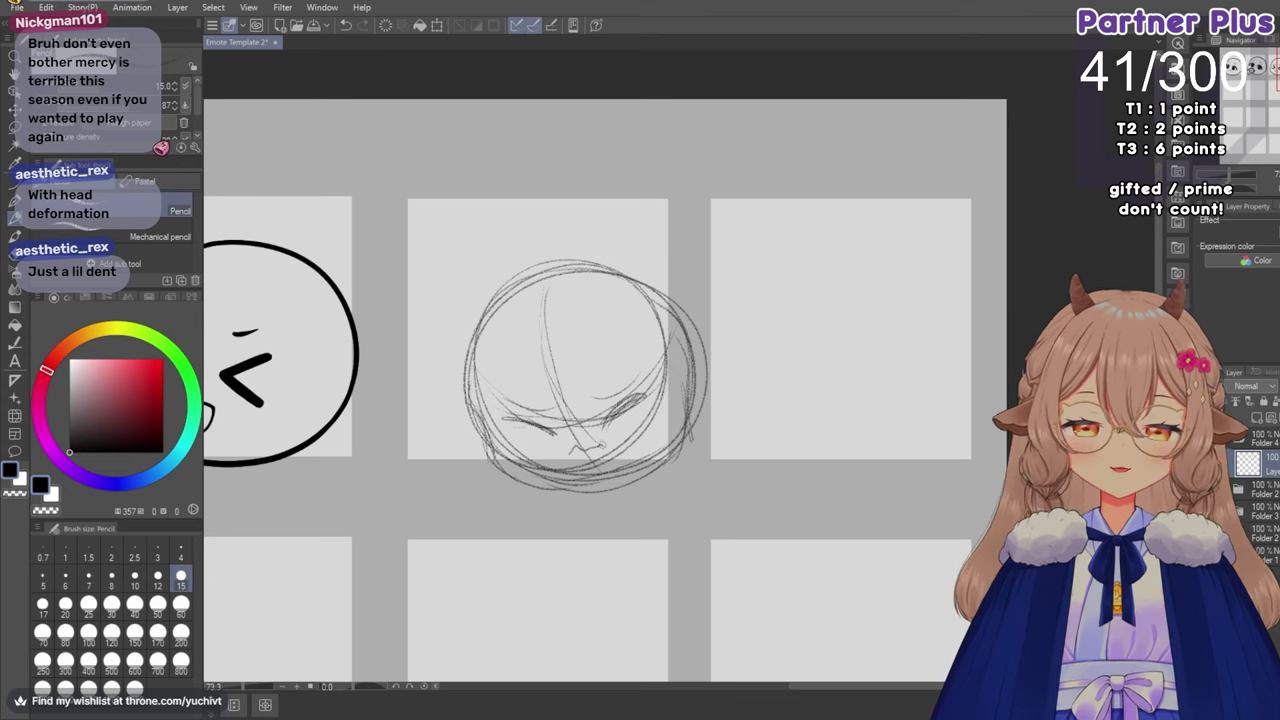
key("ctrl+z")
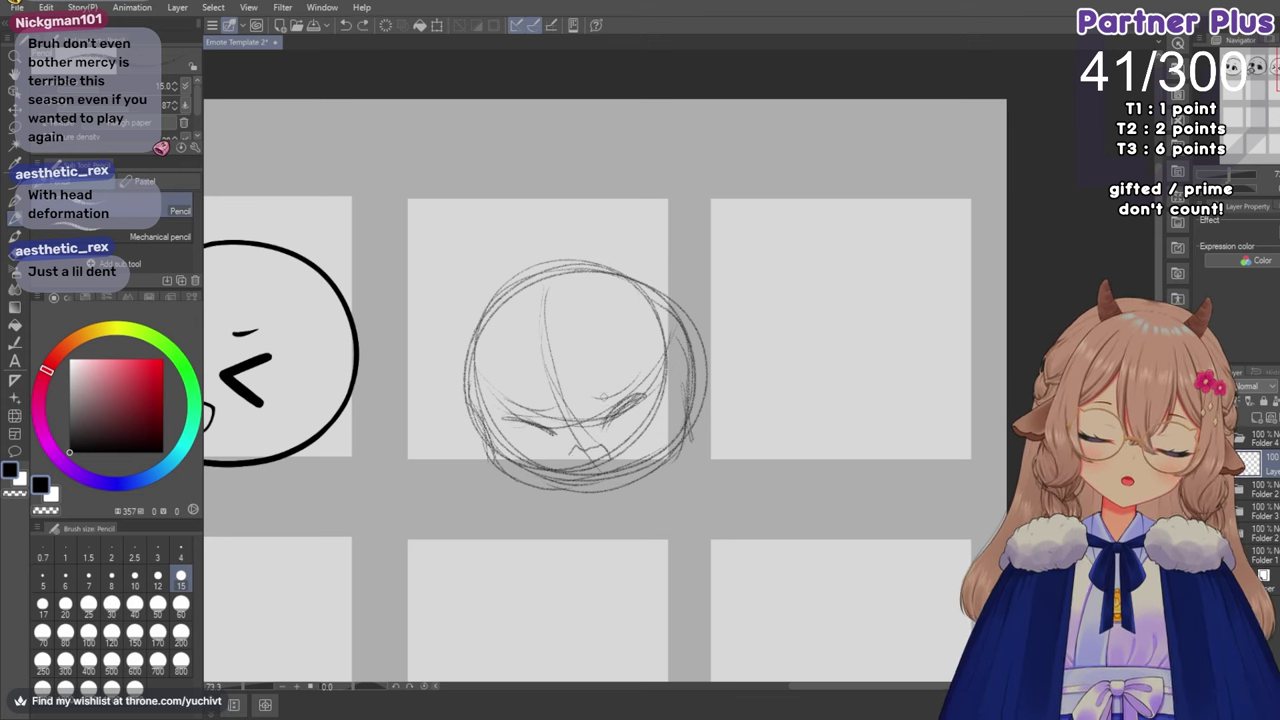
left_click_drag(598, 446, 609, 453)
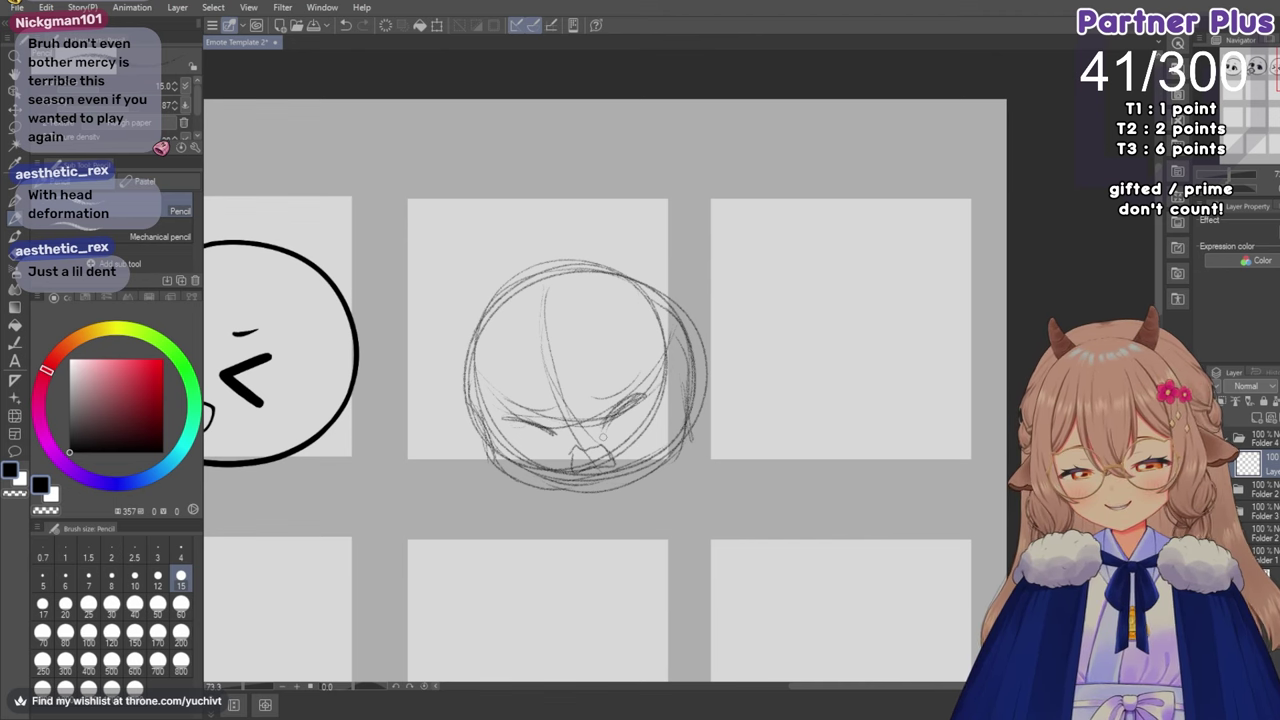
left_click_drag(640, 393, 605, 427)
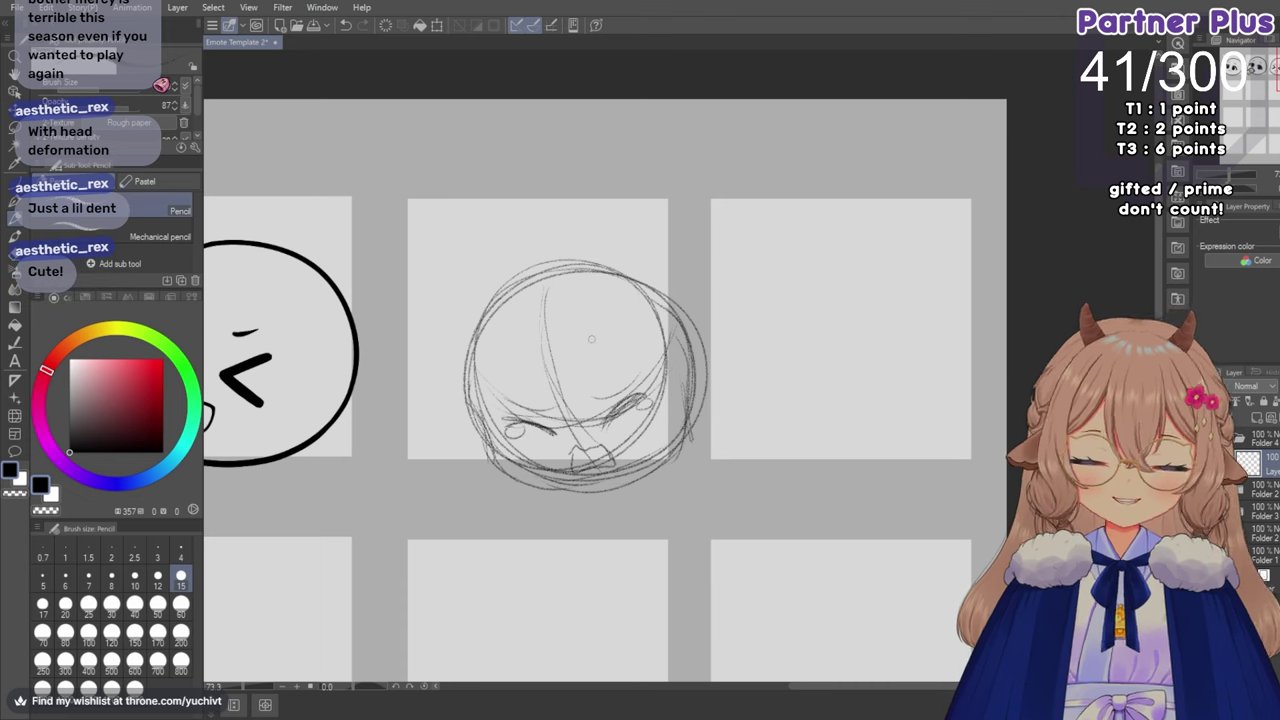
key("ctrl+z")
key("ctrl+z")
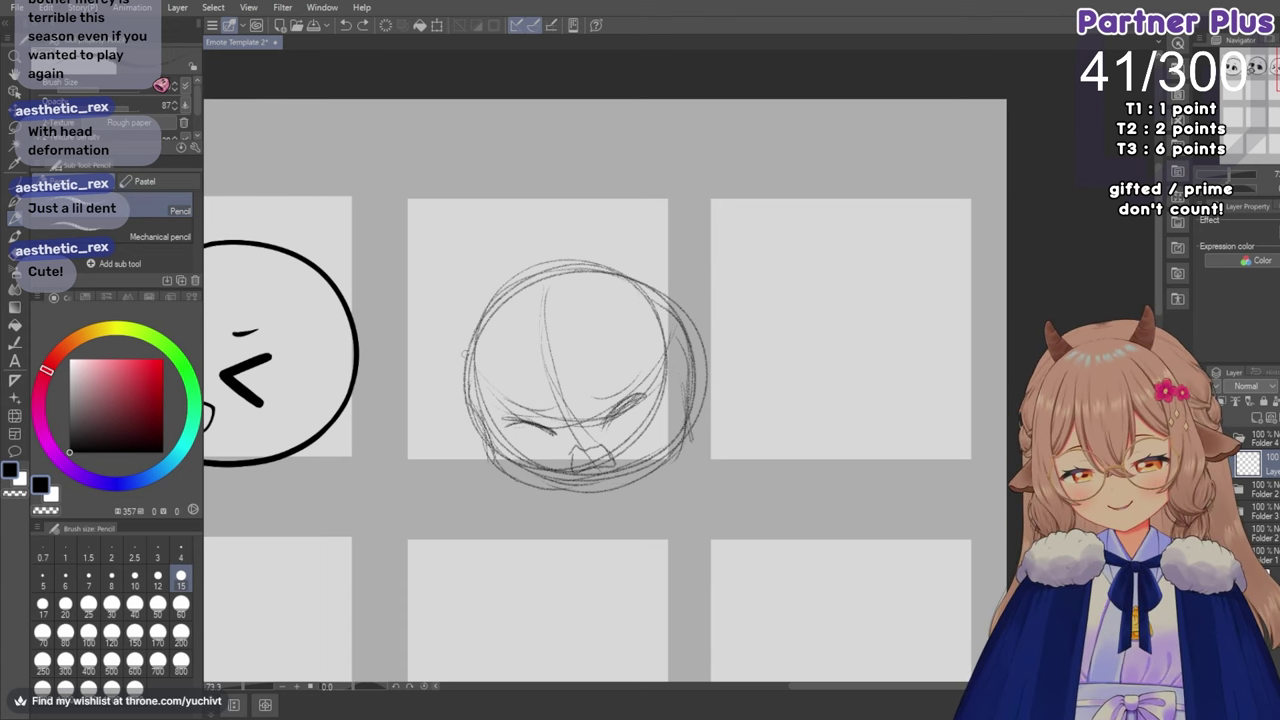
Sketch a hand gripping the left side of the head, with a forearm extending down from it.
left_click_drag(462, 341, 451, 384)
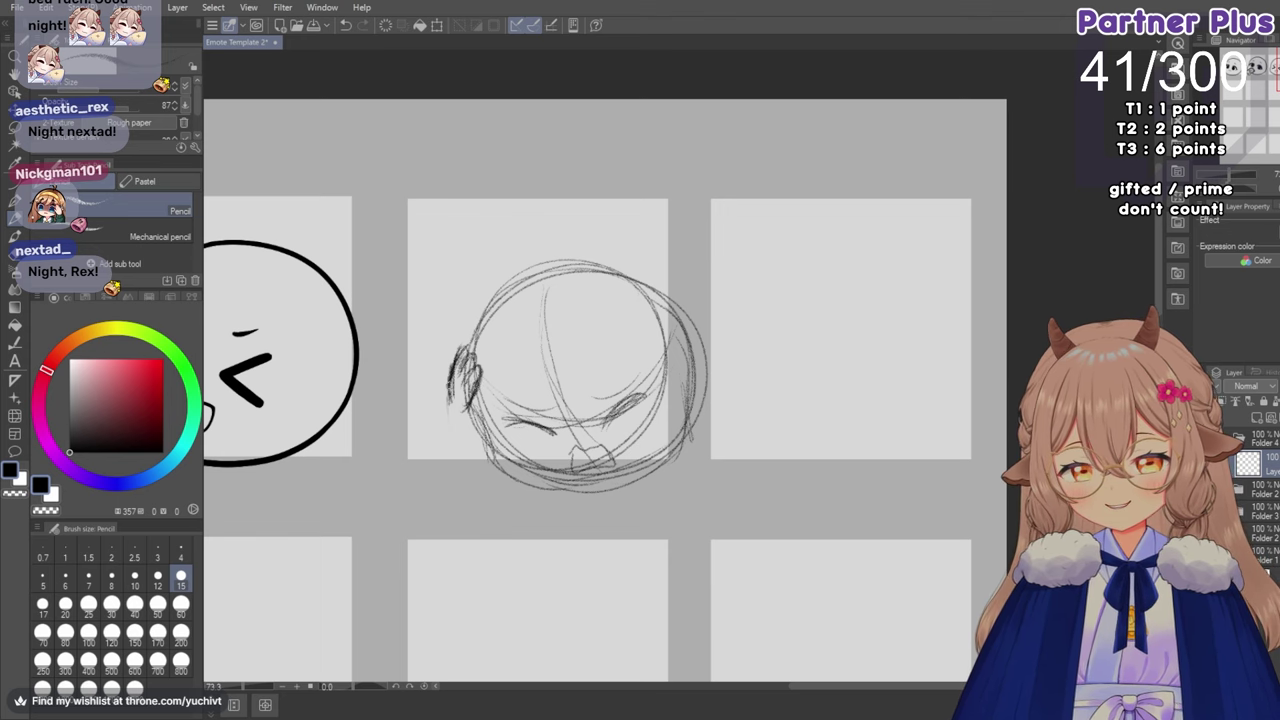
left_click_drag(448, 392, 442, 472)
left_click_drag(450, 416, 444, 470)
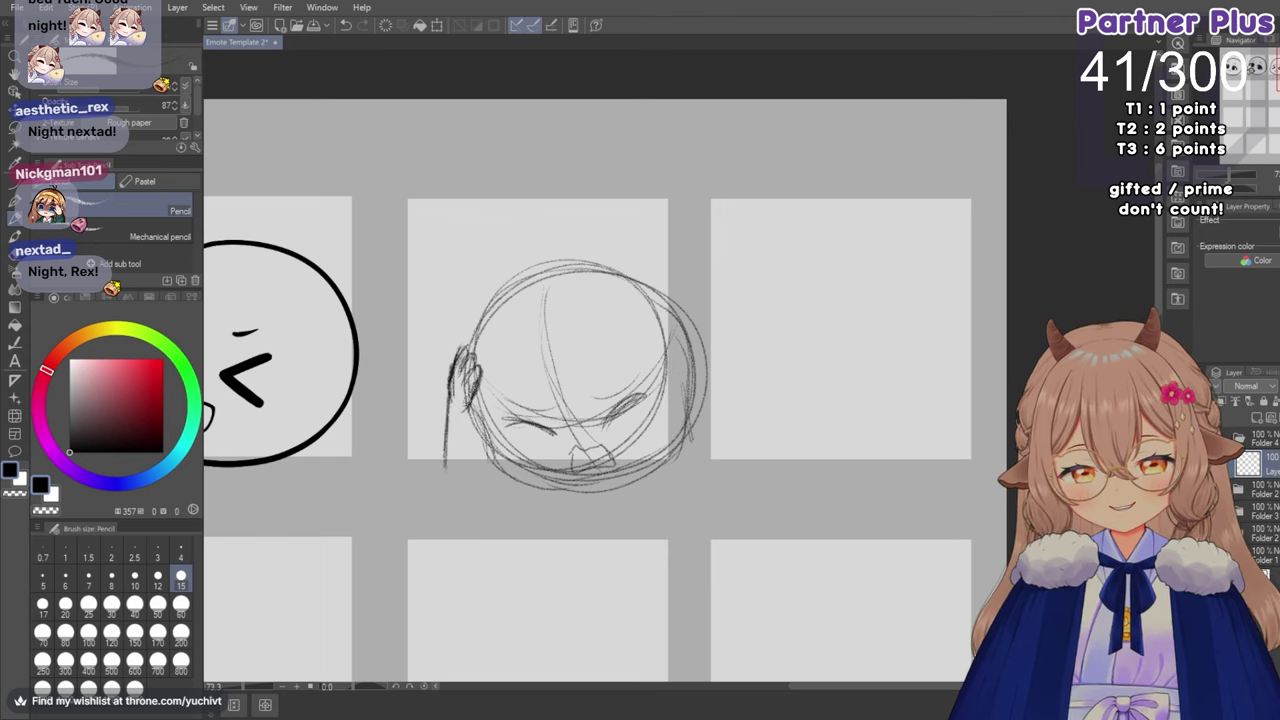
left_click_drag(466, 398, 476, 468)
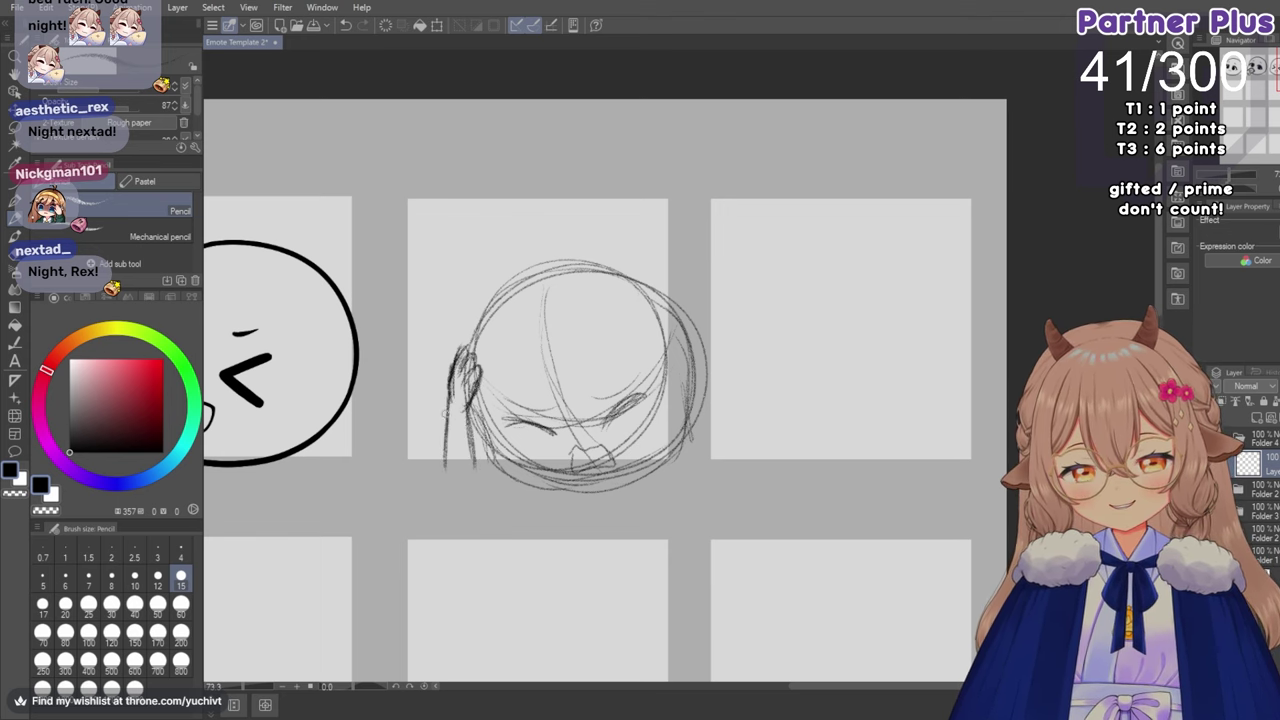
mouse_move(450, 400)
left_mouse_down()
mouse_move(438, 474)
mouse_move(442, 462)
left_mouse_up()
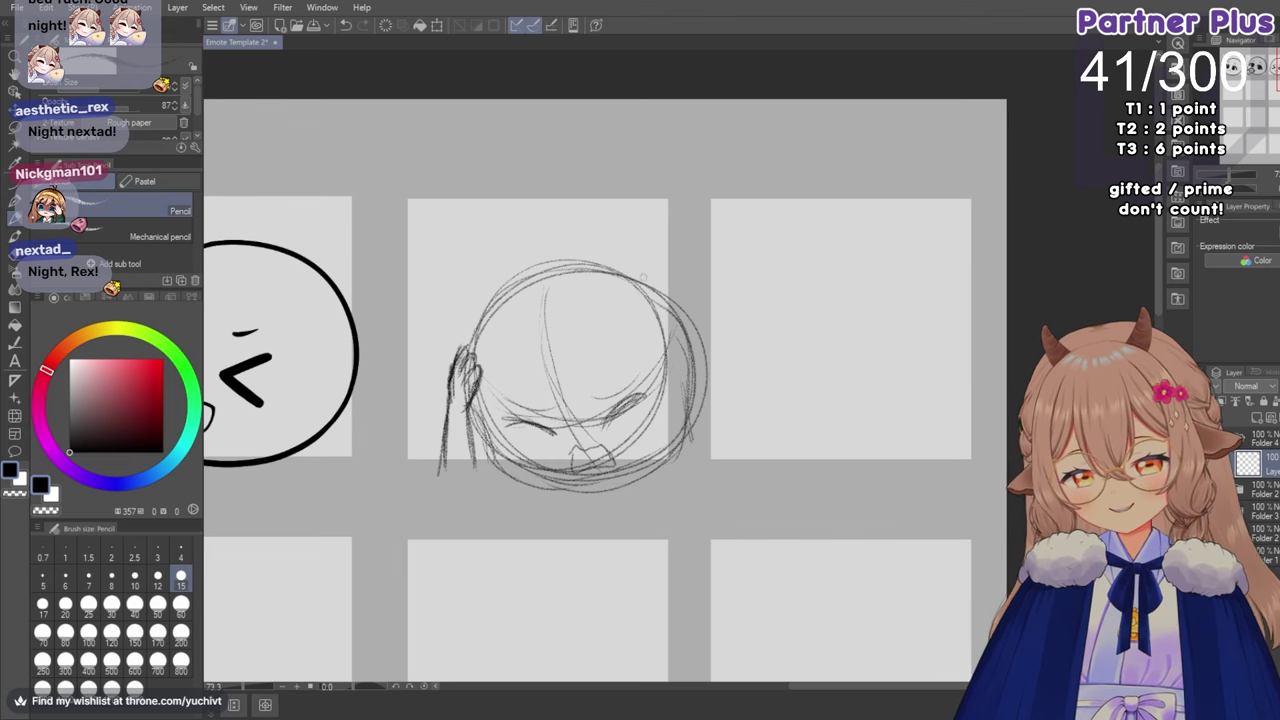
Flip the canvas view horizontally, sketch the second hand and forearm on the opposite side of the head, then restore the view.
key("h")
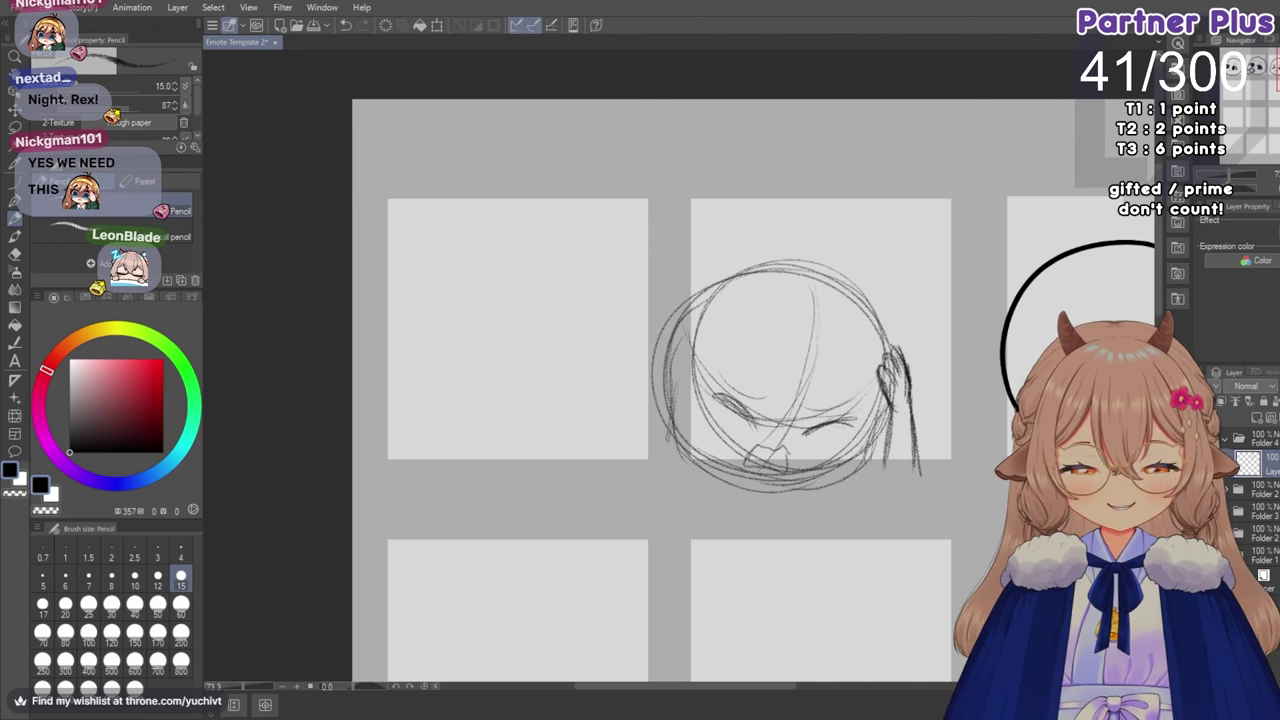
left_click_drag(651, 693, 697, 693)
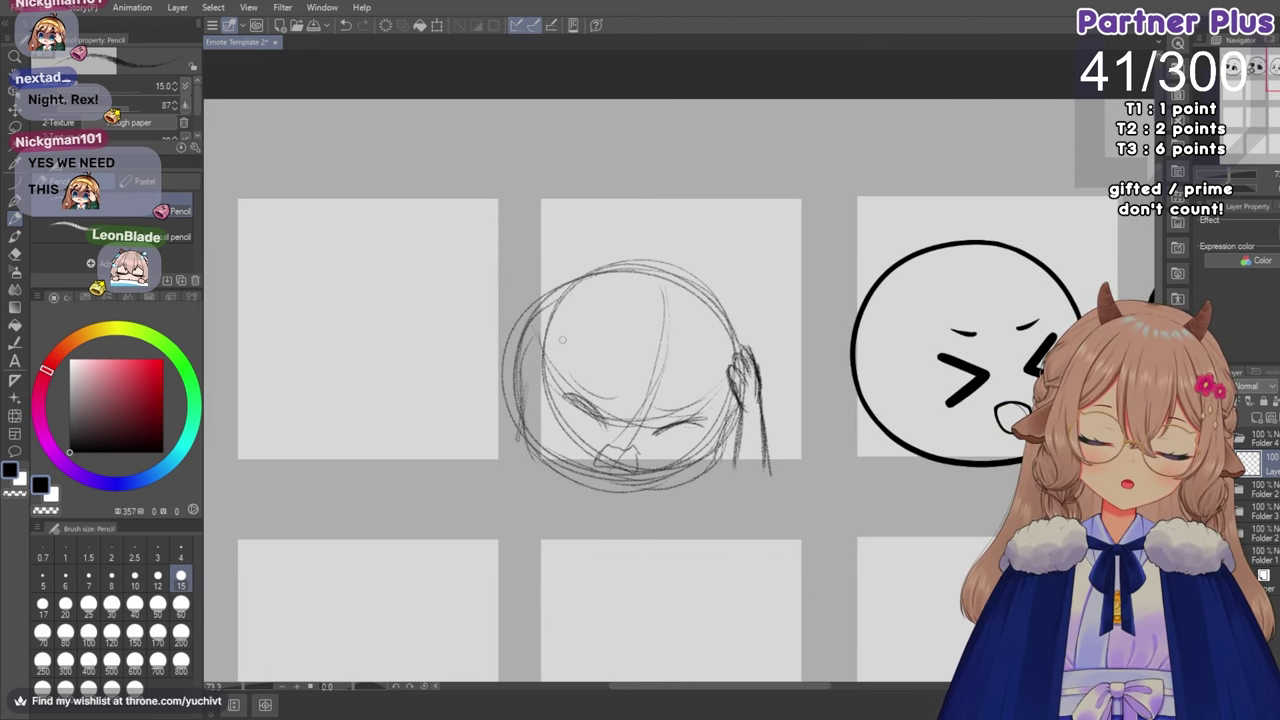
mouse_move(576, 340)
left_mouse_down()
mouse_move(534, 362)
mouse_move(576, 341)
left_mouse_up()
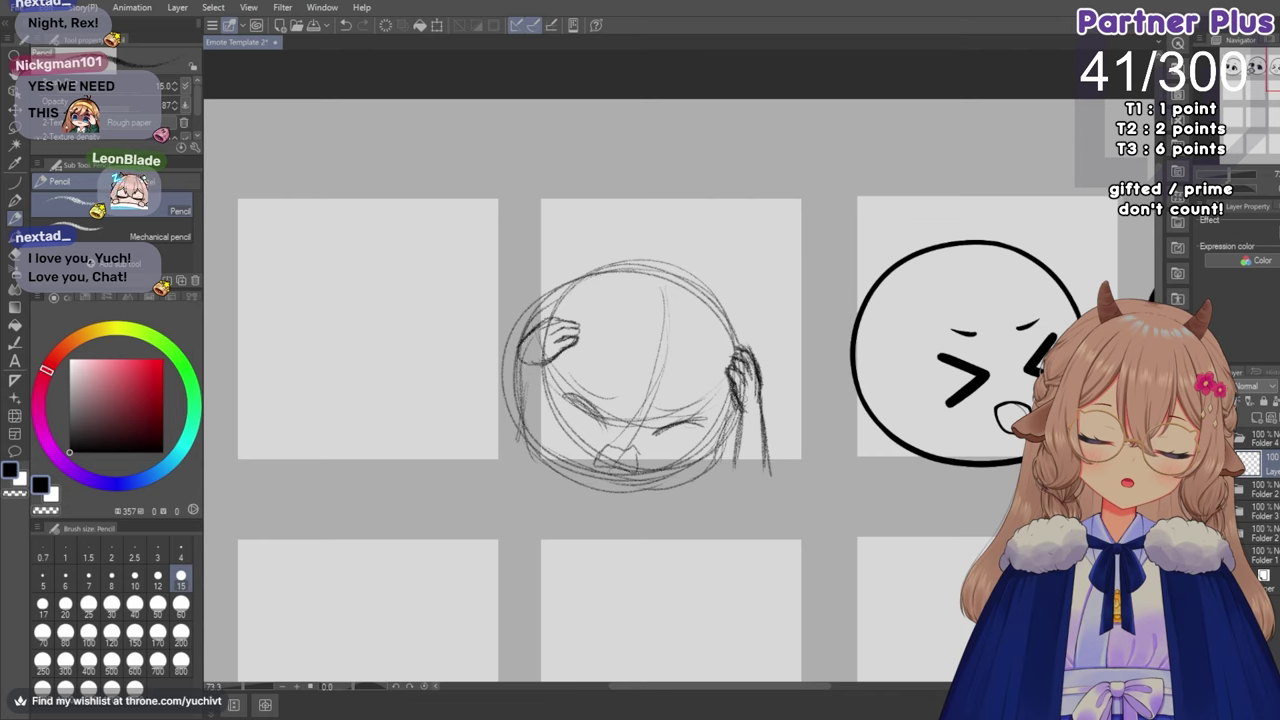
mouse_move(736, 398)
left_mouse_down()
mouse_move(757, 409)
mouse_move(738, 408)
mouse_move(761, 394)
mouse_move(731, 478)
left_mouse_up()
mouse_move(519, 349)
left_mouse_down()
mouse_move(498, 391)
mouse_move(534, 372)
mouse_move(510, 448)
left_mouse_up()
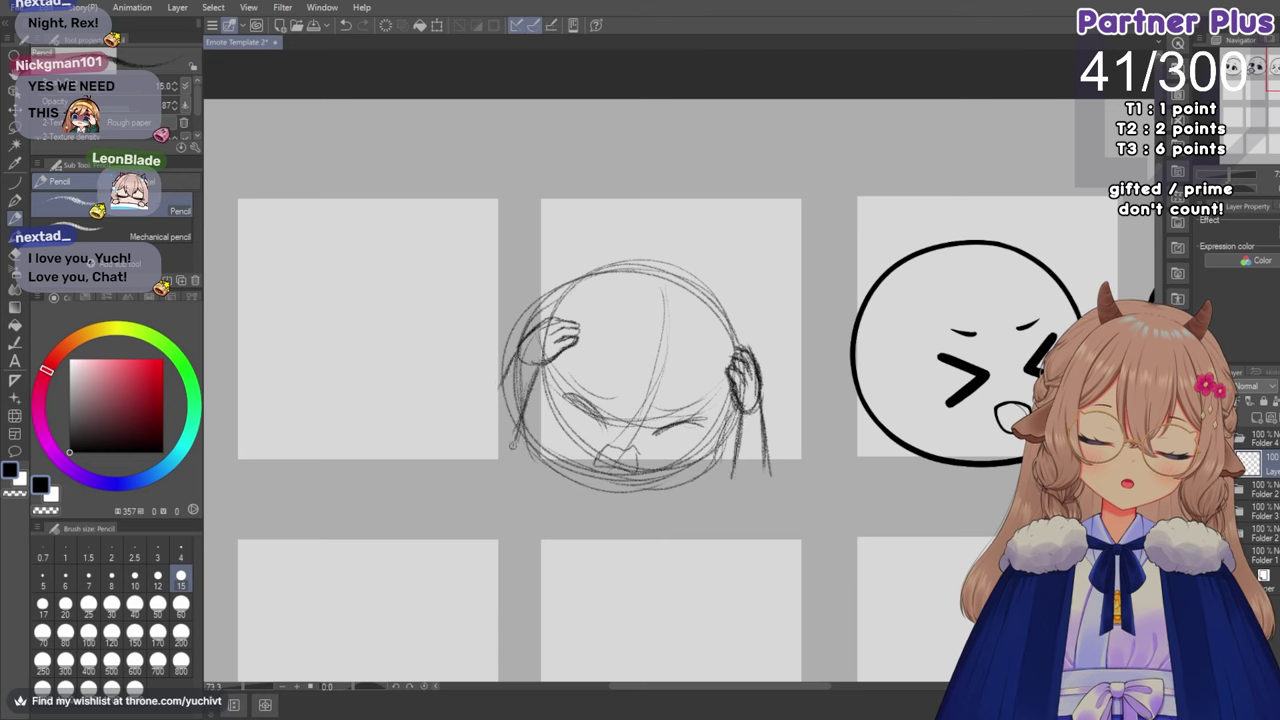
left_click_drag(540, 372, 506, 460)
mouse_move(510, 350)
left_mouse_down()
mouse_move(520, 410)
mouse_move(498, 383)
left_mouse_up()
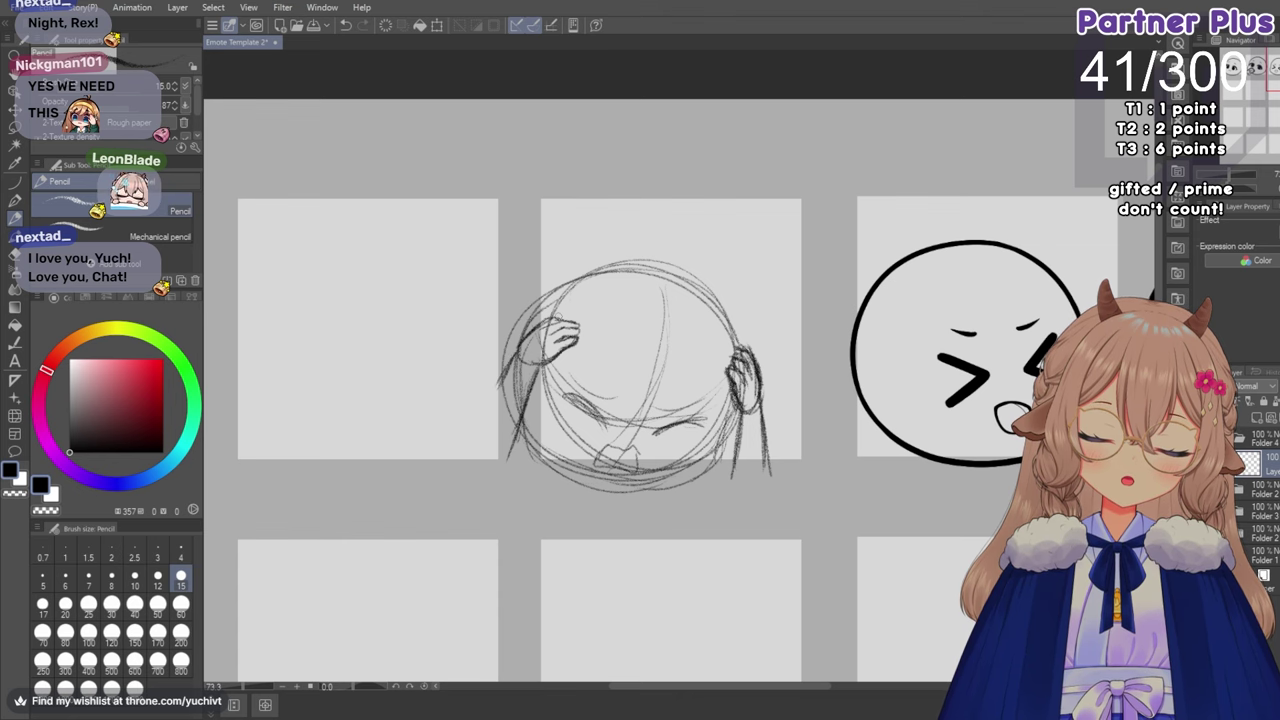
key("h")
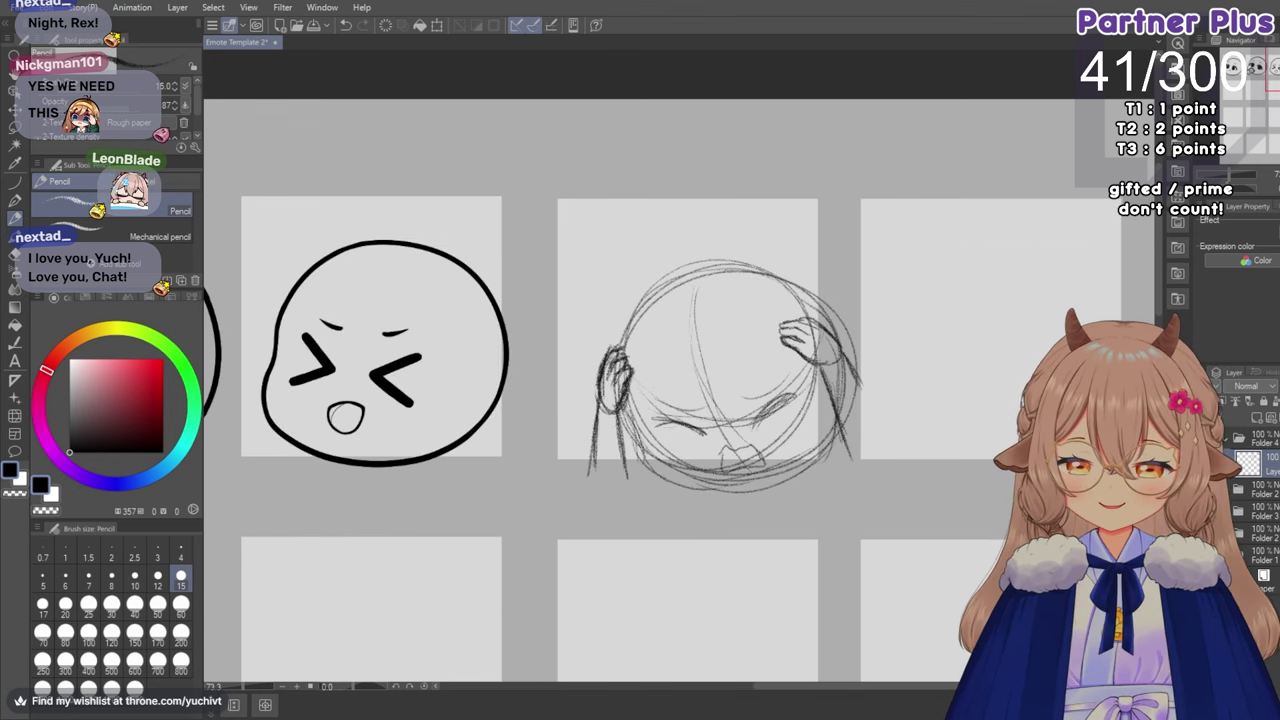
key("b")
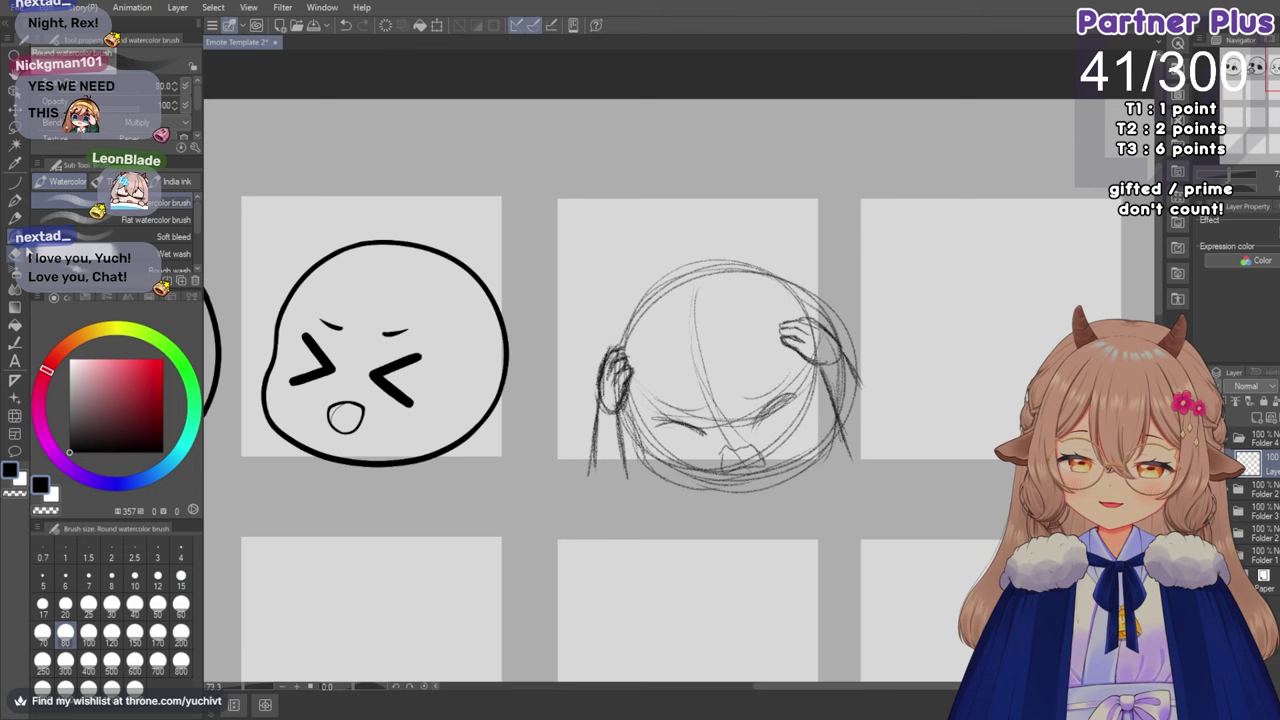
mouse_move(645, 352)
left_mouse_down()
mouse_move(632, 388)
mouse_move(605, 396)
mouse_move(614, 378)
left_mouse_up()
key("ctrl+z")
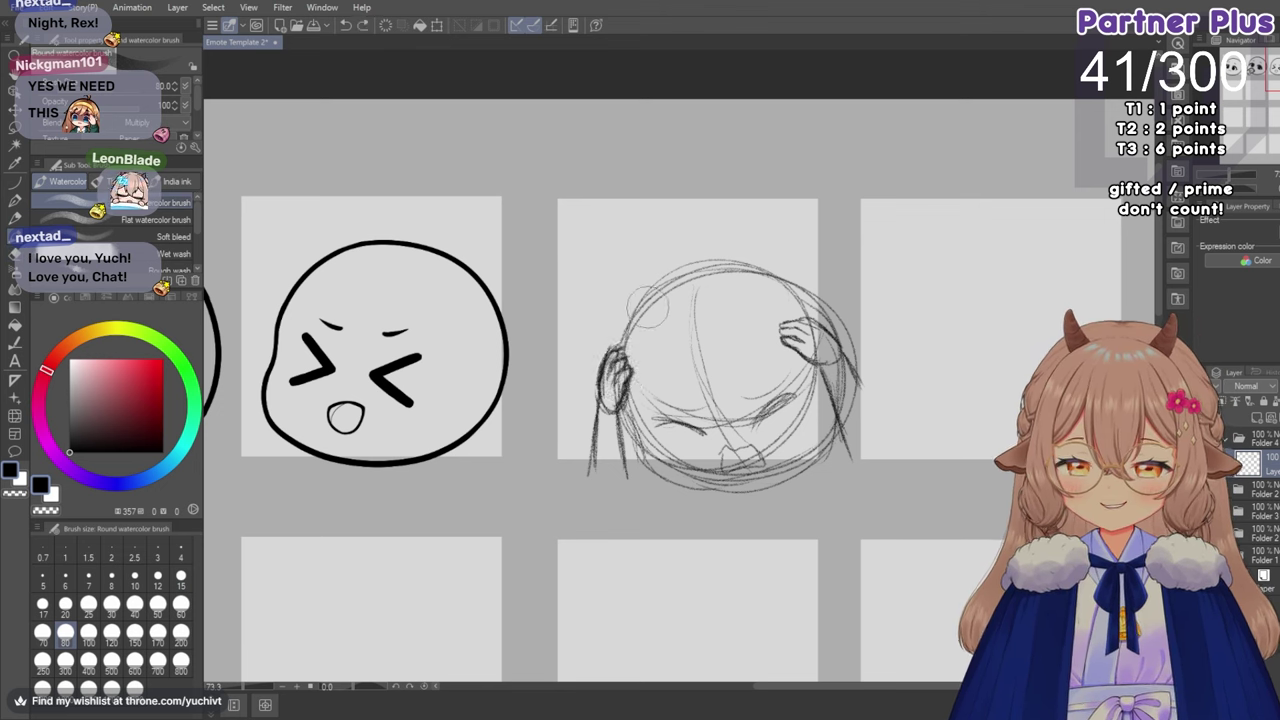
Erase the left hand's fingers with the Hard eraser at size 15 and redraw them with the Pencil.
key("e")
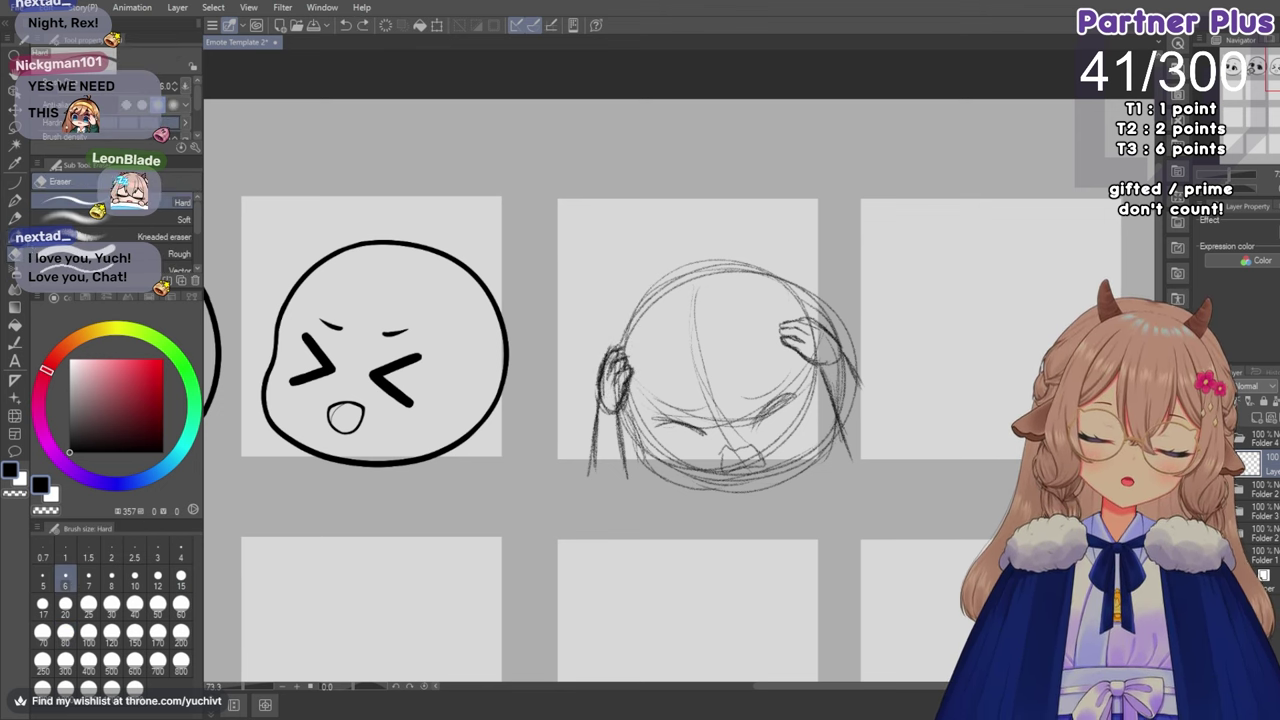
mouse_move(627, 367)
left_mouse_down()
mouse_move(616, 387)
mouse_move(625, 350)
mouse_move(622, 395)
mouse_move(628, 372)
left_mouse_up()
left_click(181, 578)
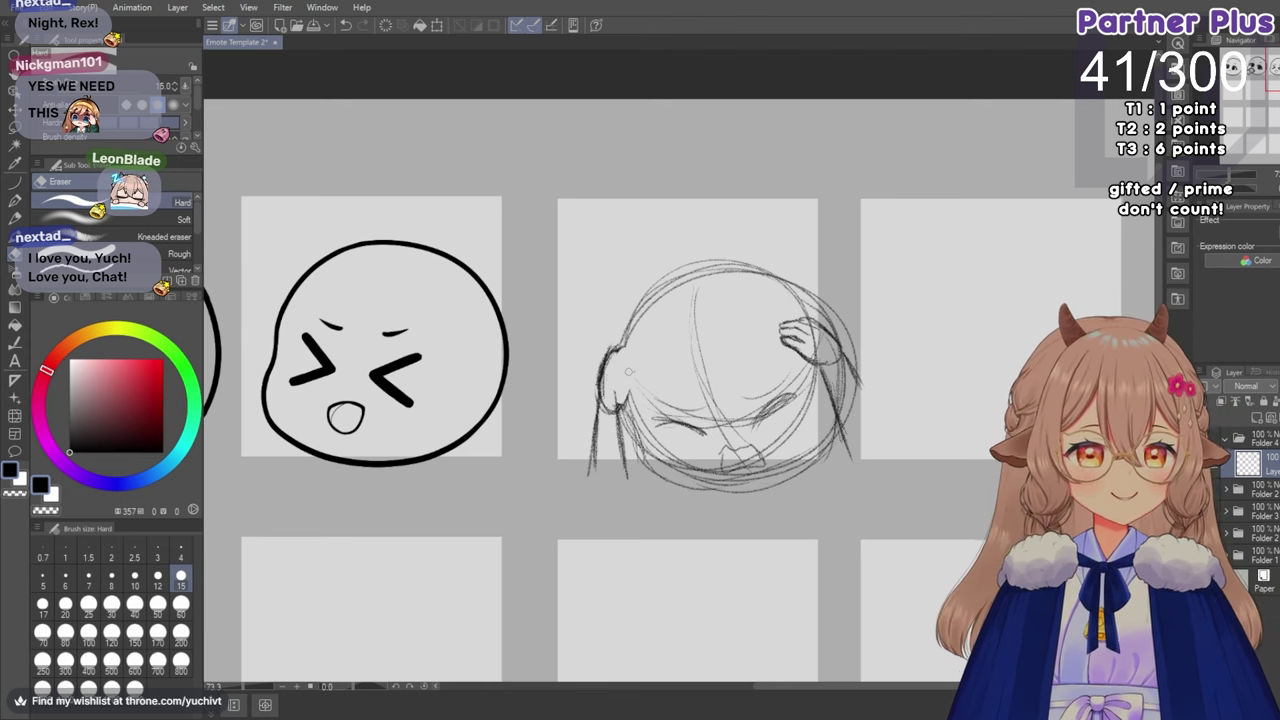
key("p")
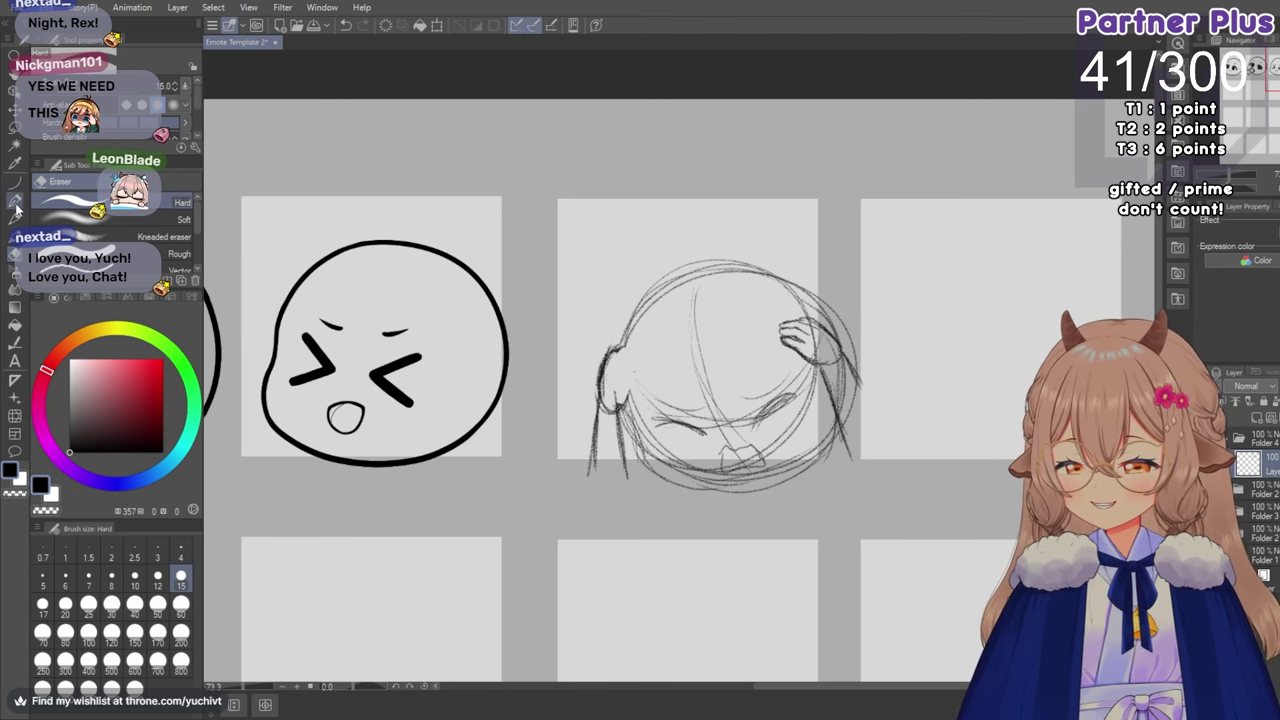
left_click_drag(626, 399, 618, 412)
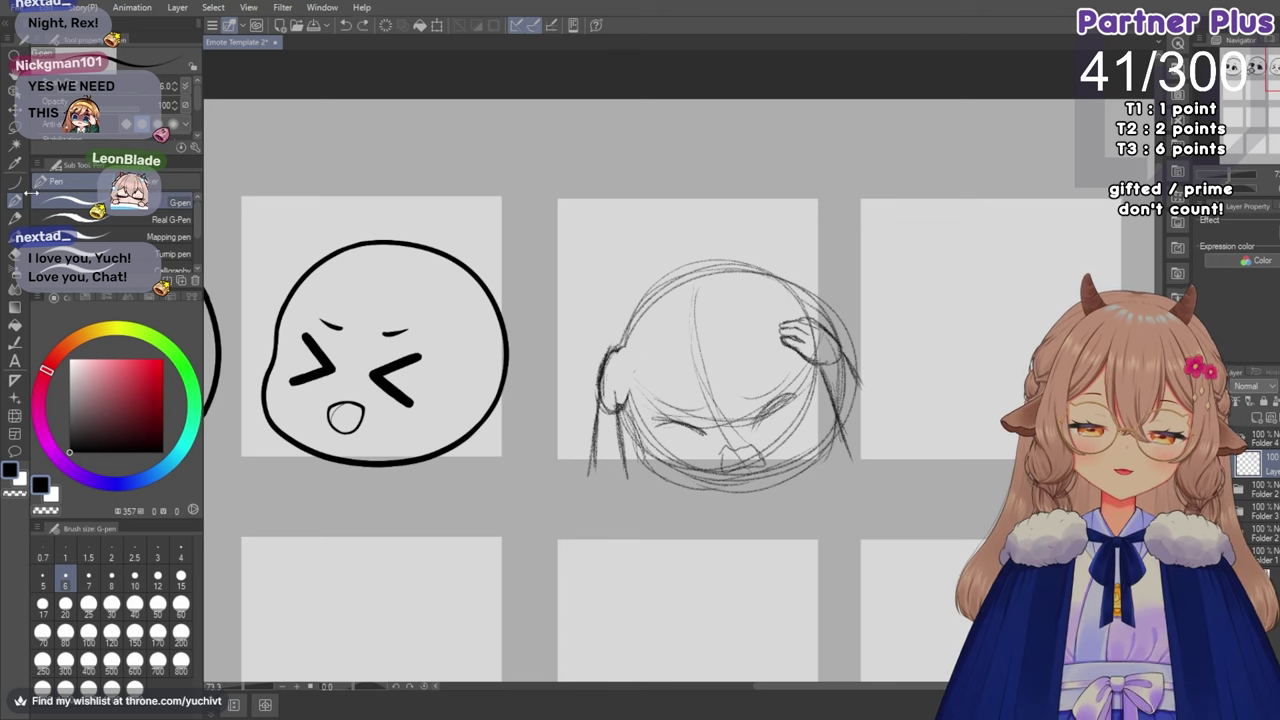
key("p")
mouse_move(628, 398)
left_mouse_down()
mouse_move(616, 410)
mouse_move(628, 398)
left_mouse_up()
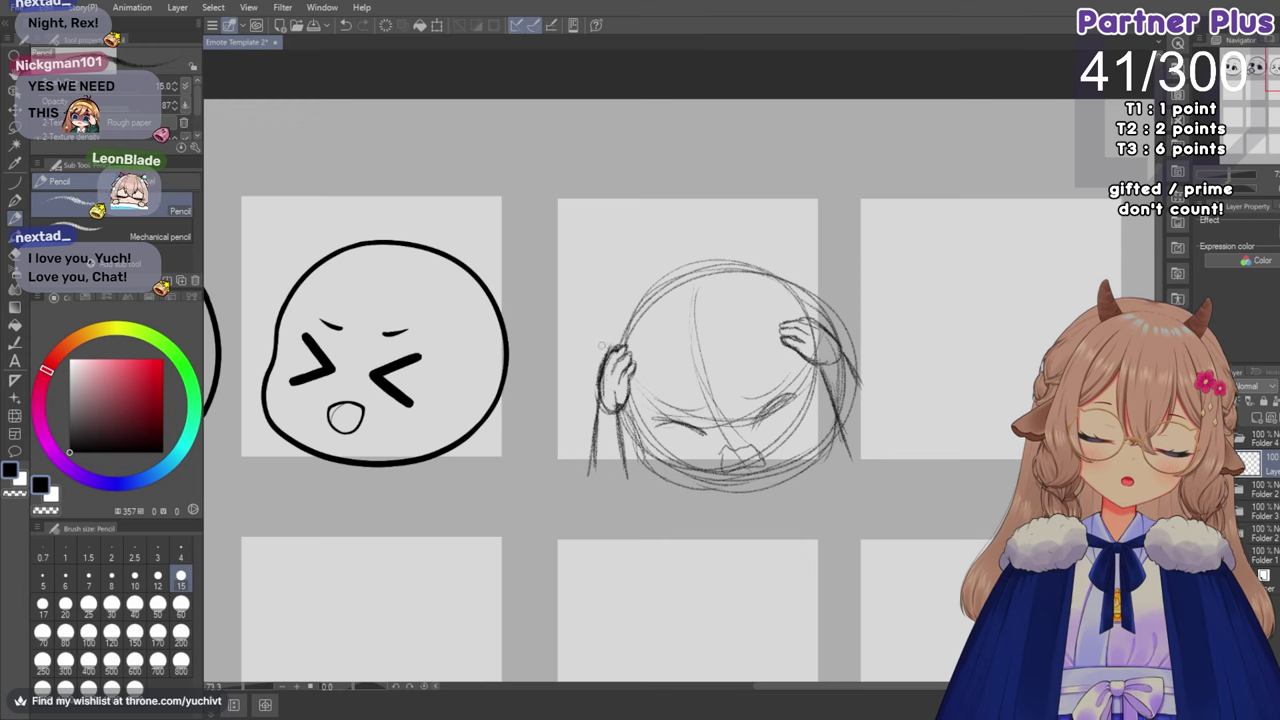
Erase the left hand's outer edge, then redraw it and the forearm lines with the Pencil.
key("e")
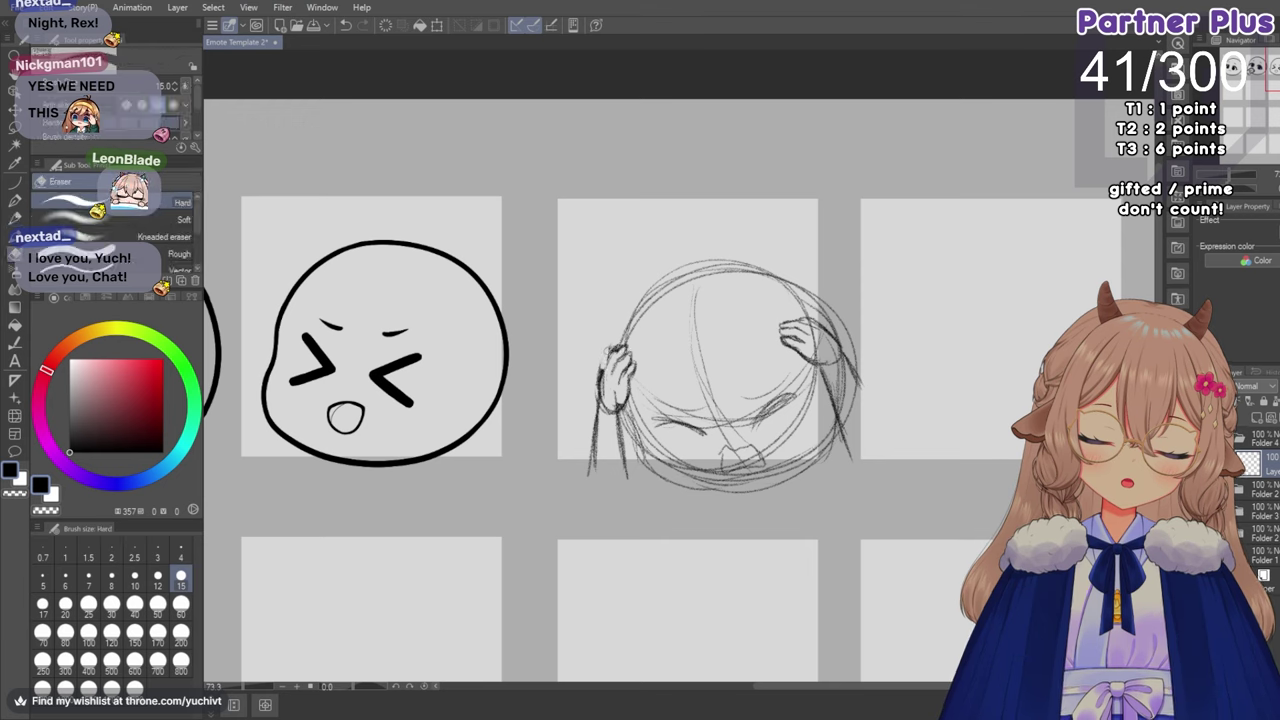
left_click(18, 204)
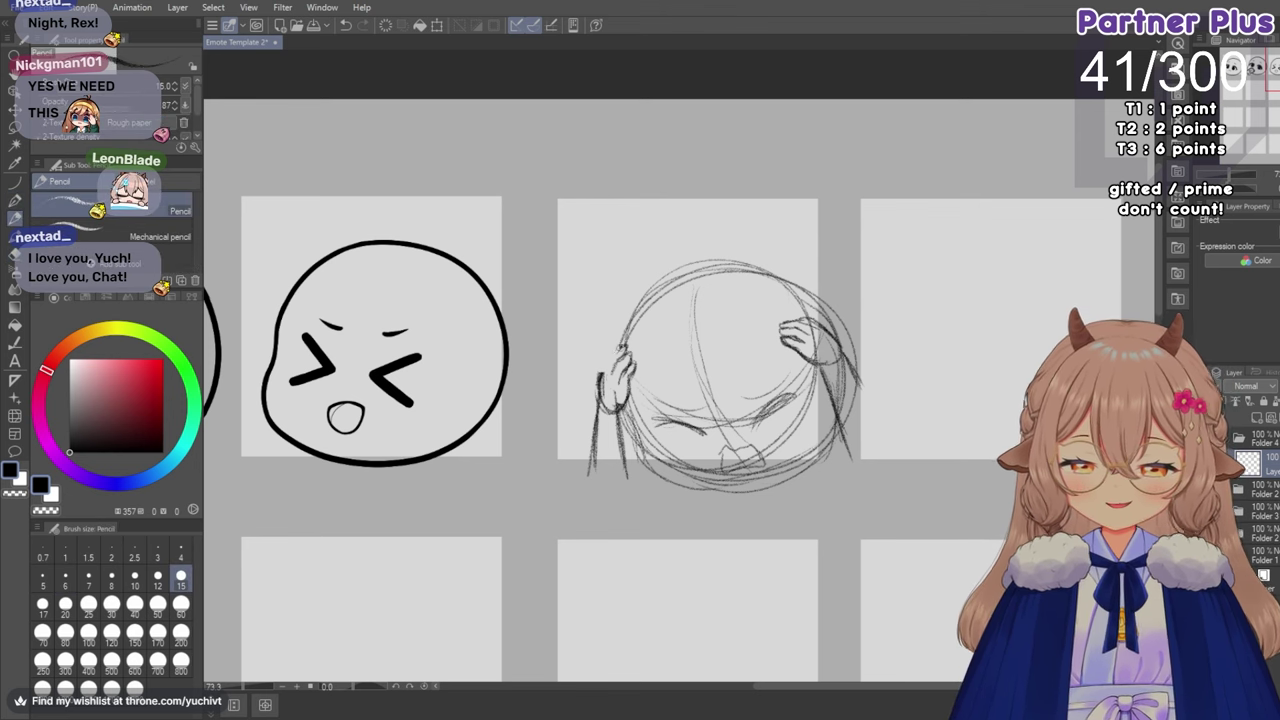
left_click_drag(620, 346, 599, 378)
left_click_drag(601, 384, 594, 394)
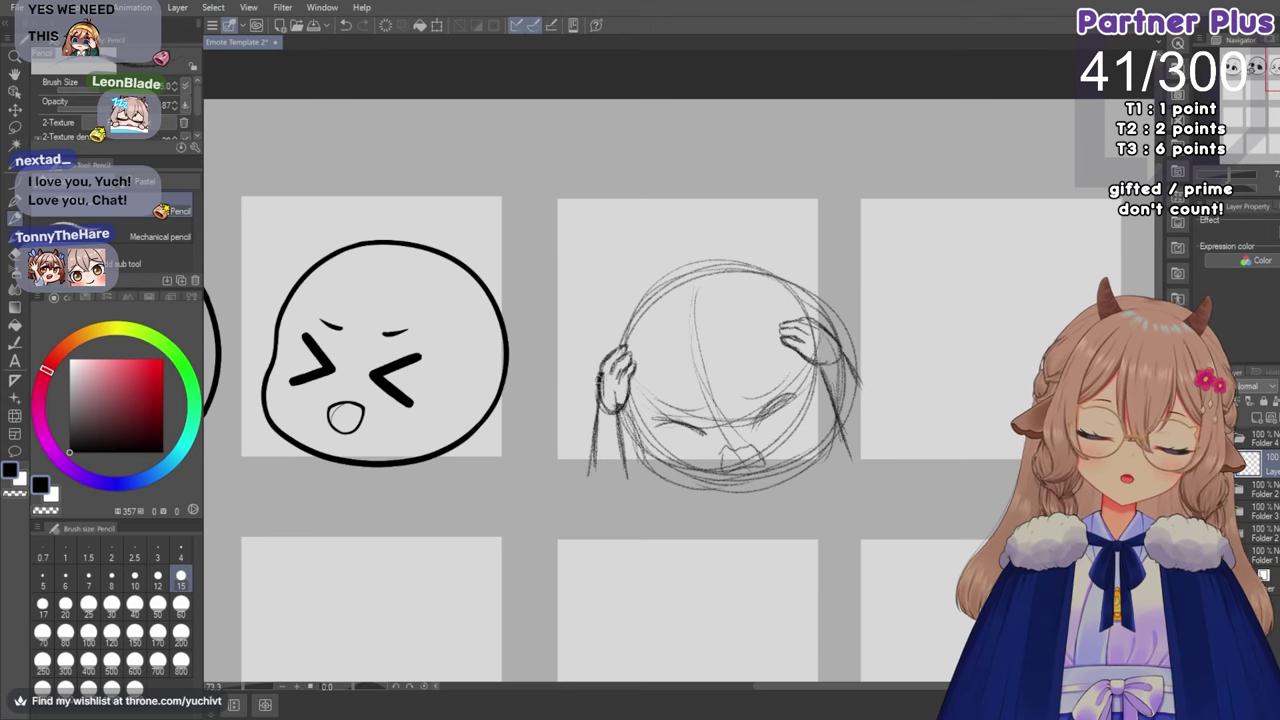
left_click_drag(597, 418, 586, 473)
mouse_move(598, 418)
left_mouse_down()
mouse_move(587, 472)
mouse_move(626, 476)
left_mouse_up()
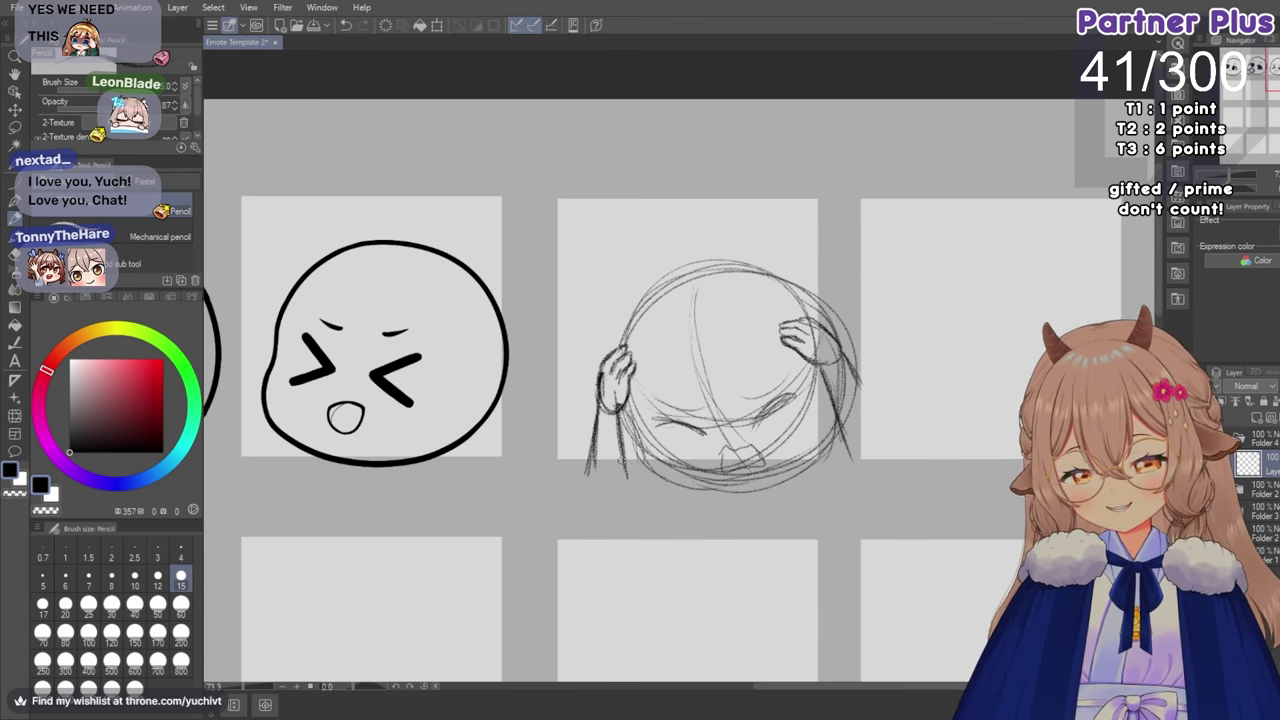
Move the fourth emote's sketch up and to the left, then rotate it slightly counterclockwise with a free transform.
left_click(16, 106)
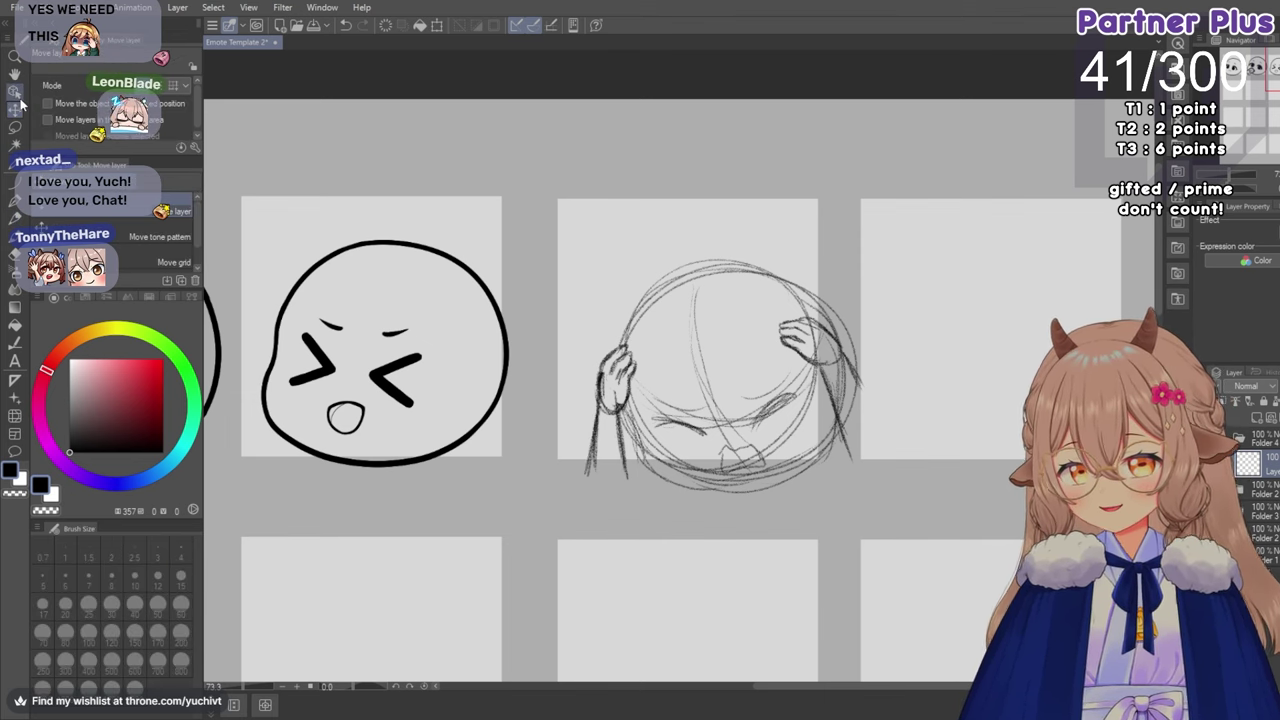
mouse_move(673, 373)
left_mouse_down()
mouse_move(657, 331)
mouse_move(662, 347)
left_mouse_up()
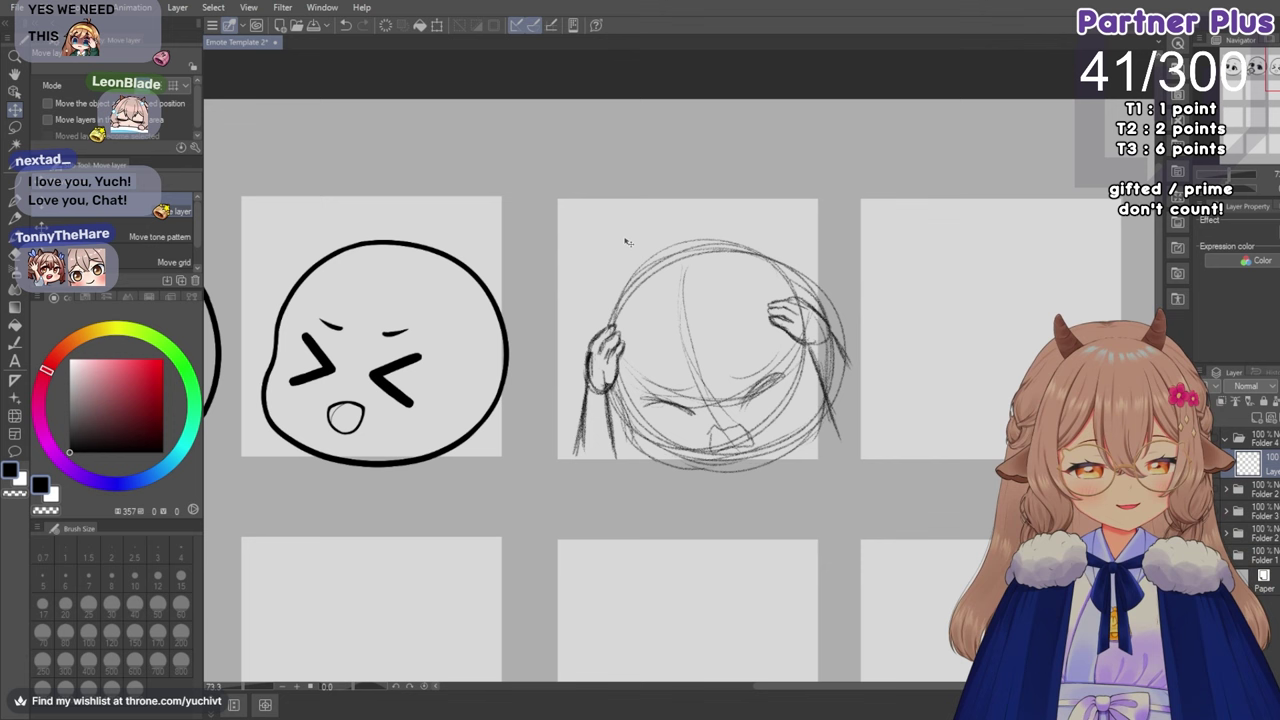
key("ctrl+t")
left_click_drag(545, 335, 533, 296)
mouse_move(626, 339)
left_mouse_down()
mouse_move(604, 342)
mouse_move(622, 380)
left_mouse_up()
left_click_drag(656, 424, 658, 416)
left_click(668, 513)
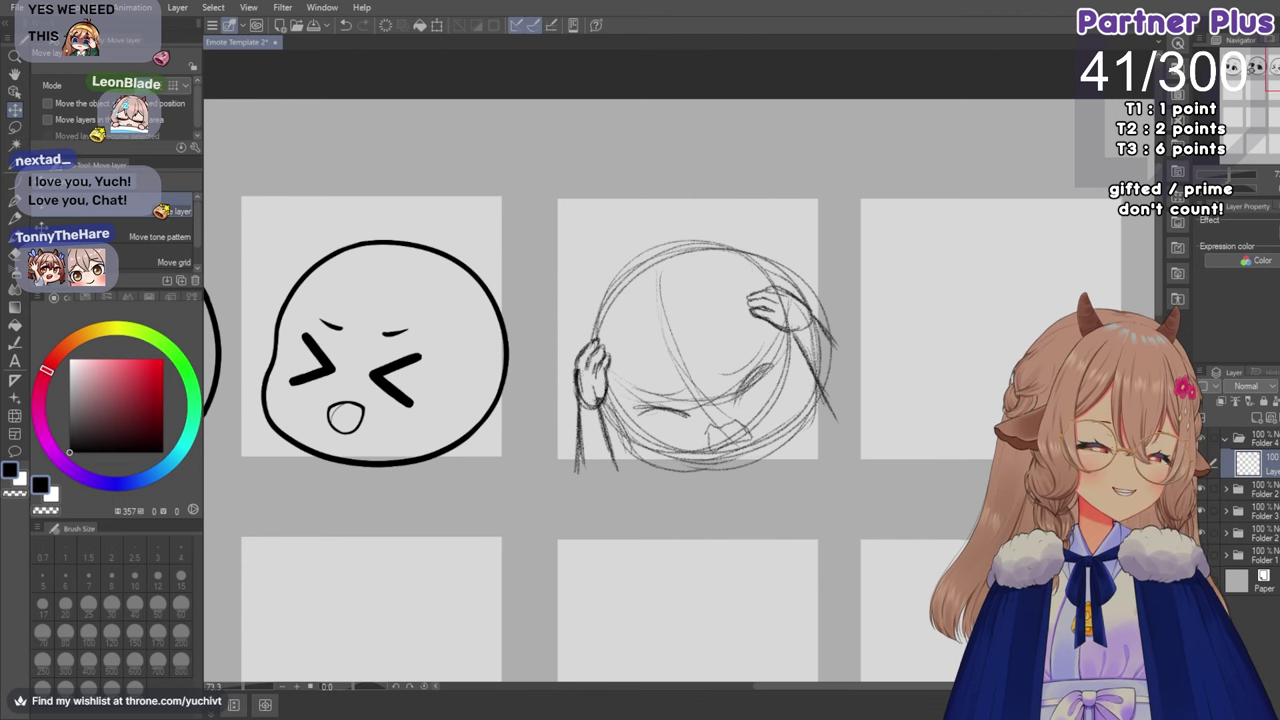
scroll(780, 591, "down", 1)
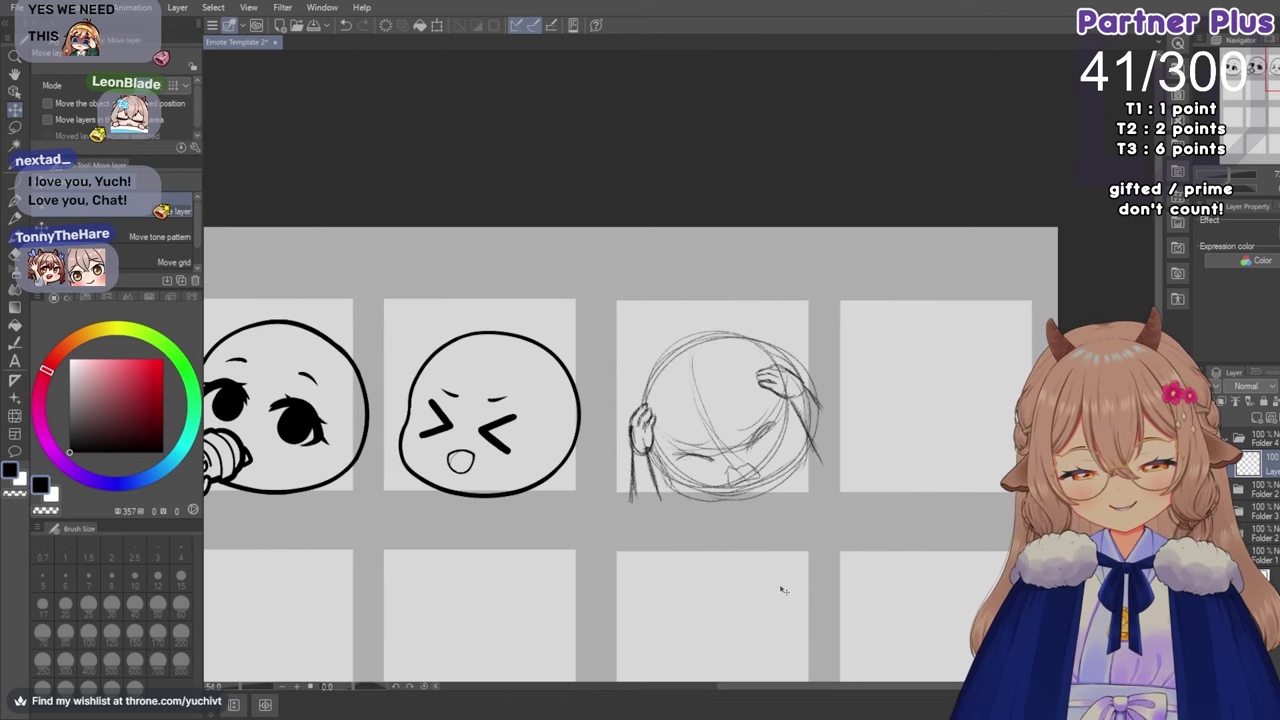
scroll(818, 660, "up", 1)
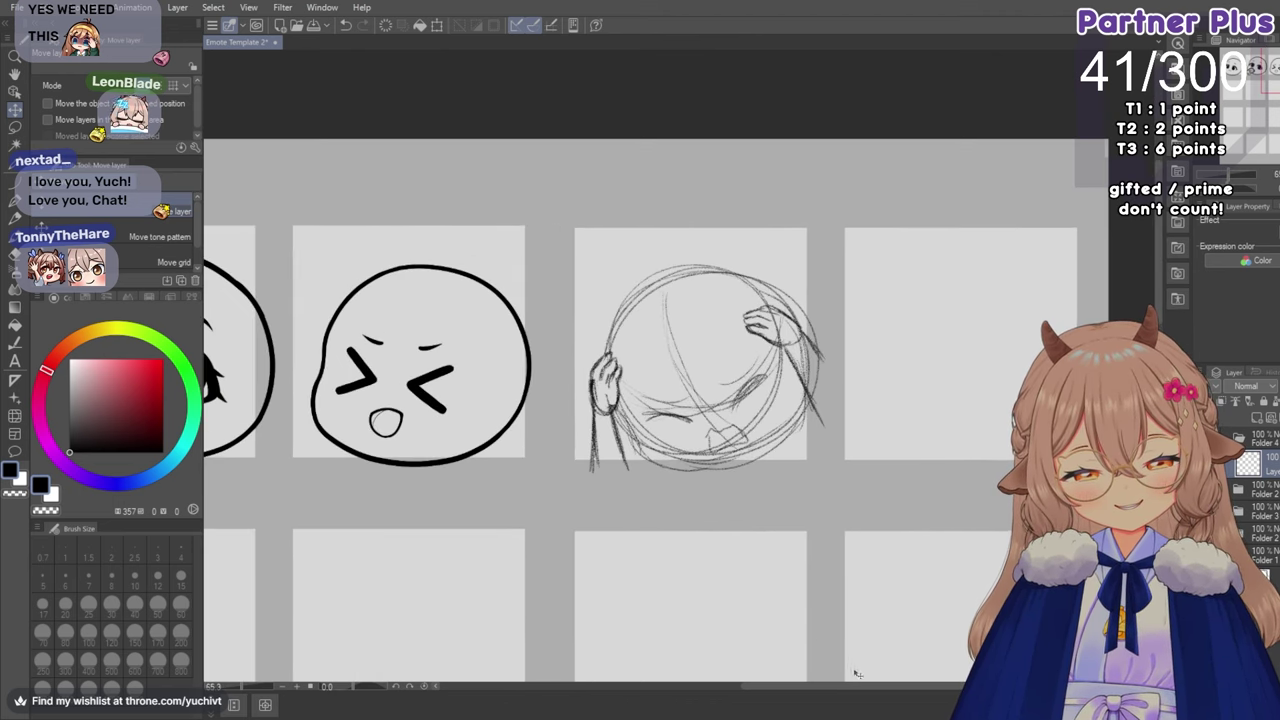
left_click_drag(878, 692, 903, 689)
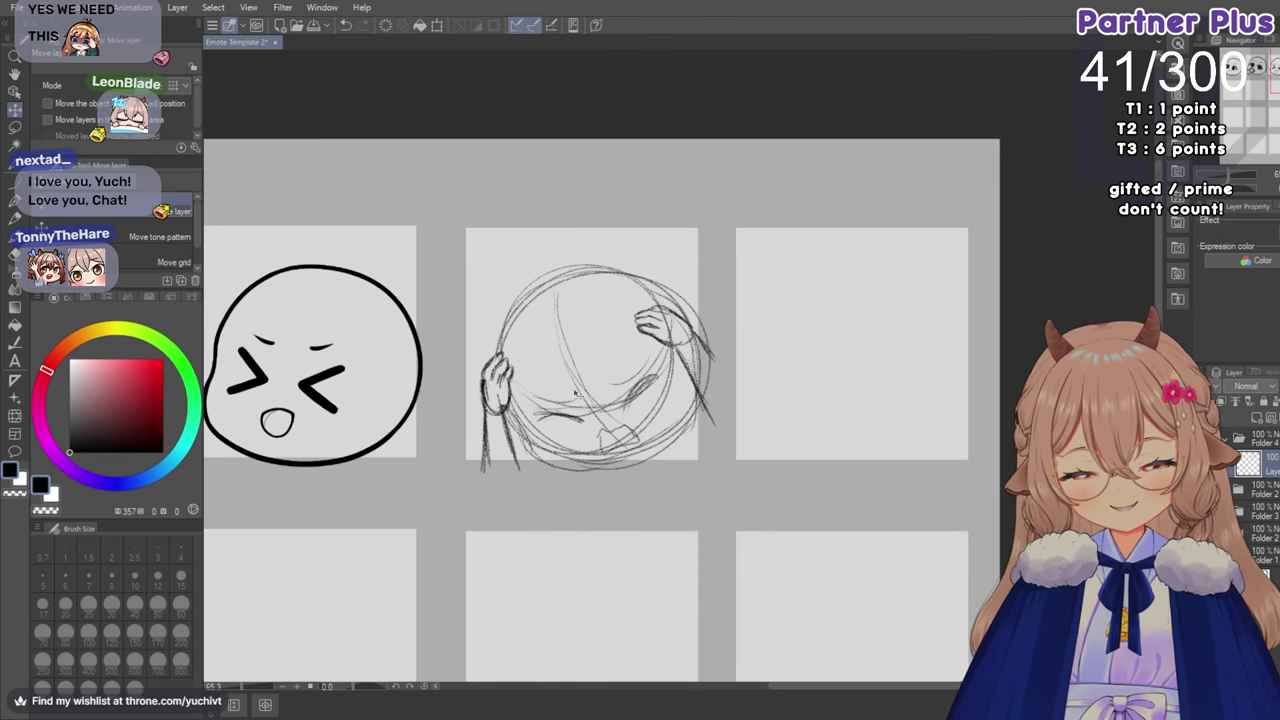
scroll(517, 383, "up", 1)
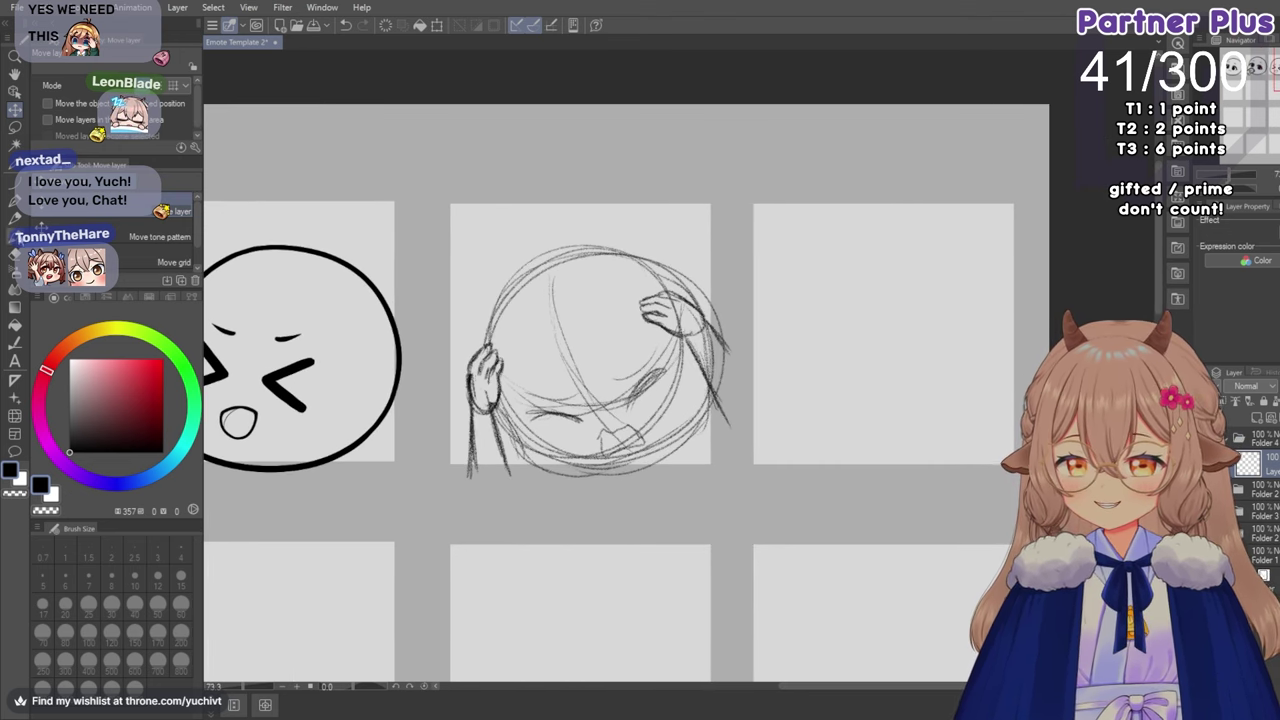
left_click(18, 214)
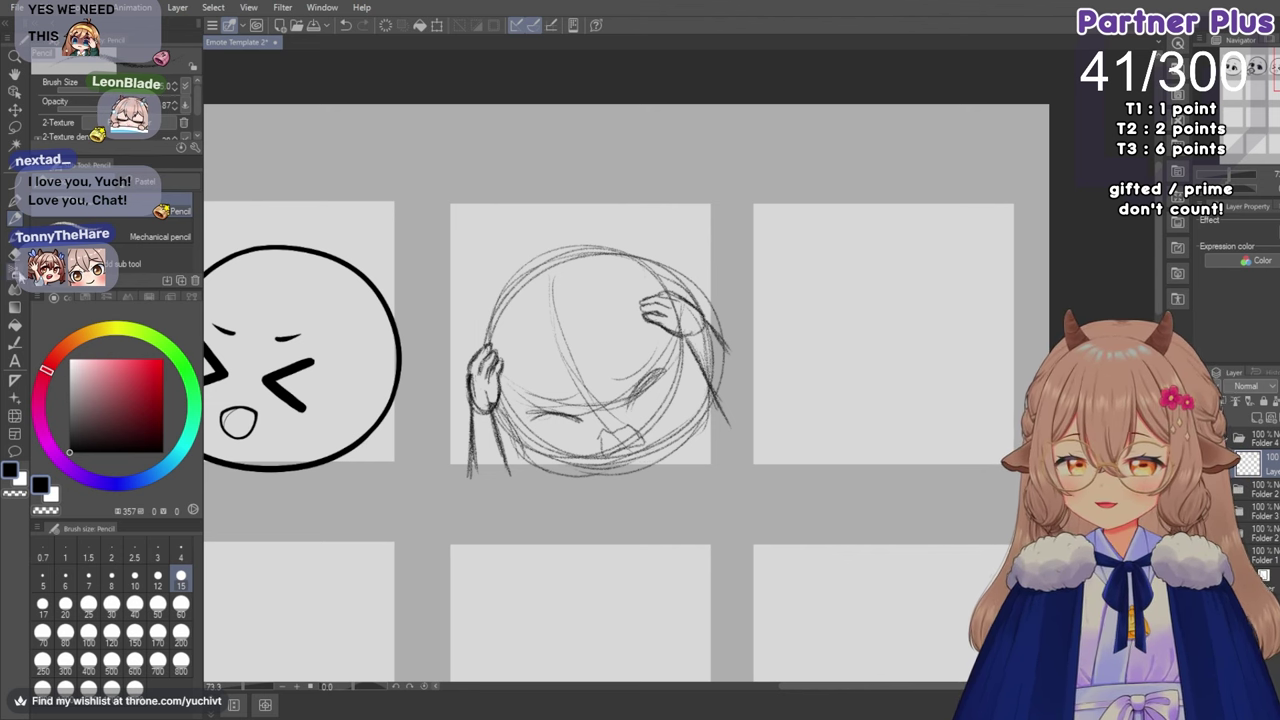
left_click(14, 252)
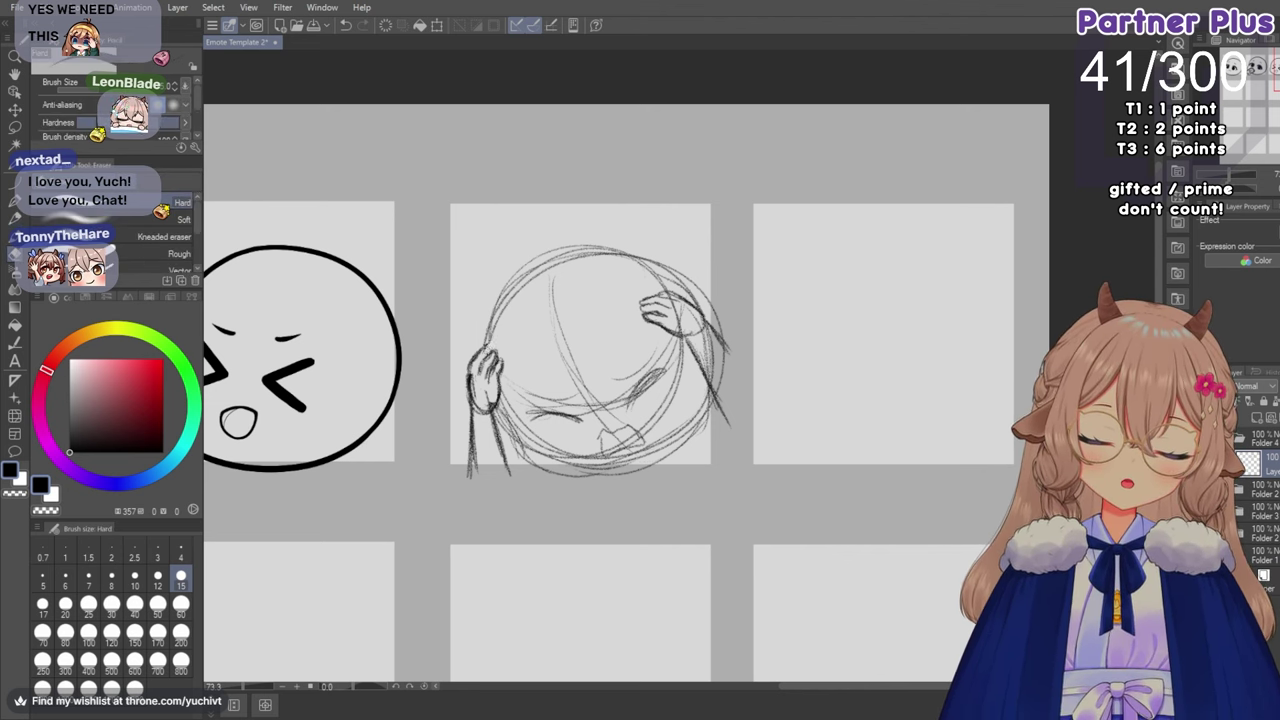
On a new layer, sketch a tilted cylindrical hammer head striking the top of the fourth emote's head with the Pencil at size 15.
left_click(15, 213)
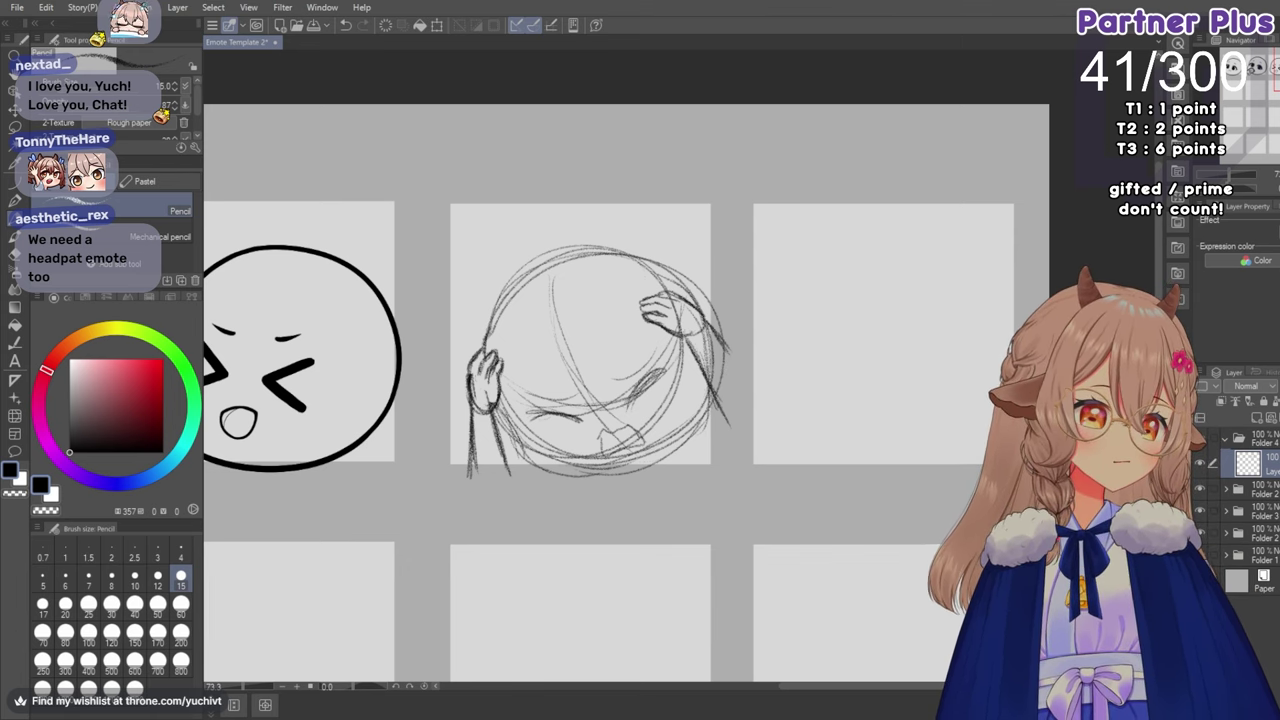
scroll(681, 603, "down", 1)
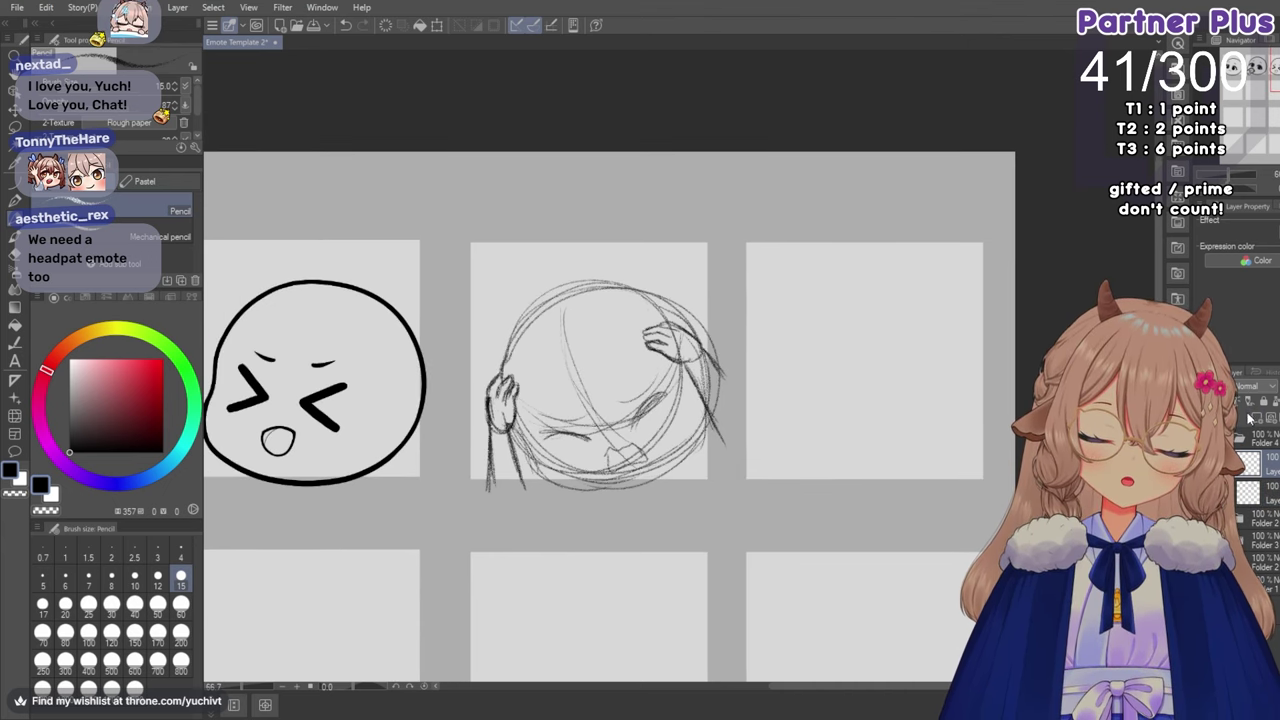
scroll(822, 458, "up", 2)
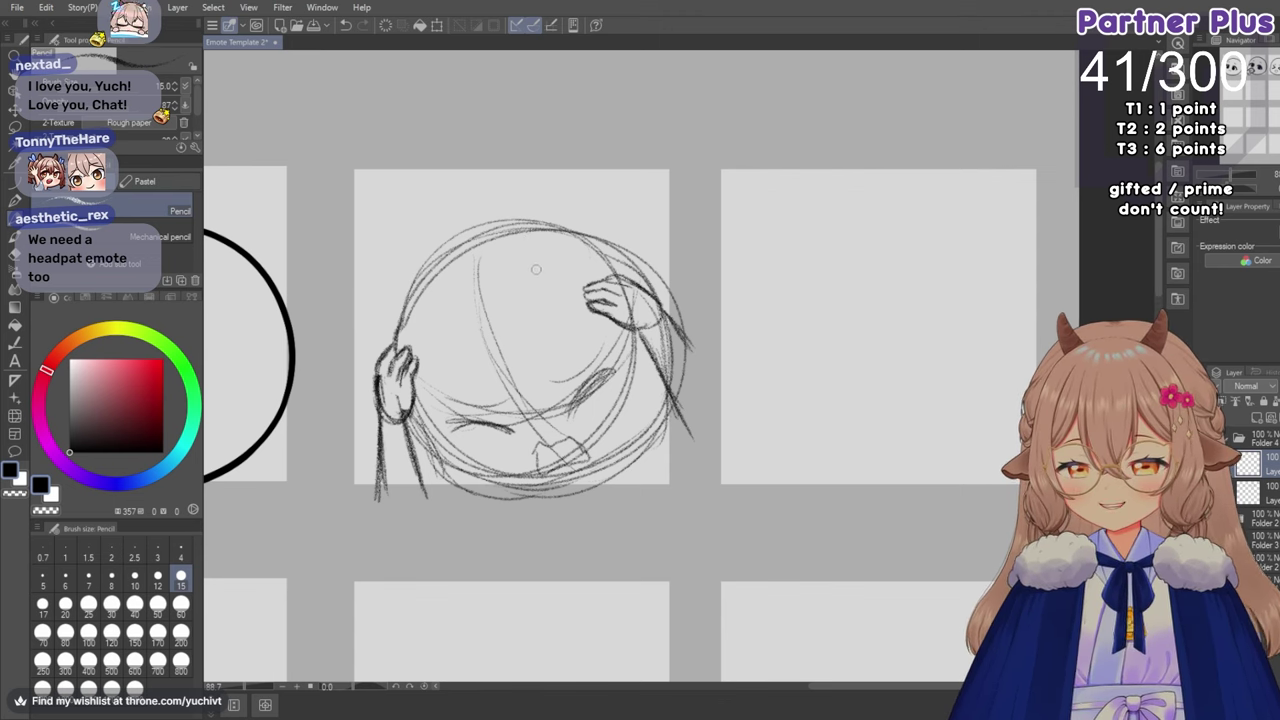
mouse_move(550, 264)
left_mouse_down()
mouse_move(435, 335)
mouse_move(550, 268)
mouse_move(530, 298)
mouse_move(436, 327)
mouse_move(553, 260)
mouse_move(541, 229)
left_mouse_up()
left_click_drag(413, 303, 428, 331)
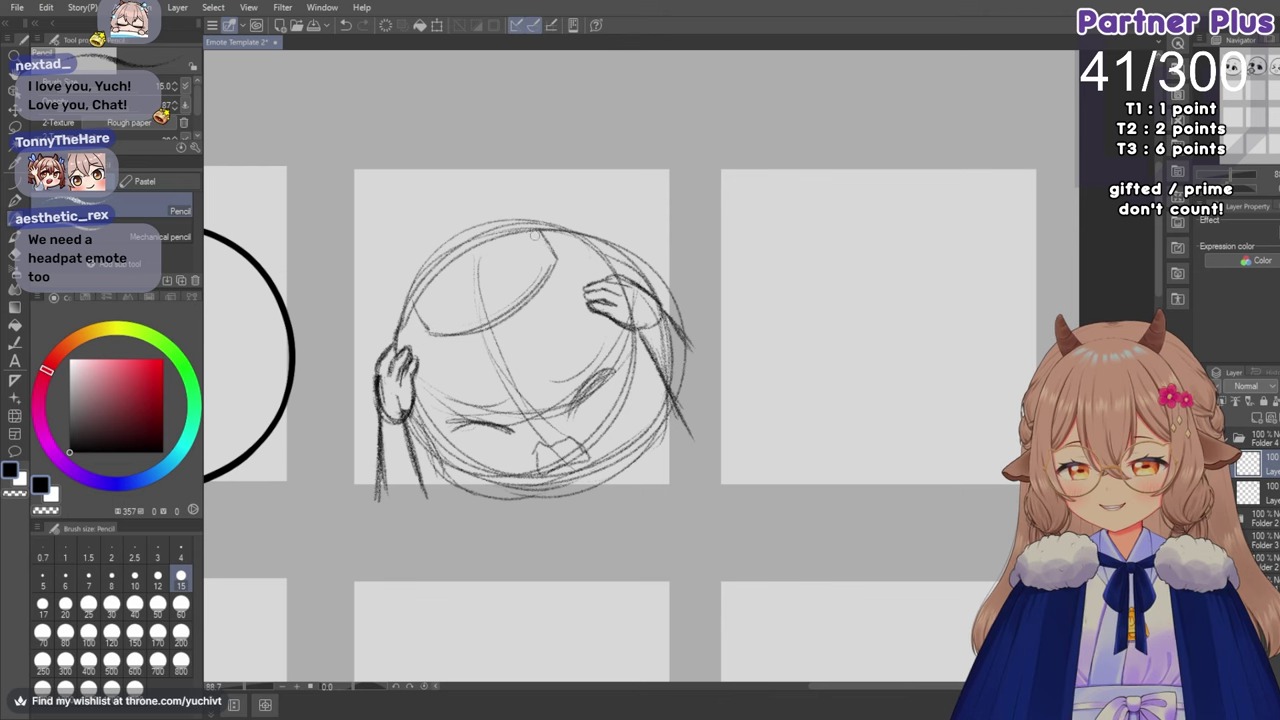
left_click_drag(536, 234, 448, 292)
mouse_move(514, 256)
left_mouse_down()
mouse_move(414, 304)
mouse_move(456, 298)
mouse_move(380, 218)
left_mouse_up()
mouse_move(520, 220)
left_mouse_down()
mouse_move(488, 166)
mouse_move(412, 191)
mouse_move(390, 214)
left_mouse_up()
mouse_move(454, 176)
left_mouse_down()
mouse_move(367, 214)
mouse_move(346, 180)
mouse_move(412, 151)
left_mouse_up()
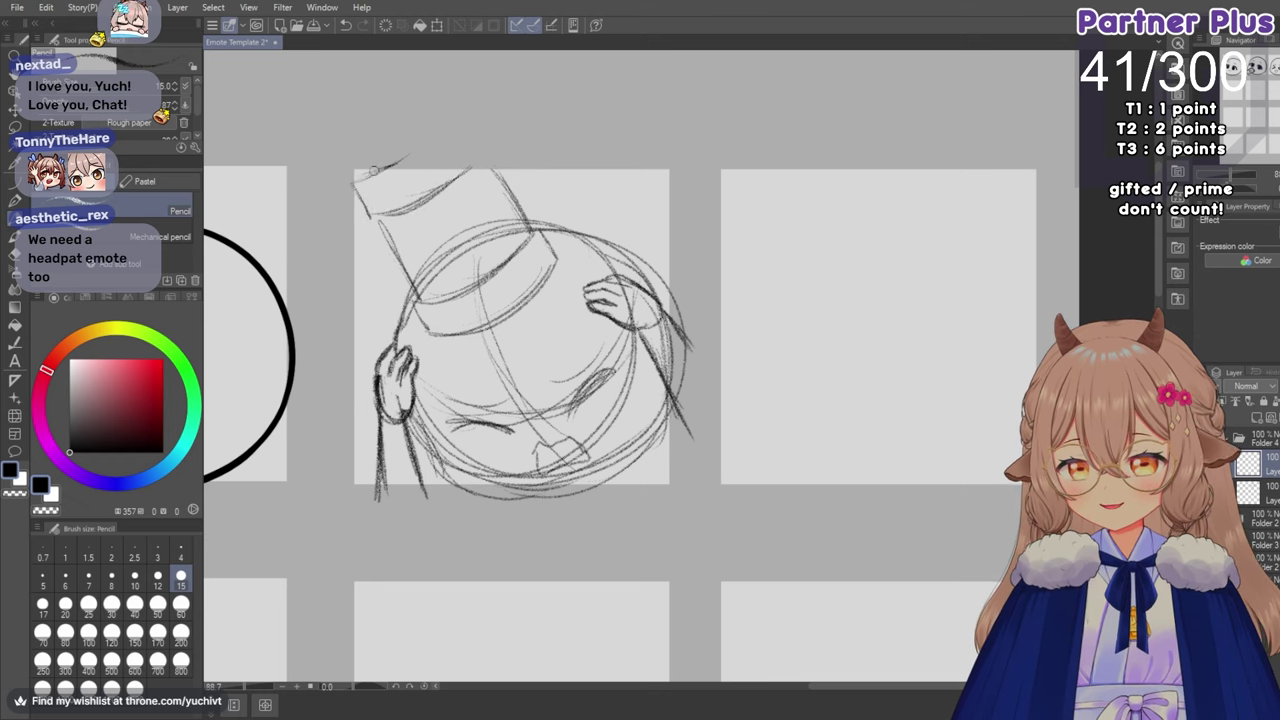
Undo the last strokes at the hammer's far end, redraw its side edges, and sketch a handle extending out to the left.
key("ctrl+z")
key("ctrl+z")
key("ctrl+z")
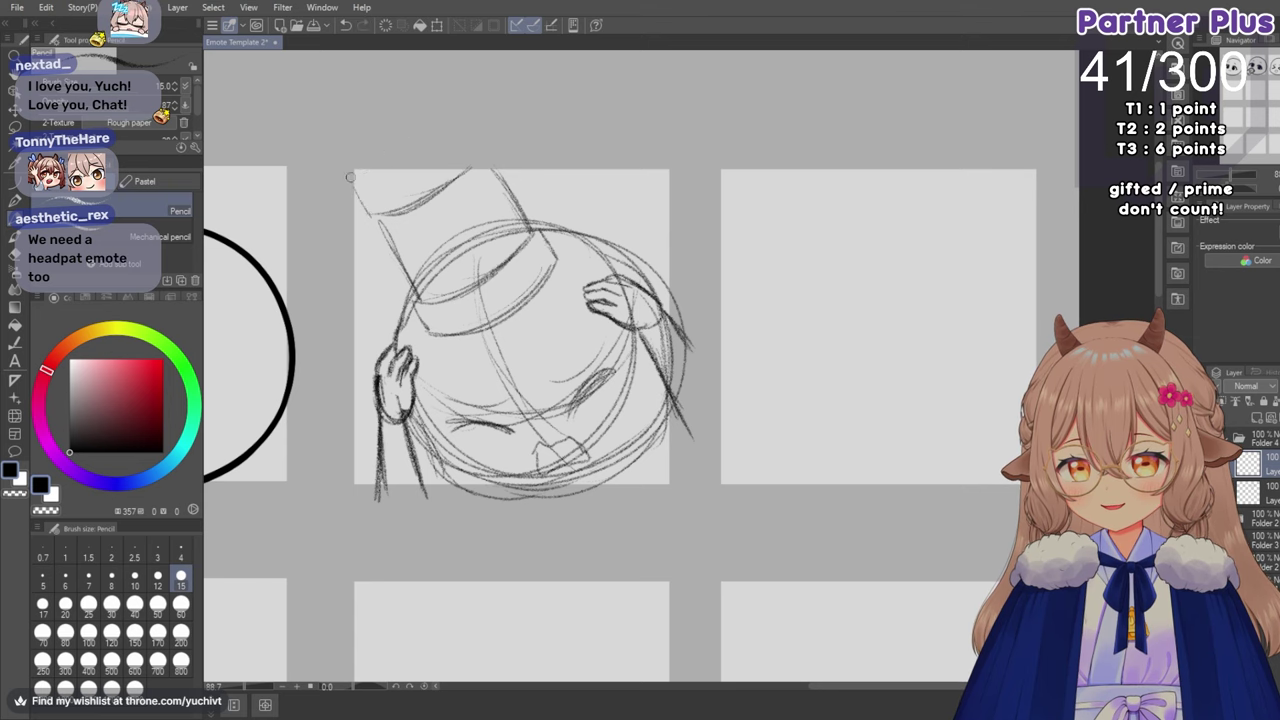
mouse_move(350, 177)
left_mouse_down()
mouse_move(405, 150)
mouse_move(376, 181)
mouse_move(433, 153)
mouse_move(376, 214)
mouse_move(418, 286)
left_mouse_up()
left_click_drag(484, 165, 522, 222)
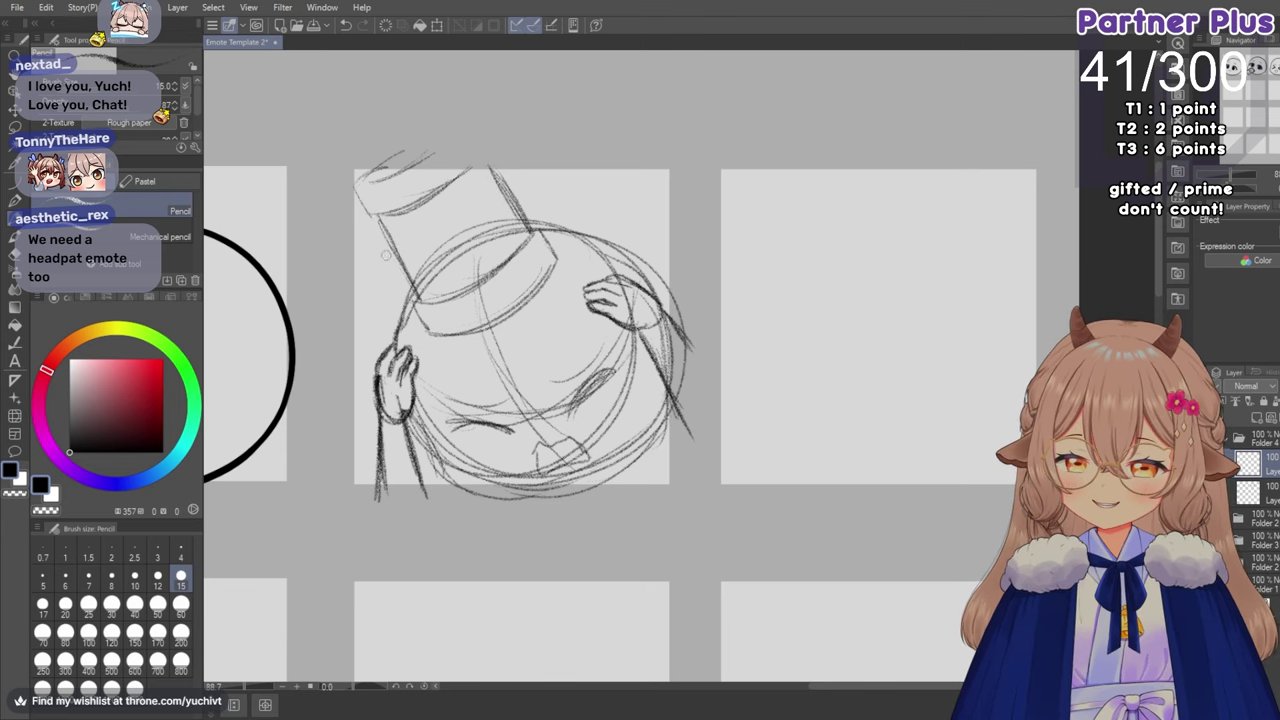
mouse_move(392, 252)
left_mouse_down()
mouse_move(336, 286)
mouse_move(338, 302)
mouse_move(326, 292)
left_mouse_up()
left_click_drag(392, 280, 322, 316)
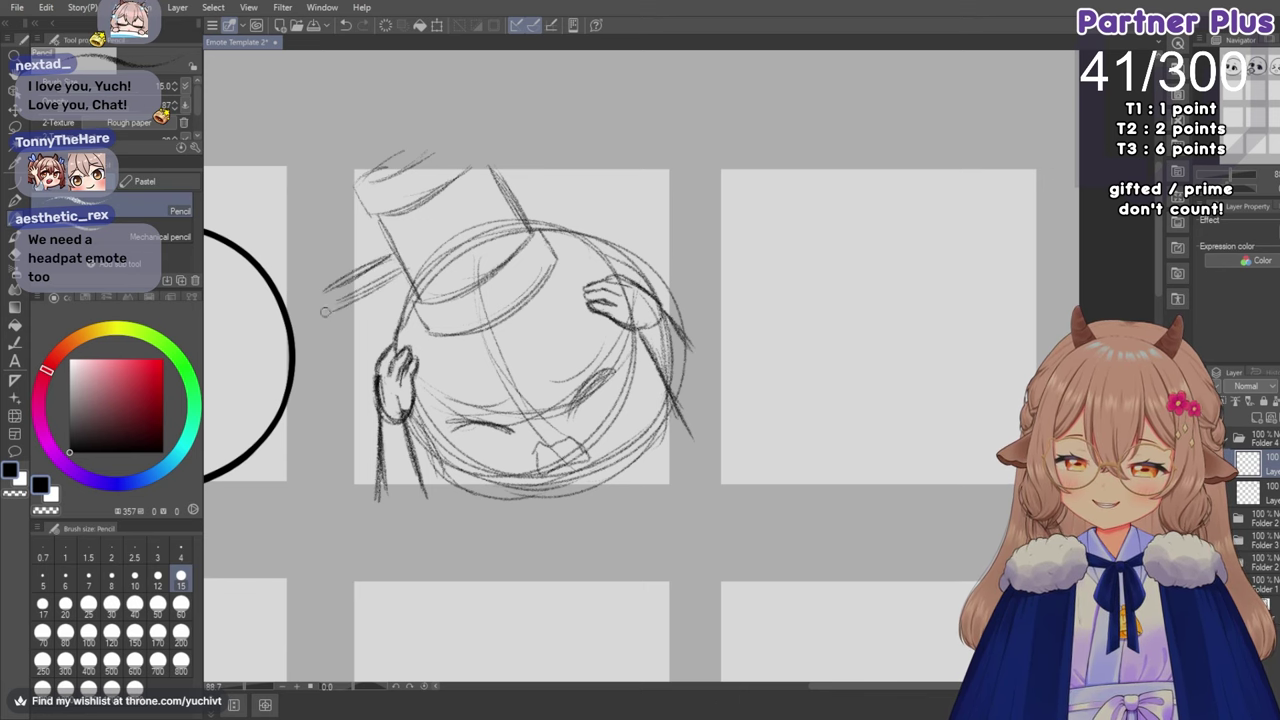
Flip the canvas view horizontally and sketch the hammer head's raised end cap, then reinforce the handle lines.
scroll(489, 293, "down", 1)
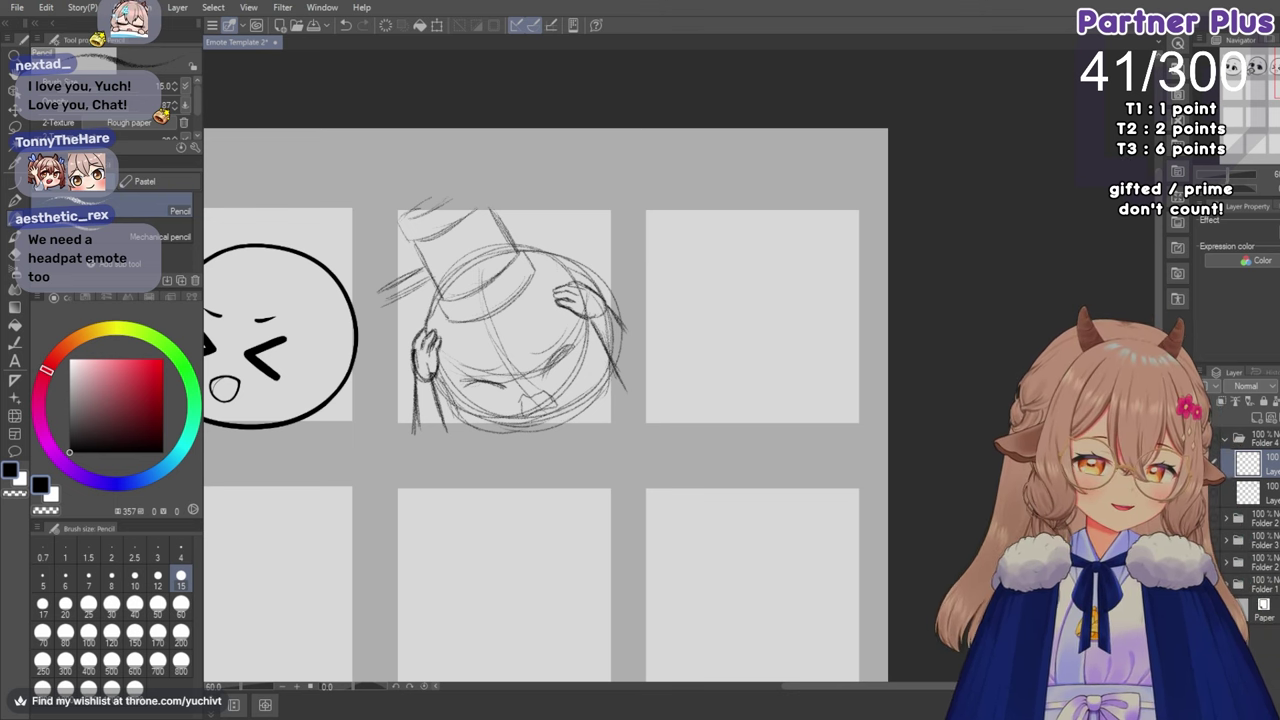
key("h")
left_click_drag(737, 688, 831, 685)
scroll(559, 360, "up", 4)
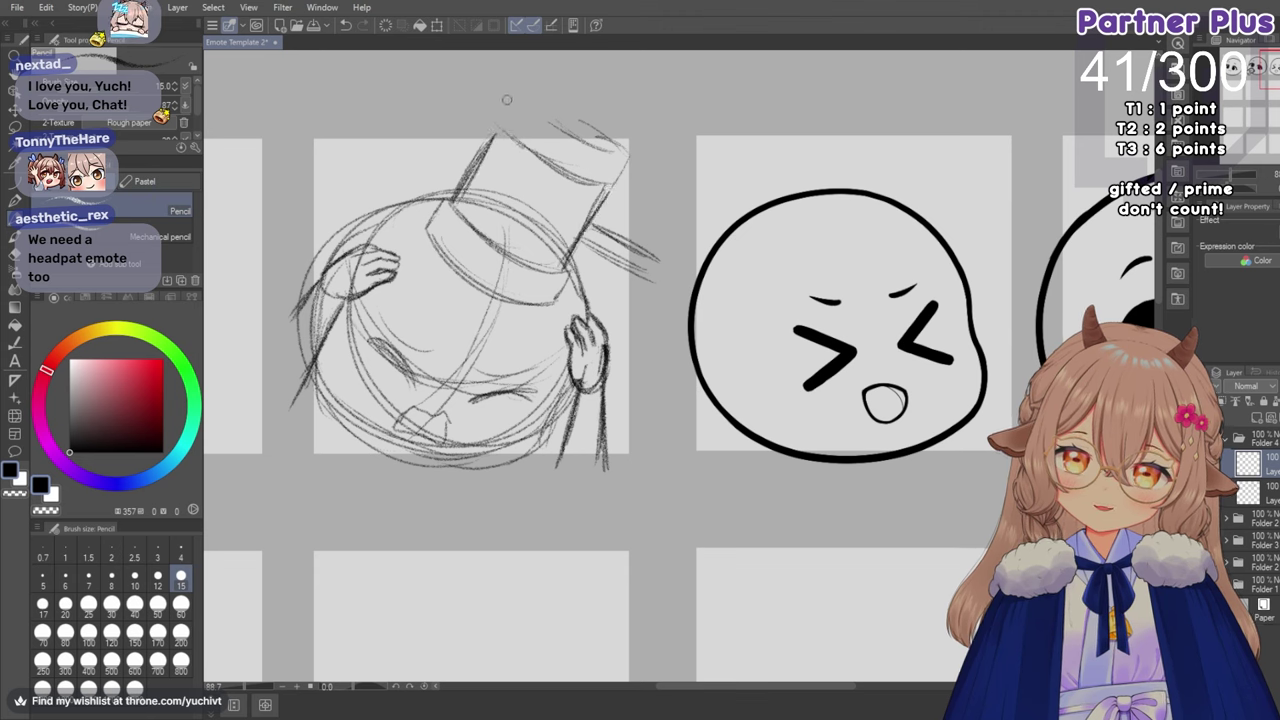
mouse_move(506, 99)
left_mouse_down()
mouse_move(508, 118)
mouse_move(530, 92)
mouse_move(574, 118)
mouse_move(521, 105)
mouse_move(618, 158)
left_mouse_up()
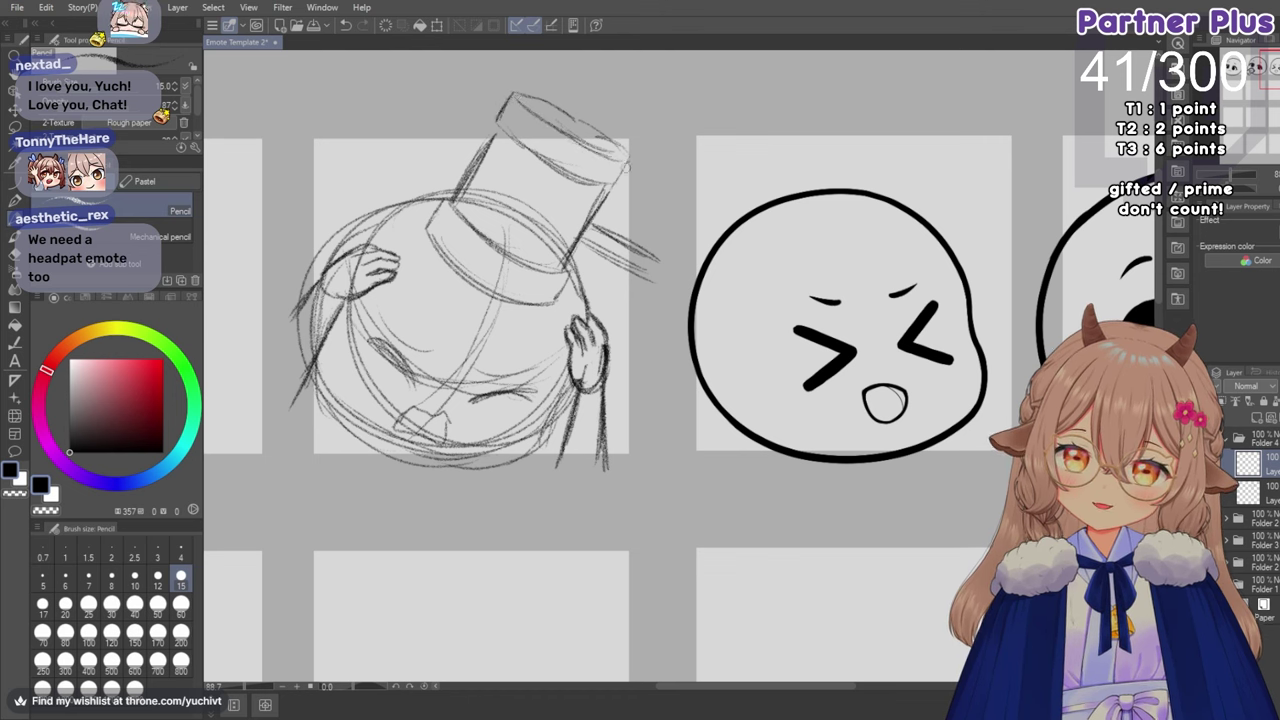
left_click_drag(629, 157, 613, 187)
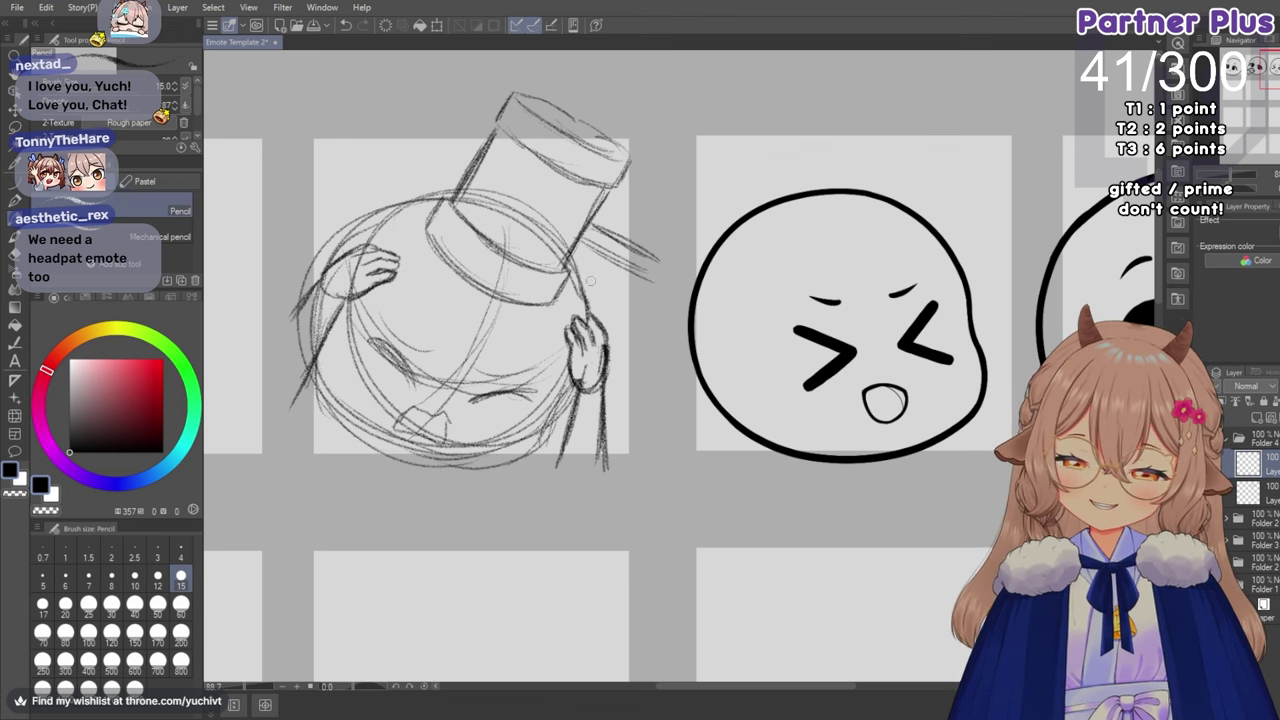
mouse_move(509, 93)
left_mouse_down()
mouse_move(490, 122)
mouse_move(565, 106)
mouse_move(630, 154)
mouse_move(614, 192)
left_mouse_up()
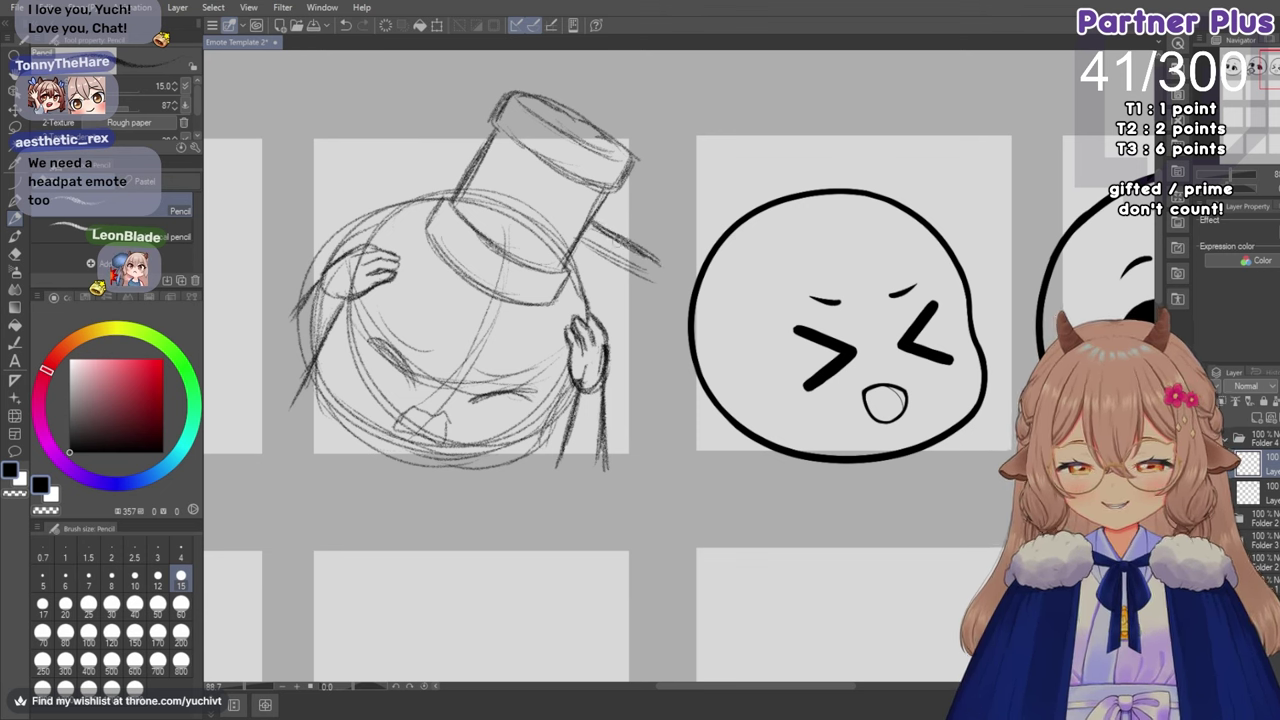
left_click_drag(616, 266, 654, 291)
left_click_drag(593, 243, 657, 292)
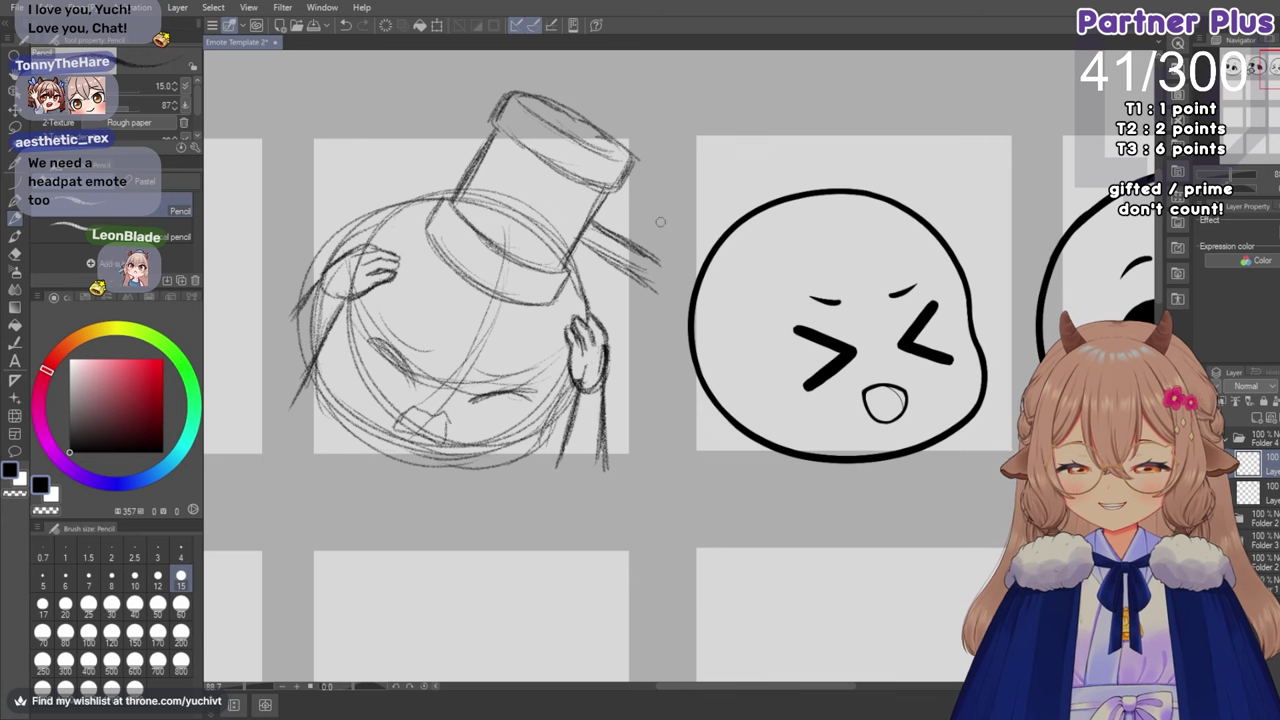
Scale the hammer sketch down slightly with a free transform and extend its handle with the Pencil.
scroll(636, 229, "down", 2)
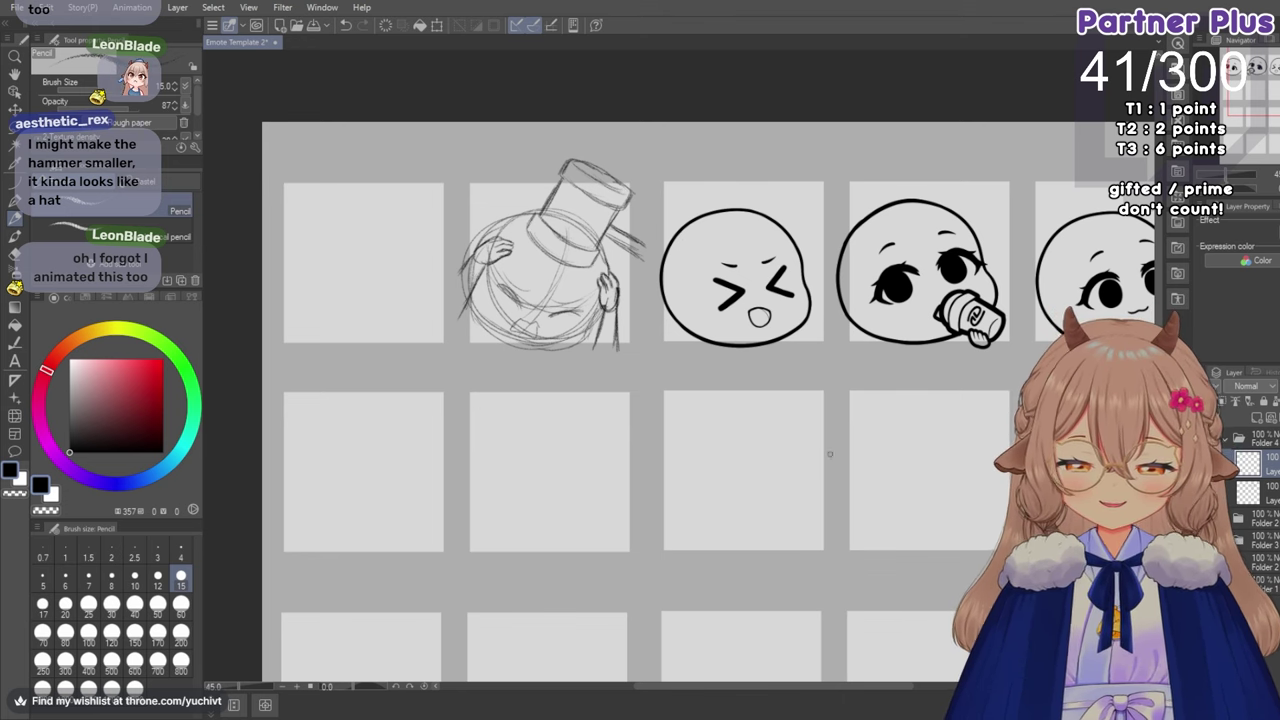
left_click_drag(757, 687, 768, 686)
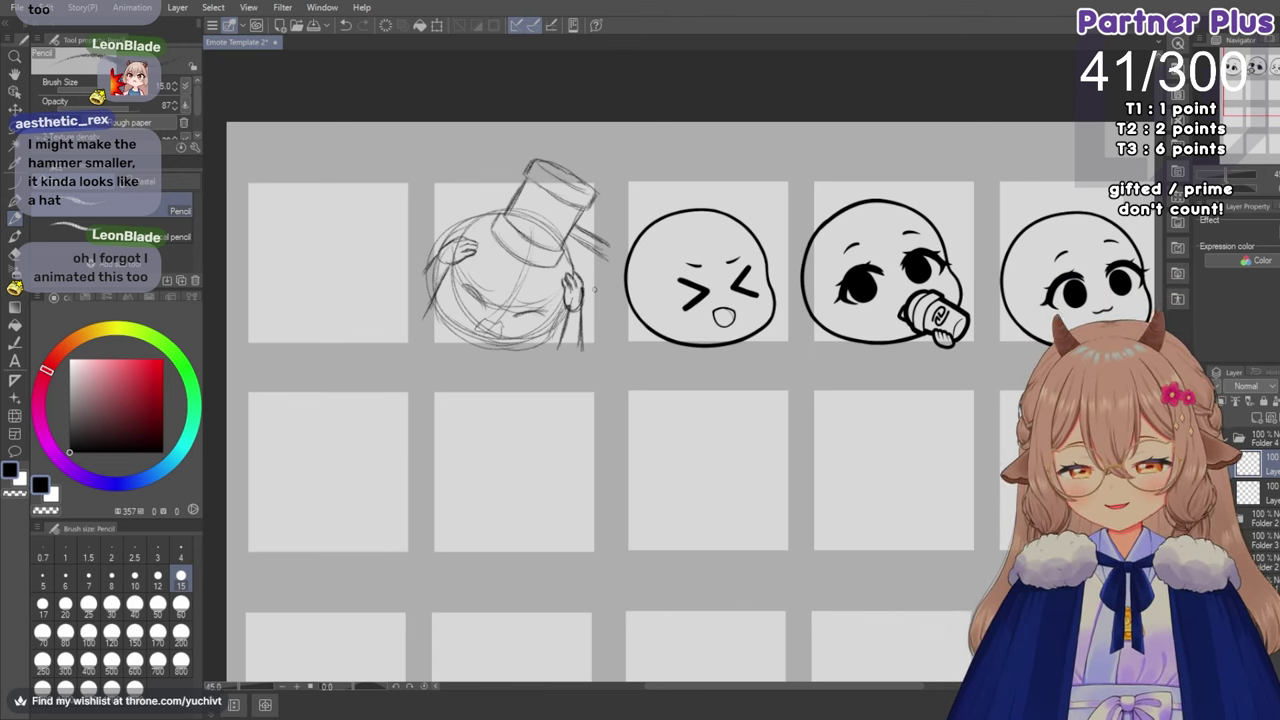
scroll(607, 301, "up", 2)
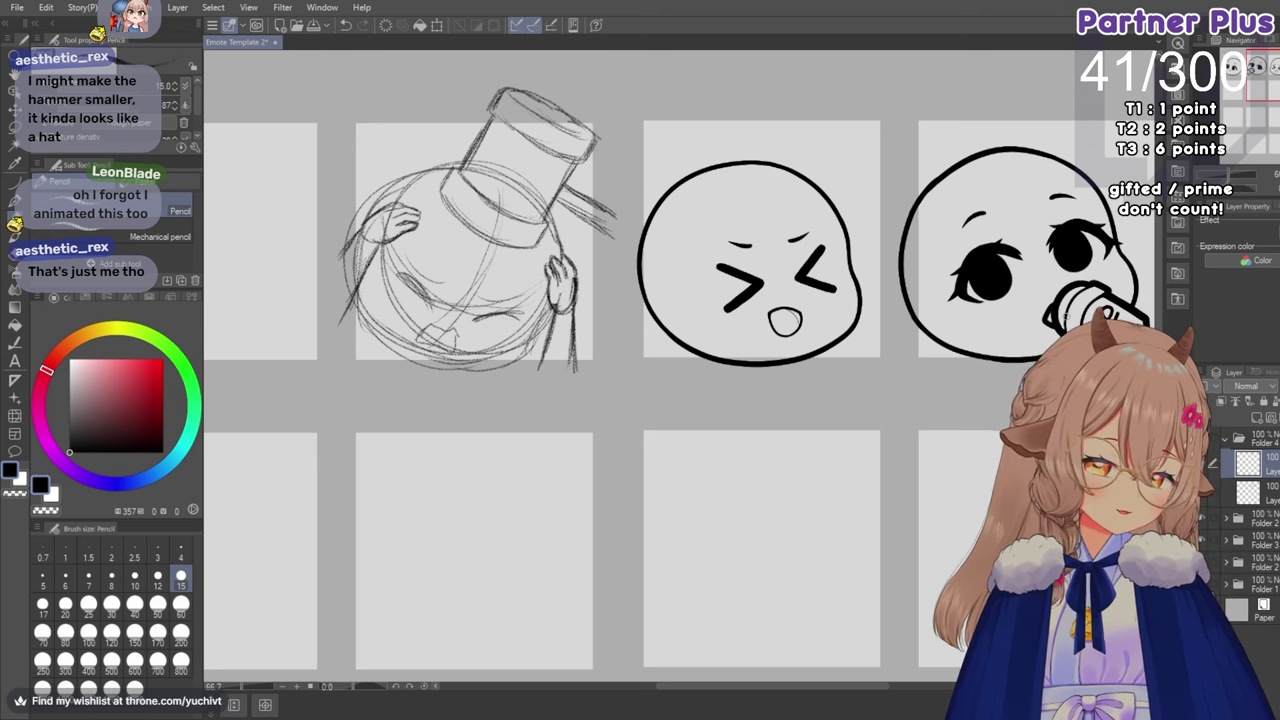
key("ctrl+t")
left_click_drag(436, 85, 465, 137)
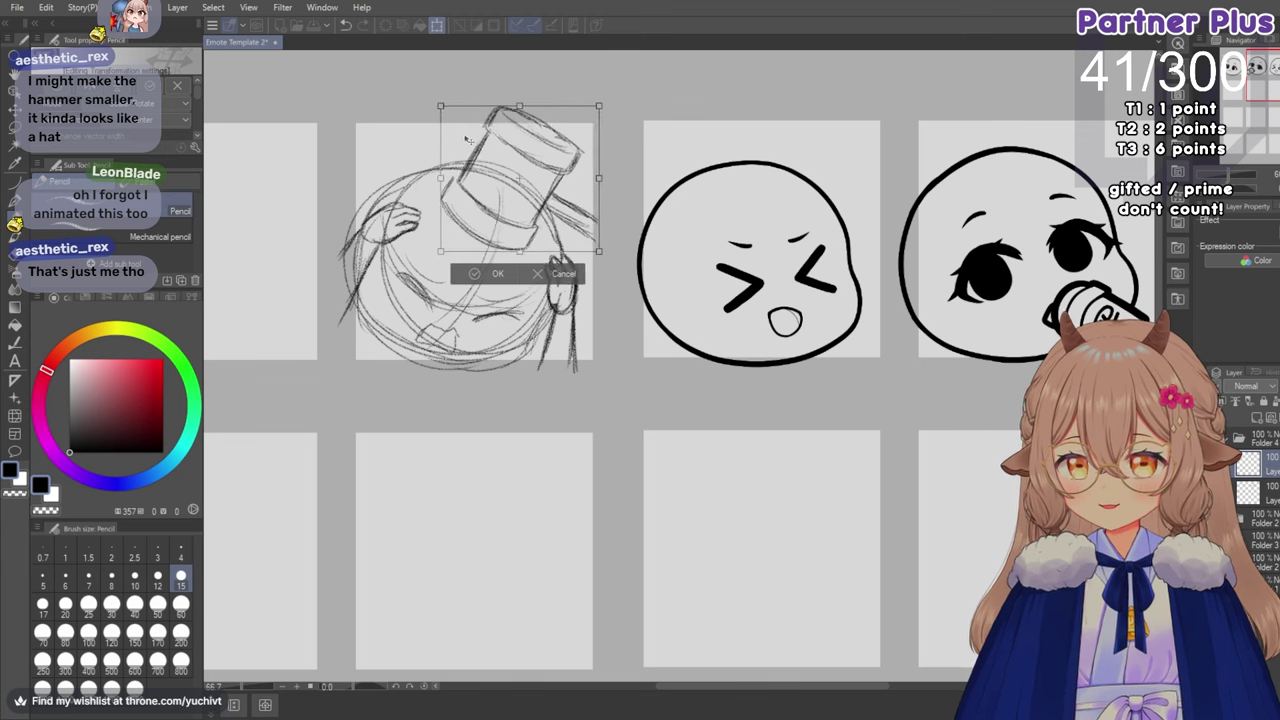
left_click(490, 272)
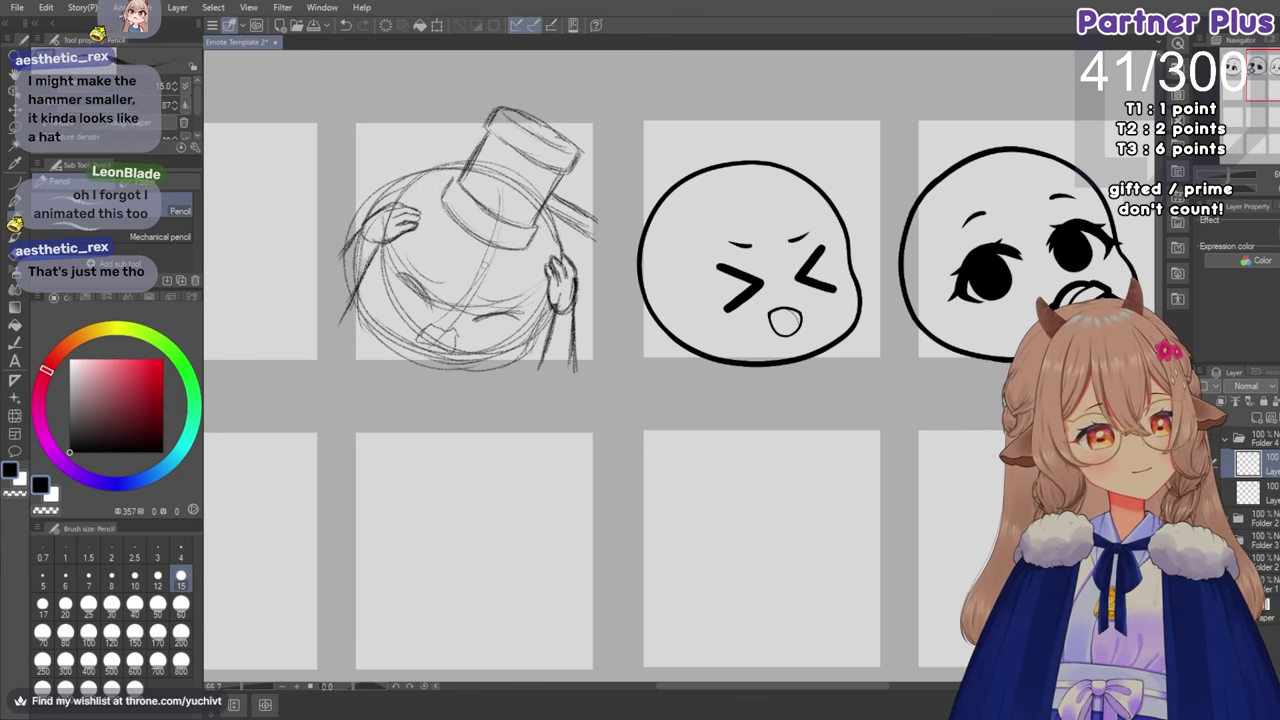
mouse_move(566, 220)
left_mouse_down()
mouse_move(606, 248)
mouse_move(606, 222)
left_mouse_up()
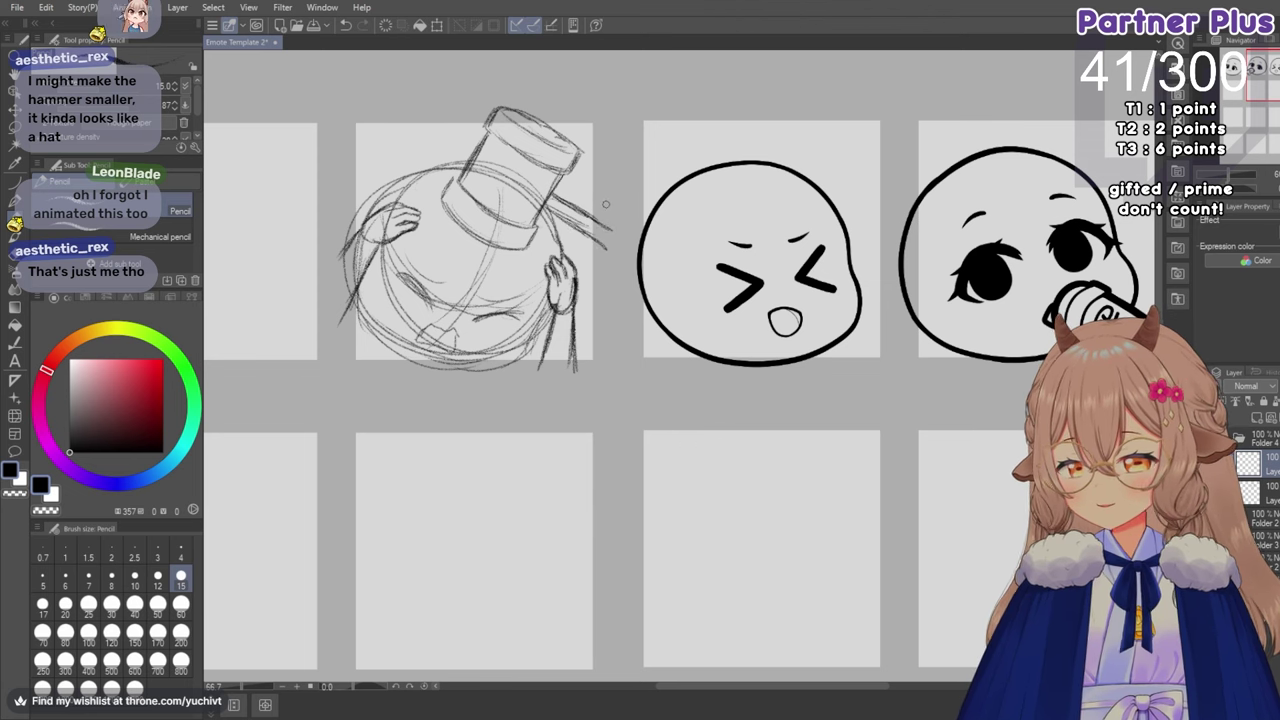
Restore the unflipped canvas view and review the hammer emote alongside the finished ones.
scroll(593, 187, "down", 1)
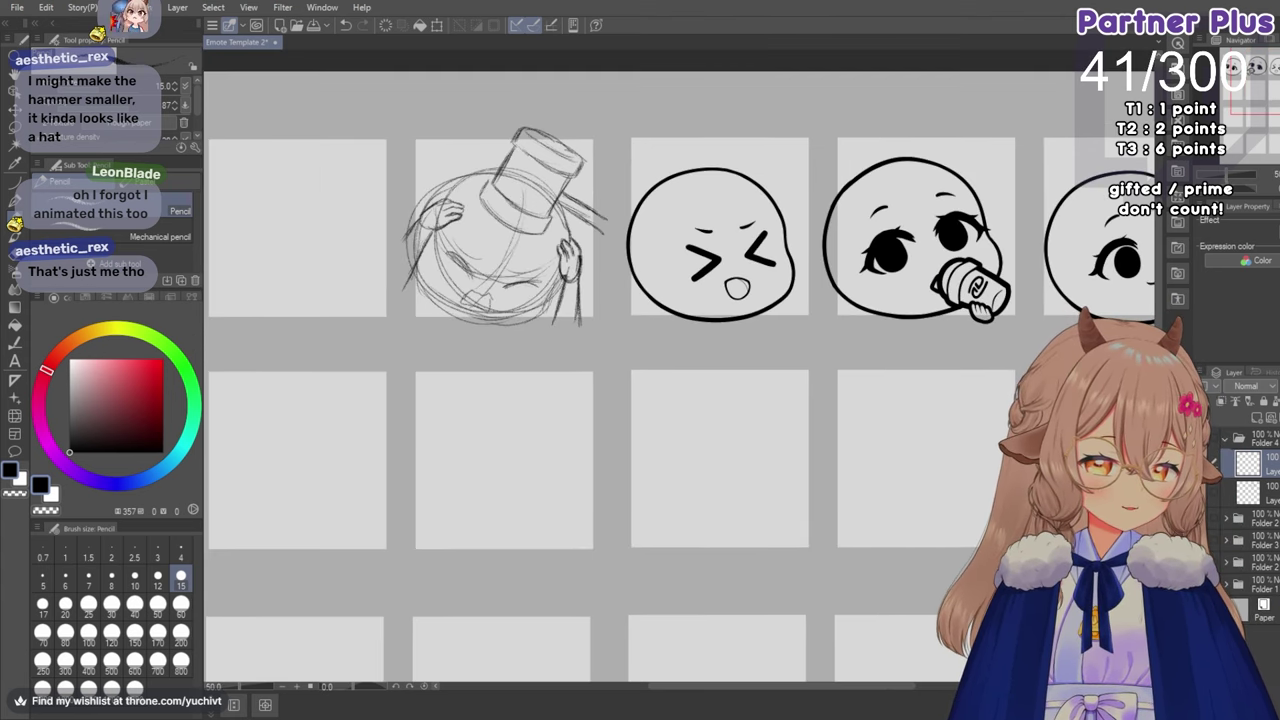
key("h")
scroll(594, 386, "down", 3)
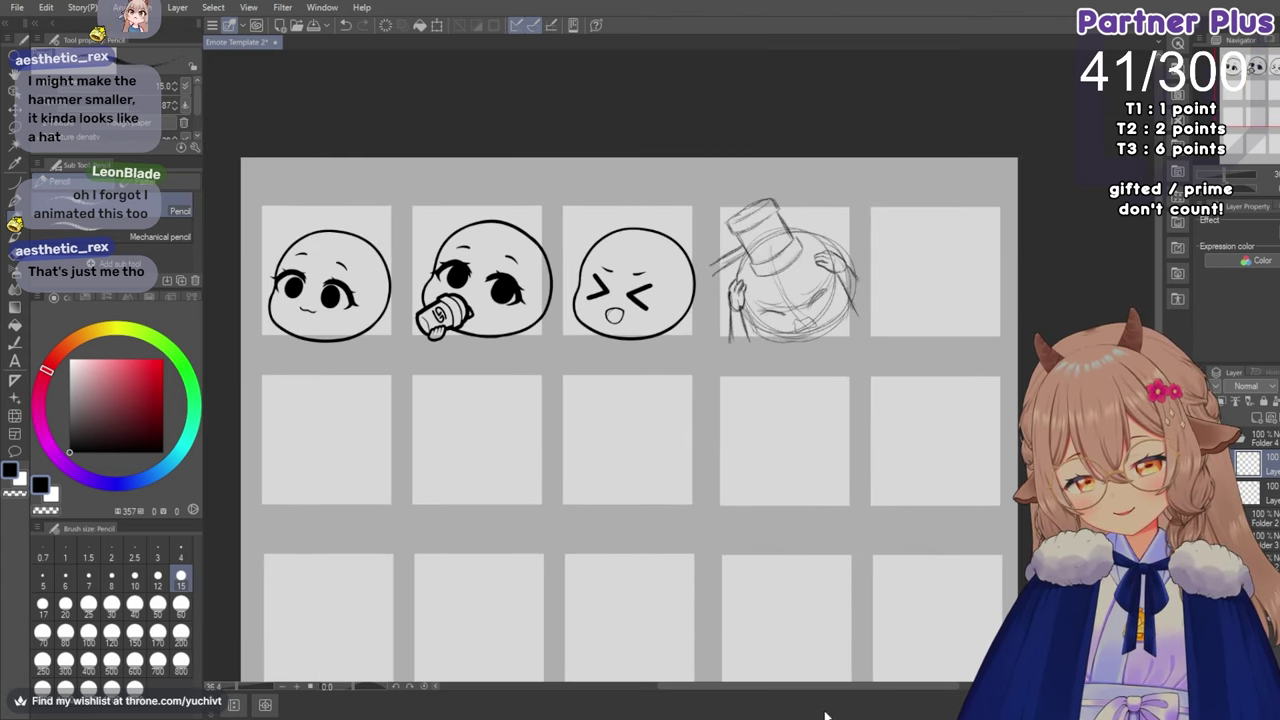
left_click_drag(794, 690, 828, 690)
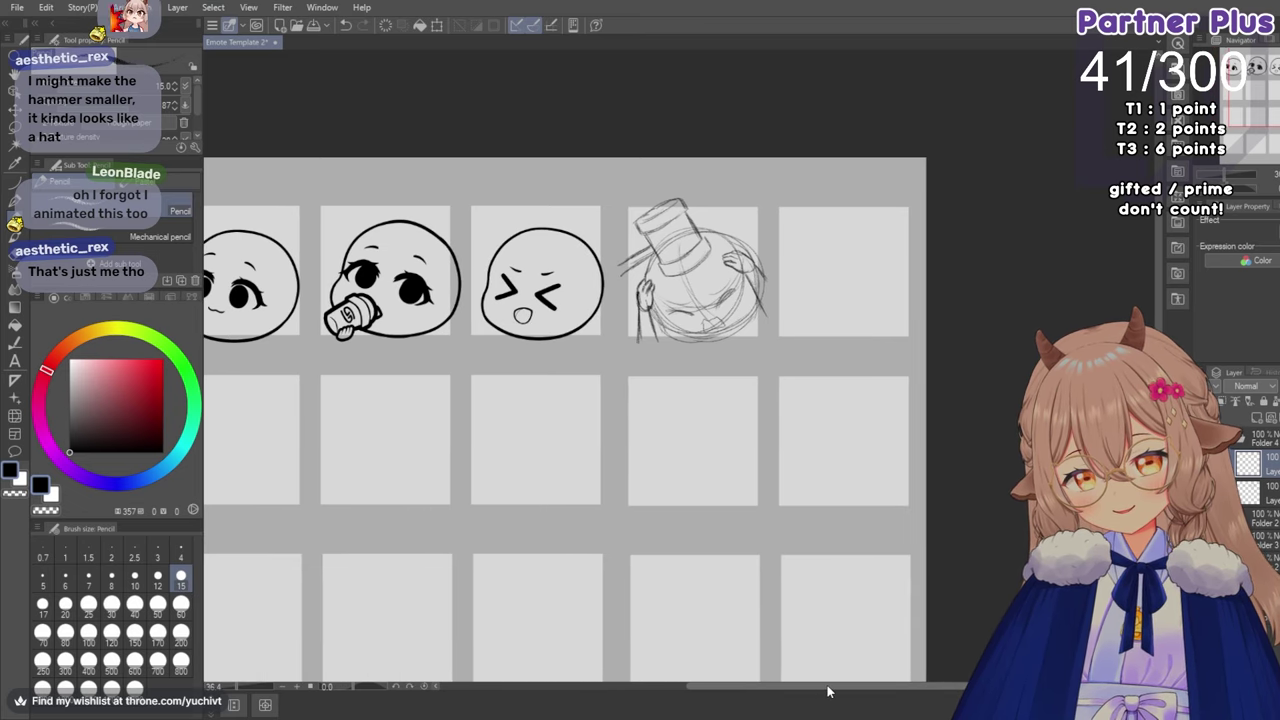
On the face sketch layer, erase the left forearm's inner line and redraw it straighter with the Pencil.
scroll(820, 262, "up", 1)
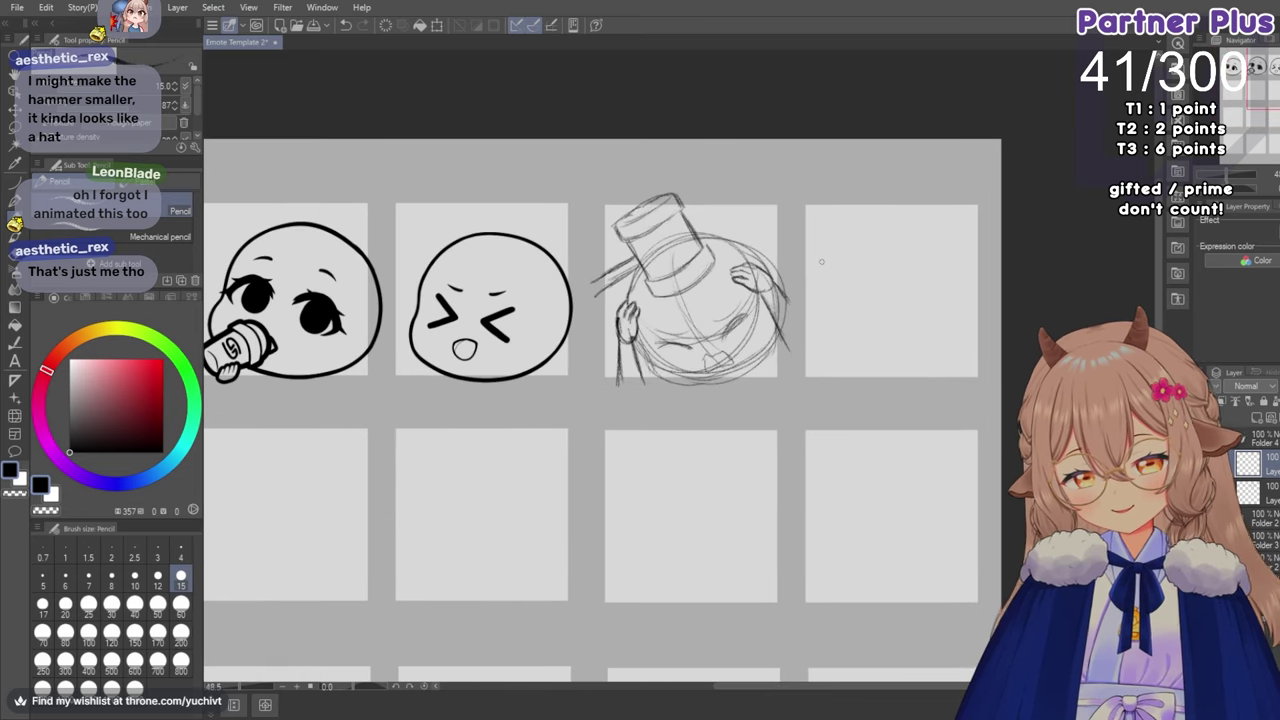
scroll(806, 266, "up", 2)
scroll(804, 268, "up", 1)
scroll(789, 291, "up", 1)
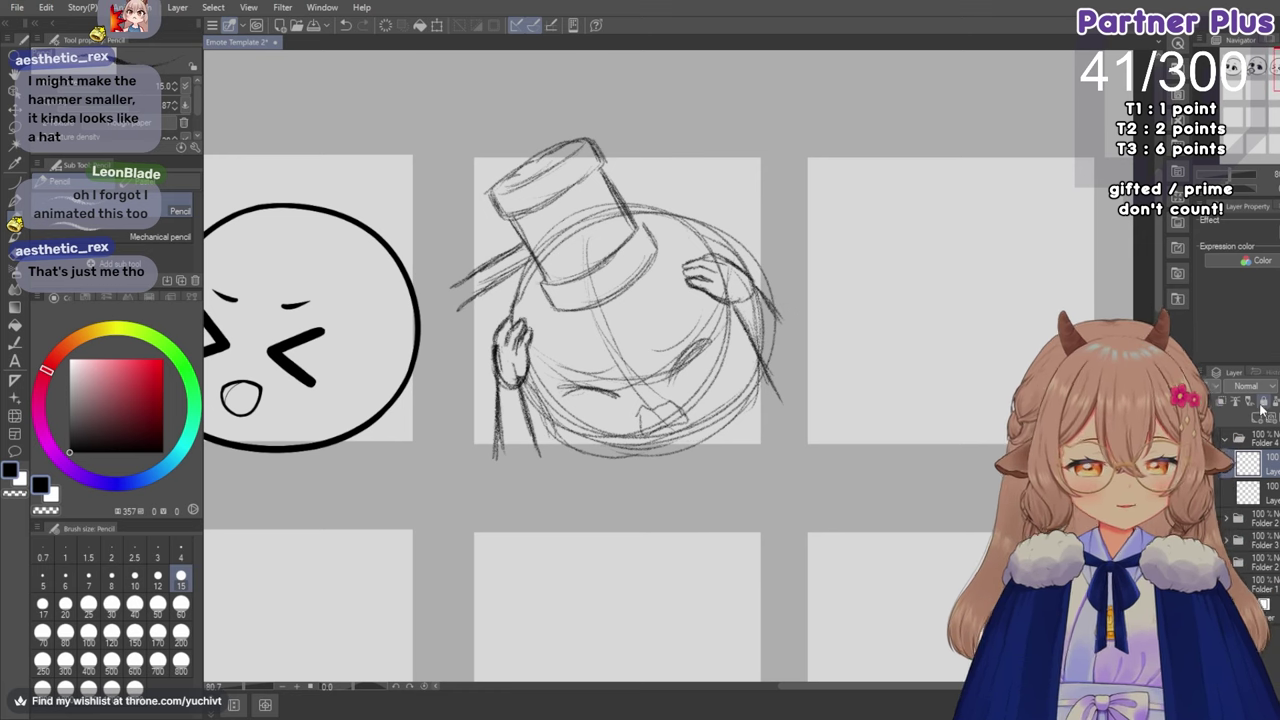
key("e")
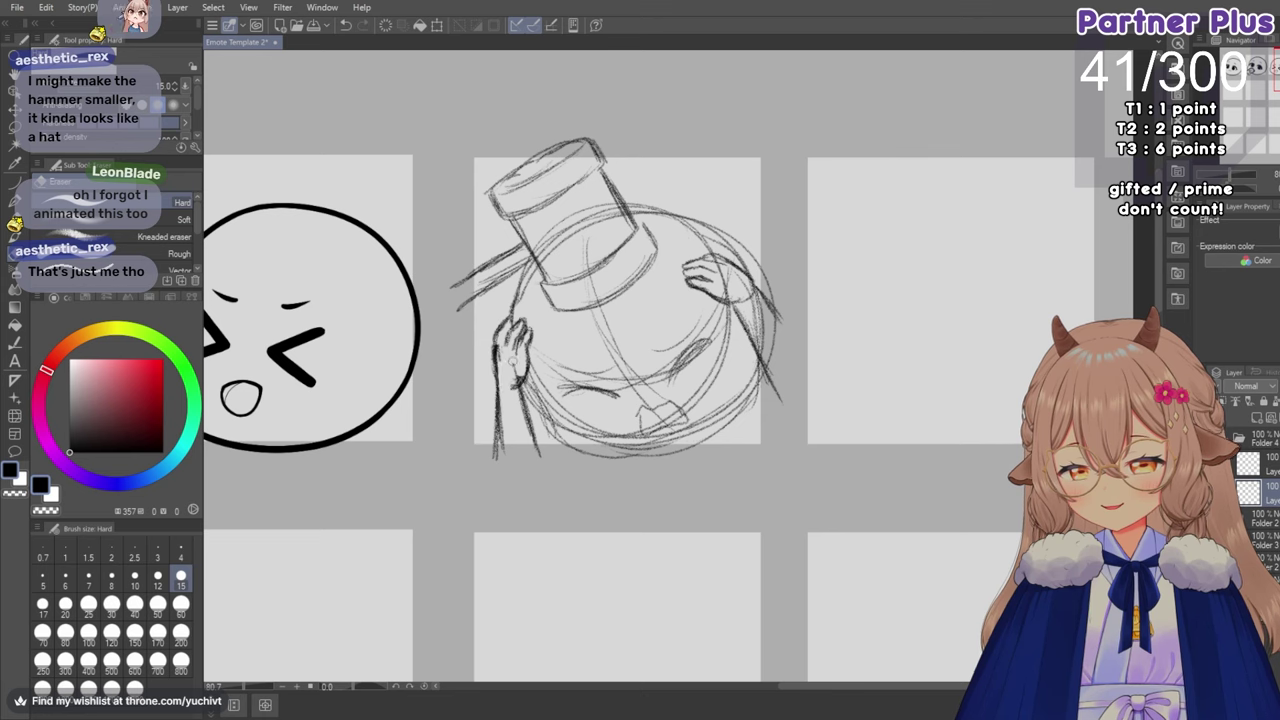
left_click_drag(530, 447, 539, 458)
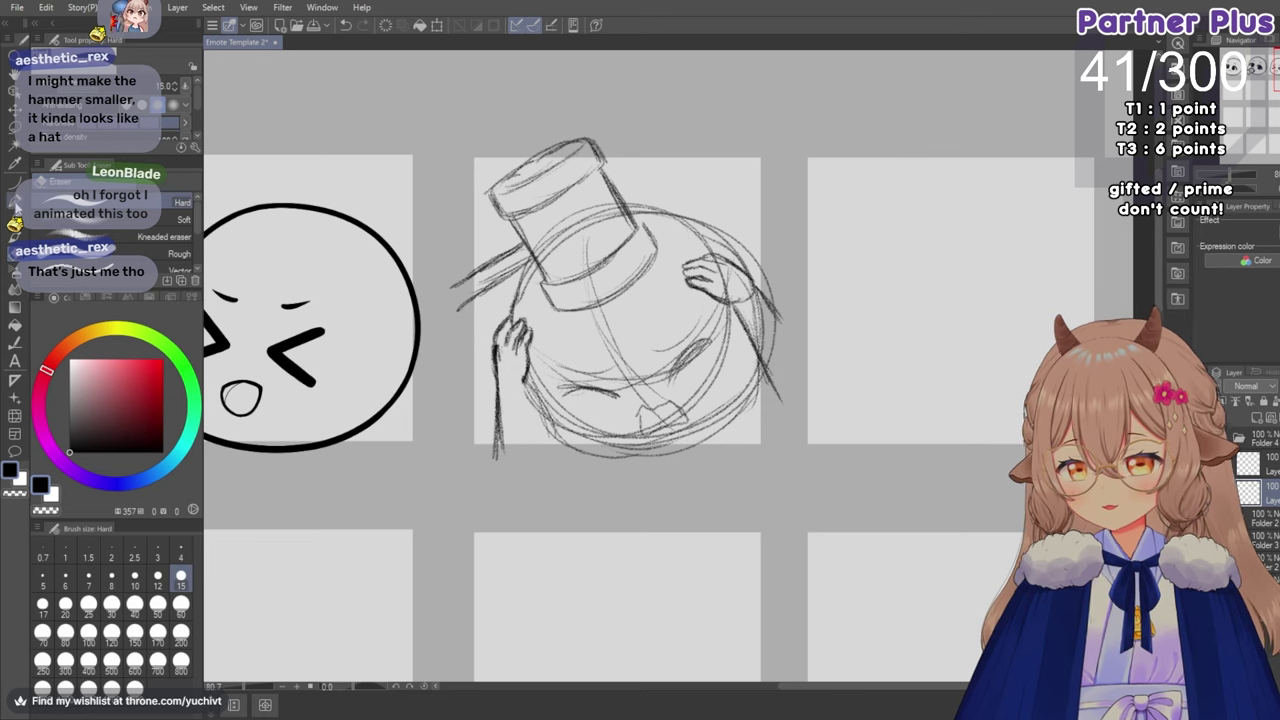
left_click(14, 203)
left_click(41, 208)
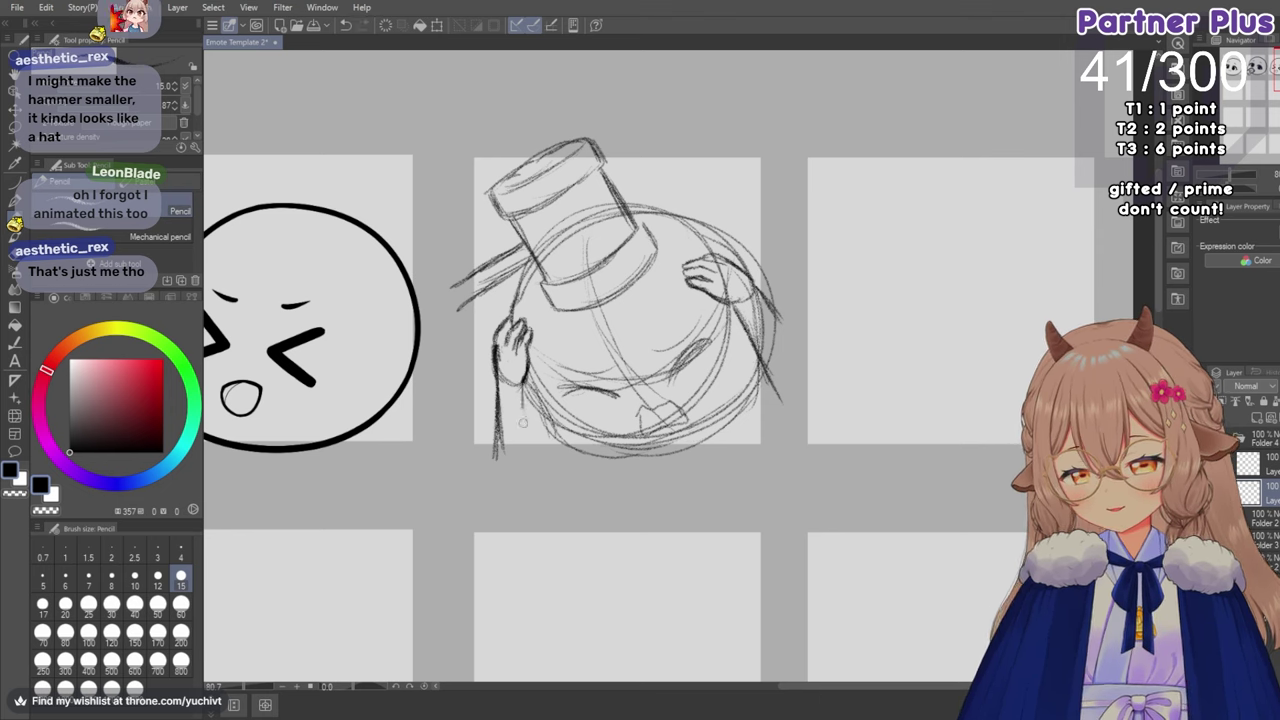
left_click_drag(523, 423, 526, 447)
left_click_drag(524, 384, 530, 456)
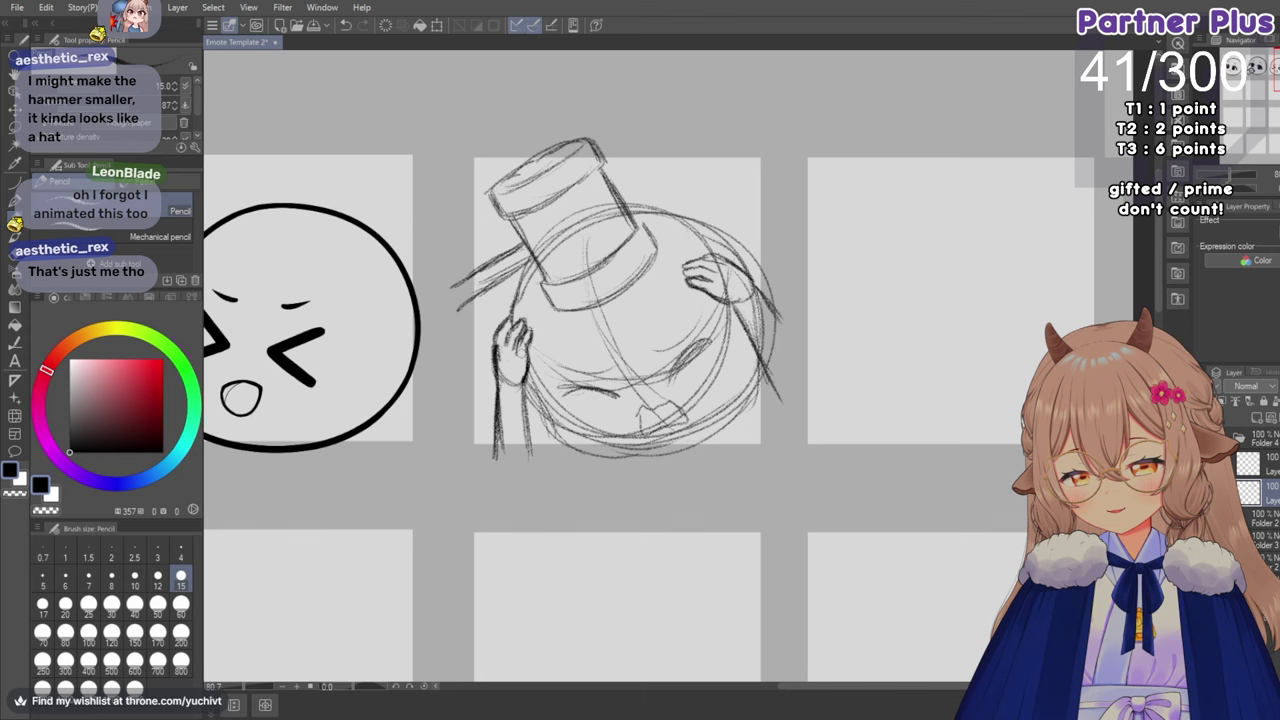
Set the Hard eraser to size 30 and clear the head outline strokes crossing the hammer head.
scroll(590, 362, "down", 2)
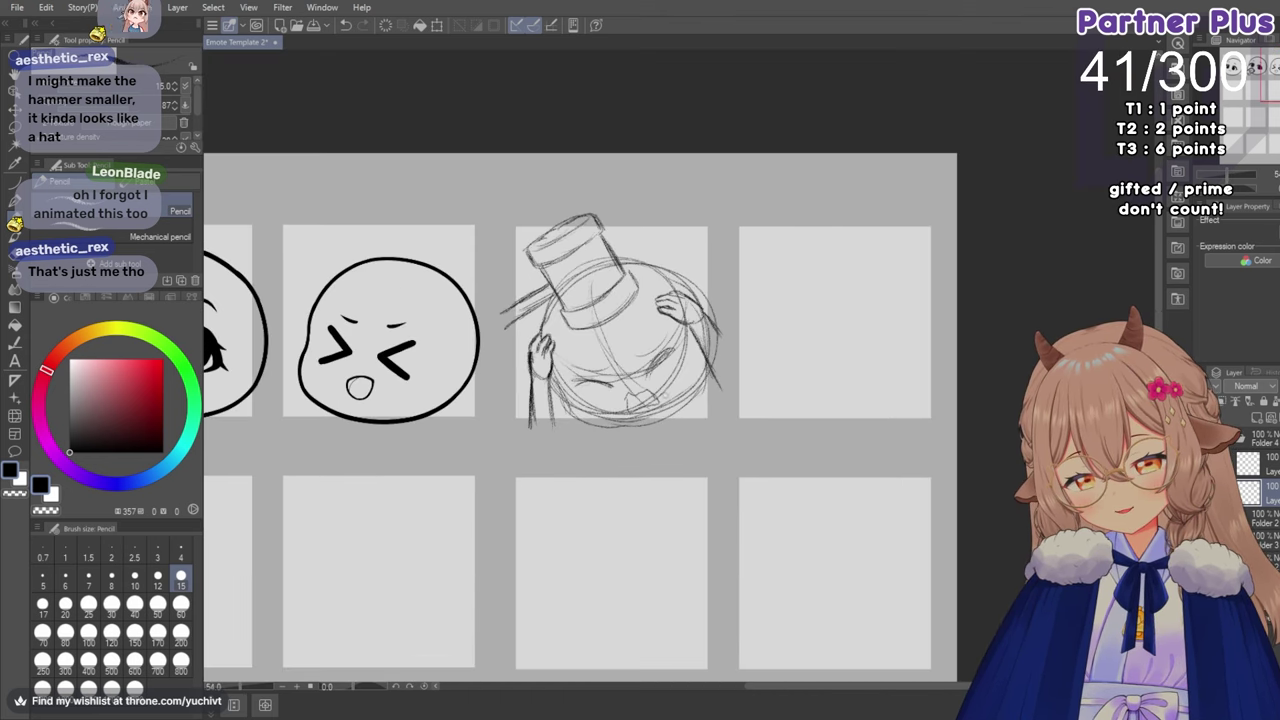
left_click_drag(763, 687, 771, 687)
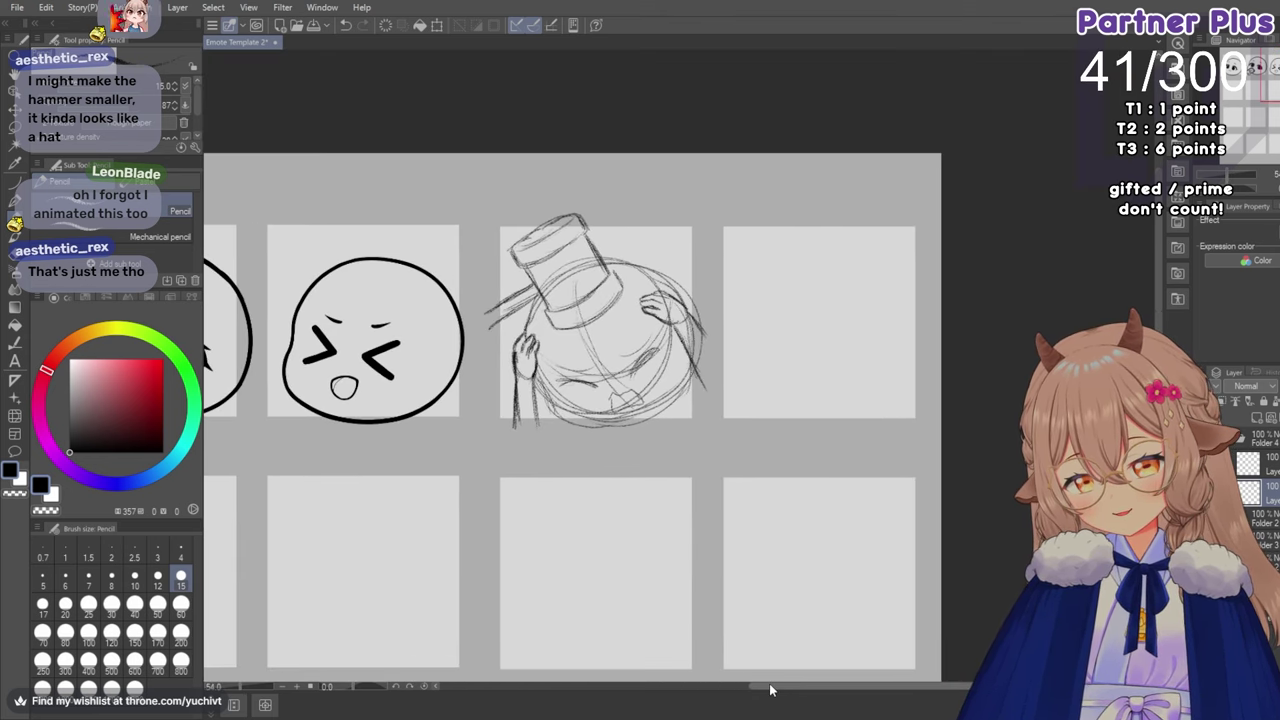
scroll(591, 223, "up", 3)
scroll(643, 274, "up", 1)
key("e")
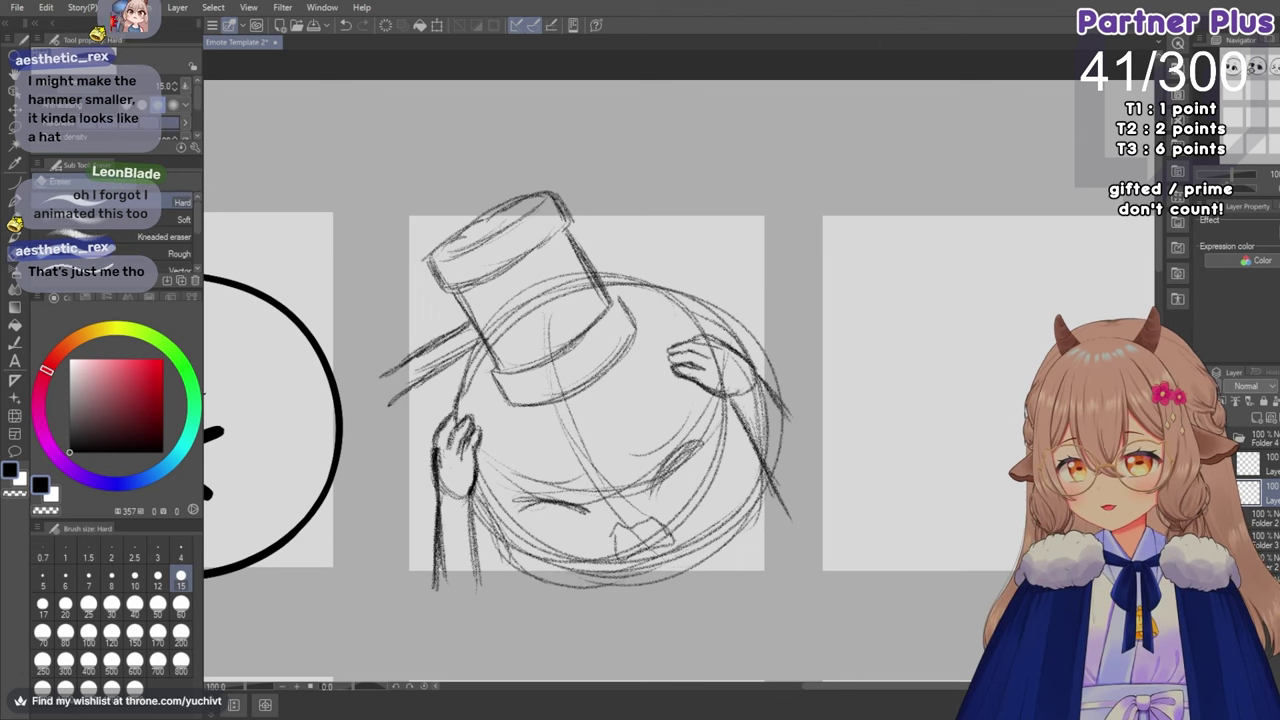
left_click(111, 603)
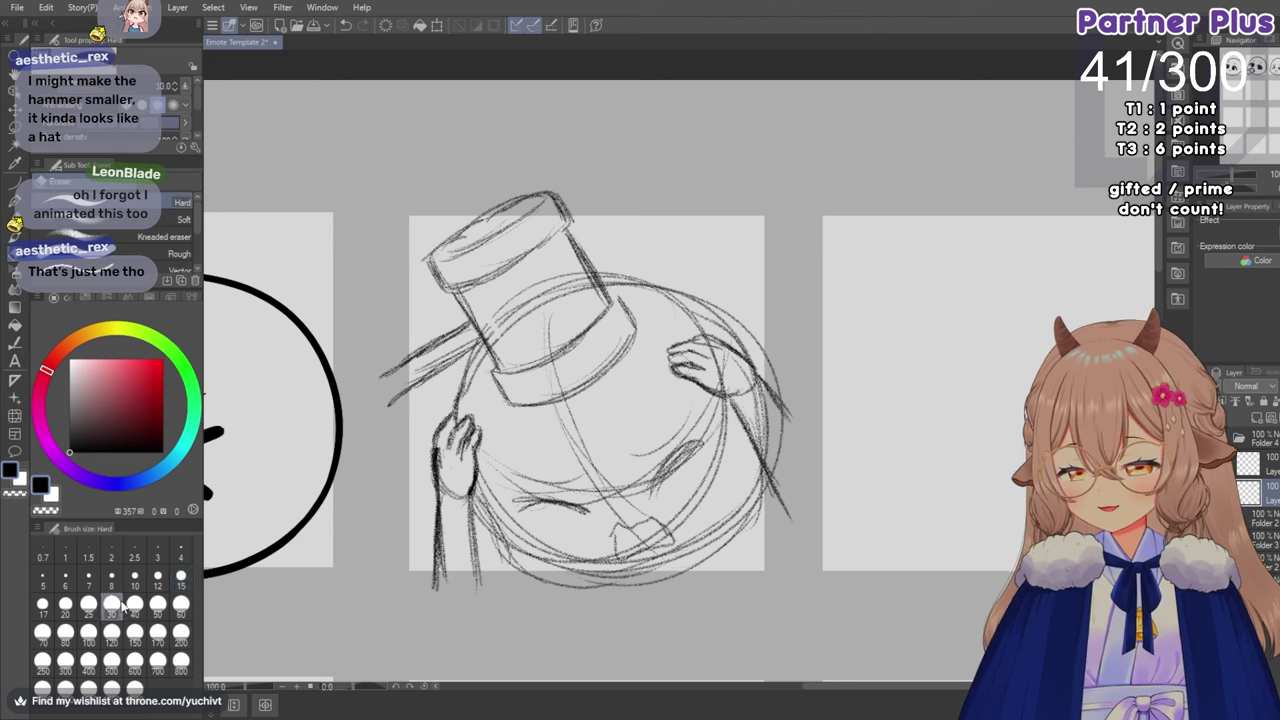
mouse_move(500, 350)
left_mouse_down()
mouse_move(506, 290)
mouse_move(499, 314)
mouse_move(541, 326)
mouse_move(547, 350)
mouse_move(531, 324)
mouse_move(545, 285)
mouse_move(566, 270)
mouse_move(585, 290)
mouse_move(493, 338)
left_mouse_up()
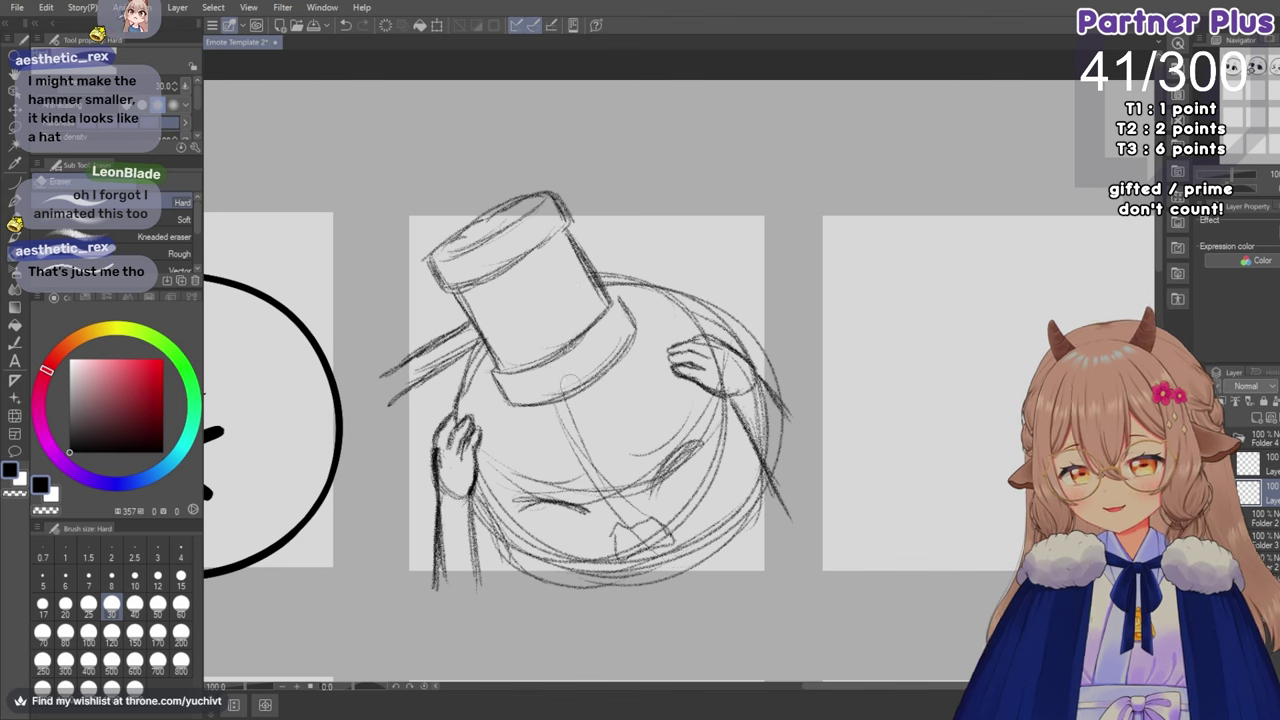
Erase the face's construction guidelines and the surplus outline strokes around the cheek and chin.
mouse_move(568, 383)
left_mouse_down()
mouse_move(572, 436)
mouse_move(614, 514)
mouse_move(608, 487)
mouse_move(645, 472)
mouse_move(623, 516)
mouse_move(652, 534)
mouse_move(634, 540)
left_mouse_up()
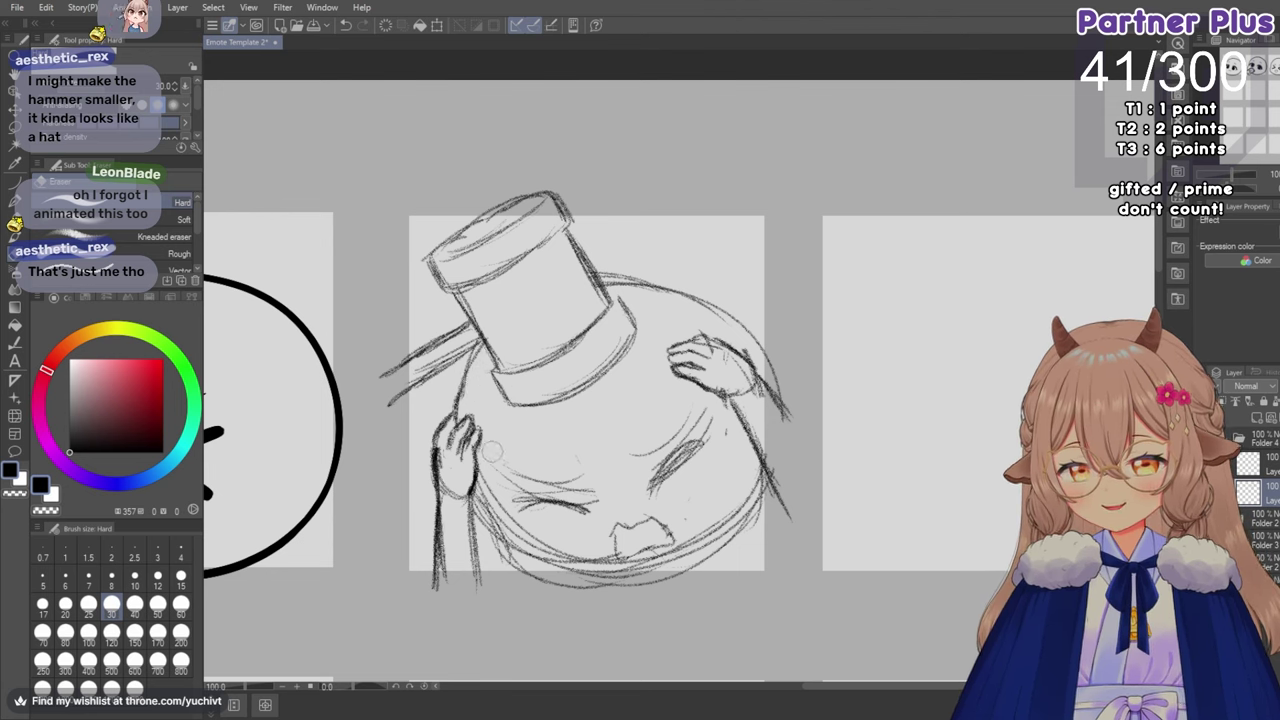
left_click_drag(488, 483, 503, 520)
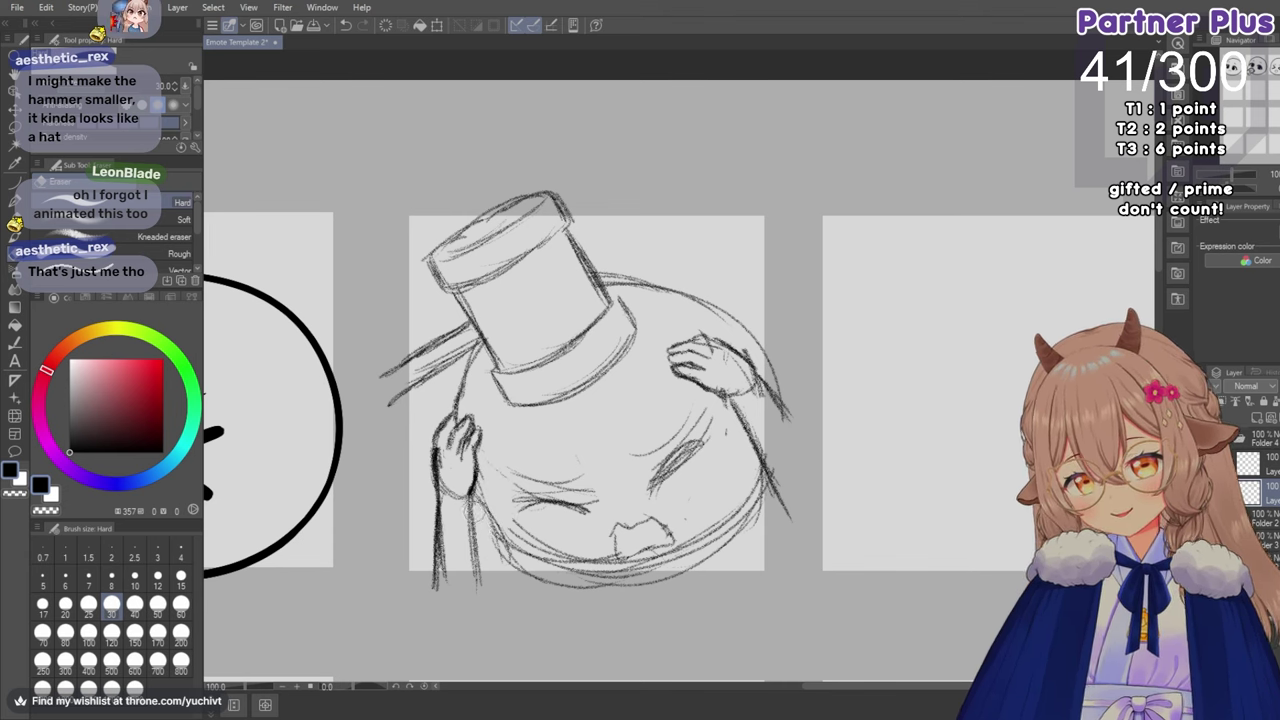
mouse_move(532, 543)
left_mouse_down()
mouse_move(577, 553)
mouse_move(489, 548)
mouse_move(587, 584)
mouse_move(569, 579)
mouse_move(716, 547)
mouse_move(674, 577)
mouse_move(763, 506)
left_mouse_up()
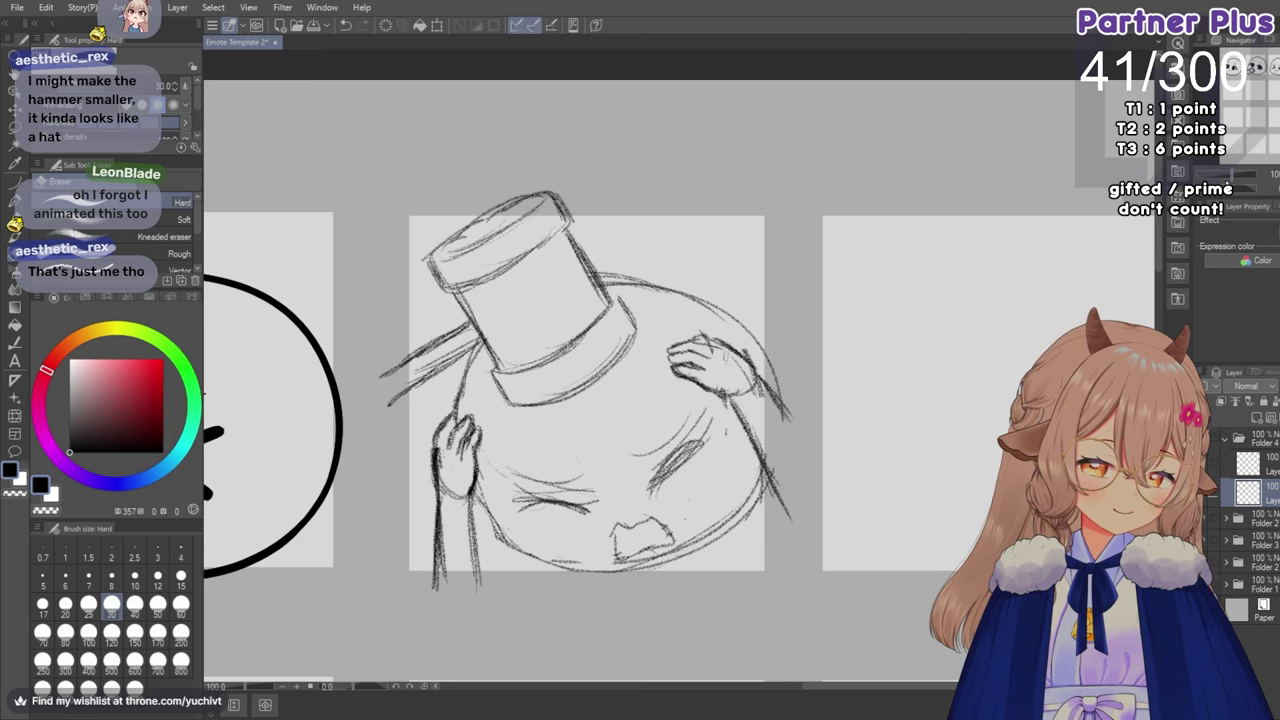
Rotate the canvas and sketch a fuller left cheek with the size 15 Pencil, continuing the line along the jaw and chin.
left_click(1230, 189)
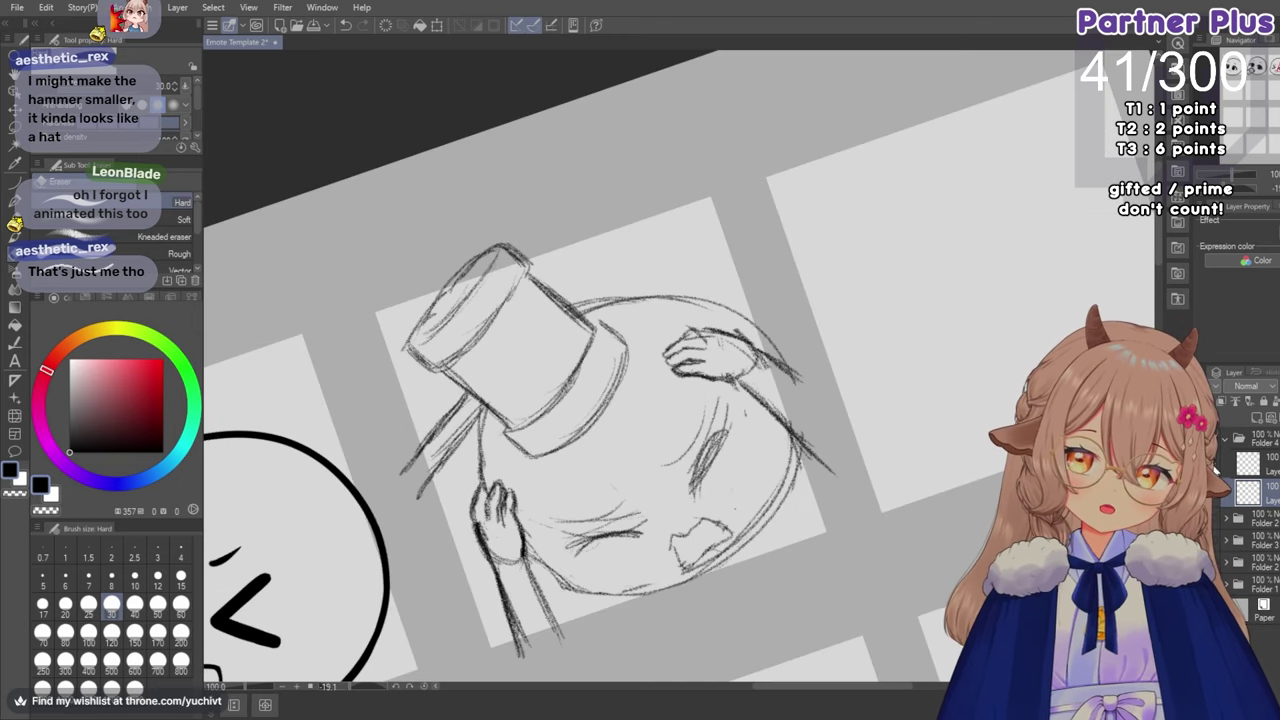
left_click(1235, 191)
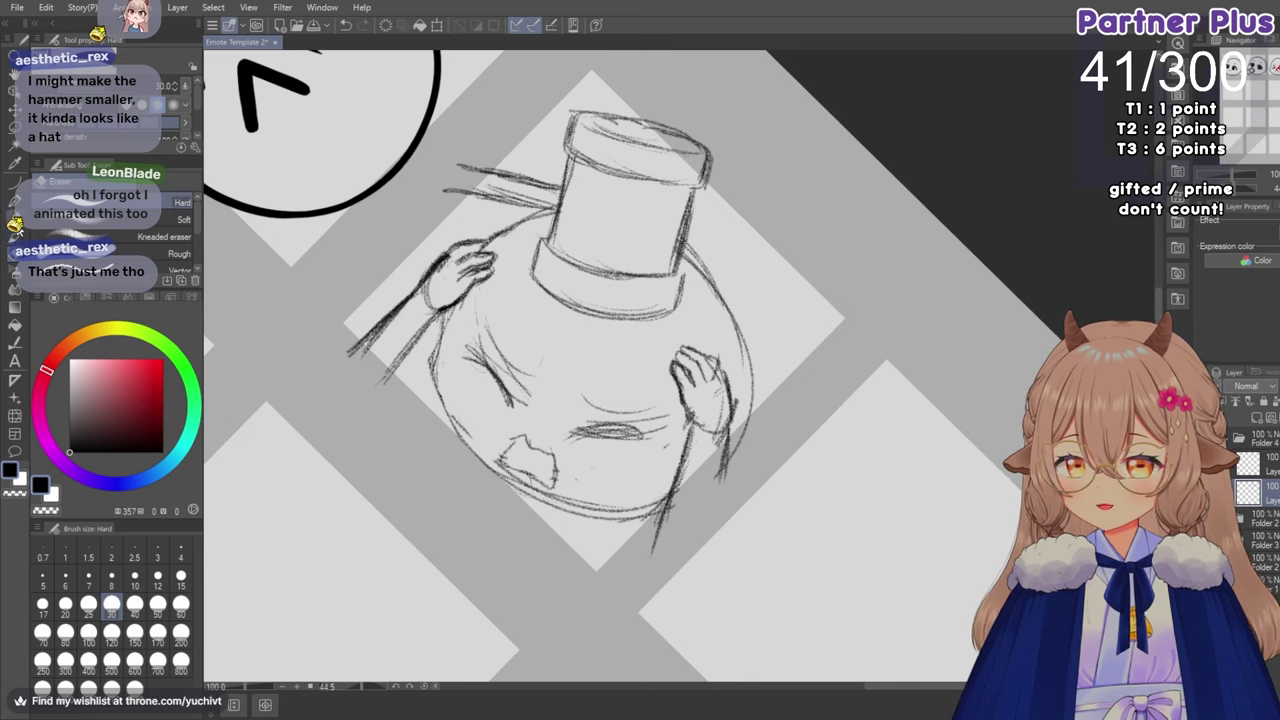
left_click(12, 215)
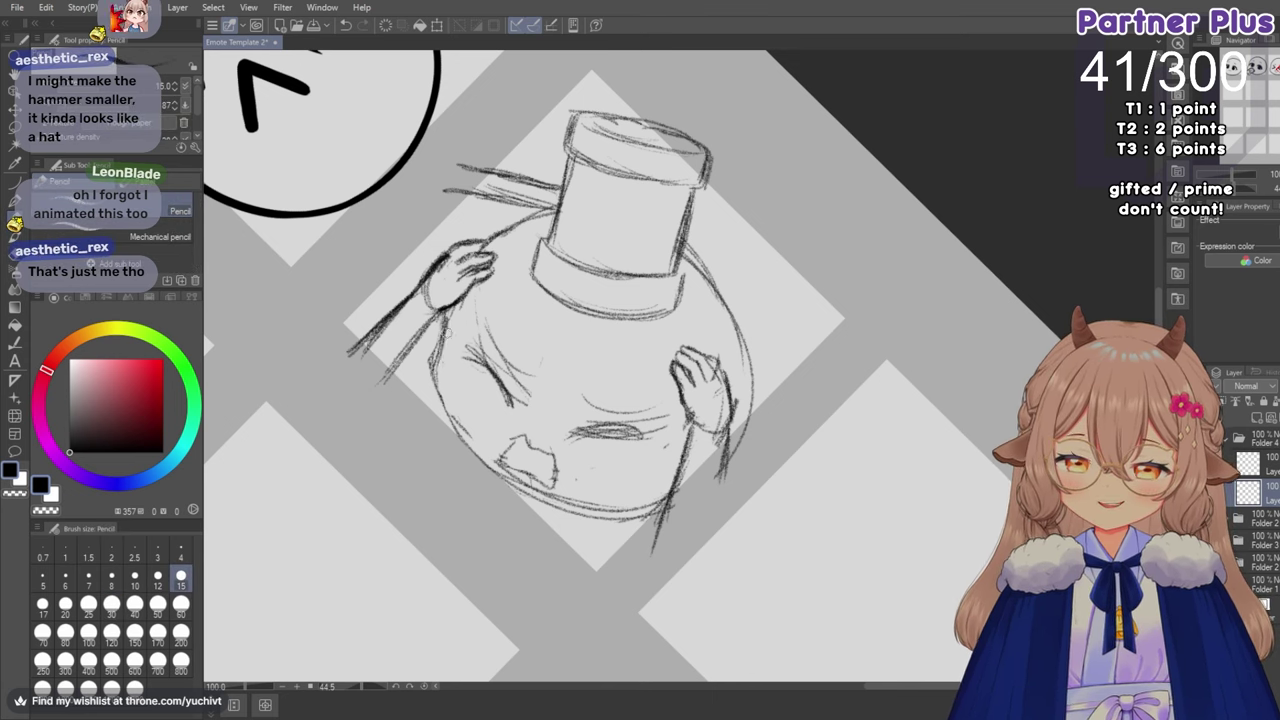
left_click_drag(444, 352, 412, 396)
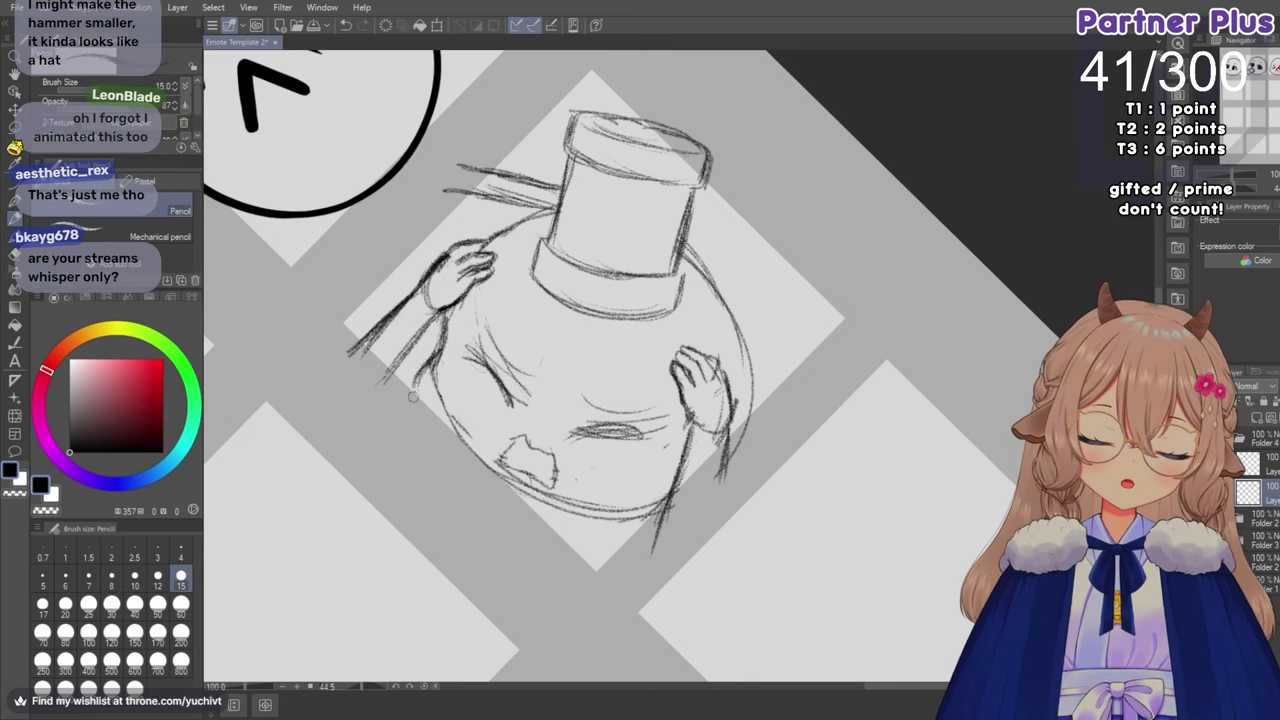
left_click_drag(446, 344, 418, 414)
left_click_drag(420, 370, 462, 452)
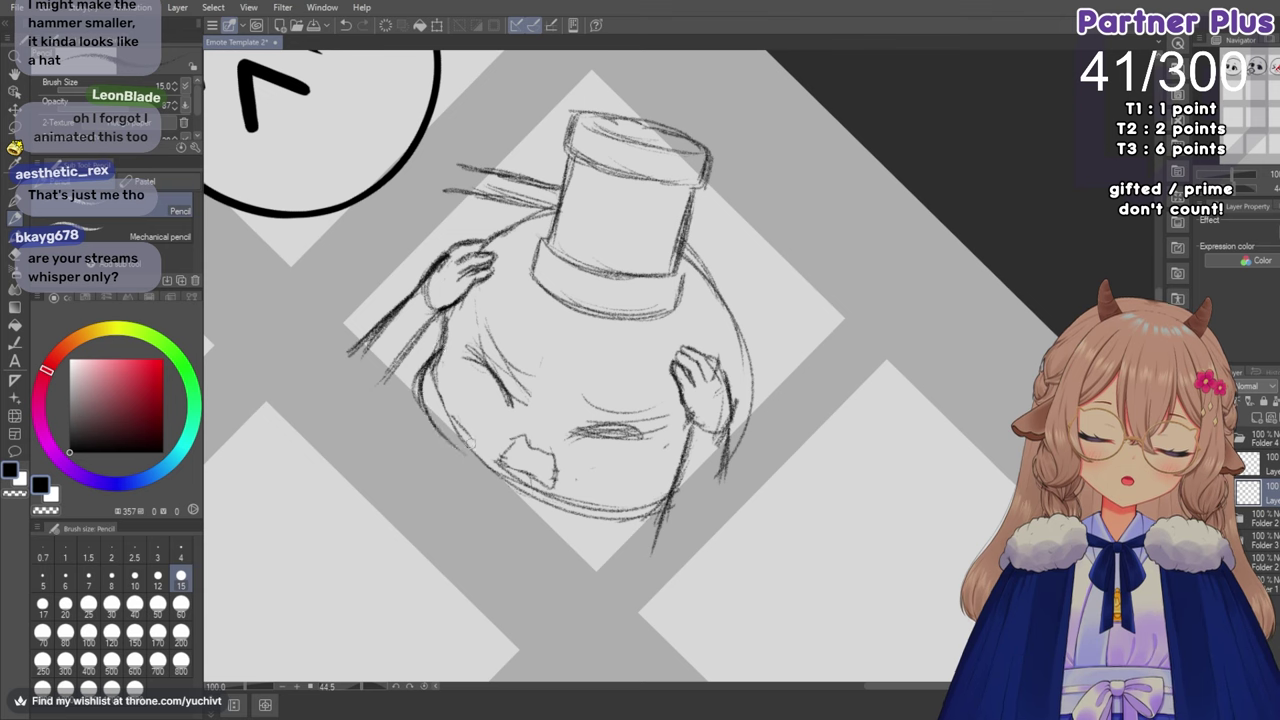
left_click_drag(424, 392, 518, 490)
mouse_move(452, 438)
left_mouse_down()
mouse_move(552, 508)
mouse_move(603, 525)
mouse_move(655, 520)
left_mouse_up()
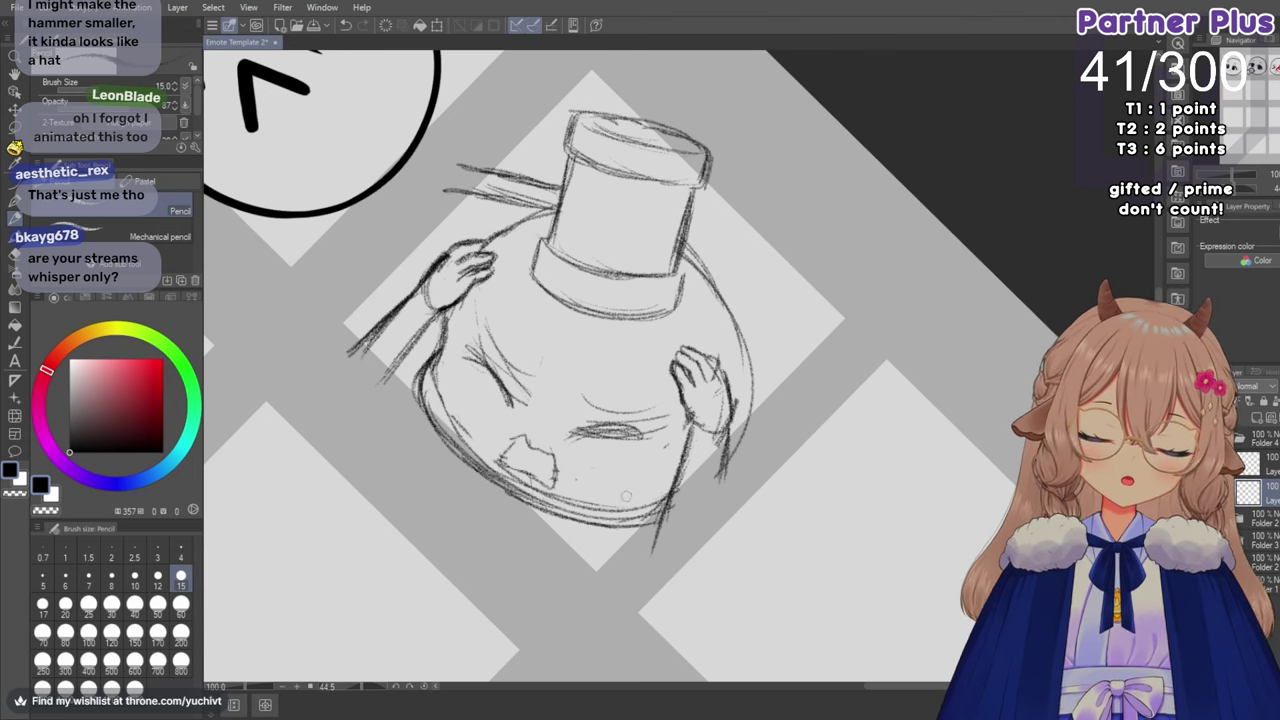
Erase the old inner cheek and jaw lines, then remove the upper head outline on both sides of the hammer.
key("e")
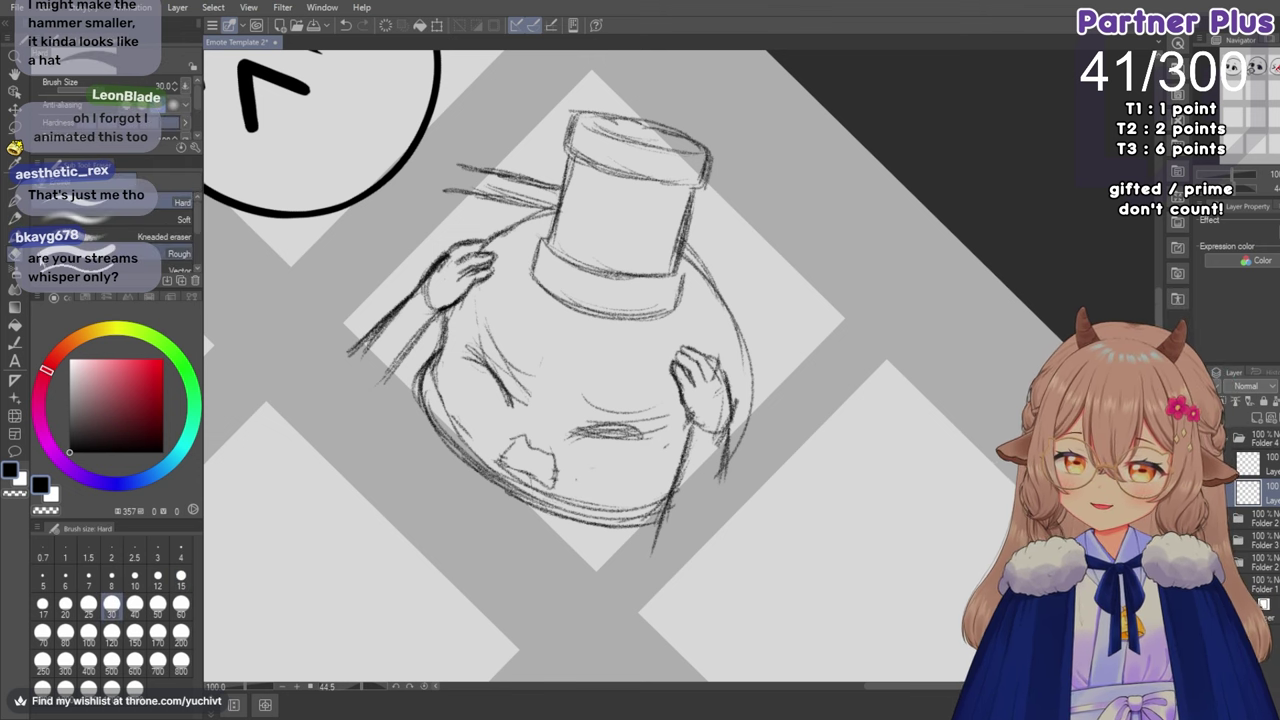
mouse_move(435, 378)
left_mouse_down()
mouse_move(475, 451)
mouse_move(545, 497)
mouse_move(637, 510)
left_mouse_up()
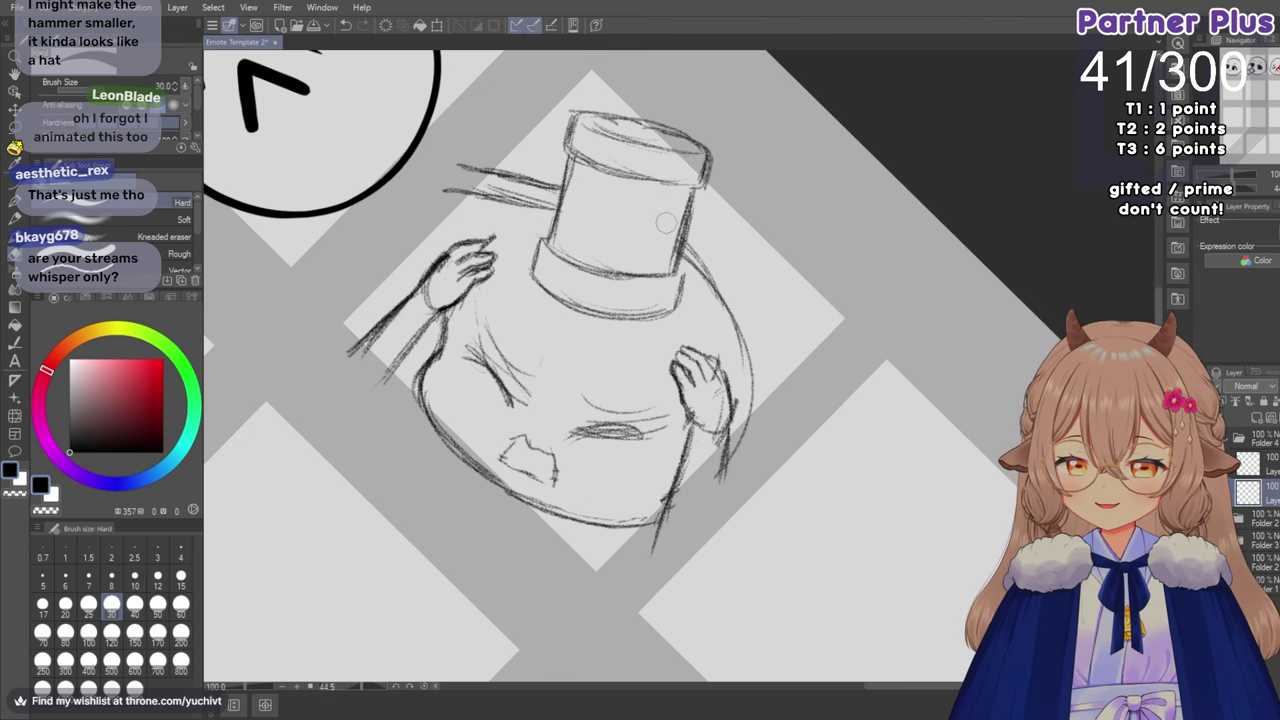
mouse_move(665, 222)
left_mouse_down()
mouse_move(669, 255)
mouse_move(710, 288)
left_mouse_up()
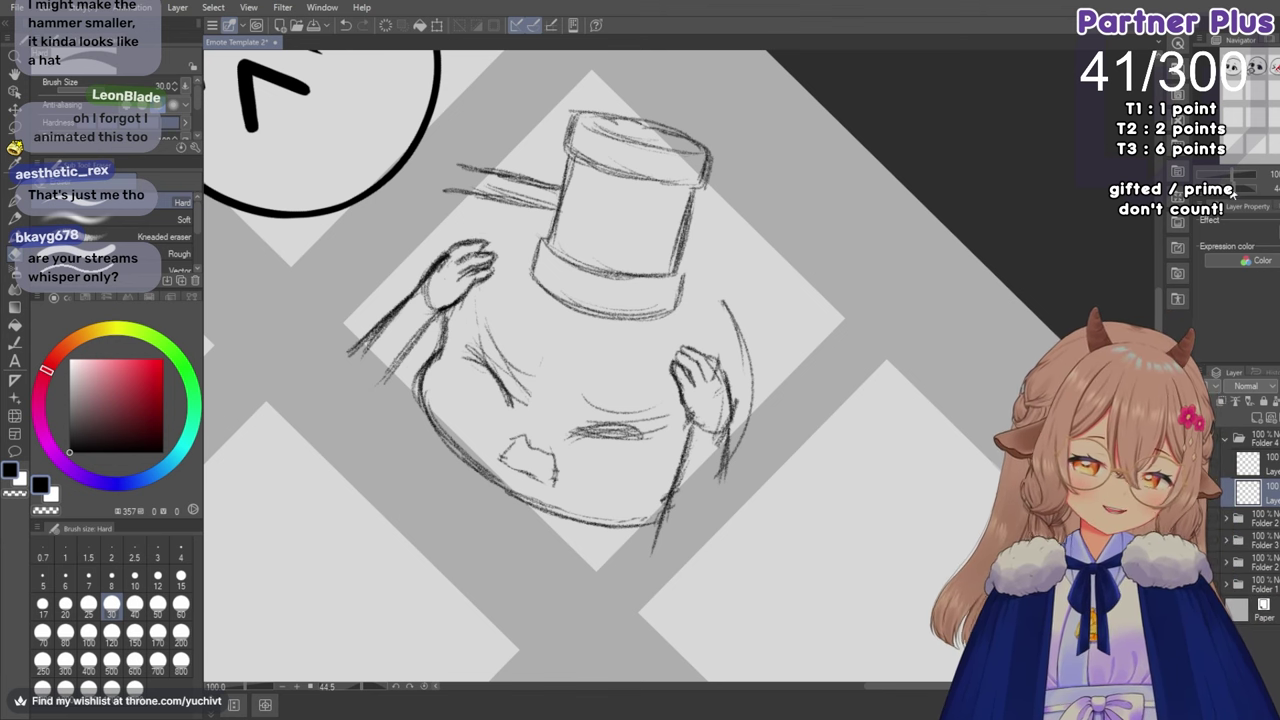
Rotate the canvas closer to upright and resketch the top of the head on both sides of the hammer with the Pencil.
left_click_drag(1232, 190, 1229, 190)
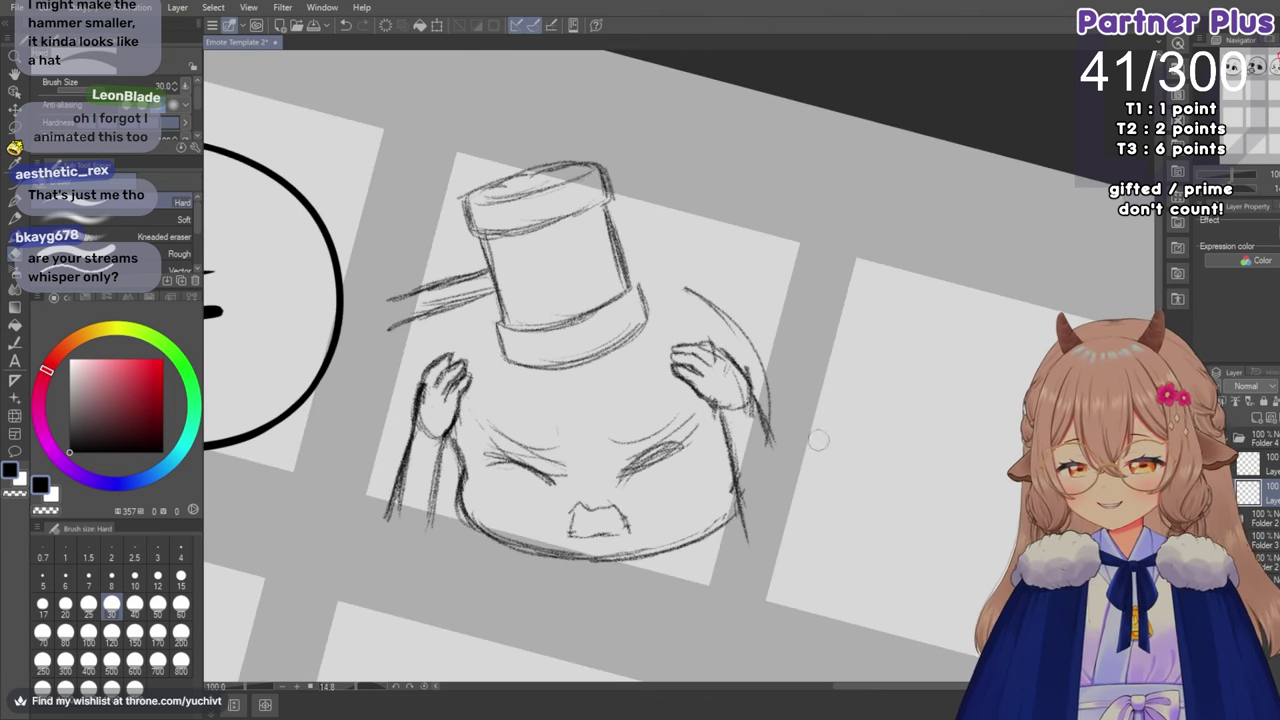
left_click(14, 218)
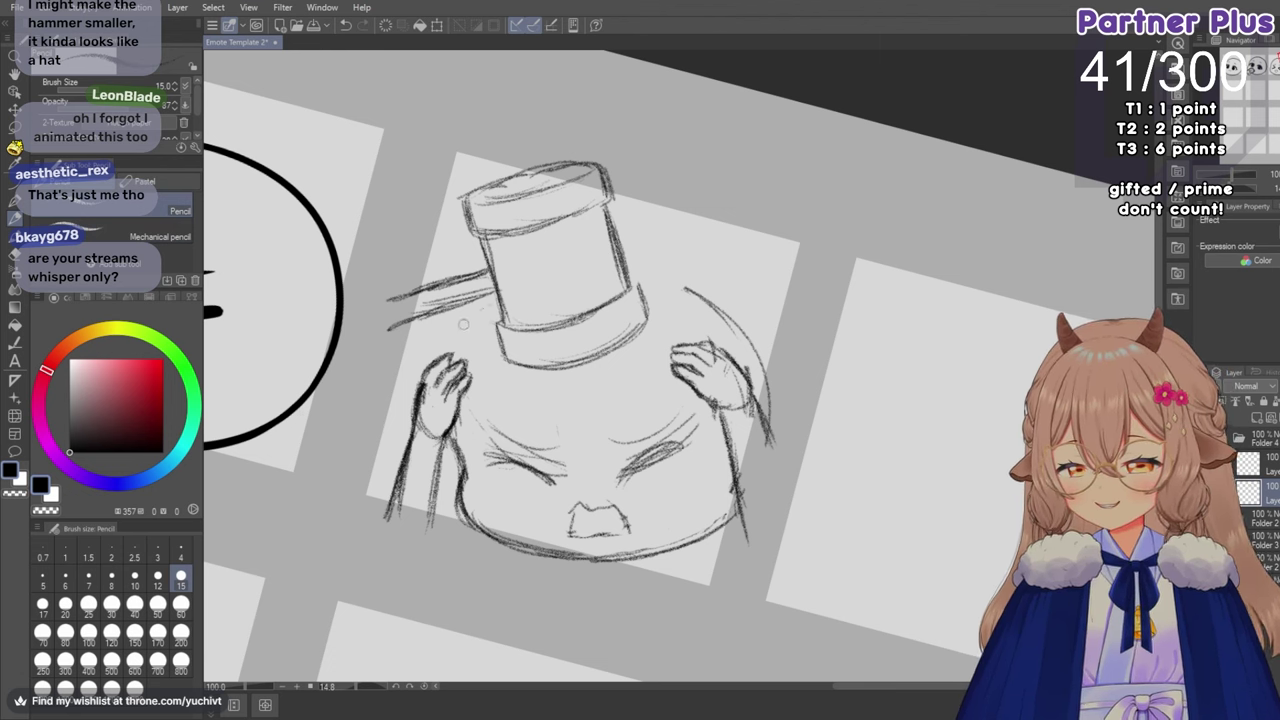
mouse_move(463, 323)
left_mouse_down()
mouse_move(494, 300)
mouse_move(452, 342)
mouse_move(496, 302)
left_mouse_up()
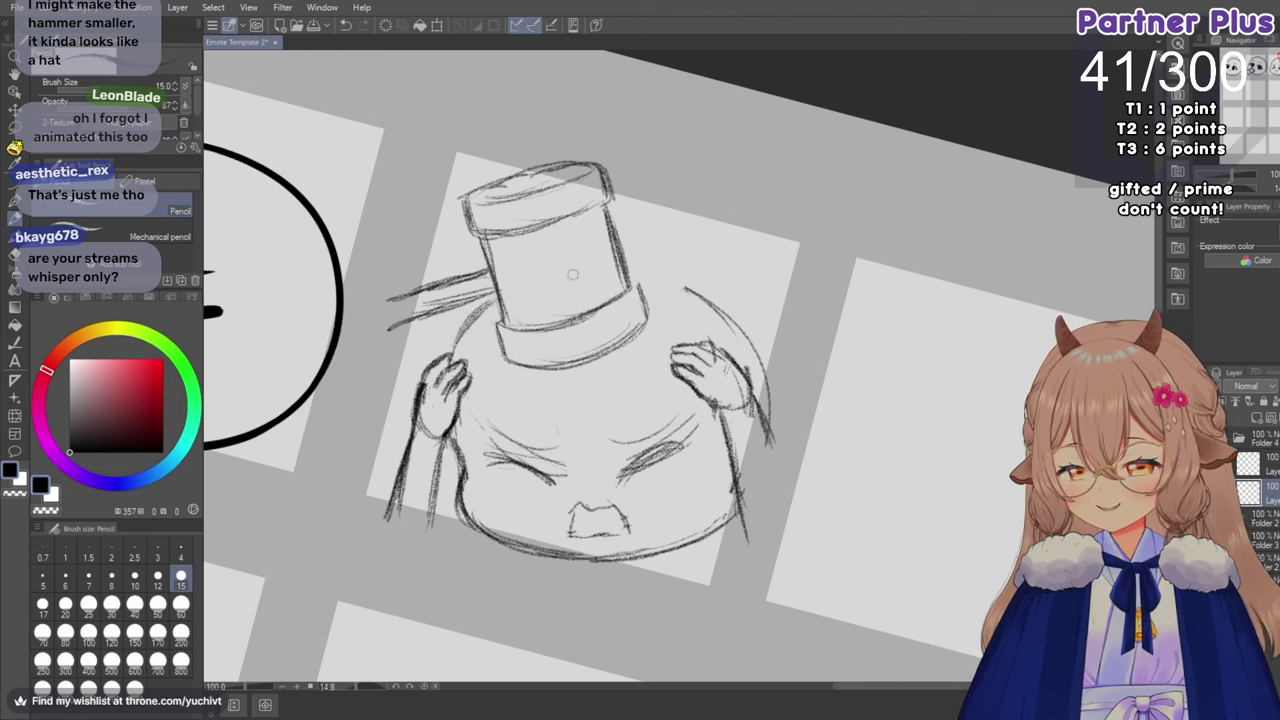
mouse_move(630, 272)
left_mouse_down()
mouse_move(722, 302)
mouse_move(766, 366)
mouse_move(770, 405)
left_mouse_up()
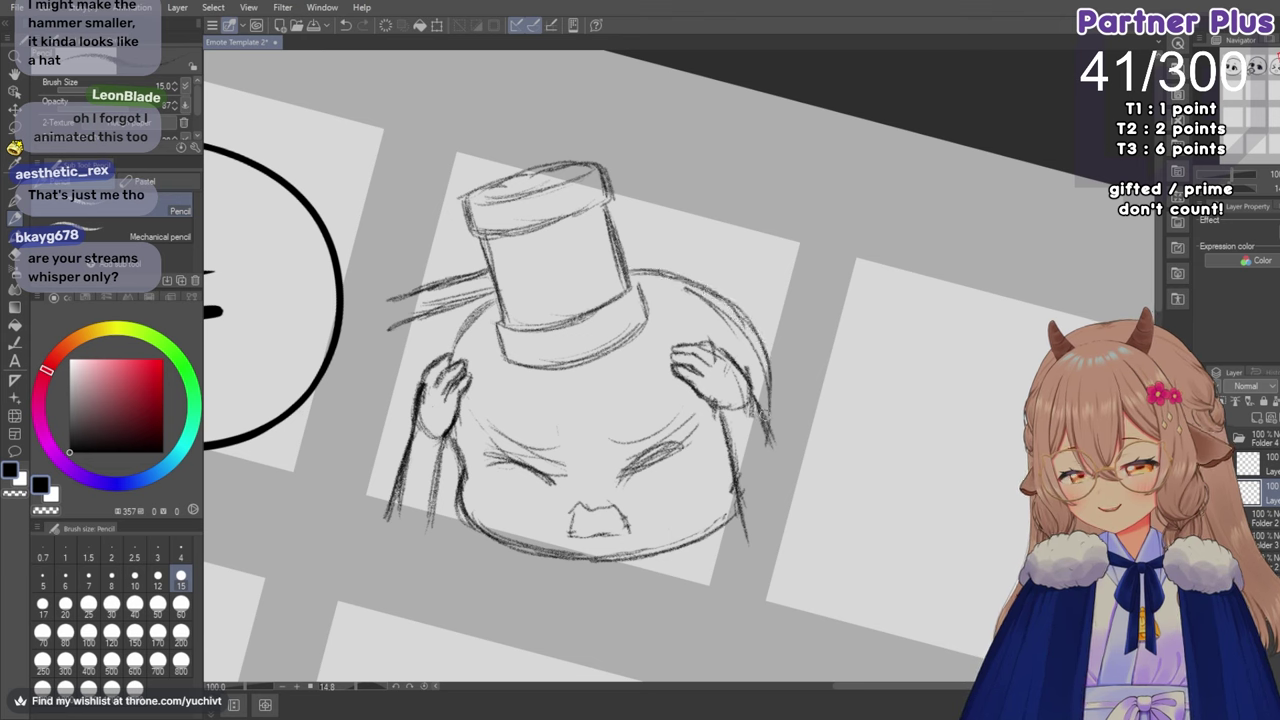
Erase the doubled outline beside the right hand, redraw that side of the head, and carry the head curve across the hammer.
key("e")
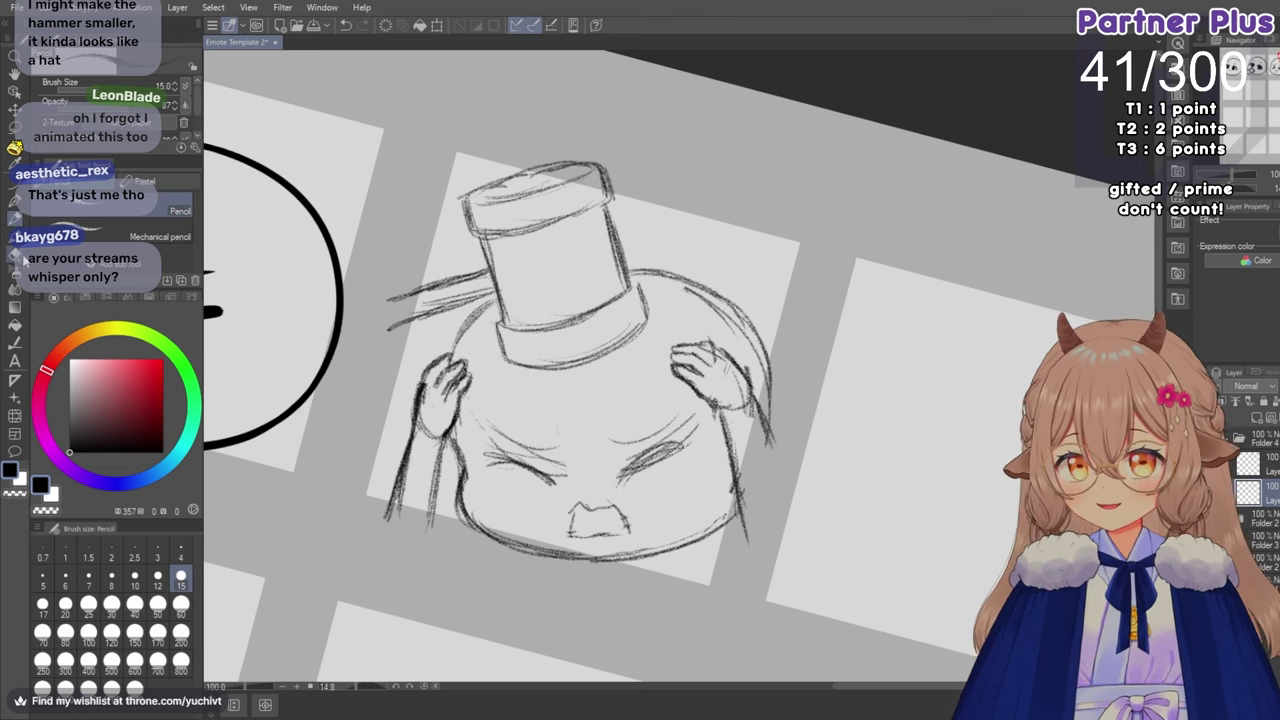
mouse_move(722, 316)
left_mouse_down()
mouse_move(756, 370)
mouse_move(757, 340)
left_mouse_up()
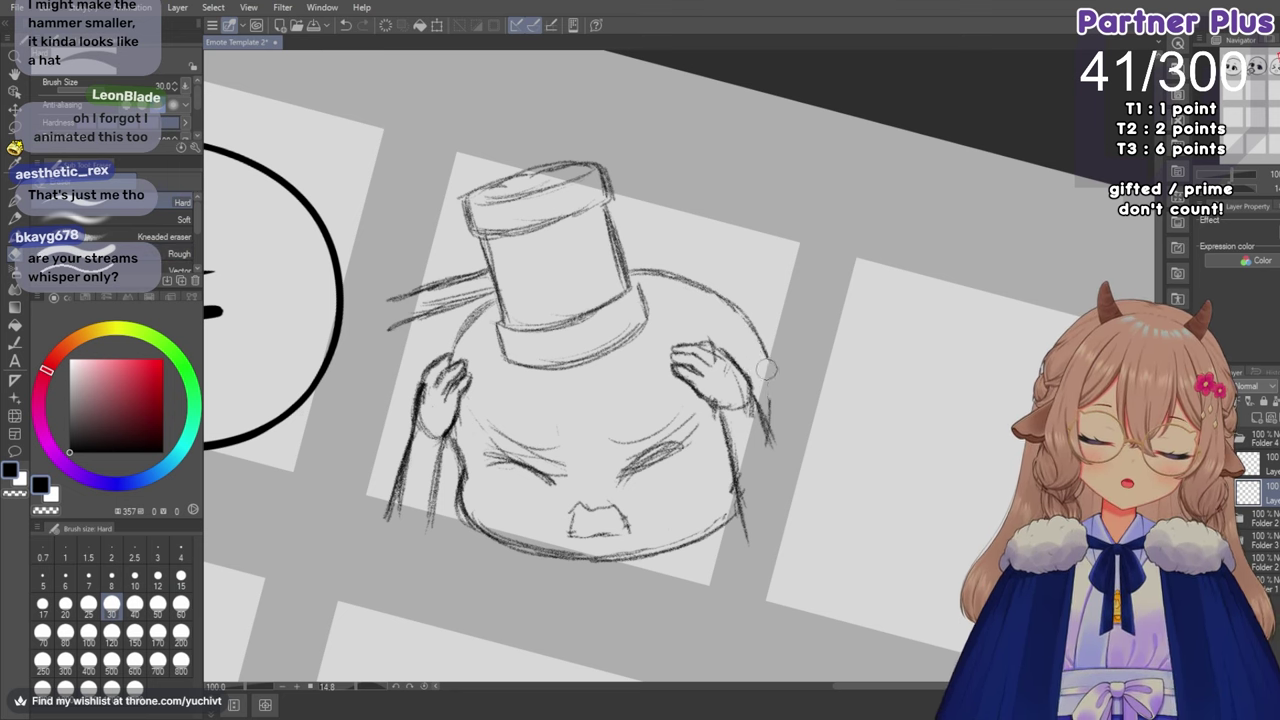
left_click(15, 215)
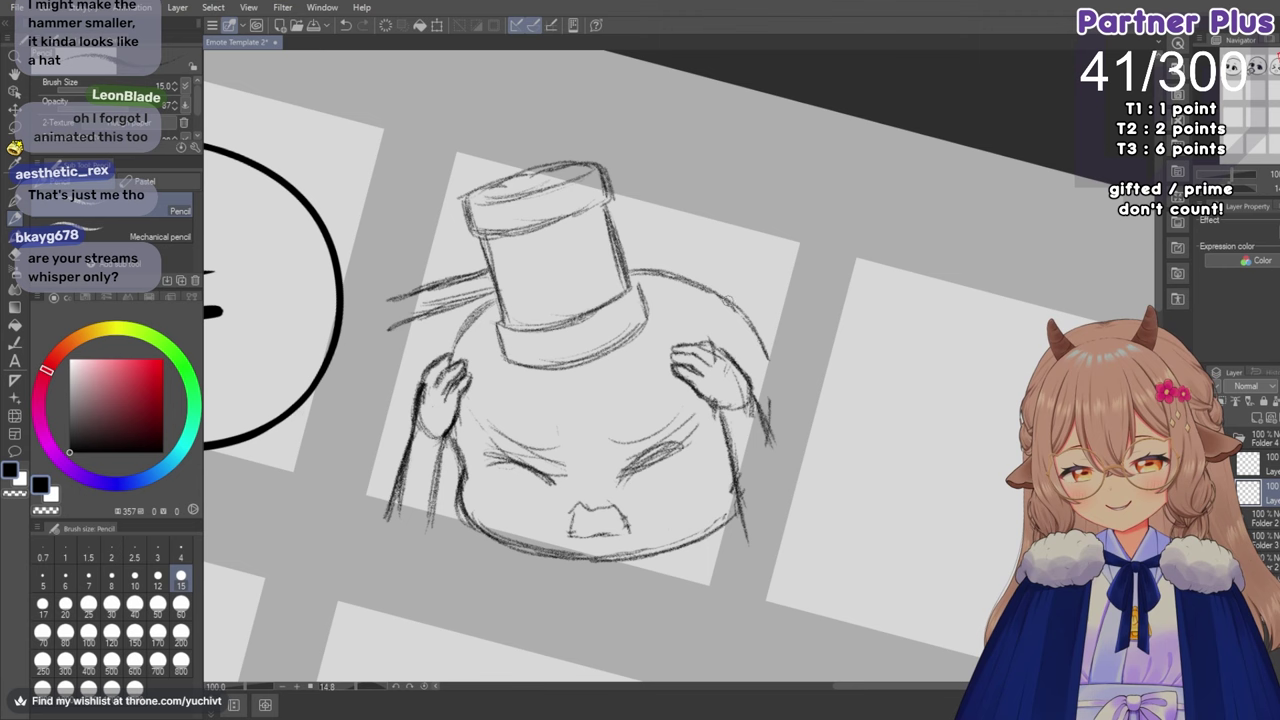
mouse_move(724, 296)
left_mouse_down()
mouse_move(770, 376)
mouse_move(768, 410)
left_mouse_up()
left_click_drag(770, 364, 768, 428)
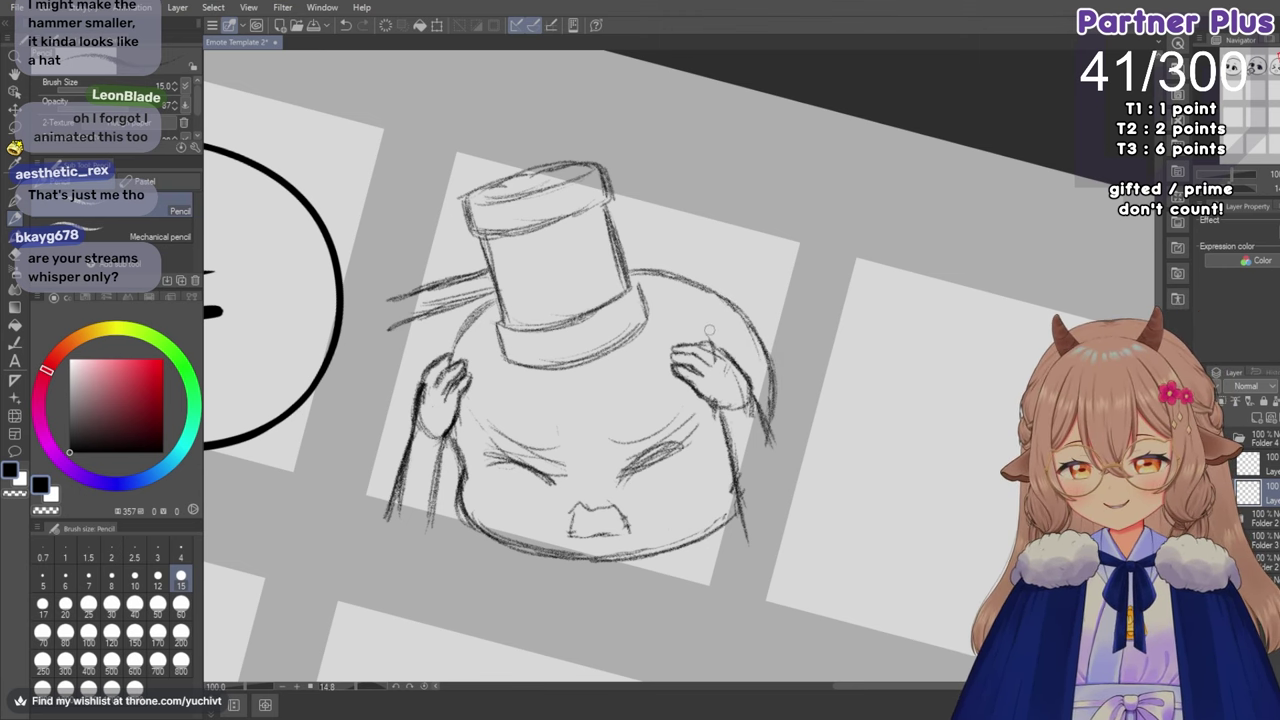
mouse_move(656, 266)
left_mouse_down()
mouse_move(572, 274)
mouse_move(490, 304)
mouse_move(455, 336)
mouse_move(581, 272)
left_mouse_up()
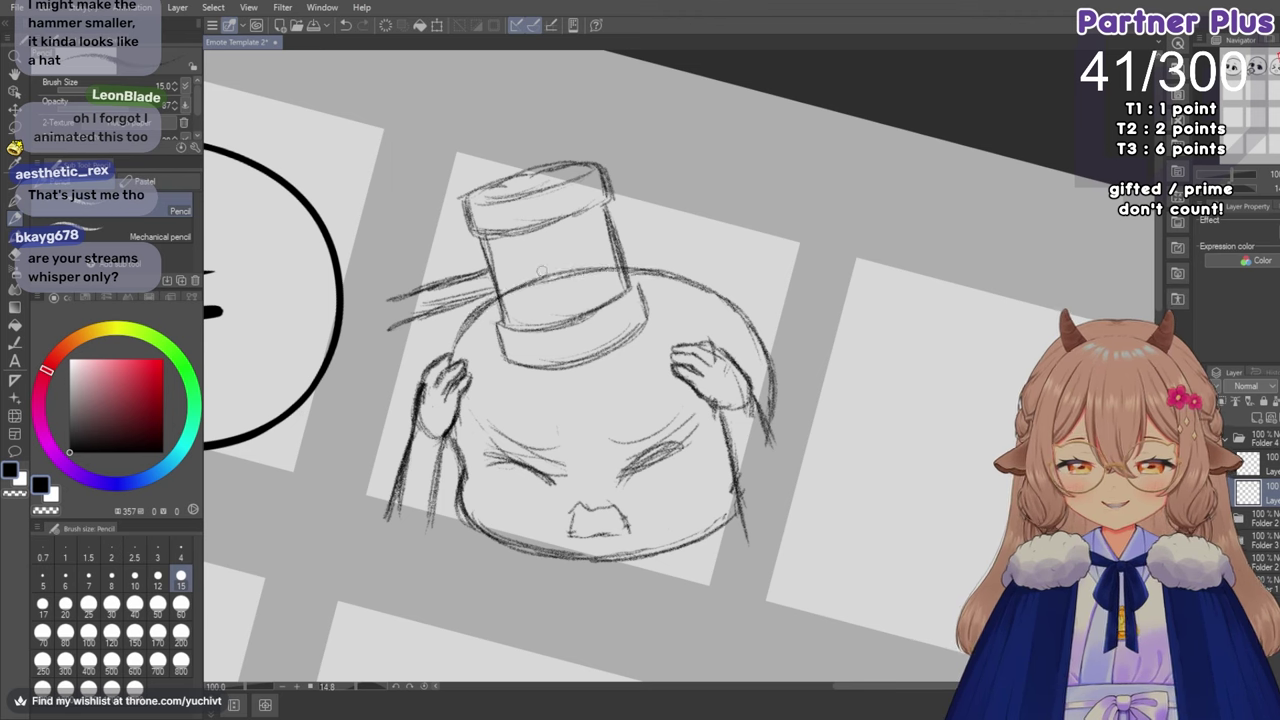
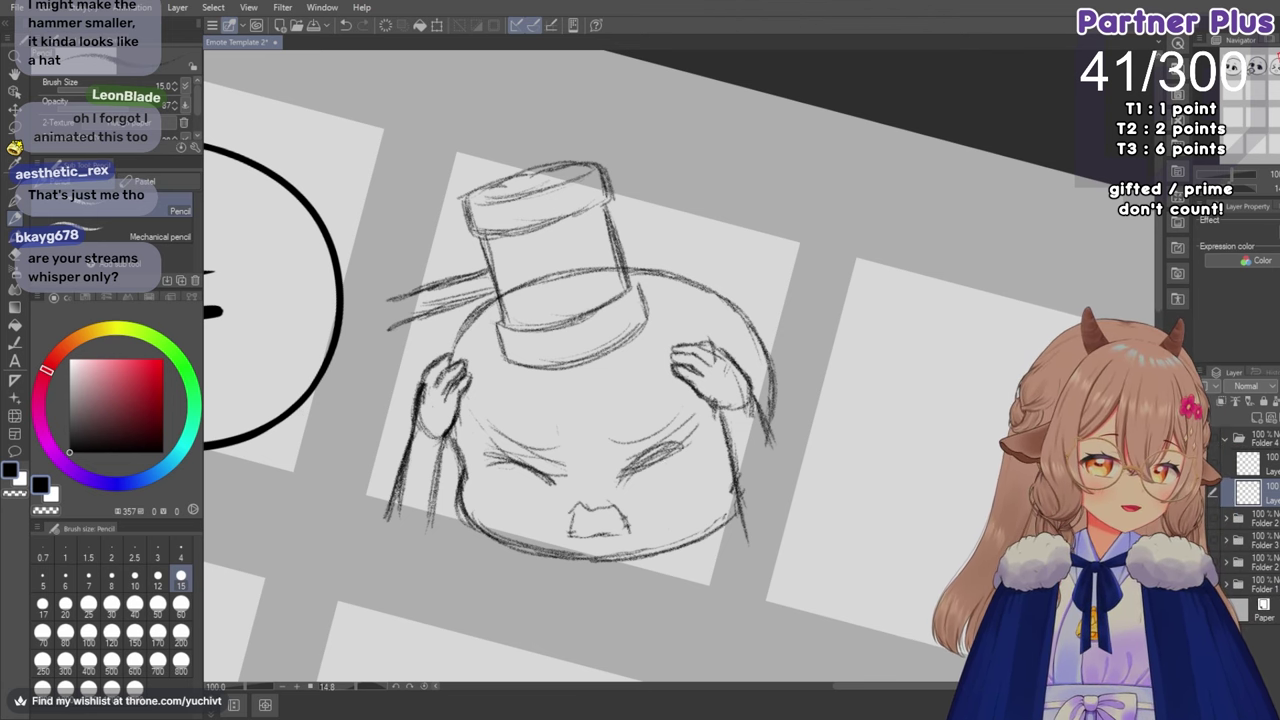
Mirror the view, erase the extra strokes around both eyes, and redraw the outer edge of the hand on the hammer-handle side with the Pencil.
key("h")
left_click_drag(691, 687, 728, 688)
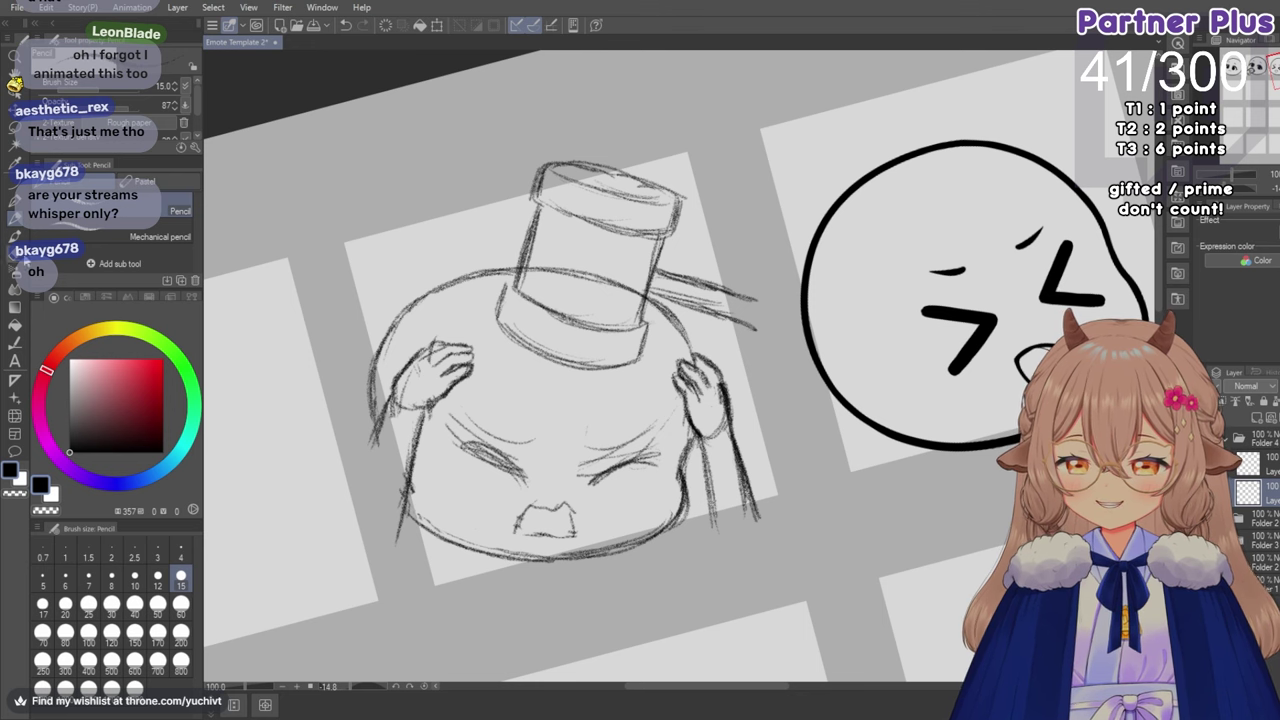
key("e")
mouse_move(667, 428)
left_mouse_down()
mouse_move(587, 474)
mouse_move(605, 464)
left_mouse_up()
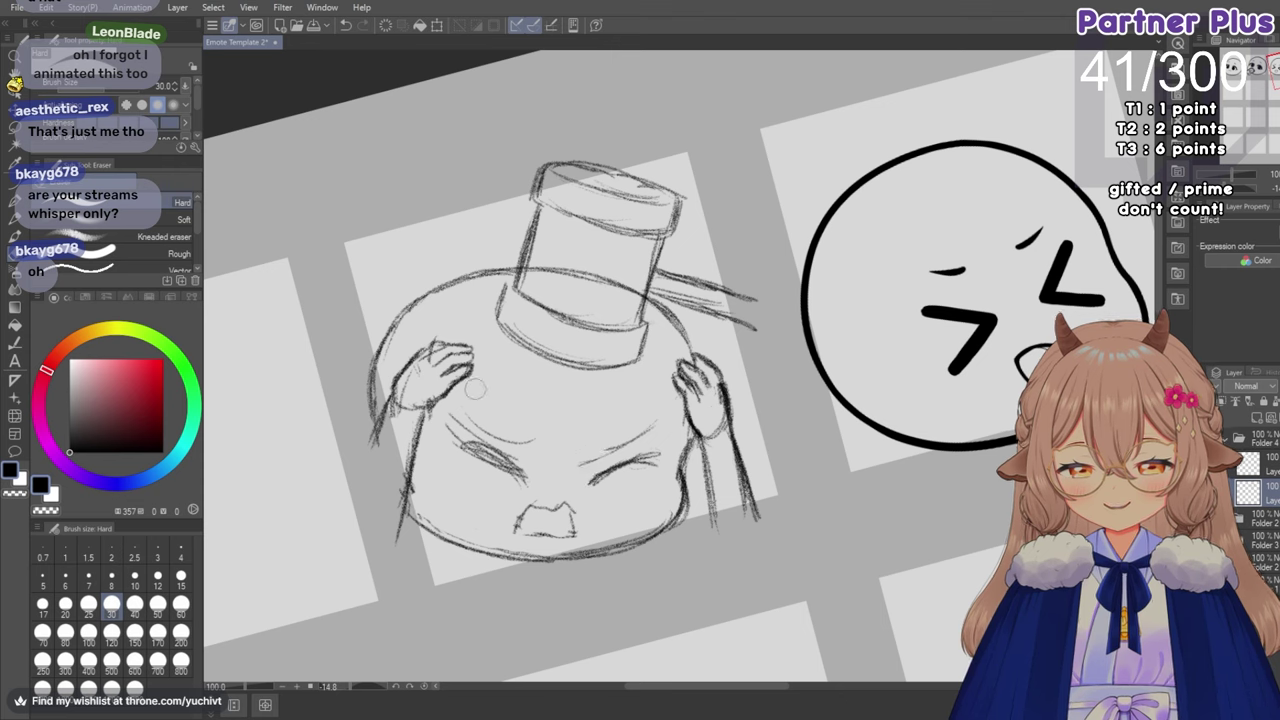
left_click_drag(440, 421, 509, 455)
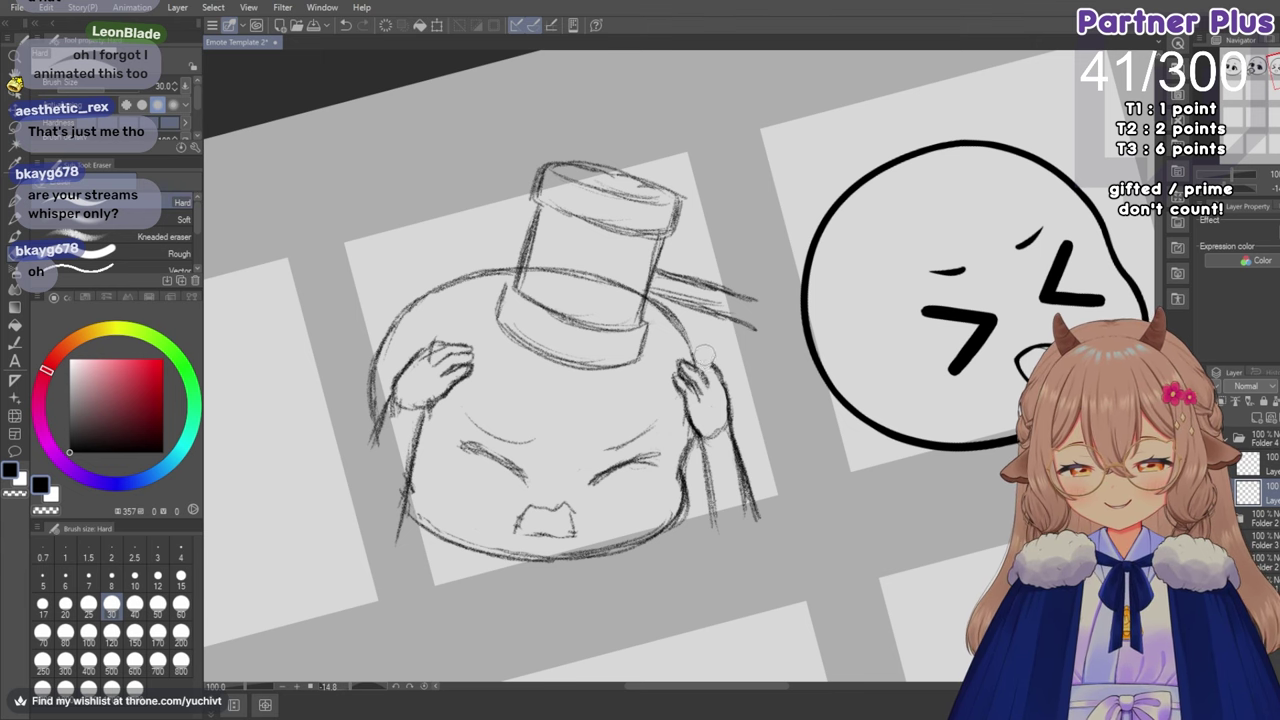
scroll(766, 426, "up", 1)
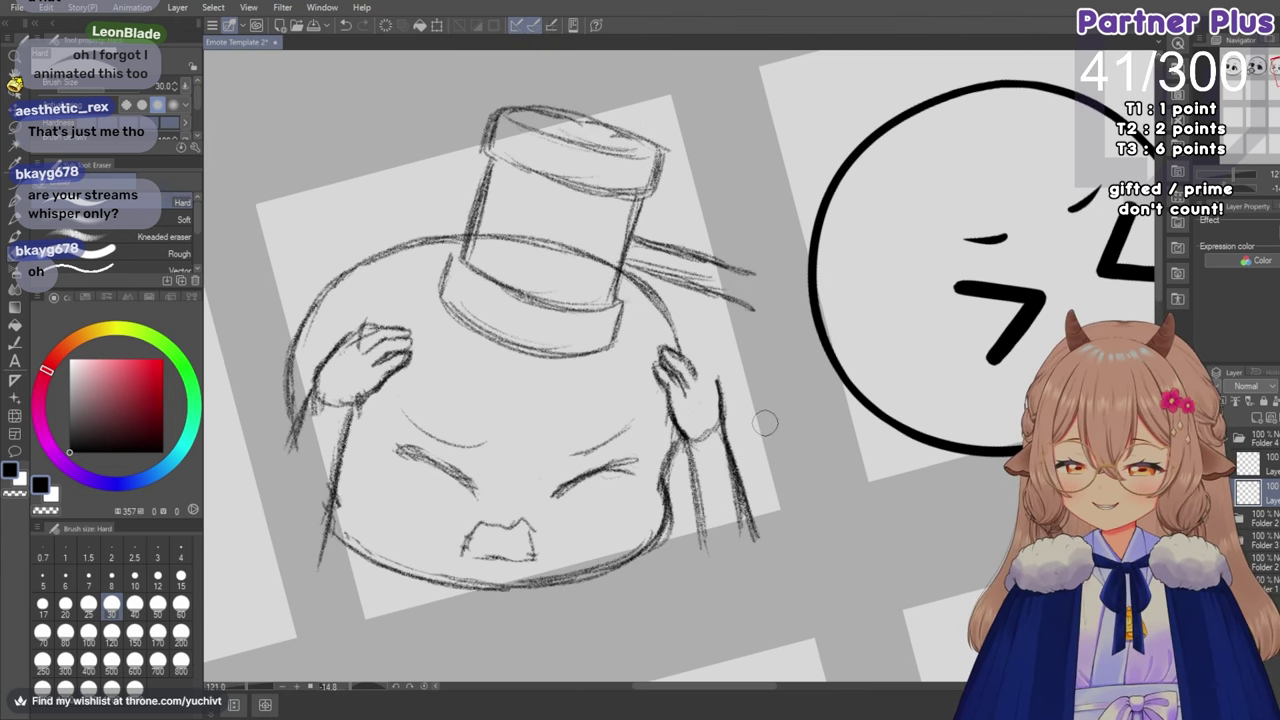
key("p")
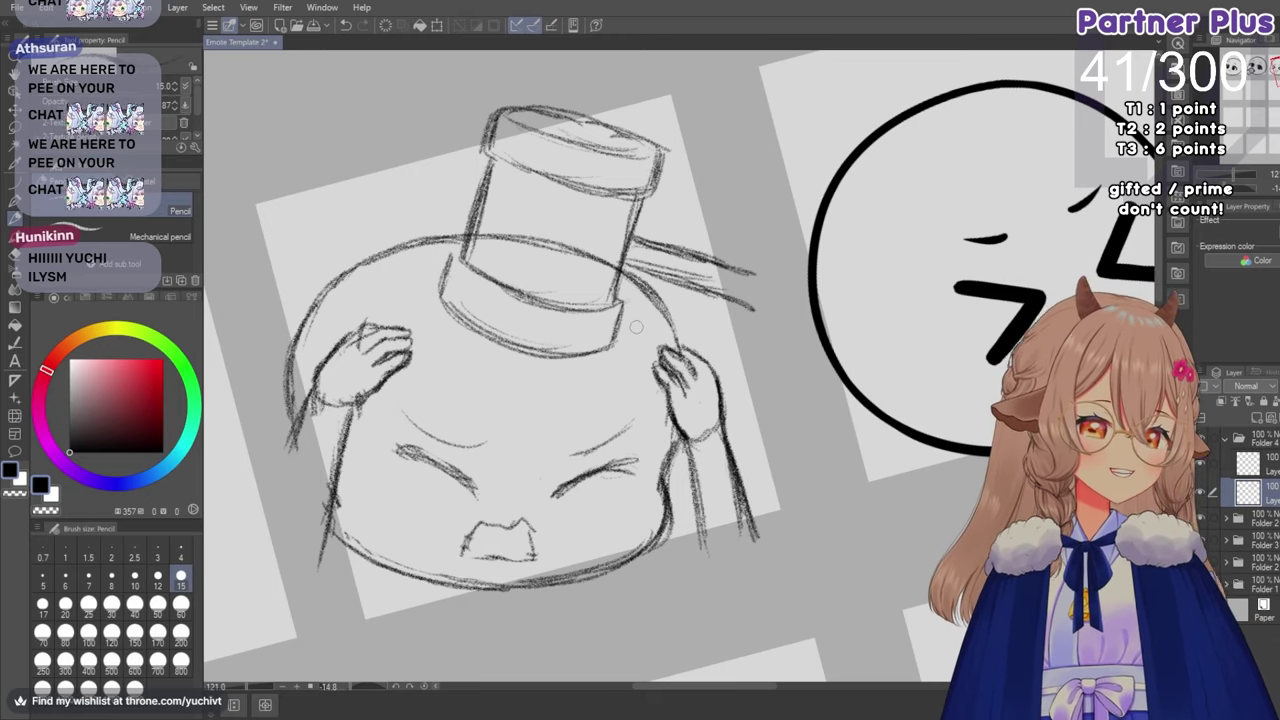
Compare the hammer sketch with the finished emotes in mirrored and unmirrored views, and reset the canvas rotation to upright.
scroll(553, 348, "down", 3)
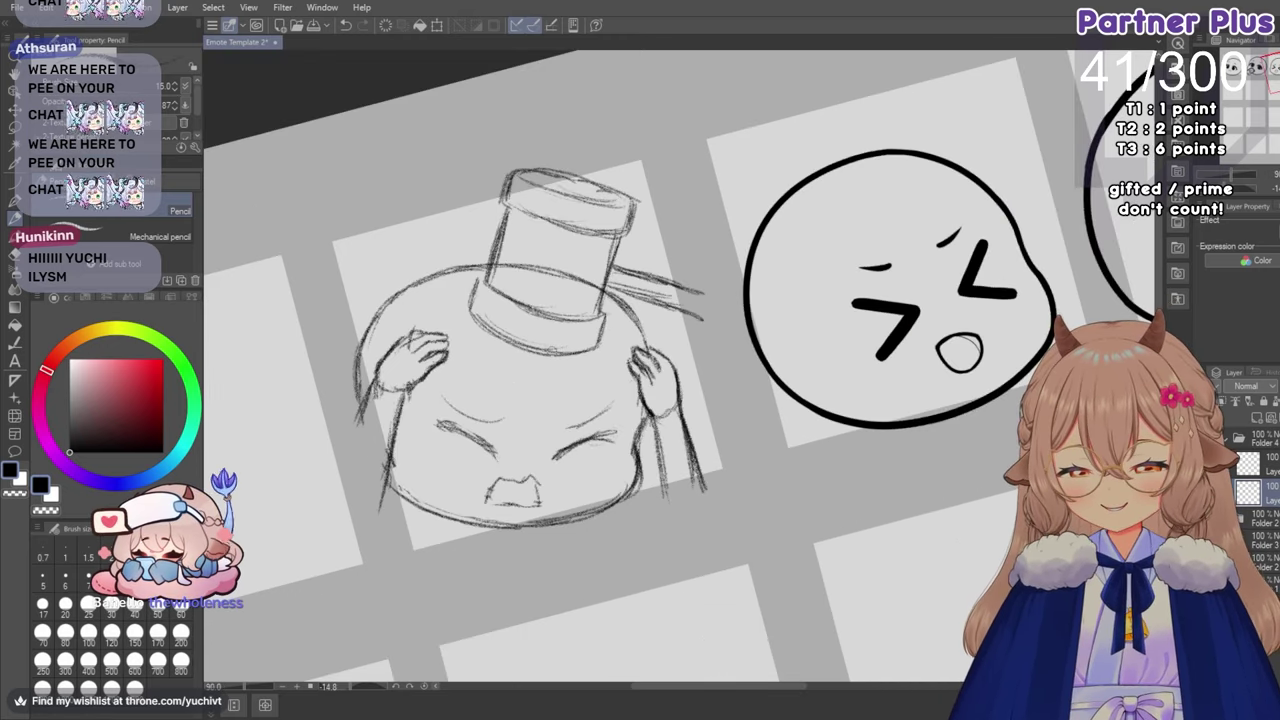
scroll(546, 370, "down", 3)
scroll(546, 370, "up", 4)
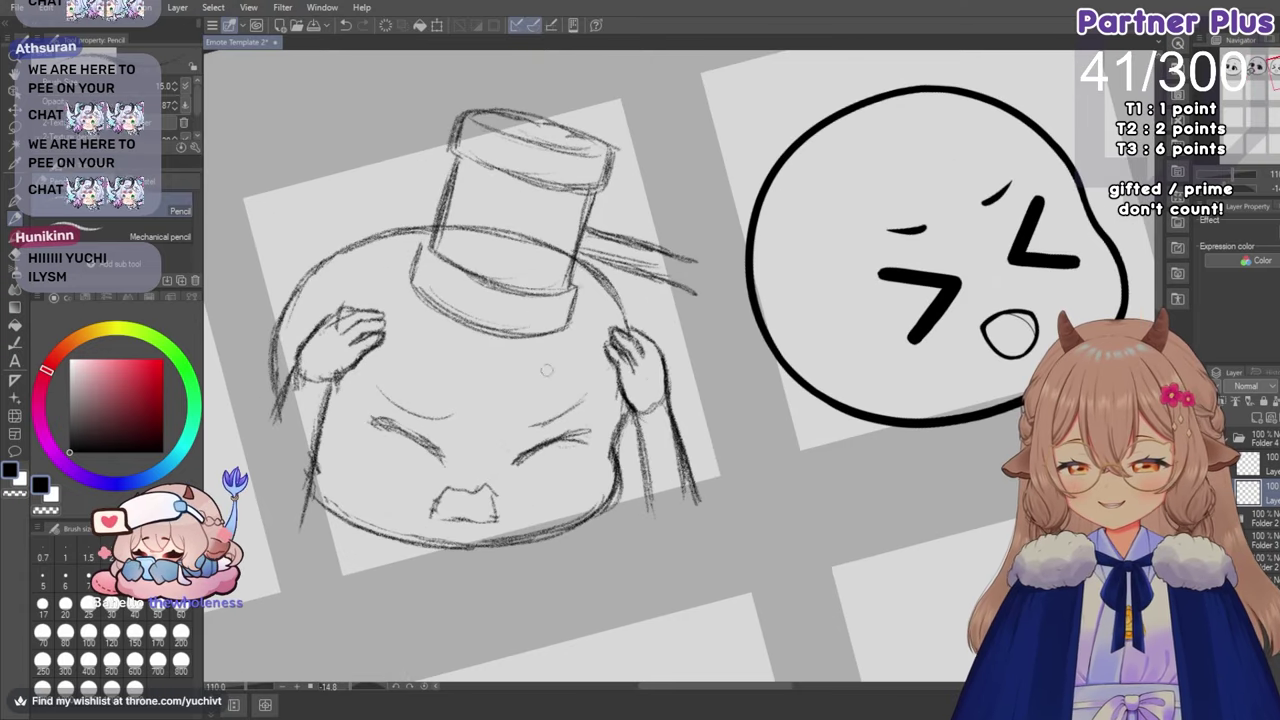
scroll(540, 372, "up", 1)
key("e")
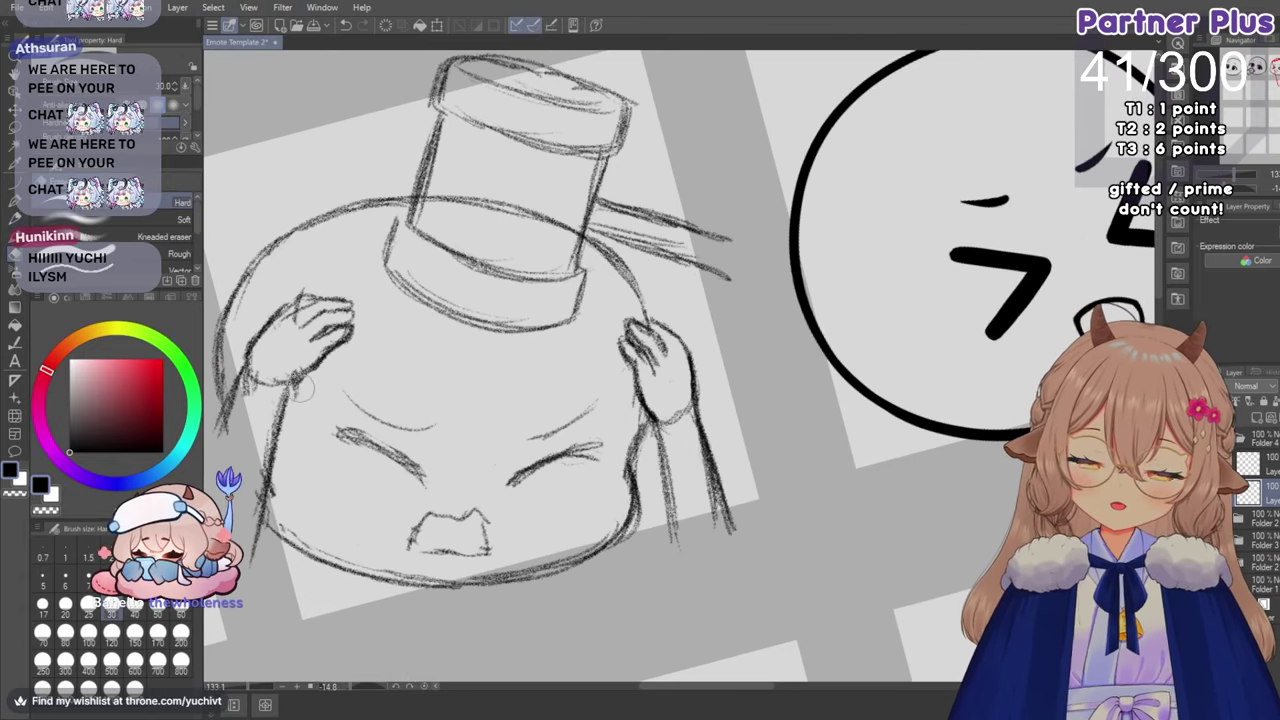
scroll(300, 390, "down", 4)
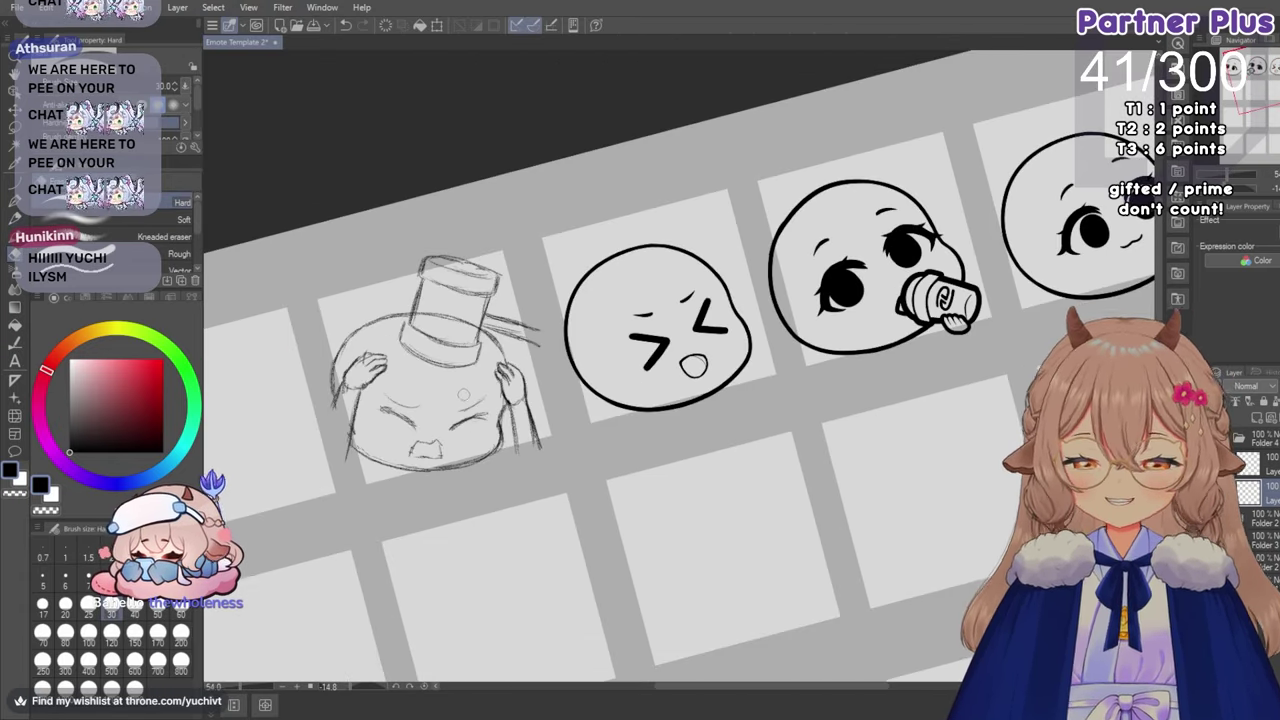
scroll(464, 394, "down", 1)
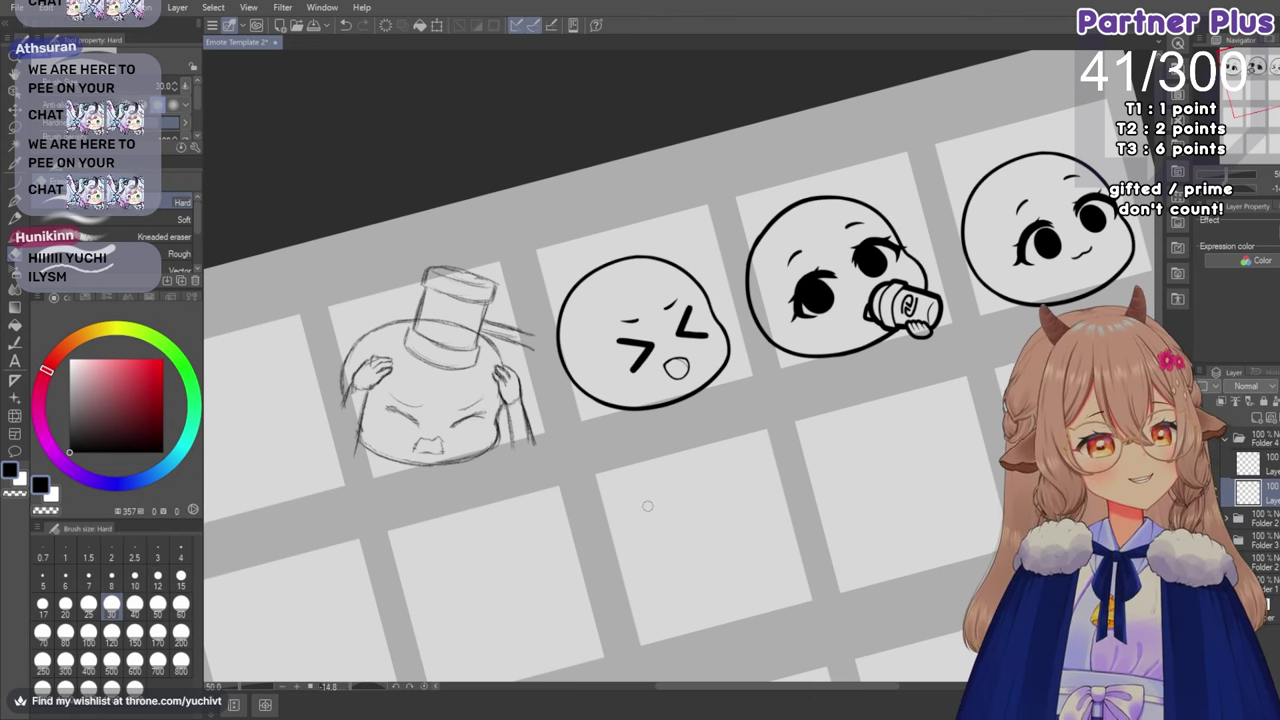
left_click_drag(724, 687, 768, 687)
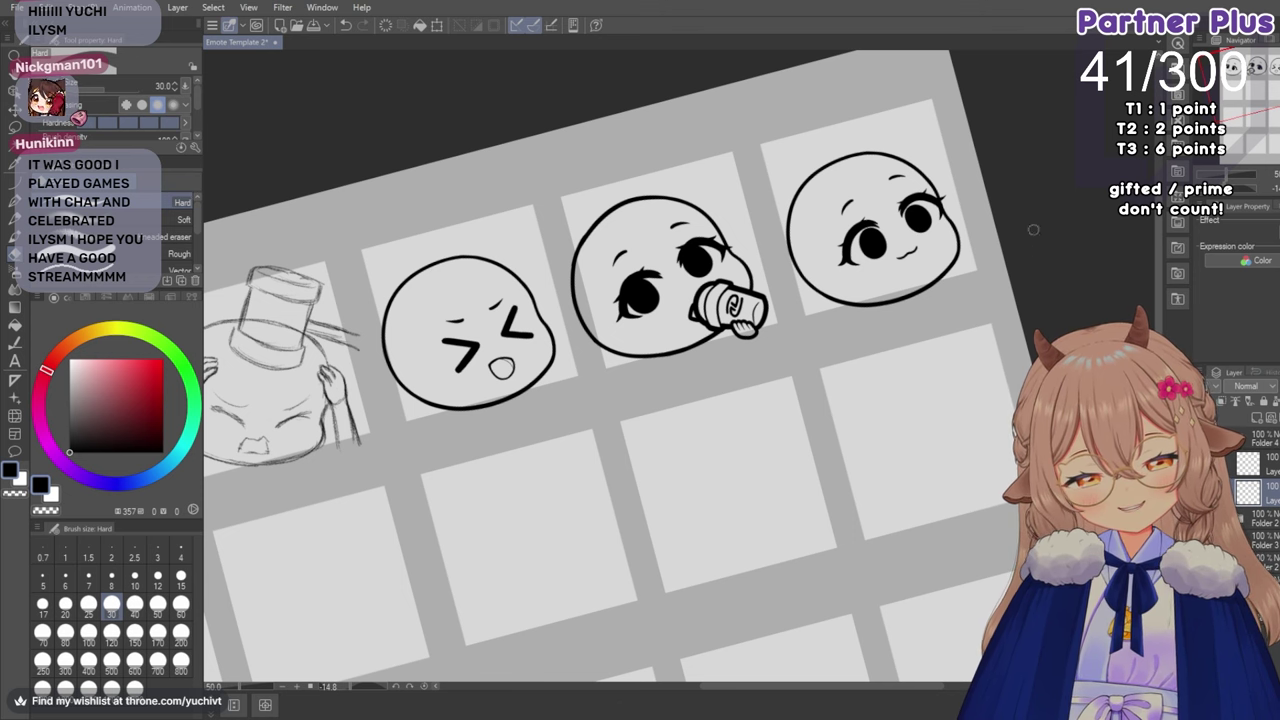
key("h")
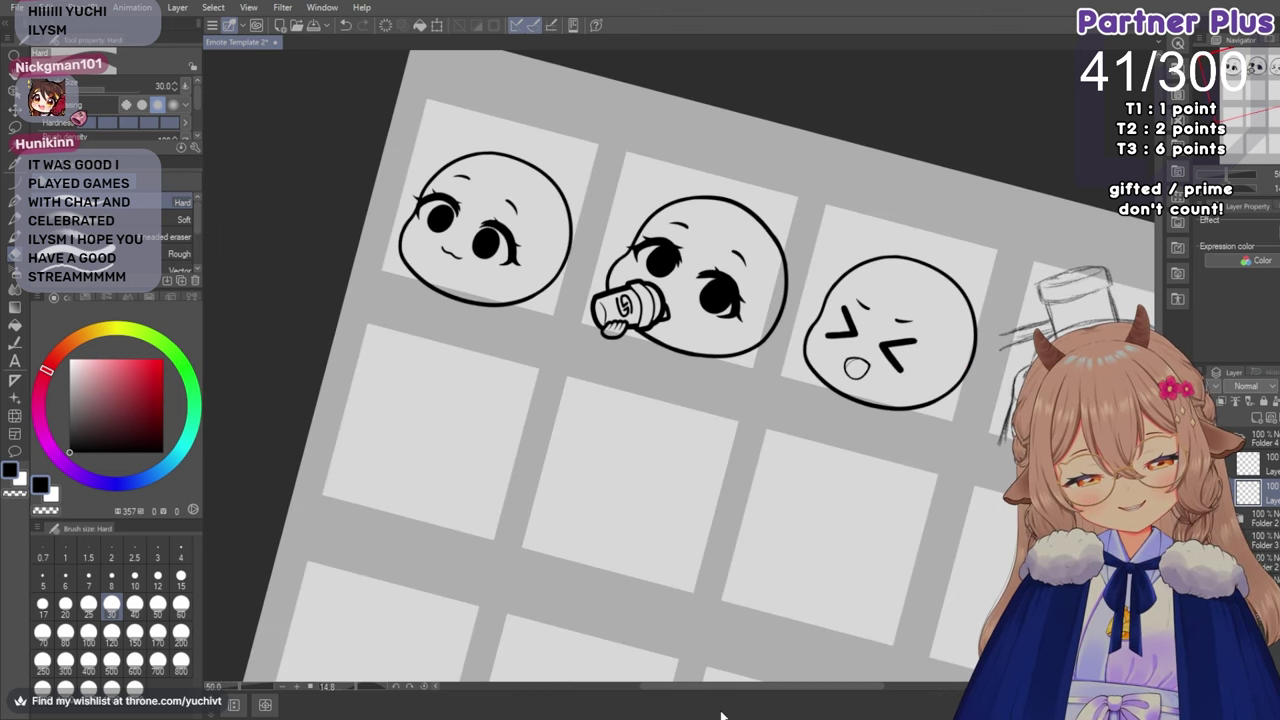
left_click_drag(723, 687, 791, 690)
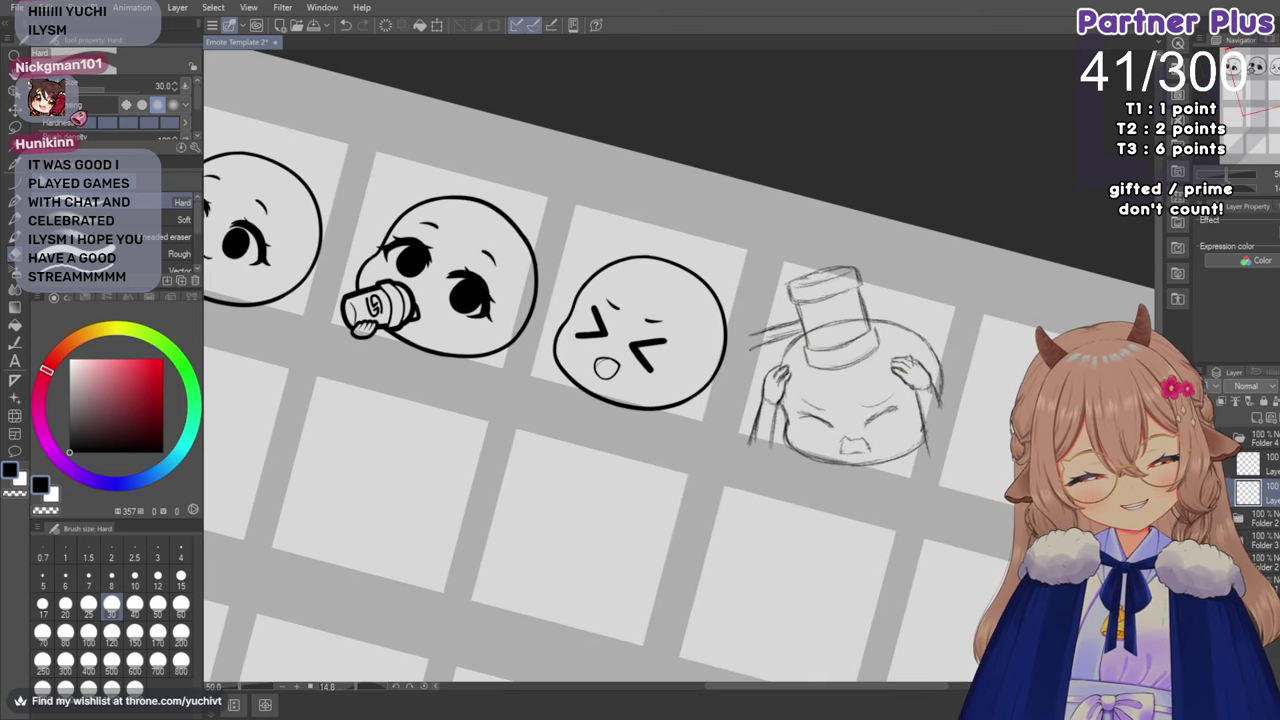
key("ctrl+at")
left_click_drag(764, 687, 790, 682)
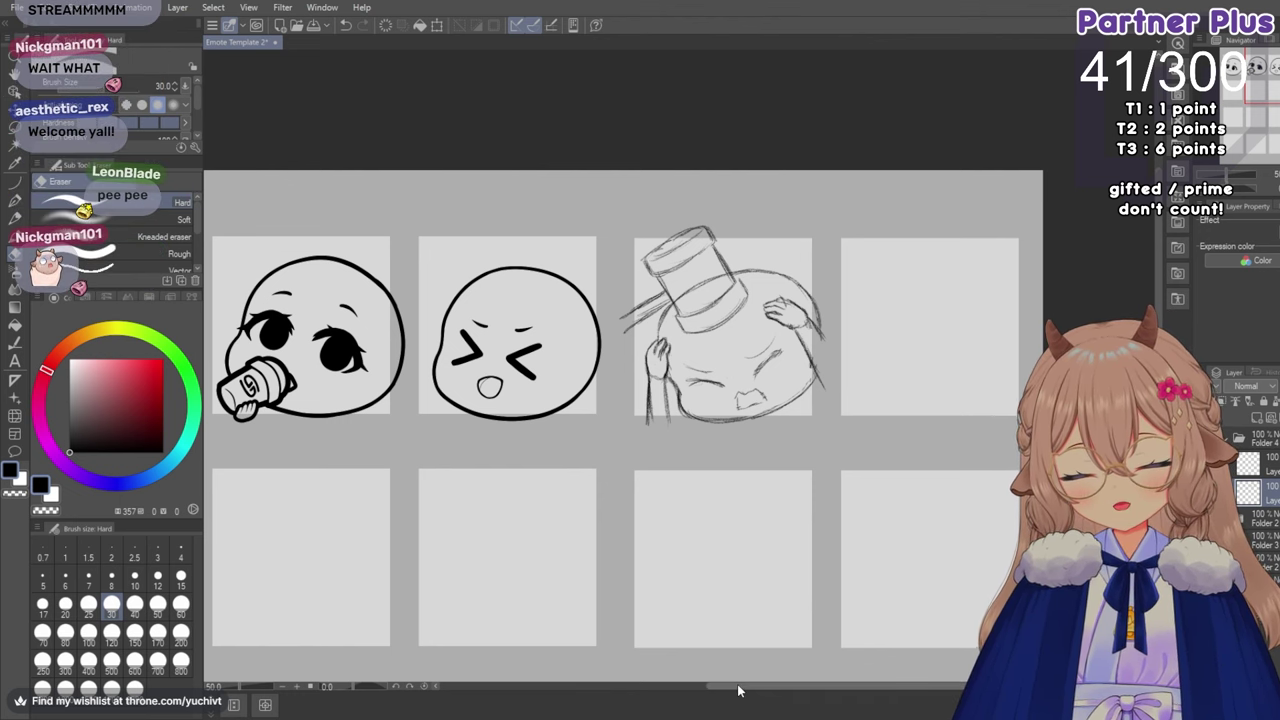
left_click_drag(740, 690, 745, 690)
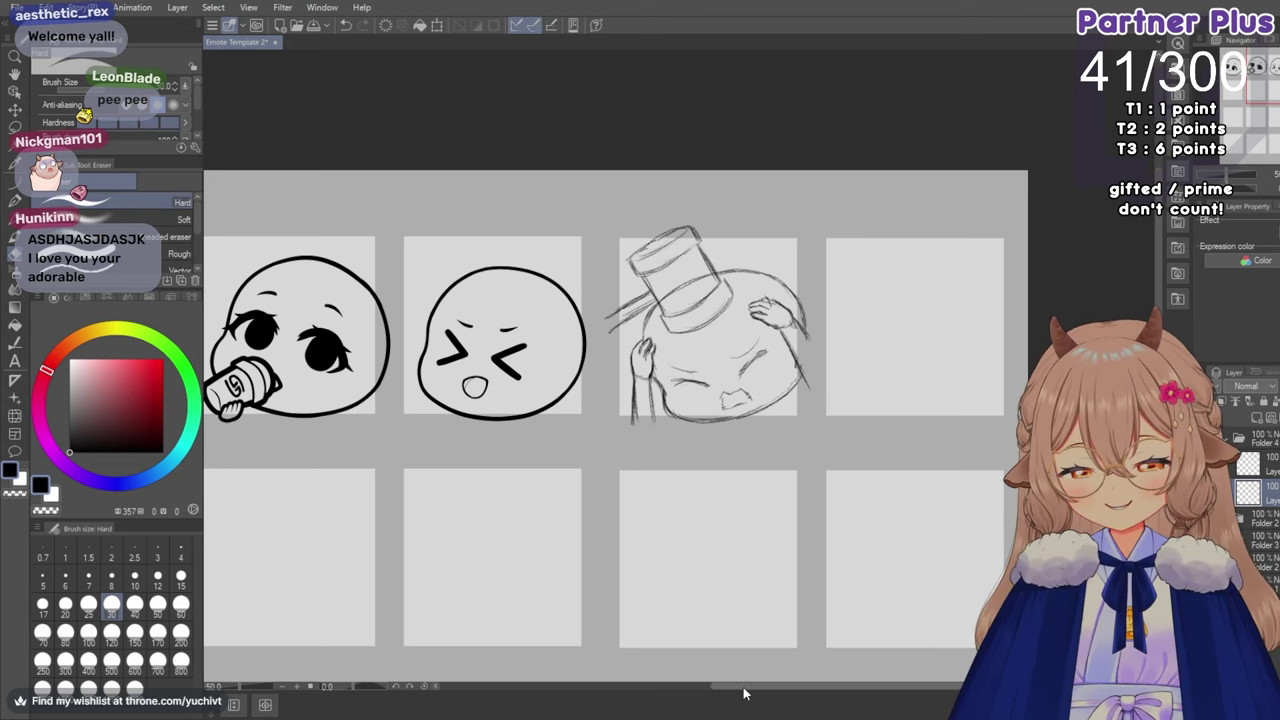
left_click_drag(743, 688, 759, 690)
Erase the head outline above the right-hand raised hand and the cheek curve below that arm with the size 30 Hard eraser.
scroll(795, 278, "up", 1)
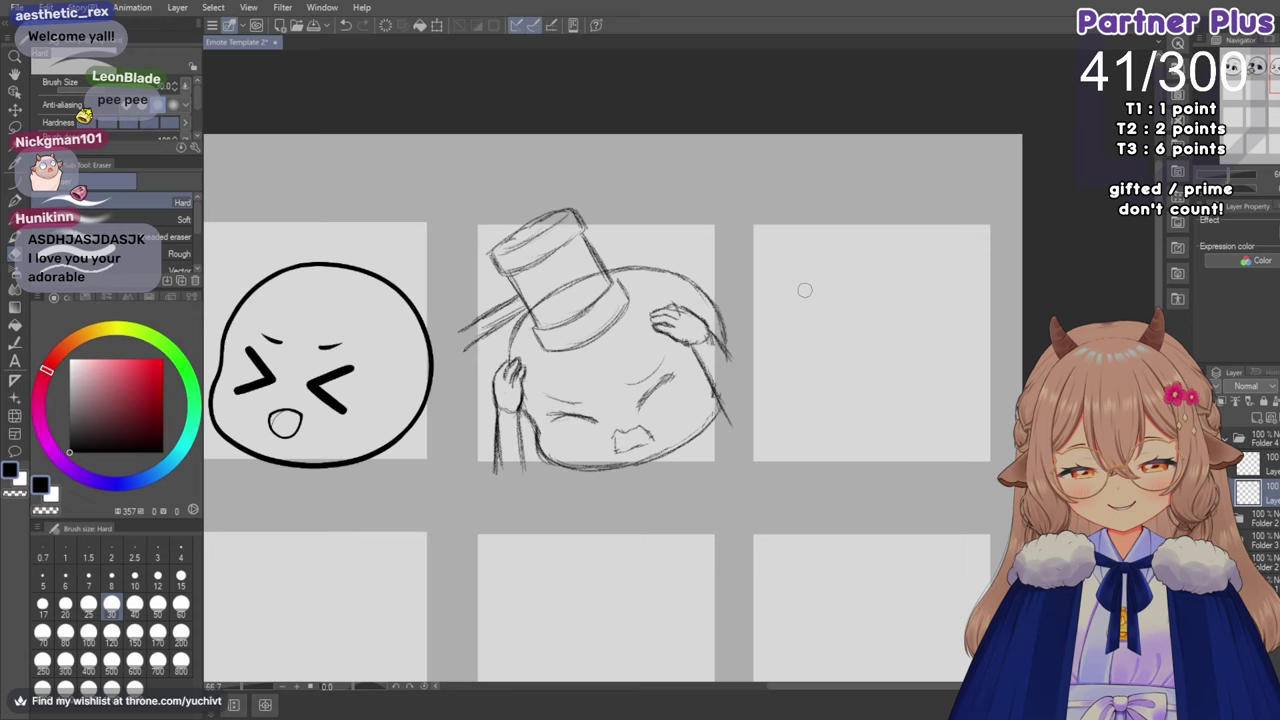
scroll(762, 330, "up", 1)
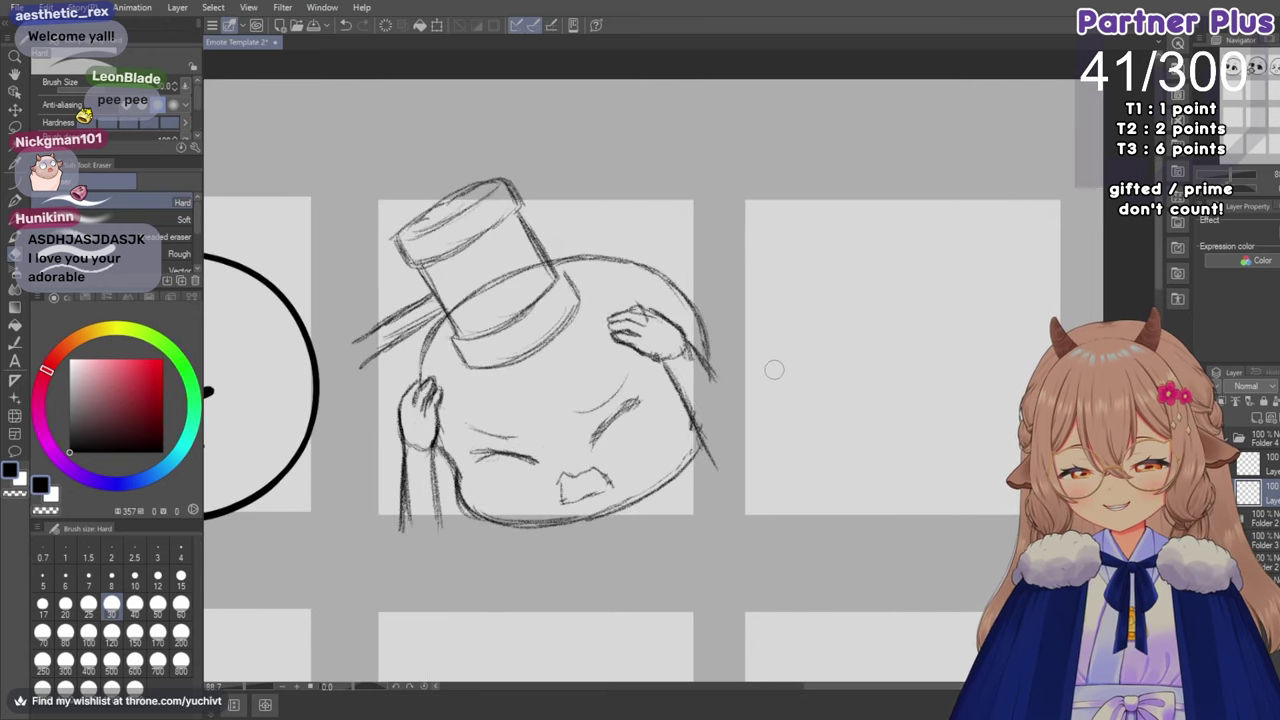
mouse_move(692, 318)
left_mouse_down()
mouse_move(715, 351)
mouse_move(690, 304)
mouse_move(659, 280)
left_mouse_up()
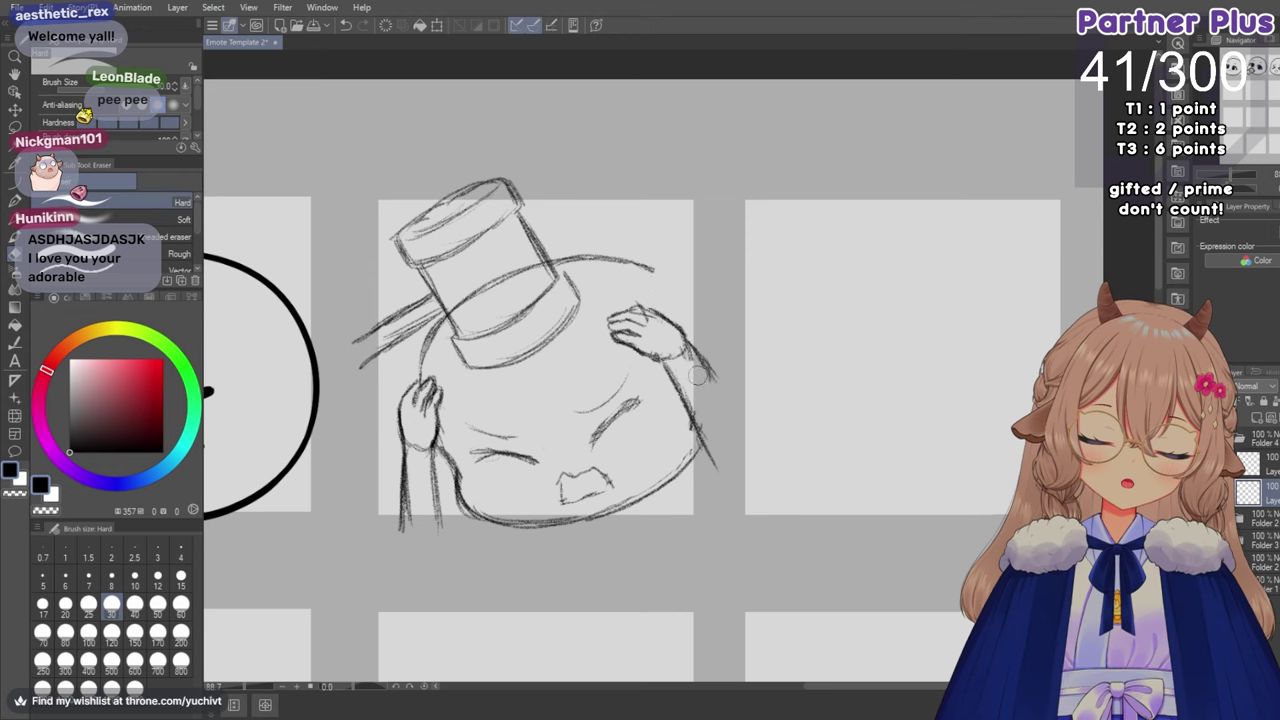
left_click_drag(679, 452, 660, 488)
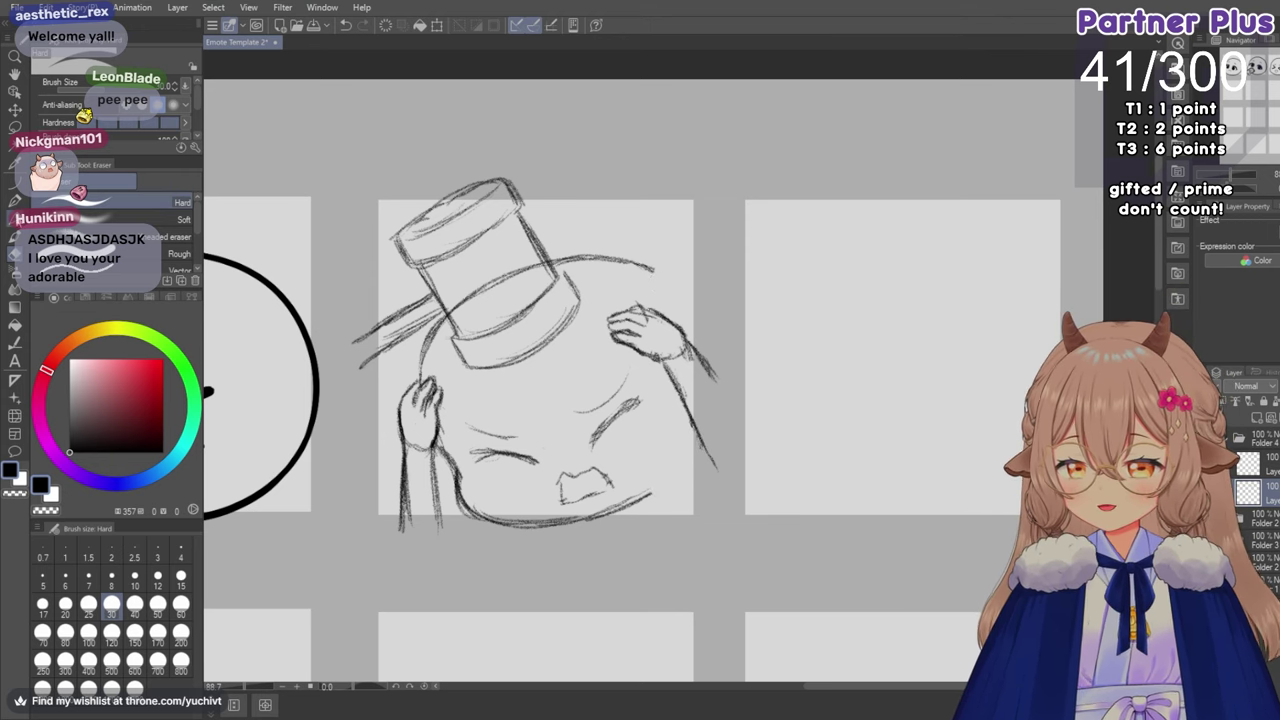
key("p")
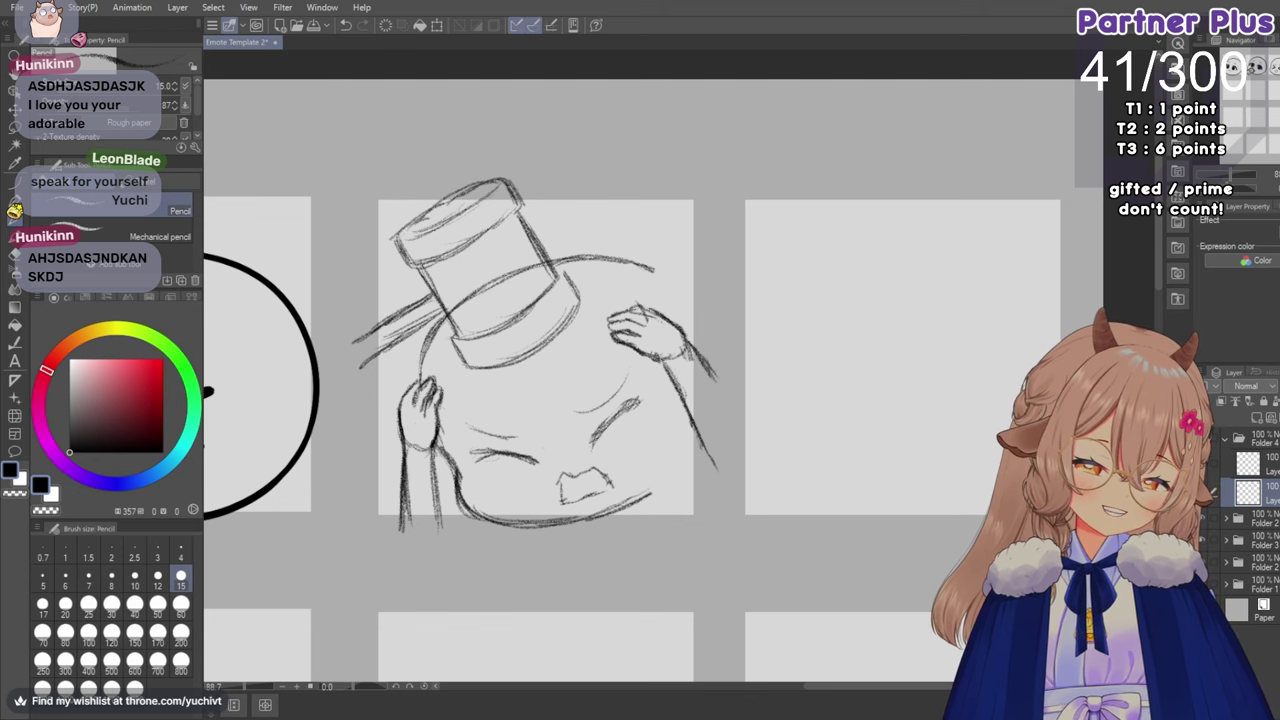
Mirror the view and redraw the head curve around the raised hand and the cheek below it with the size 15 Pencil.
key("h")
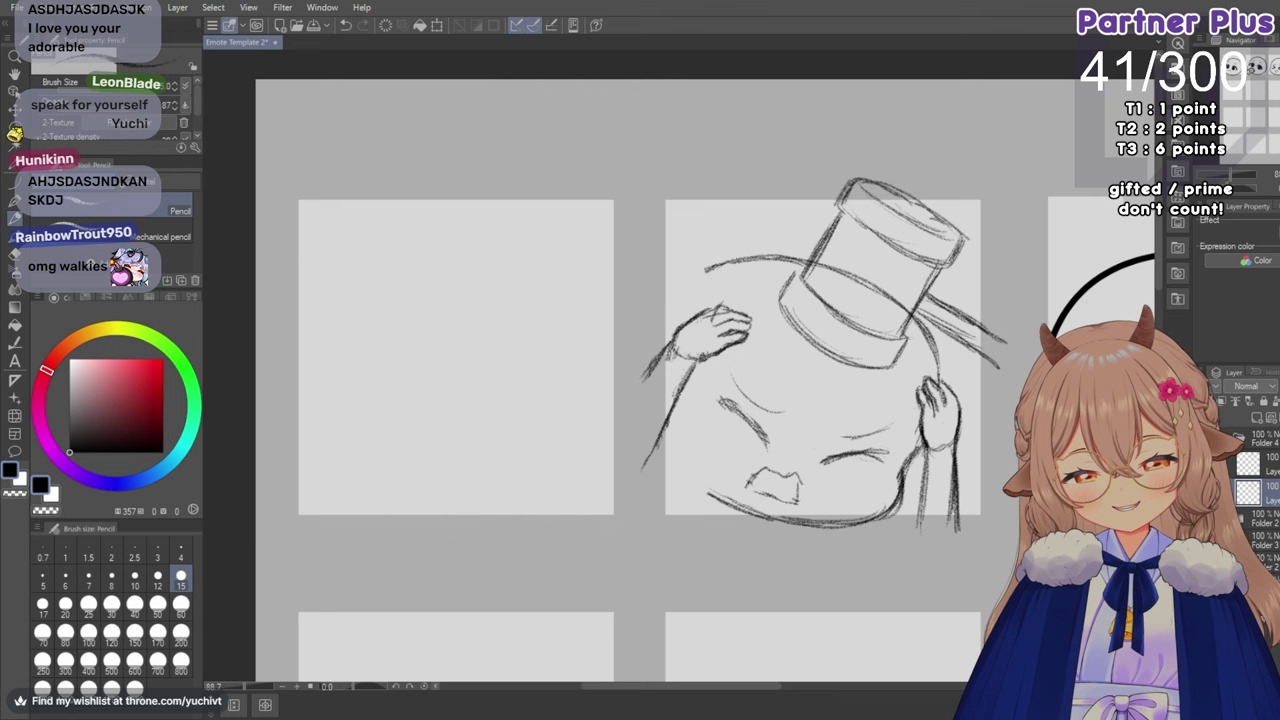
left_click_drag(731, 697, 767, 689)
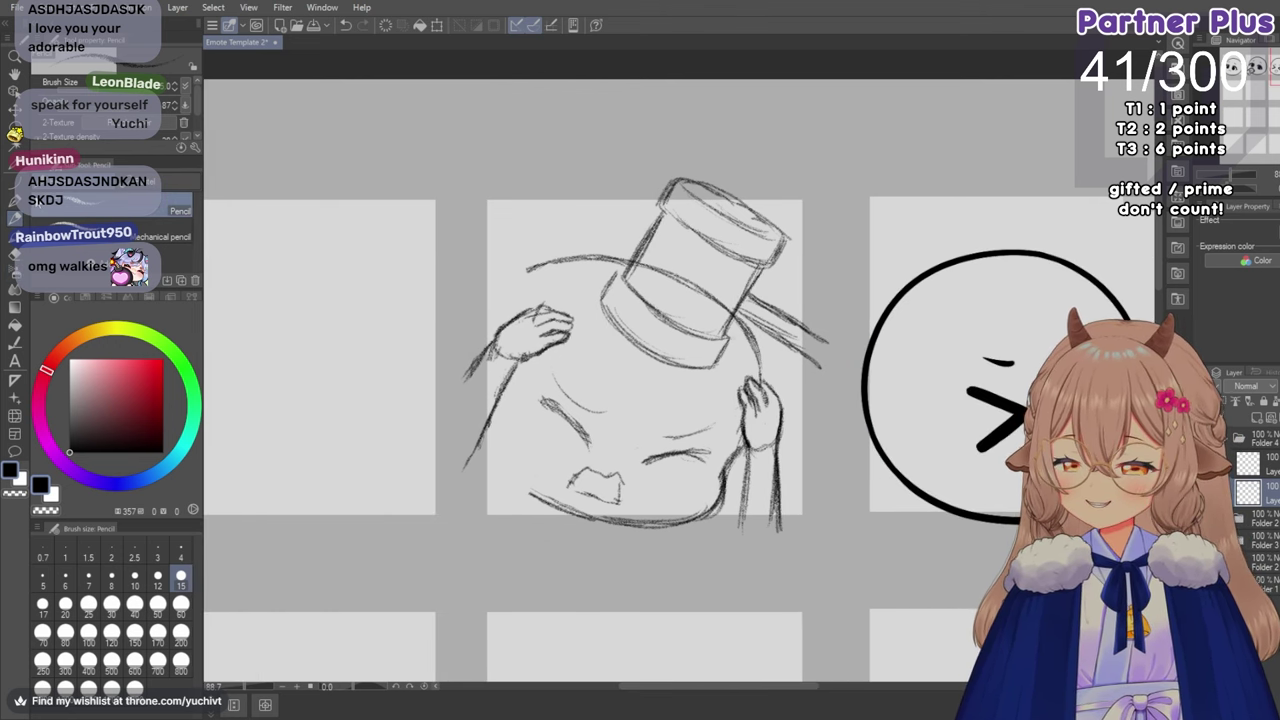
mouse_move(562, 254)
left_mouse_down()
mouse_move(495, 304)
mouse_move(514, 296)
mouse_move(478, 346)
left_mouse_up()
left_click_drag(508, 288, 476, 358)
left_click_drag(564, 261, 530, 274)
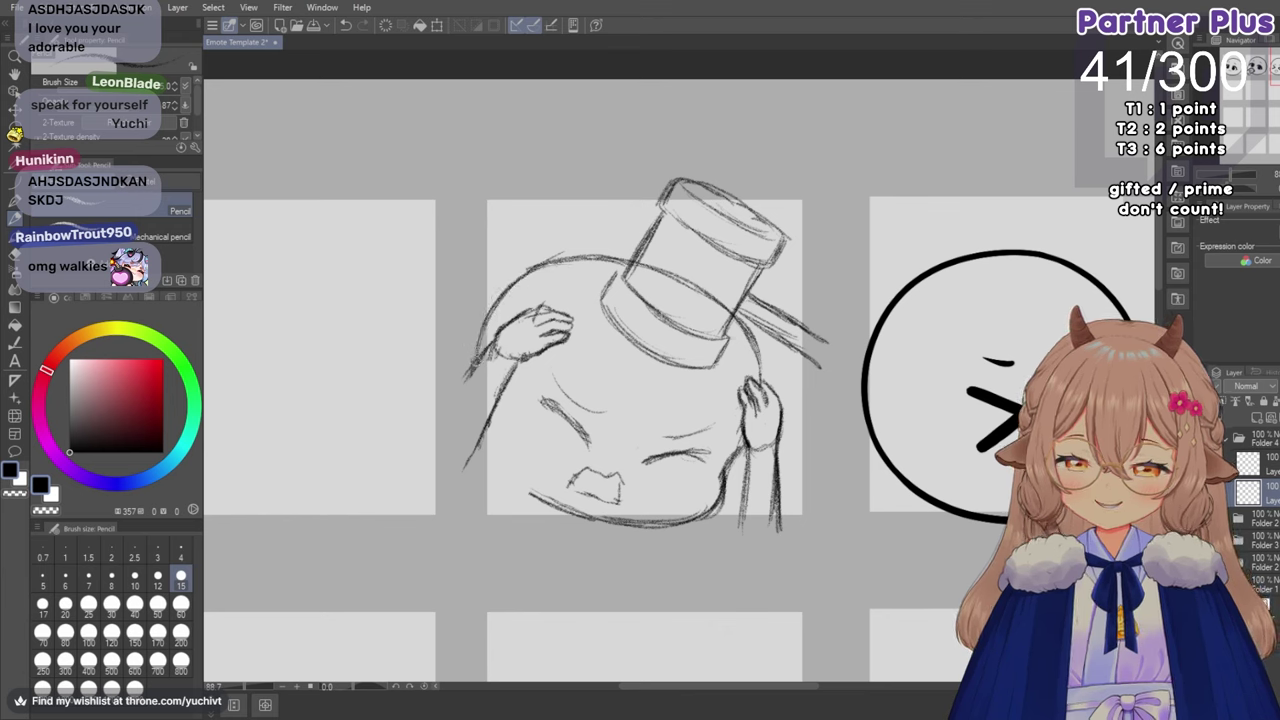
mouse_move(484, 436)
left_mouse_down()
mouse_move(508, 484)
mouse_move(540, 504)
left_mouse_up()
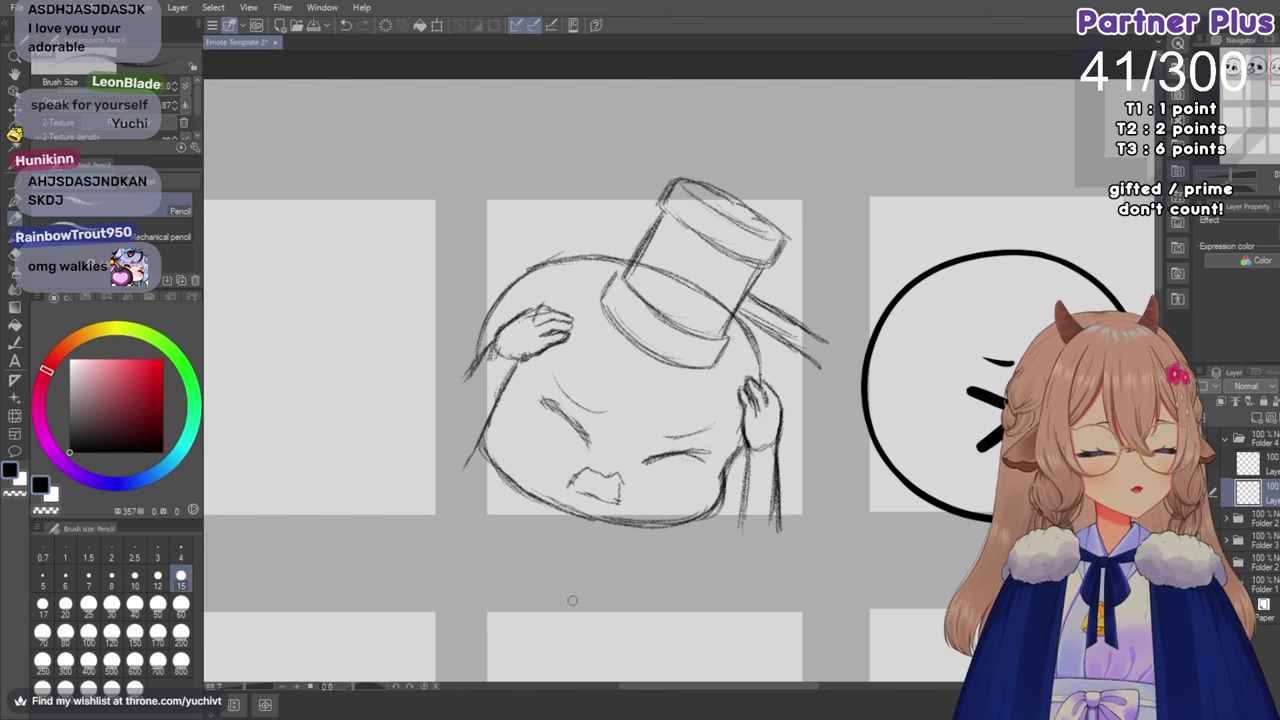
Examine the hammer sketch's head shape and size against the finished emotes, including the one drinking from a cup.
scroll(676, 604, "down", 4)
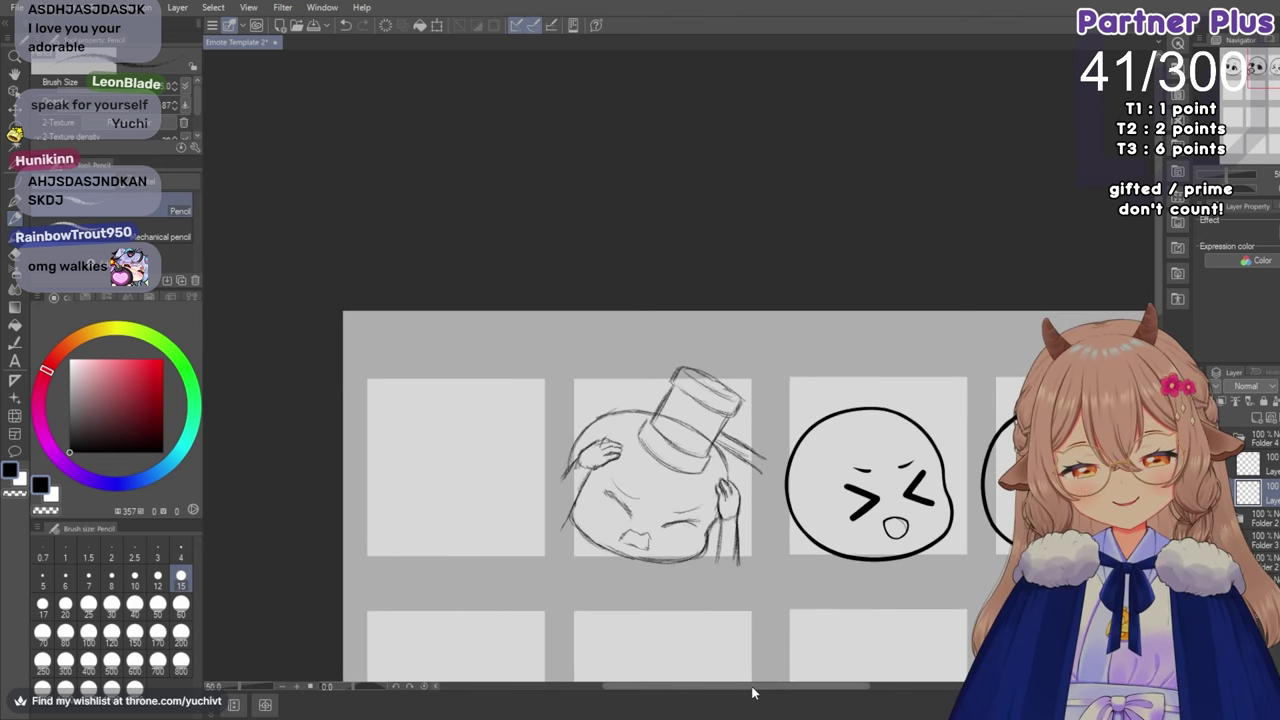
left_click_drag(752, 688, 894, 694)
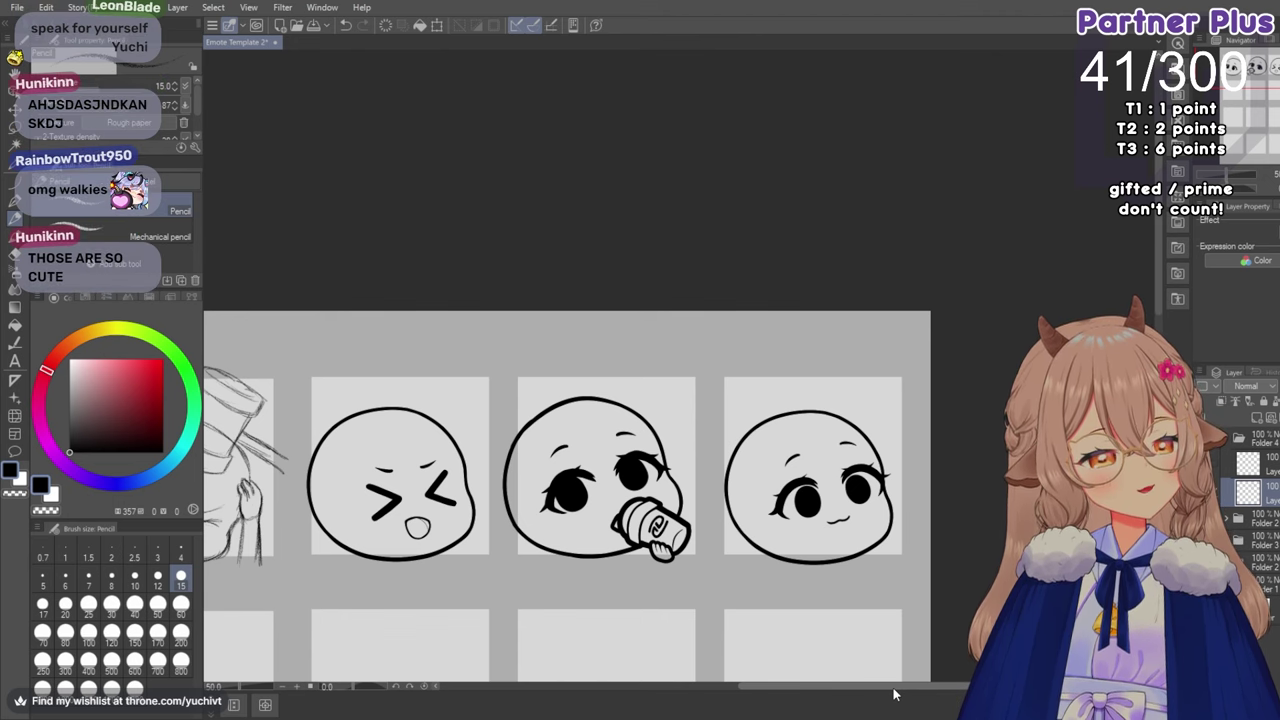
left_click_drag(894, 689, 893, 689)
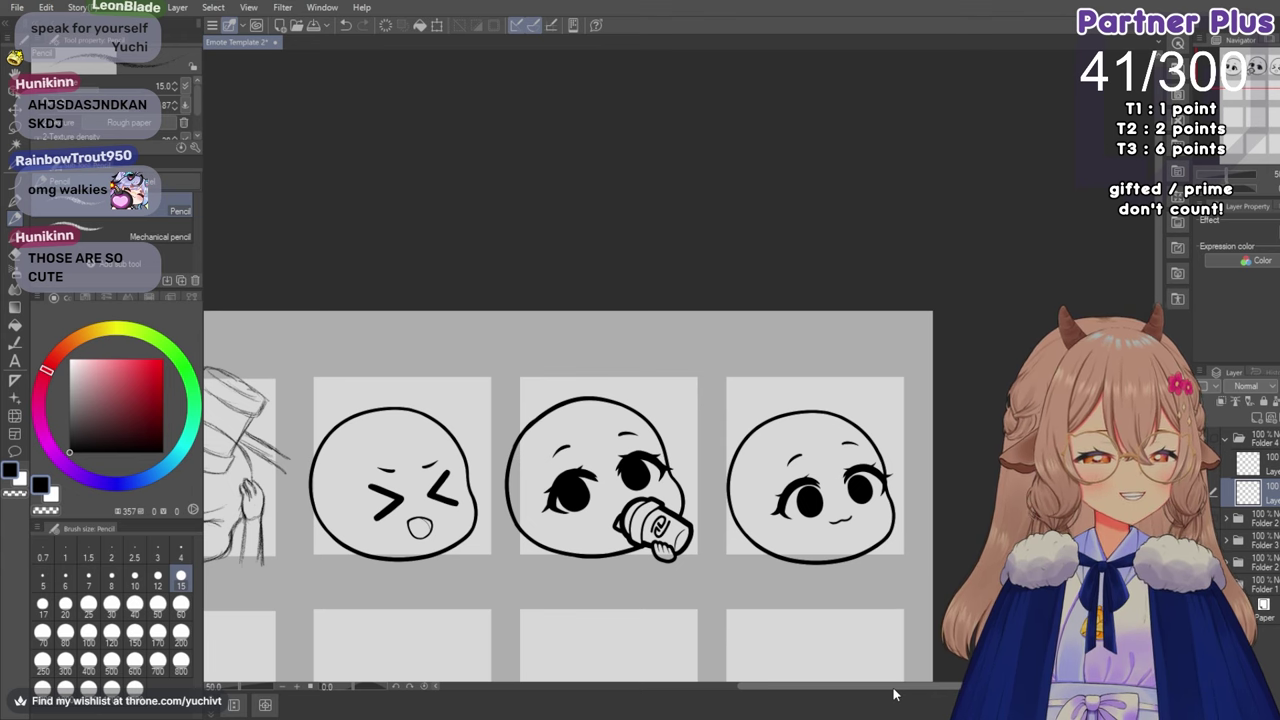
scroll(893, 690, "left", 1)
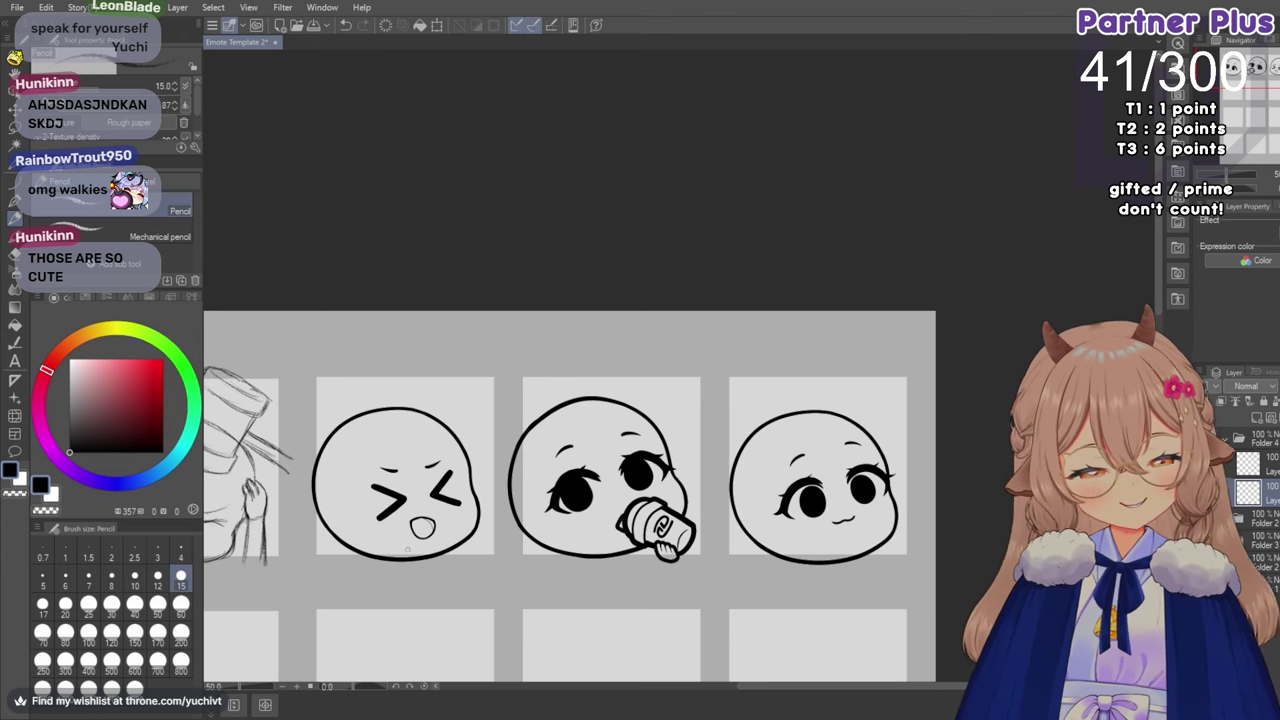
scroll(672, 560, "up", 1)
scroll(601, 540, "up", 2)
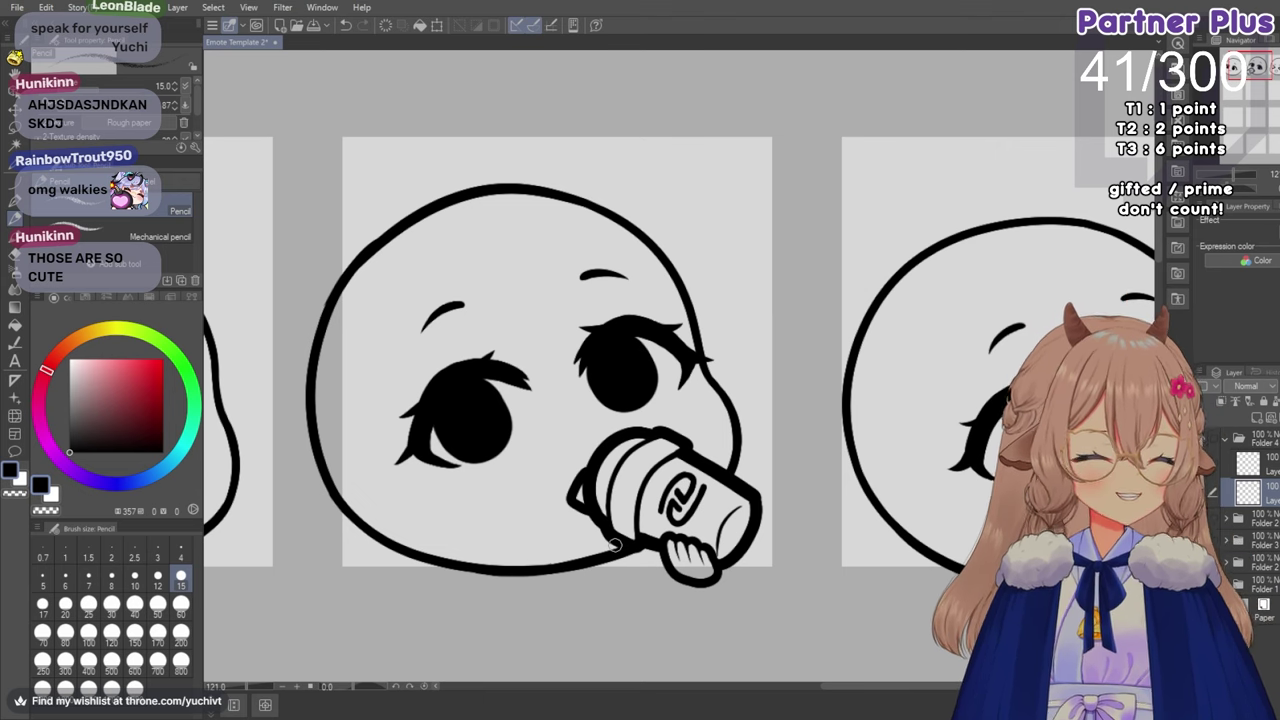
scroll(615, 545, "down", 5)
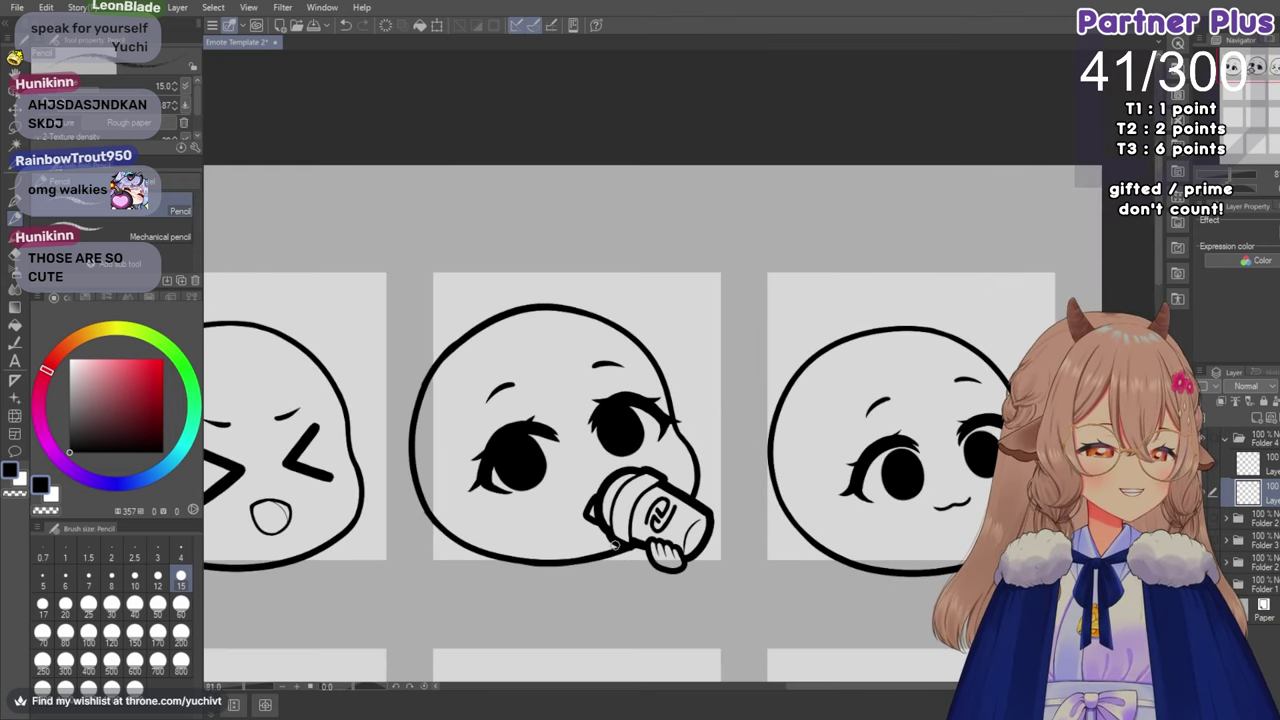
left_click_drag(789, 688, 729, 707)
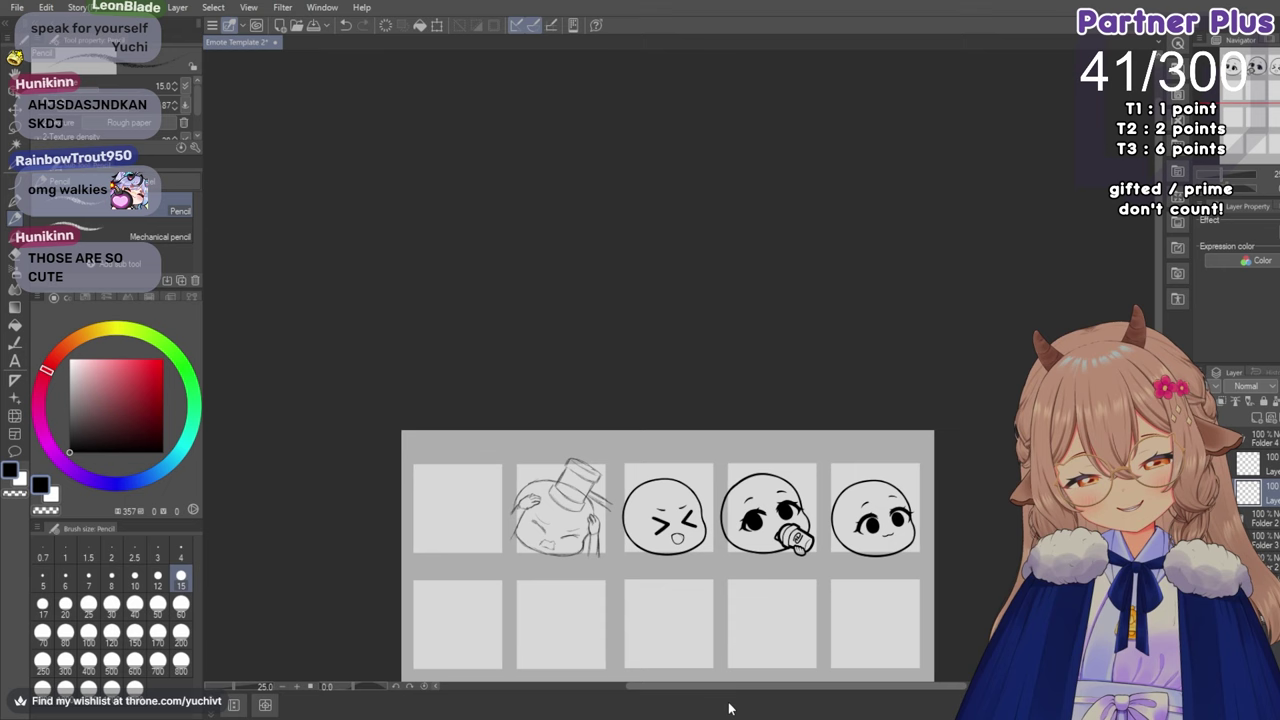
scroll(578, 609, "up", 2)
scroll(575, 545, "up", 2)
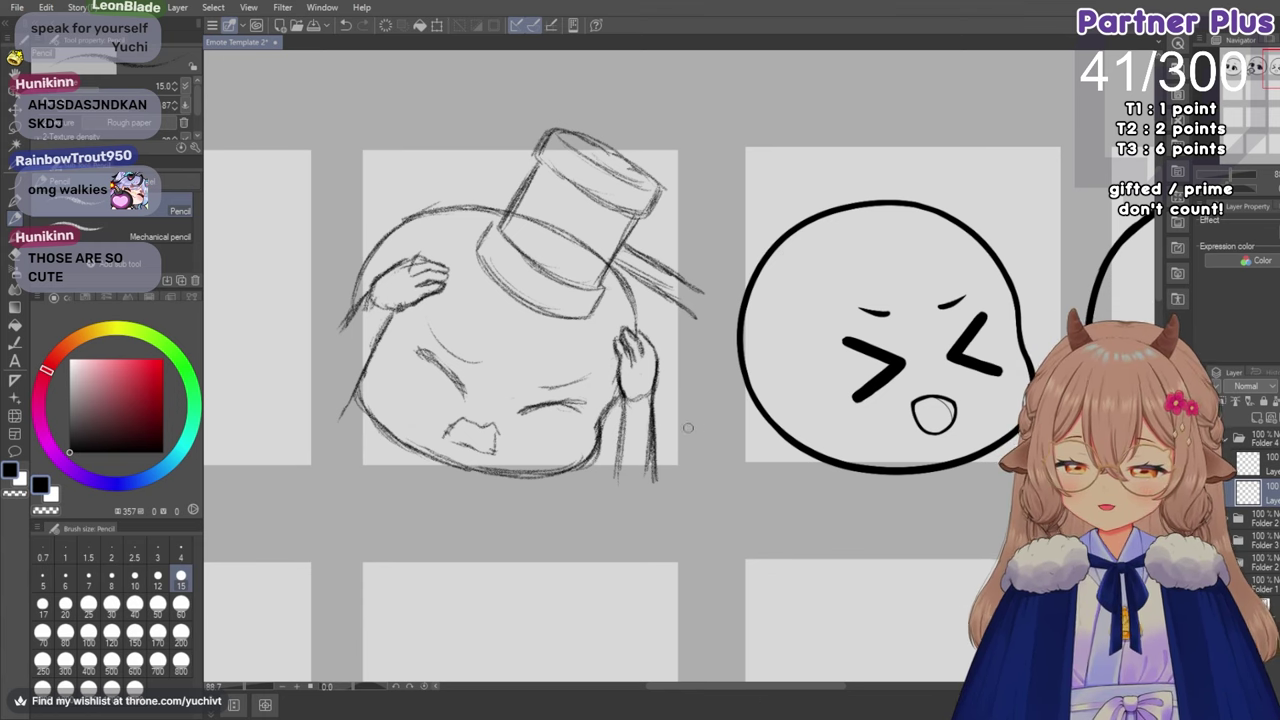
Erase the redrawn cheek curve between the left arm line and the chin, and return to the size 15 Pencil.
scroll(555, 412, "down", 1)
key("e")
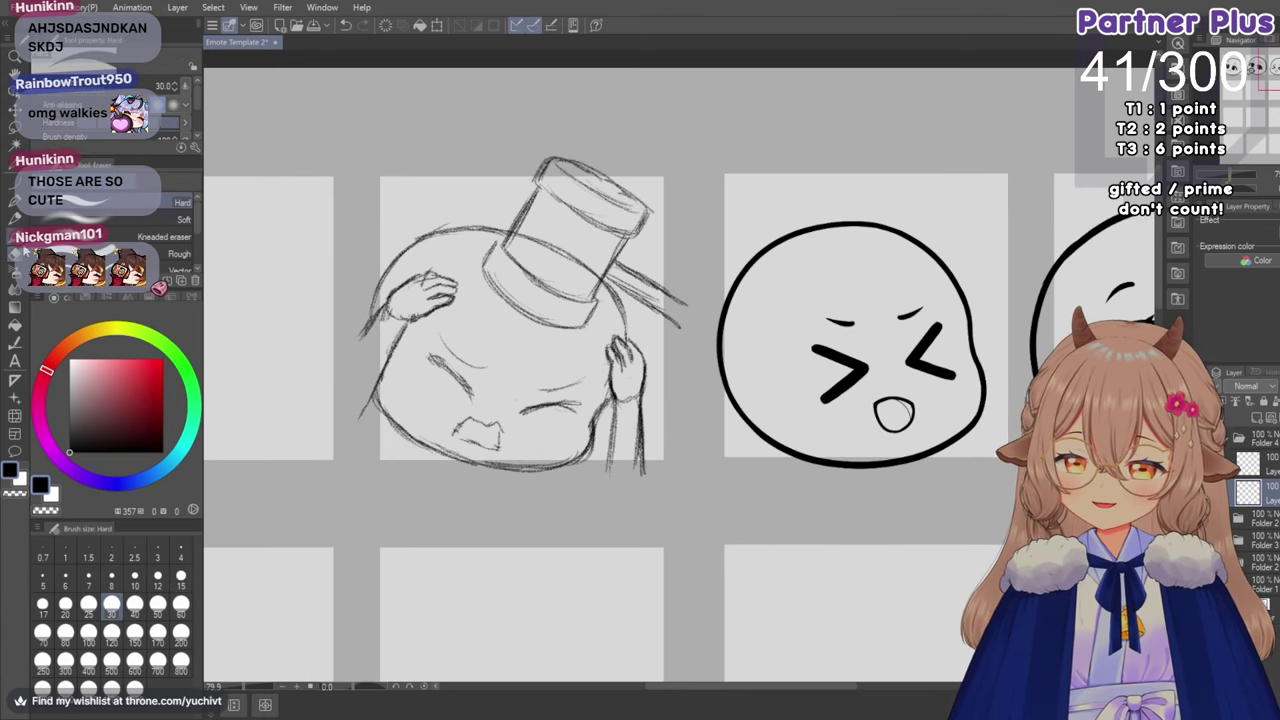
left_click_drag(371, 417, 412, 457)
left_click(16, 217)
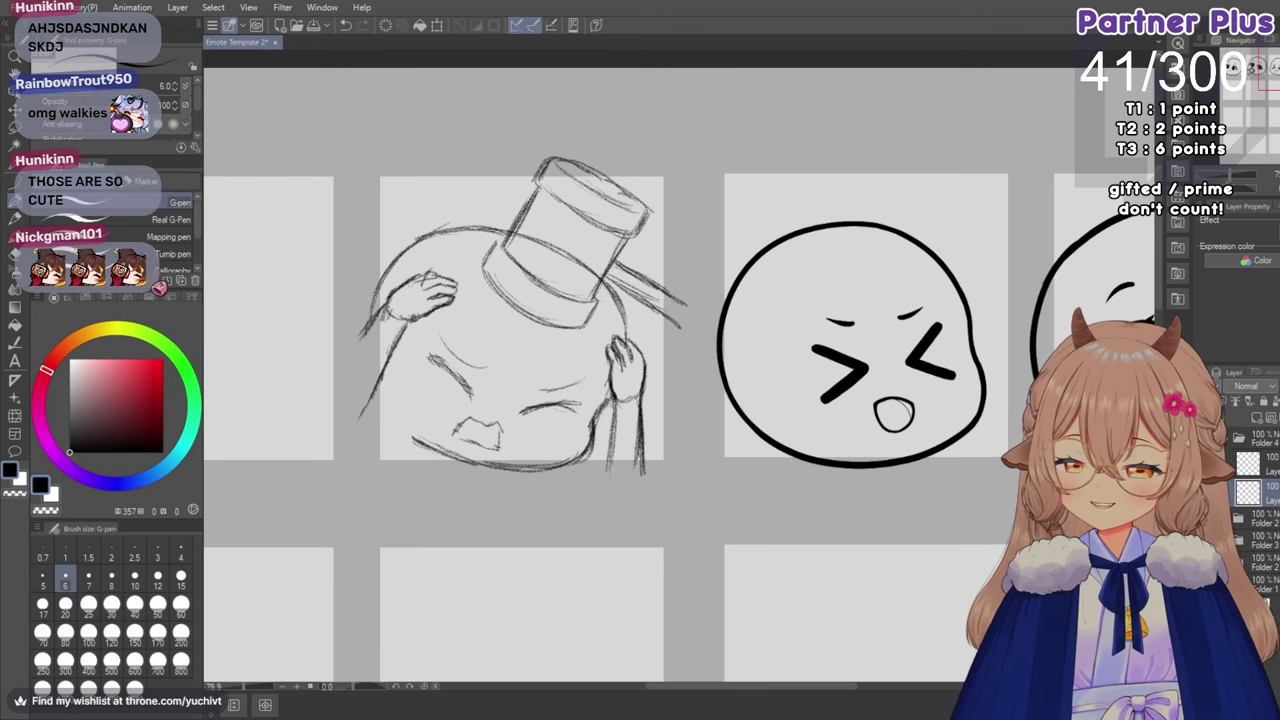
key("p")
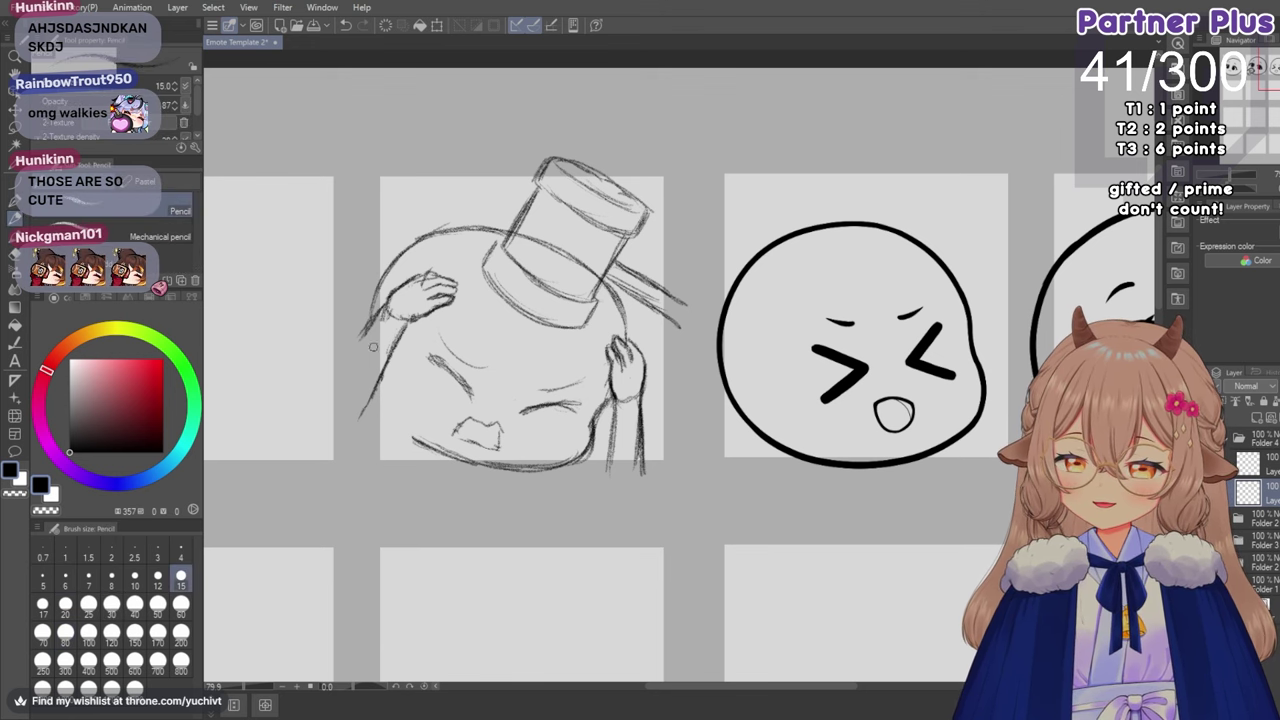
Redraw the cheek curve from the left arm line down to the chin with the size 15 Pencil, and mirror the view.
mouse_move(382, 392)
left_mouse_down()
mouse_move(410, 438)
mouse_move(469, 457)
mouse_move(392, 429)
left_mouse_up()
key("e")
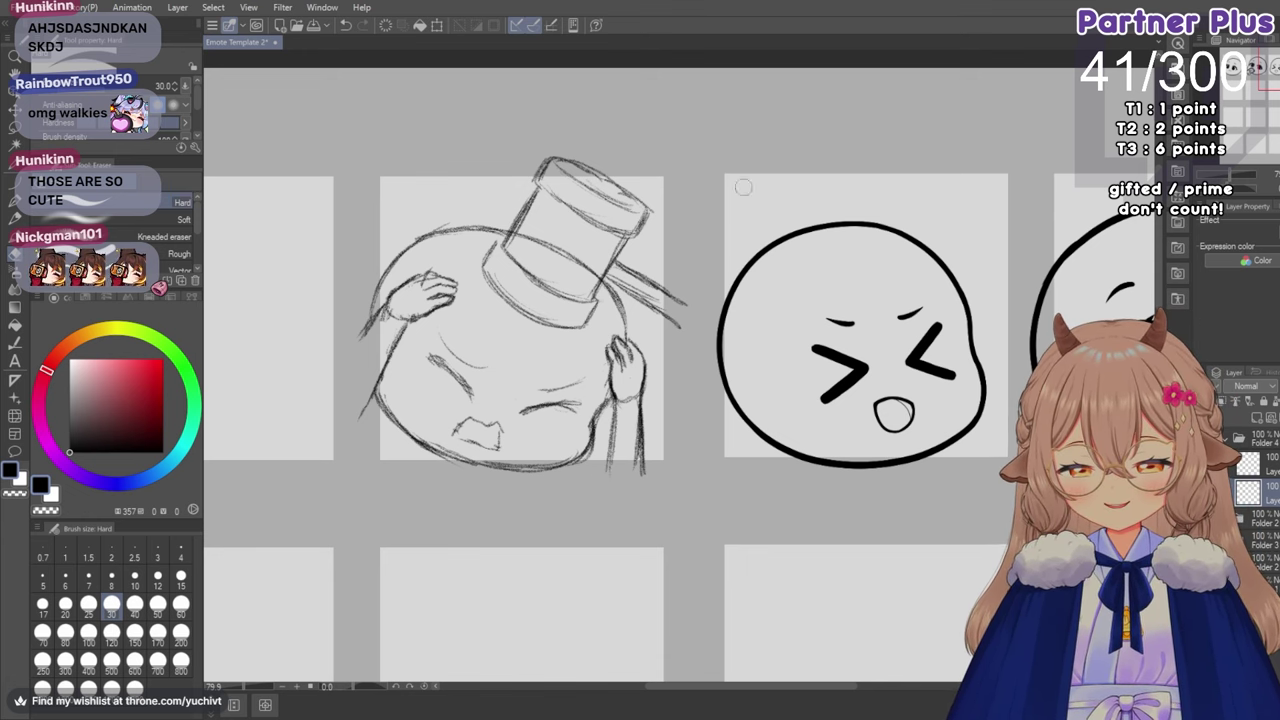
key("h")
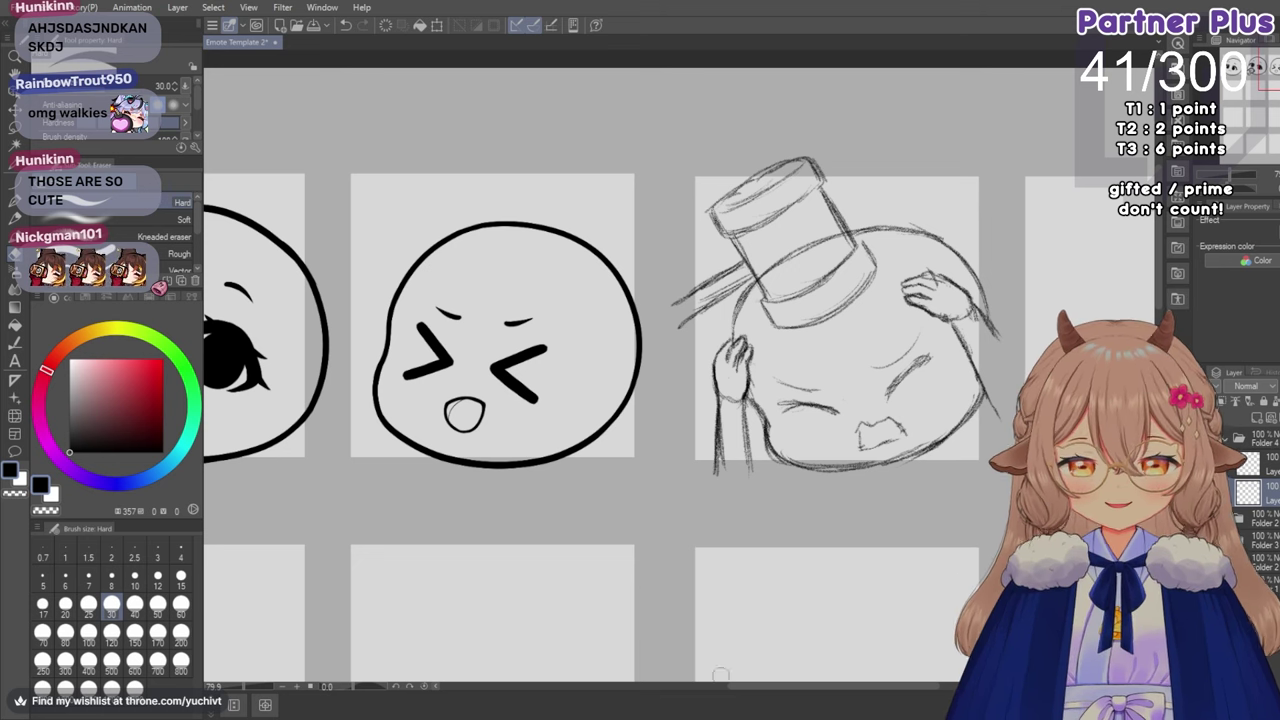
Erase the raised hand and its arm on the hammer-handle side of the head with the size 30 Hard eraser.
left_click_drag(745, 697, 823, 689)
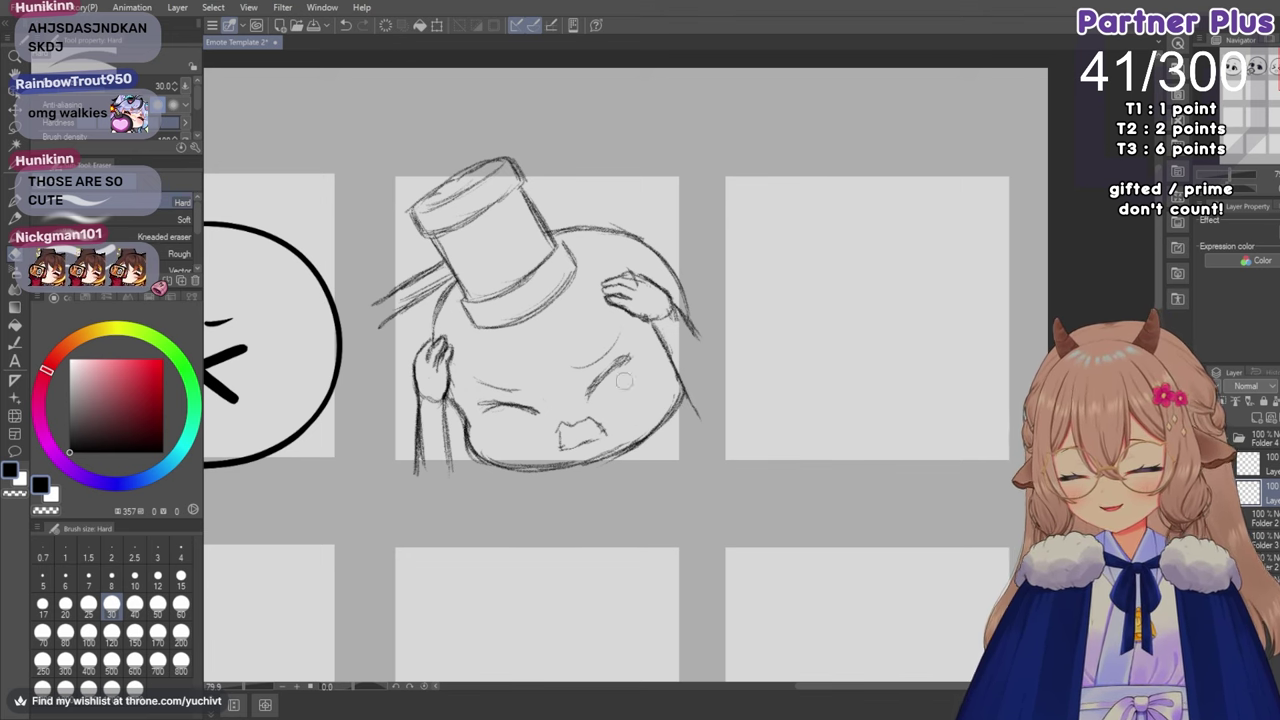
scroll(700, 414, "down", 2)
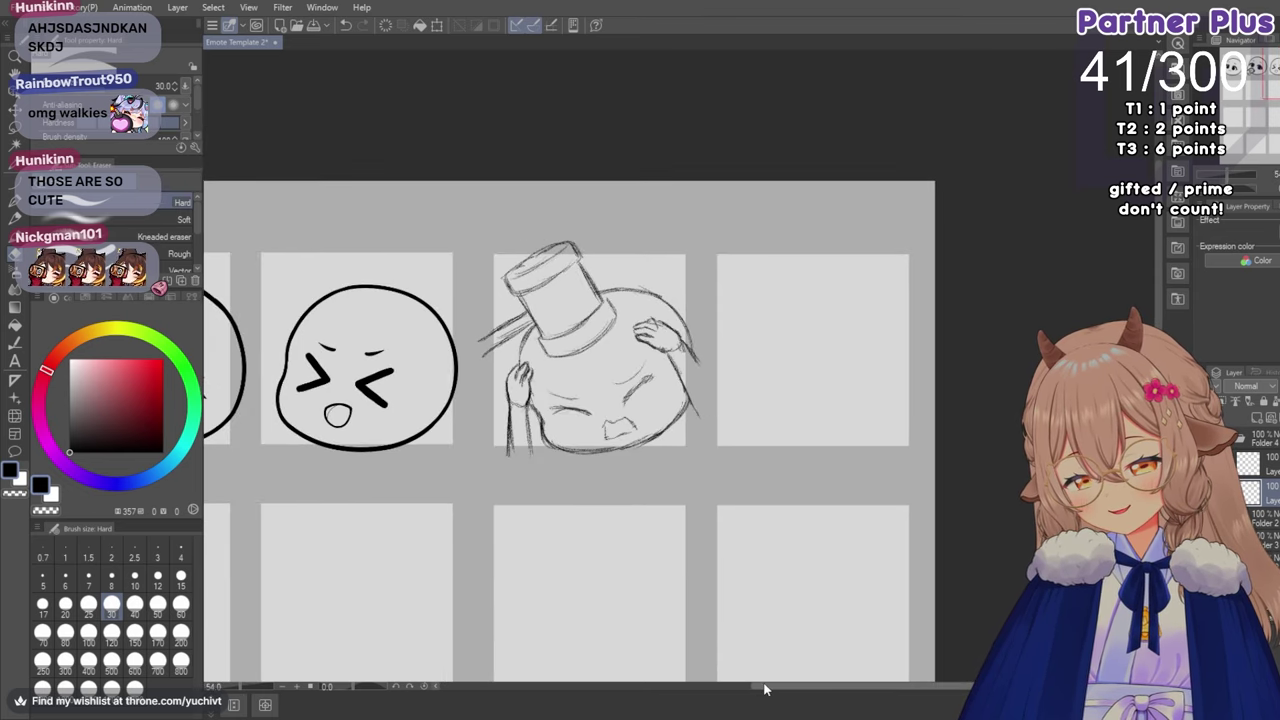
scroll(766, 689, "up", 2)
scroll(616, 330, "up", 1)
scroll(617, 329, "up", 1)
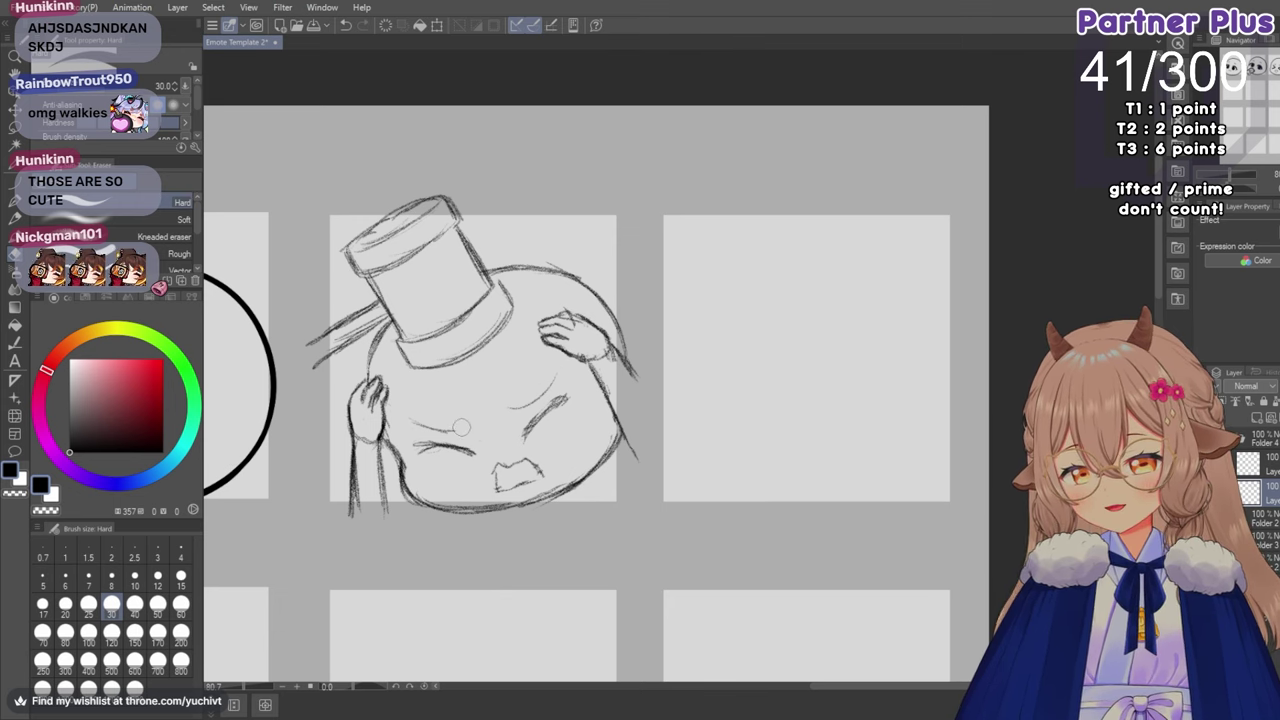
mouse_move(362, 423)
left_mouse_down()
mouse_move(384, 389)
mouse_move(385, 429)
mouse_move(383, 397)
mouse_move(366, 388)
mouse_move(341, 428)
mouse_move(359, 523)
mouse_move(381, 488)
mouse_move(348, 435)
left_mouse_up()
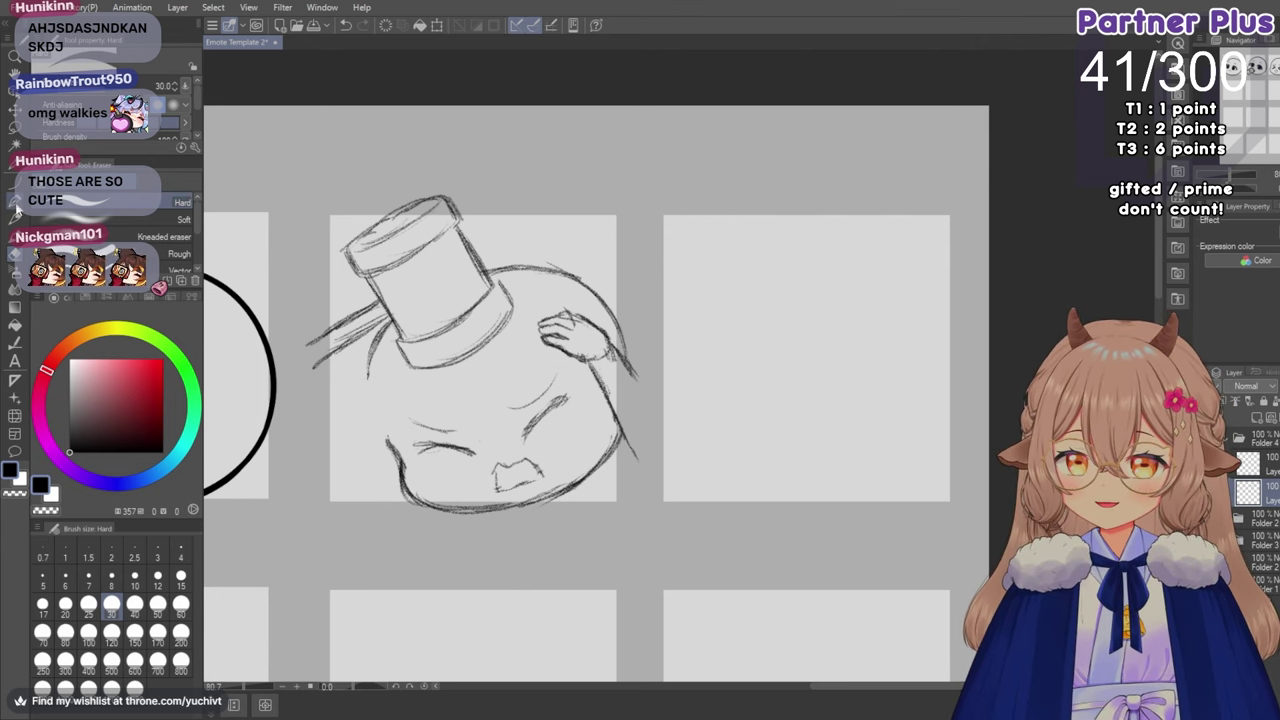
Redraw the head and cheek outline where the erased hand was, from the hammer handle to the chin, with the size 15 Pencil.
left_click(14, 213)
mouse_move(376, 352)
left_mouse_down()
mouse_move(370, 424)
mouse_move(398, 460)
left_mouse_up()
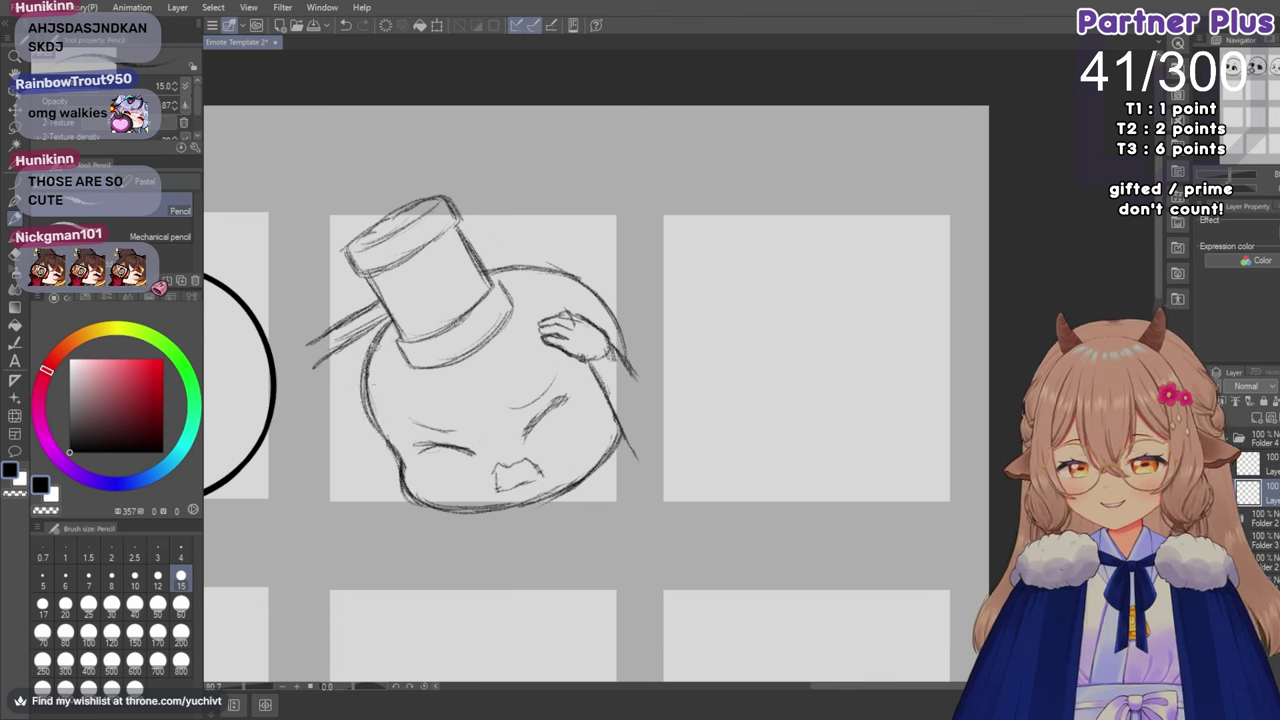
left_click_drag(366, 345, 386, 444)
mouse_move(362, 402)
left_mouse_down()
mouse_move(406, 468)
mouse_move(404, 496)
left_mouse_up()
left_click_drag(406, 452, 418, 458)
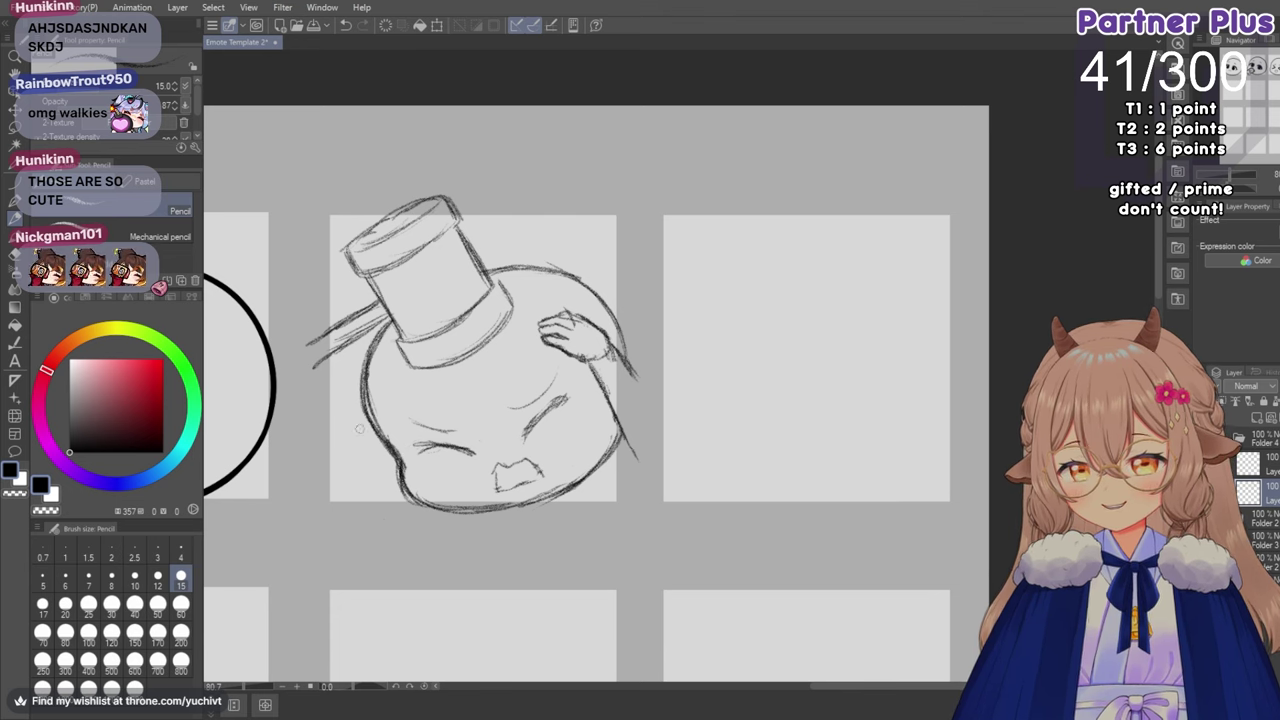
Sketch two slanted arm lines running down from the cheek on the hammer-handle side.
mouse_move(362, 426)
left_mouse_down()
mouse_move(332, 512)
mouse_move(346, 498)
left_mouse_up()
left_click_drag(390, 454, 382, 510)
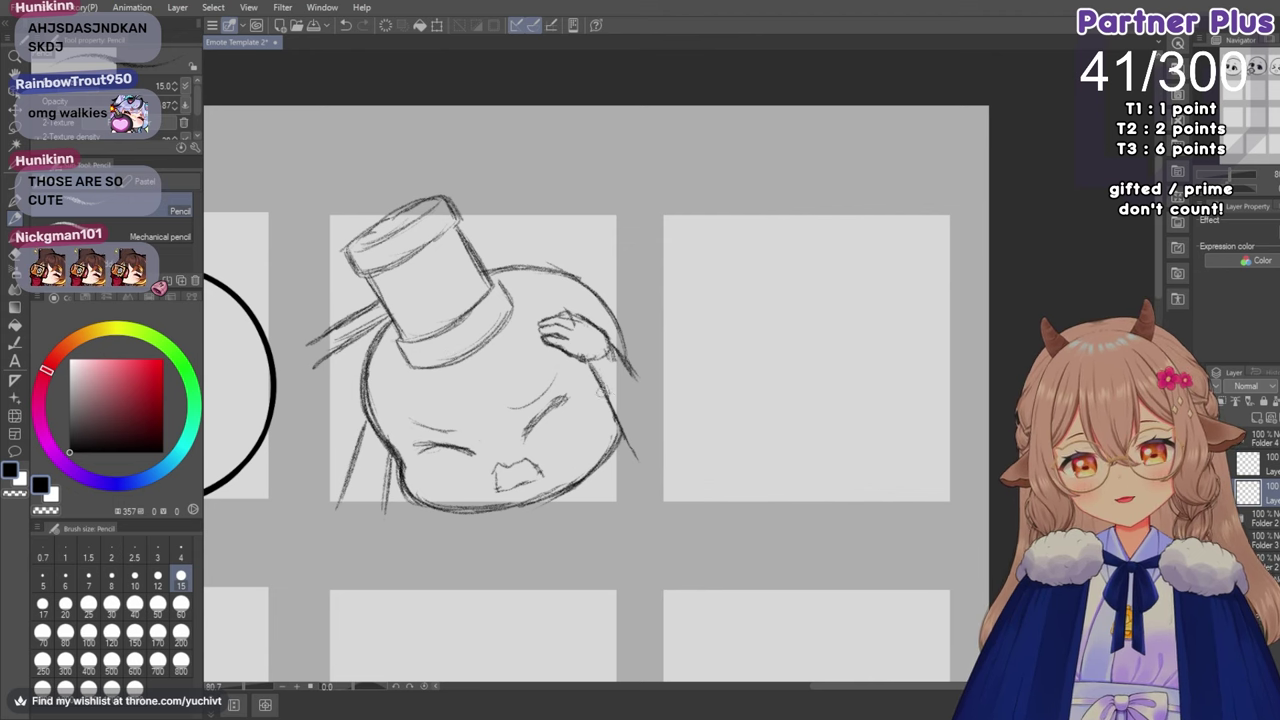
scroll(588, 393, "down", 6)
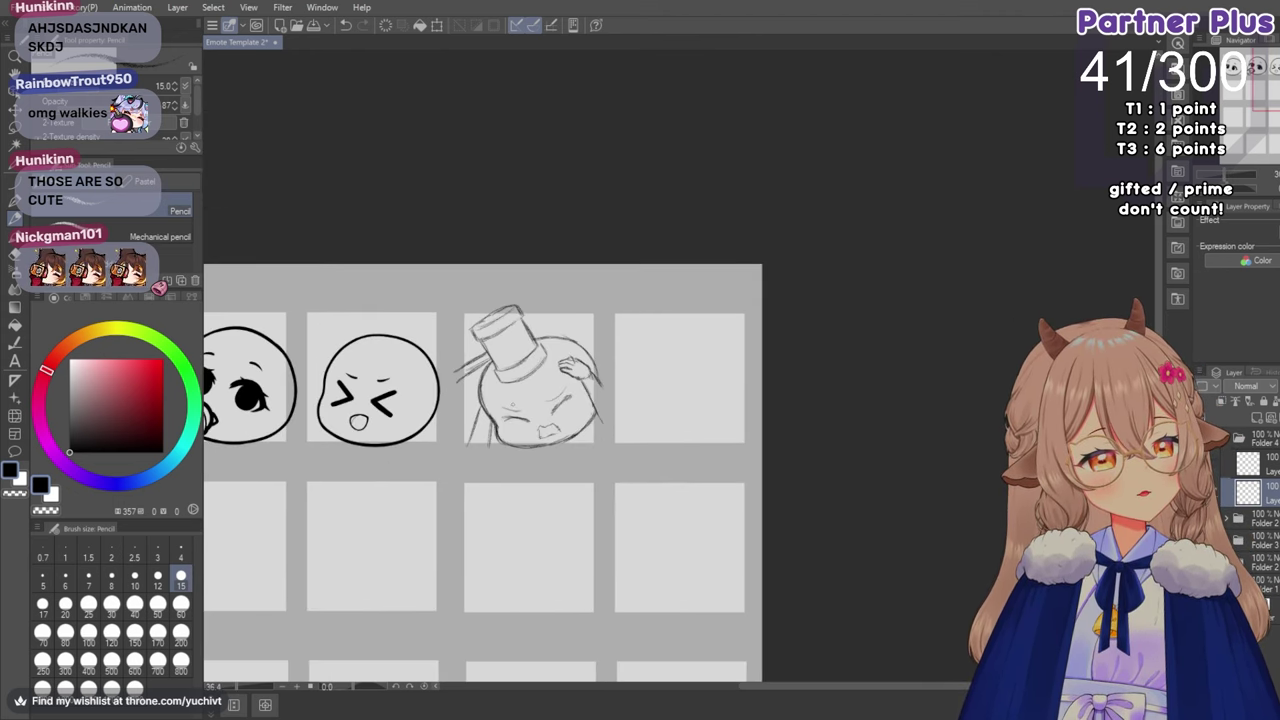
key("ctrl+plus")
key("ctrl+plus")
key("ctrl+plus")
Erase the two slanted arm lines beside the cheek and draw a single vertical line there with the size 15 Pencil.
key("e")
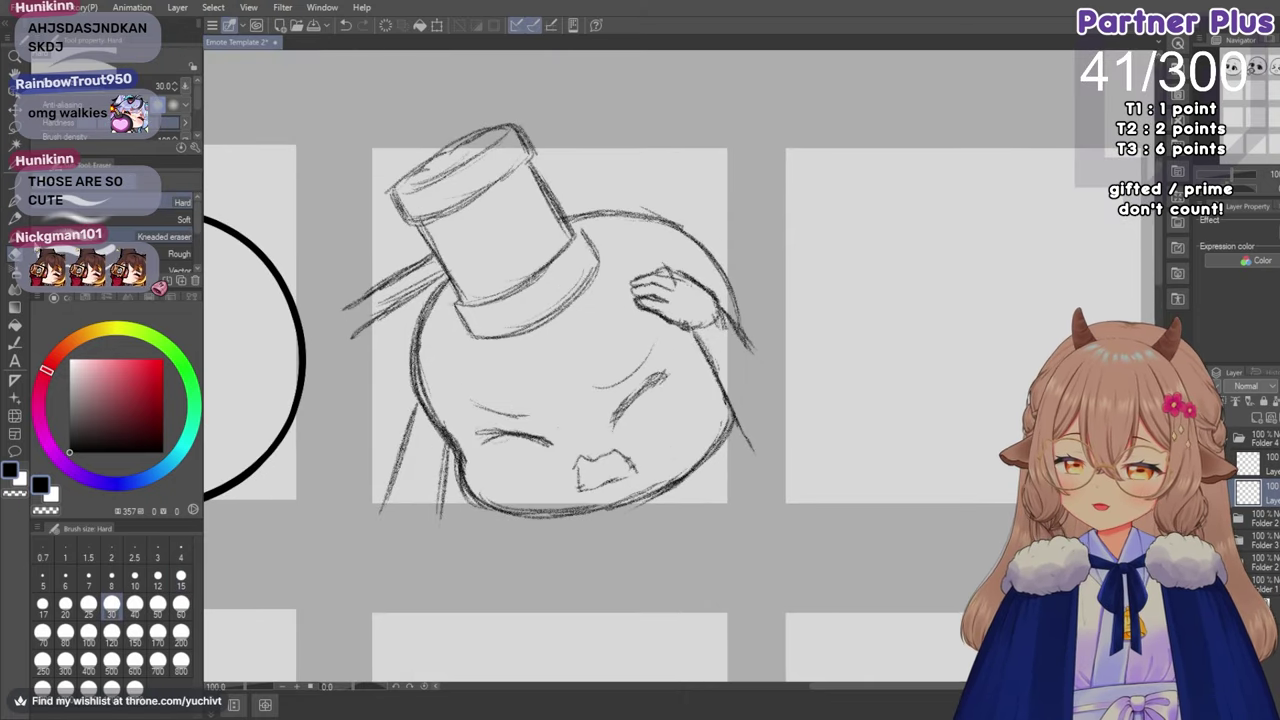
mouse_move(442, 450)
left_mouse_down()
mouse_move(408, 508)
mouse_move(400, 405)
mouse_move(422, 515)
mouse_move(421, 425)
mouse_move(422, 497)
left_mouse_up()
left_click(14, 213)
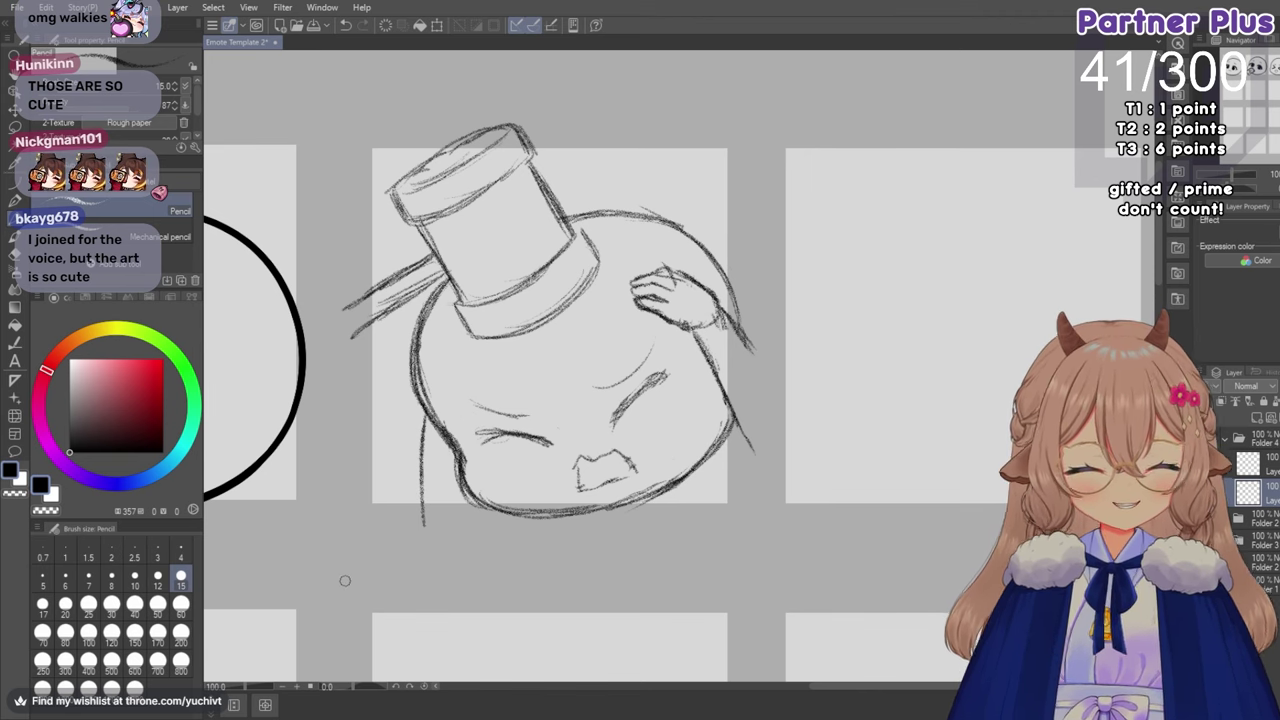
Erase the remaining raised hand's arm, wrist and lower palm with the size 30 Hard eraser, keeping the fingers.
left_click_drag(821, 686, 847, 687)
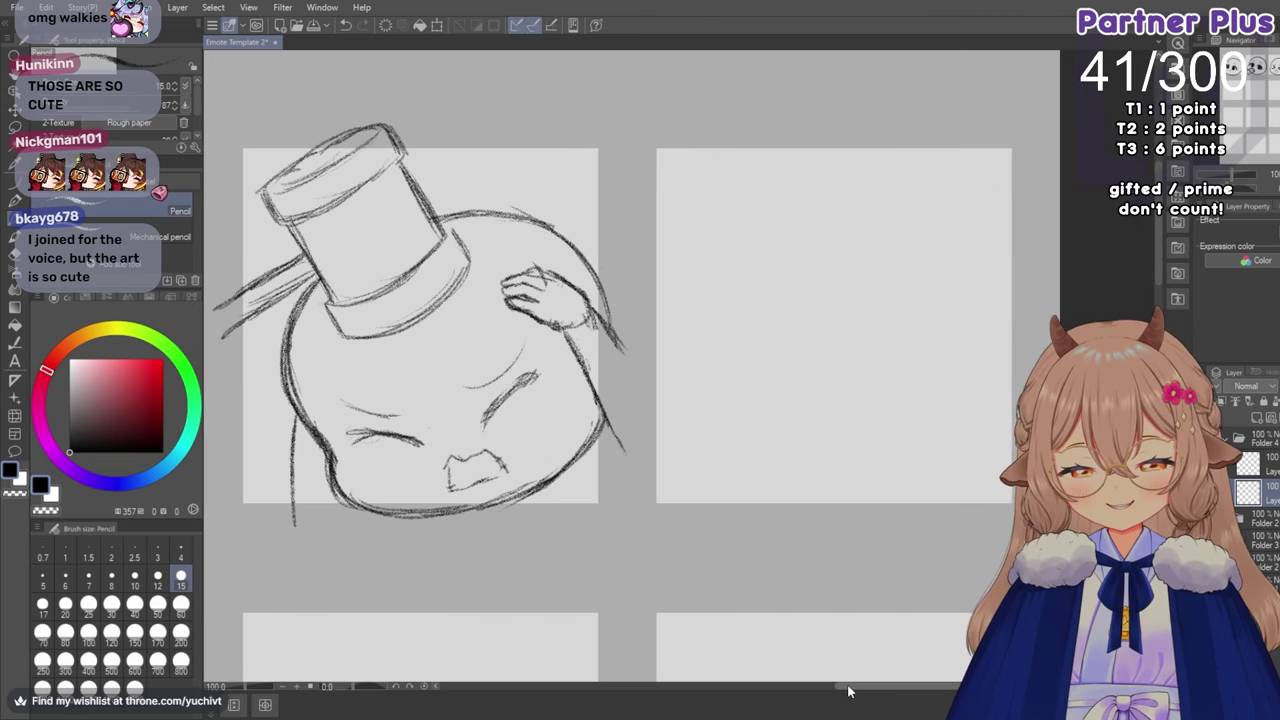
left_click(15, 254)
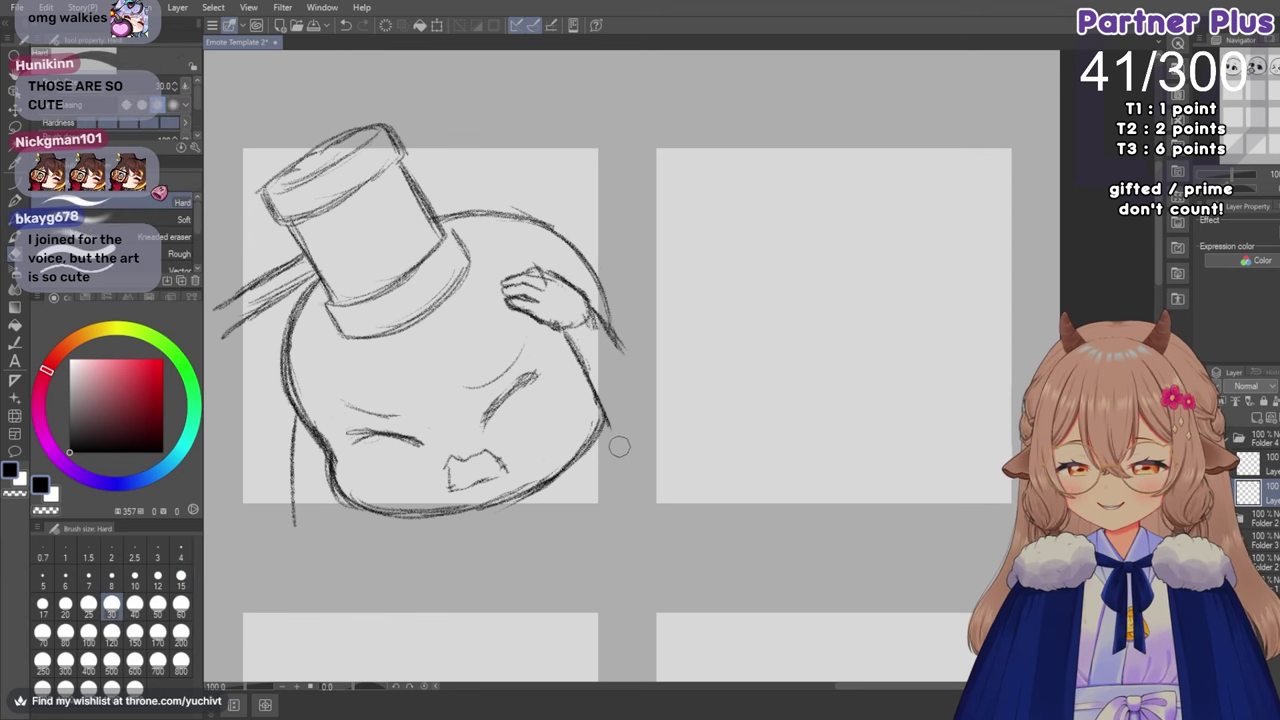
mouse_move(617, 443)
left_mouse_down()
mouse_move(597, 389)
mouse_move(556, 339)
mouse_move(596, 317)
mouse_move(634, 385)
mouse_move(537, 332)
mouse_move(563, 337)
mouse_move(585, 315)
left_mouse_up()
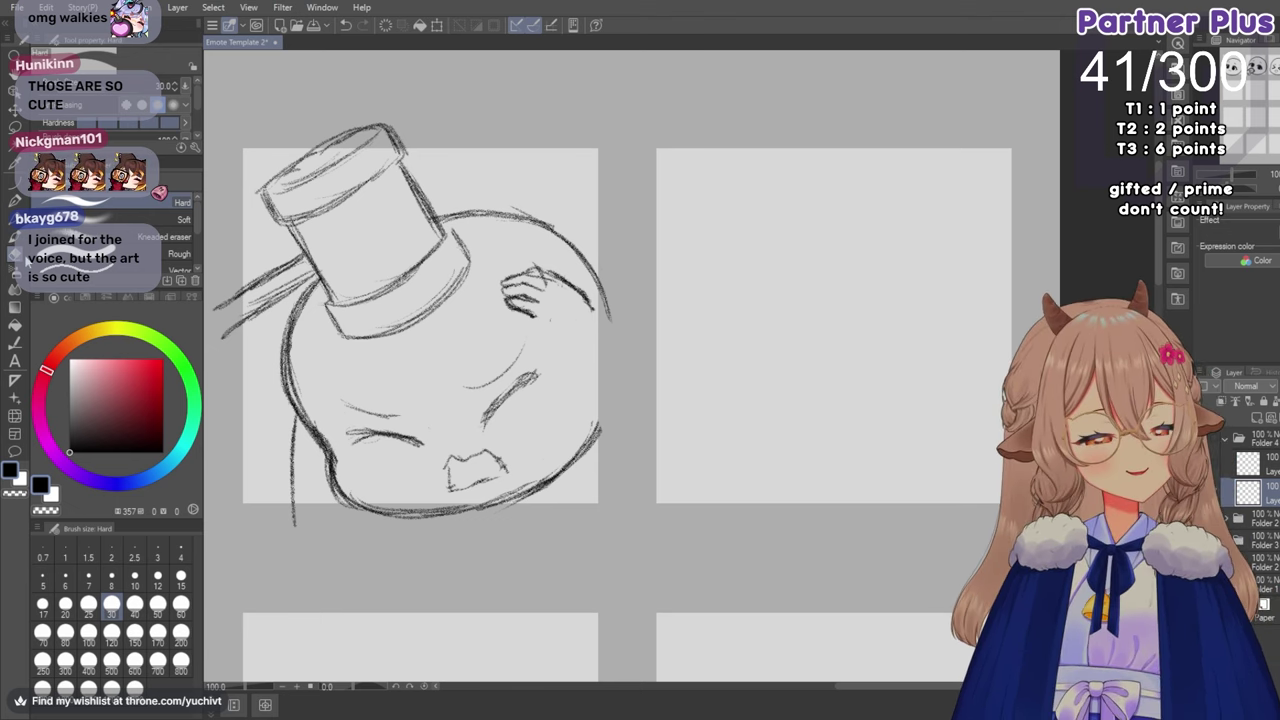
Redraw the remaining hand's palm as a rounded shape and run an arm line from it past the cheek with the size 15 Pencil.
left_click(14, 235)
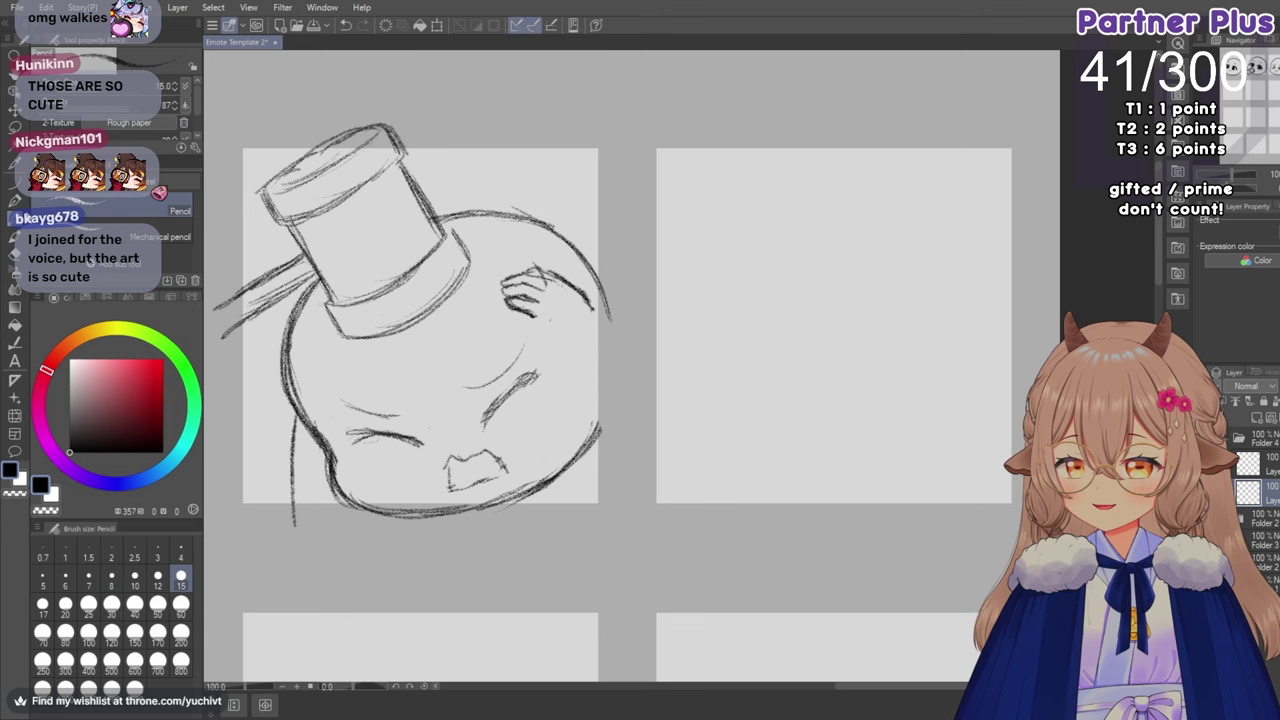
mouse_move(515, 306)
left_mouse_down()
mouse_move(585, 346)
mouse_move(586, 298)
mouse_move(590, 390)
left_mouse_up()
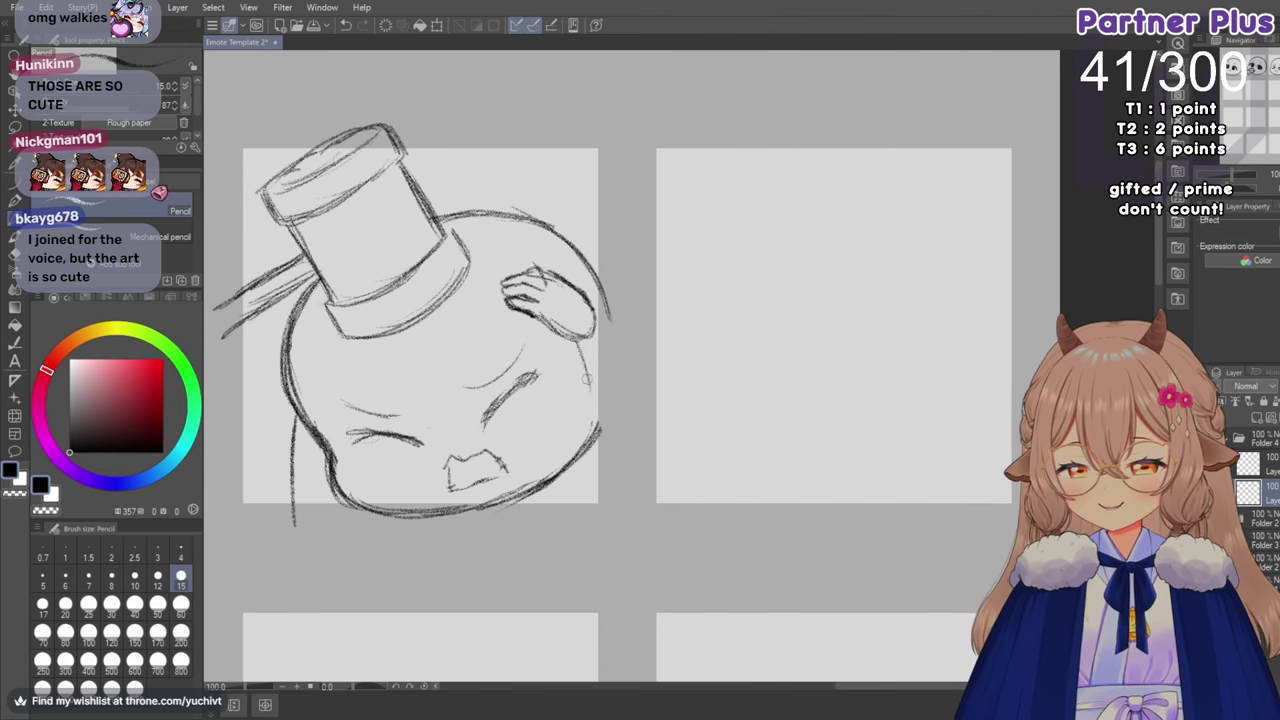
left_click_drag(578, 336, 598, 459)
left_click_drag(584, 372, 598, 496)
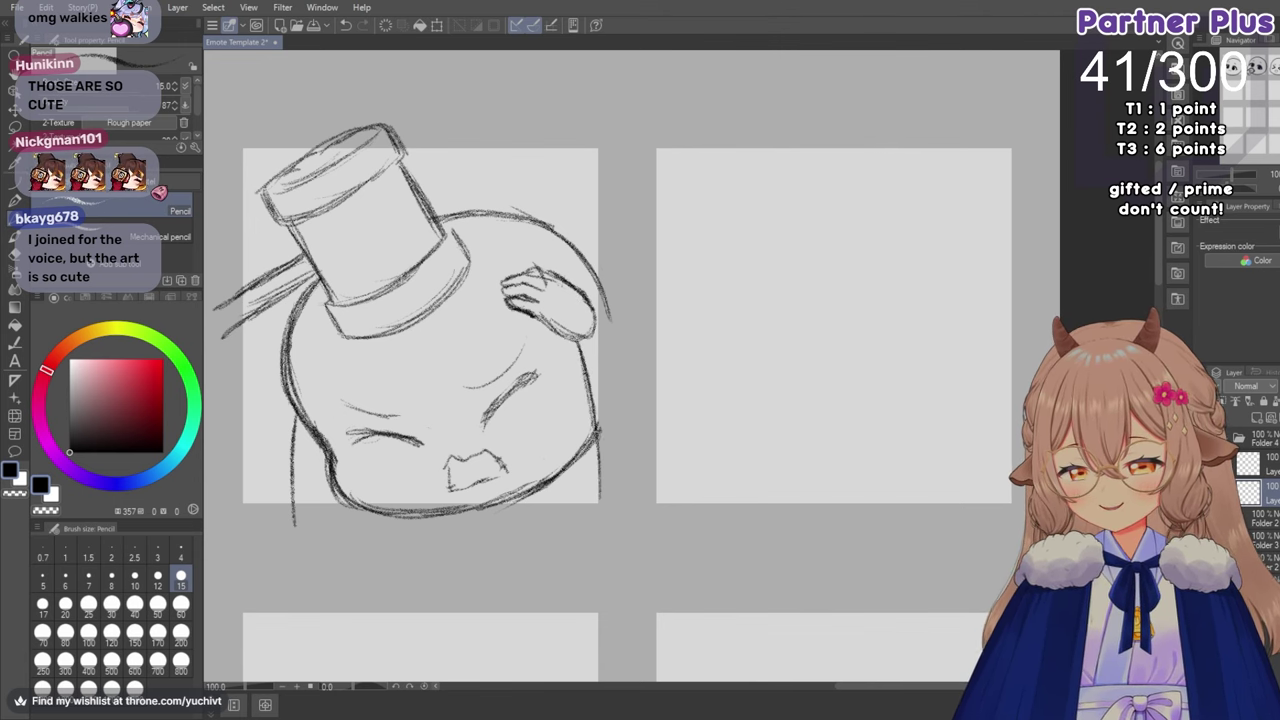
left_click_drag(588, 430, 600, 515)
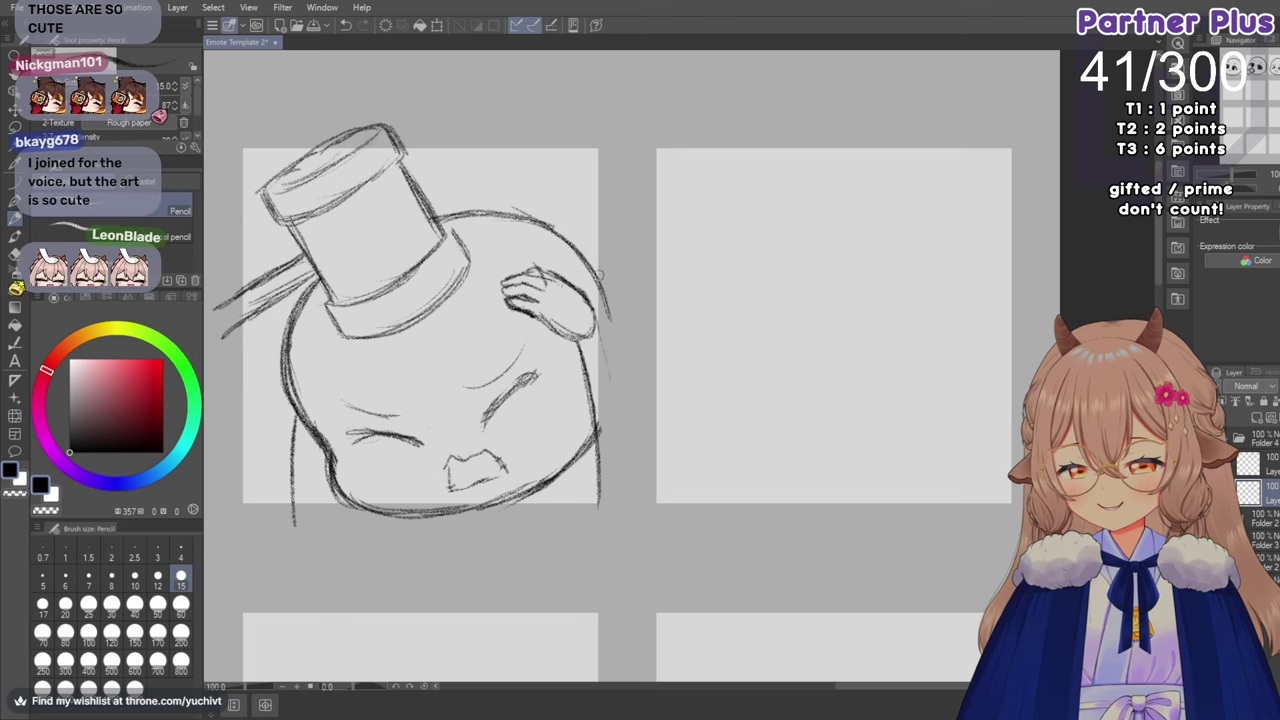
Erase the arm line between the raised hand and the chin curve, and return to the size 15 Pencil.
key("e")
left_click_drag(576, 345, 604, 500)
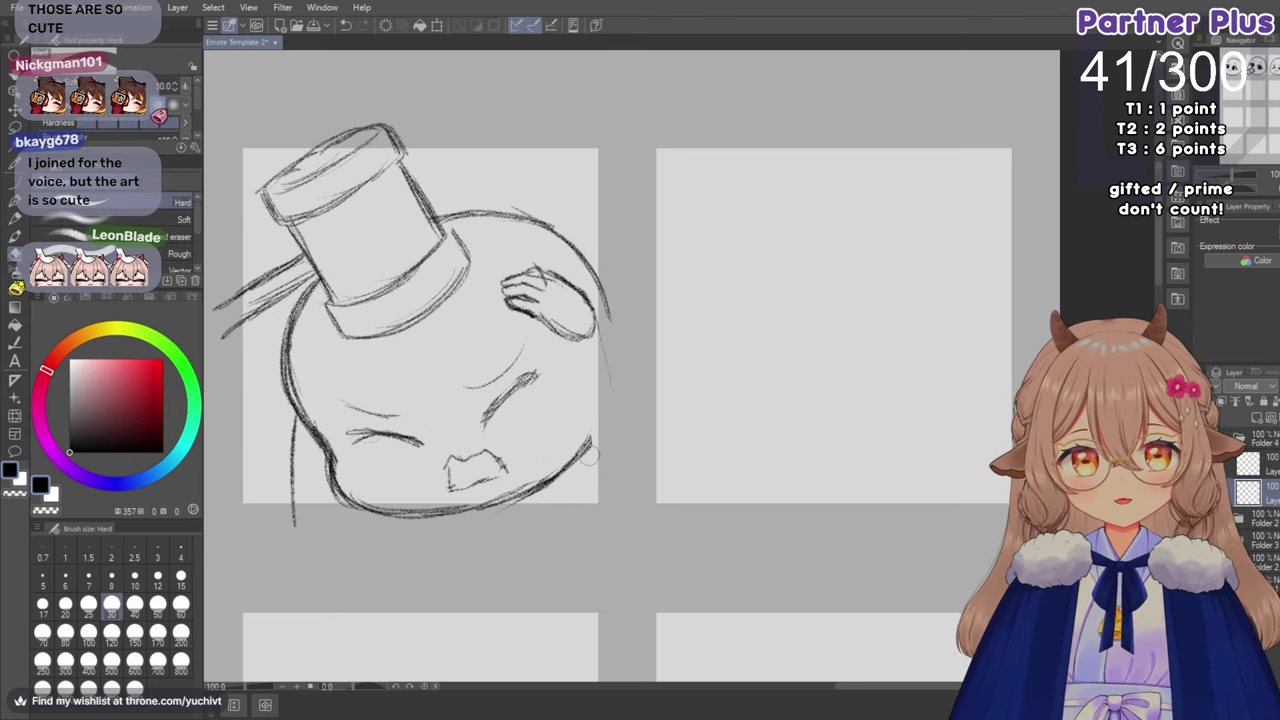
left_click(16, 219)
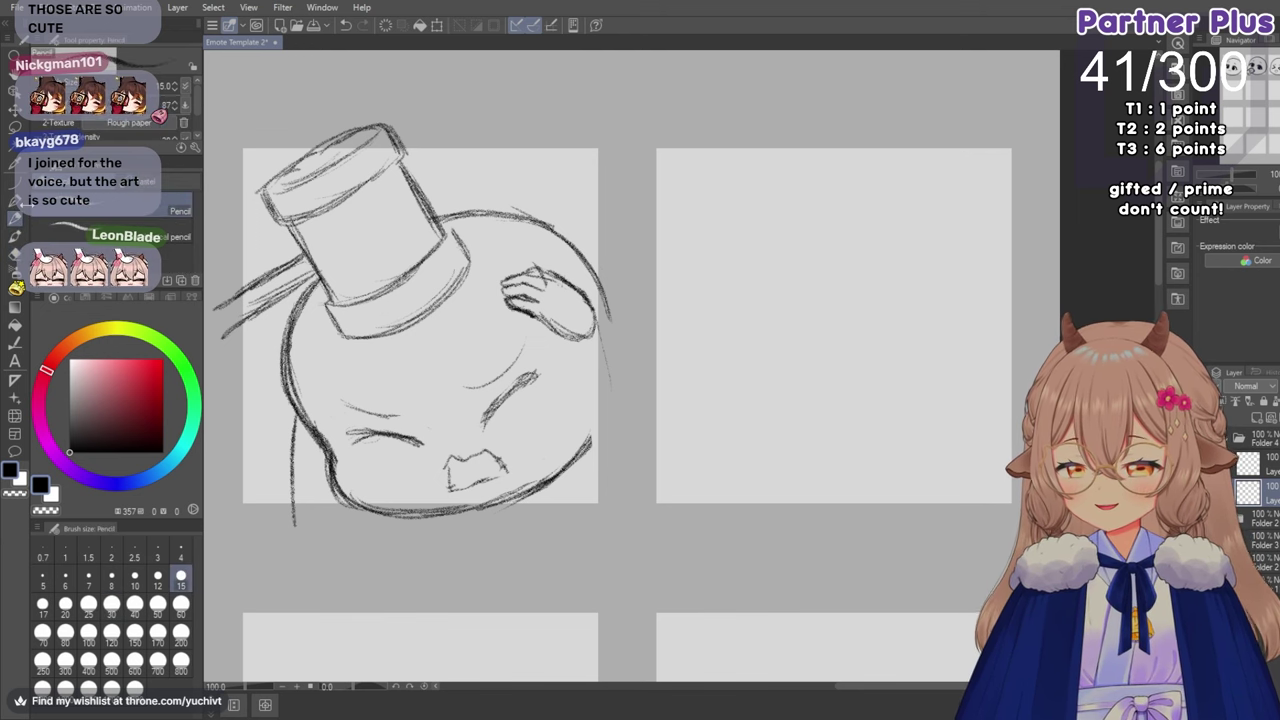
Sketch the arm below the raised hand with a vertical inner line and a slanted outer line.
left_click_drag(572, 336, 572, 512)
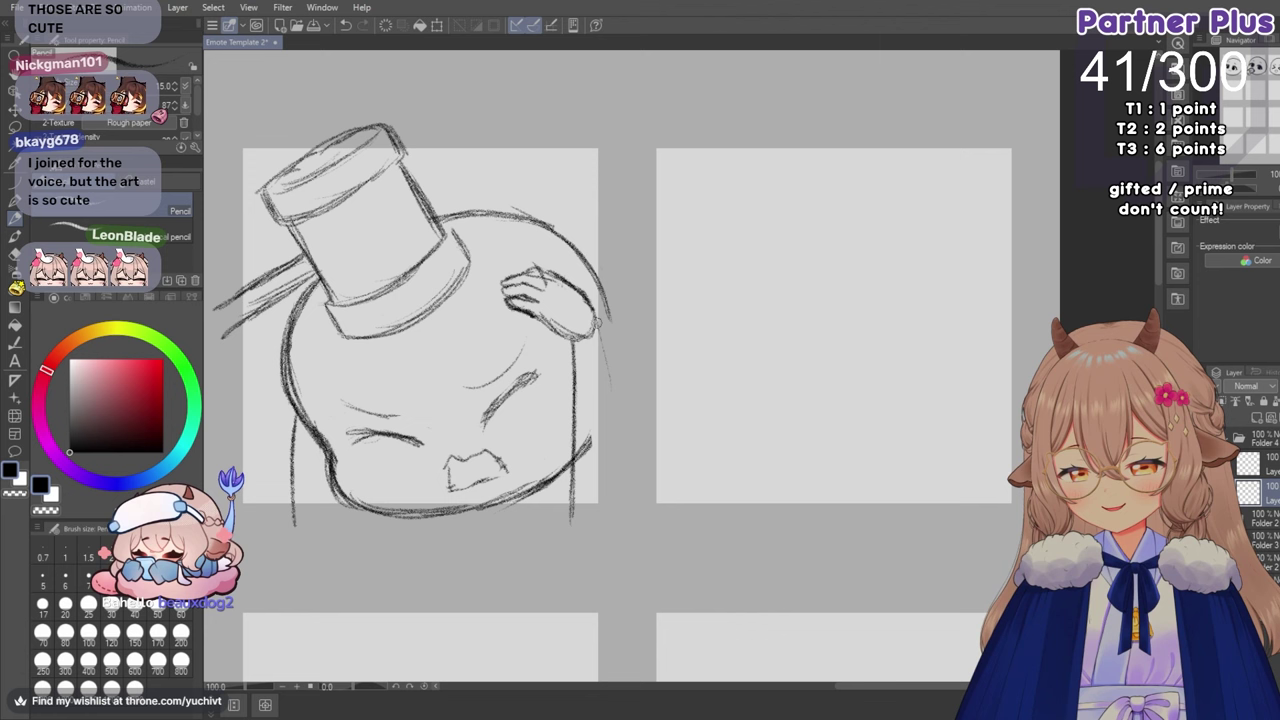
left_click_drag(592, 306, 620, 438)
left_click_drag(600, 350, 632, 480)
left_click_drag(617, 407, 632, 486)
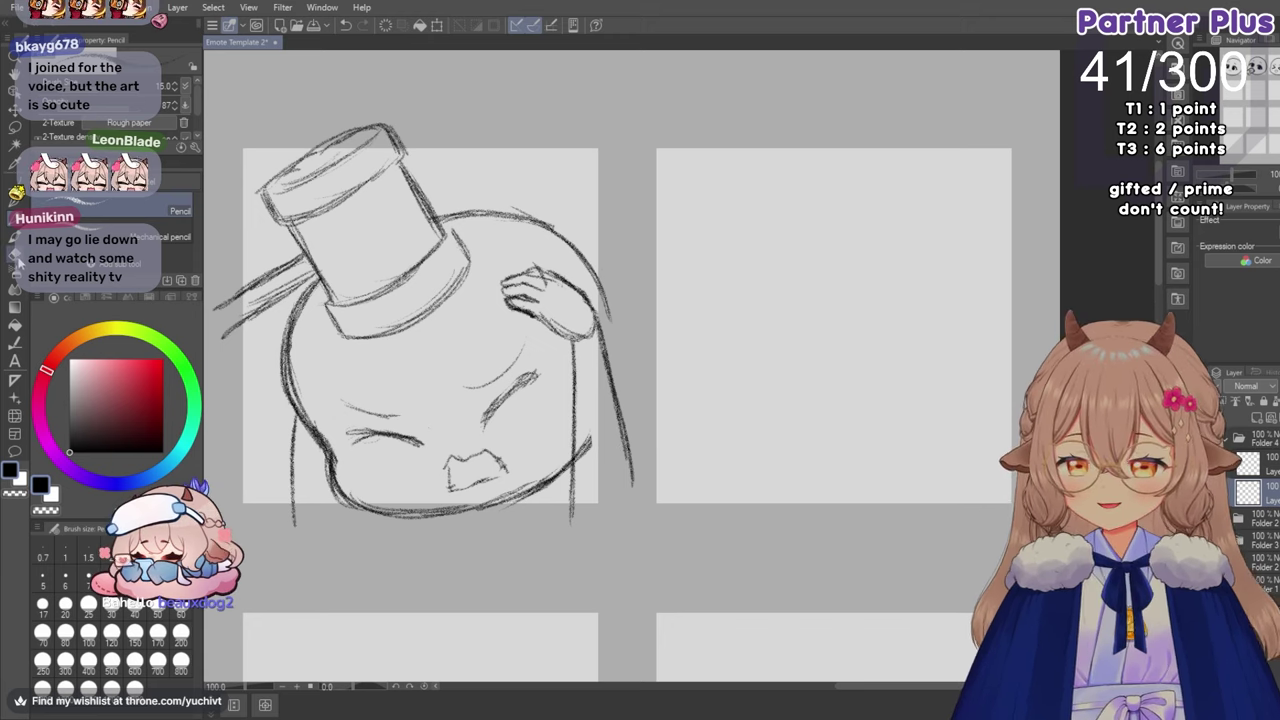
Erase the inner and outer arm lines below the raised hand with the size 30 Hard eraser.
key("e")
left_click_drag(573, 430, 571, 518)
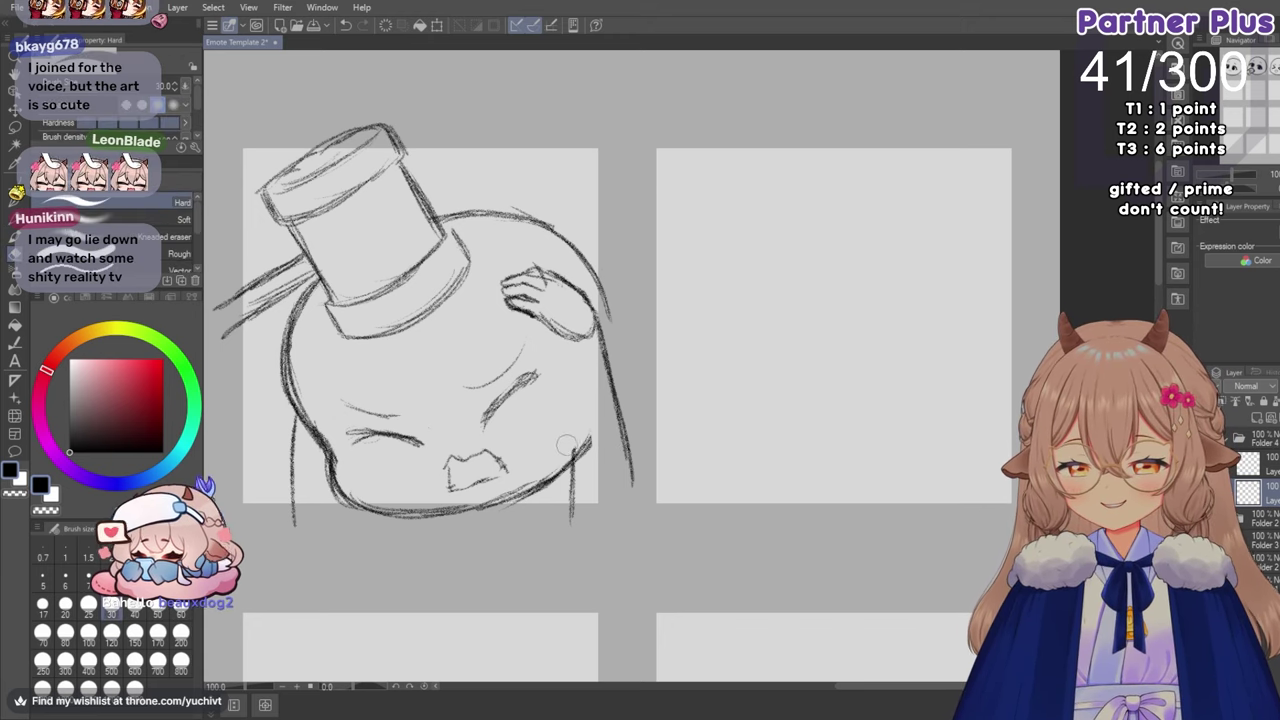
left_click_drag(597, 325, 635, 472)
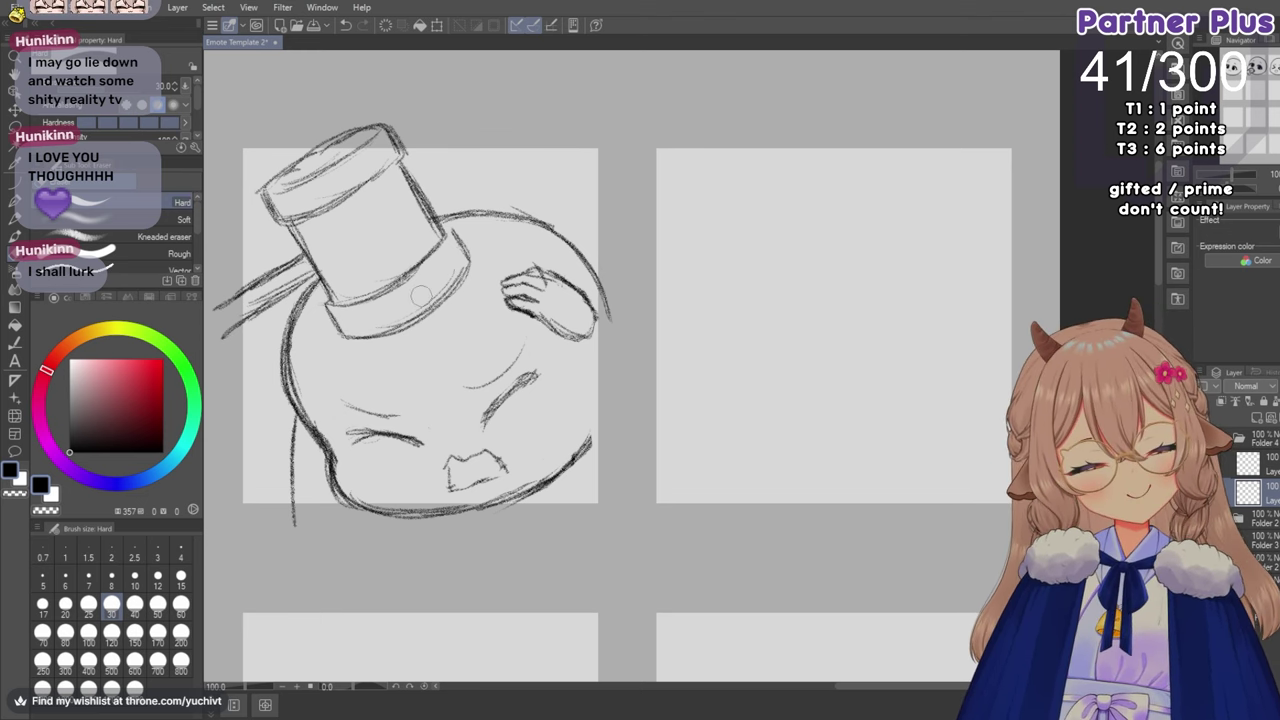
Mirror the view, lasso-select the raised hand on the head, and rotate it slightly clockwise.
scroll(676, 368, "down", 1)
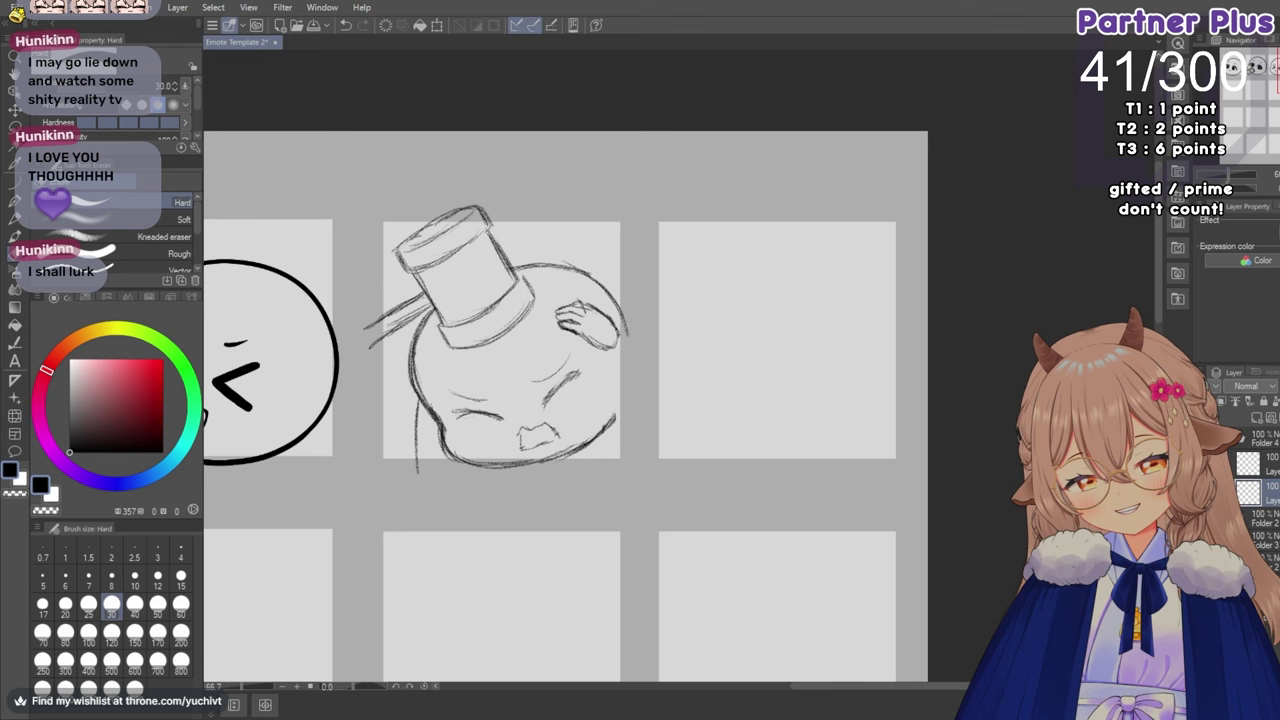
key("h")
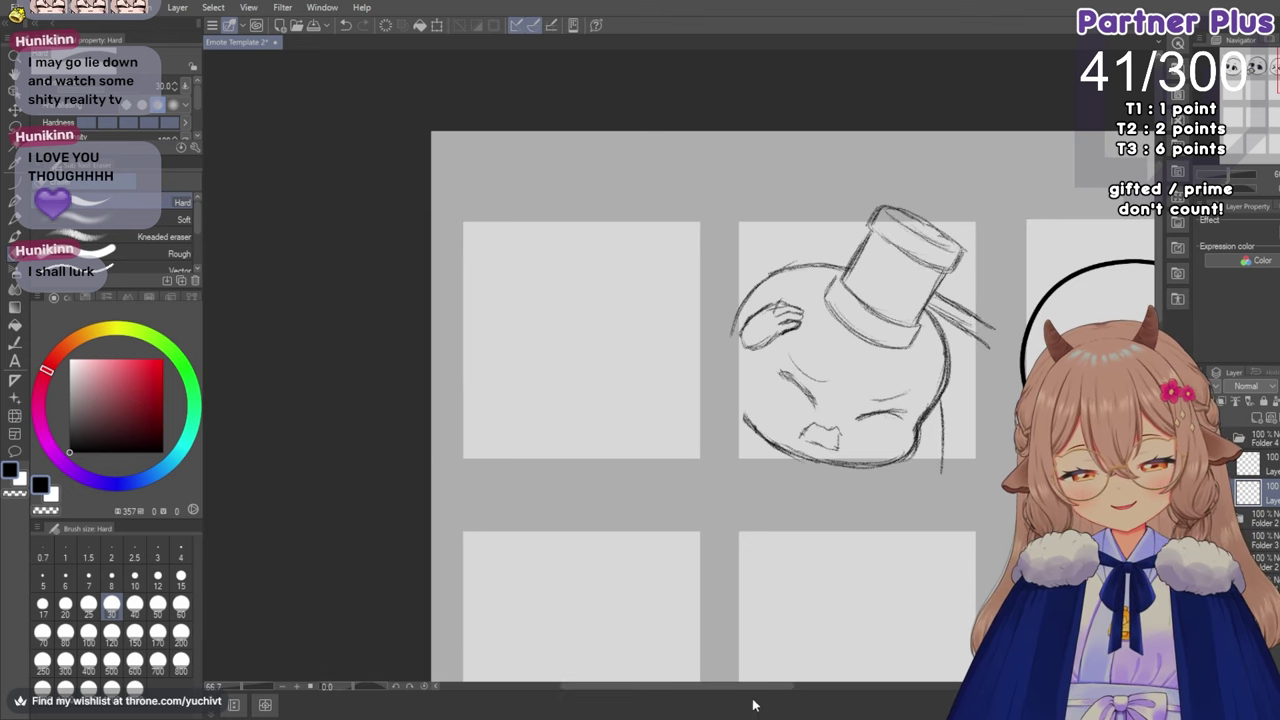
left_click_drag(754, 704, 824, 704)
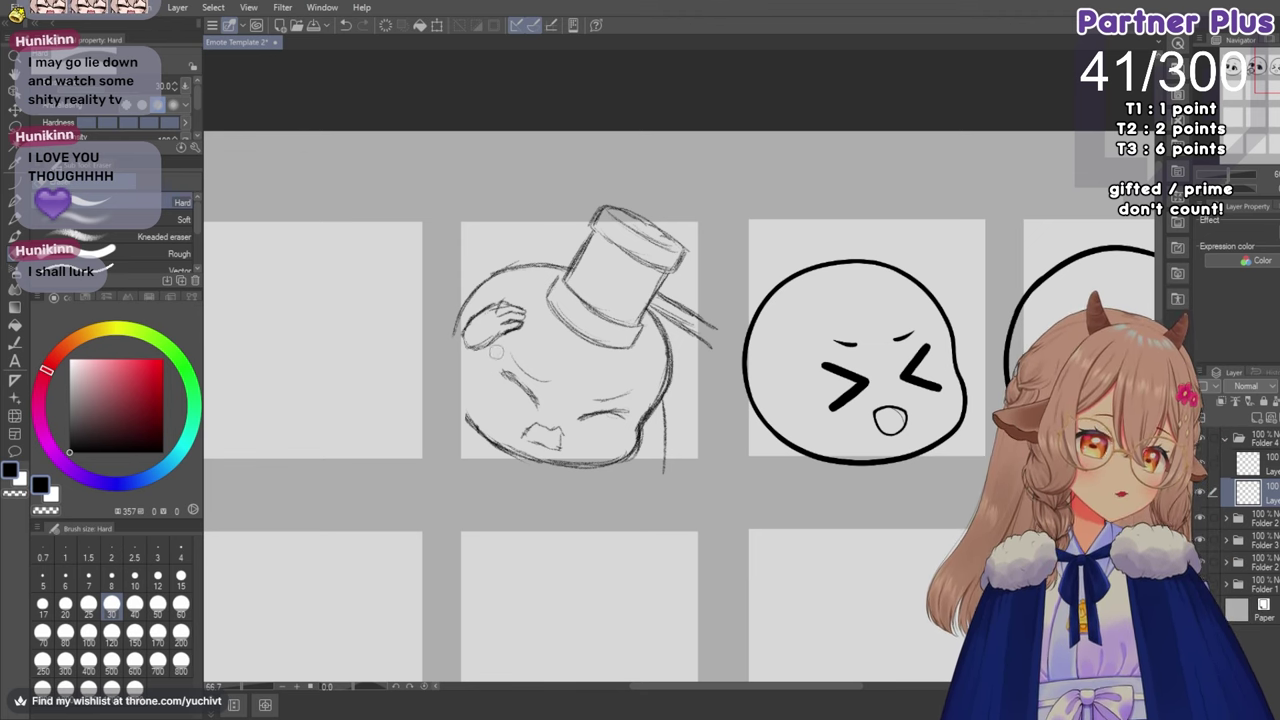
scroll(572, 368, "up", 1)
scroll(575, 367, "up", 1)
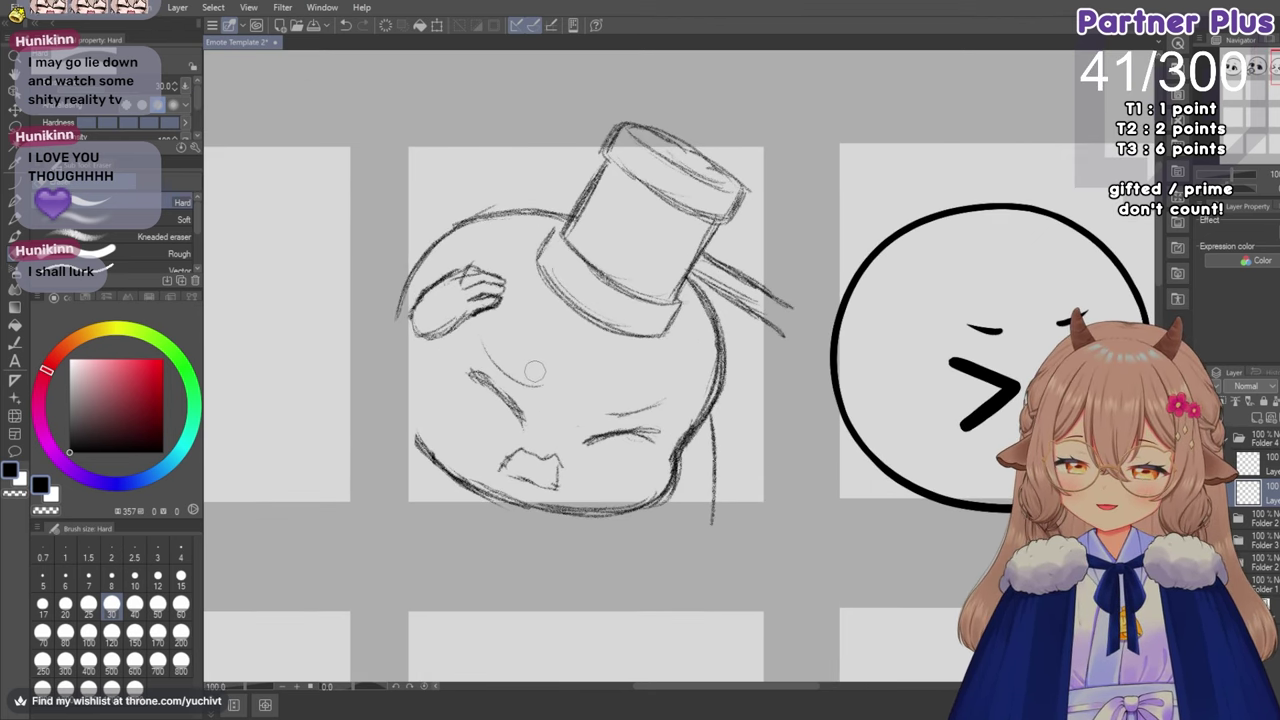
left_click(13, 131)
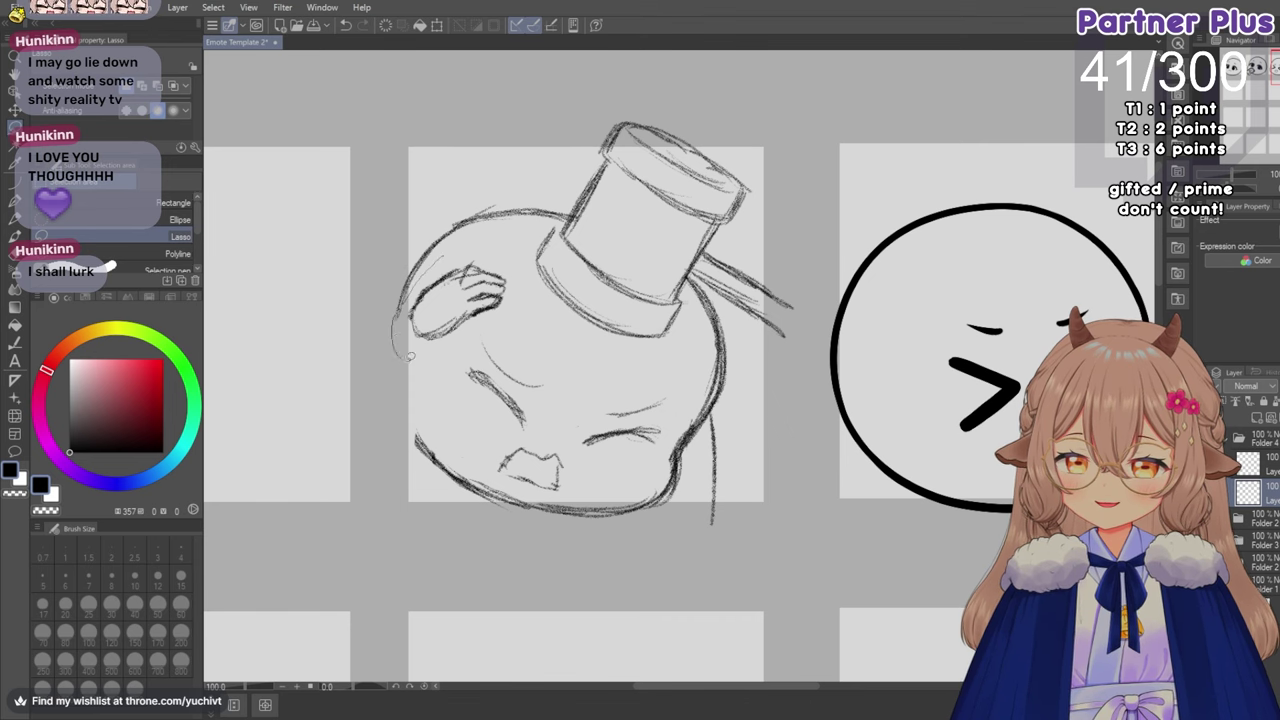
left_click_drag(466, 237, 468, 240)
left_click(14, 110)
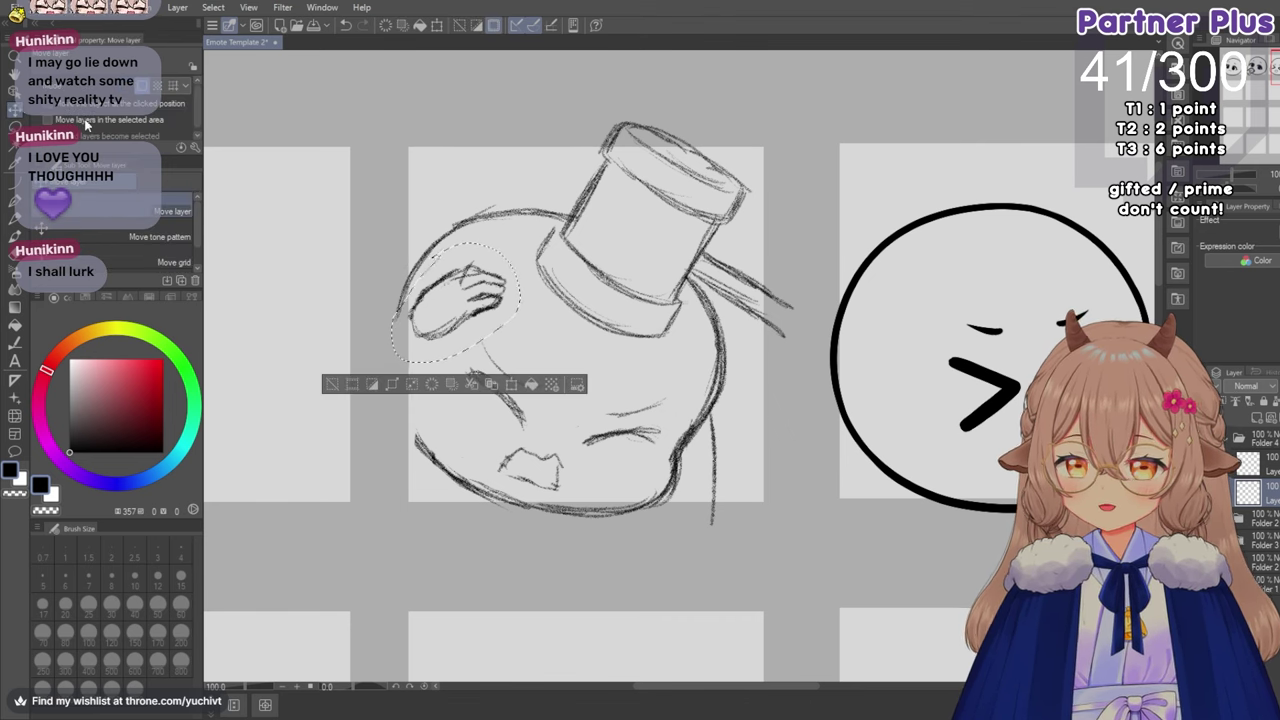
left_click_drag(427, 330, 430, 329)
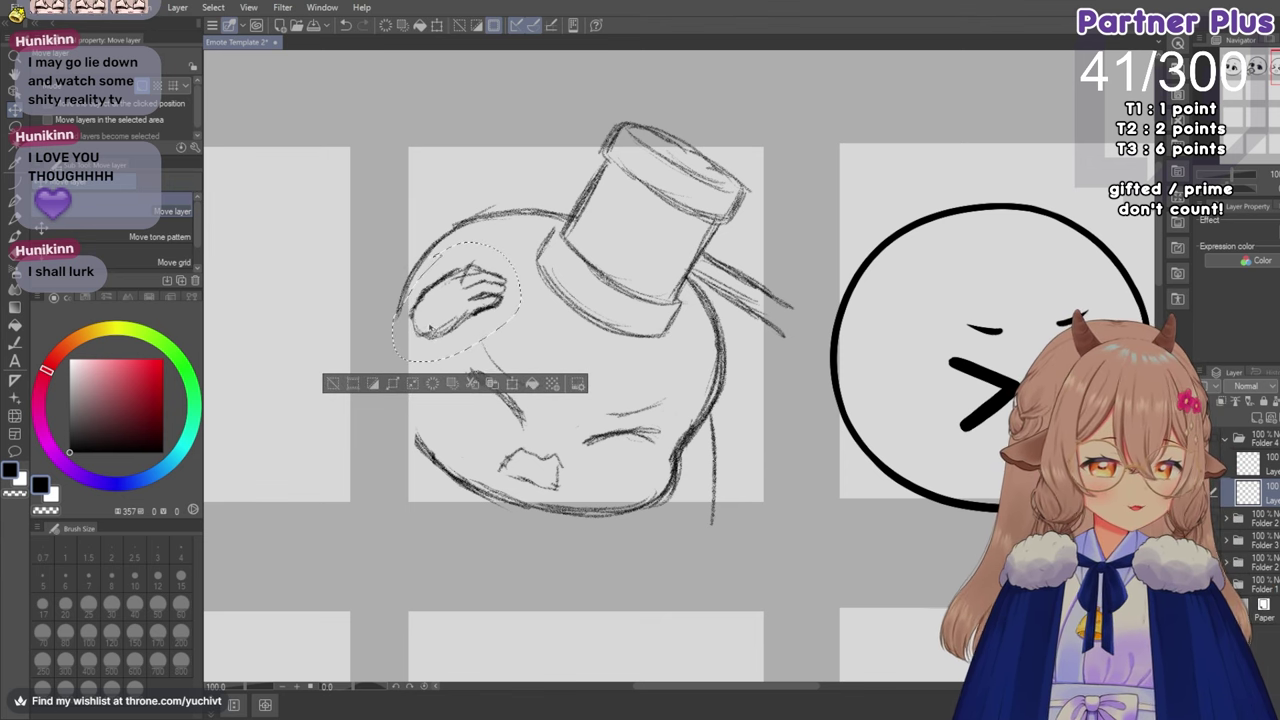
key("ctrl+t")
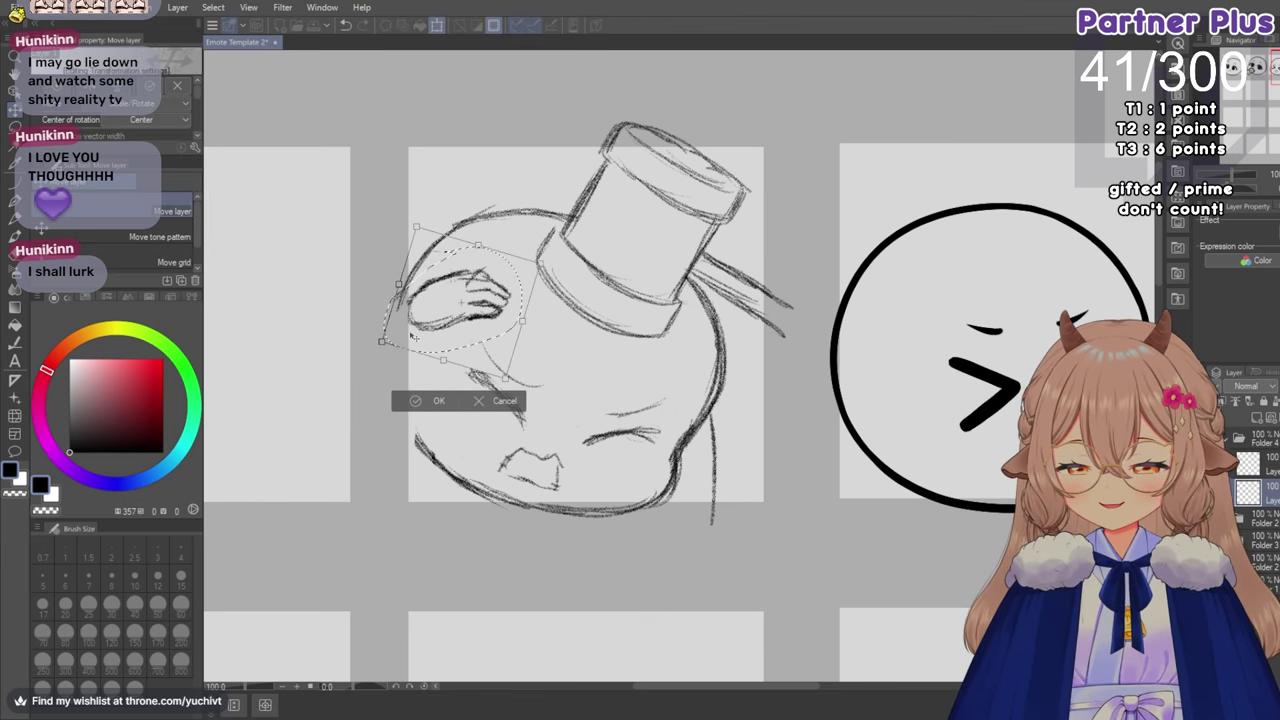
left_click_drag(413, 337, 403, 380)
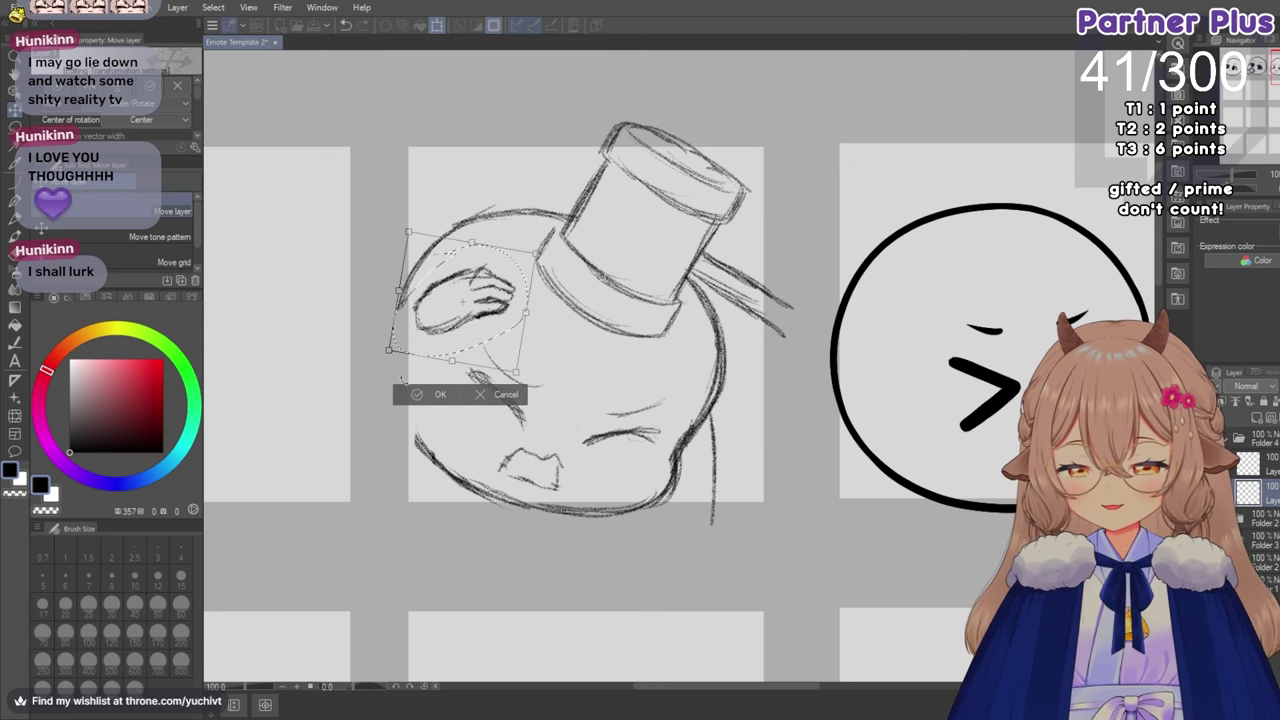
key("Return")
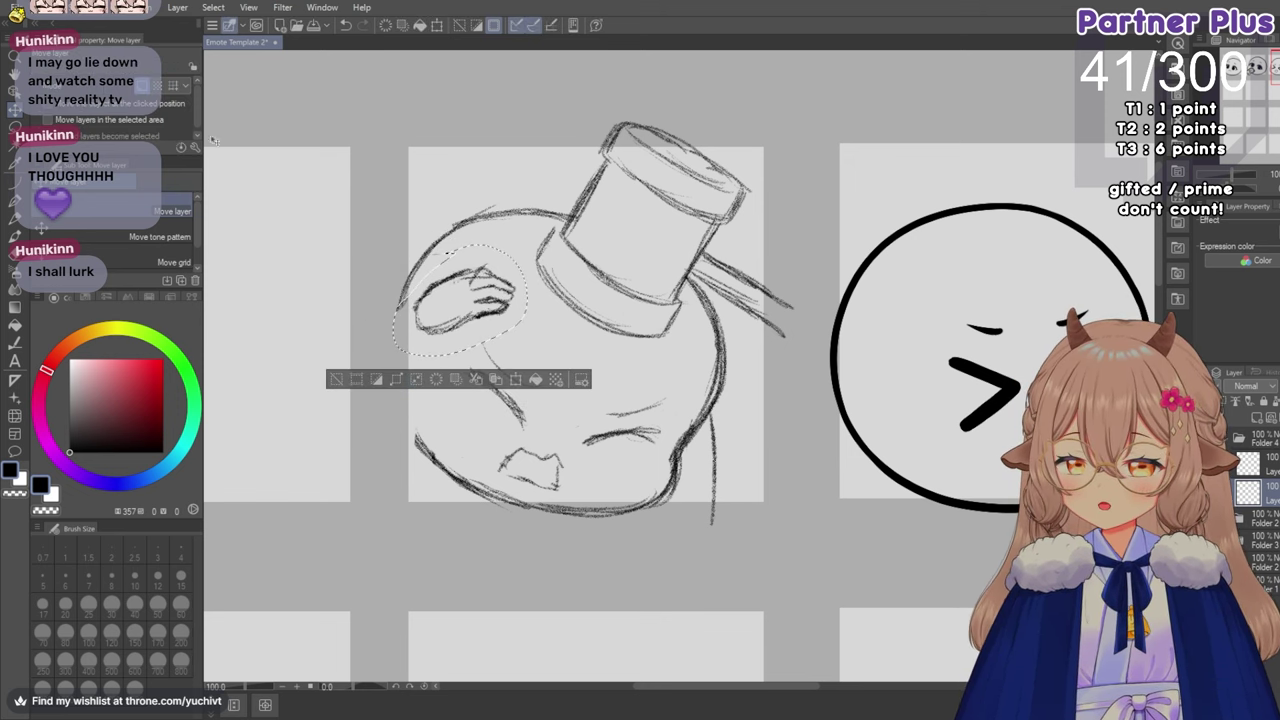
Deselect the raised hand and sketch two slanted arm lines running outward and down from its wrist with the size 15 Pencil.
left_click(15, 125)
left_click(238, 130)
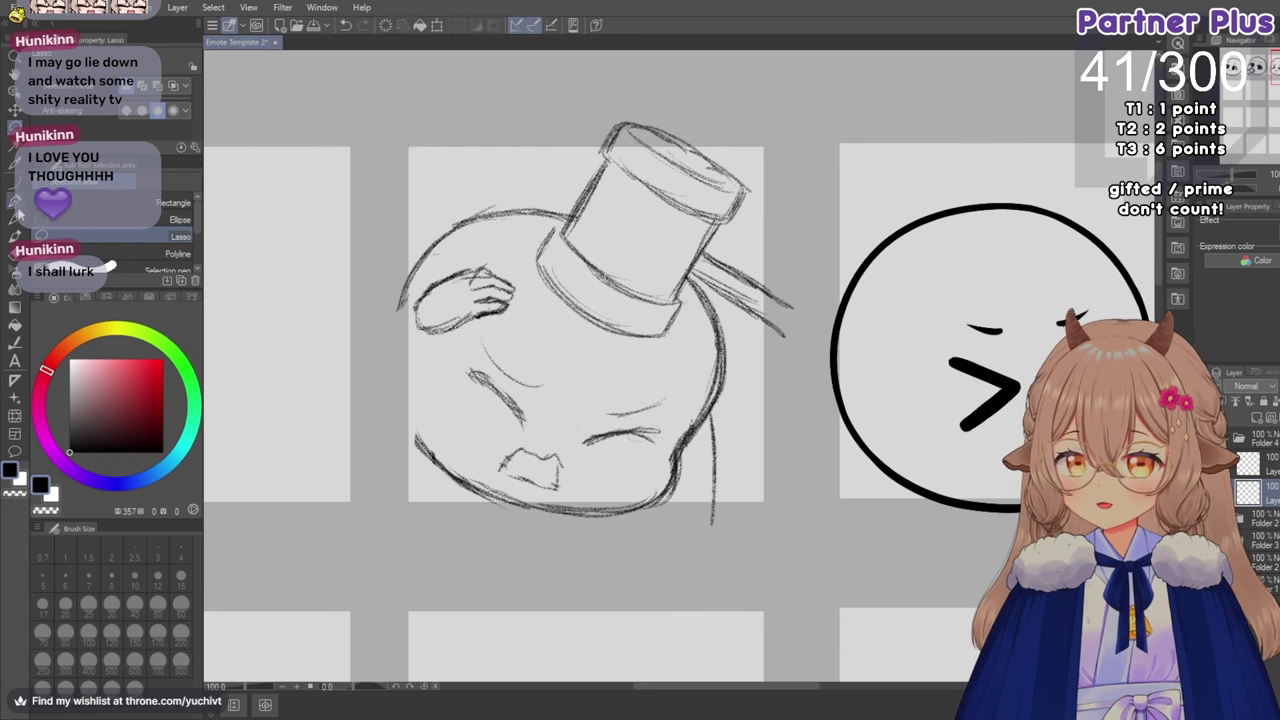
left_click(15, 214)
left_click_drag(402, 320, 356, 376)
left_click_drag(428, 340, 372, 450)
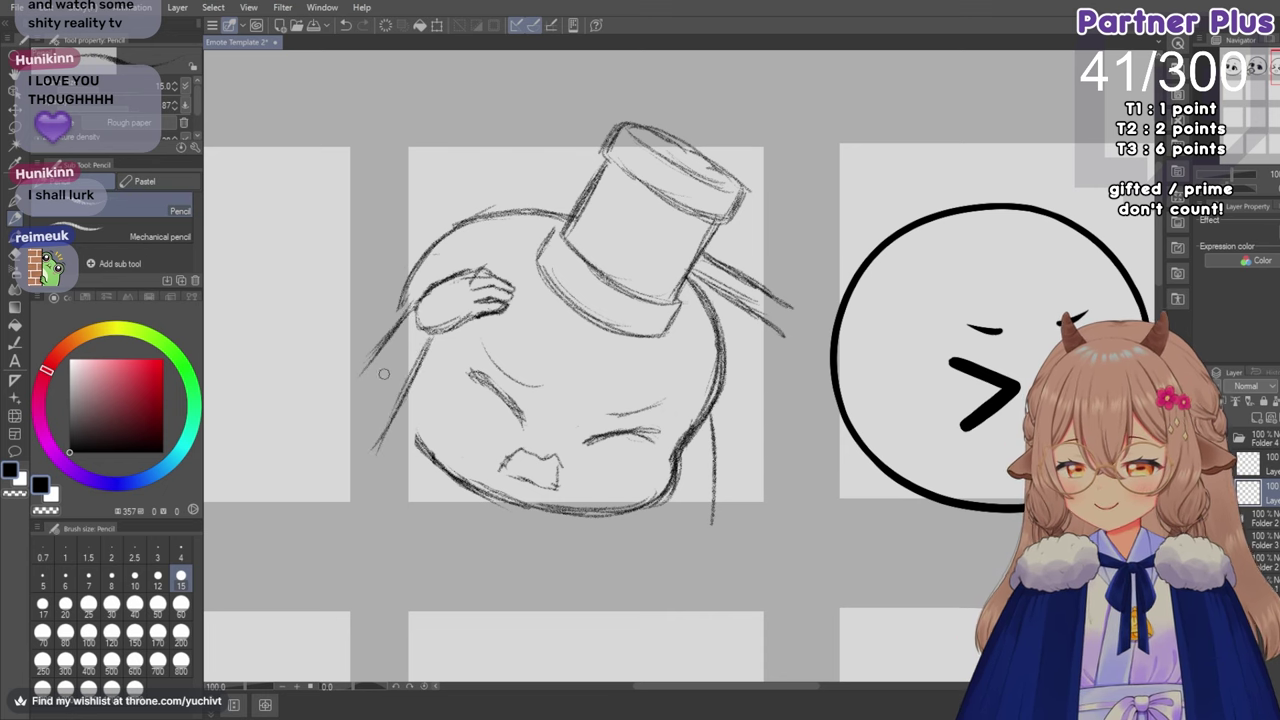
Sketch the side of the head outline from beside the raised hand across the arm down to the lower cheek.
left_click_drag(406, 283, 401, 318)
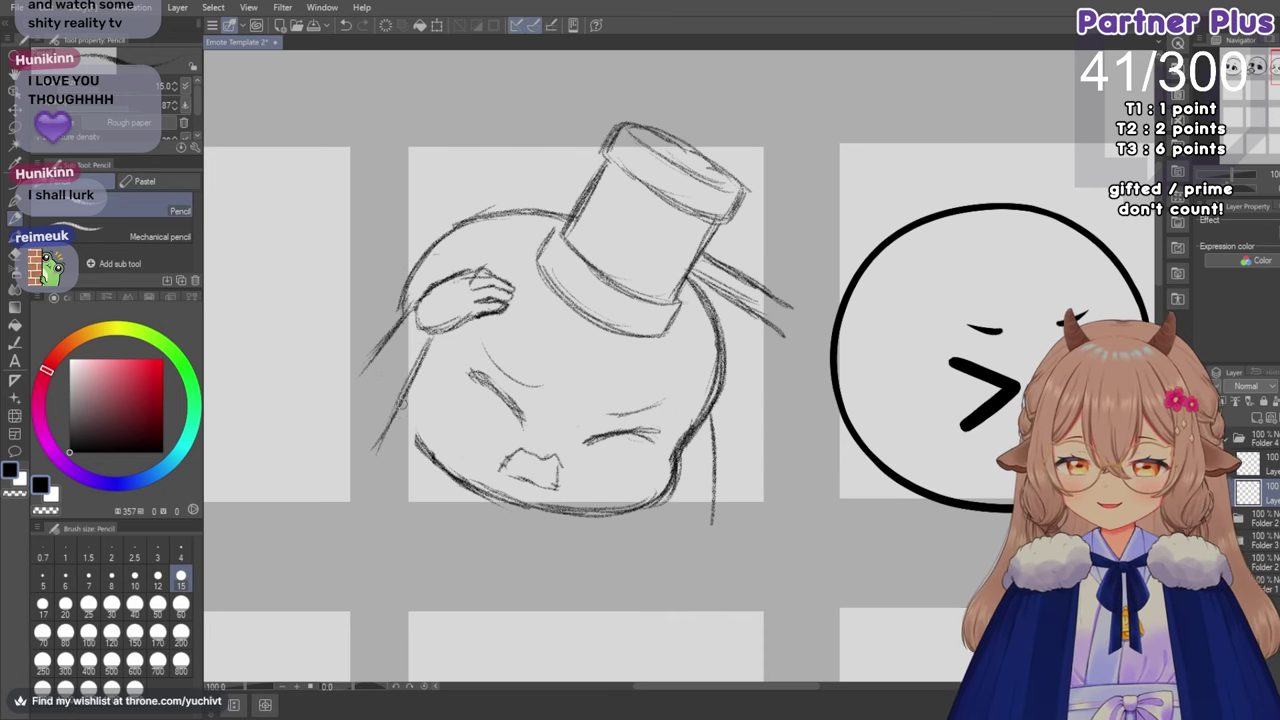
left_click_drag(402, 398, 420, 450)
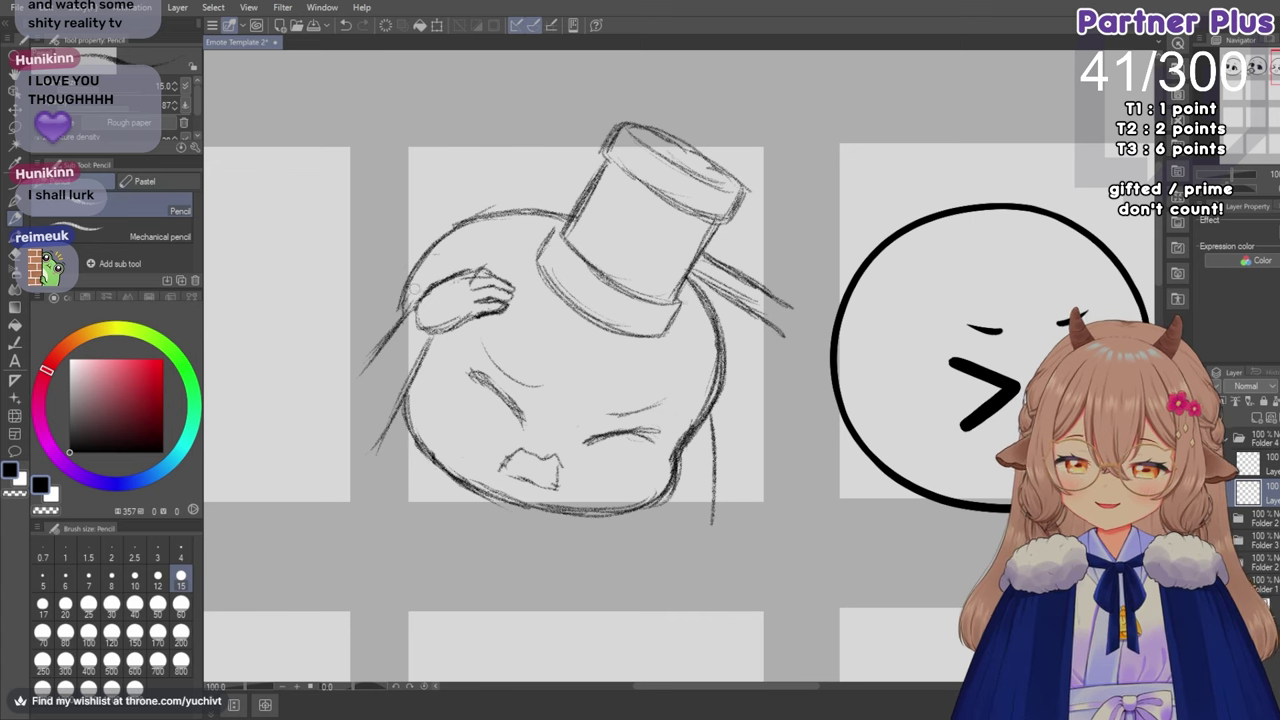
left_click_drag(406, 282, 399, 390)
left_click_drag(398, 316, 412, 432)
left_click_drag(400, 338, 428, 458)
mouse_move(401, 368)
left_mouse_down()
mouse_move(446, 470)
mouse_move(438, 461)
left_mouse_up()
Erase the rough lower cheek outline and redraw it with the Pencil as a curve running into the chin.
left_click(15, 254)
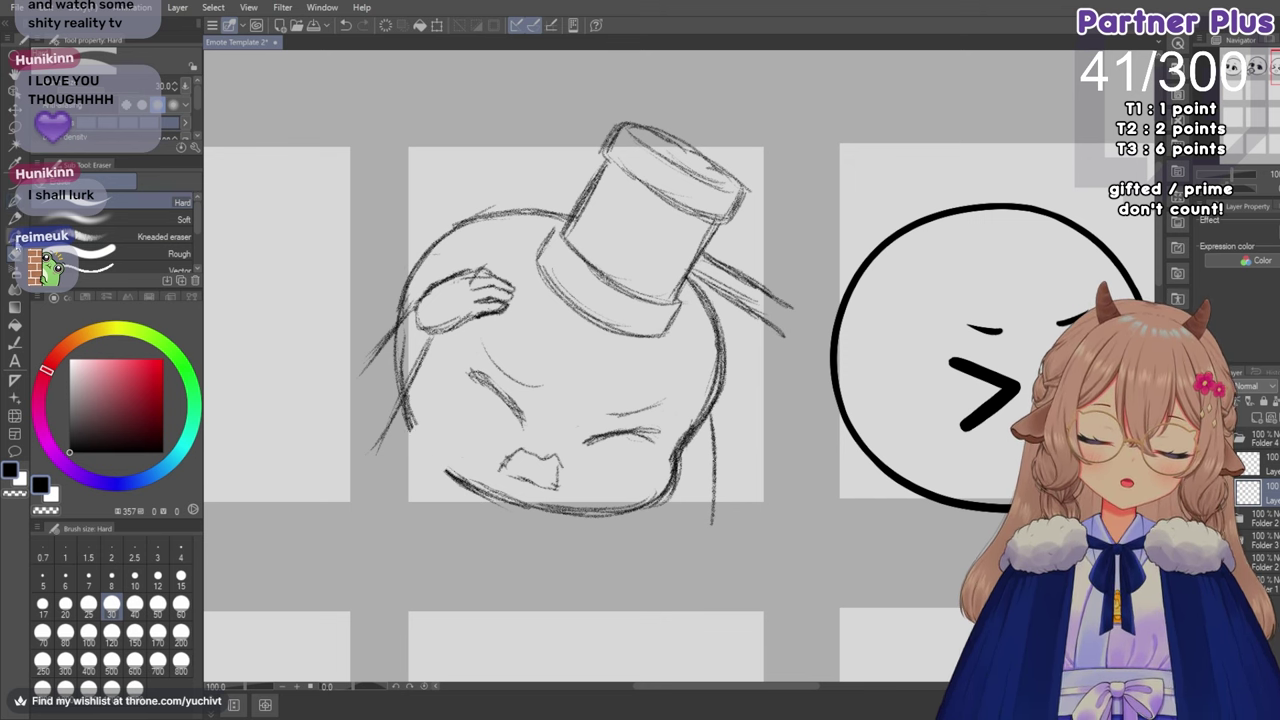
left_click(15, 236)
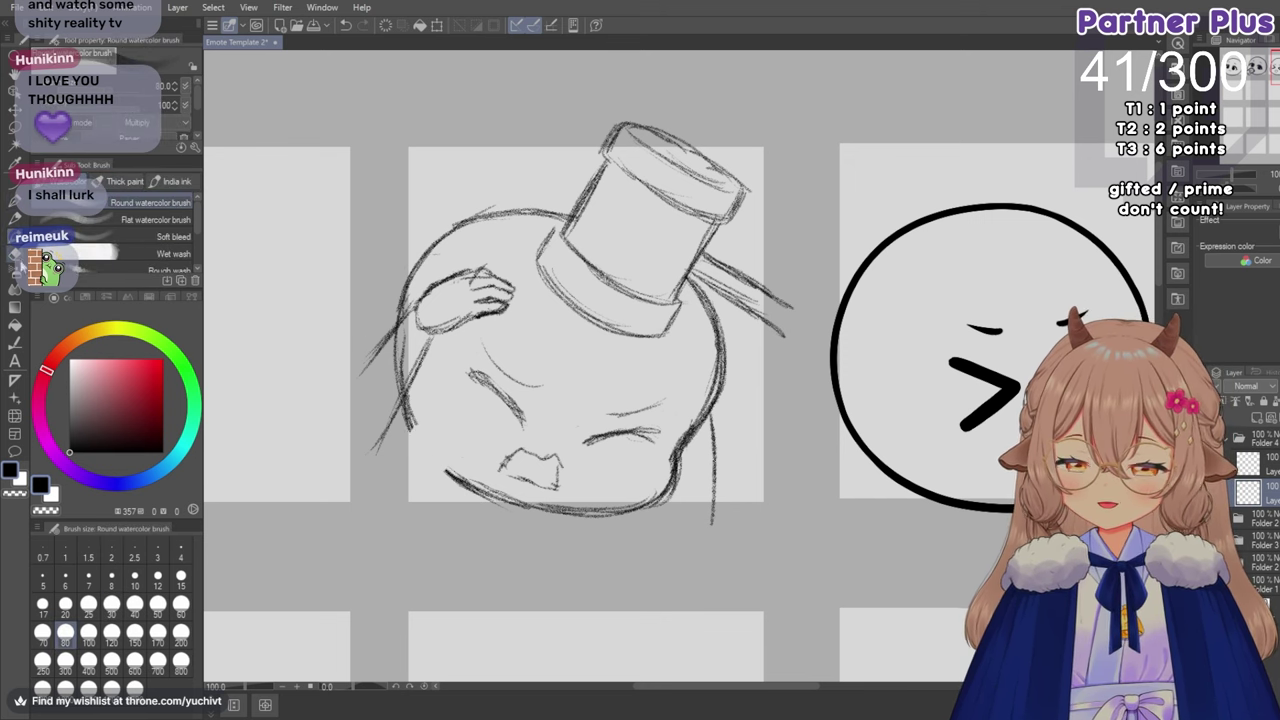
left_click(14, 220)
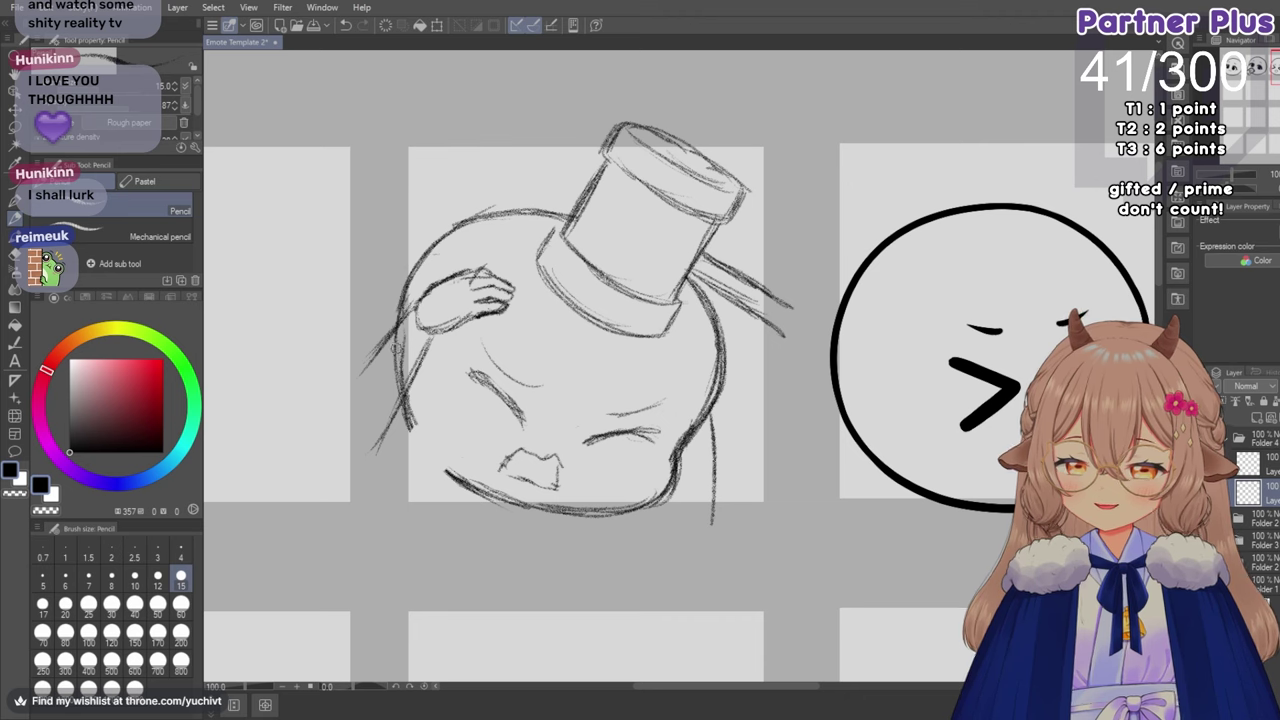
left_click_drag(405, 398, 450, 470)
left_click_drag(410, 412, 474, 483)
mouse_move(412, 426)
left_mouse_down()
mouse_move(468, 478)
mouse_move(506, 490)
left_mouse_up()
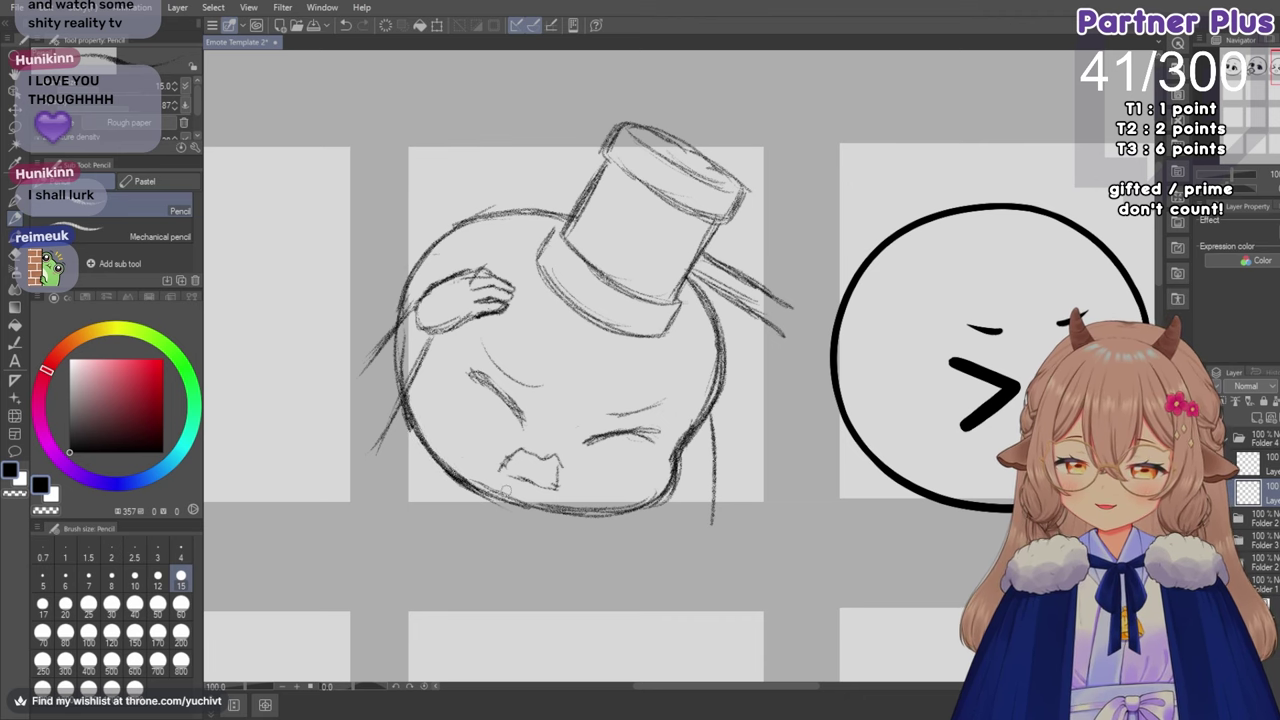
Erase the lower cheek and chin line with the size 30 Hard eraser and redraw it as one smooth Pencil curve.
key("e")
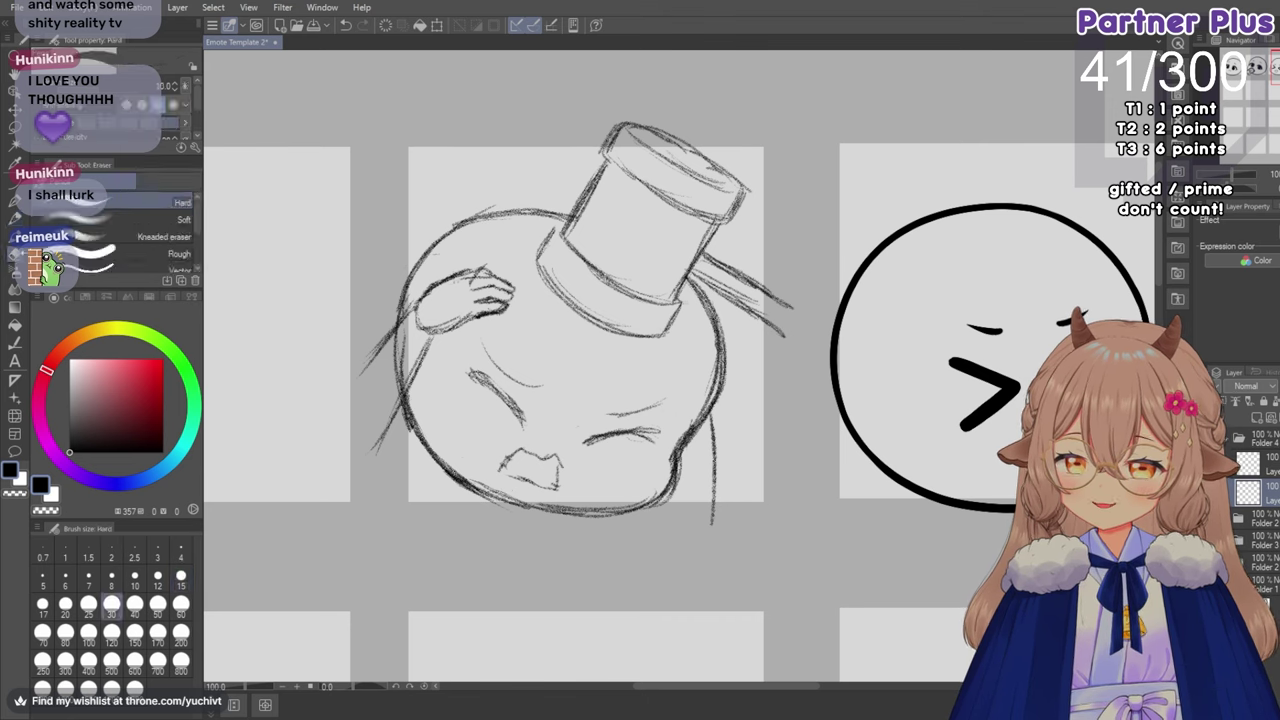
mouse_move(465, 478)
left_mouse_down()
mouse_move(490, 498)
mouse_move(455, 471)
mouse_move(500, 499)
left_mouse_up()
left_click_drag(500, 499, 428, 458)
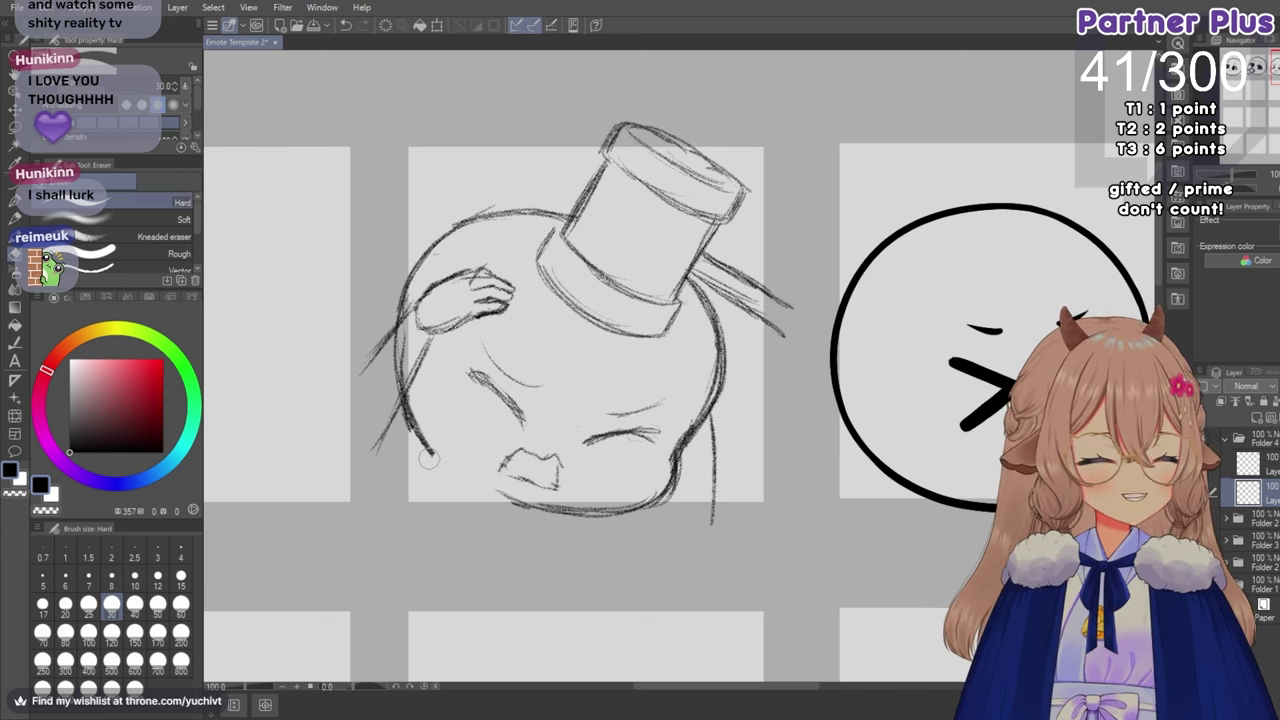
key("p")
left_click(15, 222)
mouse_move(403, 402)
left_mouse_down()
mouse_move(431, 456)
mouse_move(474, 481)
mouse_move(425, 439)
mouse_move(491, 485)
mouse_move(479, 488)
mouse_move(438, 461)
mouse_move(513, 496)
mouse_move(488, 488)
mouse_move(563, 496)
left_mouse_up()
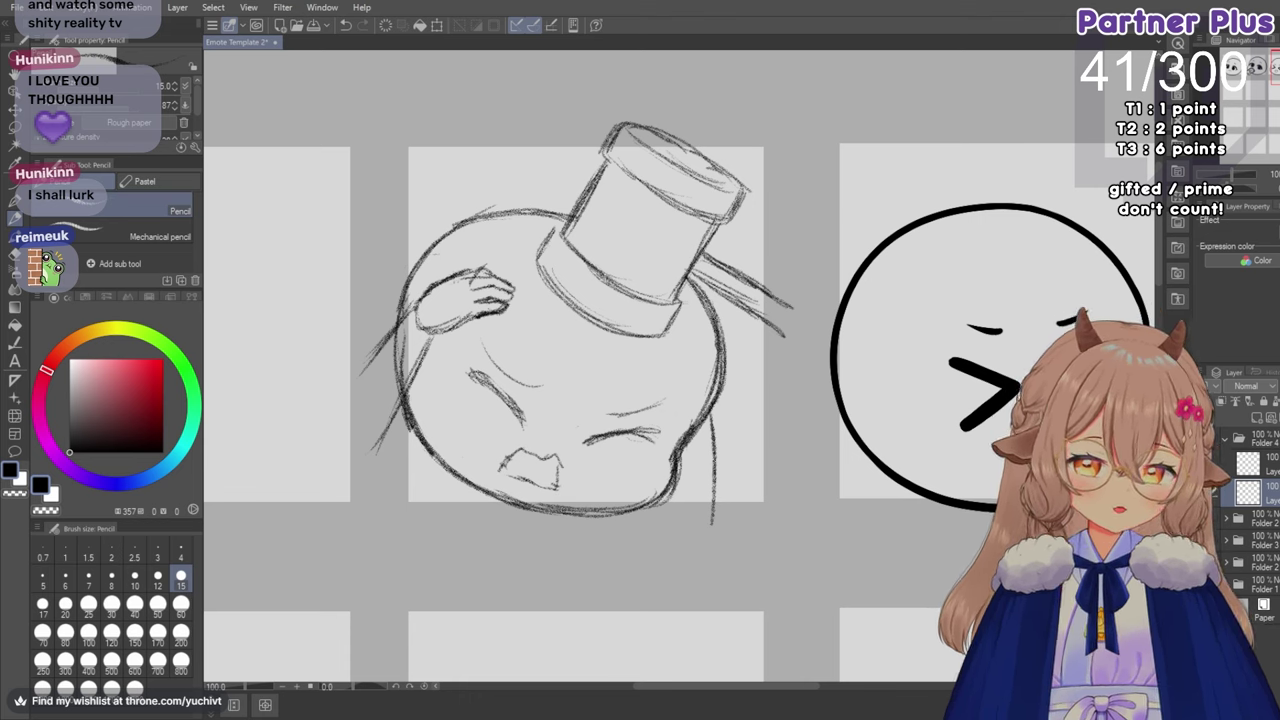
Flip the view back, select Folder 4 and nudge its whole hammer sketch slightly downward with Move layer.
key("h")
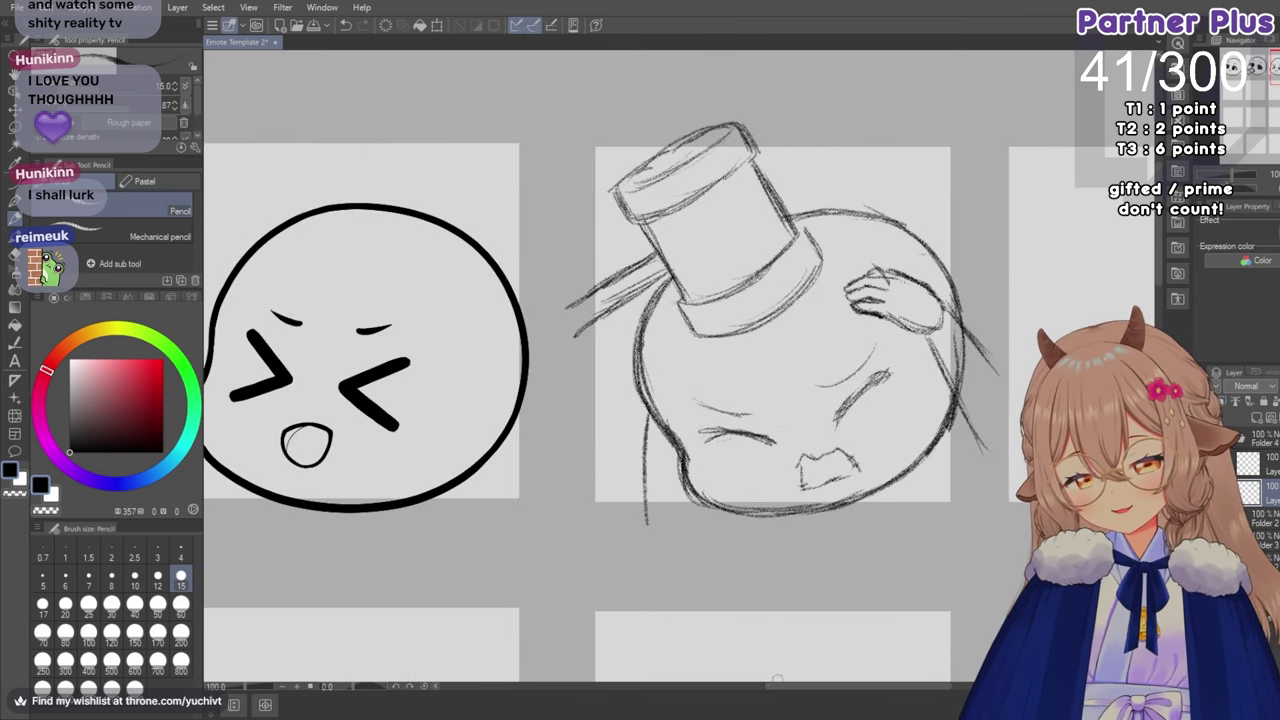
left_click_drag(784, 686, 836, 688)
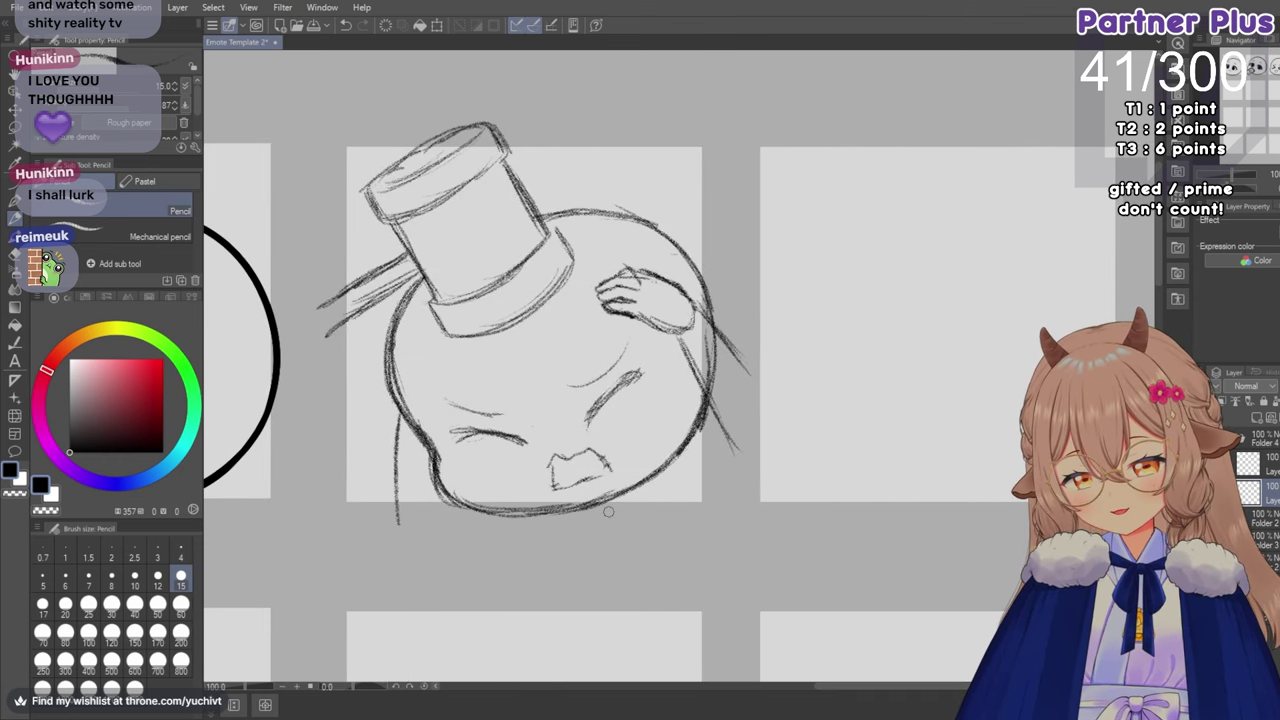
scroll(608, 461, "down", 2)
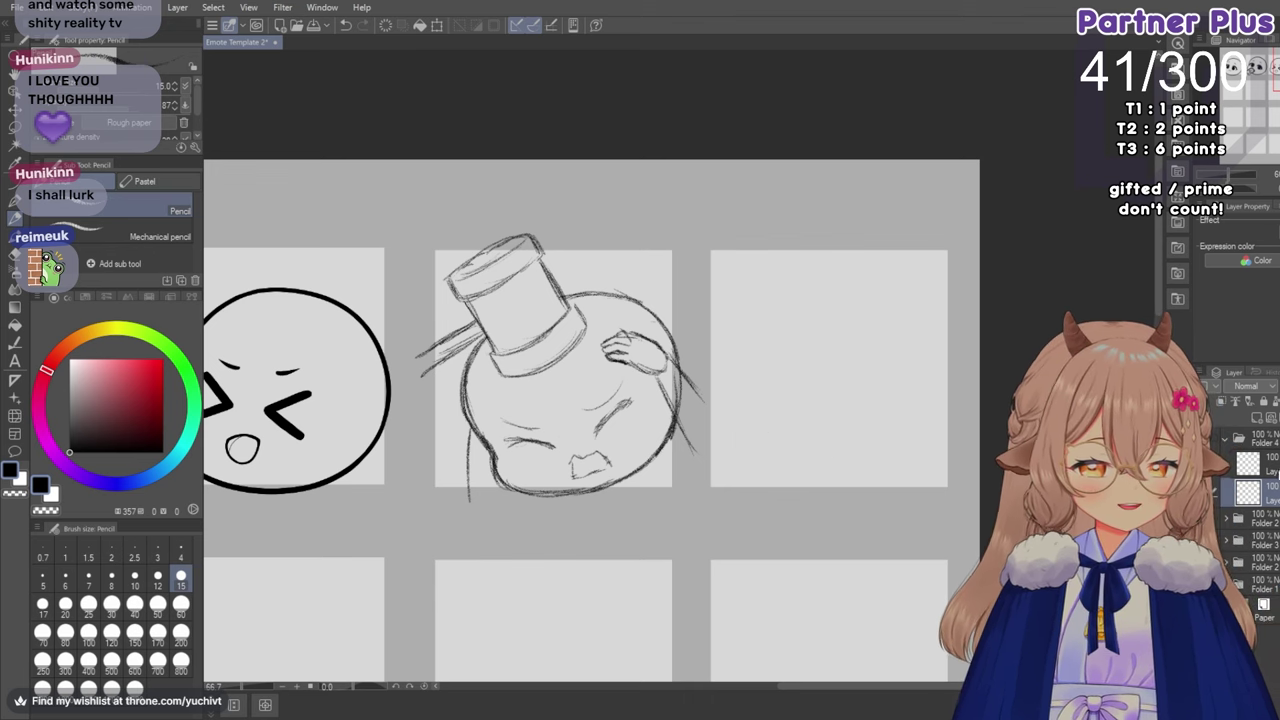
left_click(1260, 440)
left_click(15, 110)
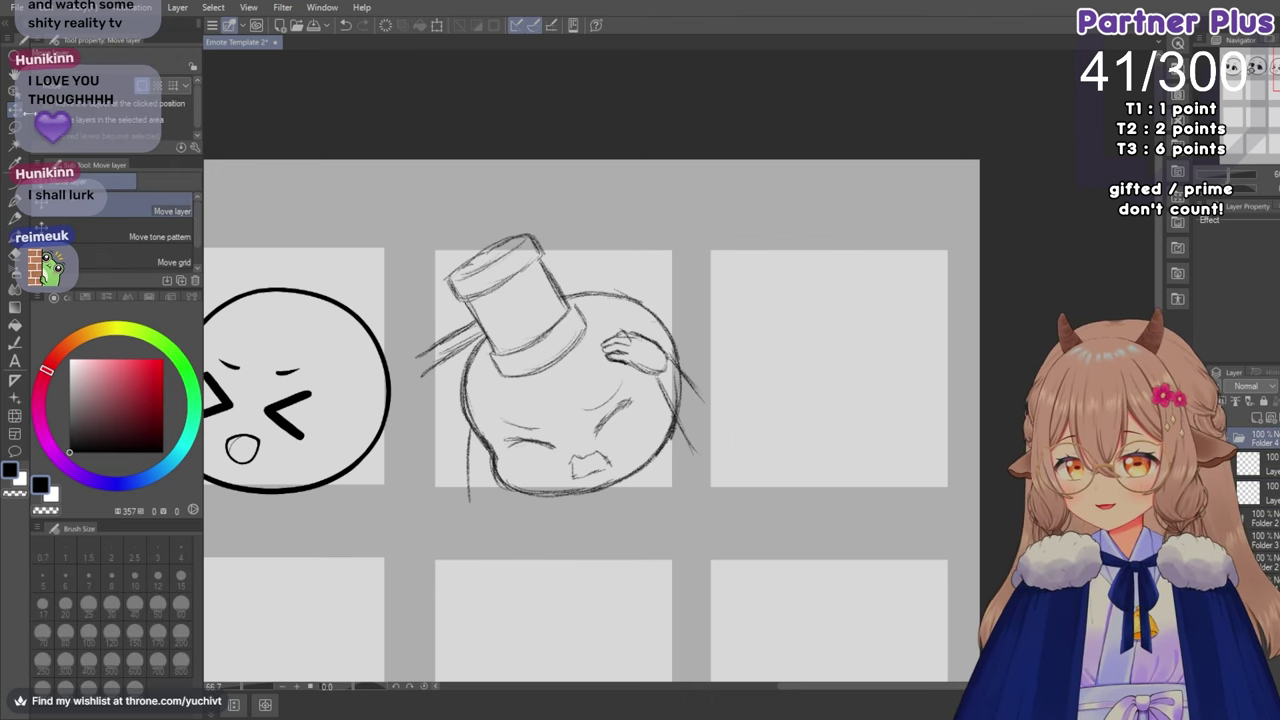
mouse_move(597, 450)
left_mouse_down()
mouse_move(613, 460)
mouse_move(597, 453)
left_mouse_up()
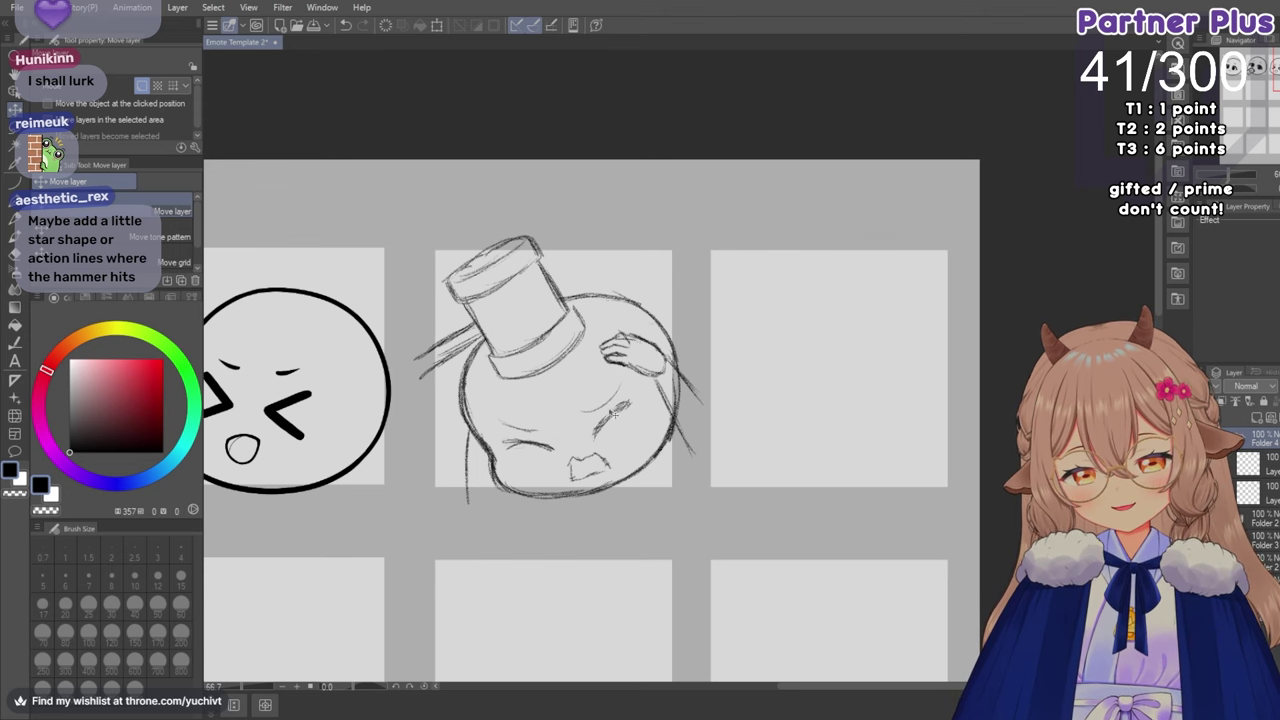
Sketch a small five-pointed star on the folder's top layer, above the head beside the hammer, undoing the trial strokes.
scroll(615, 414, "up", 1)
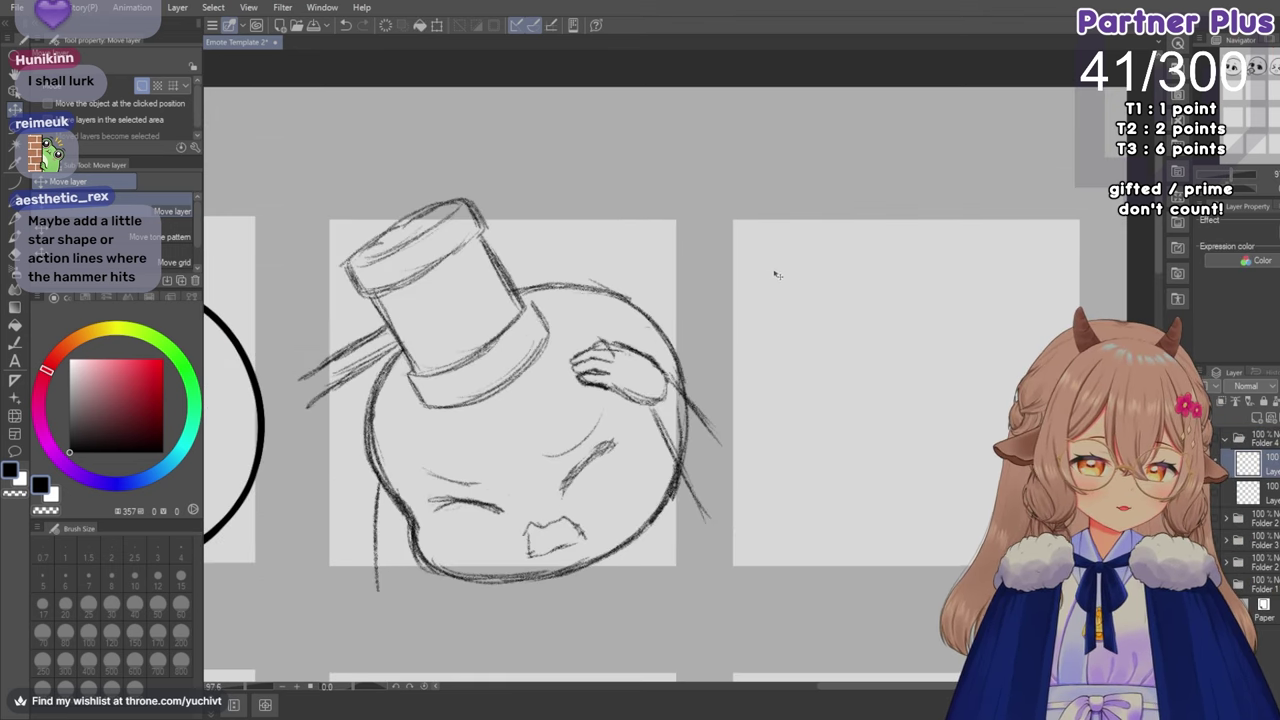
scroll(794, 265, "up", 2)
left_click(15, 229)
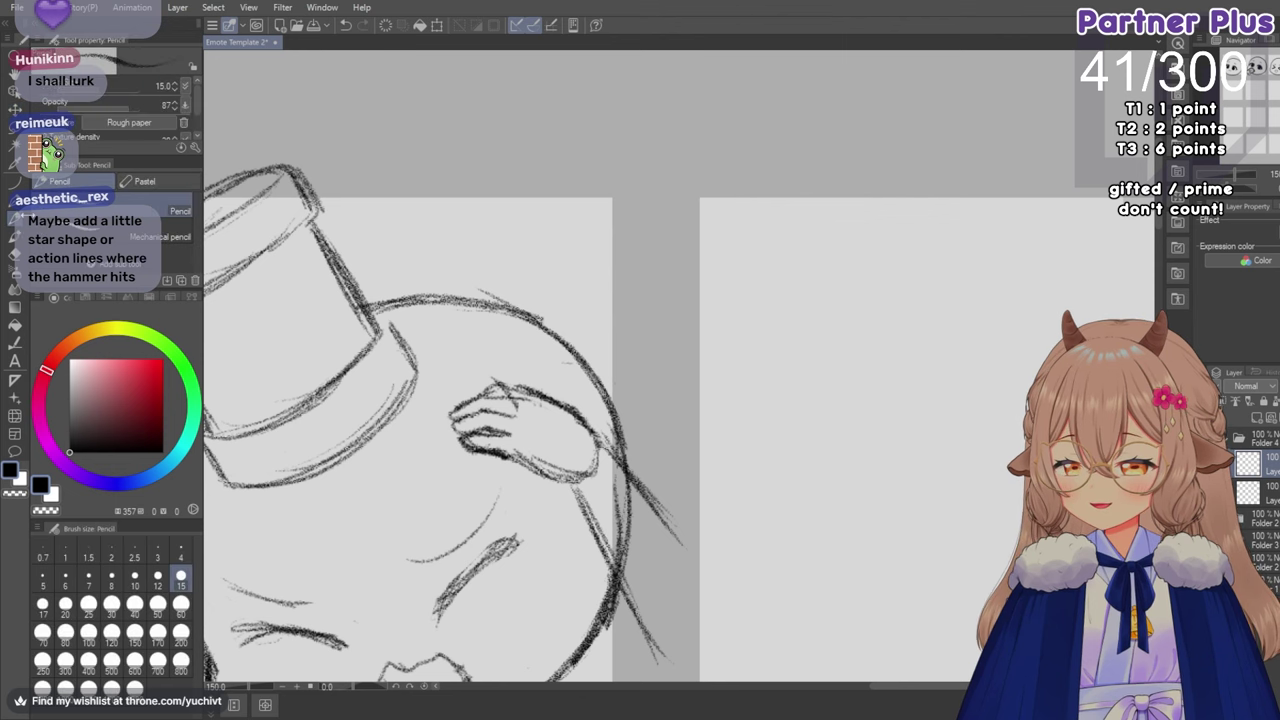
scroll(437, 217, "down", 3)
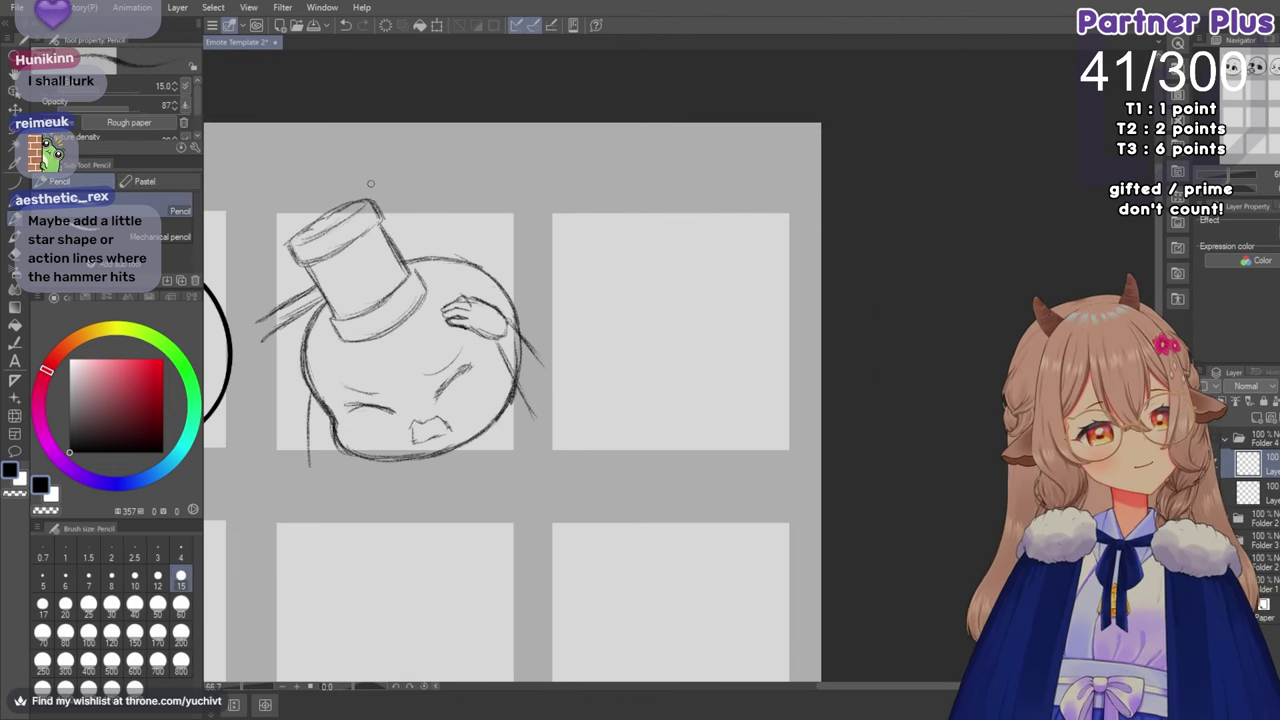
scroll(390, 175, "down", 1)
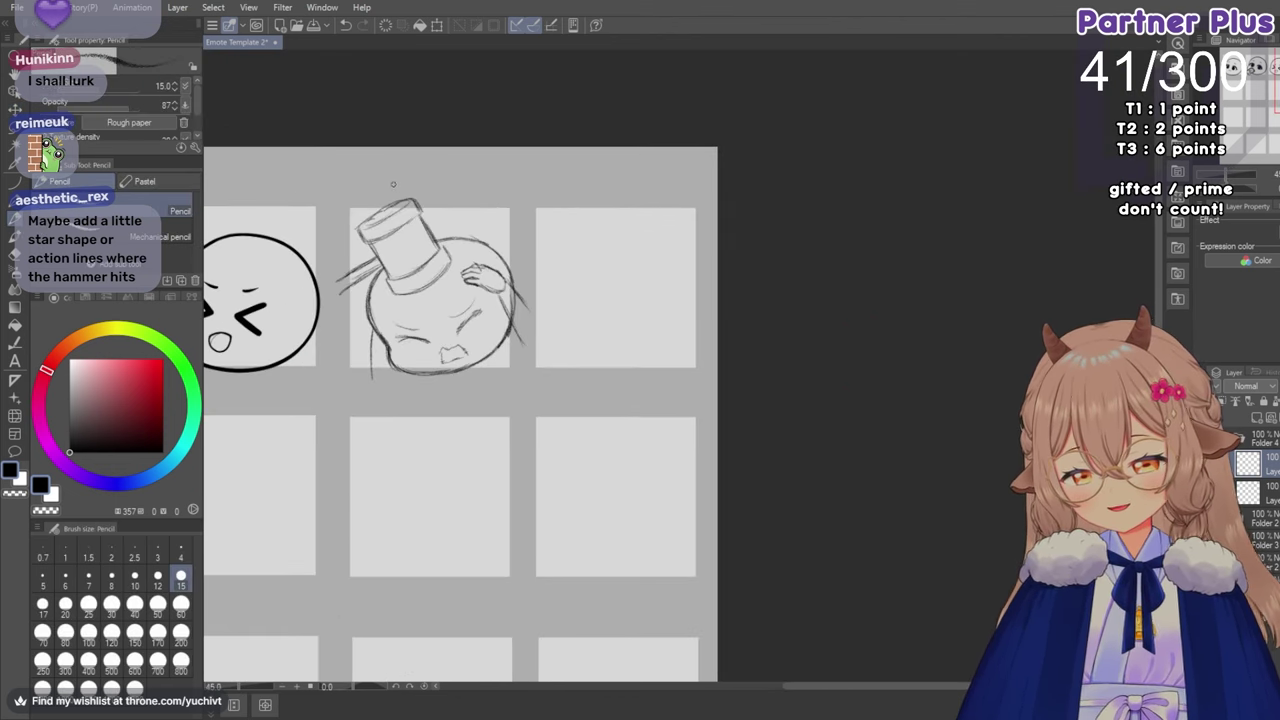
scroll(495, 205, "up", 3)
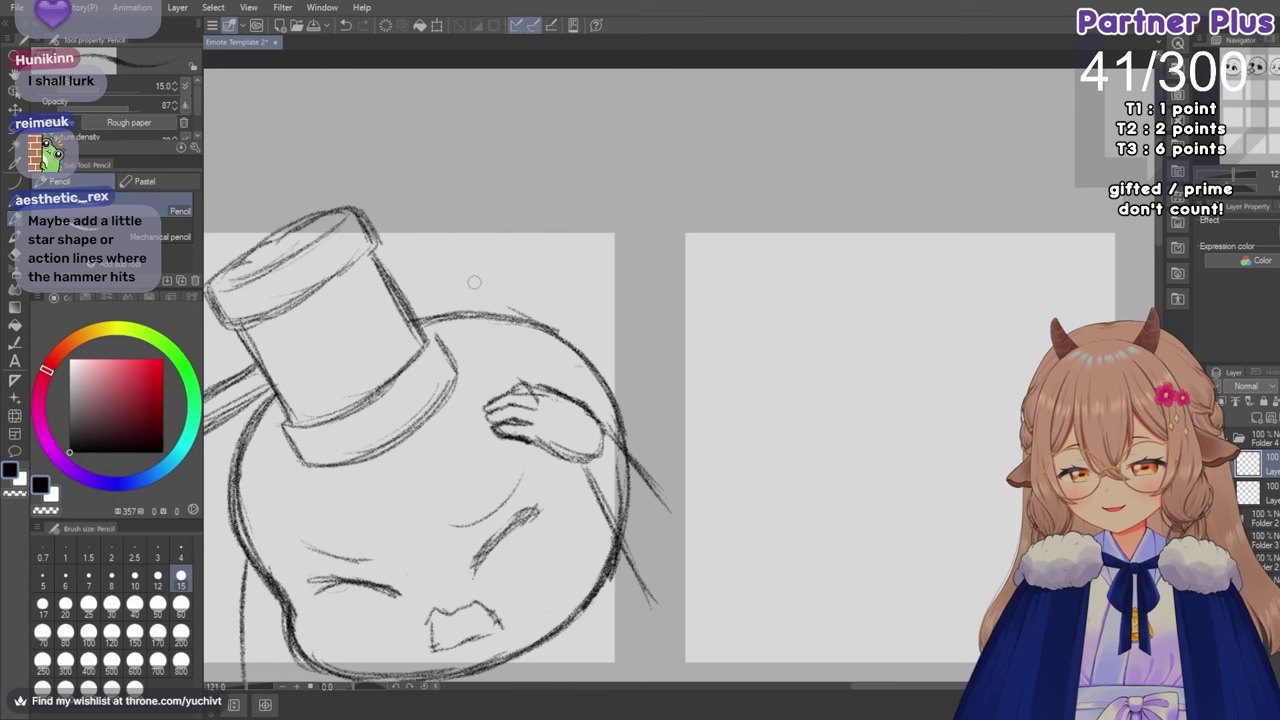
mouse_move(483, 270)
left_mouse_down()
mouse_move(461, 262)
mouse_move(446, 290)
mouse_move(486, 266)
mouse_move(496, 290)
mouse_move(503, 279)
mouse_move(469, 323)
mouse_move(476, 309)
mouse_move(504, 316)
mouse_move(501, 288)
mouse_move(461, 277)
mouse_move(447, 293)
mouse_move(493, 310)
mouse_move(466, 258)
mouse_move(500, 270)
mouse_move(503, 286)
mouse_move(445, 289)
mouse_move(470, 316)
mouse_move(505, 314)
mouse_move(492, 278)
left_mouse_up()
key("ctrl+z")
key("ctrl+z")
key("ctrl+z")
key("ctrl+z")
key("ctrl+z")
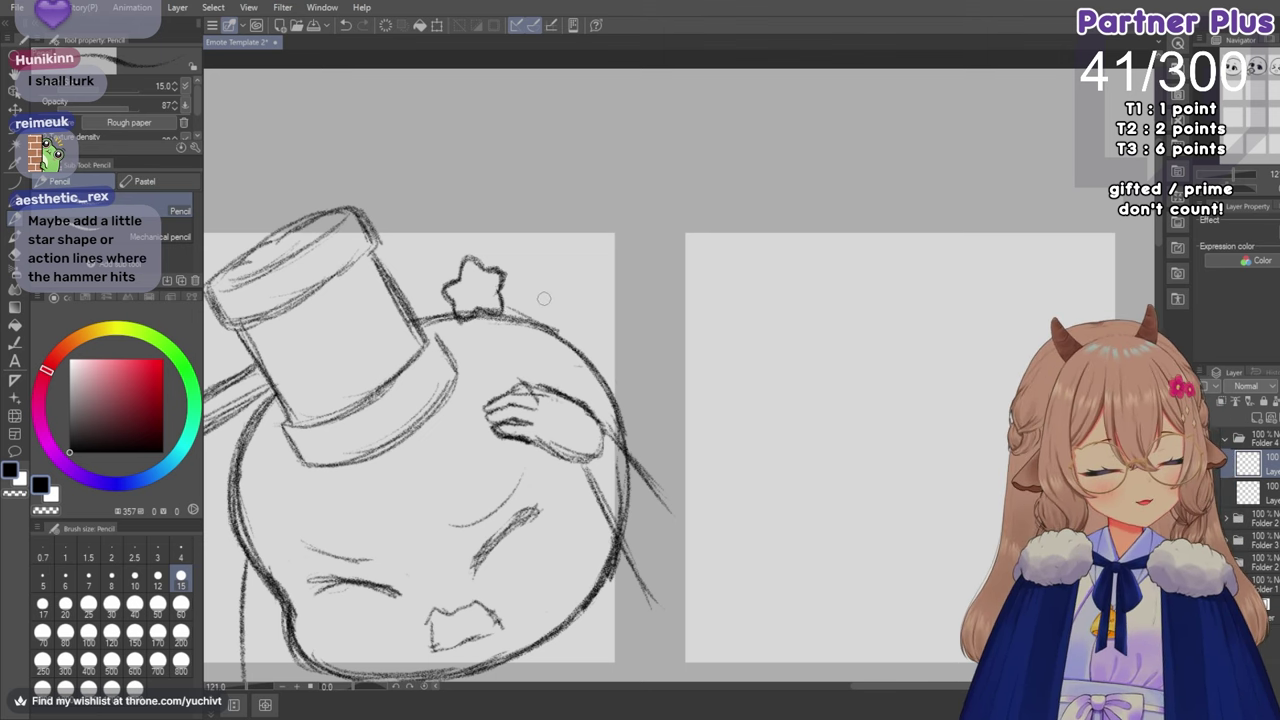
Lasso and duplicate the star, then shrink and rotate the copy and place it above and outward from the original.
key("m")
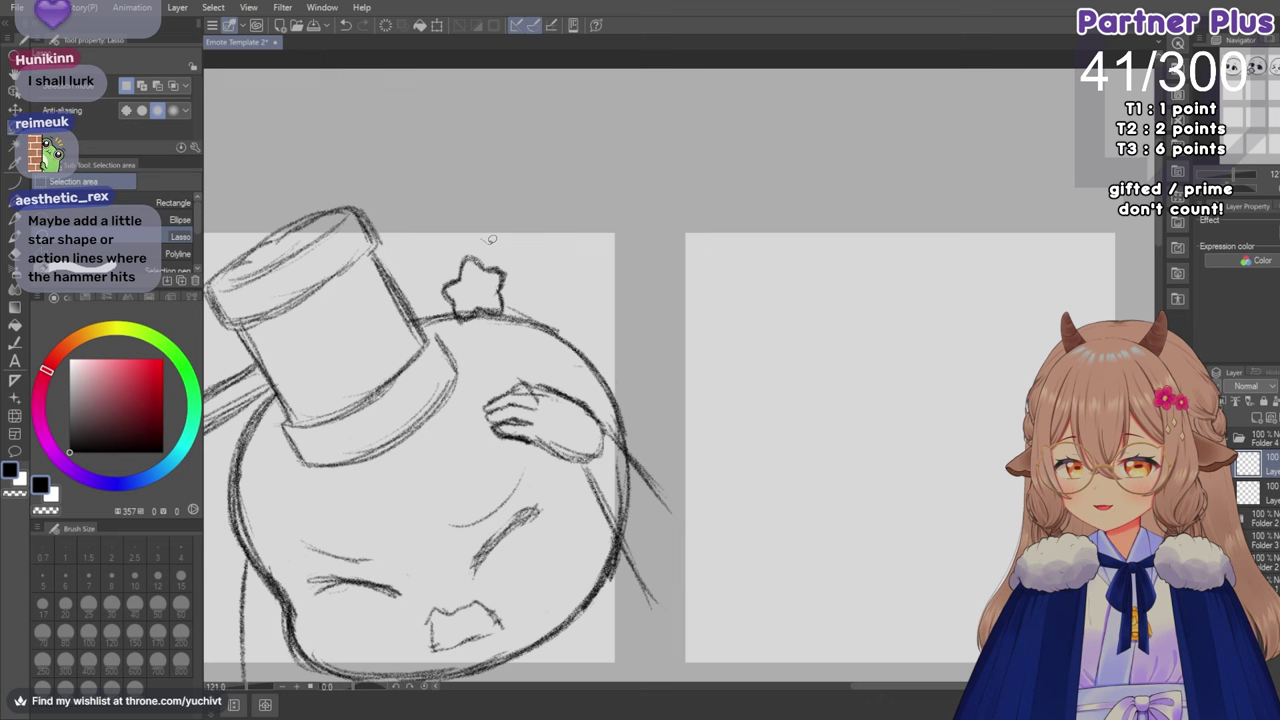
left_click_drag(466, 226, 463, 222)
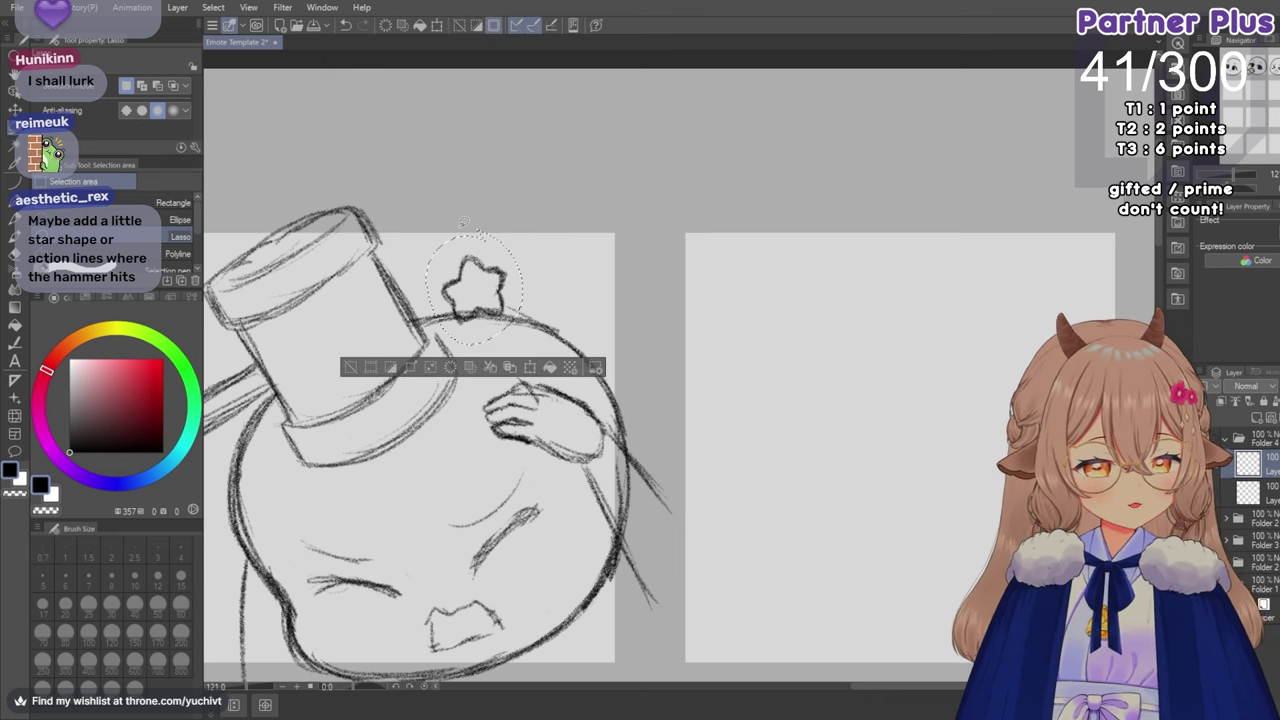
key("ctrl+c")
key("ctrl+v")
key("ctrl+t")
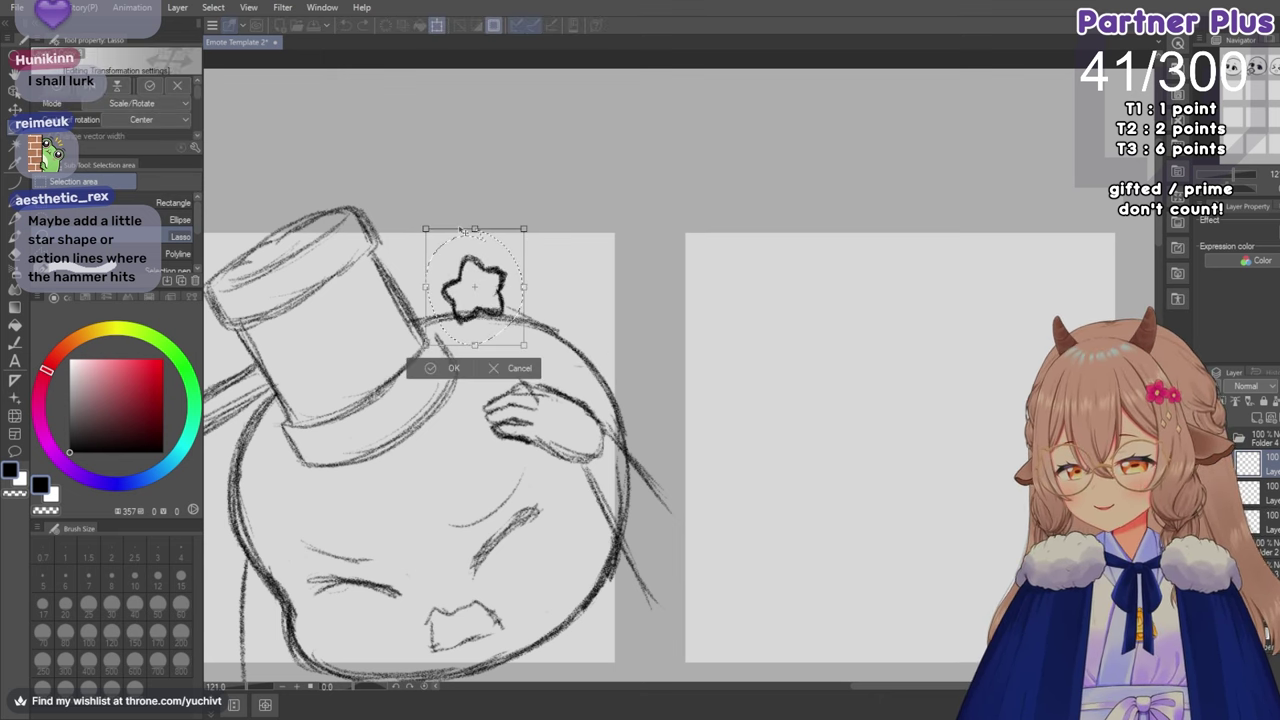
left_click_drag(425, 229, 462, 231)
left_click_drag(423, 277, 439, 251)
left_click_drag(488, 297, 548, 262)
left_click(519, 344)
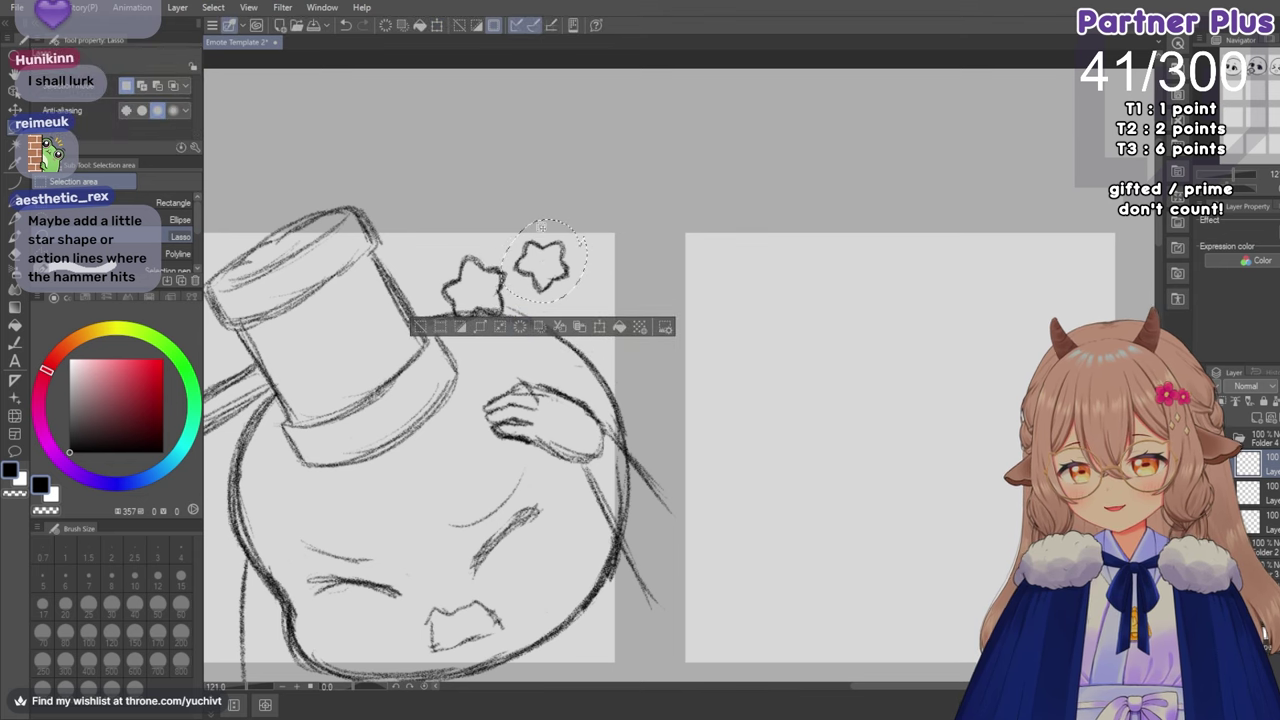
Scale the copied star down slightly more, apply the transformation and deselect it.
key("ctrl+t")
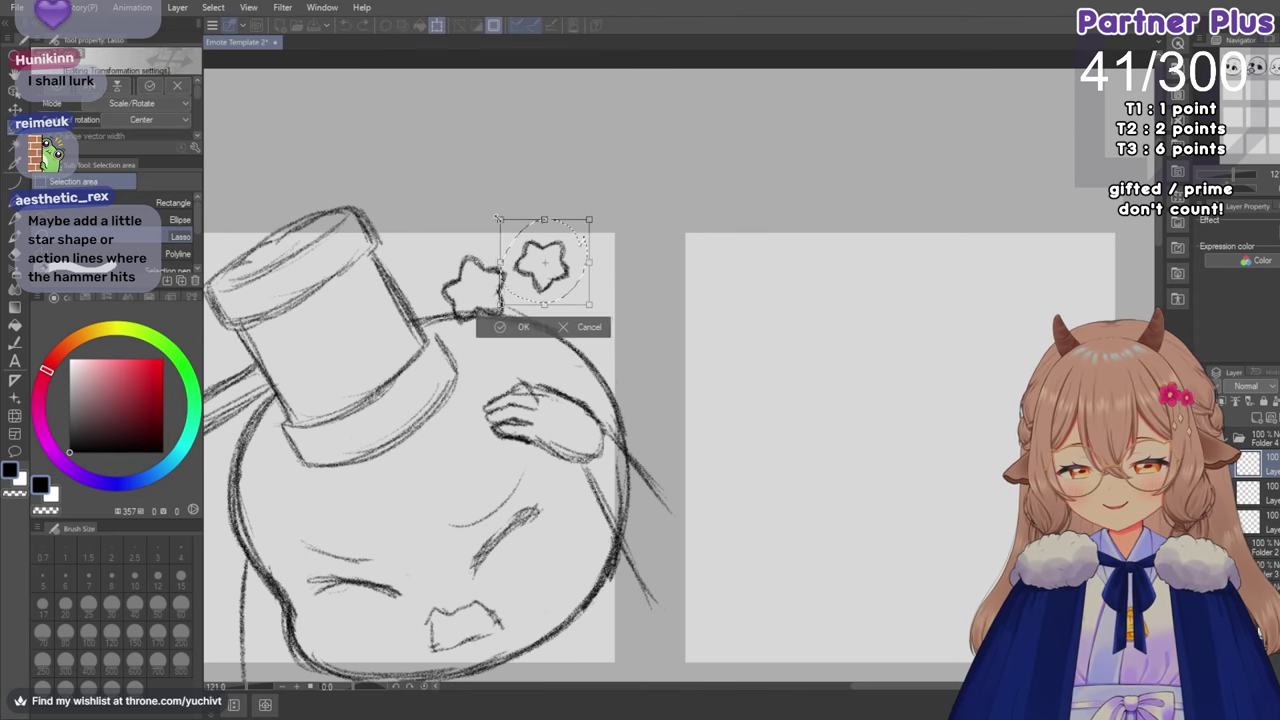
left_click_drag(522, 251, 520, 250)
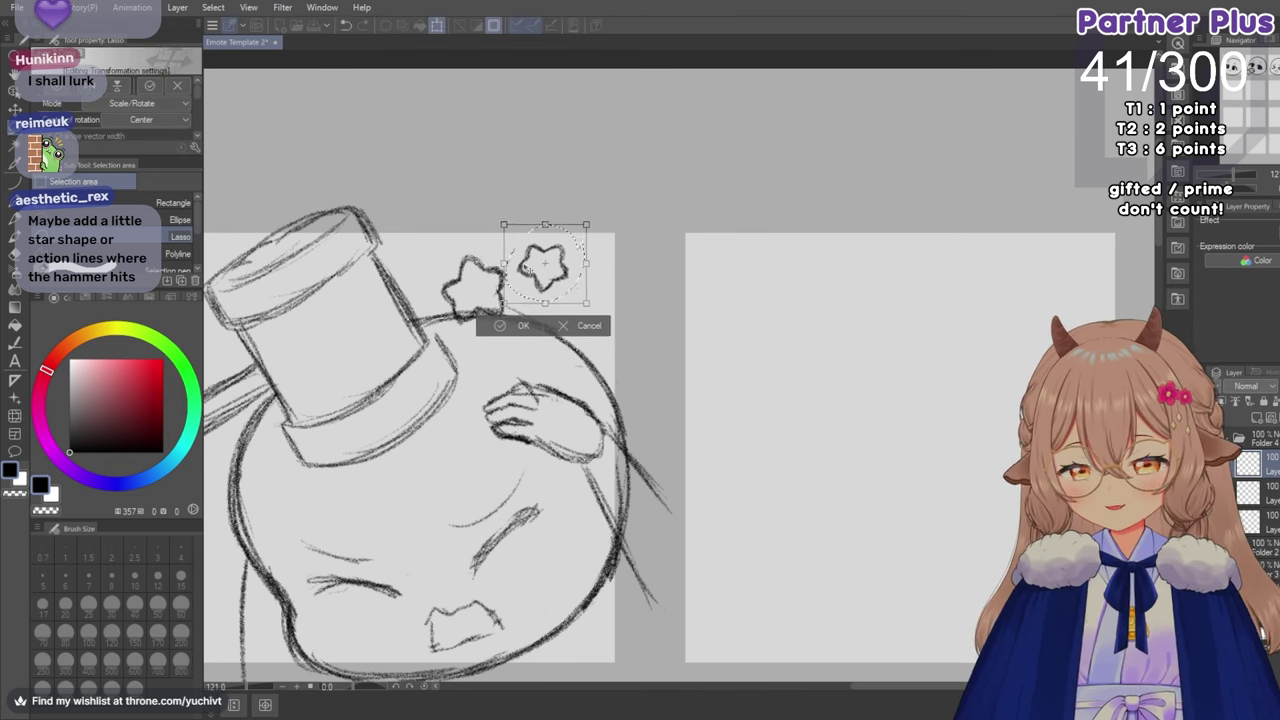
key("Return")
key("ctrl+d")
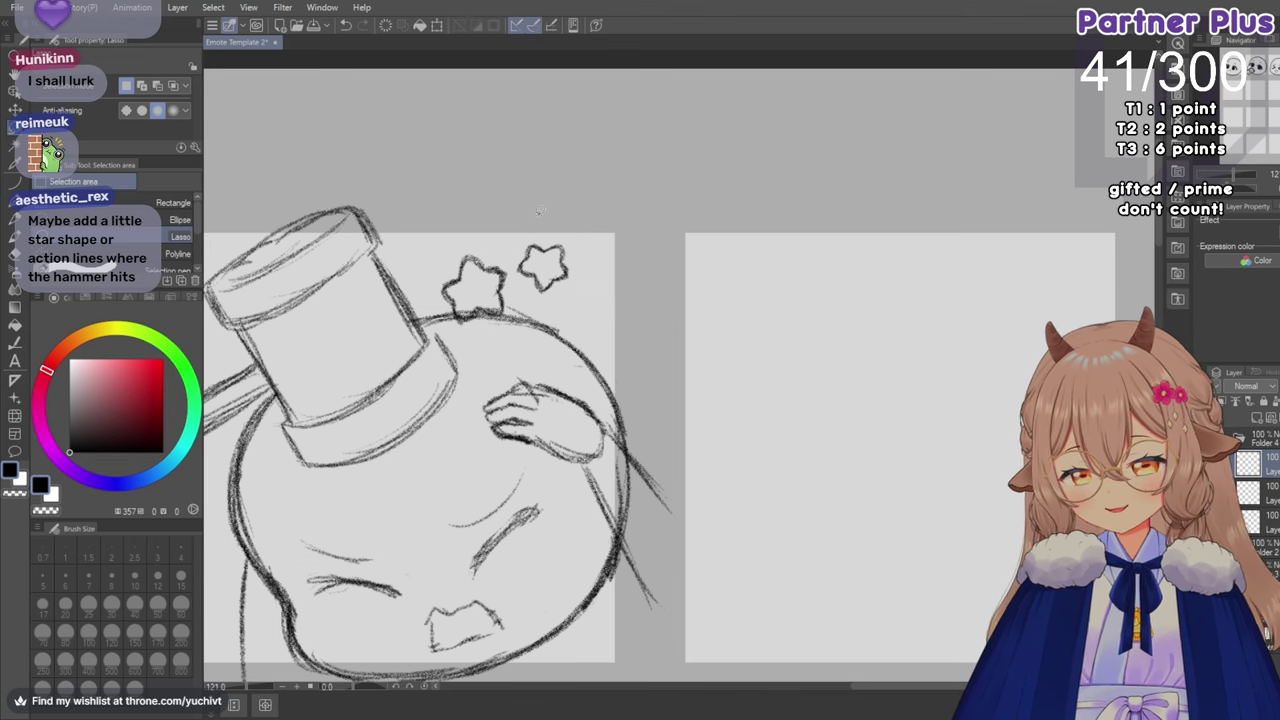
Lasso-select both stars above the head.
scroll(574, 220, "down", 2)
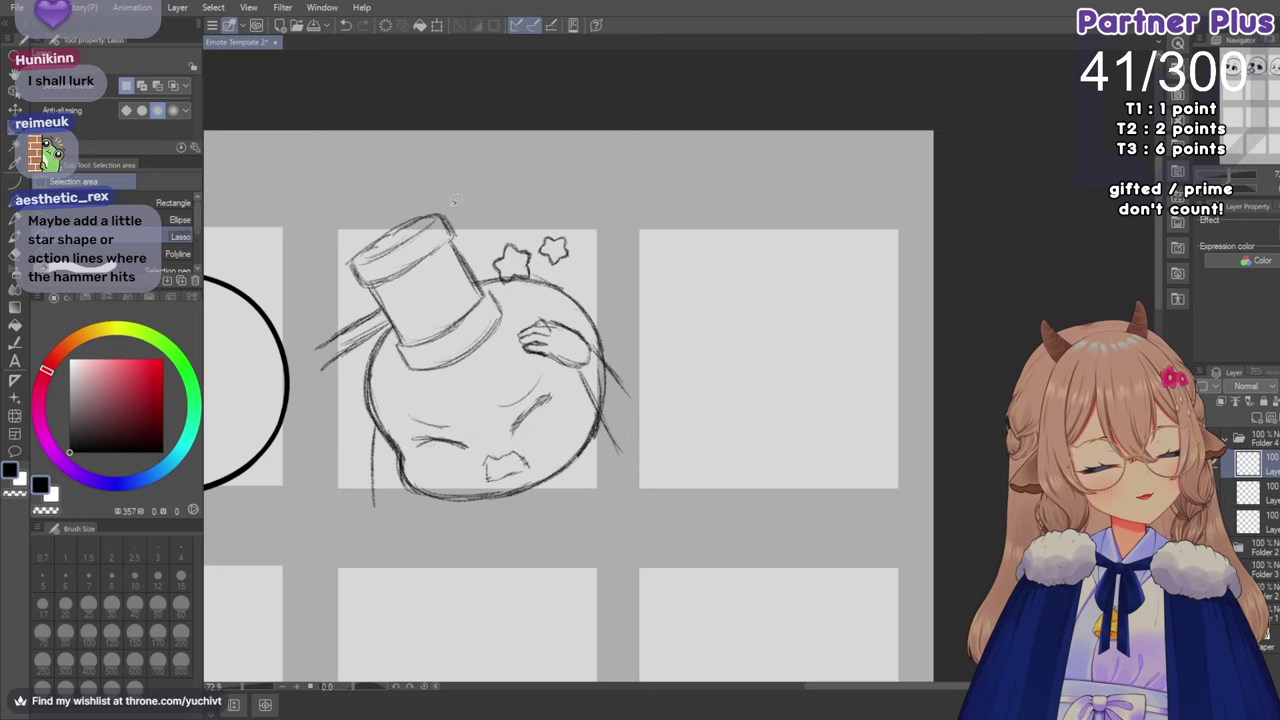
scroll(454, 200, "up", 2)
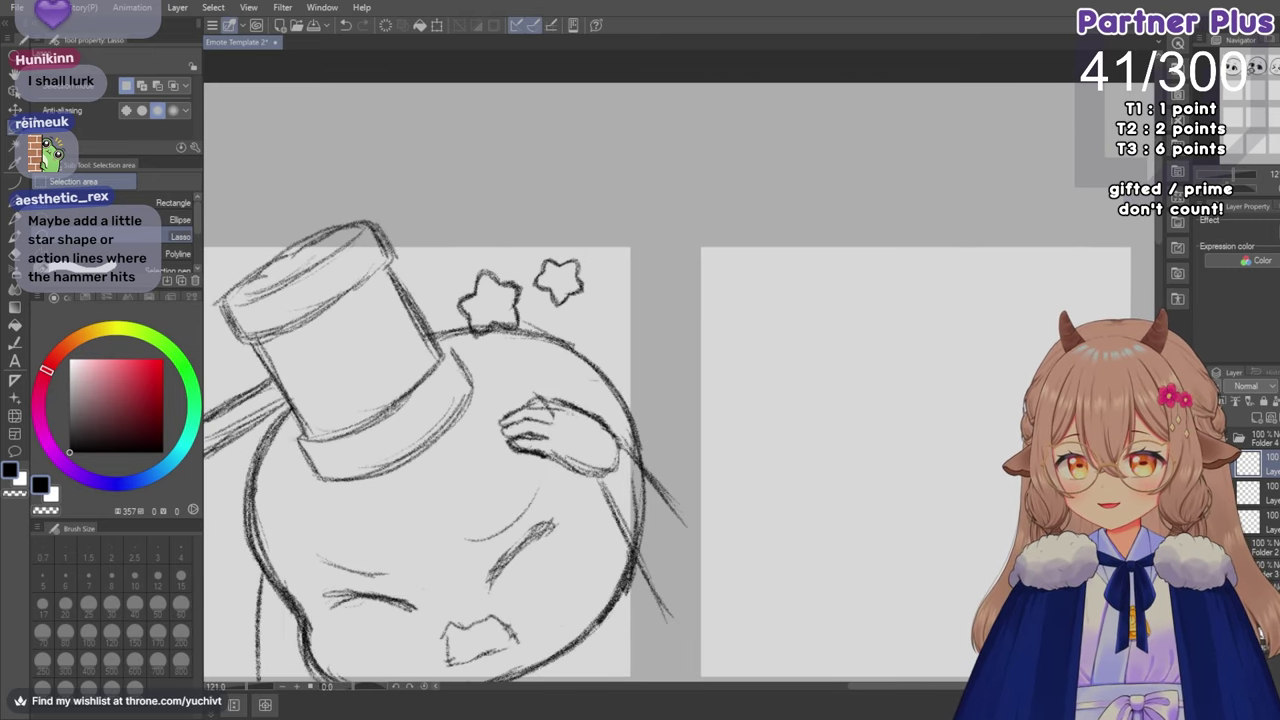
left_click_drag(616, 229, 491, 244)
key("k")
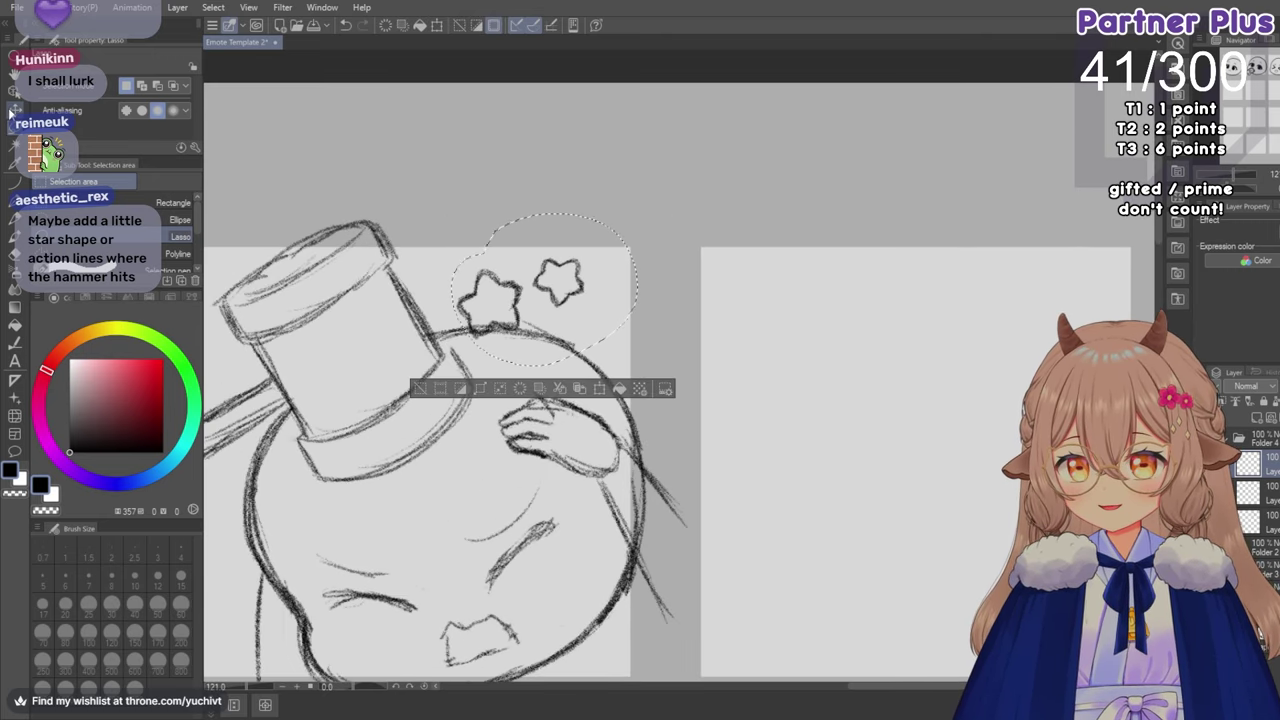
left_click_drag(485, 298, 489, 299)
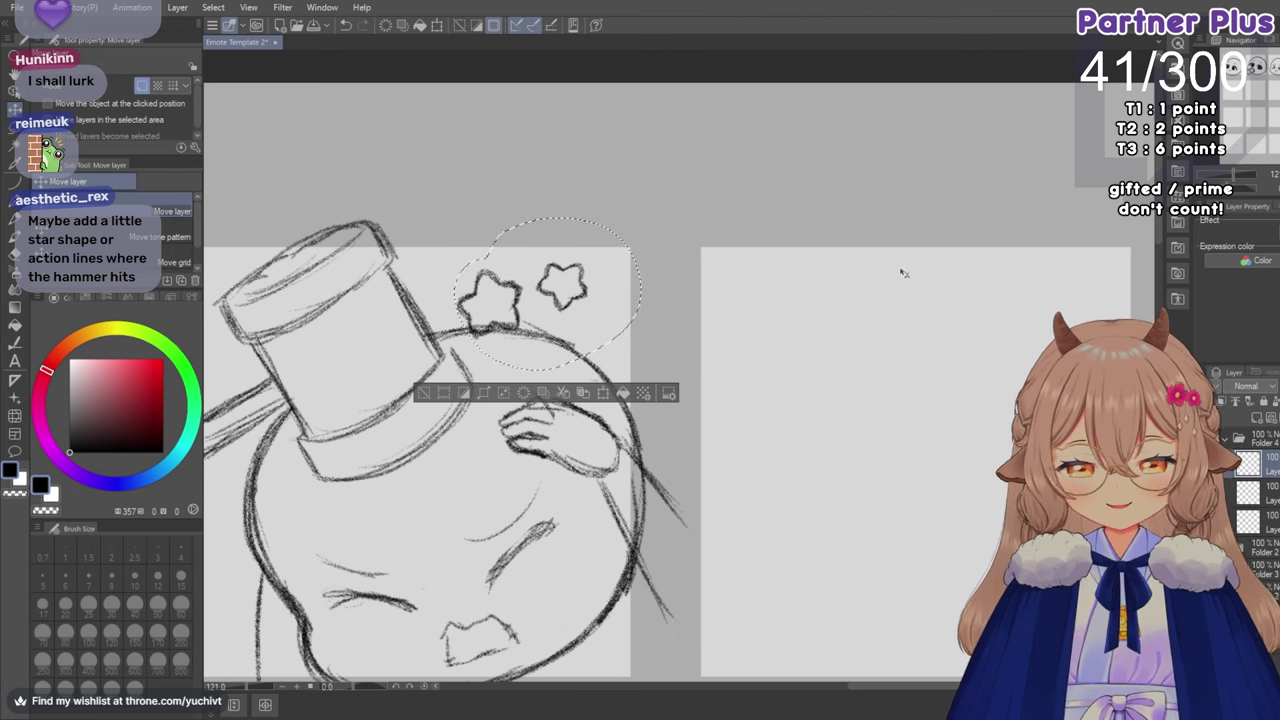
left_click(345, 25)
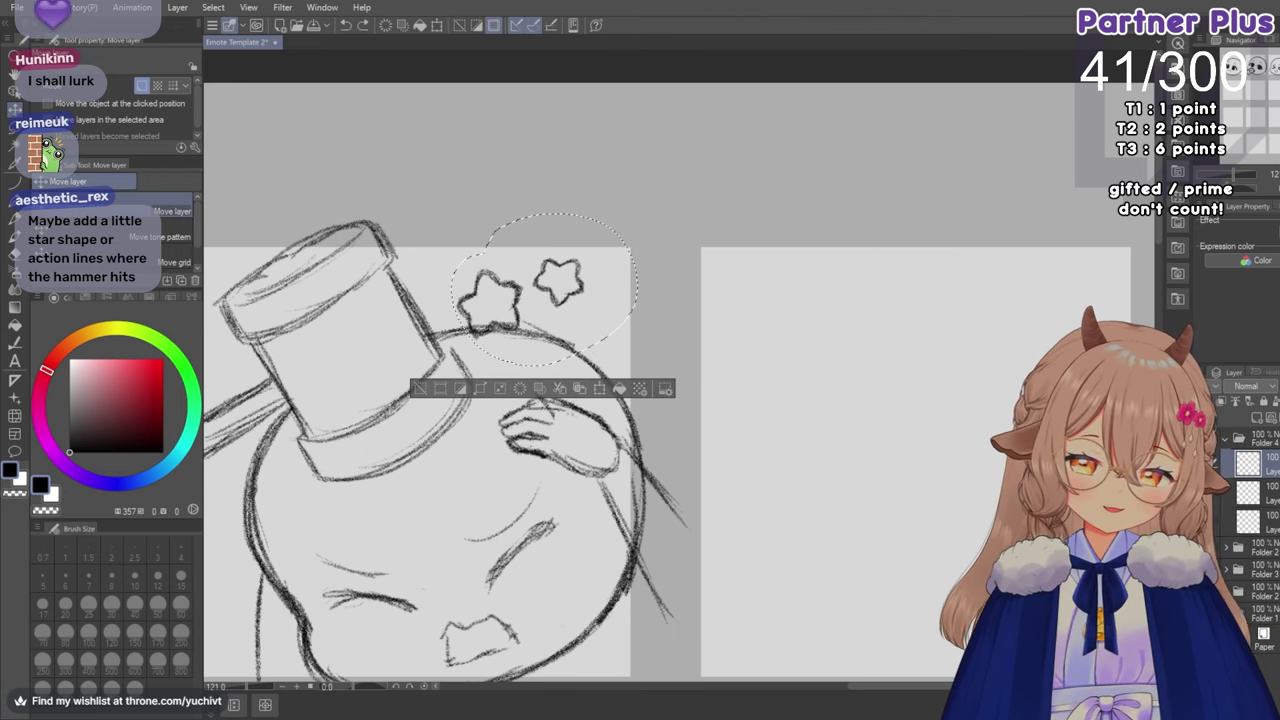
Rotate the two selected stars slightly counter-clockwise so the larger one overlaps the head outline, apply the transformation and deselect.
key("ctrl+t")
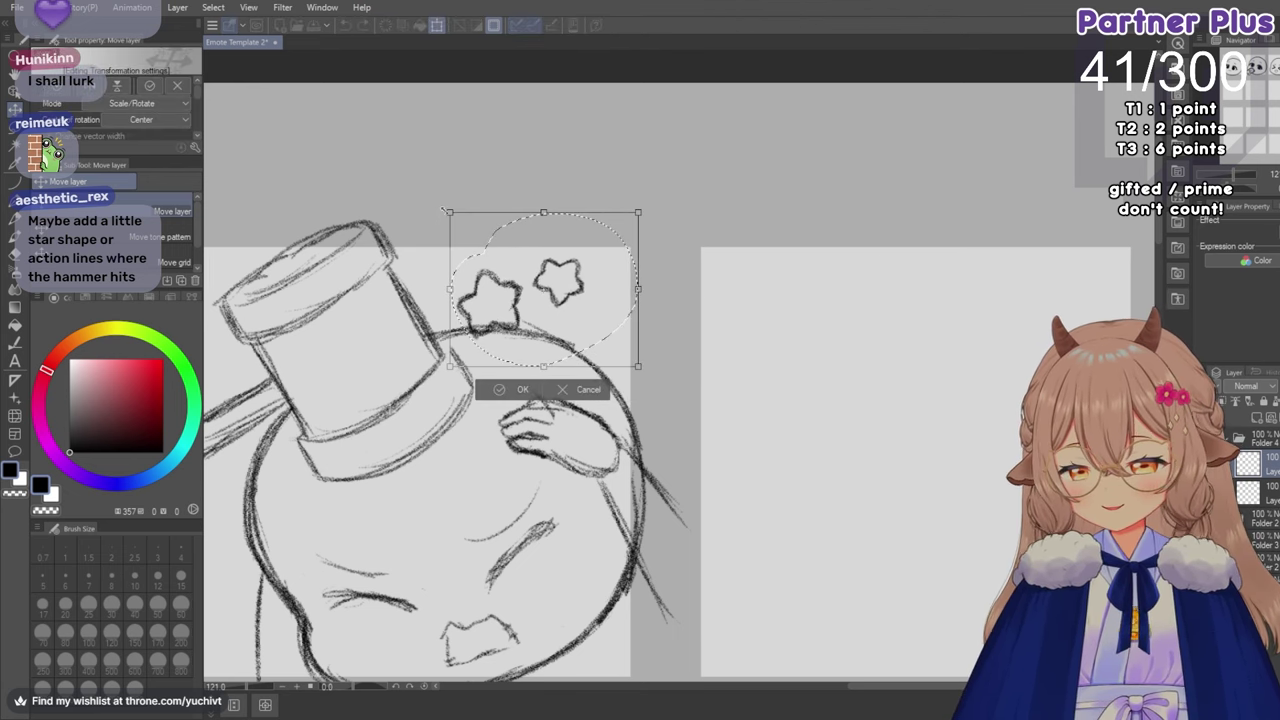
left_click_drag(445, 203, 429, 220)
left_click_drag(469, 262, 468, 275)
left_click_drag(648, 366, 656, 352)
left_click_drag(546, 296, 545, 294)
left_click(522, 414)
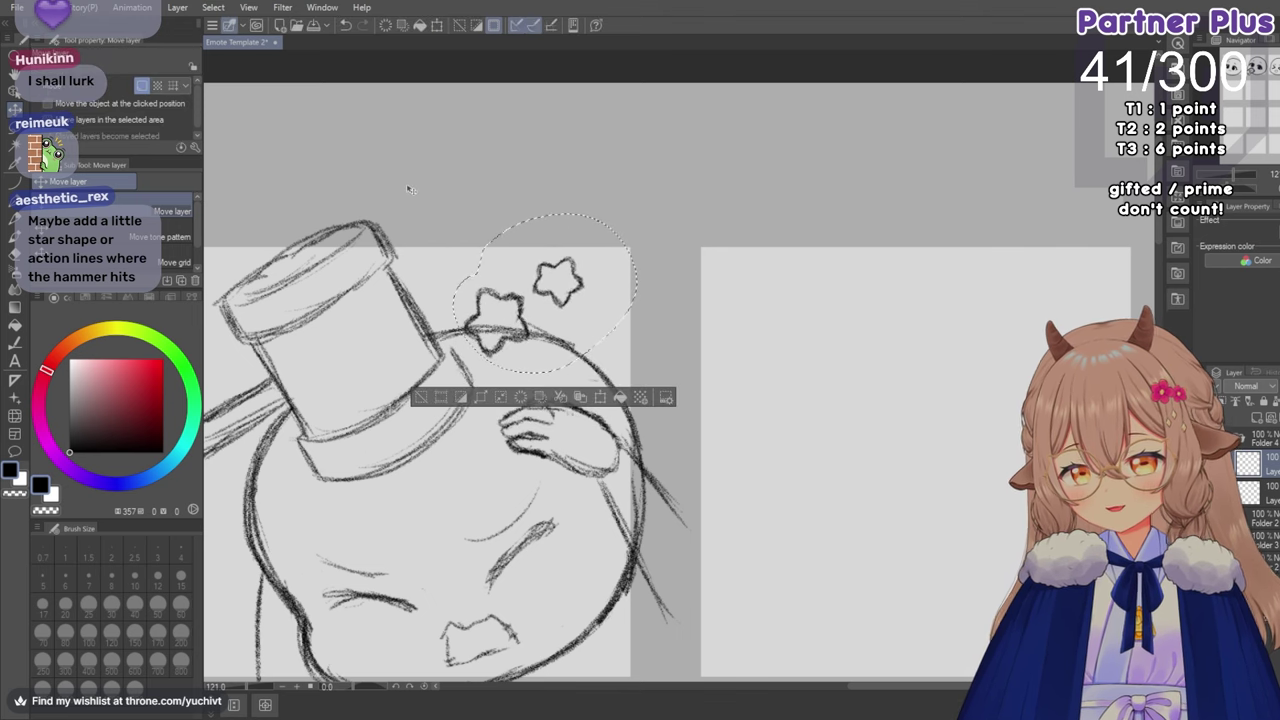
left_click(16, 127)
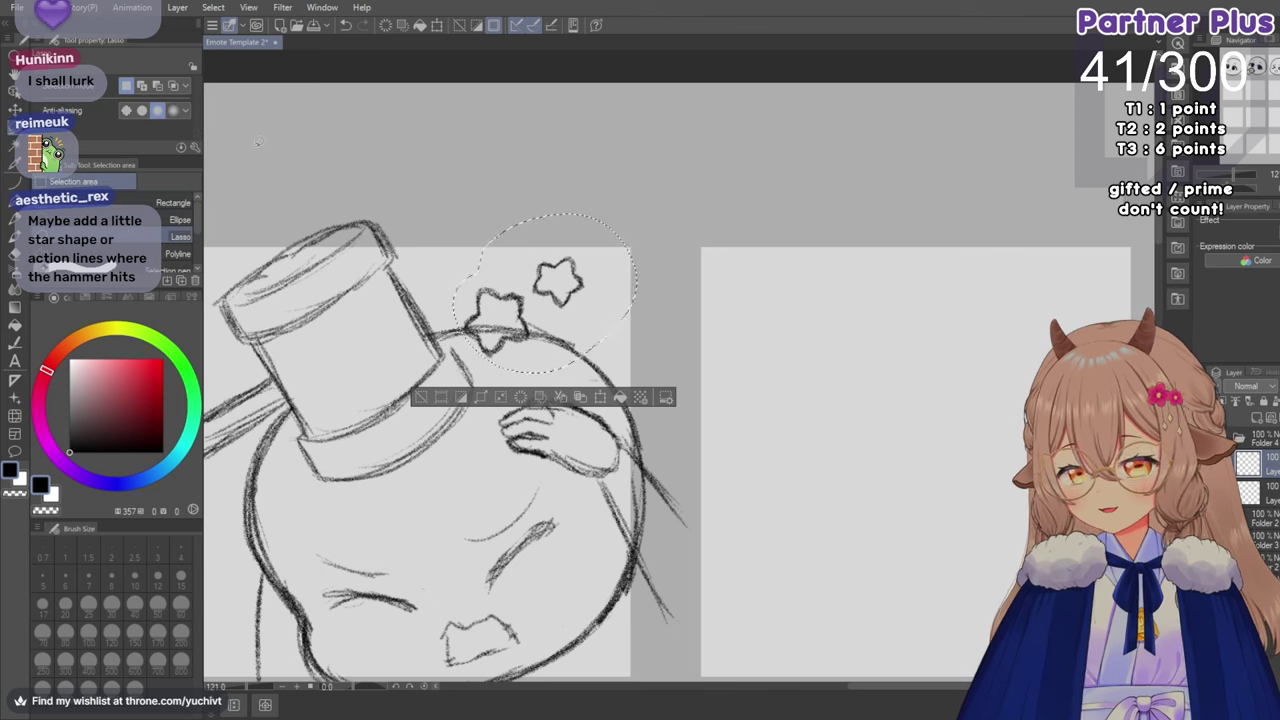
key("ctrl+d")
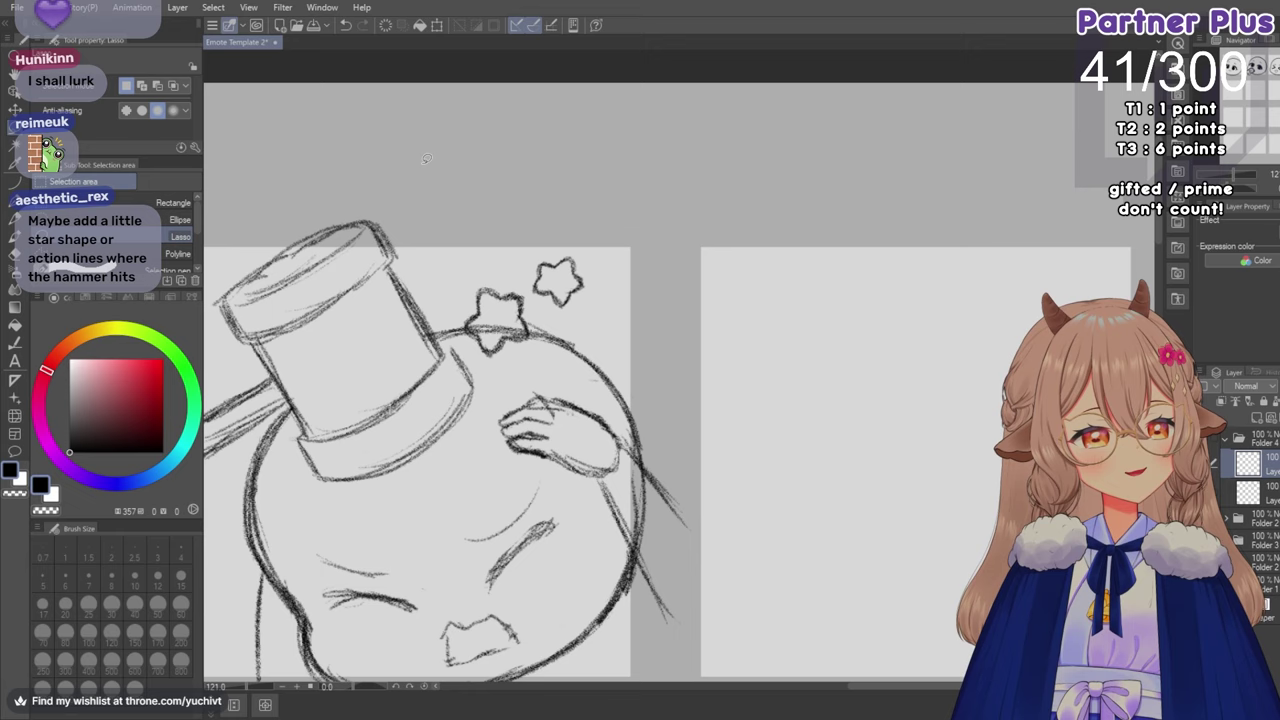
Erase the head outline around the cheek on the hammer-handle side, working on the folder's lower sketch layer with the canvas view rotated.
scroll(474, 197, "down", 5)
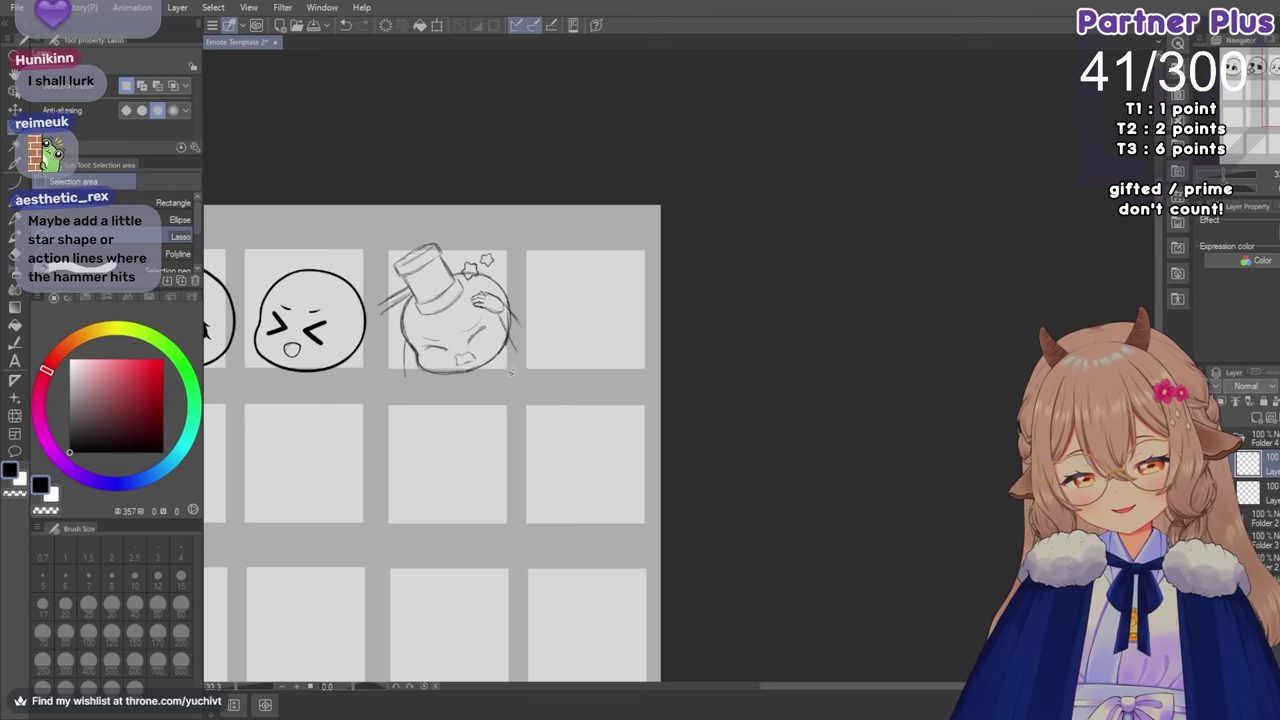
scroll(472, 367, "up", 5)
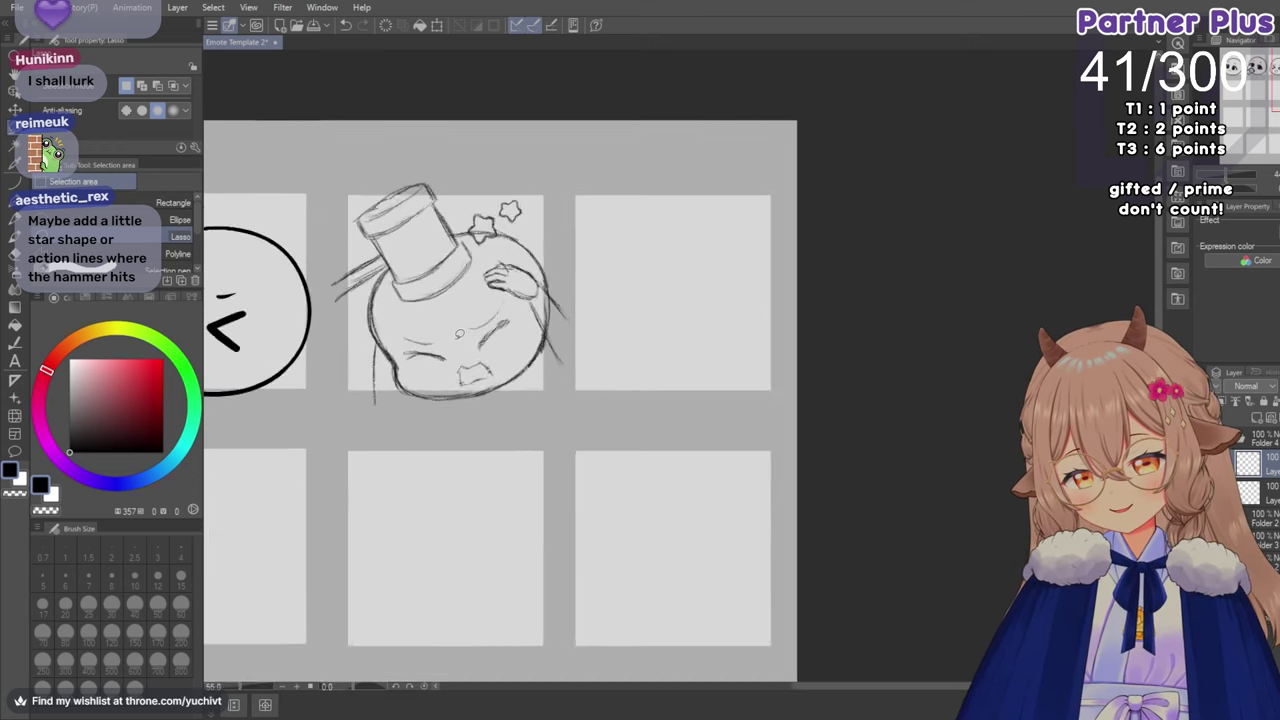
scroll(450, 330, "up", 1)
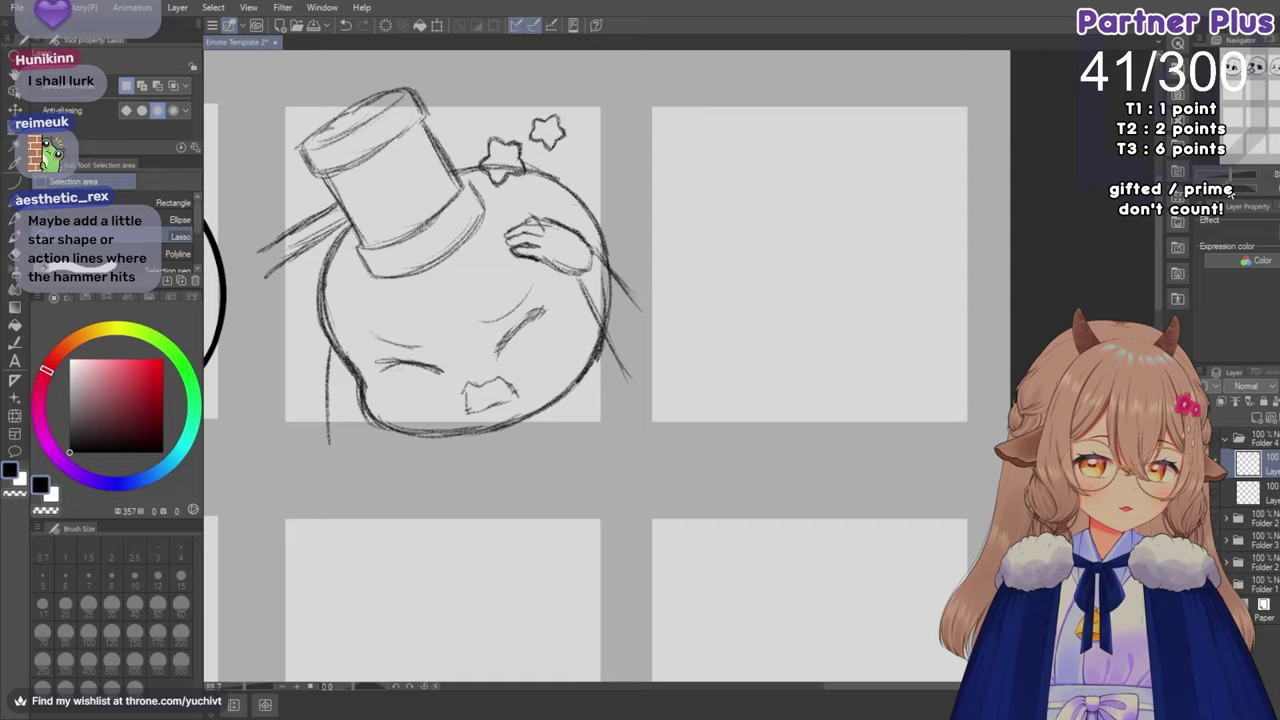
left_click_drag(1230, 189, 1237, 189)
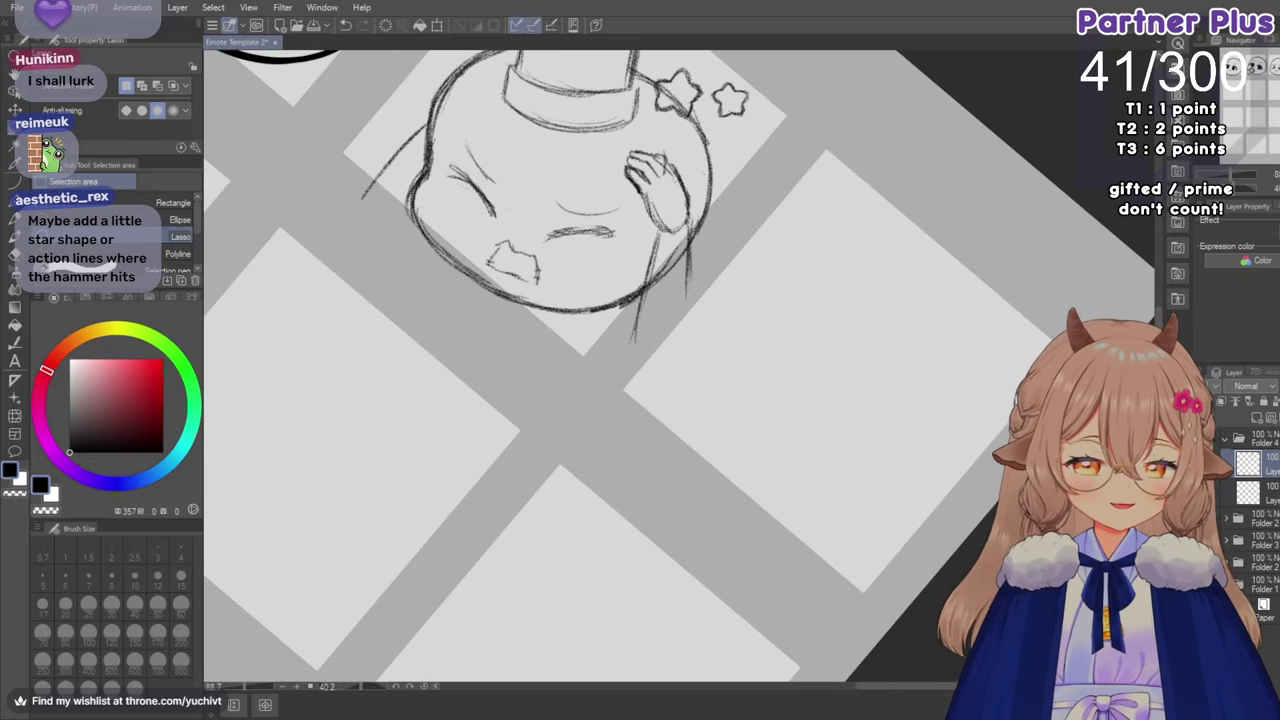
left_click_drag(1158, 345, 1158, 325)
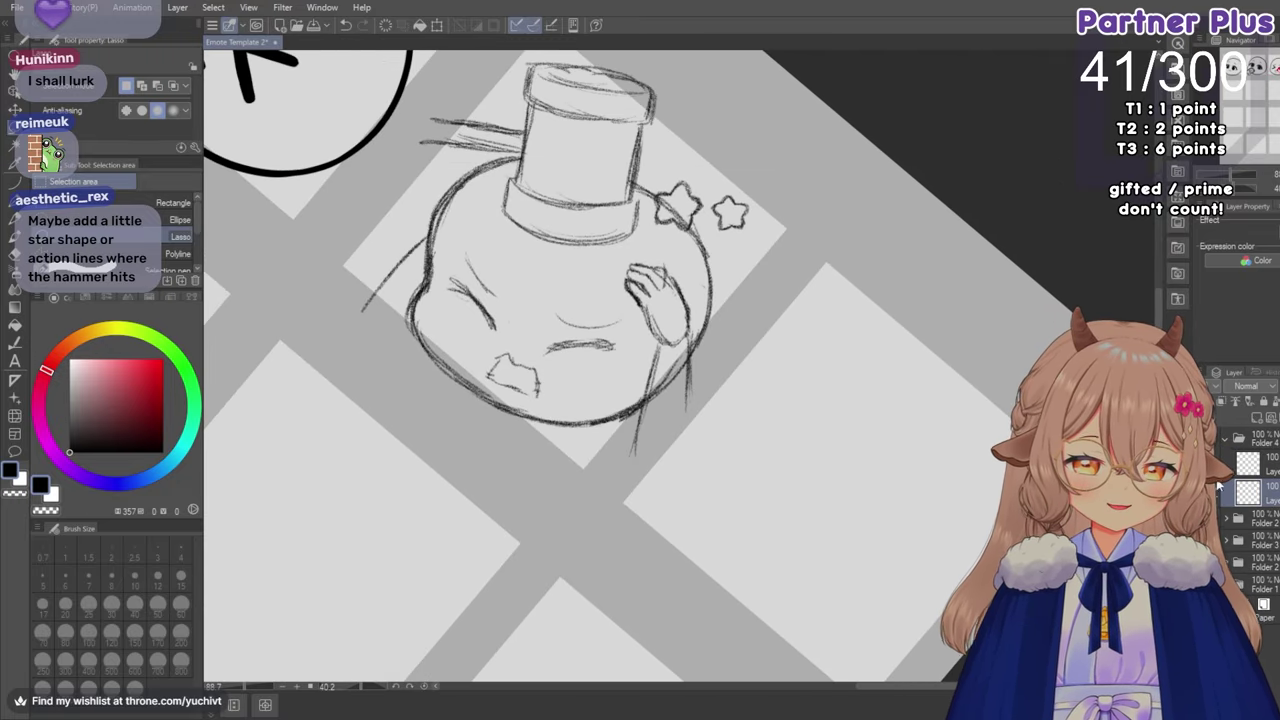
scroll(746, 346, "up", 1)
key("e")
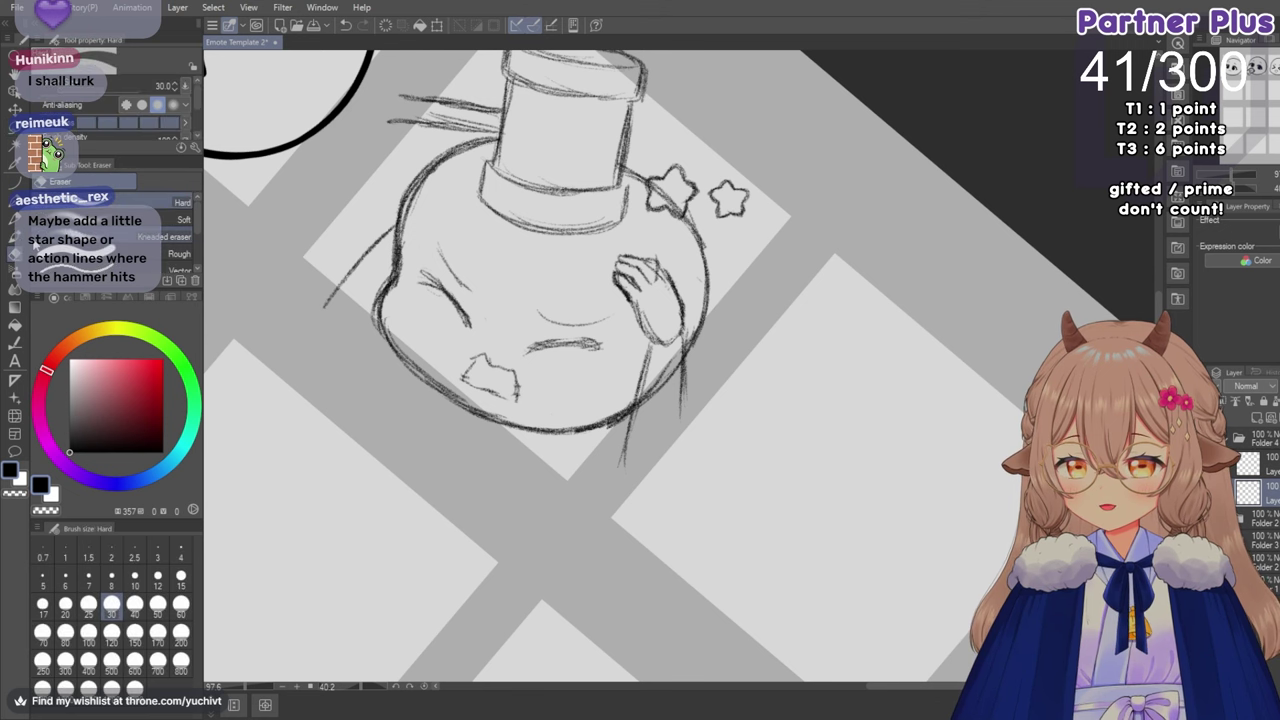
mouse_move(383, 290)
left_mouse_down()
mouse_move(386, 262)
mouse_move(394, 292)
mouse_move(378, 305)
mouse_move(416, 360)
left_mouse_up()
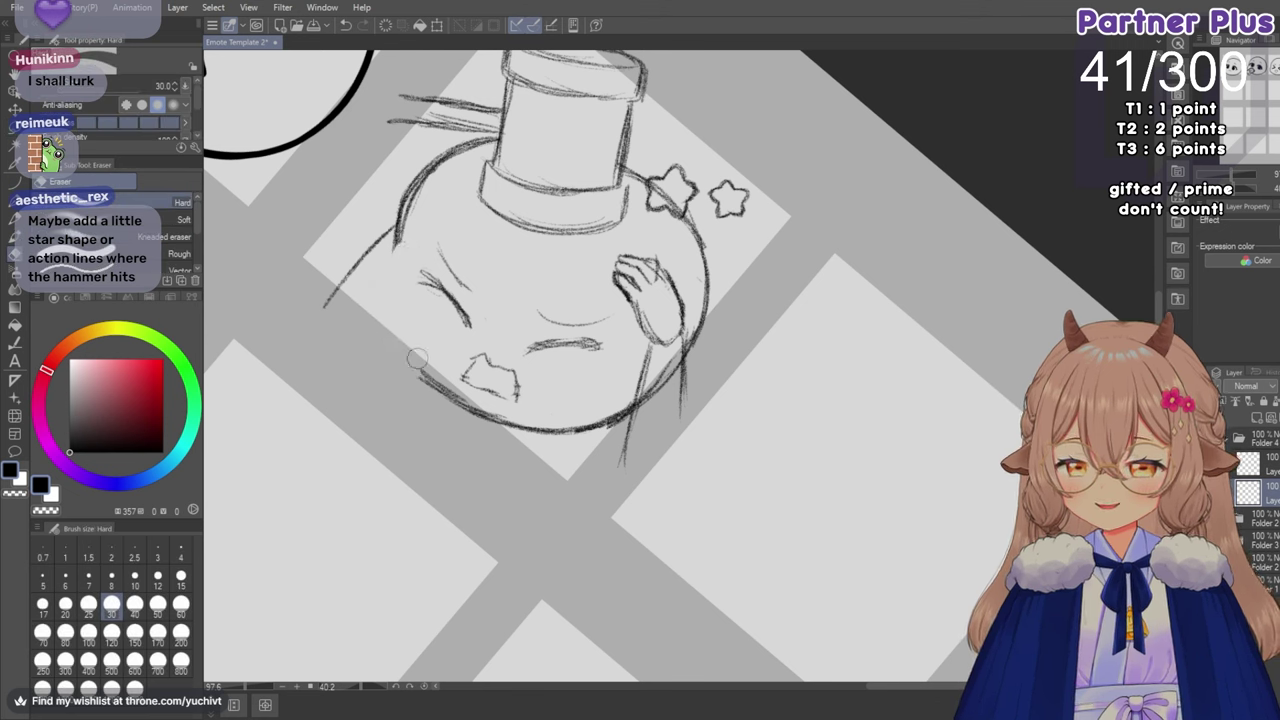
Redraw the erased cheek with the size 15 Pencil, curving it inward beside the eye and rounding it out toward the chin.
left_click(15, 219)
mouse_move(428, 170)
left_mouse_down()
mouse_move(406, 198)
mouse_move(390, 283)
left_mouse_up()
left_click_drag(406, 196, 392, 300)
left_click_drag(400, 230, 382, 324)
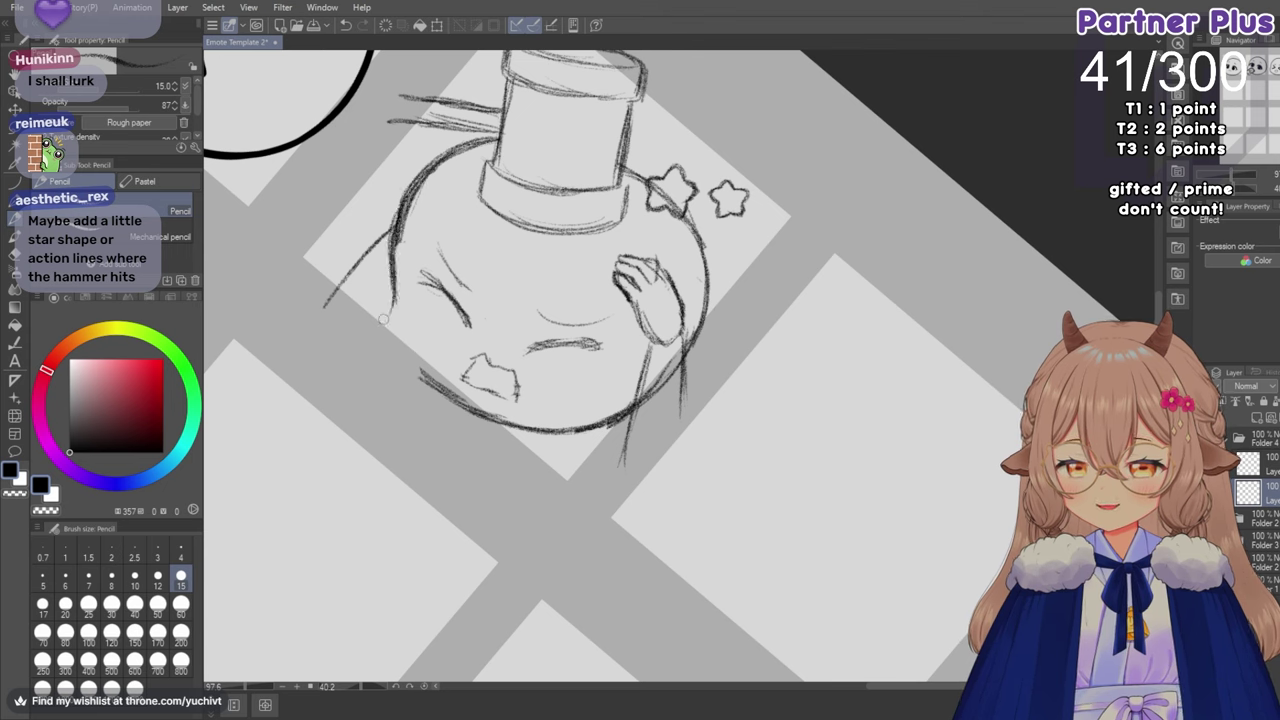
mouse_move(396, 275)
left_mouse_down()
mouse_move(378, 334)
mouse_move(390, 365)
left_mouse_up()
mouse_move(388, 318)
left_mouse_down()
mouse_move(436, 388)
mouse_move(389, 340)
mouse_move(456, 372)
mouse_move(398, 345)
mouse_move(484, 409)
left_mouse_up()
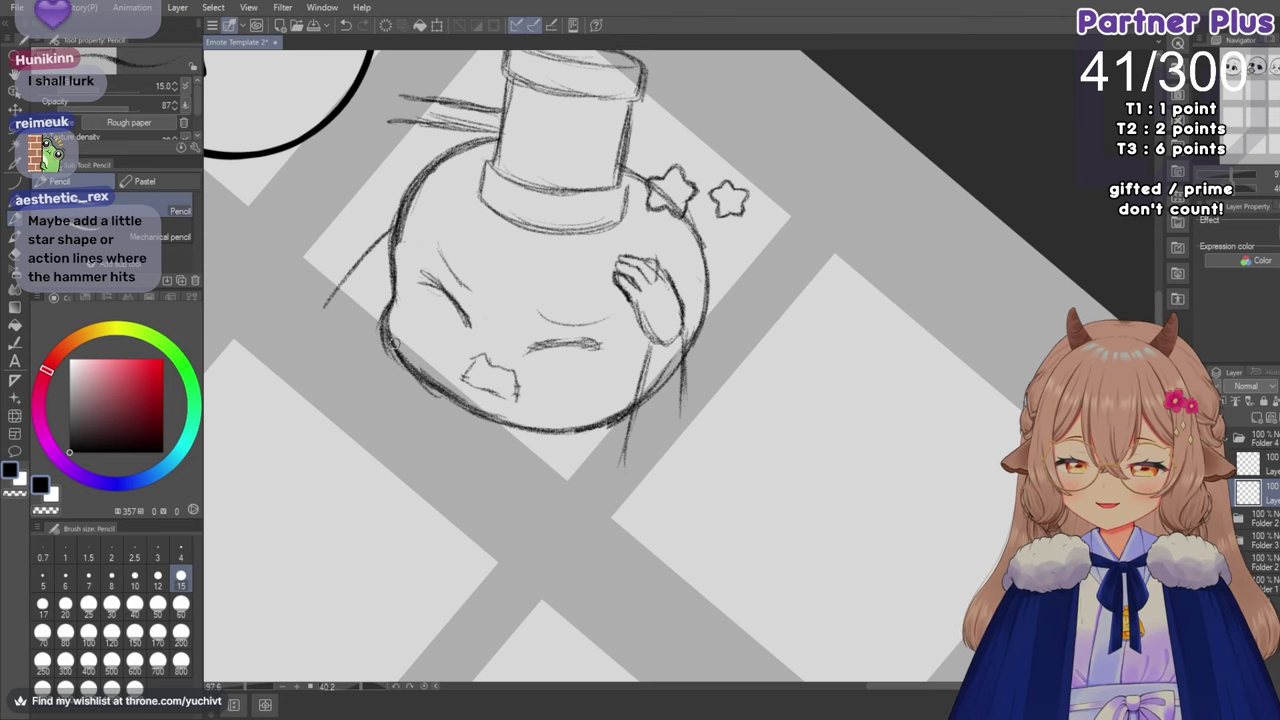
left_click_drag(396, 346, 466, 410)
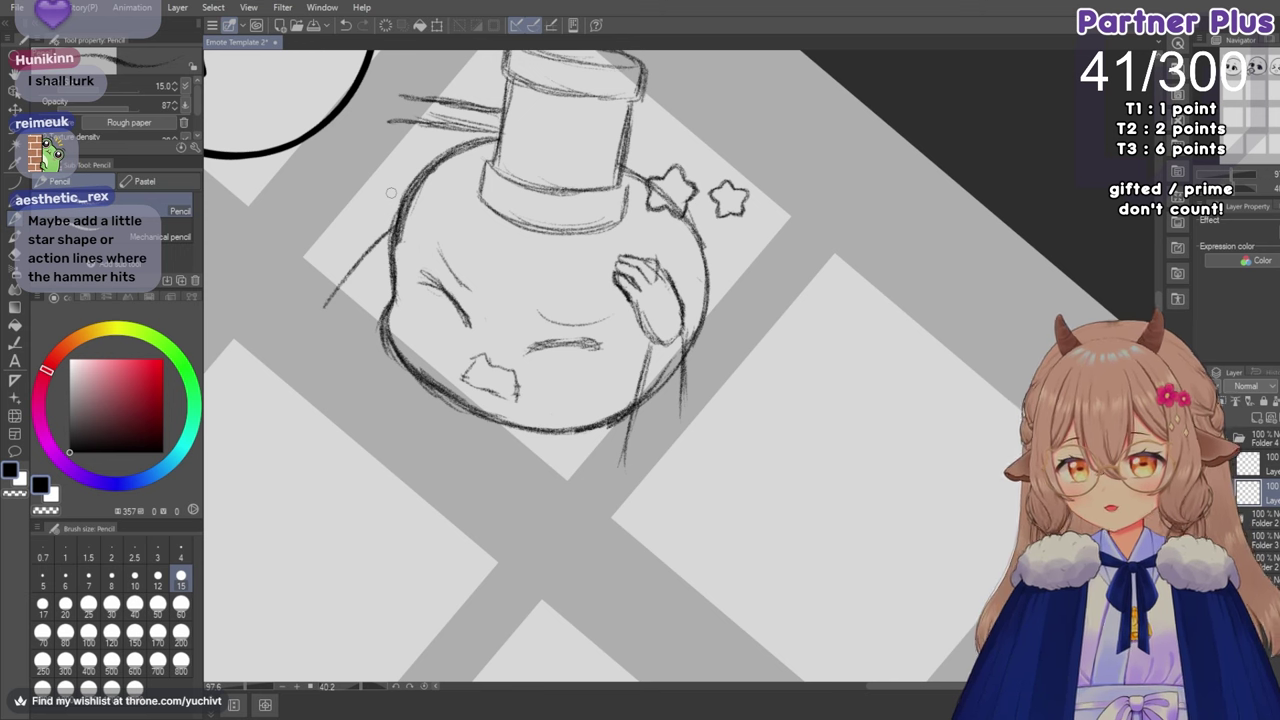
Erase the upper head outline on the hammer-handle side, redraw it as a rounder arc passing behind the hammer, and darken the cheek line.
key("e")
mouse_move(412, 176)
left_mouse_down()
mouse_move(395, 238)
mouse_move(419, 169)
mouse_move(467, 147)
left_mouse_up()
key("p")
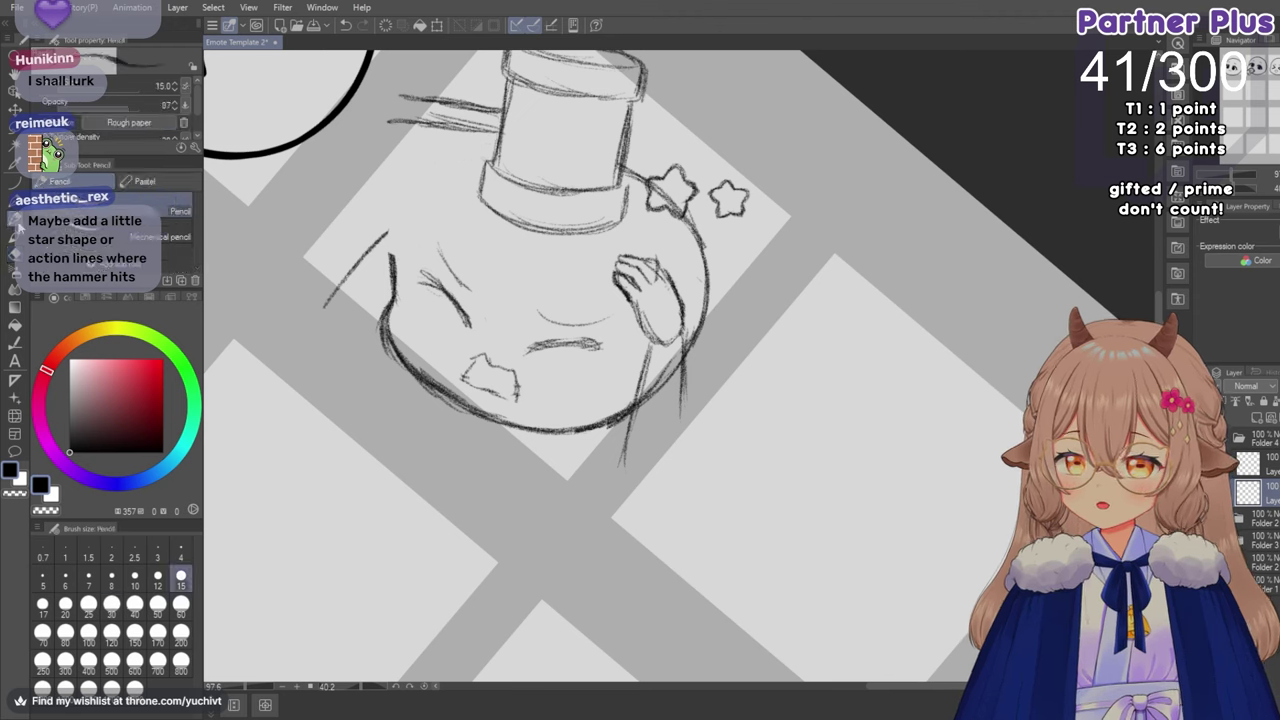
mouse_move(394, 268)
left_mouse_down()
mouse_move(412, 210)
mouse_move(458, 178)
left_mouse_up()
mouse_move(402, 241)
left_mouse_down()
mouse_move(406, 214)
mouse_move(488, 164)
mouse_move(526, 153)
mouse_move(598, 166)
left_mouse_up()
mouse_move(520, 154)
left_mouse_down()
mouse_move(630, 170)
mouse_move(434, 190)
mouse_move(392, 276)
mouse_move(450, 182)
left_mouse_up()
mouse_move(409, 234)
left_mouse_down()
mouse_move(437, 191)
mouse_move(522, 158)
mouse_move(608, 164)
mouse_move(674, 204)
mouse_move(702, 254)
mouse_move(676, 350)
left_mouse_up()
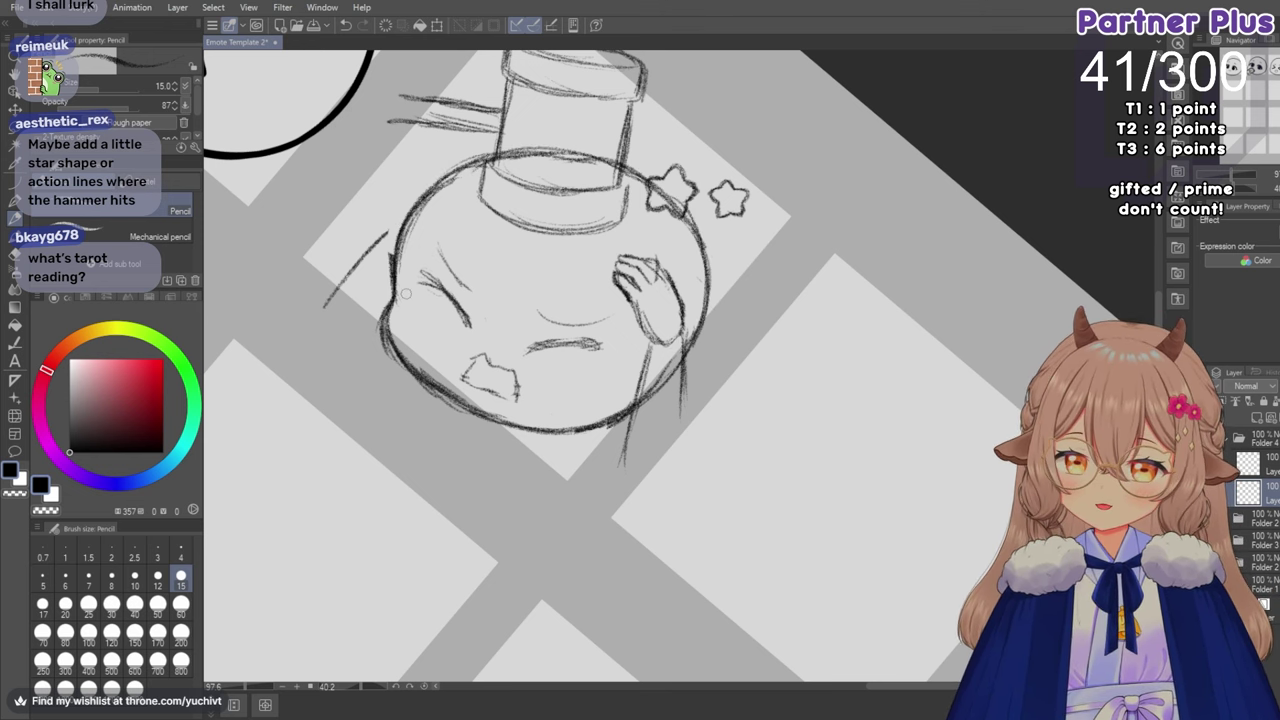
mouse_move(386, 314)
left_mouse_down()
mouse_move(400, 370)
mouse_move(422, 389)
left_mouse_up()
mouse_move(393, 360)
left_mouse_down()
mouse_move(423, 388)
mouse_move(512, 424)
left_mouse_up()
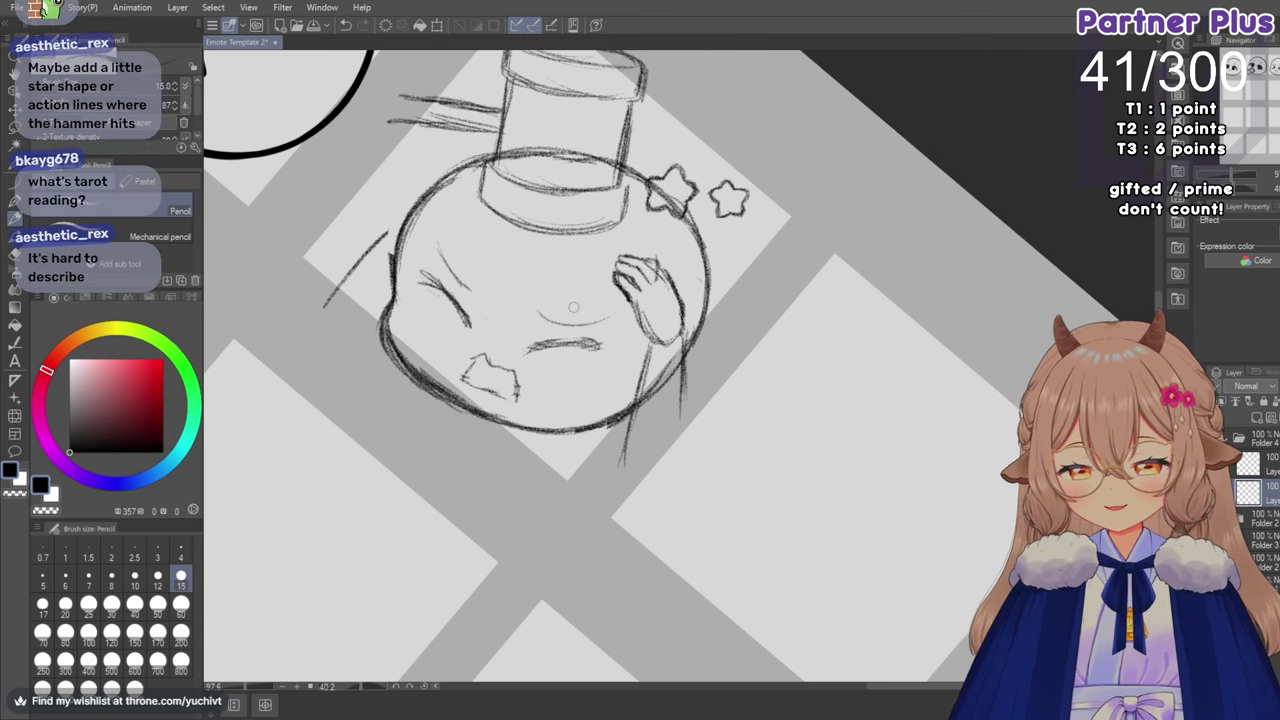
Reset the canvas rotation, mirror the view horizontally, and erase the head's top outline between the hammer and the raised hand.
scroll(573, 307, "down", 2)
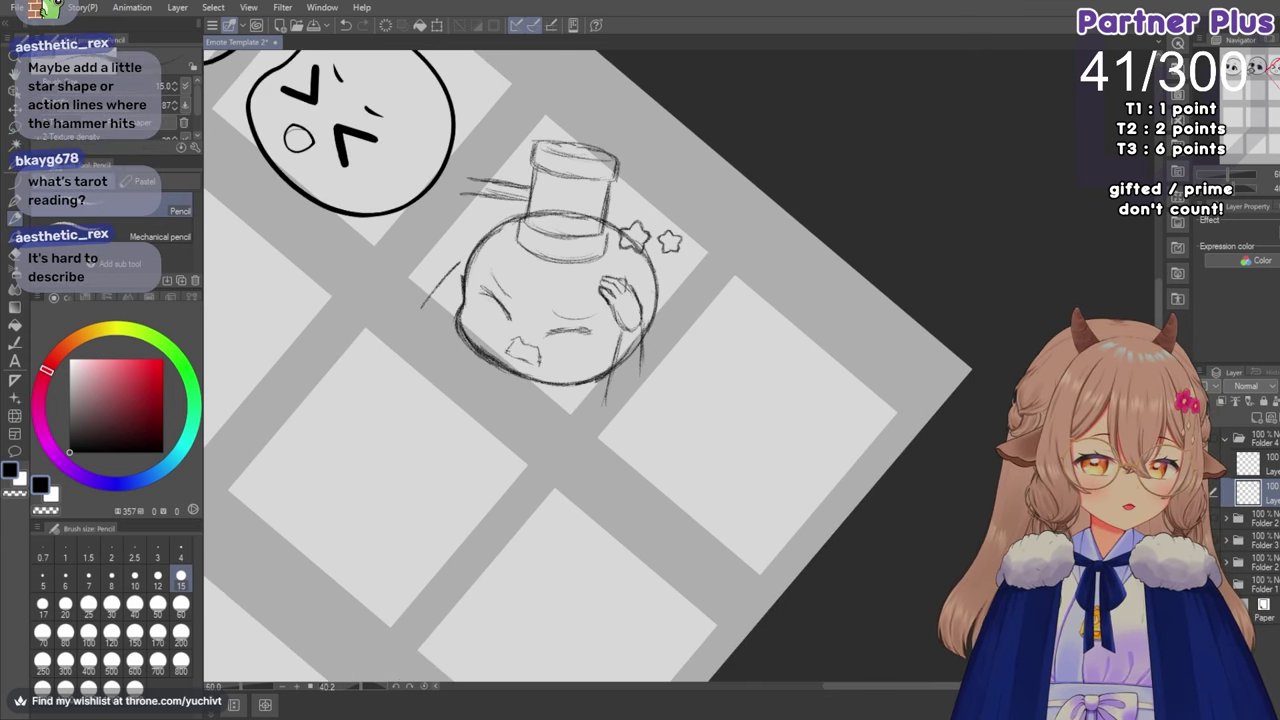
left_click(1278, 188)
scroll(460, 443, "up", 3)
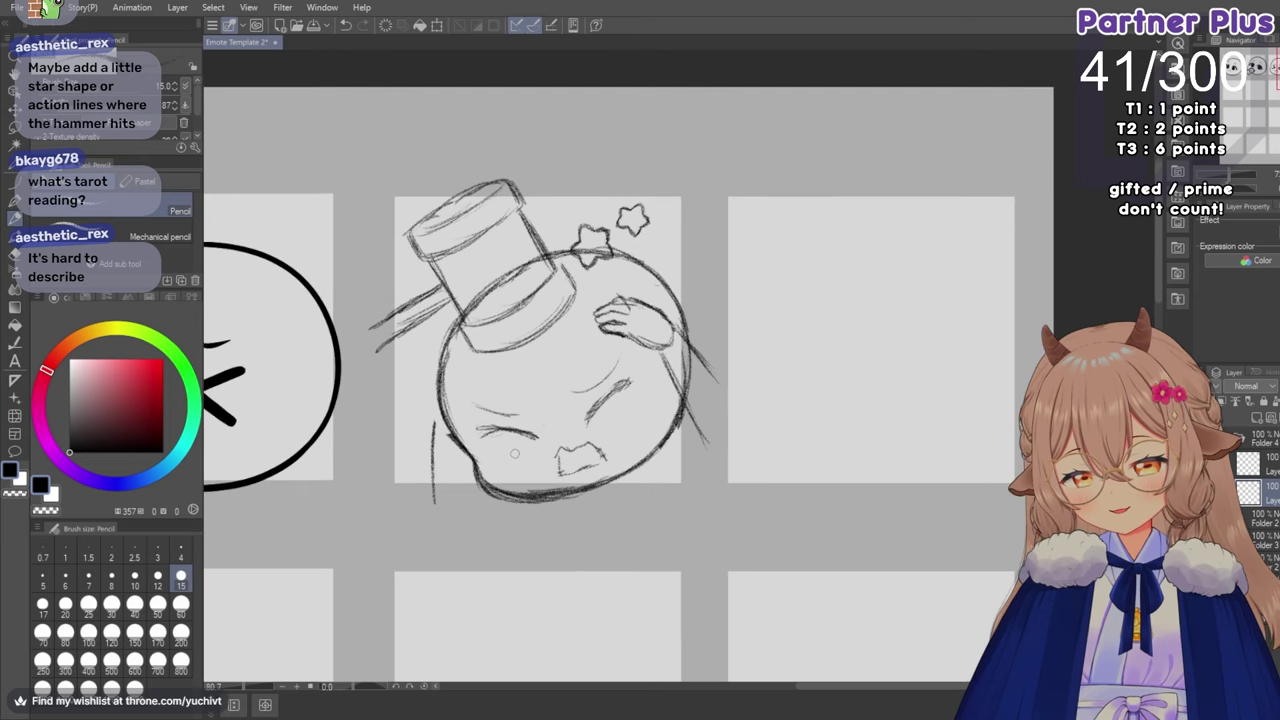
scroll(514, 453, "up", 1)
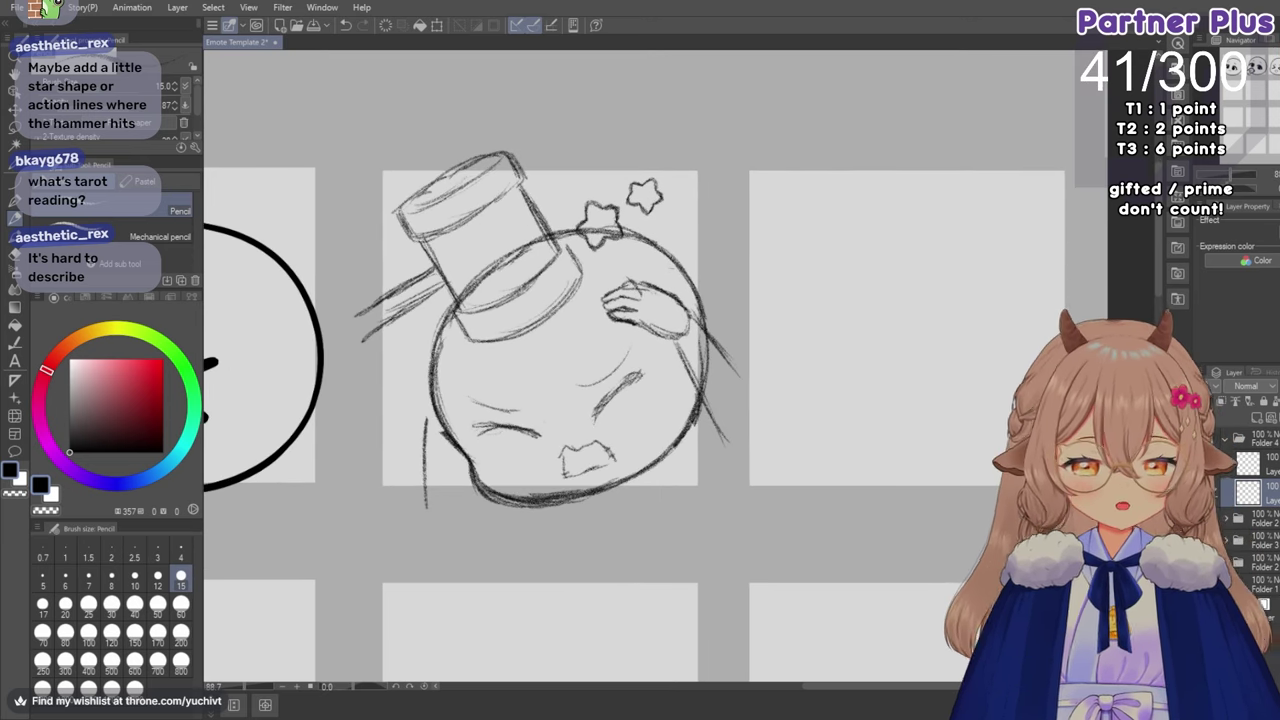
key("h")
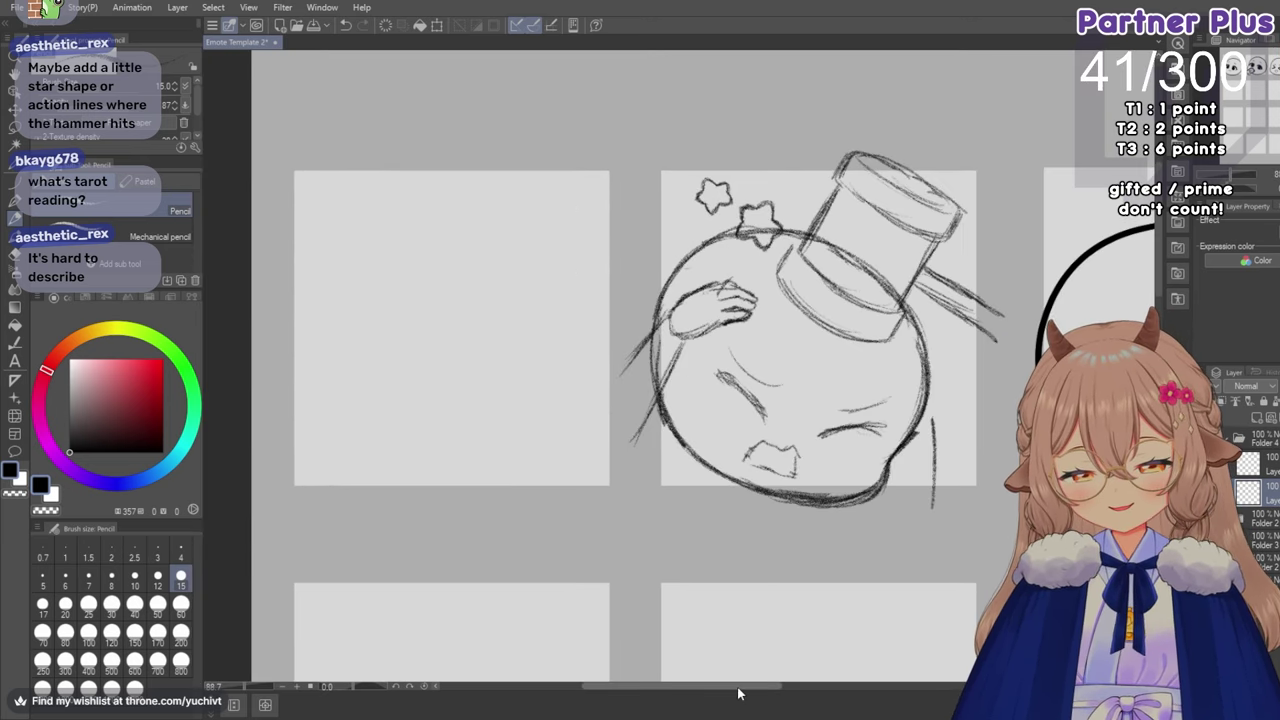
left_click_drag(737, 688, 780, 688)
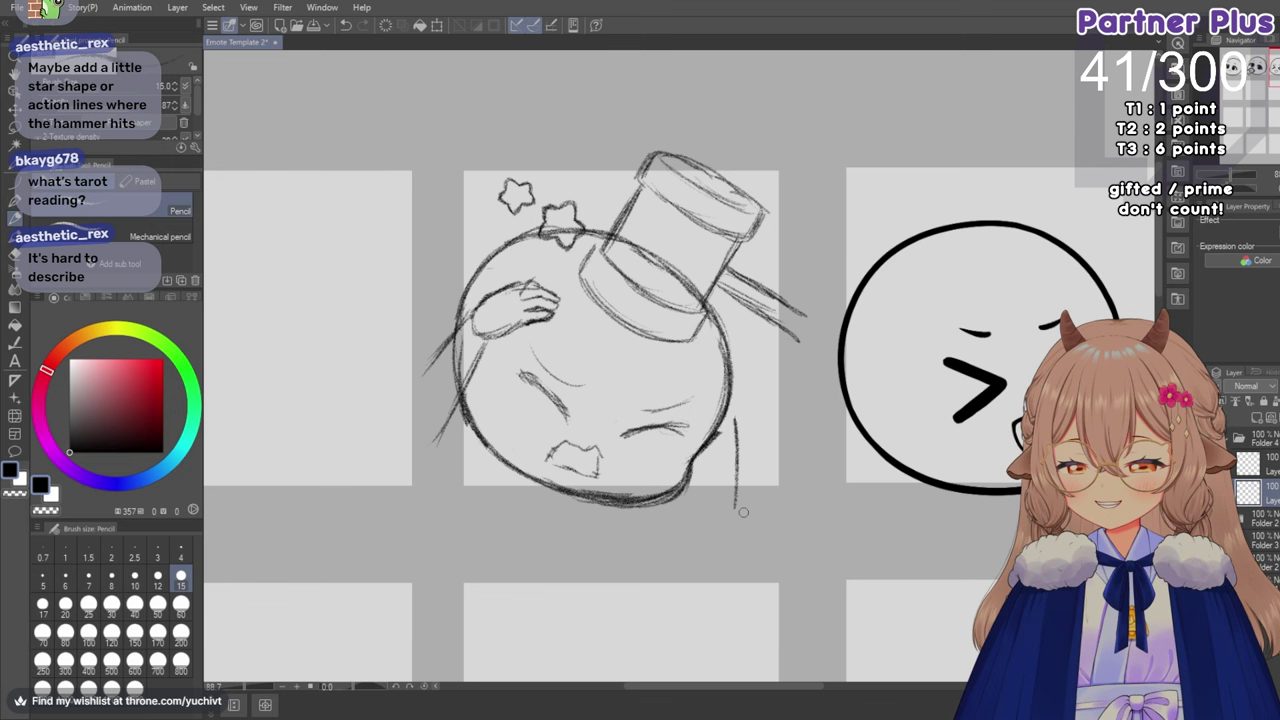
key("e")
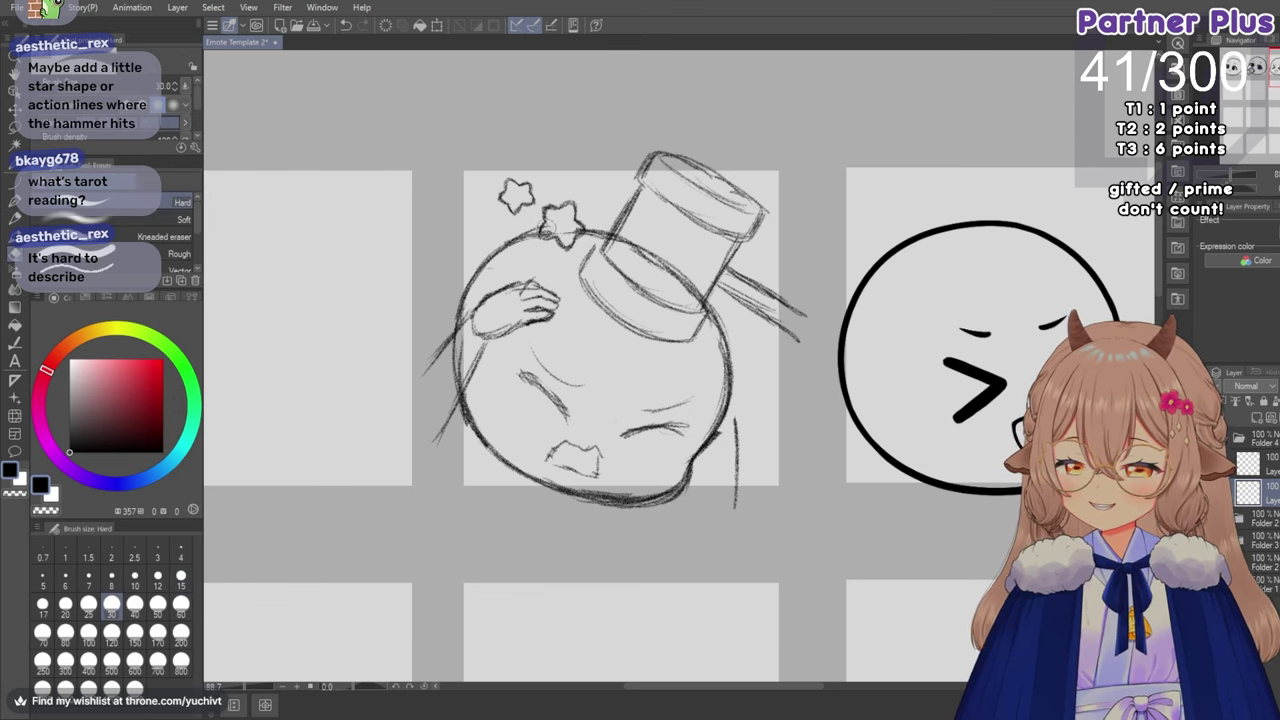
mouse_move(545, 228)
left_mouse_down()
mouse_move(603, 233)
mouse_move(531, 234)
mouse_move(493, 264)
mouse_move(455, 270)
left_mouse_up()
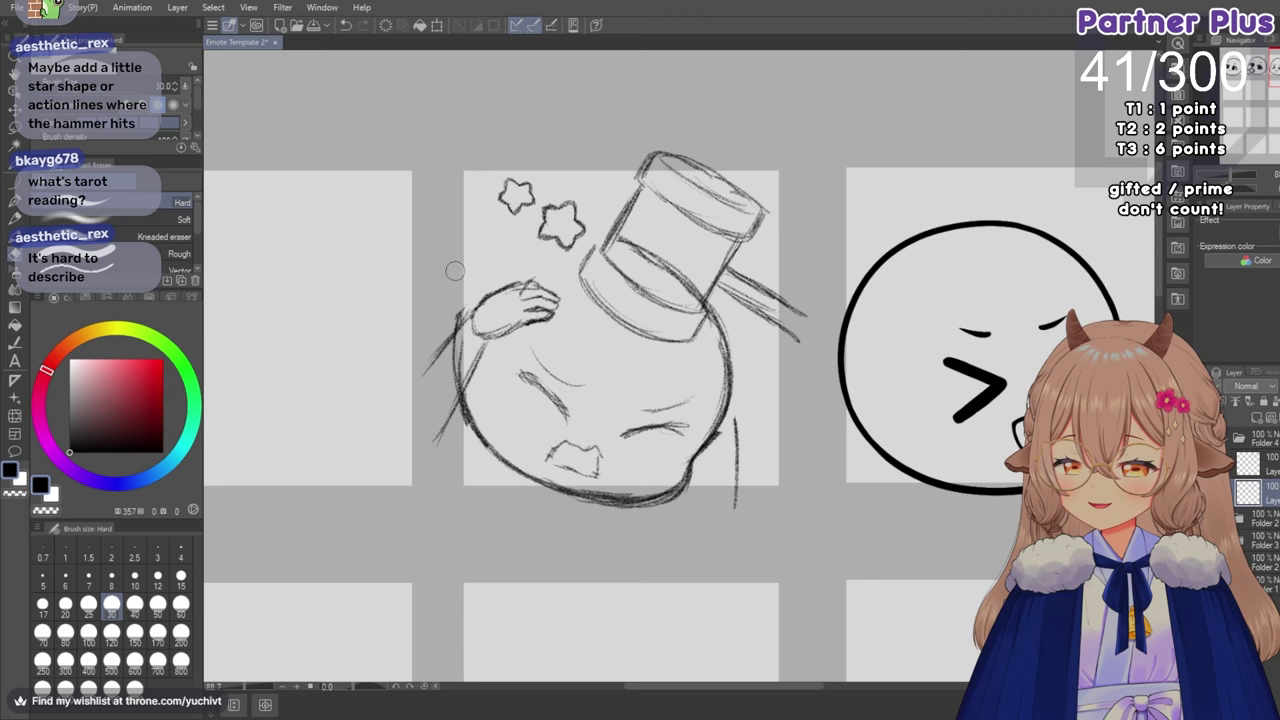
Pencil a slightly lower crown outline from the hammer to the raised hand, undo the stray stroke, and retrace the side of the head.
left_click(14, 215)
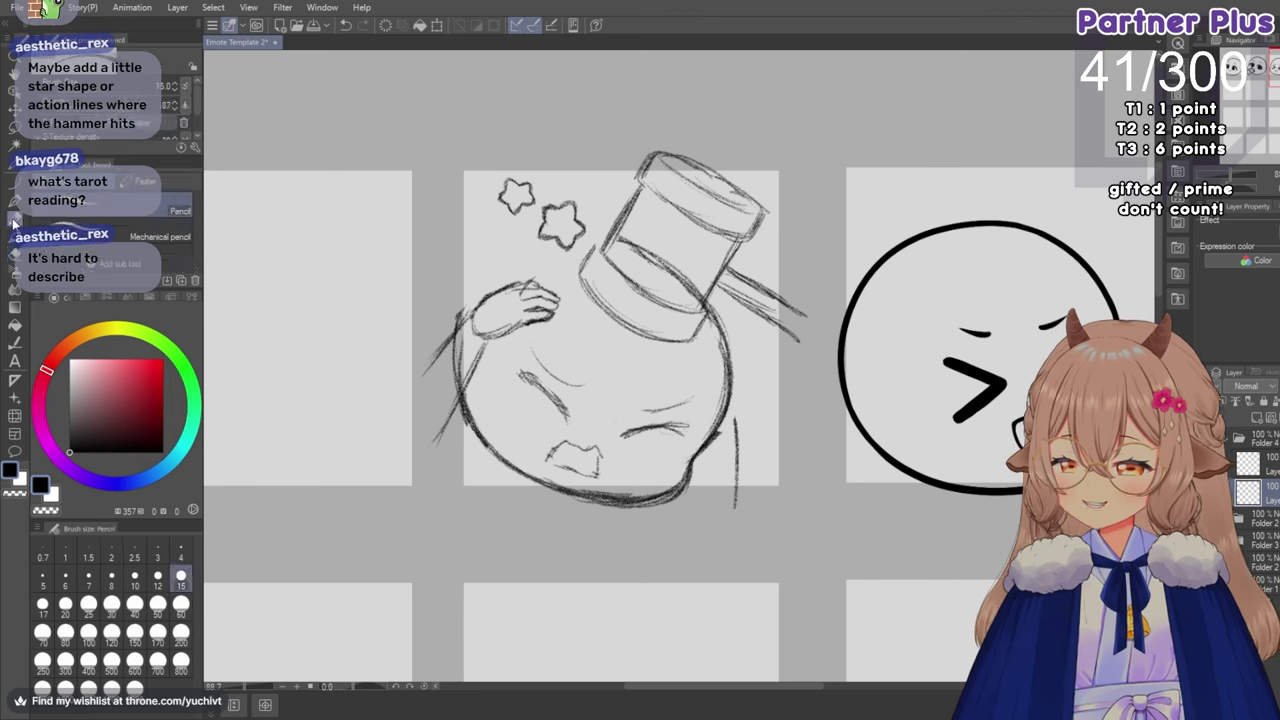
mouse_move(632, 243)
left_mouse_down()
mouse_move(558, 237)
mouse_move(508, 256)
left_mouse_up()
mouse_move(582, 240)
left_mouse_down()
mouse_move(488, 272)
mouse_move(482, 292)
left_mouse_up()
left_click_drag(524, 246, 456, 332)
mouse_move(482, 286)
left_mouse_down()
mouse_move(448, 352)
mouse_move(524, 252)
mouse_move(620, 238)
mouse_move(565, 240)
mouse_move(670, 273)
left_mouse_up()
key("ctrl+z")
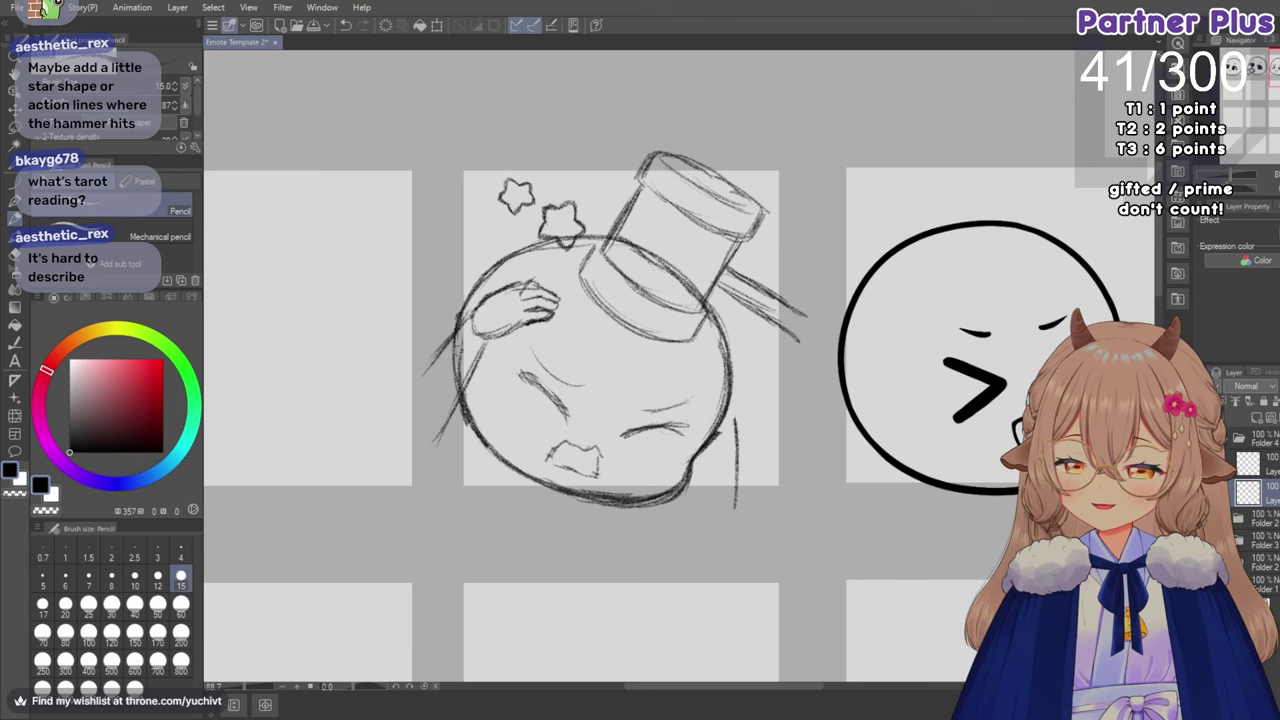
mouse_move(460, 318)
left_mouse_down()
mouse_move(488, 450)
mouse_move(537, 465)
left_mouse_up()
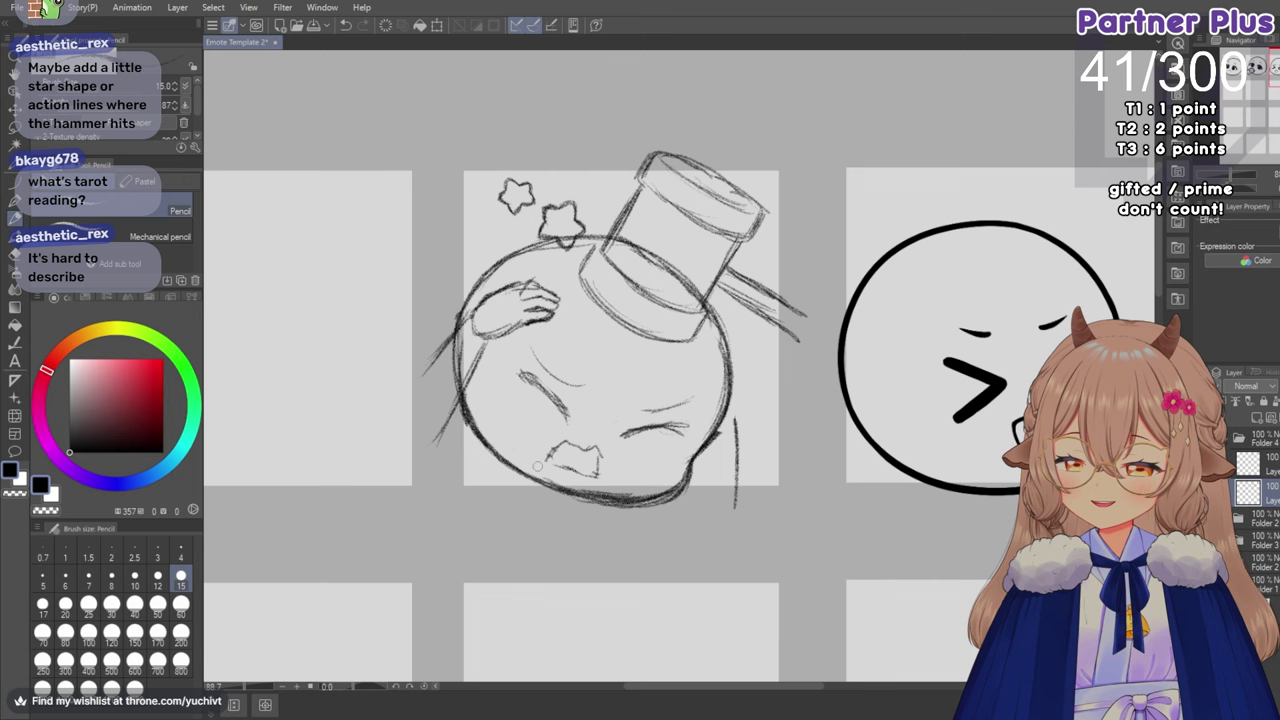
Thin the rough lines along the chin and cheek with the Hard eraser, and remove the head and wrist lines crossing the raised arm.
key("e")
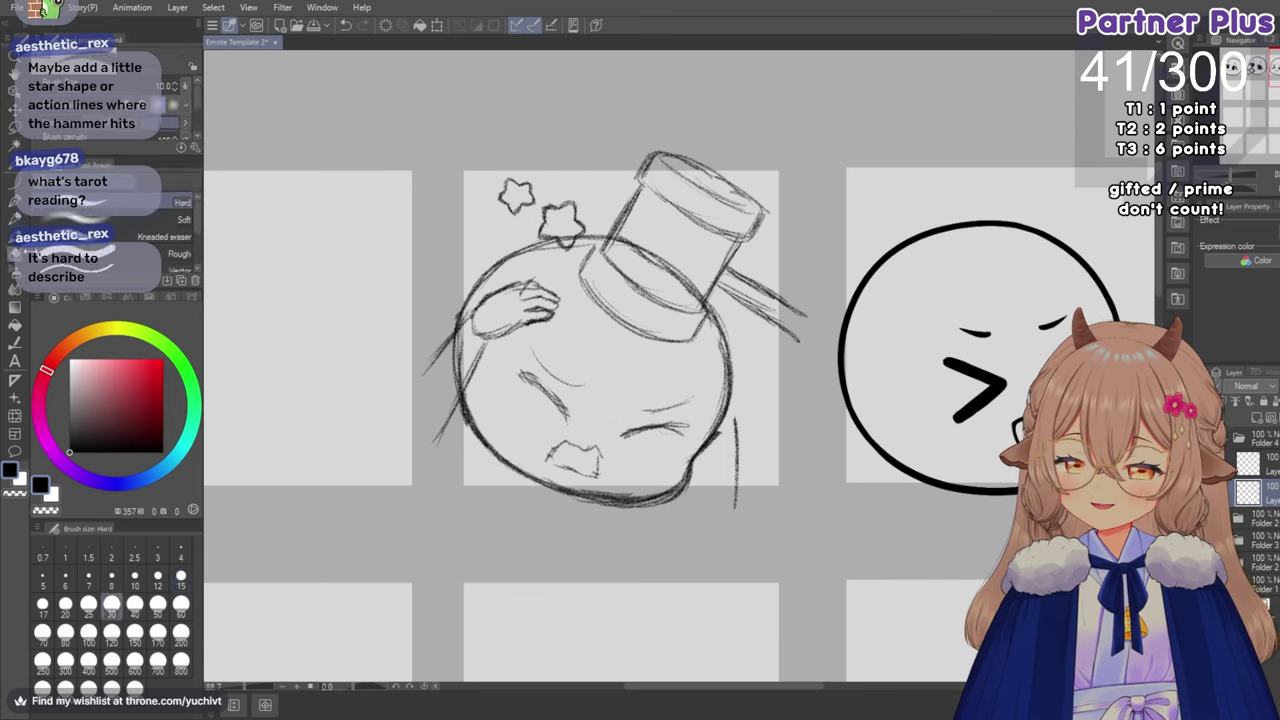
left_click_drag(606, 492, 577, 487)
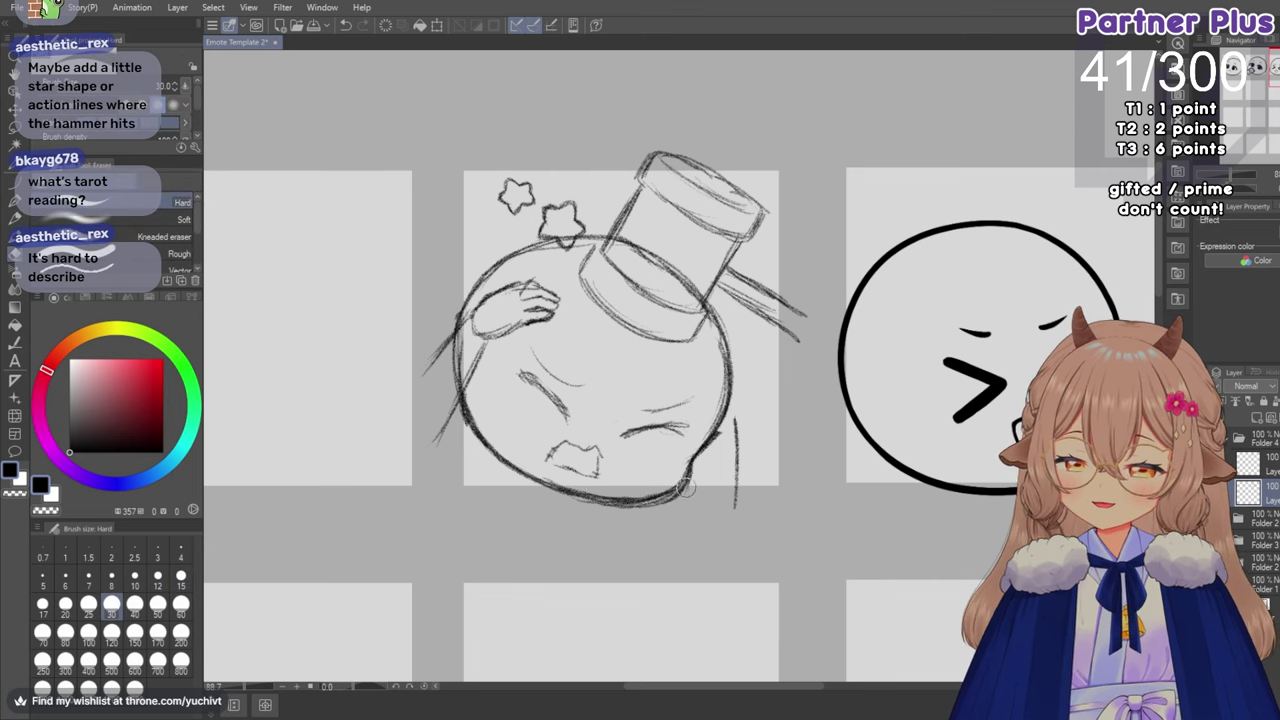
mouse_move(667, 503)
left_mouse_down()
mouse_move(578, 497)
mouse_move(699, 482)
mouse_move(727, 427)
mouse_move(716, 441)
left_mouse_up()
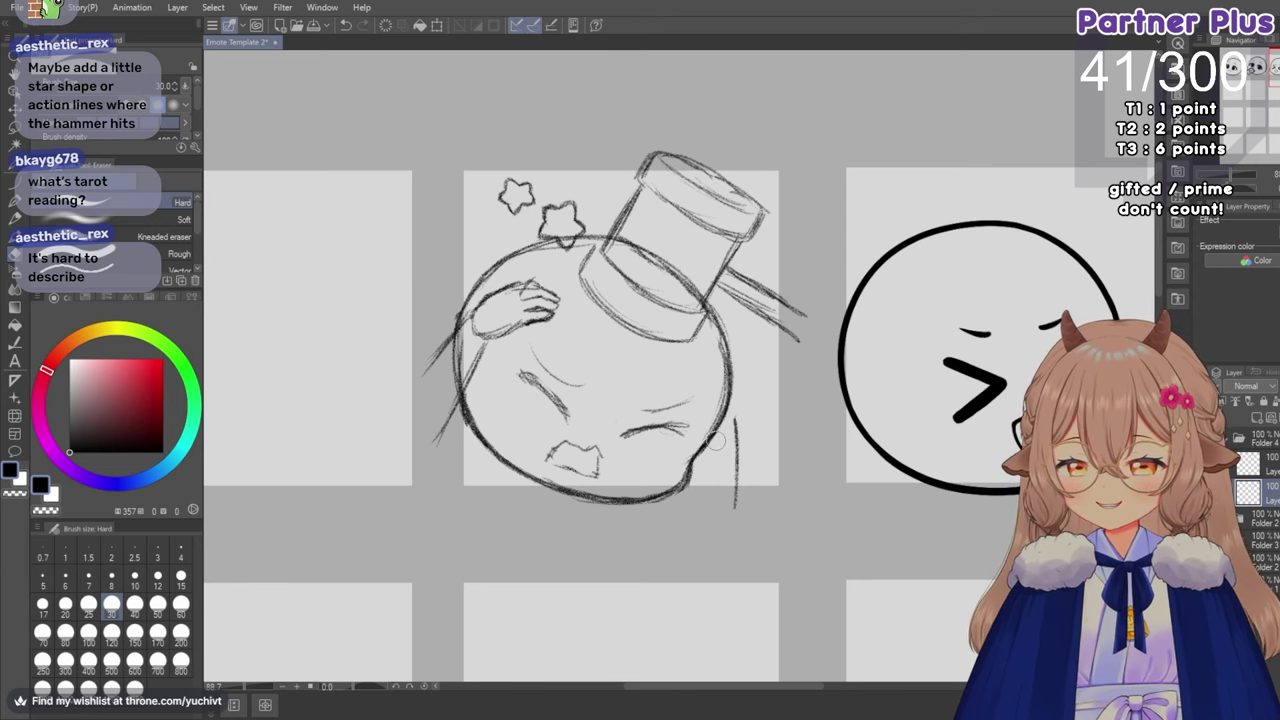
left_click_drag(464, 340, 447, 385)
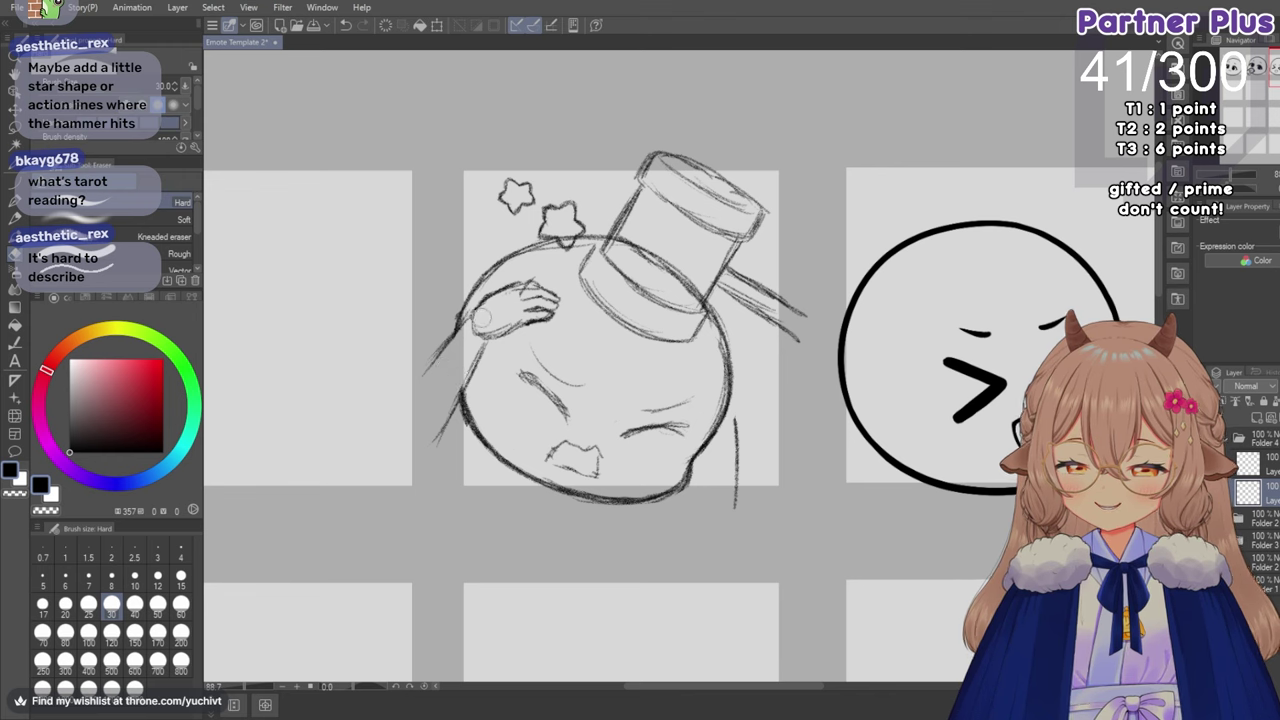
mouse_move(482, 318)
left_mouse_down()
mouse_move(467, 344)
mouse_move(496, 321)
left_mouse_up()
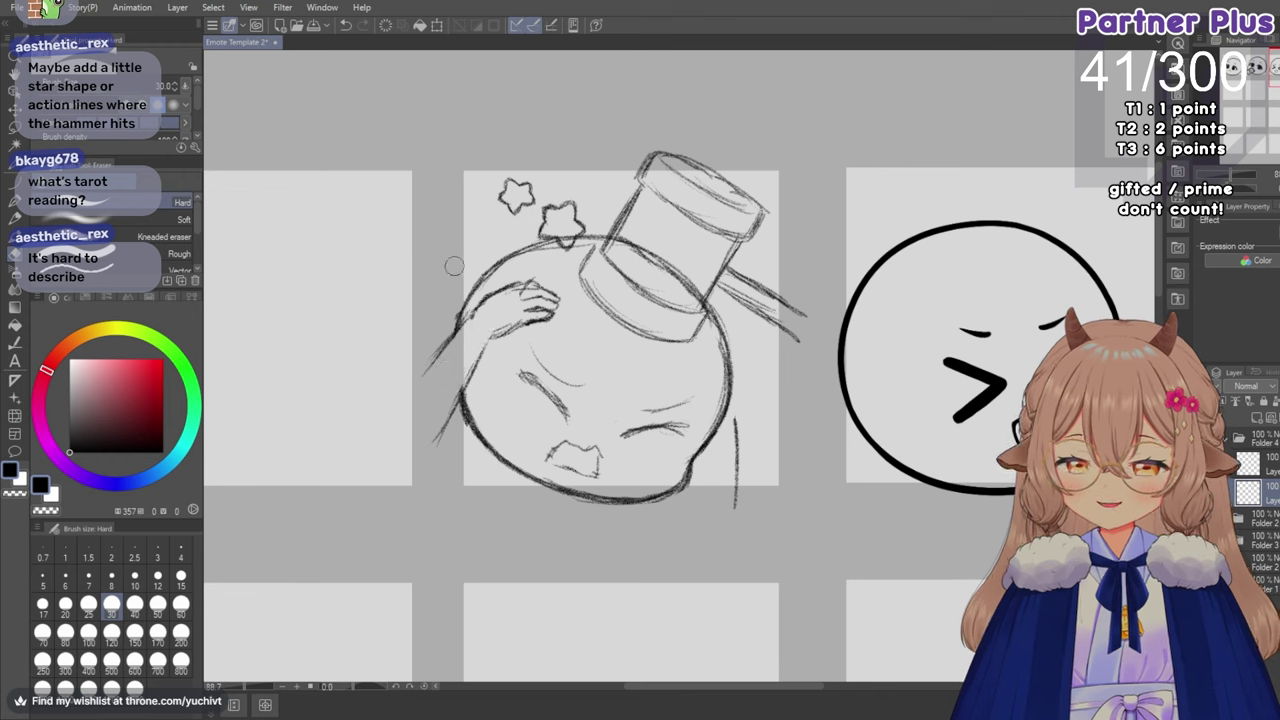
Darken the line running down from the side of the head with the Pencil and mirror the canvas view horizontally.
left_click(15, 214)
left_click_drag(731, 400, 738, 508)
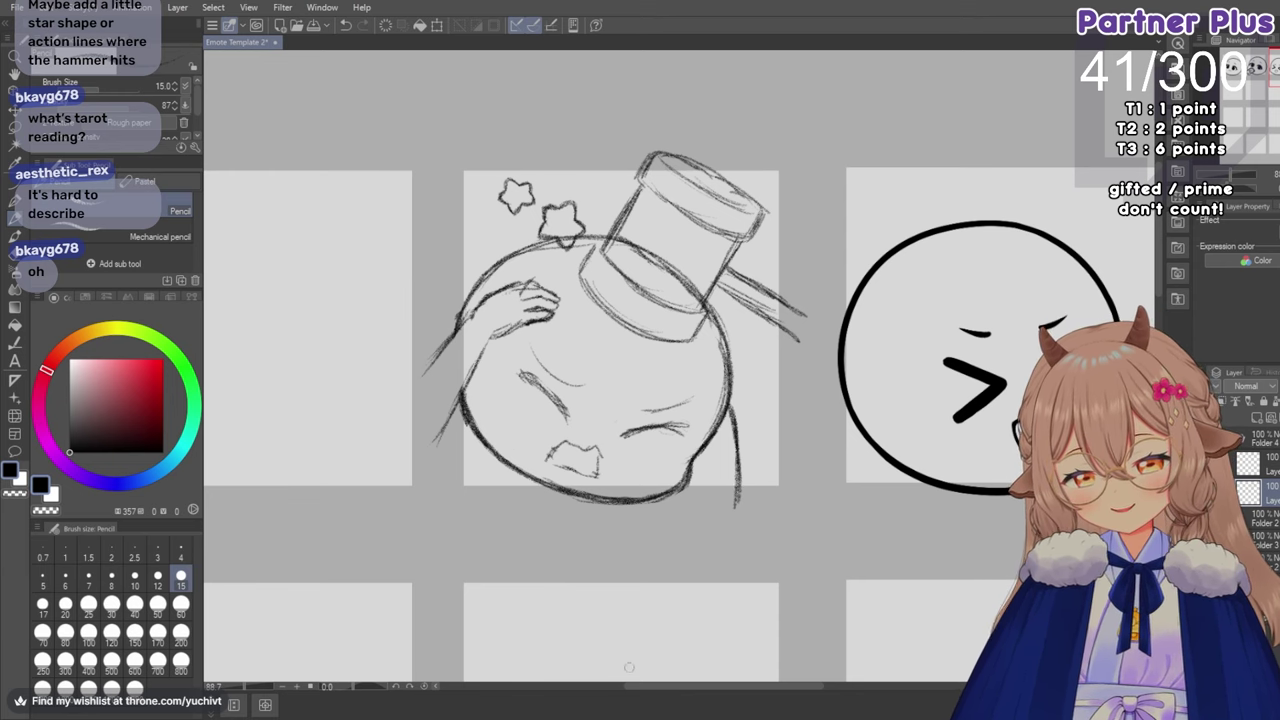
scroll(637, 305, "down", 1)
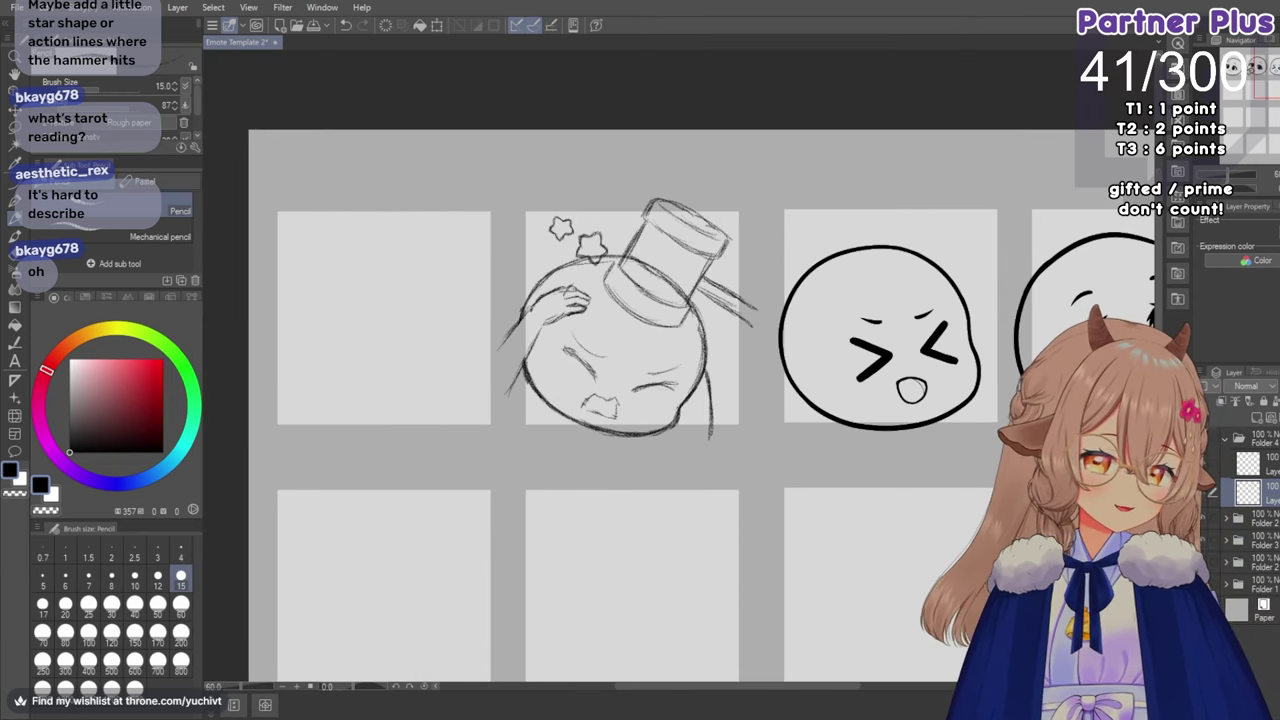
key("h")
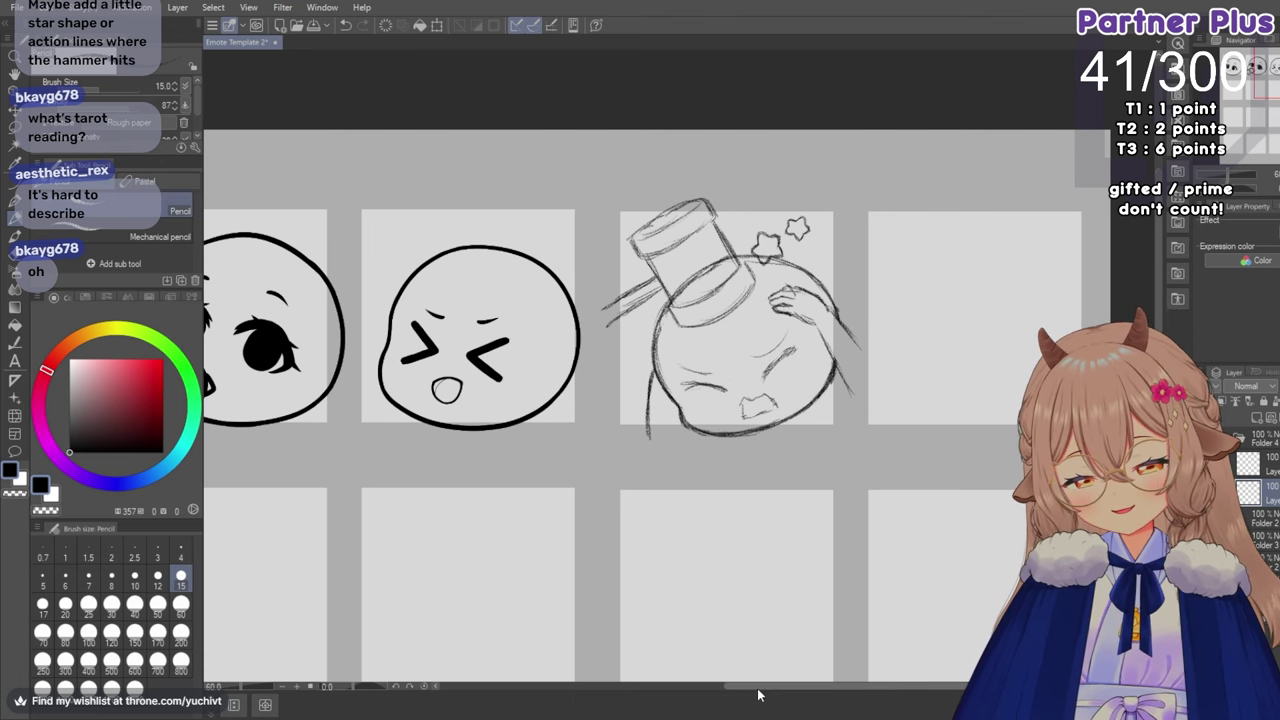
left_click_drag(756, 688, 797, 692)
scroll(766, 360, "up", 3)
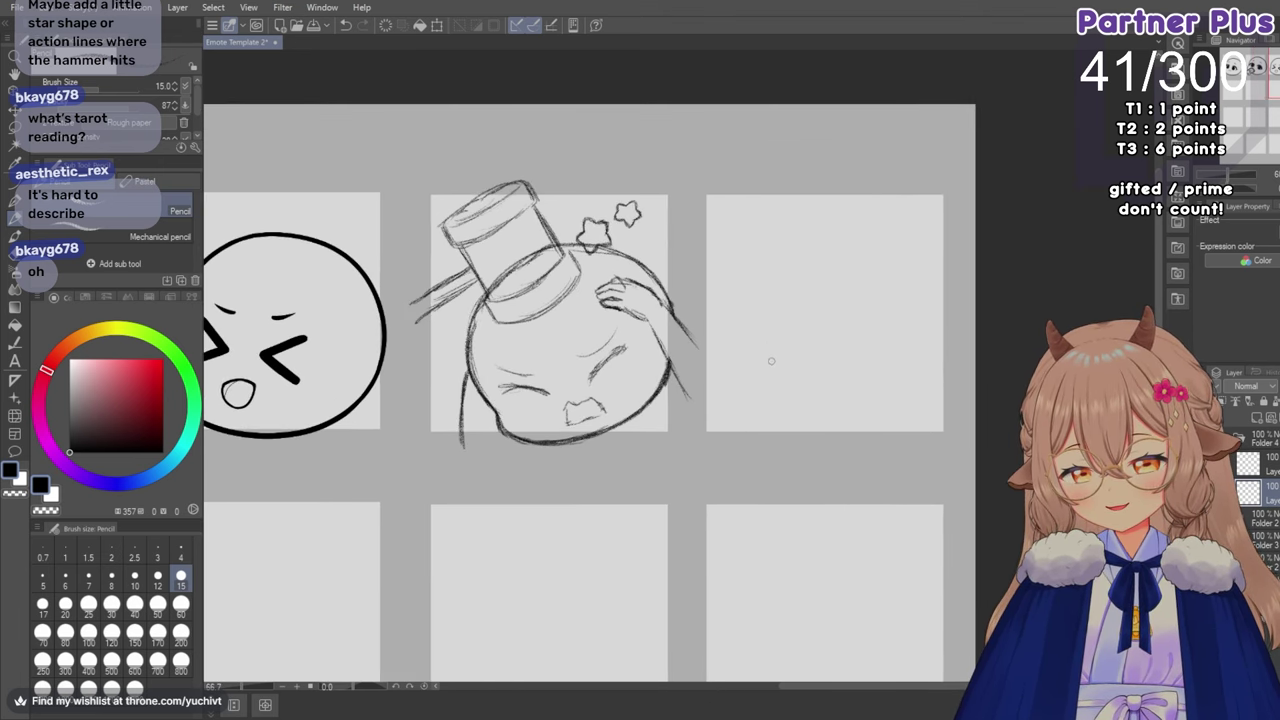
Erase the underside line of the raised arm and redraw it with the Pencil, curving from the wrist down past the head's edge.
key("e")
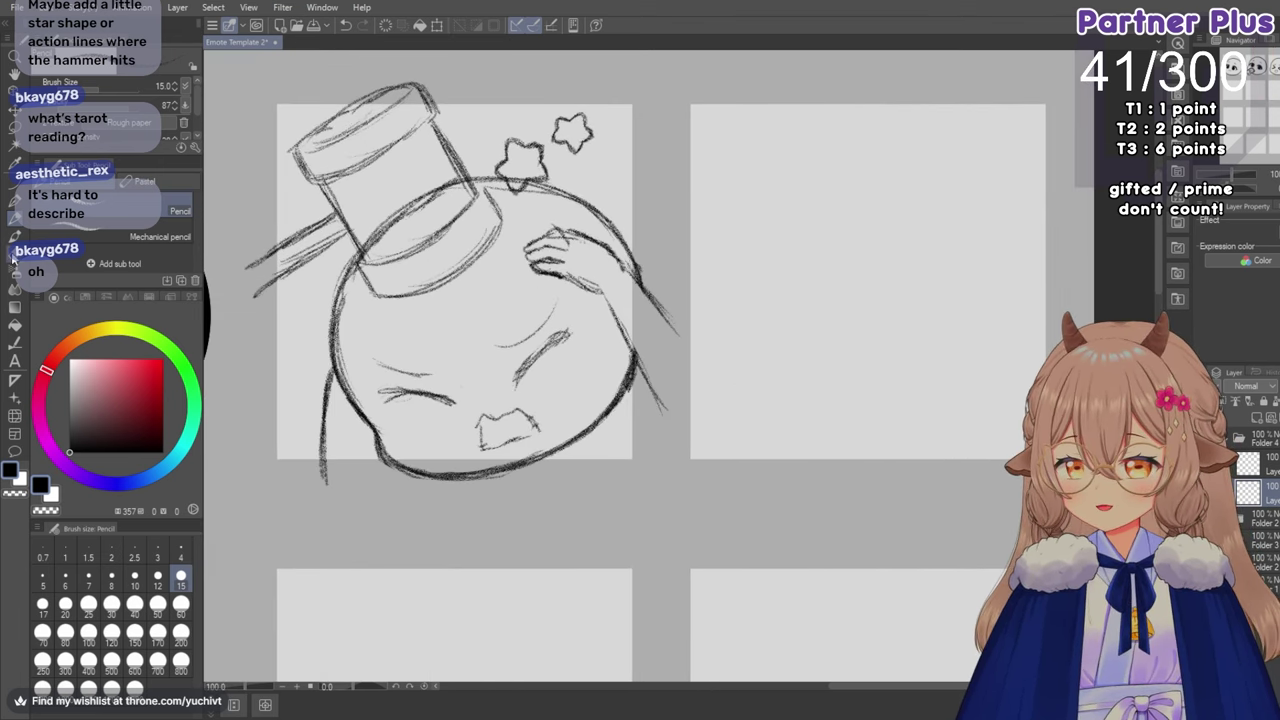
mouse_move(598, 324)
left_mouse_down()
mouse_move(615, 318)
mouse_move(631, 334)
left_mouse_up()
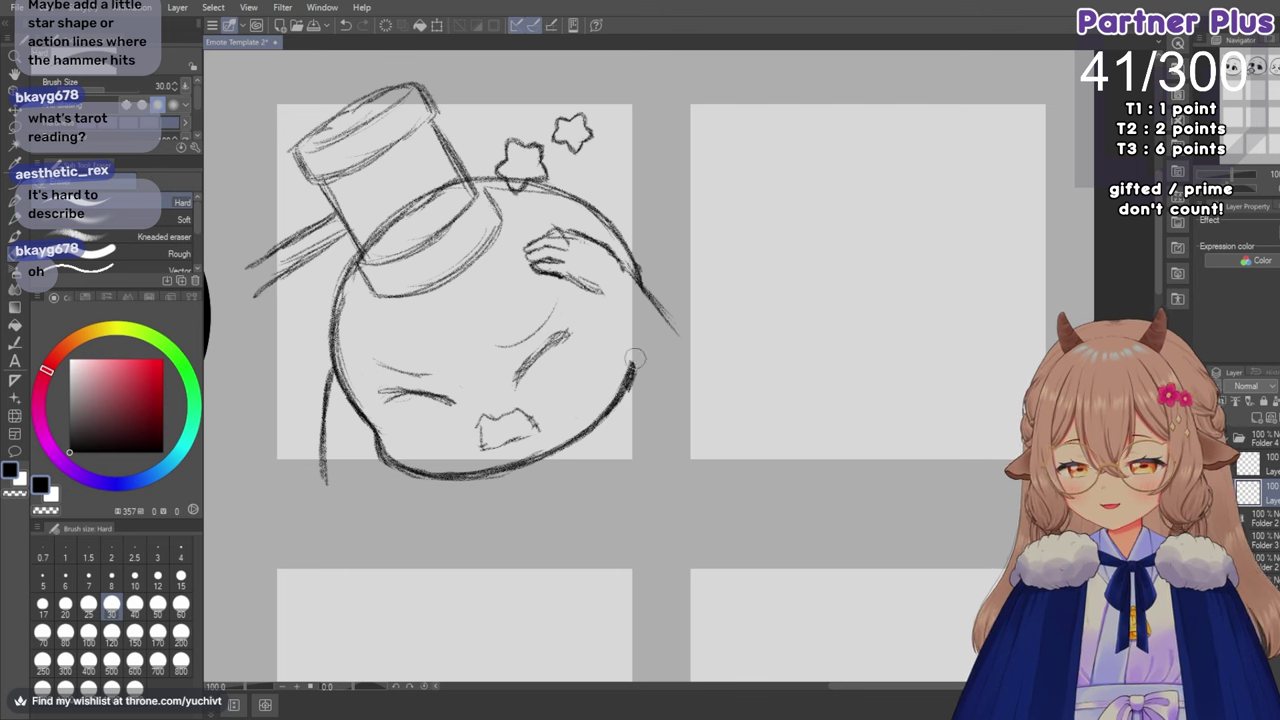
key("p")
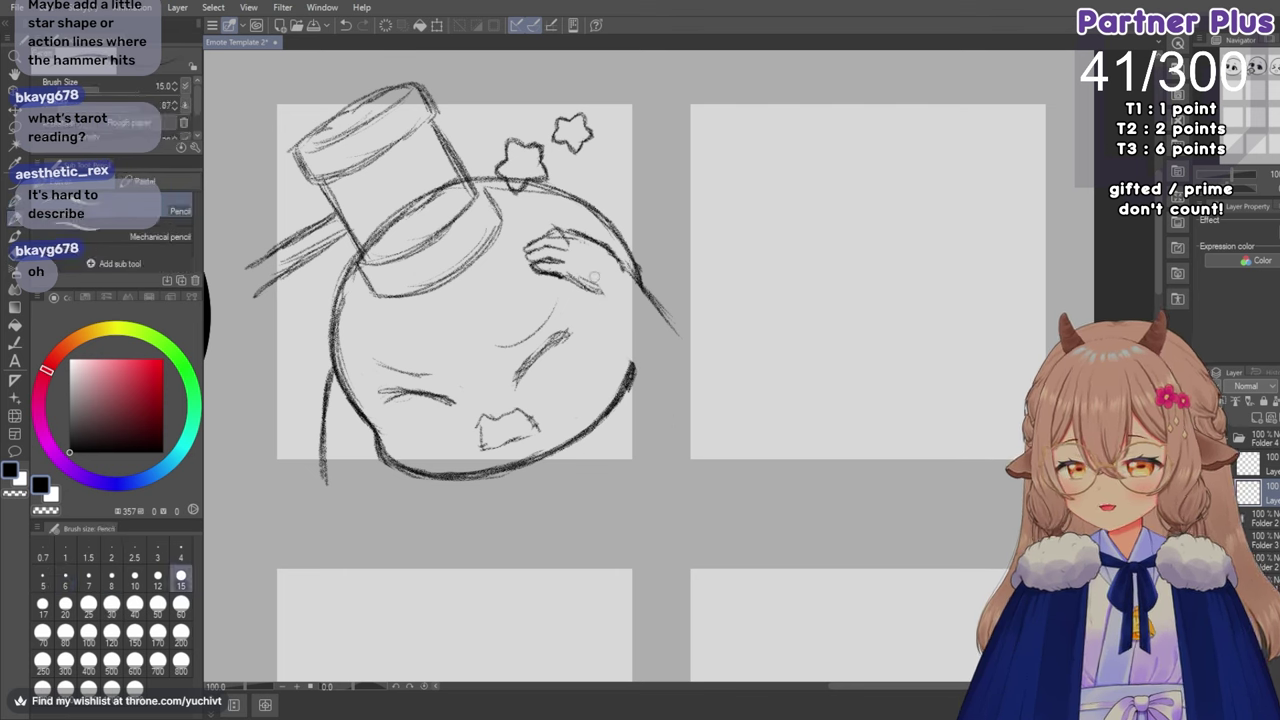
mouse_move(611, 290)
left_mouse_down()
mouse_move(579, 284)
mouse_move(616, 302)
mouse_move(632, 393)
left_mouse_up()
left_click_drag(620, 336, 644, 448)
left_click_drag(634, 402, 641, 437)
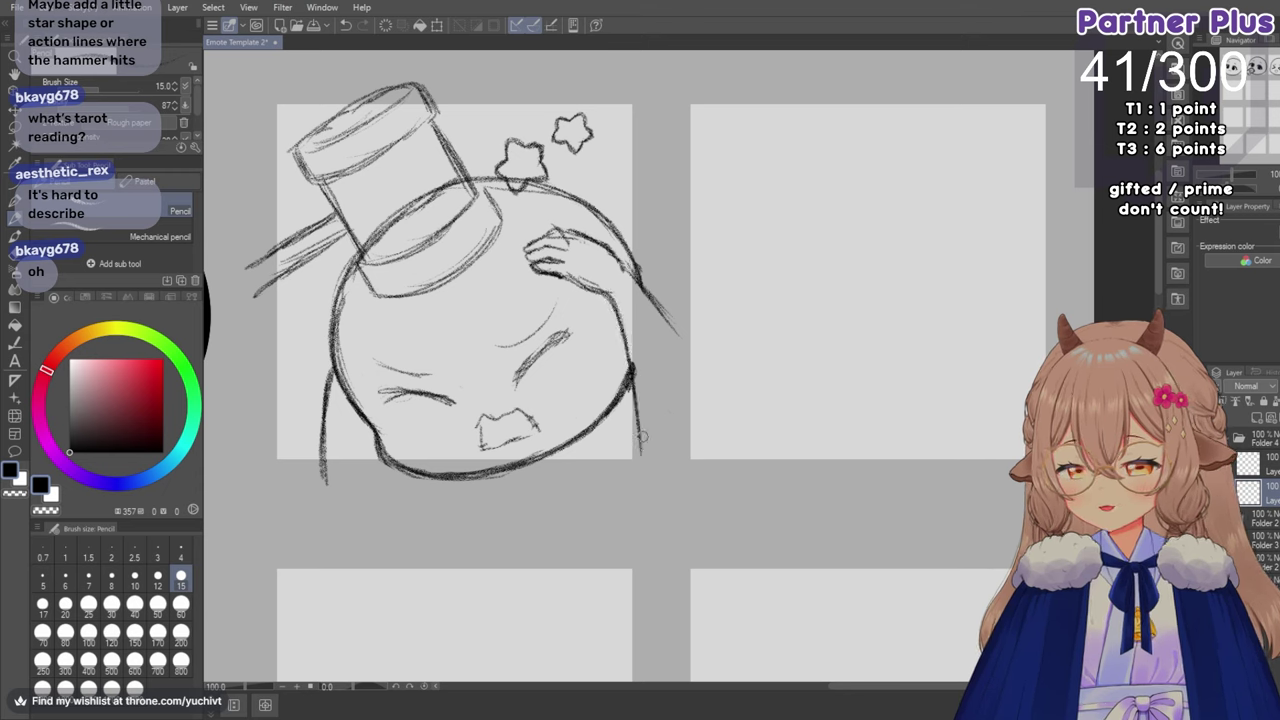
Erase the raised arm's outer line beyond the head outline and redraw it as a cleaner slanted stroke.
key("e")
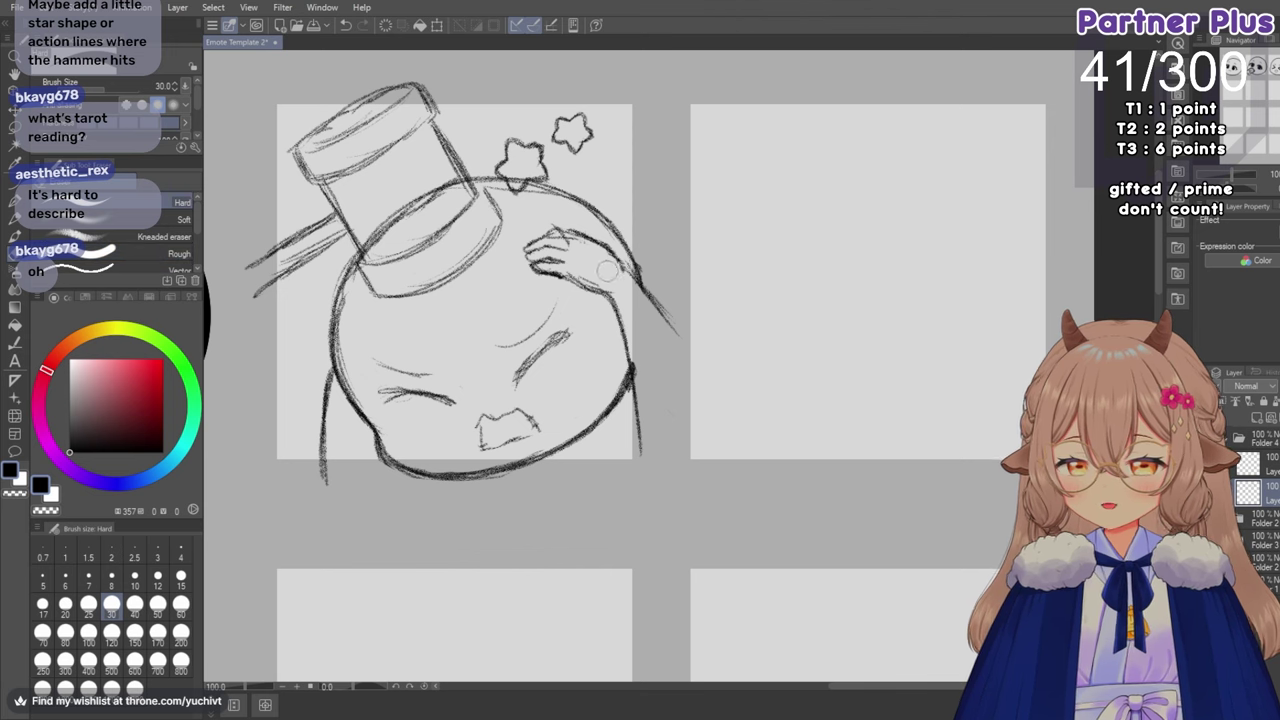
mouse_move(607, 270)
left_mouse_down()
mouse_move(625, 270)
mouse_move(687, 356)
left_mouse_up()
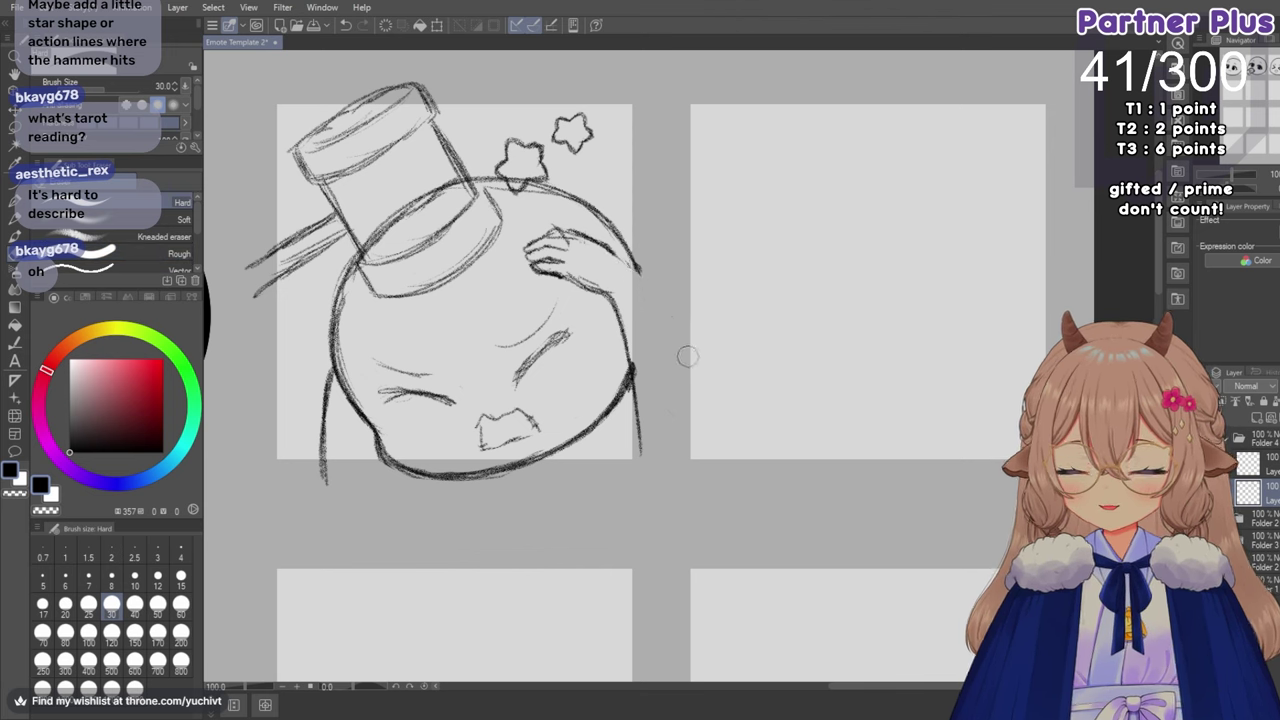
key("p")
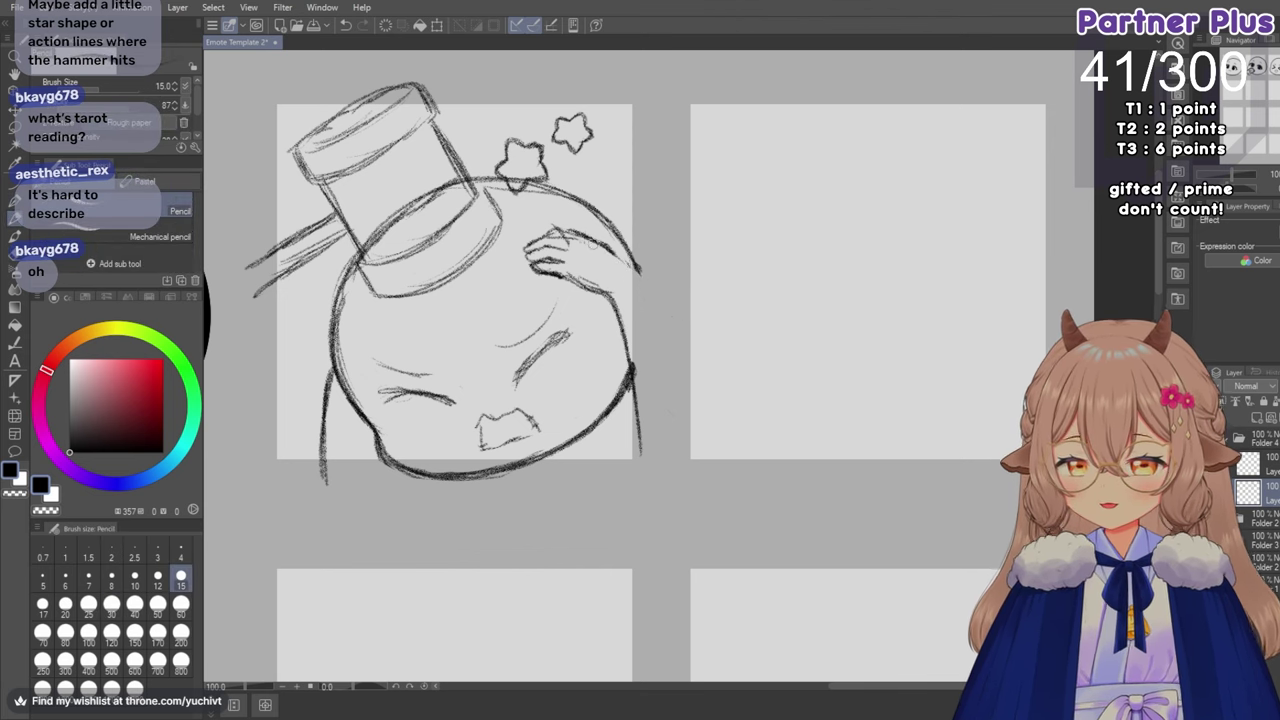
left_click_drag(590, 238, 650, 297)
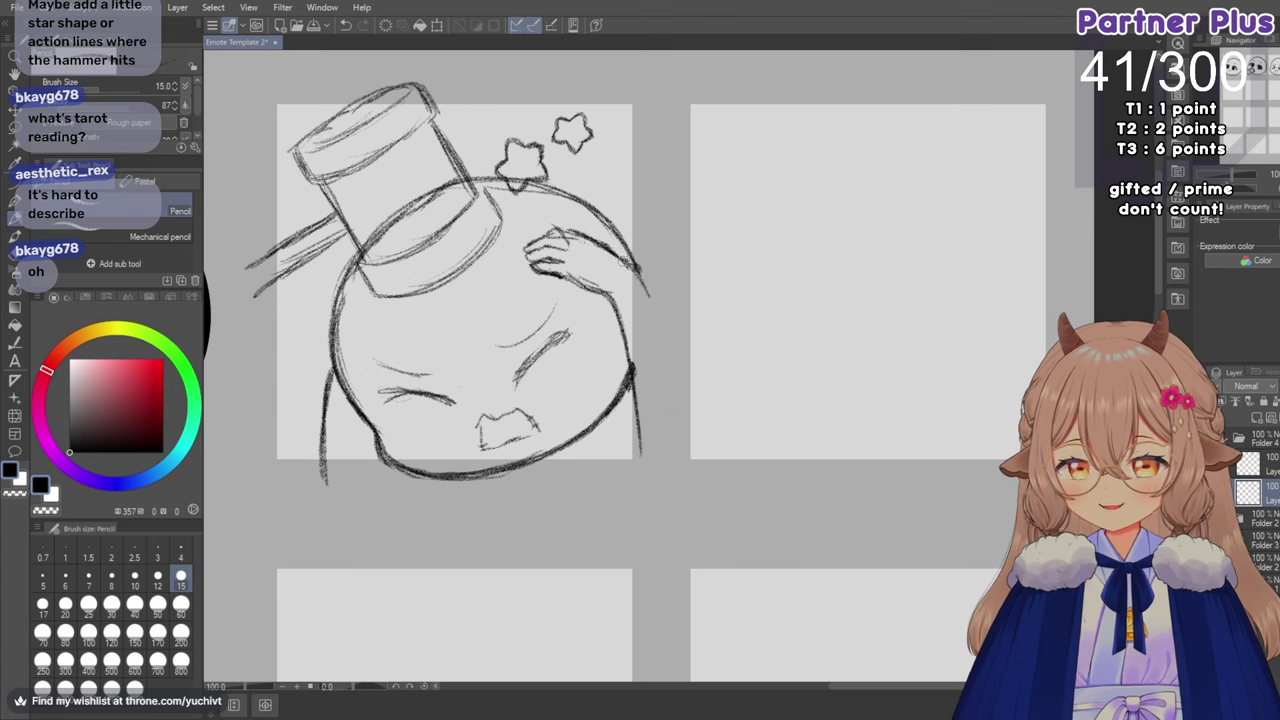
left_click_drag(618, 257, 681, 337)
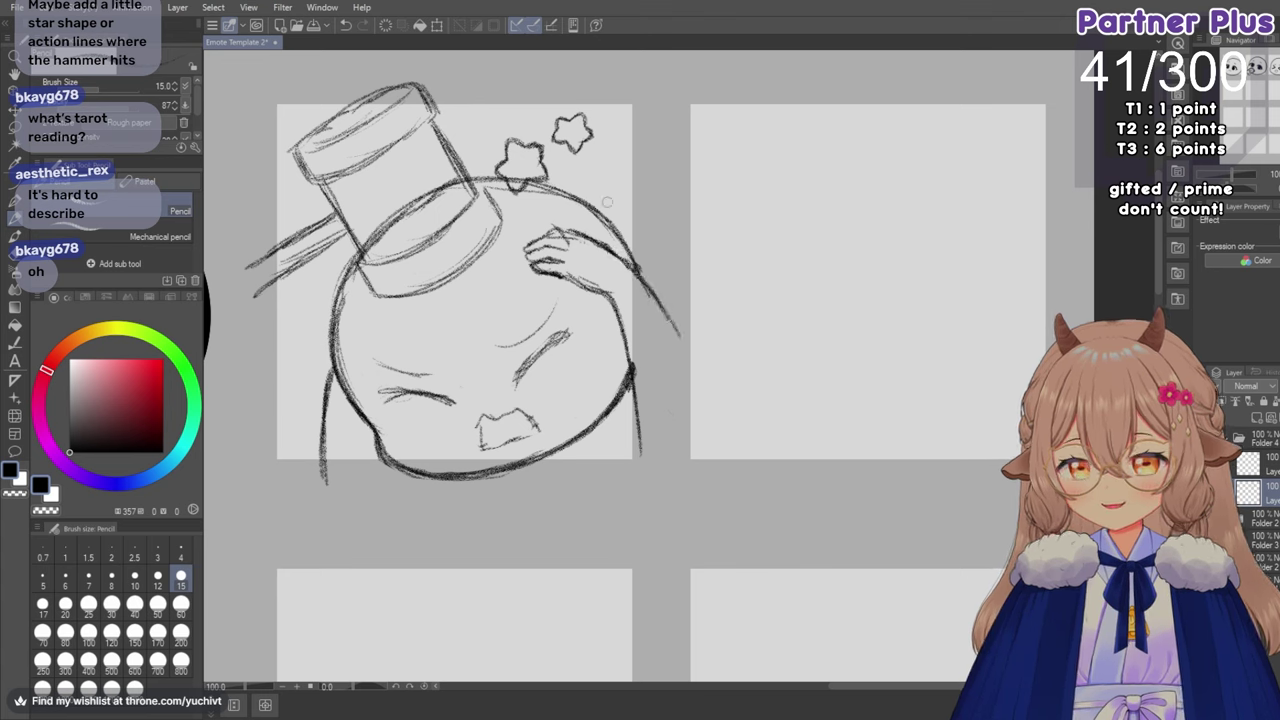
Erase the near-vertical line beside the lower head, opposite the raised arm, and redraw it slanting outward from the cheek.
key("e")
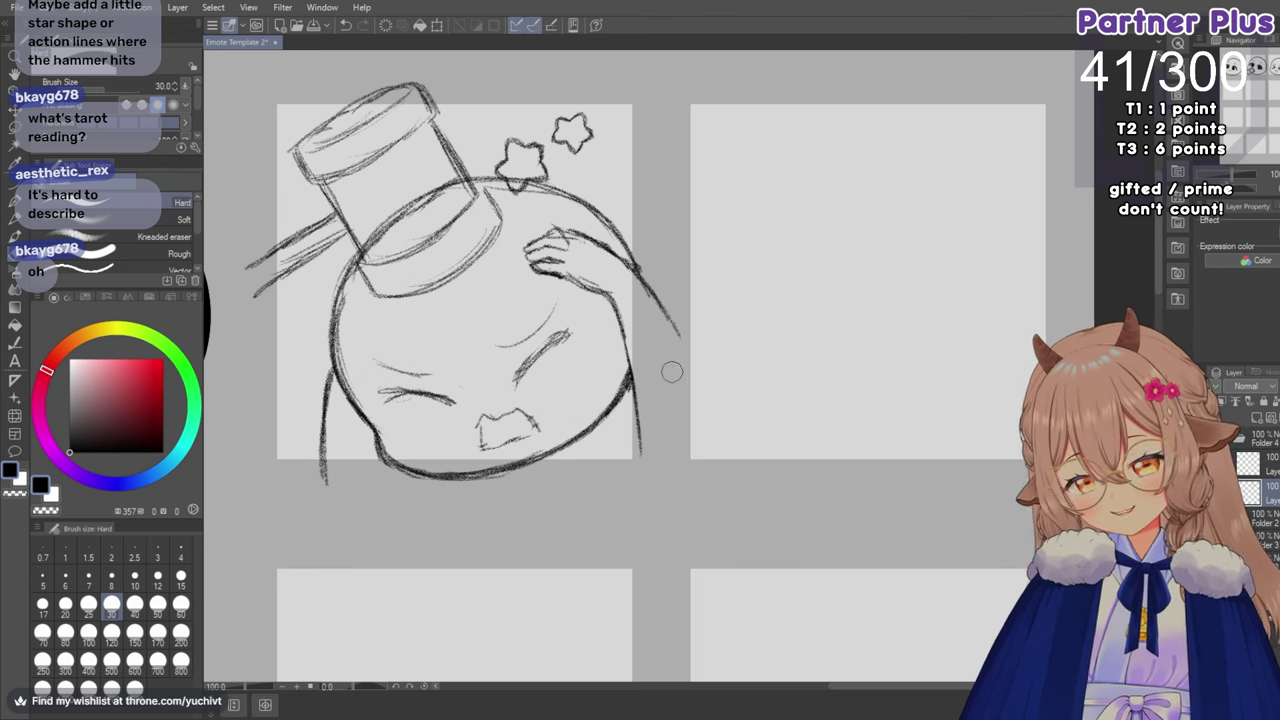
left_click_drag(322, 365, 320, 477)
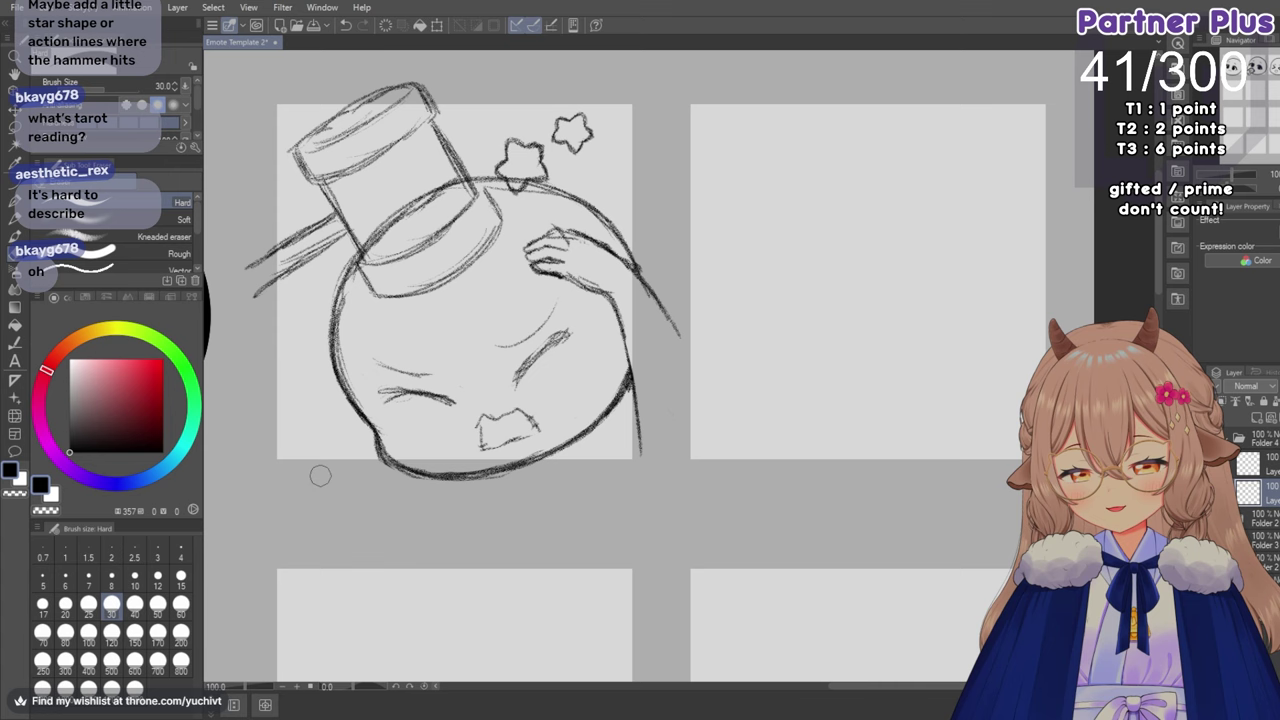
key("p")
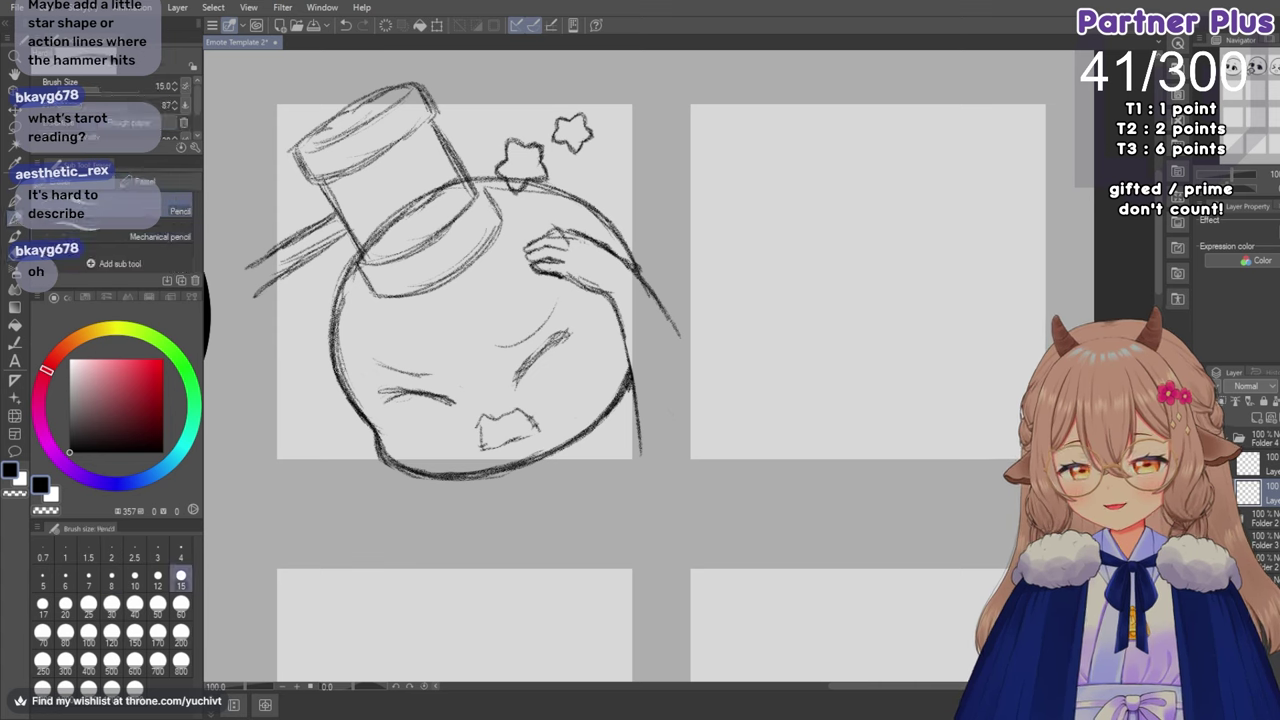
mouse_move(336, 385)
left_mouse_down()
mouse_move(314, 478)
mouse_move(334, 400)
mouse_move(318, 442)
left_mouse_up()
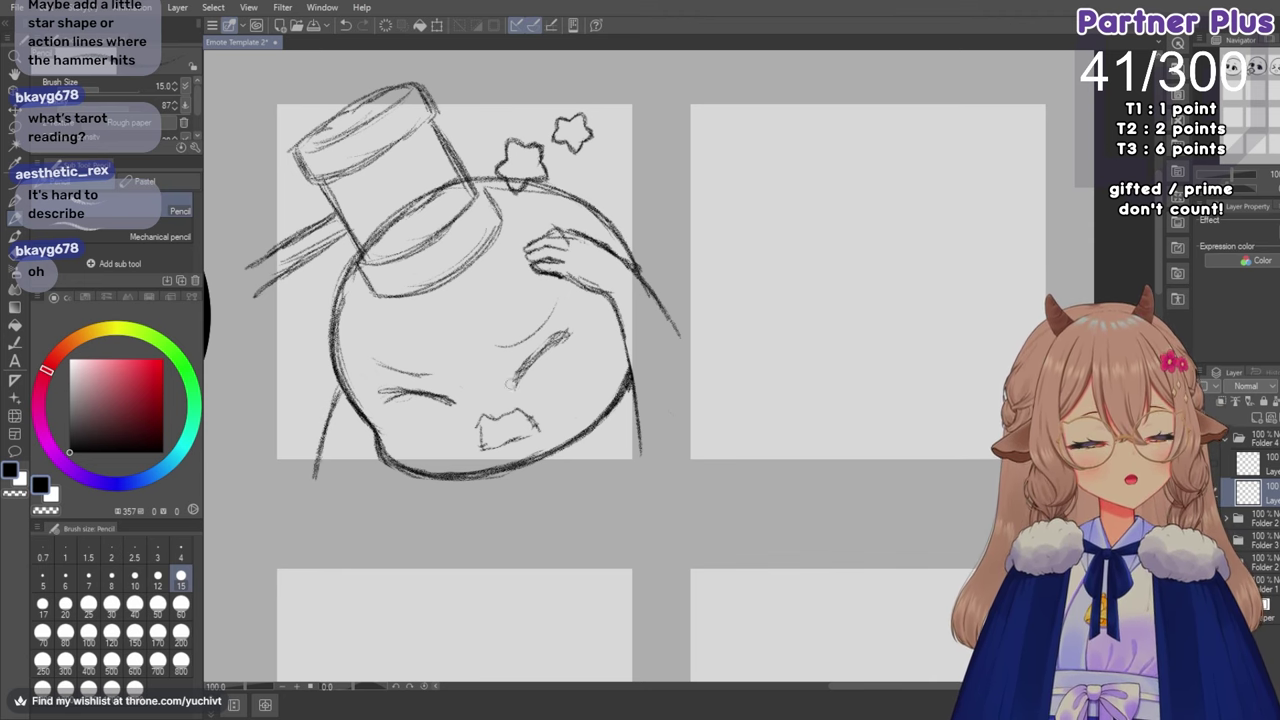
Examine the proportions of the head, hammer and arm sketch from near and far.
scroll(641, 364, "down", 2)
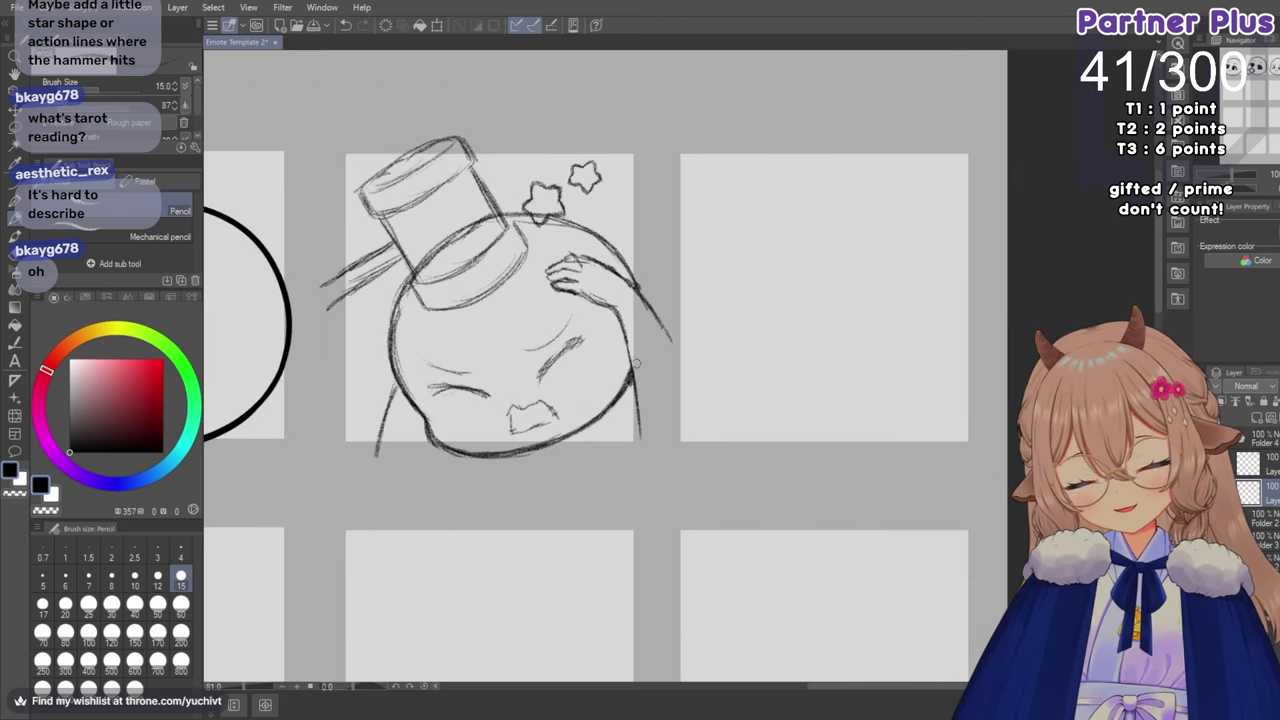
scroll(640, 360, "down", 1)
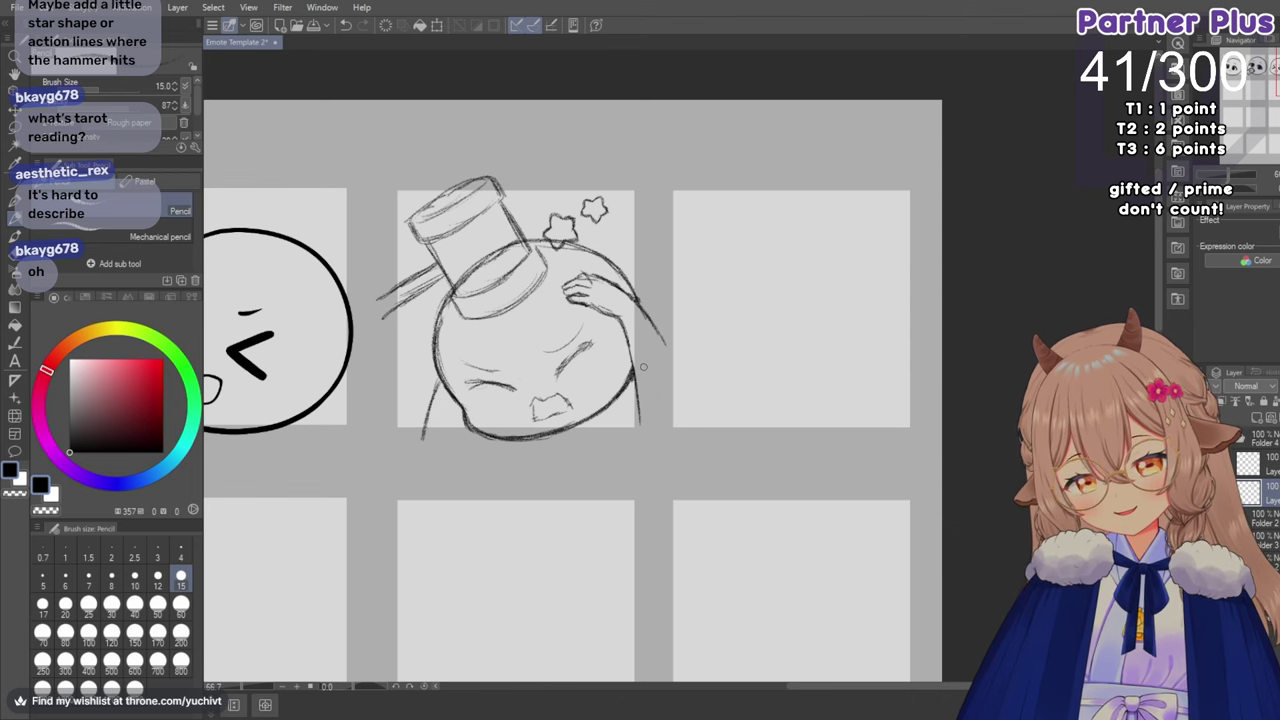
scroll(631, 467, "up", 3)
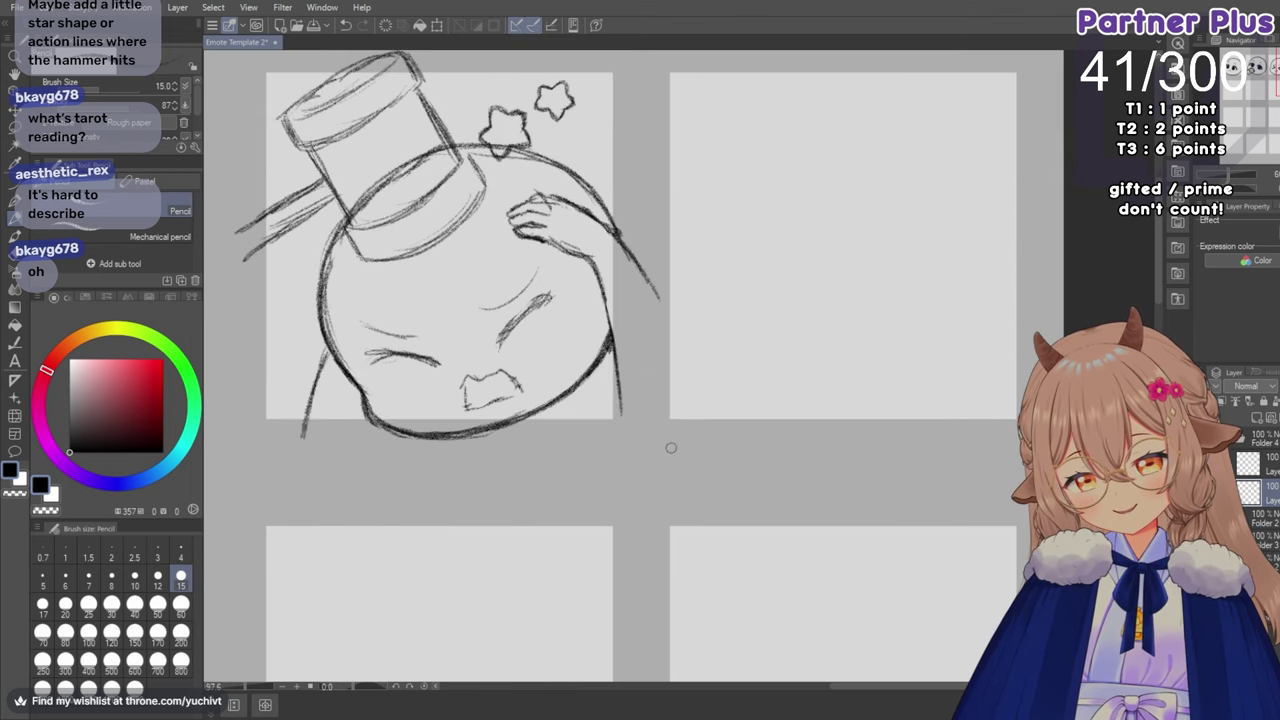
mouse_move(400, 365)
left_mouse_down()
mouse_move(411, 400)
mouse_move(423, 385)
mouse_move(475, 366)
left_mouse_up()
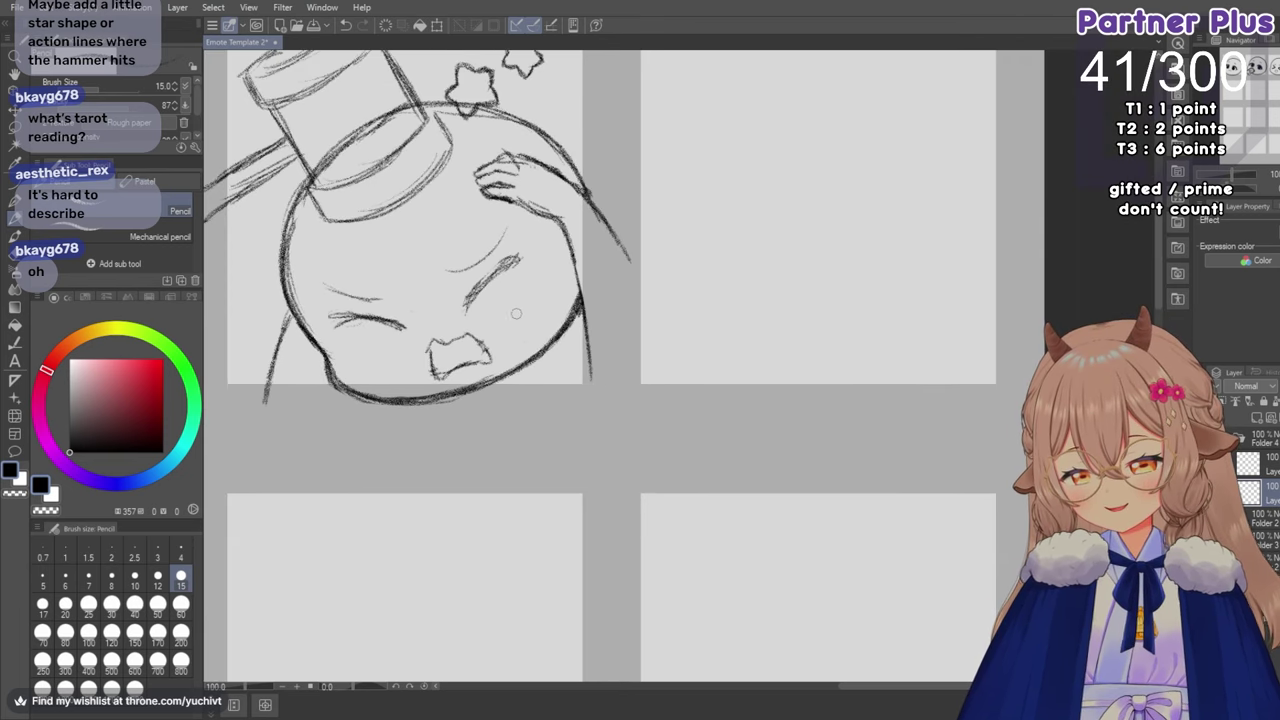
scroll(514, 314, "down", 3)
scroll(466, 299, "up", 3)
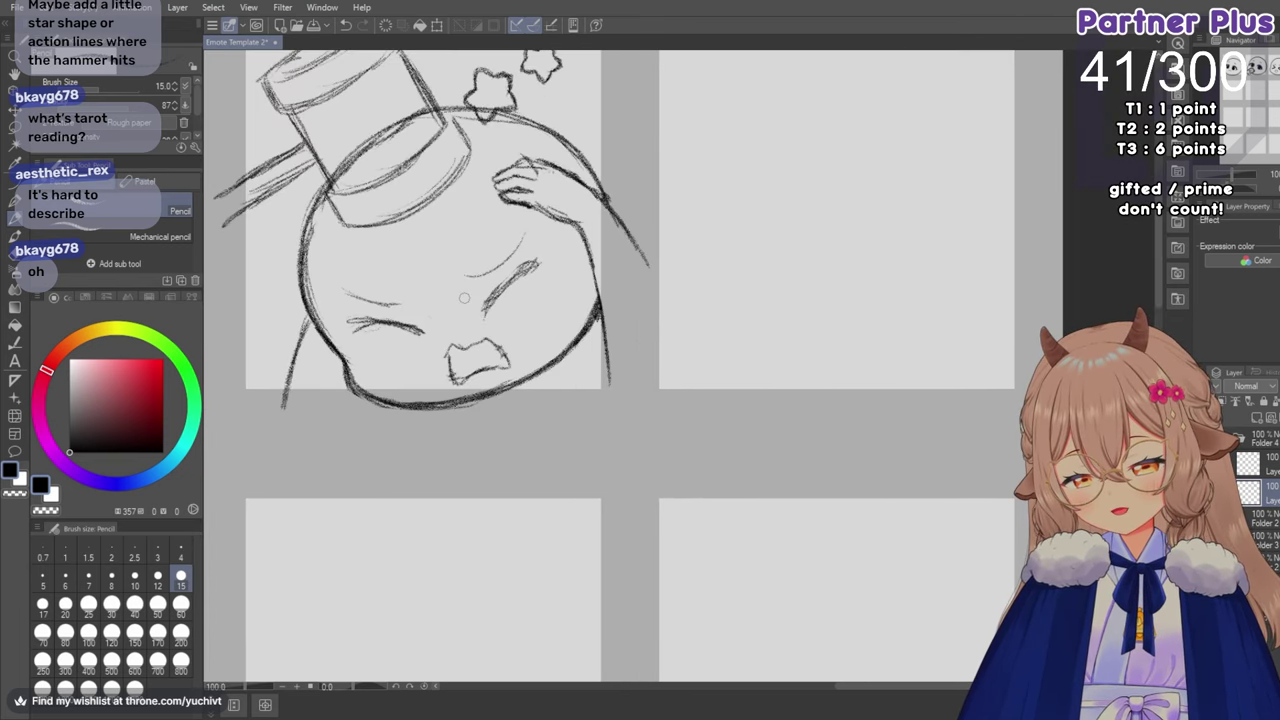
scroll(467, 297, "down", 3)
scroll(461, 296, "down", 2)
scroll(458, 290, "up", 4)
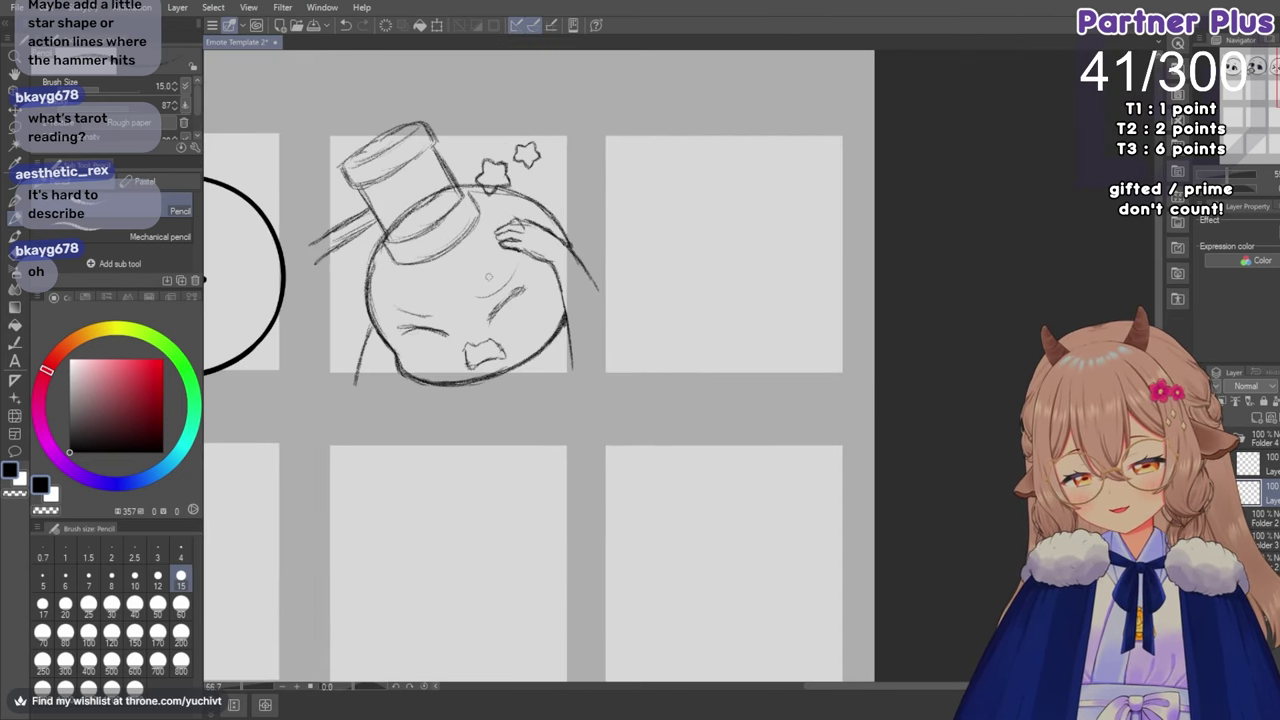
Thicken both closed eyes with the Pencil into bold, dark upward arcs with small lashes at the outer corners.
scroll(455, 284, "up", 2)
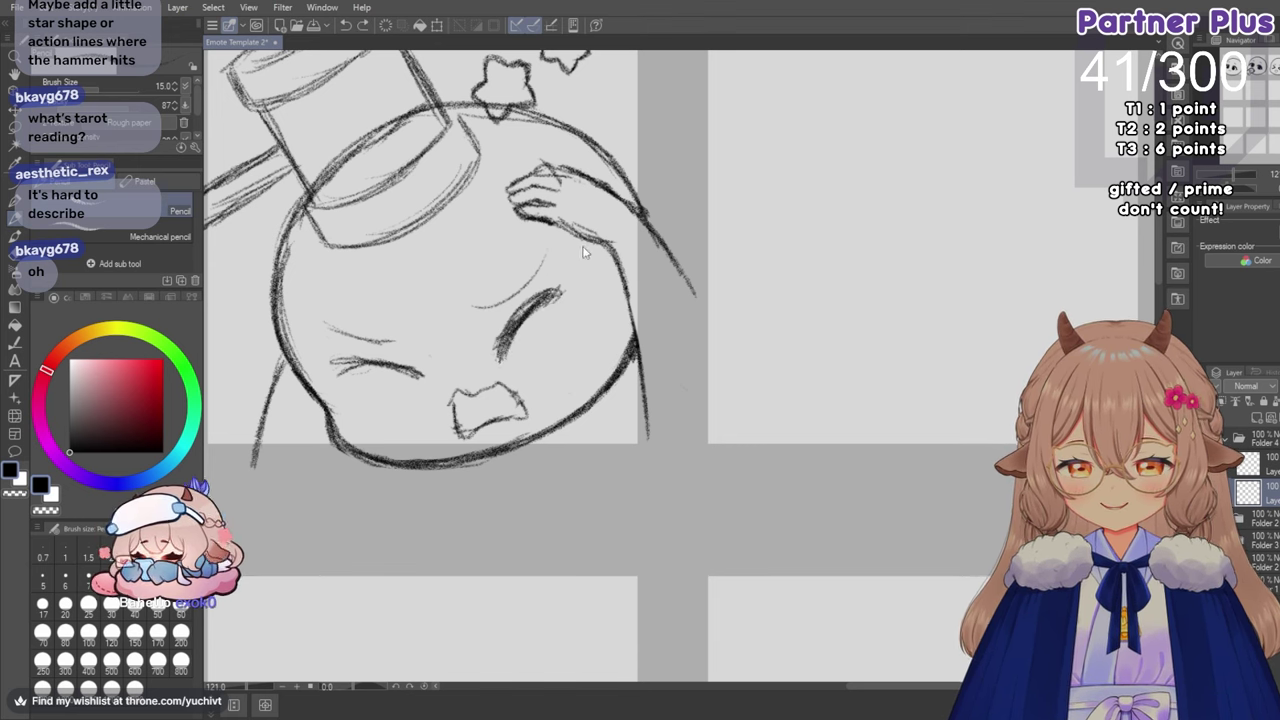
mouse_move(550, 295)
left_mouse_down()
mouse_move(513, 332)
mouse_move(513, 315)
mouse_move(502, 350)
left_mouse_up()
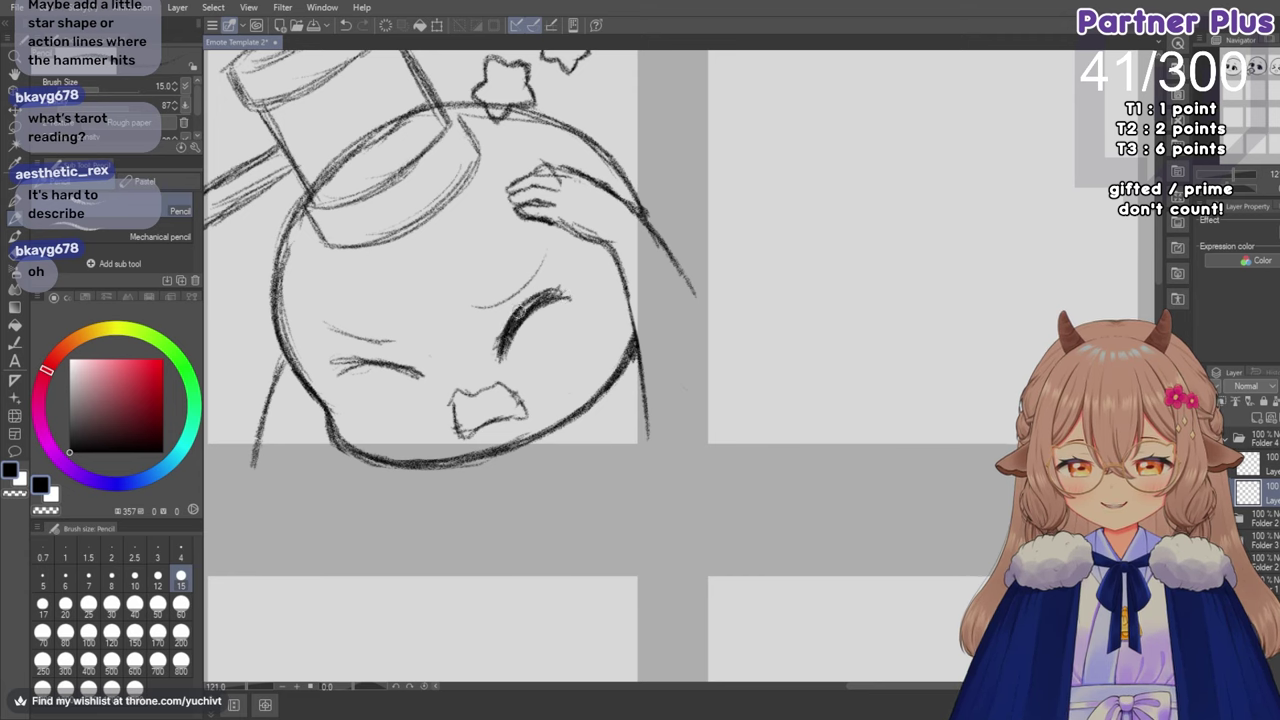
mouse_move(531, 302)
left_mouse_down()
mouse_move(576, 296)
mouse_move(532, 302)
mouse_move(507, 346)
mouse_move(535, 296)
mouse_move(500, 352)
left_mouse_up()
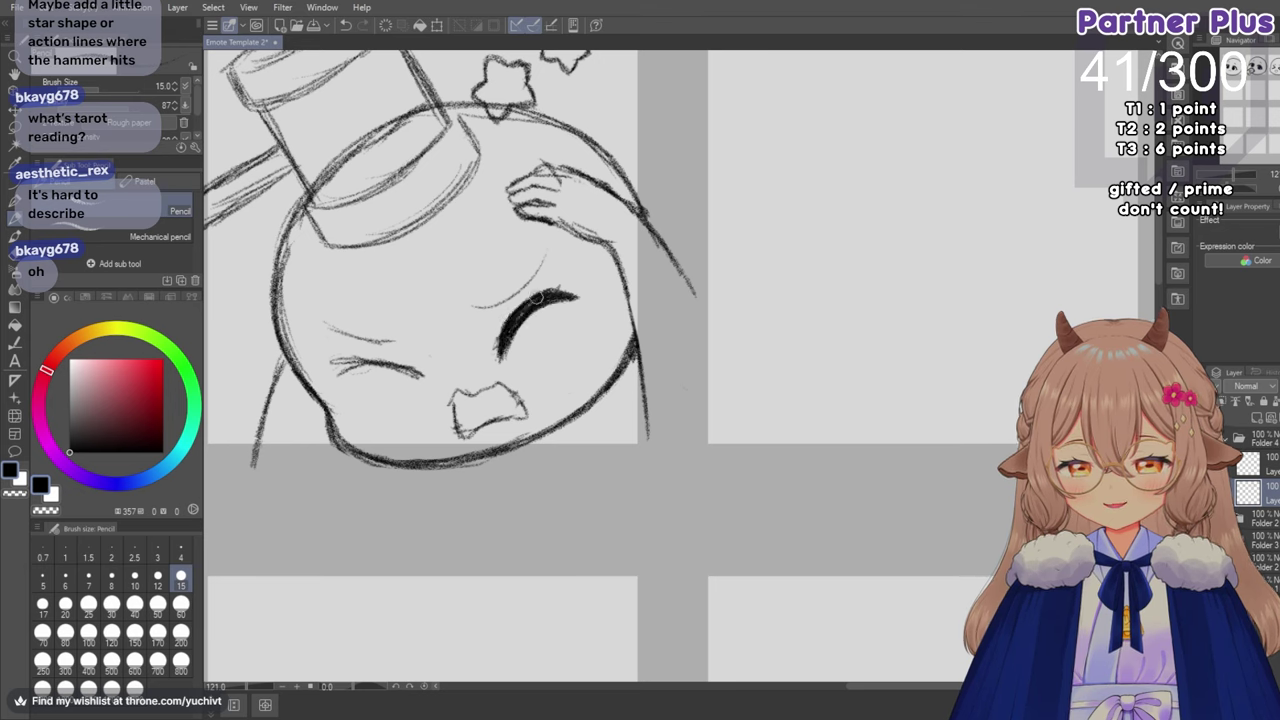
left_click_drag(537, 298, 504, 338)
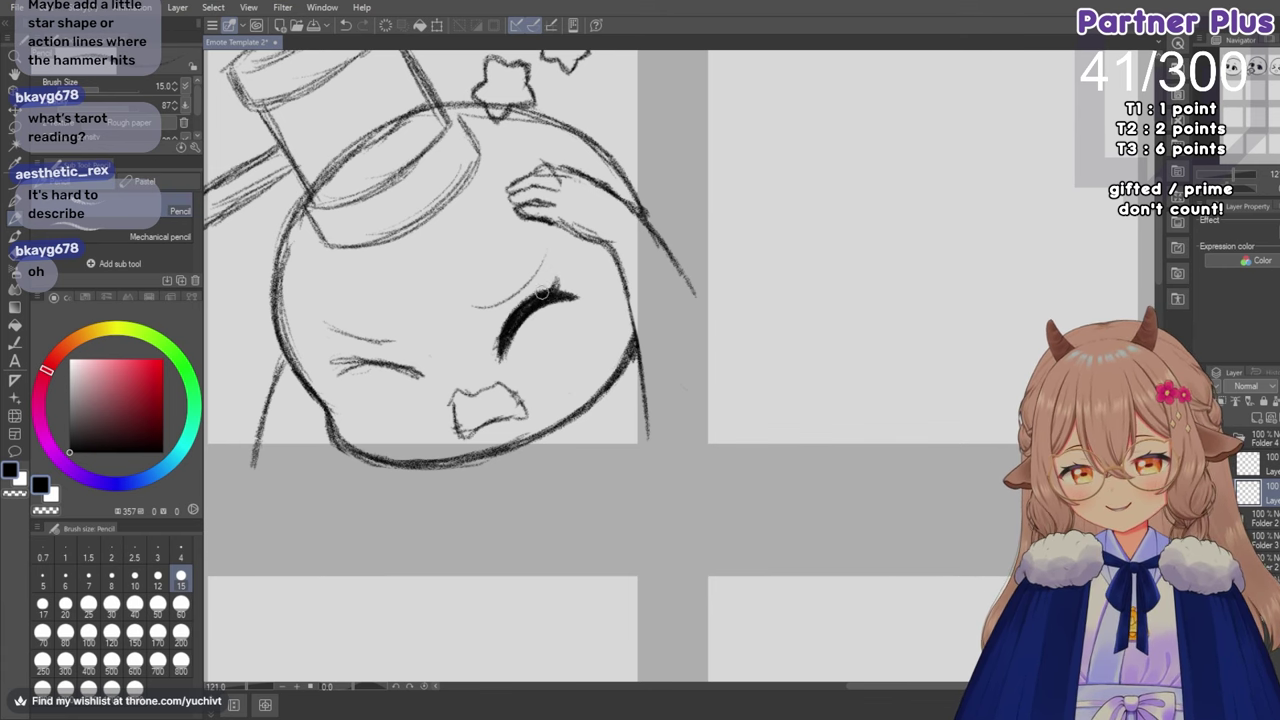
mouse_move(362, 366)
left_mouse_down()
mouse_move(338, 380)
mouse_move(374, 364)
mouse_move(418, 381)
left_mouse_up()
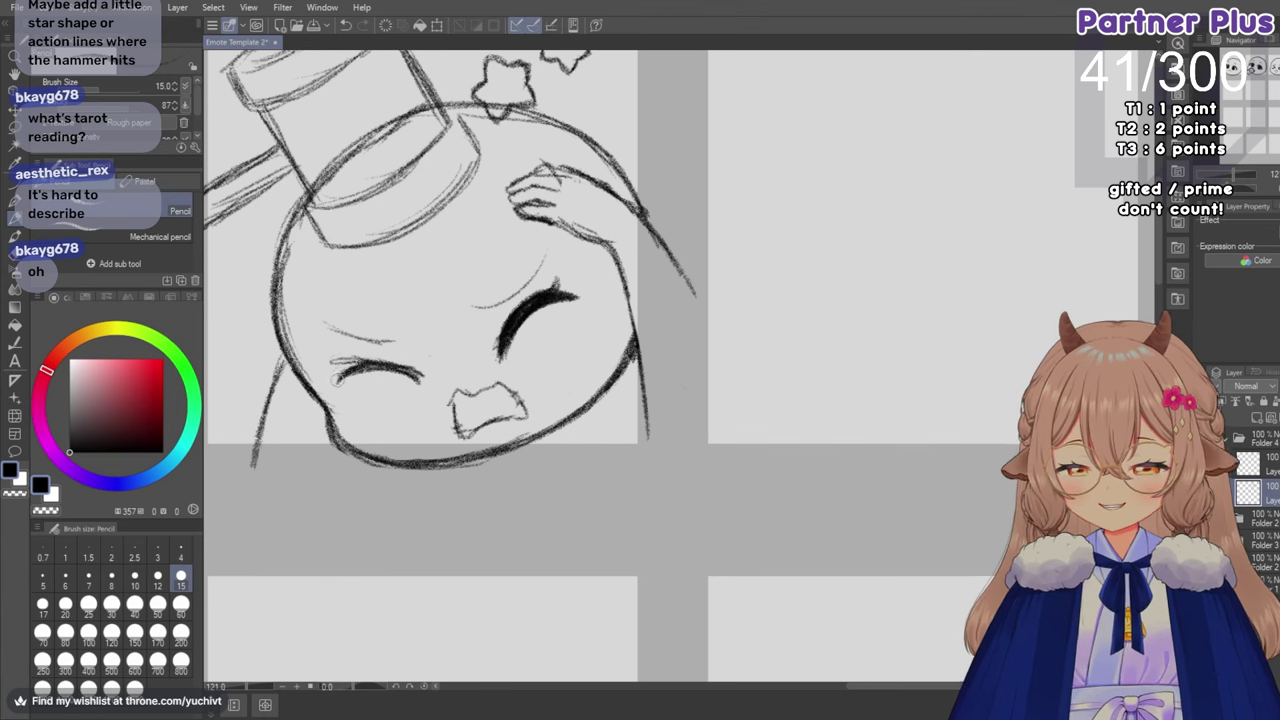
mouse_move(342, 370)
left_mouse_down()
mouse_move(381, 356)
mouse_move(418, 379)
mouse_move(342, 370)
mouse_move(331, 382)
left_mouse_up()
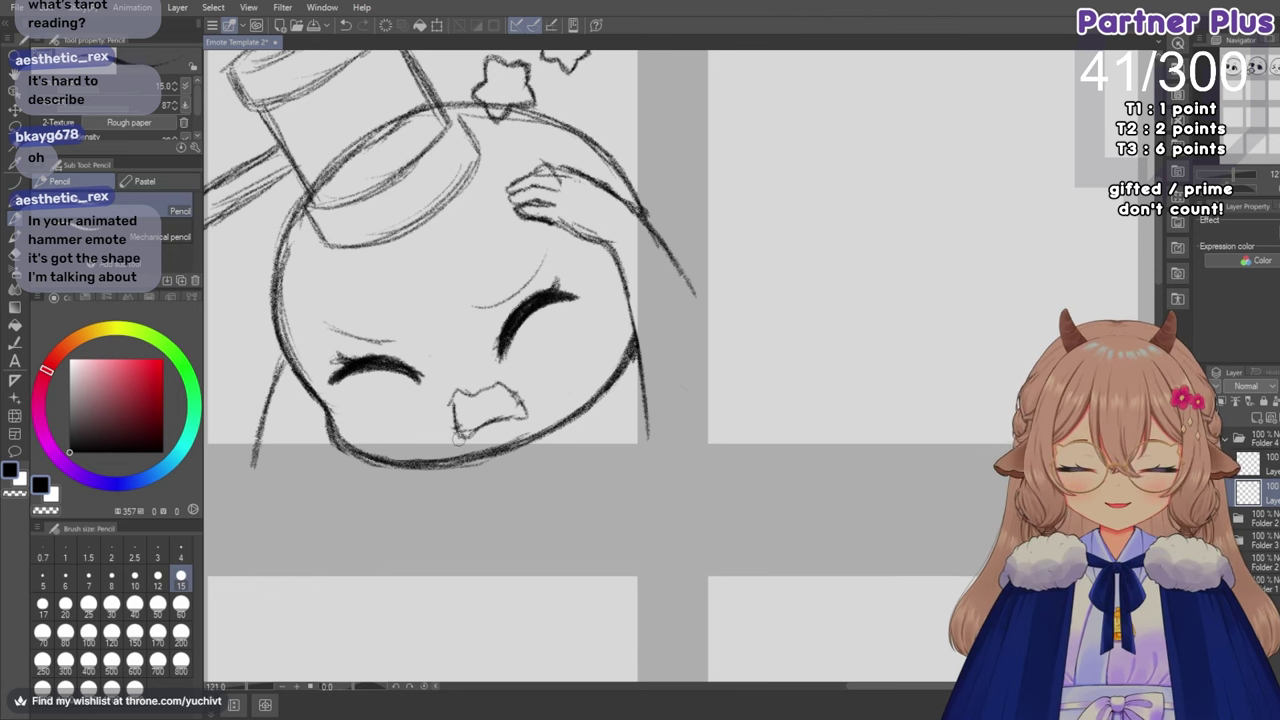
Rotate the canvas view to about 23° so the tilted face sits upright, and examine the eyes and mouth.
scroll(458, 438, "down", 4)
scroll(494, 360, "up", 2)
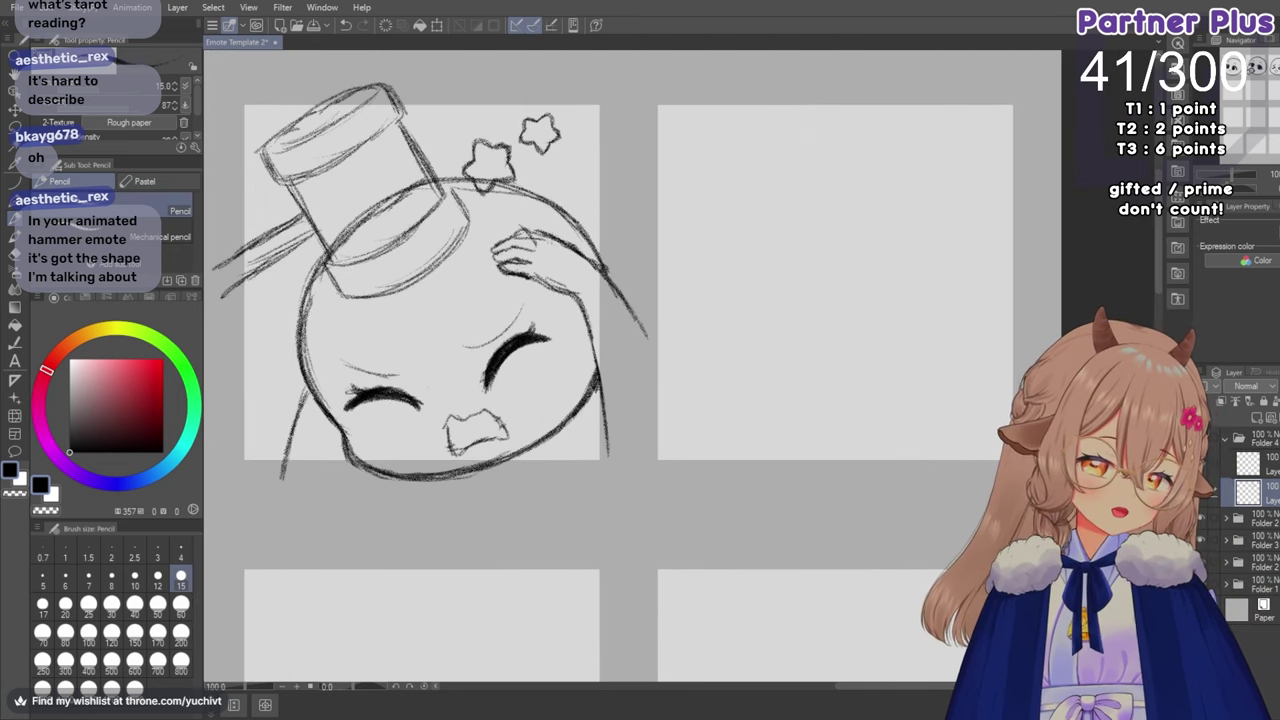
left_click_drag(1229, 190, 1235, 189)
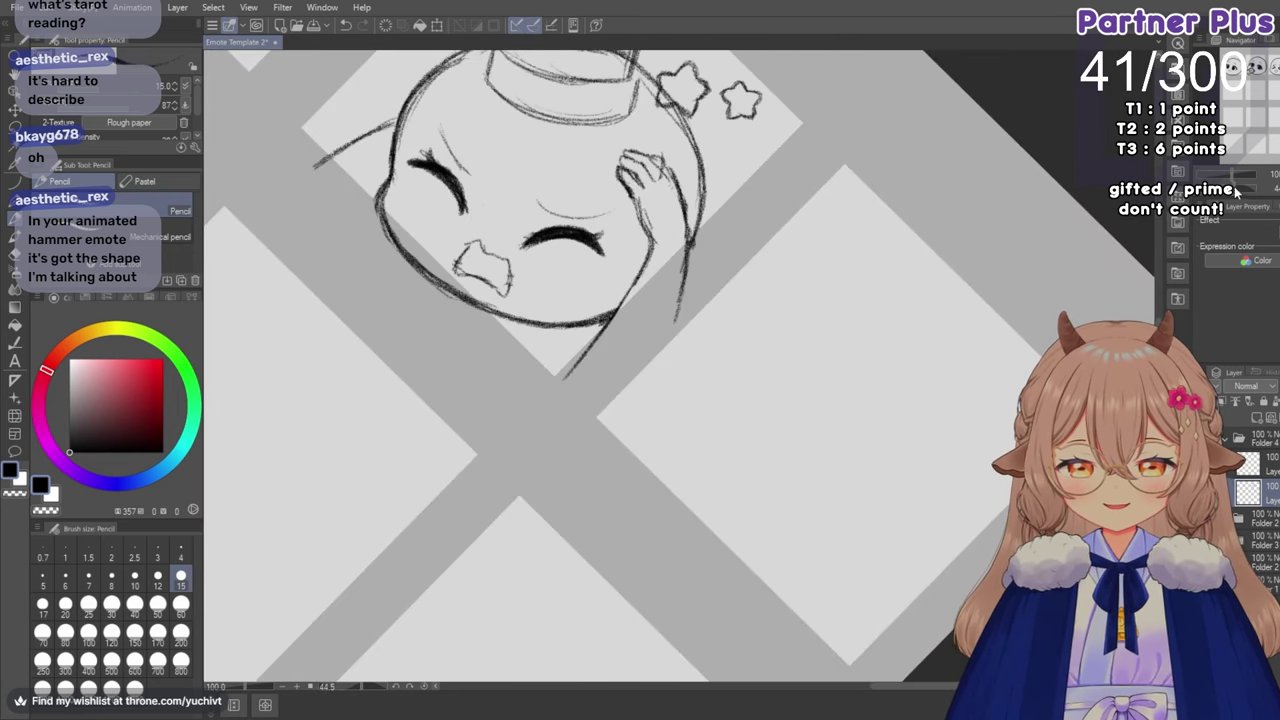
key("minus")
scroll(378, 184, "up", 4)
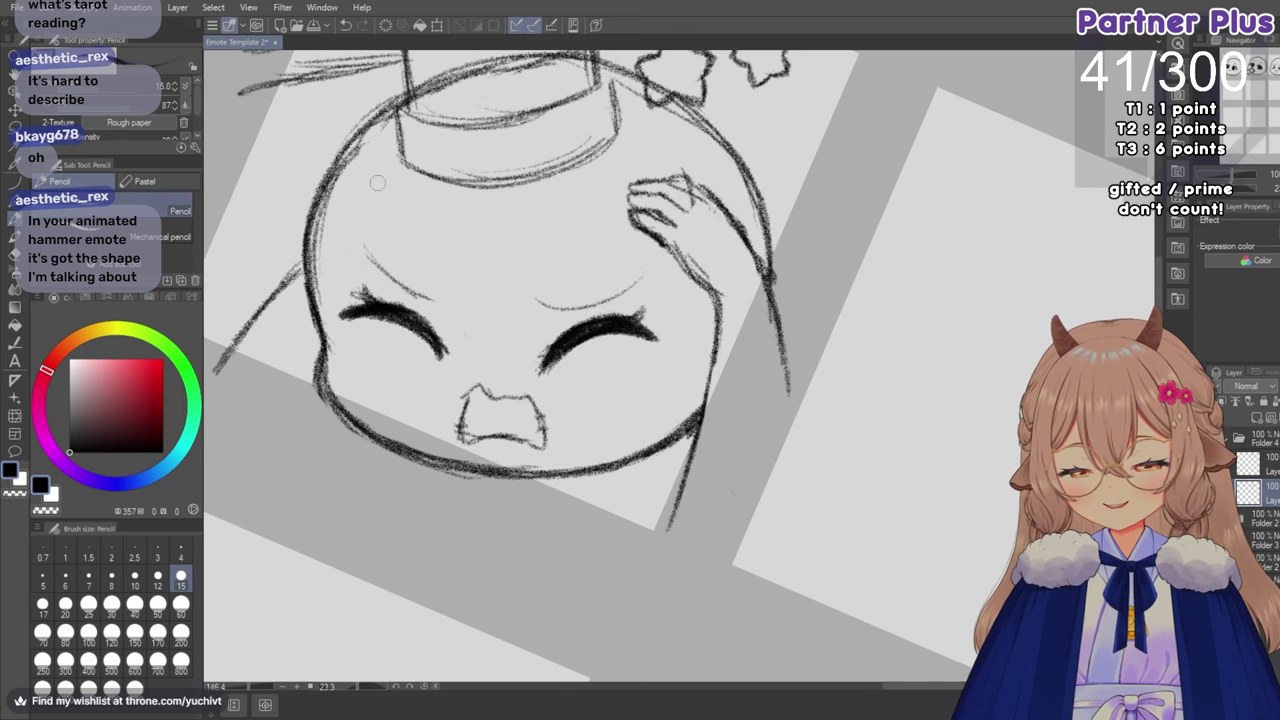
scroll(413, 217, "down", 3)
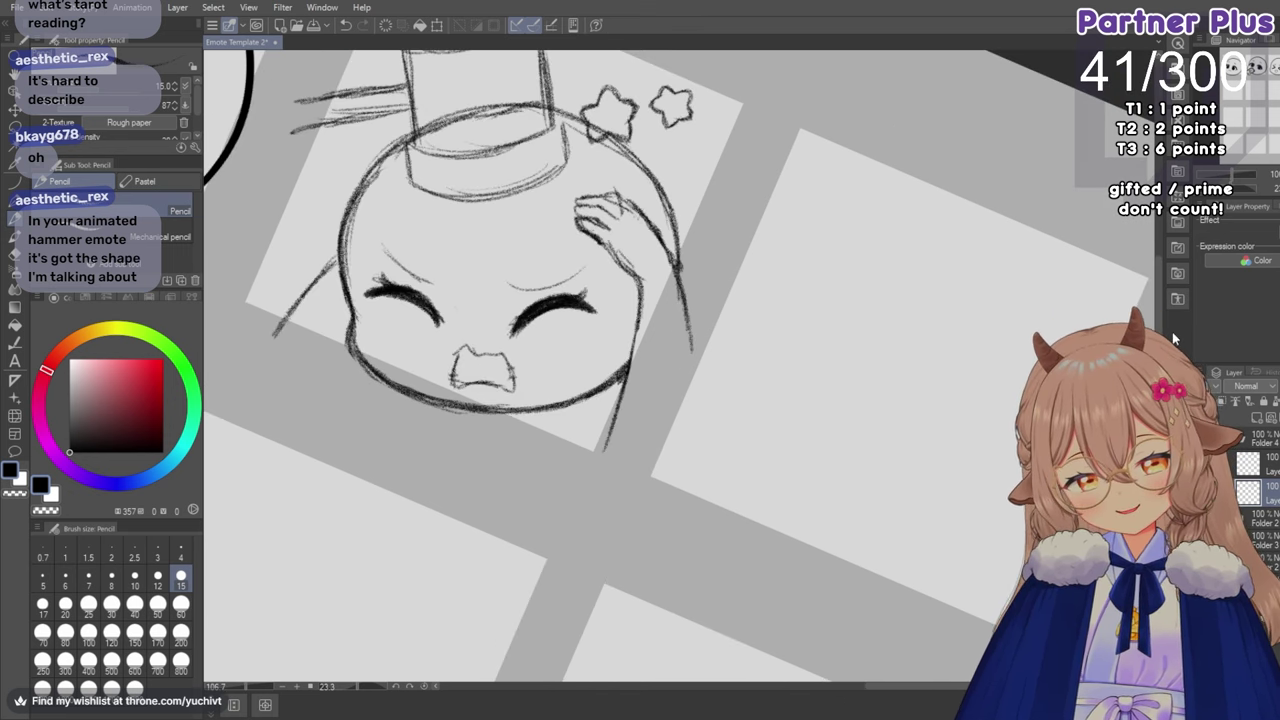
scroll(600, 366, "up", 1)
left_click_drag(895, 355, 895, 387)
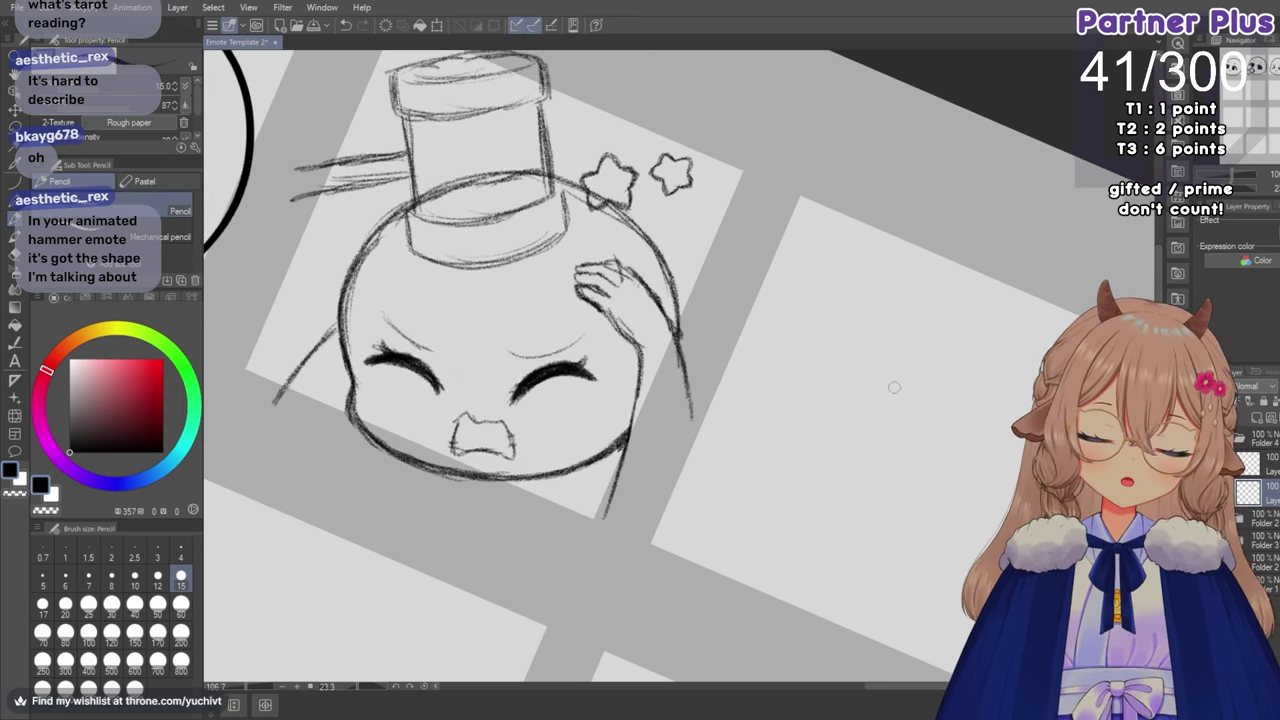
scroll(626, 351, "up", 3)
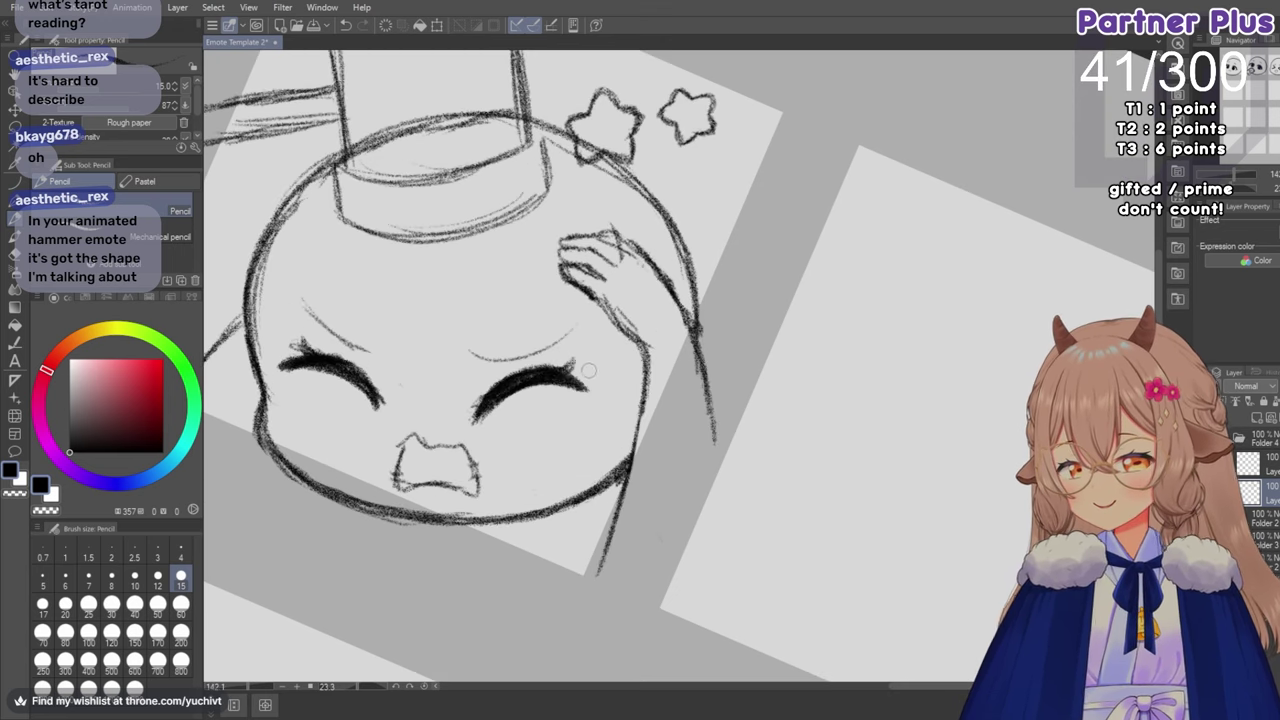
Lasso the eye and brow nearest the raised arm and move them slightly up and inward on the face.
scroll(620, 360, "down", 2)
key("m")
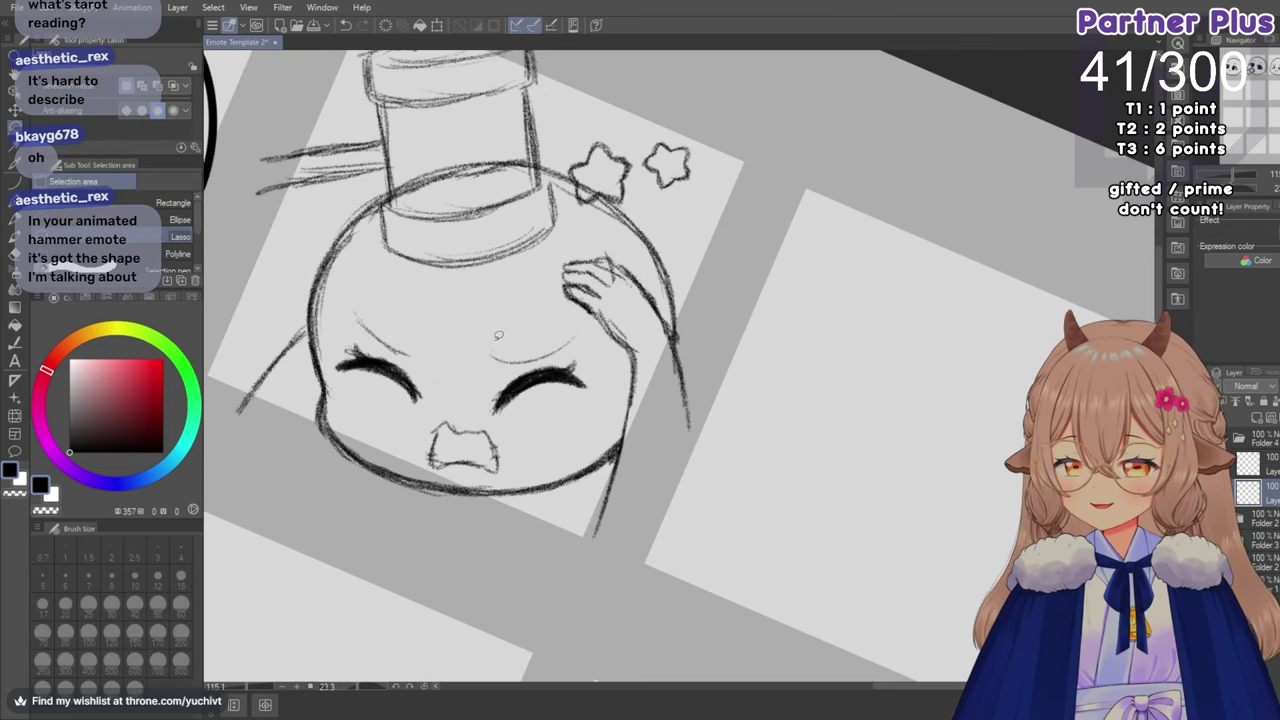
mouse_move(496, 334)
left_mouse_down()
mouse_move(462, 385)
mouse_move(600, 395)
mouse_move(479, 318)
left_mouse_up()
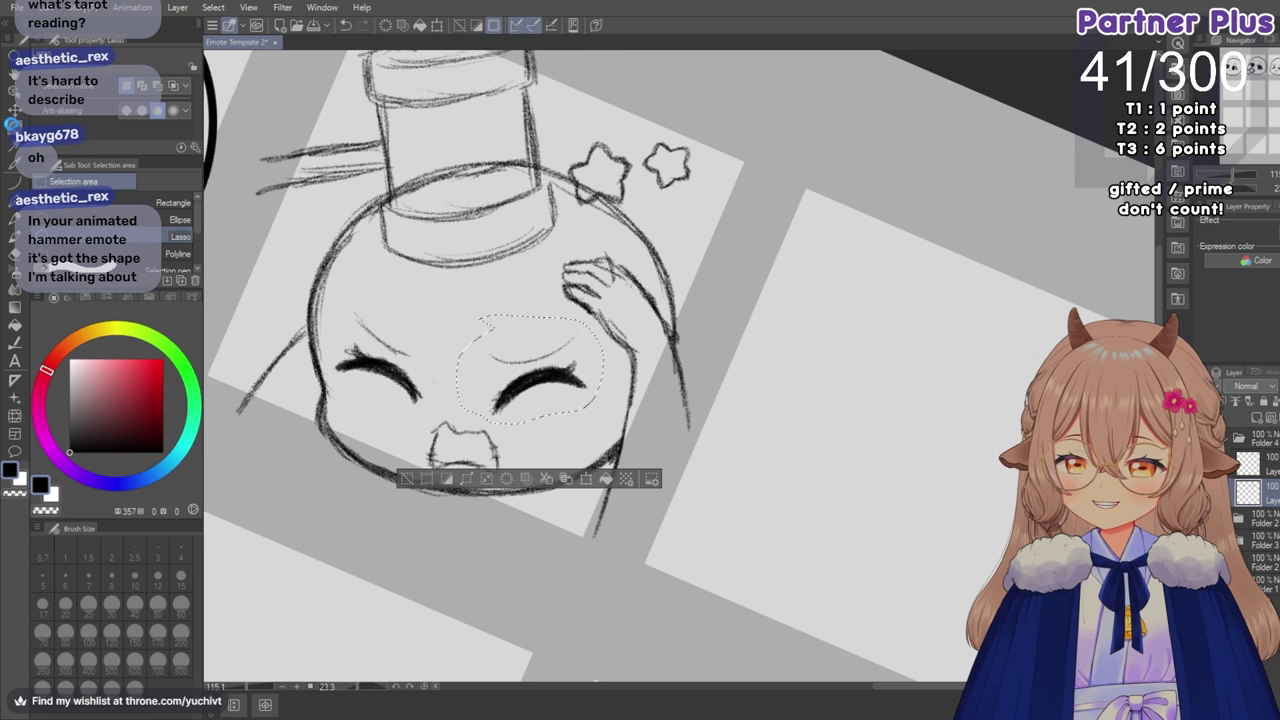
key("k")
left_click_drag(521, 376, 520, 366)
key("m")
left_click(264, 258)
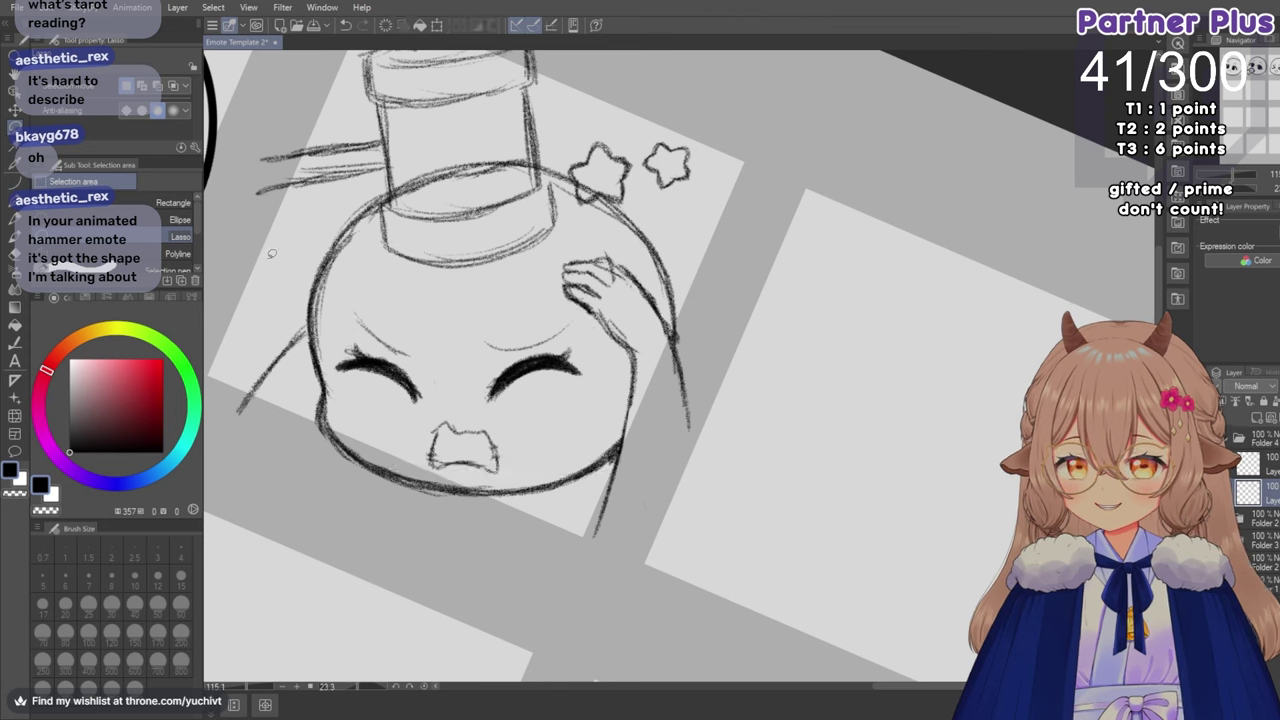
Lasso the other eye with its brow, move it slightly toward the face centre, deselect, and reset the canvas rotation.
mouse_move(357, 312)
left_mouse_down()
mouse_move(339, 302)
mouse_move(389, 411)
mouse_move(430, 320)
left_mouse_up()
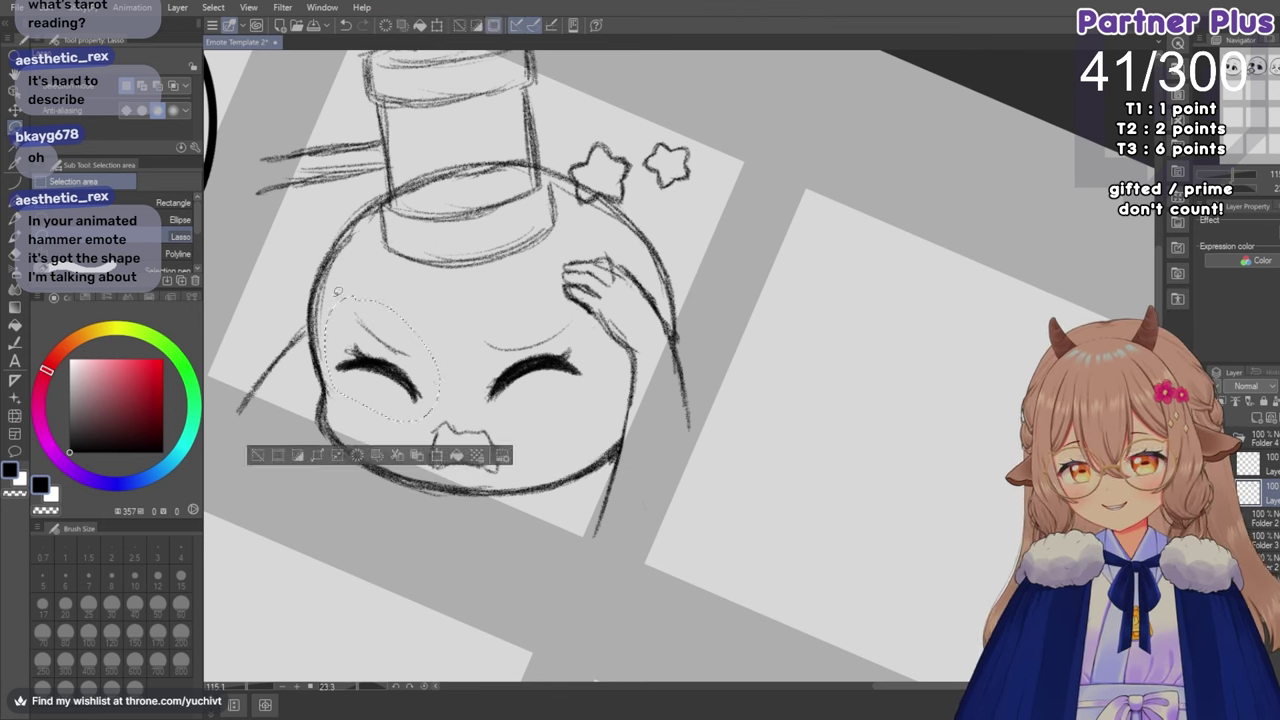
key("k")
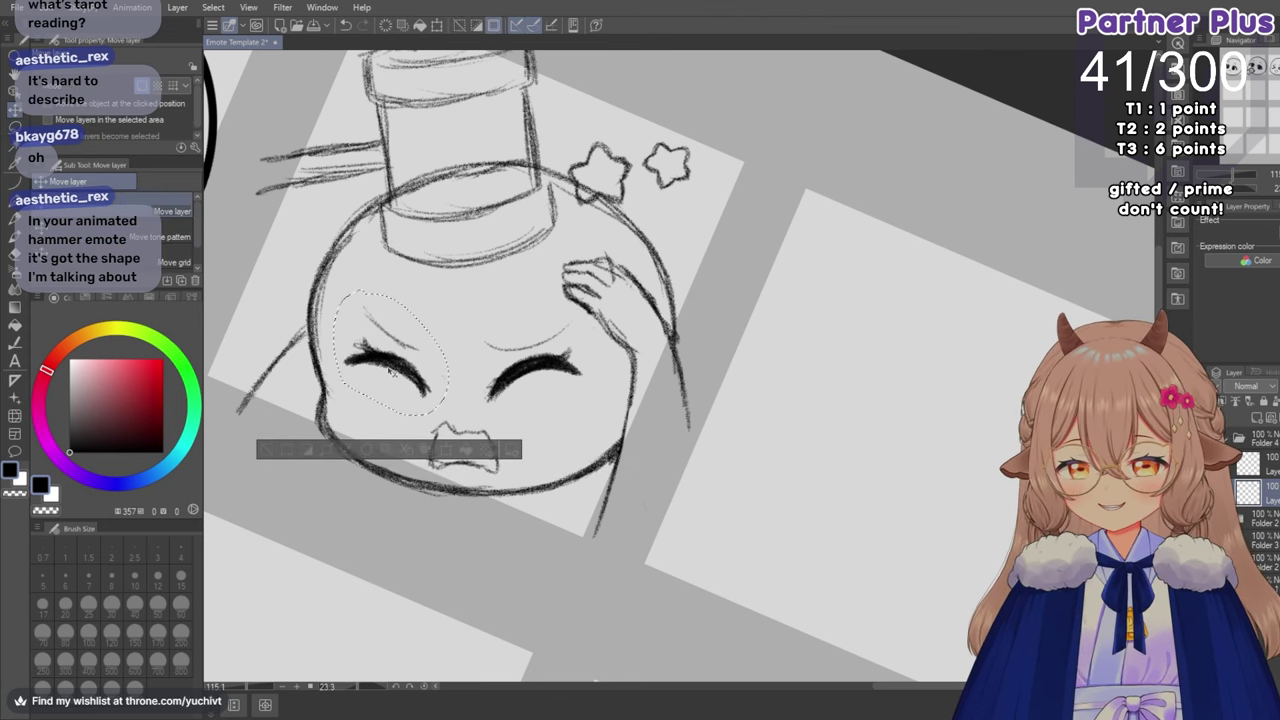
key("m")
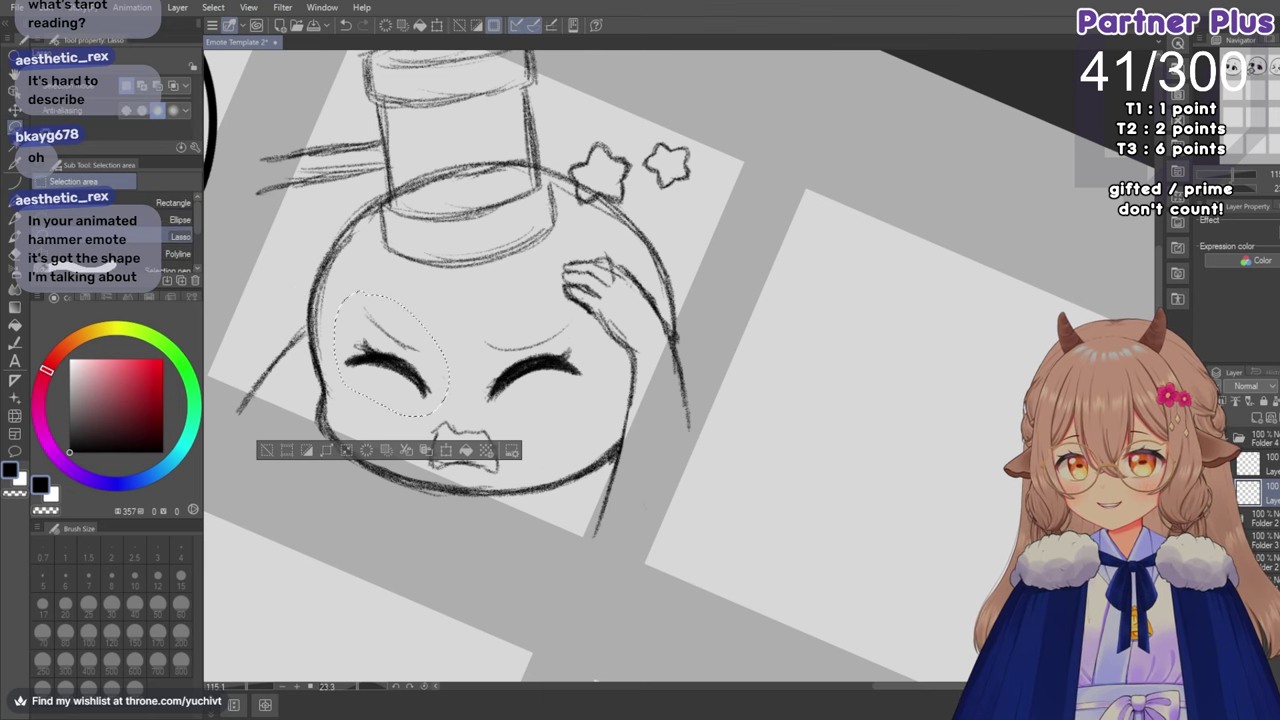
key("ctrl+d")
scroll(540, 360, "down", 1)
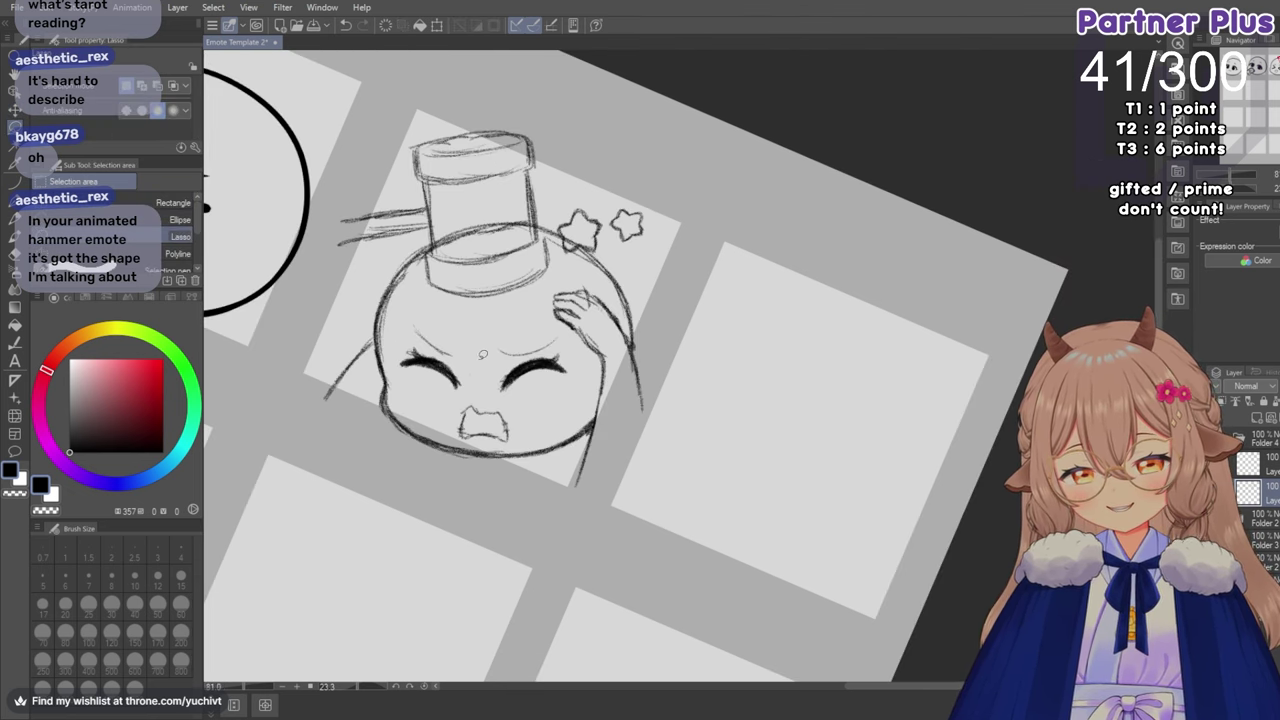
key("ctrl+at")
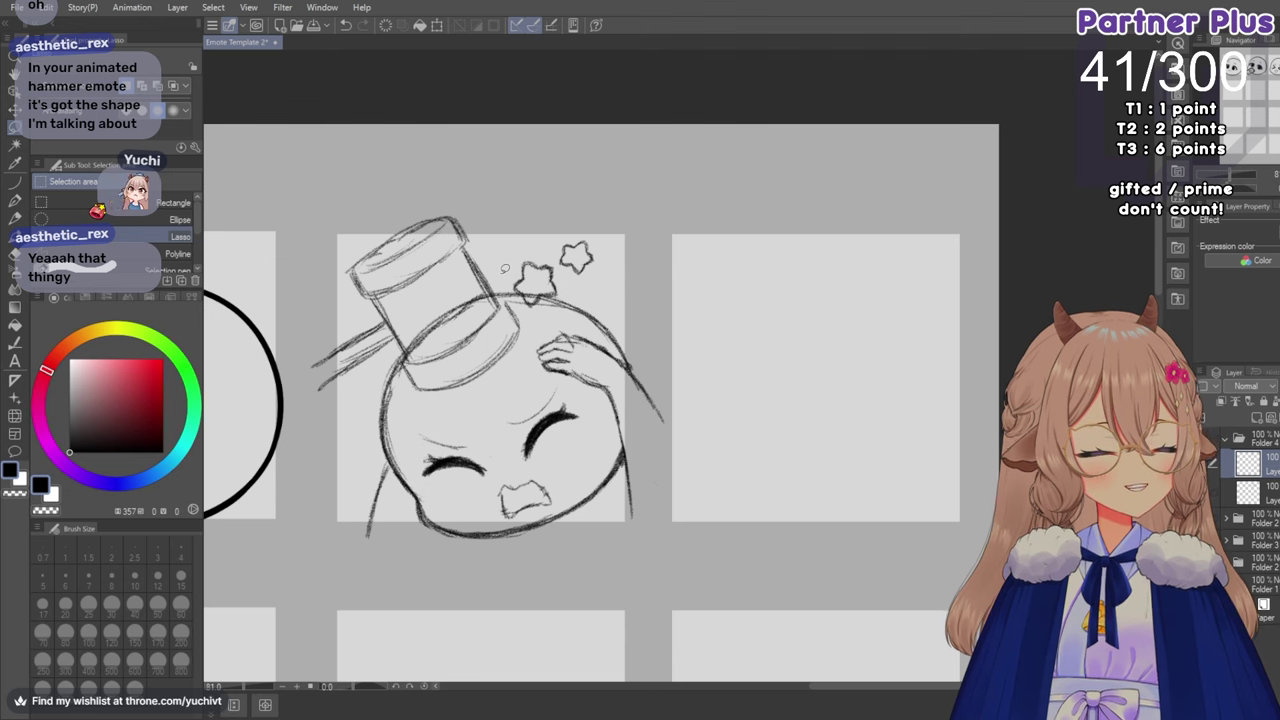
Erase both stars above the head with the Hard eraser.
scroll(505, 300, "up", 2)
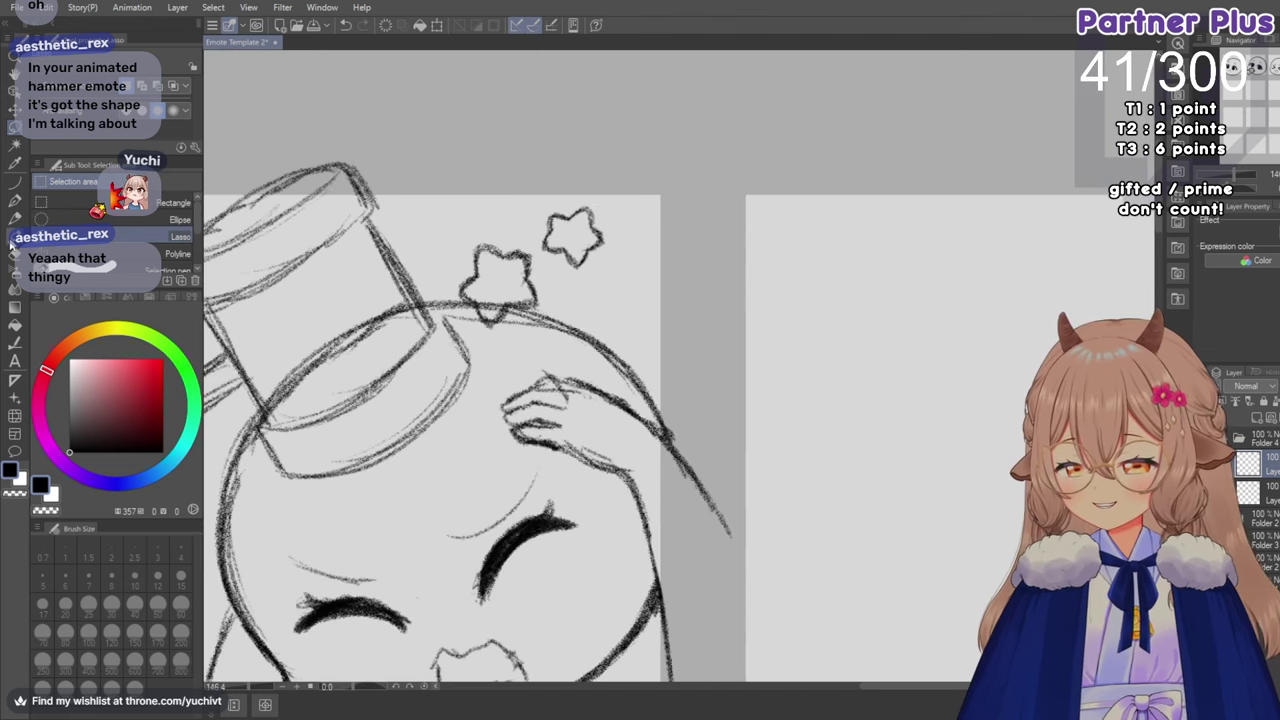
left_click(14, 254)
mouse_move(467, 282)
left_mouse_down()
mouse_move(479, 237)
mouse_move(469, 284)
mouse_move(500, 231)
mouse_move(569, 270)
mouse_move(603, 240)
left_mouse_up()
scroll(574, 194, "down", 3)
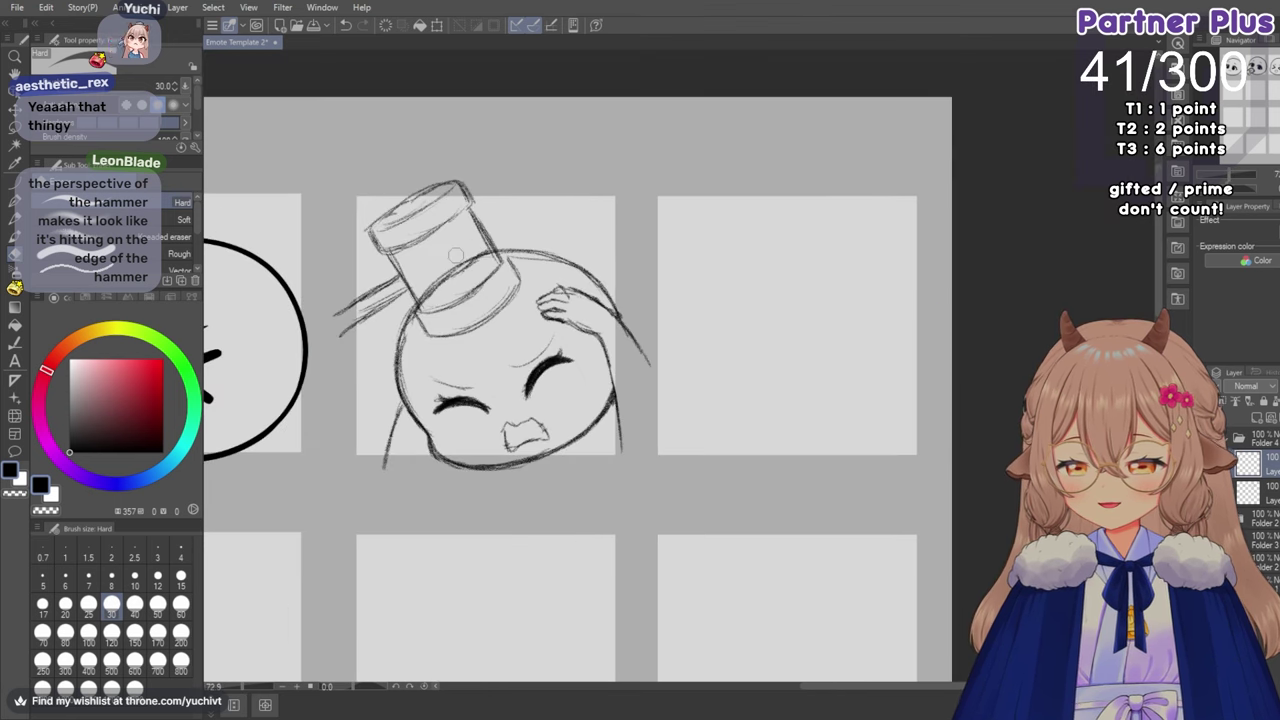
Try to sketch a jagged impact line with the Pencil across the forehead just below the hammer head.
left_click(14, 220)
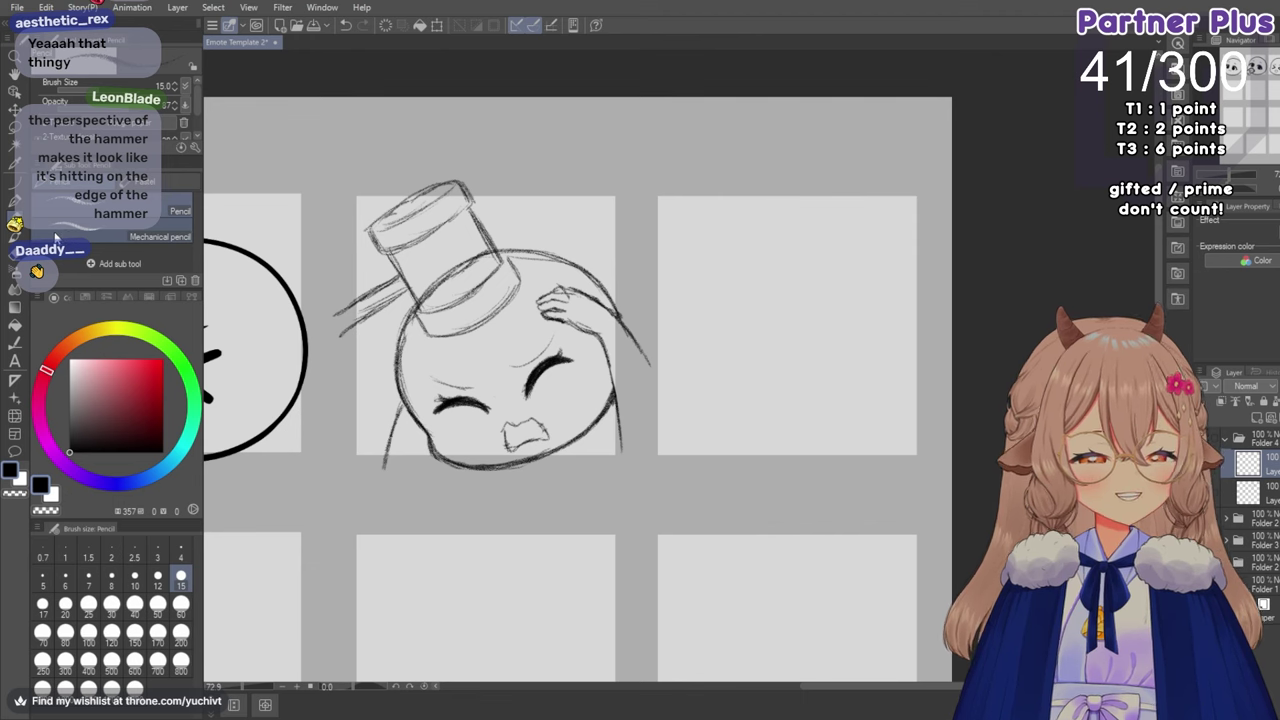
scroll(514, 286, "up", 3)
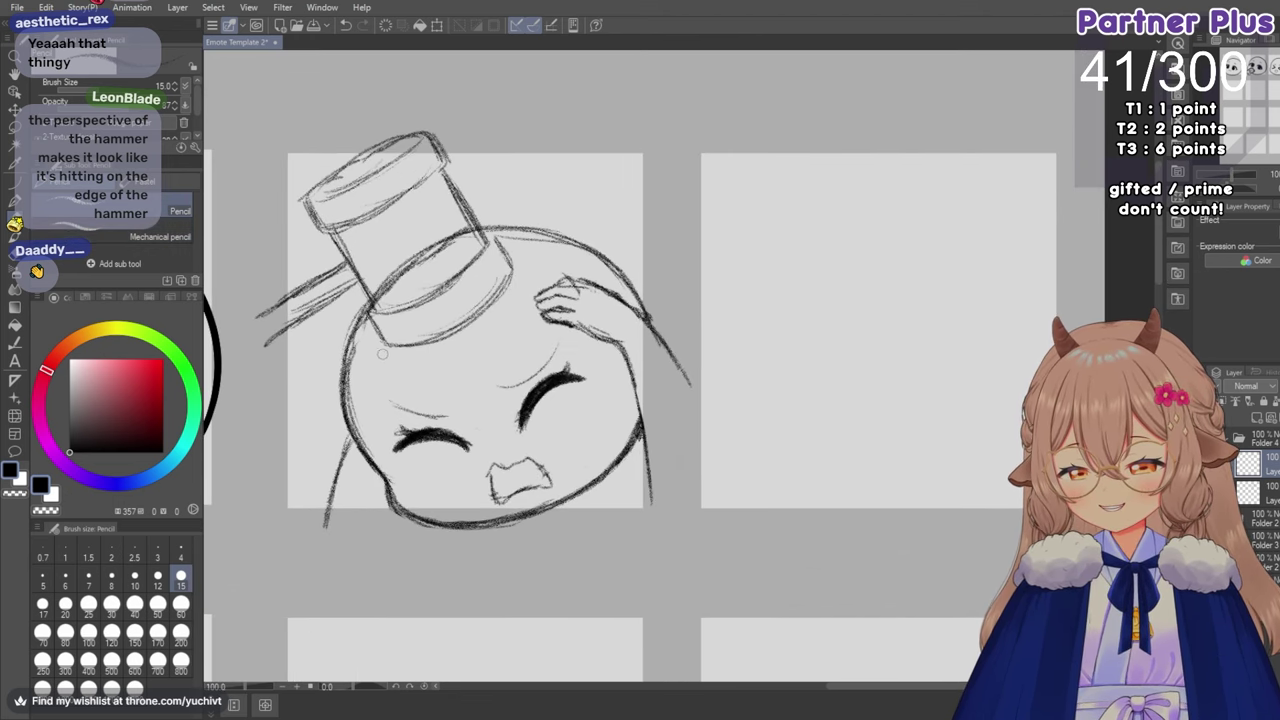
mouse_move(372, 348)
left_mouse_down()
mouse_move(362, 380)
mouse_move(441, 348)
mouse_move(450, 358)
left_mouse_up()
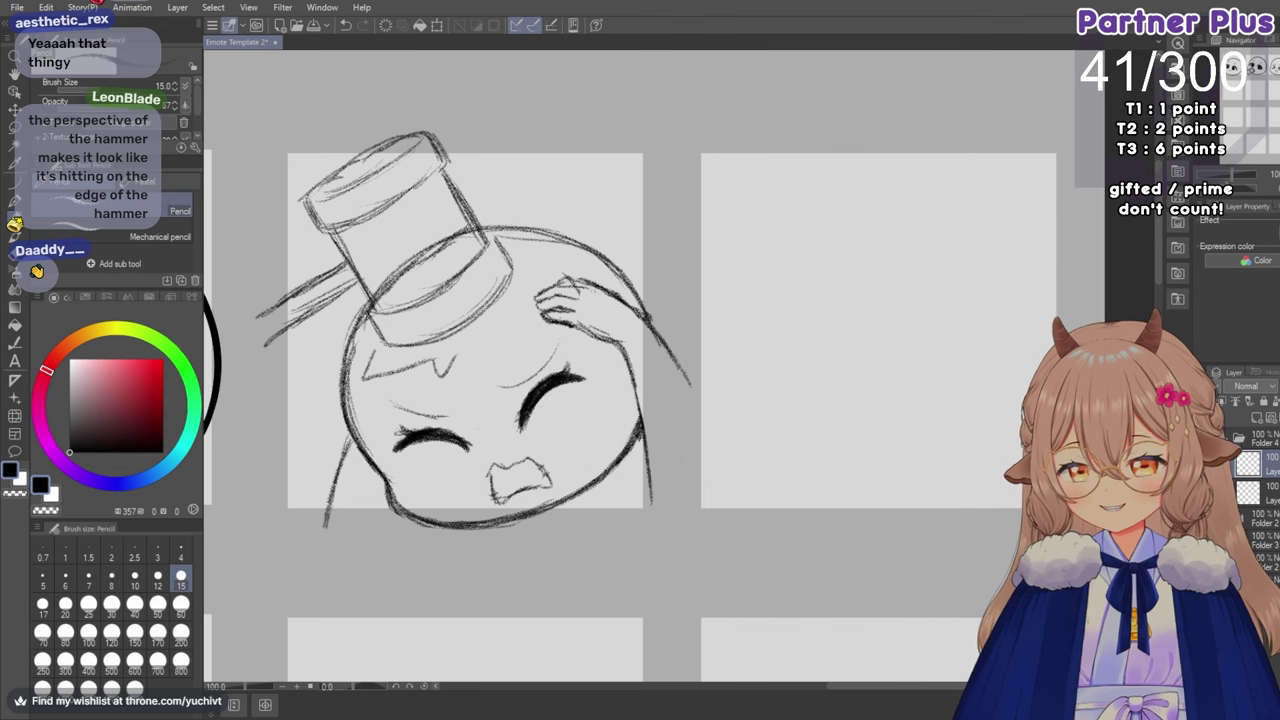
key("ctrl+z")
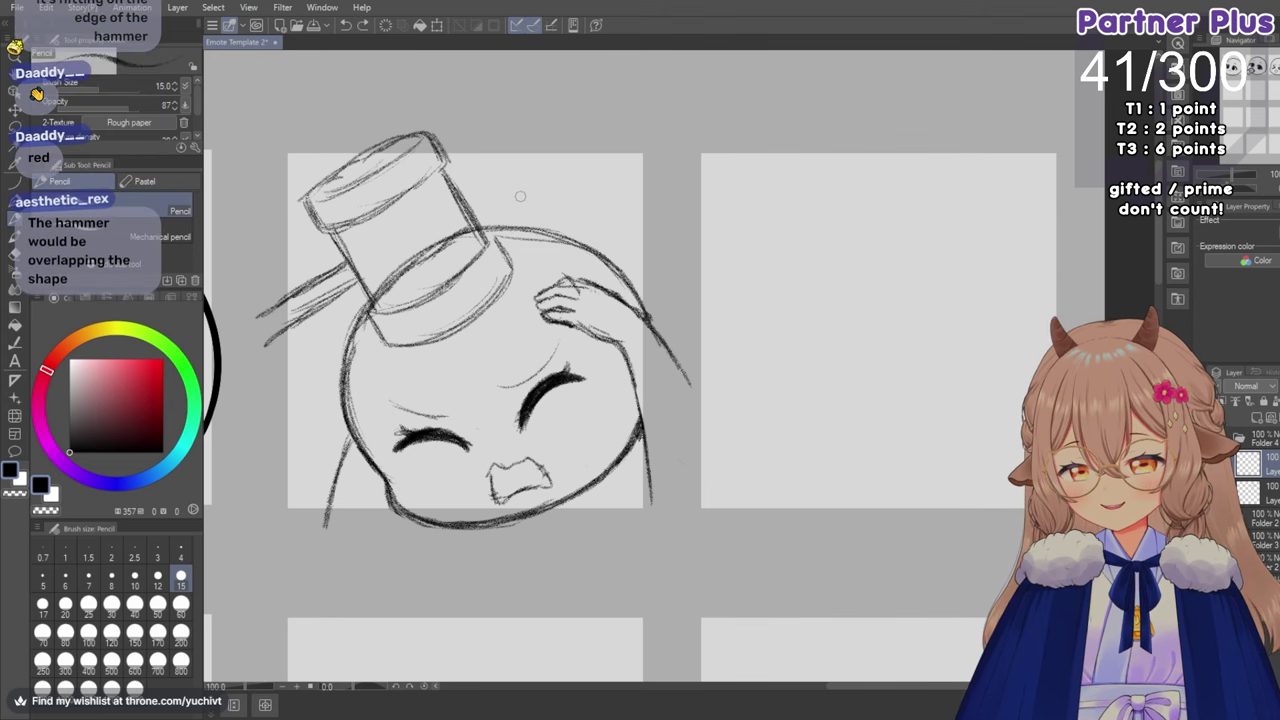
Sketch a small zigzag impact mark above the head beside the hammer, undoing and redrawing until the shape fits.
mouse_move(498, 208)
left_mouse_down()
mouse_move(544, 190)
mouse_move(559, 207)
mouse_move(590, 224)
left_mouse_up()
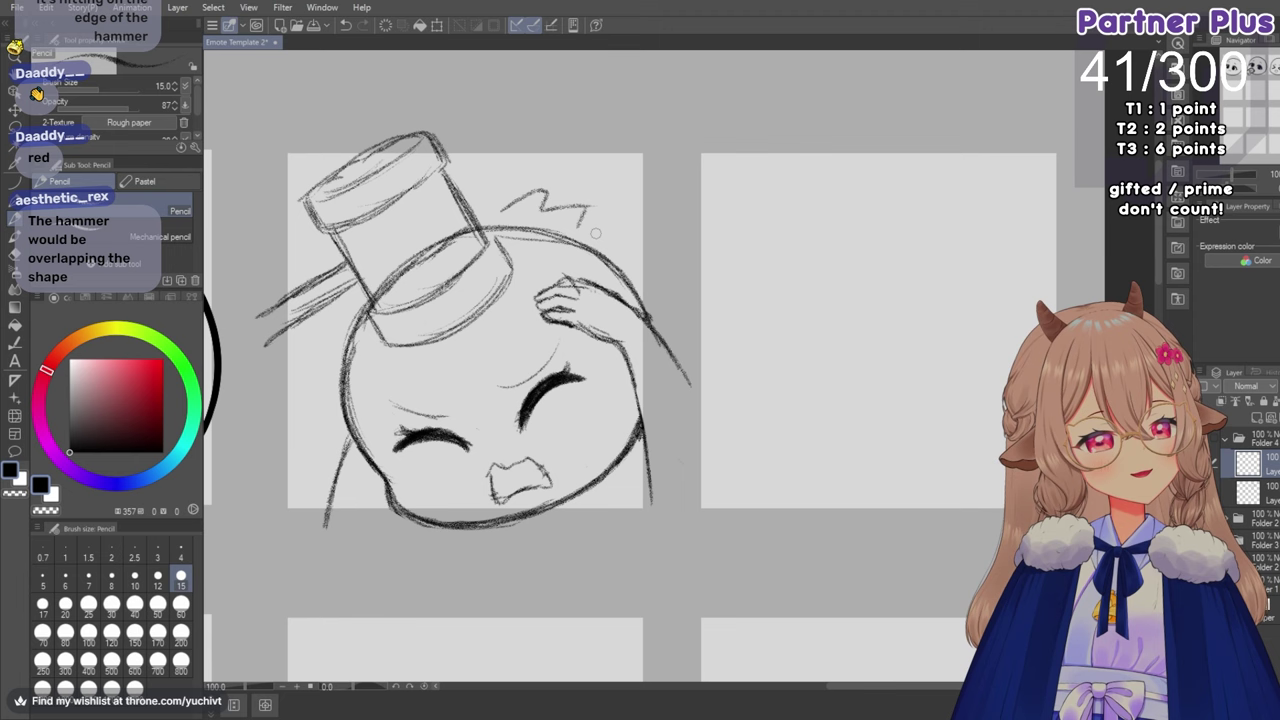
key("ctrl+z")
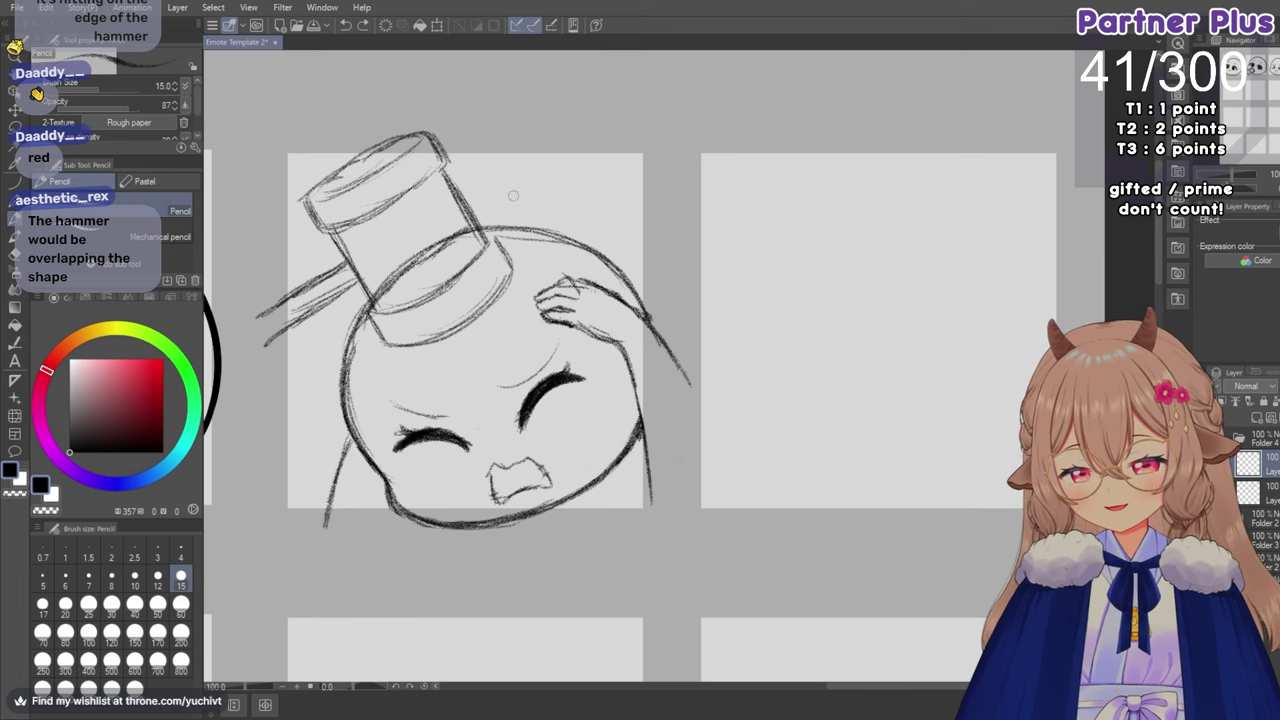
mouse_move(503, 210)
left_mouse_down()
mouse_move(538, 180)
mouse_move(544, 201)
mouse_move(563, 197)
mouse_move(559, 168)
mouse_move(523, 196)
mouse_move(573, 178)
mouse_move(558, 210)
mouse_move(548, 174)
mouse_move(567, 206)
left_mouse_up()
key("ctrl+z")
key("ctrl+z")
key("ctrl+z")
key("ctrl+z")
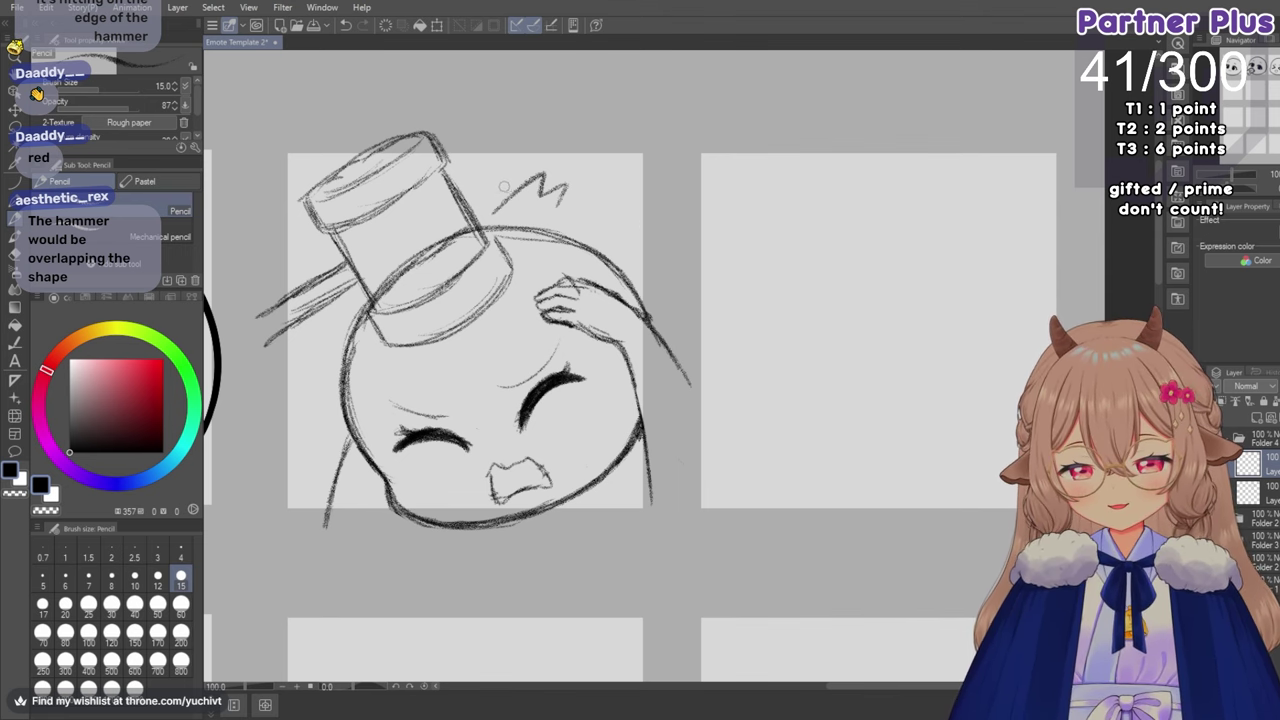
key("ctrl+z")
left_click_drag(488, 194, 562, 200)
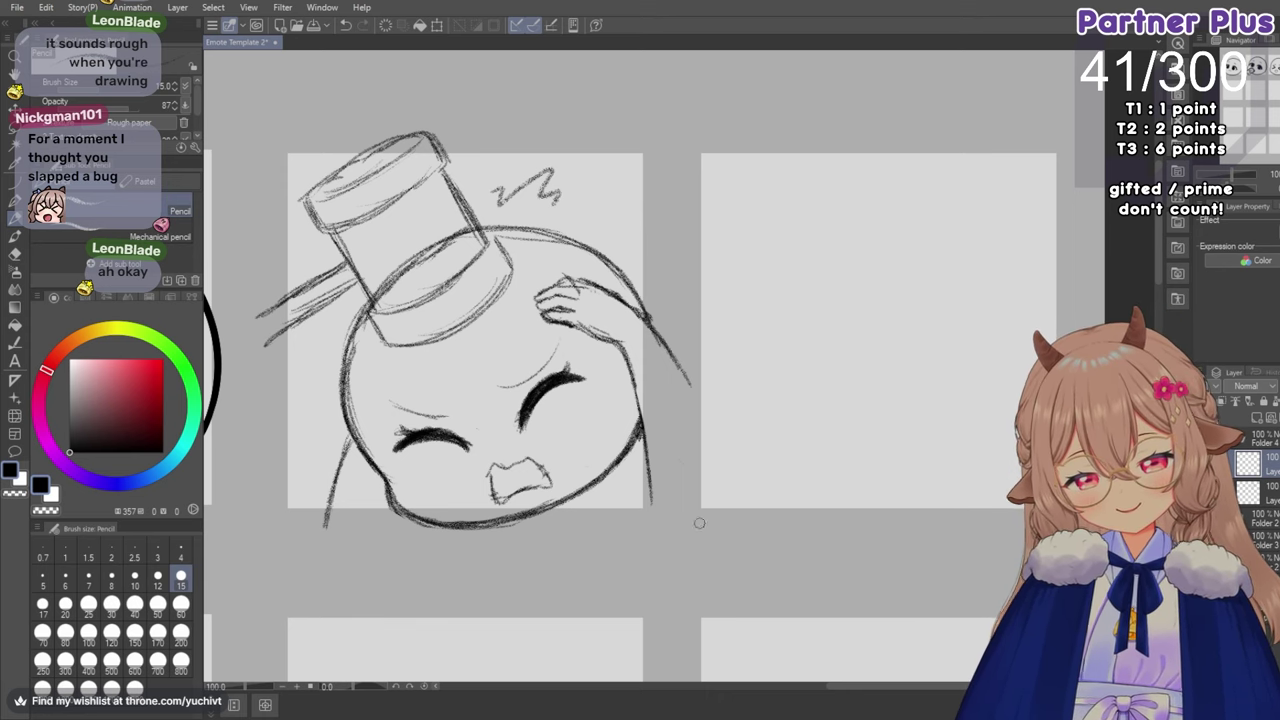
Sketch a matching zigzag impact mark beside the head, just below the hammer handle, redrawing the first attempt.
scroll(547, 379, "down", 2)
scroll(548, 380, "down", 1)
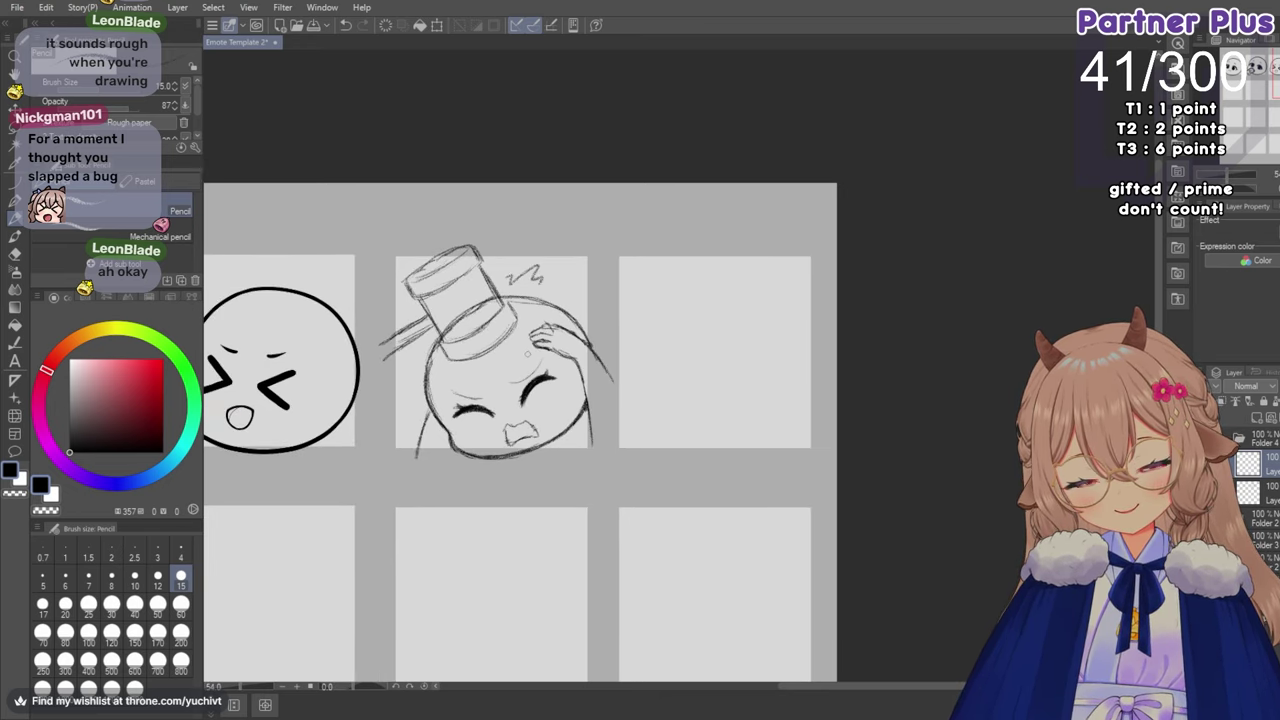
scroll(540, 363, "up", 1)
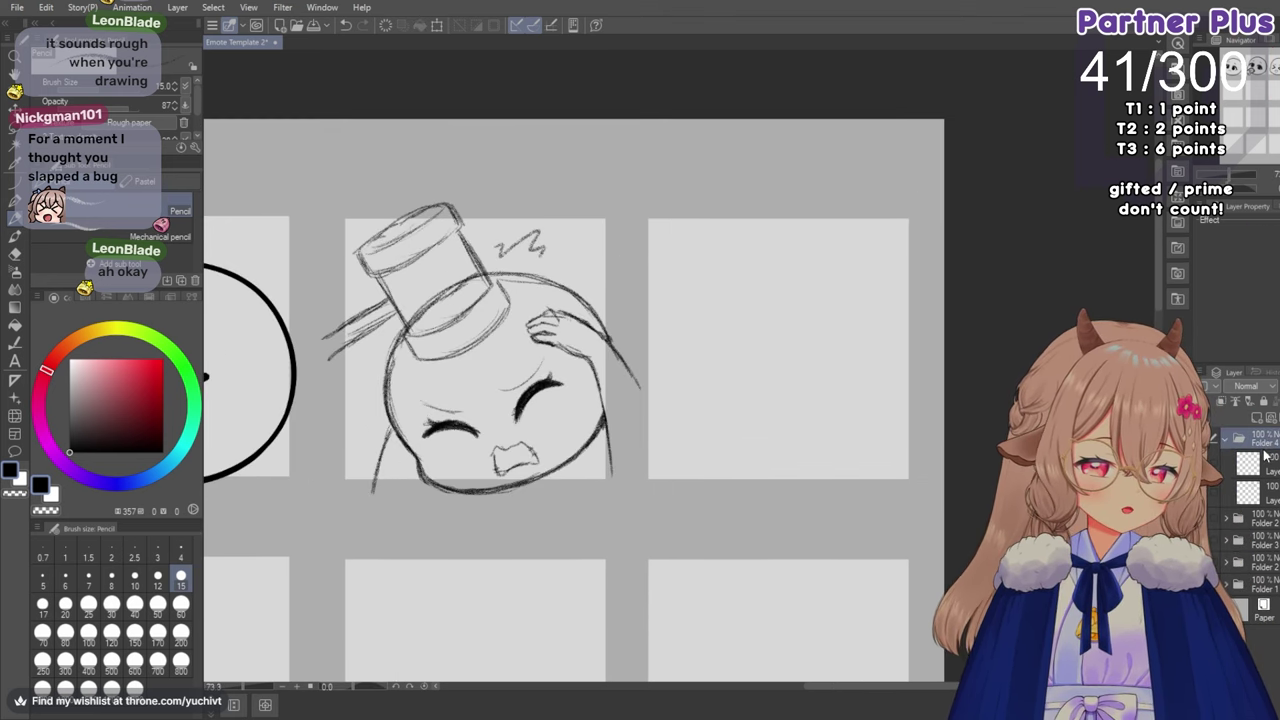
scroll(612, 322, "up", 1)
left_click(14, 222)
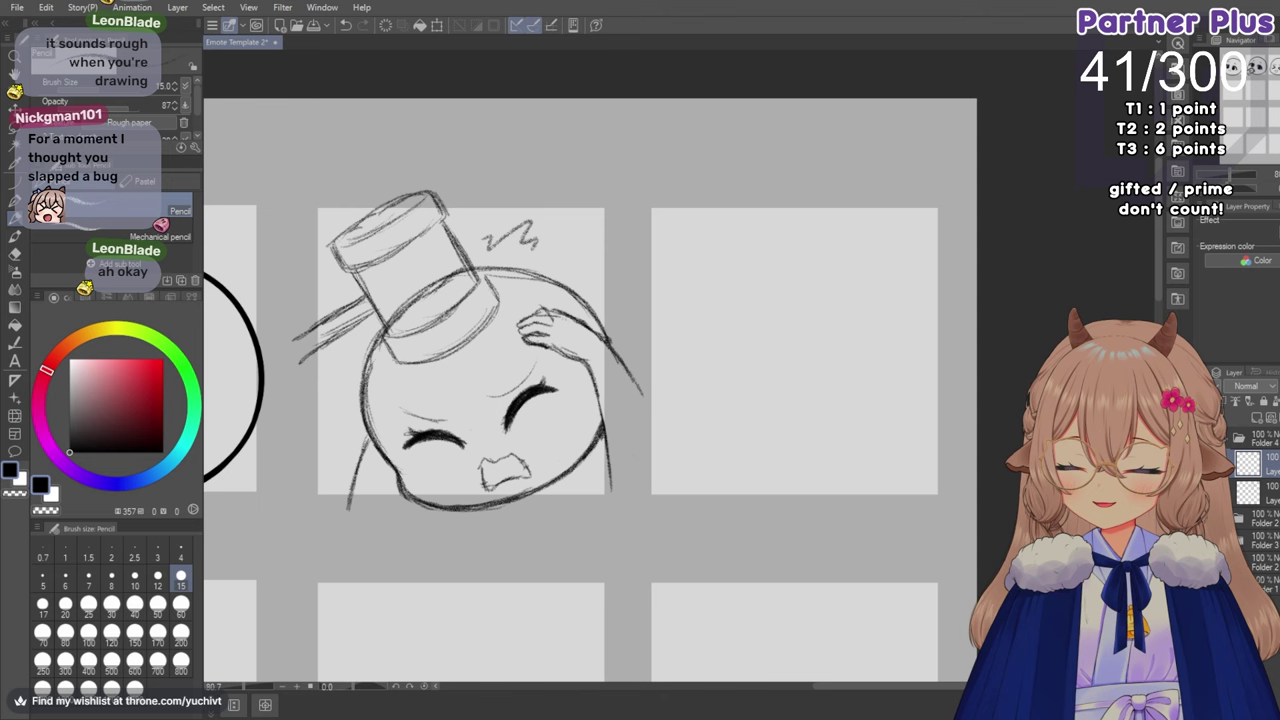
left_click_drag(332, 352, 346, 376)
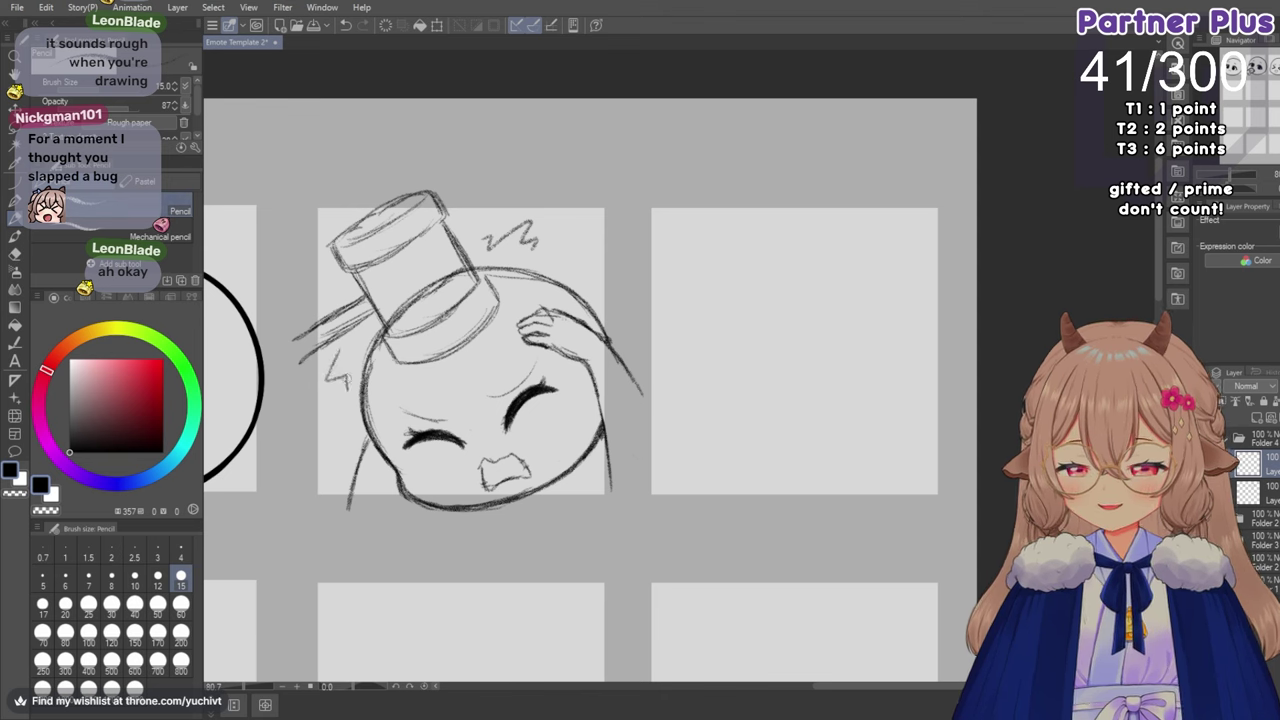
key("ctrl+z")
key("ctrl+z")
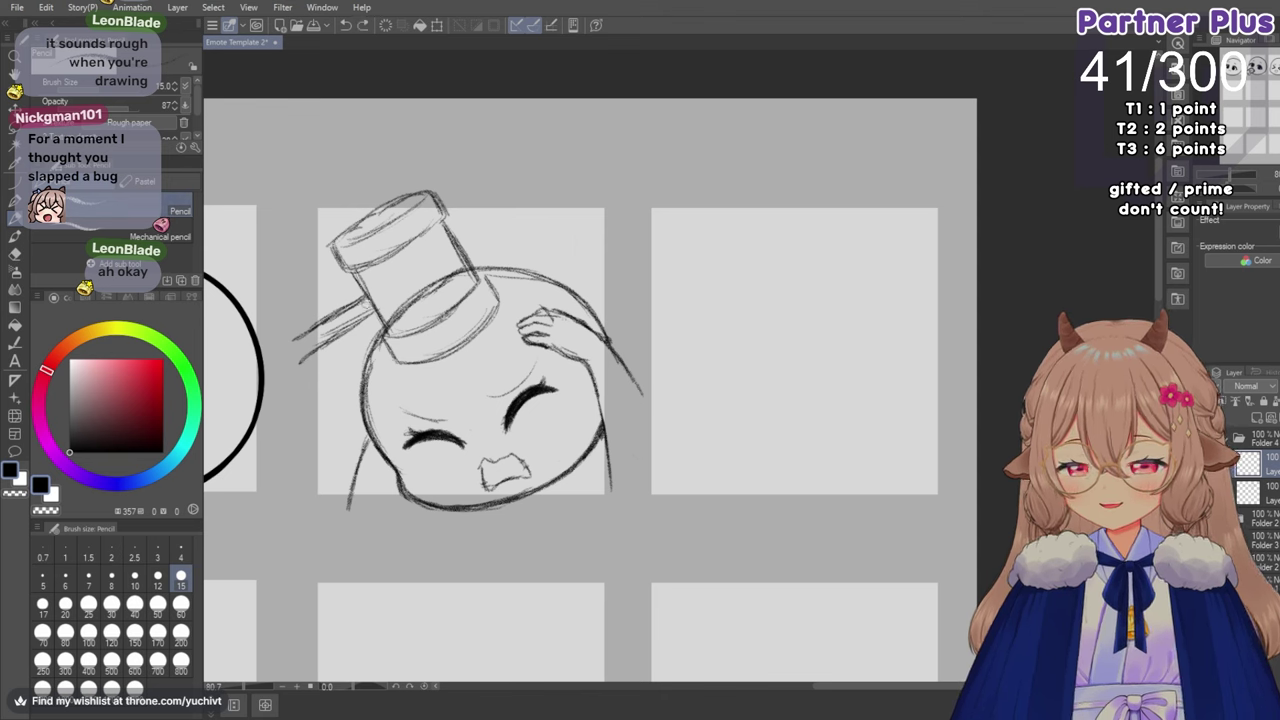
left_click(361, 25)
left_click_drag(340, 358, 350, 402)
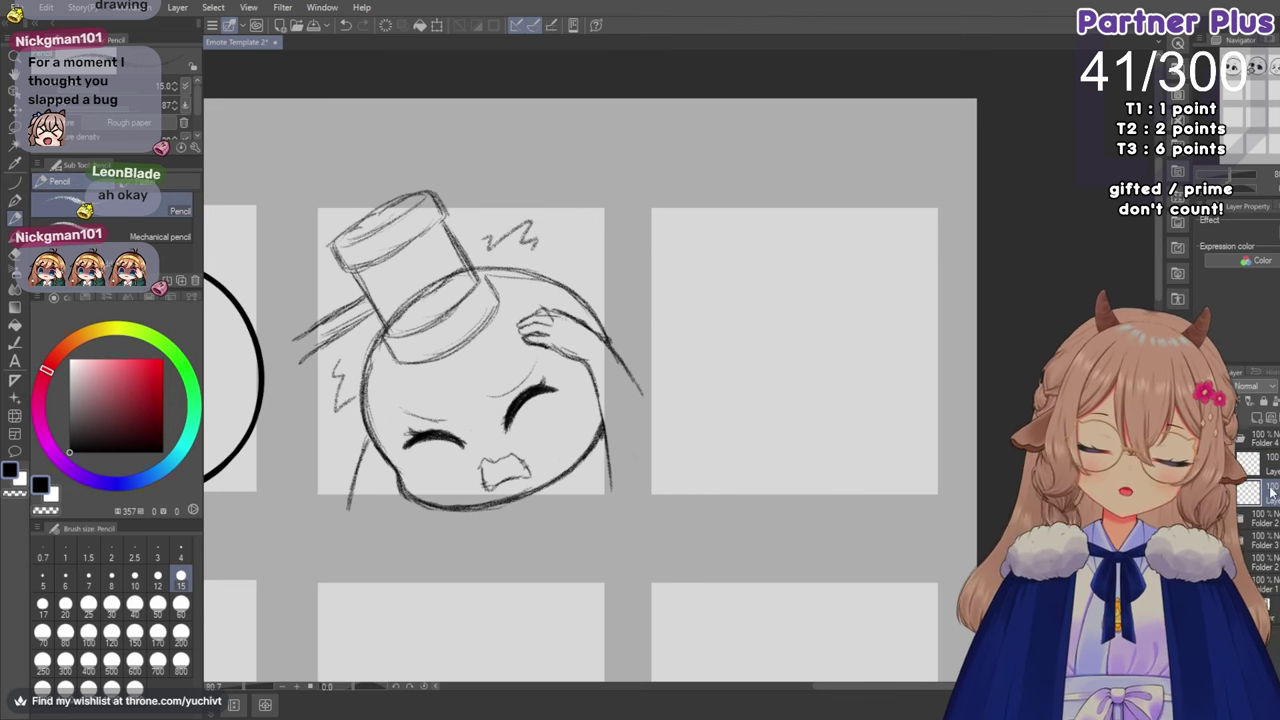
Erase the part of the head outline that runs through the hammer head, using the Hard eraser.
key("e")
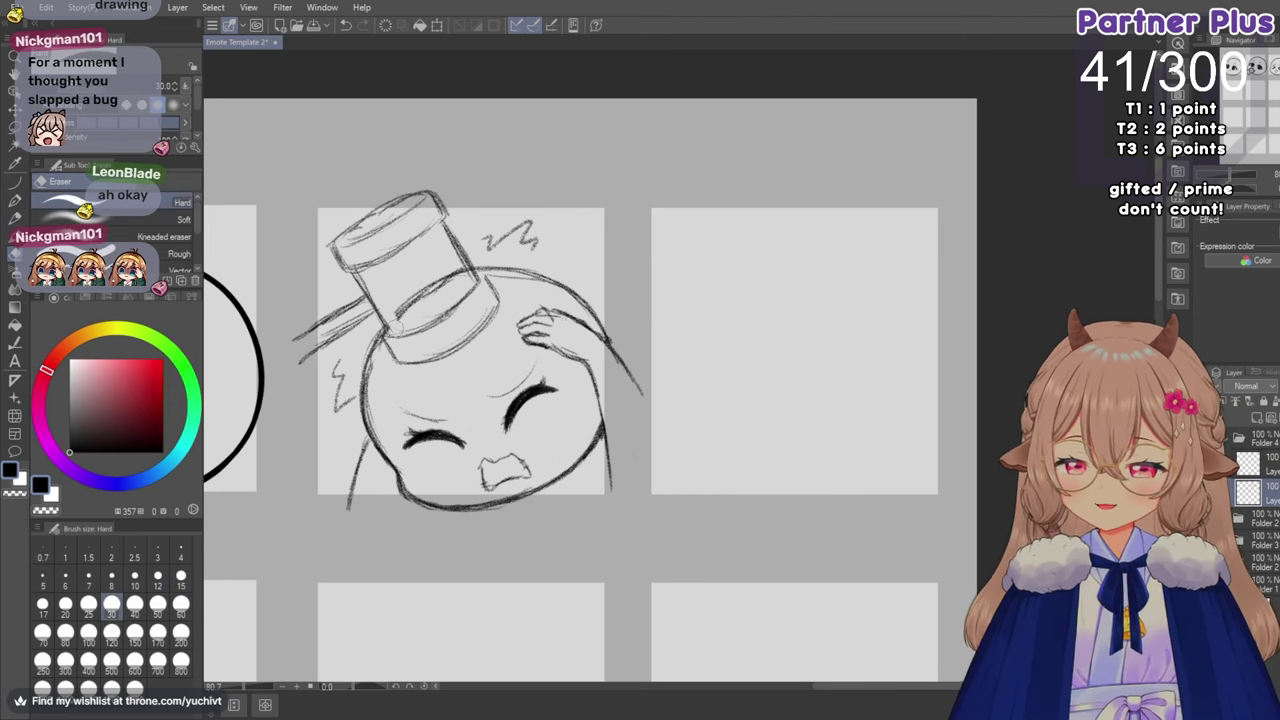
left_click_drag(393, 326, 462, 278)
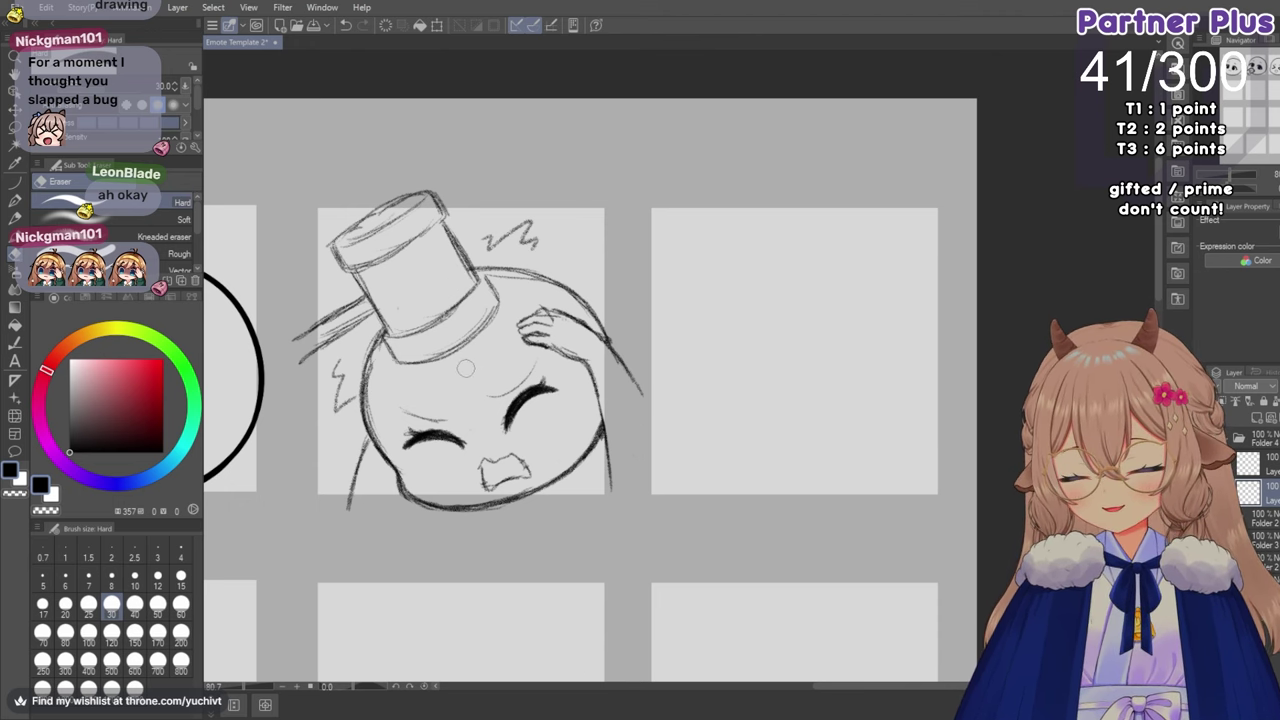
scroll(465, 369, "down", 3)
scroll(432, 354, "up", 4)
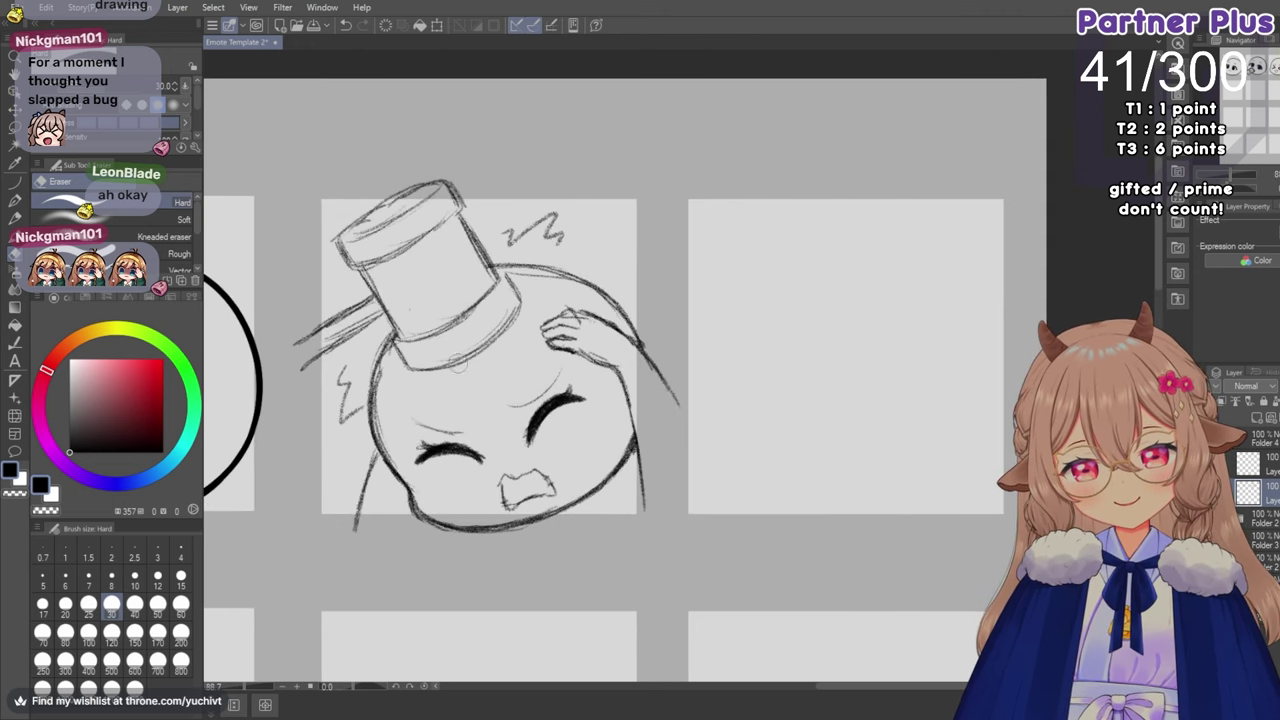
Lower the sketch folder's opacity to 22% and add a new folder with an empty layer above it.
left_click(1262, 466)
left_click(1264, 440)
left_click(1279, 386)
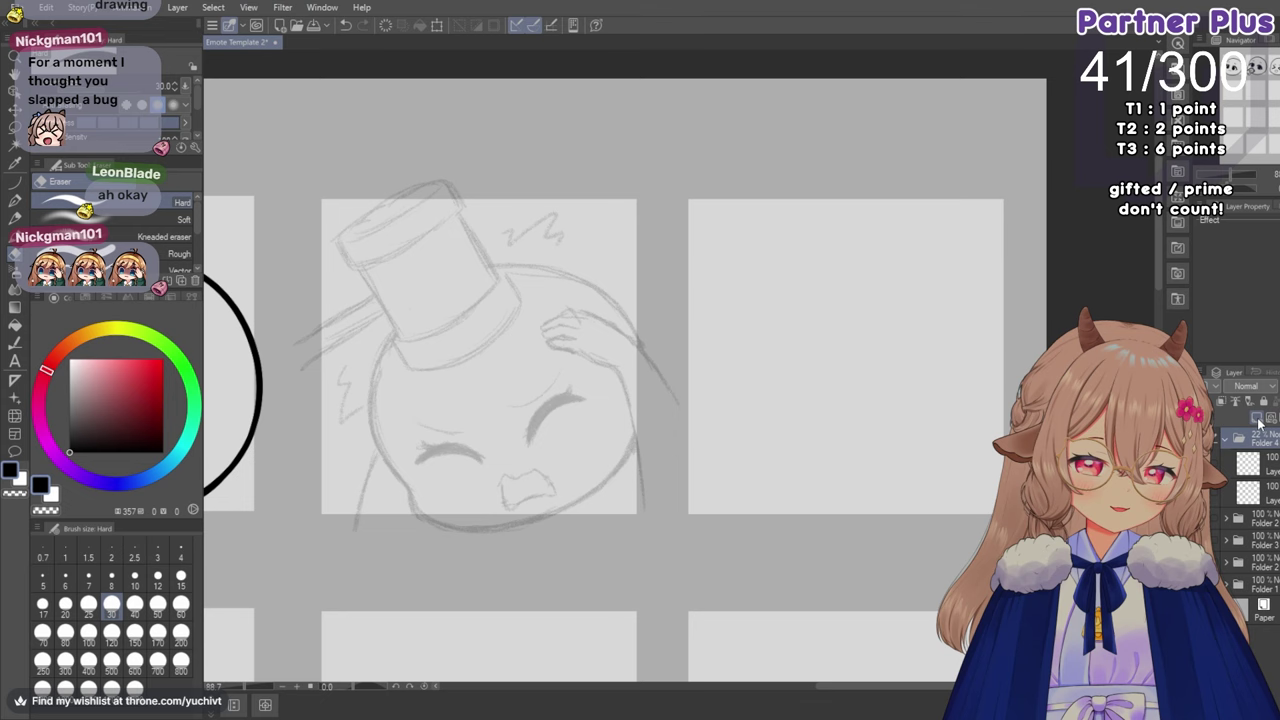
left_click(1257, 418)
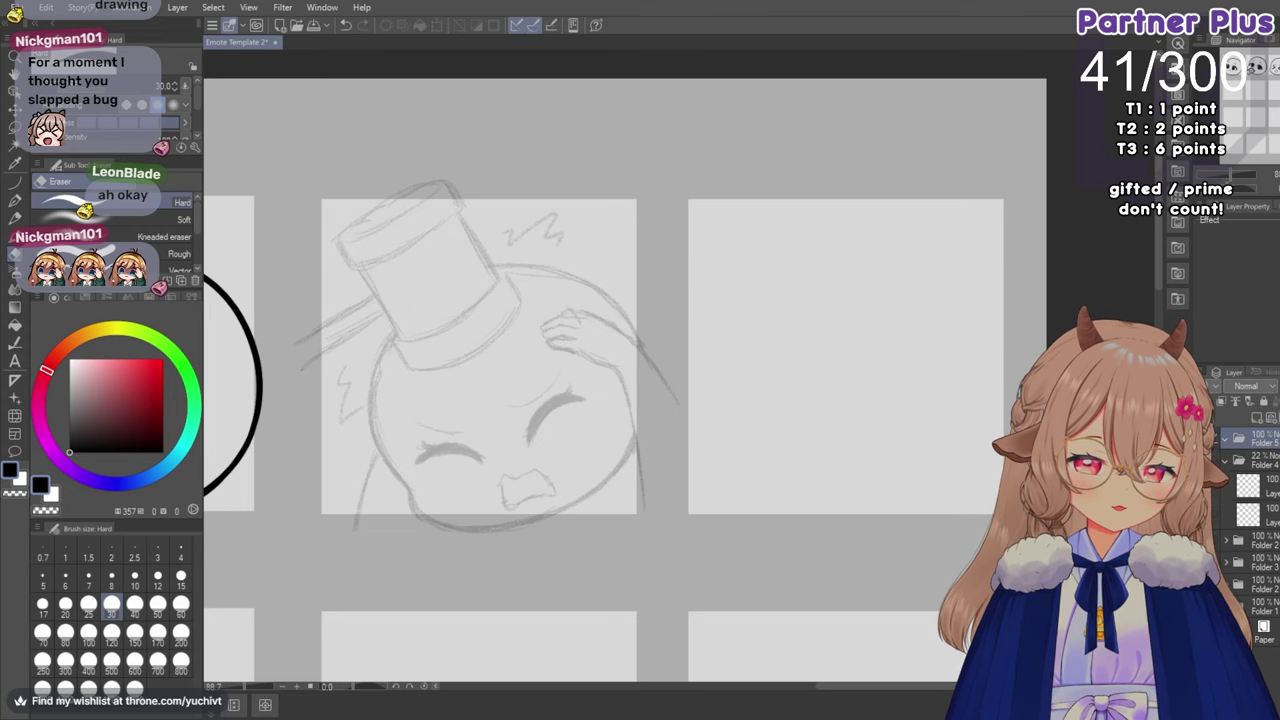
left_click(1257, 418)
Set the eraser and the G-pen to brush size 15, and try a looping test stroke on the new layer.
scroll(477, 336, "up", 2)
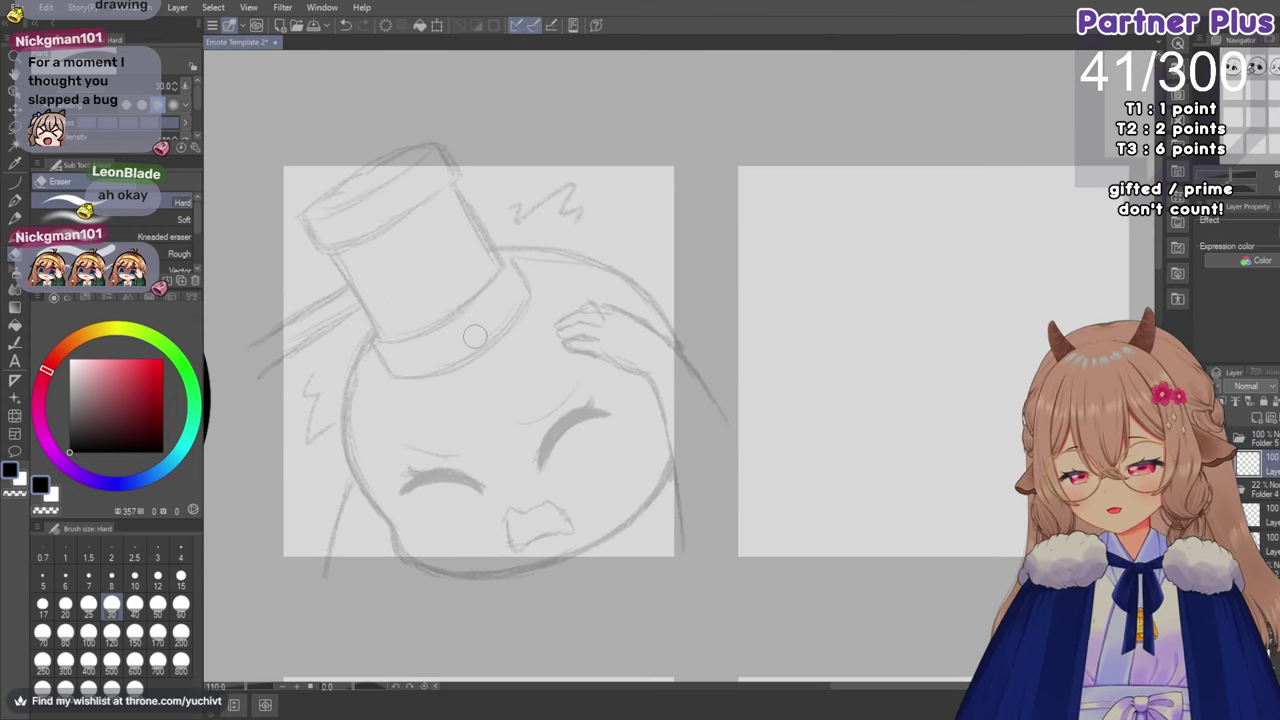
key("bracketleft")
key("bracketleft")
key("bracketleft")
key("bracketleft")
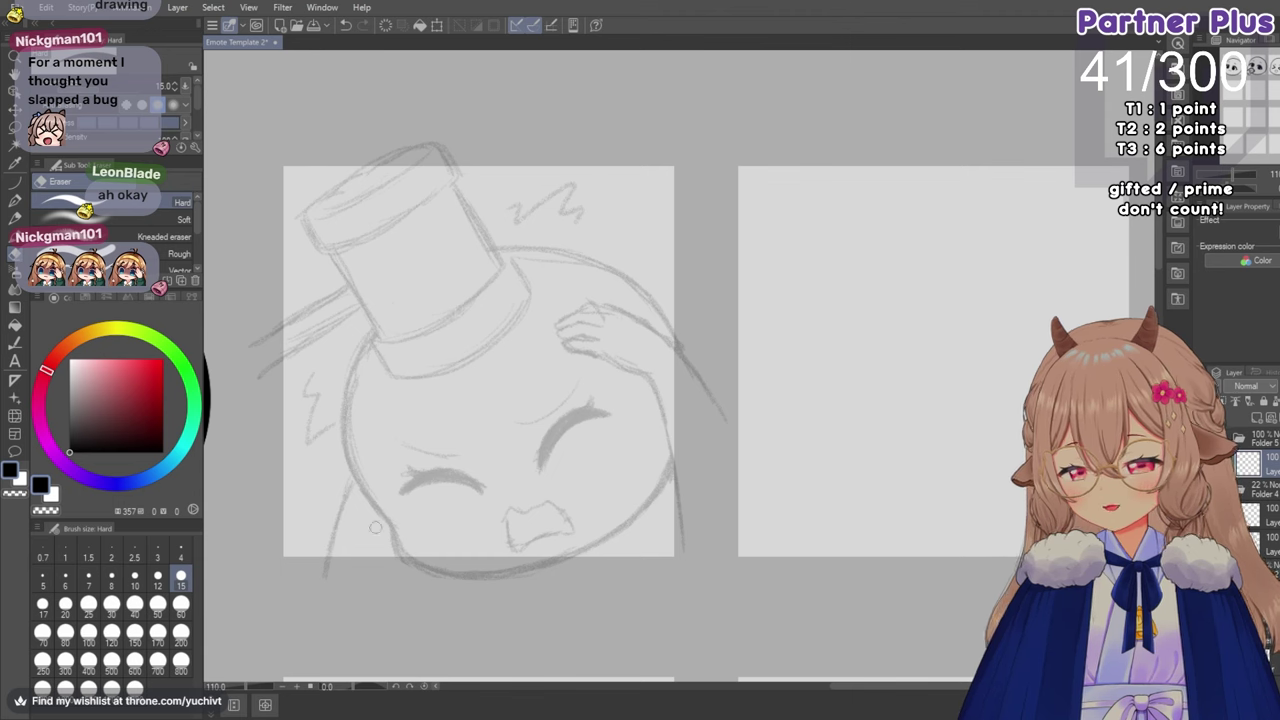
key("p")
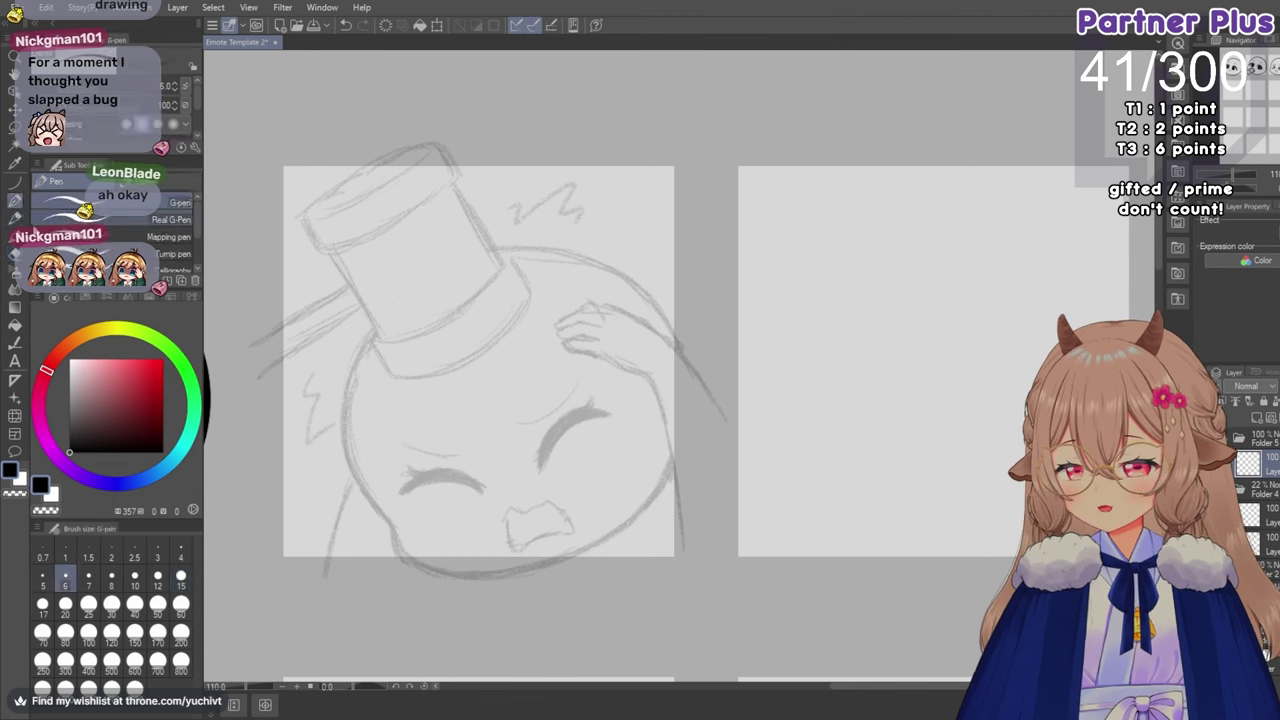
mouse_move(575, 360)
left_mouse_down()
mouse_move(411, 276)
mouse_move(438, 634)
mouse_move(365, 410)
left_mouse_up()
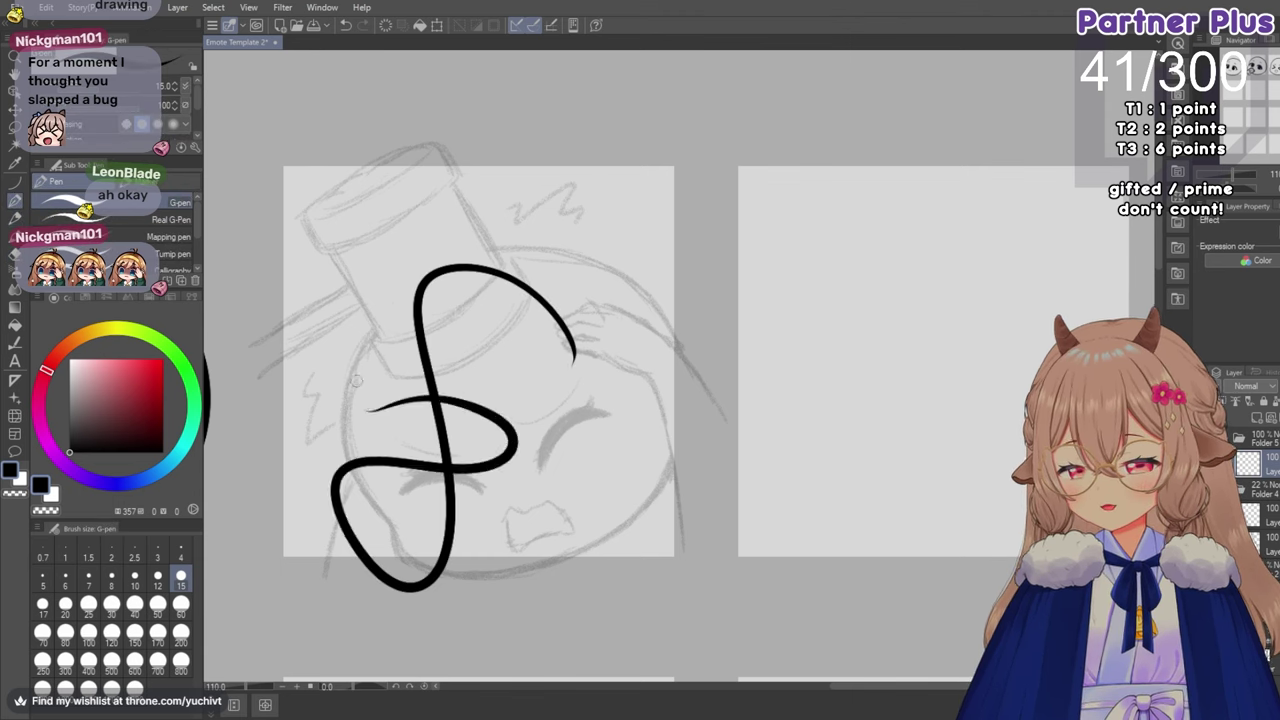
key("ctrl+z")
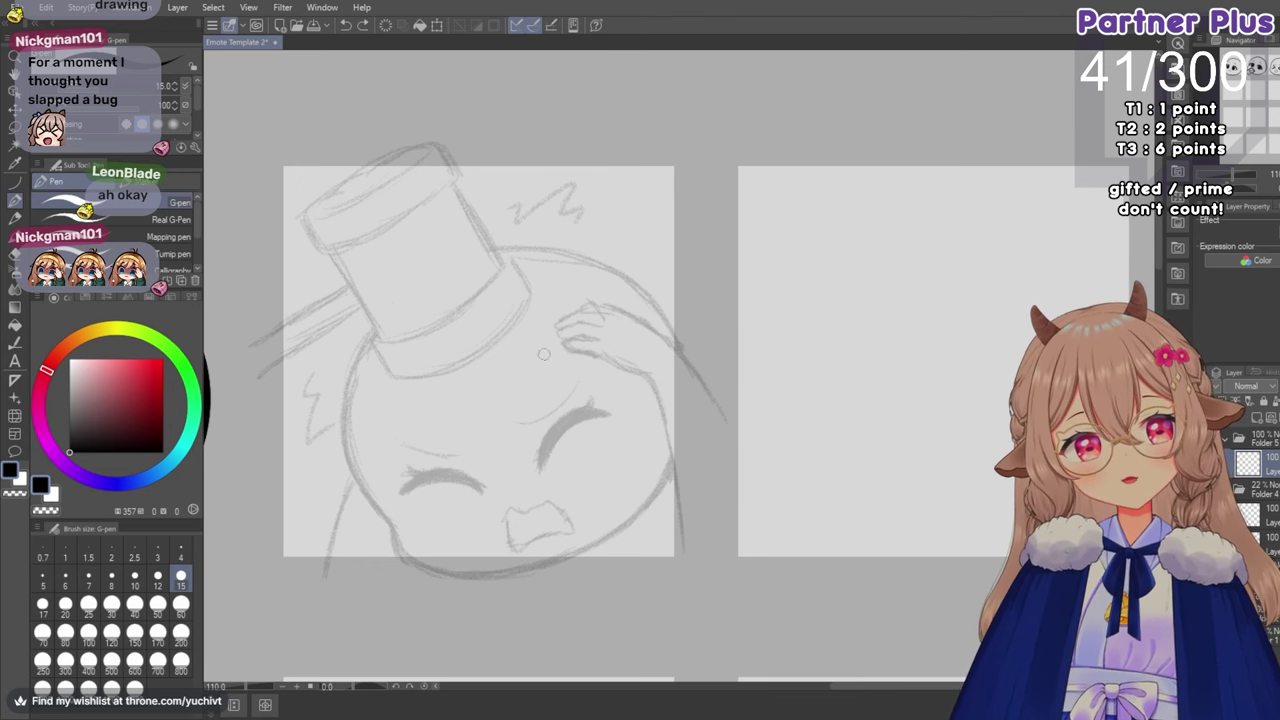
scroll(545, 360, "down", 3)
scroll(554, 383, "up", 1)
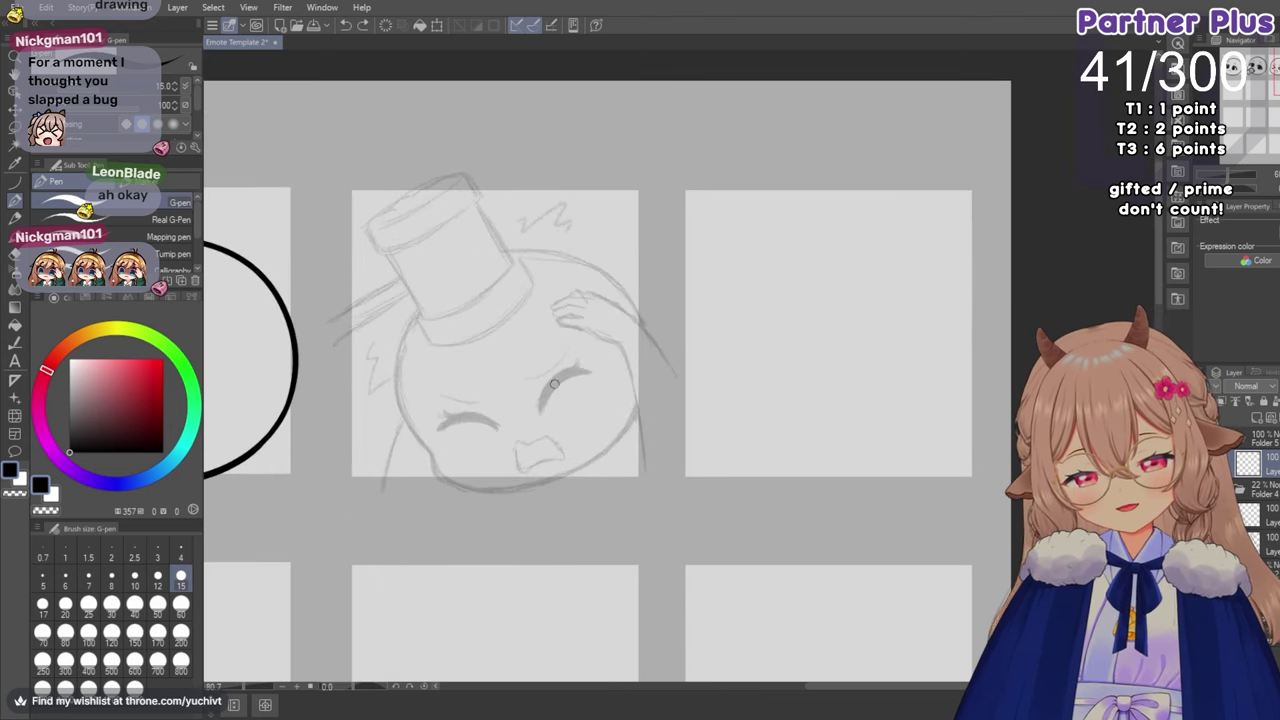
Ink the lower head outline in one stroke from beneath the hammer around the cheek and chin, redrawing the earlier attempts.
scroll(554, 383, "up", 2)
scroll(545, 386, "down", 1)
scroll(535, 390, "up", 1)
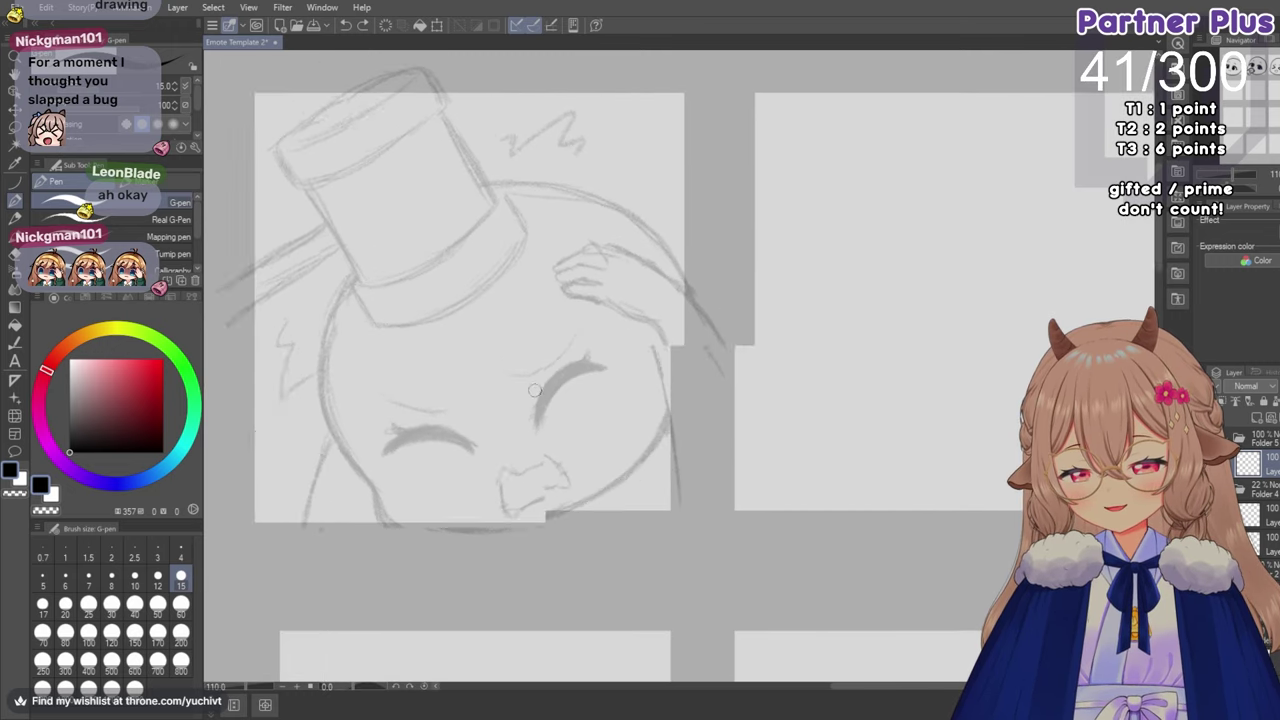
scroll(535, 390, "up", 1)
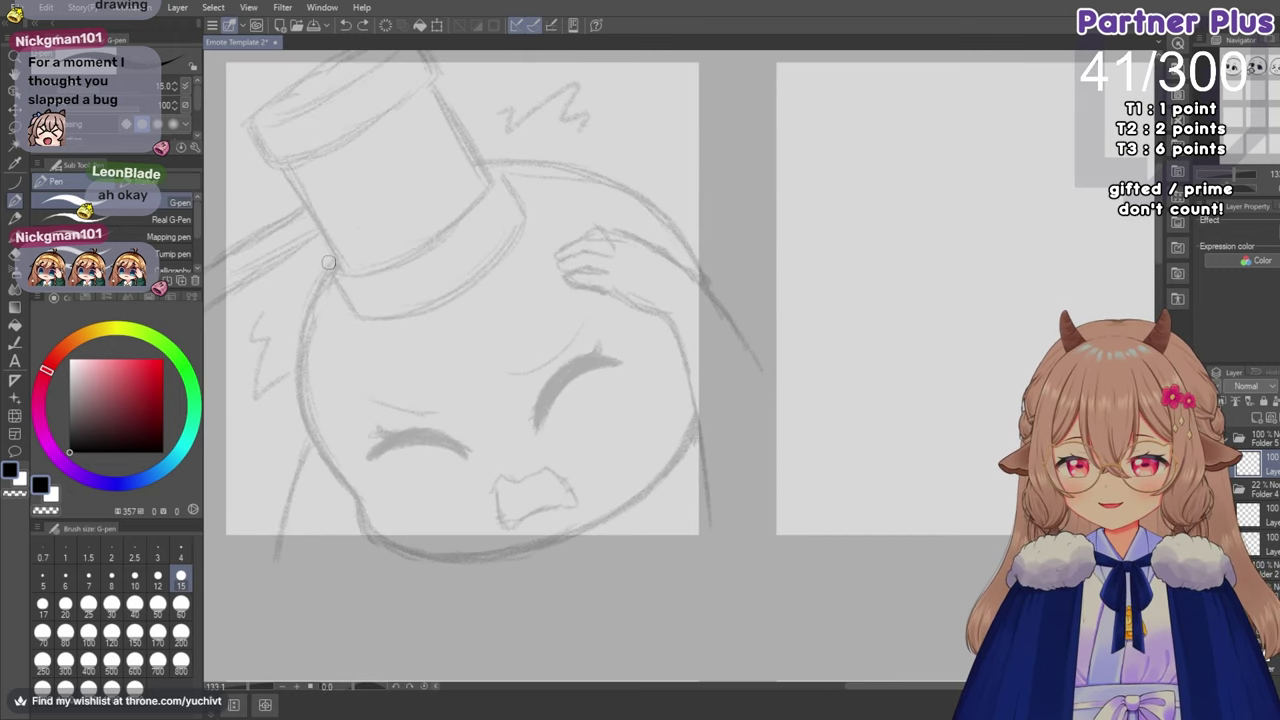
mouse_move(336, 258)
left_mouse_down()
mouse_move(311, 294)
mouse_move(301, 374)
mouse_move(318, 435)
left_mouse_up()
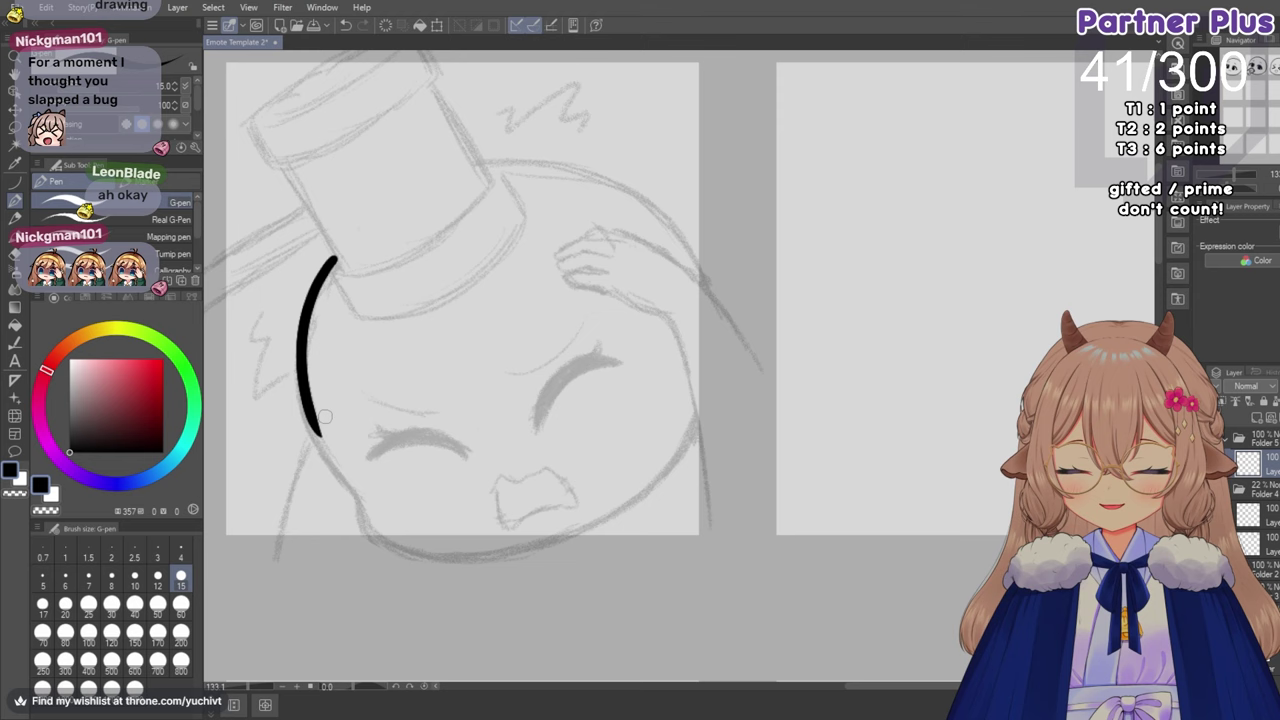
key("ctrl+z")
mouse_move(333, 258)
left_mouse_down()
mouse_move(314, 286)
mouse_move(336, 460)
mouse_move(379, 541)
mouse_move(520, 555)
mouse_move(700, 404)
mouse_move(695, 325)
left_mouse_up()
key("ctrl+z")
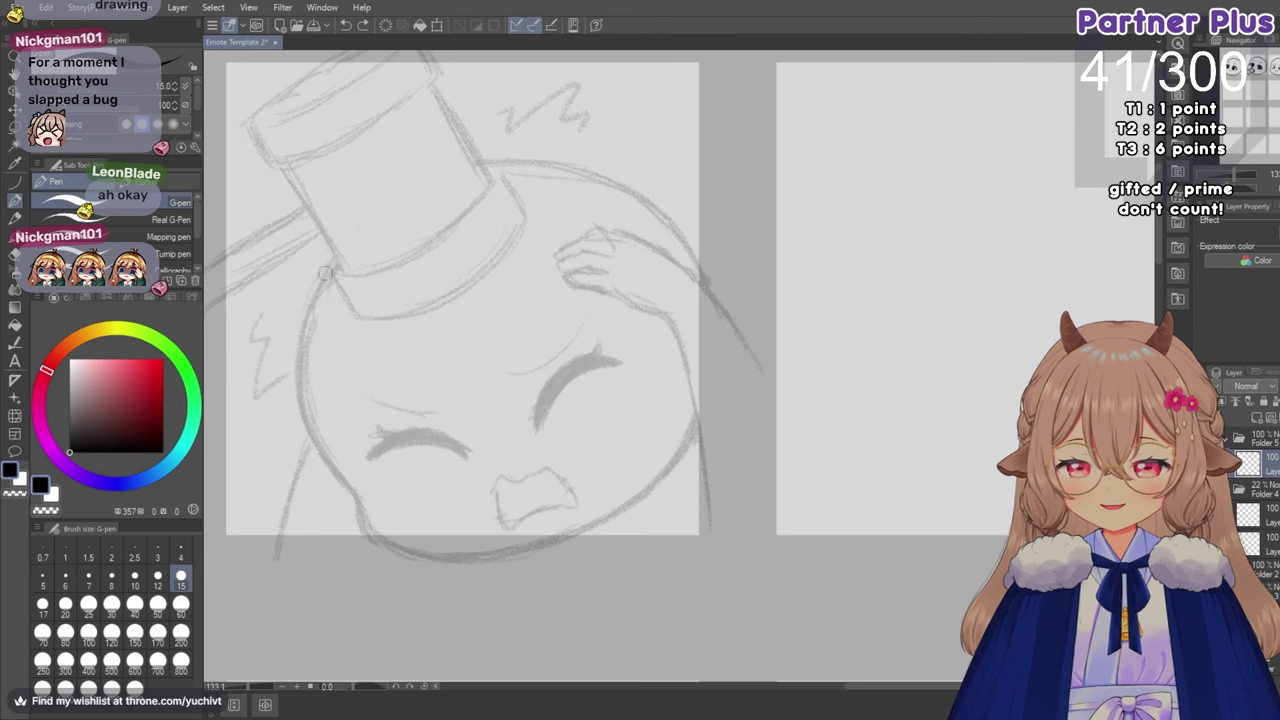
mouse_move(336, 260)
left_mouse_down()
mouse_move(297, 331)
mouse_move(308, 422)
mouse_move(374, 524)
mouse_move(430, 562)
mouse_move(563, 555)
mouse_move(679, 445)
mouse_move(698, 377)
left_mouse_up()
key("ctrl+z")
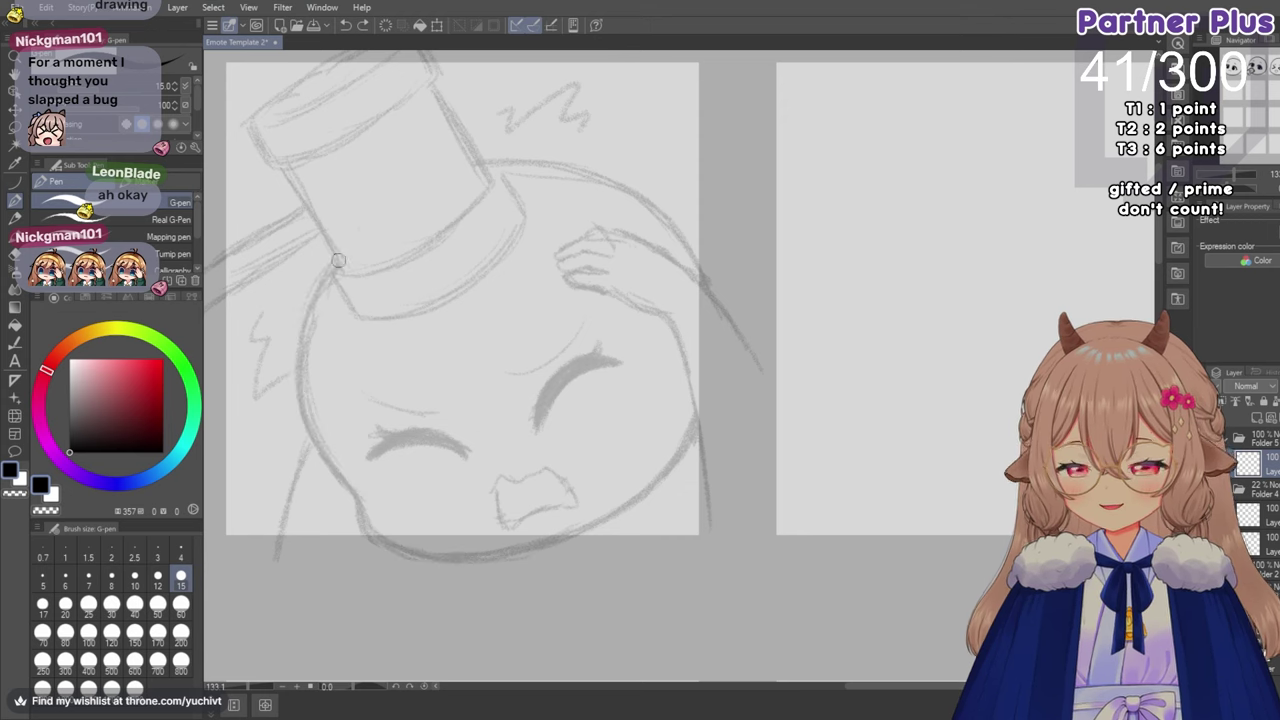
mouse_move(338, 260)
left_mouse_down()
mouse_move(302, 414)
mouse_move(370, 515)
mouse_move(426, 555)
mouse_move(568, 543)
mouse_move(713, 387)
left_mouse_up()
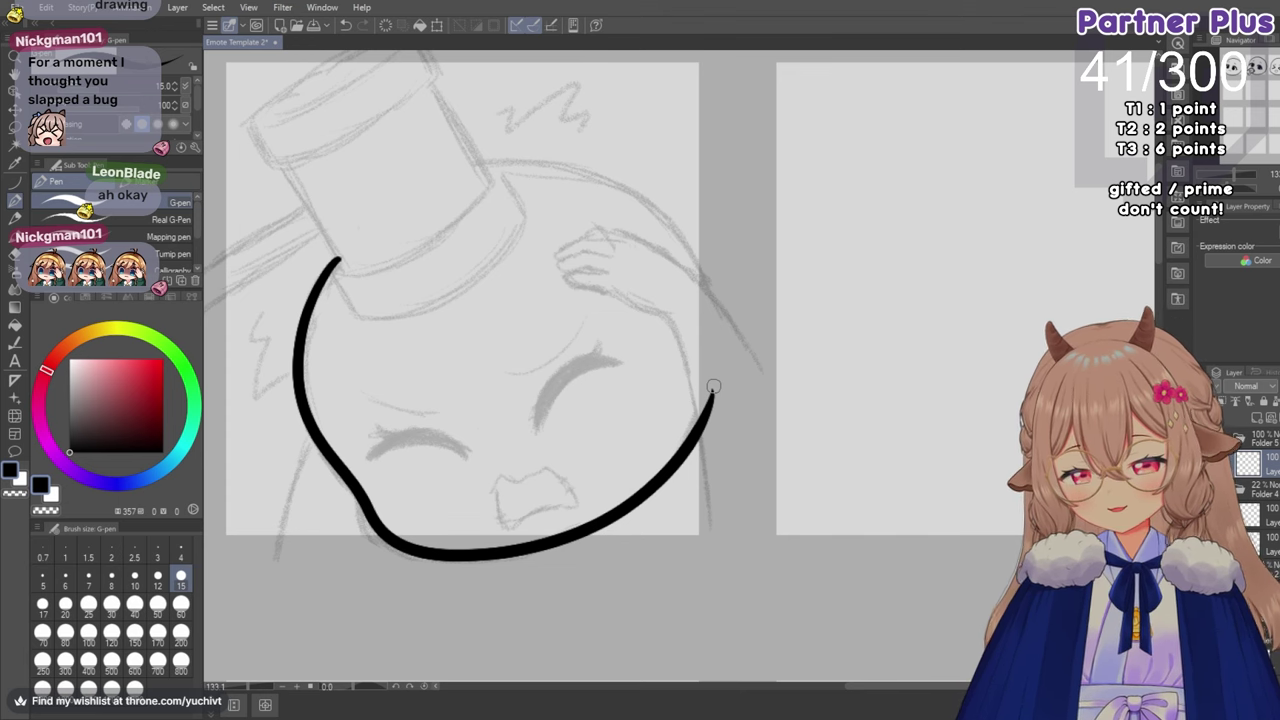
Ink the upper head outline as a curve from behind the hammer to behind the raised arm, redrawing it until smooth.
mouse_move(468, 163)
left_mouse_down()
mouse_move(557, 167)
mouse_move(664, 214)
mouse_move(710, 305)
left_mouse_up()
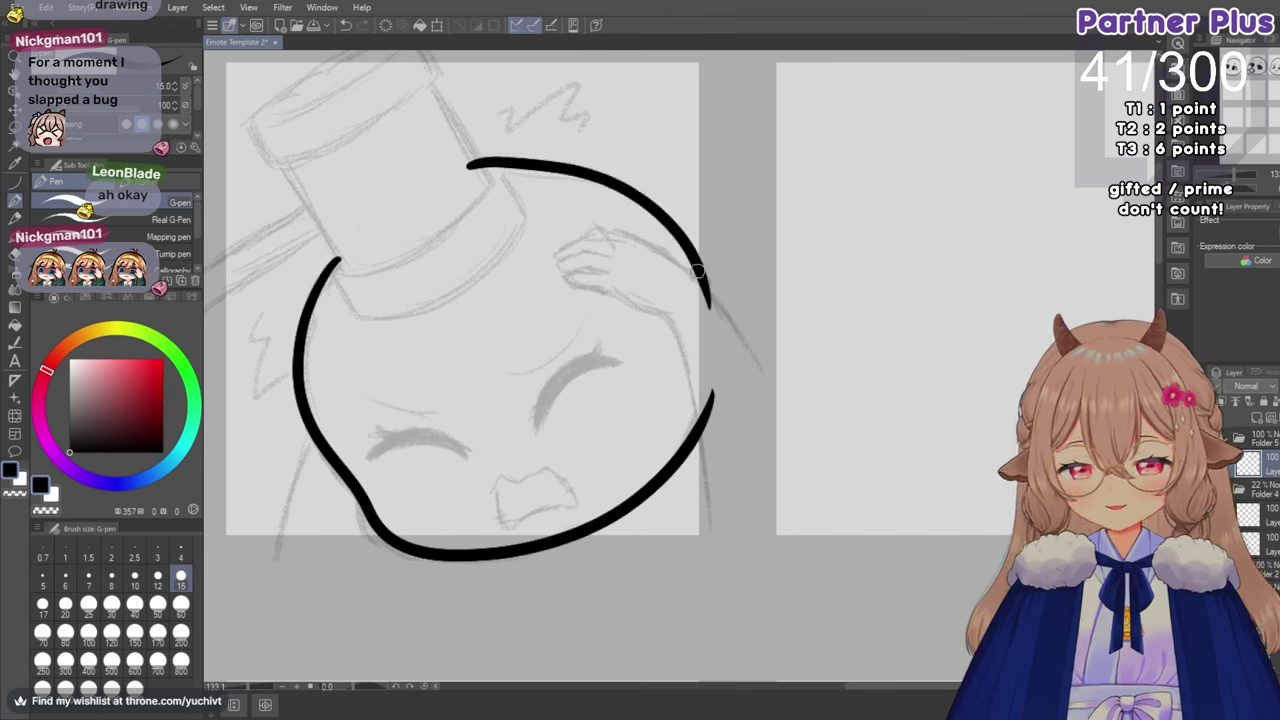
key("ctrl+z")
mouse_move(468, 168)
left_mouse_down()
mouse_move(570, 164)
mouse_move(679, 234)
mouse_move(705, 300)
left_mouse_up()
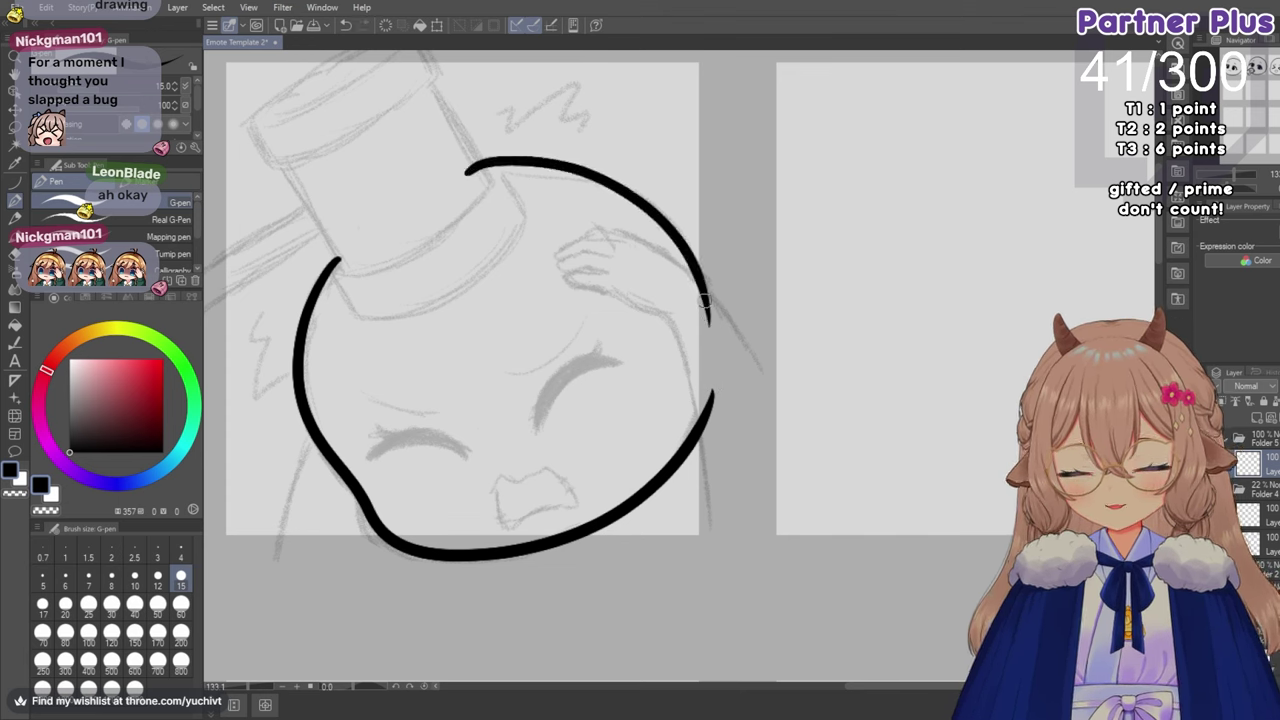
key("ctrl+z")
mouse_move(448, 182)
left_mouse_down()
mouse_move(486, 165)
mouse_move(598, 177)
mouse_move(701, 257)
mouse_move(712, 332)
left_mouse_up()
key("ctrl+z")
mouse_move(440, 184)
left_mouse_down()
mouse_move(477, 163)
mouse_move(592, 177)
mouse_move(698, 262)
mouse_move(711, 338)
left_mouse_up()
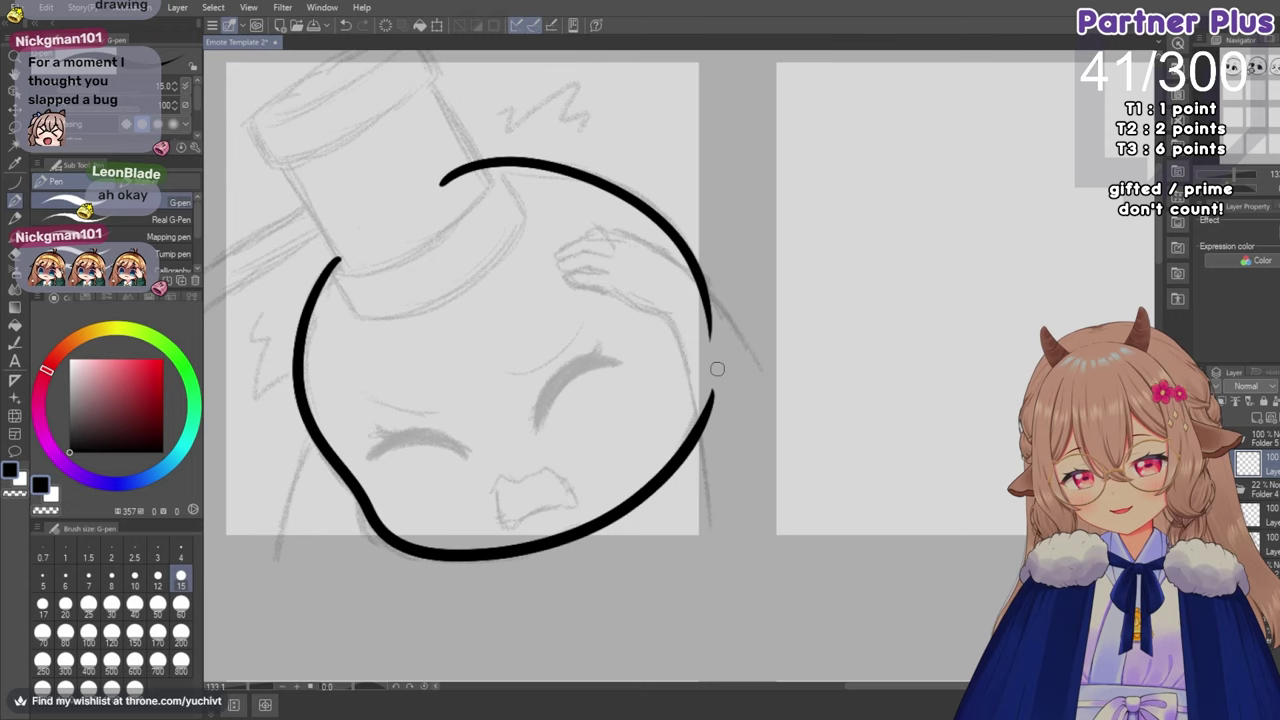
scroll(717, 369, "down", 5)
scroll(697, 377, "up", 3)
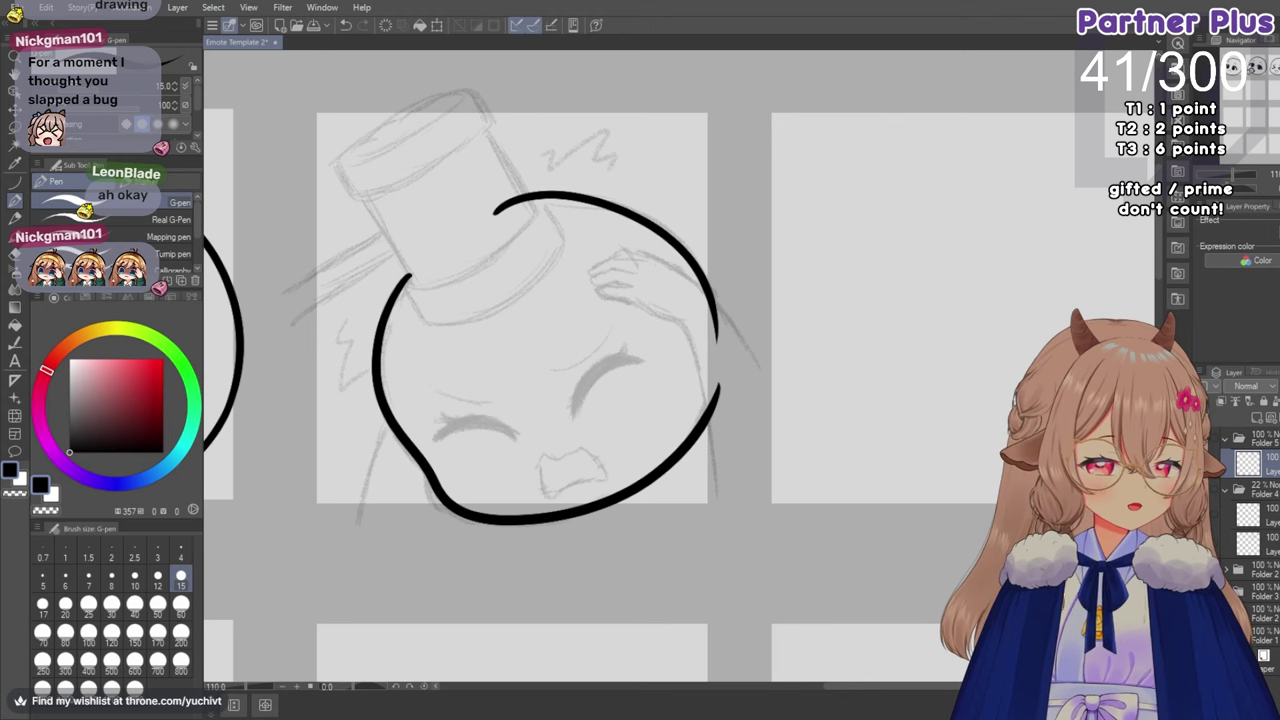
Add a new layer above the head outline and ink the short body line below the cheek at brush size 17, redrawing it once.
left_click(1257, 418)
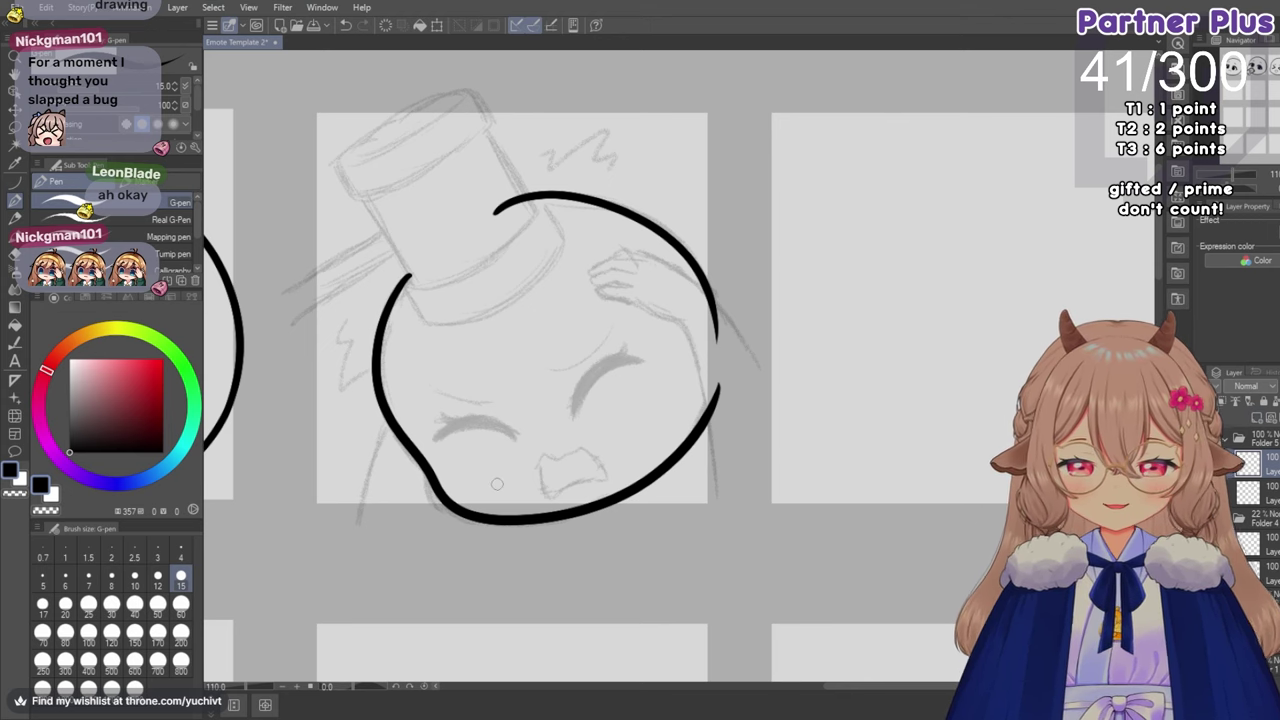
left_click_drag(851, 689, 857, 688)
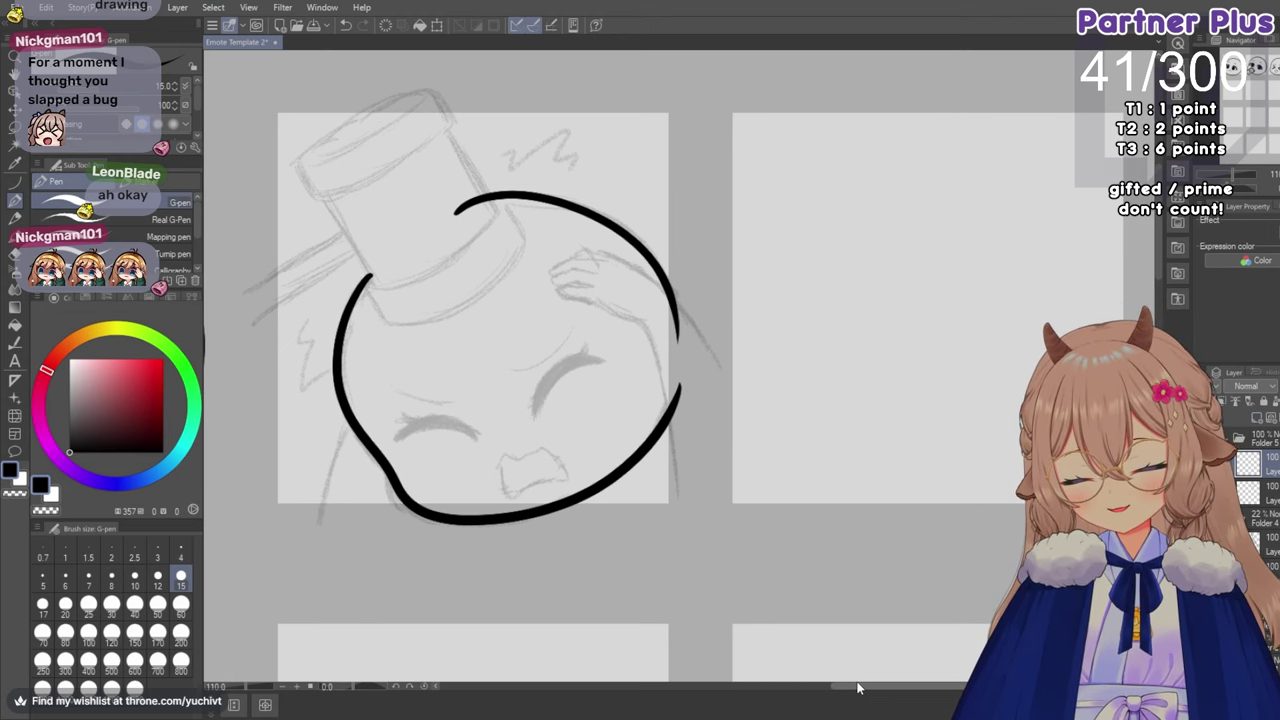
scroll(862, 424, "up", 1)
scroll(700, 438, "down", 4)
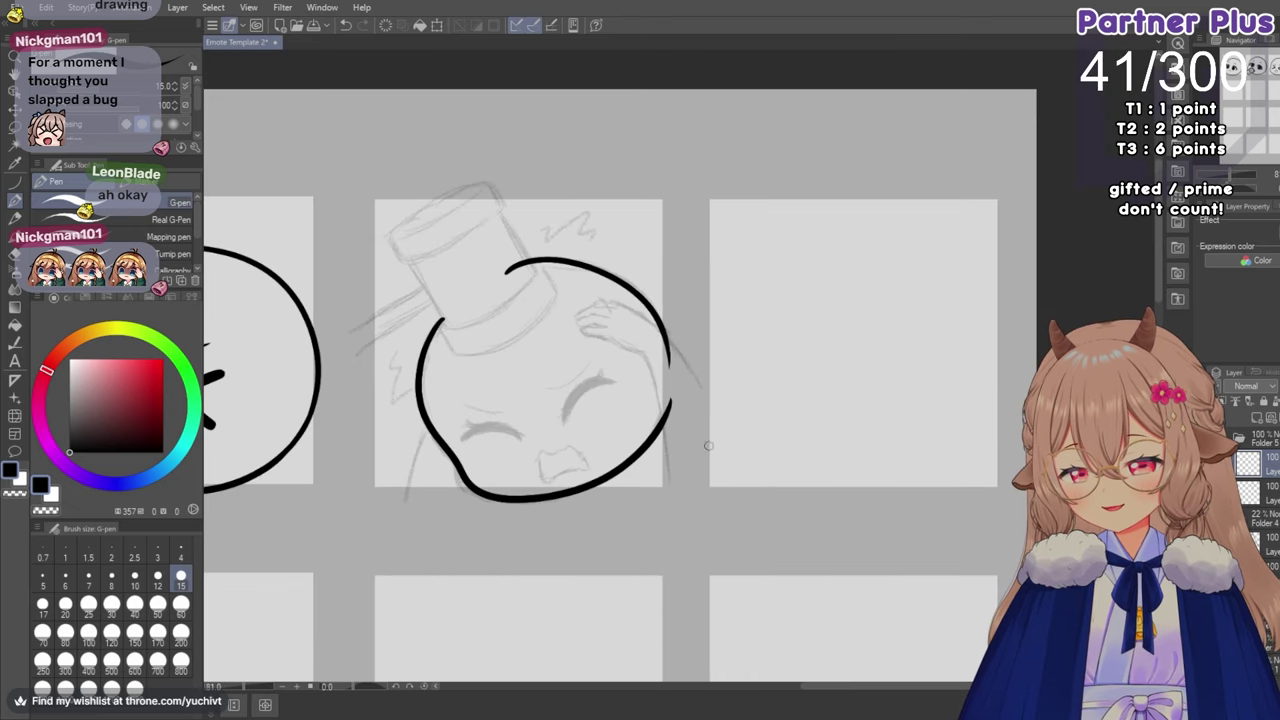
scroll(708, 446, "up", 3)
key("bracketright")
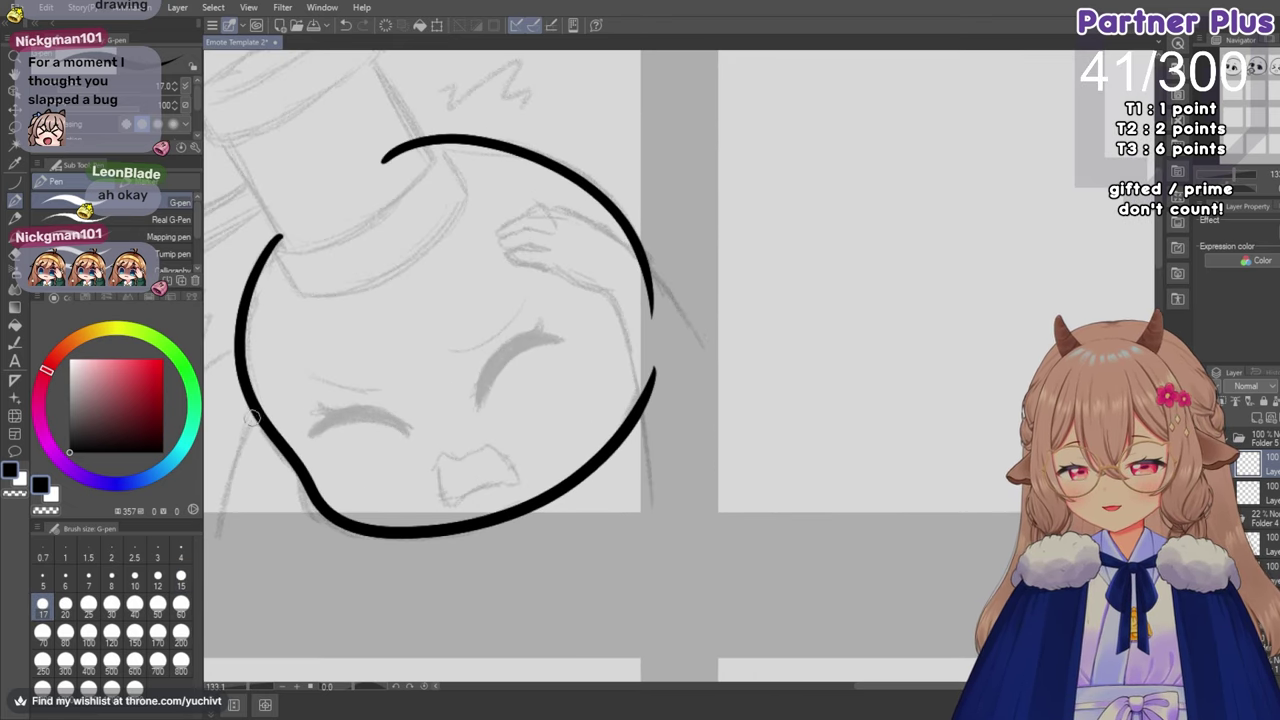
scroll(252, 418, "down", 3)
left_click_drag(257, 422, 229, 503)
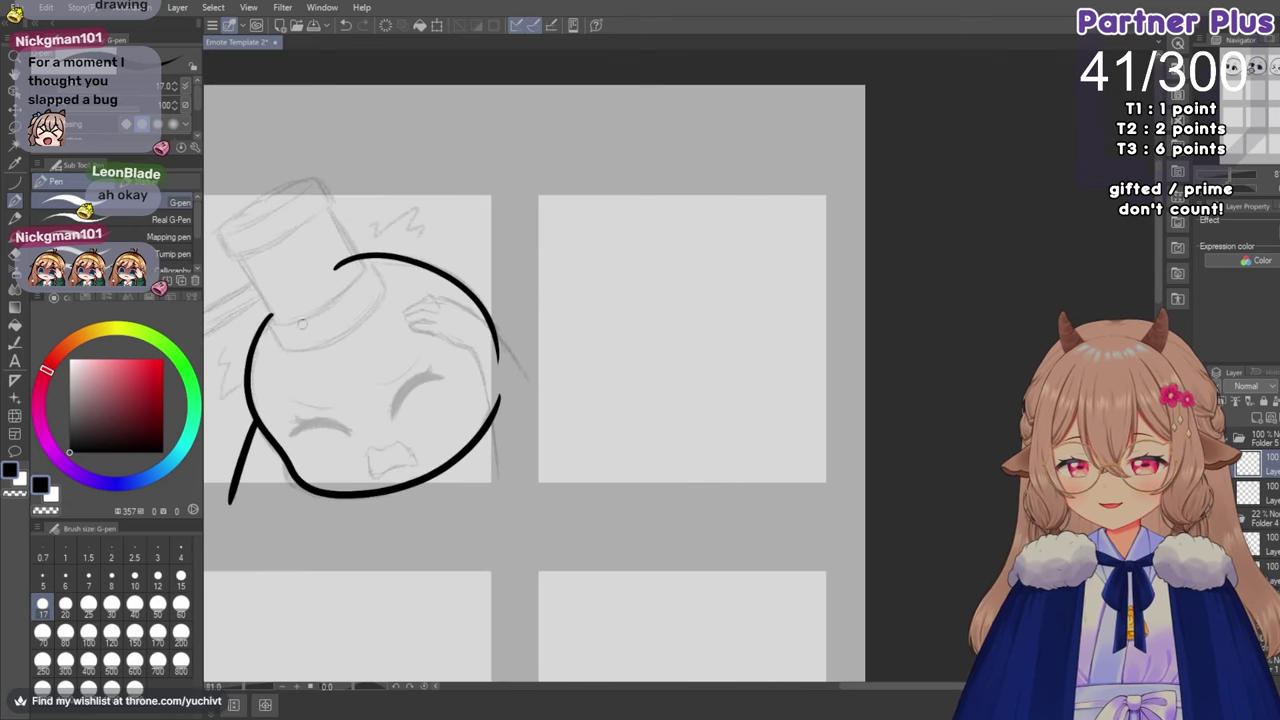
key("ctrl+z")
left_click_drag(259, 414, 234, 500)
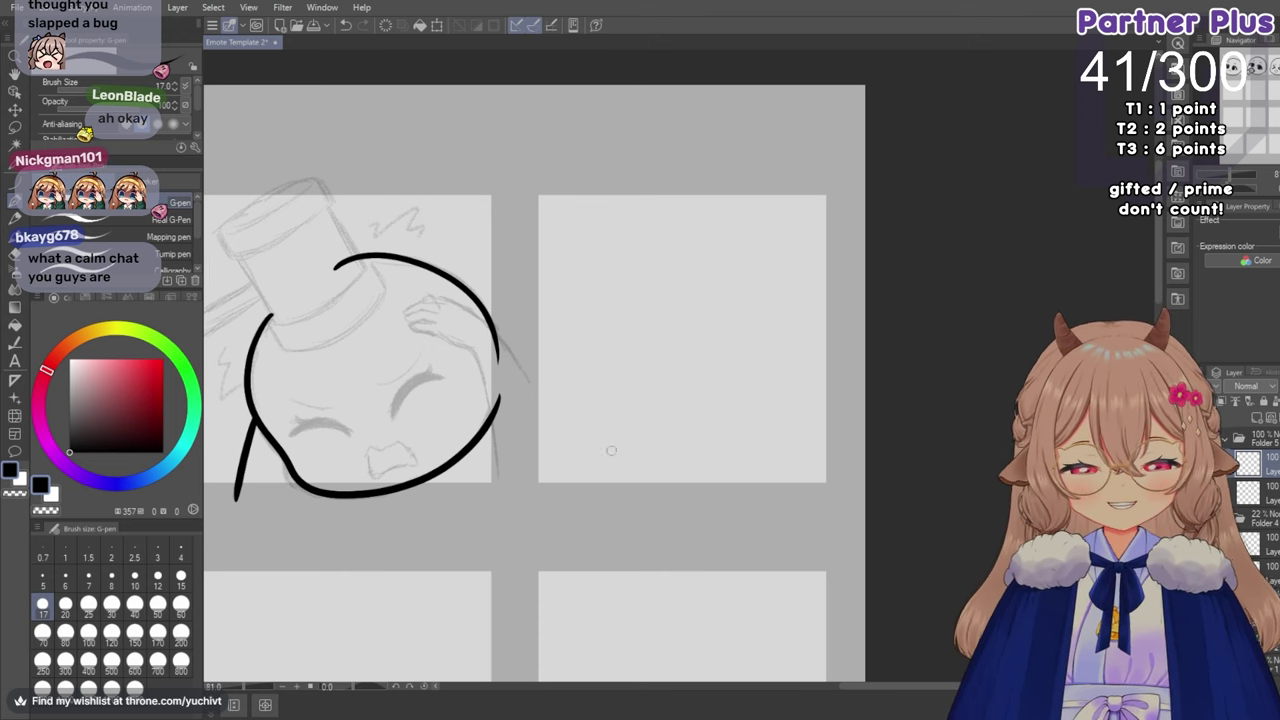
Flip the canvas view horizontally, hide the head outline layer and make the body-line layer above it active.
scroll(405, 352, "down", 2)
scroll(395, 352, "up", 3)
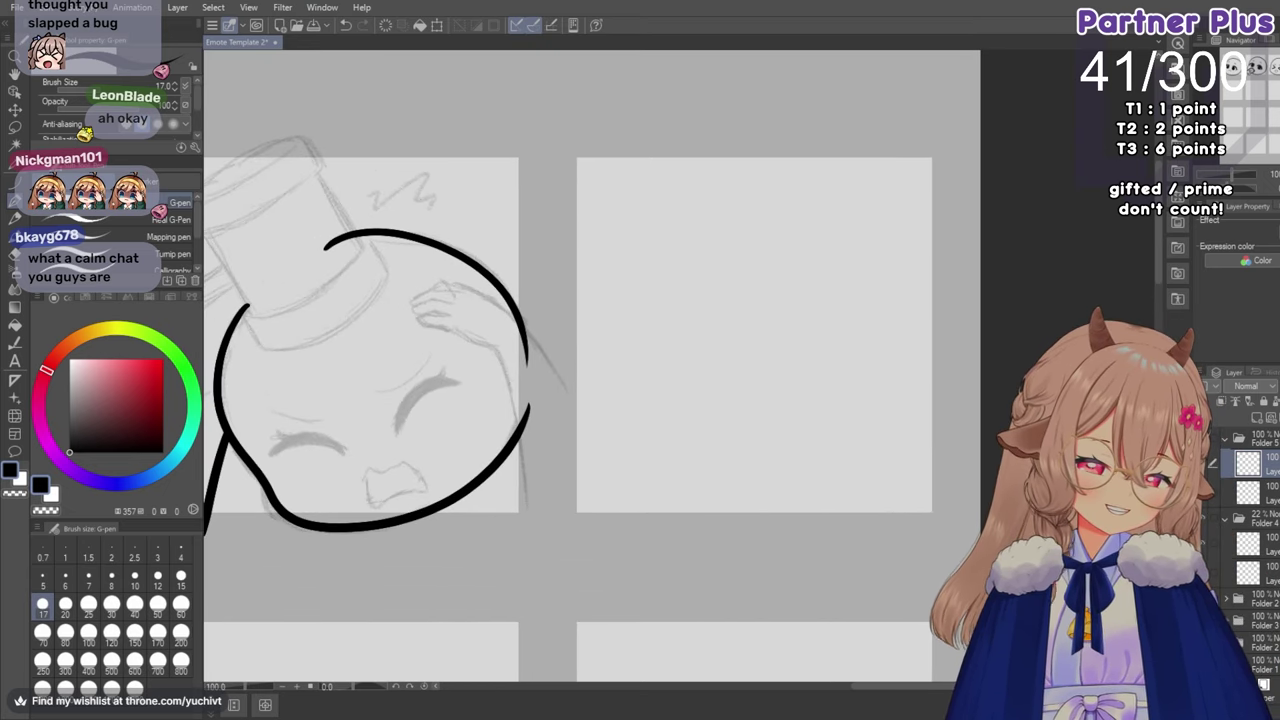
key("h")
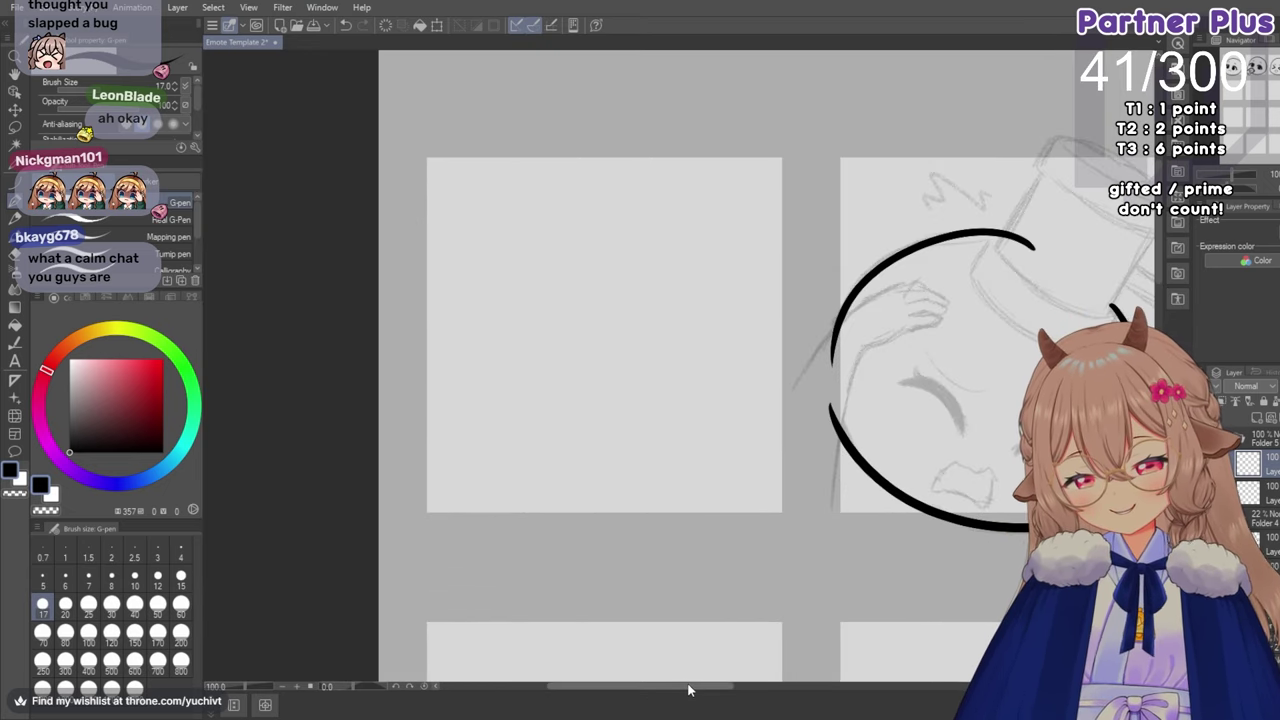
left_click_drag(688, 687, 769, 687)
scroll(526, 294, "up", 3)
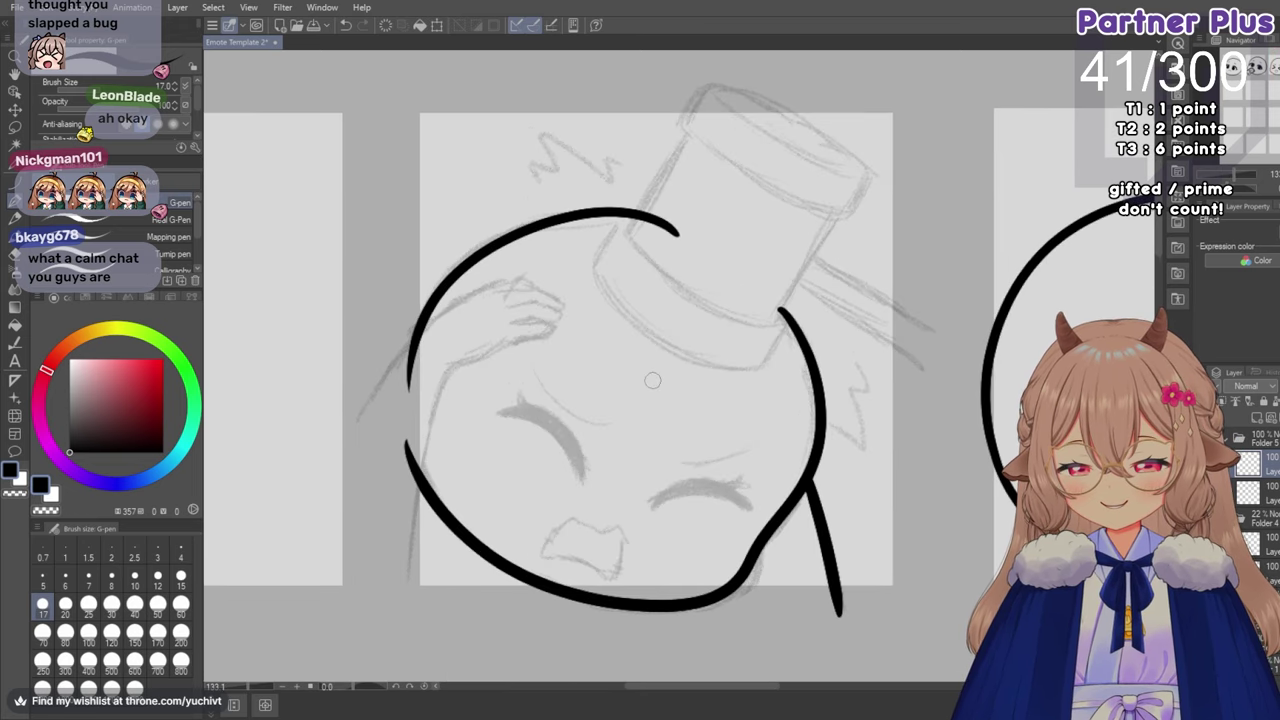
left_click(1279, 386)
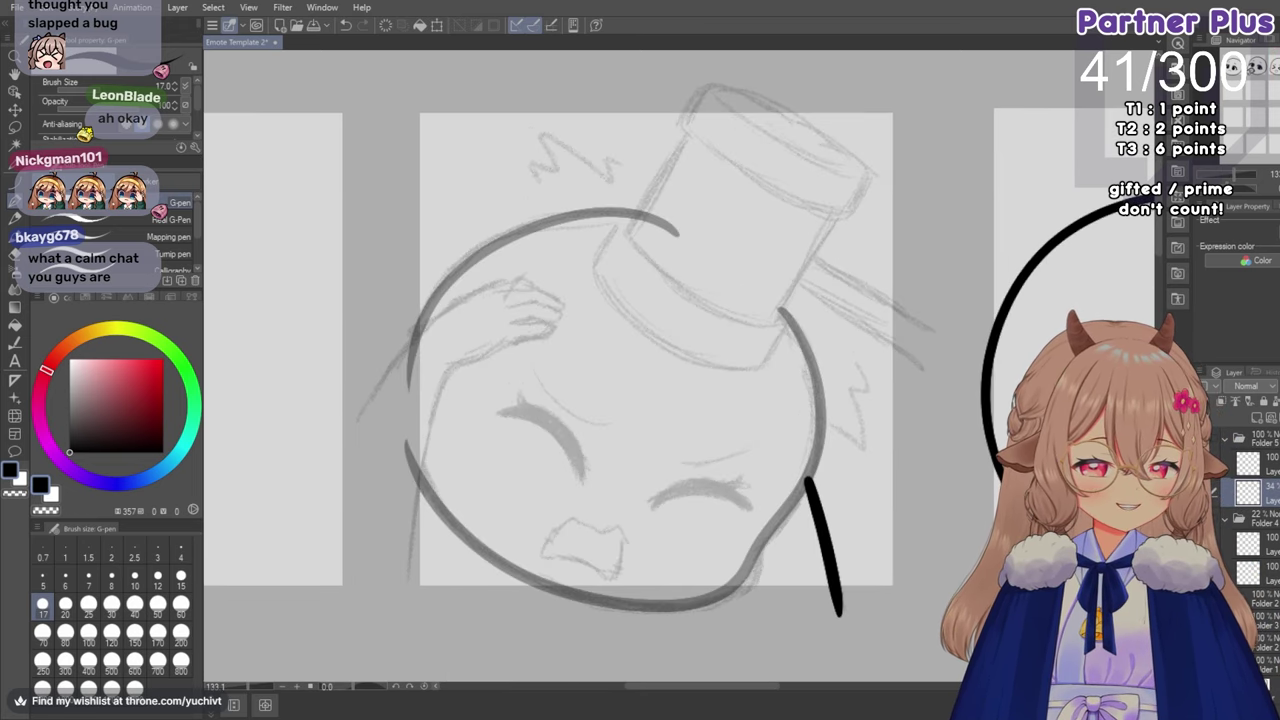
key("ctrl+z")
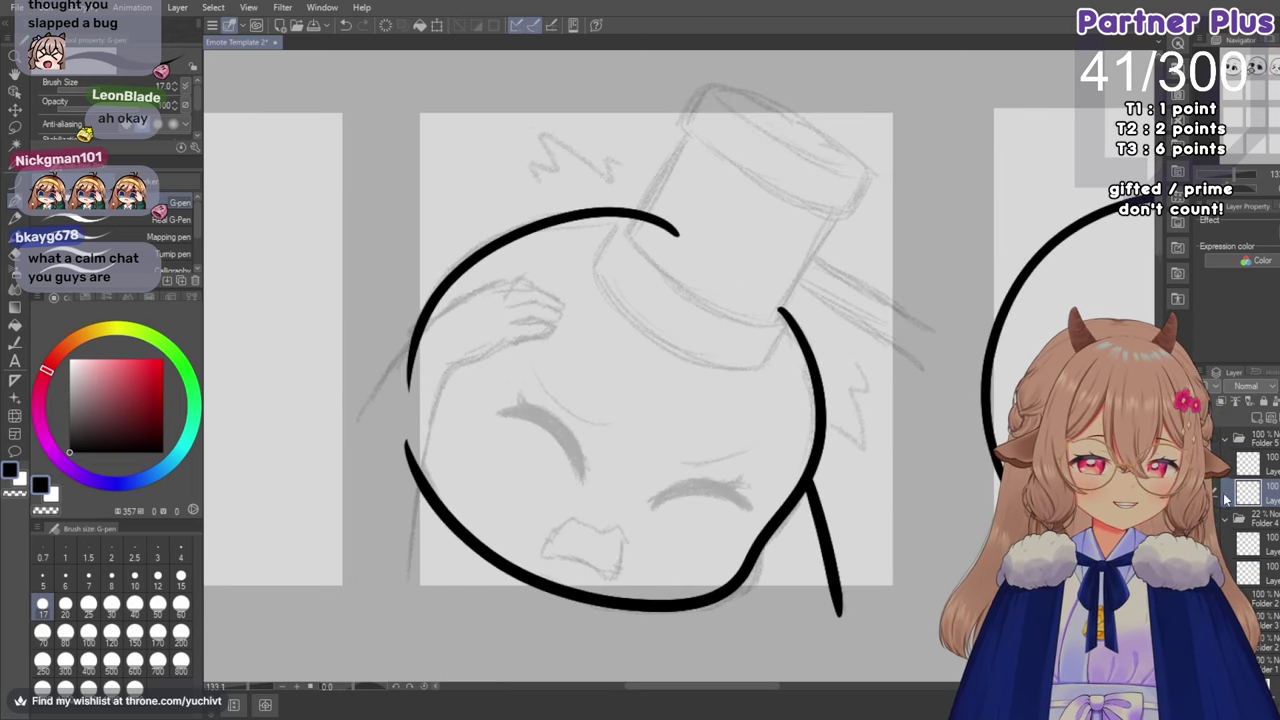
left_click(1203, 493)
left_click(1248, 465)
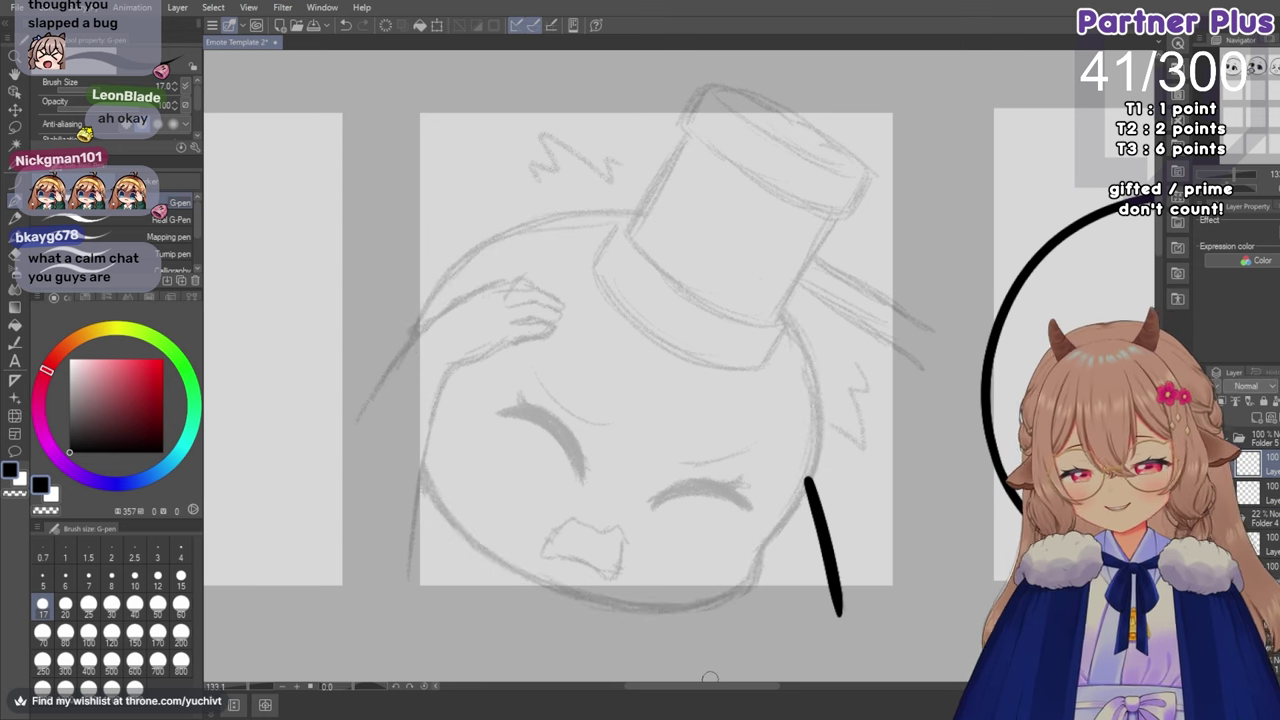
Ink the outline of the raised arm, tracing its upper edge, the fingertips and the underside back down to the elbow.
left_click_drag(717, 688, 717, 688)
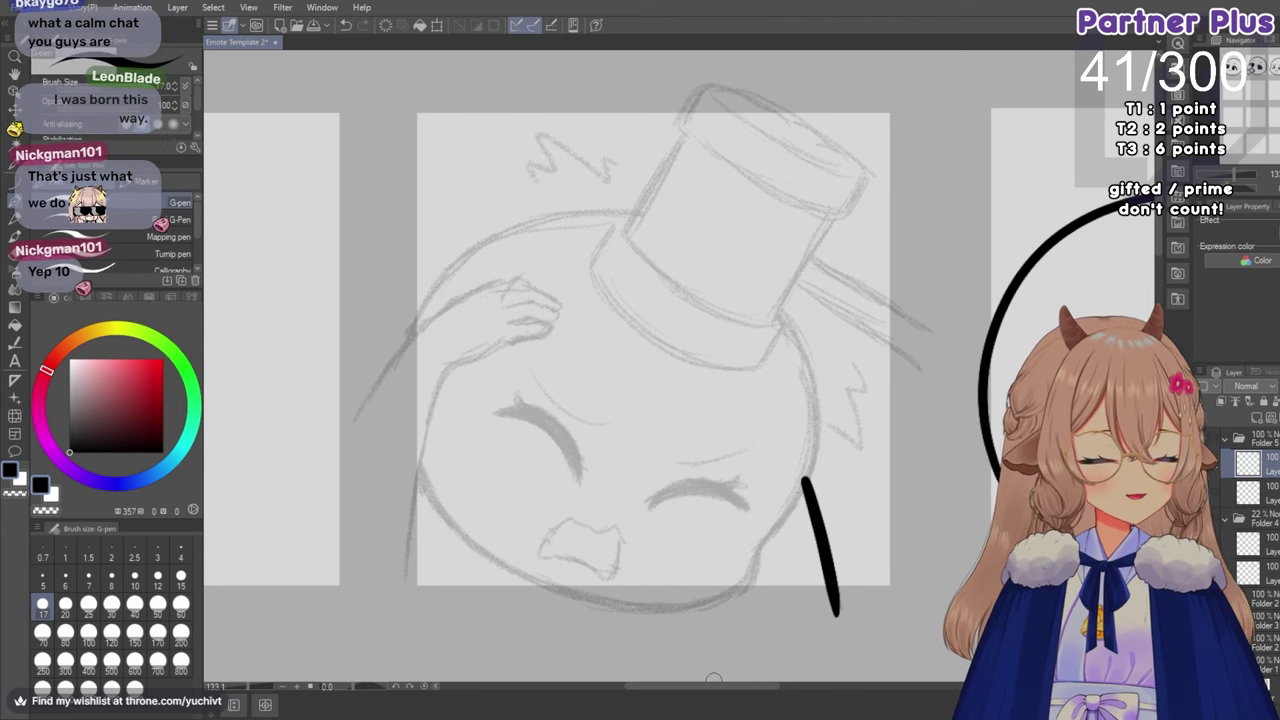
scroll(519, 306, "up", 1)
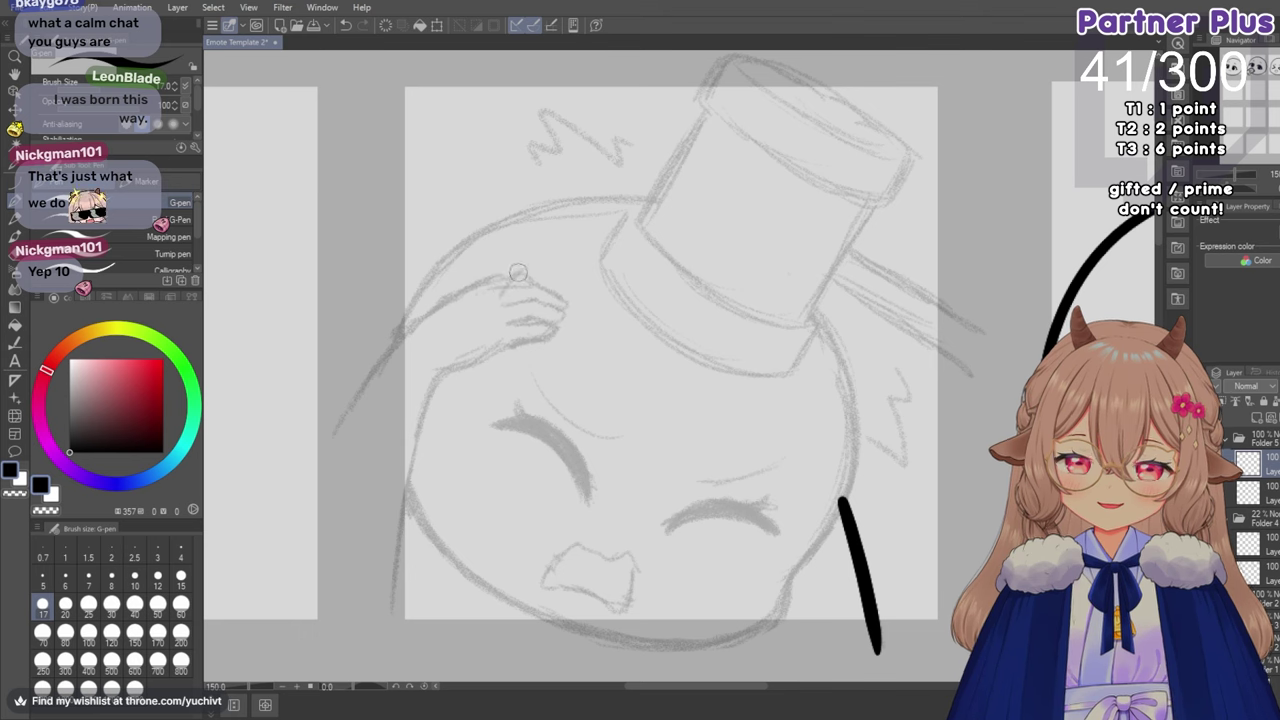
mouse_move(519, 272)
left_mouse_down()
mouse_move(427, 310)
mouse_move(330, 438)
left_mouse_up()
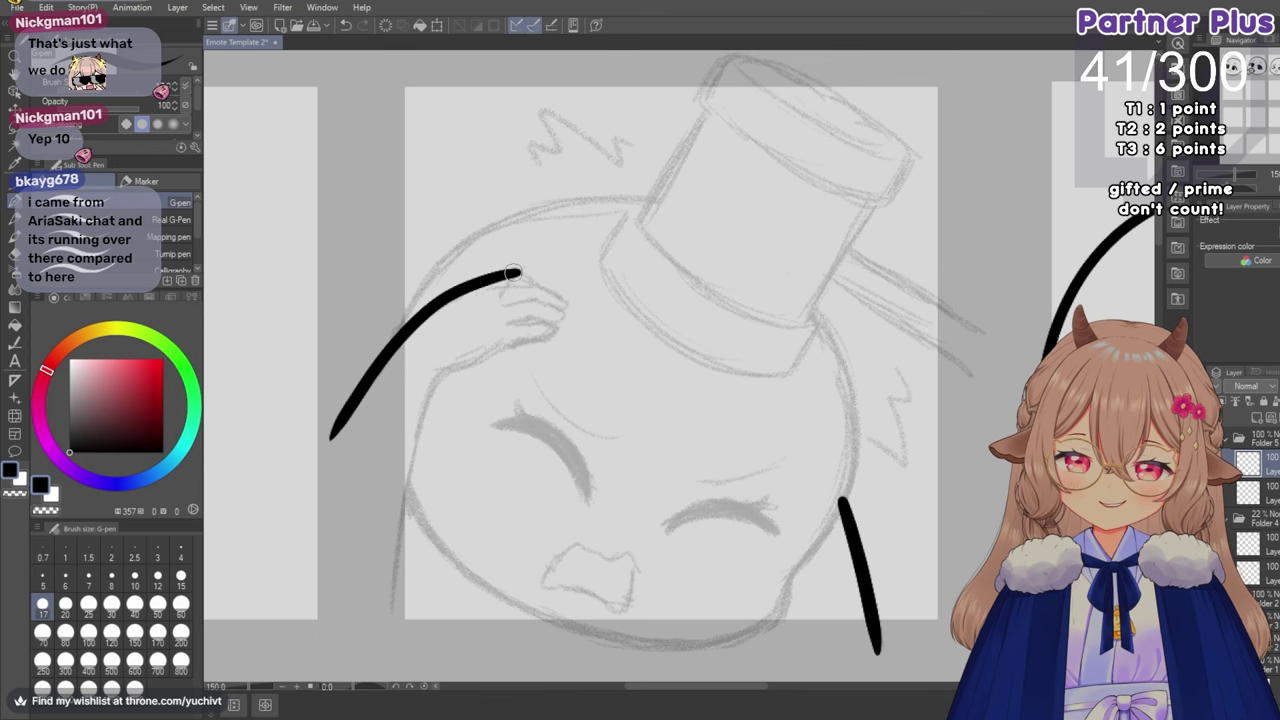
mouse_move(511, 270)
left_mouse_down()
mouse_move(556, 294)
mouse_move(568, 318)
mouse_move(553, 338)
mouse_move(440, 380)
mouse_move(420, 410)
mouse_move(398, 548)
left_mouse_up()
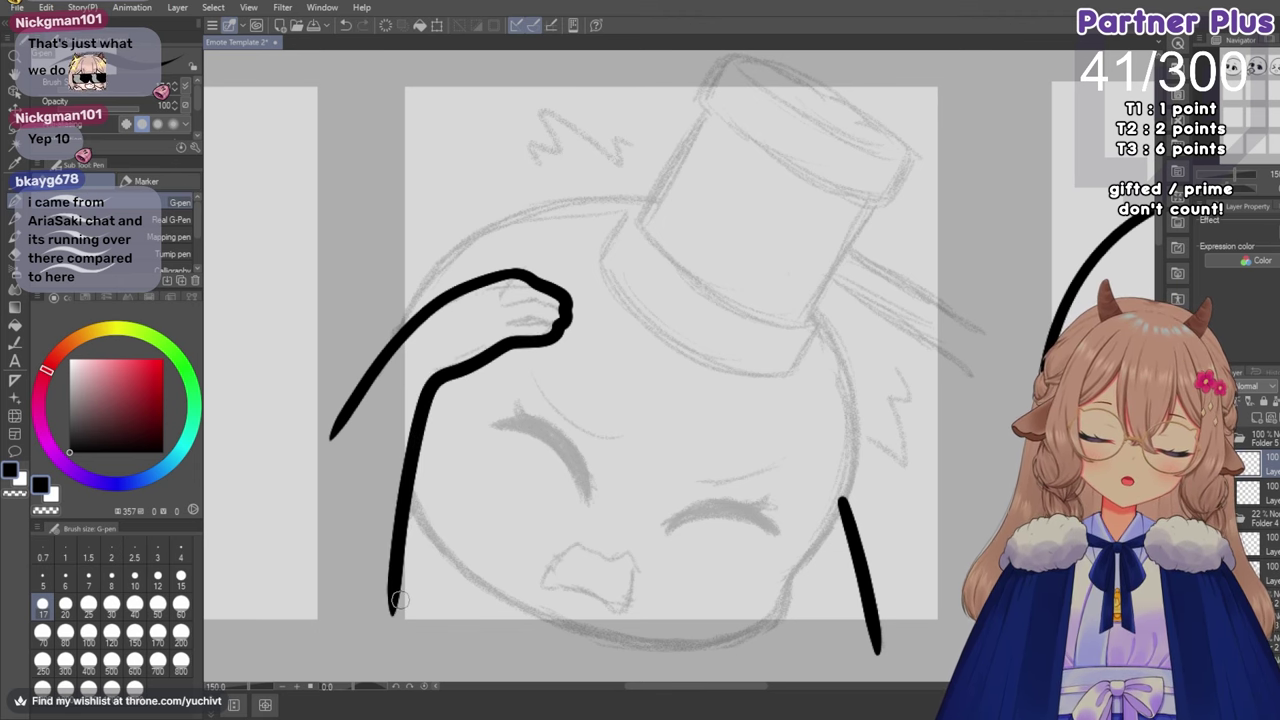
Rotate the view and ink three thin finger lines inside the hand at brush size 8, redoing the first strokes.
scroll(557, 320, "up", 2)
scroll(557, 320, "up", 1)
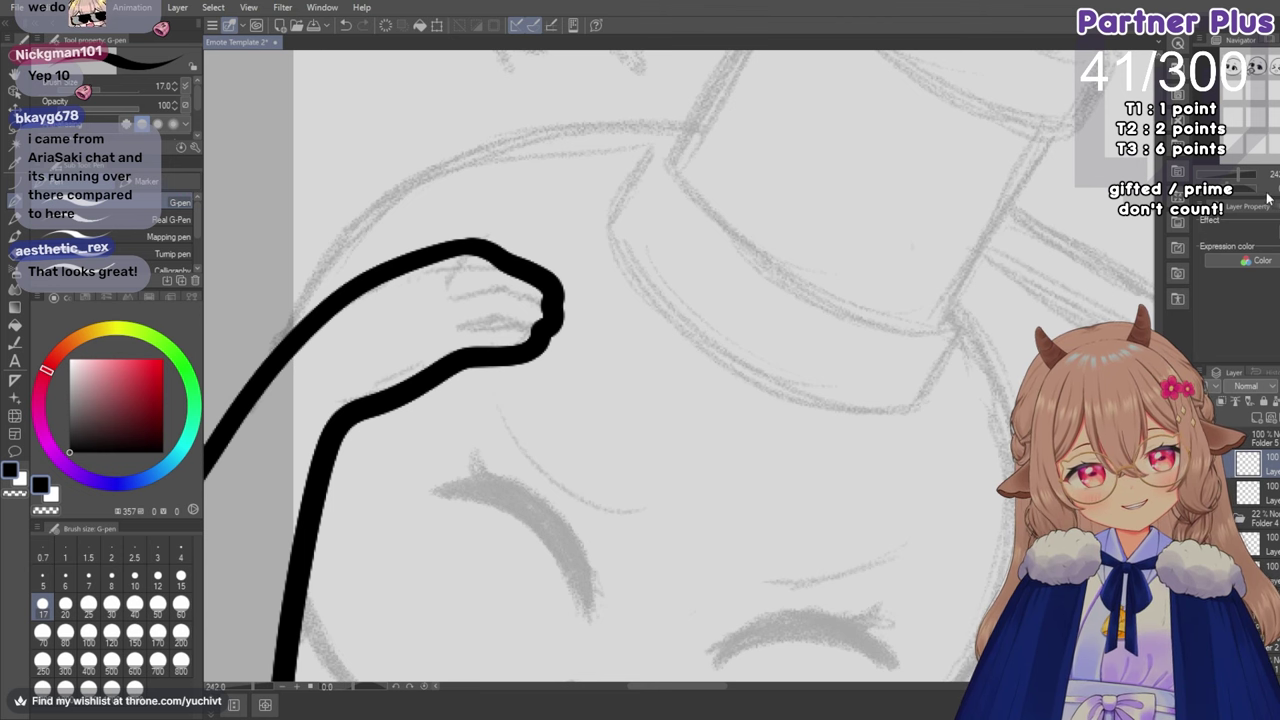
mouse_move(461, 464)
left_mouse_down()
mouse_move(546, 565)
mouse_move(592, 590)
left_mouse_up()
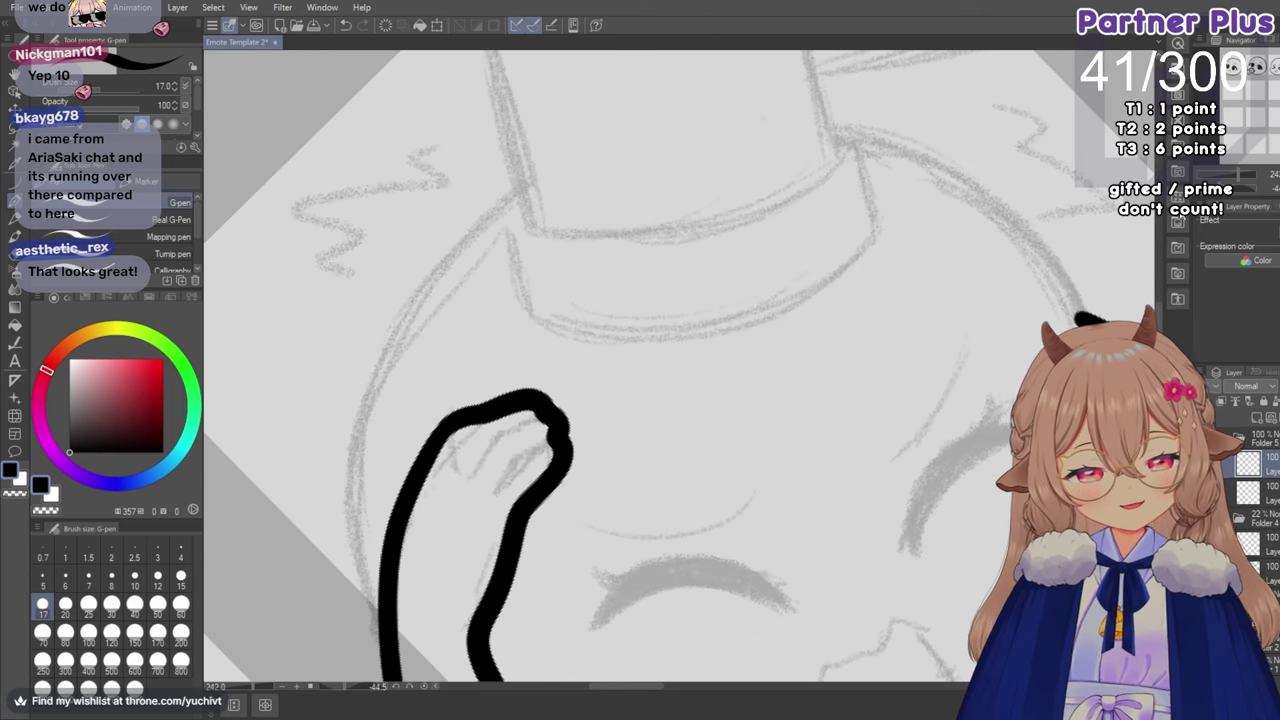
left_click(111, 576)
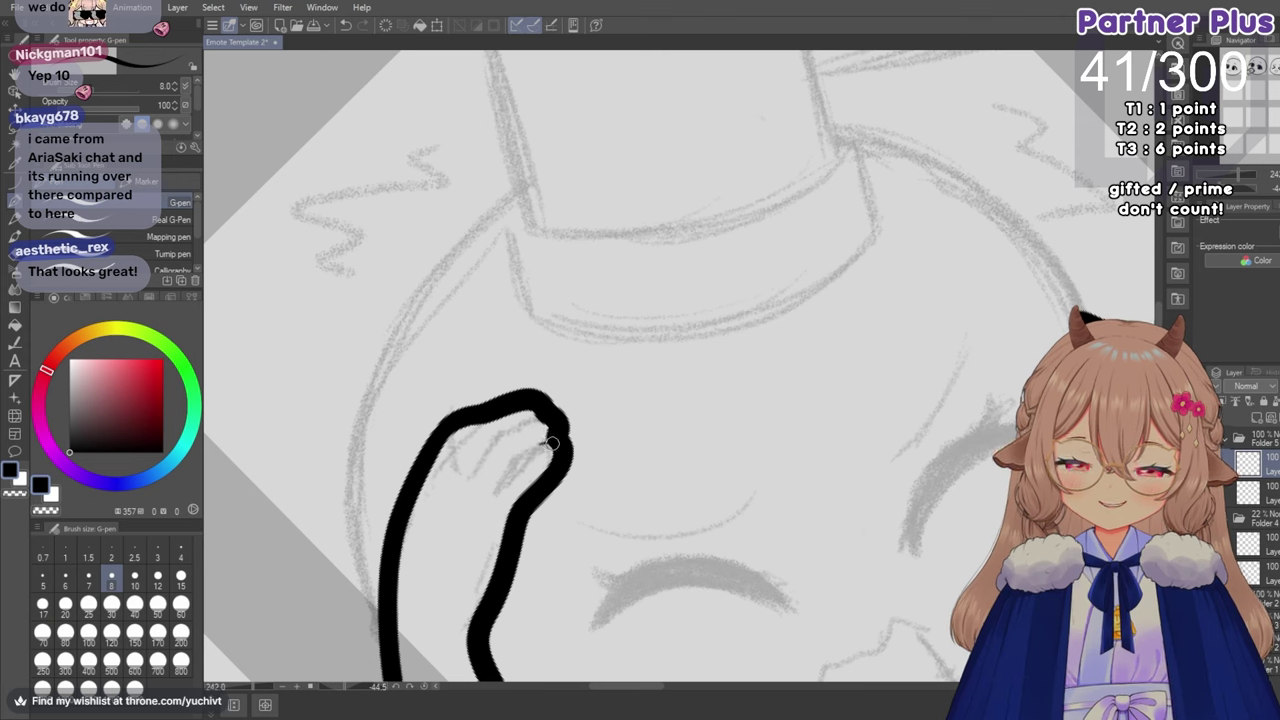
left_click_drag(548, 442, 516, 468)
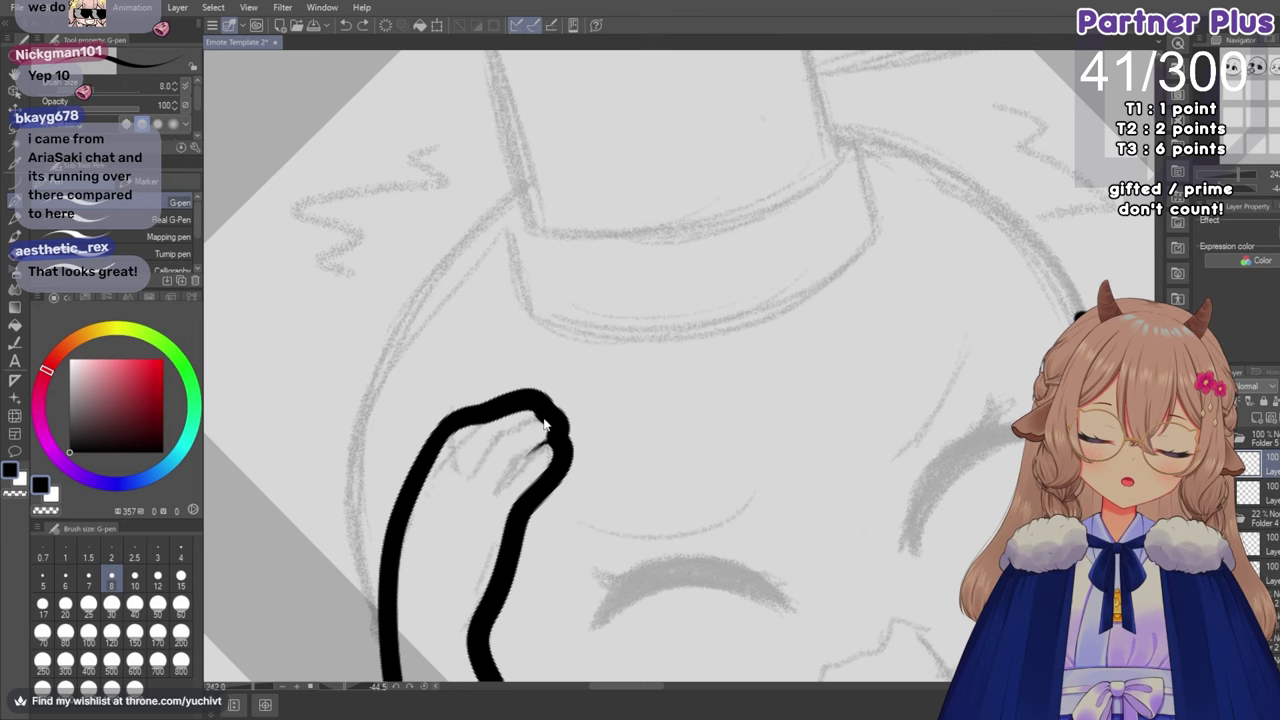
mouse_move(548, 442)
left_mouse_down()
mouse_move(495, 489)
mouse_move(542, 448)
left_mouse_up()
key("ctrl+z")
key("ctrl+z")
key("ctrl+z")
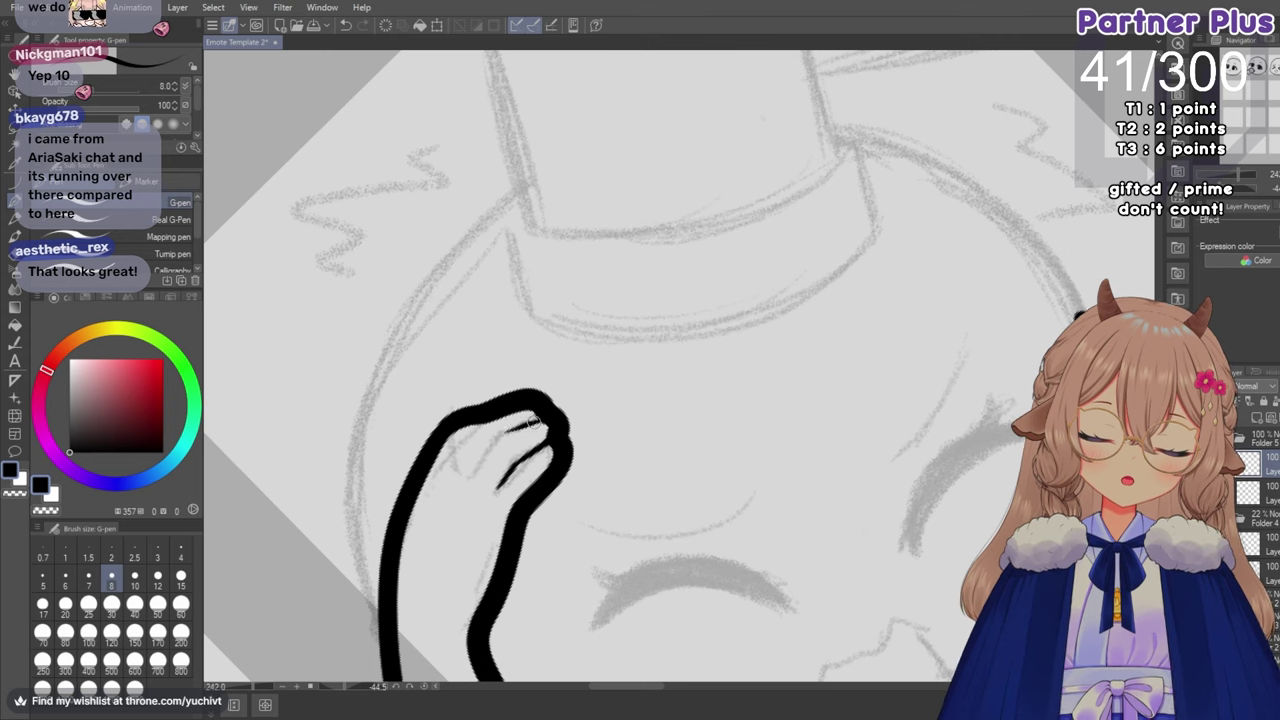
mouse_move(516, 428)
left_mouse_down()
mouse_move(479, 469)
mouse_move(486, 459)
left_mouse_up()
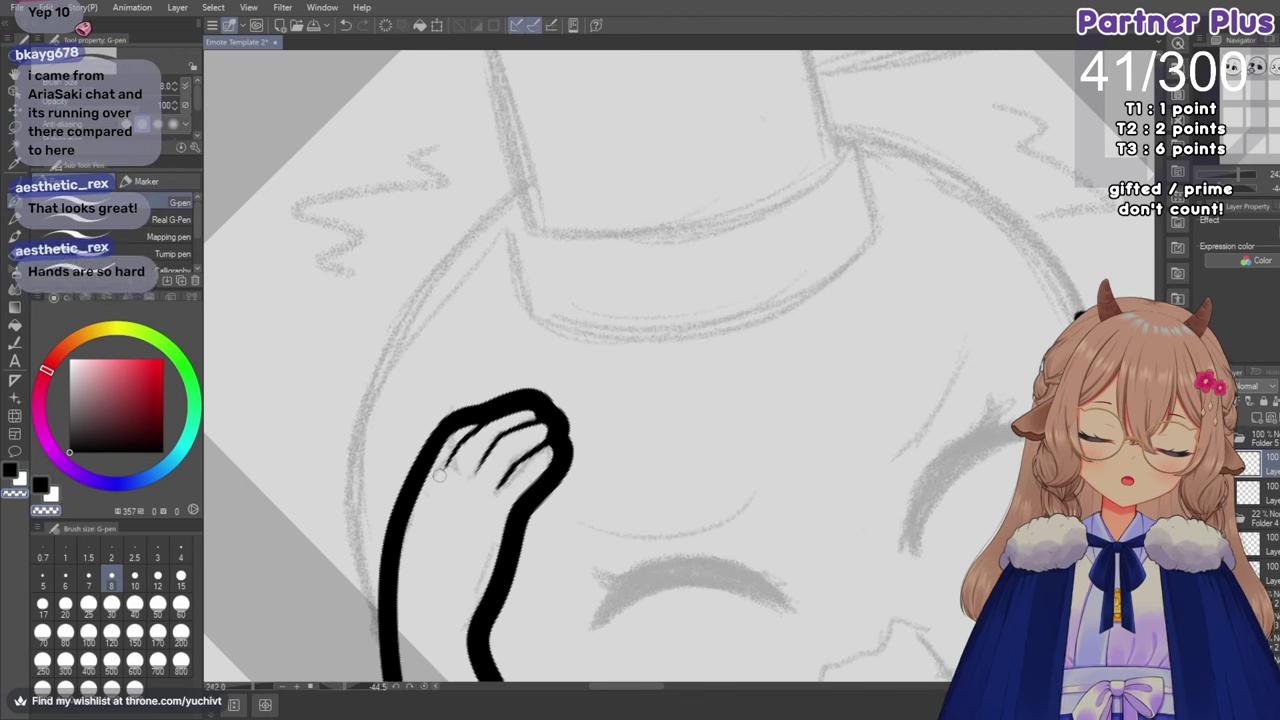
scroll(514, 420, "down", 2)
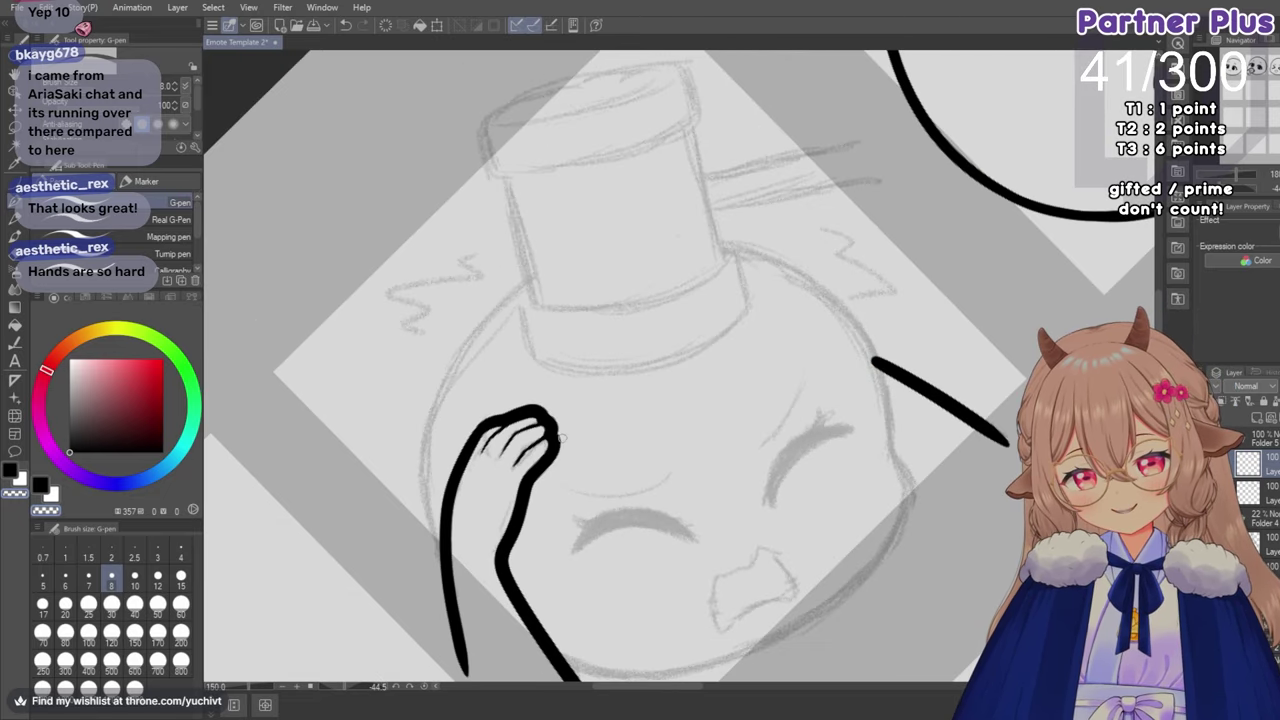
Examine the finger lines of the raised hand up close and at whole-sheet scale with the eraser ready.
scroll(556, 440, "up", 1)
scroll(550, 443, "up", 3)
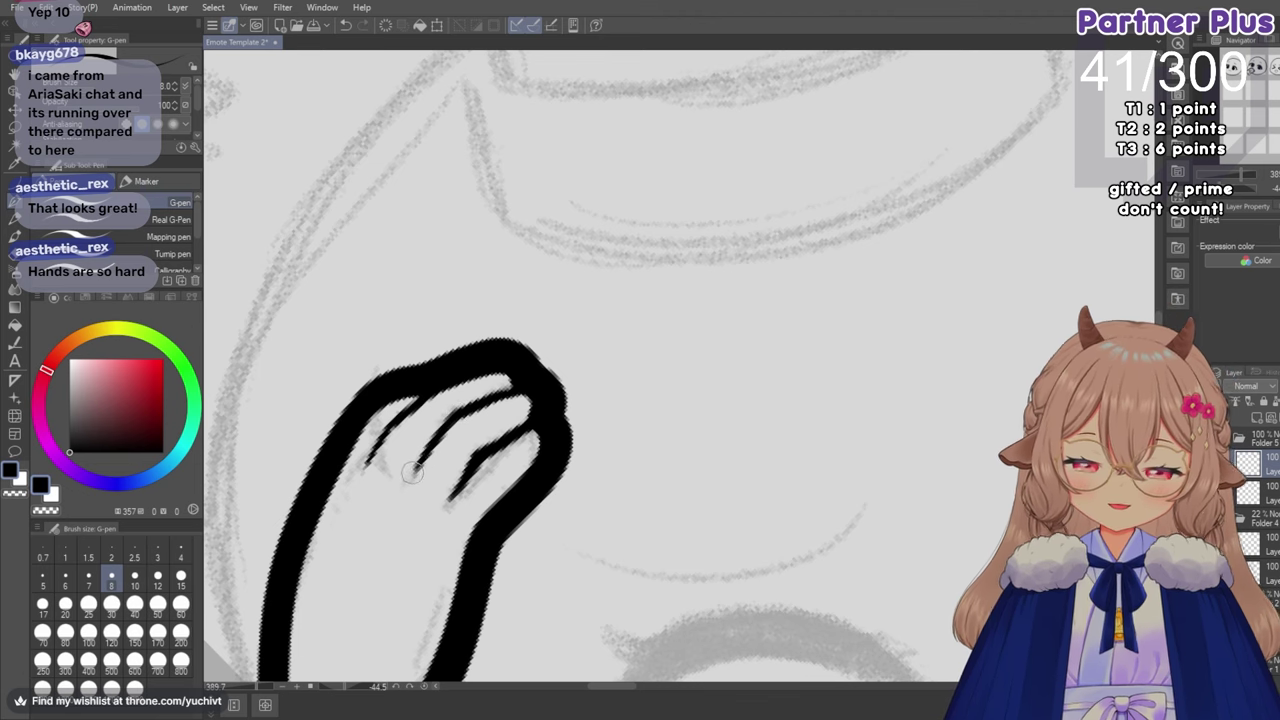
key("e")
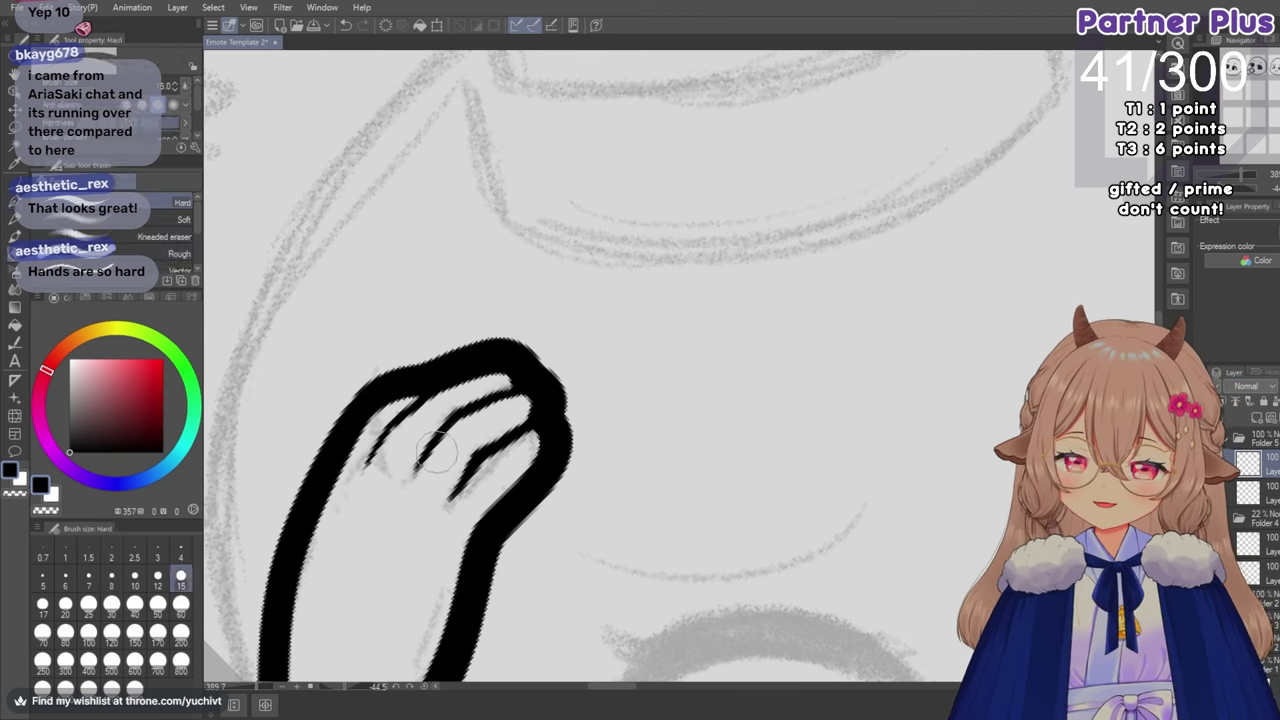
scroll(530, 485, "down", 2)
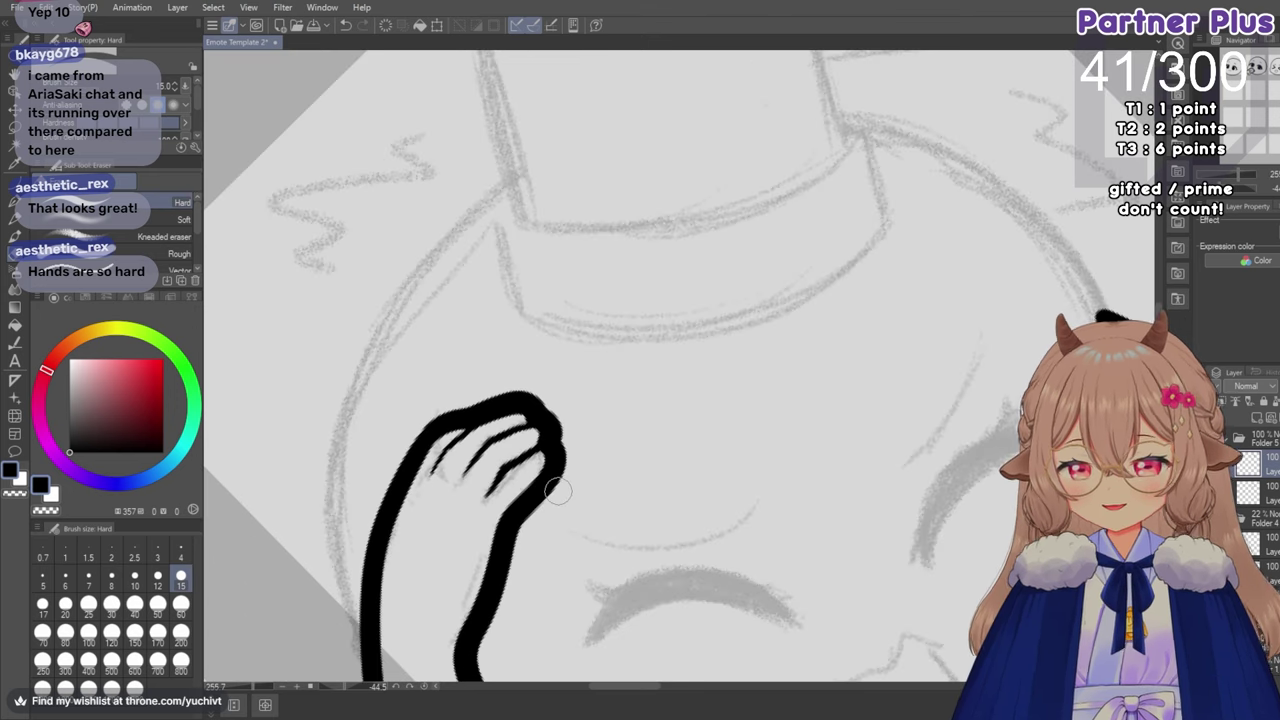
scroll(552, 485, "down", 6)
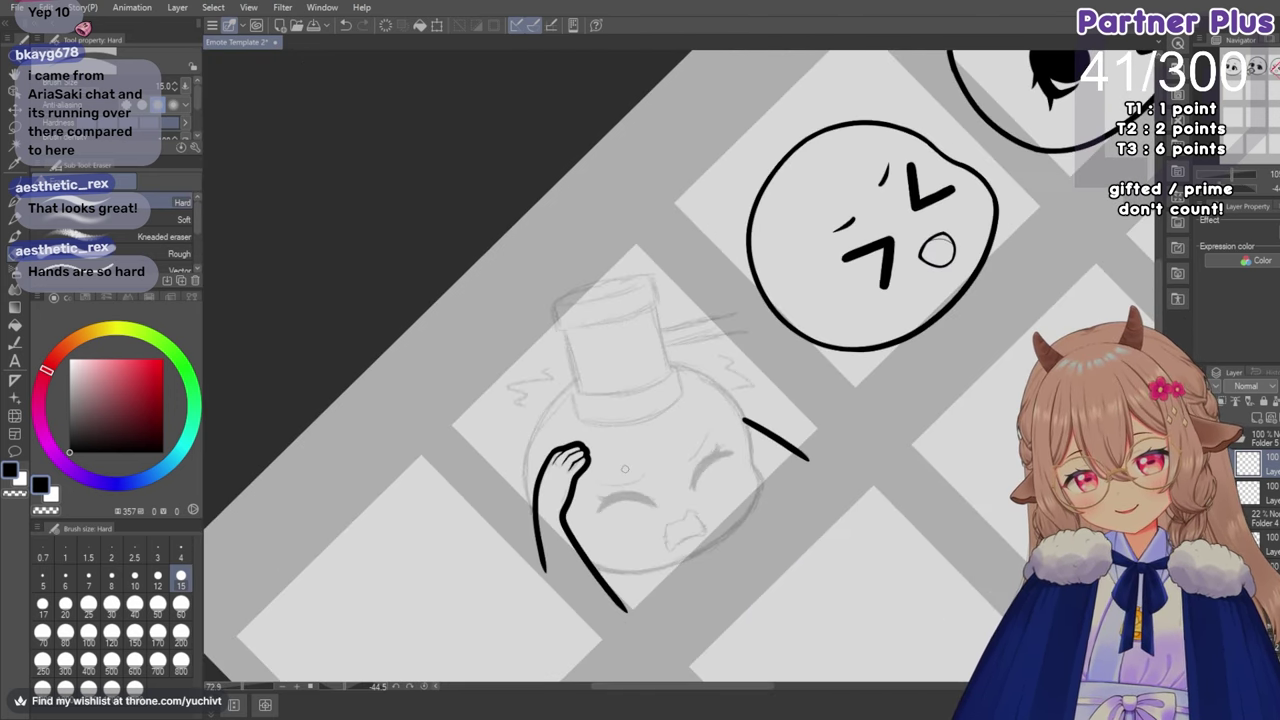
scroll(605, 470, "up", 6)
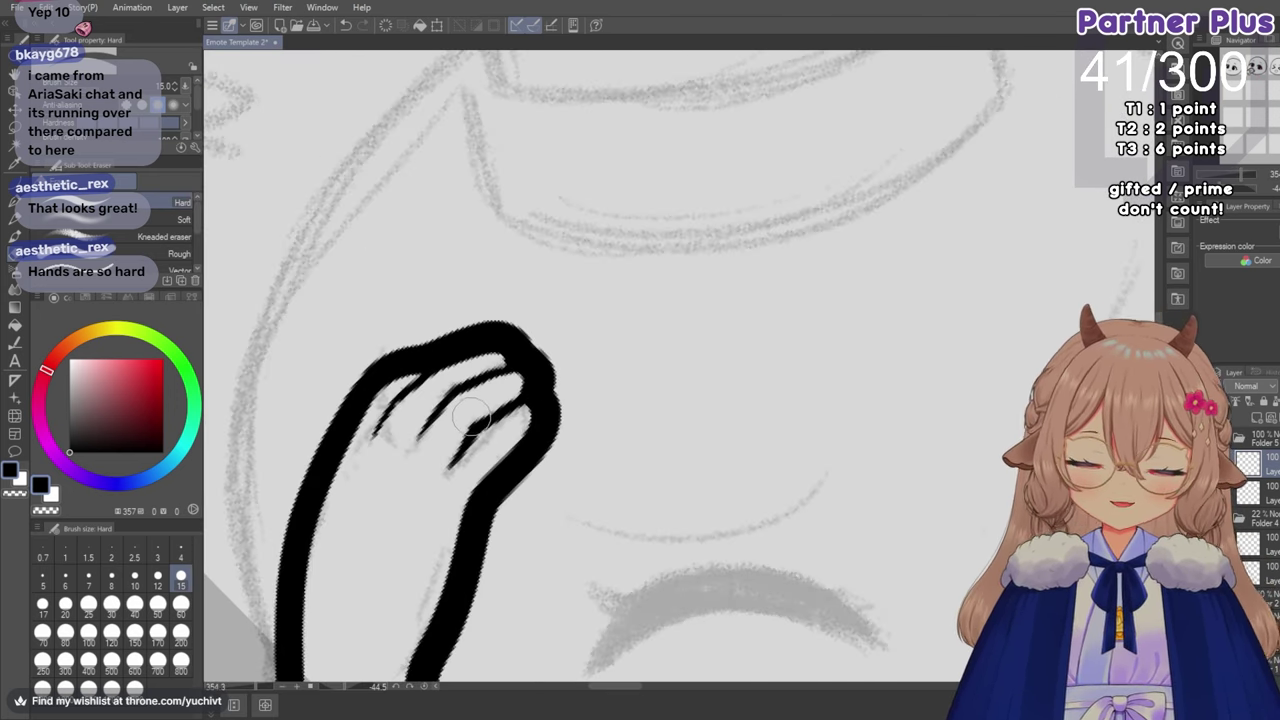
scroll(468, 412, "down", 8)
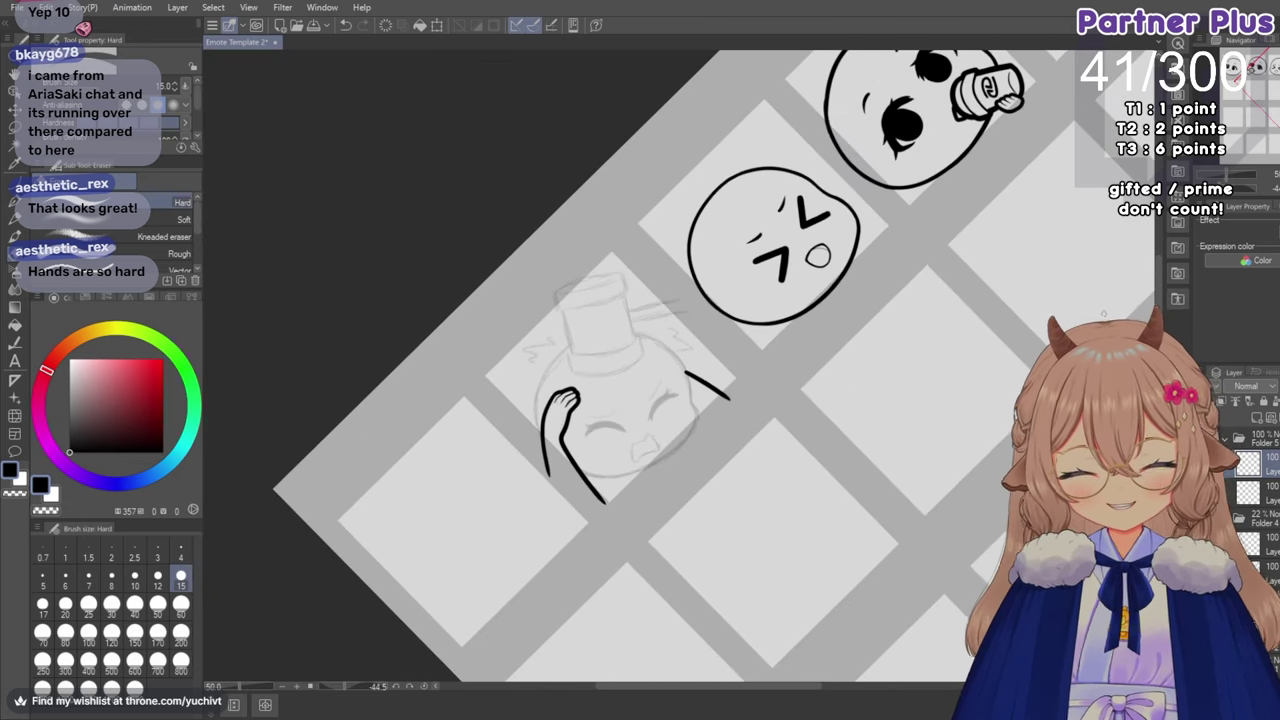
Reset the canvas rotation, flip the view back to its normal orientation and save the file.
key("ctrl+@")
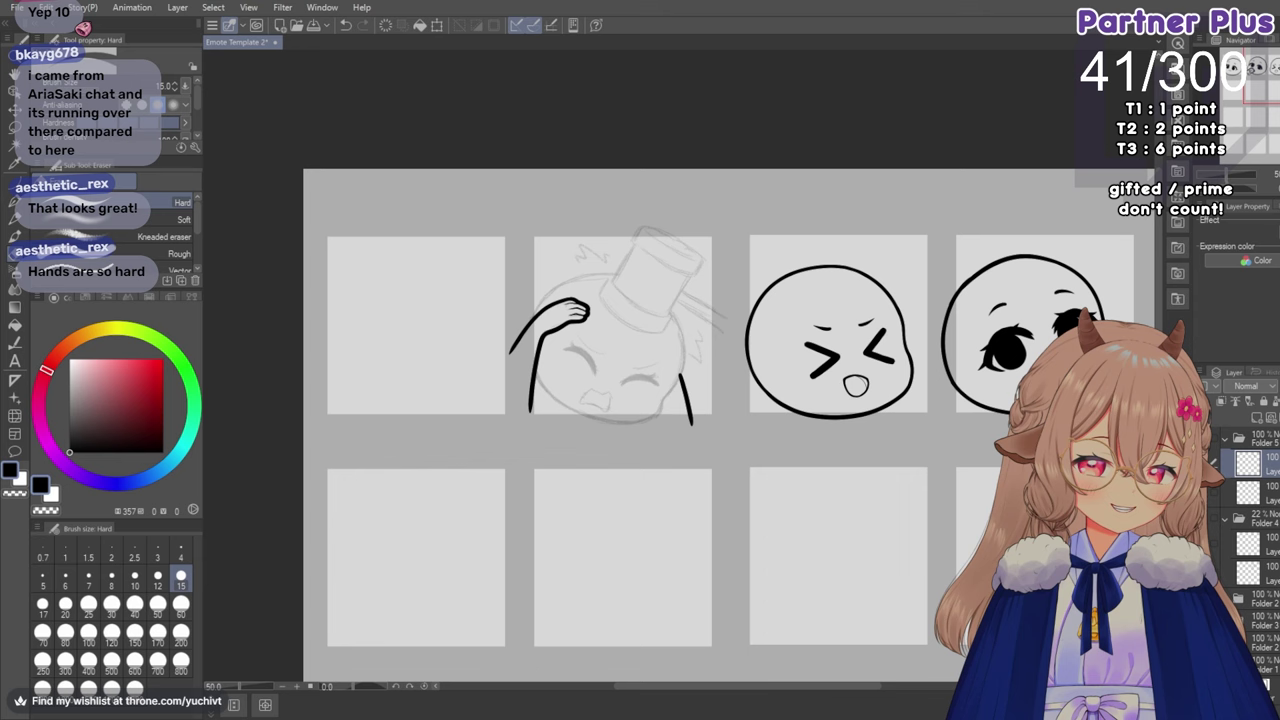
key("h")
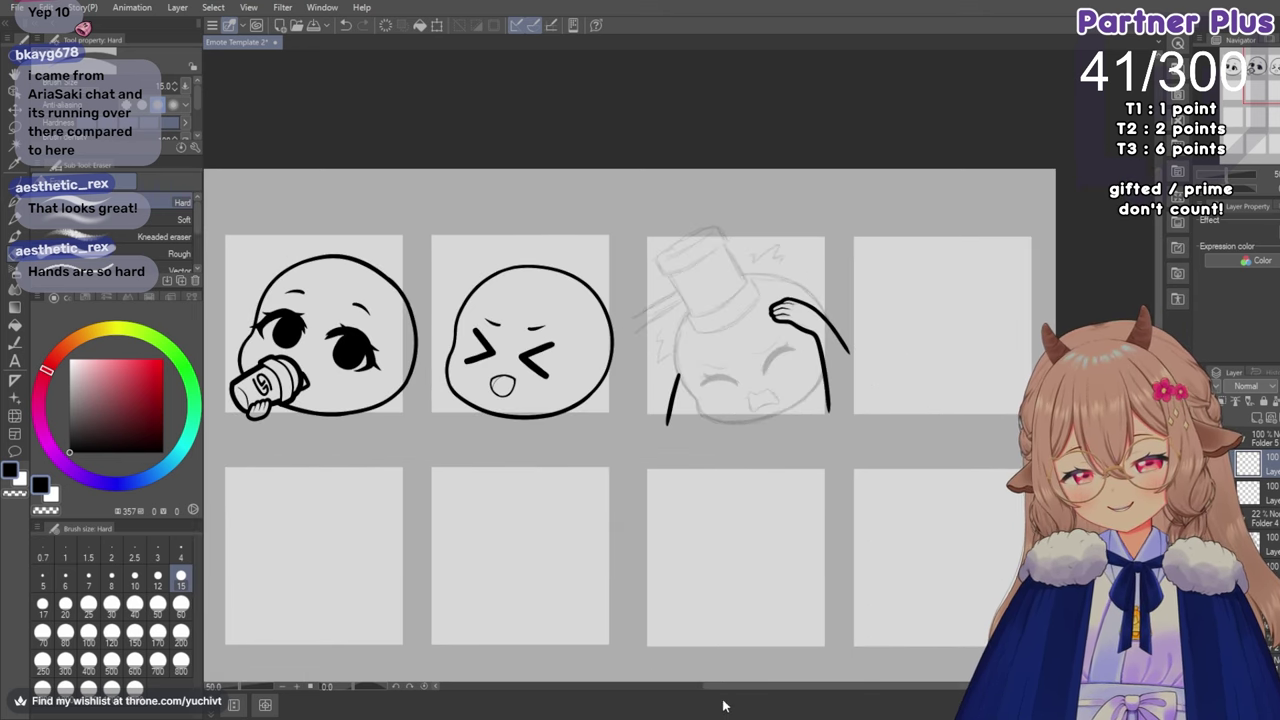
left_click_drag(735, 693, 766, 689)
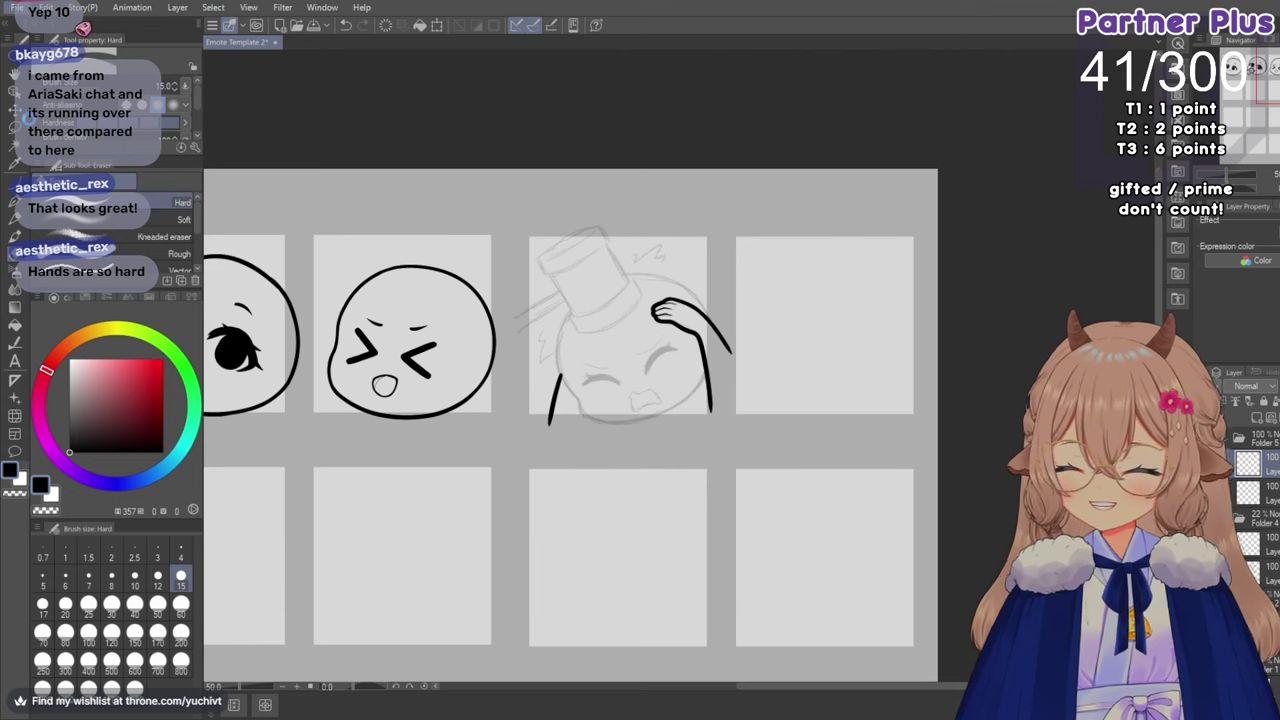
key("ctrl+s")
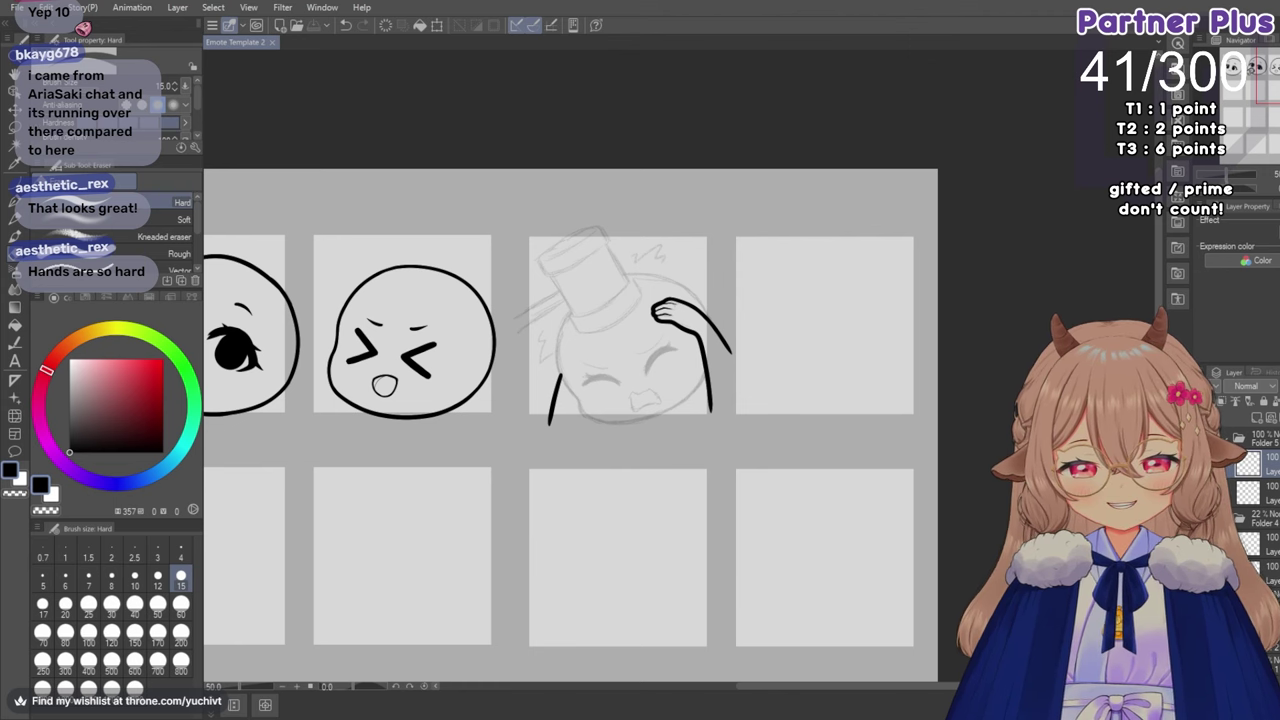
Show the head outline layer, make it active and erase its line ends crossing into the raised arm with a size 30 hard eraser.
left_click_drag(808, 692, 757, 689)
key("ctrl+plus")
key("ctrl+plus")
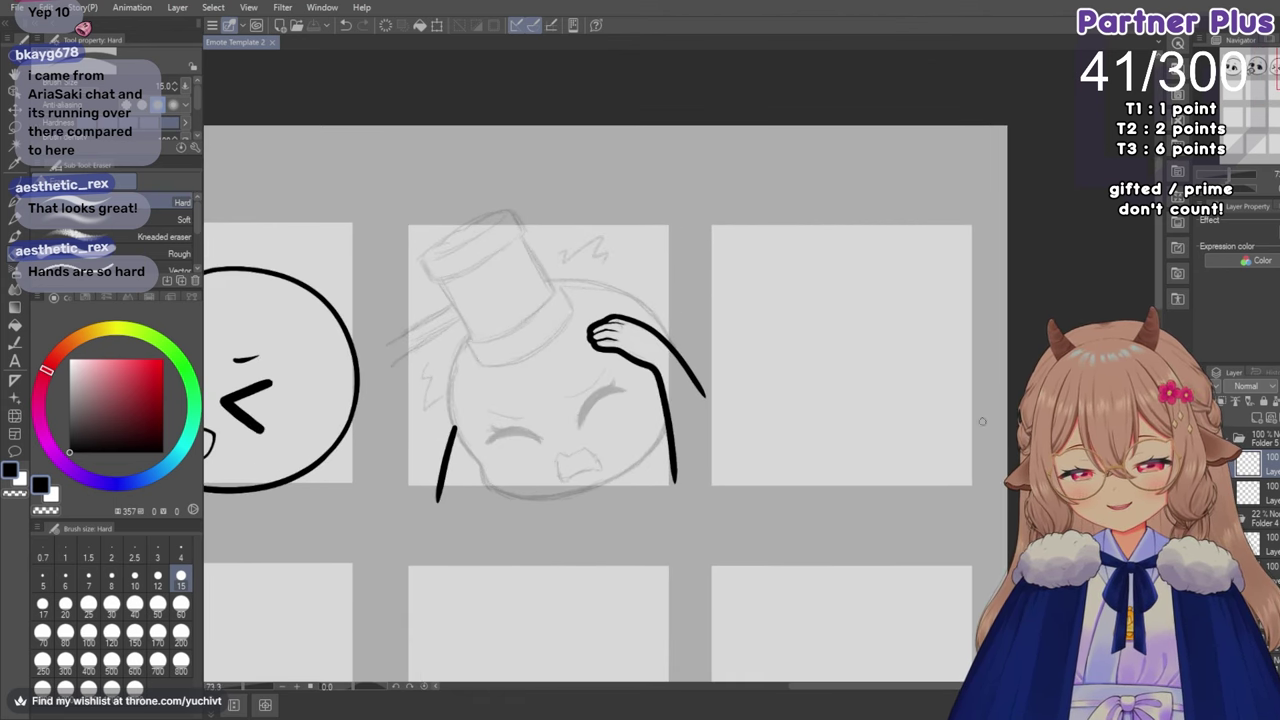
left_click_drag(527, 293, 470, 335)
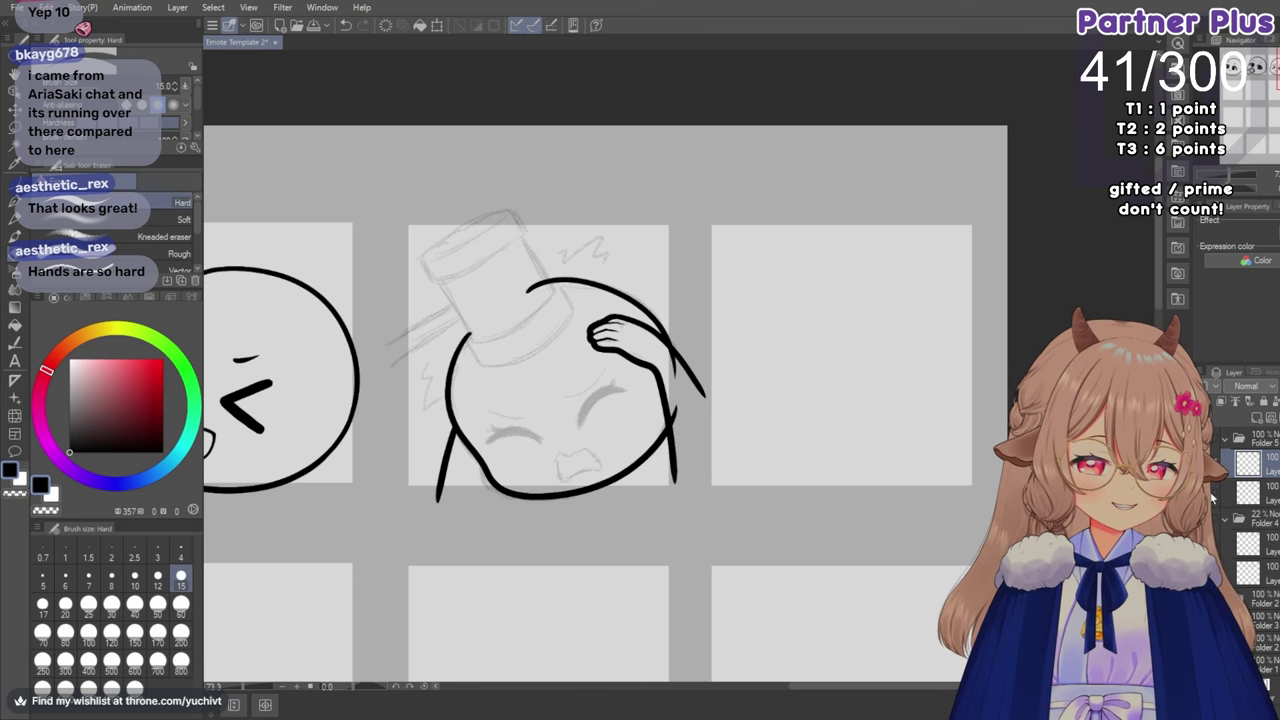
key("ctrl+plus")
scroll(681, 436, "up", 2)
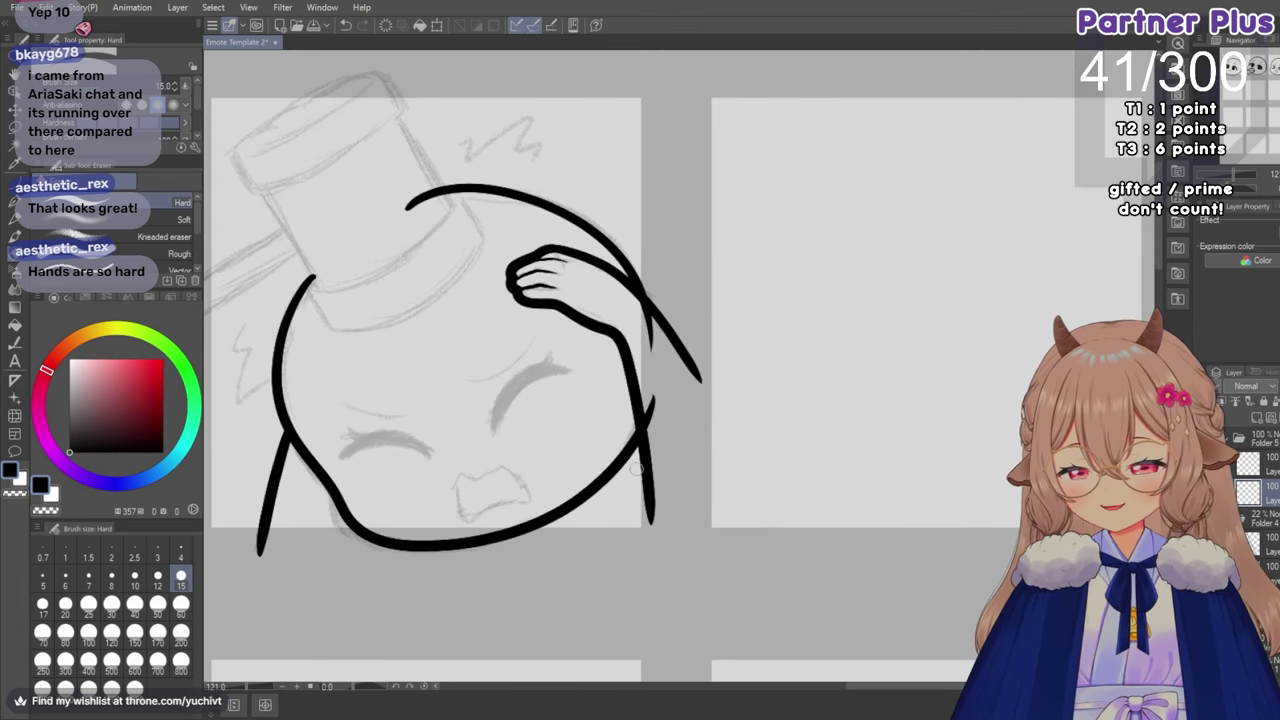
left_click(111, 605)
left_click_drag(662, 384, 656, 401)
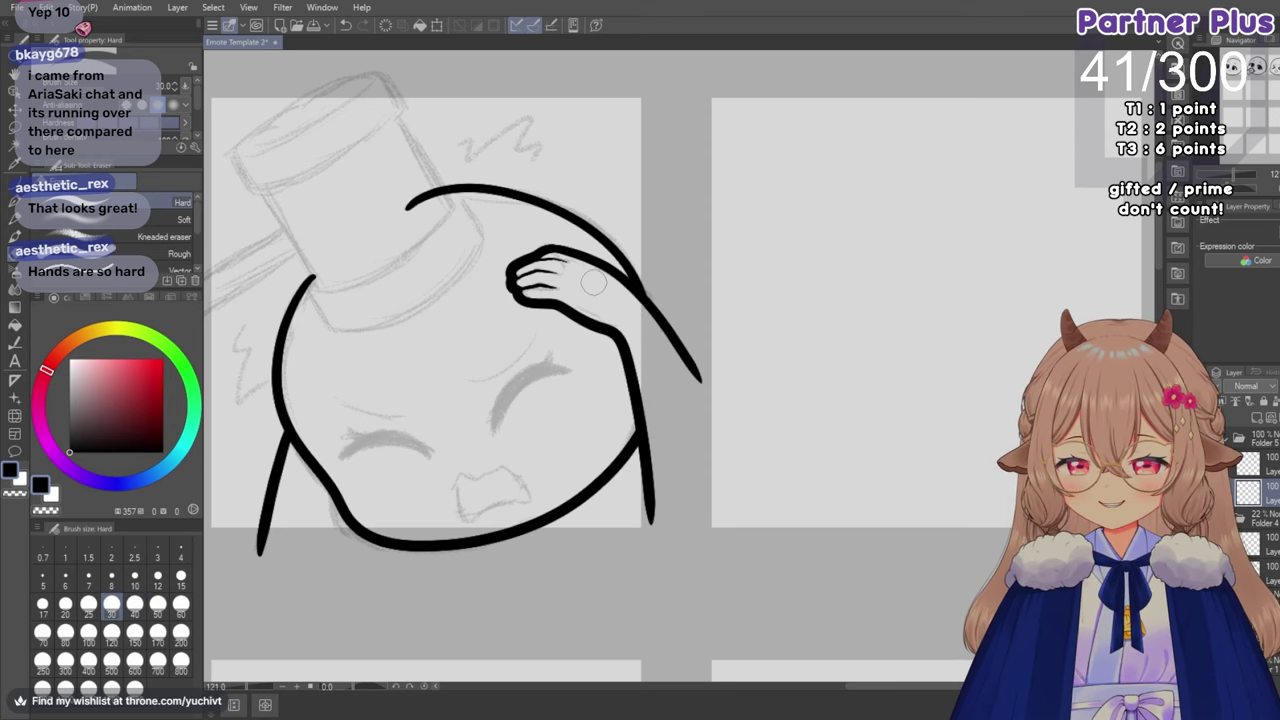
Examine how the head outline and raised arm fit together over the sketch, both close up and beside the neighbouring emotes.
scroll(692, 355, "down", 1)
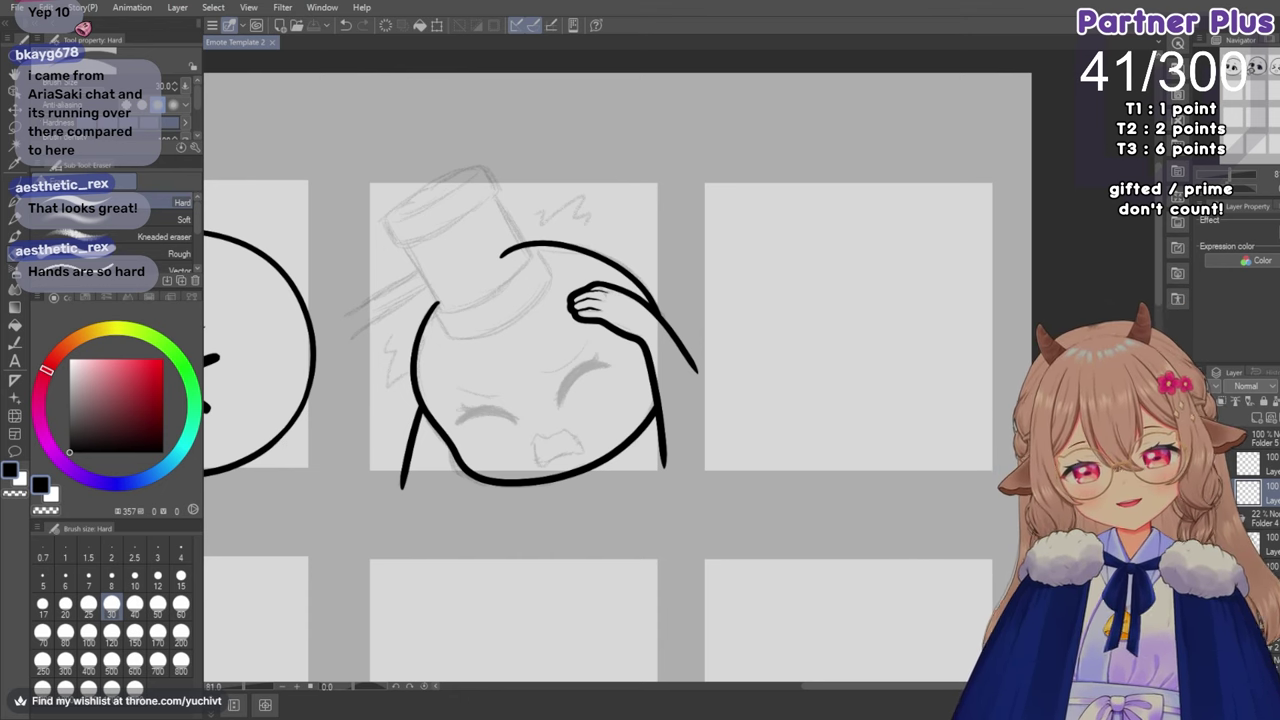
scroll(385, 502, "down", 4)
scroll(385, 502, "up", 4)
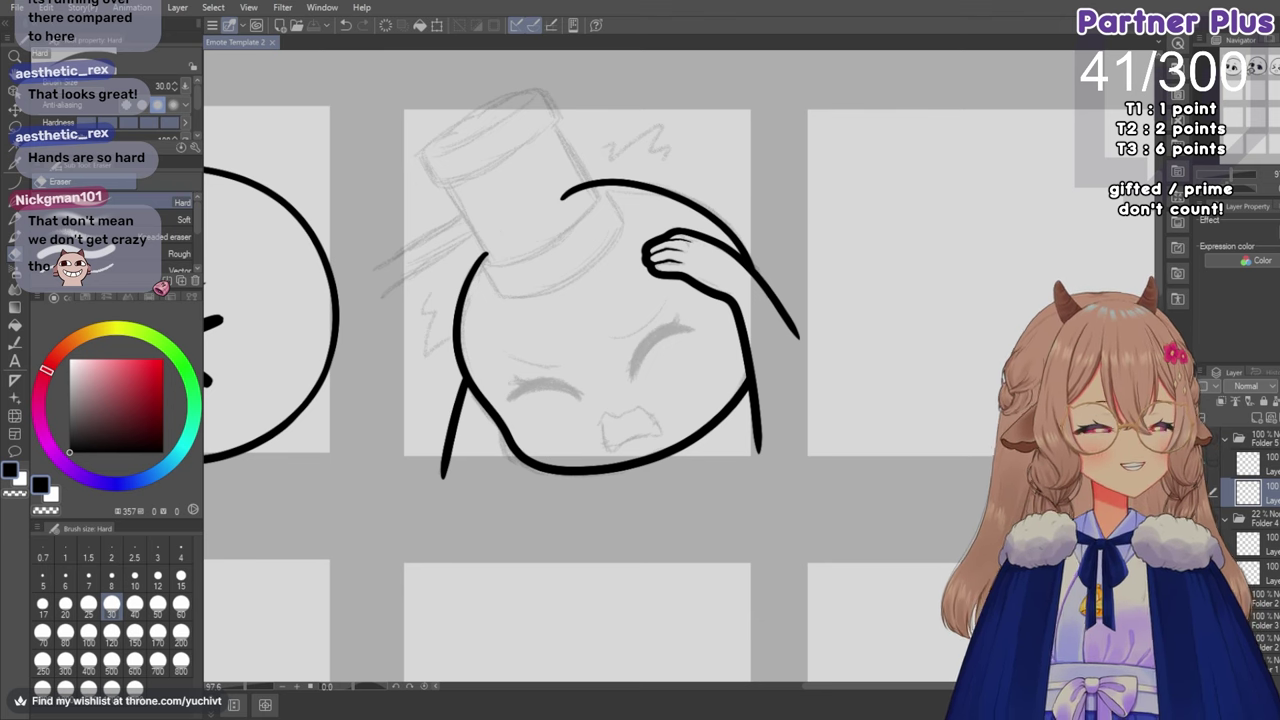
scroll(422, 360, "down", 2)
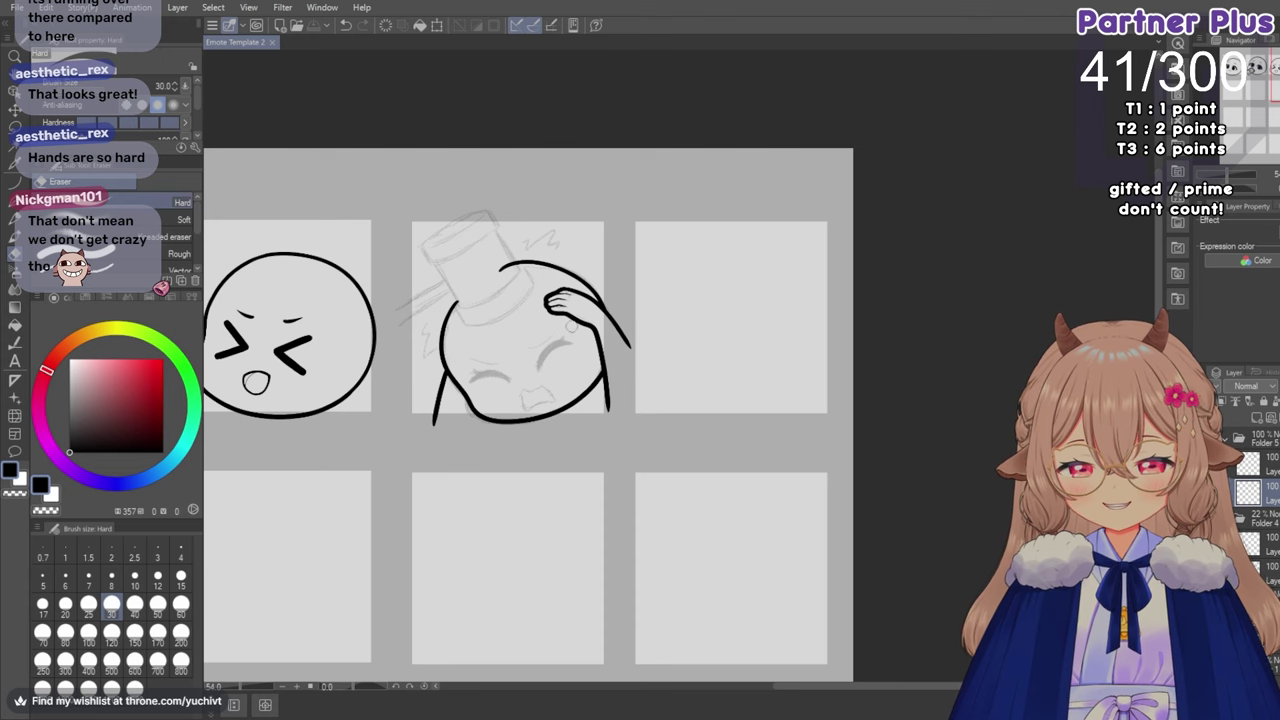
scroll(584, 322, "up", 3)
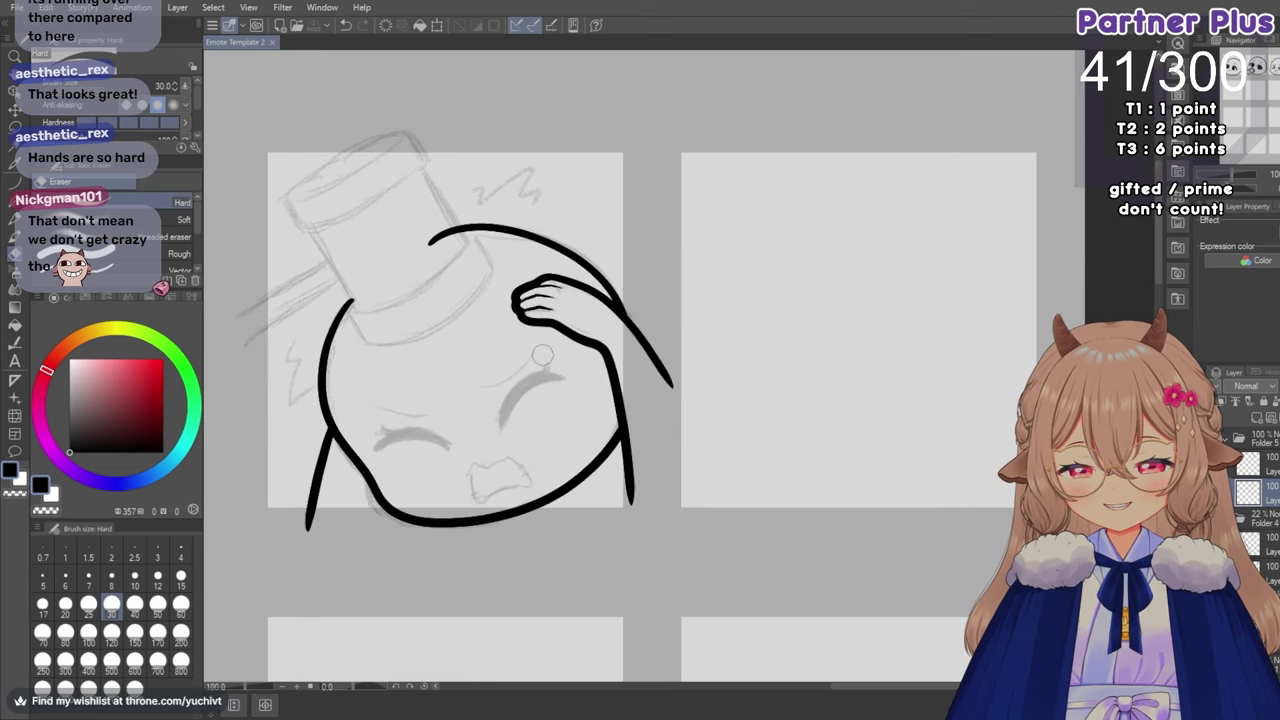
scroll(543, 355, "up", 4)
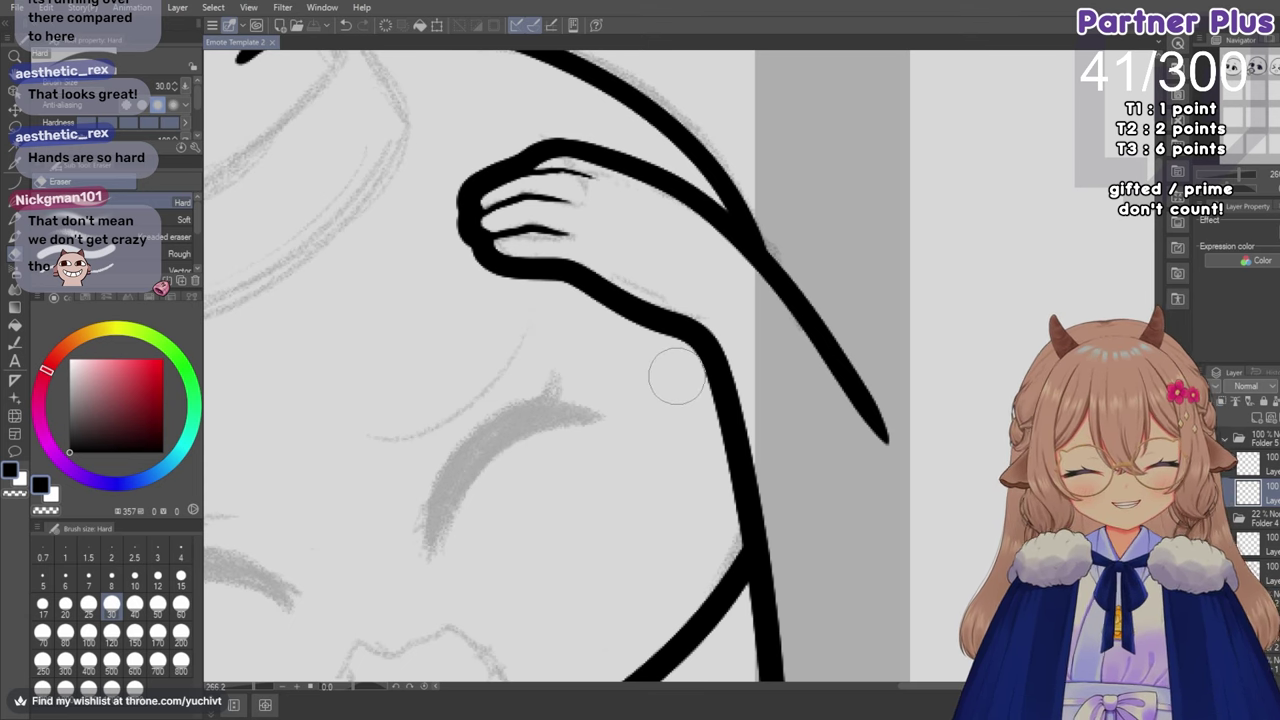
scroll(677, 377, "down", 7)
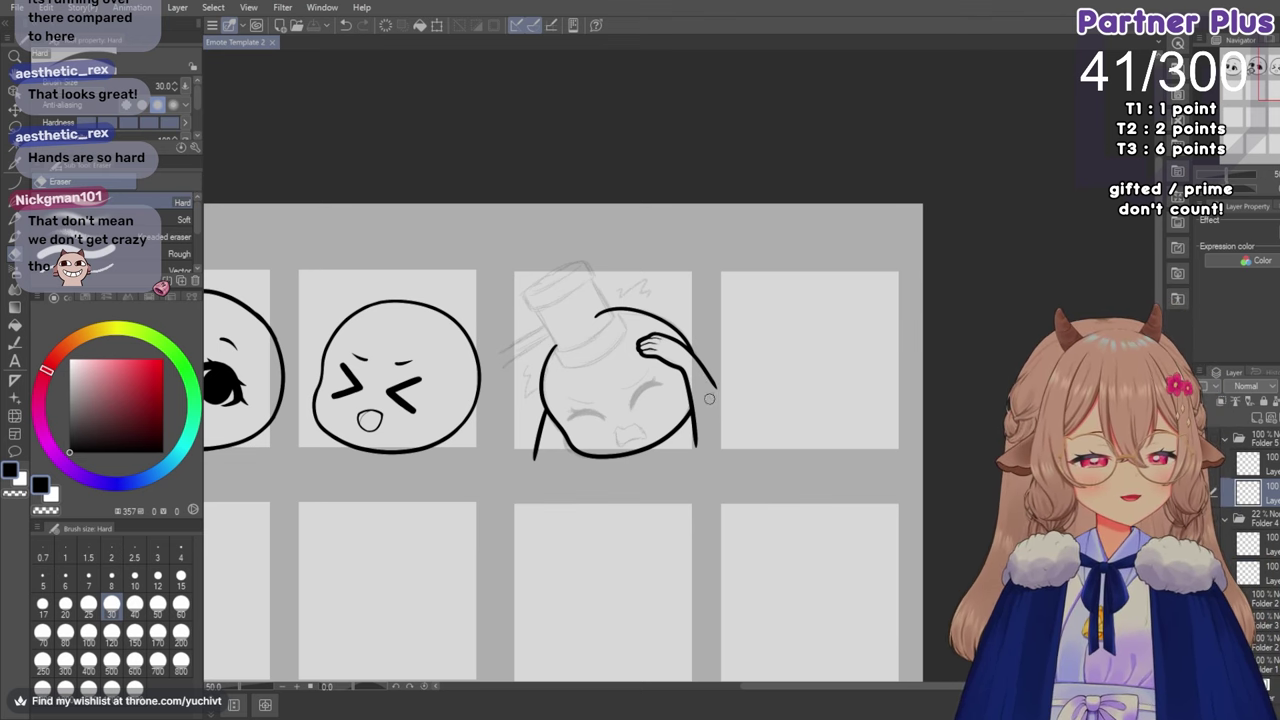
scroll(795, 393, "up", 2)
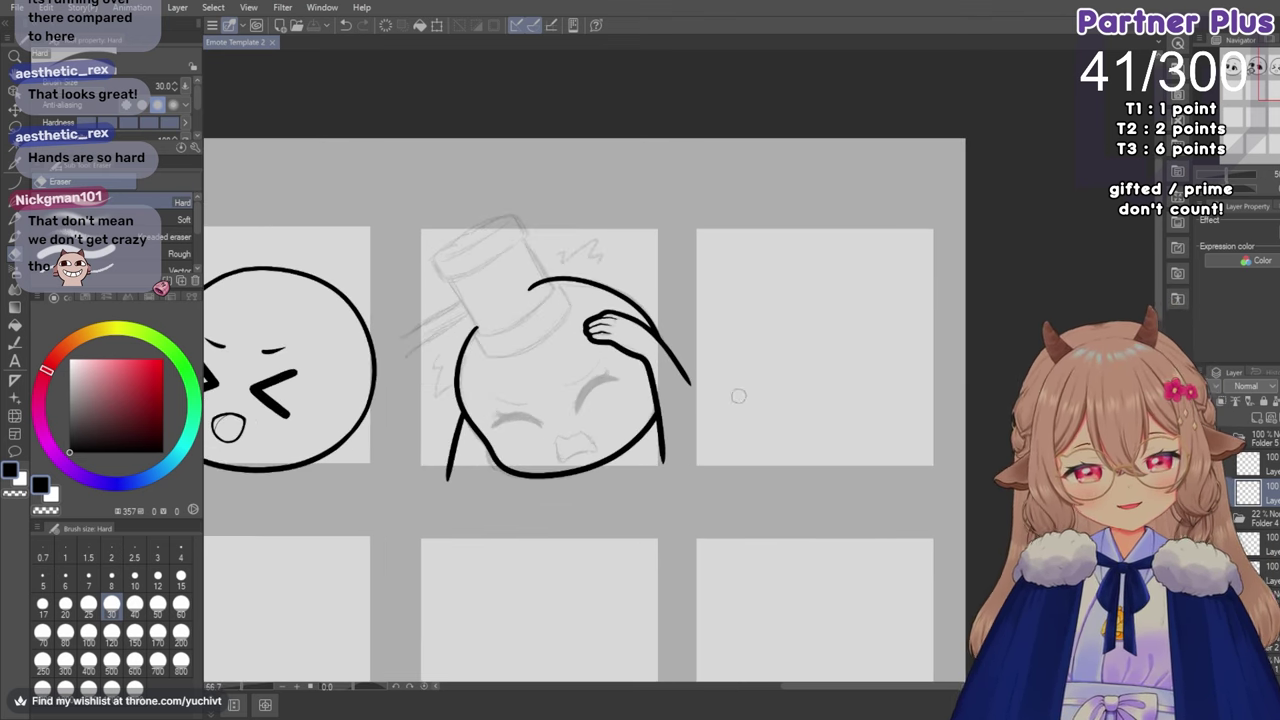
scroll(738, 396, "up", 2)
scroll(437, 380, "down", 1)
scroll(435, 379, "up", 2)
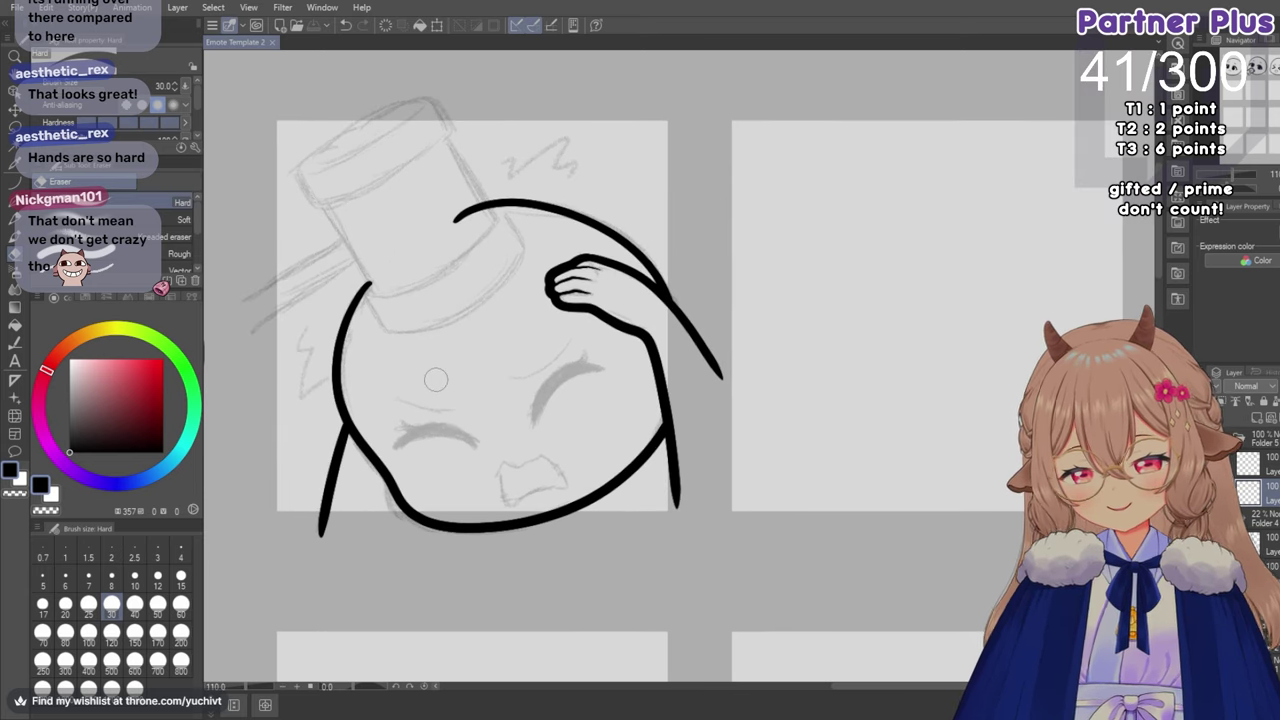
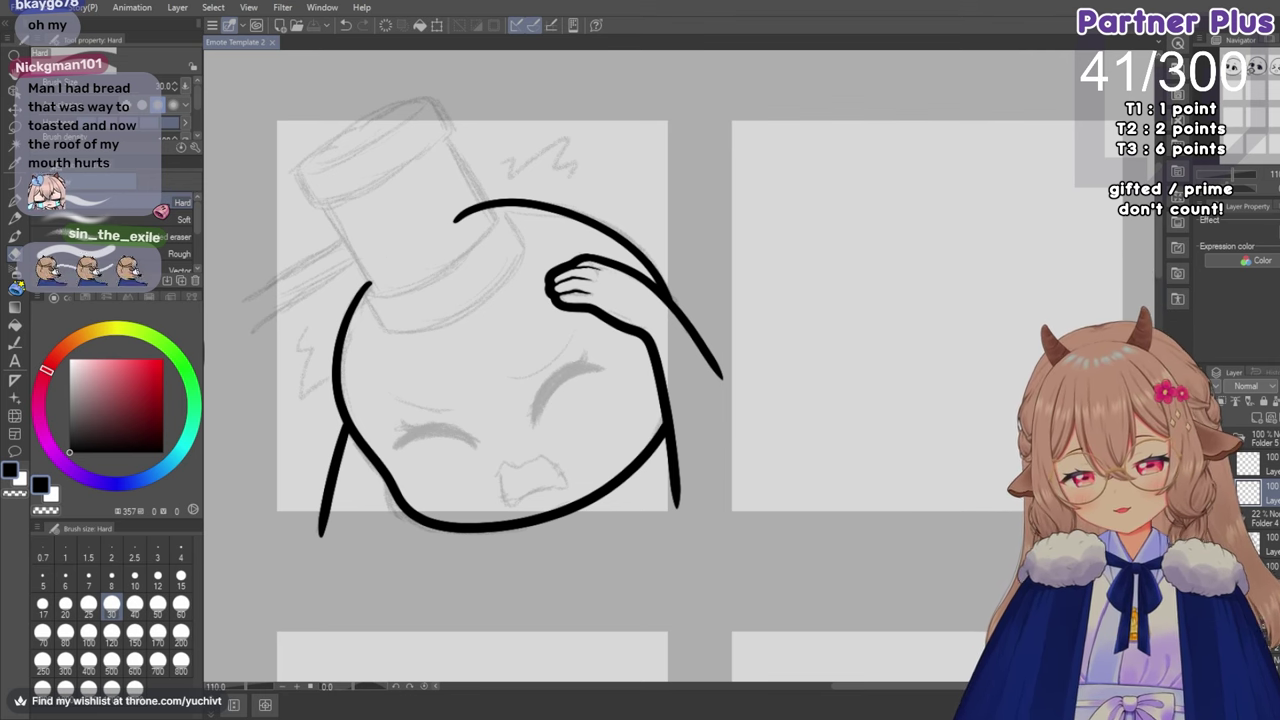
scroll(371, 428, "down", 2)
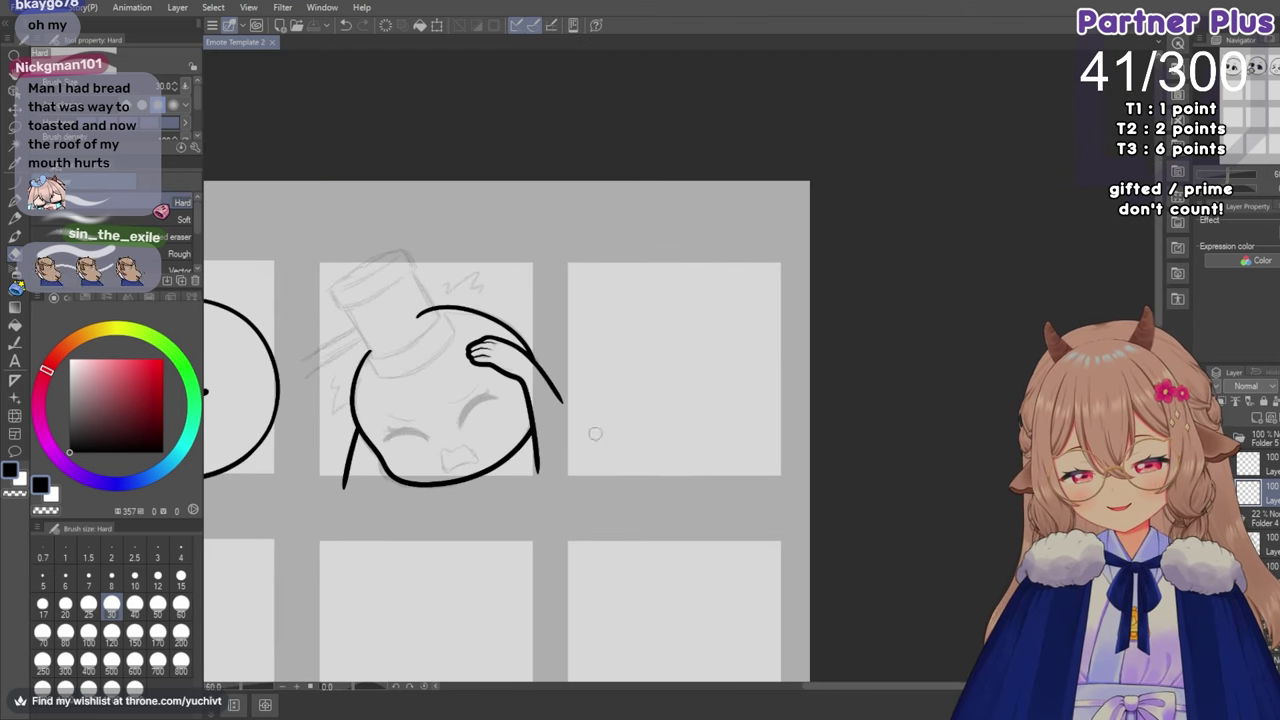
scroll(364, 410, "up", 4)
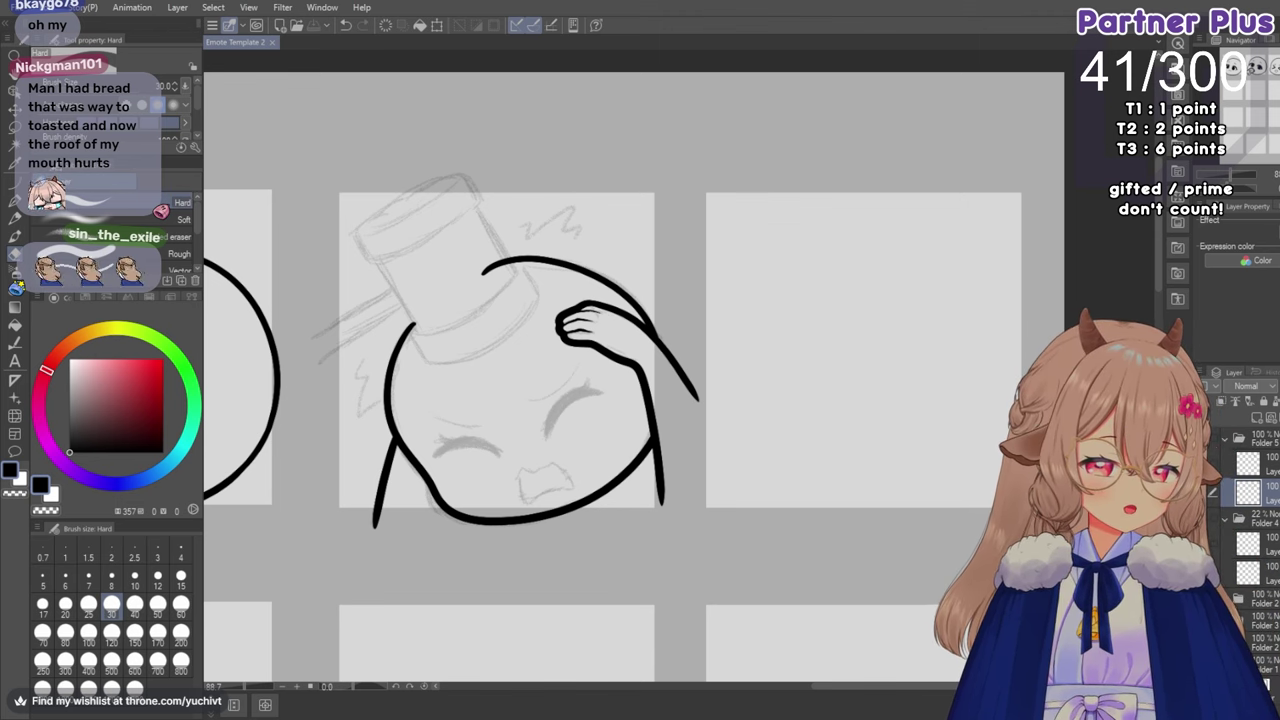
Hide and show the arm line layer, make it active and add a new layer for the face.
left_click(1199, 463)
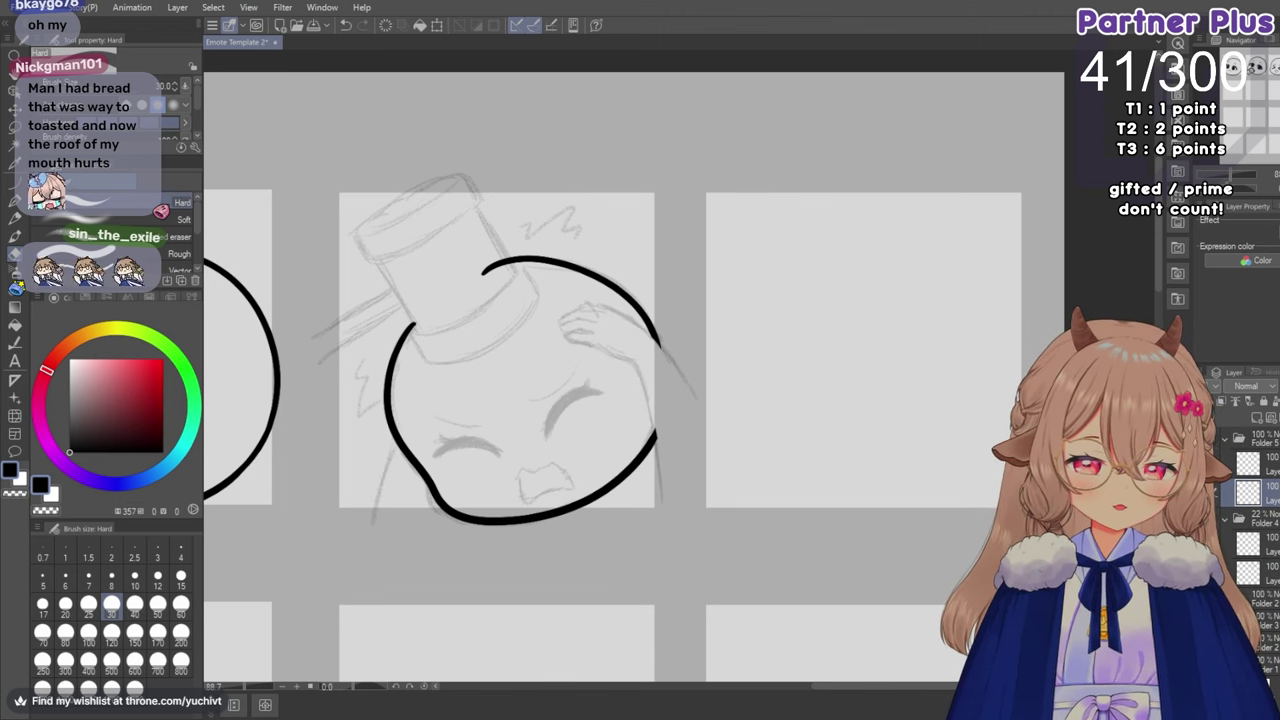
key("ctrl+y")
key("ctrl+y")
key("ctrl+y")
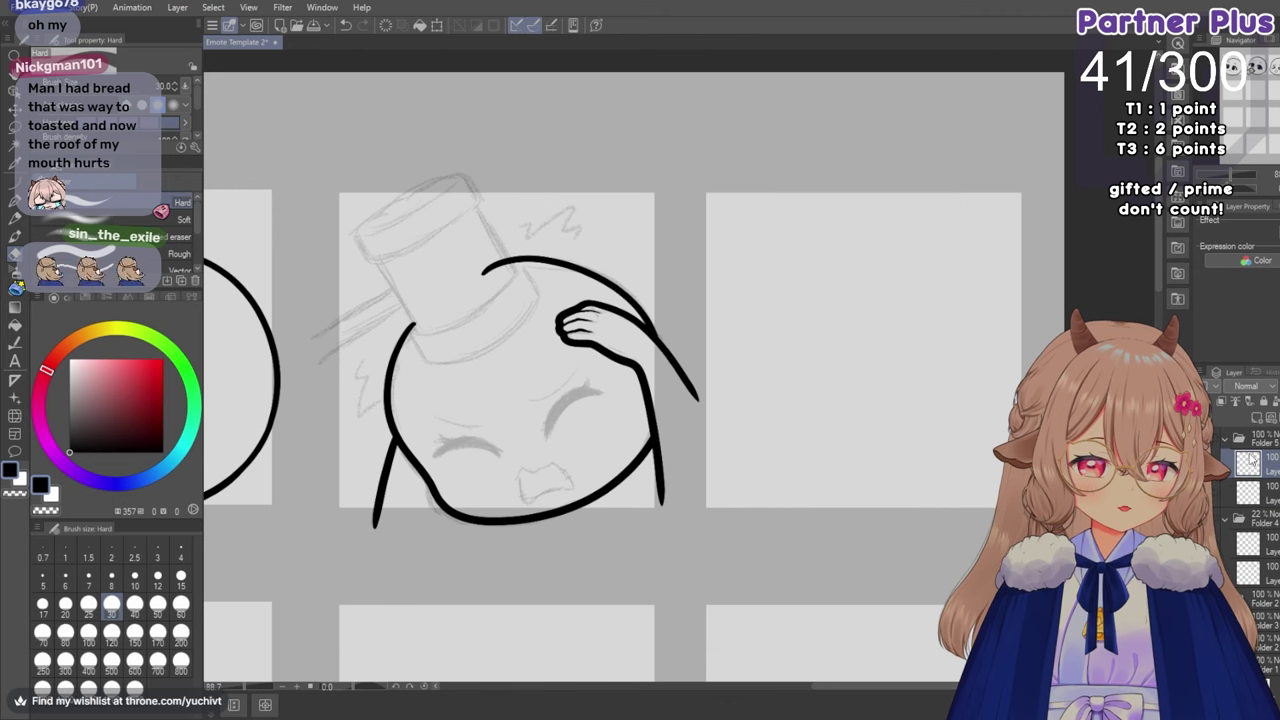
scroll(585, 480, "up", 5)
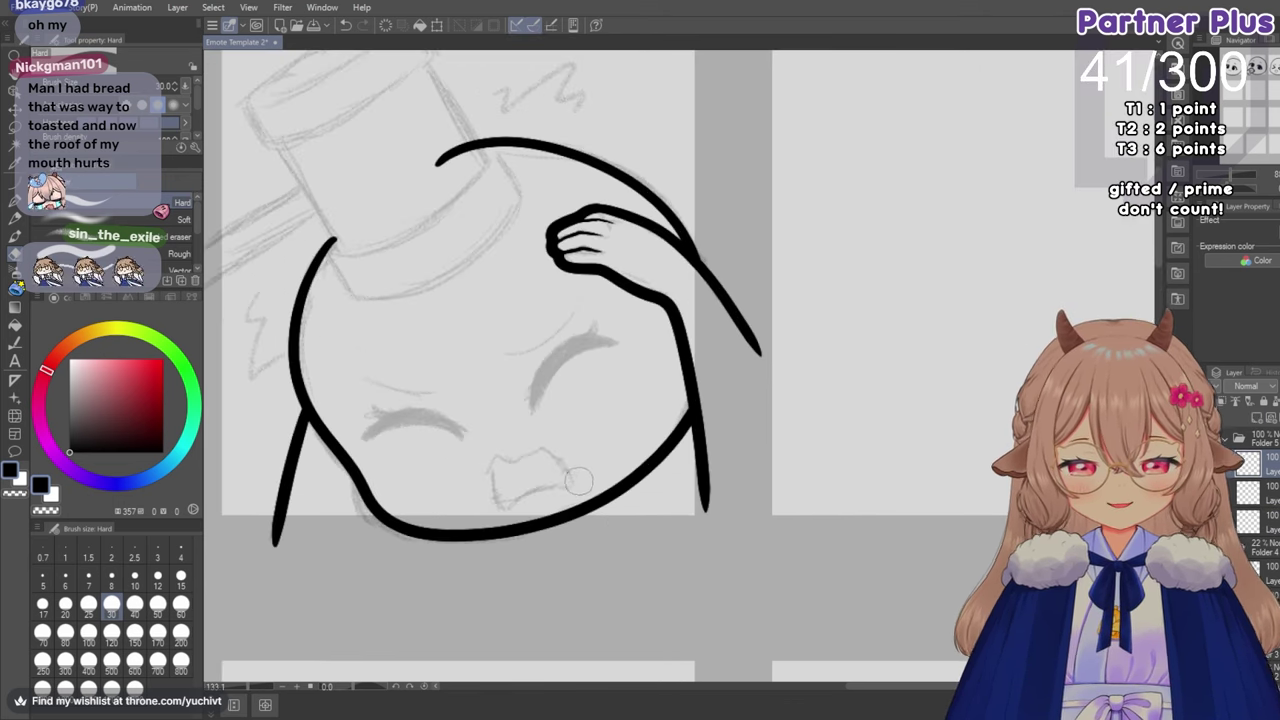
Ink the main arc of the closed eye nearest the raised arm with the G-pen at size 15, redrawing it twice.
left_click(15, 220)
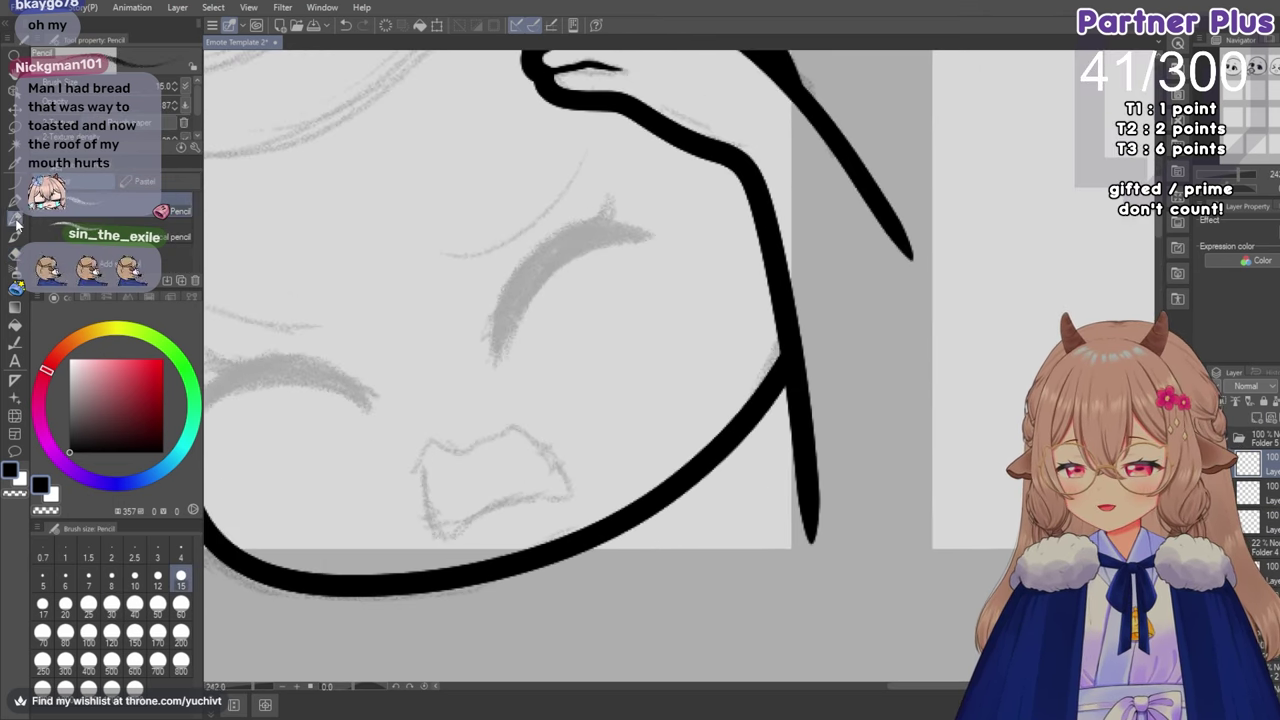
key("p")
left_click(181, 577)
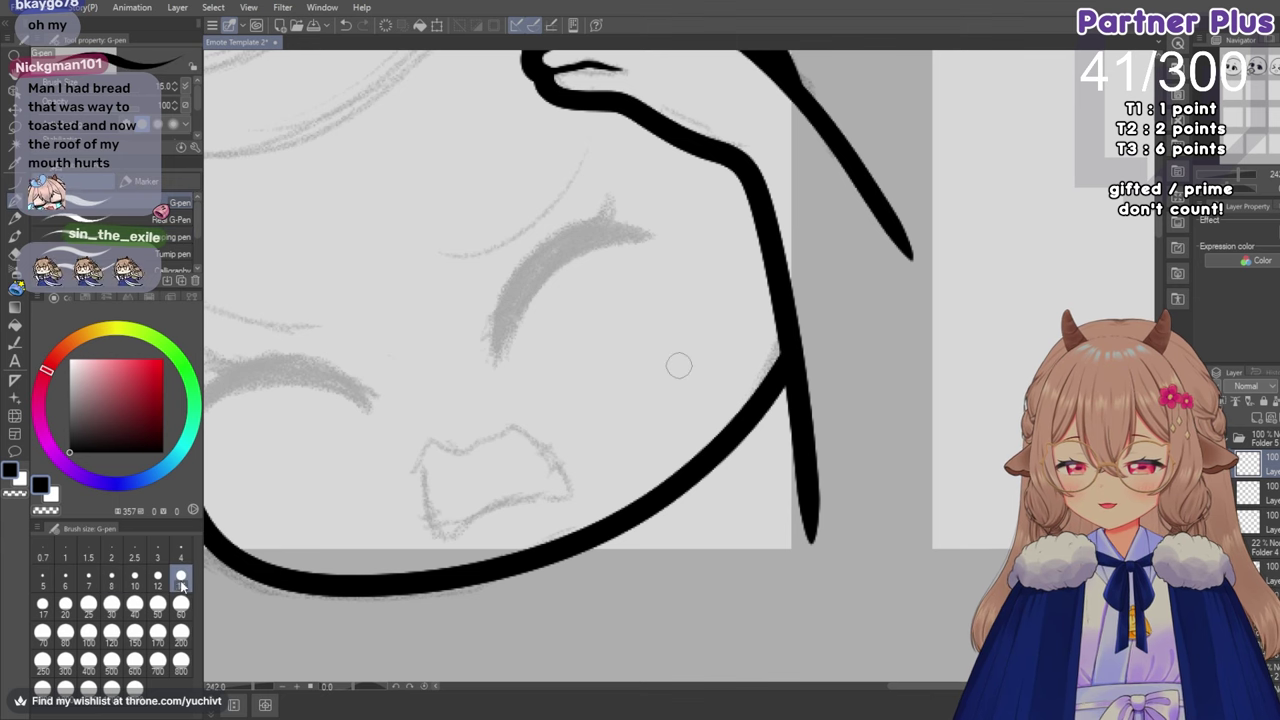
mouse_move(645, 236)
left_mouse_down()
mouse_move(530, 302)
mouse_move(508, 362)
left_mouse_up()
key("ctrl+z")
left_click_drag(600, 238, 505, 362)
key("ctrl+z")
mouse_move(598, 238)
left_mouse_down()
mouse_move(548, 260)
mouse_move(502, 362)
left_mouse_up()
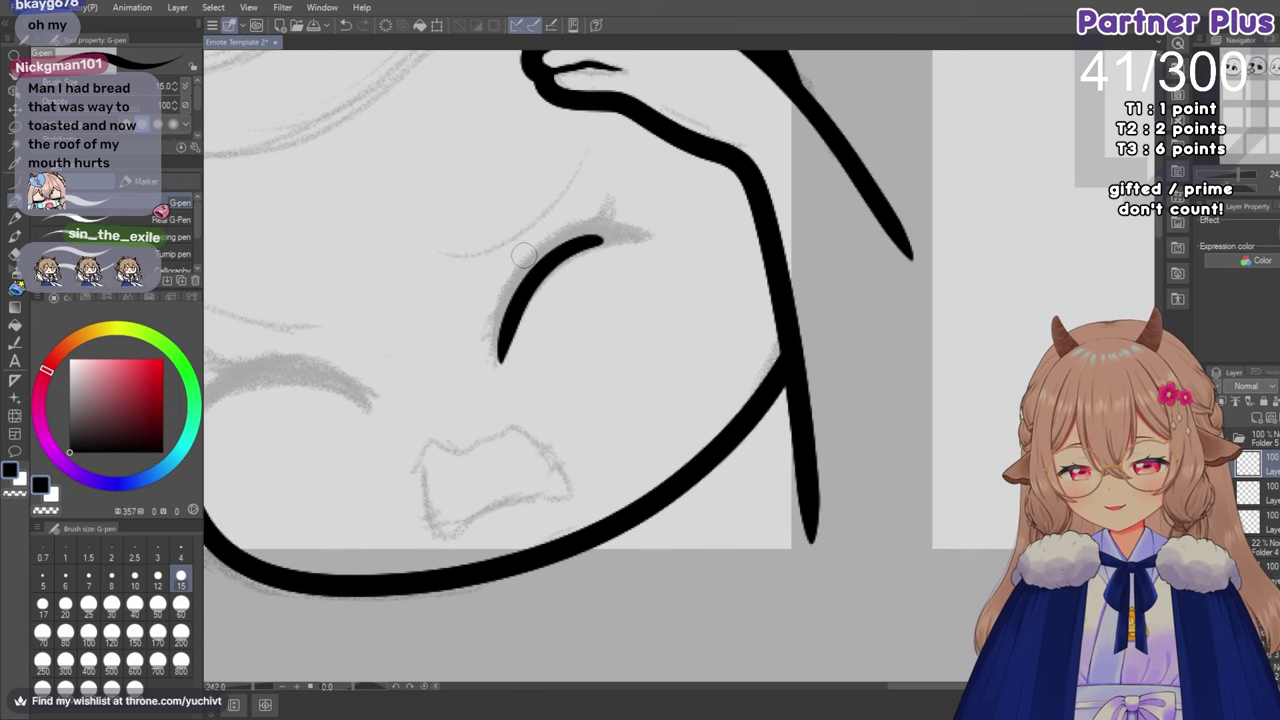
Rotate the view and extend the eye's arc with a tapered stroke to its outer corner.
scroll(522, 256, "down", 4)
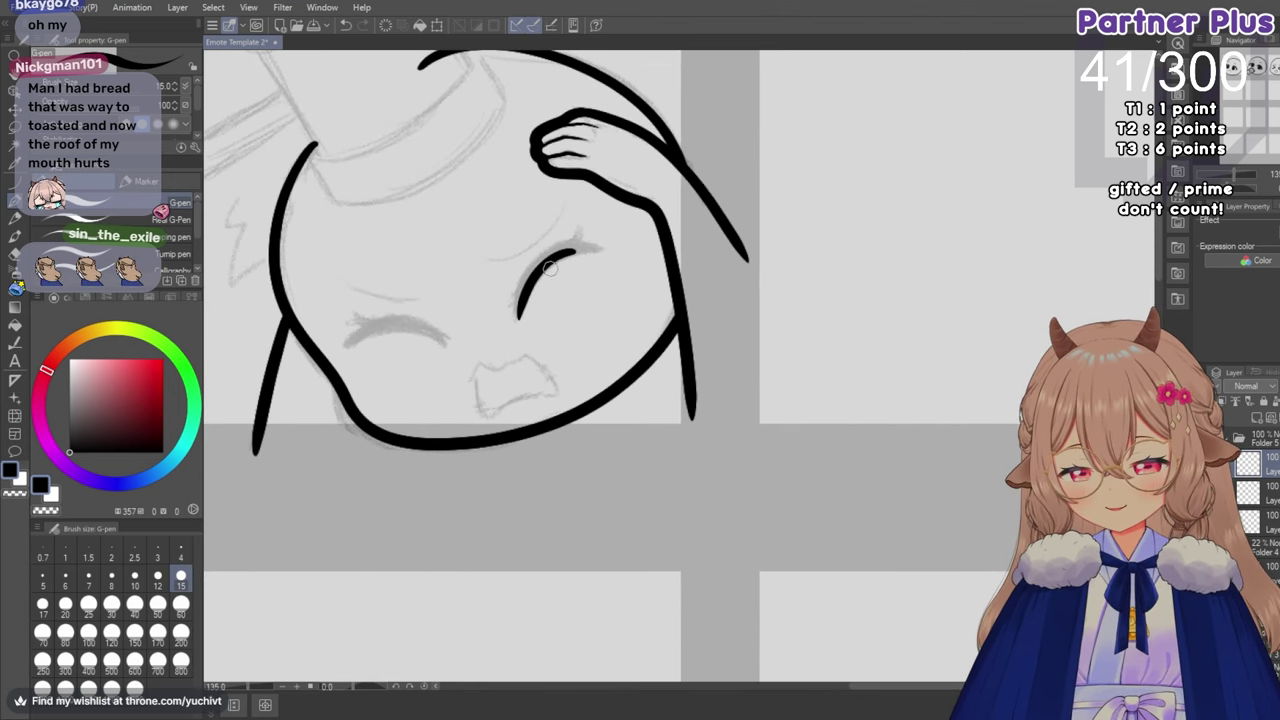
scroll(524, 269, "up", 1)
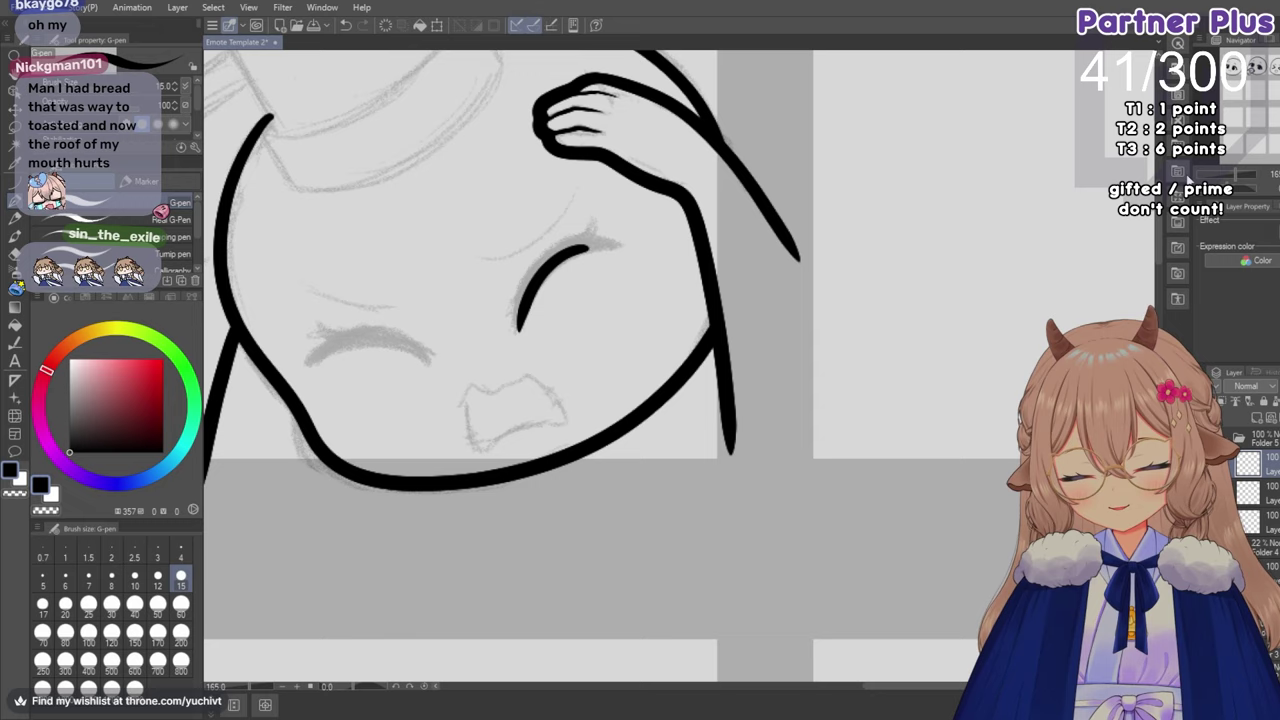
left_click_drag(1230, 190, 1247, 206)
scroll(948, 330, "up", 5)
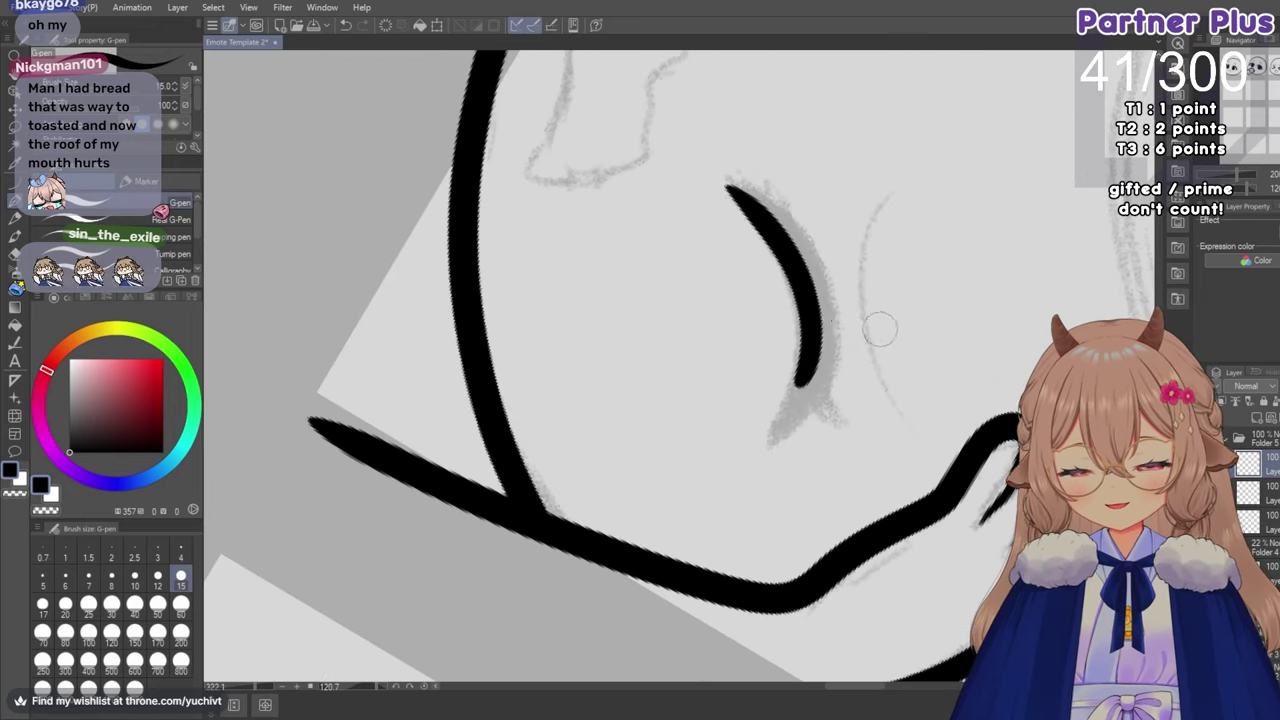
mouse_move(794, 359)
left_mouse_down()
mouse_move(771, 412)
mouse_move(794, 346)
mouse_move(745, 460)
left_mouse_up()
left_click_drag(782, 389, 748, 462)
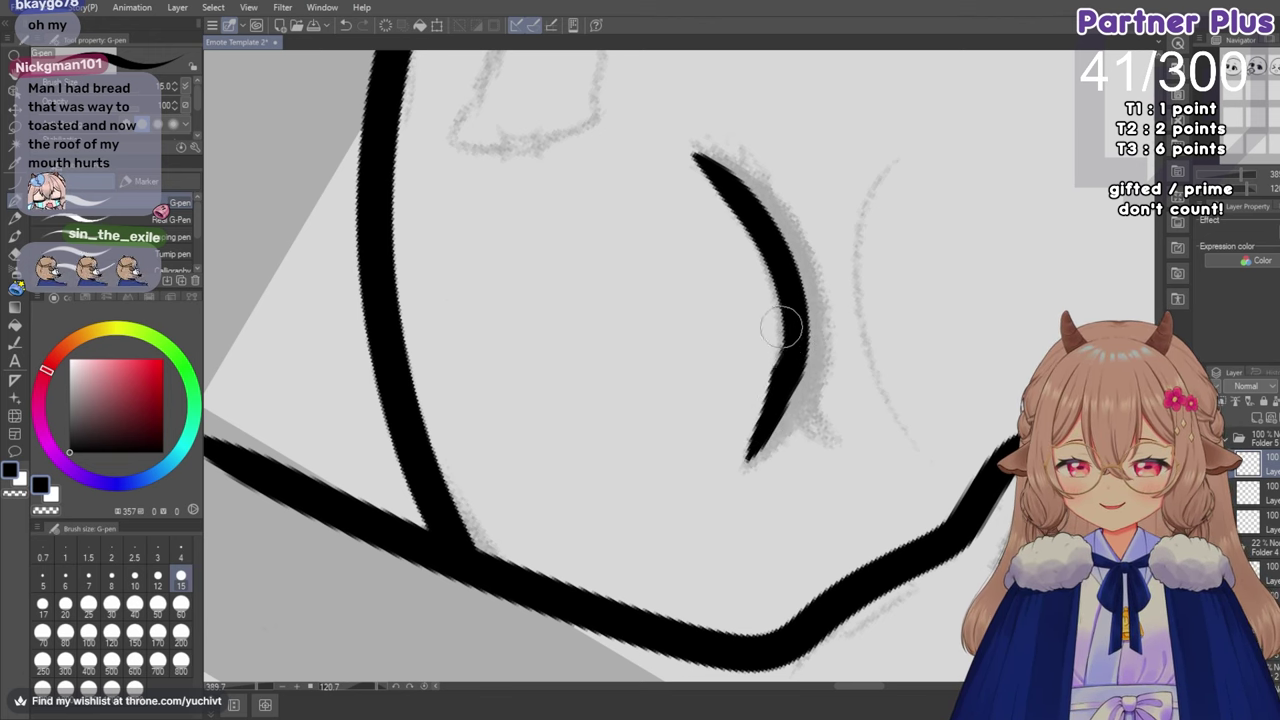
Thicken the middle of the closed eye's arc along its concave edge with overlapping G-pen strokes.
mouse_move(783, 329)
left_mouse_down()
mouse_move(766, 415)
mouse_move(781, 310)
mouse_move(779, 379)
left_mouse_up()
left_click_drag(770, 252, 780, 391)
left_click_drag(755, 220, 784, 302)
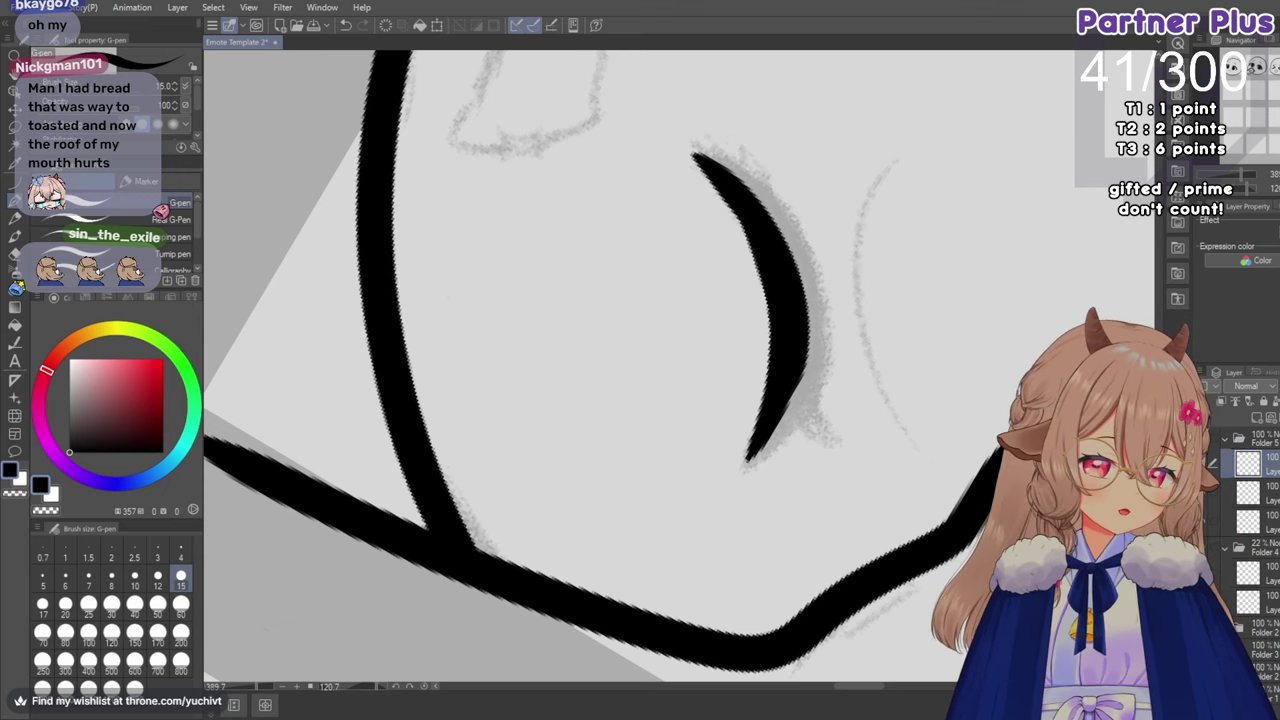
left_click(1262, 194)
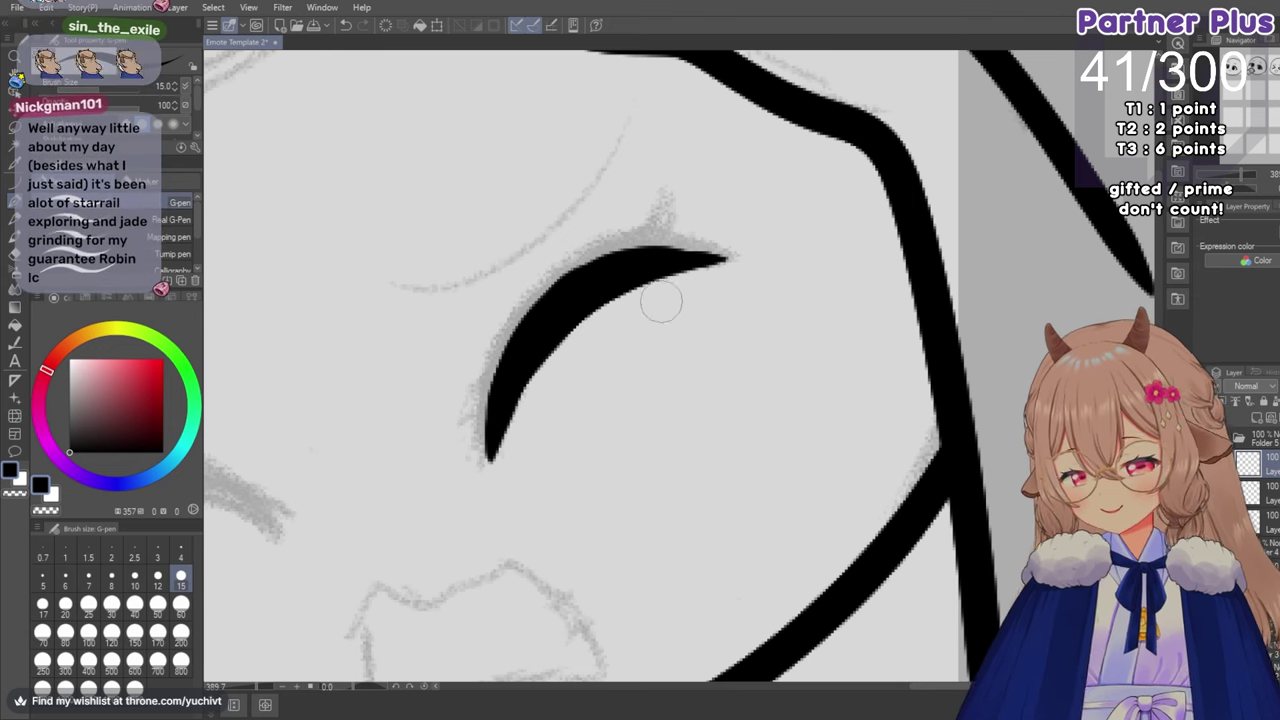
Rotate the view and build up the outer half of the closed eye's arc with short strokes down to its tapered corner.
scroll(670, 295, "down", 1)
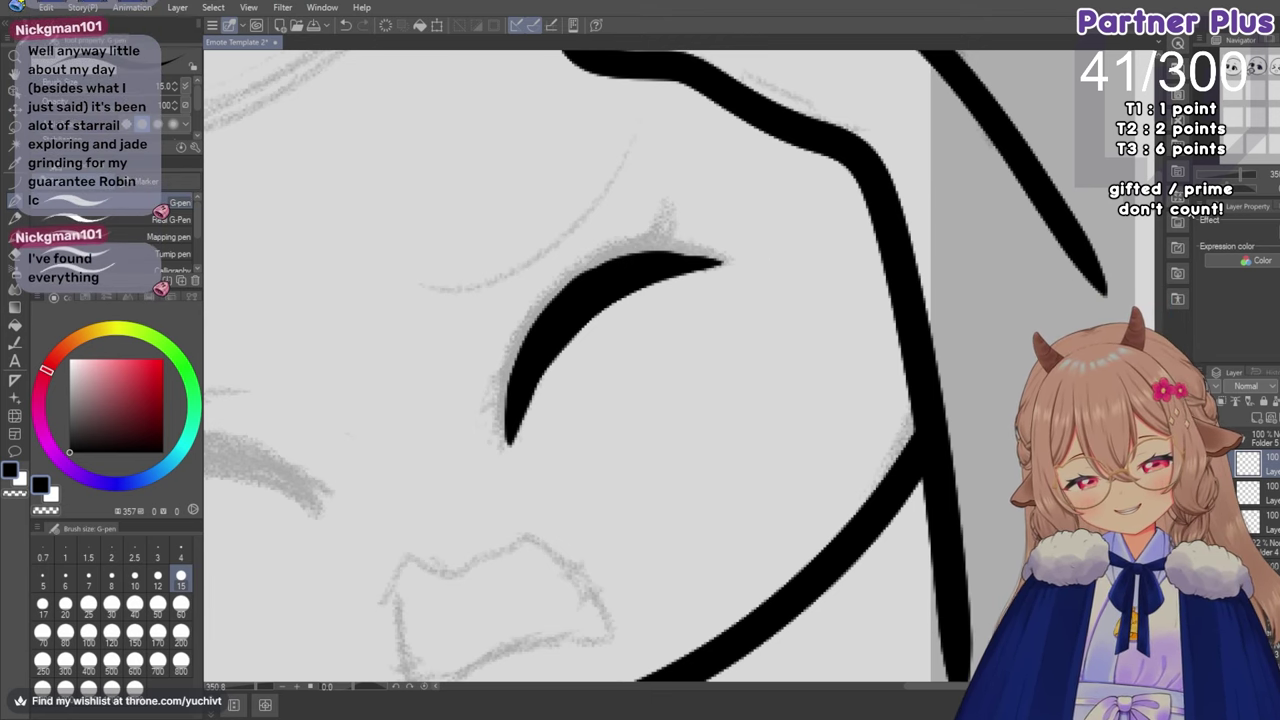
left_click_drag(1232, 192, 1248, 200)
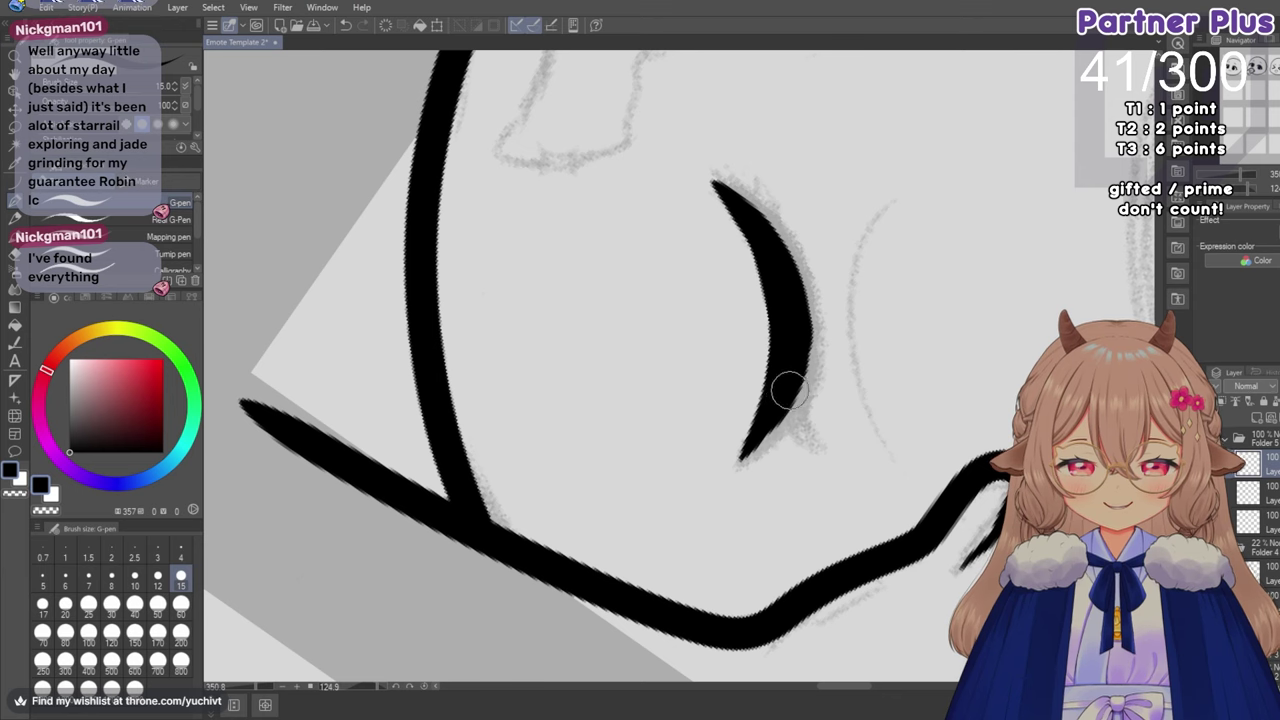
left_click_drag(791, 386, 746, 460)
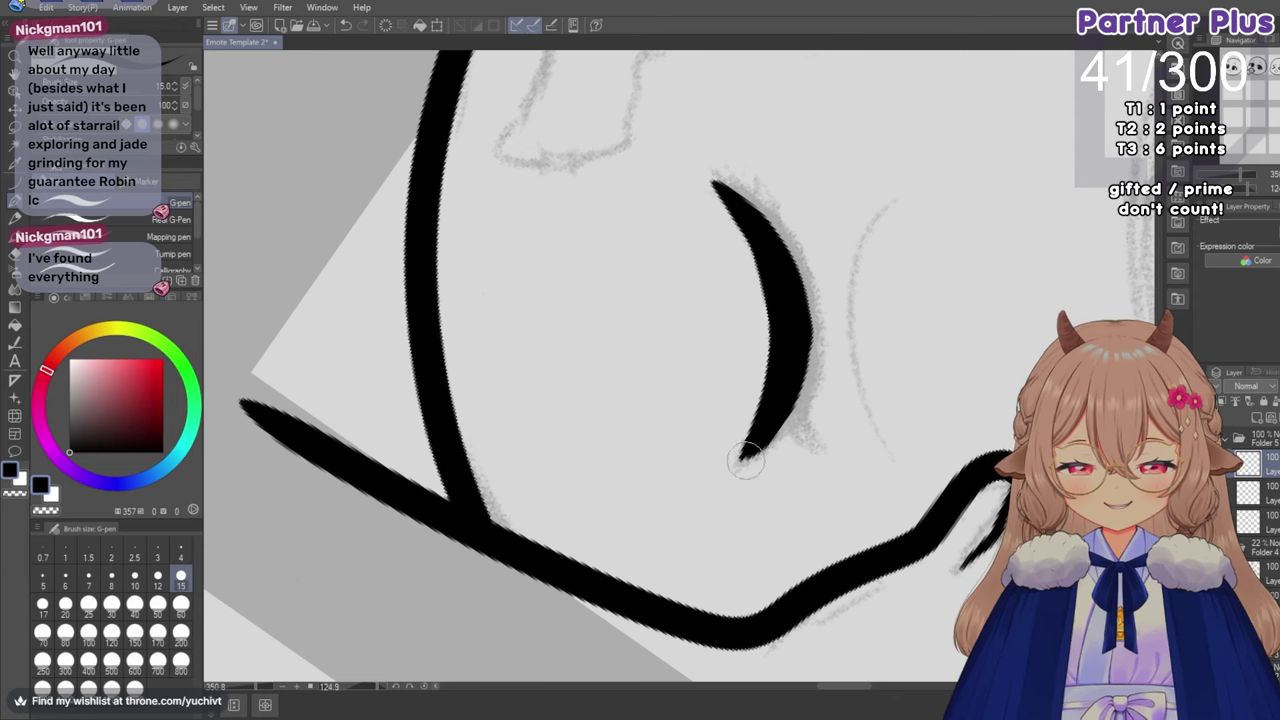
left_click_drag(775, 419, 740, 465)
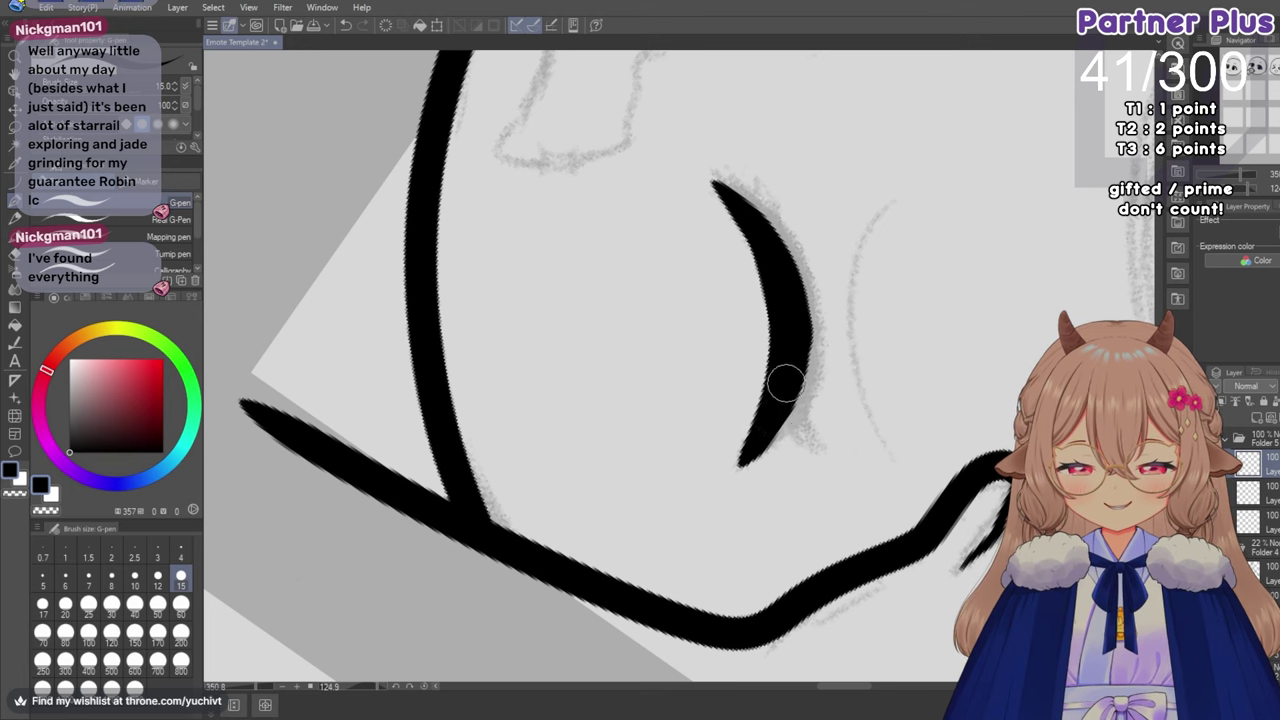
left_click_drag(786, 383, 762, 440)
left_click_drag(798, 354, 754, 448)
left_click_drag(800, 329, 768, 428)
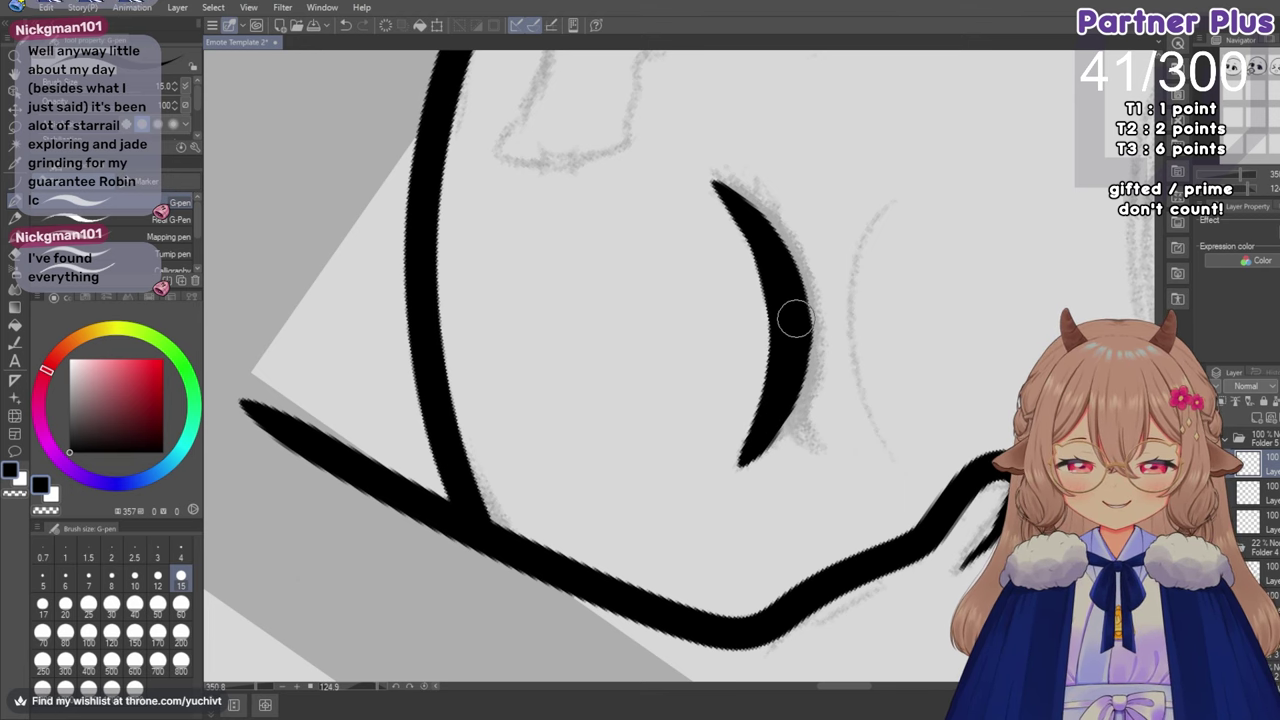
Rotate the view back and thicken the convex edge of the closed eye's arc toward its inner corner.
scroll(770, 278, "down", 1)
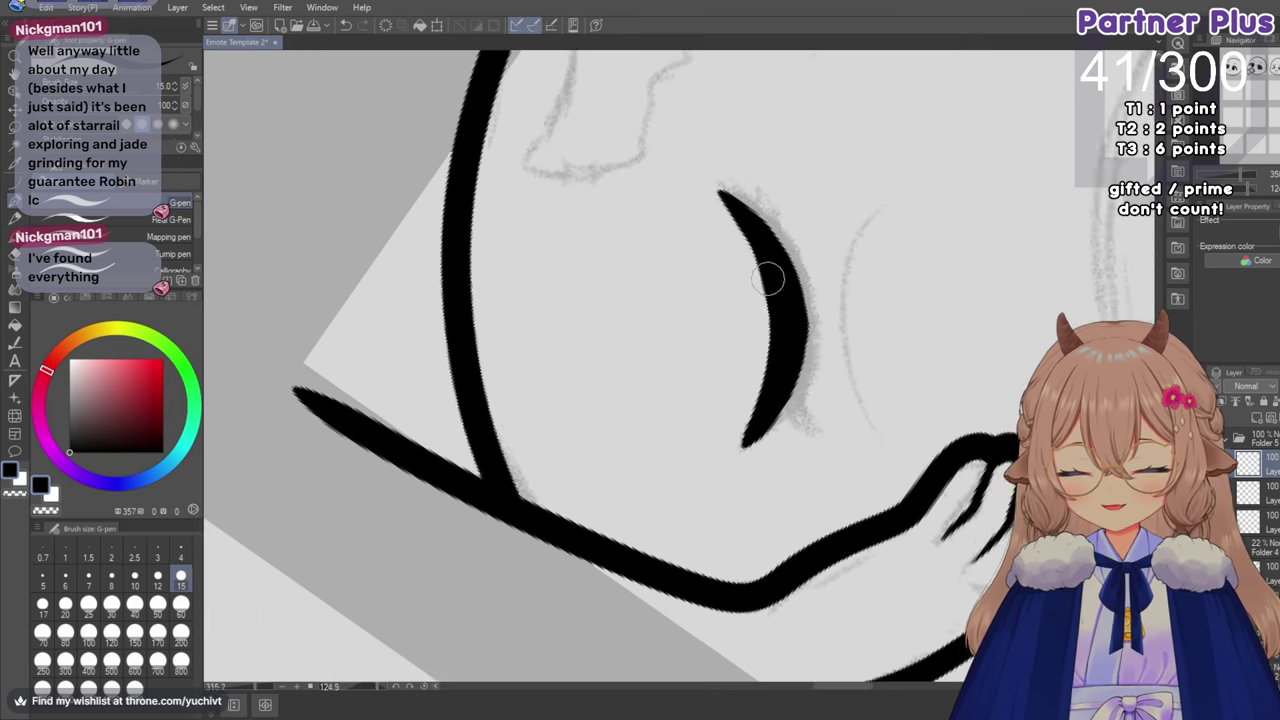
scroll(768, 280, "down", 1)
left_click_drag(768, 280, 557, 355)
key("minus")
key("minus")
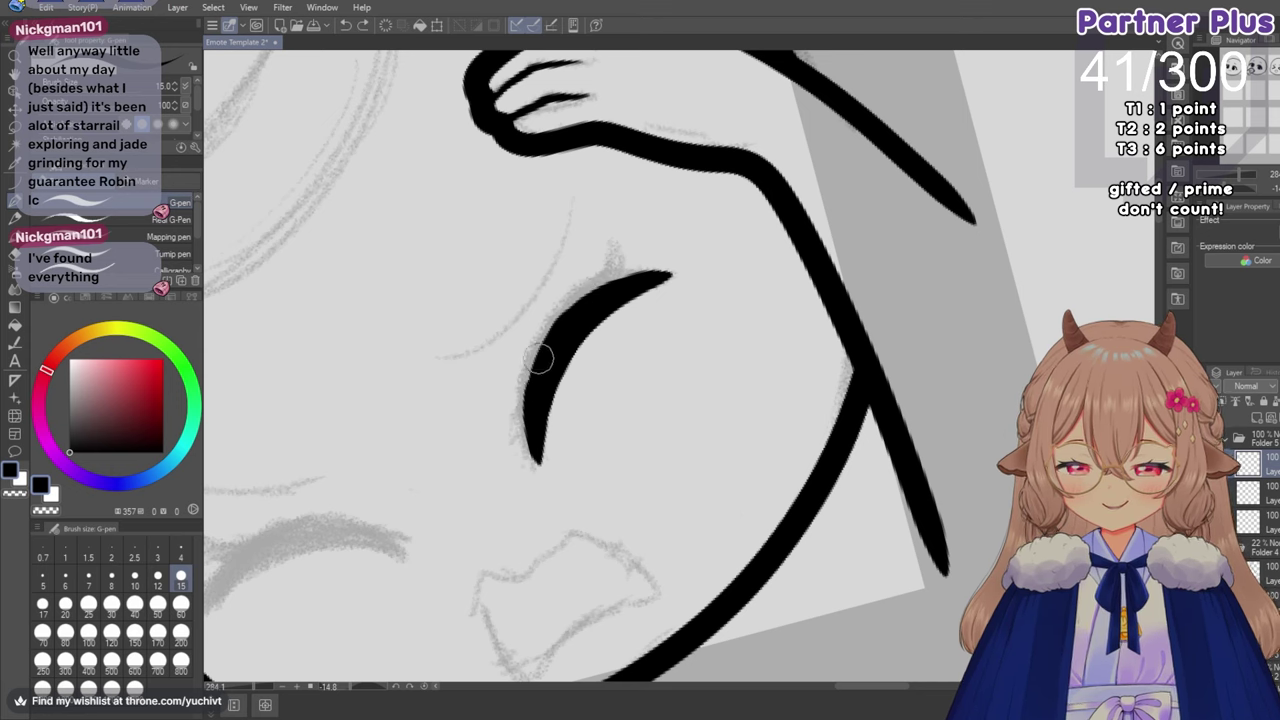
left_click_drag(532, 409, 563, 323)
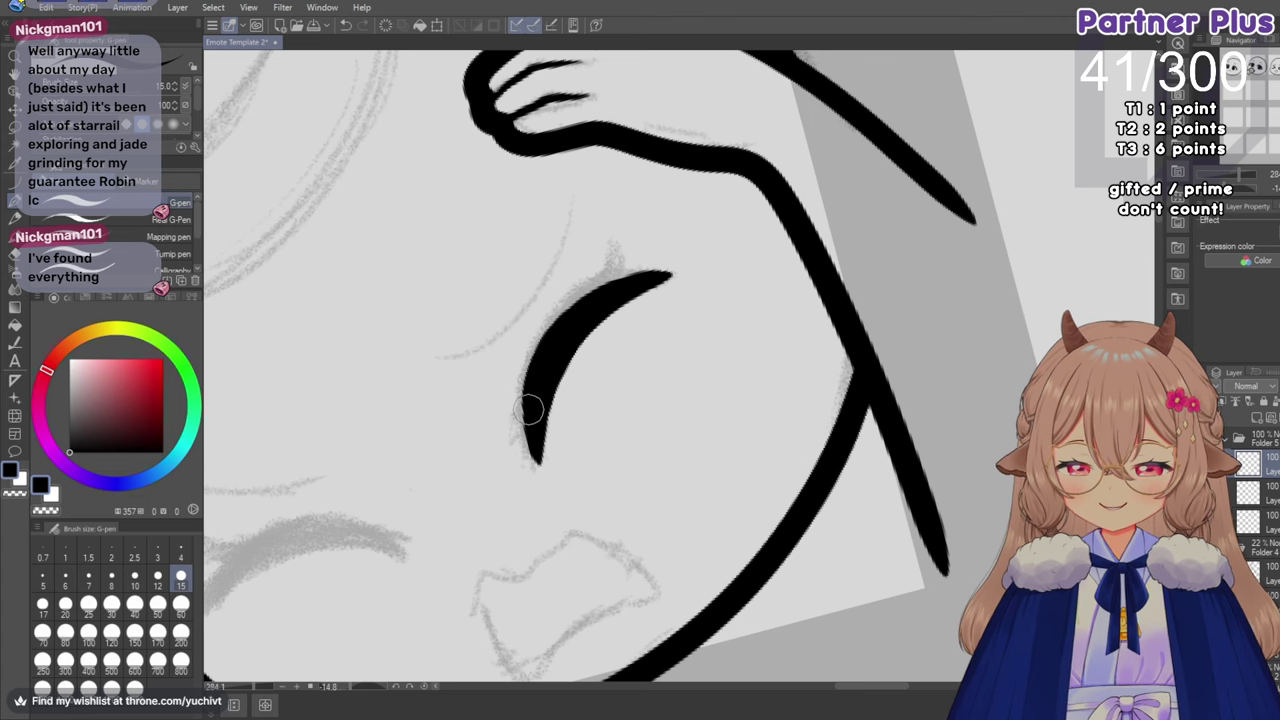
left_click_drag(534, 373, 587, 305)
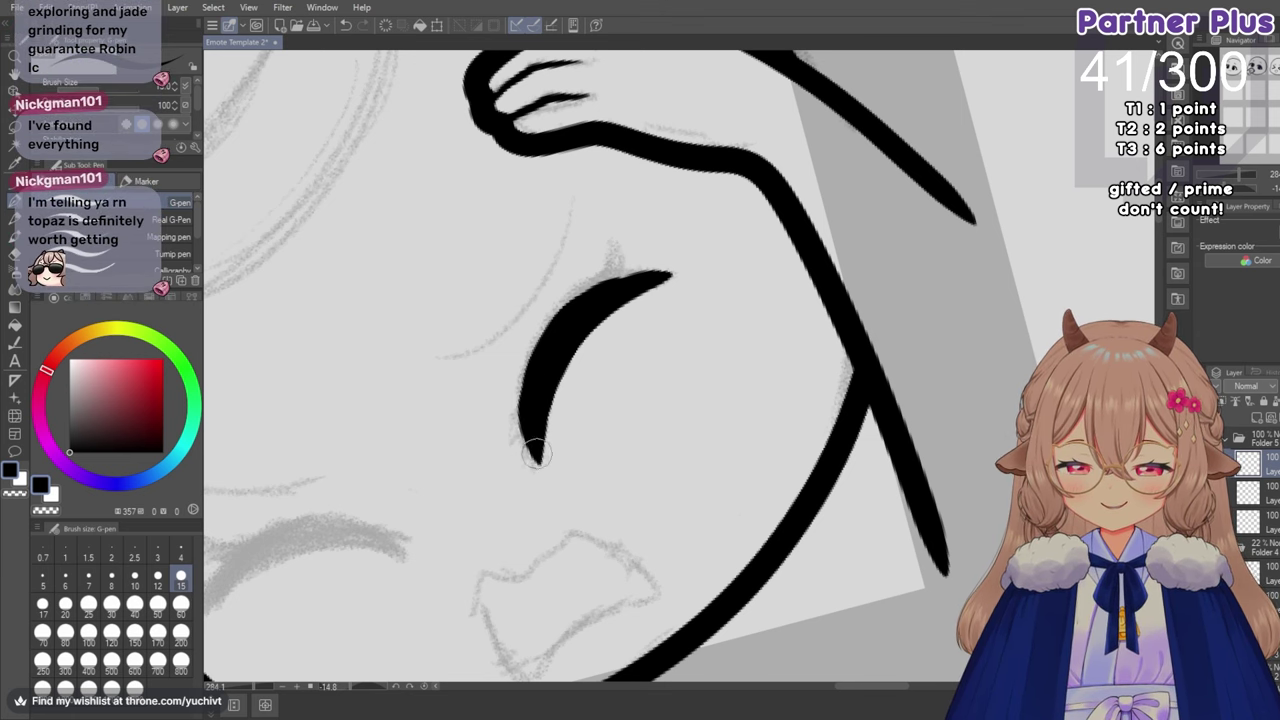
Examine the thickness and curve of the inked eye close up, zoomed out and at several view rotations.
scroll(543, 351, "down", 1)
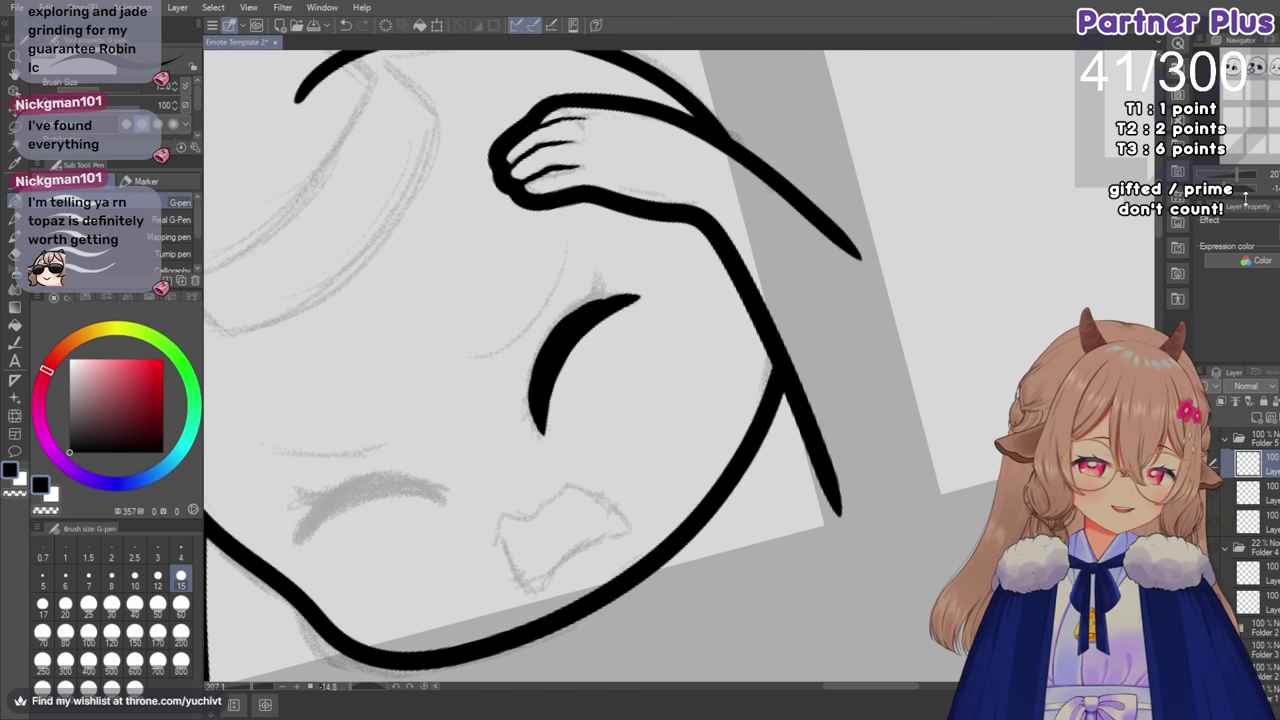
mouse_move(1230, 197)
left_mouse_down()
mouse_move(1272, 197)
mouse_move(1233, 192)
mouse_move(1245, 192)
left_mouse_up()
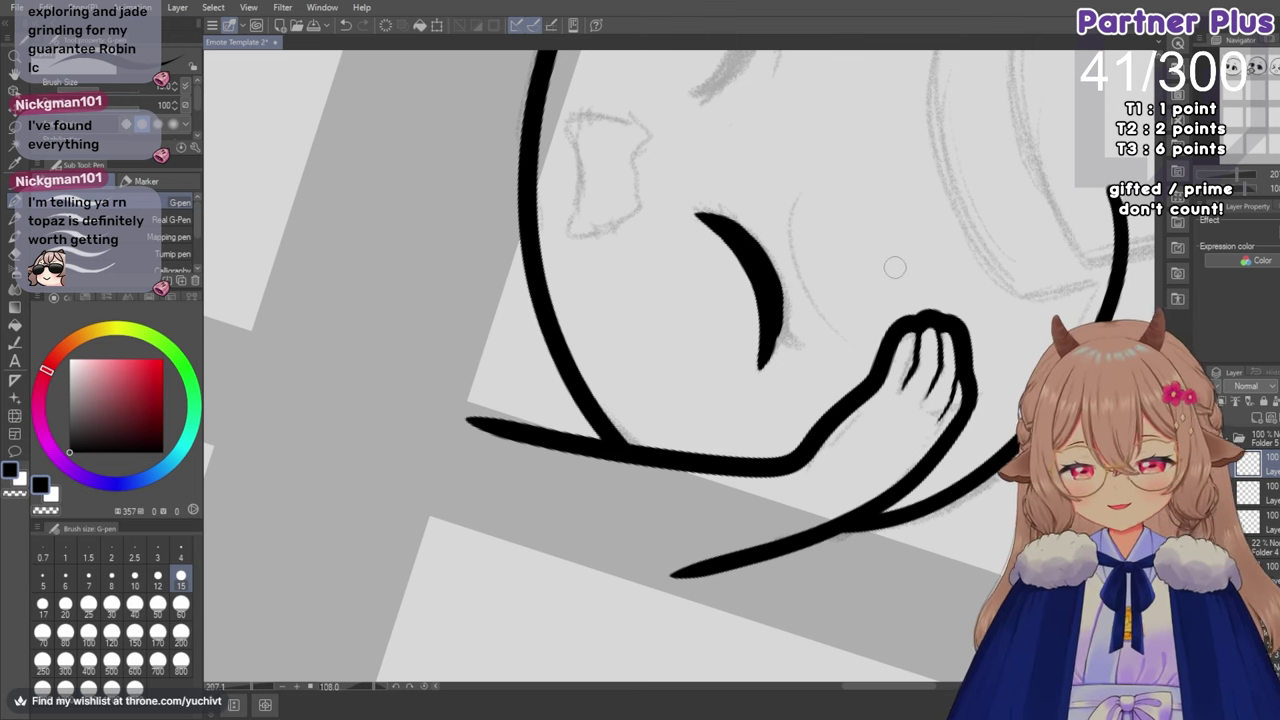
scroll(840, 315, "up", 3)
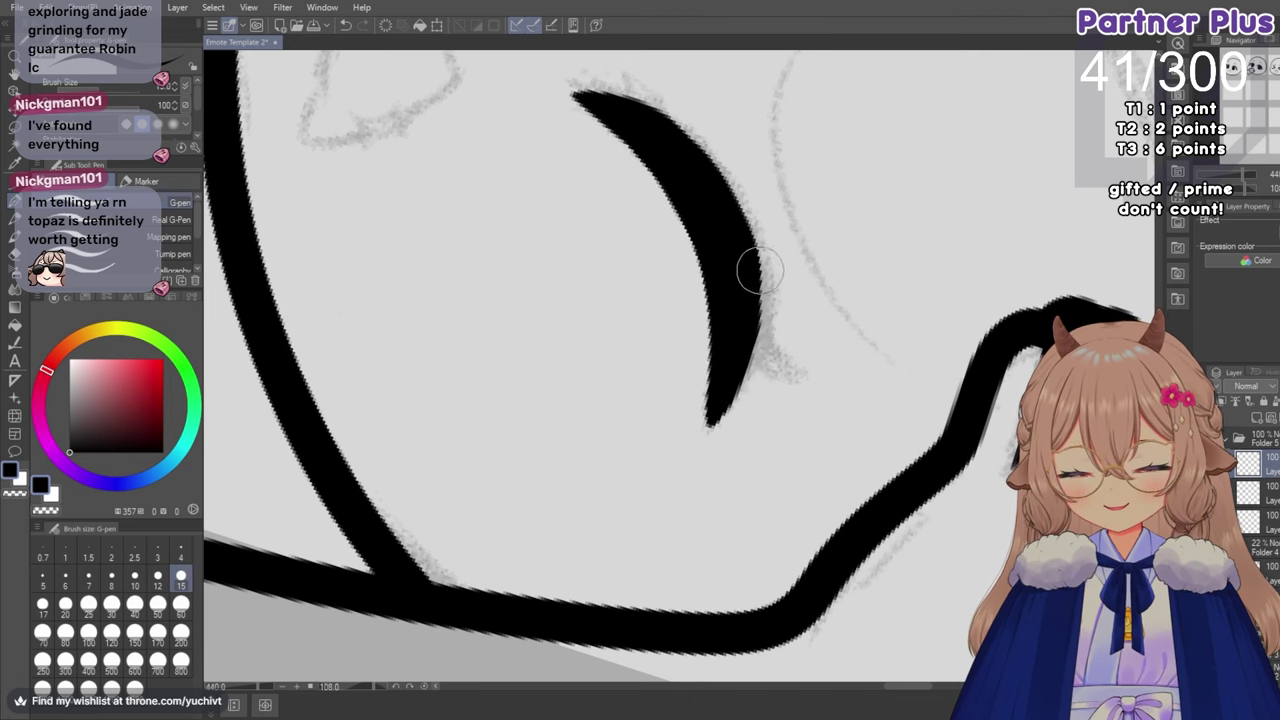
scroll(747, 272, "down", 3)
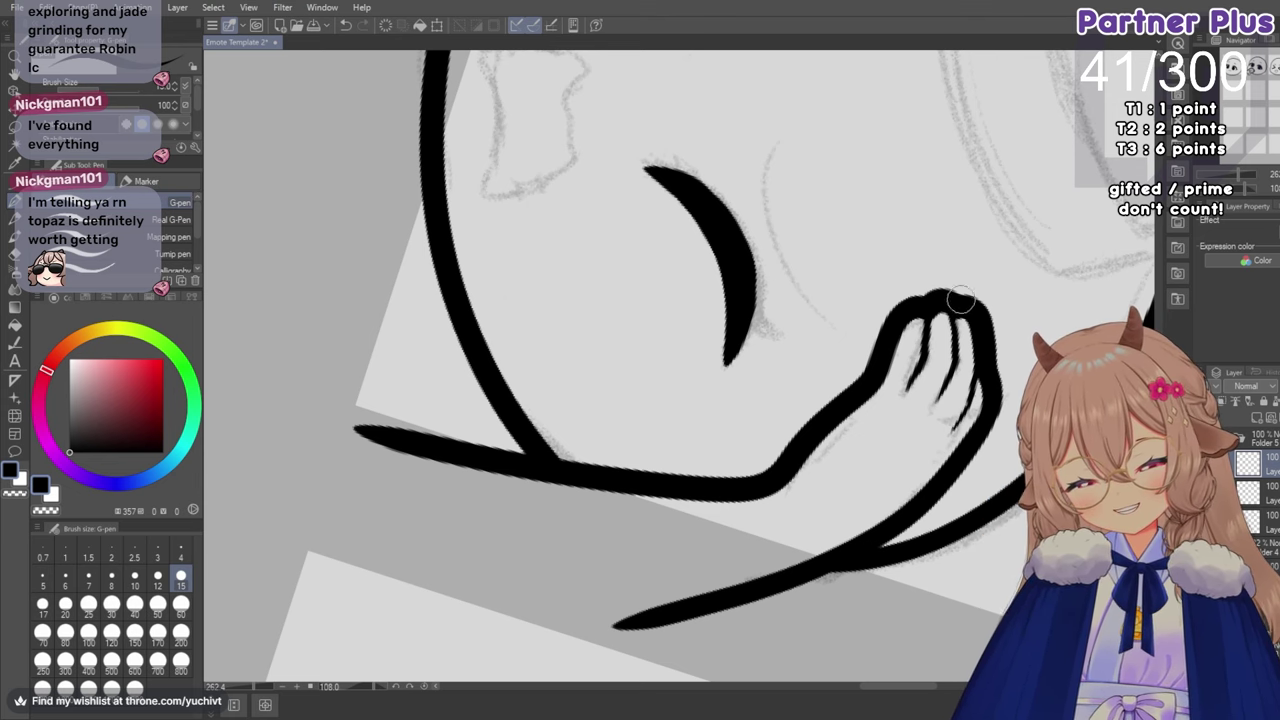
left_click(1276, 190)
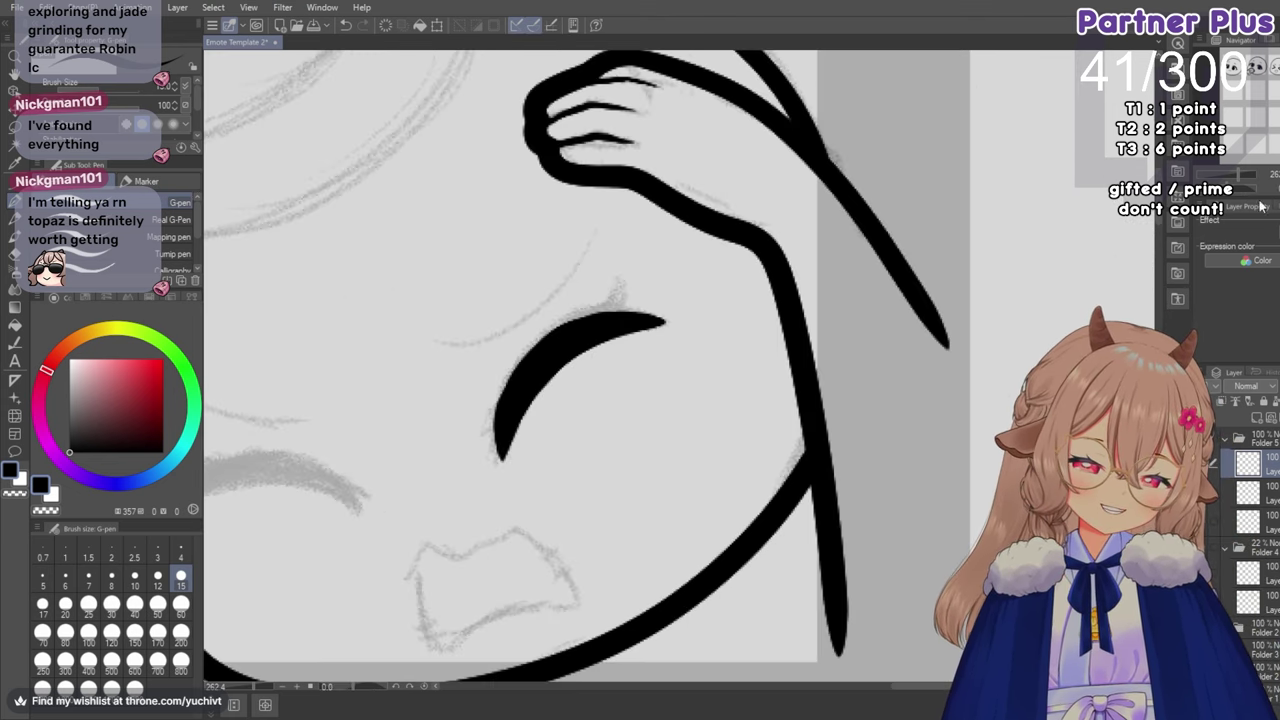
scroll(535, 354, "up", 5)
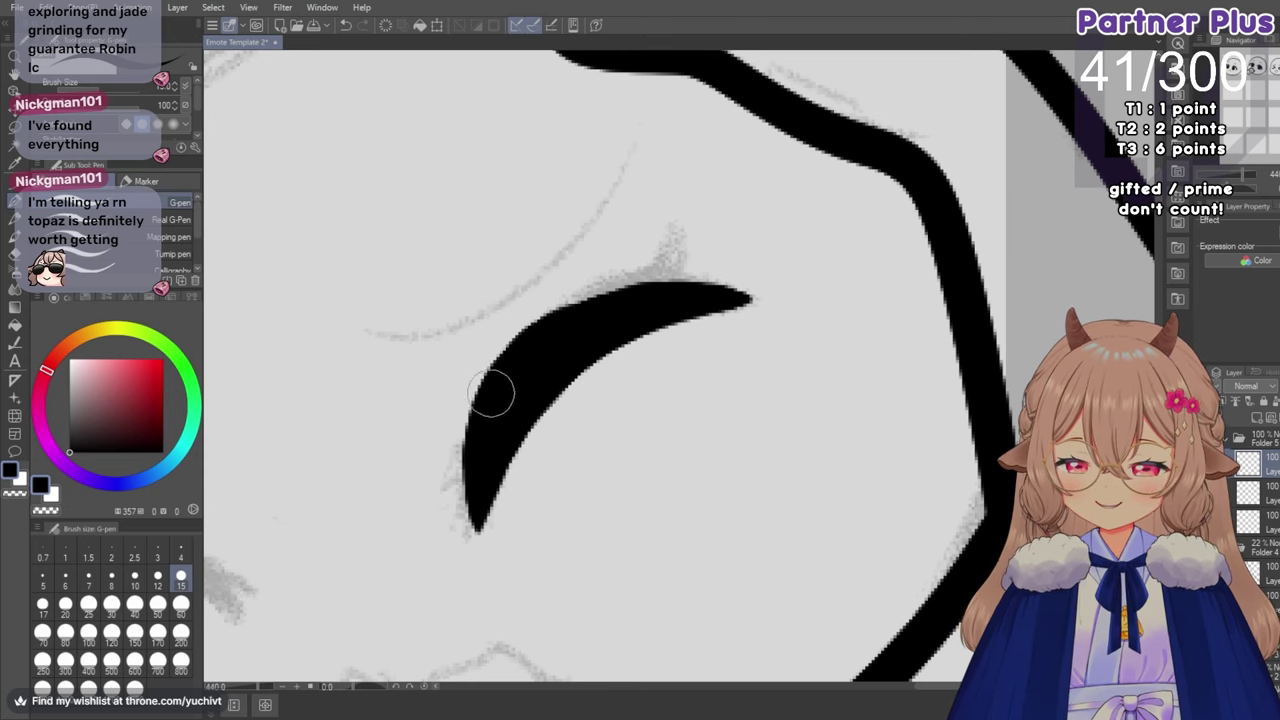
scroll(491, 395, "down", 2)
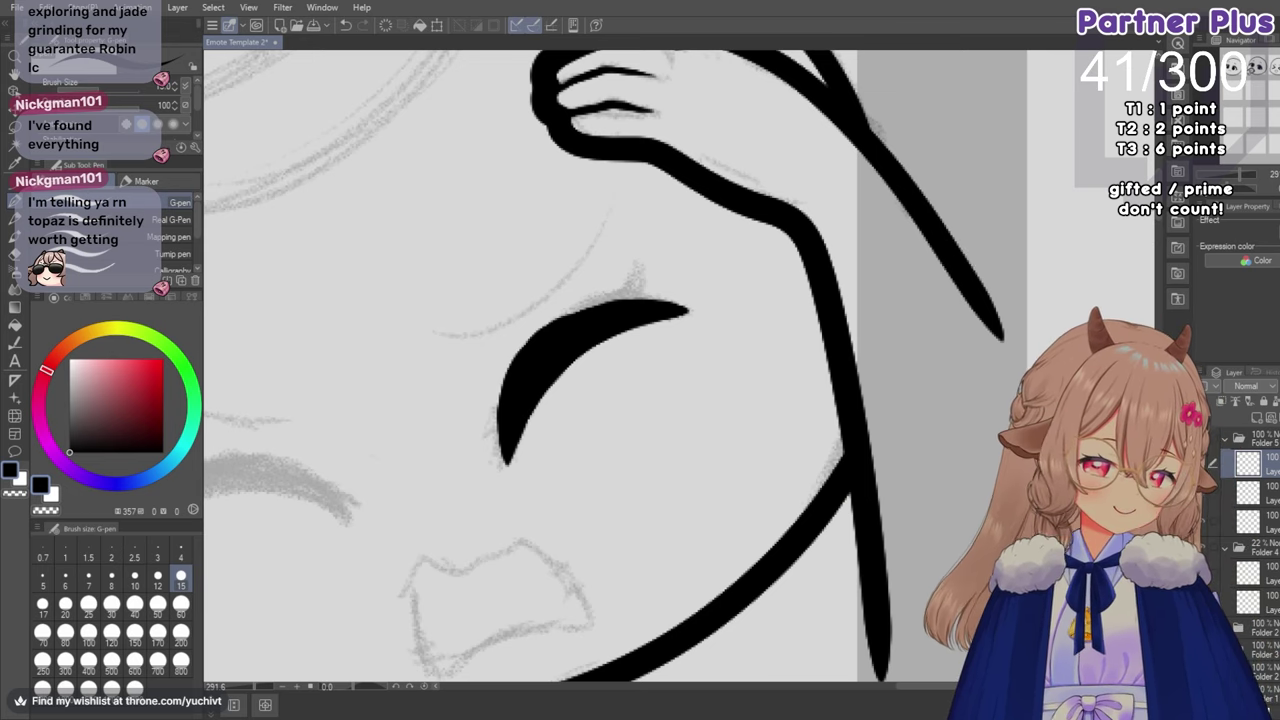
left_click_drag(1233, 190, 1246, 207)
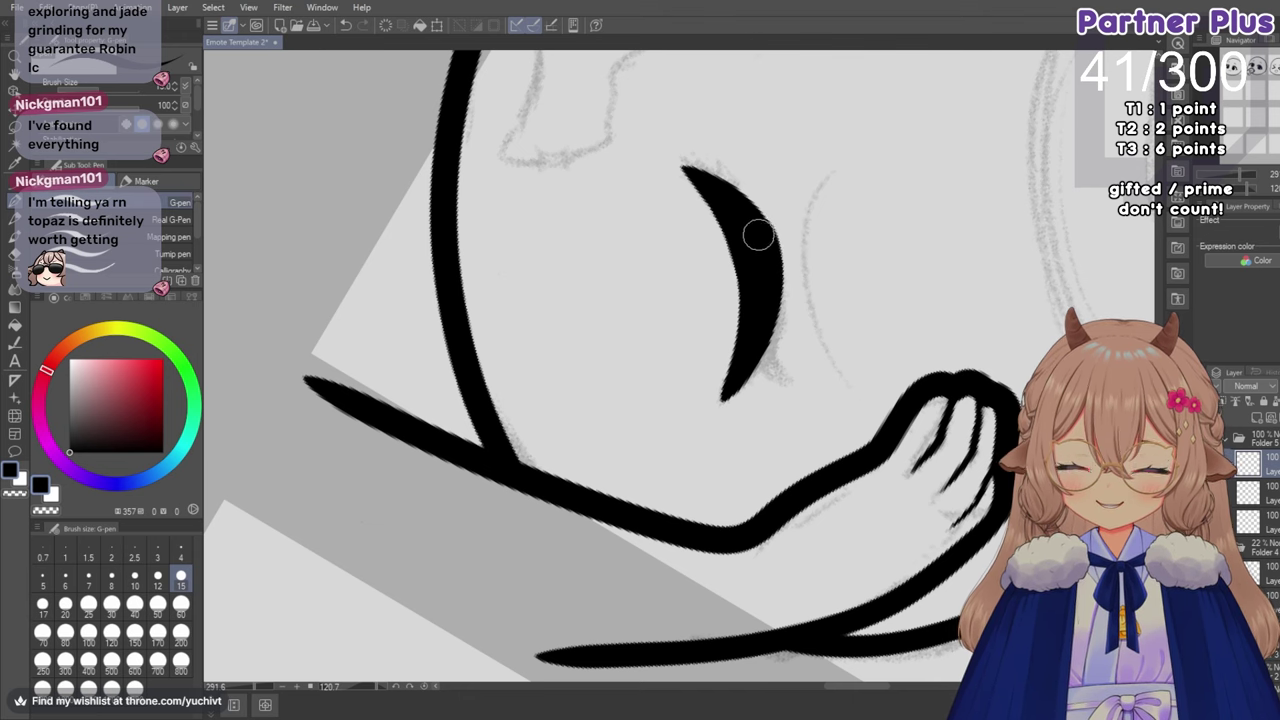
scroll(800, 272, "down", 1)
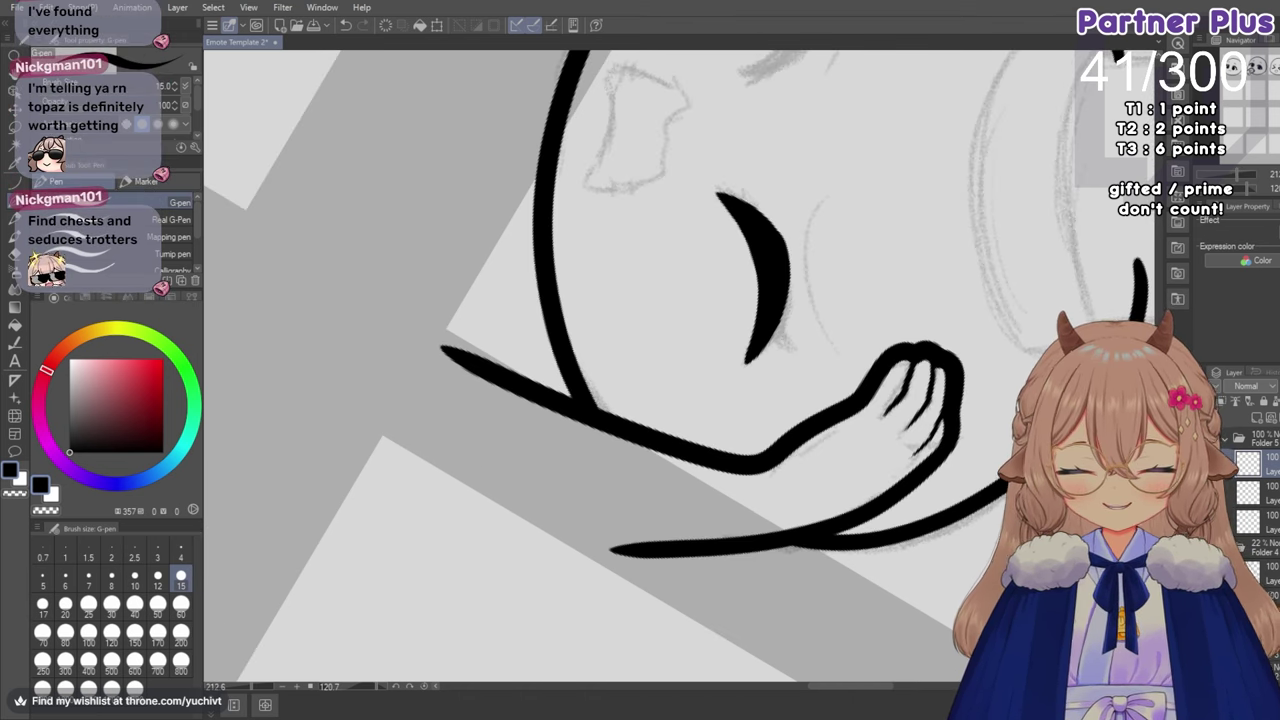
key("ctrl+at")
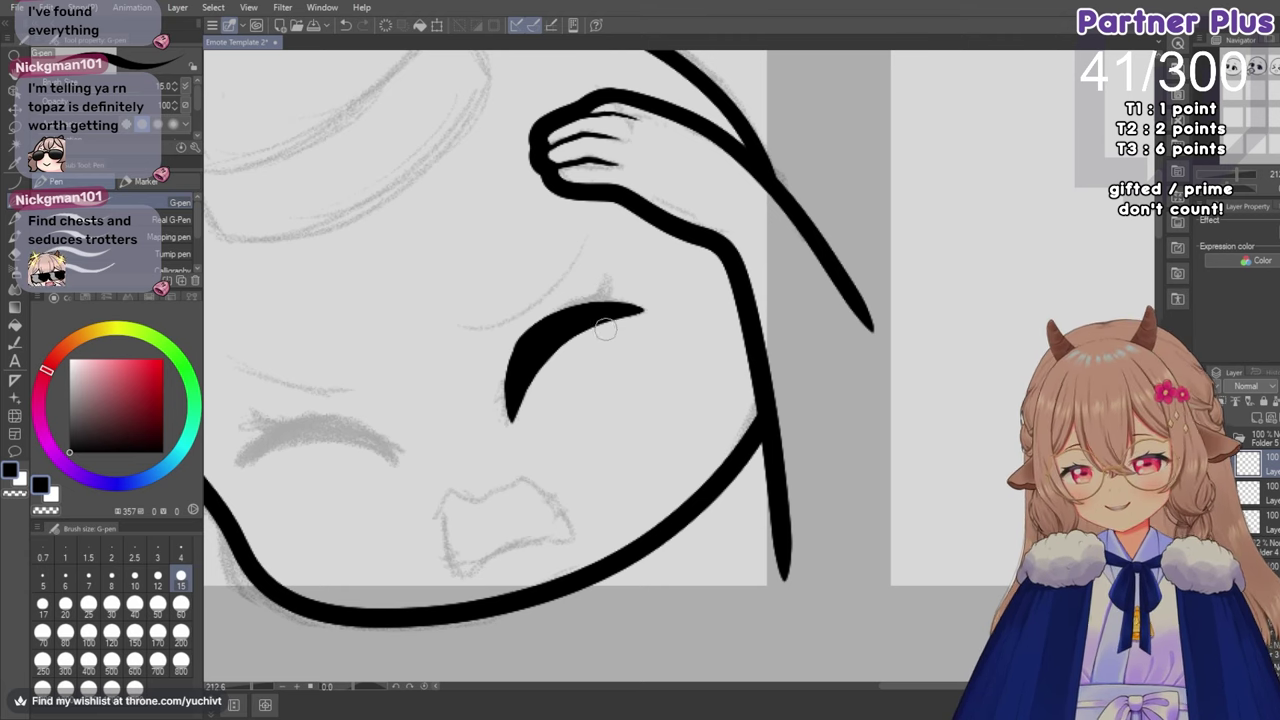
scroll(605, 330, "up", 1)
scroll(590, 310, "up", 1)
left_click_drag(563, 294, 576, 256)
key("ctrl+z")
key("ctrl+z")
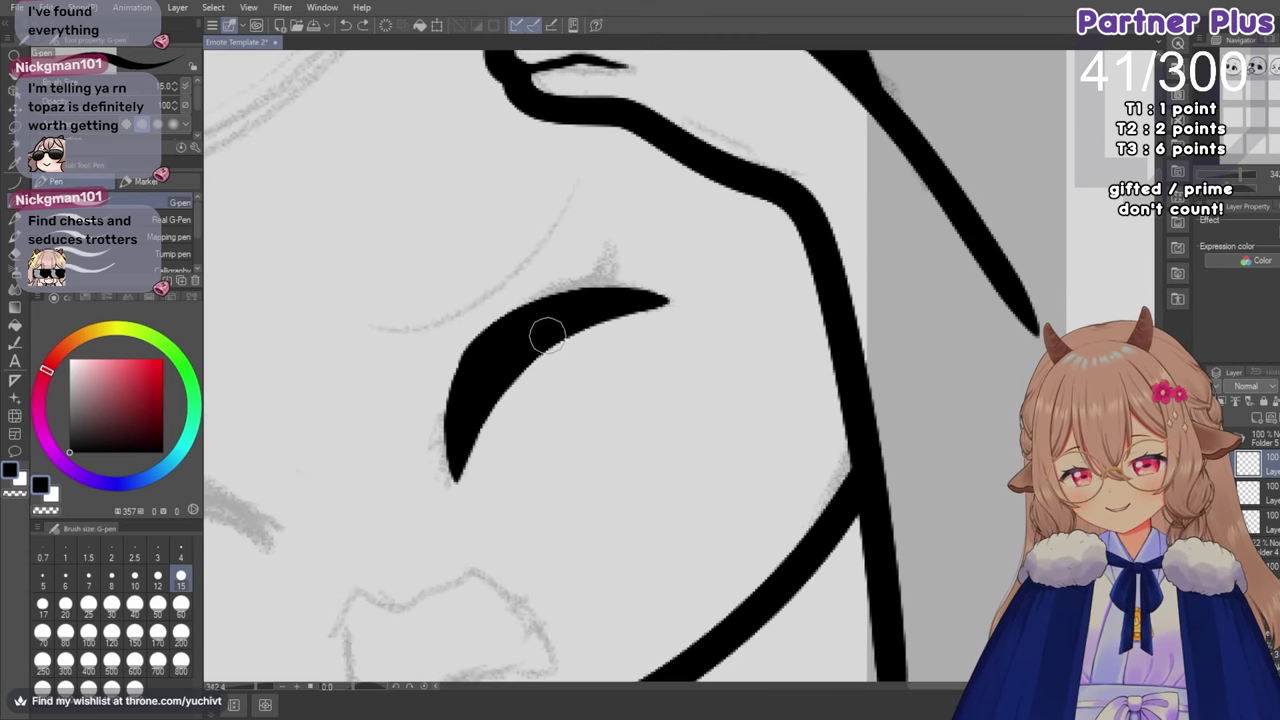
left_click_drag(535, 345, 637, 319)
key("ctrl+z")
left_click_drag(553, 337, 635, 343)
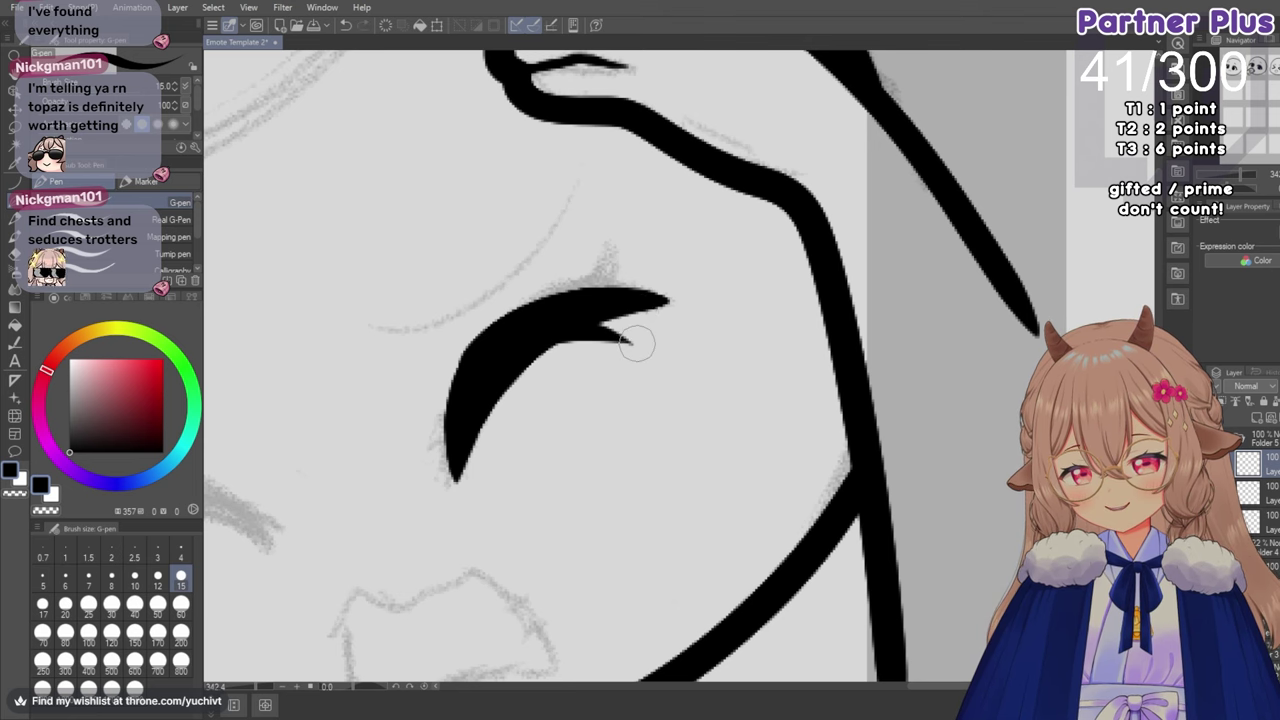
scroll(622, 281, "down", 3)
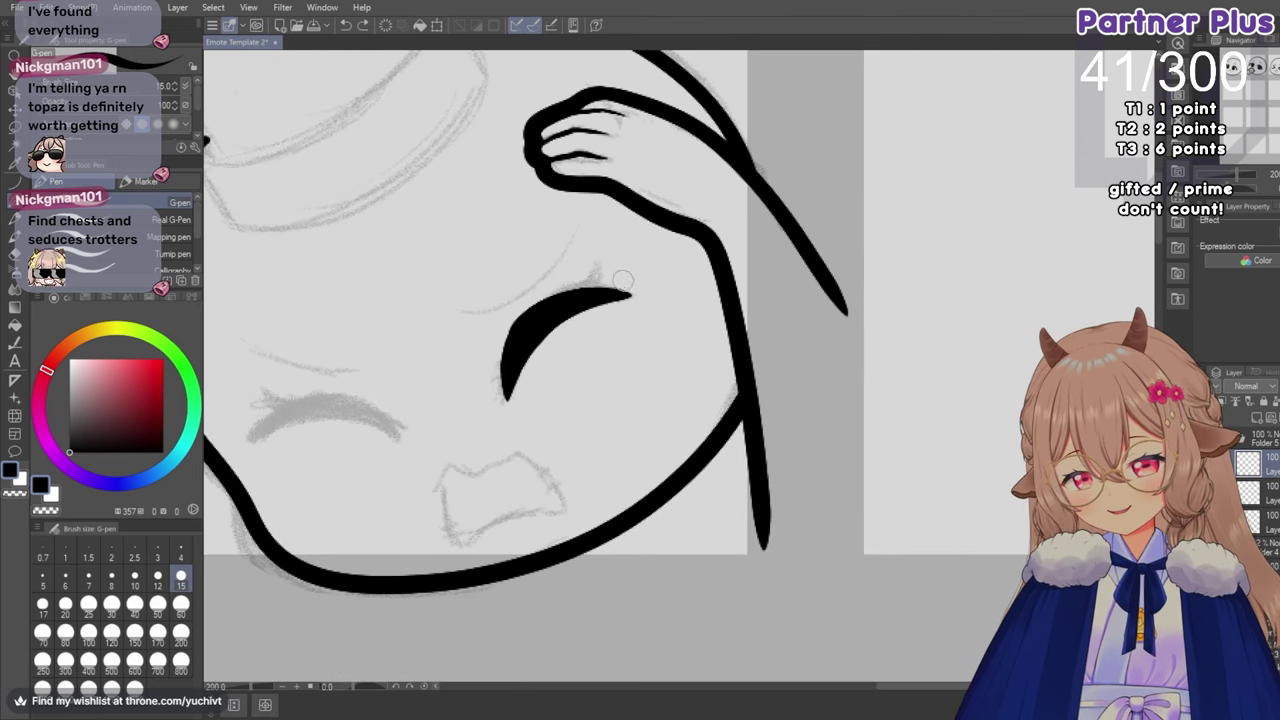
Ink a short pointed lash rising from the closed eye's upper edge near the outer corner, redrawing it over the sketch.
mouse_move(586, 288)
left_mouse_down()
mouse_move(596, 260)
mouse_move(577, 261)
mouse_move(593, 268)
left_mouse_up()
key("ctrl+z")
key("ctrl+z")
key("ctrl+z")
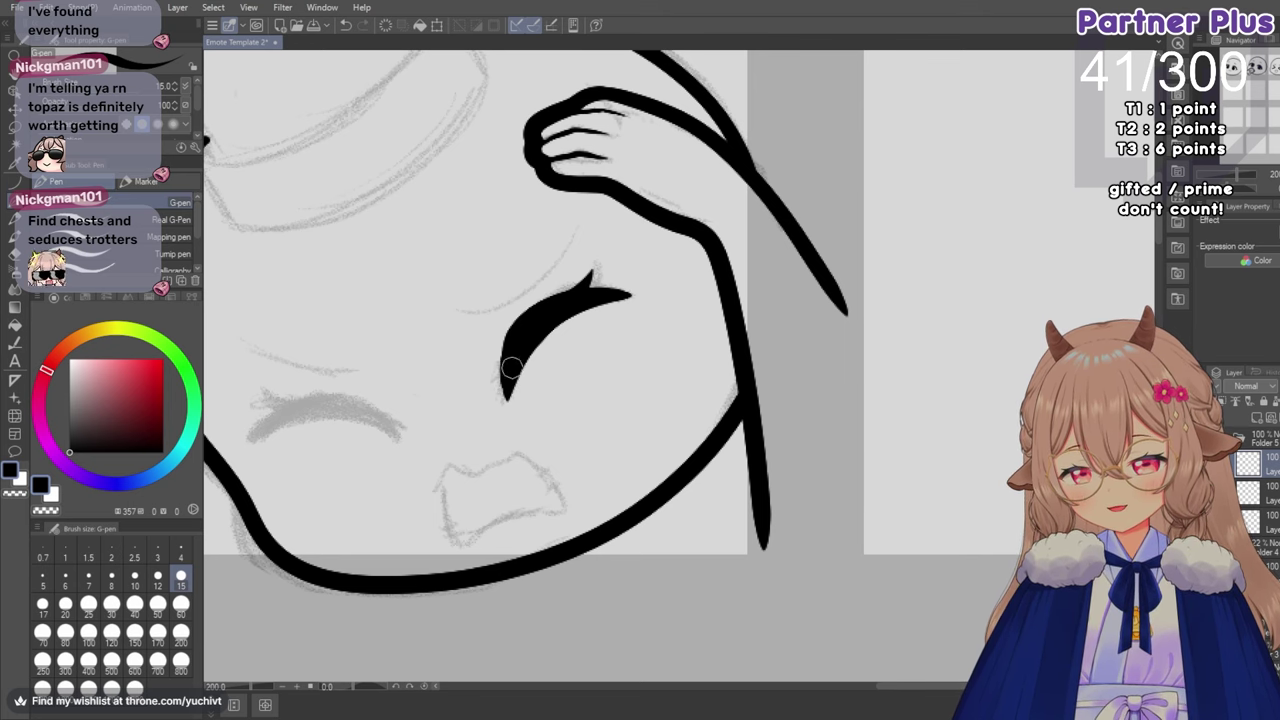
Try filling out the closed eye's inner tip with an extra stroke, check it zoomed out and undo it.
scroll(510, 367, "down", 3)
scroll(556, 371, "up", 4)
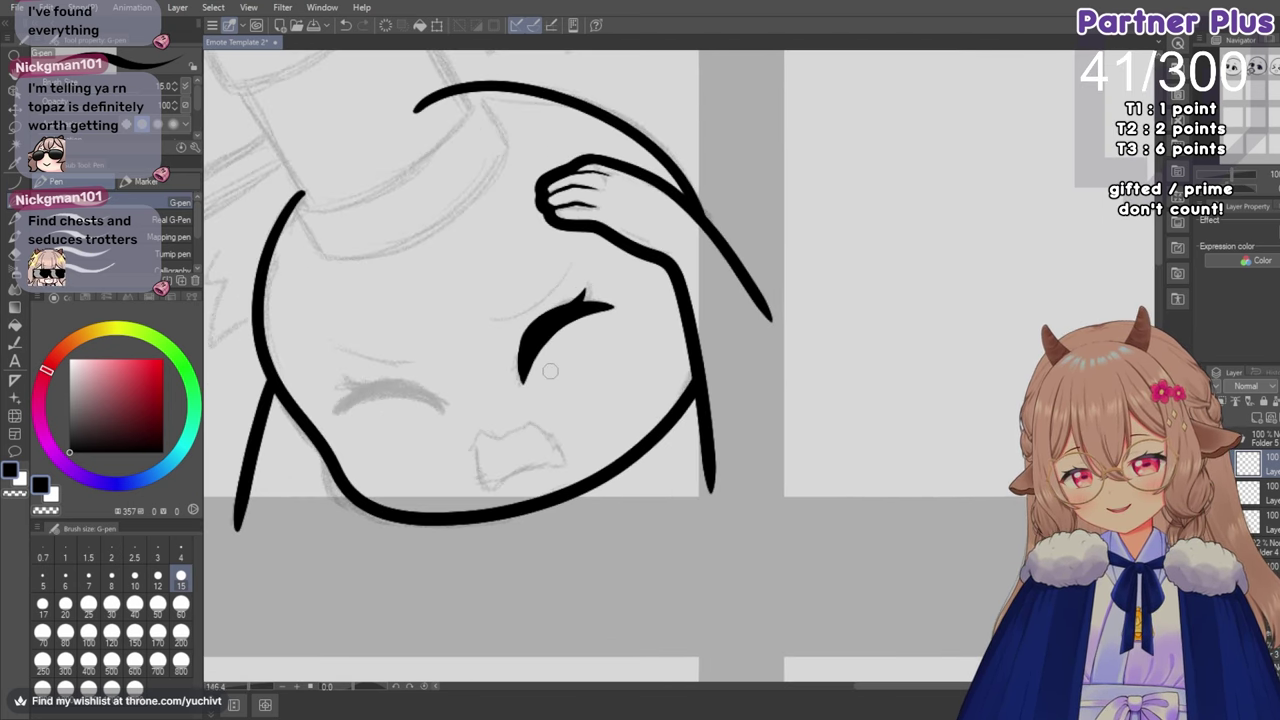
left_click_drag(509, 303, 499, 388)
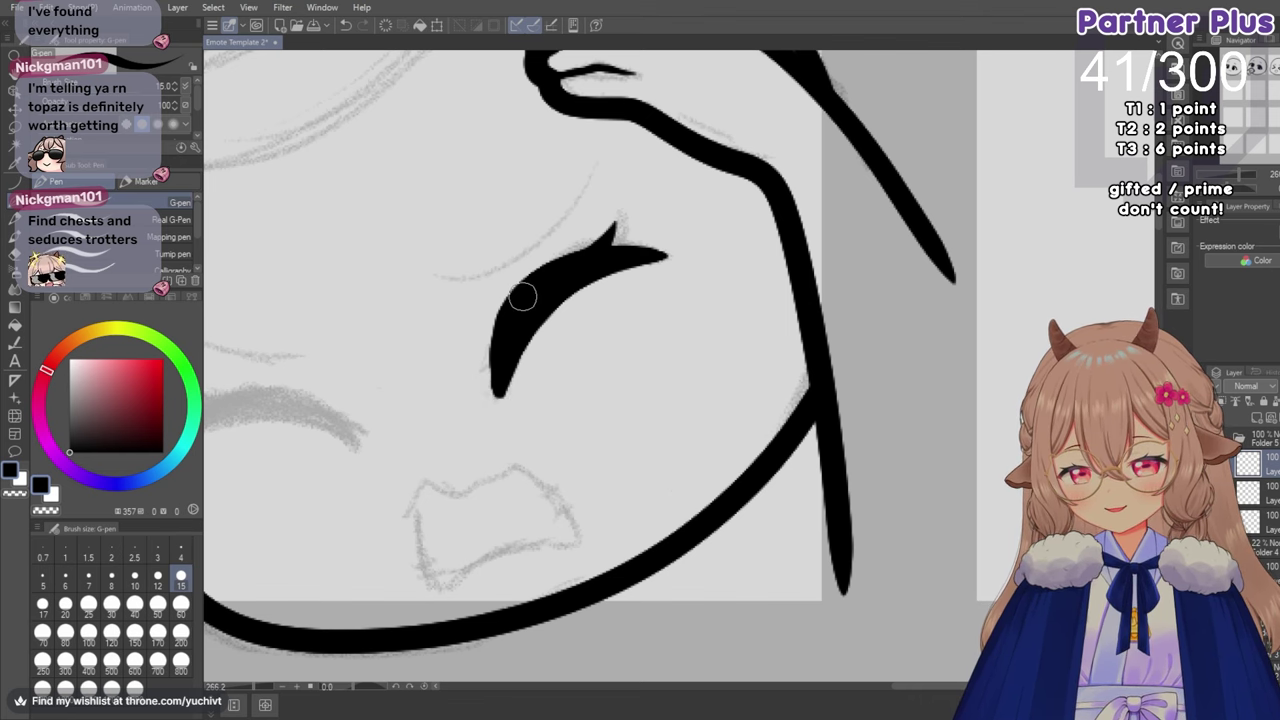
scroll(530, 295, "down", 1)
scroll(543, 297, "down", 1)
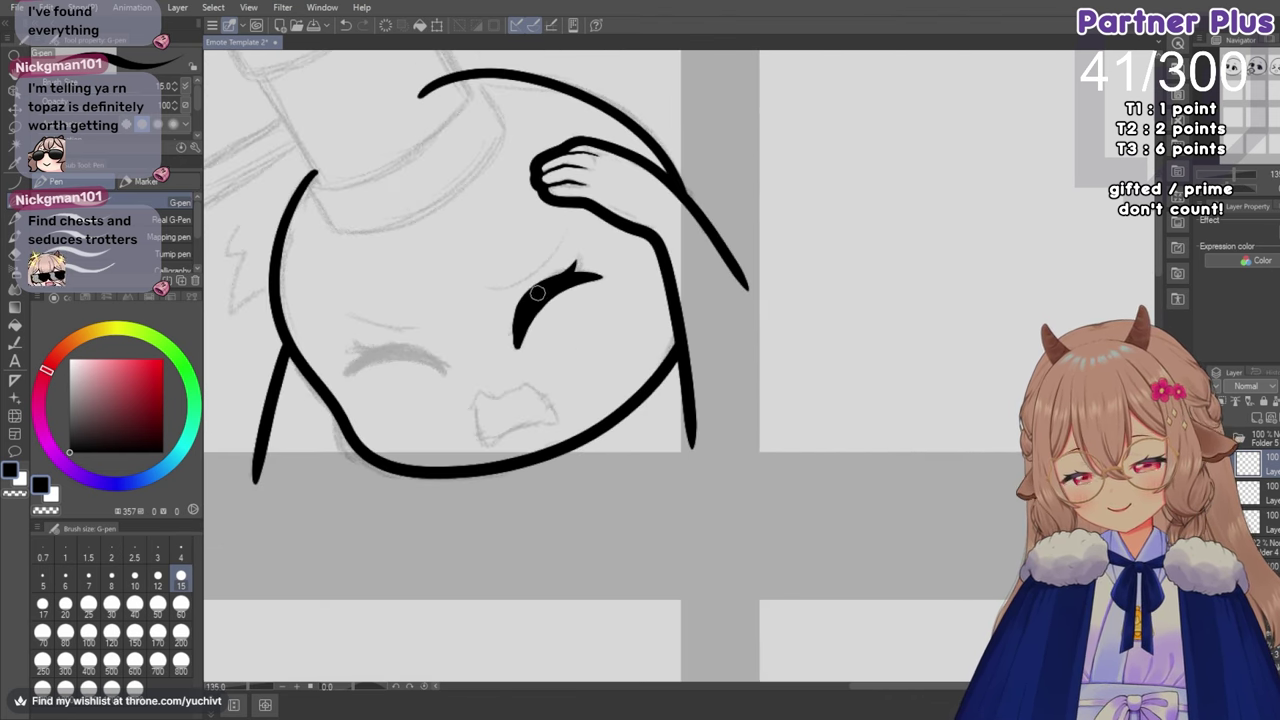
key("ctrl+z")
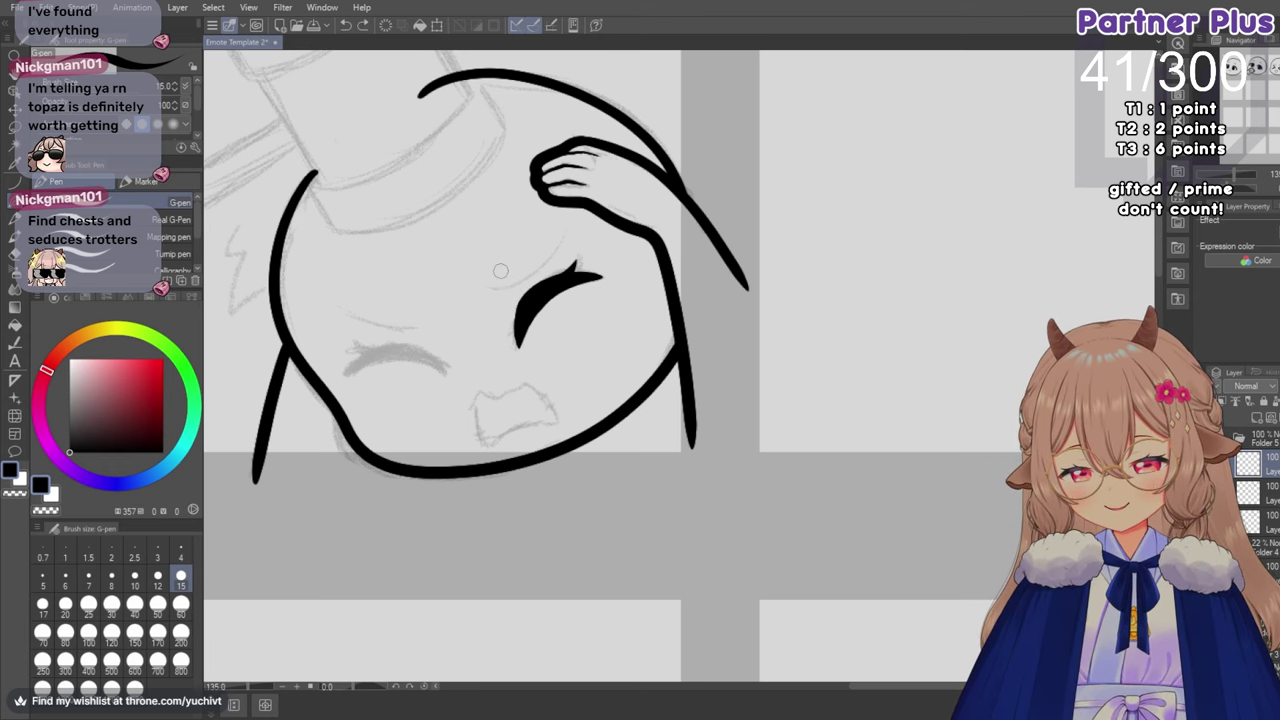
Examine the inked eye against the sketched eye and mouth at several zoom levels and in a horizontally flipped view.
scroll(505, 260, "up", 3)
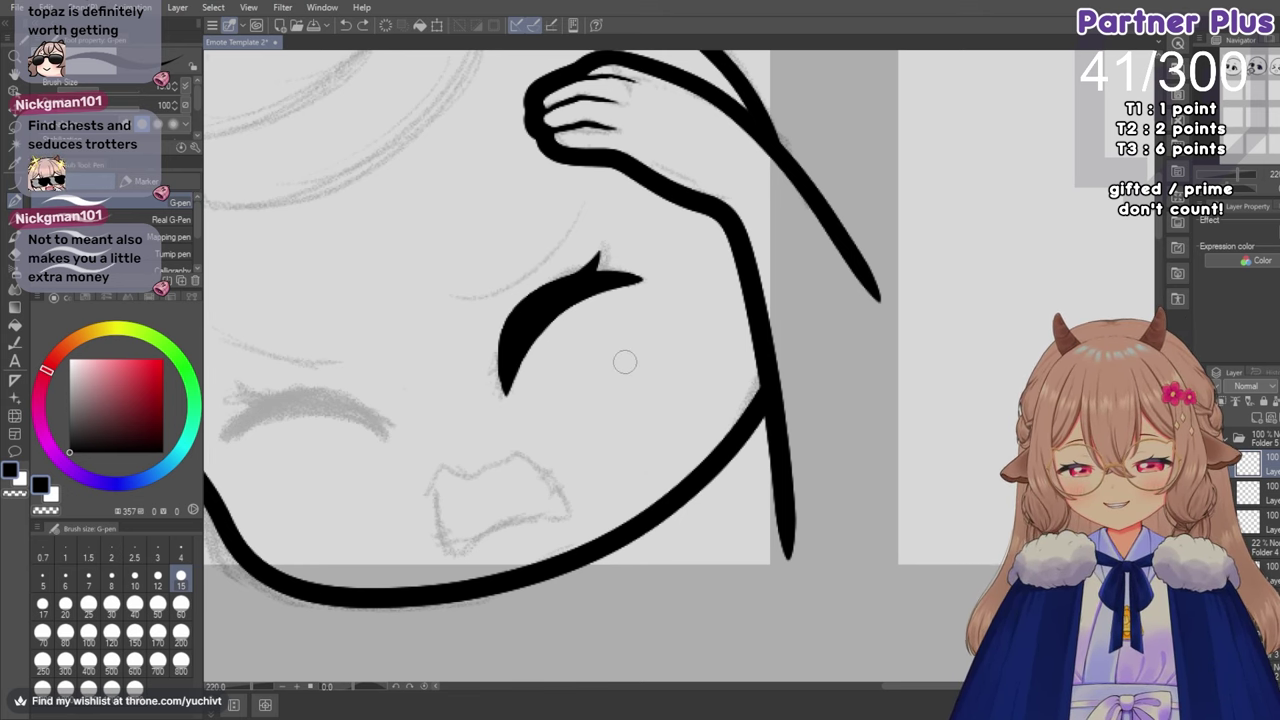
scroll(584, 368, "down", 3)
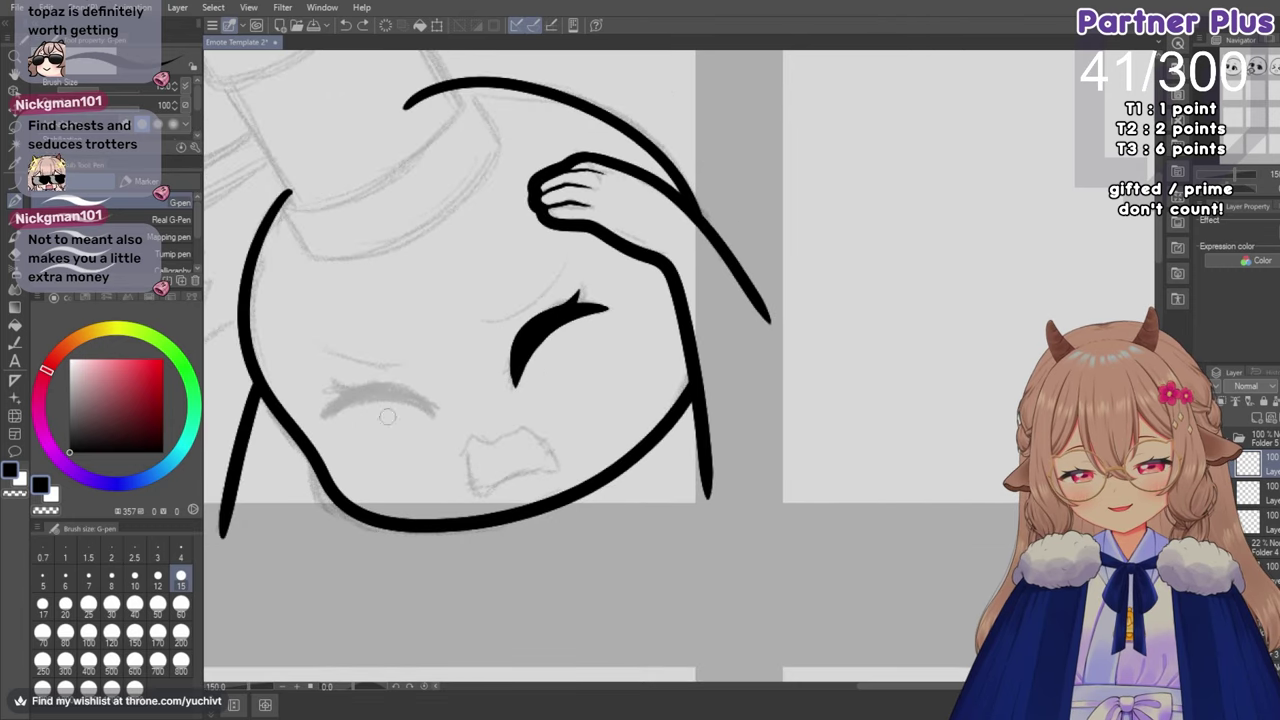
scroll(480, 420, "up", 2)
scroll(486, 420, "up", 2)
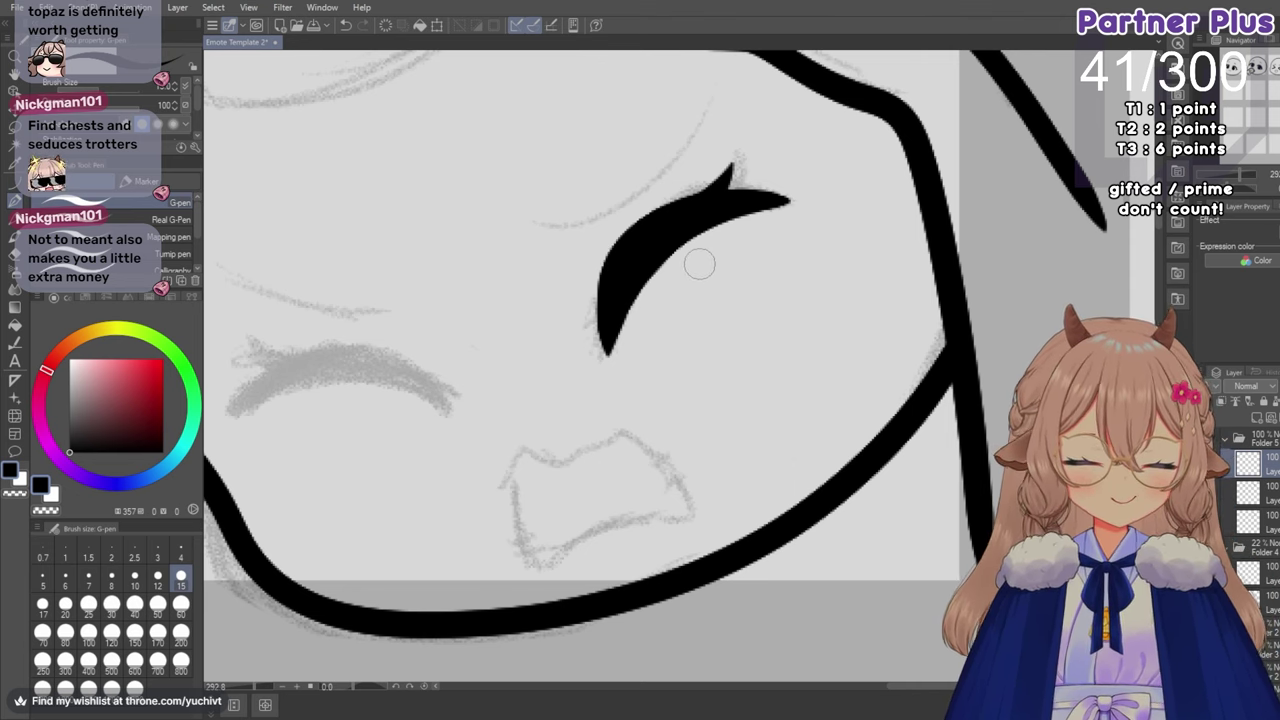
scroll(408, 327, "down", 3)
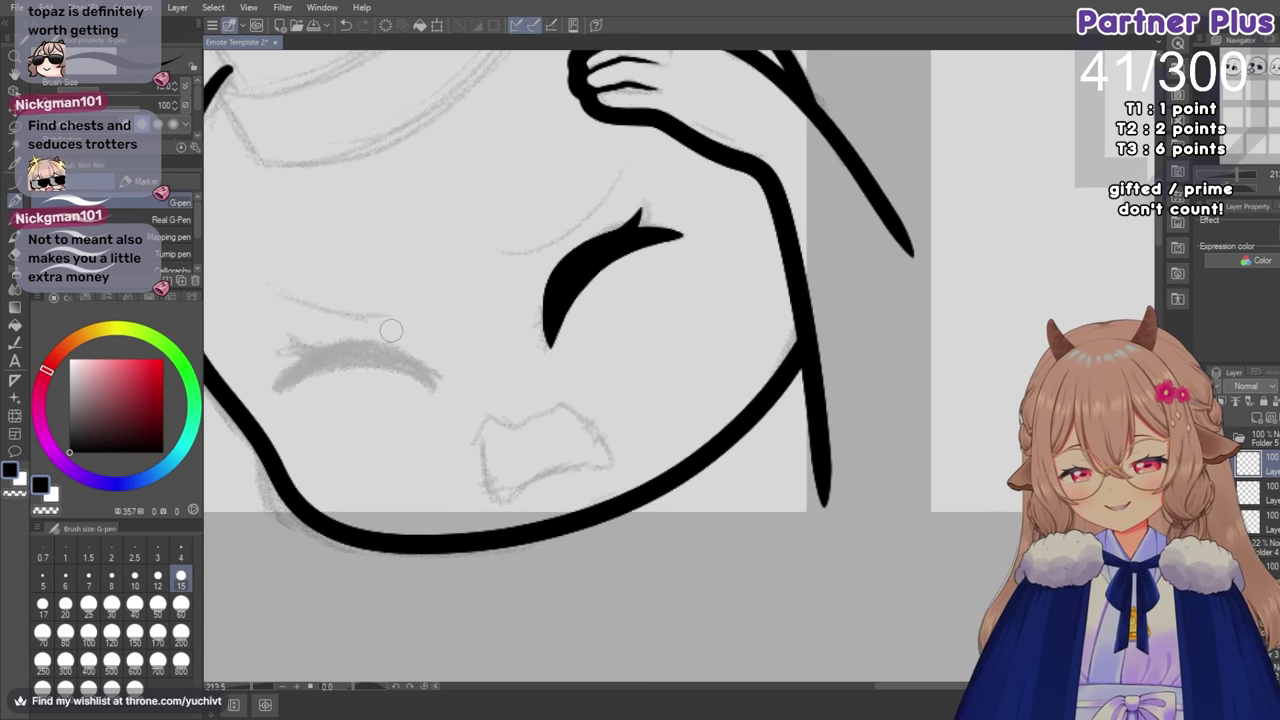
scroll(391, 329, "down", 3)
scroll(482, 317, "up", 2)
scroll(545, 313, "up", 3)
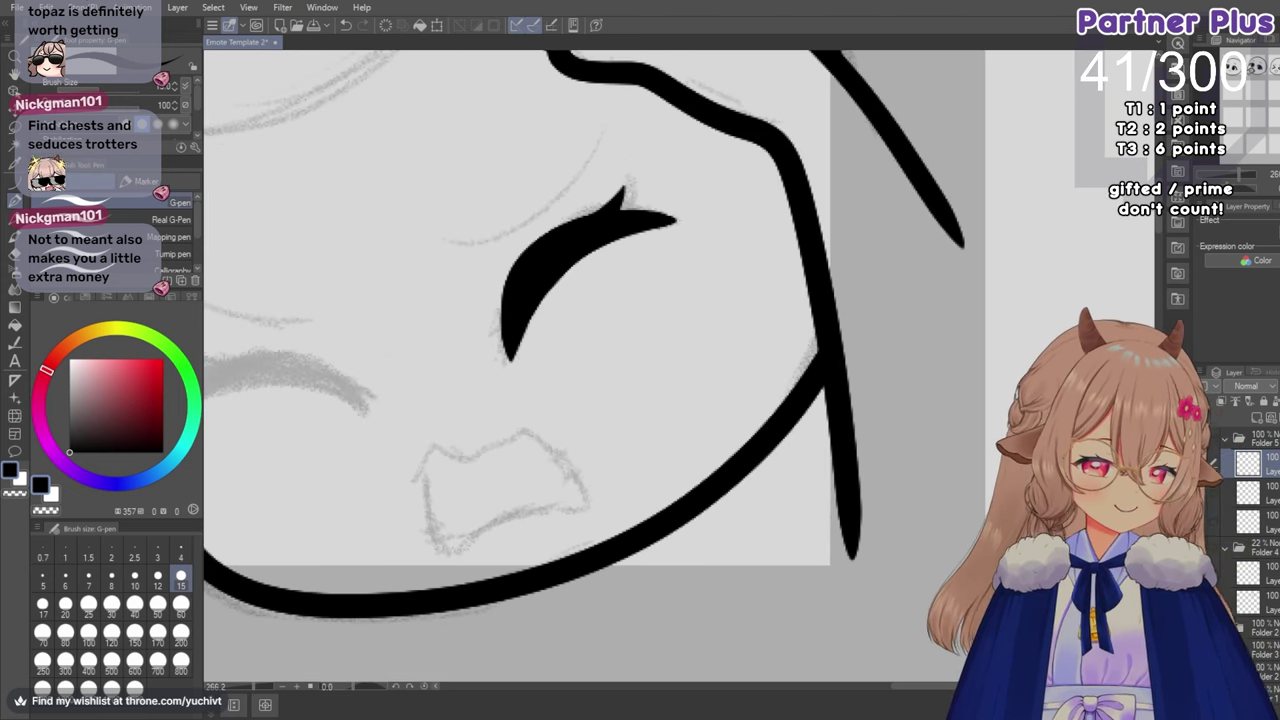
left_click(1275, 188)
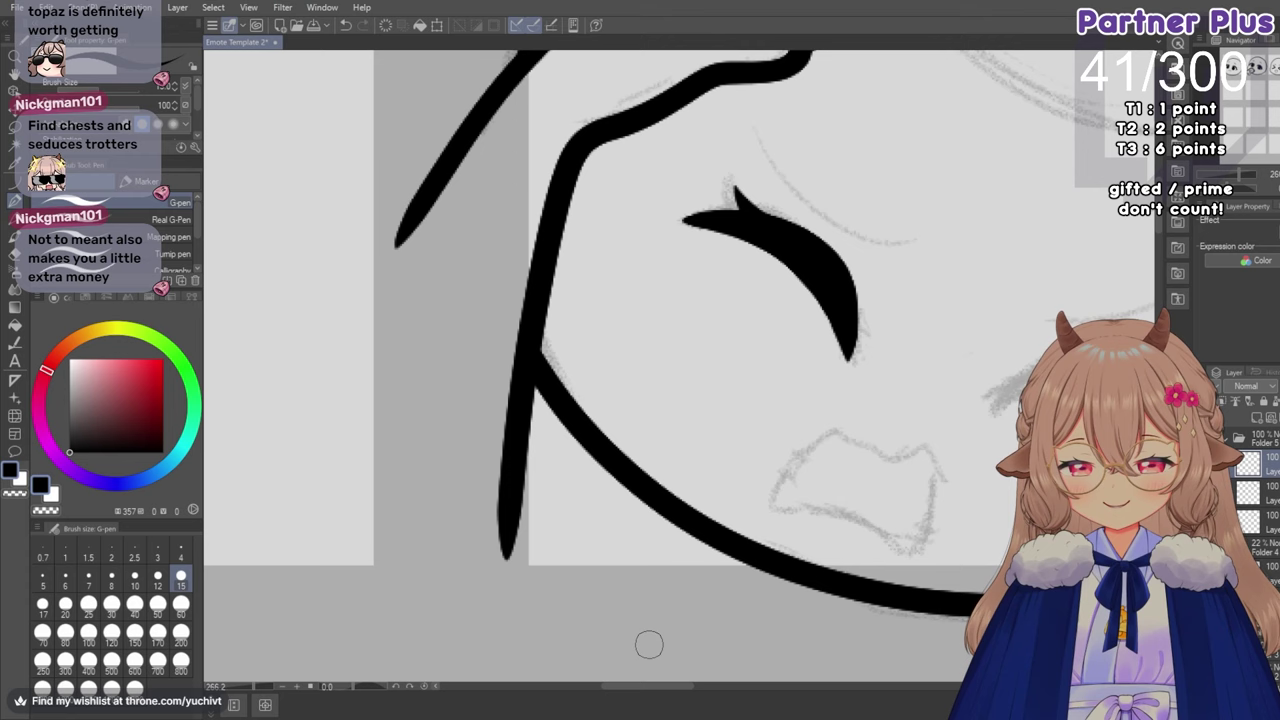
Ink a curved stroke along the lower edge of the sketched second closed eye with the size 15 G-pen, redoing unsuitable strokes.
left_click_drag(643, 688, 686, 691)
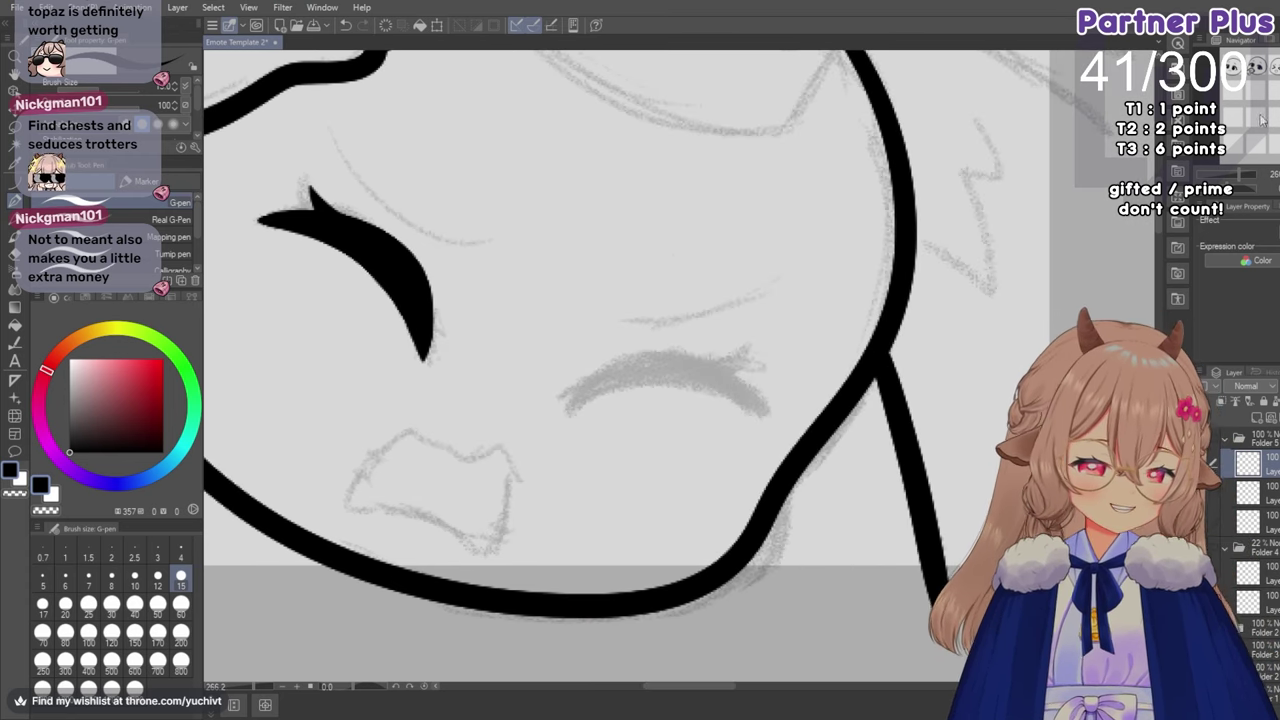
left_click_drag(1227, 191, 1219, 190)
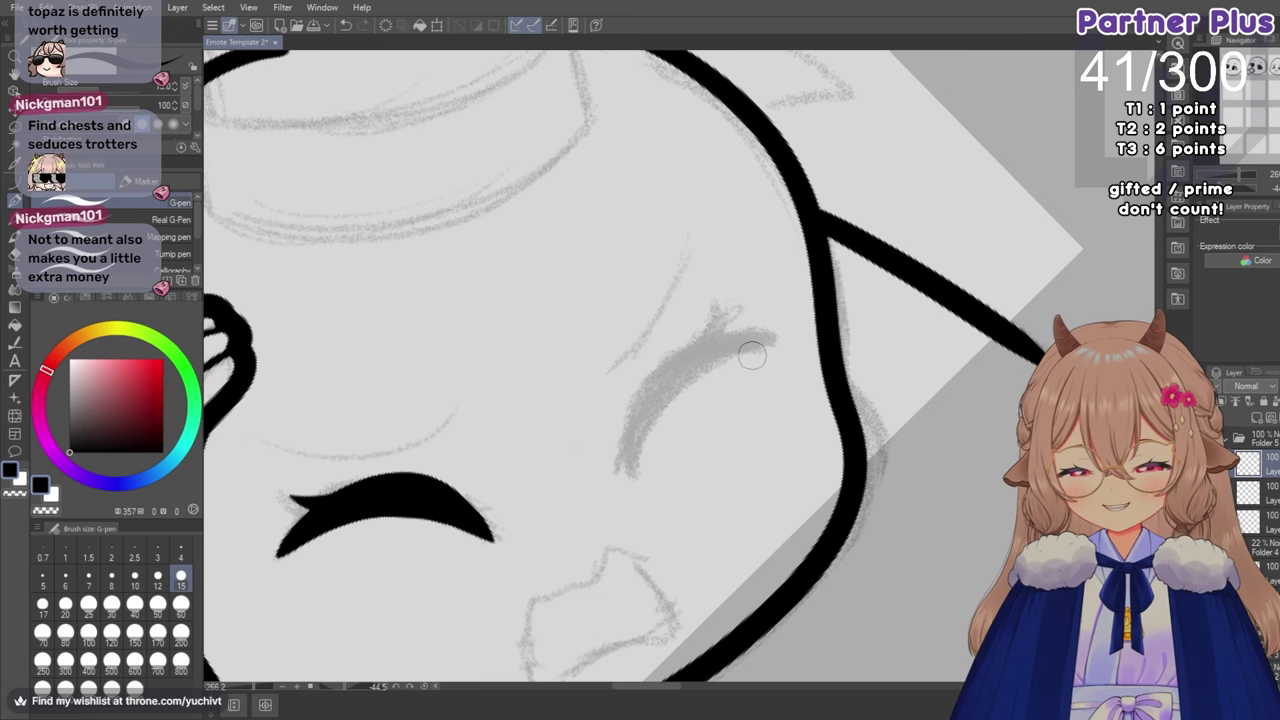
mouse_move(765, 356)
left_mouse_down()
mouse_move(647, 409)
mouse_move(642, 450)
left_mouse_up()
key("ctrl+z")
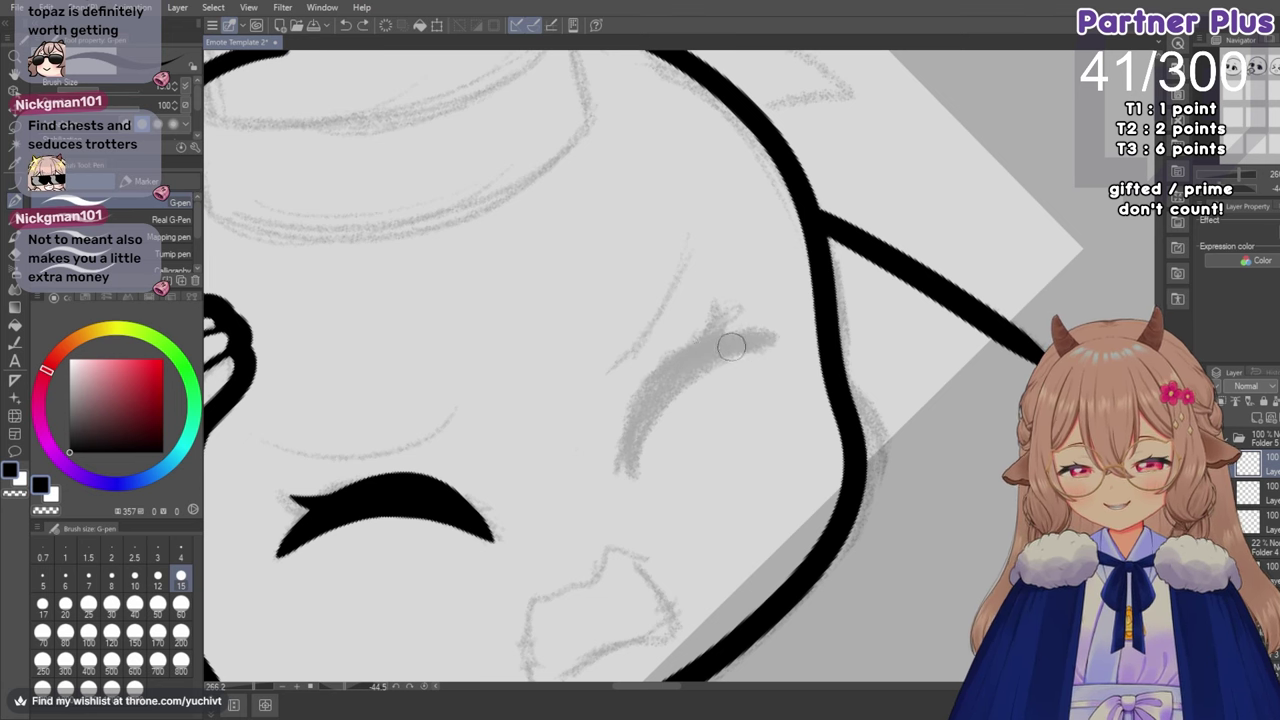
left_click_drag(731, 345, 632, 468)
left_click_drag(646, 425, 632, 470)
key("ctrl+z")
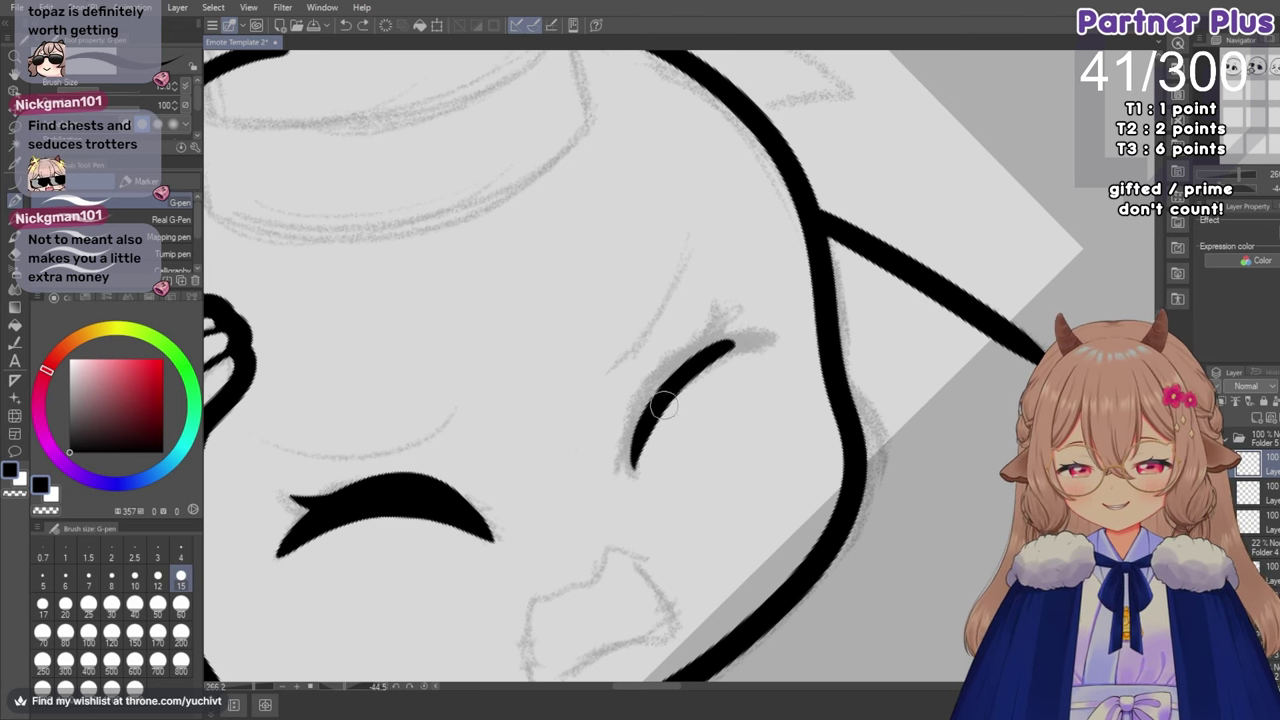
Thicken the second closed eye along its outer curve and round out its inner end over the sketch.
mouse_move(645, 423)
left_mouse_down()
mouse_move(633, 466)
mouse_move(655, 379)
mouse_move(640, 404)
mouse_move(630, 446)
mouse_move(690, 356)
mouse_move(635, 419)
mouse_move(637, 405)
mouse_move(702, 353)
mouse_move(672, 361)
mouse_move(716, 342)
mouse_move(633, 432)
mouse_move(628, 462)
left_mouse_up()
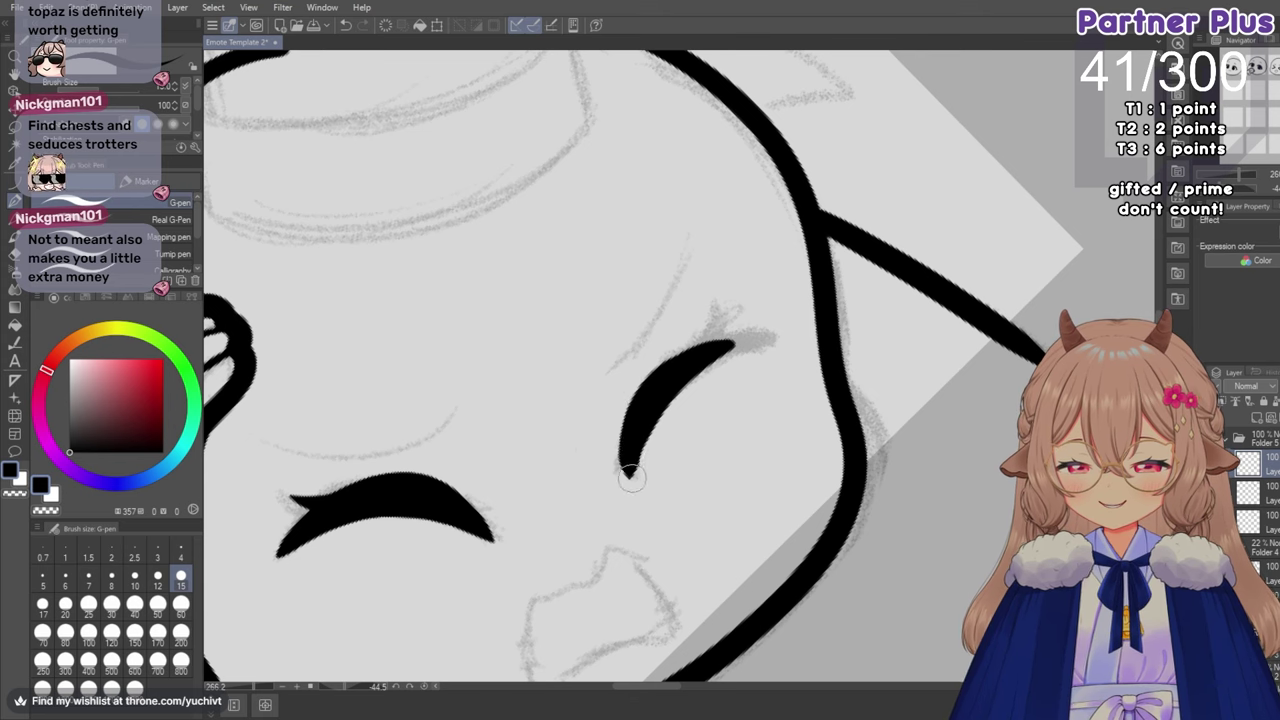
left_click_drag(630, 455, 630, 474)
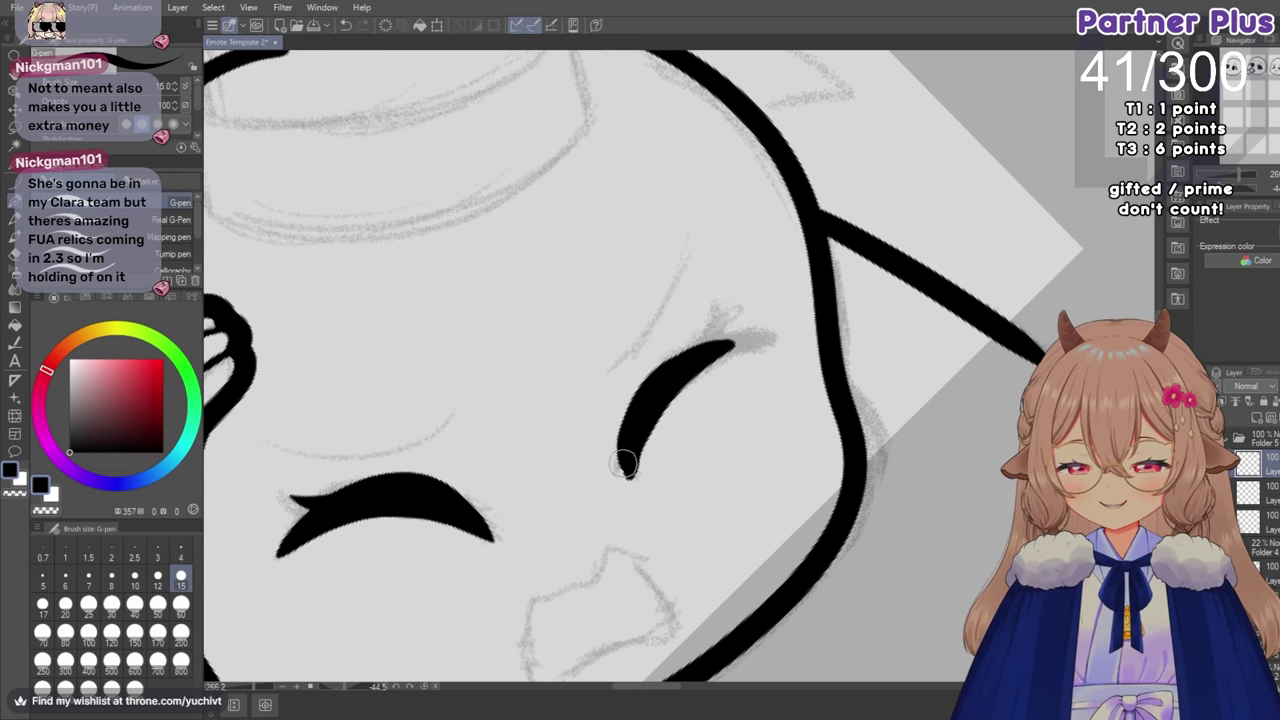
mouse_move(626, 478)
left_mouse_down()
mouse_move(676, 346)
mouse_move(622, 459)
mouse_move(651, 383)
left_mouse_up()
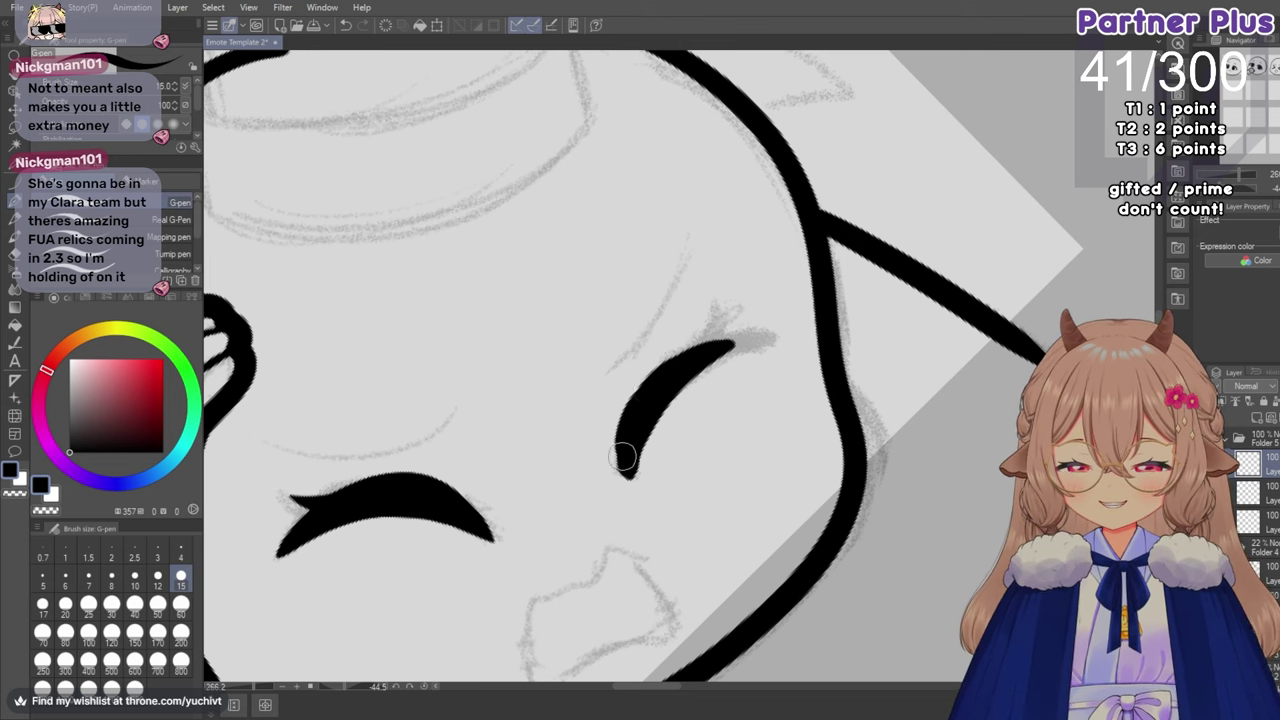
left_click_drag(623, 451, 657, 375)
mouse_move(625, 462)
left_mouse_down()
mouse_move(621, 431)
mouse_move(654, 373)
mouse_move(625, 440)
mouse_move(628, 410)
mouse_move(671, 367)
left_mouse_up()
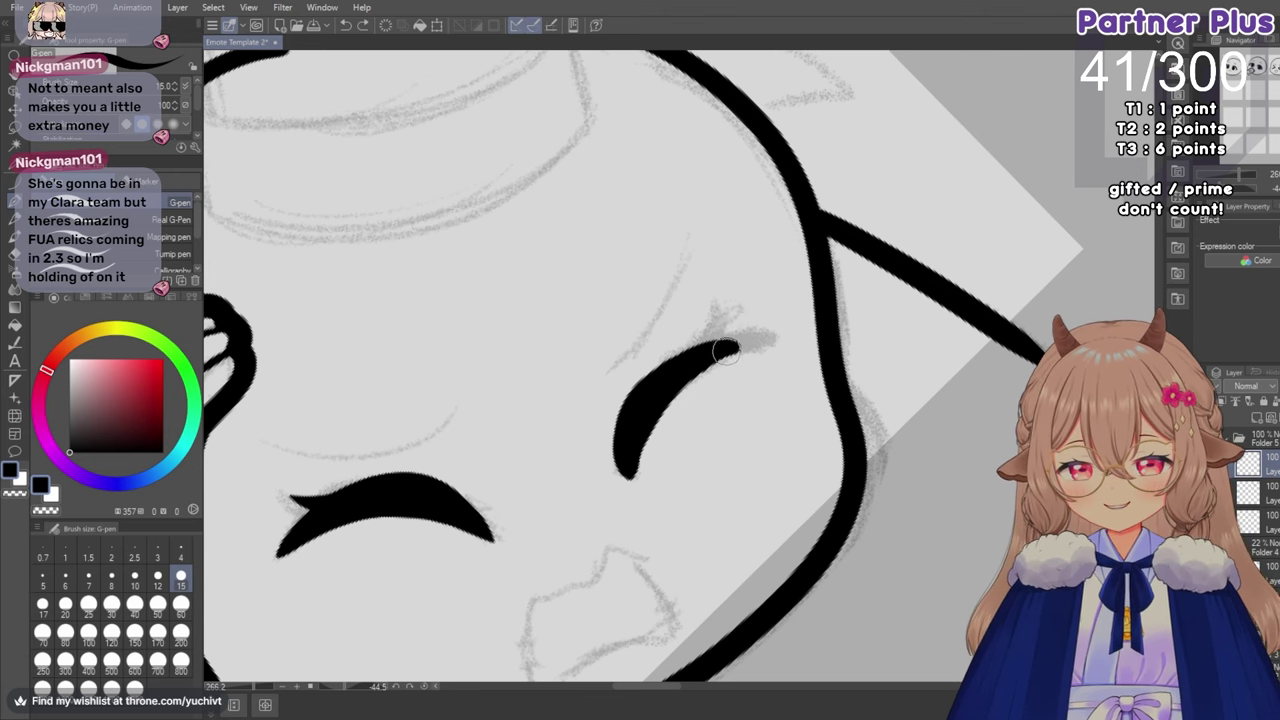
Ink a short pointed lash rising from the second eye's upper edge near the outer corner, undoing unsuitable strokes.
left_click_drag(690, 357, 693, 311)
key("ctrl+z")
key("ctrl+z")
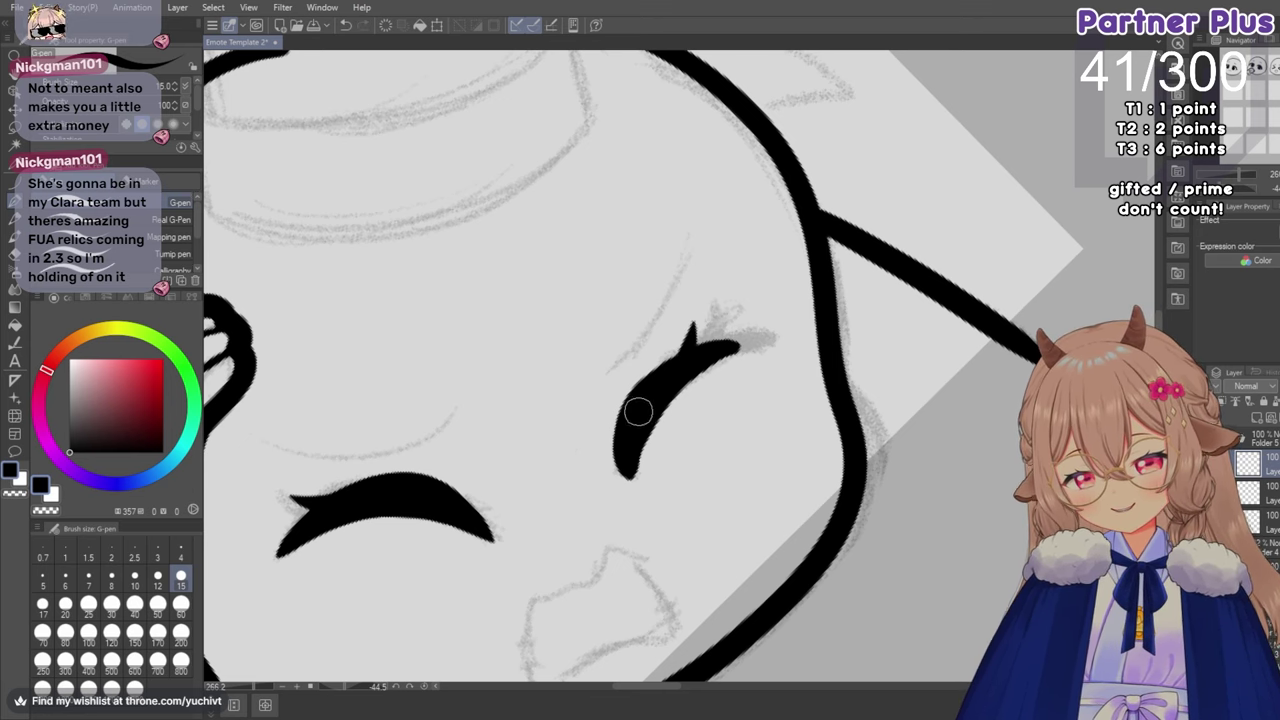
scroll(634, 414, "down", 6)
scroll(618, 421, "up", 1)
Trim the second eye's inner end to a narrower tip with the Hard eraser at size 8.
scroll(618, 421, "up", 6)
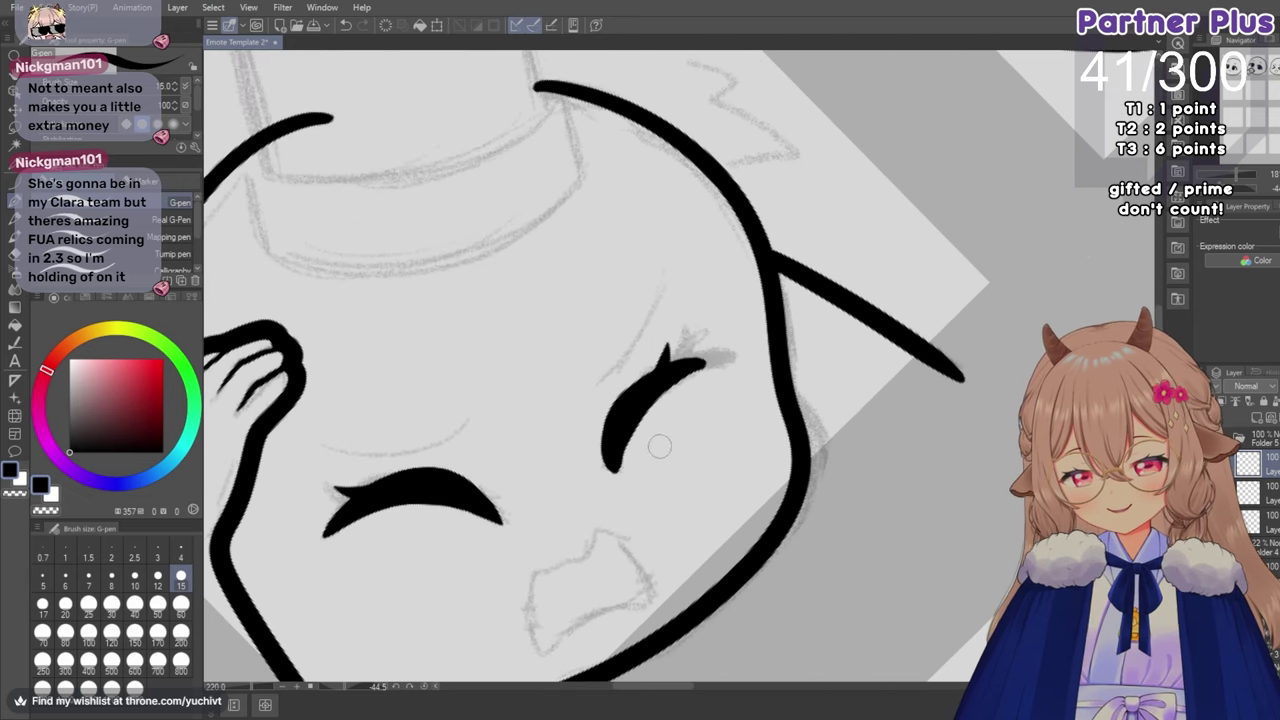
left_click(16, 245)
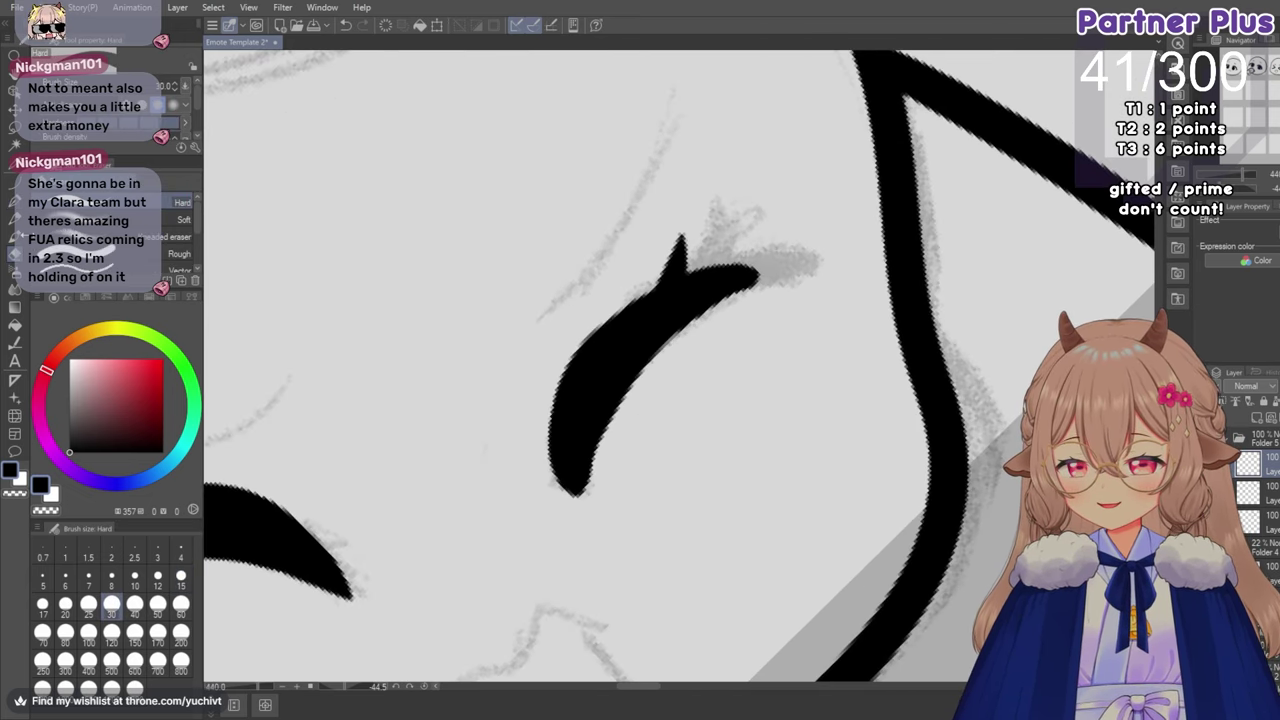
left_click(181, 576)
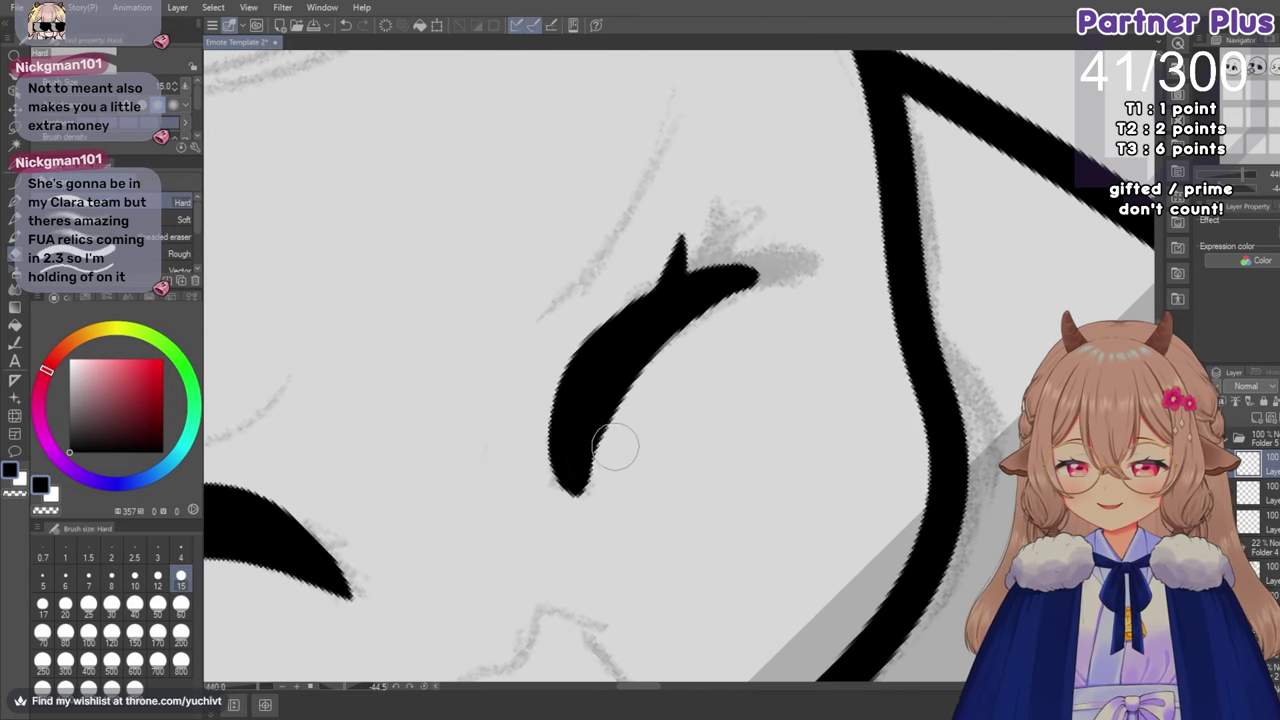
left_click(111, 577)
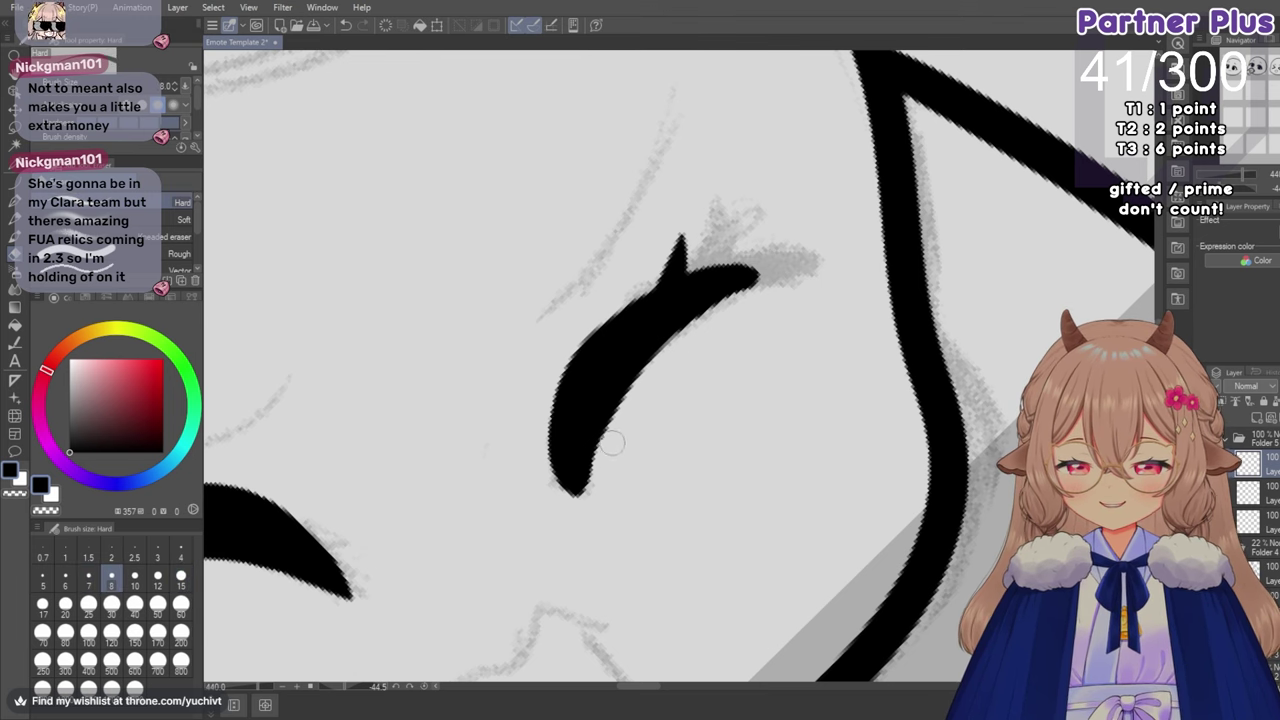
mouse_move(612, 443)
left_mouse_down()
mouse_move(588, 510)
mouse_move(610, 444)
mouse_move(581, 512)
mouse_move(562, 514)
left_mouse_up()
scroll(560, 514, "down", 3)
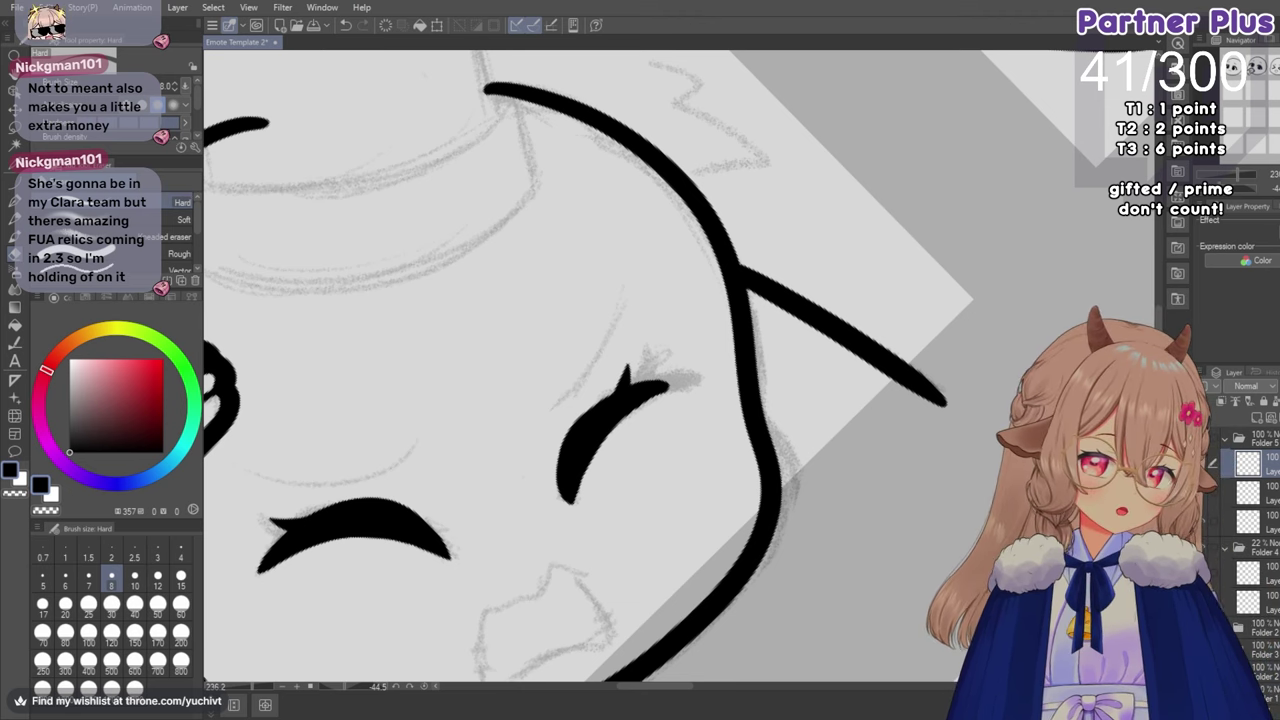
Examine both inked closed eyes against the sketch in a horizontally flipped view at several rotations and zoom levels.
key("h")
scroll(648, 541, "down", 3)
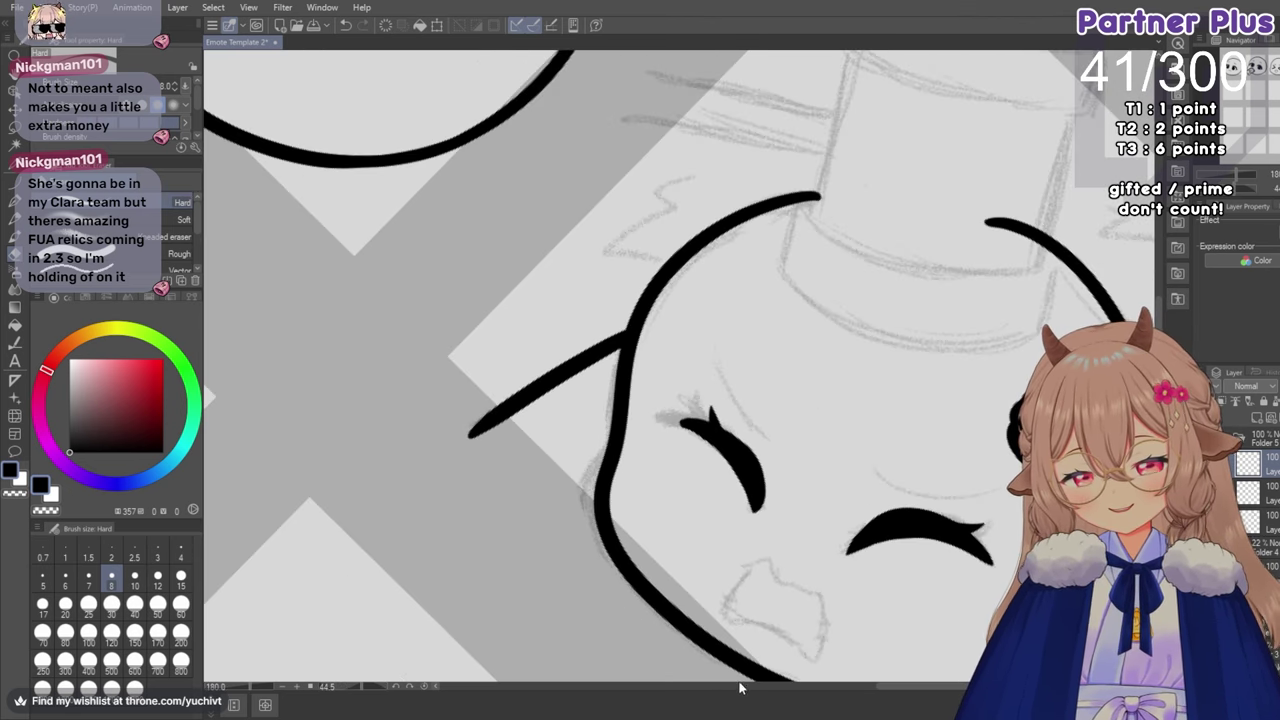
left_click_drag(890, 690, 904, 692)
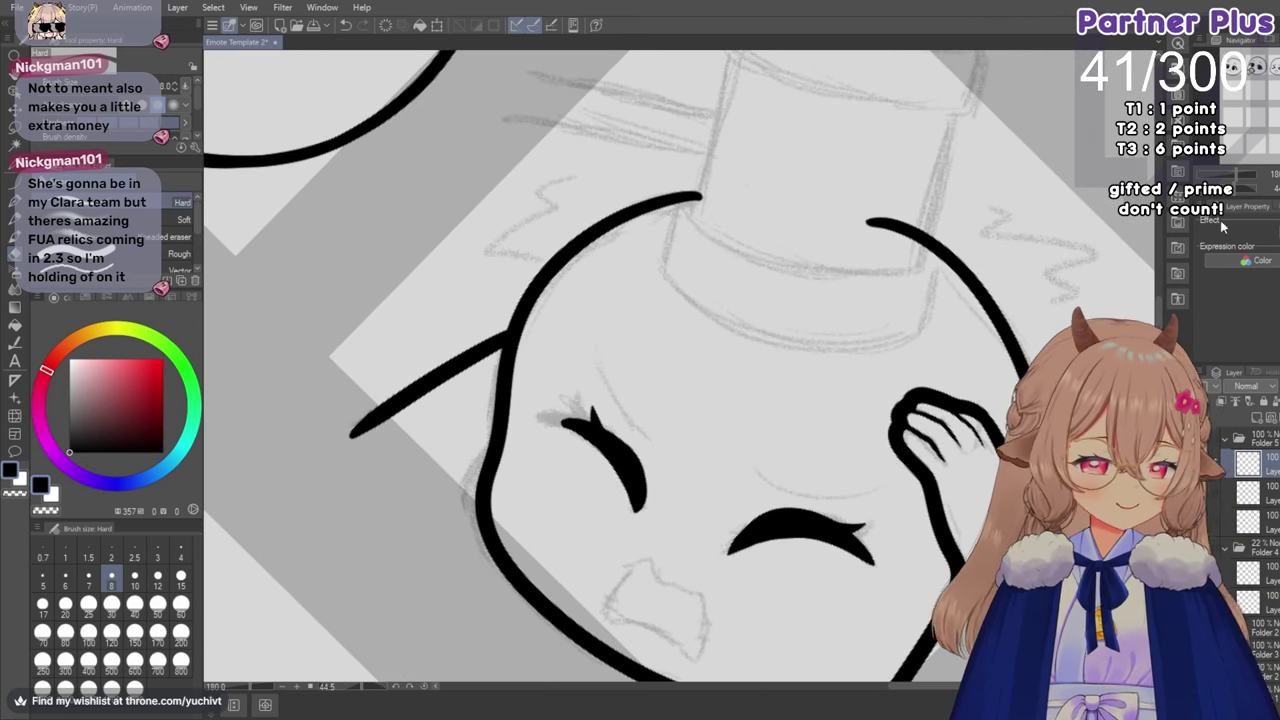
left_click_drag(1234, 190, 1225, 190)
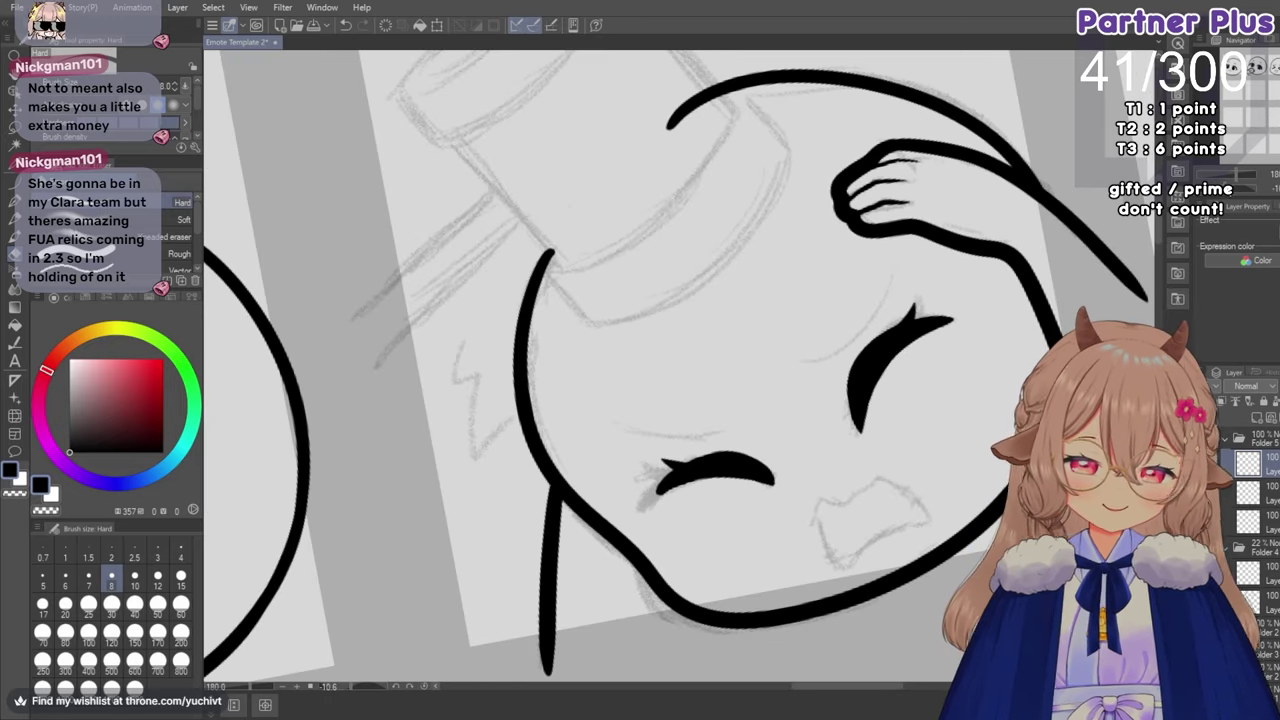
left_click_drag(835, 691, 869, 689)
scroll(693, 446, "up", 3)
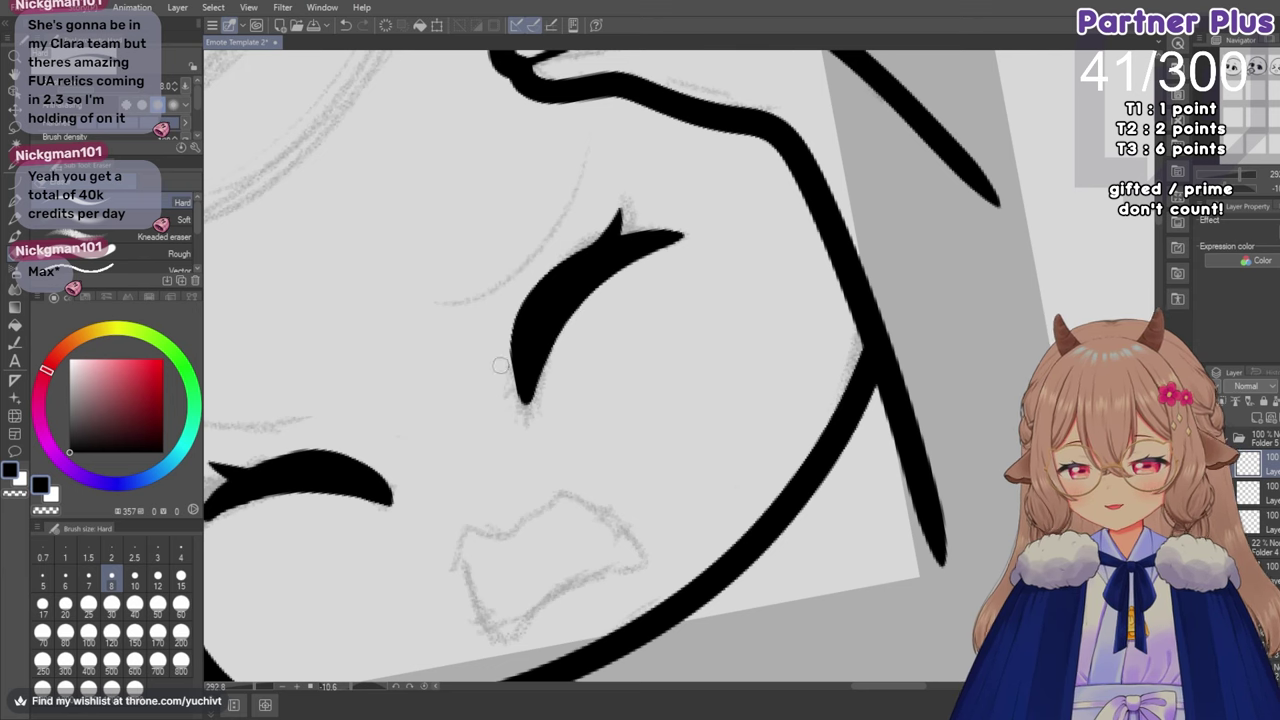
scroll(521, 394, "down", 6)
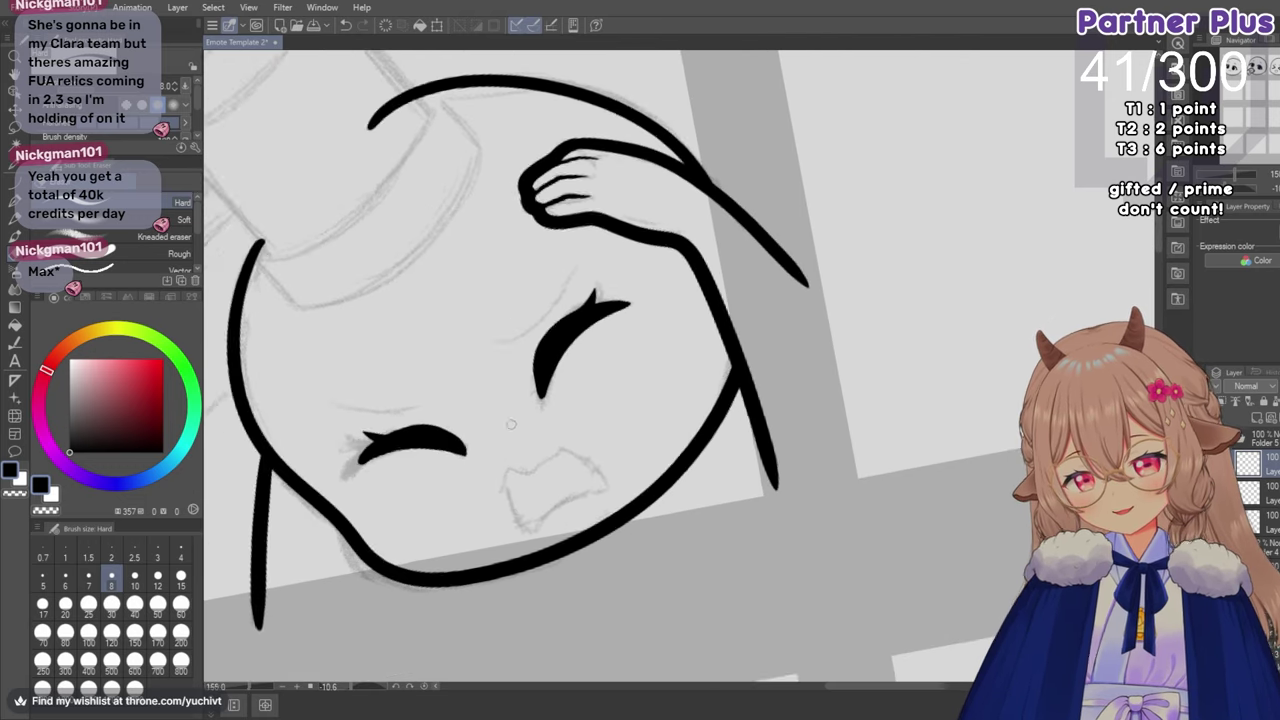
scroll(510, 426, "up", 3)
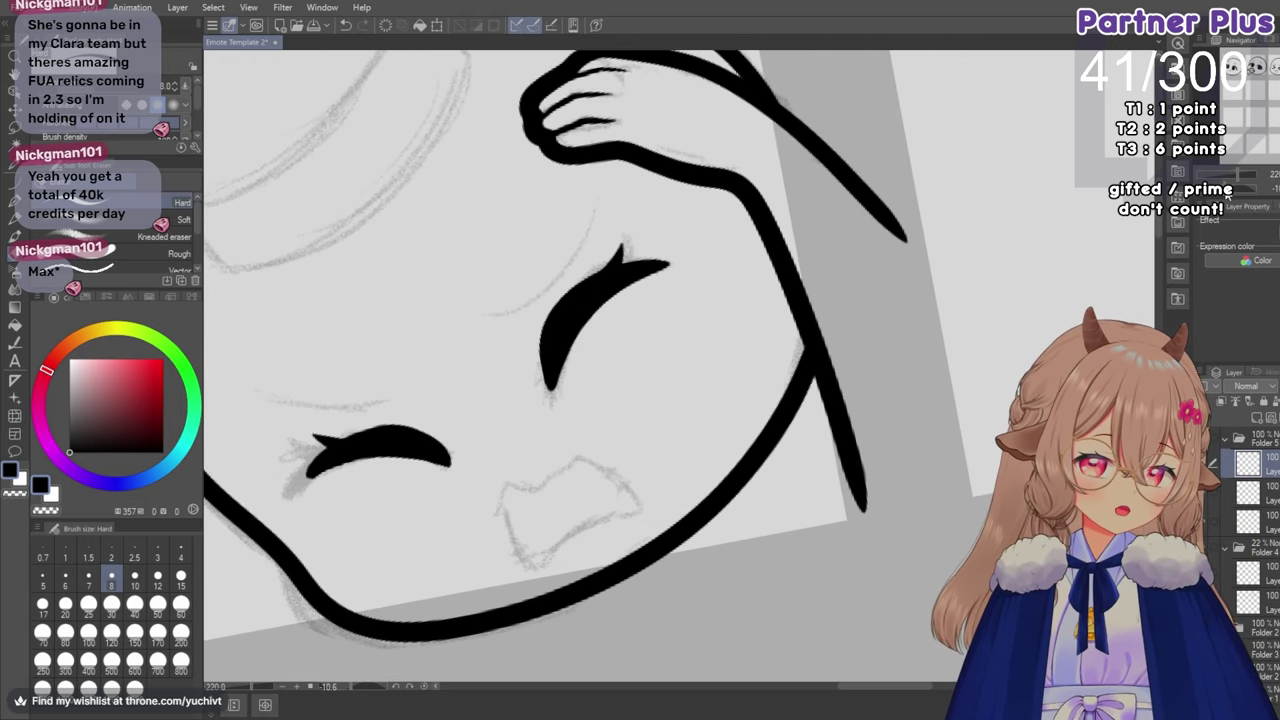
left_click_drag(1226, 191, 1233, 189)
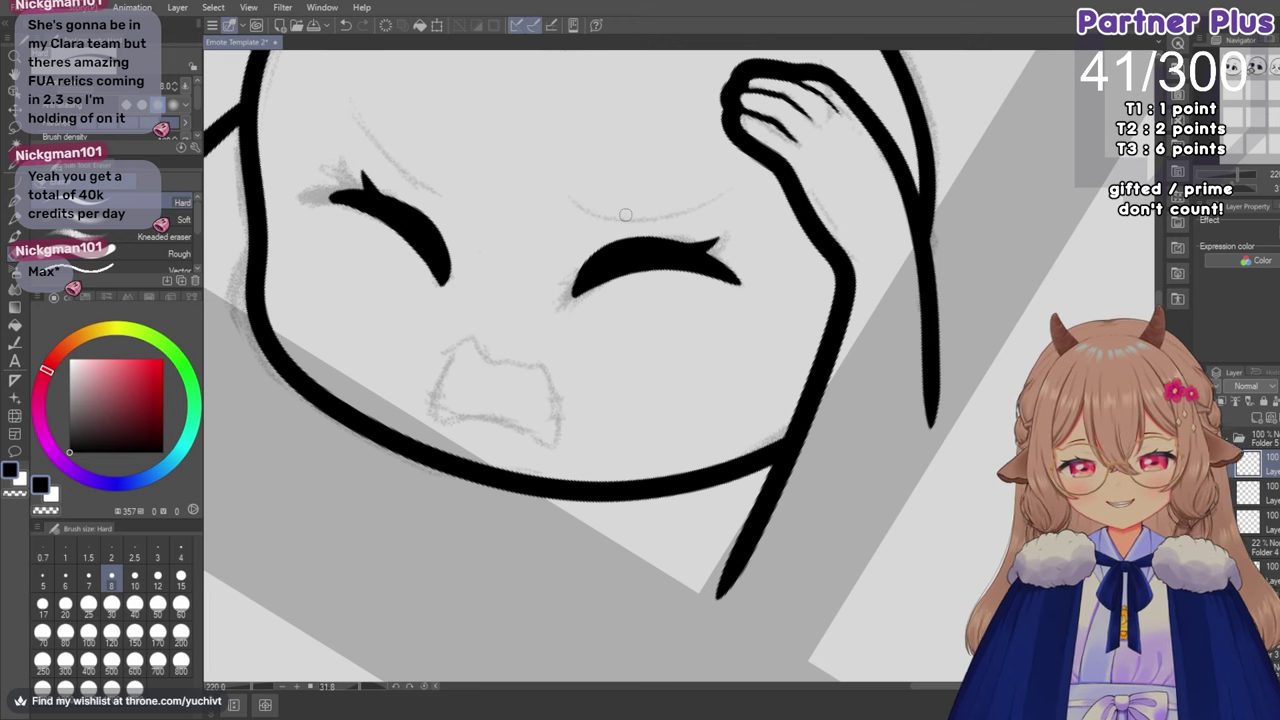
scroll(619, 222, "down", 3)
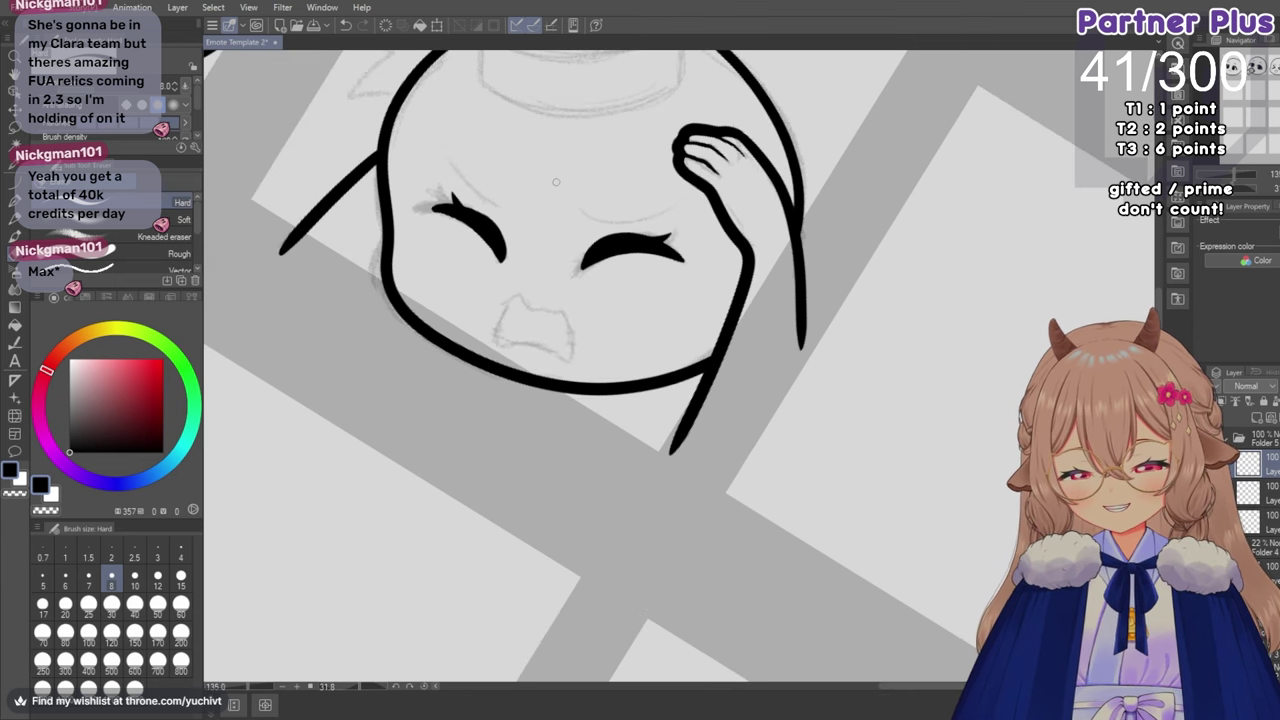
scroll(556, 182, "up", 4)
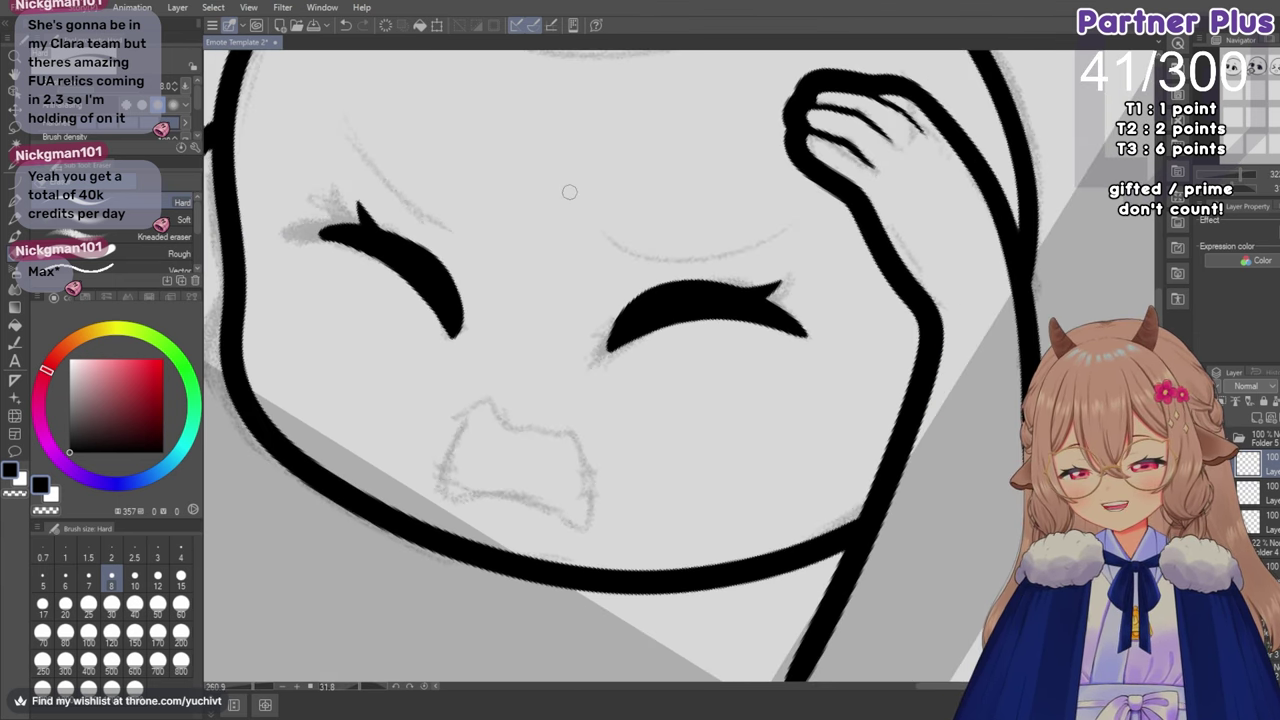
scroll(330, 211, "up", 2)
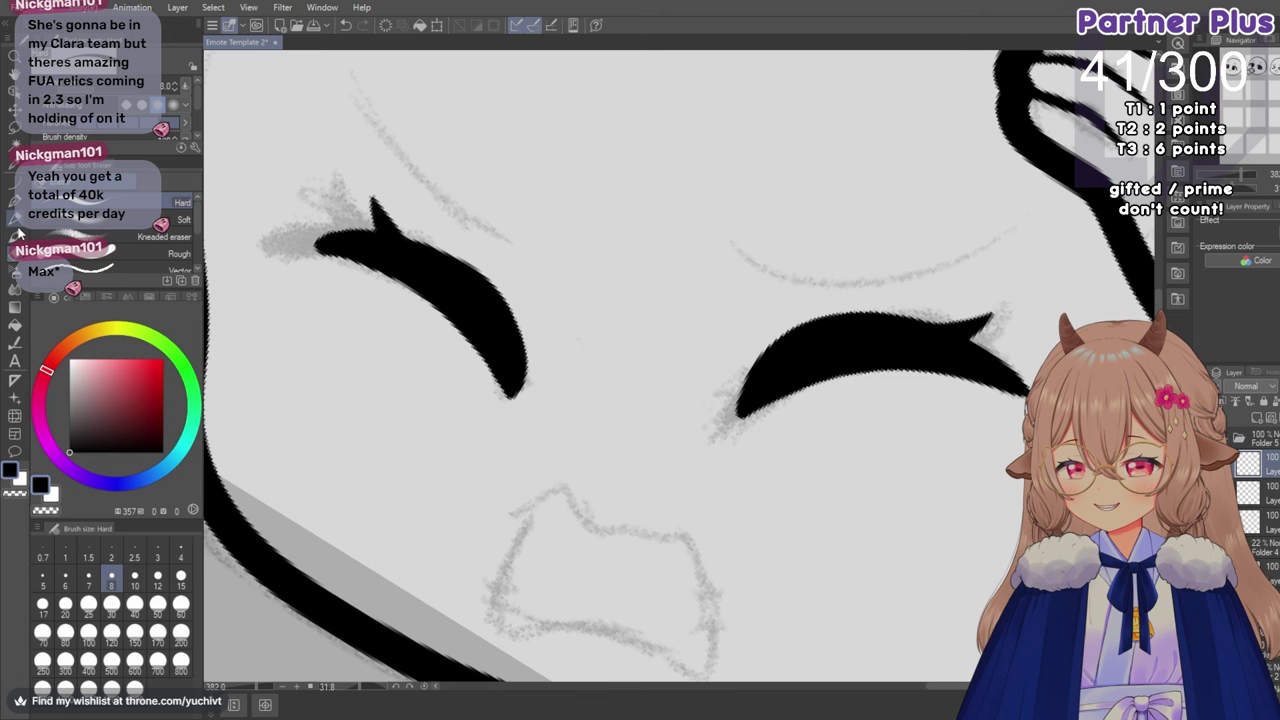
Extend the second eye's outer corner into a sharper point with the size 15 G-pen.
left_click(20, 218)
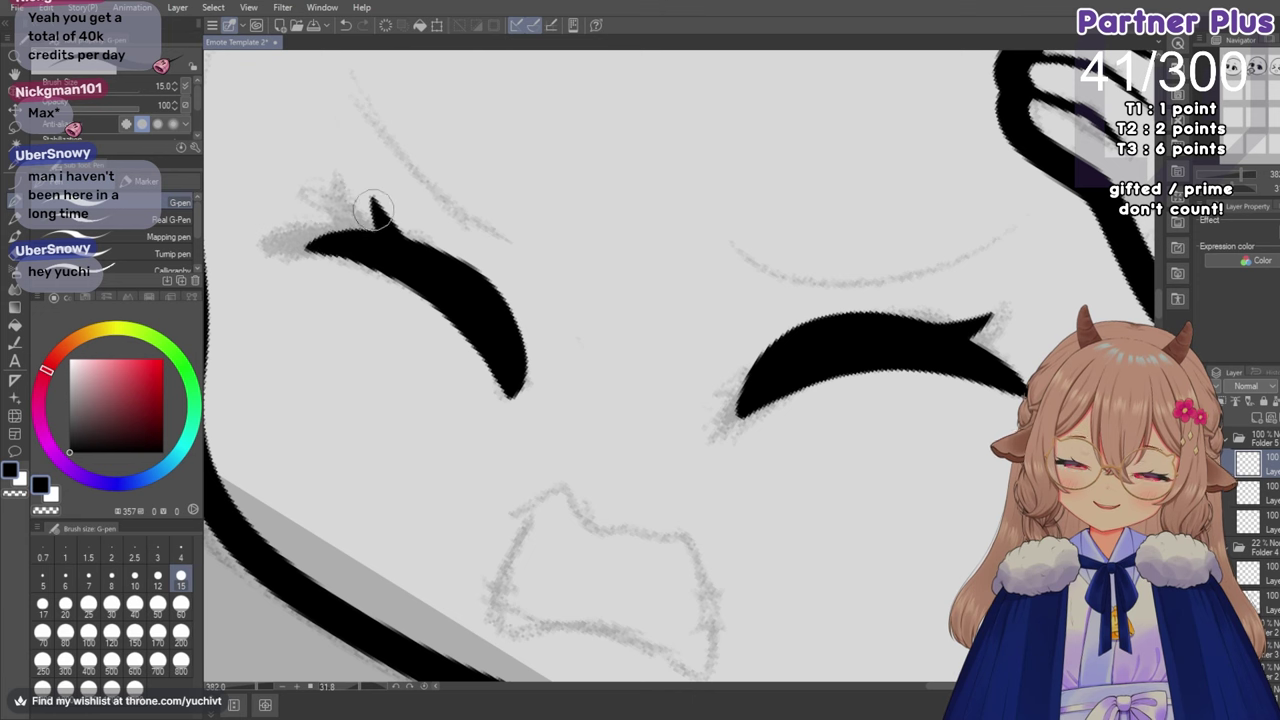
scroll(450, 224, "down", 2)
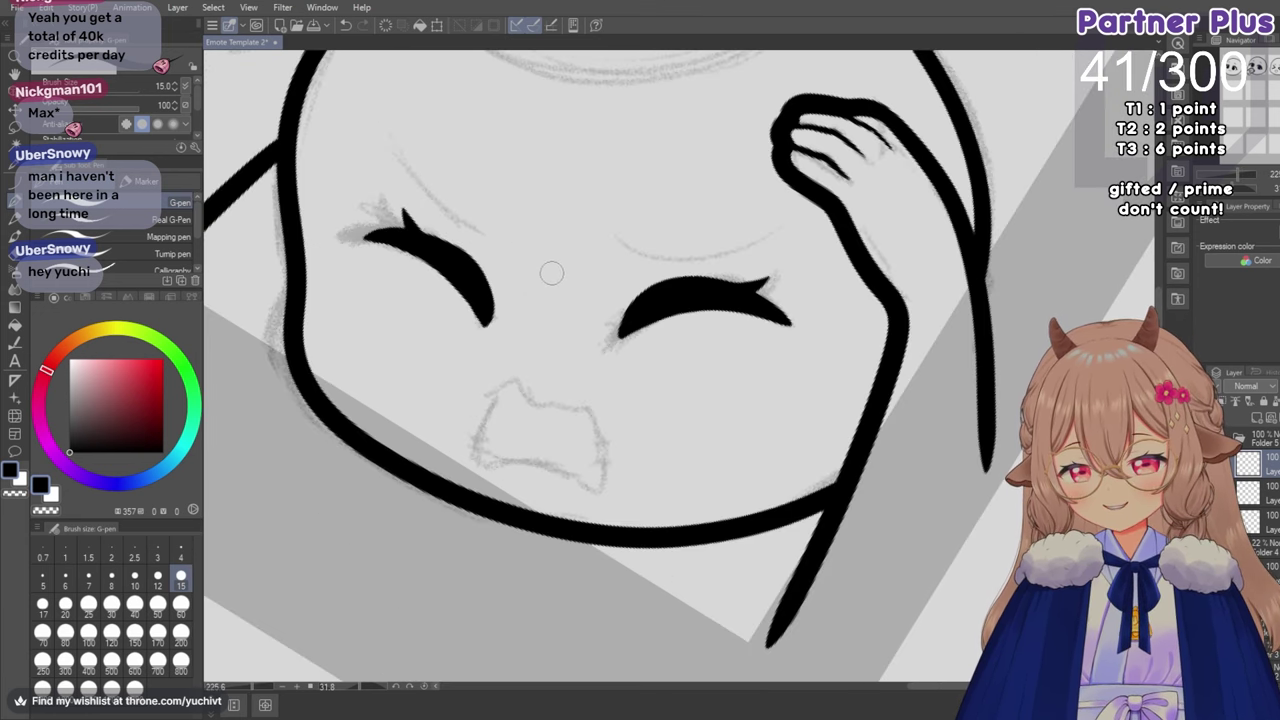
scroll(543, 266, "up", 2)
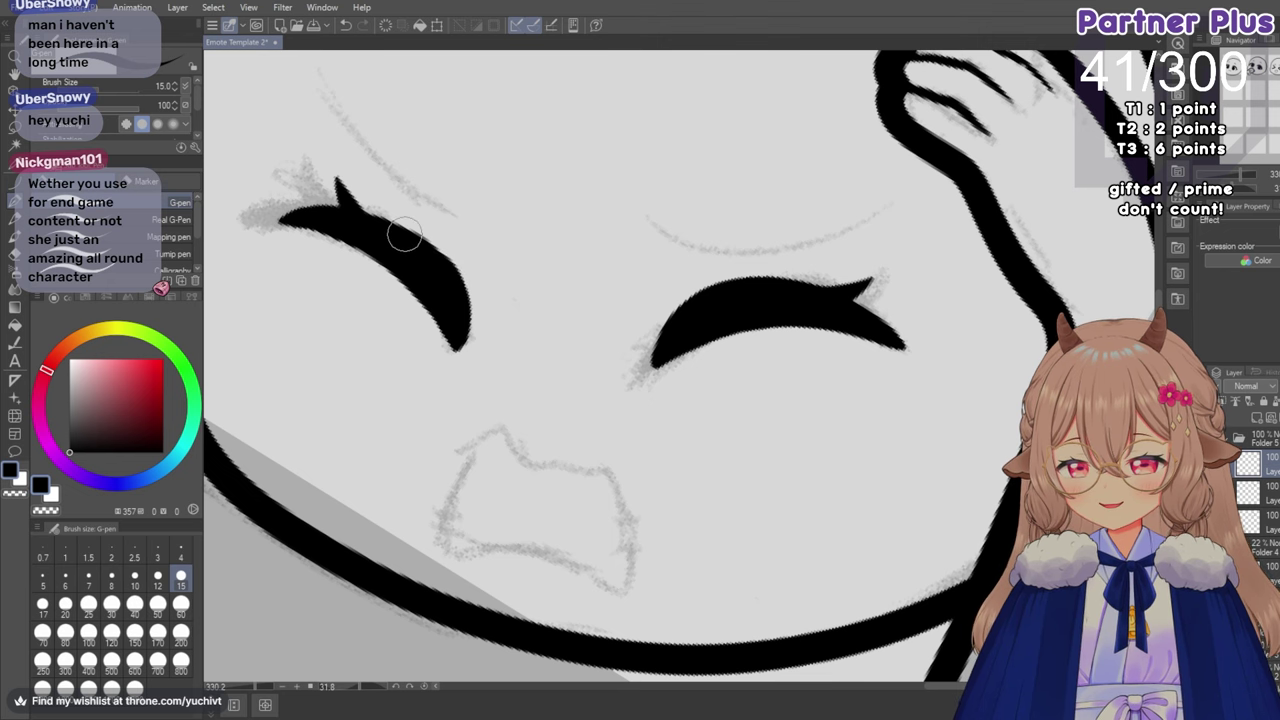
scroll(403, 229, "down", 2)
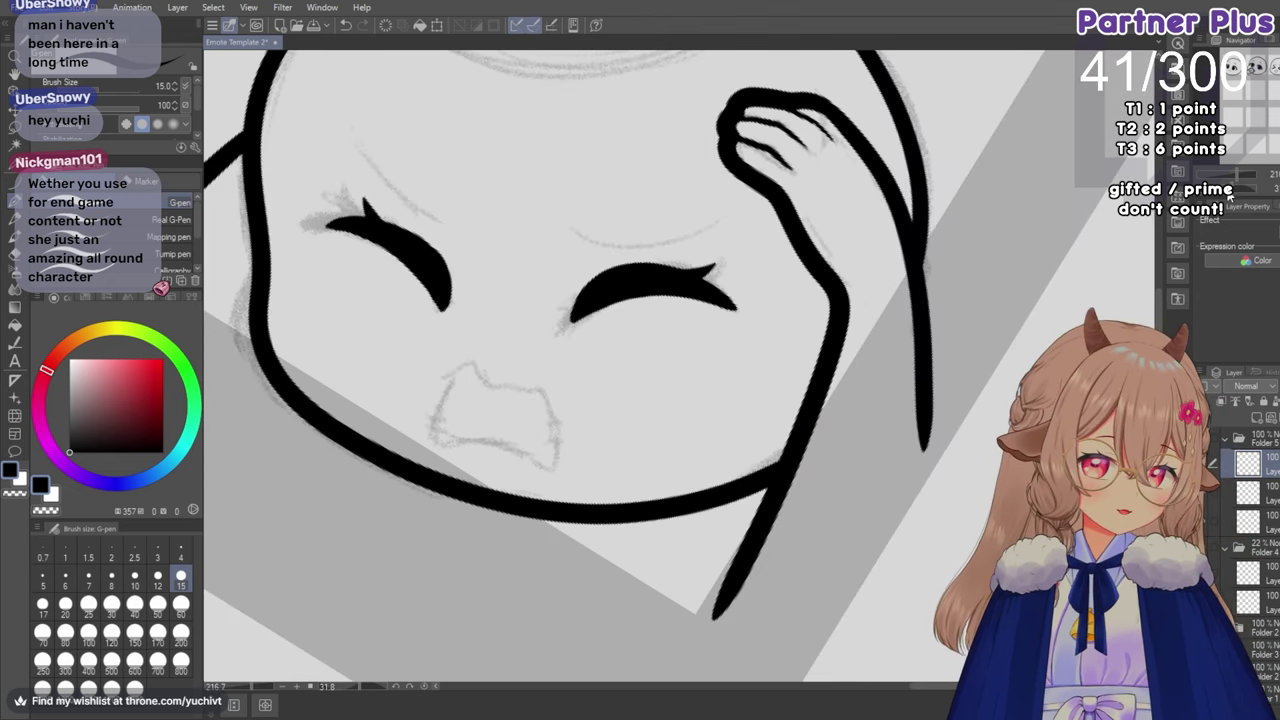
left_click_drag(1233, 189, 1239, 189)
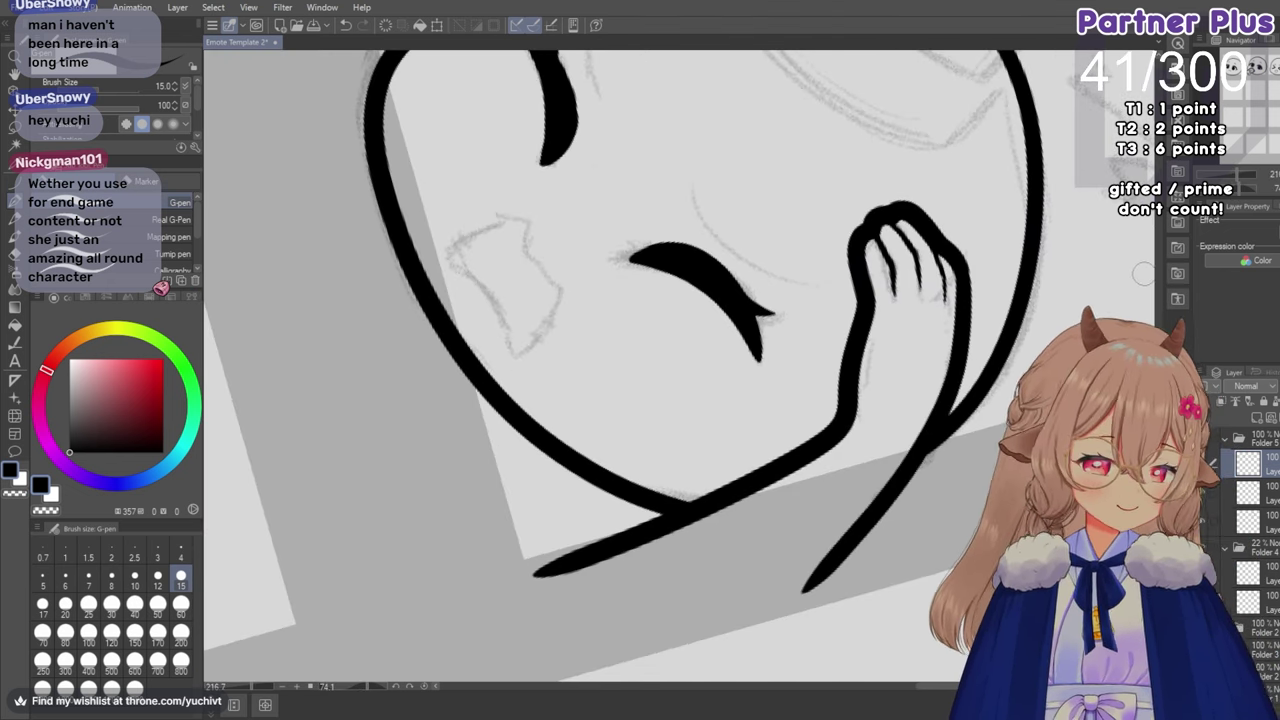
Examine the shape and balance of the two inked eyes close up, zoomed out and with the canvas rotation reset.
scroll(680, 366, "up", 5)
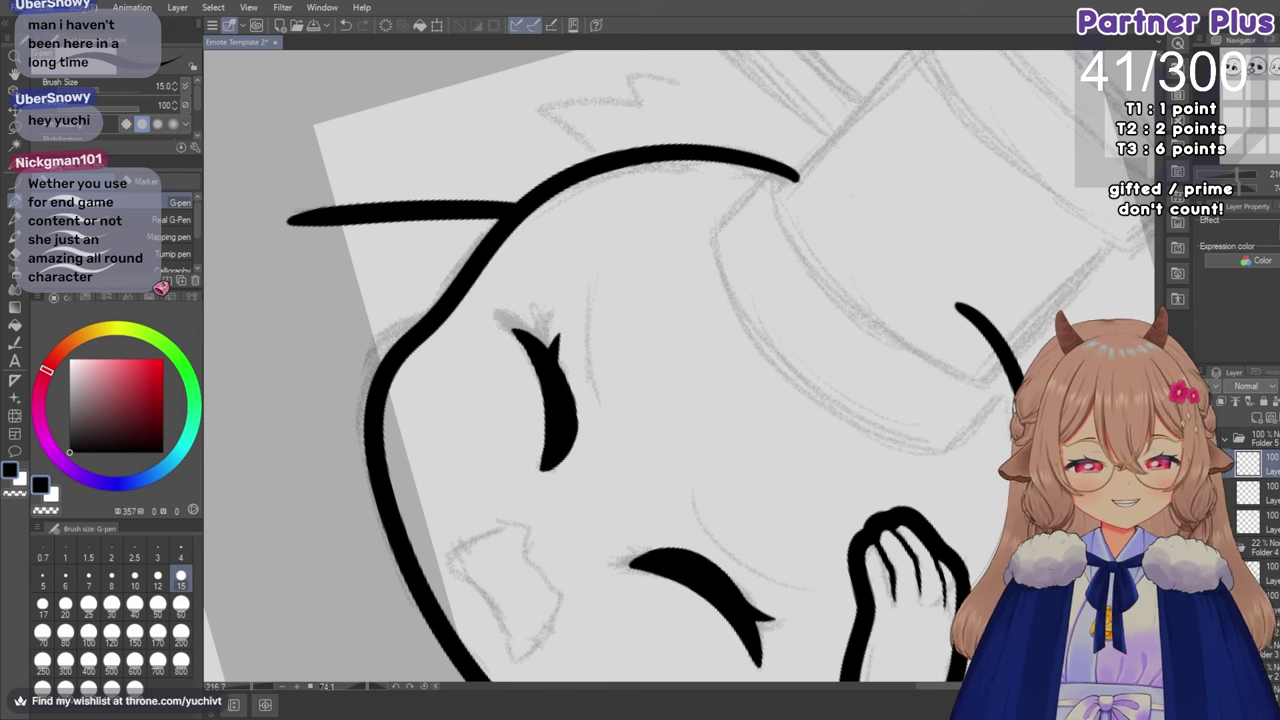
scroll(563, 429, "up", 3)
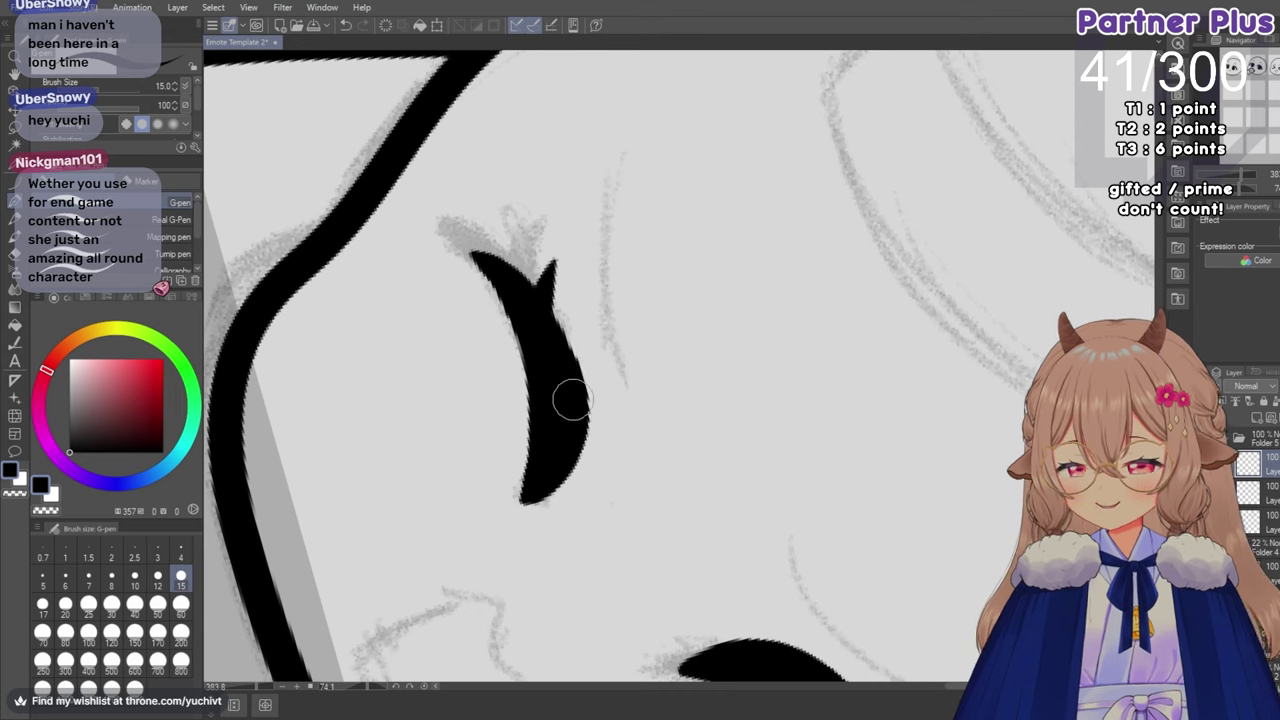
scroll(535, 292, "down", 3)
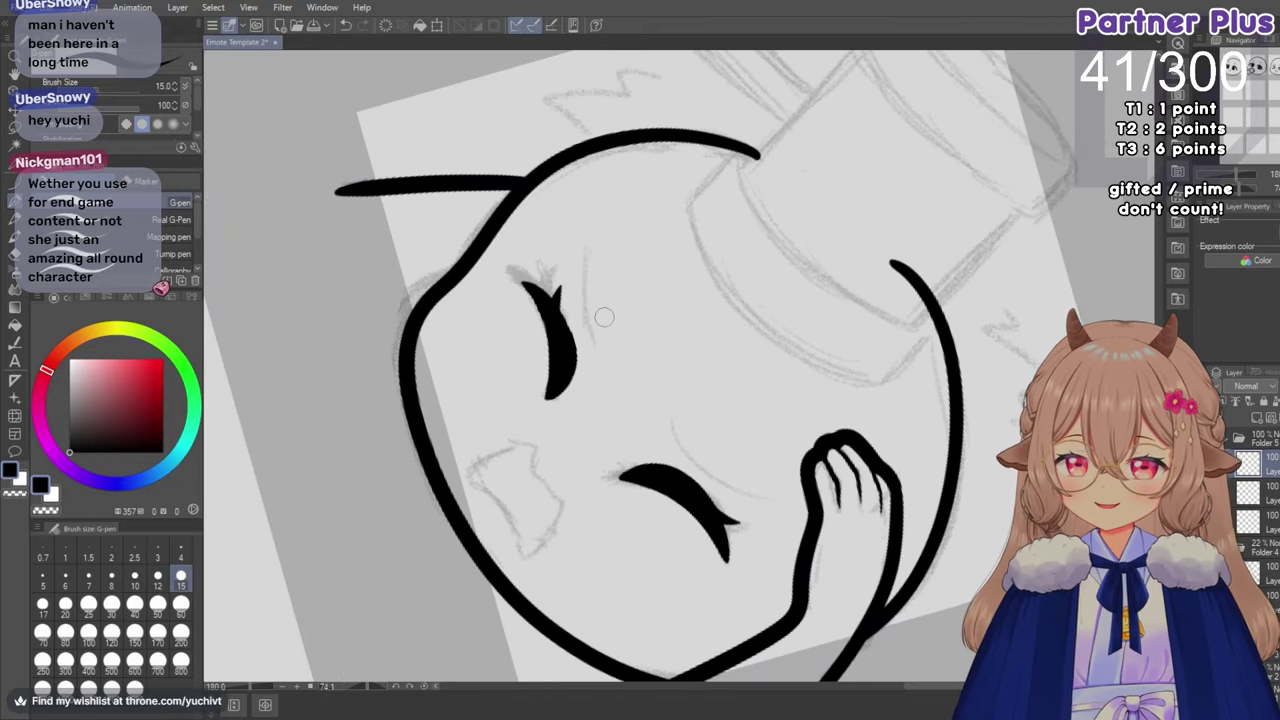
scroll(604, 317, "up", 2)
scroll(534, 374, "down", 3)
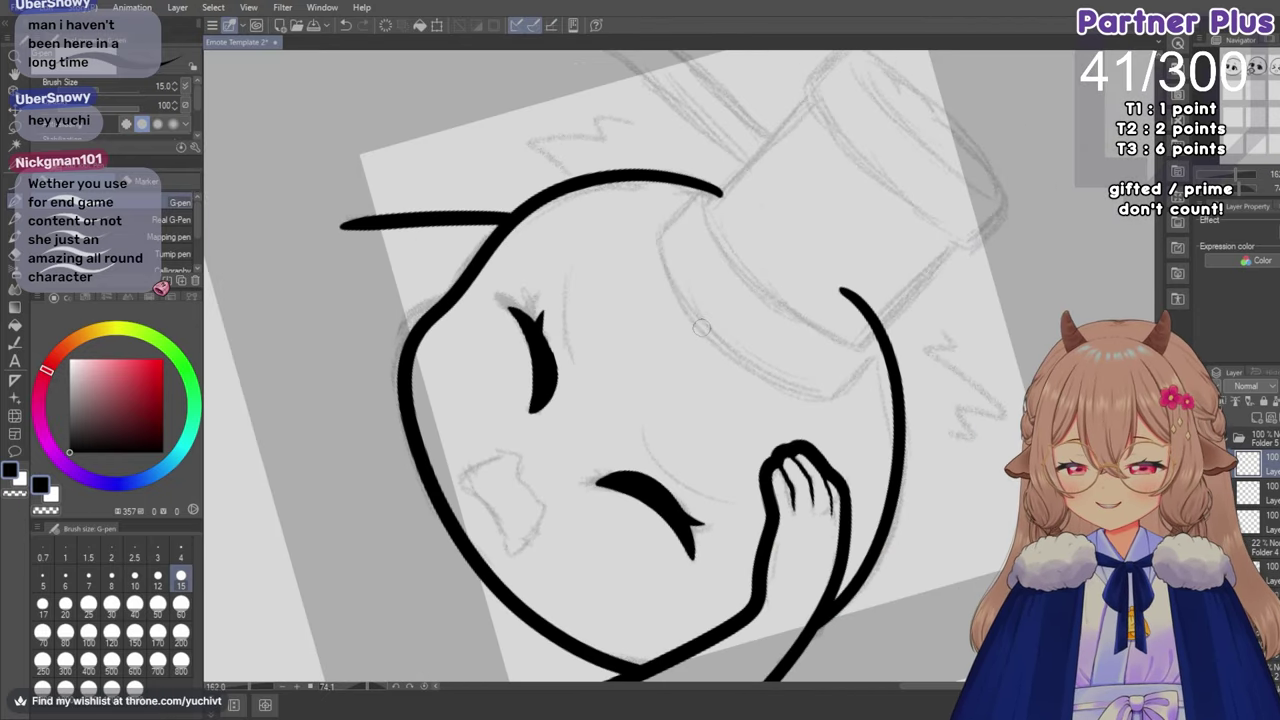
key("ctrl+at")
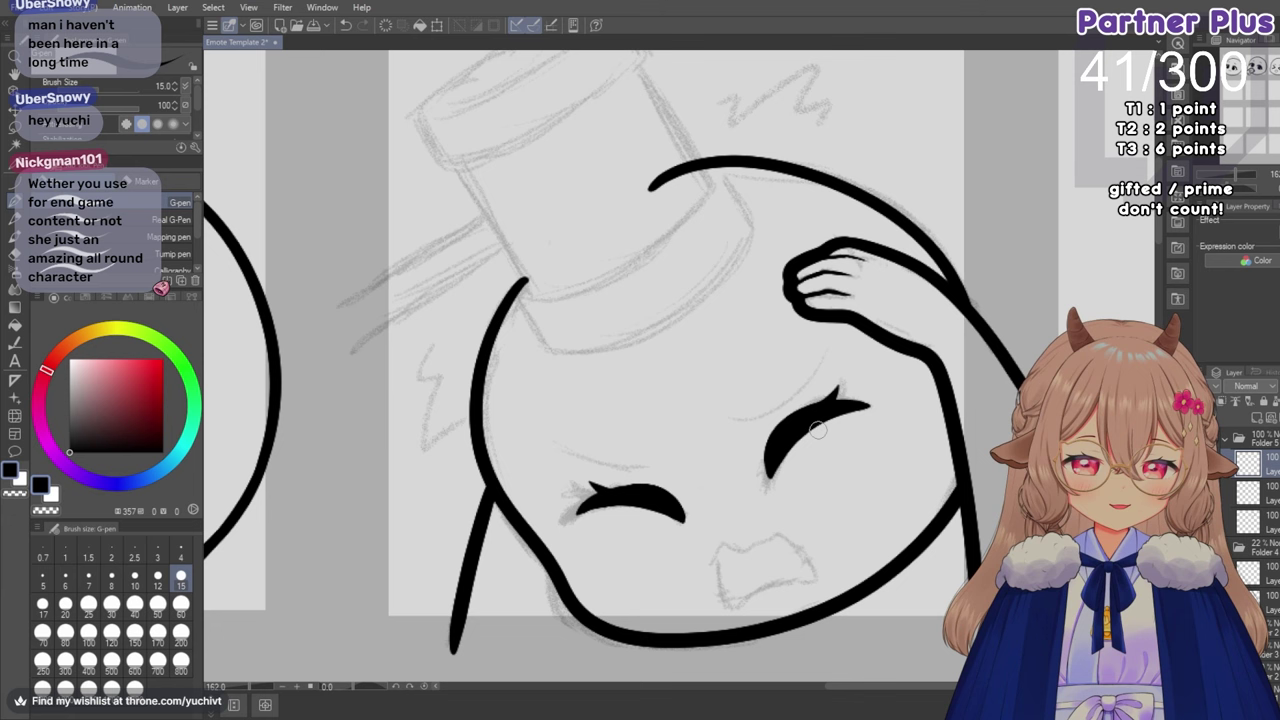
scroll(893, 407, "up", 4)
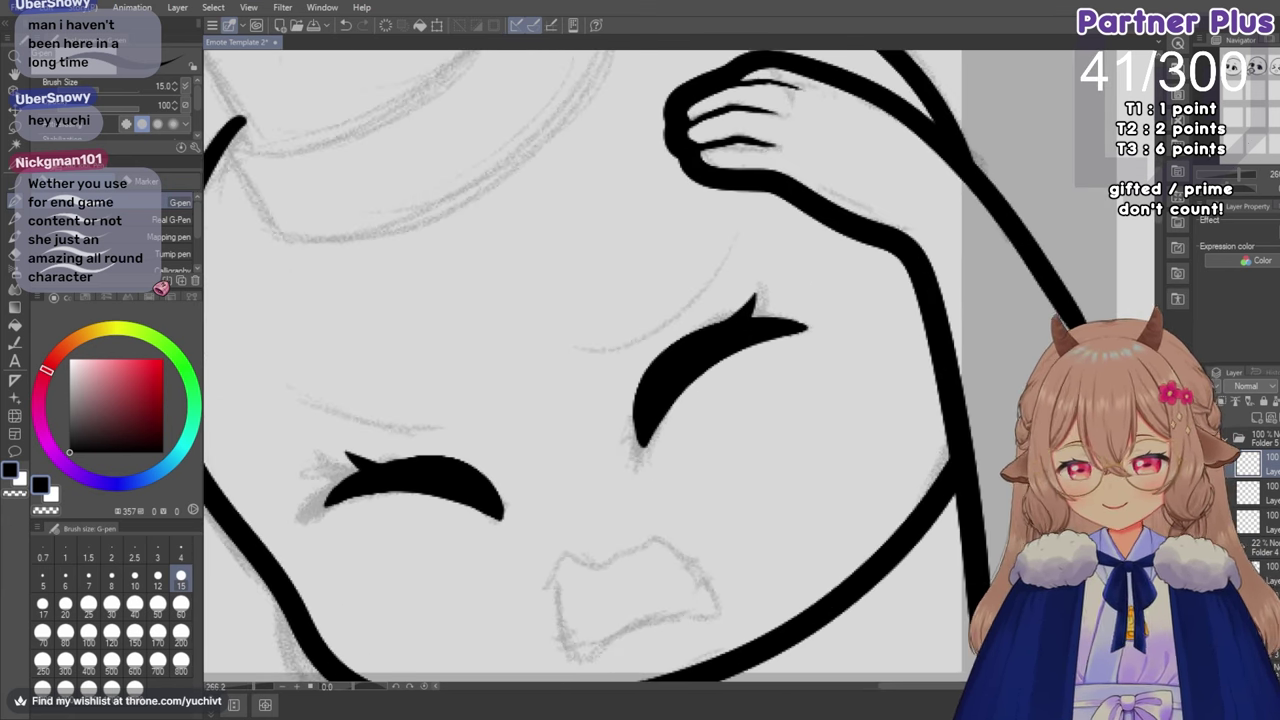
Lasso the closed eye opposite the raised hand, rotate it slightly flatter, shift it outward and down, and clear the selection.
left_click_drag(1229, 192, 1235, 191)
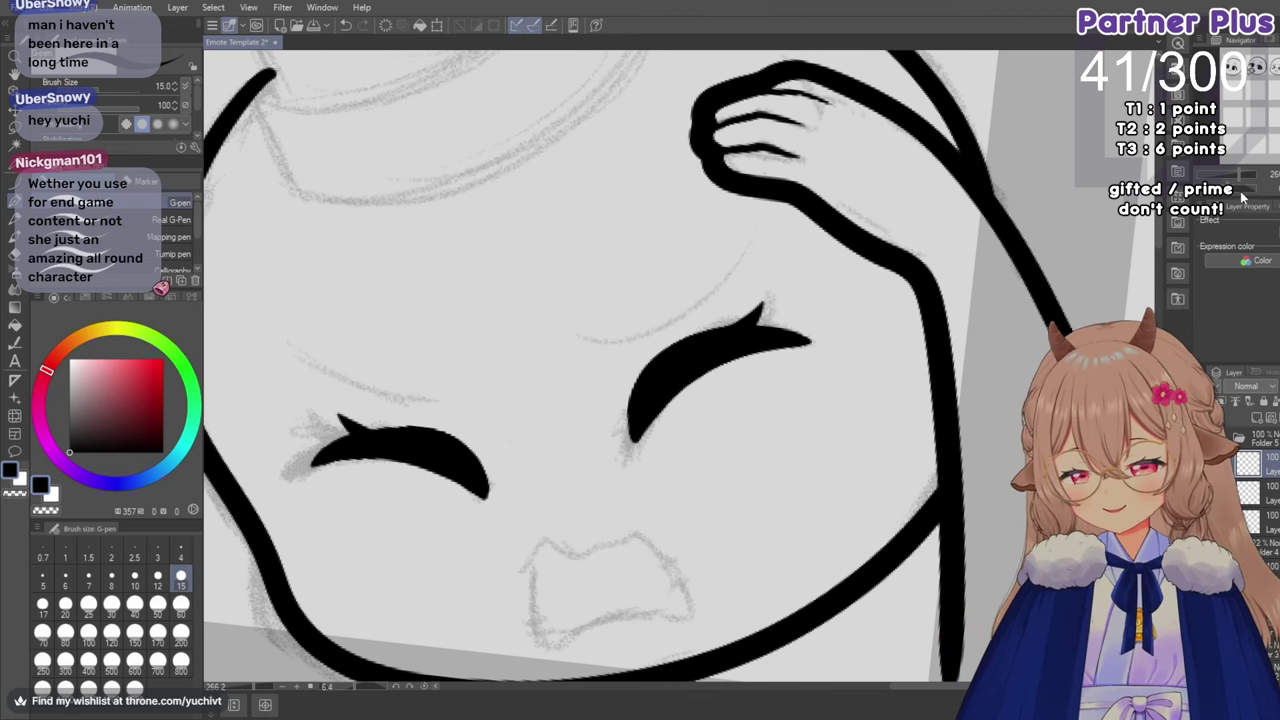
scroll(719, 313, "down", 1)
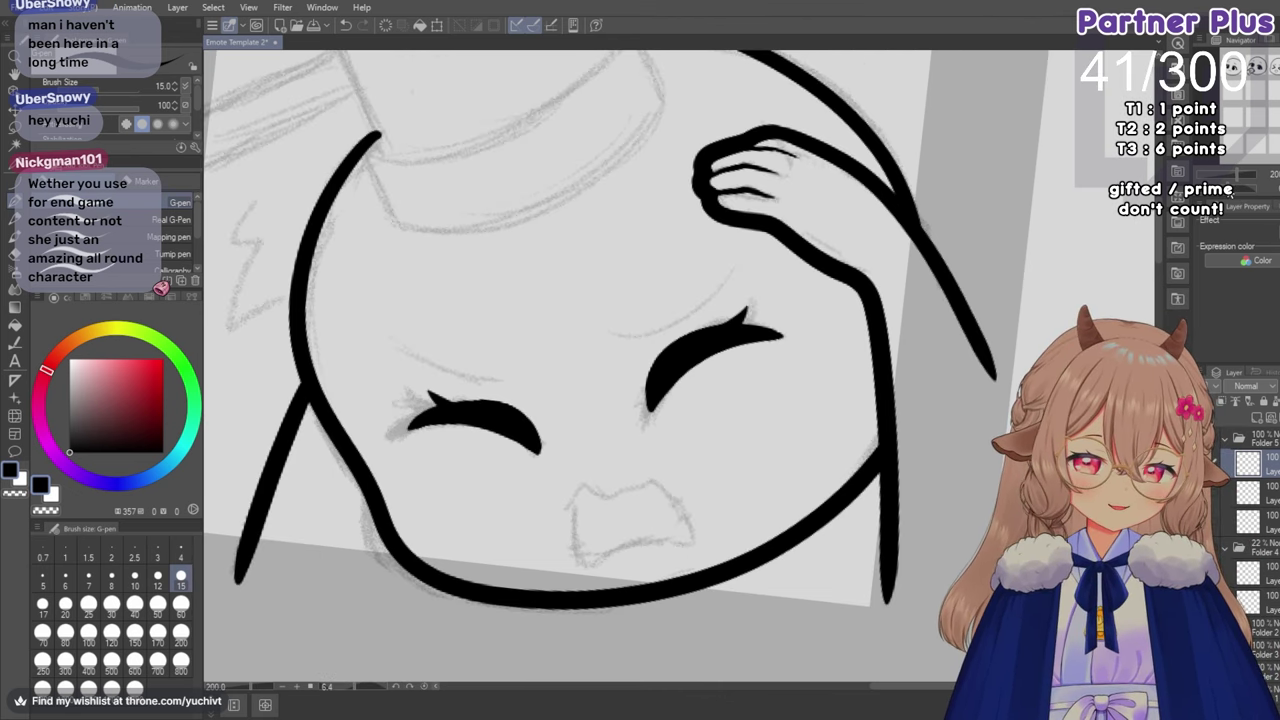
key("asciicircum")
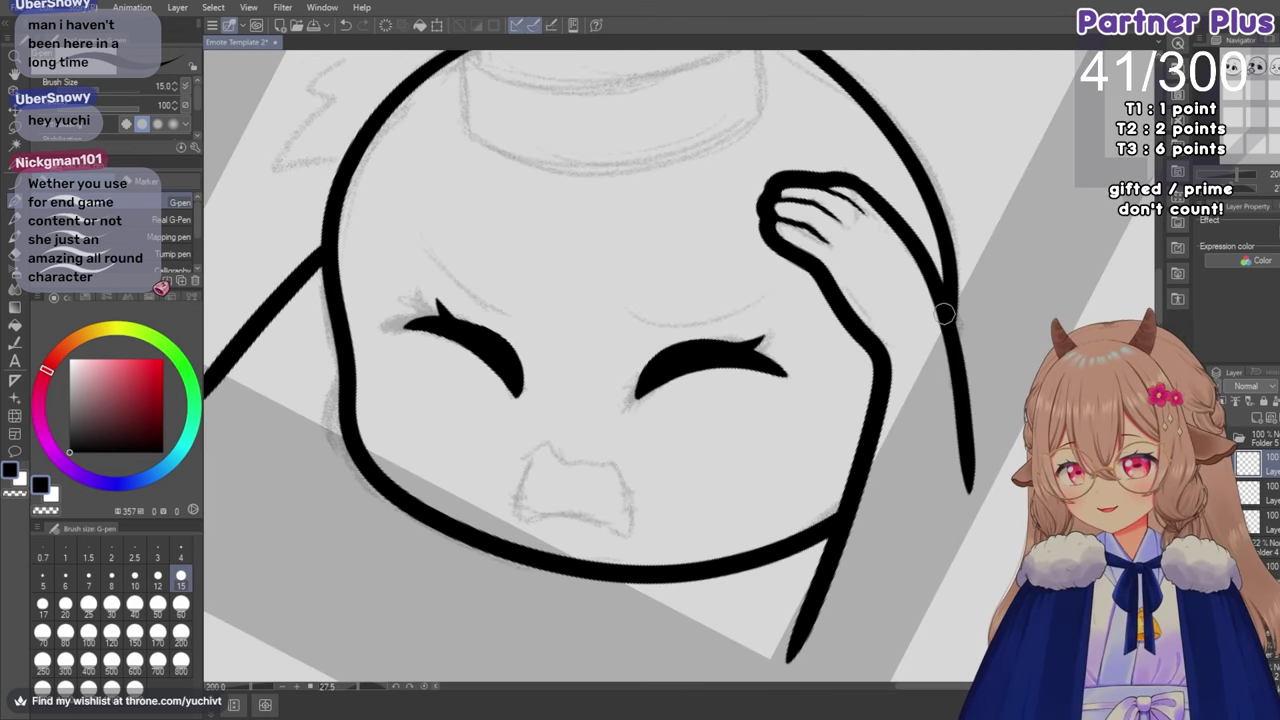
left_click(14, 127)
left_click_drag(404, 267, 424, 253)
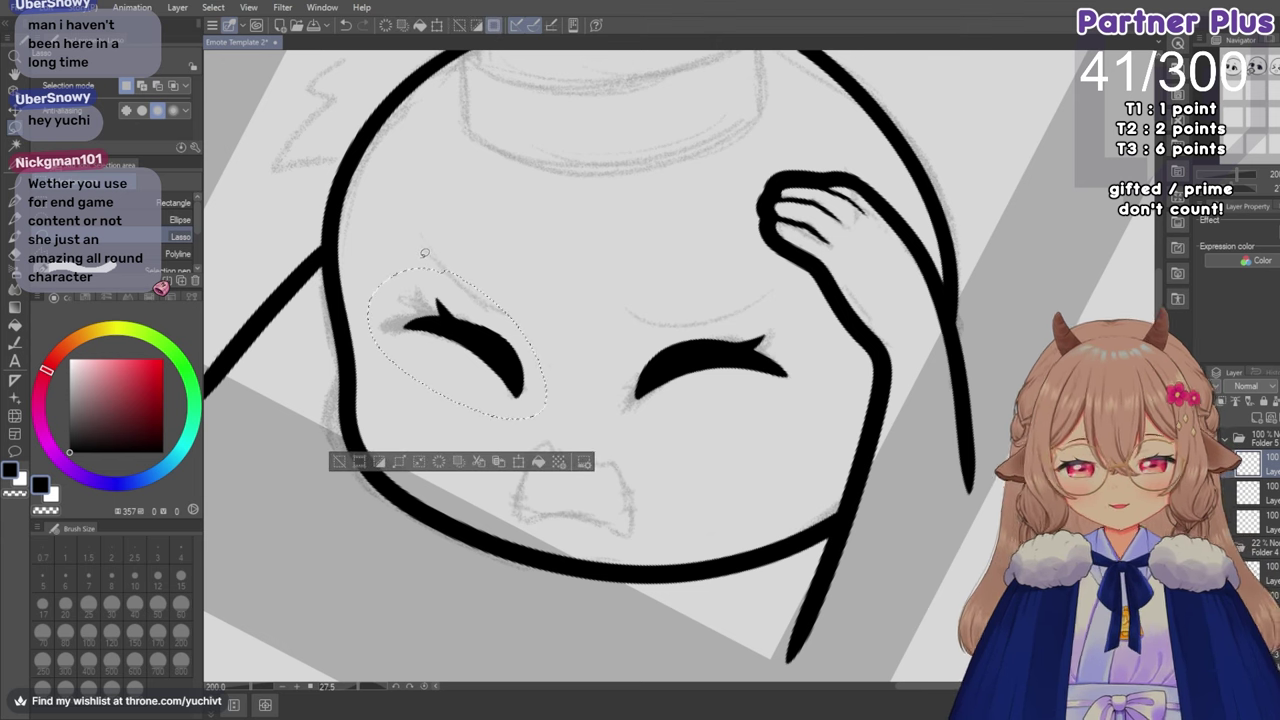
key("ctrl+t")
left_click_drag(344, 290, 338, 303)
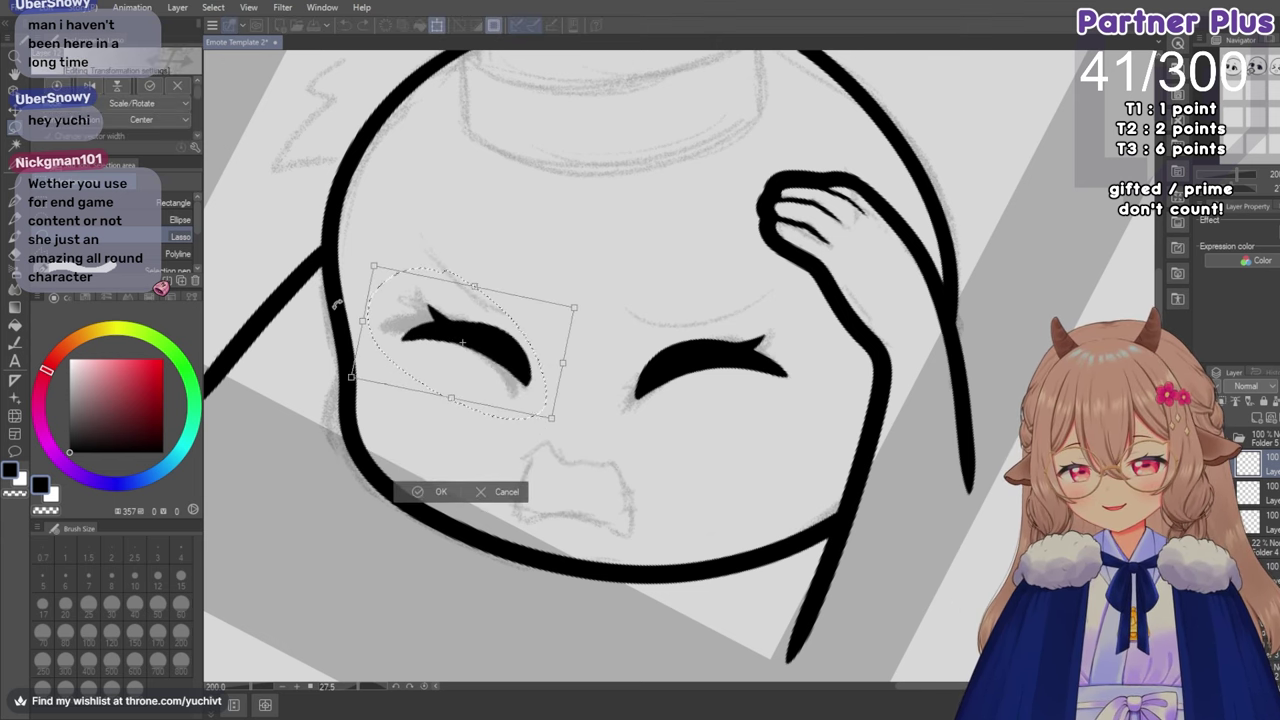
left_click_drag(420, 363, 407, 362)
left_click_drag(342, 314, 343, 311)
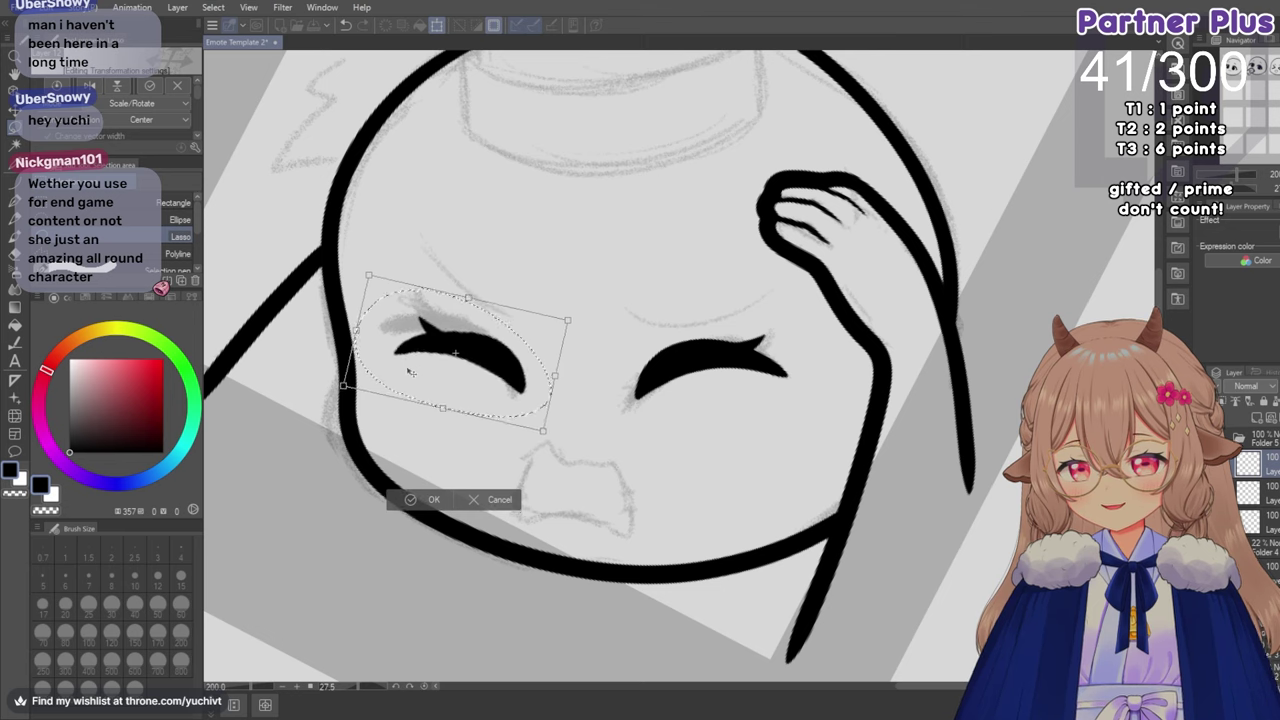
left_click_drag(397, 374, 398, 375)
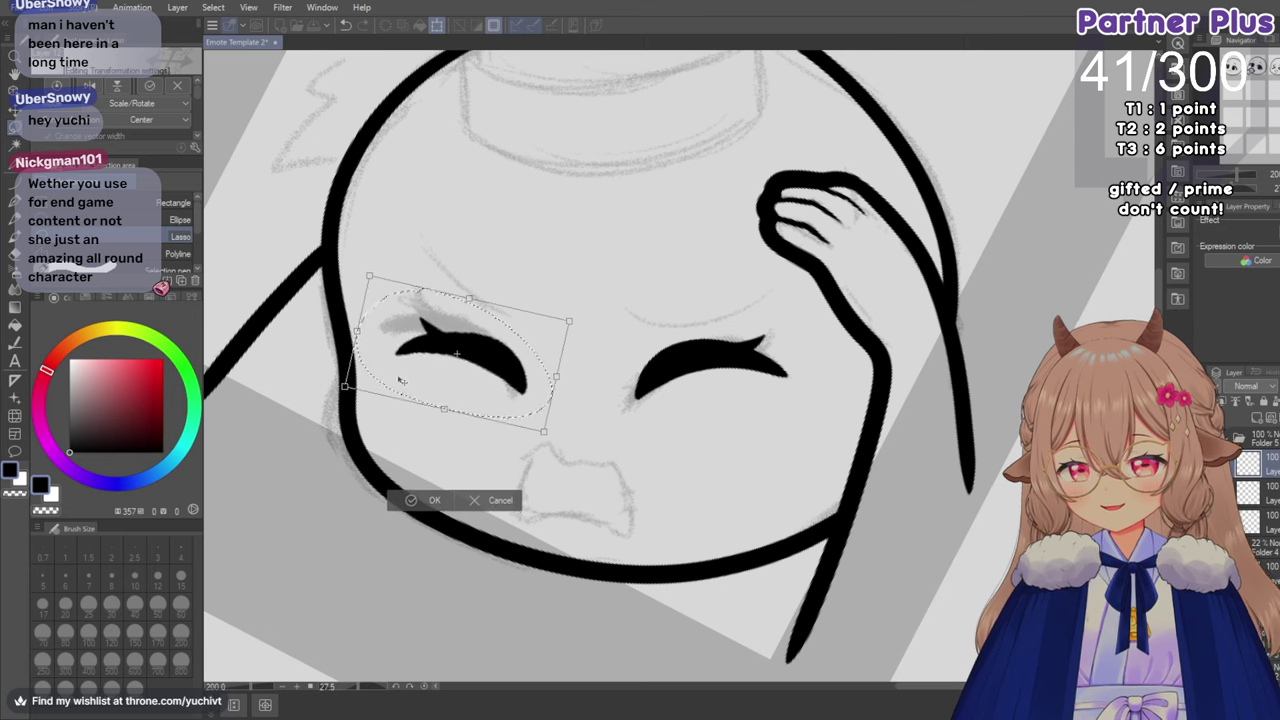
left_click(430, 499)
key("ctrl+d")
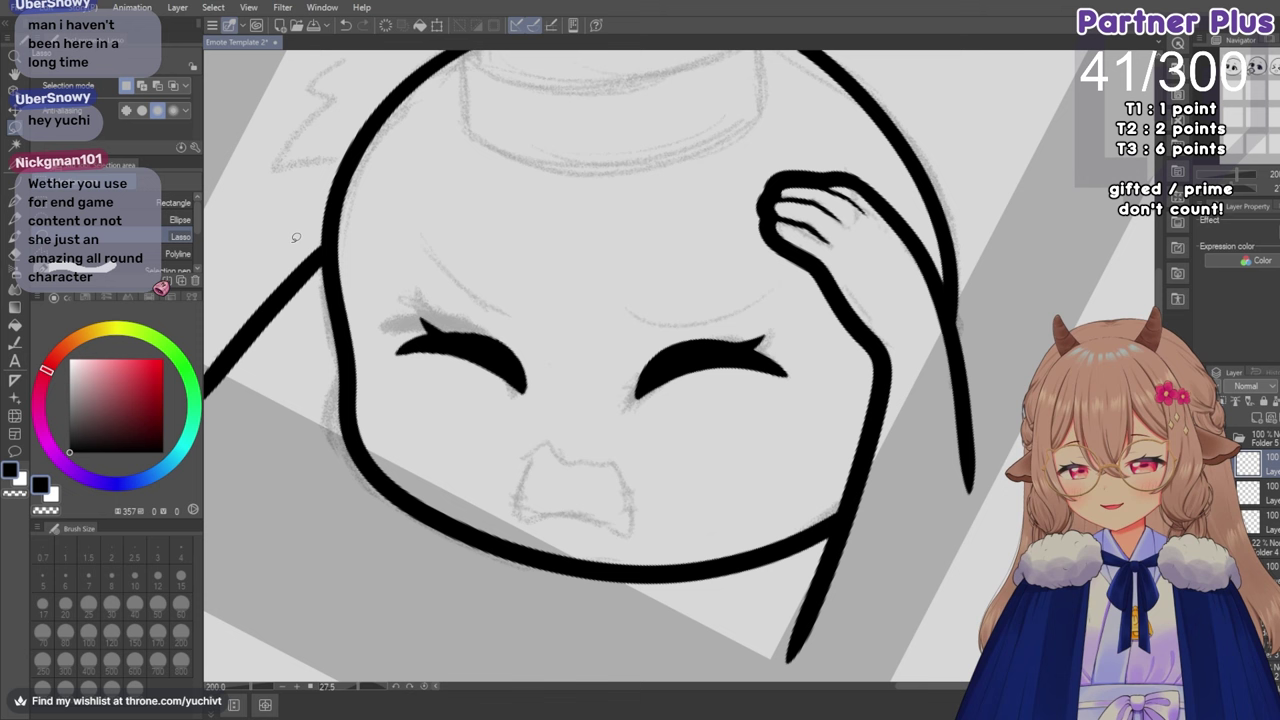
Lasso the eye beside the raised hand, move it slightly inward toward the face's centre, deselect, and return to the G-pen.
left_click_drag(667, 316, 700, 295)
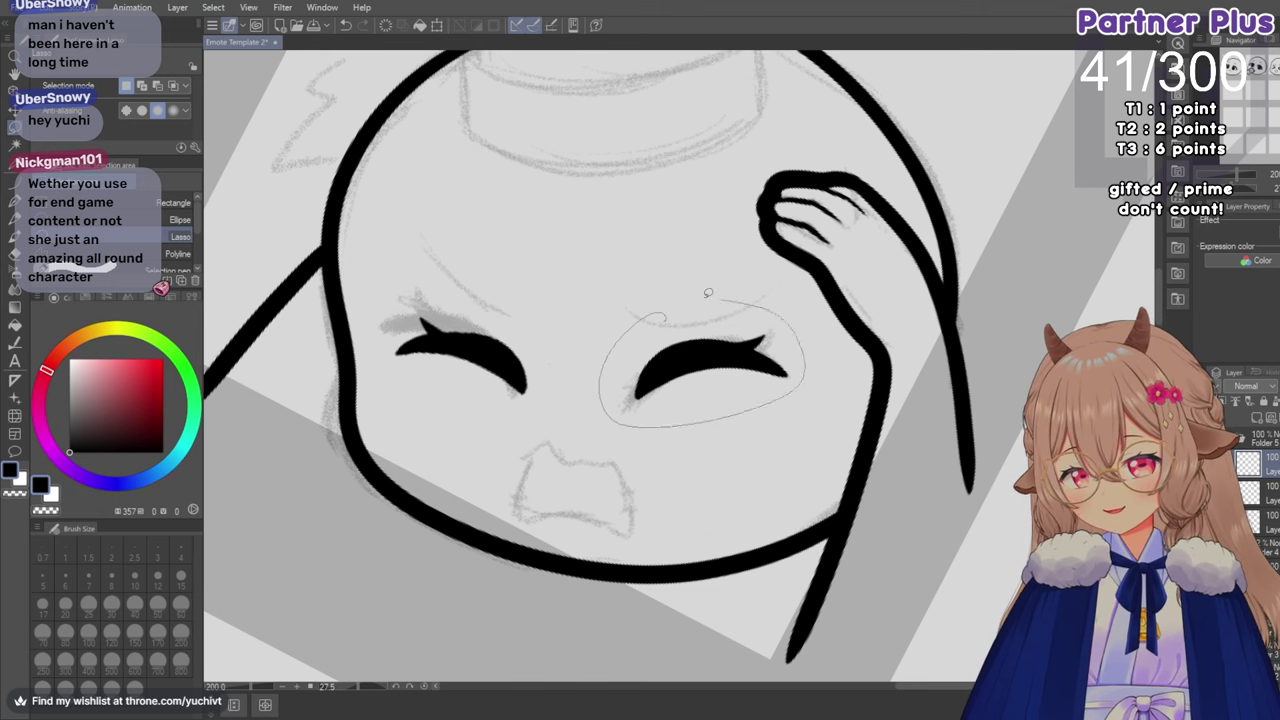
left_click(10, 112)
left_click_drag(654, 358, 648, 359)
key("Down")
key("Down")
key("Down")
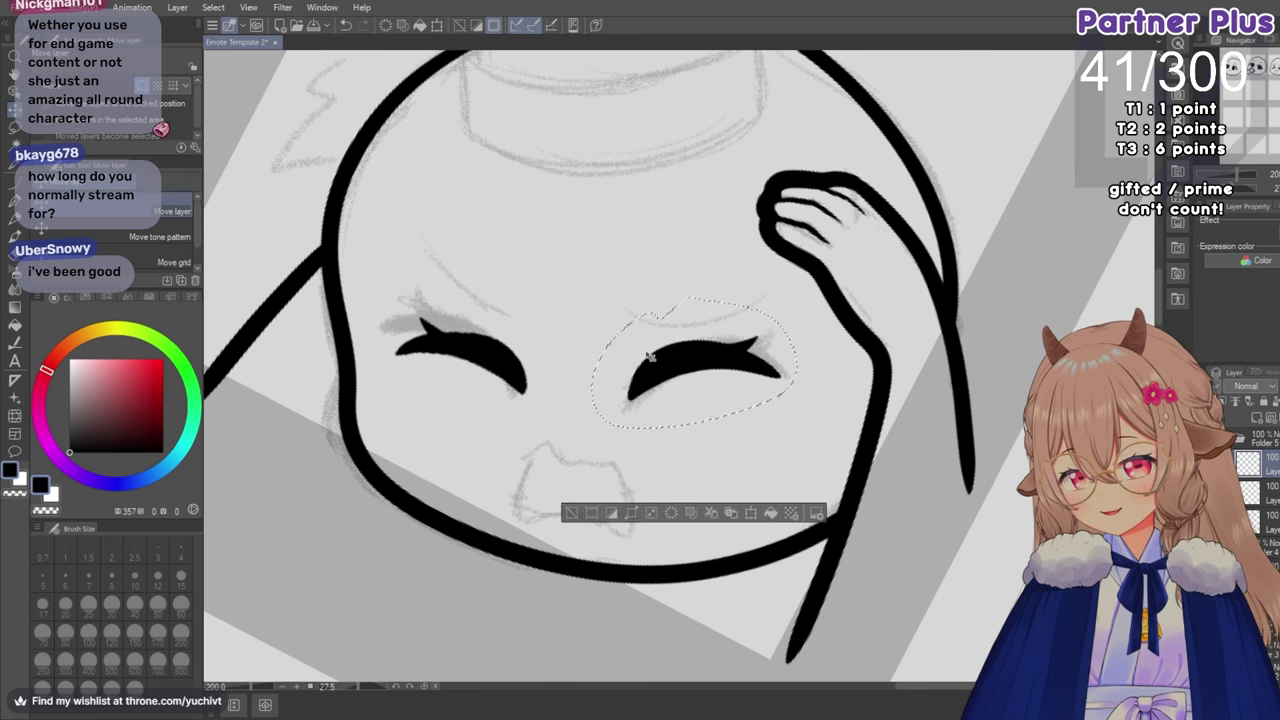
left_click(14, 127)
left_click(281, 196)
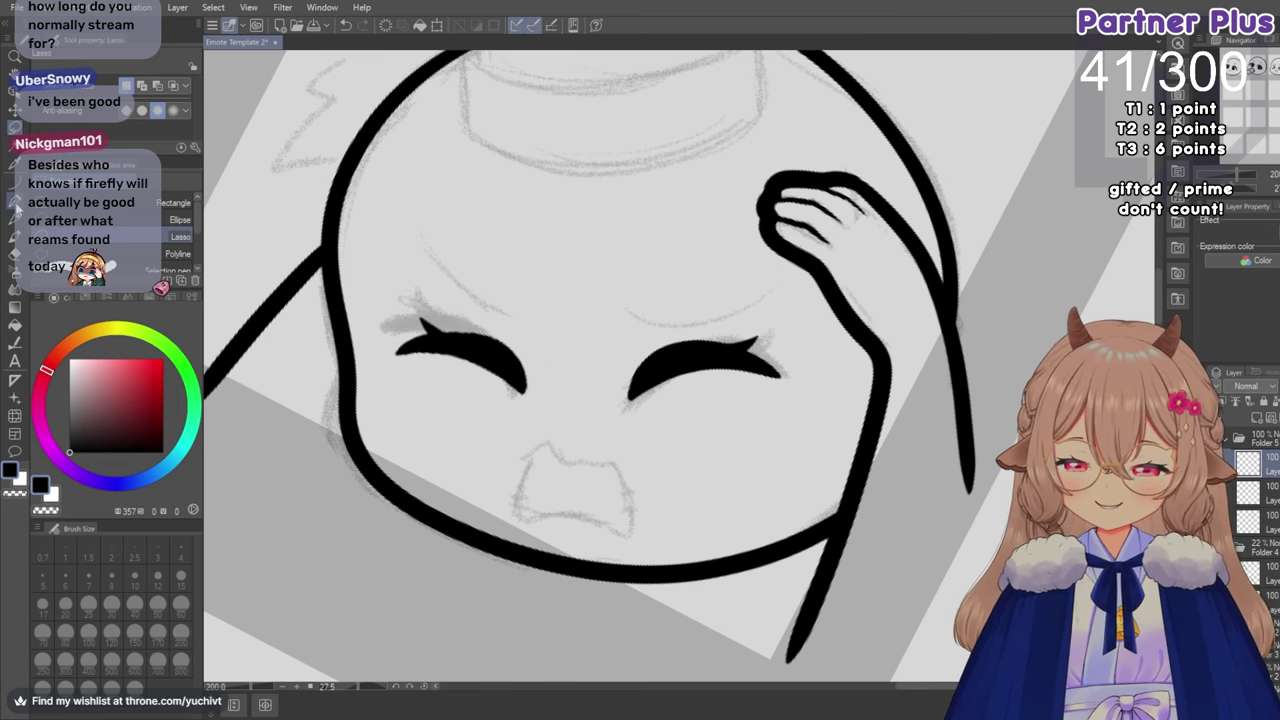
left_click(15, 200)
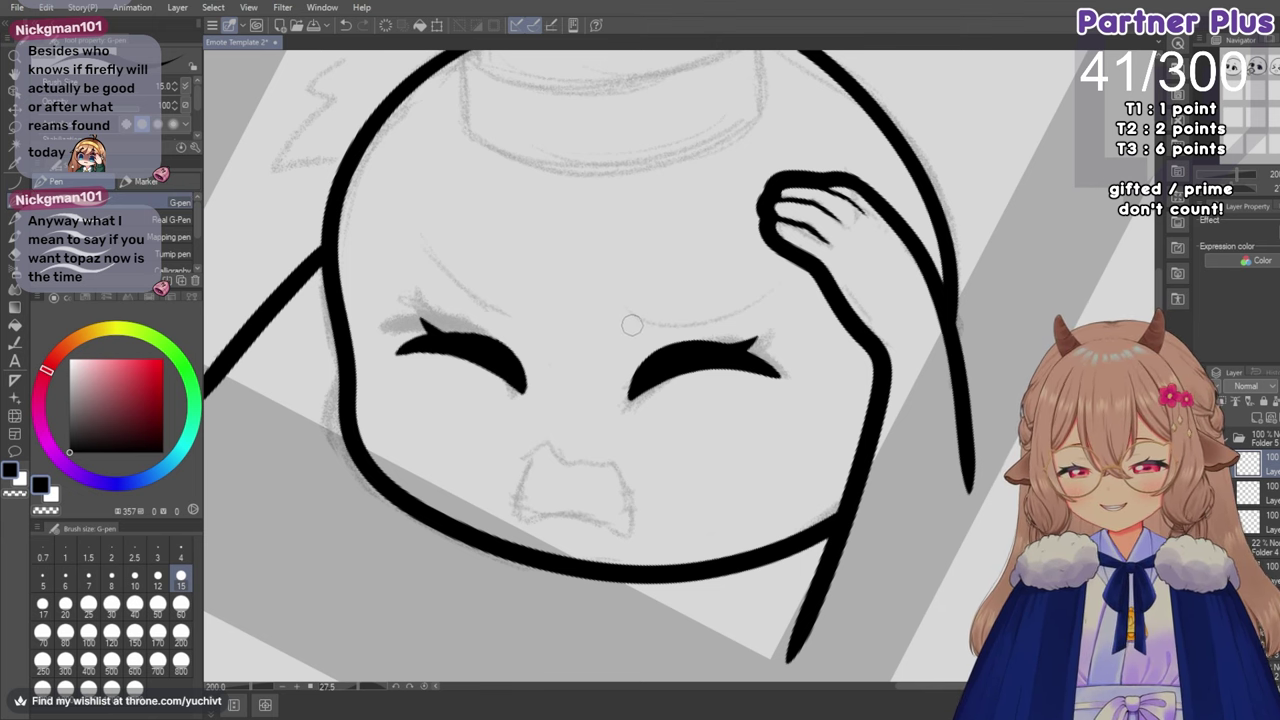
left_click_drag(624, 327, 720, 302)
key("ctrl+z")
left_click_drag(626, 321, 716, 306)
key("ctrl+z")
left_click_drag(622, 318, 716, 290)
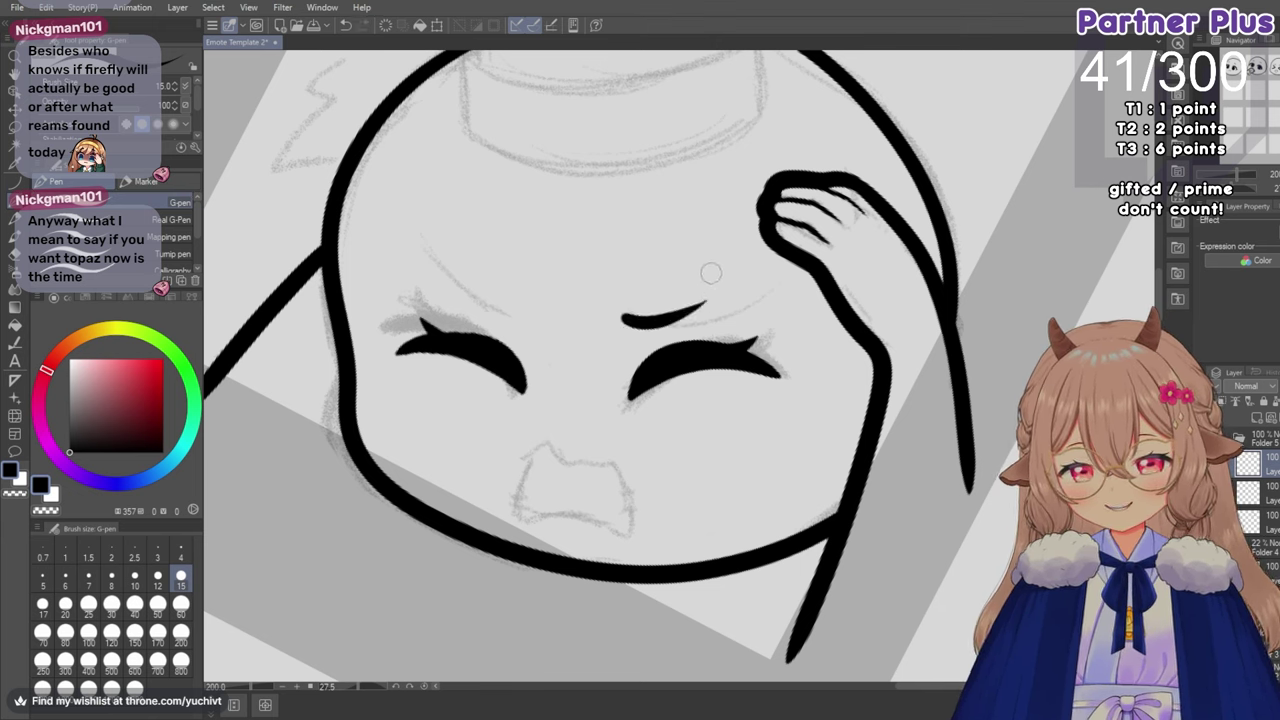
key("ctrl+z")
left_click_drag(622, 318, 720, 292)
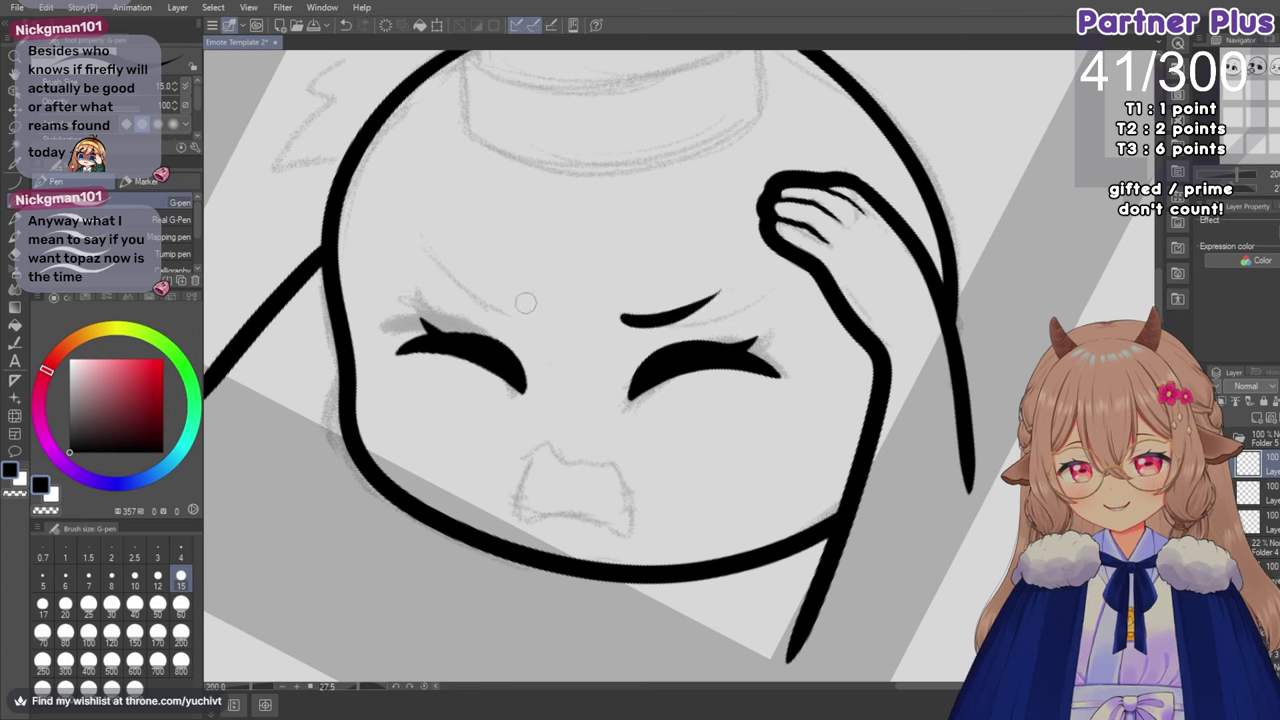
left_click_drag(536, 312, 452, 278)
key("ctrl+z")
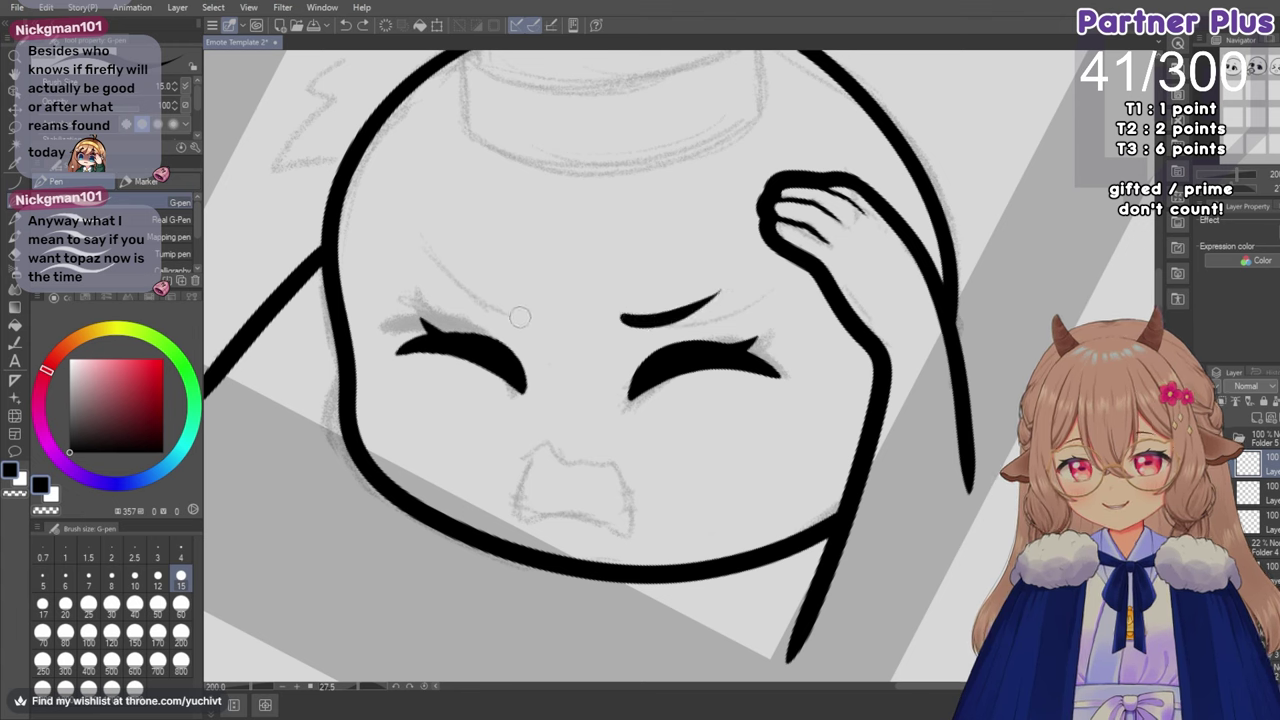
left_click_drag(532, 316, 442, 268)
key("ctrl+z")
key("ctrl+z")
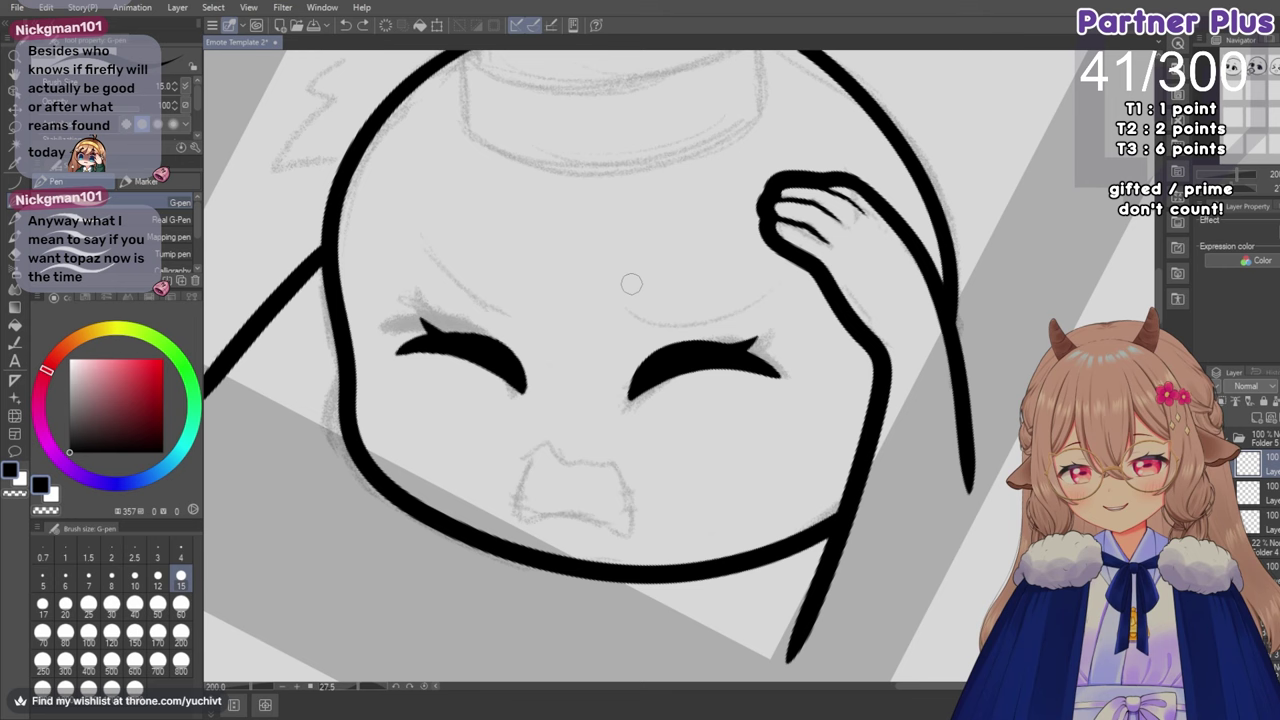
Ink two short, worried eyebrows above the closed eyes with the size 15 G-pen, inner ends raised and outer ends tapering downward.
left_click_drag(634, 299, 708, 320)
key("ctrl+z")
left_click_drag(625, 297, 706, 313)
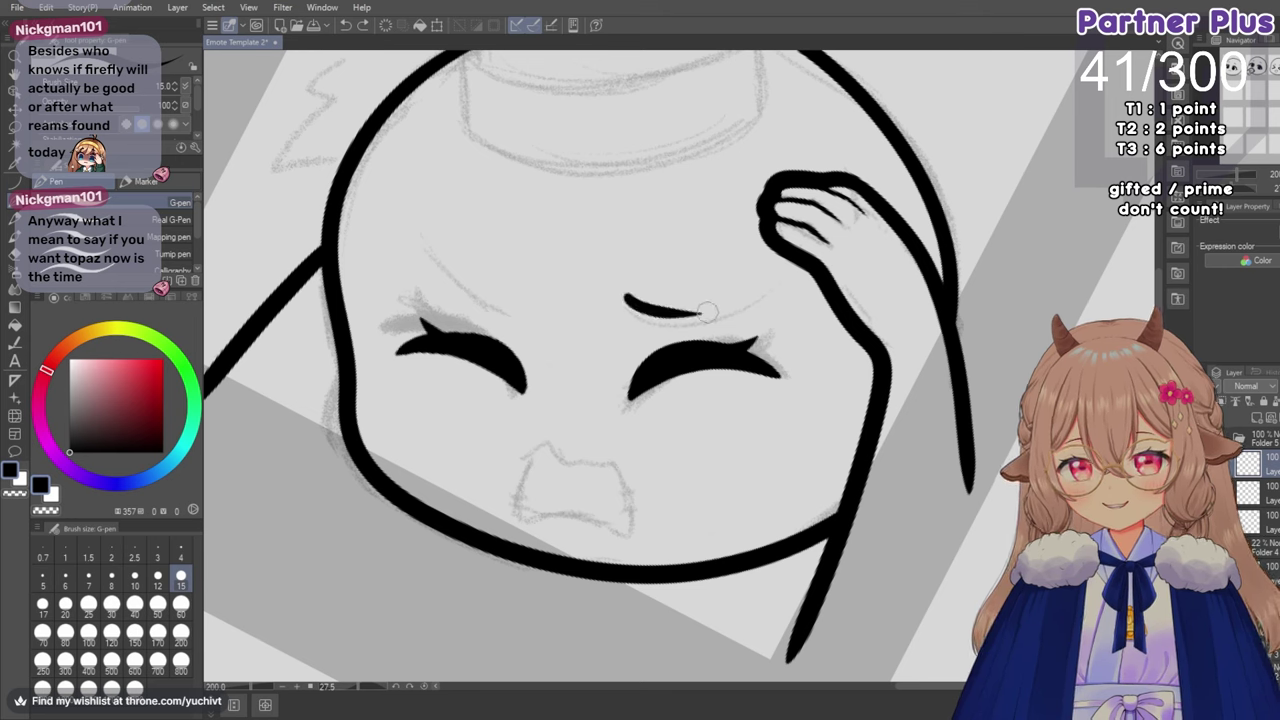
left_click_drag(535, 293, 452, 299)
key("ctrl+z")
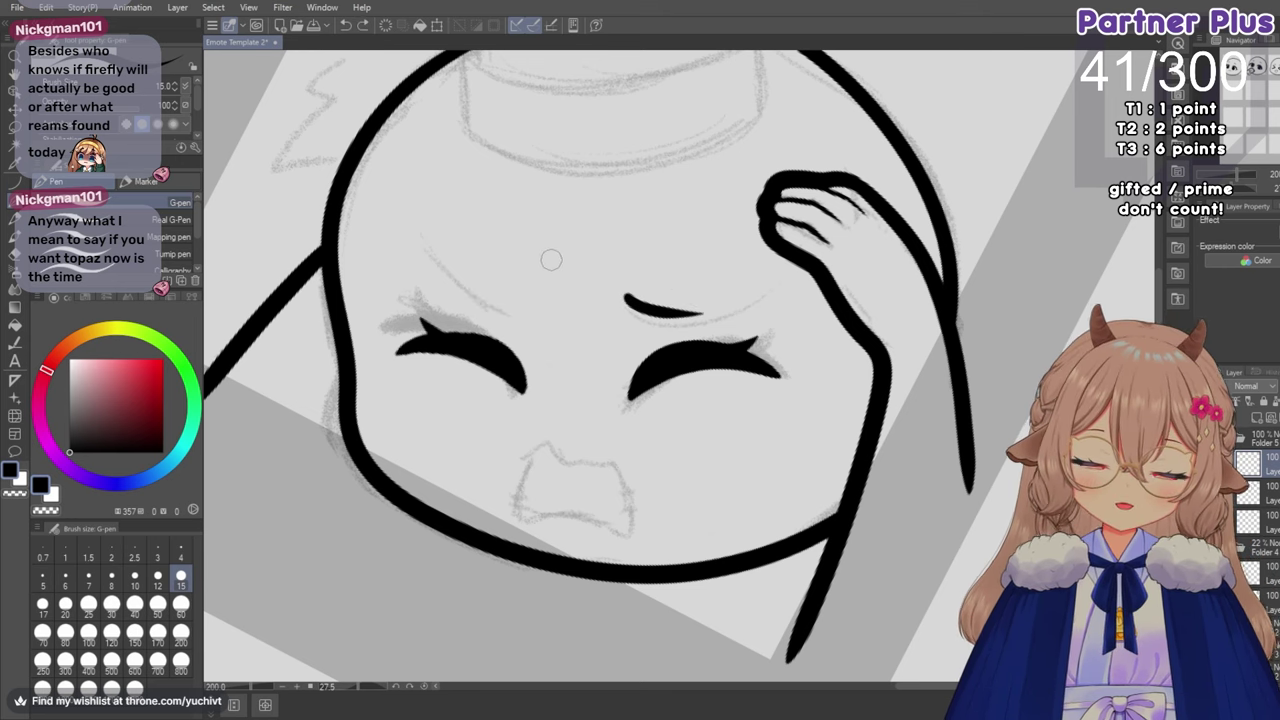
left_click_drag(535, 288, 462, 298)
key("ctrl+z")
key("ctrl+z")
key("ctrl+z")
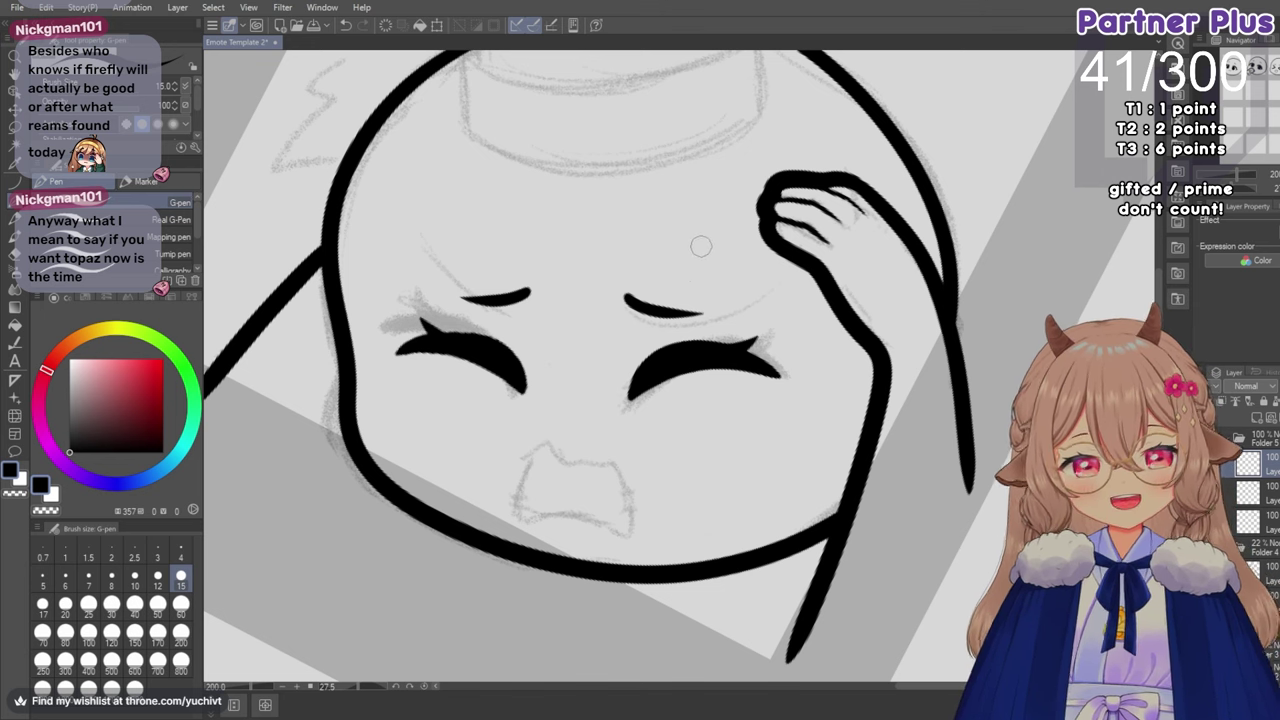
Examine the new eyebrows and the closed eyes close up in a horizontally flipped view.
scroll(680, 250, "up", 2)
scroll(680, 250, "up", 1)
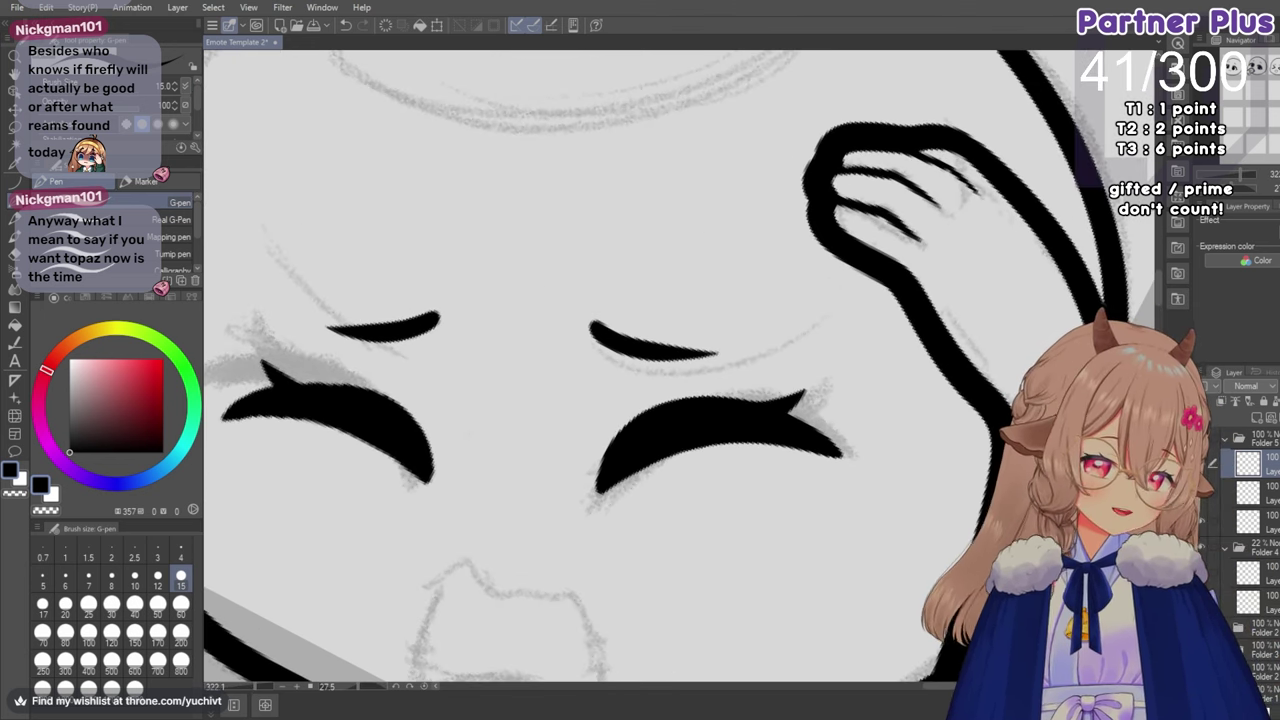
key("h")
scroll(824, 344, "up", 3)
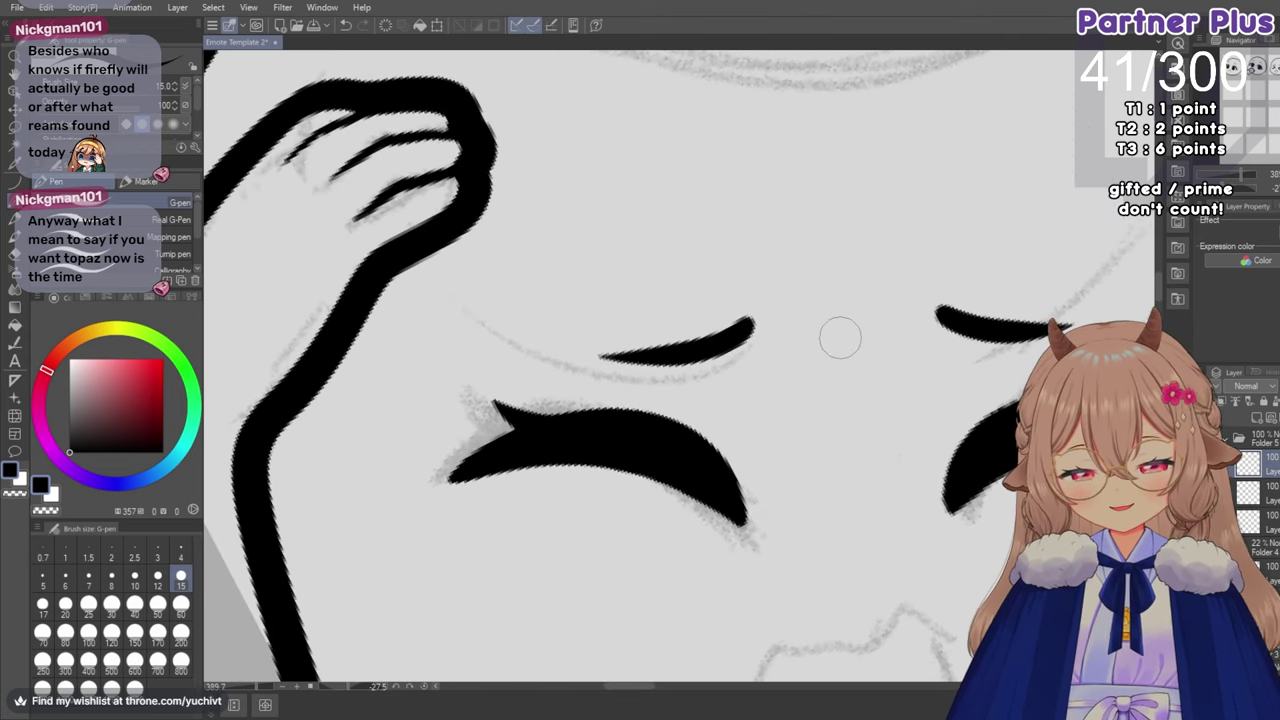
scroll(806, 351, "up", 1)
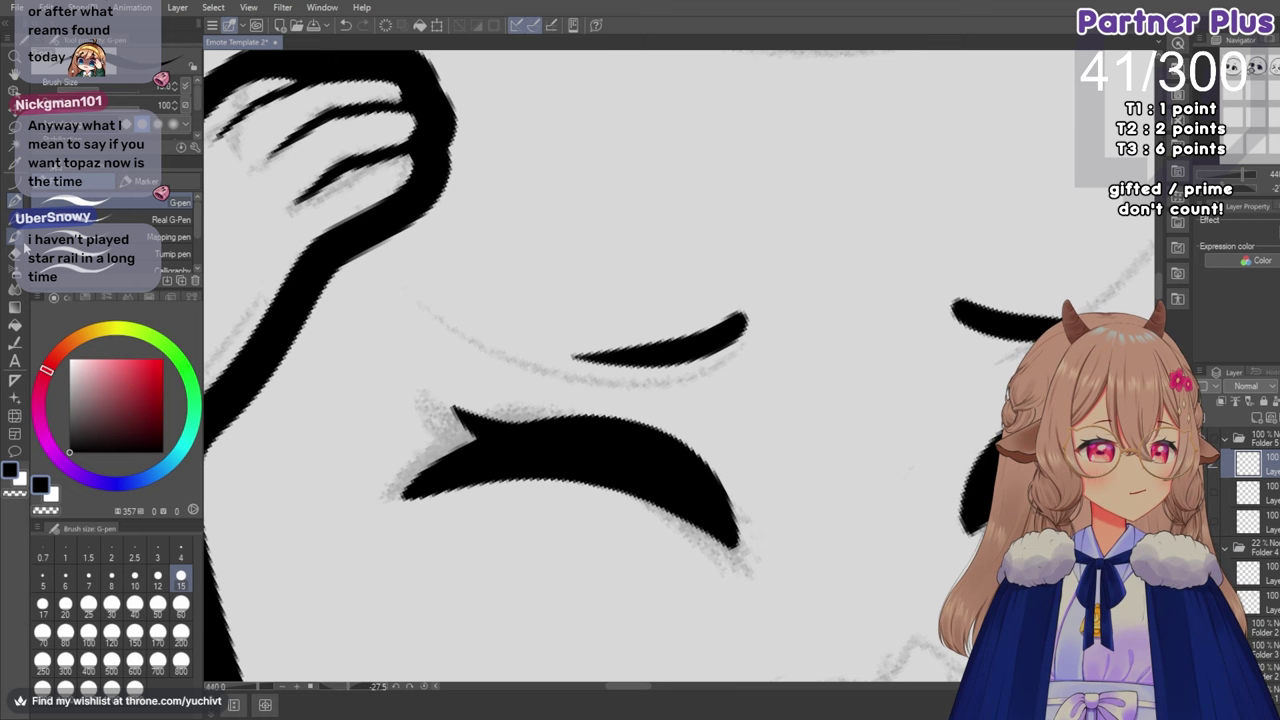
left_click(14, 253)
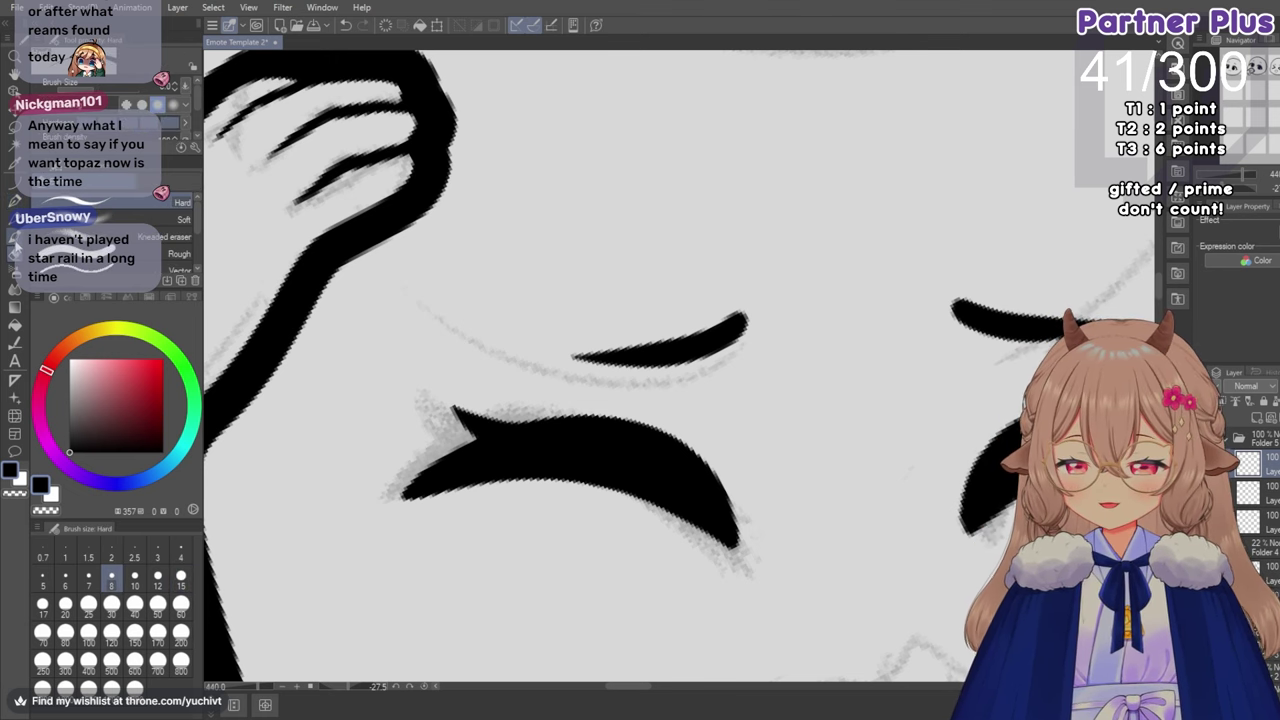
left_click(15, 201)
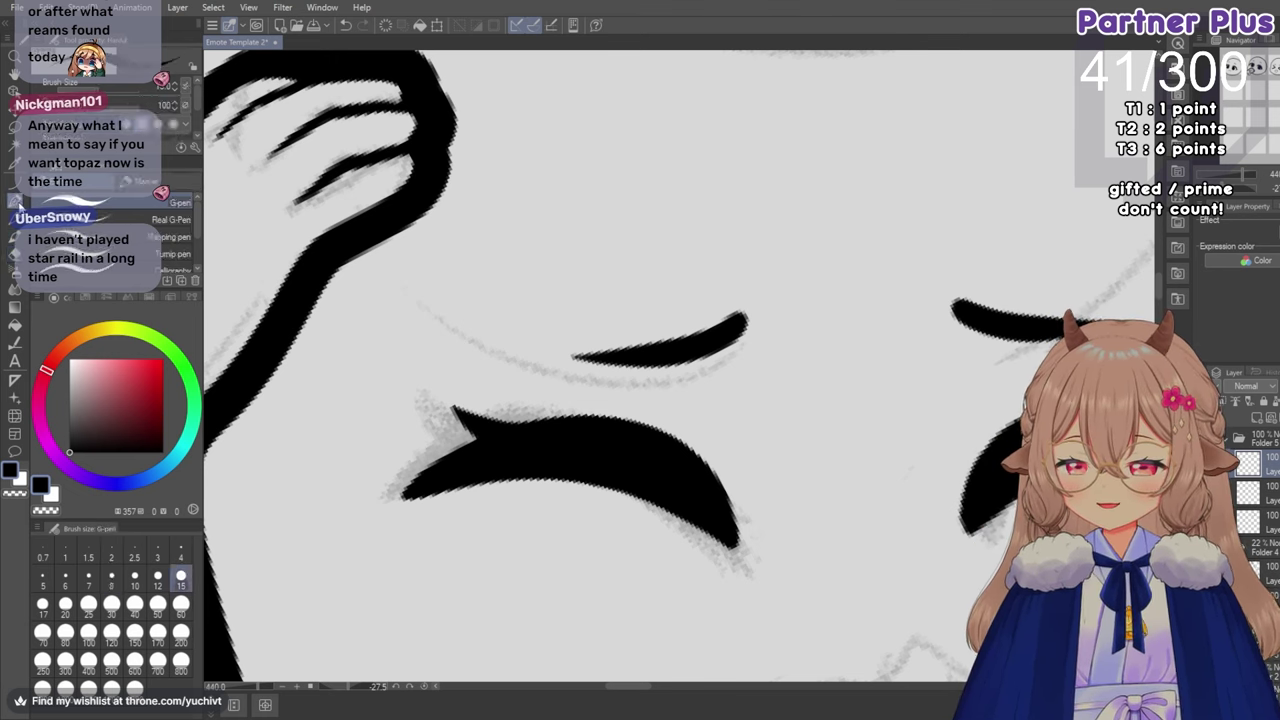
Ink the wavy open mouth outline over the sketch below the eyes with the G-pen at size 8.
left_click(112, 577)
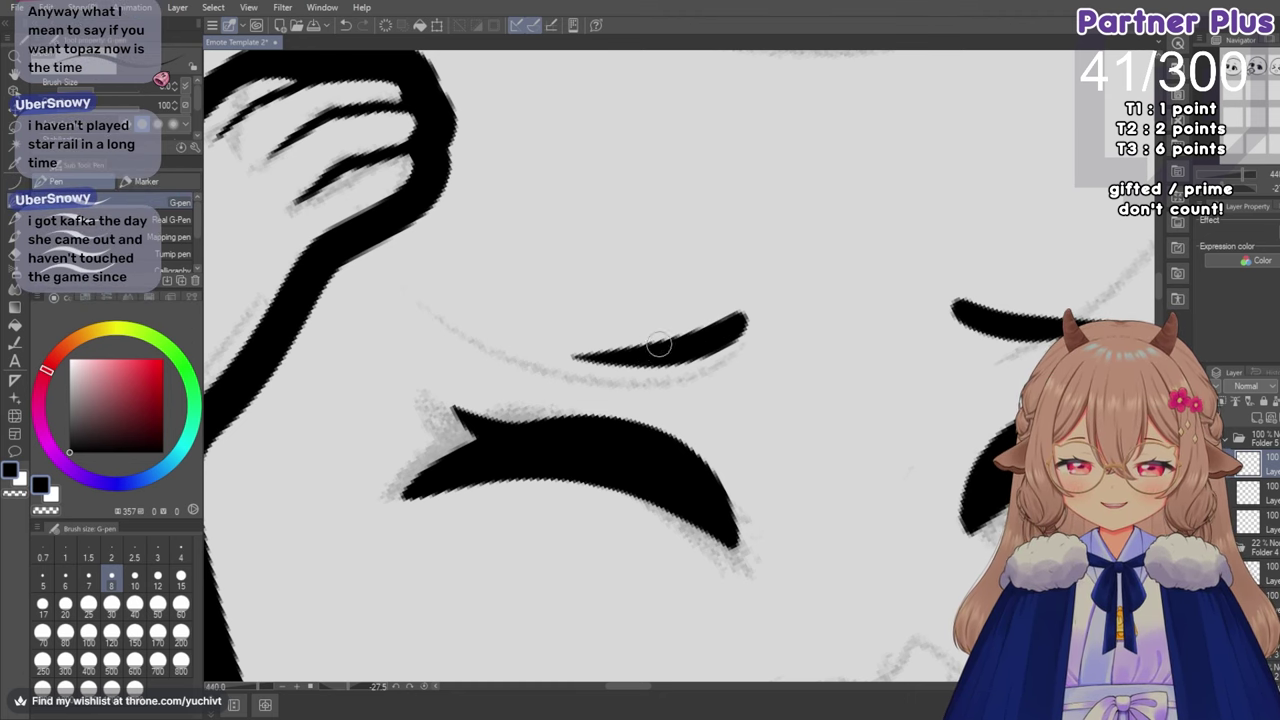
scroll(671, 342, "down", 2)
scroll(671, 342, "down", 1)
scroll(855, 321, "up", 3)
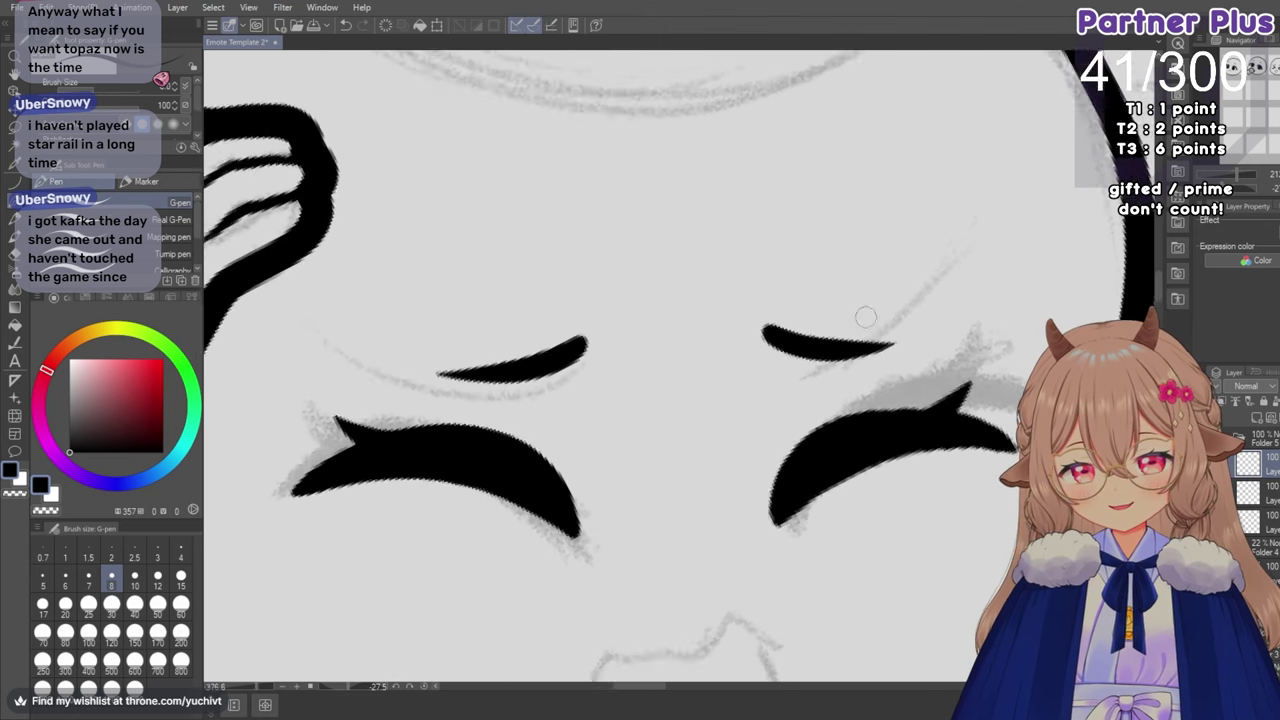
scroll(855, 321, "down", 2)
scroll(868, 336, "down", 1)
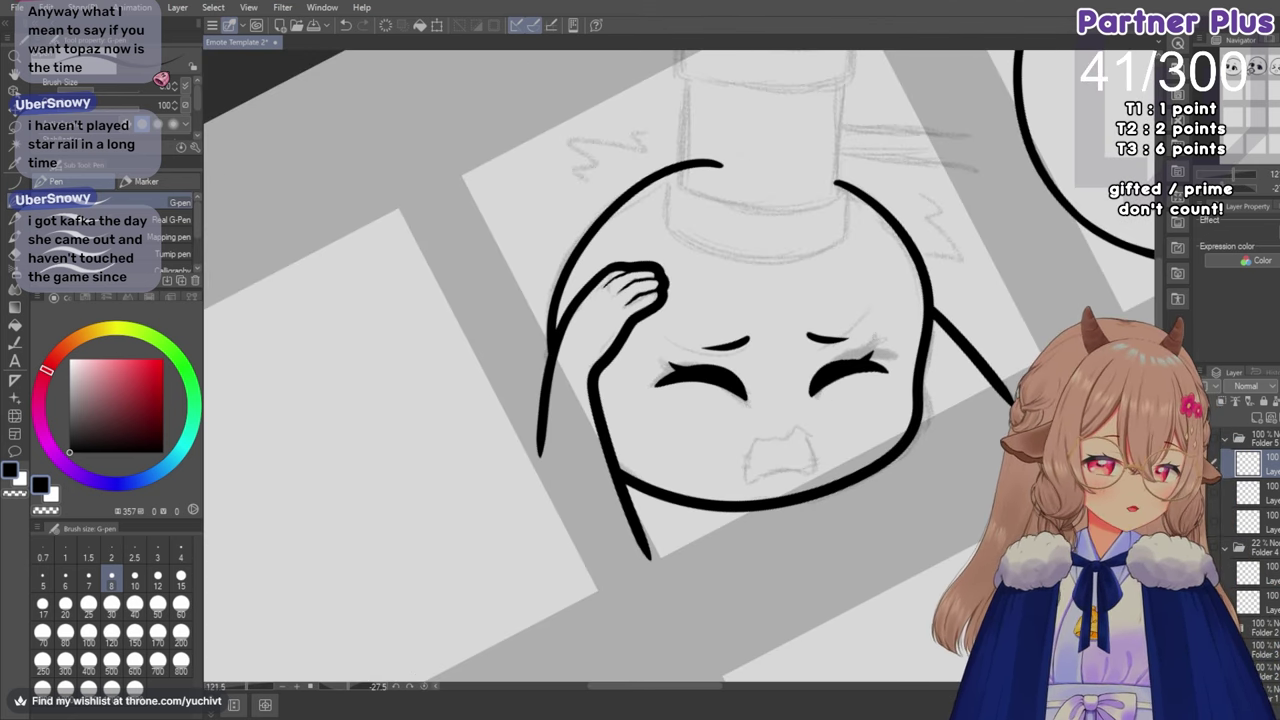
key("h")
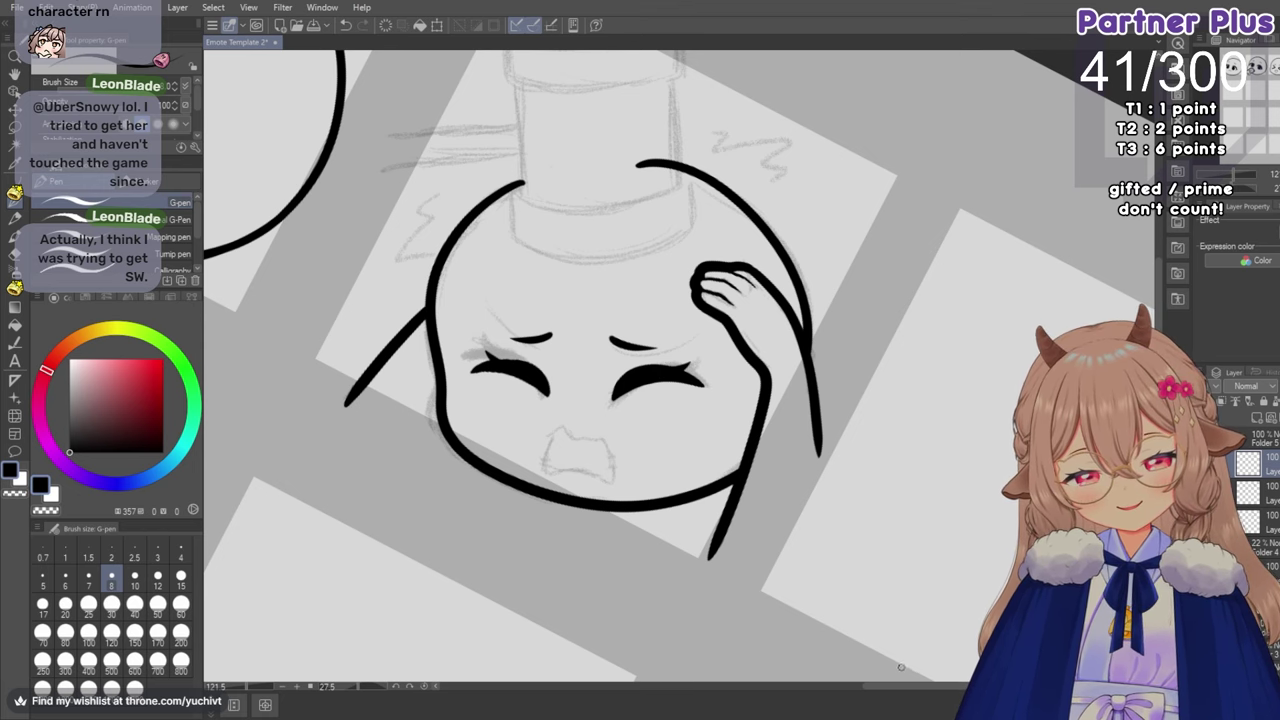
mouse_move(900, 688)
left_mouse_down()
mouse_move(877, 689)
mouse_move(927, 692)
left_mouse_up()
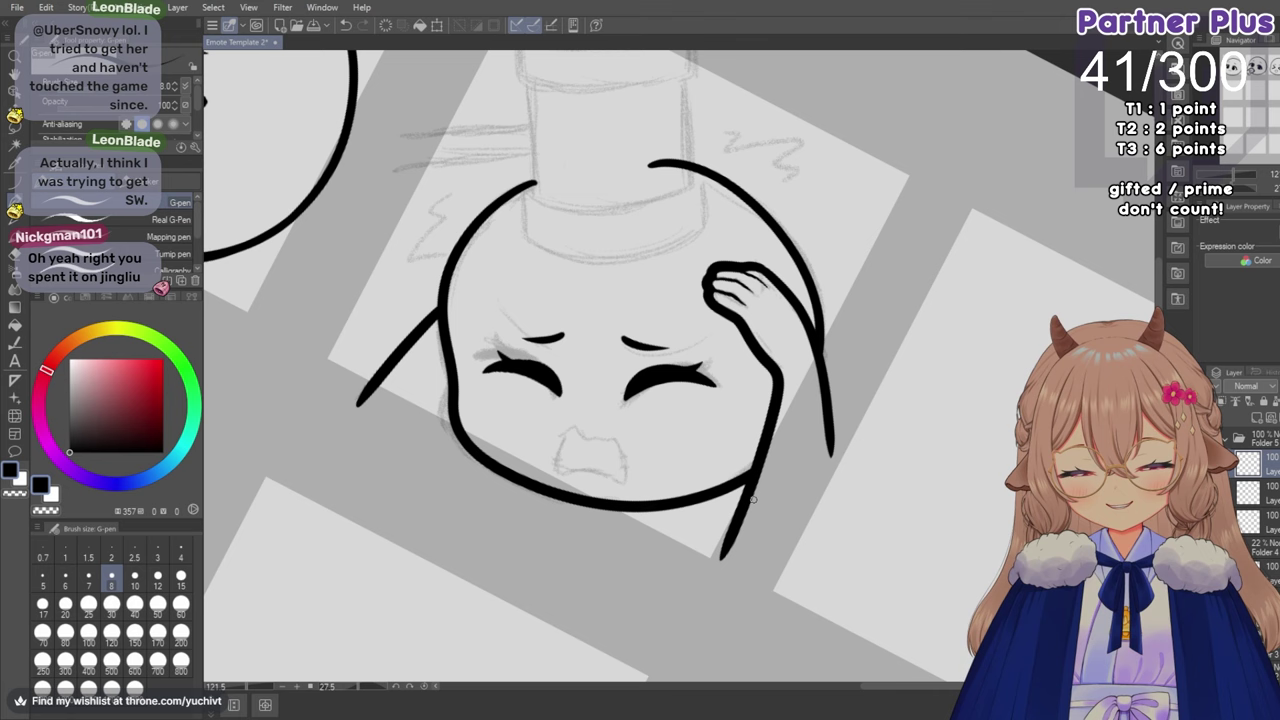
scroll(668, 465, "up", 2)
scroll(668, 465, "up", 3)
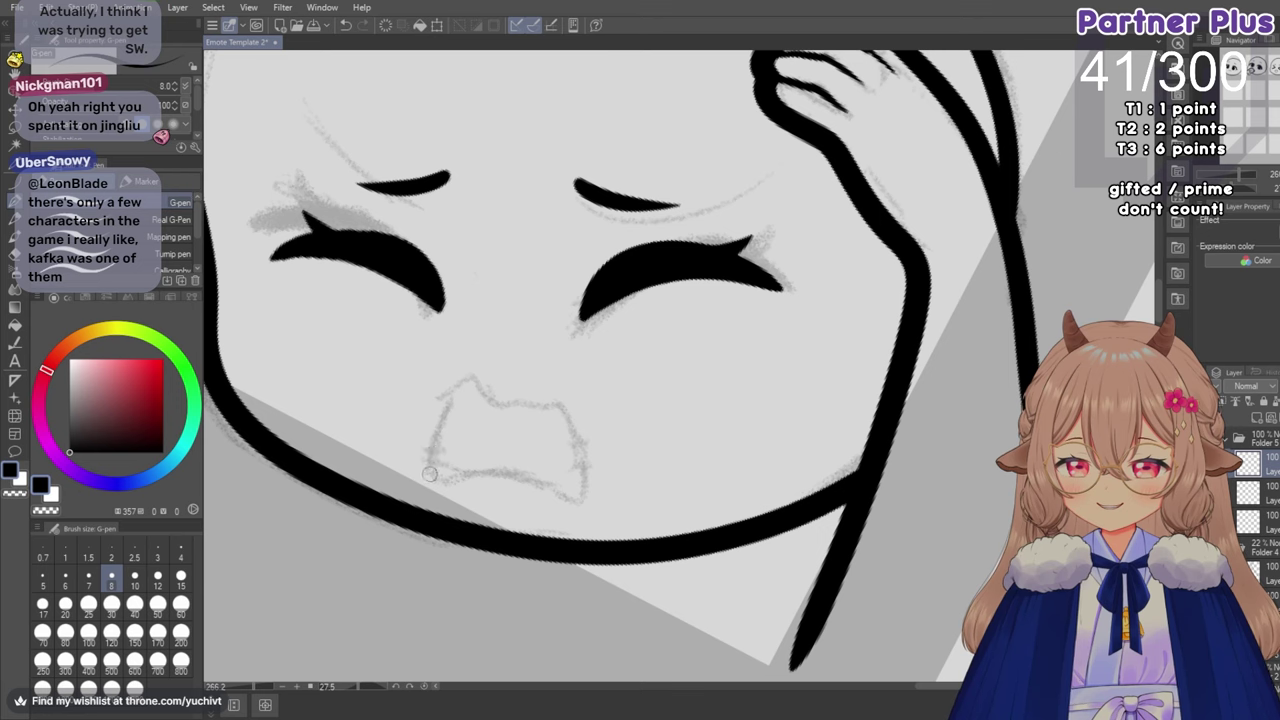
mouse_move(428, 476)
left_mouse_down()
mouse_move(444, 409)
mouse_move(472, 377)
mouse_move(487, 400)
mouse_move(554, 406)
mouse_move(578, 431)
mouse_move(586, 483)
mouse_move(430, 468)
left_mouse_up()
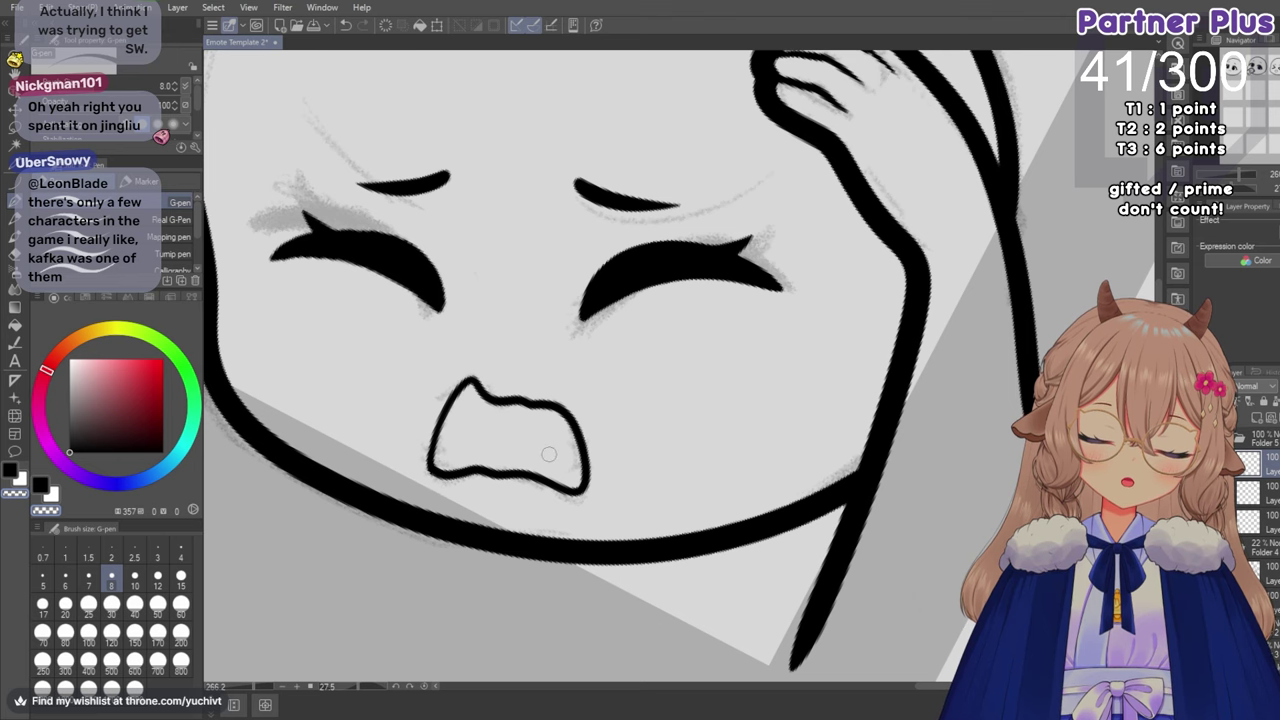
scroll(412, 433, "down", 5)
scroll(561, 483, "up", 2)
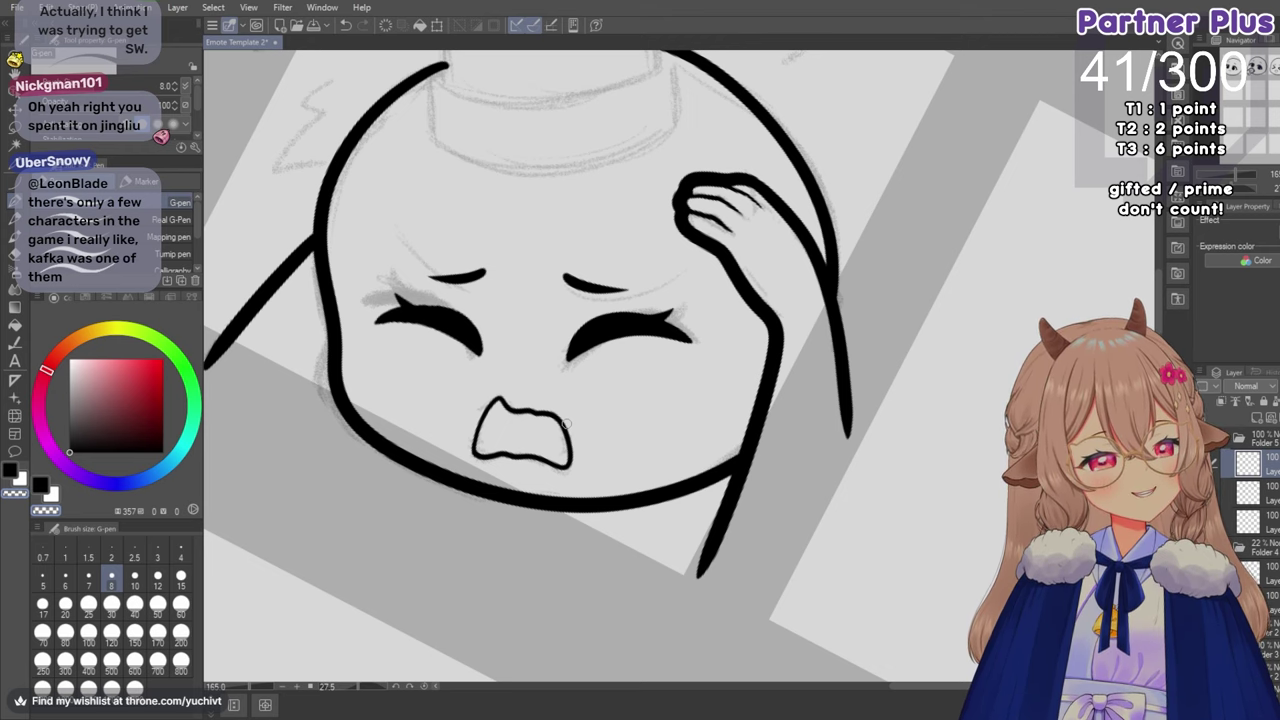
Erase the whole inked mouth outline with the Hard eraser at size 60.
scroll(566, 424, "up", 2)
key("e")
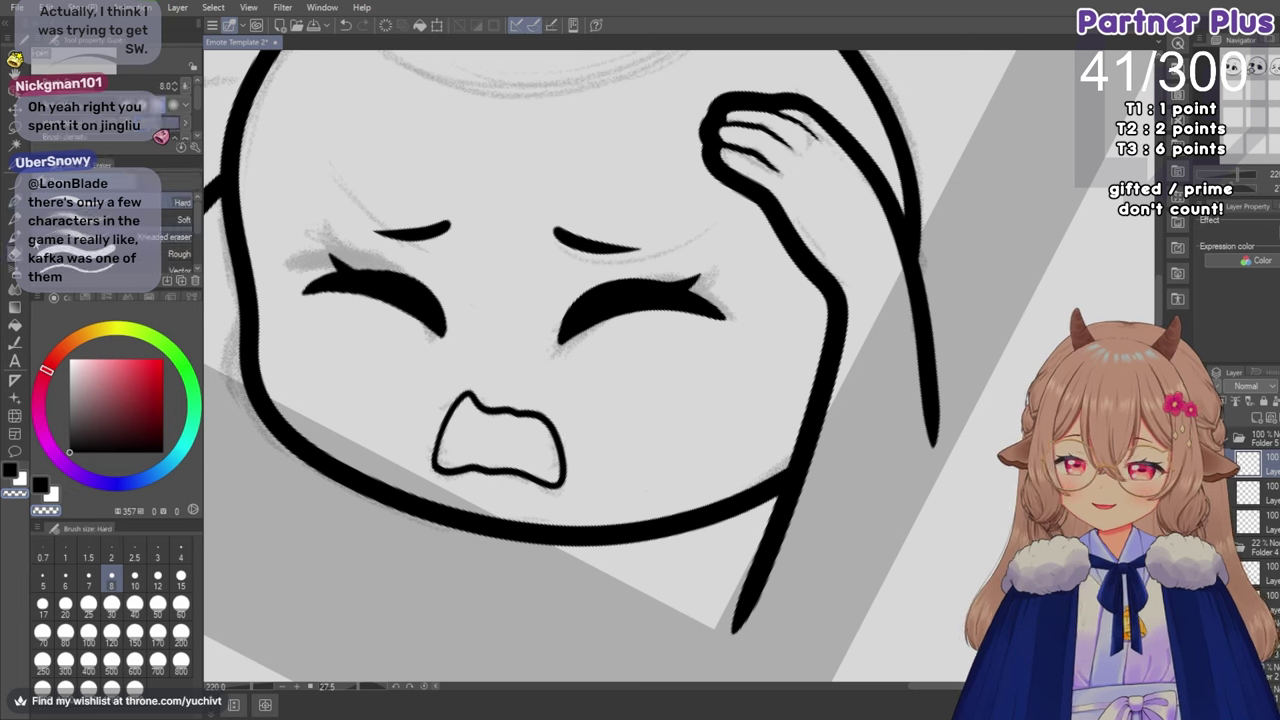
left_click(181, 603)
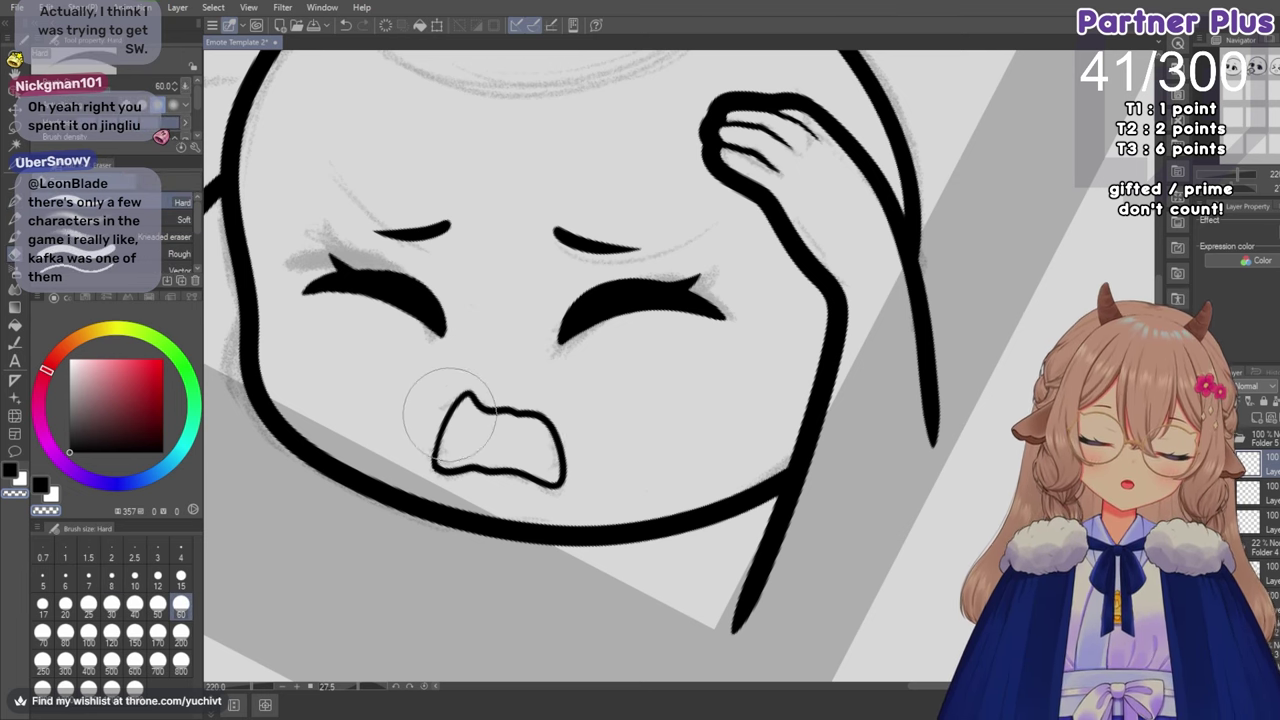
left_click_drag(450, 415, 490, 452)
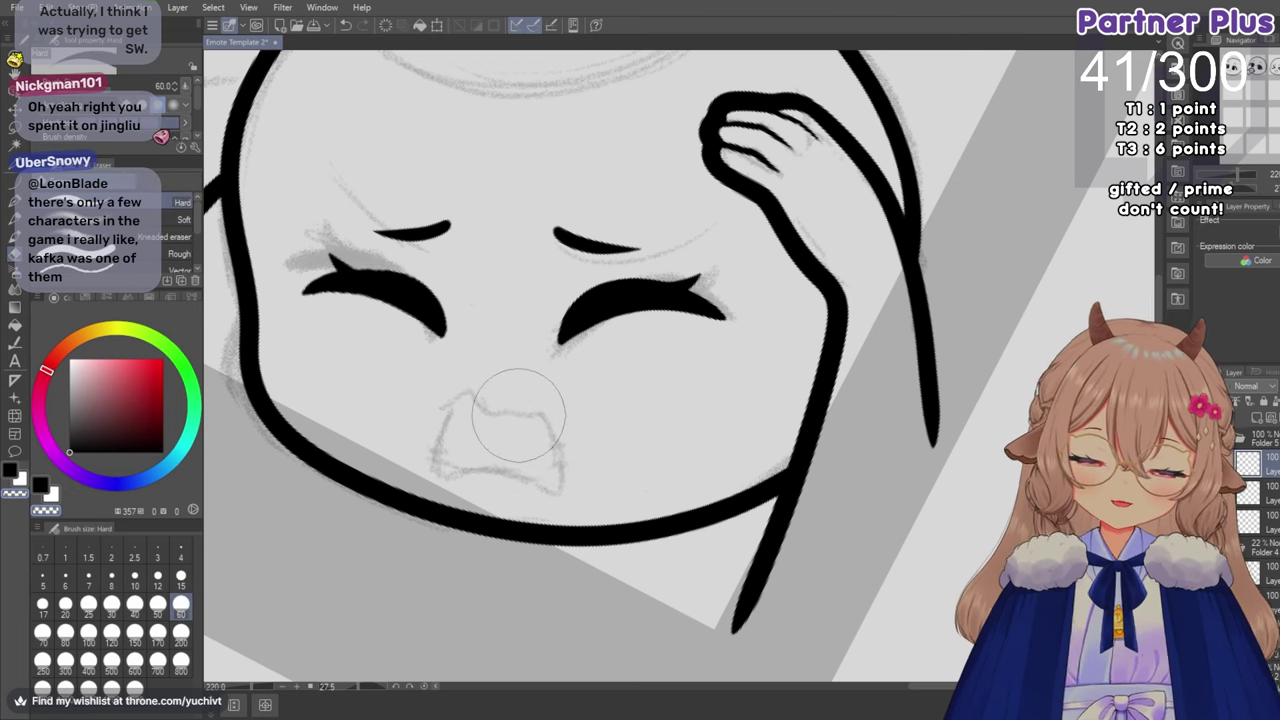
Try to ink the open mouth over the sketch with the size 8 G-pen, compare it in a flipped view, and undo it.
key("p")
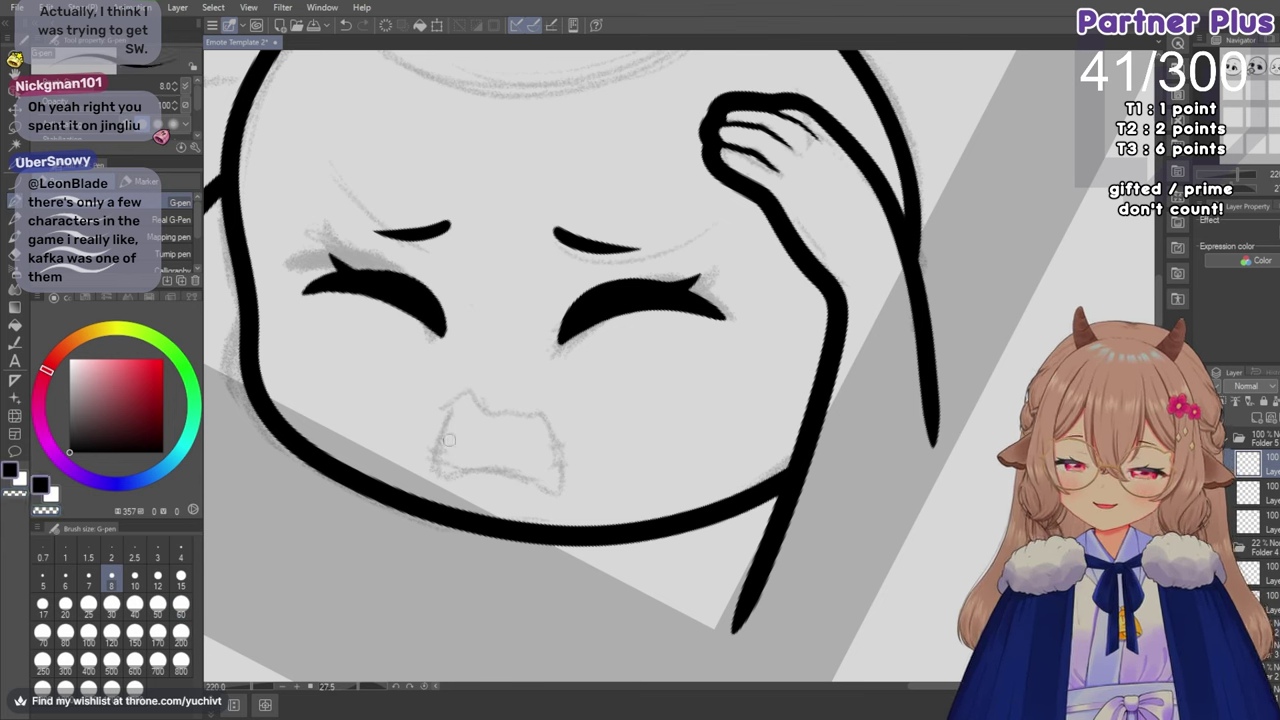
mouse_move(432, 474)
left_mouse_down()
mouse_move(455, 408)
mouse_move(538, 412)
left_mouse_up()
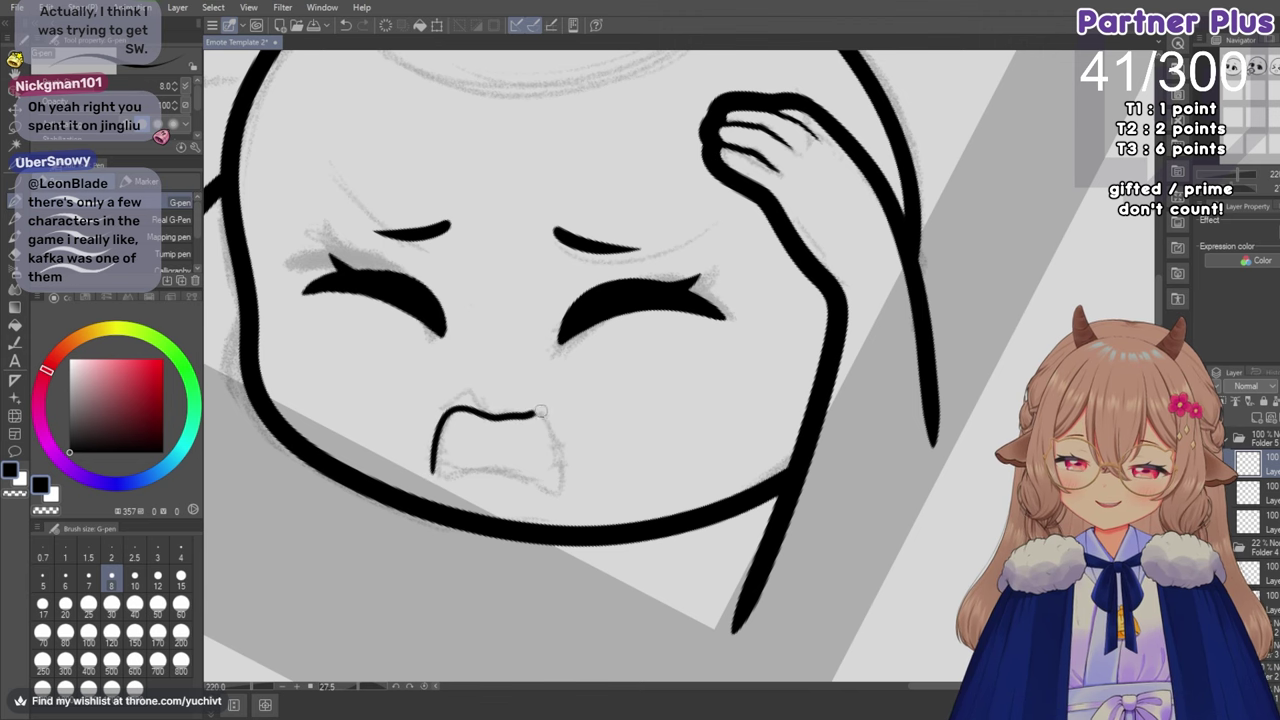
key("ctrl+z")
mouse_move(432, 470)
left_mouse_down()
mouse_move(442, 442)
mouse_move(540, 414)
mouse_move(566, 465)
mouse_move(520, 478)
mouse_move(434, 462)
left_mouse_up()
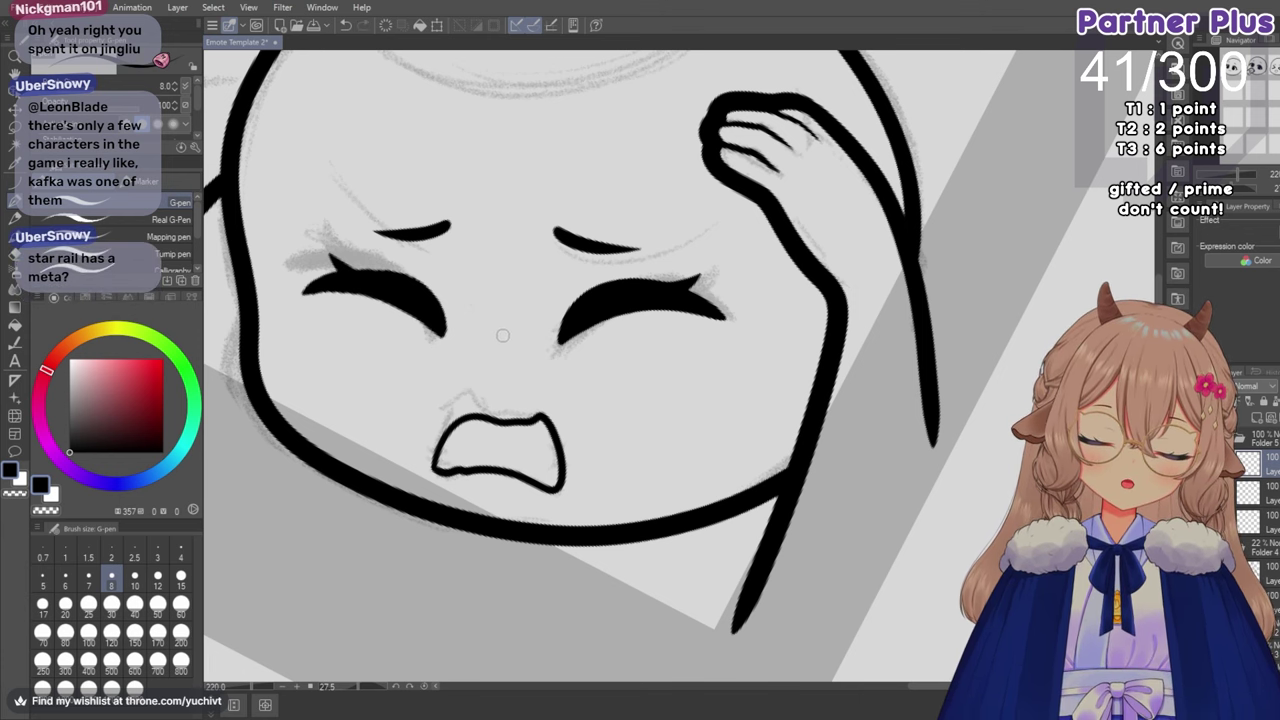
scroll(503, 335, "down", 3)
key("h")
key("h")
scroll(505, 372, "up", 2)
key("ctrl+z")
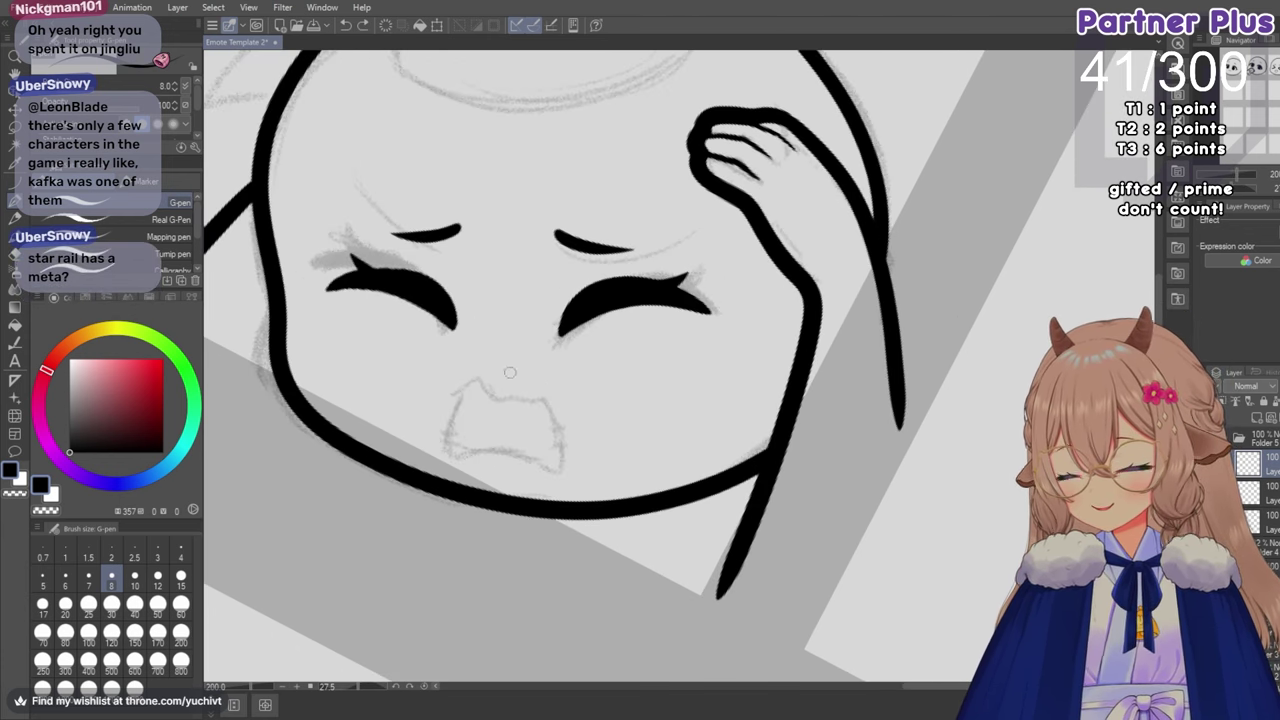
Try a boxier mouth outline with a flat upper edge and near-vertical sides, and undo its strokes.
mouse_move(445, 452)
left_mouse_down()
mouse_move(451, 416)
mouse_move(474, 393)
mouse_move(556, 409)
mouse_move(558, 466)
left_mouse_up()
mouse_move(445, 445)
left_mouse_down()
mouse_move(512, 454)
mouse_move(544, 469)
mouse_move(559, 442)
mouse_move(549, 411)
left_mouse_up()
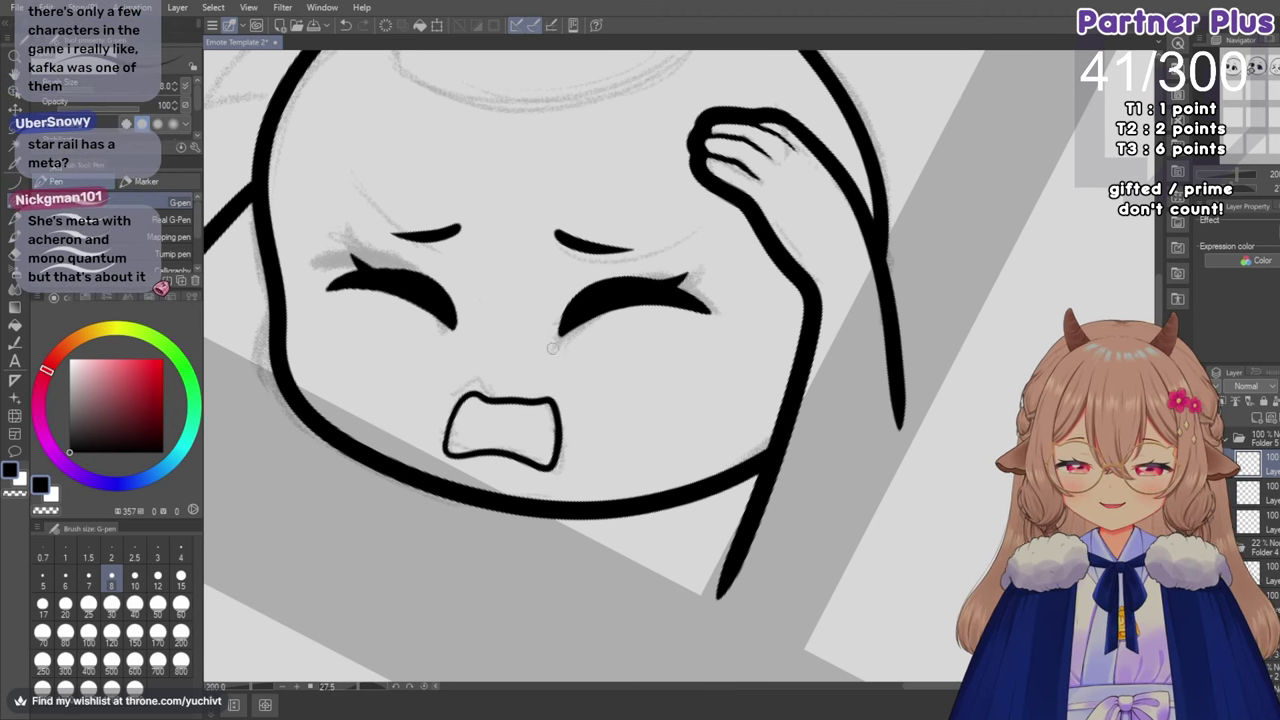
key("ctrl+z")
key("ctrl+z")
Try a mouth outline that narrows toward the upper edge, judge it from farther out, and undo it.
mouse_move(444, 447)
left_mouse_down()
mouse_move(467, 404)
mouse_move(534, 402)
mouse_move(560, 462)
mouse_move(444, 444)
mouse_move(483, 399)
mouse_move(546, 403)
mouse_move(558, 463)
mouse_move(444, 445)
left_mouse_up()
key("ctrl+z")
key("ctrl+z")
scroll(571, 434, "down", 1)
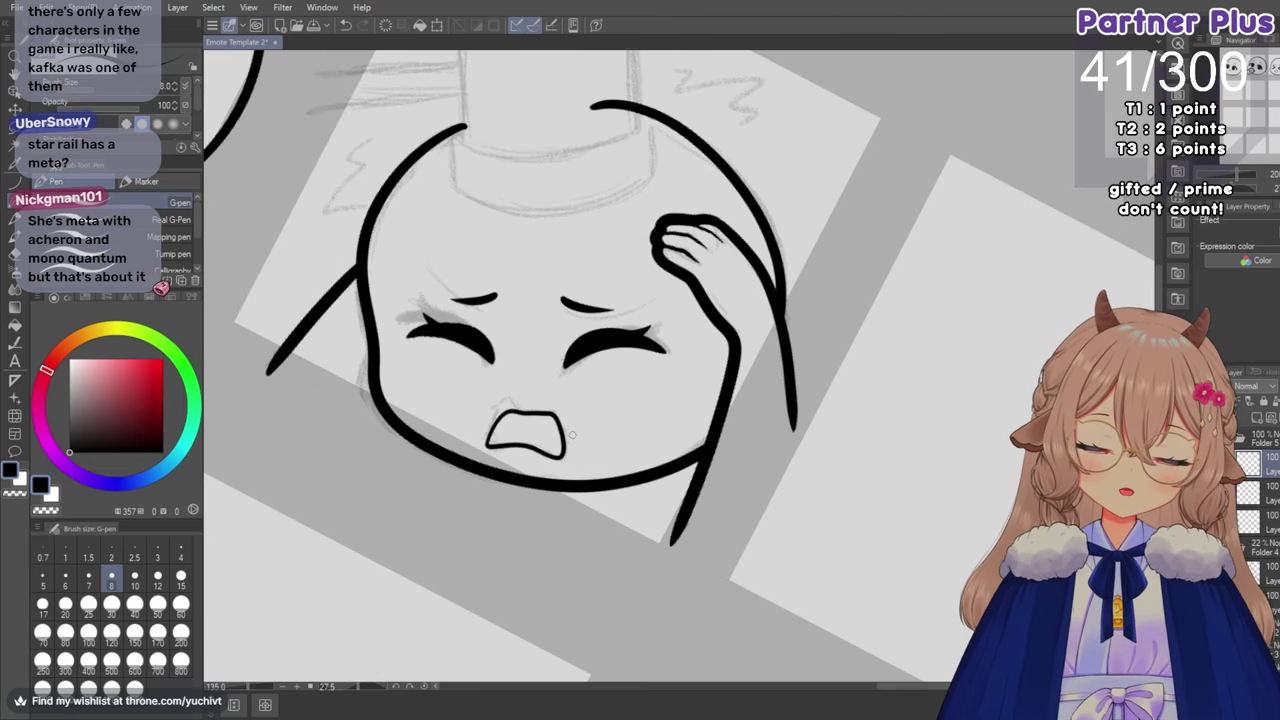
scroll(571, 434, "down", 2)
key("ctrl+z")
key("ctrl+z")
Try a mouth outline following the sketch's pointed upper peak, compare it normally and flipped beside the other emotes, and undo it.
scroll(465, 489, "up", 4)
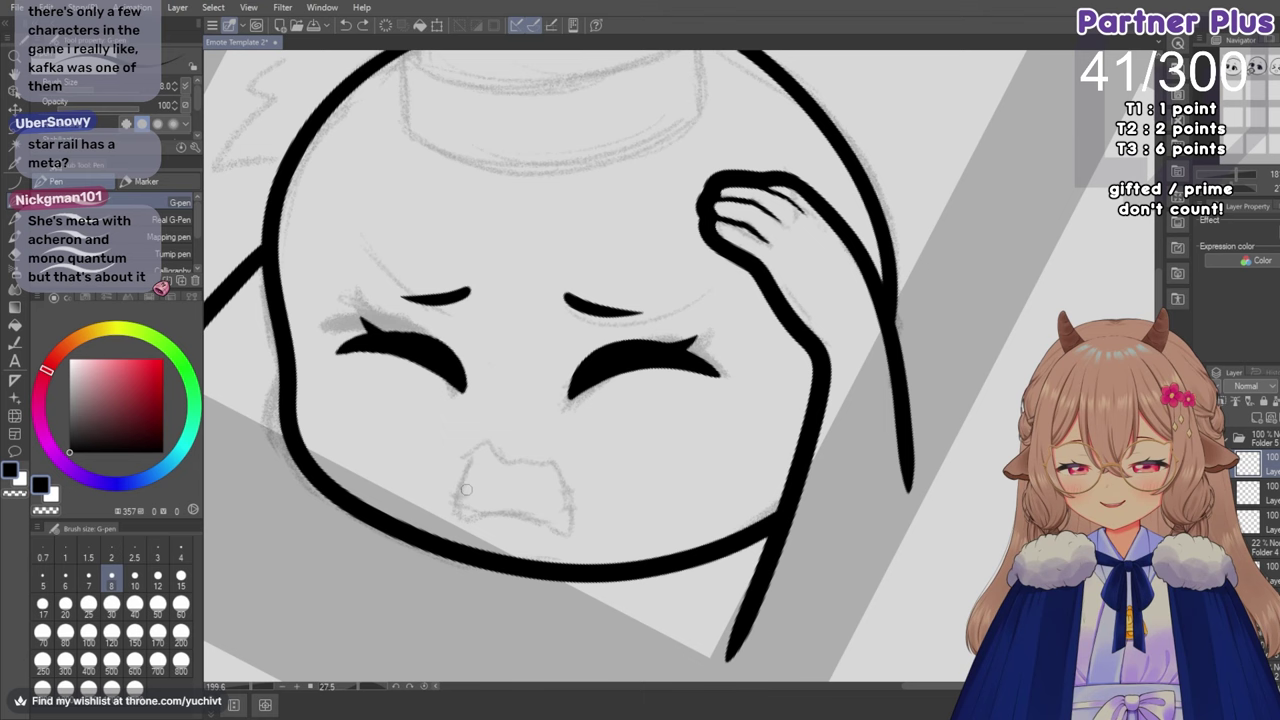
mouse_move(455, 513)
left_mouse_down()
mouse_move(483, 444)
mouse_move(545, 464)
mouse_move(571, 507)
mouse_move(569, 526)
mouse_move(551, 529)
mouse_move(460, 492)
left_mouse_up()
scroll(468, 445, "down", 5)
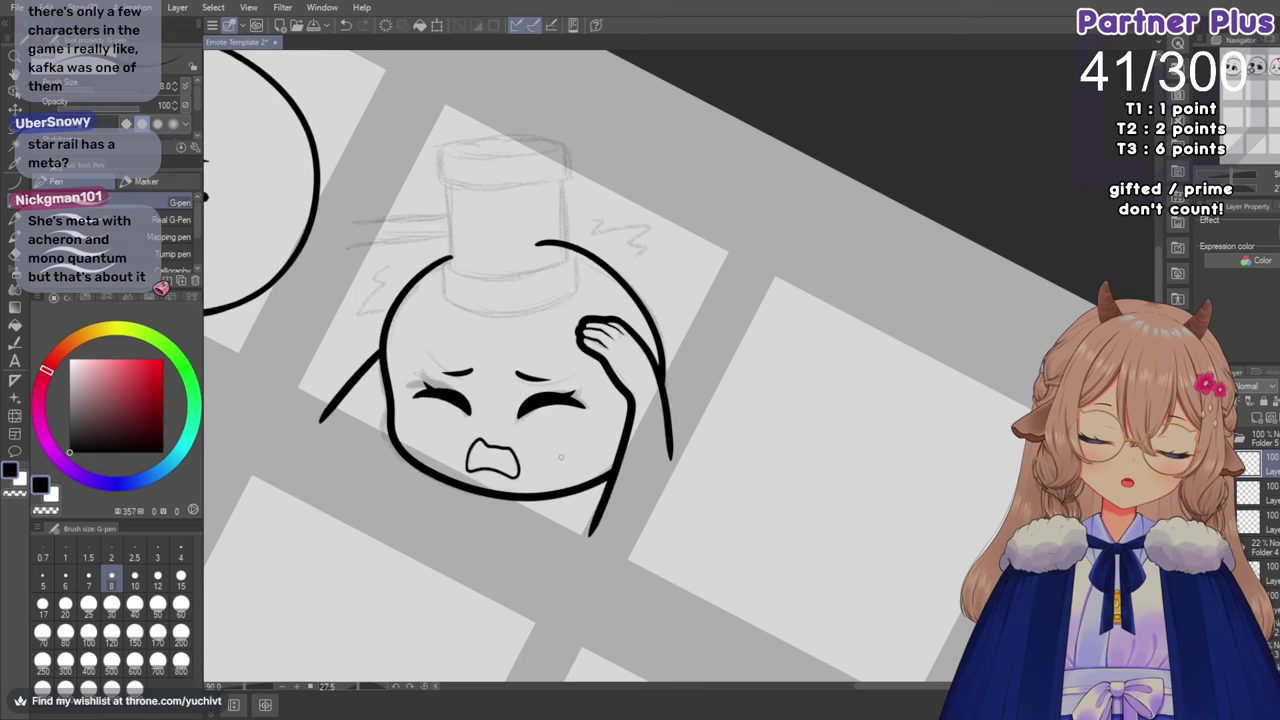
scroll(553, 457, "down", 3)
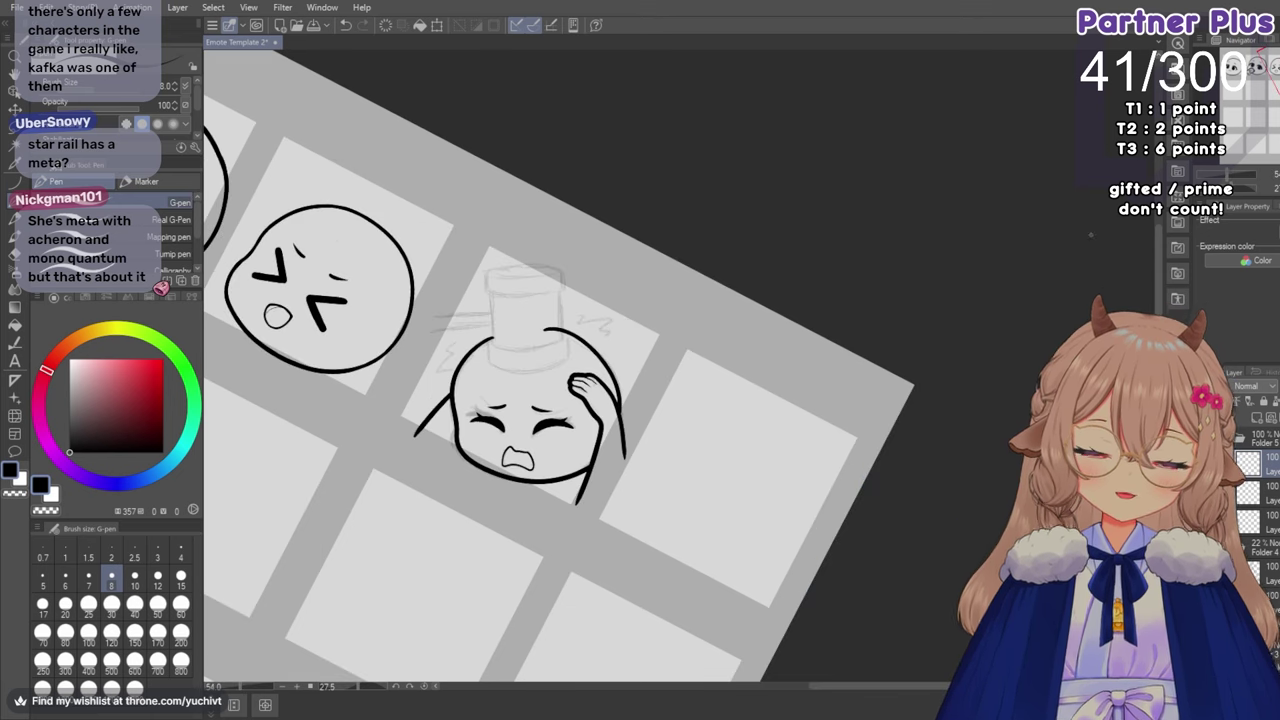
key("h")
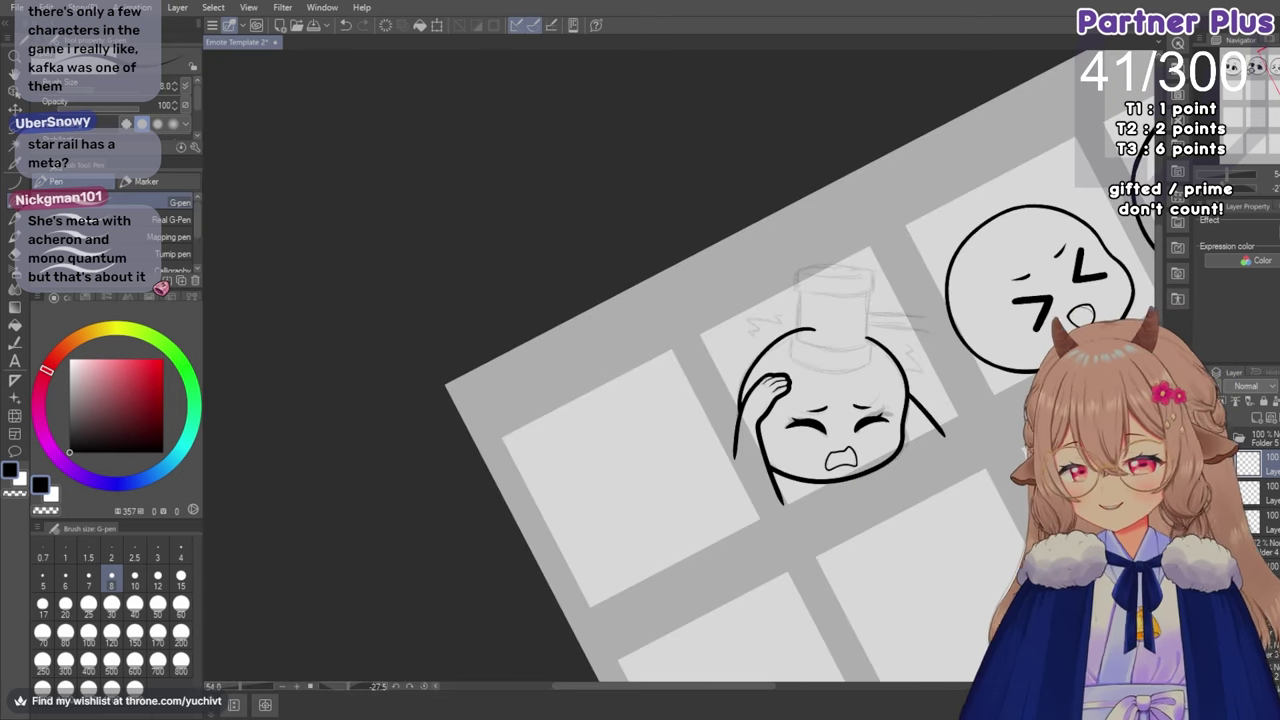
key("h")
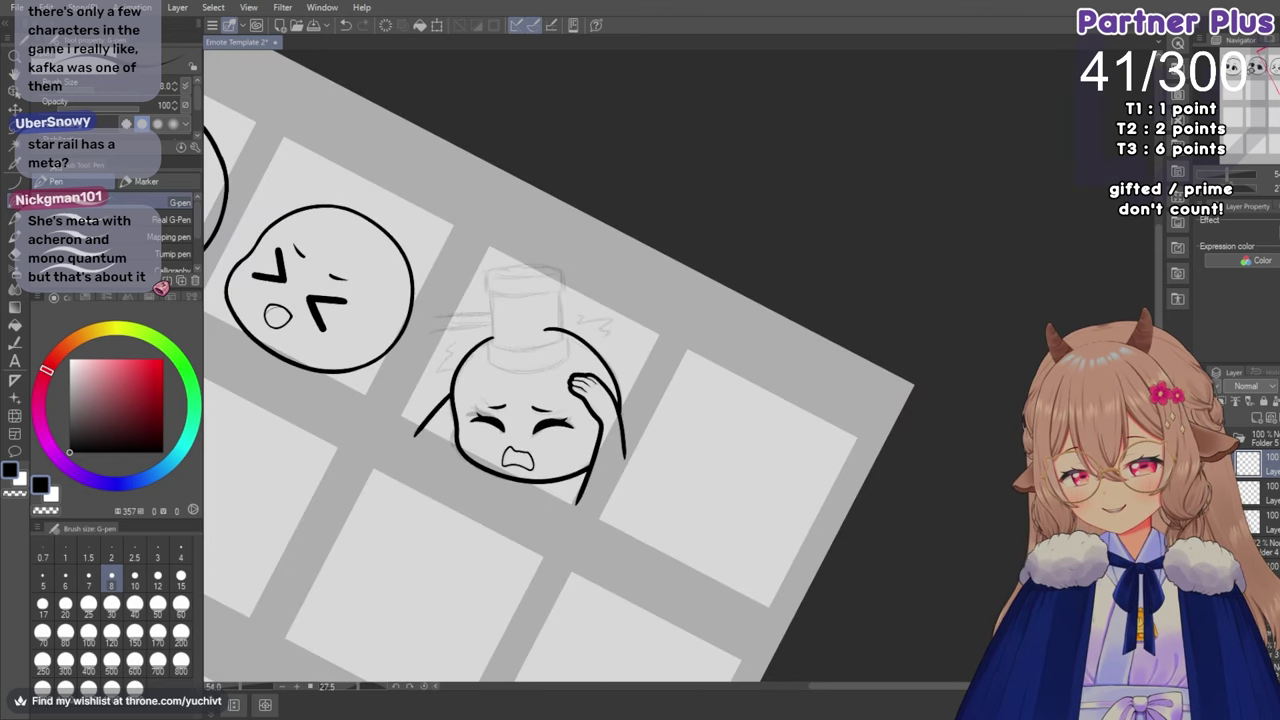
key("h")
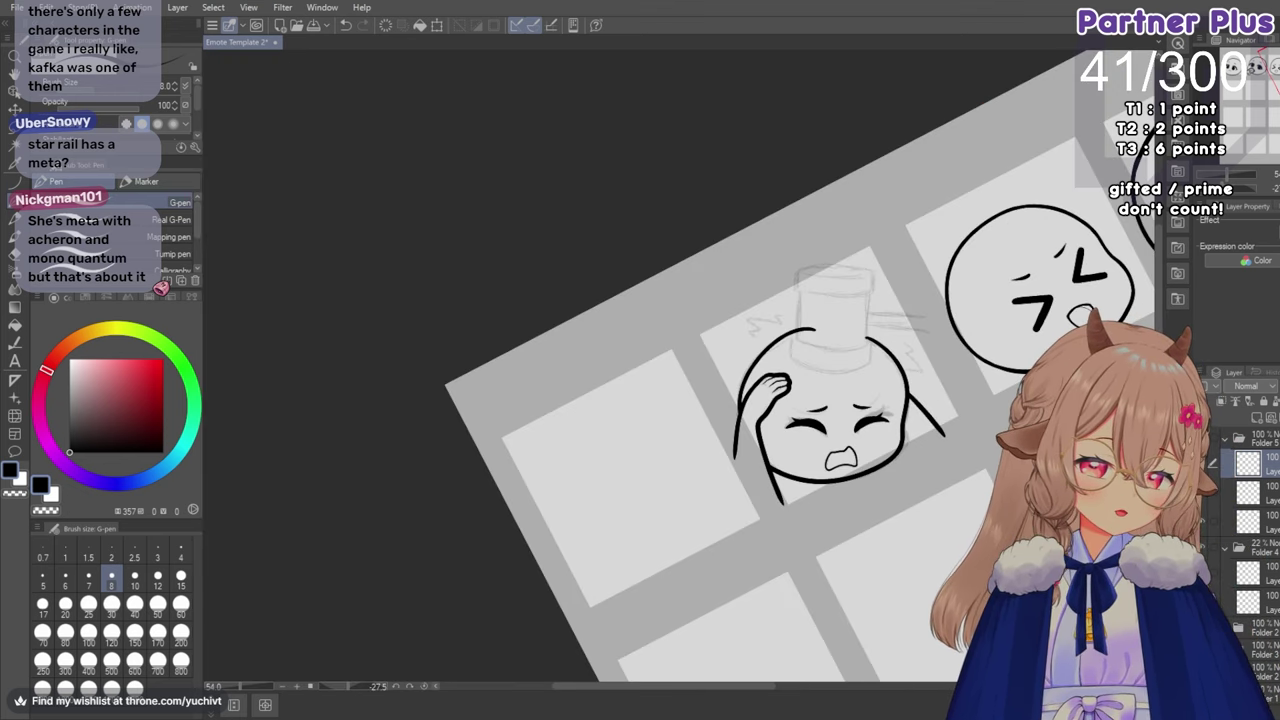
key("h")
scroll(512, 428, "up", 5)
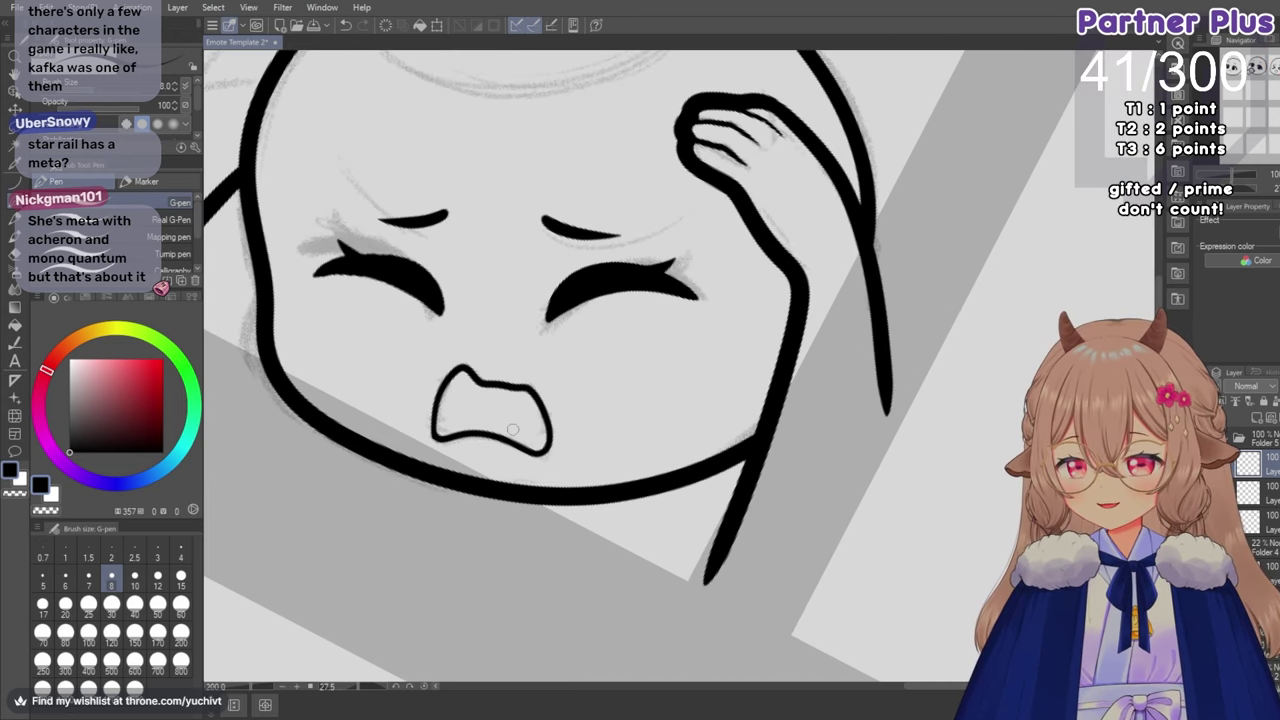
left_click(346, 25)
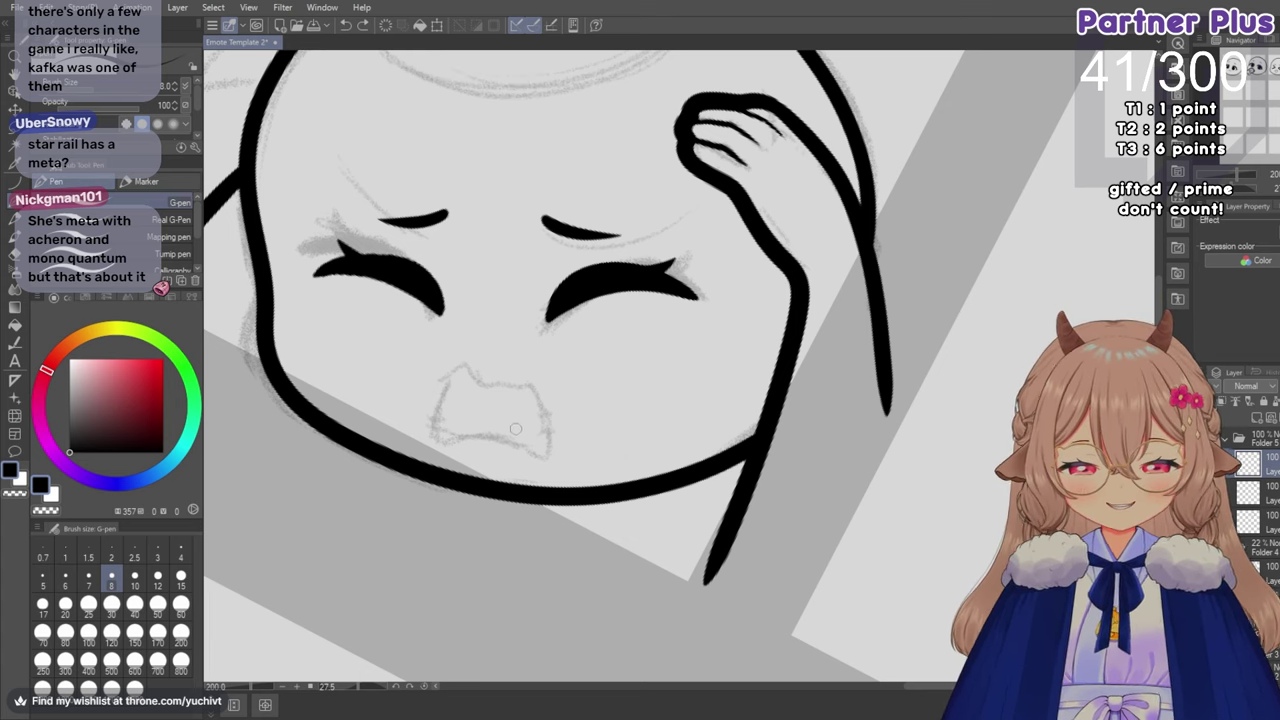
Try to ink only the mouth's outer side and wavy upper edge over the sketch, undoing each stroke.
scroll(516, 428, "up", 1)
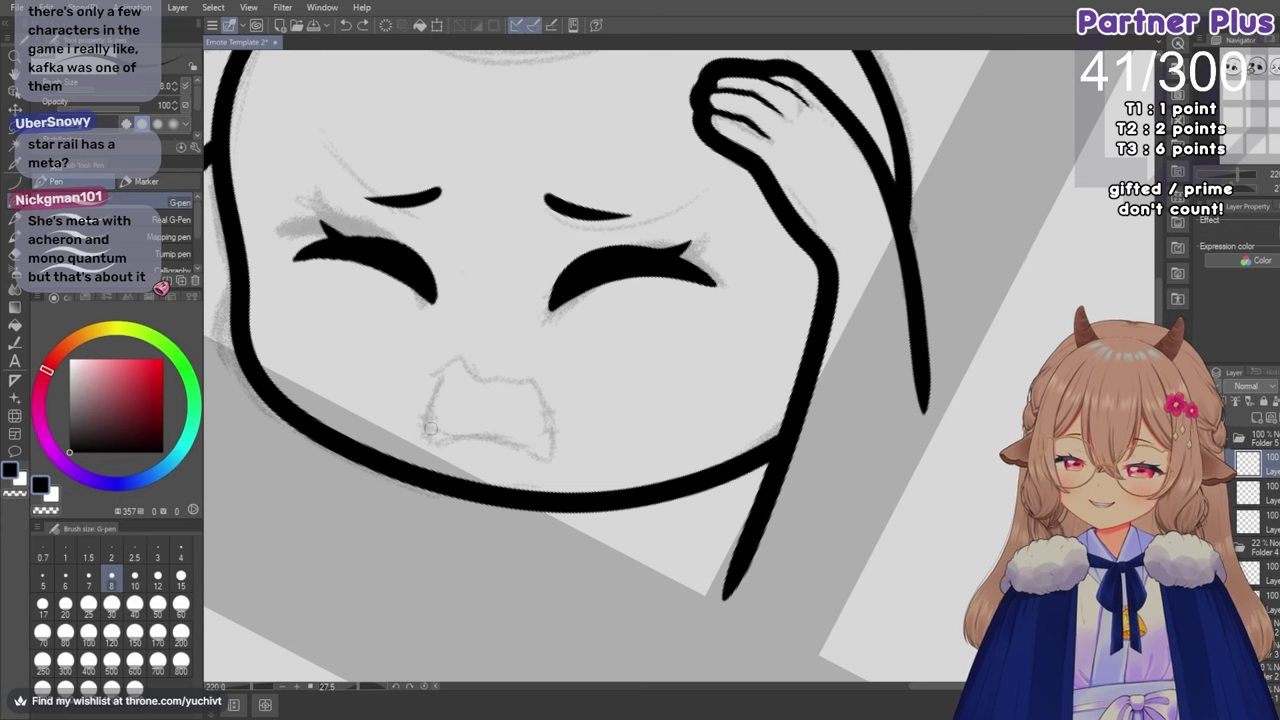
mouse_move(425, 436)
left_mouse_down()
mouse_move(429, 398)
mouse_move(481, 380)
left_mouse_up()
key("ctrl+z")
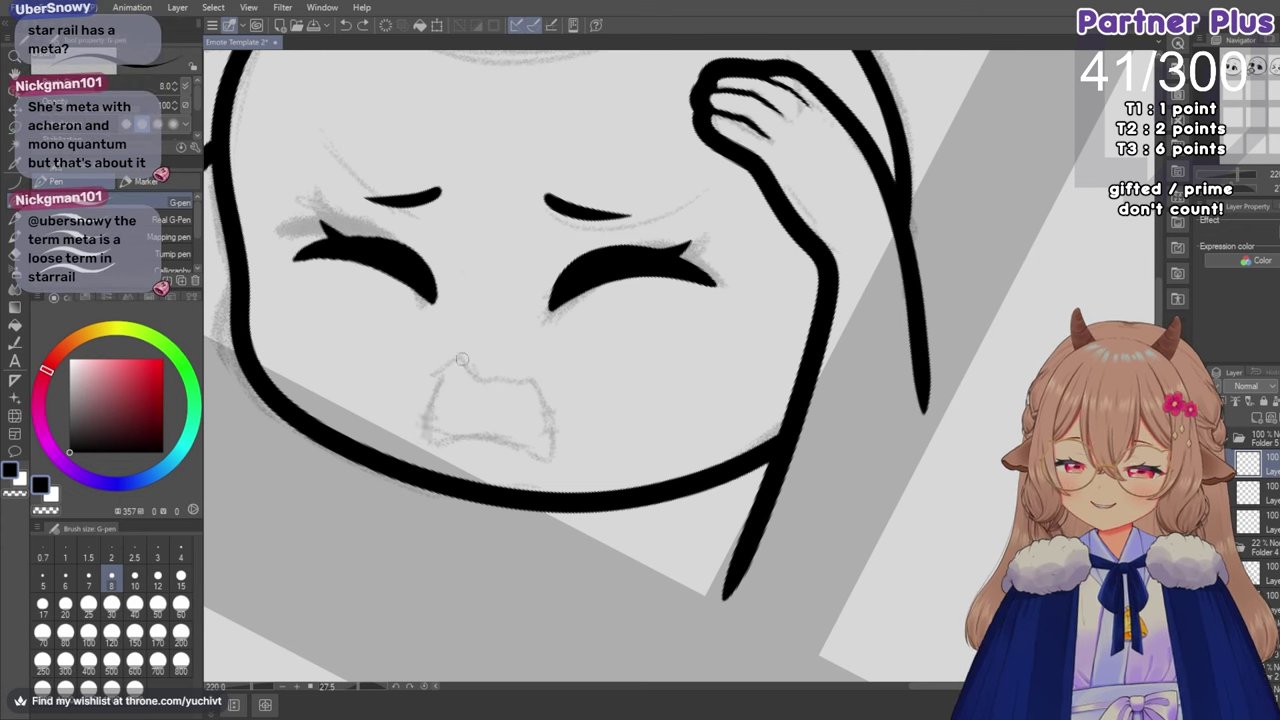
mouse_move(424, 440)
left_mouse_down()
mouse_move(434, 406)
mouse_move(518, 384)
left_mouse_up()
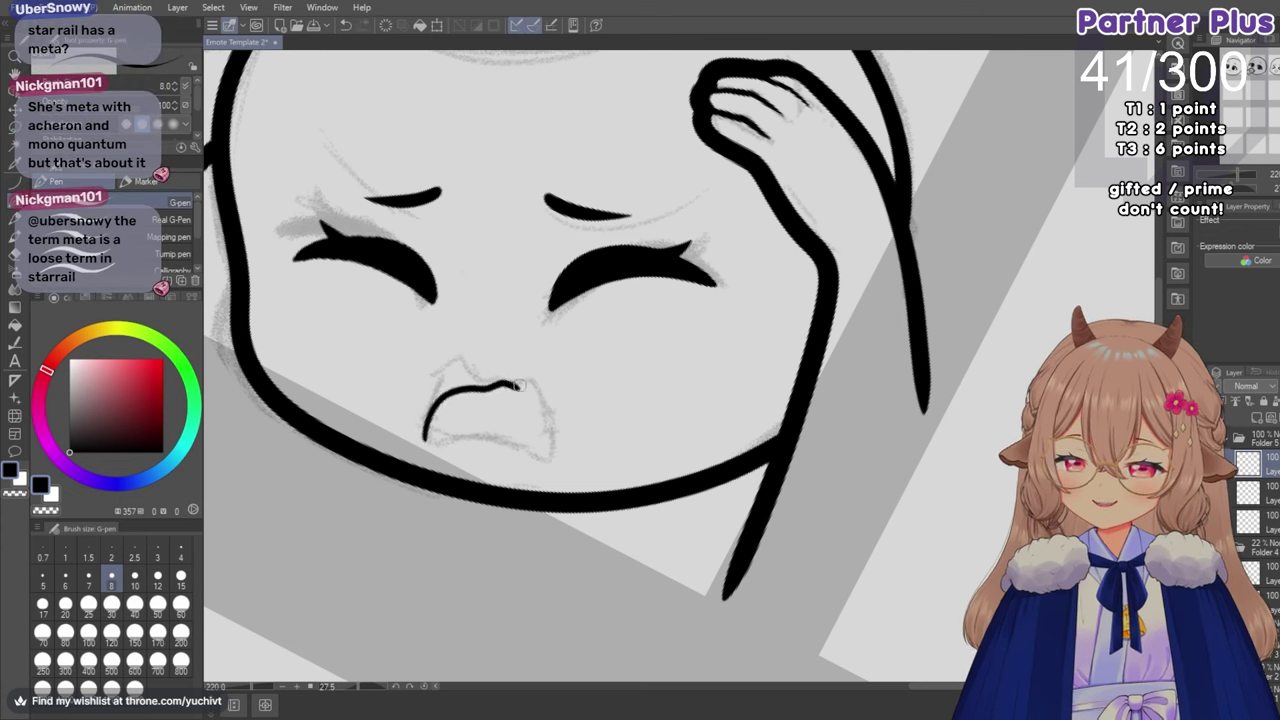
key("ctrl+z")
Try rounded, arched mouth outlines drawn as one continuous shape, and undo them.
mouse_move(424, 438)
left_mouse_down()
mouse_move(469, 390)
mouse_move(493, 388)
mouse_move(531, 399)
mouse_move(547, 428)
mouse_move(546, 452)
mouse_move(531, 454)
mouse_move(430, 442)
left_mouse_up()
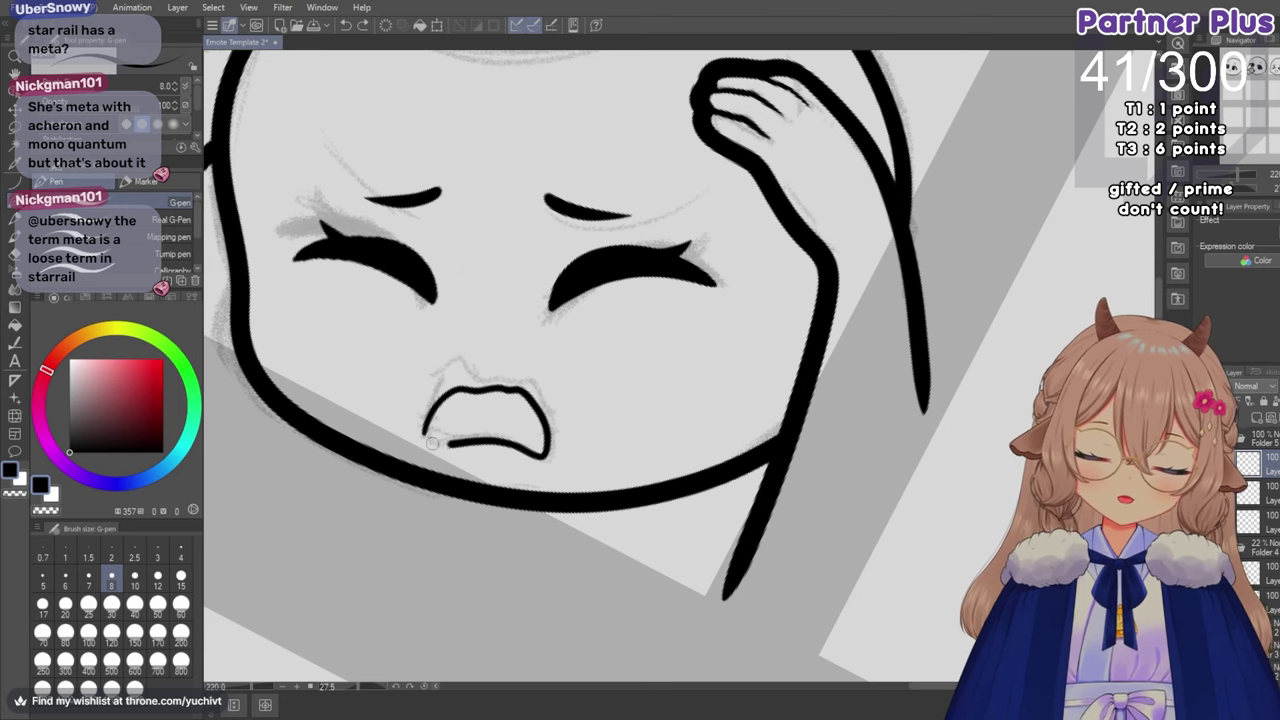
scroll(525, 331, "down", 2)
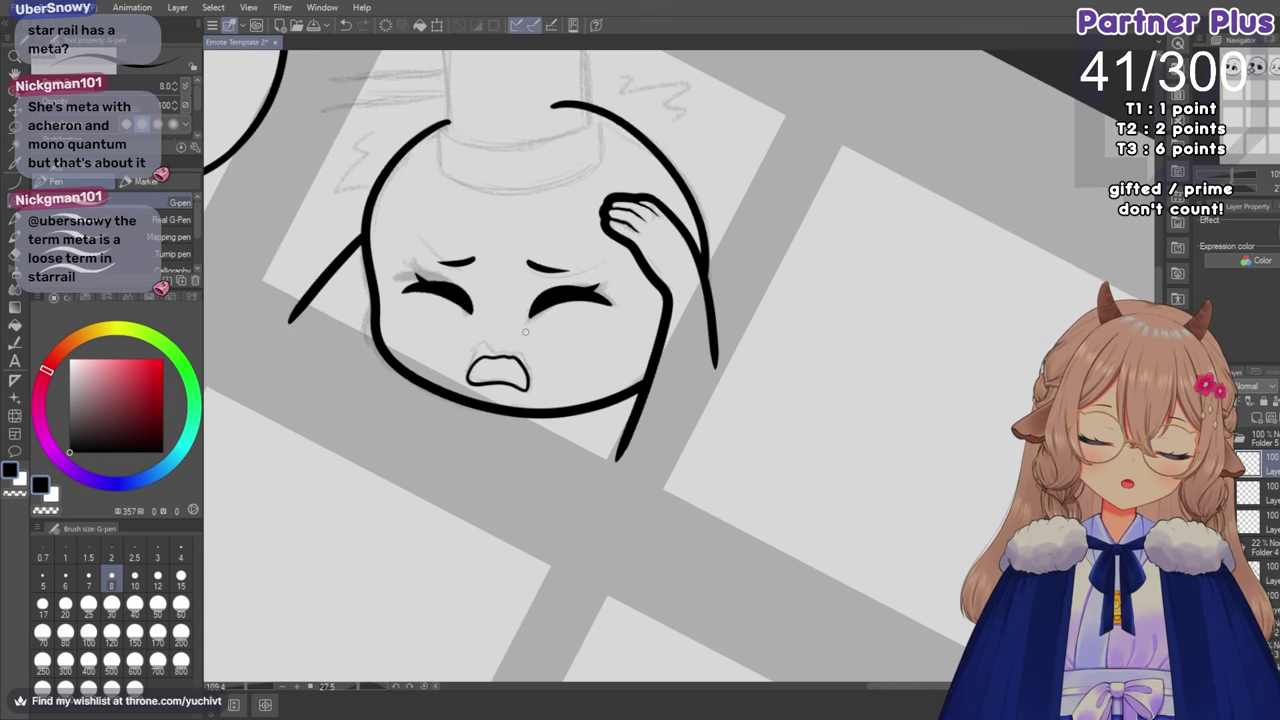
scroll(525, 331, "up", 2)
key("ctrl+z")
mouse_move(424, 416)
left_mouse_down()
mouse_move(439, 378)
mouse_move(518, 371)
mouse_move(536, 423)
mouse_move(530, 437)
mouse_move(499, 422)
mouse_move(439, 425)
mouse_move(432, 385)
mouse_move(460, 366)
mouse_move(521, 385)
mouse_move(525, 427)
mouse_move(430, 392)
left_mouse_up()
key("ctrl+z")
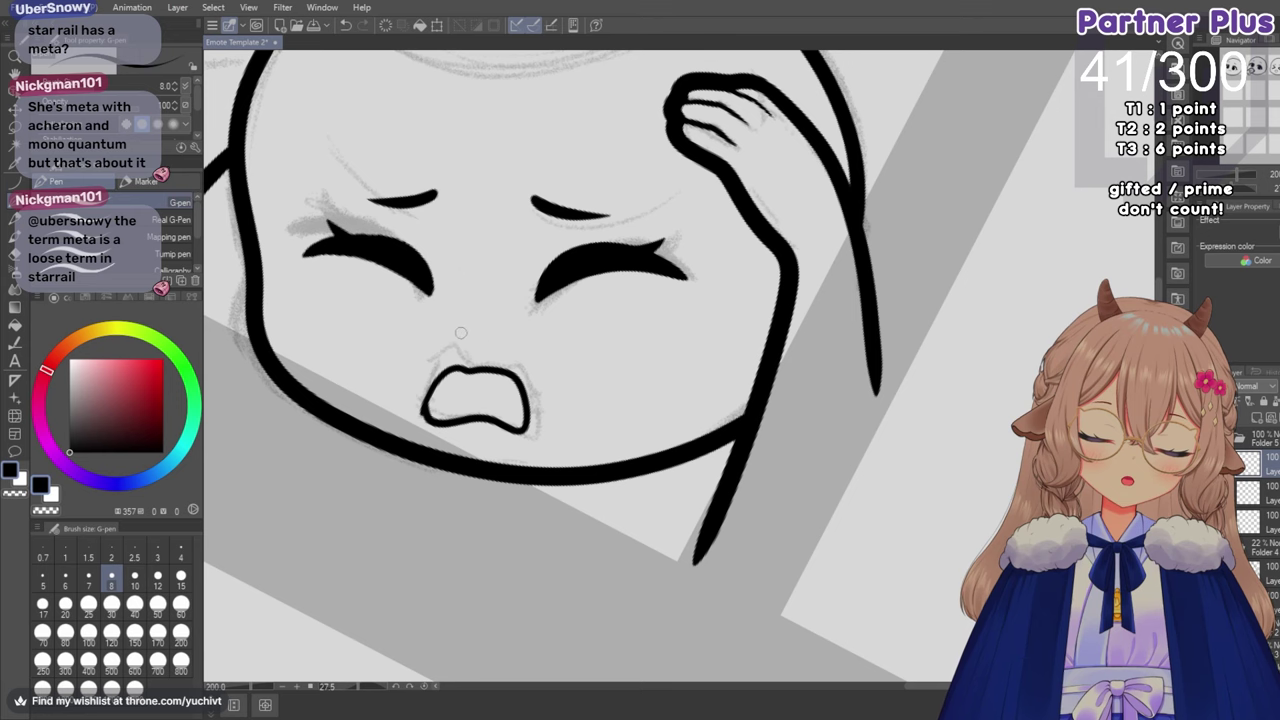
key("ctrl+z")
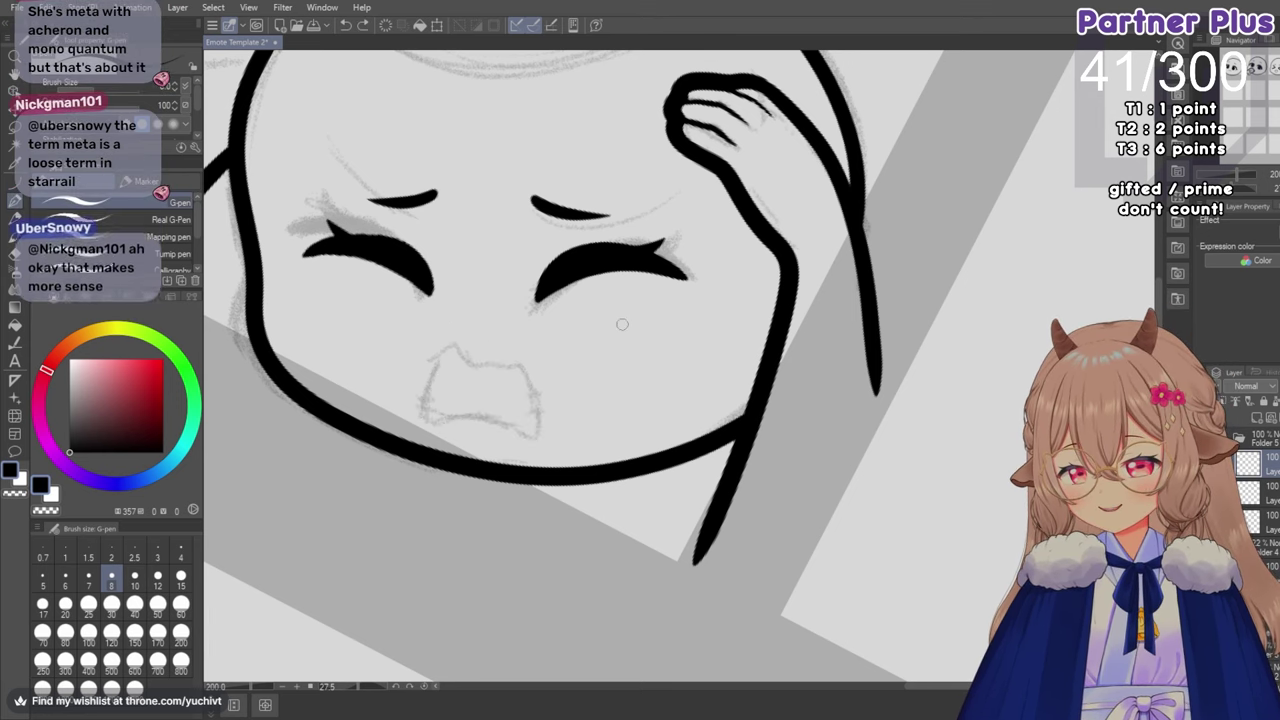
Try to ink the mouth outline over the sketch in a horizontally flipped view, and undo it.
key("h")
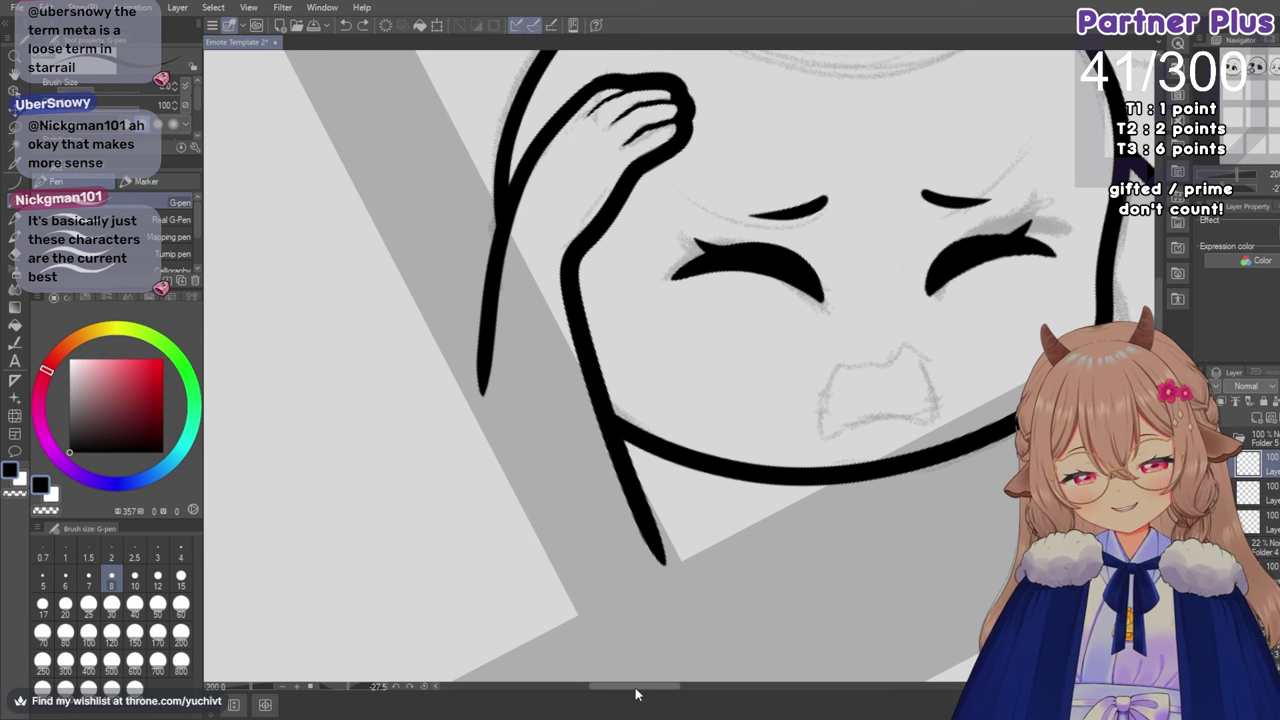
left_click_drag(632, 686, 666, 686)
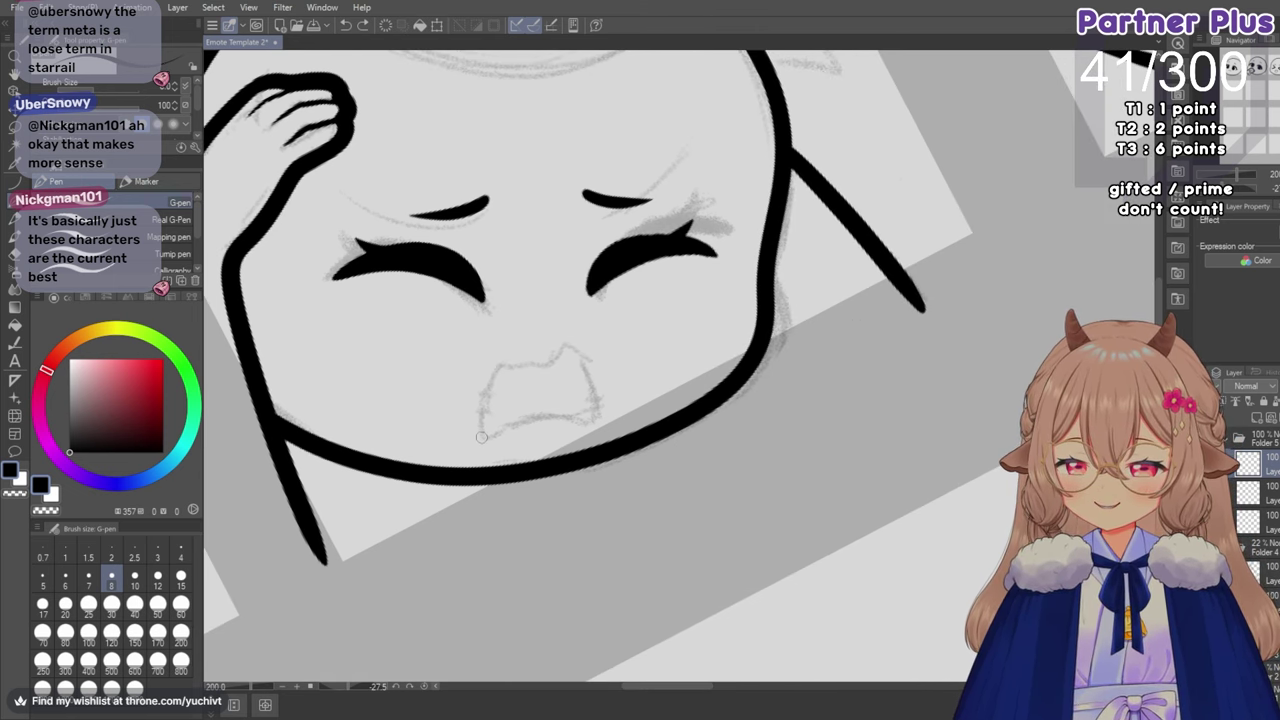
mouse_move(481, 437)
left_mouse_down()
mouse_move(503, 363)
mouse_move(578, 375)
mouse_move(586, 408)
mouse_move(573, 418)
mouse_move(529, 414)
mouse_move(496, 430)
mouse_move(481, 422)
mouse_move(494, 367)
mouse_move(562, 369)
mouse_move(583, 412)
mouse_move(483, 432)
left_mouse_up()
key("ctrl+z")
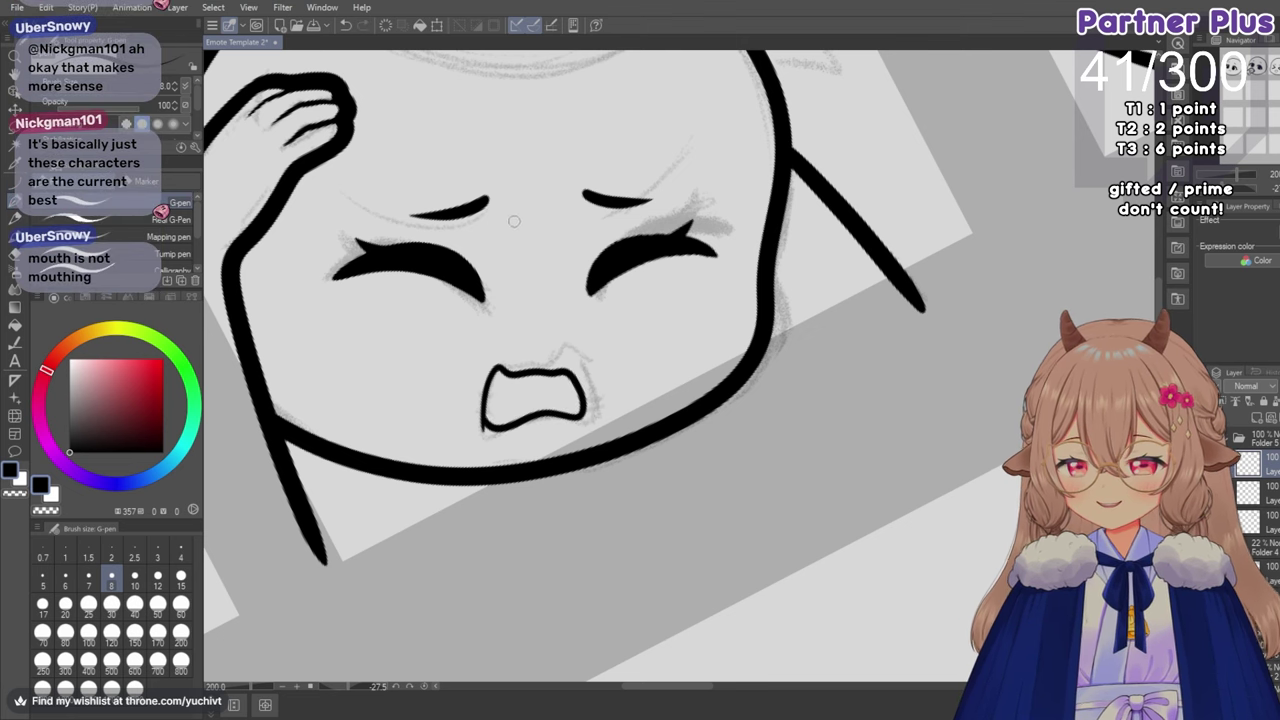
key("ctrl+z")
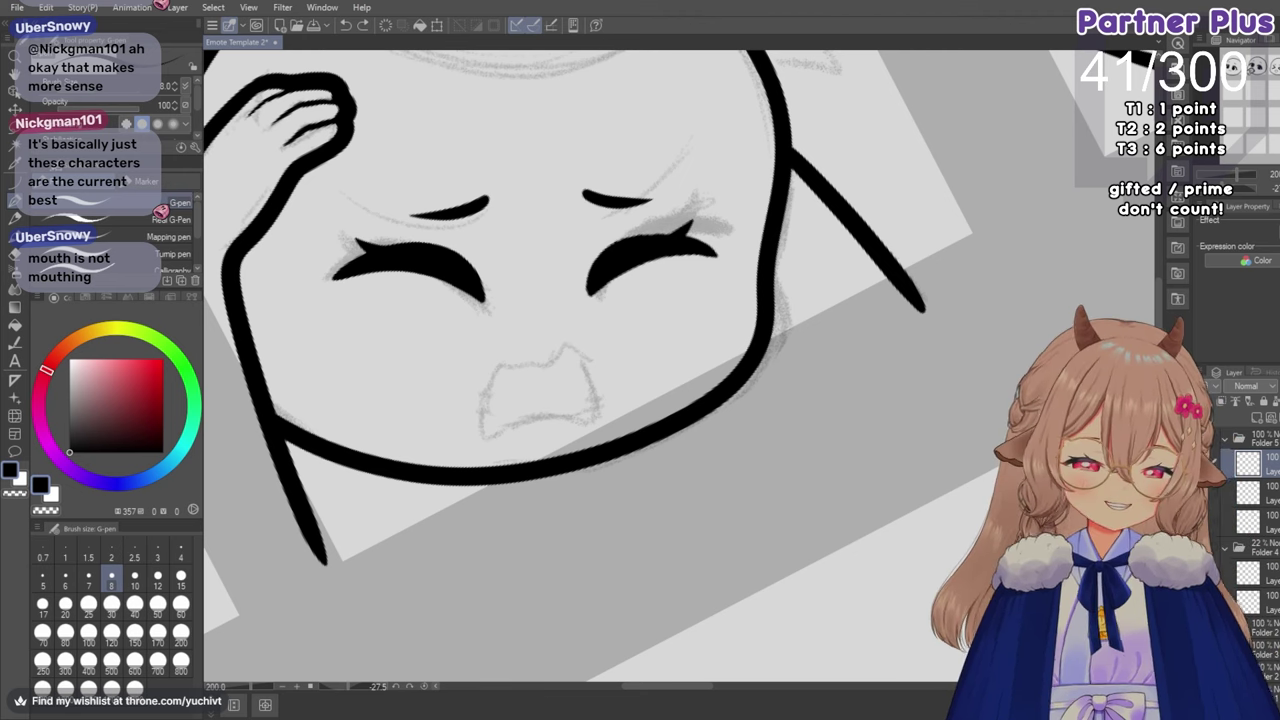
Try to build the mouth in the unflipped view from separate strokes for the upper edge, lower edge and side.
key("h")
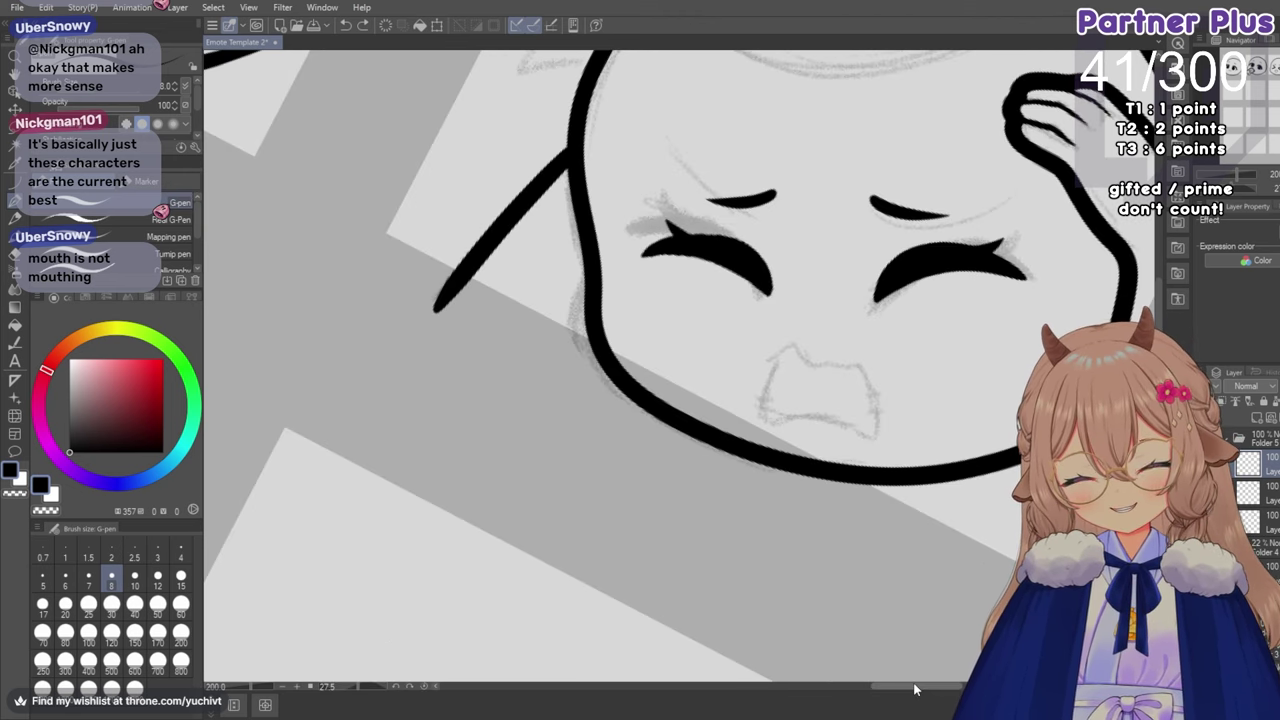
left_click_drag(914, 687, 945, 687)
scroll(613, 392, "up", 2)
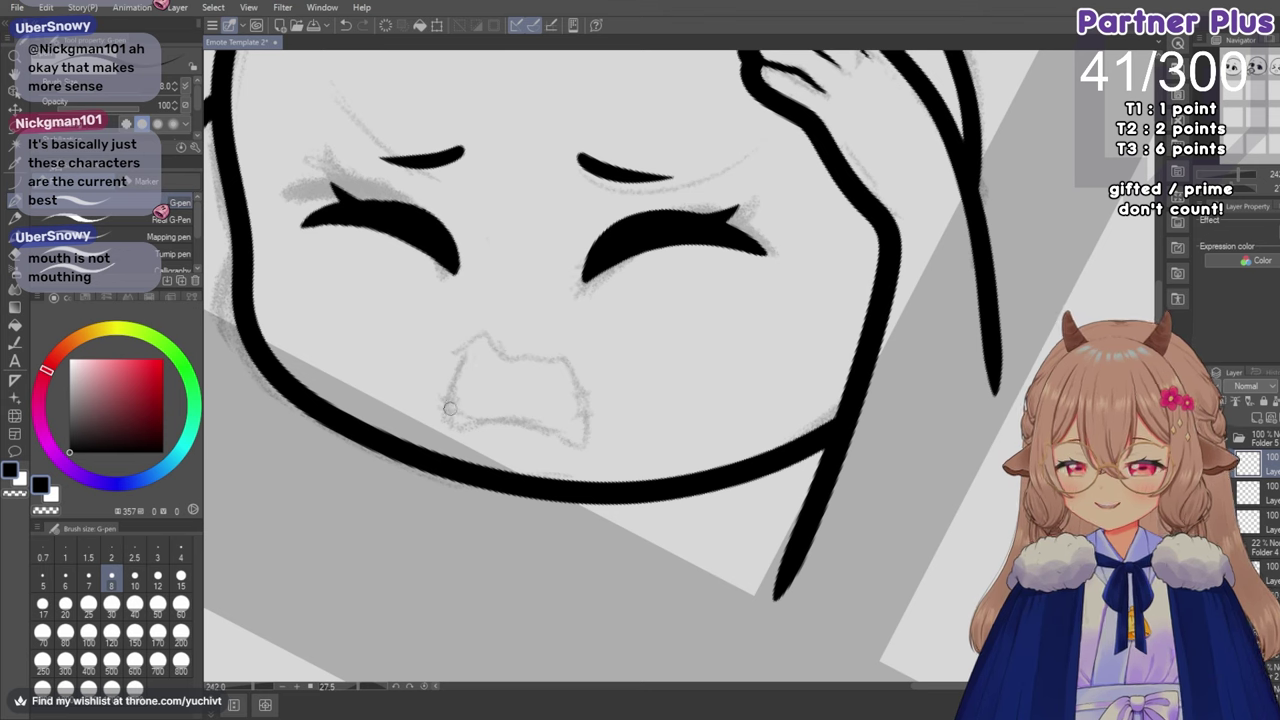
mouse_move(446, 418)
left_mouse_down()
mouse_move(450, 399)
mouse_move(506, 360)
mouse_move(556, 372)
left_mouse_up()
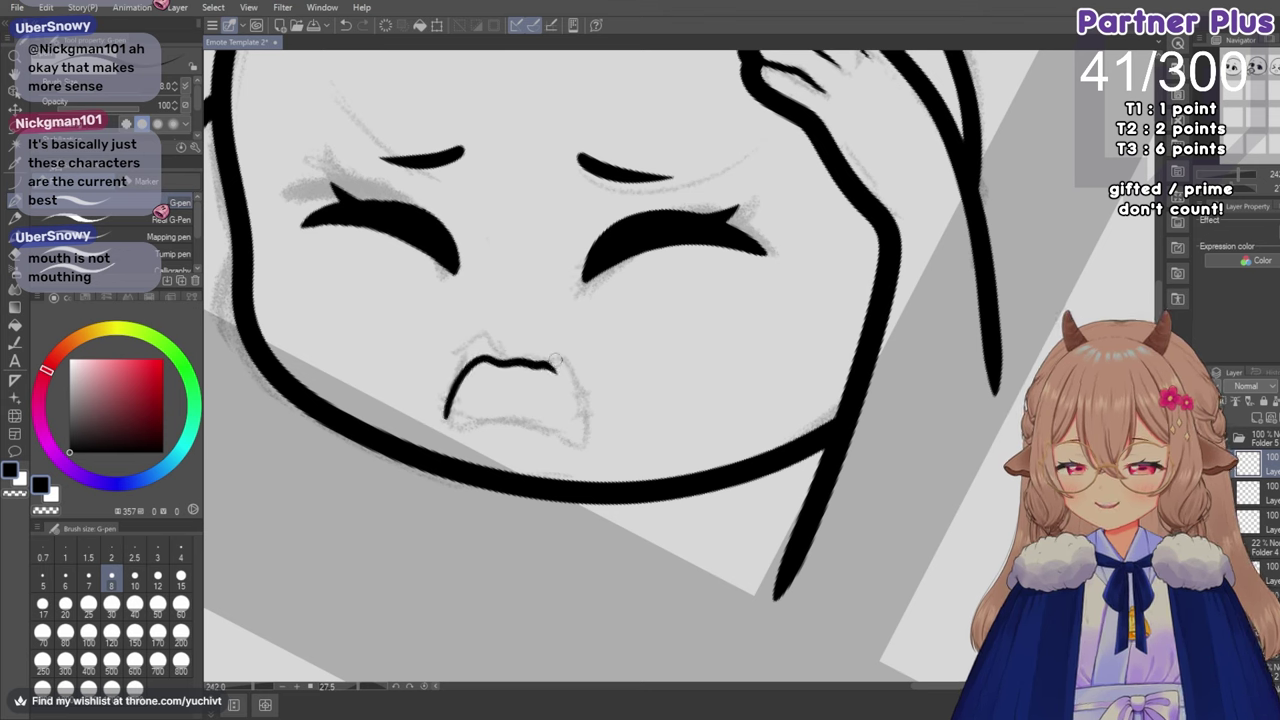
mouse_move(446, 403)
left_mouse_down()
mouse_move(484, 424)
mouse_move(556, 428)
left_mouse_up()
mouse_move(549, 366)
left_mouse_down()
mouse_move(562, 425)
mouse_move(548, 428)
left_mouse_up()
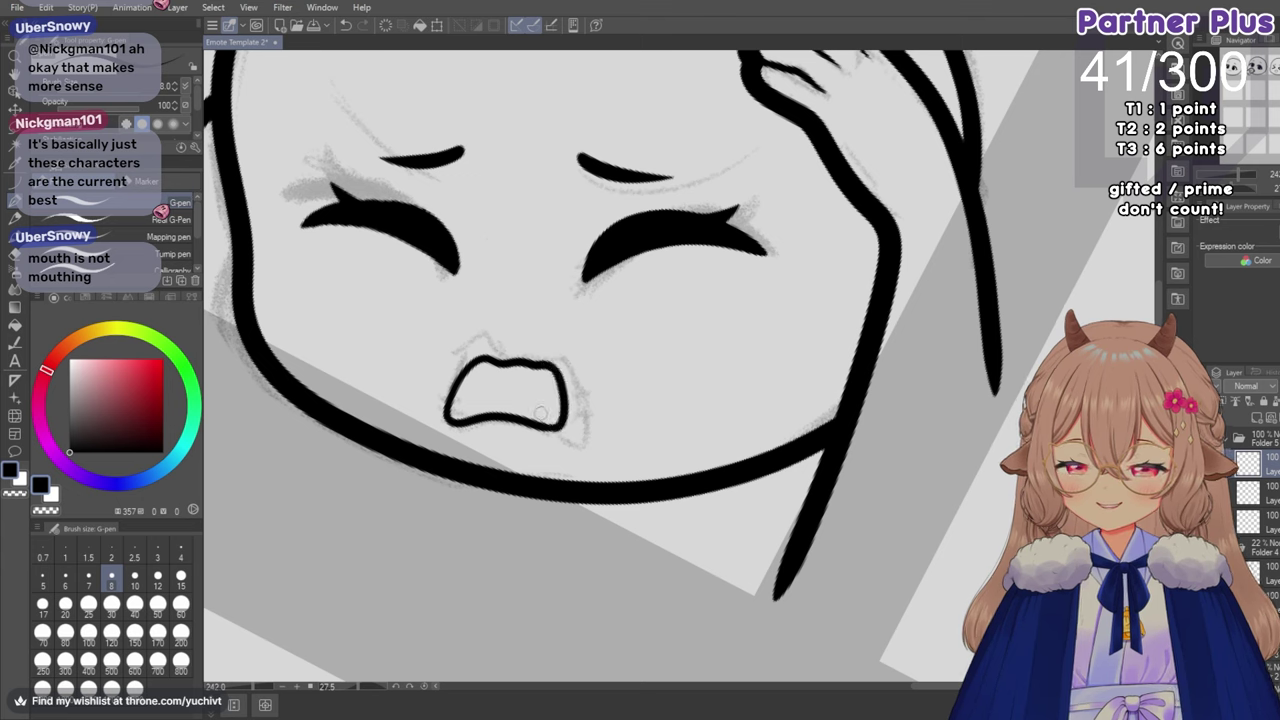
Redo the mouth's closing side stroke a few times, and undo all of the mouth's strokes.
key("ctrl+z")
mouse_move(545, 365)
left_mouse_down()
mouse_move(569, 440)
mouse_move(535, 419)
mouse_move(570, 435)
mouse_move(556, 371)
left_mouse_up()
key("ctrl+z")
key("ctrl+z")
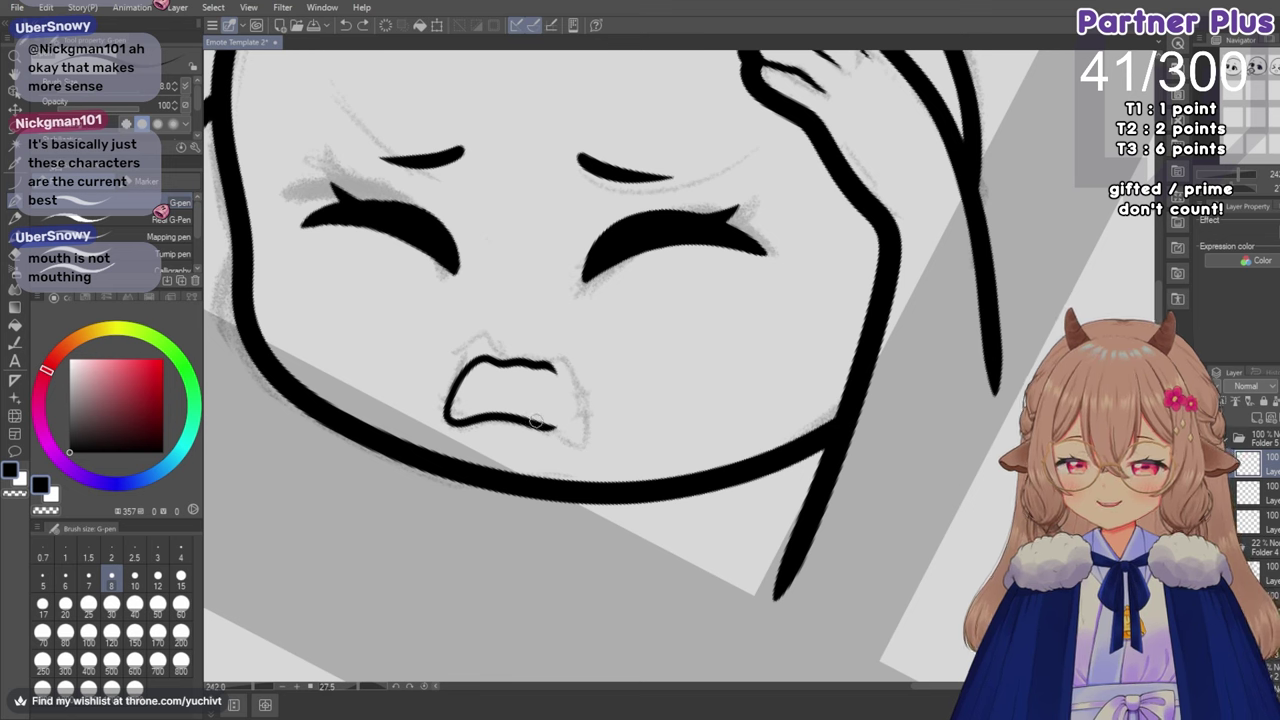
mouse_move(536, 423)
left_mouse_down()
mouse_move(565, 435)
mouse_move(552, 365)
left_mouse_up()
key("ctrl+z")
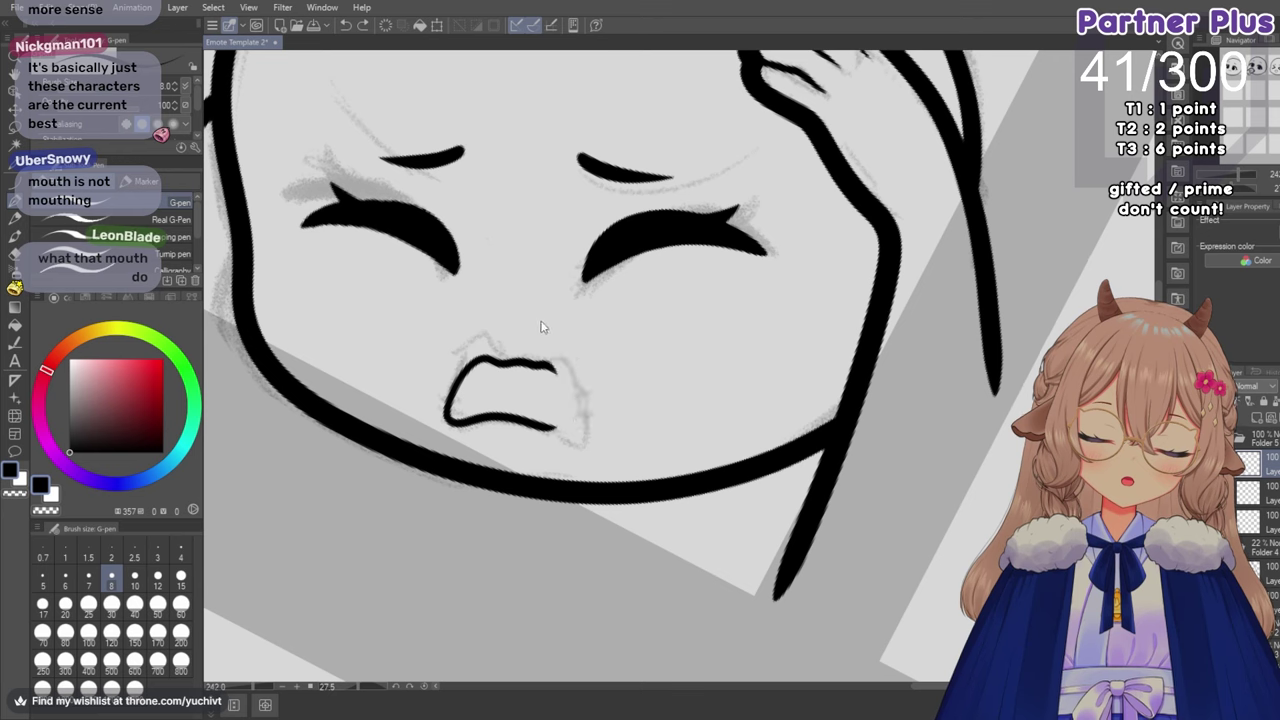
key("ctrl+z")
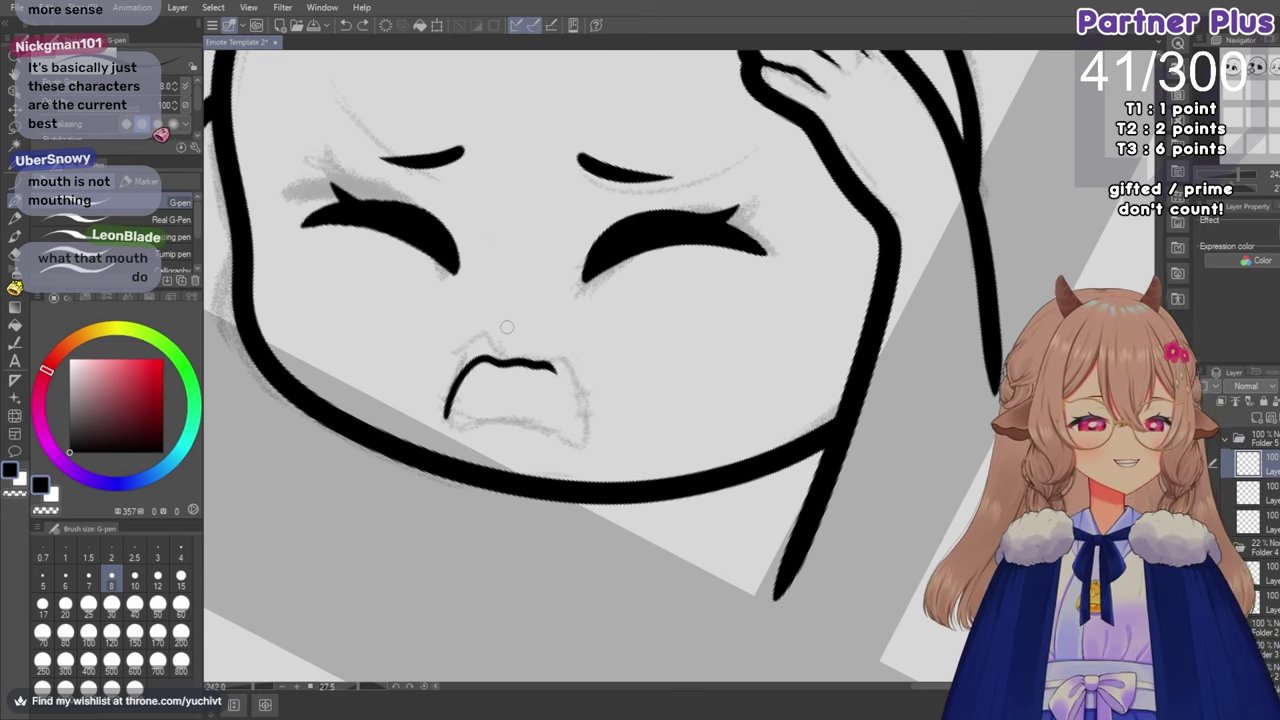
key("ctrl+z")
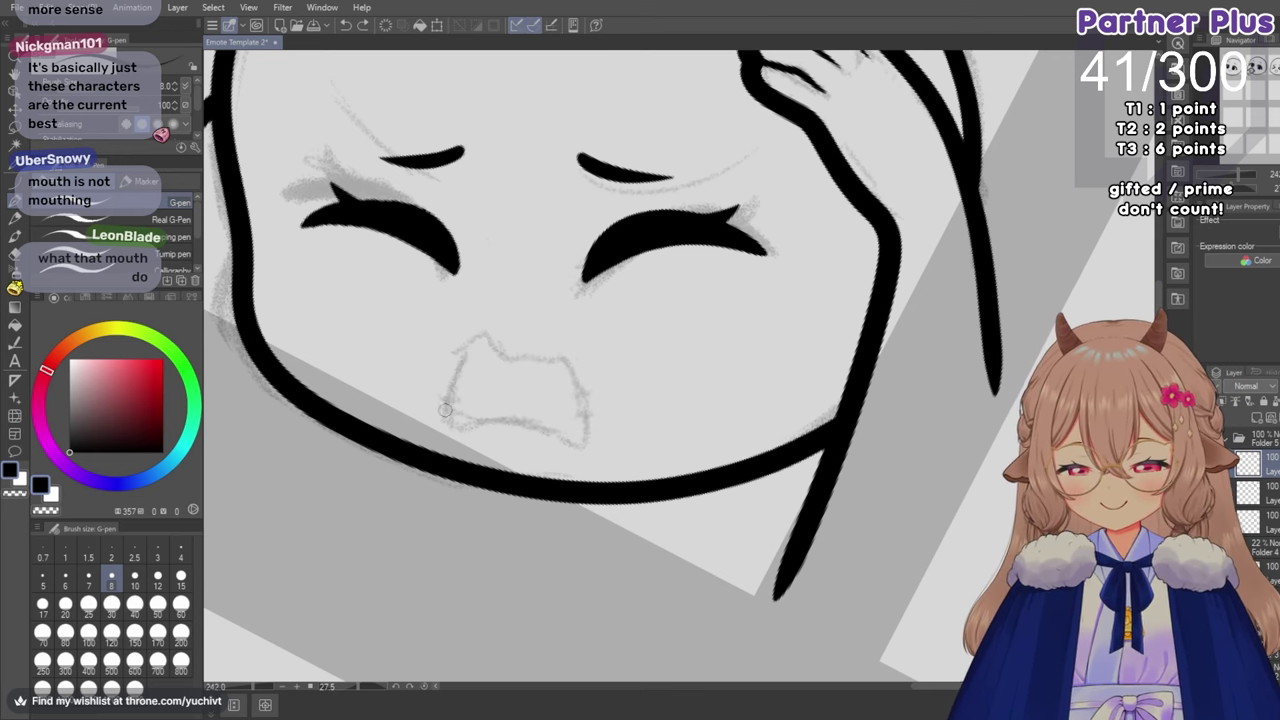
Ink the open mouth below the eyes with a slightly wavy upper edge, rounded flaring sides and an upward-curved lower edge.
mouse_move(441, 415)
left_mouse_down()
mouse_move(471, 361)
mouse_move(510, 360)
mouse_move(560, 367)
mouse_move(572, 427)
left_mouse_up()
left_click_drag(442, 410, 560, 437)
key("ctrl+z")
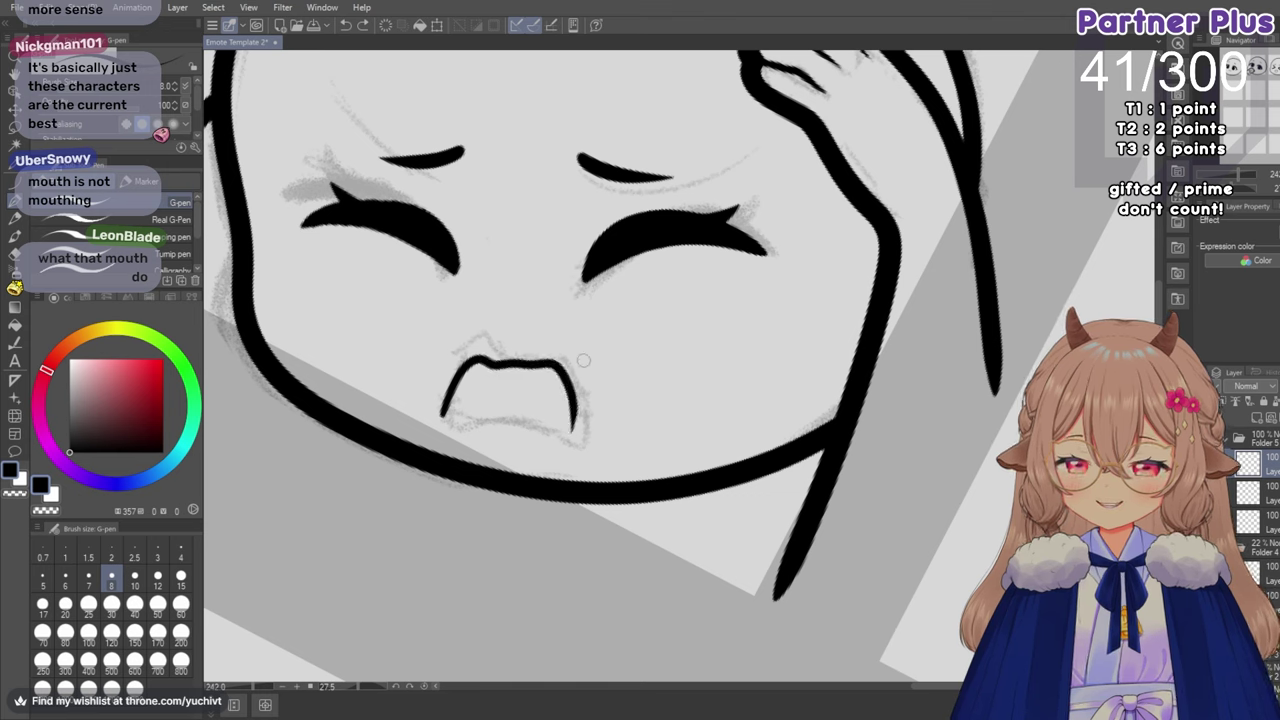
mouse_move(446, 416)
left_mouse_down()
mouse_move(539, 433)
mouse_move(575, 404)
left_mouse_up()
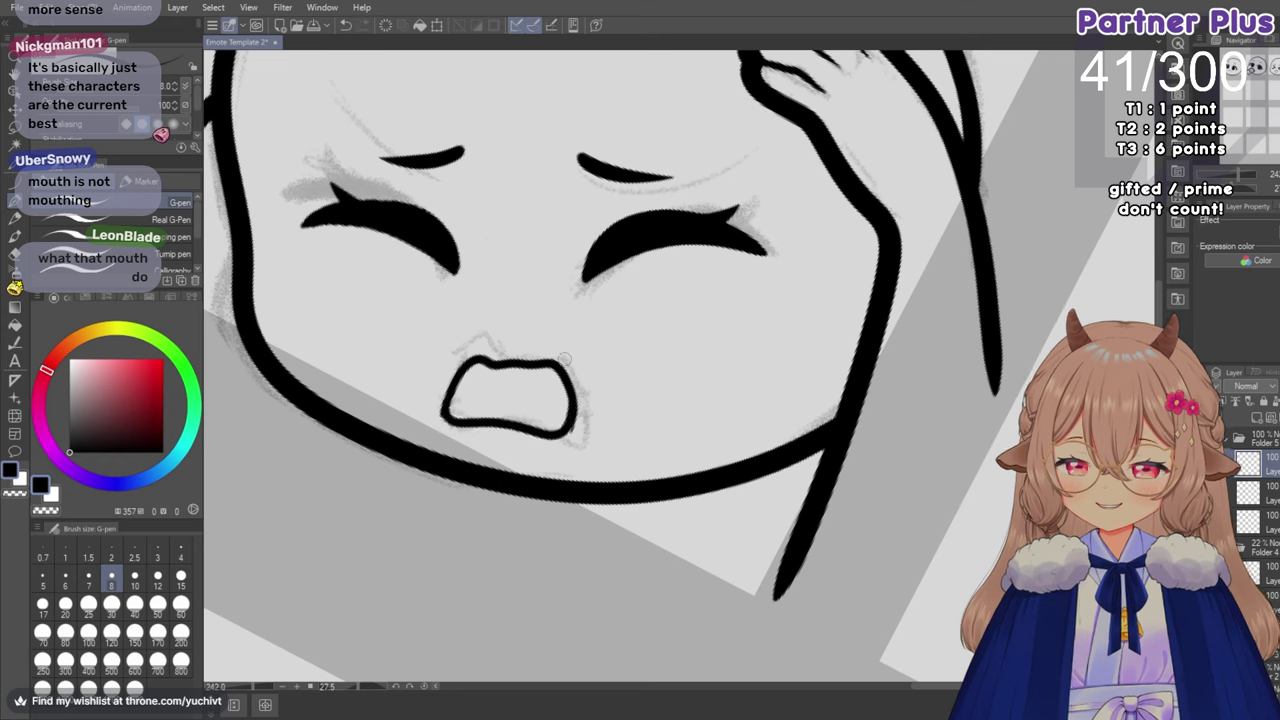
Redraw the mouth's lower edge and side with a stronger upward curve below, and set the Hard eraser's size to 15.
key("ctrl+z")
mouse_move(445, 414)
left_mouse_down()
mouse_move(566, 437)
mouse_move(576, 402)
left_mouse_up()
key("ctrl+z")
mouse_move(446, 414)
left_mouse_down()
mouse_move(512, 418)
mouse_move(563, 437)
mouse_move(576, 378)
left_mouse_up()
key("e")
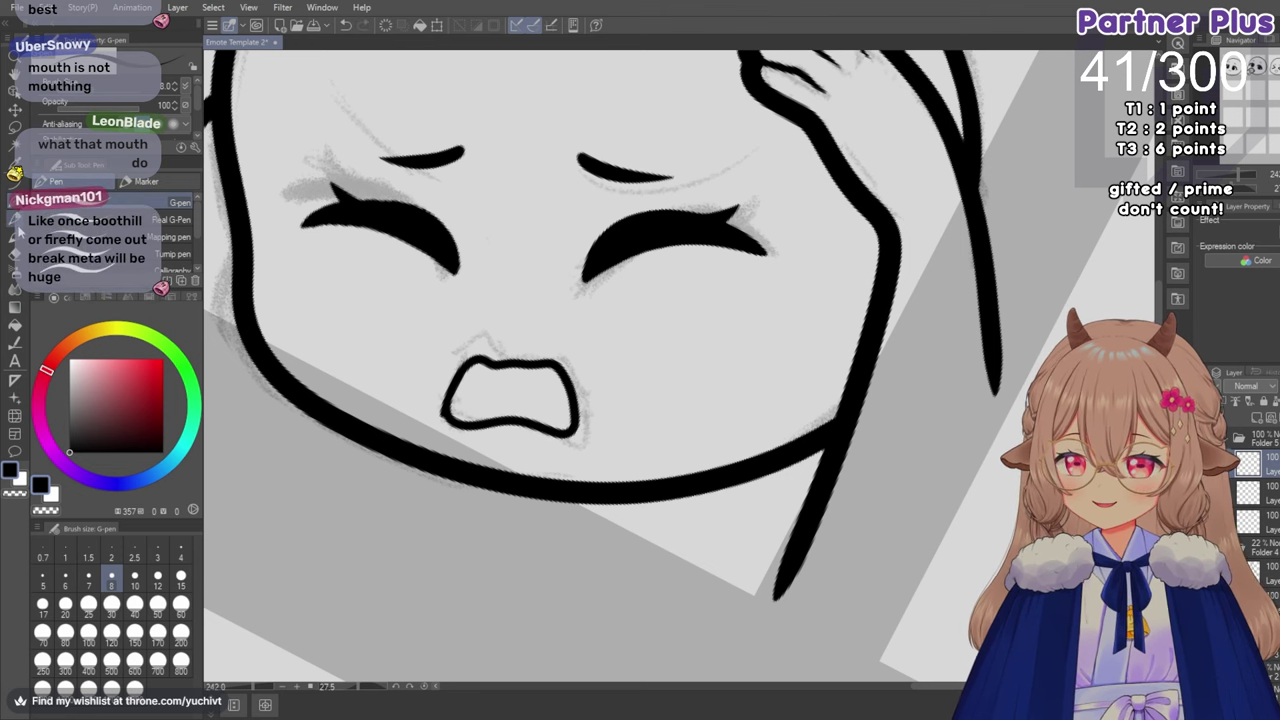
left_click(181, 578)
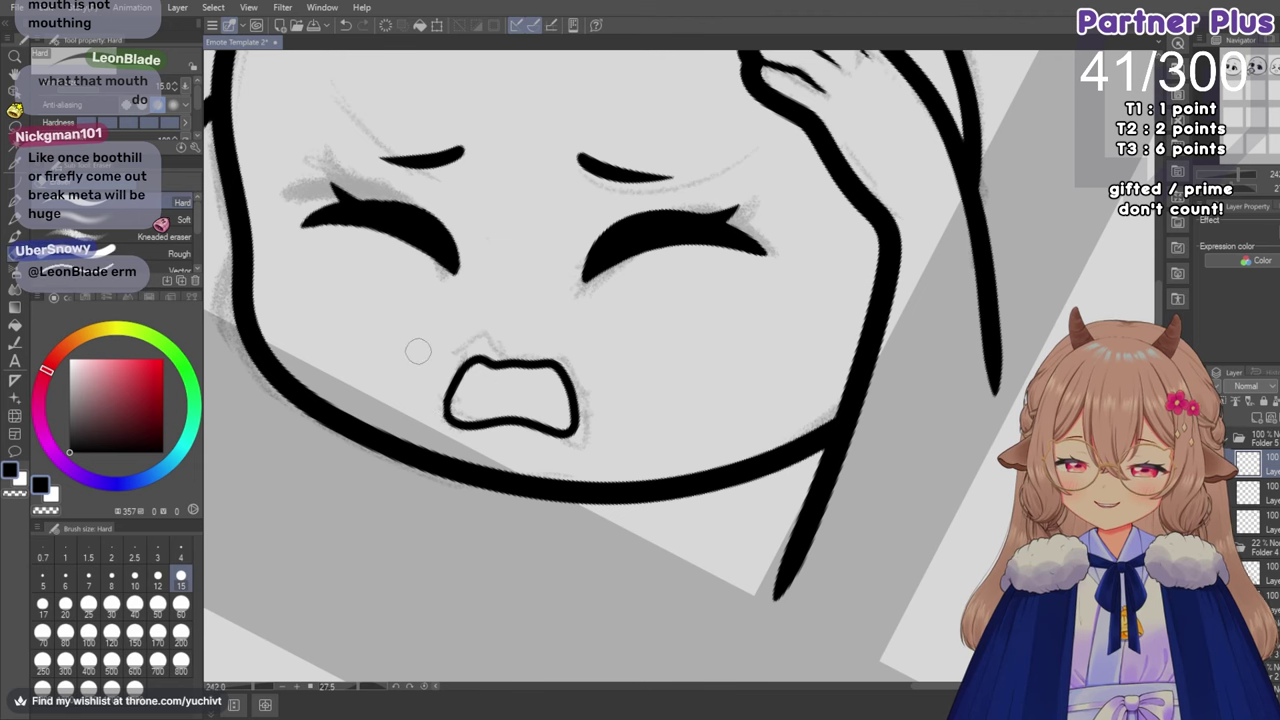
key("p")
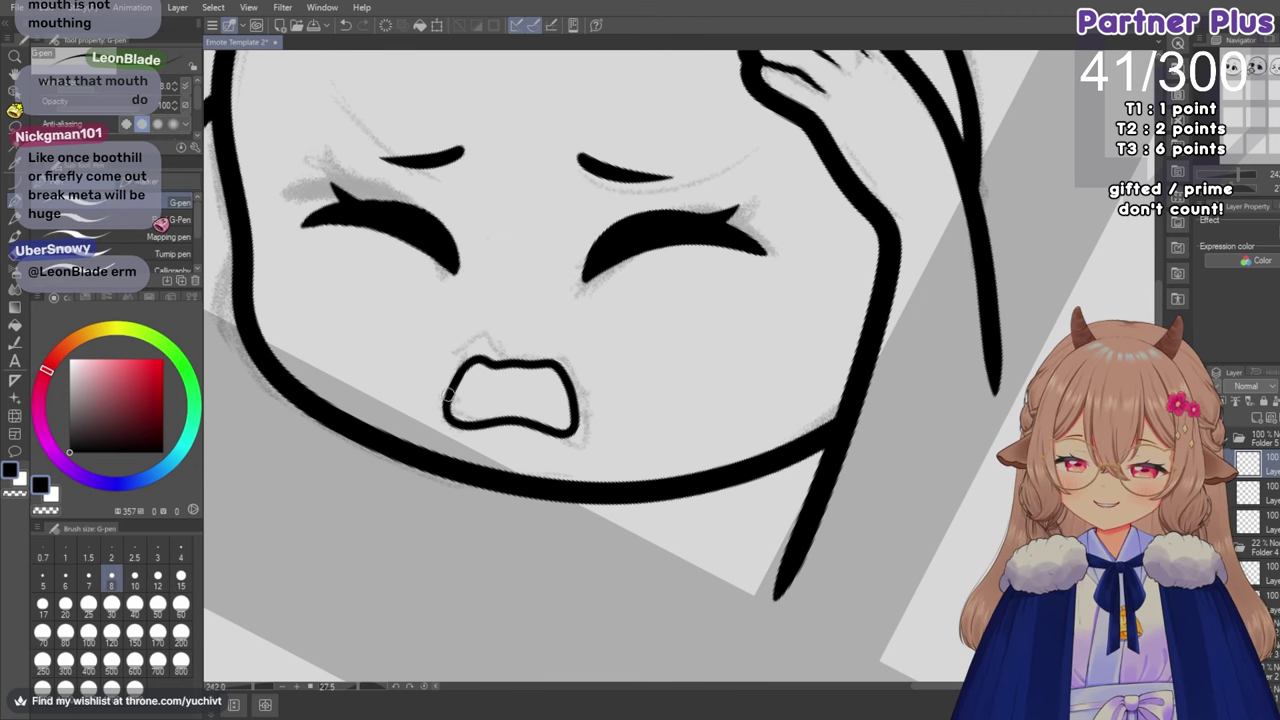
scroll(450, 413, "down", 3)
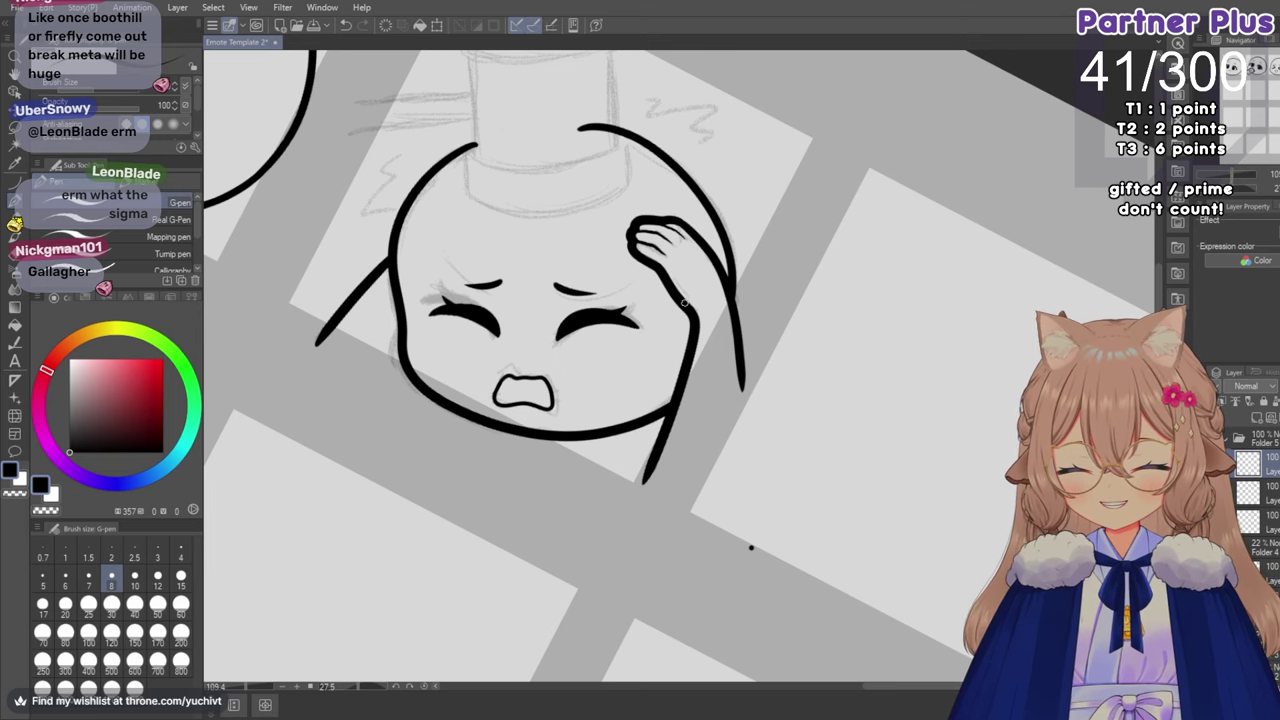
scroll(751, 547, "down", 2)
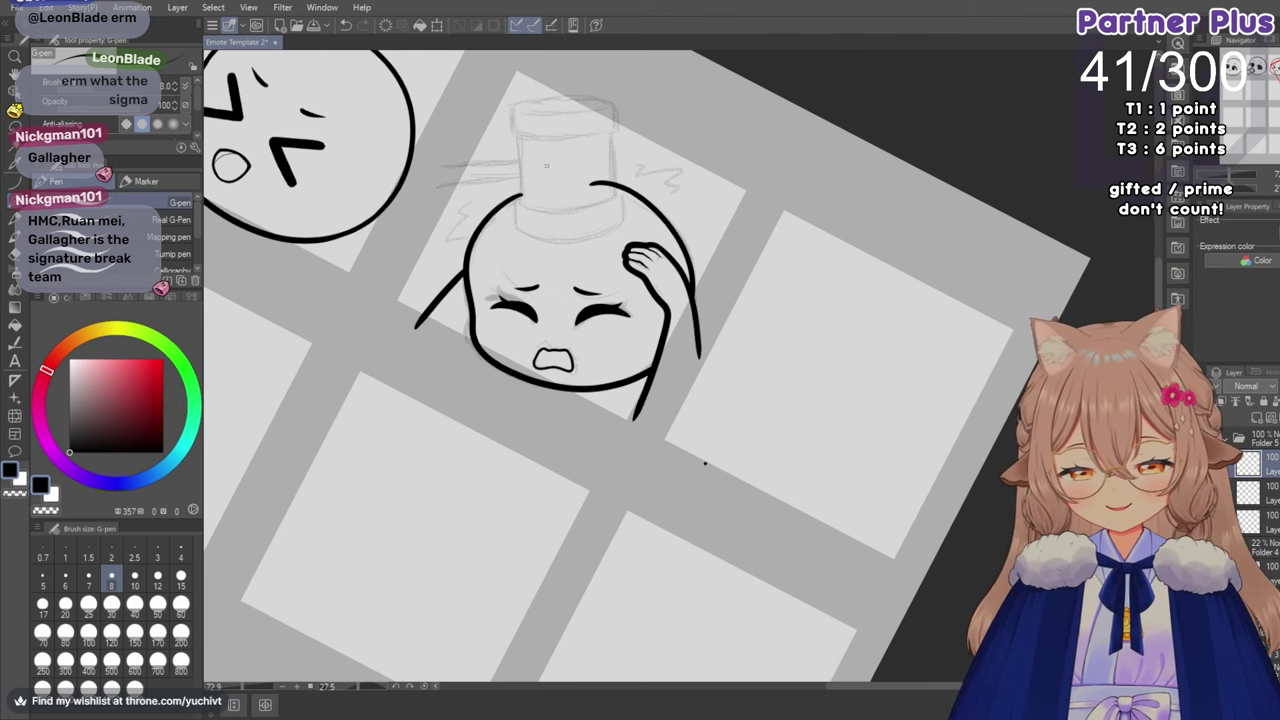
scroll(675, 220, "up", 2)
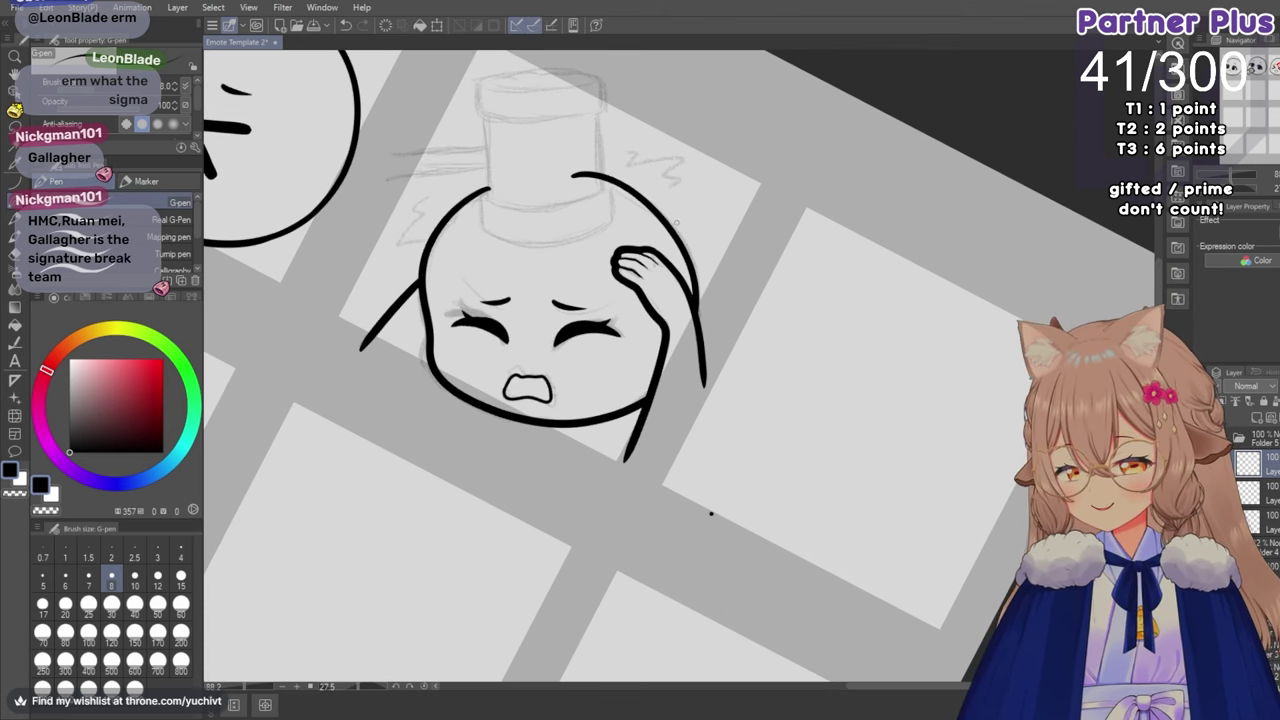
scroll(676, 222, "down", 2)
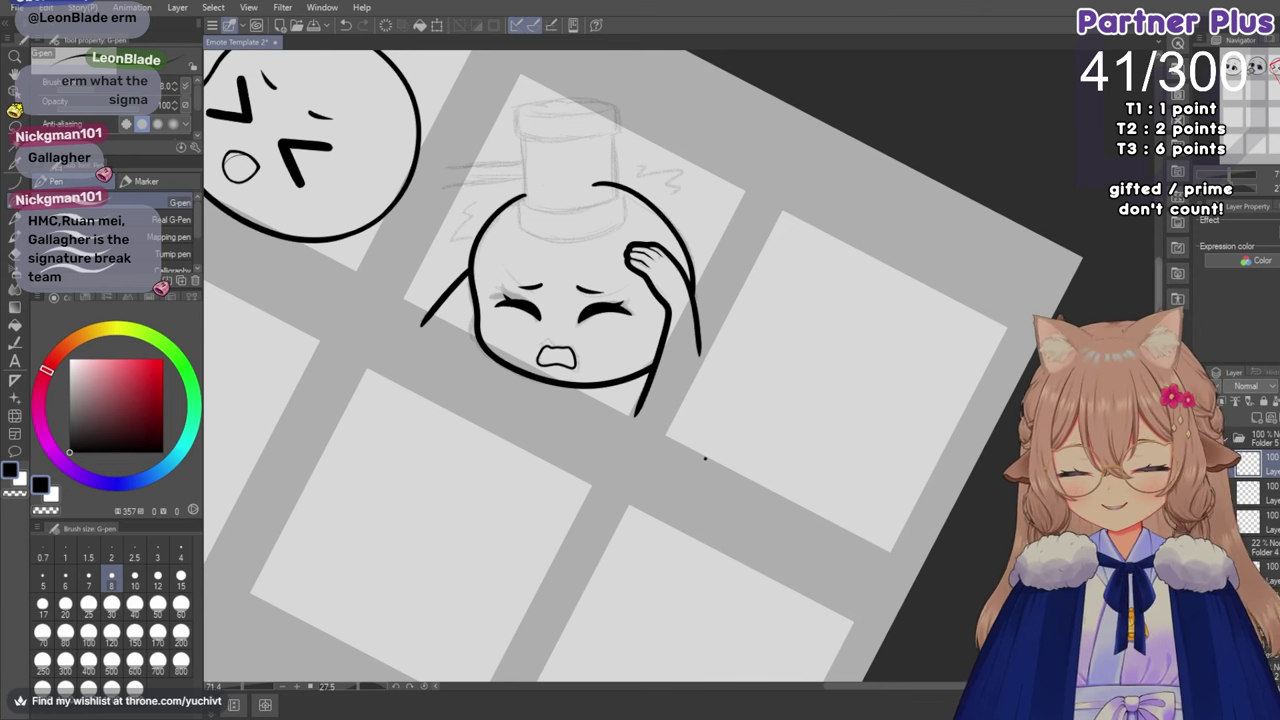
scroll(680, 365, "up", 1)
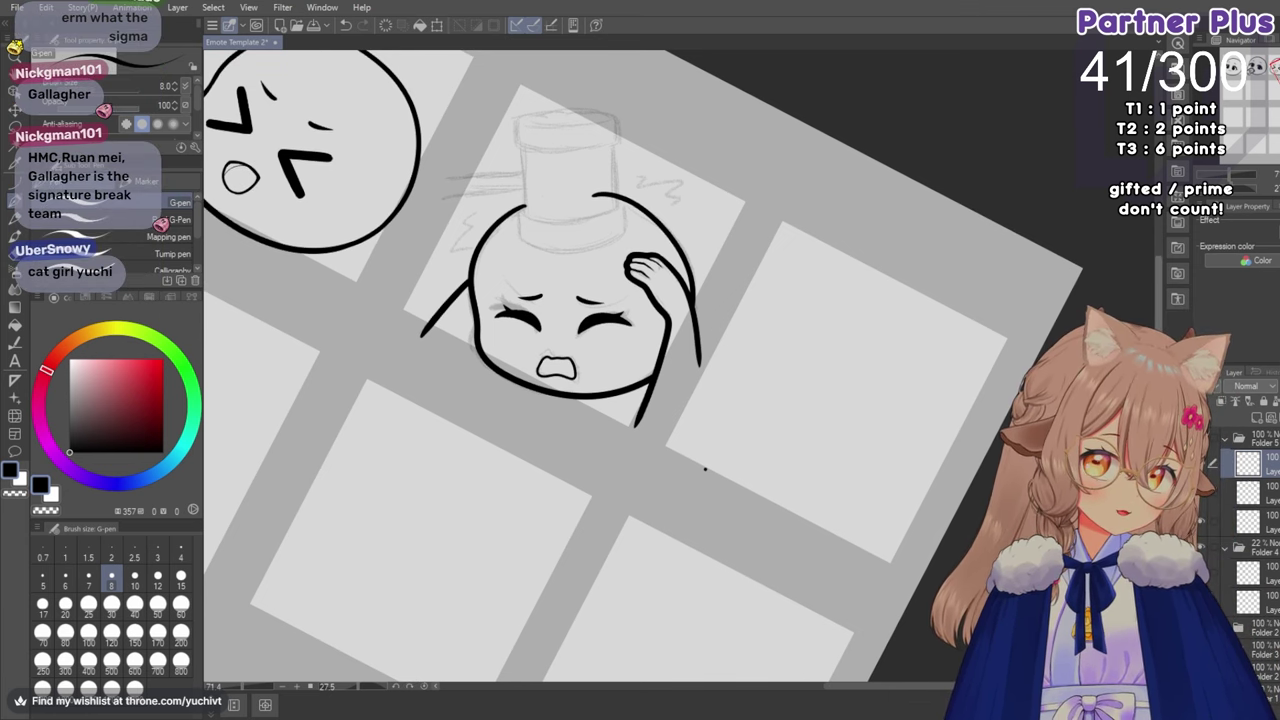
On a new layer with the head outline hidden, ink the hammer's curved lower rim over the sketch using the G-pen at size 20.
scroll(680, 365, "up", 6)
left_click_drag(705, 555, 705, 551)
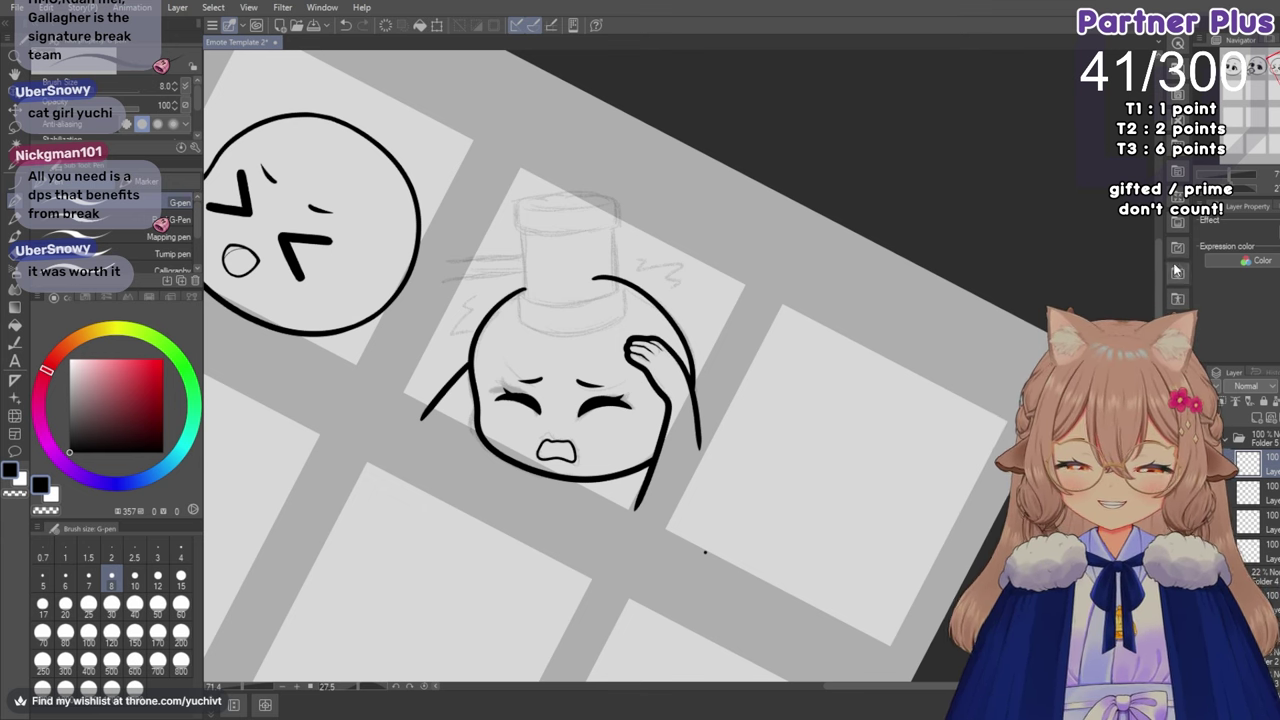
scroll(585, 301, "up", 3)
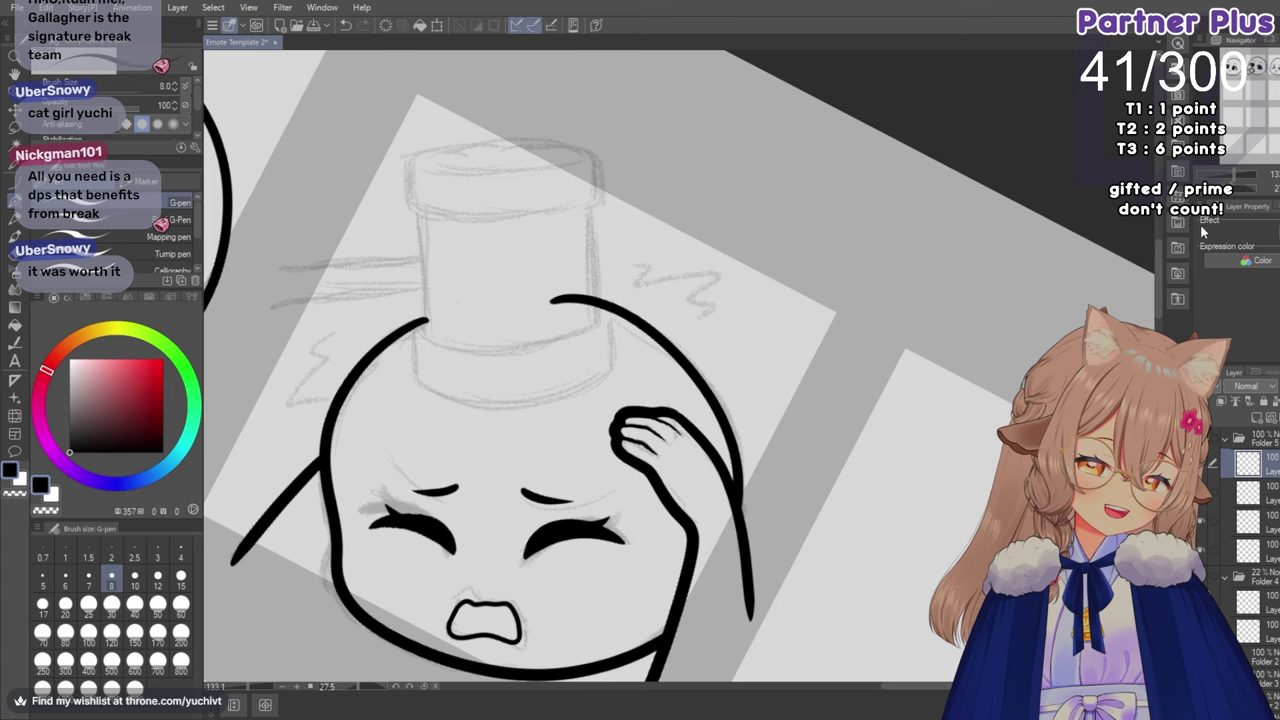
left_click_drag(1157, 272, 1159, 265)
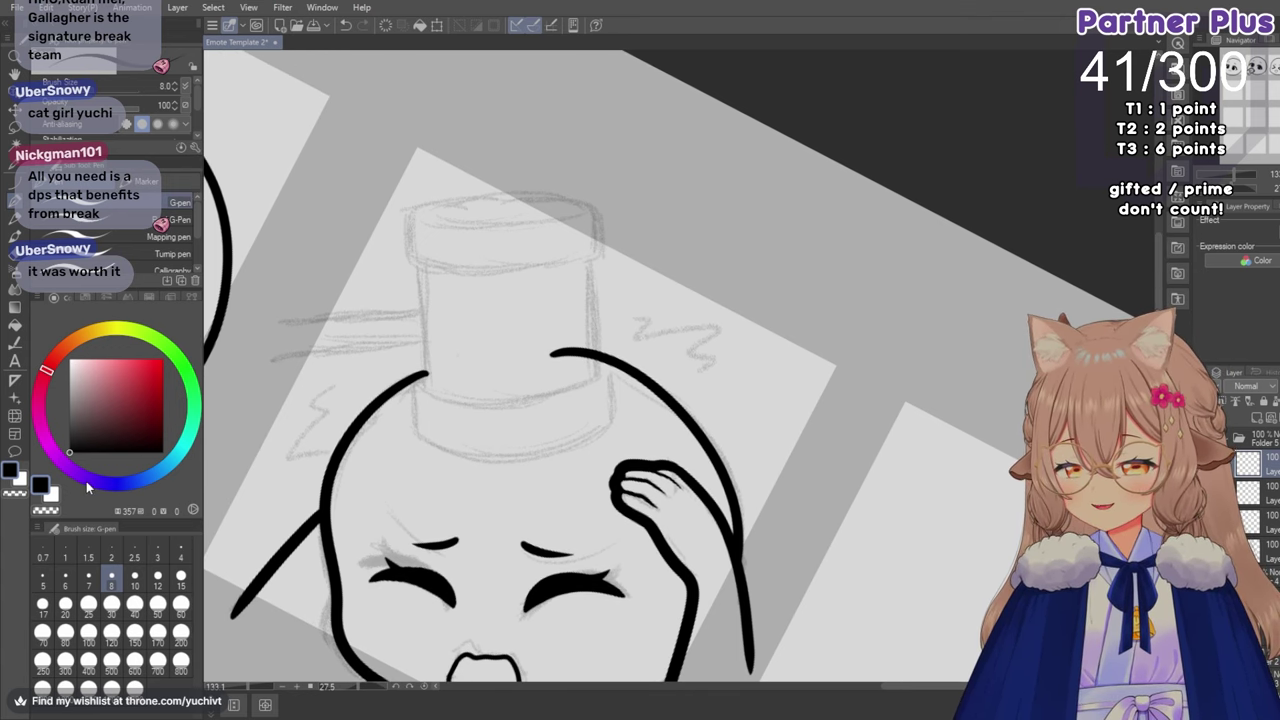
left_click(65, 604)
mouse_move(472, 215)
left_mouse_down()
mouse_move(402, 272)
mouse_move(265, 432)
mouse_move(270, 525)
left_mouse_up()
key("ctrl+z")
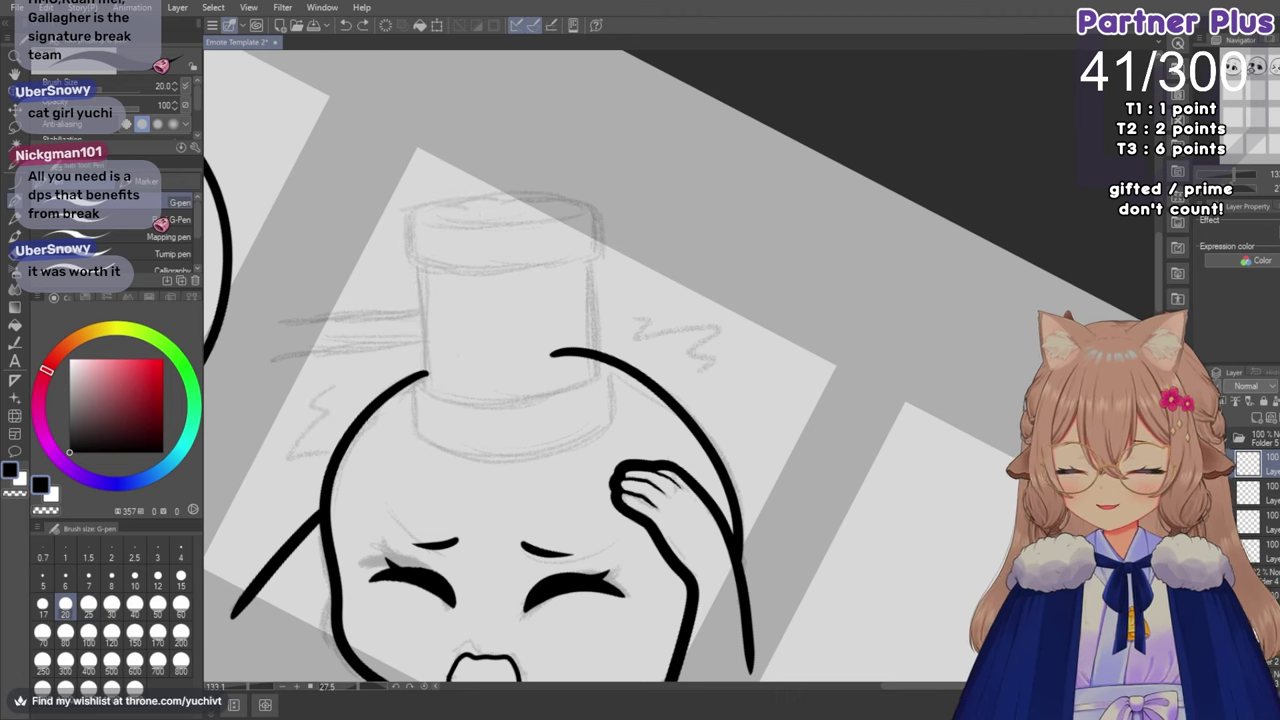
key("ctrl+z")
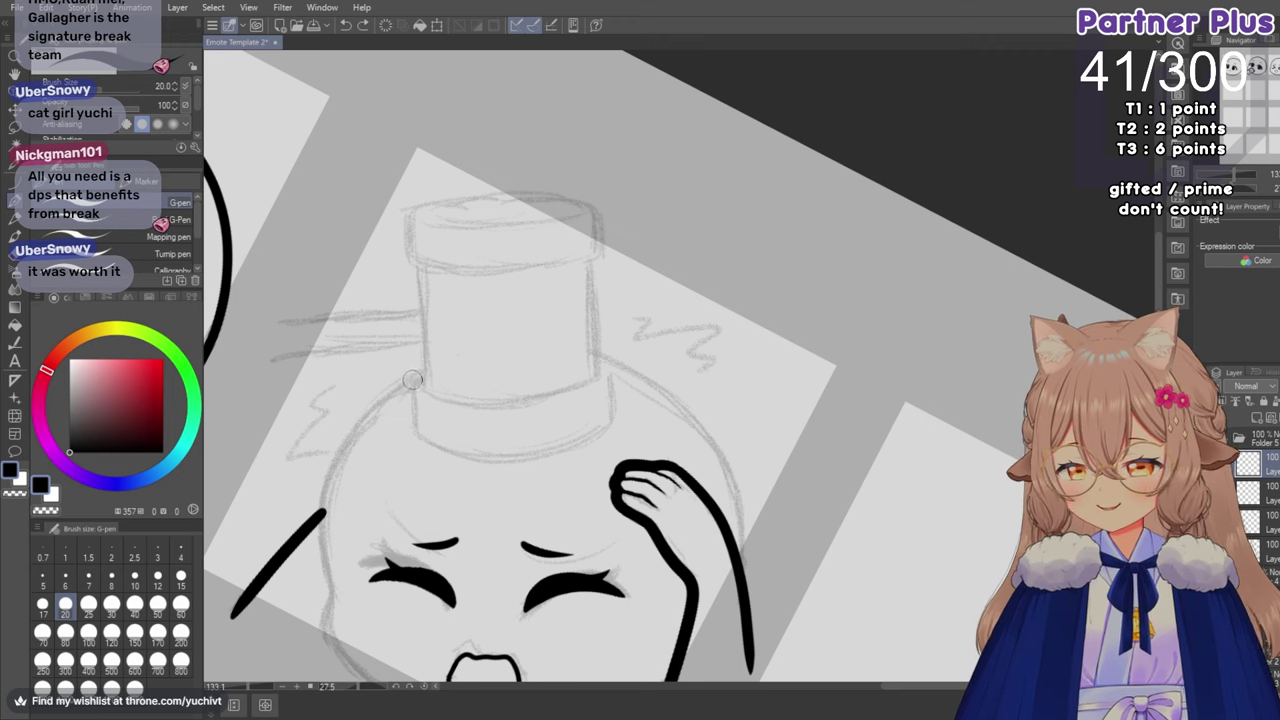
mouse_move(416, 378)
left_mouse_down()
mouse_move(426, 439)
mouse_move(454, 453)
mouse_move(555, 454)
mouse_move(603, 433)
mouse_move(619, 401)
mouse_move(608, 371)
mouse_move(618, 408)
left_mouse_up()
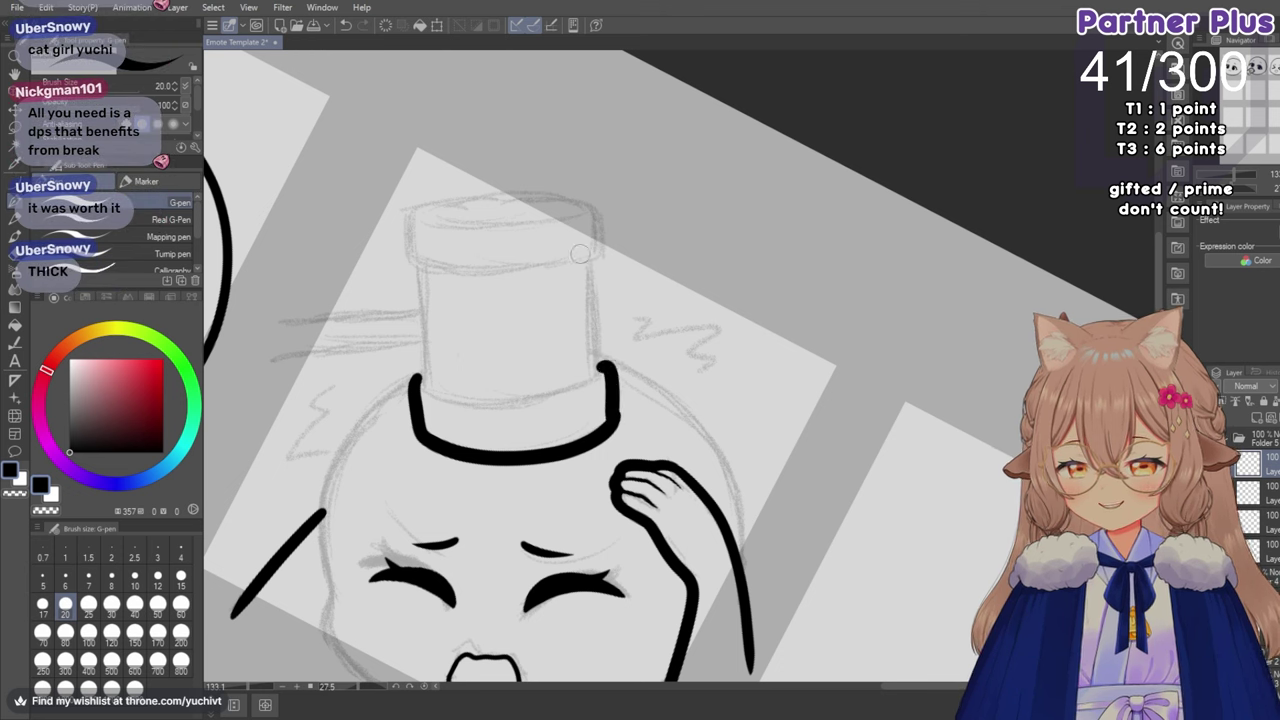
Ink the hammer's rounded upper cap over the sketch, with both ends curving down to the cap's lower corners.
left_click_drag(421, 376, 422, 336)
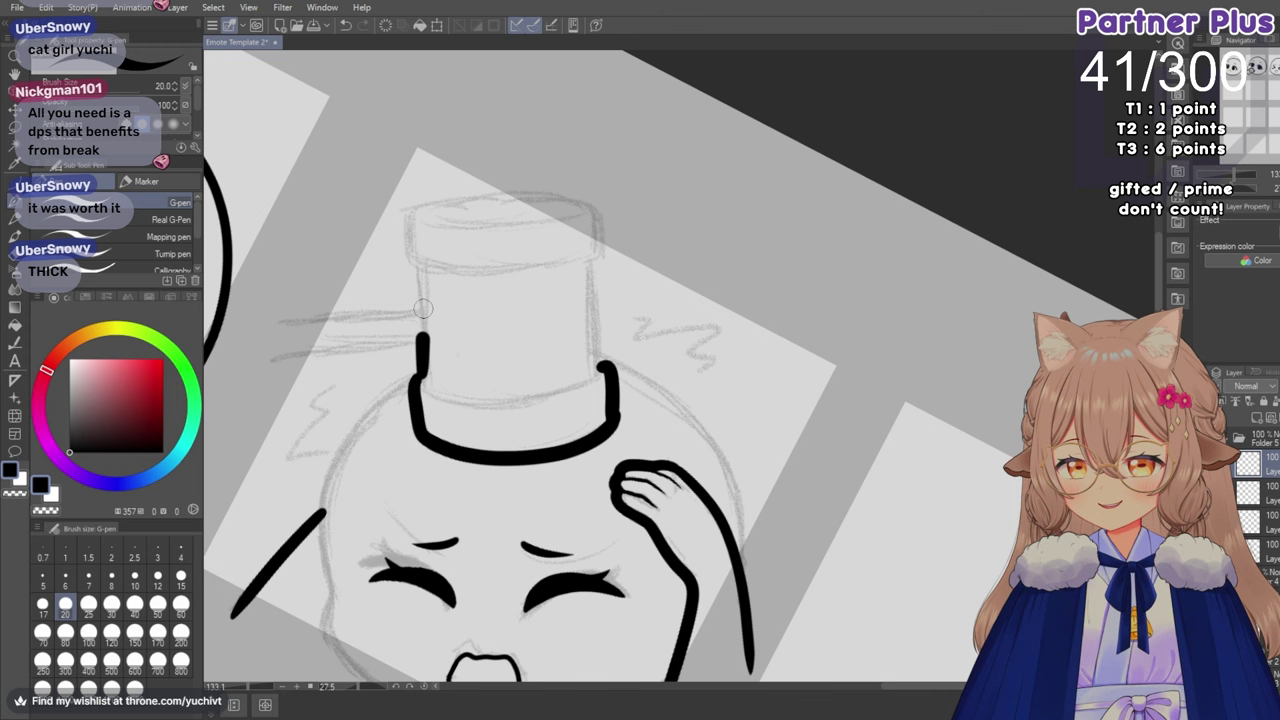
key("ctrl+z")
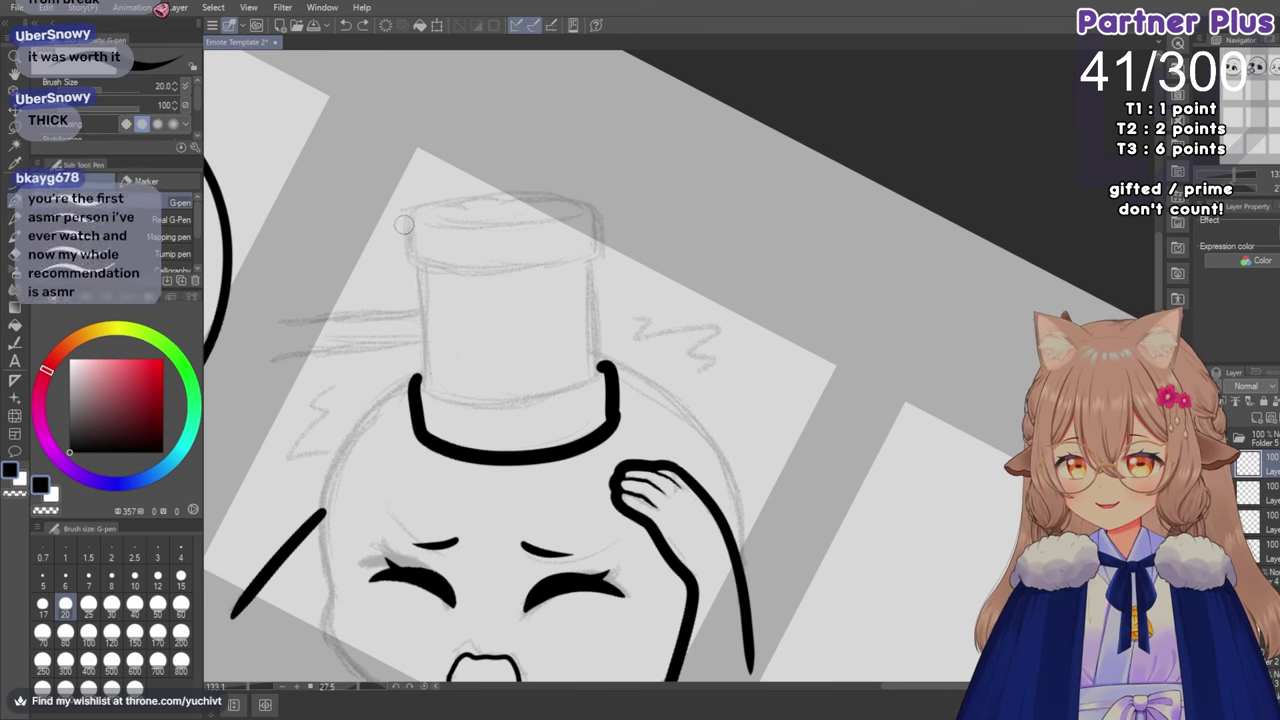
mouse_move(415, 263)
left_mouse_down()
mouse_move(406, 220)
mouse_move(415, 201)
mouse_move(451, 191)
left_mouse_up()
key("ctrl+z")
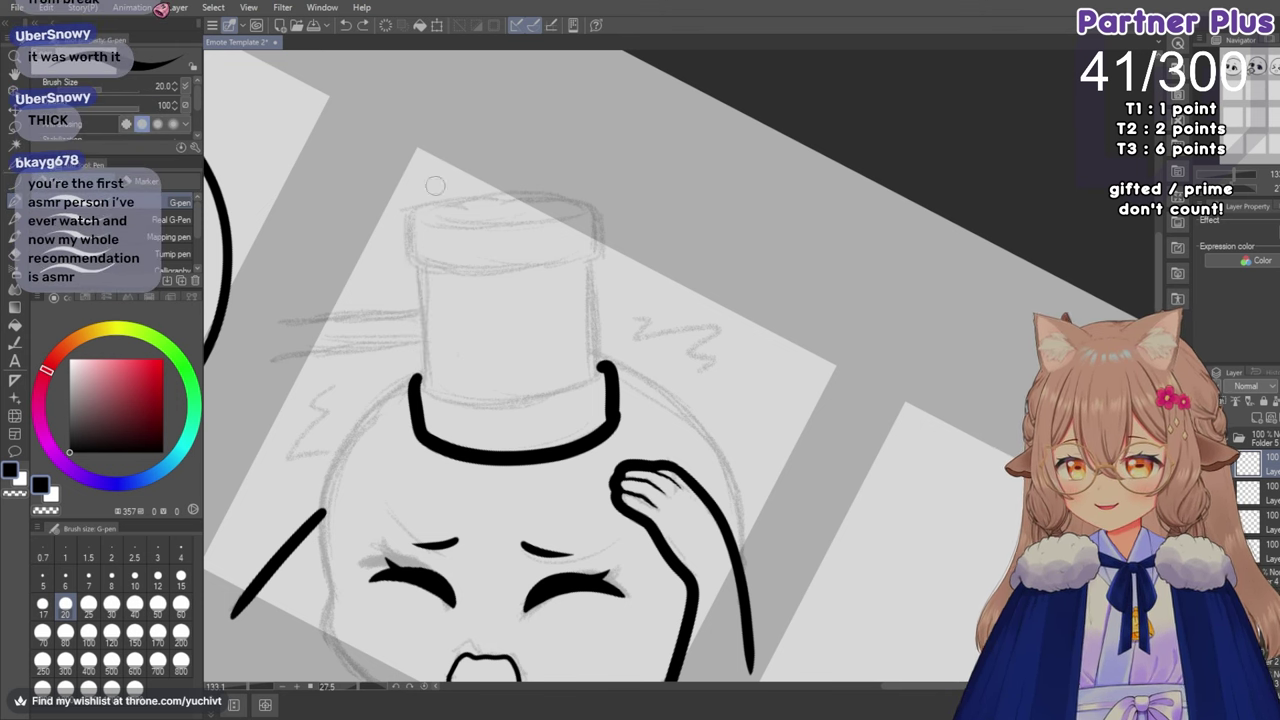
mouse_move(415, 268)
left_mouse_down()
mouse_move(406, 228)
mouse_move(428, 202)
mouse_move(494, 189)
mouse_move(593, 209)
mouse_move(597, 256)
left_mouse_up()
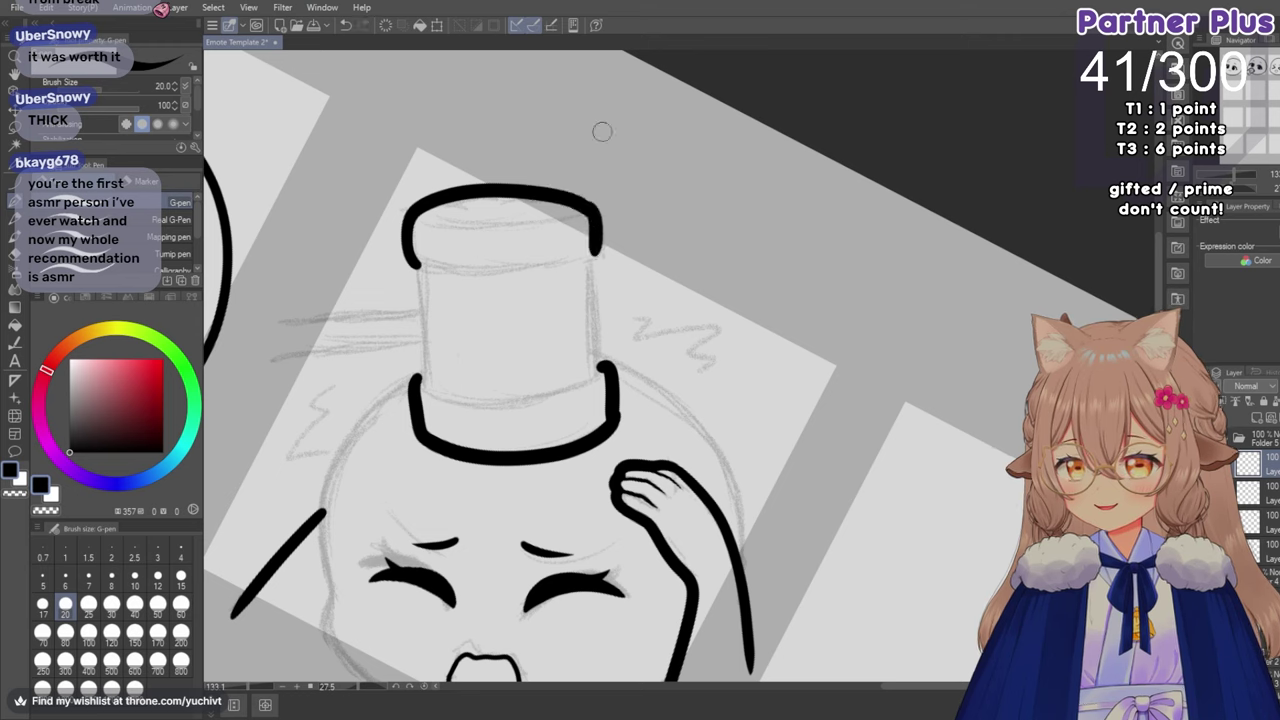
key("ctrl+z")
left_click_drag(583, 203, 600, 266)
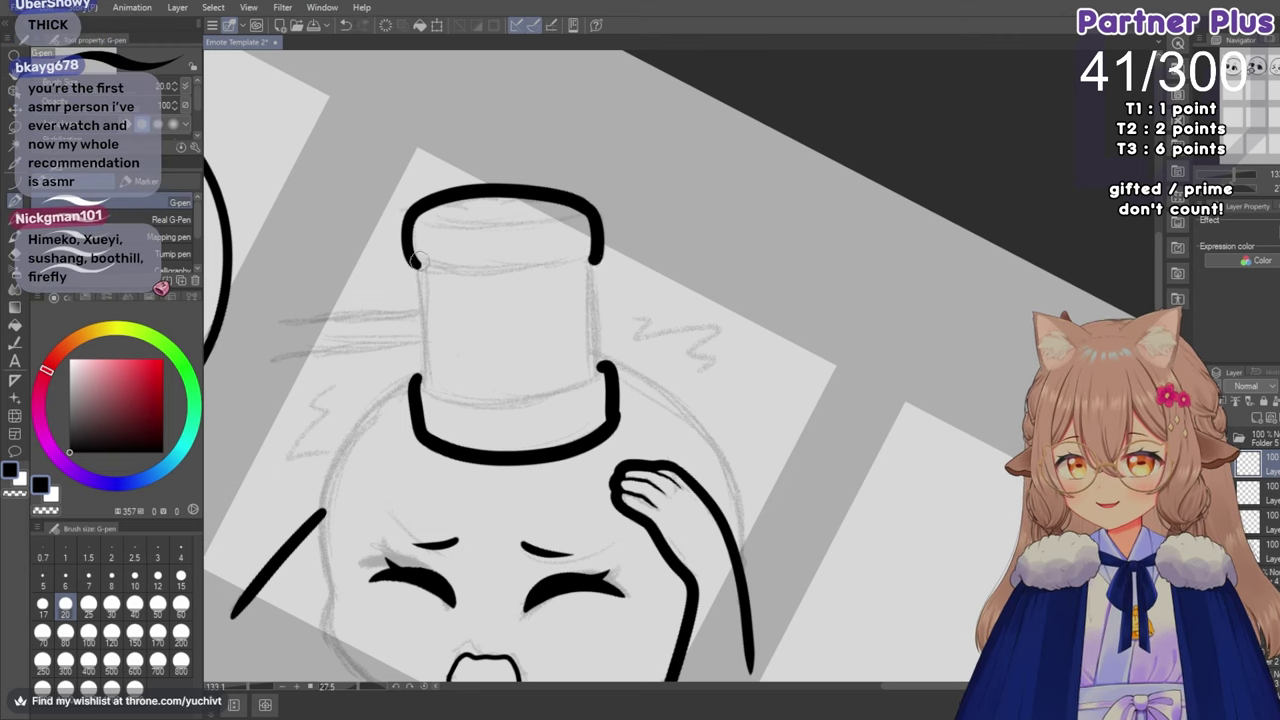
Ink the left side of the hammer's body, joining the upper cap to the lower rim.
left_click_drag(418, 260, 418, 378)
key("ctrl+z")
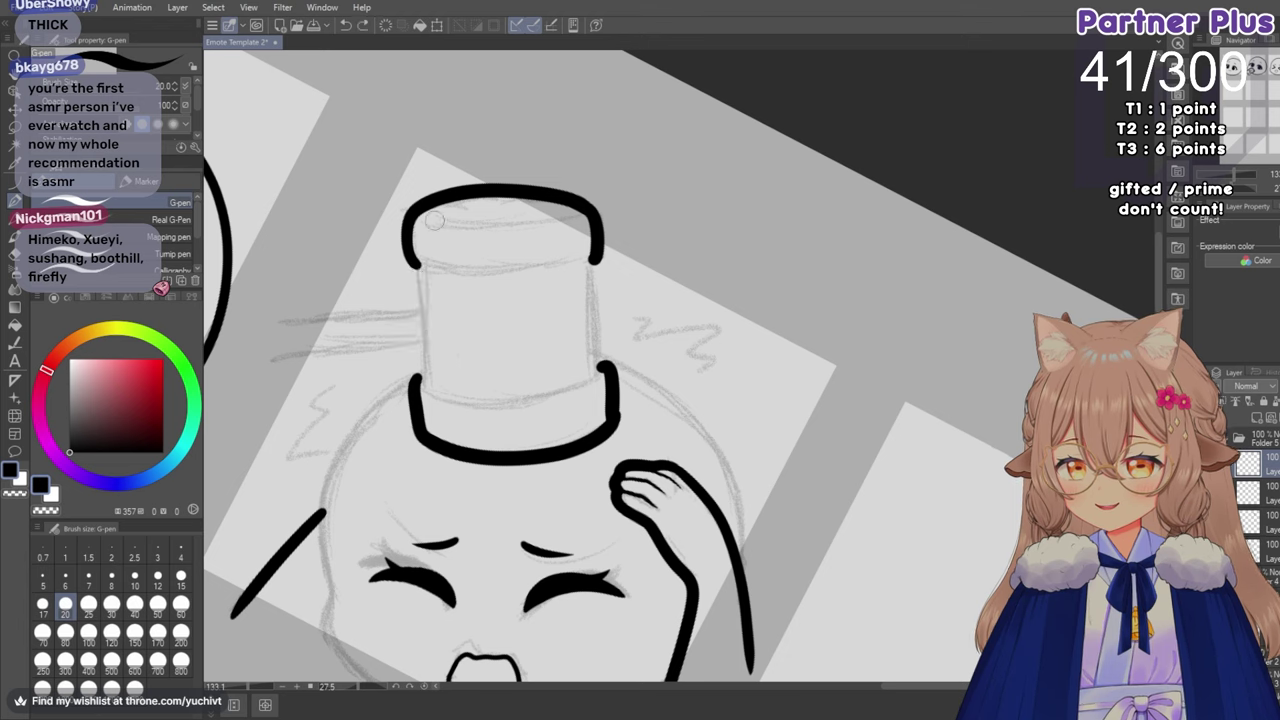
left_click_drag(416, 260, 419, 378)
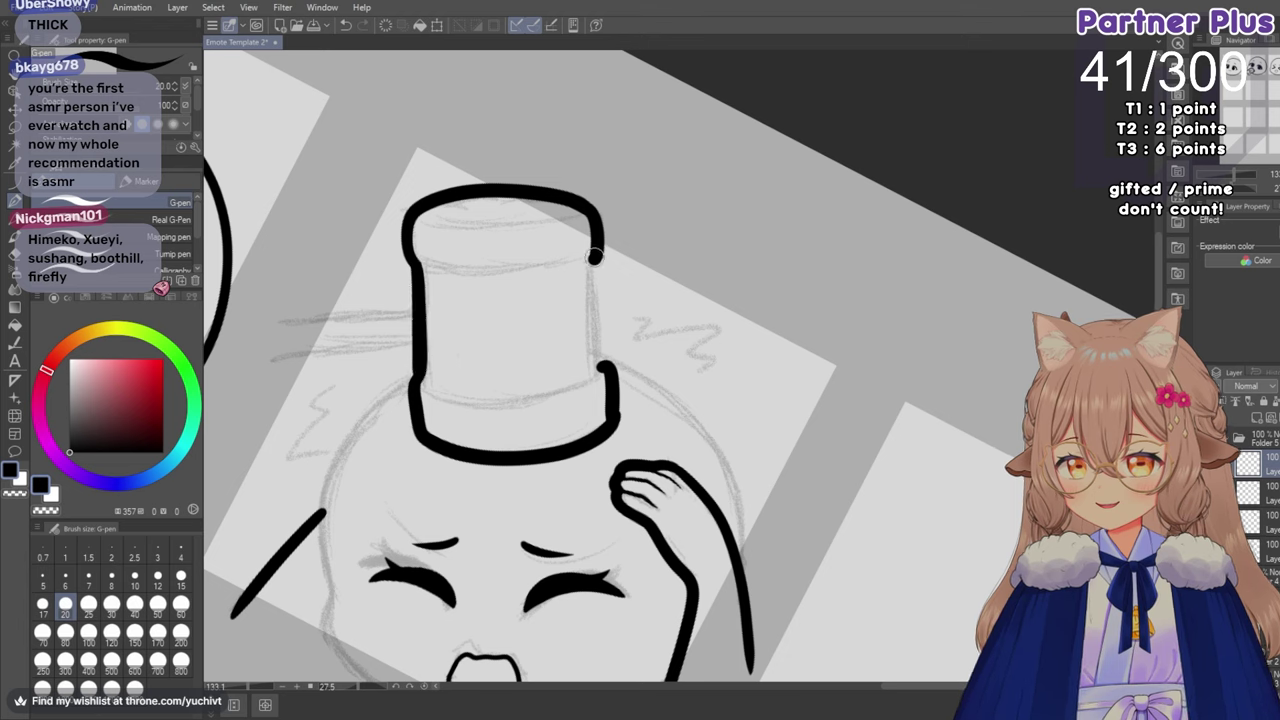
Try to ink the right side of the hammer's body between the cap and the lower rim several times, undoing each stroke.
left_click_drag(594, 257, 600, 375)
key("ctrl+z")
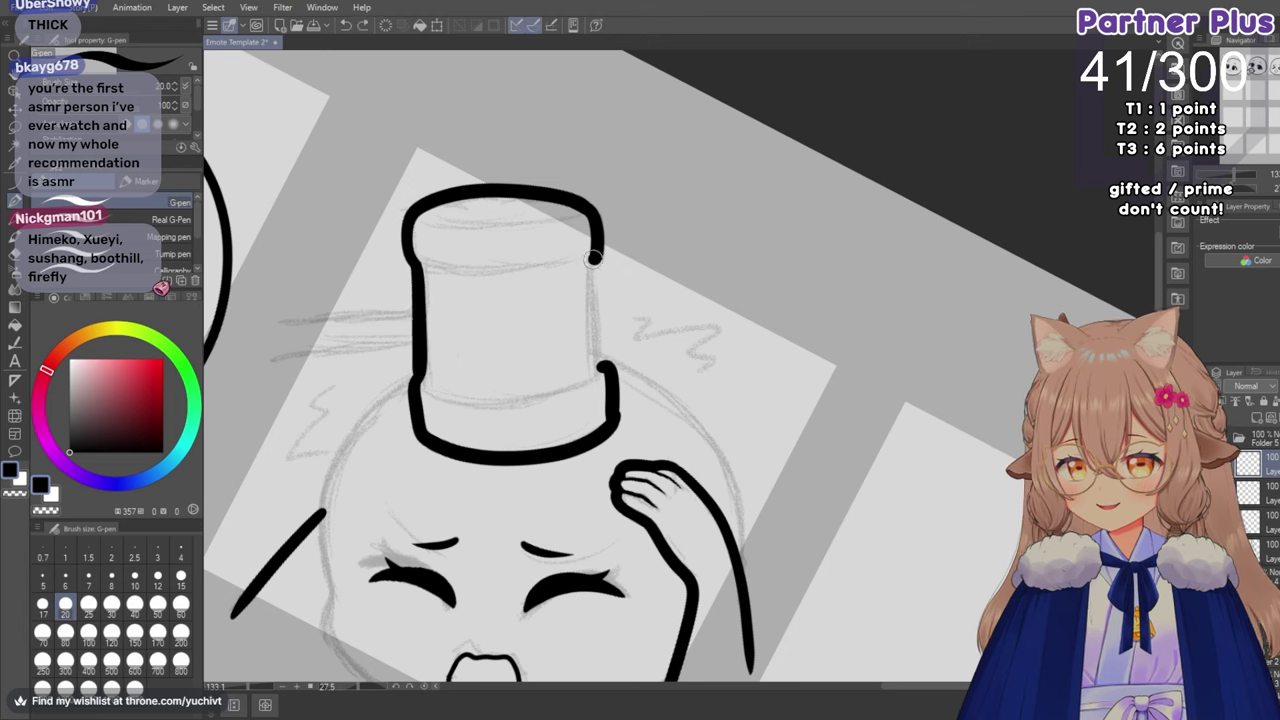
left_click_drag(594, 257, 598, 368)
key("ctrl+z")
left_click_drag(594, 256, 597, 364)
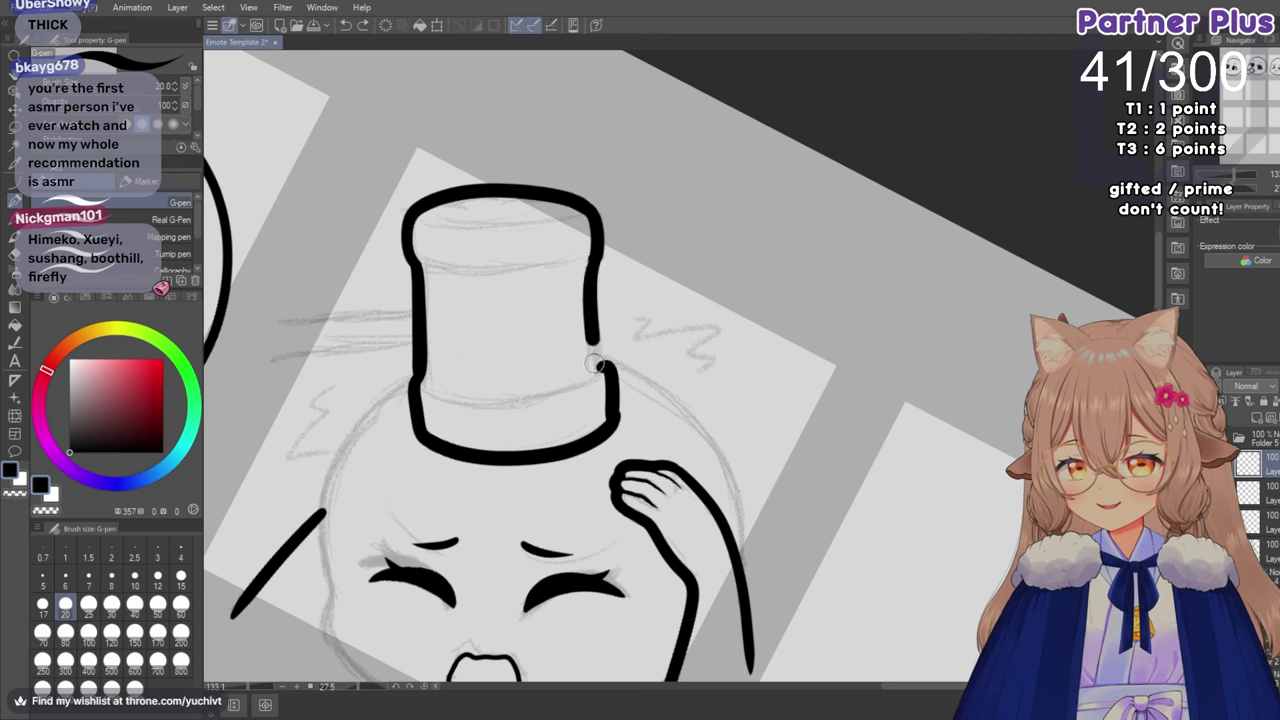
key("ctrl+z")
left_click_drag(594, 256, 598, 368)
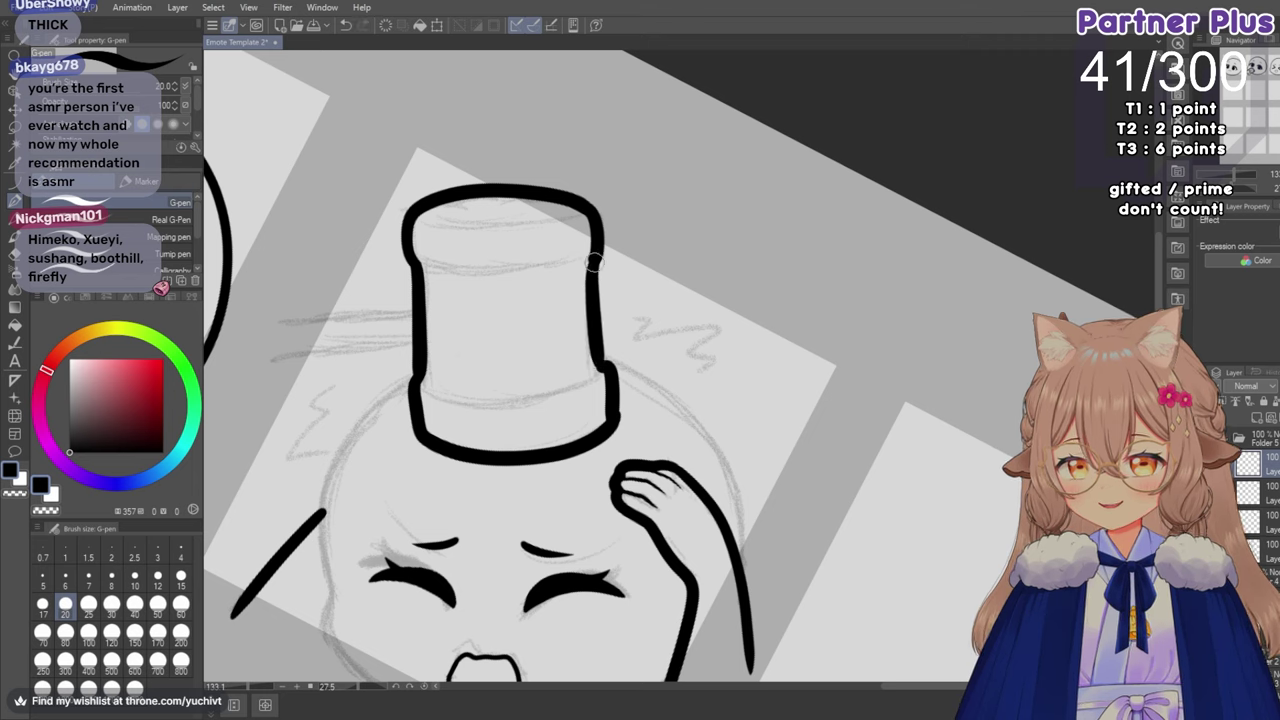
key("ctrl+z")
left_click_drag(594, 256, 598, 368)
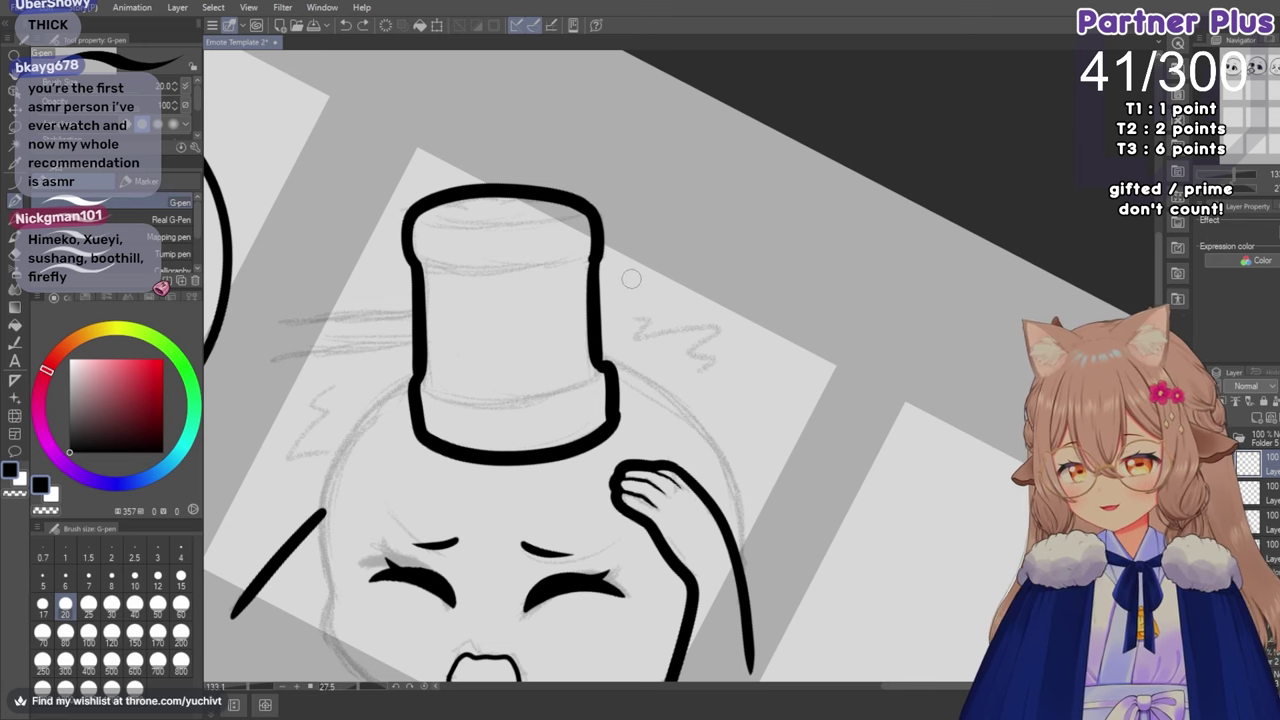
key("ctrl+z")
Flip the view horizontally and ink the hammer body's remaining open side, redoing the stroke until it joins the cap and lower rim cleanly.
key("h")
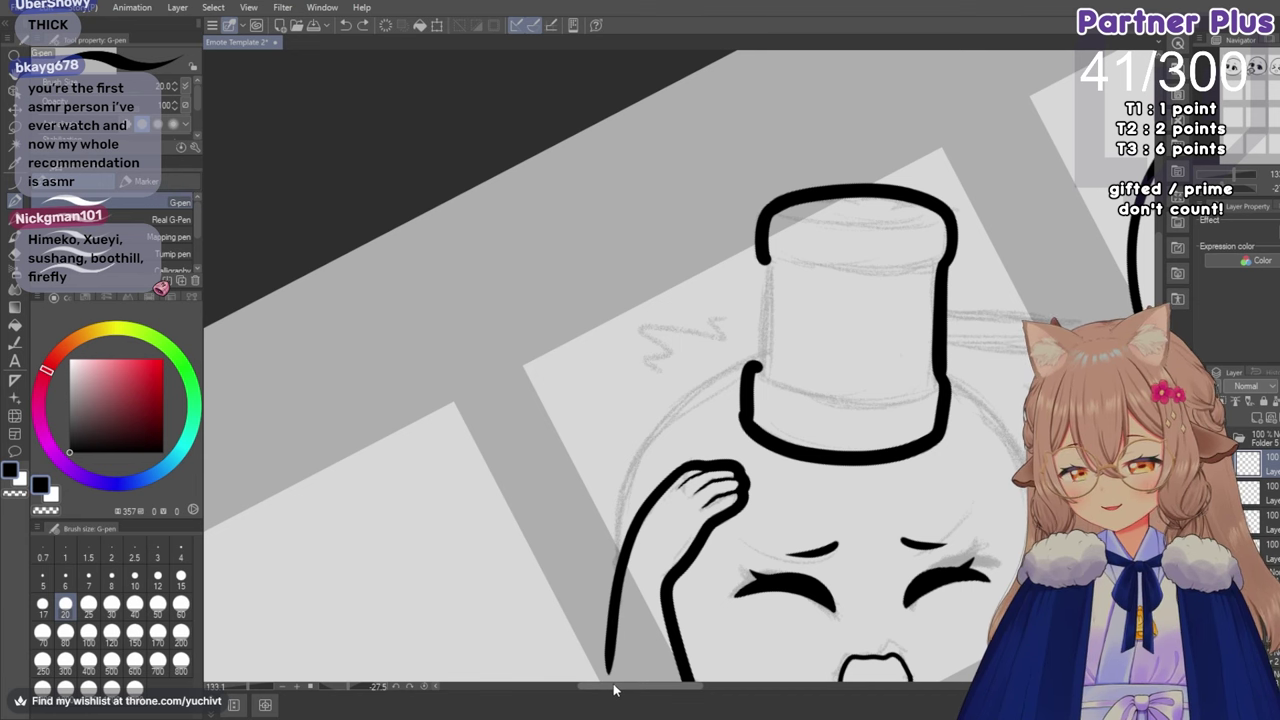
left_click_drag(614, 686, 646, 689)
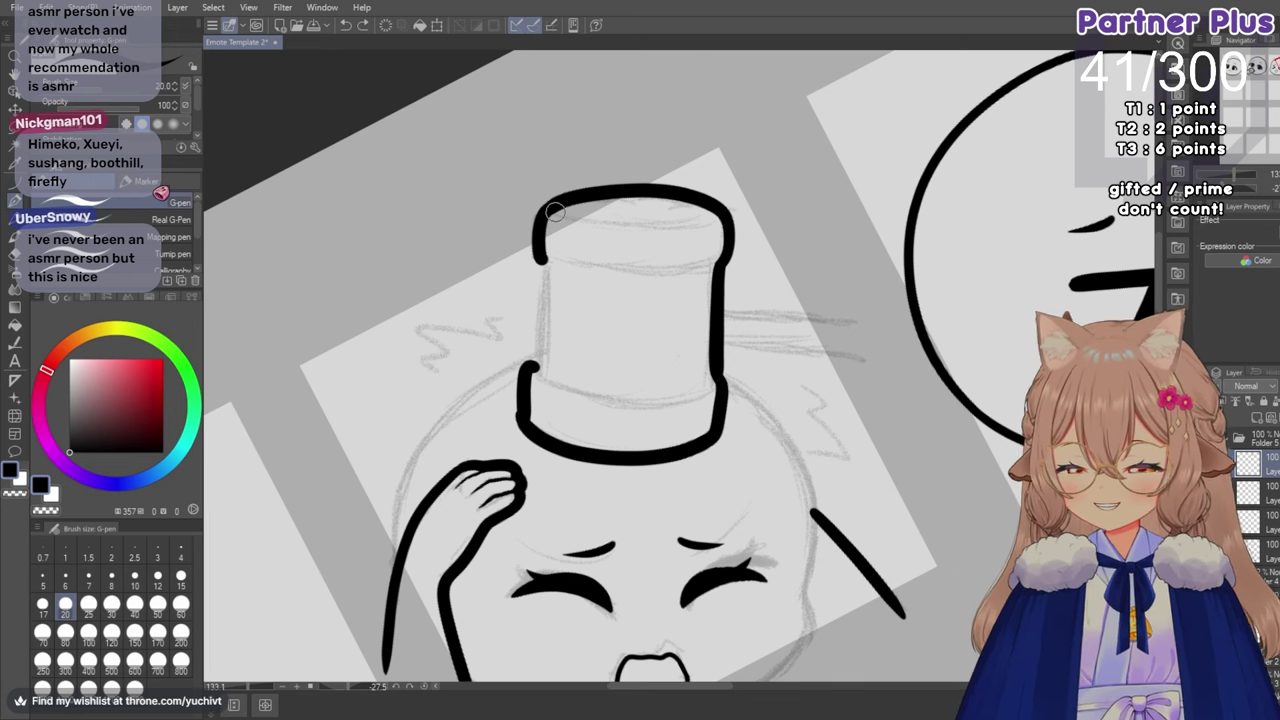
left_click_drag(540, 250, 532, 370)
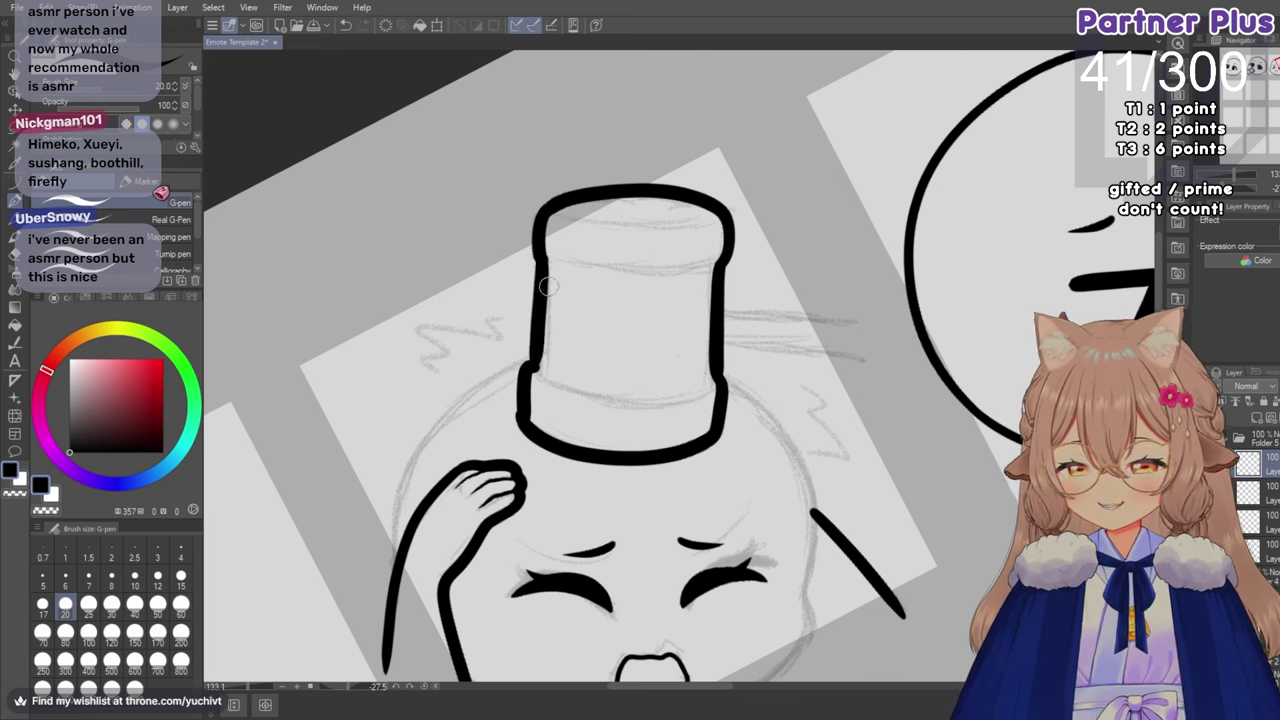
key("ctrl+z")
left_click_drag(542, 255, 532, 372)
key("ctrl+z")
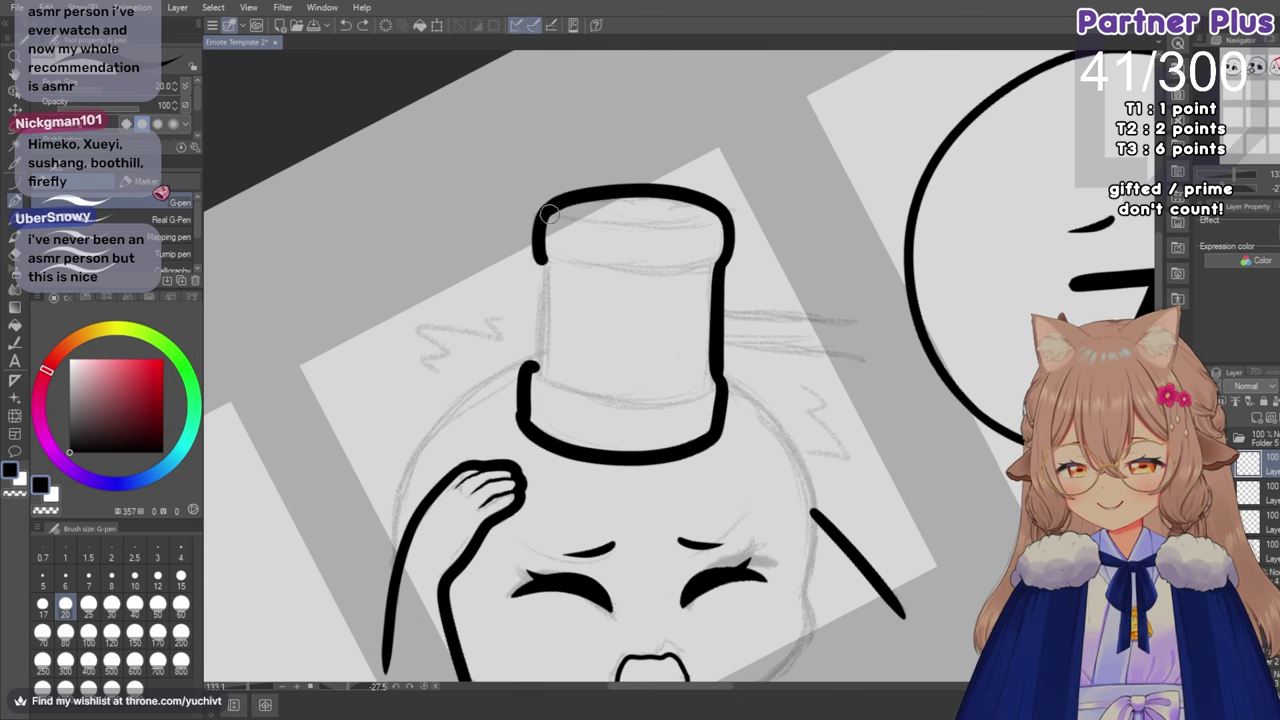
left_click_drag(541, 256, 531, 368)
key("ctrl+z")
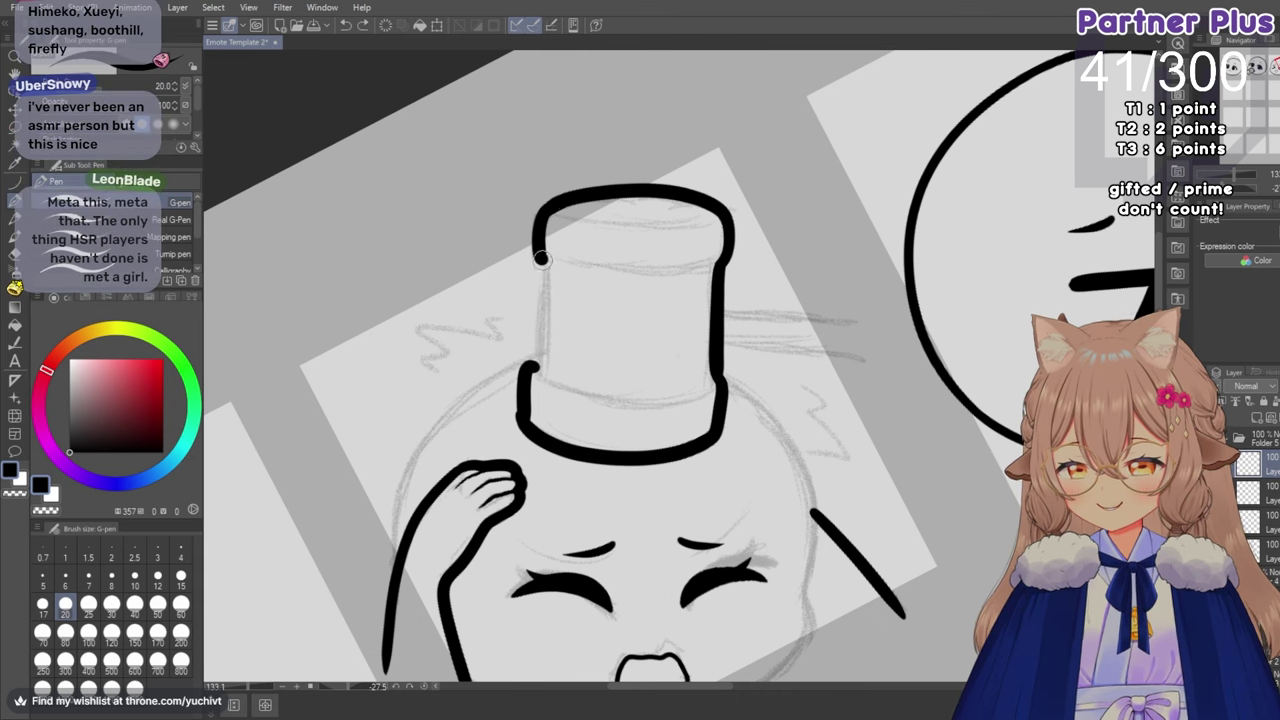
left_click_drag(541, 258, 532, 372)
key("ctrl+z")
left_click_drag(541, 256, 533, 372)
key("ctrl+z")
left_click_drag(541, 282, 532, 374)
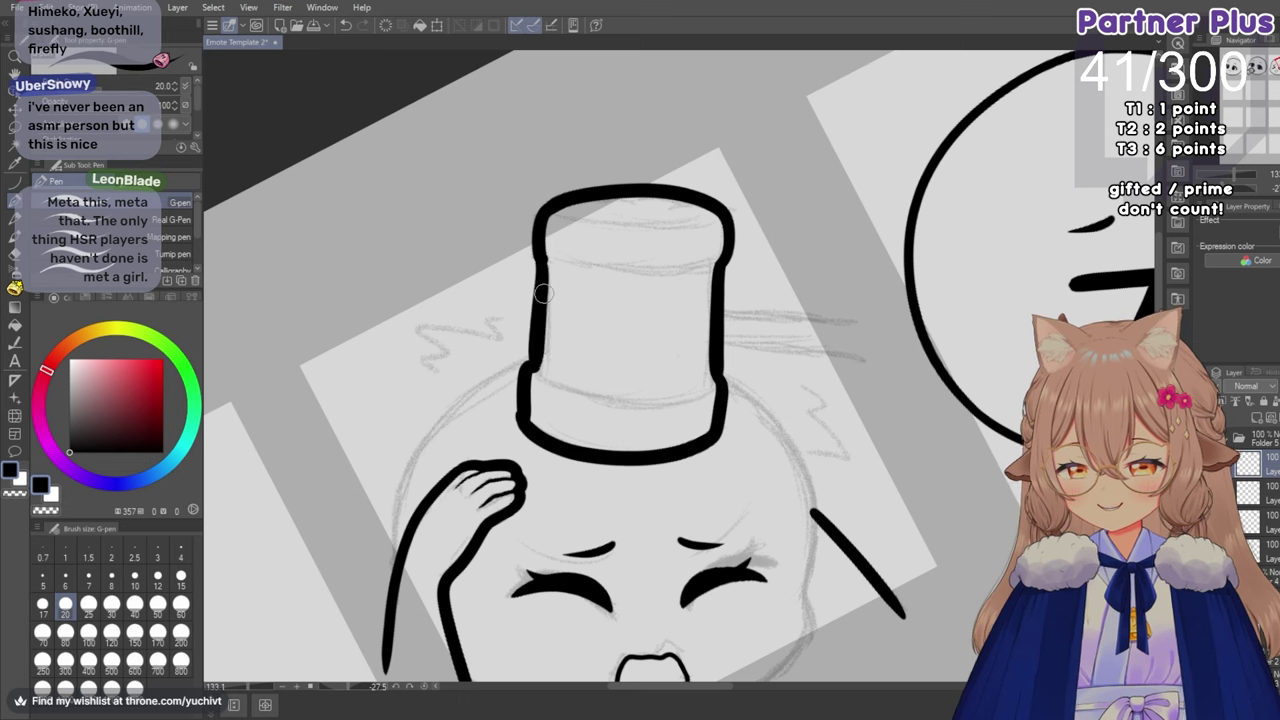
key("ctrl+z")
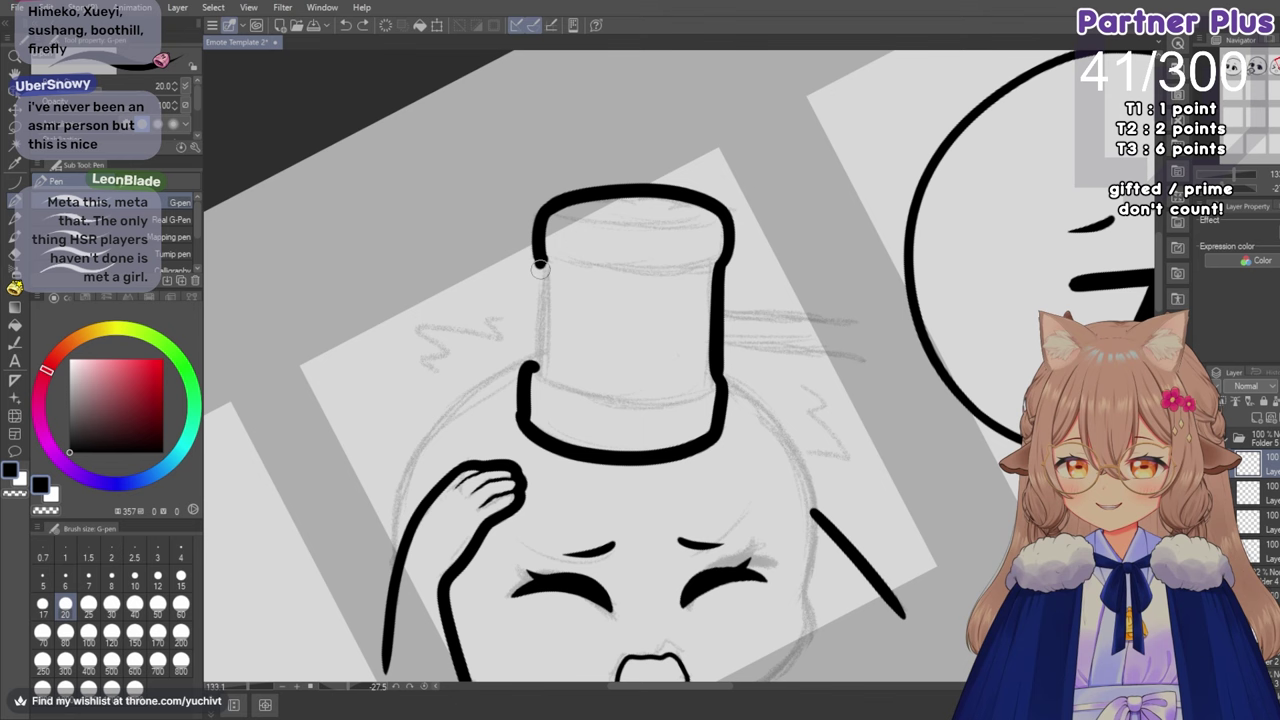
left_click_drag(540, 268, 532, 378)
key("ctrl+z")
left_click_drag(540, 285, 532, 366)
key("ctrl+z")
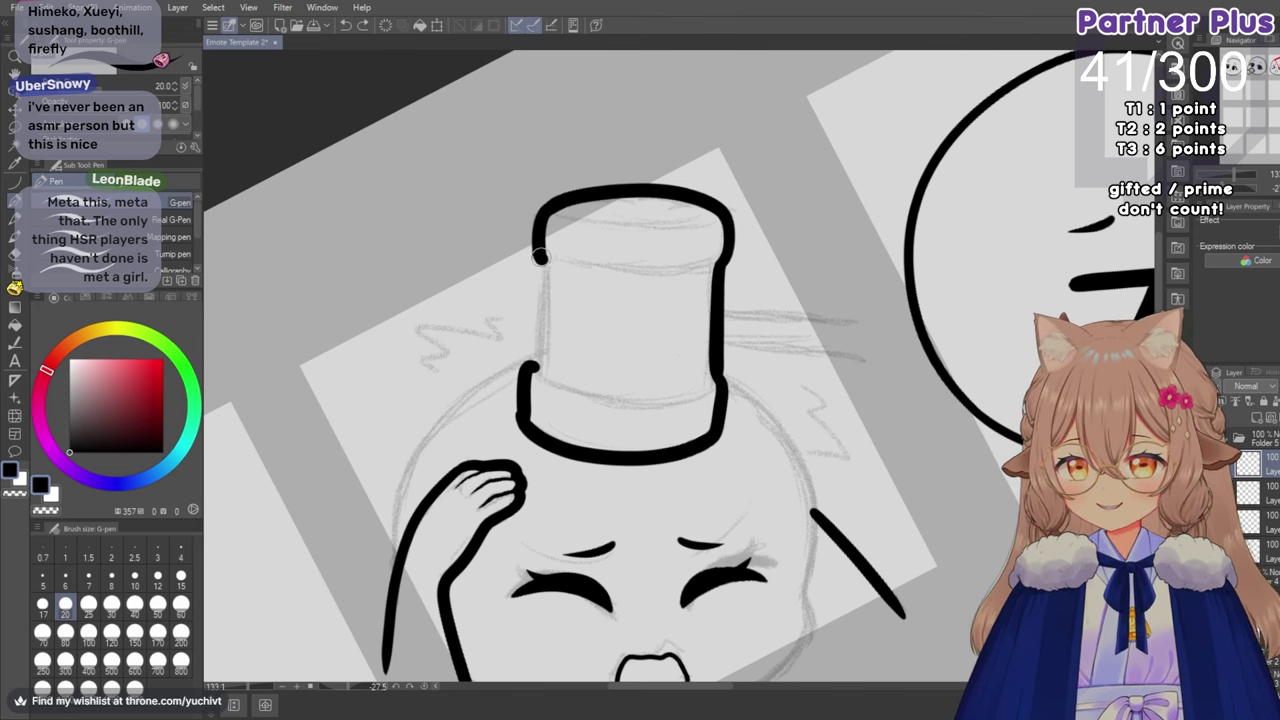
left_click_drag(540, 288, 531, 378)
key("ctrl+z")
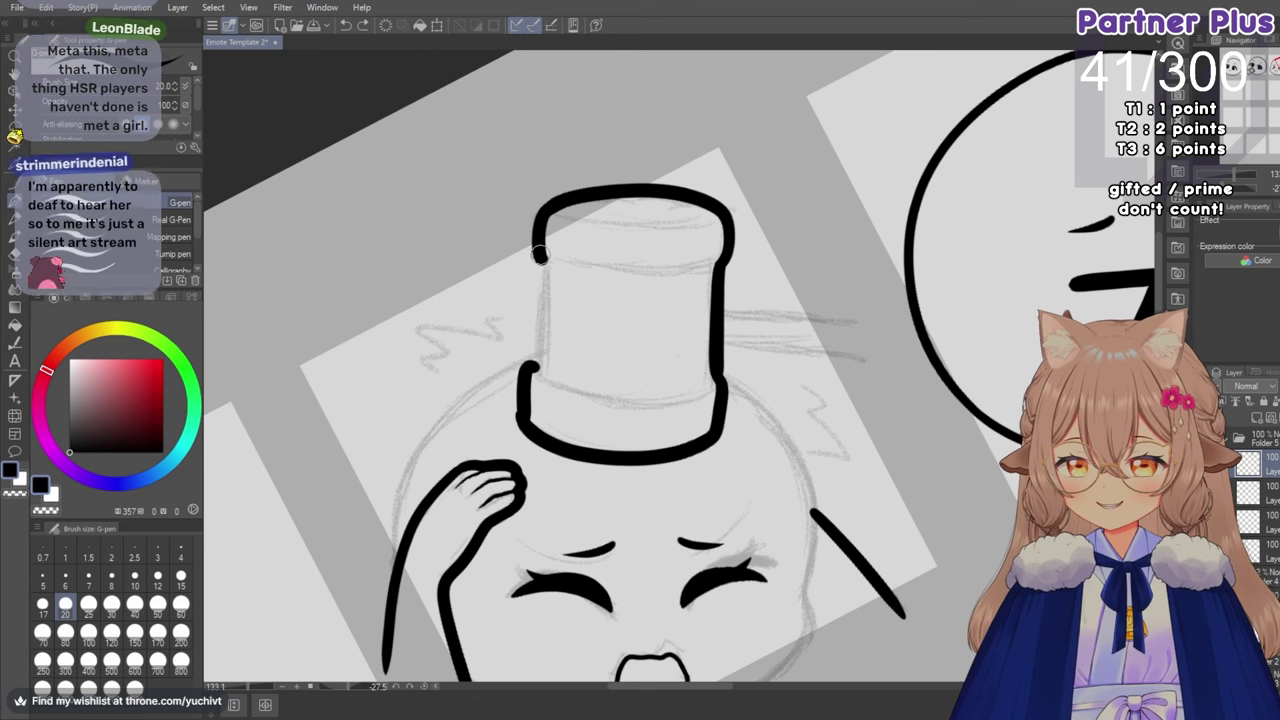
left_click_drag(540, 255, 531, 376)
key("ctrl+z")
left_click_drag(540, 248, 531, 376)
key("ctrl+z")
key("ctrl+z")
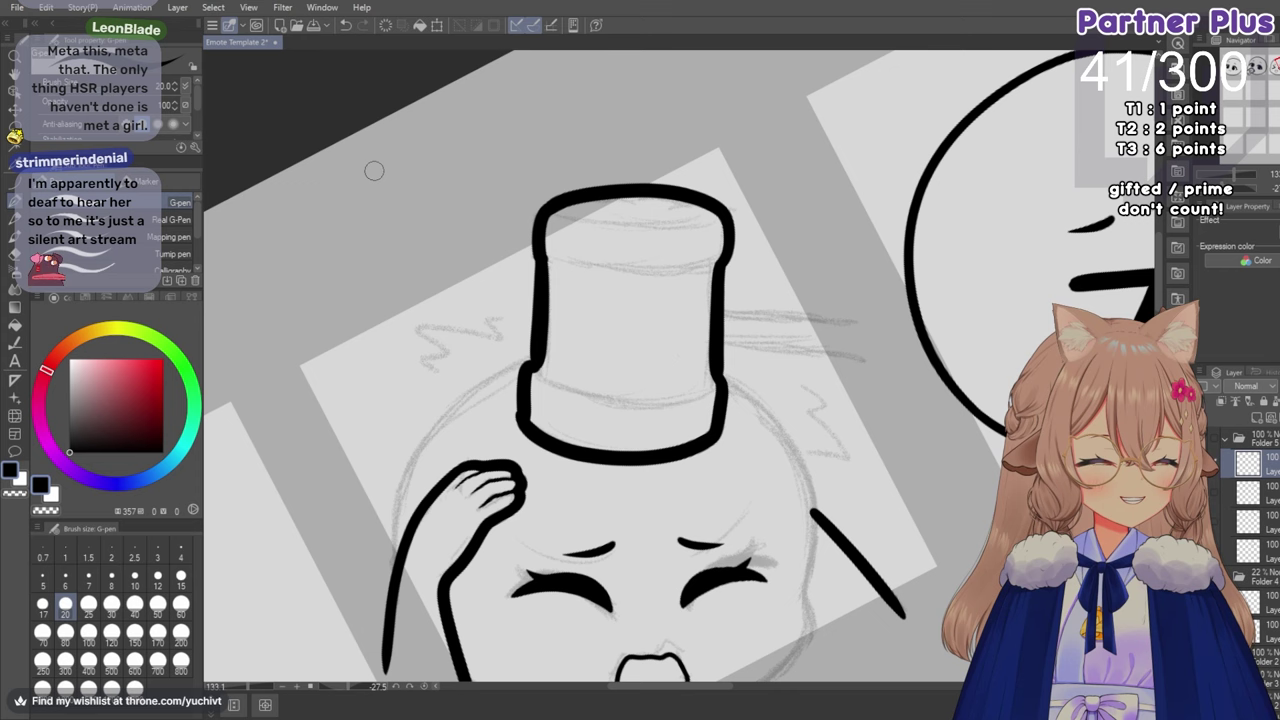
Even out the thickness of the hammer body's side outlines using a G-pen size of 8, checking them in the flipped view.
scroll(754, 370, "up", 1)
scroll(754, 370, "down", 2)
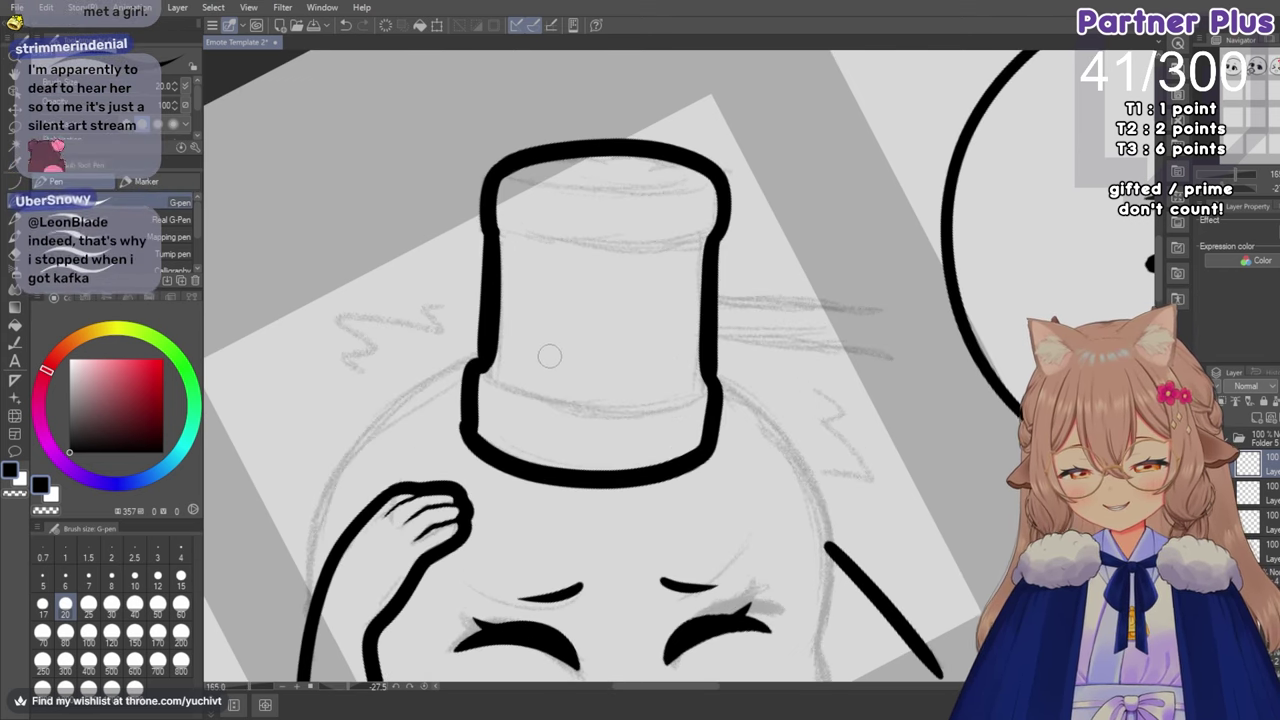
scroll(620, 348, "up", 4)
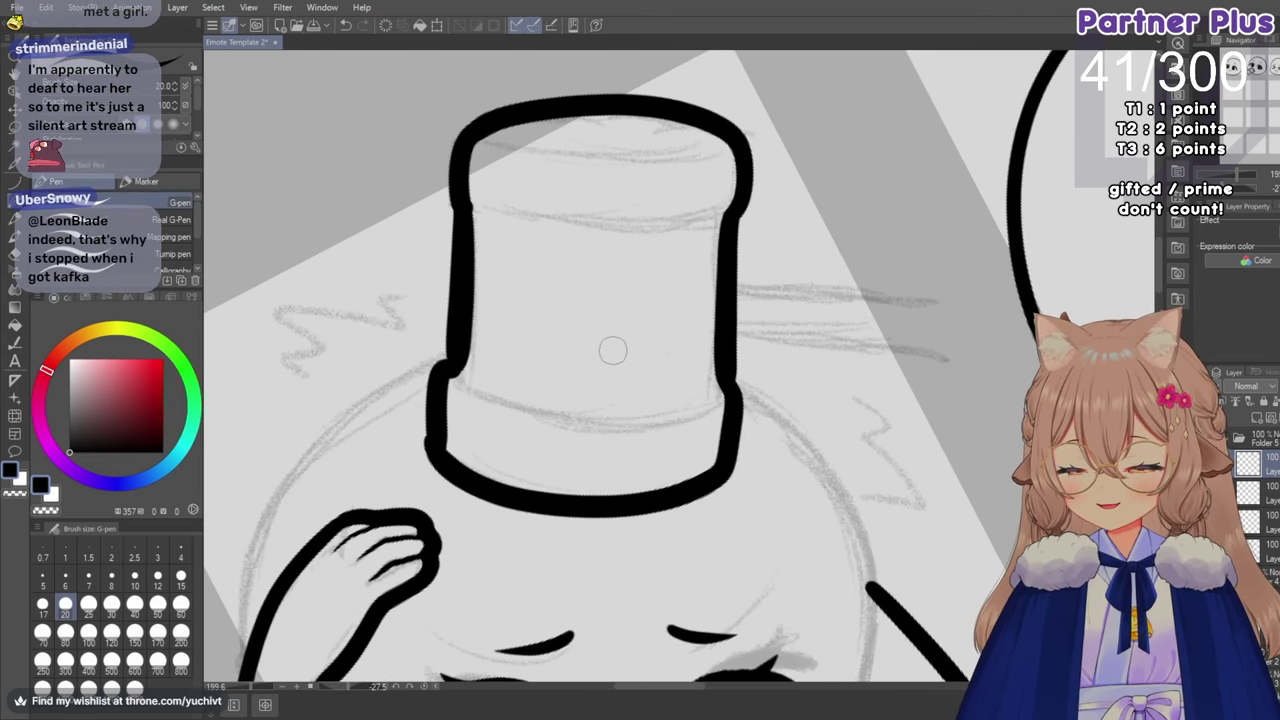
mouse_move(472, 285)
left_mouse_down()
mouse_move(466, 227)
mouse_move(450, 368)
left_mouse_up()
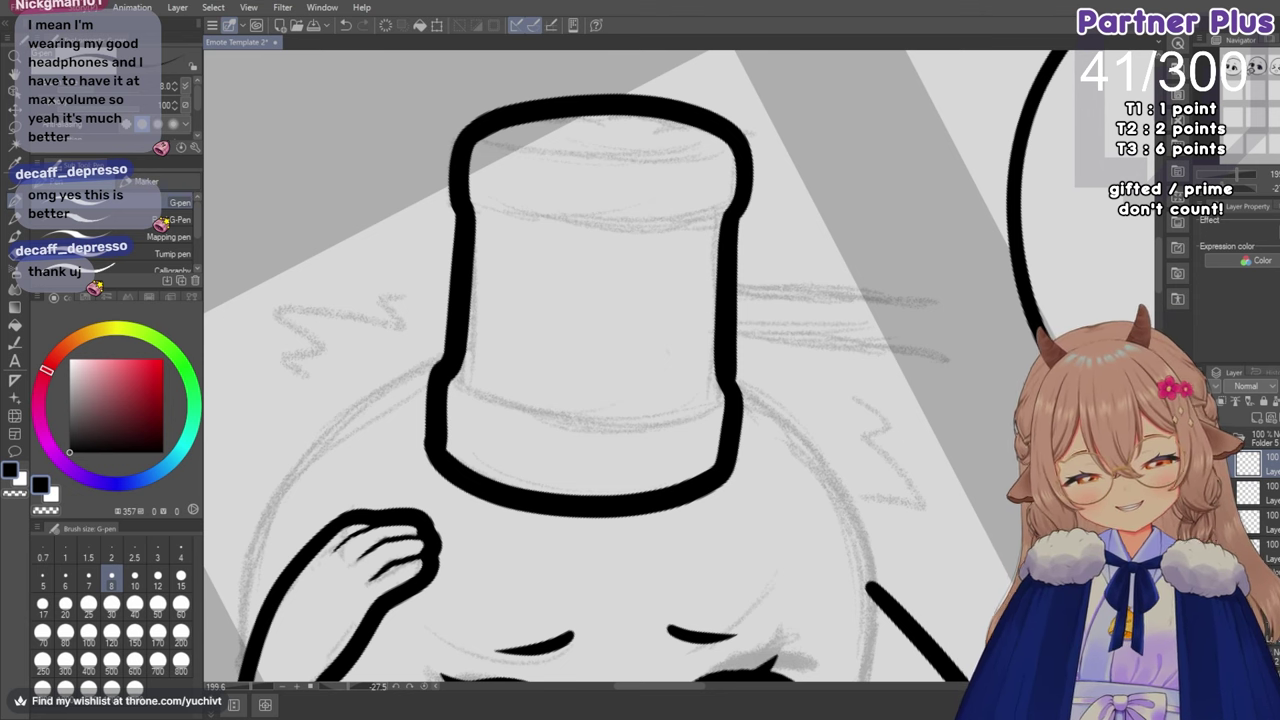
key("h")
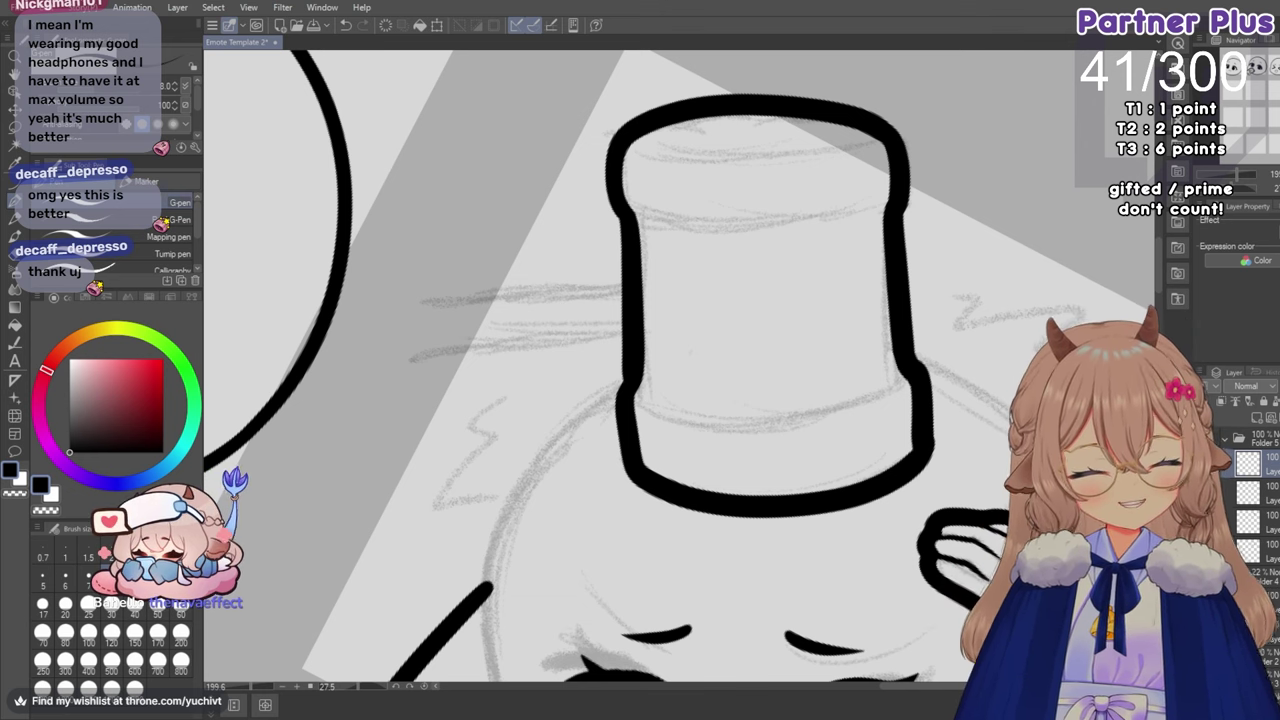
left_click_drag(913, 687, 923, 688)
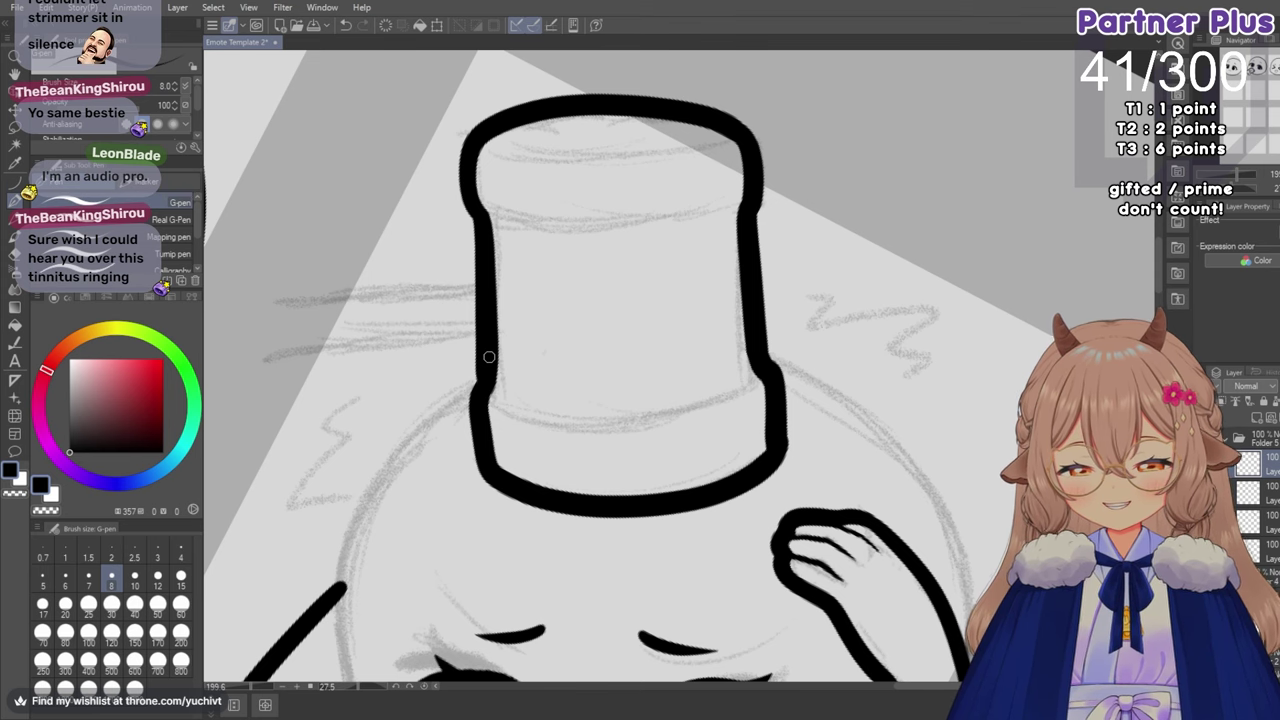
scroll(597, 262, "down", 2)
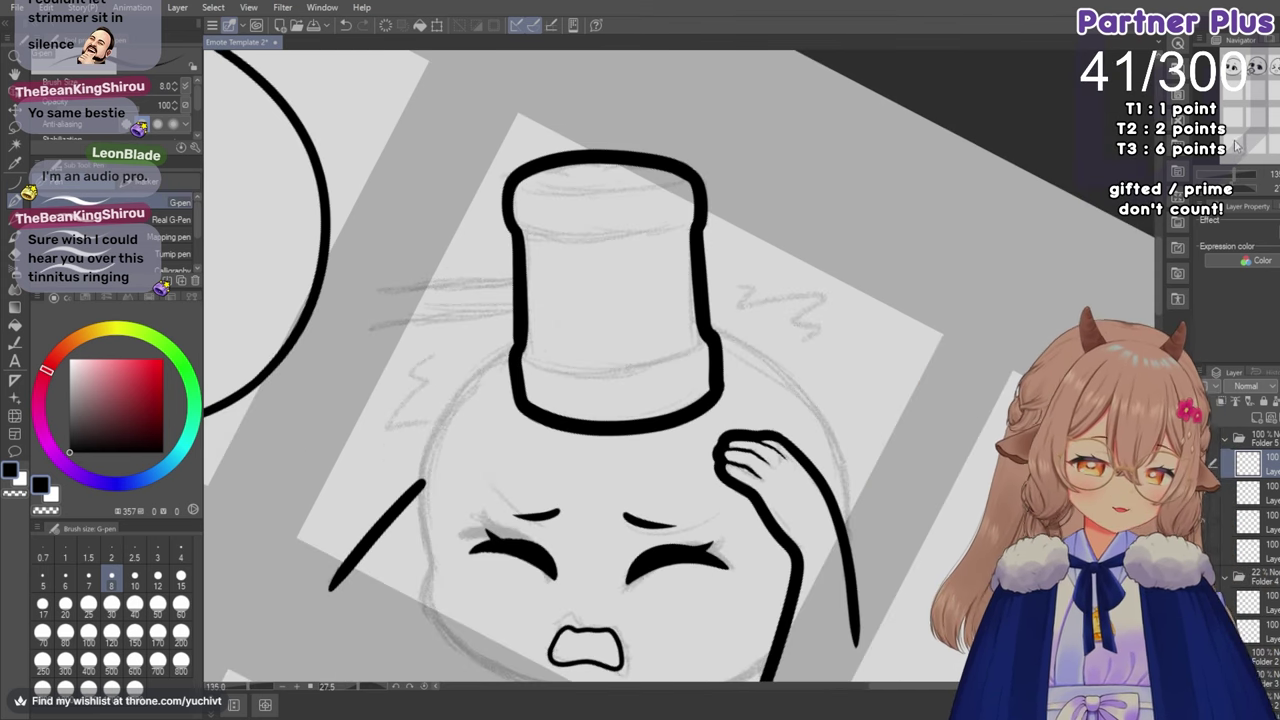
Ink the hammer's handle with a brush size of 20, drawing its two parallel sides and the short closing end over the sketch.
left_click_drag(1232, 191, 1217, 191)
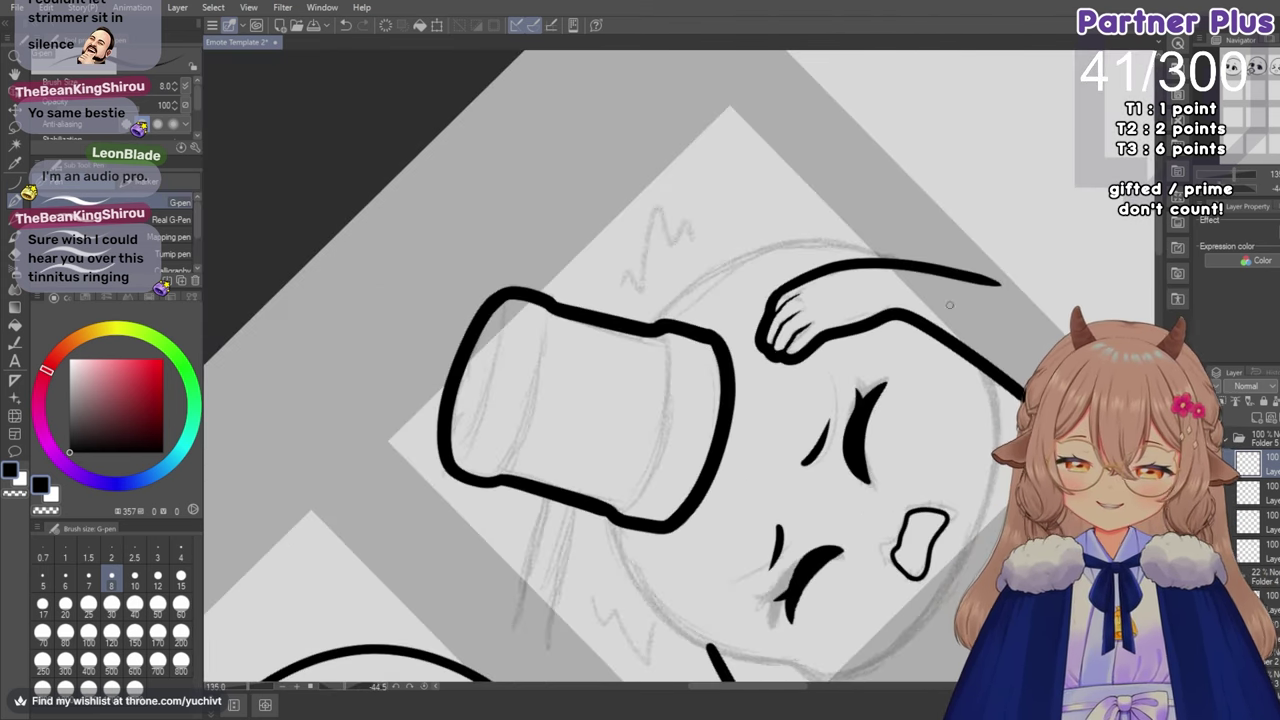
scroll(1152, 254, "down", 3)
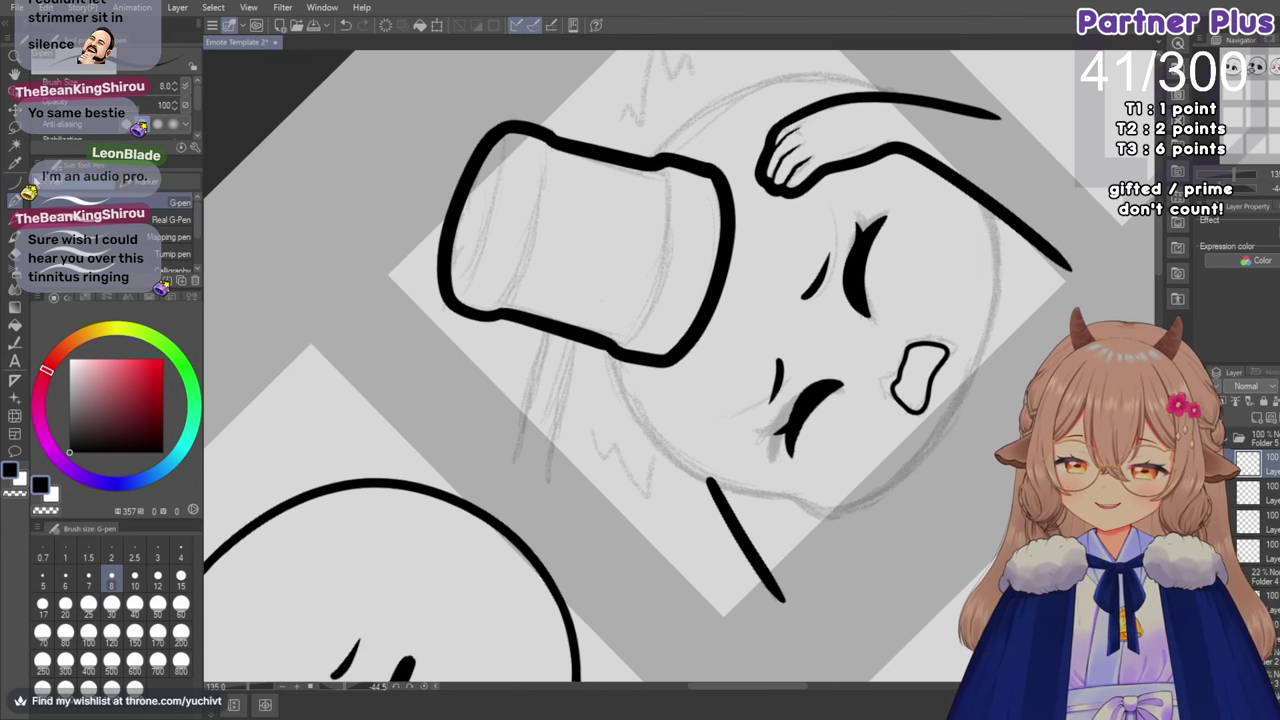
left_click(65, 604)
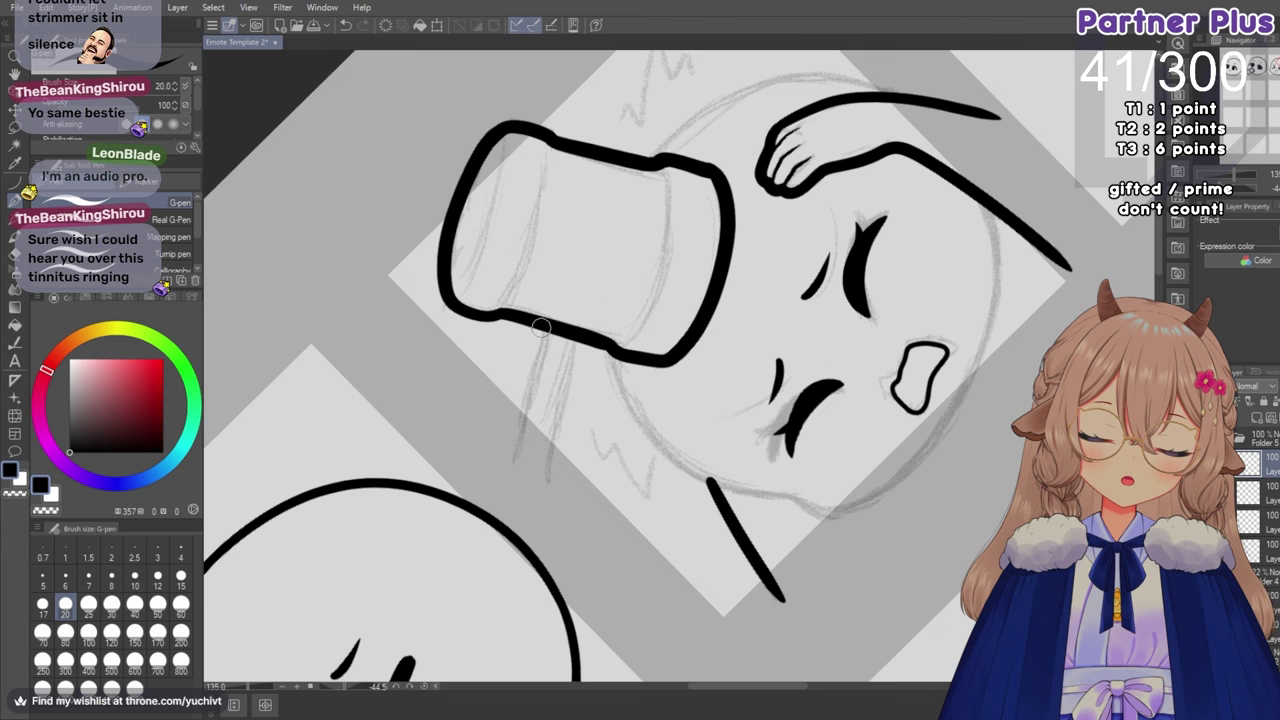
left_click_drag(542, 328, 513, 472)
key("ctrl+z")
left_click_drag(537, 336, 505, 485)
left_click_drag(570, 345, 540, 505)
key("ctrl+z")
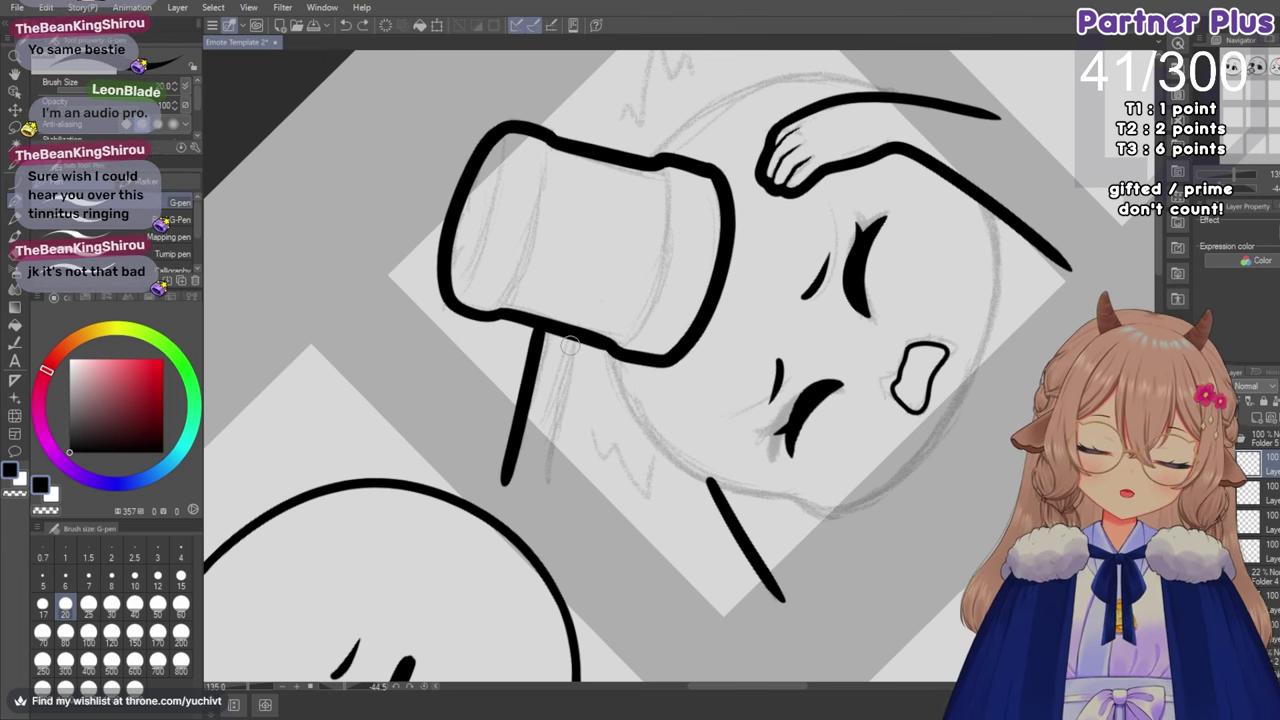
left_click_drag(575, 334, 540, 505)
key("ctrl+z")
left_click_drag(577, 338, 543, 505)
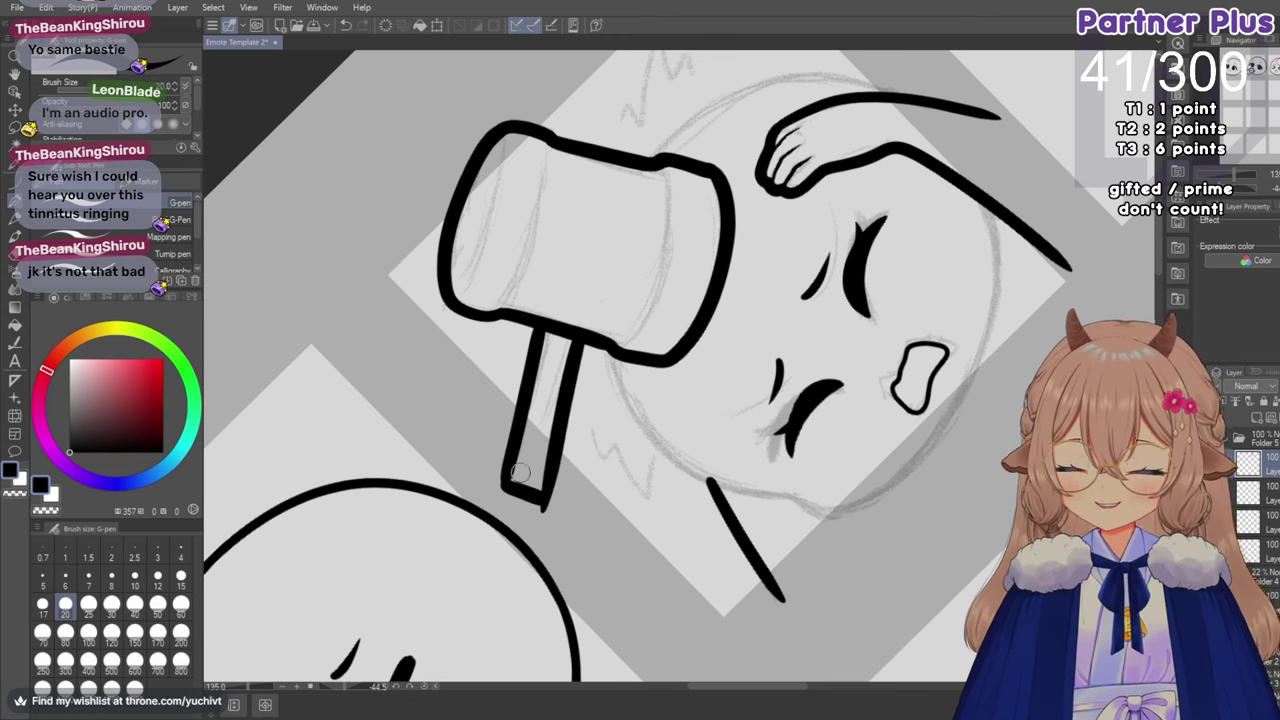
Erase the overshoot at the handle's end corner and thicken the handle's thin spots with the pen.
key("e")
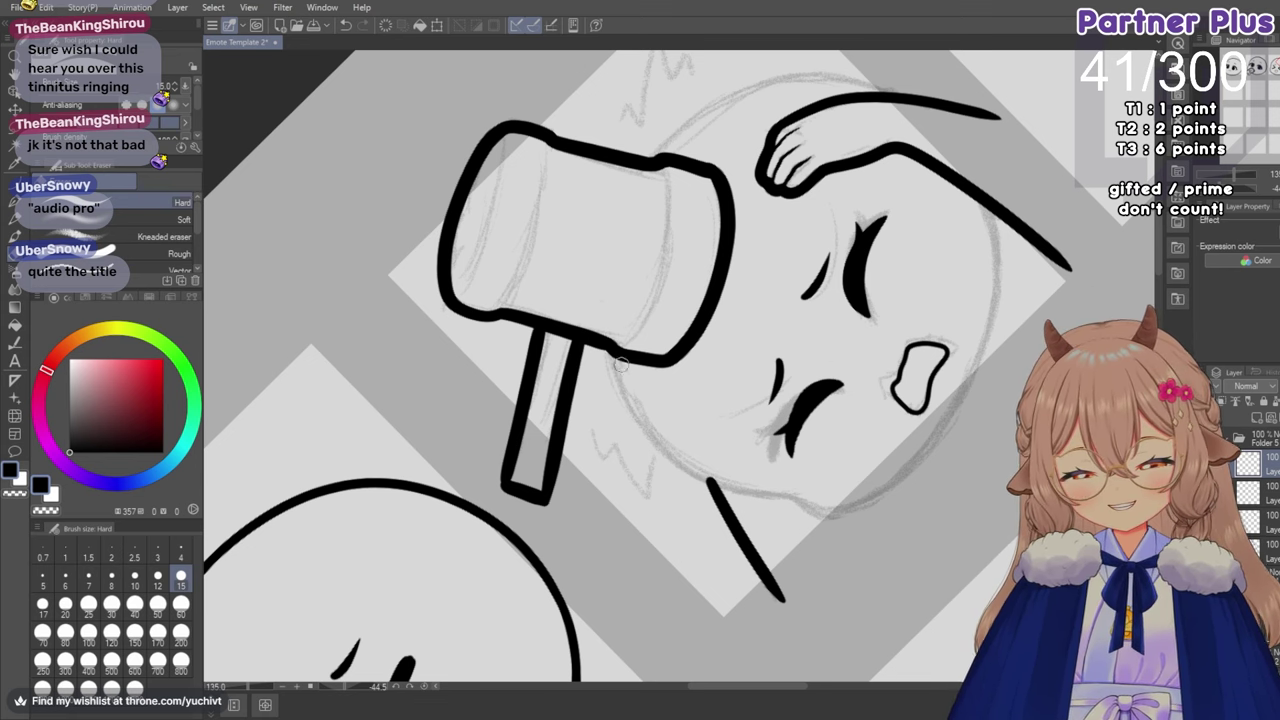
scroll(547, 436, "up", 1)
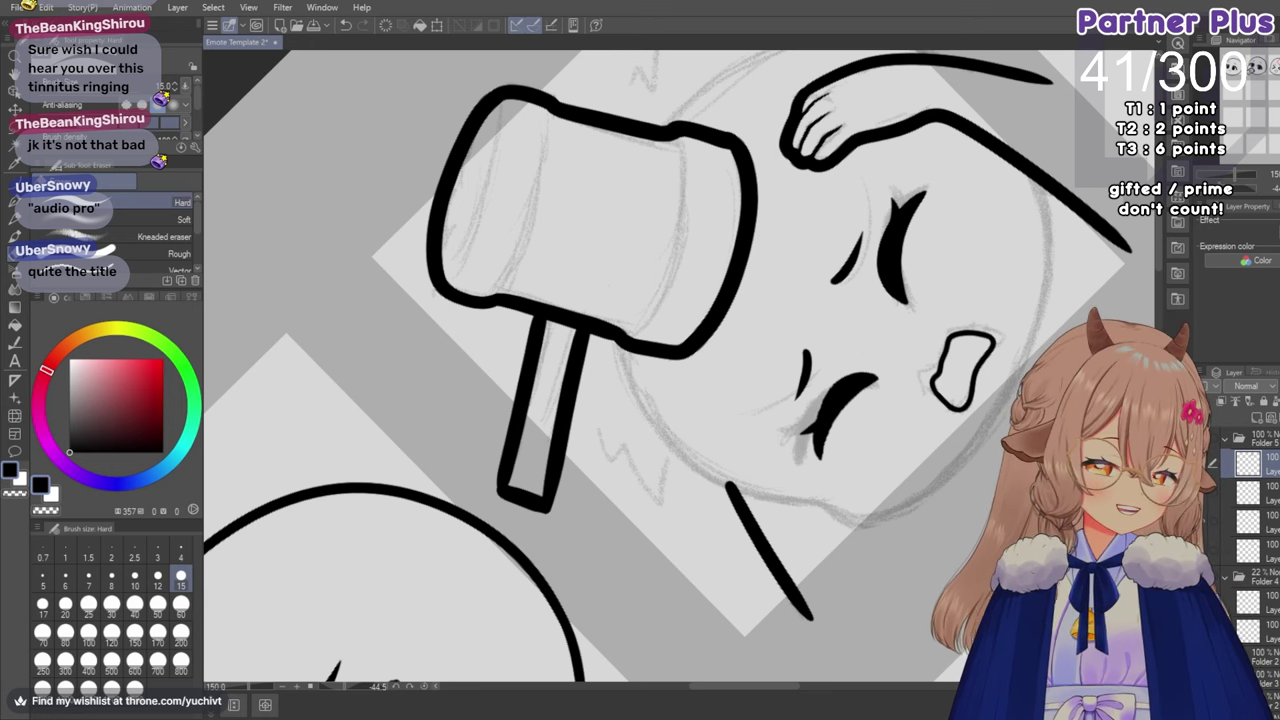
key("ctrl+at")
scroll(541, 417, "up", 3)
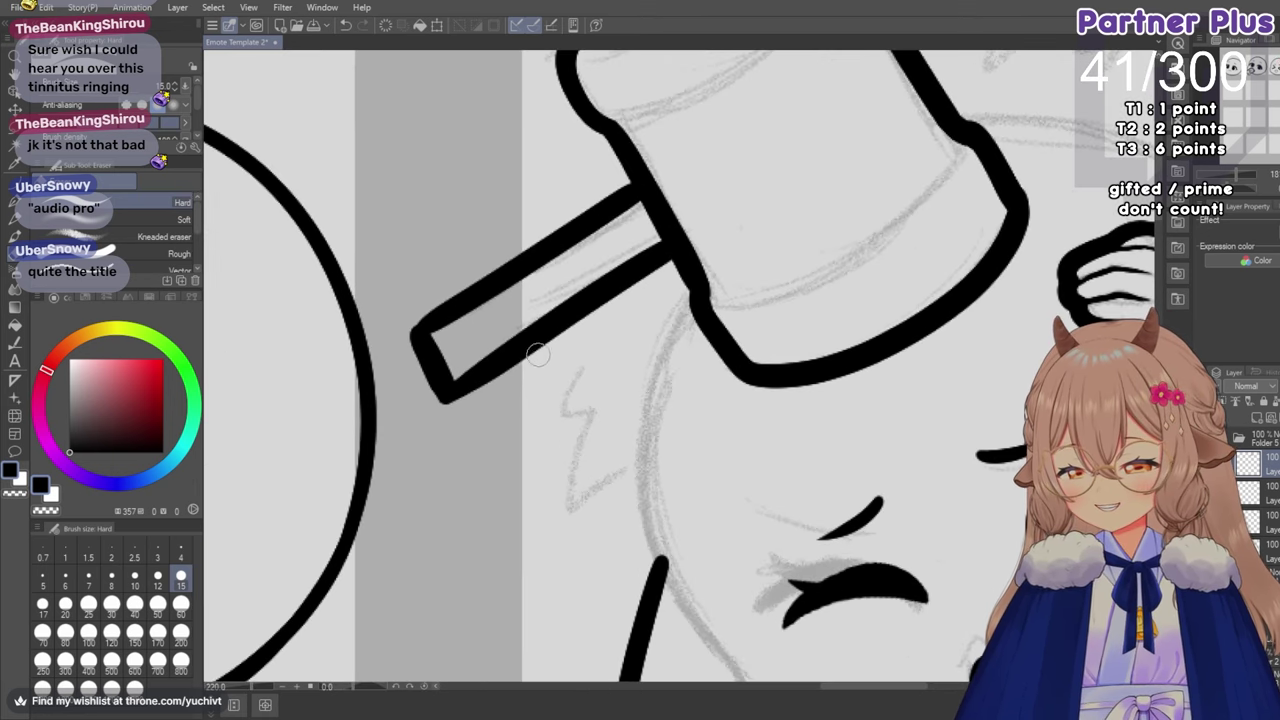
key("p")
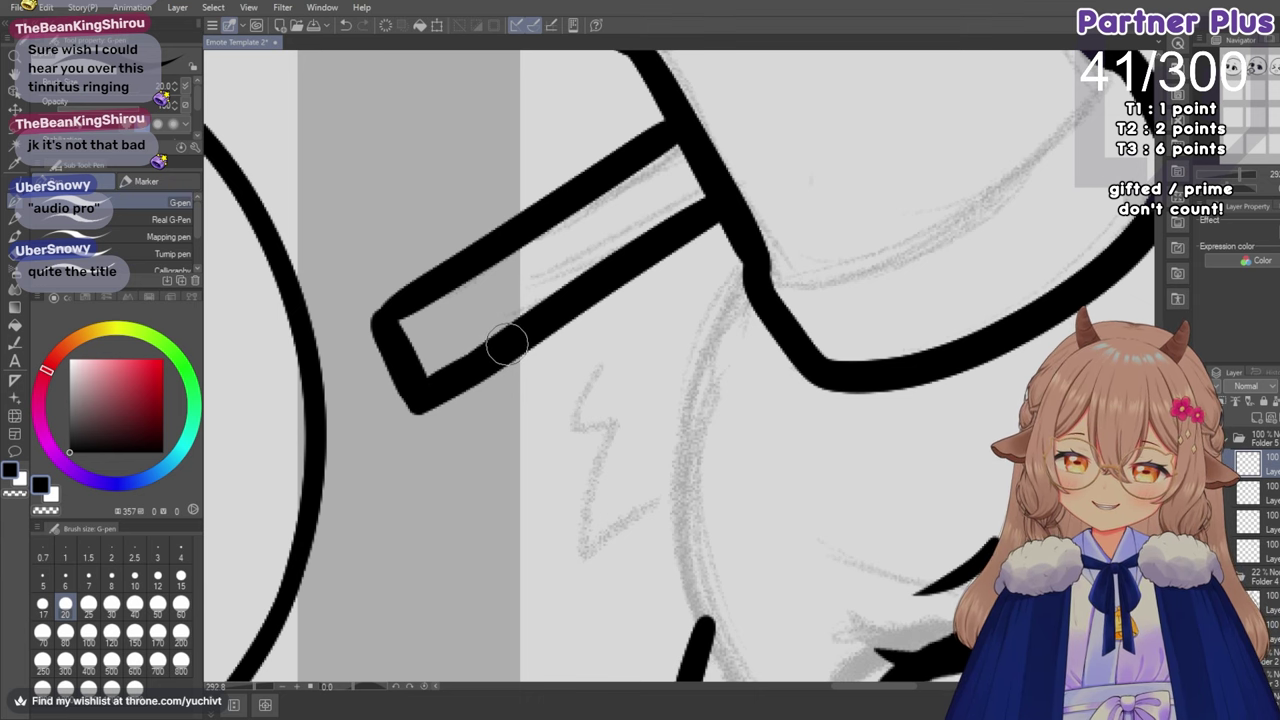
scroll(458, 374, "down", 1)
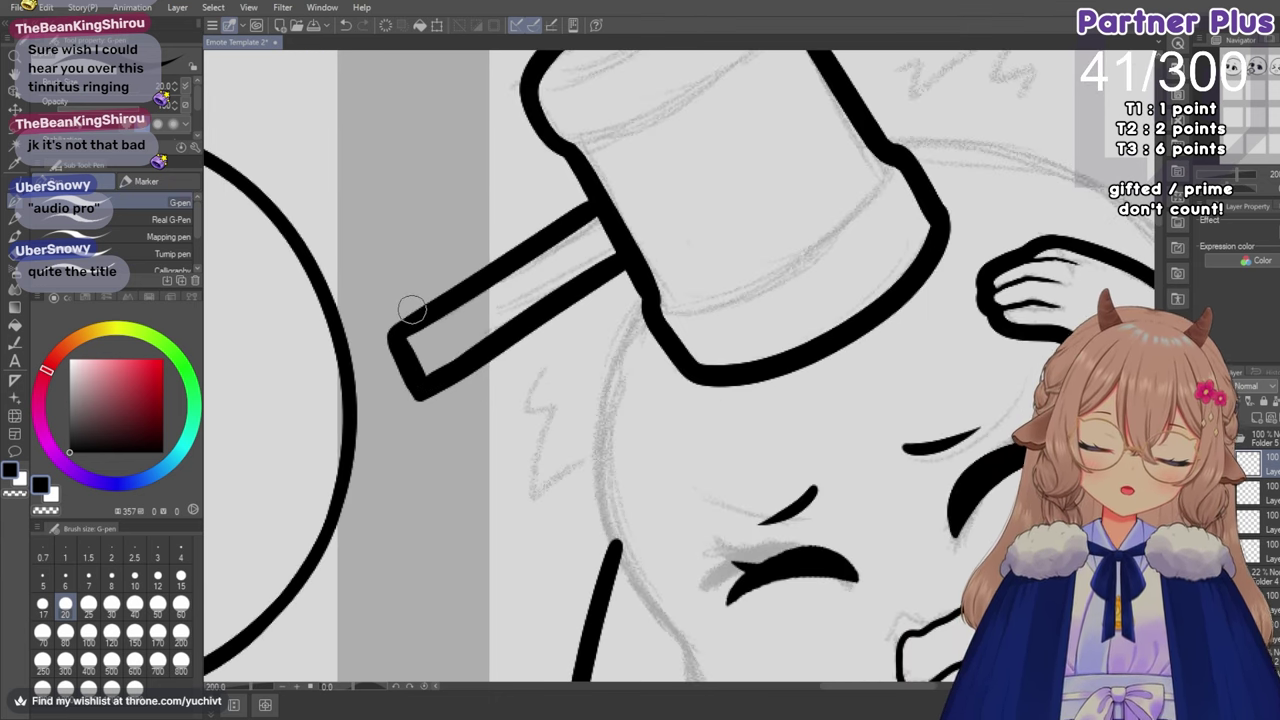
scroll(422, 316, "down", 2)
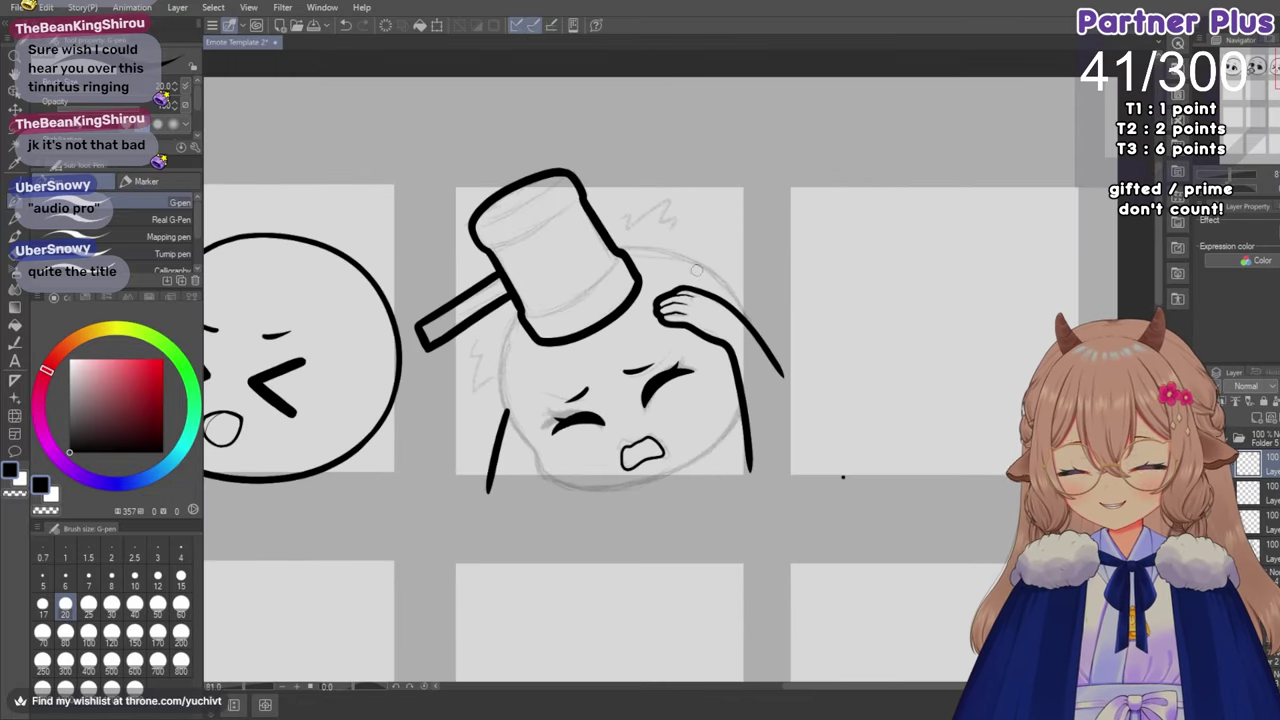
Ink the curved line separating the hammer's outer cap from its body with a brush size of 10, redoing the stroke until smooth.
scroll(603, 198, "up", 4)
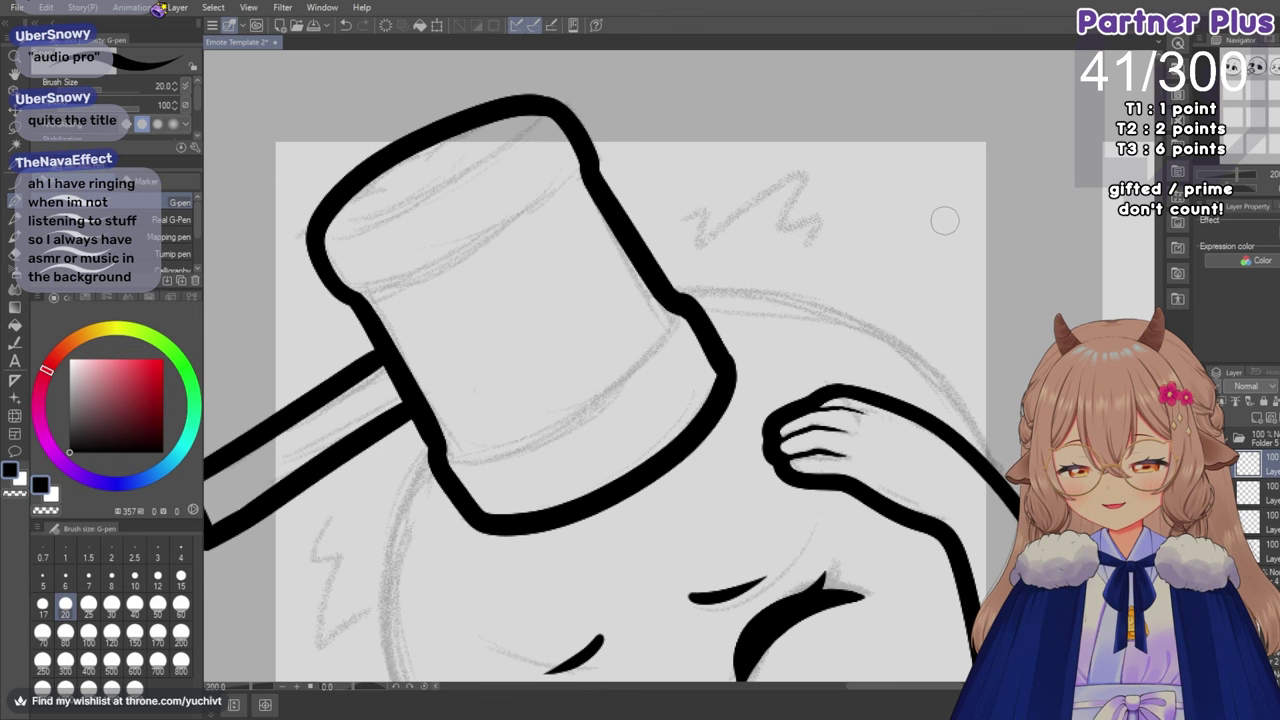
left_click(1220, 190)
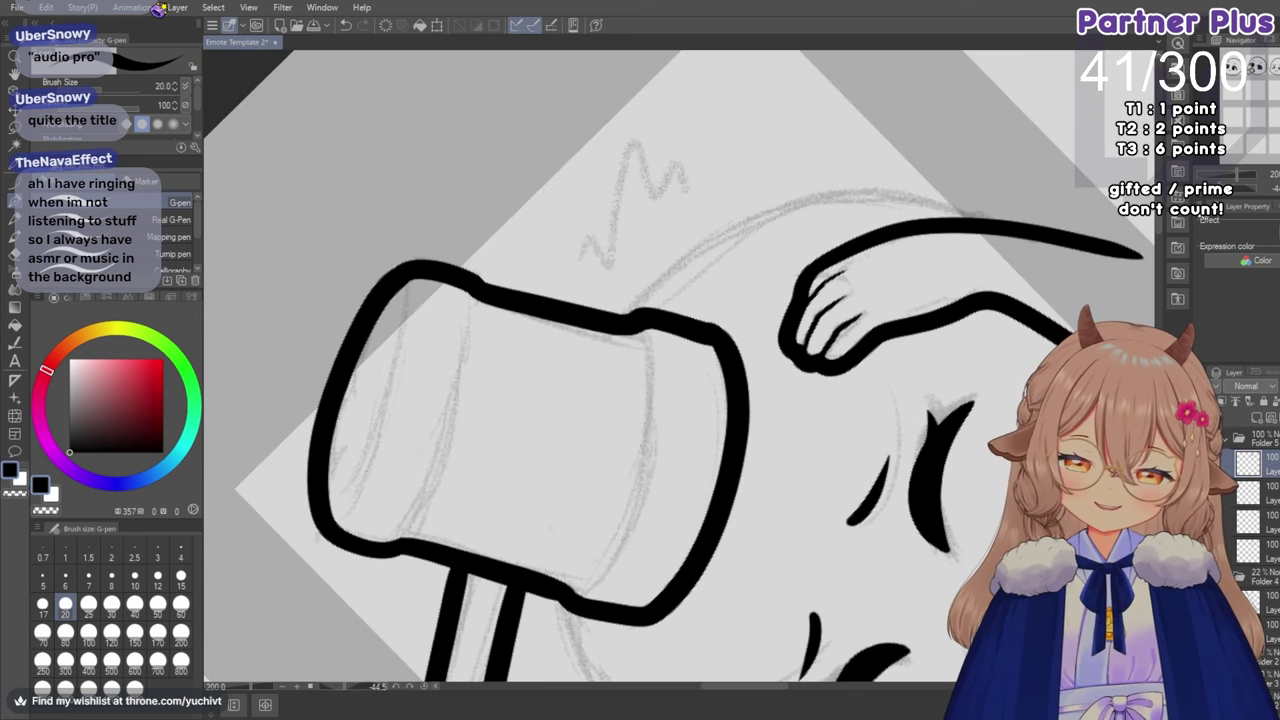
left_click(134, 578)
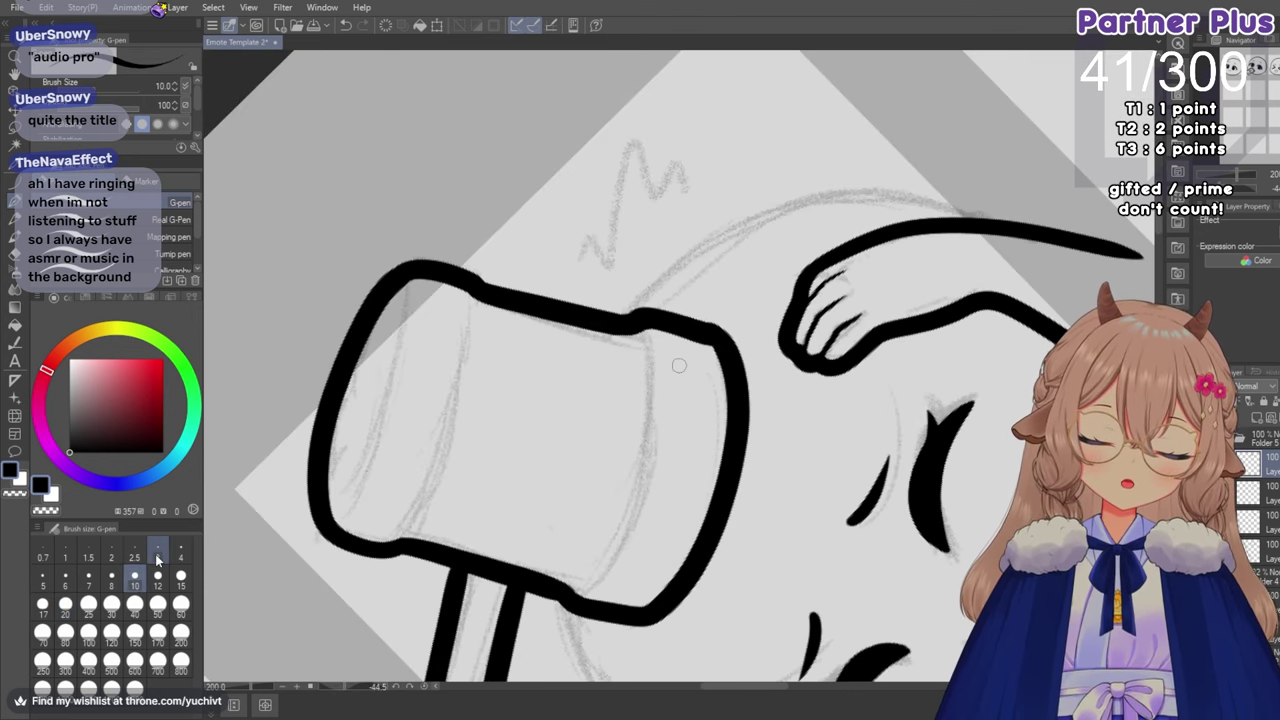
left_click_drag(475, 335, 472, 371)
key("ctrl+z")
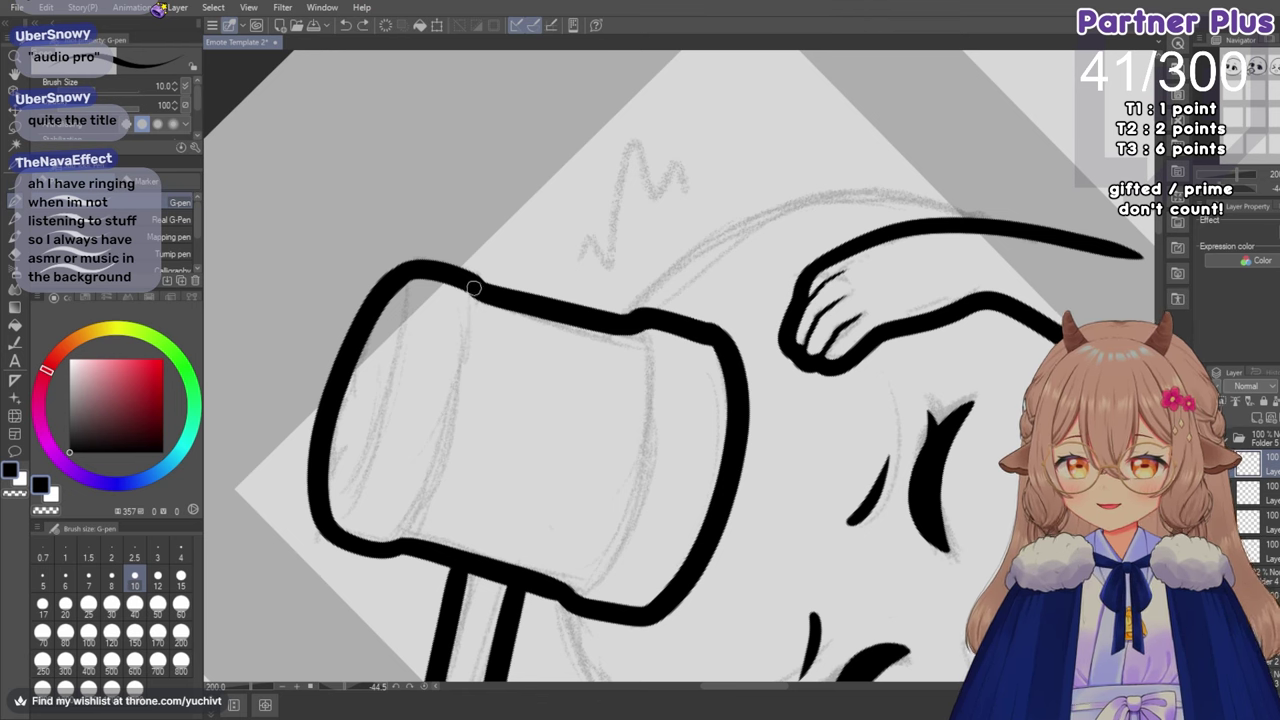
mouse_move(475, 291)
left_mouse_down()
mouse_move(477, 337)
mouse_move(428, 500)
left_mouse_up()
key("ctrl+z")
mouse_move(479, 290)
left_mouse_down()
mouse_move(397, 545)
mouse_move(456, 437)
left_mouse_up()
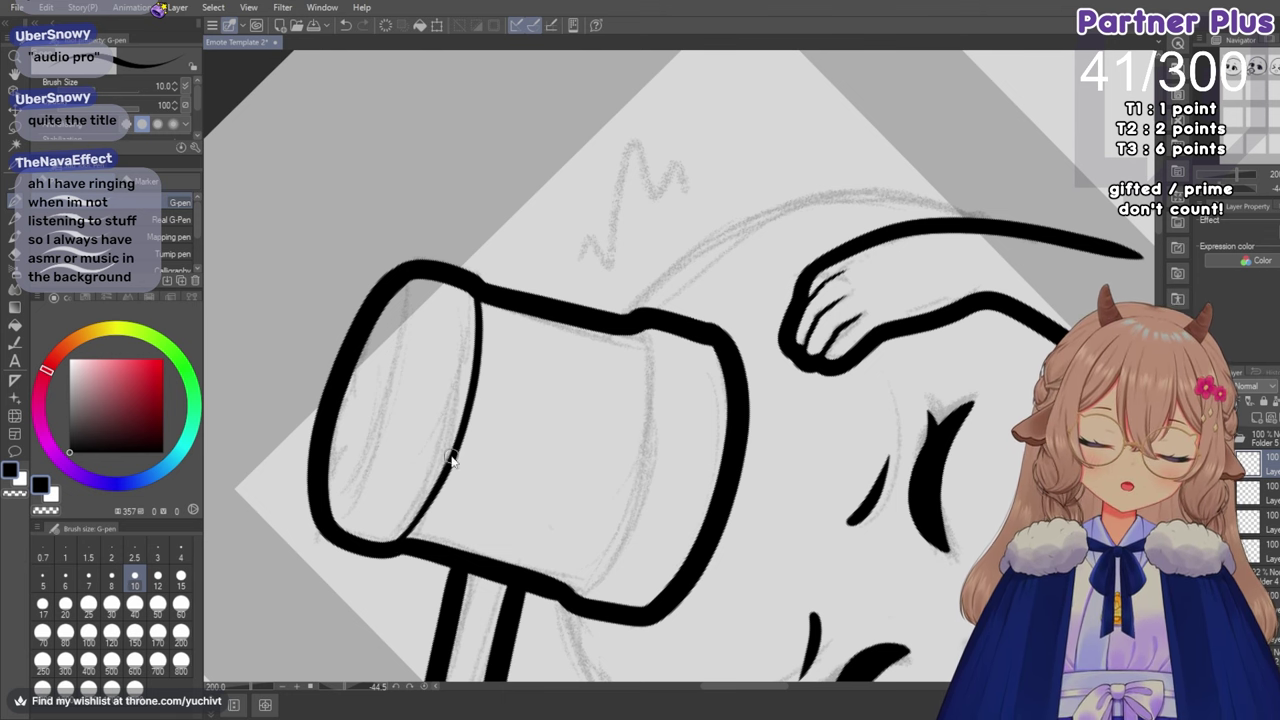
key("ctrl+z")
left_click_drag(397, 545, 459, 426)
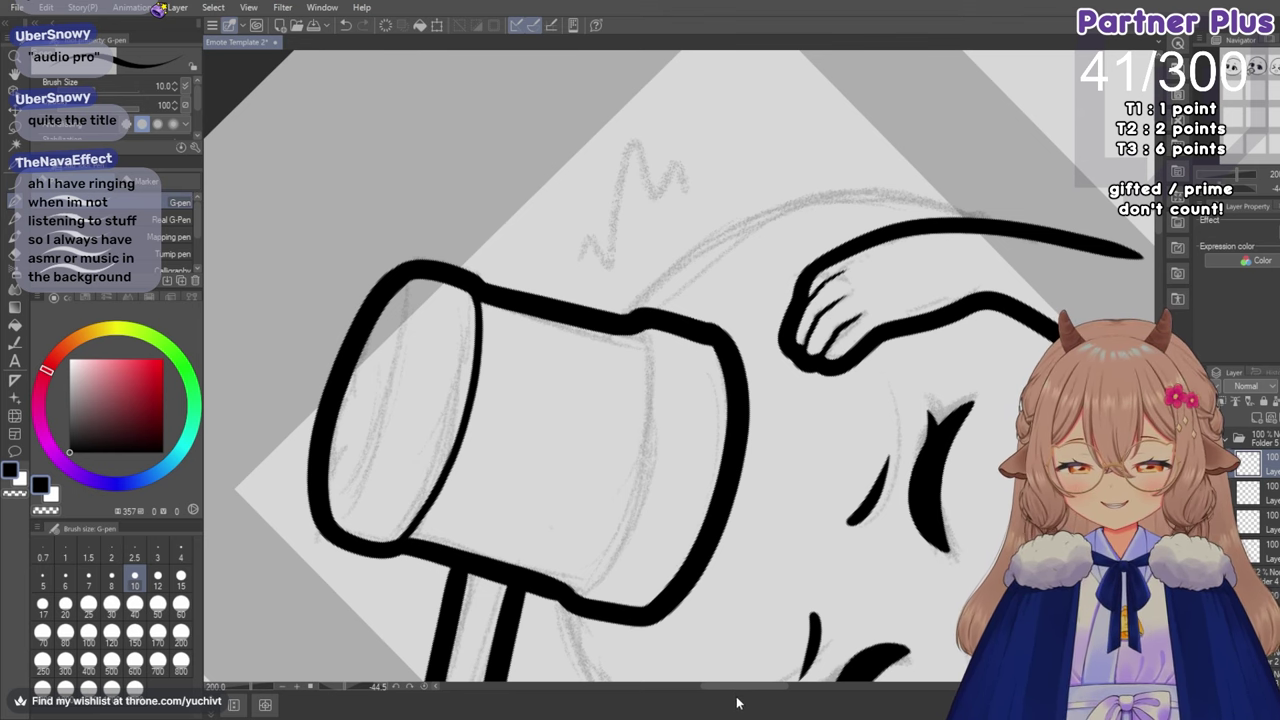
Ink the curved line separating the hammer's body from the rim nearest the head, redoing the stroke until both ends meet the outline.
left_click_drag(733, 692, 754, 690)
scroll(511, 649, "up", 1)
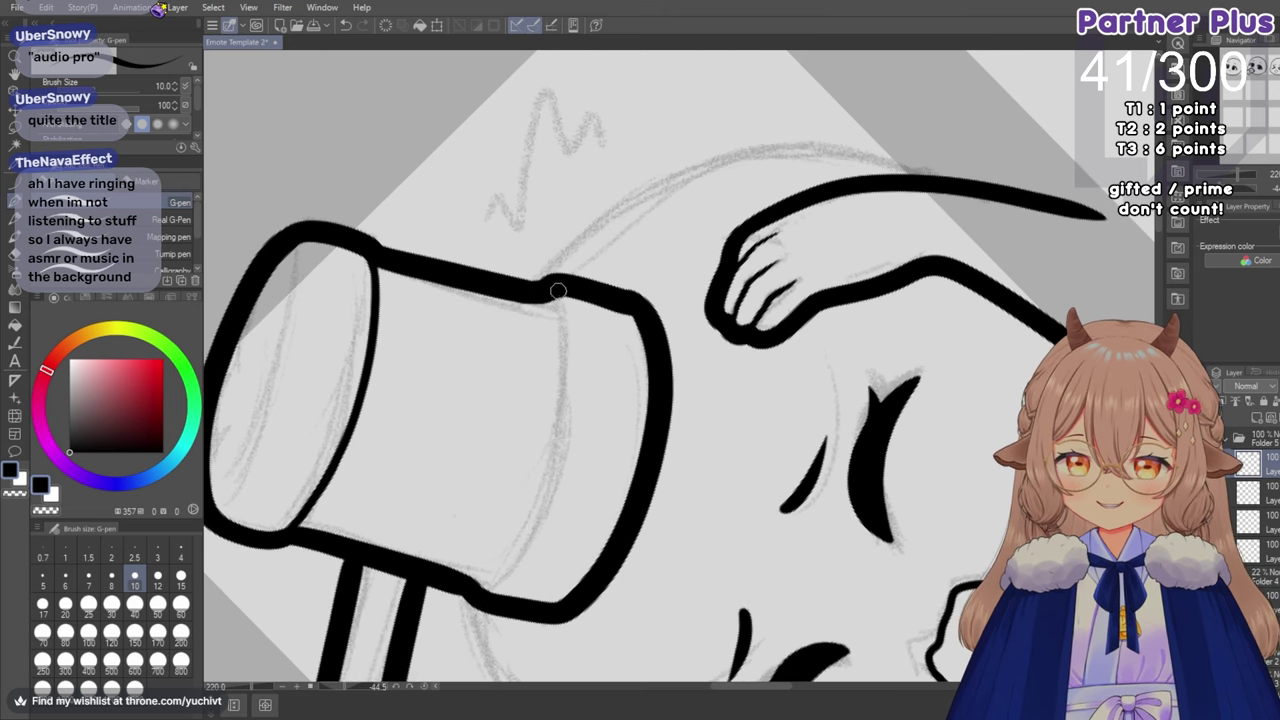
mouse_move(552, 300)
left_mouse_down()
mouse_move(570, 376)
mouse_move(519, 530)
mouse_move(467, 579)
left_mouse_up()
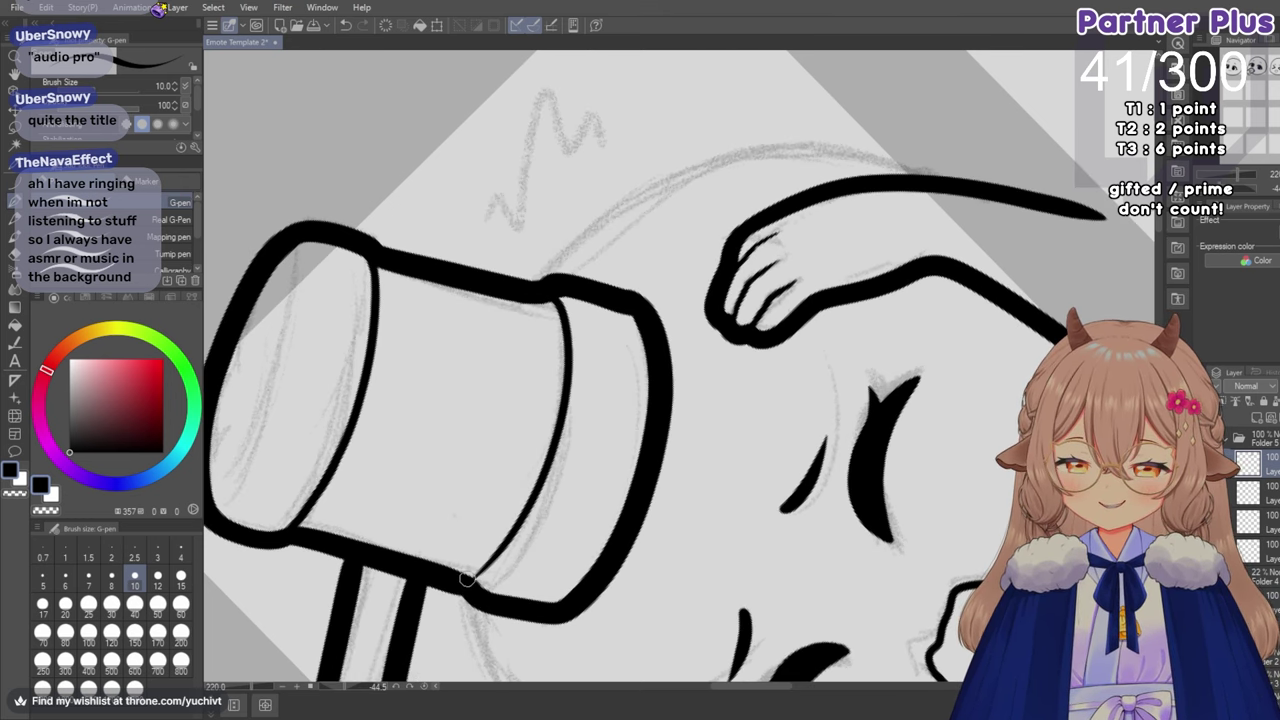
key("ctrl+z")
mouse_move(553, 298)
left_mouse_down()
mouse_move(575, 333)
mouse_move(548, 470)
left_mouse_up()
key("ctrl+z")
mouse_move(555, 296)
left_mouse_down()
mouse_move(575, 397)
mouse_move(480, 588)
mouse_move(558, 482)
left_mouse_up()
key("ctrl+z")
mouse_move(477, 592)
left_mouse_down()
mouse_move(505, 568)
mouse_move(555, 471)
left_mouse_up()
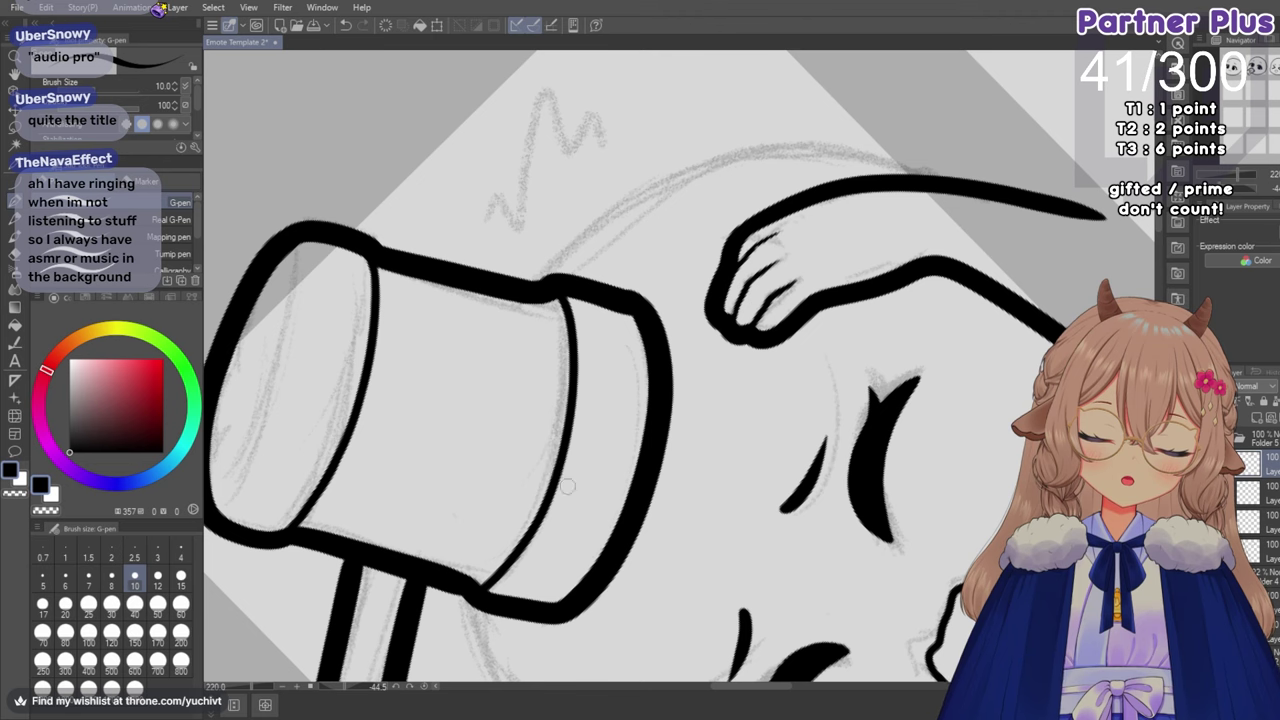
key("ctrl+z")
mouse_move(472, 595)
left_mouse_down()
mouse_move(545, 507)
mouse_move(563, 456)
left_mouse_up()
key("ctrl+z")
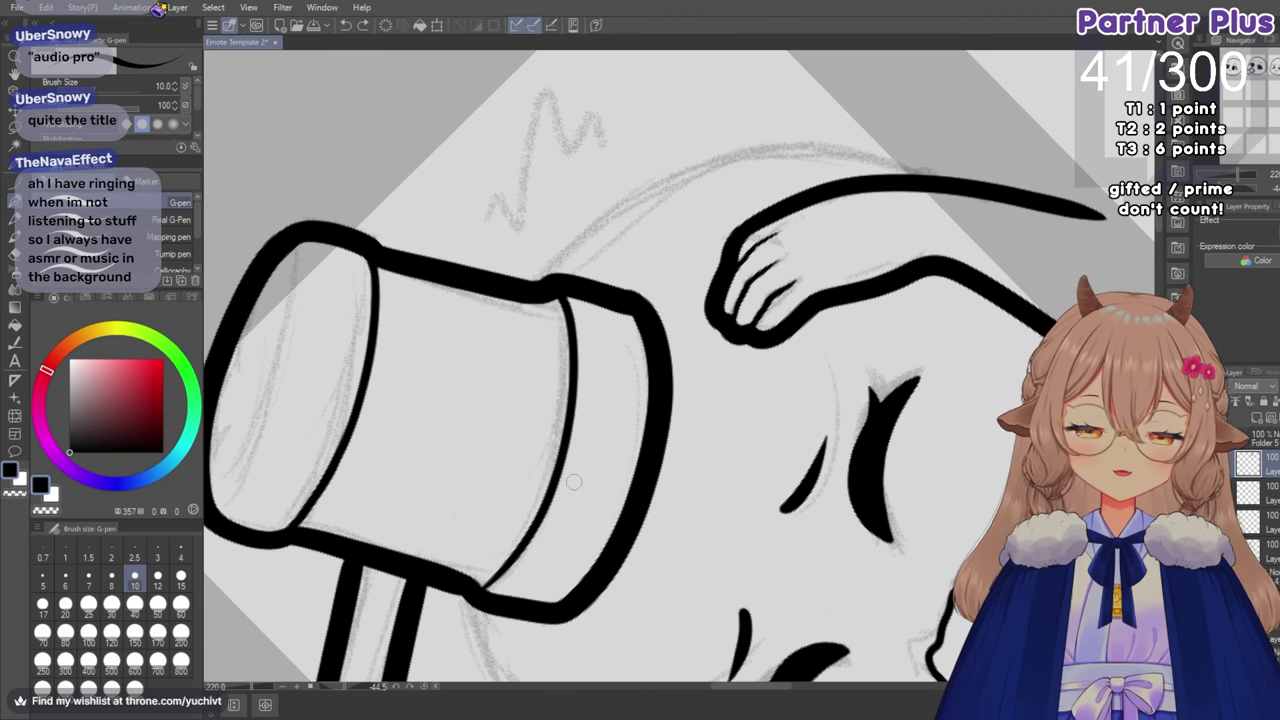
mouse_move(473, 592)
left_mouse_down()
mouse_move(528, 544)
mouse_move(561, 447)
left_mouse_up()
key("ctrl+z")
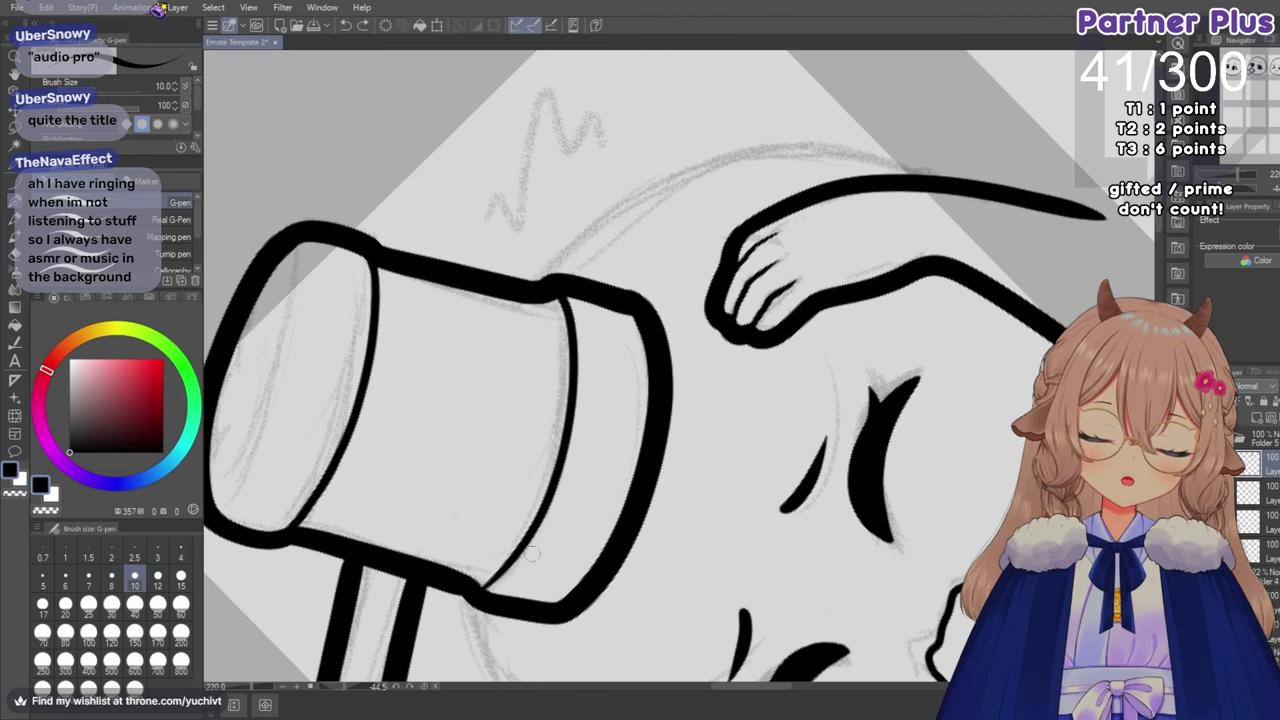
left_click_drag(478, 591, 561, 461)
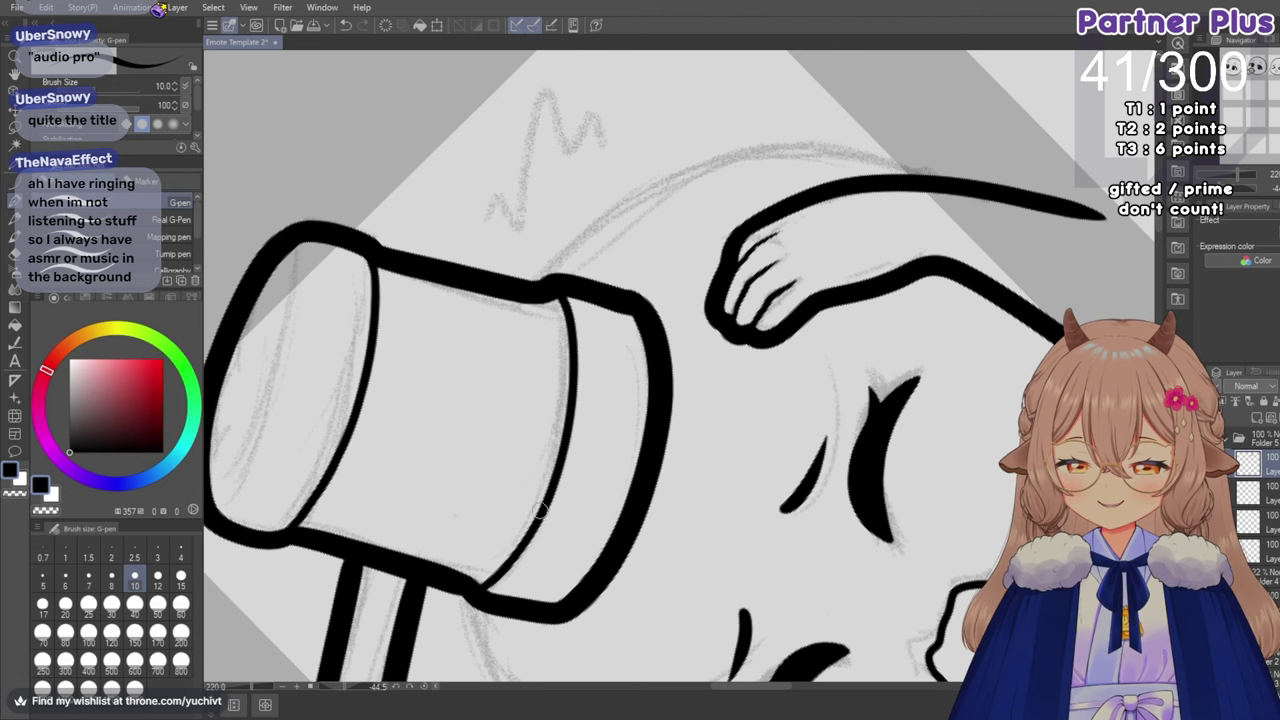
Ink the inner curved edge of the hammer's outer cap over the sketch, redoing the tapered stroke several times.
scroll(560, 500, "down", 2)
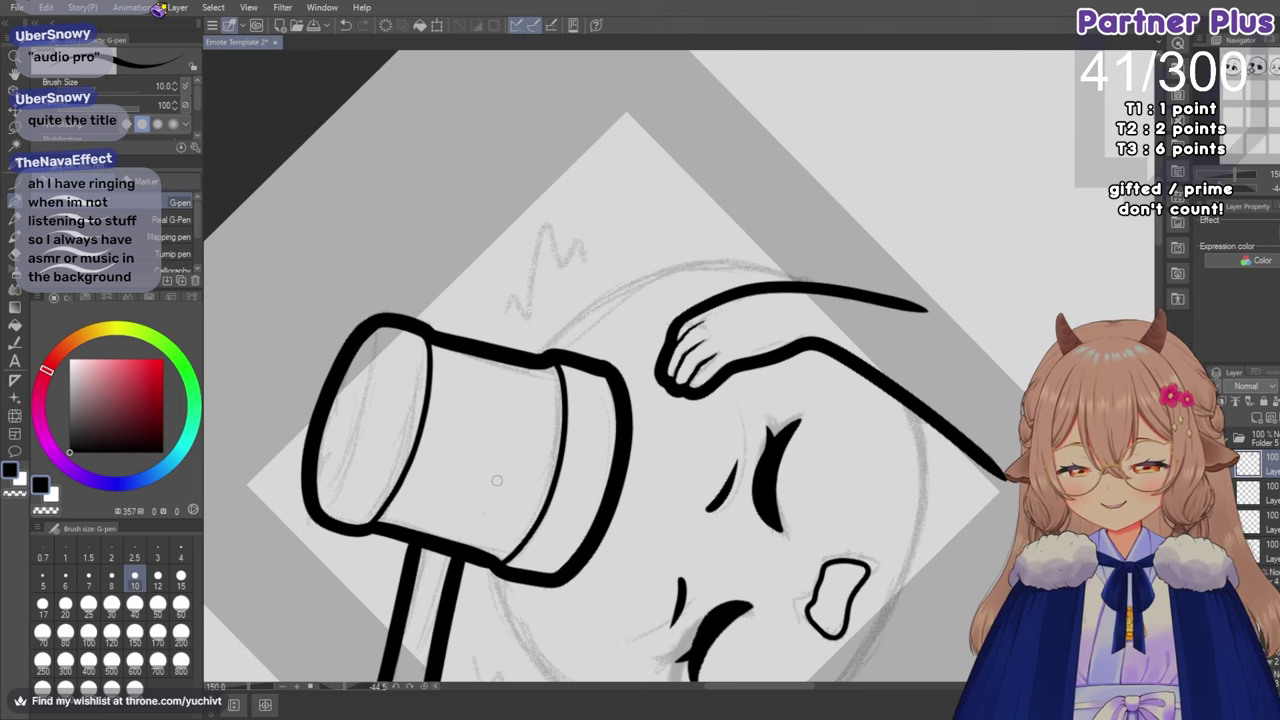
scroll(440, 468, "up", 1)
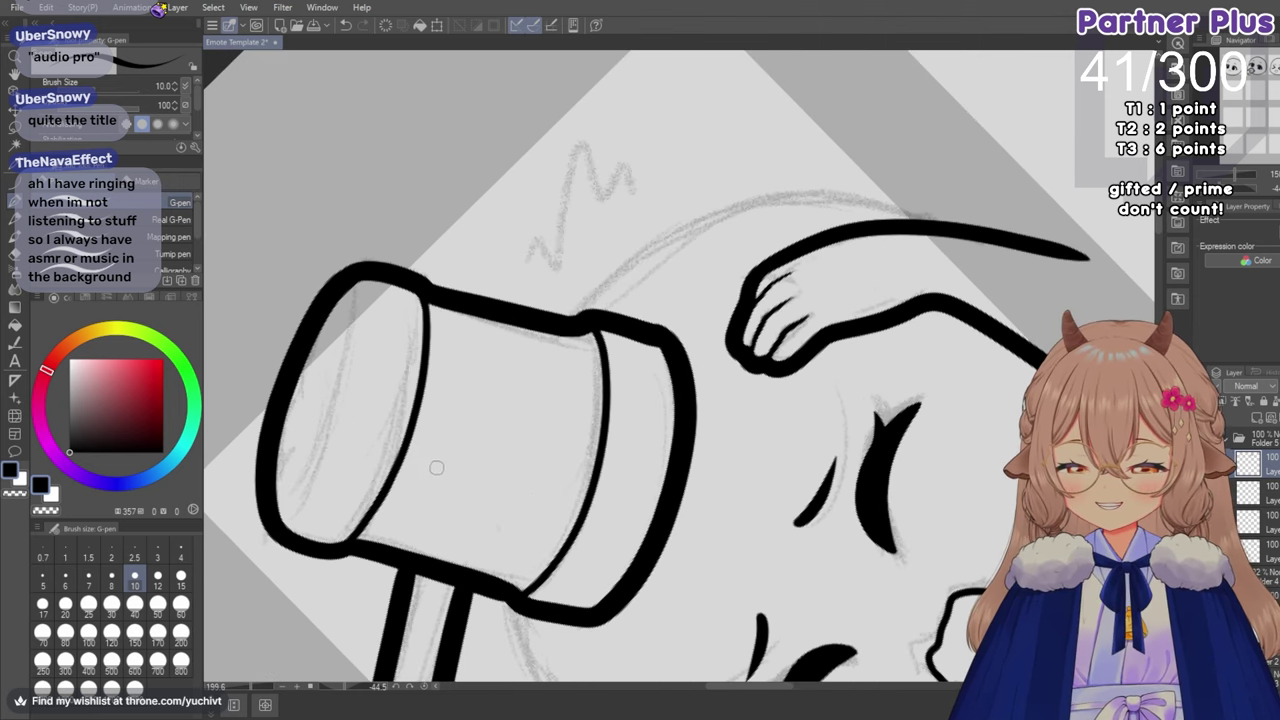
mouse_move(358, 286)
left_mouse_down()
mouse_move(351, 370)
mouse_move(288, 512)
left_mouse_up()
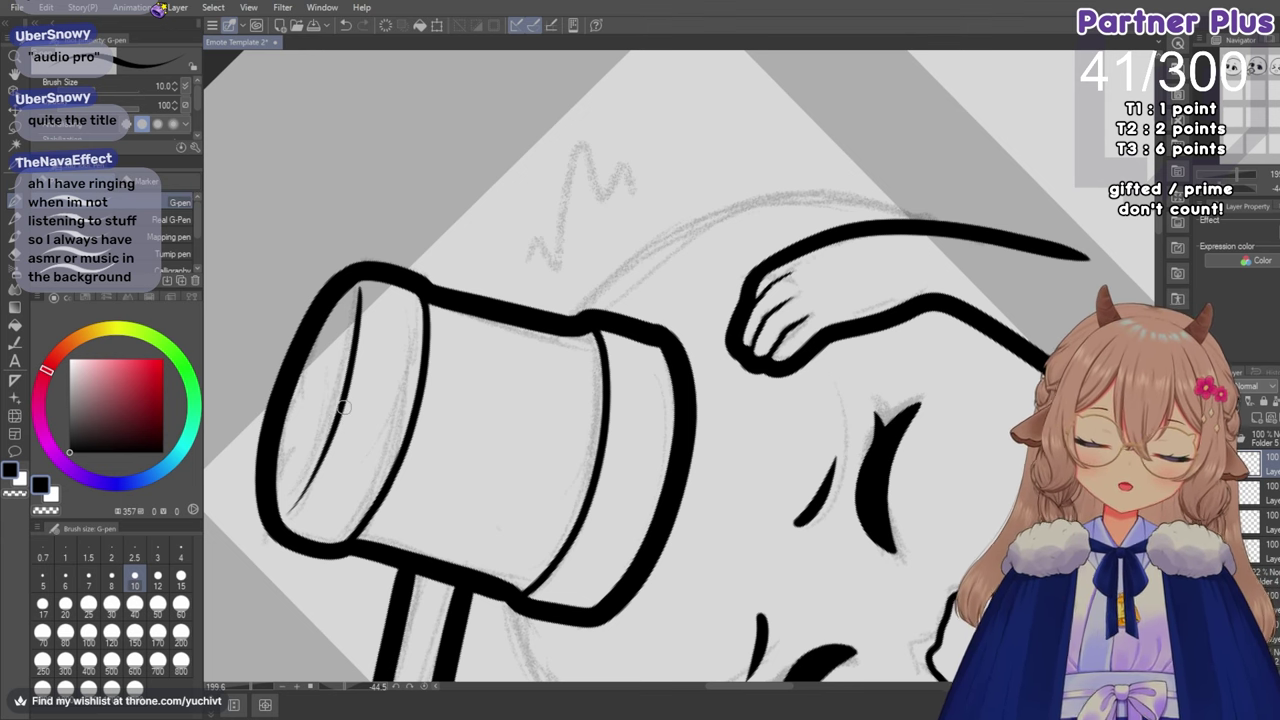
key("ctrl+z")
mouse_move(360, 286)
left_mouse_down()
mouse_move(325, 448)
mouse_move(300, 490)
left_mouse_up()
key("ctrl+z")
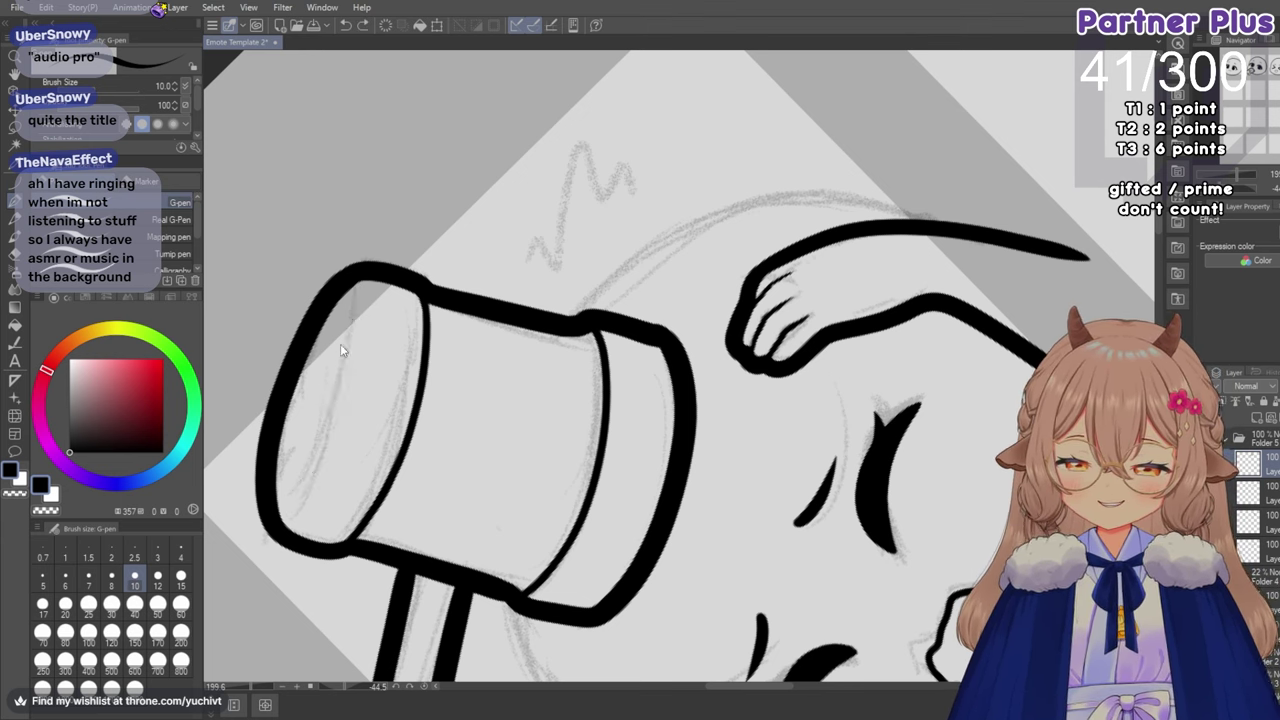
left_click_drag(356, 293, 308, 478)
key("ctrl+z")
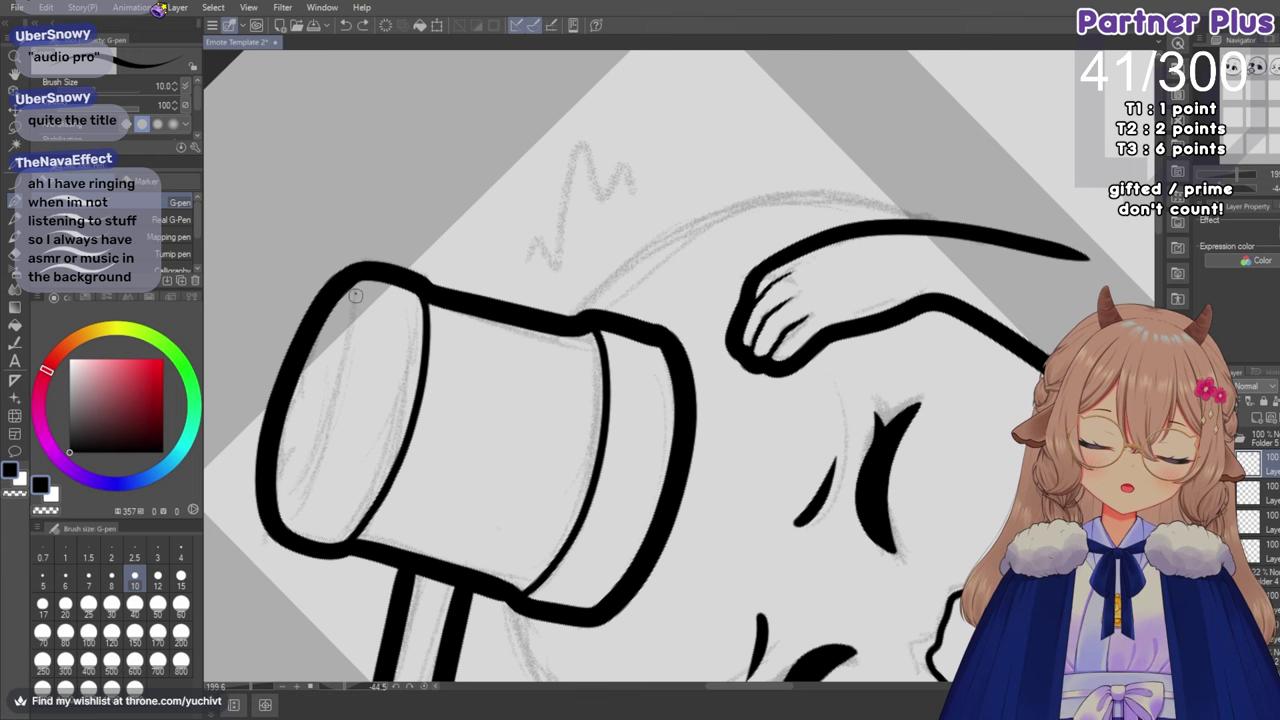
left_click_drag(355, 295, 300, 480)
key("ctrl+z")
left_click_drag(349, 297, 304, 487)
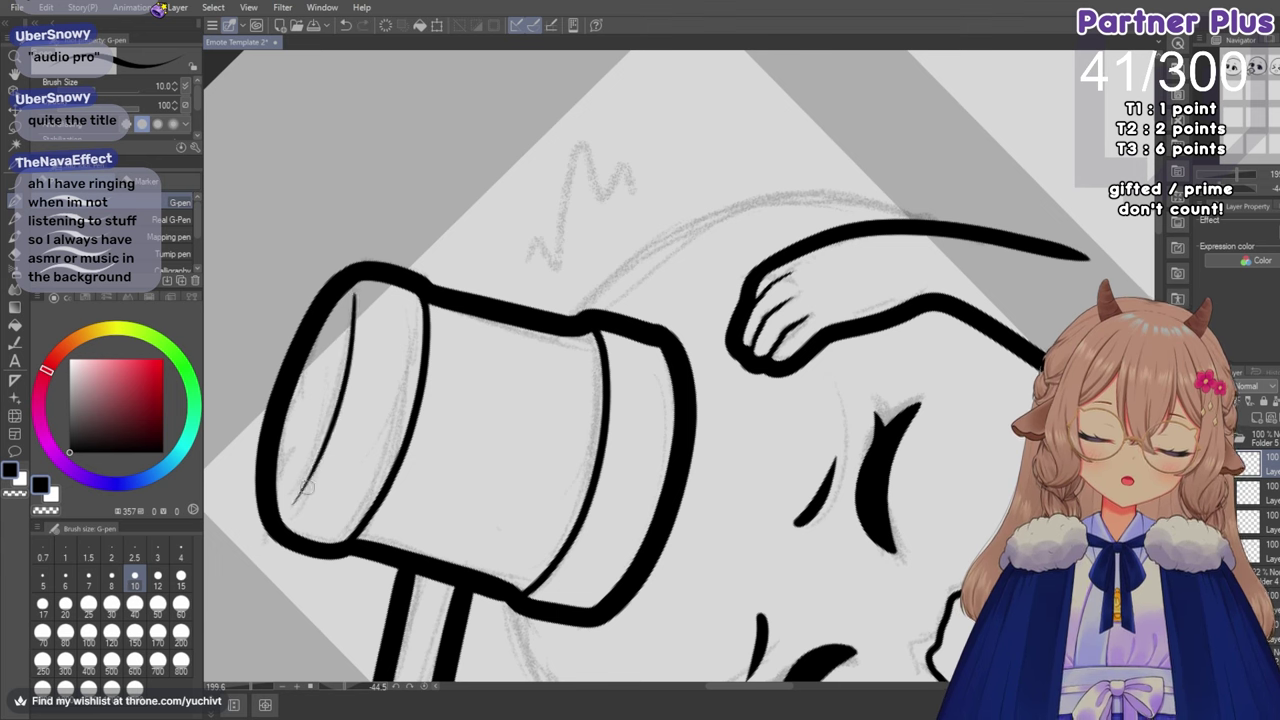
Redraw the thin tapered inner curve of the hammer's outer cap over the sketch, undoing and repeating the stroke until smooth.
key("ctrl+z")
left_click_drag(352, 296, 318, 465)
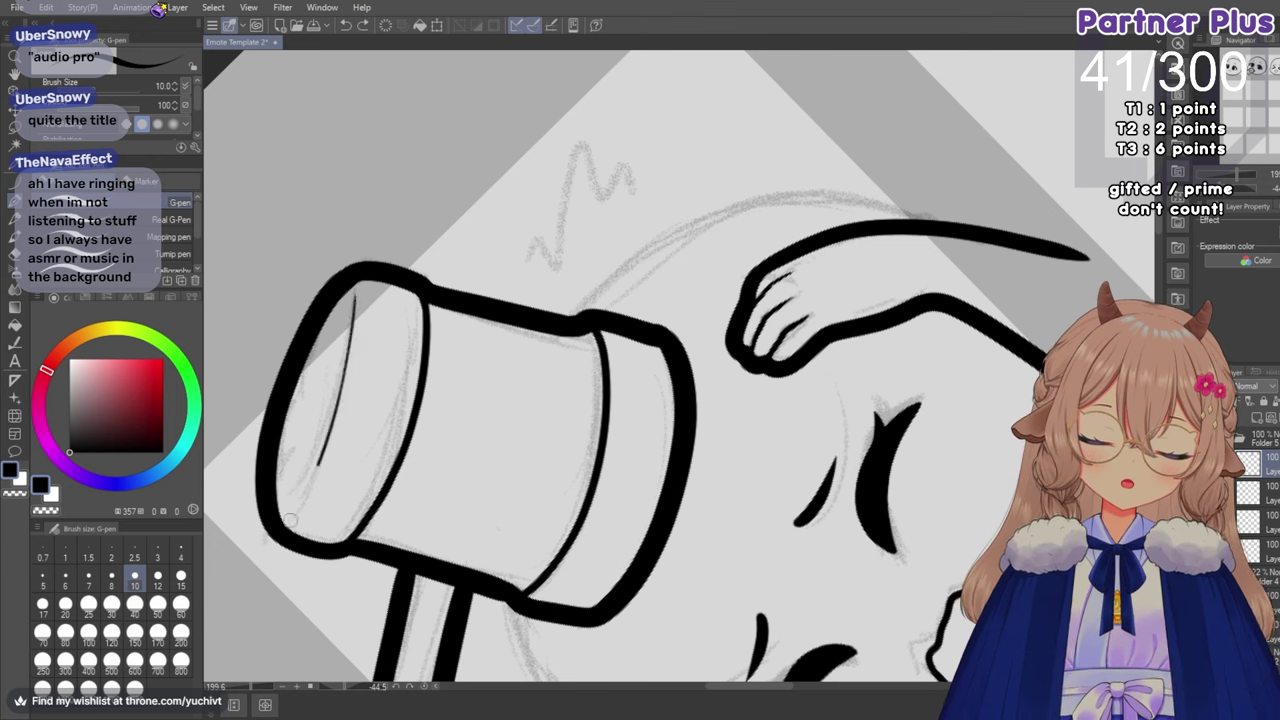
key("ctrl+z")
left_click_drag(354, 296, 295, 512)
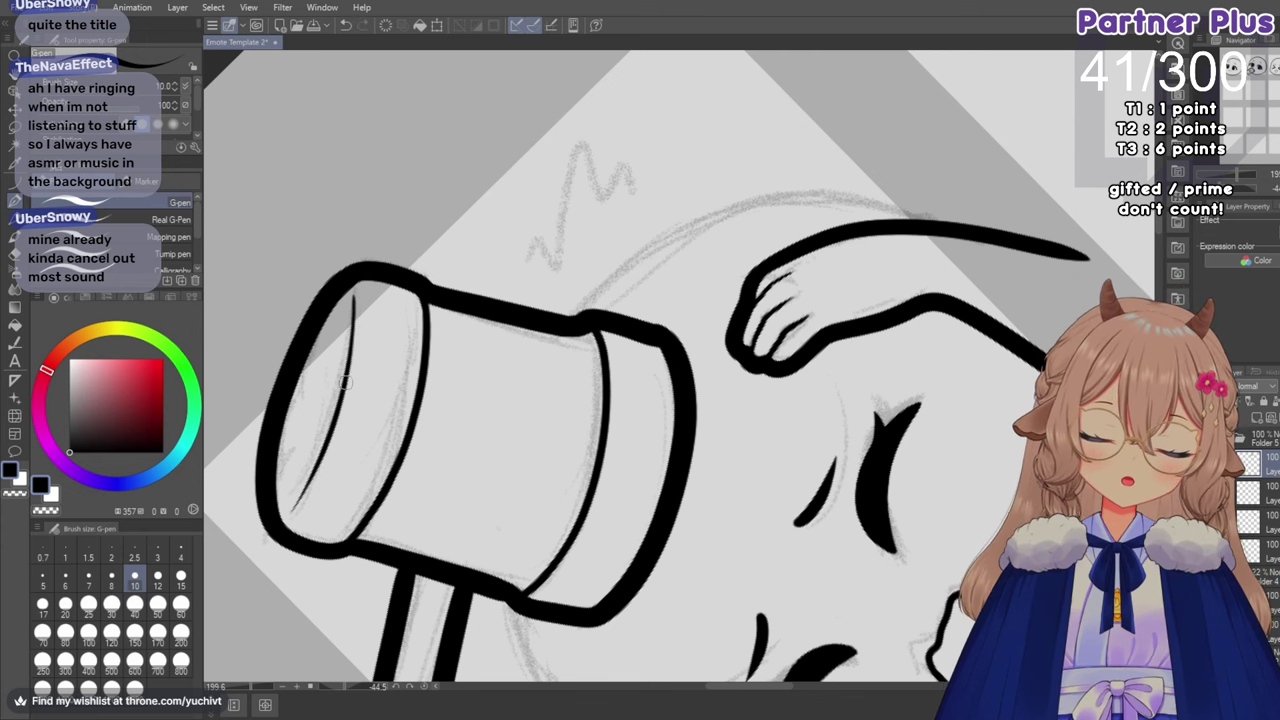
key("ctrl+z")
mouse_move(354, 296)
left_mouse_down()
mouse_move(340, 396)
mouse_move(298, 492)
left_mouse_up()
key("ctrl+z")
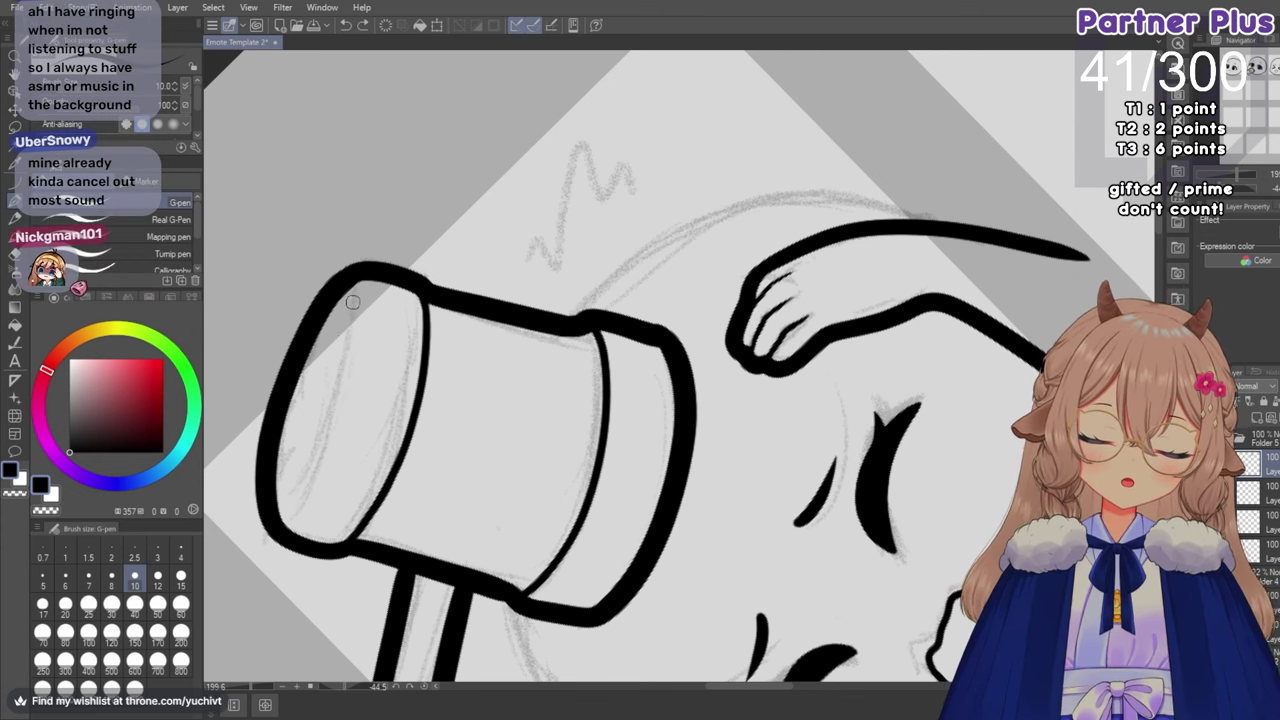
left_click_drag(352, 301, 289, 510)
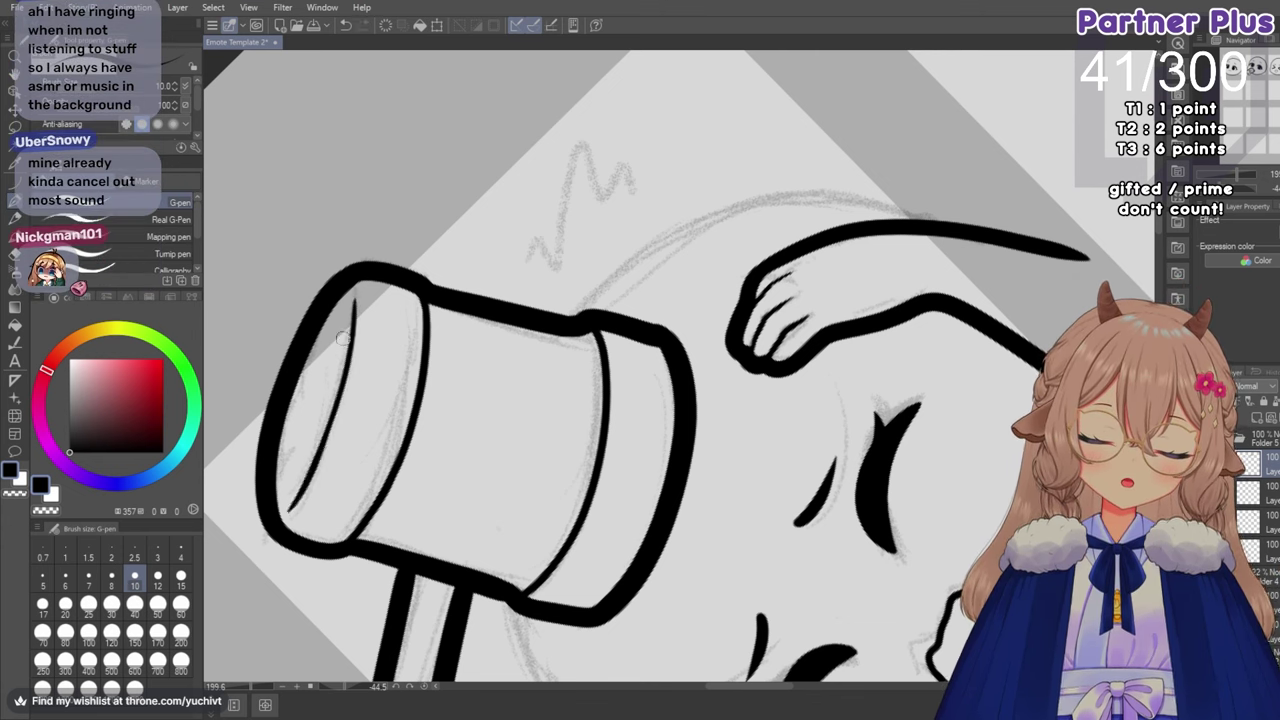
key("ctrl+z")
mouse_move(290, 510)
left_mouse_down()
mouse_move(347, 352)
mouse_move(347, 303)
left_mouse_up()
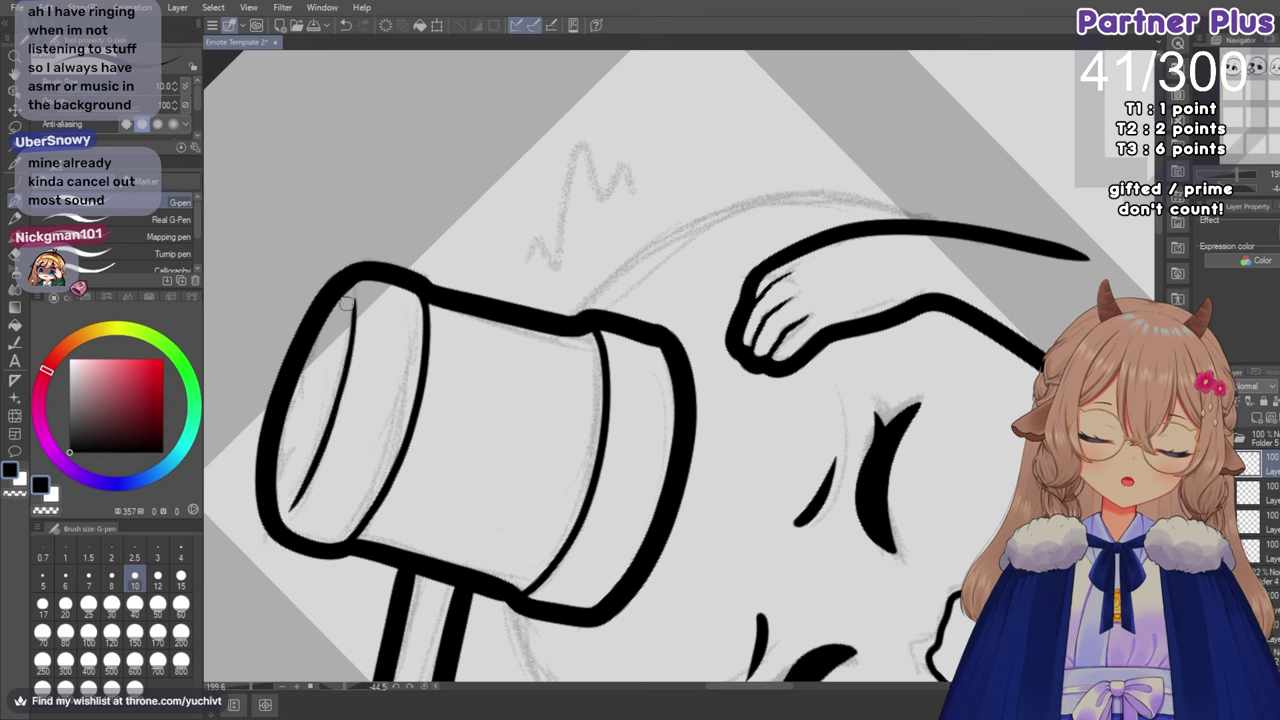
key("ctrl+z")
left_click_drag(292, 509, 346, 342)
key("ctrl+z")
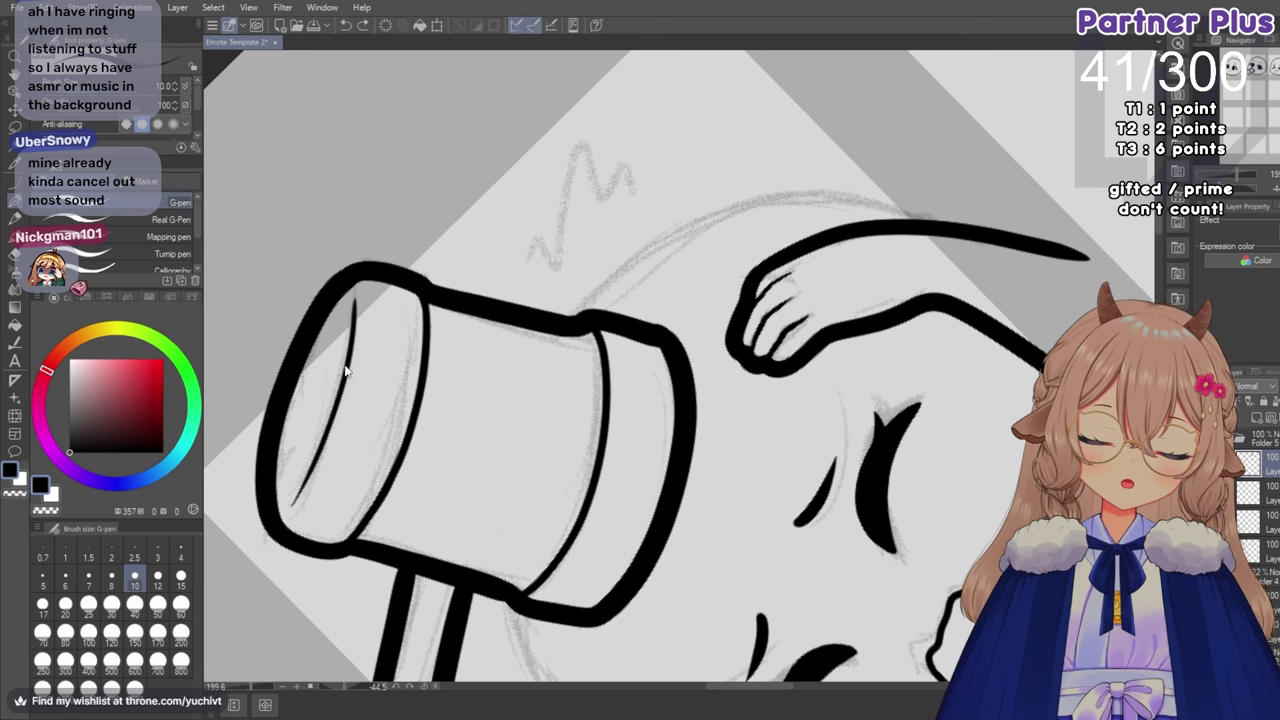
left_click_drag(294, 505, 352, 312)
key("ctrl+z")
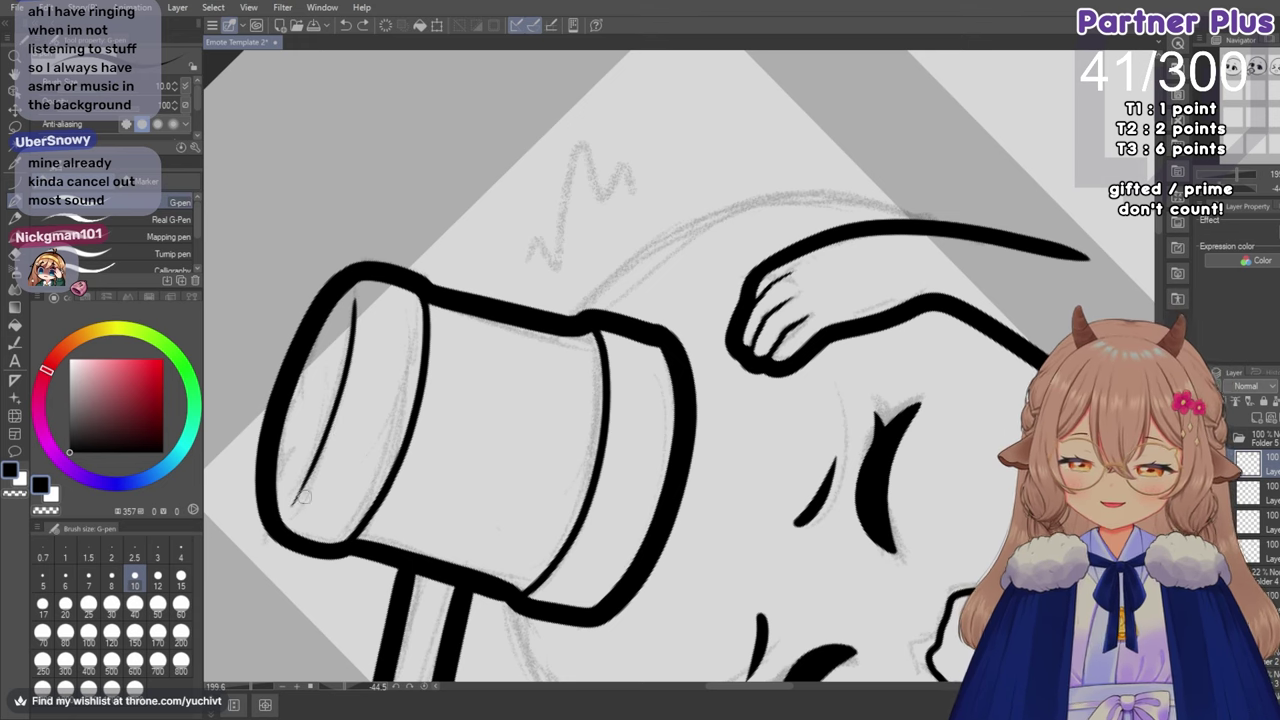
mouse_move(296, 504)
left_mouse_down()
mouse_move(351, 333)
mouse_move(350, 300)
left_mouse_up()
key("ctrl+z")
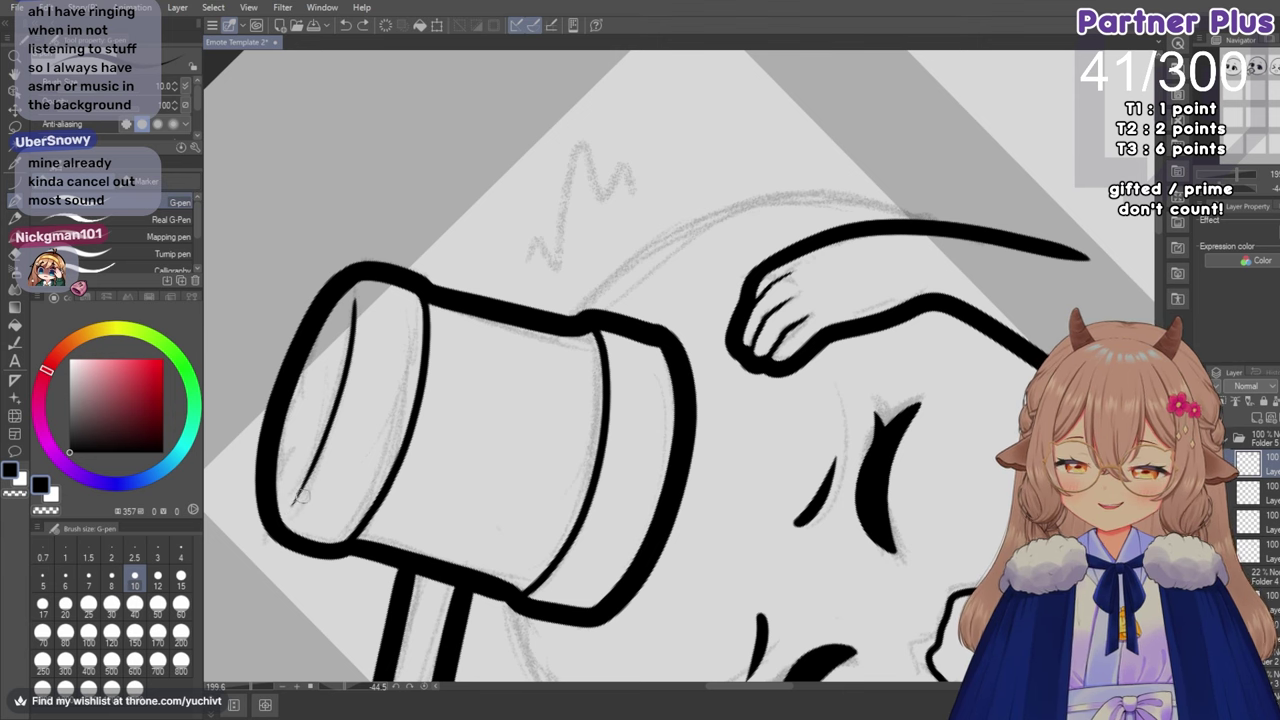
left_click_drag(294, 506, 356, 296)
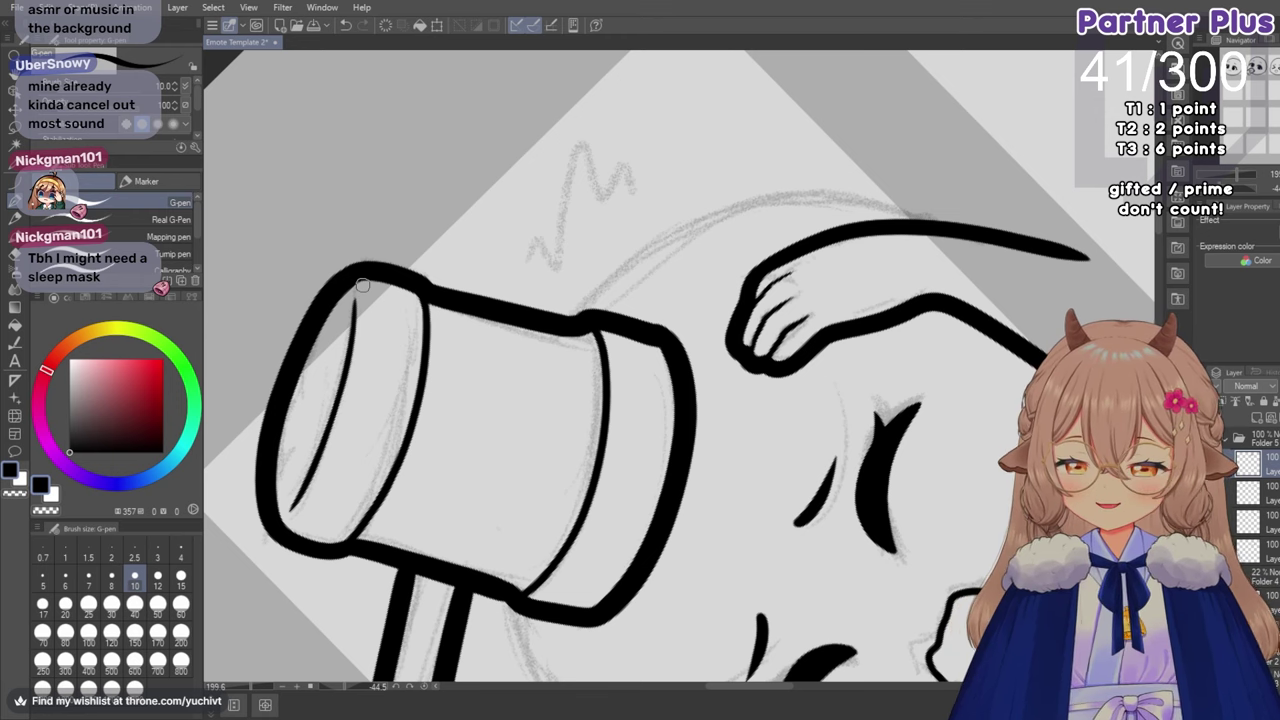
Reset the canvas rotation to upright and show the layer with the character's inked head outline.
scroll(318, 445, "down", 4)
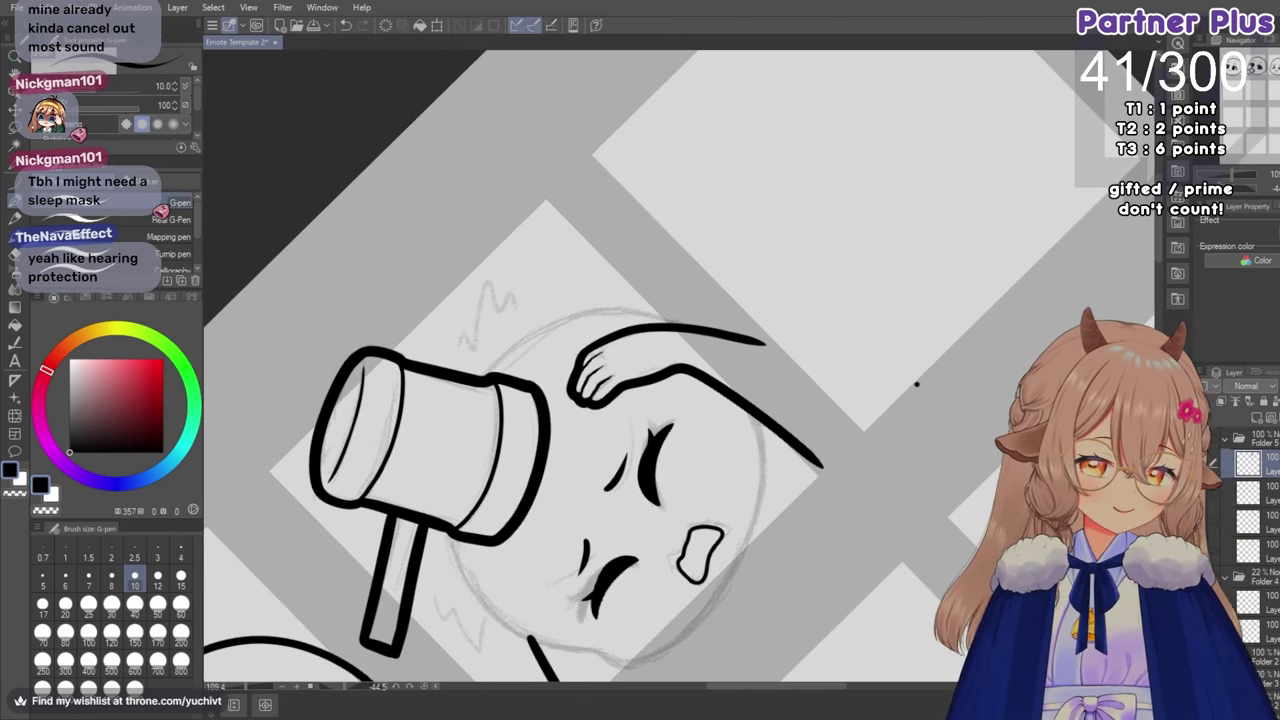
key("r")
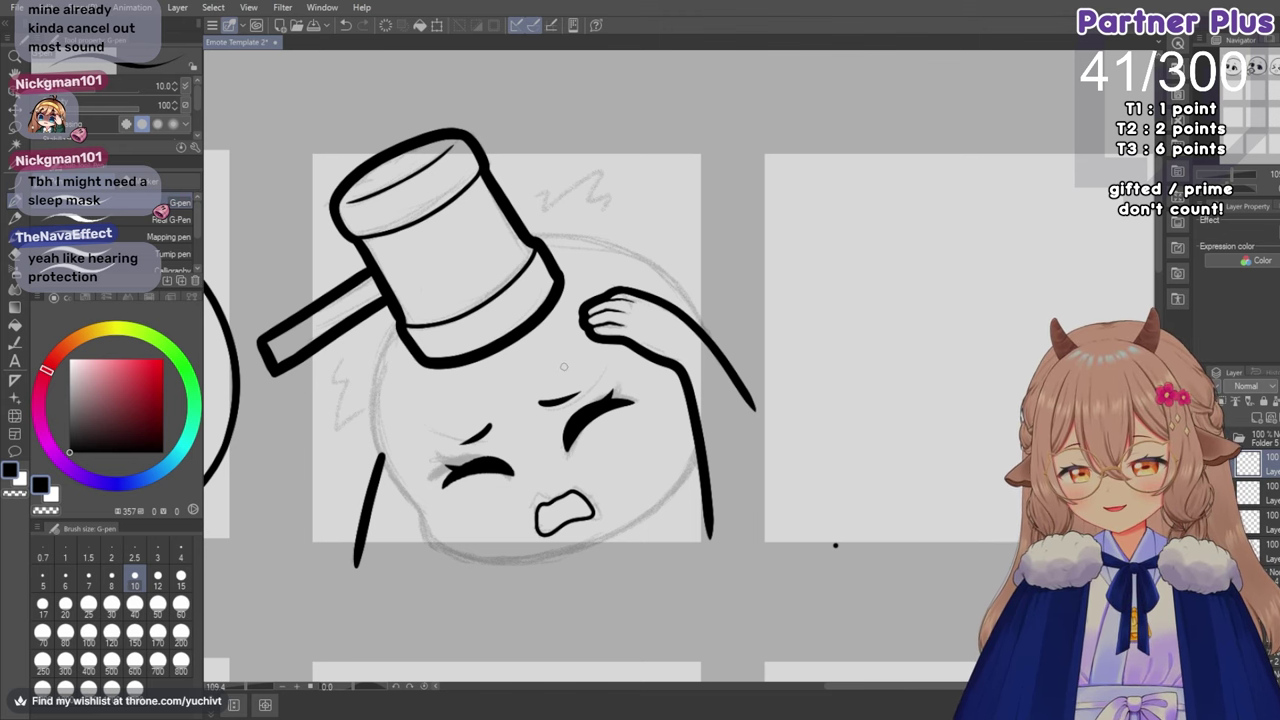
scroll(563, 367, "down", 2)
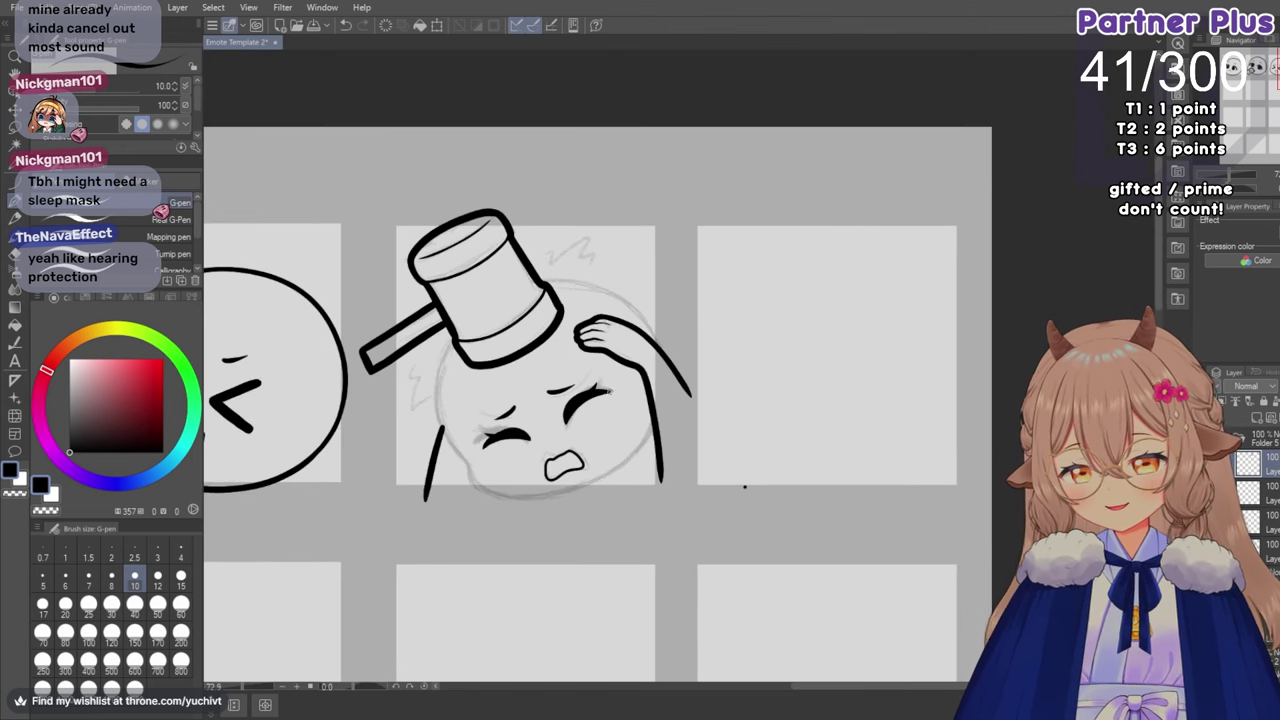
left_click(1208, 464)
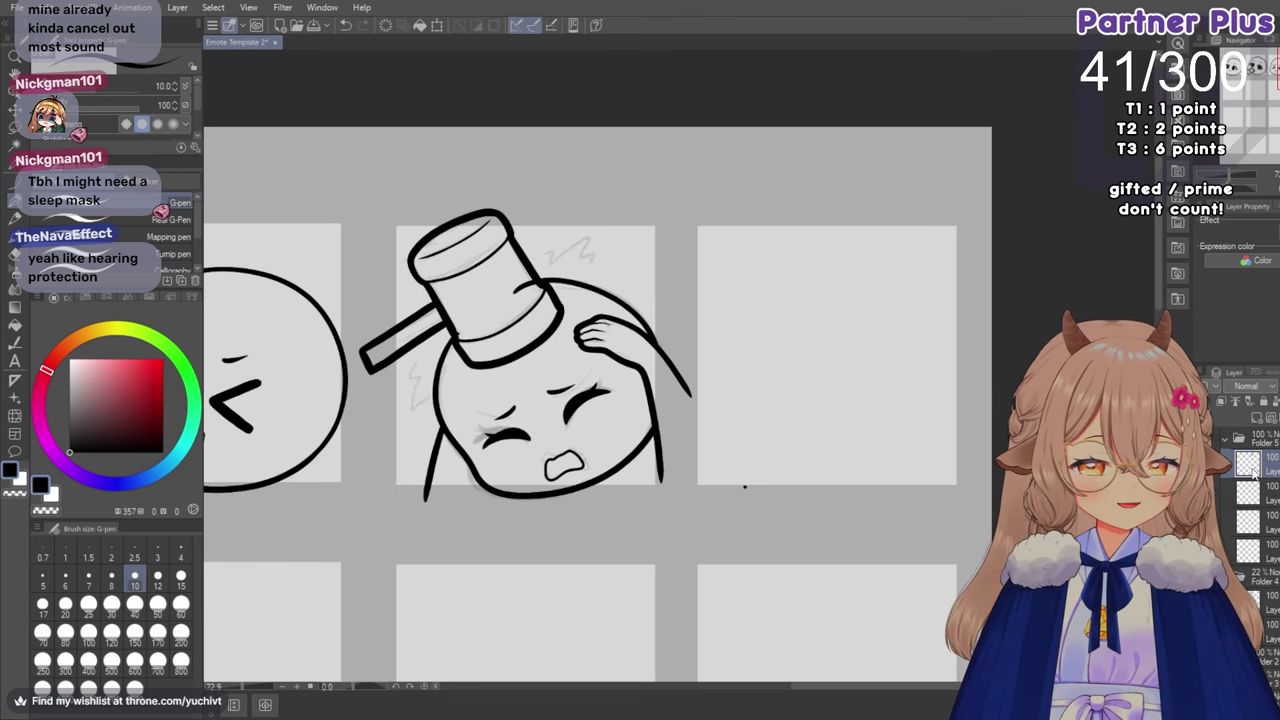
Erase the end of the head outline that overlaps the hammer's body, using the Hard eraser at size 15.
scroll(580, 371, "up", 3)
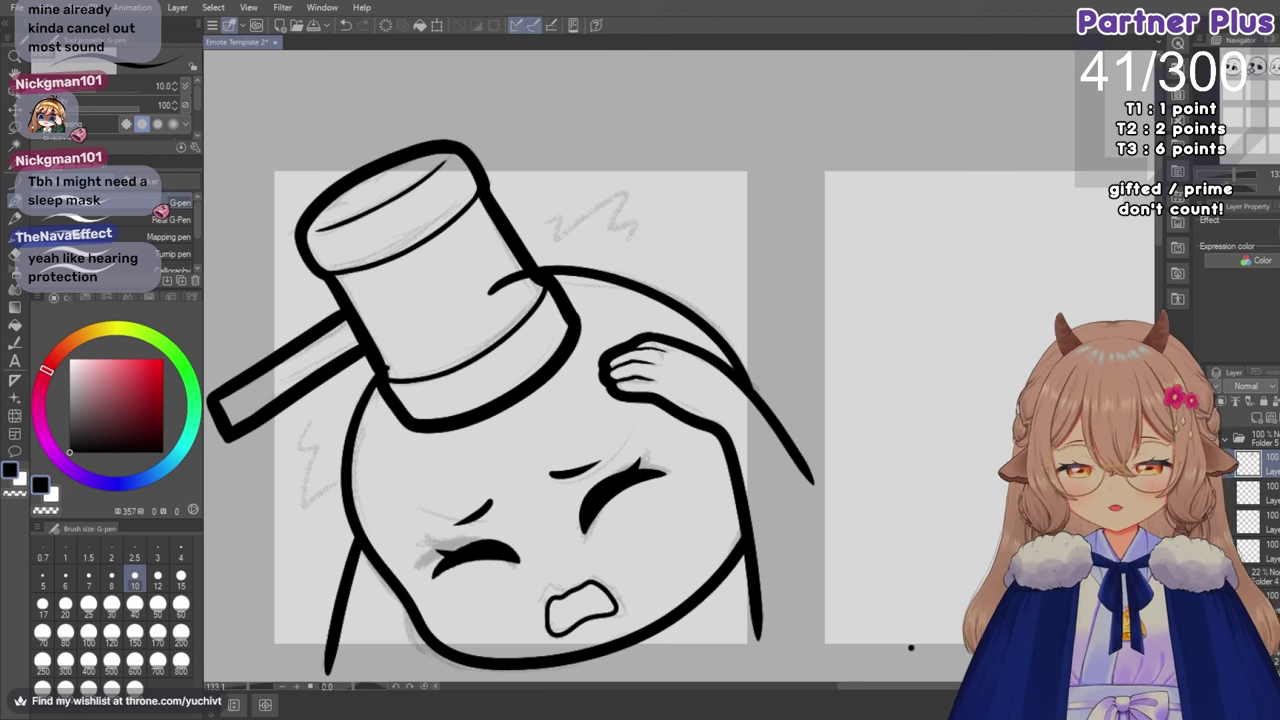
key("e")
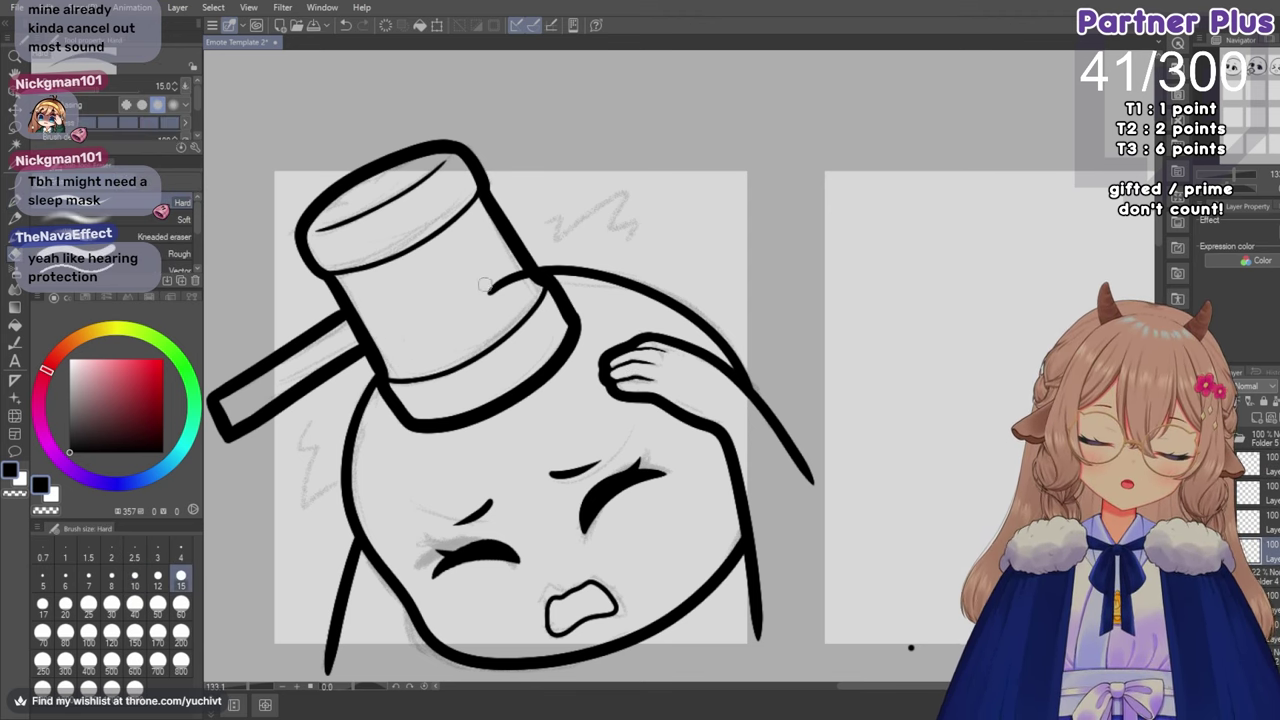
mouse_move(486, 284)
left_mouse_down()
mouse_move(488, 272)
mouse_move(515, 298)
left_mouse_up()
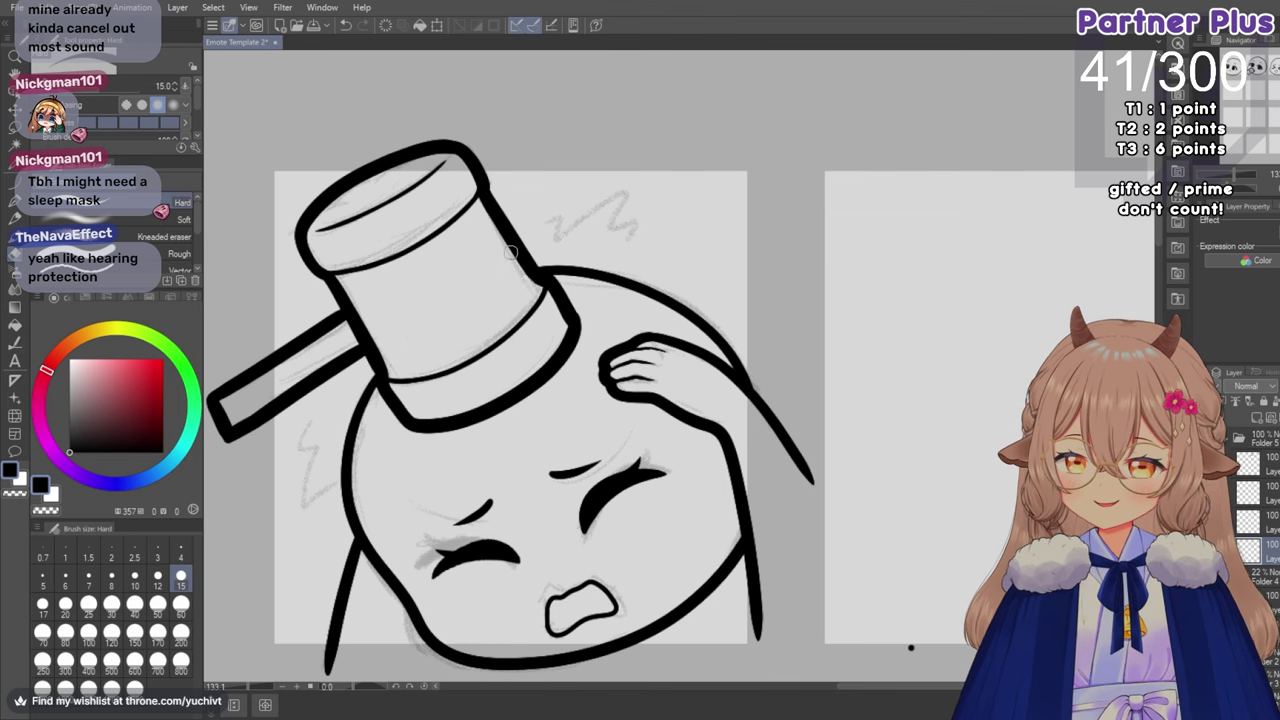
Save the emote template document and review the inked emotes across the whole sheet.
scroll(520, 280, "down", 2)
scroll(527, 277, "down", 2)
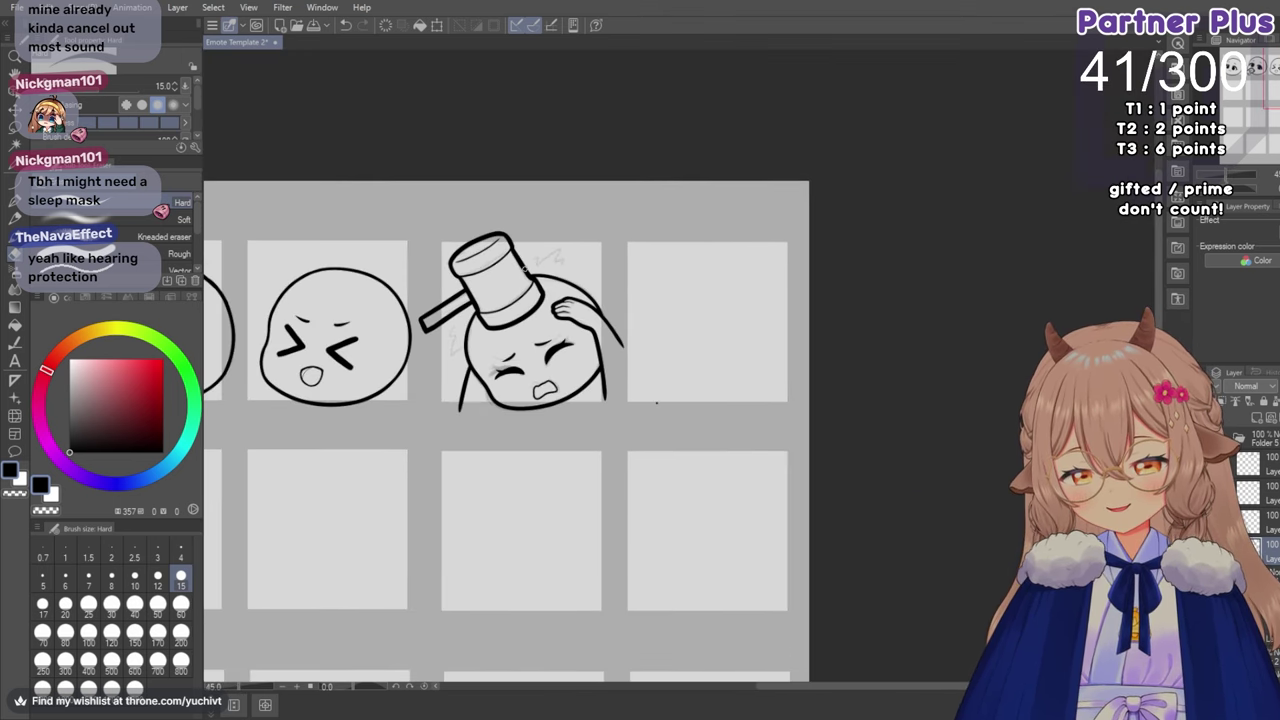
scroll(512, 295, "down", 3)
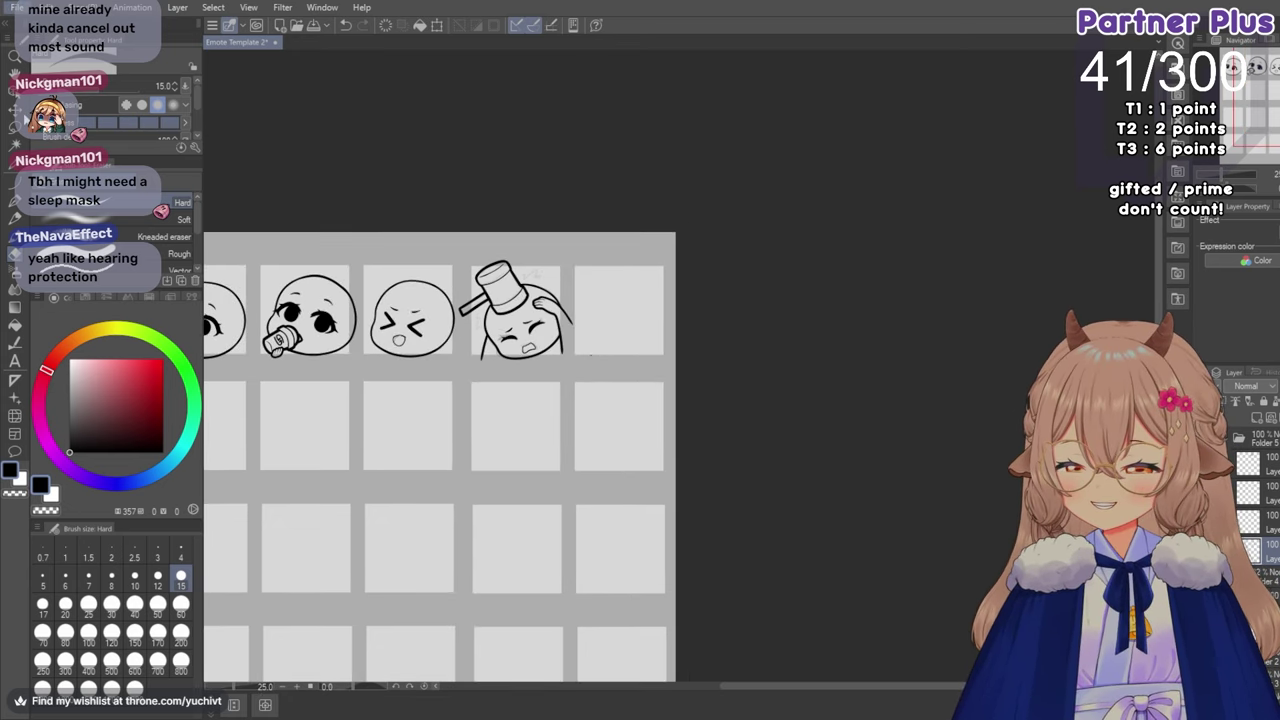
key("ctrl+s")
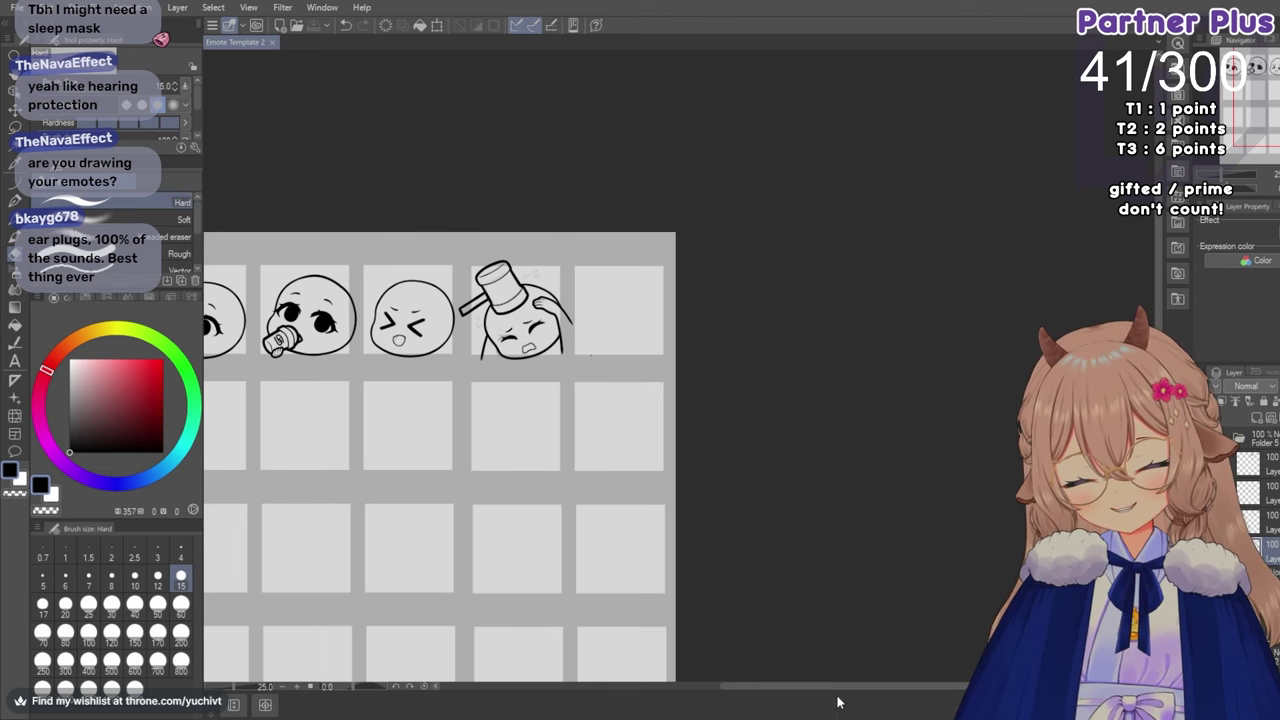
left_click_drag(834, 688, 746, 690)
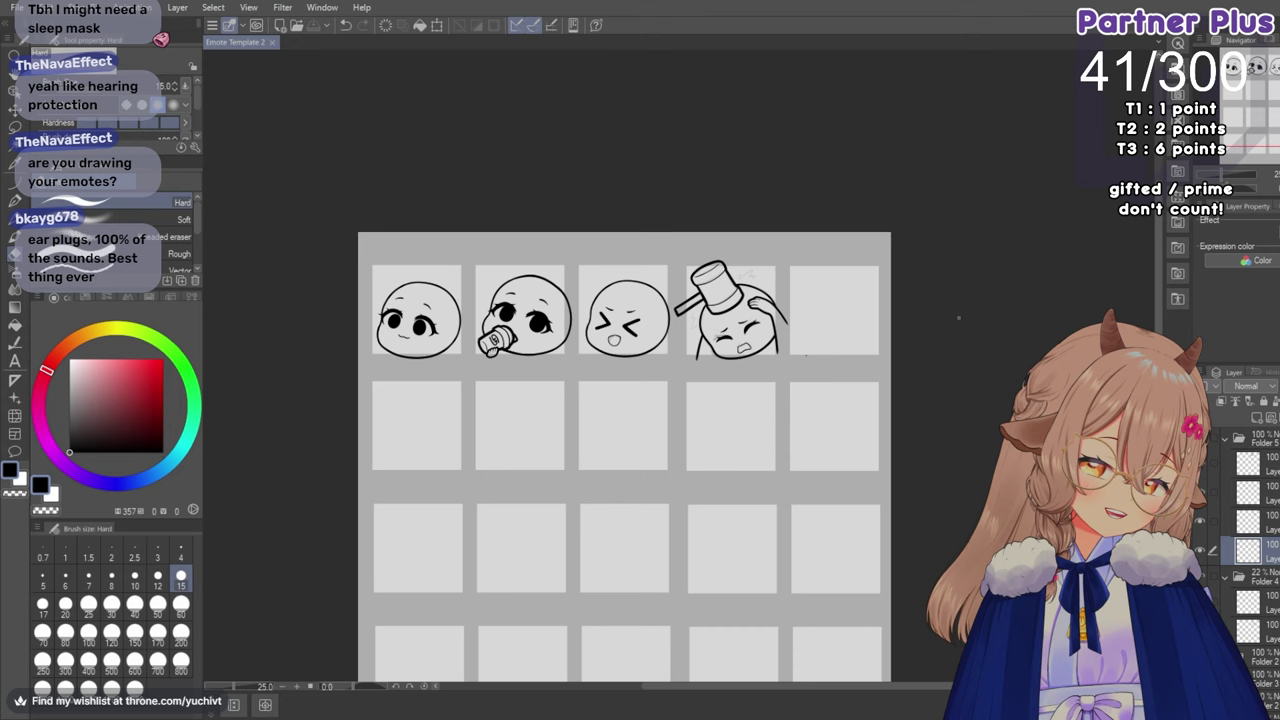
scroll(625, 430, "down", 2)
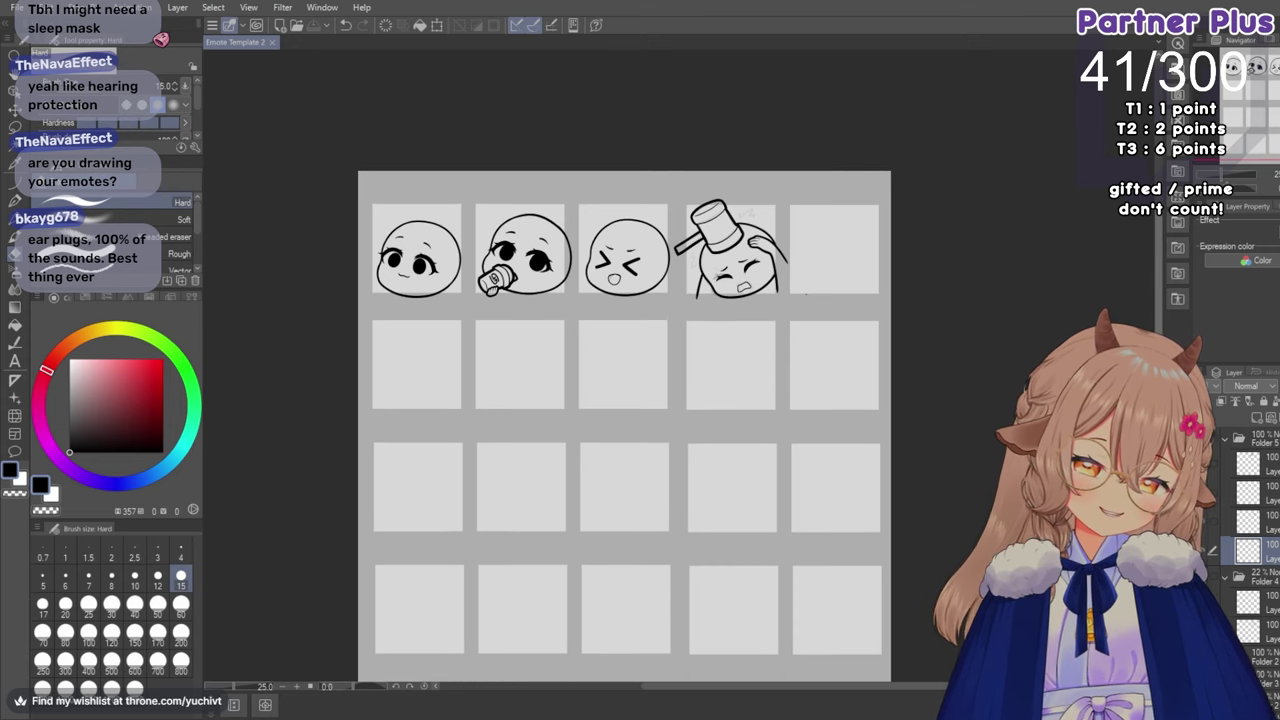